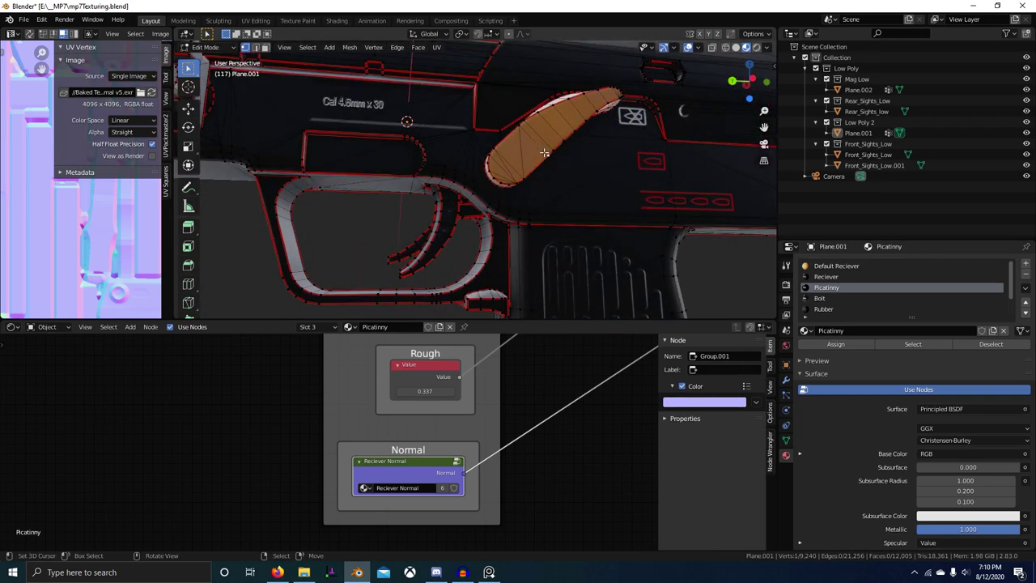
Select all geometry linked to the curved lever above the trigger guard and assign it the Reciever material
{"action": "key", "text": "ctrl+l"}
{"action": "left_click", "coordinate": [838, 277]}
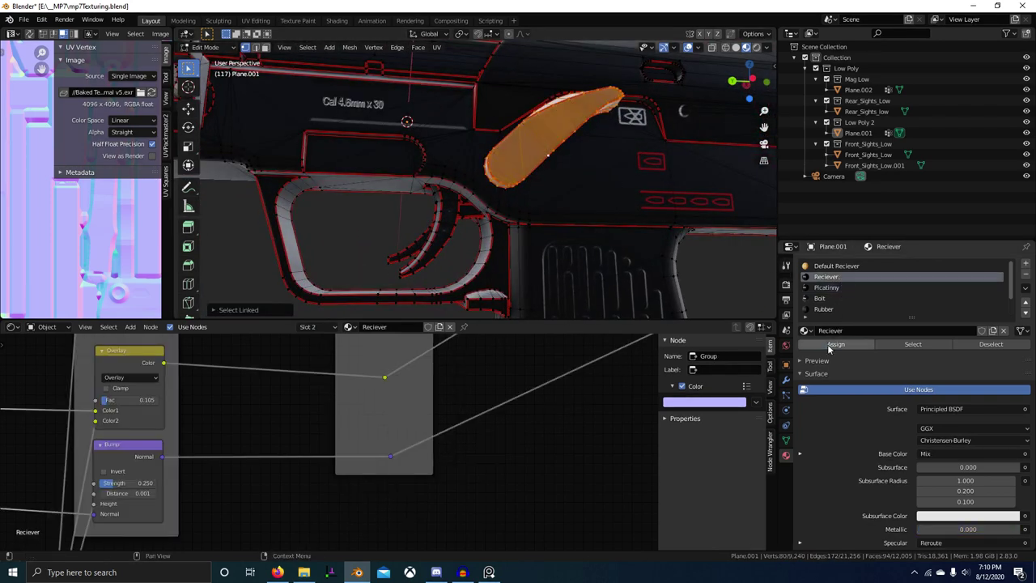
{"action": "left_click", "coordinate": [829, 346]}
Select the linked barrel tube inside the receiver and make Bolt the active material slot
{"action": "scroll", "coordinate": [571, 197], "scroll_direction": "down", "scroll_amount": 3}
{"action": "middle_click_drag", "start_coordinate": [572, 197], "coordinate": [648, 176]}
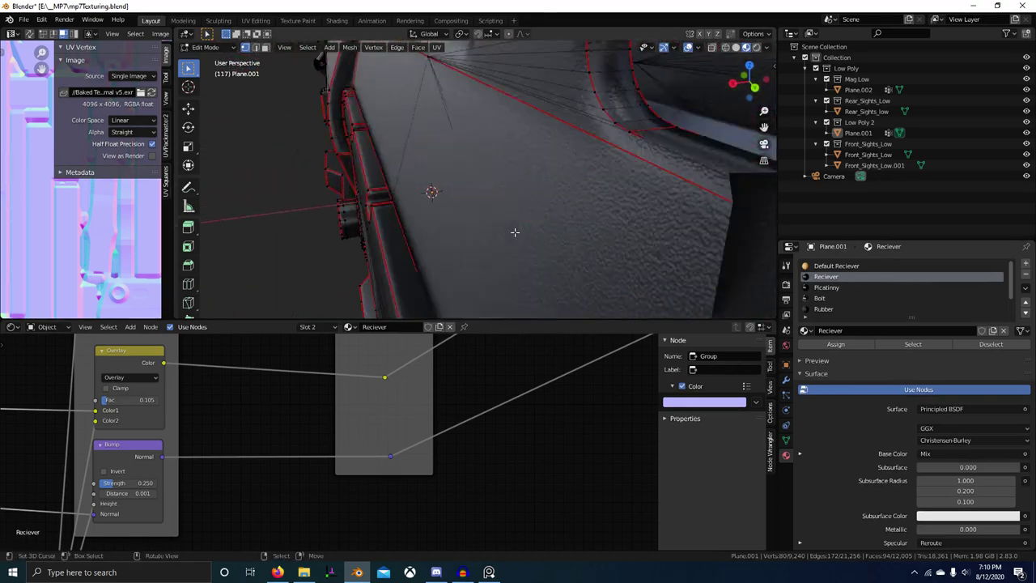
{"action": "scroll", "coordinate": [515, 233], "scroll_direction": "up", "scroll_amount": 4}
{"action": "middle_click_drag", "start_coordinate": [483, 213], "coordinate": [531, 202], "text": "shift"}
{"action": "scroll", "coordinate": [519, 279], "scroll_direction": "down", "scroll_amount": 2}
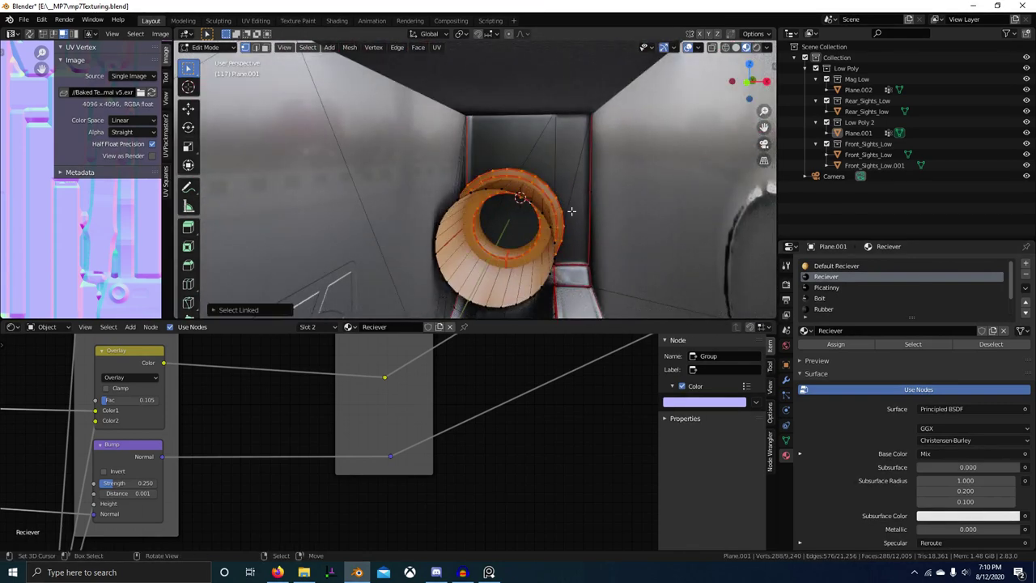
{"action": "left_click", "coordinate": [830, 299]}
Examine the linked pieces around the barrel tube inside the receiver, leaving nothing selected
{"action": "middle_click_drag", "start_coordinate": [640, 275], "coordinate": [553, 230]}
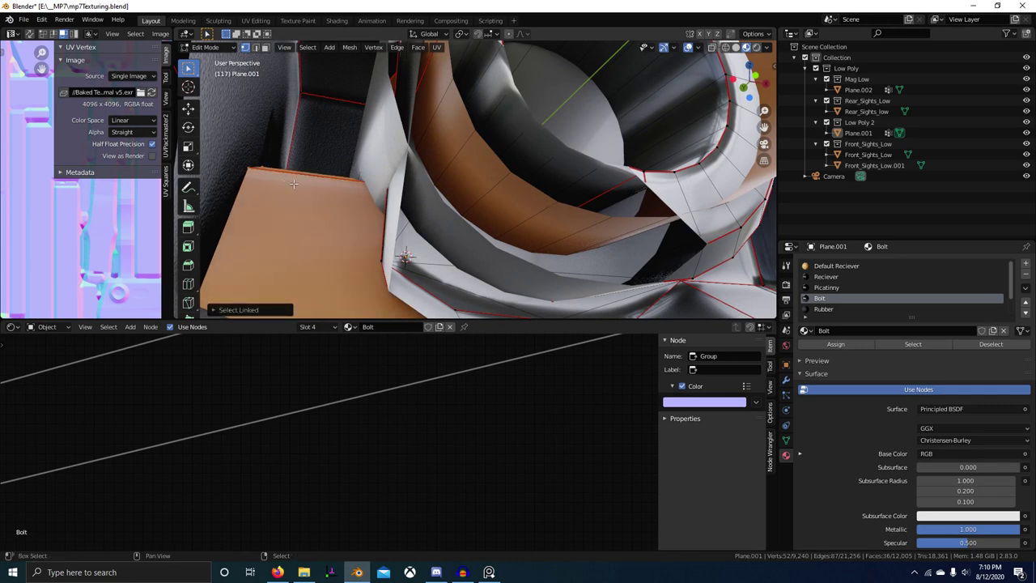
{"action": "middle_click_drag", "start_coordinate": [404, 213], "coordinate": [542, 195]}
{"action": "middle_click_drag", "start_coordinate": [628, 138], "coordinate": [520, 267]}
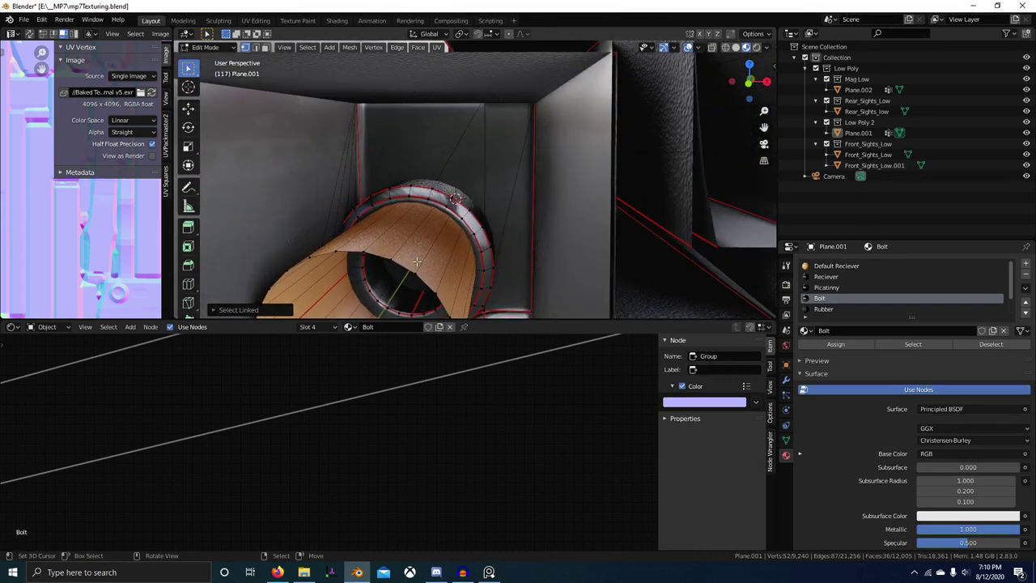
{"action": "key", "text": "j"}
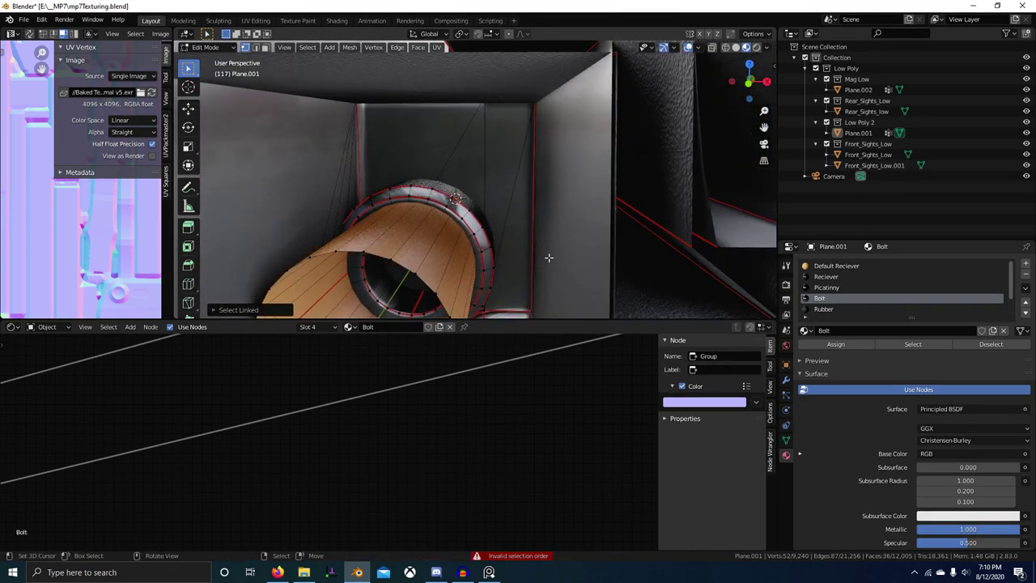
{"action": "middle_click_drag", "start_coordinate": [405, 258], "coordinate": [448, 239]}
{"action": "key", "text": "alt+a"}
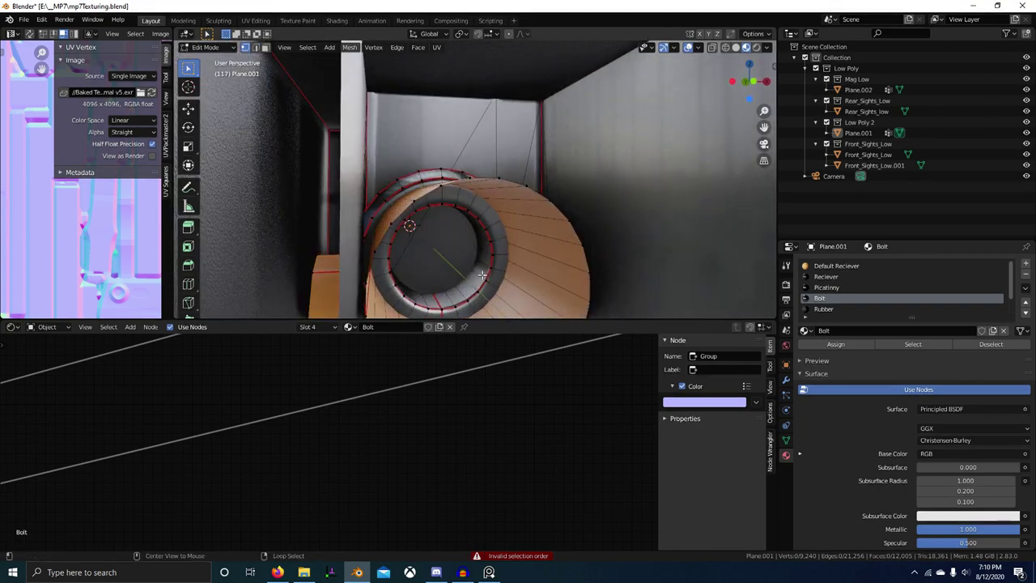
{"action": "key", "text": "l"}
{"action": "key", "text": "alt+a"}
{"action": "scroll", "coordinate": [606, 268], "scroll_direction": "down", "scroll_amount": 10}
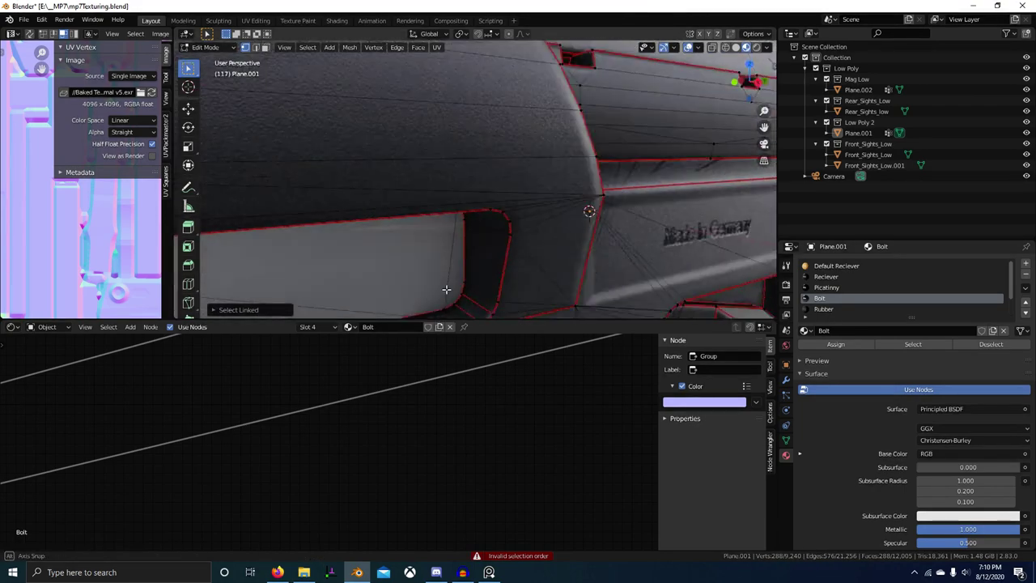
{"action": "middle_click_drag", "start_coordinate": [652, 249], "coordinate": [749, 259]}
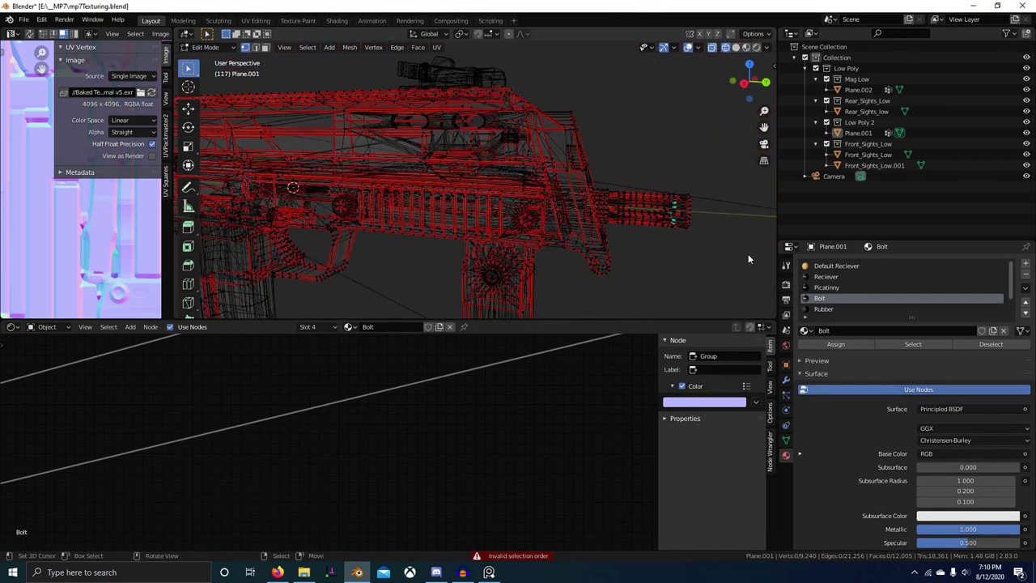
In solid shading, select the linked barrel tube and make Picatinny the active material slot
{"action": "key", "text": "shift+z"}
{"action": "scroll", "coordinate": [583, 232], "scroll_direction": "up", "scroll_amount": 8}
{"action": "mouse_move", "coordinate": [583, 232]}
{"action": "middle_mouse_down"}
{"action": "mouse_move", "coordinate": [747, 226]}
{"action": "mouse_move", "coordinate": [605, 215]}
{"action": "middle_mouse_up"}
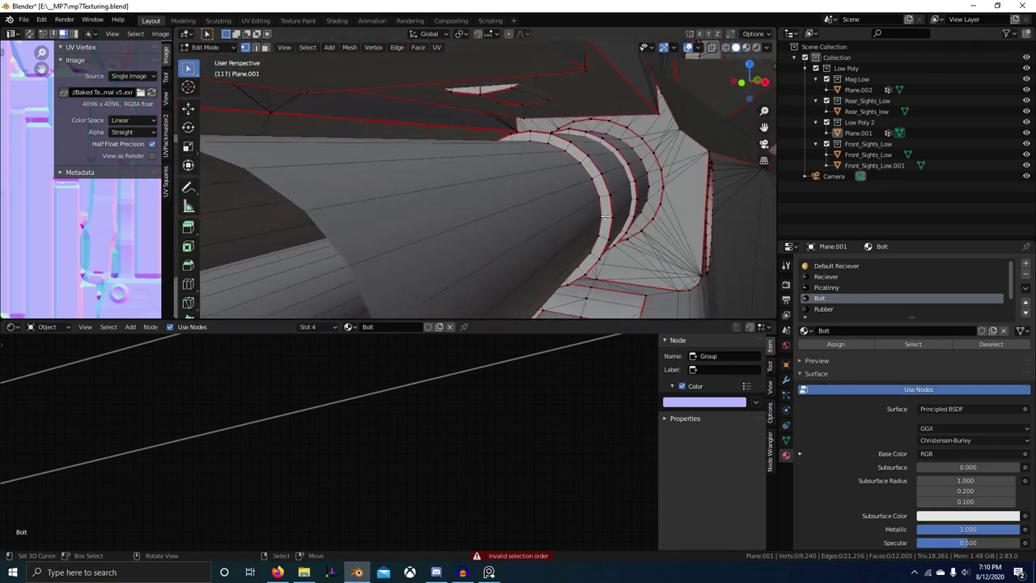
{"action": "key", "text": "ctrl+l"}
{"action": "left_click", "coordinate": [827, 287]}
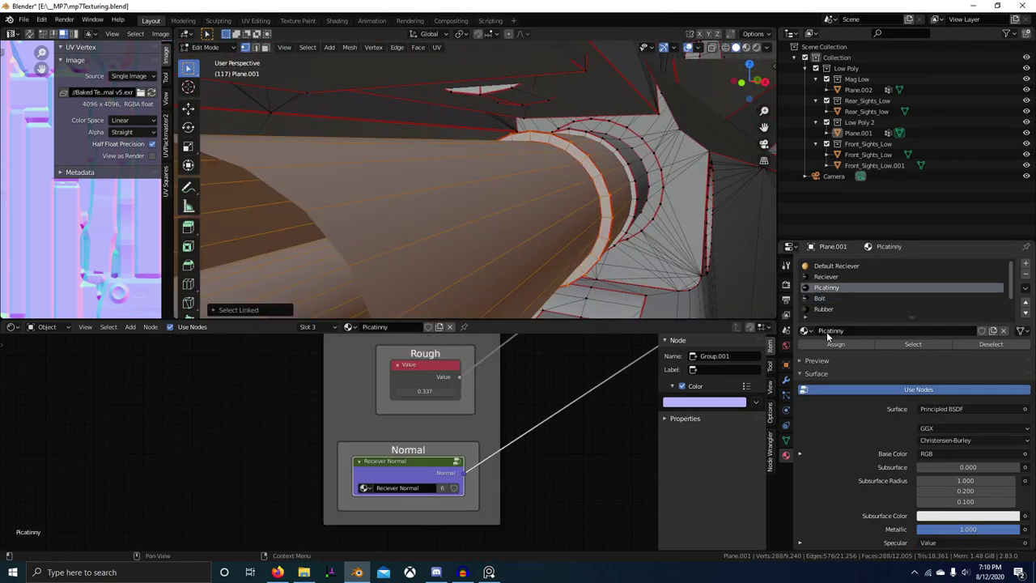
Examine the bore and rings of the barrel tube up close, leaving nothing selected
{"action": "scroll", "coordinate": [583, 211], "scroll_direction": "down", "scroll_amount": 6}
{"action": "scroll", "coordinate": [566, 211], "scroll_direction": "up", "scroll_amount": 5}
{"action": "middle_click_drag", "start_coordinate": [486, 242], "coordinate": [557, 162], "text": "shift"}
{"action": "key", "text": "alt+a"}
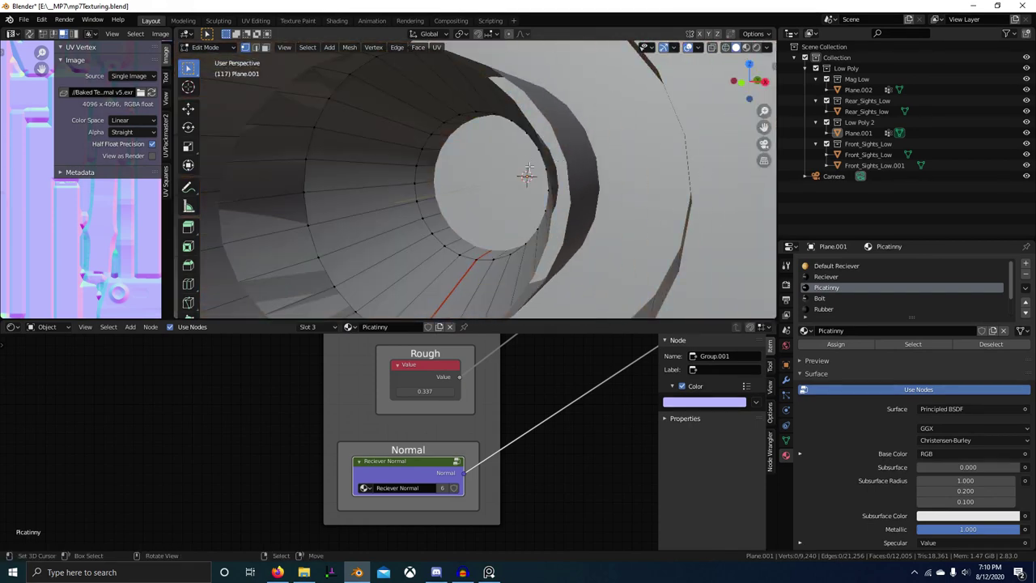
{"action": "key", "text": "l"}
{"action": "middle_click_drag", "start_coordinate": [525, 173], "coordinate": [411, 158], "text": "shift"}
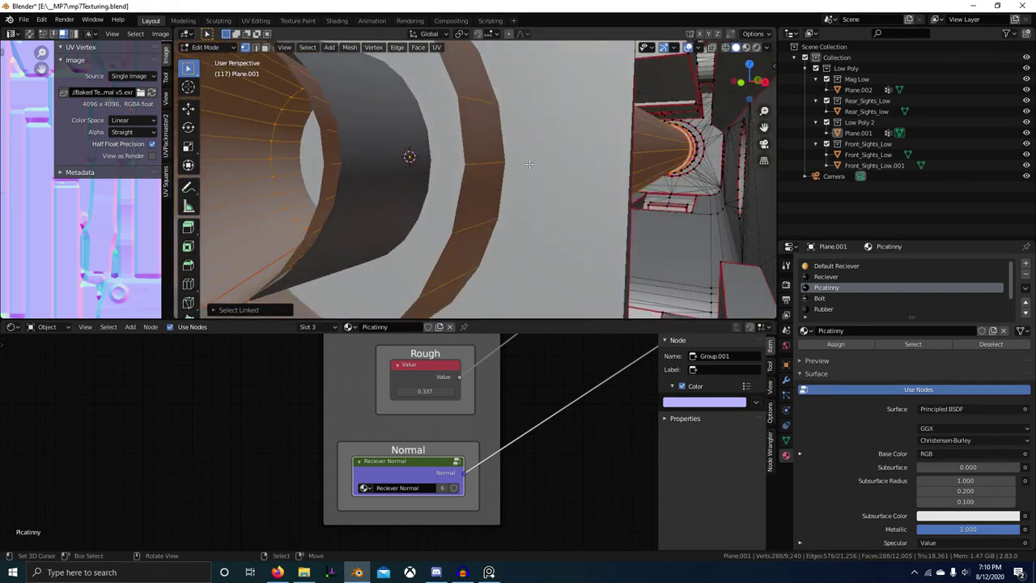
{"action": "scroll", "coordinate": [527, 165], "scroll_direction": "down", "scroll_amount": 5}
{"action": "scroll", "coordinate": [529, 164], "scroll_direction": "up", "scroll_amount": 5}
{"action": "middle_click_drag", "start_coordinate": [528, 165], "coordinate": [494, 228]}
{"action": "key", "text": "alt+a"}
Select all linked geometry of the chambered cartridge in a wireframe right orthographic view
{"action": "key", "text": "shift+z"}
{"action": "scroll", "coordinate": [404, 201], "scroll_direction": "down", "scroll_amount": 5}
{"action": "key", "text": "KP_5"}
{"action": "key", "text": "KP_3"}
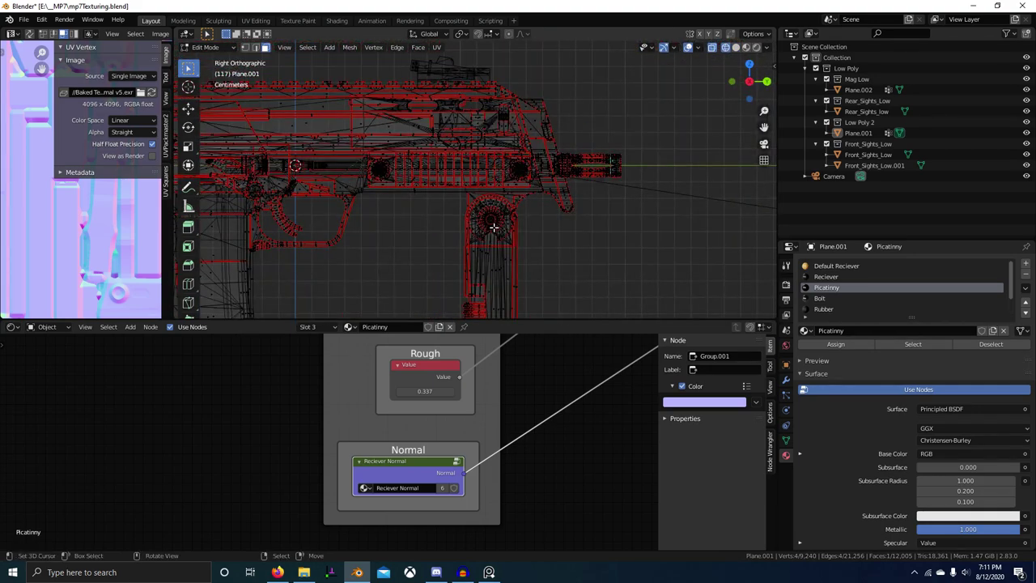
{"action": "scroll", "coordinate": [408, 191], "scroll_direction": "up", "scroll_amount": 8}
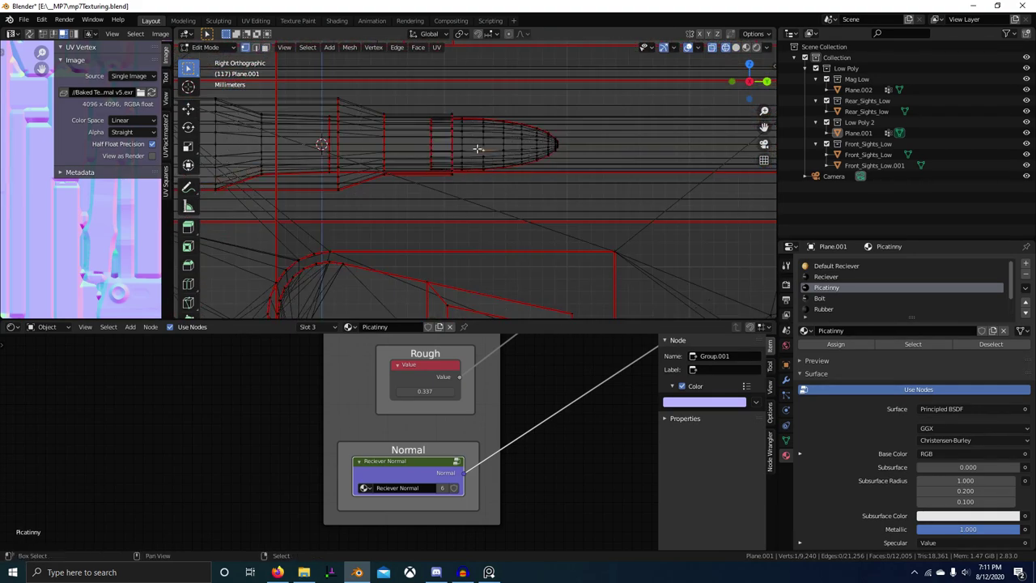
{"action": "middle_click_drag", "start_coordinate": [451, 150], "coordinate": [518, 158], "text": "shift"}
{"action": "scroll", "coordinate": [517, 158], "scroll_direction": "up", "scroll_amount": 1}
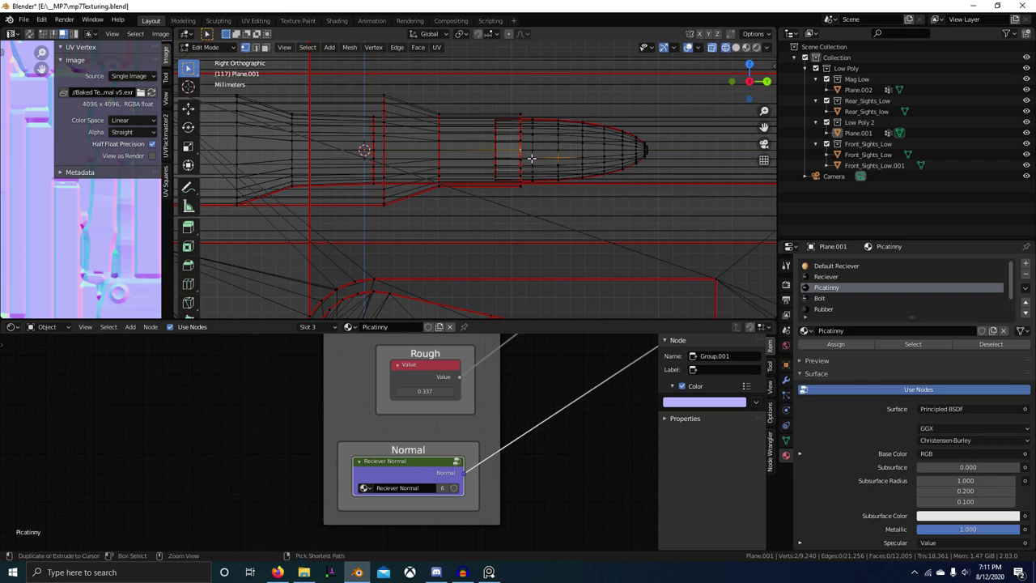
{"action": "key", "text": "ctrl+l"}
Add a material slot for the cartridge and create a new material named Bullet in it
{"action": "left_click", "coordinate": [1026, 264]}
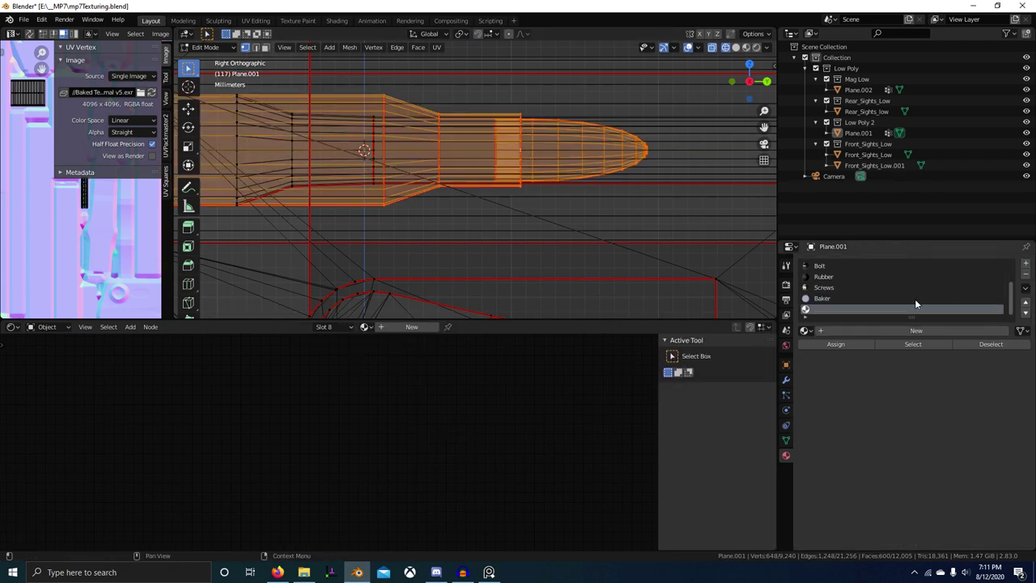
{"action": "left_click", "coordinate": [871, 332]}
{"action": "double_click", "coordinate": [871, 331]}
{"action": "type", "text": "Bul"}
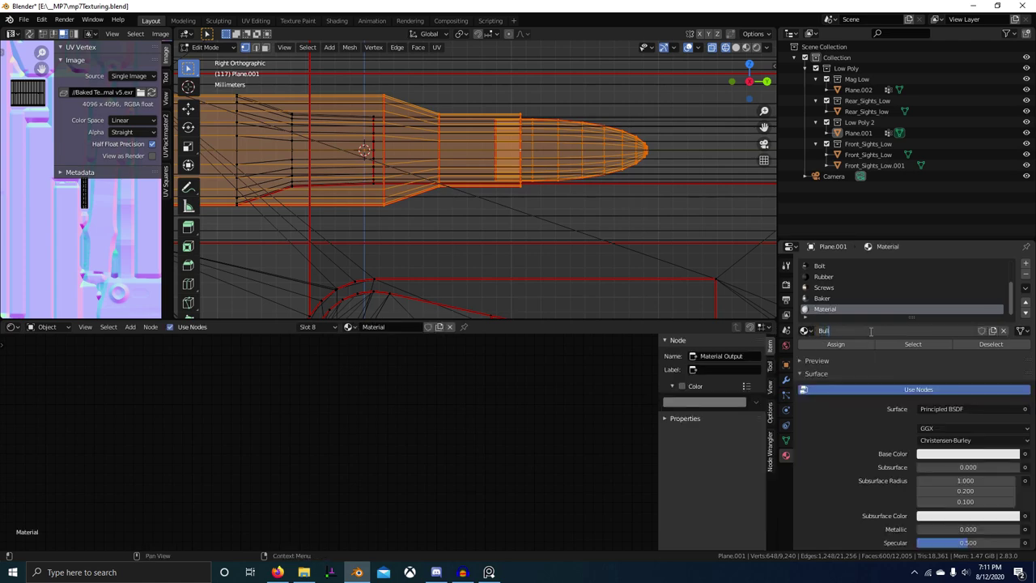
{"action": "type", "text": "let"}
{"action": "key", "text": "Return"}
Duplicate the cartridge, move the copy along X beside the gun and separate it into its own object
{"action": "scroll", "coordinate": [593, 261], "scroll_direction": "down", "scroll_amount": 10}
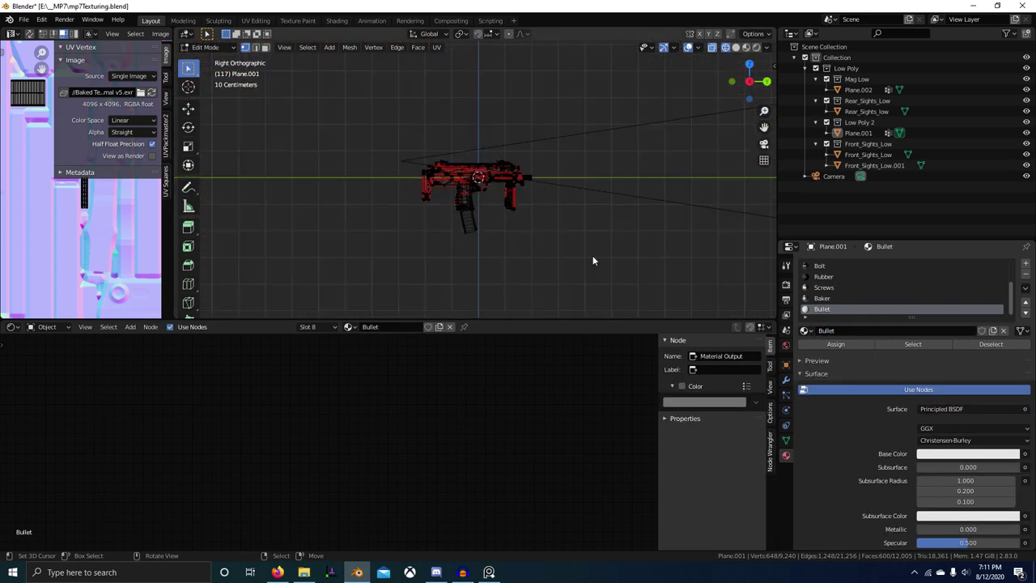
{"action": "key", "text": "shift+z"}
{"action": "mouse_move", "coordinate": [502, 223]}
{"action": "middle_mouse_down"}
{"action": "mouse_move", "coordinate": [567, 264]}
{"action": "mouse_move", "coordinate": [560, 249]}
{"action": "mouse_move", "coordinate": [501, 218]}
{"action": "middle_mouse_up"}
{"action": "key", "text": "shift+d"}
{"action": "key", "text": "x"}
{"action": "left_click", "coordinate": [669, 275]}
{"action": "scroll", "coordinate": [631, 276], "scroll_direction": "up", "scroll_amount": 4}
{"action": "key", "text": "p"}
{"action": "left_click", "coordinate": [556, 229]}
{"action": "key", "text": "Tab"}
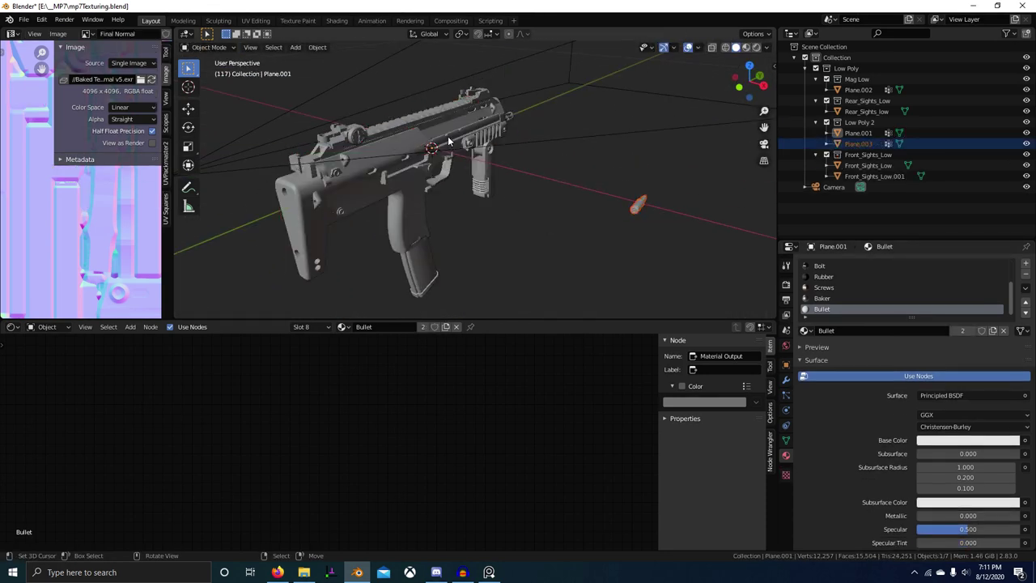
Inspect the separated cartridge copy beside the gun in Edit Mode, using different viewport shading modes
{"action": "left_click", "coordinate": [642, 214]}
{"action": "scroll", "coordinate": [451, 174], "scroll_direction": "up", "scroll_amount": 4}
{"action": "scroll", "coordinate": [515, 199], "scroll_direction": "down", "scroll_amount": 2}
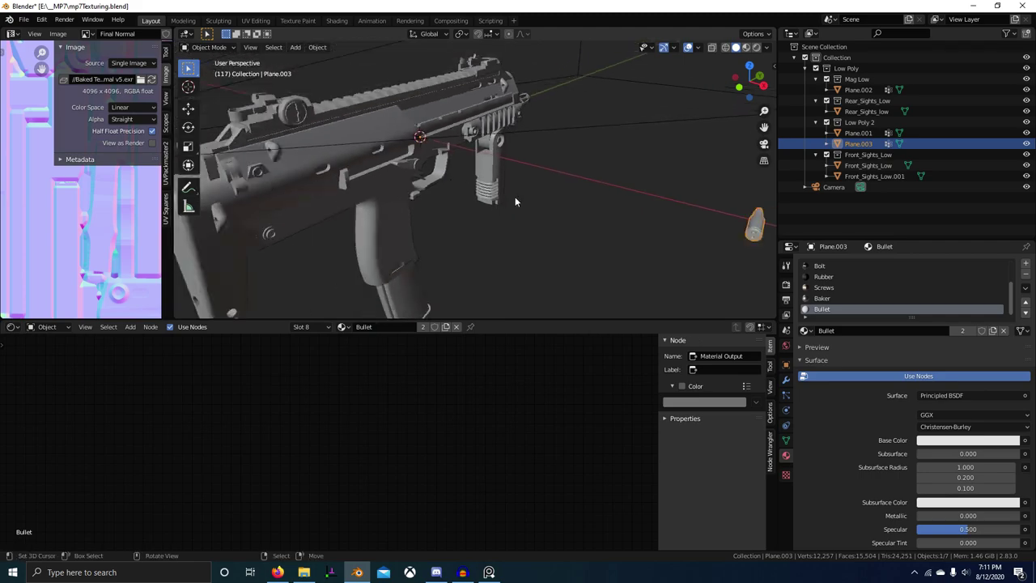
{"action": "mouse_move", "coordinate": [515, 200]}
{"action": "middle_mouse_down"}
{"action": "mouse_move", "coordinate": [469, 224]}
{"action": "mouse_move", "coordinate": [491, 243]}
{"action": "mouse_move", "coordinate": [454, 231]}
{"action": "mouse_move", "coordinate": [558, 221]}
{"action": "middle_mouse_up"}
{"action": "scroll", "coordinate": [474, 209], "scroll_direction": "up", "scroll_amount": 4}
{"action": "key", "text": "Tab"}
{"action": "key", "text": "z"}
{"action": "left_click", "coordinate": [437, 244]}
{"action": "key", "text": "z"}
{"action": "left_click", "coordinate": [571, 235]}
{"action": "key", "text": "z"}
{"action": "left_click", "coordinate": [486, 235]}
{"action": "middle_click_drag", "start_coordinate": [351, 215], "coordinate": [515, 212]}
{"action": "scroll", "coordinate": [516, 212], "scroll_direction": "down", "scroll_amount": 2}
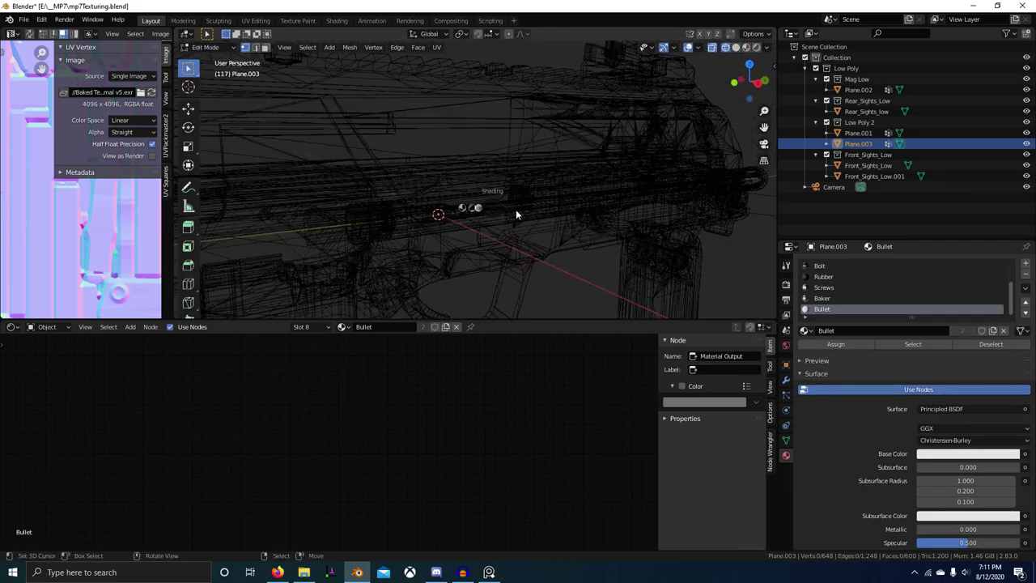
{"action": "key", "text": "z"}
{"action": "left_click", "coordinate": [571, 217]}
{"action": "scroll", "coordinate": [491, 260], "scroll_direction": "down", "scroll_amount": 4}
{"action": "key", "text": "Tab"}
{"action": "middle_click_drag", "start_coordinate": [649, 182], "coordinate": [504, 266]}
Save the file and delete the separated cartridge copy
{"action": "key", "text": "ctrl+s"}
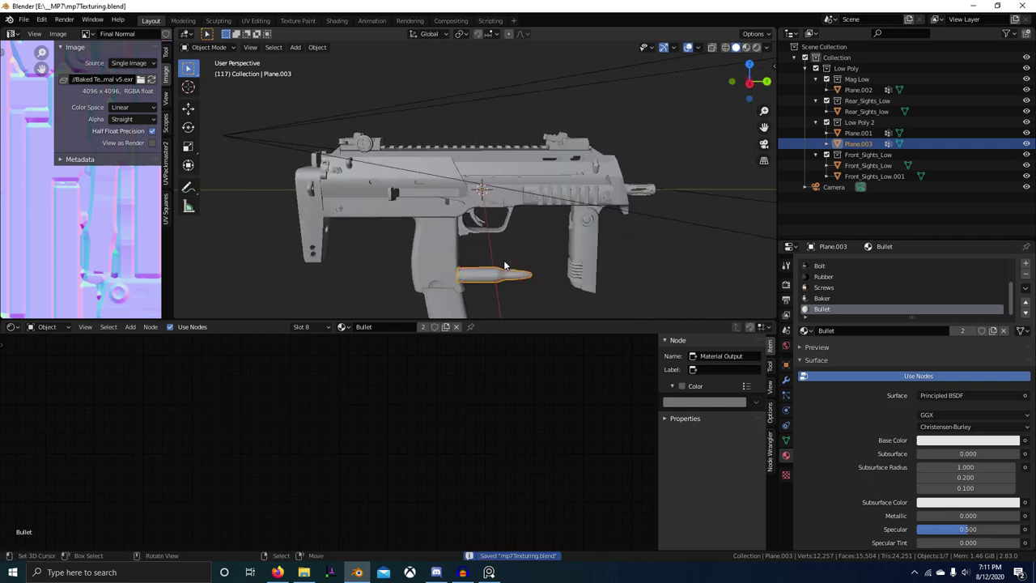
{"action": "key", "text": "x"}
{"action": "left_click", "coordinate": [493, 275]}
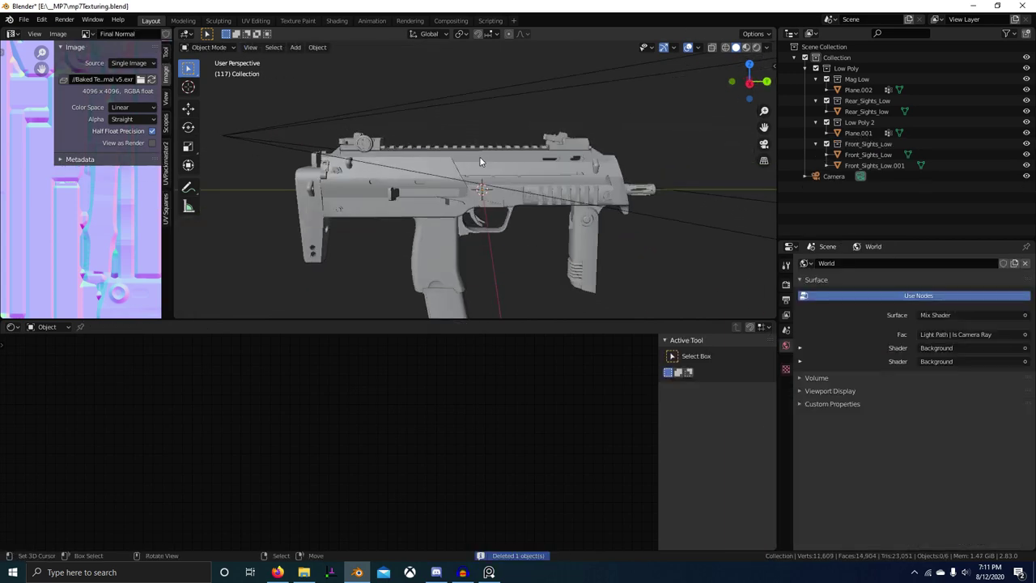
Select the gun body and show it with Material Preview shading in a maximized 3D viewport
{"action": "left_click", "coordinate": [479, 156]}
{"action": "middle_click_drag", "start_coordinate": [479, 156], "coordinate": [526, 239]}
{"action": "scroll", "coordinate": [526, 238], "scroll_direction": "up", "scroll_amount": 4}
{"action": "middle_click_drag", "start_coordinate": [466, 214], "coordinate": [512, 210]}
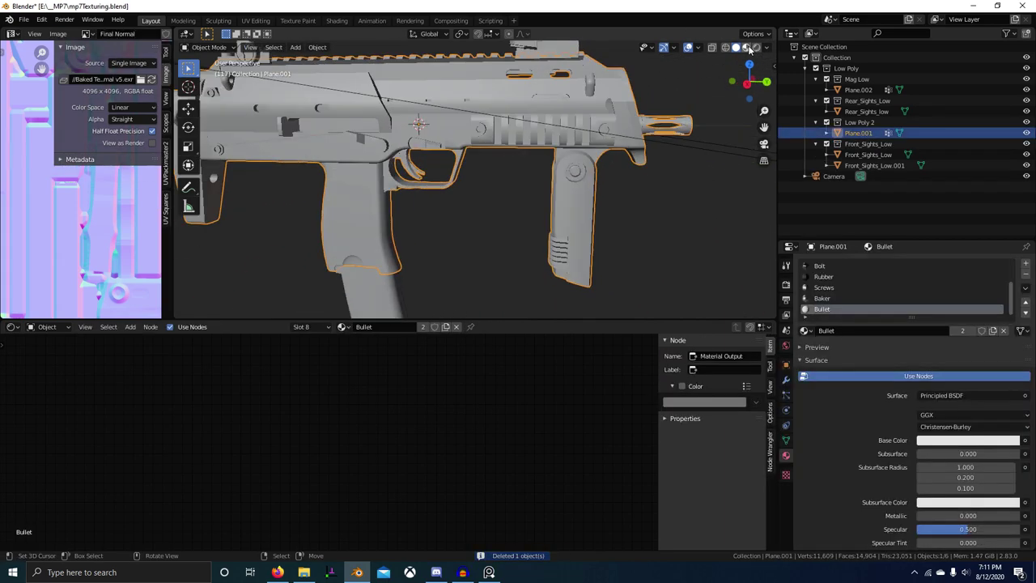
{"action": "left_click", "coordinate": [745, 47]}
{"action": "scroll", "coordinate": [544, 244], "scroll_direction": "down", "scroll_amount": 2}
{"action": "mouse_move", "coordinate": [544, 245]}
{"action": "middle_mouse_down"}
{"action": "mouse_move", "coordinate": [541, 254]}
{"action": "mouse_move", "coordinate": [621, 212]}
{"action": "mouse_move", "coordinate": [615, 246]}
{"action": "mouse_move", "coordinate": [573, 245]}
{"action": "mouse_move", "coordinate": [490, 212]}
{"action": "mouse_move", "coordinate": [506, 235]}
{"action": "mouse_move", "coordinate": [419, 245]}
{"action": "mouse_move", "coordinate": [506, 231]}
{"action": "mouse_move", "coordinate": [521, 187]}
{"action": "mouse_move", "coordinate": [569, 193]}
{"action": "mouse_move", "coordinate": [543, 242]}
{"action": "mouse_move", "coordinate": [611, 300]}
{"action": "mouse_move", "coordinate": [421, 270]}
{"action": "middle_mouse_up"}
{"action": "scroll", "coordinate": [497, 209], "scroll_direction": "up", "scroll_amount": 4}
{"action": "key", "text": "ctrl+space"}
Switch to the PureRef reference board, enlarge its window and bring the gun photos into view
{"action": "key", "text": "alt+Tab"}
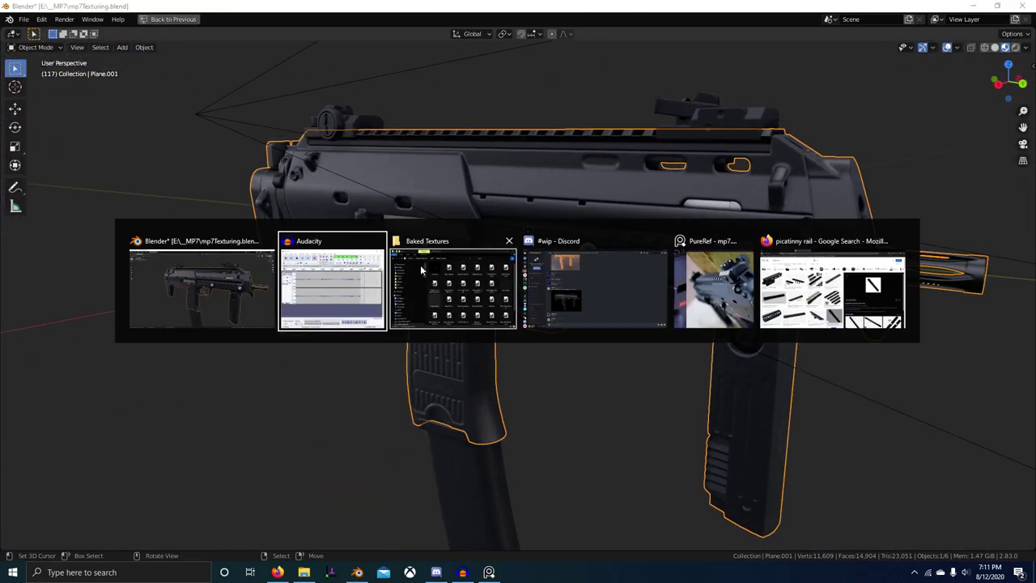
{"action": "left_click", "coordinate": [728, 285]}
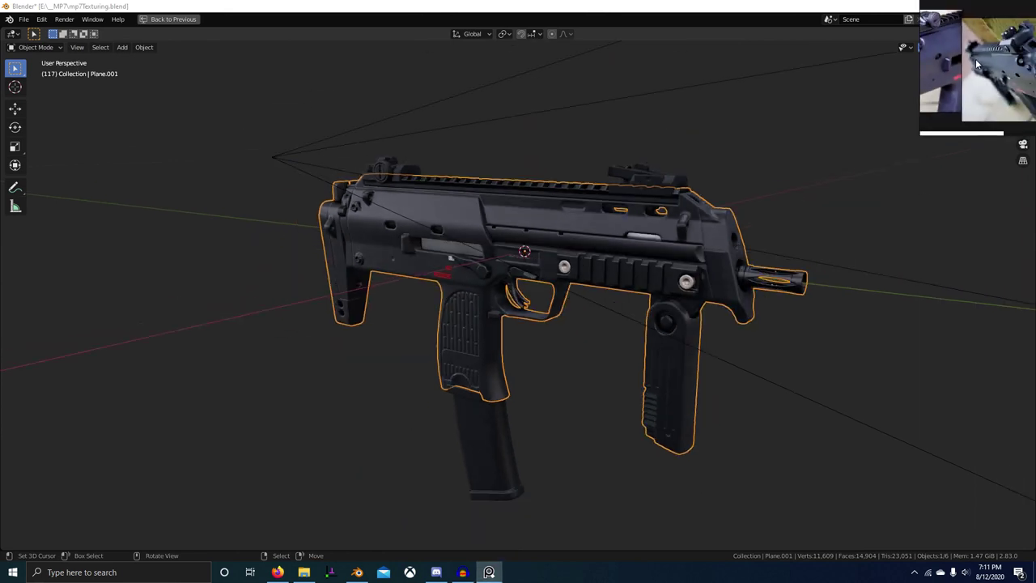
{"action": "scroll", "coordinate": [975, 63], "scroll_direction": "down", "scroll_amount": 2}
{"action": "left_click_drag", "start_coordinate": [919, 134], "coordinate": [857, 260]}
{"action": "scroll", "coordinate": [929, 154], "scroll_direction": "up", "scroll_amount": 2}
{"action": "middle_click_drag", "start_coordinate": [953, 139], "coordinate": [982, 193]}
{"action": "middle_click_drag", "start_coordinate": [896, 152], "coordinate": [948, 155]}
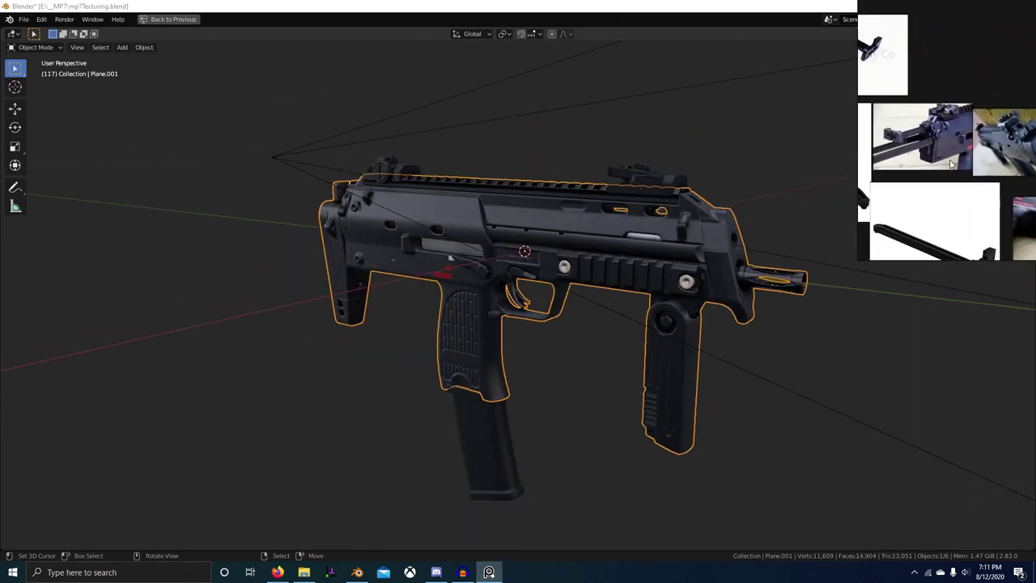
Keep the reference board window always on top and enlarge it further
{"action": "scroll", "coordinate": [952, 159], "scroll_direction": "up", "scroll_amount": 3}
{"action": "middle_click_drag", "start_coordinate": [900, 98], "coordinate": [955, 164]}
{"action": "key", "text": "ctrl+shift+a"}
{"action": "scroll", "coordinate": [963, 192], "scroll_direction": "down", "scroll_amount": 1}
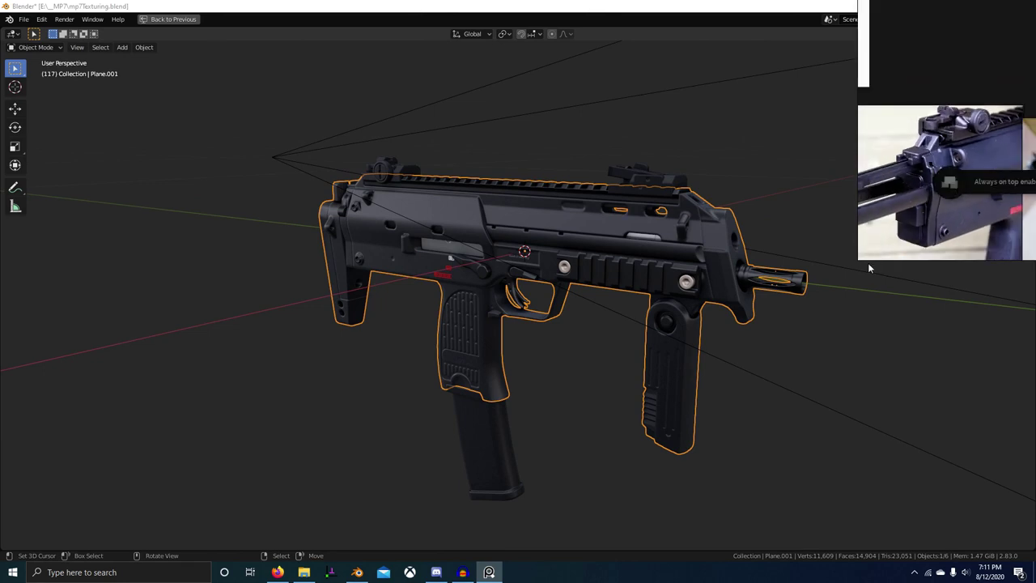
{"action": "left_click_drag", "start_coordinate": [861, 260], "coordinate": [775, 293]}
Examine the reference photo of the magazine with two cartridges lying on it
{"action": "scroll", "coordinate": [931, 207], "scroll_direction": "down", "scroll_amount": 3}
{"action": "middle_click_drag", "start_coordinate": [792, 114], "coordinate": [924, 194]}
{"action": "scroll", "coordinate": [905, 137], "scroll_direction": "down", "scroll_amount": 3}
{"action": "scroll", "coordinate": [976, 131], "scroll_direction": "up", "scroll_amount": 5}
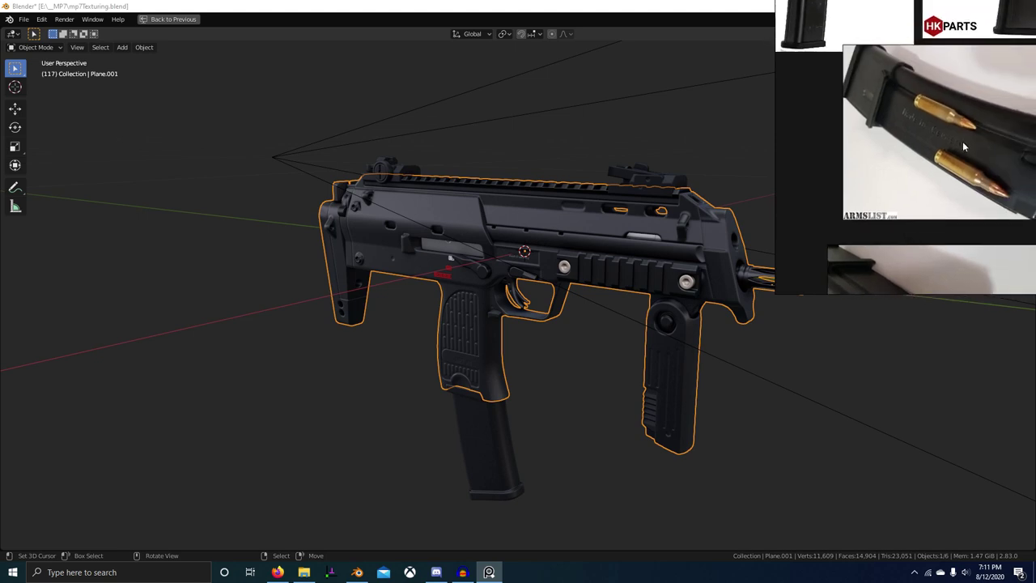
{"action": "scroll", "coordinate": [818, 219], "scroll_direction": "down", "scroll_amount": 2}
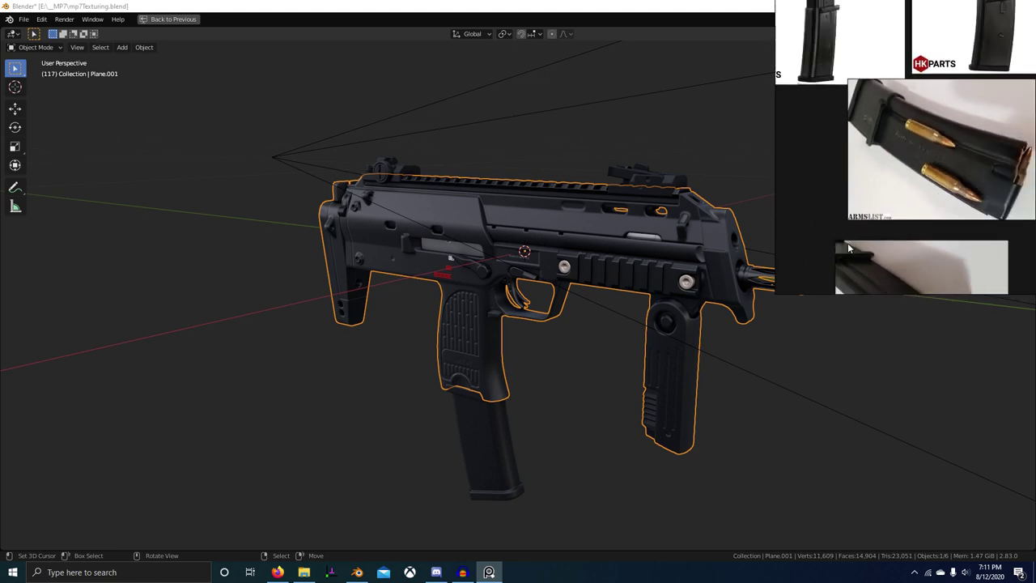
{"action": "scroll", "coordinate": [929, 157], "scroll_direction": "up", "scroll_amount": 3}
{"action": "scroll", "coordinate": [874, 130], "scroll_direction": "down", "scroll_amount": 2}
{"action": "scroll", "coordinate": [876, 122], "scroll_direction": "up", "scroll_amount": 2}
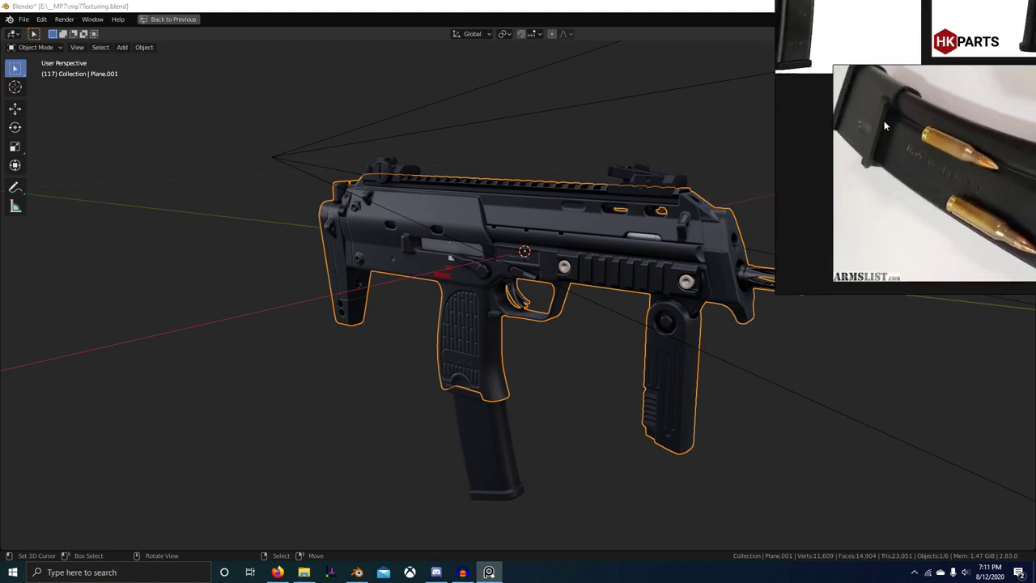
{"action": "scroll", "coordinate": [864, 107], "scroll_direction": "down", "scroll_amount": 2}
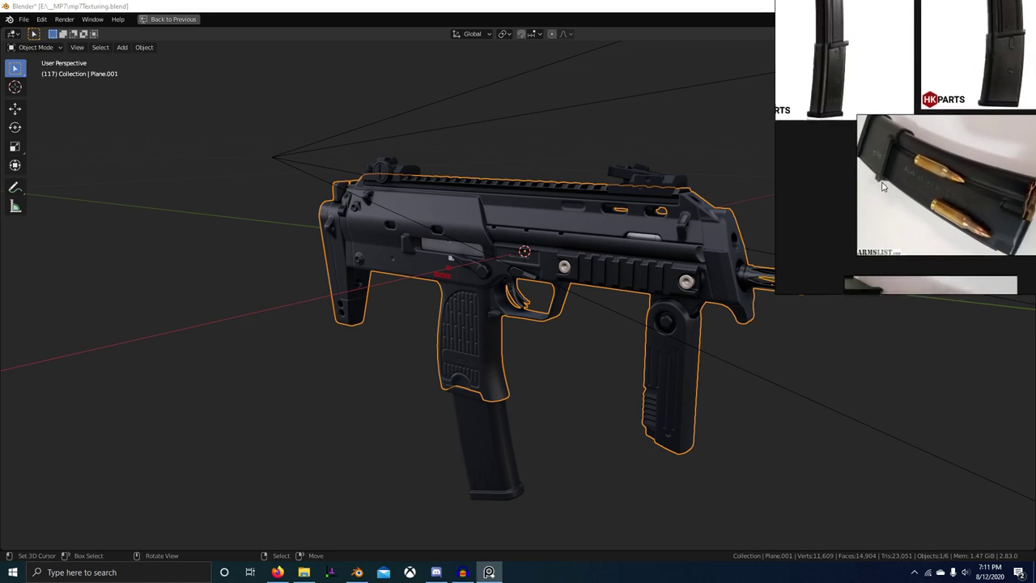
Select the magazine, restore the full window layout and bring the Upper Mag material's RGB and Value nodes into view
{"action": "right_click", "coordinate": [491, 447]}
{"action": "key", "text": "ctrl+space"}
{"action": "scroll", "coordinate": [453, 279], "scroll_direction": "up", "scroll_amount": 3}
{"action": "scroll", "coordinate": [496, 447], "scroll_direction": "down", "scroll_amount": 3}
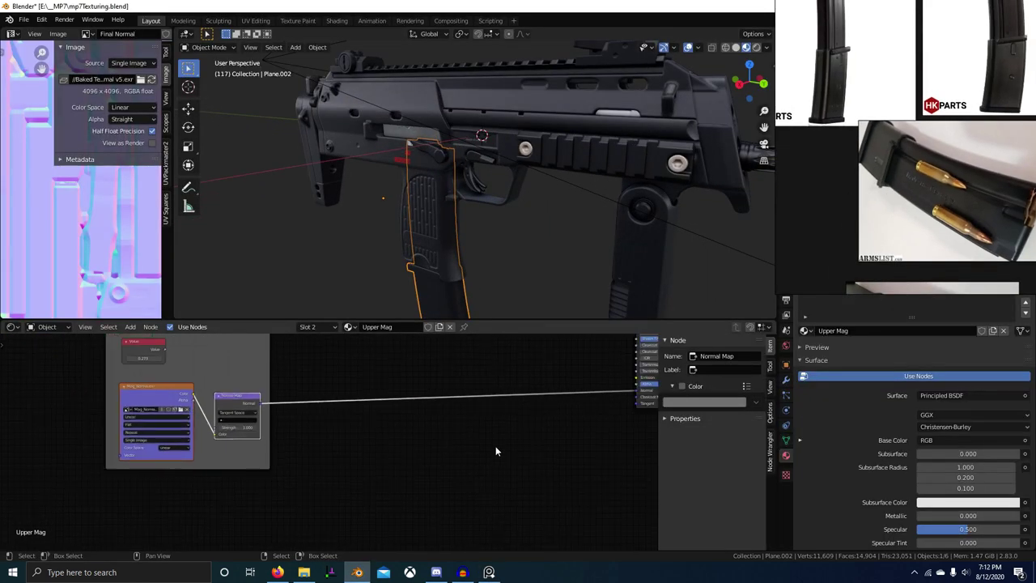
{"action": "scroll", "coordinate": [496, 451], "scroll_direction": "down", "scroll_amount": 3}
{"action": "middle_click_drag", "start_coordinate": [344, 421], "coordinate": [477, 407]}
{"action": "scroll", "coordinate": [312, 388], "scroll_direction": "up", "scroll_amount": 7}
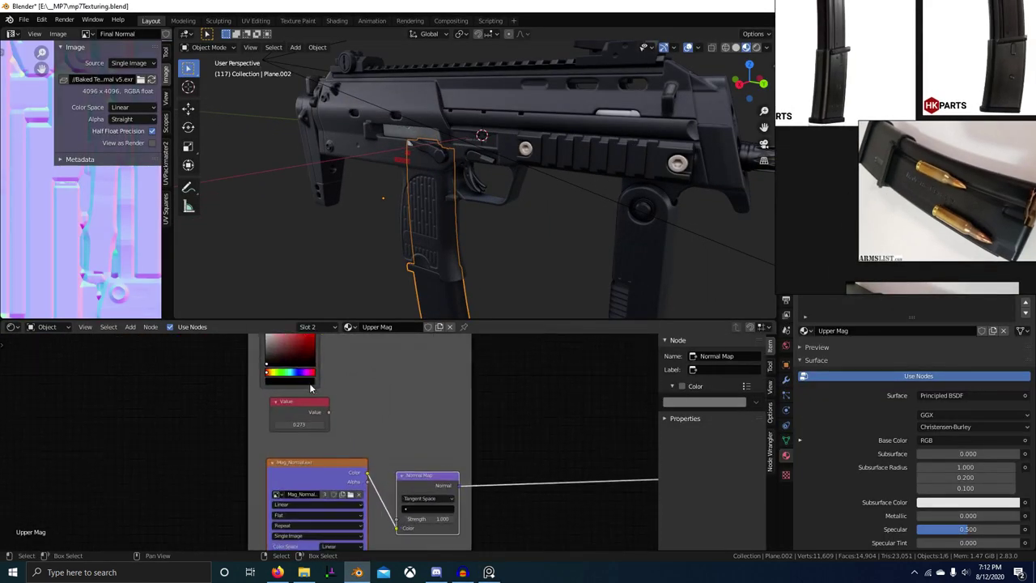
{"action": "scroll", "coordinate": [311, 388], "scroll_direction": "up", "scroll_amount": 4}
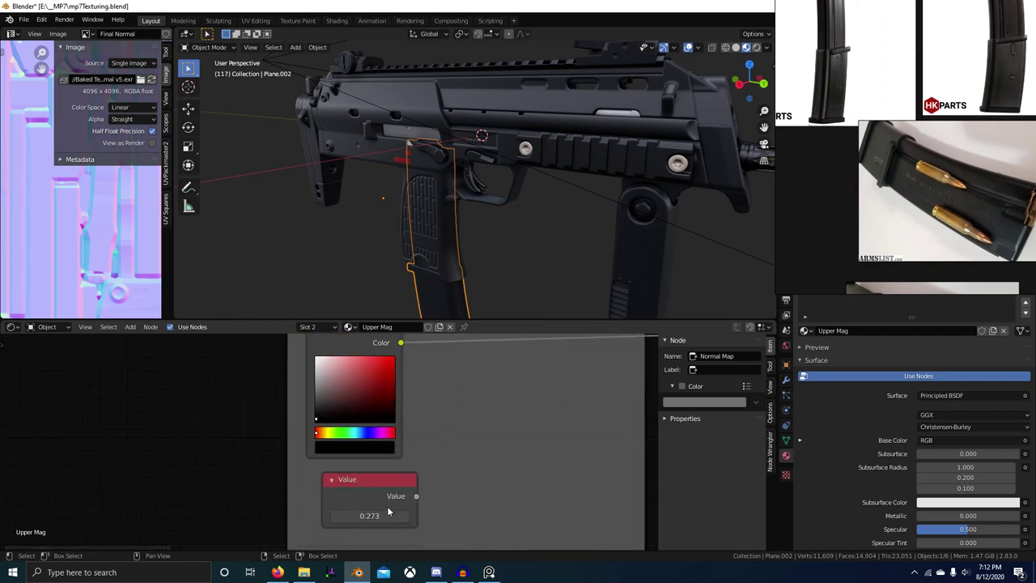
Shorten the reference board window and bring up the RGB node of the magazine's Lower Mag material
{"action": "left_click_drag", "start_coordinate": [833, 285], "coordinate": [842, 212]}
{"action": "left_click", "coordinate": [829, 288]}
{"action": "scroll", "coordinate": [452, 454], "scroll_direction": "down", "scroll_amount": 3}
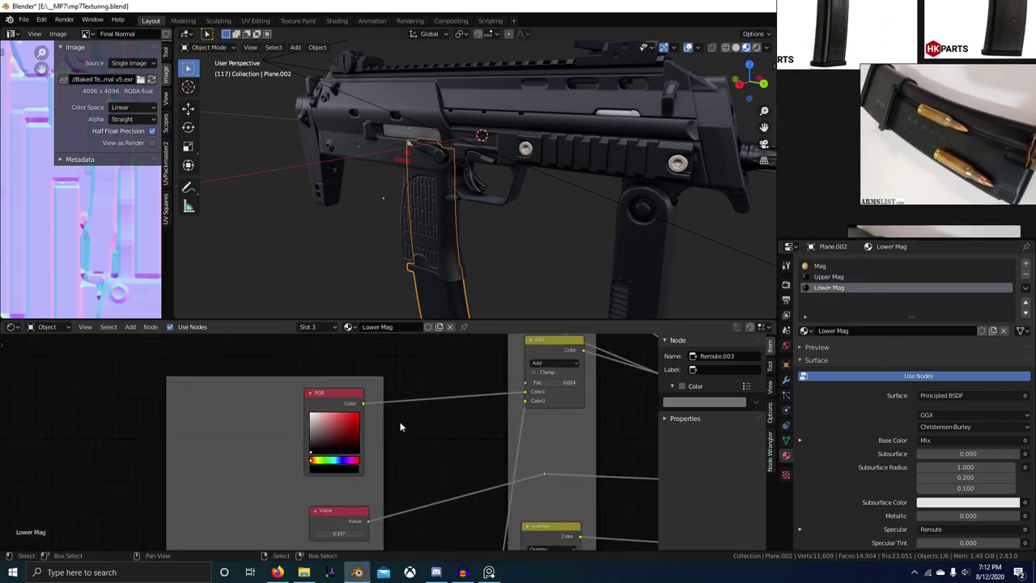
{"action": "scroll", "coordinate": [400, 426], "scroll_direction": "up", "scroll_amount": 4}
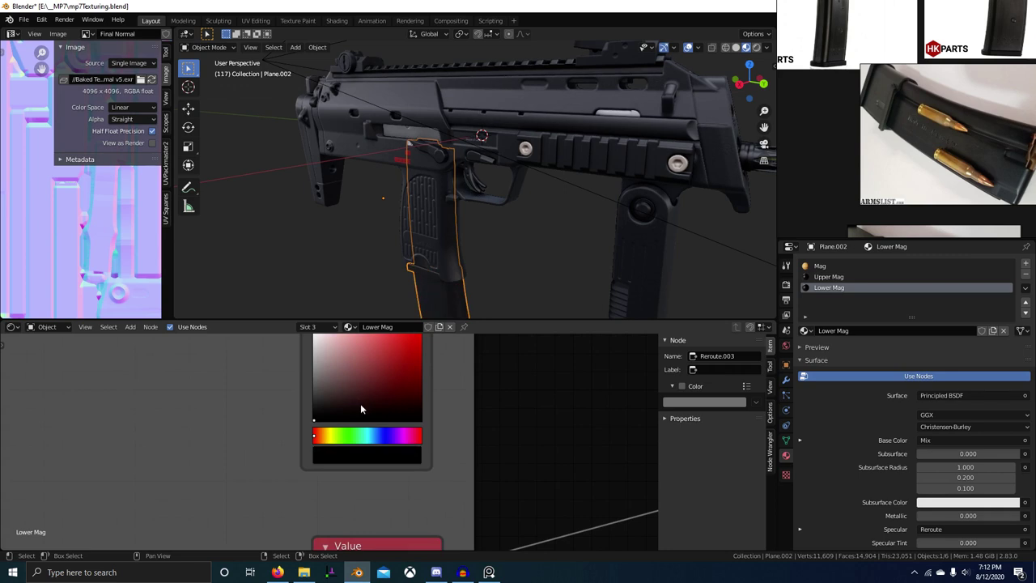
{"action": "scroll", "coordinate": [361, 409], "scroll_direction": "up", "scroll_amount": 2}
Frame the magazine and set the Lower Mag RGB color to a very dark yellow-green, checking it from several angles
{"action": "key", "text": "KP_Decimal"}
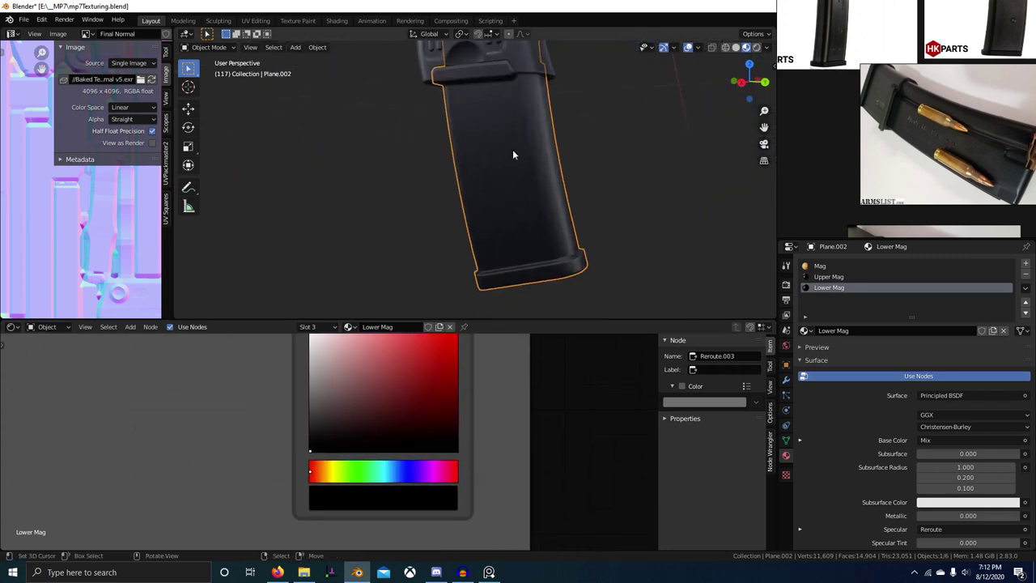
{"action": "scroll", "coordinate": [512, 153], "scroll_direction": "up", "scroll_amount": 4}
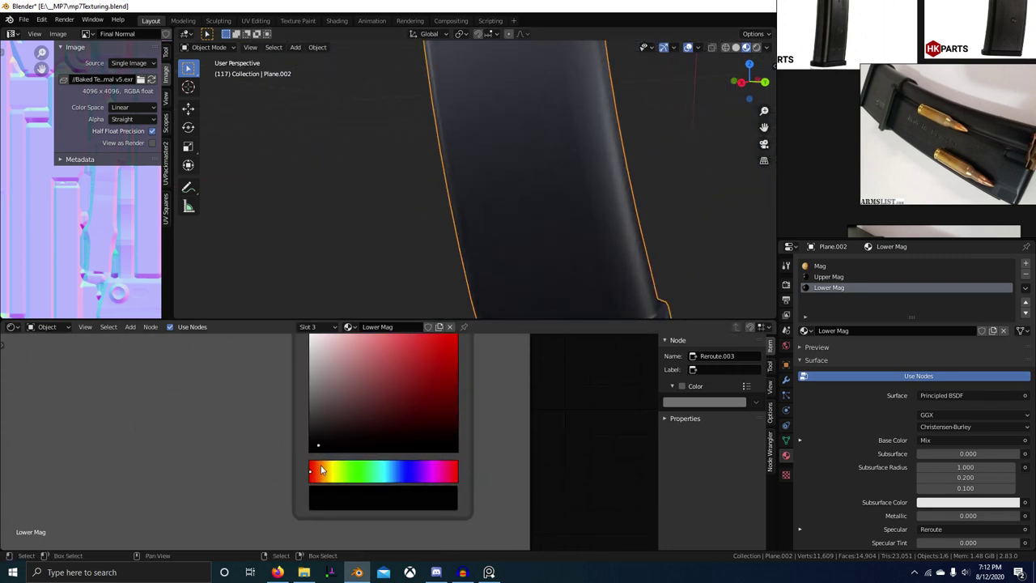
{"action": "left_click_drag", "start_coordinate": [322, 469], "coordinate": [340, 471]}
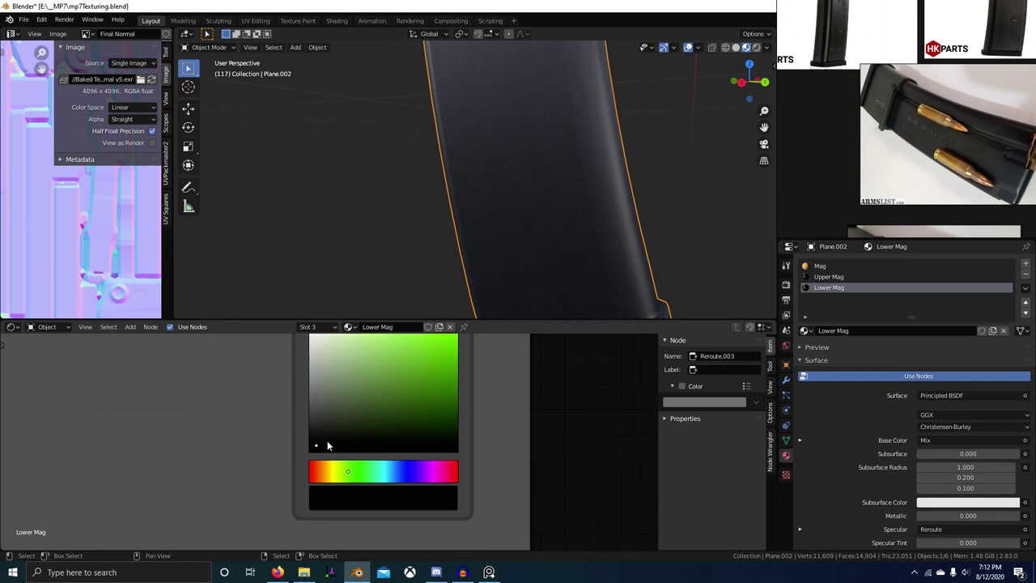
{"action": "scroll", "coordinate": [469, 216], "scroll_direction": "down", "scroll_amount": 3}
{"action": "left_click_drag", "start_coordinate": [329, 432], "coordinate": [358, 431]}
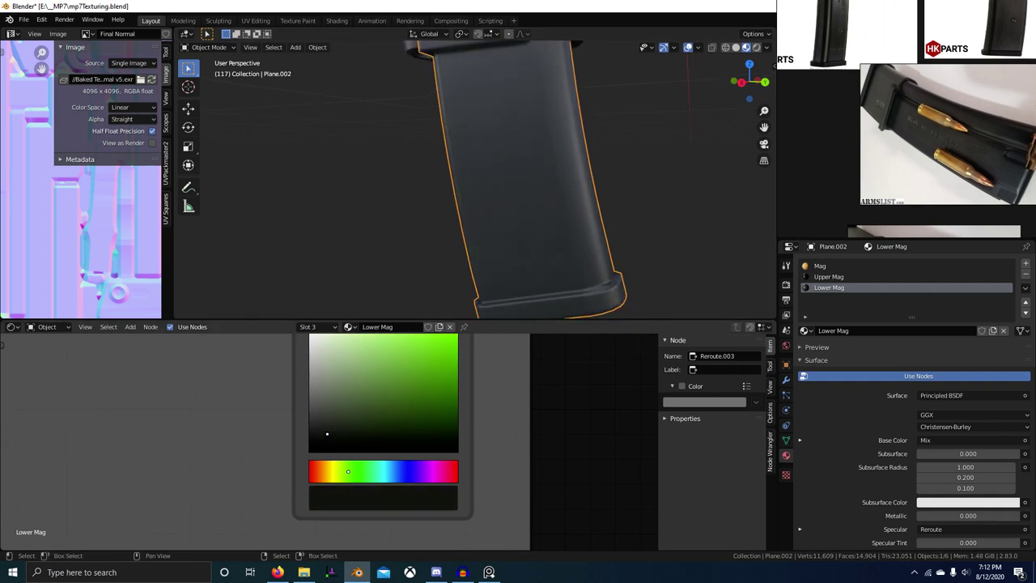
{"action": "left_click_drag", "start_coordinate": [327, 434], "coordinate": [325, 439]}
{"action": "scroll", "coordinate": [577, 175], "scroll_direction": "down", "scroll_amount": 4}
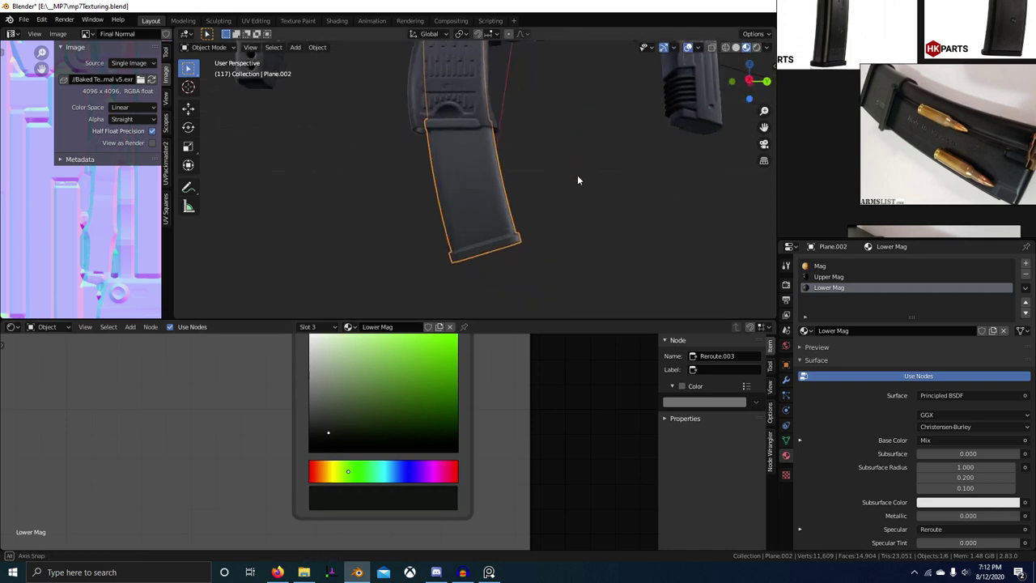
{"action": "middle_click_drag", "start_coordinate": [577, 175], "coordinate": [602, 144]}
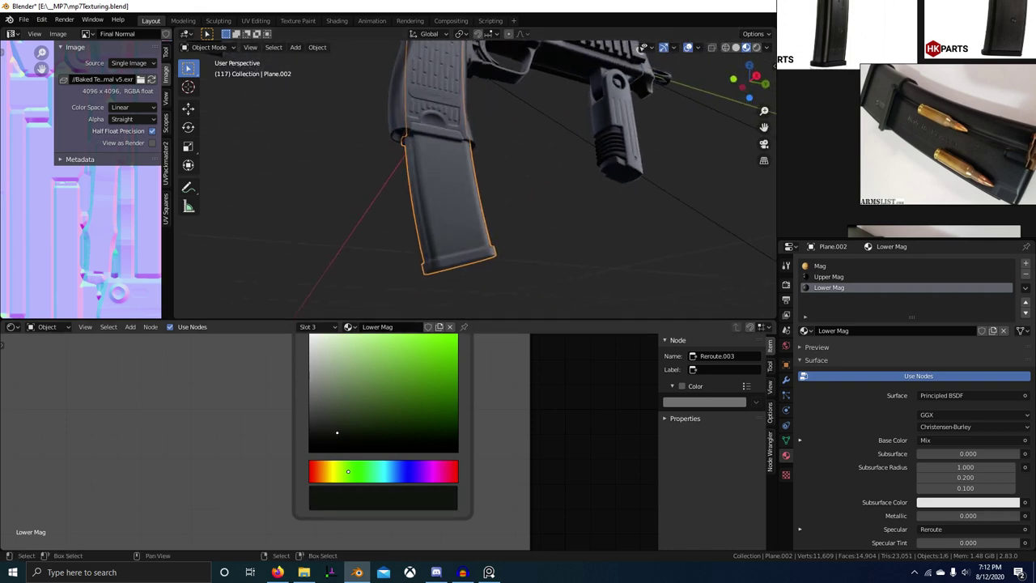
{"action": "middle_click_drag", "start_coordinate": [522, 166], "coordinate": [462, 296]}
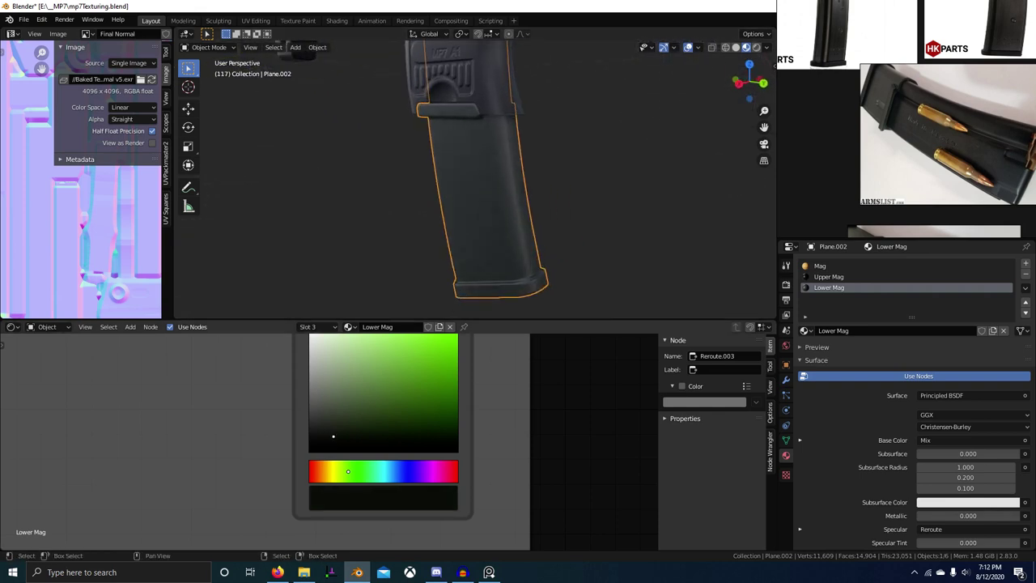
{"action": "middle_click_drag", "start_coordinate": [480, 234], "coordinate": [507, 201]}
Try Rendered shading, return to Material Preview and try the green forest and warm-toned environments as viewport lighting
{"action": "left_click", "coordinate": [755, 49]}
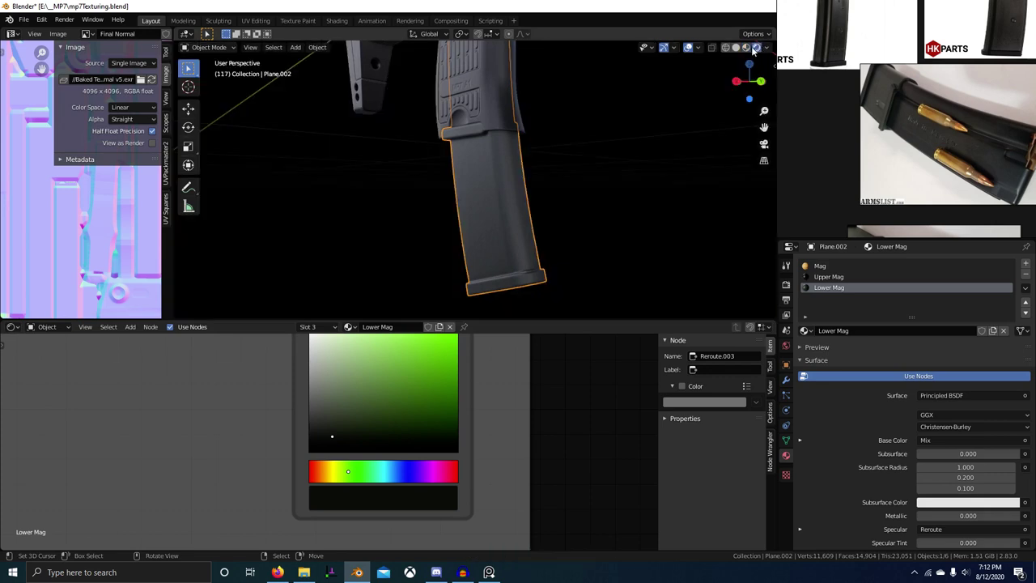
{"action": "left_click", "coordinate": [748, 47]}
{"action": "left_click", "coordinate": [765, 48]}
{"action": "left_click", "coordinate": [743, 141]}
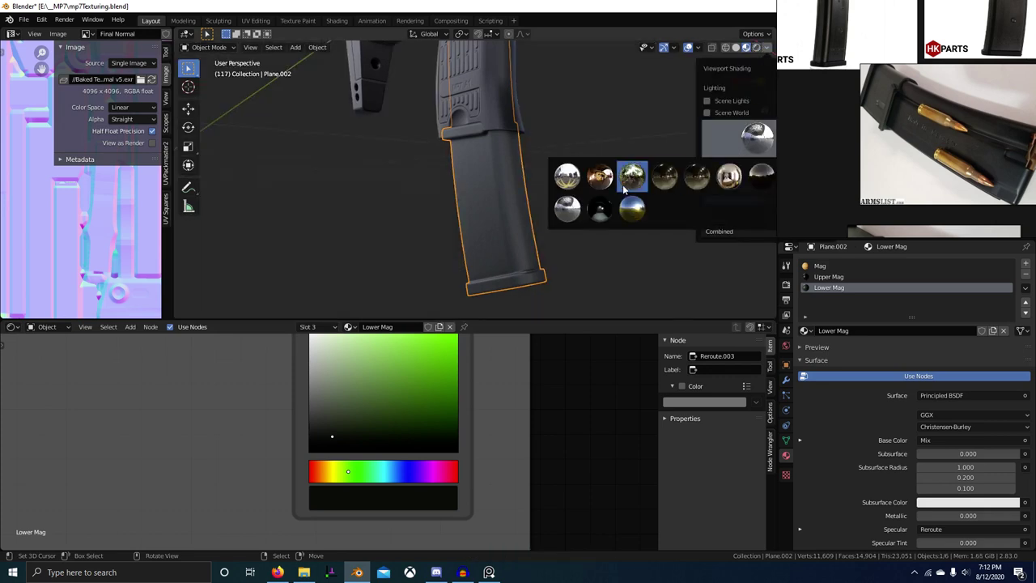
{"action": "left_click", "coordinate": [642, 177]}
{"action": "left_click", "coordinate": [743, 138]}
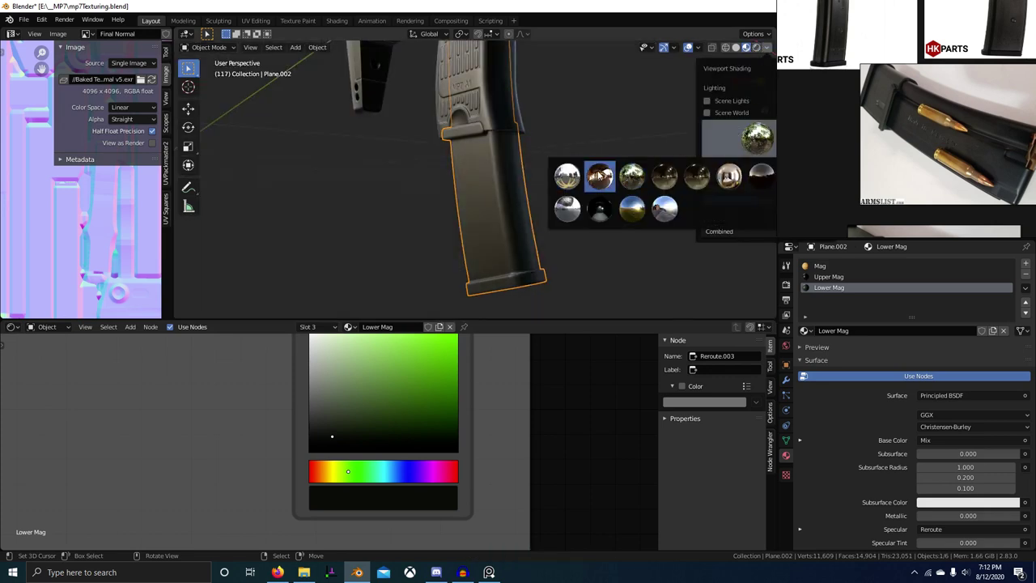
{"action": "left_click", "coordinate": [600, 176]}
{"action": "left_click", "coordinate": [744, 139]}
Lighten the Lower Mag RGB color slightly while checking the magazine from both sides
{"action": "scroll", "coordinate": [544, 208], "scroll_direction": "down", "scroll_amount": 3}
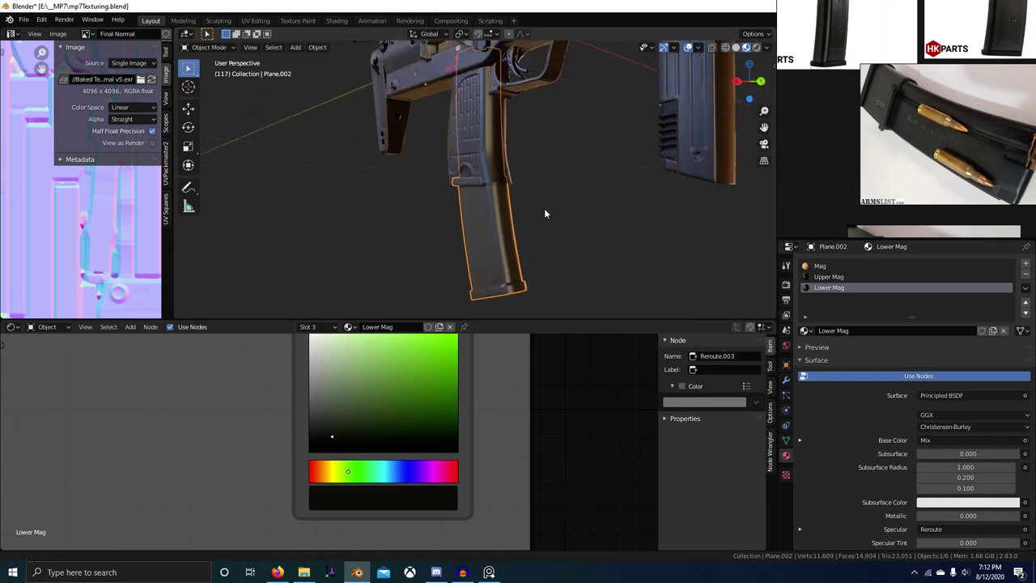
{"action": "mouse_move", "coordinate": [544, 209]}
{"action": "middle_mouse_down", "text": "shift"}
{"action": "mouse_move", "coordinate": [570, 284]}
{"action": "mouse_move", "coordinate": [557, 284]}
{"action": "mouse_move", "coordinate": [559, 219]}
{"action": "middle_mouse_up", "text": "shift"}
{"action": "key", "text": "alt+a"}
{"action": "middle_click_drag", "start_coordinate": [559, 218], "coordinate": [540, 178], "text": "shift"}
{"action": "scroll", "coordinate": [558, 163], "scroll_direction": "up", "scroll_amount": 2}
{"action": "left_click", "coordinate": [526, 219]}
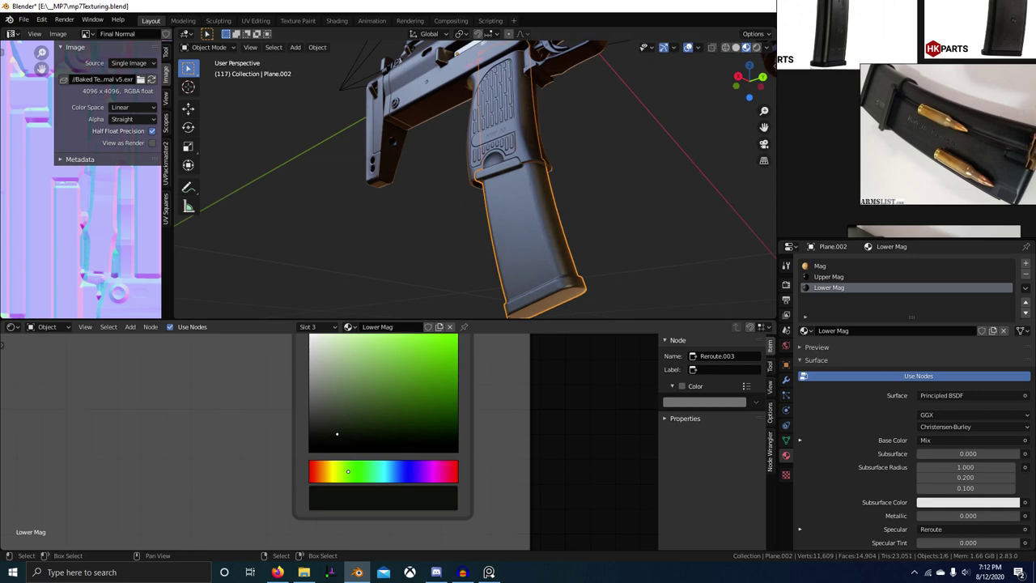
{"action": "mouse_move", "coordinate": [508, 262]}
{"action": "middle_mouse_down"}
{"action": "mouse_move", "coordinate": [634, 241]}
{"action": "mouse_move", "coordinate": [712, 202]}
{"action": "middle_mouse_up"}
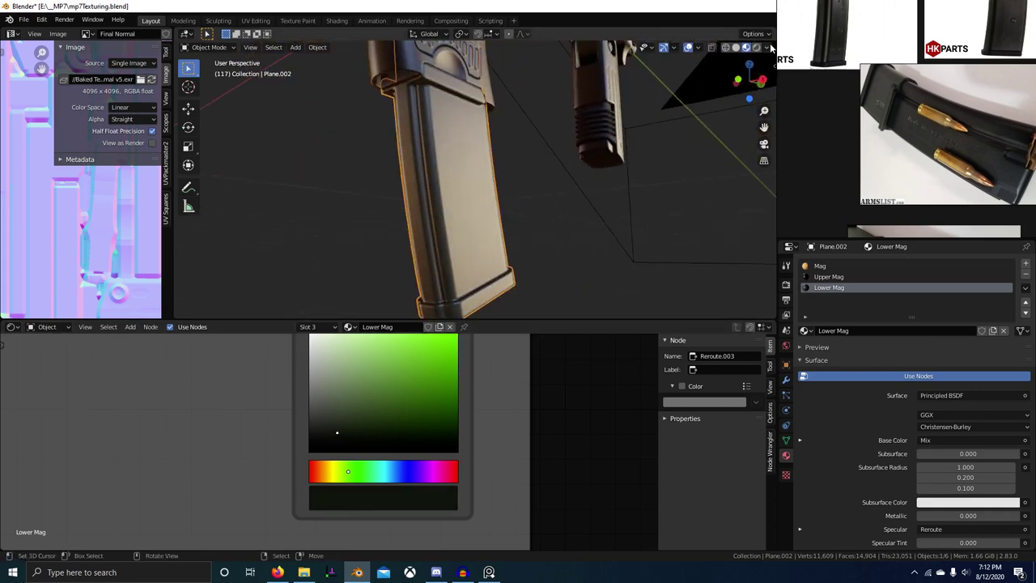
Try lighting the magazine with the black studio environment and with a dark interior environment
{"action": "left_click", "coordinate": [766, 47]}
{"action": "left_click", "coordinate": [751, 149]}
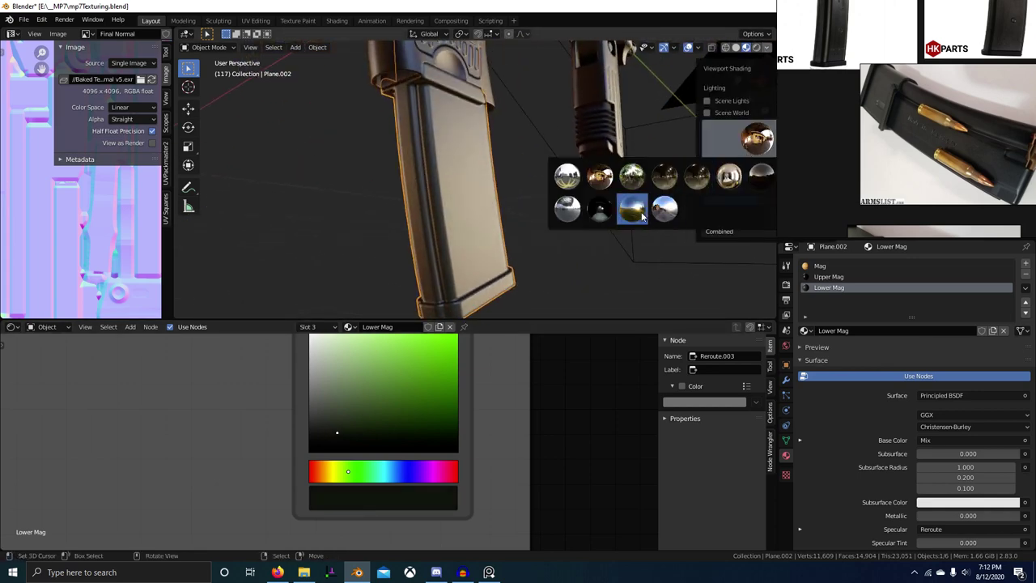
{"action": "left_click", "coordinate": [600, 209]}
{"action": "mouse_move", "coordinate": [709, 162]}
{"action": "middle_mouse_down"}
{"action": "mouse_move", "coordinate": [532, 193]}
{"action": "mouse_move", "coordinate": [448, 224]}
{"action": "mouse_move", "coordinate": [380, 202]}
{"action": "mouse_move", "coordinate": [567, 189]}
{"action": "mouse_move", "coordinate": [576, 180]}
{"action": "middle_mouse_up"}
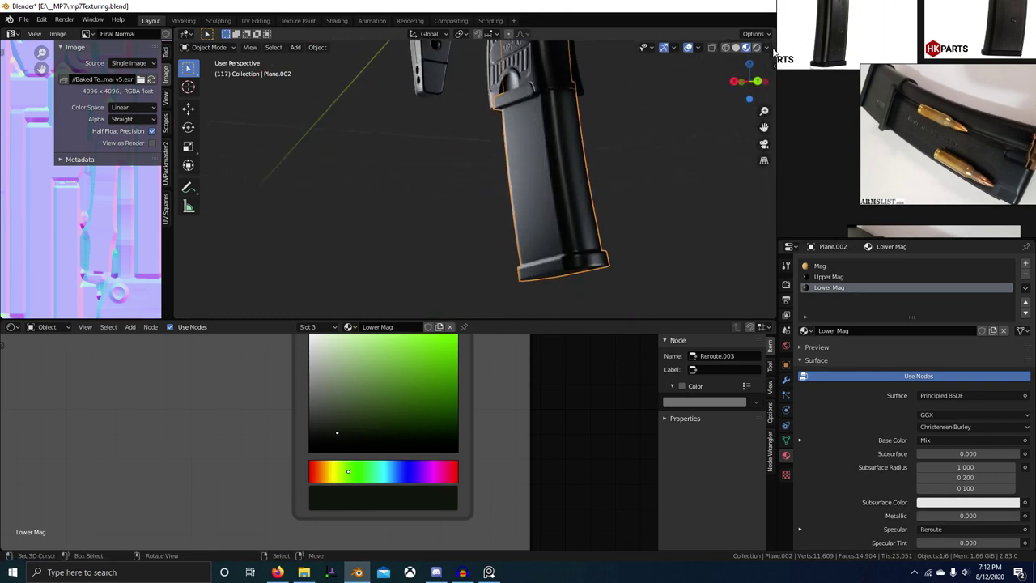
{"action": "left_click", "coordinate": [768, 46]}
{"action": "left_click", "coordinate": [753, 139]}
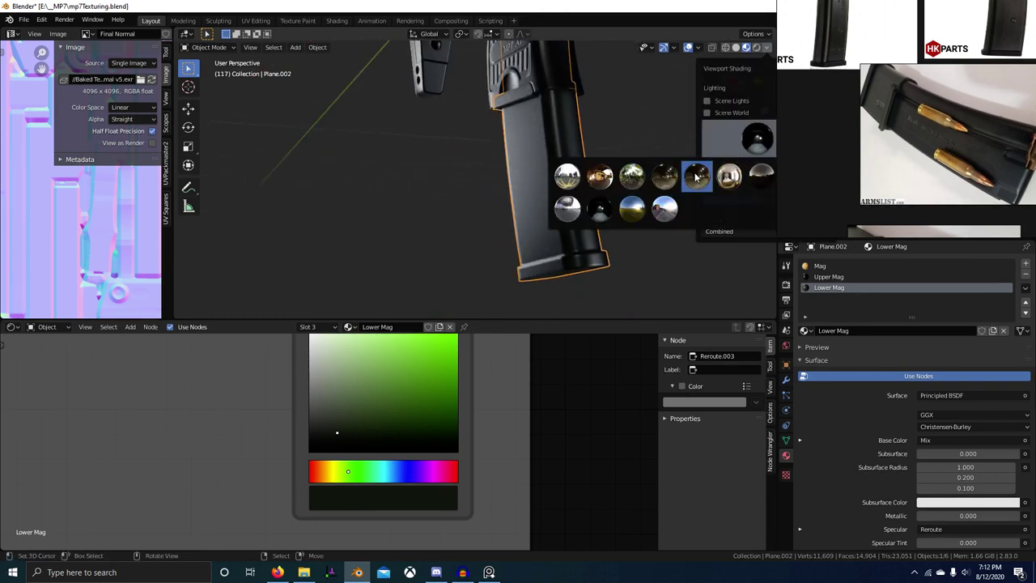
{"action": "left_click", "coordinate": [696, 177]}
Move the reference board window aside and switch the viewport lighting to a neutral-toned environment
{"action": "left_click", "coordinate": [749, 139]}
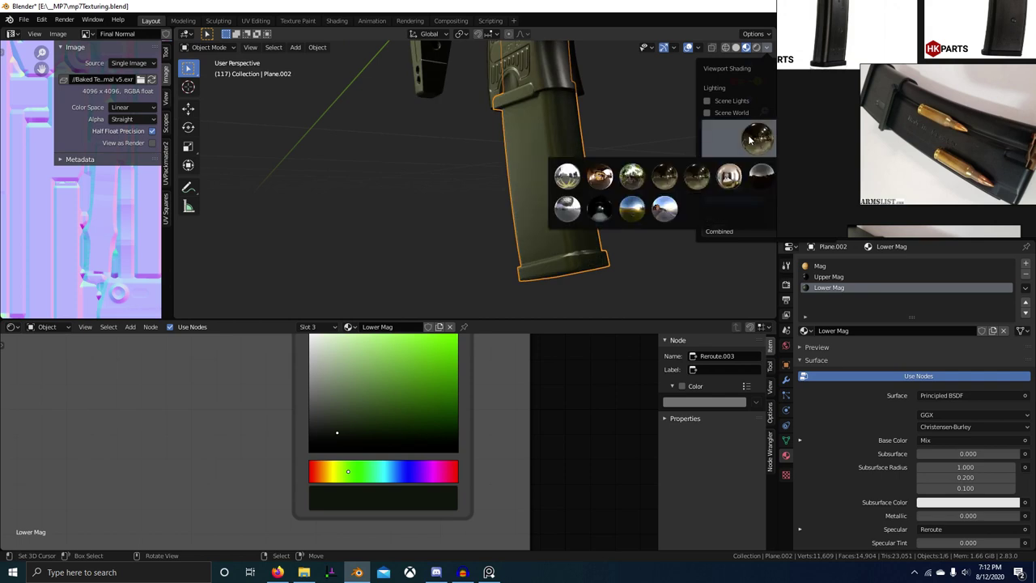
{"action": "right_click_drag", "start_coordinate": [809, 187], "coordinate": [896, 175]}
{"action": "left_click", "coordinate": [797, 176]}
Deselect everything and examine the whole gun and its receiver in the new lighting
{"action": "scroll", "coordinate": [547, 165], "scroll_direction": "down", "scroll_amount": 4}
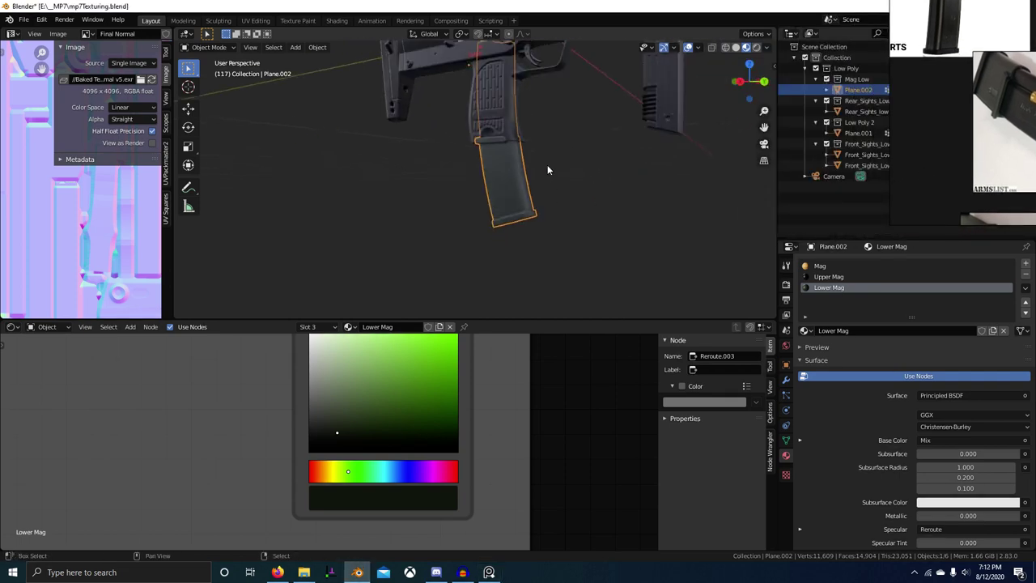
{"action": "key", "text": "alt+a"}
{"action": "middle_click_drag", "start_coordinate": [547, 164], "coordinate": [541, 193]}
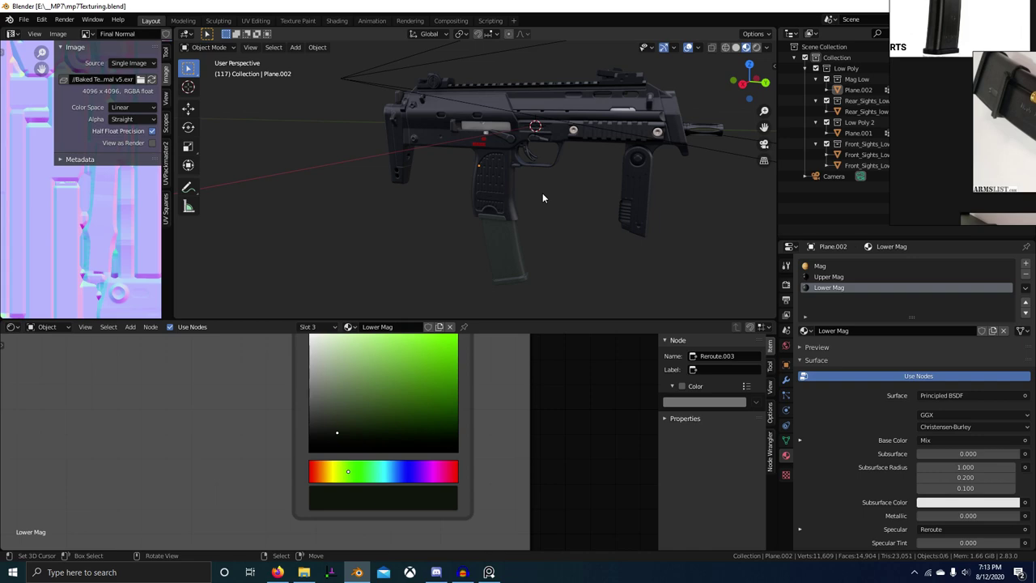
{"action": "scroll", "coordinate": [543, 198], "scroll_direction": "up", "scroll_amount": 3}
{"action": "middle_click_drag", "start_coordinate": [553, 98], "coordinate": [500, 174], "text": "shift"}
{"action": "scroll", "coordinate": [502, 194], "scroll_direction": "down", "scroll_amount": 3}
{"action": "scroll", "coordinate": [501, 180], "scroll_direction": "up", "scroll_amount": 4}
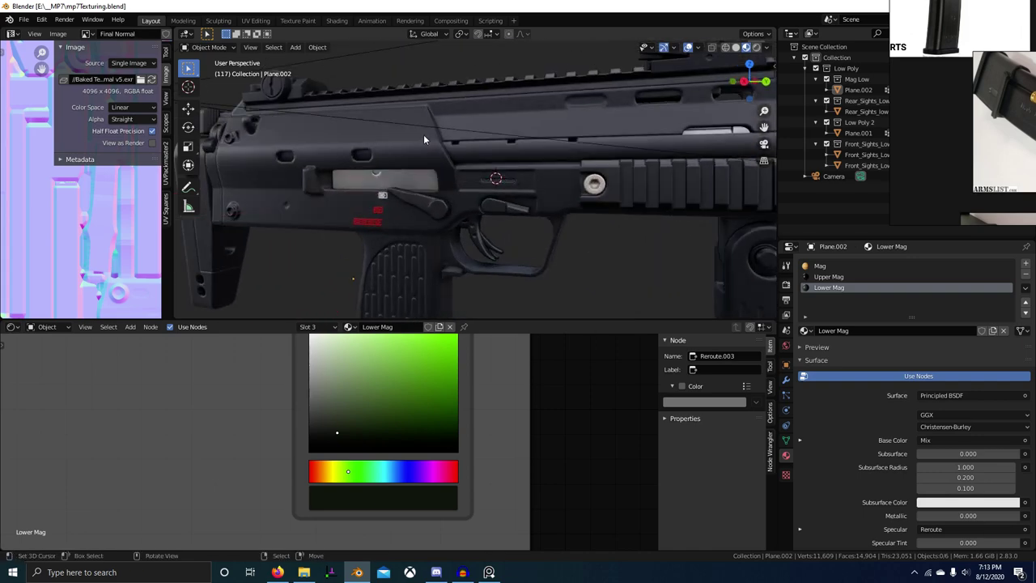
Select the gun body and save the Blender file
{"action": "left_click", "coordinate": [424, 139]}
{"action": "scroll", "coordinate": [494, 219], "scroll_direction": "down", "scroll_amount": 3}
{"action": "scroll", "coordinate": [512, 250], "scroll_direction": "up", "scroll_amount": 3}
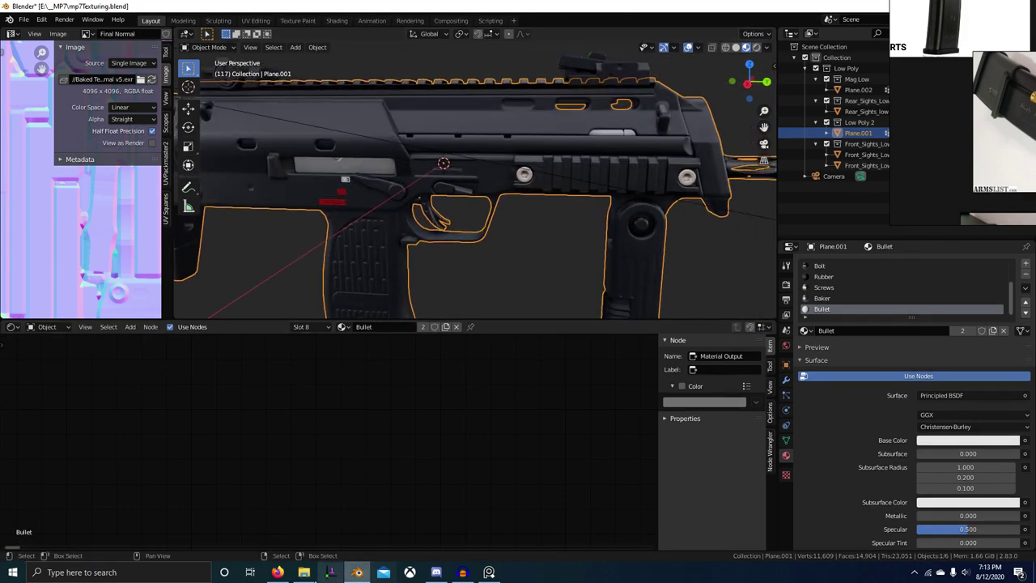
{"action": "left_click", "coordinate": [304, 572]}
{"action": "middle_click_drag", "start_coordinate": [503, 160], "coordinate": [492, 158]}
{"action": "scroll", "coordinate": [492, 158], "scroll_direction": "down", "scroll_amount": 3}
{"action": "key", "text": "ctrl+s"}
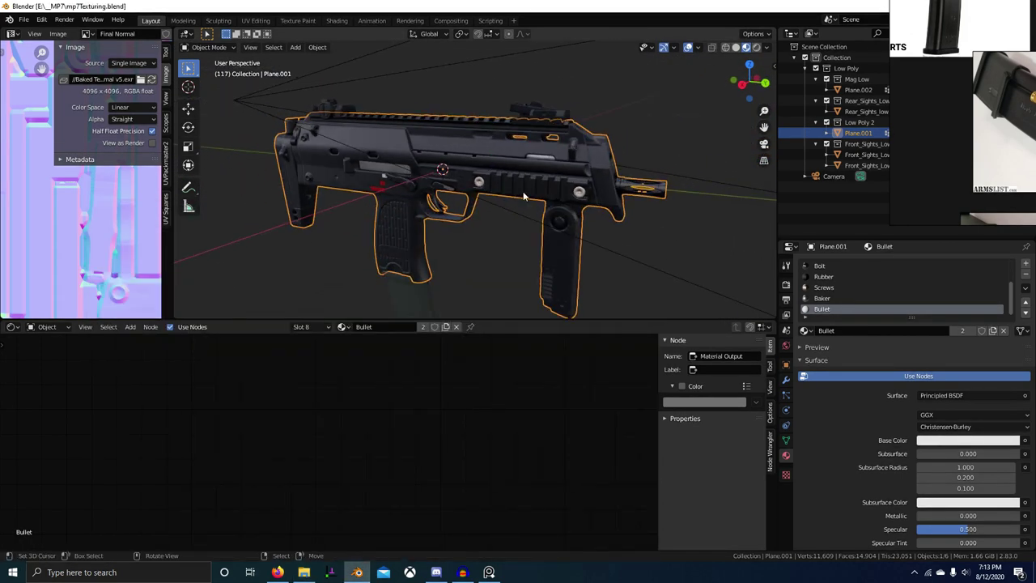
{"action": "key", "text": "ctrl+s"}
Switch to File Explorer and open the _Material Library > Image Textures > Textures folder on the E: drive
{"action": "key", "text": "alt+Tab"}
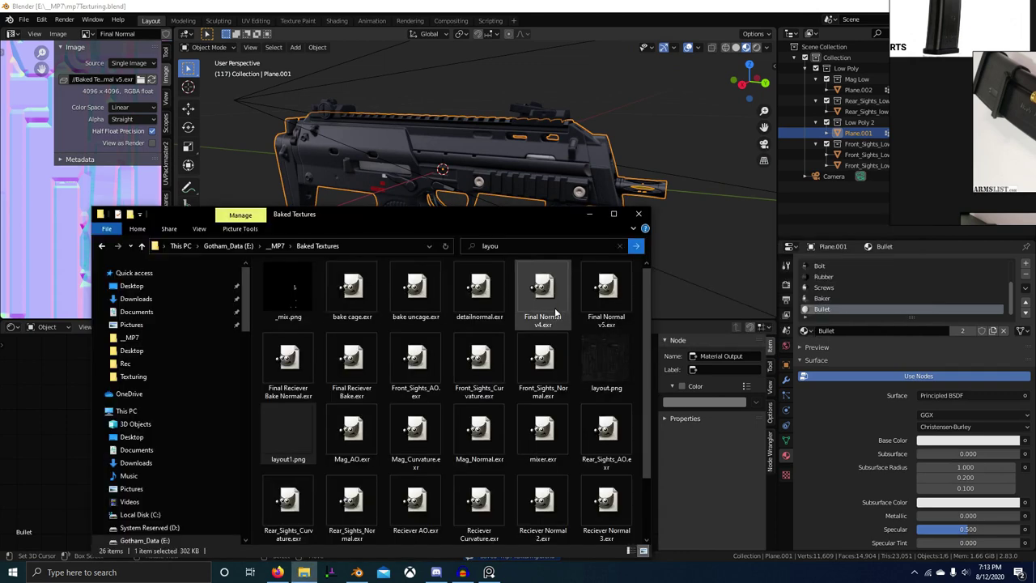
{"action": "left_click", "coordinate": [242, 245]}
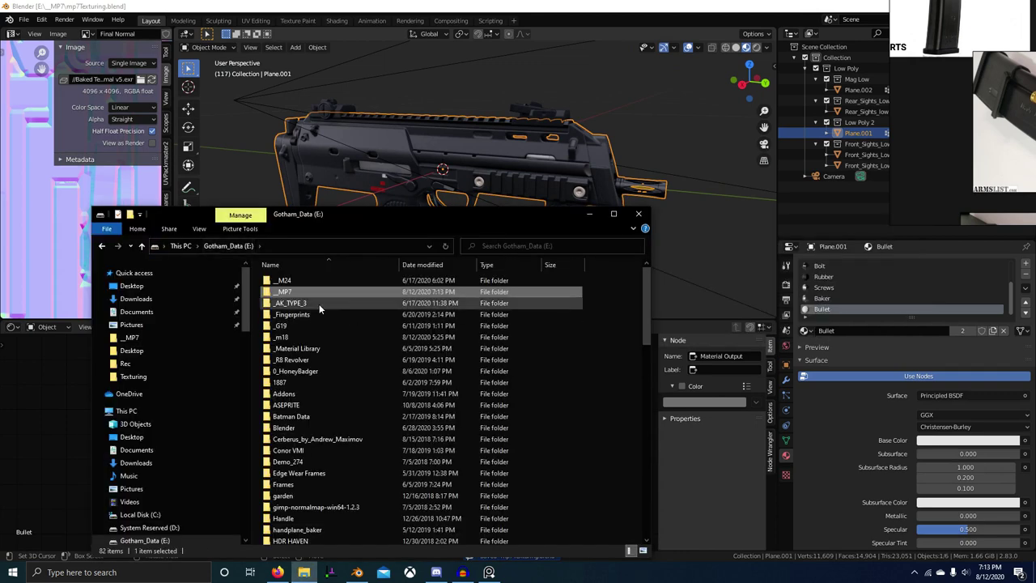
{"action": "double_click", "coordinate": [322, 350]}
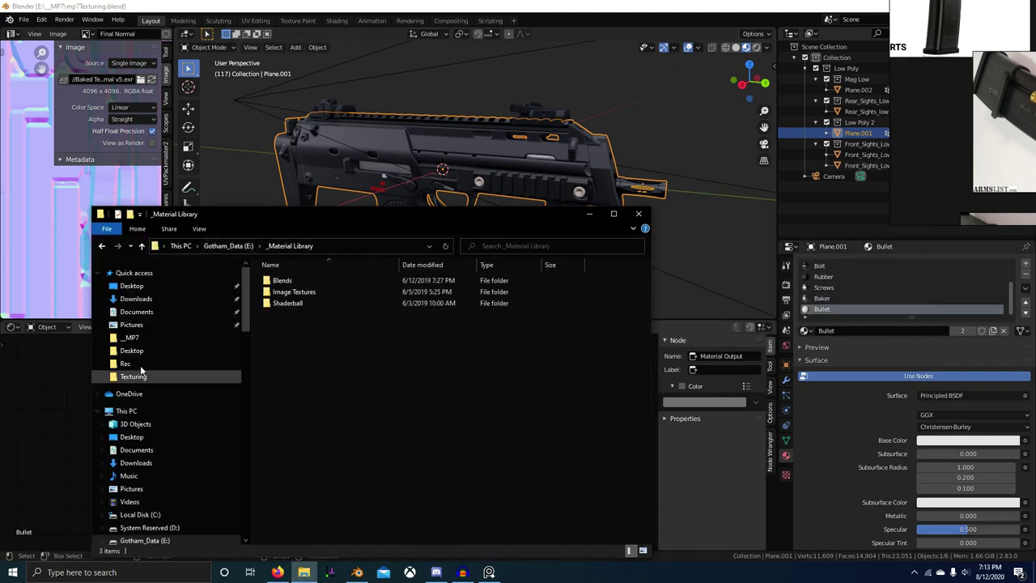
{"action": "double_click", "coordinate": [309, 291]}
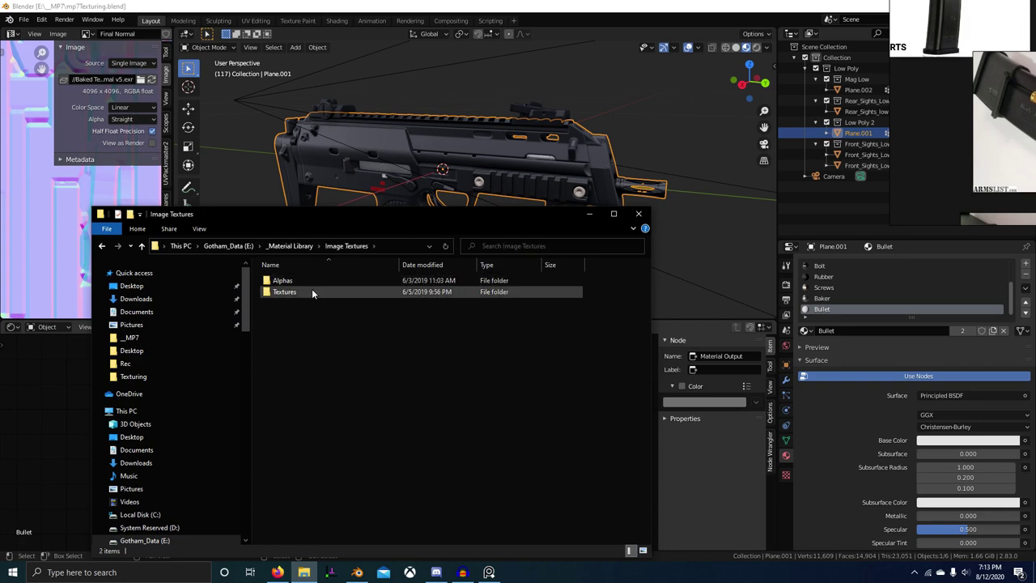
{"action": "double_click", "coordinate": [312, 291]}
Browse the dots and grunge texture thumbnails and select Dots4.png
{"action": "scroll", "coordinate": [410, 473], "scroll_direction": "up", "scroll_amount": 2}
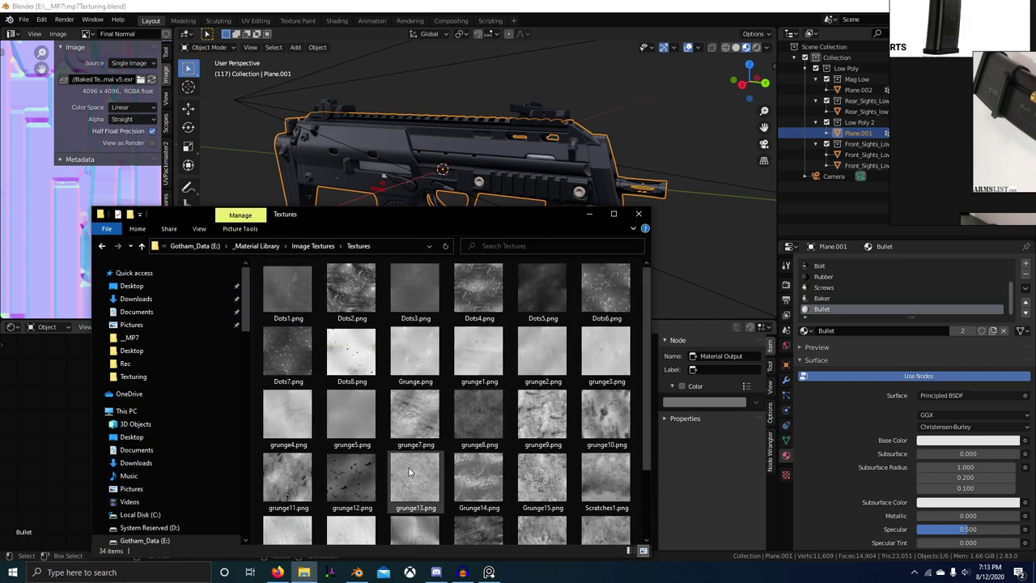
{"action": "scroll", "coordinate": [534, 405], "scroll_direction": "down", "scroll_amount": 2}
{"action": "scroll", "coordinate": [510, 425], "scroll_direction": "up", "scroll_amount": 2}
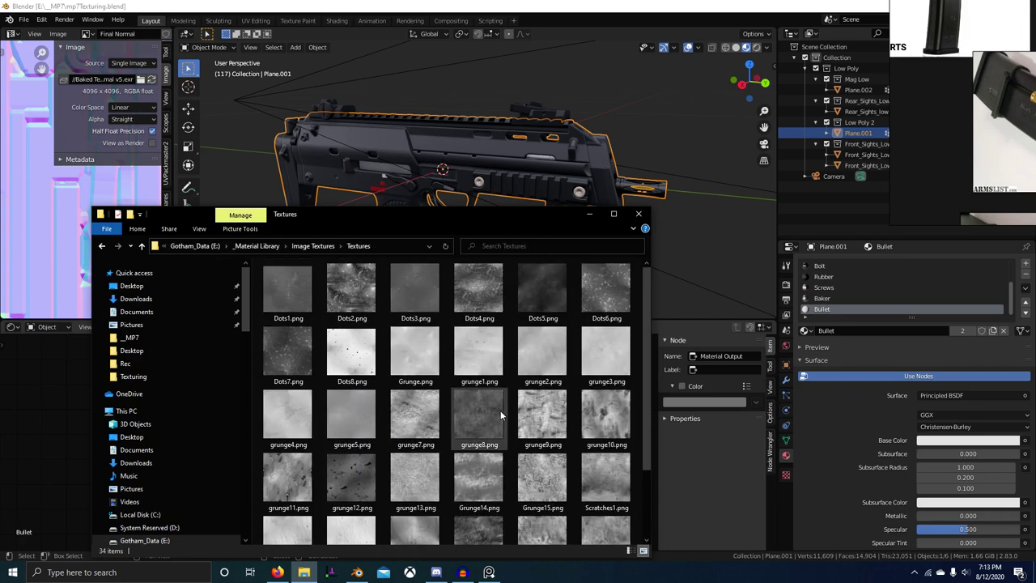
{"action": "left_click", "coordinate": [486, 320]}
Examine the surface of the gun's receiver up close in the 3D viewport
{"action": "scroll", "coordinate": [664, 219], "scroll_direction": "up", "scroll_amount": 4}
{"action": "scroll", "coordinate": [492, 220], "scroll_direction": "down", "scroll_amount": 3}
{"action": "middle_click_drag", "start_coordinate": [664, 219], "coordinate": [518, 279]}
{"action": "scroll", "coordinate": [532, 247], "scroll_direction": "up", "scroll_amount": 4}
{"action": "scroll", "coordinate": [573, 206], "scroll_direction": "up", "scroll_amount": 3}
{"action": "scroll", "coordinate": [471, 250], "scroll_direction": "down", "scroll_amount": 4}
{"action": "scroll", "coordinate": [537, 258], "scroll_direction": "up", "scroll_amount": 4}
Minimize the Textures folder window and bring the gun body's earlier material slots into view
{"action": "key", "text": "alt+Tab"}
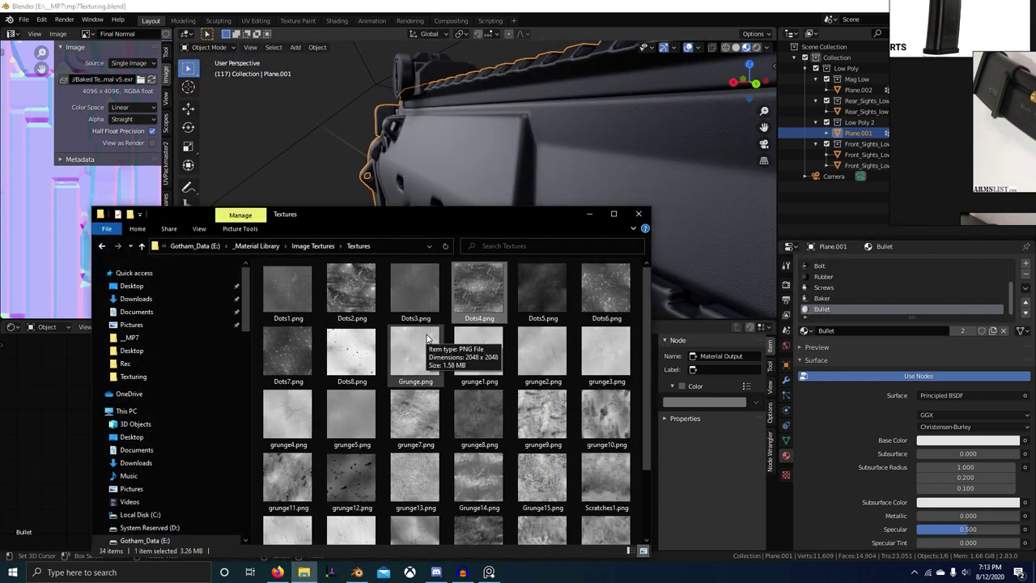
{"action": "left_click", "coordinate": [589, 215]}
{"action": "scroll", "coordinate": [868, 304], "scroll_direction": "up", "scroll_amount": 1}
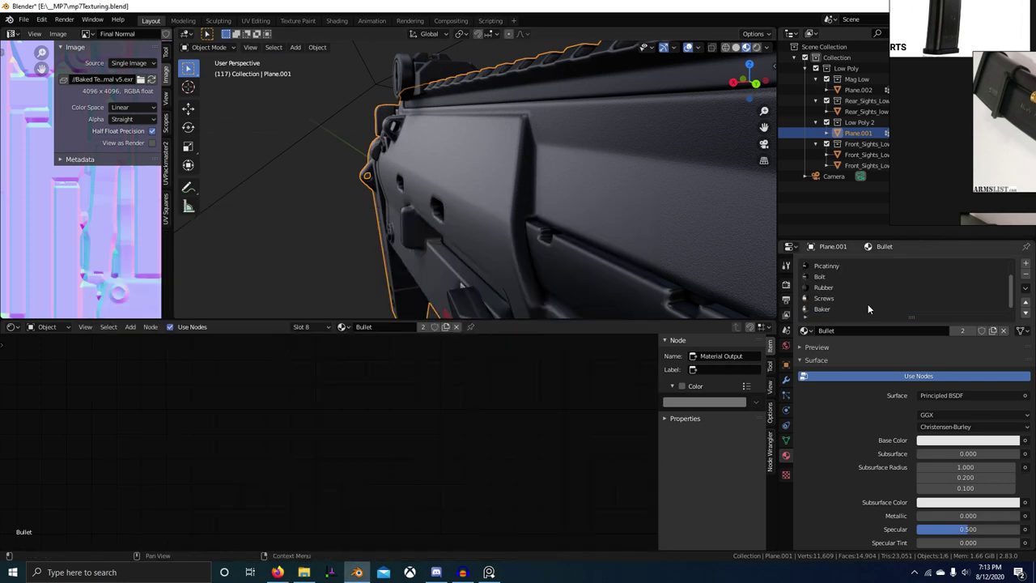
Select the gun body's Reciever material and move the second mix-node frame closer to the Principled BSDF
{"action": "left_click", "coordinate": [829, 277]}
{"action": "scroll", "coordinate": [541, 418], "scroll_direction": "down", "scroll_amount": 4}
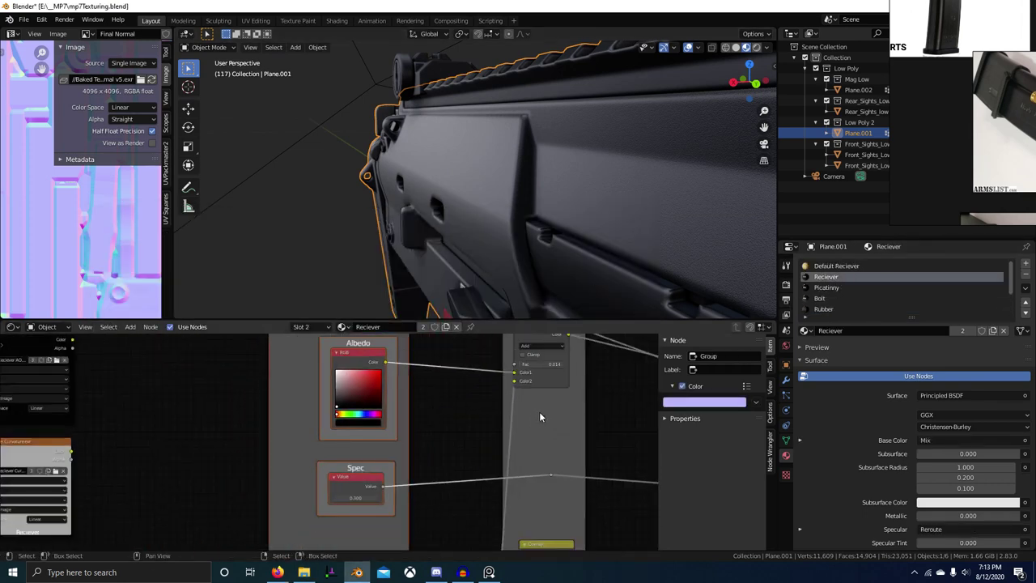
{"action": "left_click", "coordinate": [485, 442]}
{"action": "scroll", "coordinate": [486, 442], "scroll_direction": "down", "scroll_amount": 4}
{"action": "middle_click_drag", "start_coordinate": [563, 441], "coordinate": [403, 438]}
{"action": "scroll", "coordinate": [343, 422], "scroll_direction": "up", "scroll_amount": 1}
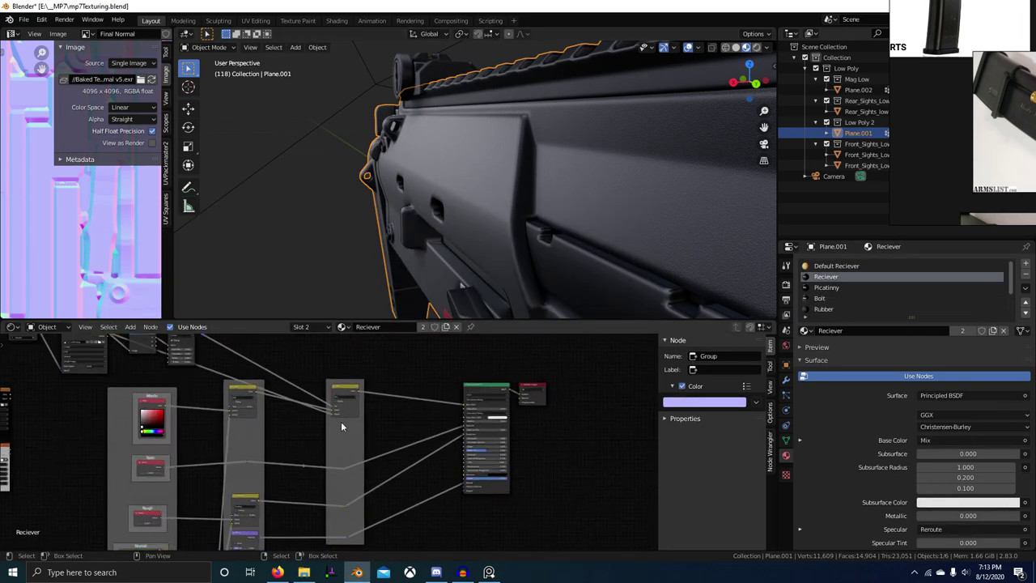
{"action": "left_click_drag", "start_coordinate": [344, 422], "coordinate": [399, 414]}
Add Grunge.png from the Textures folder to the Reciever node tree and place its node below the second frame
{"action": "scroll", "coordinate": [492, 221], "scroll_direction": "down", "scroll_amount": 3}
{"action": "middle_click_drag", "start_coordinate": [492, 220], "coordinate": [544, 185]}
{"action": "key", "text": "alt+Tab"}
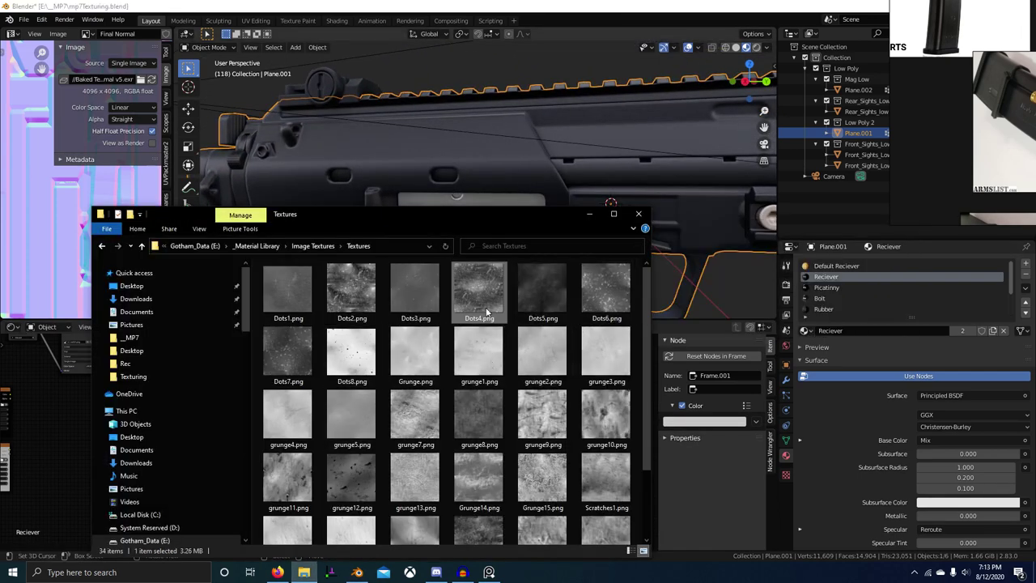
{"action": "left_click_drag", "start_coordinate": [408, 362], "coordinate": [108, 465]}
{"action": "left_click_drag", "start_coordinate": [369, 338], "coordinate": [348, 532]}
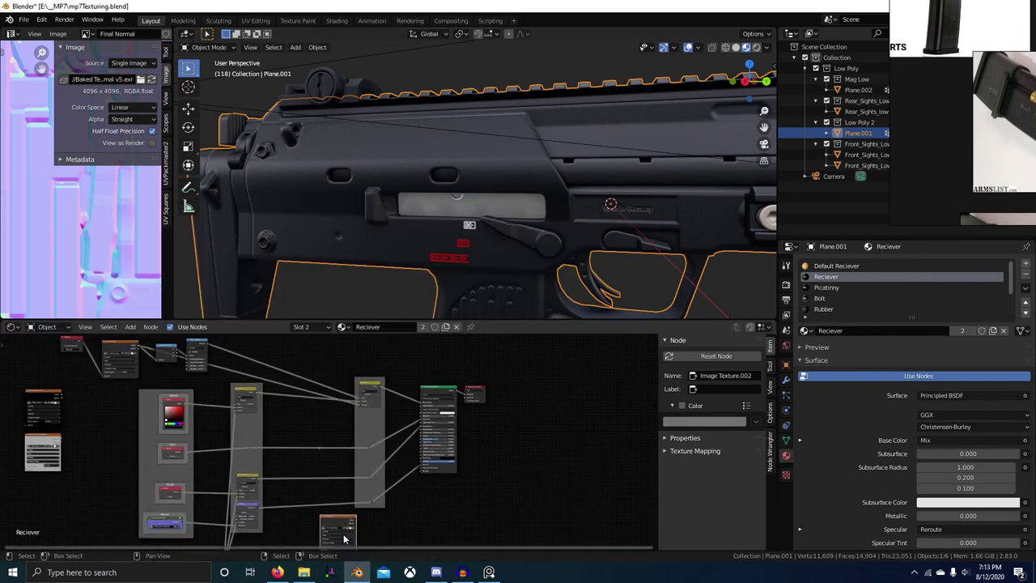
Preview the Grunge.png node directly on the receiver and move the node clear of the existing network
{"action": "scroll", "coordinate": [341, 476], "scroll_direction": "up", "scroll_amount": 4}
{"action": "middle_click_drag", "start_coordinate": [348, 532], "coordinate": [318, 480]}
{"action": "left_click", "coordinate": [342, 488], "text": "ctrl+shift"}
{"action": "scroll", "coordinate": [342, 489], "scroll_direction": "down", "scroll_amount": 1}
{"action": "left_click_drag", "start_coordinate": [322, 482], "coordinate": [467, 511]}
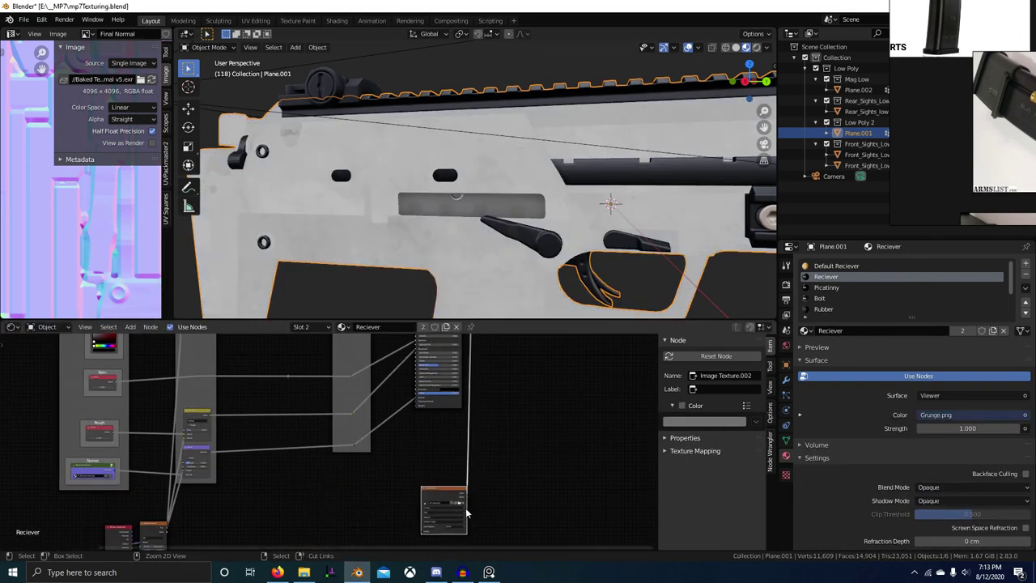
Add Texture Coordinate and Mapping nodes to the Grunge.png texture and feed the mapping with Object coordinates
{"action": "key", "text": "ctrl+t"}
{"action": "middle_click_drag", "start_coordinate": [468, 510], "coordinate": [442, 460]}
{"action": "scroll", "coordinate": [396, 435], "scroll_direction": "up", "scroll_amount": 14}
{"action": "middle_click_drag", "start_coordinate": [300, 465], "coordinate": [312, 449]}
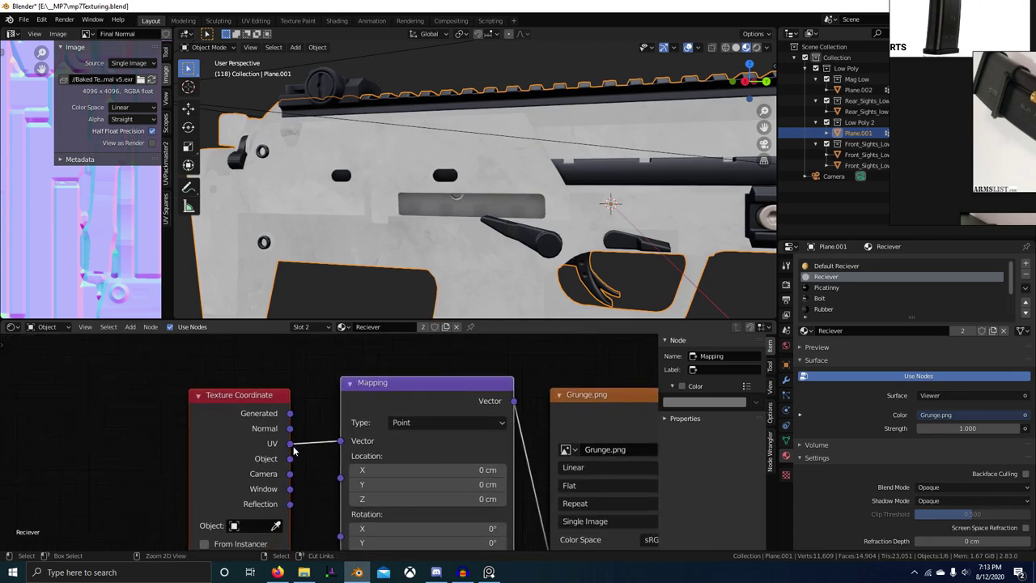
{"action": "left_click_drag", "start_coordinate": [293, 447], "coordinate": [292, 459], "text": "ctrl"}
Set the Grunge.png texture's projection to Box with a blend of 0.250
{"action": "scroll", "coordinate": [299, 458], "scroll_direction": "down", "scroll_amount": 3}
{"action": "middle_click_drag", "start_coordinate": [451, 443], "coordinate": [285, 409]}
{"action": "scroll", "coordinate": [391, 437], "scroll_direction": "up", "scroll_amount": 7}
{"action": "middle_click_drag", "start_coordinate": [400, 435], "coordinate": [431, 430]}
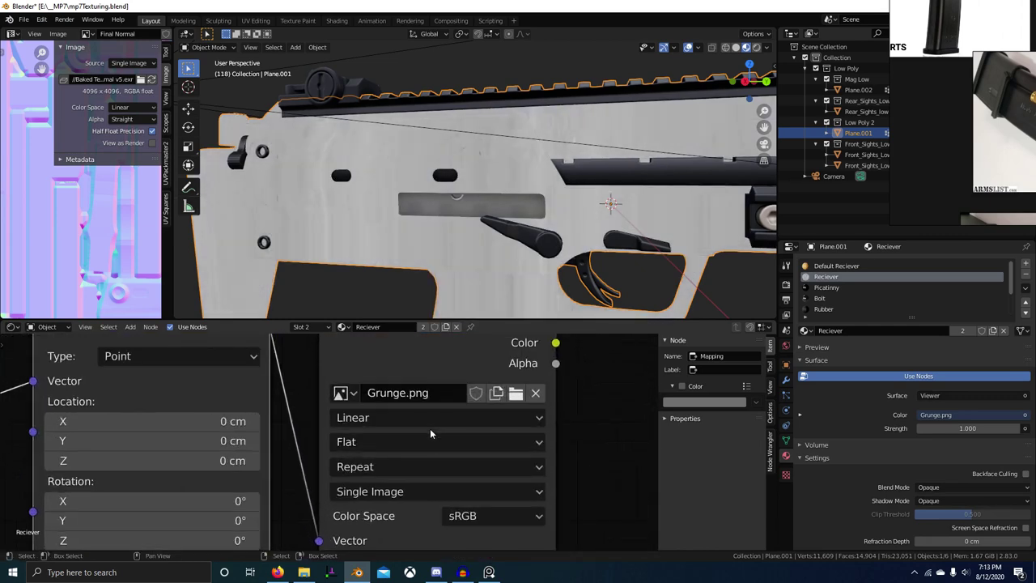
{"action": "left_click", "coordinate": [431, 435]}
{"action": "left_click", "coordinate": [430, 400]}
{"action": "left_click", "coordinate": [435, 466]}
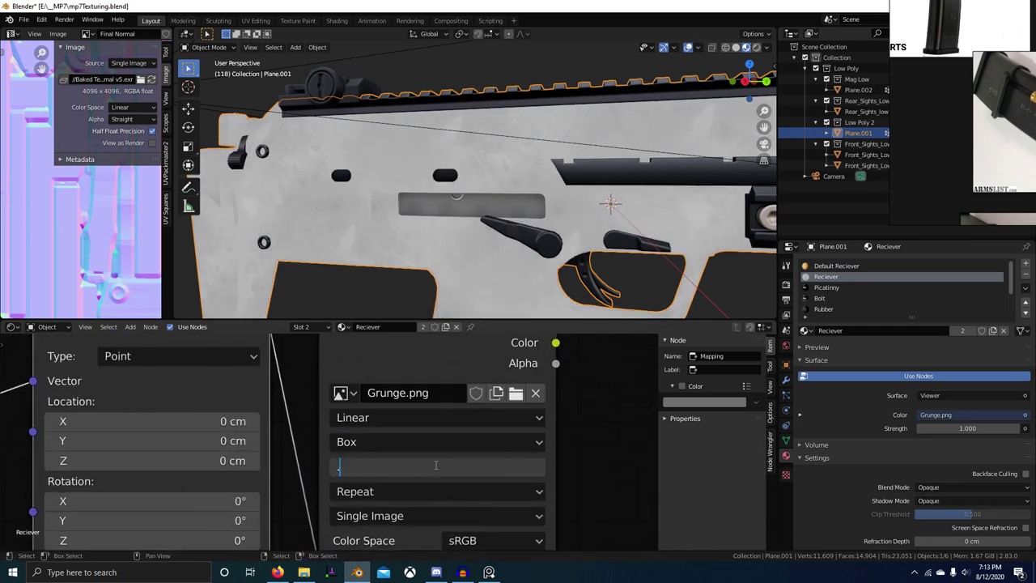
Examine the grunge pattern on the receiver and compare it with the surface wear in the reference photos
{"action": "scroll", "coordinate": [603, 169], "scroll_direction": "up", "scroll_amount": 3}
{"action": "middle_click_drag", "start_coordinate": [603, 169], "coordinate": [671, 185]}
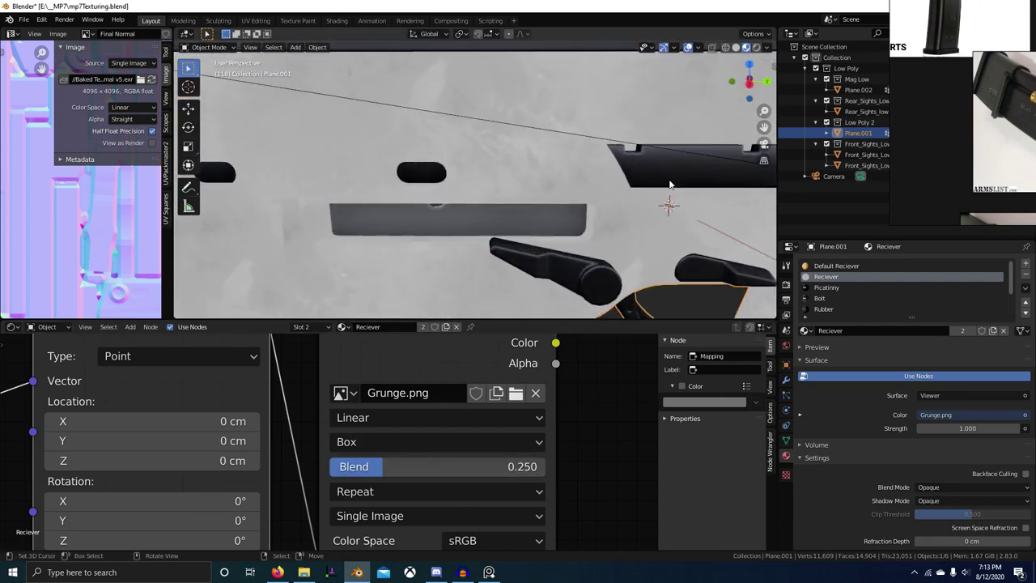
{"action": "scroll", "coordinate": [672, 185], "scroll_direction": "down", "scroll_amount": 2}
{"action": "scroll", "coordinate": [956, 144], "scroll_direction": "down", "scroll_amount": 6}
{"action": "middle_click_drag", "start_coordinate": [984, 148], "coordinate": [940, 150]}
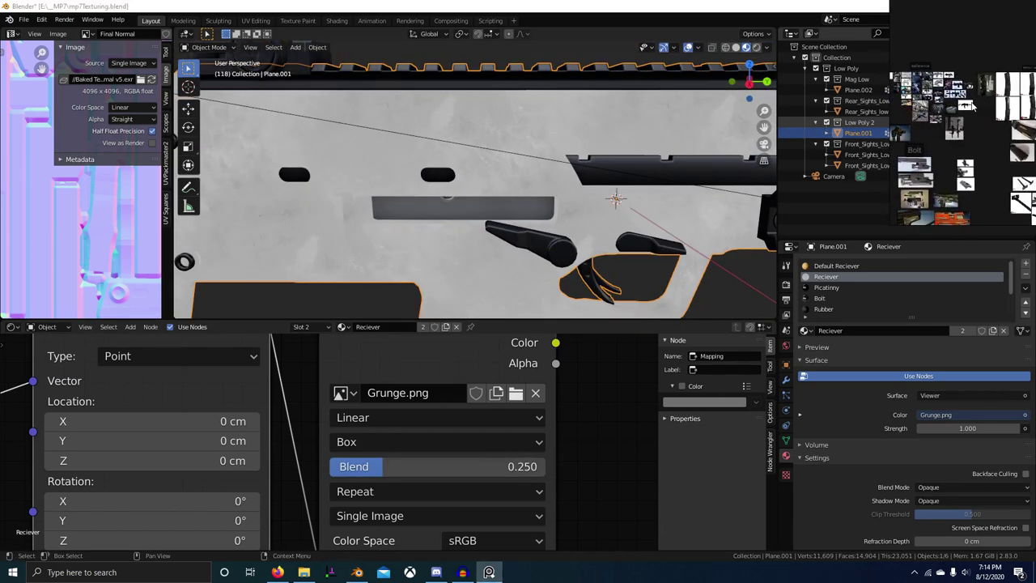
{"action": "scroll", "coordinate": [940, 150], "scroll_direction": "up", "scroll_amount": 4}
{"action": "scroll", "coordinate": [963, 129], "scroll_direction": "up", "scroll_amount": 6}
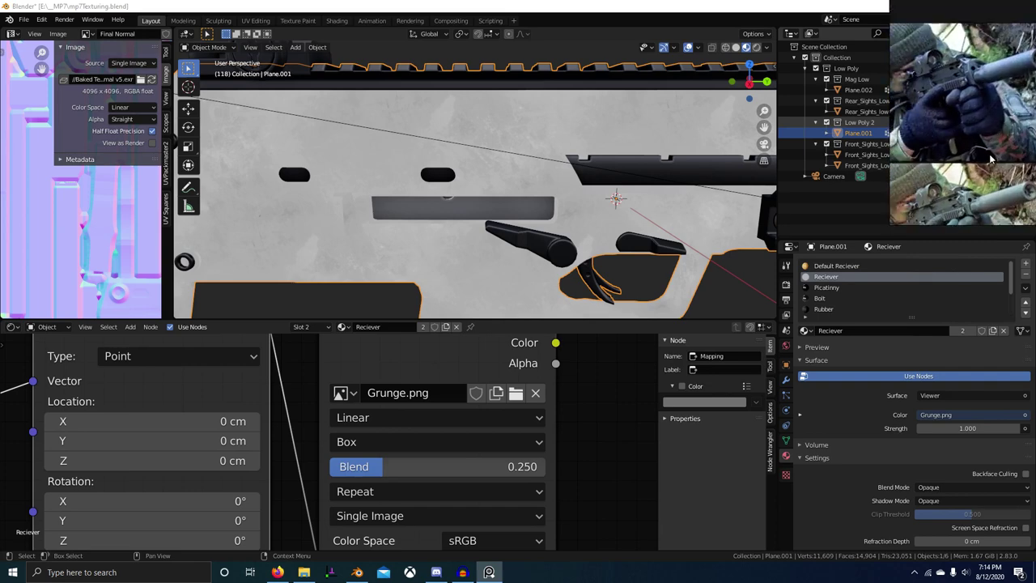
{"action": "scroll", "coordinate": [989, 121], "scroll_direction": "up", "scroll_amount": 3}
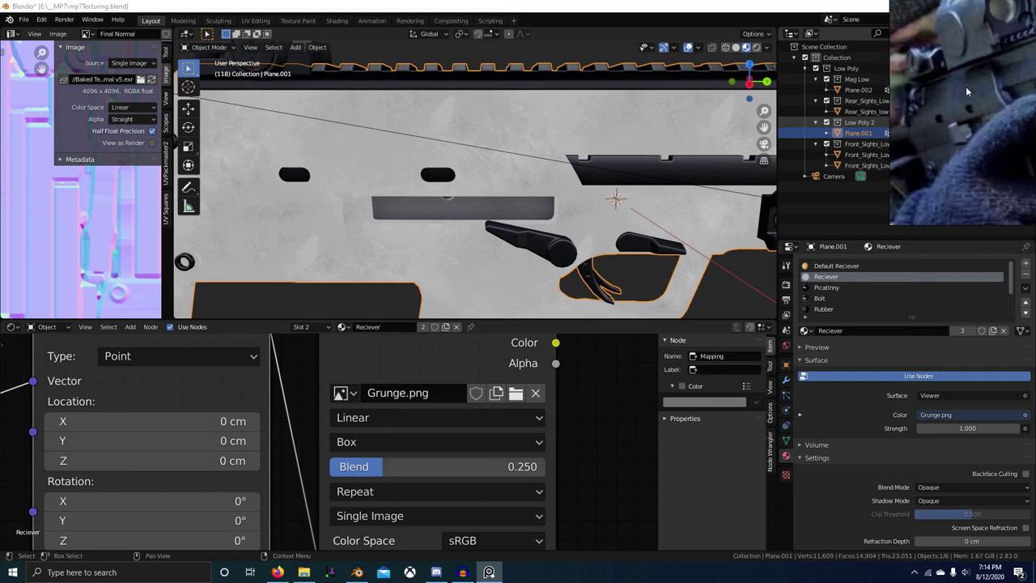
{"action": "scroll", "coordinate": [958, 119], "scroll_direction": "down", "scroll_amount": 4}
{"action": "scroll", "coordinate": [980, 134], "scroll_direction": "up", "scroll_amount": 6}
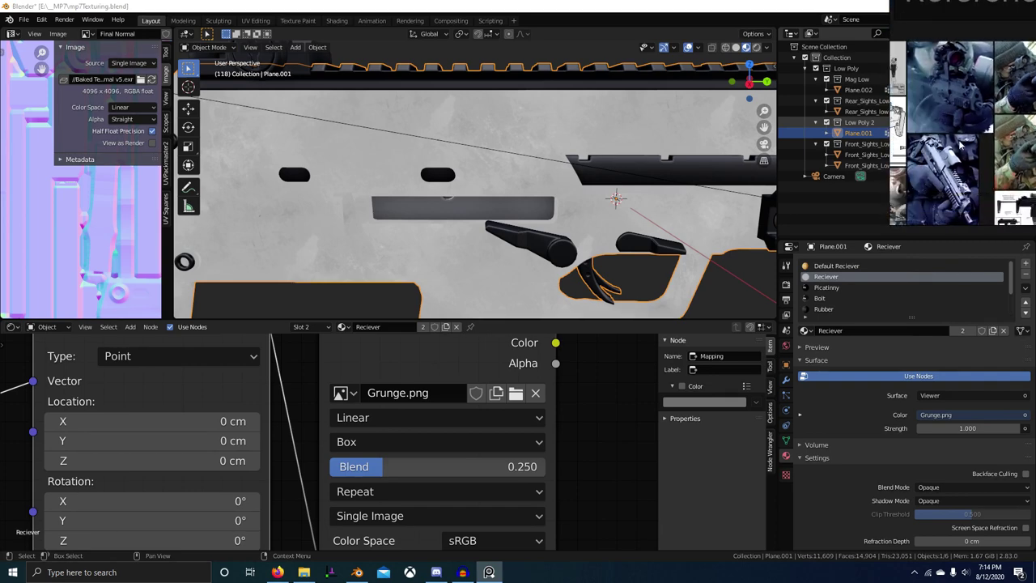
{"action": "scroll", "coordinate": [994, 146], "scroll_direction": "up", "scroll_amount": 3}
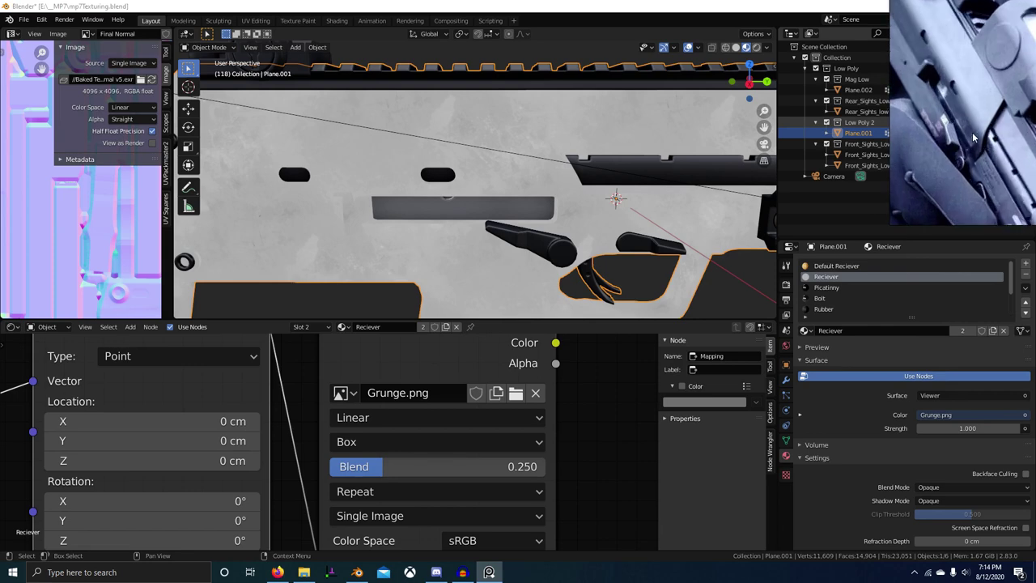
{"action": "middle_click_drag", "start_coordinate": [659, 271], "coordinate": [485, 290]}
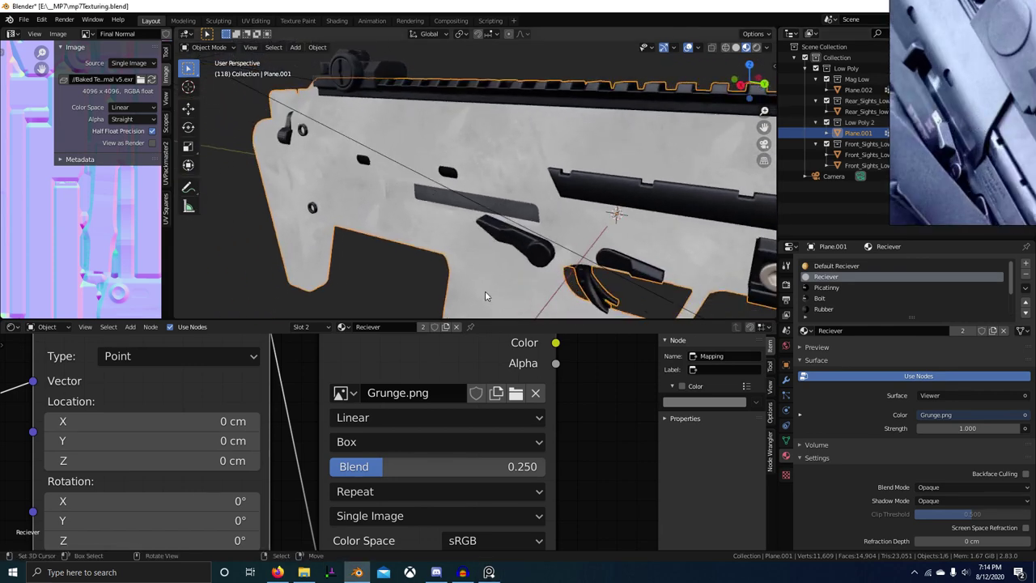
Try a uniform scale of 1.370 on the grunge texture's Mapping node and undo the change
{"action": "scroll", "coordinate": [454, 421], "scroll_direction": "down", "scroll_amount": 1}
{"action": "middle_click_drag", "start_coordinate": [294, 437], "coordinate": [329, 414]}
{"action": "middle_click_drag", "start_coordinate": [310, 477], "coordinate": [331, 410]}
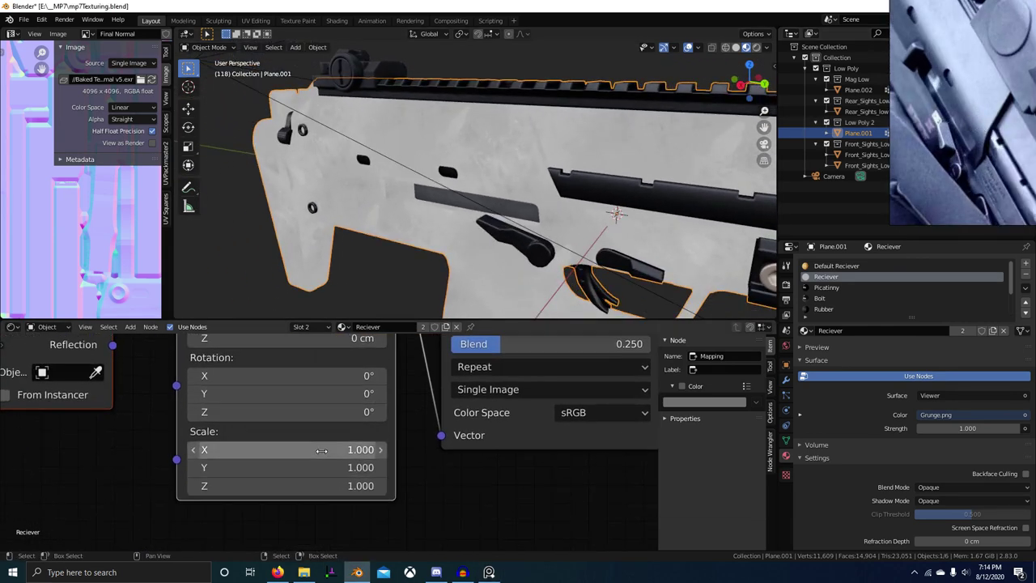
{"action": "left_click_drag", "start_coordinate": [288, 450], "coordinate": [316, 486]}
{"action": "key", "text": "ctrl+z"}
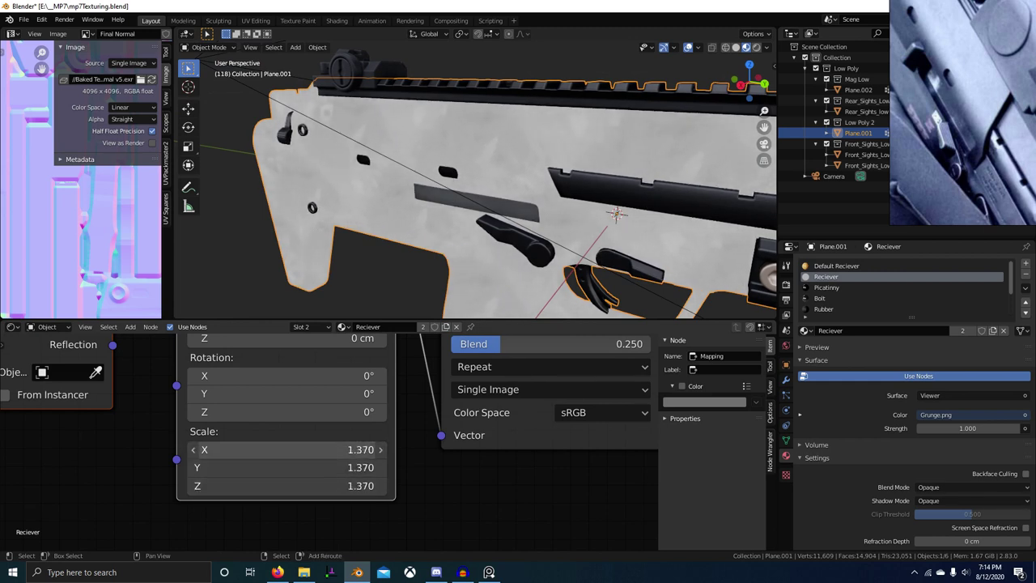
{"action": "key", "text": "ctrl+z"}
Examine the grunge coverage across the whole gun and up close, along with the layout of the texture's nodes
{"action": "scroll", "coordinate": [384, 238], "scroll_direction": "down", "scroll_amount": 4}
{"action": "middle_click_drag", "start_coordinate": [384, 238], "coordinate": [486, 240]}
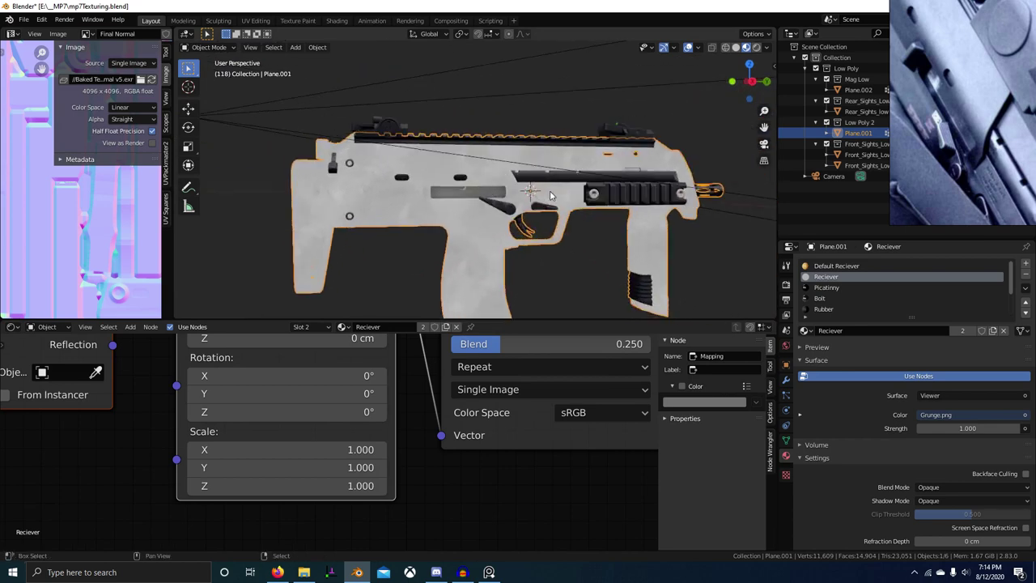
{"action": "scroll", "coordinate": [502, 210], "scroll_direction": "up", "scroll_amount": 6}
{"action": "middle_click_drag", "start_coordinate": [510, 194], "coordinate": [536, 320]}
{"action": "scroll", "coordinate": [532, 439], "scroll_direction": "down", "scroll_amount": 4}
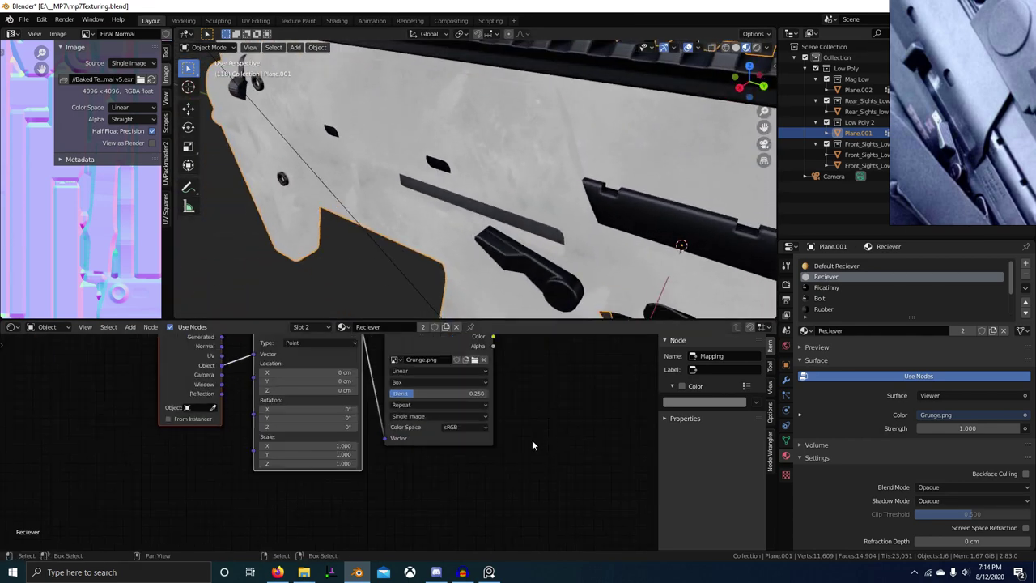
{"action": "scroll", "coordinate": [465, 508], "scroll_direction": "down", "scroll_amount": 5}
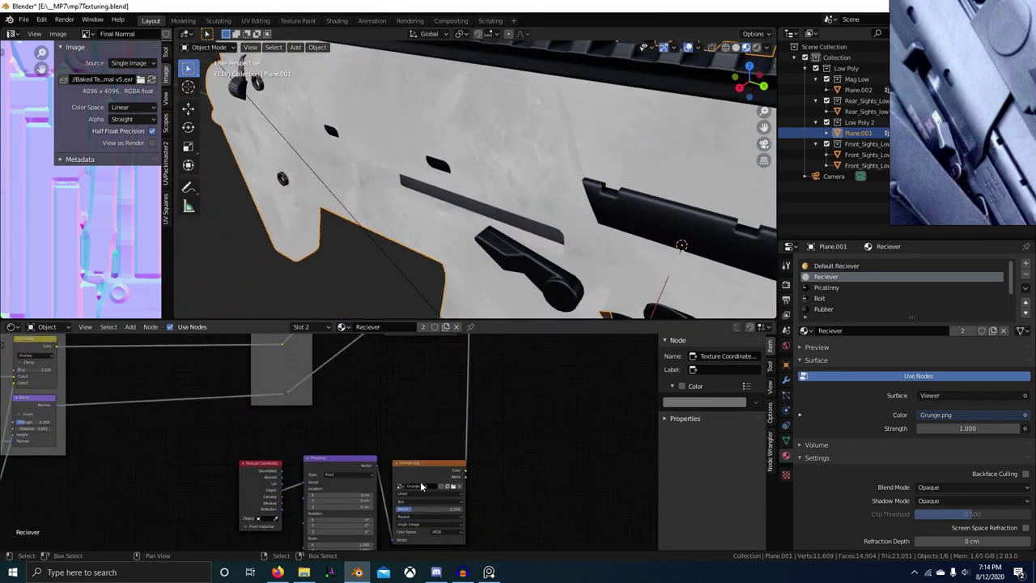
{"action": "scroll", "coordinate": [464, 507], "scroll_direction": "up", "scroll_amount": 5}
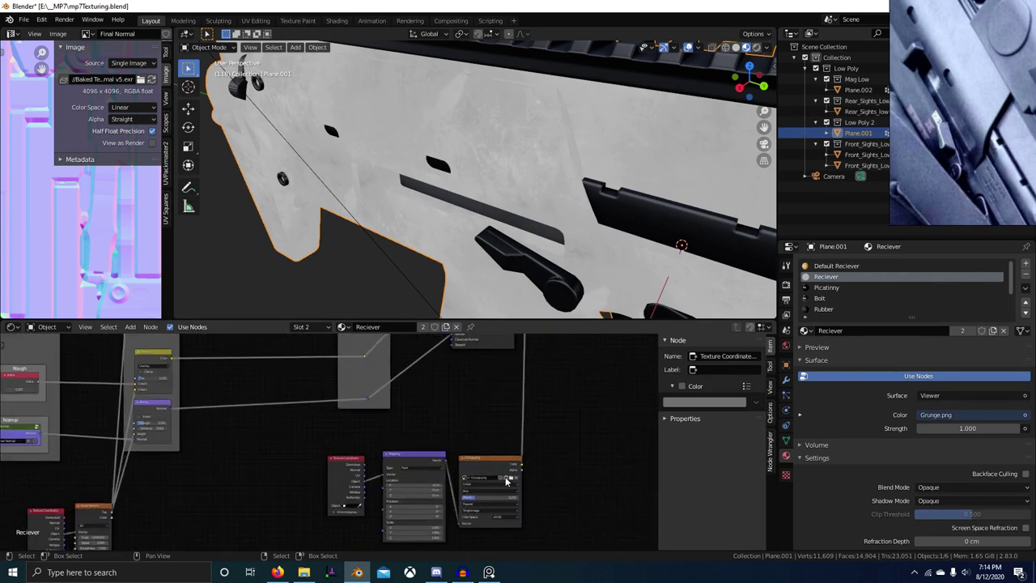
{"action": "scroll", "coordinate": [396, 446], "scroll_direction": "up", "scroll_amount": 4}
{"action": "middle_click_drag", "start_coordinate": [409, 442], "coordinate": [327, 402]}
Add a Combine XYZ node beside the grunge texture's Mapping node
{"action": "left_click", "coordinate": [274, 394]}
{"action": "scroll", "coordinate": [287, 413], "scroll_direction": "down", "scroll_amount": 3}
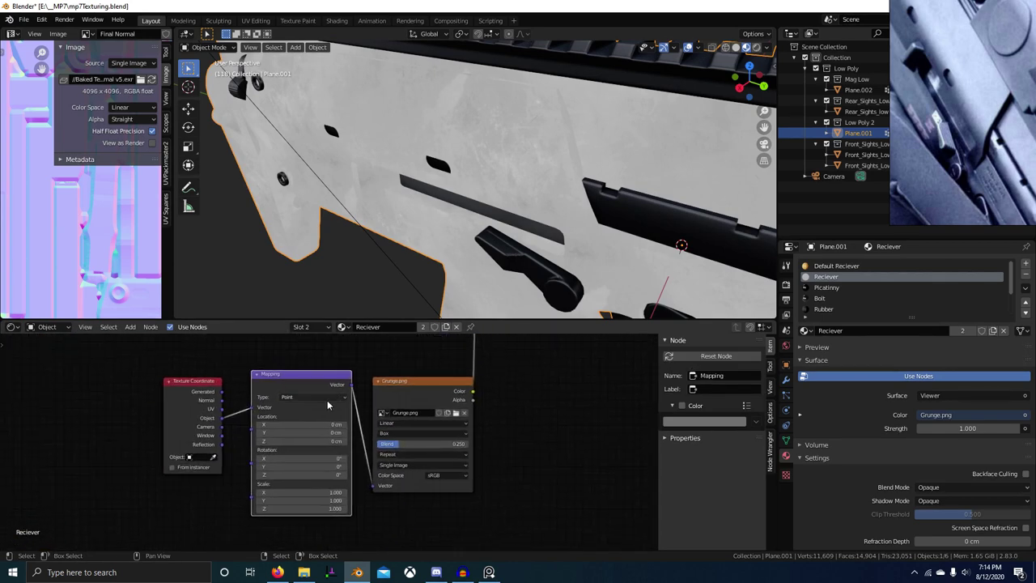
{"action": "middle_click_drag", "start_coordinate": [343, 452], "coordinate": [395, 428]}
{"action": "key", "text": "shift+a"}
{"action": "left_click", "coordinate": [395, 424]}
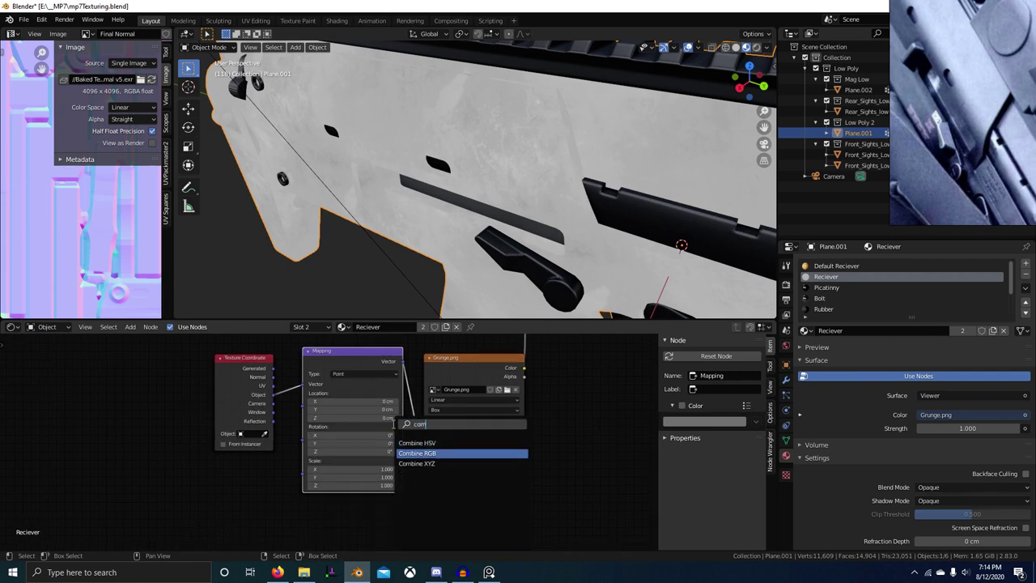
{"action": "type", "text": "com"}
{"action": "key", "text": "Return"}
Connect the Combine XYZ vector to the Mapping node's Scale and set its X, Y and Z values to 1
{"action": "scroll", "coordinate": [328, 450], "scroll_direction": "up", "scroll_amount": 6}
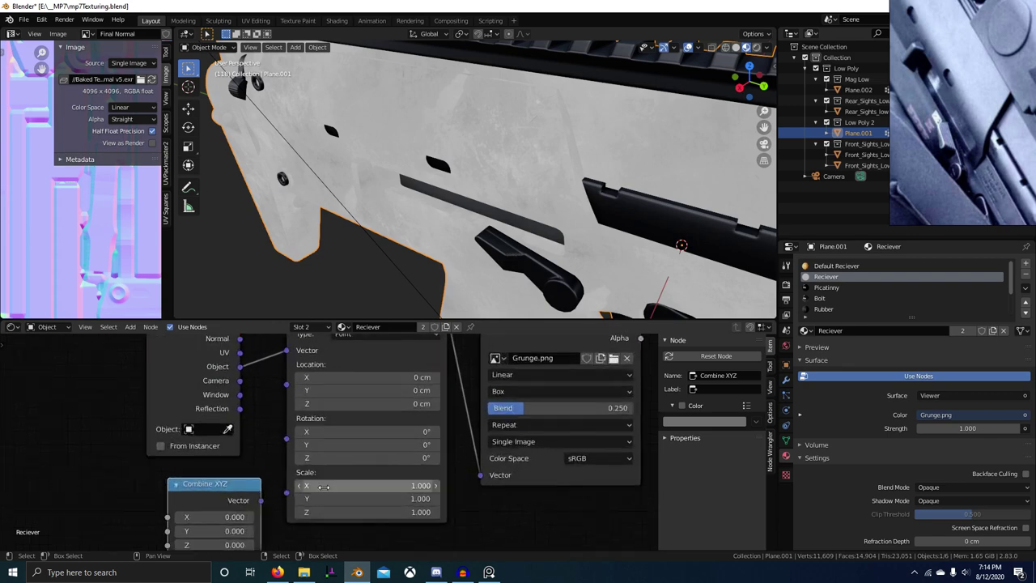
{"action": "middle_click_drag", "start_coordinate": [324, 485], "coordinate": [415, 450]}
{"action": "left_click_drag", "start_coordinate": [353, 467], "coordinate": [382, 461]}
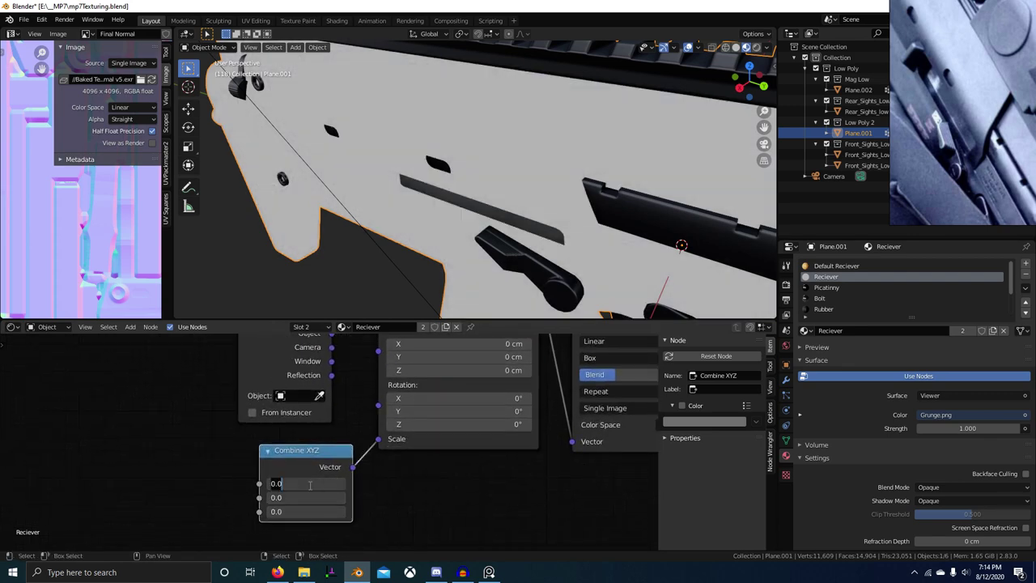
{"action": "type", "text": "1"}
{"action": "key", "text": "Return"}
{"action": "middle_click_drag", "start_coordinate": [322, 489], "coordinate": [329, 469]}
{"action": "scroll", "coordinate": [330, 469], "scroll_direction": "down", "scroll_amount": 5}
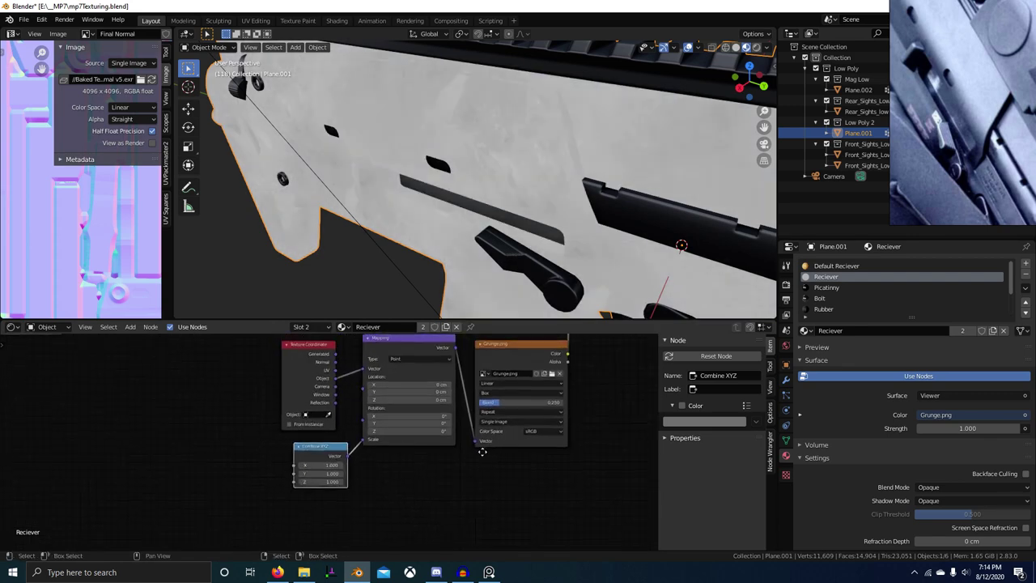
Group the Texture Coordinate, Combine XYZ, Mapping and Grunge.png nodes into one node group
{"action": "middle_click_drag", "start_coordinate": [483, 451], "coordinate": [437, 509]}
{"action": "scroll", "coordinate": [348, 447], "scroll_direction": "down", "scroll_amount": 1}
{"action": "key", "text": "b"}
{"action": "left_click_drag", "start_coordinate": [233, 392], "coordinate": [445, 507]}
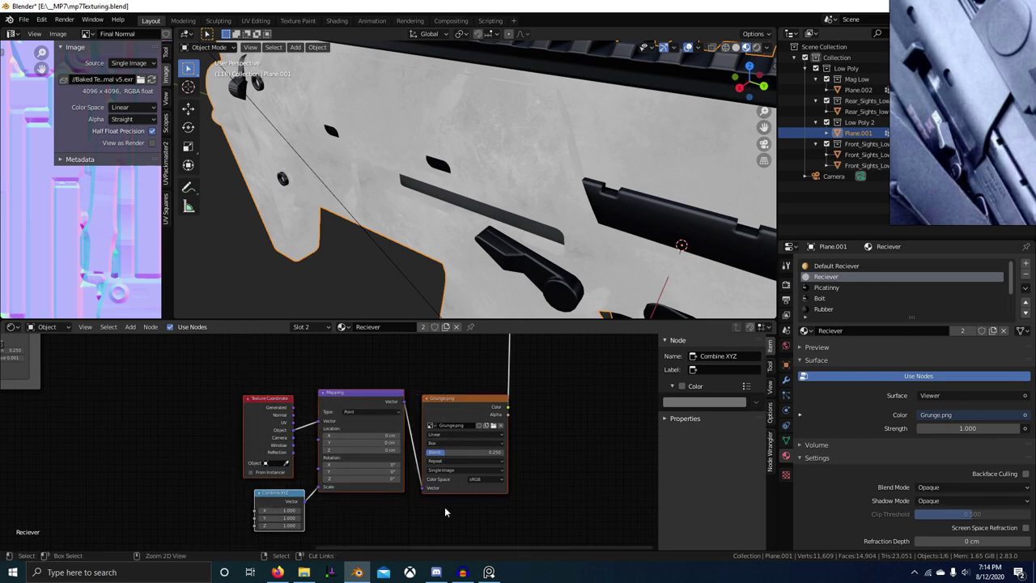
{"action": "key", "text": "ctrl+g"}
Inside the group, expose one shared input connected to the X, Y and Z values of Combine XYZ
{"action": "scroll", "coordinate": [370, 450], "scroll_direction": "up", "scroll_amount": 5}
{"action": "middle_click_drag", "start_coordinate": [315, 496], "coordinate": [364, 446]}
{"action": "scroll", "coordinate": [365, 445], "scroll_direction": "up", "scroll_amount": 2}
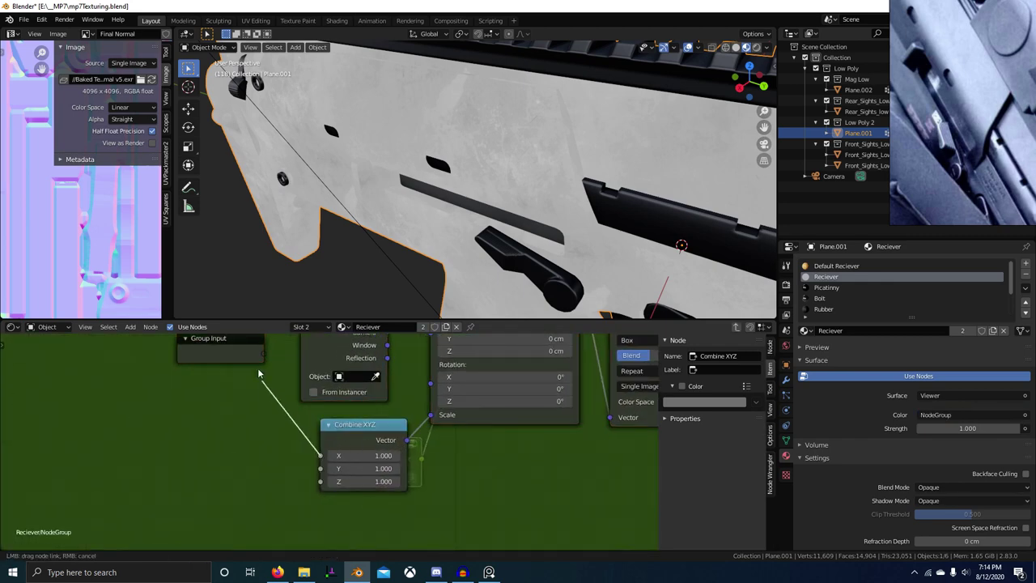
{"action": "key", "text": "Tab"}
{"action": "key", "text": "Tab"}
{"action": "left_click_drag", "start_coordinate": [264, 354], "coordinate": [301, 448]}
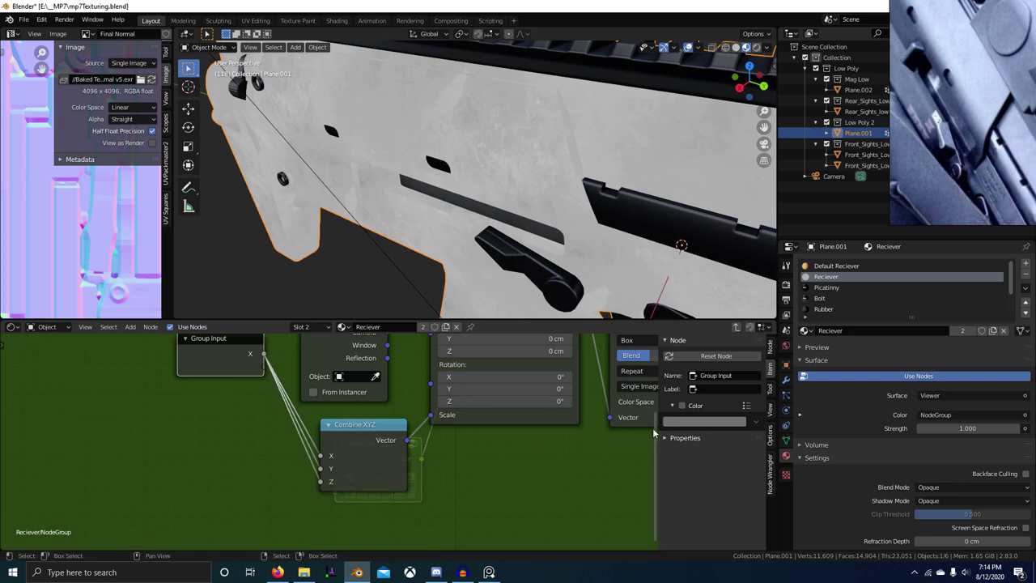
Rename the group's X input to Scale and name the node group Grunge 1
{"action": "middle_click_drag", "start_coordinate": [628, 380], "coordinate": [529, 455]}
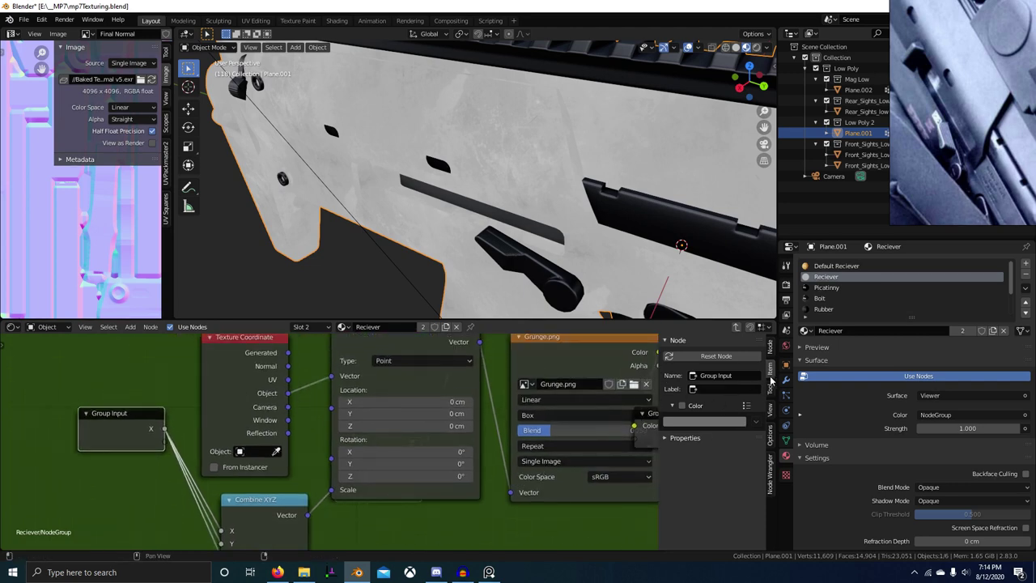
{"action": "left_click", "coordinate": [770, 346]}
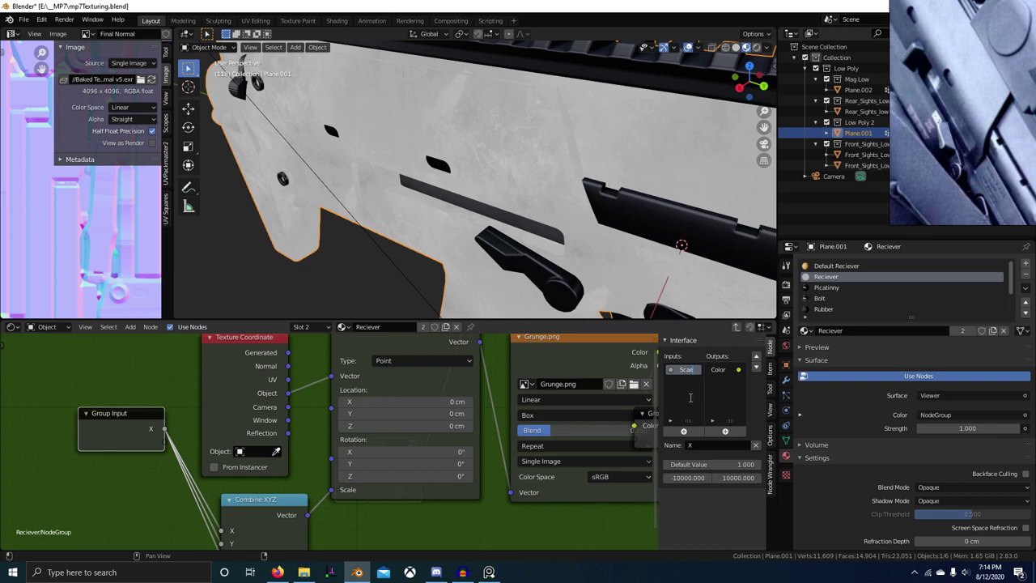
{"action": "key", "text": "Tab"}
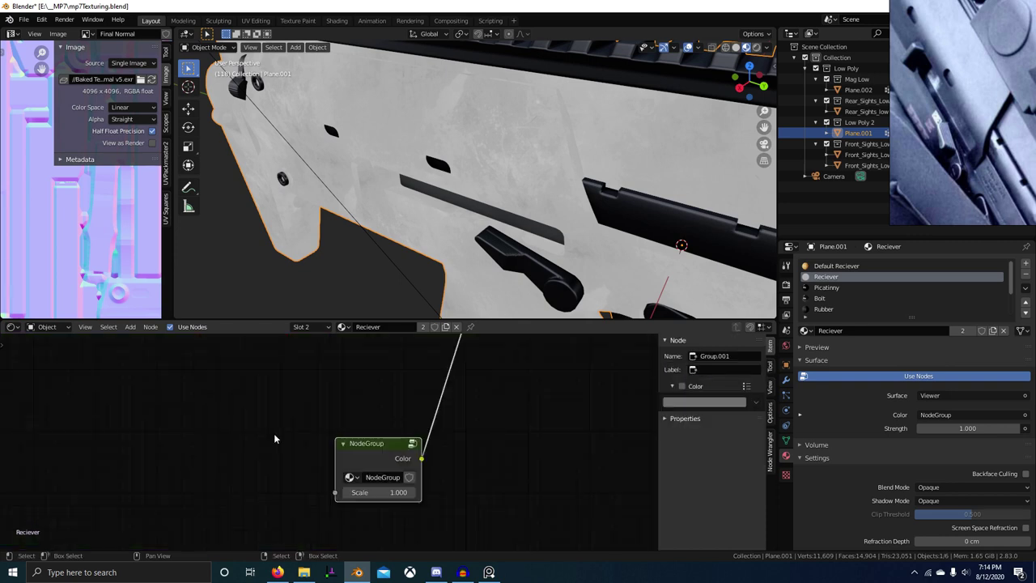
{"action": "scroll", "coordinate": [361, 483], "scroll_direction": "up", "scroll_amount": 1}
{"action": "left_click", "coordinate": [383, 479]}
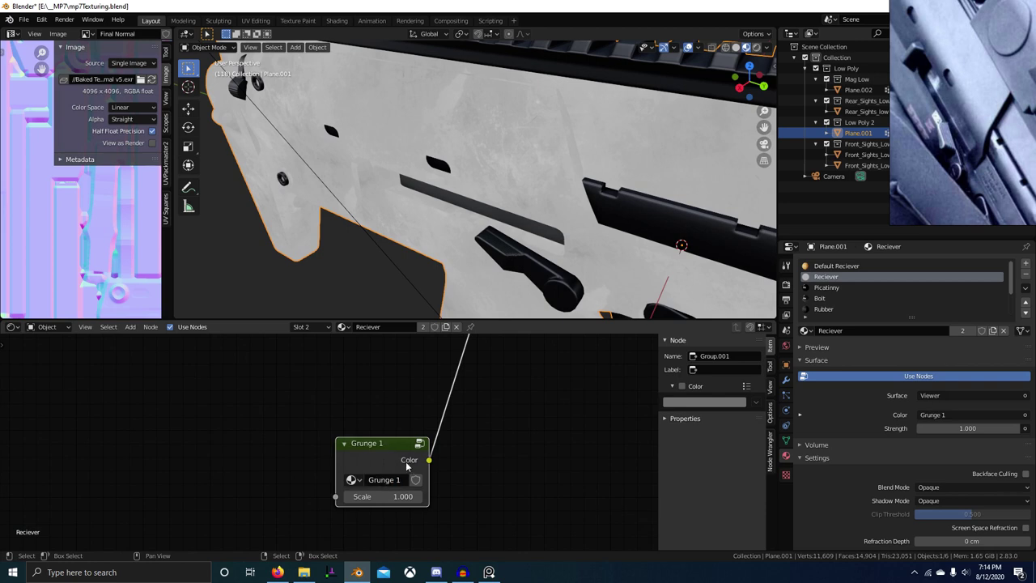
Move the Grunge 1 group node up between the two mix-node frames of the Reciever material
{"action": "scroll", "coordinate": [407, 467], "scroll_direction": "down", "scroll_amount": 6}
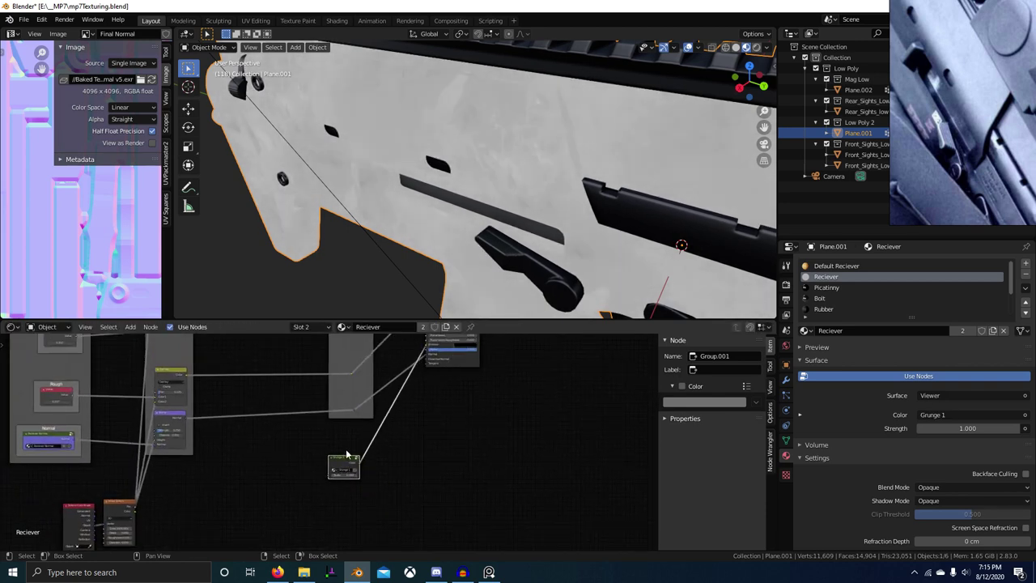
{"action": "scroll", "coordinate": [344, 482], "scroll_direction": "down", "scroll_amount": 2}
{"action": "left_click", "coordinate": [335, 387]}
{"action": "scroll", "coordinate": [336, 396], "scroll_direction": "up", "scroll_amount": 4}
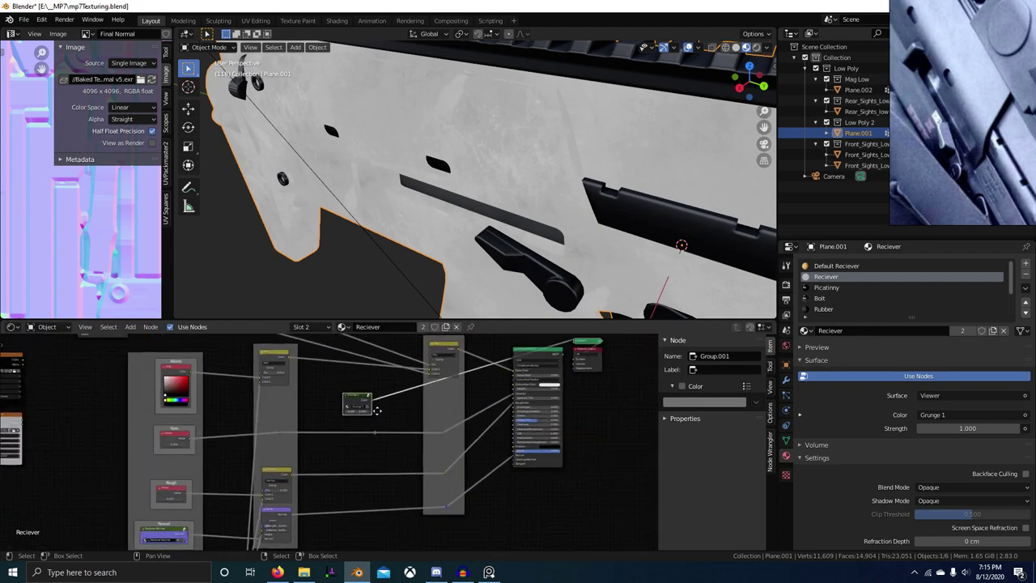
Preview the full Principled BSDF material on the gun model
{"action": "mouse_move", "coordinate": [510, 243]}
{"action": "middle_mouse_down"}
{"action": "mouse_move", "coordinate": [494, 231]}
{"action": "mouse_move", "coordinate": [510, 226]}
{"action": "middle_mouse_up"}
{"action": "scroll", "coordinate": [502, 433], "scroll_direction": "down", "scroll_amount": 4}
{"action": "middle_click_drag", "start_coordinate": [502, 433], "coordinate": [368, 514]}
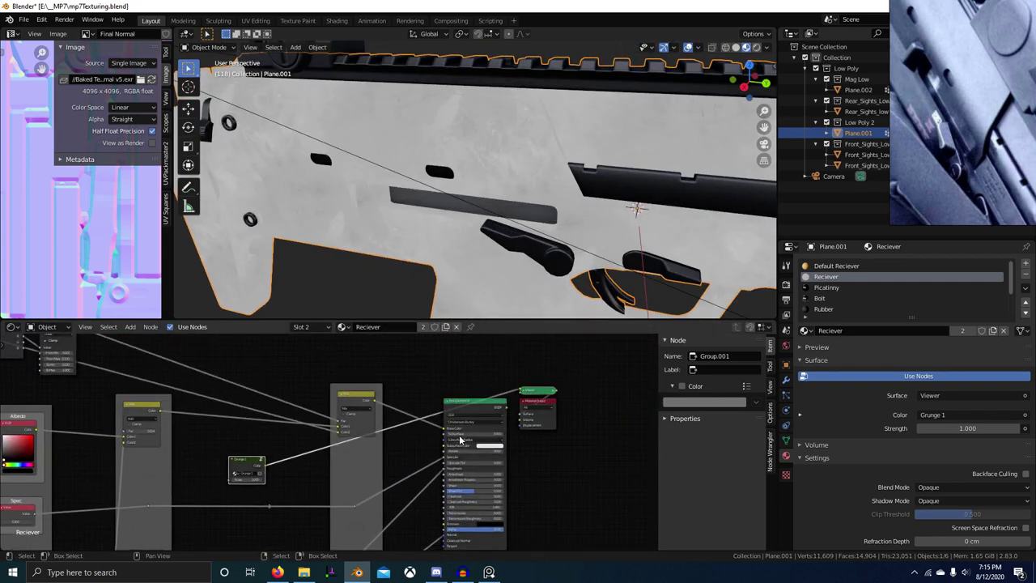
{"action": "left_click", "coordinate": [474, 415], "text": "ctrl+shift"}
{"action": "middle_click_drag", "start_coordinate": [259, 461], "coordinate": [373, 407]}
{"action": "scroll", "coordinate": [373, 408], "scroll_direction": "up", "scroll_amount": 4}
{"action": "scroll", "coordinate": [335, 437], "scroll_direction": "up", "scroll_amount": 1}
{"action": "middle_click_drag", "start_coordinate": [335, 438], "coordinate": [386, 389]}
{"action": "scroll", "coordinate": [389, 389], "scroll_direction": "down", "scroll_amount": 1}
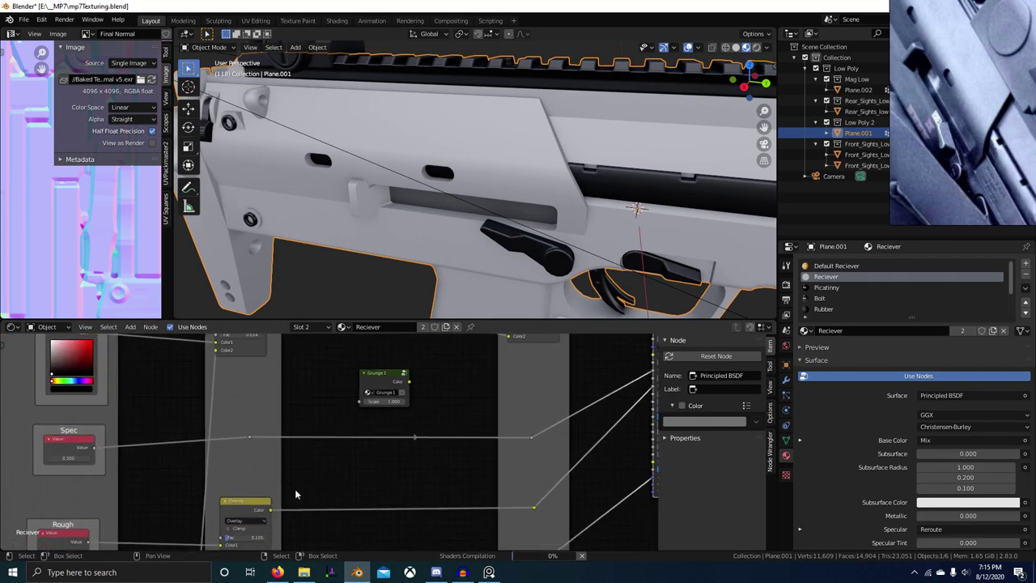
Try to insert a MixRGB node into the Spec value's link, above the roughness Overlay link
{"action": "key", "text": "shift+a"}
{"action": "left_click", "coordinate": [384, 415]}
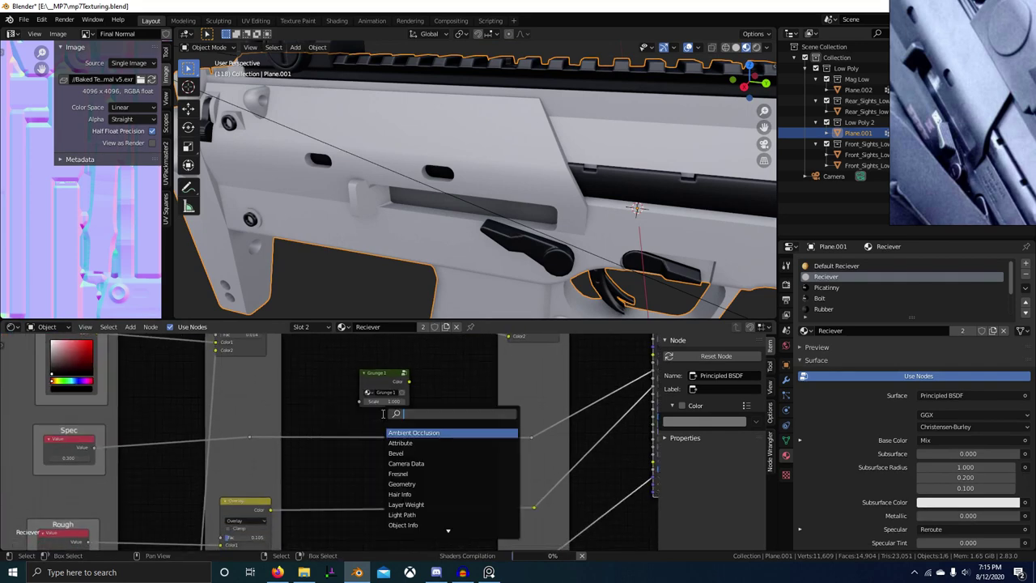
{"action": "type", "text": "mixr"}
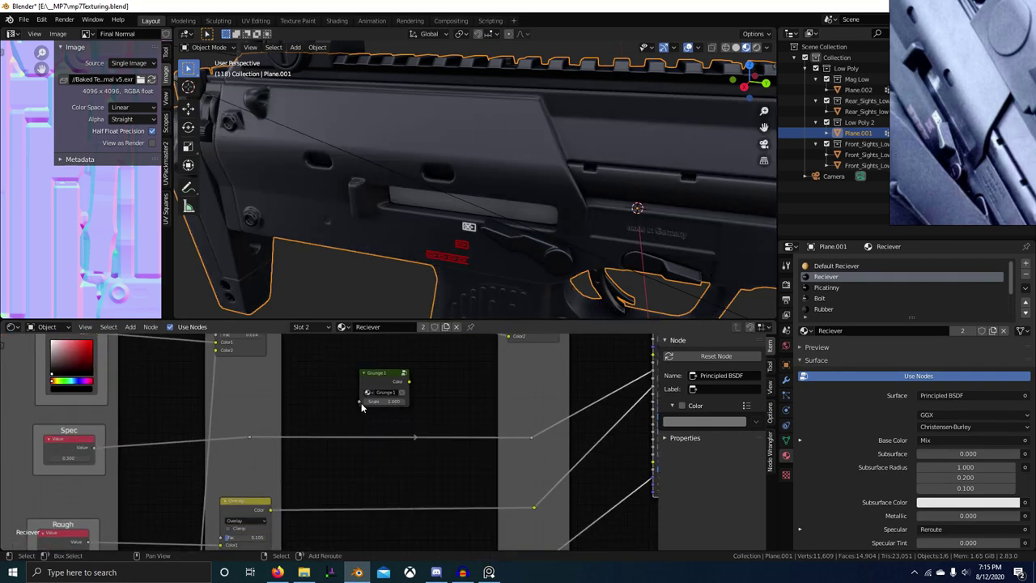
{"action": "key", "text": "shift+a"}
{"action": "left_click", "coordinate": [362, 405]}
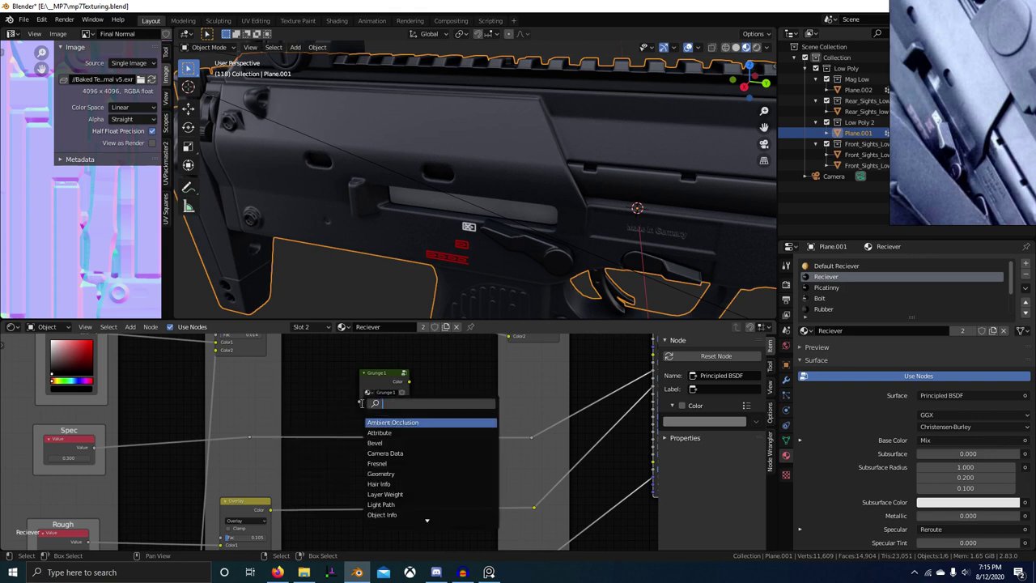
{"action": "key", "text": "Return"}
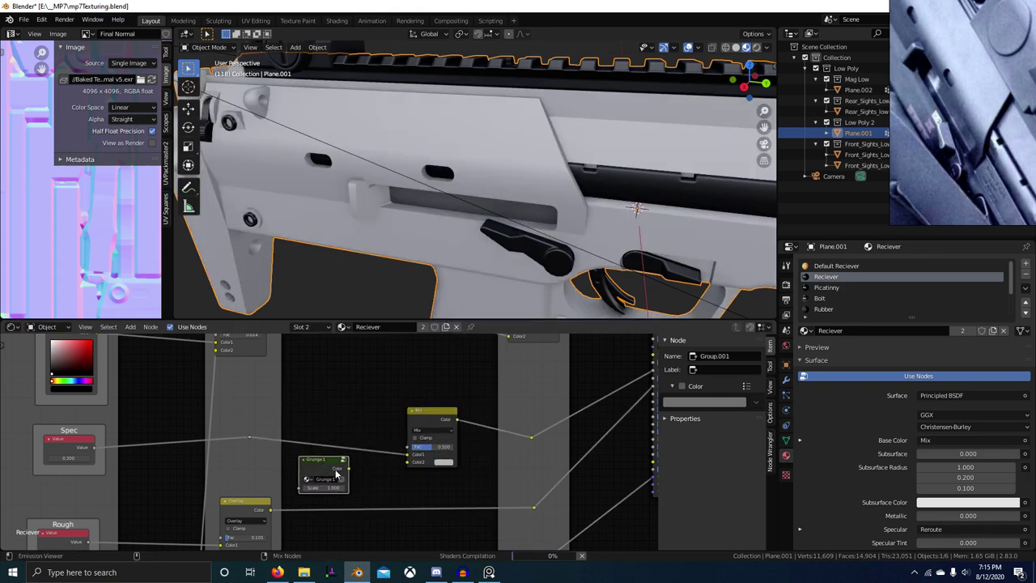
Preview the Grunge 1 group on the model and remove the Mix node from the Spec link, keeping the link connected
{"action": "left_click", "coordinate": [343, 469], "text": "ctrl+shift"}
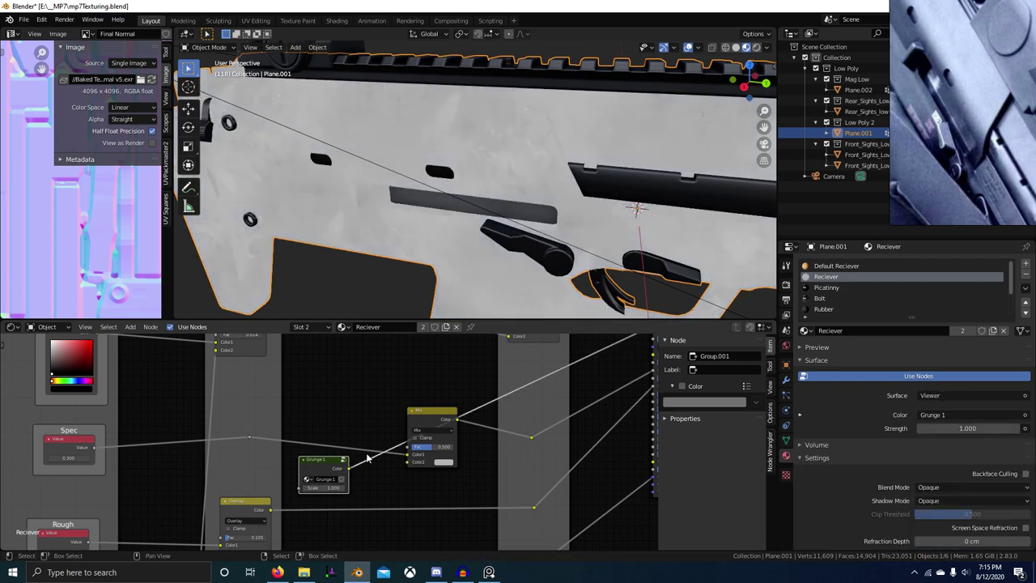
{"action": "middle_click_drag", "start_coordinate": [510, 204], "coordinate": [568, 167]}
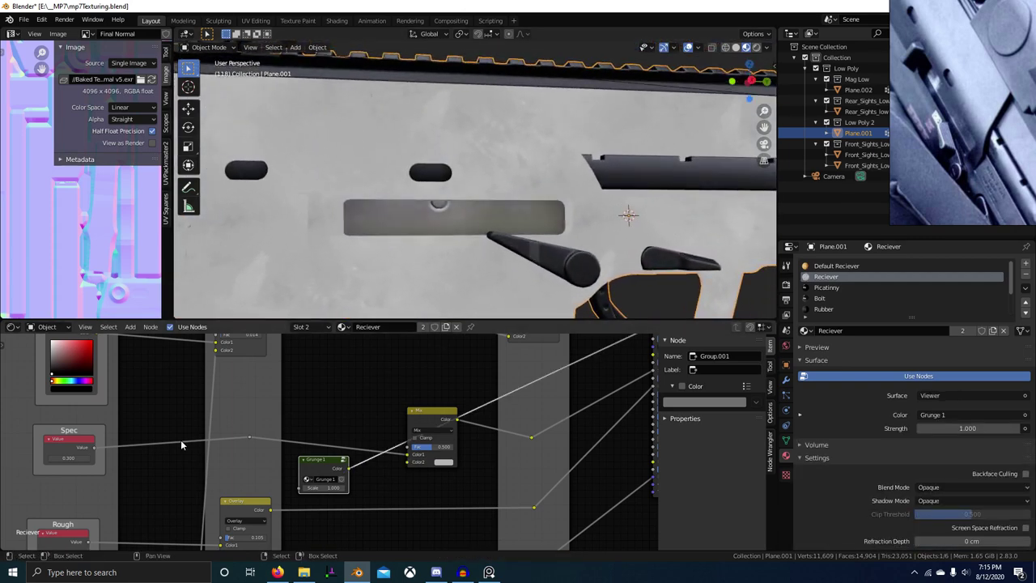
{"action": "left_click", "coordinate": [429, 421]}
{"action": "key", "text": "ctrl+x"}
Insert a MixRGB node into the link leaving the roughness Overlay node
{"action": "middle_click_drag", "start_coordinate": [404, 469], "coordinate": [363, 446]}
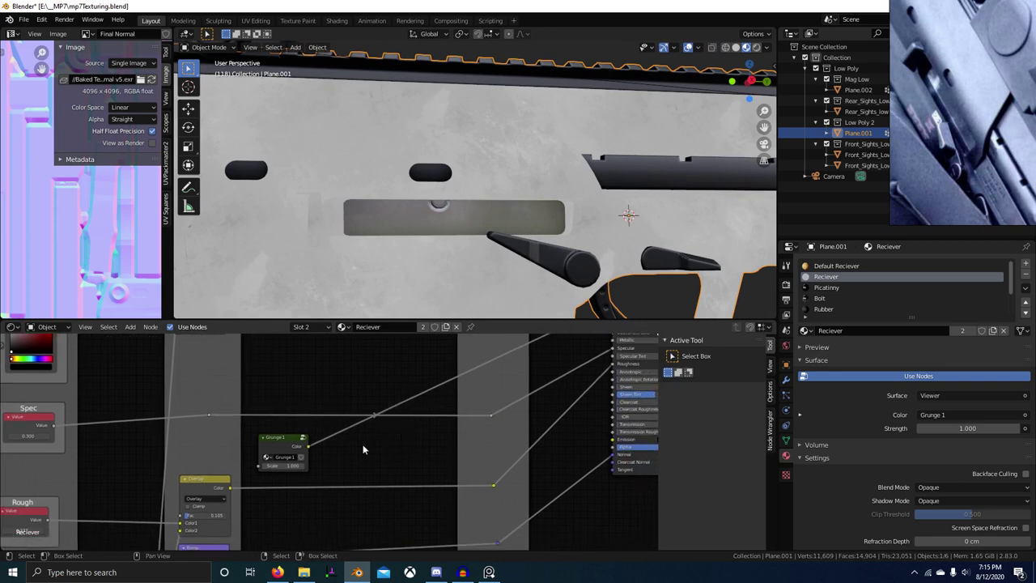
{"action": "key", "text": "shift+a"}
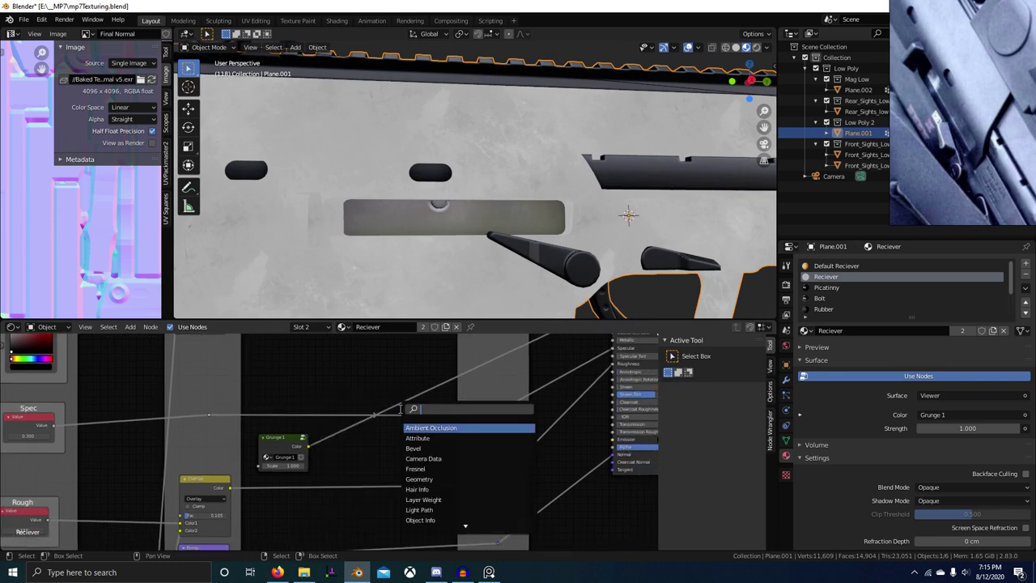
{"action": "key", "text": "Return"}
{"action": "left_click", "coordinate": [380, 456]}
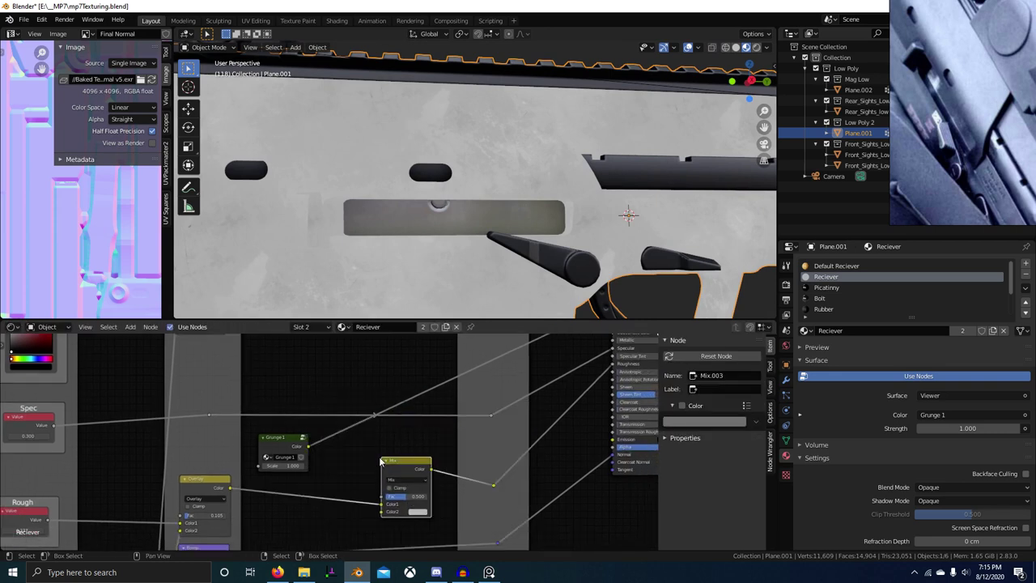
Compare previews of the Grunge 1 group and the roughness Overlay node on the receiver
{"action": "middle_click_drag", "start_coordinate": [333, 473], "coordinate": [384, 453]}
{"action": "scroll", "coordinate": [384, 453], "scroll_direction": "up", "scroll_amount": 3}
{"action": "left_click", "coordinate": [325, 418], "text": "ctrl+shift"}
{"action": "scroll", "coordinate": [282, 436], "scroll_direction": "down", "scroll_amount": 2}
{"action": "middle_click_drag", "start_coordinate": [281, 437], "coordinate": [439, 394]}
{"action": "scroll", "coordinate": [252, 474], "scroll_direction": "up", "scroll_amount": 5}
{"action": "scroll", "coordinate": [423, 428], "scroll_direction": "down", "scroll_amount": 2}
{"action": "middle_click_drag", "start_coordinate": [522, 420], "coordinate": [340, 446]}
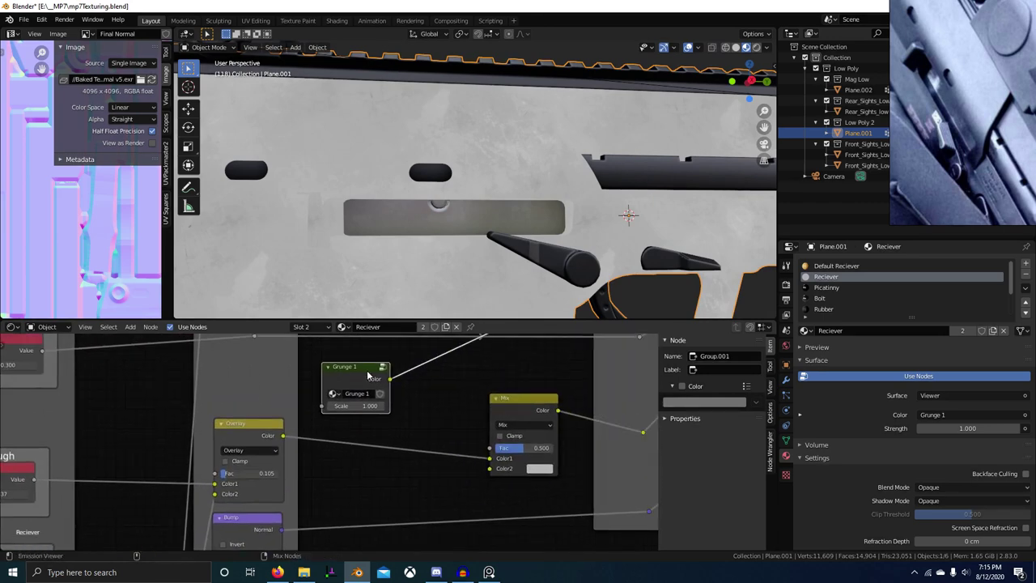
{"action": "left_click", "coordinate": [253, 439], "text": "ctrl+shift"}
{"action": "mouse_move", "coordinate": [492, 264]}
{"action": "middle_mouse_down"}
{"action": "mouse_move", "coordinate": [489, 242]}
{"action": "mouse_move", "coordinate": [480, 262]}
{"action": "middle_mouse_up"}
{"action": "scroll", "coordinate": [490, 238], "scroll_direction": "up", "scroll_amount": 3}
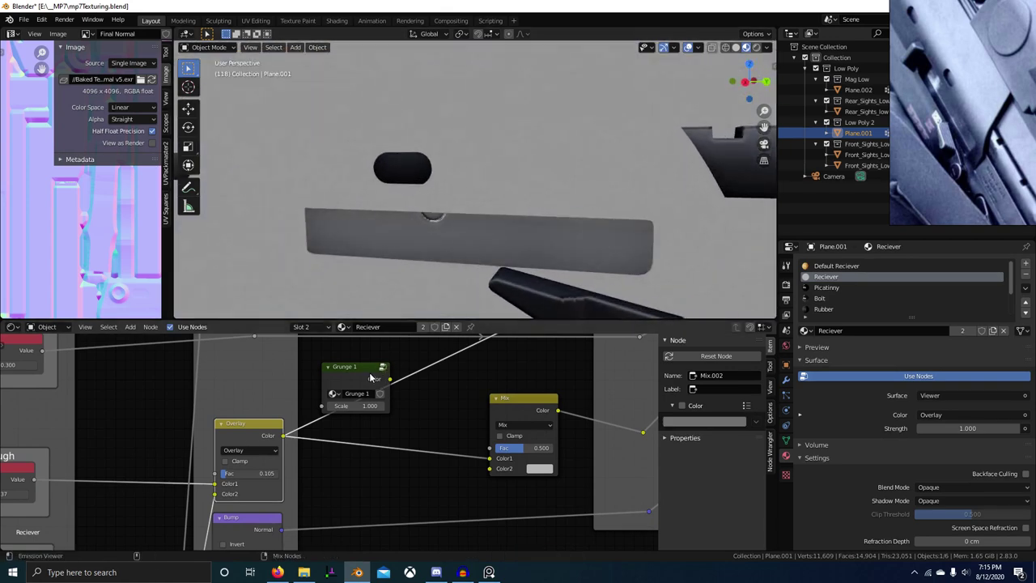
{"action": "left_click", "coordinate": [372, 378], "text": "ctrl+shift"}
Connect the Grunge 1 color to Color2 of the new roughness Mix node and set its blend mode to Overlay
{"action": "scroll", "coordinate": [421, 381], "scroll_direction": "down", "scroll_amount": 1}
{"action": "middle_click_drag", "start_coordinate": [424, 381], "coordinate": [360, 396]}
{"action": "key", "text": "g"}
{"action": "left_click", "coordinate": [417, 408]}
{"action": "scroll", "coordinate": [416, 409], "scroll_direction": "up", "scroll_amount": 2}
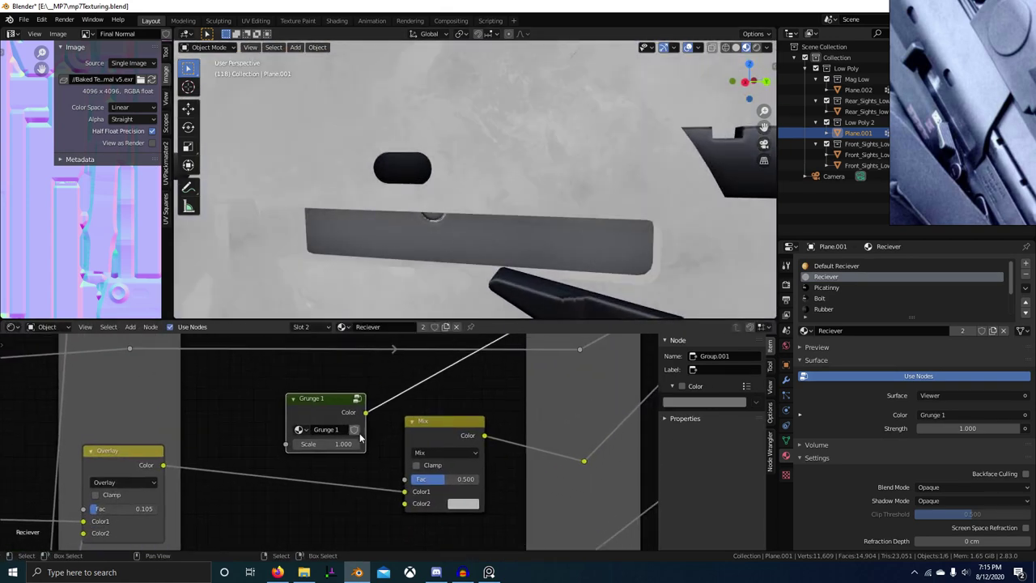
{"action": "left_click_drag", "start_coordinate": [331, 412], "coordinate": [277, 407]}
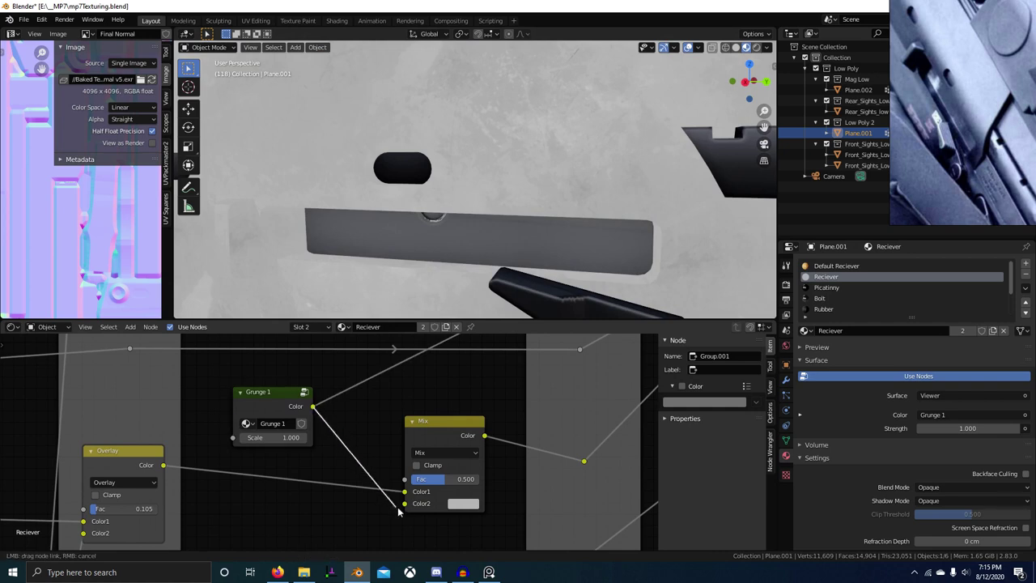
{"action": "left_click", "coordinate": [451, 453]}
{"action": "left_click", "coordinate": [482, 452]}
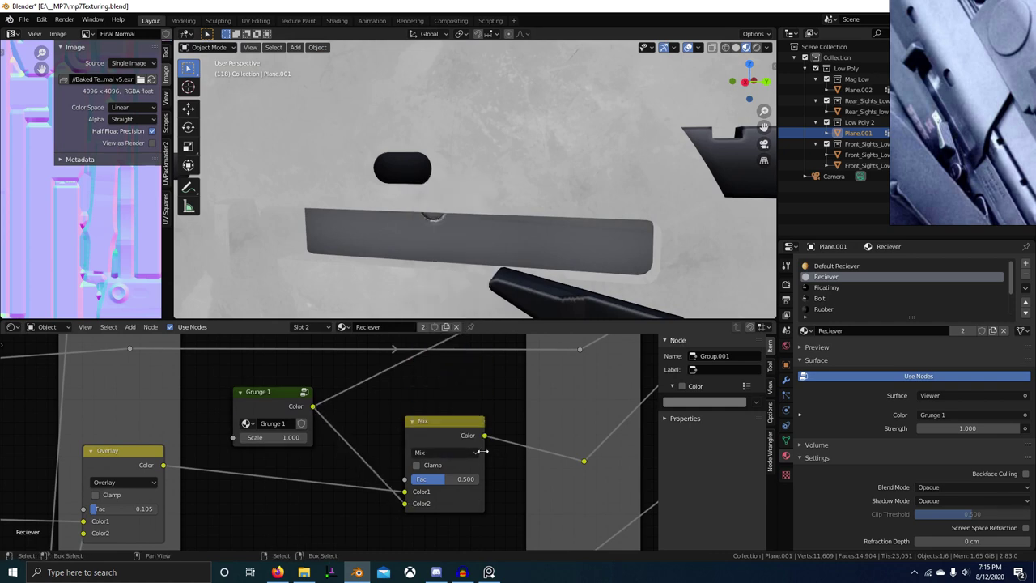
{"action": "left_click", "coordinate": [473, 454]}
{"action": "key", "text": "o"}
Preview the full Principled BSDF material and set the new Overlay node's Fac to 1.000
{"action": "scroll", "coordinate": [559, 469], "scroll_direction": "down", "scroll_amount": 4}
{"action": "middle_click_drag", "start_coordinate": [559, 469], "coordinate": [374, 483]}
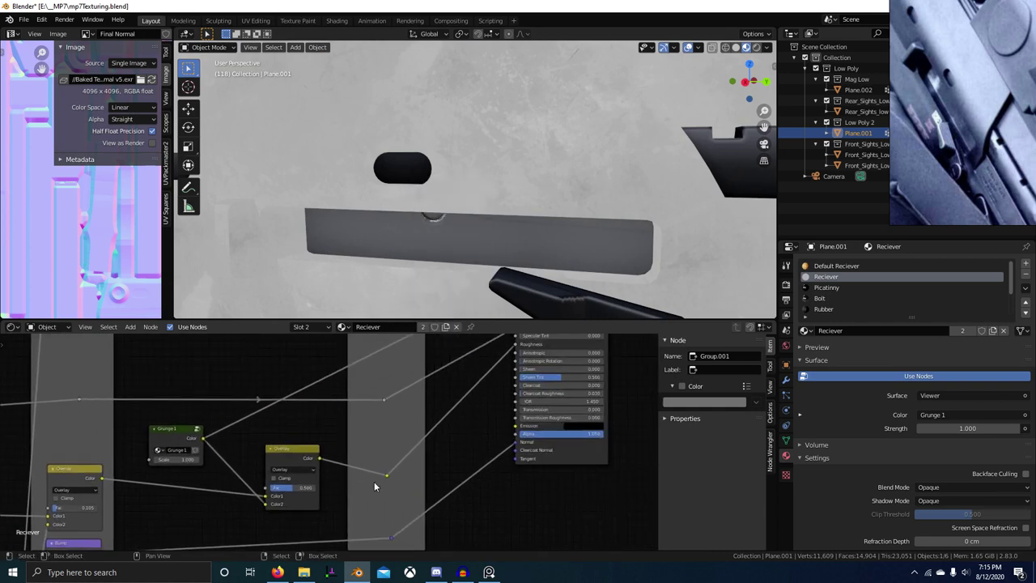
{"action": "scroll", "coordinate": [505, 368], "scroll_direction": "down", "scroll_amount": 3}
{"action": "middle_click_drag", "start_coordinate": [505, 368], "coordinate": [439, 428]}
{"action": "left_click", "coordinate": [481, 386], "text": "ctrl+shift"}
{"action": "scroll", "coordinate": [370, 472], "scroll_direction": "up", "scroll_amount": 4}
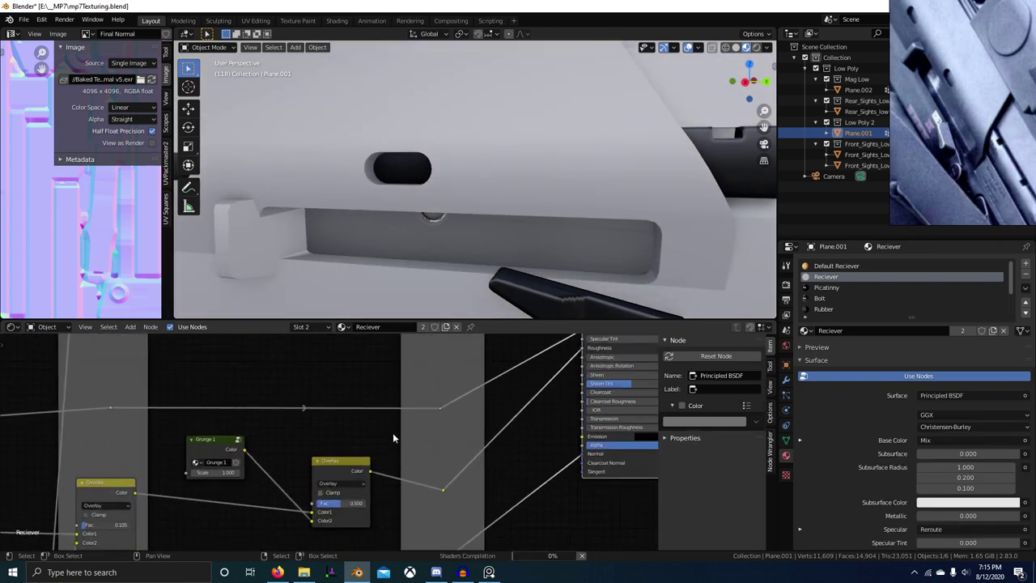
{"action": "scroll", "coordinate": [341, 490], "scroll_direction": "up", "scroll_amount": 2}
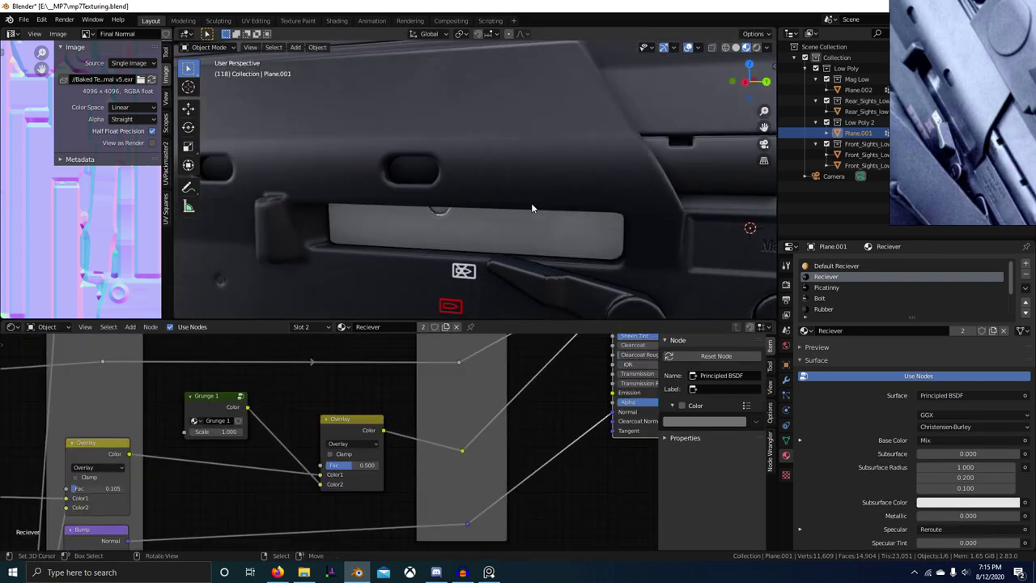
{"action": "middle_click_drag", "start_coordinate": [532, 204], "coordinate": [582, 267]}
{"action": "scroll", "coordinate": [523, 195], "scroll_direction": "down", "scroll_amount": 4}
{"action": "scroll", "coordinate": [559, 173], "scroll_direction": "up", "scroll_amount": 5}
{"action": "scroll", "coordinate": [376, 424], "scroll_direction": "up", "scroll_amount": 4}
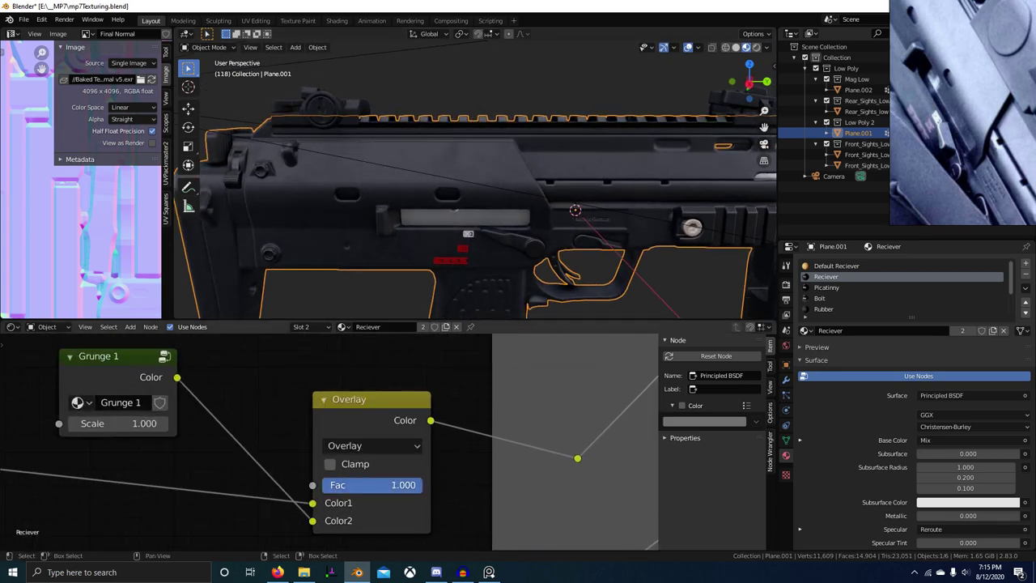
Inspect the grunge roughness on both sides of the gun, including in a maximized viewport
{"action": "scroll", "coordinate": [427, 186], "scroll_direction": "up", "scroll_amount": 5}
{"action": "middle_click_drag", "start_coordinate": [458, 182], "coordinate": [474, 250]}
{"action": "scroll", "coordinate": [581, 272], "scroll_direction": "down", "scroll_amount": 5}
{"action": "middle_click_drag", "start_coordinate": [581, 272], "coordinate": [476, 278]}
{"action": "key", "text": "ctrl+space"}
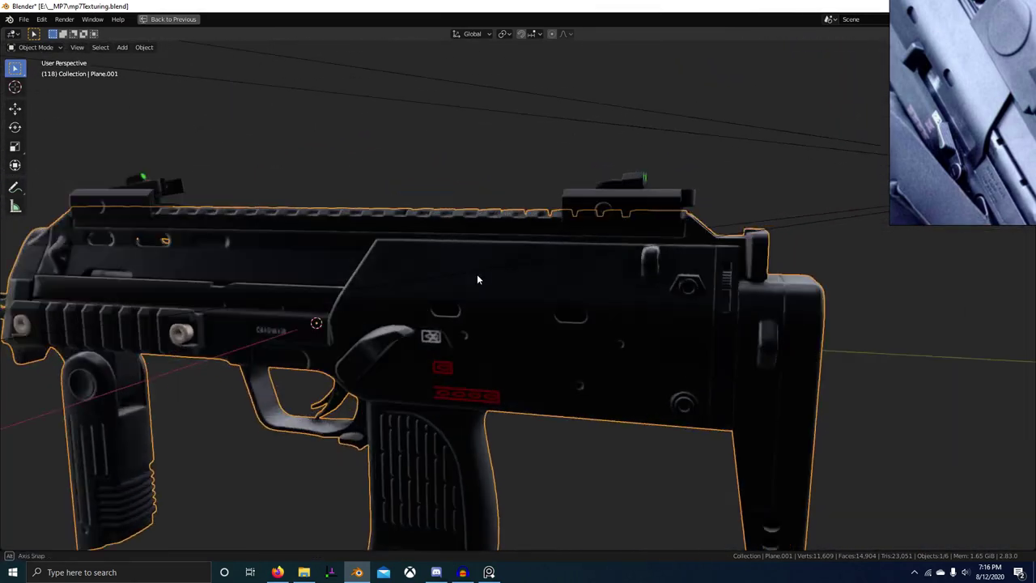
{"action": "key", "text": "ctrl+space"}
{"action": "middle_click_drag", "start_coordinate": [147, 438], "coordinate": [216, 437]}
{"action": "scroll", "coordinate": [216, 437], "scroll_direction": "up", "scroll_amount": 4}
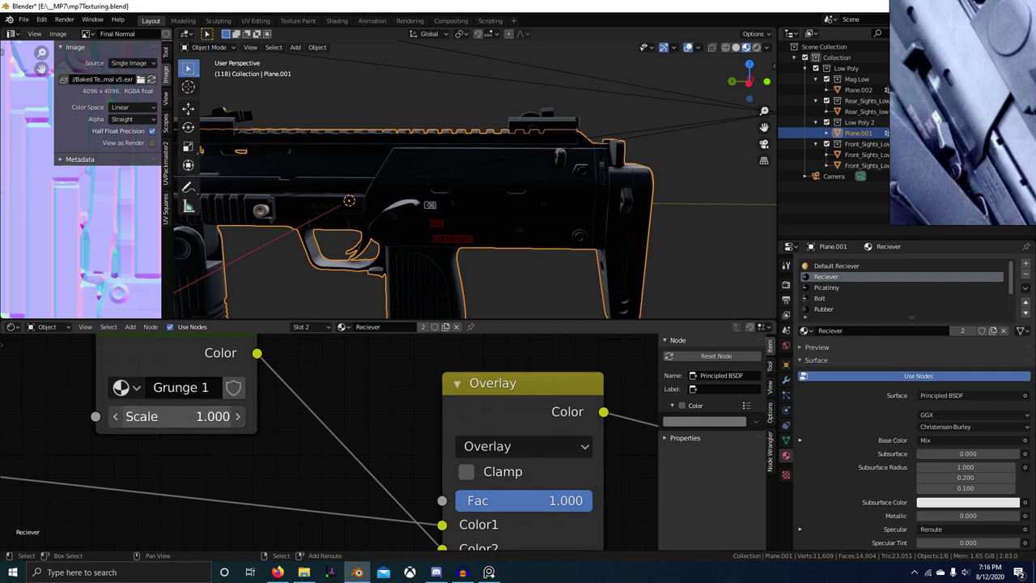
Try a Grunge 1 Scale of 1.940 on the receiver and return it to 1.000
{"action": "middle_click_drag", "start_coordinate": [509, 273], "coordinate": [292, 309]}
{"action": "scroll", "coordinate": [292, 312], "scroll_direction": "up", "scroll_amount": 3}
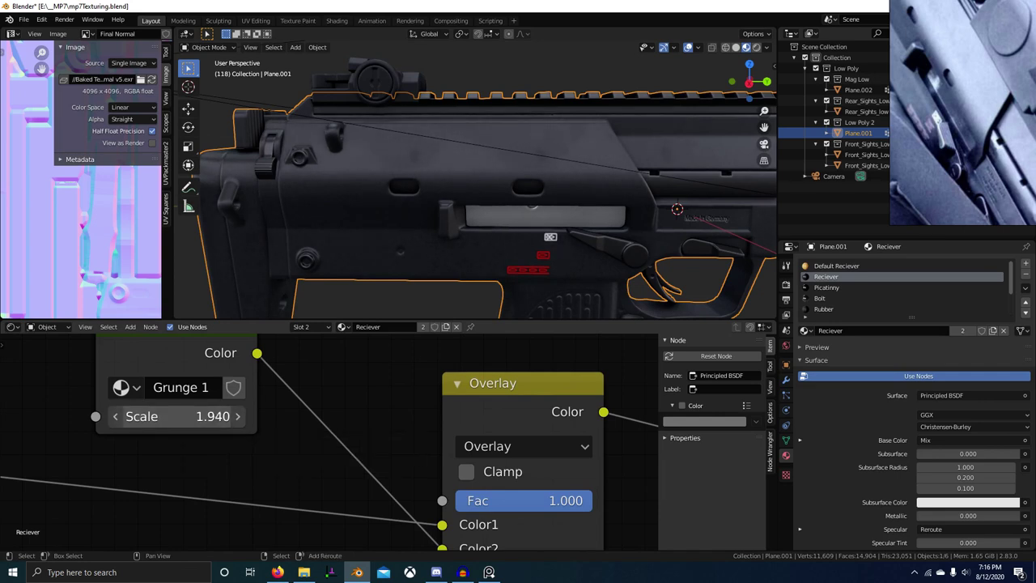
{"action": "scroll", "coordinate": [498, 242], "scroll_direction": "down", "scroll_amount": 3}
{"action": "middle_click_drag", "start_coordinate": [499, 243], "coordinate": [466, 247]}
{"action": "scroll", "coordinate": [550, 241], "scroll_direction": "down", "scroll_amount": 2}
{"action": "scroll", "coordinate": [516, 225], "scroll_direction": "up", "scroll_amount": 2}
{"action": "scroll", "coordinate": [461, 215], "scroll_direction": "up", "scroll_amount": 3}
{"action": "scroll", "coordinate": [464, 220], "scroll_direction": "down", "scroll_amount": 4}
{"action": "scroll", "coordinate": [467, 247], "scroll_direction": "up", "scroll_amount": 3}
{"action": "scroll", "coordinate": [554, 497], "scroll_direction": "up", "scroll_amount": 1}
Adjust the new roughness Overlay node's Fac through 0.325 and 0.400 to 0.450, comparing the receiver with the reference photos
{"action": "middle_click_drag", "start_coordinate": [554, 497], "coordinate": [470, 440]}
{"action": "left_click_drag", "start_coordinate": [471, 444], "coordinate": [467, 444]}
{"action": "scroll", "coordinate": [467, 197], "scroll_direction": "up", "scroll_amount": 2}
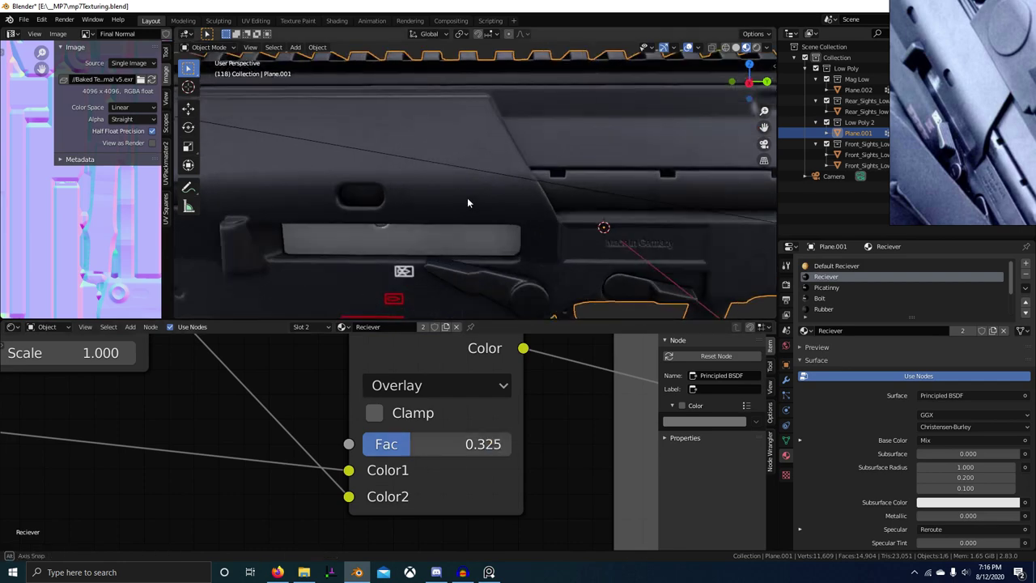
{"action": "middle_click_drag", "start_coordinate": [467, 197], "coordinate": [442, 242]}
{"action": "scroll", "coordinate": [460, 232], "scroll_direction": "up", "scroll_amount": 3}
{"action": "scroll", "coordinate": [447, 234], "scroll_direction": "down", "scroll_amount": 3}
{"action": "scroll", "coordinate": [1001, 159], "scroll_direction": "down", "scroll_amount": 3}
{"action": "left_click", "coordinate": [1001, 159]}
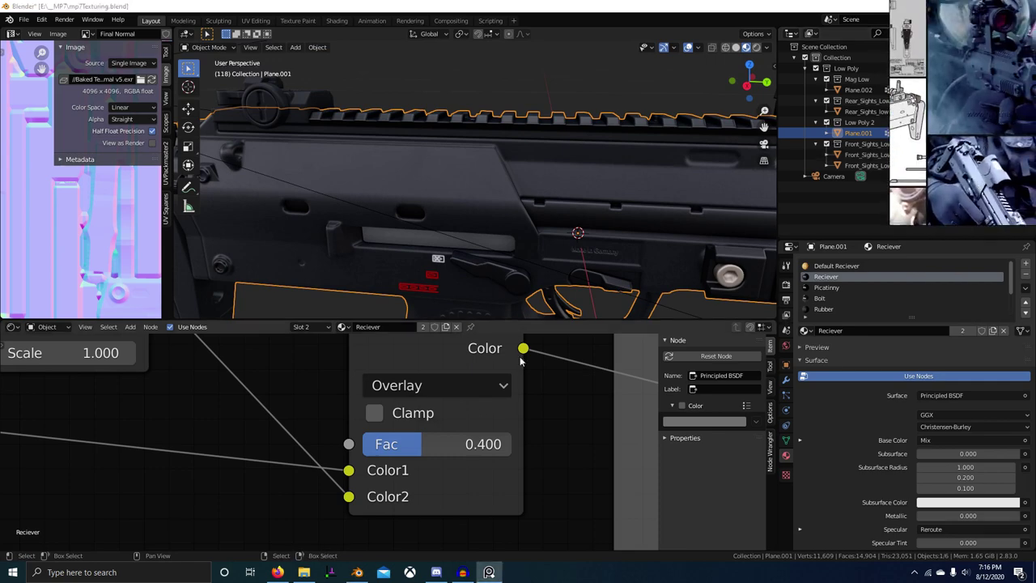
{"action": "middle_click_drag", "start_coordinate": [489, 280], "coordinate": [327, 173]}
{"action": "scroll", "coordinate": [327, 172], "scroll_direction": "up", "scroll_amount": 3}
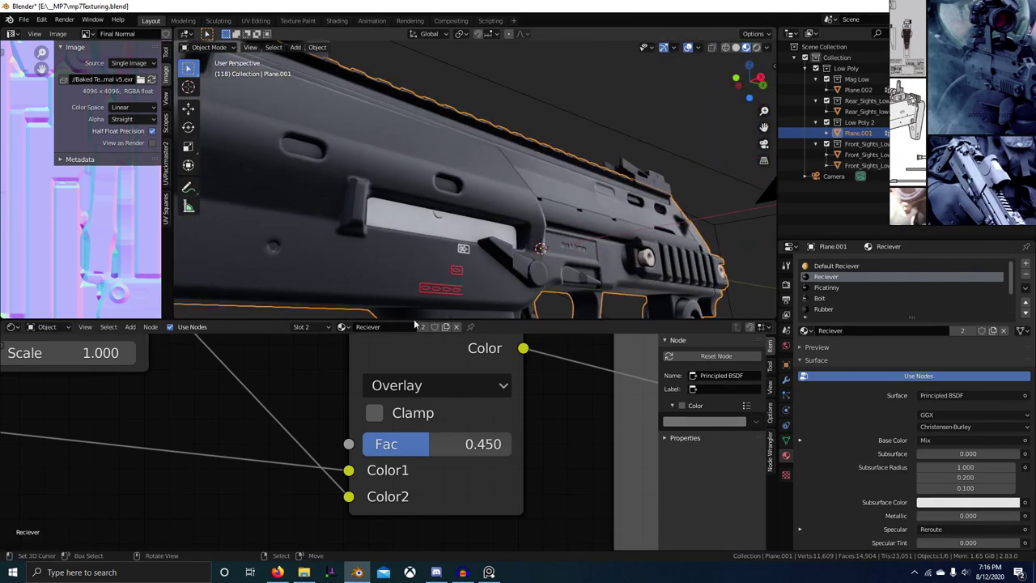
Preview Grunge 1 on the model and move the final Mix node's frame farther from the albedo Add node's frame
{"action": "scroll", "coordinate": [358, 453], "scroll_direction": "down", "scroll_amount": 5}
{"action": "middle_click_drag", "start_coordinate": [201, 377], "coordinate": [208, 393]}
{"action": "middle_click_drag", "start_coordinate": [449, 450], "coordinate": [464, 493]}
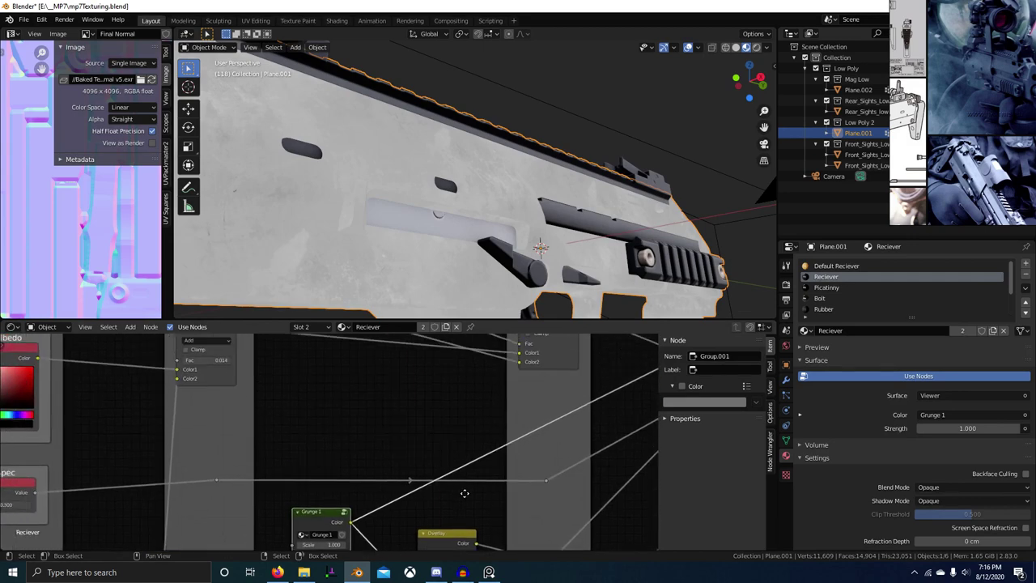
{"action": "middle_click_drag", "start_coordinate": [365, 435], "coordinate": [381, 506]}
{"action": "scroll", "coordinate": [377, 437], "scroll_direction": "down", "scroll_amount": 3}
{"action": "middle_click_drag", "start_coordinate": [498, 438], "coordinate": [441, 423]}
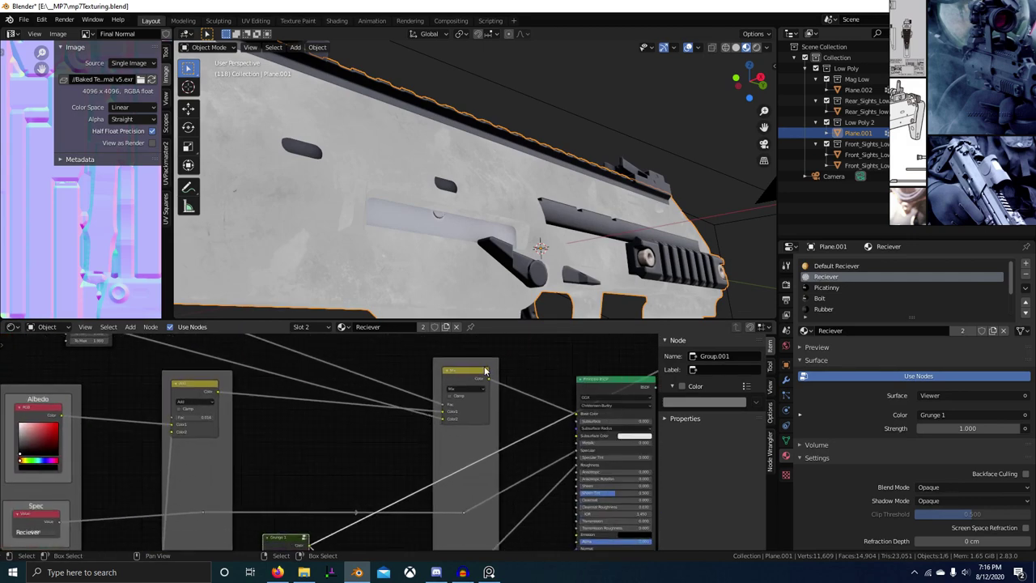
{"action": "left_click_drag", "start_coordinate": [492, 368], "coordinate": [515, 366]}
{"action": "middle_click_drag", "start_coordinate": [320, 414], "coordinate": [340, 413]}
{"action": "scroll", "coordinate": [318, 407], "scroll_direction": "up", "scroll_amount": 3}
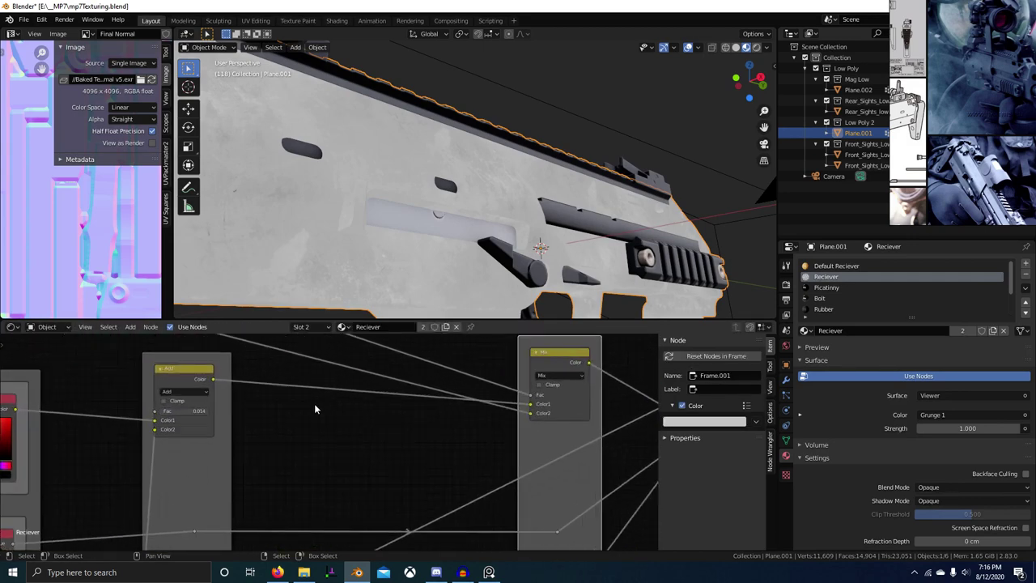
{"action": "scroll", "coordinate": [355, 435], "scroll_direction": "down", "scroll_amount": 2}
{"action": "key", "text": "shift+a"}
{"action": "left_click", "coordinate": [359, 423]}
{"action": "key", "text": "Escape"}
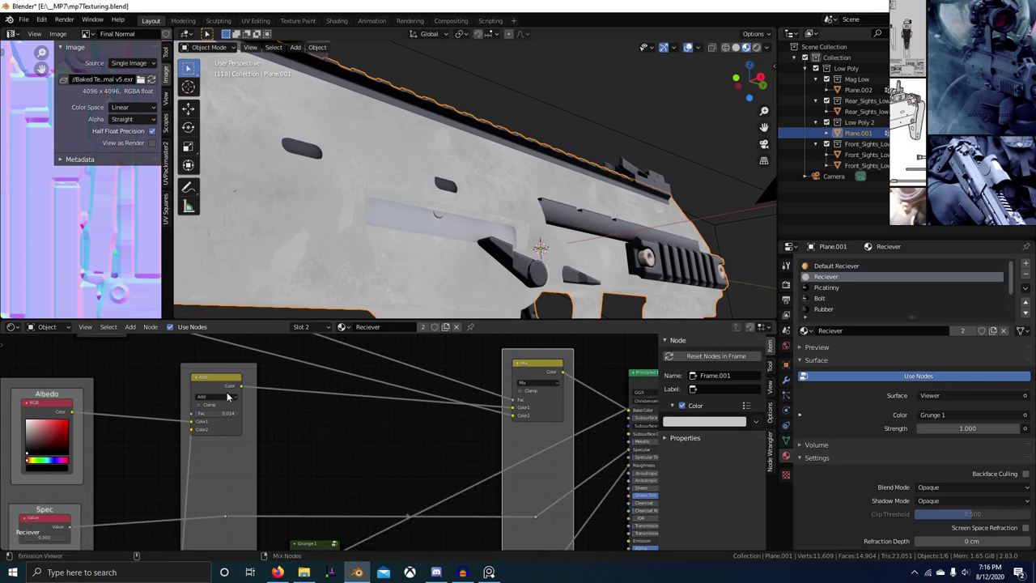
Preview the albedo Add node's output on the receiver and examine it up close
{"action": "left_click", "coordinate": [228, 392], "text": "ctrl+shift"}
{"action": "middle_click_drag", "start_coordinate": [460, 254], "coordinate": [493, 241]}
{"action": "scroll", "coordinate": [438, 243], "scroll_direction": "up", "scroll_amount": 2}
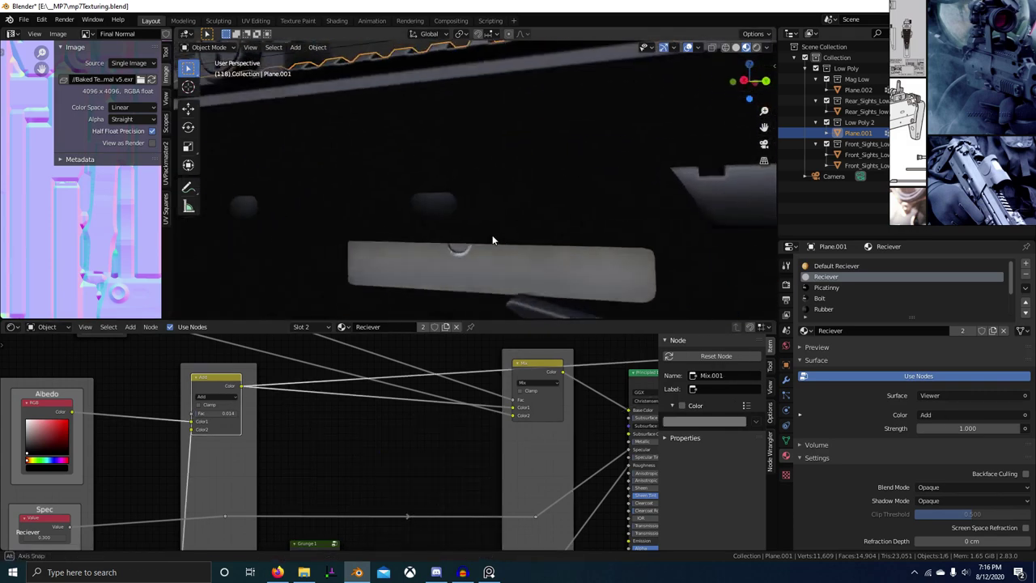
{"action": "scroll", "coordinate": [382, 425], "scroll_direction": "down", "scroll_amount": 1}
Insert a MixRGB node into the link between the albedo Add node and the final Mix node
{"action": "key", "text": "shift+a"}
{"action": "left_click", "coordinate": [387, 417]}
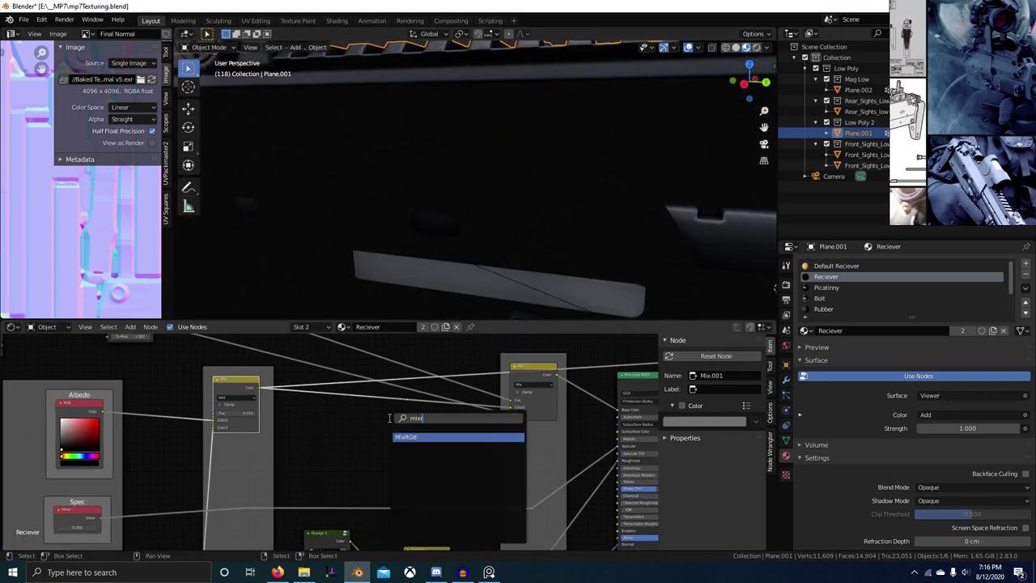
{"action": "key", "text": "Return"}
{"action": "scroll", "coordinate": [397, 446], "scroll_direction": "up", "scroll_amount": 3}
{"action": "middle_click_drag", "start_coordinate": [397, 446], "coordinate": [416, 384]}
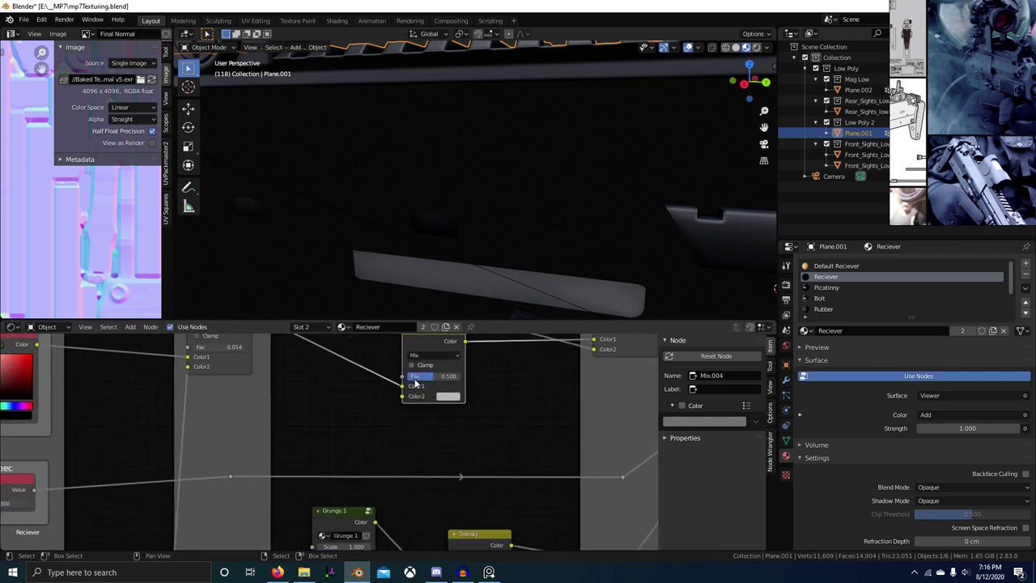
Connect the Grunge 1 color output to Color2 of the new albedo Mix node
{"action": "scroll", "coordinate": [416, 384], "scroll_direction": "down", "scroll_amount": 2}
{"action": "middle_click_drag", "start_coordinate": [469, 412], "coordinate": [419, 384]}
{"action": "scroll", "coordinate": [391, 447], "scroll_direction": "down", "scroll_amount": 1}
{"action": "left_click_drag", "start_coordinate": [316, 472], "coordinate": [341, 397]}
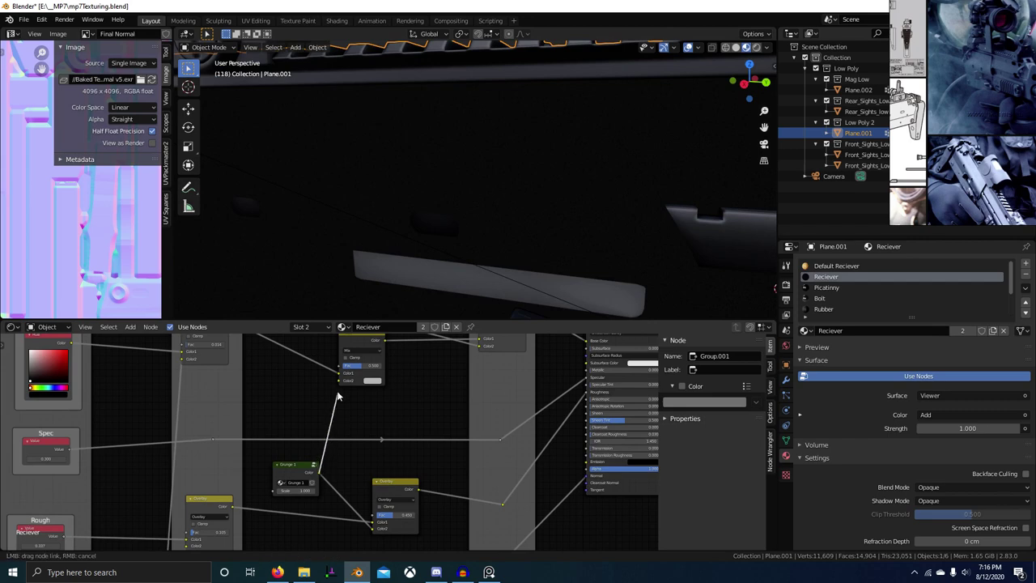
{"action": "scroll", "coordinate": [364, 366], "scroll_direction": "up", "scroll_amount": 4}
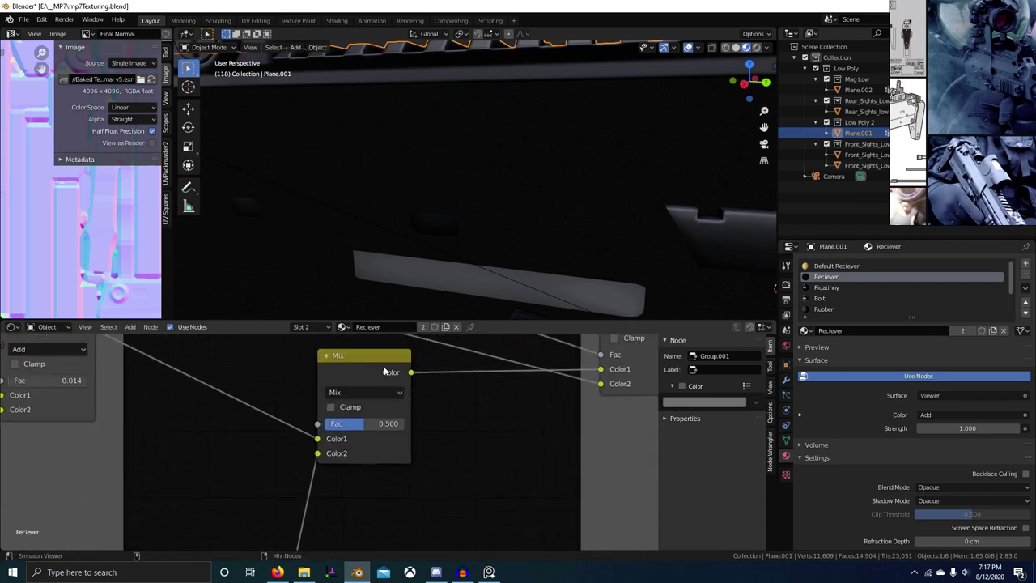
Preview the new albedo Mix node's output on the receiver and lower its factor to 0.000
{"action": "left_click", "coordinate": [386, 371], "text": "ctrl+shift"}
{"action": "scroll", "coordinate": [393, 389], "scroll_direction": "up", "scroll_amount": 3}
{"action": "left_click_drag", "start_coordinate": [390, 408], "coordinate": [322, 408]}
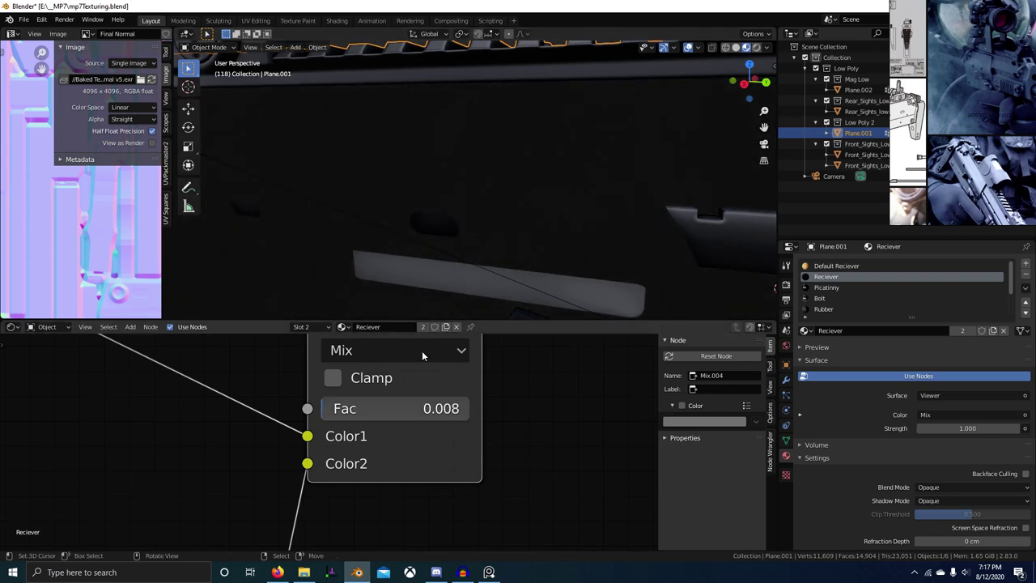
{"action": "scroll", "coordinate": [423, 400], "scroll_direction": "down", "scroll_amount": 1}
{"action": "middle_click_drag", "start_coordinate": [424, 405], "coordinate": [416, 450]}
{"action": "left_click_drag", "start_coordinate": [416, 450], "coordinate": [379, 450]}
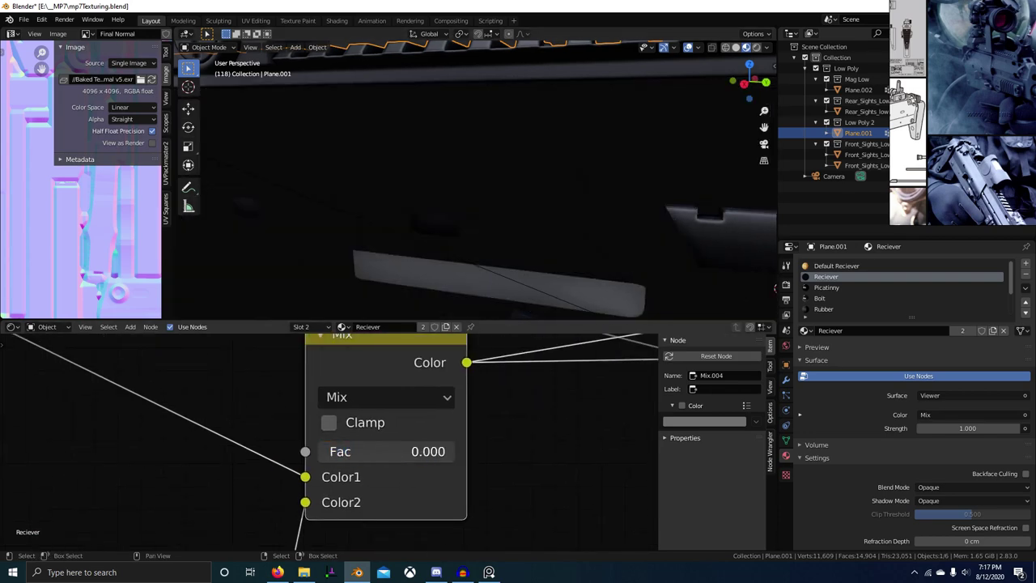
Switch the albedo Mix node to Overlay blending and set its factor to about 0.467
{"action": "left_click", "coordinate": [387, 397]}
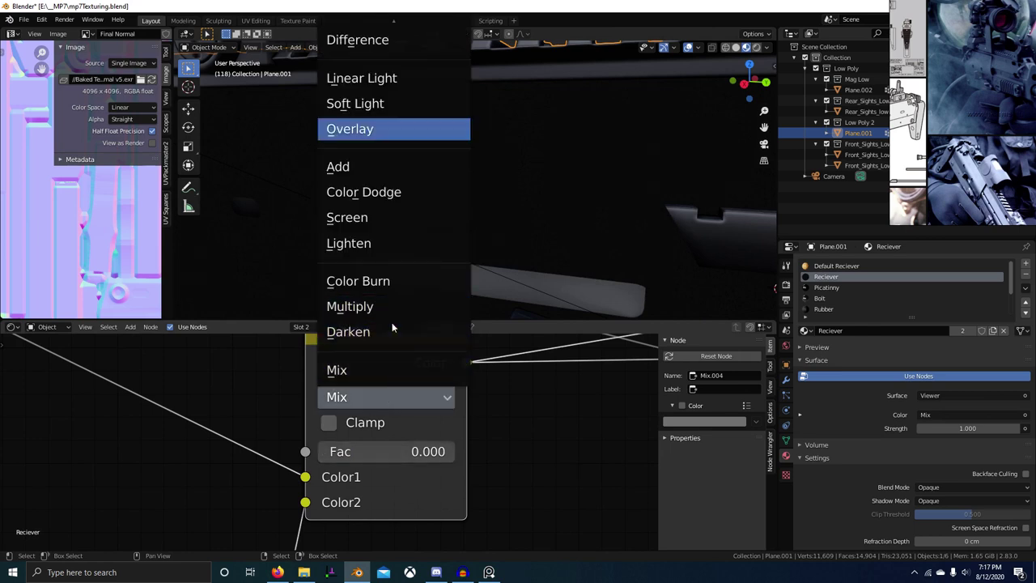
{"action": "left_click", "coordinate": [389, 128]}
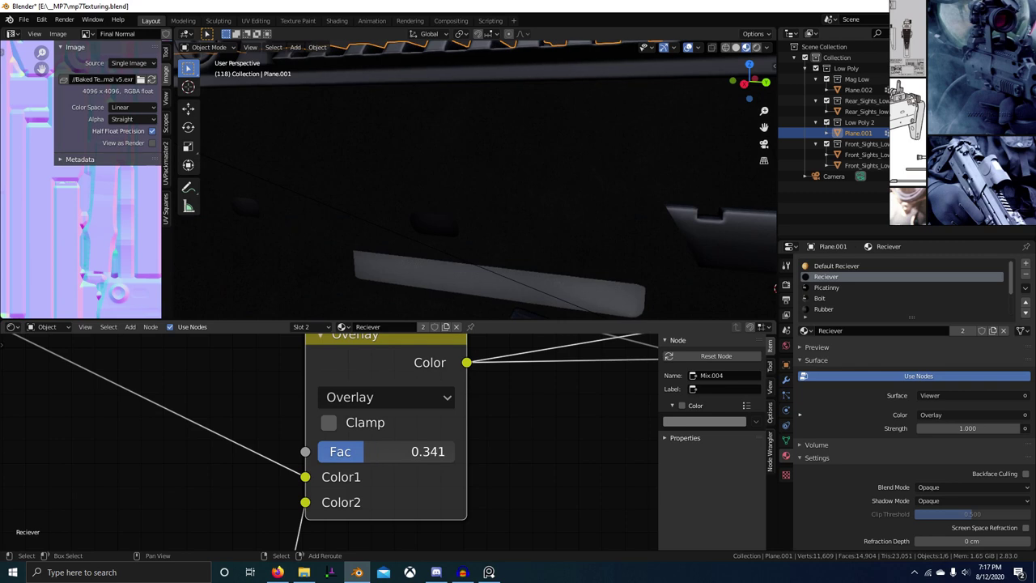
{"action": "scroll", "coordinate": [373, 456], "scroll_direction": "down", "scroll_amount": 1}
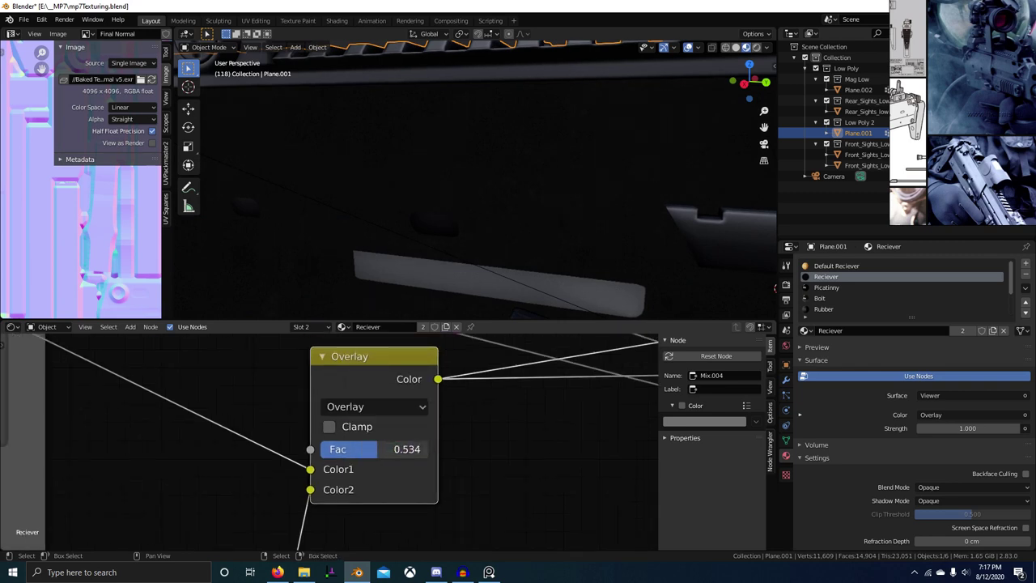
{"action": "left_click_drag", "start_coordinate": [368, 449], "coordinate": [371, 449]}
{"action": "scroll", "coordinate": [491, 199], "scroll_direction": "down", "scroll_amount": 5}
{"action": "middle_click_drag", "start_coordinate": [491, 199], "coordinate": [452, 217]}
{"action": "scroll", "coordinate": [486, 173], "scroll_direction": "up", "scroll_amount": 4}
{"action": "scroll", "coordinate": [431, 453], "scroll_direction": "down", "scroll_amount": 4}
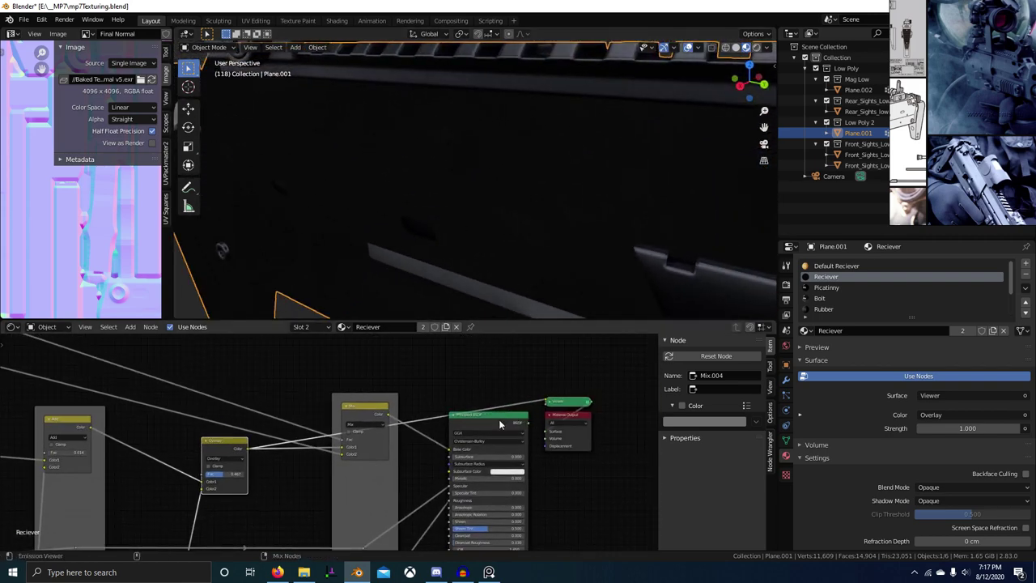
Preview the Principled BSDF on the model and raise the albedo Overlay factor to 0.642
{"action": "left_click", "coordinate": [499, 424], "text": "ctrl+shift"}
{"action": "middle_click_drag", "start_coordinate": [442, 286], "coordinate": [456, 264]}
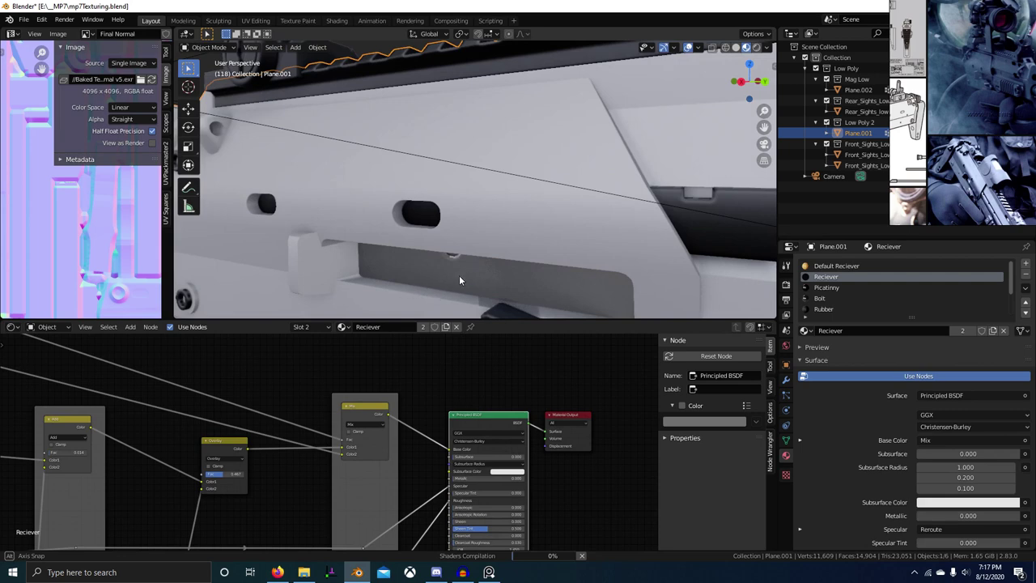
{"action": "middle_click_drag", "start_coordinate": [458, 263], "coordinate": [536, 218]}
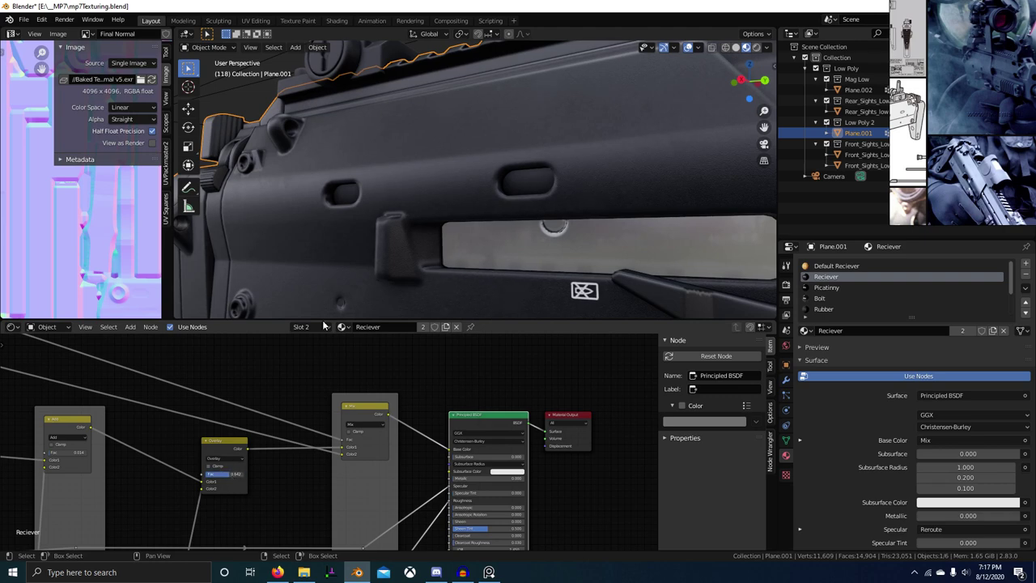
Examine the shaded receiver surface up close and from several angles to judge the albedo grunge
{"action": "middle_click_drag", "start_coordinate": [338, 306], "coordinate": [409, 293]}
{"action": "scroll", "coordinate": [273, 451], "scroll_direction": "up", "scroll_amount": 1}
{"action": "scroll", "coordinate": [471, 222], "scroll_direction": "down", "scroll_amount": 2}
{"action": "middle_click_drag", "start_coordinate": [471, 221], "coordinate": [476, 268]}
{"action": "scroll", "coordinate": [476, 268], "scroll_direction": "up", "scroll_amount": 3}
{"action": "scroll", "coordinate": [340, 488], "scroll_direction": "down", "scroll_amount": 1}
{"action": "middle_click_drag", "start_coordinate": [340, 488], "coordinate": [444, 395]}
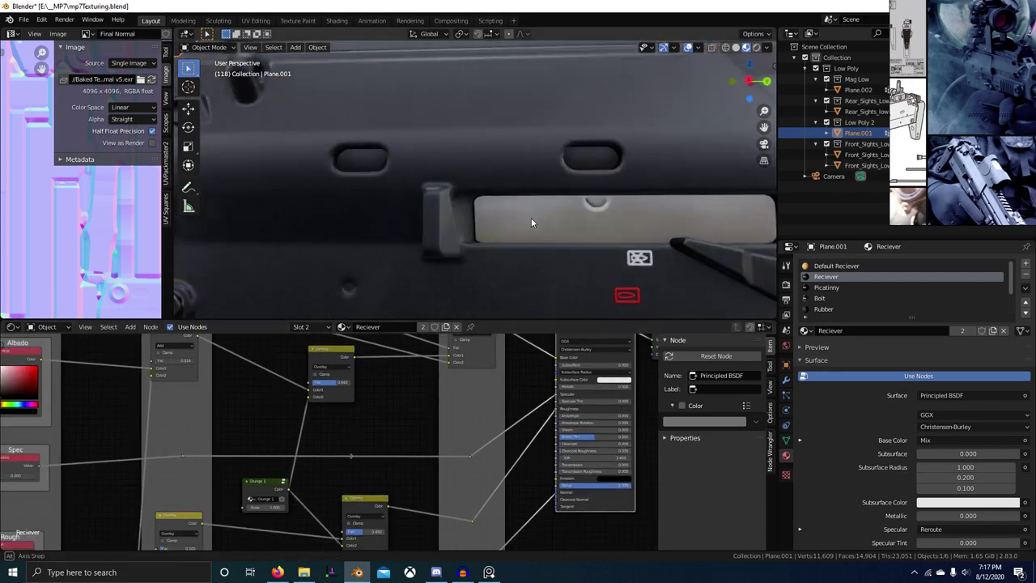
{"action": "middle_click_drag", "start_coordinate": [531, 218], "coordinate": [567, 267]}
{"action": "scroll", "coordinate": [342, 441], "scroll_direction": "down", "scroll_amount": 2}
Preview the specular value's reroute output on the receiver
{"action": "left_click", "coordinate": [296, 481]}
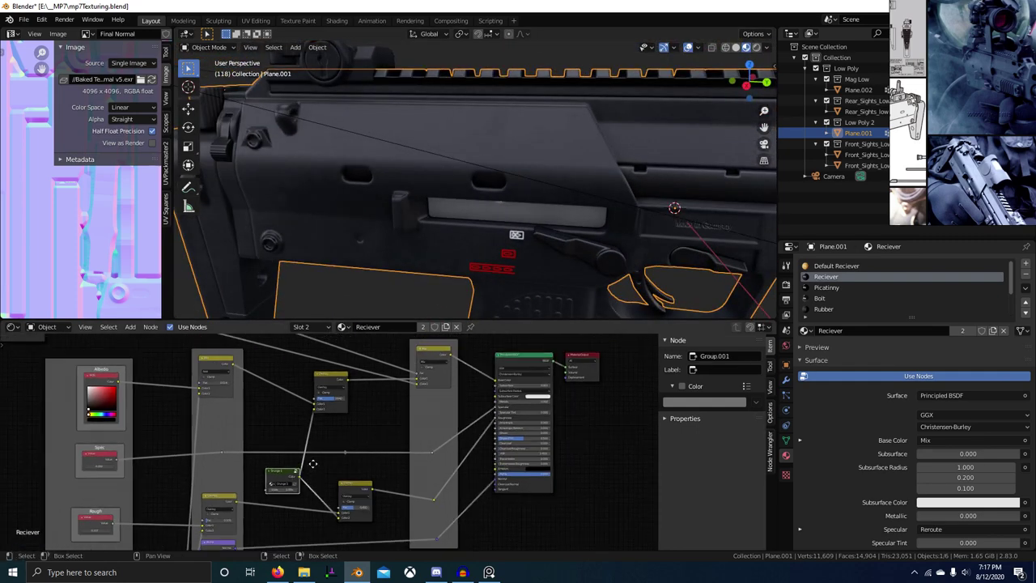
{"action": "scroll", "coordinate": [333, 395], "scroll_direction": "up", "scroll_amount": 2}
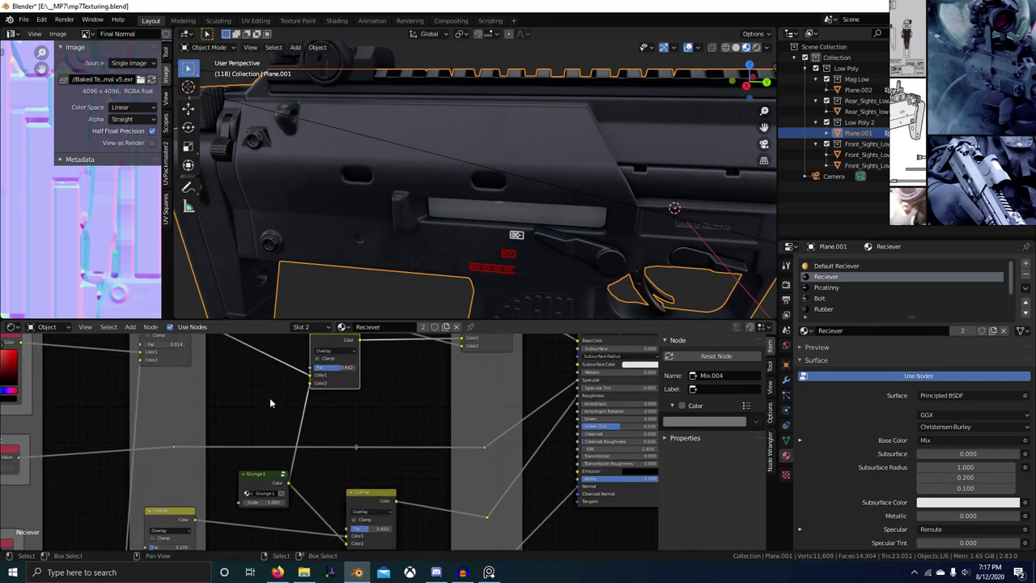
{"action": "left_click", "coordinate": [176, 448], "text": "ctrl+shift"}
{"action": "middle_click_drag", "start_coordinate": [220, 432], "coordinate": [277, 429]}
{"action": "middle_click_drag", "start_coordinate": [390, 361], "coordinate": [374, 376]}
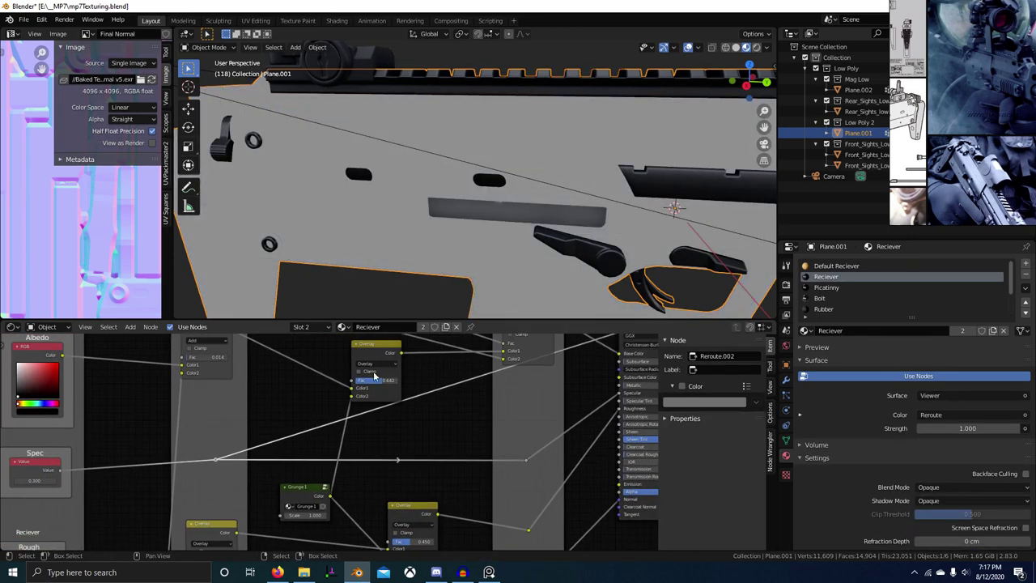
Duplicate the albedo Overlay node onto the specular link and connect the Grunge 1 color output to its Color2
{"action": "left_click", "coordinate": [395, 375]}
{"action": "key", "text": "shift+d"}
{"action": "left_click", "coordinate": [448, 465]}
{"action": "scroll", "coordinate": [390, 516], "scroll_direction": "up", "scroll_amount": 5}
{"action": "left_click_drag", "start_coordinate": [304, 483], "coordinate": [403, 461]}
{"action": "scroll", "coordinate": [500, 447], "scroll_direction": "down", "scroll_amount": 4}
{"action": "mouse_move", "coordinate": [500, 447]}
{"action": "middle_mouse_down"}
{"action": "mouse_move", "coordinate": [454, 447]}
{"action": "mouse_move", "coordinate": [300, 498]}
{"action": "mouse_move", "coordinate": [409, 437]}
{"action": "middle_mouse_up"}
Preview the Principled BSDF on the model and lower the specular Overlay factor to 0.075
{"action": "left_click", "coordinate": [487, 362], "text": "ctrl+shift"}
{"action": "scroll", "coordinate": [417, 434], "scroll_direction": "up", "scroll_amount": 3}
{"action": "middle_click_drag", "start_coordinate": [499, 241], "coordinate": [481, 221]}
{"action": "middle_click_drag", "start_coordinate": [326, 465], "coordinate": [348, 427]}
{"action": "scroll", "coordinate": [349, 426], "scroll_direction": "up", "scroll_amount": 5}
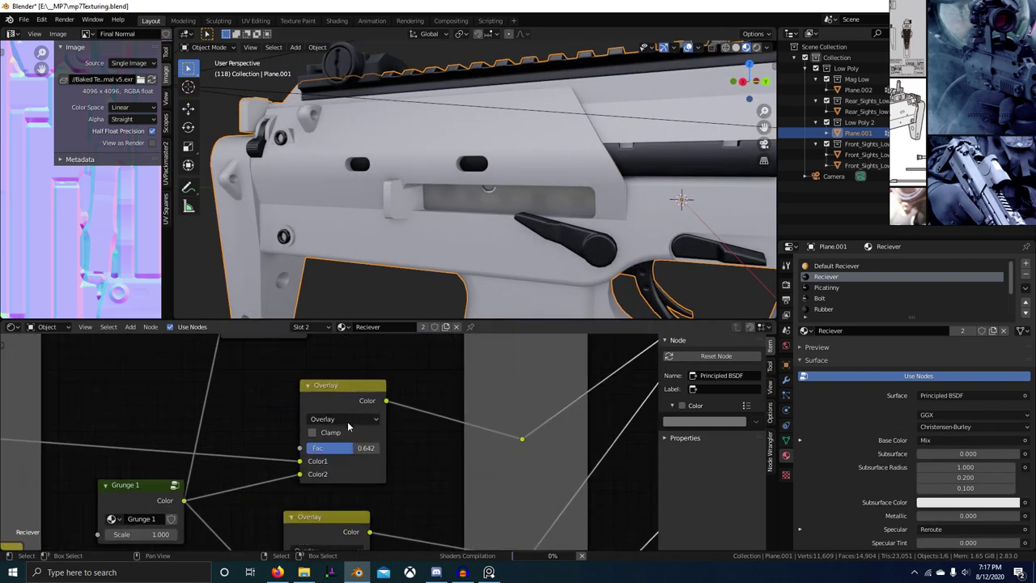
{"action": "middle_click_drag", "start_coordinate": [468, 291], "coordinate": [490, 266]}
{"action": "scroll", "coordinate": [329, 441], "scroll_direction": "up", "scroll_amount": 3}
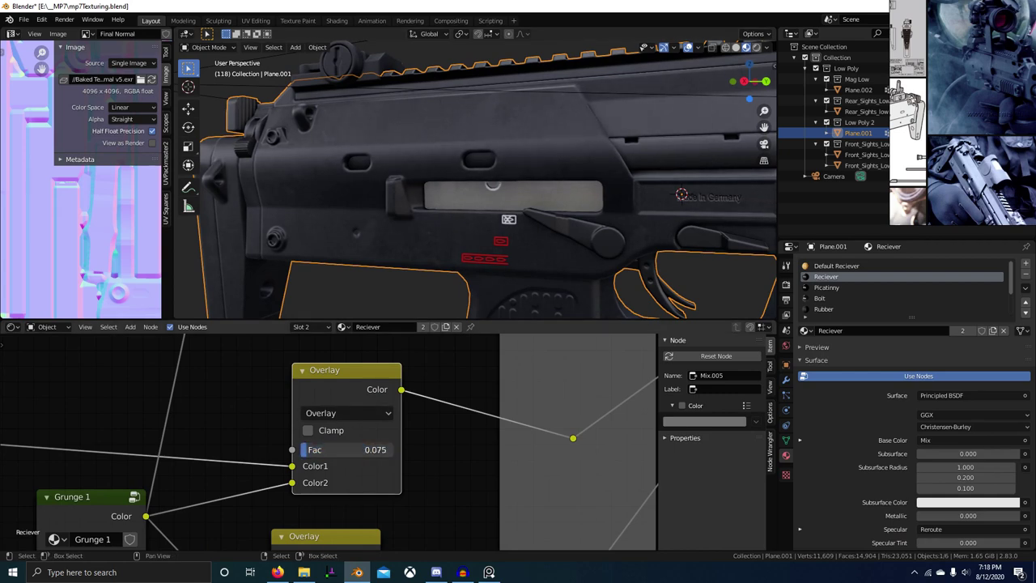
Preview the specular Overlay node's output up close with its factor at 1.000
{"action": "scroll", "coordinate": [506, 231], "scroll_direction": "up", "scroll_amount": 2}
{"action": "middle_click_drag", "start_coordinate": [506, 231], "coordinate": [529, 238]}
{"action": "scroll", "coordinate": [482, 243], "scroll_direction": "up", "scroll_amount": 1}
{"action": "left_click", "coordinate": [381, 369], "text": "ctrl+shift"}
Examine the gun's receiver surface up close in the reference photo
{"action": "middle_click_drag", "start_coordinate": [997, 180], "coordinate": [1006, 134]}
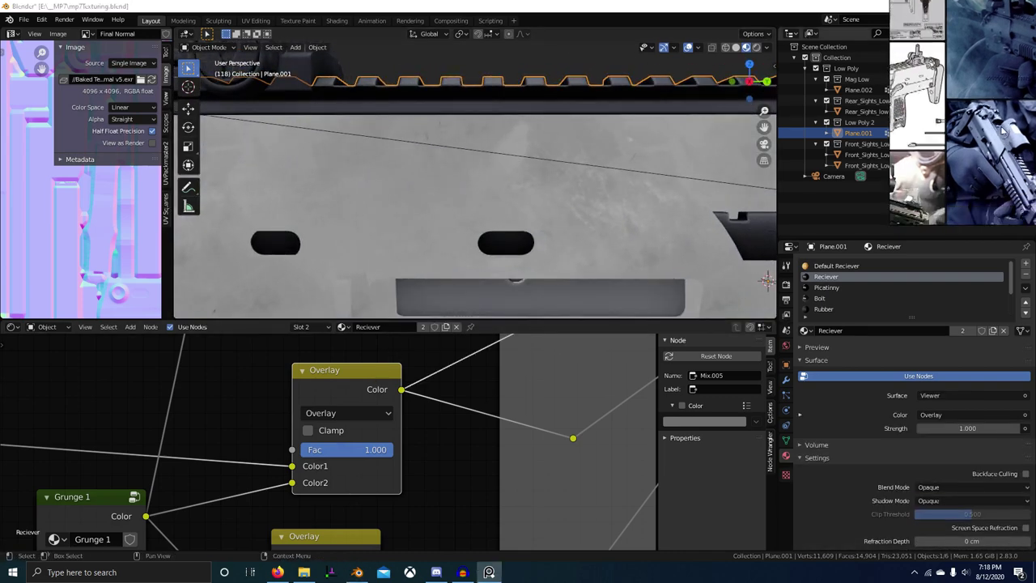
{"action": "scroll", "coordinate": [1005, 134], "scroll_direction": "up", "scroll_amount": 3}
{"action": "scroll", "coordinate": [977, 199], "scroll_direction": "up", "scroll_amount": 3}
{"action": "scroll", "coordinate": [953, 135], "scroll_direction": "down", "scroll_amount": 3}
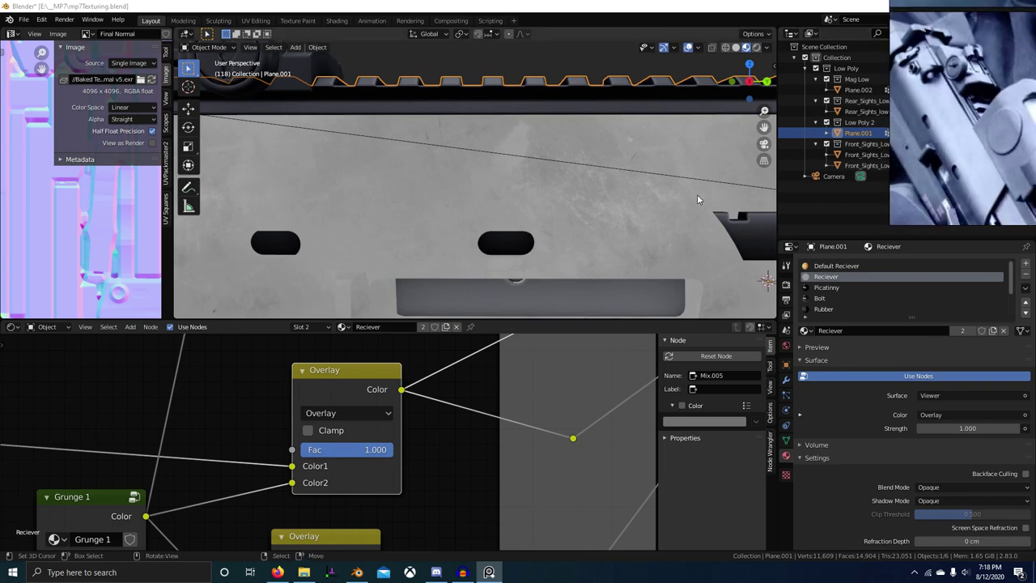
Preview the Principled BSDF on the gun again and set the specular Overlay factor to 0.333
{"action": "middle_click_drag", "start_coordinate": [557, 301], "coordinate": [518, 352]}
{"action": "scroll", "coordinate": [628, 429], "scroll_direction": "down", "scroll_amount": 4}
{"action": "middle_click_drag", "start_coordinate": [628, 429], "coordinate": [346, 501]}
{"action": "scroll", "coordinate": [346, 501], "scroll_direction": "down", "scroll_amount": 2}
{"action": "left_click", "coordinate": [485, 371], "text": "ctrl+shift"}
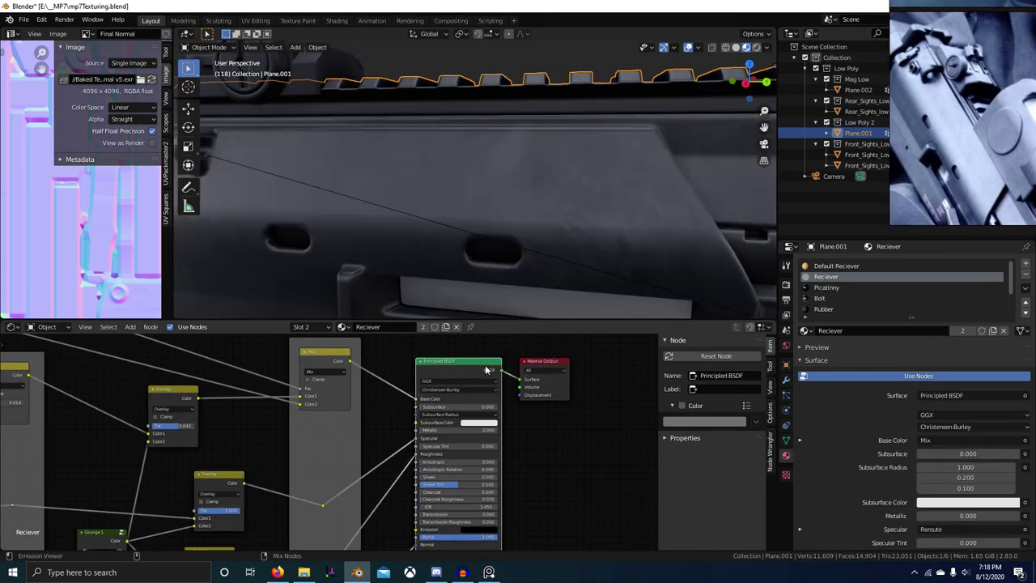
{"action": "middle_click_drag", "start_coordinate": [569, 235], "coordinate": [567, 299]}
{"action": "scroll", "coordinate": [430, 354], "scroll_direction": "up", "scroll_amount": 3}
{"action": "scroll", "coordinate": [488, 214], "scroll_direction": "down", "scroll_amount": 5}
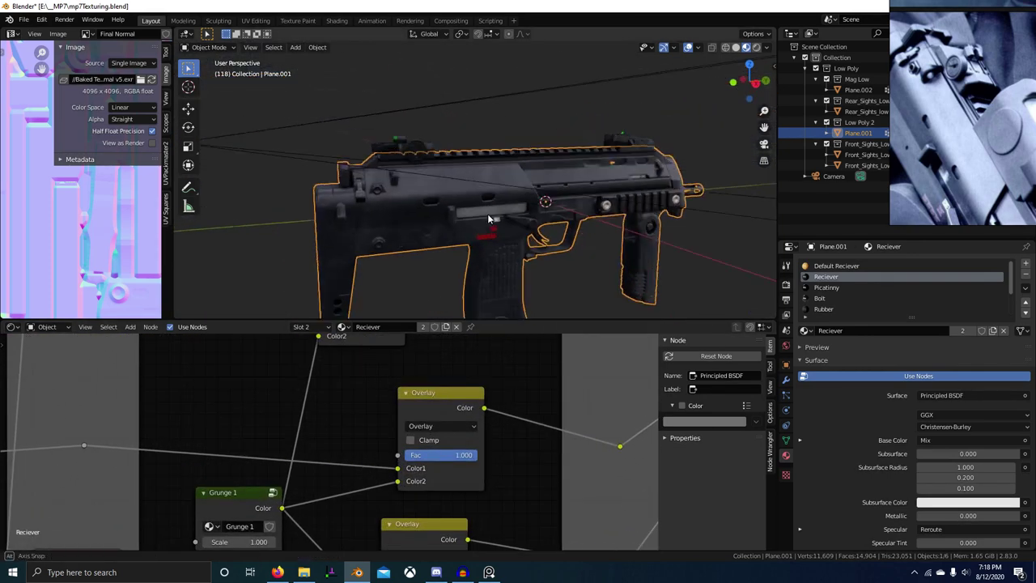
{"action": "scroll", "coordinate": [486, 198], "scroll_direction": "up", "scroll_amount": 5}
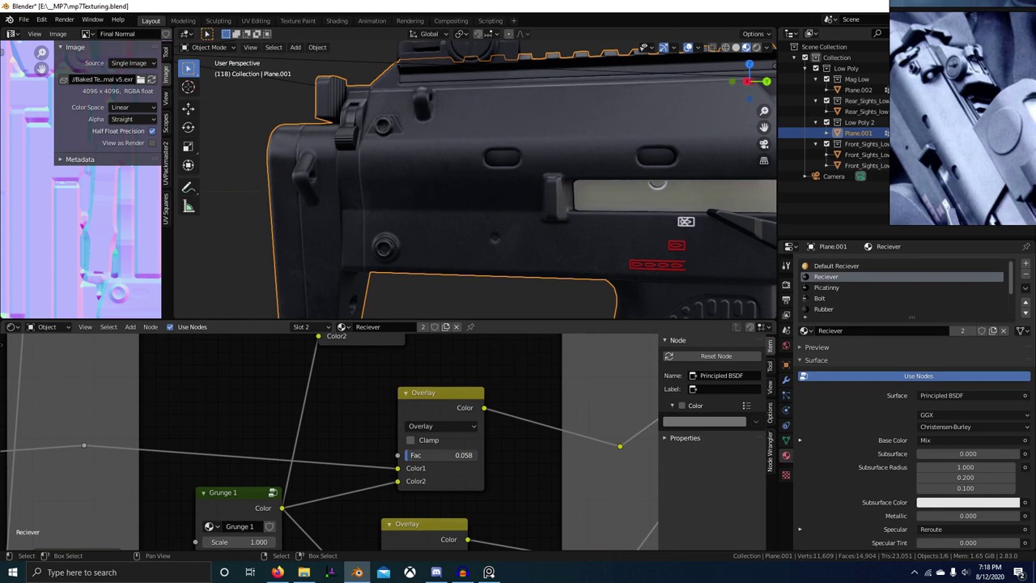
{"action": "middle_click_drag", "start_coordinate": [520, 276], "coordinate": [432, 260]}
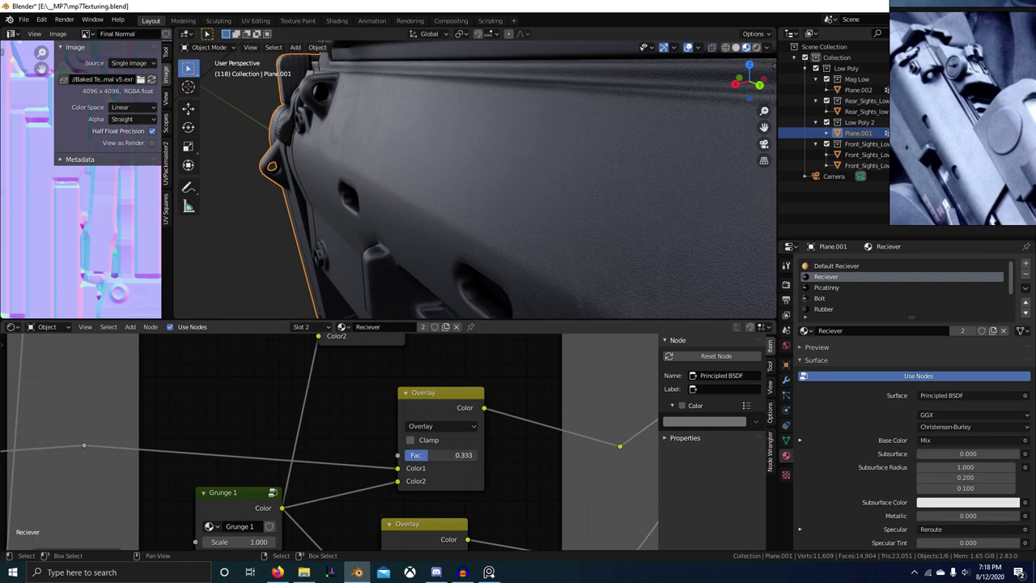
Preview the specular Overlay node's output on the receiver and lower its factor to about 0.13
{"action": "left_click", "coordinate": [452, 394], "text": "ctrl+shift"}
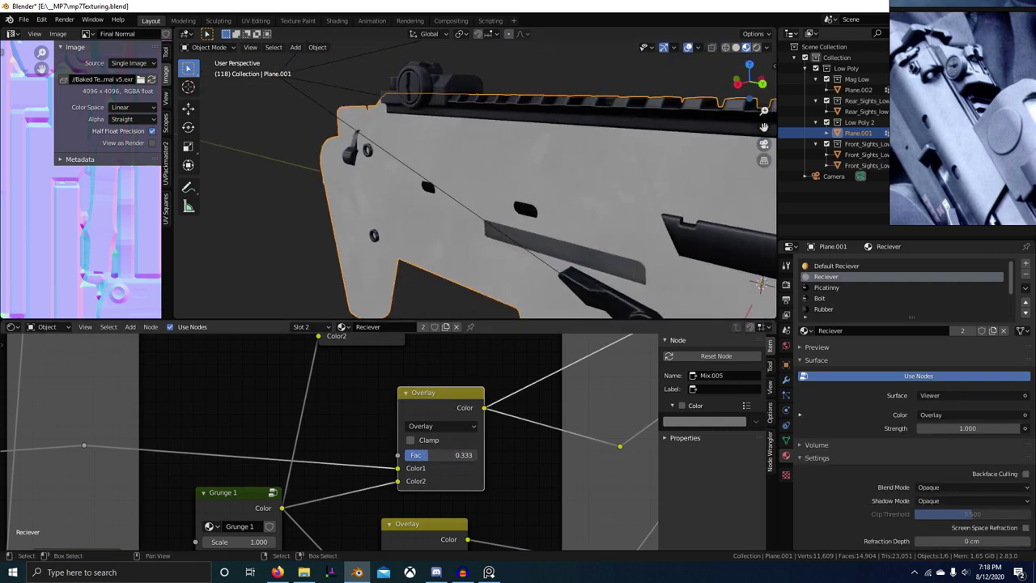
{"action": "left_click_drag", "start_coordinate": [465, 455], "coordinate": [401, 455]}
{"action": "middle_click_drag", "start_coordinate": [482, 220], "coordinate": [548, 226]}
{"action": "scroll", "coordinate": [548, 226], "scroll_direction": "up", "scroll_amount": 1}
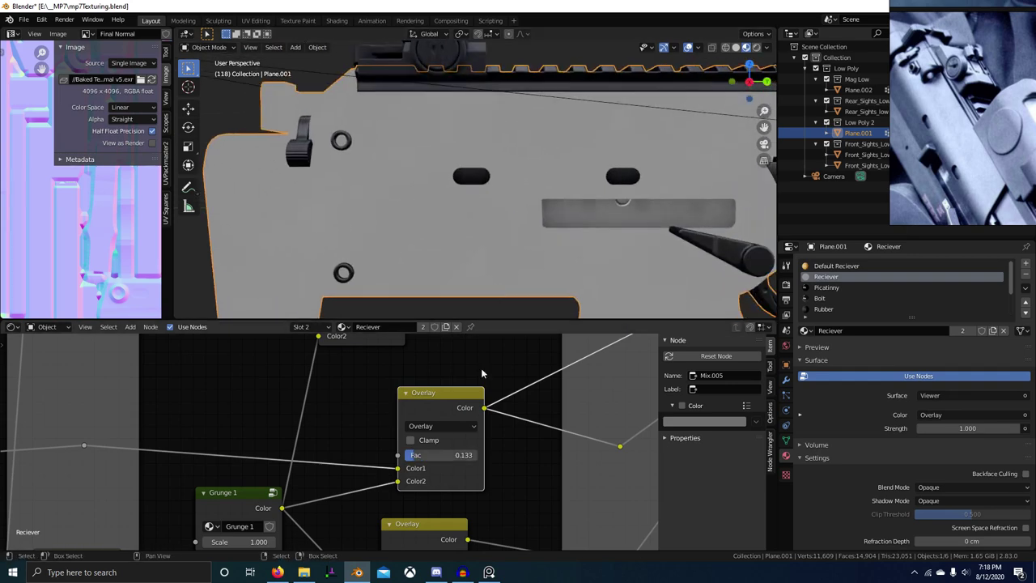
{"action": "left_click_drag", "start_coordinate": [438, 455], "coordinate": [442, 455]}
{"action": "scroll", "coordinate": [504, 439], "scroll_direction": "down", "scroll_amount": 3}
{"action": "scroll", "coordinate": [504, 440], "scroll_direction": "down", "scroll_amount": 5}
{"action": "middle_click_drag", "start_coordinate": [503, 440], "coordinate": [321, 490]}
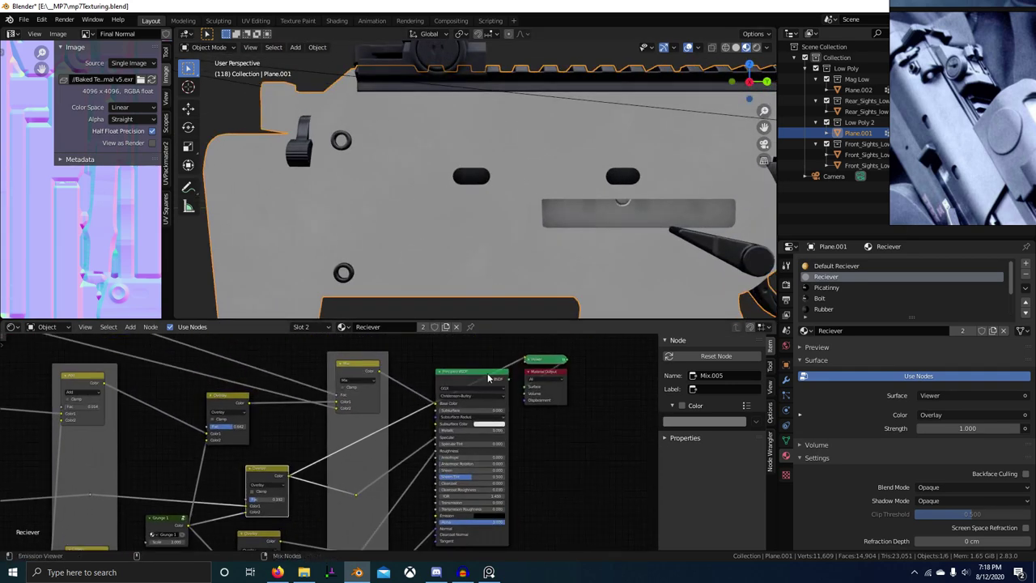
Return the preview to the Principled BSDF and fine-tune the specular Overlay factor to 0.136
{"action": "left_click", "coordinate": [488, 377], "text": "ctrl+shift"}
{"action": "middle_click_drag", "start_coordinate": [531, 231], "coordinate": [493, 241]}
{"action": "scroll", "coordinate": [302, 486], "scroll_direction": "down", "scroll_amount": 3}
{"action": "middle_click_drag", "start_coordinate": [302, 485], "coordinate": [403, 418]}
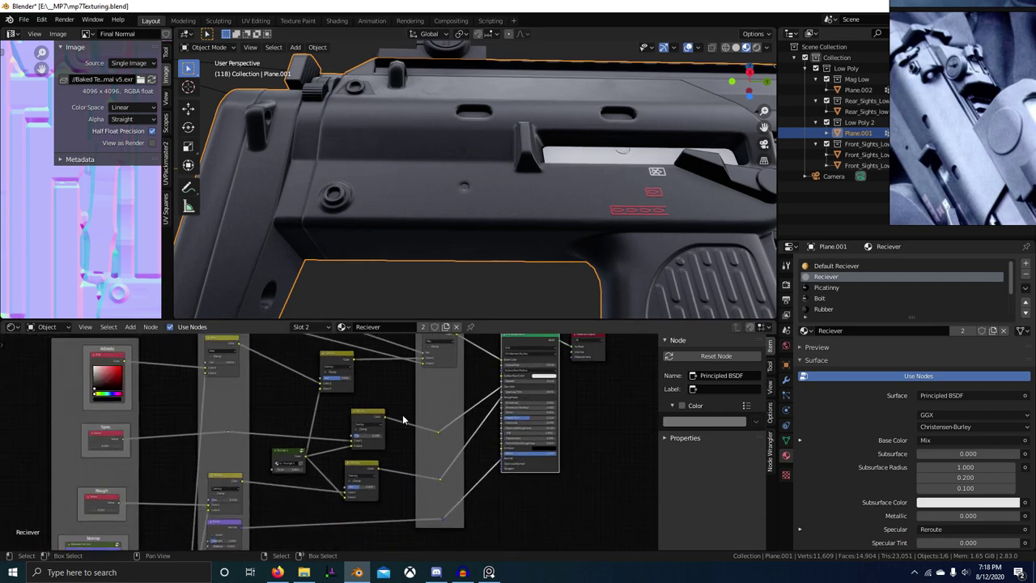
{"action": "scroll", "coordinate": [403, 419], "scroll_direction": "down", "scroll_amount": 1}
{"action": "left_click", "coordinate": [302, 438]}
{"action": "scroll", "coordinate": [520, 214], "scroll_direction": "up", "scroll_amount": 1}
{"action": "middle_click_drag", "start_coordinate": [520, 214], "coordinate": [518, 267]}
{"action": "scroll", "coordinate": [395, 472], "scroll_direction": "down", "scroll_amount": 1}
{"action": "middle_click_drag", "start_coordinate": [454, 251], "coordinate": [444, 231]}
{"action": "scroll", "coordinate": [349, 400], "scroll_direction": "up", "scroll_amount": 5}
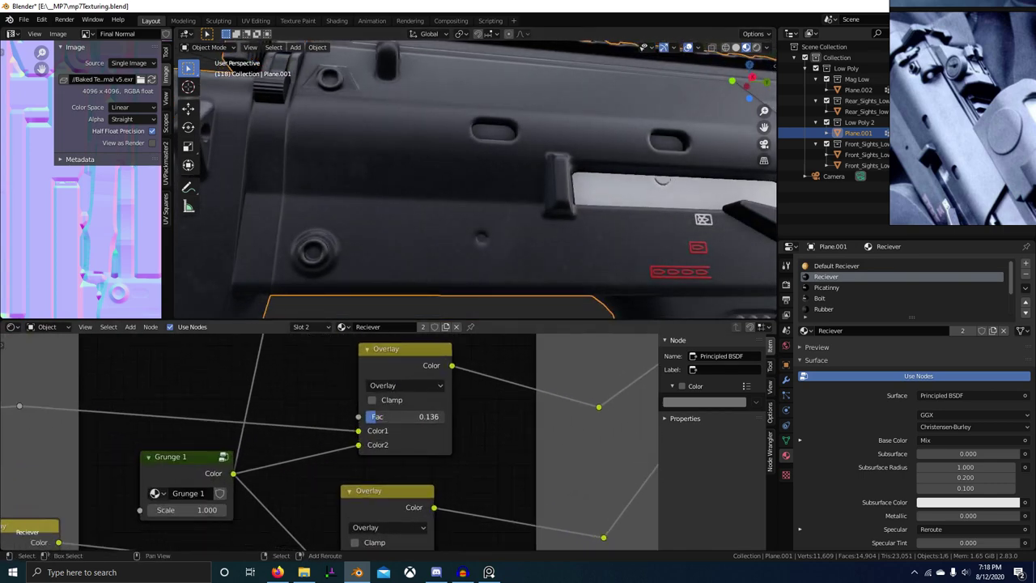
Align the three Overlay nodes in one vertical column
{"action": "scroll", "coordinate": [376, 421], "scroll_direction": "down", "scroll_amount": 6}
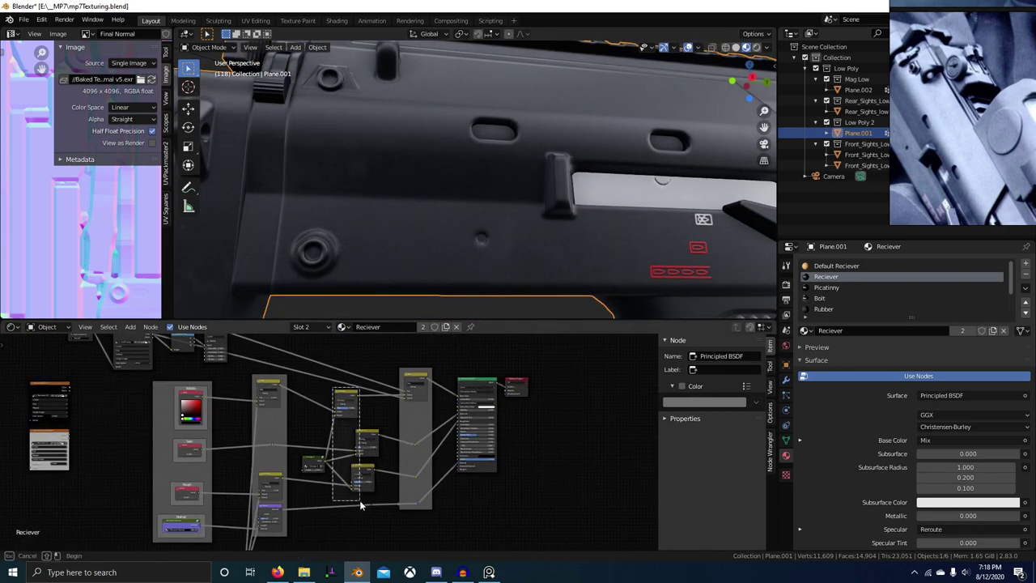
{"action": "left_click_drag", "start_coordinate": [374, 523], "coordinate": [373, 522]}
{"action": "key", "text": "s"}
{"action": "key", "text": "y"}
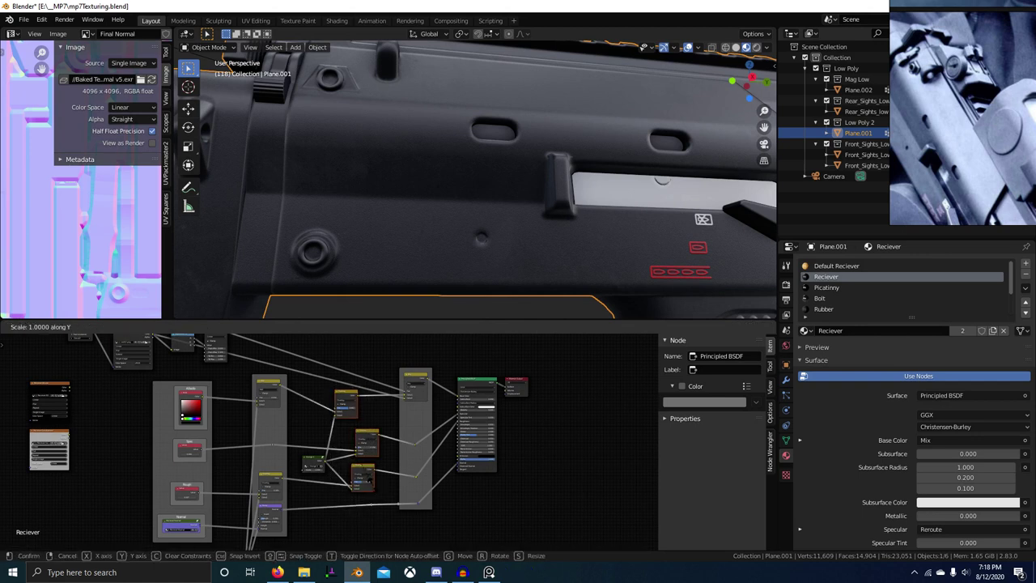
{"action": "key", "text": "x"}
{"action": "key", "text": "Return"}
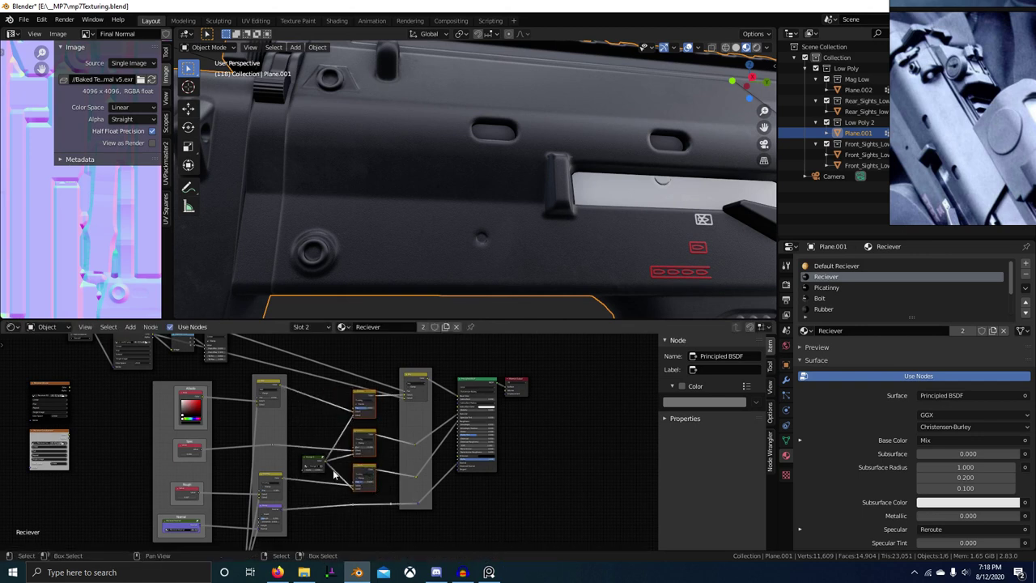
{"action": "middle_click_drag", "start_coordinate": [354, 459], "coordinate": [370, 450]}
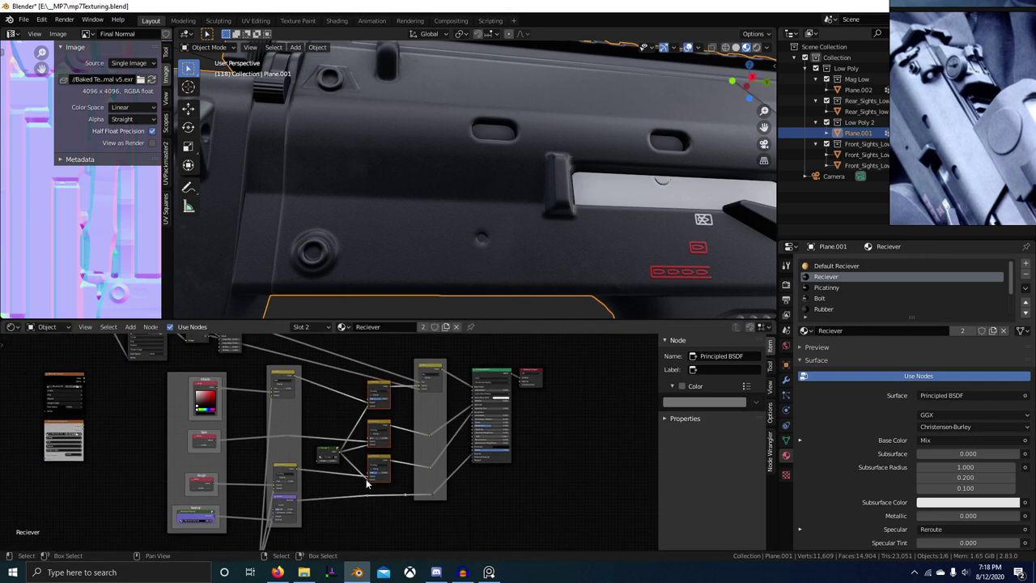
Select the three Overlay nodes with the normal link's reroute below them and join them in a frame
{"action": "left_click", "coordinate": [370, 387]}
{"action": "key", "text": "b"}
{"action": "left_click_drag", "start_coordinate": [389, 522], "coordinate": [373, 495]}
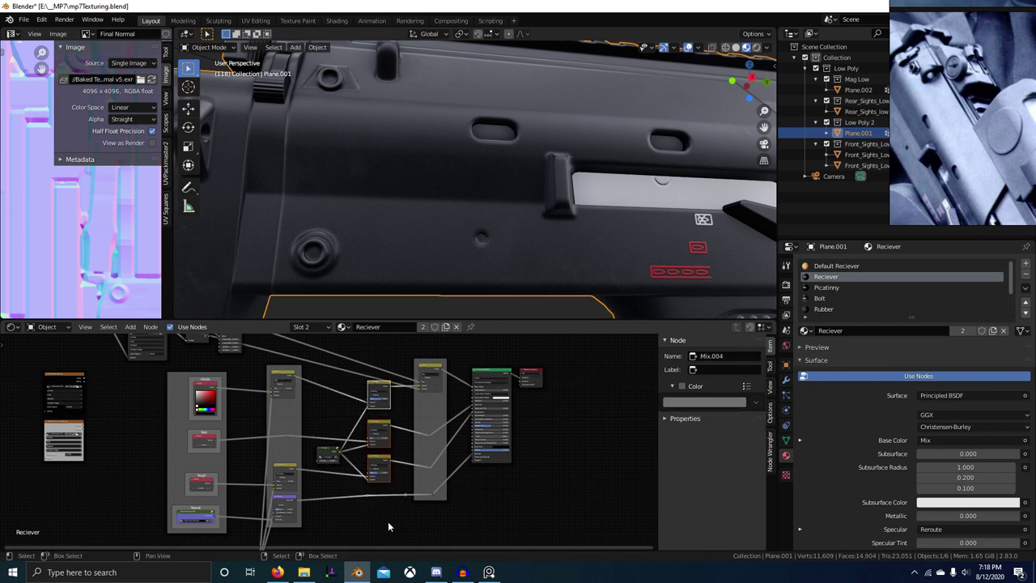
{"action": "key", "text": "ctrl+j"}
{"action": "scroll", "coordinate": [369, 452], "scroll_direction": "up", "scroll_amount": 2}
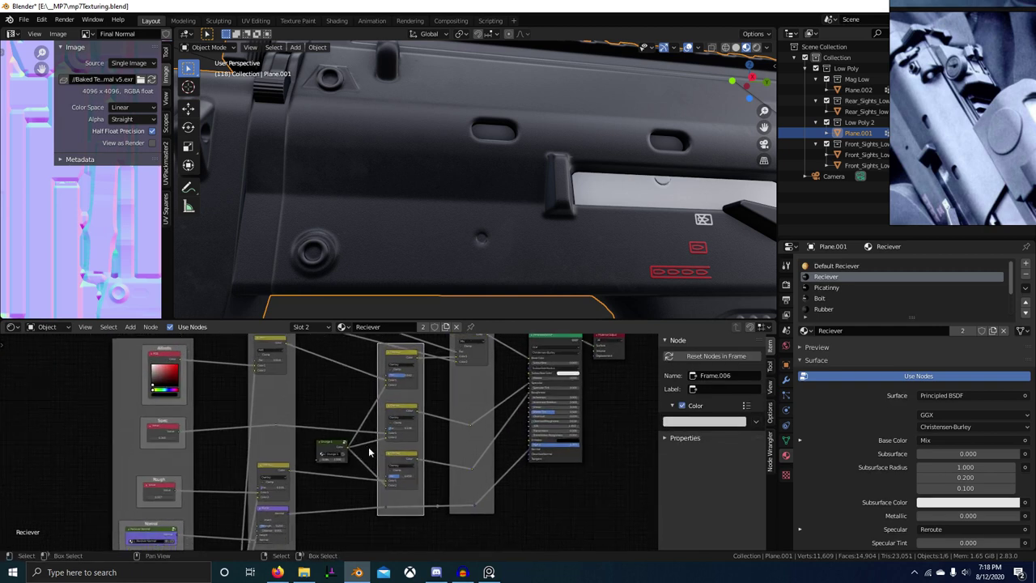
Move the Overlay nodes' frame closer to the Grunge 1 node
{"action": "middle_click_drag", "start_coordinate": [369, 452], "coordinate": [371, 449]}
{"action": "left_click", "coordinate": [329, 453]}
{"action": "left_click_drag", "start_coordinate": [409, 346], "coordinate": [391, 347]}
Examine the node tree's layout, from the input frames down to the Texture Coordinate and texture node pair
{"action": "scroll", "coordinate": [300, 402], "scroll_direction": "down", "scroll_amount": 2}
{"action": "middle_click_drag", "start_coordinate": [296, 402], "coordinate": [385, 453]}
{"action": "scroll", "coordinate": [322, 411], "scroll_direction": "down", "scroll_amount": 1}
{"action": "scroll", "coordinate": [315, 405], "scroll_direction": "up", "scroll_amount": 2}
{"action": "scroll", "coordinate": [333, 417], "scroll_direction": "down", "scroll_amount": 1}
{"action": "scroll", "coordinate": [327, 416], "scroll_direction": "up", "scroll_amount": 1}
{"action": "scroll", "coordinate": [343, 403], "scroll_direction": "up", "scroll_amount": 2}
{"action": "middle_click_drag", "start_coordinate": [345, 402], "coordinate": [335, 357]}
{"action": "scroll", "coordinate": [354, 396], "scroll_direction": "down", "scroll_amount": 4}
{"action": "middle_click_drag", "start_coordinate": [358, 536], "coordinate": [399, 386]}
{"action": "scroll", "coordinate": [375, 412], "scroll_direction": "up", "scroll_amount": 3}
{"action": "scroll", "coordinate": [375, 412], "scroll_direction": "up", "scroll_amount": 2}
{"action": "middle_click_drag", "start_coordinate": [357, 435], "coordinate": [348, 505]}
{"action": "scroll", "coordinate": [354, 412], "scroll_direction": "down", "scroll_amount": 1}
{"action": "scroll", "coordinate": [348, 441], "scroll_direction": "down", "scroll_amount": 2}
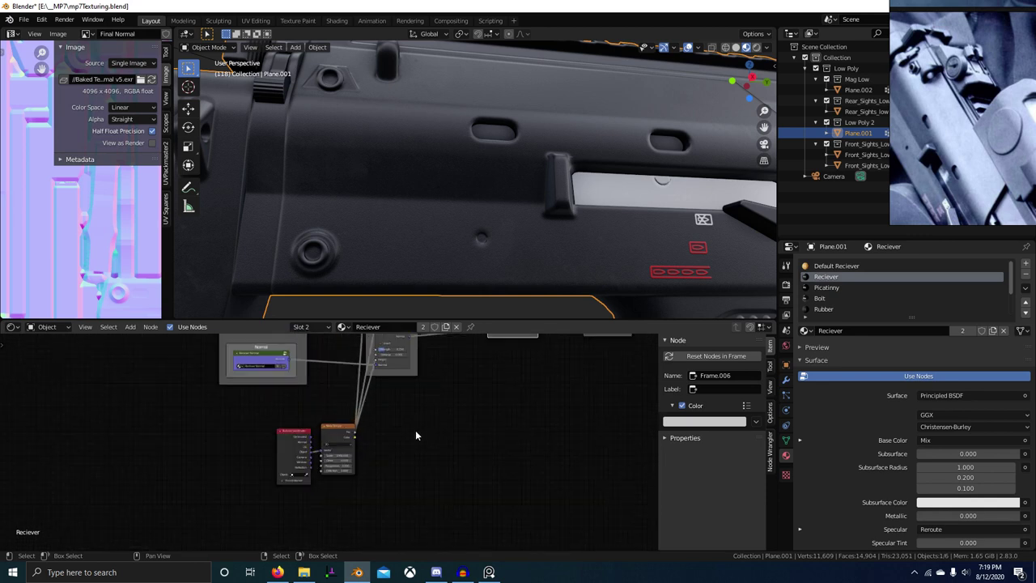
Move the Texture Coordinate node and its connected texture node up to just below the Normal input frame
{"action": "scroll", "coordinate": [409, 435], "scroll_direction": "down", "scroll_amount": 1}
{"action": "key", "text": "alt+a"}
{"action": "key", "text": "b"}
{"action": "left_click_drag", "start_coordinate": [273, 443], "coordinate": [383, 484]}
{"action": "middle_click_drag", "start_coordinate": [388, 480], "coordinate": [370, 523]}
{"action": "key", "text": "g"}
{"action": "left_click", "coordinate": [358, 482]}
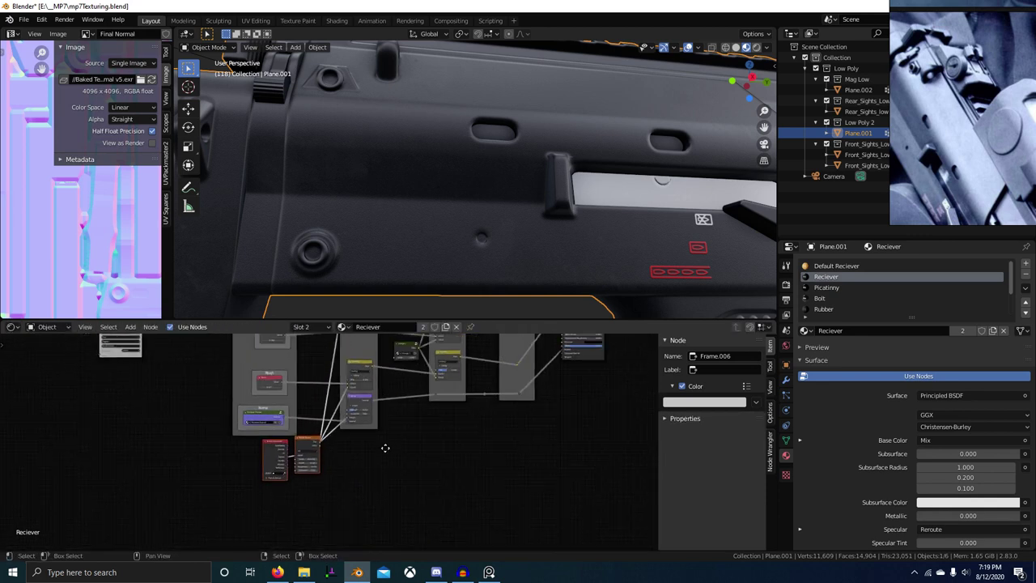
Move Grunge 1 out from between the frames to below them and shift the Overlay frame closer to the Add frame
{"action": "middle_click_drag", "start_coordinate": [386, 448], "coordinate": [357, 520]}
{"action": "scroll", "coordinate": [303, 478], "scroll_direction": "down", "scroll_amount": 3}
{"action": "middle_click_drag", "start_coordinate": [296, 456], "coordinate": [302, 472]}
{"action": "scroll", "coordinate": [388, 413], "scroll_direction": "up", "scroll_amount": 2}
{"action": "middle_click_drag", "start_coordinate": [405, 404], "coordinate": [388, 435]}
{"action": "scroll", "coordinate": [356, 470], "scroll_direction": "up", "scroll_amount": 2}
{"action": "middle_click_drag", "start_coordinate": [357, 473], "coordinate": [341, 460]}
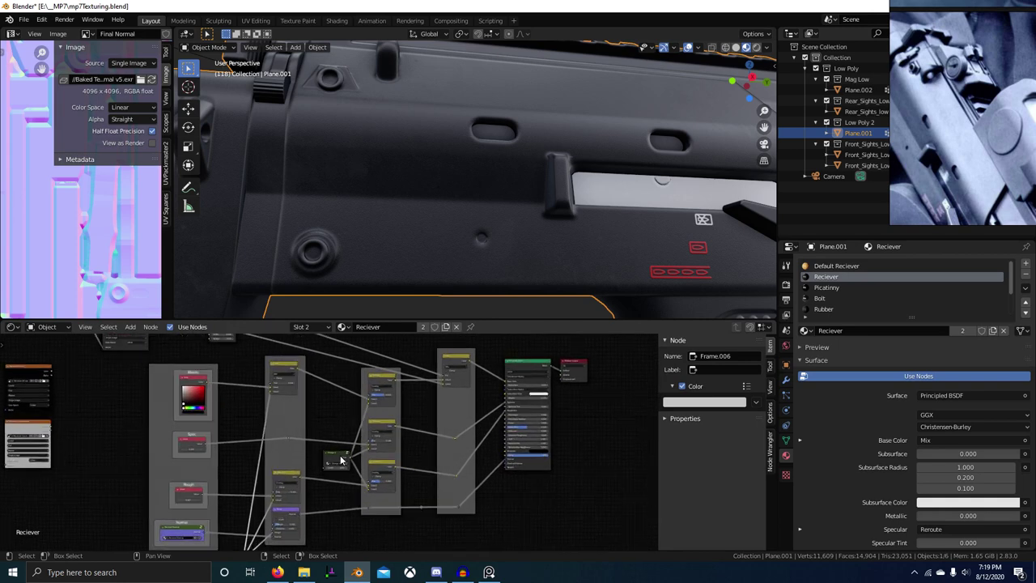
{"action": "middle_click_drag", "start_coordinate": [412, 488], "coordinate": [394, 423]}
{"action": "scroll", "coordinate": [426, 429], "scroll_direction": "up", "scroll_amount": 1}
{"action": "left_click_drag", "start_coordinate": [394, 370], "coordinate": [384, 369]}
{"action": "middle_click_drag", "start_coordinate": [468, 354], "coordinate": [419, 374]}
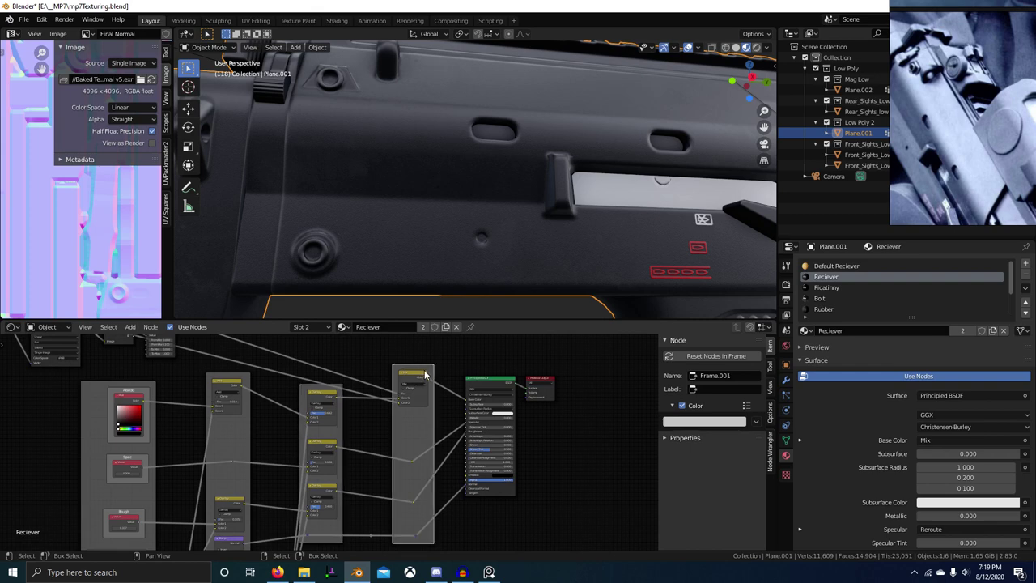
Move the frame with the single Mix node away from the Principled BSDF and closer to the Overlay frame
{"action": "left_click_drag", "start_coordinate": [425, 374], "coordinate": [445, 374]}
{"action": "middle_click_drag", "start_coordinate": [630, 268], "coordinate": [592, 222]}
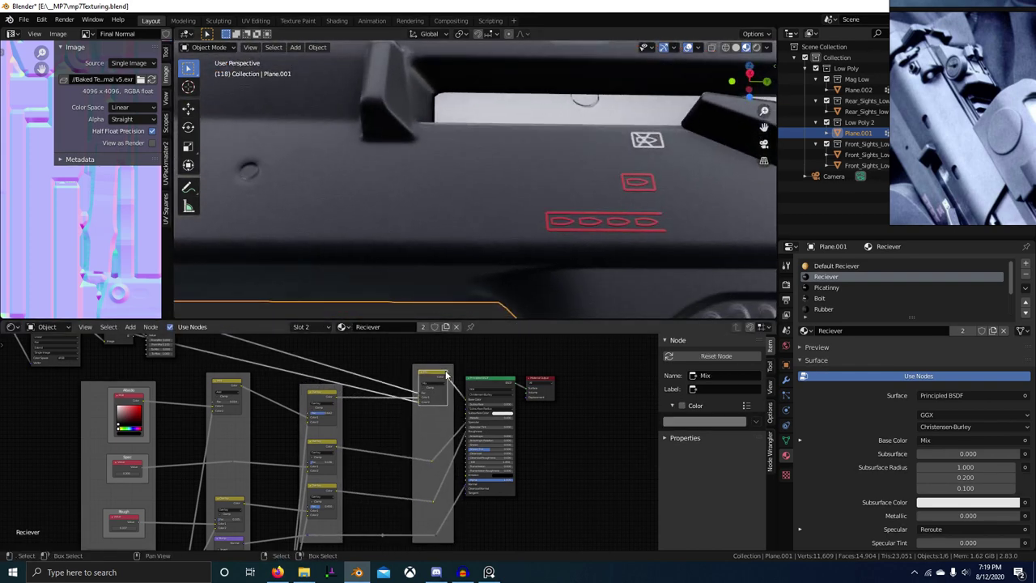
{"action": "left_click_drag", "start_coordinate": [448, 370], "coordinate": [407, 368]}
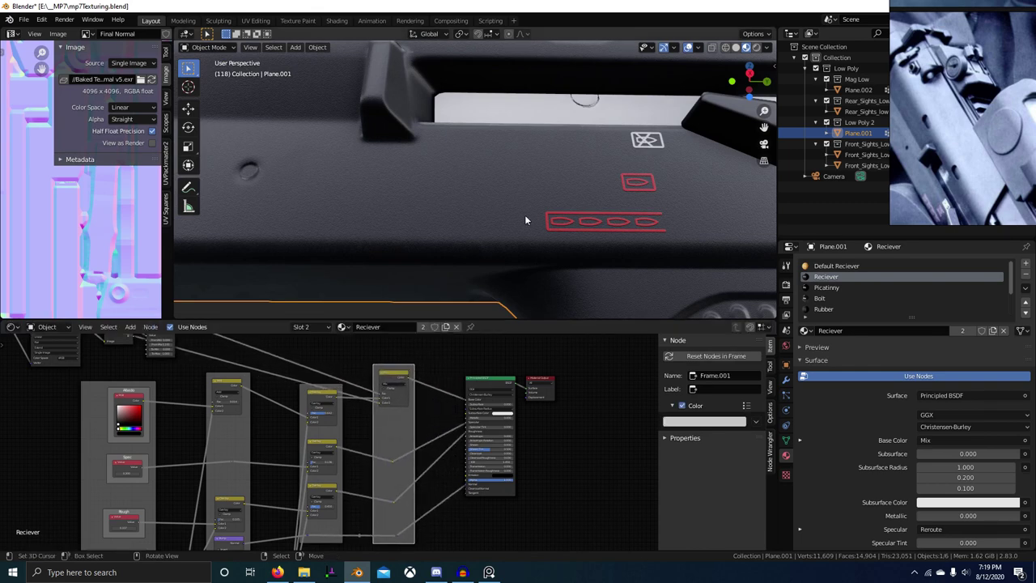
Check the gun's receiver against the reference photo and save mp7Texturing.blend
{"action": "middle_click_drag", "start_coordinate": [524, 215], "coordinate": [518, 275]}
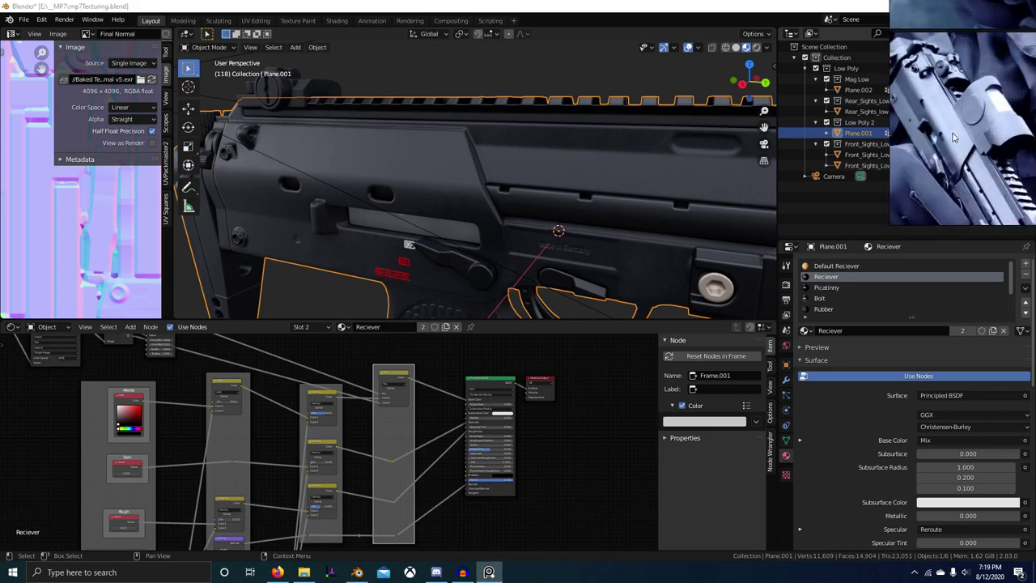
{"action": "scroll", "coordinate": [648, 180], "scroll_direction": "down", "scroll_amount": 5}
{"action": "middle_click_drag", "start_coordinate": [638, 189], "coordinate": [660, 101]}
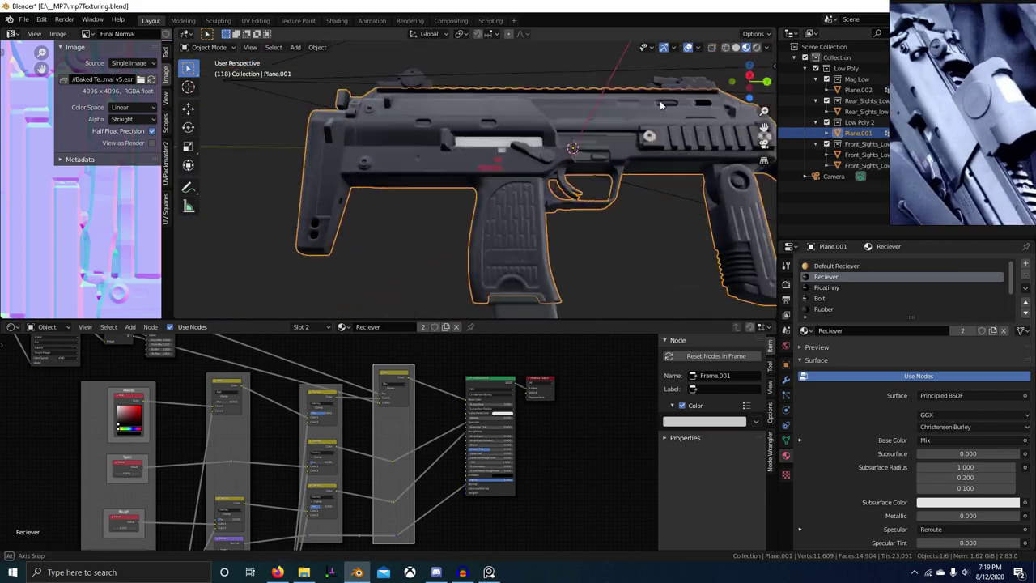
{"action": "scroll", "coordinate": [616, 154], "scroll_direction": "up", "scroll_amount": 8}
{"action": "middle_click_drag", "start_coordinate": [484, 197], "coordinate": [497, 189], "text": "shift"}
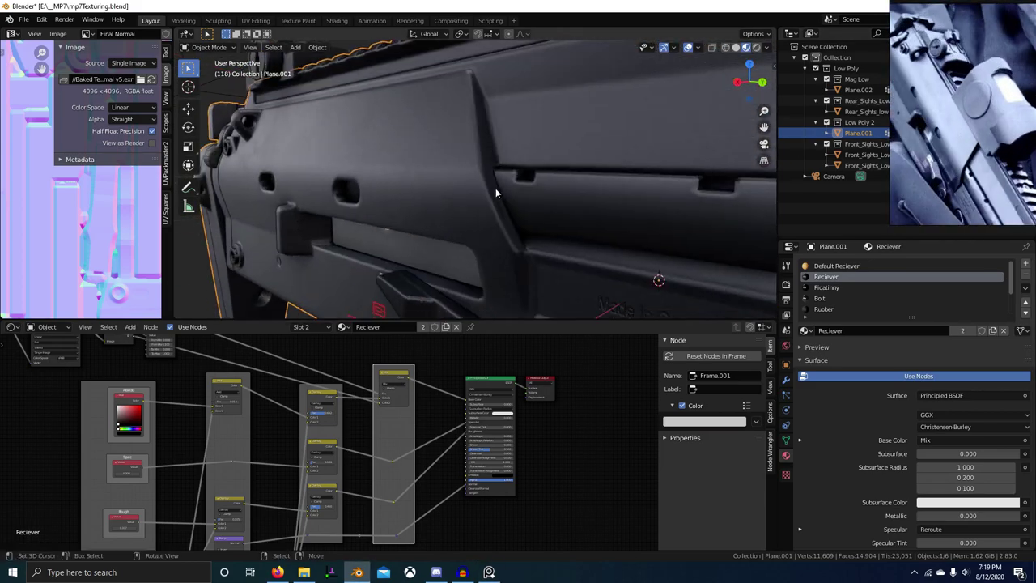
{"action": "middle_click_drag", "start_coordinate": [311, 126], "coordinate": [425, 178]}
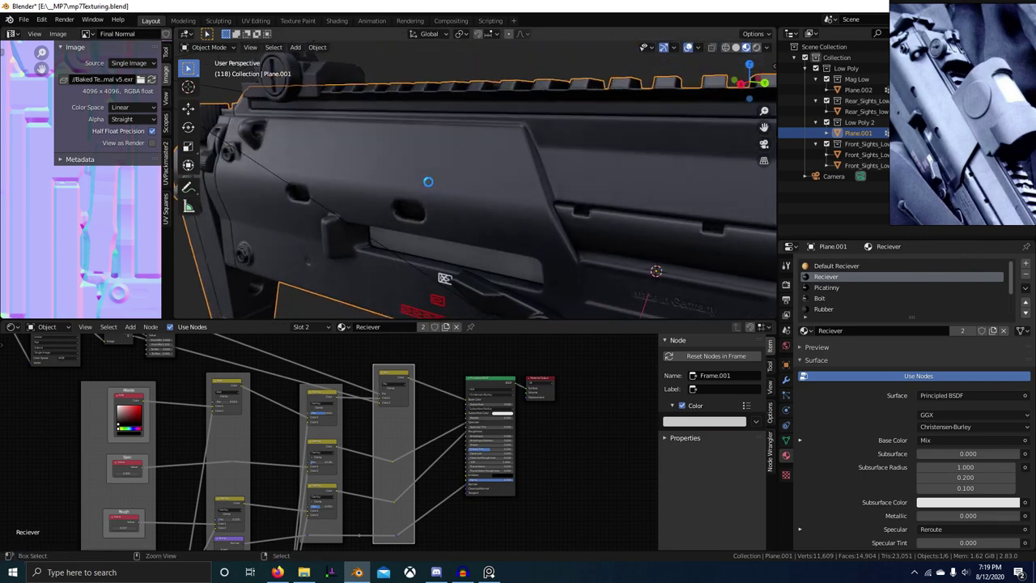
{"action": "key", "text": "ctrl+s"}
Start appending and open Procedurals.blend from the Blends folder of E:\_Material Library
{"action": "left_click", "coordinate": [24, 19]}
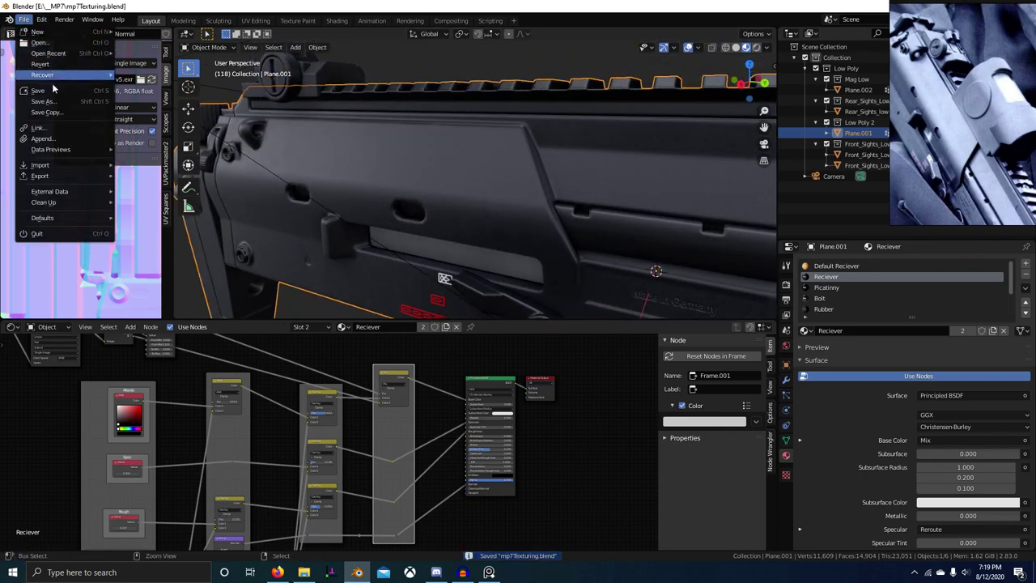
{"action": "left_click", "coordinate": [65, 141]}
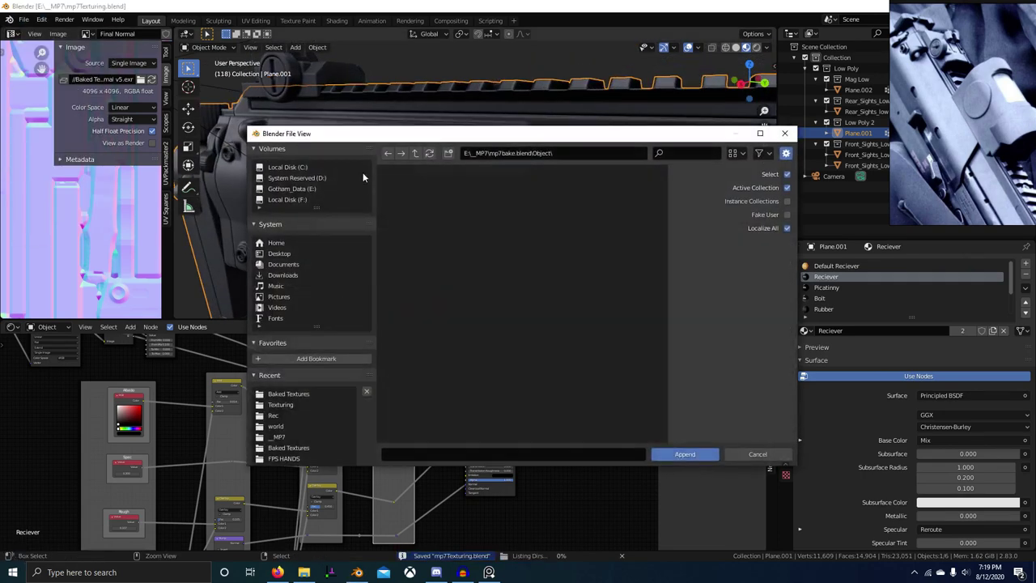
{"action": "left_click", "coordinate": [302, 189]}
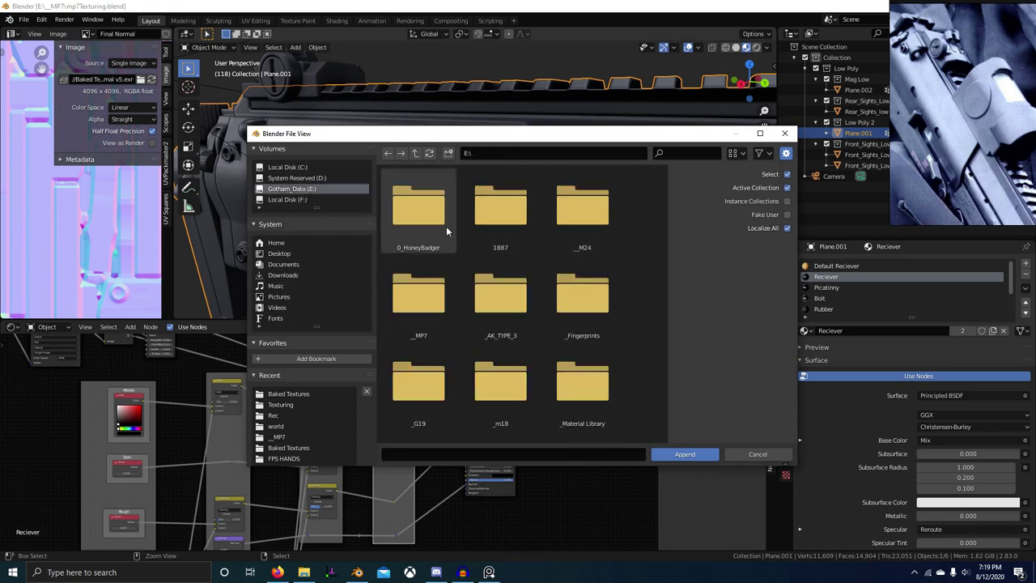
{"action": "double_click", "coordinate": [559, 369]}
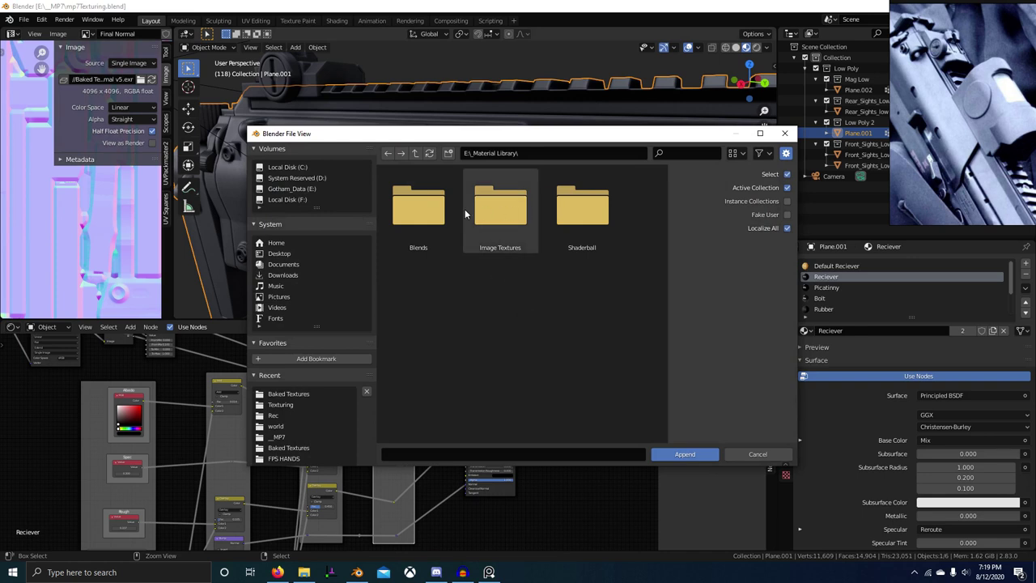
{"action": "double_click", "coordinate": [409, 208]}
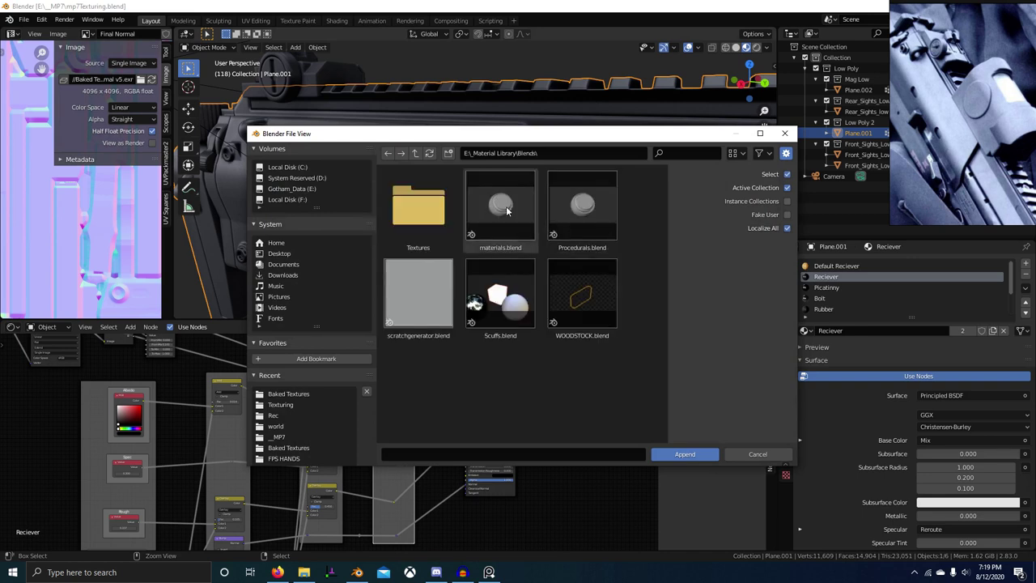
{"action": "double_click", "coordinate": [587, 211]}
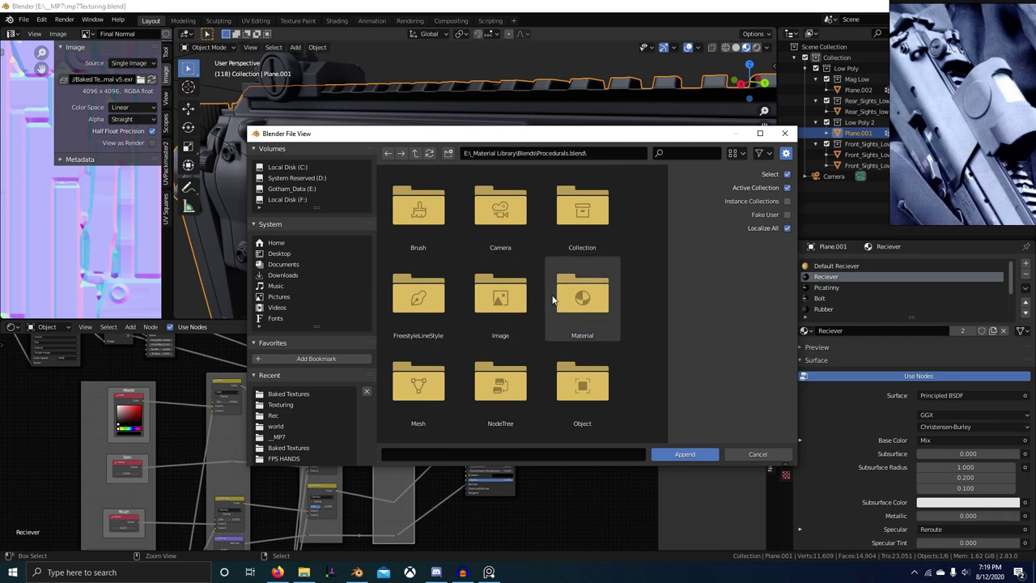
Append the [M] Edge Wear Image Based node group from the file's NodeTree data
{"action": "double_click", "coordinate": [582, 306]}
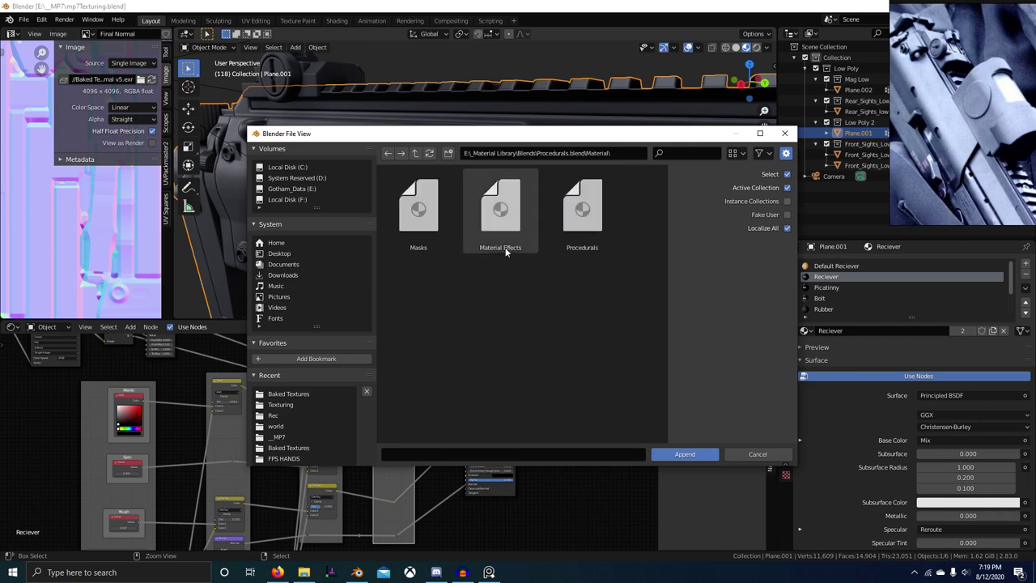
{"action": "left_click", "coordinate": [417, 154]}
{"action": "scroll", "coordinate": [497, 335], "scroll_direction": "down", "scroll_amount": 2}
{"action": "double_click", "coordinate": [499, 334]}
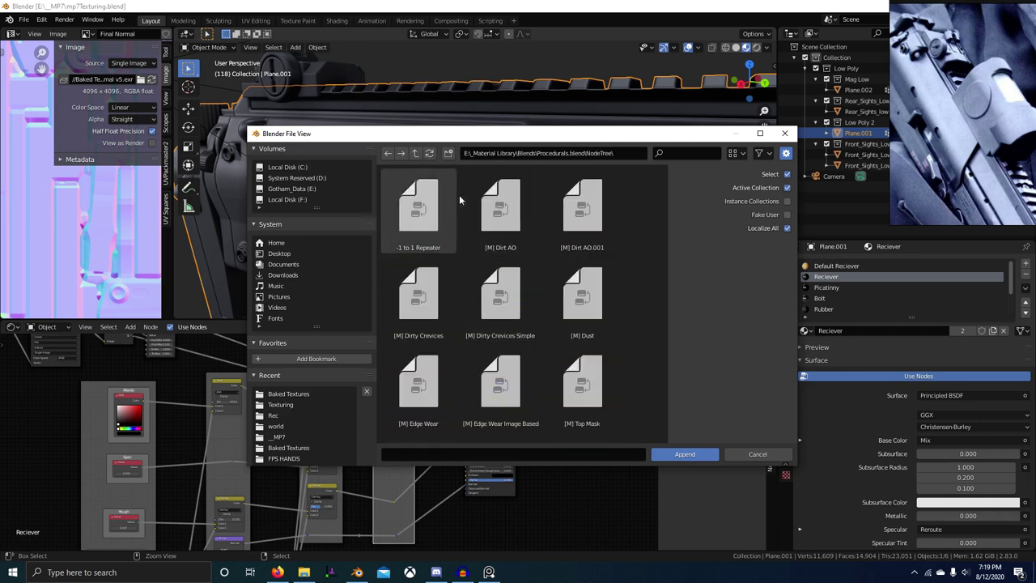
{"action": "scroll", "coordinate": [465, 242], "scroll_direction": "down", "scroll_amount": 1}
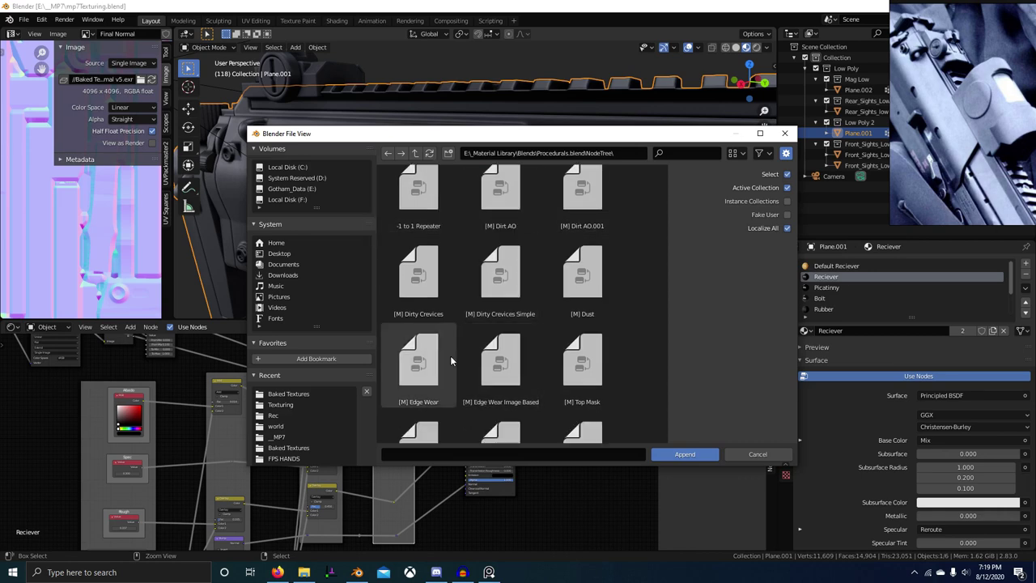
{"action": "double_click", "coordinate": [509, 349]}
Add the [M] Edge Wear Image Based group to the Reciever material and place it below the curvature texture node
{"action": "scroll", "coordinate": [565, 436], "scroll_direction": "down", "scroll_amount": 4}
{"action": "middle_click_drag", "start_coordinate": [564, 436], "coordinate": [469, 435]}
{"action": "scroll", "coordinate": [531, 409], "scroll_direction": "down", "scroll_amount": 2}
{"action": "scroll", "coordinate": [458, 418], "scroll_direction": "up", "scroll_amount": 4}
{"action": "key", "text": "shift+a"}
{"action": "left_click", "coordinate": [470, 434]}
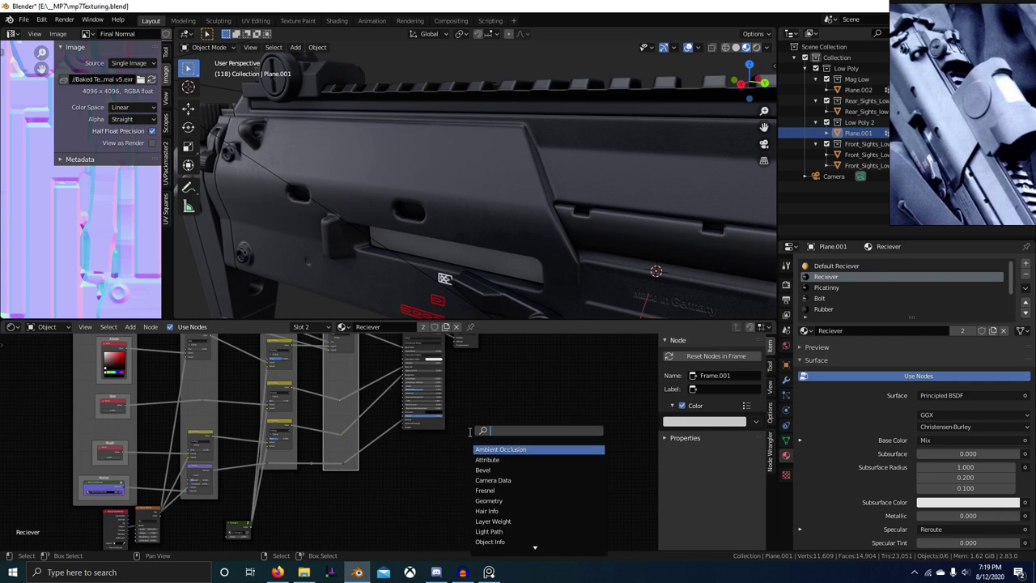
{"action": "key", "text": "Return"}
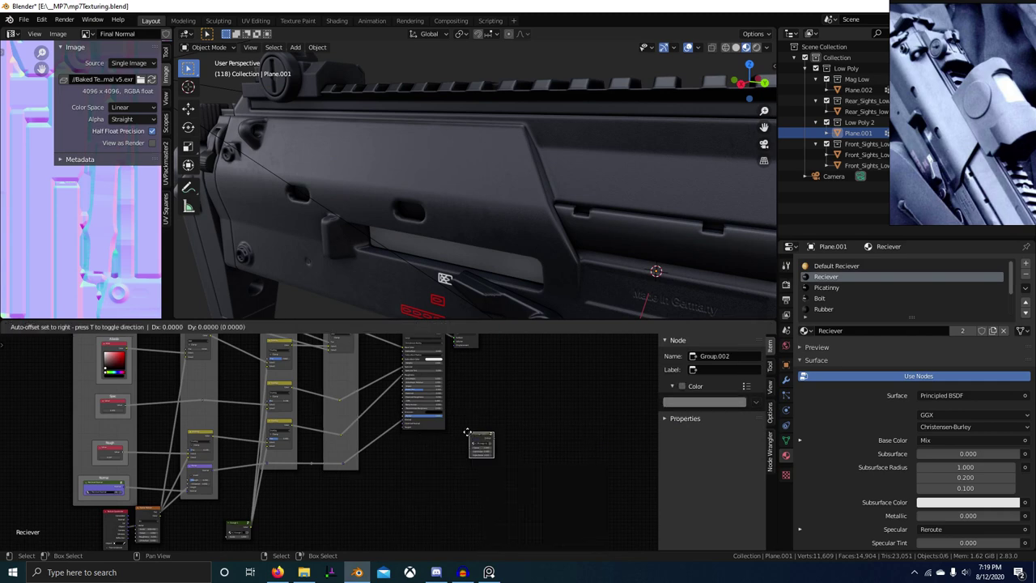
{"action": "scroll", "coordinate": [427, 476], "scroll_direction": "down", "scroll_amount": 5}
{"action": "middle_click_drag", "start_coordinate": [422, 483], "coordinate": [515, 471]}
{"action": "scroll", "coordinate": [309, 377], "scroll_direction": "up", "scroll_amount": 6}
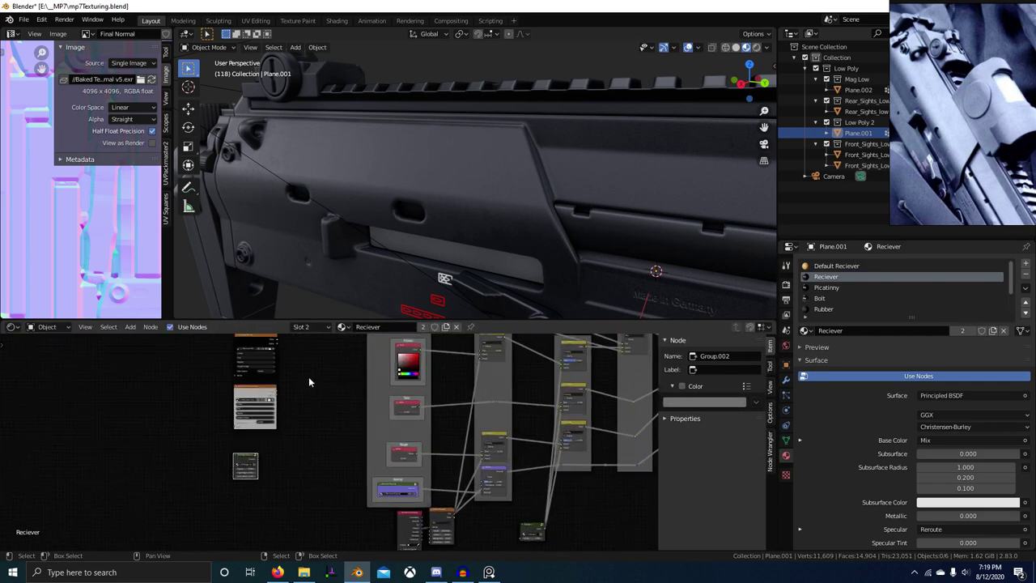
Preview the Reciever Curvature.exr texture on the model and move its node away to make room for another node
{"action": "left_click", "coordinate": [346, 381], "text": "ctrl+shift"}
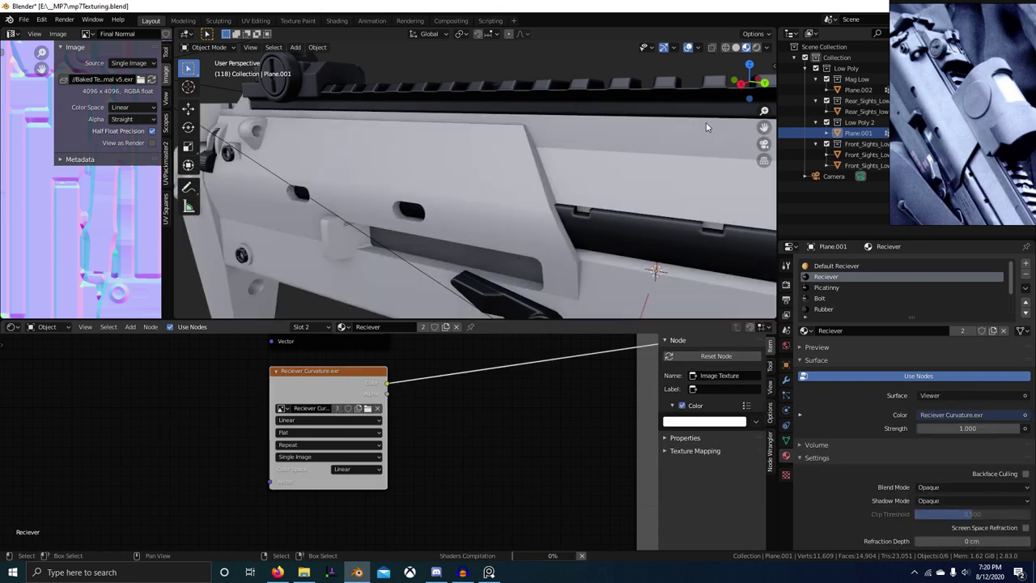
{"action": "scroll", "coordinate": [407, 439], "scroll_direction": "down", "scroll_amount": 6}
{"action": "scroll", "coordinate": [400, 408], "scroll_direction": "up", "scroll_amount": 2}
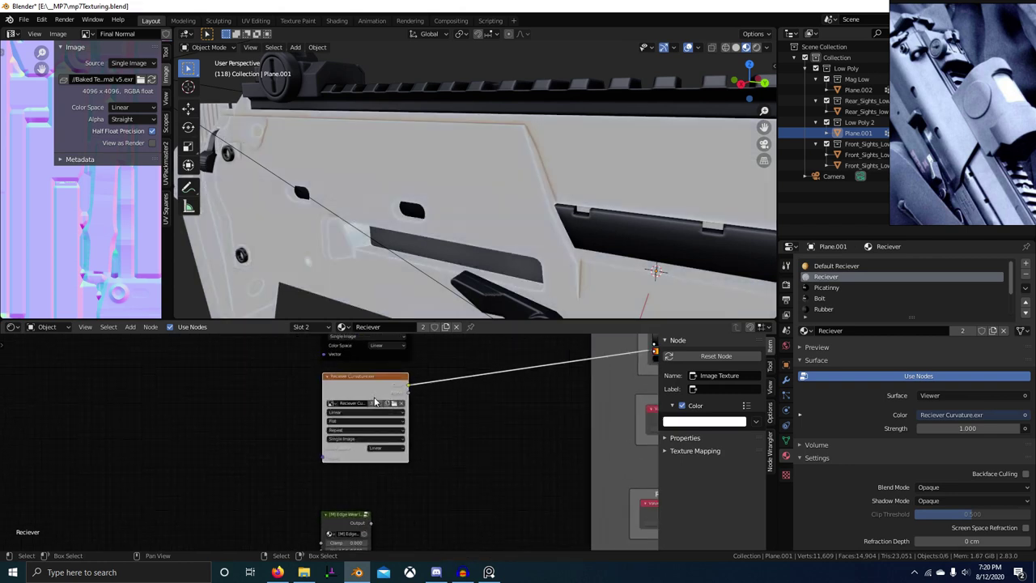
{"action": "left_click_drag", "start_coordinate": [376, 402], "coordinate": [228, 435]}
Insert a Separate RGB node on the output link of the Reciever Curvature.exr texture
{"action": "key", "text": "shift+a"}
{"action": "left_click", "coordinate": [387, 401]}
{"action": "type", "text": "se"}
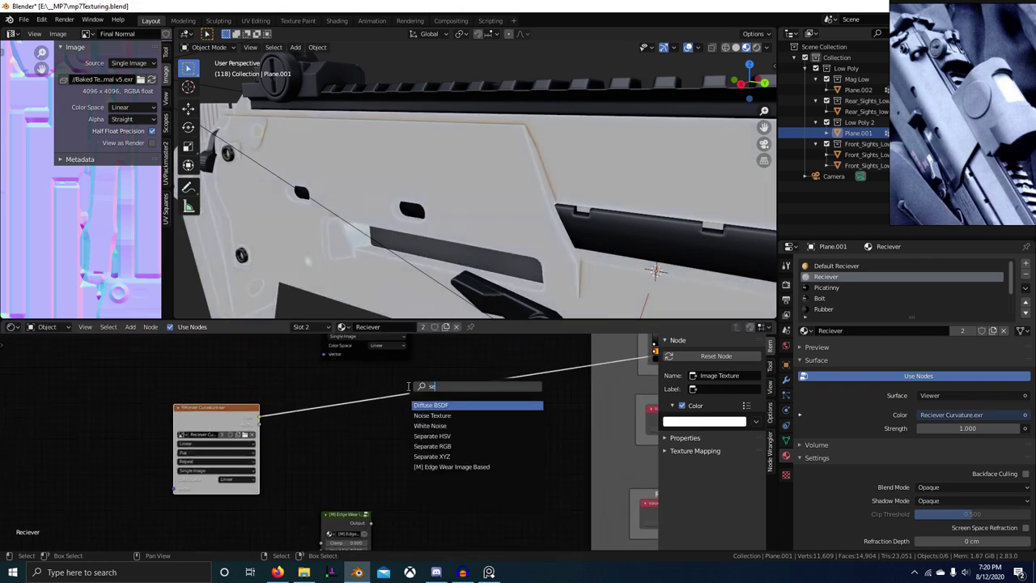
{"action": "key", "text": "Down"}
{"action": "key", "text": "Down"}
{"action": "key", "text": "Down"}
{"action": "key", "text": "Down"}
{"action": "key", "text": "Return"}
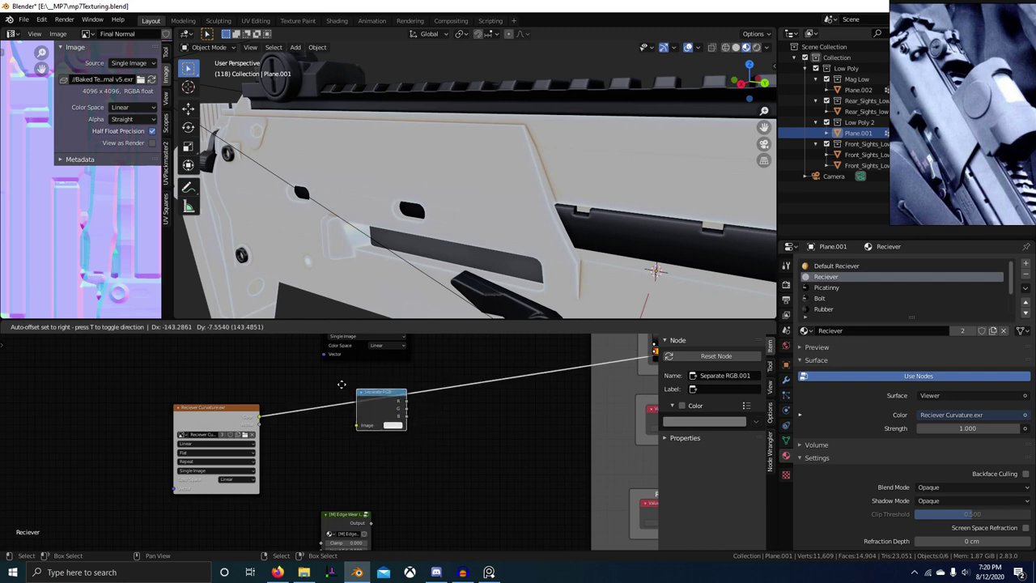
{"action": "left_click", "coordinate": [356, 394]}
Compare the Separate RGB node's channel outputs on the model's body and grip
{"action": "left_click", "coordinate": [348, 399], "text": "ctrl+shift"}
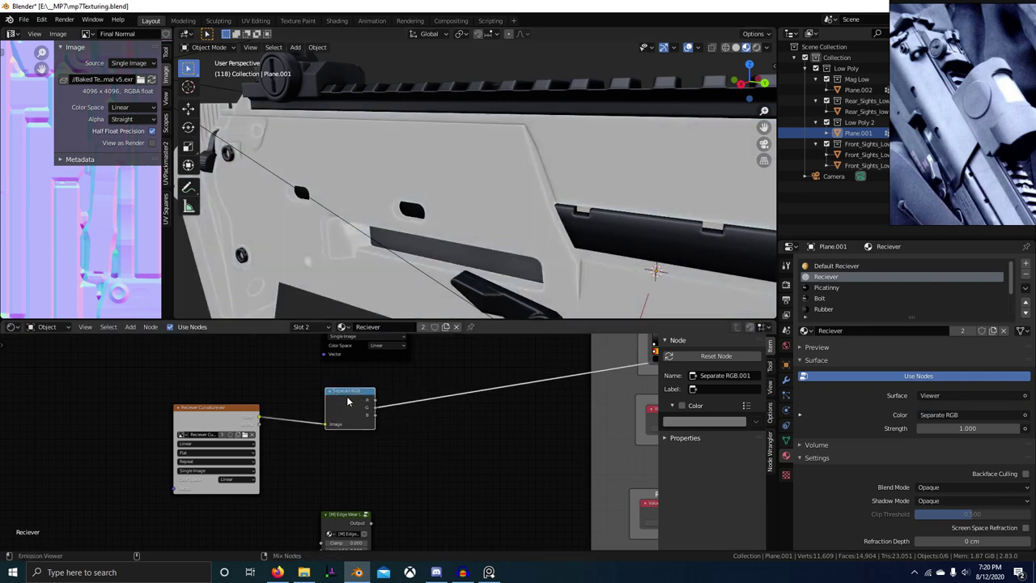
{"action": "left_click", "coordinate": [348, 401], "text": "ctrl+shift"}
{"action": "mouse_move", "coordinate": [472, 283]}
{"action": "middle_mouse_down"}
{"action": "mouse_move", "coordinate": [483, 262]}
{"action": "mouse_move", "coordinate": [448, 280]}
{"action": "mouse_move", "coordinate": [497, 181]}
{"action": "mouse_move", "coordinate": [527, 154]}
{"action": "mouse_move", "coordinate": [585, 190]}
{"action": "mouse_move", "coordinate": [540, 208]}
{"action": "middle_mouse_up"}
{"action": "scroll", "coordinate": [448, 279], "scroll_direction": "up", "scroll_amount": 3}
{"action": "scroll", "coordinate": [449, 279], "scroll_direction": "down", "scroll_amount": 4}
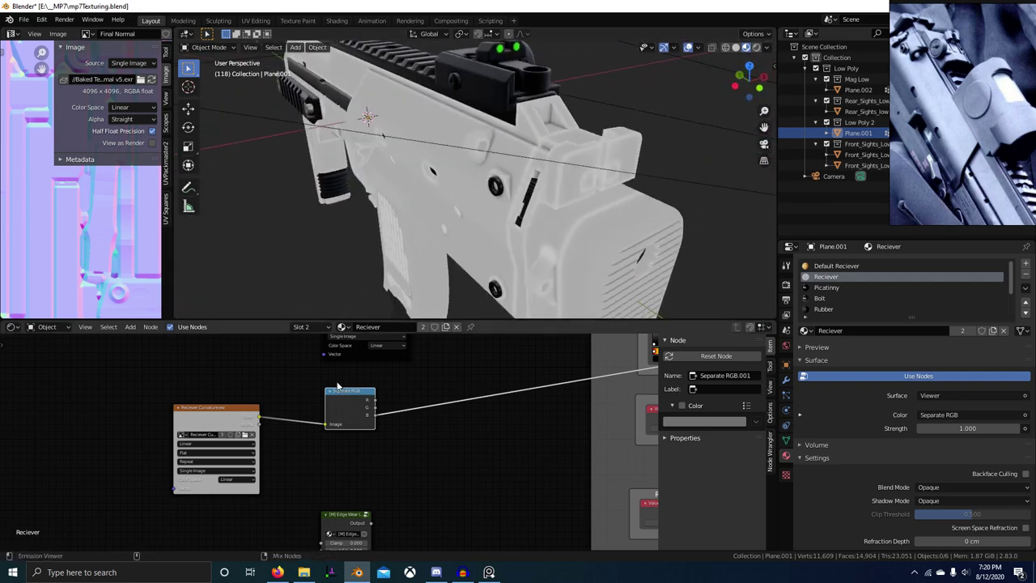
{"action": "middle_click_drag", "start_coordinate": [425, 258], "coordinate": [534, 202]}
{"action": "scroll", "coordinate": [557, 189], "scroll_direction": "up", "scroll_amount": 2}
{"action": "left_click", "coordinate": [359, 409], "text": "ctrl+shift"}
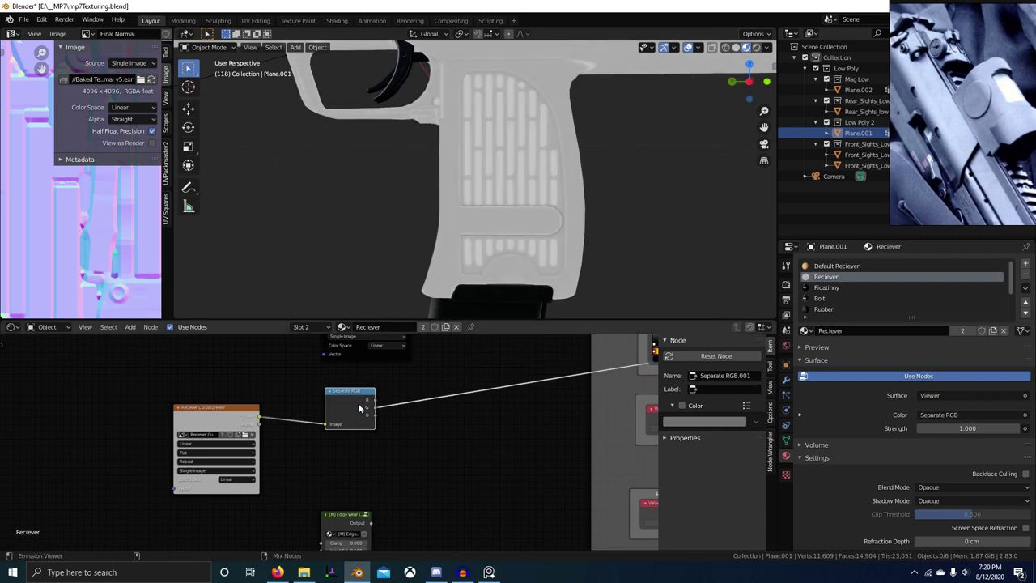
{"action": "middle_click_drag", "start_coordinate": [510, 247], "coordinate": [505, 210]}
Preview the G channel and move the Separate RGB node closer to the curvature texture node
{"action": "left_click", "coordinate": [363, 421], "text": "ctrl+shift"}
{"action": "left_click", "coordinate": [354, 408], "text": "ctrl+shift"}
{"action": "scroll", "coordinate": [437, 295], "scroll_direction": "down", "scroll_amount": 3}
{"action": "scroll", "coordinate": [404, 459], "scroll_direction": "down", "scroll_amount": 2}
{"action": "middle_click_drag", "start_coordinate": [404, 459], "coordinate": [381, 463]}
{"action": "key", "text": "g"}
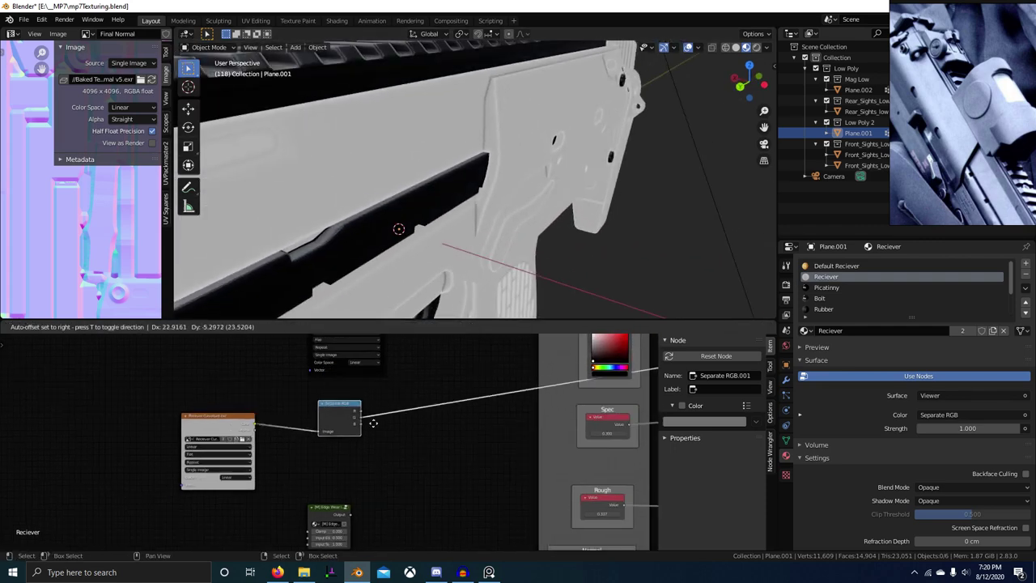
{"action": "left_click", "coordinate": [340, 449]}
Insert a Map Range node on the link between the Separate RGB node's G output and the viewer
{"action": "key", "text": "shift+a"}
{"action": "left_click", "coordinate": [432, 370]}
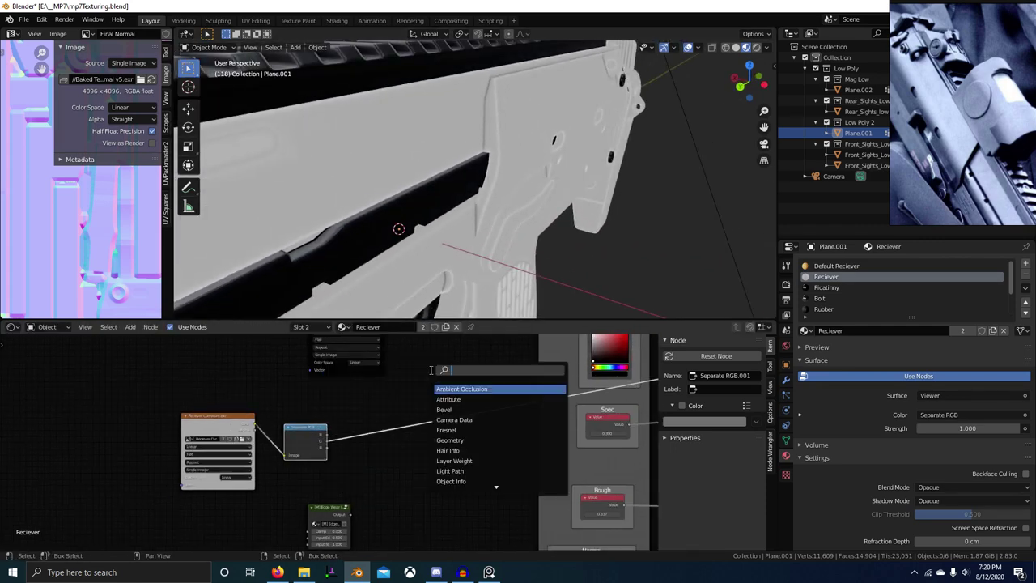
{"action": "type", "text": "map ra"}
{"action": "key", "text": "Return"}
{"action": "left_click", "coordinate": [396, 414]}
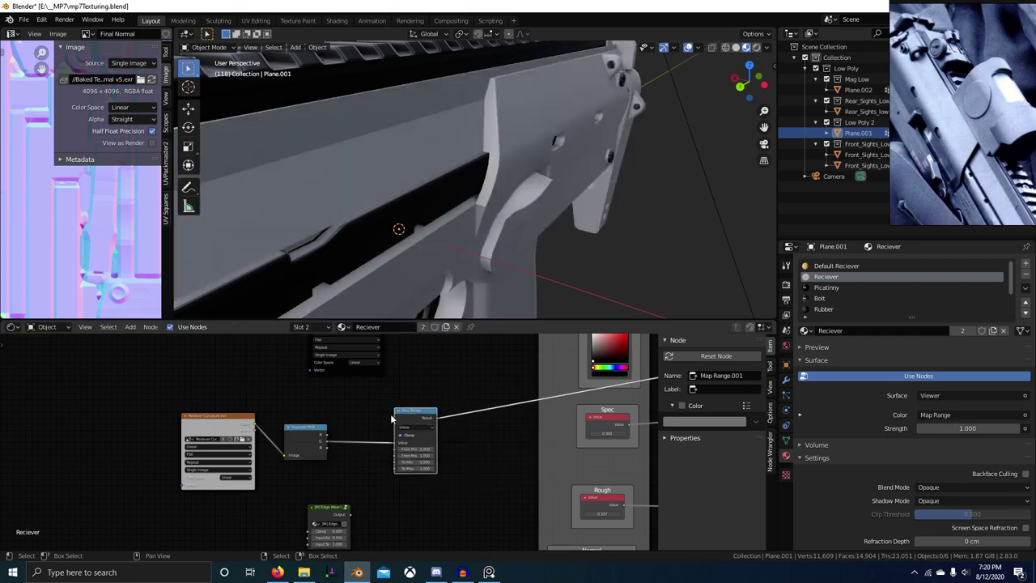
Move the Edge Wear group to the far side of Map Range and shift Map Range closer to Separate RGB
{"action": "left_click_drag", "start_coordinate": [327, 513], "coordinate": [484, 452]}
{"action": "middle_click_drag", "start_coordinate": [484, 453], "coordinate": [424, 441]}
{"action": "scroll", "coordinate": [416, 453], "scroll_direction": "up", "scroll_amount": 6}
{"action": "middle_click_drag", "start_coordinate": [349, 395], "coordinate": [378, 447]}
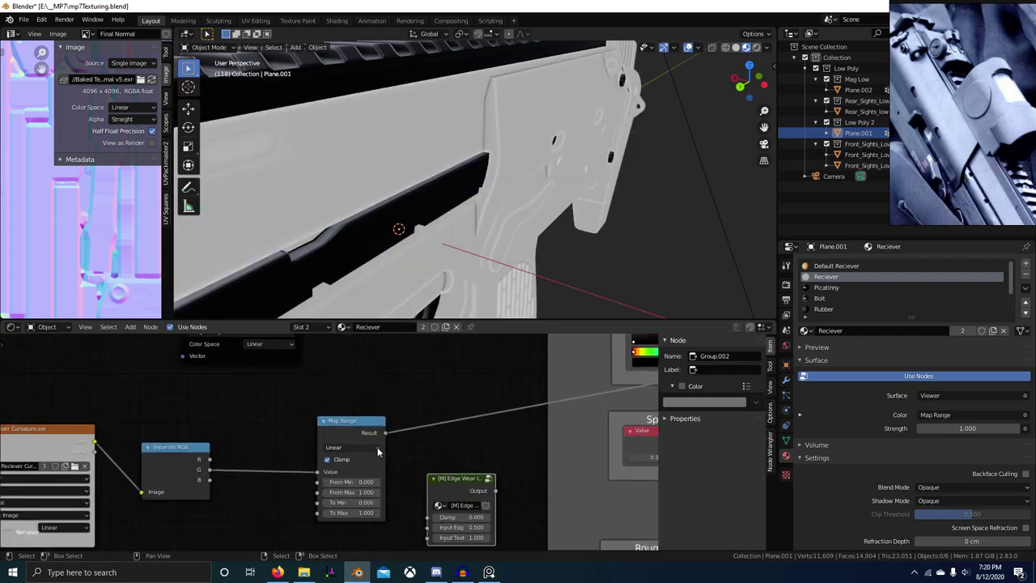
{"action": "scroll", "coordinate": [378, 446], "scroll_direction": "up", "scroll_amount": 1}
{"action": "key", "text": "g"}
{"action": "right_click", "coordinate": [359, 446]}
{"action": "left_click_drag", "start_coordinate": [337, 425], "coordinate": [234, 426]}
{"action": "middle_click_drag", "start_coordinate": [295, 466], "coordinate": [377, 444]}
{"action": "key", "text": "g"}
{"action": "left_click", "coordinate": [412, 452]}
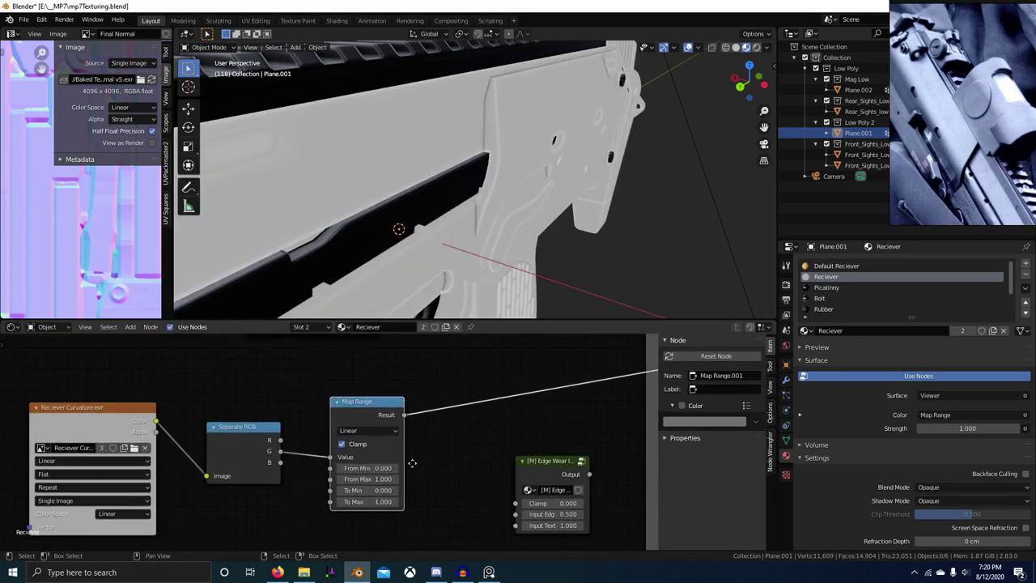
Set the Map Range node's To Min to -1
{"action": "scroll", "coordinate": [360, 481], "scroll_direction": "up", "scroll_amount": 4}
{"action": "left_click", "coordinate": [372, 492]}
{"action": "type", "text": "-1"}
{"action": "key", "text": "Return"}
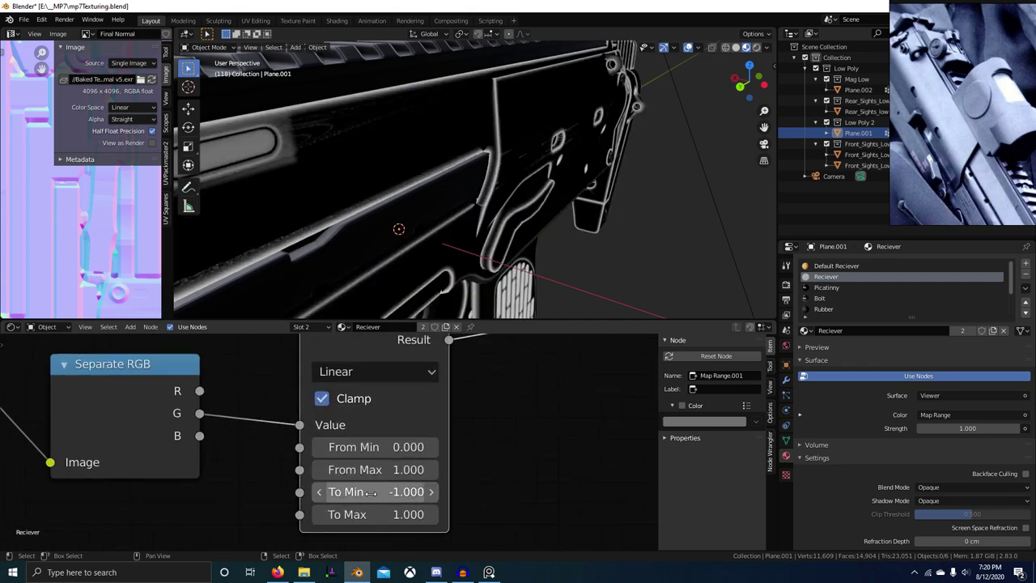
Examine the remapped curvature mask along the receiver's edges and slots for unwanted artifacts
{"action": "mouse_move", "coordinate": [453, 202]}
{"action": "middle_mouse_down"}
{"action": "mouse_move", "coordinate": [514, 214]}
{"action": "mouse_move", "coordinate": [540, 200]}
{"action": "mouse_move", "coordinate": [501, 220]}
{"action": "middle_mouse_up"}
{"action": "scroll", "coordinate": [501, 189], "scroll_direction": "up", "scroll_amount": 5}
{"action": "scroll", "coordinate": [503, 192], "scroll_direction": "down", "scroll_amount": 2}
{"action": "scroll", "coordinate": [505, 194], "scroll_direction": "up", "scroll_amount": 3}
{"action": "middle_click_drag", "start_coordinate": [580, 217], "coordinate": [442, 170]}
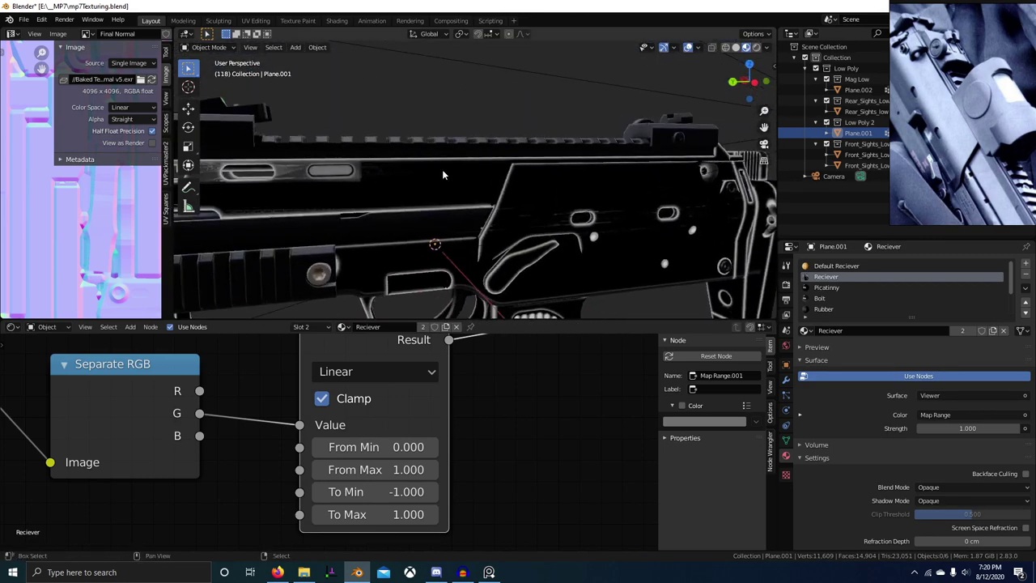
{"action": "scroll", "coordinate": [470, 185], "scroll_direction": "up", "scroll_amount": 5}
{"action": "middle_click_drag", "start_coordinate": [493, 196], "coordinate": [513, 188]}
{"action": "scroll", "coordinate": [512, 192], "scroll_direction": "up", "scroll_amount": 1}
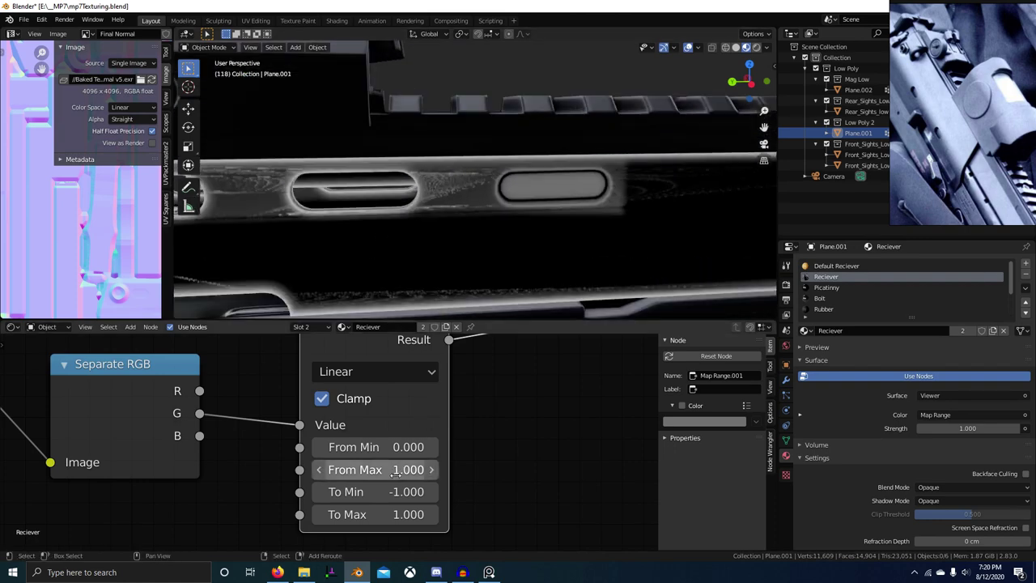
Lower the Map Range node's To Min to -1.220 to tighten the edge mask
{"action": "left_click_drag", "start_coordinate": [379, 491], "coordinate": [363, 491]}
{"action": "middle_click_drag", "start_coordinate": [453, 296], "coordinate": [453, 242]}
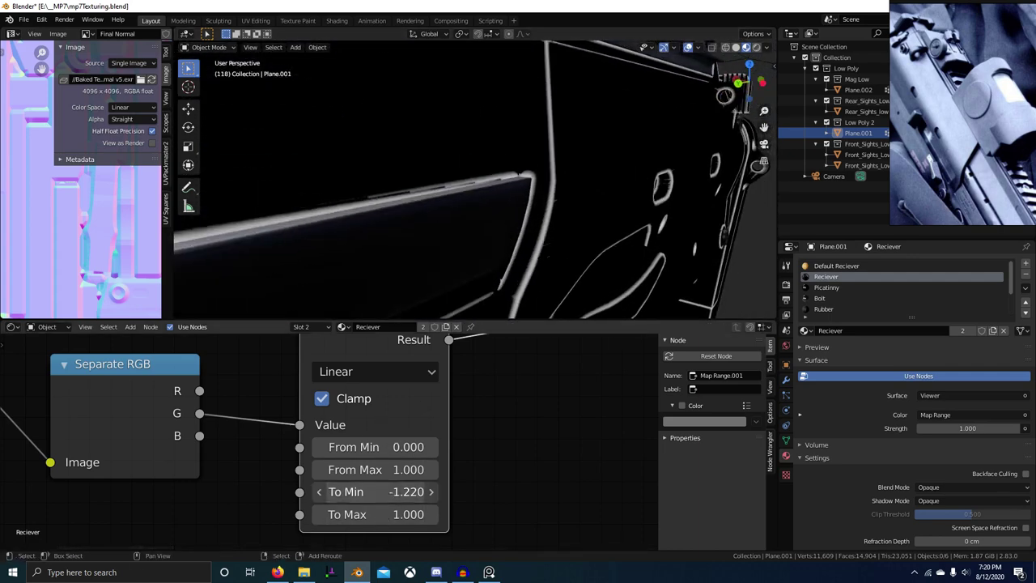
{"action": "mouse_move", "coordinate": [400, 492]}
{"action": "left_mouse_down"}
{"action": "mouse_move", "coordinate": [414, 492]}
{"action": "mouse_move", "coordinate": [400, 495]}
{"action": "left_mouse_up"}
{"action": "scroll", "coordinate": [423, 437], "scroll_direction": "down", "scroll_amount": 2}
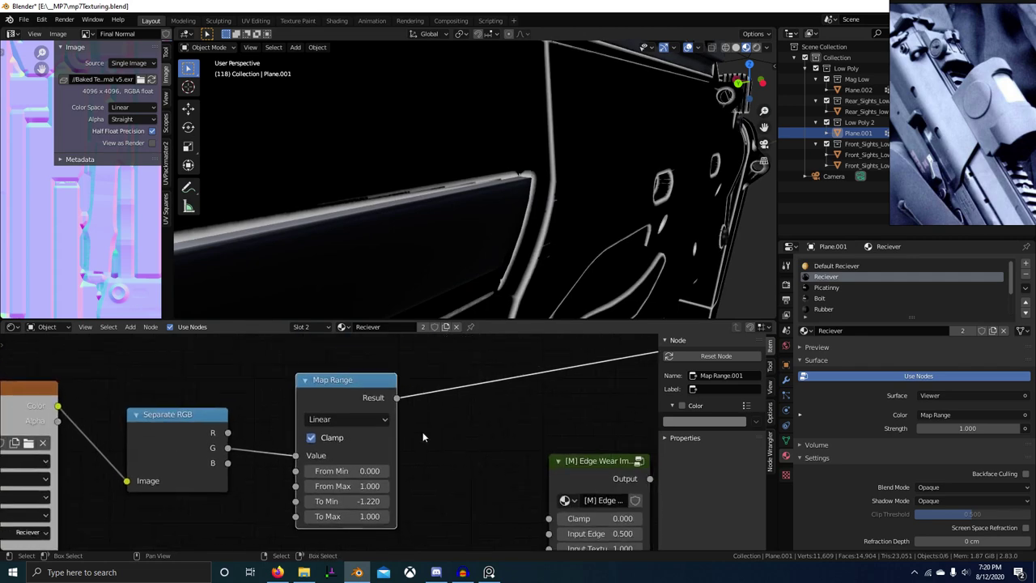
Add a ColorRamp node fed by Separate RGB's G output and preview its result on the receiver
{"action": "scroll", "coordinate": [437, 400], "scroll_direction": "down", "scroll_amount": 1}
{"action": "left_click_drag", "start_coordinate": [407, 391], "coordinate": [463, 383]}
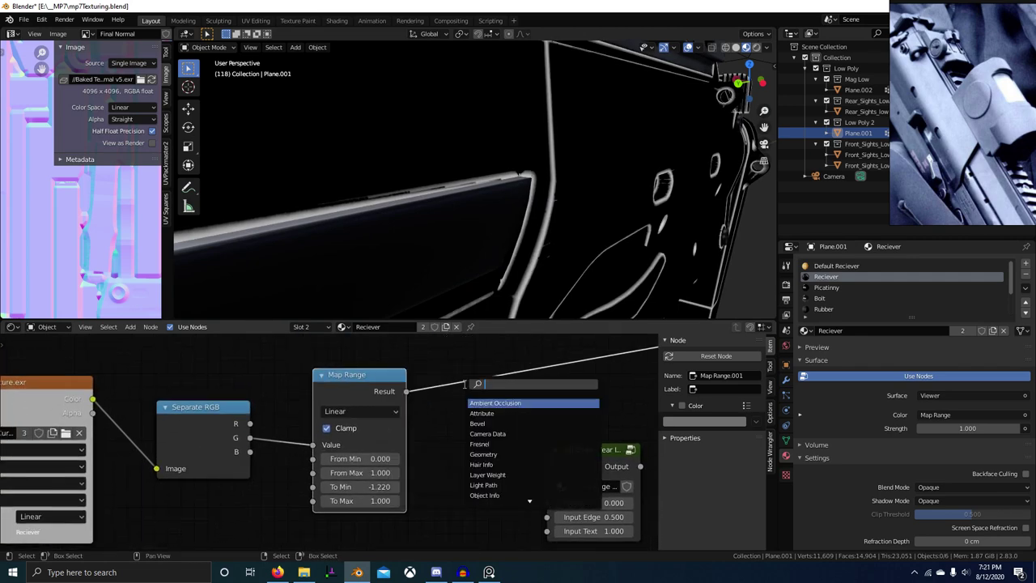
{"action": "type", "text": "color"}
{"action": "key", "text": "Down"}
{"action": "key", "text": "Return"}
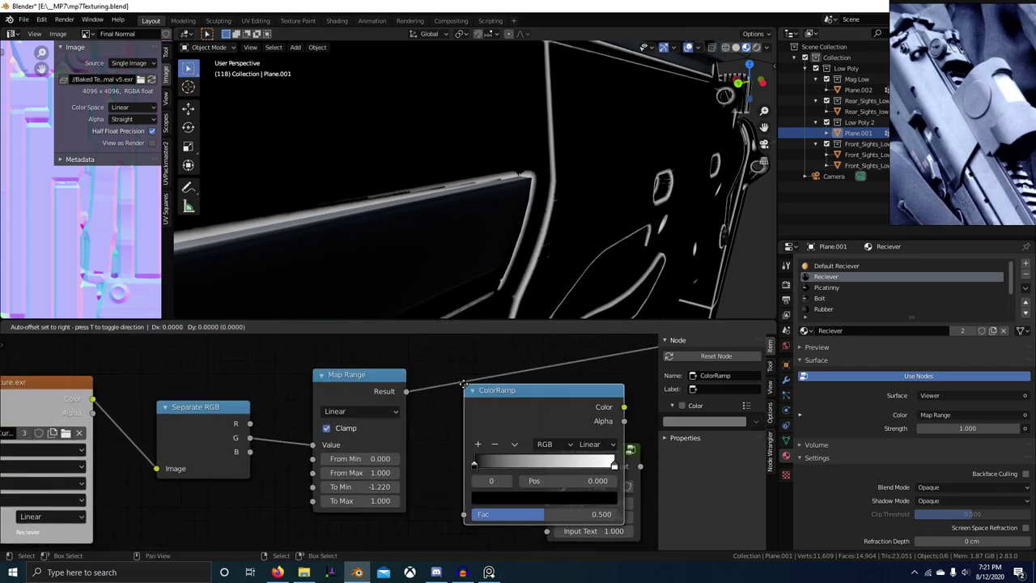
{"action": "left_click", "coordinate": [244, 520]}
{"action": "scroll", "coordinate": [295, 495], "scroll_direction": "down", "scroll_amount": 3}
{"action": "middle_click_drag", "start_coordinate": [294, 494], "coordinate": [332, 408]}
{"action": "left_click_drag", "start_coordinate": [292, 366], "coordinate": [328, 486]}
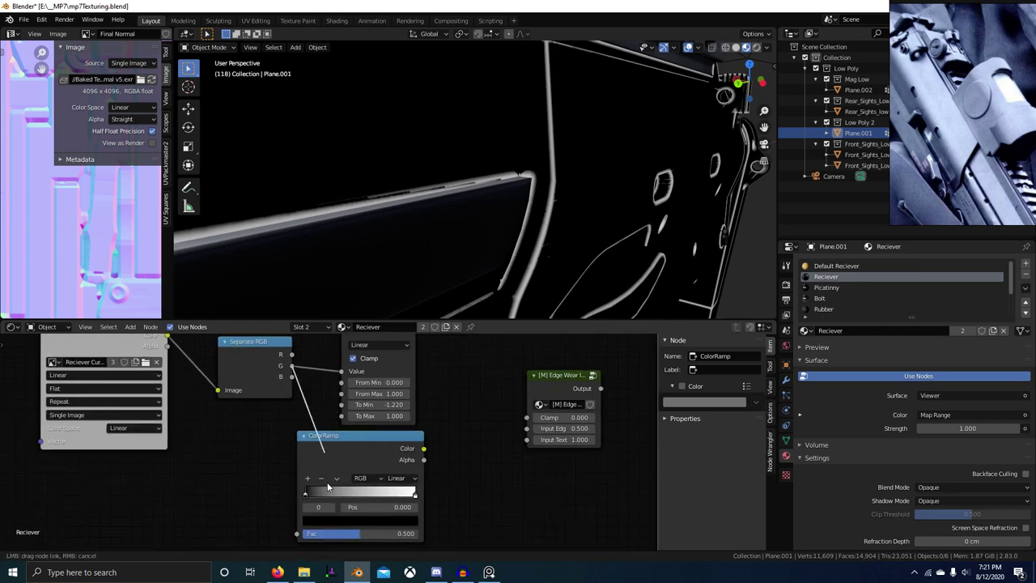
{"action": "left_click_drag", "start_coordinate": [306, 534], "coordinate": [298, 533]}
{"action": "left_click", "coordinate": [377, 453], "text": "ctrl+shift"}
{"action": "scroll", "coordinate": [360, 472], "scroll_direction": "up", "scroll_amount": 3}
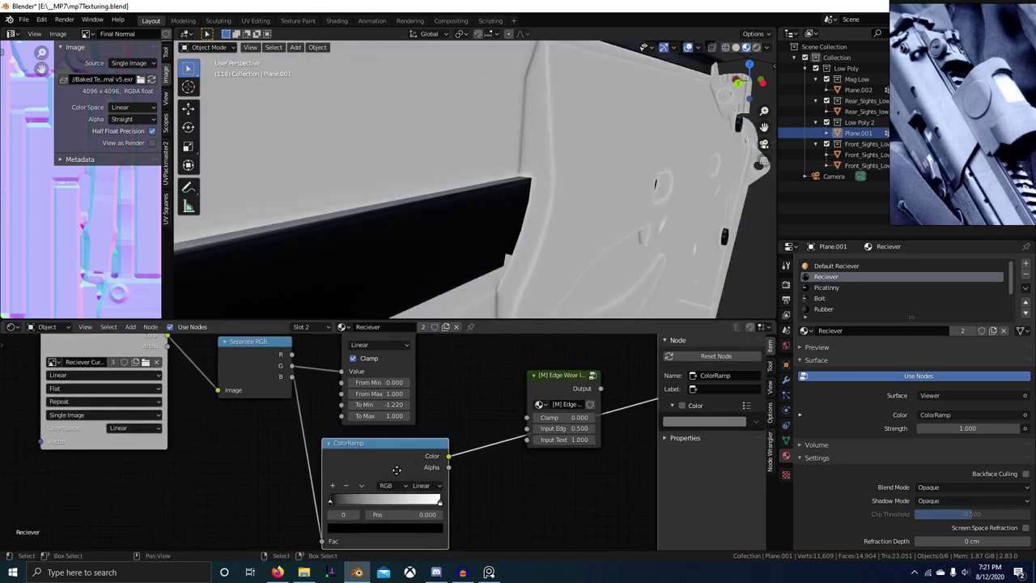
Add a middle stop to the ColorRamp, make it black and place it at position 0.536
{"action": "left_click", "coordinate": [350, 453]}
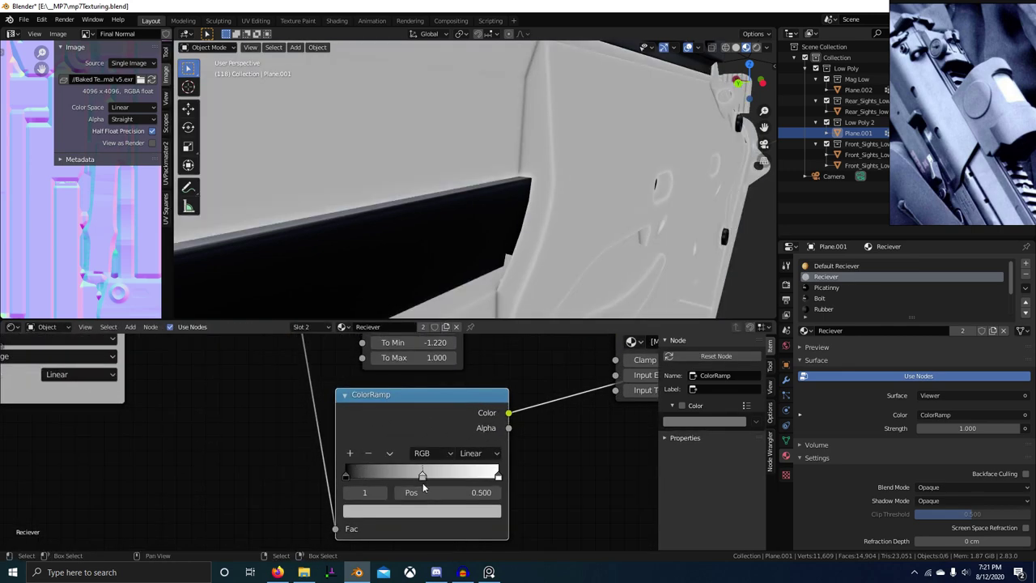
{"action": "left_click", "coordinate": [421, 512]}
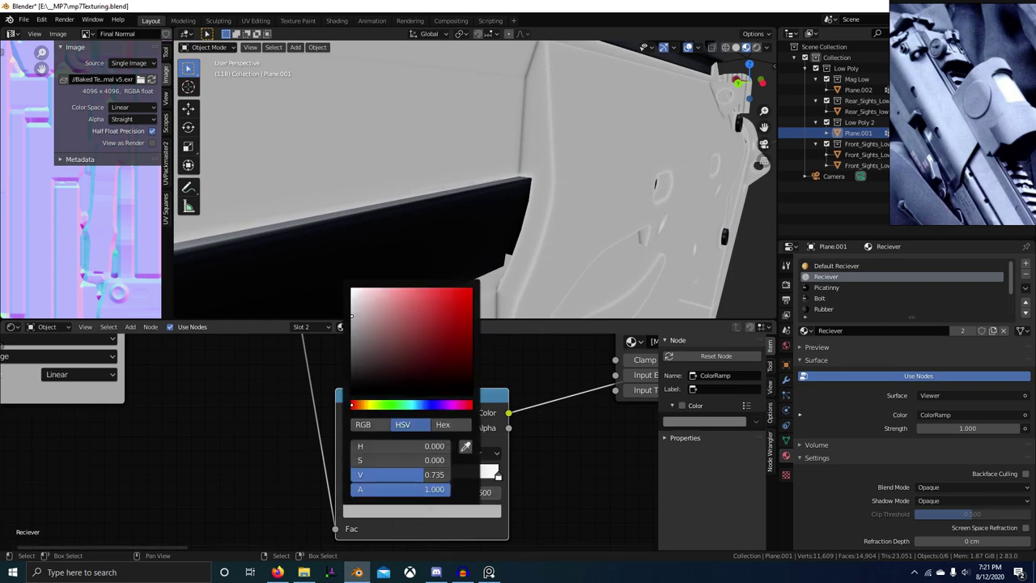
{"action": "left_click_drag", "start_coordinate": [420, 476], "coordinate": [357, 486]}
{"action": "middle_click_drag", "start_coordinate": [585, 258], "coordinate": [510, 299]}
{"action": "left_click_drag", "start_coordinate": [421, 477], "coordinate": [430, 479]}
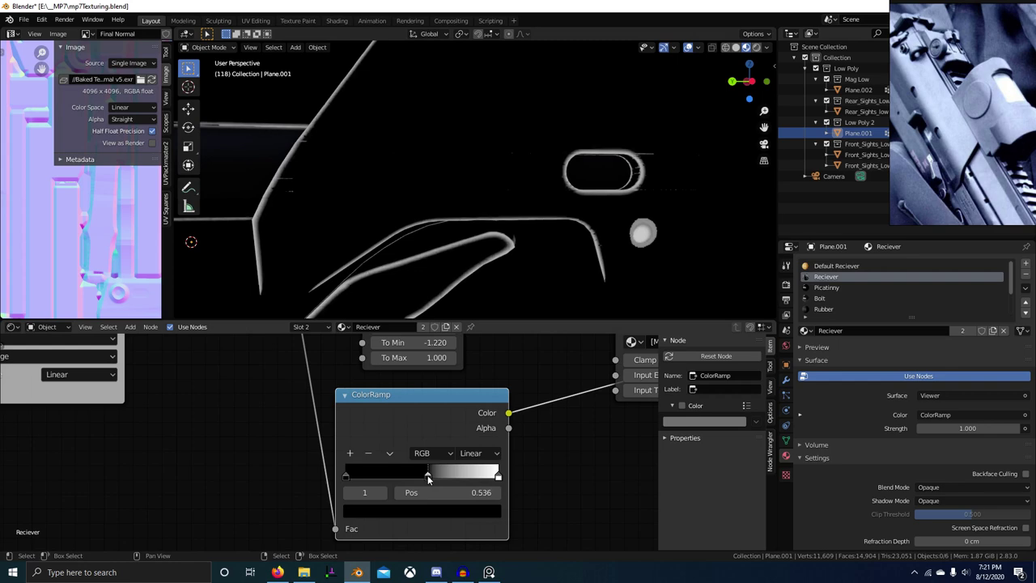
Delete the ColorRamp node and return the preview to the Map Range result
{"action": "key", "text": "Home"}
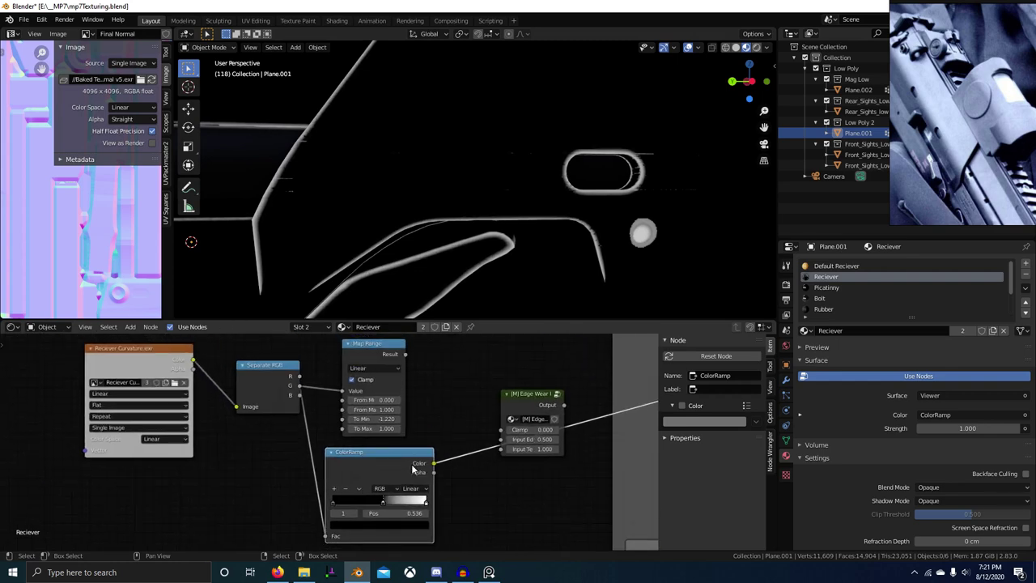
{"action": "scroll", "coordinate": [479, 273], "scroll_direction": "down", "scroll_amount": 5}
{"action": "key", "text": "ctrl+x"}
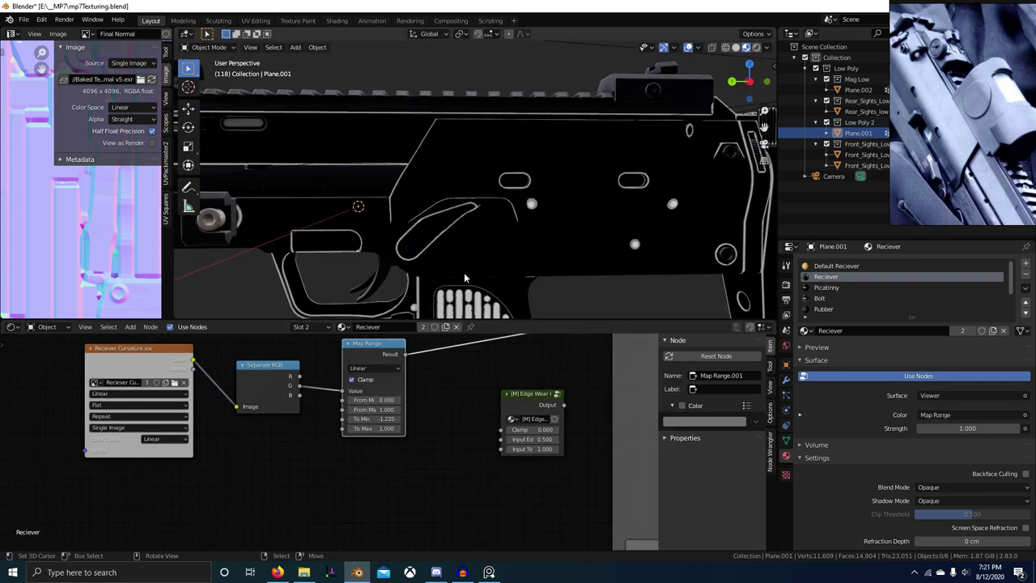
Connect the Map Range result to the Edge Wear group's Input Edge Map and widen the group node to show its full name
{"action": "middle_click_drag", "start_coordinate": [466, 276], "coordinate": [615, 247]}
{"action": "left_click_drag", "start_coordinate": [406, 355], "coordinate": [502, 427]}
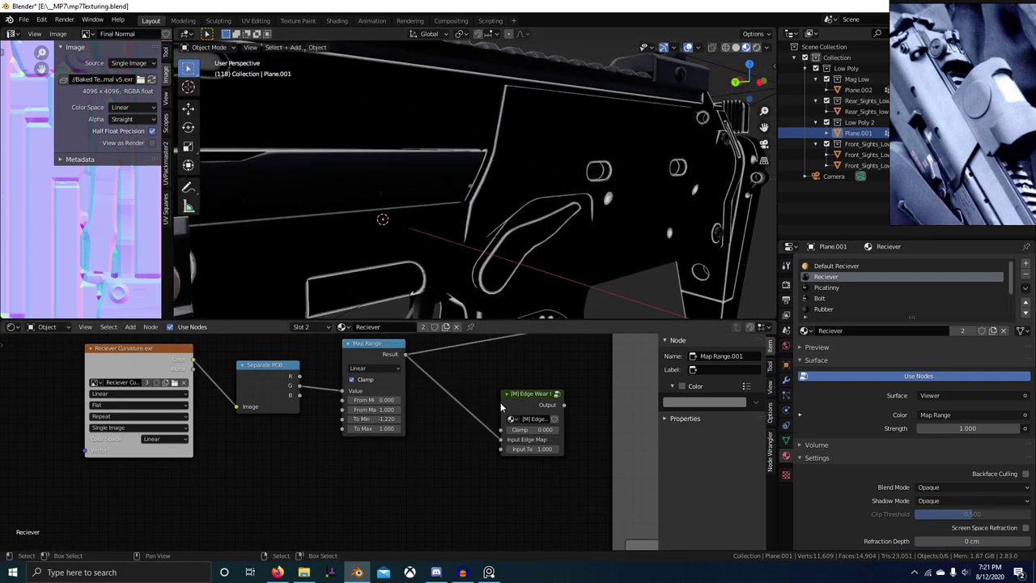
{"action": "left_click_drag", "start_coordinate": [502, 407], "coordinate": [444, 406]}
{"action": "scroll", "coordinate": [455, 362], "scroll_direction": "down", "scroll_amount": 1}
{"action": "scroll", "coordinate": [455, 366], "scroll_direction": "down", "scroll_amount": 2}
{"action": "middle_click_drag", "start_coordinate": [455, 367], "coordinate": [411, 419]}
{"action": "scroll", "coordinate": [437, 461], "scroll_direction": "up", "scroll_amount": 4}
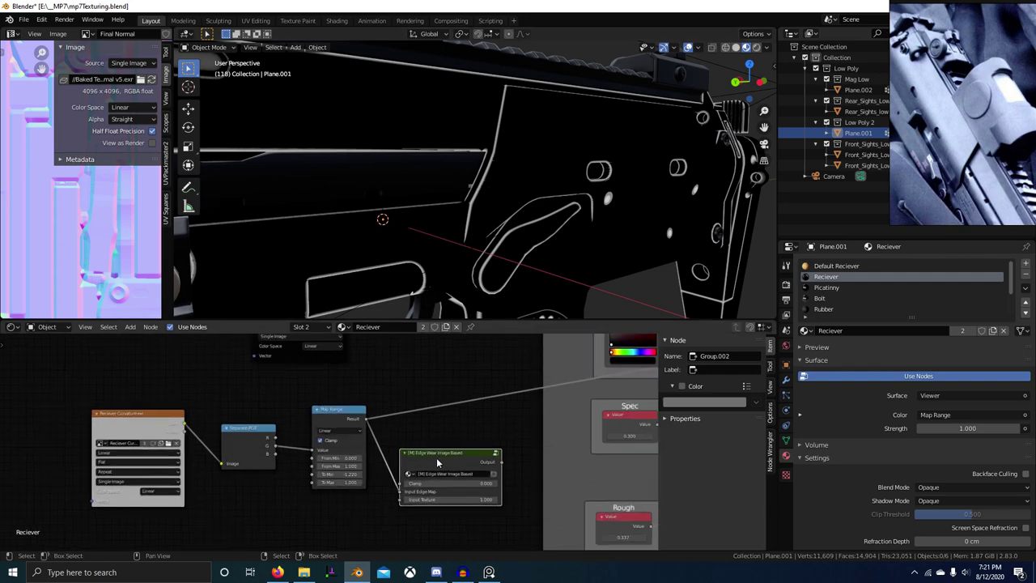
{"action": "middle_click_drag", "start_coordinate": [426, 492], "coordinate": [385, 459]}
{"action": "scroll", "coordinate": [496, 444], "scroll_direction": "up", "scroll_amount": 2}
Switch to the Textures folder in File Explorer and compare the grunge1.png, grunge2.png and grunge3.png images
{"action": "key", "text": "alt+Tab"}
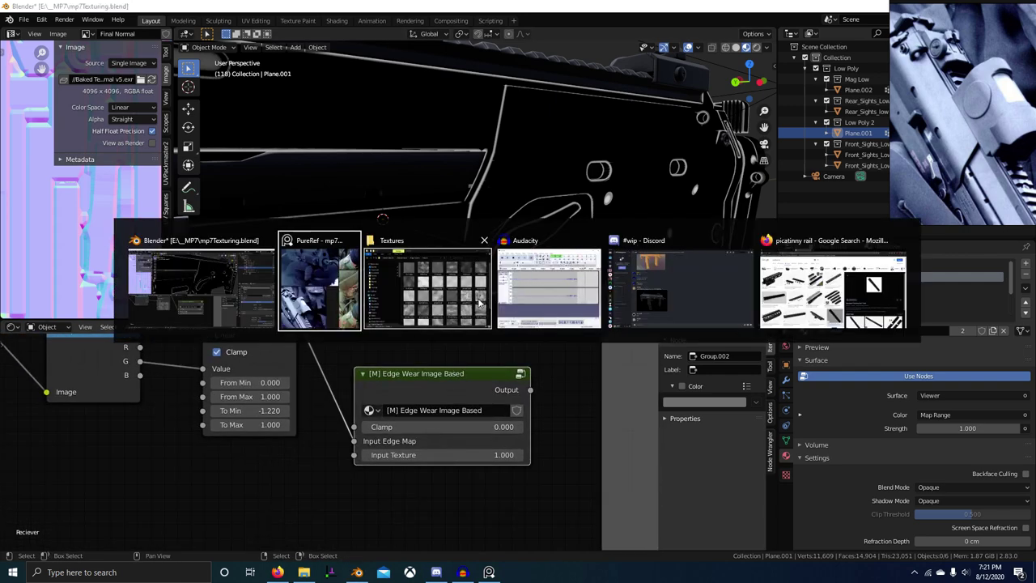
{"action": "left_click", "coordinate": [437, 285]}
{"action": "scroll", "coordinate": [466, 383], "scroll_direction": "down", "scroll_amount": 2}
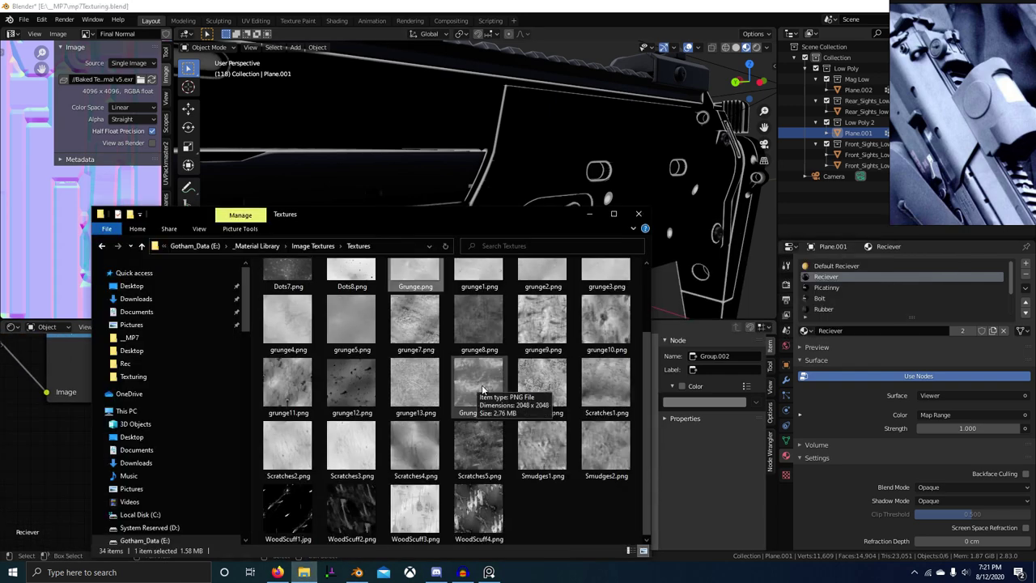
{"action": "scroll", "coordinate": [322, 414], "scroll_direction": "up", "scroll_amount": 2}
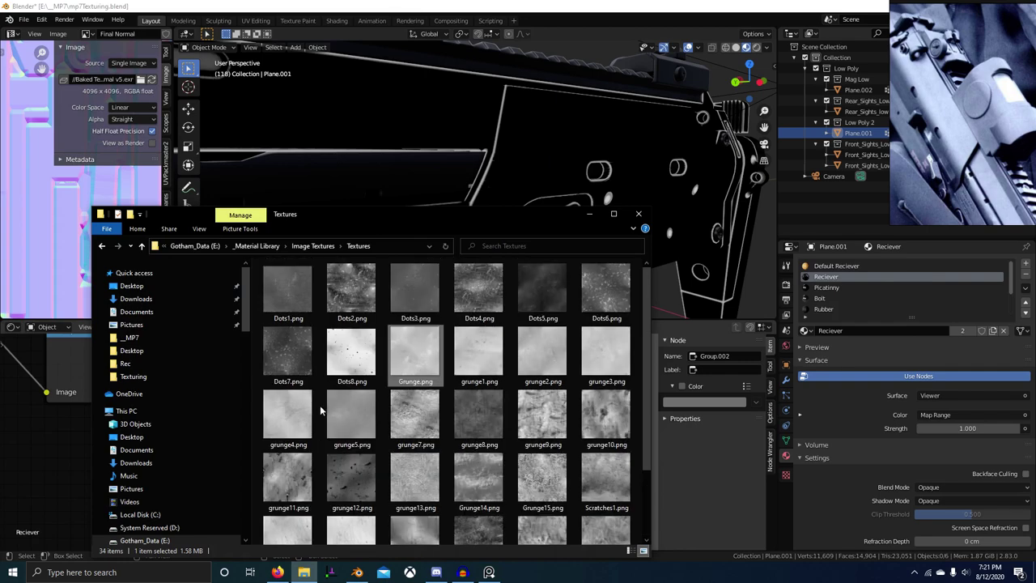
{"action": "double_click", "coordinate": [476, 351]}
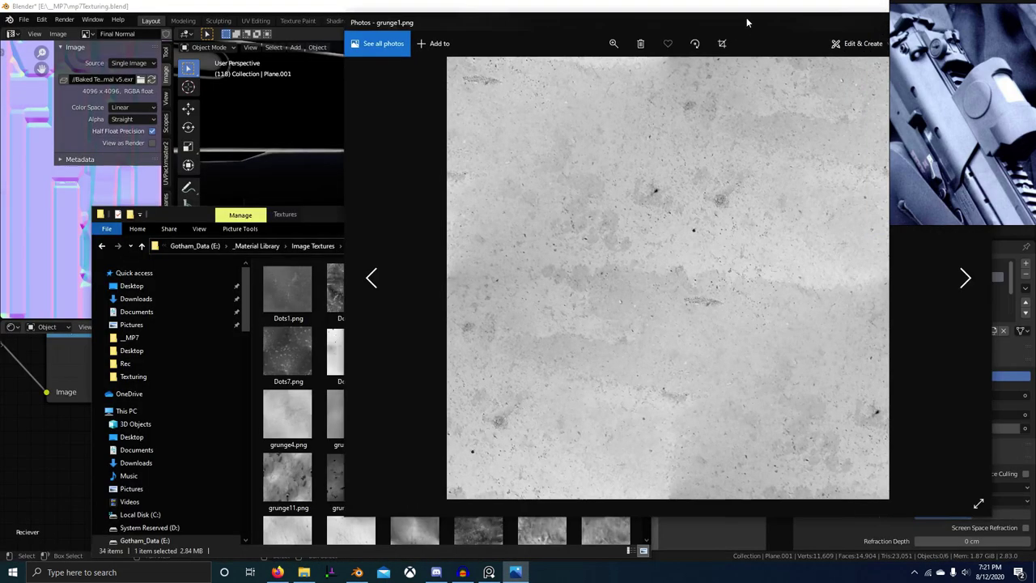
{"action": "left_click_drag", "start_coordinate": [746, 18], "coordinate": [479, 145]}
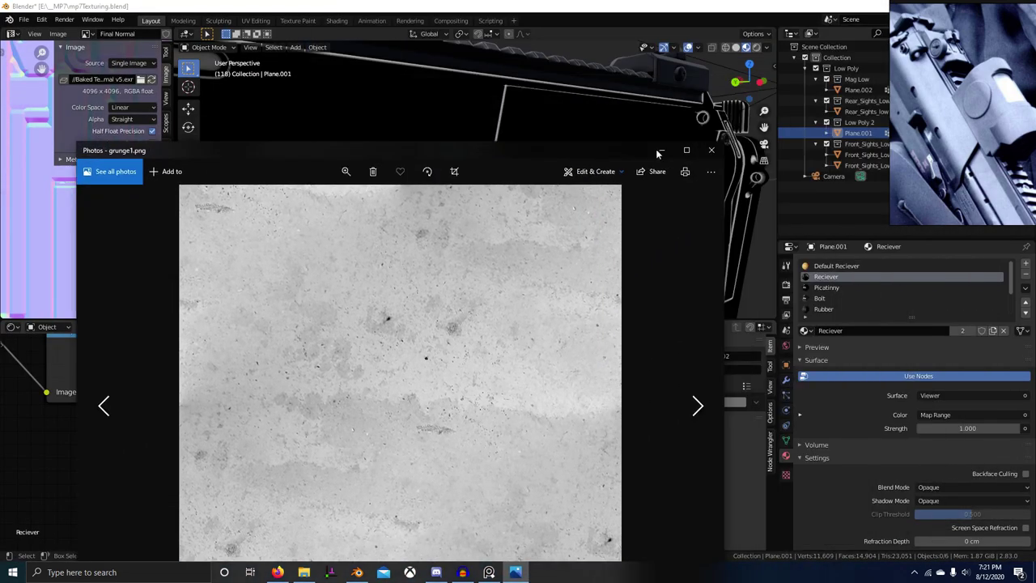
{"action": "left_click", "coordinate": [692, 396]}
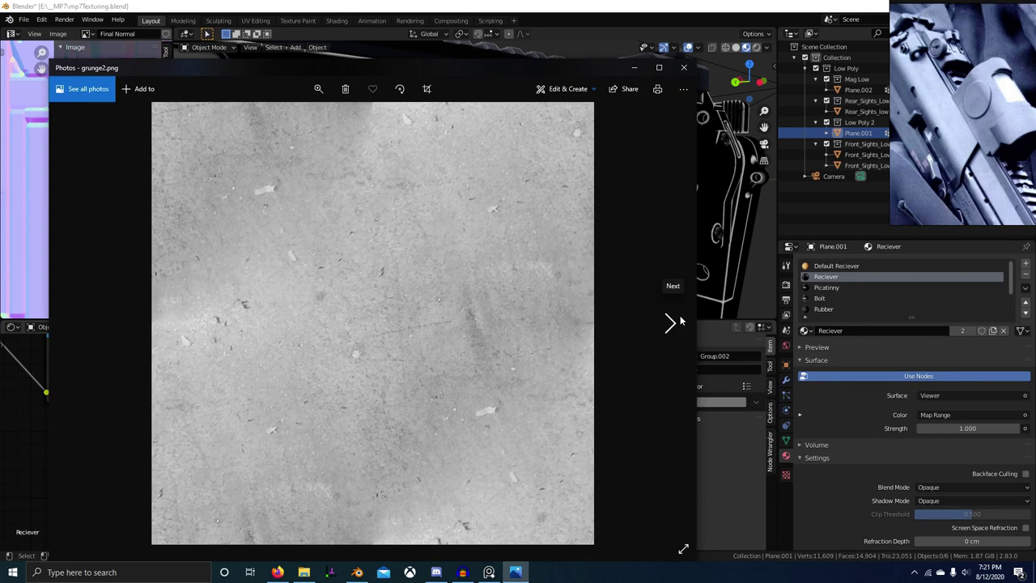
{"action": "left_click", "coordinate": [680, 321]}
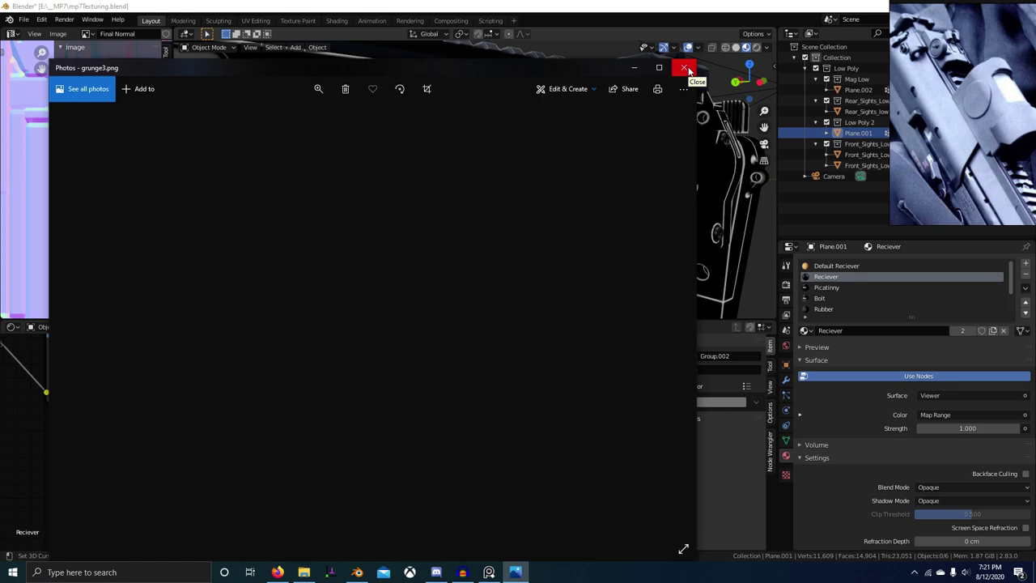
{"action": "left_click", "coordinate": [686, 69]}
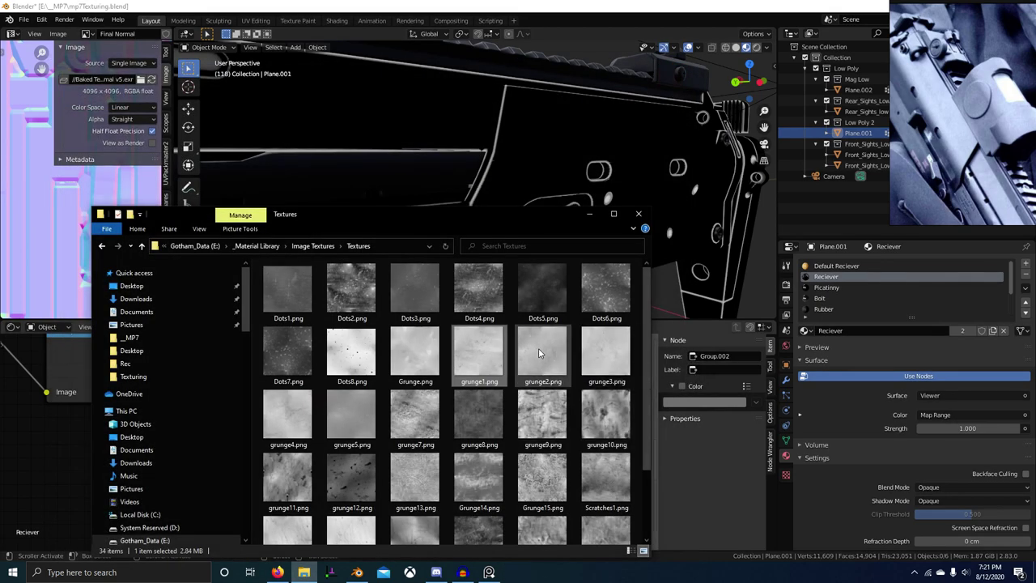
Bring grunge2.png into the node tree below Map Range and connect its Color to the Edge Wear group's Input Texture
{"action": "left_click_drag", "start_coordinate": [540, 344], "coordinate": [37, 498]}
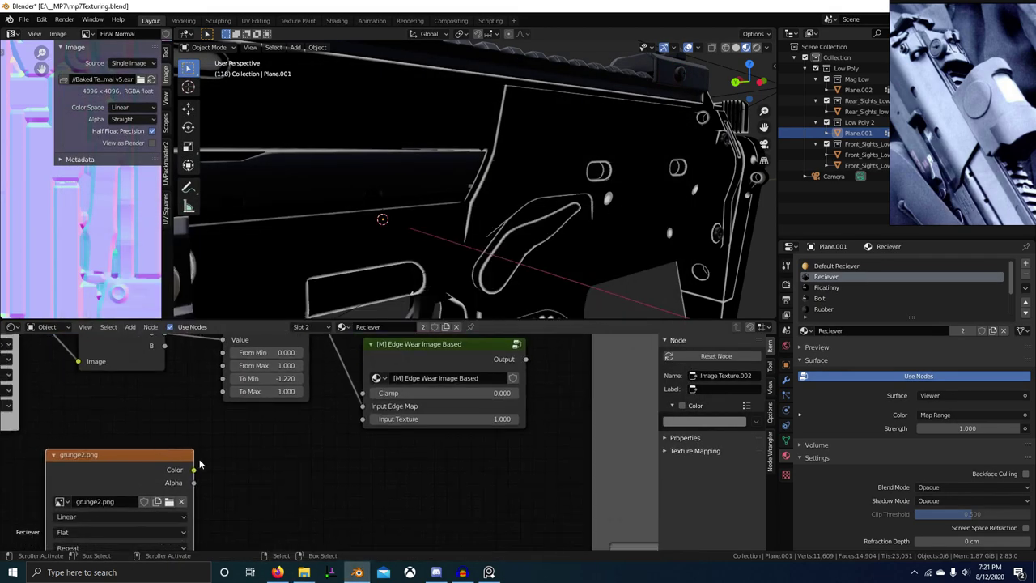
{"action": "key", "text": "g"}
{"action": "left_click", "coordinate": [267, 476]}
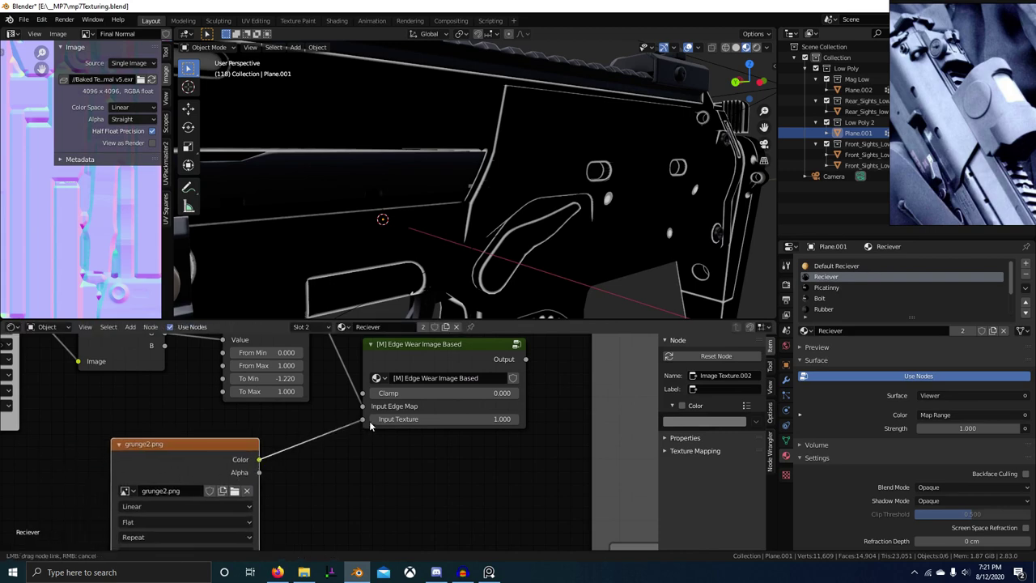
{"action": "left_click_drag", "start_coordinate": [370, 427], "coordinate": [365, 421]}
Preview the Edge Wear group's output on the receiver and set its Clamp to -0.380
{"action": "left_click", "coordinate": [461, 386], "text": "ctrl+shift"}
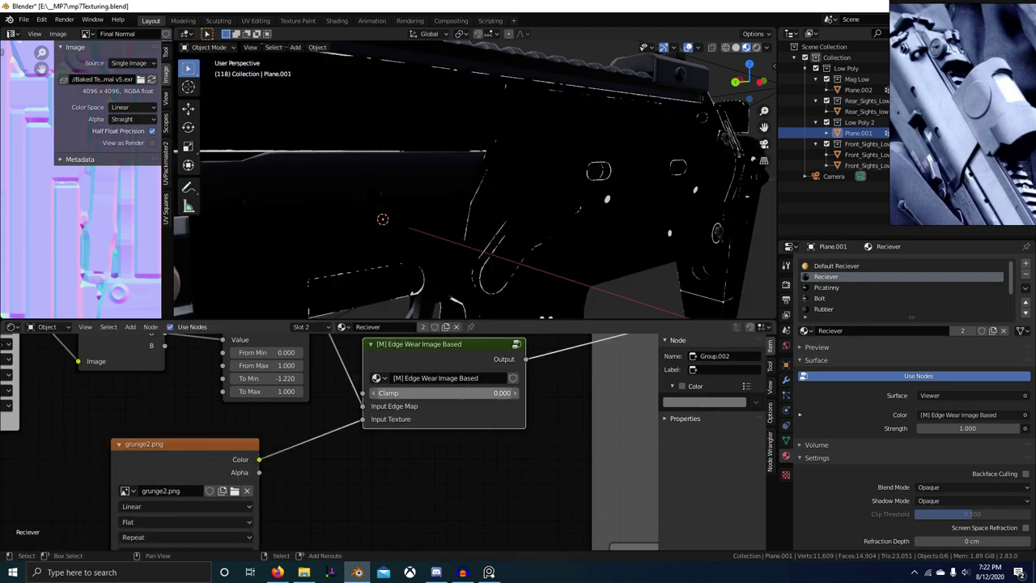
{"action": "left_click_drag", "start_coordinate": [453, 392], "coordinate": [387, 393]}
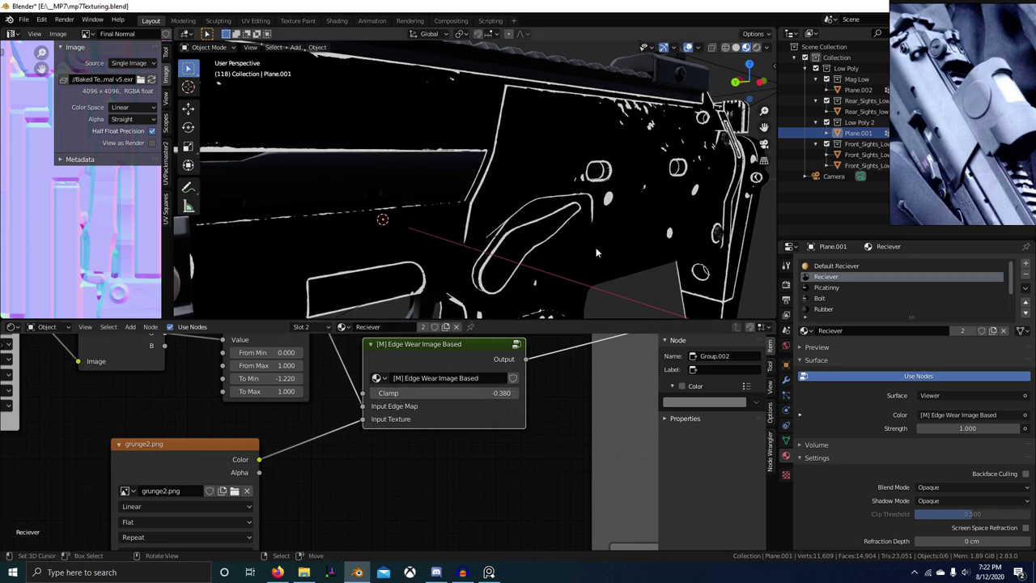
Inspect the edge wear mask around the trigger guard and grip, and save mp7Texturing.blend
{"action": "middle_click_drag", "start_coordinate": [591, 283], "coordinate": [592, 217], "text": "shift"}
{"action": "scroll", "coordinate": [591, 170], "scroll_direction": "up", "scroll_amount": 2}
{"action": "scroll", "coordinate": [547, 200], "scroll_direction": "up", "scroll_amount": 2}
{"action": "scroll", "coordinate": [454, 381], "scroll_direction": "down", "scroll_amount": 2}
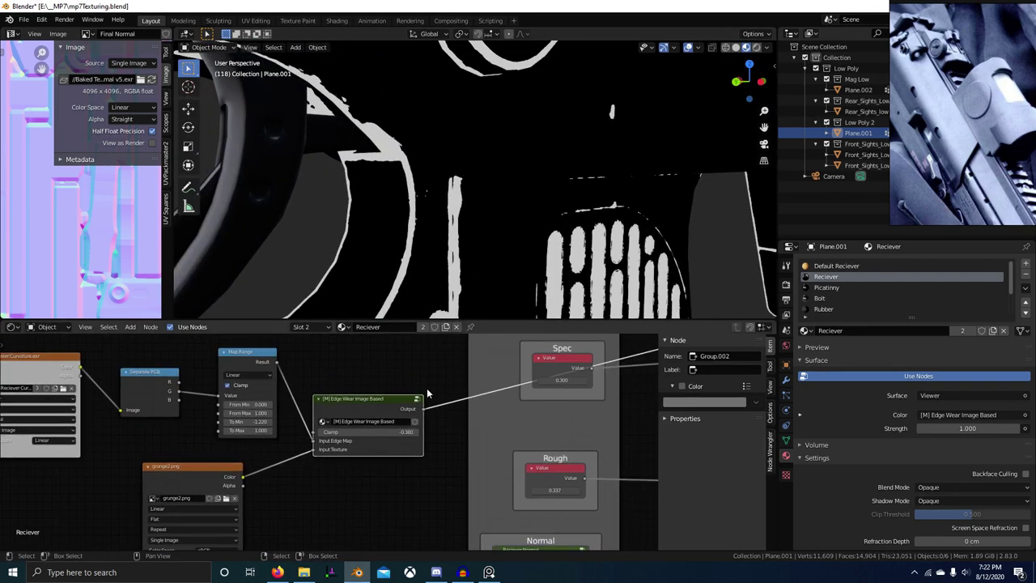
{"action": "middle_click_drag", "start_coordinate": [536, 235], "coordinate": [511, 280]}
{"action": "scroll", "coordinate": [511, 280], "scroll_direction": "down", "scroll_amount": 3}
{"action": "key", "text": "ctrl+s"}
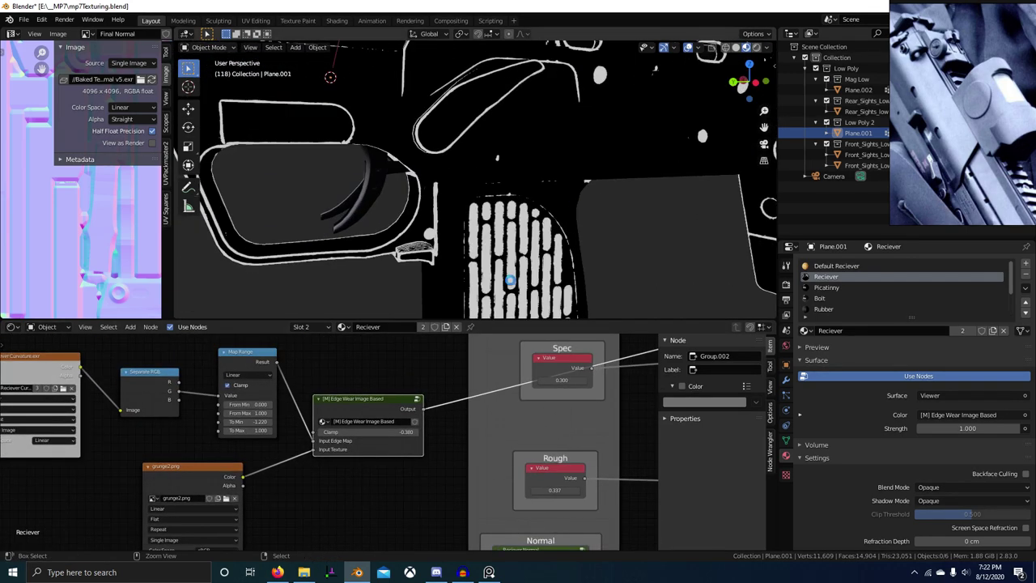
Start a second Blender instance and open the recent file m18renderingt.blend in it
{"action": "right_click", "coordinate": [354, 572]}
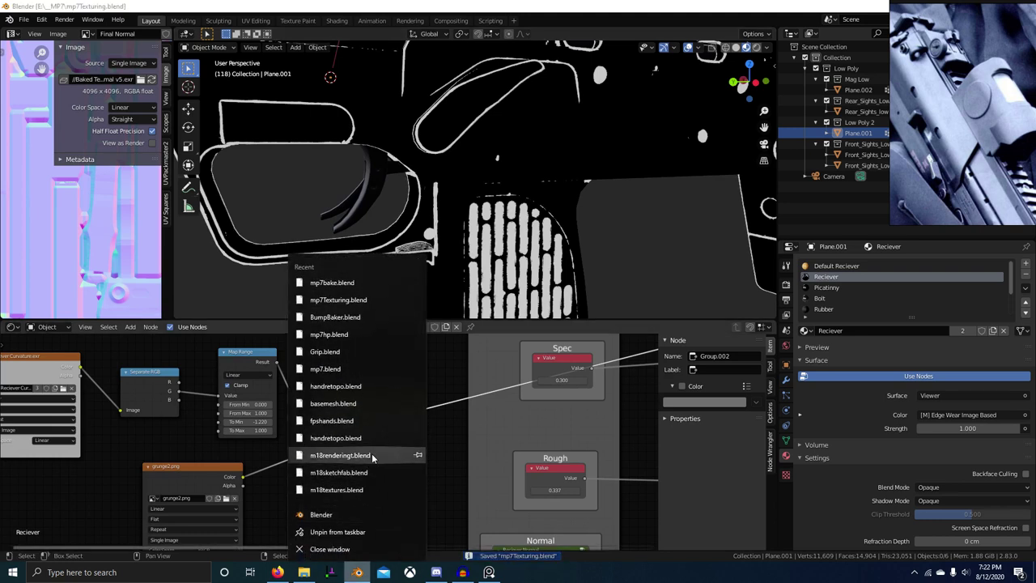
{"action": "left_click", "coordinate": [340, 455]}
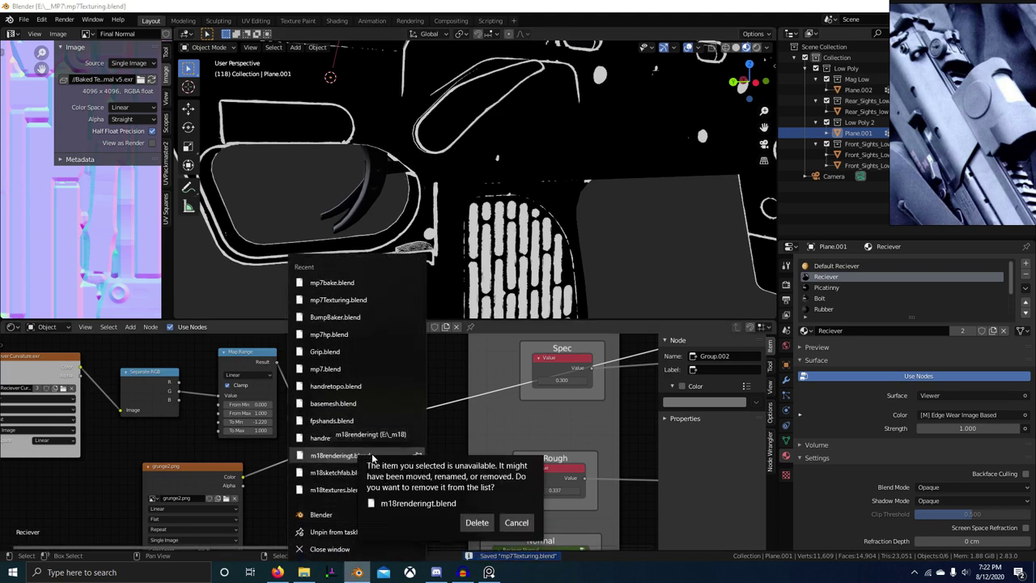
{"action": "left_click", "coordinate": [321, 515]}
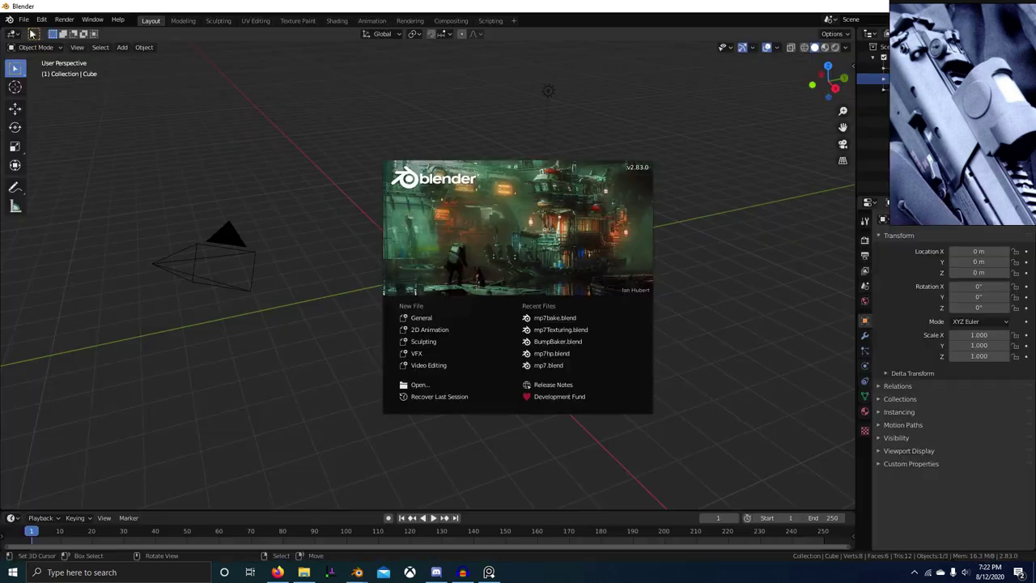
{"action": "left_click", "coordinate": [25, 26]}
{"action": "left_click", "coordinate": [23, 20]}
{"action": "mouse_move", "coordinate": [50, 52]}
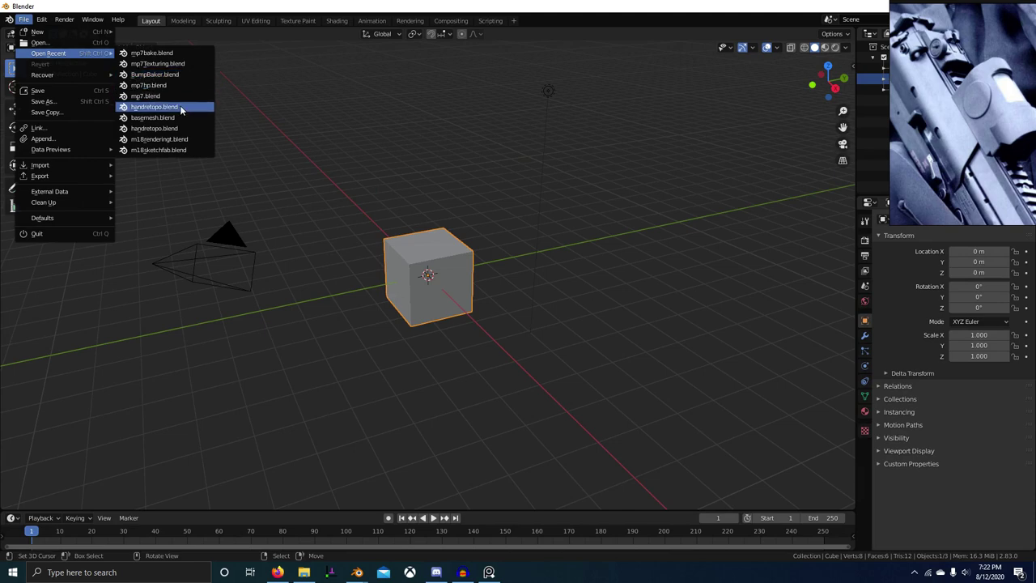
{"action": "left_click", "coordinate": [180, 139]}
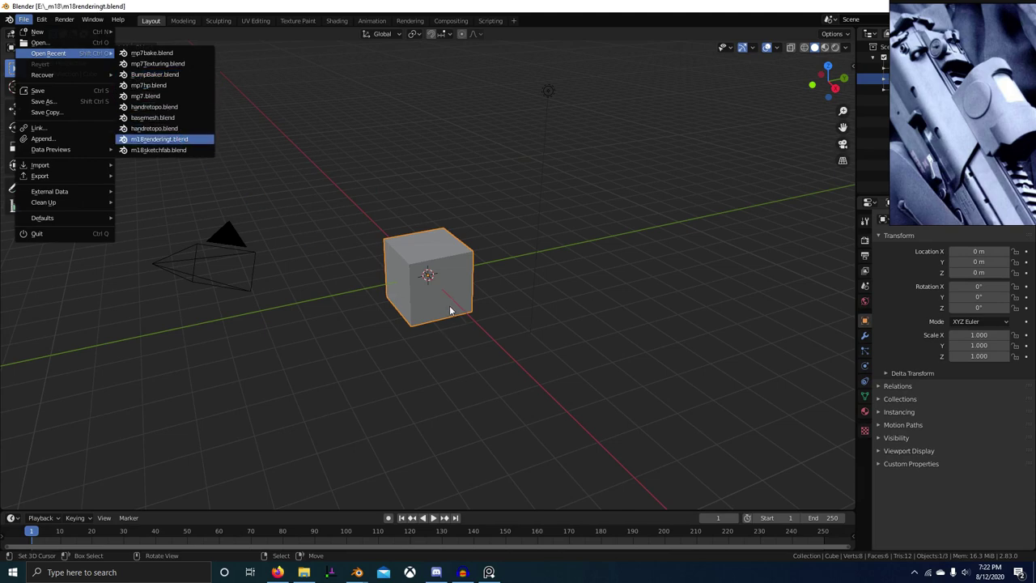
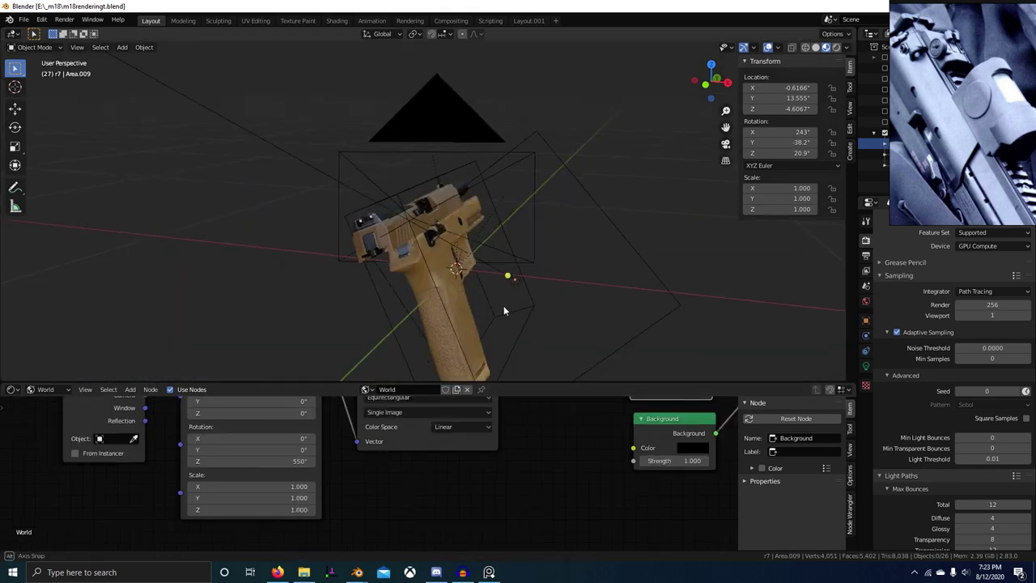
Select the pistol's slide and switch the shader editor from World to Object shading
{"action": "scroll", "coordinate": [419, 303], "scroll_direction": "up", "scroll_amount": 3}
{"action": "middle_click_drag", "start_coordinate": [503, 305], "coordinate": [466, 270]}
{"action": "scroll", "coordinate": [467, 270], "scroll_direction": "up", "scroll_amount": 3}
{"action": "left_click", "coordinate": [494, 167]}
{"action": "scroll", "coordinate": [267, 453], "scroll_direction": "down", "scroll_amount": 4}
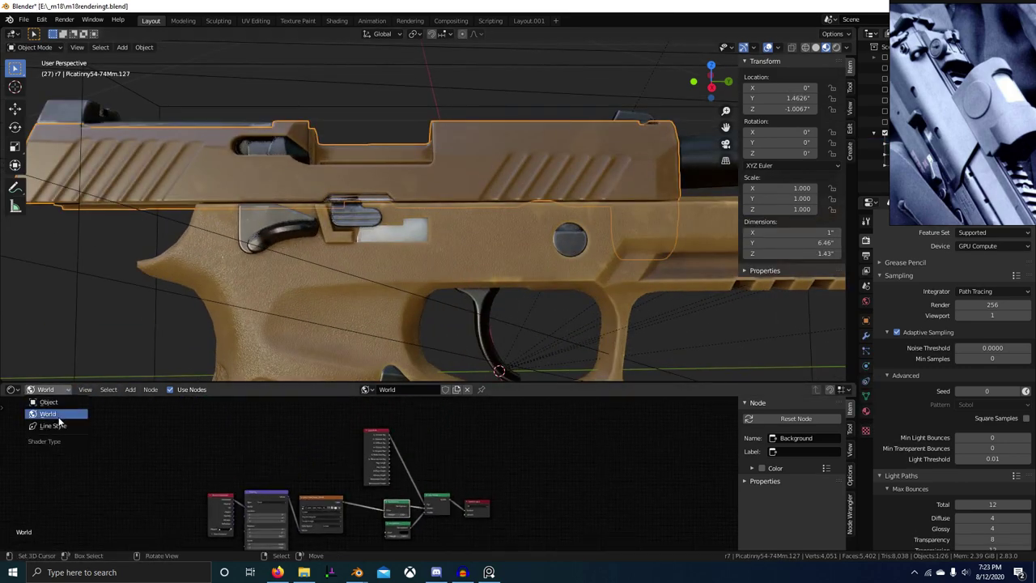
{"action": "left_click", "coordinate": [48, 403]}
Locate the Edge Wear Image Based group in the Slide material and widen its node to show the full name
{"action": "scroll", "coordinate": [361, 497], "scroll_direction": "up", "scroll_amount": 4}
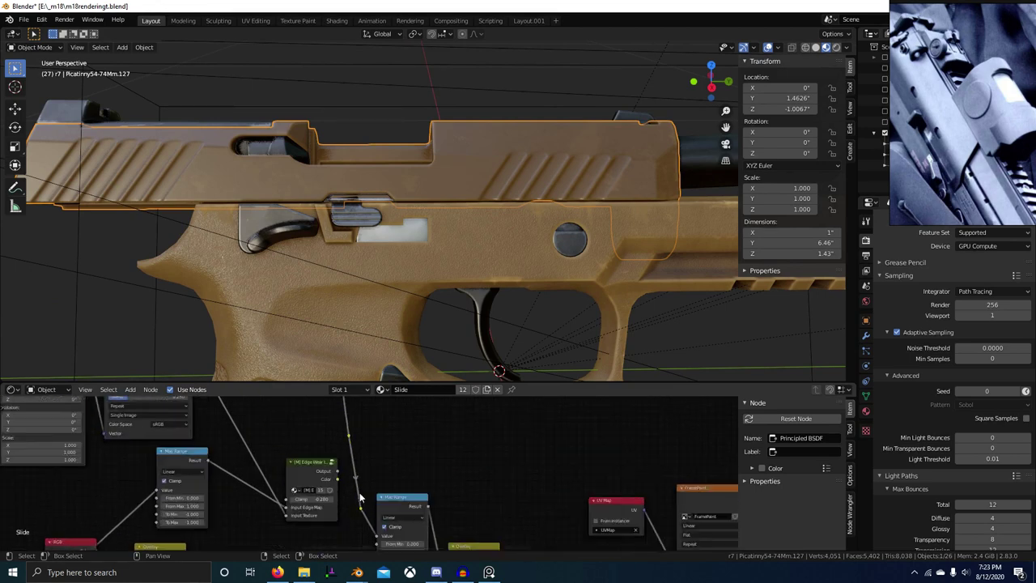
{"action": "scroll", "coordinate": [303, 484], "scroll_direction": "up", "scroll_amount": 8}
{"action": "scroll", "coordinate": [324, 467], "scroll_direction": "down", "scroll_amount": 1}
{"action": "left_click", "coordinate": [324, 467]}
{"action": "middle_click_drag", "start_coordinate": [324, 467], "coordinate": [328, 425]}
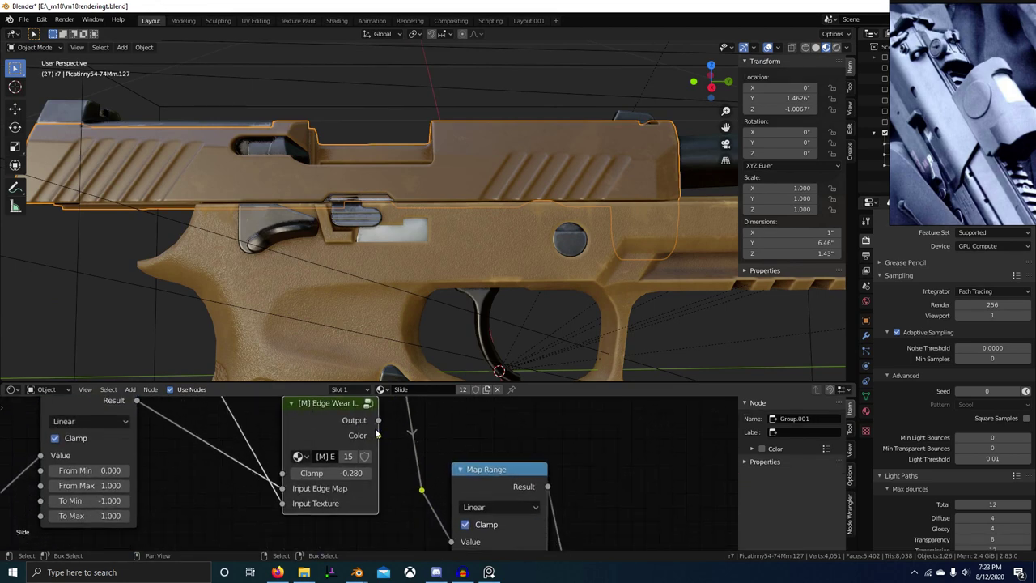
{"action": "left_click_drag", "start_coordinate": [376, 428], "coordinate": [459, 436]}
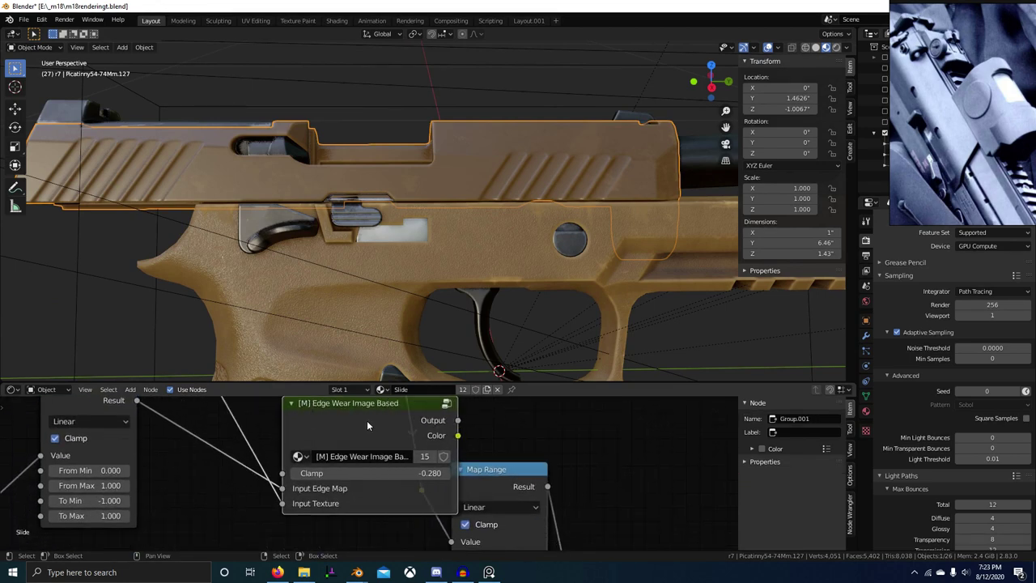
Inspect how the outputs of the slide's Edge Wear Image Based group are wired inside it
{"action": "scroll", "coordinate": [366, 425], "scroll_direction": "down", "scroll_amount": 5}
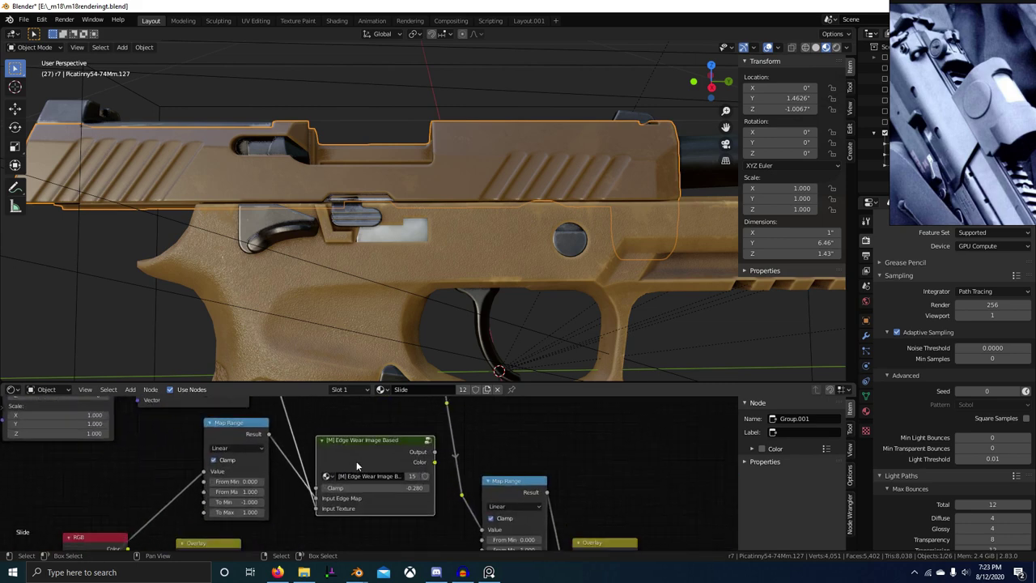
{"action": "scroll", "coordinate": [358, 466], "scroll_direction": "up", "scroll_amount": 2}
{"action": "key", "text": "Tab"}
{"action": "scroll", "coordinate": [251, 468], "scroll_direction": "down", "scroll_amount": 3}
{"action": "scroll", "coordinate": [251, 468], "scroll_direction": "up", "scroll_amount": 3}
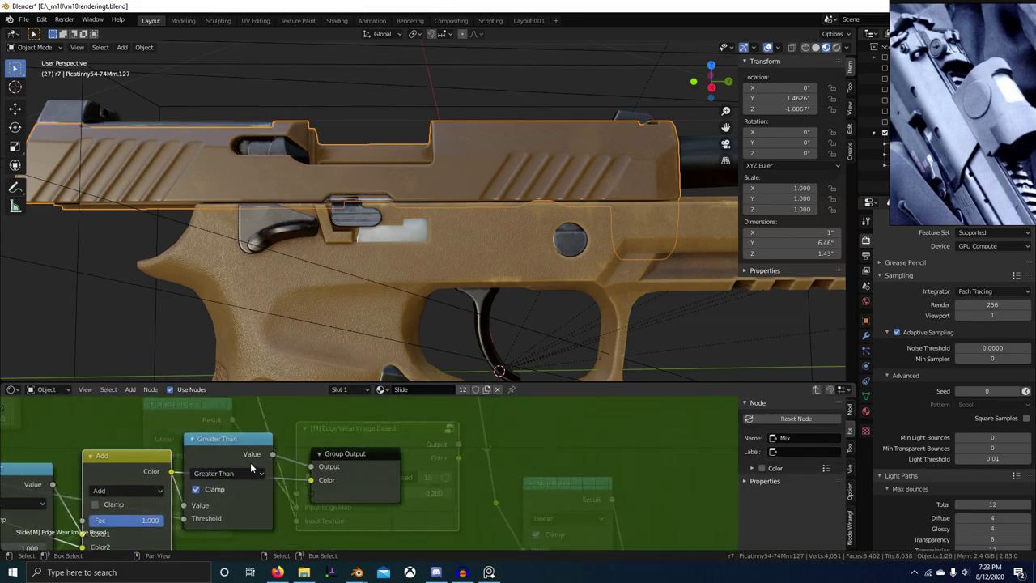
{"action": "key", "text": "Tab"}
In mp7Texturing.blend, give the edge wear group a second output fed by the Add node, using a temporary Value node, and name it Unclamped
{"action": "key", "text": "alt+Tab"}
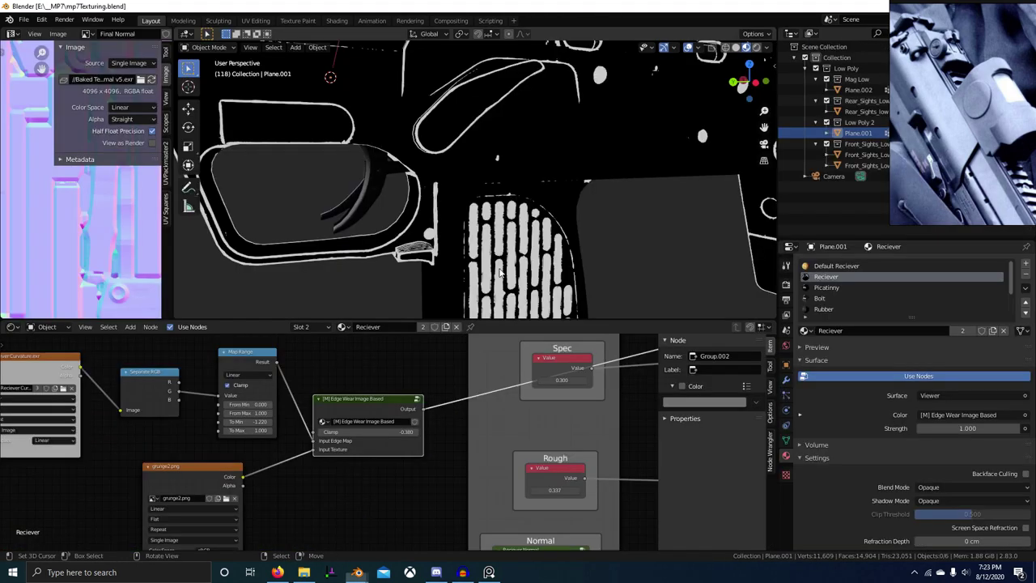
{"action": "key", "text": "Tab"}
{"action": "scroll", "coordinate": [343, 411], "scroll_direction": "up", "scroll_amount": 4}
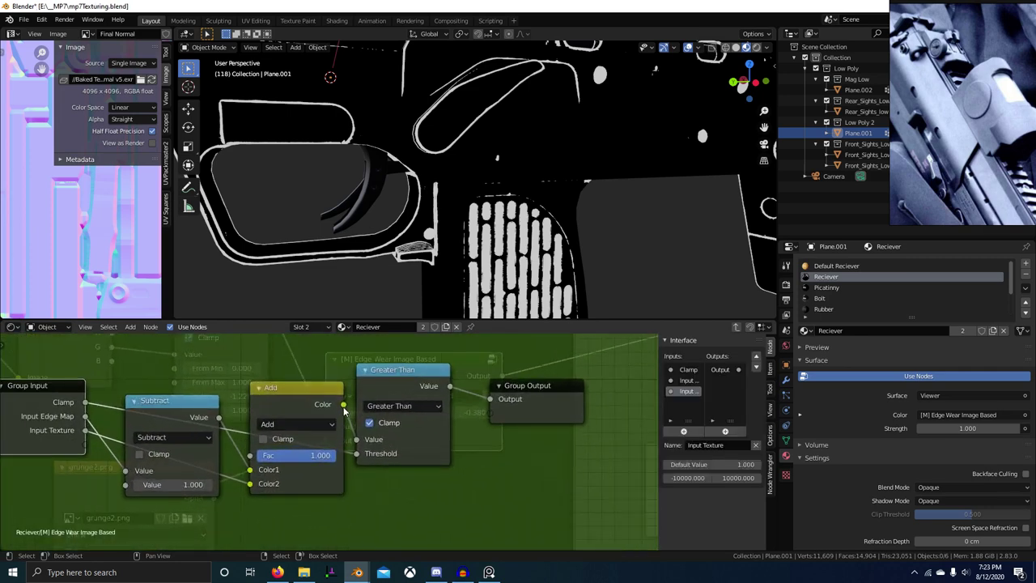
{"action": "key", "text": "shift+a"}
{"action": "left_click", "coordinate": [597, 452]}
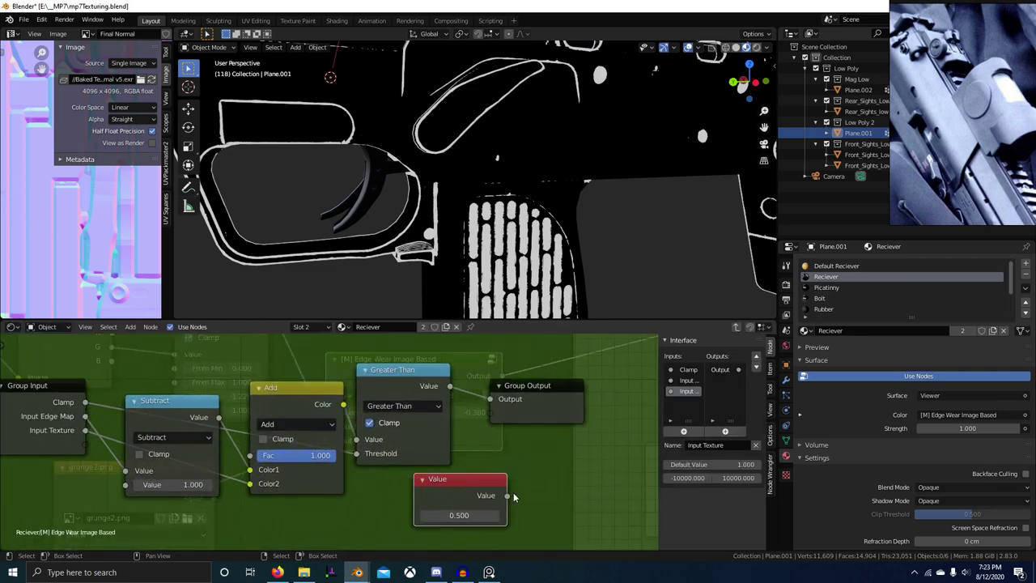
{"action": "left_click_drag", "start_coordinate": [507, 416], "coordinate": [503, 417]}
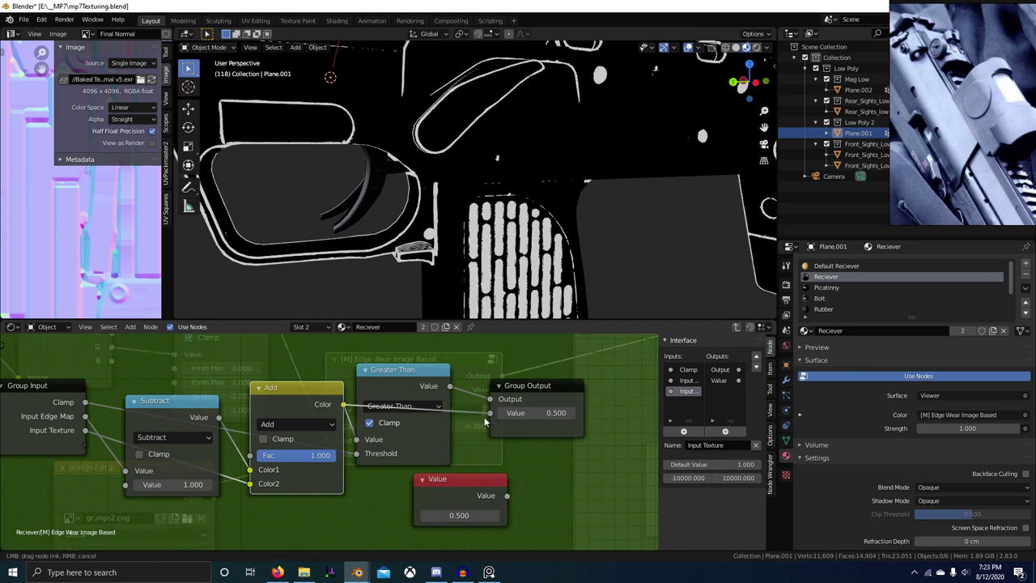
{"action": "left_click_drag", "start_coordinate": [486, 421], "coordinate": [489, 413]}
{"action": "left_click", "coordinate": [502, 479]}
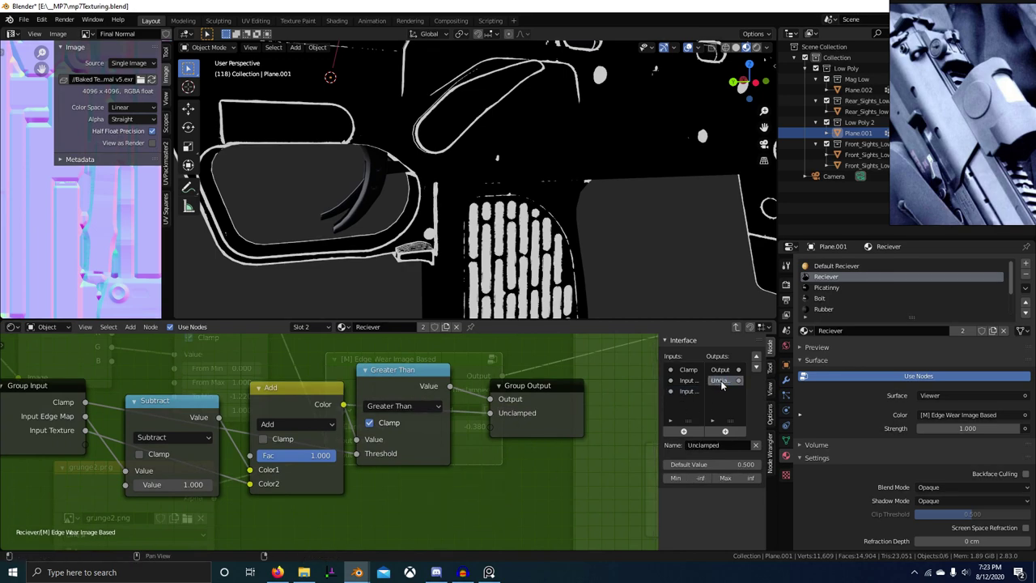
Preview the edge wear group's Unclamped output on the receiver and move the edge wear nodes away from the material value frames
{"action": "key", "text": "Tab"}
{"action": "middle_click_drag", "start_coordinate": [413, 420], "coordinate": [390, 430]}
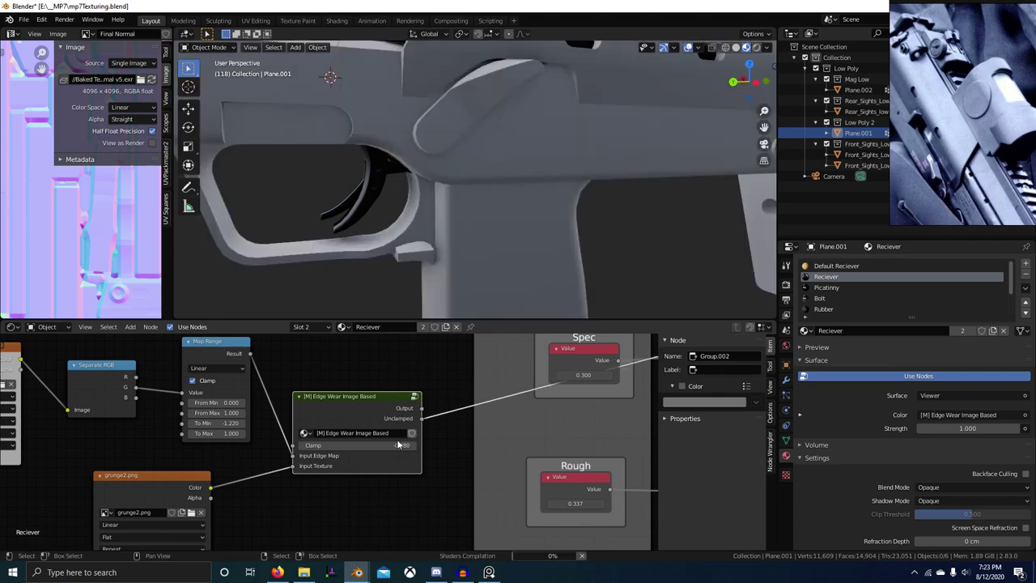
{"action": "scroll", "coordinate": [421, 477], "scroll_direction": "down", "scroll_amount": 3}
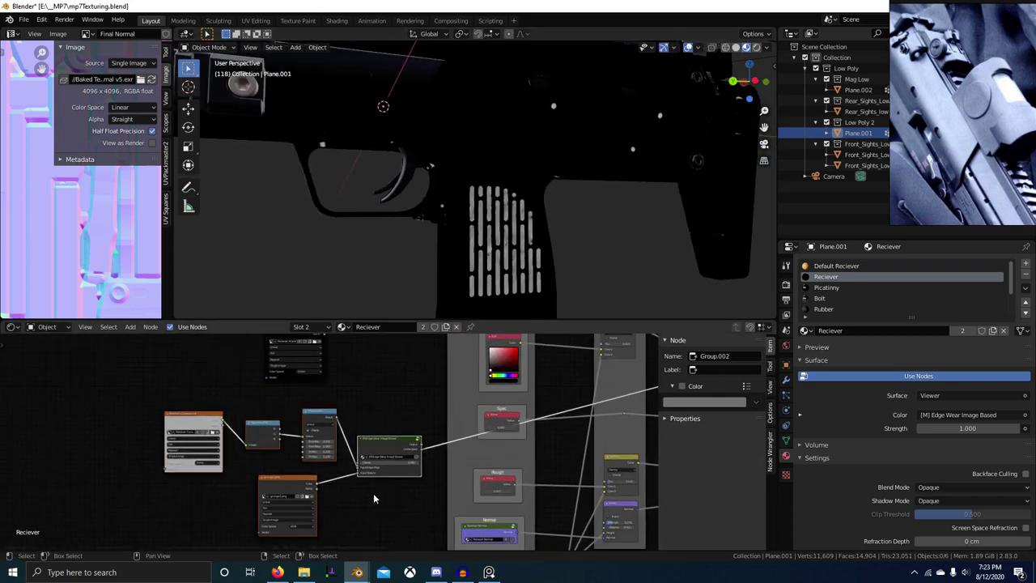
{"action": "key", "text": "g"}
{"action": "left_click", "coordinate": [155, 509]}
Insert a Map Range node after the edge wear group's Unclamped output
{"action": "key", "text": "shift+a"}
{"action": "left_click", "coordinate": [351, 417]}
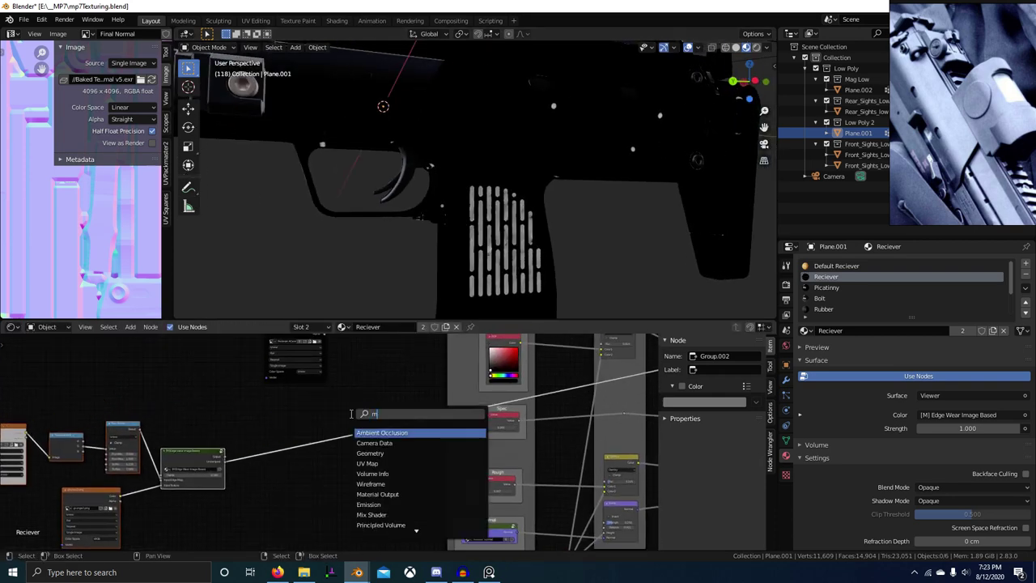
{"action": "key", "text": "Return"}
{"action": "left_click", "coordinate": [287, 356]}
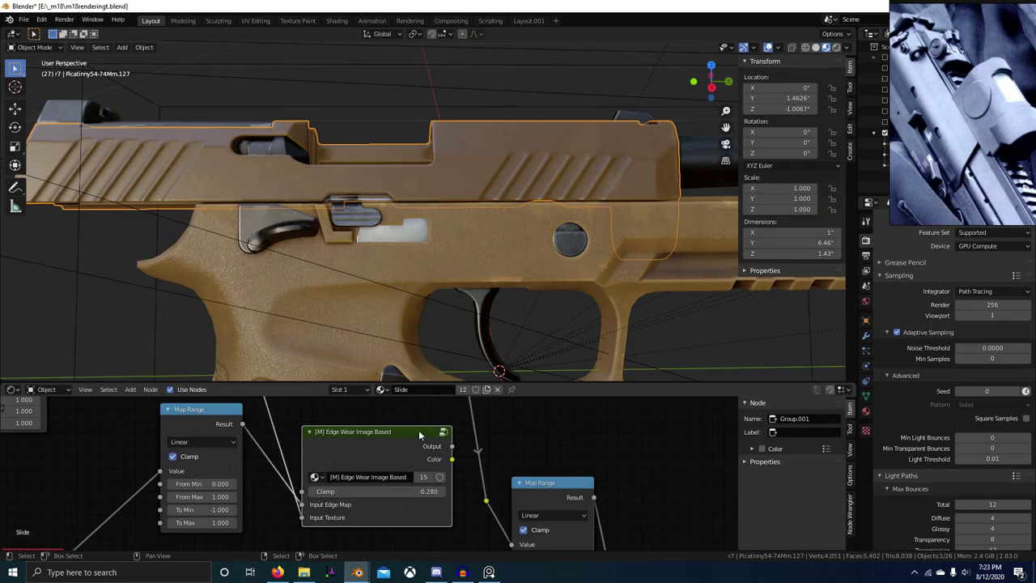
Check the nodes surrounding the edge wear group in the M18 slide material for reference
{"action": "scroll", "coordinate": [419, 434], "scroll_direction": "down", "scroll_amount": 3}
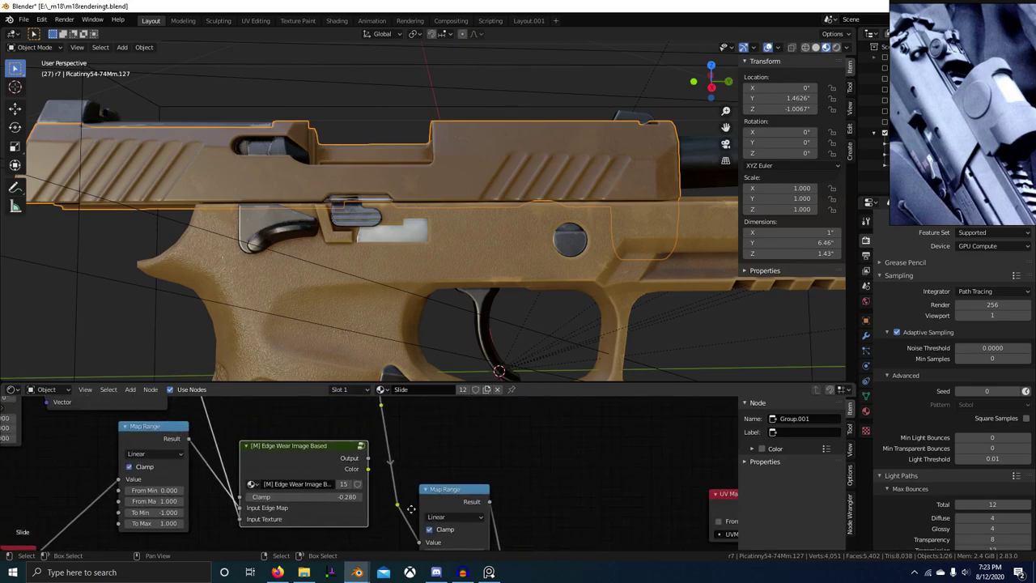
{"action": "scroll", "coordinate": [390, 491], "scroll_direction": "down", "scroll_amount": 2}
{"action": "middle_click_drag", "start_coordinate": [391, 493], "coordinate": [482, 373]}
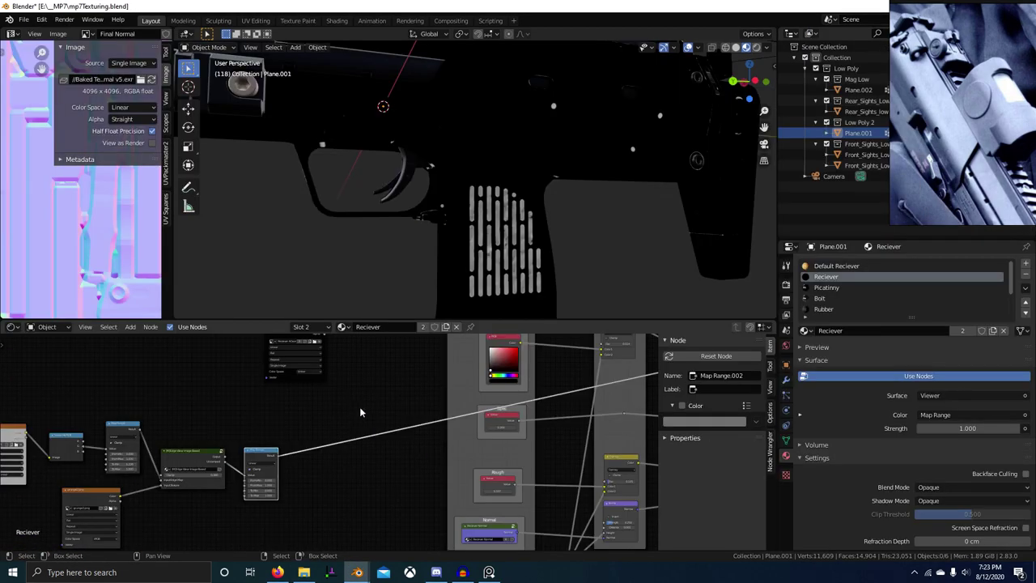
Copy the group's Clamp value of -0.380 into the Map Range's From Min and examine the mask along the receiver's edges
{"action": "scroll", "coordinate": [356, 439], "scroll_direction": "up", "scroll_amount": 8}
{"action": "middle_click_drag", "start_coordinate": [296, 458], "coordinate": [343, 440]}
{"action": "scroll", "coordinate": [343, 442], "scroll_direction": "up", "scroll_amount": 4}
{"action": "middle_click_drag", "start_coordinate": [335, 484], "coordinate": [370, 437]}
{"action": "left_click_drag", "start_coordinate": [380, 471], "coordinate": [288, 471]}
{"action": "right_click", "coordinate": [348, 471]}
{"action": "middle_click_drag", "start_coordinate": [43, 448], "coordinate": [139, 437]}
{"action": "scroll", "coordinate": [312, 459], "scroll_direction": "down", "scroll_amount": 6}
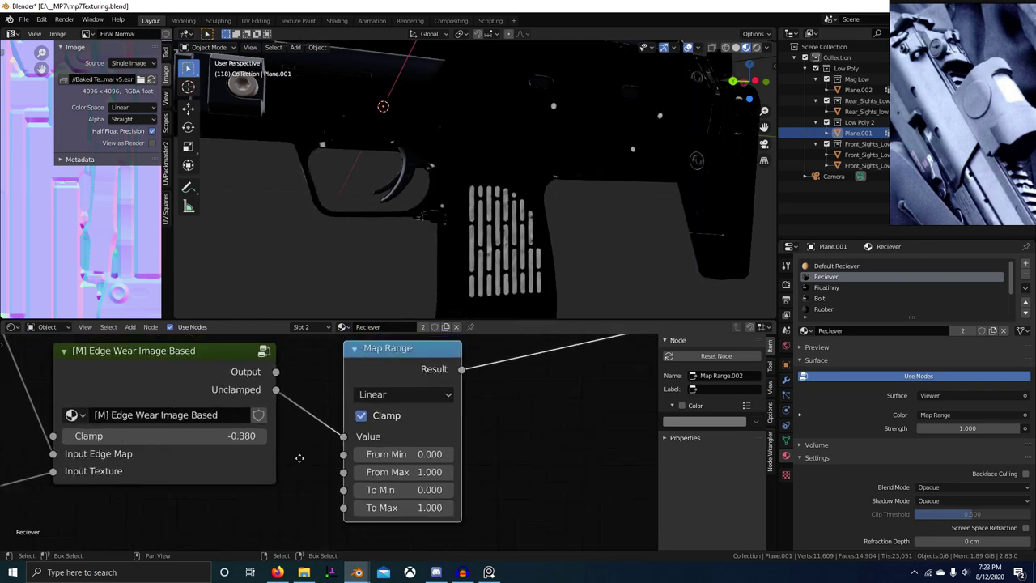
{"action": "key", "text": "ctrl+c"}
{"action": "key", "text": "ctrl+v"}
{"action": "middle_click_drag", "start_coordinate": [557, 222], "coordinate": [394, 181]}
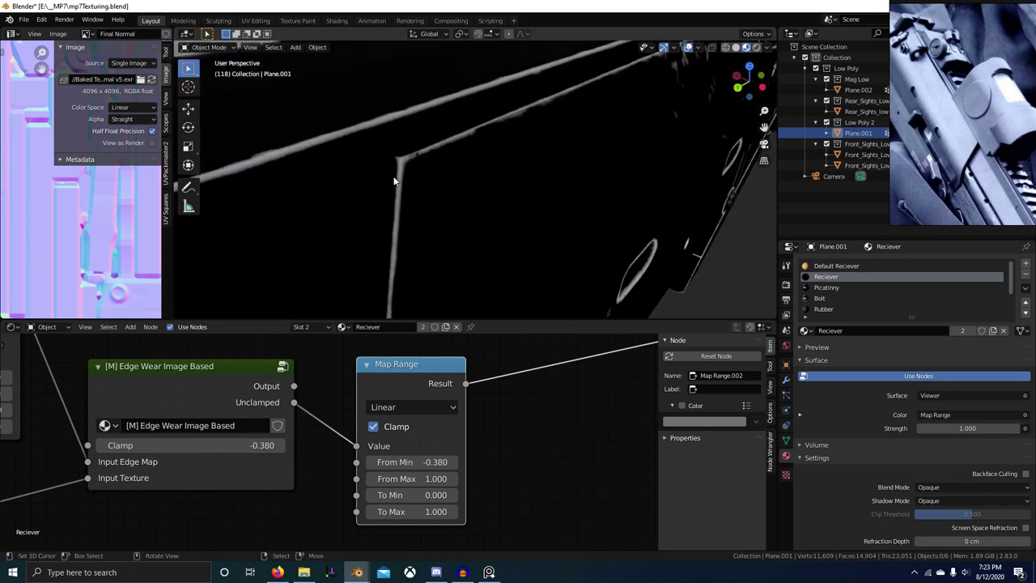
{"action": "scroll", "coordinate": [551, 185], "scroll_direction": "down", "scroll_amount": 5}
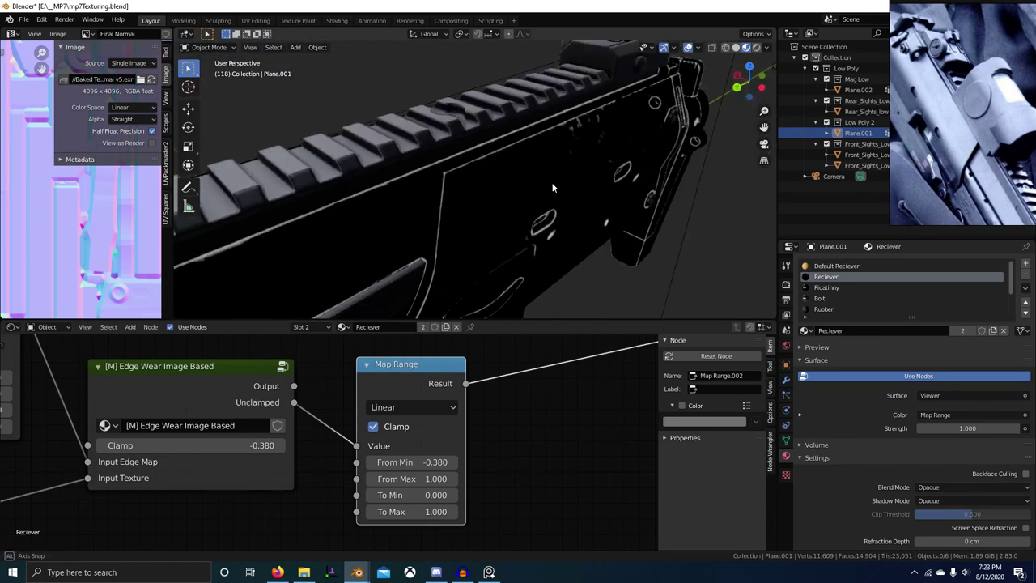
{"action": "middle_click_drag", "start_coordinate": [553, 186], "coordinate": [479, 310]}
{"action": "middle_click_drag", "start_coordinate": [445, 216], "coordinate": [444, 201]}
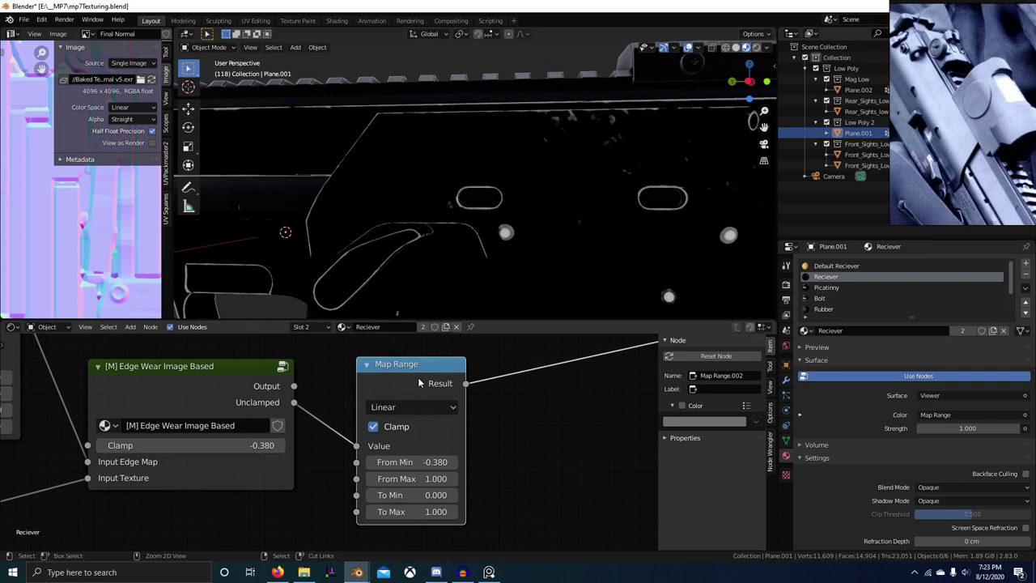
Delete the outer Map Range and insert one inside the edge wear group before the Unclamped output, with Clamp driving its From Min
{"action": "key", "text": "x"}
{"action": "left_click", "coordinate": [221, 387]}
{"action": "key", "text": "Tab"}
{"action": "scroll", "coordinate": [359, 419], "scroll_direction": "down", "scroll_amount": 4}
{"action": "key", "text": "shift+a"}
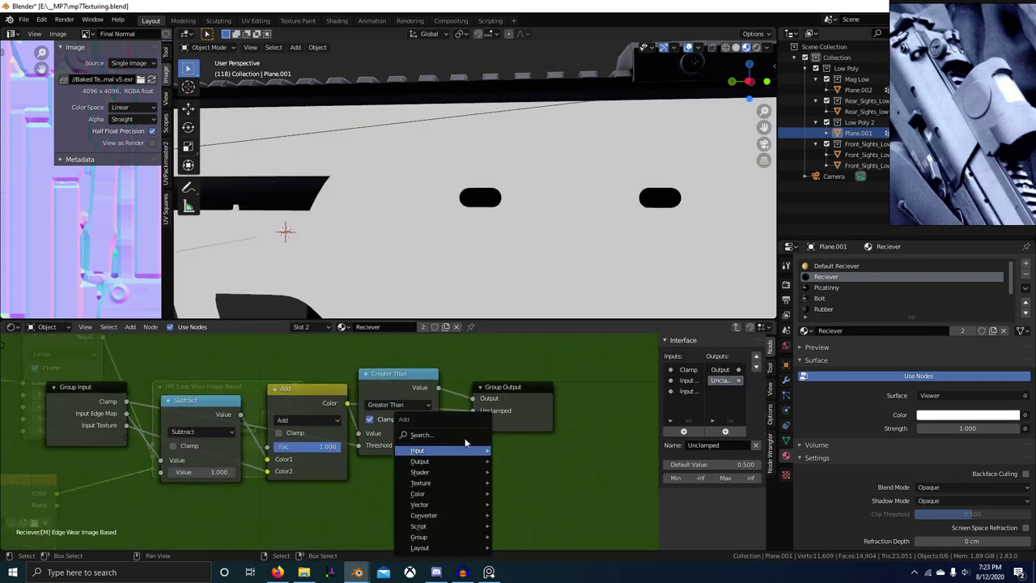
{"action": "left_click", "coordinate": [465, 447]}
{"action": "left_click", "coordinate": [486, 480]}
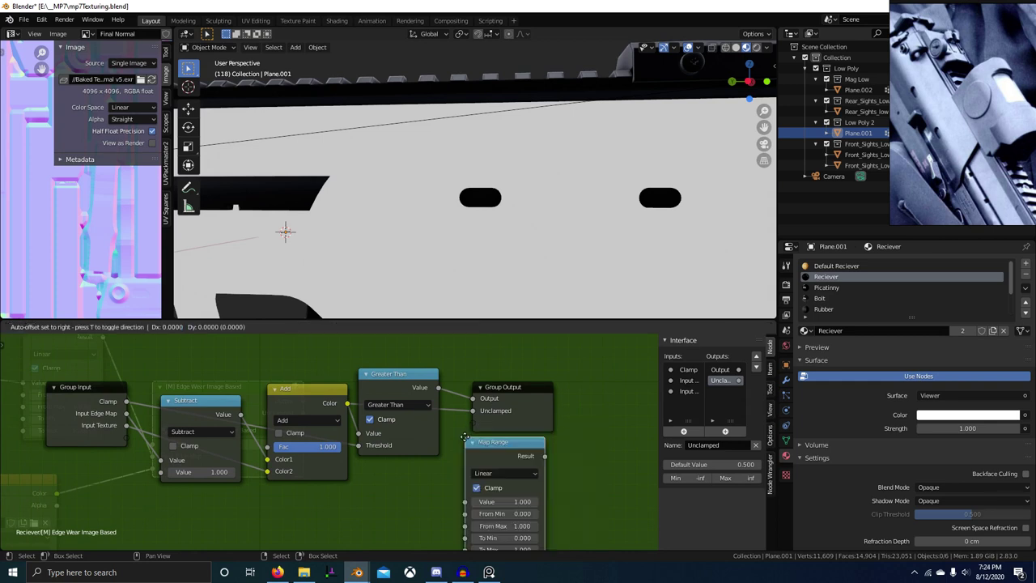
{"action": "left_click", "coordinate": [493, 424]}
{"action": "middle_click_drag", "start_coordinate": [494, 425], "coordinate": [468, 418]}
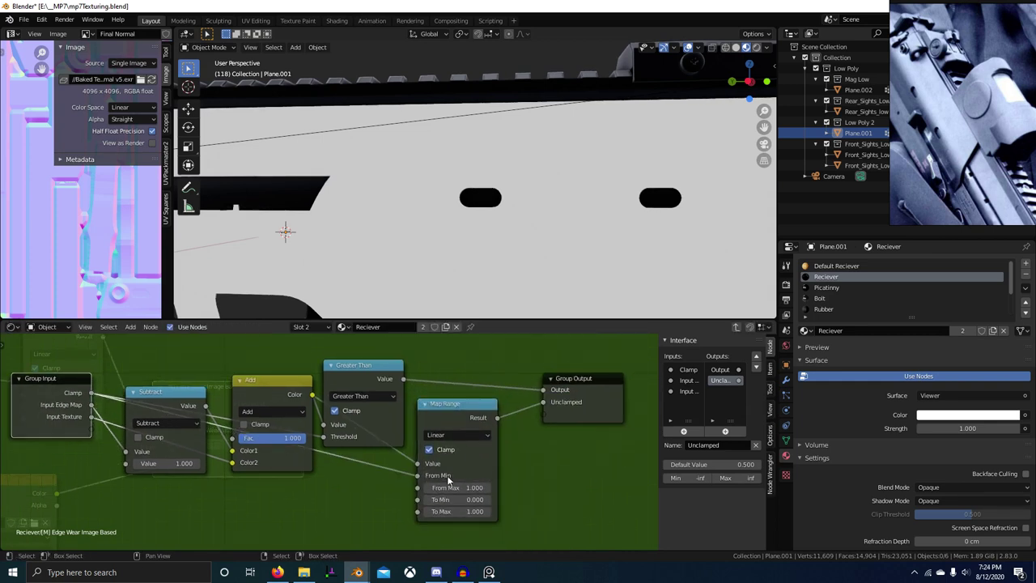
Set the edge wear group's Clamp to -0.440 and preview its Unclamped output on the receiver
{"action": "key", "text": "Tab"}
{"action": "middle_click_drag", "start_coordinate": [245, 444], "coordinate": [330, 460]}
{"action": "left_click", "coordinate": [372, 417], "text": "ctrl+shift"}
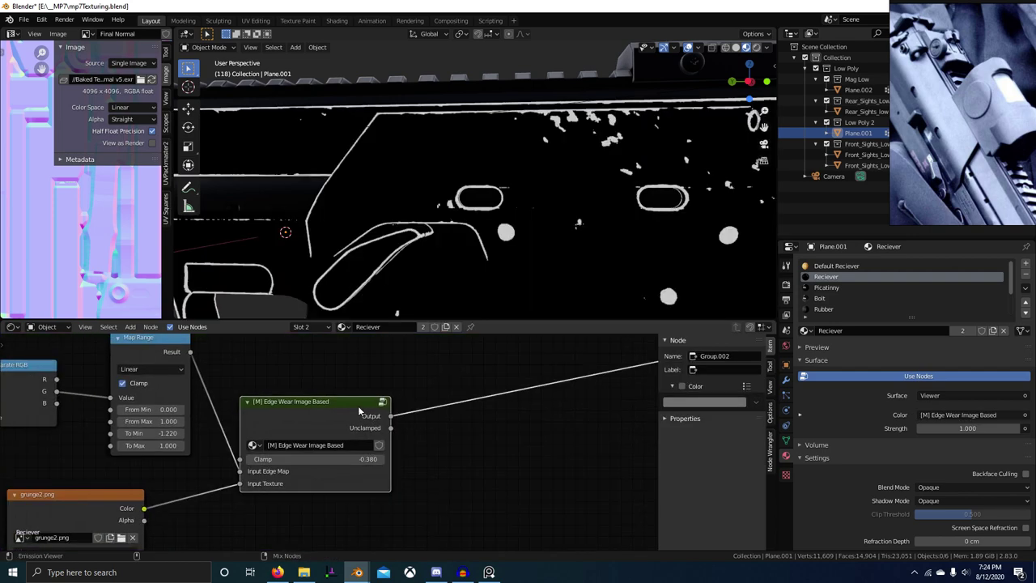
{"action": "middle_click_drag", "start_coordinate": [398, 301], "coordinate": [433, 284]}
{"action": "mouse_move", "coordinate": [315, 459]}
{"action": "left_mouse_down"}
{"action": "mouse_move", "coordinate": [298, 459]}
{"action": "mouse_move", "coordinate": [310, 459]}
{"action": "left_mouse_up"}
{"action": "scroll", "coordinate": [471, 235], "scroll_direction": "down", "scroll_amount": 5}
{"action": "middle_click_drag", "start_coordinate": [472, 235], "coordinate": [434, 278]}
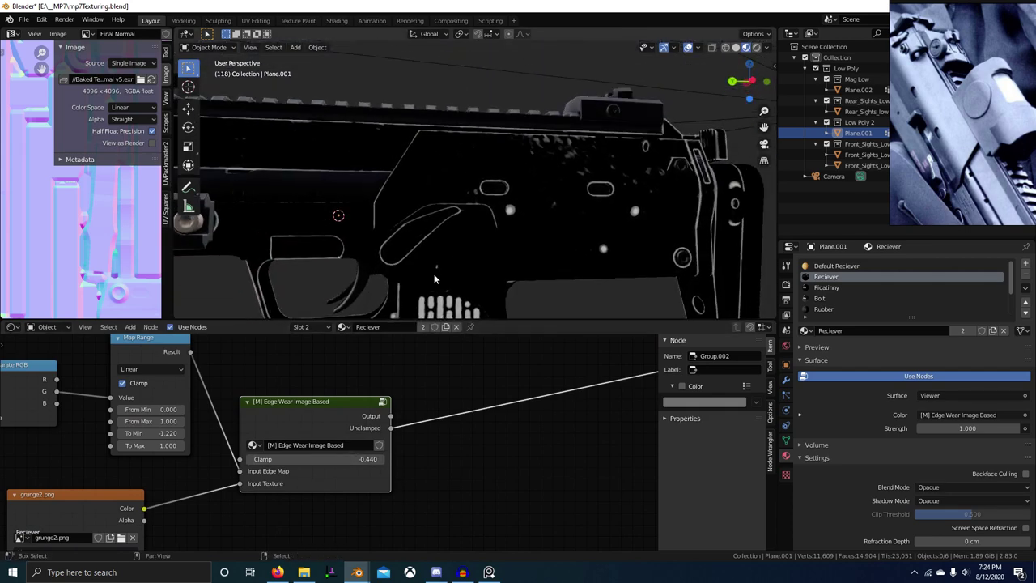
Compare the group's unclamped and clamped masks up close around the receiver's slots and edges
{"action": "middle_click_drag", "start_coordinate": [222, 451], "coordinate": [354, 396]}
{"action": "scroll", "coordinate": [448, 280], "scroll_direction": "up", "scroll_amount": 3}
{"action": "middle_click_drag", "start_coordinate": [449, 280], "coordinate": [502, 262]}
{"action": "scroll", "coordinate": [502, 261], "scroll_direction": "up", "scroll_amount": 2}
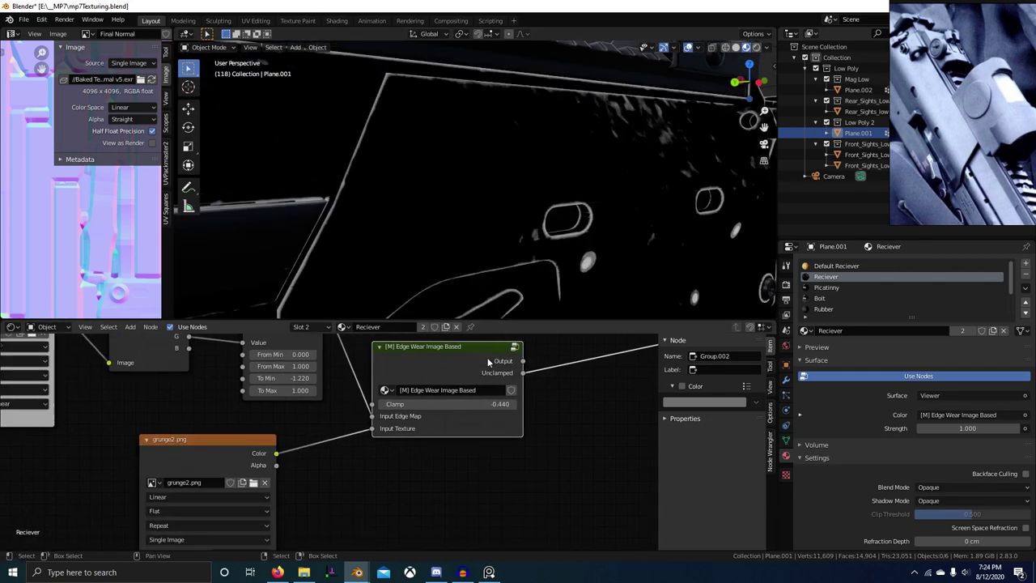
{"action": "left_click", "coordinate": [463, 363], "text": "ctrl+shift"}
{"action": "middle_click_drag", "start_coordinate": [363, 435], "coordinate": [421, 405]}
{"action": "scroll", "coordinate": [310, 462], "scroll_direction": "up", "scroll_amount": 3}
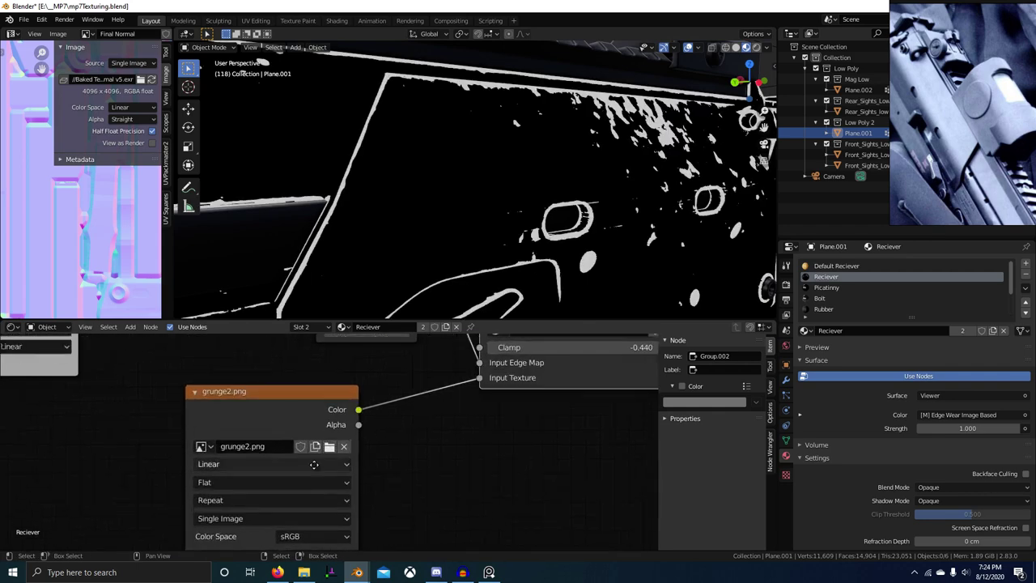
Add Texture Coordinate and Mapping nodes to the grunge2.png texture, preview it alone, and move the three nodes clear of the curvature nodes
{"action": "middle_click_drag", "start_coordinate": [311, 462], "coordinate": [343, 436]}
{"action": "scroll", "coordinate": [324, 421], "scroll_direction": "down", "scroll_amount": 1}
{"action": "left_click", "coordinate": [294, 375]}
{"action": "key", "text": "ctrl+t"}
{"action": "scroll", "coordinate": [272, 438], "scroll_direction": "down", "scroll_amount": 1}
{"action": "scroll", "coordinate": [271, 438], "scroll_direction": "down", "scroll_amount": 3}
{"action": "middle_click_drag", "start_coordinate": [271, 438], "coordinate": [371, 423]}
{"action": "left_click", "coordinate": [373, 399], "text": "ctrl+shift"}
{"action": "scroll", "coordinate": [376, 425], "scroll_direction": "down", "scroll_amount": 2}
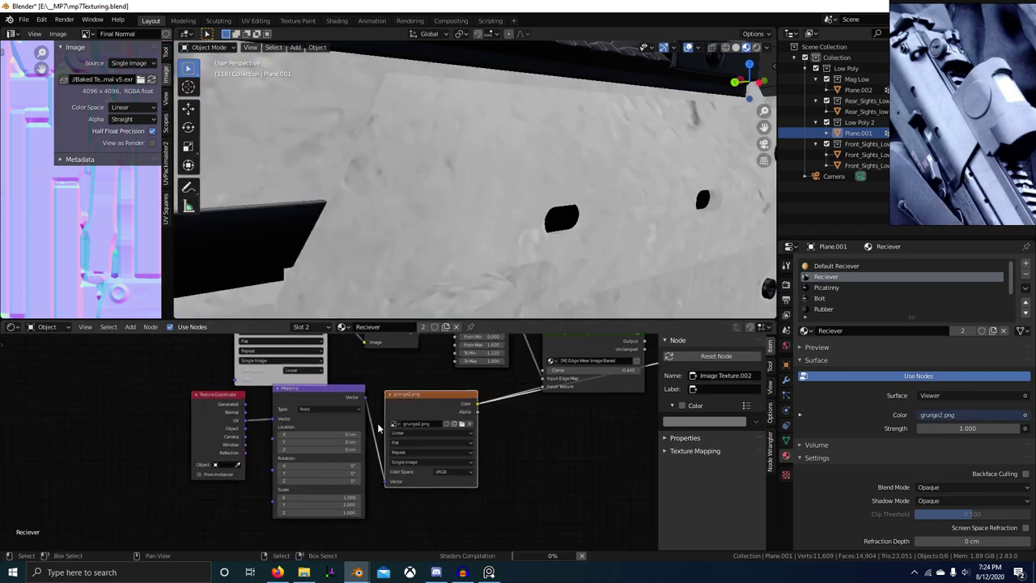
{"action": "left_click_drag", "start_coordinate": [196, 416], "coordinate": [413, 474]}
{"action": "key", "text": "g"}
{"action": "left_click", "coordinate": [397, 518]}
{"action": "scroll", "coordinate": [396, 521], "scroll_direction": "up", "scroll_amount": 2}
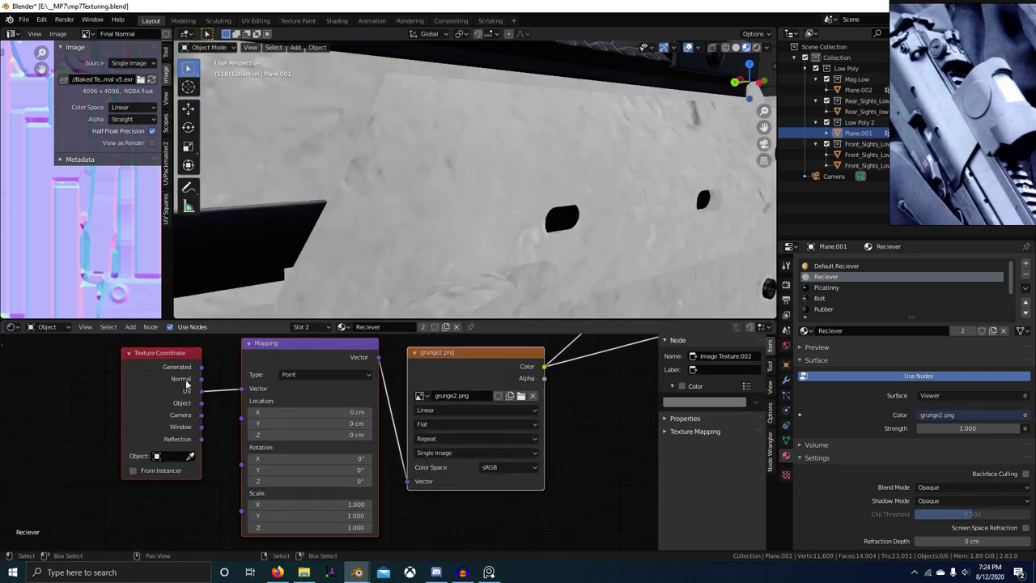
Map grunge2.png by Object coordinates with Box projection and a blend of 0.250
{"action": "left_click_drag", "start_coordinate": [201, 393], "coordinate": [242, 390]}
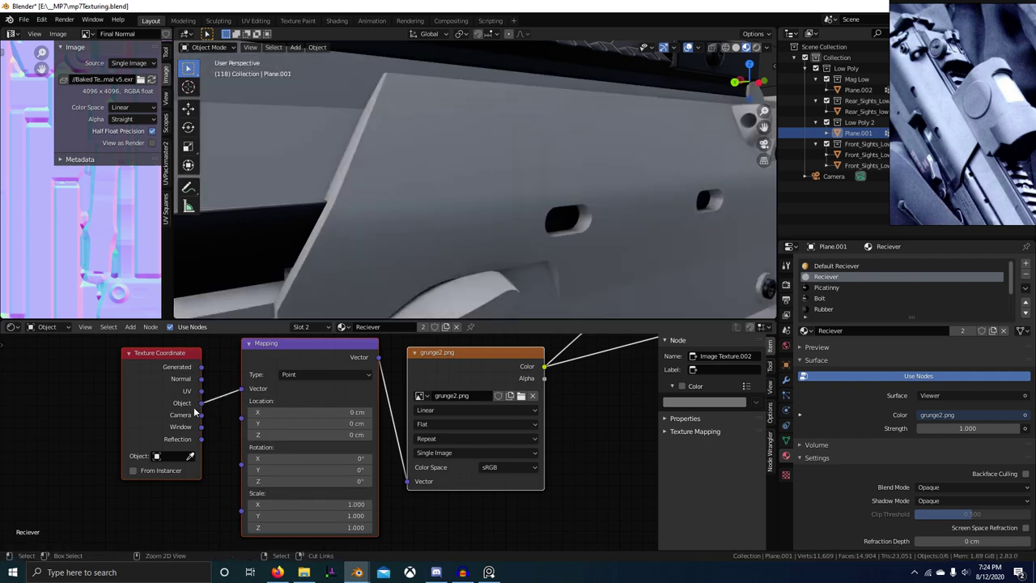
{"action": "left_click", "coordinate": [471, 423]}
{"action": "left_click", "coordinate": [468, 440]}
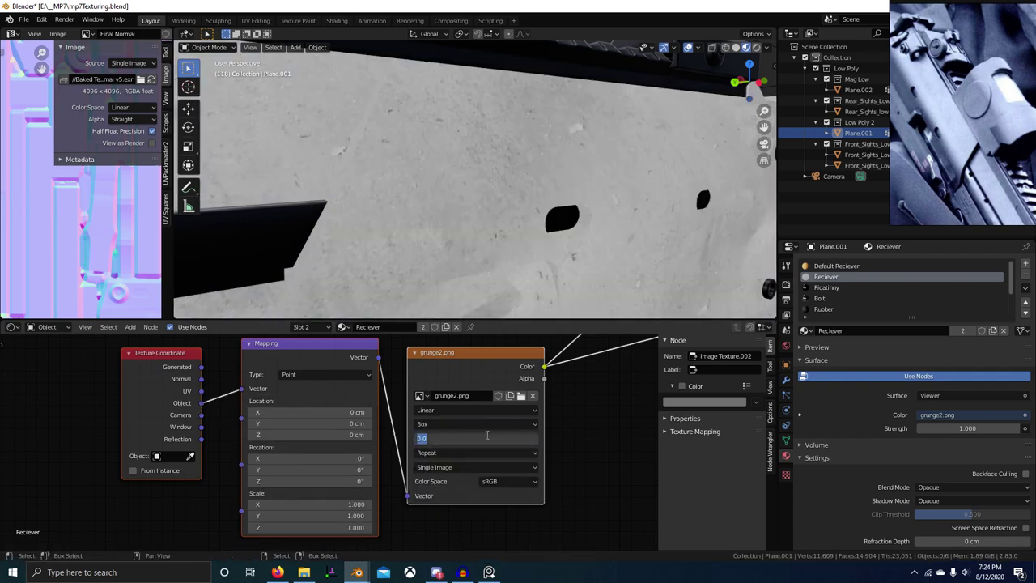
{"action": "middle_click_drag", "start_coordinate": [505, 215], "coordinate": [515, 241]}
{"action": "scroll", "coordinate": [566, 378], "scroll_direction": "down", "scroll_amount": 5}
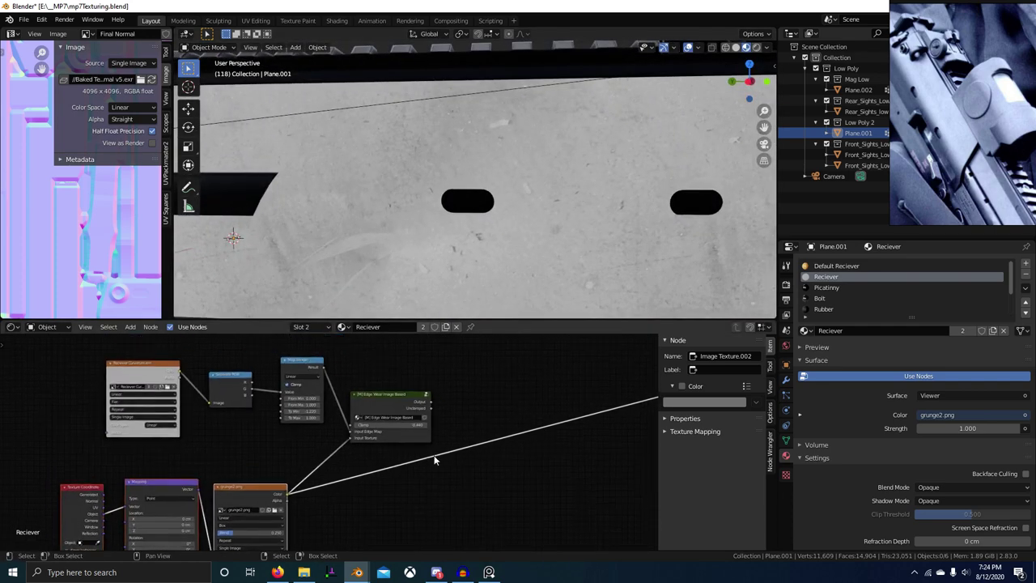
Preview the edge wear group's clamped and unclamped outputs and examine the box-mapped wear along the receiver's edges
{"action": "left_click", "coordinate": [408, 399], "text": "ctrl+shift"}
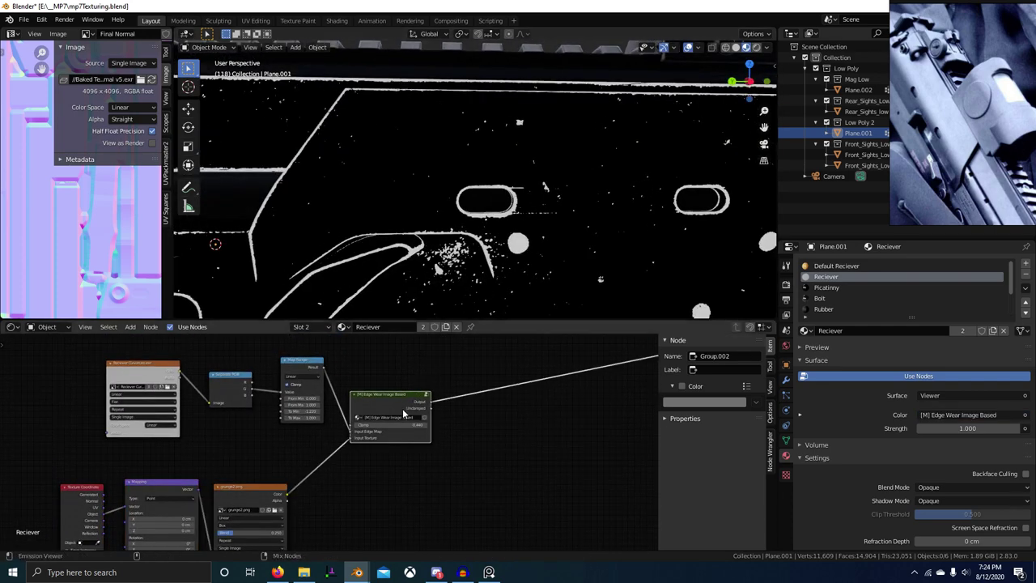
{"action": "middle_click_drag", "start_coordinate": [435, 288], "coordinate": [448, 287]}
{"action": "scroll", "coordinate": [418, 364], "scroll_direction": "down", "scroll_amount": 1}
{"action": "middle_click_drag", "start_coordinate": [412, 368], "coordinate": [470, 348]}
{"action": "middle_click_drag", "start_coordinate": [386, 298], "coordinate": [413, 292]}
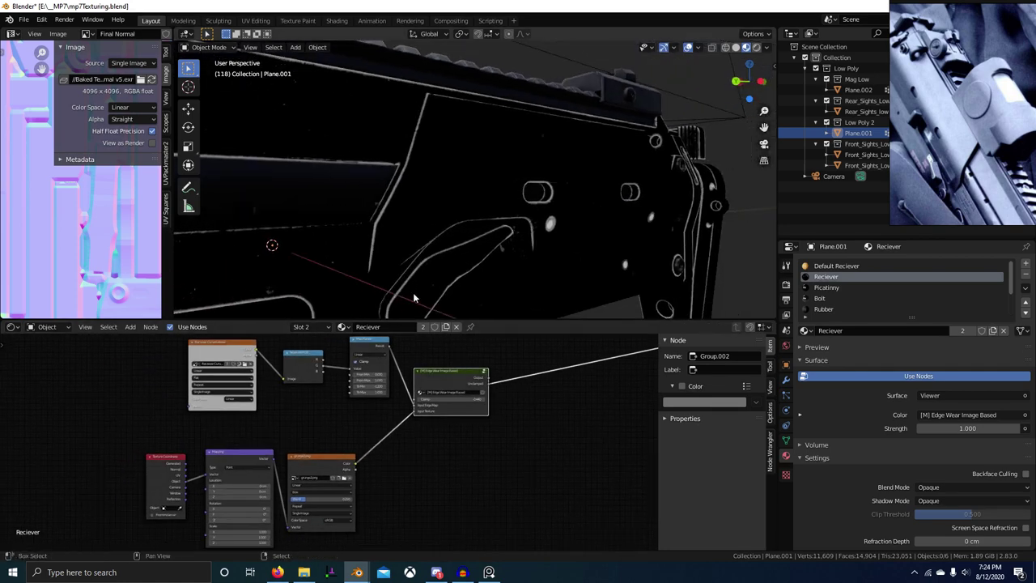
{"action": "scroll", "coordinate": [421, 288], "scroll_direction": "up", "scroll_amount": 4}
{"action": "middle_click_drag", "start_coordinate": [474, 251], "coordinate": [513, 244]}
{"action": "scroll", "coordinate": [356, 421], "scroll_direction": "down", "scroll_amount": 1}
{"action": "scroll", "coordinate": [328, 462], "scroll_direction": "up", "scroll_amount": 1}
Adjust the grunge texture's scale on all three axes in its Mapping node and check the mask on the receiver
{"action": "middle_click_drag", "start_coordinate": [324, 469], "coordinate": [384, 430]}
{"action": "scroll", "coordinate": [364, 433], "scroll_direction": "up", "scroll_amount": 2}
{"action": "middle_click_drag", "start_coordinate": [304, 451], "coordinate": [381, 391]}
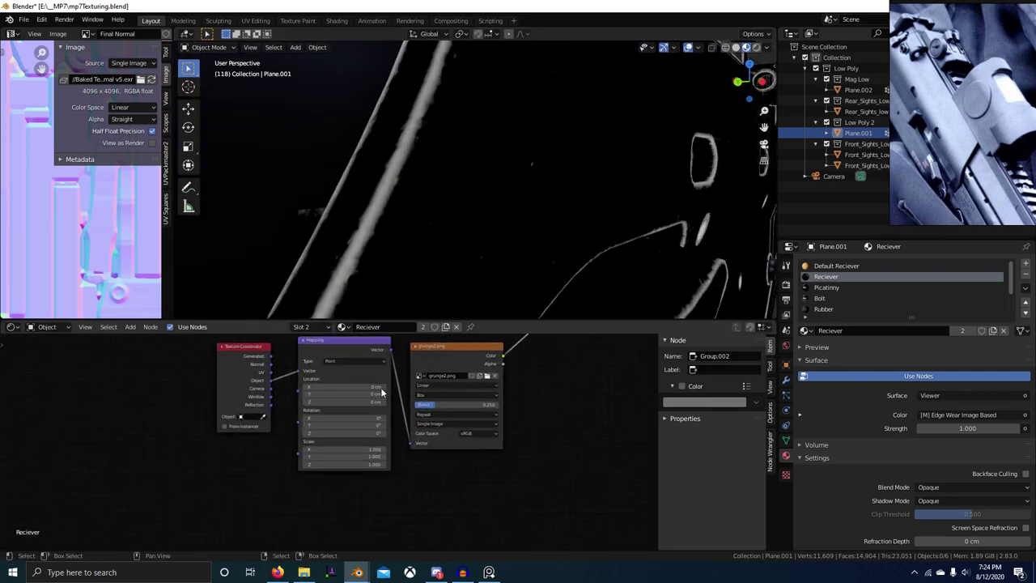
{"action": "scroll", "coordinate": [380, 393], "scroll_direction": "up", "scroll_amount": 2}
{"action": "left_click_drag", "start_coordinate": [340, 471], "coordinate": [375, 492]}
{"action": "scroll", "coordinate": [458, 198], "scroll_direction": "down", "scroll_amount": 5}
{"action": "middle_click_drag", "start_coordinate": [458, 199], "coordinate": [431, 167]}
{"action": "scroll", "coordinate": [530, 377], "scroll_direction": "down", "scroll_amount": 4}
Feed the edge map's Map Range from the B channel of Reciever Curvature.exr and check the mask across the receiver
{"action": "middle_click_drag", "start_coordinate": [531, 377], "coordinate": [380, 491]}
{"action": "scroll", "coordinate": [381, 489], "scroll_direction": "down", "scroll_amount": 1}
{"action": "scroll", "coordinate": [350, 378], "scroll_direction": "up", "scroll_amount": 2}
{"action": "middle_click_drag", "start_coordinate": [350, 378], "coordinate": [312, 453]}
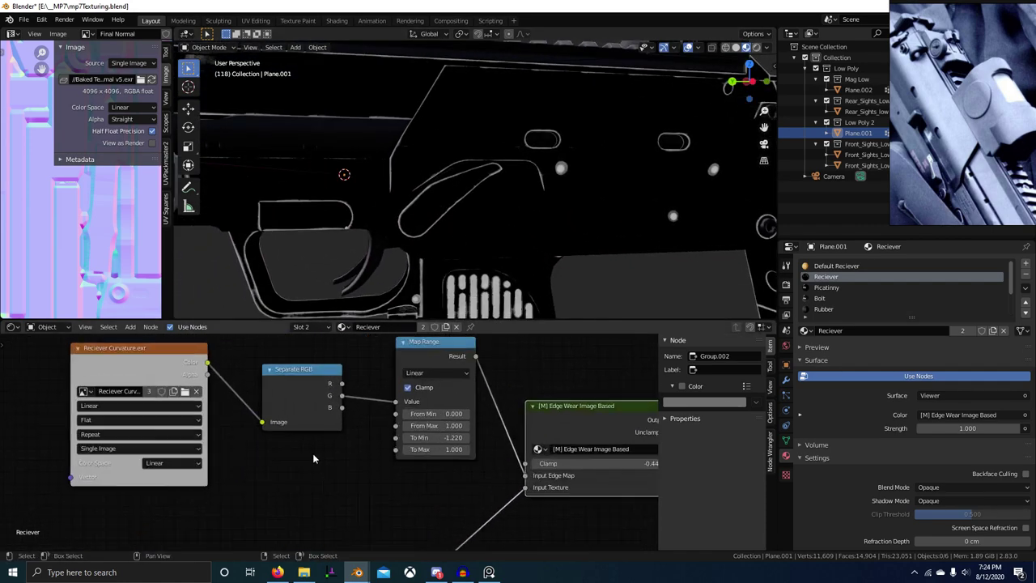
{"action": "scroll", "coordinate": [316, 452], "scroll_direction": "up", "scroll_amount": 1}
{"action": "left_click_drag", "start_coordinate": [347, 395], "coordinate": [347, 394]}
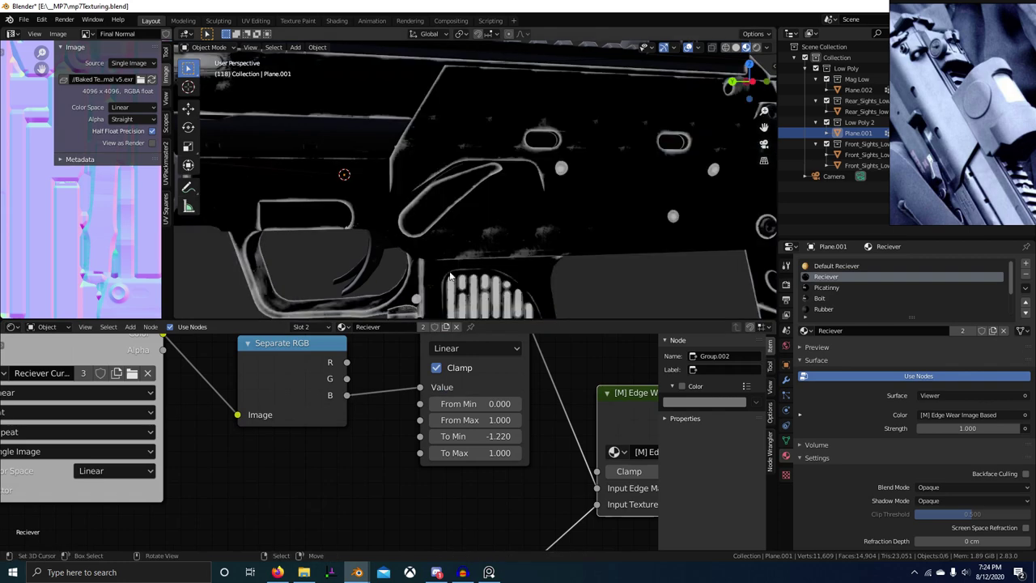
{"action": "middle_click_drag", "start_coordinate": [455, 245], "coordinate": [465, 297]}
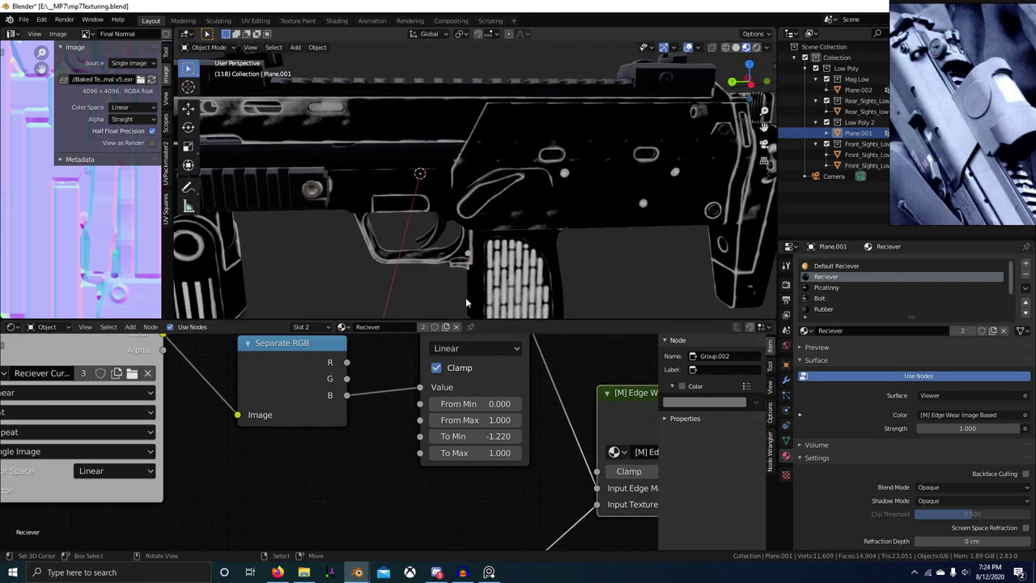
Preview the Map Range result on the receiver and lower its To Min to about -1.720
{"action": "scroll", "coordinate": [458, 423], "scroll_direction": "up", "scroll_amount": 1}
{"action": "mouse_move", "coordinate": [480, 439]}
{"action": "left_mouse_down"}
{"action": "mouse_move", "coordinate": [458, 438]}
{"action": "mouse_move", "coordinate": [480, 438]}
{"action": "left_mouse_up"}
{"action": "scroll", "coordinate": [481, 440], "scroll_direction": "down", "scroll_amount": 1}
{"action": "middle_click_drag", "start_coordinate": [500, 430], "coordinate": [466, 456]}
{"action": "left_click", "coordinate": [442, 356], "text": "ctrl+shift"}
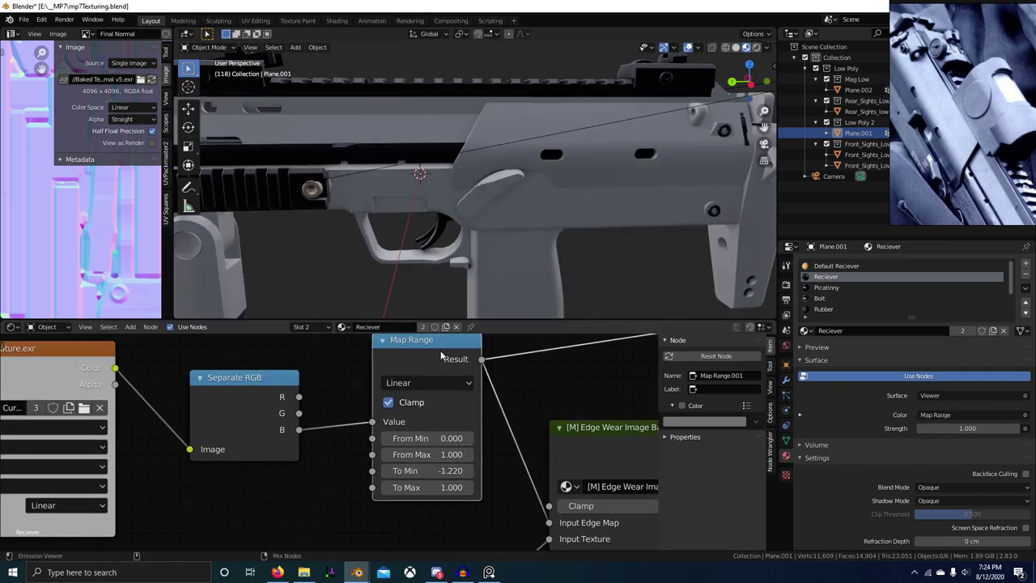
{"action": "middle_click_drag", "start_coordinate": [451, 252], "coordinate": [425, 363]}
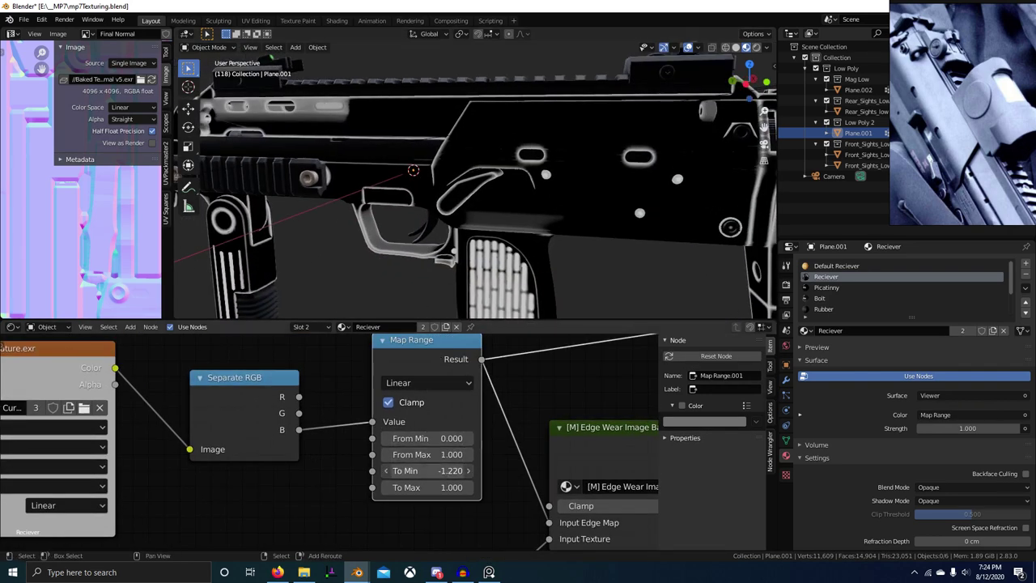
{"action": "left_click_drag", "start_coordinate": [429, 470], "coordinate": [405, 470]}
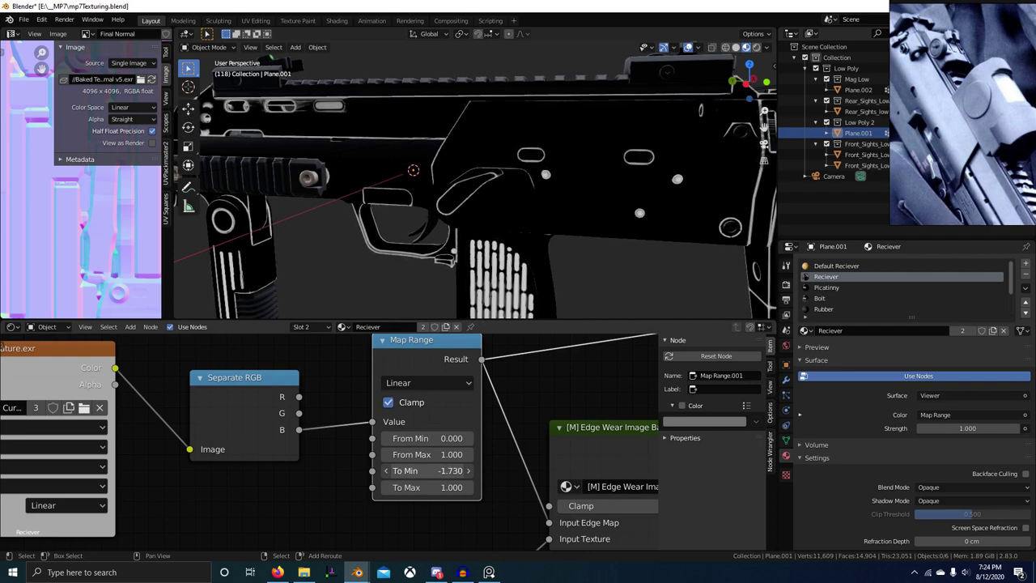
Preview the edge wear group's clamped and unclamped outputs and examine the wear around the trigger guard and grip
{"action": "left_click", "coordinate": [607, 434], "text": "ctrl+shift"}
{"action": "middle_click_drag", "start_coordinate": [590, 235], "coordinate": [522, 245]}
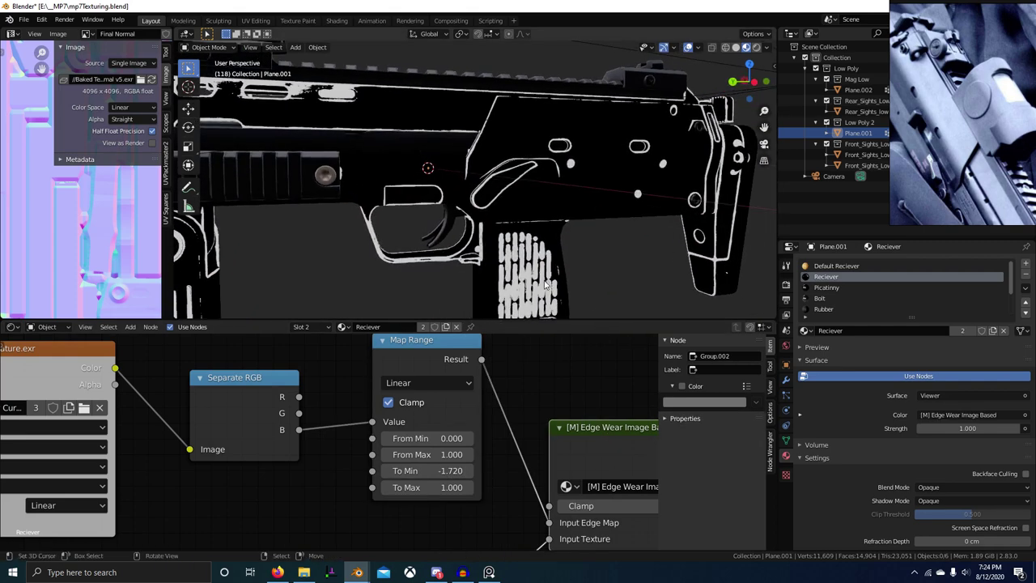
{"action": "middle_click_drag", "start_coordinate": [582, 426], "coordinate": [488, 387]}
{"action": "left_click", "coordinate": [489, 387], "text": "ctrl+shift"}
{"action": "scroll", "coordinate": [497, 232], "scroll_direction": "up", "scroll_amount": 3}
{"action": "middle_click_drag", "start_coordinate": [497, 232], "coordinate": [491, 171], "text": "shift"}
{"action": "scroll", "coordinate": [442, 145], "scroll_direction": "up", "scroll_amount": 3}
{"action": "scroll", "coordinate": [474, 123], "scroll_direction": "down", "scroll_amount": 4}
{"action": "scroll", "coordinate": [236, 435], "scroll_direction": "down", "scroll_amount": 1}
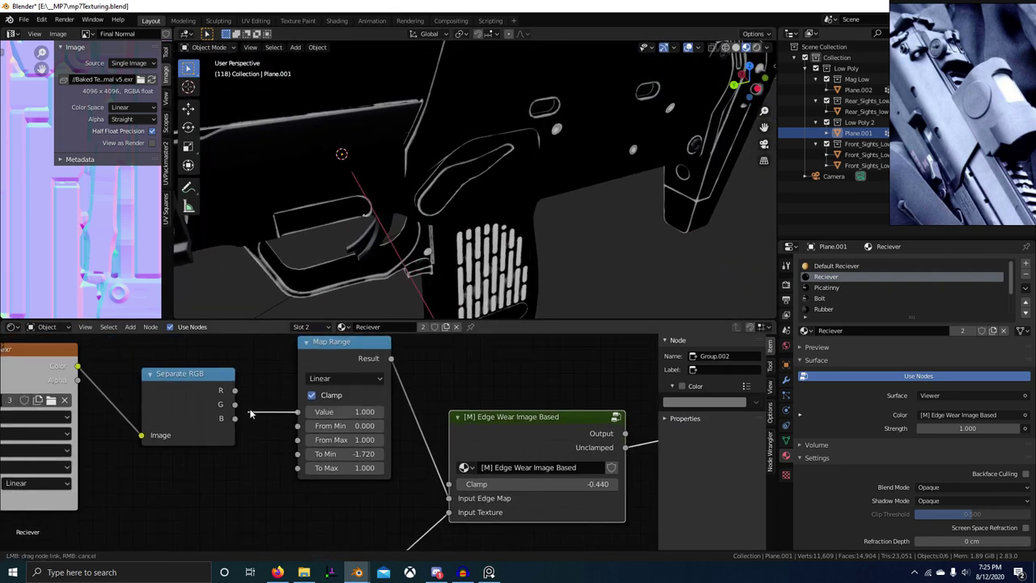
Feed the Map Range from the R channel of the Separate RGB node and preview the raw channel around the receiver's slots
{"action": "left_click_drag", "start_coordinate": [238, 395], "coordinate": [235, 391]}
{"action": "left_click", "coordinate": [216, 377], "text": "ctrl+shift"}
{"action": "scroll", "coordinate": [348, 214], "scroll_direction": "down", "scroll_amount": 4}
{"action": "middle_click_drag", "start_coordinate": [344, 214], "coordinate": [554, 290]}
{"action": "scroll", "coordinate": [369, 213], "scroll_direction": "up", "scroll_amount": 4}
{"action": "scroll", "coordinate": [500, 289], "scroll_direction": "up", "scroll_amount": 4}
{"action": "scroll", "coordinate": [429, 284], "scroll_direction": "up", "scroll_amount": 2}
{"action": "middle_click_drag", "start_coordinate": [445, 265], "coordinate": [494, 261], "text": "shift"}
{"action": "scroll", "coordinate": [494, 260], "scroll_direction": "up", "scroll_amount": 3}
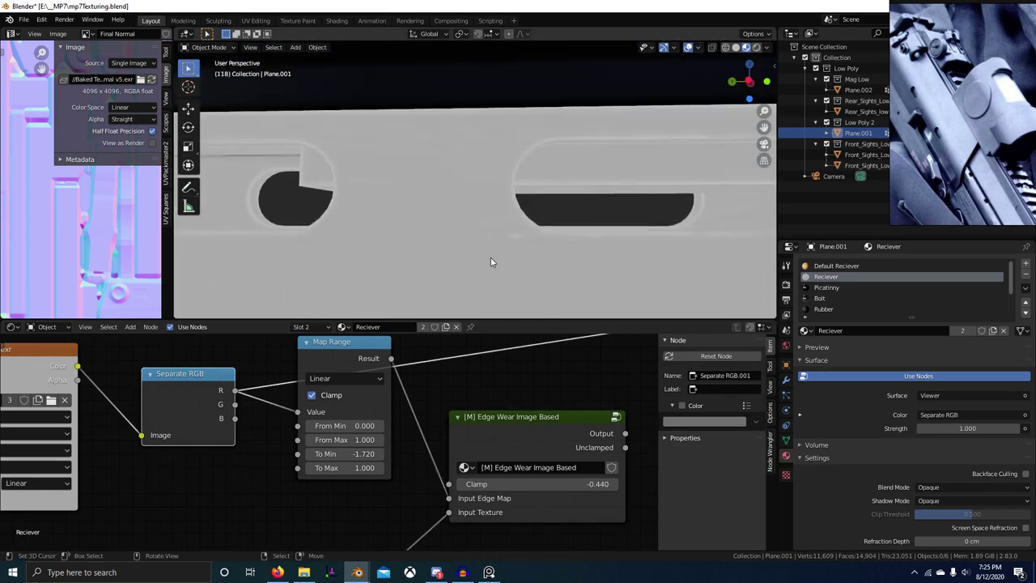
Preview the Map Range against the raw channel and set its To Min to -1
{"action": "left_click", "coordinate": [351, 351], "text": "ctrl+shift"}
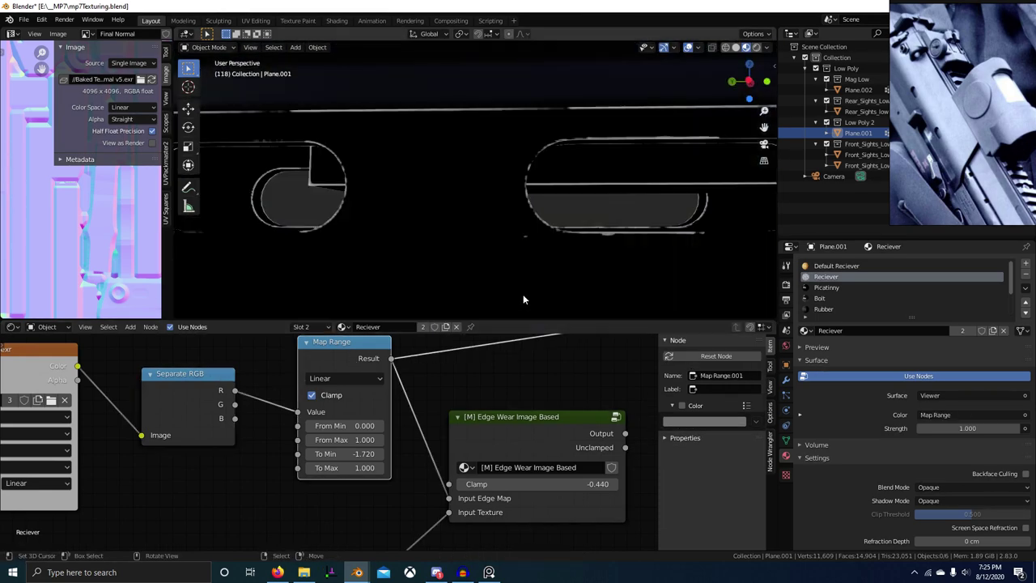
{"action": "scroll", "coordinate": [518, 293], "scroll_direction": "down", "scroll_amount": 1}
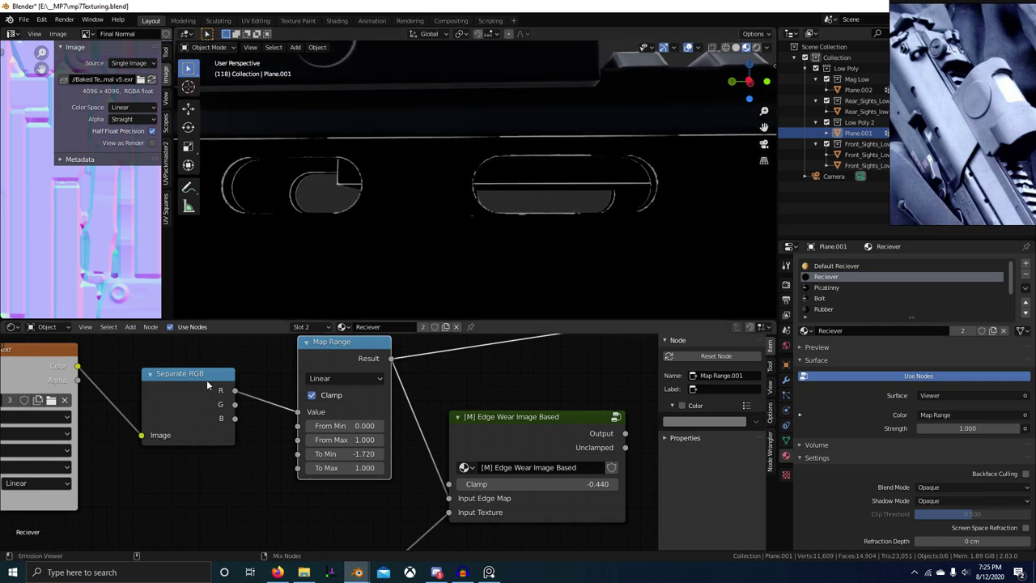
{"action": "left_click", "coordinate": [207, 379], "text": "ctrl+shift"}
{"action": "left_click", "coordinate": [362, 345], "text": "ctrl+shift"}
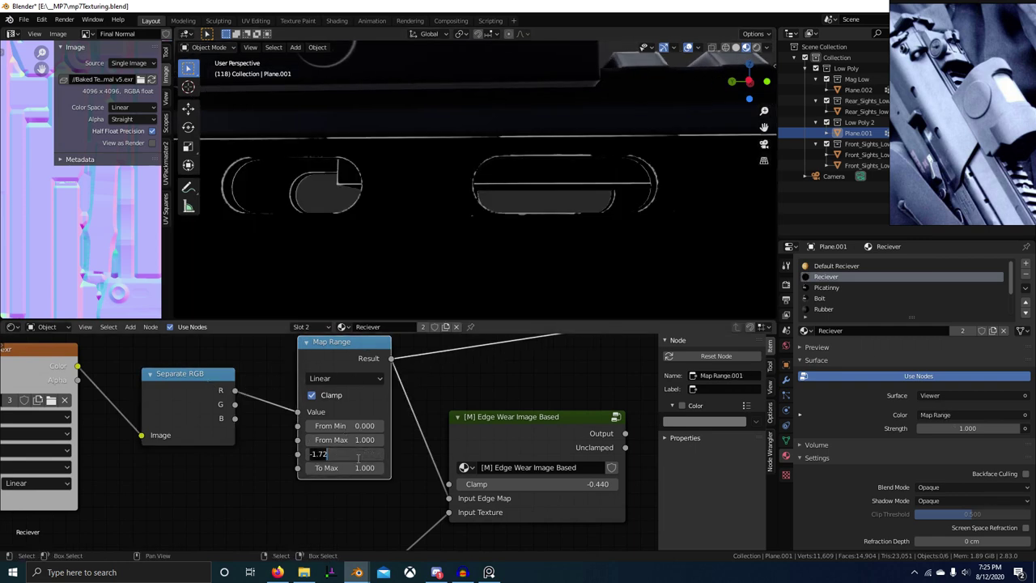
{"action": "type", "text": "-1"}
{"action": "key", "text": "Return"}
{"action": "scroll", "coordinate": [565, 266], "scroll_direction": "down", "scroll_amount": 3}
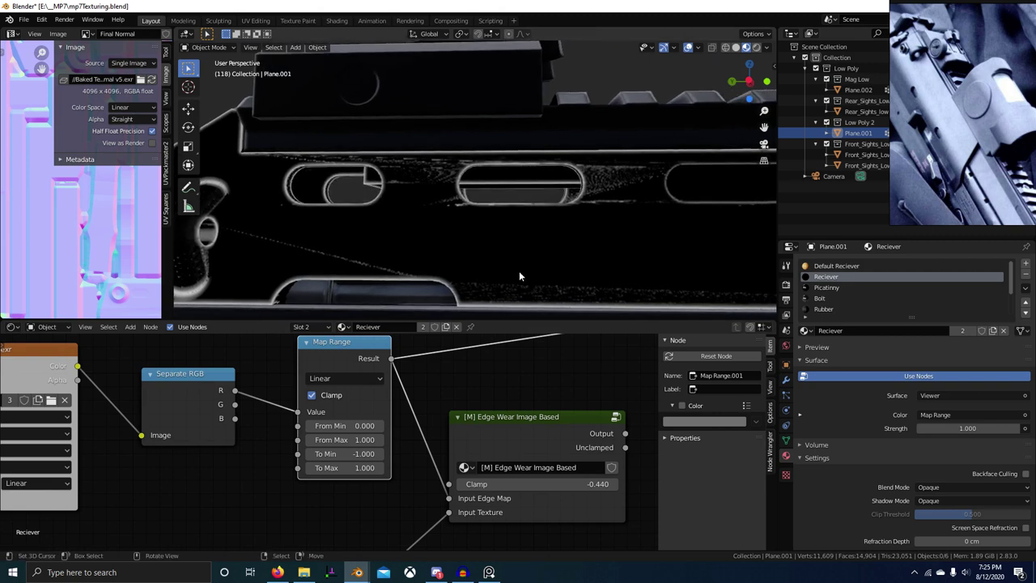
Compare the G, B and R channels as the Map Range input, ending on R, and preview the group's Output and Unclamped results
{"action": "left_click_drag", "start_coordinate": [235, 405], "coordinate": [297, 413]}
{"action": "left_click_drag", "start_coordinate": [236, 418], "coordinate": [297, 412]}
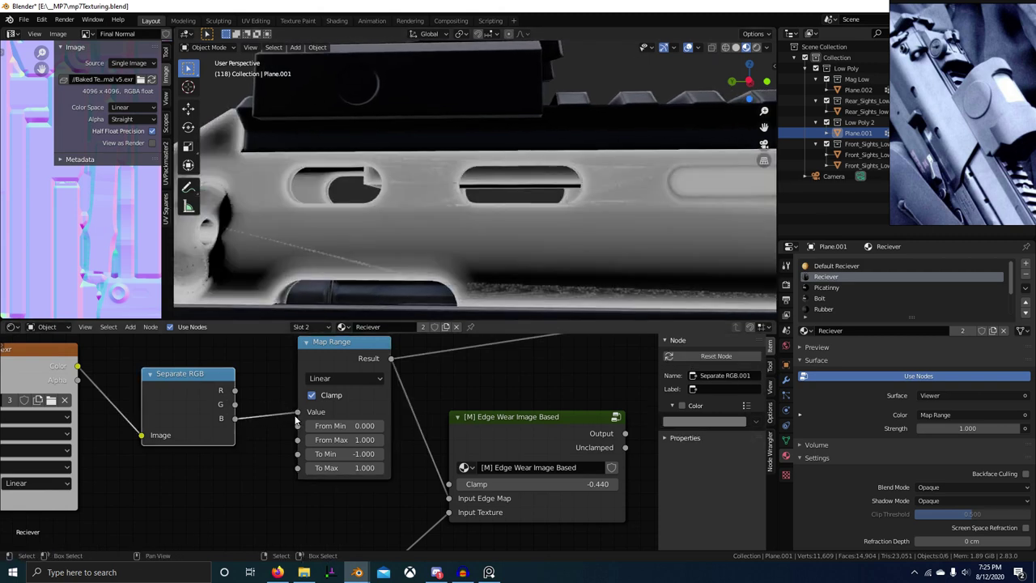
{"action": "scroll", "coordinate": [365, 257], "scroll_direction": "down", "scroll_amount": 4}
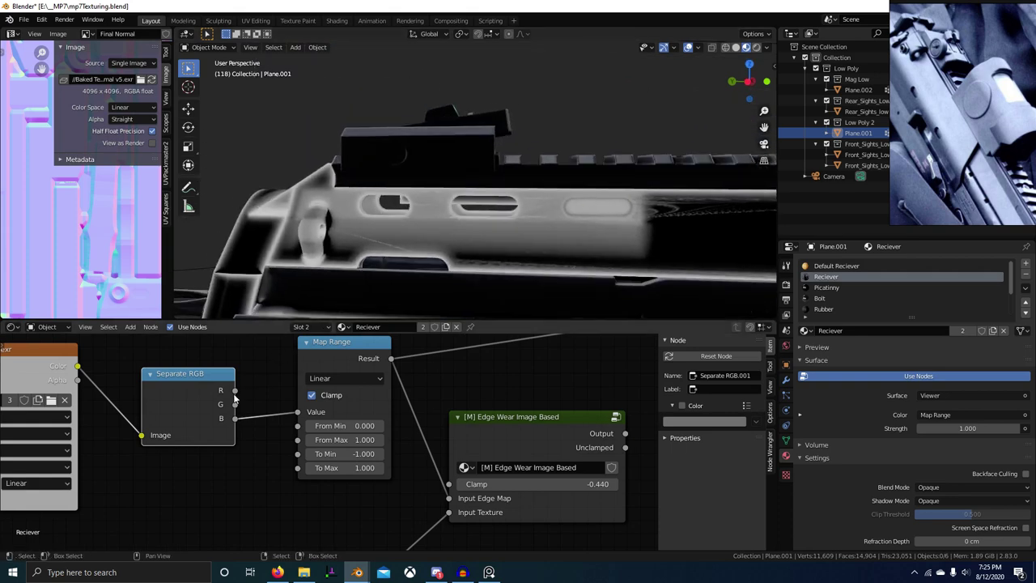
{"action": "left_click_drag", "start_coordinate": [293, 420], "coordinate": [298, 413]}
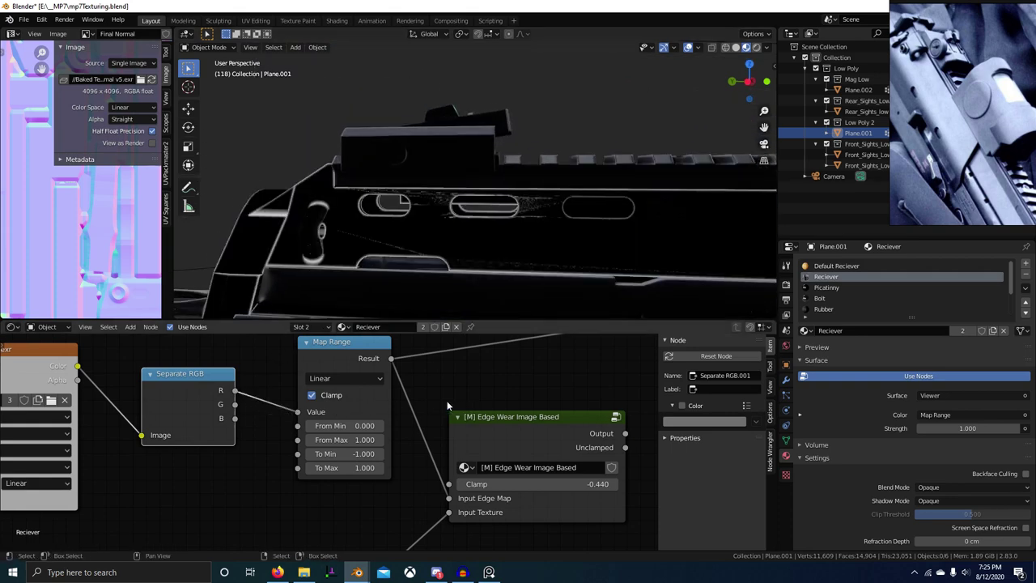
{"action": "left_click", "coordinate": [558, 426], "text": "ctrl+shift"}
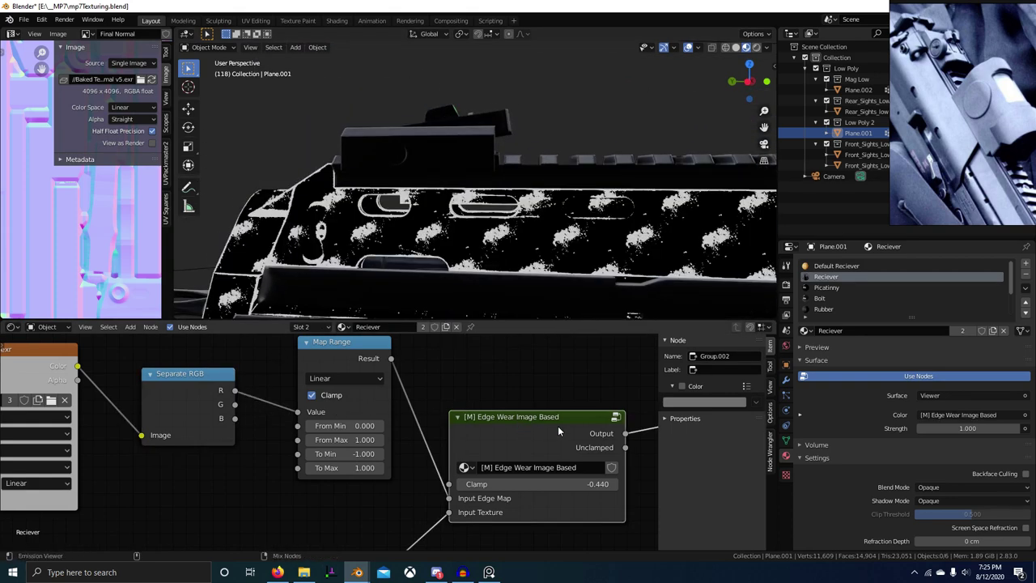
{"action": "middle_click_drag", "start_coordinate": [518, 312], "coordinate": [529, 287]}
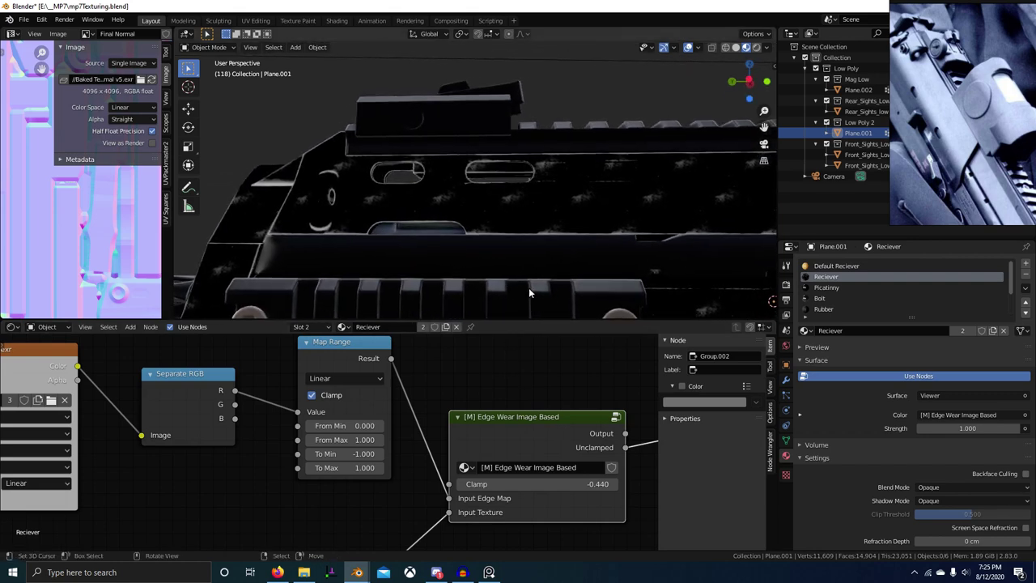
Set the grunge texture's Mapping scale to 1 on all three axes and check the pattern along the receiver
{"action": "middle_click_drag", "start_coordinate": [397, 444], "coordinate": [565, 245]}
{"action": "scroll", "coordinate": [416, 403], "scroll_direction": "up", "scroll_amount": 1}
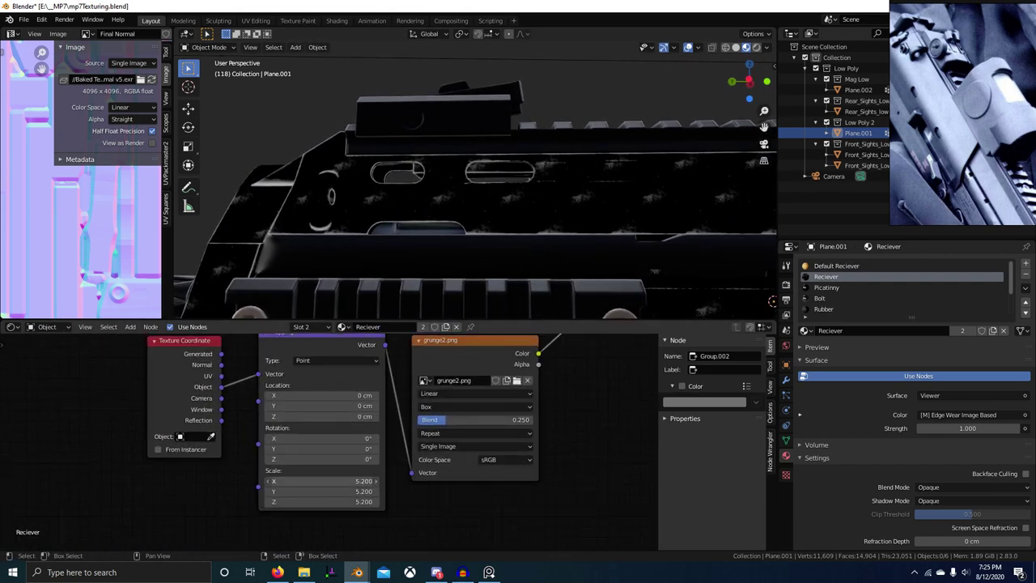
{"action": "left_click_drag", "start_coordinate": [332, 481], "coordinate": [332, 502]}
{"action": "type", "text": "1"}
{"action": "key", "text": "Return"}
{"action": "middle_click_drag", "start_coordinate": [518, 263], "coordinate": [460, 204], "text": "shift"}
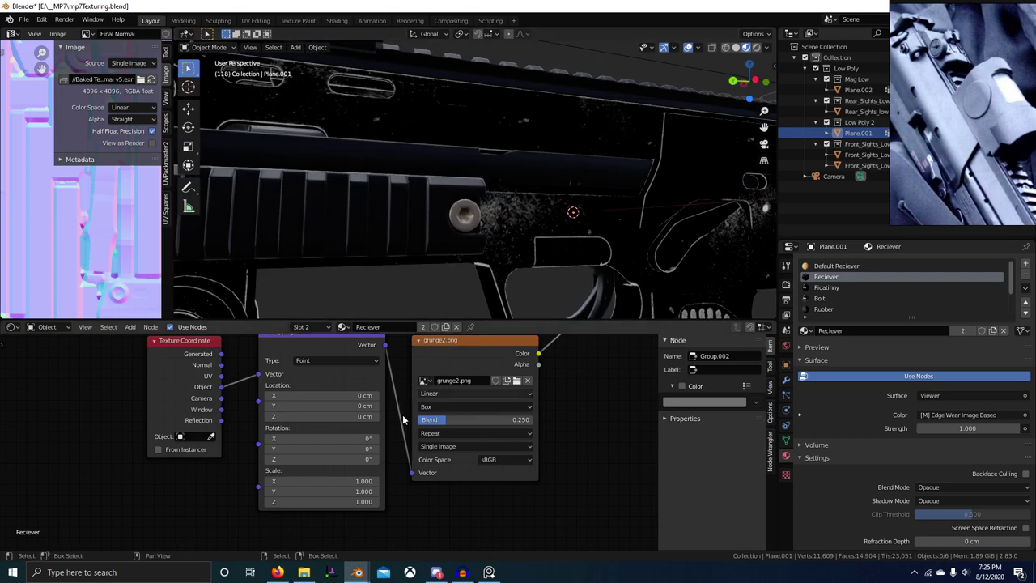
Set the grunge texture's Mapping scale to 2 on all three axes and reposition the Mapping node
{"action": "left_click_drag", "start_coordinate": [380, 492], "coordinate": [387, 528]}
{"action": "type", "text": "2"}
{"action": "key", "text": "Return"}
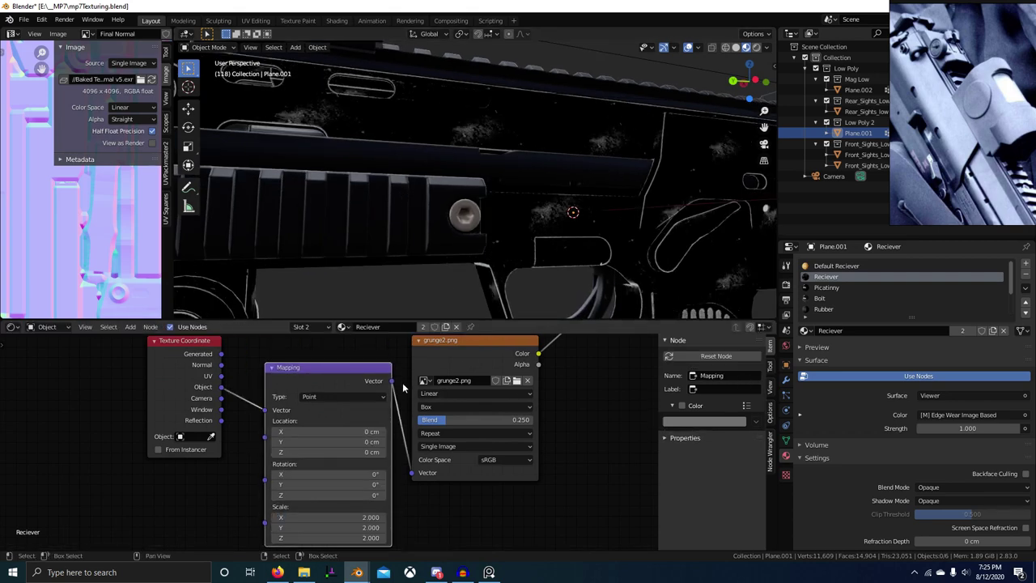
{"action": "middle_click_drag", "start_coordinate": [405, 388], "coordinate": [401, 448]}
{"action": "left_click_drag", "start_coordinate": [374, 437], "coordinate": [362, 400]}
Set the edge wear group's Clamp to -0.340 and check the wear on the receiver's edges
{"action": "scroll", "coordinate": [361, 401], "scroll_direction": "down", "scroll_amount": 2}
{"action": "middle_click_drag", "start_coordinate": [403, 372], "coordinate": [295, 298]}
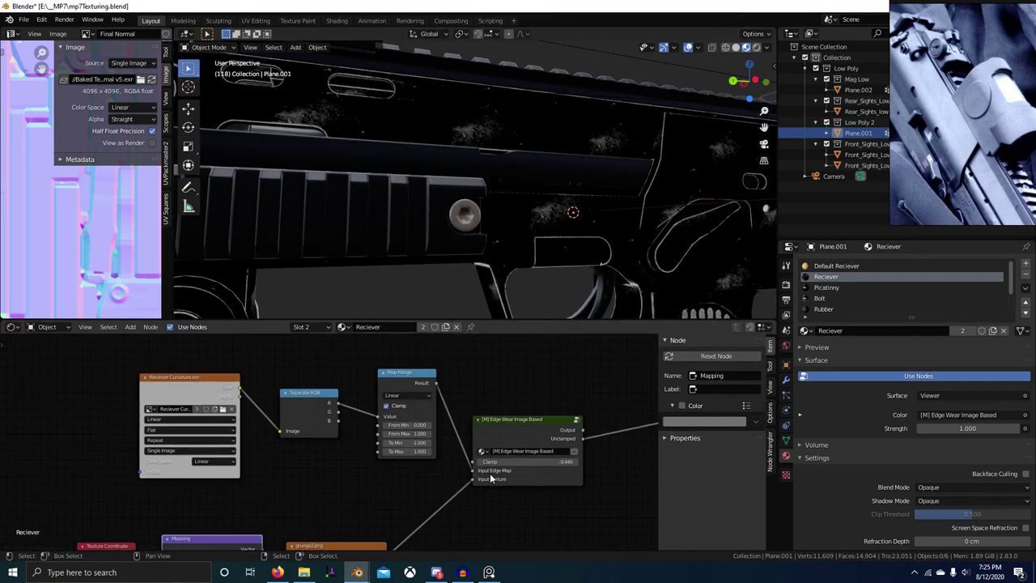
{"action": "scroll", "coordinate": [492, 476], "scroll_direction": "up", "scroll_amount": 4}
{"action": "middle_click_drag", "start_coordinate": [548, 473], "coordinate": [496, 457]}
{"action": "left_click_drag", "start_coordinate": [485, 442], "coordinate": [505, 442]}
{"action": "middle_click_drag", "start_coordinate": [526, 284], "coordinate": [465, 274]}
{"action": "scroll", "coordinate": [570, 257], "scroll_direction": "up", "scroll_amount": 3}
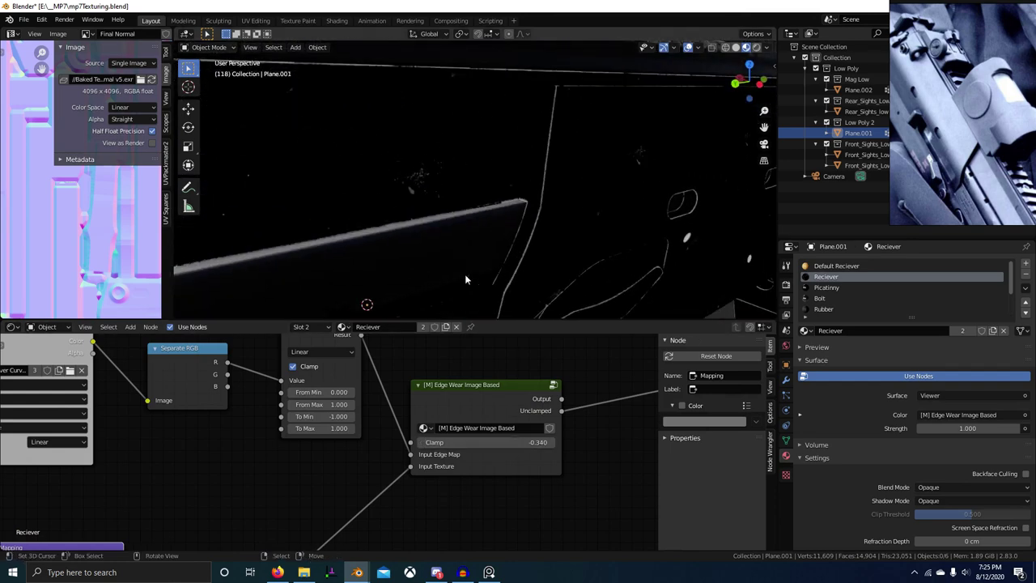
Feed the Map Range from the G channel of the Separate RGB node, check the mask on the whole gun, and save the file
{"action": "middle_click_drag", "start_coordinate": [231, 375], "coordinate": [280, 411]}
{"action": "left_click_drag", "start_coordinate": [275, 413], "coordinate": [276, 411]}
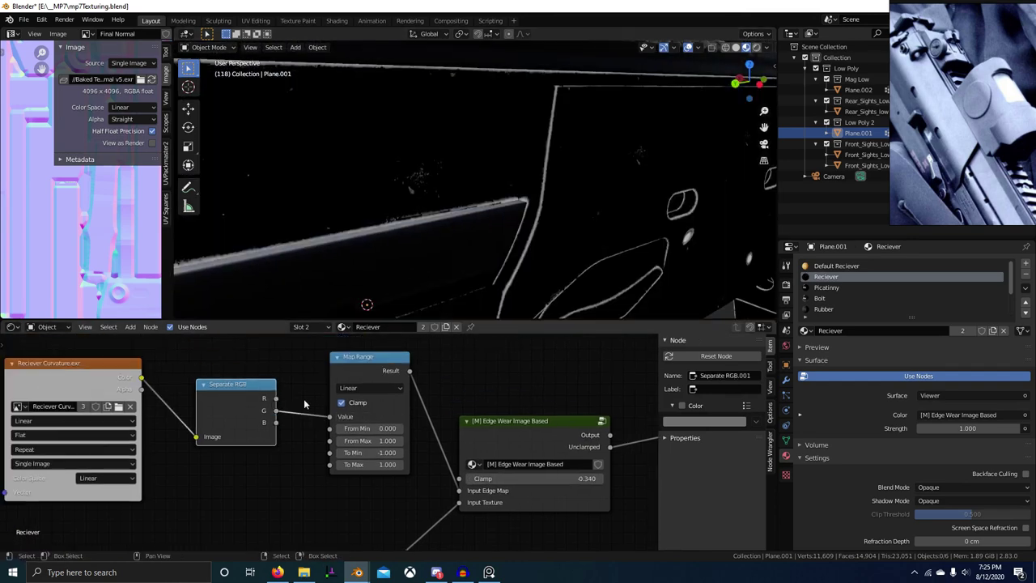
{"action": "scroll", "coordinate": [535, 301], "scroll_direction": "down", "scroll_amount": 3}
{"action": "middle_click_drag", "start_coordinate": [531, 287], "coordinate": [506, 250]}
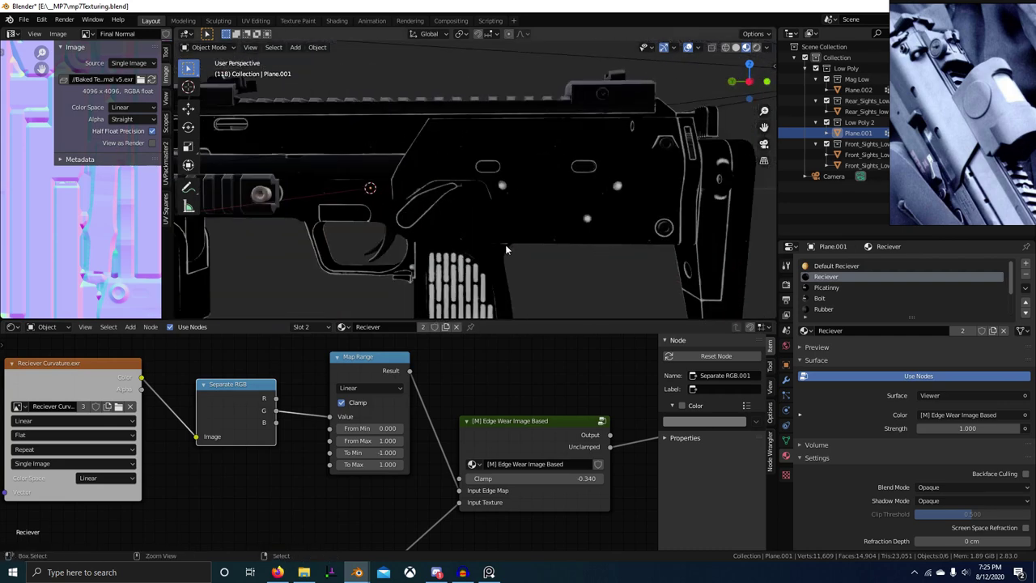
{"action": "key", "text": "ctrl+s"}
Switch to File Explorer and open New folder inside the _m18 project's Textures > Working folder on the E: drive
{"action": "key", "text": "alt+Tab"}
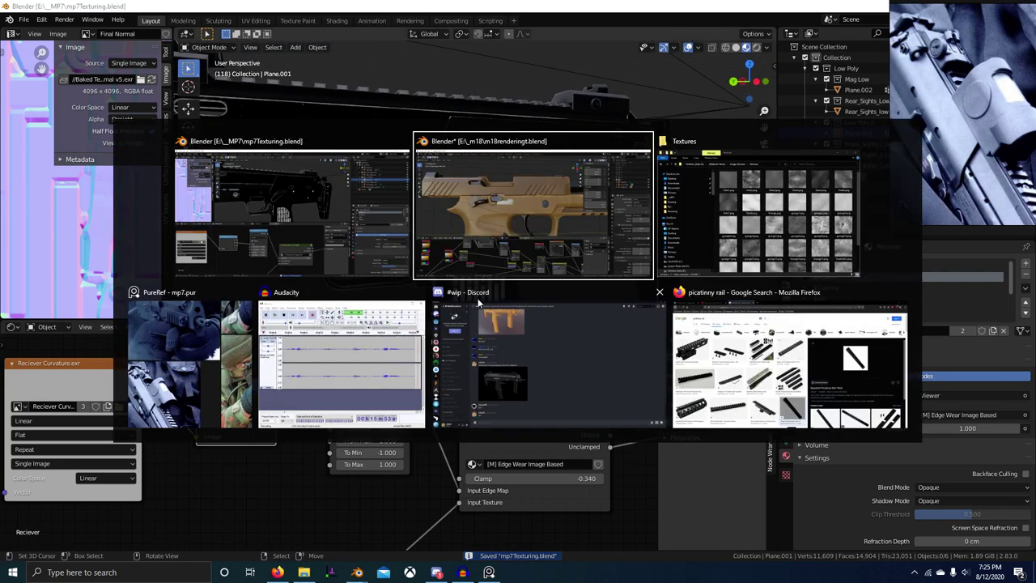
{"action": "key", "text": "alt+Tab"}
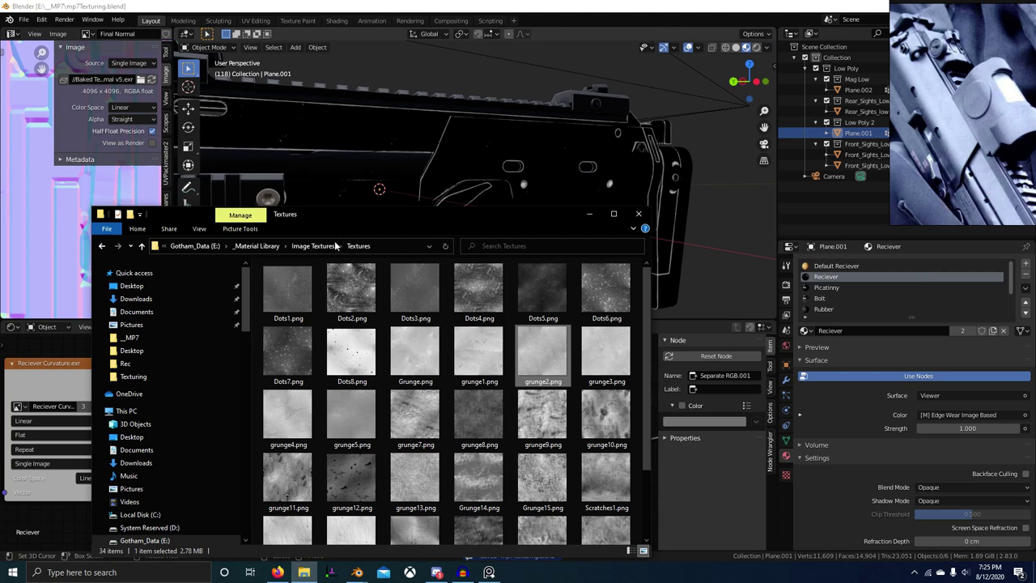
{"action": "left_click", "coordinate": [316, 247]}
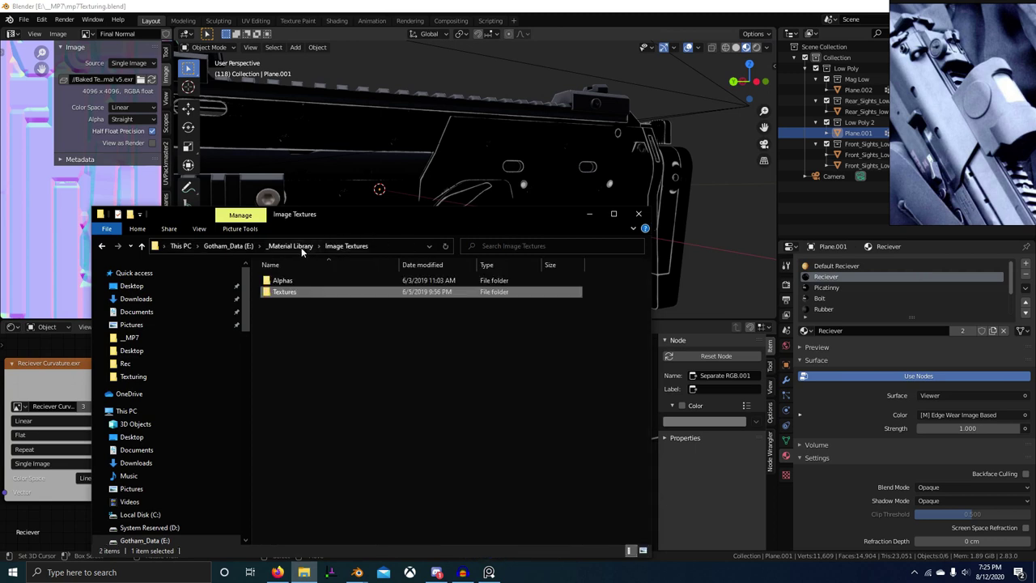
{"action": "left_click", "coordinate": [246, 247]}
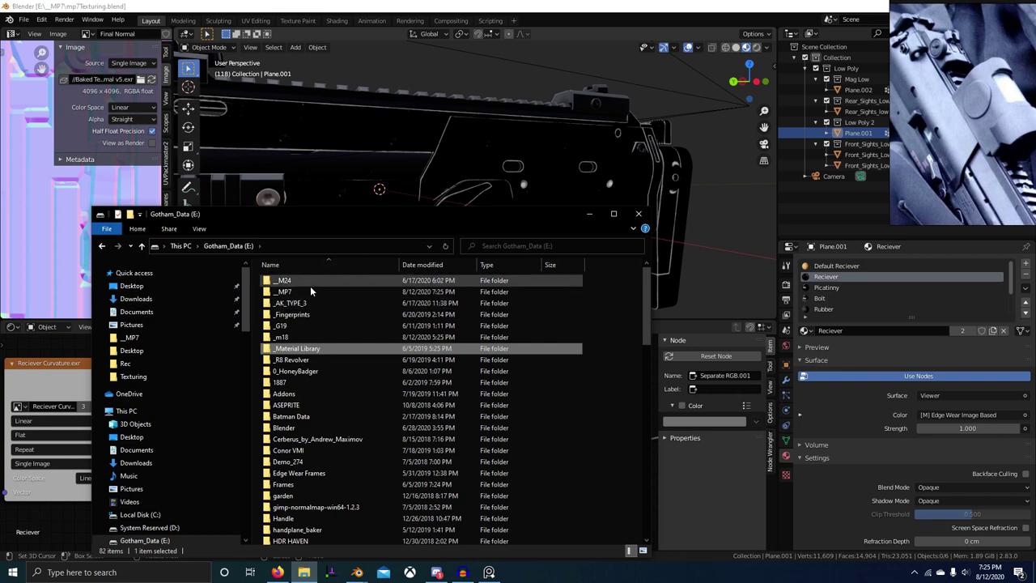
{"action": "double_click", "coordinate": [312, 335]}
{"action": "double_click", "coordinate": [340, 281]}
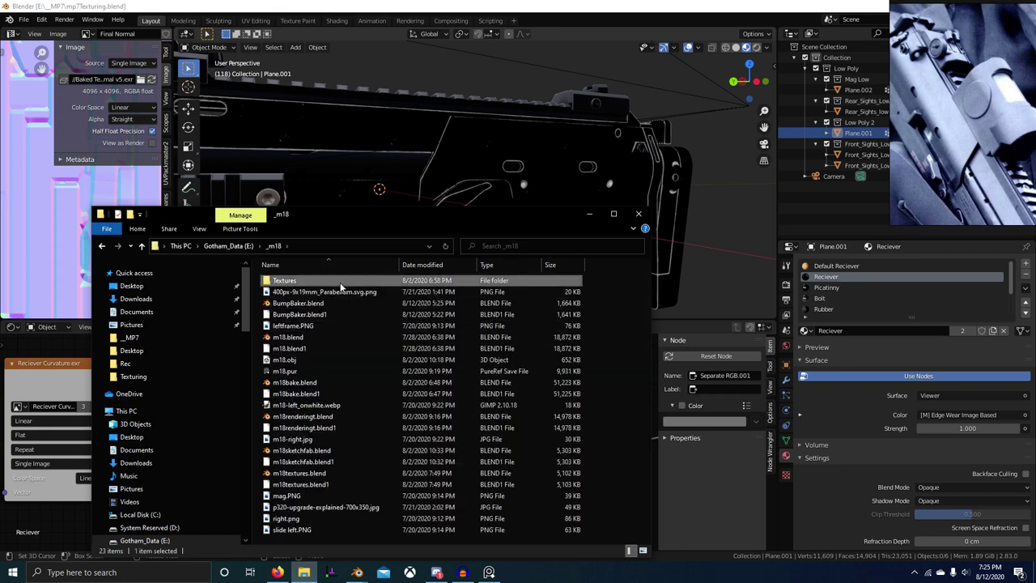
{"action": "double_click", "coordinate": [284, 296]}
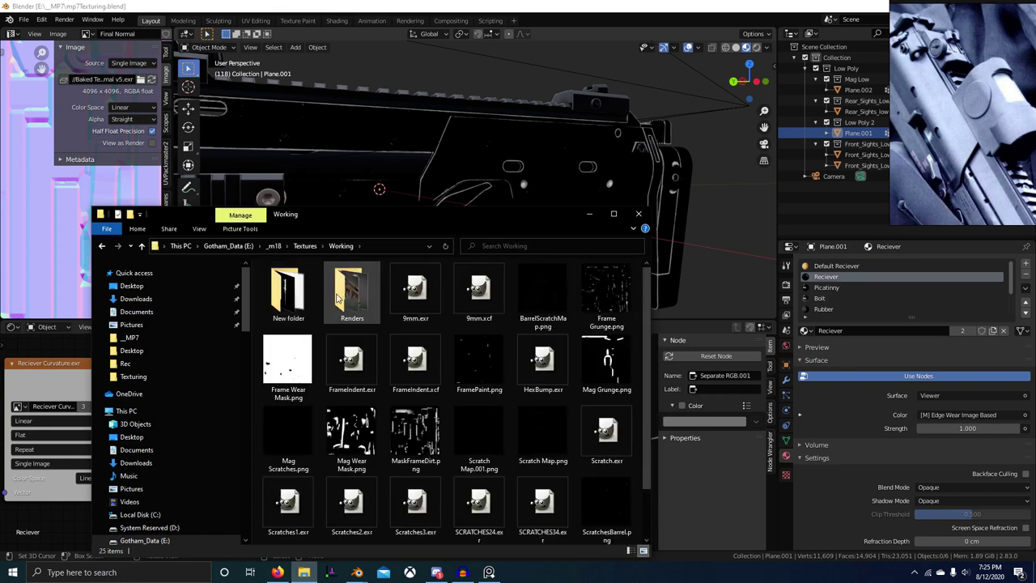
{"action": "double_click", "coordinate": [284, 297]}
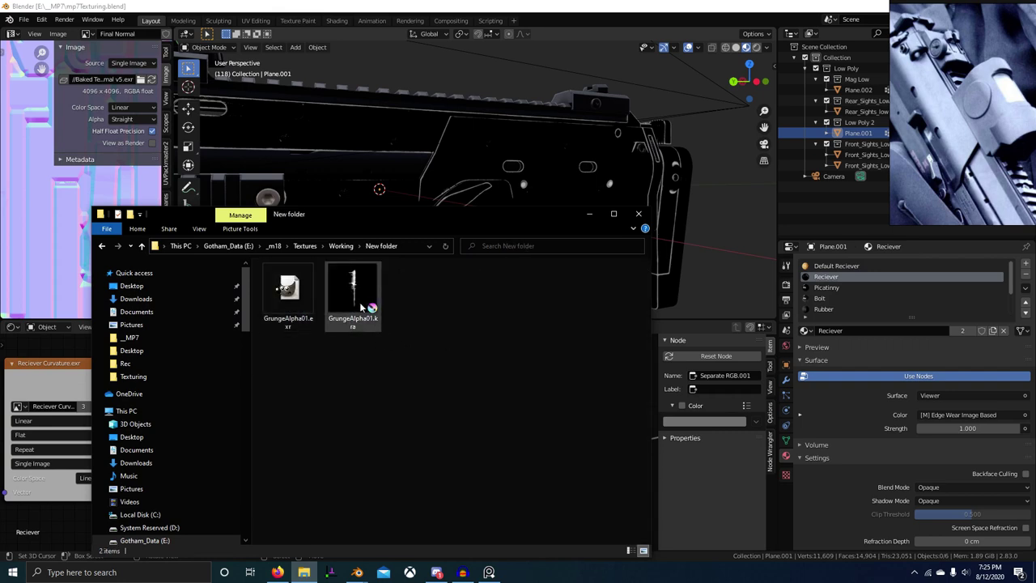
Return to the Working folder, look through its scratch and wear mask images, and reopen the _m18 Textures folder
{"action": "left_click", "coordinate": [340, 246]}
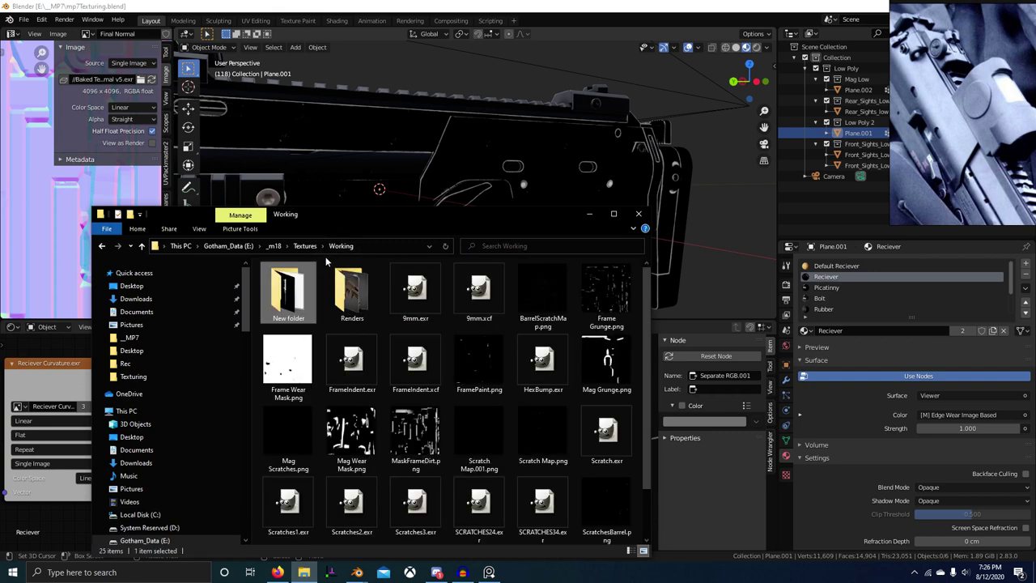
{"action": "scroll", "coordinate": [486, 368], "scroll_direction": "down", "scroll_amount": 1}
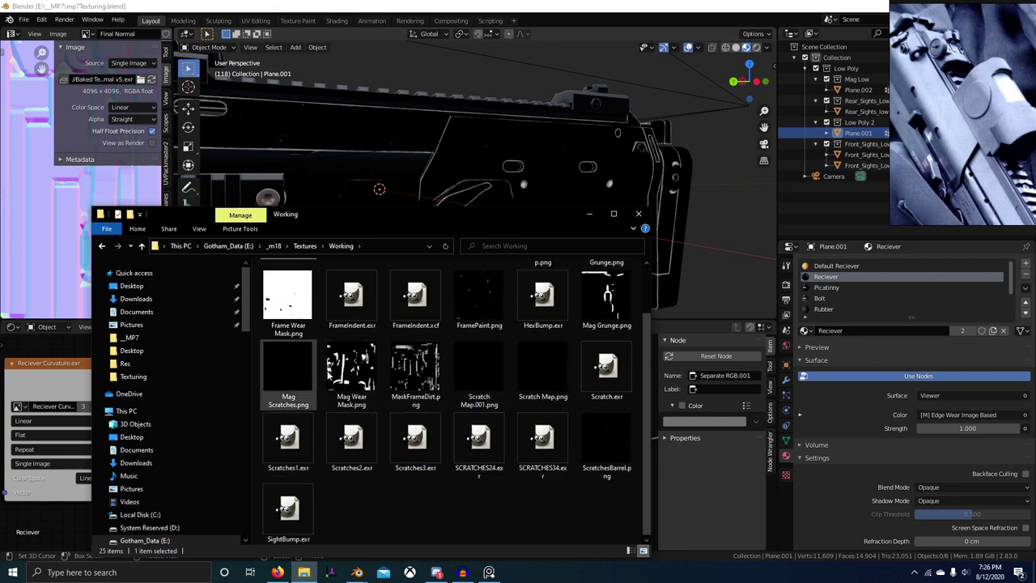
{"action": "scroll", "coordinate": [523, 390], "scroll_direction": "up", "scroll_amount": 1}
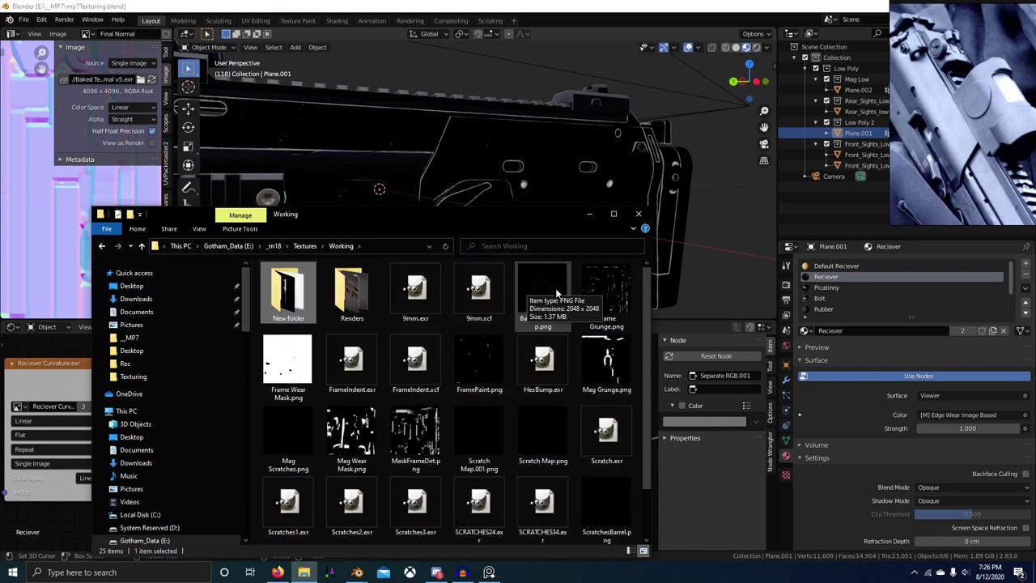
{"action": "left_click", "coordinate": [275, 247]}
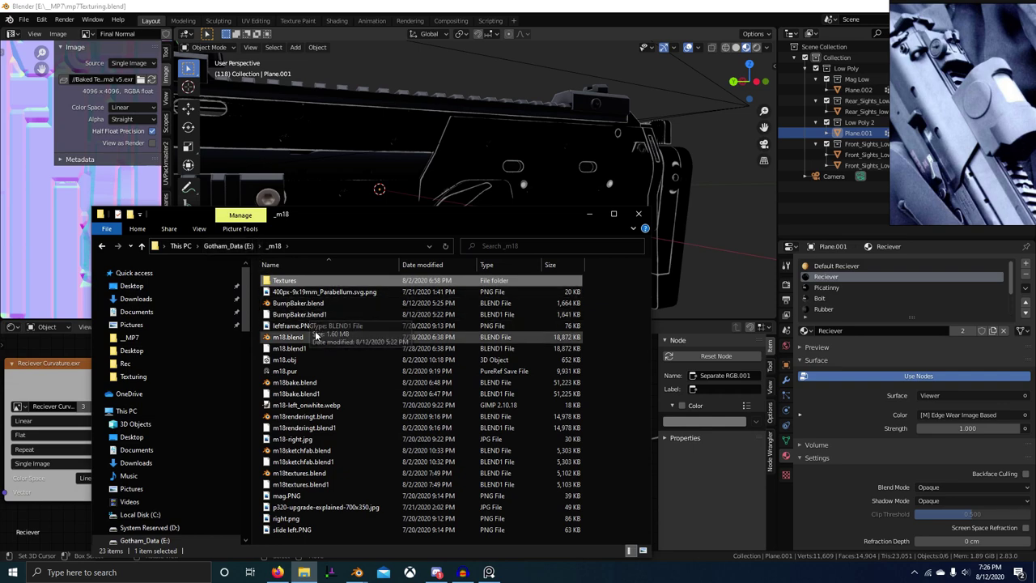
{"action": "double_click", "coordinate": [293, 281]}
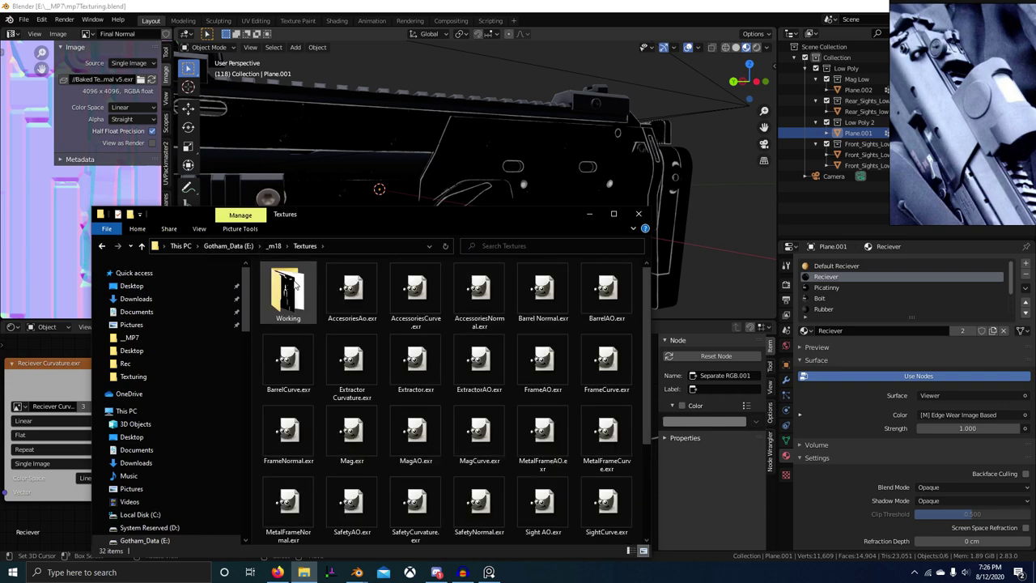
Switch to the m18renderingt.blend window, split its 3D viewport and turn the new area into an Image Editor
{"action": "left_click", "coordinate": [92, 34]}
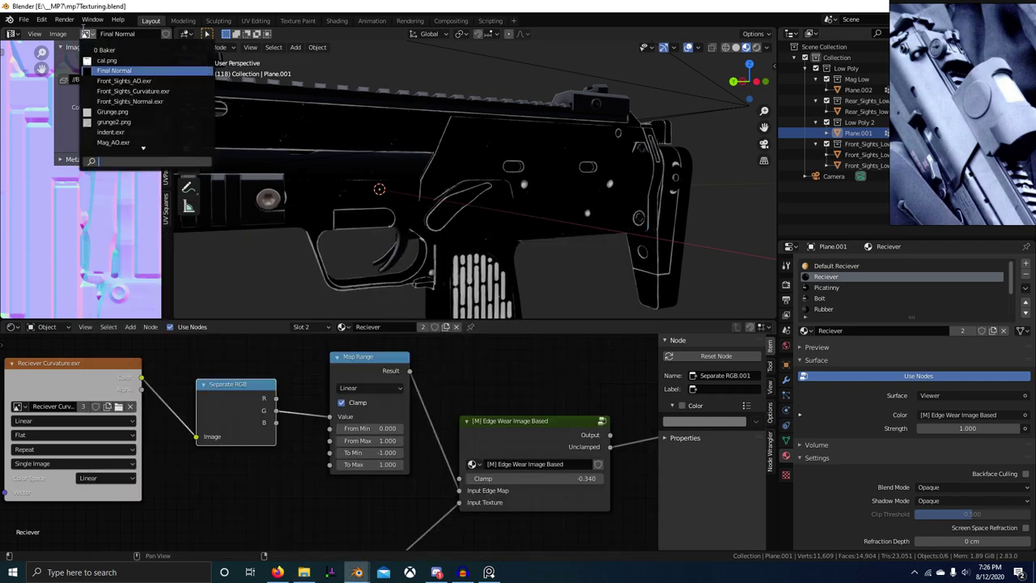
{"action": "key", "text": "alt+Tab"}
{"action": "key", "text": "alt+Tab"}
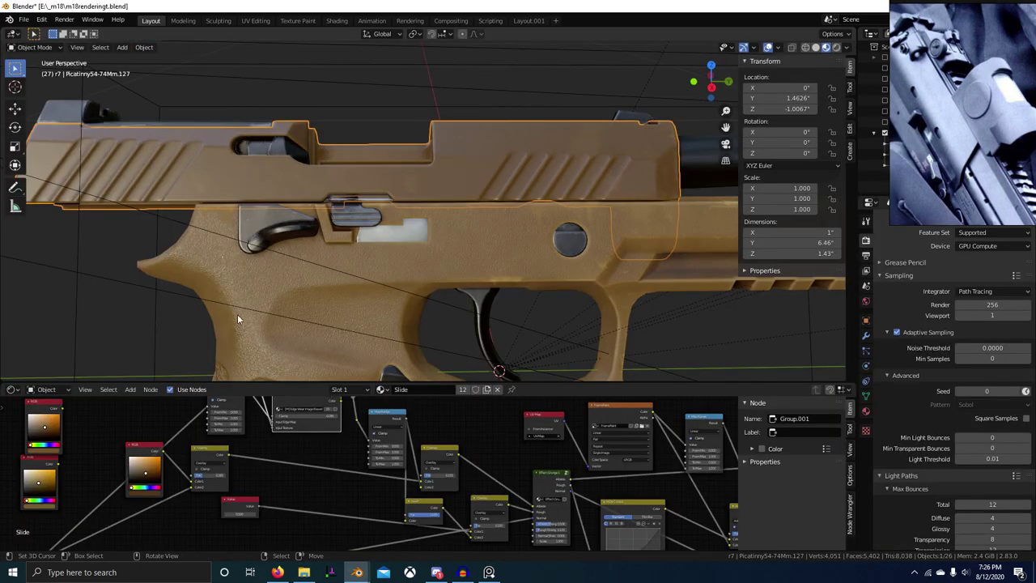
{"action": "left_click_drag", "start_coordinate": [2, 377], "coordinate": [335, 359]}
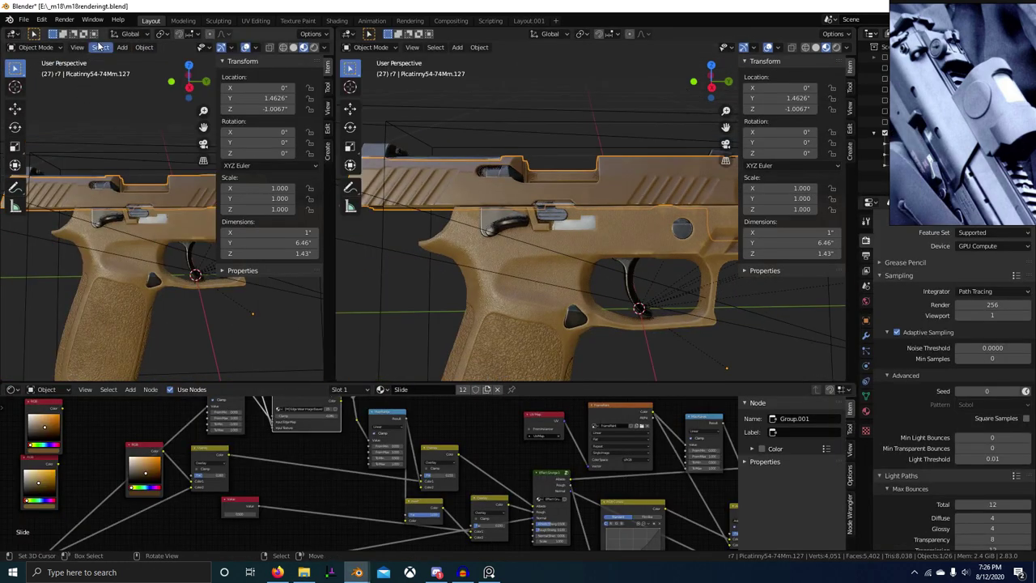
{"action": "left_click", "coordinate": [26, 47]}
{"action": "left_click", "coordinate": [13, 35]}
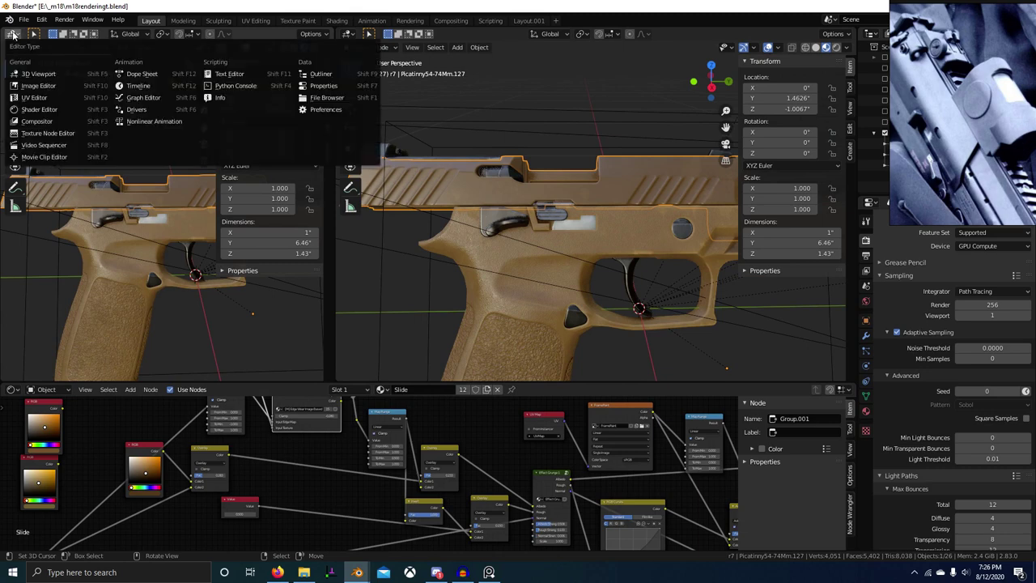
{"action": "left_click", "coordinate": [38, 85]}
Show SCRATCHES24.exr in the Image Editor and display its image properties to check the source file
{"action": "left_click", "coordinate": [121, 34]}
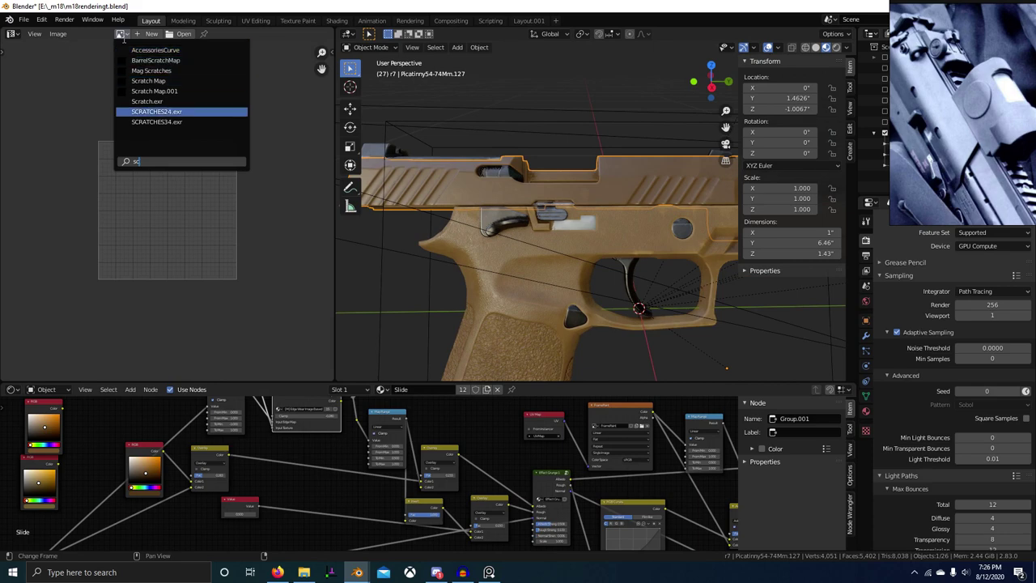
{"action": "key", "text": "Return"}
{"action": "scroll", "coordinate": [161, 192], "scroll_direction": "down", "scroll_amount": 9}
{"action": "scroll", "coordinate": [161, 192], "scroll_direction": "up", "scroll_amount": 2}
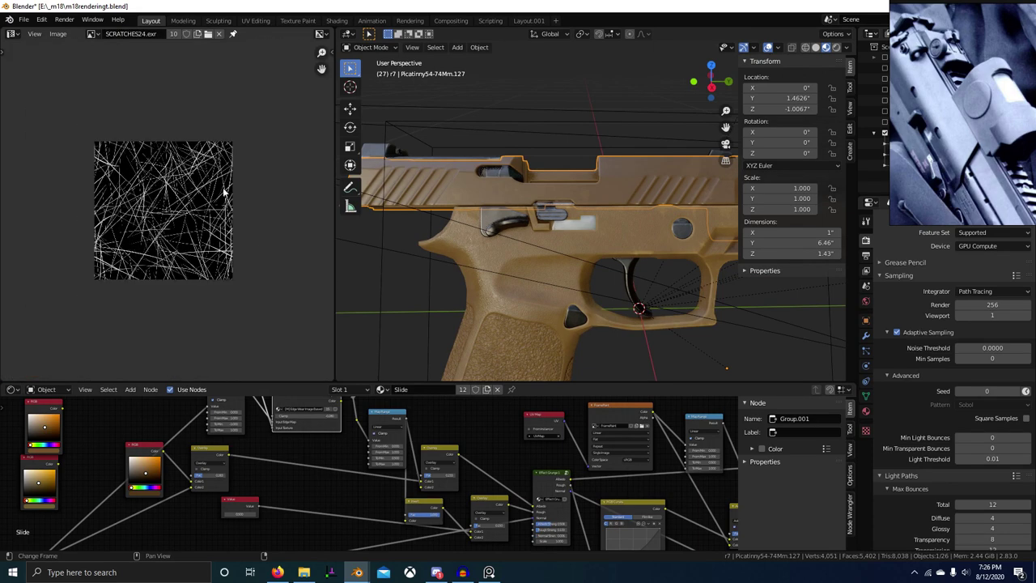
{"action": "key", "text": "n"}
{"action": "left_click", "coordinate": [327, 76]}
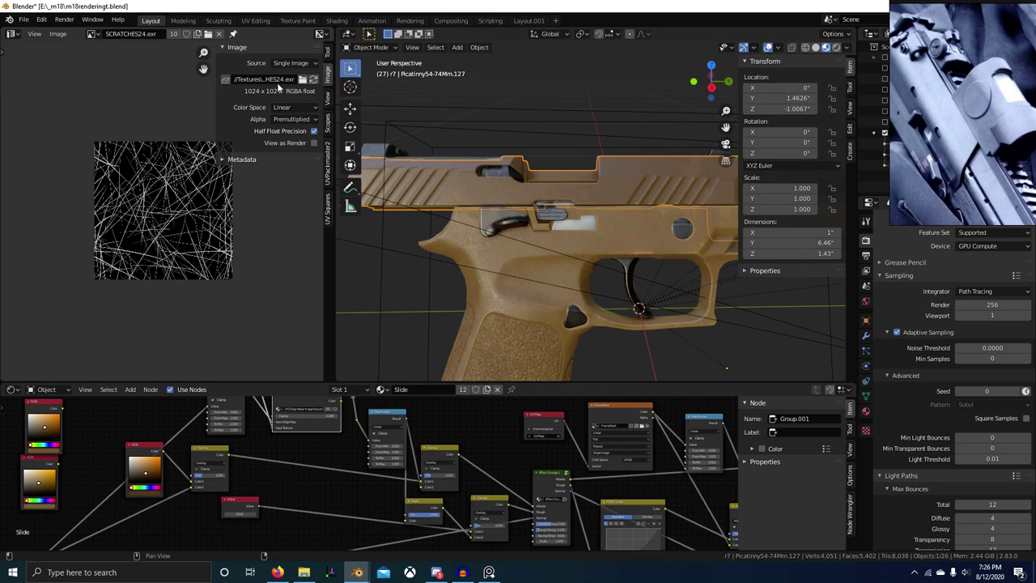
Switch to File Explorer, search the _m18 Textures folder for "scratch" and select Scratches1.exr, Scratches2.exr and Scratches3.exr
{"action": "key", "text": "alt+Tab"}
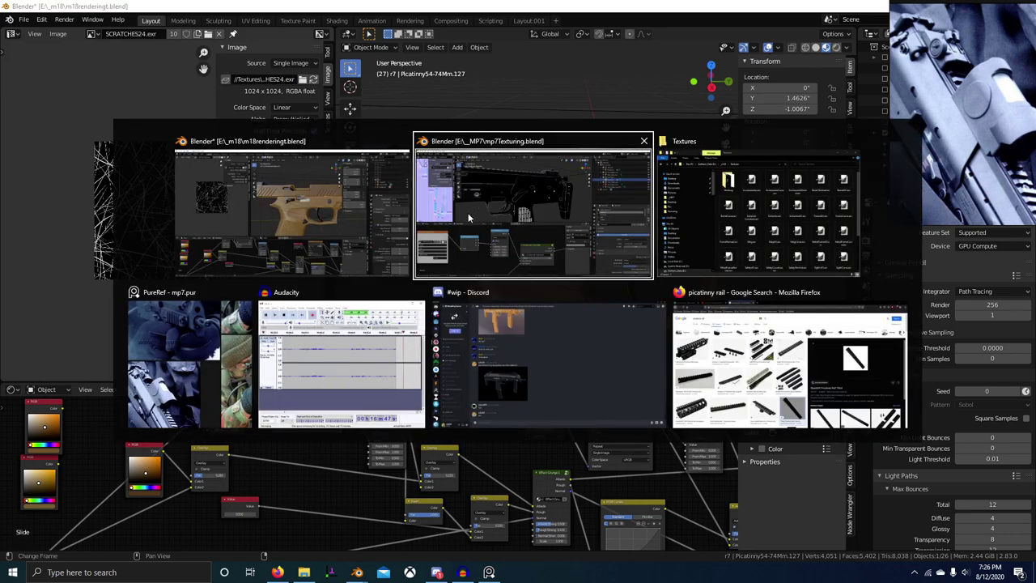
{"action": "left_click", "coordinate": [749, 233]}
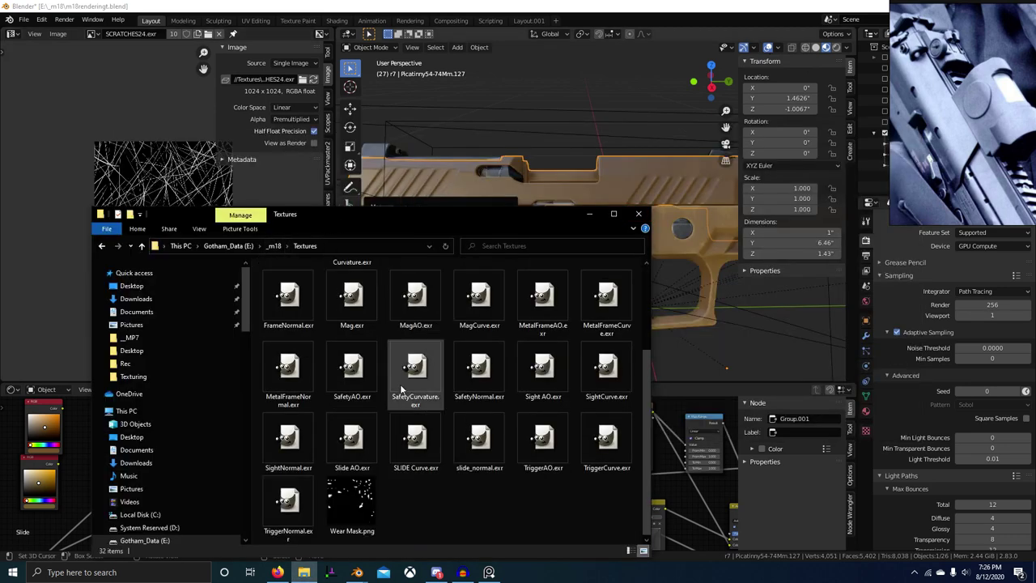
{"action": "scroll", "coordinate": [465, 409], "scroll_direction": "up", "scroll_amount": 2}
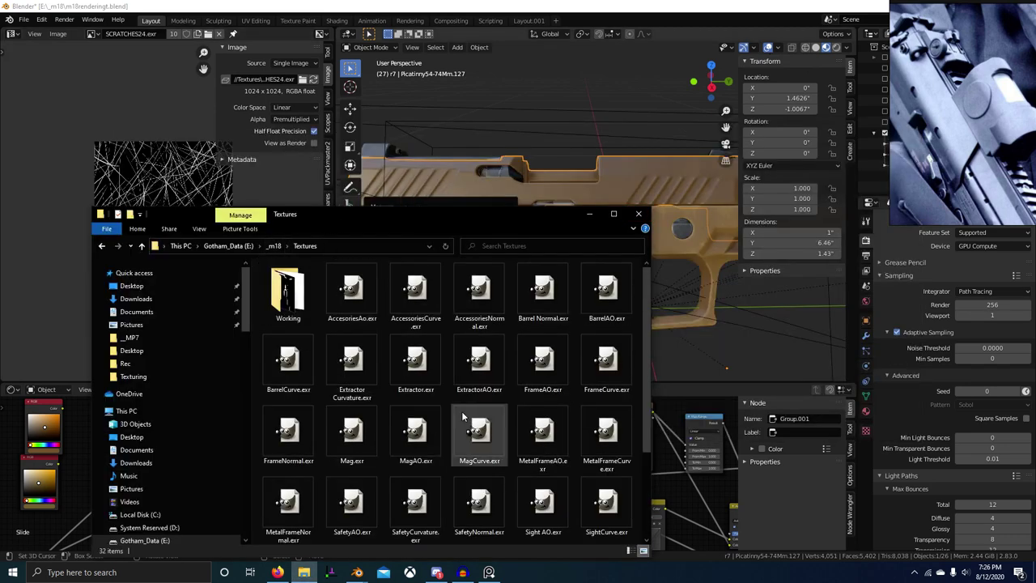
{"action": "scroll", "coordinate": [404, 303], "scroll_direction": "down", "scroll_amount": 2}
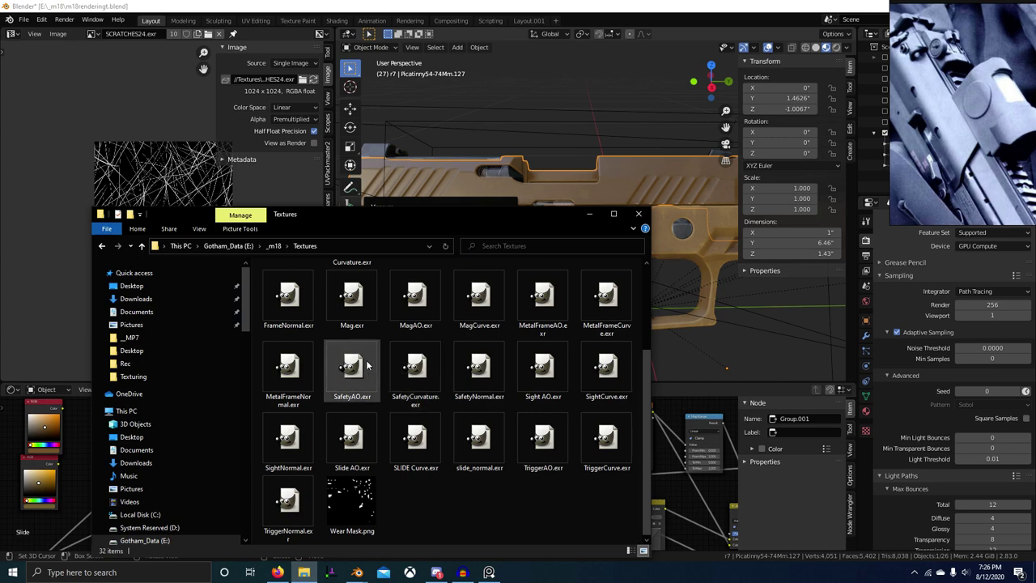
{"action": "left_click", "coordinate": [529, 245]}
{"action": "type", "text": "screatch"}
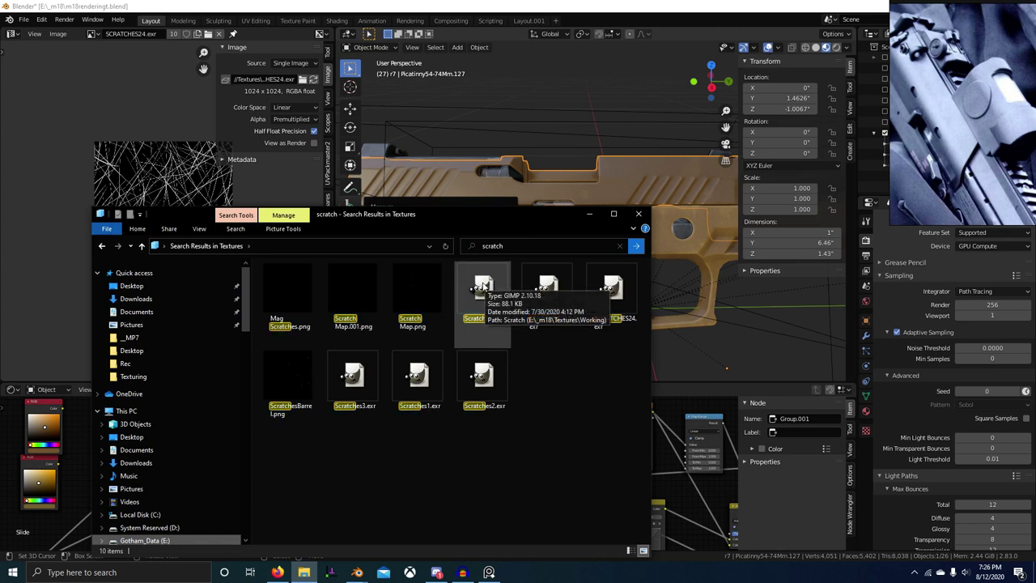
{"action": "left_click", "coordinate": [418, 378]}
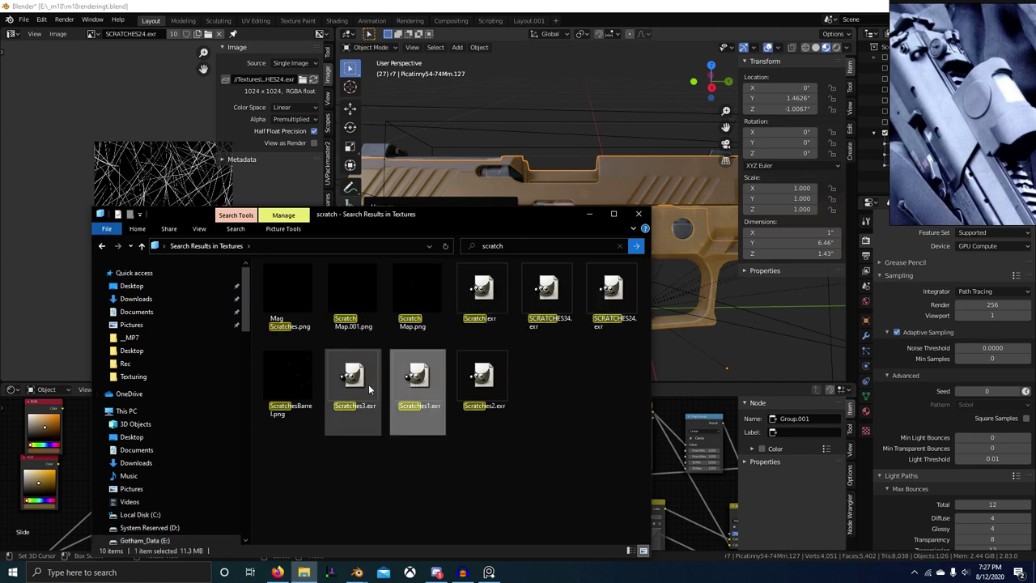
{"action": "left_click", "coordinate": [483, 377], "text": "ctrl"}
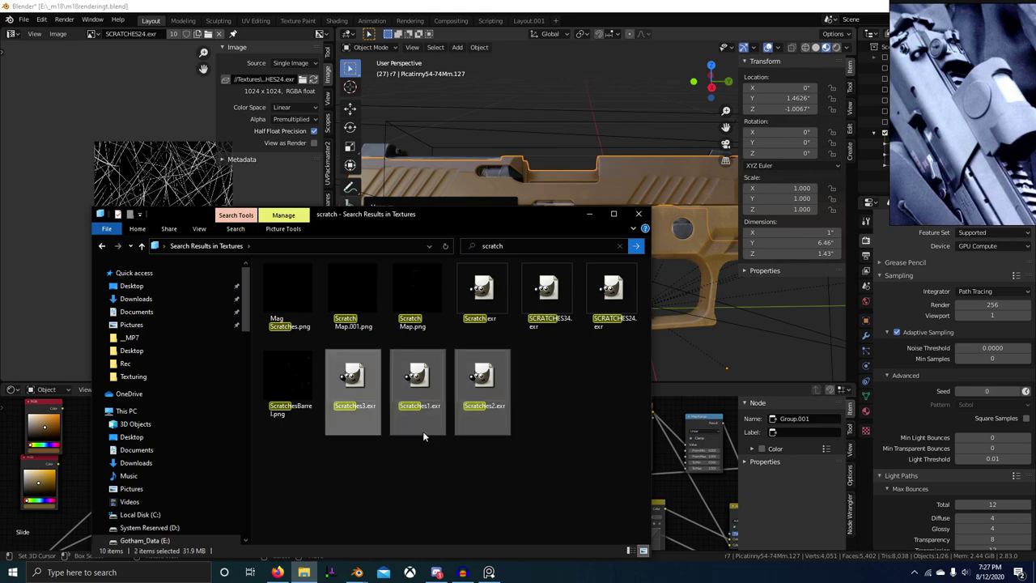
{"action": "left_click", "coordinate": [423, 436], "text": "ctrl"}
Return to the mp7Texturing.blend window and examine the edge wear mask on the gun from the side
{"action": "key", "text": "alt+Tab"}
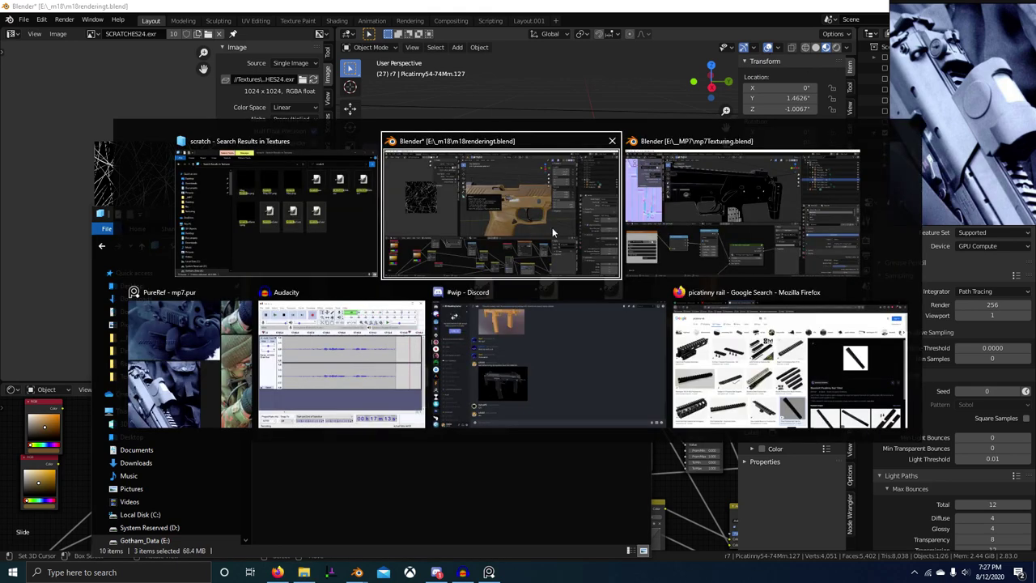
{"action": "key", "text": "alt+Tab"}
{"action": "scroll", "coordinate": [328, 437], "scroll_direction": "down", "scroll_amount": 5}
{"action": "key", "text": "alt+Tab"}
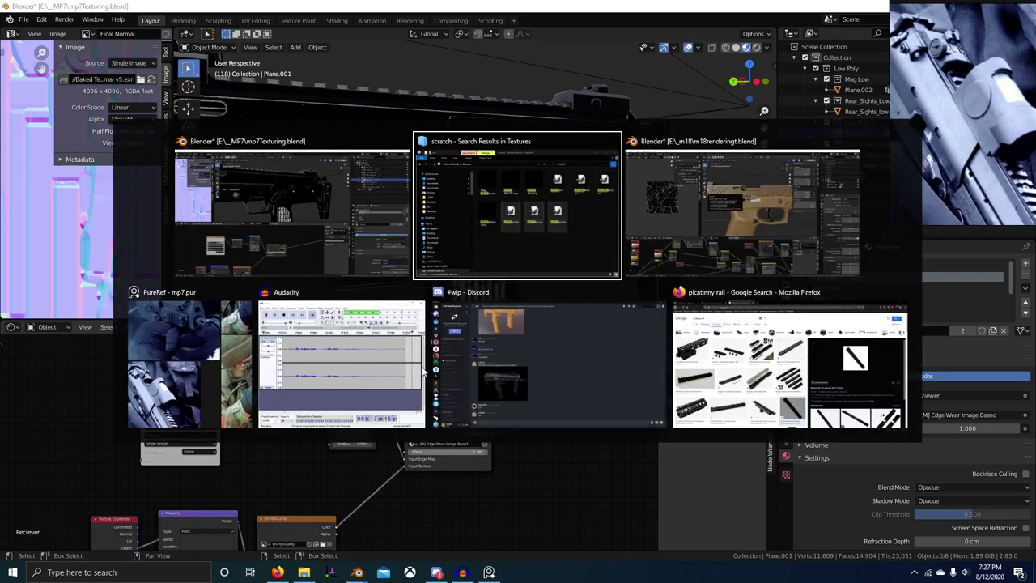
{"action": "middle_click_drag", "start_coordinate": [537, 195], "coordinate": [552, 289]}
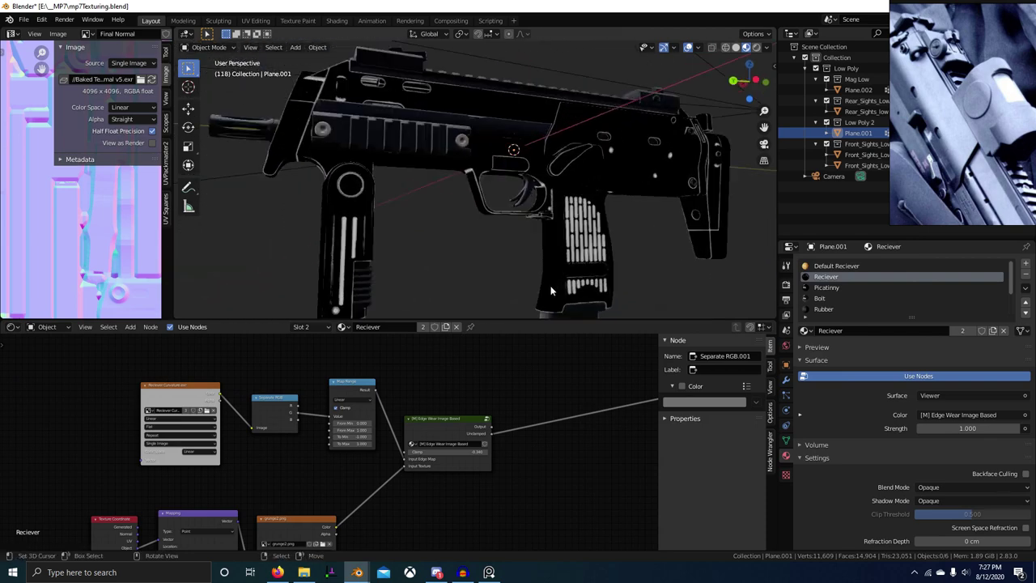
{"action": "scroll", "coordinate": [485, 245], "scroll_direction": "up", "scroll_amount": 2}
{"action": "middle_click_drag", "start_coordinate": [435, 296], "coordinate": [546, 260], "text": "shift"}
{"action": "scroll", "coordinate": [561, 222], "scroll_direction": "up", "scroll_amount": 5}
{"action": "scroll", "coordinate": [500, 267], "scroll_direction": "down", "scroll_amount": 7}
{"action": "scroll", "coordinate": [524, 255], "scroll_direction": "up", "scroll_amount": 3}
Switch to the m18renderingt.blend window and open the recent file BumpBaker.blend there without saving the changes
{"action": "key", "text": "alt+Tab"}
{"action": "left_click", "coordinate": [745, 204]}
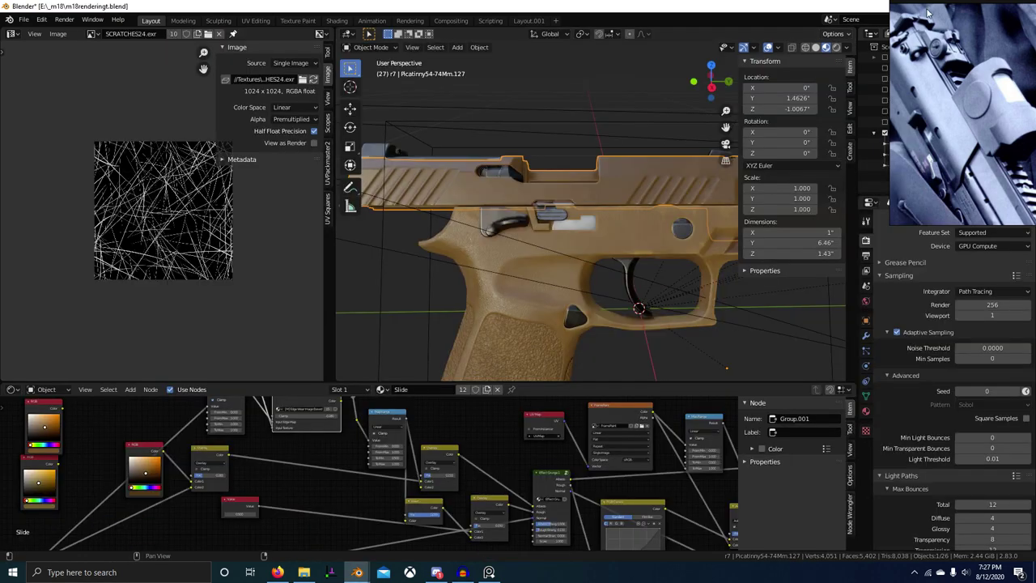
{"action": "left_click", "coordinate": [23, 20]}
{"action": "mouse_move", "coordinate": [56, 53]}
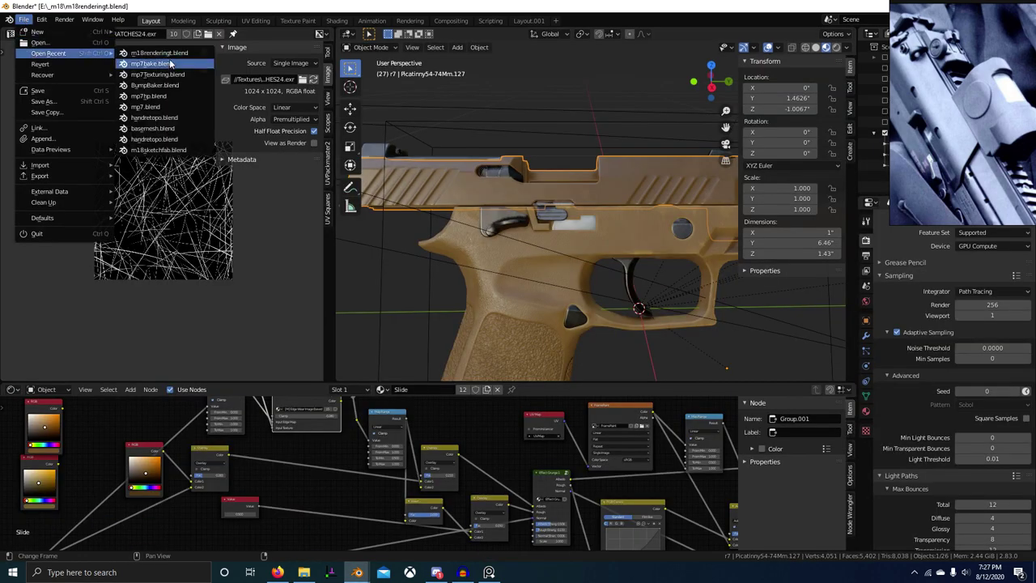
{"action": "left_click", "coordinate": [171, 86]}
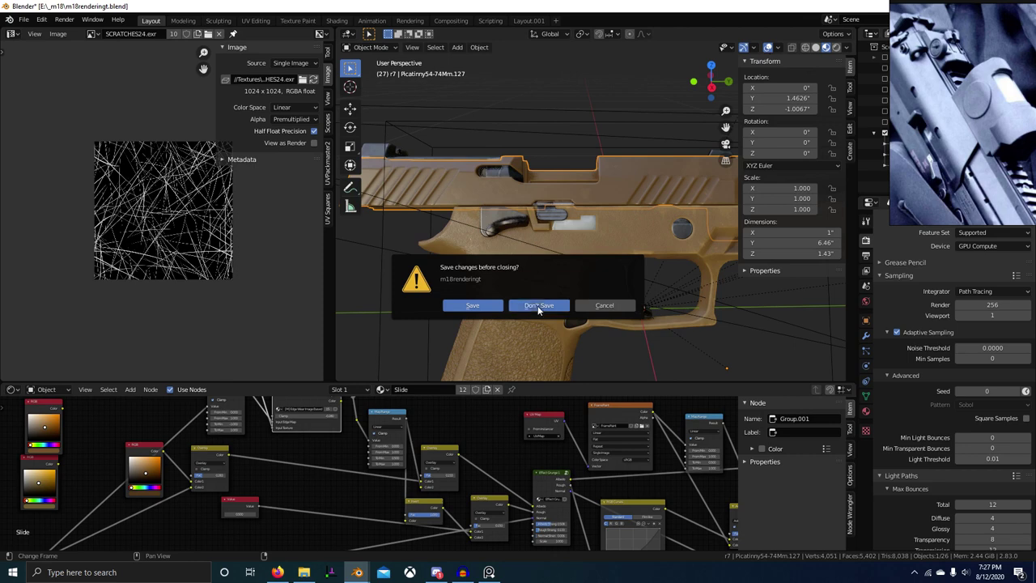
{"action": "left_click", "coordinate": [518, 308]}
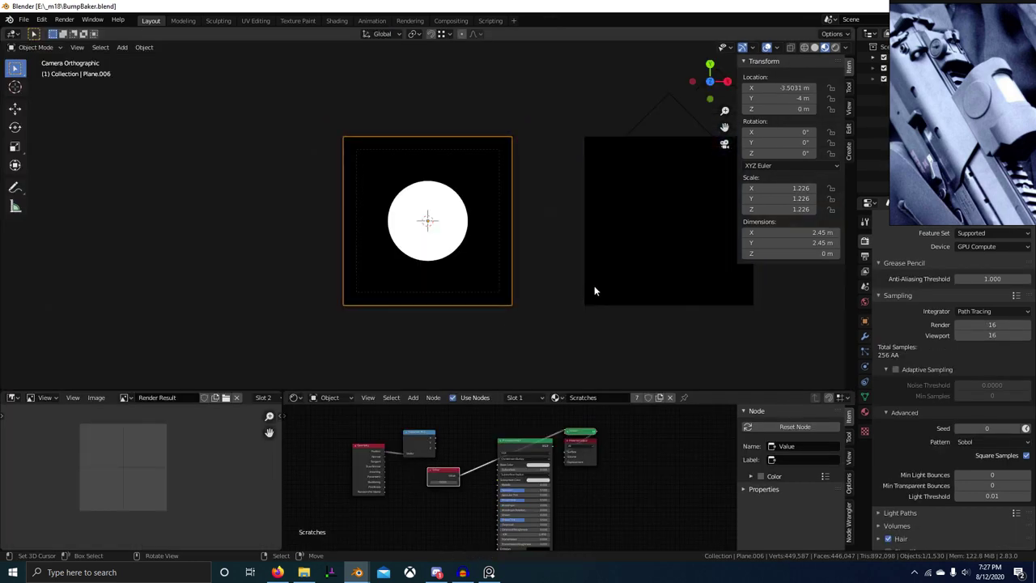
Locate the large scratch-covered plane apart from the other bake tiles and view it through the camera above it
{"action": "middle_click_drag", "start_coordinate": [595, 290], "coordinate": [590, 236]}
{"action": "scroll", "coordinate": [603, 249], "scroll_direction": "down", "scroll_amount": 16}
{"action": "scroll", "coordinate": [620, 237], "scroll_direction": "up", "scroll_amount": 4}
{"action": "middle_click_drag", "start_coordinate": [590, 237], "coordinate": [491, 241], "text": "shift"}
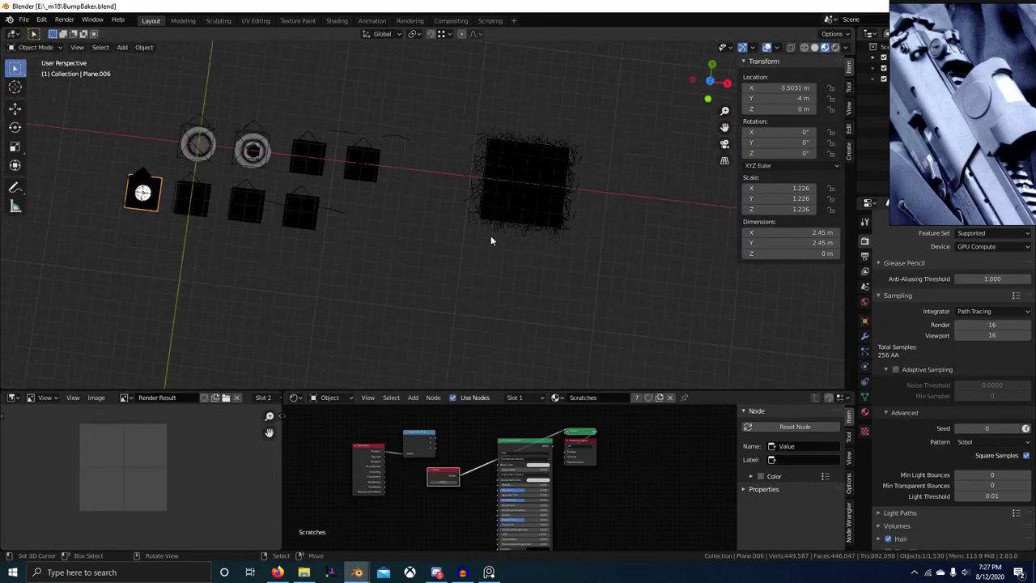
{"action": "scroll", "coordinate": [490, 240], "scroll_direction": "up", "scroll_amount": 2}
{"action": "left_click", "coordinate": [597, 163]}
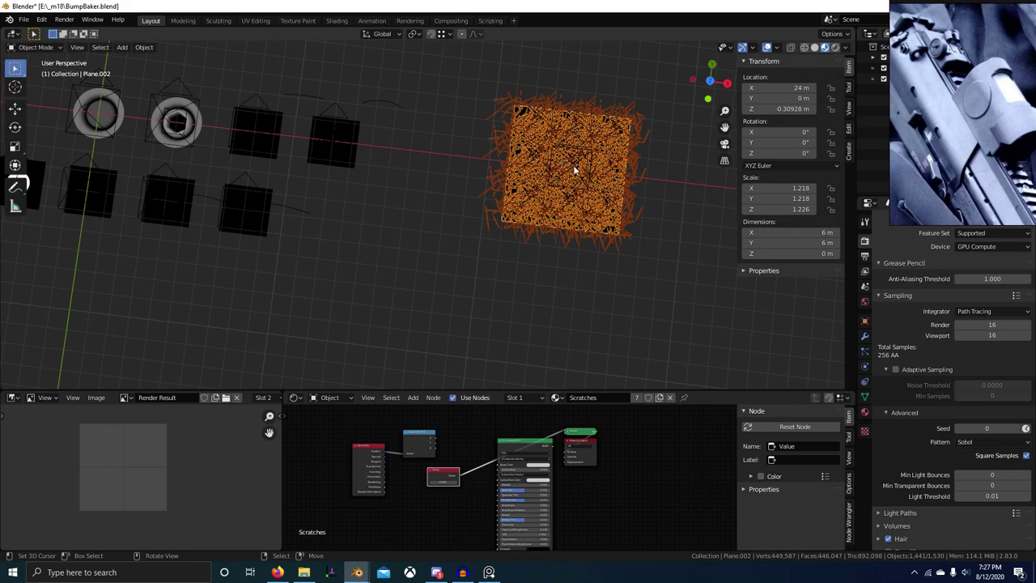
{"action": "middle_click_drag", "start_coordinate": [575, 170], "coordinate": [486, 160]}
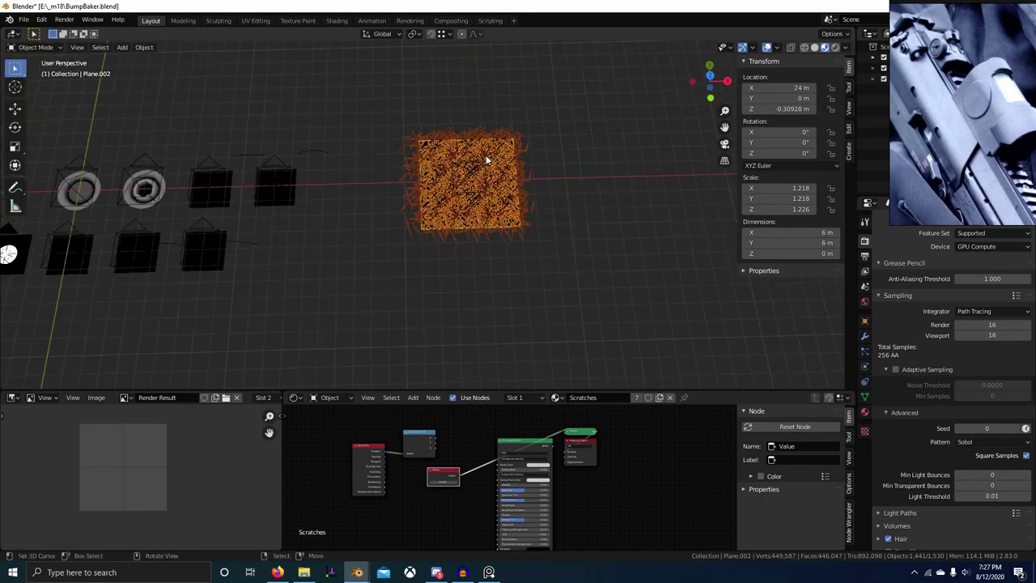
{"action": "left_click", "coordinate": [478, 162]}
{"action": "key", "text": "KP_0"}
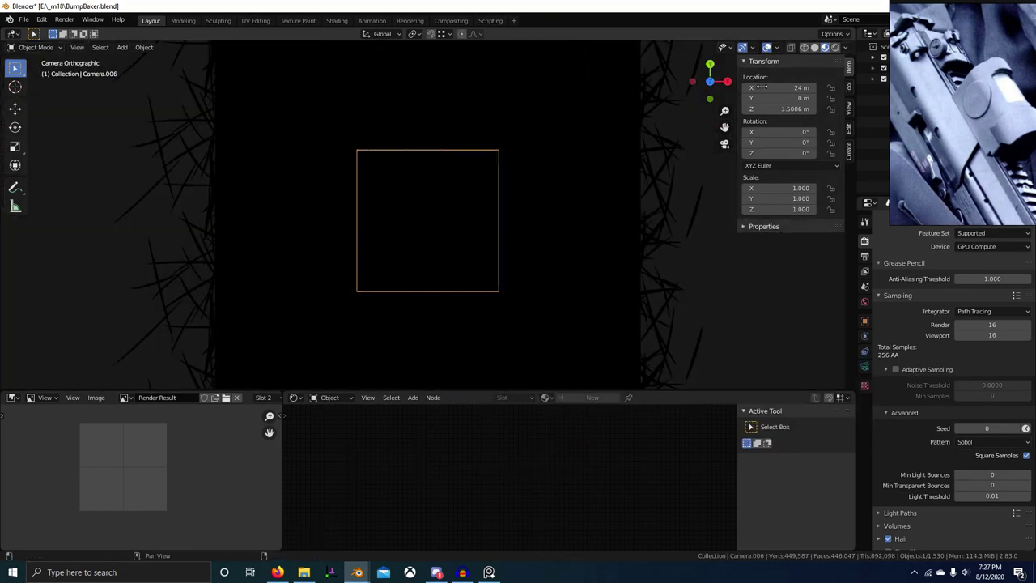
Display the scene in Solid shading, select the scratch plane and view it from the front
{"action": "left_click", "coordinate": [814, 47]}
{"action": "middle_click_drag", "start_coordinate": [543, 229], "coordinate": [471, 196]}
{"action": "left_click", "coordinate": [471, 197]}
{"action": "key", "text": "KP_1"}
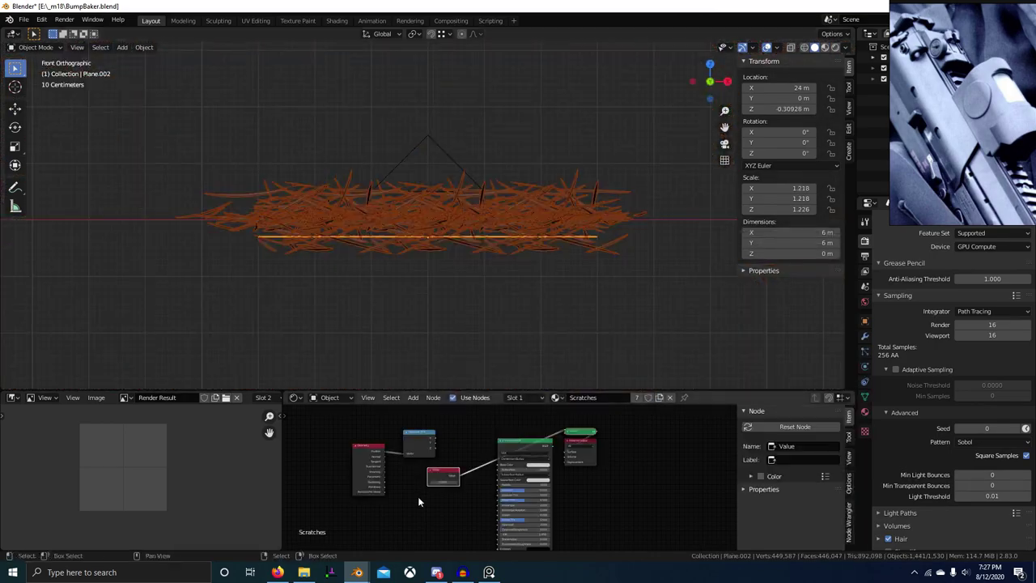
Show the scratch plane's material properties and examine the Scratches material's node setup
{"action": "scroll", "coordinate": [504, 455], "scroll_direction": "down", "scroll_amount": 3}
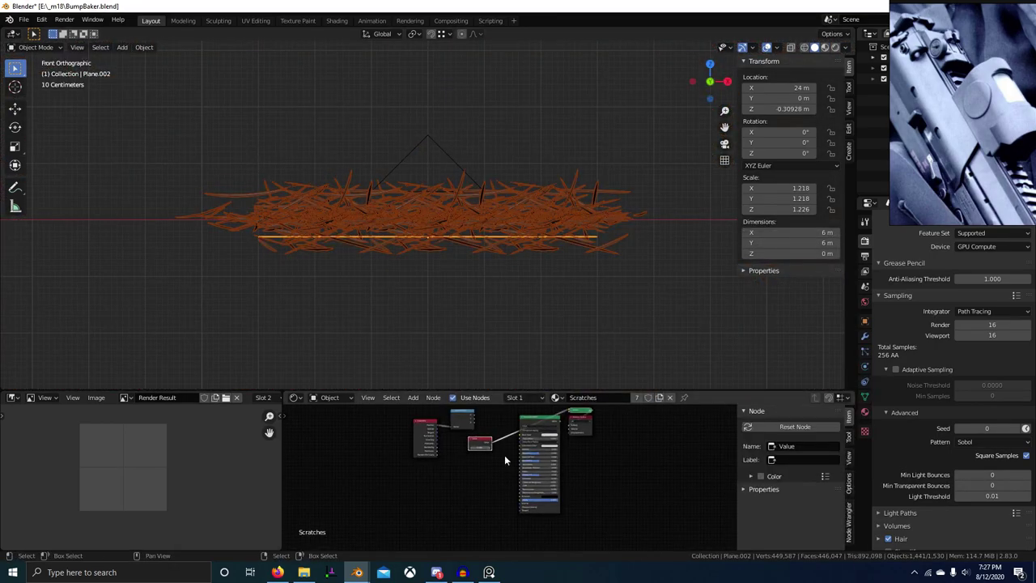
{"action": "left_click", "coordinate": [865, 337]}
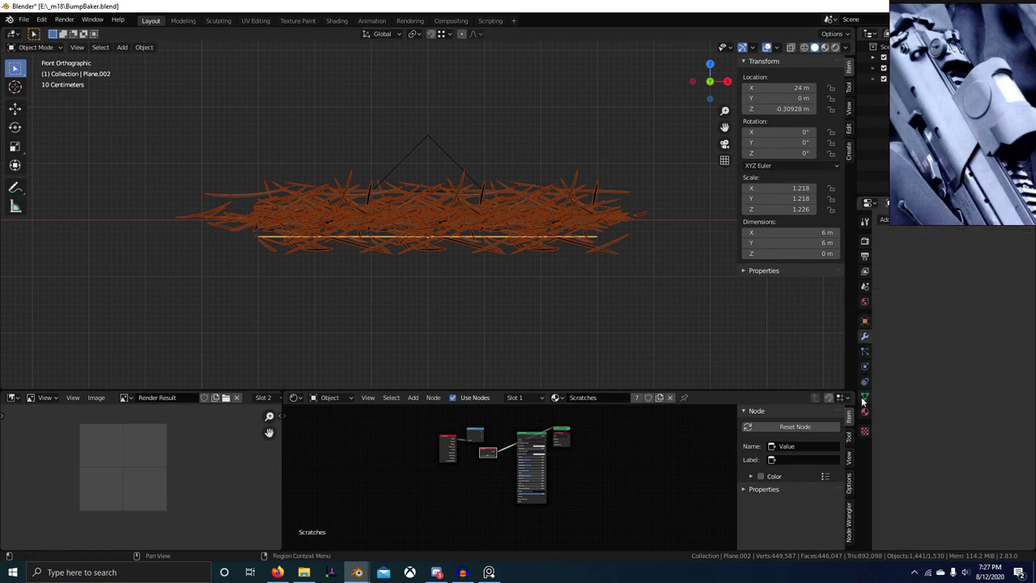
{"action": "left_click", "coordinate": [865, 411]}
{"action": "left_click", "coordinate": [888, 255]}
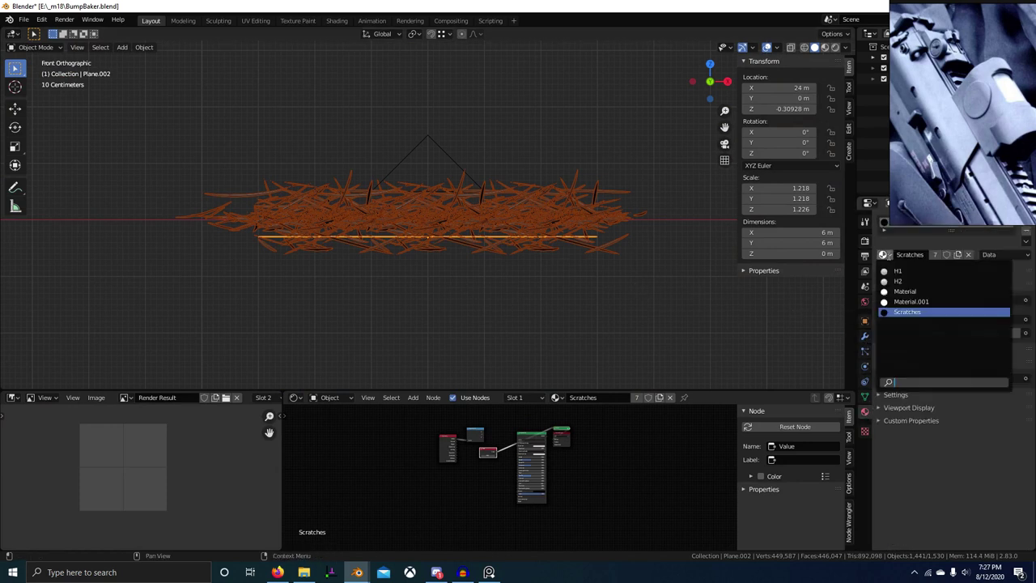
{"action": "left_click", "coordinate": [623, 445]}
{"action": "scroll", "coordinate": [555, 455], "scroll_direction": "up", "scroll_amount": 6}
{"action": "scroll", "coordinate": [512, 490], "scroll_direction": "up", "scroll_amount": 3}
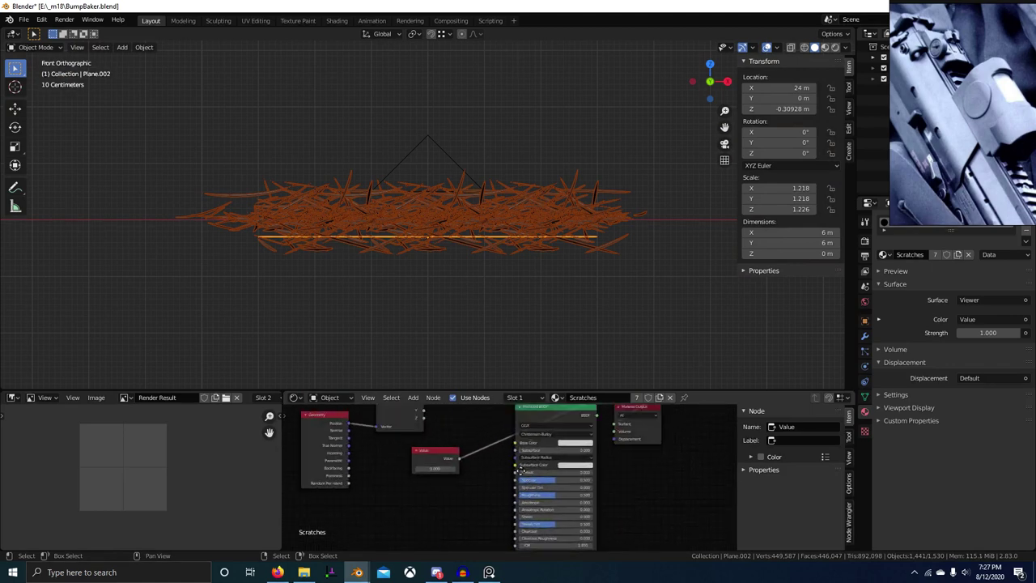
Move the Value node of the Scratches material down, clear of the Geometry and Separate XYZ nodes
{"action": "middle_click_drag", "start_coordinate": [510, 301], "coordinate": [478, 413]}
{"action": "scroll", "coordinate": [496, 478], "scroll_direction": "up", "scroll_amount": 6}
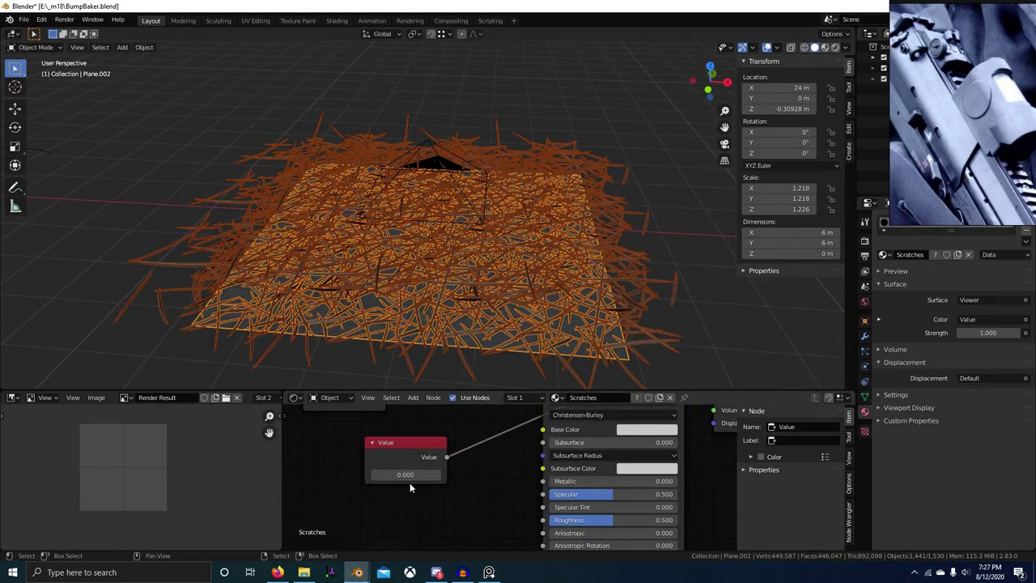
{"action": "scroll", "coordinate": [481, 356], "scroll_direction": "down", "scroll_amount": 1}
{"action": "middle_click_drag", "start_coordinate": [484, 377], "coordinate": [486, 390]}
{"action": "scroll", "coordinate": [500, 457], "scroll_direction": "down", "scroll_amount": 5}
{"action": "left_click", "coordinate": [464, 474]}
{"action": "left_click_drag", "start_coordinate": [463, 475], "coordinate": [413, 505]}
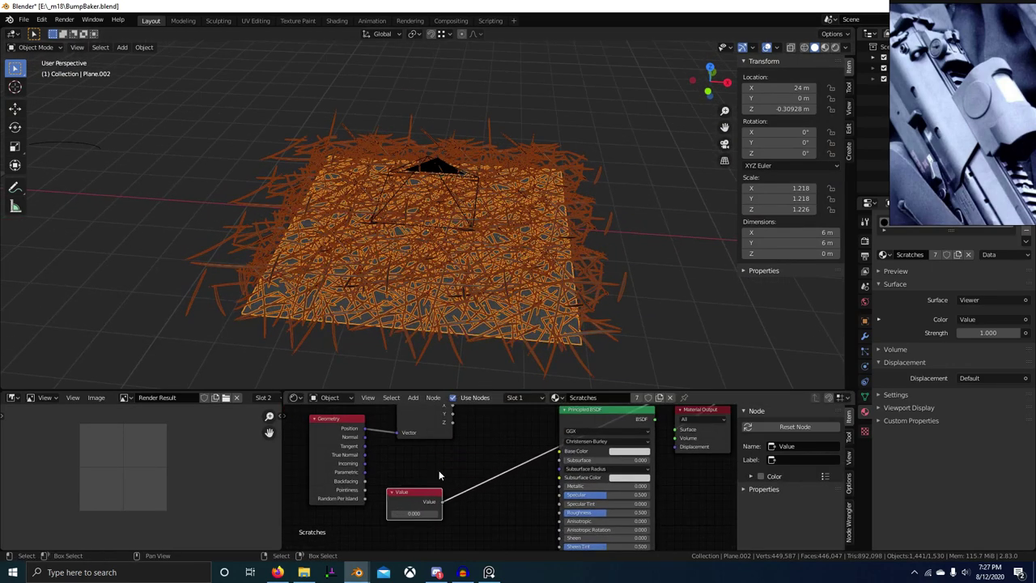
{"action": "middle_click_drag", "start_coordinate": [442, 477], "coordinate": [495, 465]}
{"action": "scroll", "coordinate": [496, 466], "scroll_direction": "down", "scroll_amount": 3}
{"action": "left_click_drag", "start_coordinate": [474, 480], "coordinate": [437, 531]}
{"action": "scroll", "coordinate": [495, 495], "scroll_direction": "down", "scroll_amount": 4}
{"action": "scroll", "coordinate": [489, 466], "scroll_direction": "up", "scroll_amount": 3}
Preview the Separate XYZ node on the scratches in Material Preview shading, and move it with the Geometry node away from the shader
{"action": "left_click", "coordinate": [488, 438], "text": "ctrl+shift"}
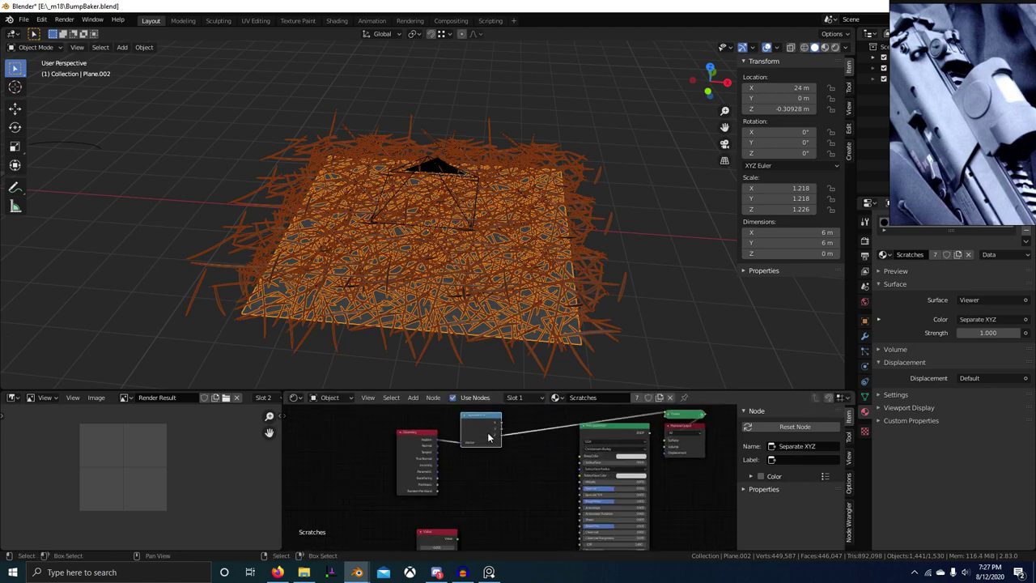
{"action": "left_click", "coordinate": [826, 48]}
{"action": "scroll", "coordinate": [507, 296], "scroll_direction": "up", "scroll_amount": 3}
{"action": "scroll", "coordinate": [470, 423], "scroll_direction": "down", "scroll_amount": 1}
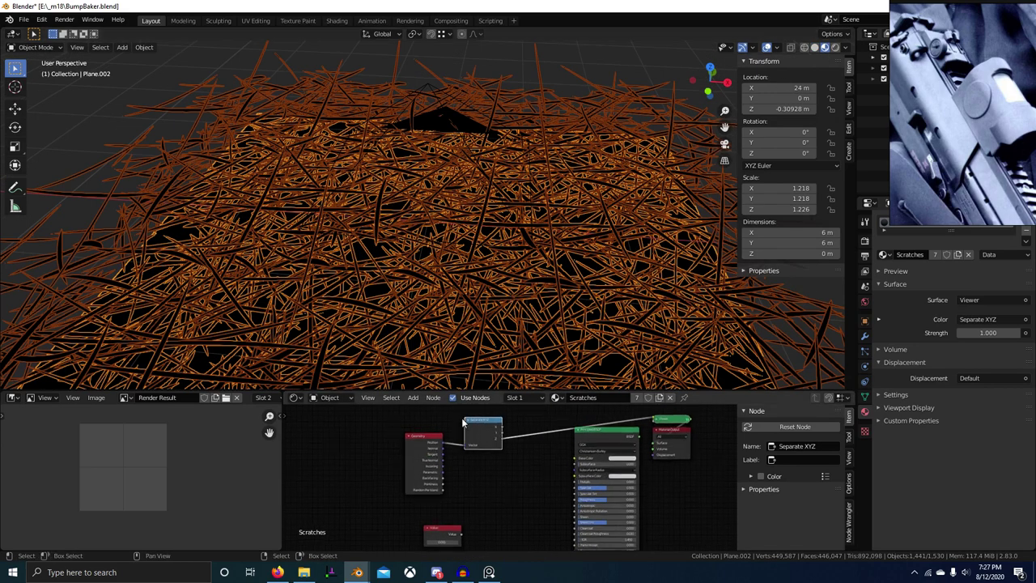
{"action": "left_click", "coordinate": [418, 459], "text": "shift"}
{"action": "left_click_drag", "start_coordinate": [432, 452], "coordinate": [291, 480]}
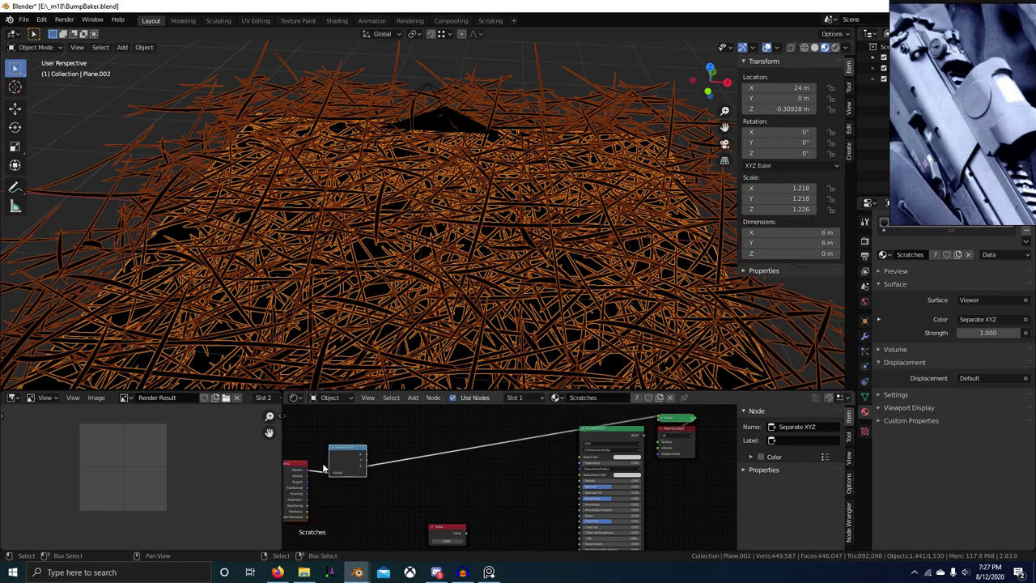
Insert a Map Range node between Separate XYZ and the viewer in the Scratches material, with From Max 1.4
{"action": "key", "text": "shift+a"}
{"action": "left_click", "coordinate": [472, 415]}
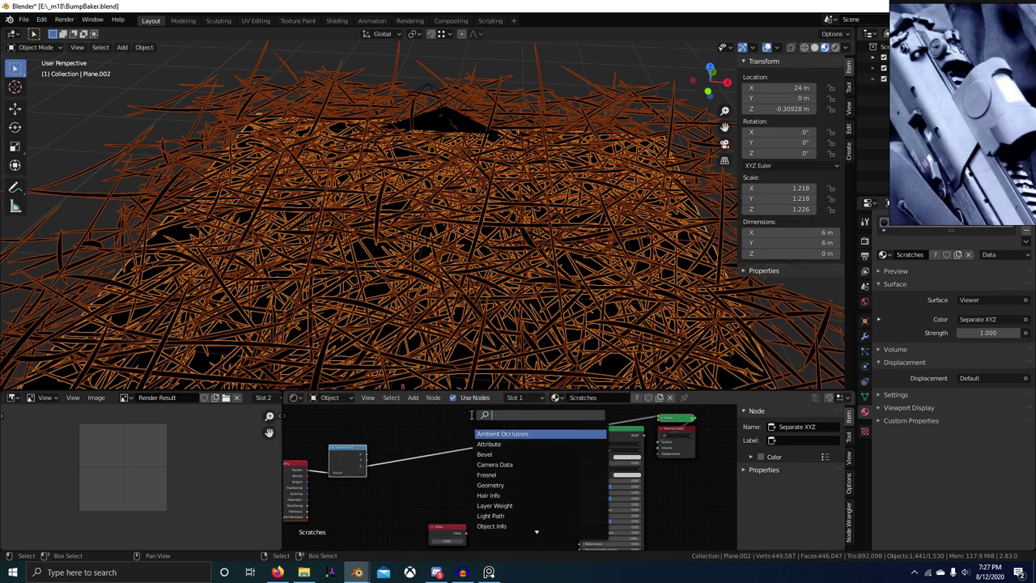
{"action": "type", "text": "map ra"}
{"action": "key", "text": "Return"}
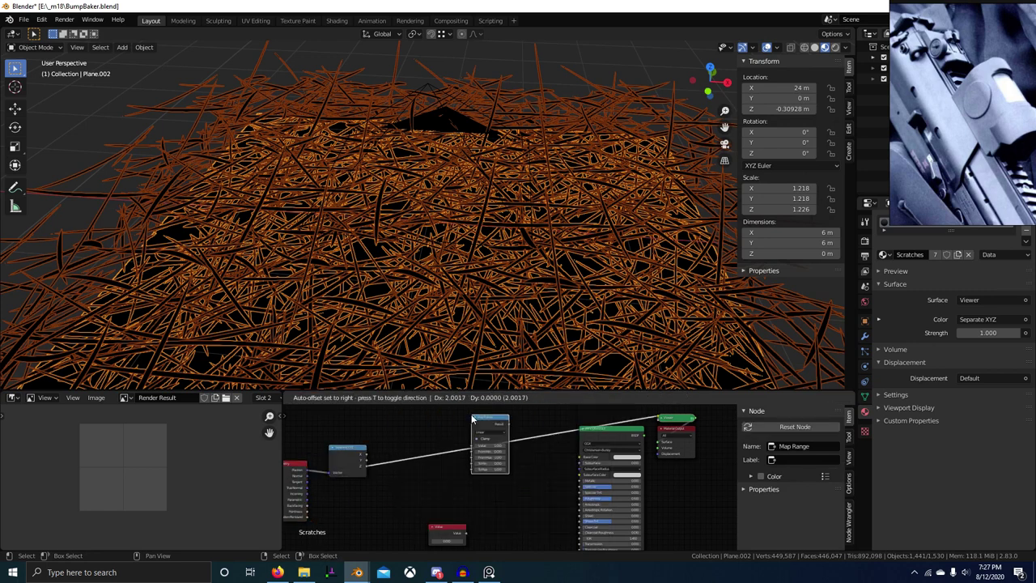
{"action": "left_click", "coordinate": [472, 418]}
{"action": "middle_click_drag", "start_coordinate": [516, 476], "coordinate": [467, 488]}
{"action": "scroll", "coordinate": [467, 488], "scroll_direction": "up", "scroll_amount": 5}
{"action": "middle_click_drag", "start_coordinate": [484, 284], "coordinate": [488, 234]}
{"action": "scroll", "coordinate": [487, 234], "scroll_direction": "down", "scroll_amount": 3}
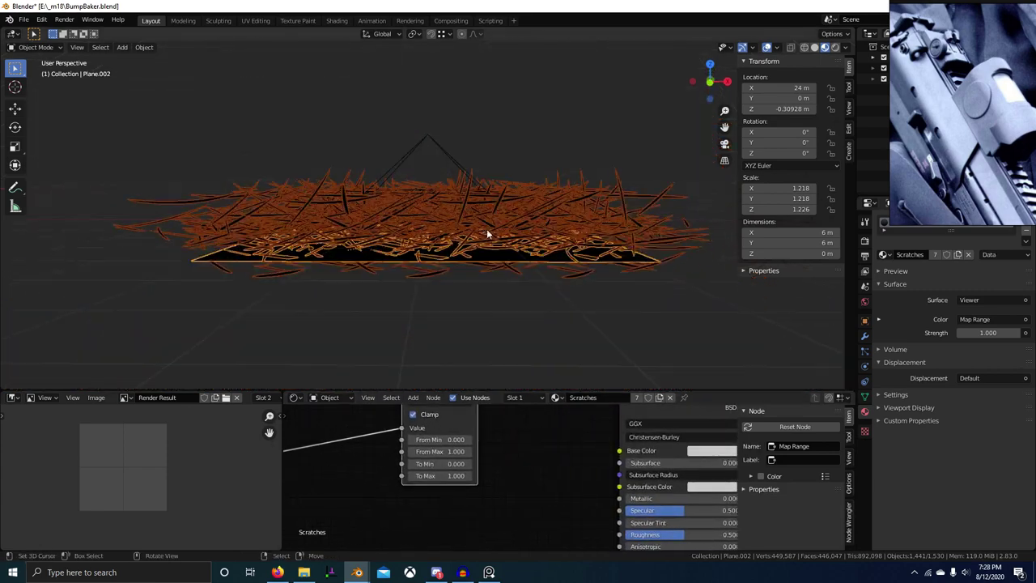
{"action": "key", "text": "KP_1"}
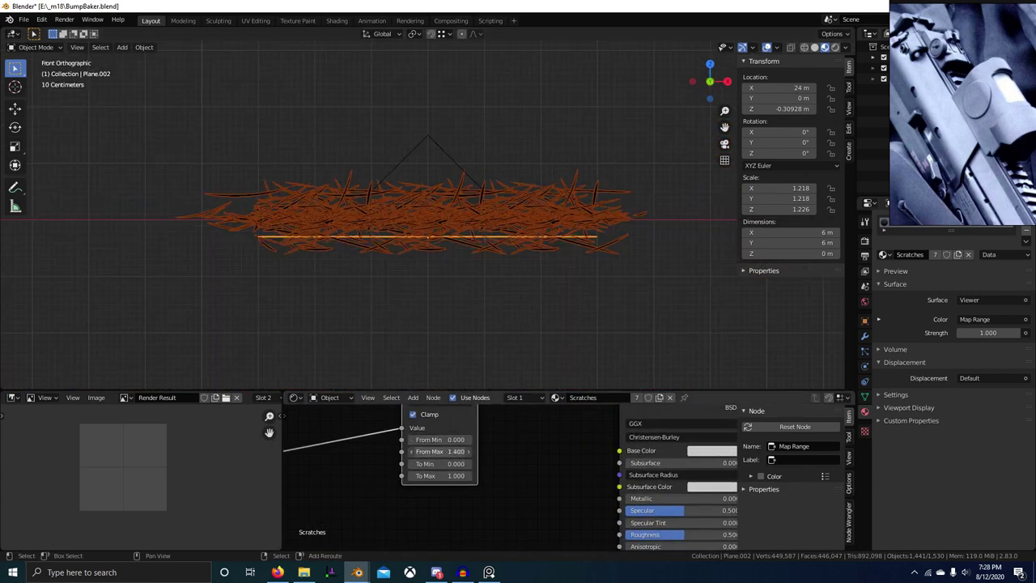
{"action": "key", "text": "Home"}
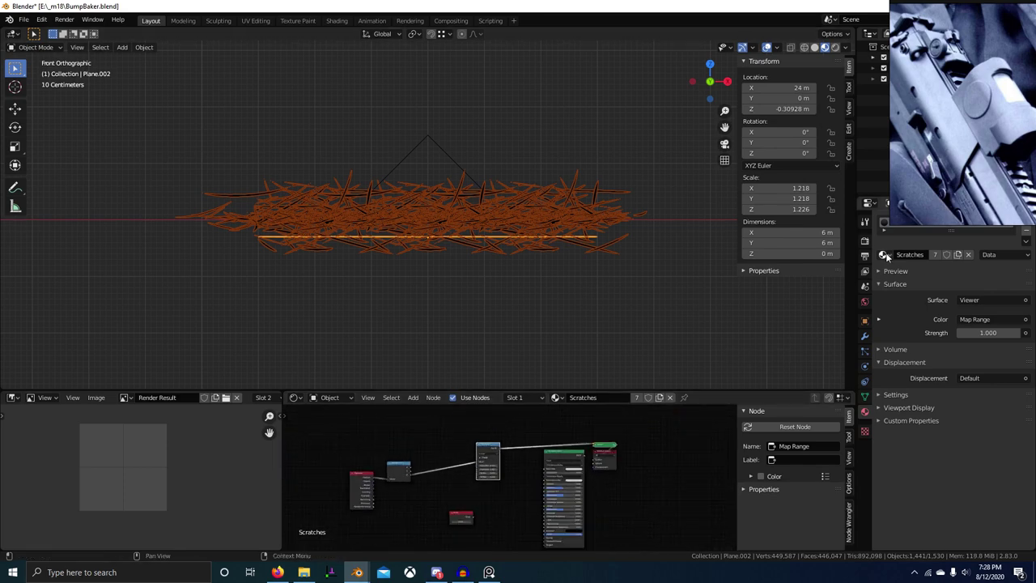
Select the ring-shaped circle object at the world origin and look at its H1 material's nodes
{"action": "left_click", "coordinate": [884, 254]}
{"action": "scroll", "coordinate": [387, 306], "scroll_direction": "down", "scroll_amount": 5}
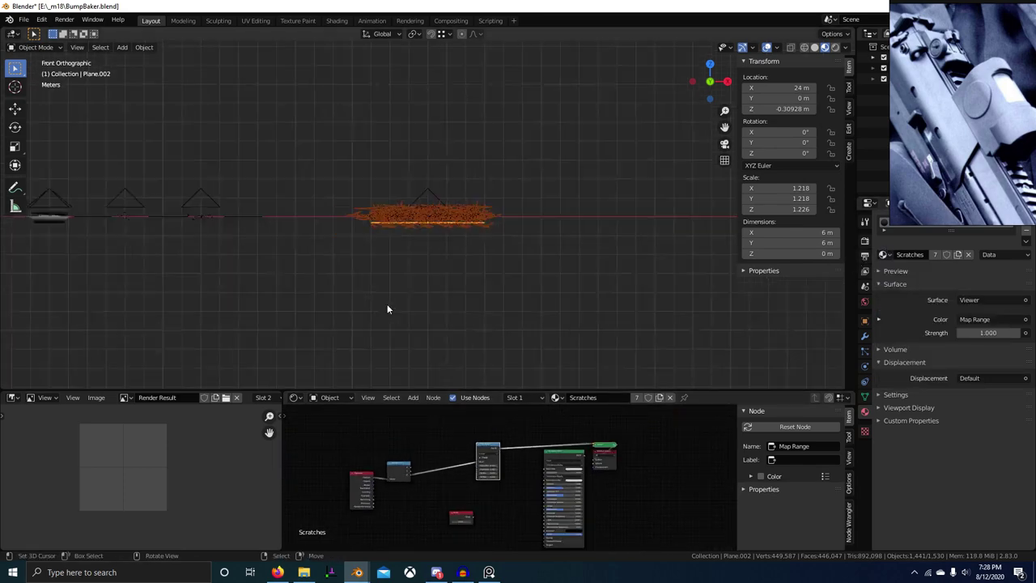
{"action": "middle_click_drag", "start_coordinate": [387, 306], "coordinate": [406, 298]}
{"action": "scroll", "coordinate": [406, 297], "scroll_direction": "up", "scroll_amount": 2}
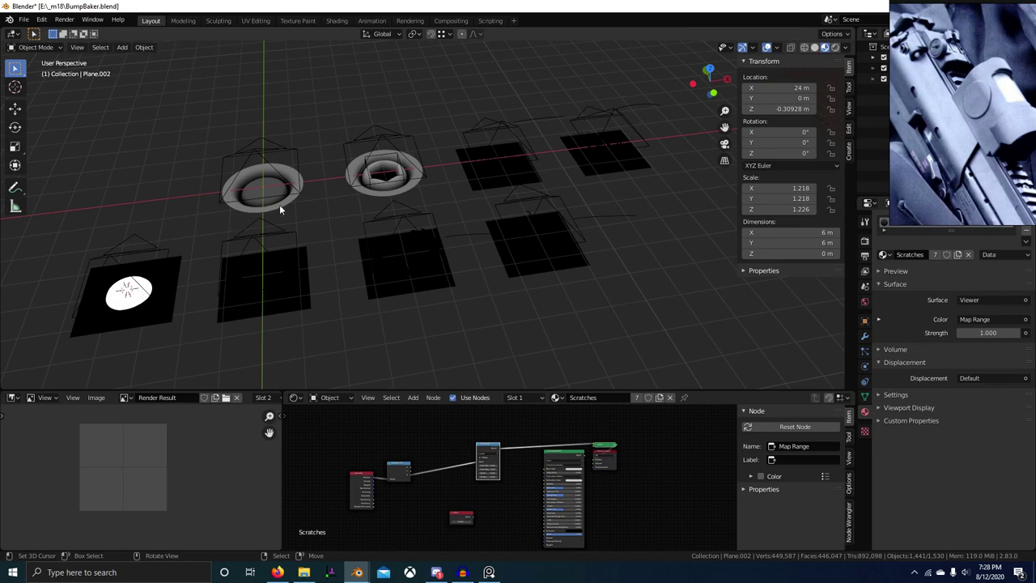
{"action": "left_click", "coordinate": [281, 208]}
{"action": "left_click", "coordinate": [259, 206]}
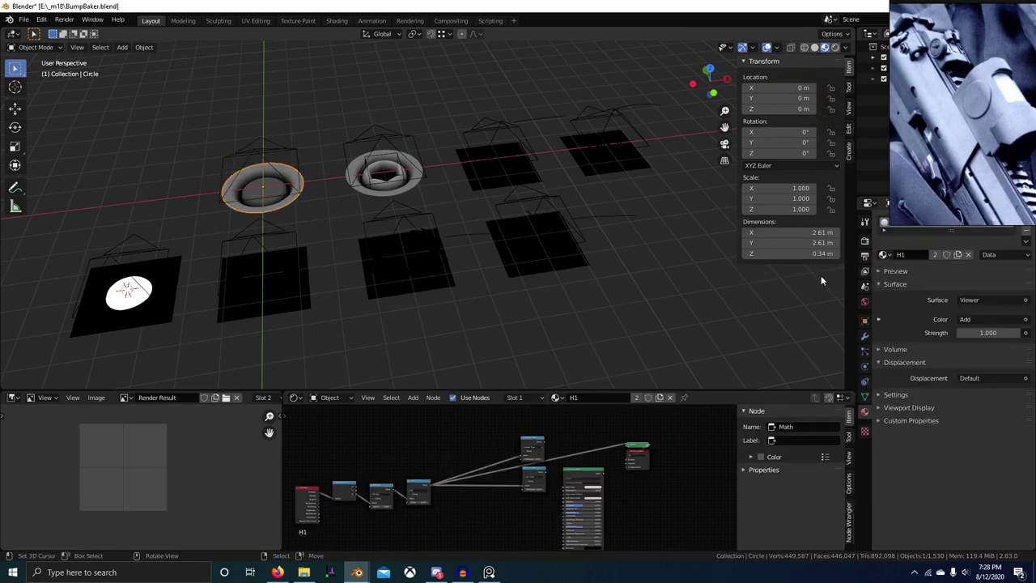
Assign the H1 material to the scratch plane and examine its Geometry, Separate XYZ, Multiply and Add node chain
{"action": "scroll", "coordinate": [585, 227], "scroll_direction": "down", "scroll_amount": 3}
{"action": "scroll", "coordinate": [498, 199], "scroll_direction": "up", "scroll_amount": 4}
{"action": "left_click", "coordinate": [502, 194]}
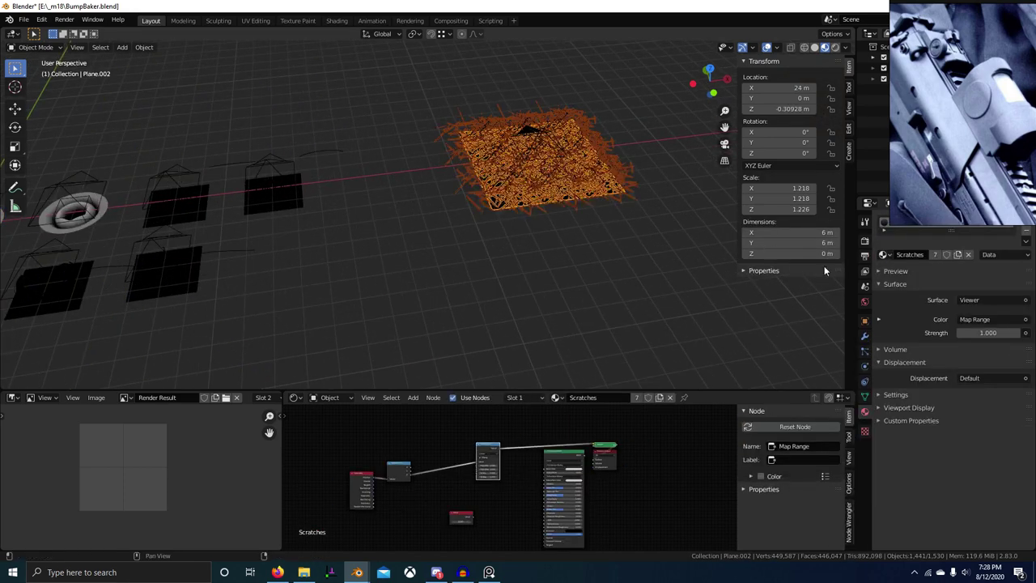
{"action": "left_click", "coordinate": [885, 255]}
{"action": "left_click", "coordinate": [911, 270]}
{"action": "scroll", "coordinate": [538, 279], "scroll_direction": "up", "scroll_amount": 4}
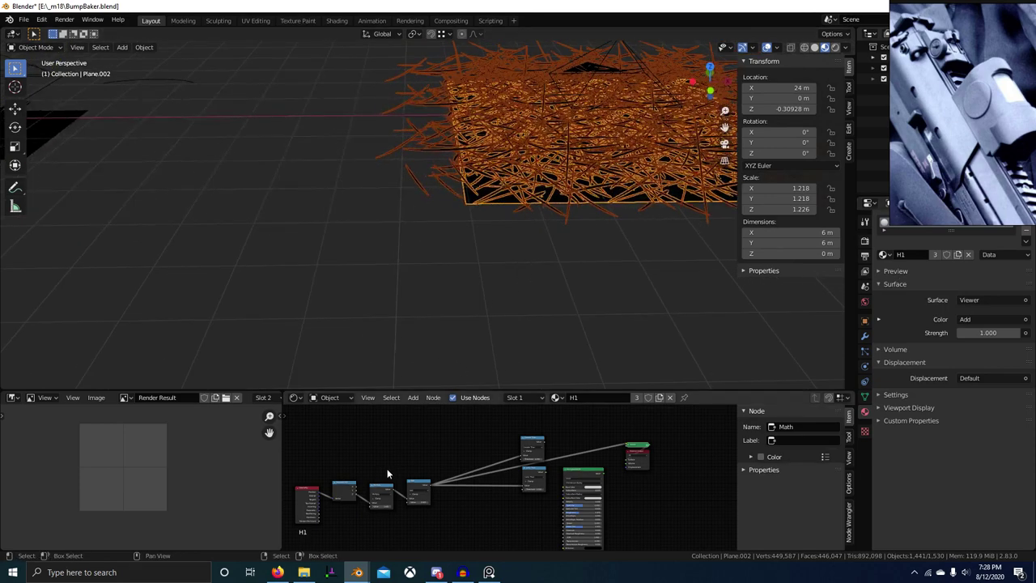
{"action": "scroll", "coordinate": [387, 474], "scroll_direction": "up", "scroll_amount": 5}
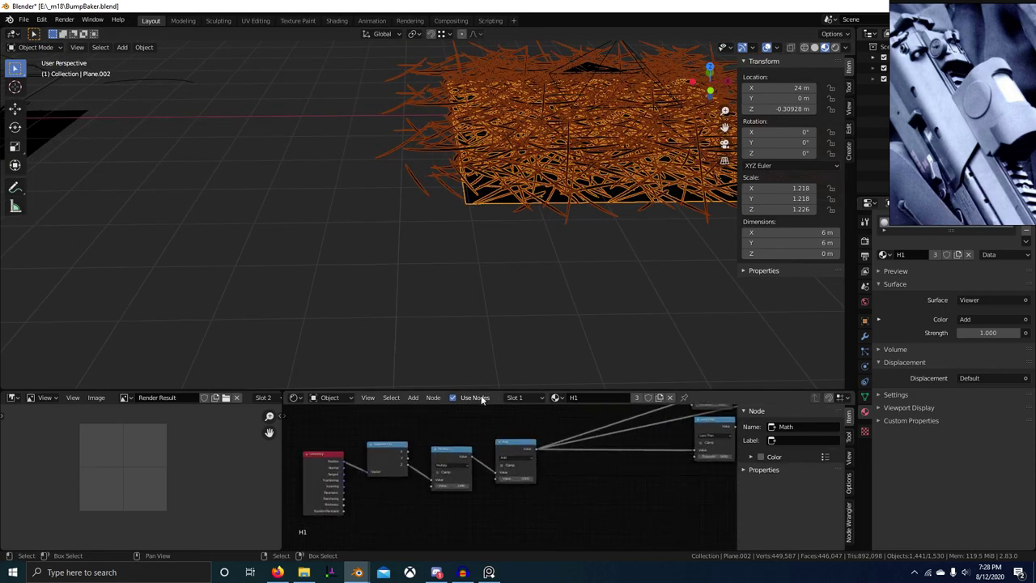
{"action": "scroll", "coordinate": [502, 445], "scroll_direction": "down", "scroll_amount": 2}
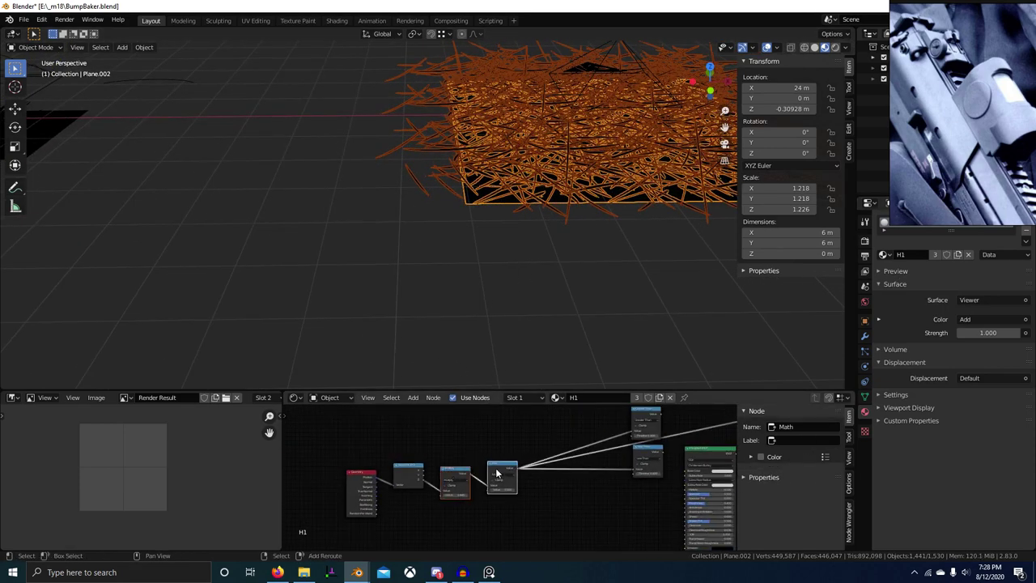
{"action": "scroll", "coordinate": [482, 290], "scroll_direction": "down", "scroll_amount": 5}
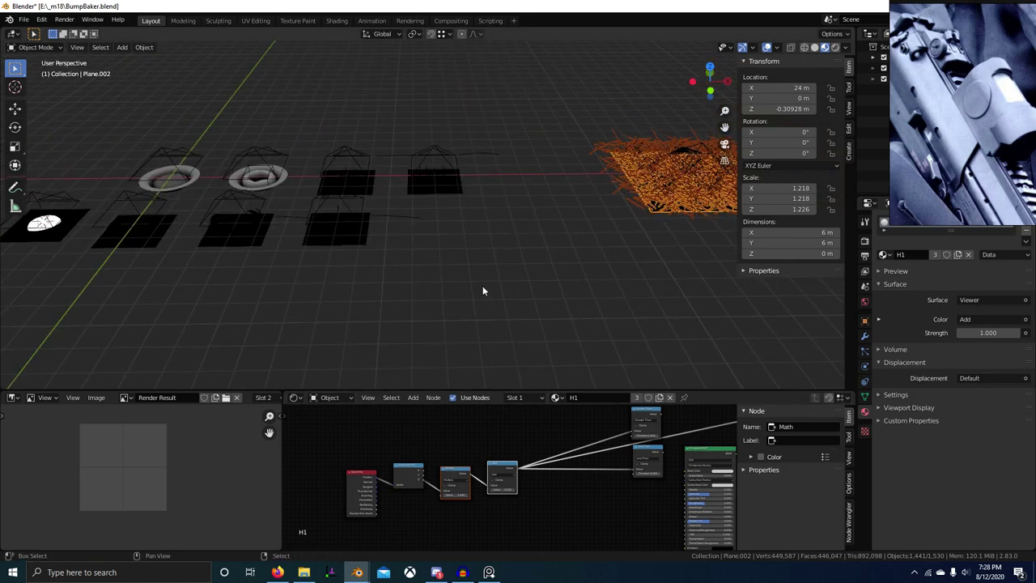
Try Material.001 on the small plane beneath the white disc, then assign it the material named Material
{"action": "left_click", "coordinate": [51, 238]}
{"action": "middle_click_drag", "start_coordinate": [601, 462], "coordinate": [578, 462]}
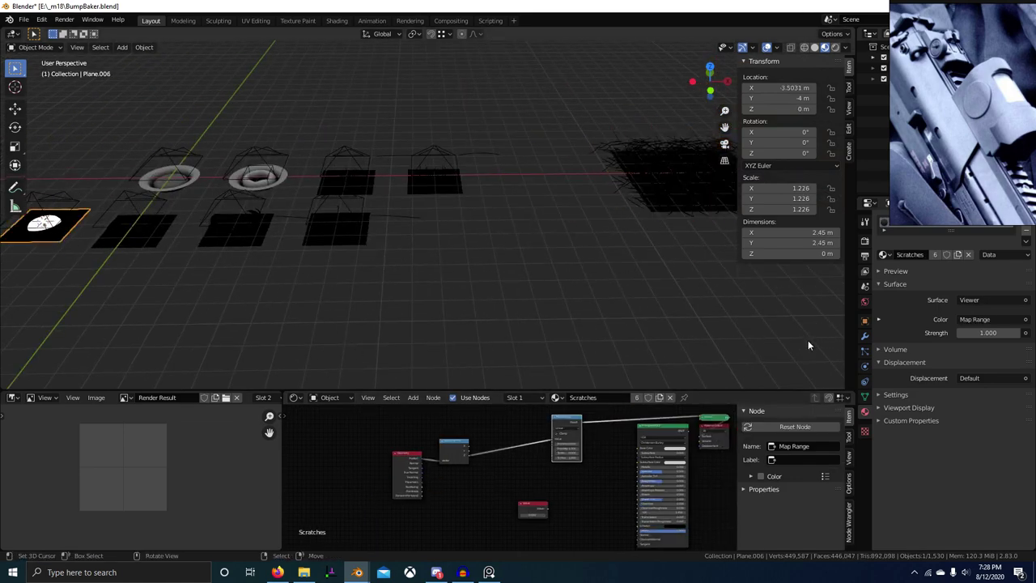
{"action": "left_click", "coordinate": [48, 222]}
{"action": "left_click", "coordinate": [50, 235]}
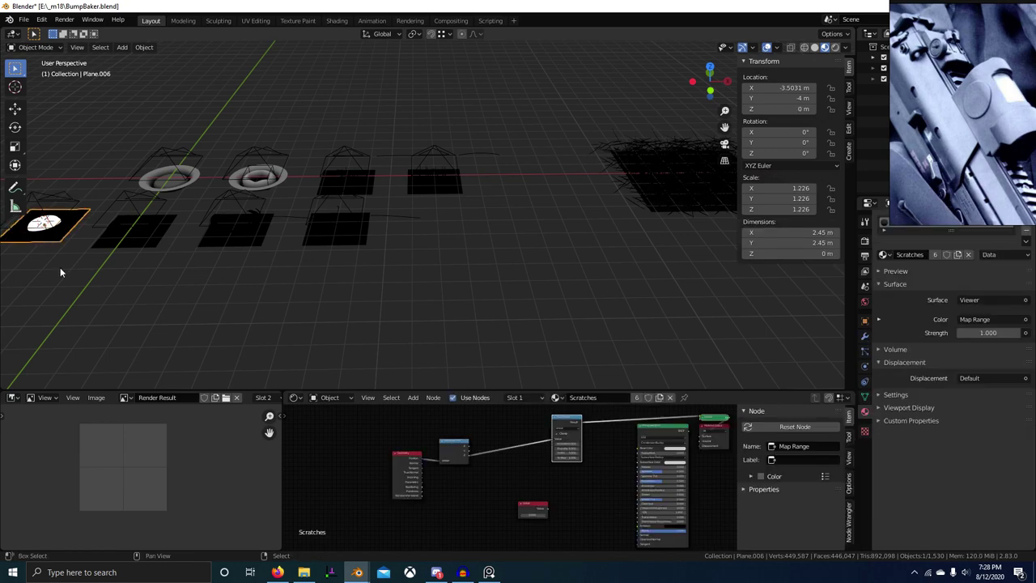
{"action": "left_click", "coordinate": [884, 255]}
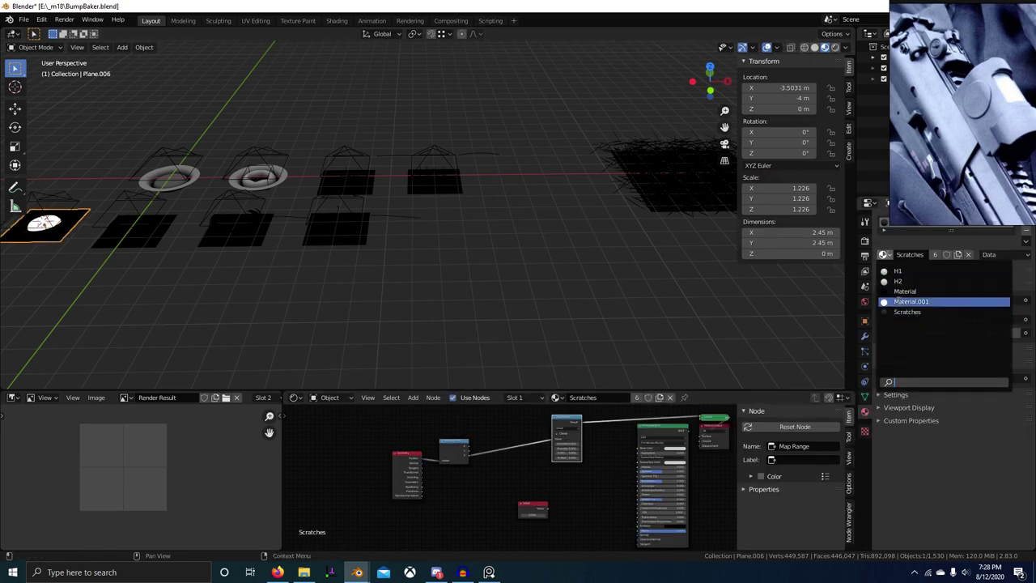
{"action": "left_click", "coordinate": [911, 302]}
{"action": "middle_click_drag", "start_coordinate": [534, 294], "coordinate": [686, 306]}
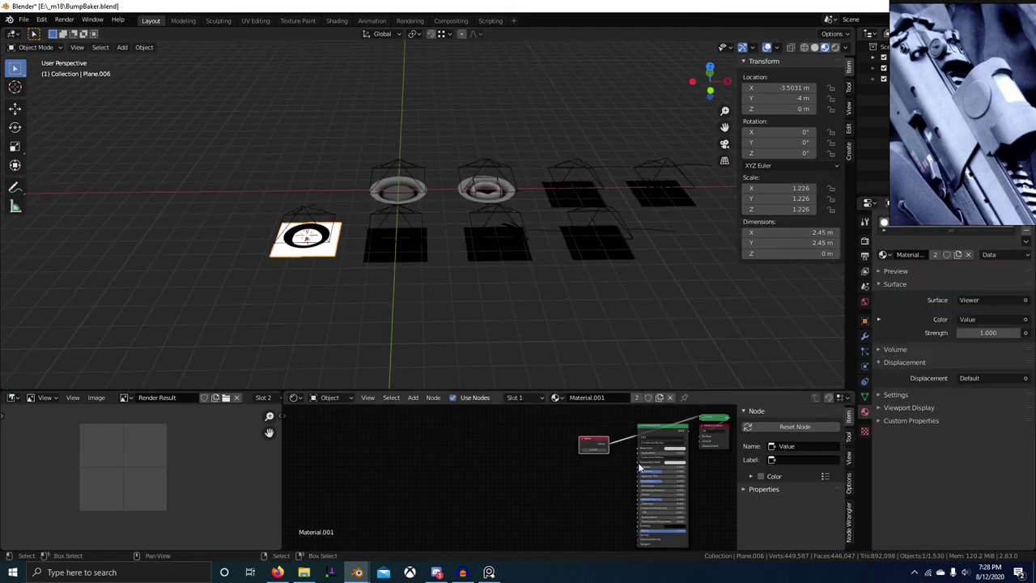
{"action": "left_click", "coordinate": [884, 255]}
{"action": "left_click", "coordinate": [907, 287]}
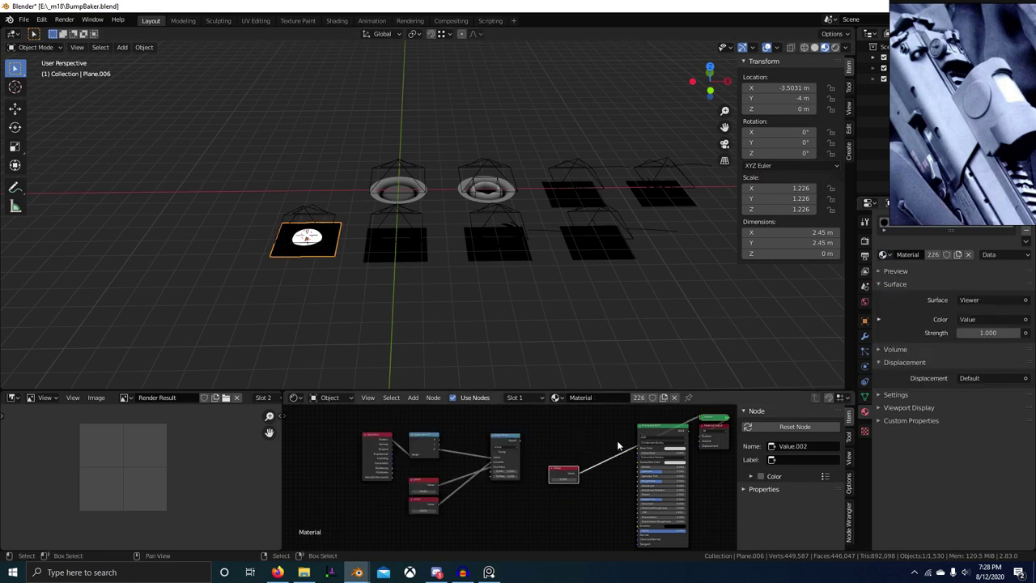
Copy Material's Geometry, Separate XYZ, Map Range and two connected Value nodes
{"action": "scroll", "coordinate": [483, 470], "scroll_direction": "up", "scroll_amount": 2}
{"action": "scroll", "coordinate": [516, 461], "scroll_direction": "up", "scroll_amount": 5}
{"action": "mouse_move", "coordinate": [496, 488]}
{"action": "middle_mouse_down"}
{"action": "mouse_move", "coordinate": [517, 462]}
{"action": "mouse_move", "coordinate": [494, 500]}
{"action": "middle_mouse_up"}
{"action": "scroll", "coordinate": [496, 498], "scroll_direction": "down", "scroll_amount": 6}
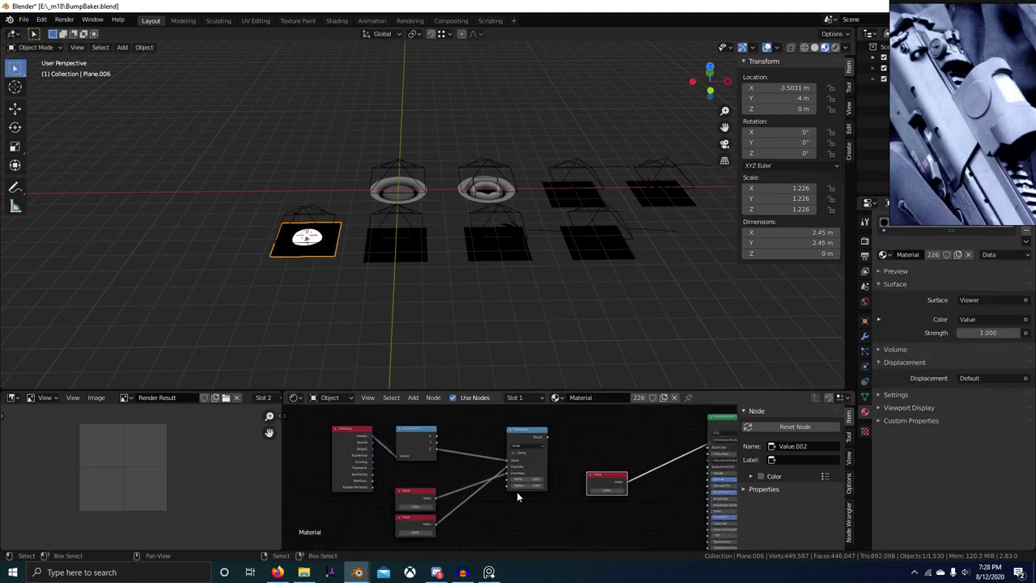
{"action": "key", "text": "alt+a"}
{"action": "key", "text": "b"}
{"action": "left_click_drag", "start_coordinate": [303, 434], "coordinate": [525, 532]}
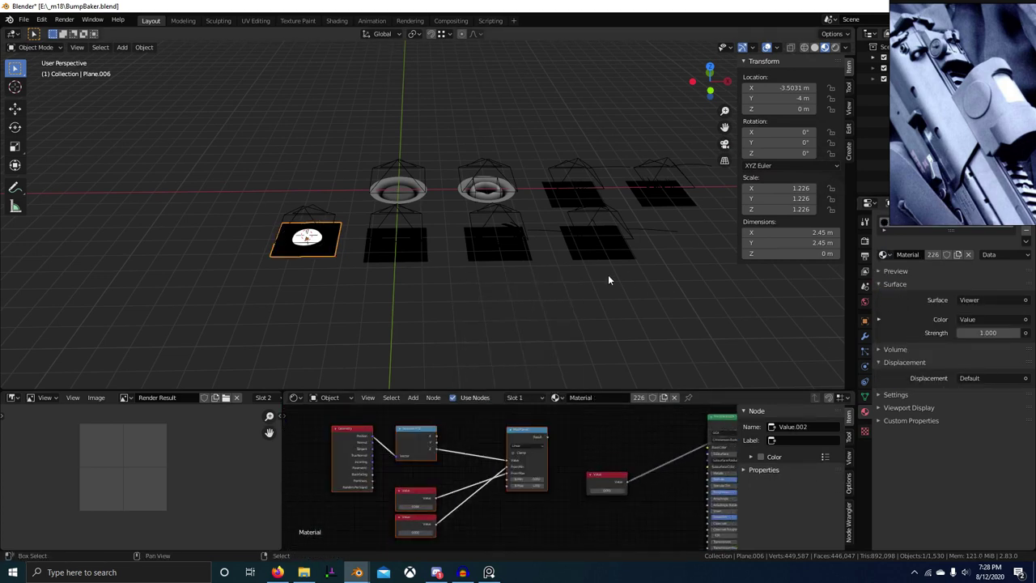
Select the large scratch plane again and assign the Scratches material to it
{"action": "scroll", "coordinate": [627, 275], "scroll_direction": "down", "scroll_amount": 2}
{"action": "middle_click_drag", "start_coordinate": [688, 239], "coordinate": [446, 280], "text": "shift"}
{"action": "scroll", "coordinate": [449, 275], "scroll_direction": "down", "scroll_amount": 1}
{"action": "left_click", "coordinate": [509, 236]}
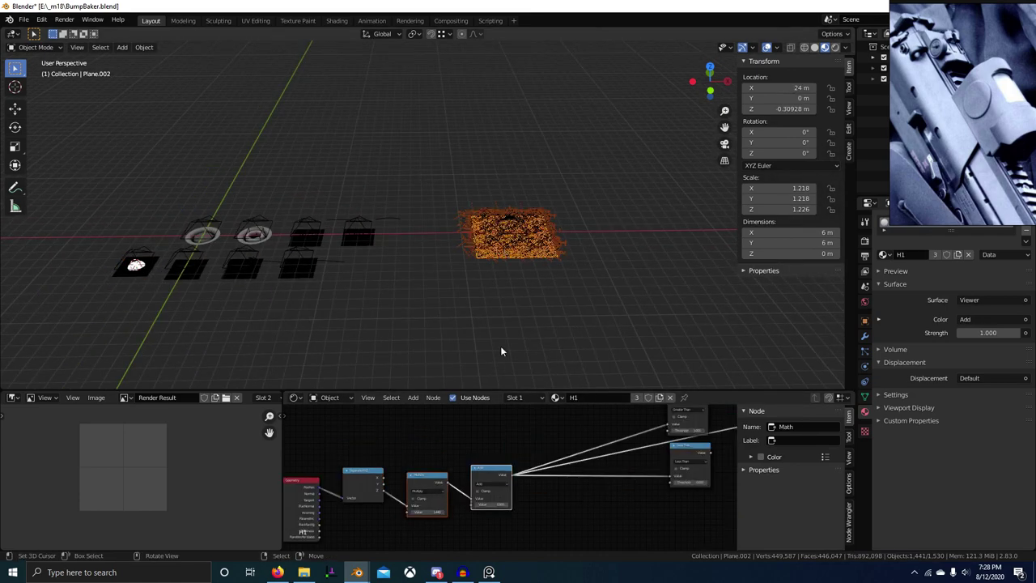
{"action": "scroll", "coordinate": [599, 453], "scroll_direction": "down", "scroll_amount": 3}
{"action": "left_click", "coordinate": [885, 254]}
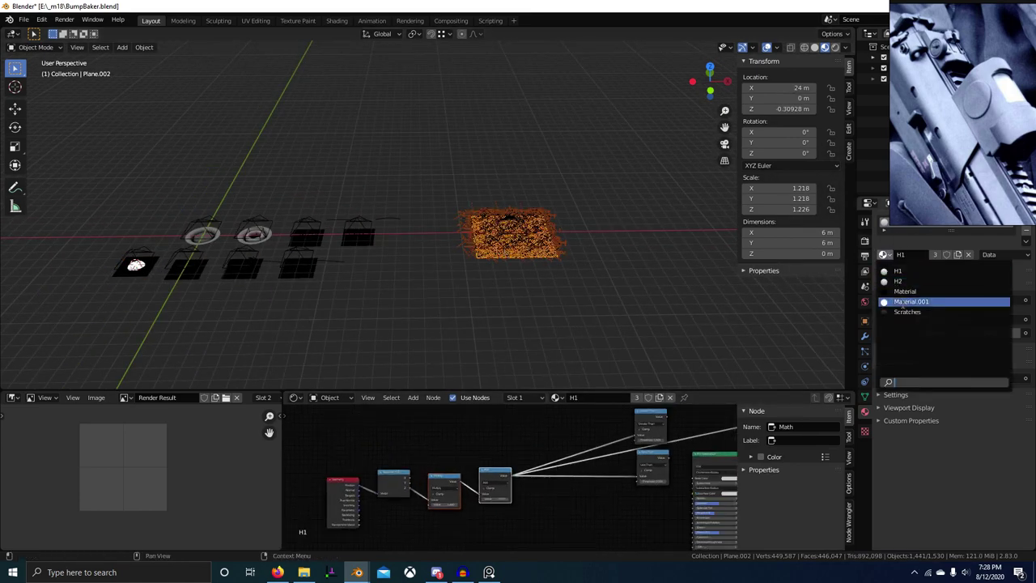
{"action": "left_click", "coordinate": [907, 312]}
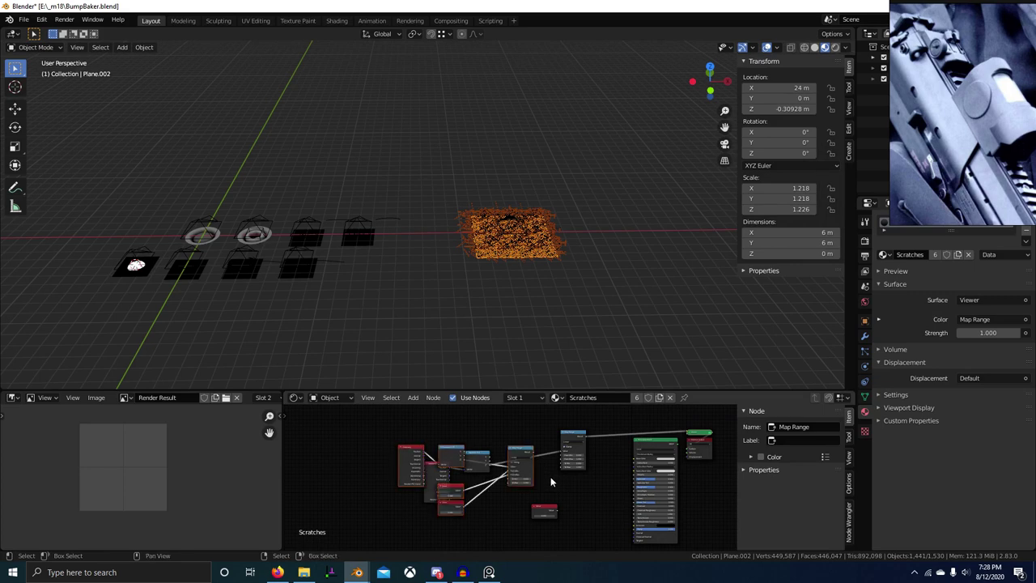
Replace the old Geometry, Separate XYZ, Map Range and Value nodes in Scratches with the copied set, and preview its Map Range
{"action": "left_click", "coordinate": [477, 459]}
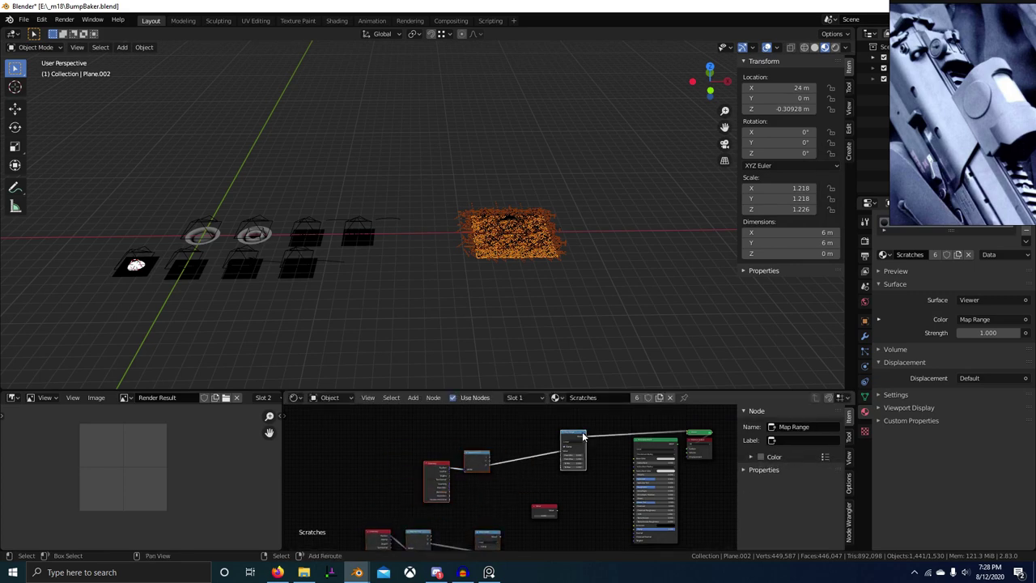
{"action": "key", "text": "x"}
{"action": "middle_click_drag", "start_coordinate": [541, 484], "coordinate": [547, 412]}
{"action": "left_click", "coordinate": [487, 465], "text": "ctrl+shift"}
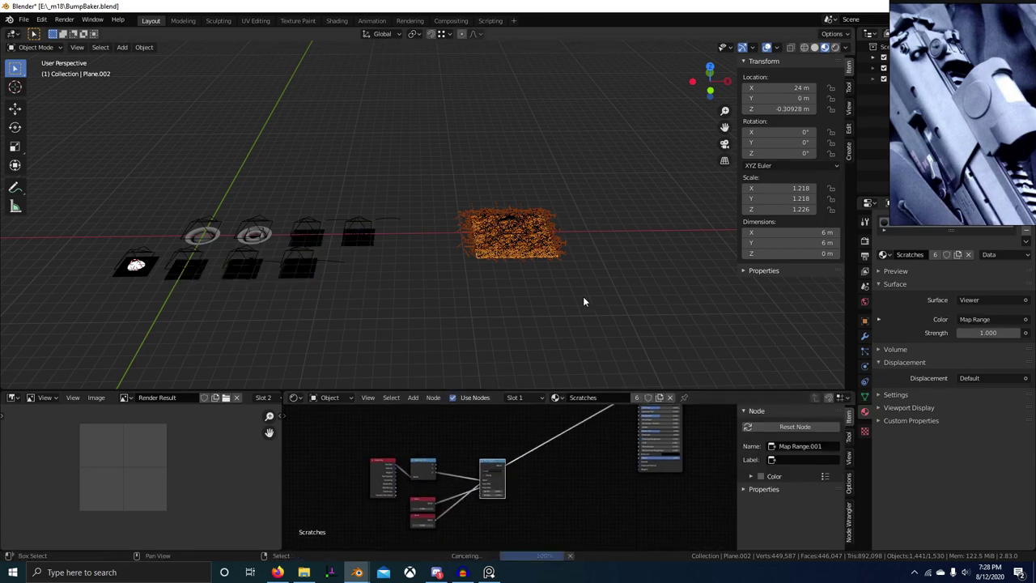
Check the scratch plane from the front, through the camera and in perspective
{"action": "scroll", "coordinate": [530, 260], "scroll_direction": "up", "scroll_amount": 4}
{"action": "middle_click_drag", "start_coordinate": [574, 280], "coordinate": [502, 191], "text": "shift"}
{"action": "key", "text": "KP_1"}
{"action": "key", "text": "KP_0"}
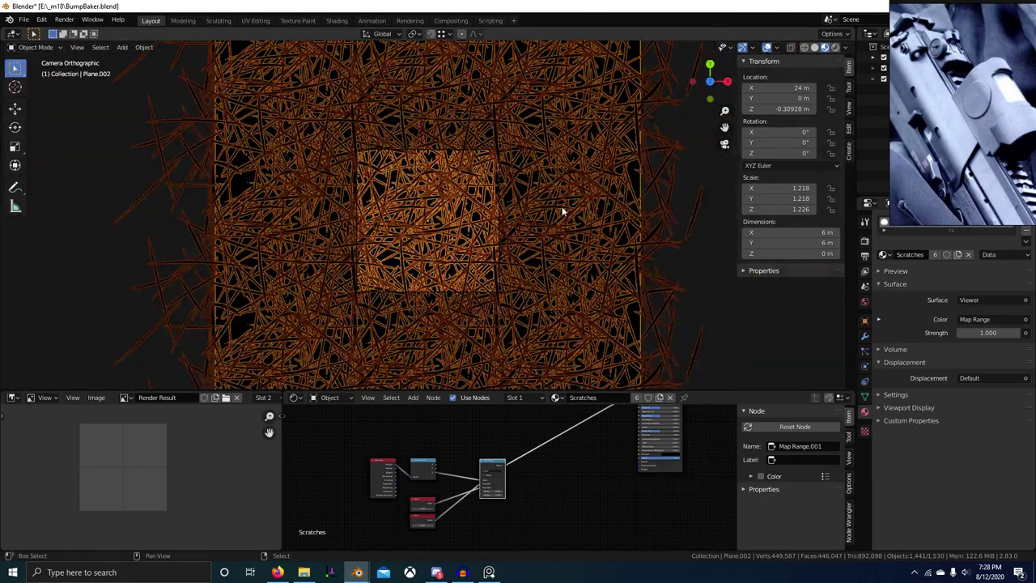
{"action": "middle_click_drag", "start_coordinate": [561, 211], "coordinate": [525, 220]}
{"action": "scroll", "coordinate": [525, 220], "scroll_direction": "down", "scroll_amount": 7}
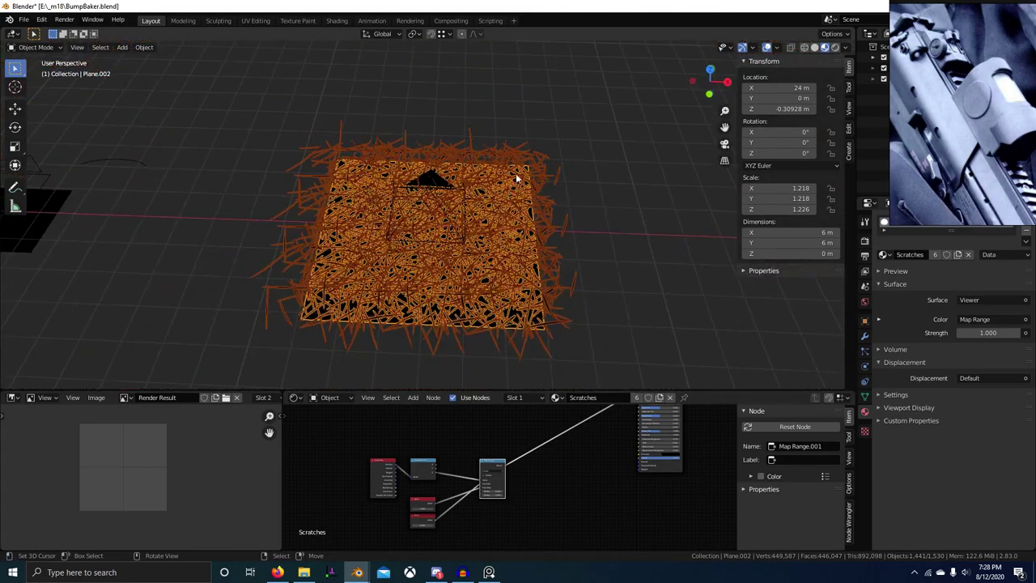
Isolate the collection of scratch curves in front view, make one curve active to show its Material nodes, and select all curves
{"action": "key", "text": "KP_1"}
{"action": "scroll", "coordinate": [470, 284], "scroll_direction": "up", "scroll_amount": 2}
{"action": "key", "text": "2"}
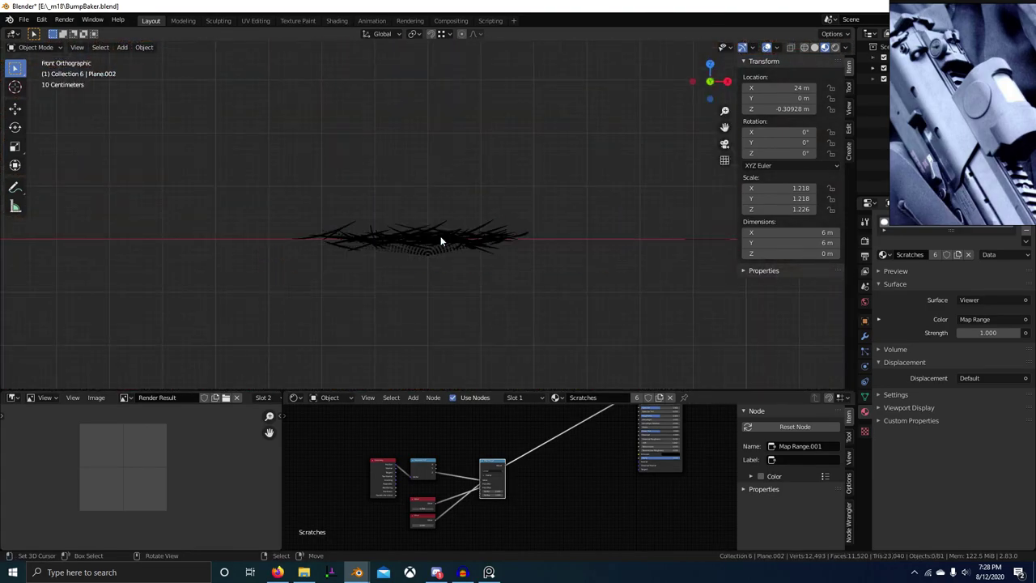
{"action": "left_click", "coordinate": [441, 237]}
{"action": "scroll", "coordinate": [476, 262], "scroll_direction": "up", "scroll_amount": 1}
{"action": "middle_click_drag", "start_coordinate": [510, 419], "coordinate": [497, 464]}
{"action": "scroll", "coordinate": [497, 464], "scroll_direction": "up", "scroll_amount": 5}
{"action": "scroll", "coordinate": [437, 328], "scroll_direction": "up", "scroll_amount": 2}
{"action": "key", "text": "a"}
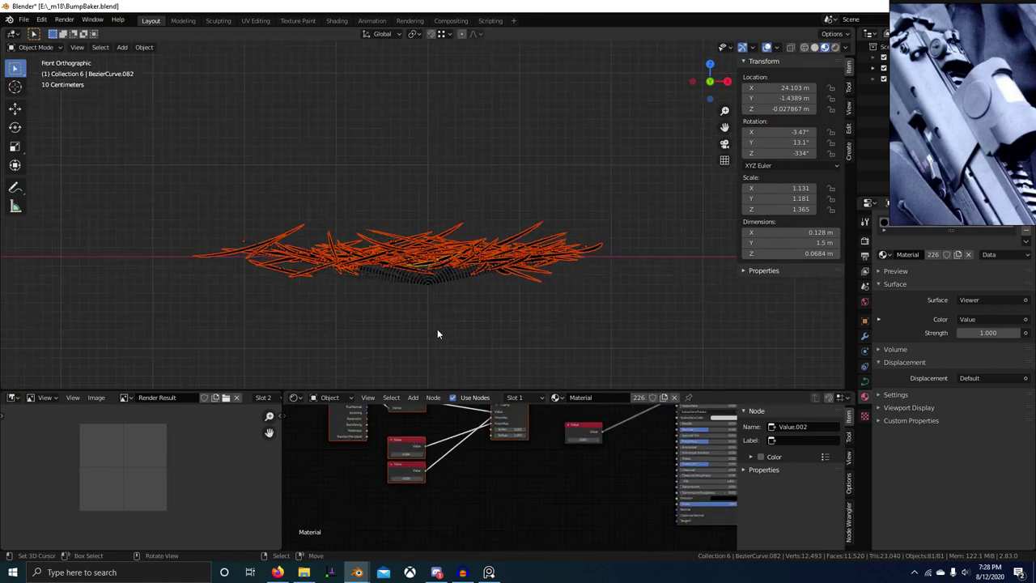
Place the 3D cursor at the scratches' lowest and highest points, and enter its Z values, -0.319447 and 0.4077, in Material's linked Value nodes
{"action": "scroll", "coordinate": [437, 332], "scroll_direction": "up", "scroll_amount": 3}
{"action": "key", "text": "alt+a"}
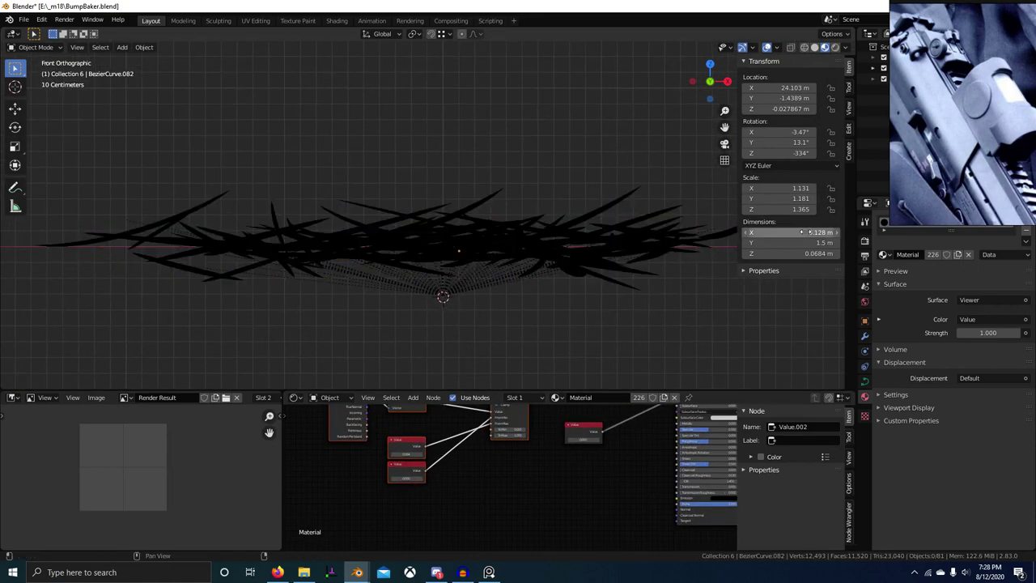
{"action": "left_click", "coordinate": [848, 107]}
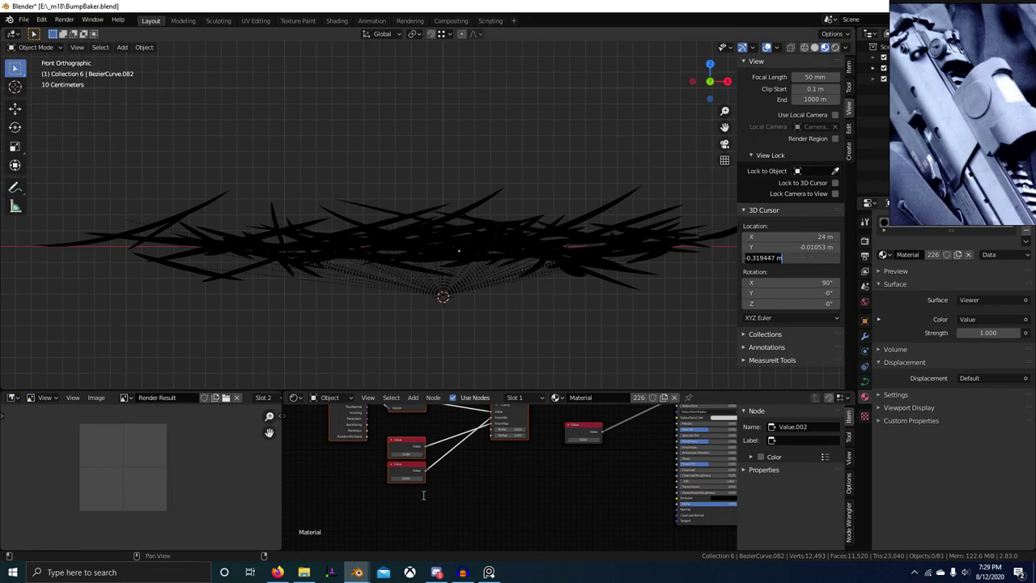
{"action": "key", "text": "Return"}
{"action": "key", "text": "Return"}
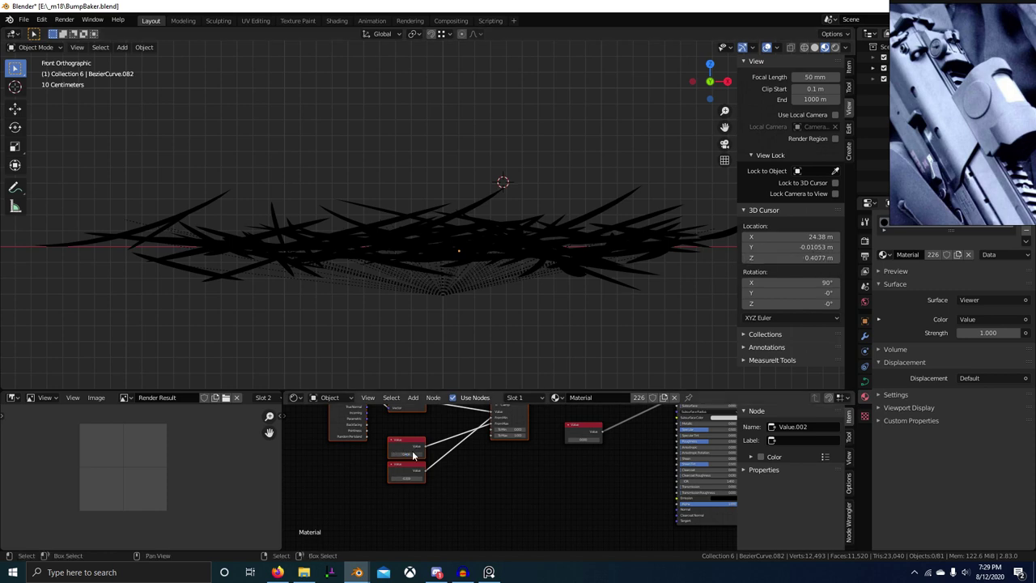
Select a scratch curve and preview the Z output of Material's Separate XYZ node on the scratches
{"action": "middle_click_drag", "start_coordinate": [486, 324], "coordinate": [498, 302]}
{"action": "scroll", "coordinate": [500, 292], "scroll_direction": "up", "scroll_amount": 4}
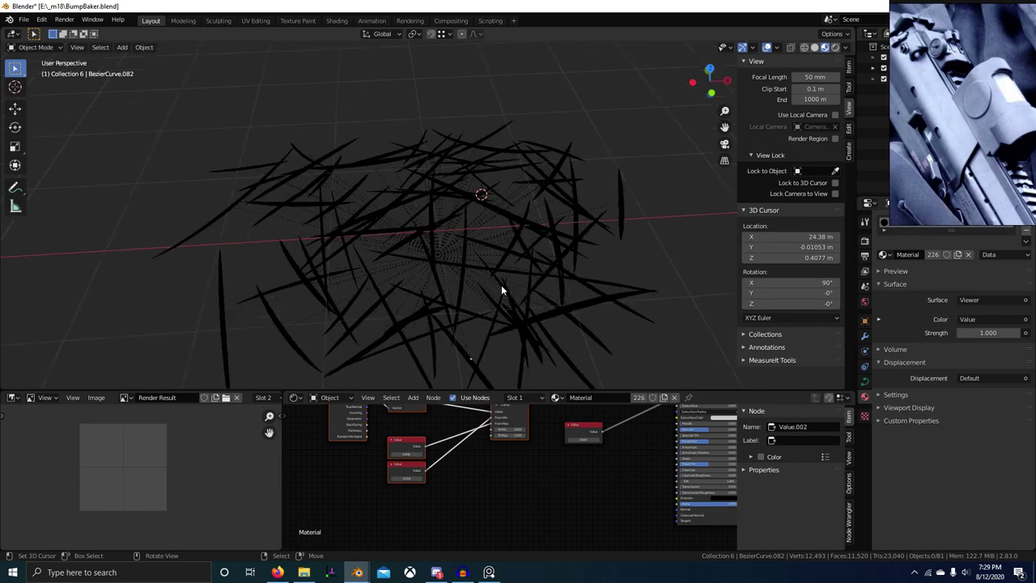
{"action": "middle_click_drag", "start_coordinate": [492, 316], "coordinate": [468, 271]}
{"action": "scroll", "coordinate": [441, 307], "scroll_direction": "up", "scroll_amount": 4}
{"action": "middle_click_drag", "start_coordinate": [448, 467], "coordinate": [450, 506]}
{"action": "left_click", "coordinate": [413, 429], "text": "ctrl+shift"}
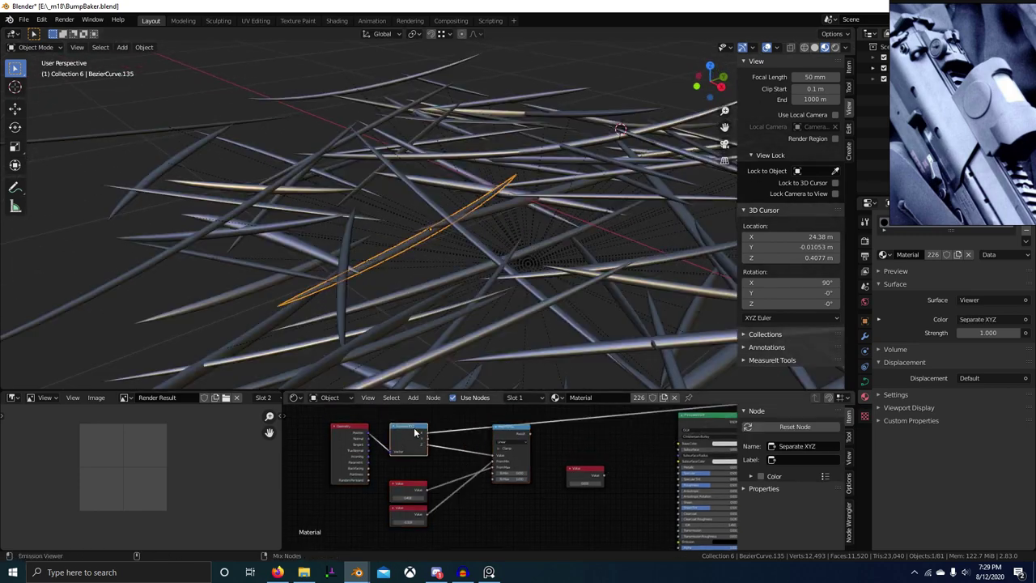
{"action": "left_click", "coordinate": [414, 429], "text": "ctrl+shift"}
{"action": "left_click", "coordinate": [414, 429], "text": "ctrl+shift"}
{"action": "middle_click_drag", "start_coordinate": [464, 334], "coordinate": [509, 370]}
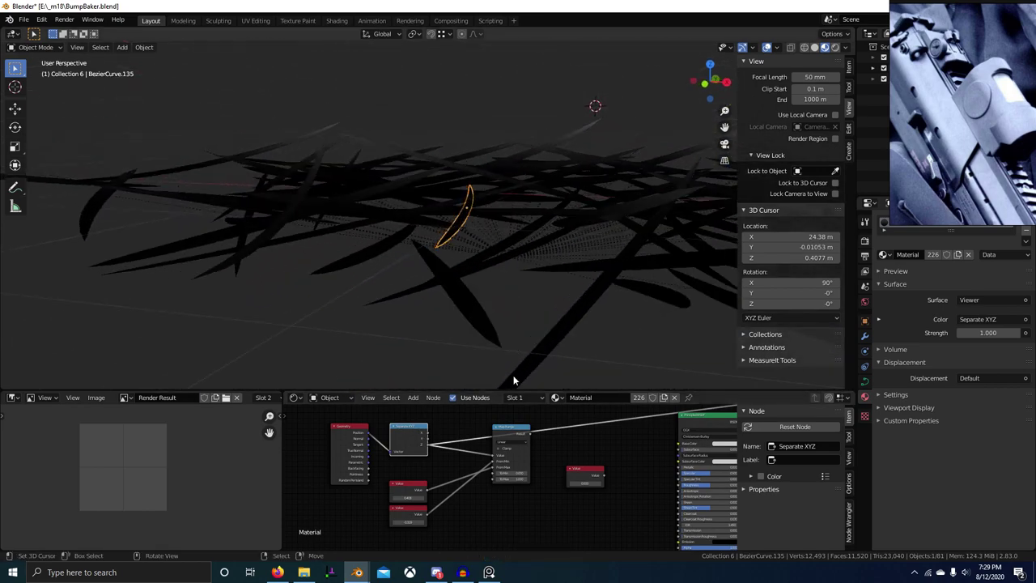
Preview Material's Map Range node on the scratch curves and deselect everything
{"action": "left_click", "coordinate": [517, 436], "text": "ctrl+shift"}
{"action": "middle_click_drag", "start_coordinate": [489, 317], "coordinate": [530, 353]}
{"action": "scroll", "coordinate": [522, 325], "scroll_direction": "down", "scroll_amount": 4}
{"action": "key", "text": "alt+a"}
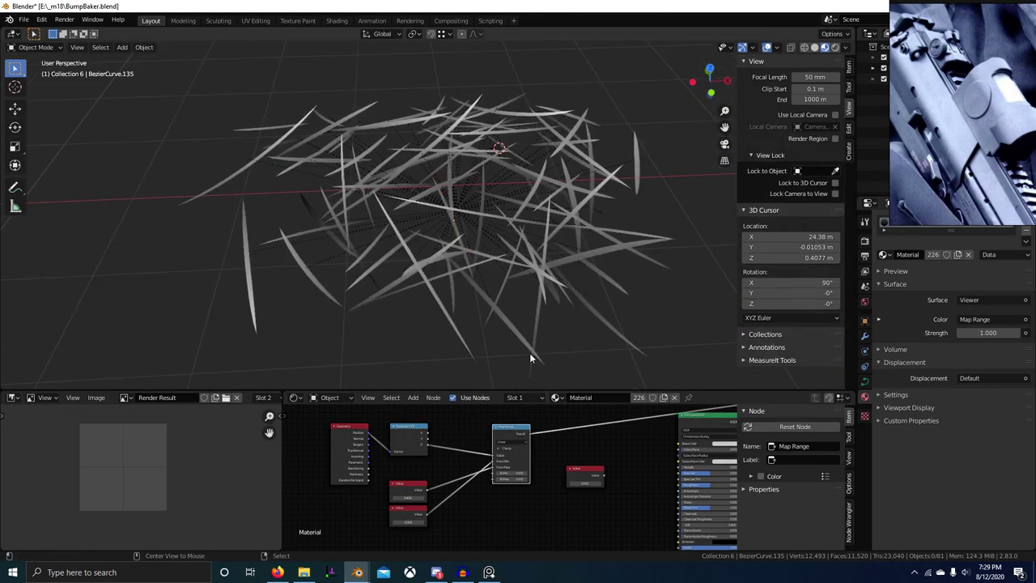
Clear the rotation of all scratch curves in Collection 6 and check the tiled pattern in Collection
{"action": "scroll", "coordinate": [532, 309], "scroll_direction": "down", "scroll_amount": 3}
{"action": "middle_click_drag", "start_coordinate": [531, 308], "coordinate": [506, 307]}
{"action": "key", "text": "1"}
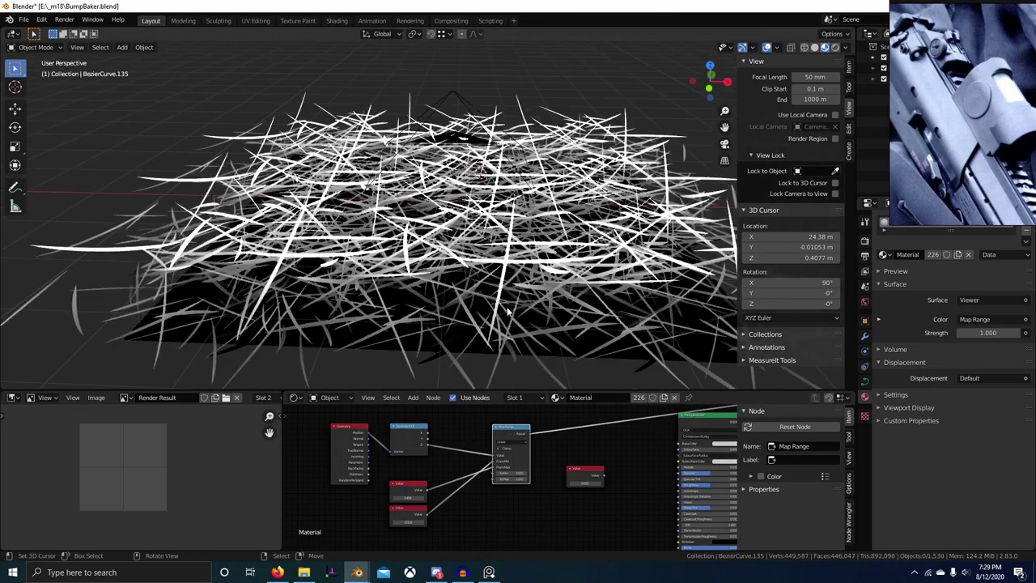
{"action": "middle_click_drag", "start_coordinate": [500, 237], "coordinate": [490, 283]}
{"action": "key", "text": "6"}
{"action": "key", "text": "a"}
{"action": "key", "text": "alt+r"}
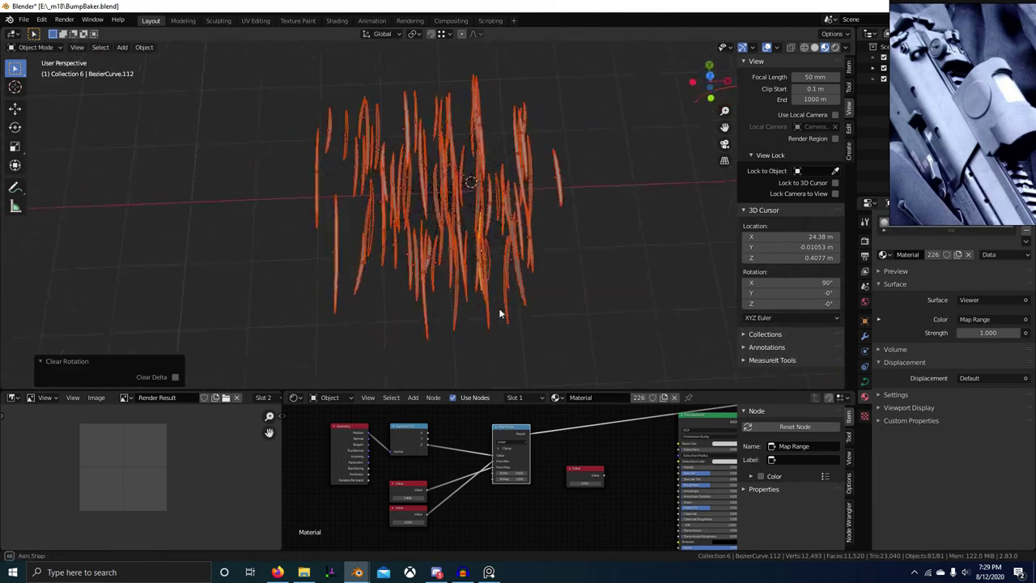
{"action": "key", "text": "1"}
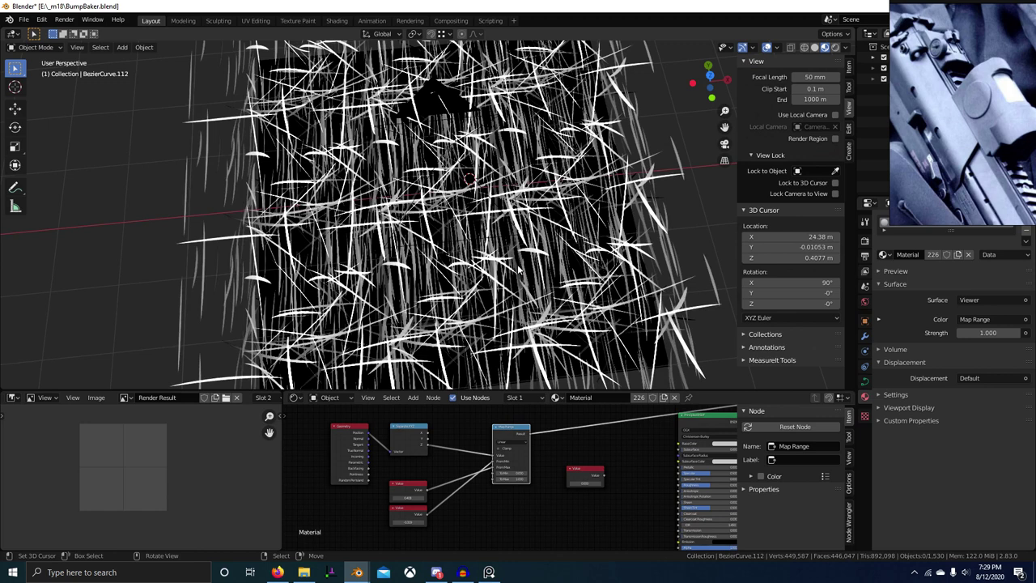
Clear the rotation of every curve in Collection 6.001 and check the tiled pattern through the camera
{"action": "key", "text": "6"}
{"action": "scroll", "coordinate": [513, 253], "scroll_direction": "down", "scroll_amount": 3}
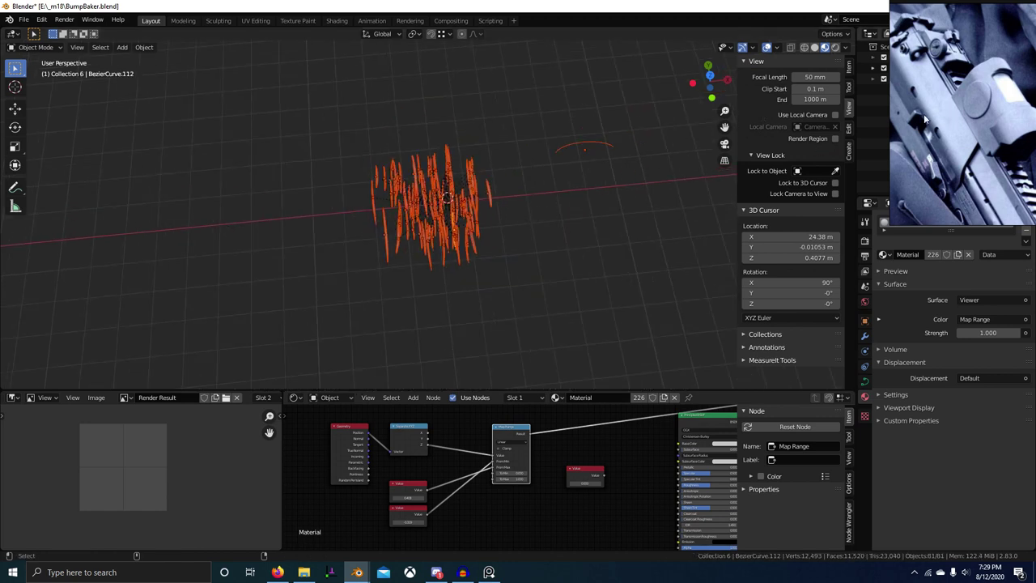
{"action": "key", "text": "alt+a"}
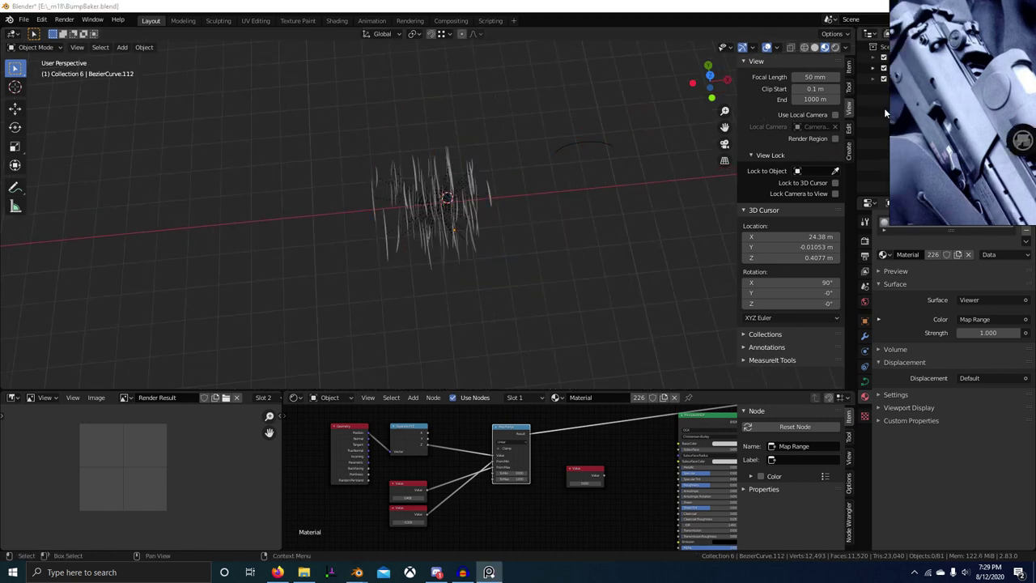
{"action": "left_click", "coordinate": [885, 111]}
{"action": "key", "text": "3"}
{"action": "key", "text": "a"}
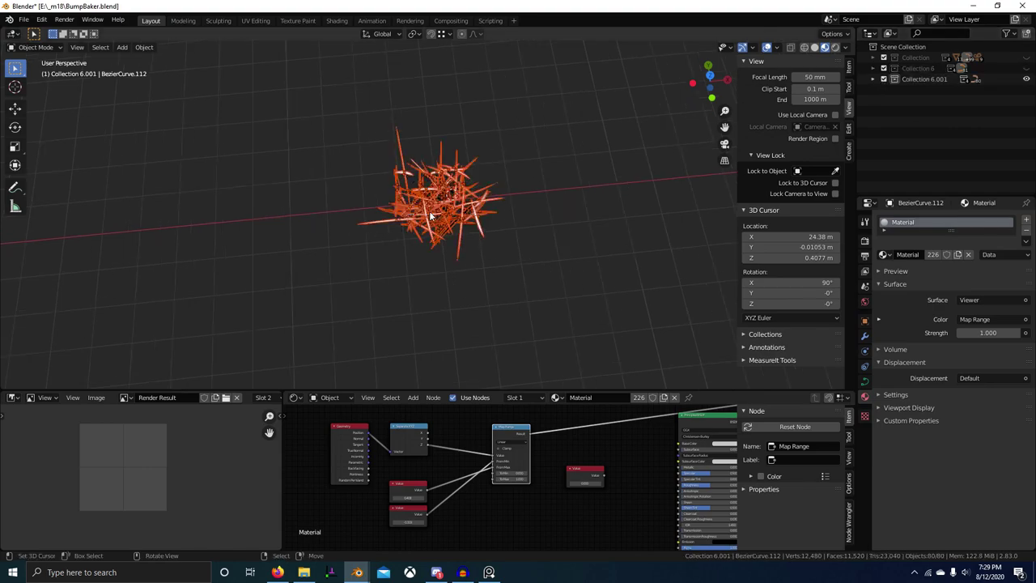
{"action": "key", "text": "alt+r"}
{"action": "middle_click_drag", "start_coordinate": [513, 259], "coordinate": [500, 220]}
{"action": "key", "text": "1"}
{"action": "key", "text": "KP_0"}
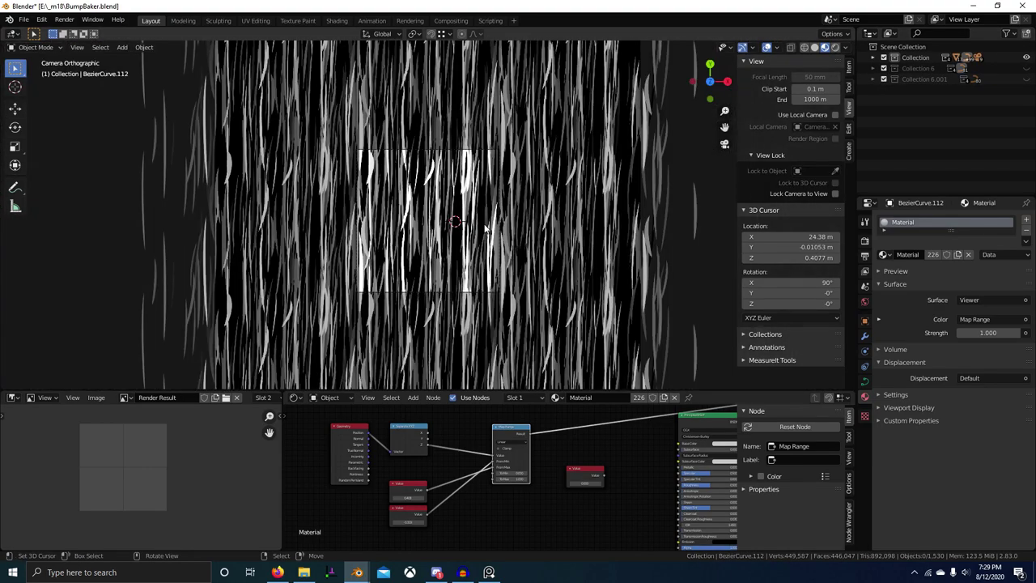
Clear the parent of all scratch curves in Collection 6.001 and inspect the tiled pattern in Collection
{"action": "left_click", "coordinate": [459, 228]}
{"action": "key", "text": "a"}
{"action": "middle_click_drag", "start_coordinate": [463, 234], "coordinate": [438, 310]}
{"action": "key", "text": "3"}
{"action": "key", "text": "a"}
{"action": "key", "text": "alt+p"}
{"action": "left_click", "coordinate": [451, 241]}
{"action": "key", "text": "1"}
{"action": "scroll", "coordinate": [447, 273], "scroll_direction": "up", "scroll_amount": 4}
{"action": "scroll", "coordinate": [431, 292], "scroll_direction": "down", "scroll_amount": 4}
{"action": "scroll", "coordinate": [378, 274], "scroll_direction": "up", "scroll_amount": 6}
{"action": "scroll", "coordinate": [430, 321], "scroll_direction": "down", "scroll_amount": 4}
{"action": "scroll", "coordinate": [438, 308], "scroll_direction": "down", "scroll_amount": 5}
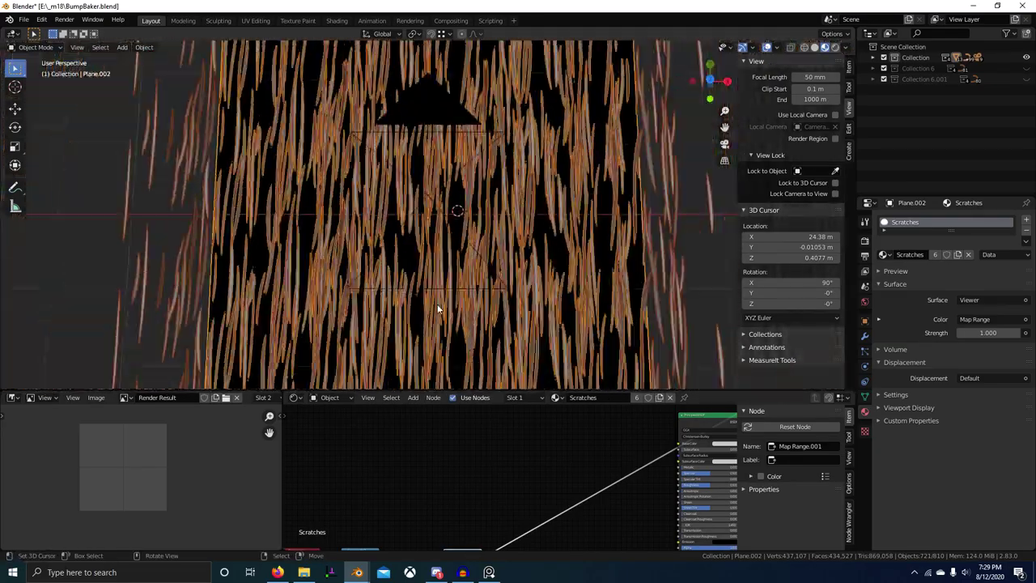
Delete the scratch curves in the left half of the Collection 6 cluster to thin out the pattern
{"action": "key", "text": "2"}
{"action": "left_click", "coordinate": [441, 213]}
{"action": "key", "text": "a"}
{"action": "left_click", "coordinate": [302, 194]}
{"action": "left_click_drag", "start_coordinate": [271, 145], "coordinate": [333, 225]}
{"action": "key", "text": "a"}
{"action": "scroll", "coordinate": [379, 219], "scroll_direction": "down", "scroll_amount": 2}
{"action": "left_click", "coordinate": [369, 211]}
{"action": "key", "text": "a"}
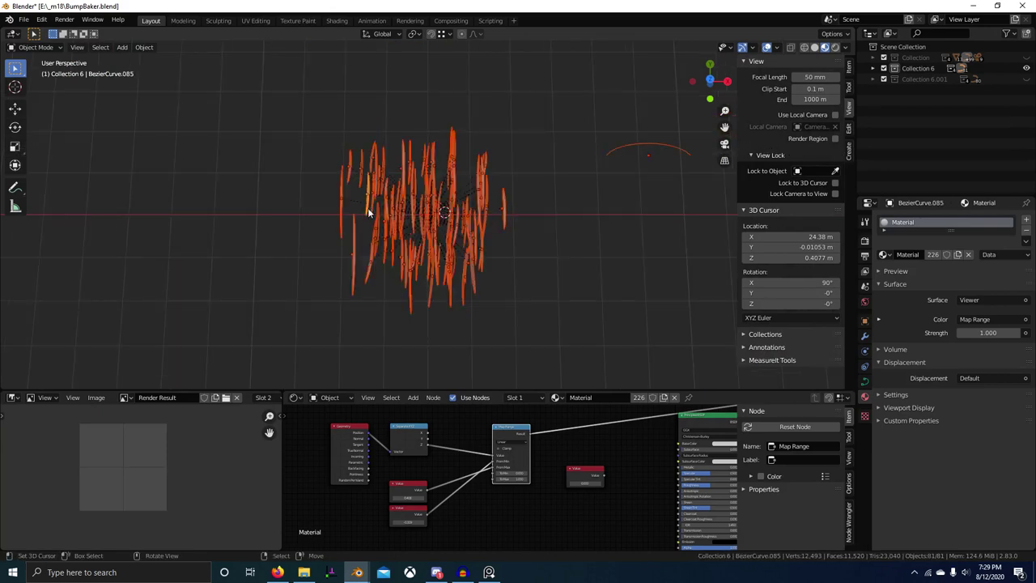
{"action": "scroll", "coordinate": [422, 213], "scroll_direction": "up", "scroll_amount": 3}
{"action": "left_click", "coordinate": [486, 194]}
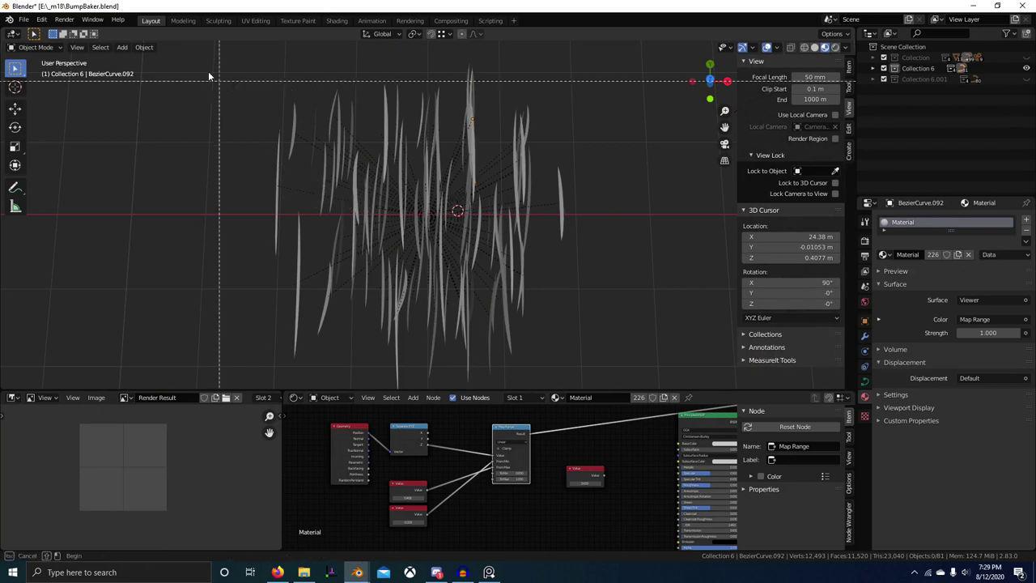
{"action": "left_click_drag", "start_coordinate": [204, 63], "coordinate": [405, 395]}
{"action": "key", "text": "x"}
{"action": "left_click", "coordinate": [419, 324]}
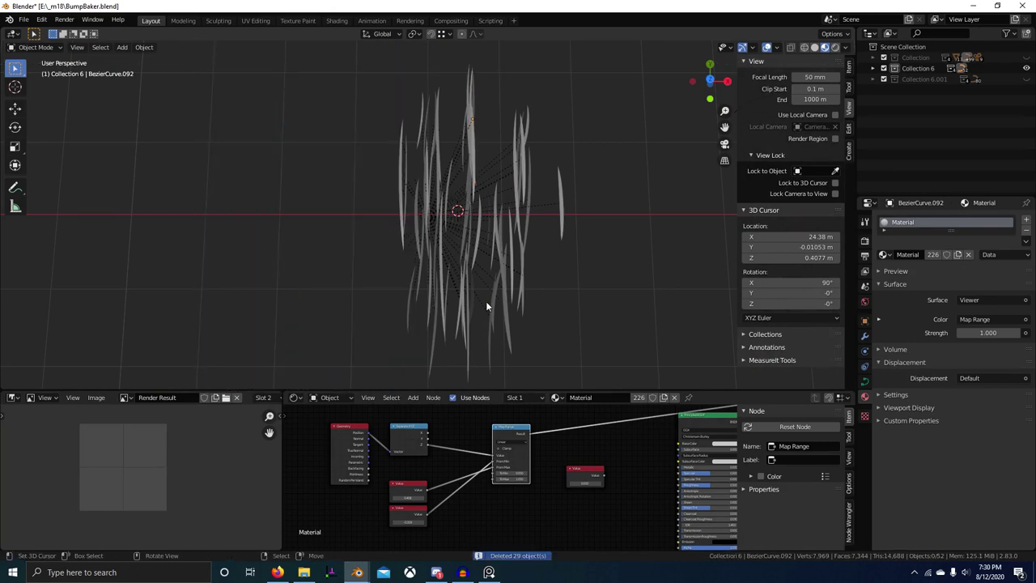
{"action": "key", "text": "a"}
{"action": "key", "text": "alt+g"}
{"action": "key", "text": "ctrl+z"}
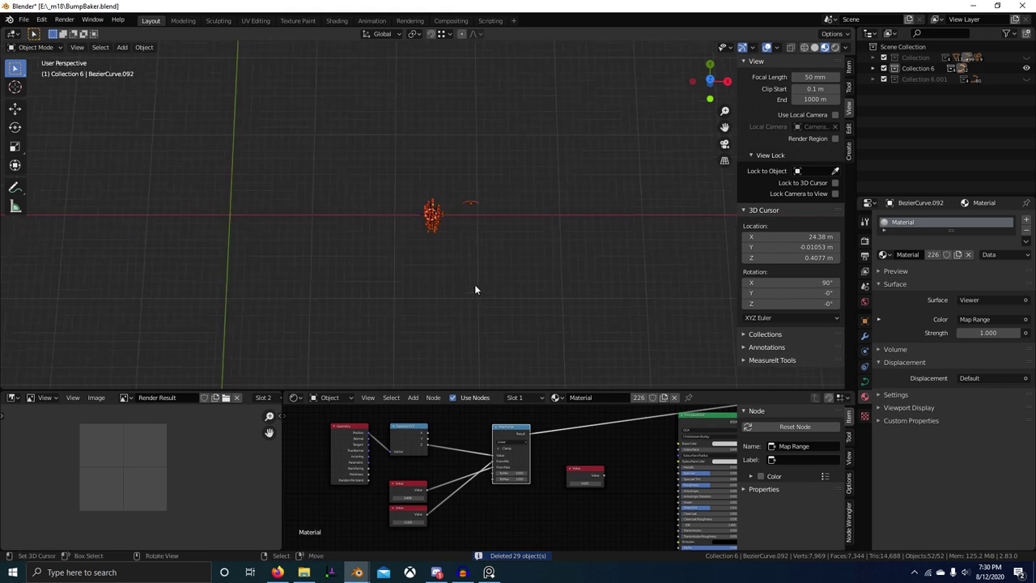
{"action": "mouse_move", "coordinate": [457, 246]}
{"action": "middle_mouse_down"}
{"action": "mouse_move", "coordinate": [361, 162]}
{"action": "mouse_move", "coordinate": [449, 241]}
{"action": "middle_mouse_up"}
{"action": "key", "text": "KP_7"}
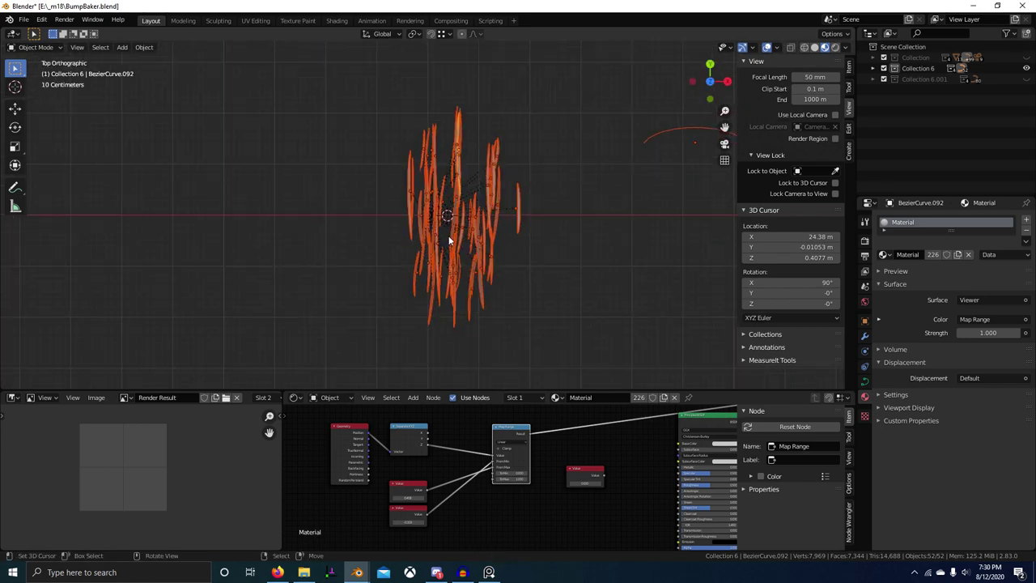
{"action": "key", "text": "F3"}
{"action": "key", "text": "Escape"}
Examine the tiled scratch pattern in Collection through the camera and from an angled view
{"action": "key", "text": "1"}
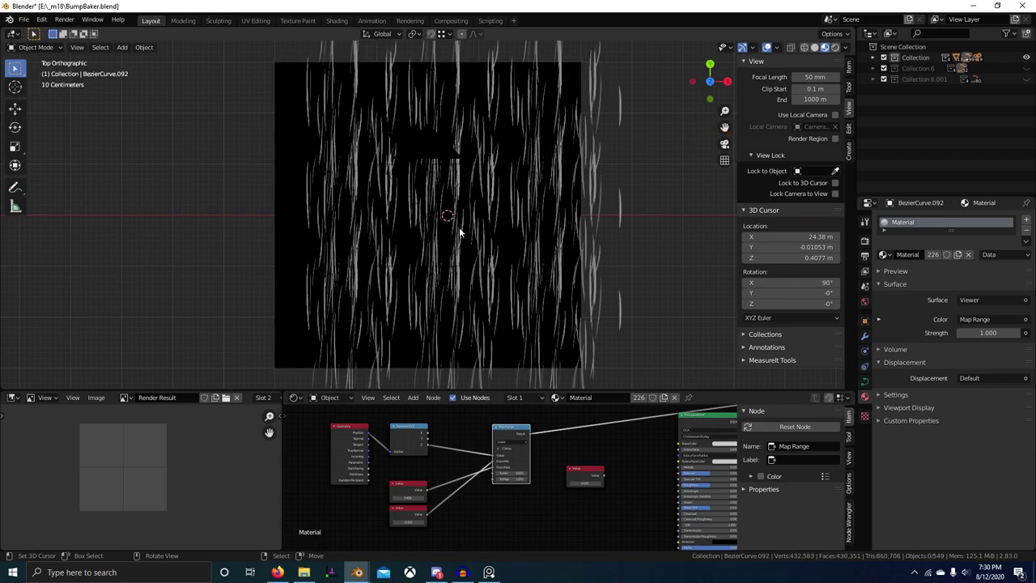
{"action": "key", "text": "KP_0"}
{"action": "scroll", "coordinate": [456, 231], "scroll_direction": "up", "scroll_amount": 2}
{"action": "scroll", "coordinate": [460, 241], "scroll_direction": "down", "scroll_amount": 2}
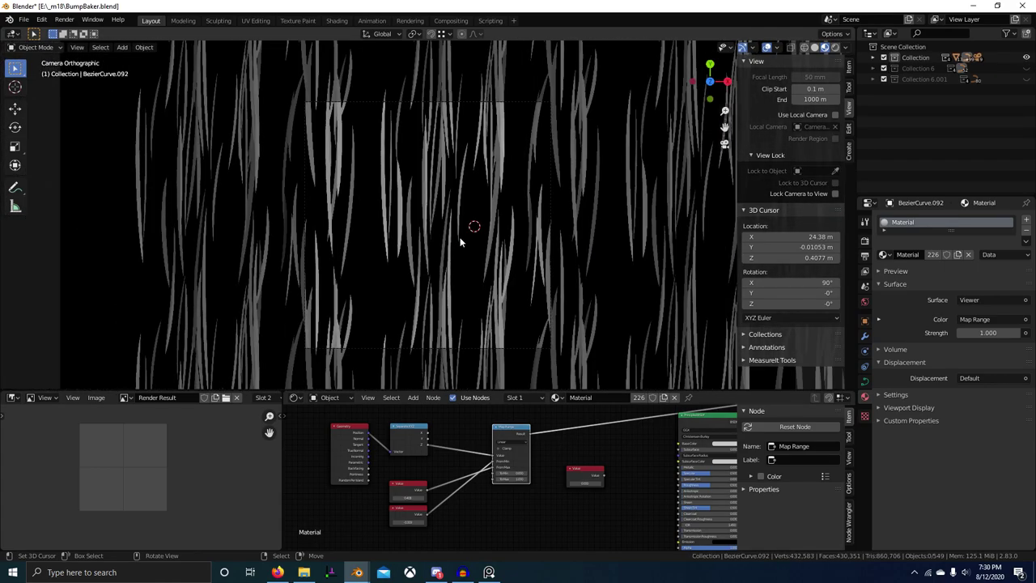
{"action": "middle_click_drag", "start_coordinate": [460, 258], "coordinate": [510, 228]}
{"action": "scroll", "coordinate": [459, 213], "scroll_direction": "down", "scroll_amount": 5}
Add a Value node to the black plane's Scratches material and preview it as the surface output
{"action": "left_click", "coordinate": [499, 239]}
{"action": "scroll", "coordinate": [500, 240], "scroll_direction": "down", "scroll_amount": 4}
{"action": "scroll", "coordinate": [519, 474], "scroll_direction": "down", "scroll_amount": 6}
{"action": "middle_click_drag", "start_coordinate": [583, 452], "coordinate": [516, 415]}
{"action": "key", "text": "shift+a"}
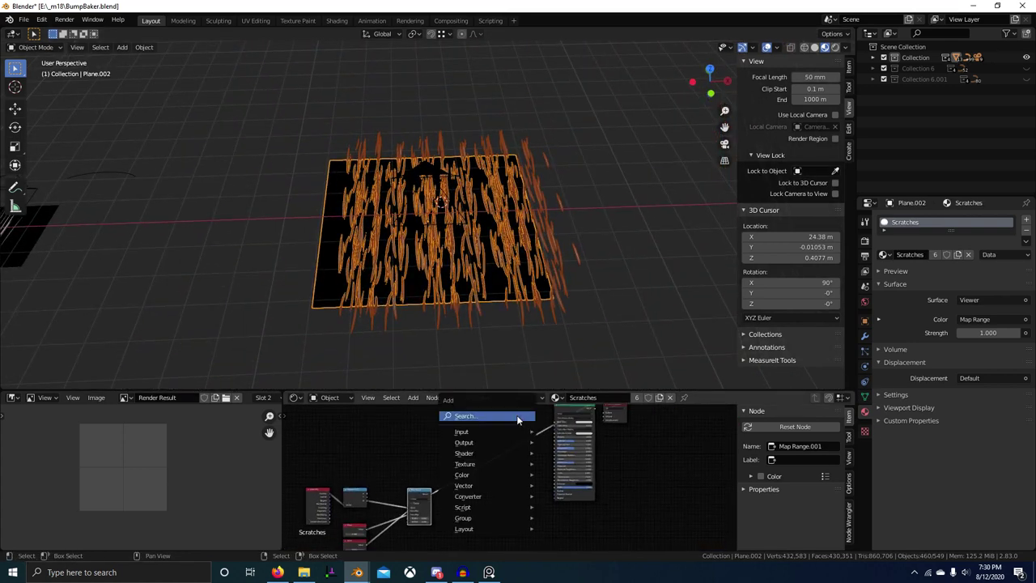
{"action": "left_click", "coordinate": [518, 417]}
{"action": "type", "text": "va"}
{"action": "left_click", "coordinate": [539, 432]}
{"action": "left_click", "coordinate": [470, 428]}
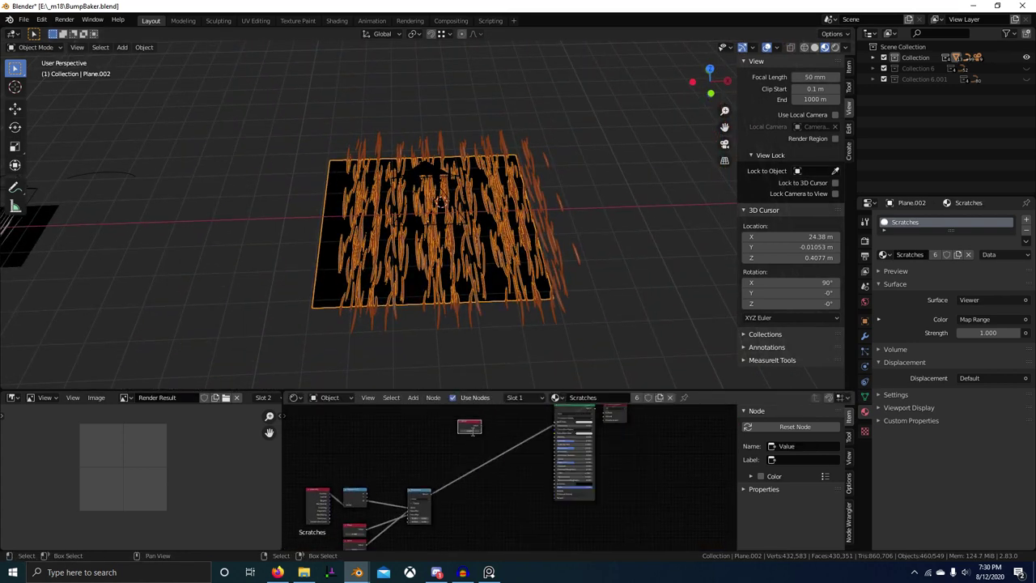
{"action": "left_click", "coordinate": [470, 426], "text": "ctrl+shift"}
Thin the scratches in Collection 6 by scaling the profile curve beside the cluster along Y to about 0.521 in Edit Mode
{"action": "scroll", "coordinate": [457, 303], "scroll_direction": "up", "scroll_amount": 10}
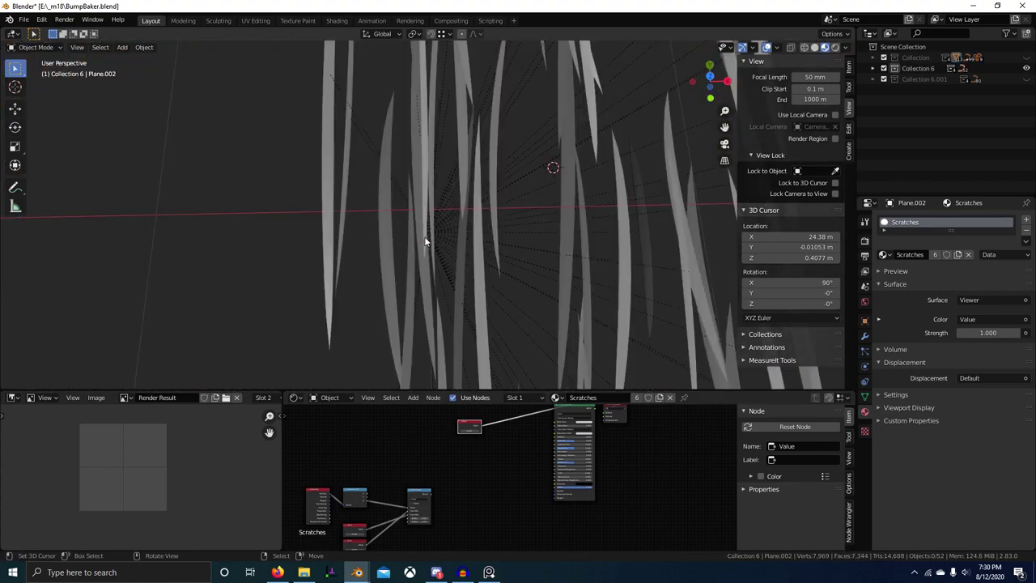
{"action": "left_click", "coordinate": [427, 241]}
{"action": "scroll", "coordinate": [437, 243], "scroll_direction": "down", "scroll_amount": 5}
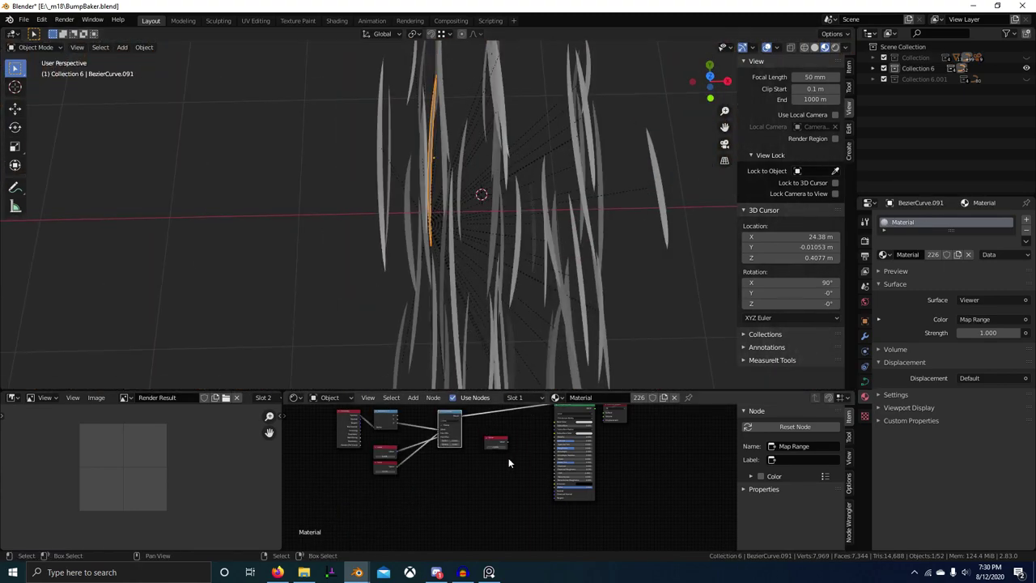
{"action": "middle_click_drag", "start_coordinate": [554, 312], "coordinate": [585, 245]}
{"action": "left_click", "coordinate": [652, 195]}
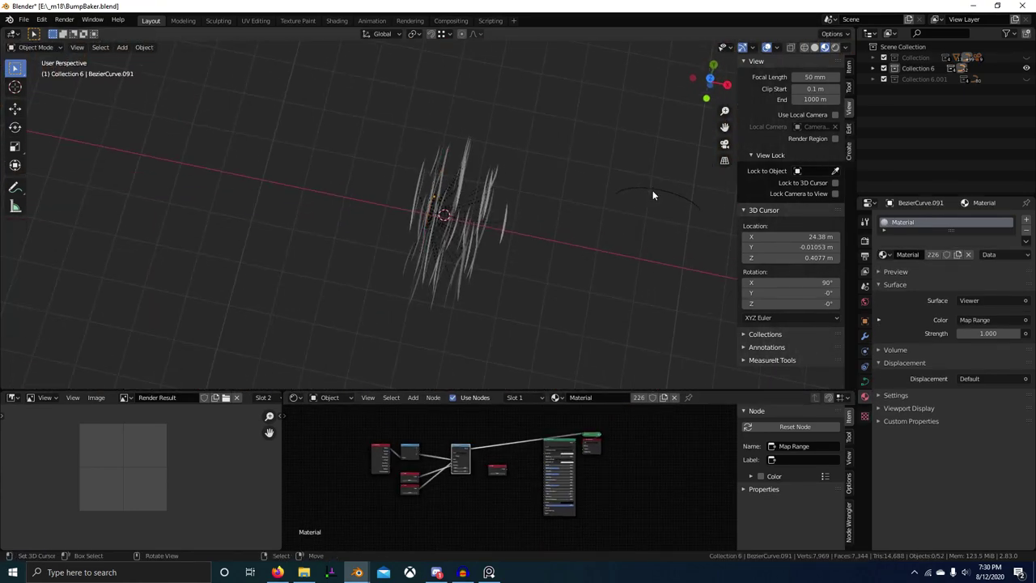
{"action": "key", "text": "Tab"}
{"action": "key", "text": "s"}
{"action": "key", "text": "y"}
{"action": "left_click", "coordinate": [643, 243]}
{"action": "scroll", "coordinate": [583, 336], "scroll_direction": "up", "scroll_amount": 5}
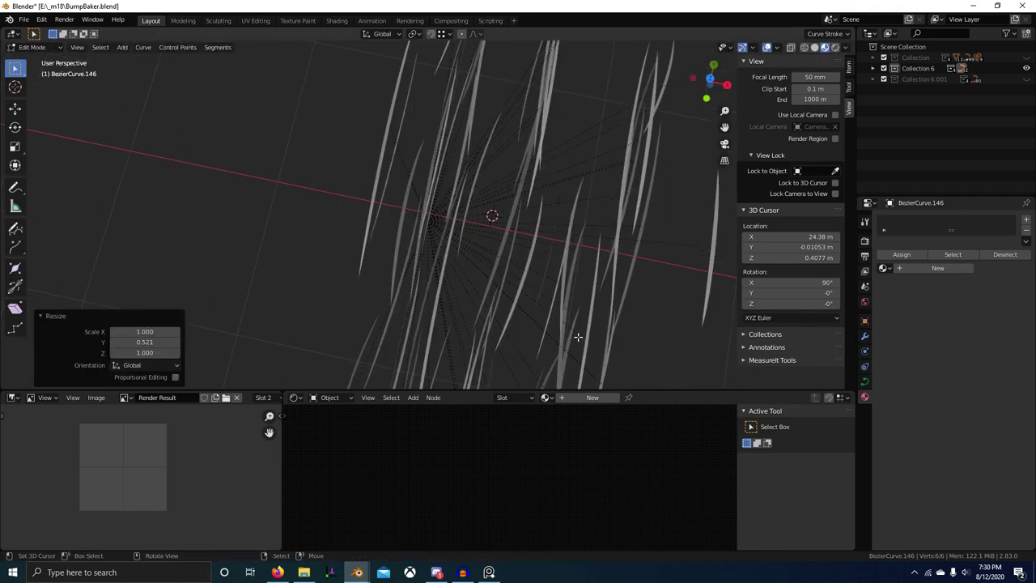
Scale the profile curve down further along Y and return to Object Mode
{"action": "key", "text": "s"}
{"action": "key", "text": "y"}
{"action": "left_click", "coordinate": [643, 287]}
{"action": "key", "text": "Tab"}
{"action": "scroll", "coordinate": [486, 240], "scroll_direction": "down", "scroll_amount": 5}
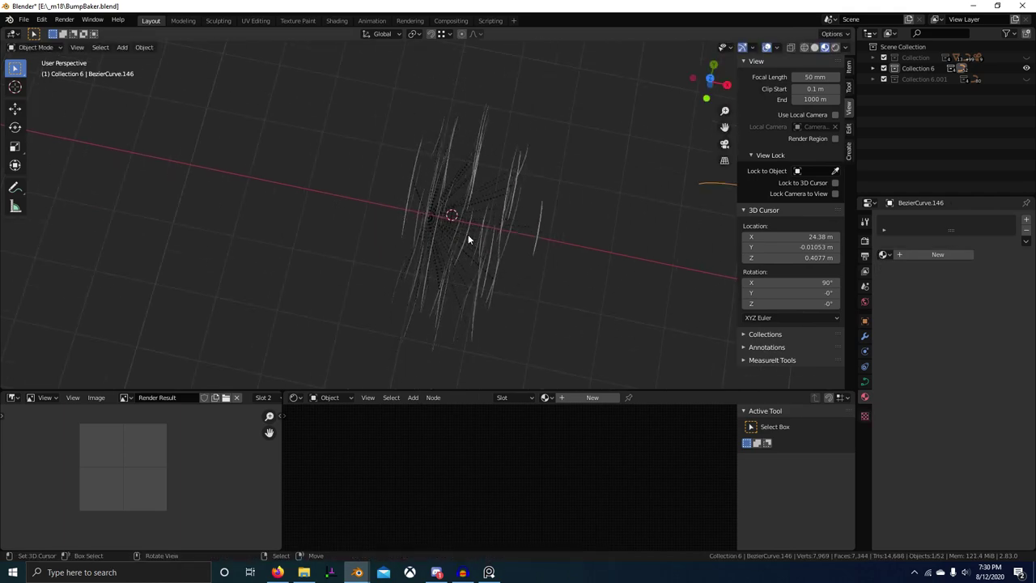
In camera view, move all Collection 6 objects about -0.56 m in X and -0.42 m in Y
{"action": "left_click", "coordinate": [468, 234]}
{"action": "key", "text": "KP_0"}
{"action": "key", "text": "a"}
{"action": "key", "text": "g"}
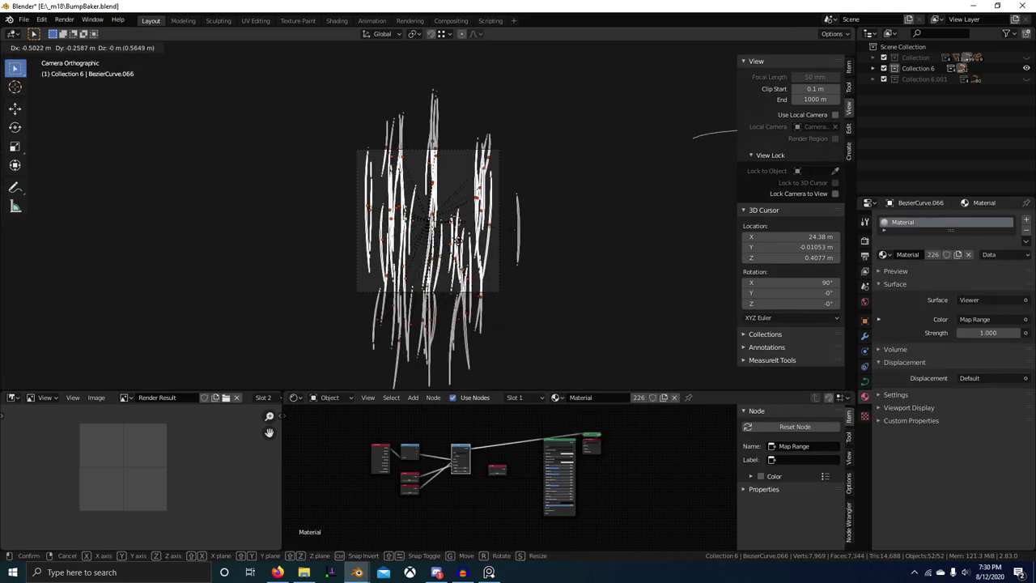
{"action": "right_click", "coordinate": [454, 252]}
{"action": "key", "text": "g"}
{"action": "left_click", "coordinate": [441, 264]}
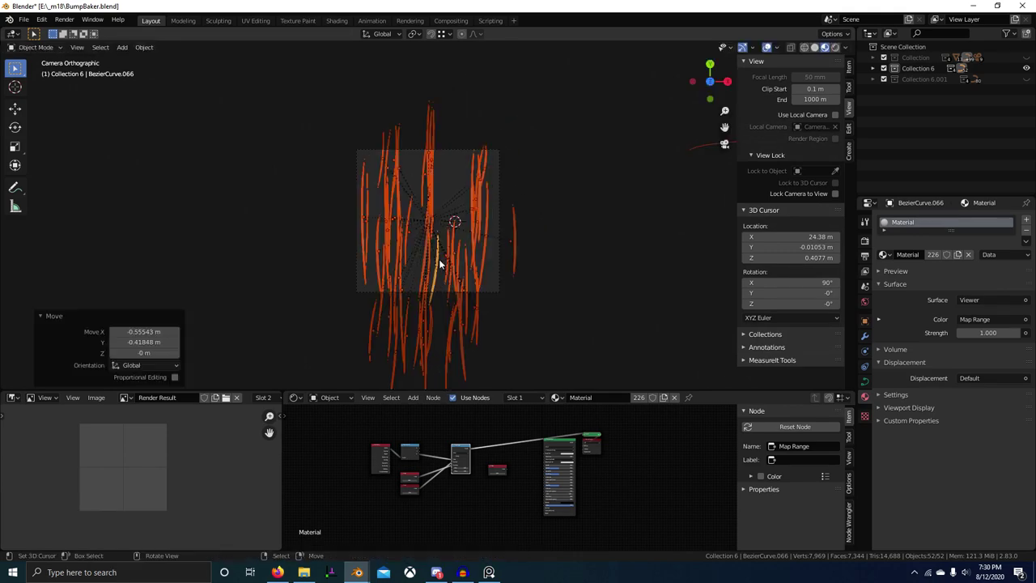
Apply Randomize Transform to all Collection 6 objects with a rotation of 3.4° on X, Y and Z
{"action": "scroll", "coordinate": [494, 271], "scroll_direction": "up", "scroll_amount": 3}
{"action": "key", "text": "F3"}
{"action": "type", "text": "ra"}
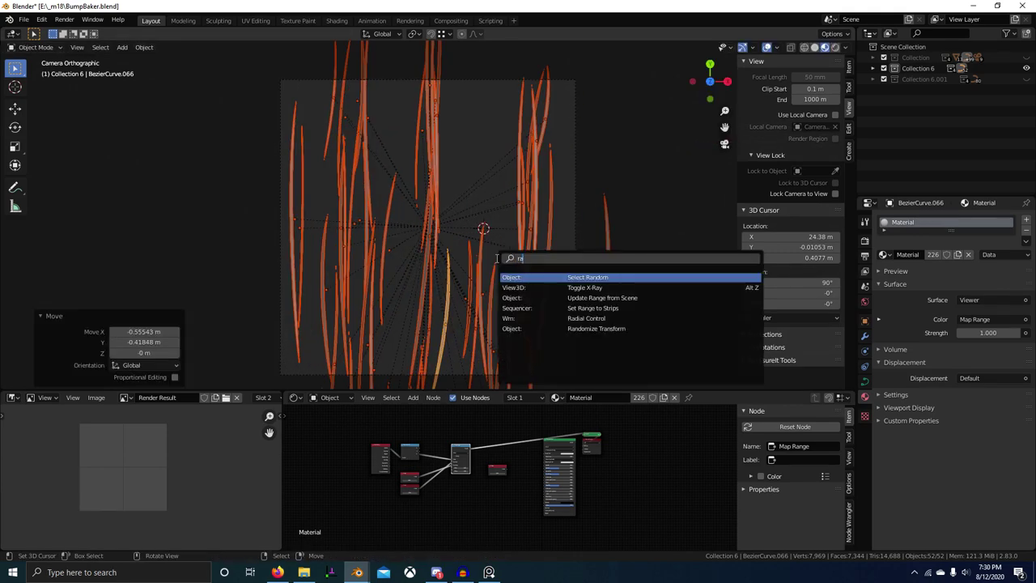
{"action": "type", "text": "nd"}
{"action": "key", "text": "Down"}
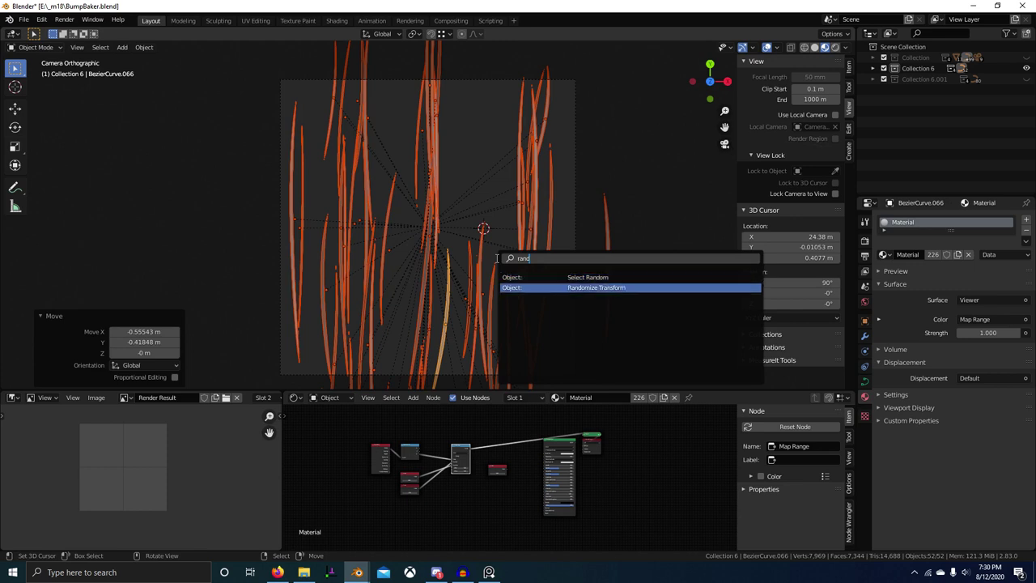
{"action": "key", "text": "Return"}
{"action": "left_click_drag", "start_coordinate": [154, 299], "coordinate": [182, 319]}
Examine the randomly rotated scratches up close and in the tiled pattern through the camera
{"action": "scroll", "coordinate": [499, 318], "scroll_direction": "down", "scroll_amount": 3}
{"action": "key", "text": "alt+a"}
{"action": "scroll", "coordinate": [391, 315], "scroll_direction": "up", "scroll_amount": 4}
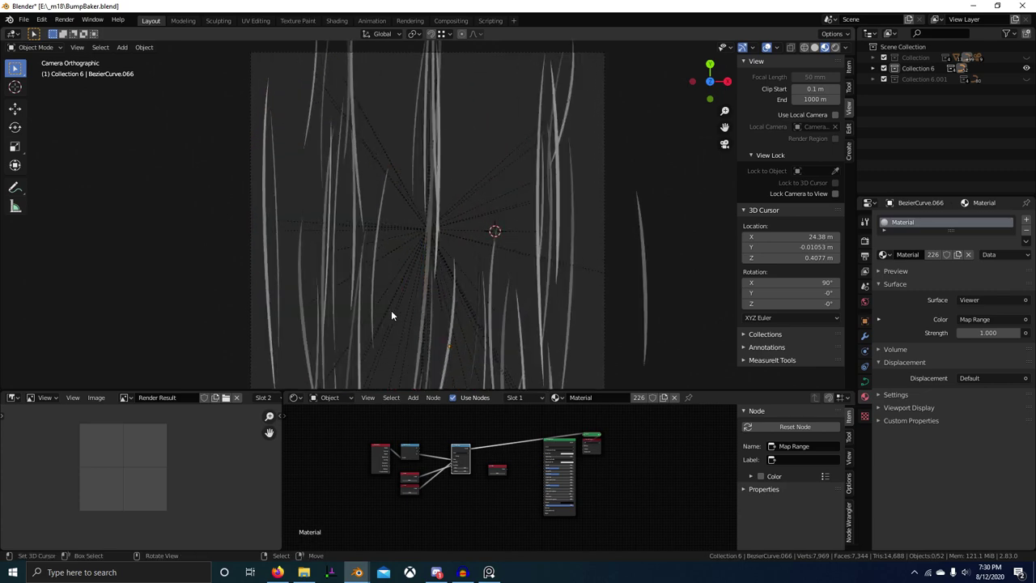
{"action": "scroll", "coordinate": [468, 316], "scroll_direction": "down", "scroll_amount": 4}
{"action": "key", "text": "1"}
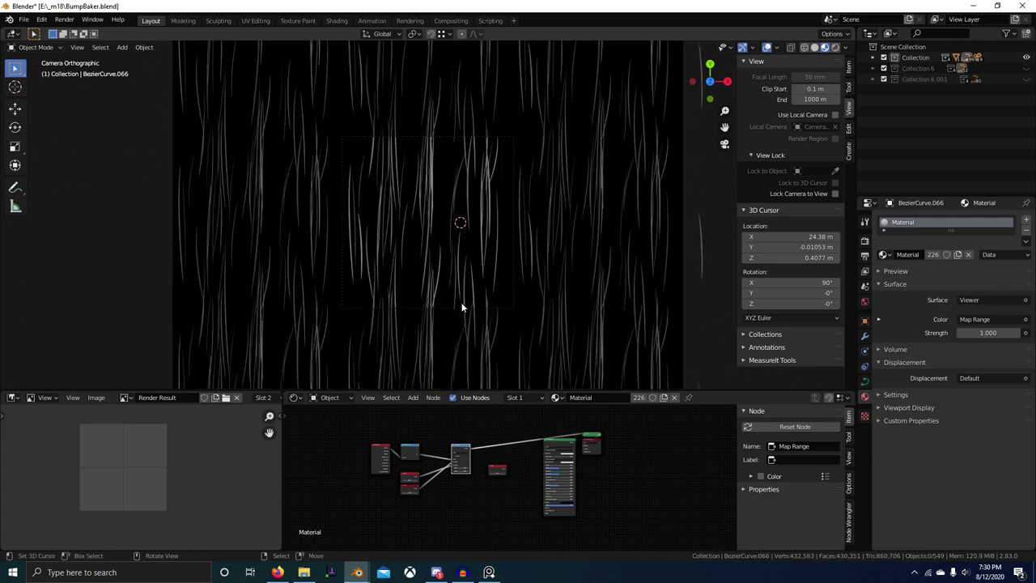
{"action": "scroll", "coordinate": [459, 296], "scroll_direction": "up", "scroll_amount": 3}
{"action": "scroll", "coordinate": [551, 308], "scroll_direction": "down", "scroll_amount": 2}
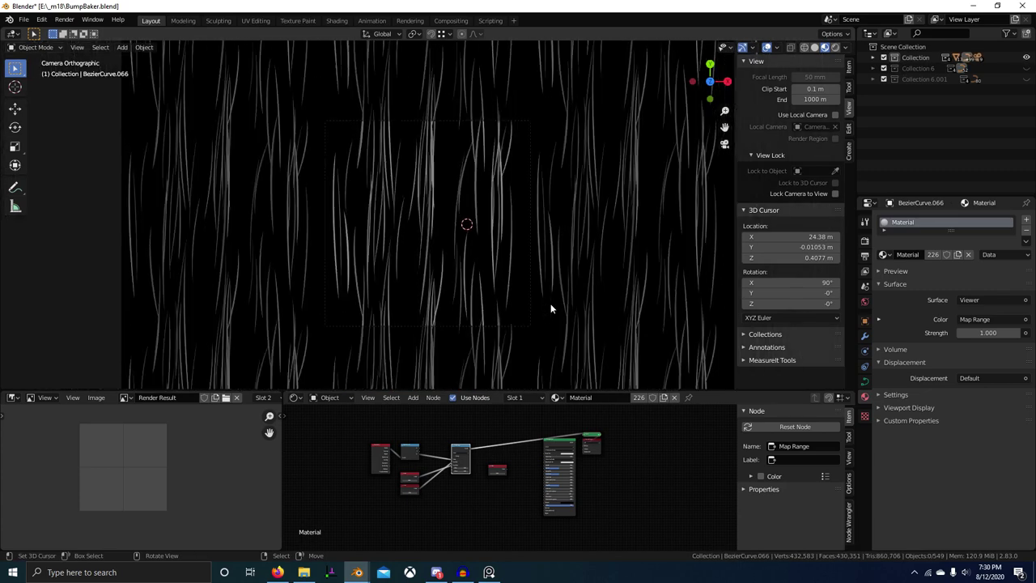
Apply Randomize Transform again to all Collection 6 objects with the X, Y and Z rotation set to 0°
{"action": "key", "text": "2"}
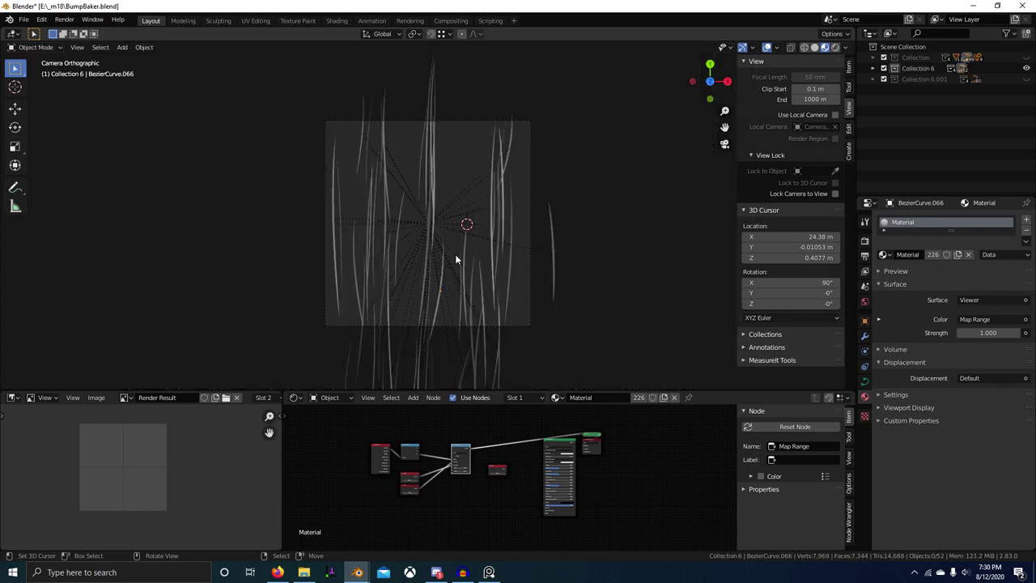
{"action": "key", "text": "a"}
{"action": "key", "text": "F3"}
{"action": "key", "text": "Return"}
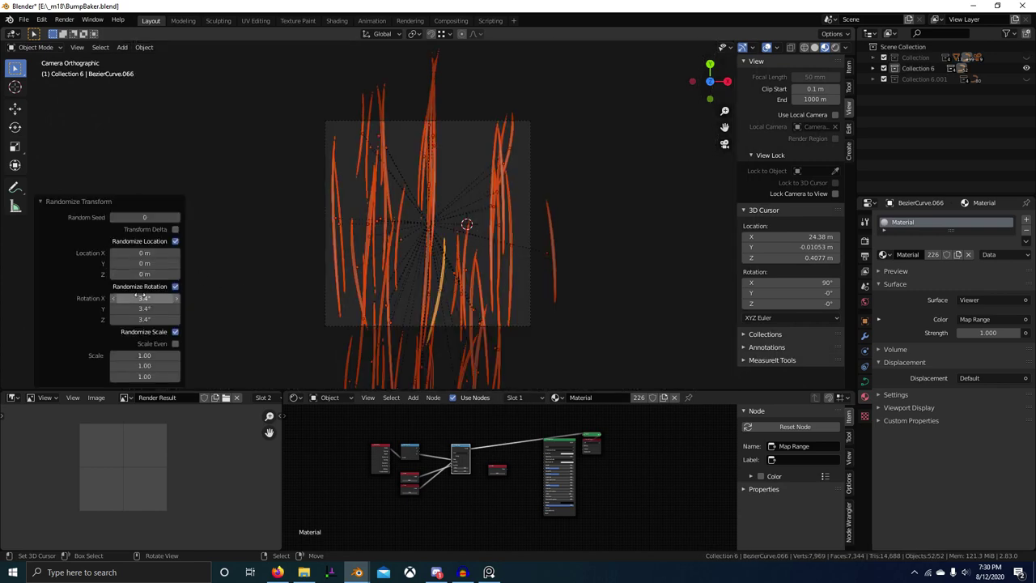
{"action": "left_click_drag", "start_coordinate": [143, 297], "coordinate": [143, 320]}
{"action": "type", "text": "0"}
{"action": "key", "text": "Return"}
{"action": "key", "text": "KP_0"}
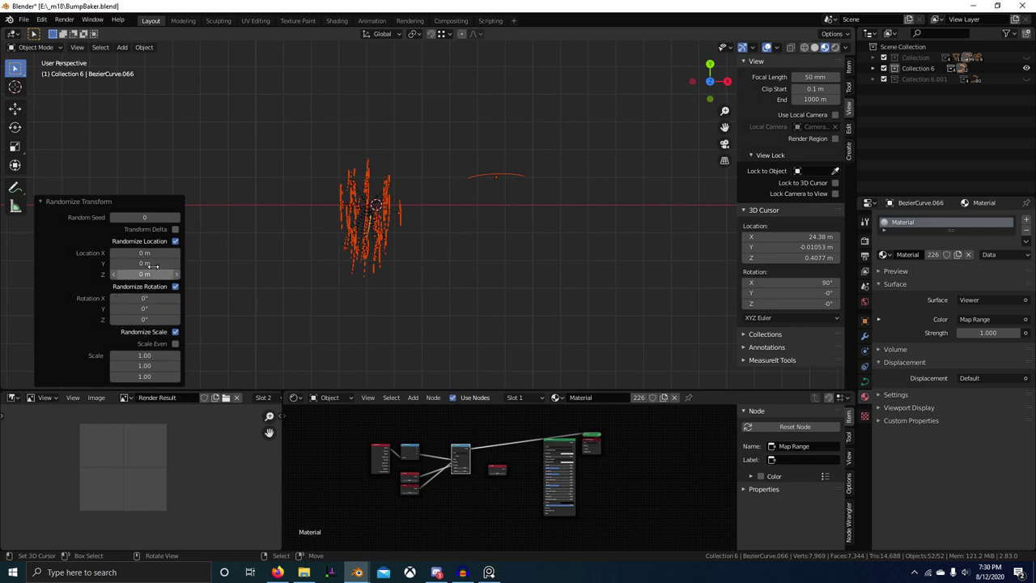
Set the randomized location to 2.5 m in X and Y to spread the scratches apart
{"action": "left_click_drag", "start_coordinate": [144, 252], "coordinate": [191, 263]}
{"action": "type", "text": "1.5"}
{"action": "key", "text": "Return"}
{"action": "middle_click_drag", "start_coordinate": [366, 215], "coordinate": [473, 104], "text": "shift"}
{"action": "key", "text": "s"}
{"action": "right_click", "coordinate": [484, 202]}
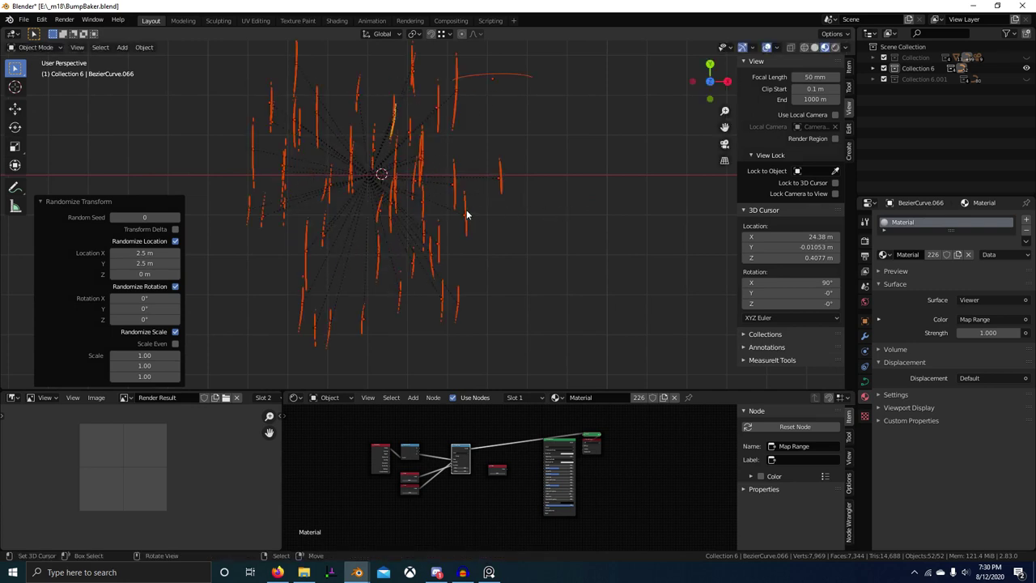
Activate the combined Transform tool for the selected scratch curves
{"action": "middle_click_drag", "start_coordinate": [468, 211], "coordinate": [92, 105]}
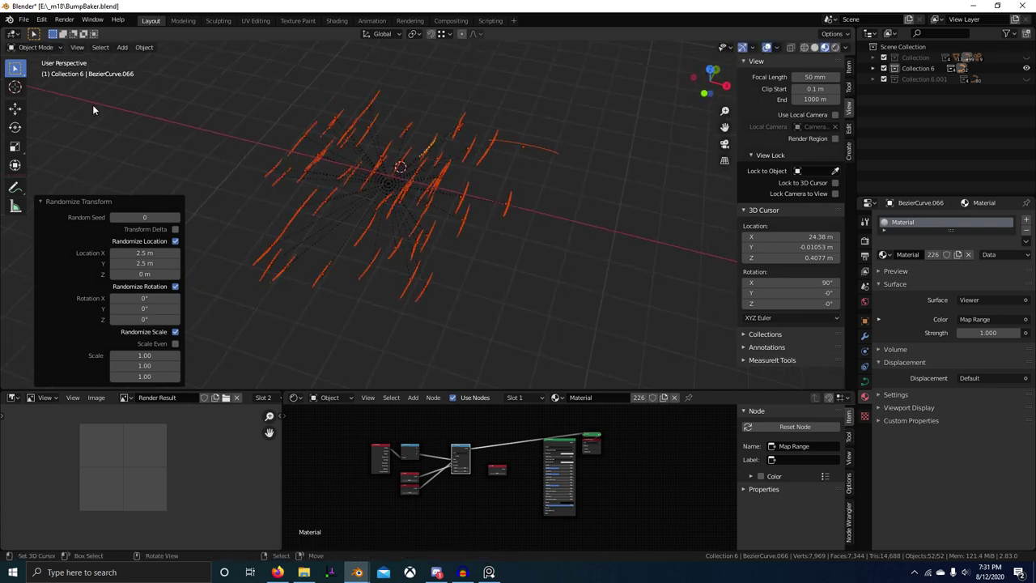
{"action": "left_click", "coordinate": [16, 110]}
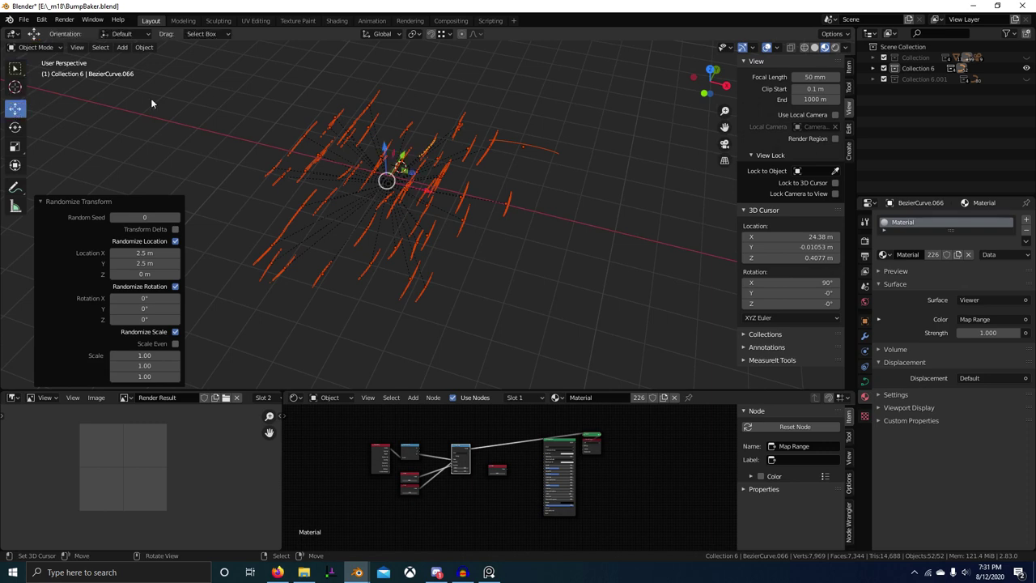
{"action": "left_click", "coordinate": [15, 148]}
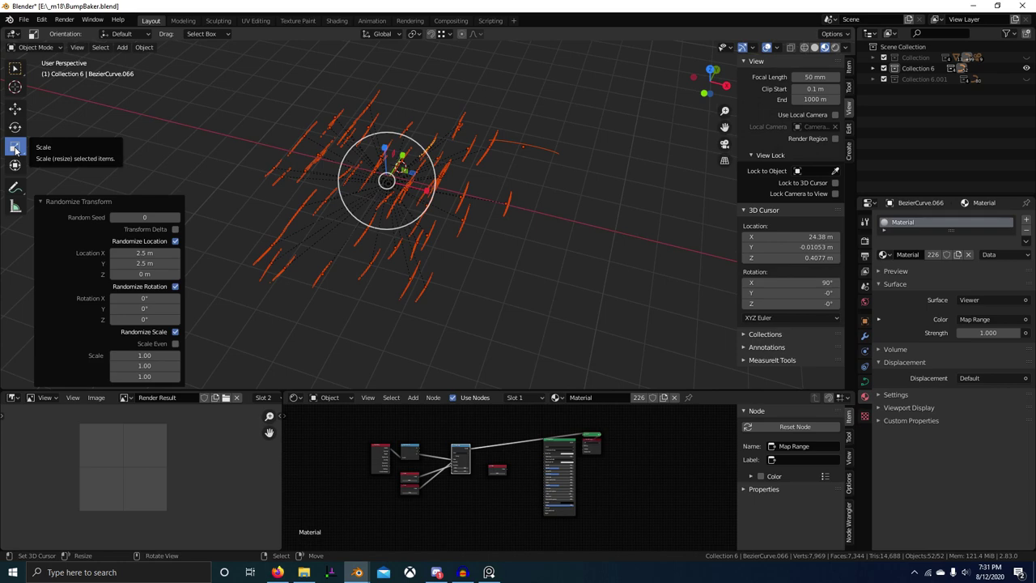
{"action": "left_click", "coordinate": [18, 169]}
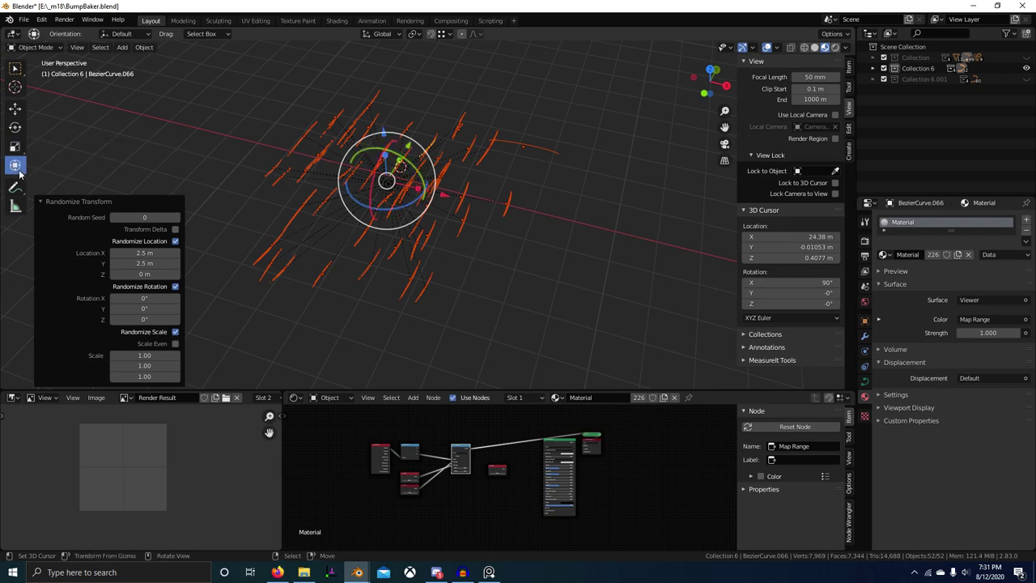
{"action": "left_click_drag", "start_coordinate": [417, 187], "coordinate": [402, 185]}
{"action": "right_click", "coordinate": [400, 188]}
{"action": "right_click", "coordinate": [402, 185]}
{"action": "scroll", "coordinate": [402, 183], "scroll_direction": "up", "scroll_amount": 4}
{"action": "middle_click_drag", "start_coordinate": [402, 180], "coordinate": [389, 166]}
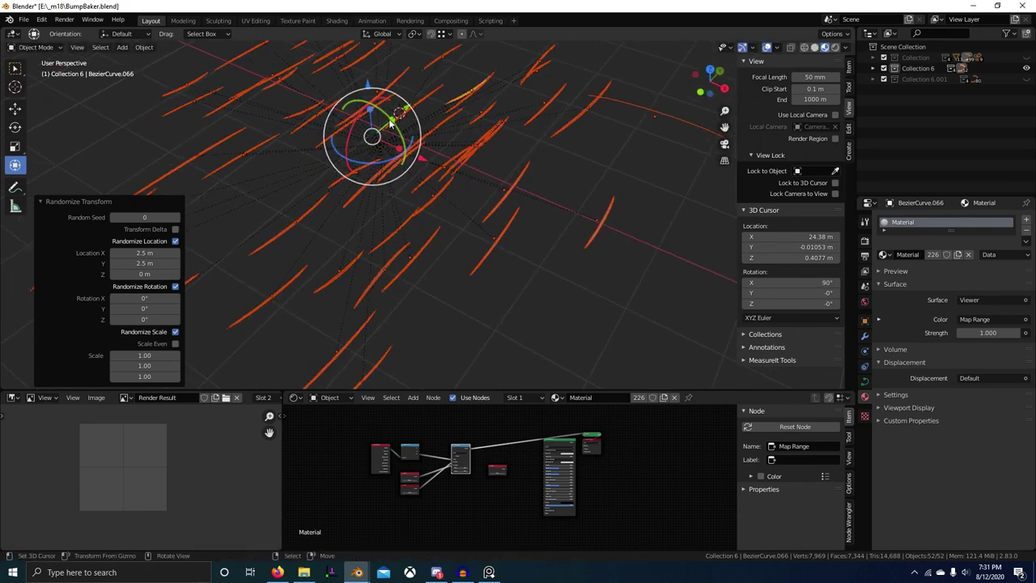
{"action": "mouse_move", "coordinate": [392, 120]}
{"action": "left_mouse_down"}
{"action": "mouse_move", "coordinate": [372, 121]}
{"action": "mouse_move", "coordinate": [383, 124]}
{"action": "left_mouse_up"}
{"action": "right_click", "coordinate": [381, 127]}
{"action": "right_click", "coordinate": [372, 121]}
{"action": "right_click", "coordinate": [387, 120]}
{"action": "left_click", "coordinate": [123, 34]}
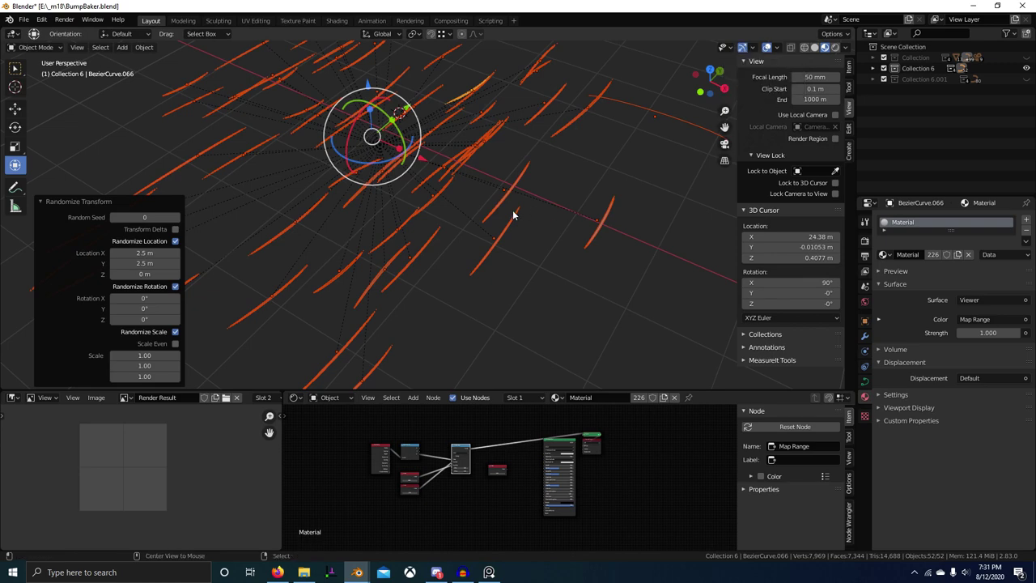
Switch to Firefox and search the web for "blender scale only location"
{"action": "key", "text": "alt+Tab"}
{"action": "key", "text": "alt+Tab"}
{"action": "key", "text": "alt+Tab"}
{"action": "key", "text": "alt+Tab"}
{"action": "key", "text": "alt+Tab"}
{"action": "key", "text": "alt+Tab"}
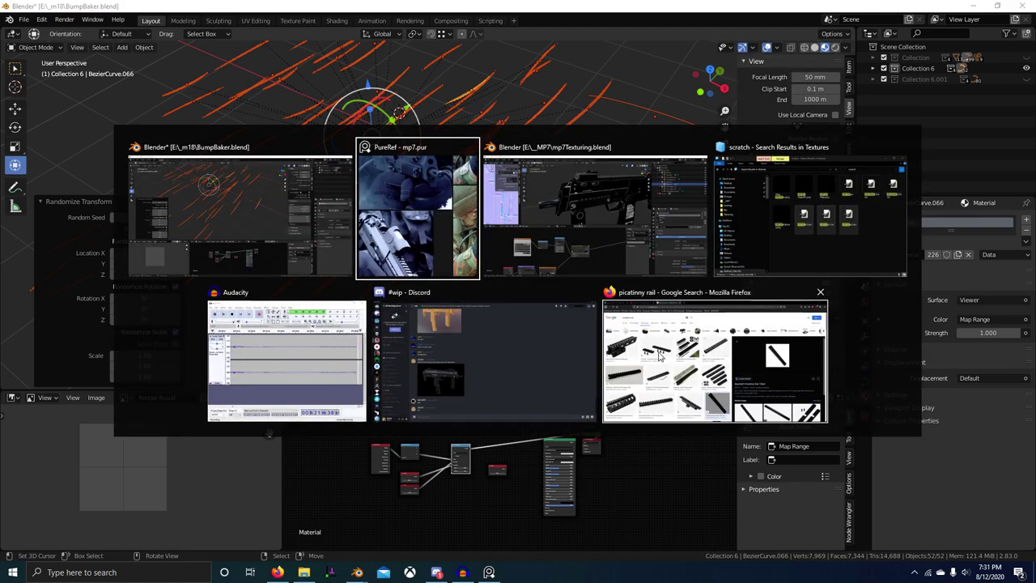
{"action": "key", "text": "ctrl+b"}
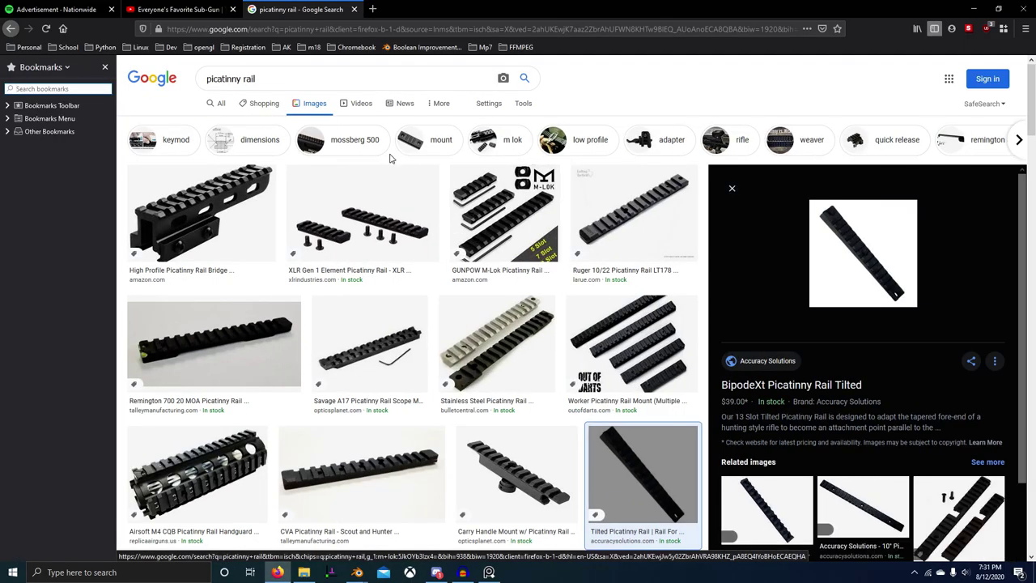
{"action": "key", "text": "ctrl+l"}
{"action": "type", "text": "blender"}
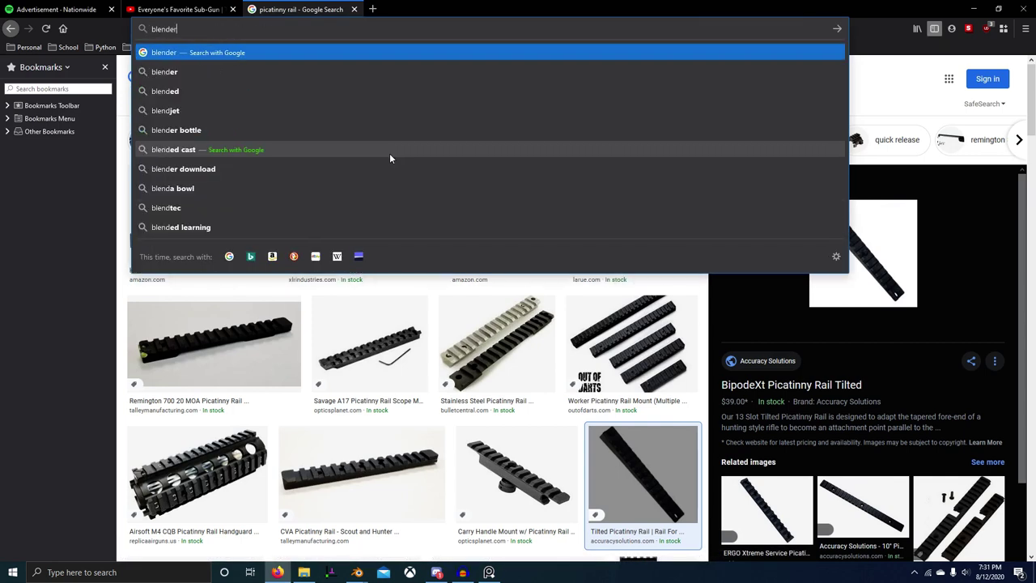
{"action": "type", "text": " scale only locat"}
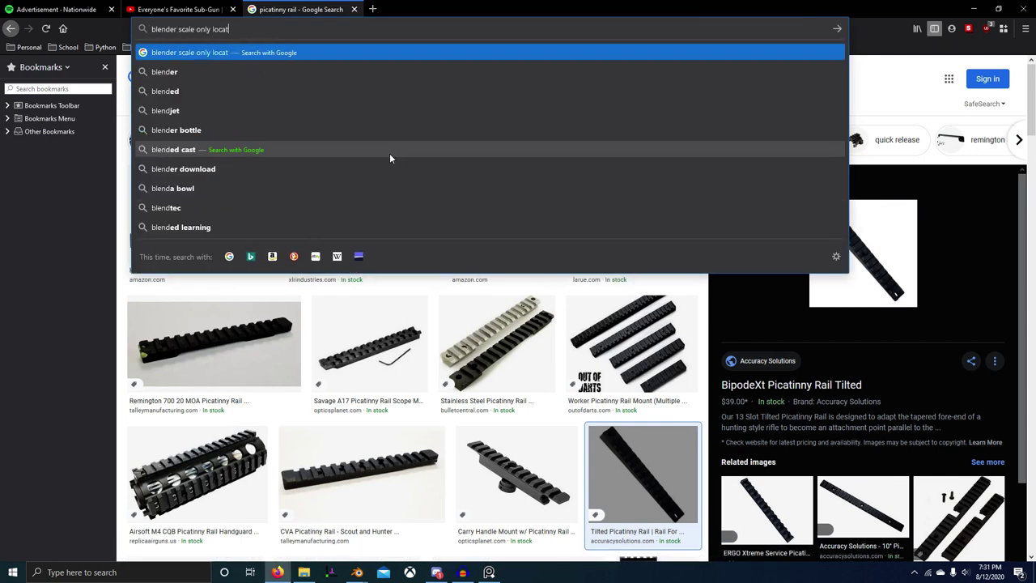
{"action": "type", "text": "ion"}
{"action": "key", "text": "Return"}
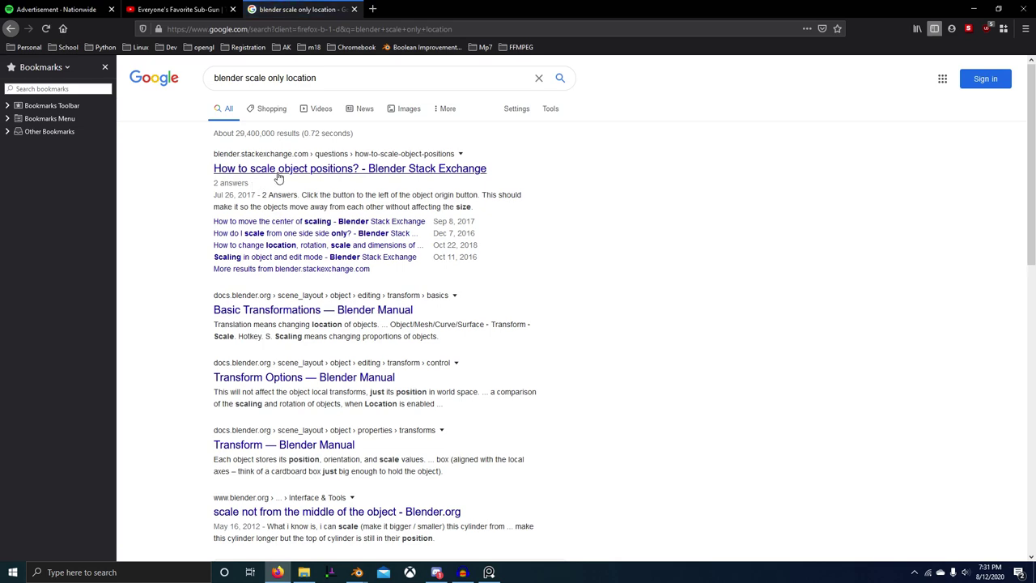
Open the Stack Exchange result "How to scale object positions?" in a new tab, close the bookmarks sidebar and read the answers
{"action": "middle_click", "coordinate": [283, 172]}
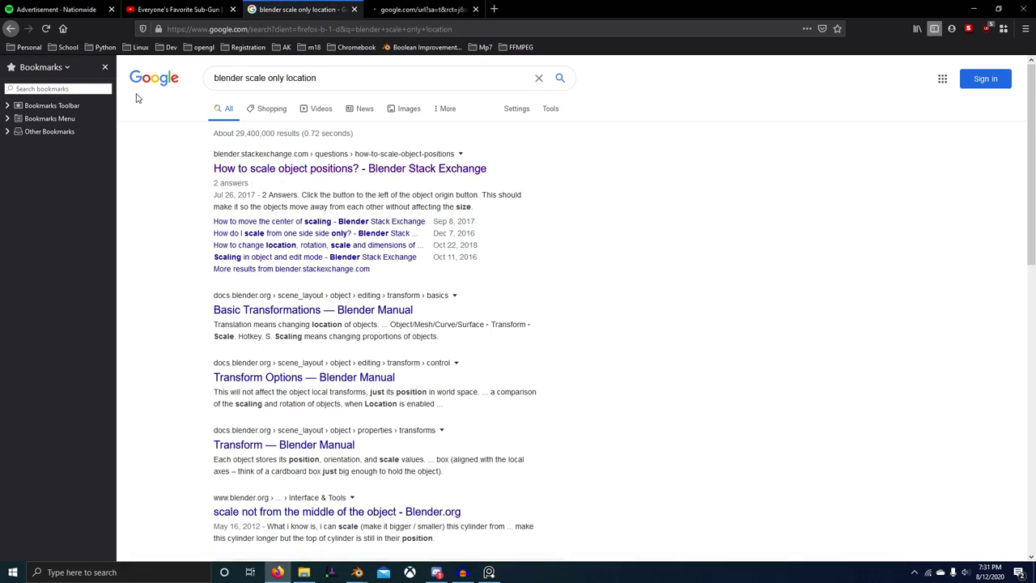
{"action": "left_click", "coordinate": [105, 66]}
{"action": "left_click", "coordinate": [421, 9]}
{"action": "scroll", "coordinate": [468, 336], "scroll_direction": "down", "scroll_amount": 3}
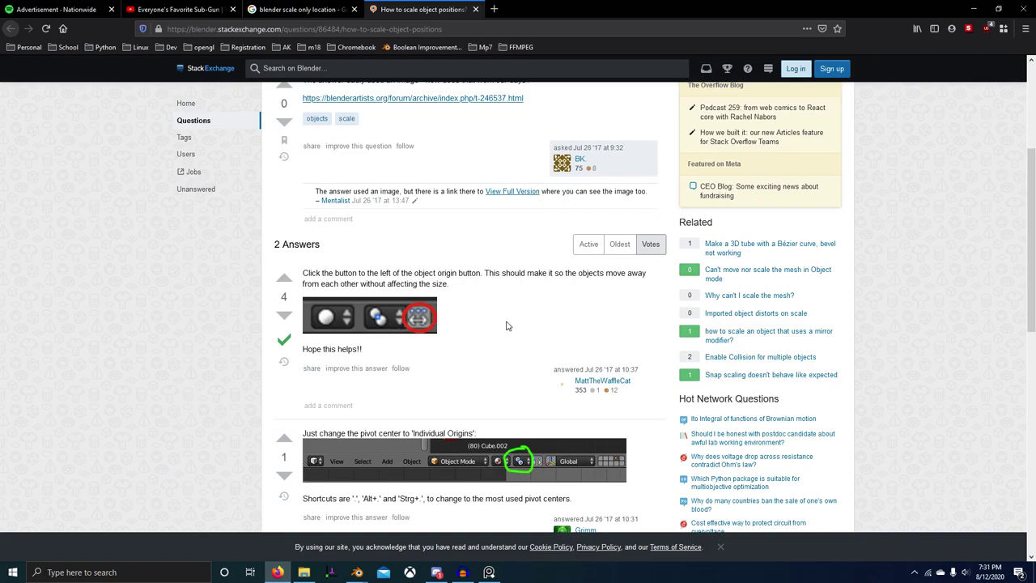
Switch back to Blender and check the available Transform Pivot Point options
{"action": "key", "text": "alt+Tab"}
{"action": "key", "text": "alt+Tab"}
{"action": "key", "text": "alt+Tab"}
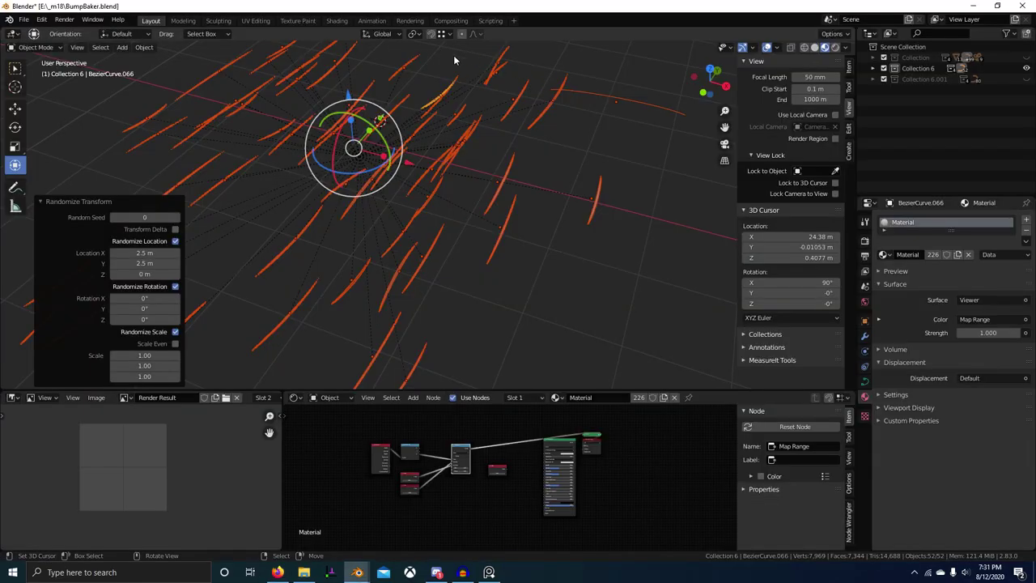
{"action": "key", "text": "ctrl+z"}
{"action": "middle_click_drag", "start_coordinate": [442, 103], "coordinate": [448, 76]}
{"action": "left_click", "coordinate": [415, 34]}
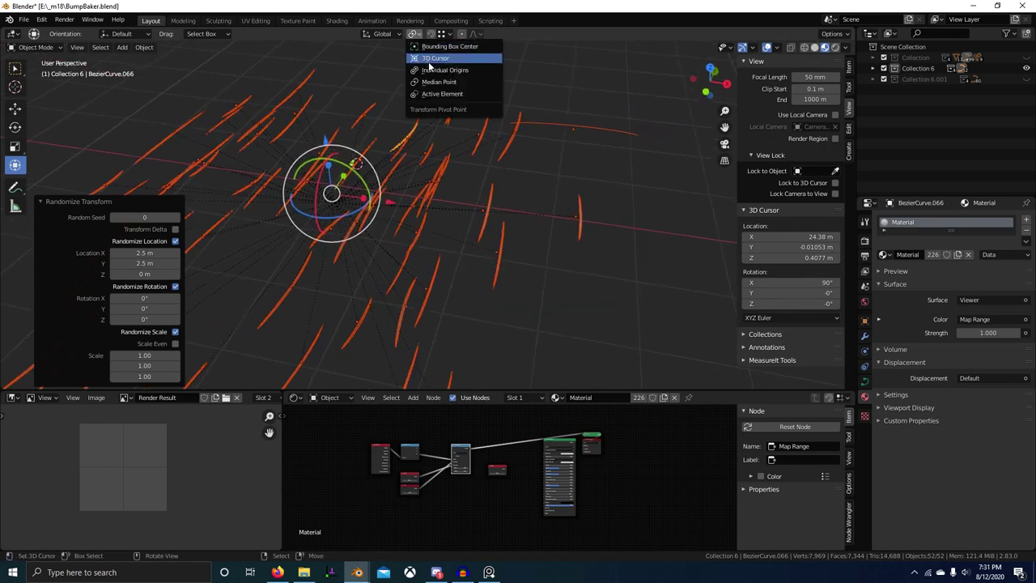
Return to the Stack Exchange page in Firefox and reread both answers on scaling positions without affecting size
{"action": "key", "text": "alt+Tab"}
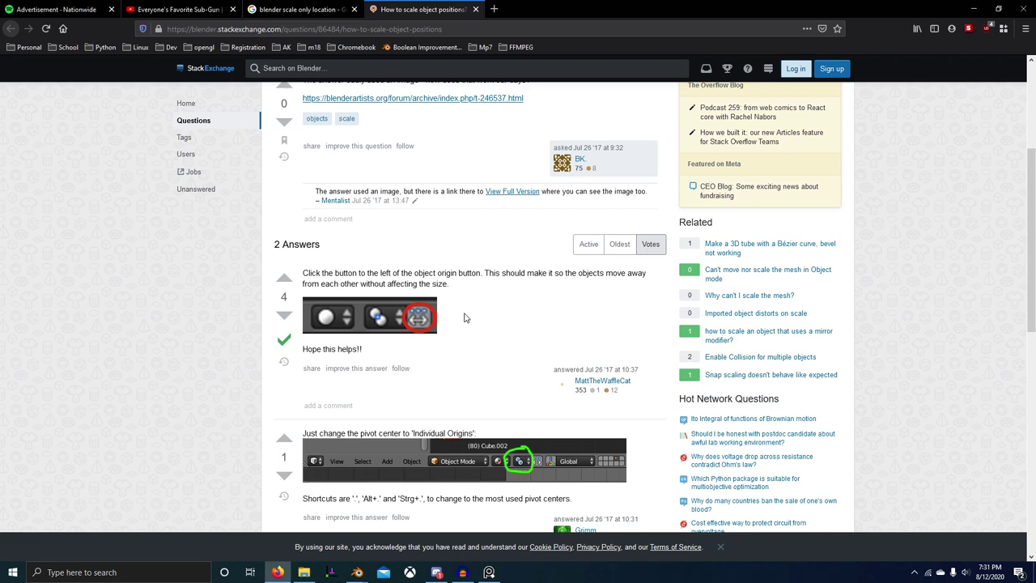
{"action": "scroll", "coordinate": [470, 328], "scroll_direction": "down", "scroll_amount": 1}
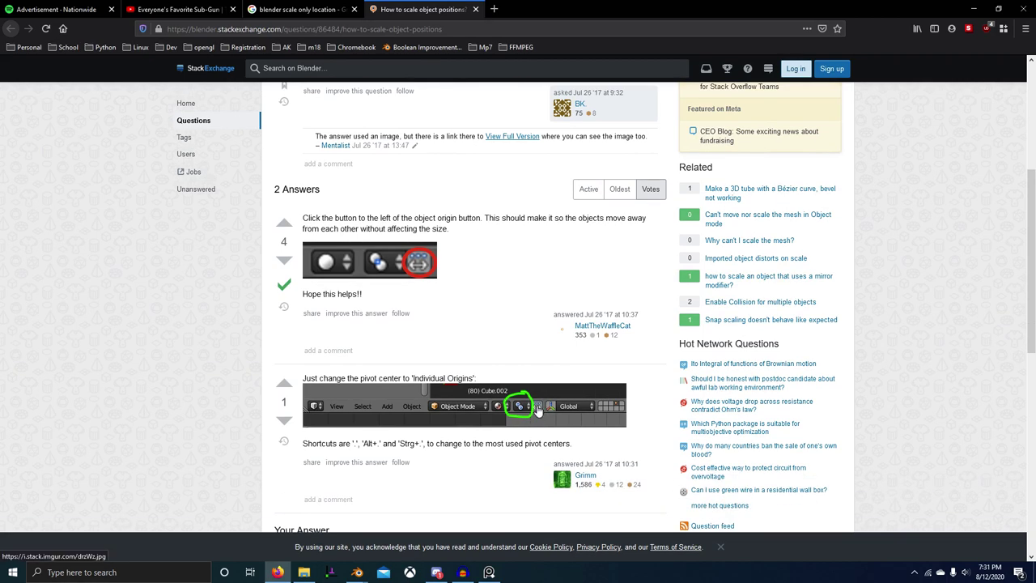
{"action": "scroll", "coordinate": [526, 414], "scroll_direction": "down", "scroll_amount": 1}
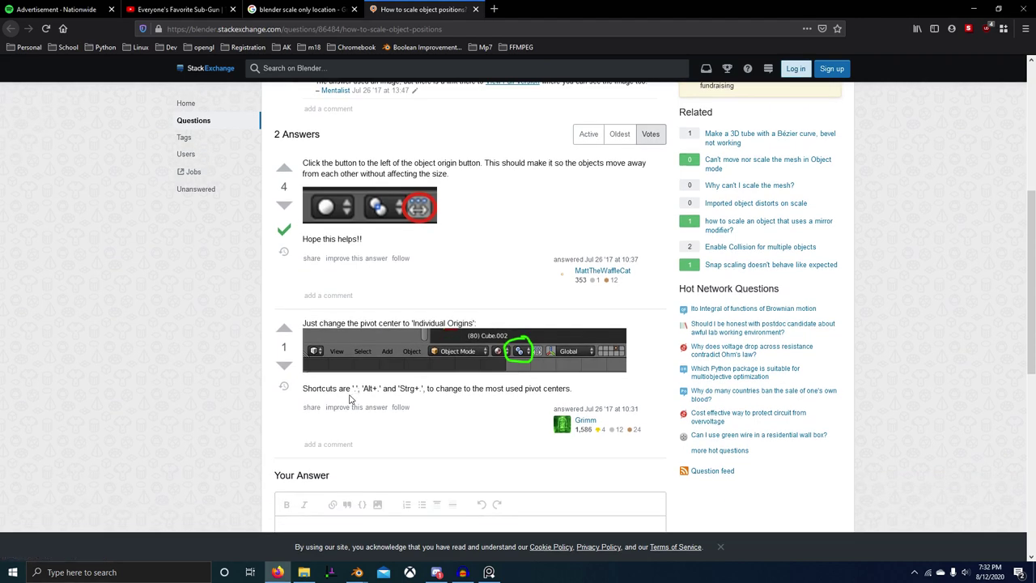
{"action": "scroll", "coordinate": [385, 402], "scroll_direction": "up", "scroll_amount": 1}
{"action": "scroll", "coordinate": [389, 405], "scroll_direction": "down", "scroll_amount": 1}
{"action": "scroll", "coordinate": [430, 386], "scroll_direction": "up", "scroll_amount": 1}
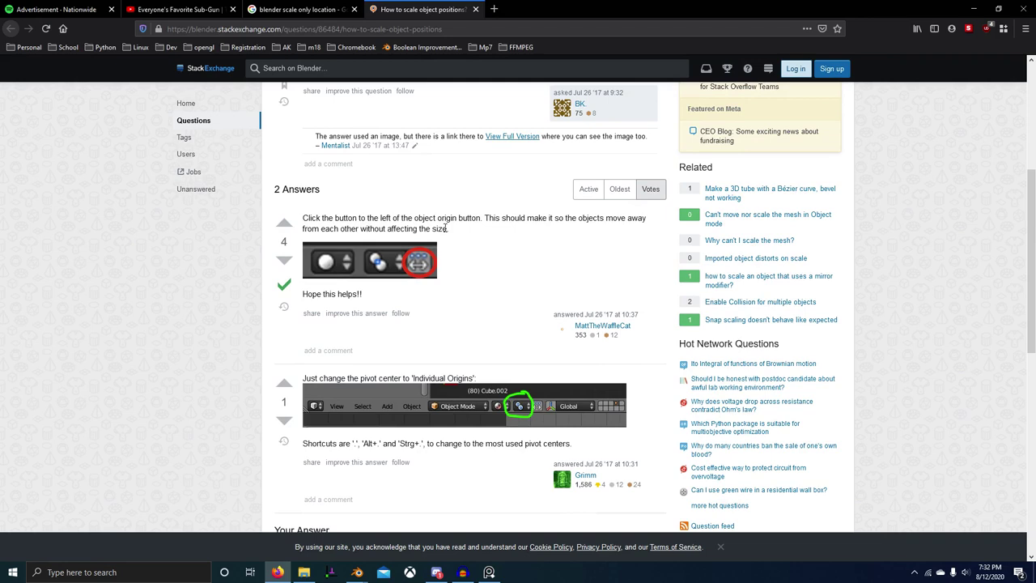
Look through Blender's pivot point, snapping and proportional falloff options for a setting that scales only object locations
{"action": "key", "text": "alt+Tab"}
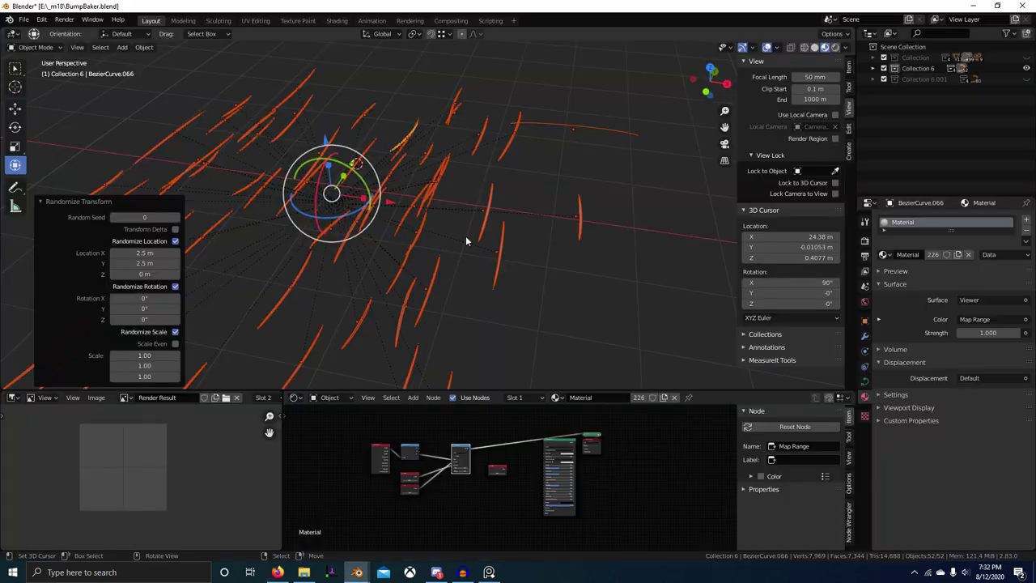
{"action": "left_click", "coordinate": [414, 34]}
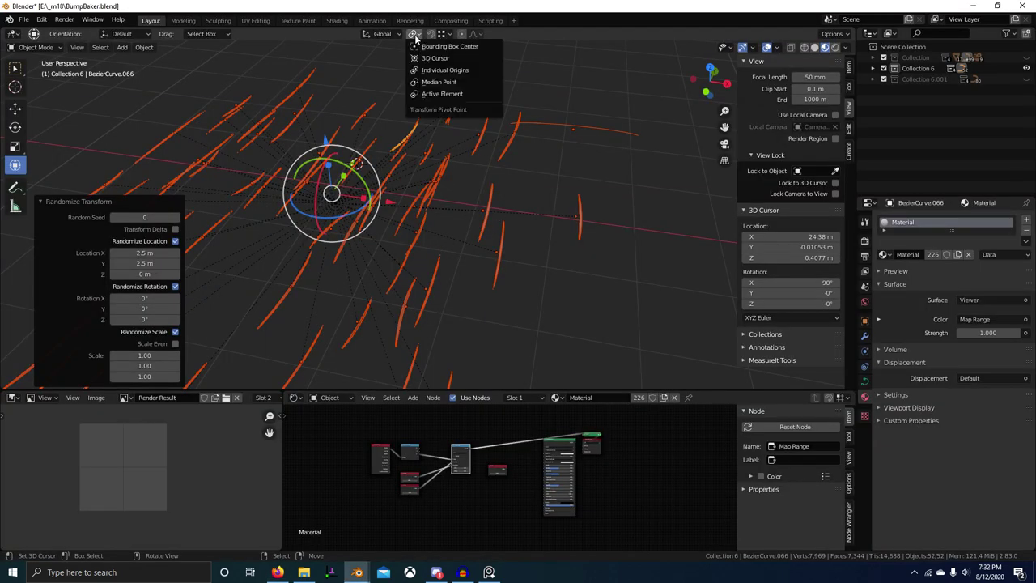
{"action": "left_click", "coordinate": [445, 35]}
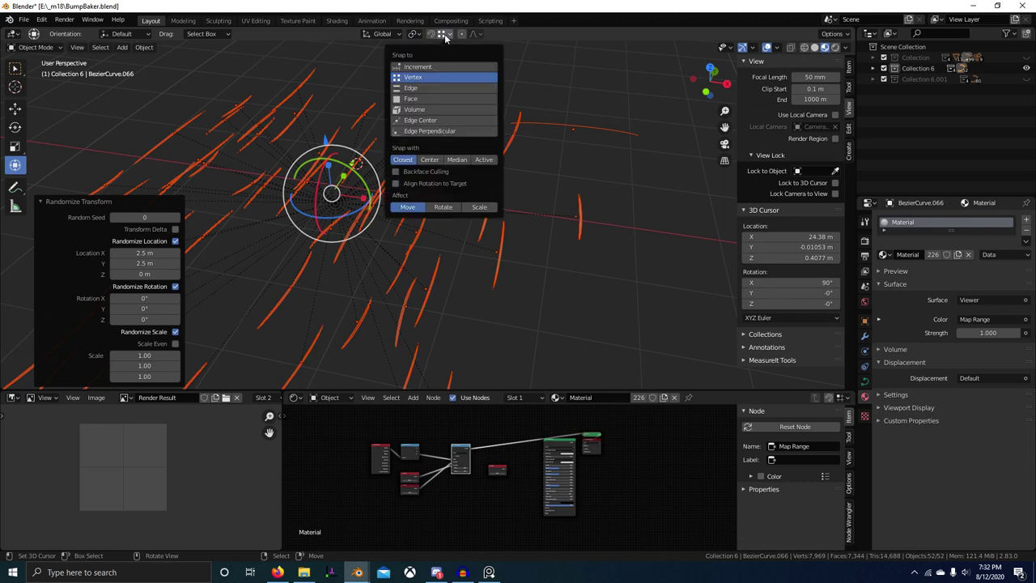
{"action": "left_click", "coordinate": [478, 35]}
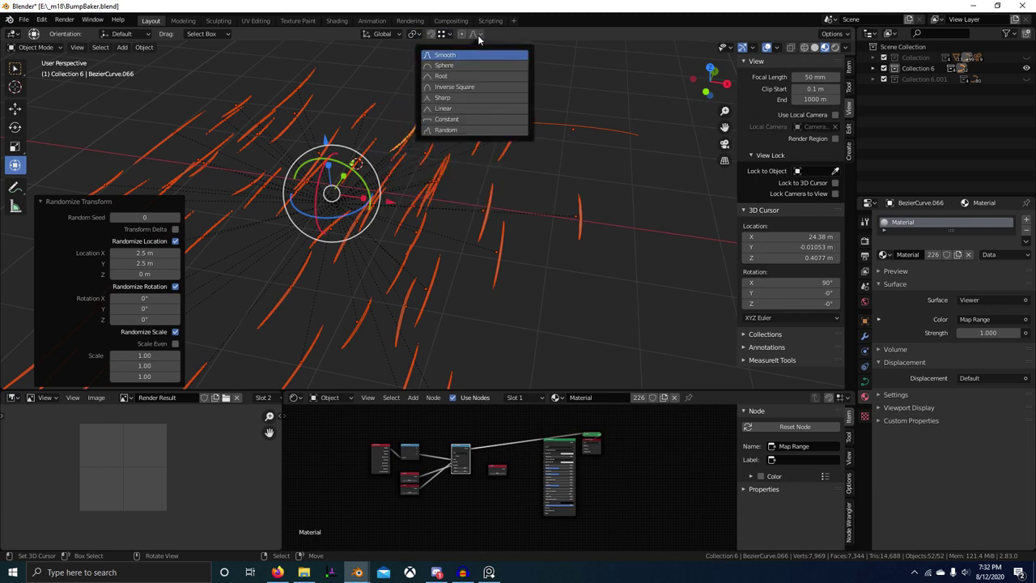
{"action": "left_click", "coordinate": [478, 37]}
{"action": "key", "text": "s"}
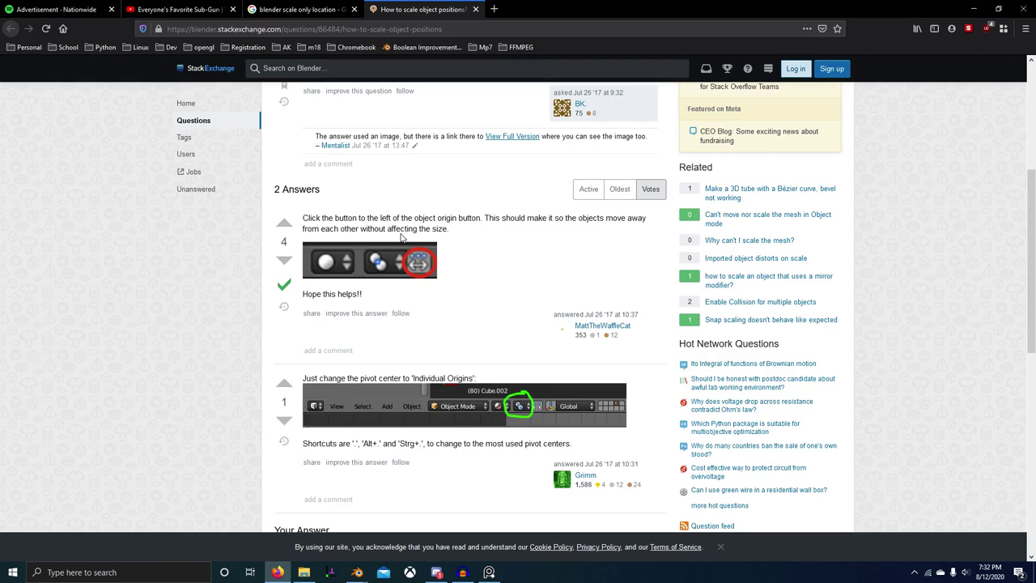
Open the Blender Manual's "Basic Transformations" page from the search results in Firefox and read its Scale and Common Options sections
{"action": "left_click", "coordinate": [309, 11]}
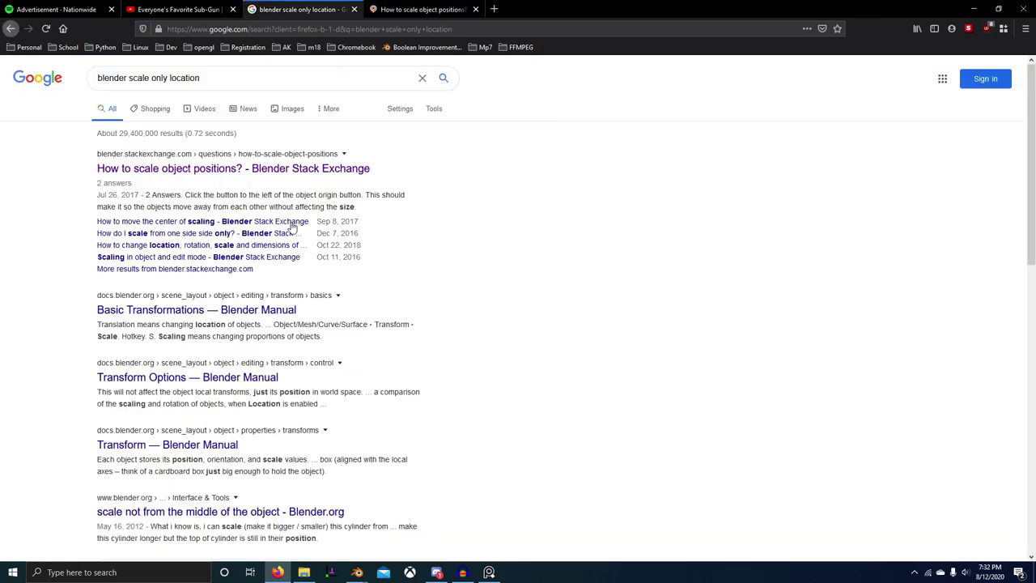
{"action": "middle_click", "coordinate": [247, 315]}
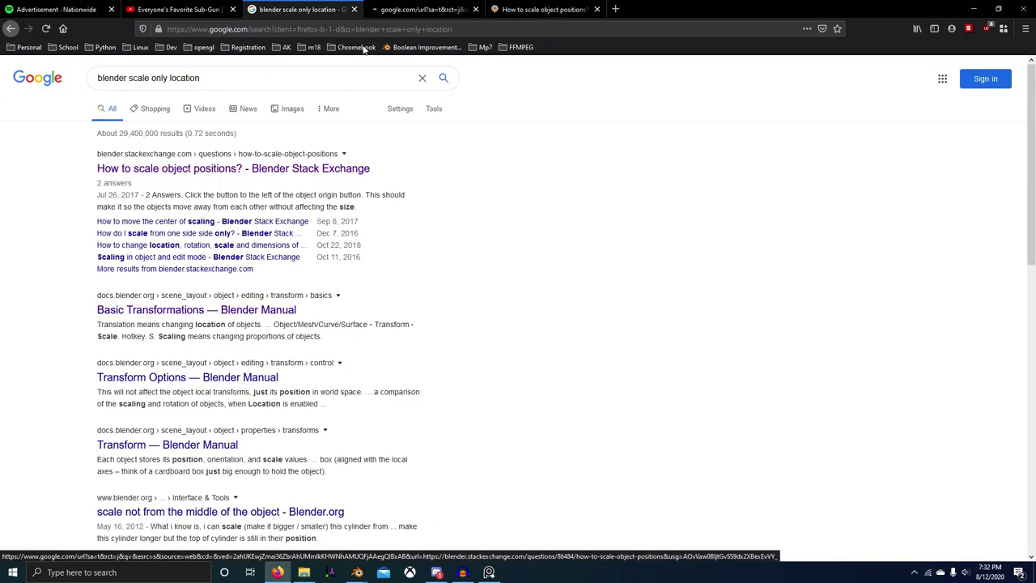
{"action": "left_click", "coordinate": [437, 9]}
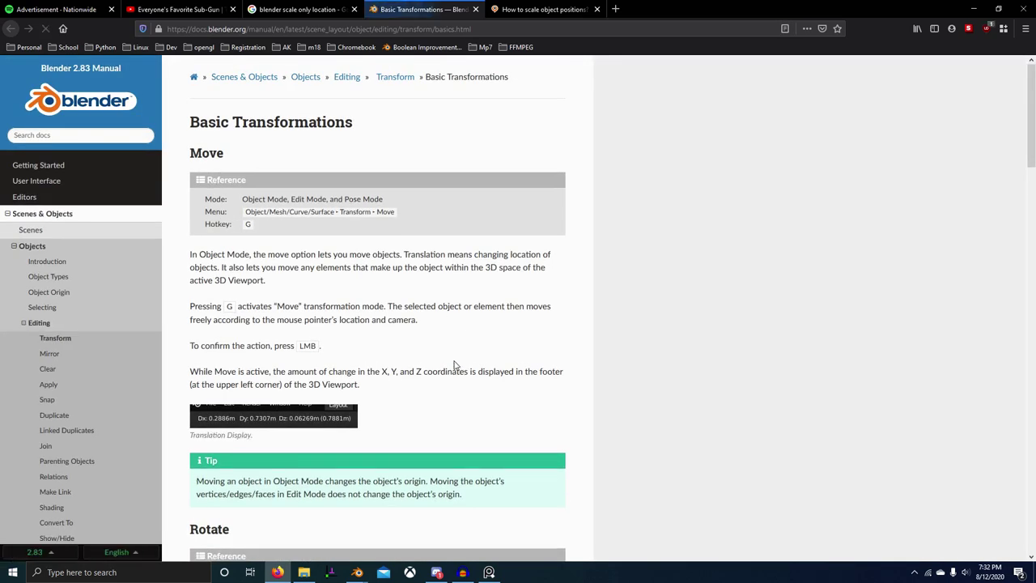
{"action": "scroll", "coordinate": [489, 426], "scroll_direction": "down", "scroll_amount": 5}
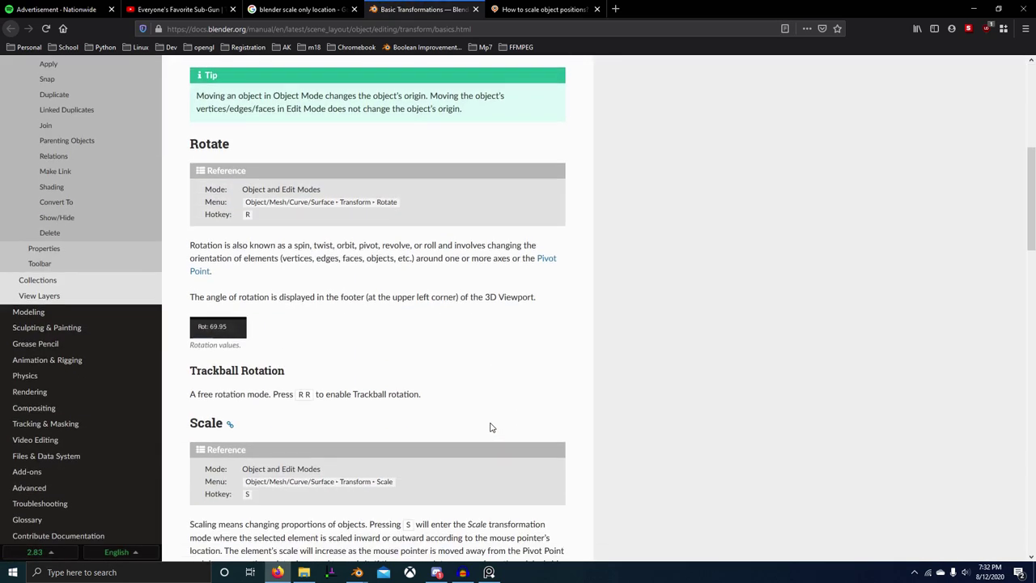
{"action": "scroll", "coordinate": [490, 428], "scroll_direction": "down", "scroll_amount": 5}
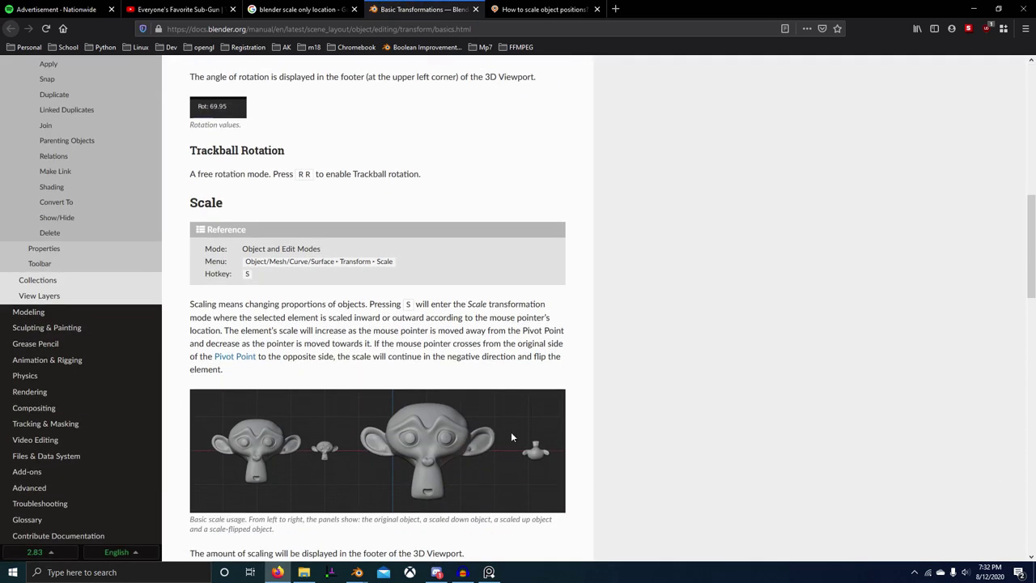
{"action": "scroll", "coordinate": [511, 437], "scroll_direction": "down", "scroll_amount": 5}
{"action": "scroll", "coordinate": [522, 445], "scroll_direction": "down", "scroll_amount": 5}
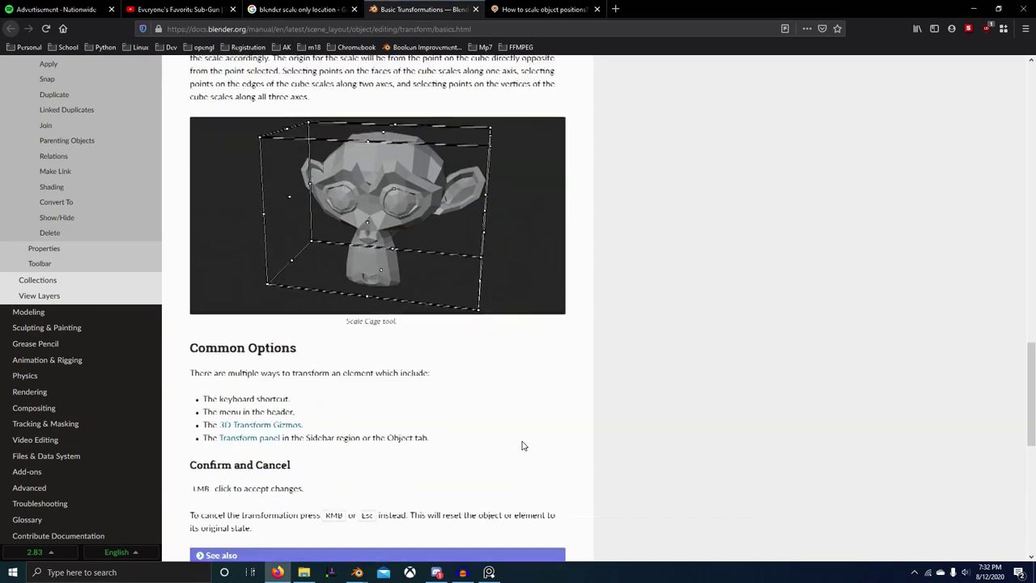
{"action": "scroll", "coordinate": [523, 445], "scroll_direction": "down", "scroll_amount": 5}
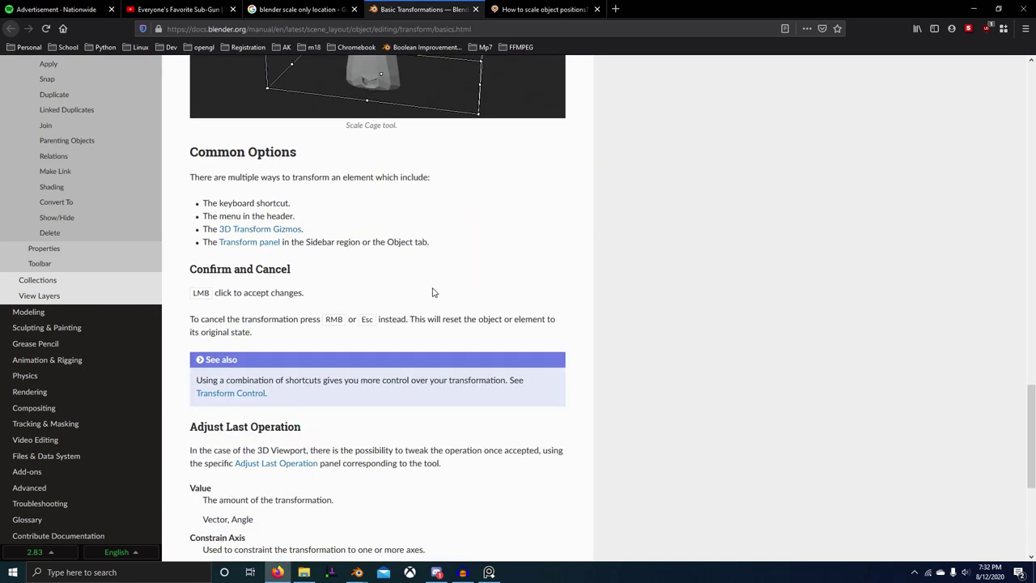
{"action": "scroll", "coordinate": [458, 318], "scroll_direction": "down", "scroll_amount": 6}
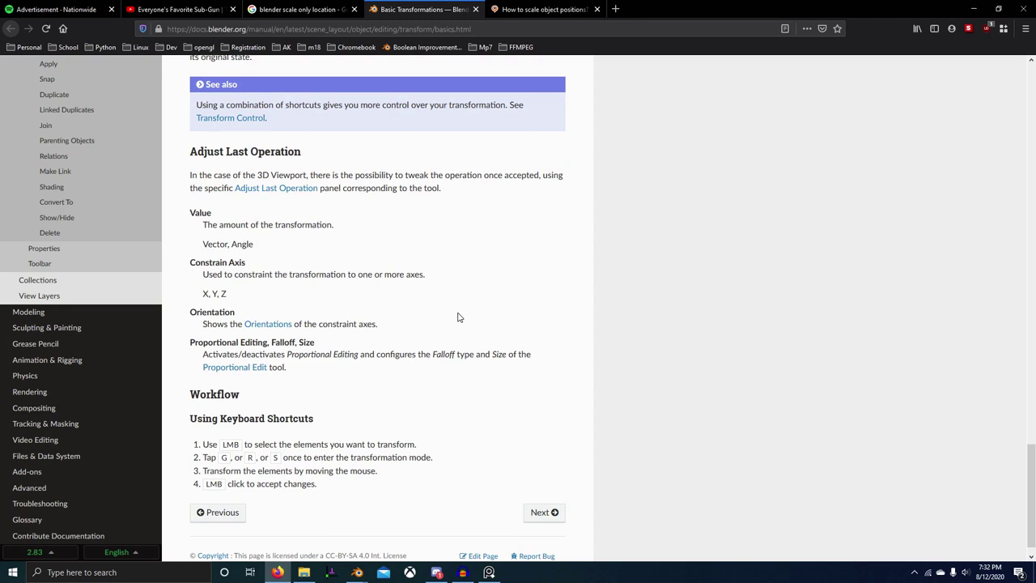
{"action": "scroll", "coordinate": [457, 317], "scroll_direction": "down", "scroll_amount": 1}
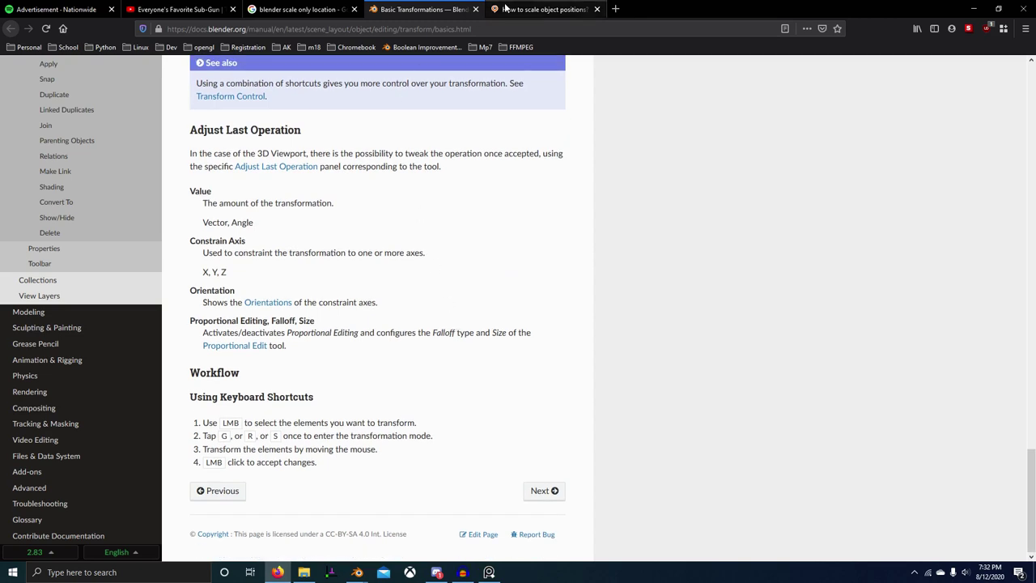
Check the remaining Google results for "blender scale only location", open the Reddit thread on scaling objects from the center point, and close the research pages
{"action": "key", "text": "ctrl+w"}
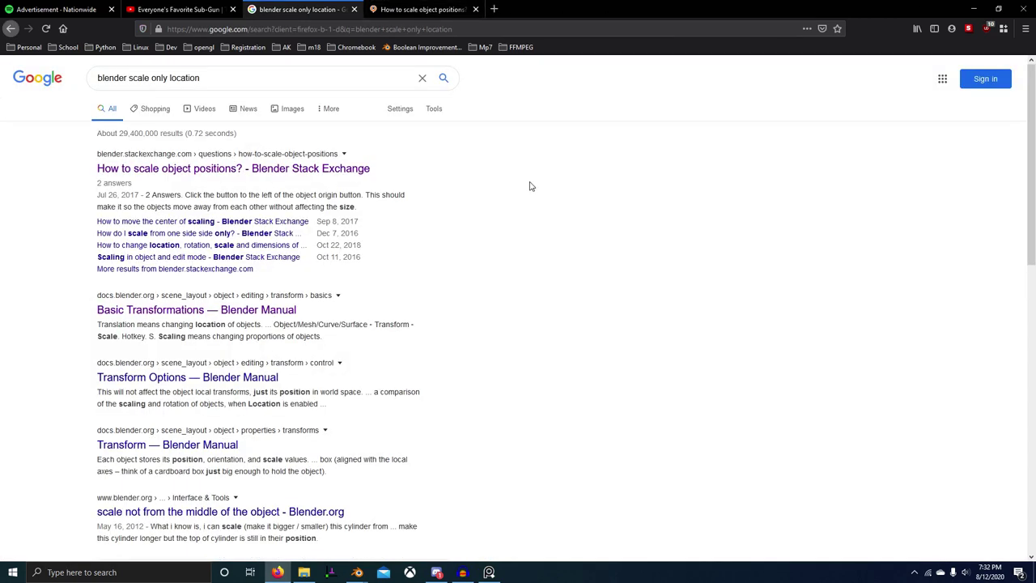
{"action": "scroll", "coordinate": [301, 338], "scroll_direction": "down", "scroll_amount": 5}
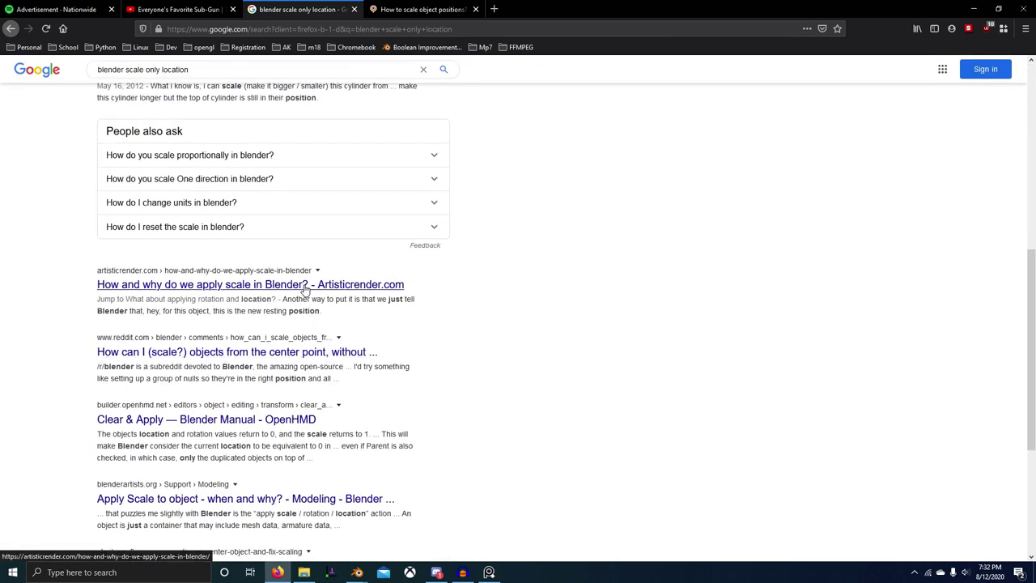
{"action": "left_click", "coordinate": [322, 357]}
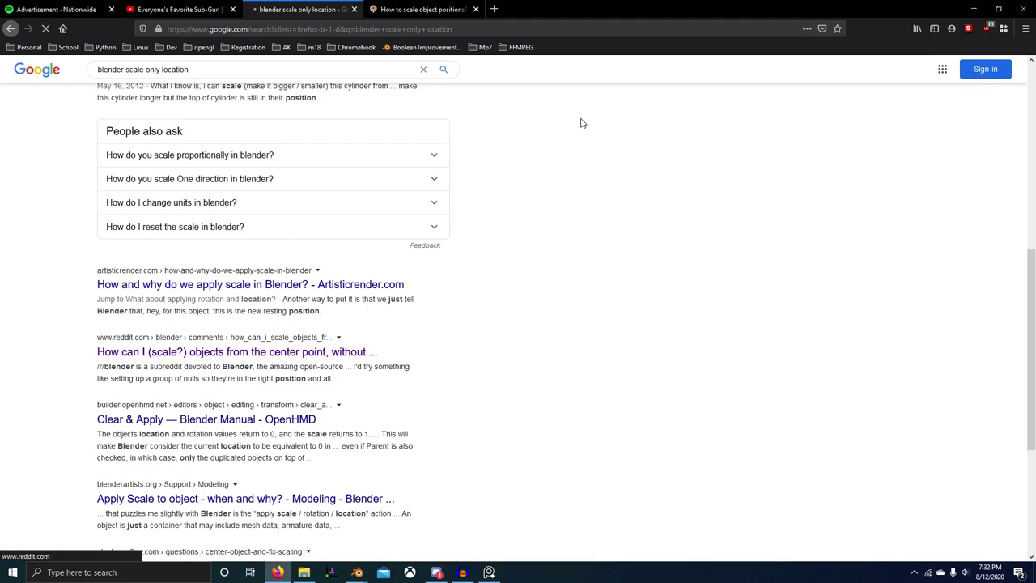
{"action": "key", "text": "ctrl+w"}
{"action": "key", "text": "ctrl+w"}
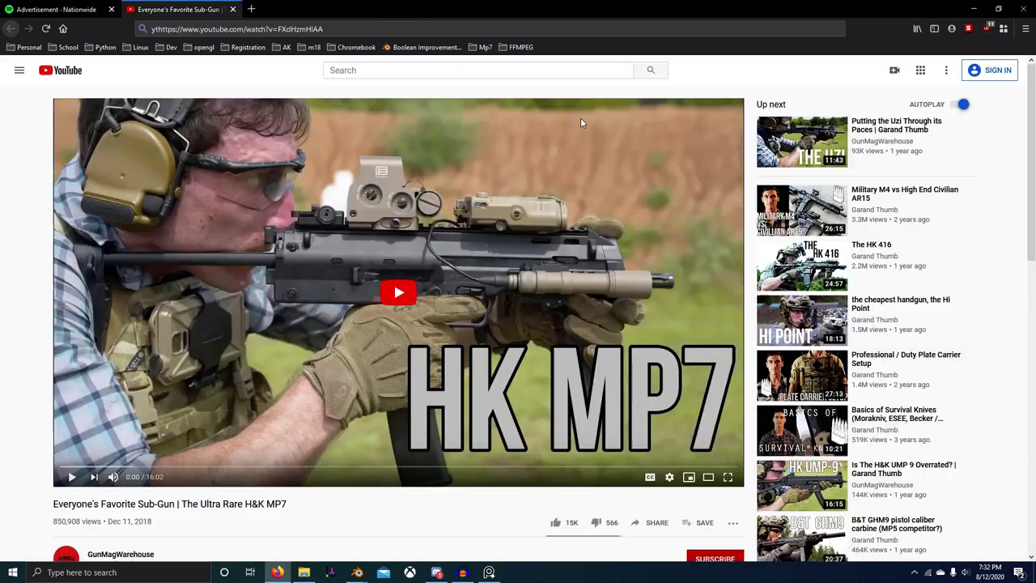
Switch to Blender, scale the selected scratch curves farther apart in camera view, and clear their object scale
{"action": "key", "text": "alt+Tab"}
{"action": "scroll", "coordinate": [505, 172], "scroll_direction": "down", "scroll_amount": 5}
{"action": "middle_click_drag", "start_coordinate": [506, 172], "coordinate": [510, 203]}
{"action": "key", "text": "KP_0"}
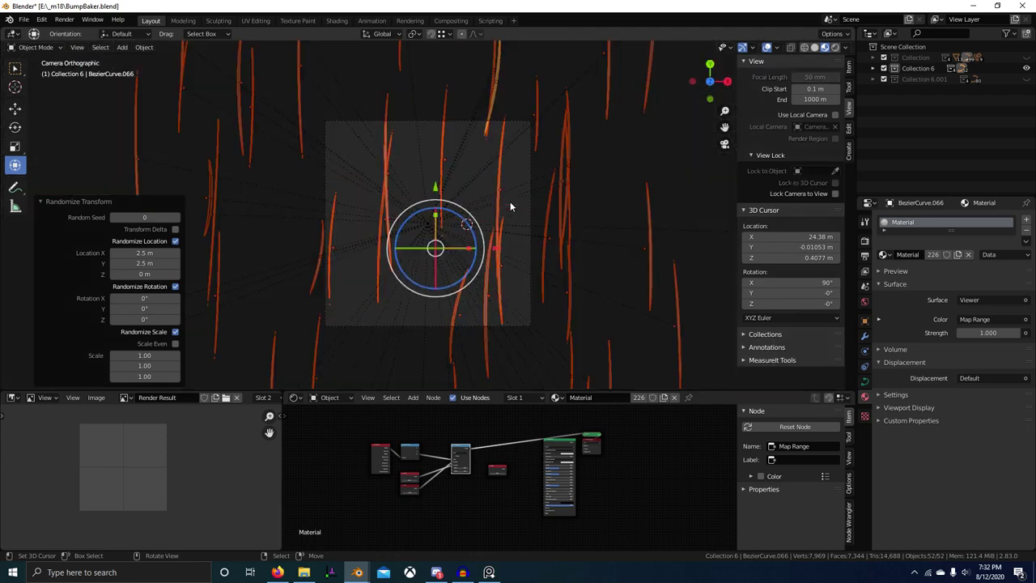
{"action": "scroll", "coordinate": [511, 203], "scroll_direction": "down", "scroll_amount": 1}
{"action": "key", "text": "alt+s"}
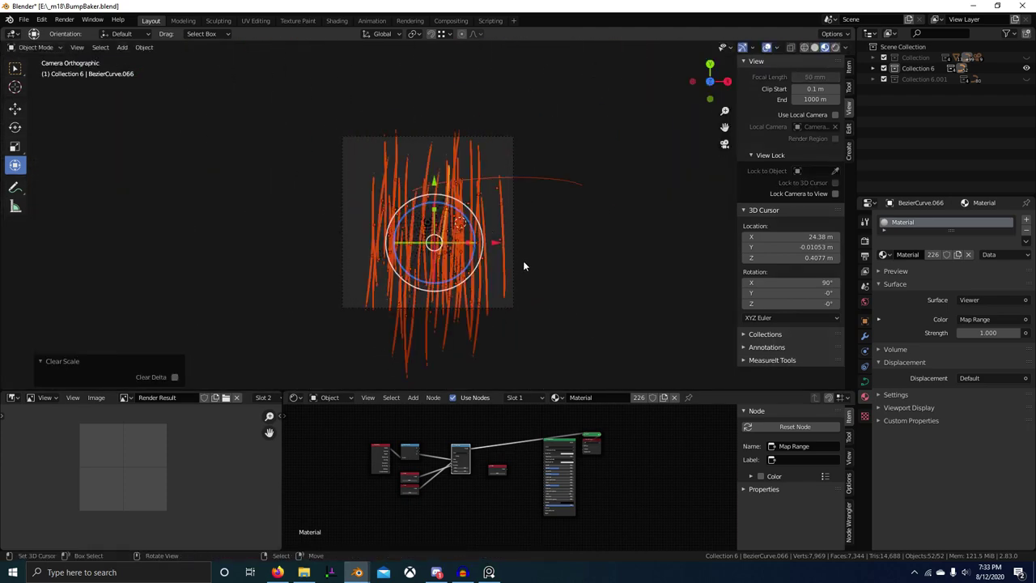
{"action": "key", "text": "ctrl+z"}
{"action": "key", "text": "s"}
{"action": "left_click", "coordinate": [591, 265]}
{"action": "key", "text": "alt+s"}
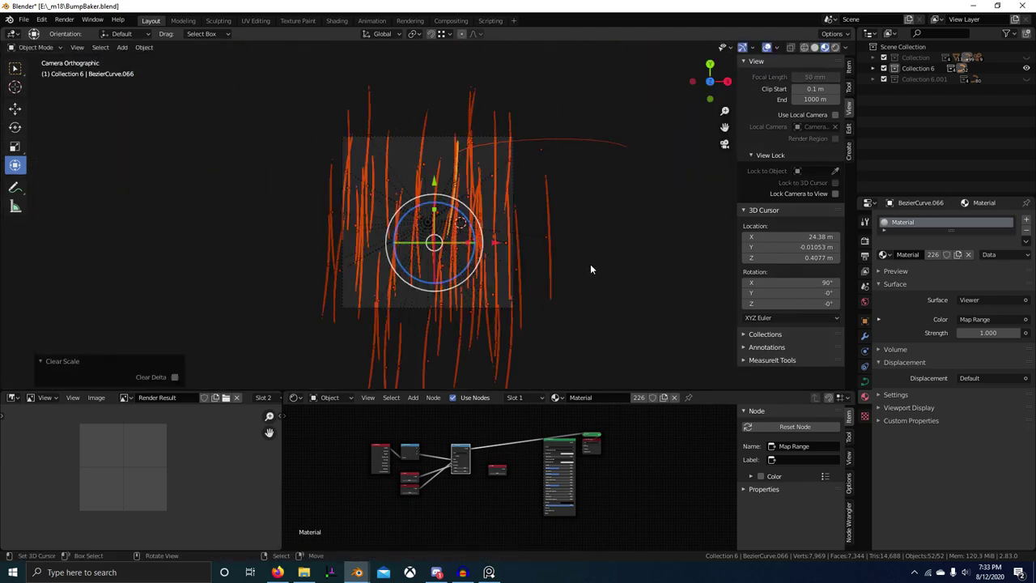
Move the long horizontal curve clear of the scratches by about 1.69 m in X and 0.54 m in Y, and check the tiled pattern
{"action": "key", "text": "alt+a"}
{"action": "right_click_drag", "start_coordinate": [575, 139], "coordinate": [719, 93]}
{"action": "scroll", "coordinate": [582, 229], "scroll_direction": "down", "scroll_amount": 1}
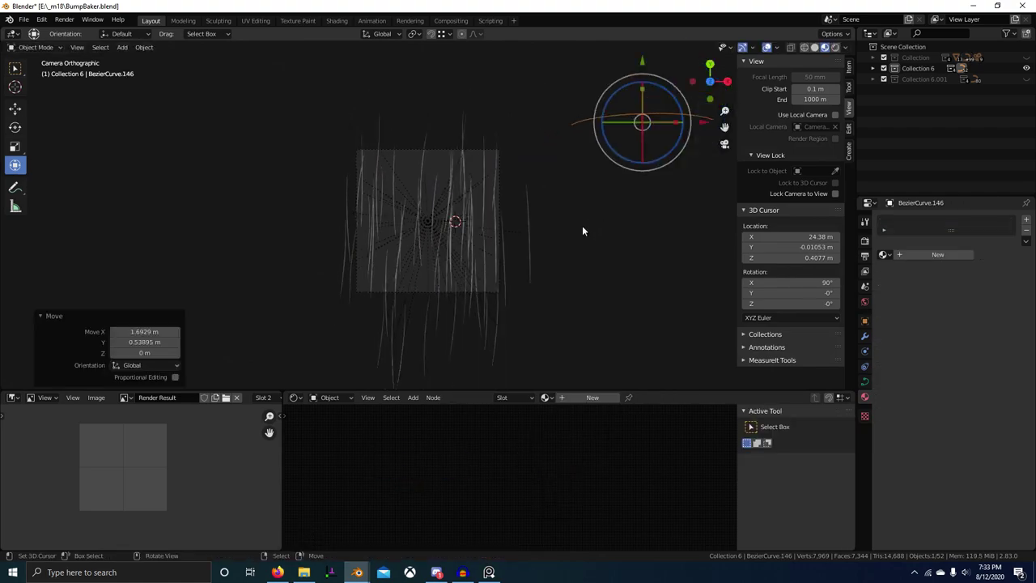
{"action": "middle_click_drag", "start_coordinate": [582, 230], "coordinate": [510, 276]}
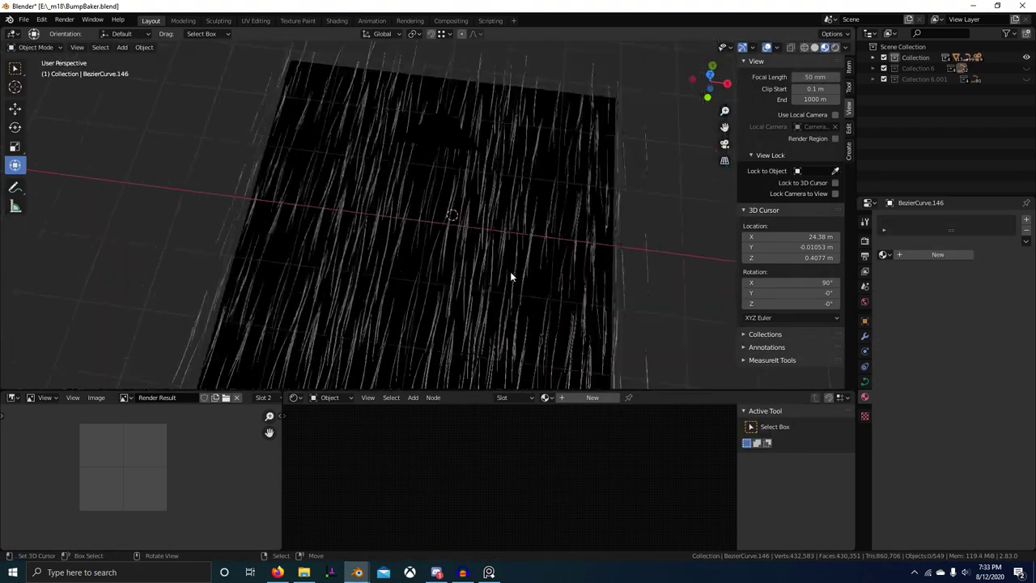
{"action": "key", "text": "KP_0"}
{"action": "scroll", "coordinate": [503, 227], "scroll_direction": "up", "scroll_amount": 3}
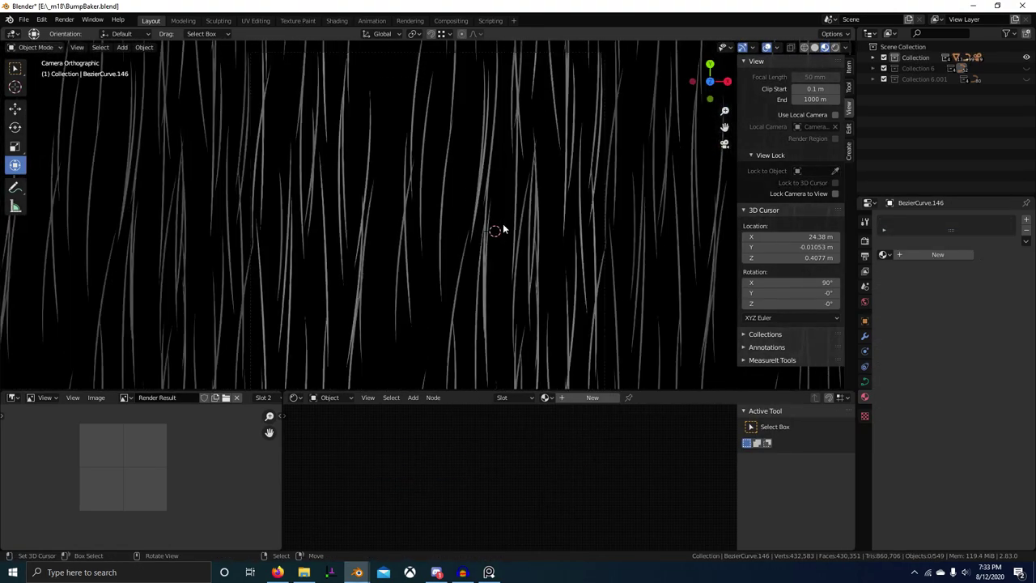
{"action": "scroll", "coordinate": [503, 230], "scroll_direction": "down", "scroll_amount": 2}
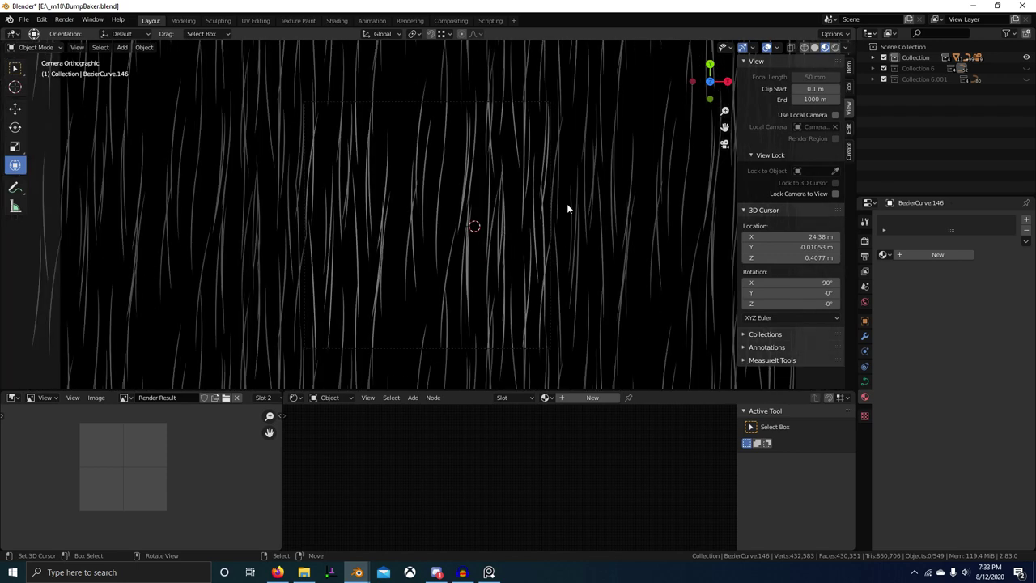
{"action": "middle_click_drag", "start_coordinate": [568, 205], "coordinate": [423, 220]}
{"action": "key", "text": "2"}
Try scaling all Collection 6 objects to 0.522, and undo the resize
{"action": "key", "text": "a"}
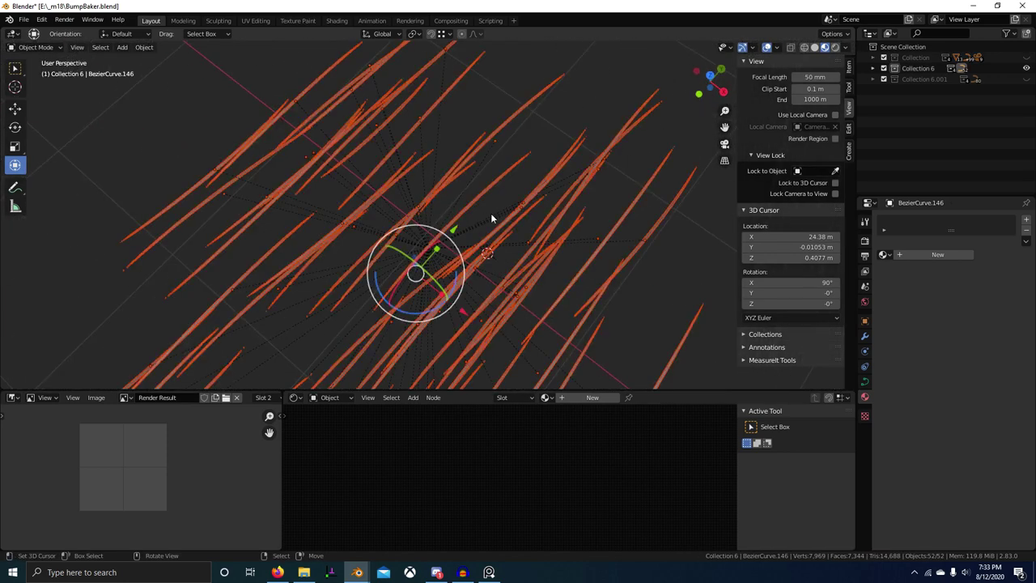
{"action": "scroll", "coordinate": [490, 213], "scroll_direction": "down", "scroll_amount": 4}
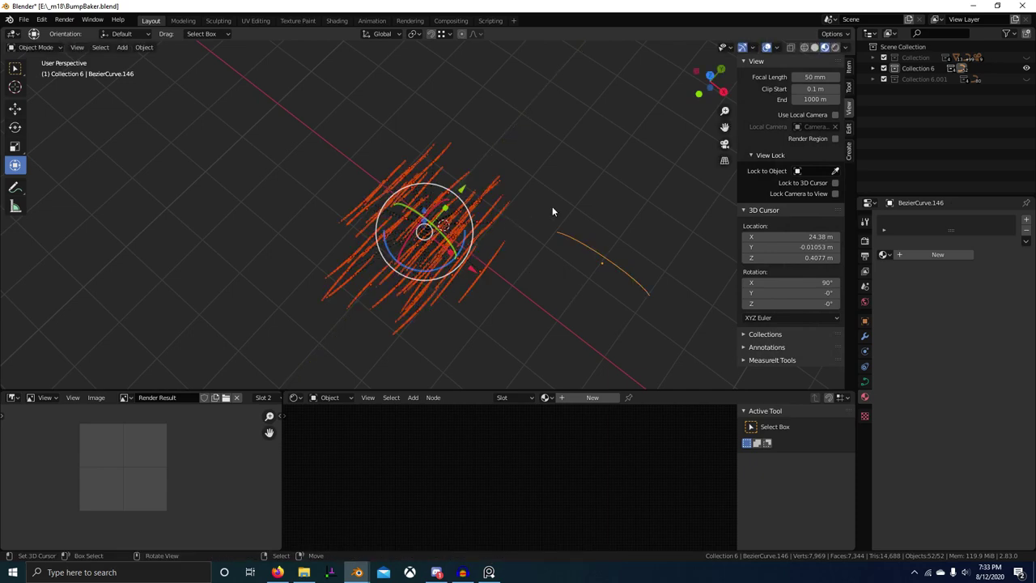
{"action": "key", "text": "s"}
{"action": "left_click", "coordinate": [506, 214]}
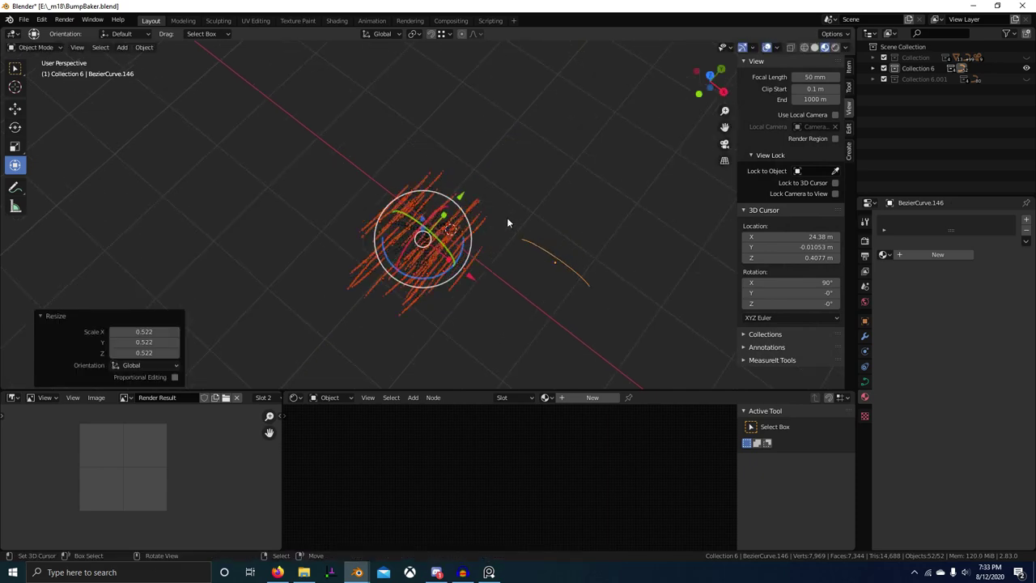
{"action": "key", "text": "0"}
{"action": "key", "text": "ctrl+z"}
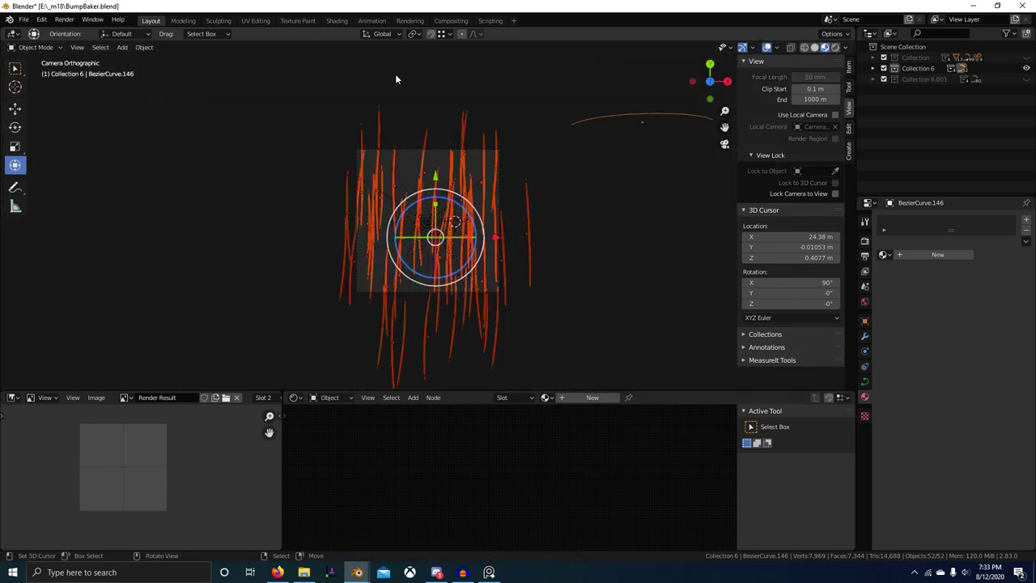
Select all scratch curves except the separate horizontal one and scale them to 0.480 about their individual origins
{"action": "left_click", "coordinate": [447, 34]}
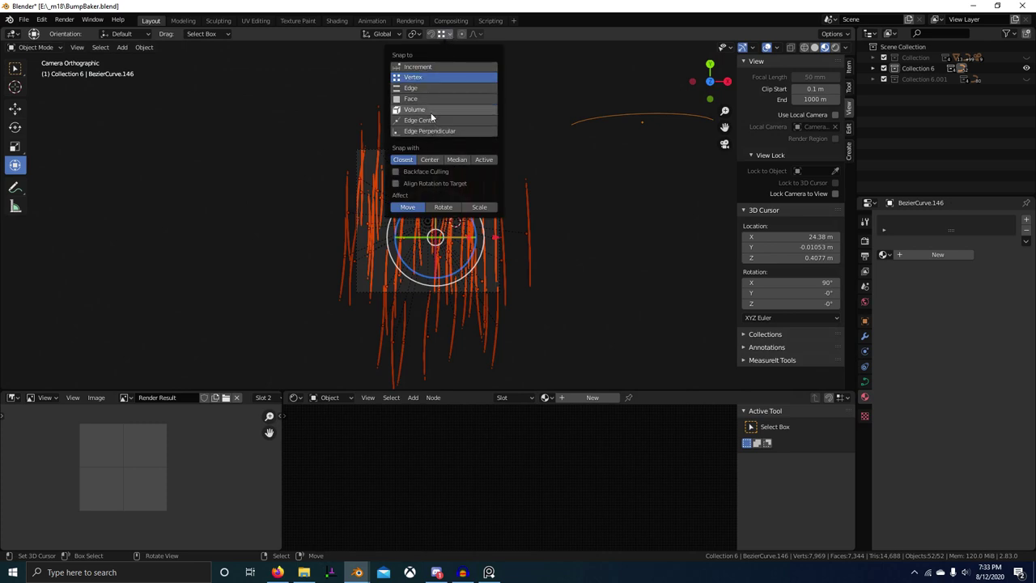
{"action": "left_click", "coordinate": [414, 33]}
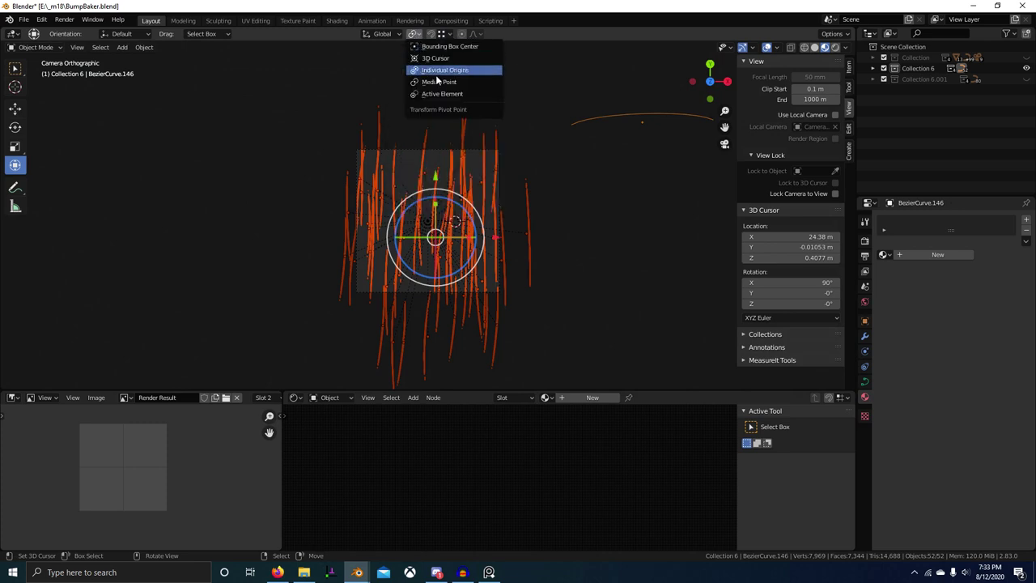
{"action": "left_click", "coordinate": [609, 118]}
{"action": "right_click", "coordinate": [438, 200]}
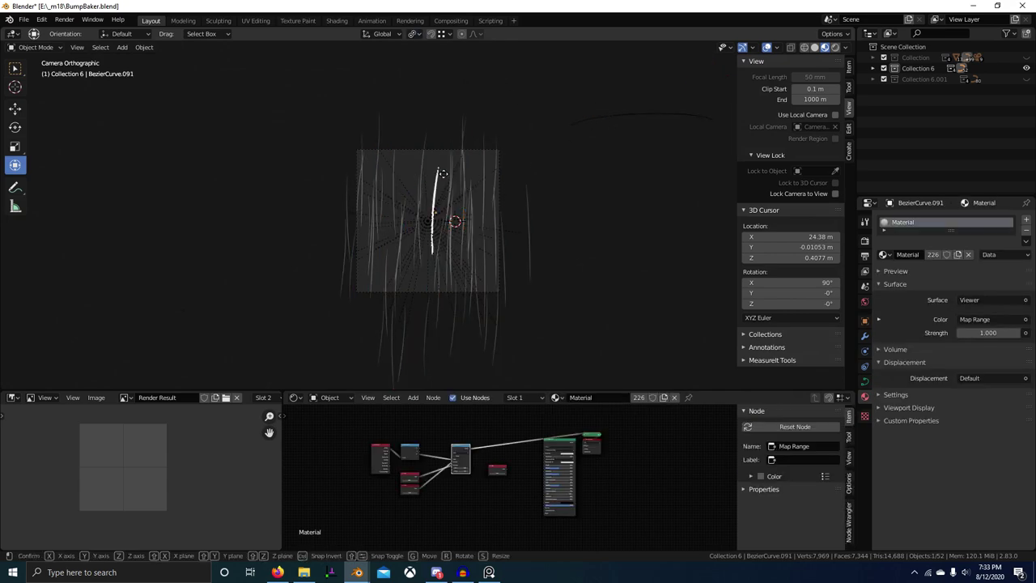
{"action": "middle_click_drag", "start_coordinate": [472, 198], "coordinate": [408, 224]}
{"action": "scroll", "coordinate": [408, 224], "scroll_direction": "down", "scroll_amount": 5}
{"action": "key", "text": "b"}
{"action": "left_click_drag", "start_coordinate": [334, 174], "coordinate": [485, 305]}
{"action": "key", "text": "KP_0"}
{"action": "key", "text": "s"}
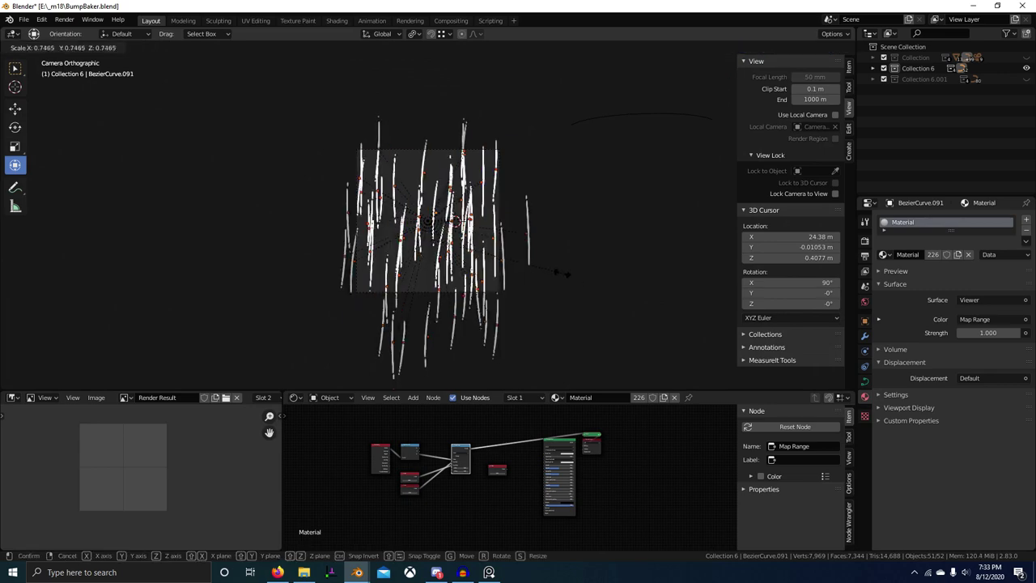
{"action": "key", "text": "Return"}
Duplicate the selected curves with an offset of about -0.26 m in X and -0.06 m in Y, and rotate the copies 175° around their common centre
{"action": "key", "text": "shift+d"}
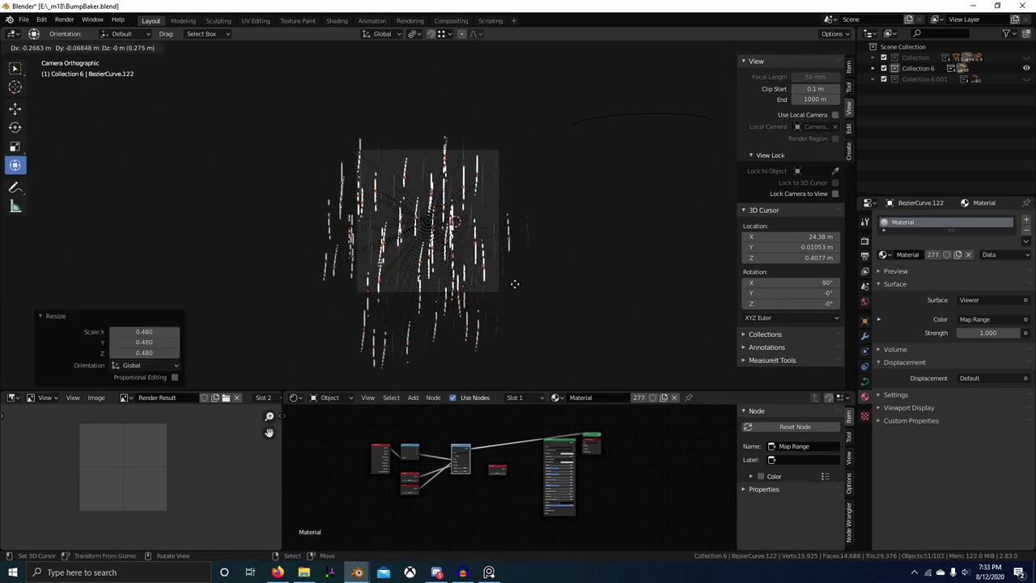
{"action": "left_click", "coordinate": [515, 284]}
{"action": "key", "text": "r"}
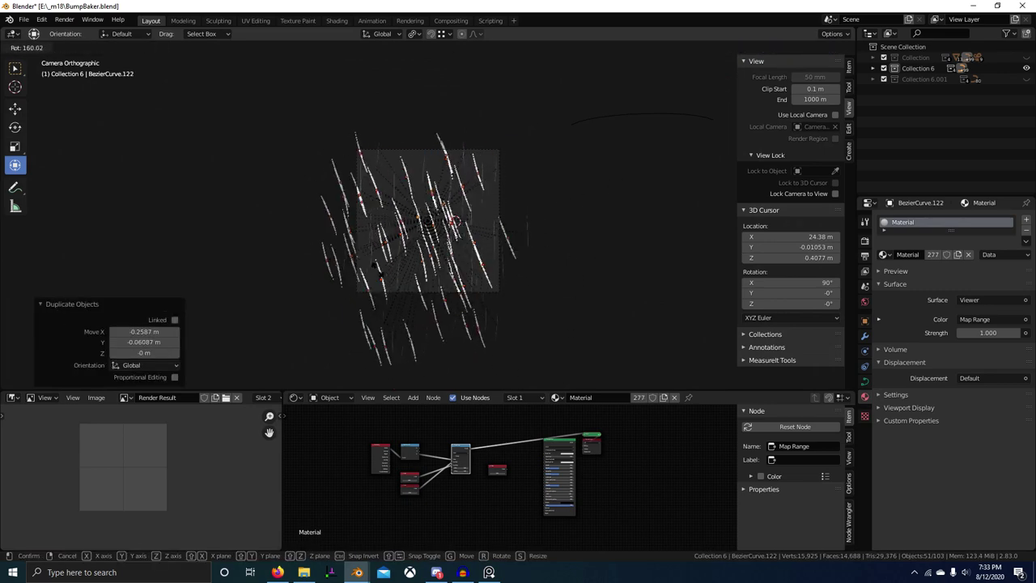
{"action": "key", "text": "Escape"}
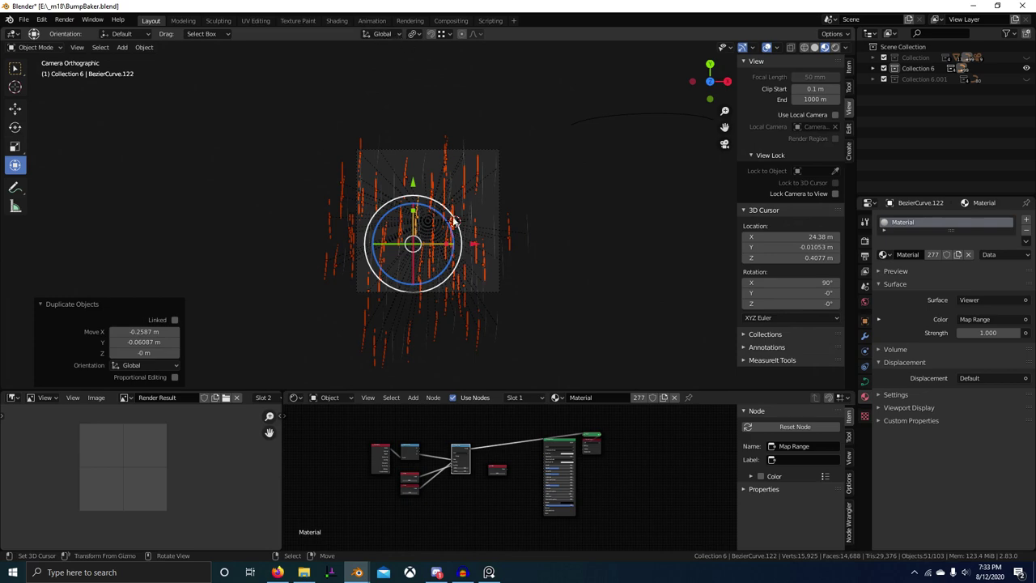
{"action": "key", "text": "period"}
{"action": "left_click", "coordinate": [452, 135]}
{"action": "key", "text": "r"}
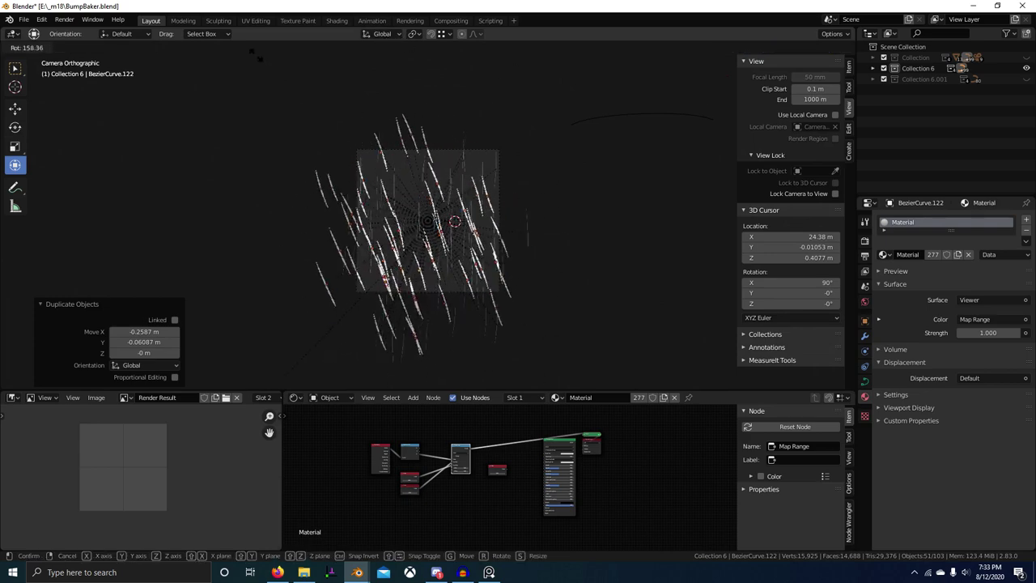
{"action": "left_click", "coordinate": [501, 233]}
Apply Randomize Transform with 2.5 m location in X and Y to the duplicated curves, and shift them slightly toward positive X
{"action": "key", "text": "F3"}
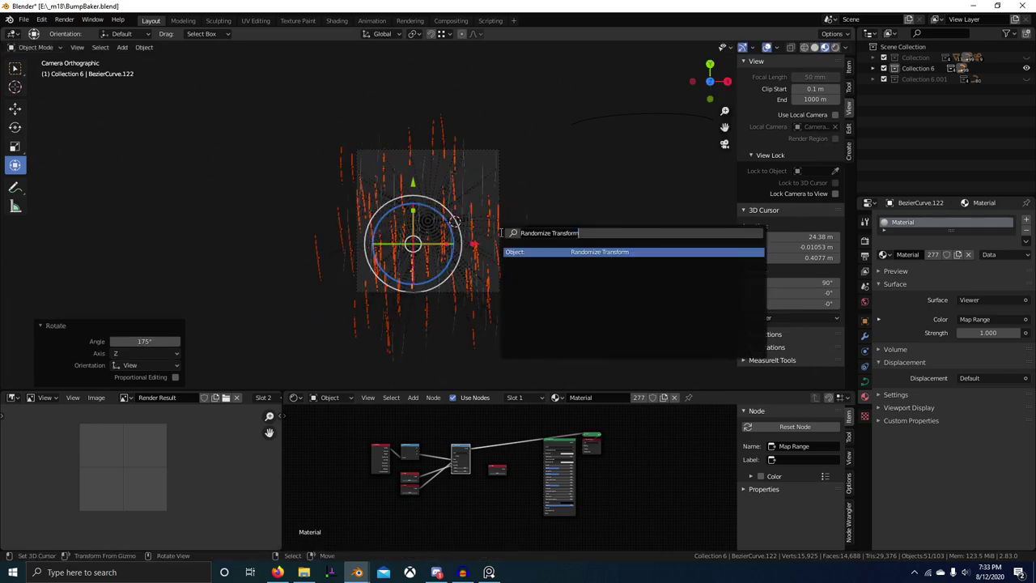
{"action": "key", "text": "Return"}
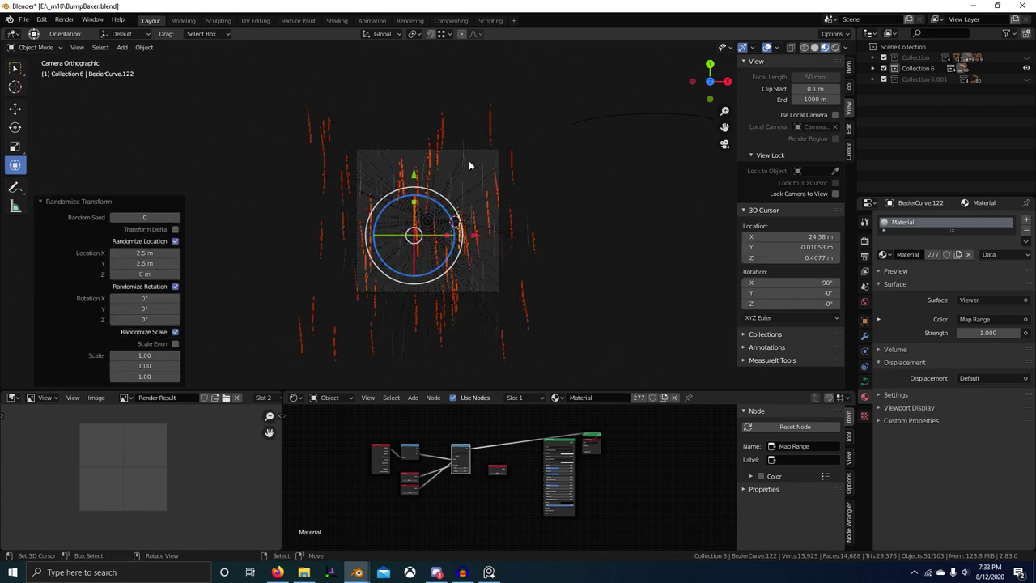
{"action": "key", "text": "s"}
{"action": "left_click", "coordinate": [550, 209]}
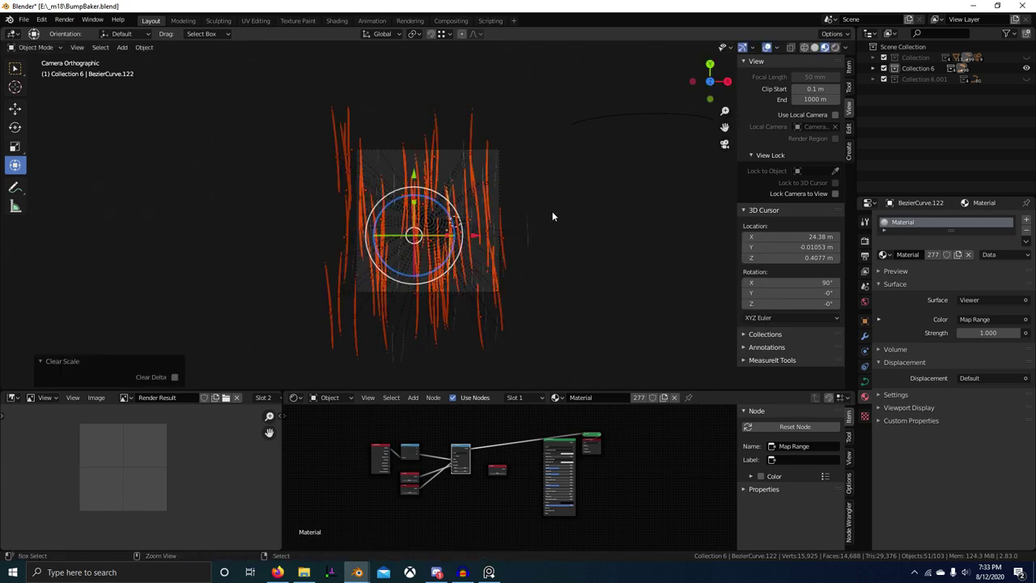
{"action": "key", "text": "g"}
{"action": "left_click", "coordinate": [597, 229]}
{"action": "key", "text": "Tab"}
{"action": "key", "text": "Tab"}
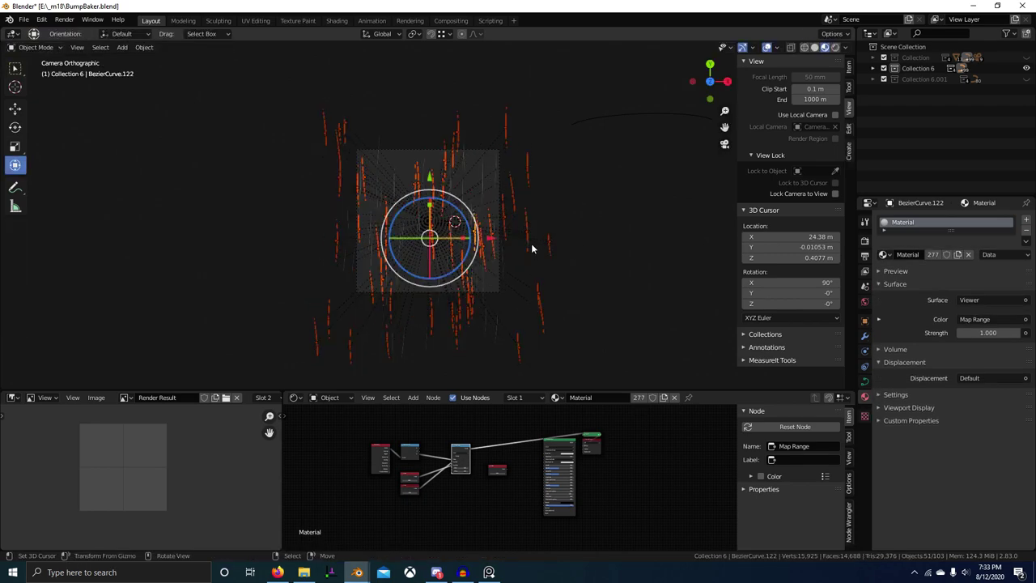
Examine the density and tiling of the denser scratch pattern on the plane in the main Collection
{"action": "key", "text": "1"}
{"action": "scroll", "coordinate": [524, 242], "scroll_direction": "up", "scroll_amount": 4}
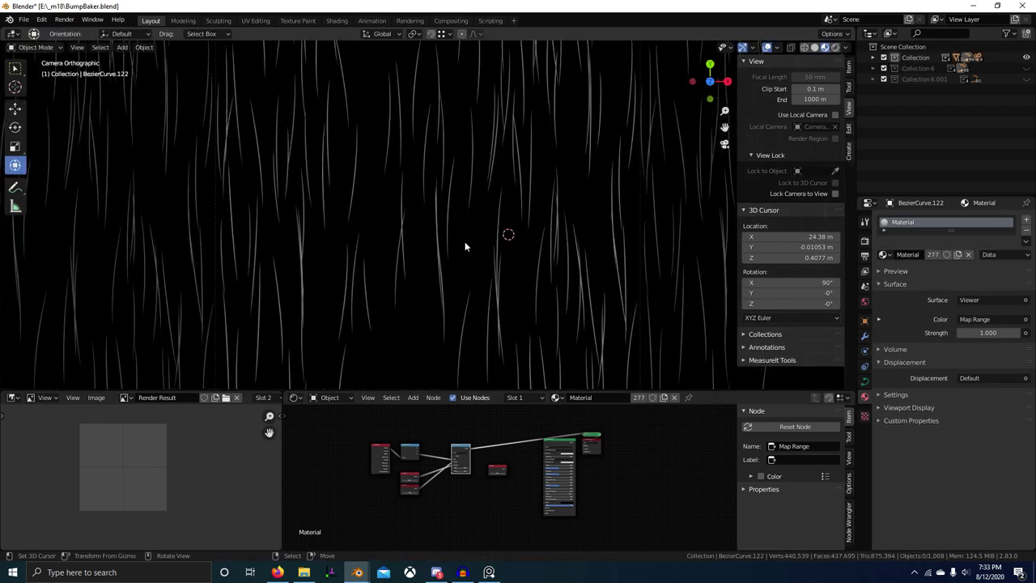
{"action": "left_click", "coordinate": [437, 231]}
{"action": "scroll", "coordinate": [448, 235], "scroll_direction": "down", "scroll_amount": 2}
{"action": "key", "text": "alt+a"}
{"action": "scroll", "coordinate": [519, 244], "scroll_direction": "down", "scroll_amount": 2}
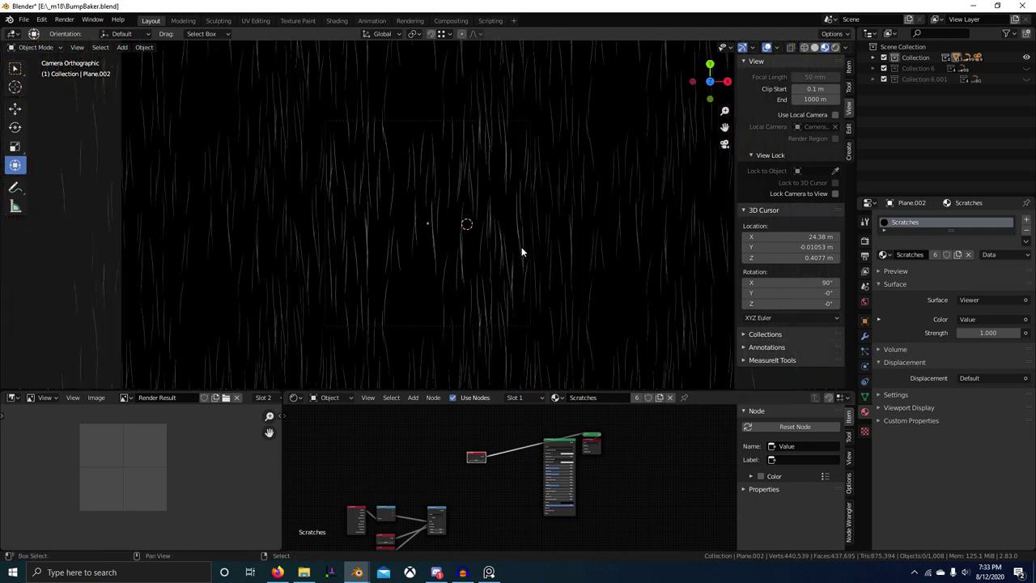
{"action": "middle_click_drag", "start_coordinate": [512, 226], "coordinate": [506, 205], "text": "shift"}
{"action": "right_click", "coordinate": [446, 210]}
{"action": "key", "text": "Tab"}
{"action": "key", "text": "Tab"}
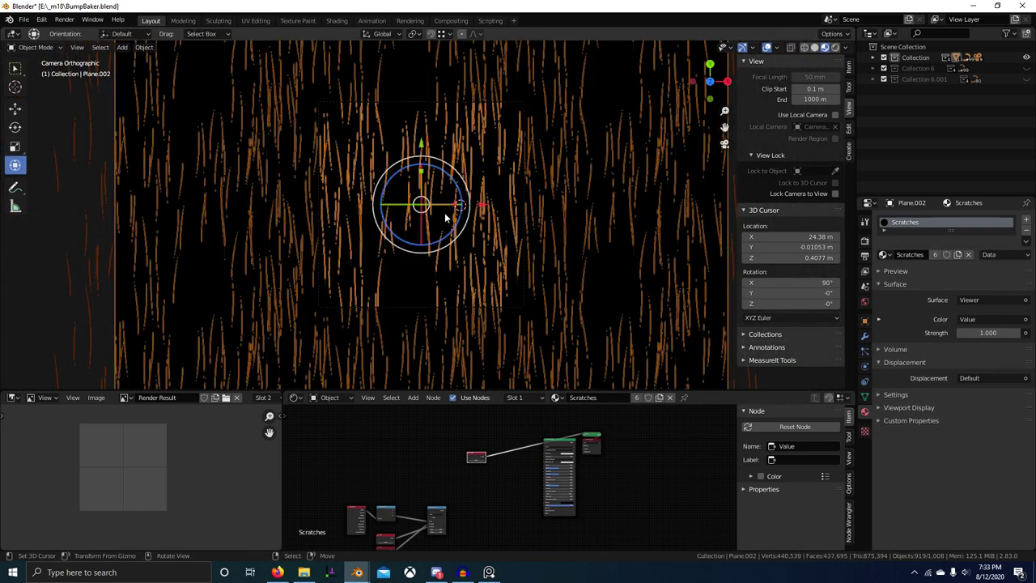
Show Collection 6 again and select all its curves except the separate horizontal one
{"action": "key", "text": "2"}
{"action": "key", "text": "a"}
{"action": "key", "text": "alt+a"}
{"action": "scroll", "coordinate": [370, 220], "scroll_direction": "down", "scroll_amount": 2}
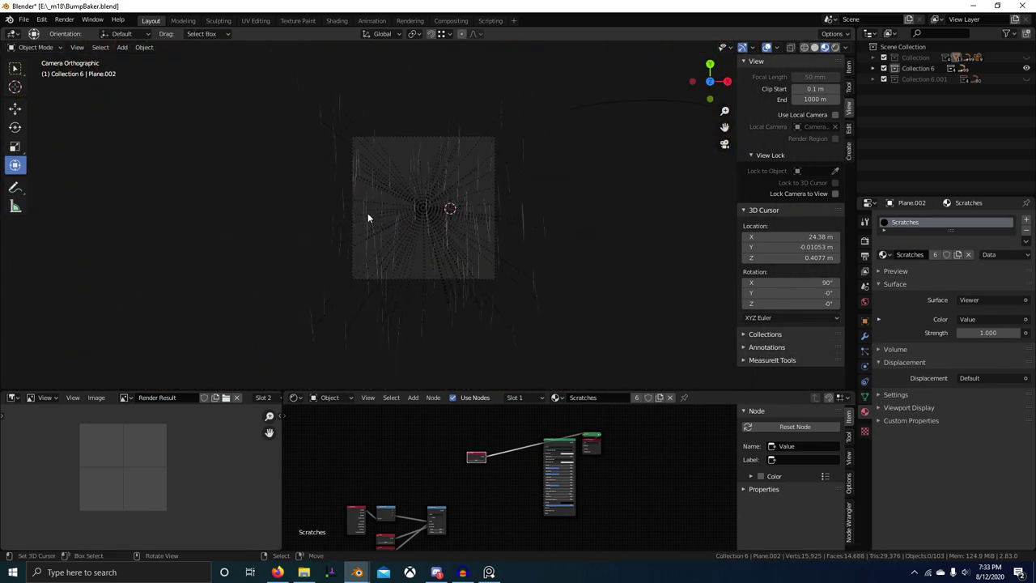
{"action": "key", "text": "a"}
{"action": "middle_click", "coordinate": [607, 93]}
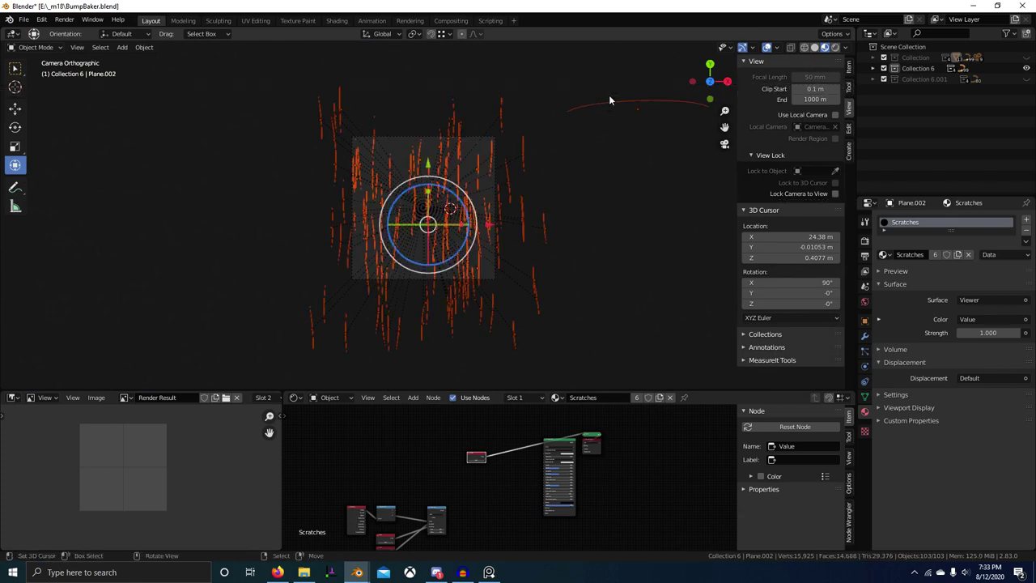
{"action": "key", "text": "b"}
{"action": "middle_click_drag", "start_coordinate": [610, 95], "coordinate": [623, 149]}
{"action": "scroll", "coordinate": [568, 230], "scroll_direction": "up", "scroll_amount": 1}
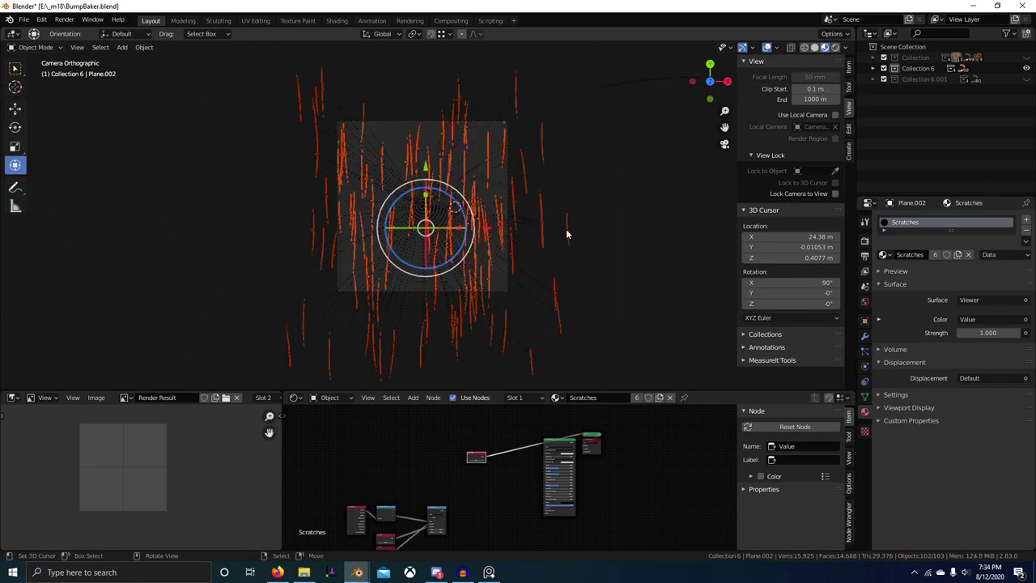
Select a single scratch curve near the pattern's centre and open it in Edit Mode
{"action": "scroll", "coordinate": [591, 228], "scroll_direction": "up", "scroll_amount": 3}
{"action": "key", "text": "Tab"}
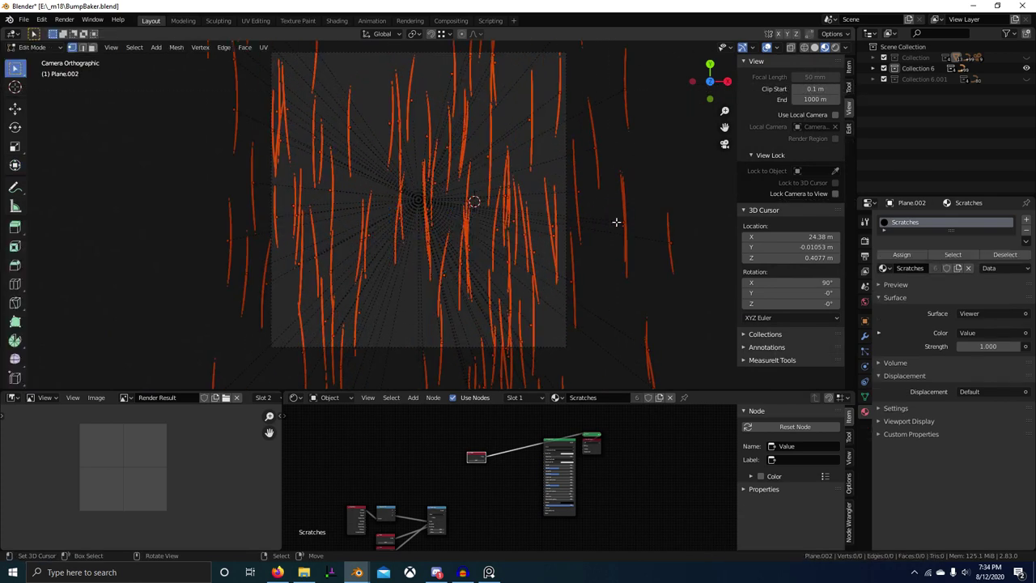
{"action": "middle_click_drag", "start_coordinate": [518, 231], "coordinate": [495, 217]}
{"action": "key", "text": "Tab"}
{"action": "right_click", "coordinate": [457, 250]}
{"action": "left_click", "coordinate": [458, 249]}
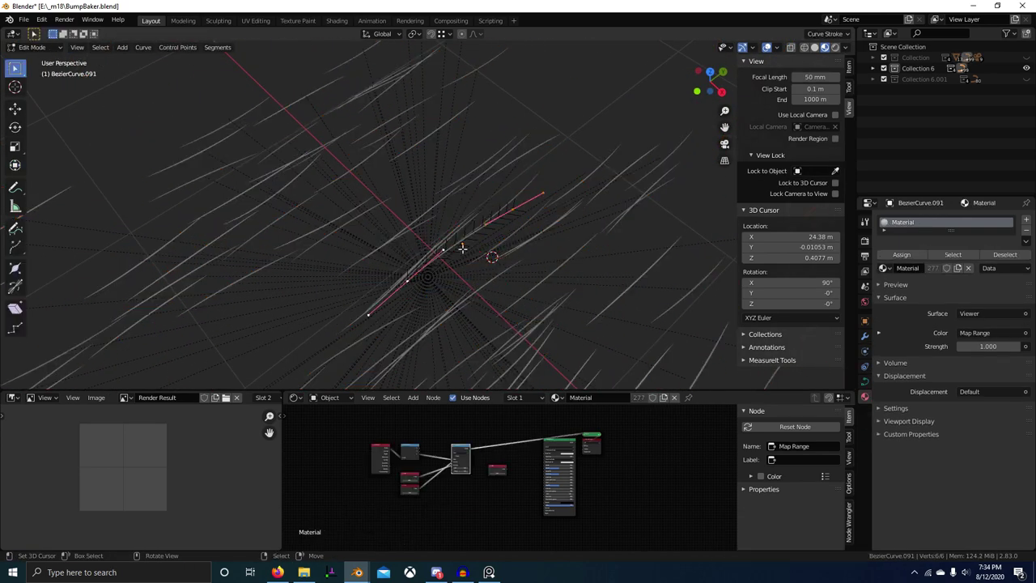
Change the pivot point and scale down all control points of two overlapping scratch curves near the pattern's centre
{"action": "left_click", "coordinate": [460, 236]}
{"action": "key", "text": "Tab"}
{"action": "key", "text": "a"}
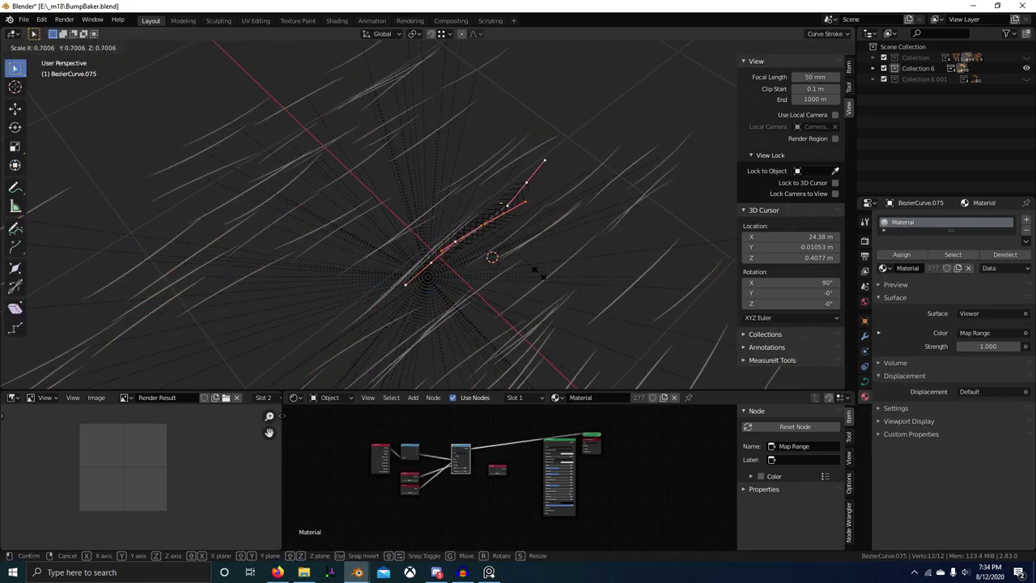
{"action": "key", "text": "period"}
{"action": "left_click", "coordinate": [551, 320]}
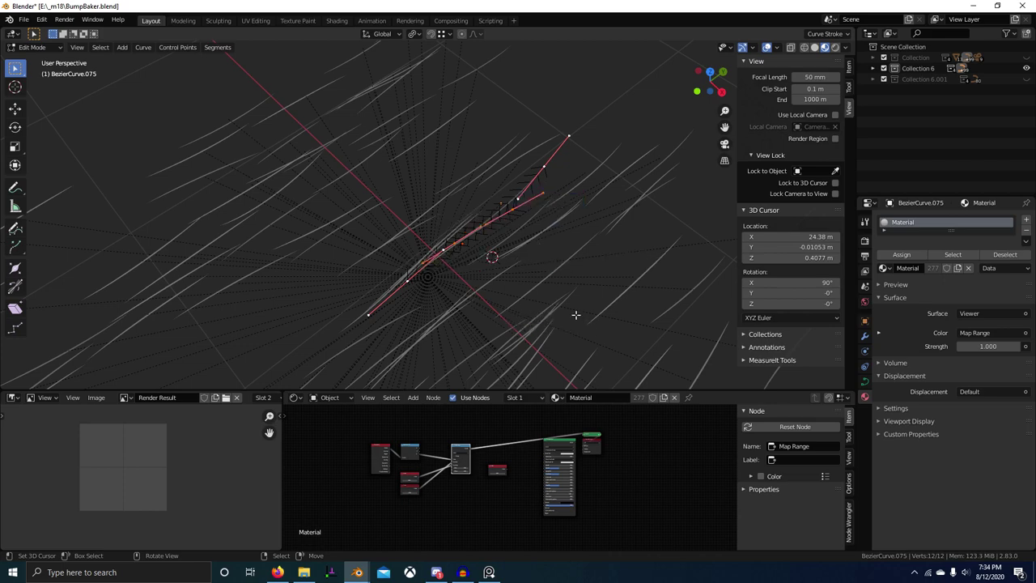
{"action": "key", "text": "s"}
{"action": "left_click", "coordinate": [499, 263]}
{"action": "key", "text": "Tab"}
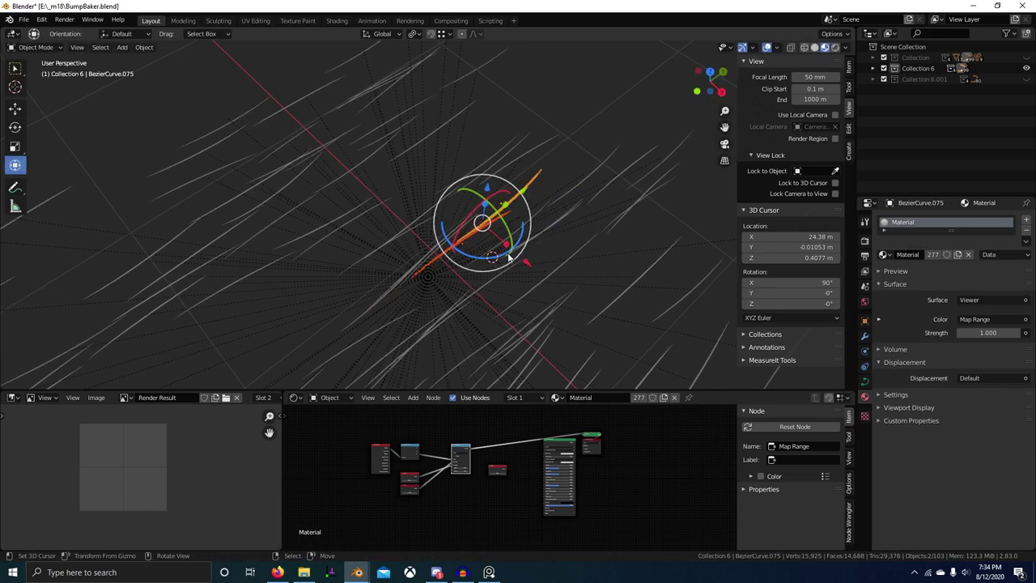
Select all scratch curves in Collection 6 except the separate horizontal one
{"action": "middle_click_drag", "start_coordinate": [510, 255], "coordinate": [546, 266]}
{"action": "left_click", "coordinate": [566, 186]}
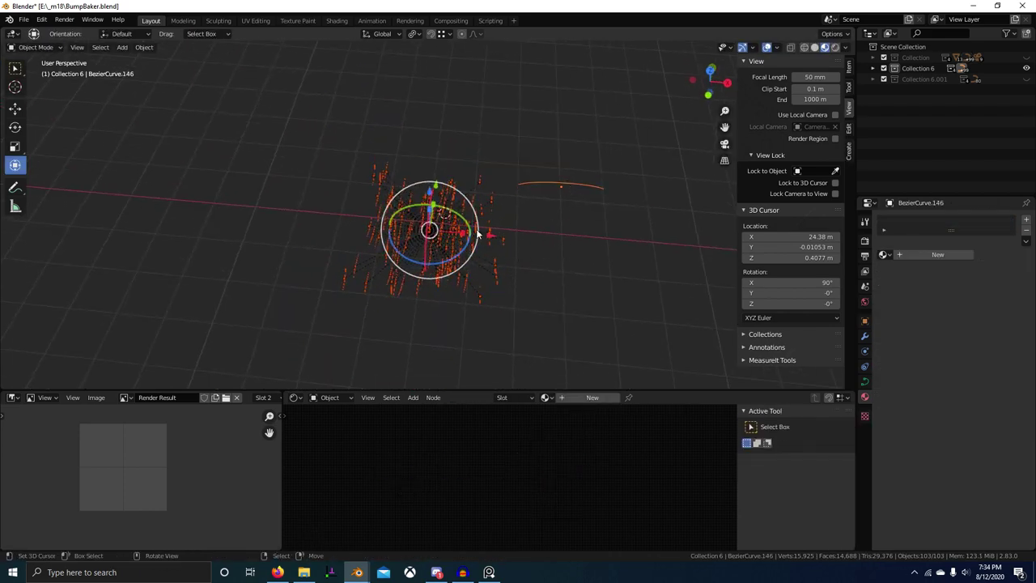
{"action": "left_click", "coordinate": [465, 257]}
{"action": "scroll", "coordinate": [509, 289], "scroll_direction": "up", "scroll_amount": 2}
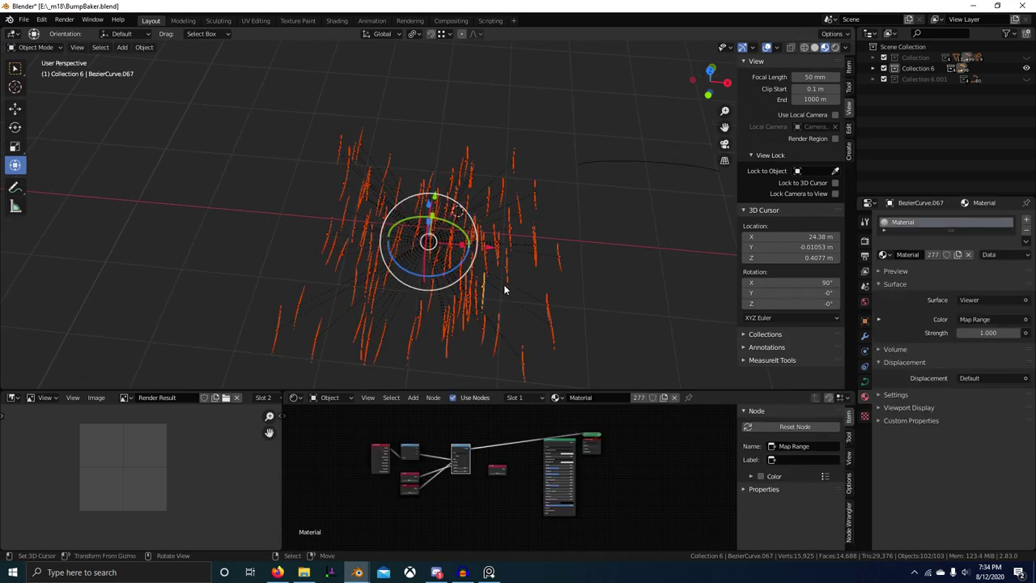
{"action": "scroll", "coordinate": [504, 284], "scroll_direction": "up", "scroll_amount": 2}
Scale down all control points of the selected scratch curves together in Edit Mode, seen from the camera
{"action": "key", "text": "Tab"}
{"action": "key", "text": "KP_1"}
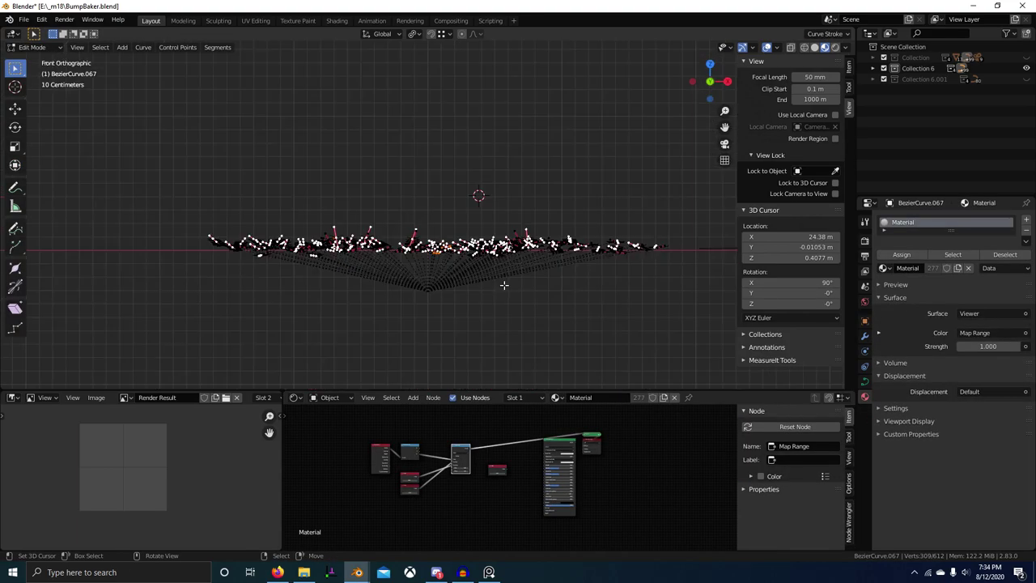
{"action": "key", "text": "KP_7"}
{"action": "key", "text": "KP_0"}
{"action": "key", "text": "a"}
{"action": "scroll", "coordinate": [509, 284], "scroll_direction": "up", "scroll_amount": 8}
{"action": "key", "text": "s"}
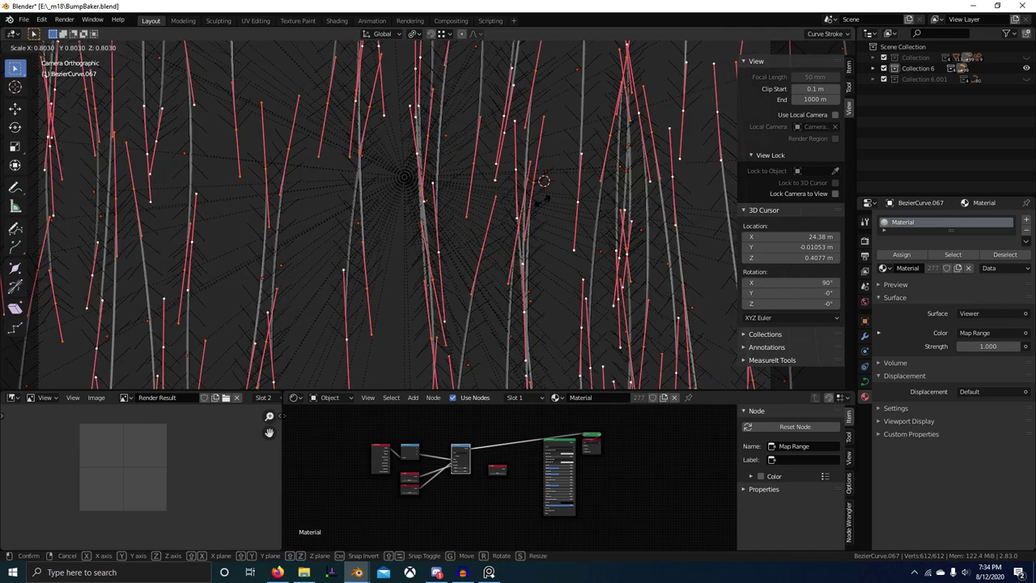
{"action": "left_click", "coordinate": [512, 269]}
{"action": "key", "text": "Tab"}
Examine the rescaled scratches on the plane in the main Collection and return to Collection 6
{"action": "key", "text": "1"}
{"action": "scroll", "coordinate": [506, 274], "scroll_direction": "down", "scroll_amount": 5}
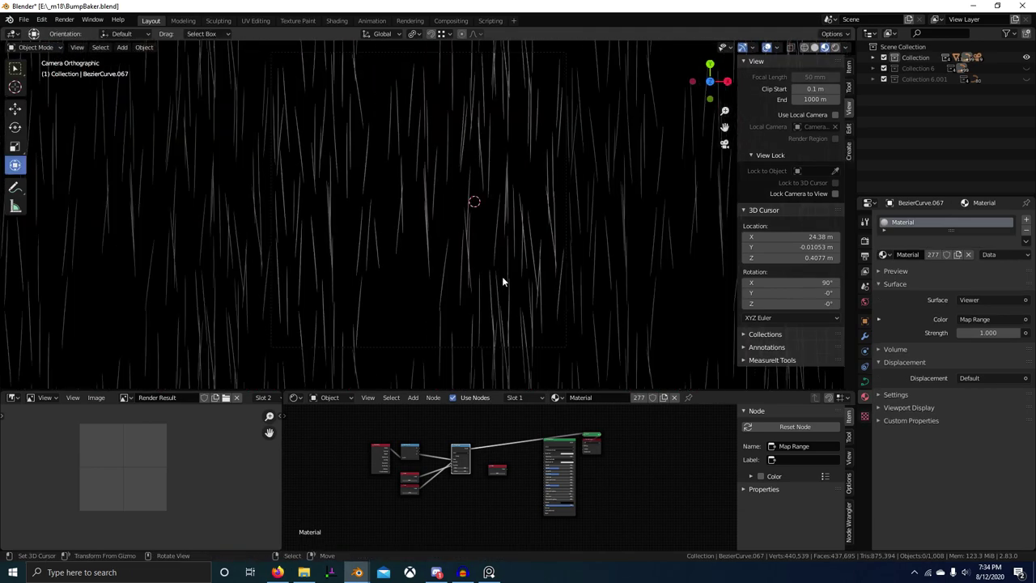
{"action": "key", "text": "Tab"}
{"action": "scroll", "coordinate": [542, 264], "scroll_direction": "up", "scroll_amount": 2}
{"action": "scroll", "coordinate": [541, 266], "scroll_direction": "down", "scroll_amount": 1}
{"action": "key", "text": "Tab"}
{"action": "key", "text": "2"}
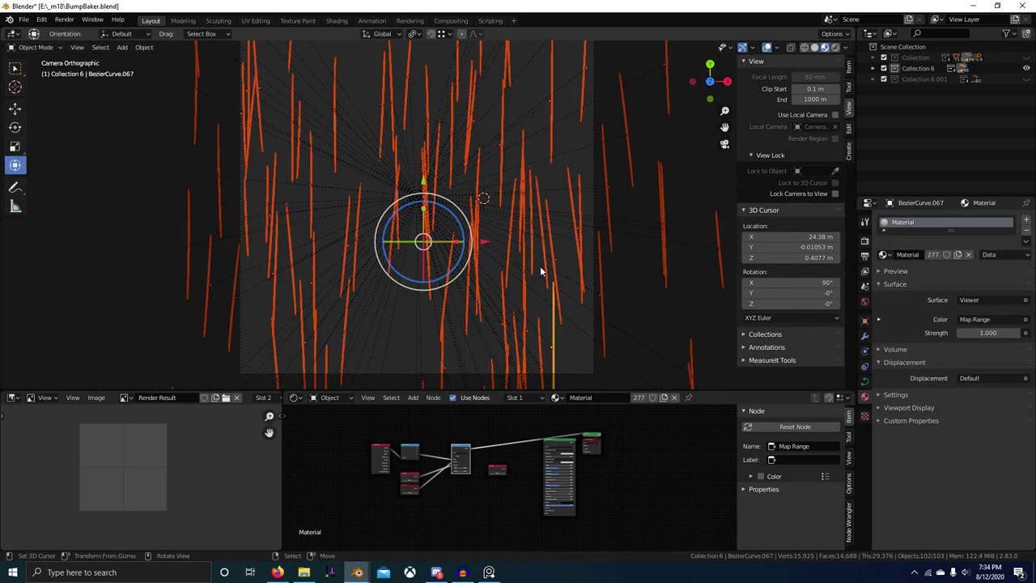
Enlarge all control points of the selected scratch curves in Edit Mode and check the pattern in the main Collection
{"action": "key", "text": "s"}
{"action": "right_click", "coordinate": [566, 259]}
{"action": "key", "text": "Tab"}
{"action": "key", "text": "s"}
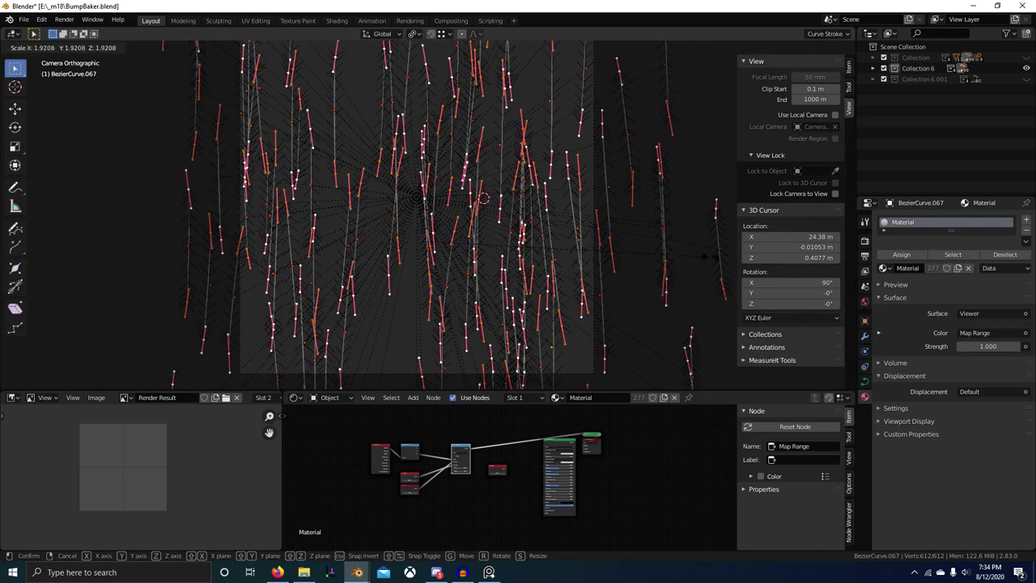
{"action": "left_click", "coordinate": [797, 258]}
{"action": "key", "text": "Tab"}
{"action": "key", "text": "1"}
{"action": "scroll", "coordinate": [526, 271], "scroll_direction": "down", "scroll_amount": 5}
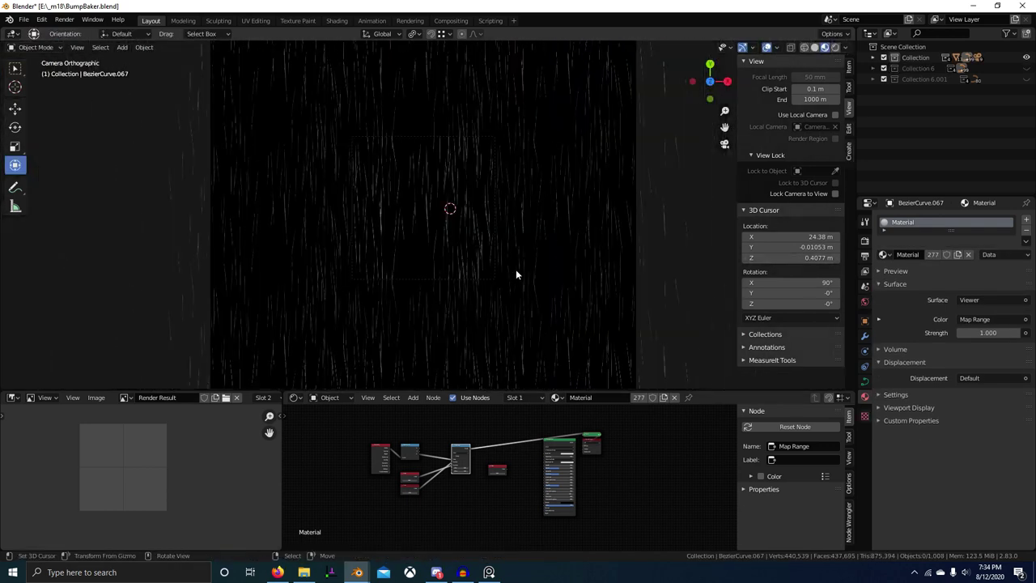
{"action": "key", "text": "Tab"}
{"action": "key", "text": "Tab"}
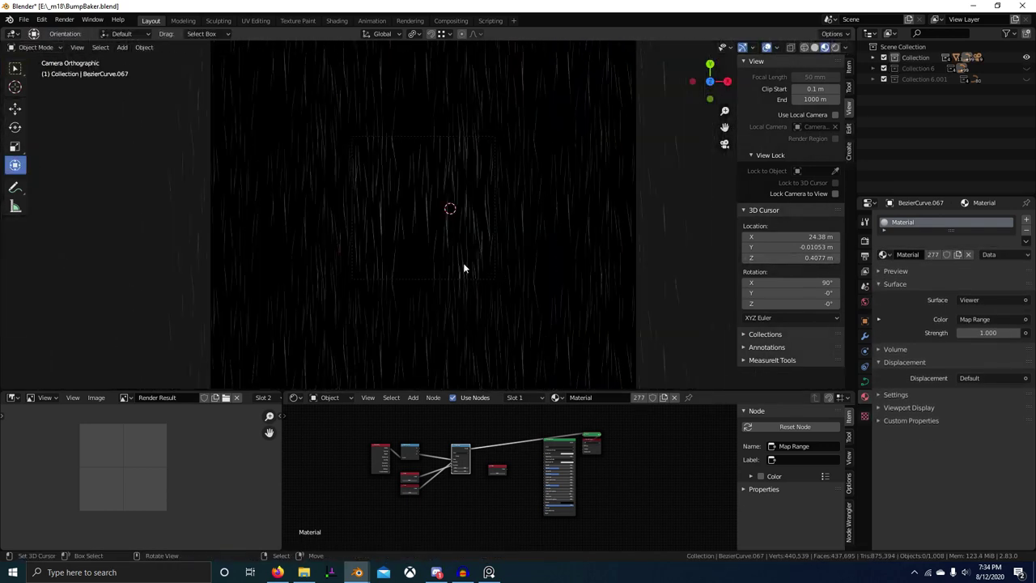
Apply Randomize Transform with 2.5 m location in X and Y to all Collection 6 scratch curves except the horizontal one
{"action": "key", "text": "2"}
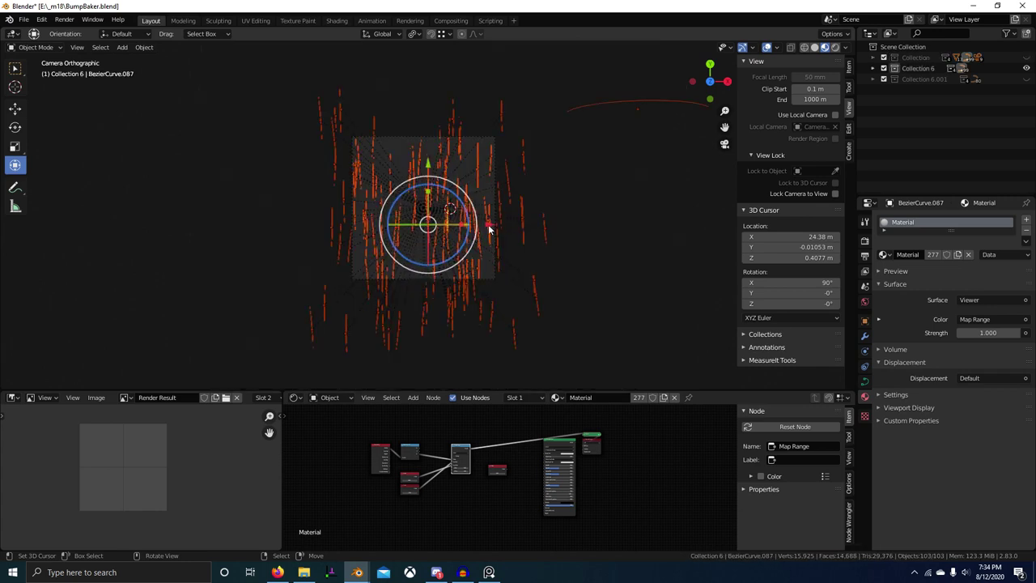
{"action": "key", "text": "F3"}
{"action": "key", "text": "Return"}
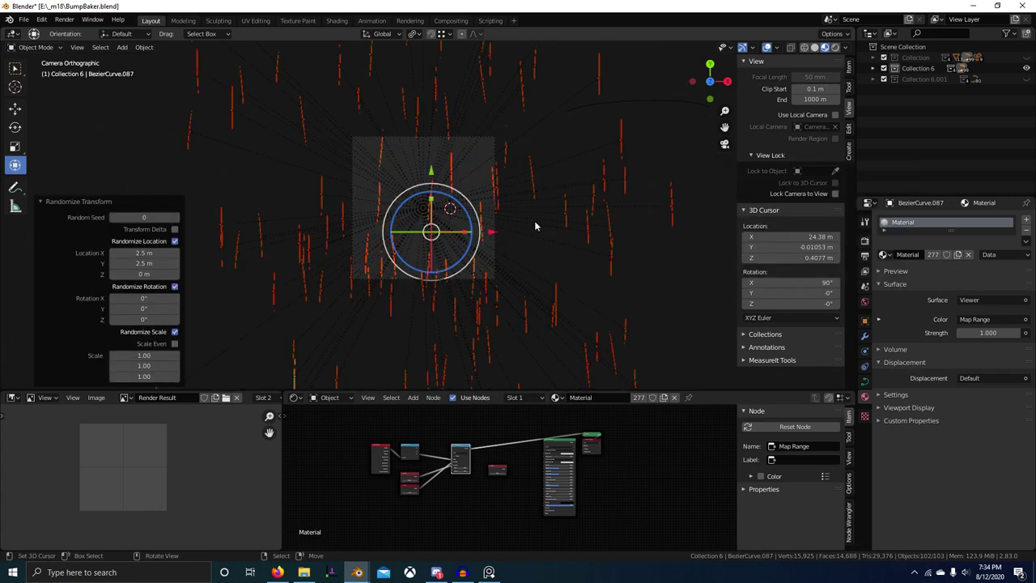
Apply the scale of the randomized scratch curves
{"action": "key", "text": "alt+a"}
{"action": "key", "text": "a"}
{"action": "key", "text": "ctrl+a"}
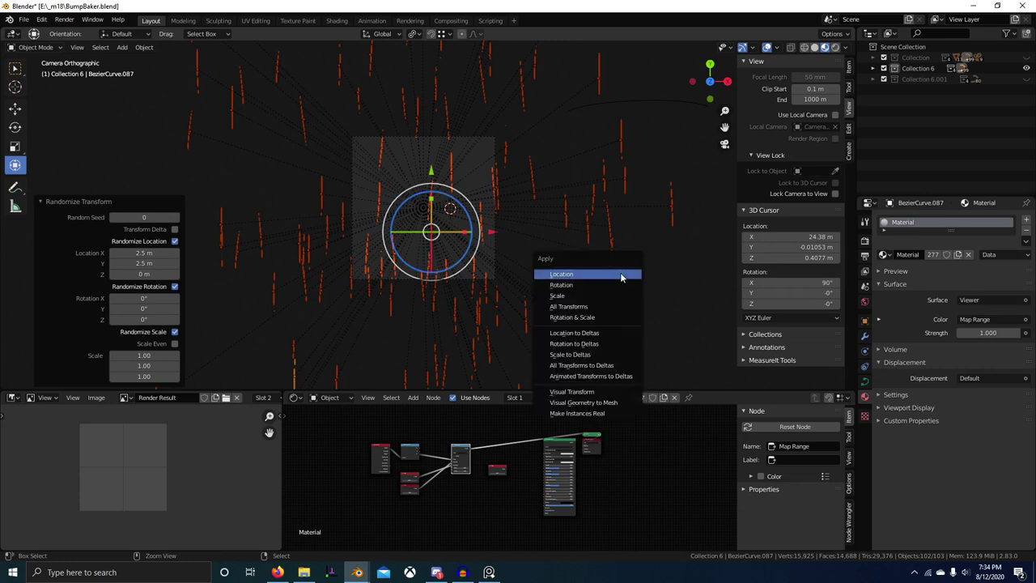
{"action": "left_click", "coordinate": [612, 296]}
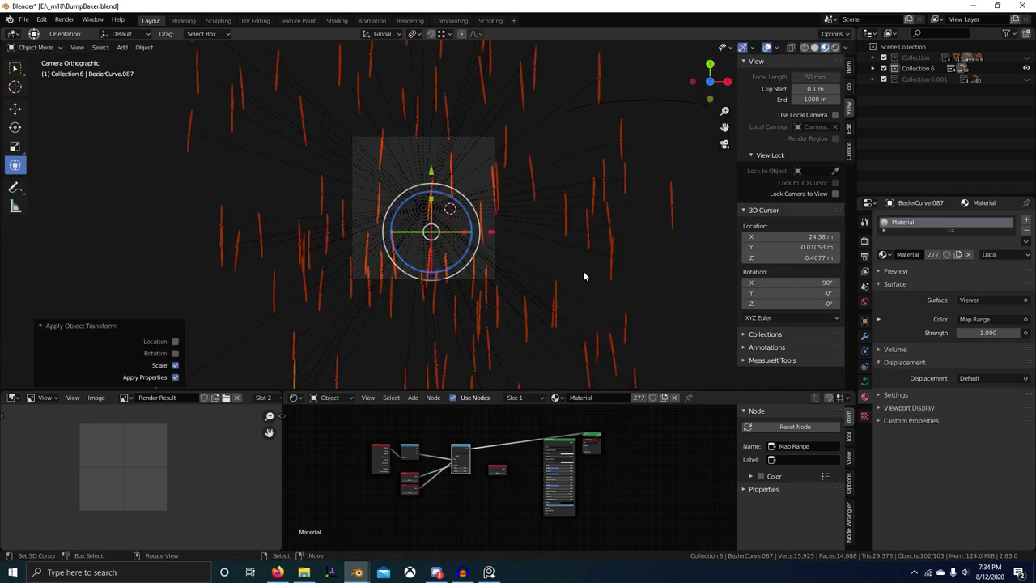
Pull the scratch curves closer together by scaling the group, and clear their scale to restore each curve's length
{"action": "key", "text": "s"}
{"action": "left_click", "coordinate": [502, 233]}
{"action": "key", "text": "alt+s"}
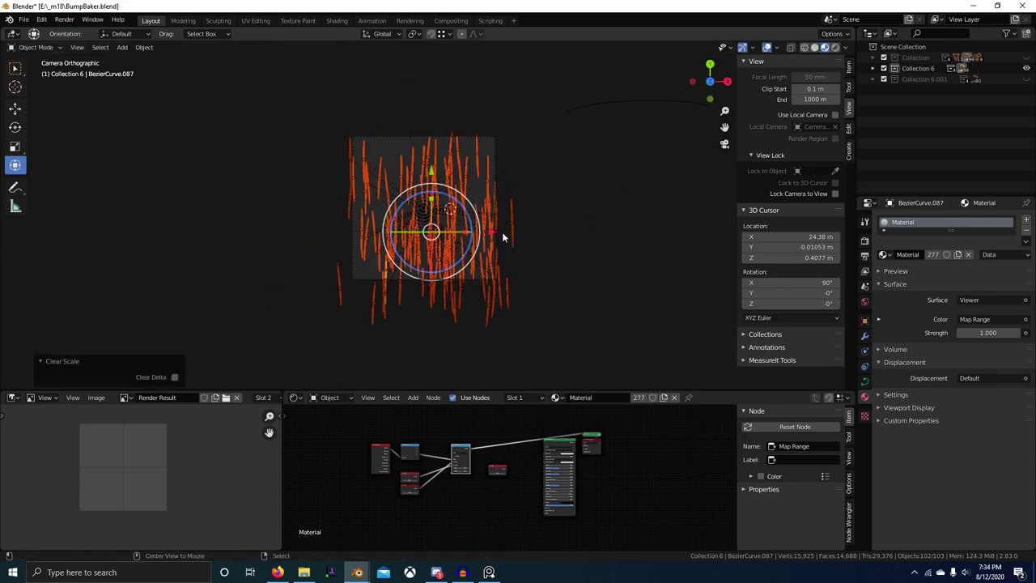
{"action": "key", "text": "ctrl+z"}
{"action": "scroll", "coordinate": [536, 236], "scroll_direction": "up", "scroll_amount": 1}
{"action": "key", "text": "s"}
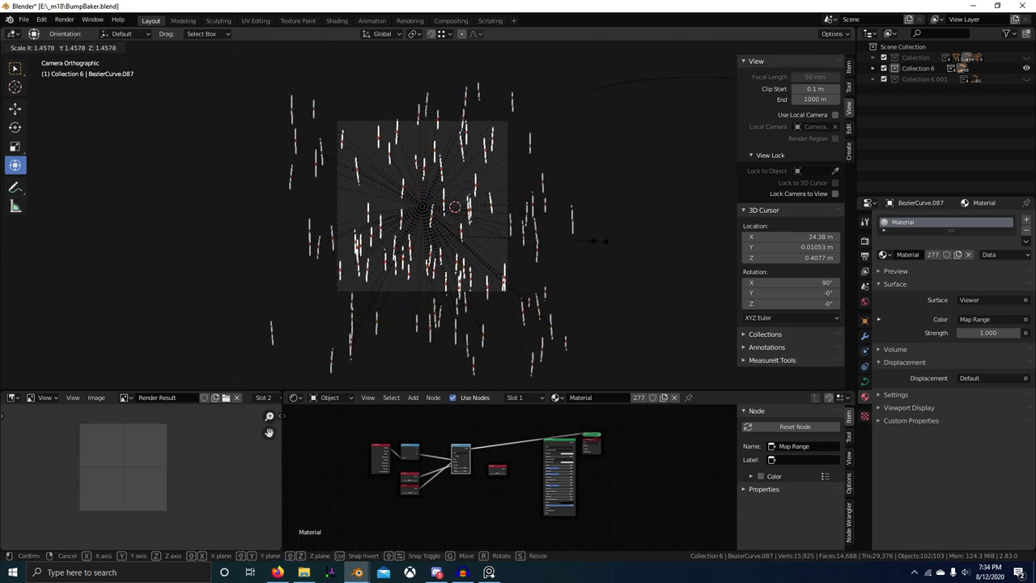
{"action": "left_click", "coordinate": [606, 241]}
{"action": "key", "text": "alt+s"}
Examine the density and tiling of the regrouped scratches in the main Collection from the camera view
{"action": "key", "text": "1"}
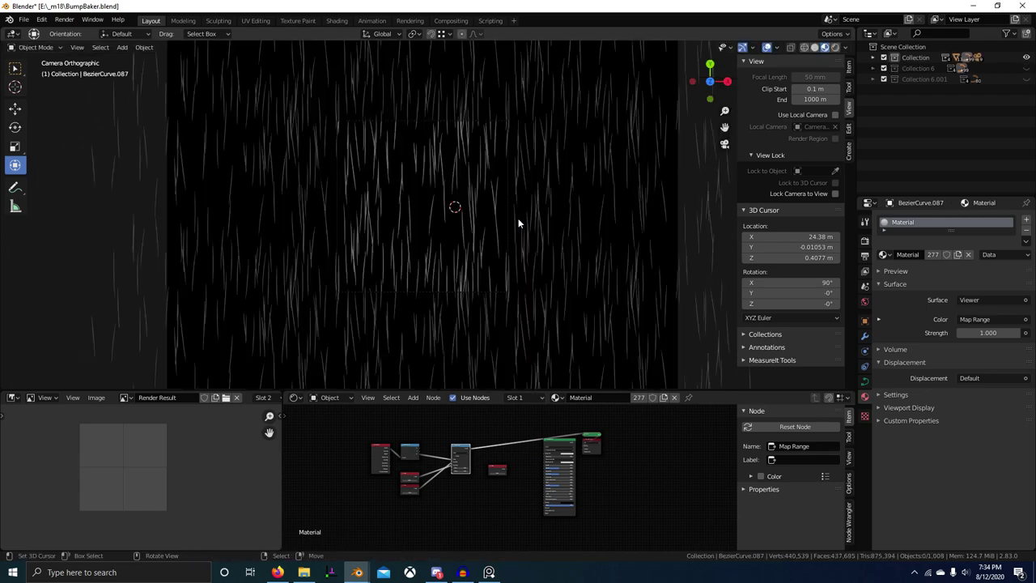
{"action": "scroll", "coordinate": [540, 249], "scroll_direction": "down", "scroll_amount": 1}
{"action": "scroll", "coordinate": [531, 259], "scroll_direction": "up", "scroll_amount": 4}
{"action": "scroll", "coordinate": [438, 258], "scroll_direction": "down", "scroll_amount": 4}
{"action": "scroll", "coordinate": [438, 210], "scroll_direction": "up", "scroll_amount": 5}
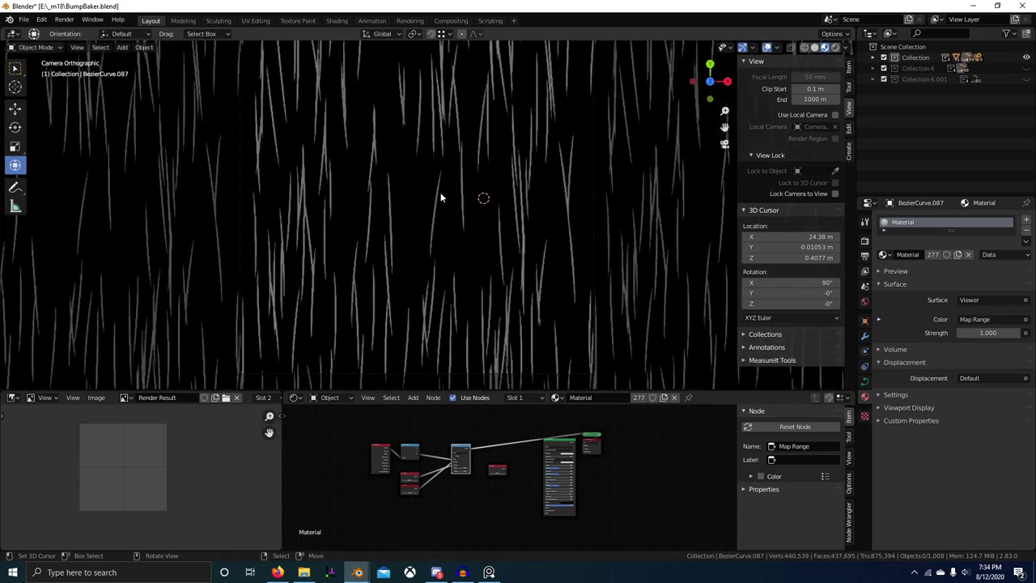
{"action": "scroll", "coordinate": [451, 204], "scroll_direction": "down", "scroll_amount": 1}
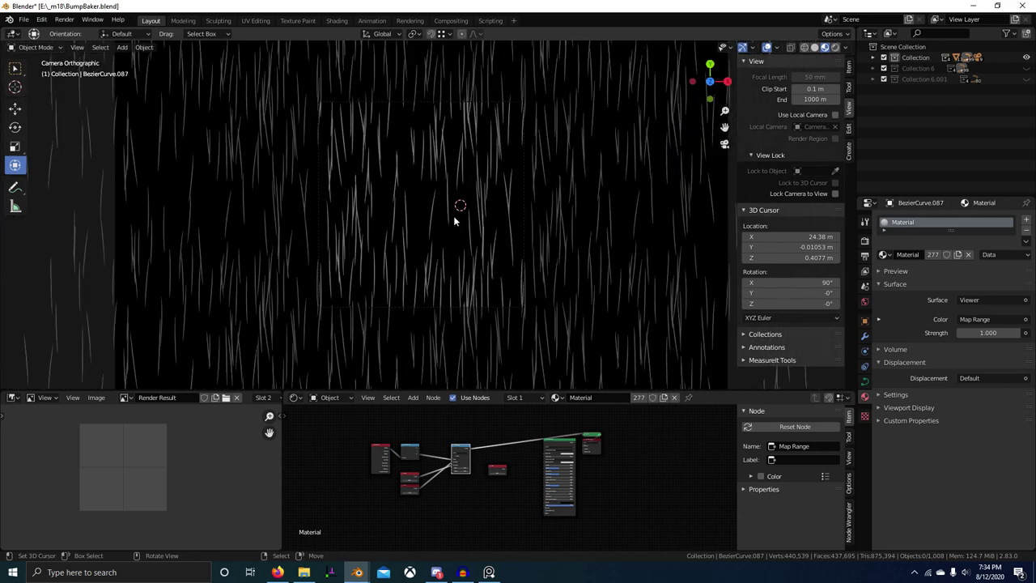
{"action": "scroll", "coordinate": [453, 215], "scroll_direction": "up", "scroll_amount": 3}
{"action": "scroll", "coordinate": [473, 259], "scroll_direction": "down", "scroll_amount": 5}
Examine the scratches' thickness and height above the plane from the front and in perspective
{"action": "key", "text": "KP_1"}
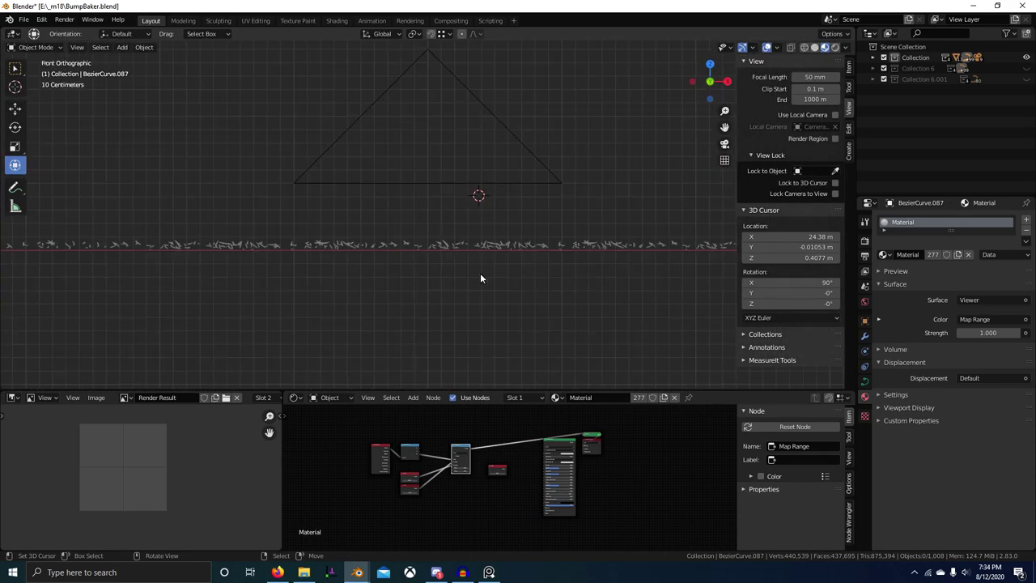
{"action": "scroll", "coordinate": [442, 192], "scroll_direction": "up", "scroll_amount": 8}
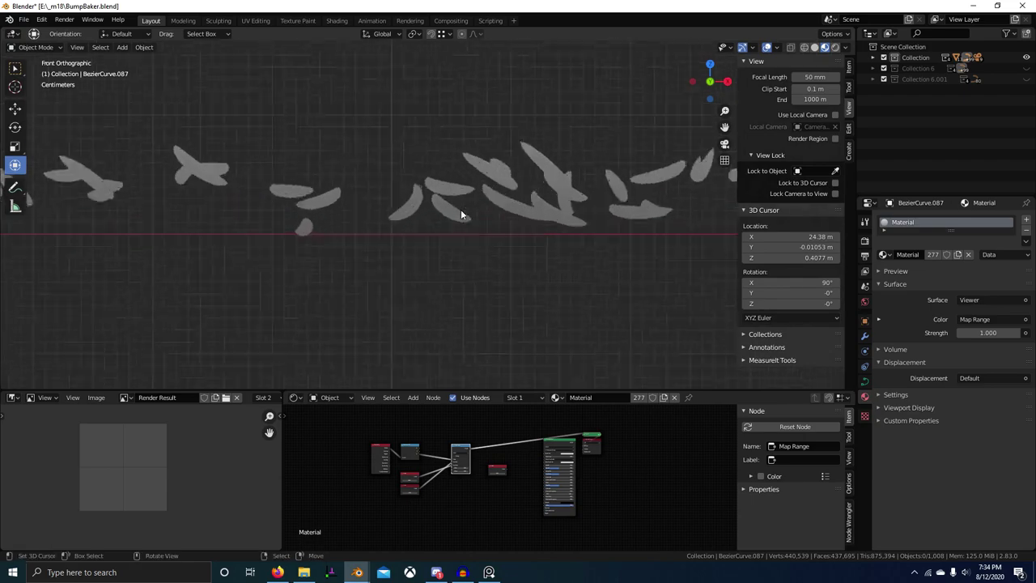
{"action": "middle_click_drag", "start_coordinate": [473, 201], "coordinate": [463, 237]}
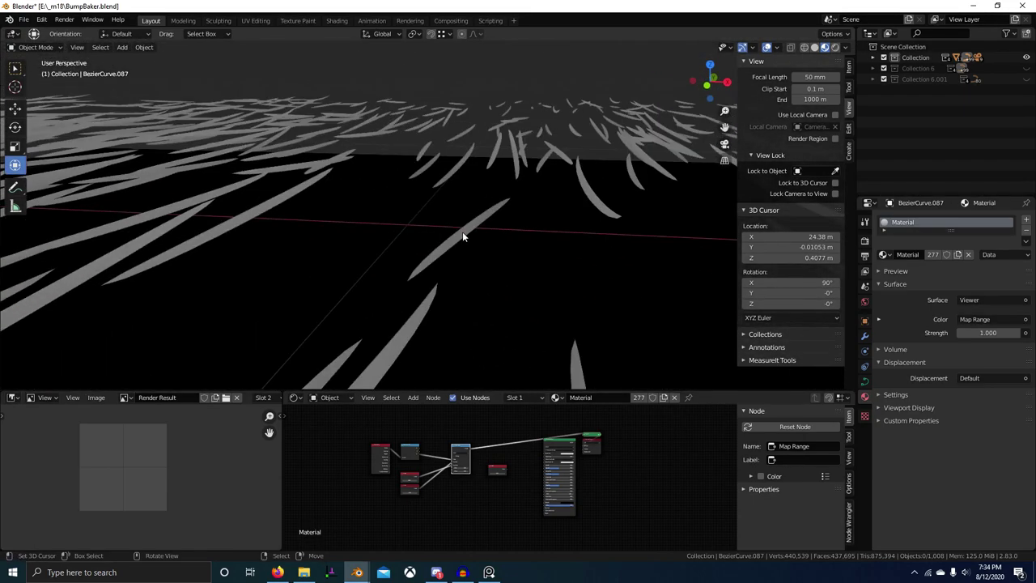
{"action": "key", "text": "KP_1"}
{"action": "scroll", "coordinate": [470, 210], "scroll_direction": "up", "scroll_amount": 1}
{"action": "scroll", "coordinate": [476, 209], "scroll_direction": "down", "scroll_amount": 5}
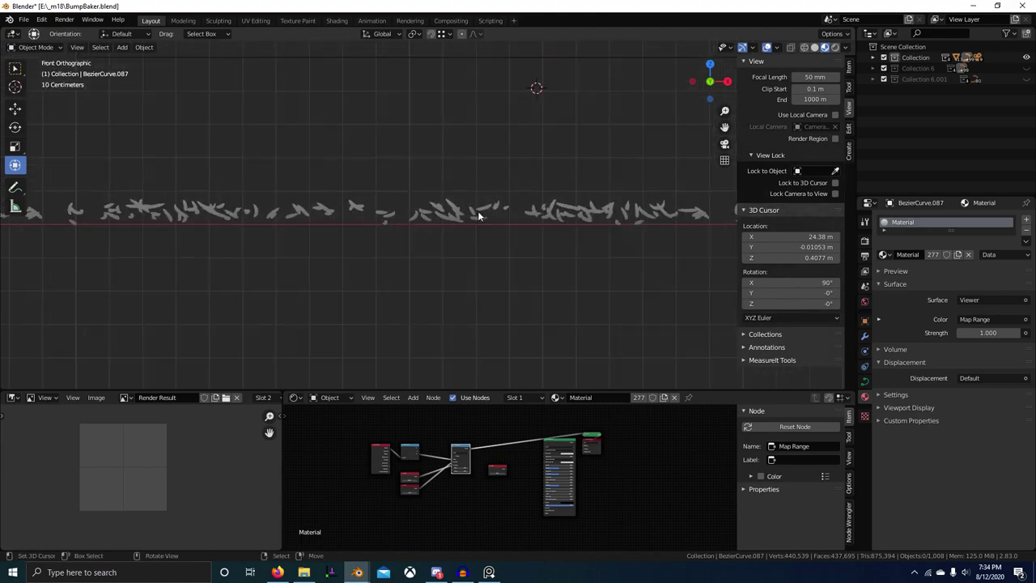
Show Collection 6 again and open the separate horizontal curve in Edit Mode
{"action": "key", "text": "ctrl+z"}
{"action": "middle_click_drag", "start_coordinate": [519, 239], "coordinate": [476, 232]}
{"action": "key", "text": "alt+a"}
{"action": "scroll", "coordinate": [518, 206], "scroll_direction": "down", "scroll_amount": 6}
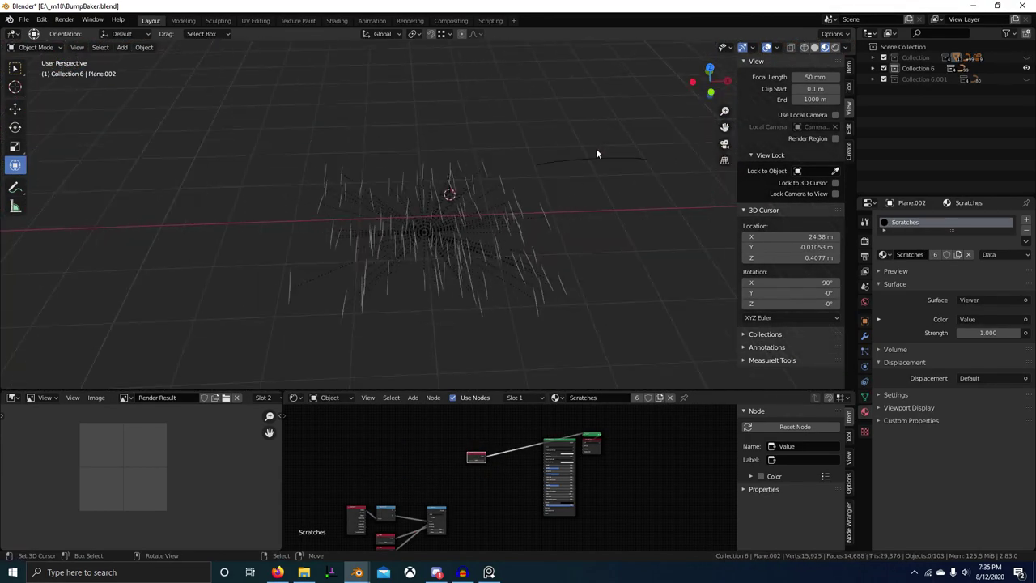
{"action": "left_click", "coordinate": [596, 159]}
{"action": "key", "text": "Tab"}
{"action": "middle_click_drag", "start_coordinate": [607, 258], "coordinate": [634, 306]}
{"action": "key", "text": "s"}
{"action": "key", "text": "y"}
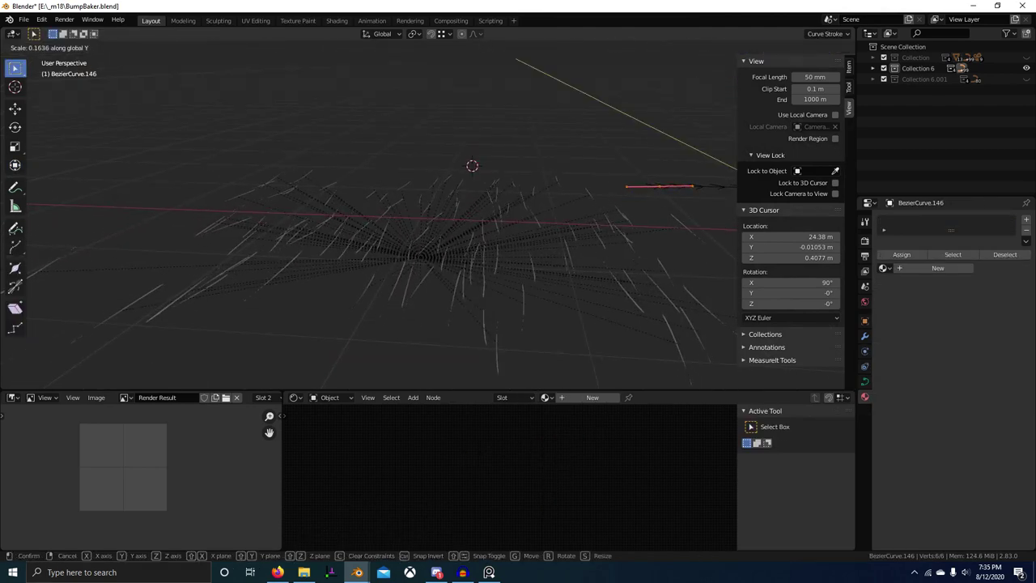
{"action": "right_click", "coordinate": [775, 231]}
Move the selected points of the horizontal curve along Y to make the scratches thinner, and return to Object Mode
{"action": "scroll", "coordinate": [688, 252], "scroll_direction": "down", "scroll_amount": 3}
{"action": "middle_click_drag", "start_coordinate": [653, 261], "coordinate": [543, 304]}
{"action": "middle_click_drag", "start_coordinate": [542, 304], "coordinate": [509, 236], "text": "shift"}
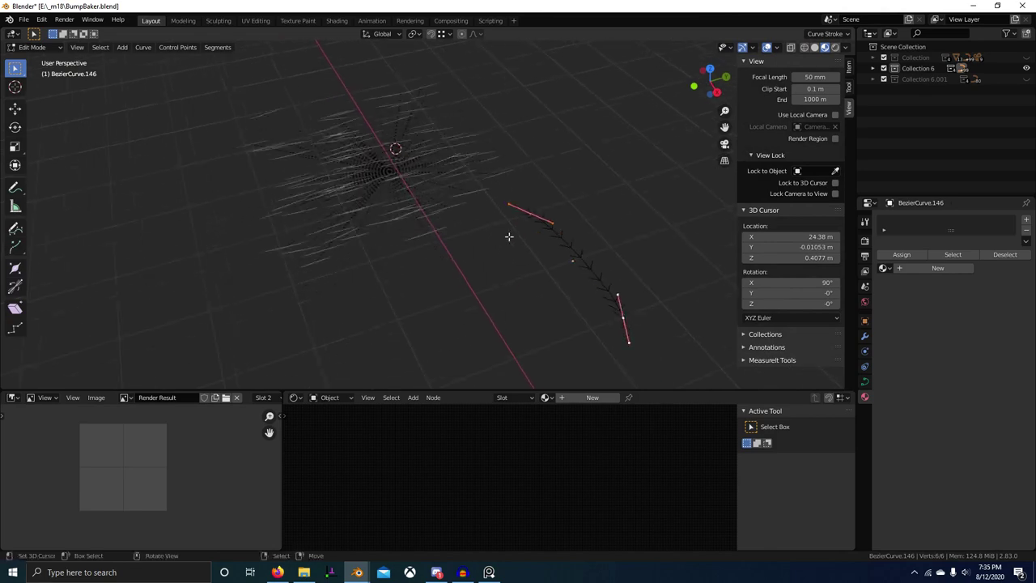
{"action": "middle_click_drag", "start_coordinate": [607, 268], "coordinate": [459, 300]}
{"action": "scroll", "coordinate": [459, 300], "scroll_direction": "up", "scroll_amount": 4}
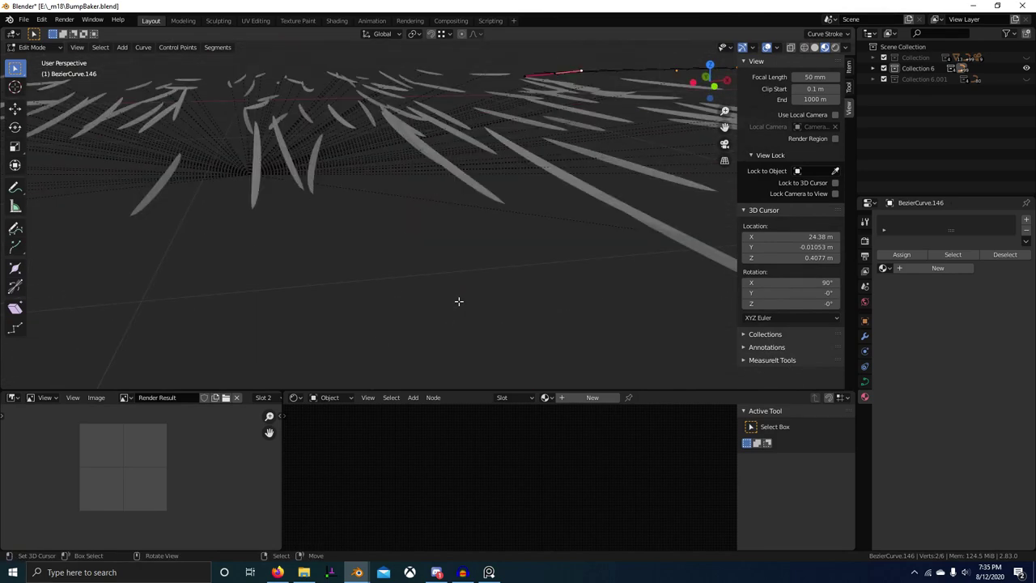
{"action": "key", "text": "g"}
{"action": "key", "text": "y"}
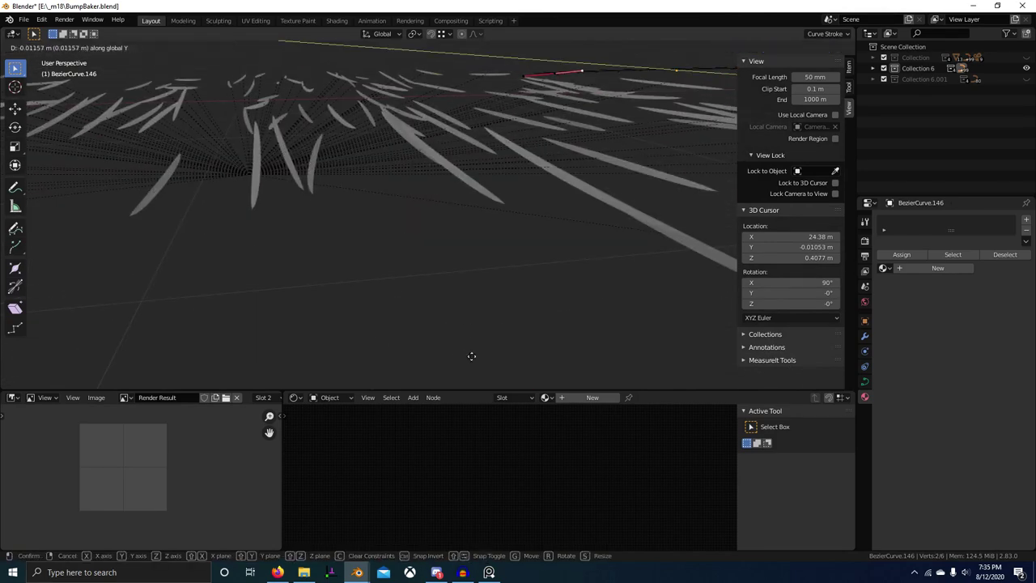
{"action": "left_click", "coordinate": [502, 173]}
{"action": "key", "text": "Tab"}
Examine the thinner scratch pattern in the main Collection through the camera
{"action": "scroll", "coordinate": [503, 175], "scroll_direction": "down", "scroll_amount": 4}
{"action": "middle_click_drag", "start_coordinate": [503, 175], "coordinate": [518, 229]}
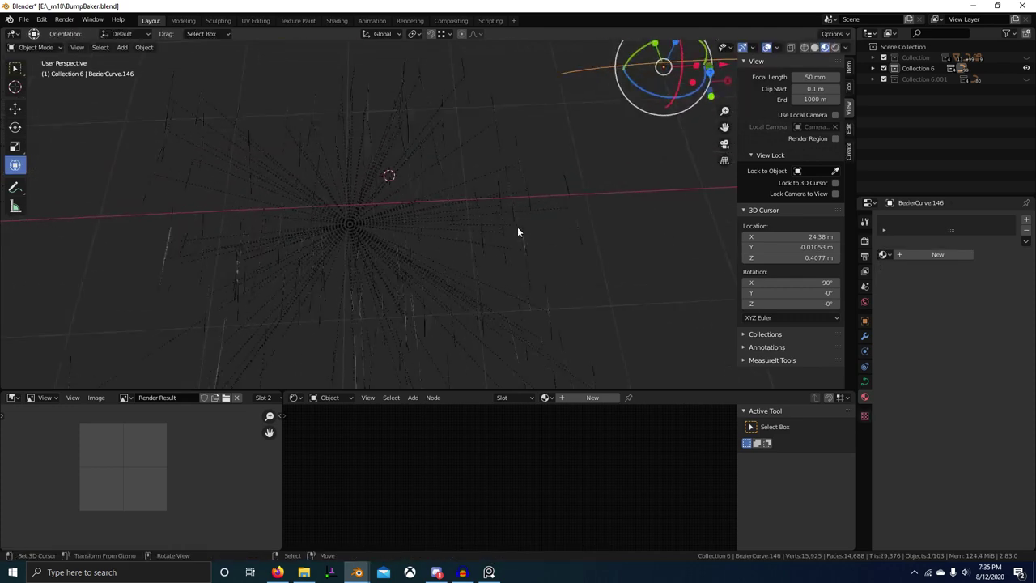
{"action": "key", "text": "KP_0"}
{"action": "scroll", "coordinate": [449, 241], "scroll_direction": "up", "scroll_amount": 6}
{"action": "key", "text": "1"}
{"action": "scroll", "coordinate": [474, 256], "scroll_direction": "down", "scroll_amount": 5}
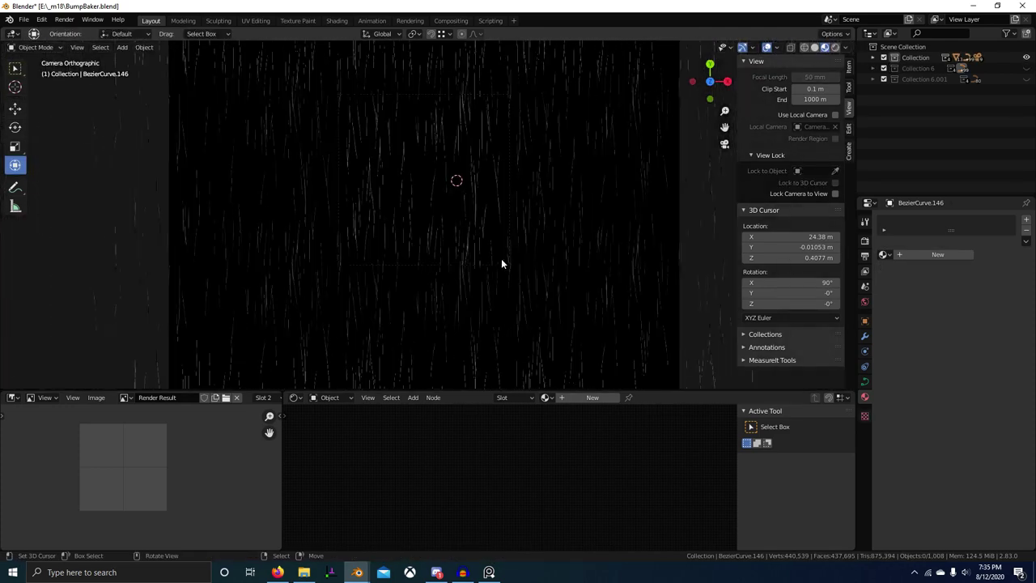
Select all objects in the main Collection and, from the front, place the 3D cursor just above the highest scratches
{"action": "middle_click_drag", "start_coordinate": [495, 297], "coordinate": [449, 326]}
{"action": "scroll", "coordinate": [510, 273], "scroll_direction": "down", "scroll_amount": 4}
{"action": "right_click", "coordinate": [515, 245]}
{"action": "key", "text": "a"}
{"action": "key", "text": "KP_1"}
{"action": "scroll", "coordinate": [515, 216], "scroll_direction": "up", "scroll_amount": 7}
{"action": "scroll", "coordinate": [445, 280], "scroll_direction": "up", "scroll_amount": 8}
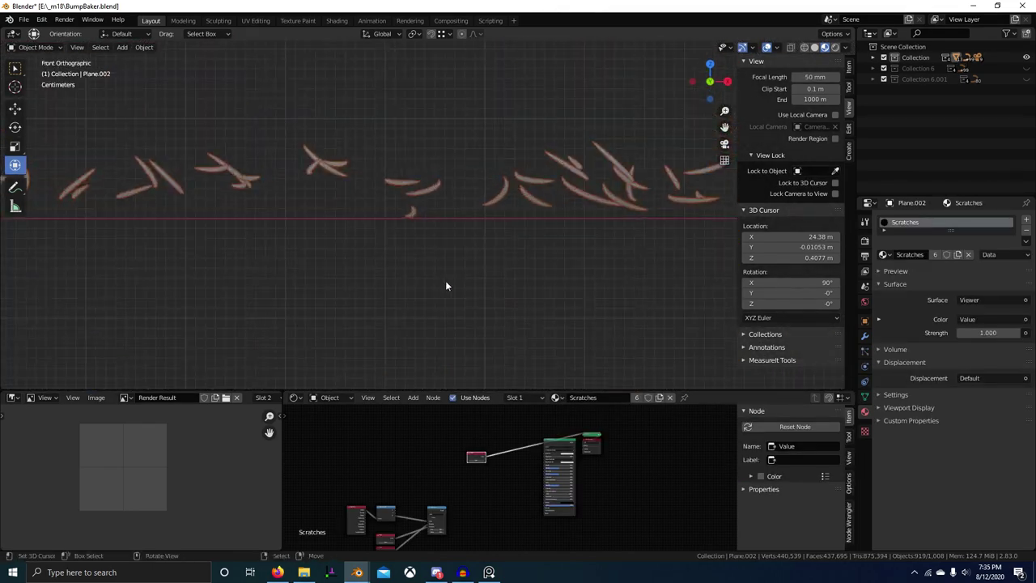
{"action": "right_click", "coordinate": [215, 93], "text": "shift"}
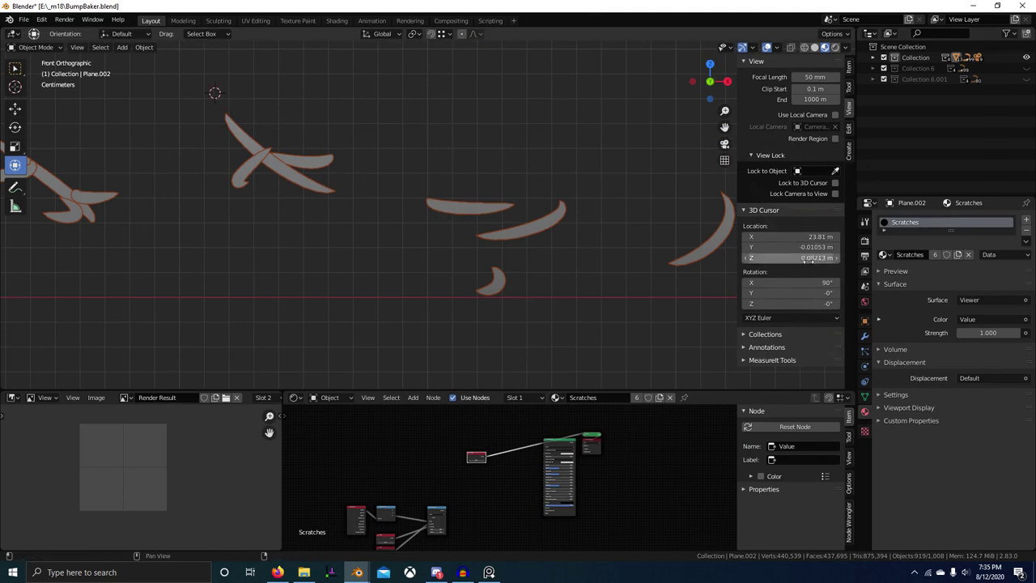
Set the upper Value node of the Scratches material to the cursor's Z height, 0.082
{"action": "middle_click_drag", "start_coordinate": [490, 532], "coordinate": [552, 477]}
{"action": "scroll", "coordinate": [551, 477], "scroll_direction": "up", "scroll_amount": 1}
{"action": "middle_click_drag", "start_coordinate": [450, 496], "coordinate": [482, 460]}
{"action": "scroll", "coordinate": [483, 460], "scroll_direction": "up", "scroll_amount": 7}
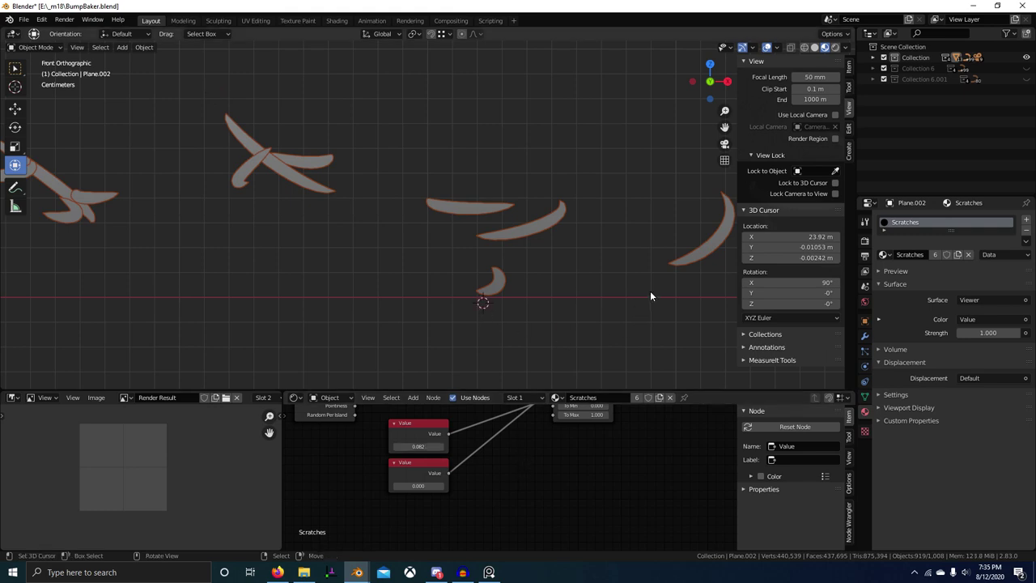
Set the lower Value node of the Scratches material to -0.002, deselect everything and view the pattern through the camera
{"action": "left_click", "coordinate": [442, 487]}
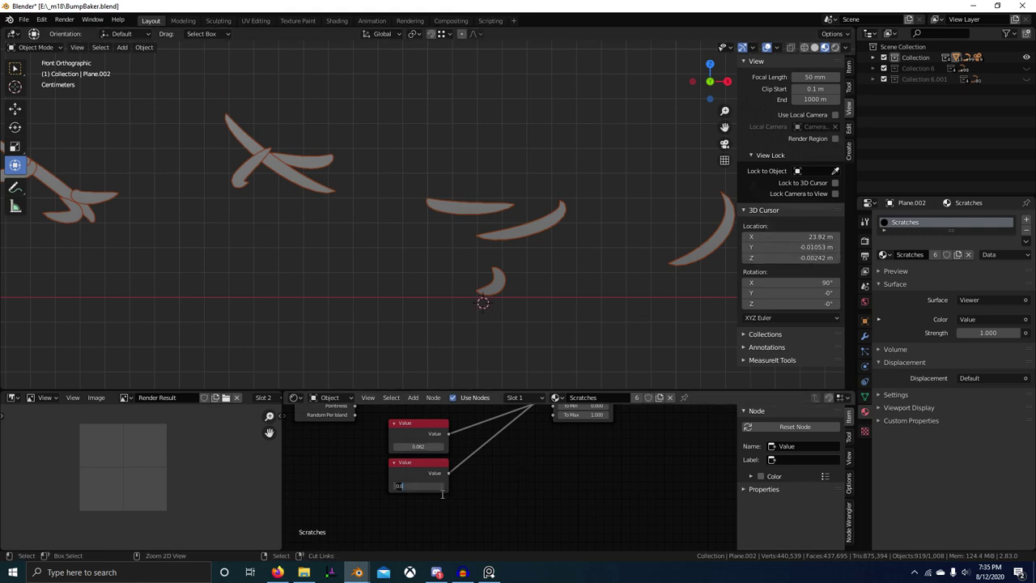
{"action": "left_click", "coordinate": [556, 458]}
{"action": "scroll", "coordinate": [464, 295], "scroll_direction": "down", "scroll_amount": 9}
{"action": "middle_click_drag", "start_coordinate": [502, 293], "coordinate": [432, 355], "text": "shift"}
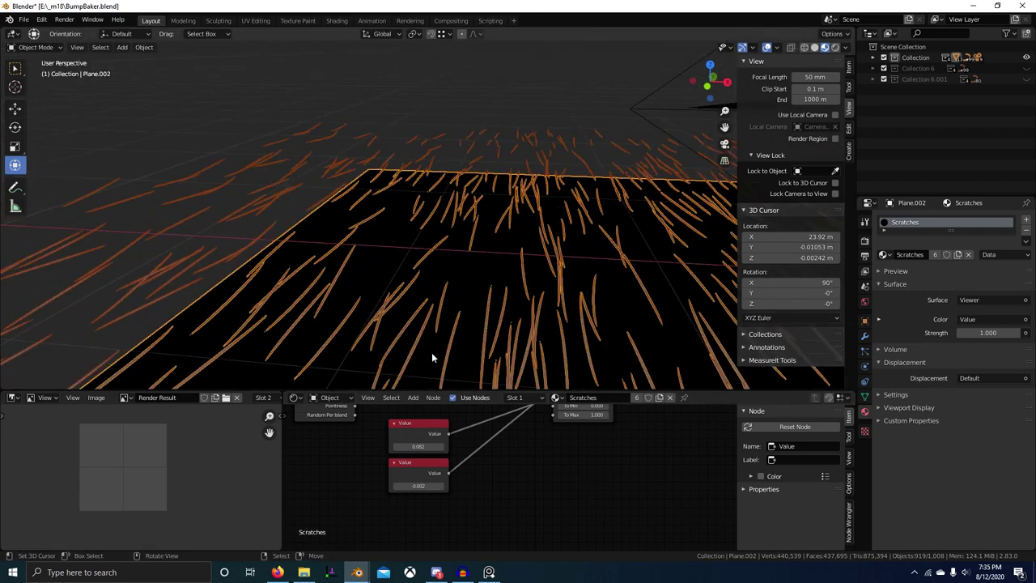
{"action": "key", "text": "KP_0"}
{"action": "key", "text": "alt+a"}
{"action": "scroll", "coordinate": [471, 276], "scroll_direction": "up", "scroll_amount": 5}
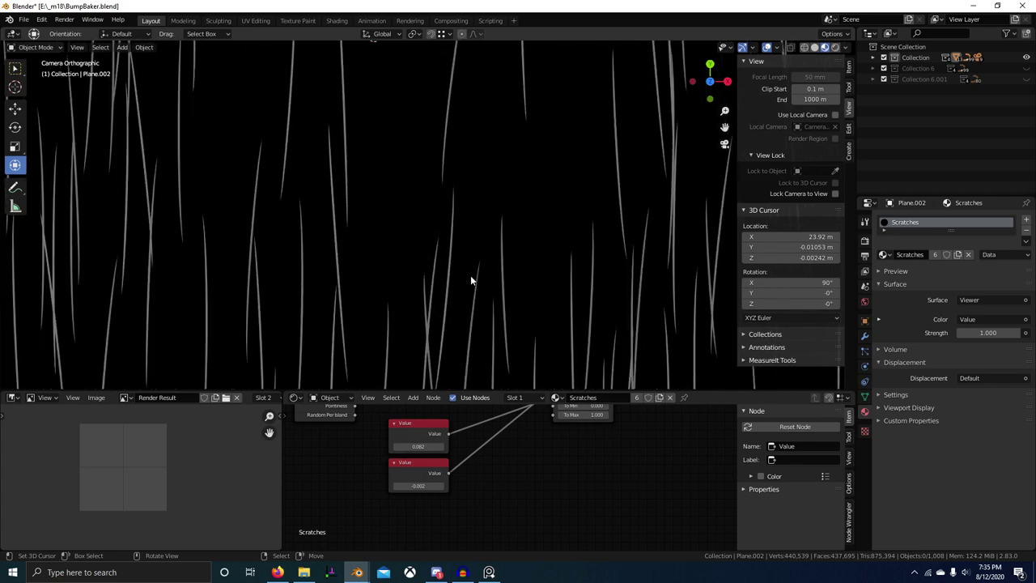
Render the scratch pattern from the camera, look over the whole image and close the render
{"action": "key", "text": "F12"}
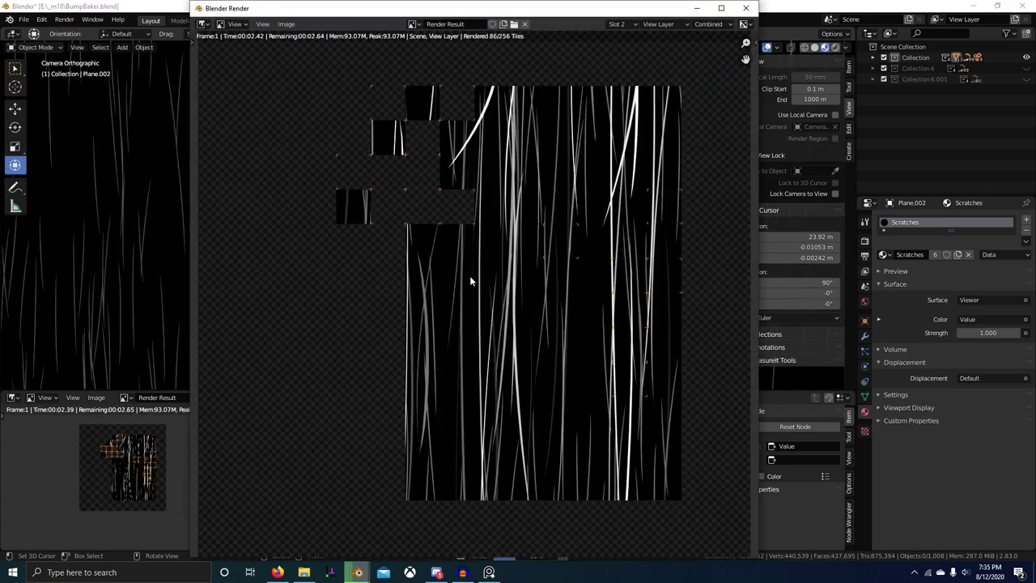
{"action": "scroll", "coordinate": [723, 105], "scroll_direction": "down", "scroll_amount": 5}
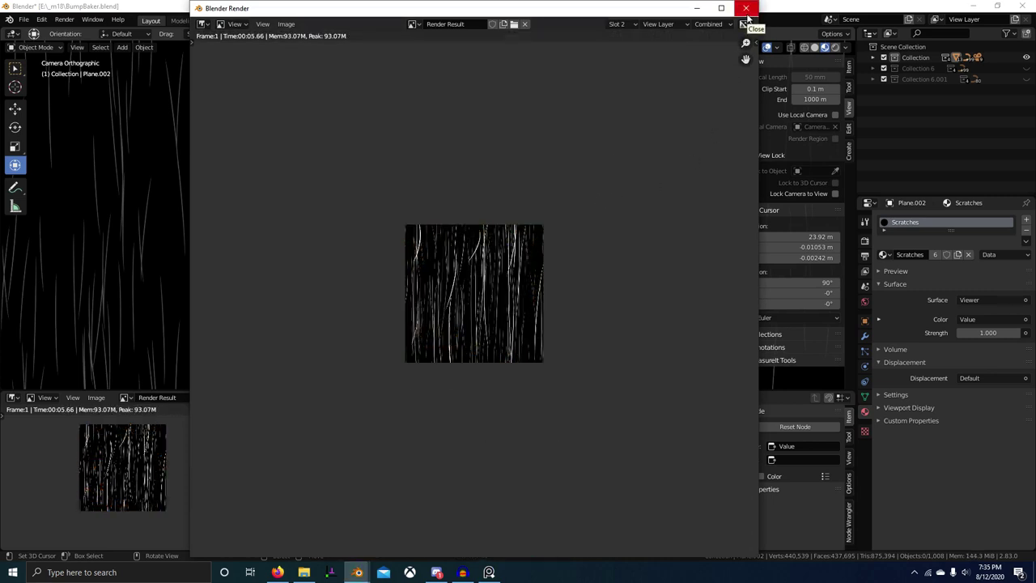
{"action": "left_click", "coordinate": [746, 9]}
{"action": "left_click", "coordinate": [883, 80]}
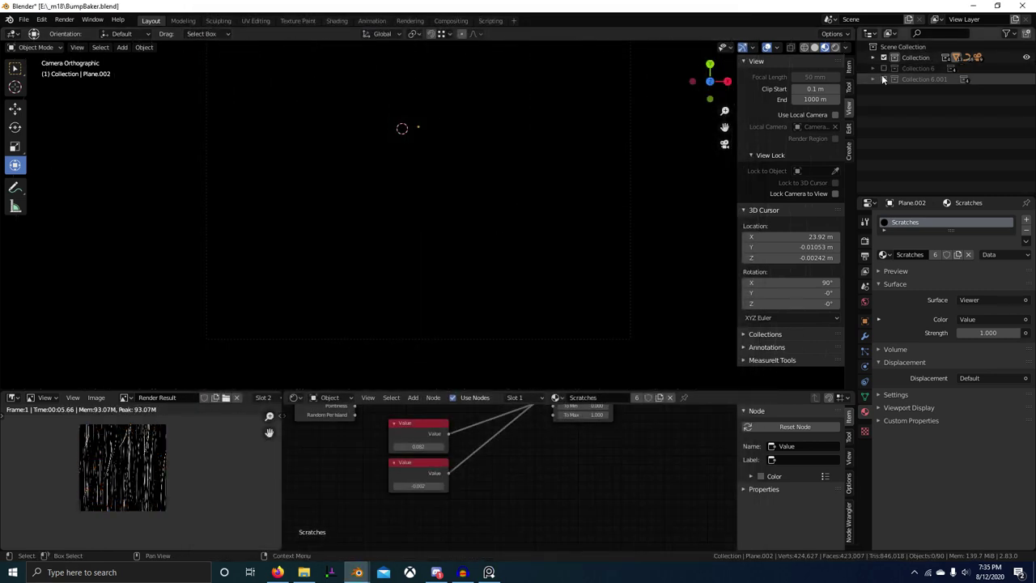
{"action": "left_click", "coordinate": [883, 68]}
{"action": "left_click", "coordinate": [884, 78]}
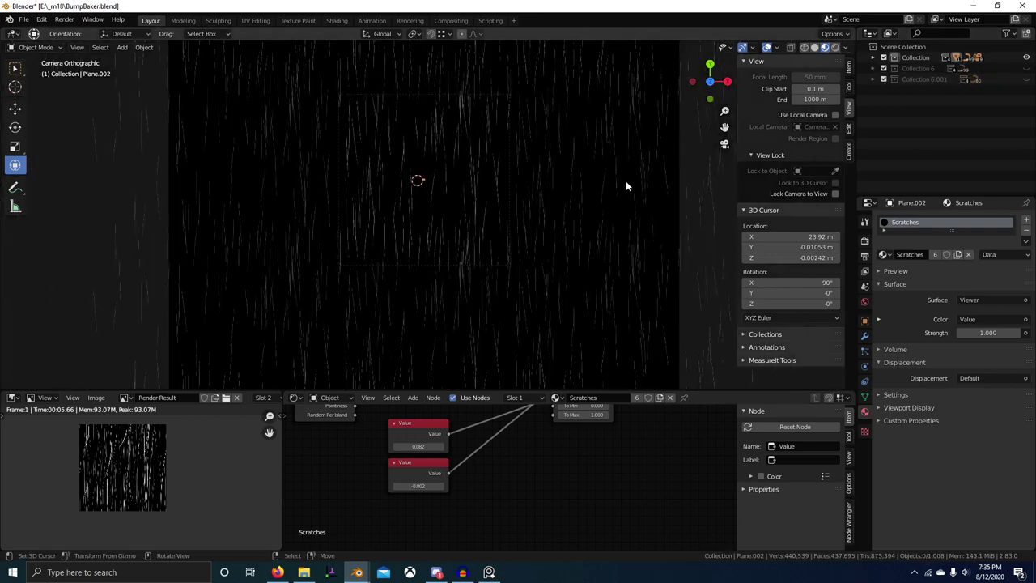
Isolate Collection 6.001 to identify its curves, exclude it from the view layer and show the main Collection through the camera
{"action": "middle_click_drag", "start_coordinate": [626, 186], "coordinate": [462, 214]}
{"action": "scroll", "coordinate": [591, 167], "scroll_direction": "down", "scroll_amount": 5}
{"action": "key", "text": "2"}
{"action": "left_click", "coordinate": [456, 217]}
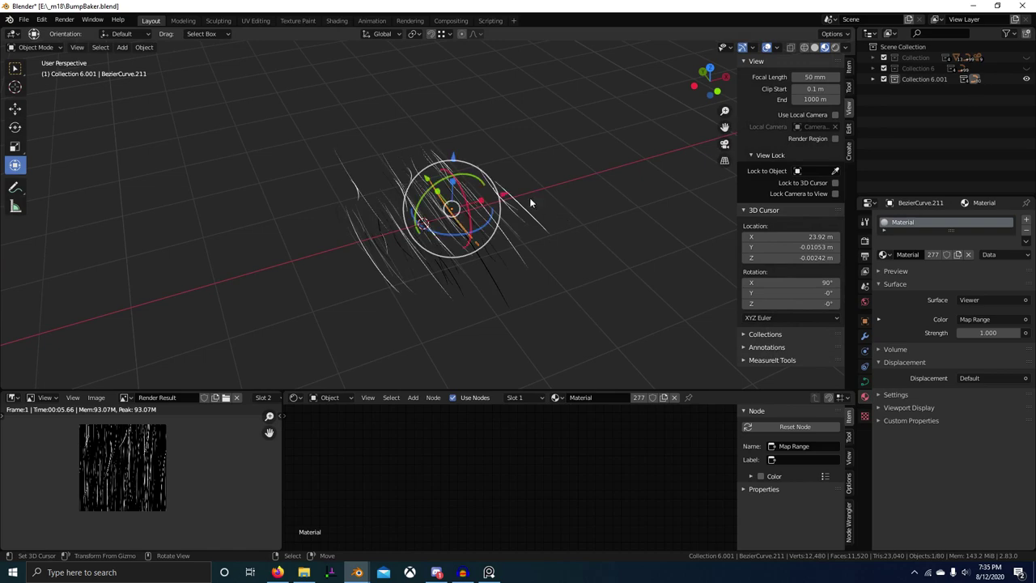
{"action": "left_click", "coordinate": [884, 79]}
{"action": "middle_click_drag", "start_coordinate": [592, 179], "coordinate": [516, 220]}
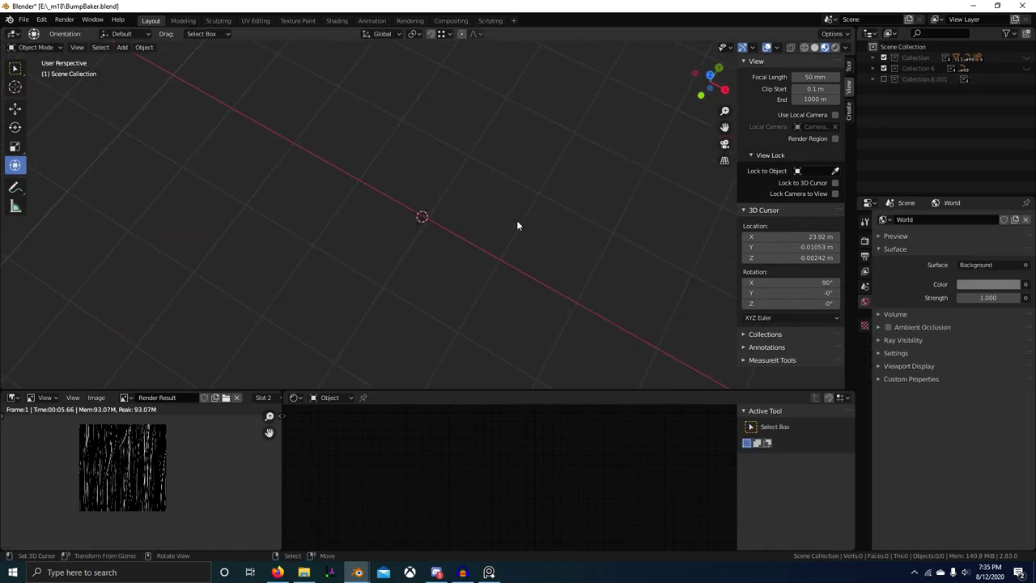
{"action": "key", "text": "KP_0"}
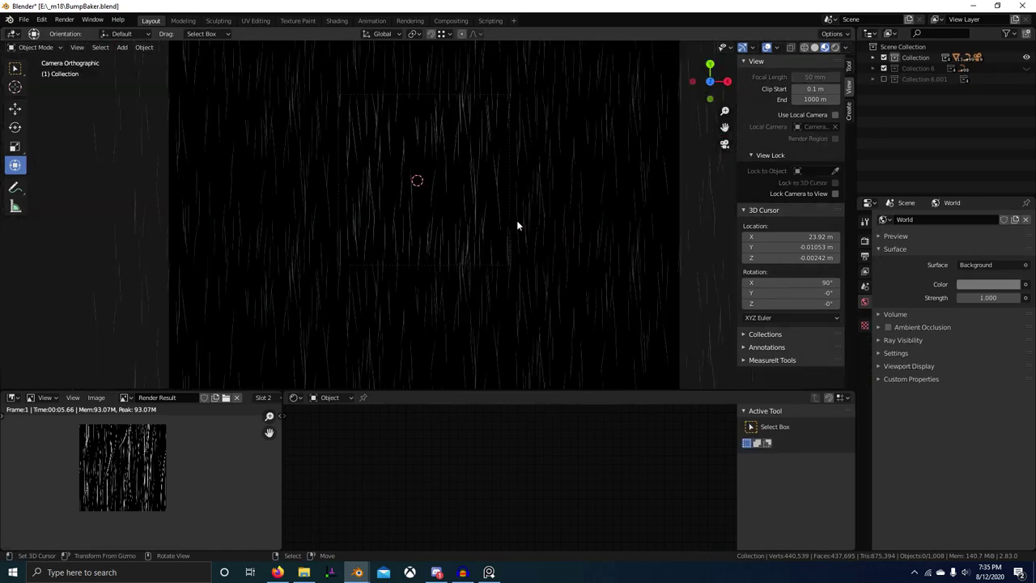
Render the main Collection's scratches without Collection 6.001 and check the image up close and as a whole
{"action": "key", "text": "F12"}
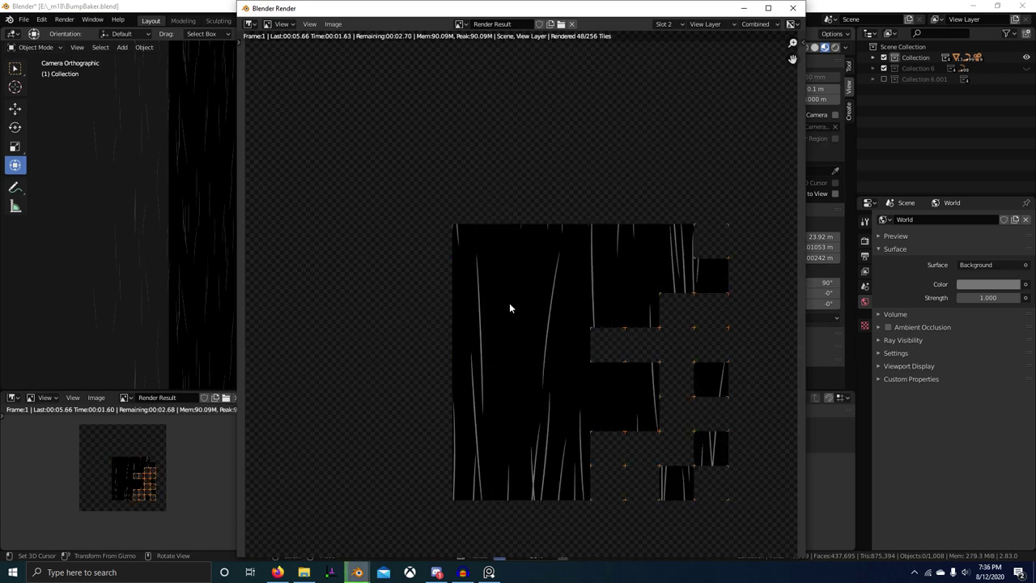
{"action": "scroll", "coordinate": [509, 303], "scroll_direction": "down", "scroll_amount": 3}
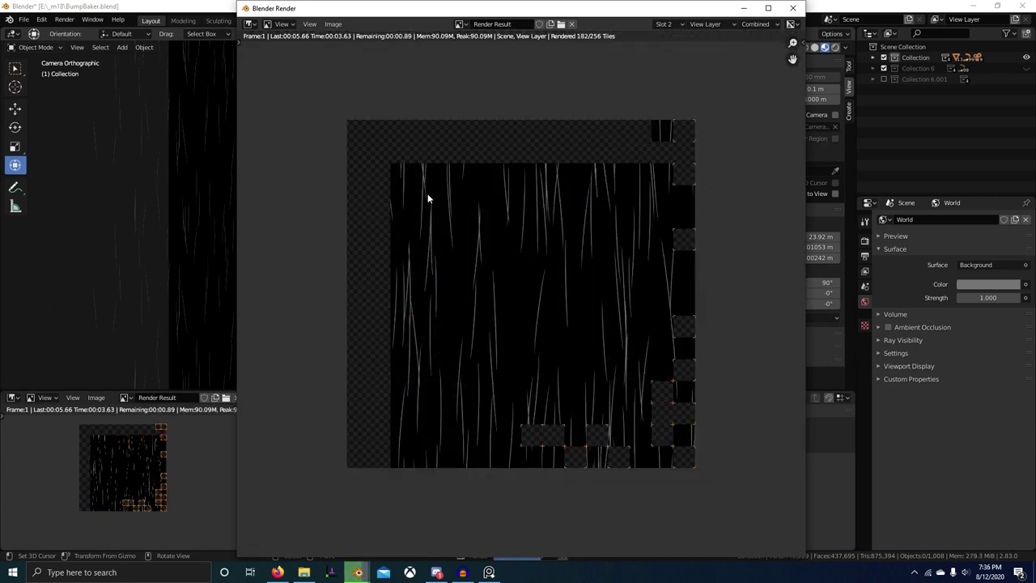
{"action": "scroll", "coordinate": [586, 373], "scroll_direction": "up", "scroll_amount": 8}
{"action": "scroll", "coordinate": [610, 385], "scroll_direction": "down", "scroll_amount": 8}
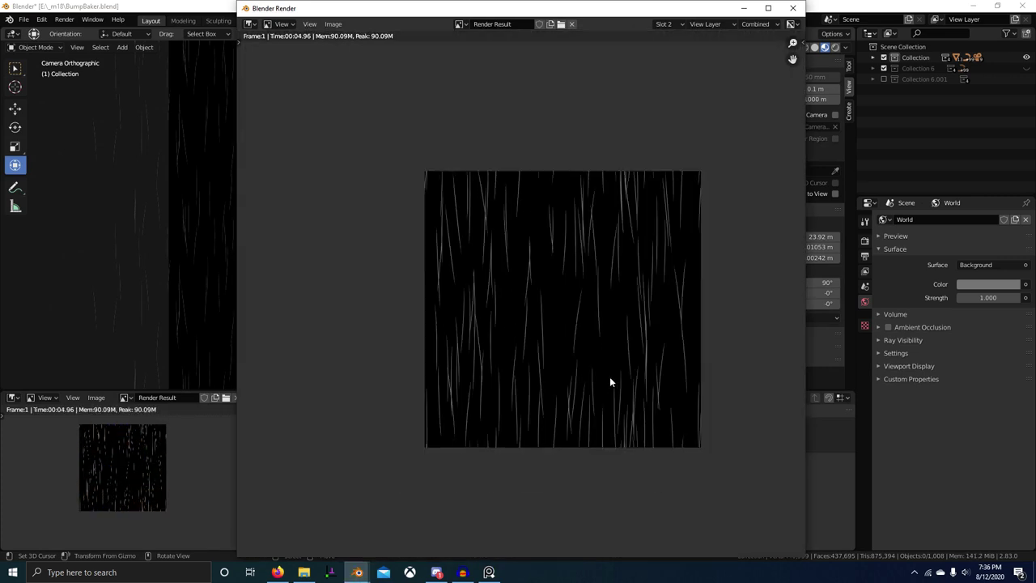
Save a copy of the rendered image as the OpenEXR file scratches1.exr in the __MP7 Texturing folder
{"action": "left_click", "coordinate": [332, 23]}
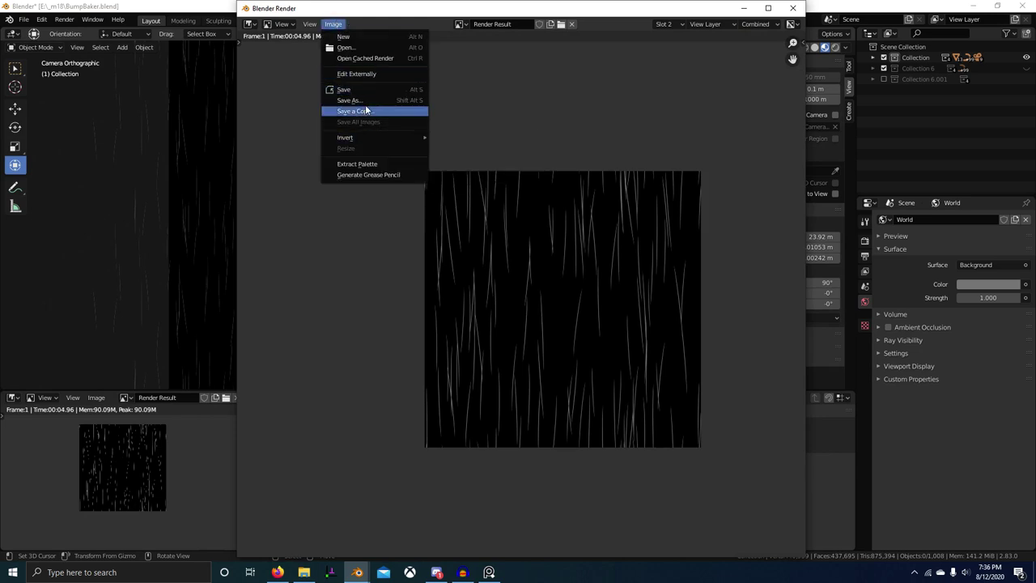
{"action": "left_click", "coordinate": [366, 110]}
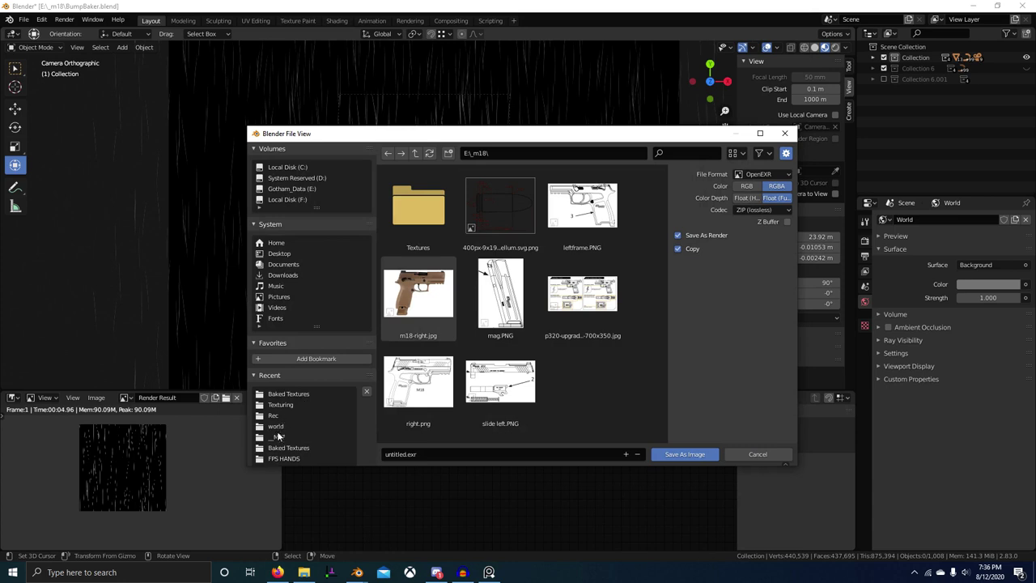
{"action": "left_click", "coordinate": [278, 438]}
{"action": "left_click", "coordinate": [583, 206]}
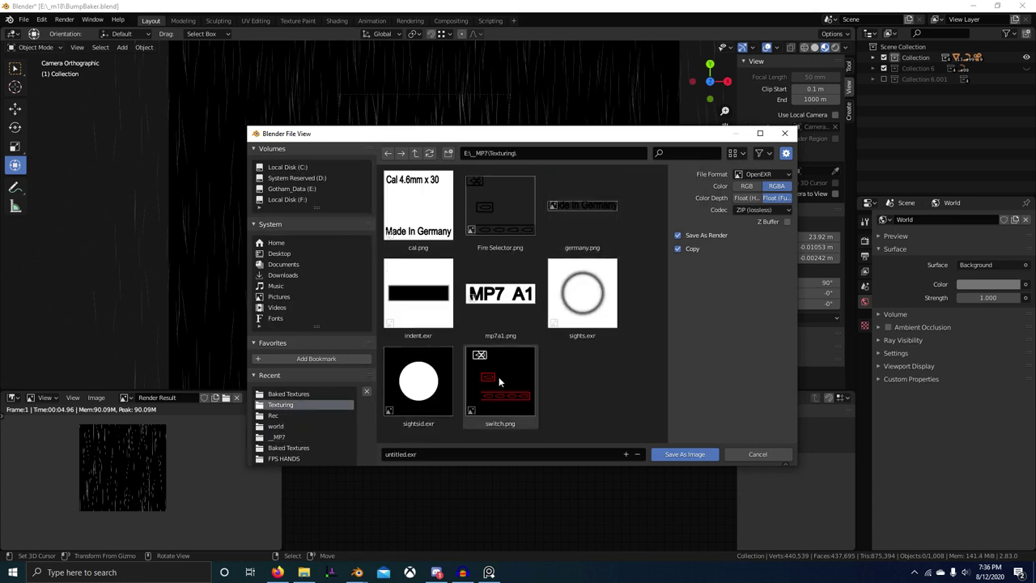
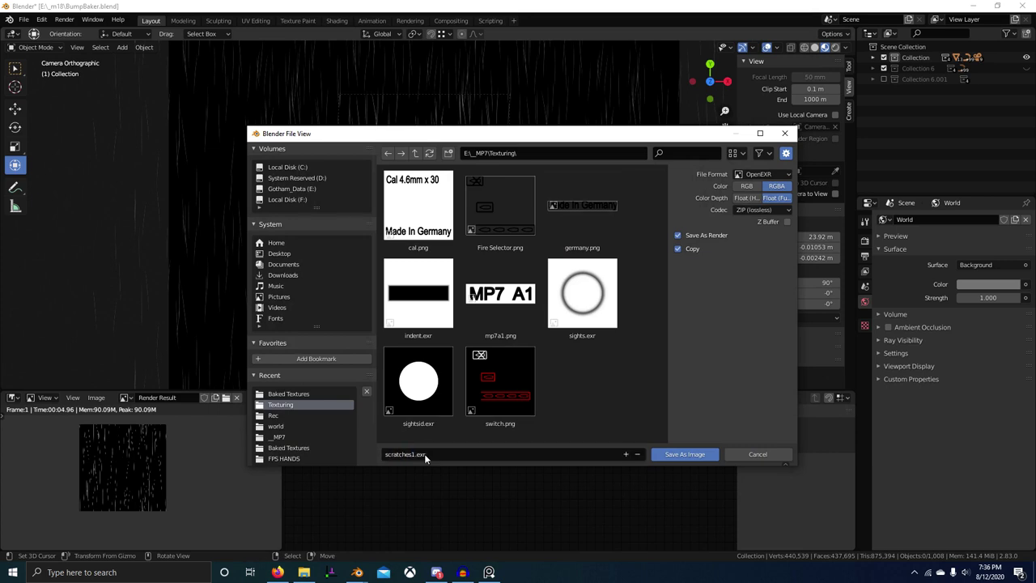
{"action": "key", "text": "Return"}
Switch to the Blender window with mp7Texturing.blend and show the Reciever material's edge wear nodes
{"action": "key", "text": "alt+Tab"}
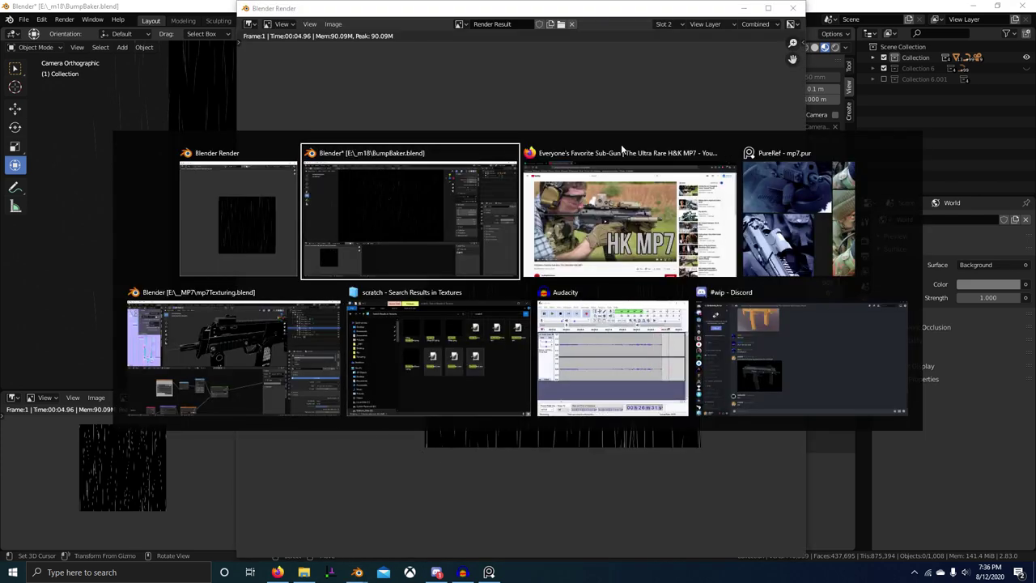
{"action": "left_click", "coordinate": [226, 352]}
{"action": "scroll", "coordinate": [451, 426], "scroll_direction": "down", "scroll_amount": 2}
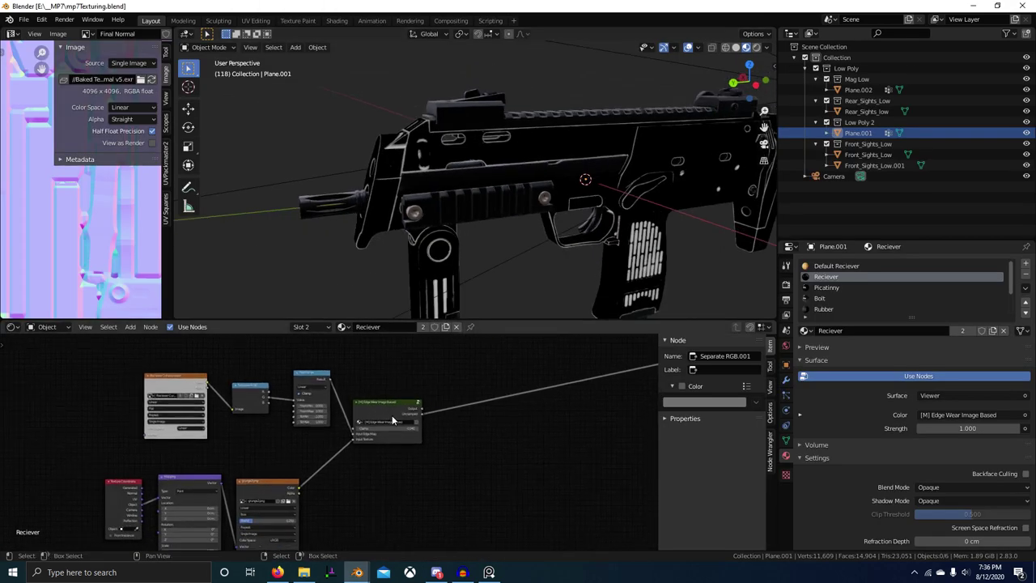
{"action": "key", "text": "shift+a"}
{"action": "left_click", "coordinate": [451, 423]}
{"action": "type", "text": "sc"}
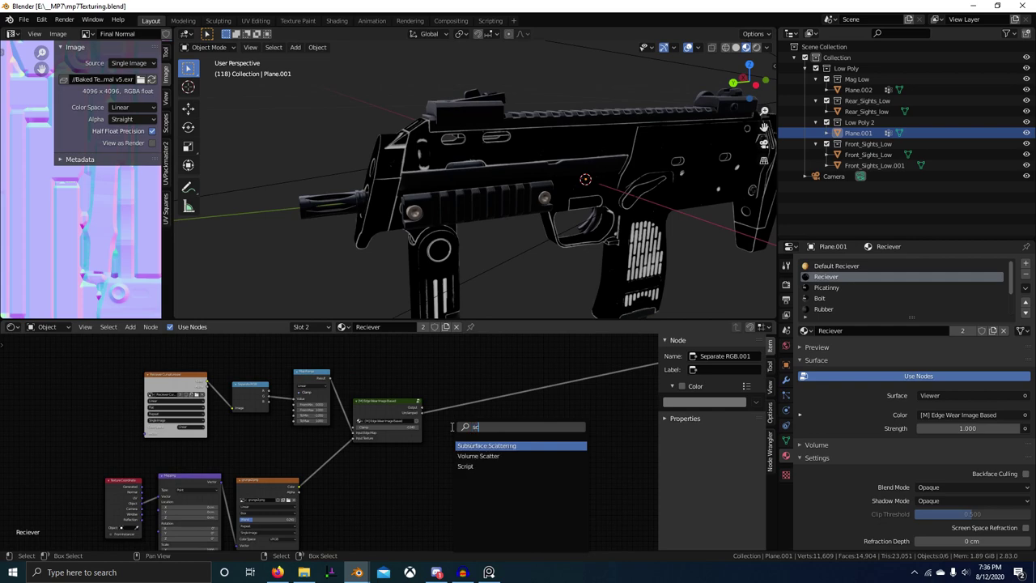
Open the __MP7 Texturing folder in File Explorer and bring scratches1.exr into the Reciever material as an Image Texture node
{"action": "key", "text": "alt+Tab"}
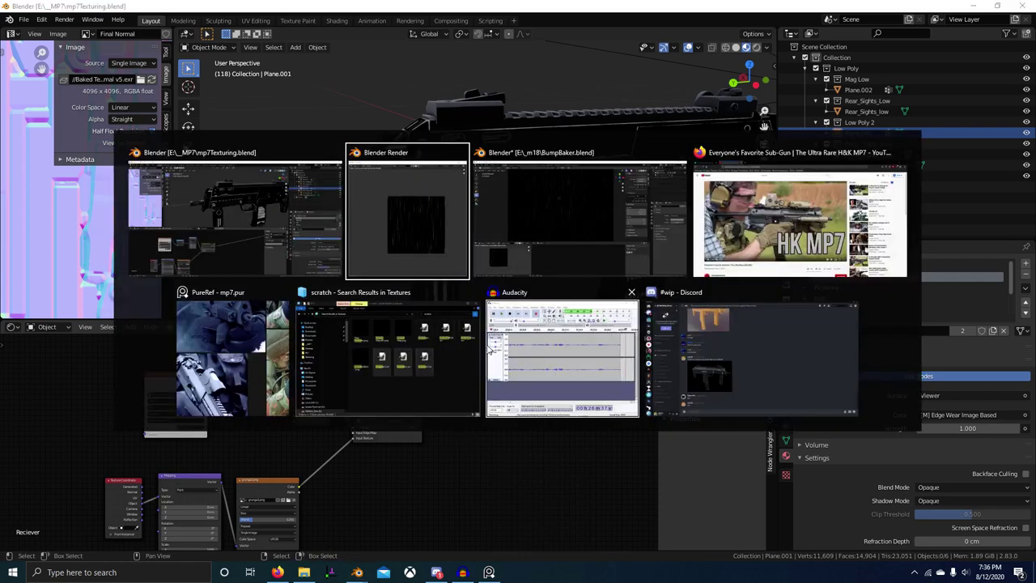
{"action": "left_click", "coordinate": [341, 343]}
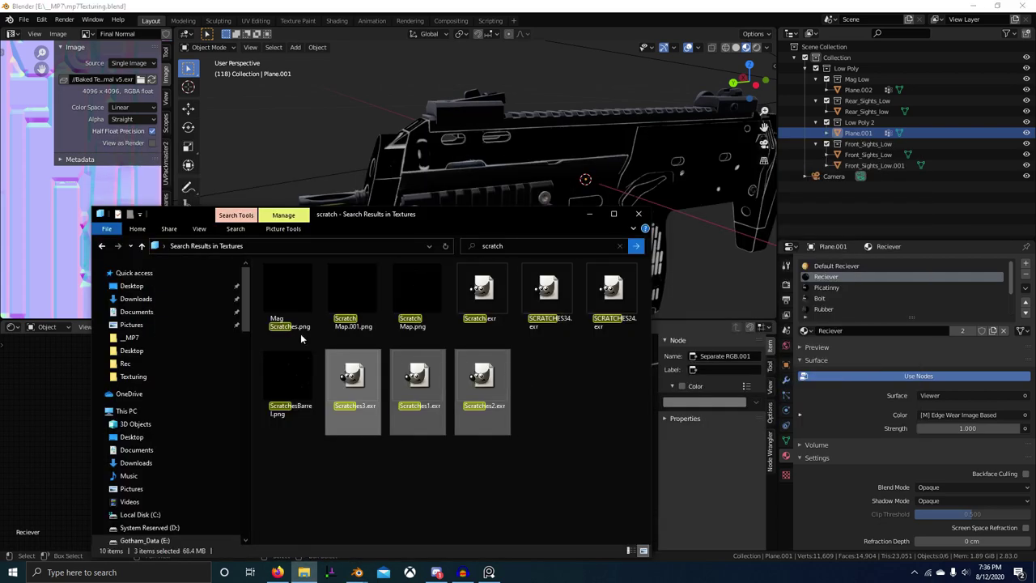
{"action": "left_click", "coordinate": [173, 542]}
{"action": "double_click", "coordinate": [298, 290]}
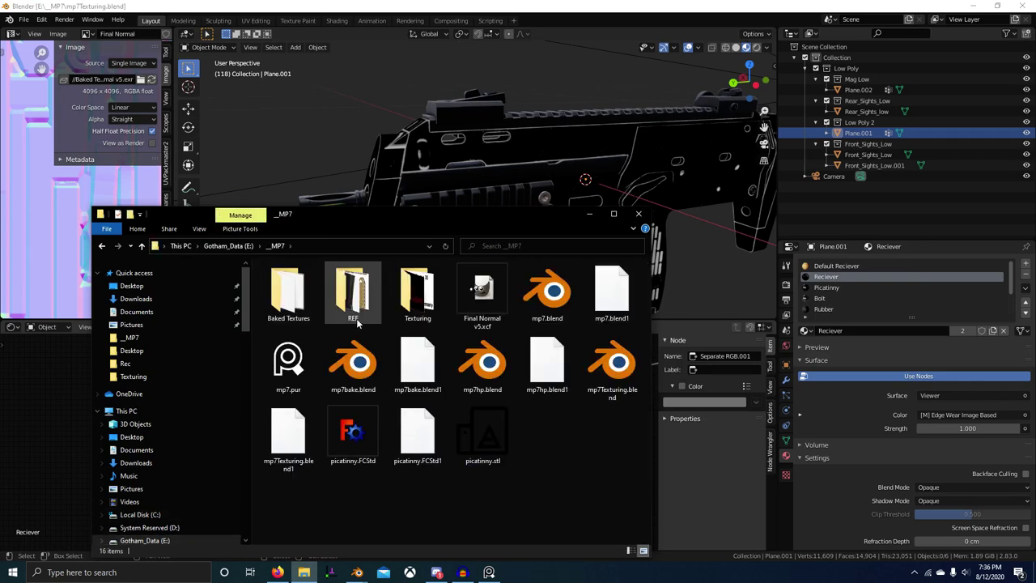
{"action": "double_click", "coordinate": [419, 293]}
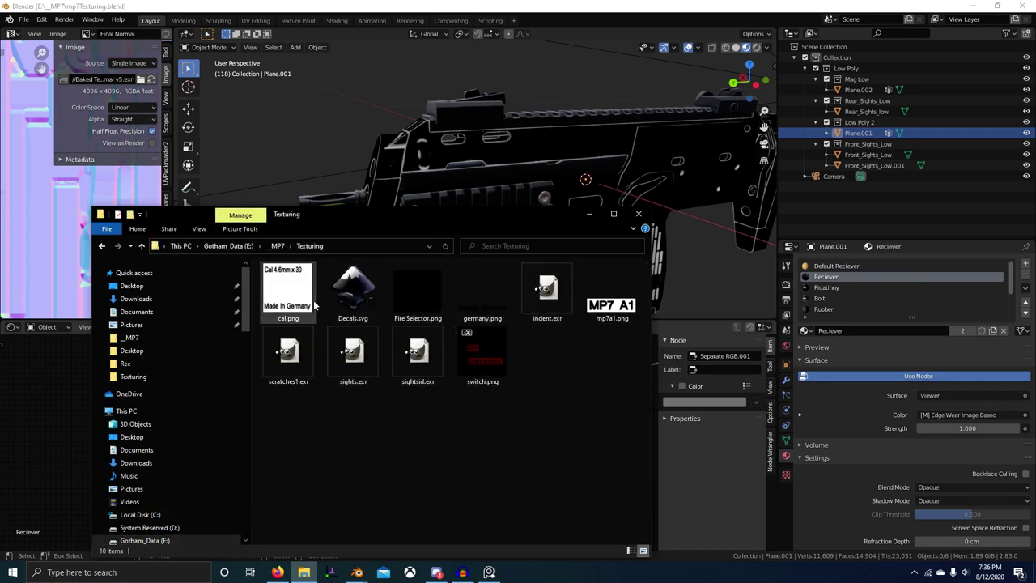
{"action": "left_click_drag", "start_coordinate": [34, 444], "coordinate": [356, 474]}
{"action": "left_click_drag", "start_coordinate": [259, 425], "coordinate": [267, 426]}
{"action": "scroll", "coordinate": [331, 412], "scroll_direction": "up", "scroll_amount": 1}
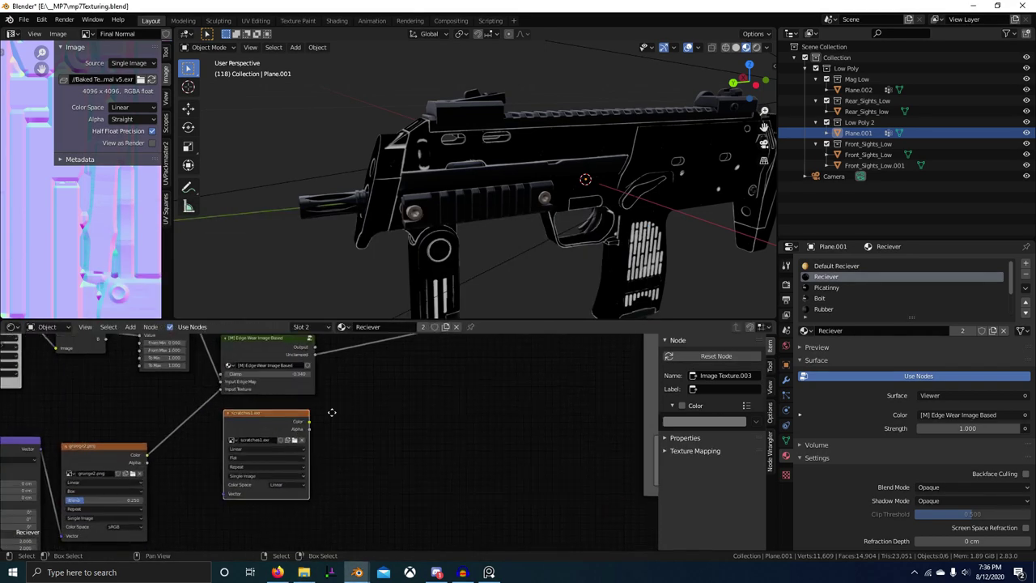
Move the Edge Wear Image Based group aside and place the scratches1.exr node below the link from the grunge texture
{"action": "middle_click_drag", "start_coordinate": [331, 412], "coordinate": [355, 485]}
{"action": "left_click_drag", "start_coordinate": [303, 414], "coordinate": [408, 410]}
{"action": "scroll", "coordinate": [552, 245], "scroll_direction": "up", "scroll_amount": 4}
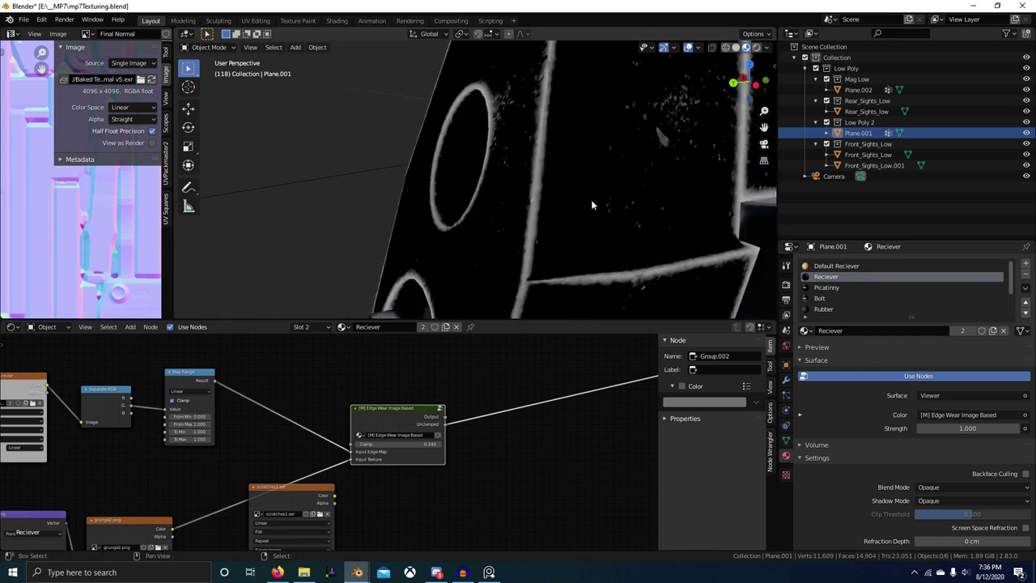
{"action": "middle_click_drag", "start_coordinate": [591, 200], "coordinate": [517, 200], "text": "shift"}
{"action": "scroll", "coordinate": [448, 423], "scroll_direction": "down", "scroll_amount": 1}
{"action": "middle_click_drag", "start_coordinate": [449, 422], "coordinate": [449, 377]}
{"action": "key", "text": "g"}
{"action": "right_click", "coordinate": [370, 468]}
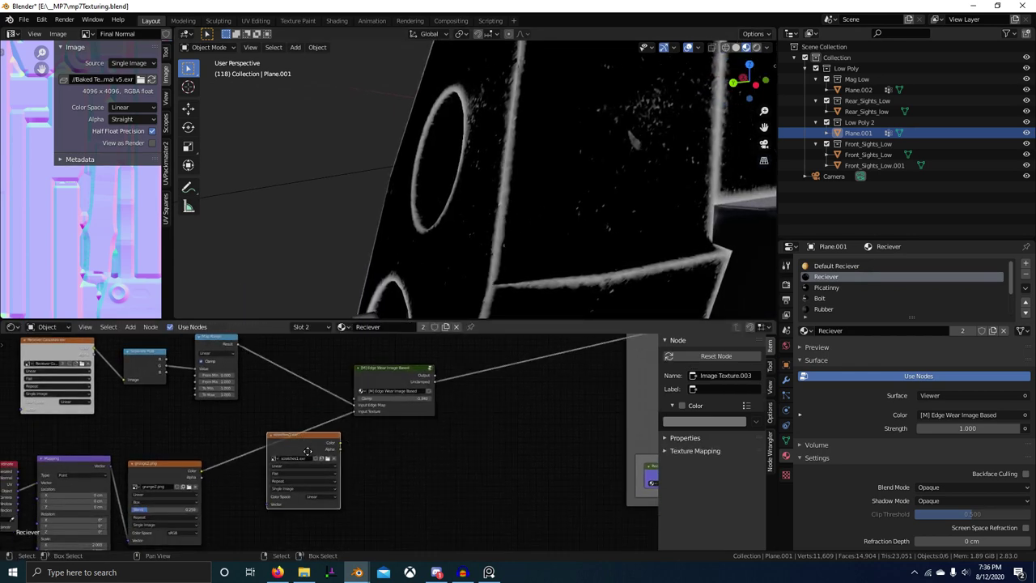
{"action": "left_click_drag", "start_coordinate": [319, 442], "coordinate": [326, 497]}
{"action": "middle_click_drag", "start_coordinate": [317, 453], "coordinate": [404, 458]}
Compare the Map Range result with the Output and Unclamped results of the Edge Wear Image Based group on the gun
{"action": "left_click", "coordinate": [306, 350], "text": "ctrl+shift"}
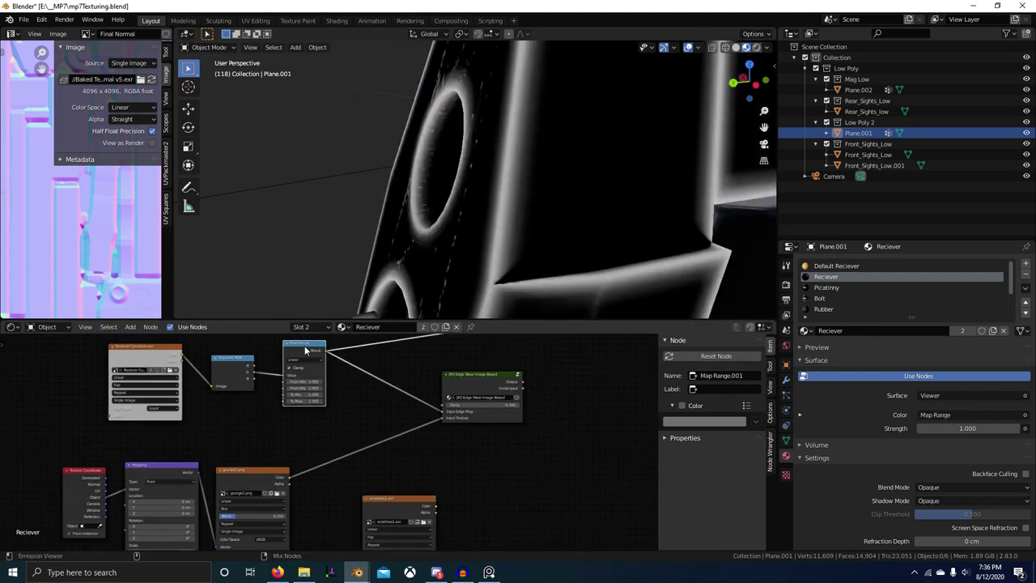
{"action": "scroll", "coordinate": [420, 472], "scroll_direction": "down", "scroll_amount": 1}
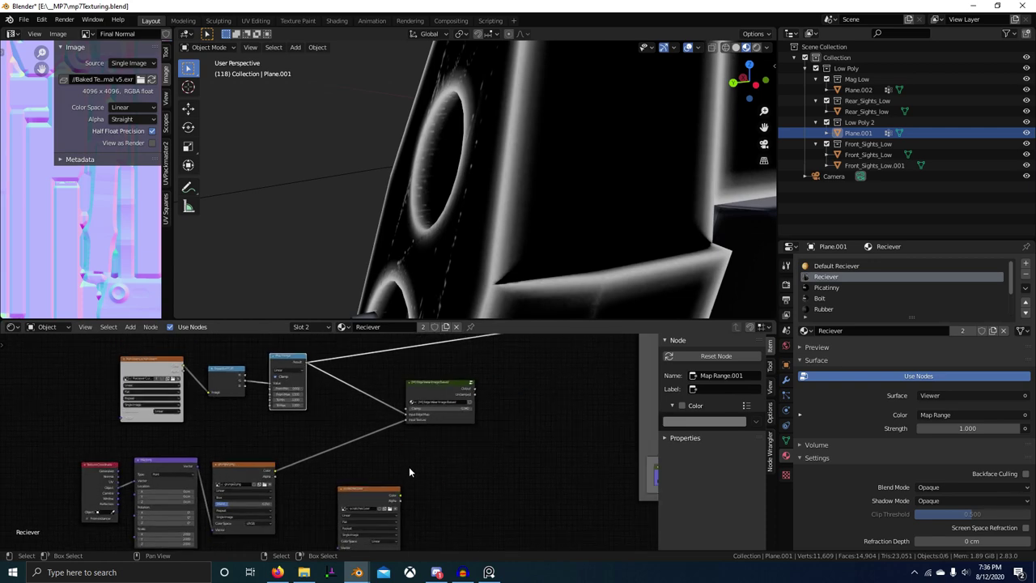
{"action": "left_click", "coordinate": [441, 413], "text": "ctrl+shift"}
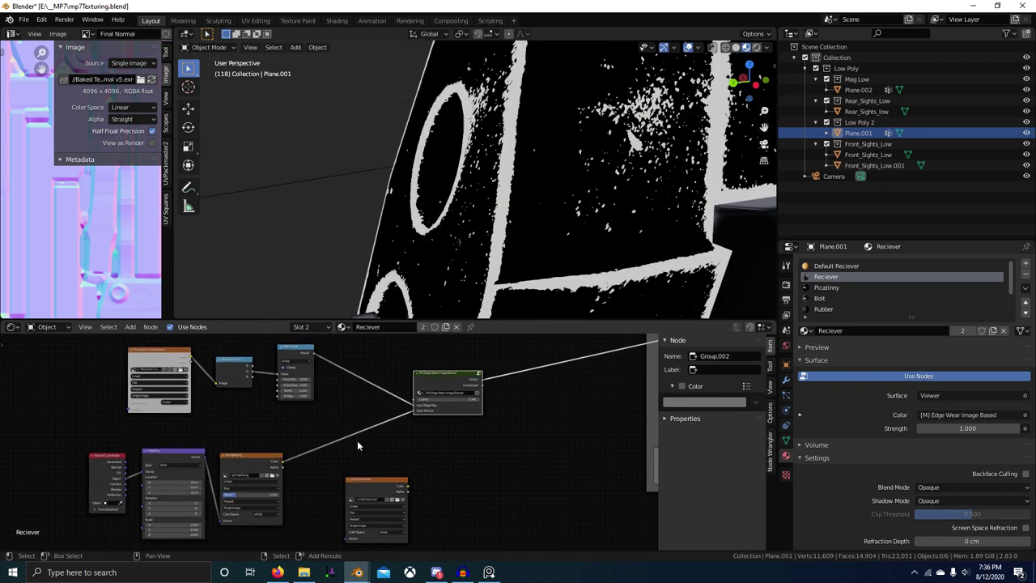
{"action": "left_click", "coordinate": [454, 385], "text": "ctrl+shift"}
Add a MixRGB node beside the scratches1.exr texture node
{"action": "key", "text": "shift+a"}
{"action": "key", "text": "s"}
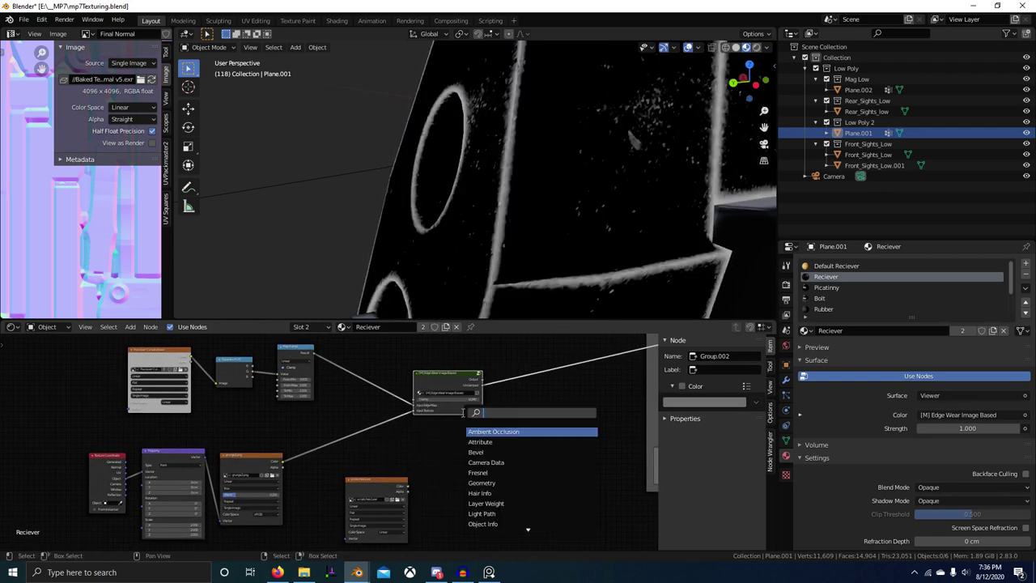
{"action": "key", "text": "Return"}
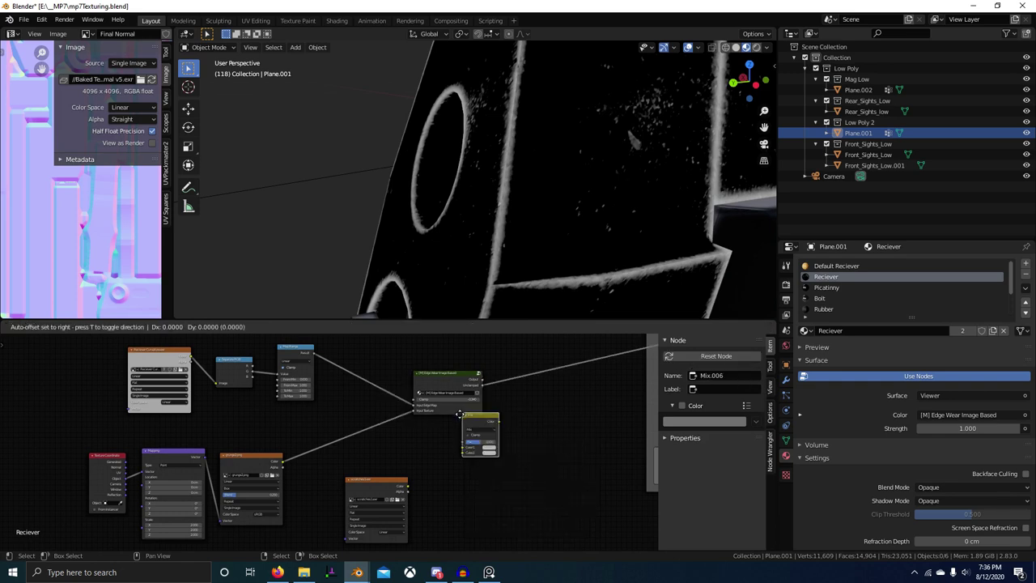
{"action": "middle_click_drag", "start_coordinate": [316, 473], "coordinate": [338, 440]}
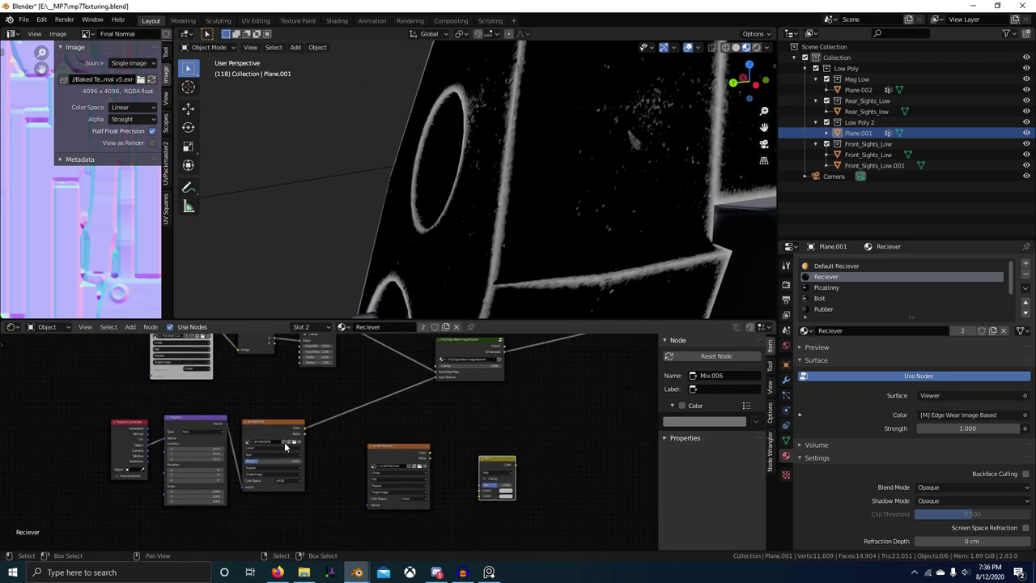
Preview the scratches1.exr texture on the whole gun and move its node further down, away from the grunge texture
{"action": "left_click", "coordinate": [405, 451], "text": "ctrl+shift"}
{"action": "middle_click_drag", "start_coordinate": [411, 456], "coordinate": [410, 447]}
{"action": "left_click_drag", "start_coordinate": [410, 448], "coordinate": [389, 493]}
{"action": "scroll", "coordinate": [543, 251], "scroll_direction": "down", "scroll_amount": 10}
Hide the unused sockets of the grunge texture's Mapping node and place a linked duplicate of the node below it
{"action": "middle_click_drag", "start_coordinate": [260, 398], "coordinate": [285, 387]}
{"action": "key", "text": "ctrl+h"}
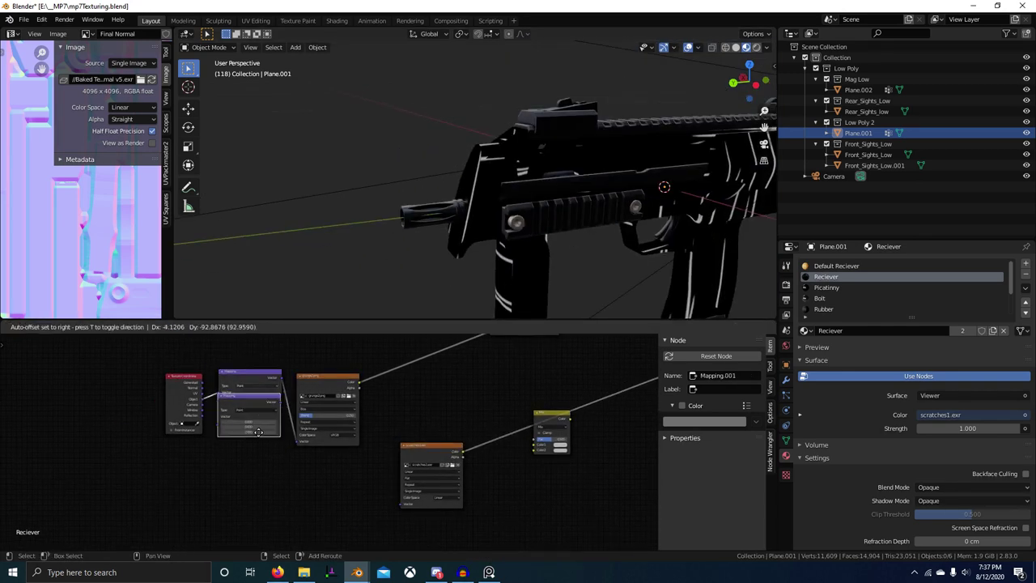
{"action": "left_click_drag", "start_coordinate": [258, 433], "coordinate": [252, 480]}
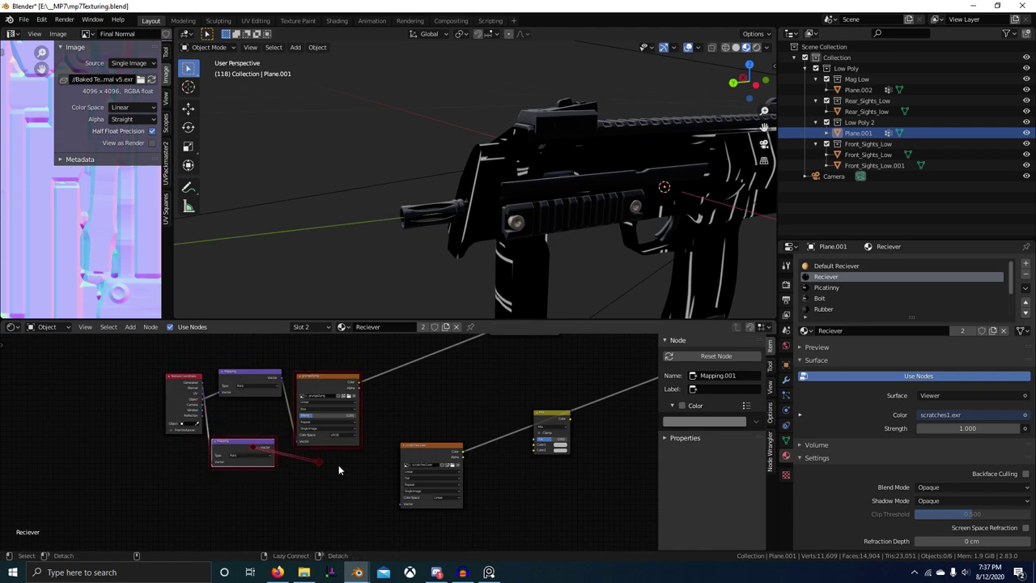
Connect the duplicated Mapping node to the scratches1.exr texture's Vector input and set the texture's box blend to 0.250
{"action": "right_click_drag", "start_coordinate": [339, 470], "coordinate": [425, 478], "text": "alt"}
{"action": "scroll", "coordinate": [389, 465], "scroll_direction": "up", "scroll_amount": 3}
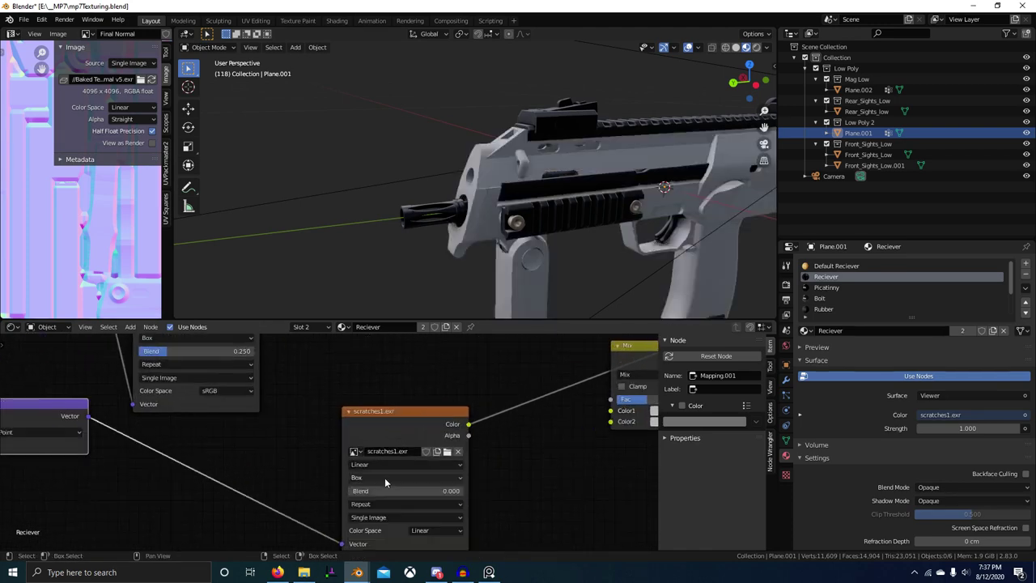
{"action": "key", "text": "Return"}
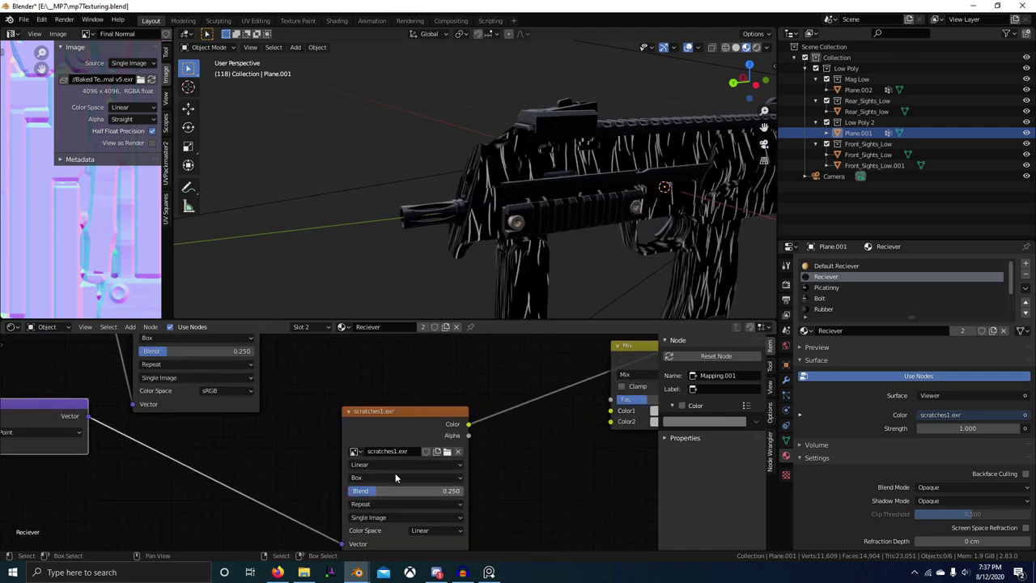
Show the hidden Location, Rotation and Scale sockets of the scratch texture's Mapping node
{"action": "middle_click_drag", "start_coordinate": [302, 463], "coordinate": [503, 455]}
{"action": "key", "text": "ctrl+t"}
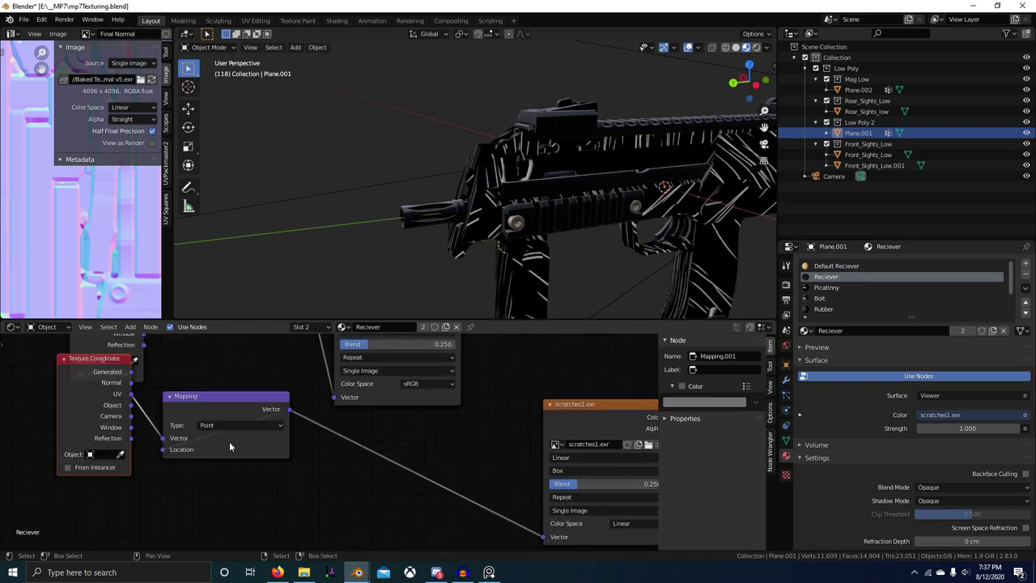
{"action": "key", "text": "ctrl+z"}
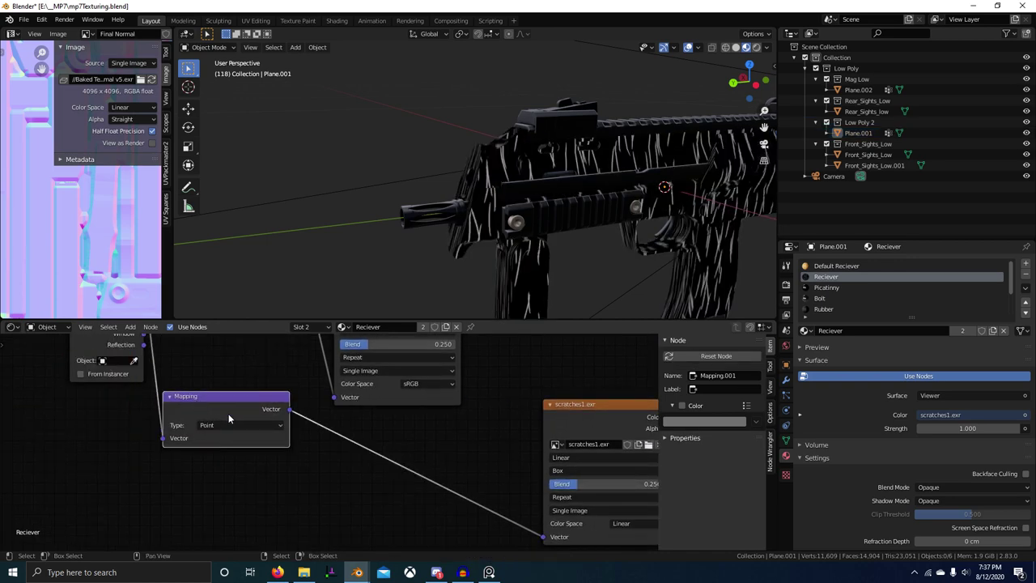
{"action": "key", "text": "ctrl+h"}
{"action": "middle_click_drag", "start_coordinate": [247, 486], "coordinate": [300, 424]}
Set the scratch Mapping node's scale to 25.2 on all three axes
{"action": "left_click_drag", "start_coordinate": [280, 484], "coordinate": [316, 505]}
{"action": "scroll", "coordinate": [521, 282], "scroll_direction": "up", "scroll_amount": 1}
{"action": "scroll", "coordinate": [530, 251], "scroll_direction": "up", "scroll_amount": 5}
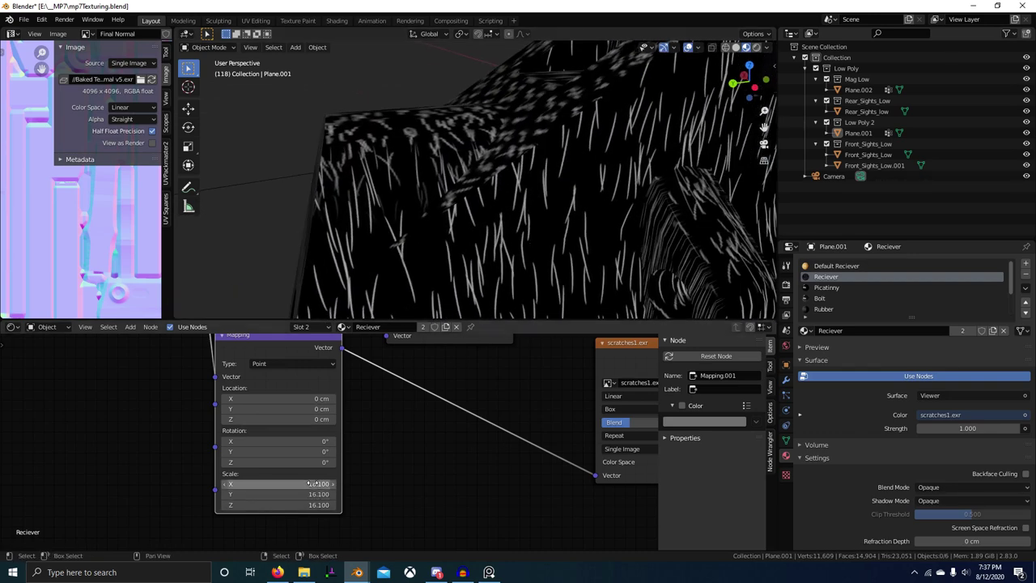
{"action": "left_click_drag", "start_coordinate": [311, 483], "coordinate": [360, 504]}
{"action": "scroll", "coordinate": [490, 280], "scroll_direction": "down", "scroll_amount": 5}
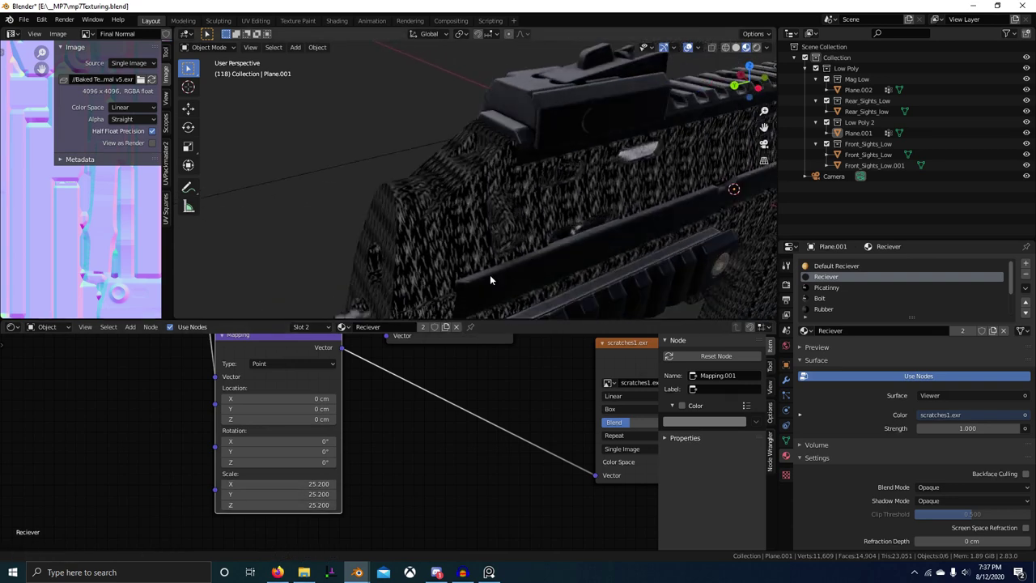
{"action": "mouse_move", "coordinate": [490, 280]}
{"action": "middle_mouse_down"}
{"action": "mouse_move", "coordinate": [551, 297]}
{"action": "mouse_move", "coordinate": [506, 283]}
{"action": "middle_mouse_up"}
{"action": "scroll", "coordinate": [510, 285], "scroll_direction": "up", "scroll_amount": 2}
{"action": "middle_click_drag", "start_coordinate": [638, 413], "coordinate": [524, 424]}
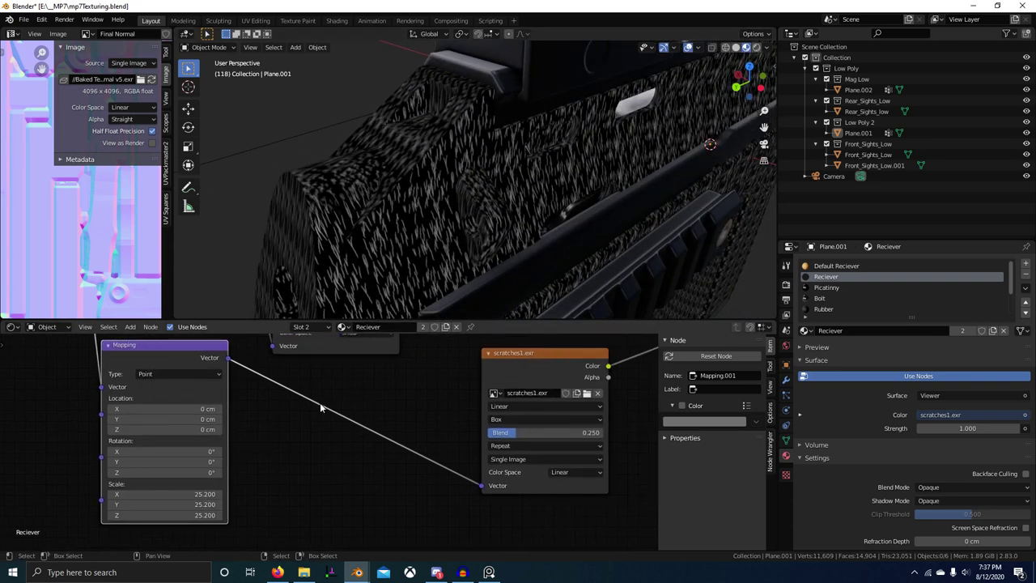
Feed the scratch texture's Mapping node from the Object output of the Texture Coordinate node instead of UV
{"action": "middle_click_drag", "start_coordinate": [321, 404], "coordinate": [511, 532]}
{"action": "mouse_move", "coordinate": [273, 375]}
{"action": "left_mouse_down", "text": "ctrl"}
{"action": "mouse_move", "coordinate": [280, 360]}
{"action": "mouse_move", "coordinate": [273, 387]}
{"action": "left_mouse_up", "text": "ctrl"}
{"action": "scroll", "coordinate": [404, 257], "scroll_direction": "up", "scroll_amount": 3}
Set the scratch Mapping node's scale to 13.6 on all three axes
{"action": "middle_click_drag", "start_coordinate": [391, 498], "coordinate": [438, 328]}
{"action": "scroll", "coordinate": [443, 451], "scroll_direction": "up", "scroll_amount": 4}
{"action": "middle_click_drag", "start_coordinate": [443, 452], "coordinate": [433, 421]}
{"action": "left_click_drag", "start_coordinate": [433, 435], "coordinate": [371, 435]}
{"action": "scroll", "coordinate": [417, 221], "scroll_direction": "down", "scroll_amount": 6}
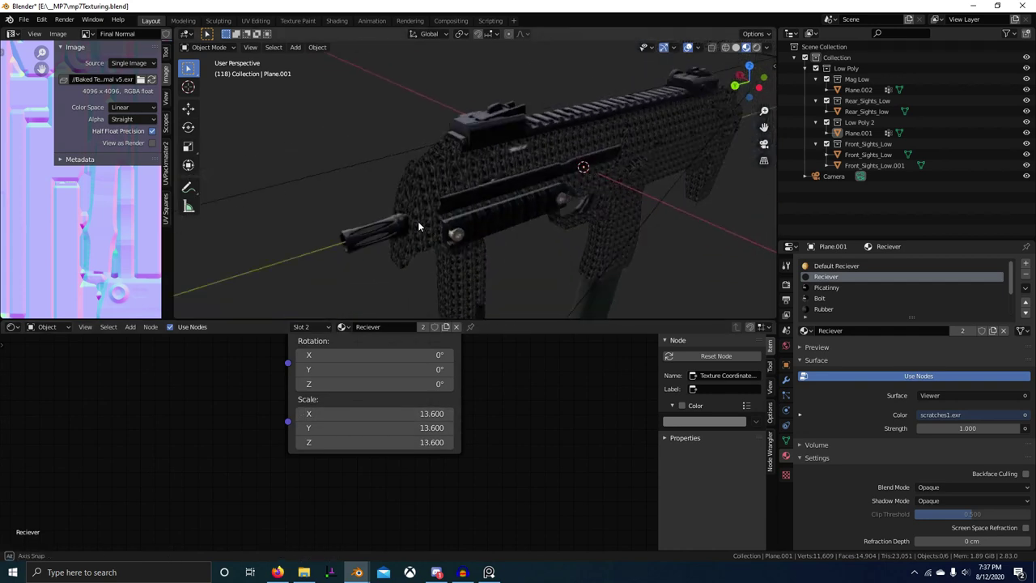
{"action": "scroll", "coordinate": [444, 200], "scroll_direction": "up", "scroll_amount": 6}
{"action": "scroll", "coordinate": [442, 442], "scroll_direction": "down", "scroll_amount": 3}
Move the scratches1.exr texture node closer to its Mapping node, just below the grunge2.png texture
{"action": "middle_click_drag", "start_coordinate": [443, 442], "coordinate": [325, 489]}
{"action": "scroll", "coordinate": [330, 474], "scroll_direction": "down", "scroll_amount": 5}
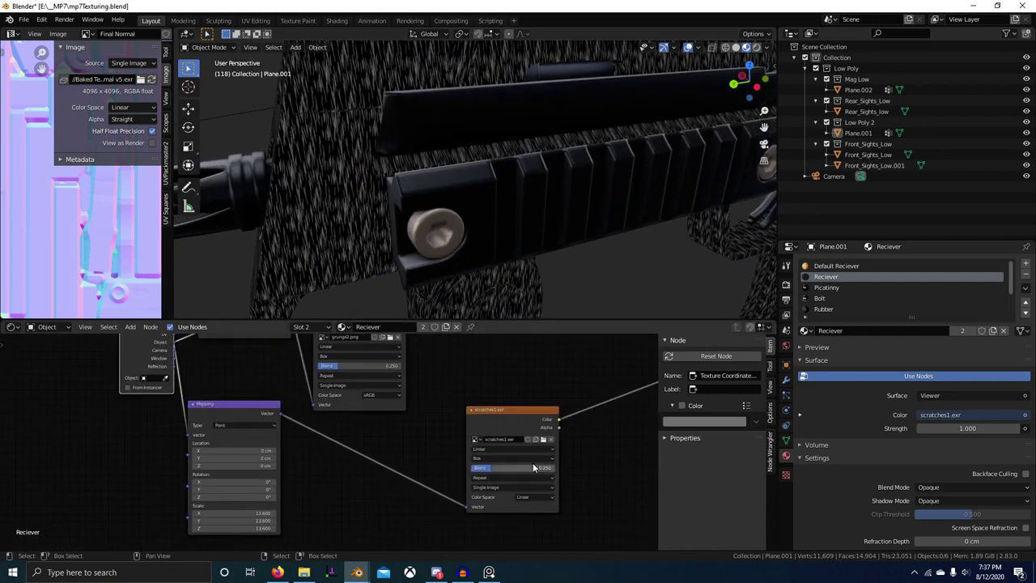
{"action": "left_click_drag", "start_coordinate": [462, 435], "coordinate": [375, 449]}
{"action": "mouse_move", "coordinate": [423, 400]}
{"action": "middle_mouse_down"}
{"action": "mouse_move", "coordinate": [420, 429]}
{"action": "mouse_move", "coordinate": [374, 487]}
{"action": "mouse_move", "coordinate": [416, 420]}
{"action": "middle_mouse_up"}
{"action": "key", "text": "shift+a"}
{"action": "left_click", "coordinate": [416, 420]}
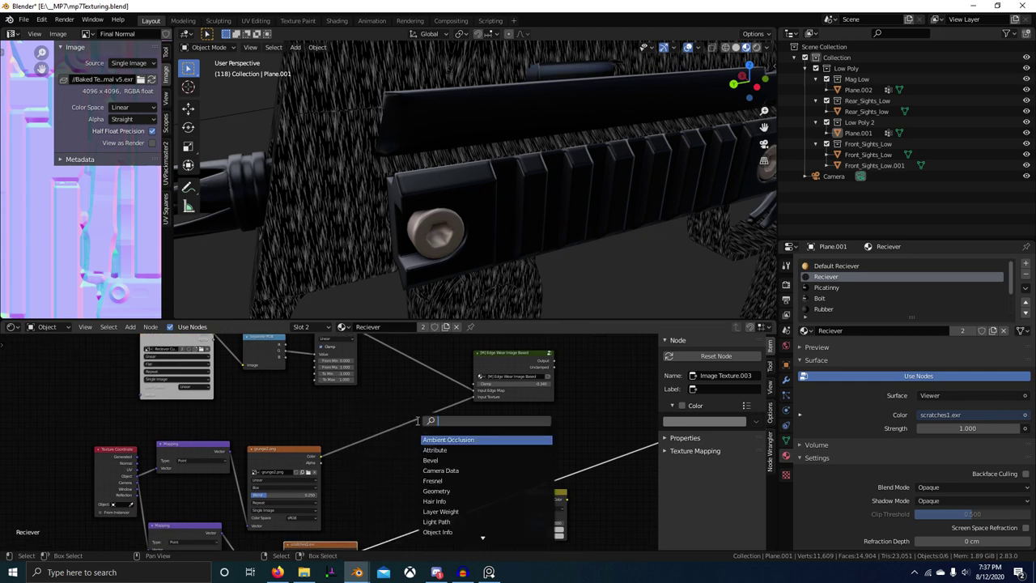
{"action": "key", "text": "Escape"}
Insert the Mix node between grunge2.png and the Edge Wear group's Input Texture, blending in scratches1.exr in Add mode
{"action": "left_click_drag", "start_coordinate": [547, 503], "coordinate": [438, 444]}
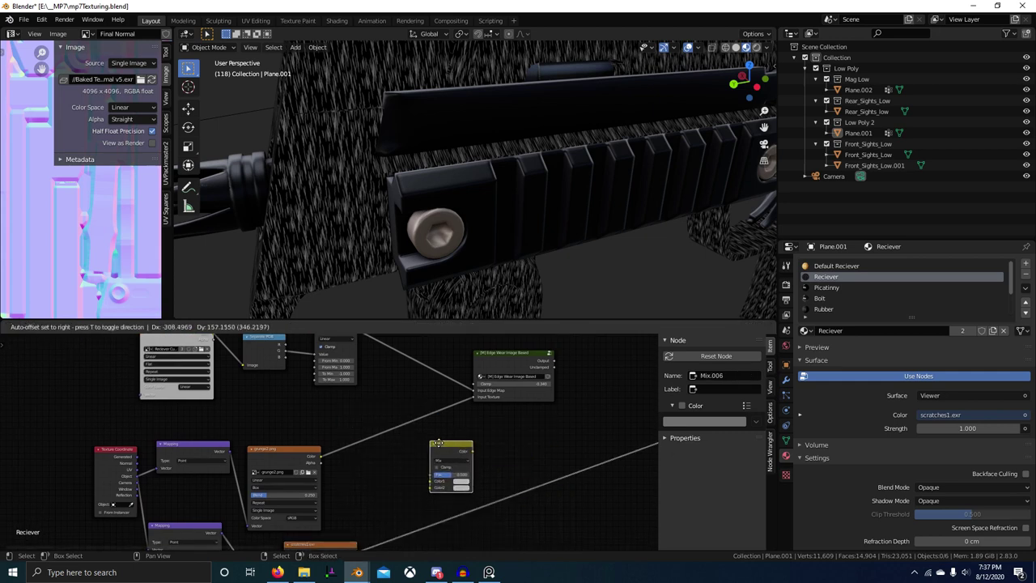
{"action": "middle_click_drag", "start_coordinate": [358, 535], "coordinate": [352, 506]}
{"action": "left_click_drag", "start_coordinate": [351, 510], "coordinate": [404, 412]}
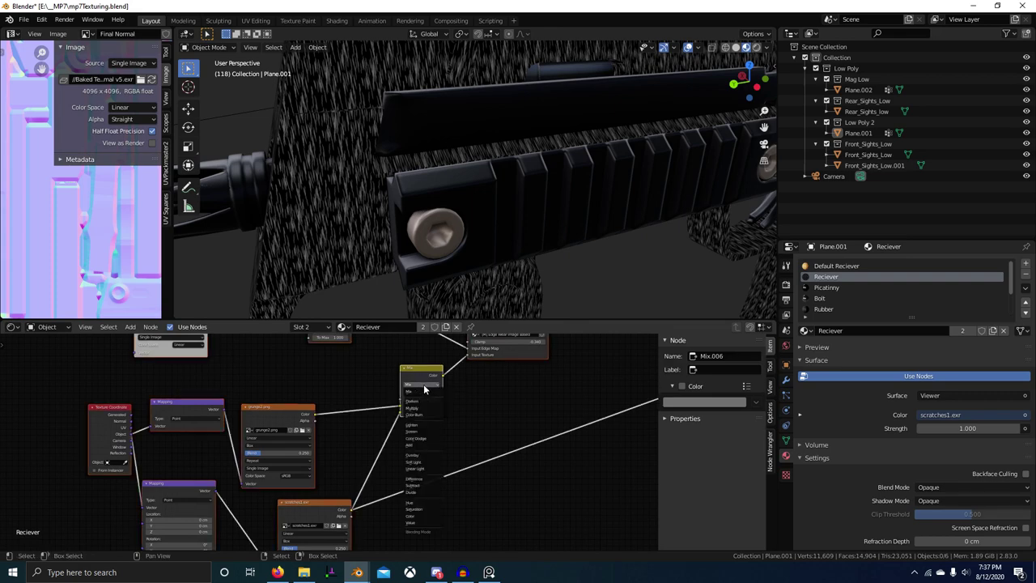
{"action": "left_click", "coordinate": [411, 445]}
Examine the Output and Unclamped results of the Edge Wear Image Based group close up on the front of the receiver
{"action": "middle_click_drag", "start_coordinate": [472, 381], "coordinate": [428, 439]}
{"action": "left_click", "coordinate": [479, 376], "text": "ctrl+shift"}
{"action": "middle_click_drag", "start_coordinate": [404, 236], "coordinate": [430, 265], "text": "shift"}
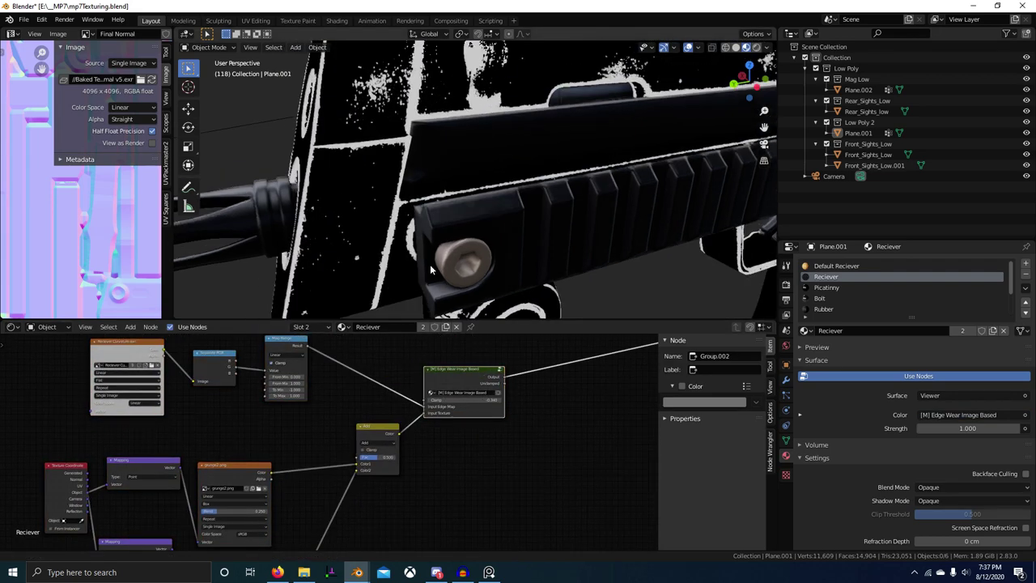
{"action": "scroll", "coordinate": [430, 264], "scroll_direction": "up", "scroll_amount": 5}
{"action": "middle_click_drag", "start_coordinate": [376, 177], "coordinate": [415, 158], "text": "shift"}
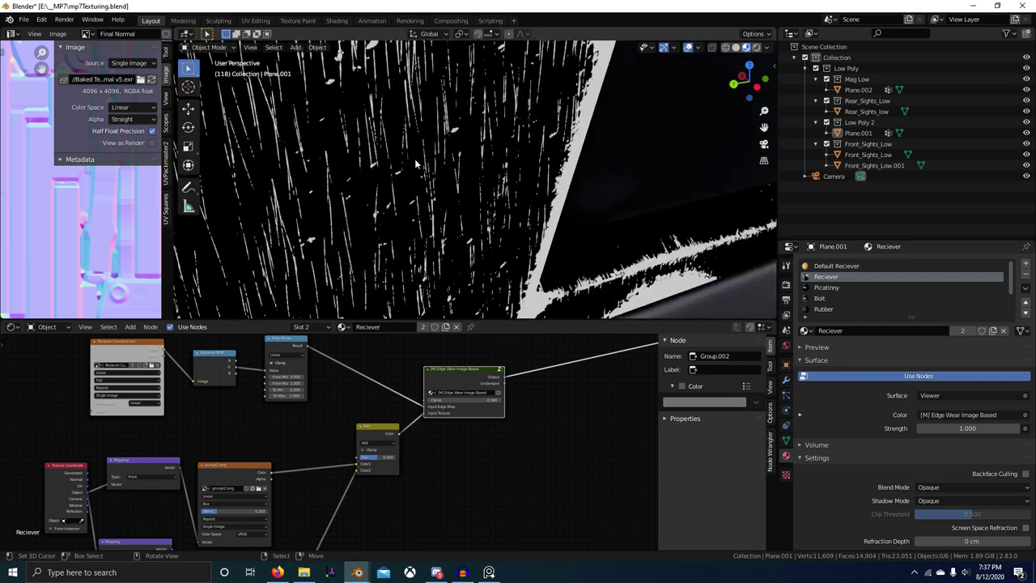
{"action": "scroll", "coordinate": [439, 176], "scroll_direction": "down", "scroll_amount": 4}
{"action": "left_click", "coordinate": [492, 381], "text": "ctrl+shift"}
{"action": "scroll", "coordinate": [446, 261], "scroll_direction": "up", "scroll_amount": 5}
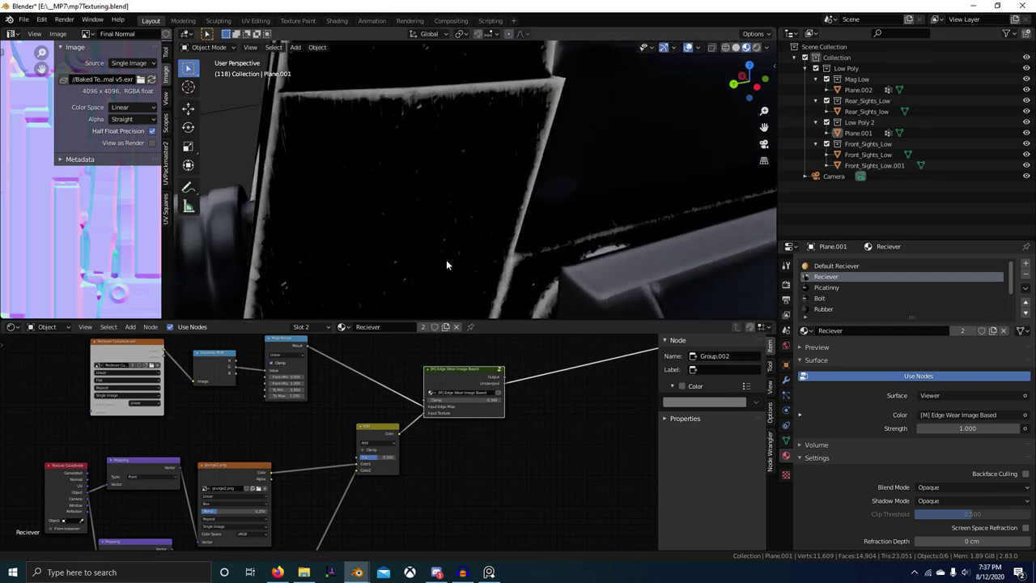
{"action": "scroll", "coordinate": [449, 252], "scroll_direction": "down", "scroll_amount": 1}
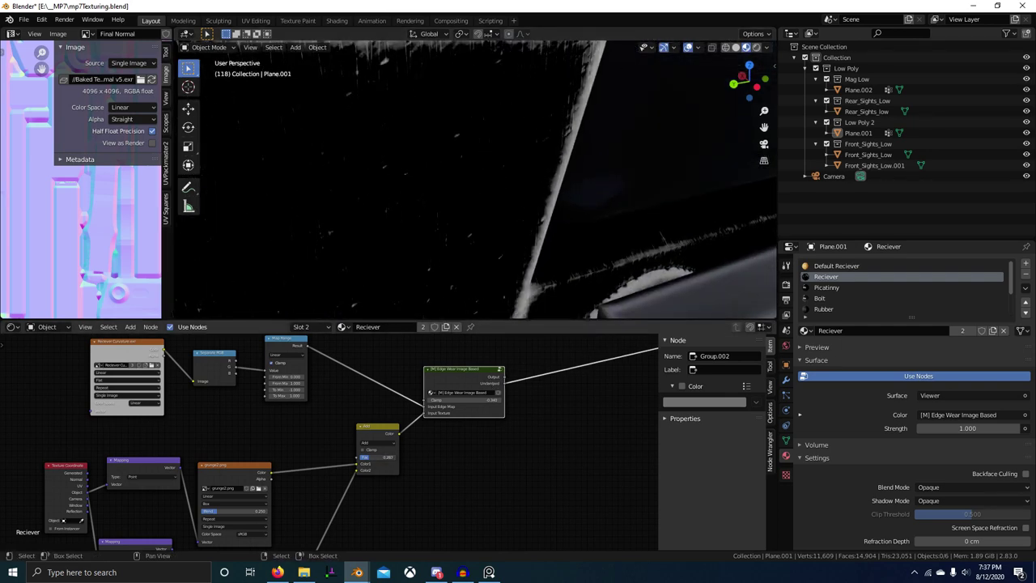
{"action": "middle_click_drag", "start_coordinate": [429, 311], "coordinate": [457, 324]}
Preview the Edge Wear group's Output and set the Add node's factor to about 0.317
{"action": "left_click", "coordinate": [468, 369], "text": "ctrl+shift"}
{"action": "scroll", "coordinate": [488, 217], "scroll_direction": "up", "scroll_amount": 5}
{"action": "middle_click_drag", "start_coordinate": [497, 203], "coordinate": [468, 256], "text": "shift"}
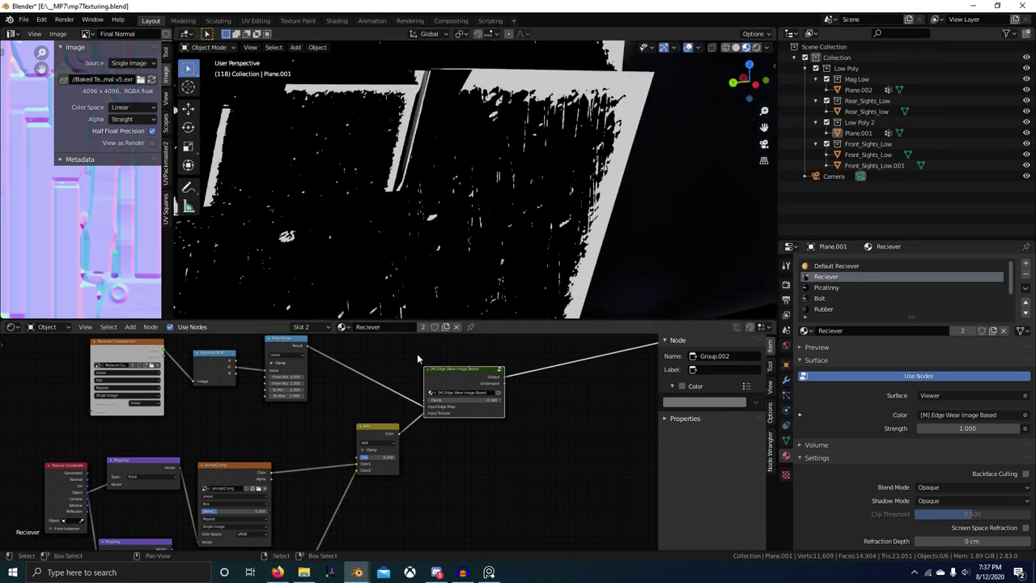
{"action": "mouse_move", "coordinate": [363, 457]}
{"action": "left_mouse_down"}
{"action": "mouse_move", "coordinate": [382, 457]}
{"action": "mouse_move", "coordinate": [373, 458]}
{"action": "left_mouse_up"}
{"action": "scroll", "coordinate": [364, 496], "scroll_direction": "down", "scroll_amount": 1}
Add a Clamp node between the scratches1.exr texture and the Add node's Color2 input
{"action": "middle_click_drag", "start_coordinate": [365, 497], "coordinate": [399, 440]}
{"action": "key", "text": "shift+a"}
{"action": "type", "text": "s"}
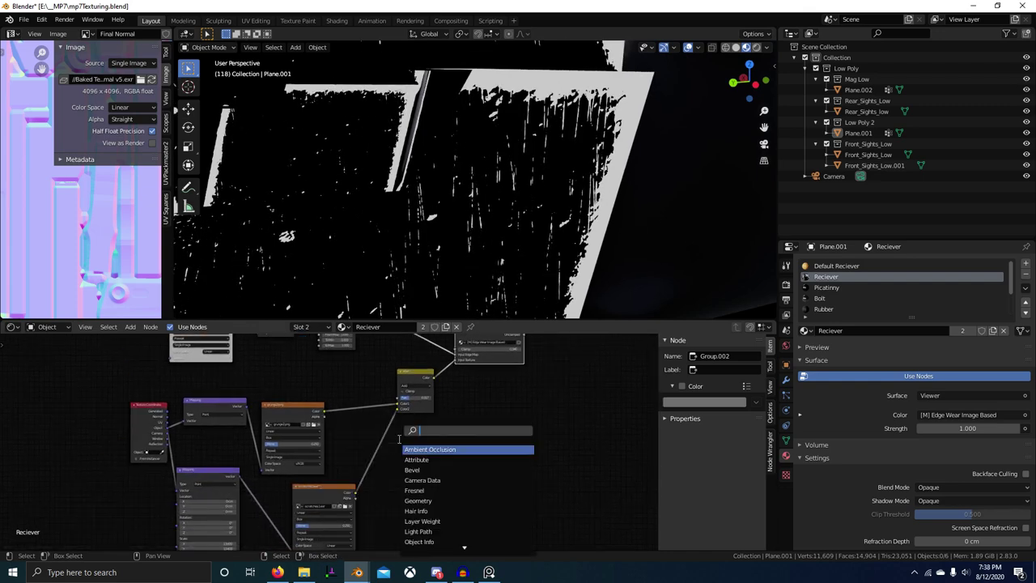
{"action": "type", "text": "cla"}
{"action": "key", "text": "Return"}
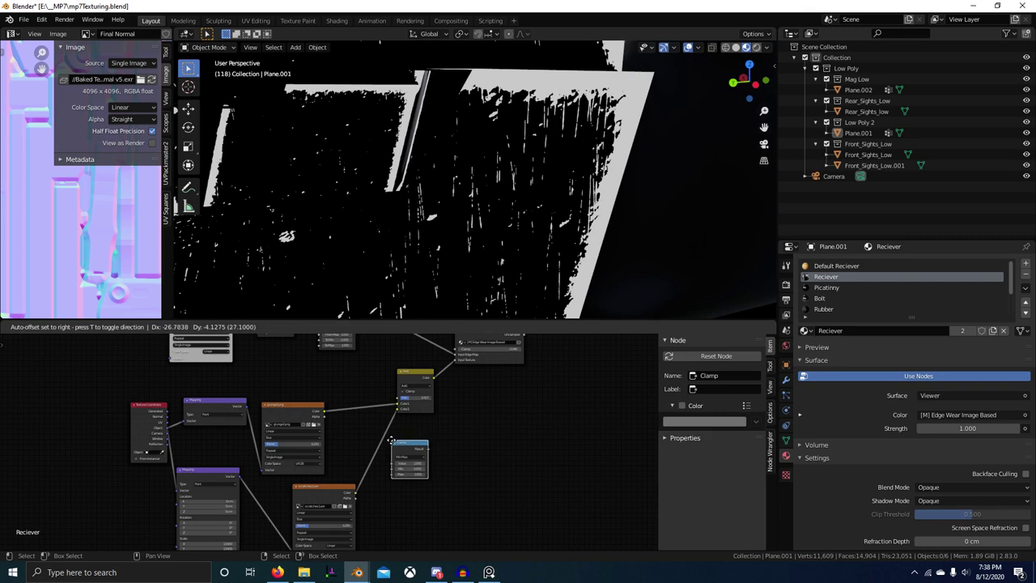
{"action": "left_click", "coordinate": [408, 452]}
{"action": "scroll", "coordinate": [470, 402], "scroll_direction": "up", "scroll_amount": 3}
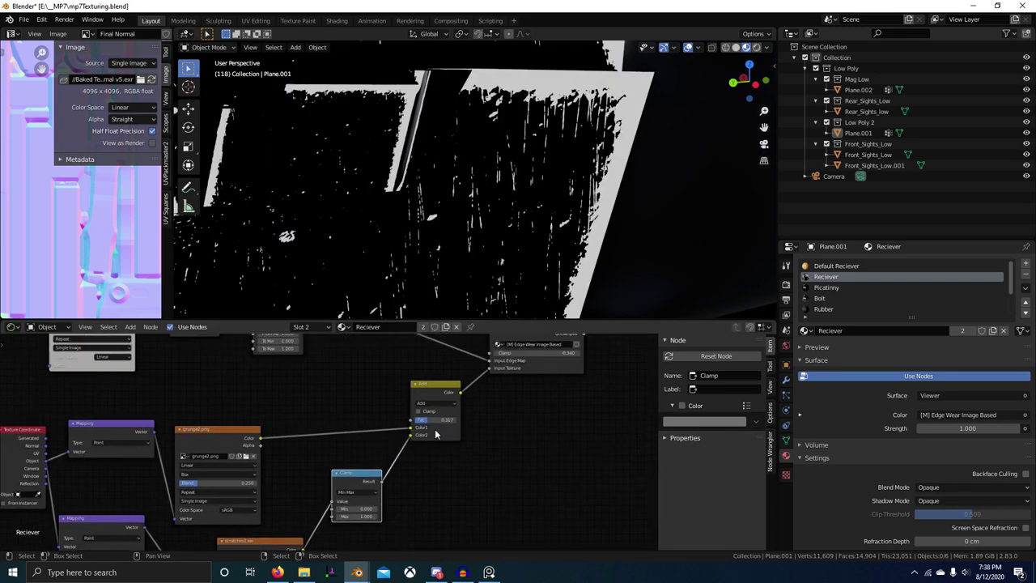
Set the Add node's factor to 0.233
{"action": "left_click_drag", "start_coordinate": [389, 438], "coordinate": [376, 437]}
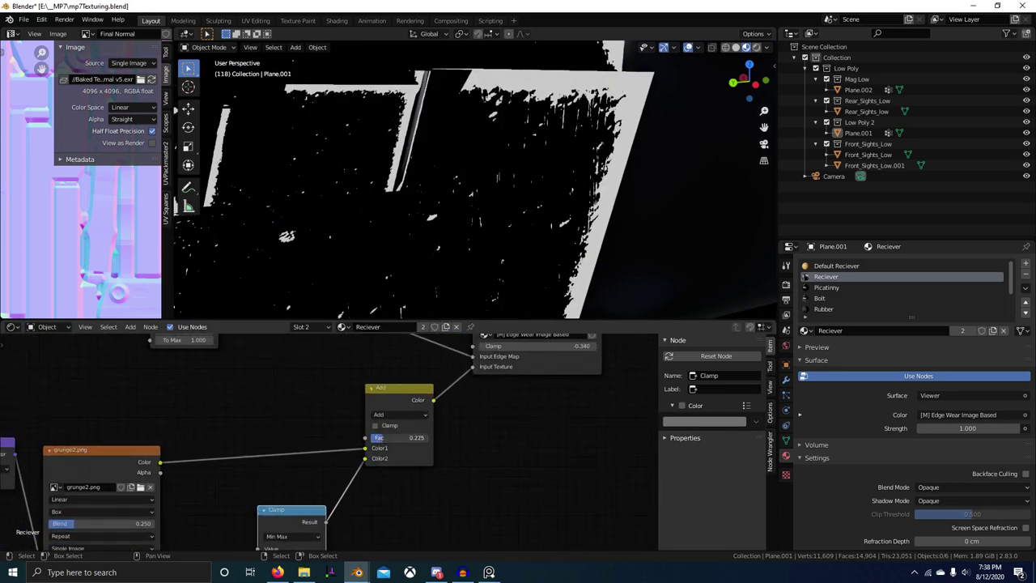
{"action": "scroll", "coordinate": [562, 257], "scroll_direction": "down", "scroll_amount": 8}
{"action": "middle_click_drag", "start_coordinate": [562, 257], "coordinate": [553, 252]}
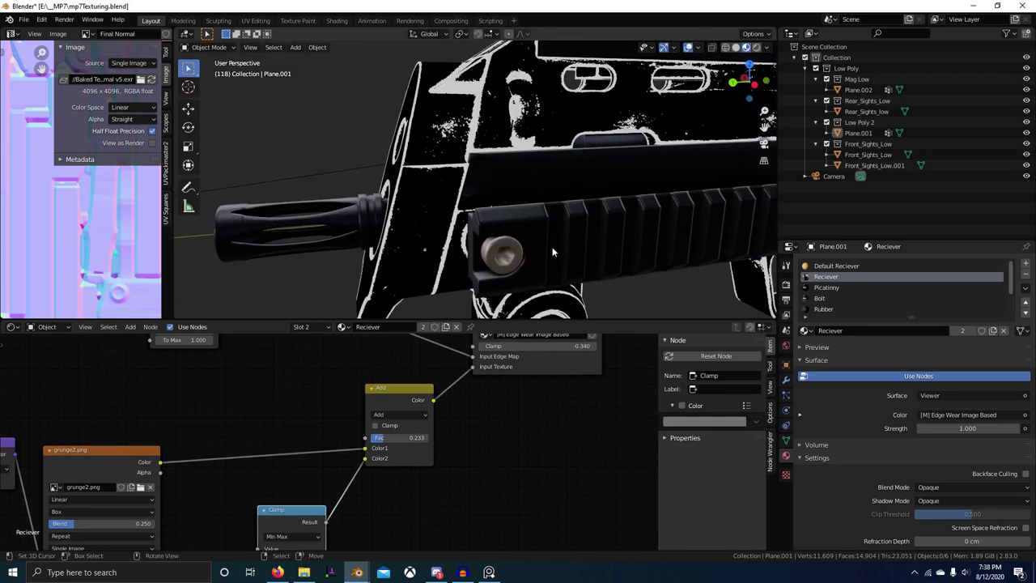
Preview the Edge Wear group's Unclamped result and inspect the worn edges near the front of the receiver
{"action": "middle_click_drag", "start_coordinate": [550, 394], "coordinate": [477, 486]}
{"action": "left_click", "coordinate": [509, 398], "text": "ctrl+shift"}
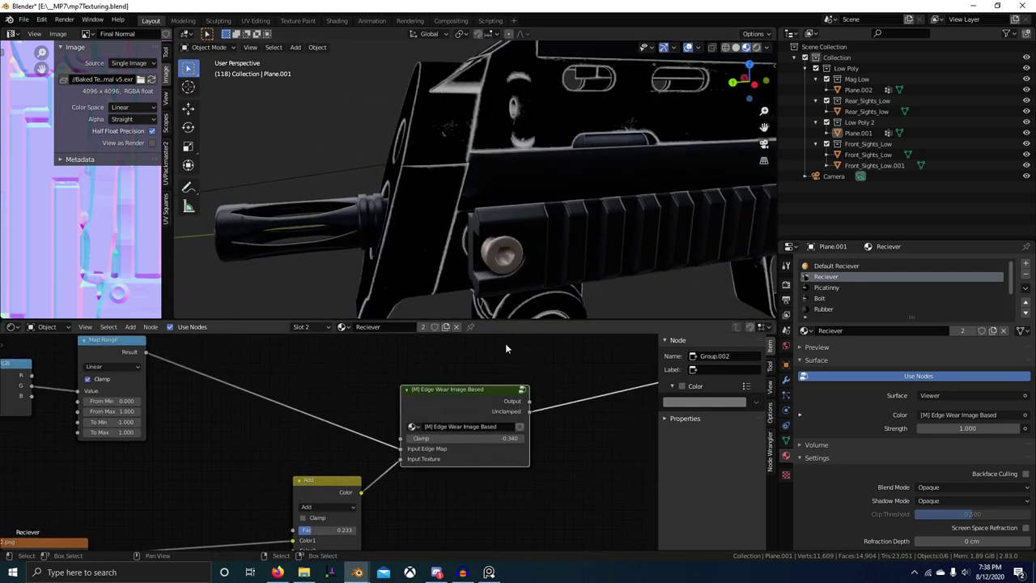
{"action": "middle_click_drag", "start_coordinate": [480, 161], "coordinate": [490, 235], "text": "shift"}
{"action": "scroll", "coordinate": [491, 235], "scroll_direction": "up", "scroll_amount": 9}
{"action": "scroll", "coordinate": [477, 441], "scroll_direction": "down", "scroll_amount": 4}
{"action": "middle_click_drag", "start_coordinate": [469, 463], "coordinate": [485, 405]}
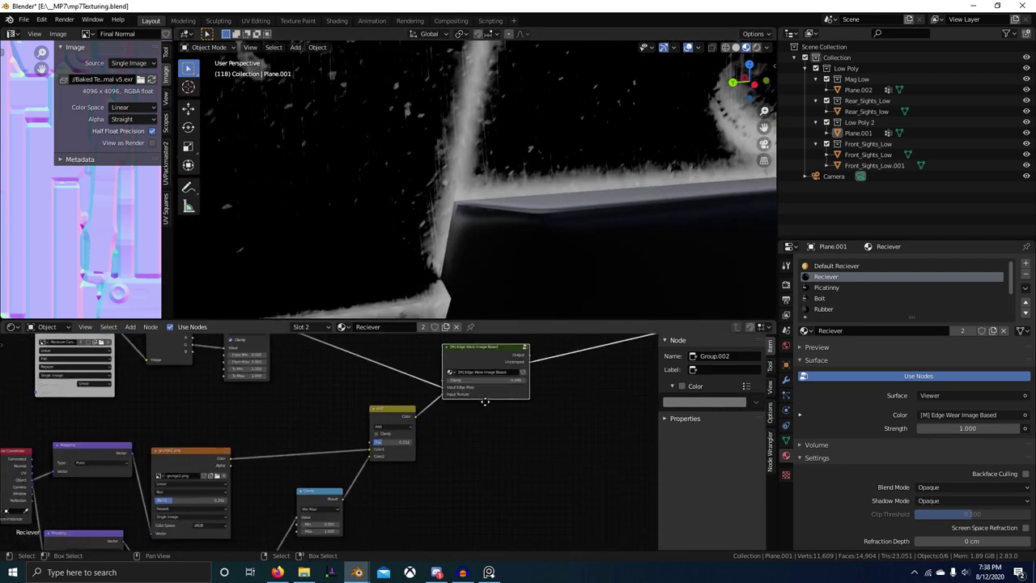
Set the scratch Mapping node's scale to 10 on all three axes
{"action": "middle_click_drag", "start_coordinate": [325, 492], "coordinate": [502, 393]}
{"action": "middle_click_drag", "start_coordinate": [218, 530], "coordinate": [361, 450]}
{"action": "scroll", "coordinate": [364, 484], "scroll_direction": "up", "scroll_amount": 4}
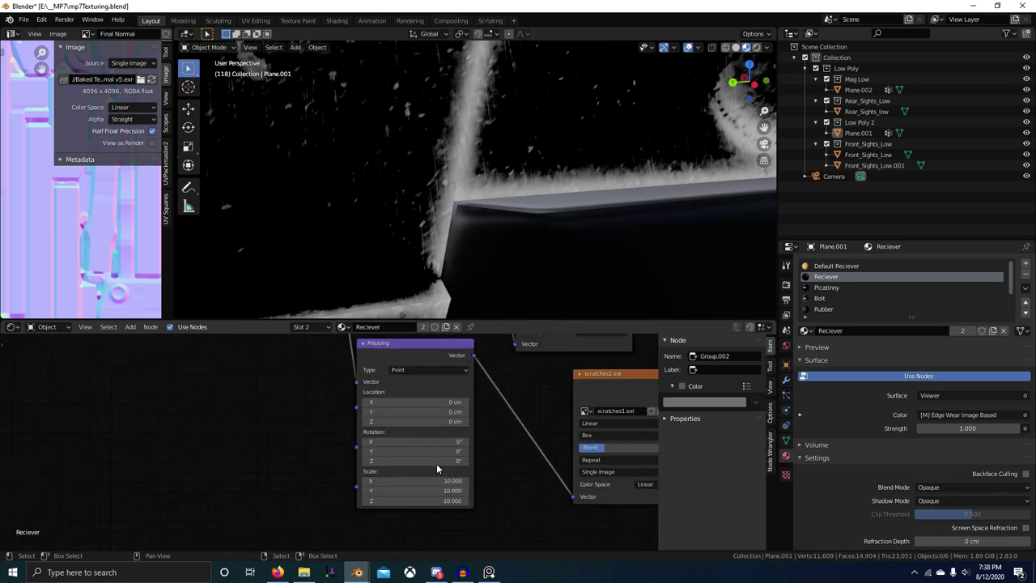
{"action": "scroll", "coordinate": [596, 165], "scroll_direction": "down", "scroll_amount": 9}
{"action": "middle_click_drag", "start_coordinate": [597, 166], "coordinate": [486, 185], "text": "shift"}
{"action": "scroll", "coordinate": [486, 185], "scroll_direction": "up", "scroll_amount": 7}
{"action": "middle_click_drag", "start_coordinate": [630, 225], "coordinate": [540, 226], "text": "shift"}
{"action": "scroll", "coordinate": [540, 227], "scroll_direction": "up", "scroll_amount": 4}
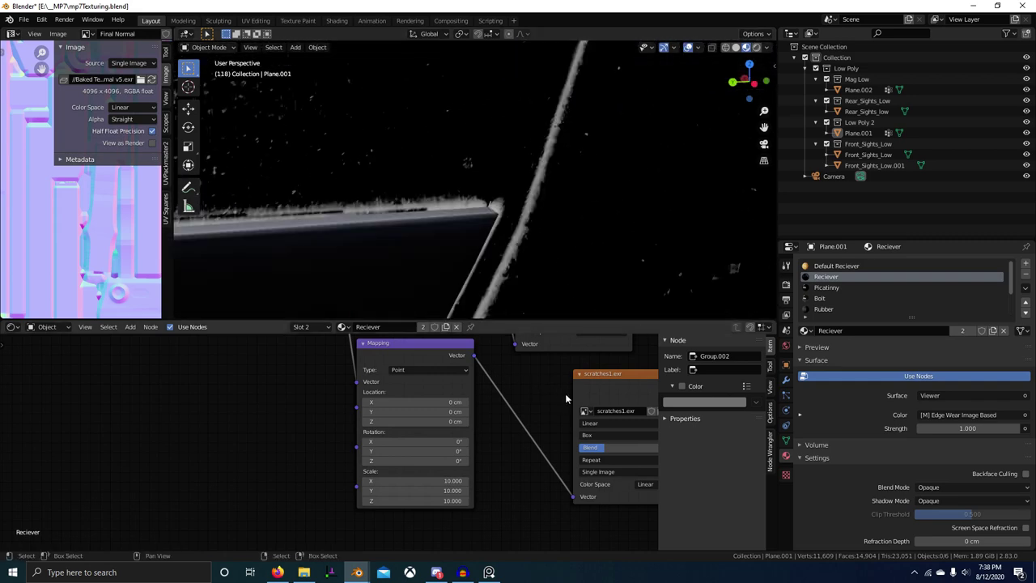
Set the Add node's factor to 0.867 to strengthen the scratches in the edge wear
{"action": "scroll", "coordinate": [565, 394], "scroll_direction": "down", "scroll_amount": 5}
{"action": "scroll", "coordinate": [485, 453], "scroll_direction": "up", "scroll_amount": 5}
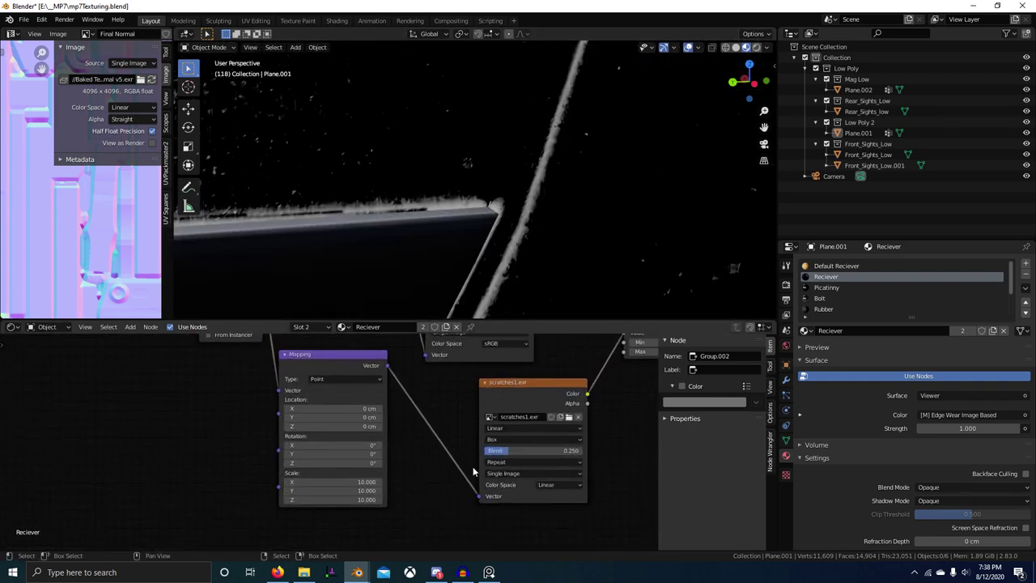
{"action": "scroll", "coordinate": [473, 472], "scroll_direction": "down", "scroll_amount": 3}
{"action": "scroll", "coordinate": [515, 462], "scroll_direction": "up", "scroll_amount": 3}
{"action": "middle_click_drag", "start_coordinate": [621, 379], "coordinate": [493, 423]}
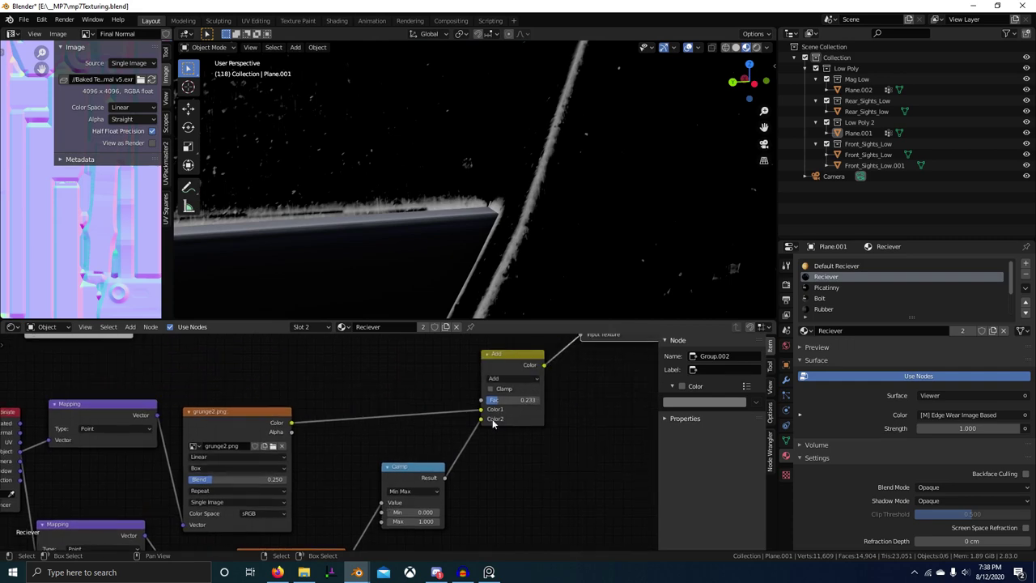
{"action": "scroll", "coordinate": [572, 244], "scroll_direction": "down", "scroll_amount": 8}
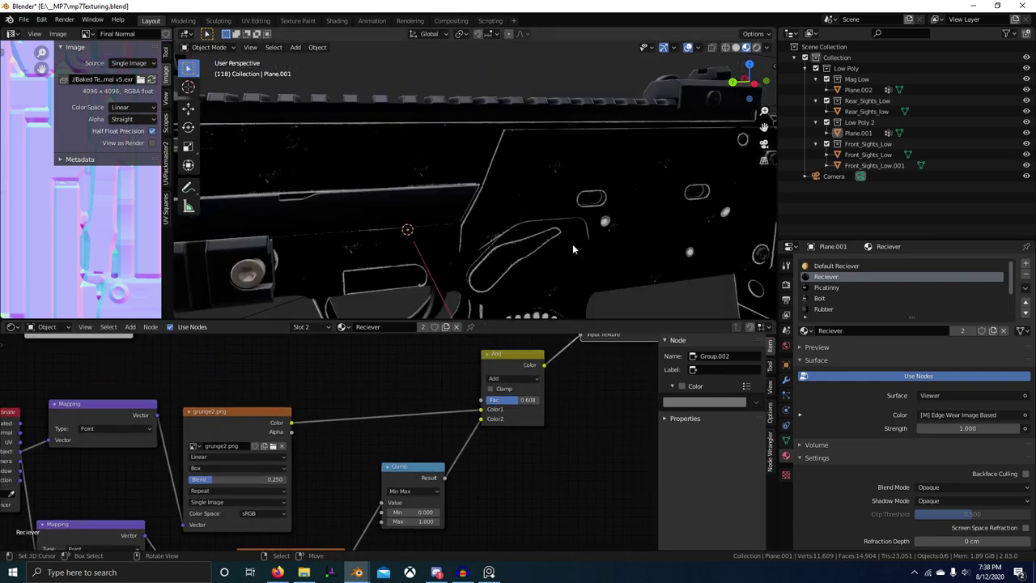
{"action": "scroll", "coordinate": [573, 244], "scroll_direction": "up", "scroll_amount": 3}
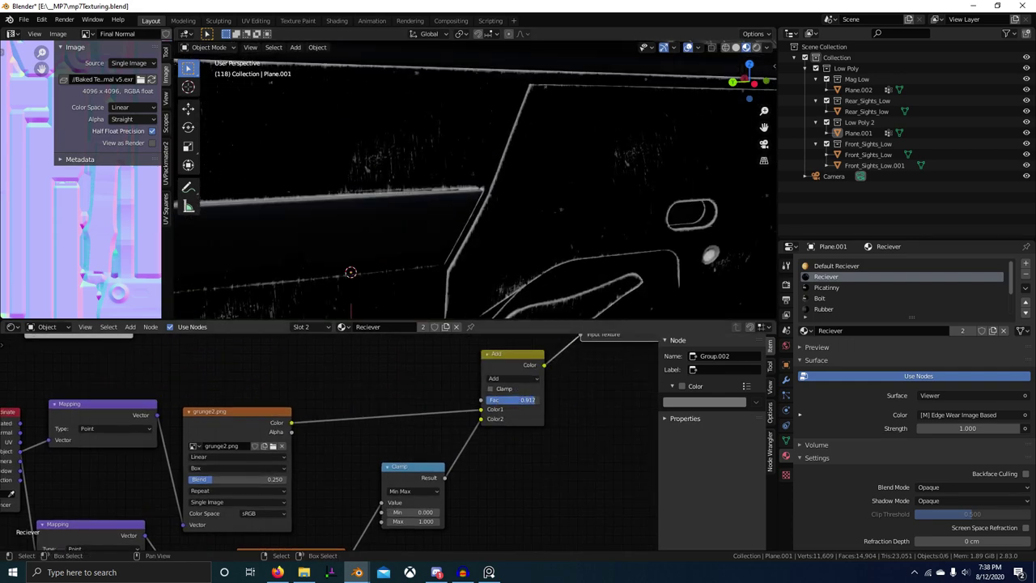
{"action": "middle_click_drag", "start_coordinate": [562, 315], "coordinate": [553, 300]}
{"action": "scroll", "coordinate": [527, 286], "scroll_direction": "up", "scroll_amount": 2}
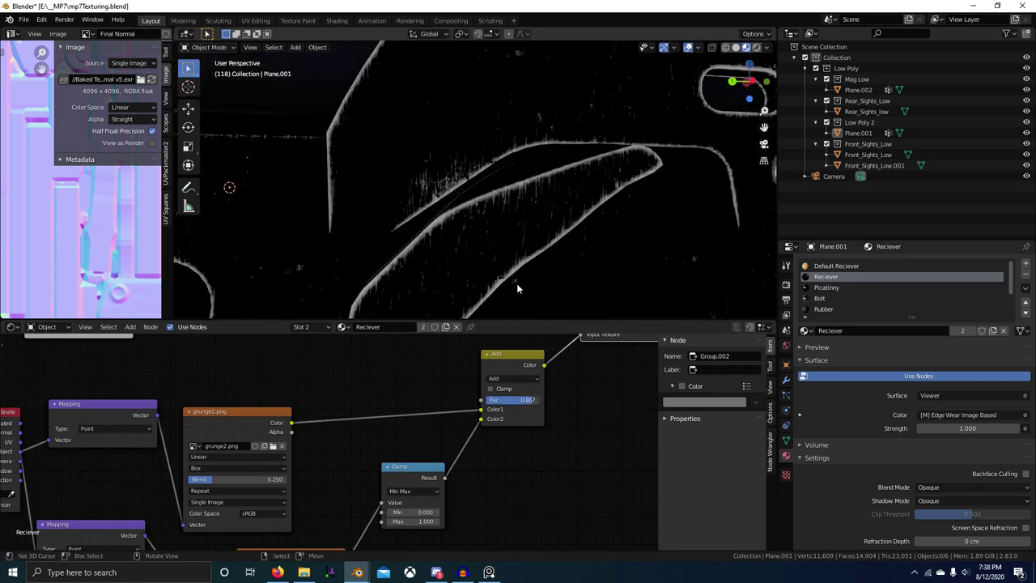
{"action": "scroll", "coordinate": [476, 416], "scroll_direction": "down", "scroll_amount": 1}
Compare the Edge Wear group's Output and Unclamped results across the side of the gun
{"action": "scroll", "coordinate": [489, 419], "scroll_direction": "down", "scroll_amount": 4}
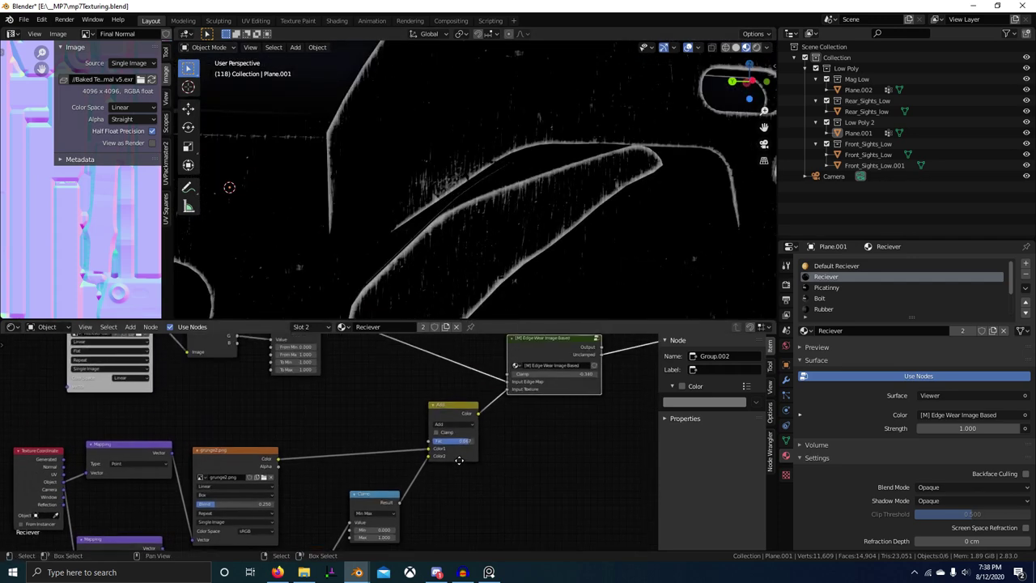
{"action": "middle_click_drag", "start_coordinate": [408, 443], "coordinate": [335, 466]}
{"action": "scroll", "coordinate": [523, 252], "scroll_direction": "down", "scroll_amount": 5}
{"action": "middle_click_drag", "start_coordinate": [522, 253], "coordinate": [534, 240]}
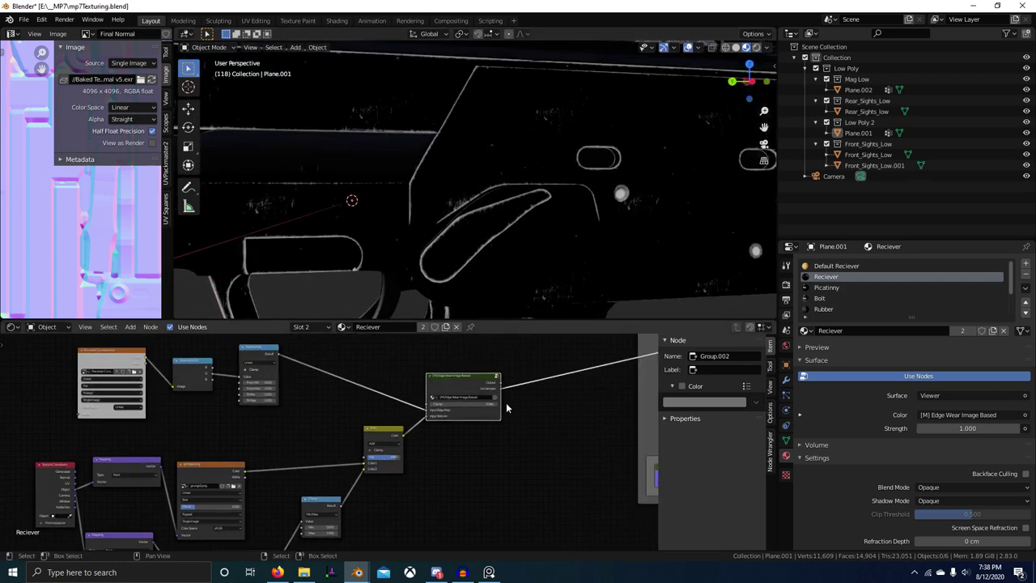
{"action": "left_click", "coordinate": [480, 385], "text": "ctrl+shift"}
{"action": "scroll", "coordinate": [513, 377], "scroll_direction": "up", "scroll_amount": 1}
{"action": "scroll", "coordinate": [521, 277], "scroll_direction": "down", "scroll_amount": 2}
{"action": "middle_click_drag", "start_coordinate": [521, 280], "coordinate": [557, 276]}
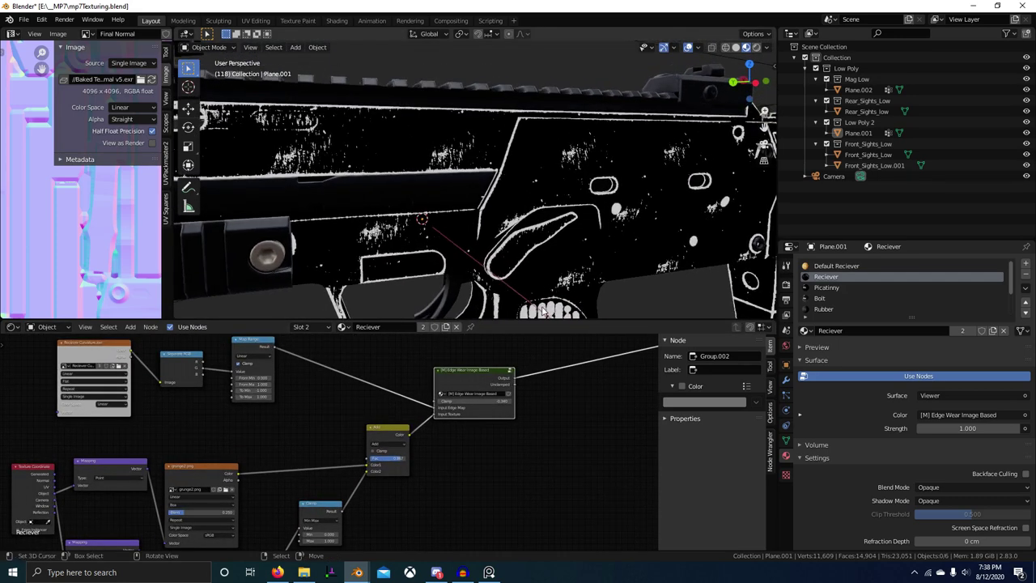
{"action": "scroll", "coordinate": [543, 280], "scroll_direction": "down", "scroll_amount": 2}
{"action": "left_click", "coordinate": [490, 380], "text": "ctrl+shift"}
{"action": "middle_click_drag", "start_coordinate": [472, 300], "coordinate": [458, 300]}
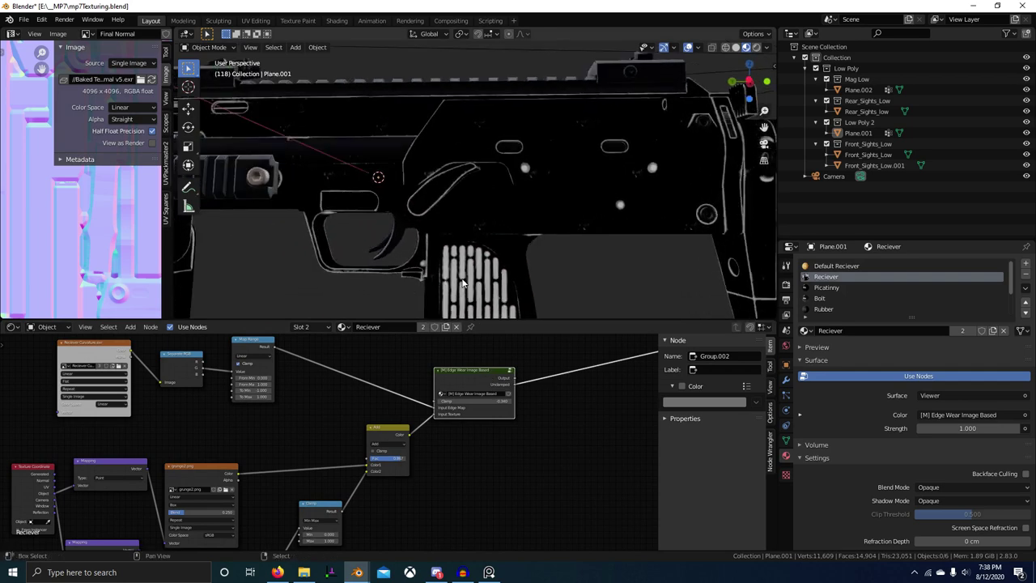
Examine the scratches and worn edges around the curved recess on the side of the receiver
{"action": "scroll", "coordinate": [457, 299], "scroll_direction": "up", "scroll_amount": 4}
{"action": "scroll", "coordinate": [471, 295], "scroll_direction": "up", "scroll_amount": 2}
{"action": "scroll", "coordinate": [471, 296], "scroll_direction": "up", "scroll_amount": 3}
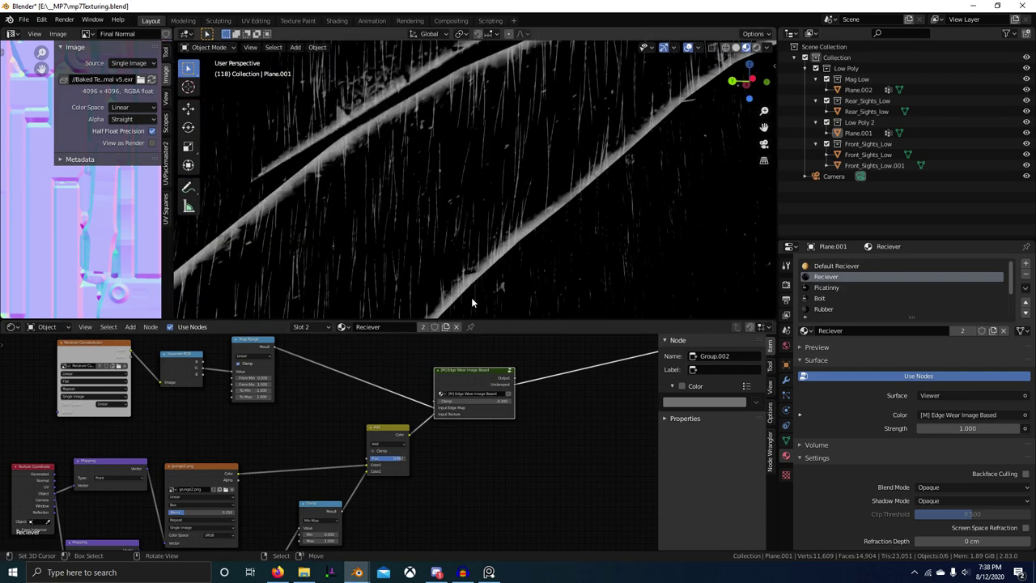
{"action": "scroll", "coordinate": [474, 297], "scroll_direction": "down", "scroll_amount": 3}
{"action": "middle_click_drag", "start_coordinate": [479, 297], "coordinate": [500, 274]}
{"action": "scroll", "coordinate": [494, 292], "scroll_direction": "down", "scroll_amount": 5}
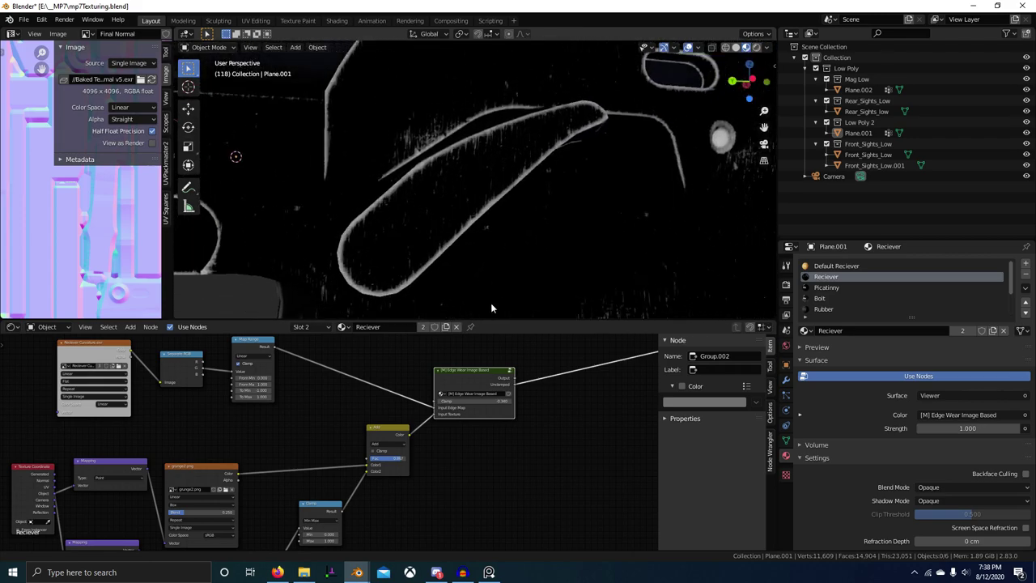
{"action": "scroll", "coordinate": [489, 312], "scroll_direction": "up", "scroll_amount": 5}
{"action": "scroll", "coordinate": [496, 287], "scroll_direction": "up", "scroll_amount": 6}
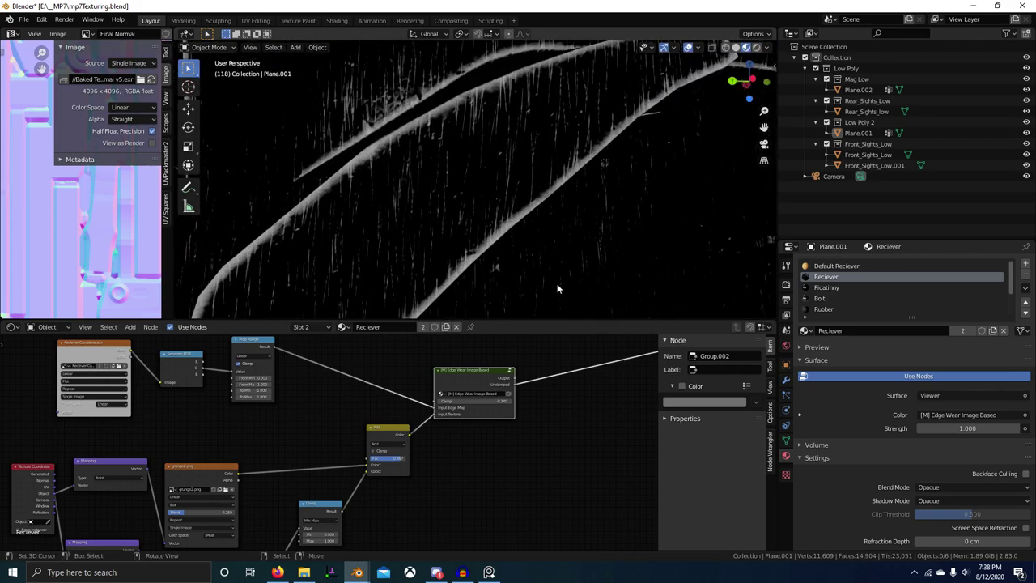
{"action": "scroll", "coordinate": [497, 254], "scroll_direction": "down", "scroll_amount": 3}
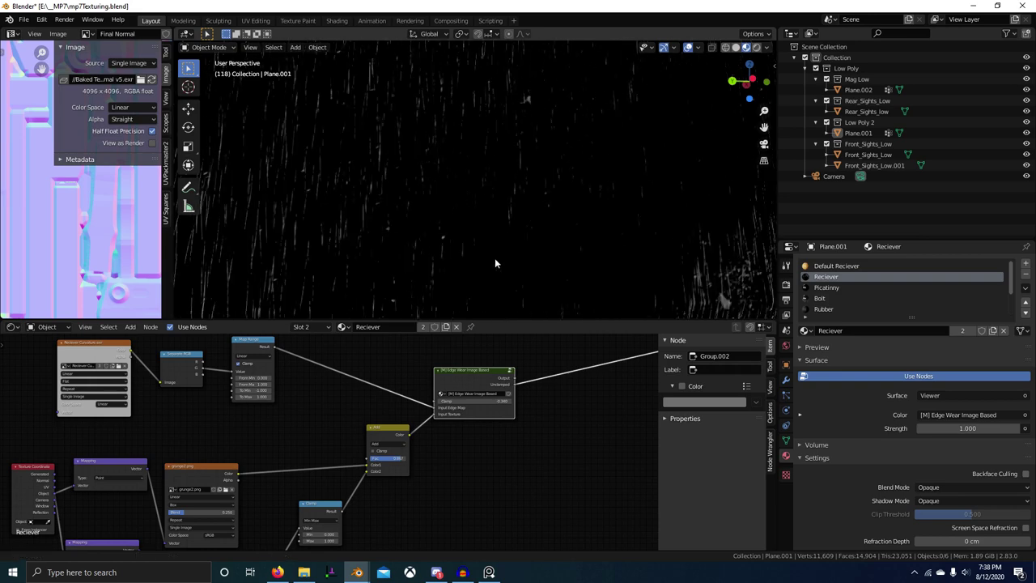
Set the Add node's factor to 0.200 and check the weakened scratches around the curved recess
{"action": "mouse_move", "coordinate": [401, 497]}
{"action": "middle_mouse_down"}
{"action": "mouse_move", "coordinate": [452, 449]}
{"action": "mouse_move", "coordinate": [453, 463]}
{"action": "middle_mouse_up"}
{"action": "scroll", "coordinate": [473, 430], "scroll_direction": "down", "scroll_amount": 1}
{"action": "scroll", "coordinate": [452, 463], "scroll_direction": "up", "scroll_amount": 3}
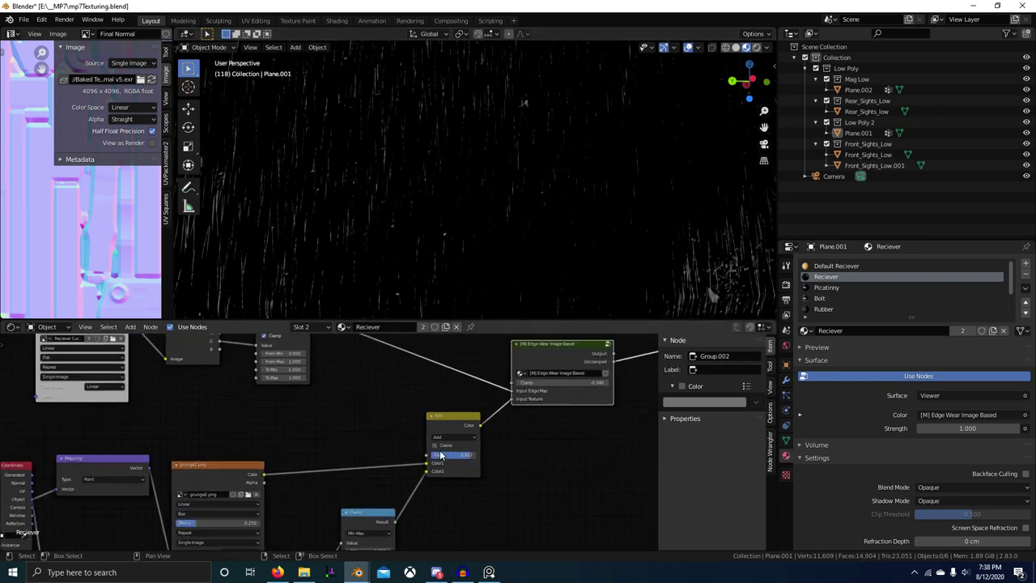
{"action": "left_click_drag", "start_coordinate": [455, 456], "coordinate": [452, 456]}
{"action": "scroll", "coordinate": [442, 262], "scroll_direction": "down", "scroll_amount": 8}
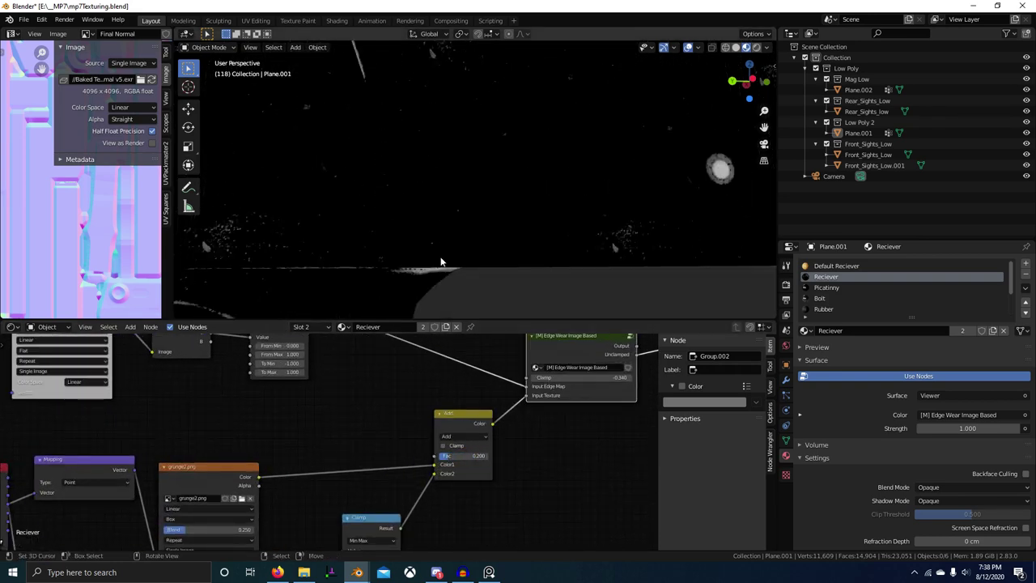
{"action": "middle_click_drag", "start_coordinate": [442, 262], "coordinate": [573, 288], "text": "shift"}
{"action": "scroll", "coordinate": [499, 253], "scroll_direction": "up", "scroll_amount": 9}
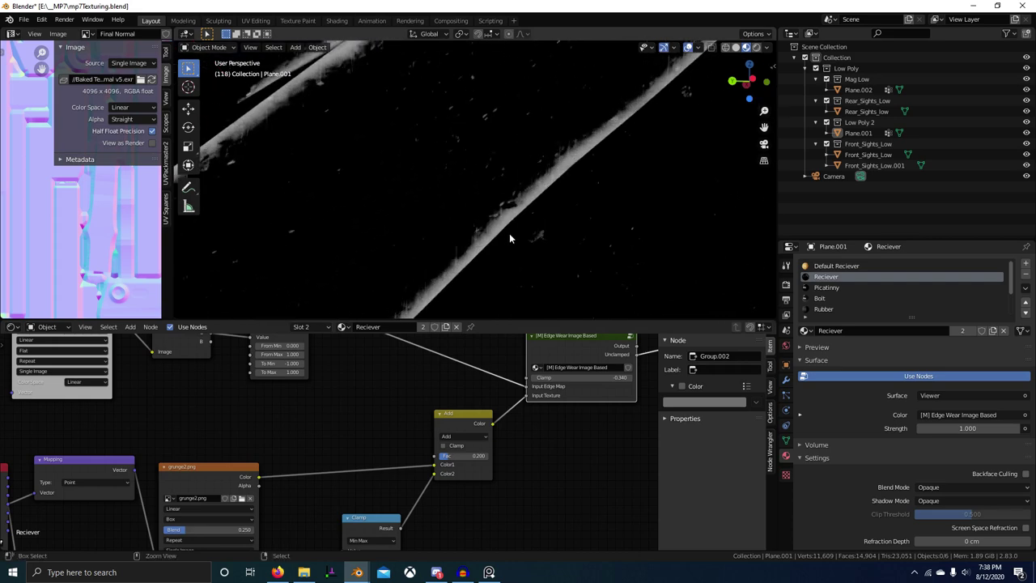
{"action": "scroll", "coordinate": [518, 252], "scroll_direction": "down", "scroll_amount": 1}
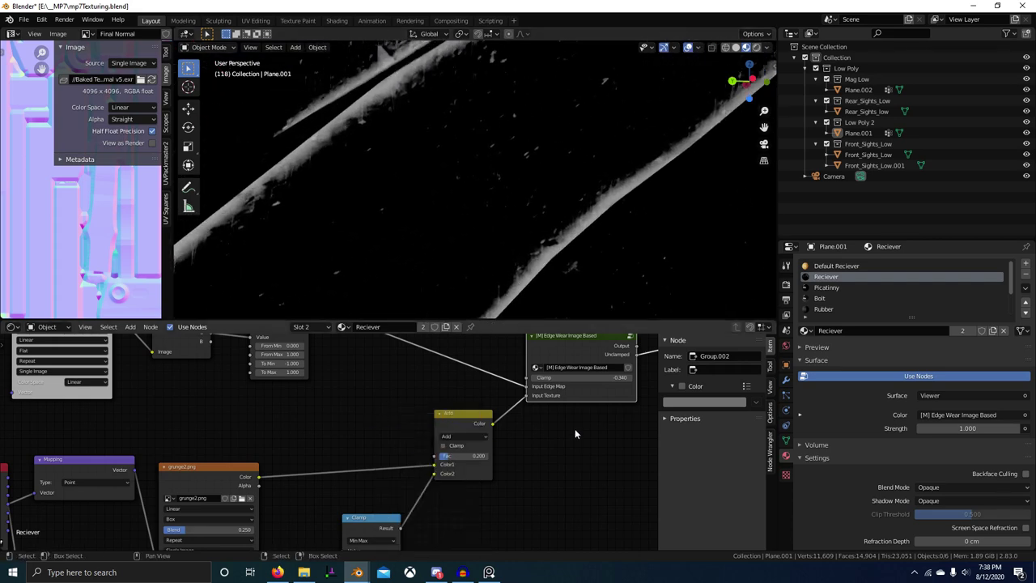
Duplicate the Add node onto the Map Range link into Input Edge Map, feed the Clamp result into its Color2, and zero the original's factor
{"action": "scroll", "coordinate": [571, 434], "scroll_direction": "down", "scroll_amount": 1}
{"action": "left_click", "coordinate": [445, 426]}
{"action": "scroll", "coordinate": [446, 437], "scroll_direction": "down", "scroll_amount": 1}
{"action": "middle_click_drag", "start_coordinate": [448, 441], "coordinate": [448, 477]}
{"action": "key", "text": "shift+d"}
{"action": "left_click", "coordinate": [438, 405]}
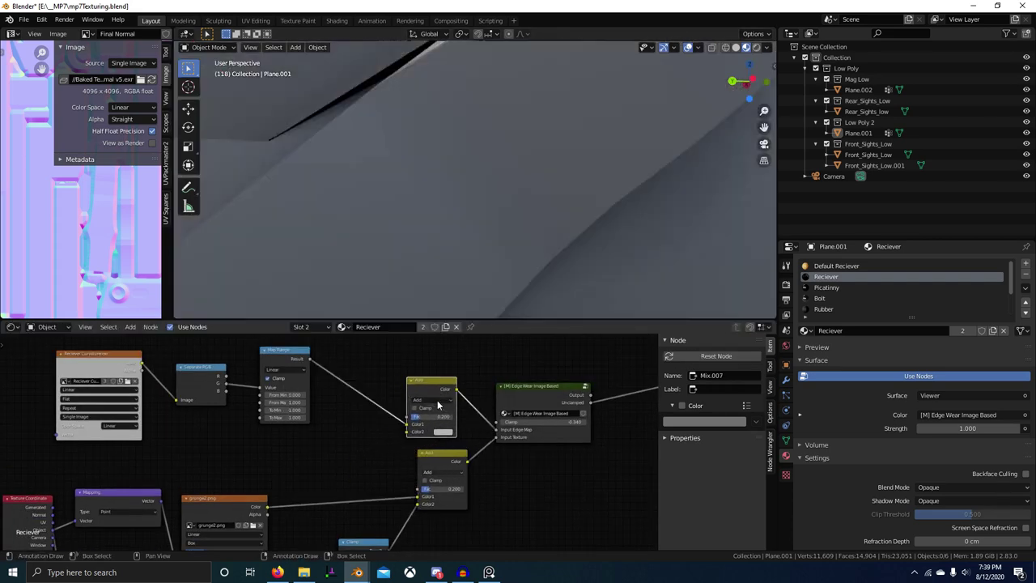
{"action": "scroll", "coordinate": [429, 437], "scroll_direction": "down", "scroll_amount": 1}
{"action": "middle_click_drag", "start_coordinate": [400, 523], "coordinate": [397, 489]}
{"action": "left_click_drag", "start_coordinate": [403, 413], "coordinate": [435, 423]}
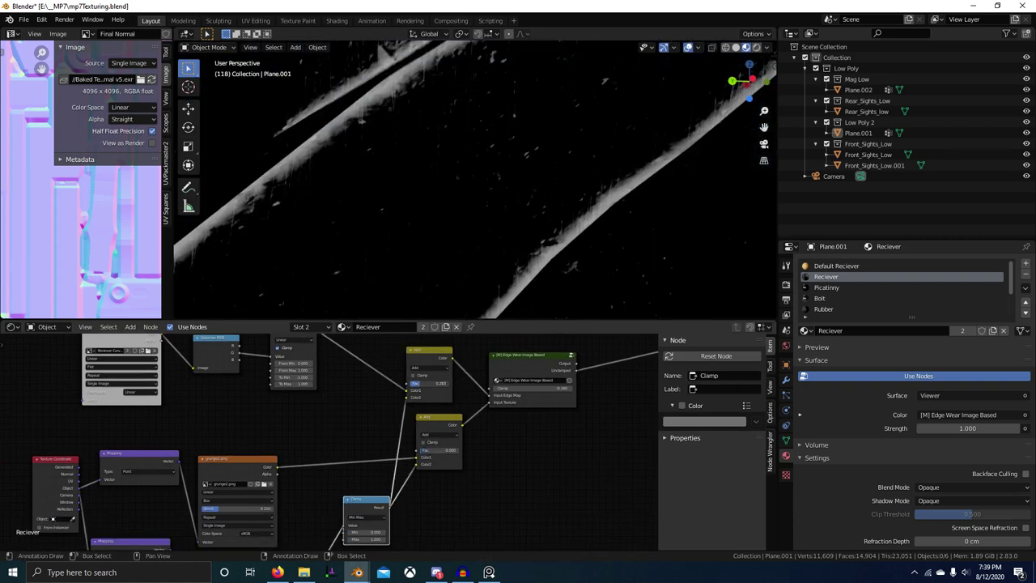
Raise the new Add node's factor and check the scratches along the receiver's edges
{"action": "scroll", "coordinate": [506, 271], "scroll_direction": "down", "scroll_amount": 6}
{"action": "scroll", "coordinate": [510, 259], "scroll_direction": "up", "scroll_amount": 3}
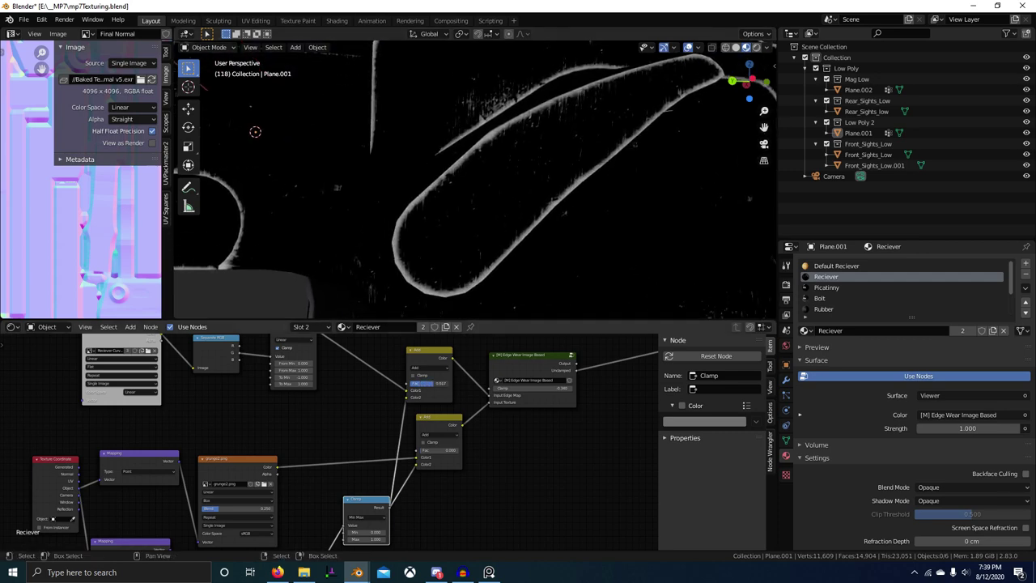
{"action": "left_click_drag", "start_coordinate": [431, 384], "coordinate": [434, 384]}
{"action": "middle_click_drag", "start_coordinate": [333, 207], "coordinate": [548, 283], "text": "shift"}
{"action": "middle_click_drag", "start_coordinate": [451, 283], "coordinate": [515, 313], "text": "shift"}
{"action": "middle_click_drag", "start_coordinate": [542, 269], "coordinate": [522, 303]}
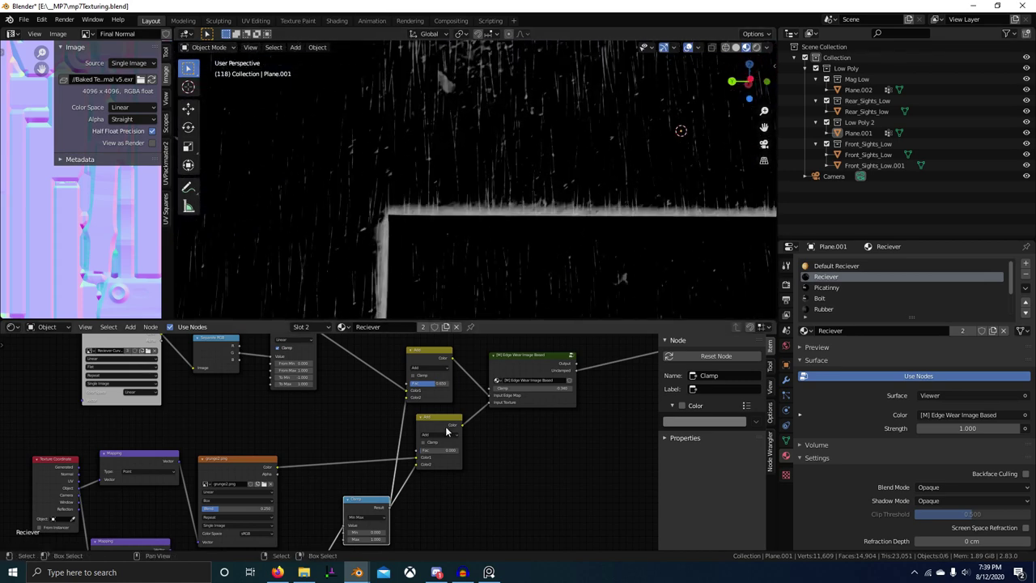
Remove the original Add node while keeping grunge2.png linked to Input Texture, and set the remaining Add node's factor to 0.392
{"action": "key", "text": "ctrl+x"}
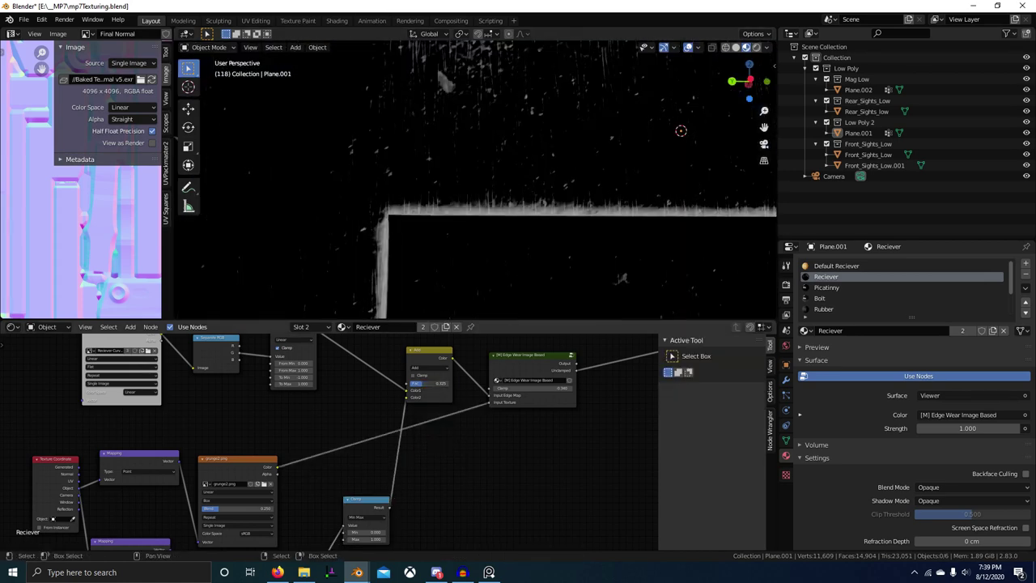
{"action": "left_click_drag", "start_coordinate": [427, 384], "coordinate": [425, 384]}
{"action": "middle_click_drag", "start_coordinate": [542, 218], "coordinate": [487, 274], "text": "ctrl"}
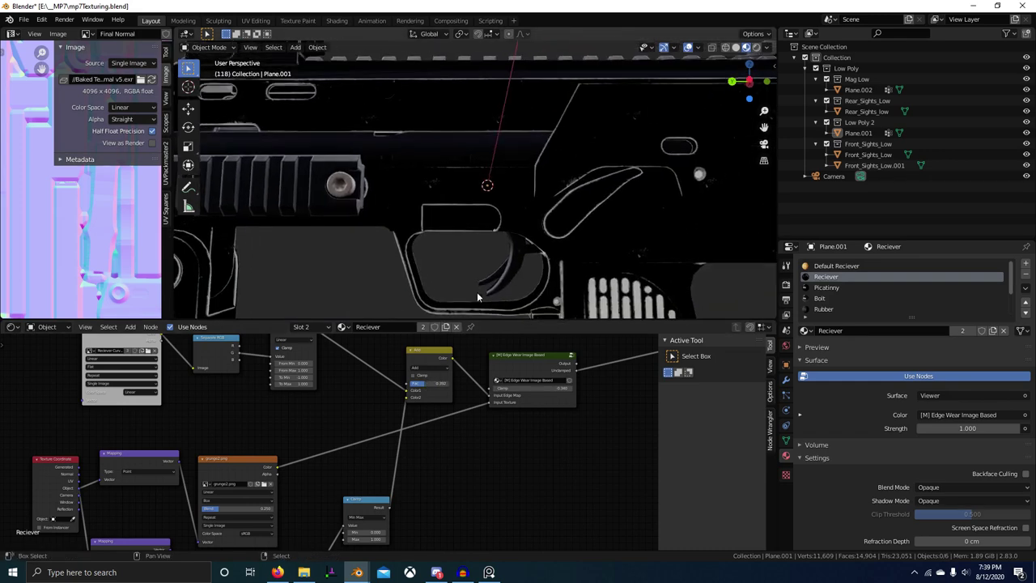
Preview the Edge Wear group's Output result and examine the scratches around the receiver's slots and edges
{"action": "middle_click_drag", "start_coordinate": [478, 403], "coordinate": [389, 419]}
{"action": "scroll", "coordinate": [389, 417], "scroll_direction": "up", "scroll_amount": 4}
{"action": "left_click", "coordinate": [493, 364], "text": "ctrl+shift"}
{"action": "middle_click_drag", "start_coordinate": [733, 210], "coordinate": [528, 225], "text": "shift"}
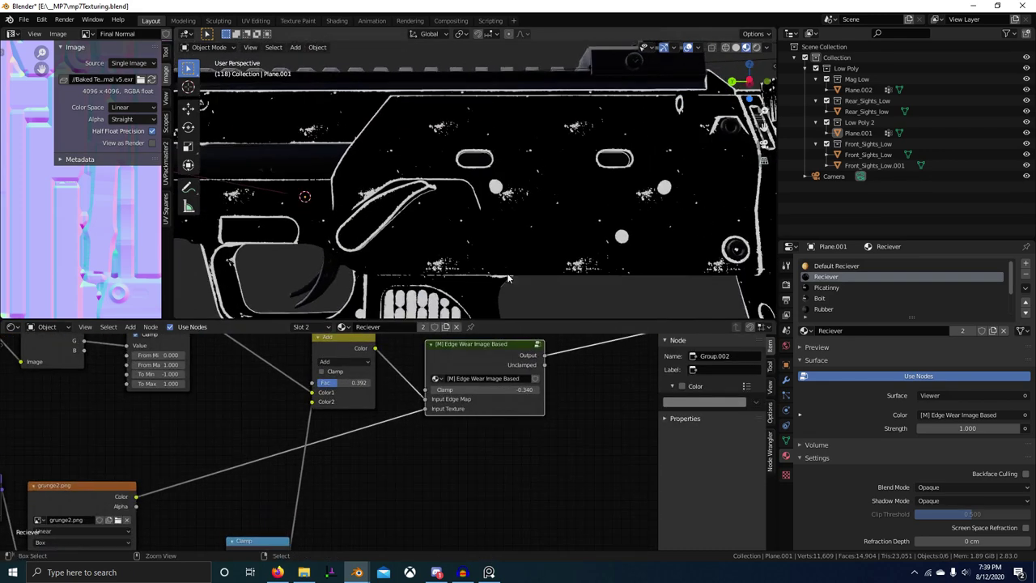
{"action": "scroll", "coordinate": [528, 224], "scroll_direction": "up", "scroll_amount": 8}
{"action": "scroll", "coordinate": [531, 205], "scroll_direction": "up", "scroll_amount": 6}
{"action": "scroll", "coordinate": [530, 208], "scroll_direction": "down", "scroll_amount": 7}
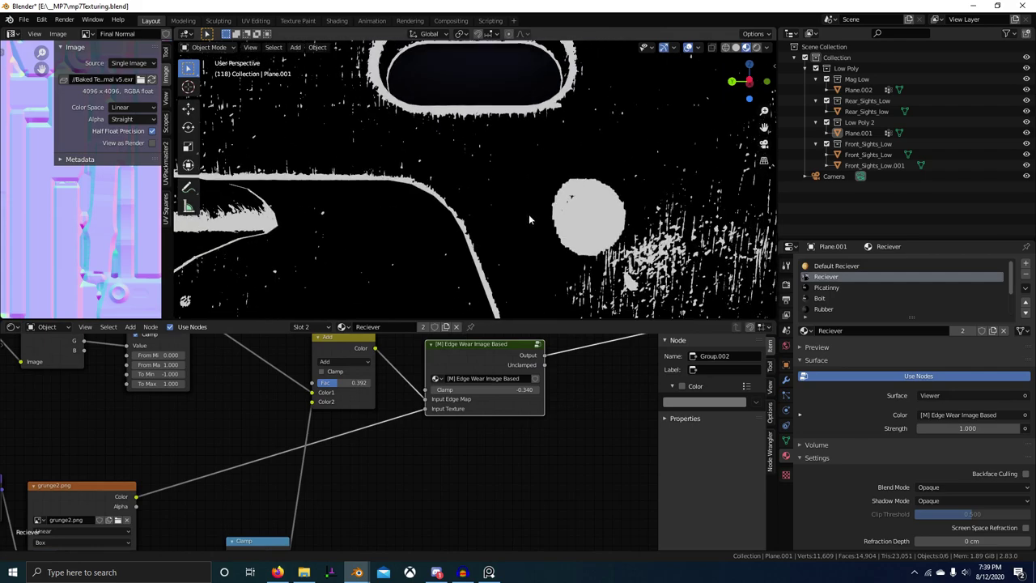
{"action": "scroll", "coordinate": [529, 213], "scroll_direction": "up", "scroll_amount": 1}
{"action": "middle_click_drag", "start_coordinate": [364, 157], "coordinate": [519, 241], "text": "shift"}
{"action": "scroll", "coordinate": [520, 240], "scroll_direction": "up", "scroll_amount": 4}
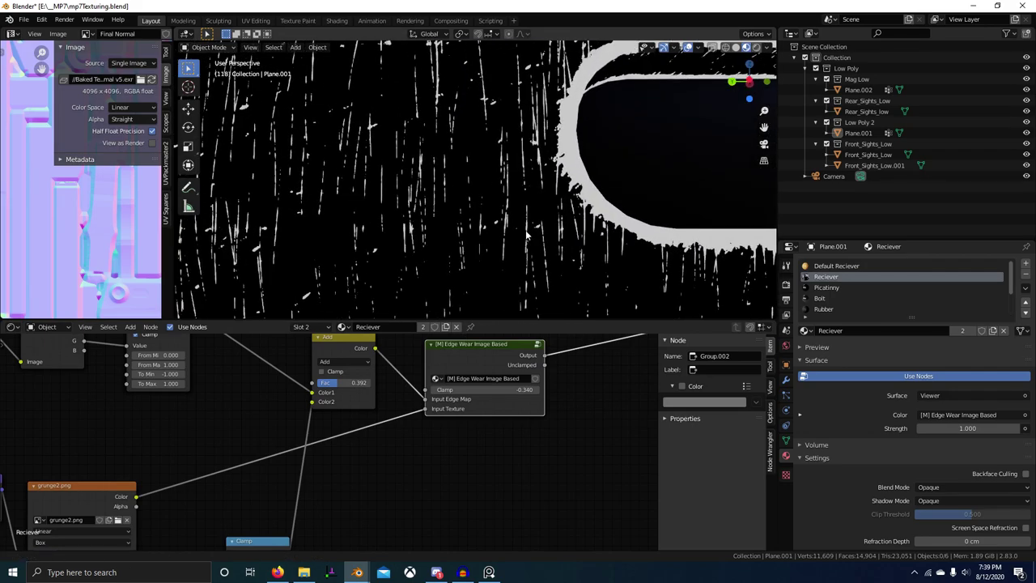
{"action": "middle_click_drag", "start_coordinate": [453, 299], "coordinate": [530, 236], "text": "shift"}
{"action": "scroll", "coordinate": [531, 232], "scroll_direction": "up", "scroll_amount": 2}
{"action": "scroll", "coordinate": [530, 233], "scroll_direction": "down", "scroll_amount": 1}
{"action": "middle_click_drag", "start_coordinate": [501, 295], "coordinate": [520, 265], "text": "shift"}
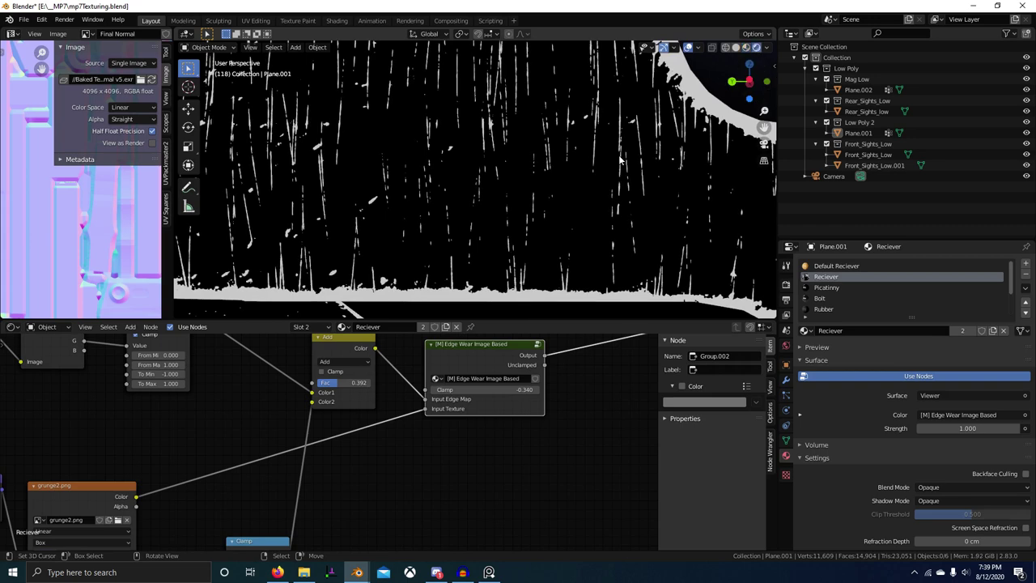
Switch the render engine to Cycles and check the scratches across the side of the receiver
{"action": "left_click", "coordinate": [786, 284]}
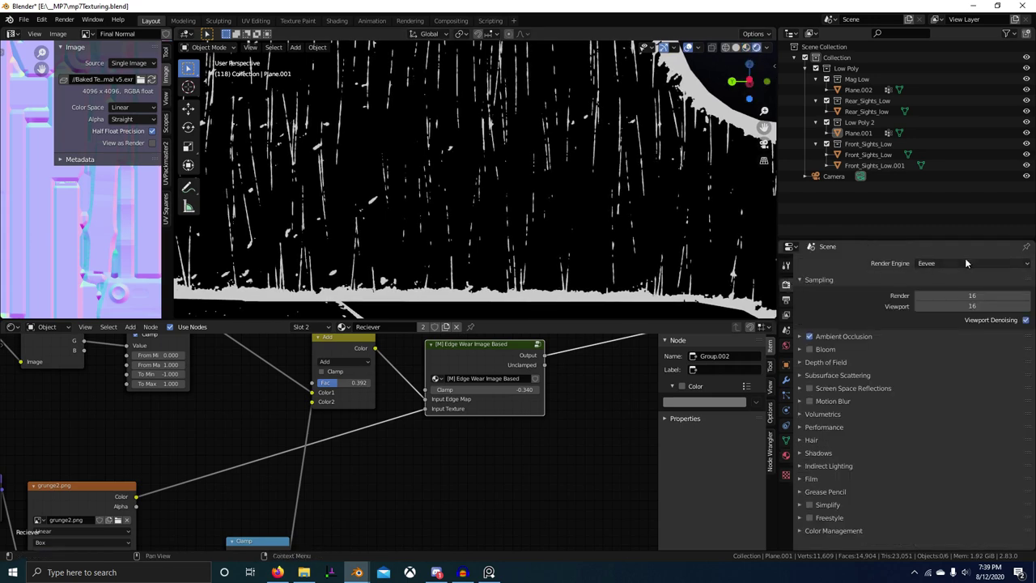
{"action": "left_click", "coordinate": [965, 263]}
{"action": "left_click", "coordinate": [943, 301]}
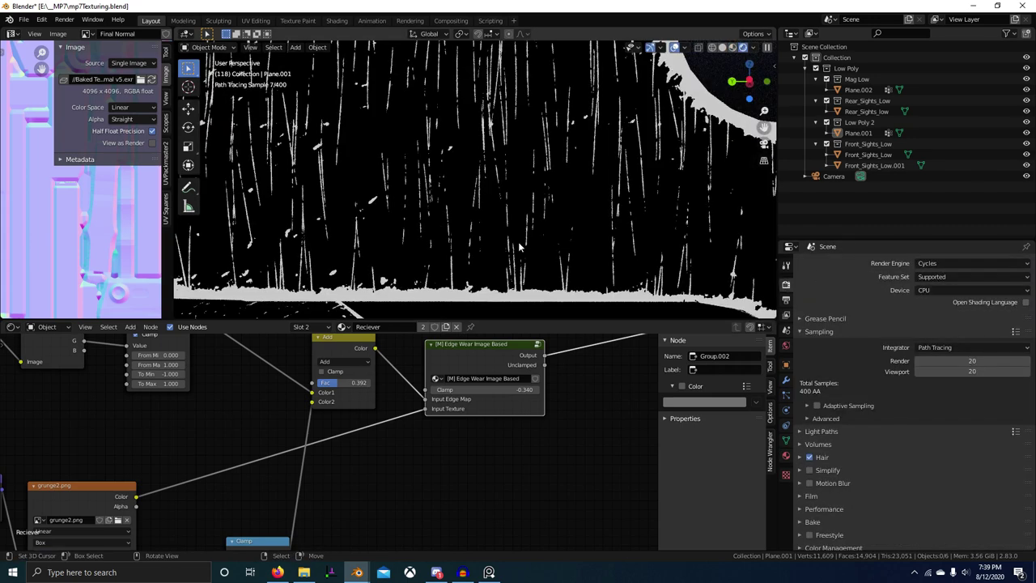
{"action": "scroll", "coordinate": [511, 265], "scroll_direction": "down", "scroll_amount": 2}
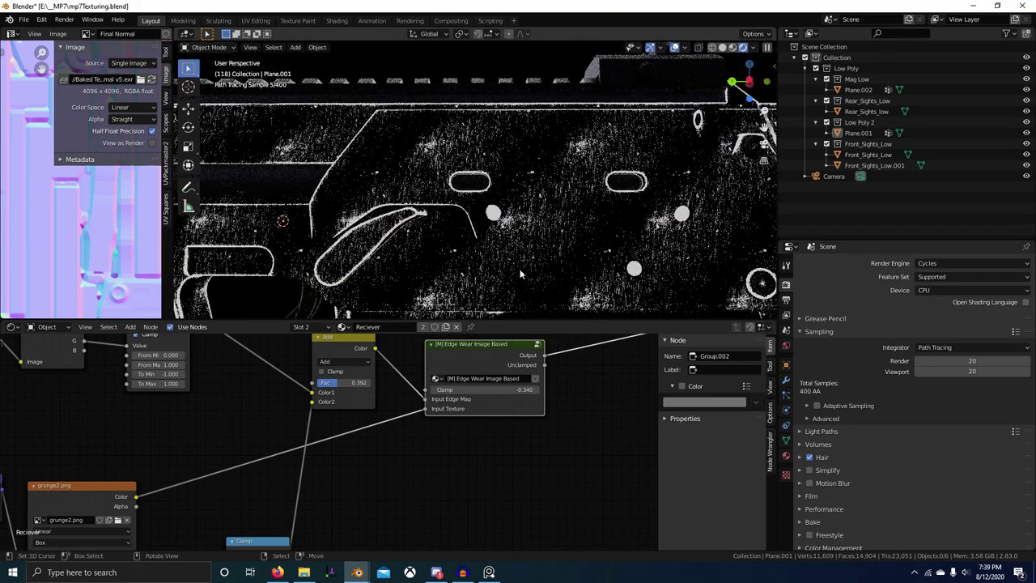
Set the Add node's factor to 0.175 and inspect the reduced scratches up close
{"action": "scroll", "coordinate": [357, 452], "scroll_direction": "up", "scroll_amount": 2}
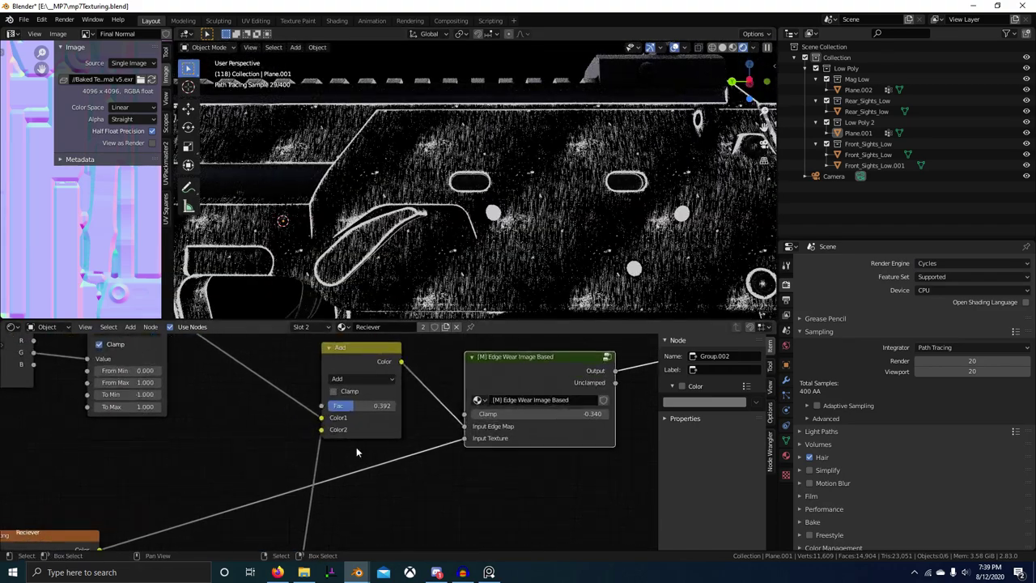
{"action": "left_click_drag", "start_coordinate": [355, 405], "coordinate": [340, 406]}
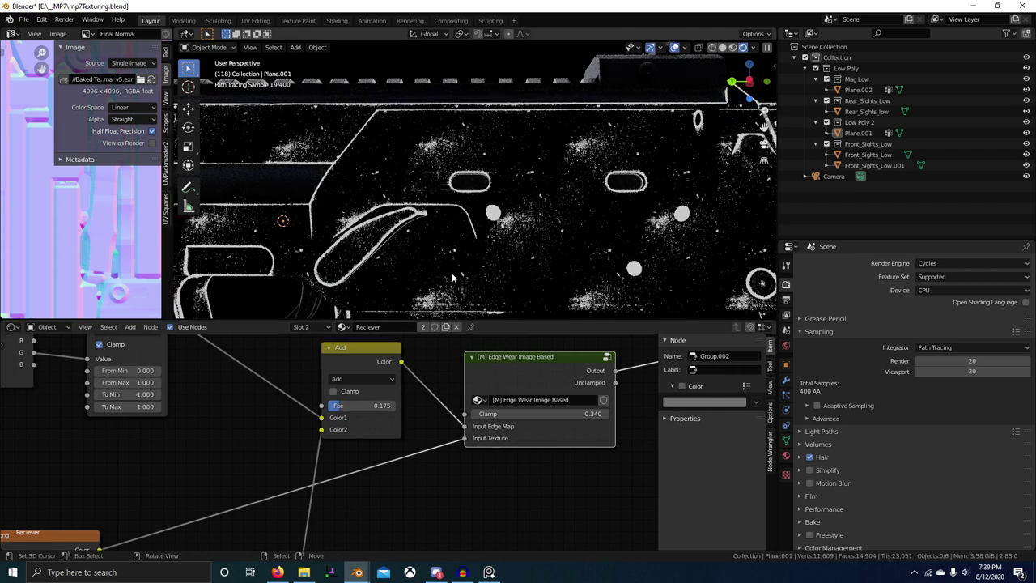
{"action": "scroll", "coordinate": [441, 271], "scroll_direction": "up", "scroll_amount": 8}
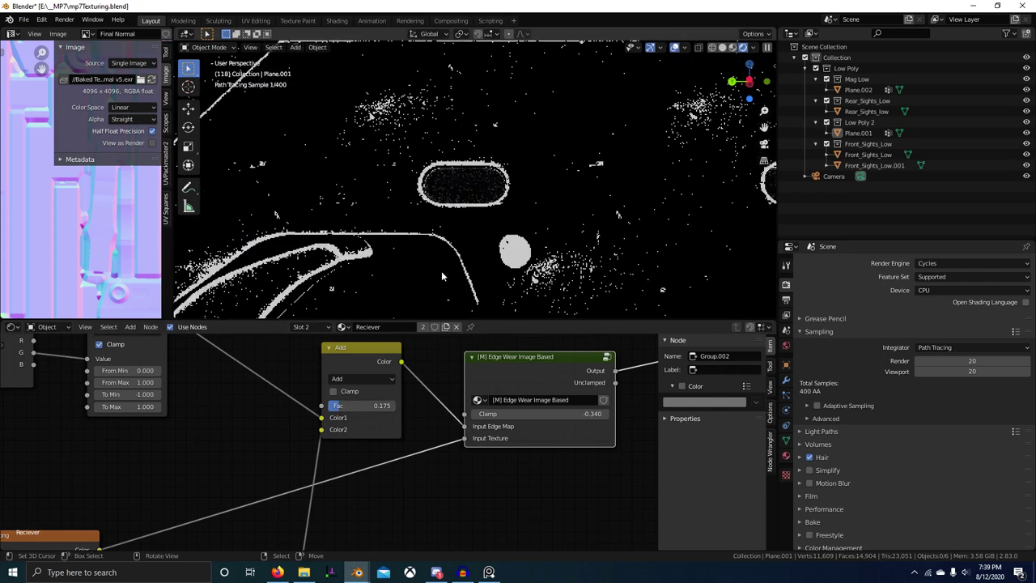
{"action": "middle_click_drag", "start_coordinate": [441, 271], "coordinate": [679, 315], "text": "shift"}
{"action": "scroll", "coordinate": [515, 284], "scroll_direction": "up", "scroll_amount": 5}
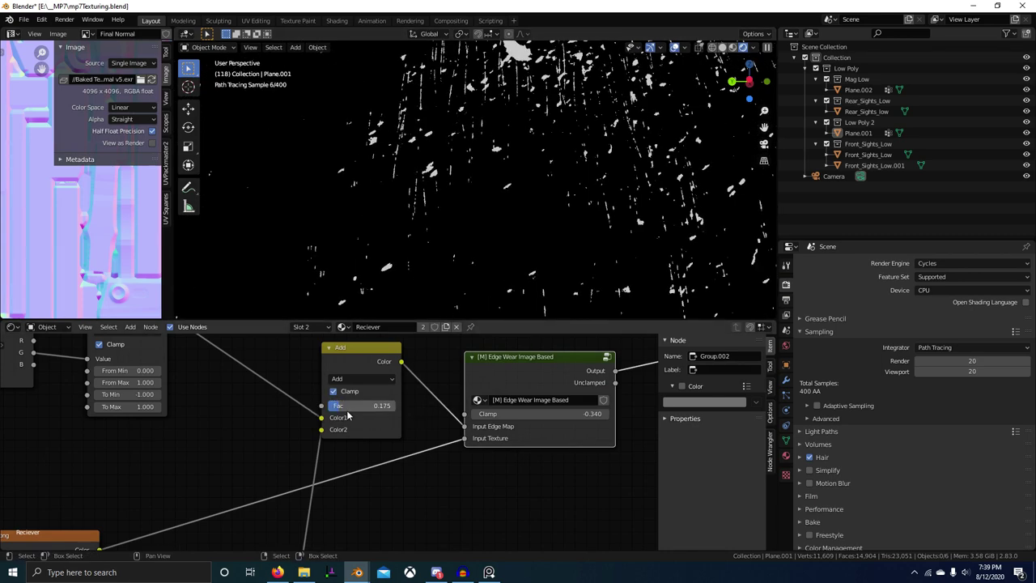
Enable Clamp on the Add node and set its factor to 0.192
{"action": "left_click_drag", "start_coordinate": [345, 416], "coordinate": [339, 422]}
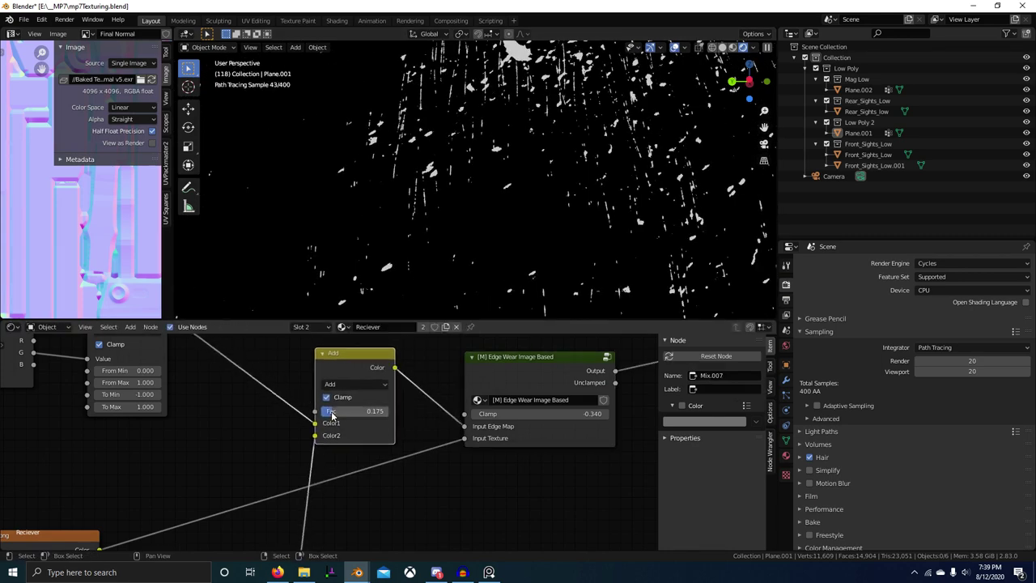
{"action": "scroll", "coordinate": [472, 238], "scroll_direction": "down", "scroll_amount": 9}
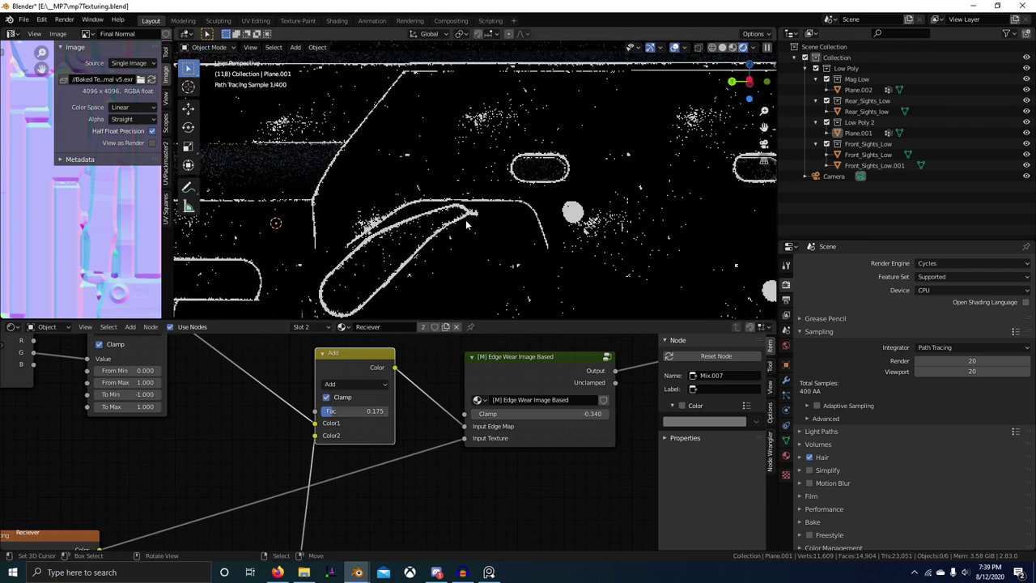
{"action": "scroll", "coordinate": [467, 225], "scroll_direction": "up", "scroll_amount": 8}
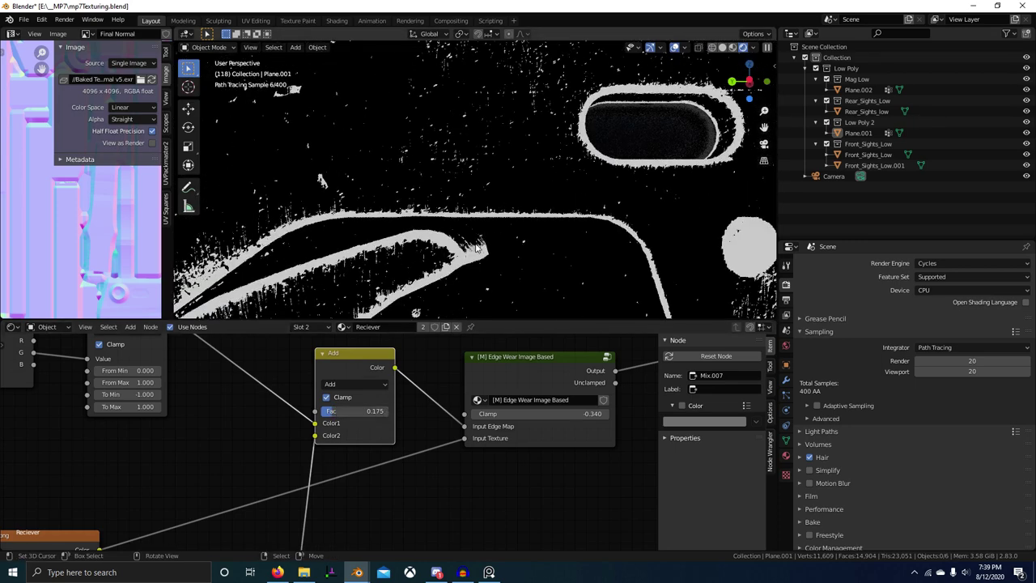
{"action": "left_click_drag", "start_coordinate": [354, 411], "coordinate": [354, 412]}
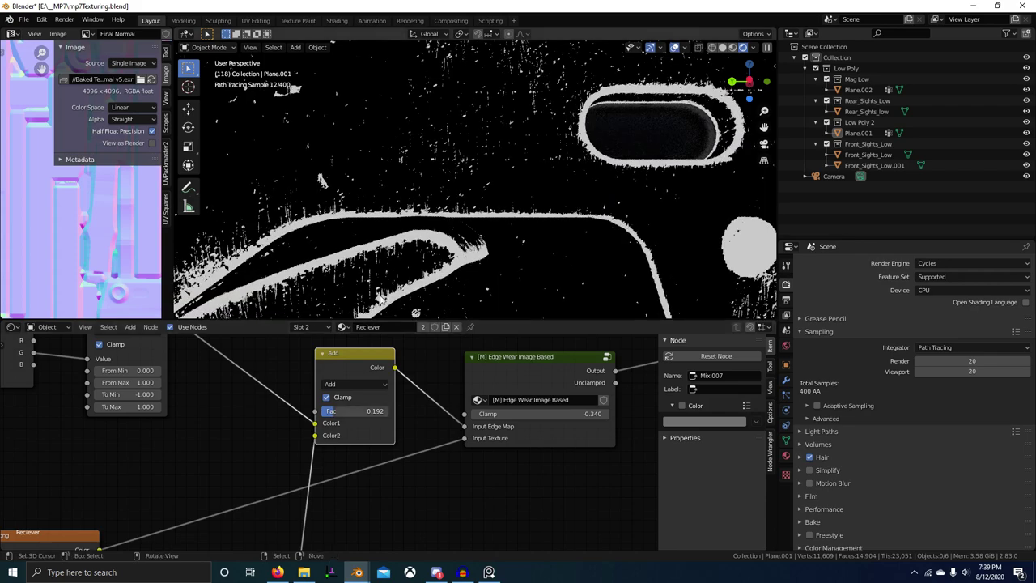
{"action": "scroll", "coordinate": [446, 236], "scroll_direction": "up", "scroll_amount": 5}
{"action": "scroll", "coordinate": [373, 356], "scroll_direction": "down", "scroll_amount": 3}
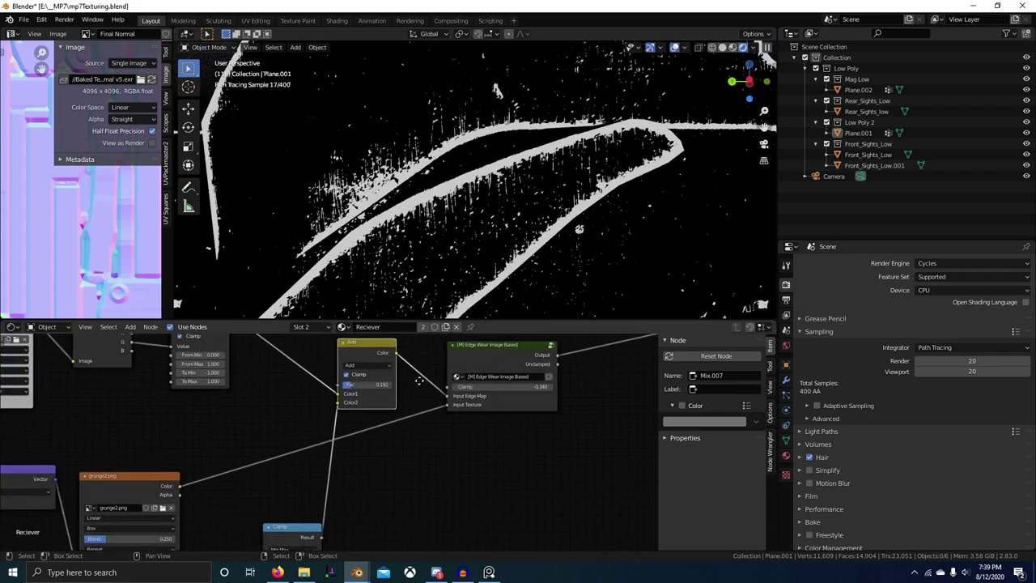
Preview the Edge Wear group's Unclamped result and inspect the worn edges around the curved recess and slot
{"action": "middle_click_drag", "start_coordinate": [348, 487], "coordinate": [393, 475]}
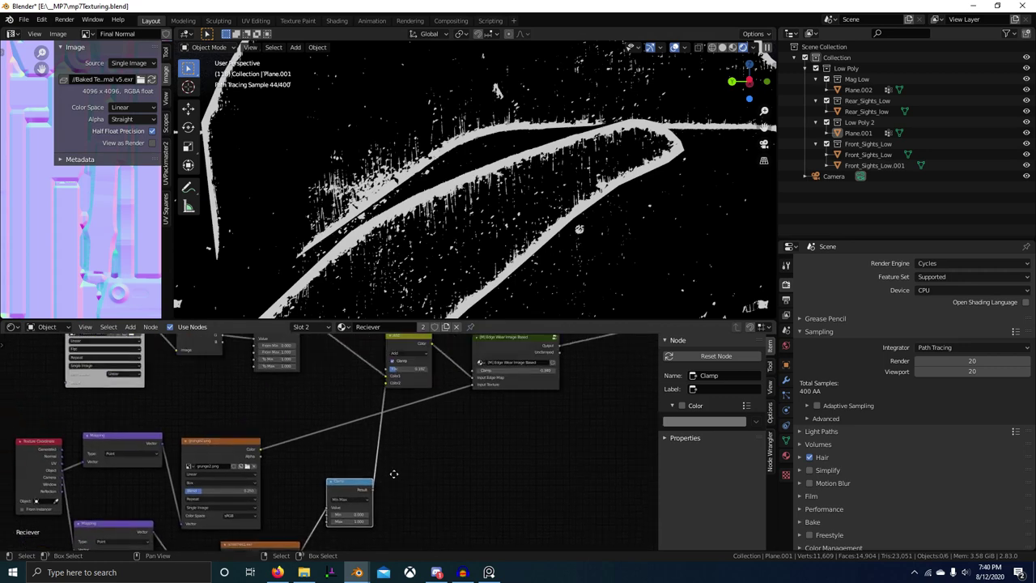
{"action": "scroll", "coordinate": [408, 416], "scroll_direction": "up", "scroll_amount": 6}
{"action": "middle_click_drag", "start_coordinate": [458, 393], "coordinate": [414, 432]}
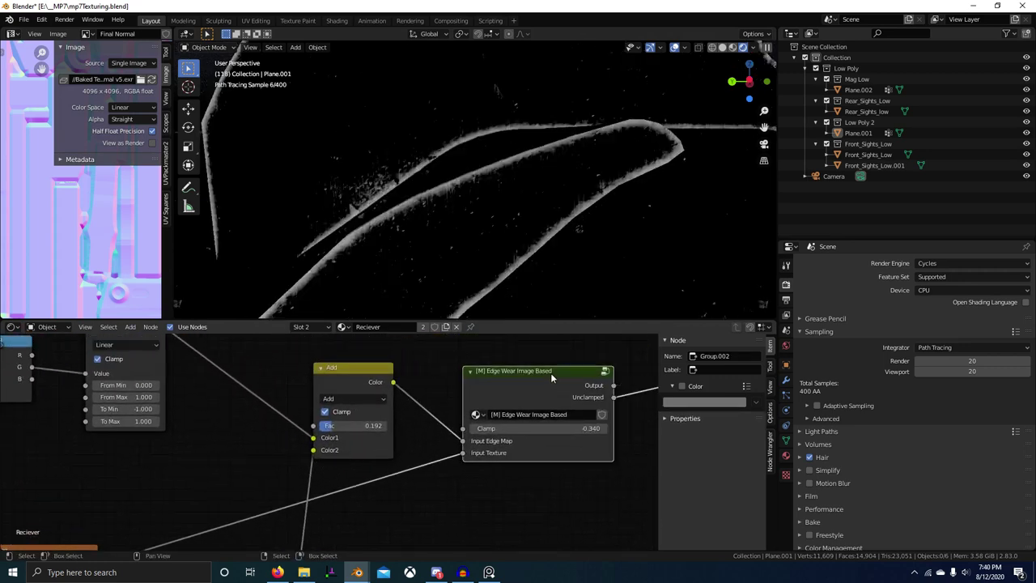
{"action": "scroll", "coordinate": [526, 308], "scroll_direction": "down", "scroll_amount": 5}
{"action": "scroll", "coordinate": [579, 140], "scroll_direction": "up", "scroll_amount": 4}
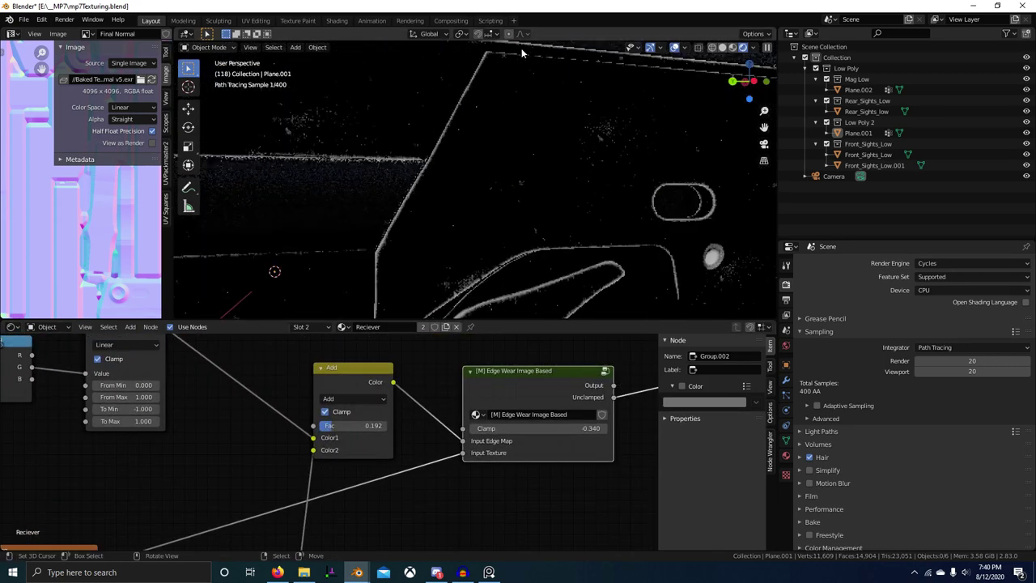
{"action": "scroll", "coordinate": [510, 194], "scroll_direction": "up", "scroll_amount": 4}
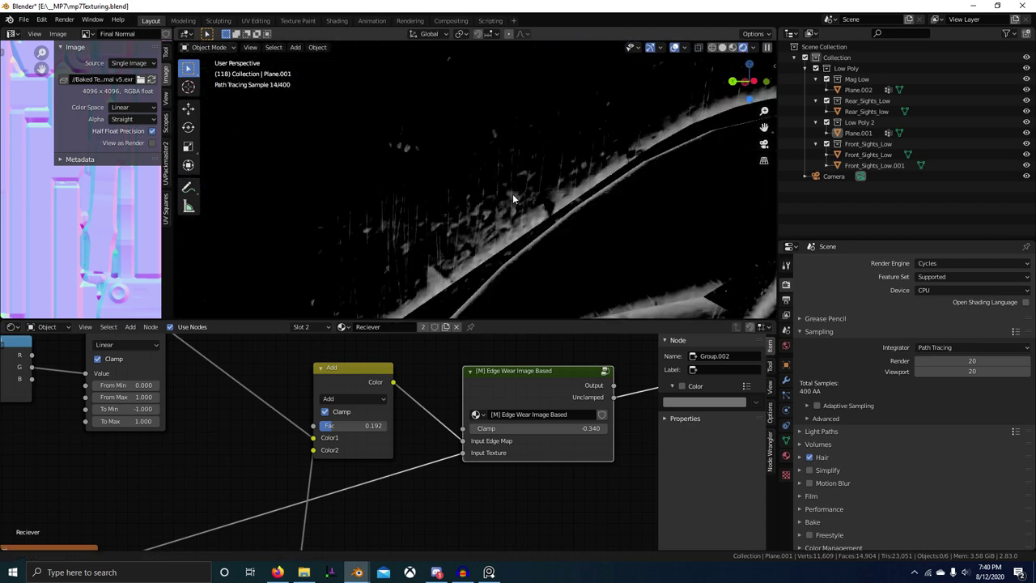
{"action": "middle_click_drag", "start_coordinate": [512, 193], "coordinate": [463, 229], "text": "shift"}
{"action": "scroll", "coordinate": [515, 211], "scroll_direction": "down", "scroll_amount": 3}
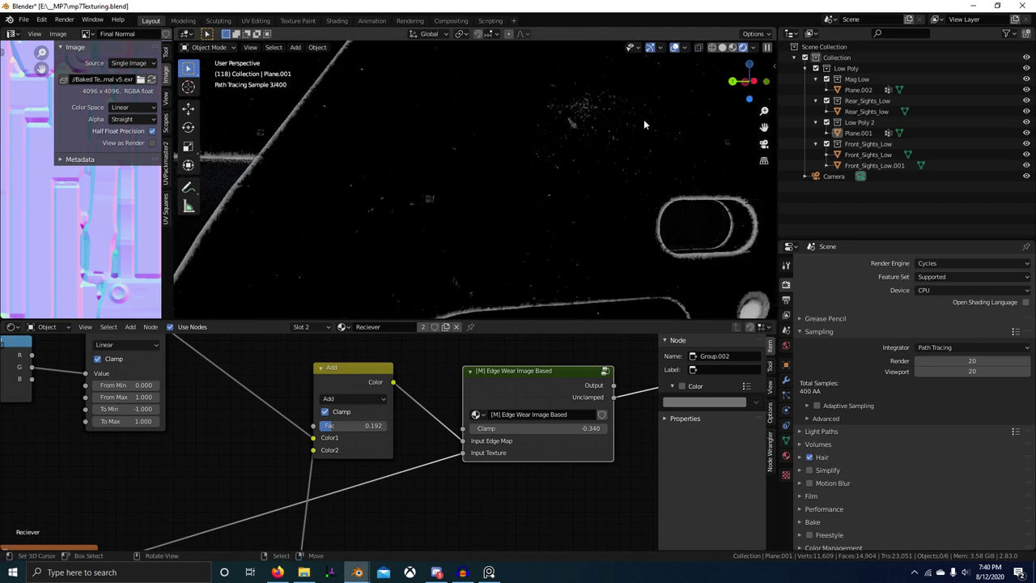
Inspect the Unclamped edge wear around the curved recess and switch the viewport to Material Preview shading
{"action": "scroll", "coordinate": [558, 366], "scroll_direction": "down", "scroll_amount": 2}
{"action": "middle_click_drag", "start_coordinate": [508, 393], "coordinate": [470, 397]}
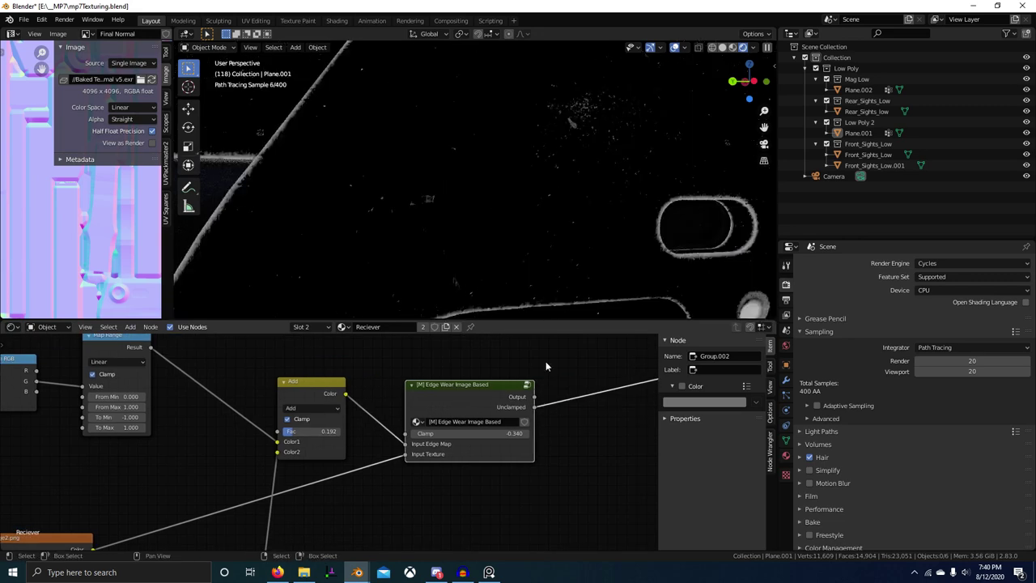
{"action": "middle_click_drag", "start_coordinate": [528, 365], "coordinate": [466, 378]}
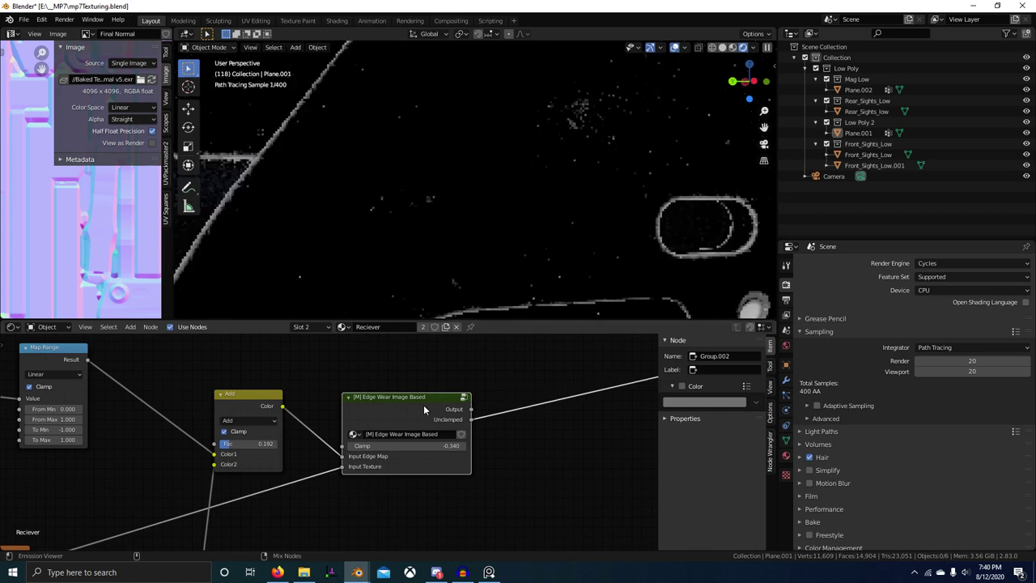
{"action": "mouse_move", "coordinate": [495, 316]}
{"action": "middle_mouse_down"}
{"action": "mouse_move", "coordinate": [507, 271]}
{"action": "mouse_move", "coordinate": [553, 247]}
{"action": "middle_mouse_up"}
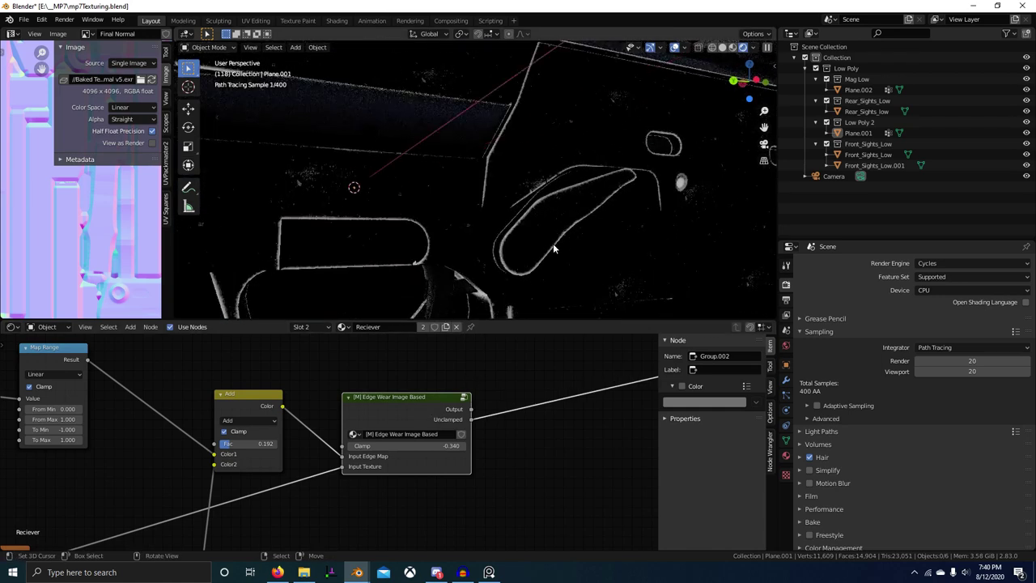
{"action": "scroll", "coordinate": [518, 257], "scroll_direction": "up", "scroll_amount": 4}
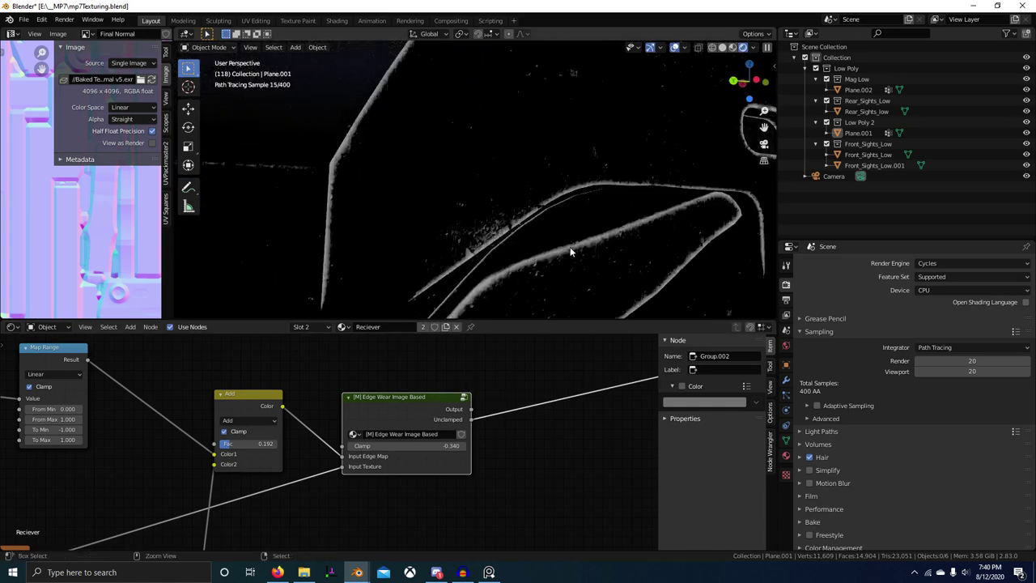
{"action": "key", "text": "ctrl+Tab"}
{"action": "key", "text": "Escape"}
{"action": "left_click", "coordinate": [733, 48]}
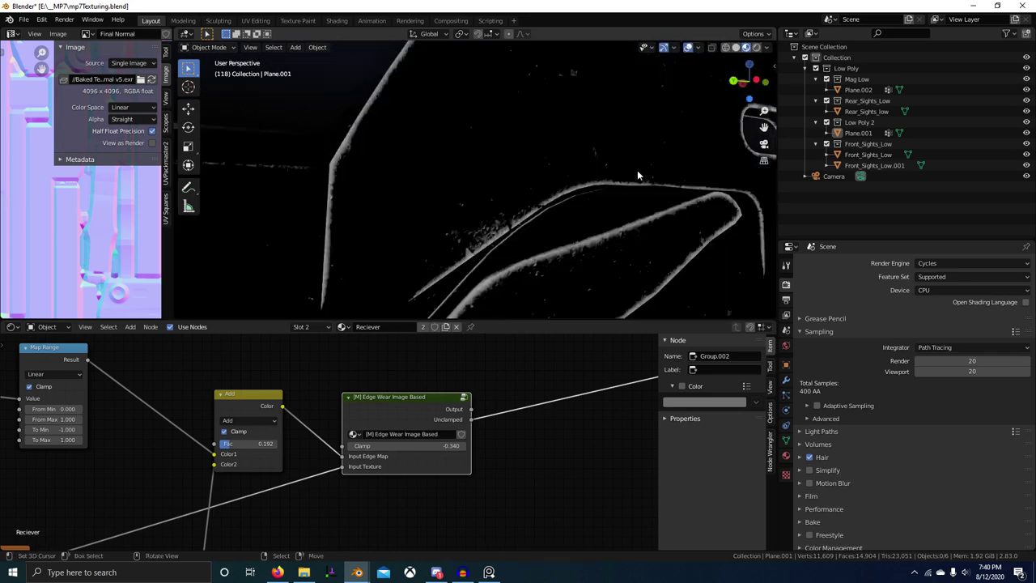
Examine the edge wear over the receiver's sides, front end, trigger guard and grip slots
{"action": "scroll", "coordinate": [603, 183], "scroll_direction": "down", "scroll_amount": 4}
{"action": "middle_click_drag", "start_coordinate": [599, 186], "coordinate": [594, 176]}
{"action": "scroll", "coordinate": [593, 176], "scroll_direction": "up", "scroll_amount": 3}
{"action": "scroll", "coordinate": [592, 181], "scroll_direction": "down", "scroll_amount": 5}
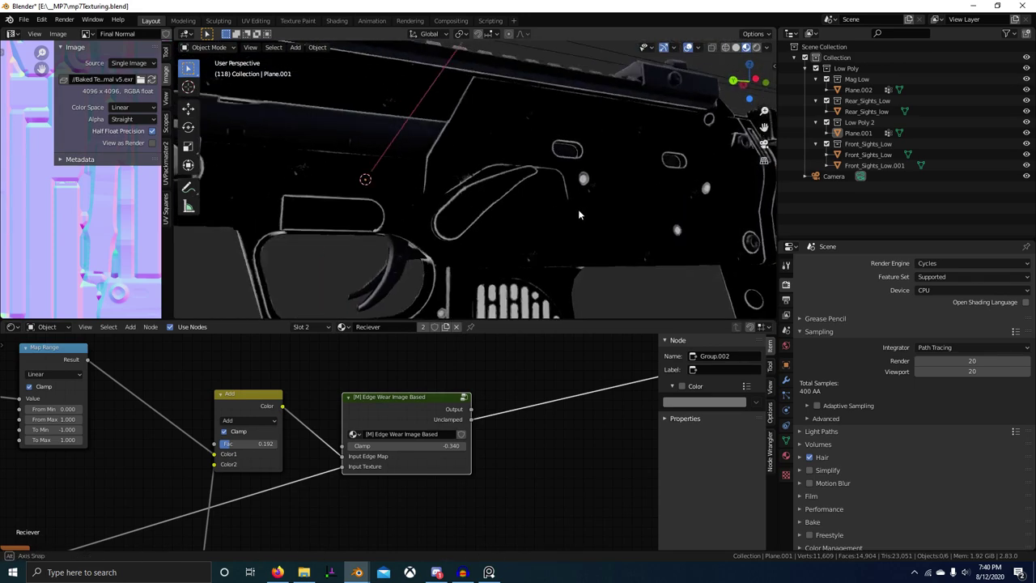
{"action": "middle_click_drag", "start_coordinate": [581, 215], "coordinate": [559, 223]}
{"action": "scroll", "coordinate": [538, 211], "scroll_direction": "up", "scroll_amount": 3}
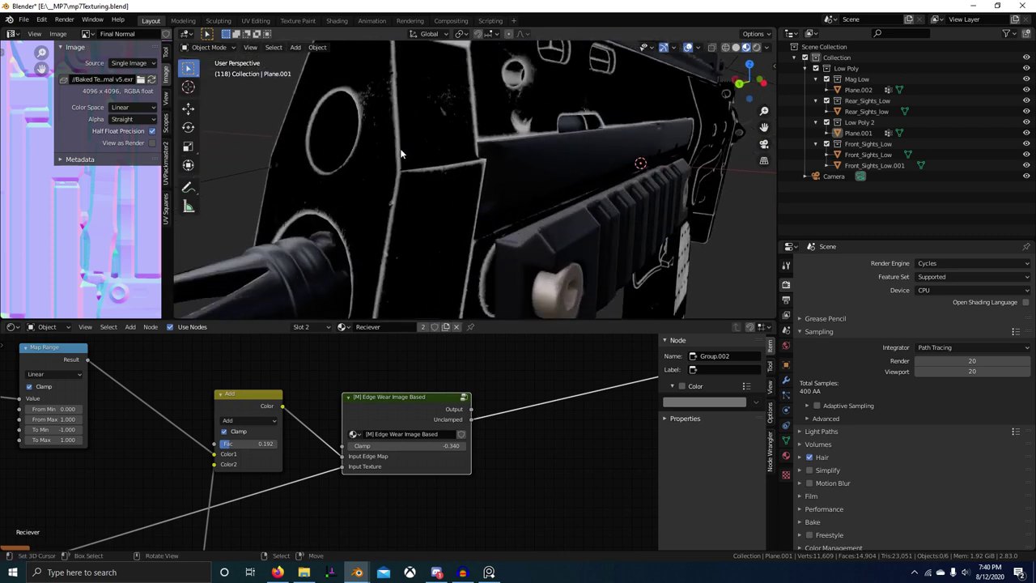
{"action": "scroll", "coordinate": [400, 154], "scroll_direction": "down", "scroll_amount": 3}
{"action": "middle_click_drag", "start_coordinate": [458, 221], "coordinate": [474, 224]}
{"action": "scroll", "coordinate": [456, 125], "scroll_direction": "up", "scroll_amount": 3}
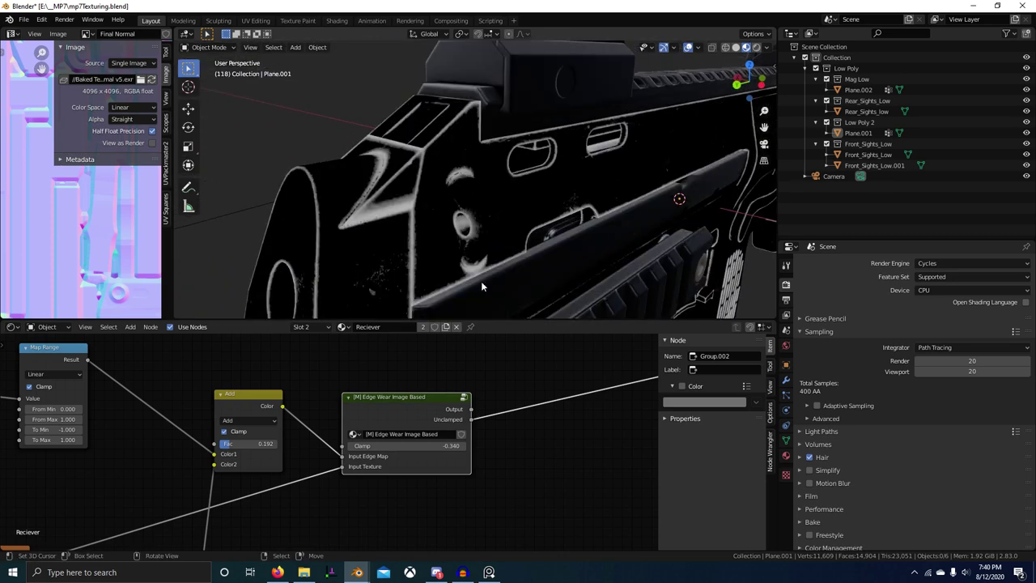
{"action": "scroll", "coordinate": [481, 281], "scroll_direction": "down", "scroll_amount": 4}
{"action": "middle_click_drag", "start_coordinate": [481, 281], "coordinate": [519, 167]}
{"action": "scroll", "coordinate": [511, 172], "scroll_direction": "up", "scroll_amount": 5}
{"action": "scroll", "coordinate": [519, 167], "scroll_direction": "up", "scroll_amount": 2}
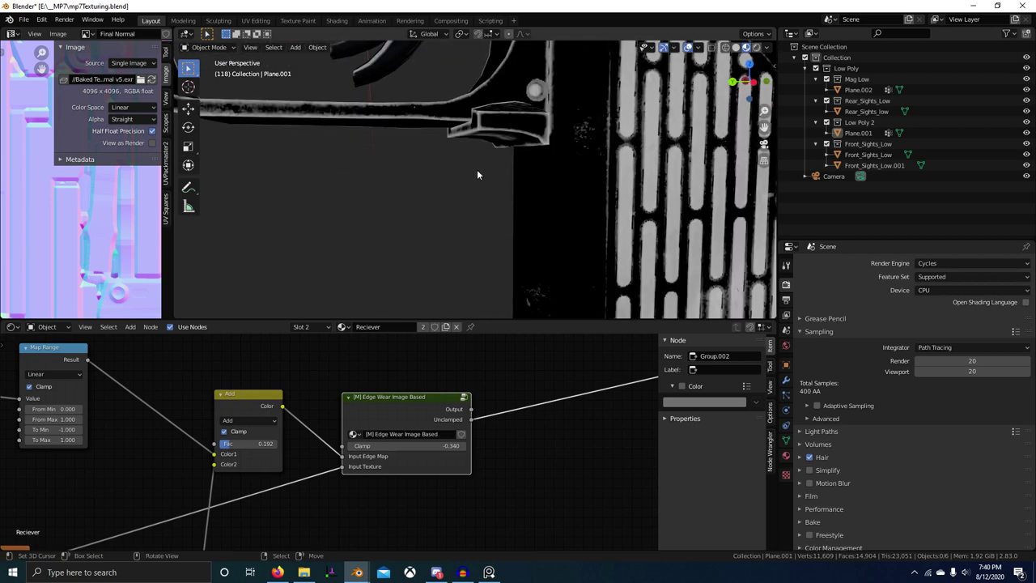
Add the Grunge 1 node group and connect its Color output to the Edge Wear group's Input Texture
{"action": "scroll", "coordinate": [437, 380], "scroll_direction": "down", "scroll_amount": 4}
{"action": "left_click", "coordinate": [416, 392]}
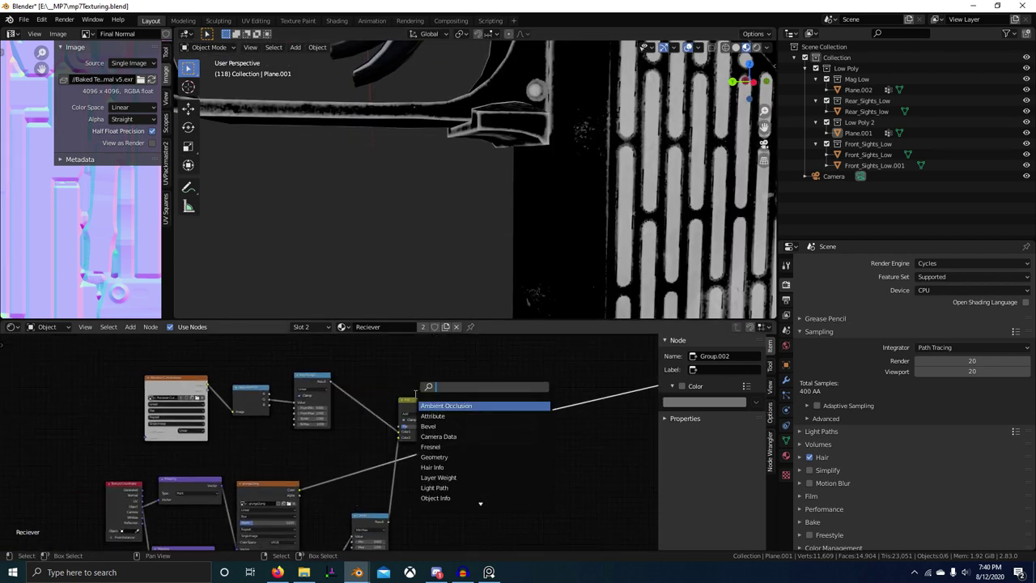
{"action": "type", "text": "gr"}
{"action": "left_click", "coordinate": [446, 424]}
{"action": "left_click", "coordinate": [476, 497]}
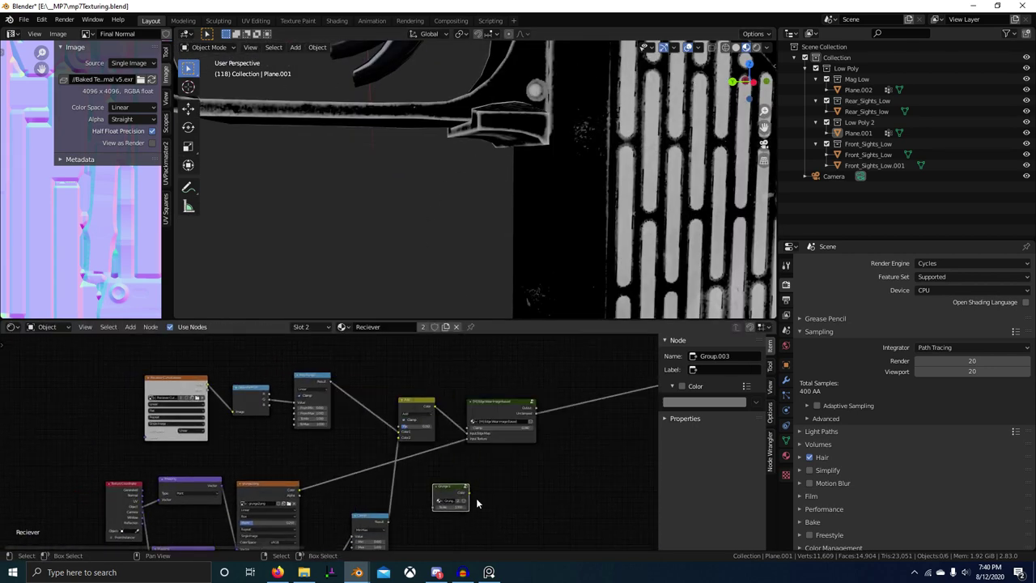
{"action": "scroll", "coordinate": [476, 498], "scroll_direction": "up", "scroll_amount": 1}
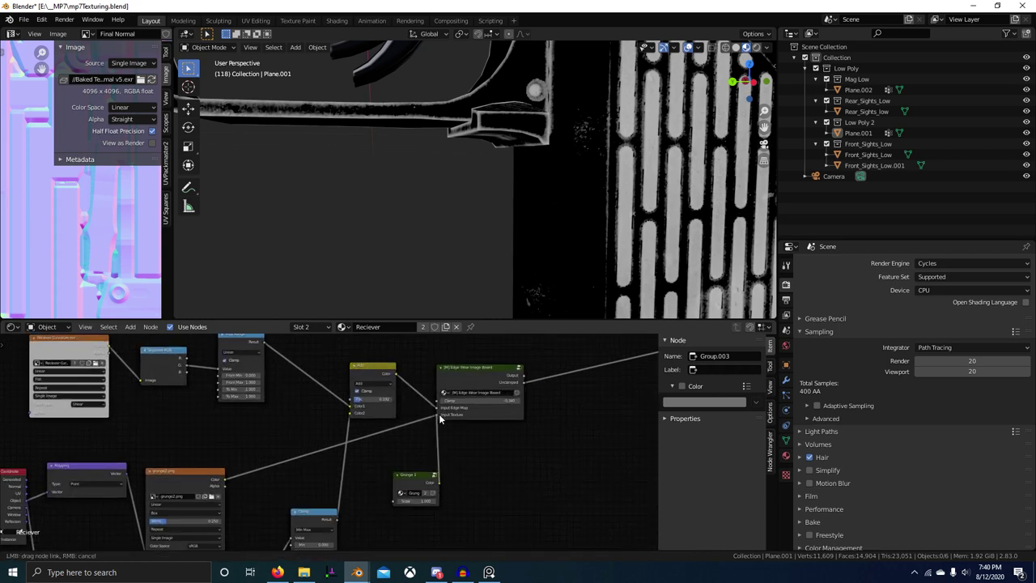
{"action": "left_click_drag", "start_coordinate": [440, 416], "coordinate": [439, 414]}
Set the Grunge 1 node's Scale to 0.650 while watching the wear on the side of the receiver
{"action": "scroll", "coordinate": [501, 257], "scroll_direction": "down", "scroll_amount": 5}
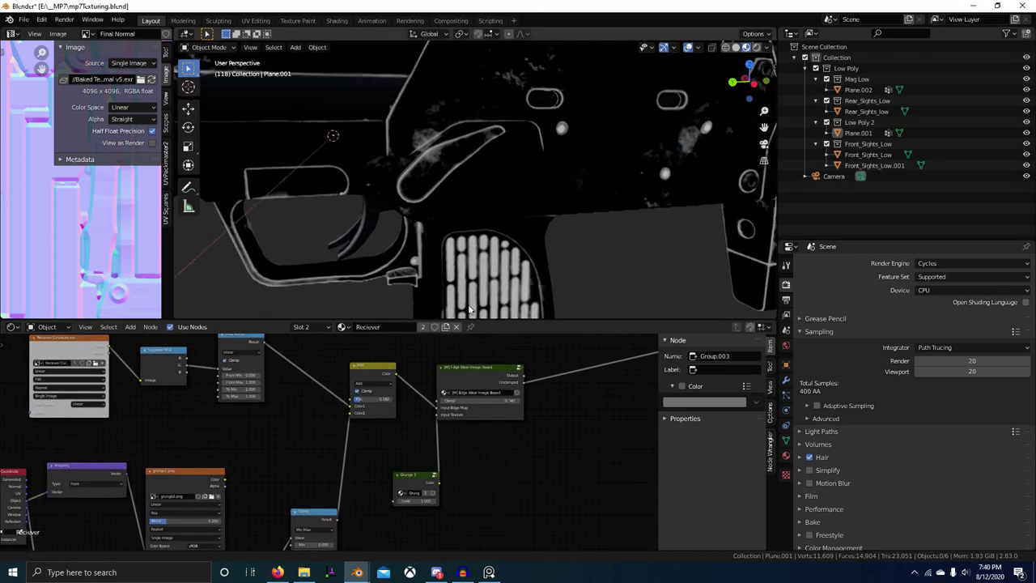
{"action": "middle_click_drag", "start_coordinate": [471, 309], "coordinate": [459, 336], "text": "shift"}
{"action": "middle_click_drag", "start_coordinate": [470, 439], "coordinate": [446, 387]}
{"action": "scroll", "coordinate": [434, 416], "scroll_direction": "up", "scroll_amount": 4}
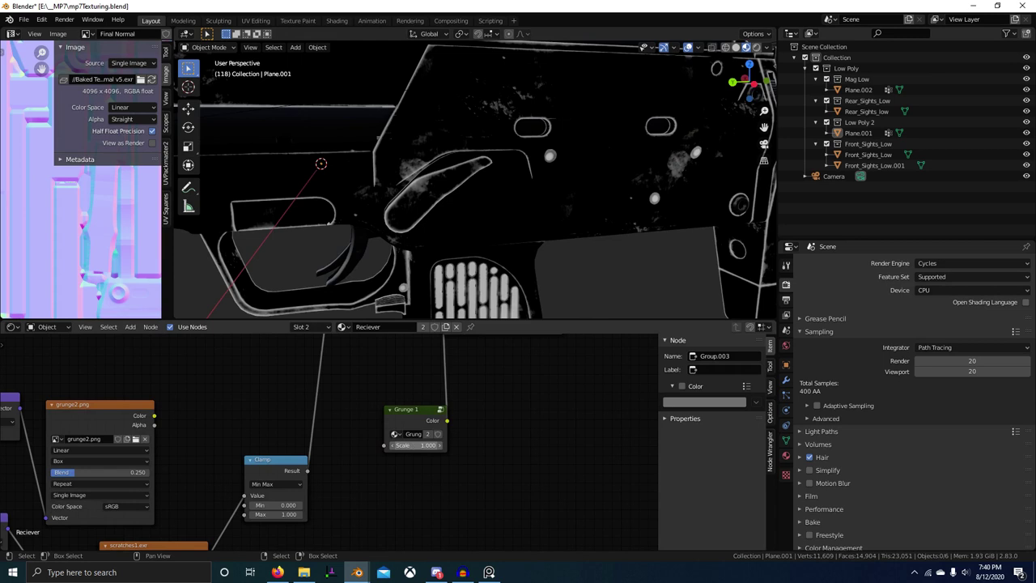
{"action": "mouse_move", "coordinate": [419, 445]}
{"action": "left_mouse_down"}
{"action": "mouse_move", "coordinate": [453, 445]}
{"action": "mouse_move", "coordinate": [389, 446]}
{"action": "mouse_move", "coordinate": [427, 439]}
{"action": "left_mouse_up"}
Insert an RGB Curves node between the Grunge 1 node and the Edge Wear group's Input Texture
{"action": "scroll", "coordinate": [427, 439], "scroll_direction": "down", "scroll_amount": 1}
{"action": "middle_click_drag", "start_coordinate": [486, 402], "coordinate": [446, 456]}
{"action": "scroll", "coordinate": [346, 474], "scroll_direction": "down", "scroll_amount": 1}
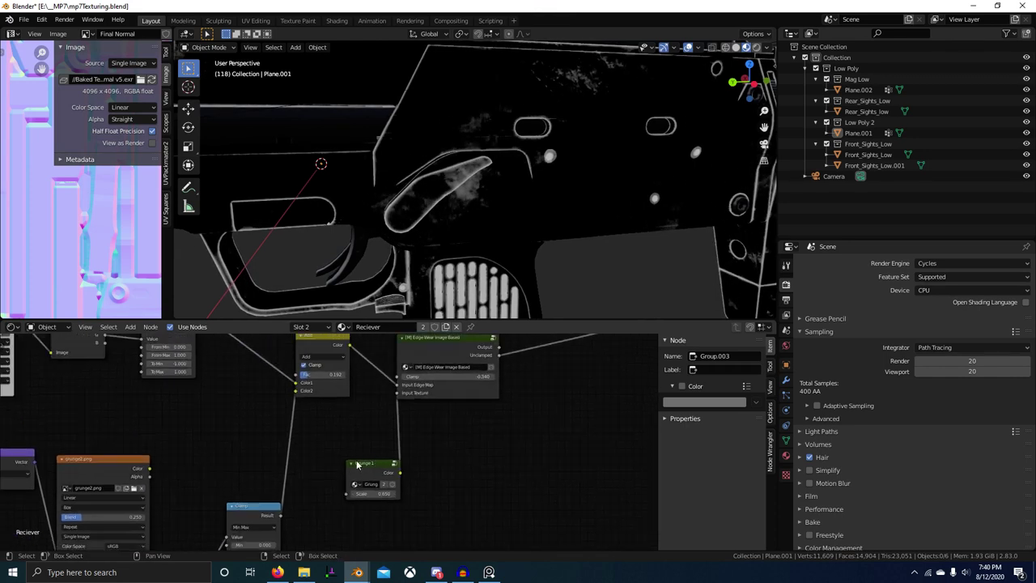
{"action": "left_click_drag", "start_coordinate": [357, 463], "coordinate": [335, 467]}
{"action": "key", "text": "shift+a"}
{"action": "left_click", "coordinate": [437, 432]}
{"action": "type", "text": "rgb"}
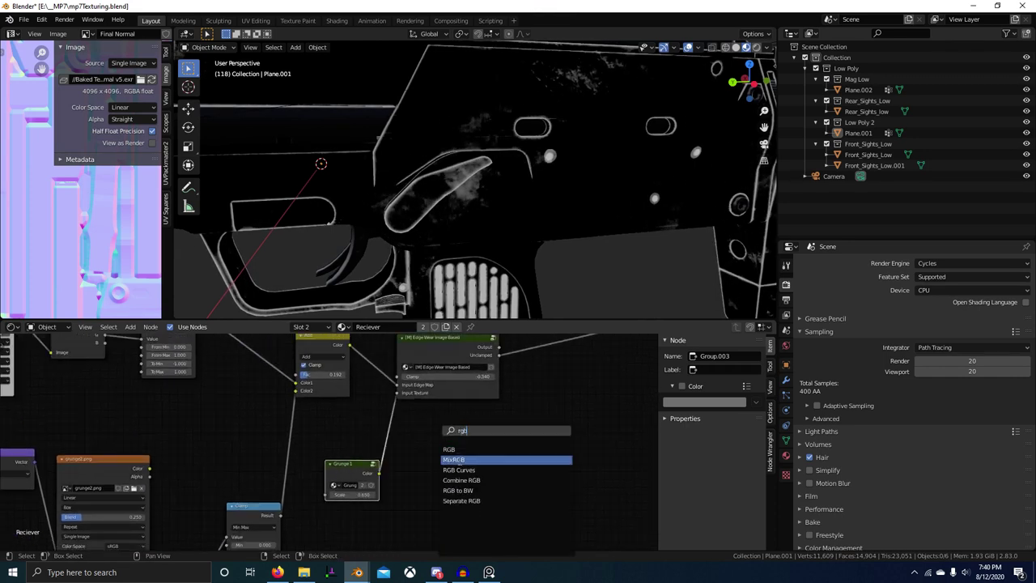
{"action": "key", "text": "Down"}
{"action": "key", "text": "Return"}
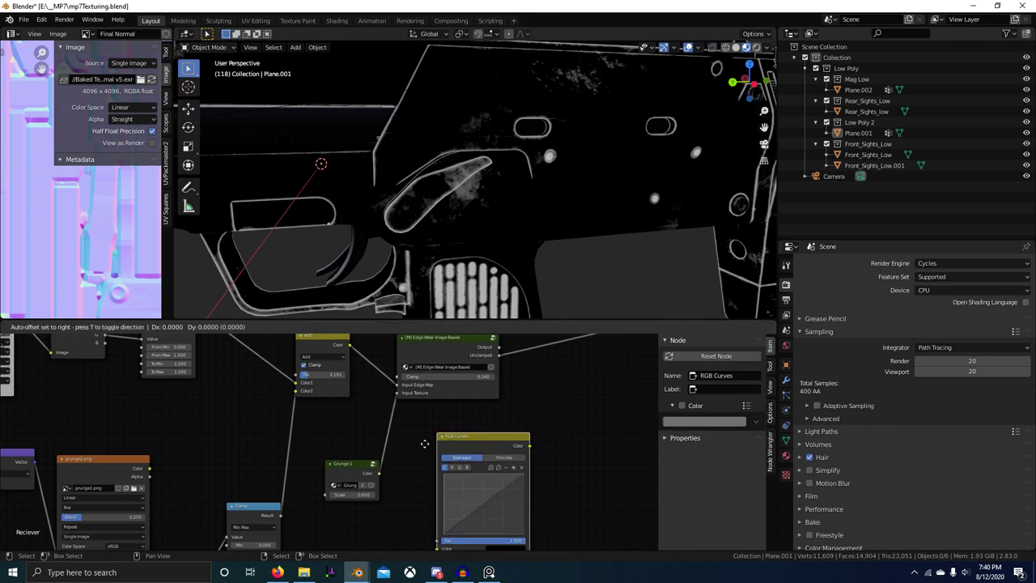
{"action": "left_click", "coordinate": [417, 425]}
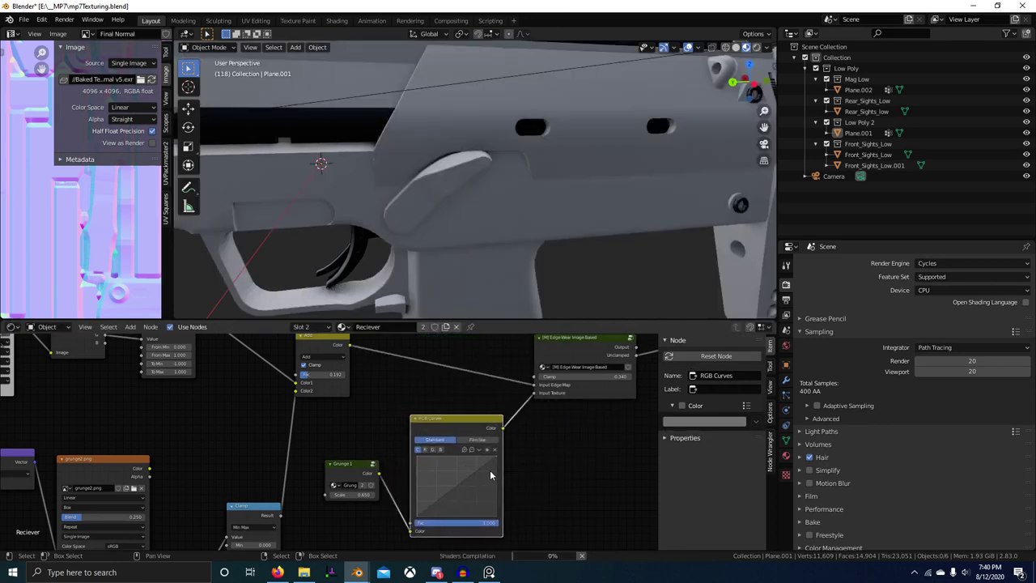
Shape the RGB Curves into a steep S-curve with an upper point and a lower point at X 0.500, Y 0.08125
{"action": "middle_click_drag", "start_coordinate": [464, 480], "coordinate": [422, 462]}
{"action": "left_click_drag", "start_coordinate": [416, 470], "coordinate": [429, 491]}
{"action": "scroll", "coordinate": [483, 241], "scroll_direction": "down", "scroll_amount": 3}
{"action": "middle_click_drag", "start_coordinate": [479, 242], "coordinate": [500, 238]}
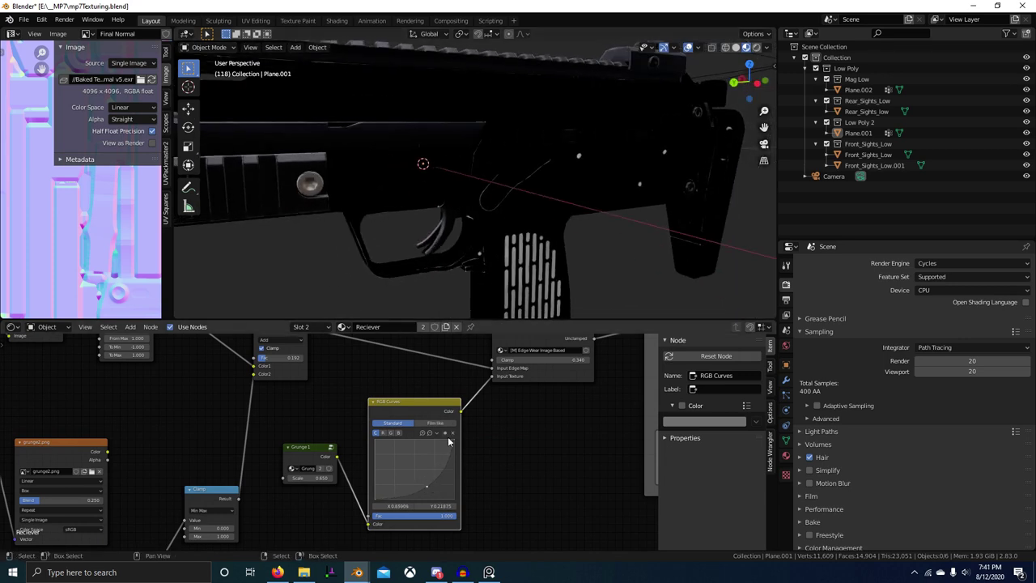
{"action": "mouse_move", "coordinate": [425, 488]}
{"action": "left_mouse_down"}
{"action": "mouse_move", "coordinate": [419, 476]}
{"action": "mouse_move", "coordinate": [409, 493]}
{"action": "left_mouse_up"}
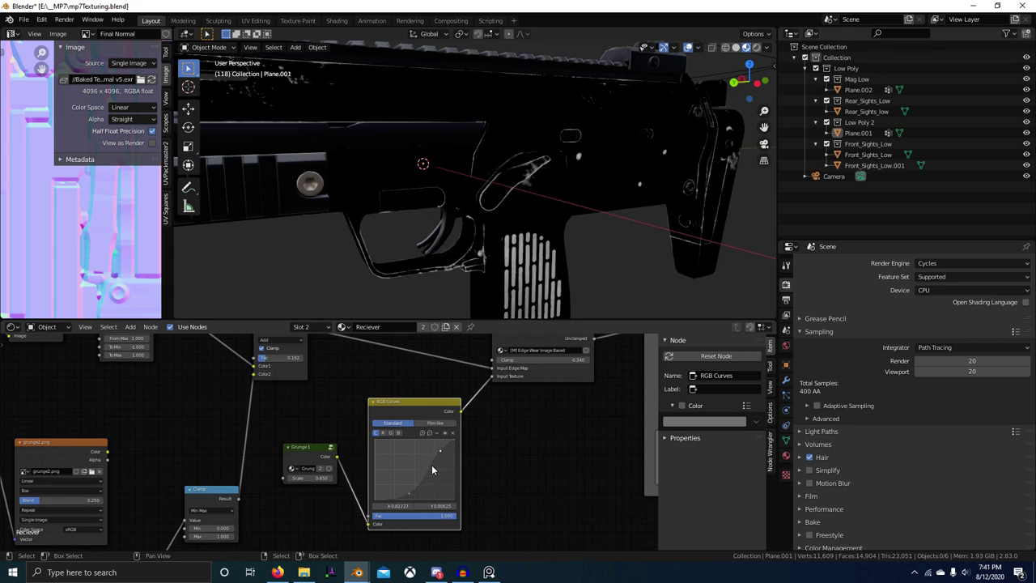
{"action": "left_click_drag", "start_coordinate": [414, 496], "coordinate": [415, 496]}
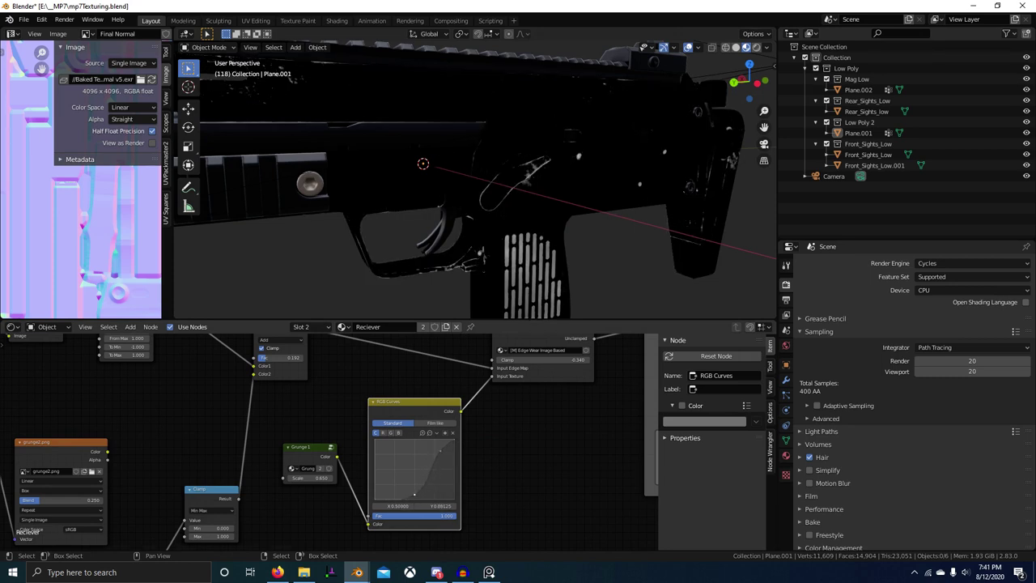
Inspect the curve-adjusted grunge wear around the curved recess and try a different Grunge 1 scale
{"action": "middle_click_drag", "start_coordinate": [595, 302], "coordinate": [502, 386]}
{"action": "scroll", "coordinate": [598, 234], "scroll_direction": "up", "scroll_amount": 5}
{"action": "scroll", "coordinate": [562, 298], "scroll_direction": "up", "scroll_amount": 2}
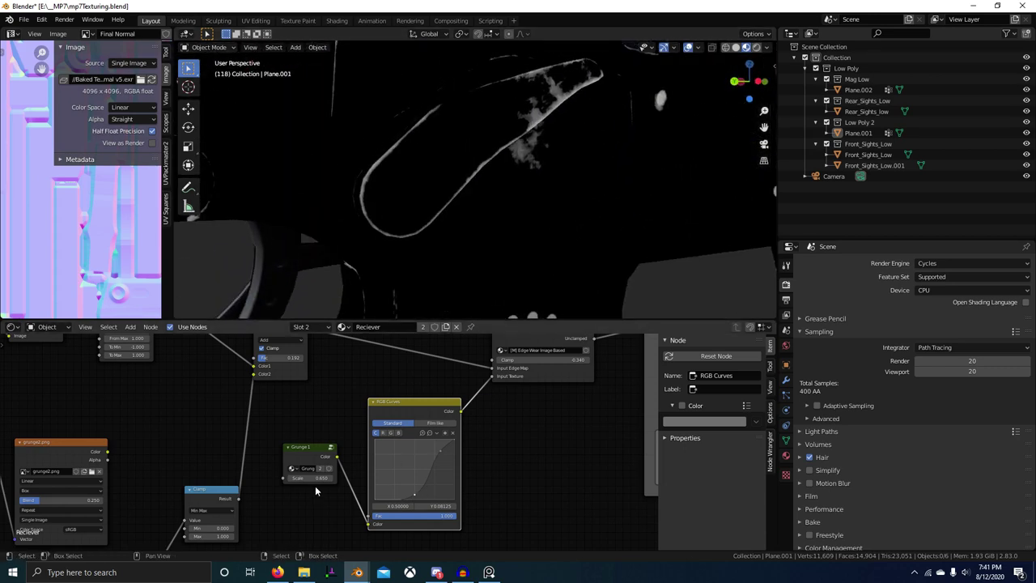
{"action": "left_click_drag", "start_coordinate": [312, 478], "coordinate": [356, 478]}
{"action": "right_click", "coordinate": [312, 478]}
{"action": "scroll", "coordinate": [476, 298], "scroll_direction": "down", "scroll_amount": 9}
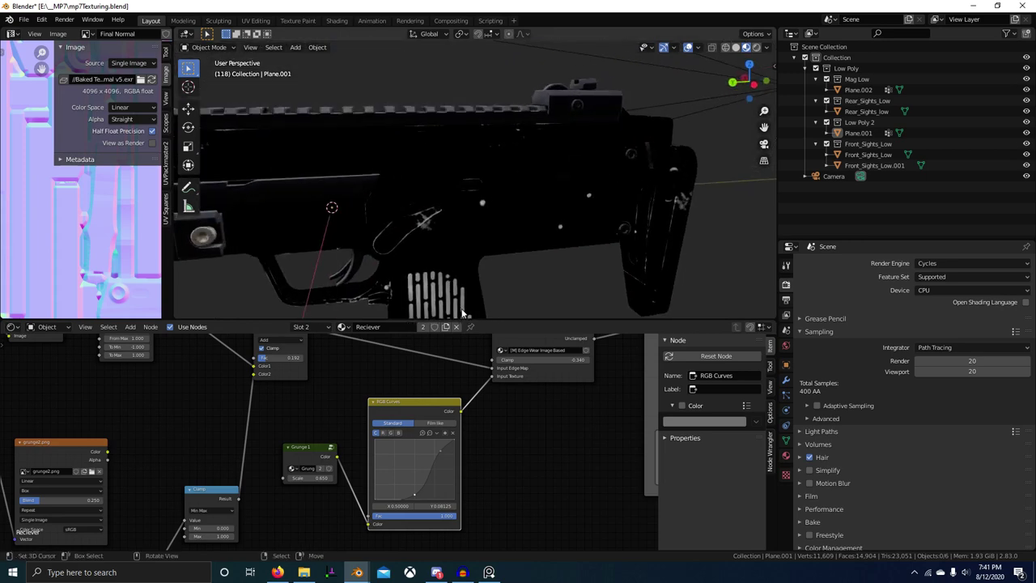
{"action": "scroll", "coordinate": [463, 310], "scroll_direction": "up", "scroll_amount": 6}
{"action": "scroll", "coordinate": [348, 443], "scroll_direction": "down", "scroll_amount": 1}
{"action": "scroll", "coordinate": [373, 443], "scroll_direction": "down", "scroll_amount": 2}
Reconnect the grunge2.png texture's Color output to the Edge Wear group's Input Texture
{"action": "mouse_move", "coordinate": [403, 429]}
{"action": "middle_mouse_down"}
{"action": "mouse_move", "coordinate": [421, 428]}
{"action": "mouse_move", "coordinate": [396, 438]}
{"action": "middle_mouse_up"}
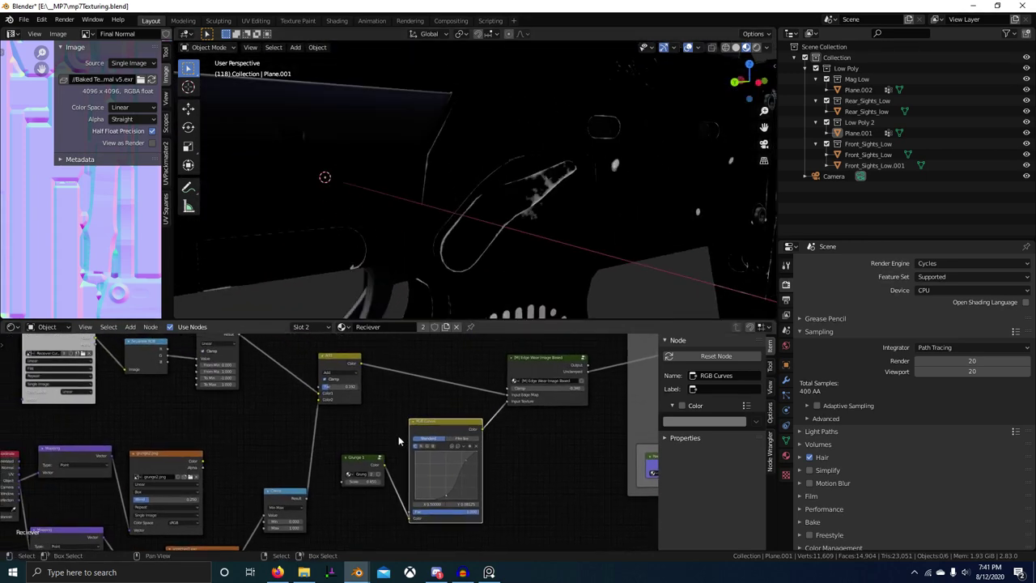
{"action": "scroll", "coordinate": [365, 446], "scroll_direction": "down", "scroll_amount": 1}
{"action": "left_click_drag", "start_coordinate": [217, 447], "coordinate": [269, 453]}
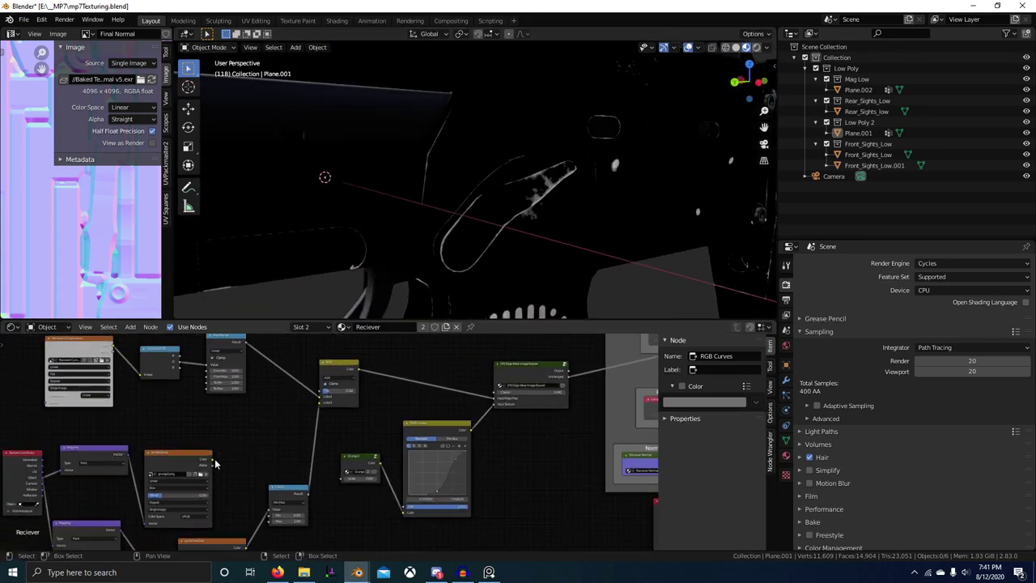
{"action": "left_click_drag", "start_coordinate": [499, 407], "coordinate": [490, 412]}
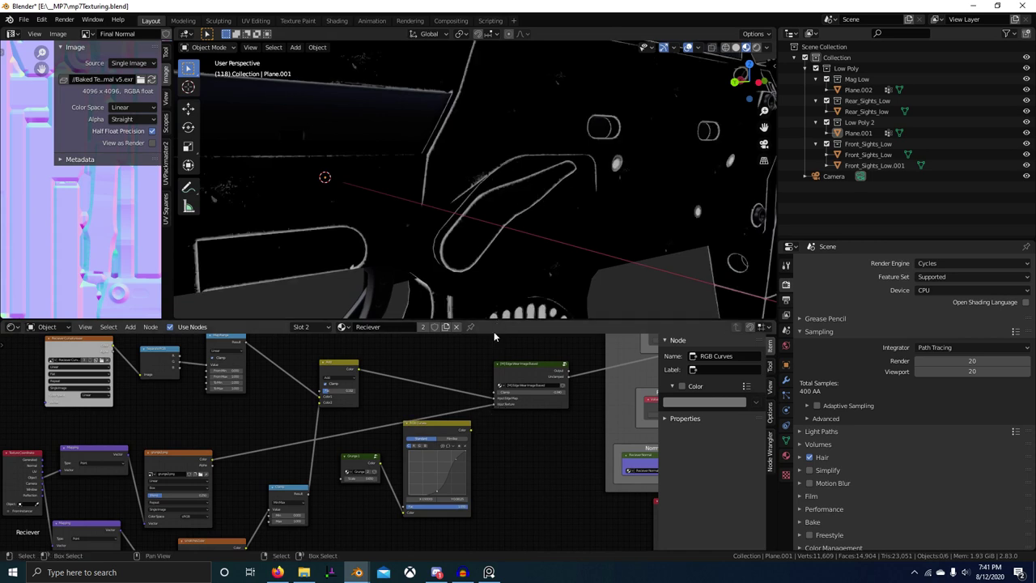
Insert a MixRGB node into the link between grunge2.png and the Edge Wear group's Input Texture
{"action": "key", "text": "shift+a"}
{"action": "left_click", "coordinate": [493, 412]}
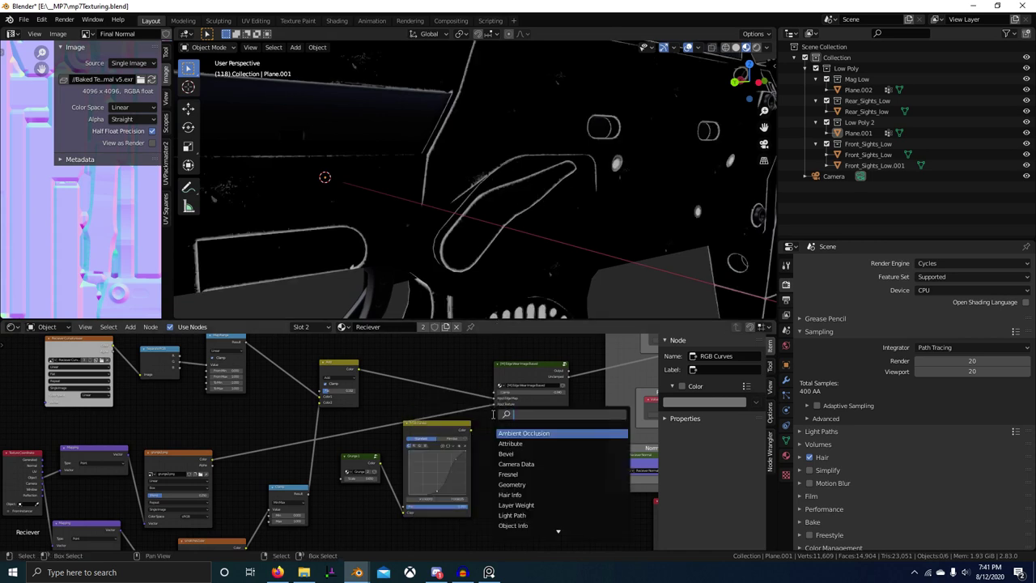
{"action": "type", "text": "mi"}
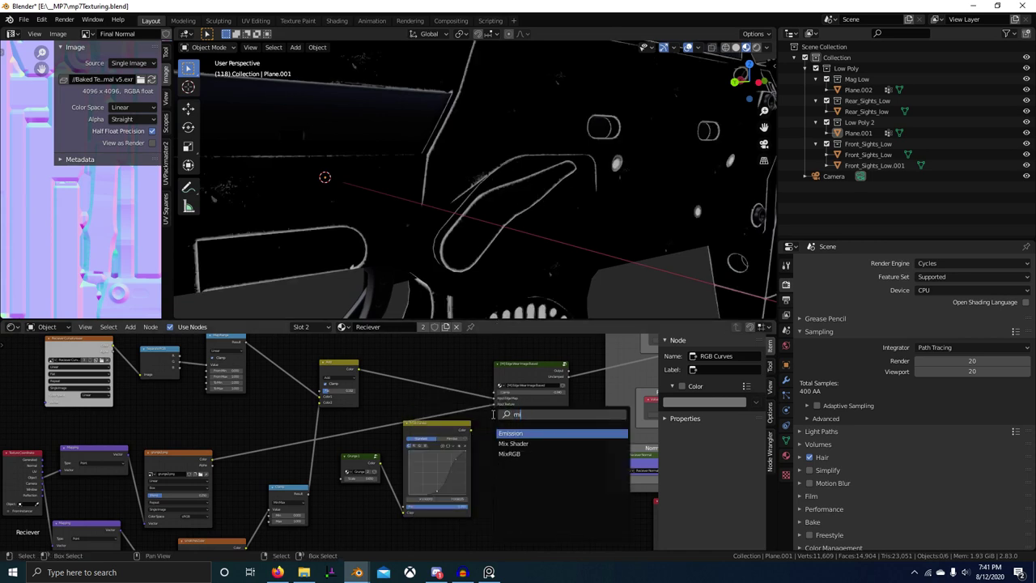
{"action": "type", "text": "x"}
{"action": "left_click", "coordinate": [511, 444]}
{"action": "left_click", "coordinate": [451, 440]}
{"action": "middle_click_drag", "start_coordinate": [536, 440], "coordinate": [522, 437]}
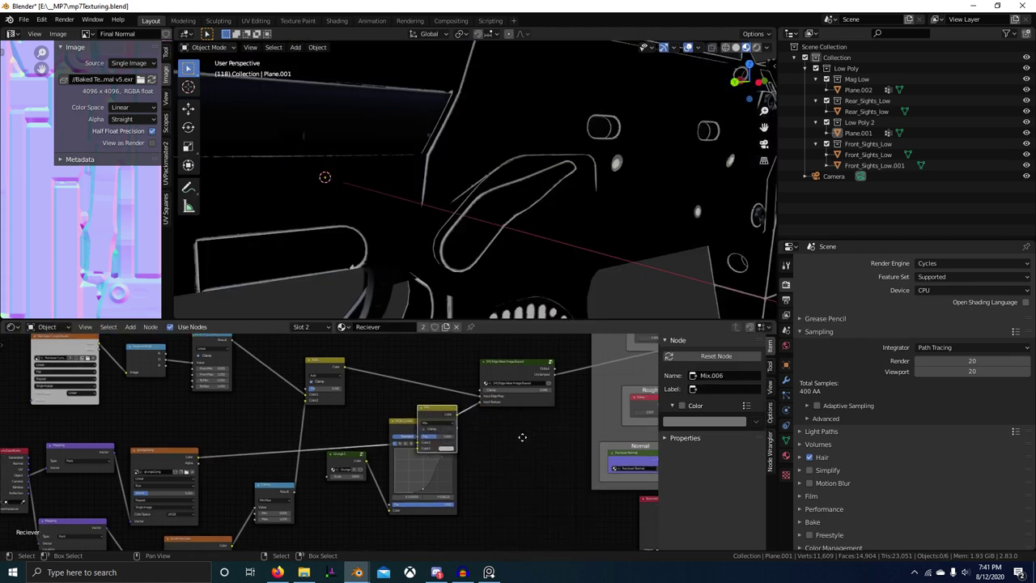
{"action": "scroll", "coordinate": [388, 445], "scroll_direction": "up", "scroll_amount": 3}
Rearrange the Grunge 1 and RGB Curves nodes below the Mix node and connect the curves' Color output to its Color2
{"action": "left_click", "coordinate": [412, 424]}
{"action": "left_click", "coordinate": [363, 463], "text": "shift"}
{"action": "middle_click_drag", "start_coordinate": [433, 434], "coordinate": [473, 401]}
{"action": "key", "text": "g"}
{"action": "left_click", "coordinate": [411, 463]}
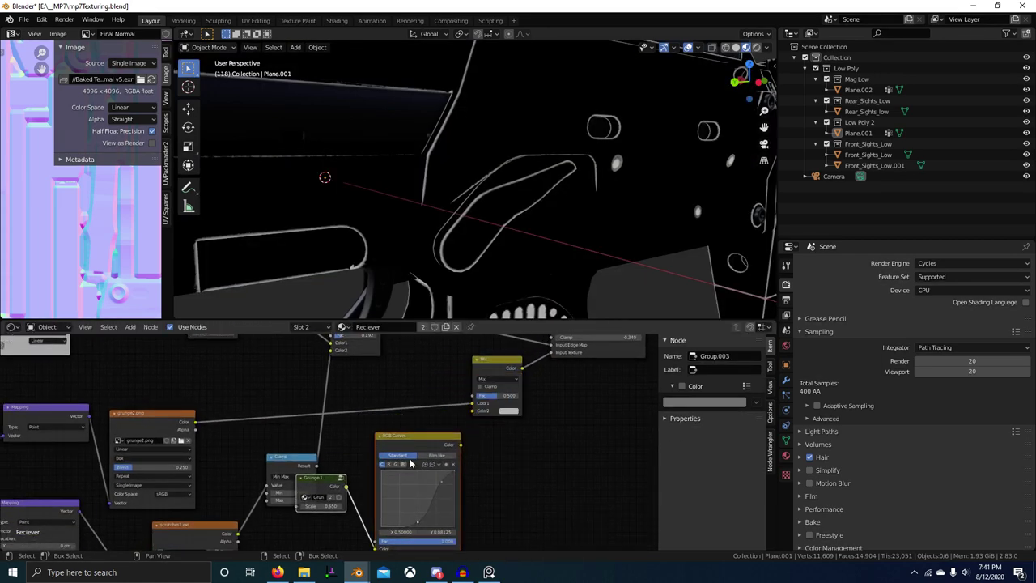
{"action": "left_click_drag", "start_coordinate": [458, 454], "coordinate": [407, 442]}
Set the new Mix node's blending mode to Overlay and its factor to 0.000
{"action": "middle_click_drag", "start_coordinate": [416, 397], "coordinate": [295, 423]}
{"action": "scroll", "coordinate": [340, 413], "scroll_direction": "up", "scroll_amount": 4}
{"action": "left_click", "coordinate": [402, 389]}
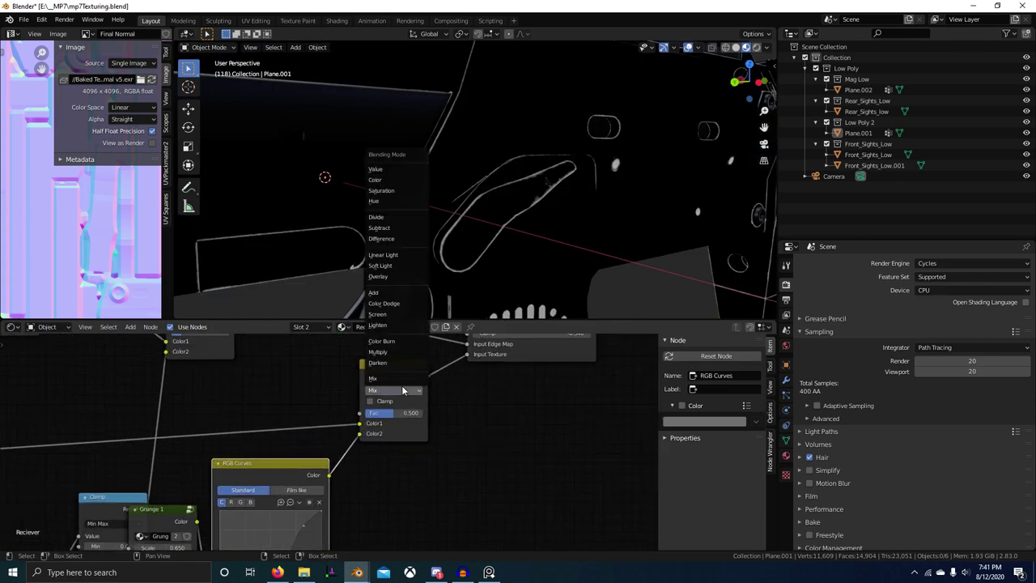
{"action": "key", "text": "o"}
{"action": "scroll", "coordinate": [420, 406], "scroll_direction": "up", "scroll_amount": 4}
{"action": "left_click_drag", "start_coordinate": [413, 404], "coordinate": [379, 405]}
Set the Overlay node's factor to about 0.742 while checking the wear across the whole receiver
{"action": "scroll", "coordinate": [340, 429], "scroll_direction": "down", "scroll_amount": 4}
{"action": "middle_click_drag", "start_coordinate": [249, 446], "coordinate": [409, 433]}
{"action": "scroll", "coordinate": [409, 429], "scroll_direction": "down", "scroll_amount": 1}
{"action": "scroll", "coordinate": [469, 267], "scroll_direction": "down", "scroll_amount": 4}
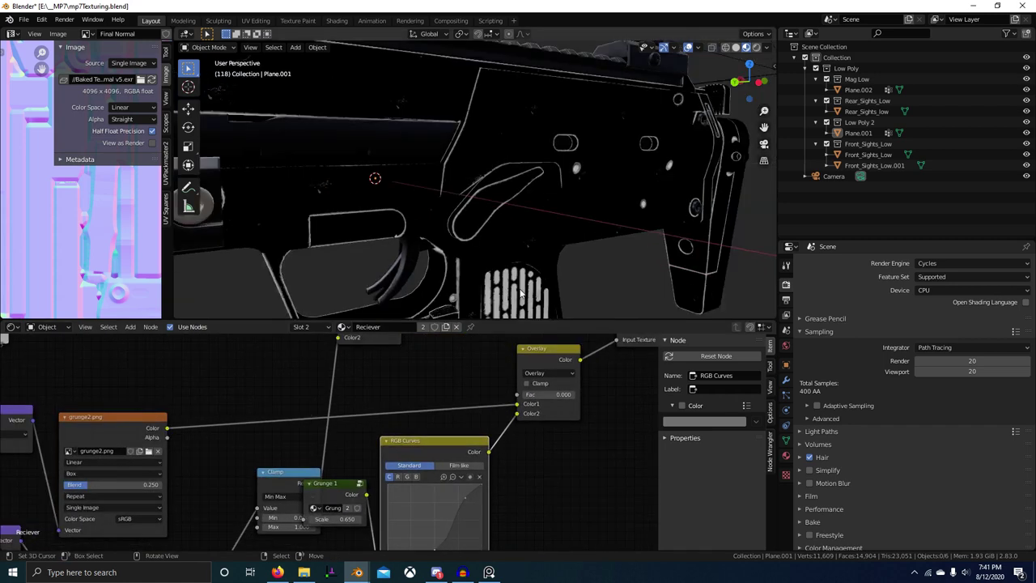
{"action": "left_click_drag", "start_coordinate": [531, 395], "coordinate": [591, 395]}
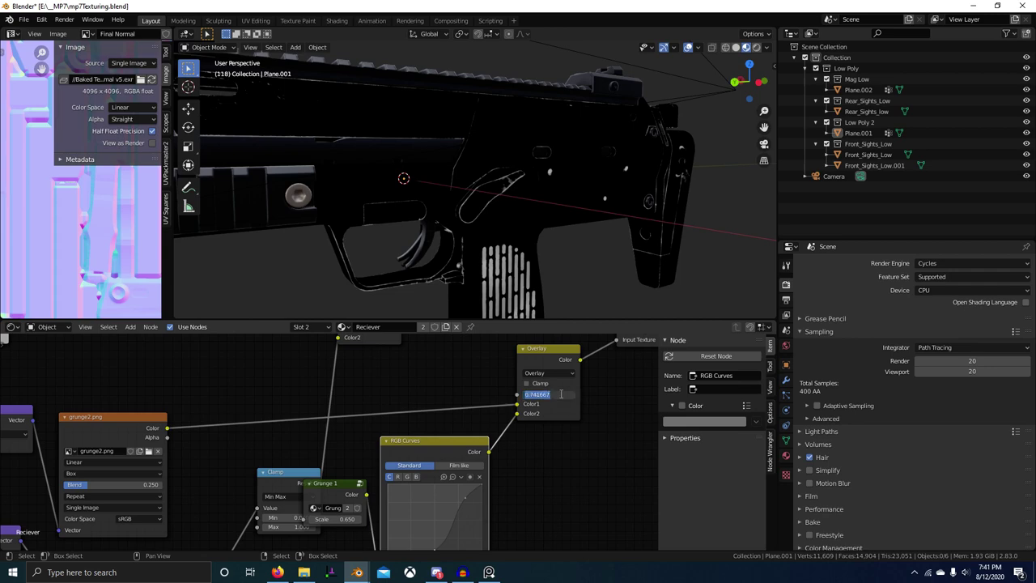
Preview the Overlay node's output directly with its factor set to 0.000 and inspect the grunge on the receiver's side
{"action": "left_click", "coordinate": [508, 396], "text": "ctrl+shift"}
{"action": "middle_click_drag", "start_coordinate": [558, 350], "coordinate": [450, 413]}
{"action": "scroll", "coordinate": [450, 413], "scroll_direction": "up", "scroll_amount": 4}
{"action": "left_click_drag", "start_coordinate": [459, 449], "coordinate": [419, 448]}
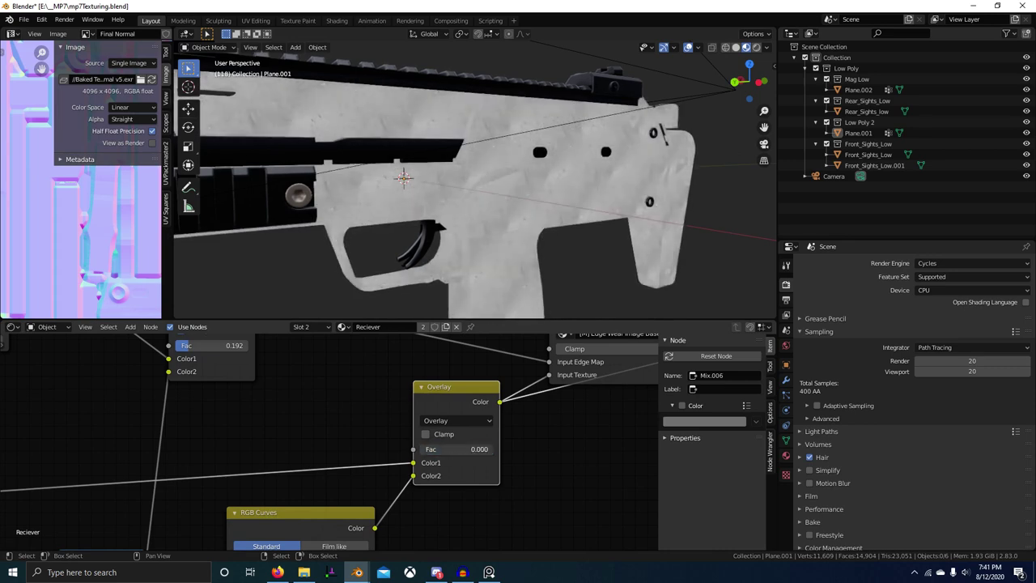
{"action": "left_click", "coordinate": [453, 421]}
{"action": "left_click", "coordinate": [454, 420]}
{"action": "scroll", "coordinate": [575, 195], "scroll_direction": "up", "scroll_amount": 6}
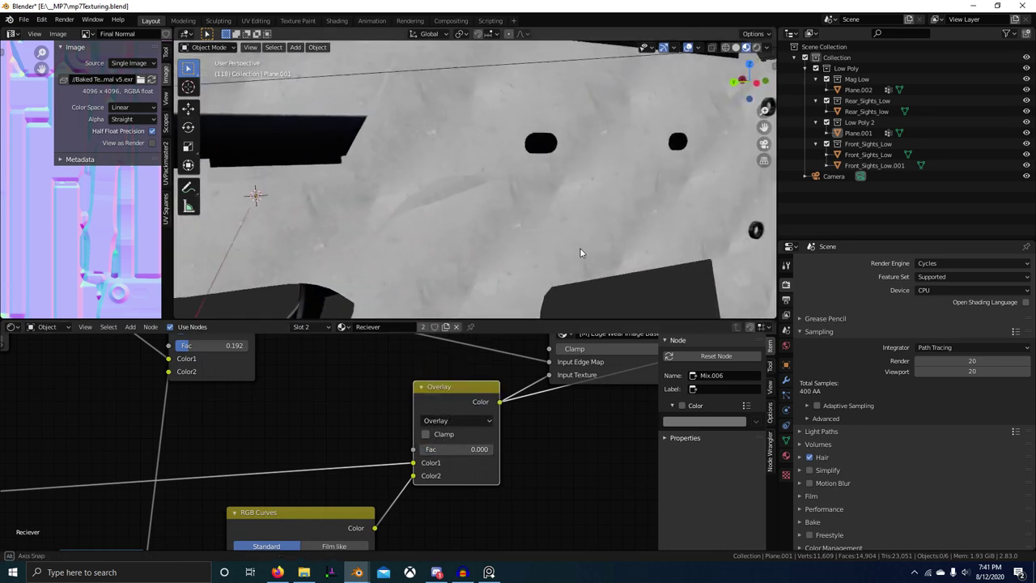
Check the Overlay node at factor 1.000, switch its blending mode to Mix, and set the factor to 0.500
{"action": "middle_click_drag", "start_coordinate": [582, 250], "coordinate": [565, 252]}
{"action": "left_click_drag", "start_coordinate": [453, 449], "coordinate": [499, 448]}
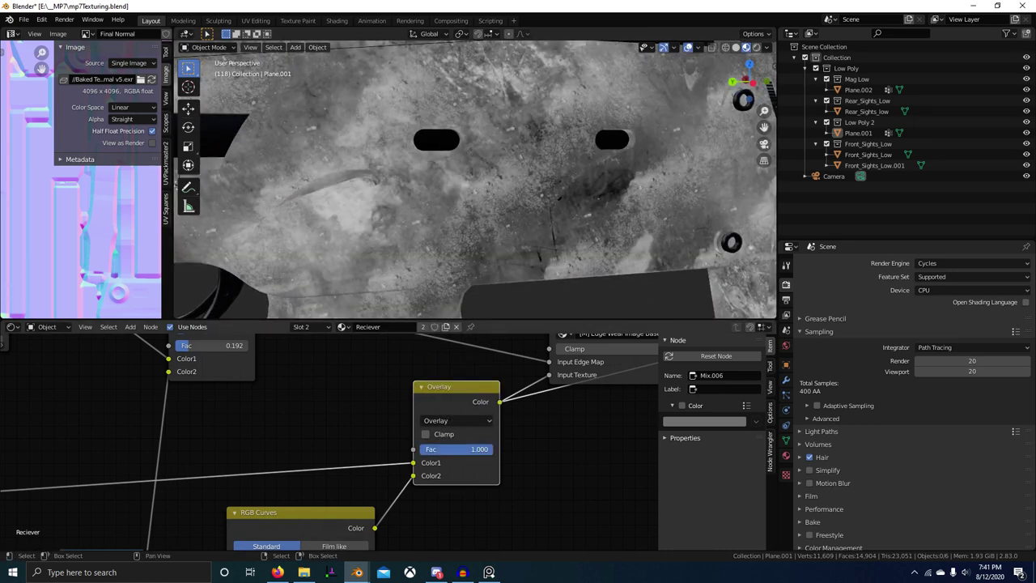
{"action": "left_click", "coordinate": [474, 421]}
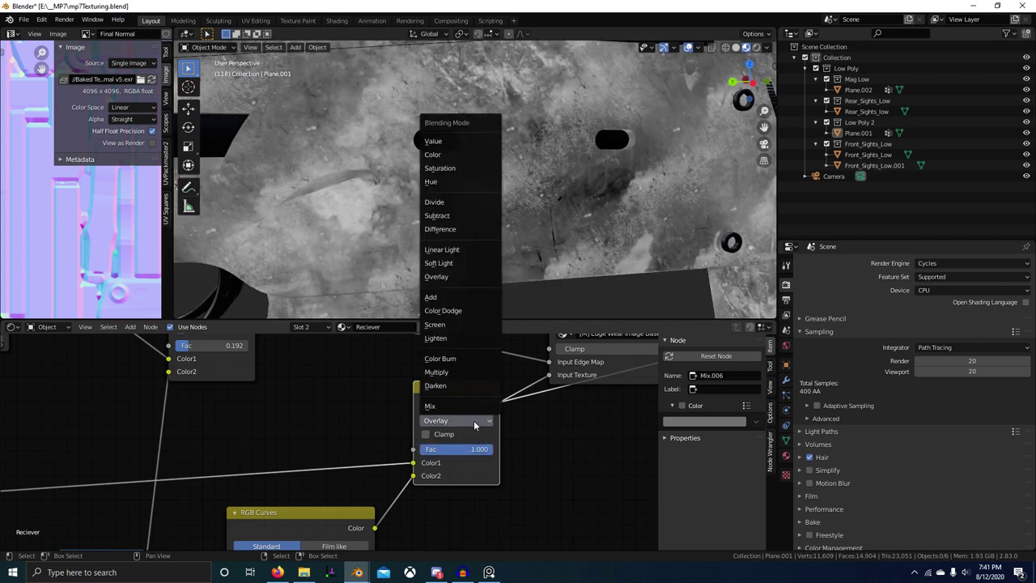
{"action": "left_click", "coordinate": [472, 405]}
{"action": "mouse_move", "coordinate": [474, 450]}
{"action": "left_mouse_down"}
{"action": "mouse_move", "coordinate": [405, 449]}
{"action": "mouse_move", "coordinate": [457, 449]}
{"action": "left_mouse_up"}
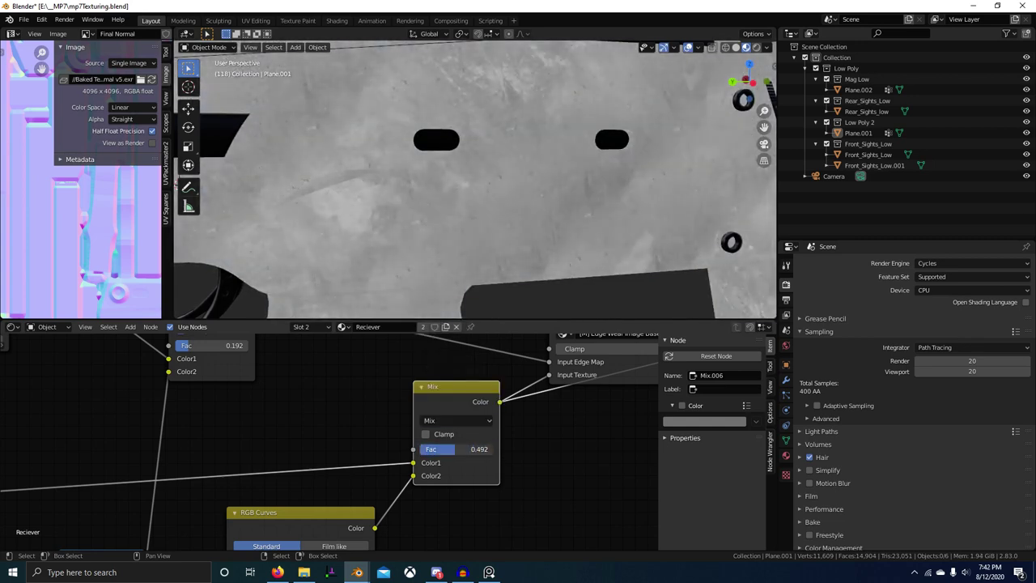
Preview the Edge Wear Image Based group's Unclamped output on the weapon and set the input texture's Mix factor to about 0.758
{"action": "middle_click_drag", "start_coordinate": [473, 463], "coordinate": [489, 414], "text": "ctrl"}
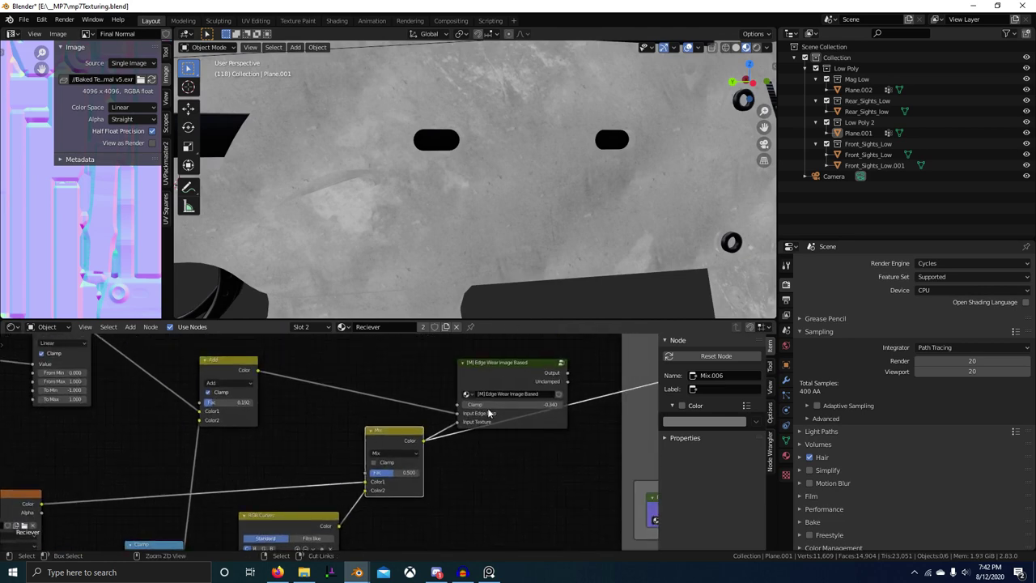
{"action": "left_click", "coordinate": [524, 366], "text": "ctrl+shift"}
{"action": "left_click", "coordinate": [535, 383], "text": "ctrl+shift"}
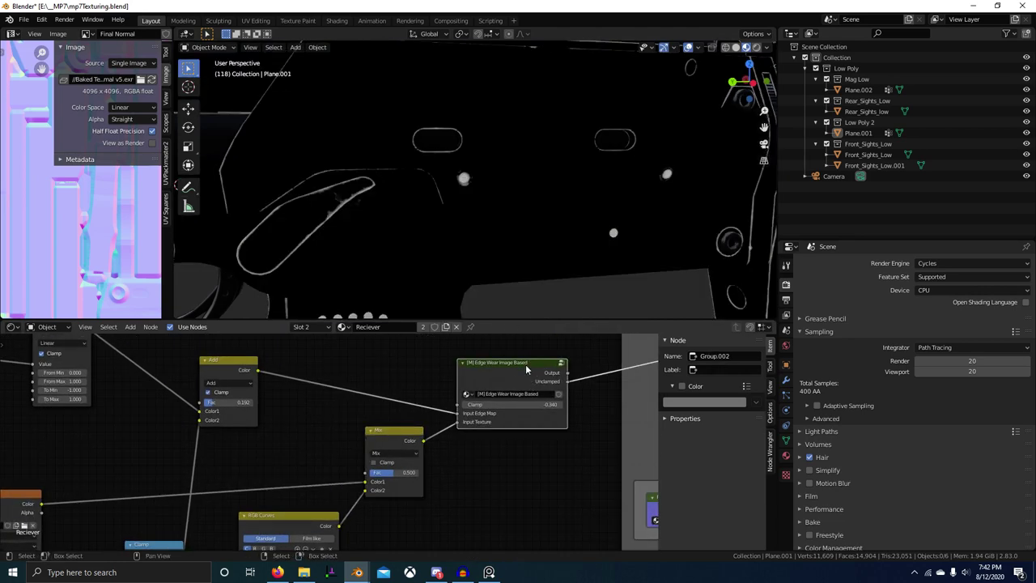
{"action": "scroll", "coordinate": [502, 251], "scroll_direction": "down", "scroll_amount": 5}
{"action": "middle_click_drag", "start_coordinate": [486, 243], "coordinate": [516, 253]}
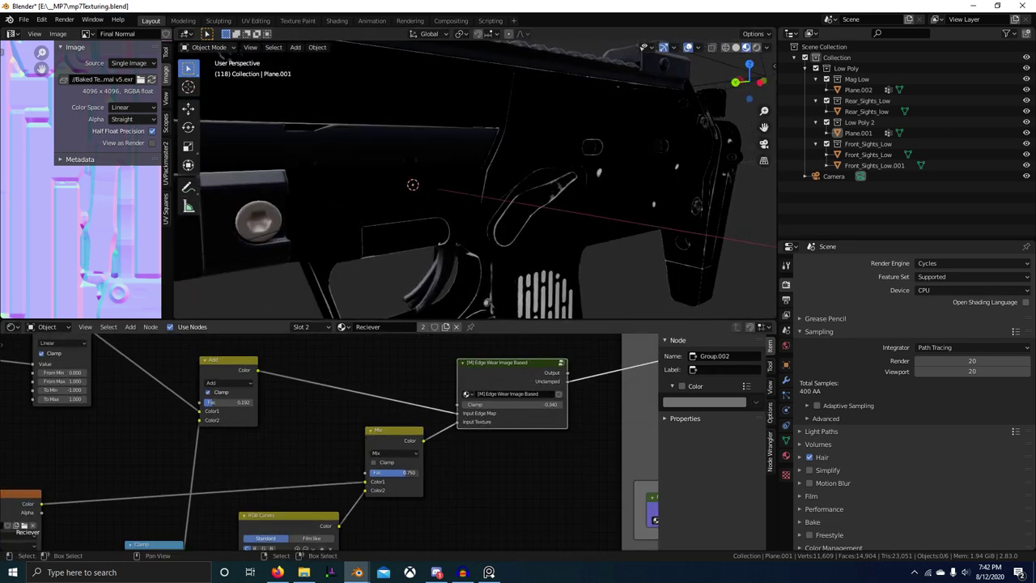
{"action": "middle_click_drag", "start_coordinate": [535, 291], "coordinate": [604, 235]}
{"action": "scroll", "coordinate": [333, 388], "scroll_direction": "down", "scroll_amount": 1}
Connect the Separate RGB node's B output to the Map Range node's Value input and check the wear on the weapon
{"action": "middle_click_drag", "start_coordinate": [335, 388], "coordinate": [510, 455]}
{"action": "scroll", "coordinate": [259, 454], "scroll_direction": "up", "scroll_amount": 2}
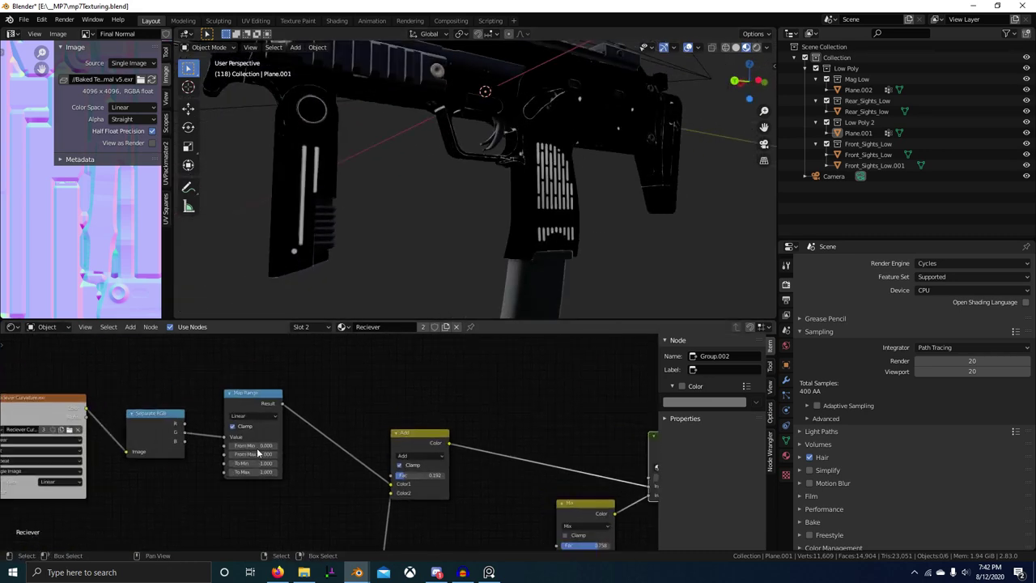
{"action": "middle_click_drag", "start_coordinate": [259, 453], "coordinate": [367, 447]}
{"action": "left_click_drag", "start_coordinate": [297, 437], "coordinate": [331, 429]}
{"action": "scroll", "coordinate": [535, 261], "scroll_direction": "up", "scroll_amount": 6}
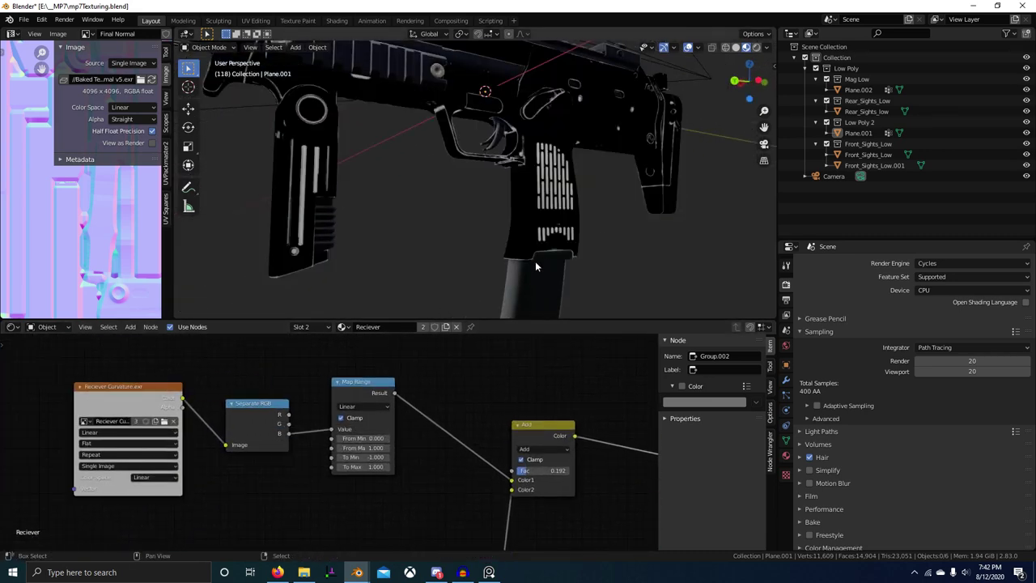
{"action": "middle_click_drag", "start_coordinate": [505, 298], "coordinate": [534, 324]}
{"action": "middle_click_drag", "start_coordinate": [583, 284], "coordinate": [541, 279]}
Set the factor of the Mix node feeding the edge wear group's Input Texture to 0.000
{"action": "scroll", "coordinate": [608, 435], "scroll_direction": "down", "scroll_amount": 3}
{"action": "middle_click_drag", "start_coordinate": [609, 437], "coordinate": [352, 365]}
{"action": "scroll", "coordinate": [442, 435], "scroll_direction": "up", "scroll_amount": 3}
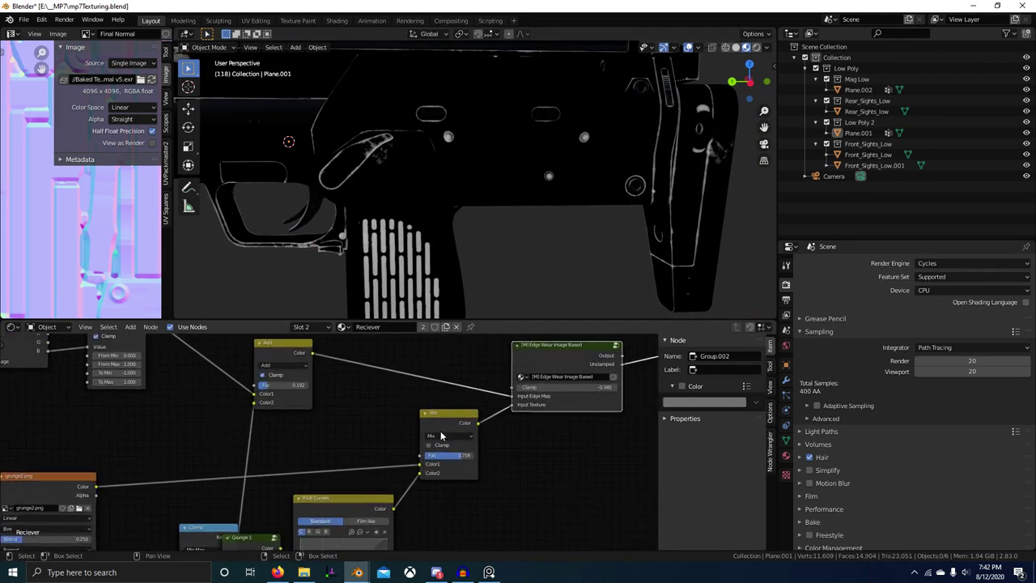
{"action": "left_click_drag", "start_coordinate": [457, 458], "coordinate": [400, 457]}
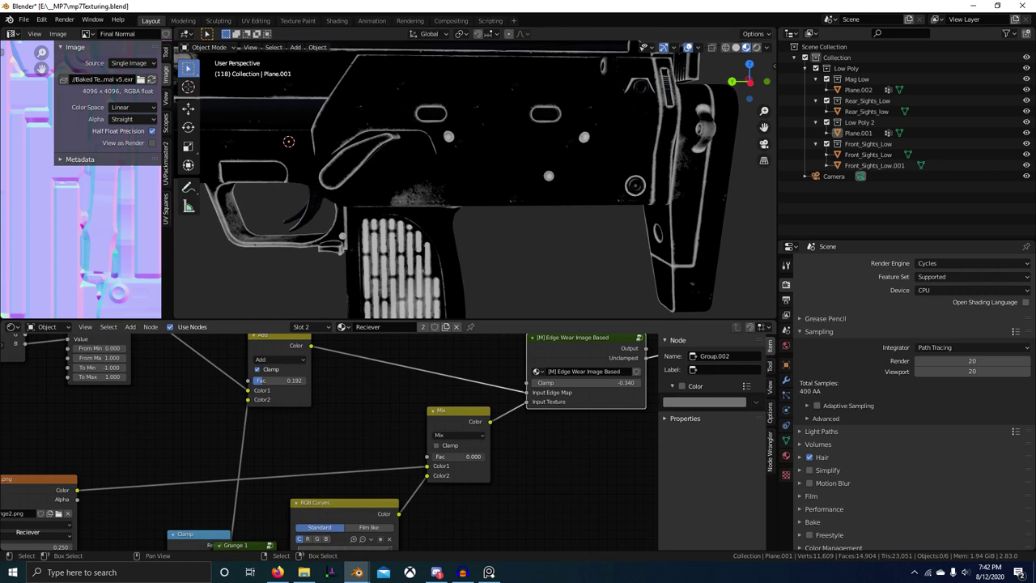
Set the factor of the Add node feeding the Input Edge Map to 0.517 while viewing the wear above the grip
{"action": "middle_click_drag", "start_coordinate": [453, 293], "coordinate": [494, 264], "text": "shift"}
{"action": "scroll", "coordinate": [504, 265], "scroll_direction": "up", "scroll_amount": 4}
{"action": "middle_click_drag", "start_coordinate": [369, 382], "coordinate": [484, 385]}
{"action": "scroll", "coordinate": [484, 386], "scroll_direction": "up", "scroll_amount": 3}
{"action": "left_click_drag", "start_coordinate": [362, 384], "coordinate": [384, 384]}
{"action": "middle_click_drag", "start_coordinate": [531, 263], "coordinate": [507, 276]}
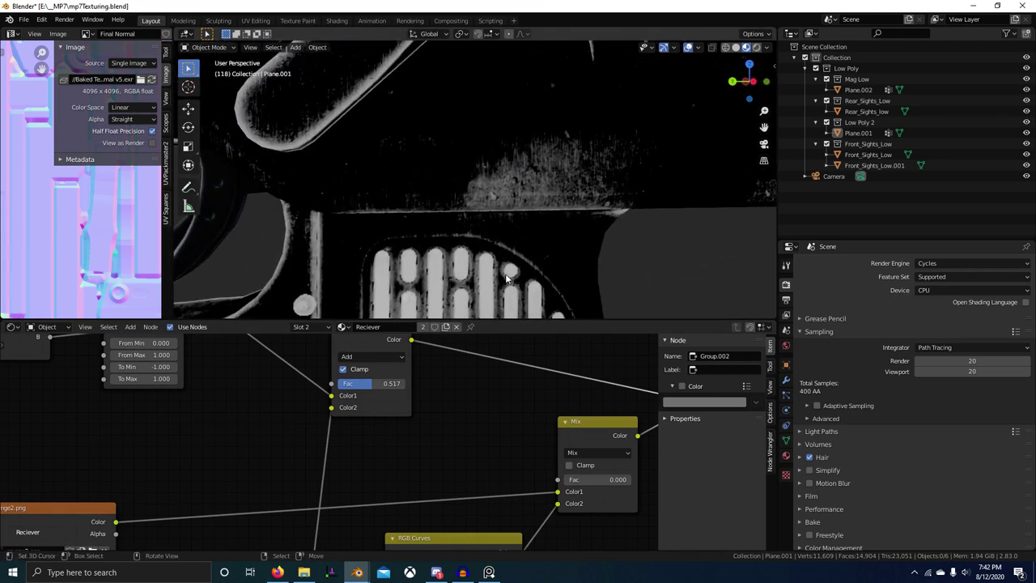
Examine the edge wear mask around the trigger, handguard and receiver side, both close up and across the whole weapon
{"action": "scroll", "coordinate": [454, 275], "scroll_direction": "down", "scroll_amount": 2}
{"action": "middle_click_drag", "start_coordinate": [429, 271], "coordinate": [598, 289], "text": "shift"}
{"action": "middle_click_drag", "start_coordinate": [542, 263], "coordinate": [519, 244]}
{"action": "scroll", "coordinate": [519, 244], "scroll_direction": "down", "scroll_amount": 2}
{"action": "middle_click_drag", "start_coordinate": [441, 184], "coordinate": [562, 259], "text": "shift"}
{"action": "scroll", "coordinate": [523, 254], "scroll_direction": "down", "scroll_amount": 2}
{"action": "scroll", "coordinate": [446, 202], "scroll_direction": "up", "scroll_amount": 6}
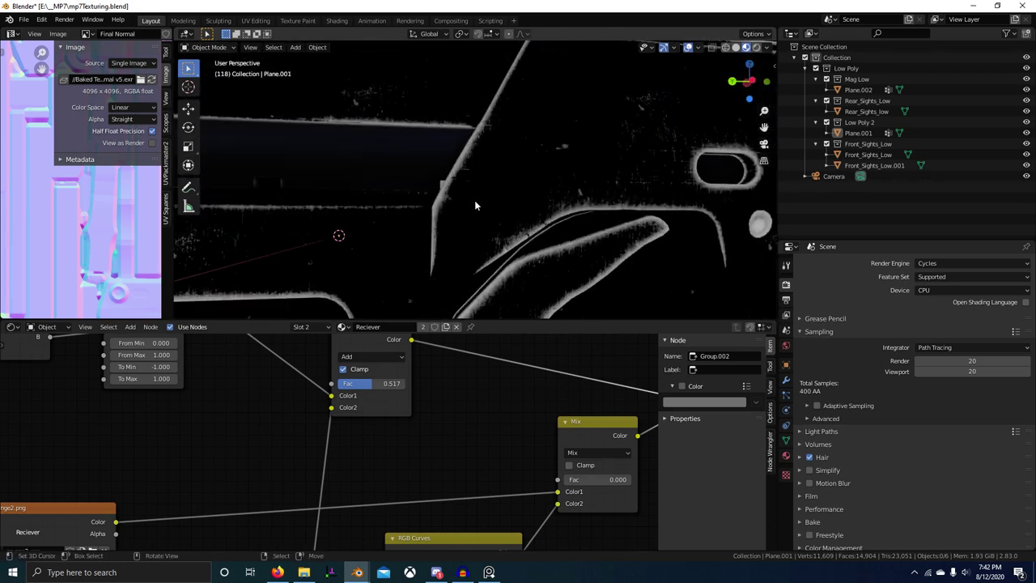
{"action": "scroll", "coordinate": [474, 205], "scroll_direction": "down", "scroll_amount": 5}
{"action": "scroll", "coordinate": [459, 443], "scroll_direction": "down", "scroll_amount": 5}
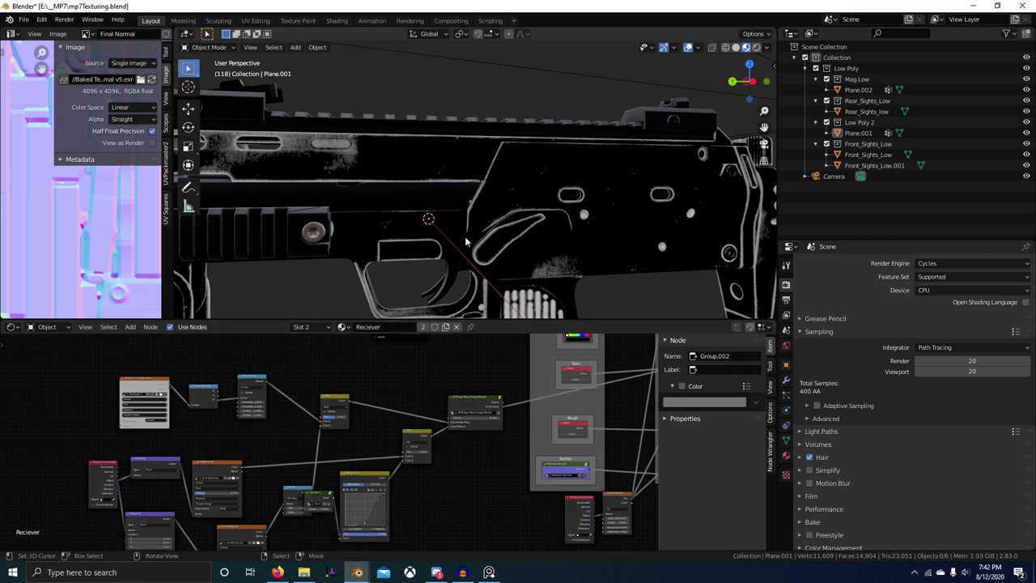
{"action": "middle_click_drag", "start_coordinate": [465, 241], "coordinate": [453, 293]}
Select the receiver mesh, then move the whole edge wear node network well to the left of the material's shader nodes
{"action": "left_click", "coordinate": [540, 176]}
{"action": "scroll", "coordinate": [456, 380], "scroll_direction": "down", "scroll_amount": 2}
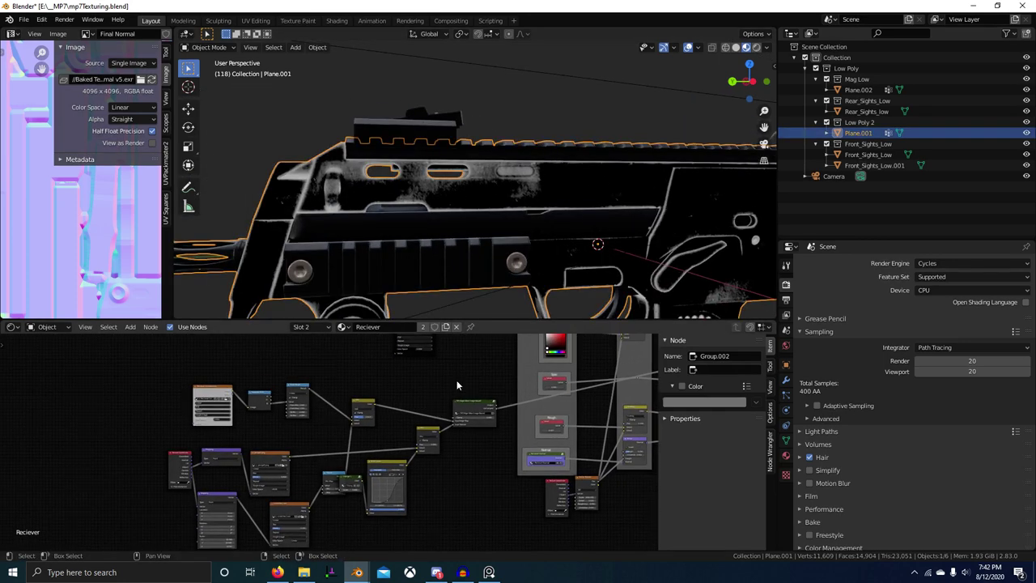
{"action": "mouse_move", "coordinate": [150, 400]}
{"action": "left_mouse_down"}
{"action": "mouse_move", "coordinate": [143, 435]}
{"action": "mouse_move", "coordinate": [140, 410]}
{"action": "mouse_move", "coordinate": [269, 455]}
{"action": "mouse_move", "coordinate": [436, 410]}
{"action": "left_mouse_up"}
{"action": "right_click", "coordinate": [436, 410]}
{"action": "scroll", "coordinate": [430, 446], "scroll_direction": "down", "scroll_amount": 2}
{"action": "key", "text": "g"}
{"action": "left_click", "coordinate": [256, 495]}
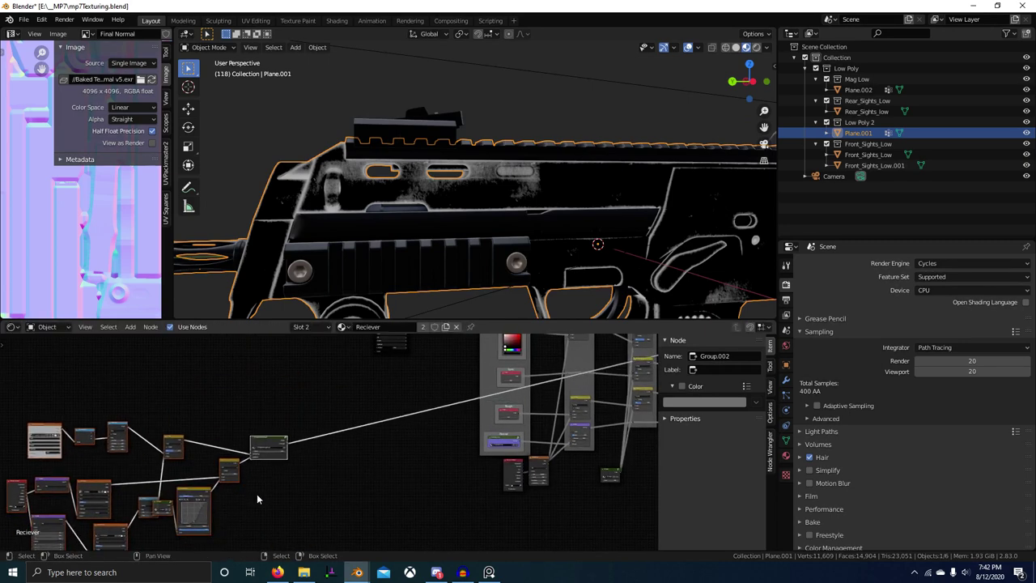
Cut the edge wear group's preview link and preview the Principled BSDF on the weapon instead
{"action": "right_click_drag", "start_coordinate": [328, 411], "coordinate": [332, 455], "text": "ctrl"}
{"action": "scroll", "coordinate": [340, 447], "scroll_direction": "down", "scroll_amount": 1}
{"action": "middle_click_drag", "start_coordinate": [349, 444], "coordinate": [473, 416]}
{"action": "scroll", "coordinate": [400, 419], "scroll_direction": "up", "scroll_amount": 4}
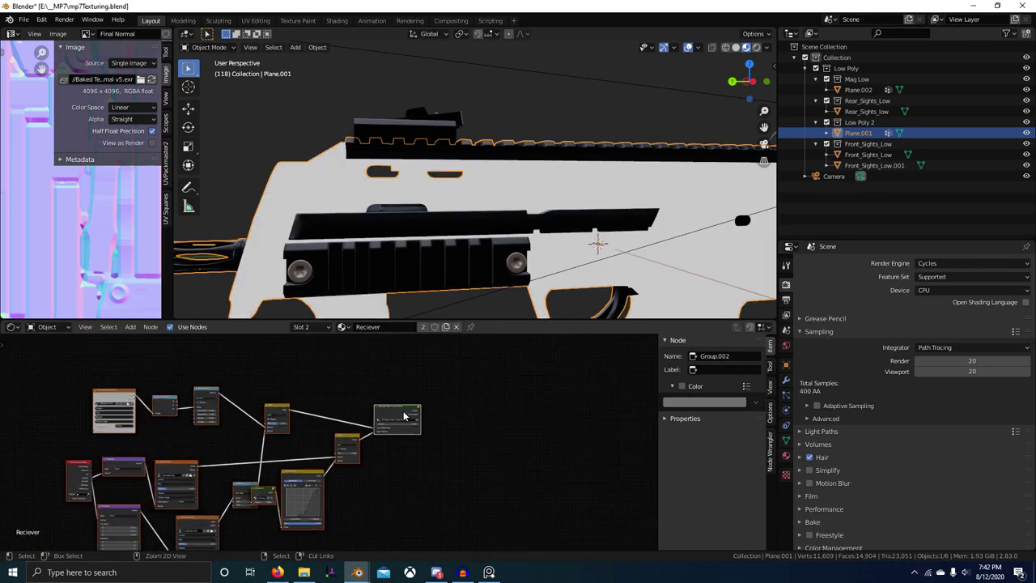
{"action": "key", "text": "Home"}
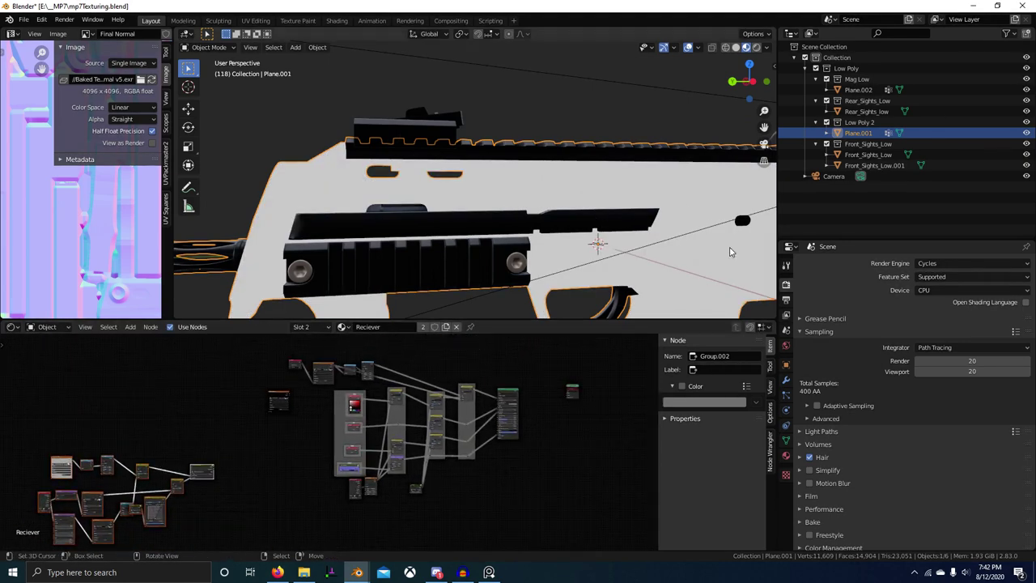
{"action": "left_click", "coordinate": [512, 395], "text": "ctrl+shift"}
{"action": "scroll", "coordinate": [527, 271], "scroll_direction": "up", "scroll_amount": 5}
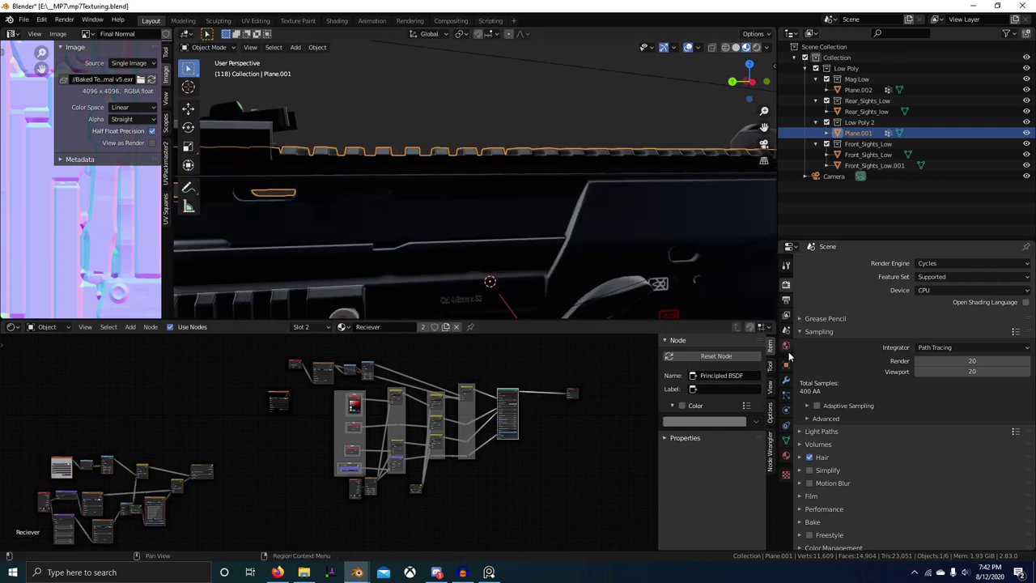
Show the receiver mesh's material settings and switch to the Picatinny material's node tree
{"action": "left_click", "coordinate": [786, 381]}
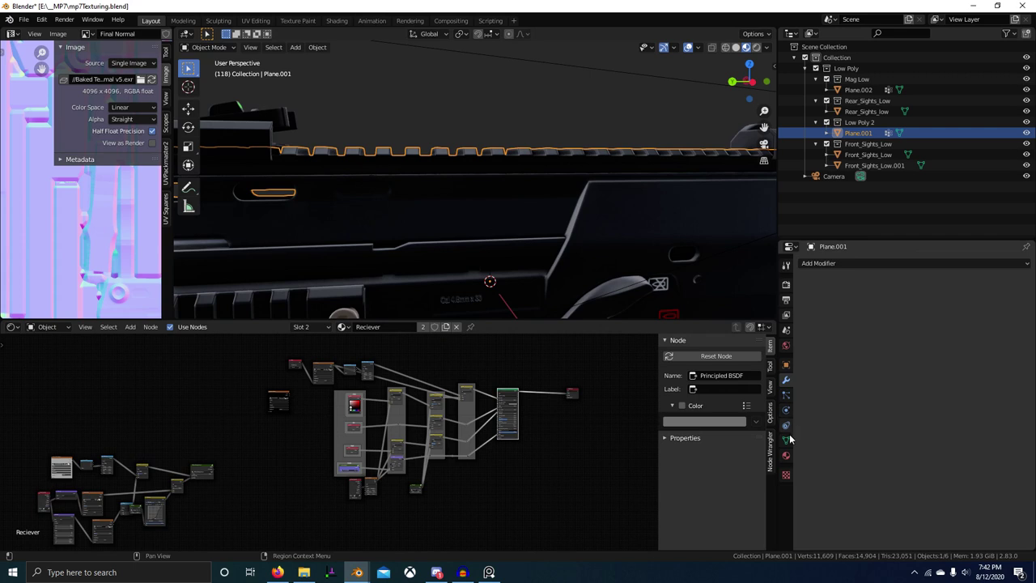
{"action": "left_click", "coordinate": [786, 440]}
{"action": "left_click", "coordinate": [786, 382]}
{"action": "left_click", "coordinate": [786, 455]}
{"action": "left_click", "coordinate": [836, 287]}
{"action": "scroll", "coordinate": [349, 434], "scroll_direction": "up", "scroll_amount": 3}
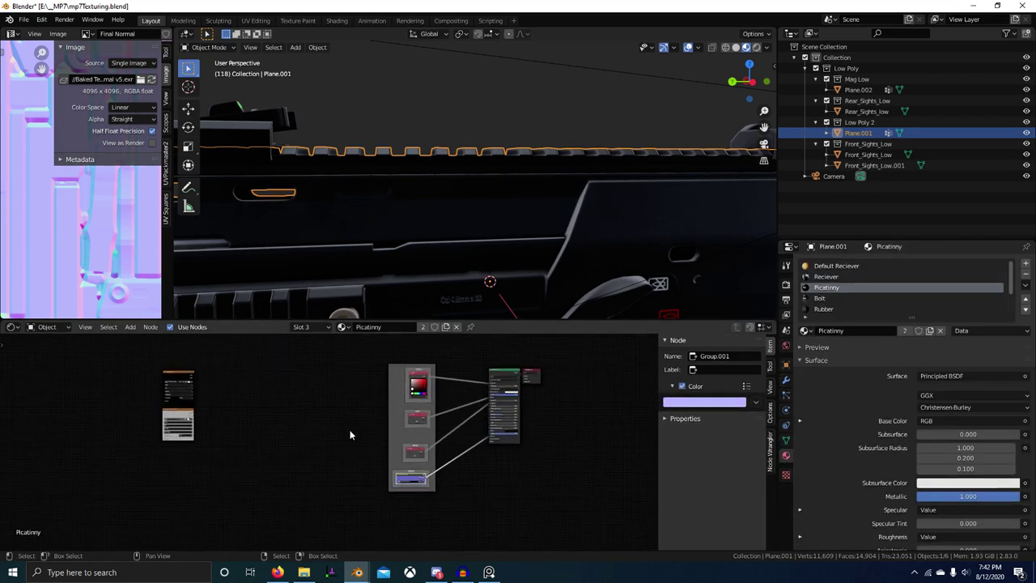
{"action": "scroll", "coordinate": [379, 383], "scroll_direction": "up", "scroll_amount": 2}
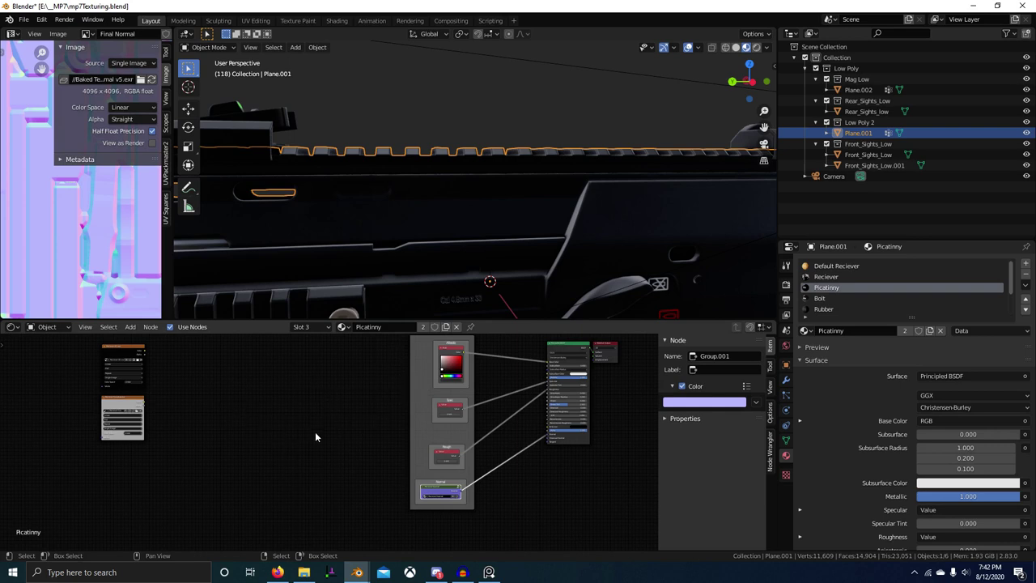
Deselect the mesh and paste the receiver's edge wear node network into the Picatinny material
{"action": "scroll", "coordinate": [588, 251], "scroll_direction": "down", "scroll_amount": 8}
{"action": "left_click", "coordinate": [520, 255]}
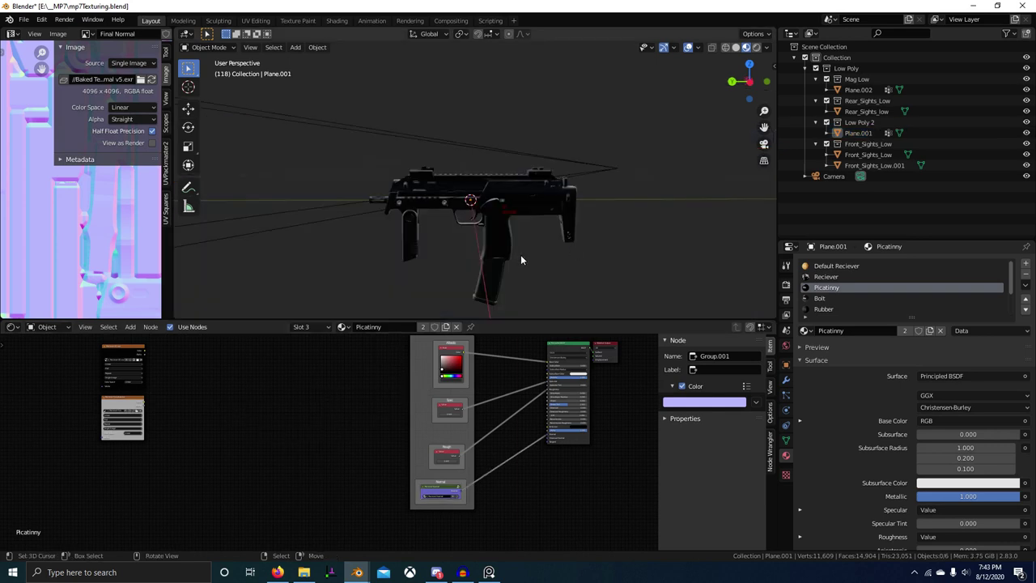
{"action": "middle_click_drag", "start_coordinate": [271, 455], "coordinate": [494, 433]}
{"action": "scroll", "coordinate": [353, 434], "scroll_direction": "down", "scroll_amount": 4}
{"action": "scroll", "coordinate": [478, 435], "scroll_direction": "down", "scroll_amount": 3}
{"action": "middle_click_drag", "start_coordinate": [380, 444], "coordinate": [441, 433]}
Move the Picatinny material's original curvature image texture beside the pasted network's copy and delete the original
{"action": "left_click_drag", "start_coordinate": [499, 382], "coordinate": [186, 415]}
{"action": "middle_click_drag", "start_coordinate": [216, 451], "coordinate": [346, 442]}
{"action": "scroll", "coordinate": [346, 444], "scroll_direction": "up", "scroll_amount": 3}
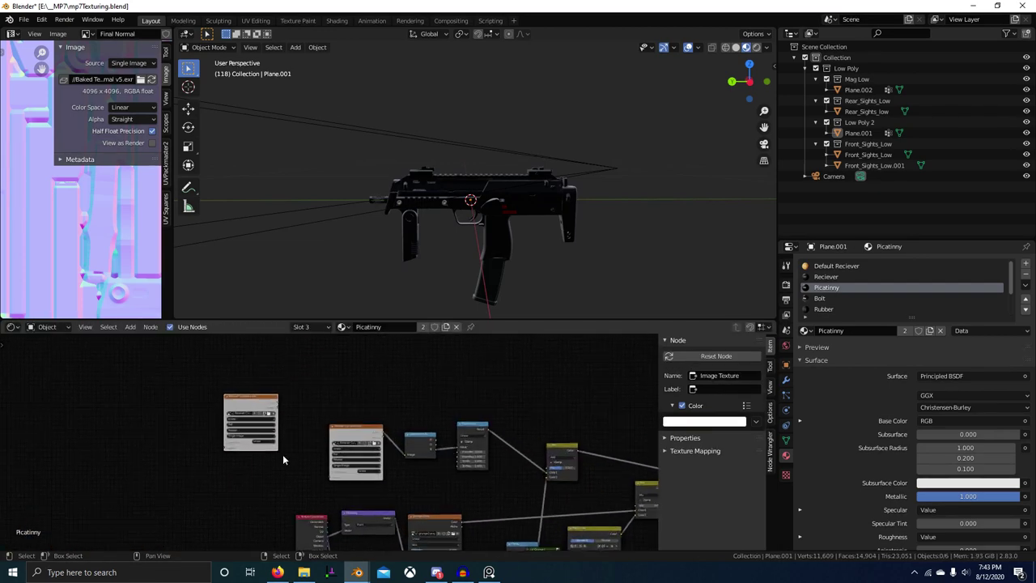
{"action": "left_click_drag", "start_coordinate": [278, 391], "coordinate": [318, 433]}
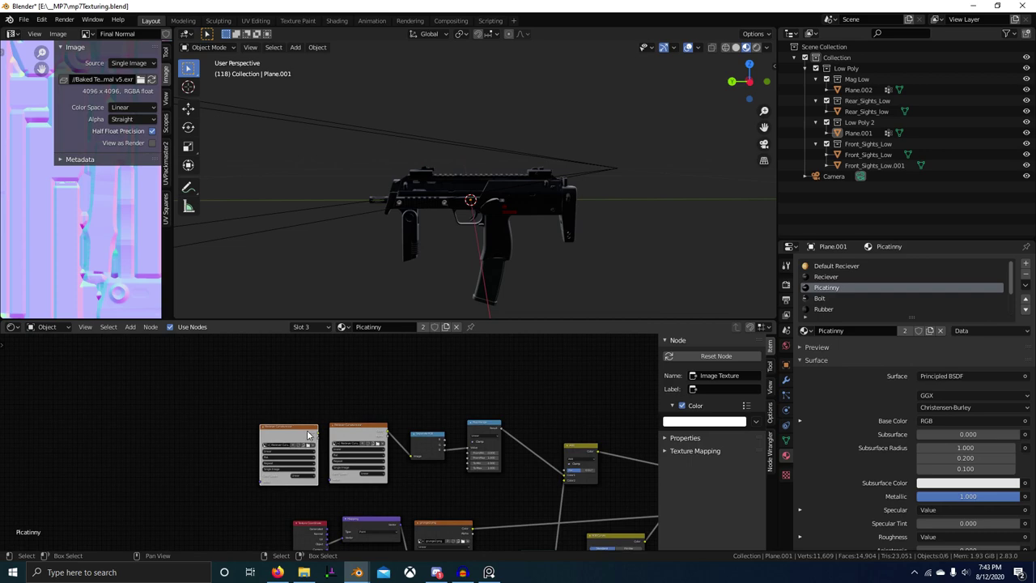
{"action": "key", "text": "x"}
Box-select the pasted edge wear network and move it closer to the Picatinny material's shader nodes
{"action": "scroll", "coordinate": [489, 271], "scroll_direction": "up", "scroll_amount": 5}
{"action": "middle_click_drag", "start_coordinate": [514, 223], "coordinate": [524, 222]}
{"action": "scroll", "coordinate": [558, 430], "scroll_direction": "down", "scroll_amount": 3}
{"action": "middle_click_drag", "start_coordinate": [561, 434], "coordinate": [373, 453]}
{"action": "scroll", "coordinate": [388, 449], "scroll_direction": "down", "scroll_amount": 1}
{"action": "middle_click_drag", "start_coordinate": [521, 420], "coordinate": [428, 450]}
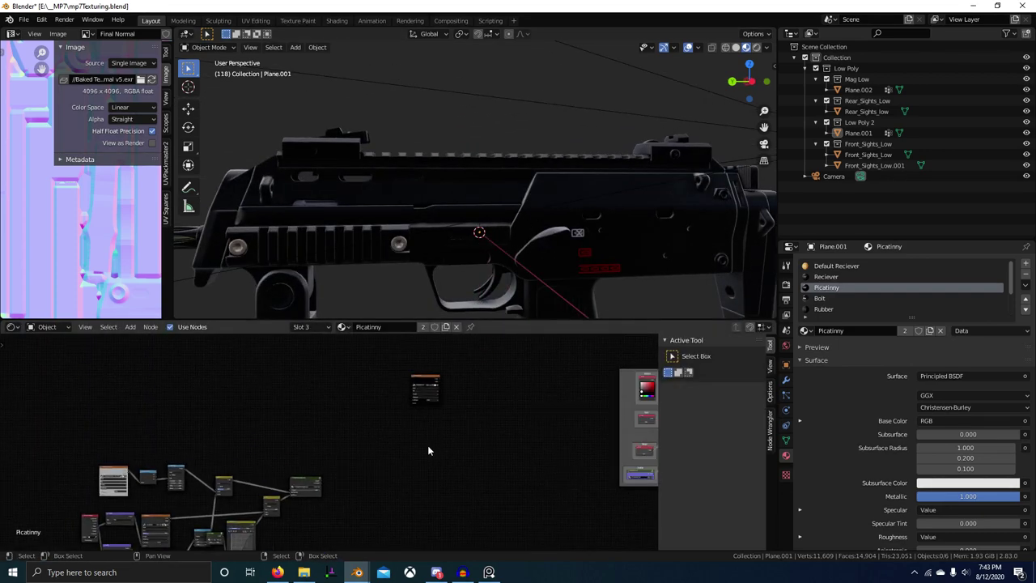
{"action": "scroll", "coordinate": [324, 450], "scroll_direction": "down", "scroll_amount": 1}
{"action": "key", "text": "b"}
{"action": "left_click_drag", "start_coordinate": [113, 460], "coordinate": [335, 536]}
{"action": "scroll", "coordinate": [328, 512], "scroll_direction": "down", "scroll_amount": 1}
{"action": "key", "text": "g"}
{"action": "left_click", "coordinate": [442, 466]}
Preview the Edge Wear Image Based group's output in the Picatinny material and inspect the wear on the side rail
{"action": "middle_click_drag", "start_coordinate": [439, 448], "coordinate": [418, 438]}
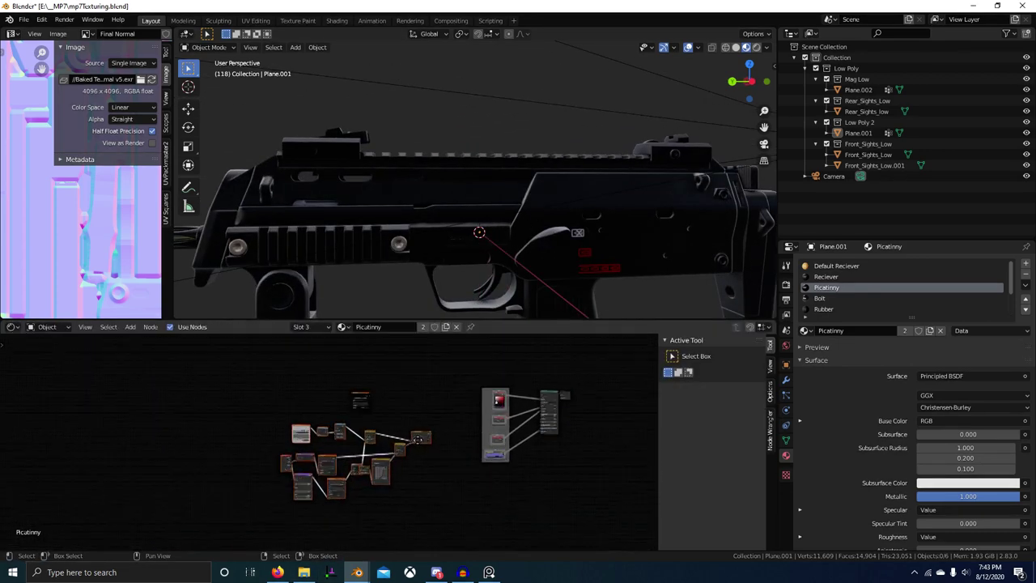
{"action": "scroll", "coordinate": [405, 437], "scroll_direction": "up", "scroll_amount": 2}
{"action": "scroll", "coordinate": [630, 153], "scroll_direction": "up", "scroll_amount": 5}
{"action": "scroll", "coordinate": [414, 400], "scroll_direction": "up", "scroll_amount": 2}
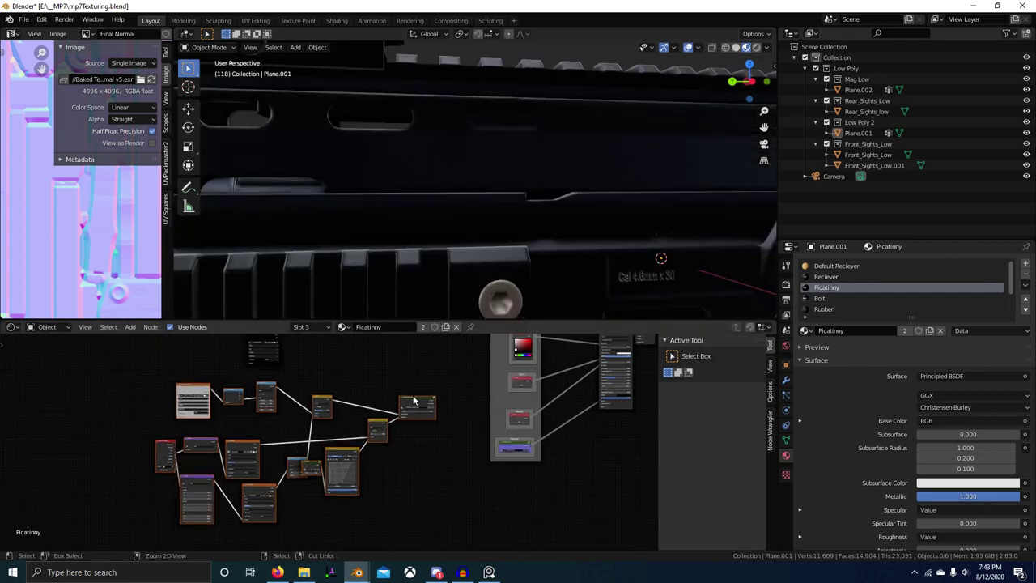
{"action": "left_click", "coordinate": [416, 405], "text": "ctrl+shift"}
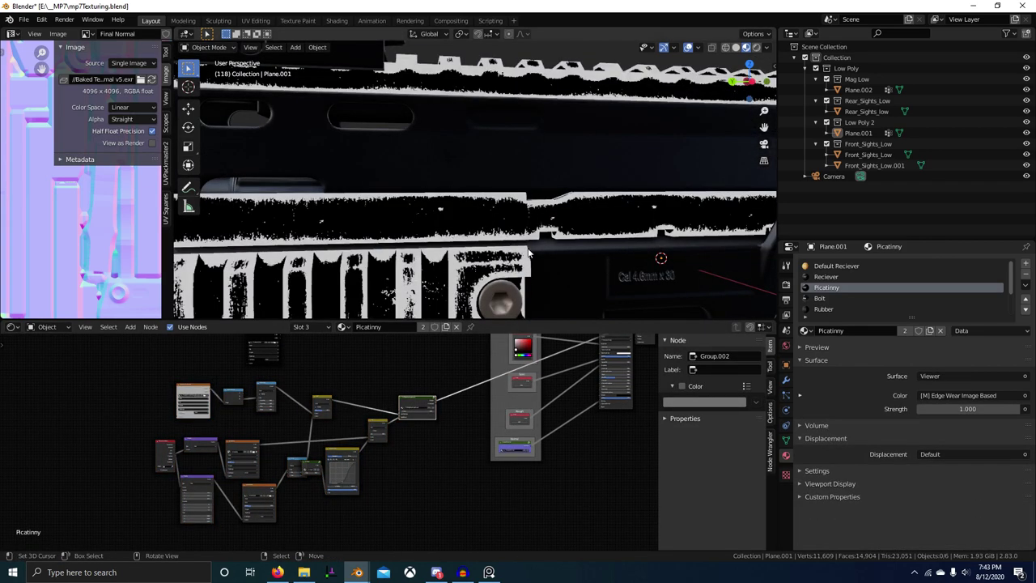
{"action": "middle_click_drag", "start_coordinate": [478, 292], "coordinate": [490, 265]}
{"action": "scroll", "coordinate": [490, 265], "scroll_direction": "up", "scroll_amount": 4}
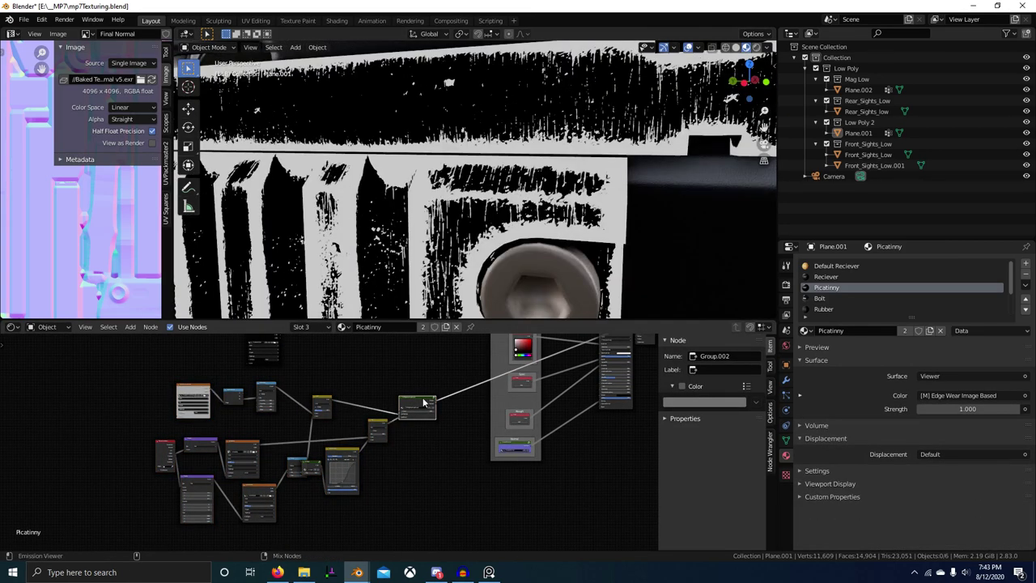
{"action": "scroll", "coordinate": [510, 299], "scroll_direction": "down", "scroll_amount": 4}
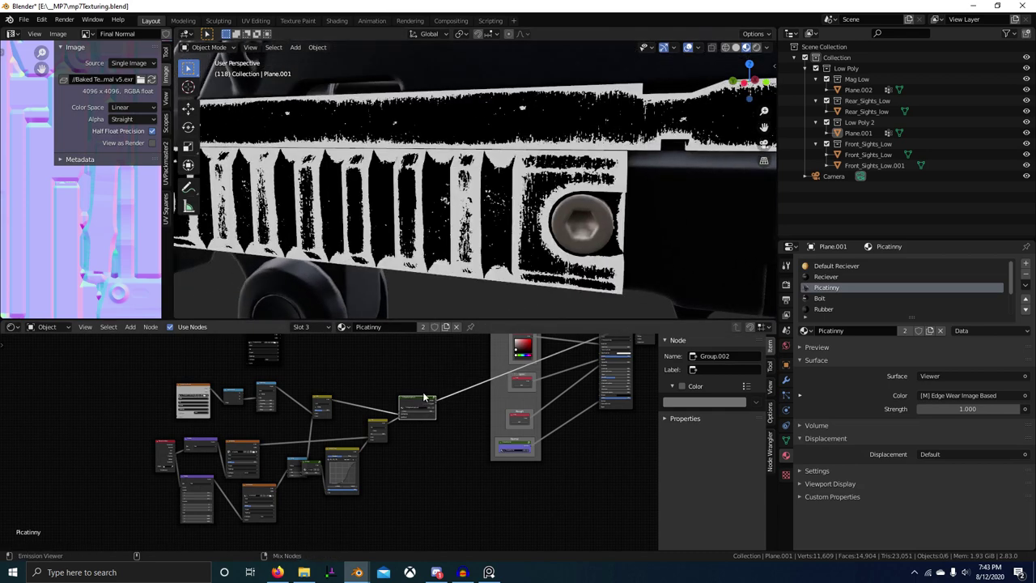
{"action": "scroll", "coordinate": [518, 287], "scroll_direction": "down", "scroll_amount": 4}
{"action": "middle_click_drag", "start_coordinate": [486, 285], "coordinate": [563, 293]}
{"action": "scroll", "coordinate": [535, 287], "scroll_direction": "up", "scroll_amount": 3}
Try the Separate RGB node's G output, then connect its R output to Map Range's Value and inspect the rail's wear
{"action": "middle_click_drag", "start_coordinate": [372, 405], "coordinate": [418, 412]}
{"action": "scroll", "coordinate": [340, 438], "scroll_direction": "up", "scroll_amount": 5}
{"action": "middle_click_drag", "start_coordinate": [320, 441], "coordinate": [408, 488]}
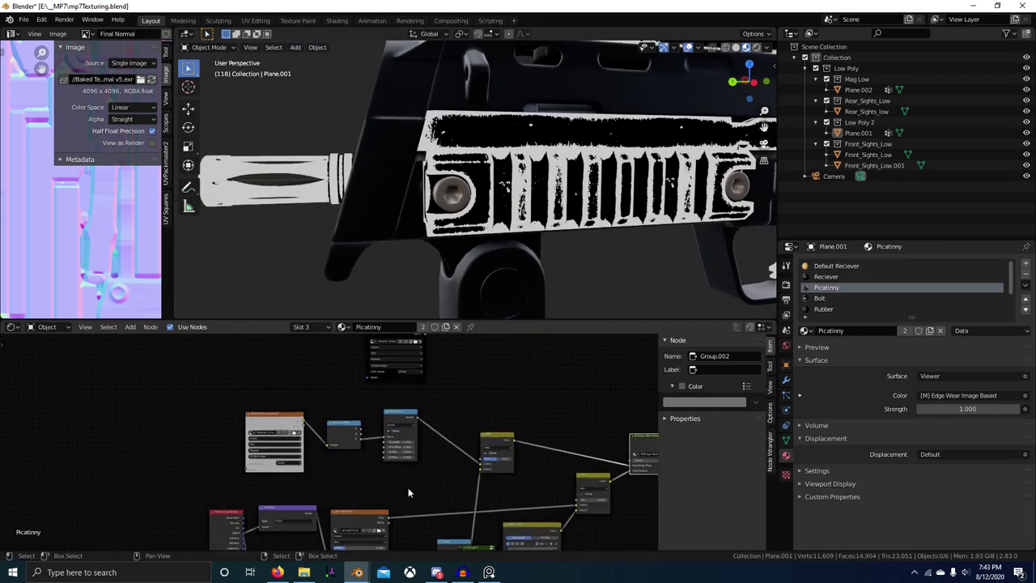
{"action": "scroll", "coordinate": [408, 492], "scroll_direction": "up", "scroll_amount": 4}
{"action": "left_click_drag", "start_coordinate": [338, 437], "coordinate": [341, 441]}
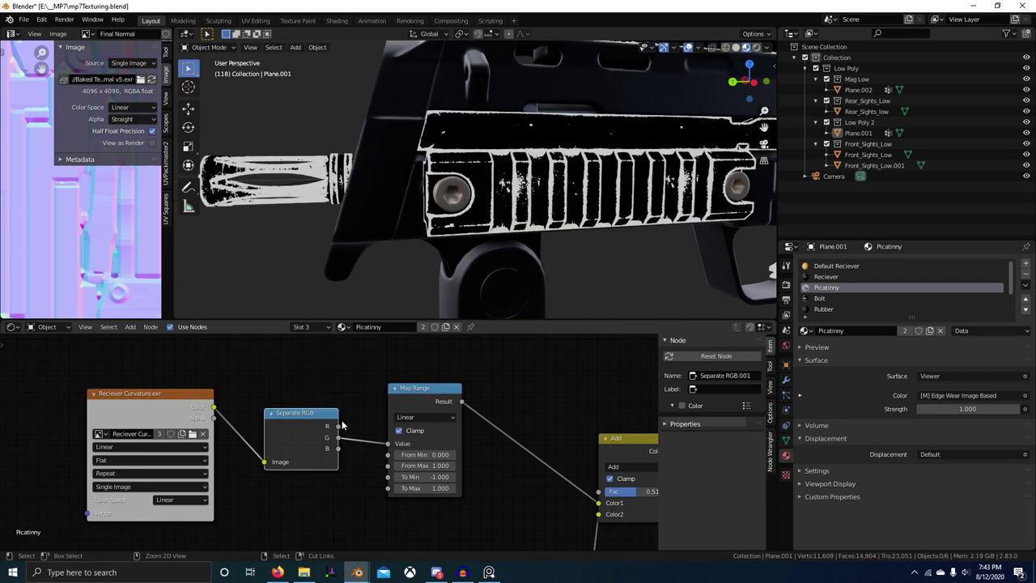
{"action": "key", "text": "ctrl+z"}
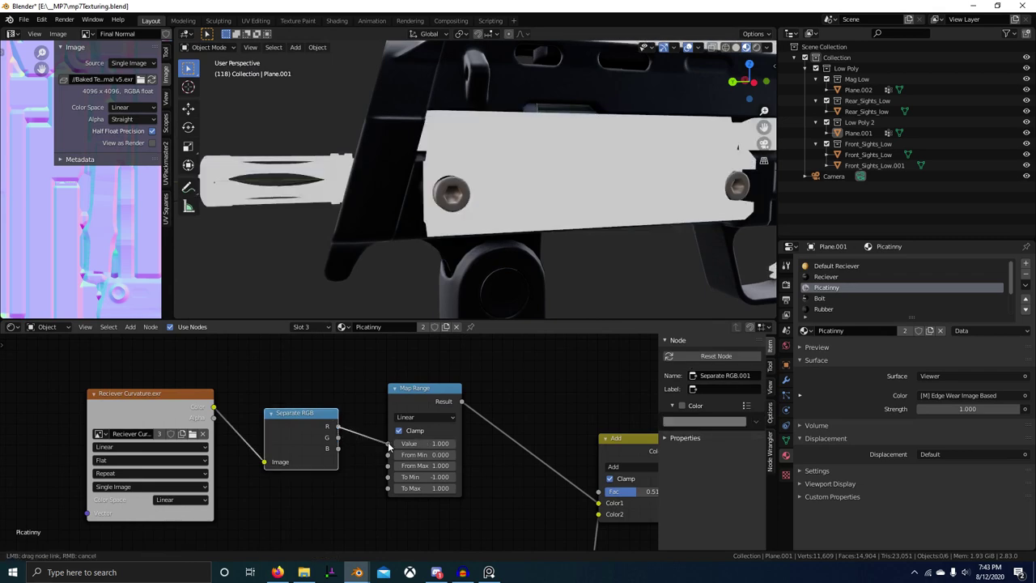
{"action": "left_click_drag", "start_coordinate": [389, 446], "coordinate": [386, 444]}
{"action": "scroll", "coordinate": [502, 287], "scroll_direction": "up", "scroll_amount": 8}
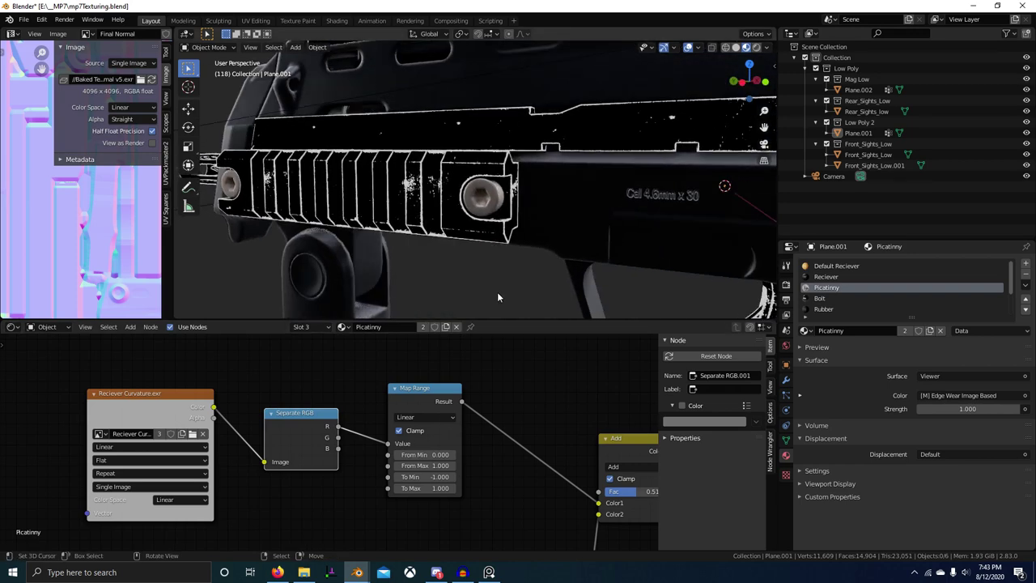
{"action": "scroll", "coordinate": [518, 404], "scroll_direction": "right", "scroll_amount": 6, "text": "ctrl"}
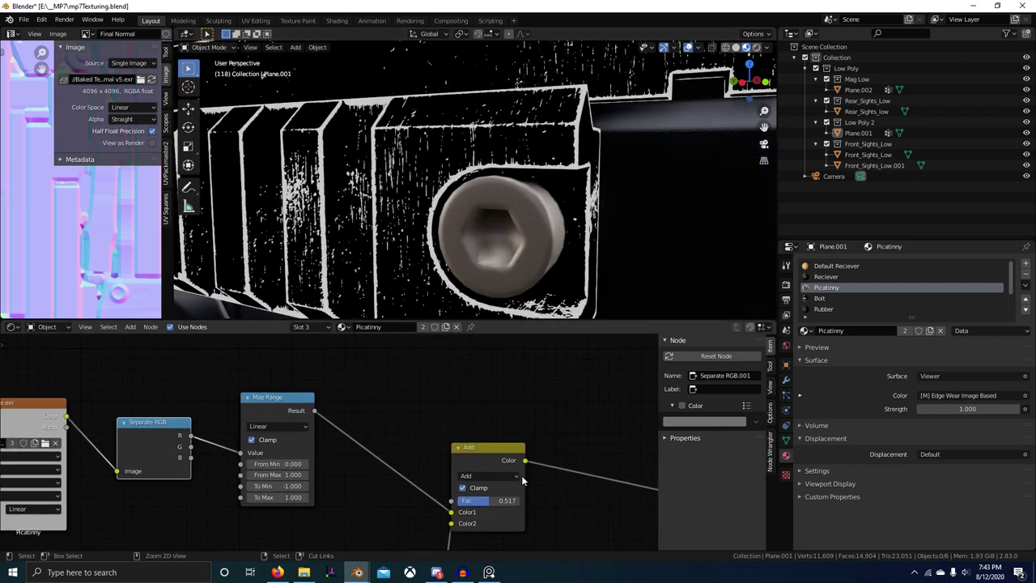
Preview the Edge Wear Image Based group's output and set the Add node's Fac to 0.608
{"action": "mouse_move", "coordinate": [476, 501]}
{"action": "left_mouse_down"}
{"action": "mouse_move", "coordinate": [517, 501]}
{"action": "mouse_move", "coordinate": [458, 501]}
{"action": "left_mouse_up"}
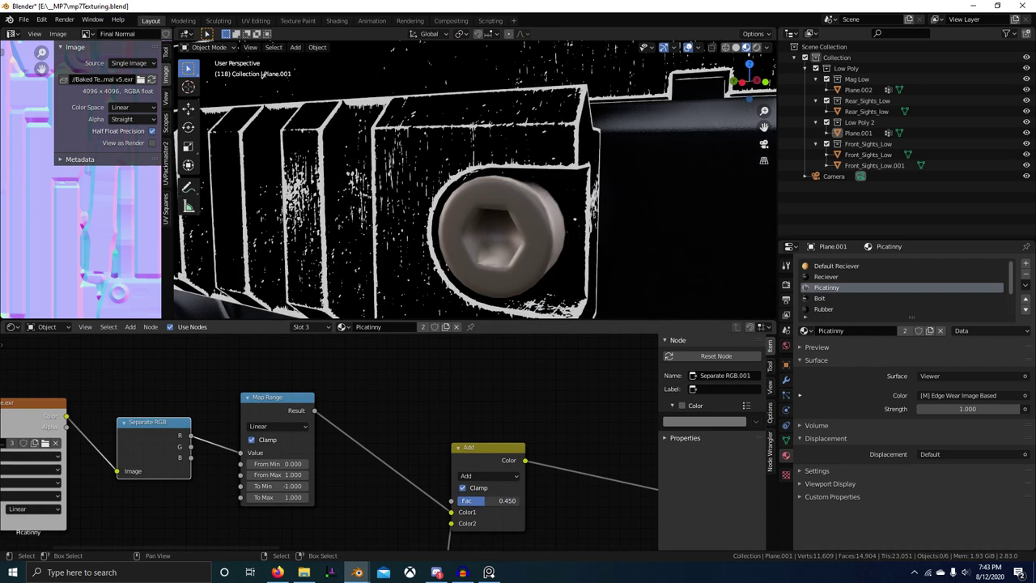
{"action": "scroll", "coordinate": [578, 461], "scroll_direction": "down", "scroll_amount": 1}
{"action": "middle_click_drag", "start_coordinate": [578, 461], "coordinate": [333, 438]}
{"action": "left_click", "coordinate": [569, 430], "text": "ctrl+shift"}
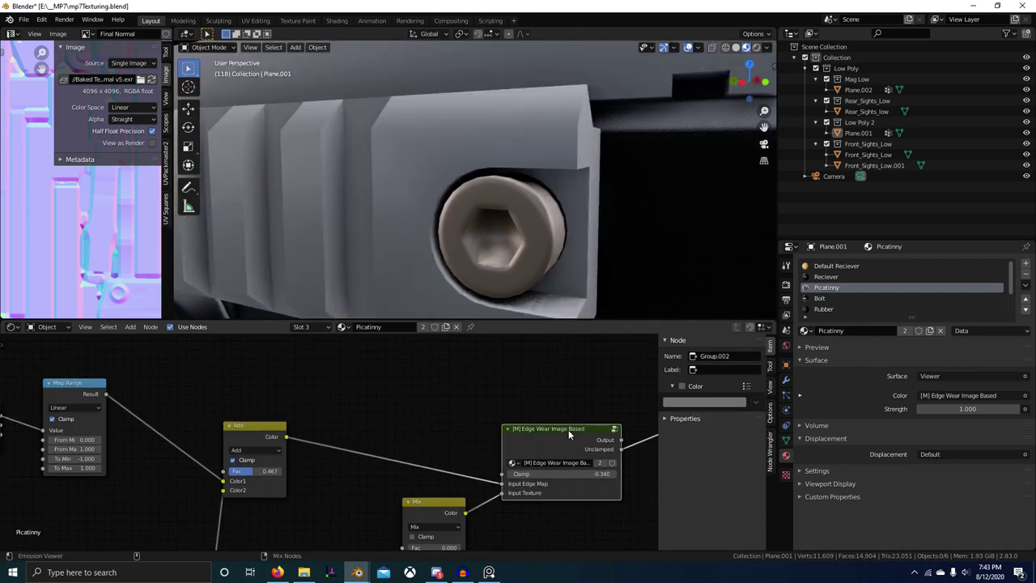
{"action": "middle_click_drag", "start_coordinate": [412, 432], "coordinate": [465, 431]}
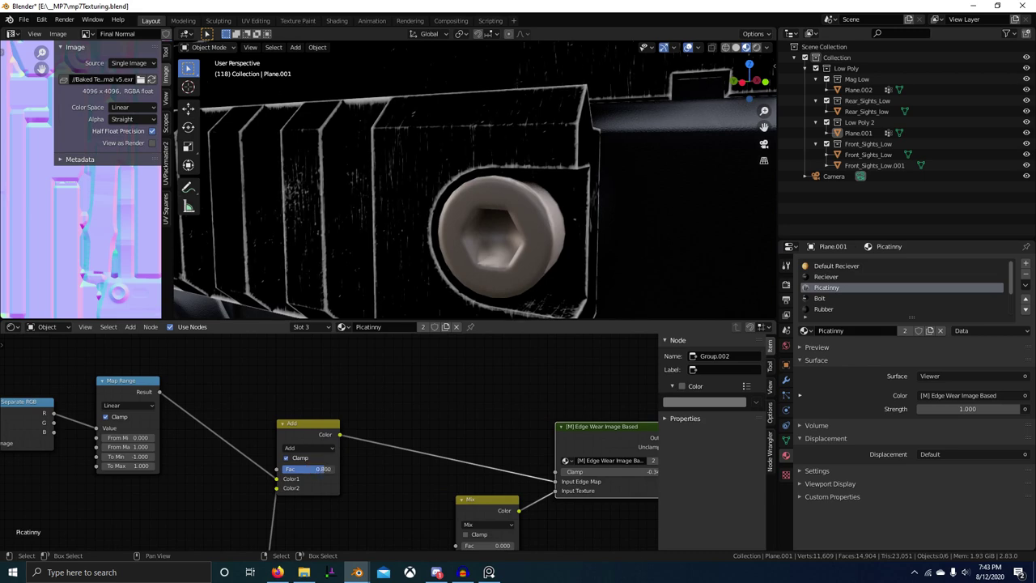
Inspect the edge wear across the whole gun and up close on the side rail's ridges
{"action": "scroll", "coordinate": [508, 244], "scroll_direction": "down", "scroll_amount": 8}
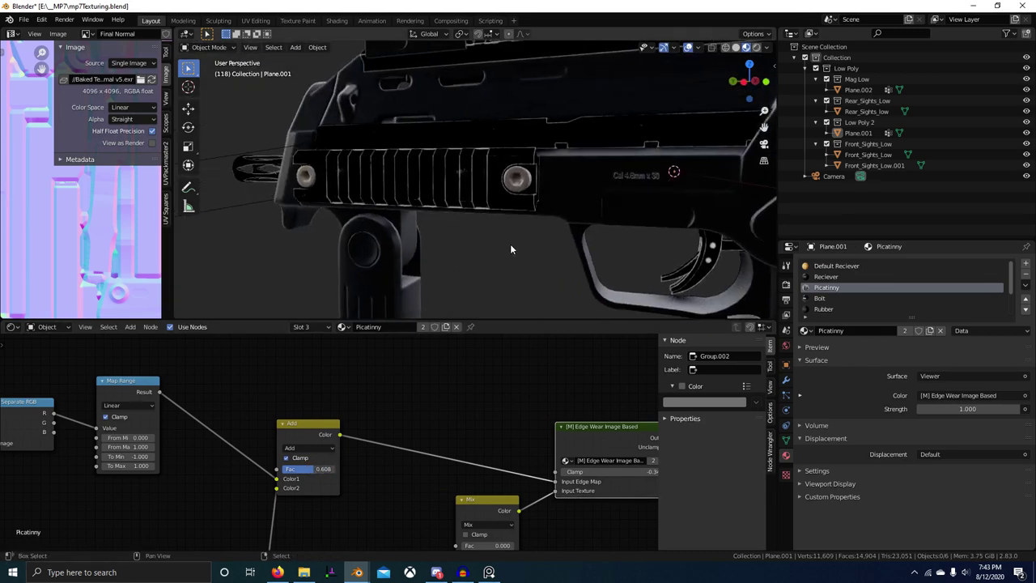
{"action": "middle_click_drag", "start_coordinate": [510, 244], "coordinate": [523, 285]}
{"action": "scroll", "coordinate": [529, 246], "scroll_direction": "down", "scroll_amount": 4}
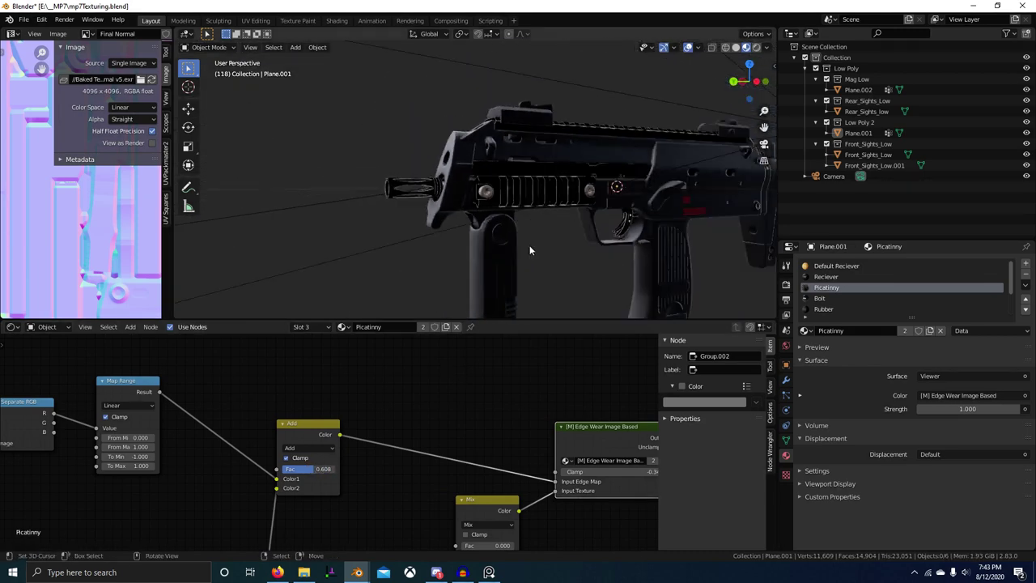
{"action": "middle_click_drag", "start_coordinate": [529, 245], "coordinate": [413, 209]}
{"action": "scroll", "coordinate": [509, 393], "scroll_direction": "down", "scroll_amount": 3}
{"action": "mouse_move", "coordinate": [488, 245]}
{"action": "middle_mouse_down"}
{"action": "mouse_move", "coordinate": [499, 223]}
{"action": "mouse_move", "coordinate": [499, 243]}
{"action": "middle_mouse_up"}
{"action": "scroll", "coordinate": [499, 243], "scroll_direction": "up", "scroll_amount": 8}
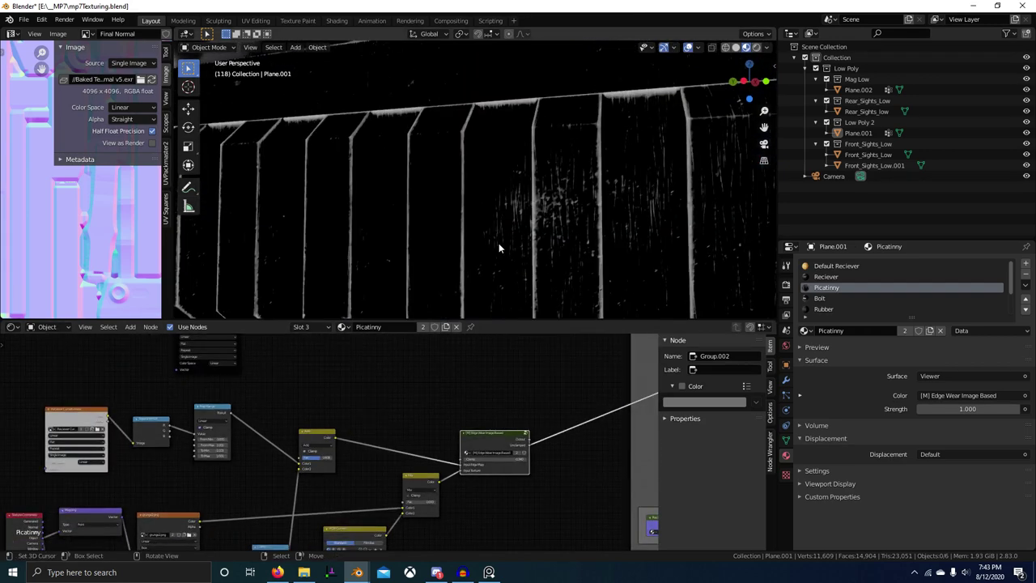
Move the Grunge 1 group node beside the Albedo frame and preview the Principled BSDF on the gun
{"action": "scroll", "coordinate": [523, 433], "scroll_direction": "down", "scroll_amount": 3}
{"action": "middle_click_drag", "start_coordinate": [524, 432], "coordinate": [428, 423]}
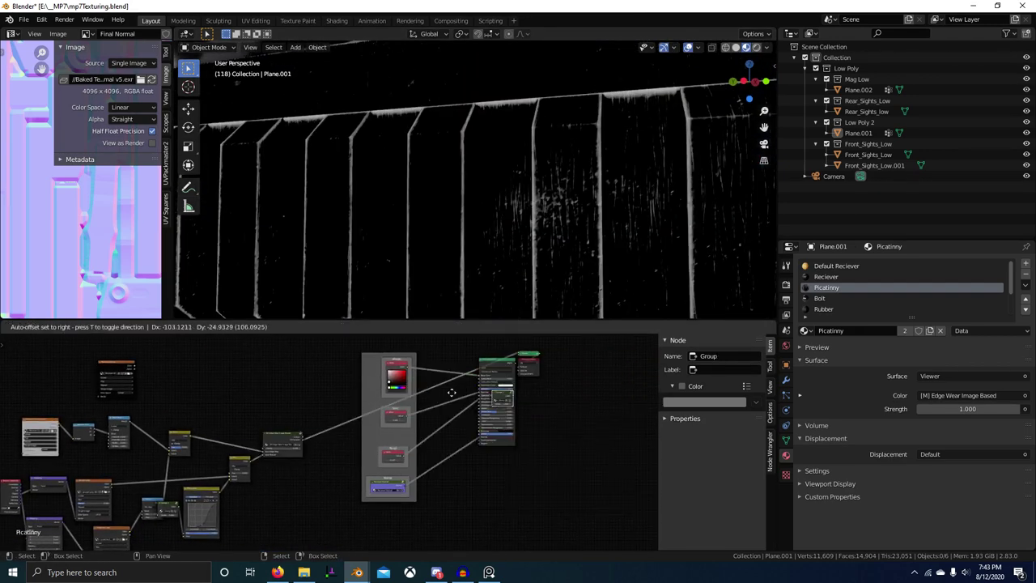
{"action": "scroll", "coordinate": [454, 378], "scroll_direction": "up", "scroll_amount": 3}
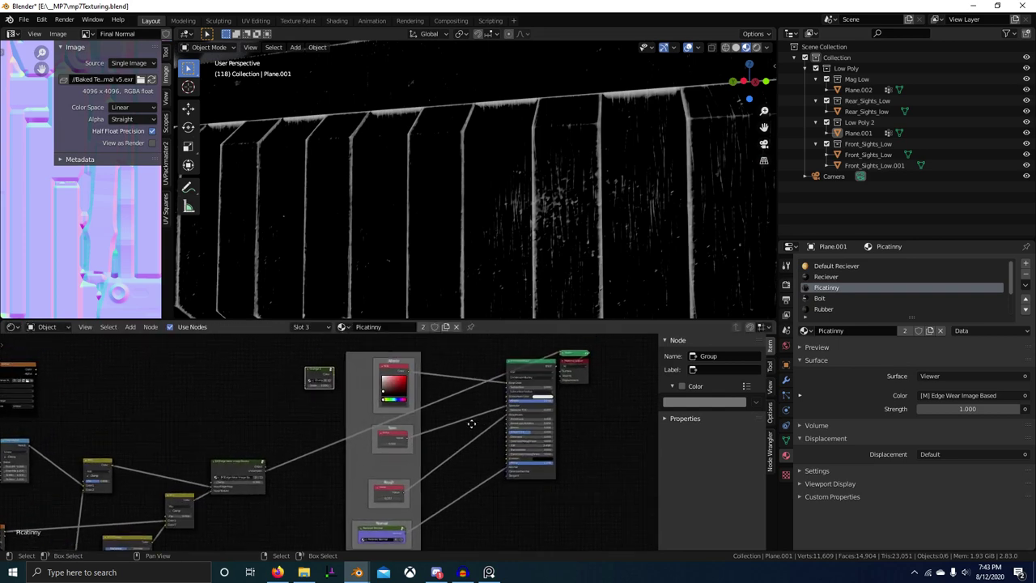
{"action": "left_click", "coordinate": [523, 397], "text": "ctrl+shift"}
{"action": "scroll", "coordinate": [417, 394], "scroll_direction": "down", "scroll_amount": 6}
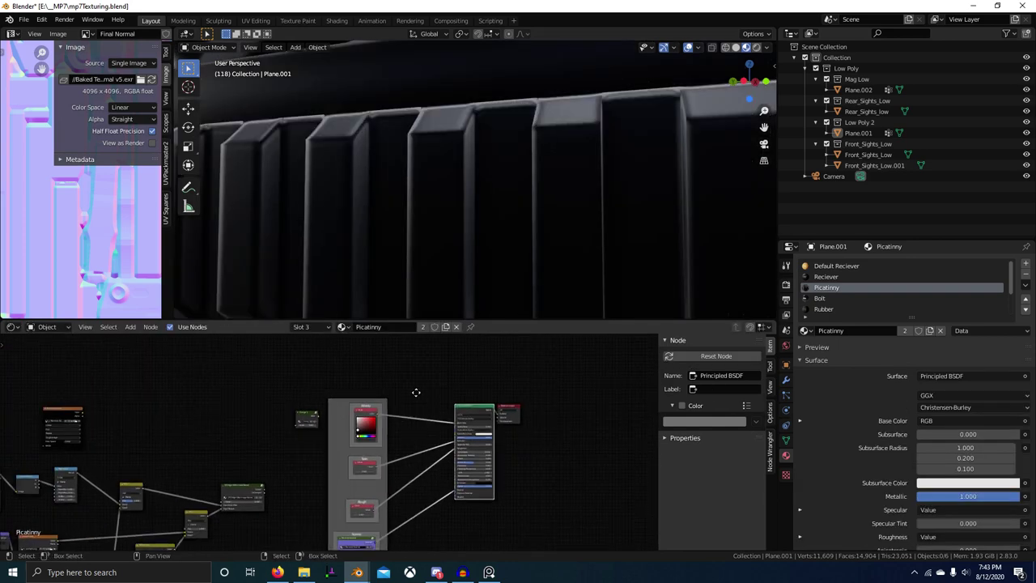
{"action": "scroll", "coordinate": [499, 261], "scroll_direction": "down", "scroll_amount": 8}
Switch to the PureRef board and examine the MP7 reference photos for rail color and wear
{"action": "key", "text": "alt+Tab"}
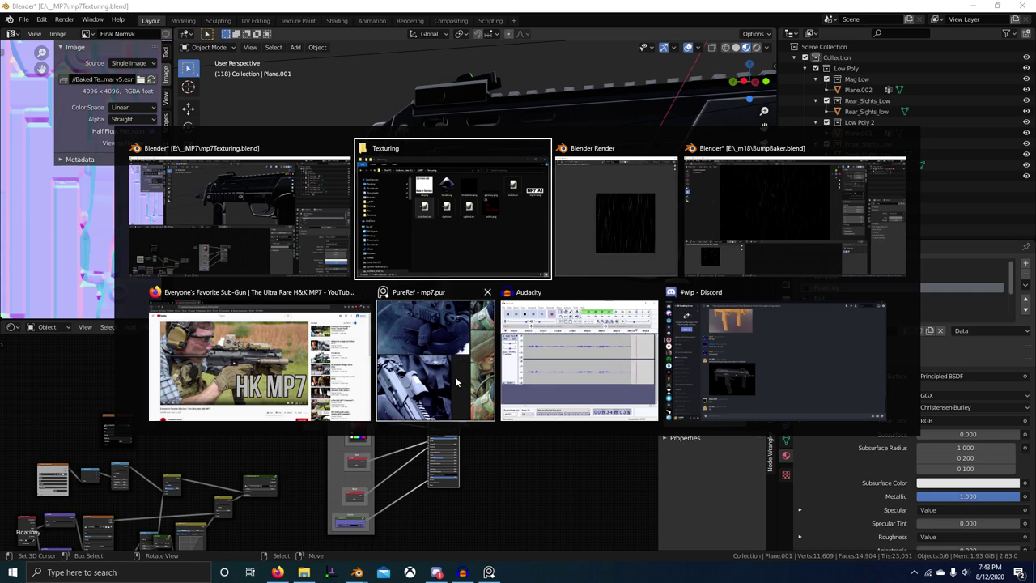
{"action": "left_click", "coordinate": [456, 382]}
{"action": "scroll", "coordinate": [1006, 181], "scroll_direction": "up", "scroll_amount": 4}
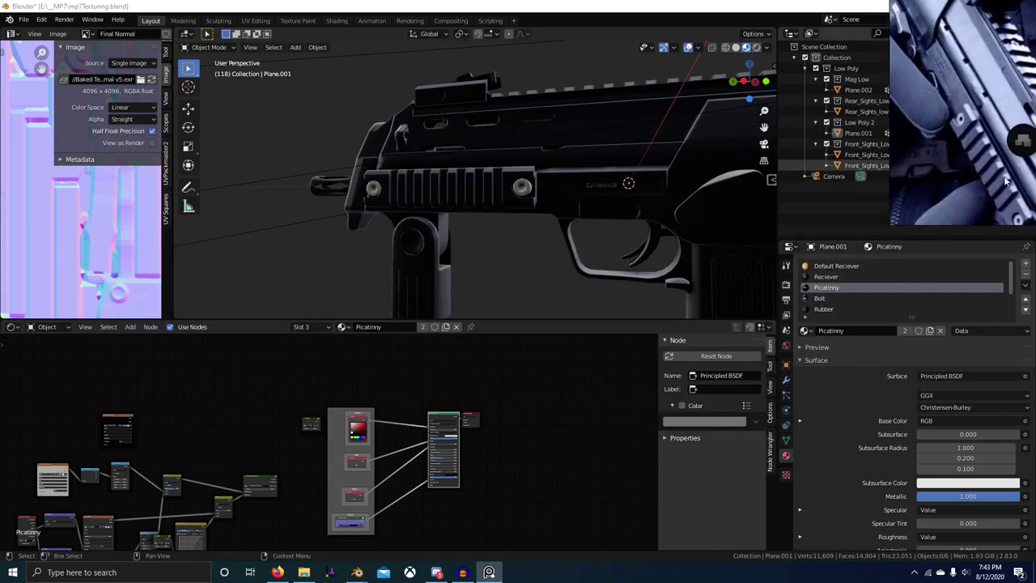
{"action": "scroll", "coordinate": [1006, 181], "scroll_direction": "down", "scroll_amount": 5}
{"action": "scroll", "coordinate": [959, 139], "scroll_direction": "up", "scroll_amount": 8}
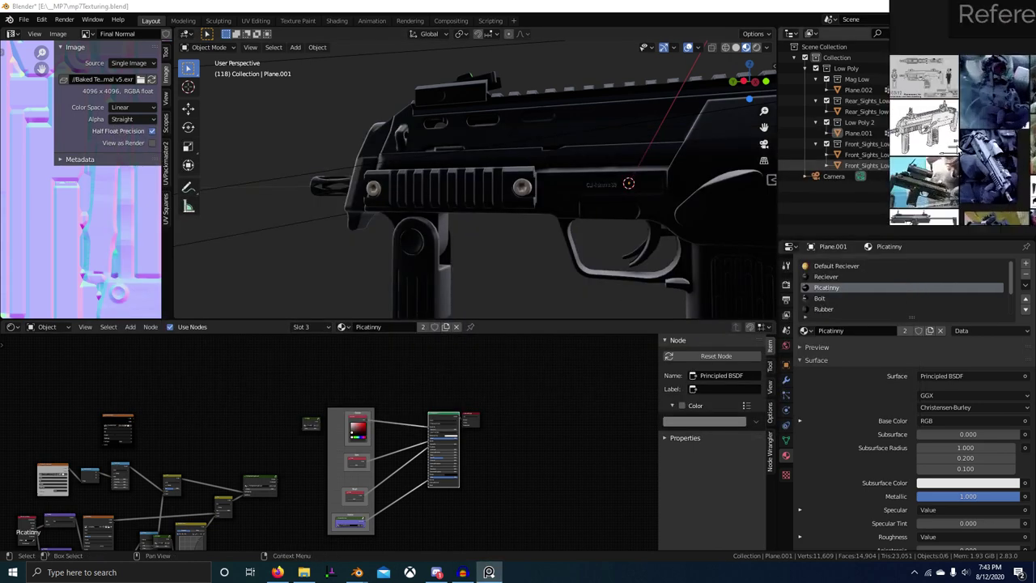
{"action": "scroll", "coordinate": [1010, 160], "scroll_direction": "down", "scroll_amount": 5}
{"action": "scroll", "coordinate": [1010, 160], "scroll_direction": "up", "scroll_amount": 2}
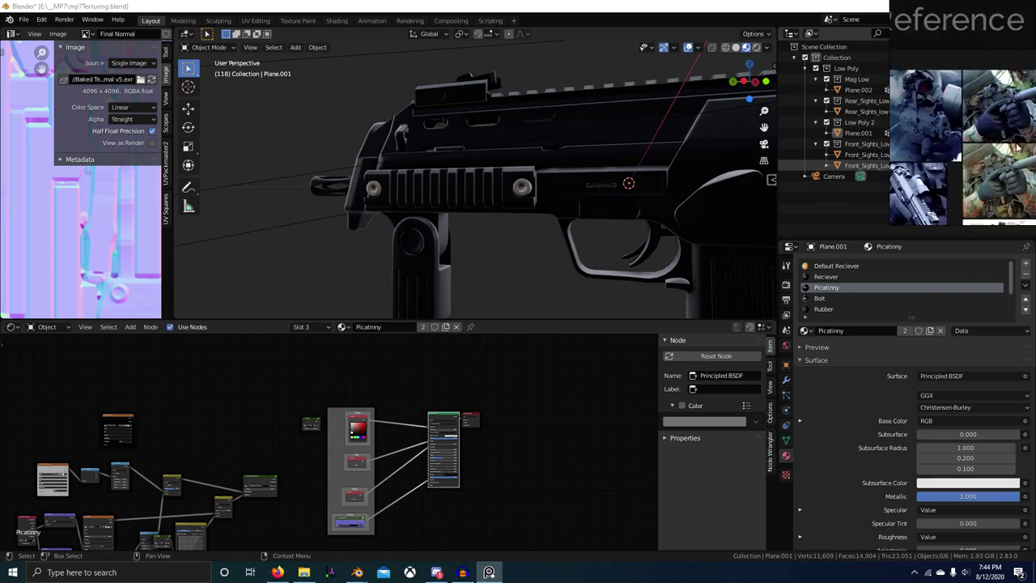
{"action": "scroll", "coordinate": [996, 138], "scroll_direction": "up", "scroll_amount": 5}
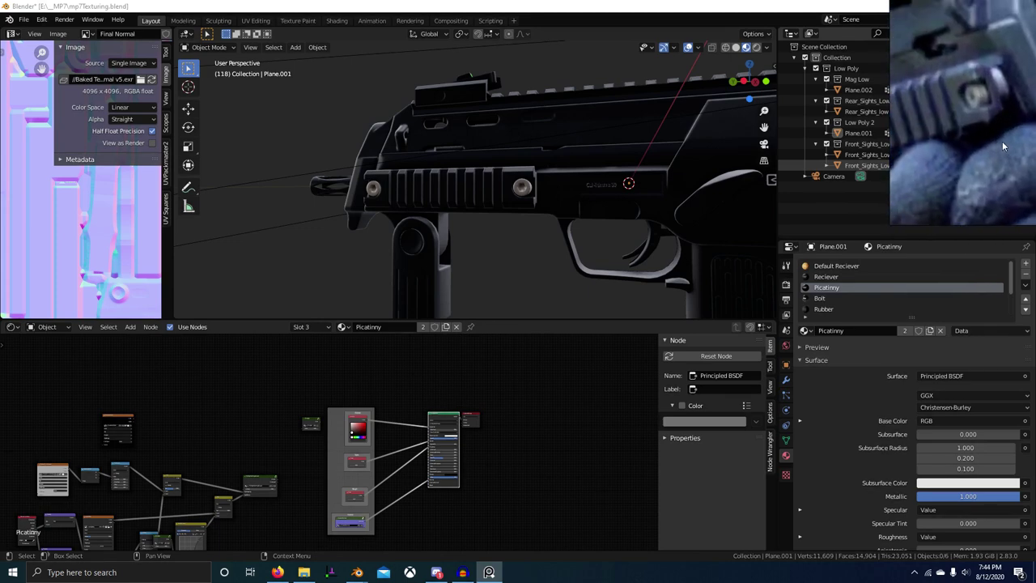
{"action": "scroll", "coordinate": [963, 142], "scroll_direction": "down", "scroll_amount": 5}
{"action": "scroll", "coordinate": [962, 149], "scroll_direction": "up", "scroll_amount": 3}
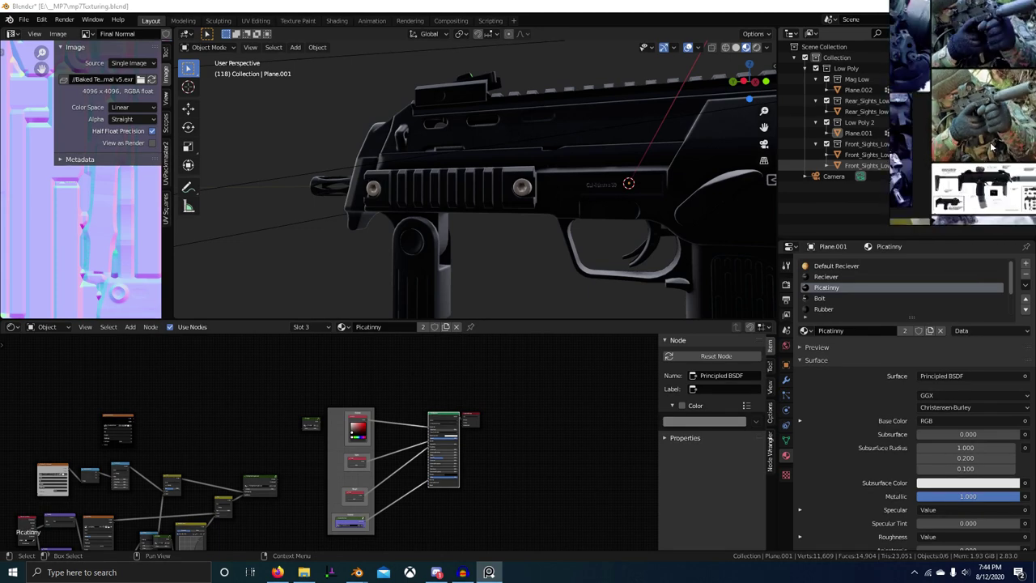
{"action": "scroll", "coordinate": [963, 149], "scroll_direction": "down", "scroll_amount": 4}
{"action": "middle_click_drag", "start_coordinate": [986, 112], "coordinate": [1015, 160]}
{"action": "scroll", "coordinate": [1012, 158], "scroll_direction": "up", "scroll_amount": 6}
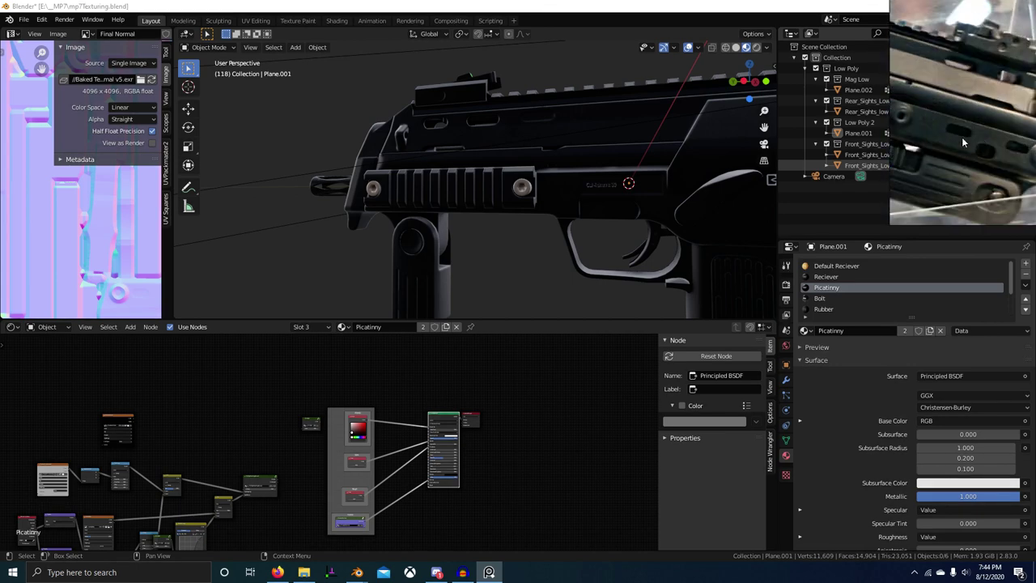
{"action": "scroll", "coordinate": [980, 144], "scroll_direction": "down", "scroll_amount": 6}
{"action": "scroll", "coordinate": [979, 150], "scroll_direction": "up", "scroll_amount": 4}
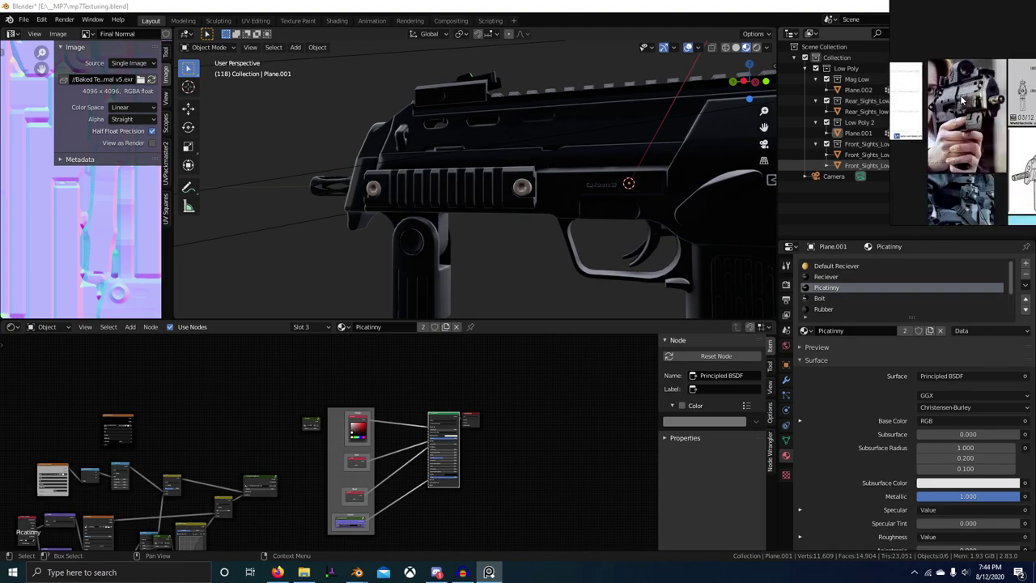
Maximize the reference board to find the suppressed MP7 photo, then restore the window and frame its side rail
{"action": "key", "text": "ctrl+f"}
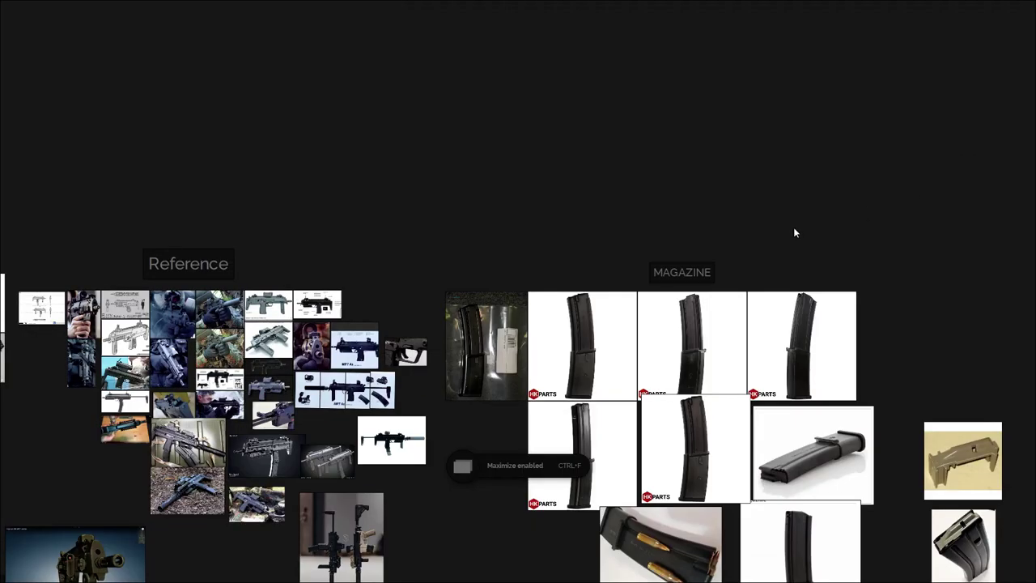
{"action": "scroll", "coordinate": [793, 231], "scroll_direction": "up", "scroll_amount": 8}
{"action": "scroll", "coordinate": [535, 325], "scroll_direction": "up", "scroll_amount": 6}
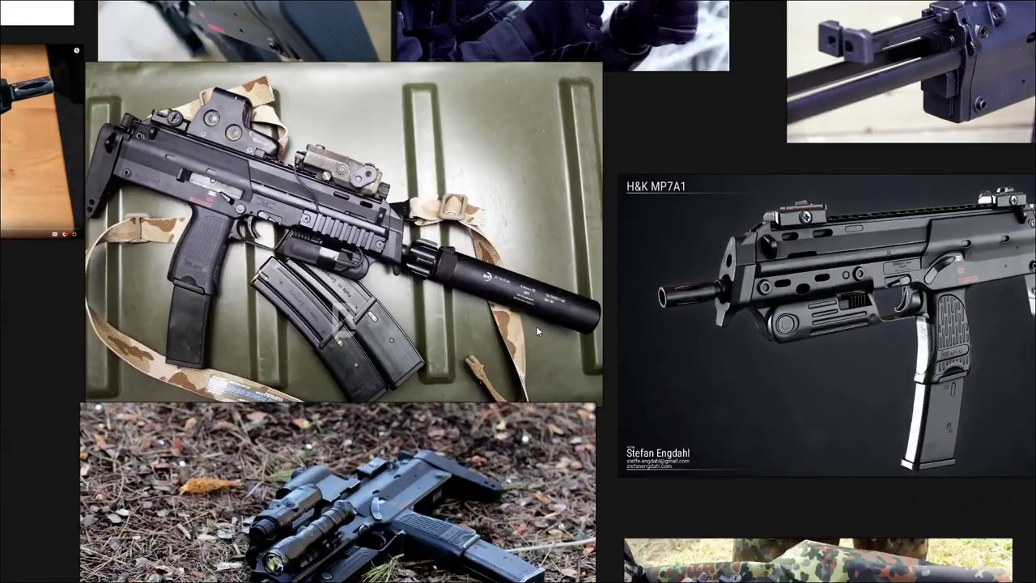
{"action": "key", "text": "ctrl+f"}
{"action": "scroll", "coordinate": [972, 122], "scroll_direction": "down", "scroll_amount": 3}
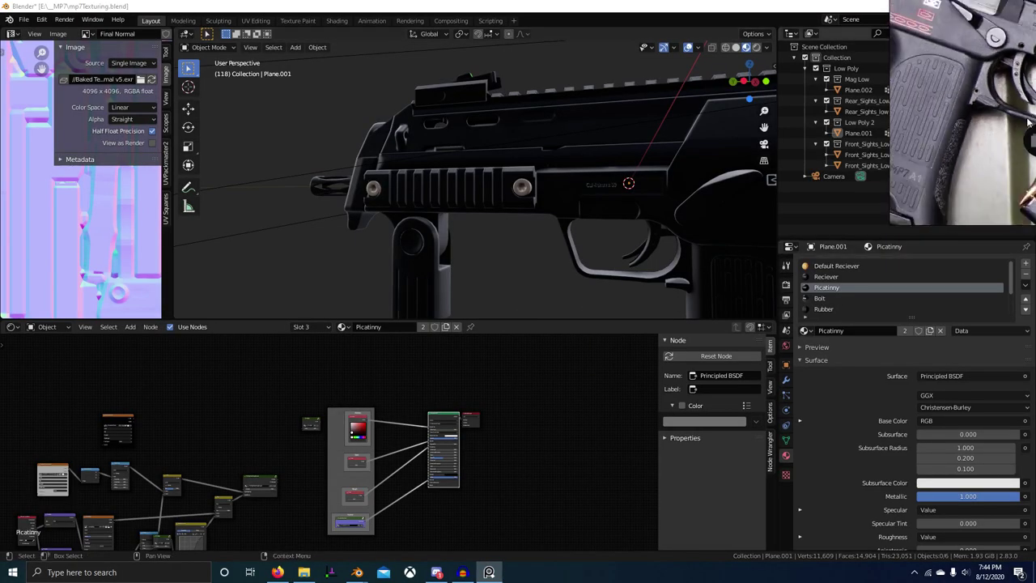
{"action": "middle_click_drag", "start_coordinate": [980, 138], "coordinate": [901, 115]}
{"action": "scroll", "coordinate": [982, 153], "scroll_direction": "up", "scroll_amount": 4}
{"action": "middle_click_drag", "start_coordinate": [984, 156], "coordinate": [1026, 179]}
{"action": "scroll", "coordinate": [971, 154], "scroll_direction": "down", "scroll_amount": 4}
{"action": "middle_click_drag", "start_coordinate": [947, 146], "coordinate": [983, 153]}
{"action": "scroll", "coordinate": [365, 425], "scroll_direction": "up", "scroll_amount": 3}
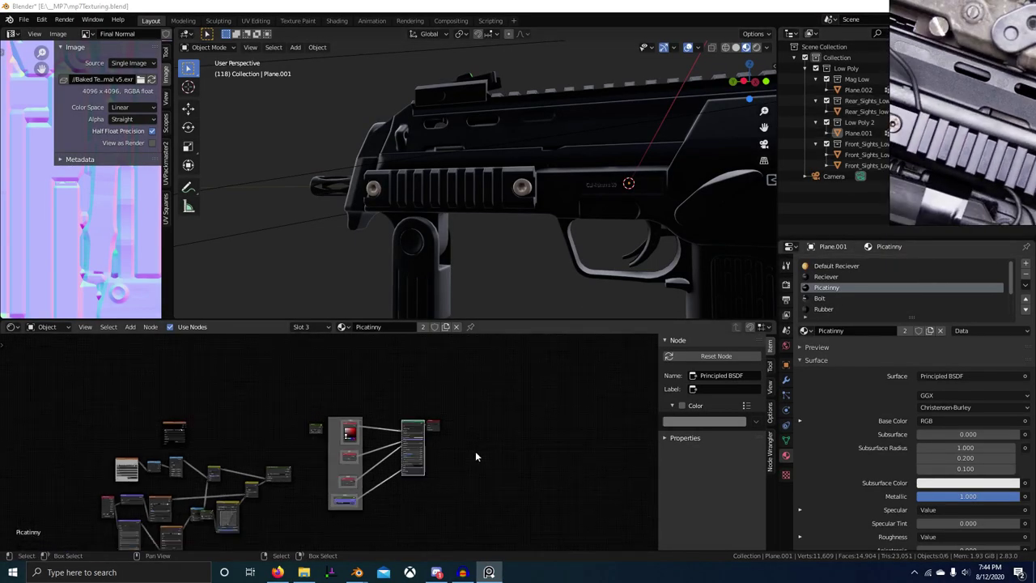
Preview the Grunge 1 group on the side rail and set its Scale to 2.3
{"action": "left_click", "coordinate": [285, 406], "text": "ctrl+shift"}
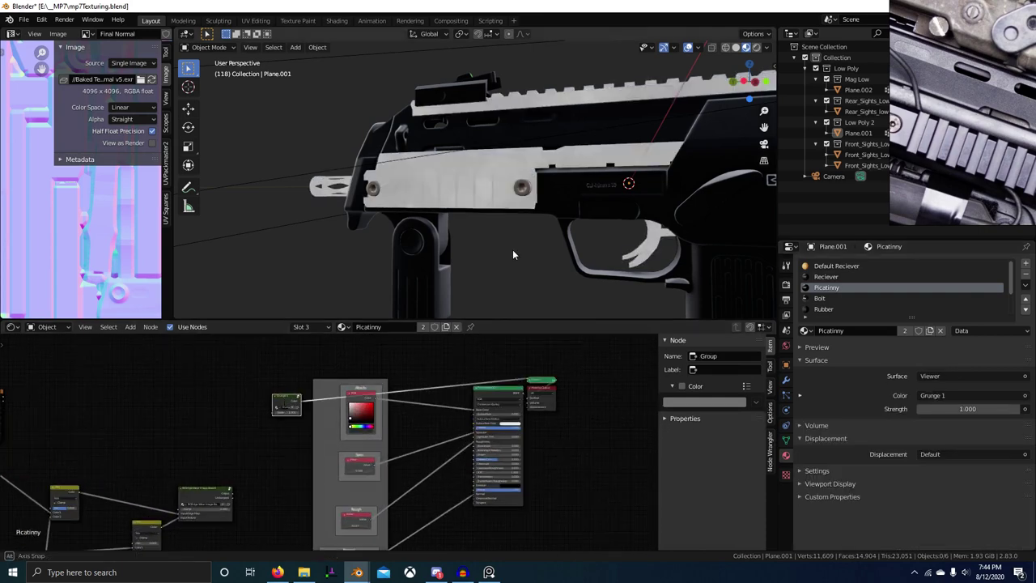
{"action": "scroll", "coordinate": [534, 251], "scroll_direction": "up", "scroll_amount": 8}
{"action": "scroll", "coordinate": [268, 421], "scroll_direction": "up", "scroll_amount": 2}
{"action": "scroll", "coordinate": [333, 395], "scroll_direction": "up", "scroll_amount": 3}
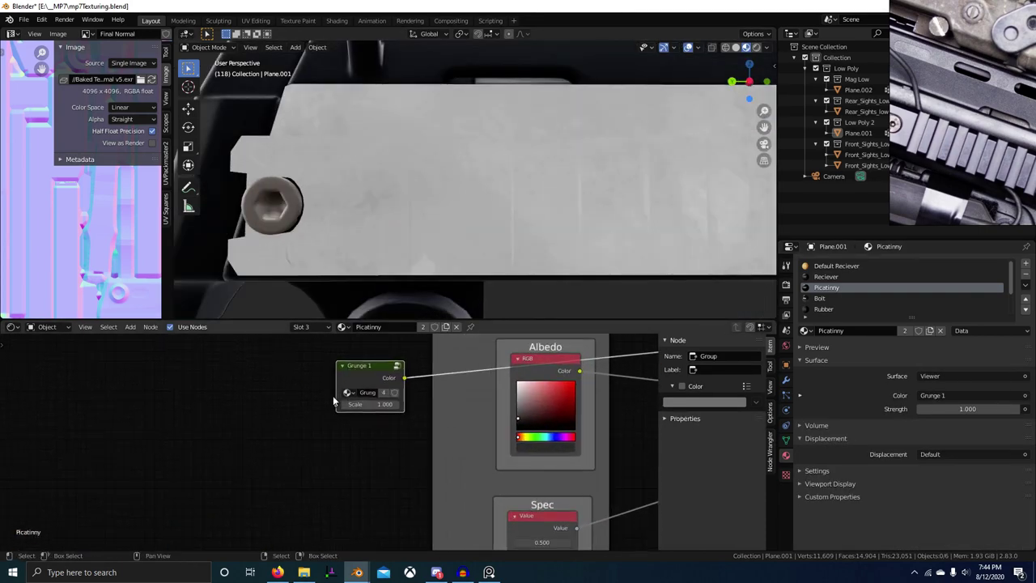
{"action": "left_click_drag", "start_coordinate": [372, 404], "coordinate": [389, 404]}
{"action": "scroll", "coordinate": [559, 238], "scroll_direction": "down", "scroll_amount": 5}
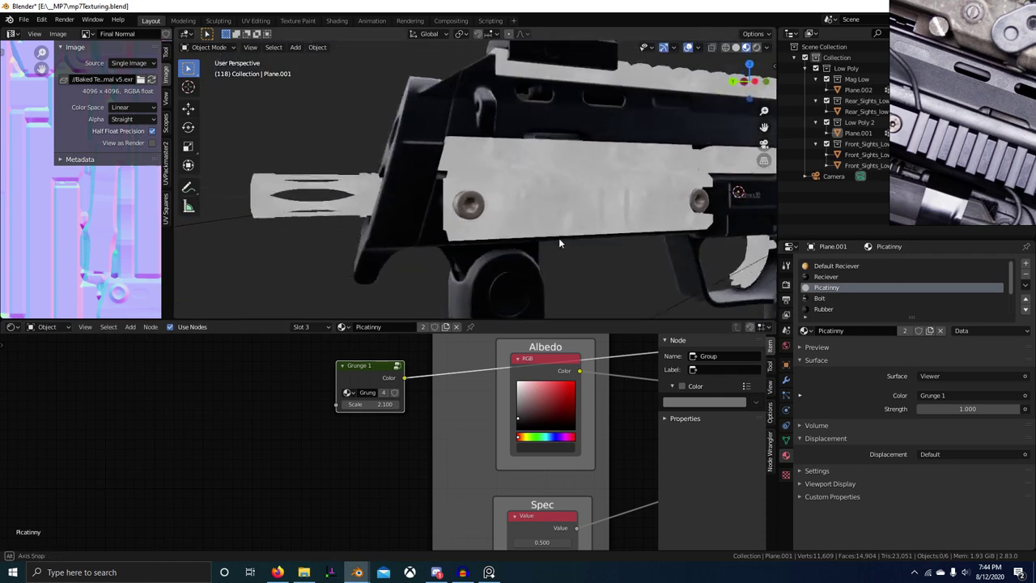
{"action": "middle_click_drag", "start_coordinate": [559, 238], "coordinate": [461, 215]}
{"action": "scroll", "coordinate": [461, 215], "scroll_direction": "up", "scroll_amount": 6}
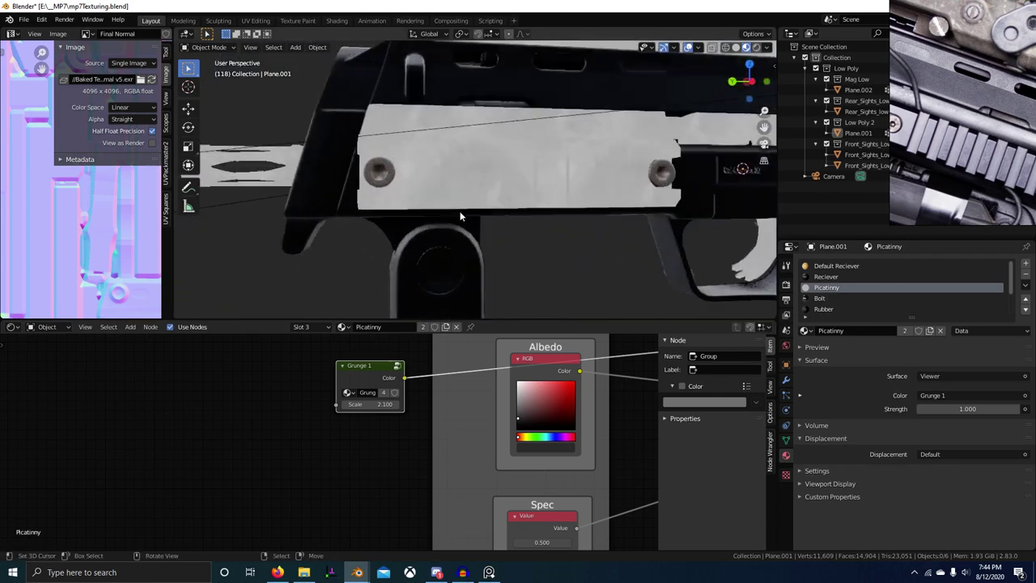
{"action": "left_click_drag", "start_coordinate": [377, 404], "coordinate": [392, 404]}
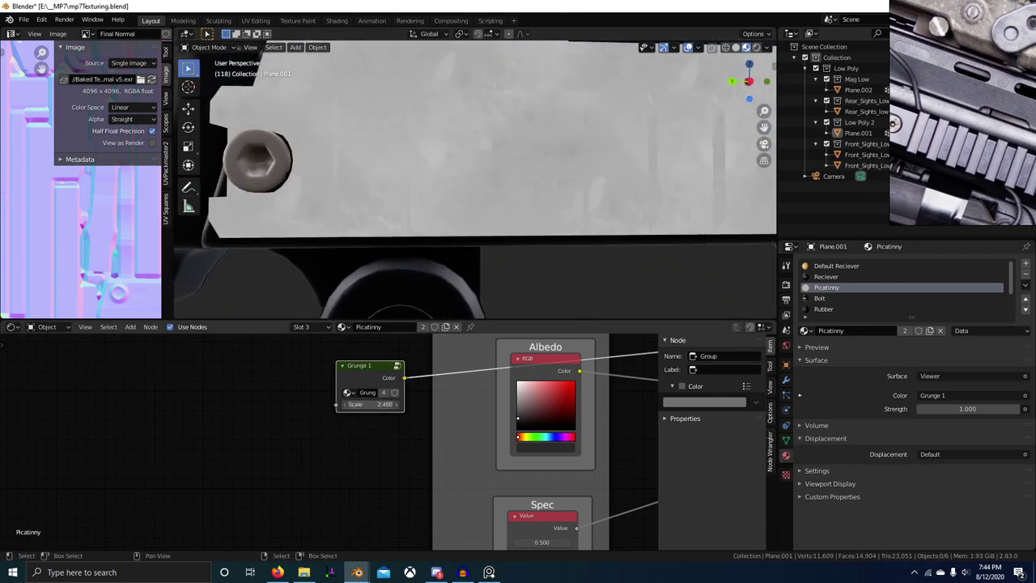
Move the Grunge 1 node near the Principled BSDF and shift the Albedo and Spec frame farther from the shader
{"action": "scroll", "coordinate": [332, 423], "scroll_direction": "down", "scroll_amount": 2}
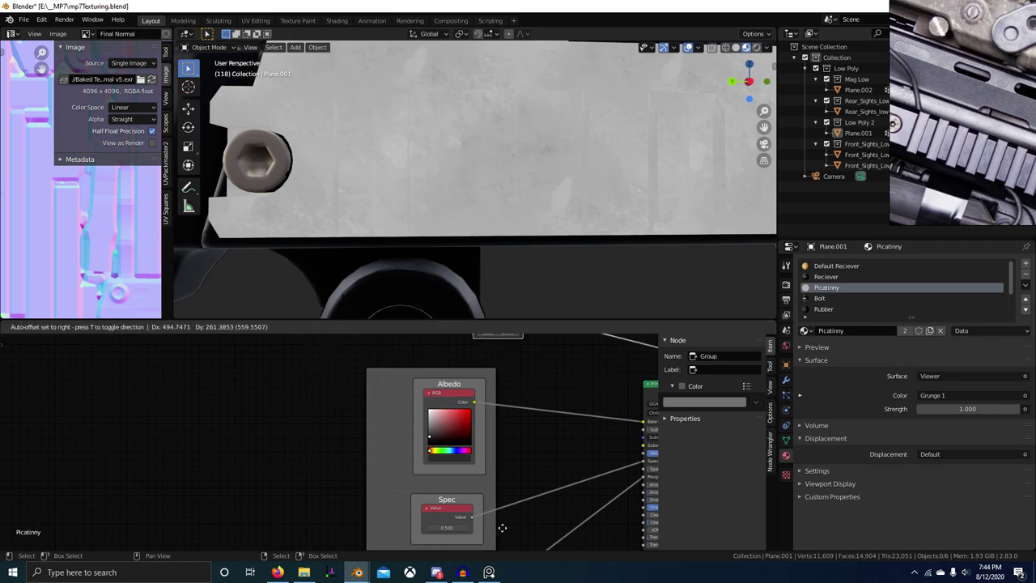
{"action": "left_click_drag", "start_coordinate": [547, 346], "coordinate": [554, 352]}
{"action": "middle_click_drag", "start_coordinate": [554, 352], "coordinate": [518, 370]}
{"action": "left_click_drag", "start_coordinate": [382, 409], "coordinate": [247, 416]}
{"action": "middle_click_drag", "start_coordinate": [363, 394], "coordinate": [335, 409]}
{"action": "scroll", "coordinate": [317, 430], "scroll_direction": "down", "scroll_amount": 3}
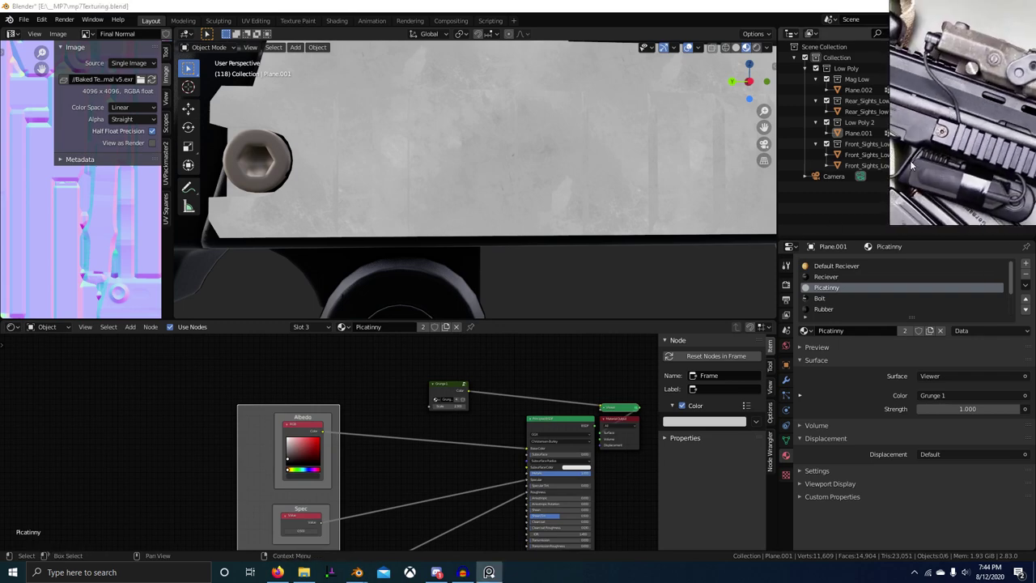
{"action": "middle_click_drag", "start_coordinate": [381, 370], "coordinate": [393, 371]}
Insert a ColorRamp node after Grunge 1 in the preview link and space the two nodes apart
{"action": "key", "text": "shift+a"}
{"action": "left_click", "coordinate": [394, 373]}
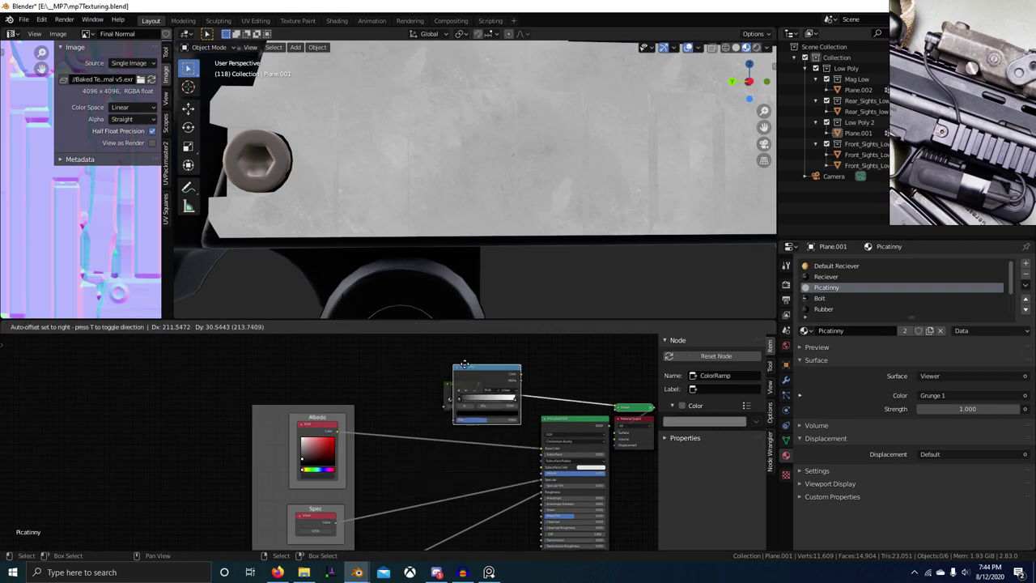
{"action": "left_click", "coordinate": [459, 397]}
{"action": "left_click", "coordinate": [352, 386]}
Tint the ColorRamp's white stop a pale warm pink
{"action": "scroll", "coordinate": [398, 441], "scroll_direction": "up", "scroll_amount": 4}
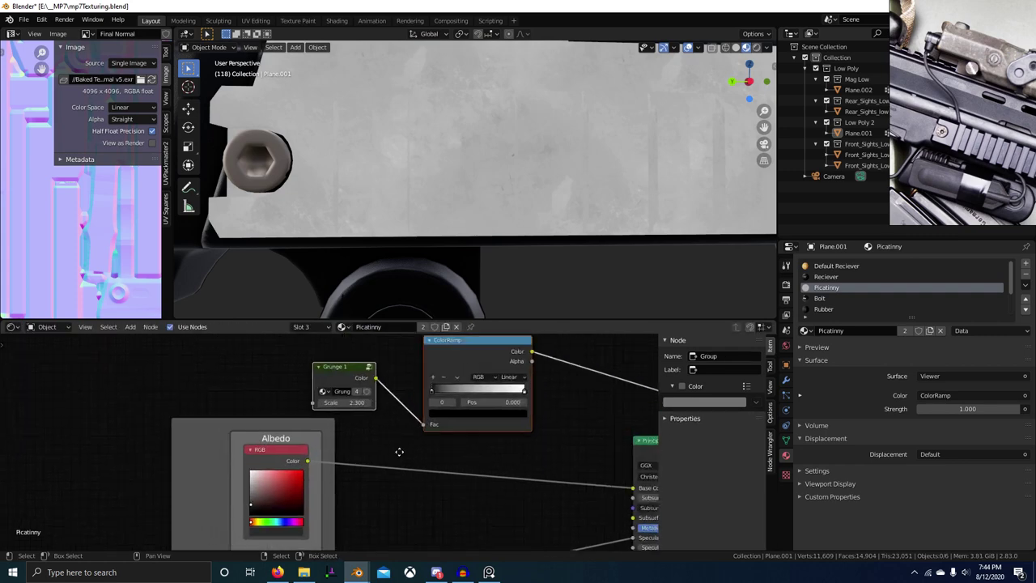
{"action": "left_click", "coordinate": [394, 456]}
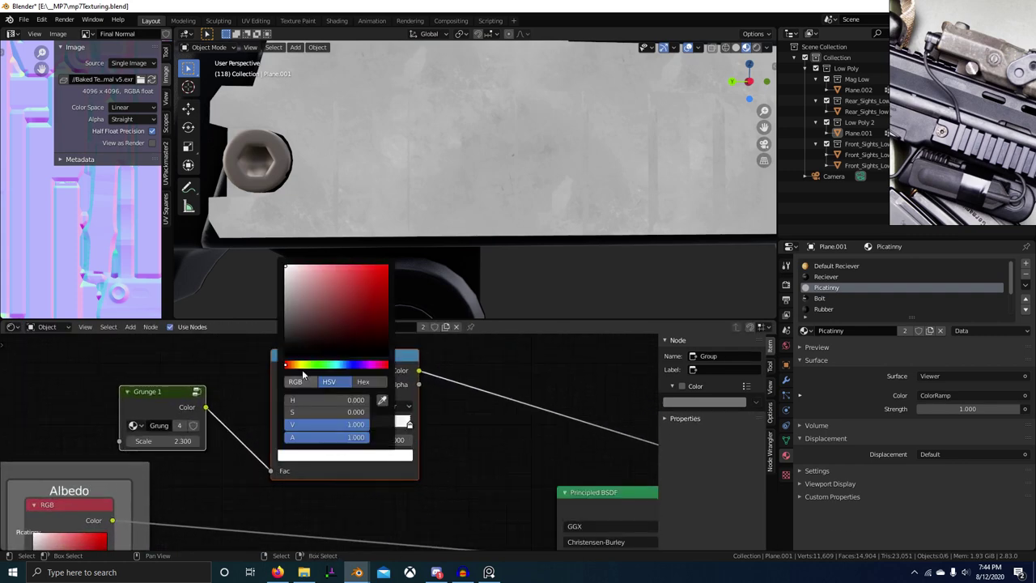
{"action": "left_click_drag", "start_coordinate": [308, 303], "coordinate": [296, 265]}
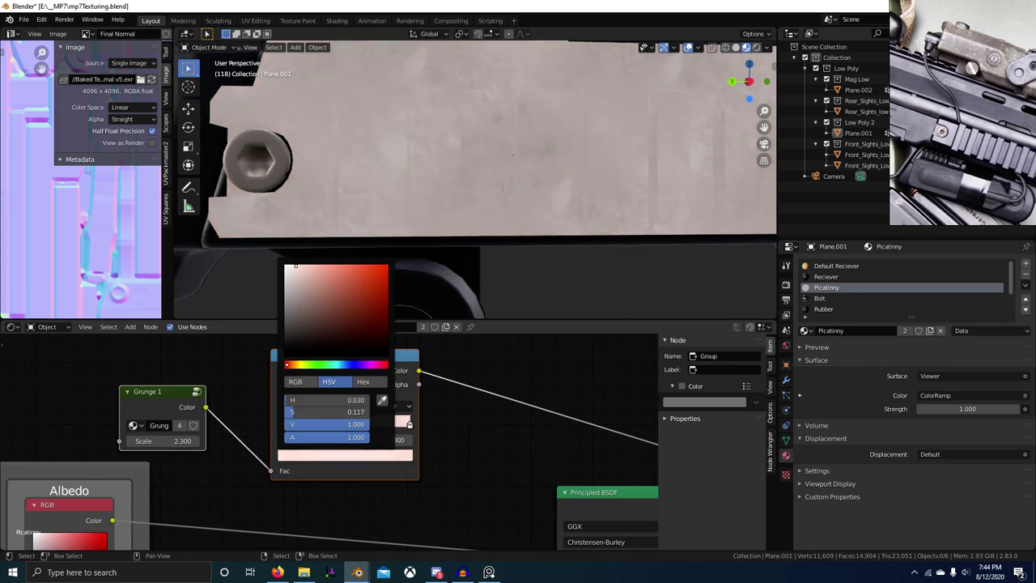
Insert a Mix node between the Albedo RGB node and the Principled BSDF's Base Color
{"action": "middle_click_drag", "start_coordinate": [460, 510], "coordinate": [470, 410]}
{"action": "key", "text": "shift+a"}
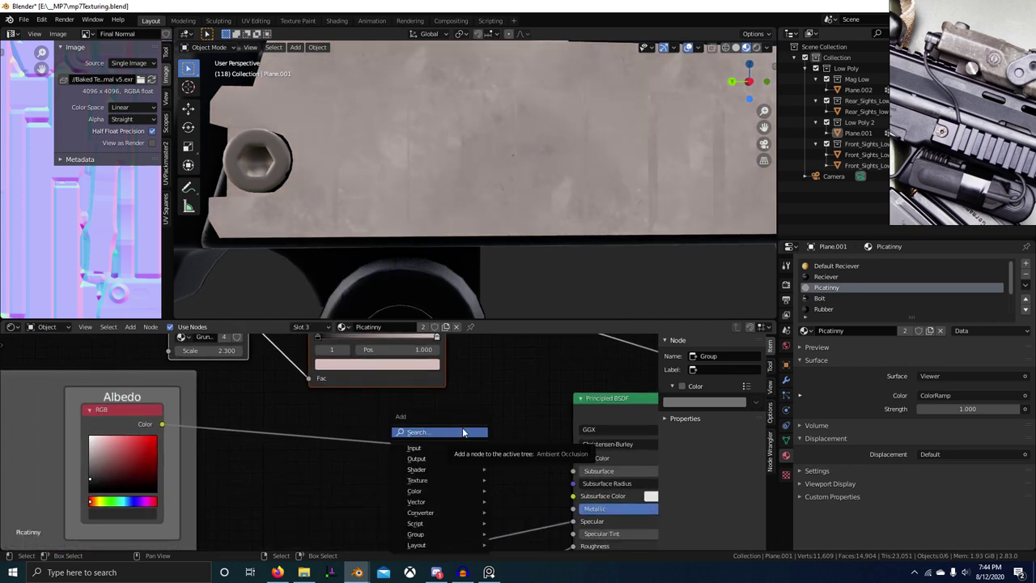
{"action": "key", "text": "Return"}
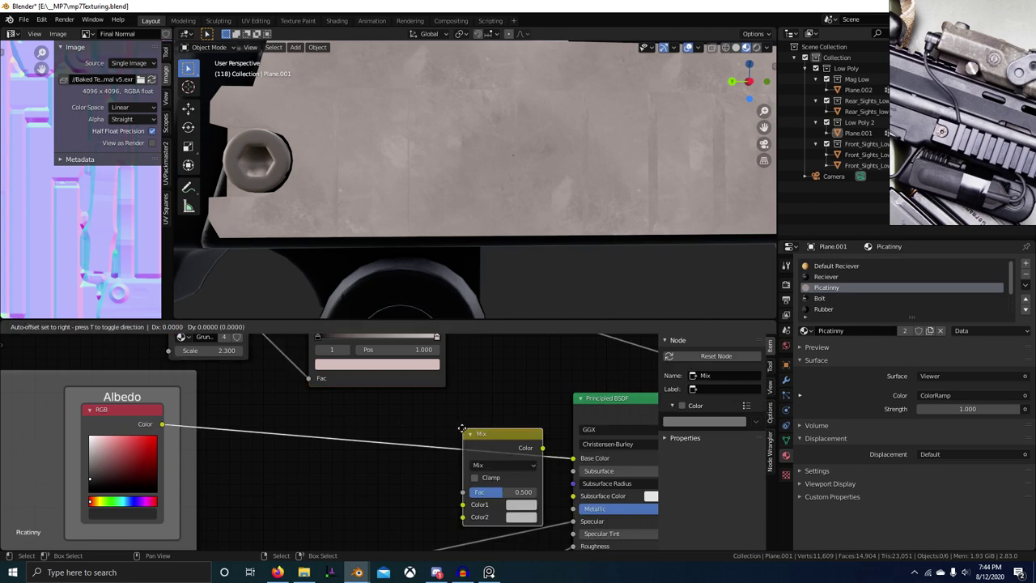
{"action": "left_click", "coordinate": [431, 411]}
{"action": "scroll", "coordinate": [431, 411], "scroll_direction": "down", "scroll_amount": 3}
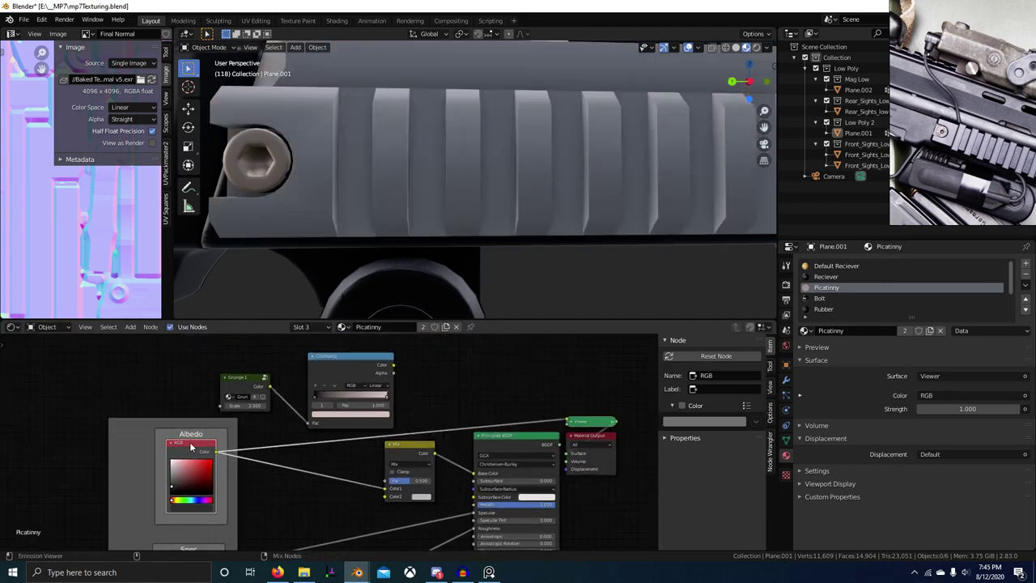
Preview the Mix node, link the ColorRamp's Color to its Fac and move Grunge 1 and the ColorRamp farther away
{"action": "left_click", "coordinate": [417, 451]}
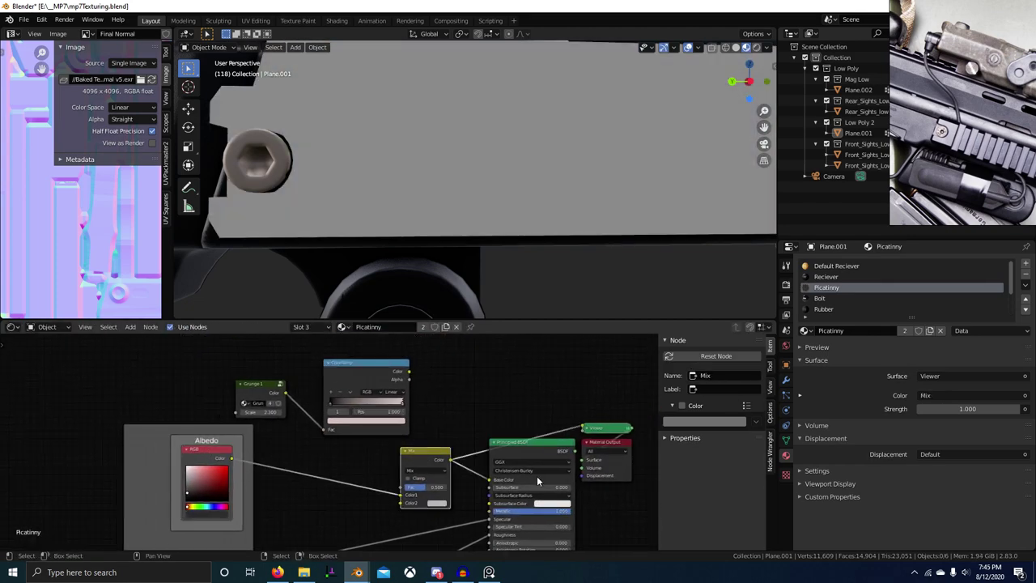
{"action": "middle_click_drag", "start_coordinate": [516, 464], "coordinate": [495, 467]}
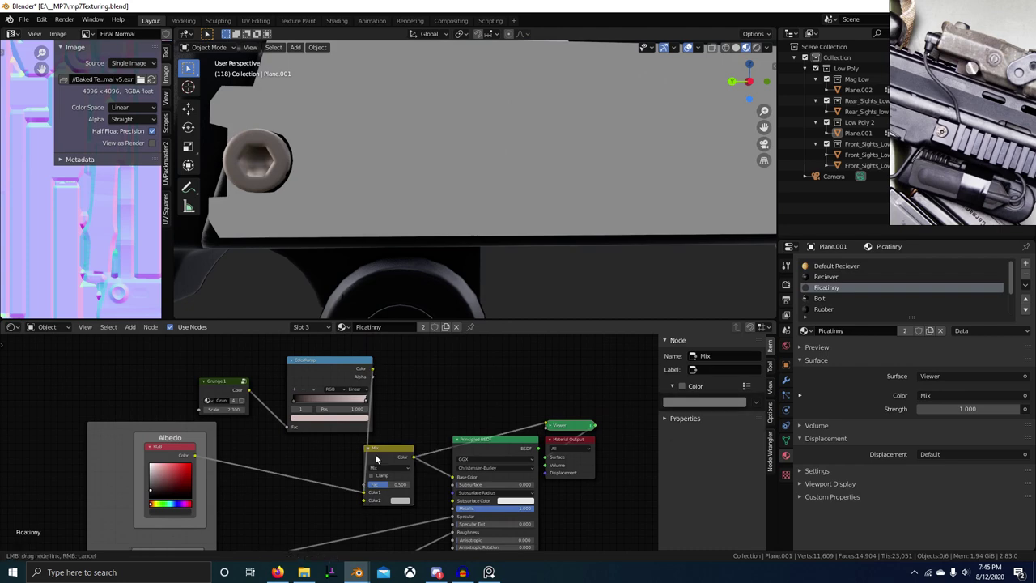
{"action": "left_click_drag", "start_coordinate": [376, 459], "coordinate": [371, 380]}
{"action": "left_click_drag", "start_coordinate": [251, 382], "coordinate": [178, 375]}
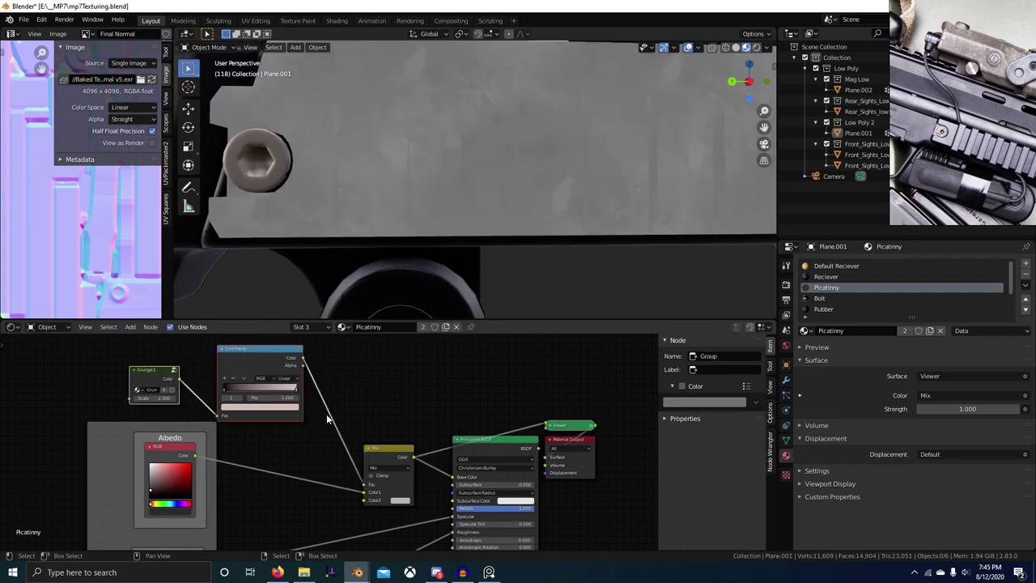
Reconnect the ColorRamp to the Mix node's Color2, set Fac to 0.158 and output the Principled BSDF again
{"action": "scroll", "coordinate": [327, 419], "scroll_direction": "up", "scroll_amount": 3}
{"action": "left_click_drag", "start_coordinate": [357, 495], "coordinate": [366, 471]}
{"action": "left_click", "coordinate": [570, 411]}
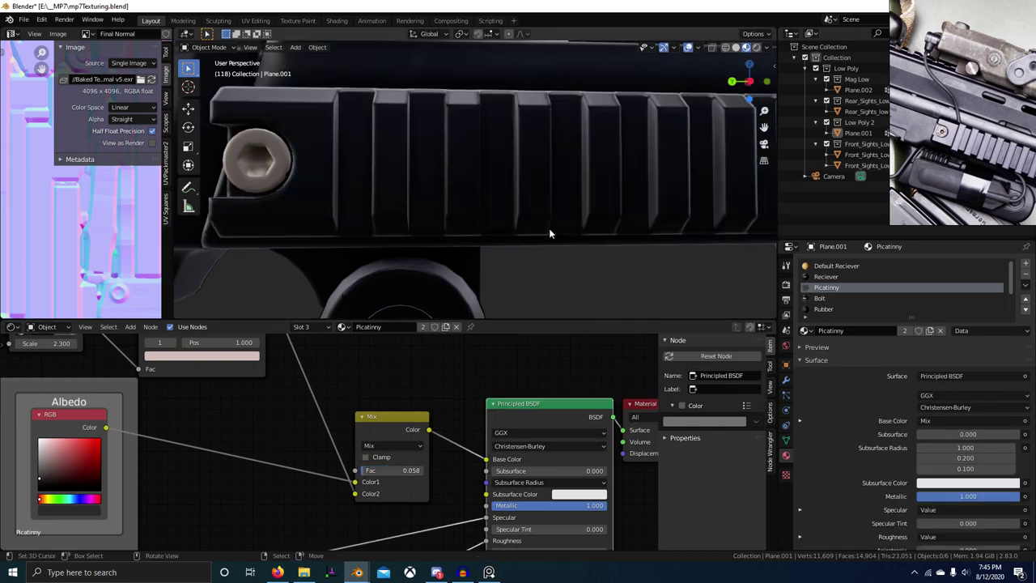
{"action": "middle_click_drag", "start_coordinate": [549, 228], "coordinate": [207, 46]}
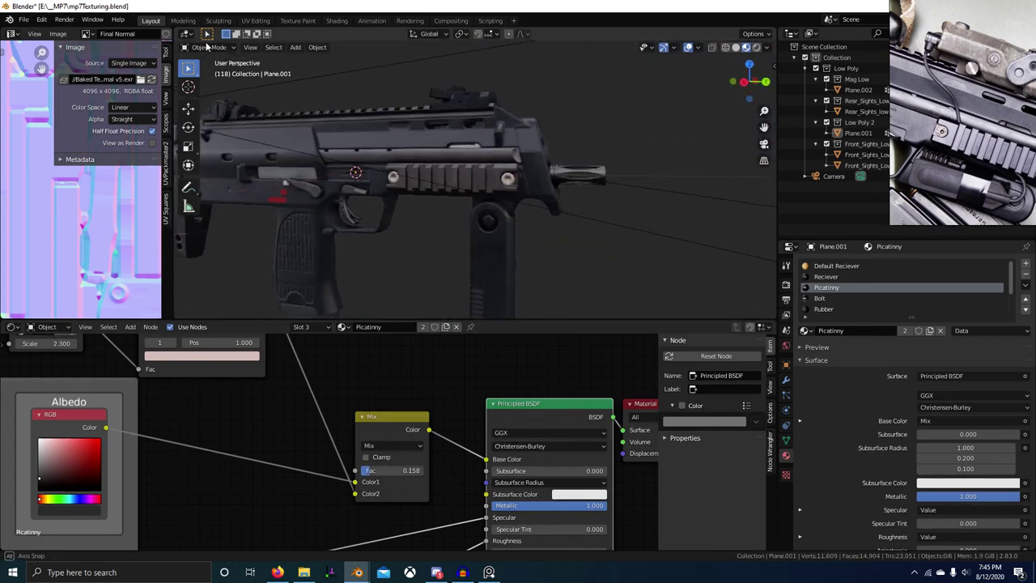
{"action": "scroll", "coordinate": [481, 201], "scroll_direction": "up", "scroll_amount": 4}
{"action": "mouse_move", "coordinate": [481, 201]}
{"action": "middle_mouse_down"}
{"action": "mouse_move", "coordinate": [489, 209]}
{"action": "mouse_move", "coordinate": [475, 215]}
{"action": "middle_mouse_up"}
{"action": "scroll", "coordinate": [389, 413], "scroll_direction": "down", "scroll_amount": 2}
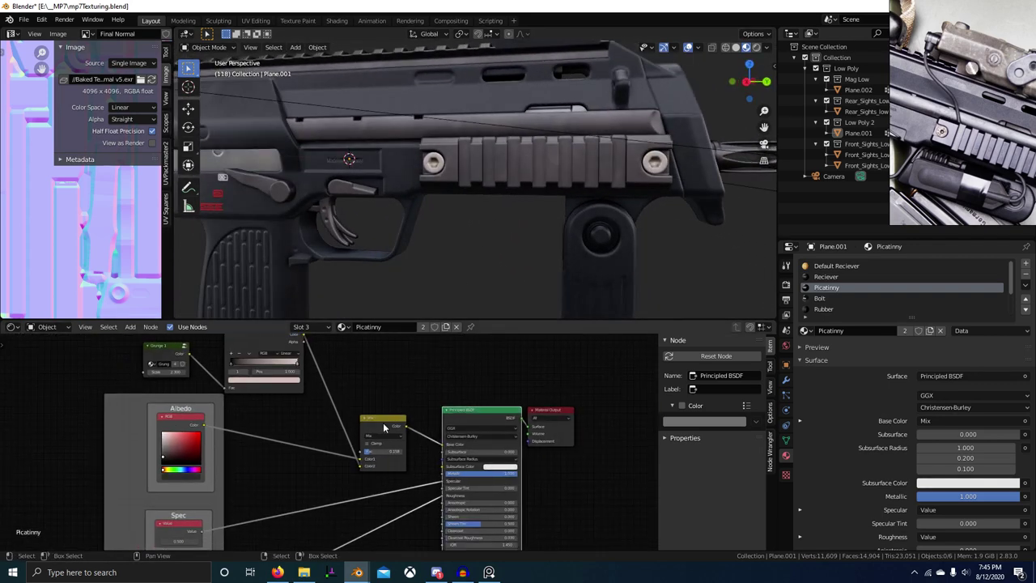
Move the albedo Mix node upward and insert a duplicate of it into the Rough value's link to Roughness
{"action": "scroll", "coordinate": [379, 399], "scroll_direction": "down", "scroll_amount": 2}
{"action": "middle_click_drag", "start_coordinate": [378, 399], "coordinate": [358, 406]}
{"action": "scroll", "coordinate": [397, 420], "scroll_direction": "down", "scroll_amount": 2}
{"action": "scroll", "coordinate": [358, 407], "scroll_direction": "up", "scroll_amount": 4}
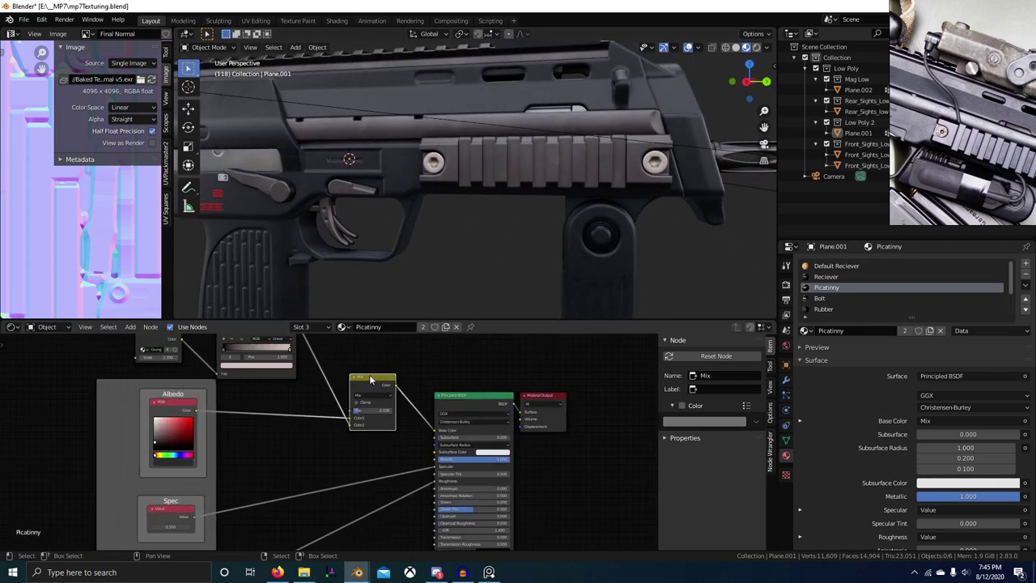
{"action": "scroll", "coordinate": [390, 398], "scroll_direction": "down", "scroll_amount": 1}
{"action": "middle_click_drag", "start_coordinate": [397, 443], "coordinate": [395, 408]}
{"action": "scroll", "coordinate": [375, 373], "scroll_direction": "up", "scroll_amount": 3}
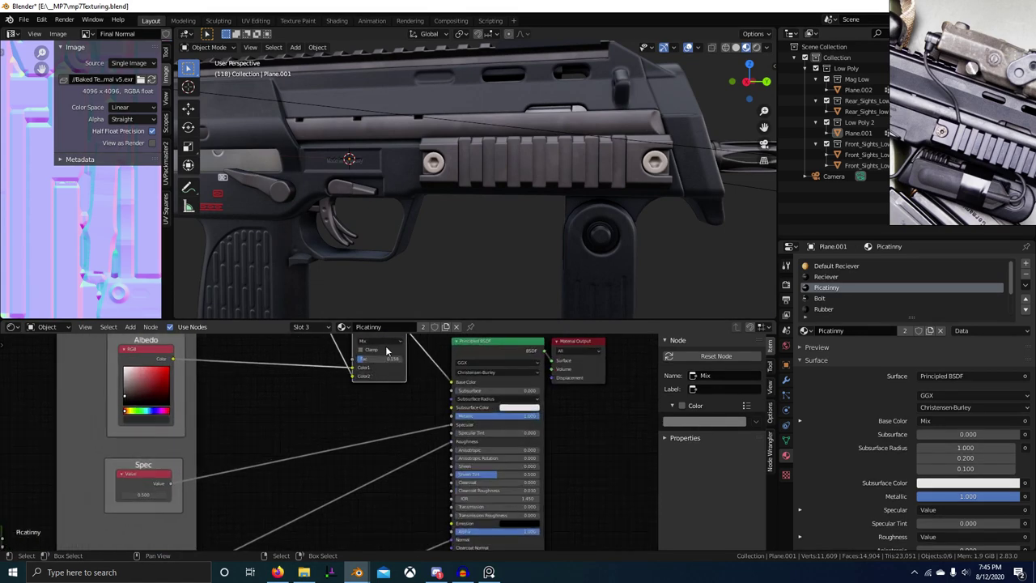
{"action": "key", "text": "shift+d"}
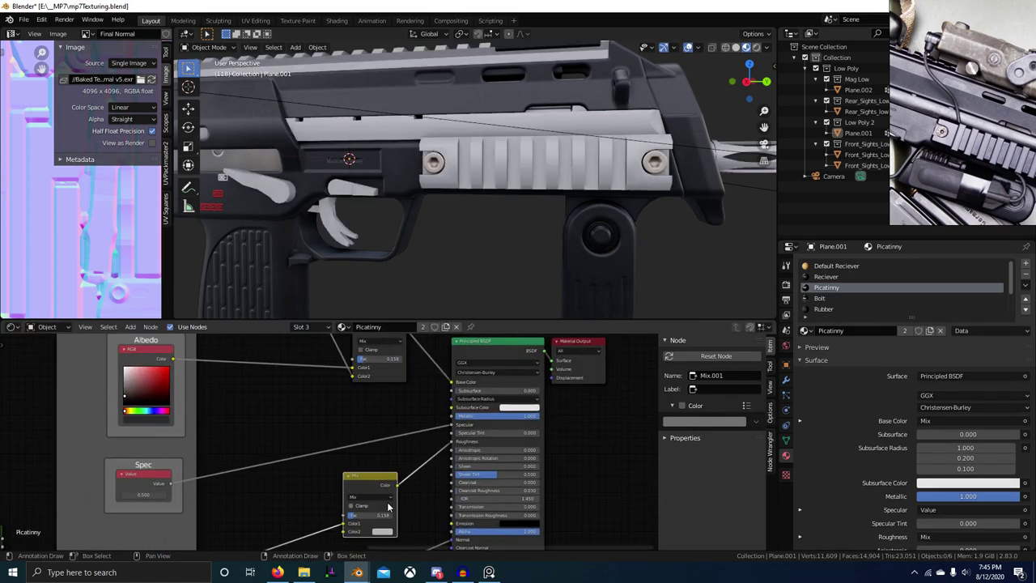
{"action": "scroll", "coordinate": [398, 443], "scroll_direction": "down", "scroll_amount": 3}
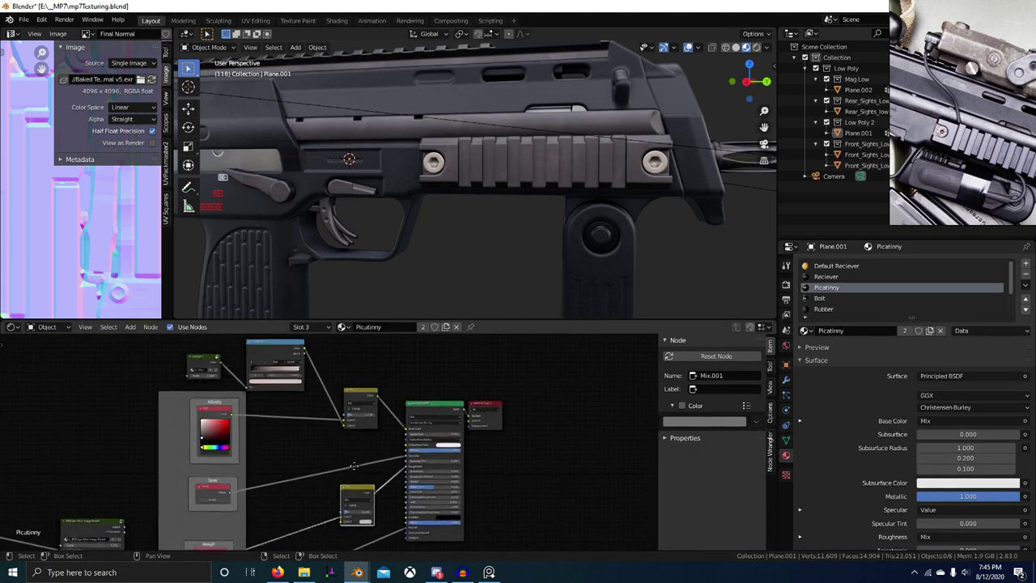
Connect Grunge 1's Color to Color2 of the roughness Mix node
{"action": "scroll", "coordinate": [217, 356], "scroll_direction": "up", "scroll_amount": 1}
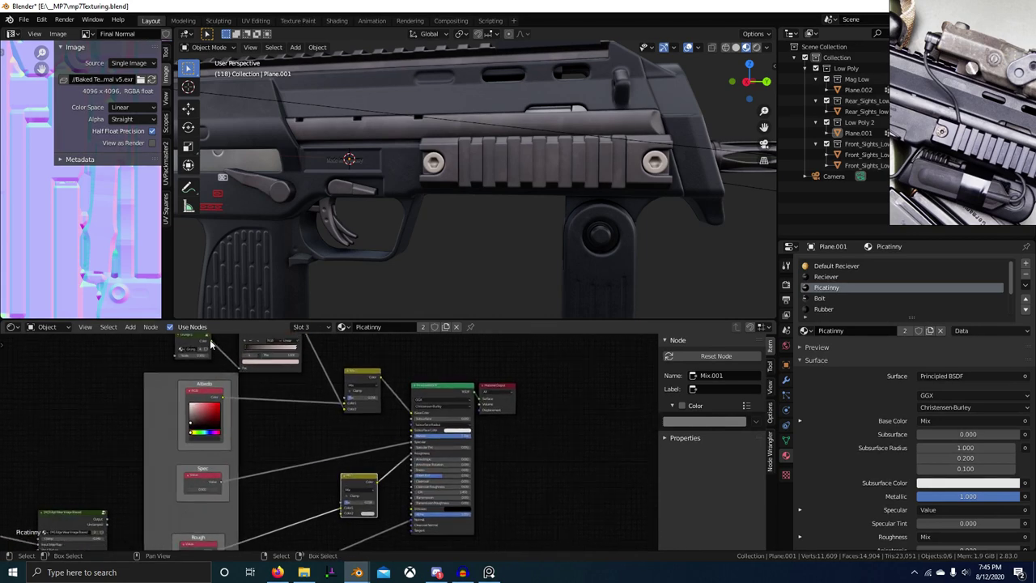
{"action": "left_click_drag", "start_coordinate": [343, 513], "coordinate": [343, 513]}
{"action": "middle_click_drag", "start_coordinate": [375, 464], "coordinate": [388, 428]}
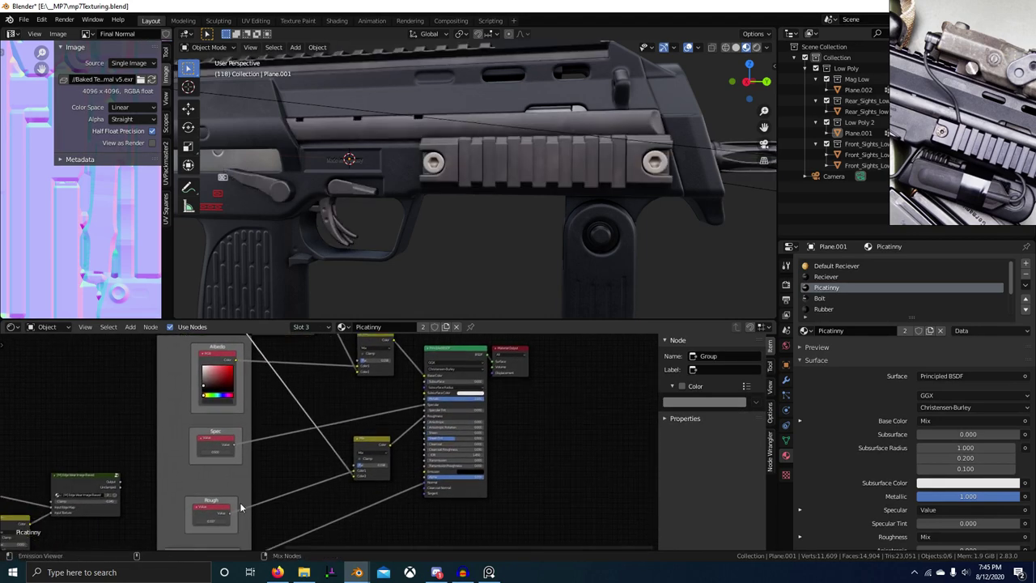
Preview the Rough value, the roughness Mix and Grunge 1 in turn to compare their effect on the rail
{"action": "left_click", "coordinate": [212, 511], "text": "ctrl+shift"}
{"action": "scroll", "coordinate": [518, 221], "scroll_direction": "up", "scroll_amount": 2}
{"action": "middle_click_drag", "start_coordinate": [518, 221], "coordinate": [522, 219]}
{"action": "scroll", "coordinate": [522, 224], "scroll_direction": "down", "scroll_amount": 3}
{"action": "scroll", "coordinate": [365, 453], "scroll_direction": "up", "scroll_amount": 2}
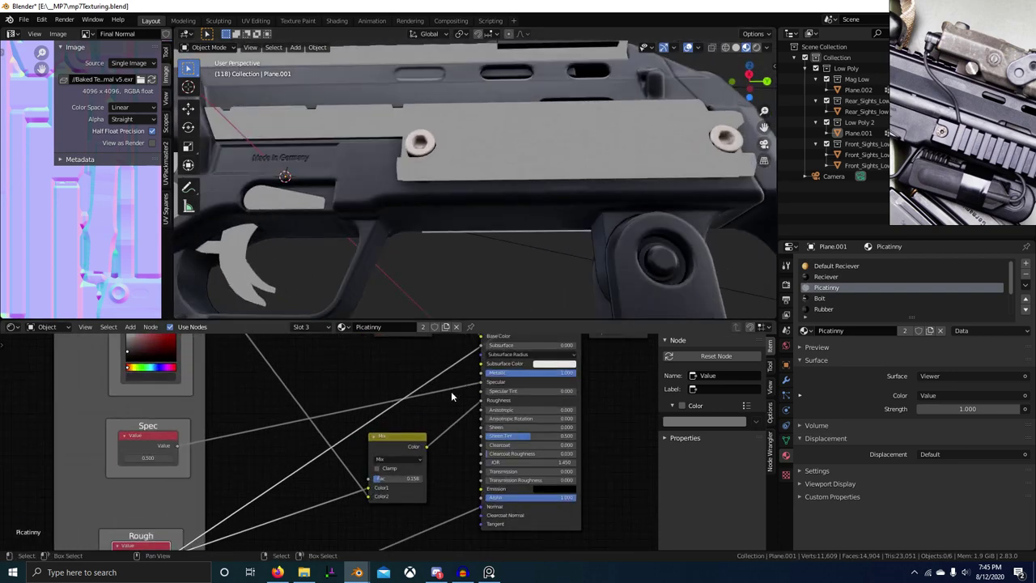
{"action": "left_click", "coordinate": [333, 463], "text": "ctrl+shift"}
{"action": "scroll", "coordinate": [334, 463], "scroll_direction": "down", "scroll_amount": 3}
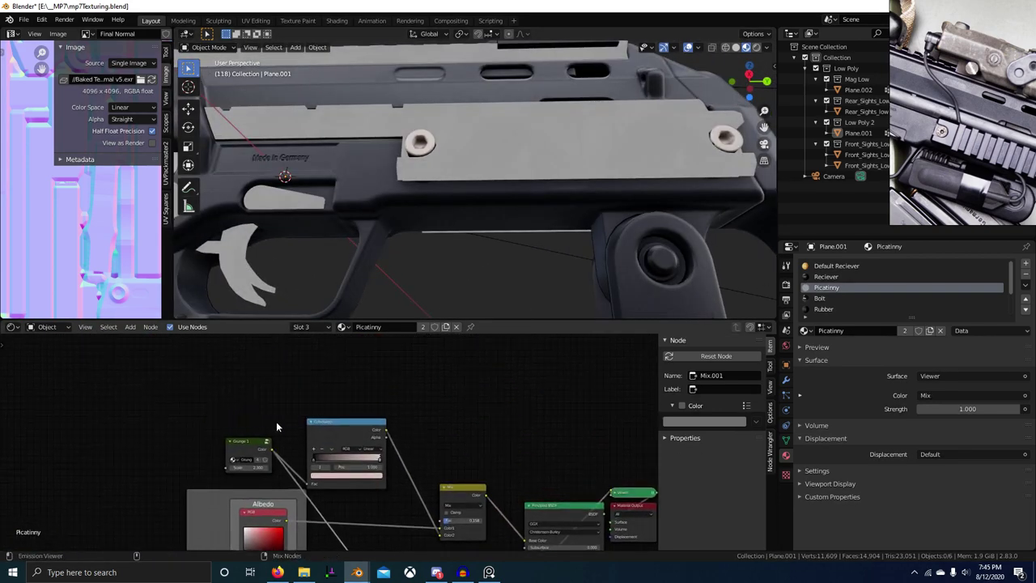
{"action": "left_click", "coordinate": [265, 444], "text": "ctrl+shift"}
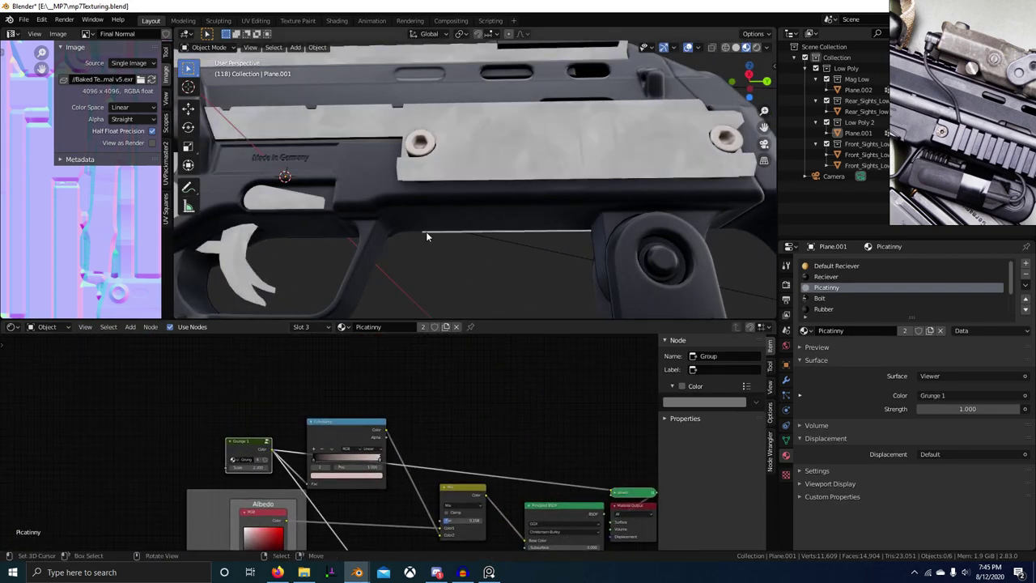
{"action": "mouse_move", "coordinate": [426, 231]}
{"action": "middle_mouse_down"}
{"action": "mouse_move", "coordinate": [424, 300]}
{"action": "mouse_move", "coordinate": [438, 230]}
{"action": "middle_mouse_up"}
{"action": "scroll", "coordinate": [451, 433], "scroll_direction": "down", "scroll_amount": 4}
Preview the roughness Mix node and change its blending mode to Overlay
{"action": "middle_click_drag", "start_coordinate": [451, 433], "coordinate": [411, 379]}
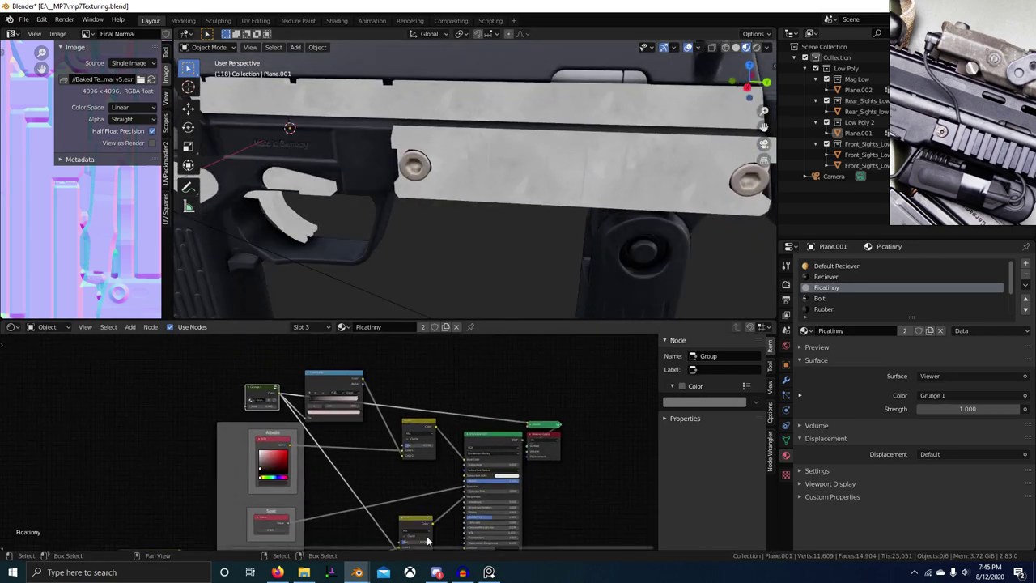
{"action": "scroll", "coordinate": [429, 535], "scroll_direction": "up", "scroll_amount": 2}
{"action": "right_click", "coordinate": [463, 573]}
{"action": "middle_click_drag", "start_coordinate": [416, 489], "coordinate": [338, 399]}
{"action": "scroll", "coordinate": [405, 441], "scroll_direction": "up", "scroll_amount": 4}
{"action": "scroll", "coordinate": [340, 429], "scroll_direction": "up", "scroll_amount": 1}
{"action": "left_click", "coordinate": [342, 427], "text": "ctrl+shift"}
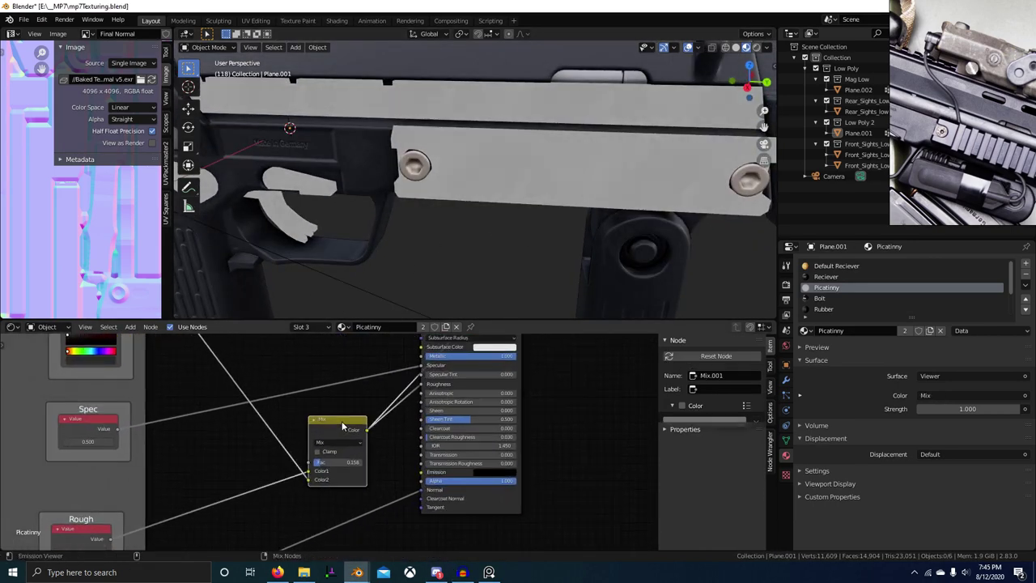
{"action": "middle_click_drag", "start_coordinate": [391, 421], "coordinate": [341, 431]}
{"action": "scroll", "coordinate": [336, 434], "scroll_direction": "up", "scroll_amount": 3}
{"action": "left_click", "coordinate": [256, 333]}
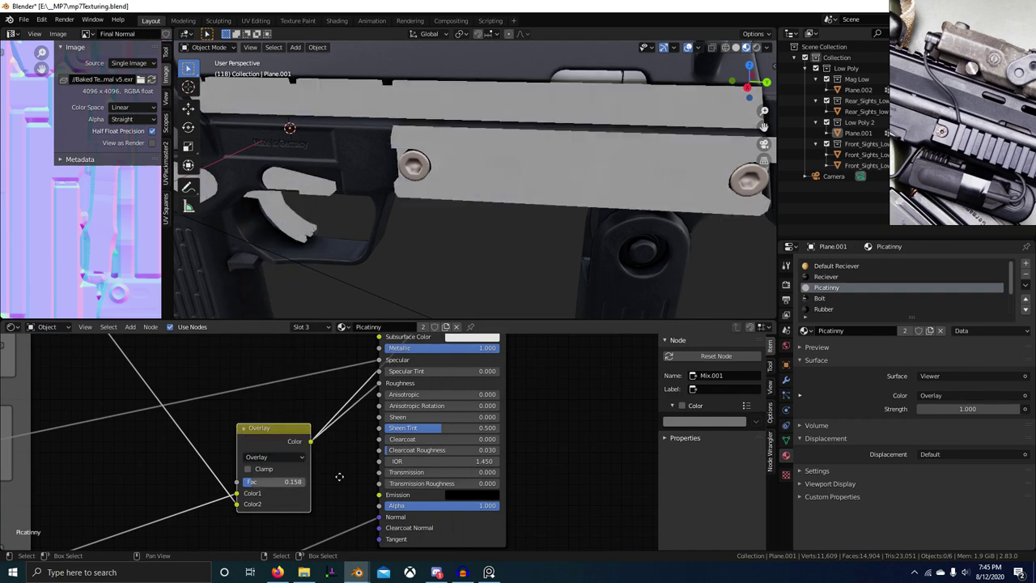
Set the roughness Overlay node's Fac to about 0.48 while checking the grunge on the rail
{"action": "scroll", "coordinate": [360, 444], "scroll_direction": "up", "scroll_amount": 3}
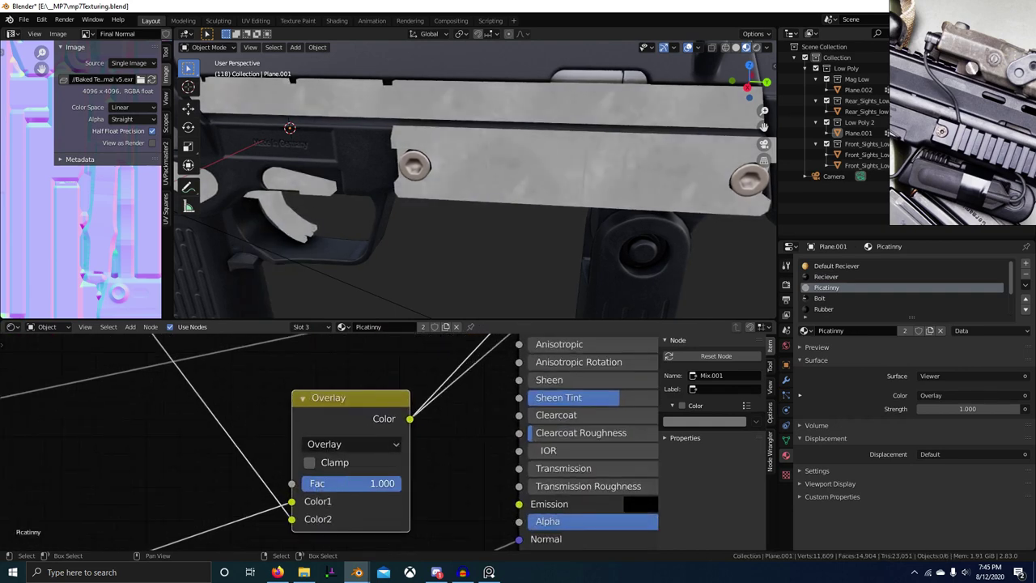
{"action": "left_click_drag", "start_coordinate": [352, 483], "coordinate": [349, 483]}
{"action": "middle_click_drag", "start_coordinate": [443, 213], "coordinate": [470, 238]}
{"action": "scroll", "coordinate": [459, 216], "scroll_direction": "up", "scroll_amount": 3}
{"action": "scroll", "coordinate": [490, 398], "scroll_direction": "down", "scroll_amount": 5}
{"action": "scroll", "coordinate": [490, 398], "scroll_direction": "down", "scroll_amount": 1}
Shift the Overlay node slightly away from the Principled BSDF and output the Principled BSDF to the material again
{"action": "middle_click_drag", "start_coordinate": [491, 398], "coordinate": [447, 477]}
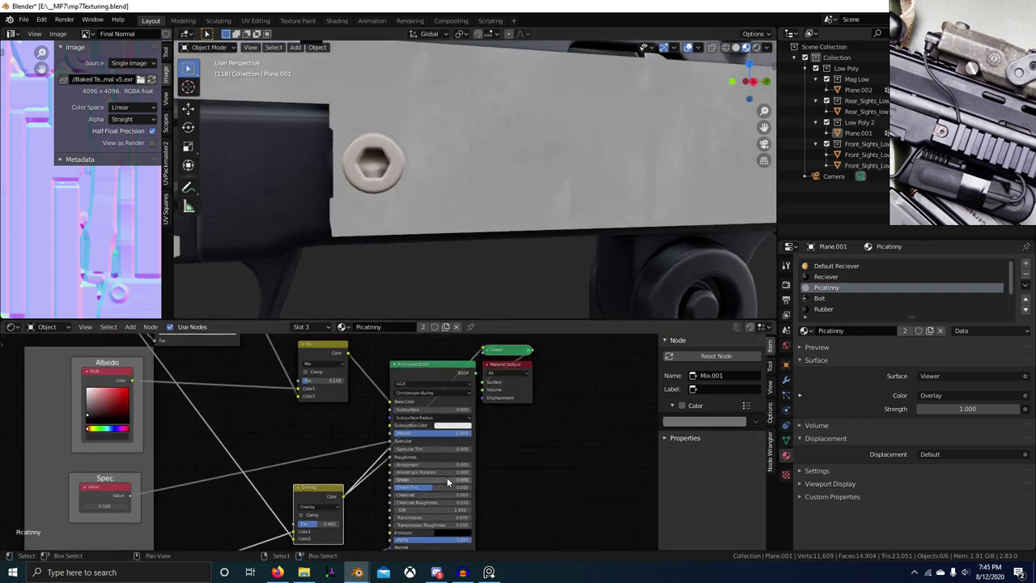
{"action": "scroll", "coordinate": [251, 437], "scroll_direction": "down", "scroll_amount": 1}
{"action": "middle_click_drag", "start_coordinate": [252, 436], "coordinate": [358, 483]}
{"action": "scroll", "coordinate": [473, 455], "scroll_direction": "down", "scroll_amount": 1}
{"action": "middle_click_drag", "start_coordinate": [473, 455], "coordinate": [361, 415]}
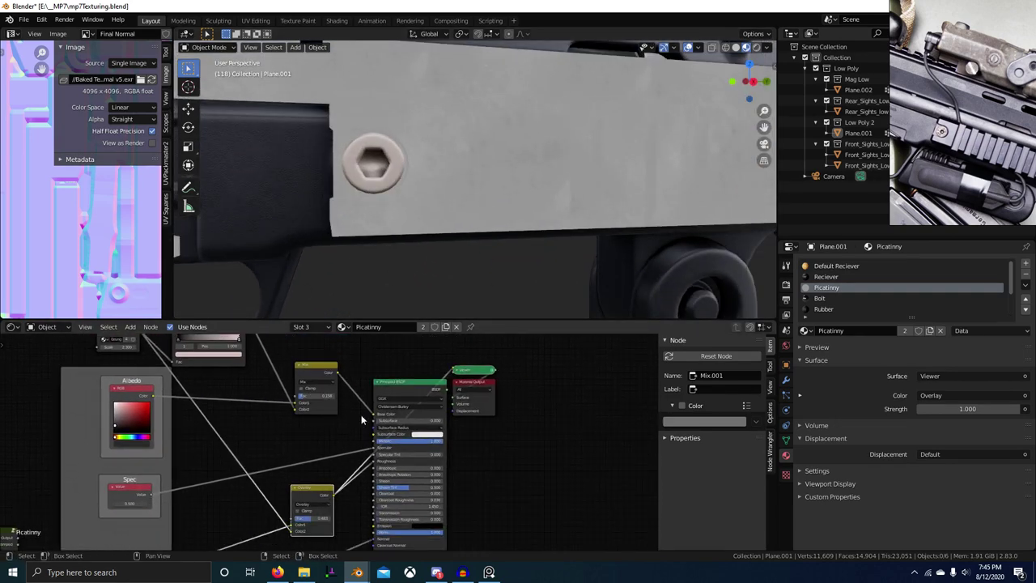
{"action": "scroll", "coordinate": [361, 468], "scroll_direction": "down", "scroll_amount": 1}
{"action": "middle_click_drag", "start_coordinate": [361, 468], "coordinate": [376, 431]}
{"action": "scroll", "coordinate": [377, 435], "scroll_direction": "up", "scroll_amount": 1}
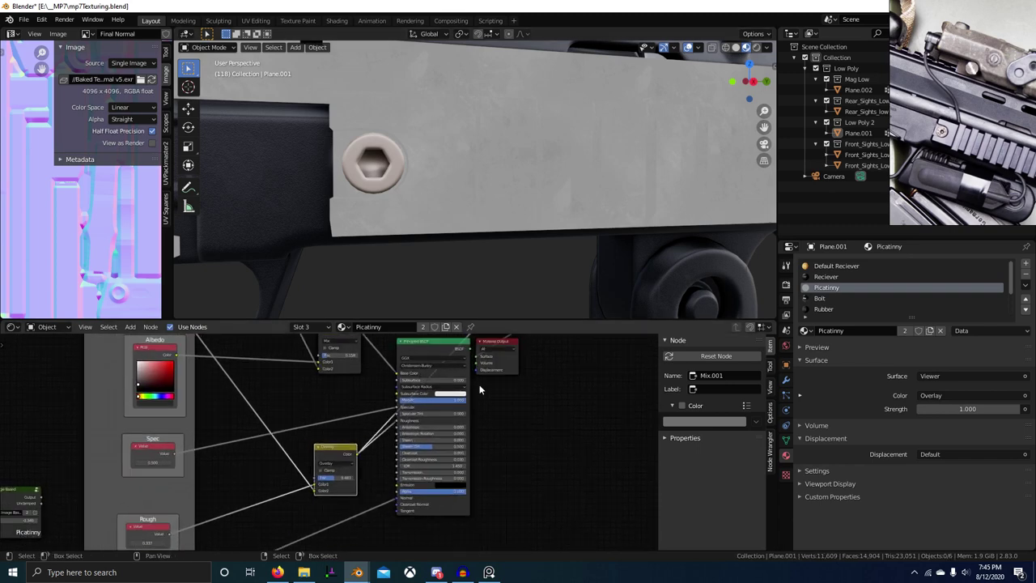
{"action": "scroll", "coordinate": [388, 452], "scroll_direction": "up", "scroll_amount": 1}
{"action": "left_click_drag", "start_coordinate": [342, 446], "coordinate": [328, 443]}
{"action": "middle_click_drag", "start_coordinate": [401, 427], "coordinate": [383, 472]}
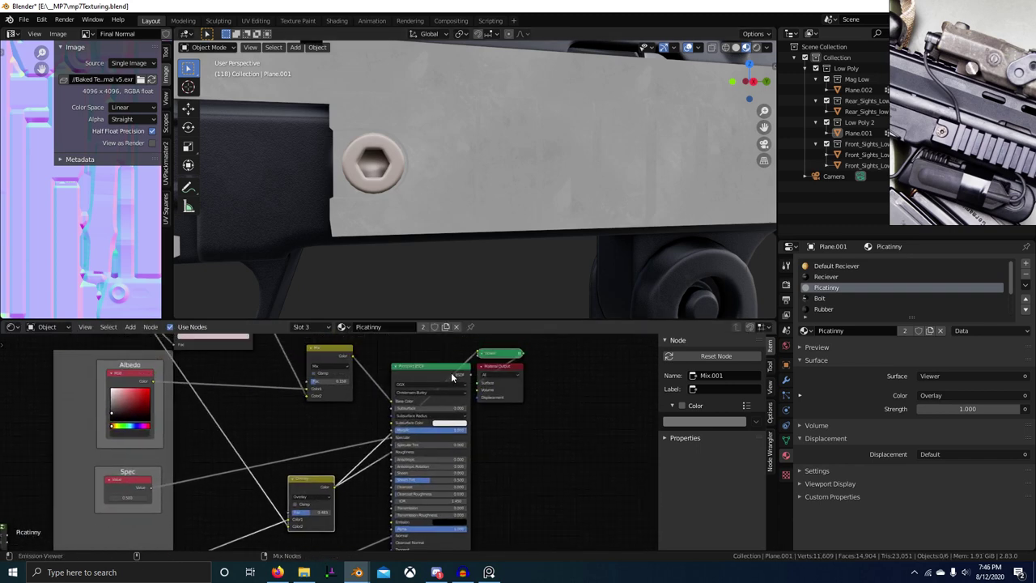
{"action": "left_click", "coordinate": [452, 371], "text": "ctrl+shift"}
Examine the whole gun's shading in a maximized 3D viewport
{"action": "scroll", "coordinate": [535, 255], "scroll_direction": "down", "scroll_amount": 3}
{"action": "middle_click_drag", "start_coordinate": [521, 243], "coordinate": [572, 278]}
{"action": "scroll", "coordinate": [603, 244], "scroll_direction": "up", "scroll_amount": 3}
{"action": "scroll", "coordinate": [571, 278], "scroll_direction": "down", "scroll_amount": 3}
{"action": "middle_click_drag", "start_coordinate": [471, 257], "coordinate": [334, 255]}
{"action": "key", "text": "ctrl+space"}
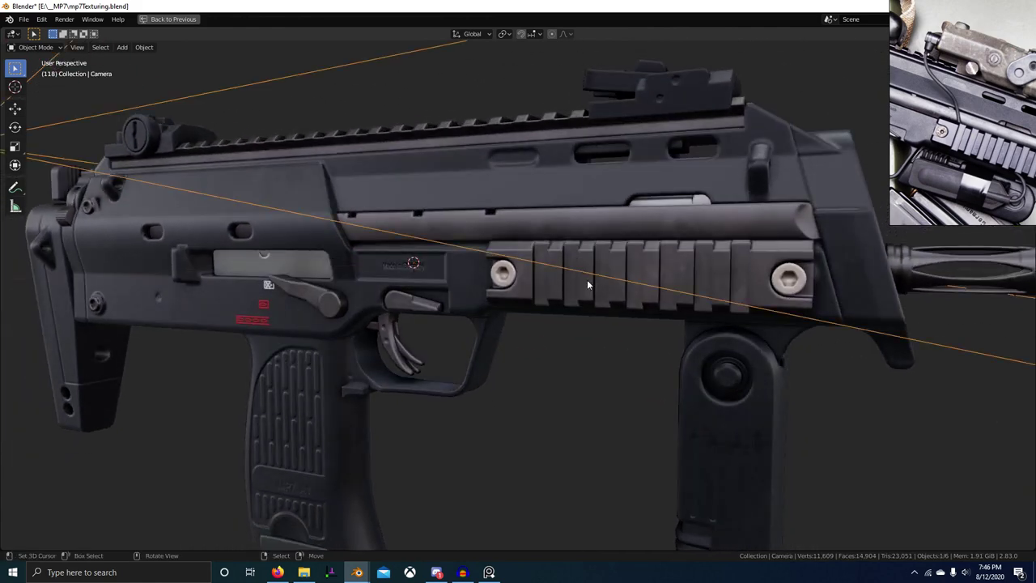
{"action": "key", "text": "ctrl+space"}
Select the gun body and soften the ColorRamp's pink stop to hue 0.030, saturation 0.074, value 0.850
{"action": "left_click", "coordinate": [554, 153]}
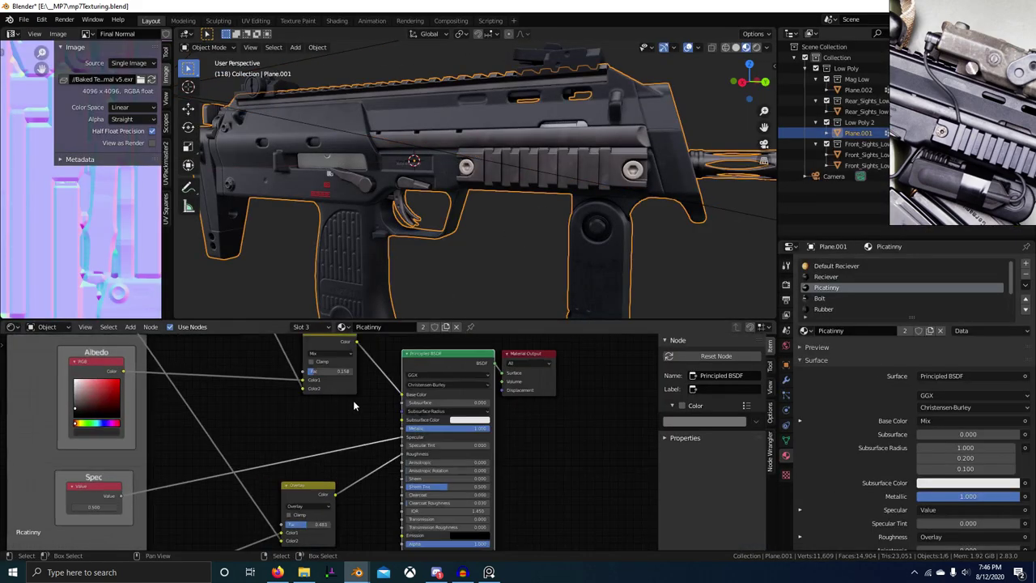
{"action": "middle_click_drag", "start_coordinate": [353, 400], "coordinate": [478, 530]}
{"action": "scroll", "coordinate": [356, 468], "scroll_direction": "up", "scroll_amount": 3}
{"action": "scroll", "coordinate": [362, 483], "scroll_direction": "up", "scroll_amount": 4}
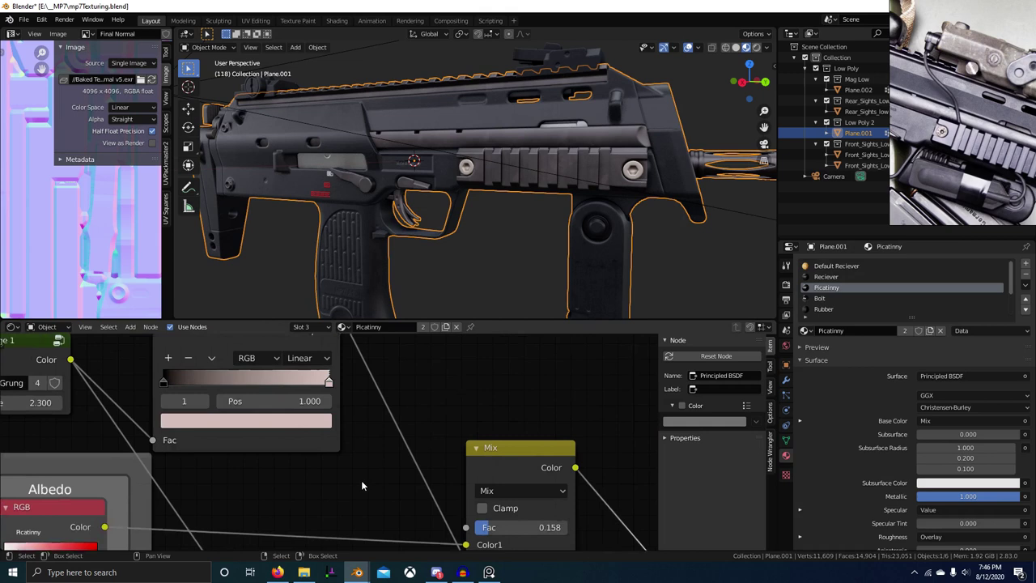
{"action": "left_click", "coordinate": [288, 413]}
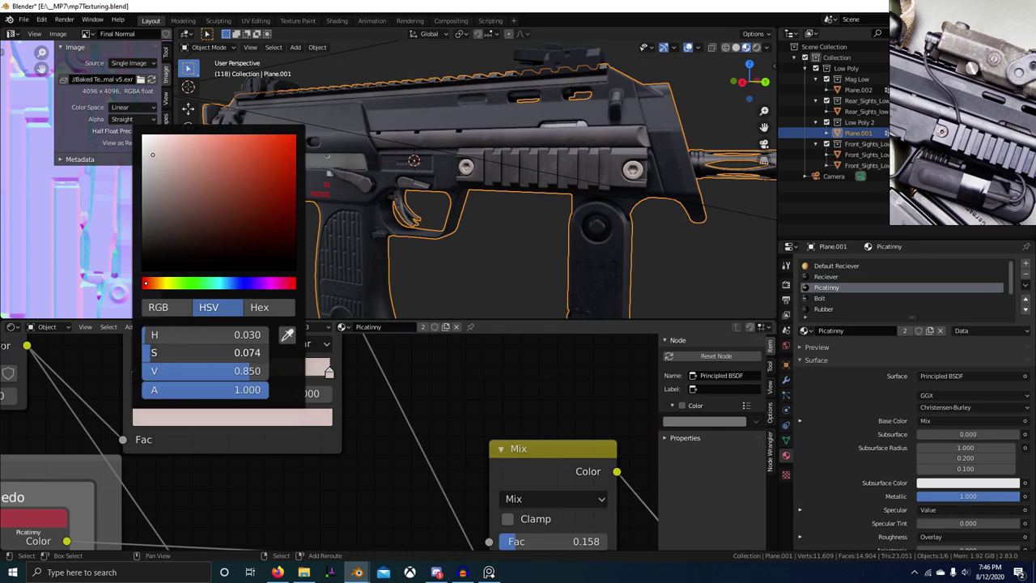
Examine the gun's finish from several angles and save the file
{"action": "scroll", "coordinate": [535, 235], "scroll_direction": "up", "scroll_amount": 3}
{"action": "middle_click_drag", "start_coordinate": [536, 229], "coordinate": [468, 290]}
{"action": "scroll", "coordinate": [484, 259], "scroll_direction": "down", "scroll_amount": 2}
{"action": "scroll", "coordinate": [466, 249], "scroll_direction": "down", "scroll_amount": 1}
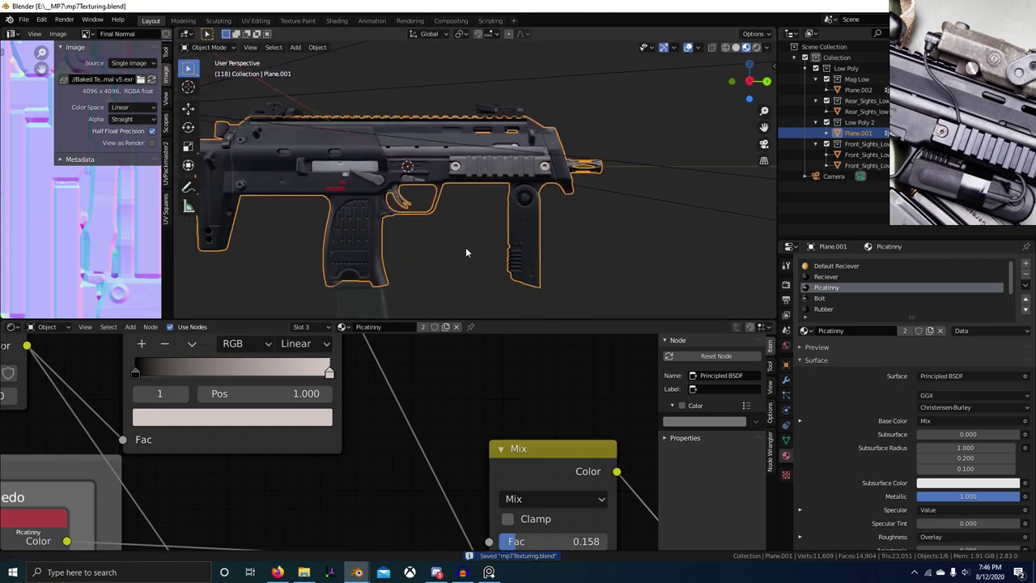
{"action": "scroll", "coordinate": [467, 249], "scroll_direction": "up", "scroll_amount": 2}
{"action": "middle_click_drag", "start_coordinate": [467, 249], "coordinate": [482, 198]}
{"action": "scroll", "coordinate": [520, 284], "scroll_direction": "up", "scroll_amount": 2}
{"action": "scroll", "coordinate": [464, 225], "scroll_direction": "down", "scroll_amount": 3}
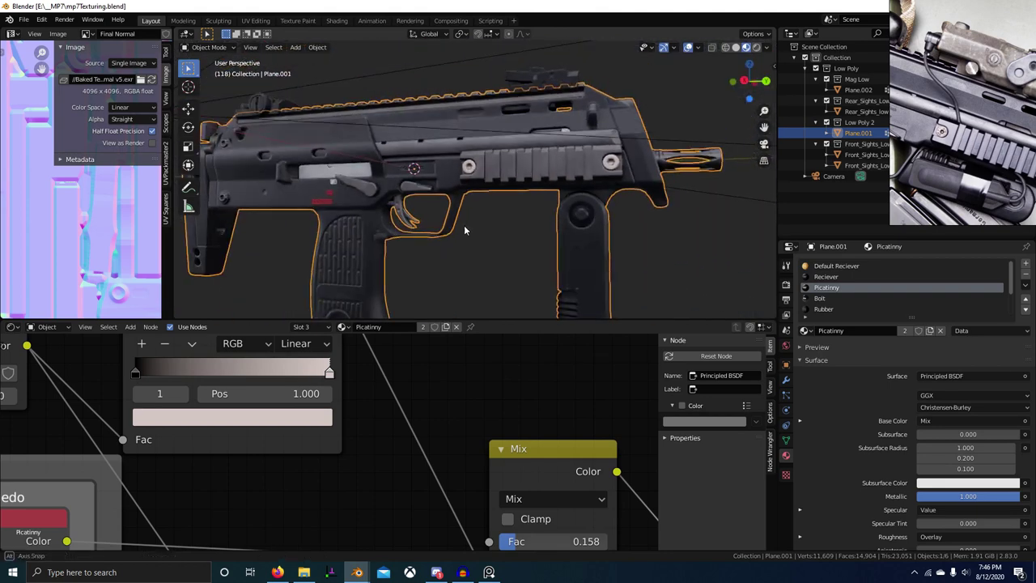
Preview the [M] Edge Wear Image Based node's mask on the rail
{"action": "scroll", "coordinate": [512, 444], "scroll_direction": "down", "scroll_amount": 6}
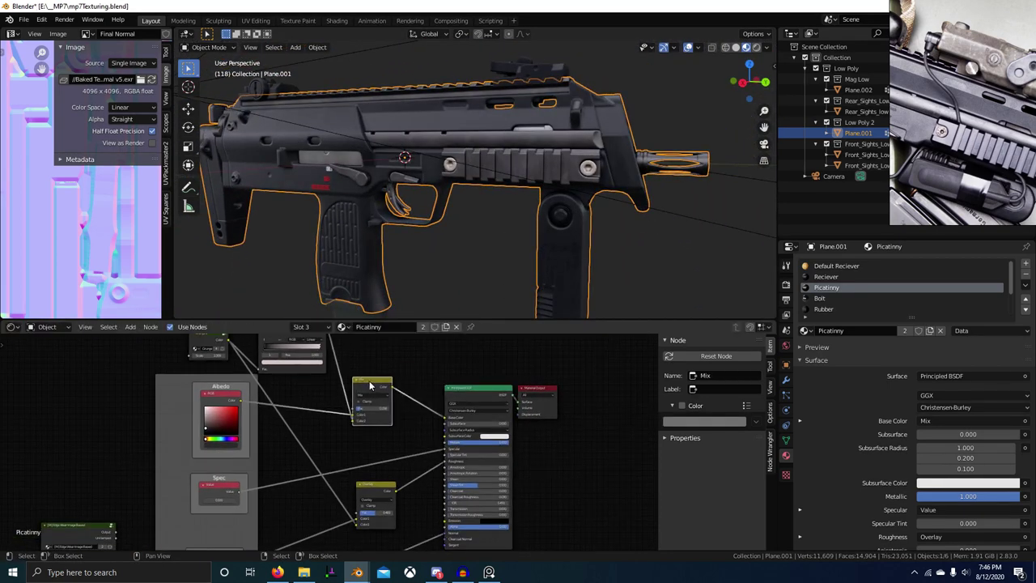
{"action": "scroll", "coordinate": [405, 498], "scroll_direction": "down", "scroll_amount": 5}
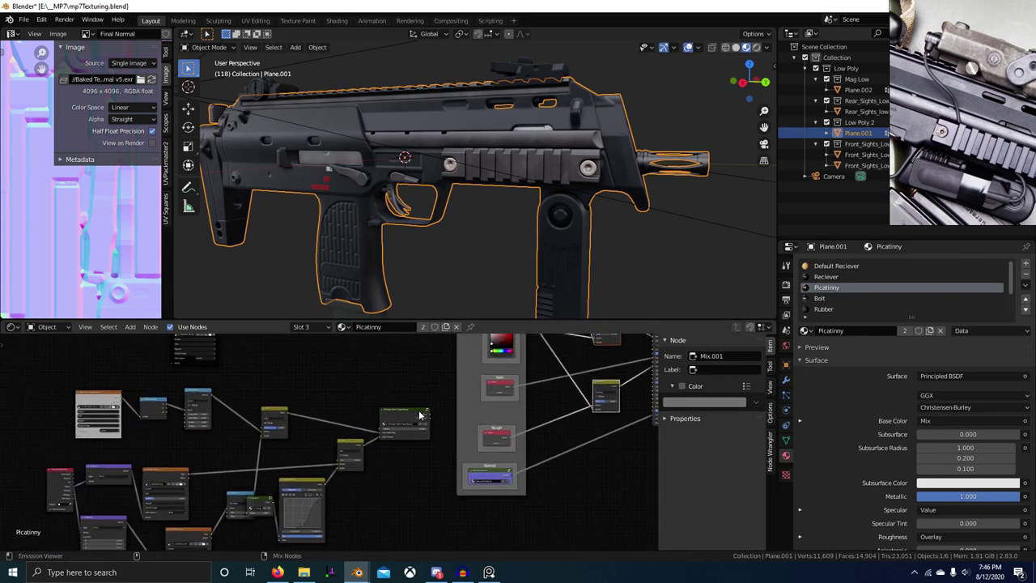
{"action": "left_click", "coordinate": [420, 416], "text": "ctrl+shift"}
{"action": "scroll", "coordinate": [475, 260], "scroll_direction": "up", "scroll_amount": 6}
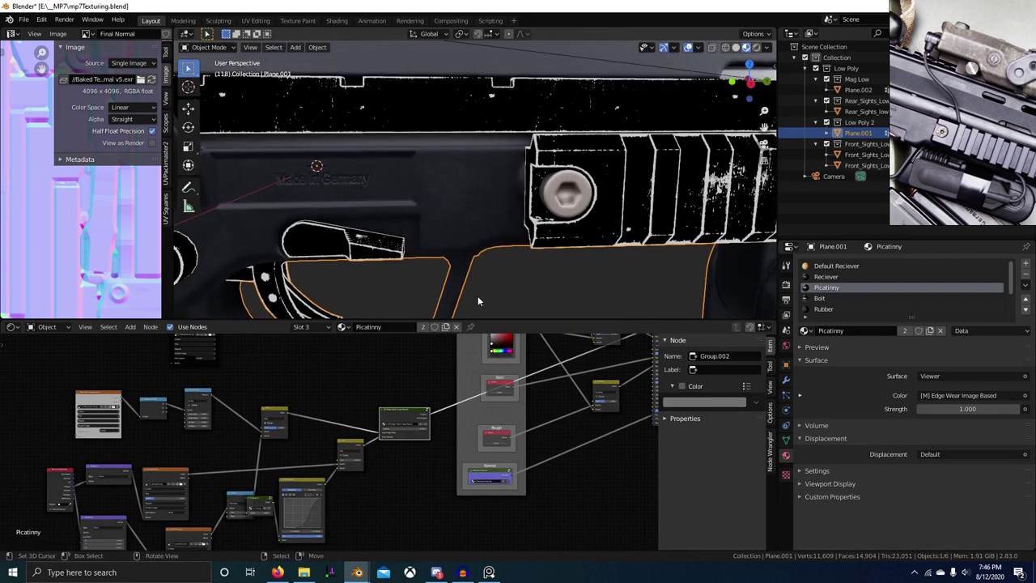
Join the Mix and Overlay nodes, together with the reroute points on the passing links, in one frame
{"action": "scroll", "coordinate": [475, 417], "scroll_direction": "down", "scroll_amount": 3}
{"action": "middle_click_drag", "start_coordinate": [476, 417], "coordinate": [382, 469]}
{"action": "middle_click_drag", "start_coordinate": [500, 438], "coordinate": [413, 450]}
{"action": "scroll", "coordinate": [413, 449], "scroll_direction": "up", "scroll_amount": 5}
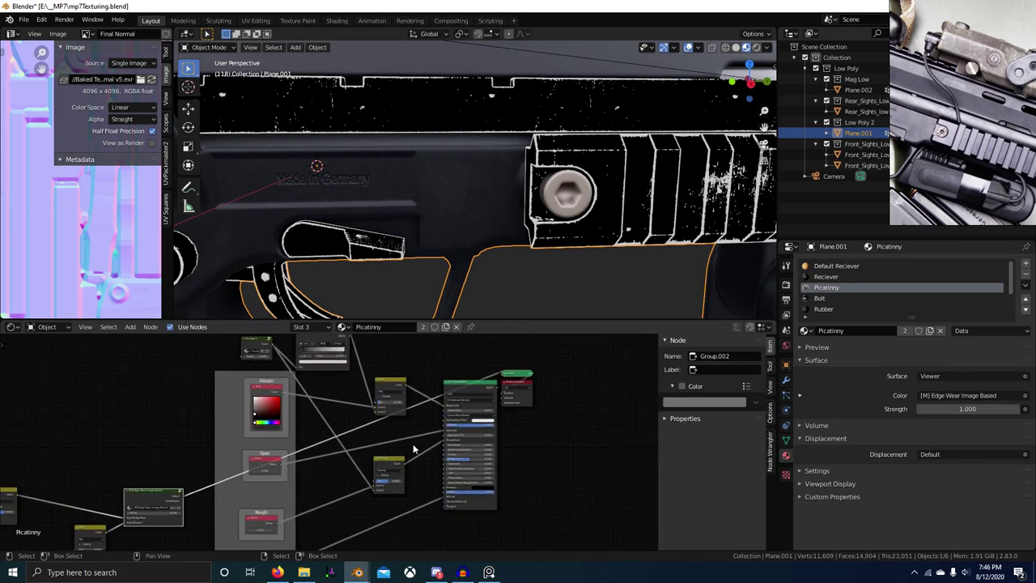
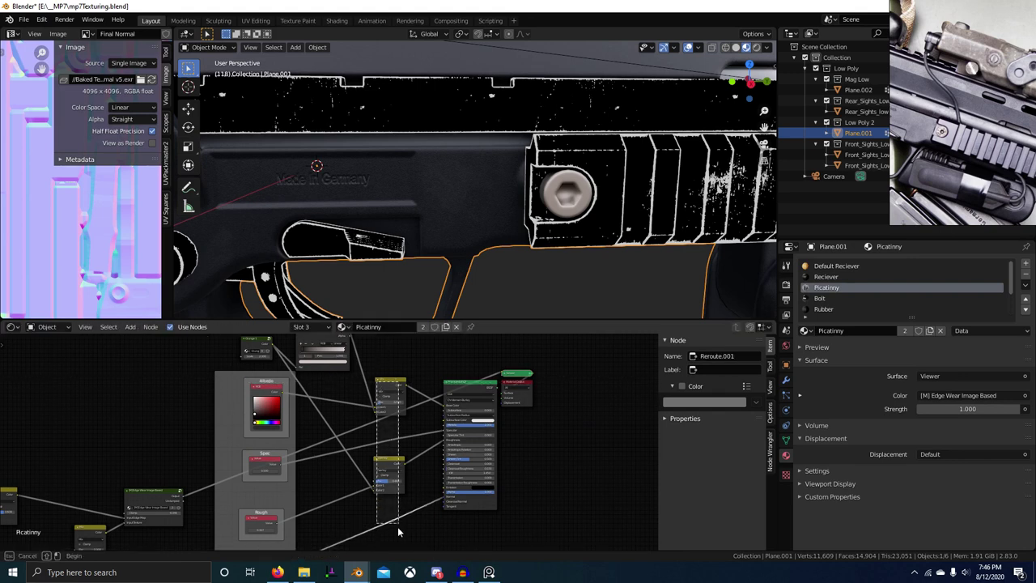
{"action": "left_click_drag", "start_coordinate": [398, 527], "coordinate": [401, 518]}
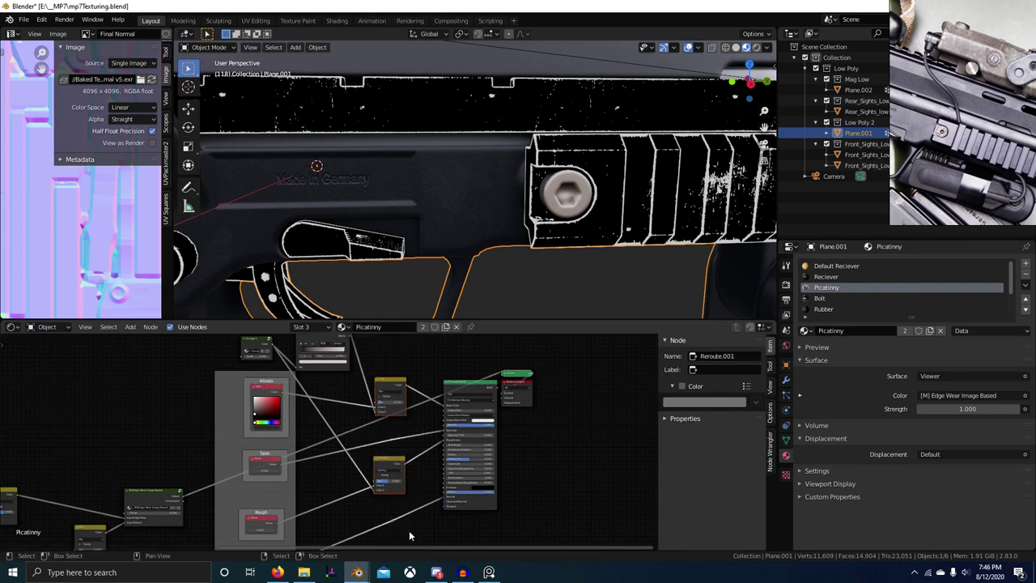
{"action": "key", "text": "ctrl+j"}
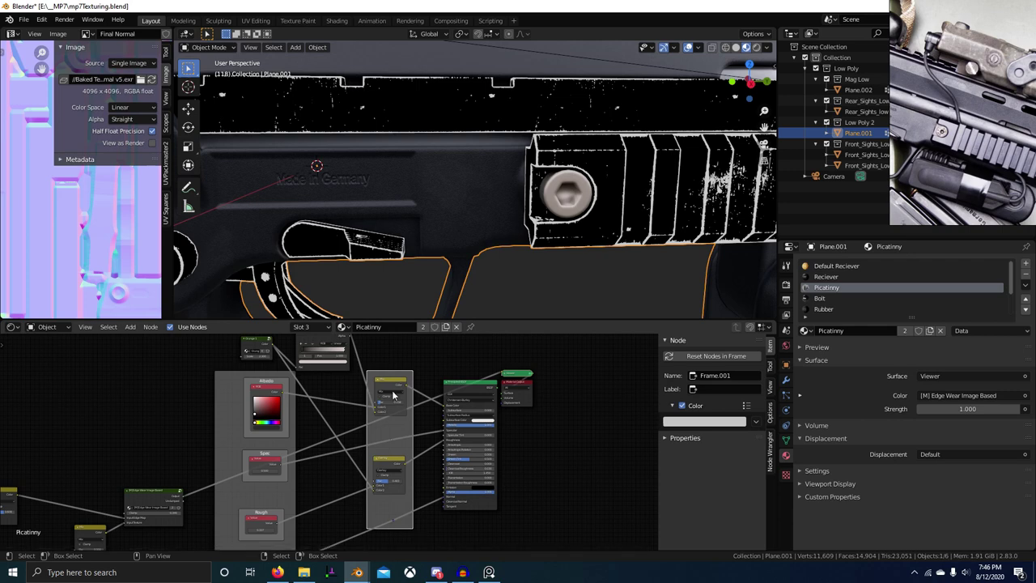
Move the Principled BSDF and the output nodes far from the framed mix nodes to make room between them
{"action": "scroll", "coordinate": [394, 395], "scroll_direction": "down", "scroll_amount": 1}
{"action": "middle_click_drag", "start_coordinate": [394, 395], "coordinate": [402, 446]}
{"action": "left_click", "coordinate": [436, 419]}
{"action": "left_click", "coordinate": [474, 436]}
{"action": "scroll", "coordinate": [509, 476], "scroll_direction": "down", "scroll_amount": 2}
{"action": "middle_click_drag", "start_coordinate": [509, 475], "coordinate": [396, 444]}
{"action": "left_click_drag", "start_coordinate": [358, 383], "coordinate": [429, 455]}
{"action": "scroll", "coordinate": [454, 470], "scroll_direction": "down", "scroll_amount": 1}
{"action": "key", "text": "g"}
{"action": "left_click", "coordinate": [607, 460]}
{"action": "scroll", "coordinate": [551, 453], "scroll_direction": "down", "scroll_amount": 2}
{"action": "middle_click_drag", "start_coordinate": [420, 453], "coordinate": [554, 429]}
{"action": "scroll", "coordinate": [453, 453], "scroll_direction": "down", "scroll_amount": 1}
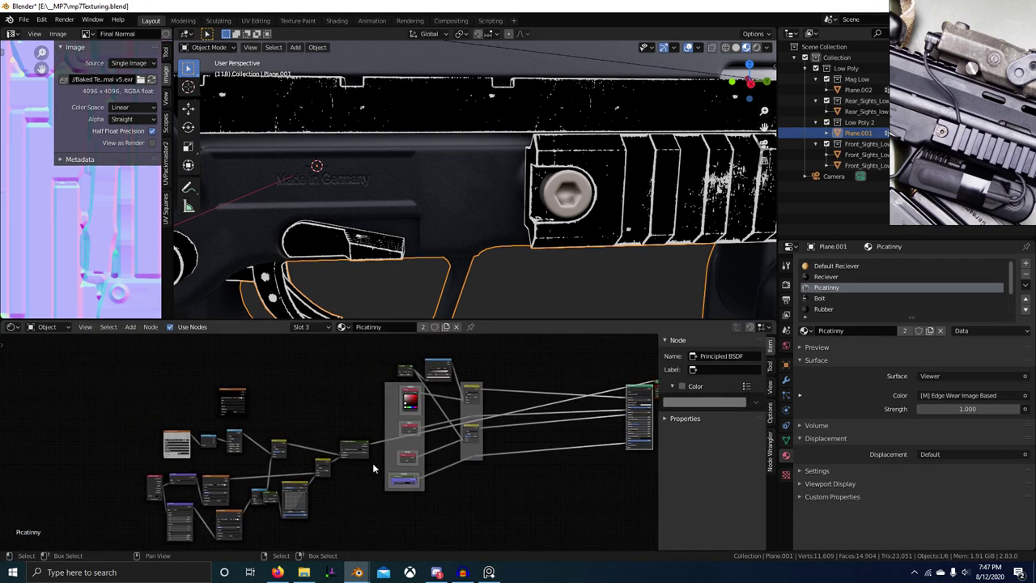
Move the edge wear mask nodes up and away from the Principled BSDF setup in the Picatinny material
{"action": "left_click_drag", "start_coordinate": [97, 377], "coordinate": [362, 563]}
{"action": "scroll", "coordinate": [336, 533], "scroll_direction": "down", "scroll_amount": 4}
{"action": "middle_click_drag", "start_coordinate": [336, 533], "coordinate": [275, 550]}
{"action": "key", "text": "g"}
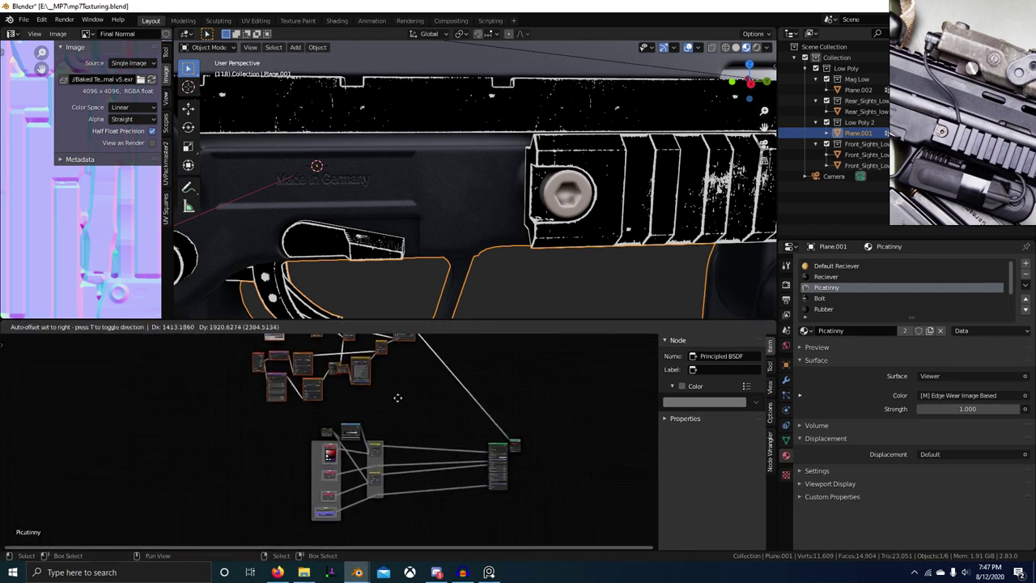
{"action": "left_click", "coordinate": [391, 402]}
{"action": "scroll", "coordinate": [421, 402], "scroll_direction": "up", "scroll_amount": 4}
{"action": "middle_click_drag", "start_coordinate": [404, 400], "coordinate": [311, 403]}
Inspect the edge wear mask on the Picatinny rail up close and in rendered shading, returning to Material Preview
{"action": "middle_click_drag", "start_coordinate": [629, 222], "coordinate": [589, 219]}
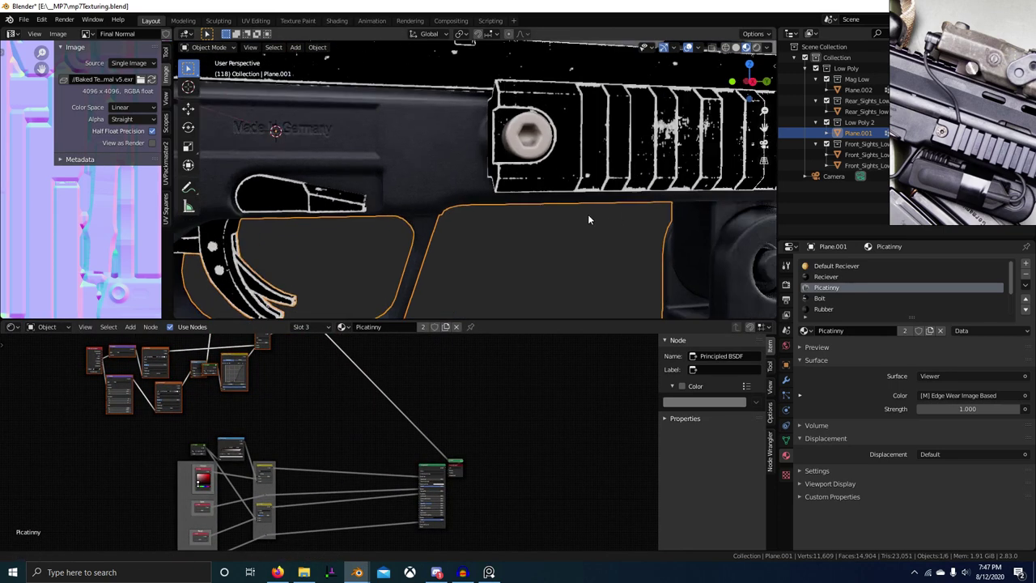
{"action": "scroll", "coordinate": [590, 260], "scroll_direction": "down", "scroll_amount": 4}
{"action": "scroll", "coordinate": [381, 433], "scroll_direction": "up", "scroll_amount": 2}
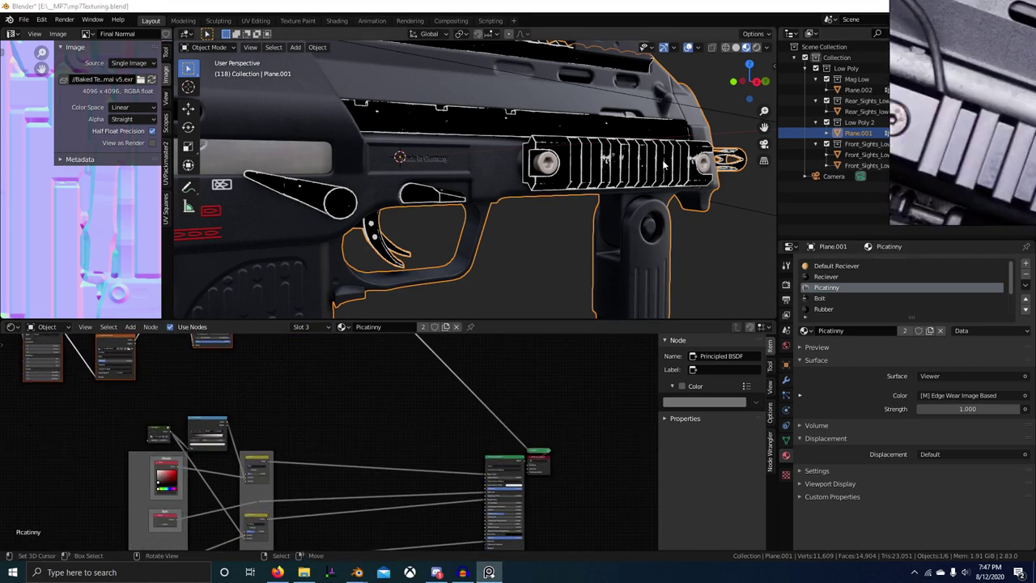
{"action": "scroll", "coordinate": [550, 174], "scroll_direction": "up", "scroll_amount": 6}
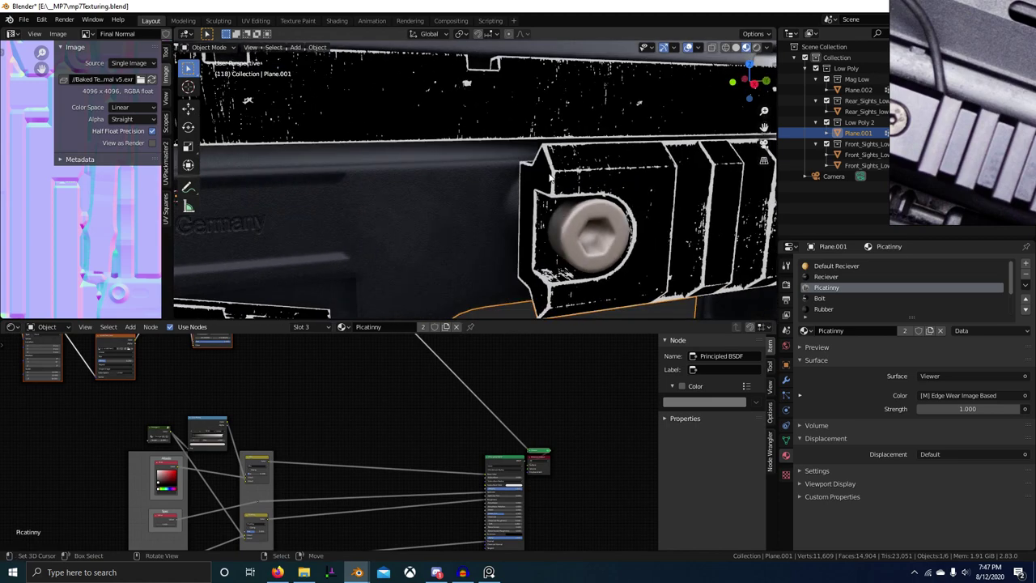
{"action": "scroll", "coordinate": [577, 187], "scroll_direction": "up", "scroll_amount": 5}
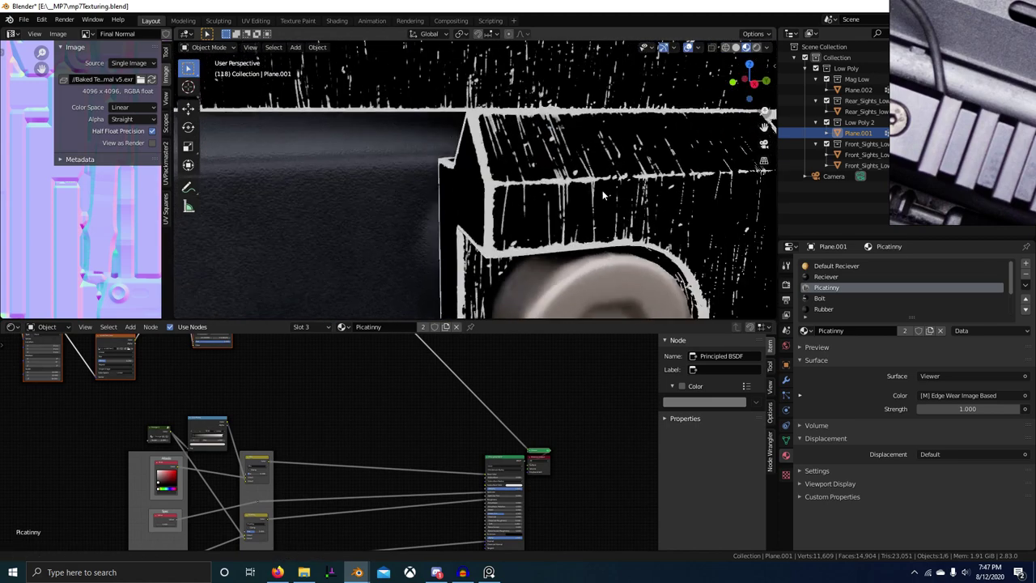
{"action": "middle_click_drag", "start_coordinate": [599, 196], "coordinate": [600, 220], "text": "ctrl"}
{"action": "left_click", "coordinate": [756, 47]}
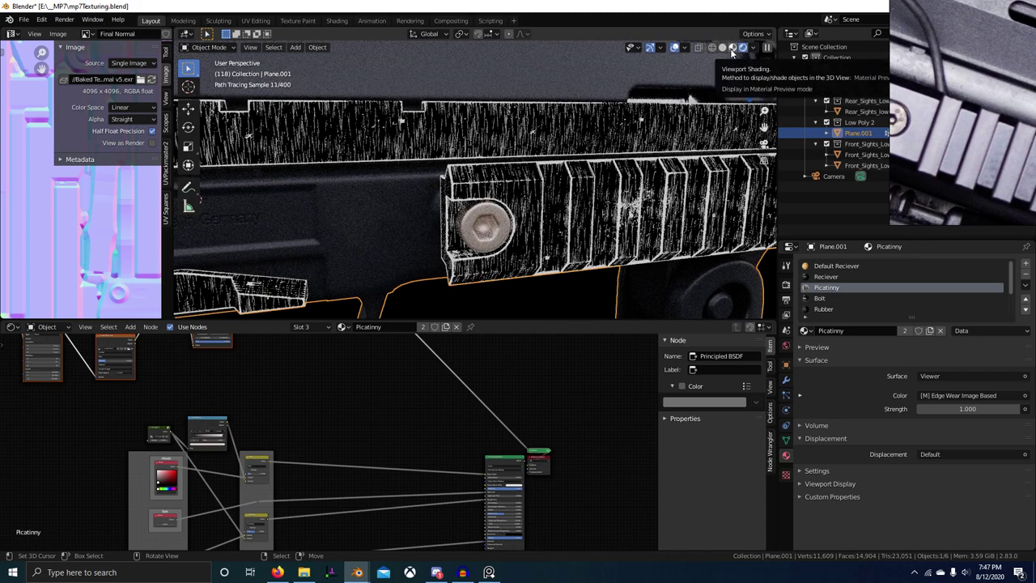
{"action": "left_click", "coordinate": [733, 48]}
{"action": "scroll", "coordinate": [518, 242], "scroll_direction": "up", "scroll_amount": 3}
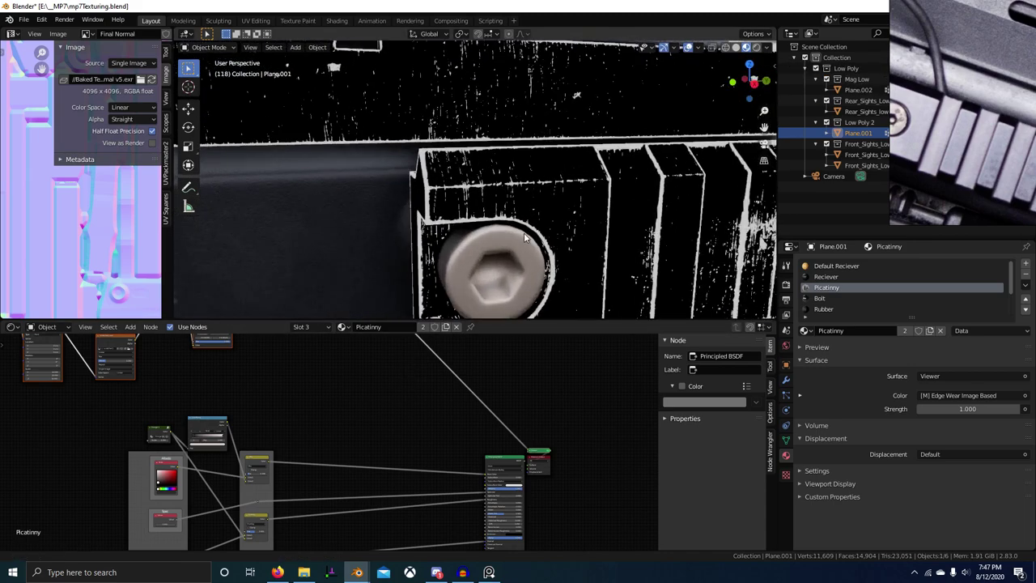
{"action": "scroll", "coordinate": [524, 235], "scroll_direction": "up", "scroll_amount": 3}
{"action": "scroll", "coordinate": [324, 405], "scroll_direction": "down", "scroll_amount": 3}
Cycle the viewer preview through the outputs of the Separate RGB node that splits the baked map
{"action": "middle_click_drag", "start_coordinate": [348, 428], "coordinate": [416, 523]}
{"action": "scroll", "coordinate": [475, 490], "scroll_direction": "up", "scroll_amount": 4}
{"action": "middle_click_drag", "start_coordinate": [437, 422], "coordinate": [444, 455]}
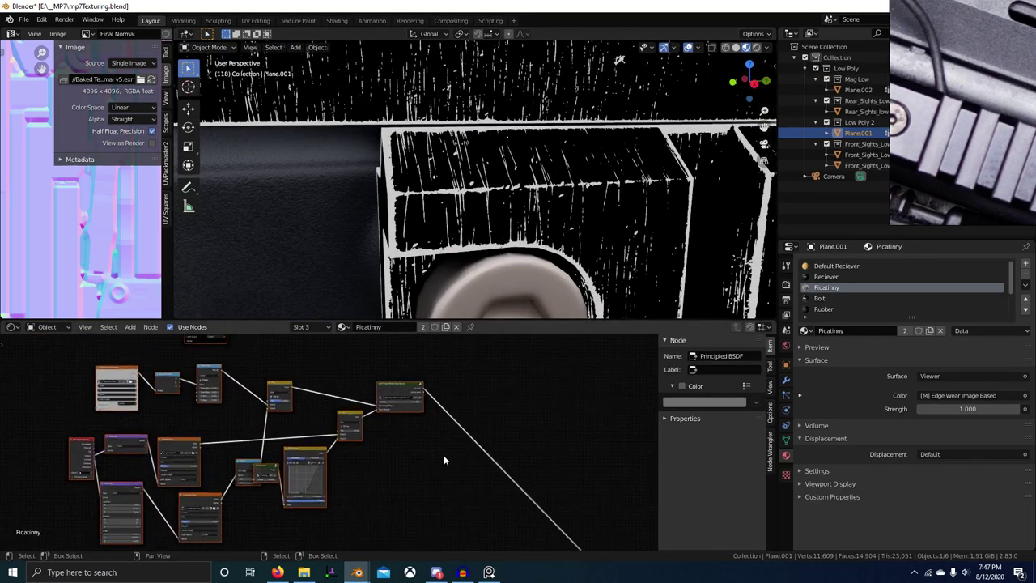
{"action": "scroll", "coordinate": [444, 457], "scroll_direction": "up", "scroll_amount": 3}
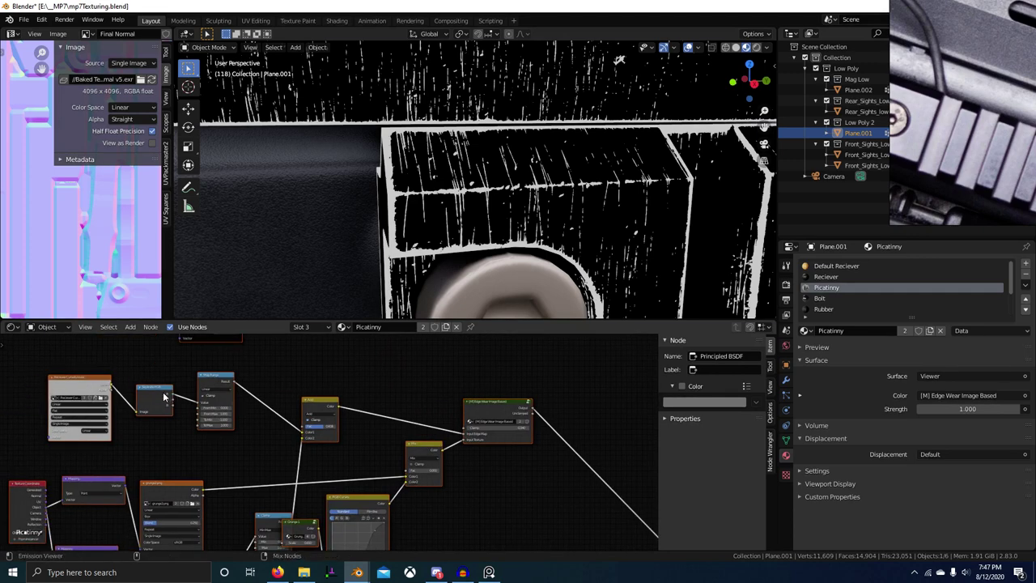
{"action": "left_click", "coordinate": [164, 396], "text": "ctrl+shift"}
{"action": "left_click", "coordinate": [165, 396], "text": "ctrl+shift"}
{"action": "left_click", "coordinate": [162, 407], "text": "ctrl+shift"}
{"action": "middle_click_drag", "start_coordinate": [507, 430], "coordinate": [405, 422]}
{"action": "scroll", "coordinate": [405, 422], "scroll_direction": "down", "scroll_amount": 1}
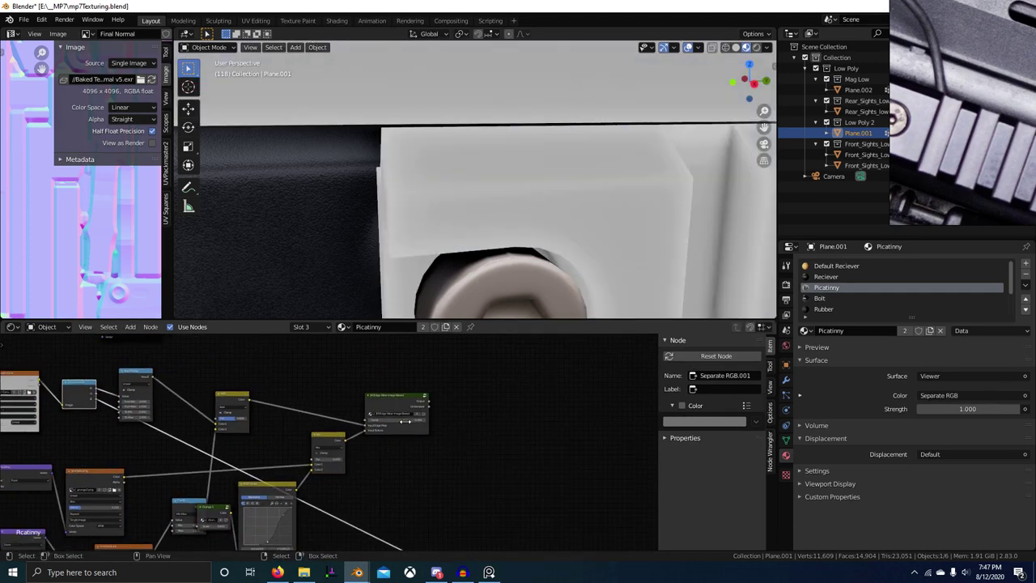
Duplicate the Map Range node and insert the copy into the link from Separate RGB to the viewer
{"action": "scroll", "coordinate": [405, 422], "scroll_direction": "down", "scroll_amount": 1}
{"action": "key", "text": "shift+a"}
{"action": "left_click", "coordinate": [490, 418]}
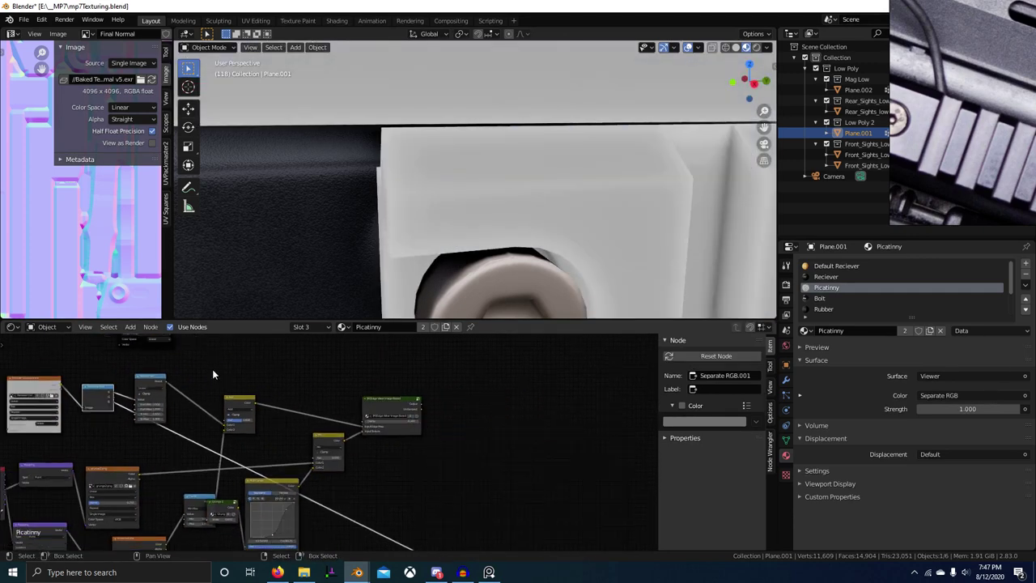
{"action": "key", "text": "shift+d"}
{"action": "left_click", "coordinate": [403, 495]}
{"action": "left_click_drag", "start_coordinate": [403, 495], "coordinate": [379, 472]}
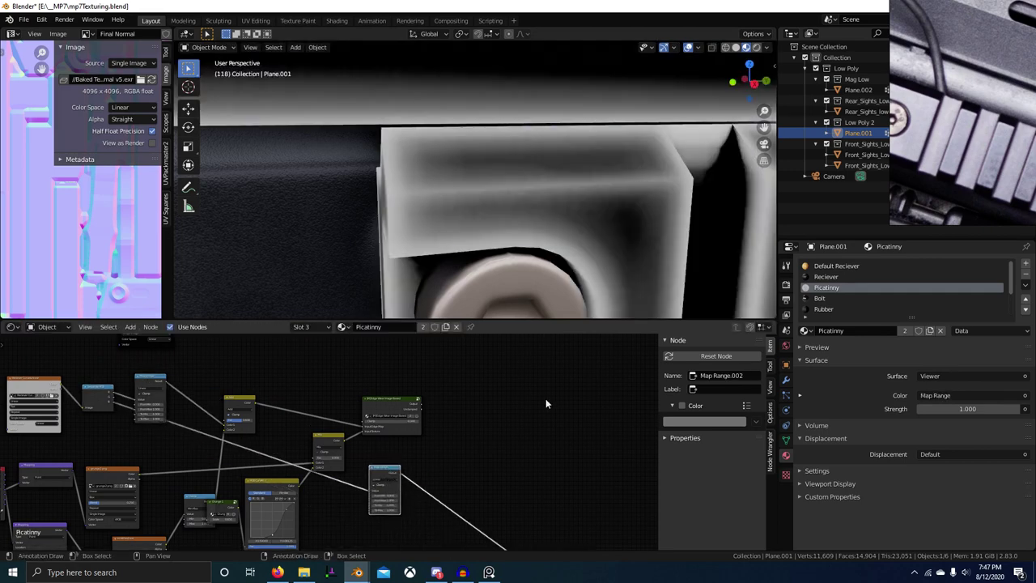
Set the duplicated Map Range's To Min to -1.100 and place the node below the Edge Wear Image Based group
{"action": "scroll", "coordinate": [585, 277], "scroll_direction": "down", "scroll_amount": 6}
{"action": "scroll", "coordinate": [586, 281], "scroll_direction": "up", "scroll_amount": 1}
{"action": "scroll", "coordinate": [398, 428], "scroll_direction": "up", "scroll_amount": 6}
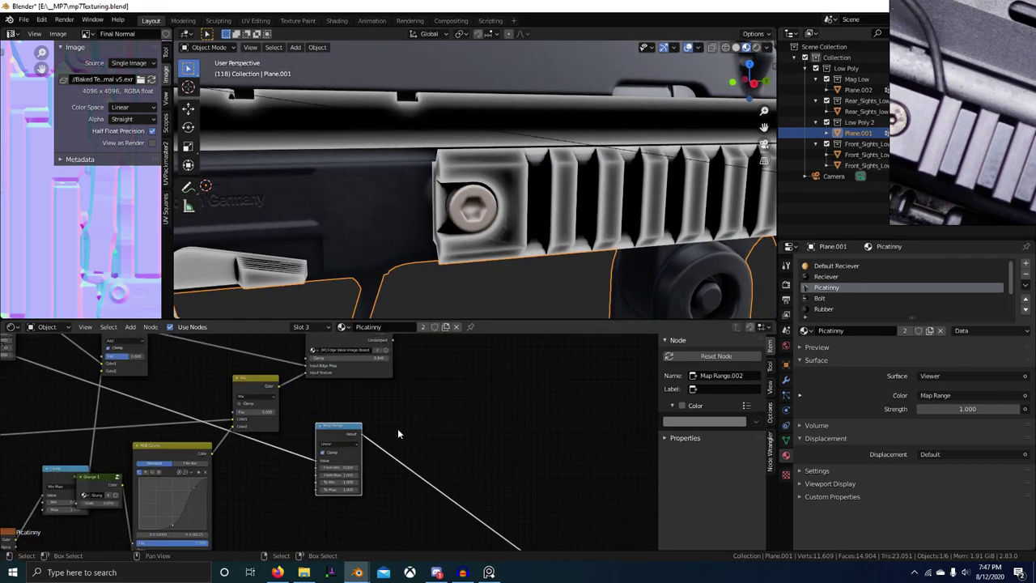
{"action": "scroll", "coordinate": [387, 496], "scroll_direction": "down", "scroll_amount": 1}
{"action": "left_click_drag", "start_coordinate": [356, 504], "coordinate": [349, 504]}
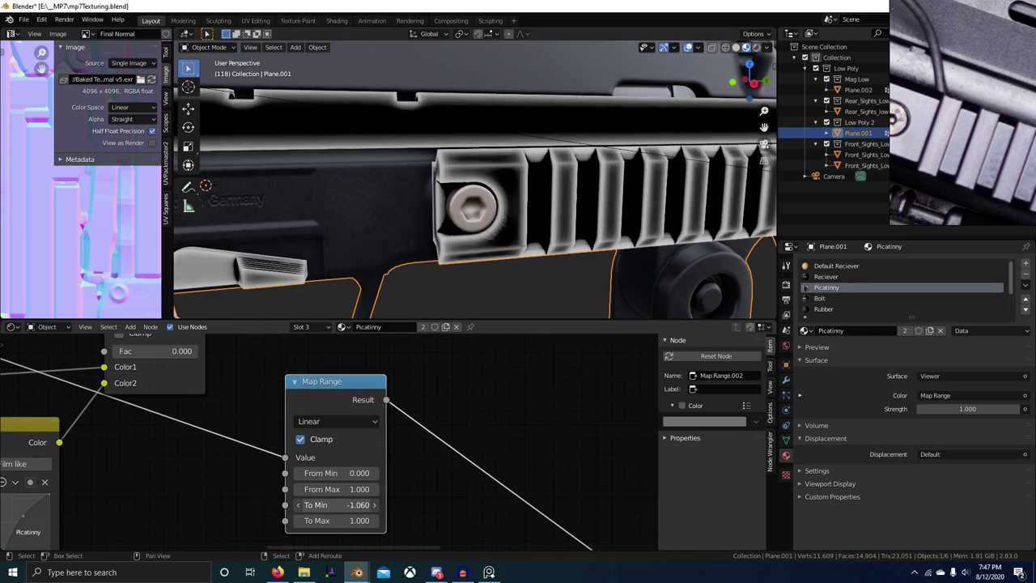
{"action": "scroll", "coordinate": [465, 382], "scroll_direction": "down", "scroll_amount": 7}
{"action": "middle_click_drag", "start_coordinate": [496, 412], "coordinate": [430, 507]}
{"action": "key", "text": "g"}
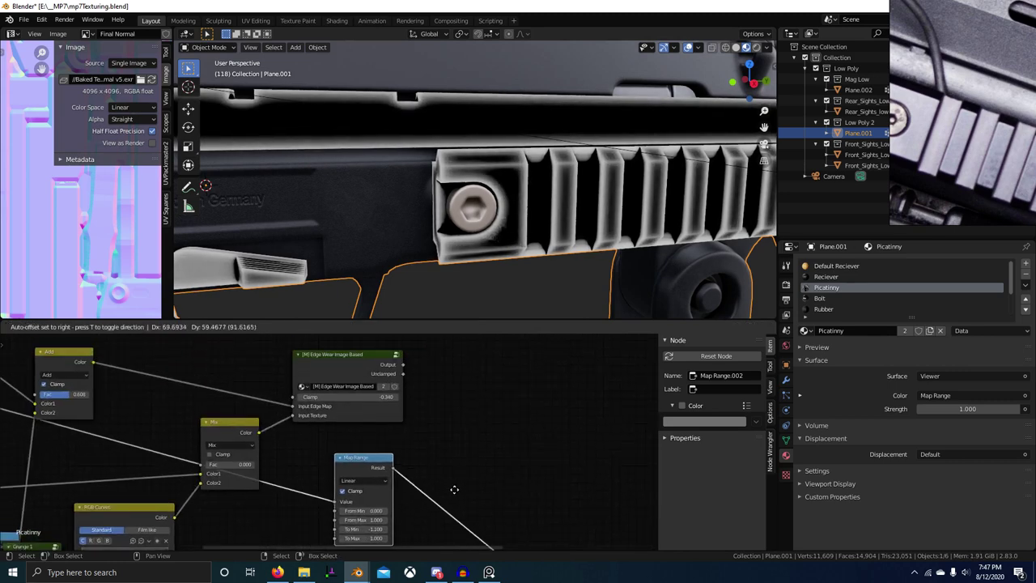
{"action": "left_click", "coordinate": [453, 488]}
Add a MixRGB node with the Edge Wear group's Output in Color1 and the new Map Range's Result in Color2
{"action": "middle_click_drag", "start_coordinate": [440, 425], "coordinate": [414, 448]}
{"action": "key", "text": "shift+a"}
{"action": "left_click", "coordinate": [412, 407]}
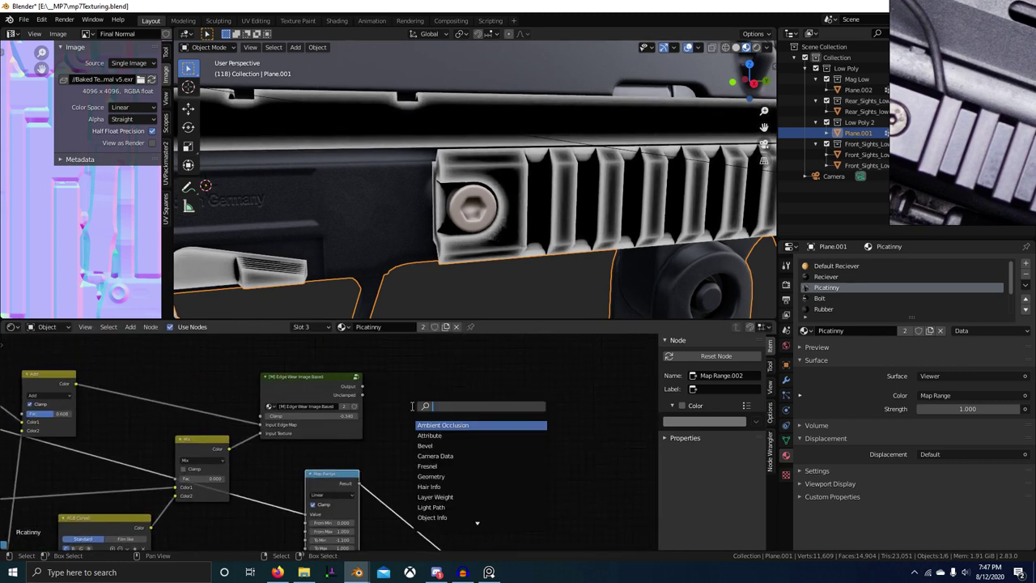
{"action": "type", "text": "mixr"}
{"action": "key", "text": "Return"}
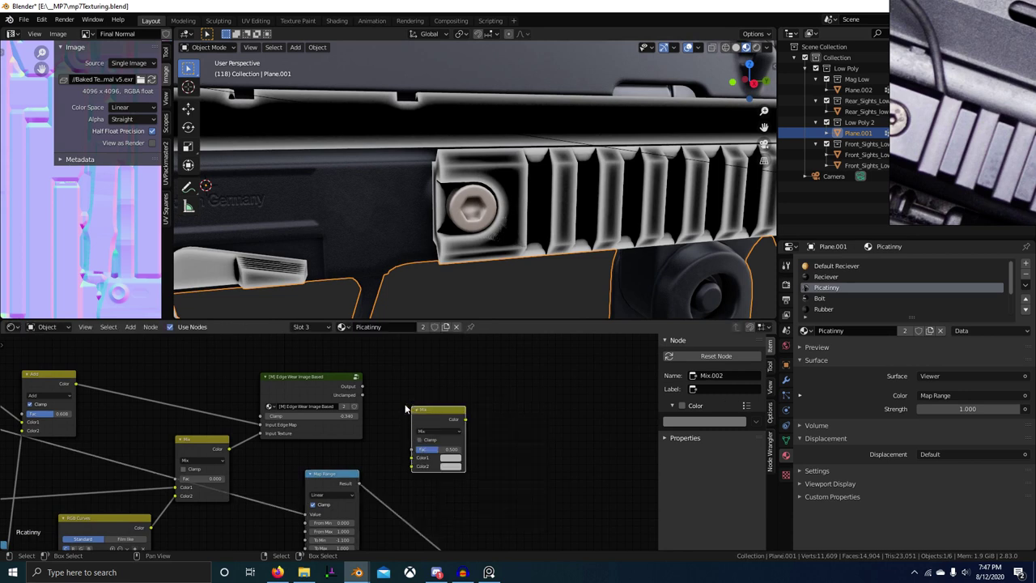
{"action": "left_click_drag", "start_coordinate": [362, 389], "coordinate": [414, 450]}
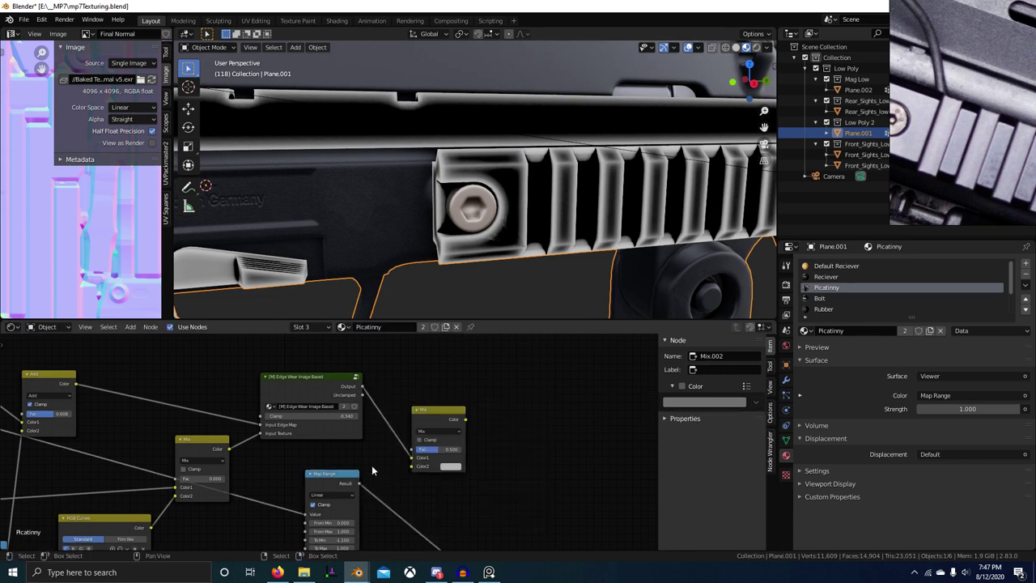
{"action": "left_click", "coordinate": [361, 483]}
{"action": "left_click_drag", "start_coordinate": [417, 468], "coordinate": [419, 468]}
Preview the new Mix node on the model, set its factor to 1.000 and its blending mode to Multiply
{"action": "left_click", "coordinate": [438, 432]}
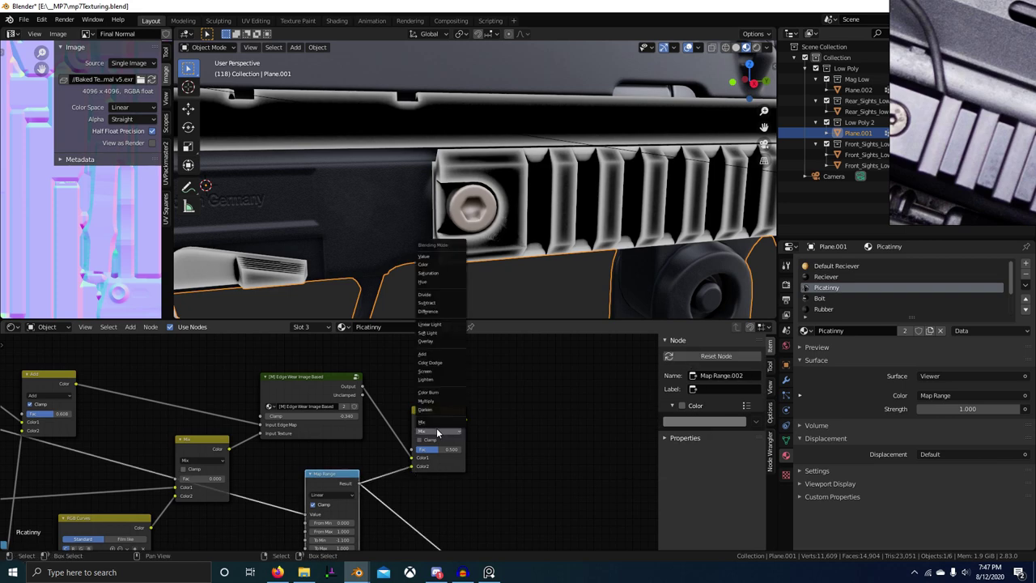
{"action": "left_click", "coordinate": [437, 433]}
{"action": "scroll", "coordinate": [509, 264], "scroll_direction": "up", "scroll_amount": 5}
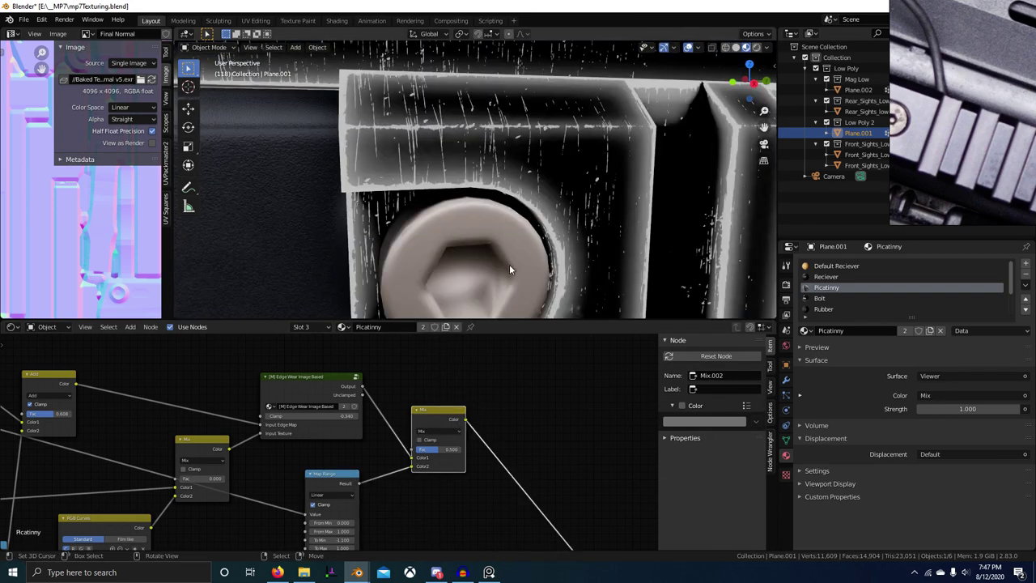
{"action": "left_click_drag", "start_coordinate": [438, 449], "coordinate": [465, 449]}
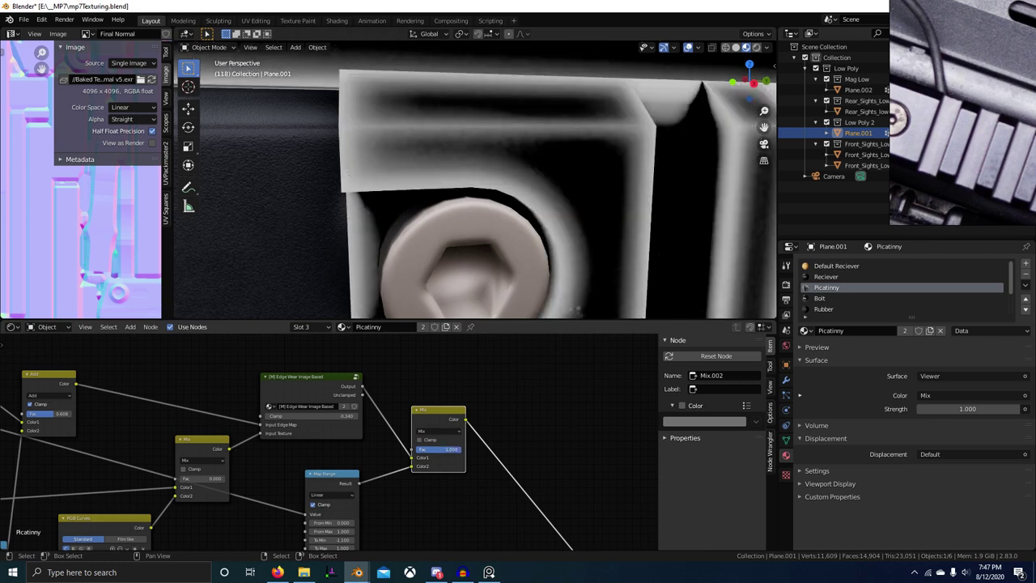
{"action": "left_click", "coordinate": [446, 431]}
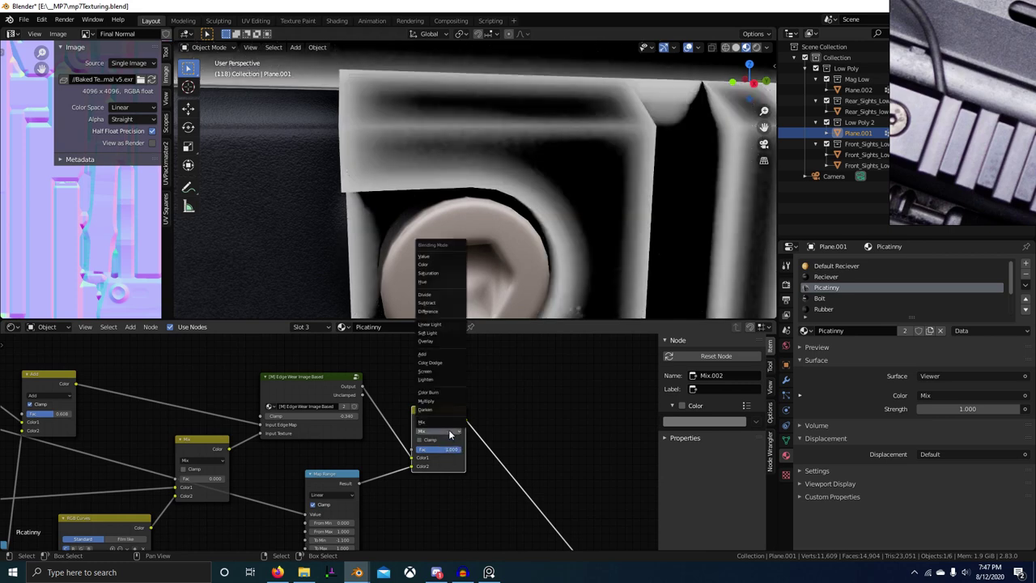
{"action": "key", "text": "u"}
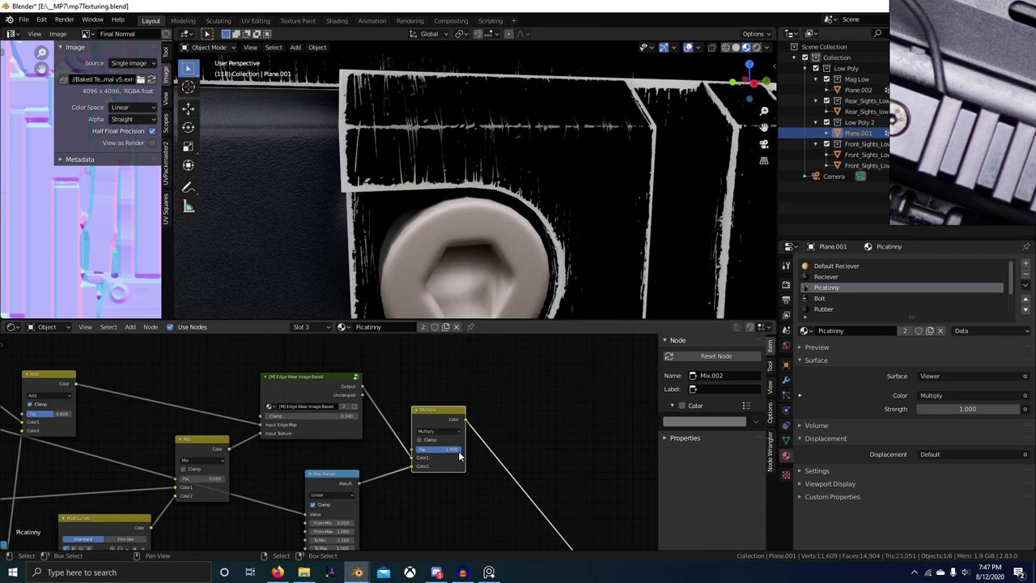
Reposition the Multiply node slightly lower beside the Edge Wear group and Map Range nodes
{"action": "scroll", "coordinate": [526, 250], "scroll_direction": "down", "scroll_amount": 7}
{"action": "middle_click_drag", "start_coordinate": [526, 283], "coordinate": [525, 243], "text": "shift"}
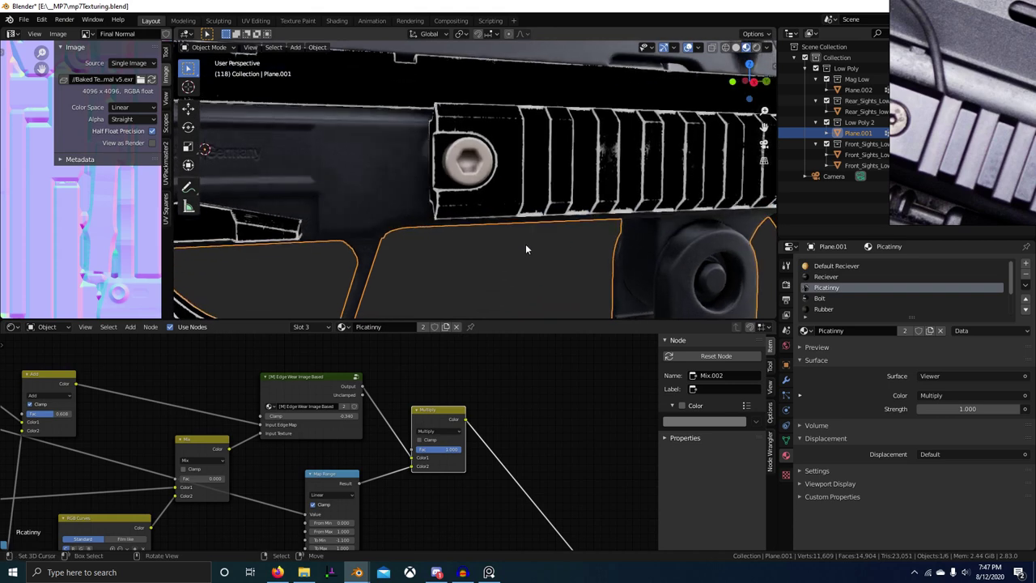
{"action": "key", "text": "g"}
{"action": "left_click", "coordinate": [465, 455]}
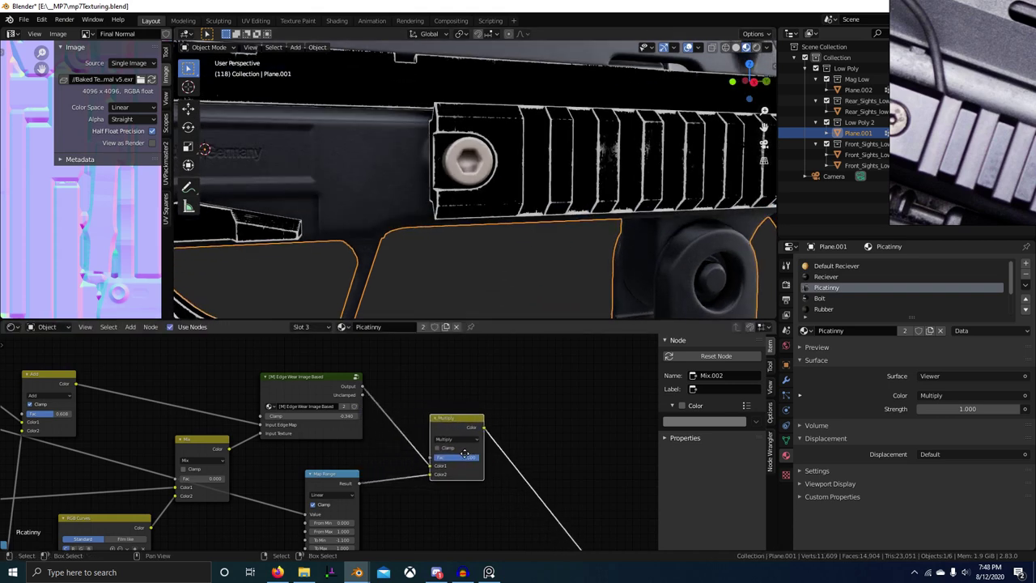
{"action": "key", "text": "g"}
{"action": "left_click", "coordinate": [447, 462]}
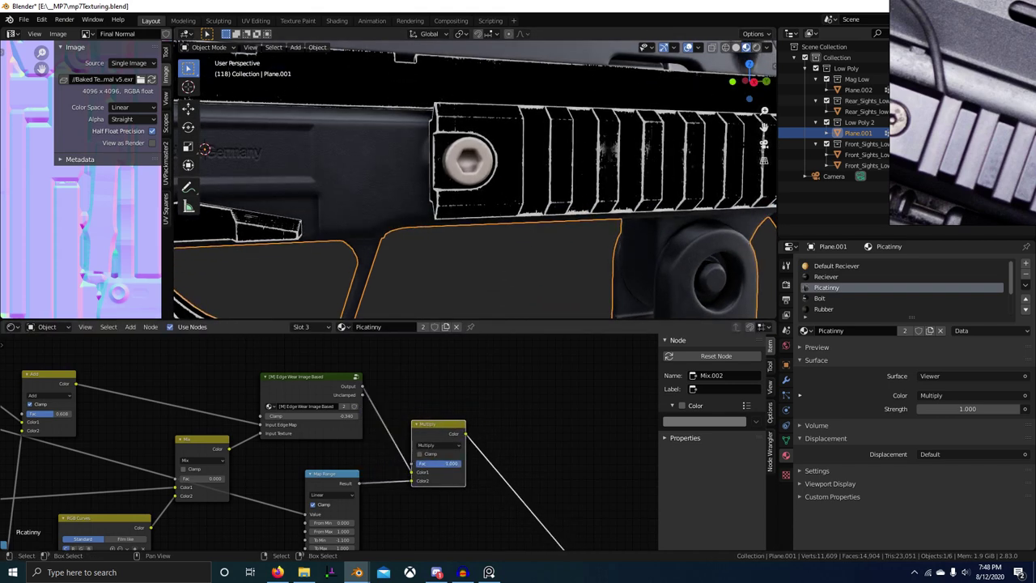
Examine the edge wear around the rail bolt with the Multiply factor at 0.000, up close and in rendered shading
{"action": "scroll", "coordinate": [518, 219], "scroll_direction": "up", "scroll_amount": 6}
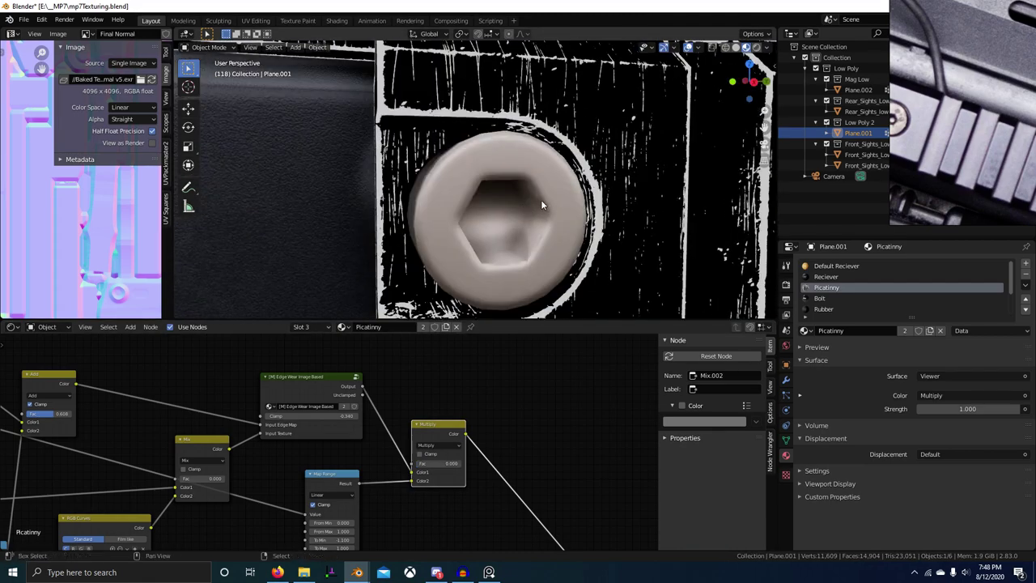
{"action": "scroll", "coordinate": [541, 202], "scroll_direction": "up", "scroll_amount": 2}
{"action": "middle_click_drag", "start_coordinate": [541, 202], "coordinate": [453, 259], "text": "shift"}
{"action": "mouse_move", "coordinate": [454, 162]}
{"action": "middle_mouse_down"}
{"action": "mouse_move", "coordinate": [491, 272]}
{"action": "mouse_move", "coordinate": [441, 149]}
{"action": "middle_mouse_up"}
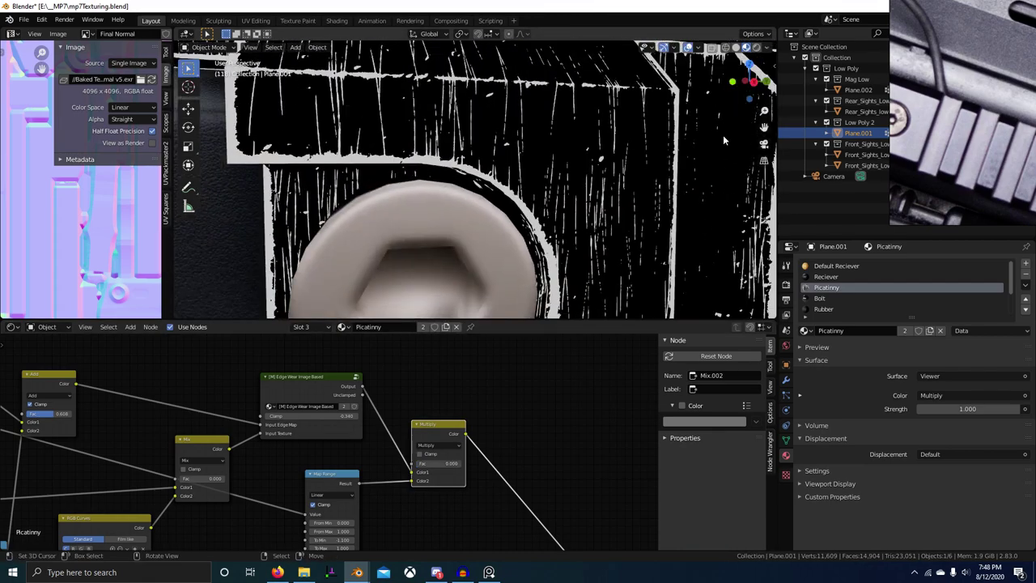
{"action": "left_click", "coordinate": [756, 46]}
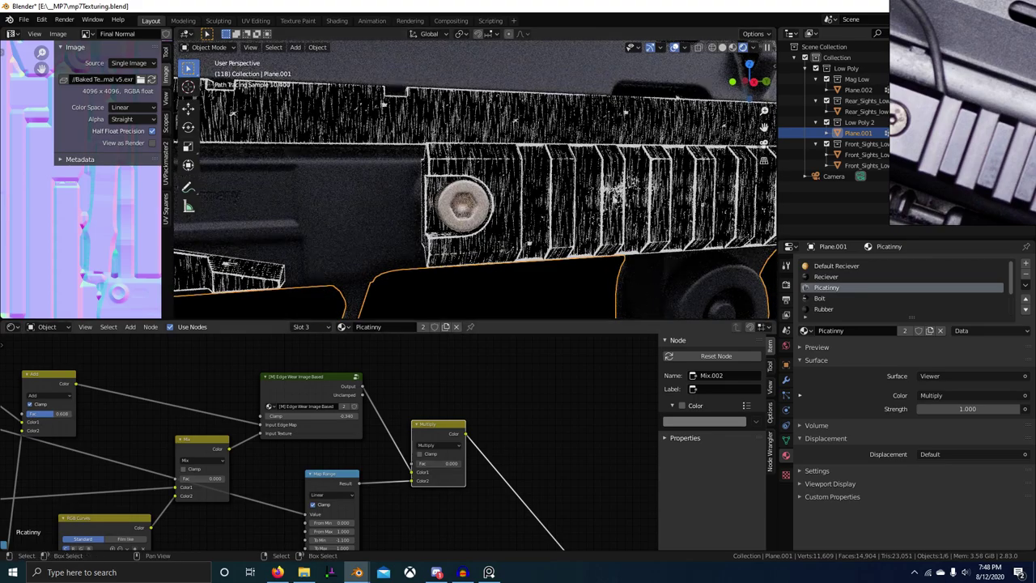
Set the Multiply factor to 1.000 and check the wear in rendered shading, returning to Material Preview
{"action": "left_click_drag", "start_coordinate": [423, 464], "coordinate": [465, 464]}
{"action": "scroll", "coordinate": [490, 263], "scroll_direction": "down", "scroll_amount": 2}
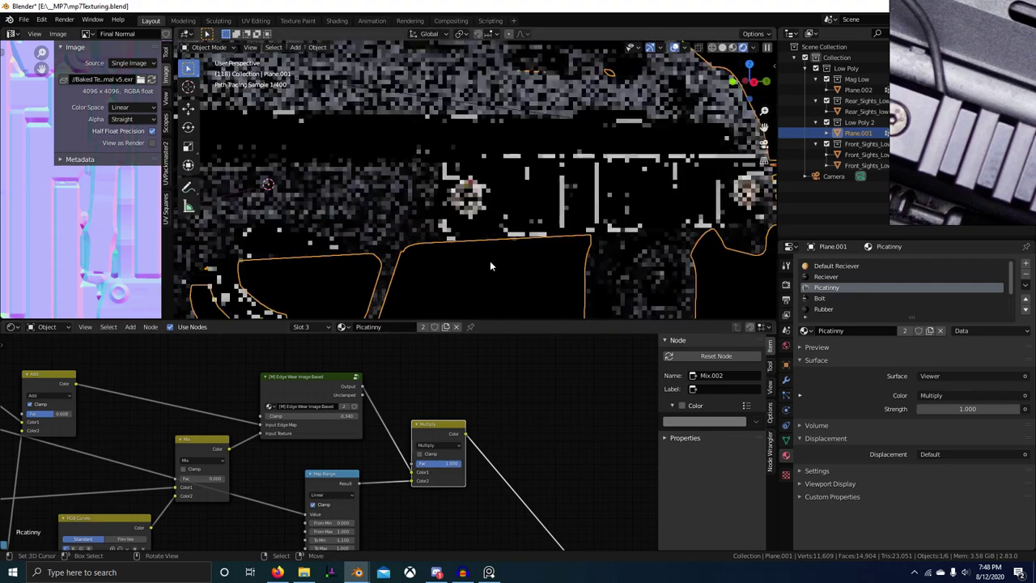
{"action": "scroll", "coordinate": [490, 265], "scroll_direction": "down", "scroll_amount": 2}
{"action": "middle_click_drag", "start_coordinate": [489, 265], "coordinate": [564, 270], "text": "shift"}
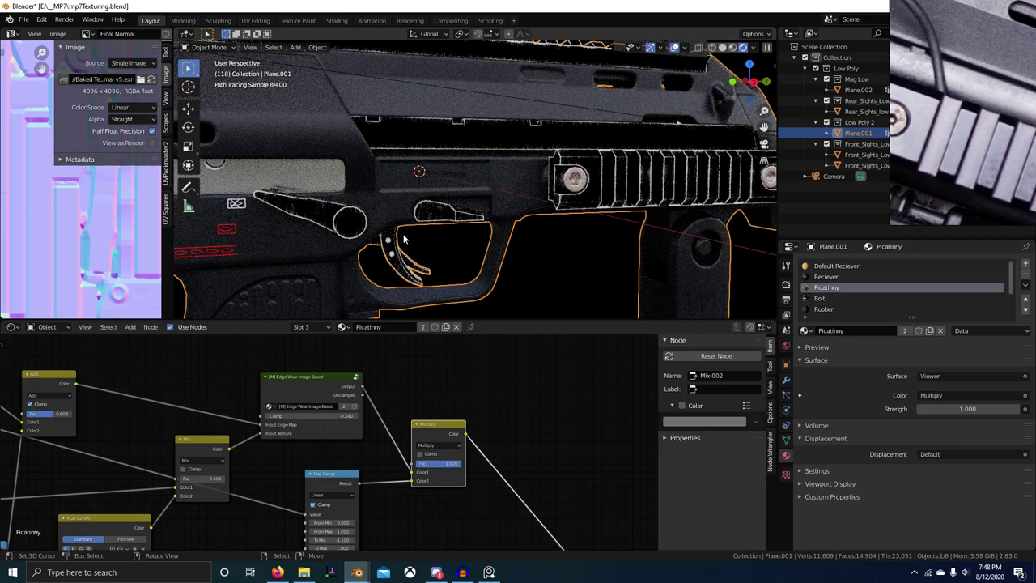
{"action": "left_click", "coordinate": [734, 47]}
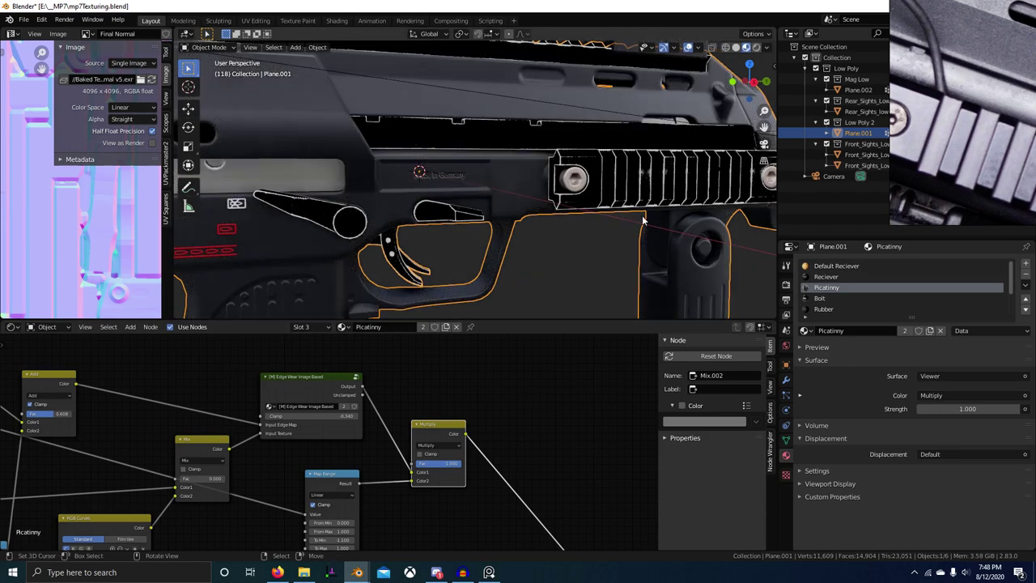
Examine the multiplied edge wear mask on the side and top rails, the whole gun and the material's node layout
{"action": "scroll", "coordinate": [551, 229], "scroll_direction": "up", "scroll_amount": 5}
{"action": "middle_click_drag", "start_coordinate": [506, 234], "coordinate": [532, 229]}
{"action": "scroll", "coordinate": [493, 234], "scroll_direction": "up", "scroll_amount": 1}
{"action": "scroll", "coordinate": [473, 310], "scroll_direction": "down", "scroll_amount": 3}
{"action": "scroll", "coordinate": [443, 365], "scroll_direction": "down", "scroll_amount": 1}
{"action": "scroll", "coordinate": [491, 268], "scroll_direction": "down", "scroll_amount": 5}
{"action": "scroll", "coordinate": [574, 282], "scroll_direction": "down", "scroll_amount": 2}
{"action": "scroll", "coordinate": [550, 228], "scroll_direction": "up", "scroll_amount": 6}
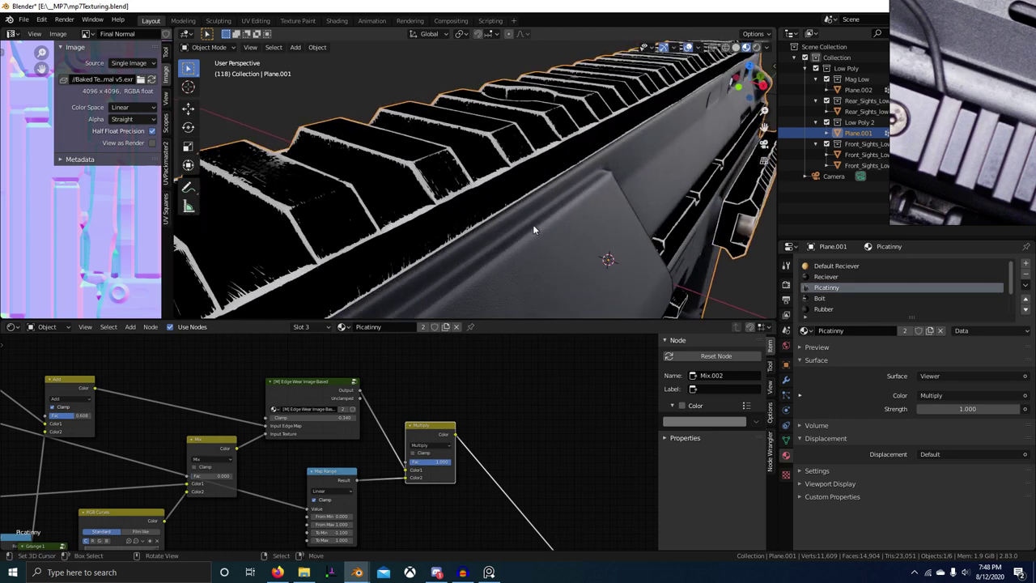
{"action": "scroll", "coordinate": [451, 226], "scroll_direction": "down", "scroll_amount": 4}
{"action": "middle_click_drag", "start_coordinate": [451, 226], "coordinate": [415, 158]}
{"action": "scroll", "coordinate": [512, 403], "scroll_direction": "down", "scroll_amount": 6}
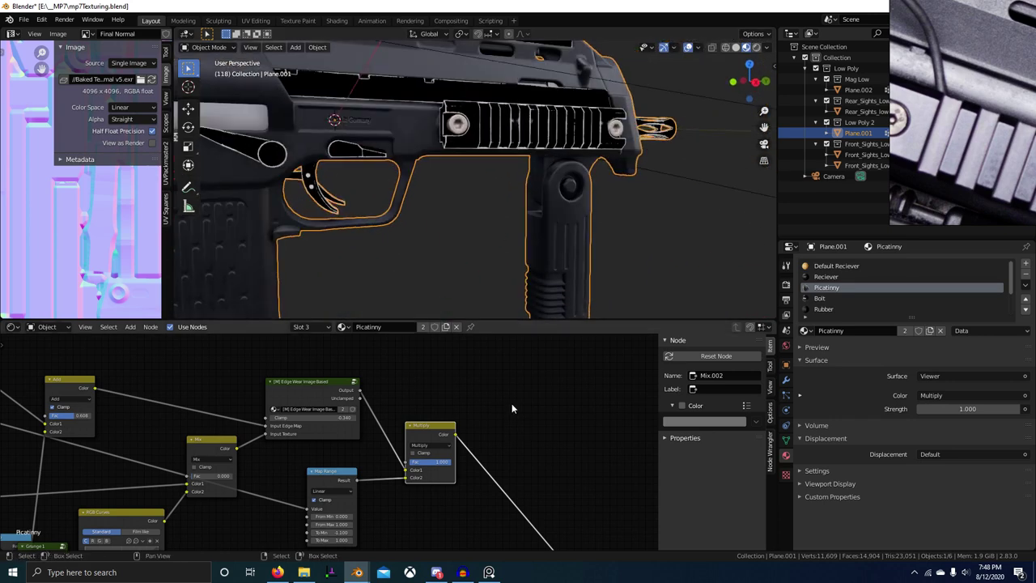
{"action": "middle_click_drag", "start_coordinate": [480, 466], "coordinate": [473, 423]}
{"action": "scroll", "coordinate": [473, 423], "scroll_direction": "down", "scroll_amount": 1}
{"action": "middle_click_drag", "start_coordinate": [468, 446], "coordinate": [440, 435]}
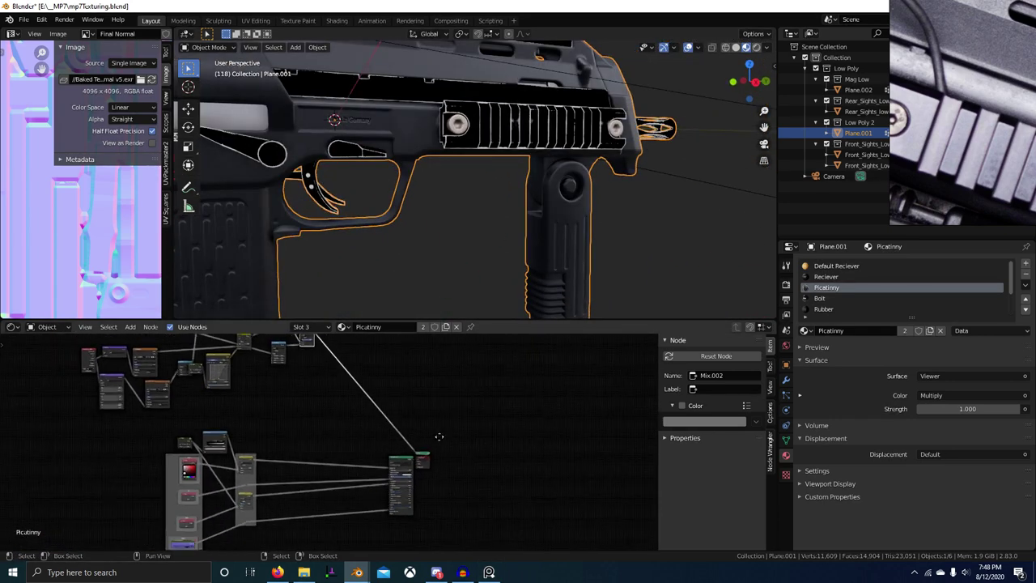
{"action": "scroll", "coordinate": [343, 467], "scroll_direction": "up", "scroll_amount": 4}
{"action": "middle_click_drag", "start_coordinate": [344, 467], "coordinate": [317, 438]}
{"action": "scroll", "coordinate": [283, 406], "scroll_direction": "up", "scroll_amount": 3}
{"action": "middle_click_drag", "start_coordinate": [283, 407], "coordinate": [389, 397]}
{"action": "middle_click_drag", "start_coordinate": [464, 401], "coordinate": [517, 377]}
{"action": "scroll", "coordinate": [458, 396], "scroll_direction": "up", "scroll_amount": 3}
{"action": "key", "text": "shift+a"}
{"action": "left_click", "coordinate": [477, 383]}
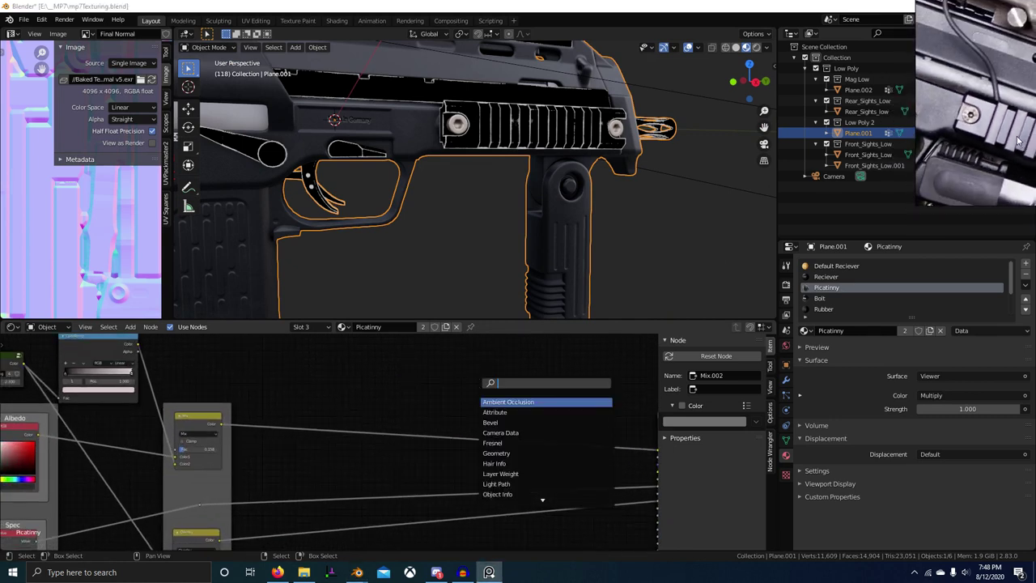
{"action": "key", "text": "Escape"}
{"action": "scroll", "coordinate": [519, 386], "scroll_direction": "down", "scroll_amount": 3}
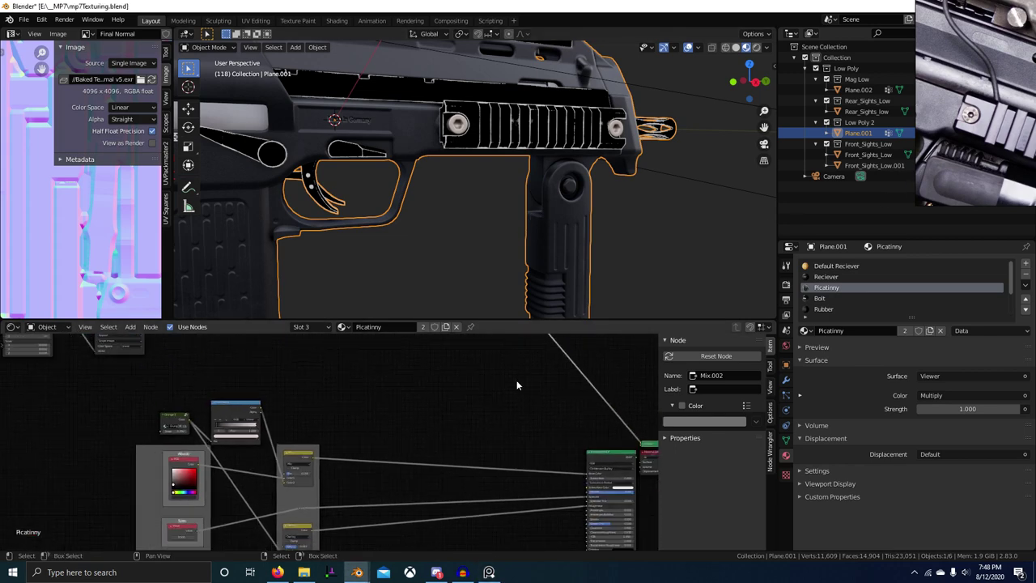
Insert a new Mix color node on the link between the albedo Mix node and the Principled BSDF's Base Color
{"action": "scroll", "coordinate": [553, 213], "scroll_direction": "up", "scroll_amount": 6}
{"action": "scroll", "coordinate": [567, 215], "scroll_direction": "up", "scroll_amount": 6}
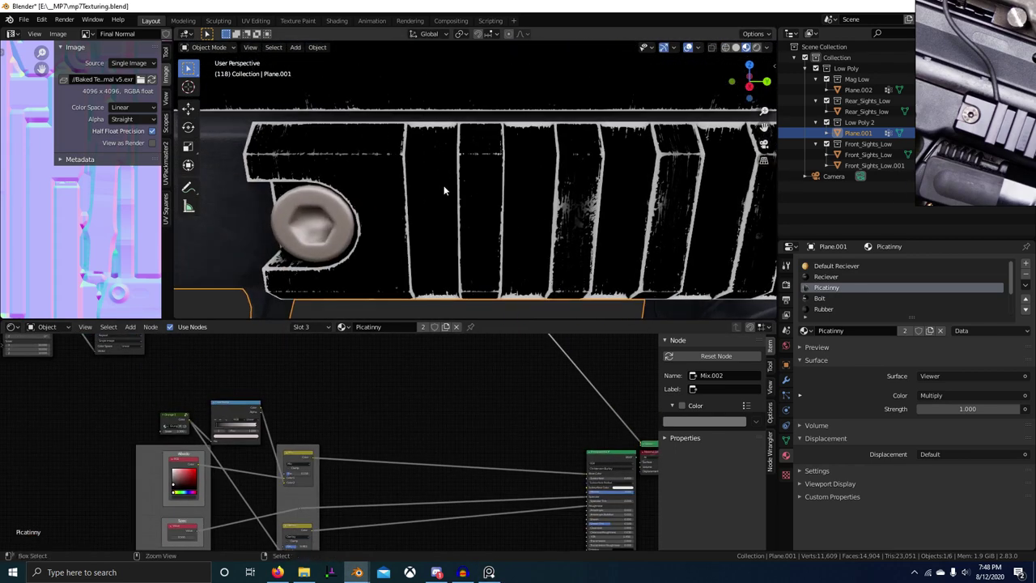
{"action": "middle_click_drag", "start_coordinate": [440, 407], "coordinate": [460, 404]}
{"action": "key", "text": "shift+a"}
{"action": "left_click", "coordinate": [459, 405]}
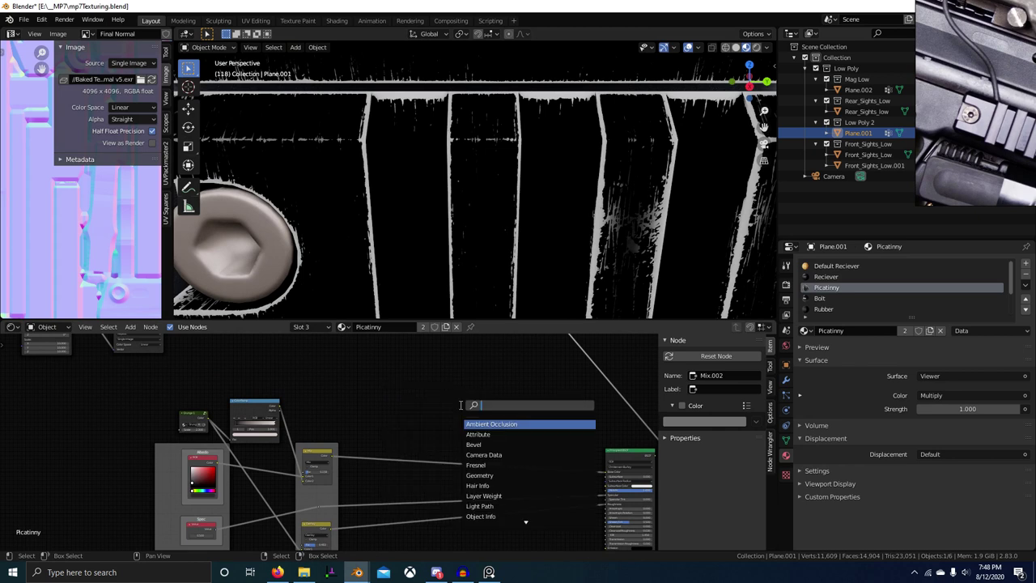
{"action": "key", "text": "Return"}
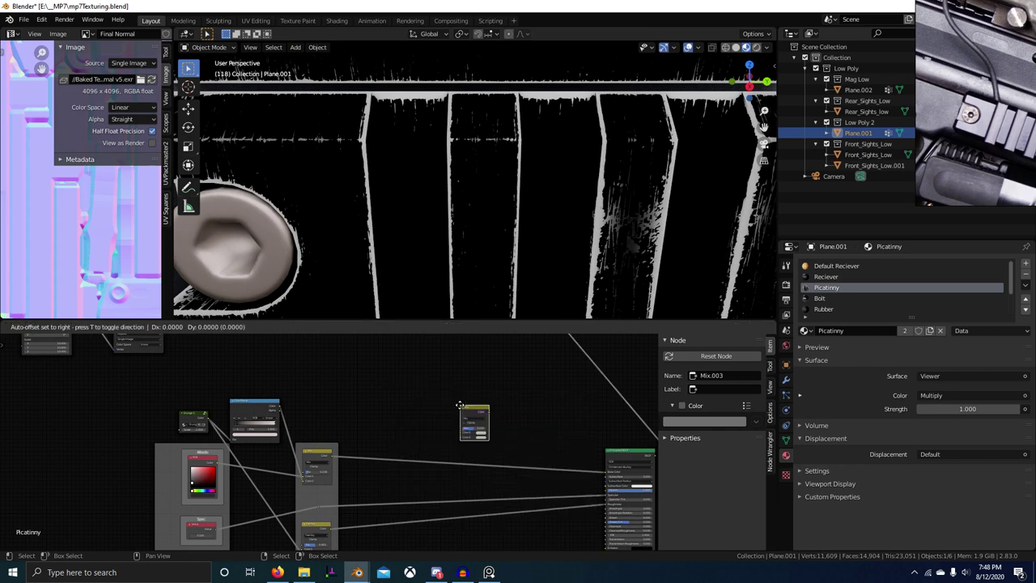
{"action": "left_click", "coordinate": [495, 462]}
{"action": "scroll", "coordinate": [453, 380], "scroll_direction": "up", "scroll_amount": 5}
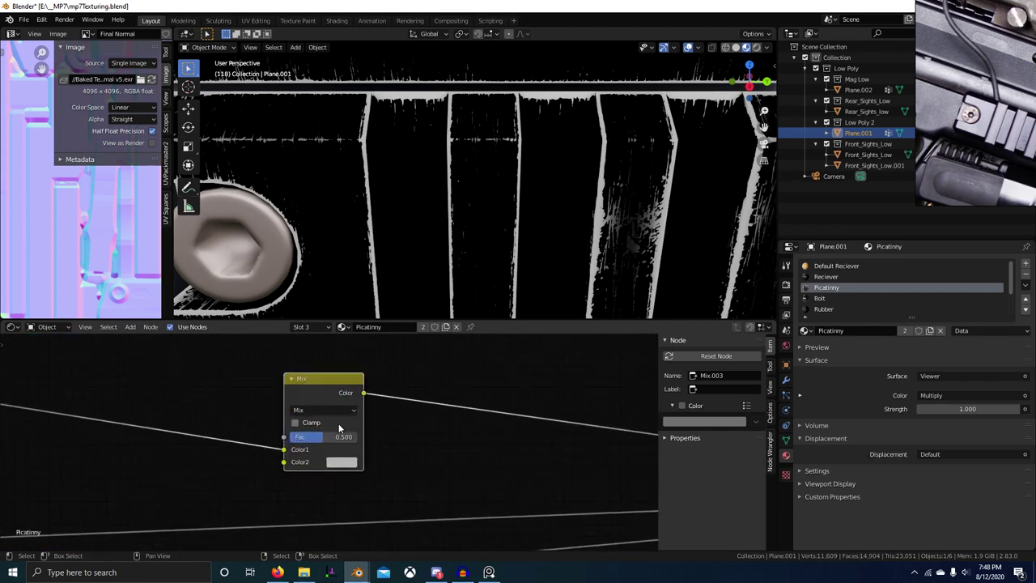
Set the blend mode of the inserted Mix node to Add
{"action": "left_click", "coordinate": [342, 407]}
{"action": "key", "text": "a"}
{"action": "scroll", "coordinate": [296, 425], "scroll_direction": "down", "scroll_amount": 1}
{"action": "middle_click_drag", "start_coordinate": [296, 438], "coordinate": [349, 448]}
{"action": "left_click_drag", "start_coordinate": [356, 447], "coordinate": [369, 447]}
Combine all the connected edge wear mask nodes into one node group and place it beside the Add node
{"action": "scroll", "coordinate": [417, 428], "scroll_direction": "down", "scroll_amount": 8}
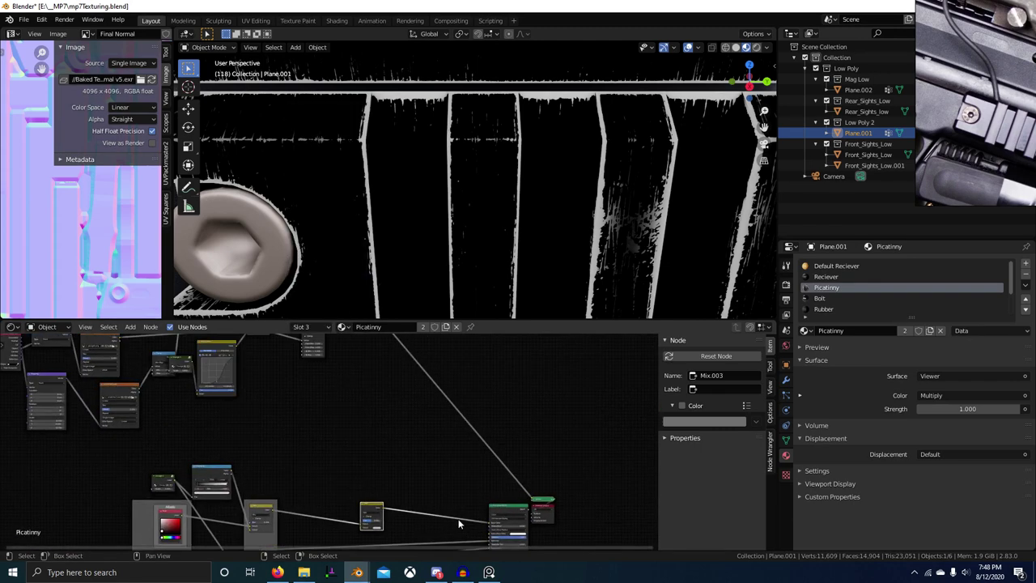
{"action": "scroll", "coordinate": [328, 485], "scroll_direction": "down", "scroll_amount": 2}
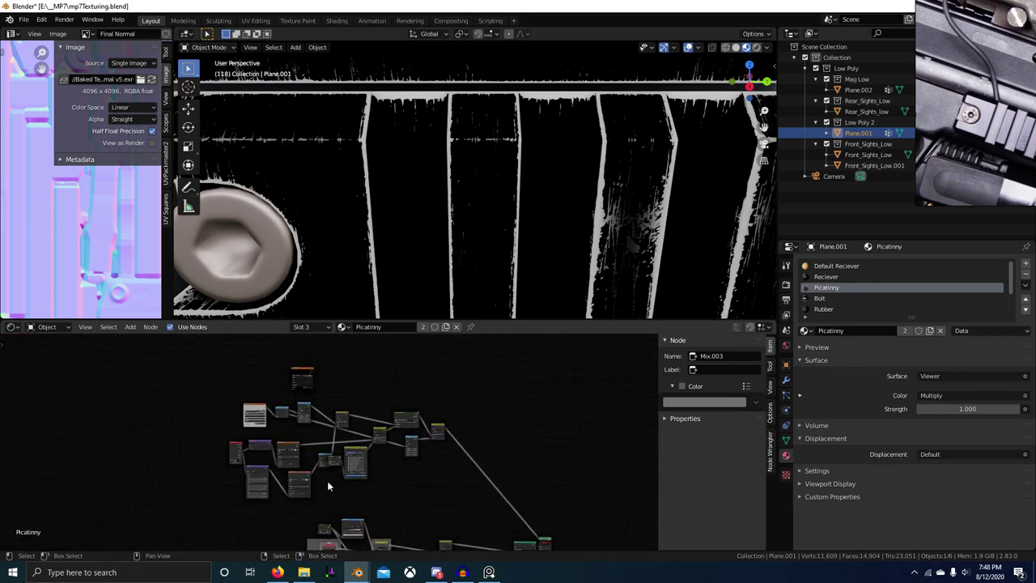
{"action": "left_click_drag", "start_coordinate": [209, 423], "coordinate": [477, 489]}
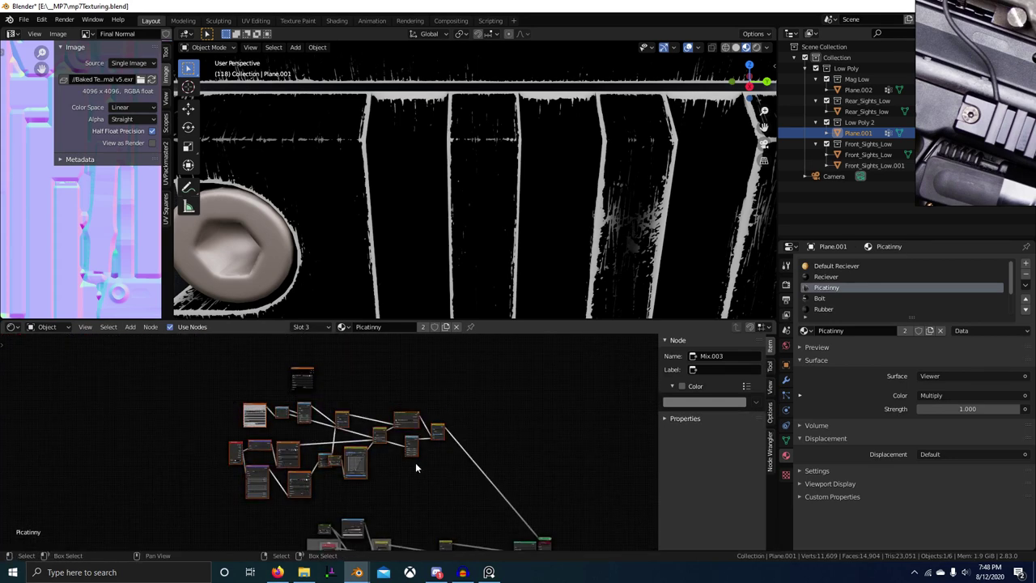
{"action": "mouse_move", "coordinate": [397, 461]}
{"action": "middle_mouse_down"}
{"action": "mouse_move", "coordinate": [376, 437]}
{"action": "mouse_move", "coordinate": [402, 442]}
{"action": "middle_mouse_up"}
{"action": "scroll", "coordinate": [378, 438], "scroll_direction": "up", "scroll_amount": 2}
{"action": "key", "text": "ctrl+g"}
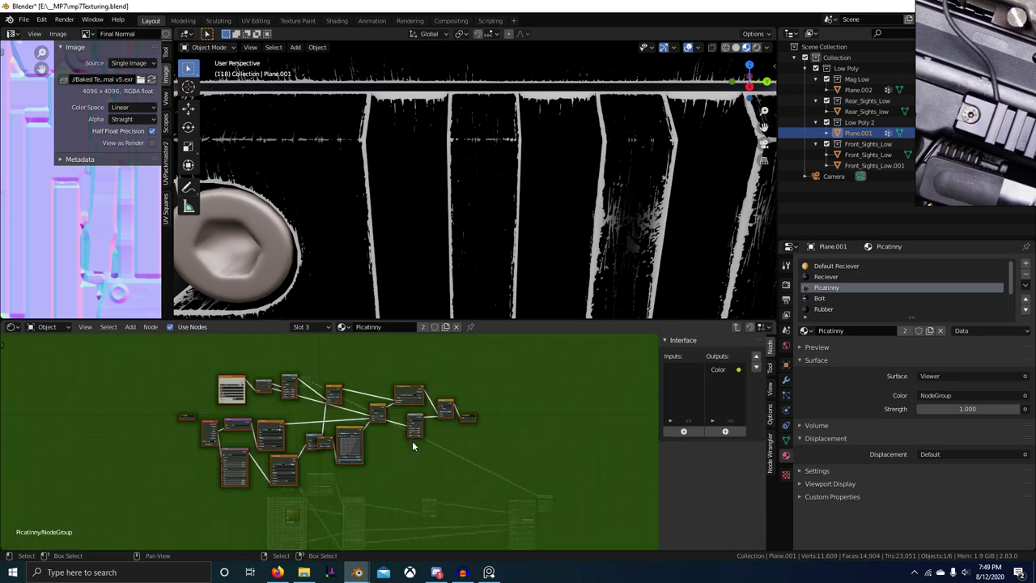
{"action": "key", "text": "Tab"}
{"action": "key", "text": "g"}
{"action": "left_click", "coordinate": [448, 499]}
{"action": "scroll", "coordinate": [375, 453], "scroll_direction": "up", "scroll_amount": 15}
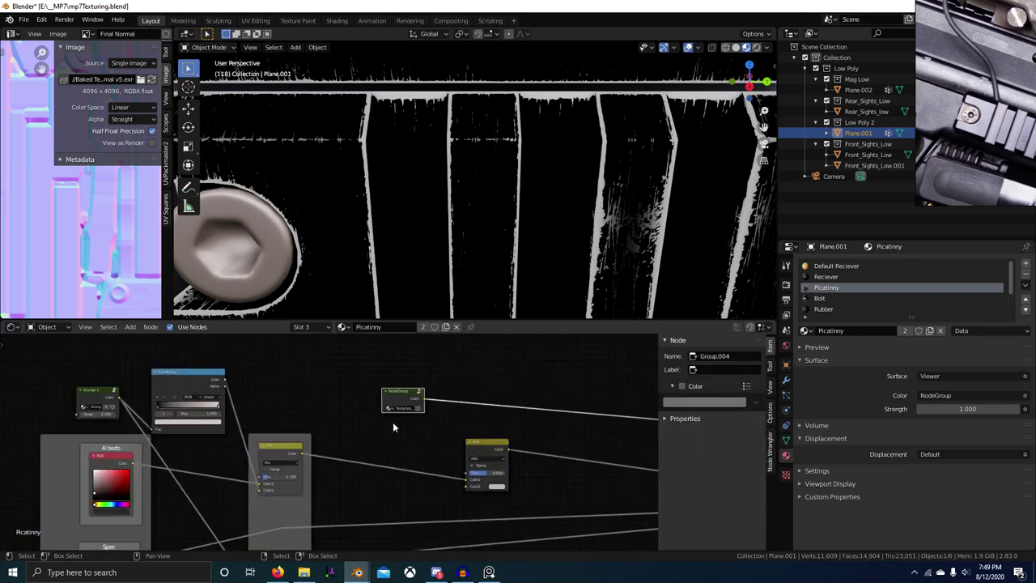
Rename the new node group to Edge Wear Effect 1
{"action": "middle_click_drag", "start_coordinate": [392, 421], "coordinate": [354, 432]}
{"action": "left_click", "coordinate": [354, 415]}
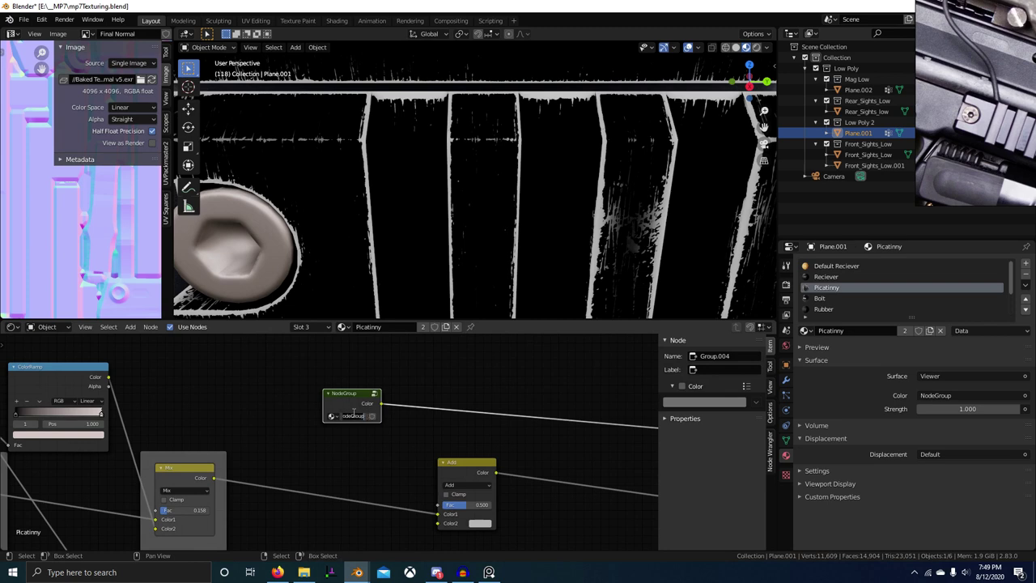
{"action": "type", "text": "Edge Wear..."}
{"action": "left_click", "coordinate": [366, 455]}
Connect the Edge Wear Effect 1 output to the Add node's Color2 input and preview the Add result on the model
{"action": "middle_click_drag", "start_coordinate": [412, 474], "coordinate": [328, 451]}
{"action": "scroll", "coordinate": [330, 452], "scroll_direction": "up", "scroll_amount": 4}
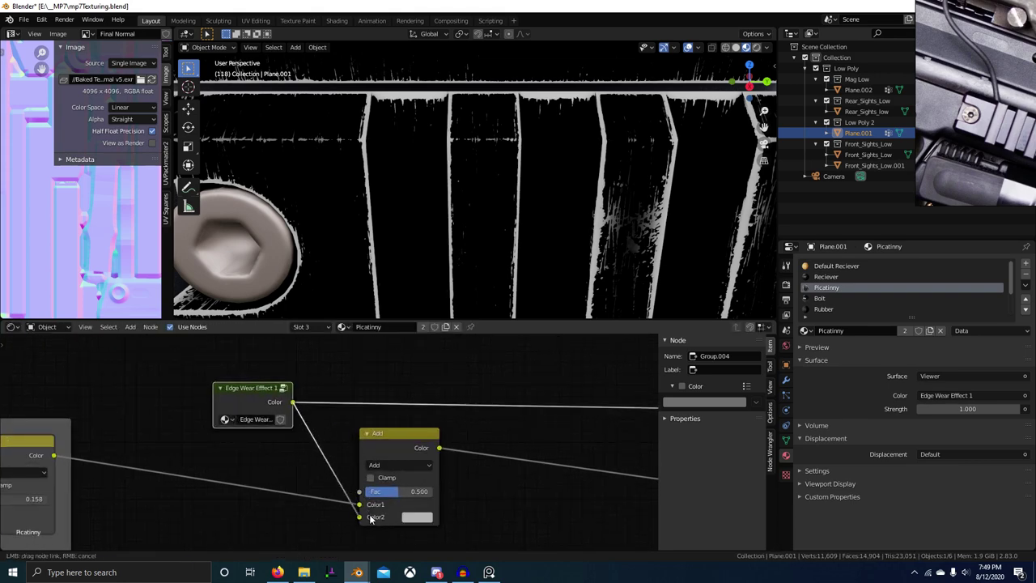
{"action": "left_click_drag", "start_coordinate": [370, 519], "coordinate": [363, 505]}
{"action": "left_click", "coordinate": [409, 446], "text": "ctrl+shift"}
{"action": "scroll", "coordinate": [469, 271], "scroll_direction": "down", "scroll_amount": 5}
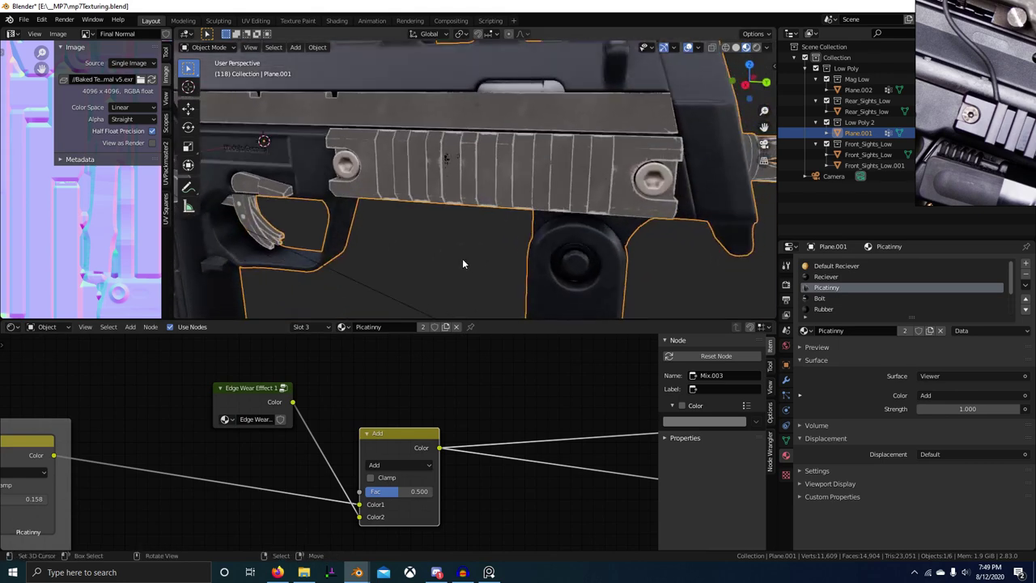
Lower the Add node's factor to 0.042 while checking the side rail up close
{"action": "scroll", "coordinate": [463, 263], "scroll_direction": "up", "scroll_amount": 5}
{"action": "left_click_drag", "start_coordinate": [396, 491], "coordinate": [377, 492]}
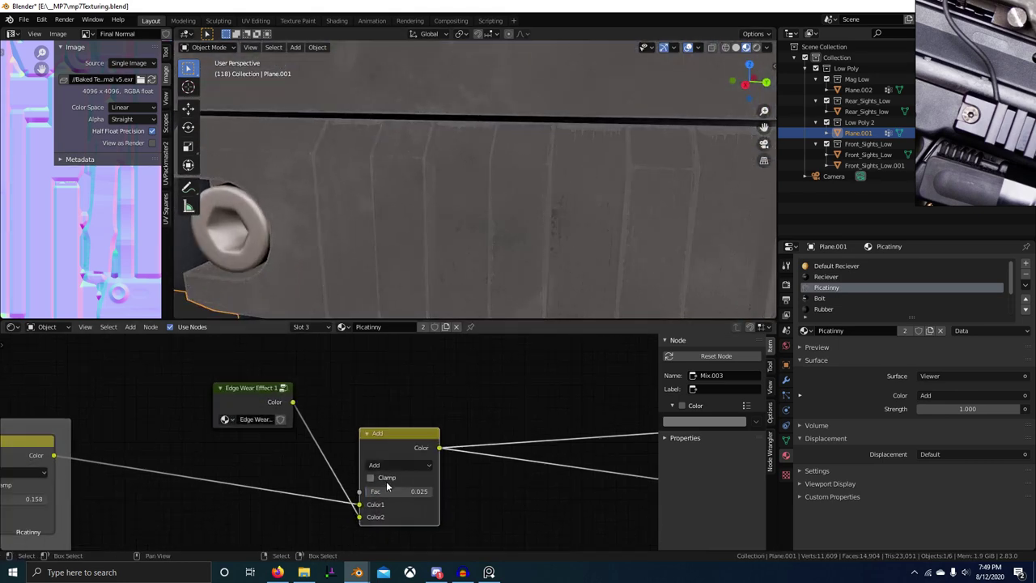
{"action": "scroll", "coordinate": [426, 484], "scroll_direction": "down", "scroll_amount": 3}
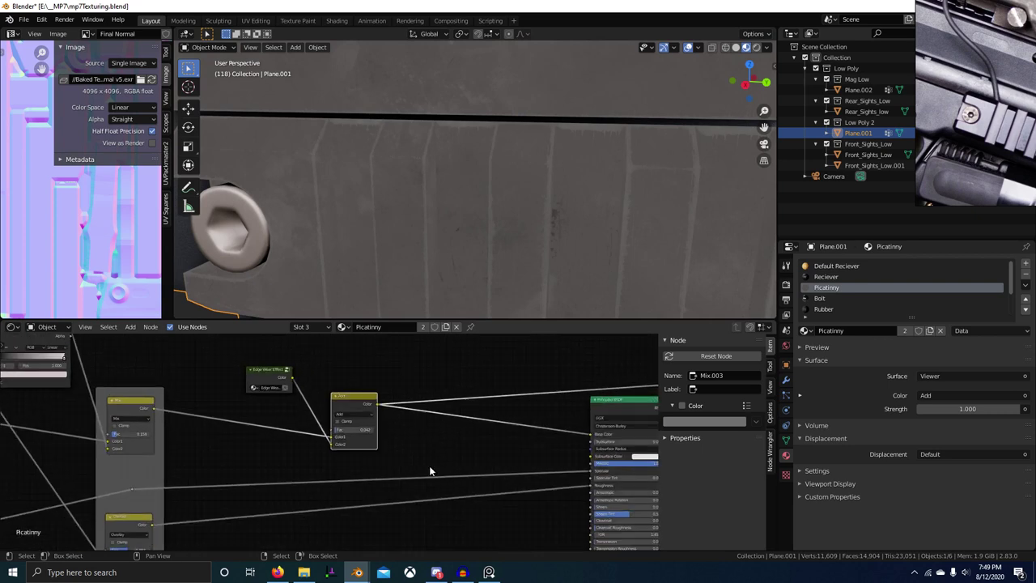
Duplicate the Add node onto the Specular link, set the copy's blend mode to Subtract and place it below the original
{"action": "key", "text": "shift+d"}
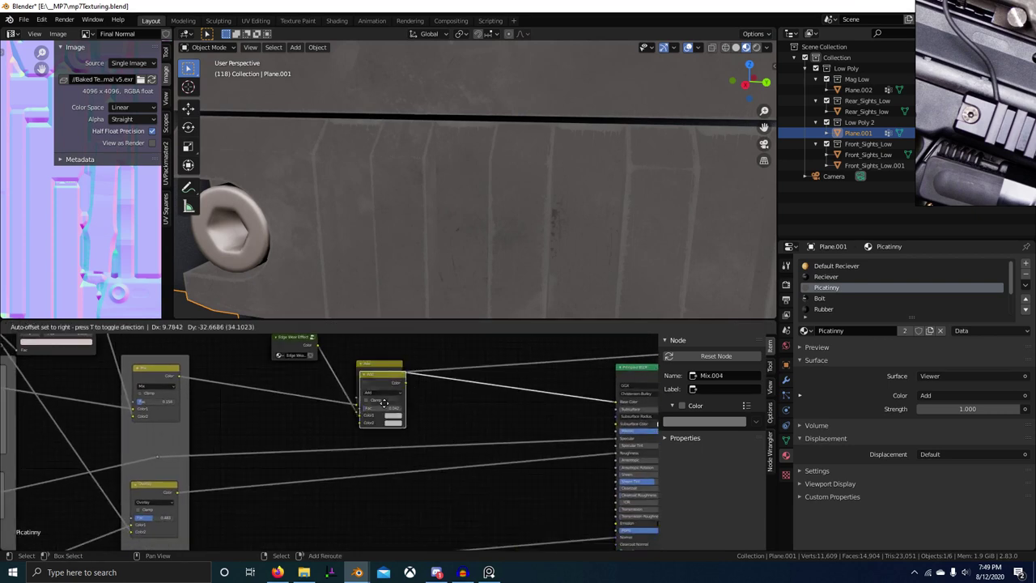
{"action": "left_click", "coordinate": [407, 476]}
{"action": "left_click", "coordinate": [388, 431]}
{"action": "left_click", "coordinate": [388, 313]}
{"action": "scroll", "coordinate": [328, 442], "scroll_direction": "up", "scroll_amount": 3}
{"action": "key", "text": "g"}
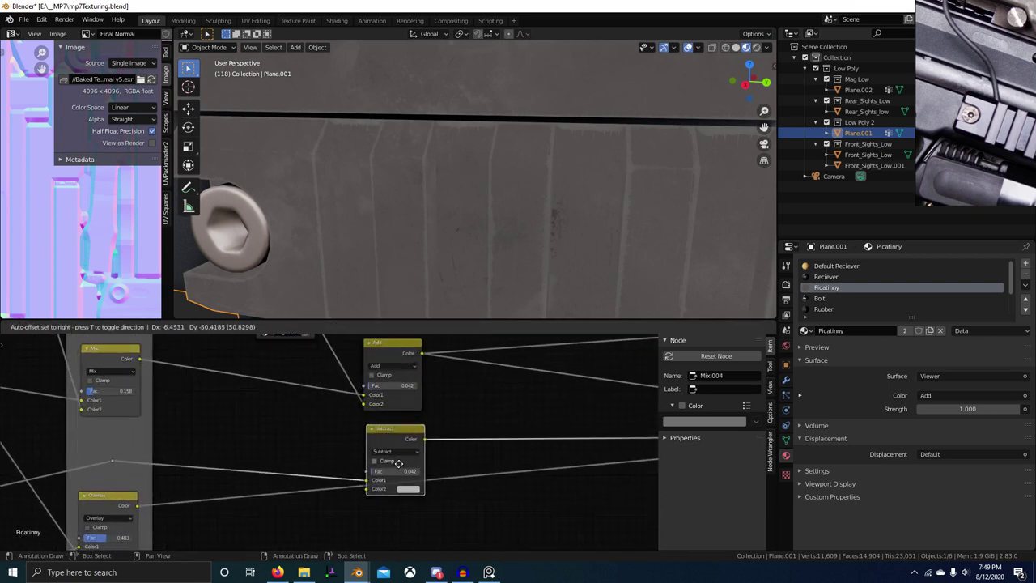
{"action": "left_click", "coordinate": [366, 424]}
Feed Edge Wear Effect 1 into the Subtract node's Color2 and set its factor to 0.142 while previewing the result
{"action": "middle_click_drag", "start_coordinate": [365, 424], "coordinate": [357, 454]}
{"action": "left_click_drag", "start_coordinate": [307, 351], "coordinate": [364, 507]}
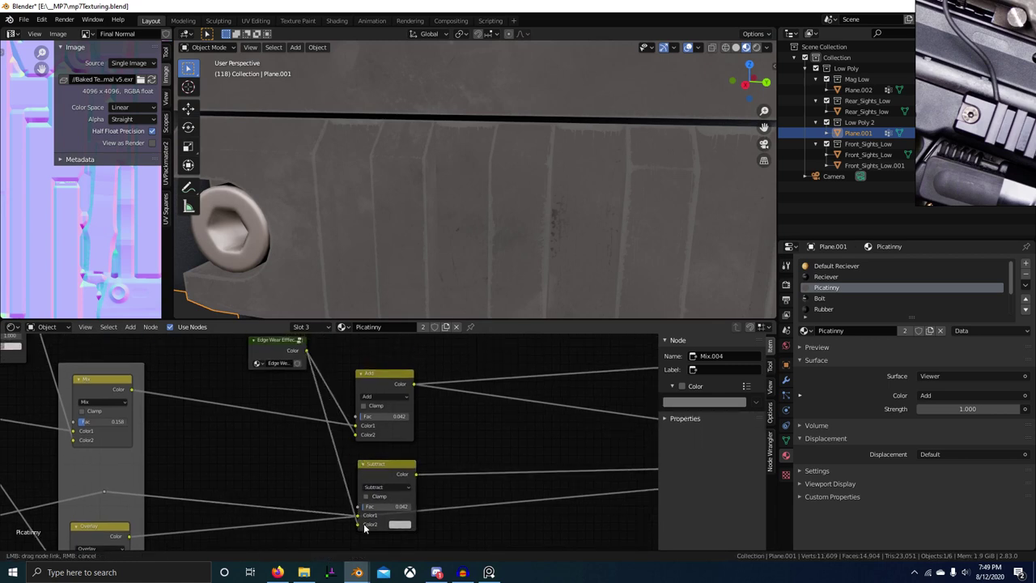
{"action": "left_click", "coordinate": [380, 474], "text": "ctrl+shift"}
{"action": "scroll", "coordinate": [388, 486], "scroll_direction": "up", "scroll_amount": 2}
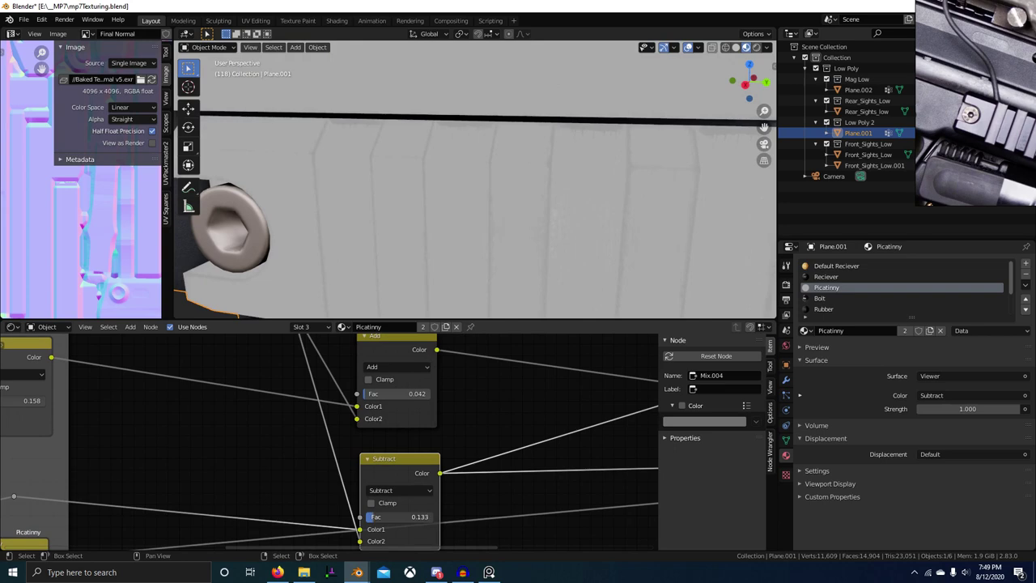
{"action": "scroll", "coordinate": [464, 472], "scroll_direction": "down", "scroll_amount": 6}
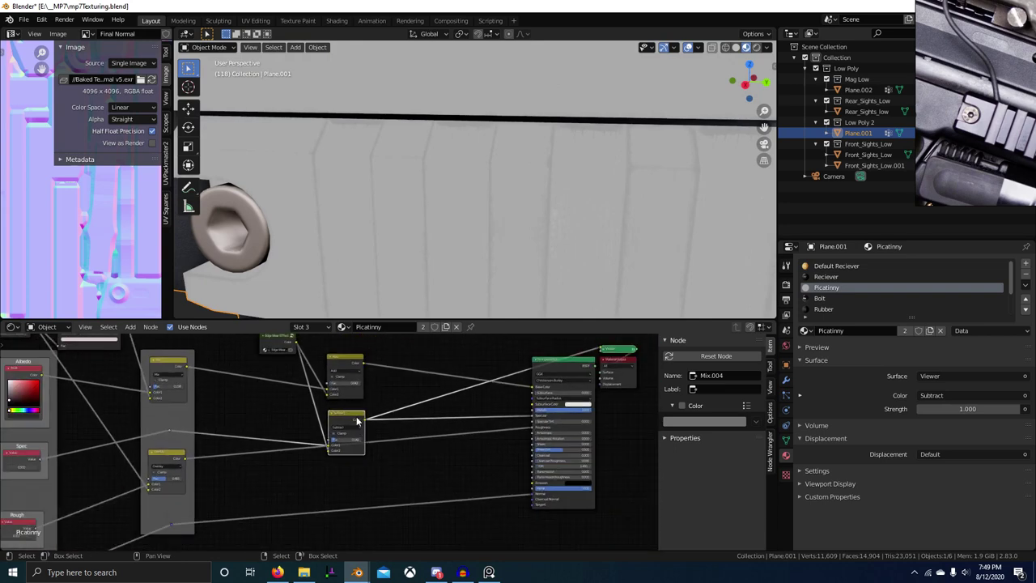
Duplicate the Subtract node onto the Roughness link and move the edge wear connection to the copy's Color2 input
{"action": "scroll", "coordinate": [358, 421], "scroll_direction": "up", "scroll_amount": 4}
{"action": "middle_click_drag", "start_coordinate": [394, 440], "coordinate": [377, 451]}
{"action": "key", "text": "shift+d"}
{"action": "left_click", "coordinate": [405, 462]}
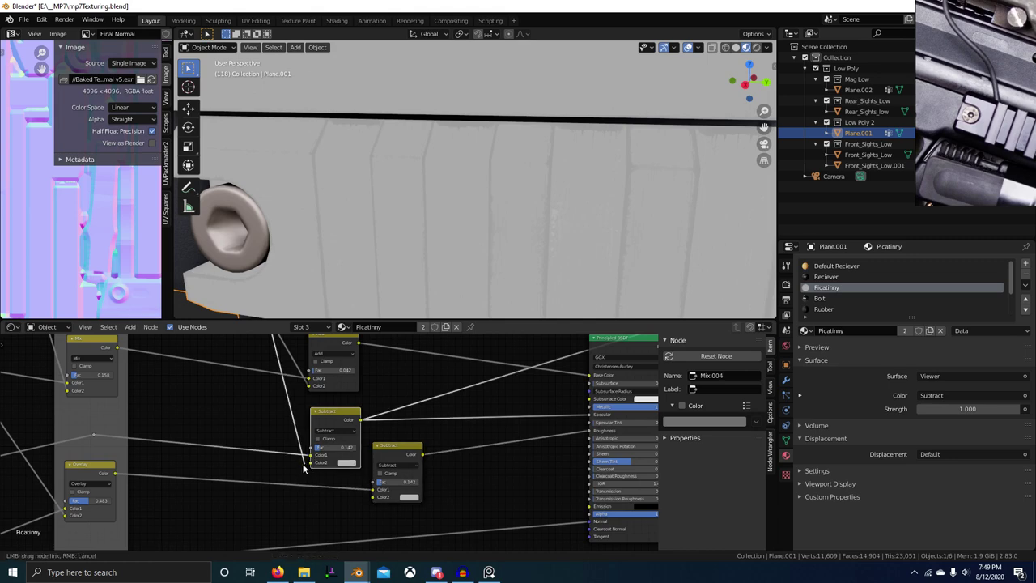
{"action": "left_click_drag", "start_coordinate": [376, 500], "coordinate": [373, 498]}
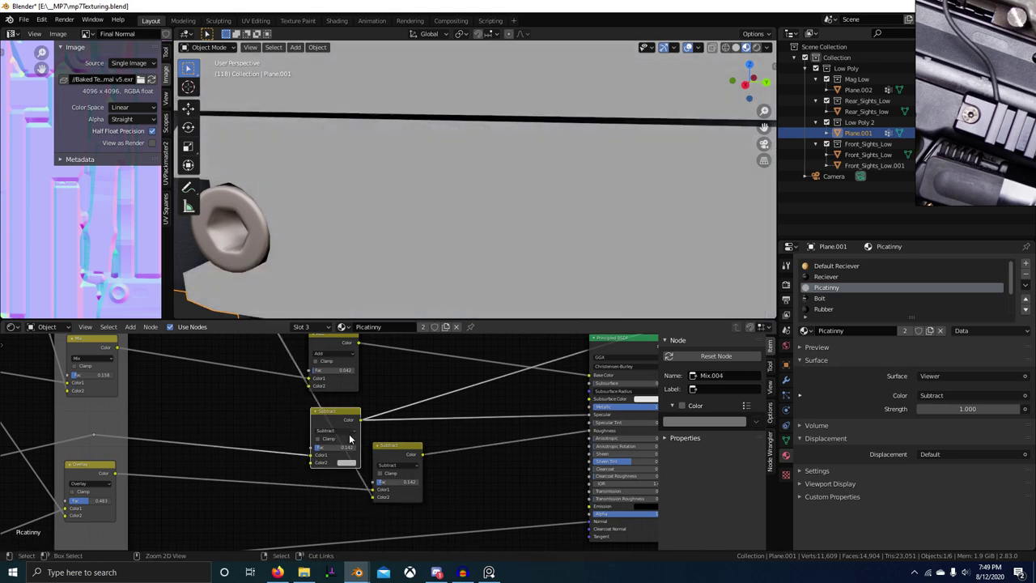
Delete the Subtract node on the Specular link while keeping the connection, and move the roughness Subtract node below the Add node
{"action": "key", "text": "ctrl+x"}
{"action": "left_click_drag", "start_coordinate": [401, 460], "coordinate": [323, 463]}
{"action": "scroll", "coordinate": [326, 463], "scroll_direction": "down", "scroll_amount": 3}
{"action": "key", "text": "g"}
{"action": "middle_click_drag", "start_coordinate": [354, 476], "coordinate": [403, 453]}
{"action": "left_click", "coordinate": [390, 450]}
Add reroute points to the Specular and Normal links and align them with the Add and Subtract nodes
{"action": "right_click_drag", "start_coordinate": [397, 382], "coordinate": [396, 400], "text": "shift"}
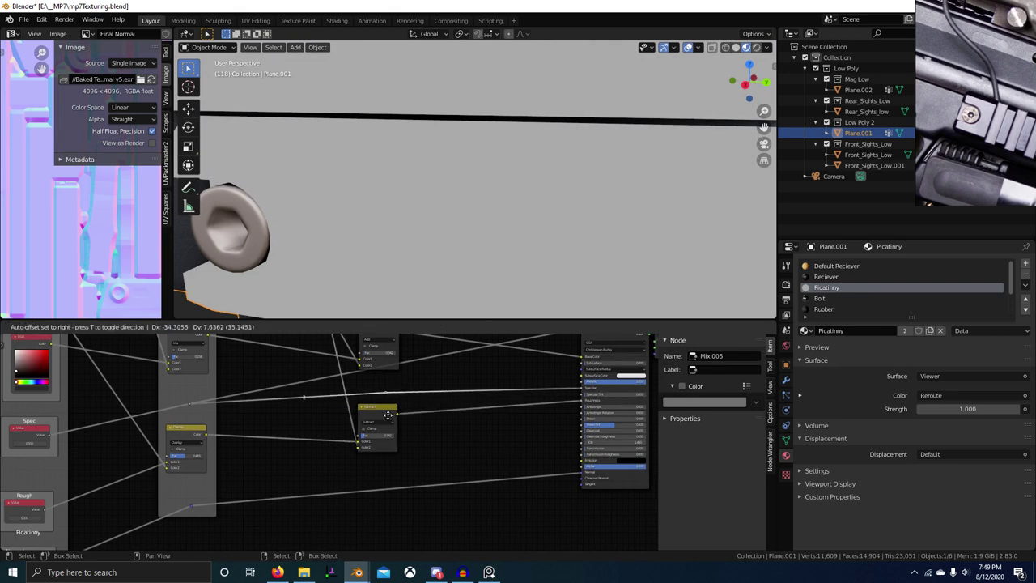
{"action": "scroll", "coordinate": [375, 477], "scroll_direction": "down", "scroll_amount": 3}
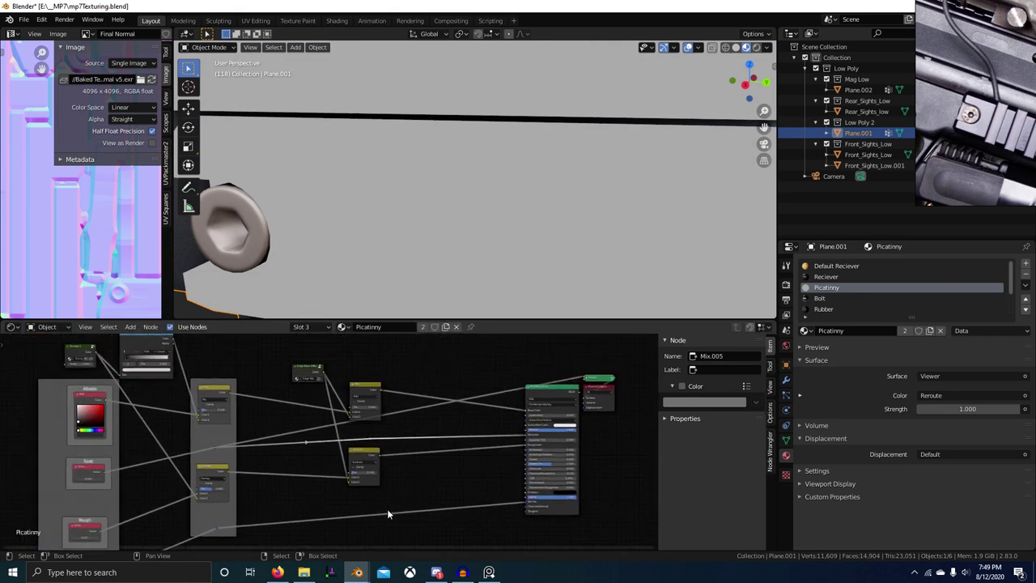
{"action": "middle_click_drag", "start_coordinate": [394, 509], "coordinate": [384, 489]}
{"action": "right_click_drag", "start_coordinate": [383, 488], "coordinate": [384, 499], "text": "shift"}
{"action": "key", "text": "g"}
{"action": "left_click", "coordinate": [352, 492]}
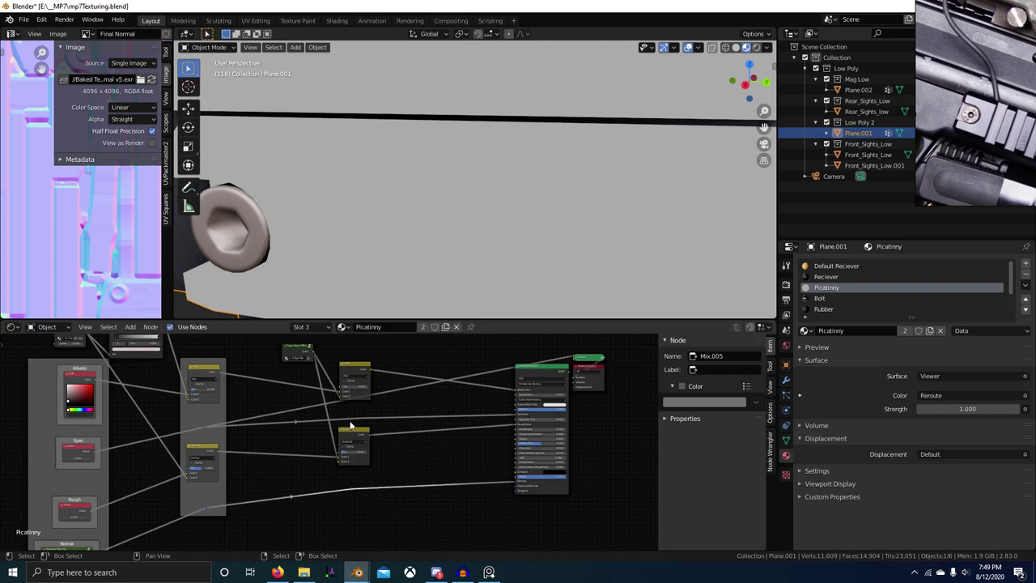
Enclose the Add node, the Subtract node and their neighbouring reroutes in one shared frame
{"action": "key", "text": "b"}
{"action": "left_click_drag", "start_coordinate": [331, 354], "coordinate": [381, 518]}
{"action": "key", "text": "ctrl+j"}
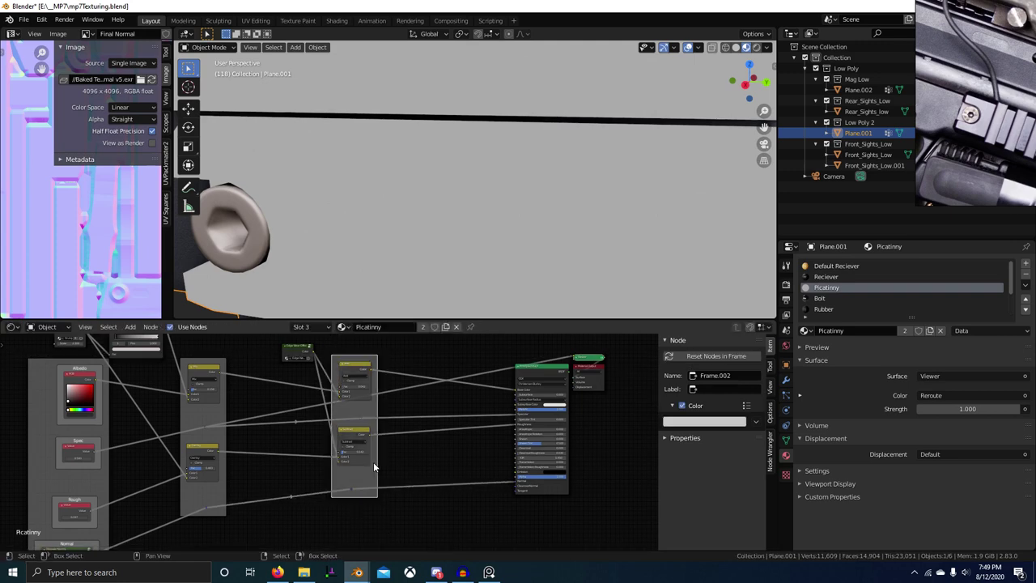
Route the Principled BSDF back to the material output and check the edge wear around the rail bolt up close
{"action": "middle_click_drag", "start_coordinate": [432, 437], "coordinate": [407, 453]}
{"action": "left_click", "coordinate": [527, 388], "text": "ctrl+shift"}
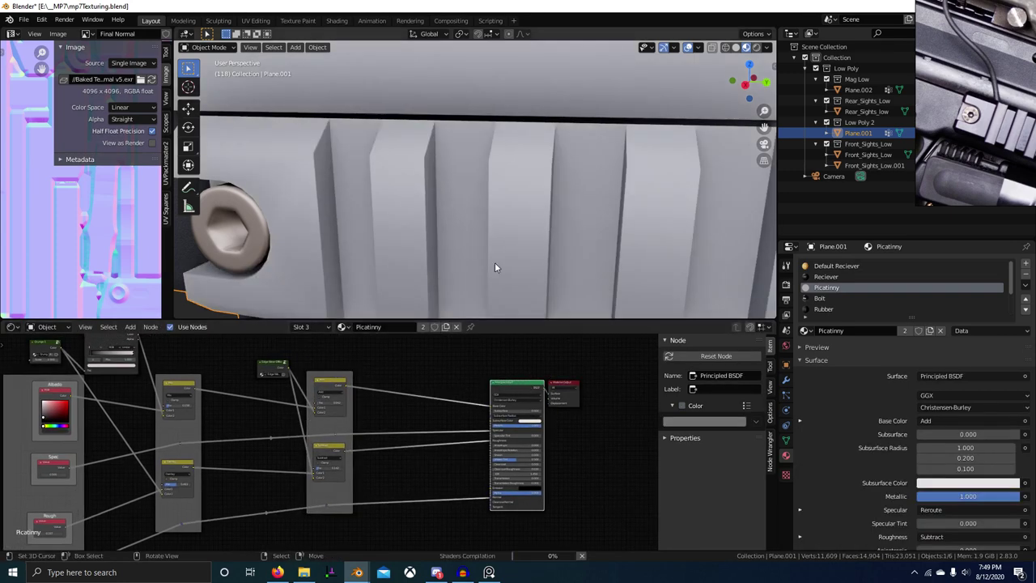
{"action": "scroll", "coordinate": [483, 239], "scroll_direction": "down", "scroll_amount": 4}
{"action": "scroll", "coordinate": [494, 227], "scroll_direction": "up", "scroll_amount": 5}
{"action": "scroll", "coordinate": [487, 227], "scroll_direction": "up", "scroll_amount": 4}
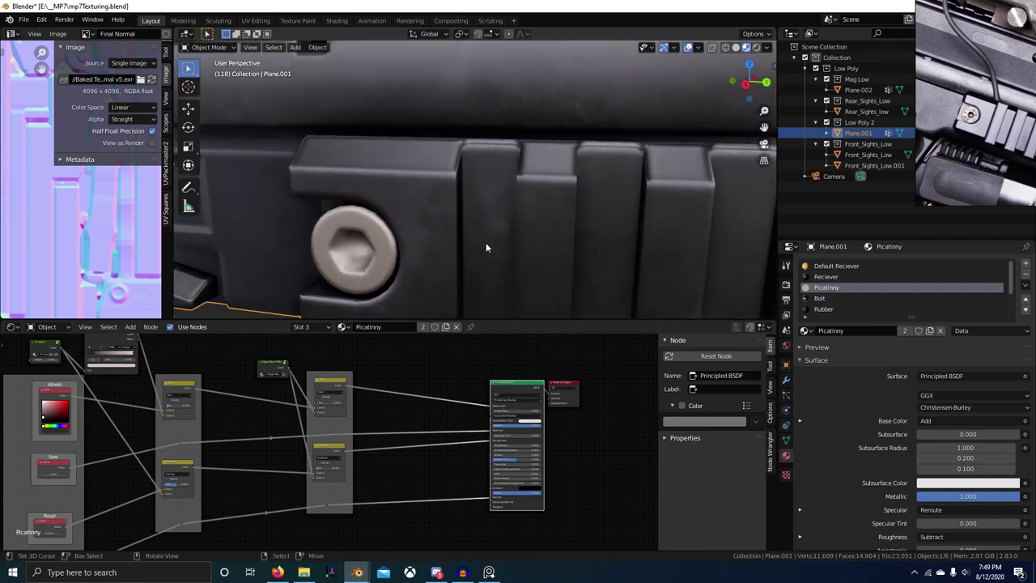
{"action": "scroll", "coordinate": [366, 436], "scroll_direction": "up", "scroll_amount": 1}
{"action": "scroll", "coordinate": [366, 437], "scroll_direction": "up", "scroll_amount": 3}
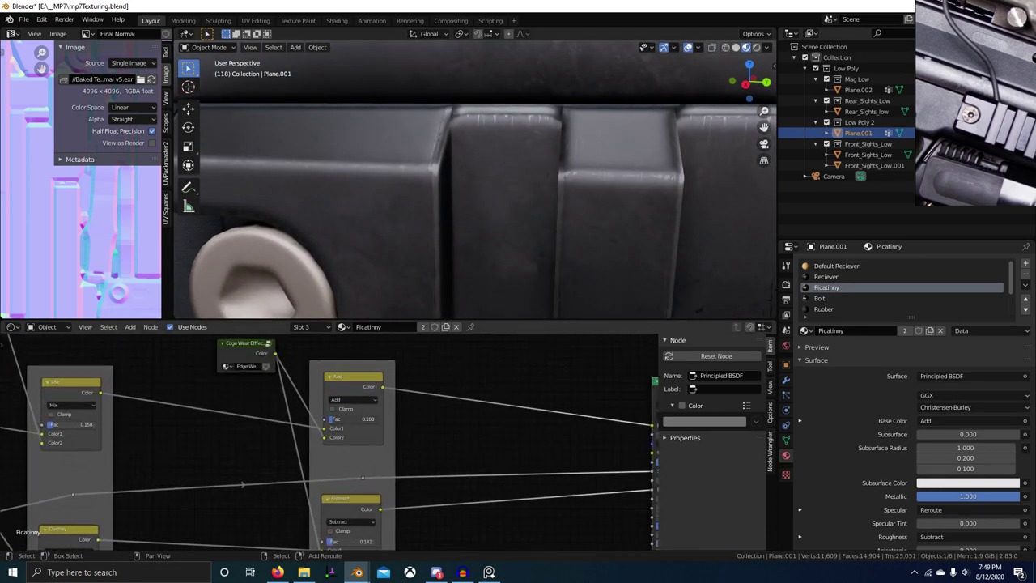
Set the Add node's factor to about 0.2 and check the edge wear on the top rail
{"action": "left_click_drag", "start_coordinate": [355, 420], "coordinate": [356, 420]}
{"action": "scroll", "coordinate": [491, 192], "scroll_direction": "down", "scroll_amount": 10}
{"action": "scroll", "coordinate": [492, 192], "scroll_direction": "up", "scroll_amount": 4}
{"action": "middle_click_drag", "start_coordinate": [492, 192], "coordinate": [526, 225]}
{"action": "scroll", "coordinate": [496, 186], "scroll_direction": "up", "scroll_amount": 4}
{"action": "scroll", "coordinate": [526, 226], "scroll_direction": "up", "scroll_amount": 4}
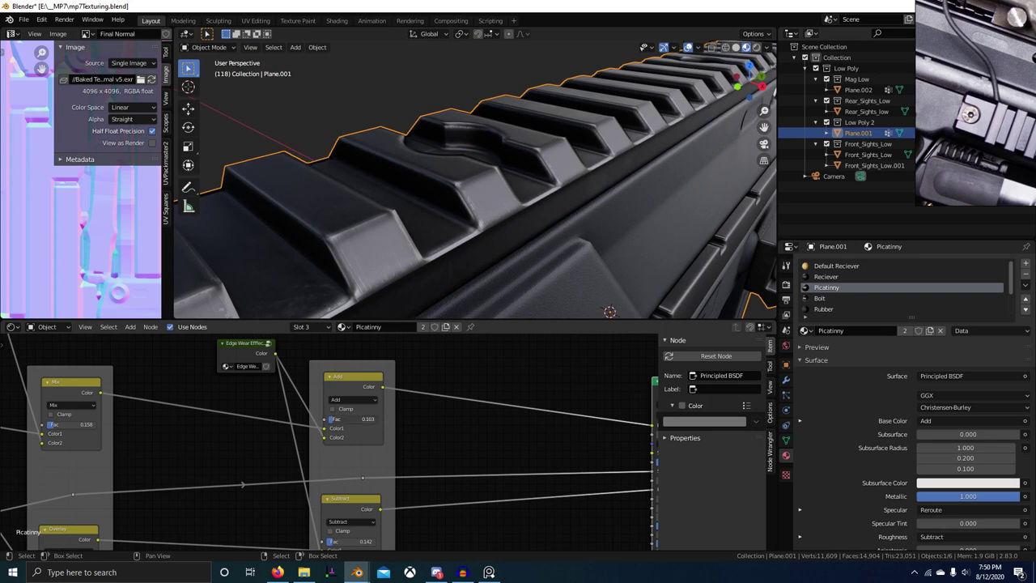
Raise the Add node's factor further and check the top rail's edge wear from its other end
{"action": "left_click_drag", "start_coordinate": [348, 418], "coordinate": [363, 419]}
{"action": "scroll", "coordinate": [478, 272], "scroll_direction": "down", "scroll_amount": 5}
{"action": "middle_click_drag", "start_coordinate": [510, 269], "coordinate": [468, 261]}
{"action": "scroll", "coordinate": [492, 265], "scroll_direction": "up", "scroll_amount": 2}
{"action": "scroll", "coordinate": [515, 256], "scroll_direction": "up", "scroll_amount": 3}
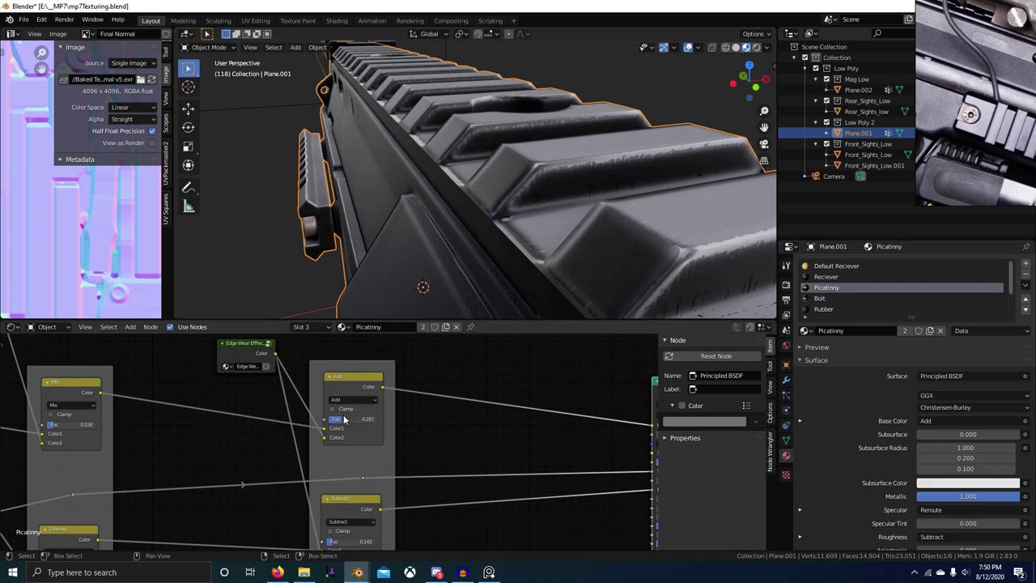
Examine the edge wear on the top and side rails from several angles, including in an enlarged viewport
{"action": "scroll", "coordinate": [350, 274], "scroll_direction": "down", "scroll_amount": 4}
{"action": "middle_click_drag", "start_coordinate": [349, 273], "coordinate": [471, 289]}
{"action": "scroll", "coordinate": [502, 230], "scroll_direction": "up", "scroll_amount": 4}
{"action": "middle_click_drag", "start_coordinate": [510, 210], "coordinate": [544, 258], "text": "shift"}
{"action": "middle_click_drag", "start_coordinate": [442, 213], "coordinate": [584, 325]}
{"action": "scroll", "coordinate": [481, 213], "scroll_direction": "up", "scroll_amount": 3}
{"action": "scroll", "coordinate": [564, 254], "scroll_direction": "down", "scroll_amount": 4}
{"action": "key", "text": "ctrl+space"}
{"action": "scroll", "coordinate": [566, 255], "scroll_direction": "up", "scroll_amount": 2}
{"action": "scroll", "coordinate": [720, 235], "scroll_direction": "up", "scroll_amount": 2}
{"action": "key", "text": "ctrl+space"}
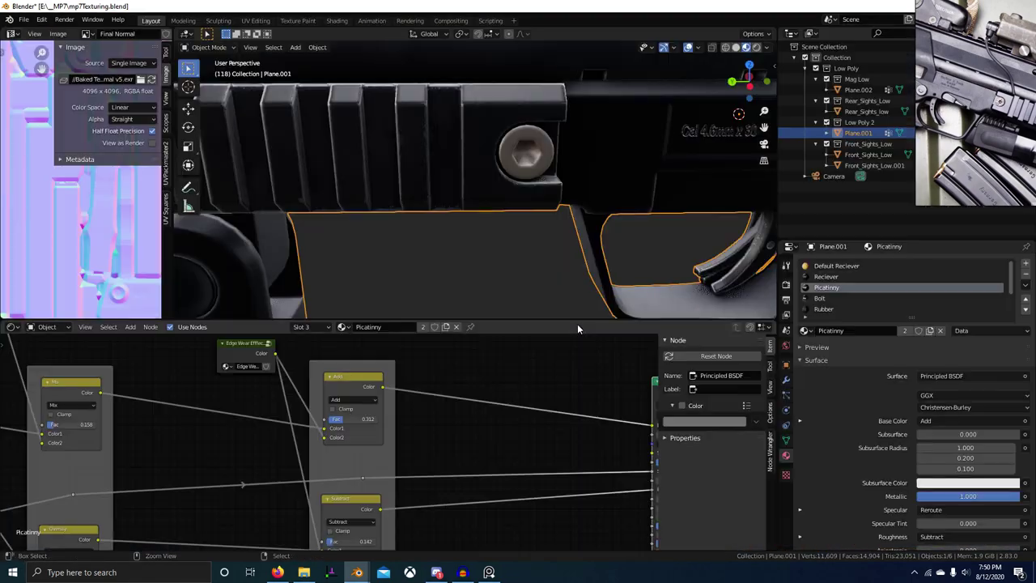
Raise the Add node's factor to 0.478 and enable Clamp on it while viewing the rail's bolt end
{"action": "middle_click_drag", "start_coordinate": [477, 312], "coordinate": [486, 358]}
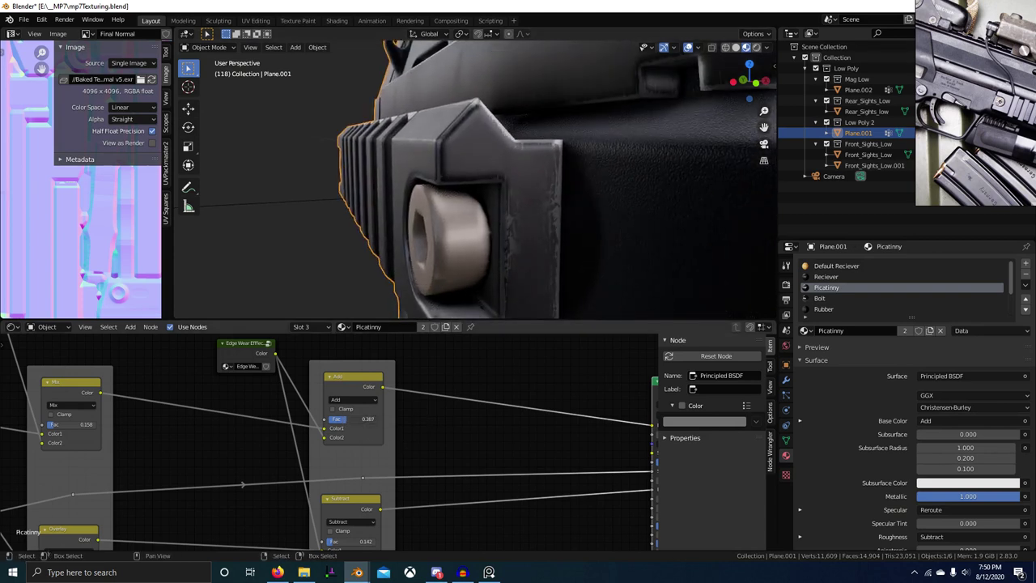
{"action": "left_click", "coordinate": [337, 409]}
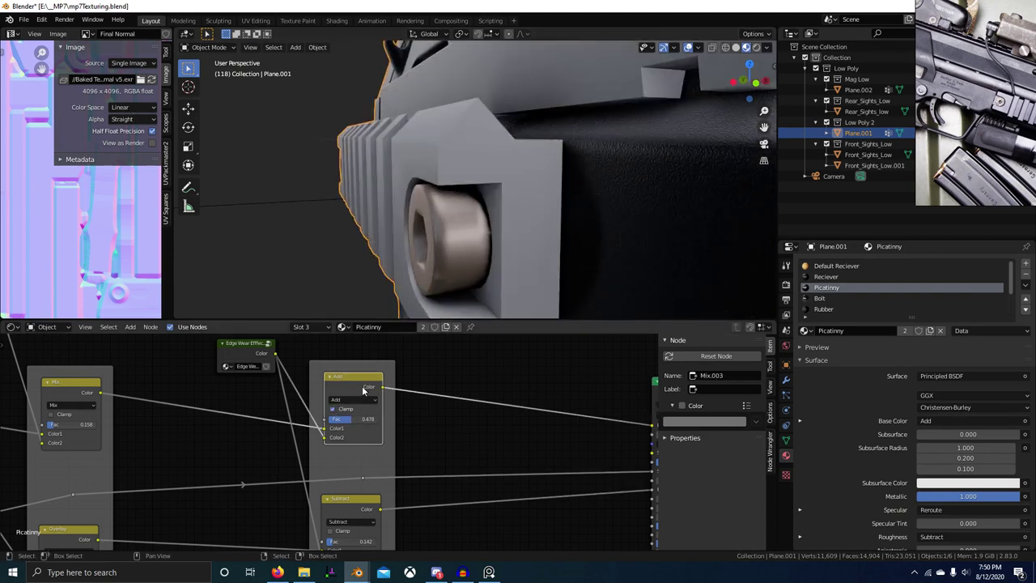
Preview the Add node's output on the model and view the side rail face-on
{"action": "left_click_drag", "start_coordinate": [363, 416], "coordinate": [342, 416]}
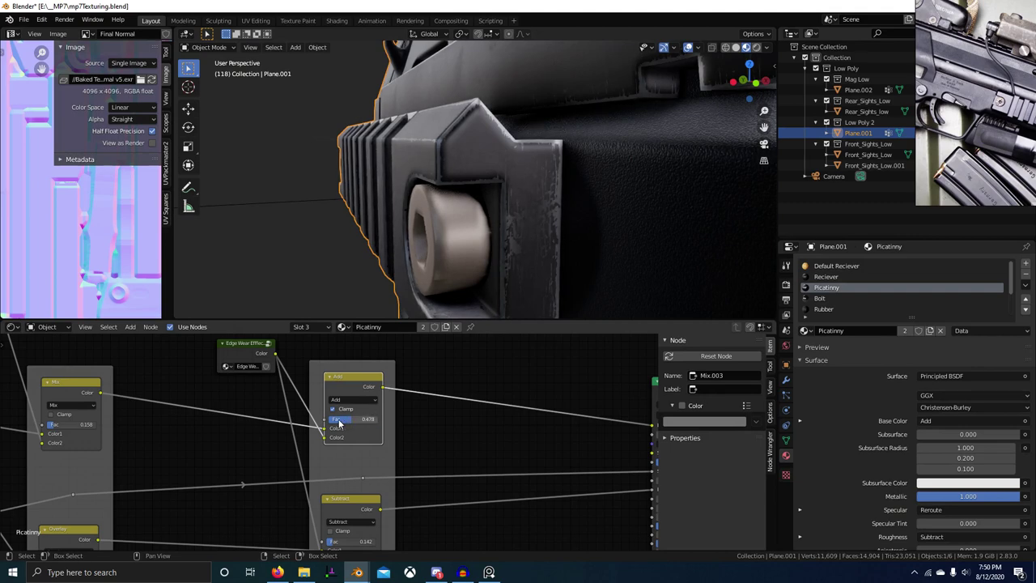
{"action": "left_click", "coordinate": [365, 385], "text": "ctrl+shift"}
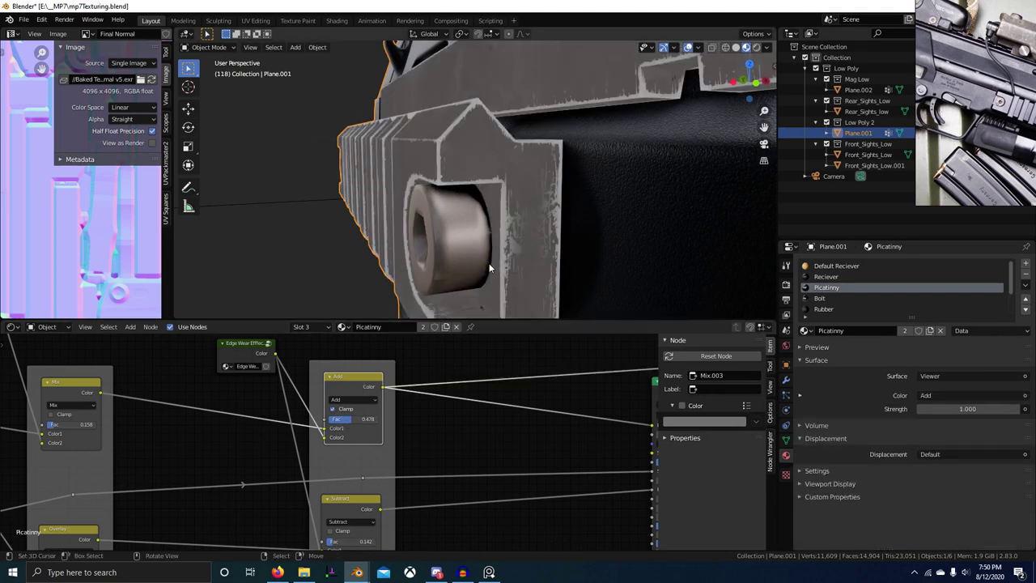
{"action": "middle_click_drag", "start_coordinate": [490, 268], "coordinate": [584, 280]}
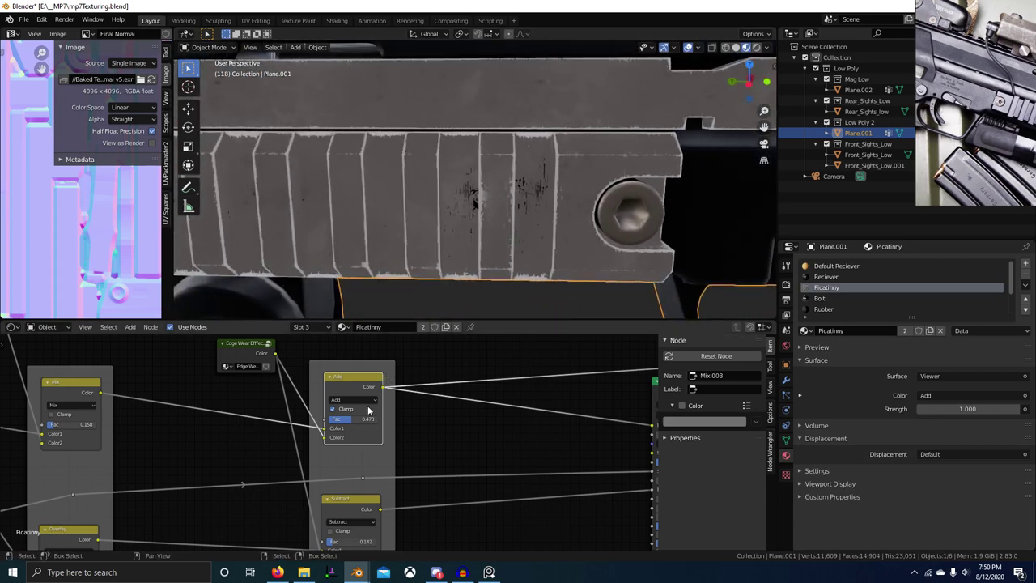
Preview the Subtract node's output, enable Clamp on it and set its factor to 0.325
{"action": "middle_click_drag", "start_coordinate": [376, 470], "coordinate": [352, 447]}
{"action": "left_click", "coordinate": [345, 479], "text": "ctrl+shift"}
{"action": "middle_click_drag", "start_coordinate": [427, 437], "coordinate": [419, 416]}
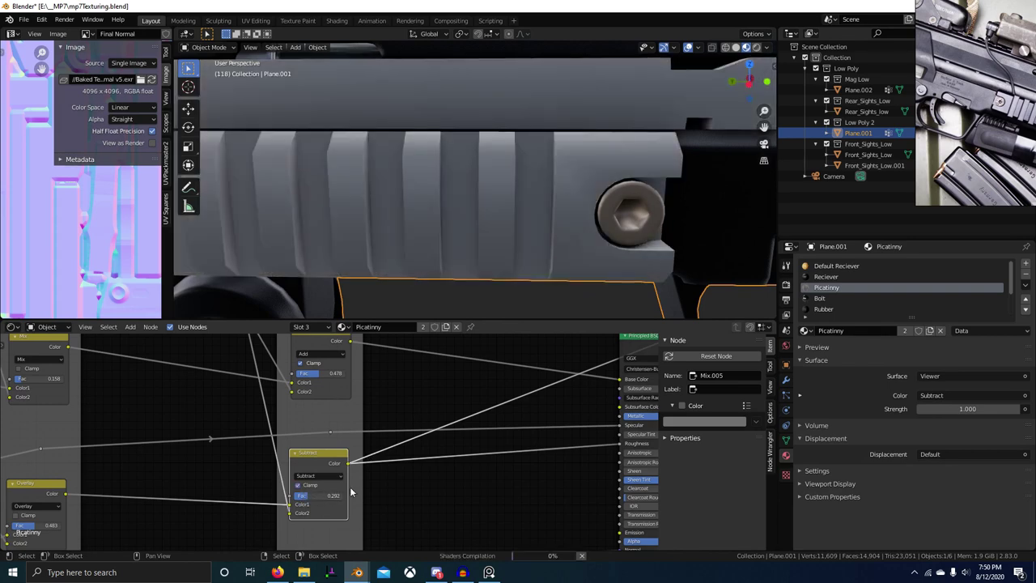
{"action": "scroll", "coordinate": [519, 442], "scroll_direction": "down", "scroll_amount": 2}
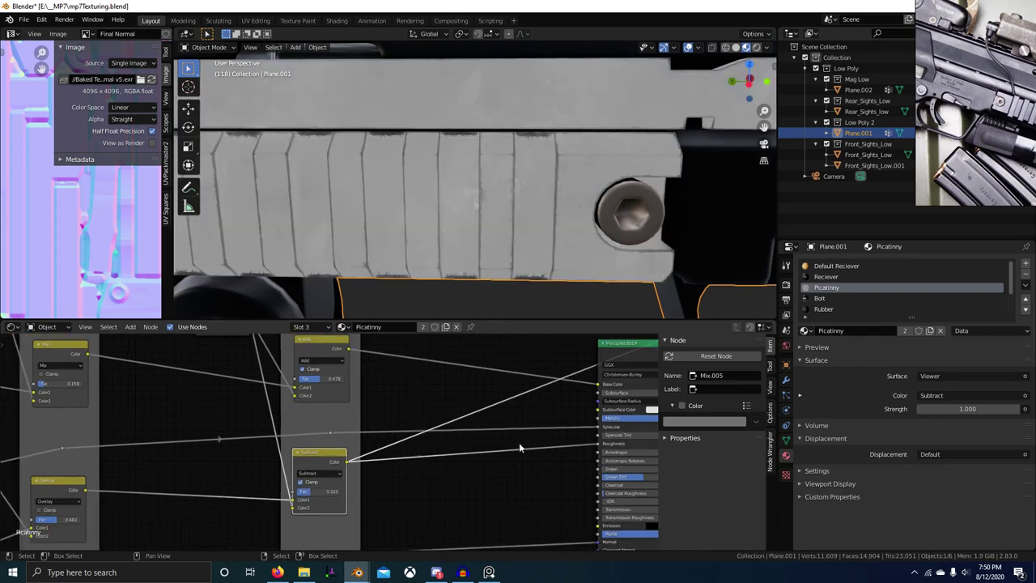
Restore the Principled BSDF output, set the Subtract factor to 0.250 and check the side rail's bolt end
{"action": "left_click", "coordinate": [624, 361], "text": "ctrl+shift"}
{"action": "middle_click_drag", "start_coordinate": [565, 291], "coordinate": [489, 273]}
{"action": "scroll", "coordinate": [477, 270], "scroll_direction": "up", "scroll_amount": 3}
{"action": "scroll", "coordinate": [488, 274], "scroll_direction": "down", "scroll_amount": 3}
{"action": "scroll", "coordinate": [513, 262], "scroll_direction": "up", "scroll_amount": 4}
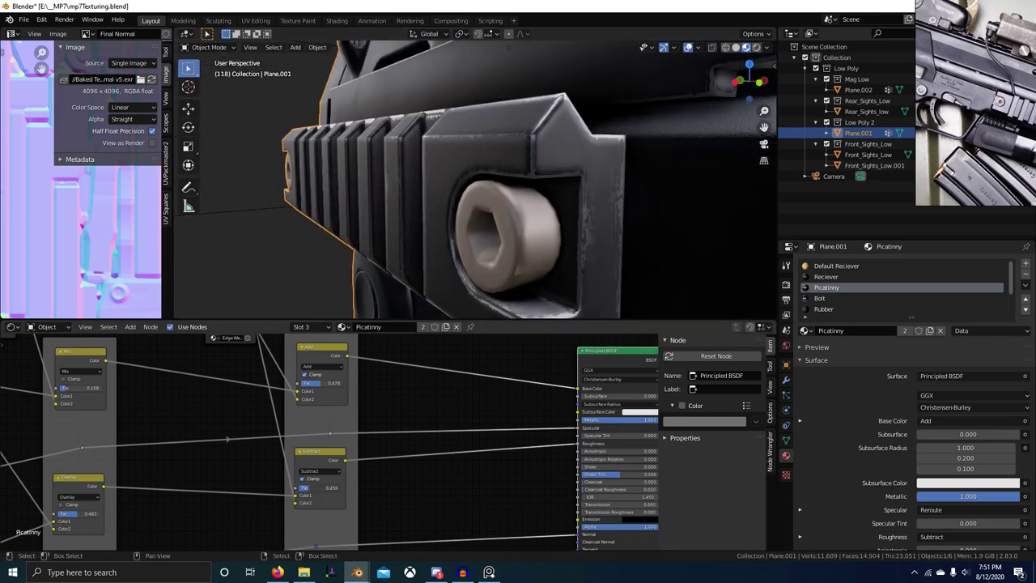
Preview the Subtract node, set its factor to 0.083, and restore the Principled BSDF output to inspect the rail corner
{"action": "left_click", "coordinate": [321, 473], "text": "ctrl+shift"}
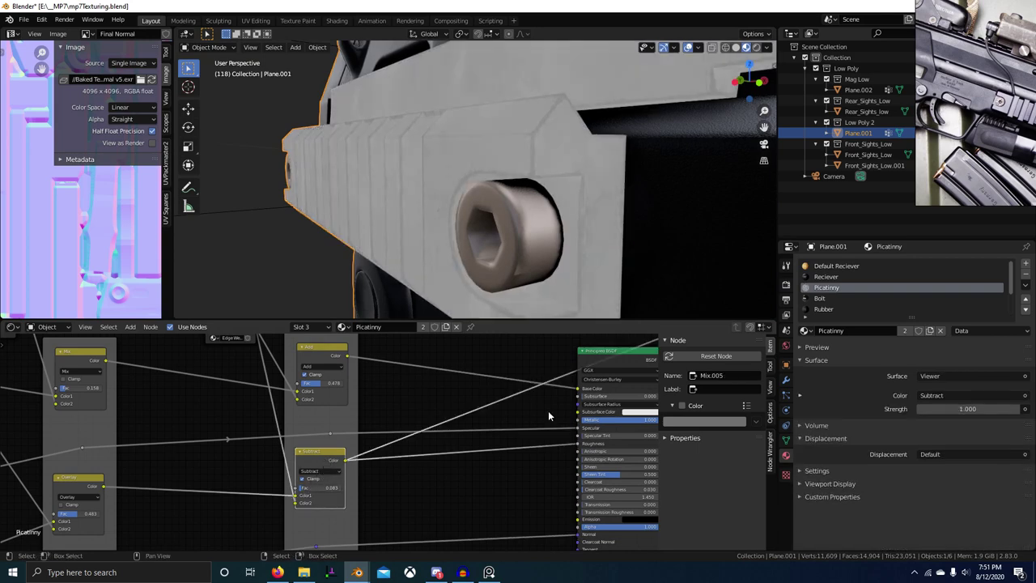
{"action": "left_click", "coordinate": [628, 359], "text": "ctrl+shift"}
{"action": "middle_click_drag", "start_coordinate": [551, 270], "coordinate": [510, 248]}
{"action": "scroll", "coordinate": [513, 267], "scroll_direction": "up", "scroll_amount": 6}
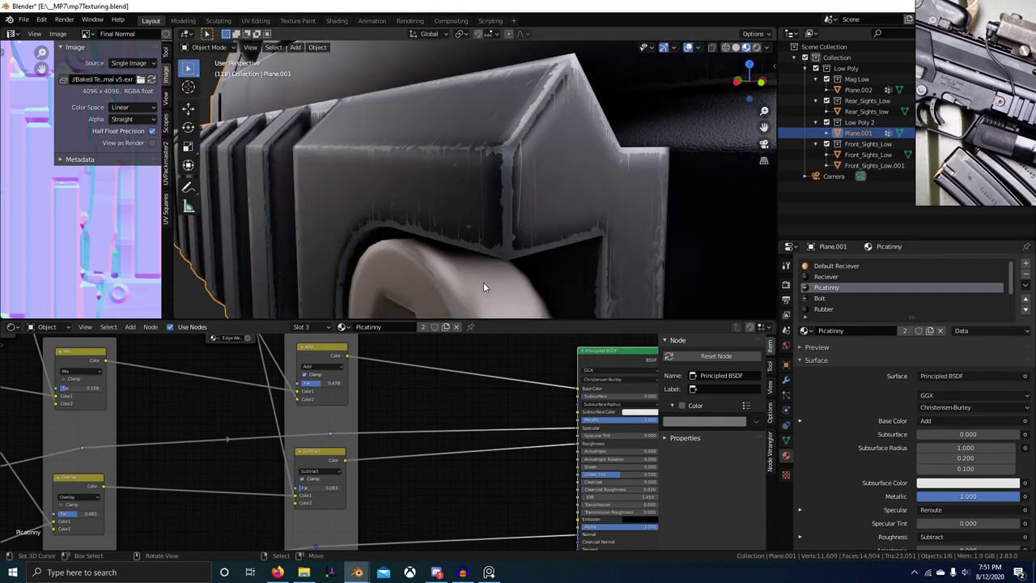
Lower the Add node's factor and check the edge wear around the rail's bolt end
{"action": "mouse_move", "coordinate": [320, 387]}
{"action": "left_mouse_down"}
{"action": "mouse_move", "coordinate": [306, 387]}
{"action": "mouse_move", "coordinate": [321, 385]}
{"action": "left_mouse_up"}
{"action": "scroll", "coordinate": [486, 235], "scroll_direction": "down", "scroll_amount": 5}
{"action": "middle_click_drag", "start_coordinate": [486, 235], "coordinate": [436, 267]}
{"action": "scroll", "coordinate": [465, 230], "scroll_direction": "up", "scroll_amount": 4}
{"action": "scroll", "coordinate": [436, 267], "scroll_direction": "up", "scroll_amount": 3}
{"action": "scroll", "coordinate": [310, 385], "scroll_direction": "down", "scroll_amount": 1}
{"action": "scroll", "coordinate": [416, 245], "scroll_direction": "down", "scroll_amount": 3}
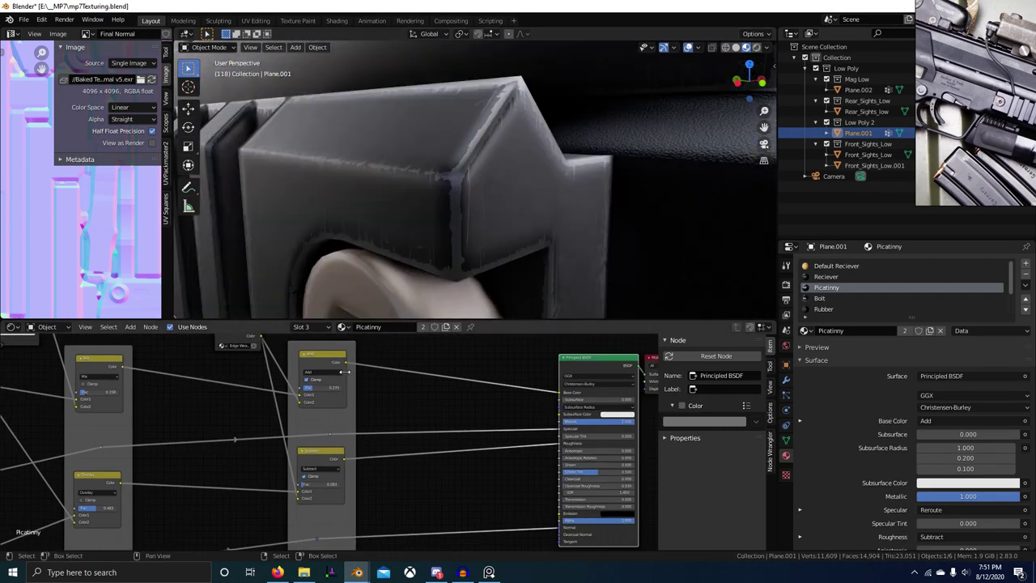
Raise the Add node's factor to 0.495
{"action": "left_click_drag", "start_coordinate": [323, 387], "coordinate": [332, 386]}
{"action": "scroll", "coordinate": [410, 470], "scroll_direction": "down", "scroll_amount": 4}
{"action": "middle_click_drag", "start_coordinate": [321, 378], "coordinate": [405, 453]}
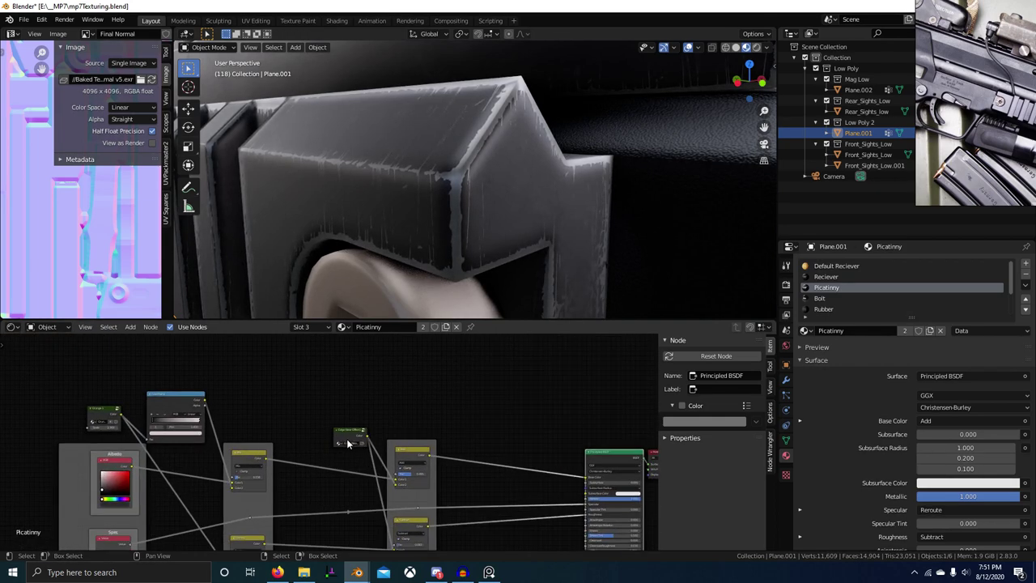
Open the Edge Wear Effect 1 group, link Separate RGB's G output to Map Range's Value, and check the side rail
{"action": "left_click", "coordinate": [347, 435]}
{"action": "key", "text": "Tab"}
{"action": "scroll", "coordinate": [243, 455], "scroll_direction": "down", "scroll_amount": 1}
{"action": "middle_click_drag", "start_coordinate": [243, 455], "coordinate": [334, 444]}
{"action": "scroll", "coordinate": [333, 442], "scroll_direction": "up", "scroll_amount": 6}
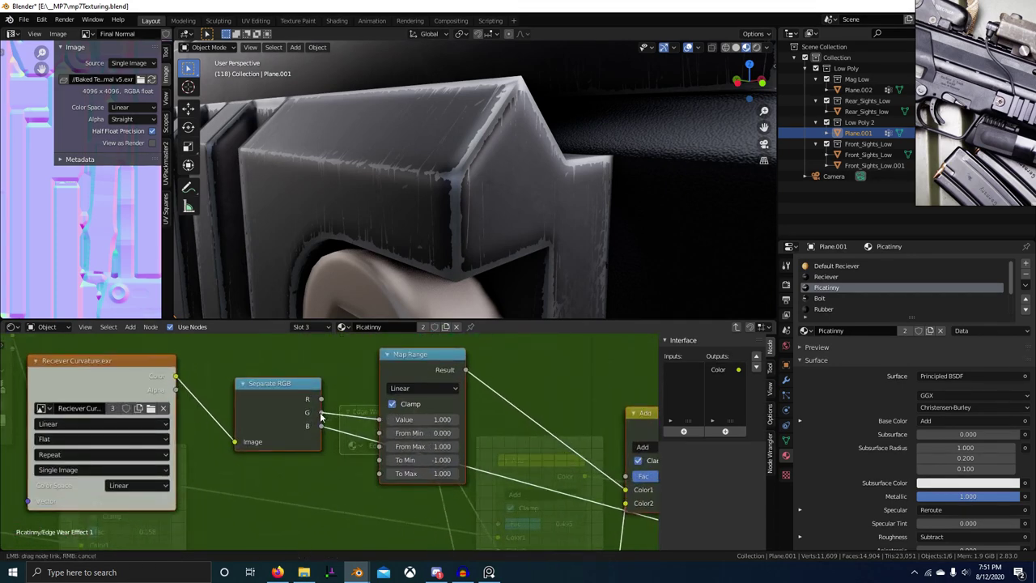
{"action": "left_click_drag", "start_coordinate": [320, 414], "coordinate": [321, 414]}
{"action": "scroll", "coordinate": [441, 288], "scroll_direction": "down", "scroll_amount": 8}
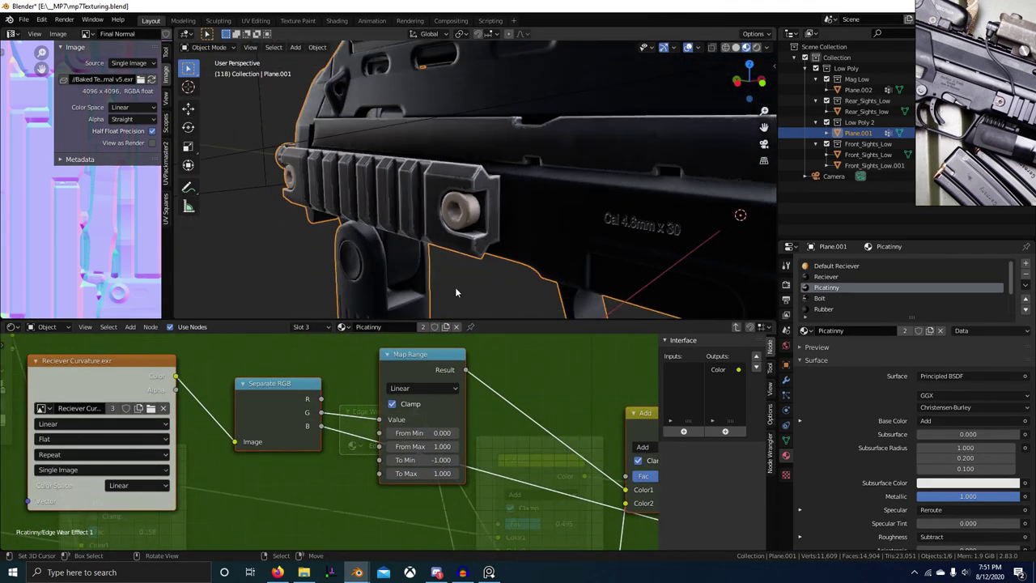
{"action": "middle_click_drag", "start_coordinate": [455, 287], "coordinate": [462, 238]}
{"action": "scroll", "coordinate": [461, 256], "scroll_direction": "up", "scroll_amount": 7}
{"action": "scroll", "coordinate": [461, 238], "scroll_direction": "down", "scroll_amount": 2}
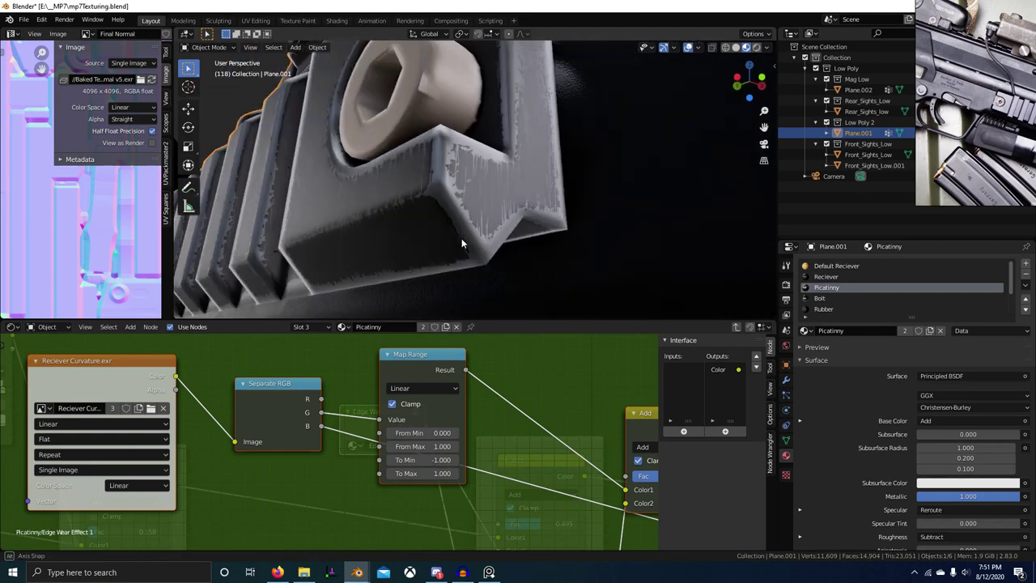
Try Separate RGB's B output as the Map Range Value input, then cut that link
{"action": "left_click_drag", "start_coordinate": [330, 427], "coordinate": [323, 425]}
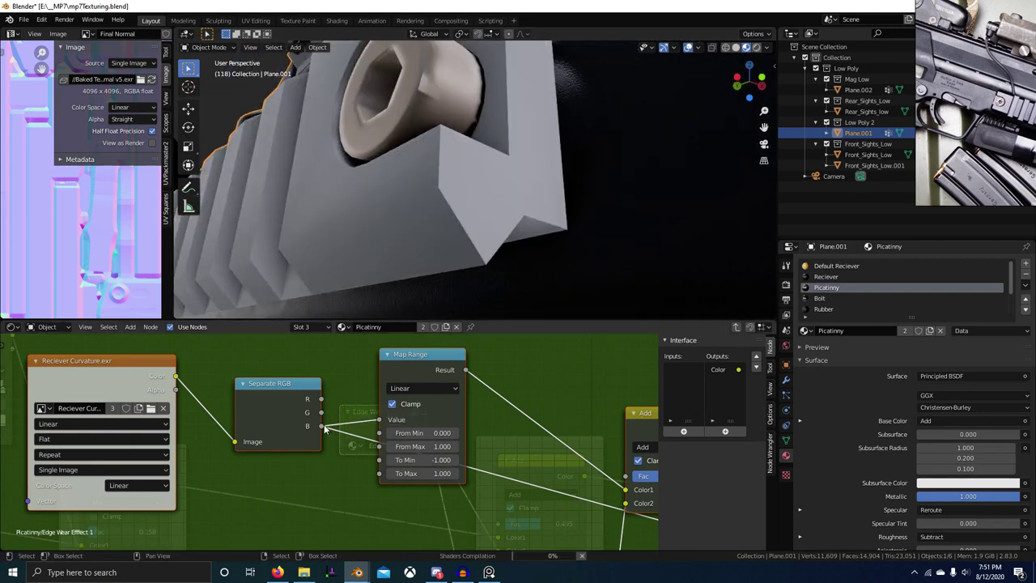
{"action": "key", "text": "ctrl+z"}
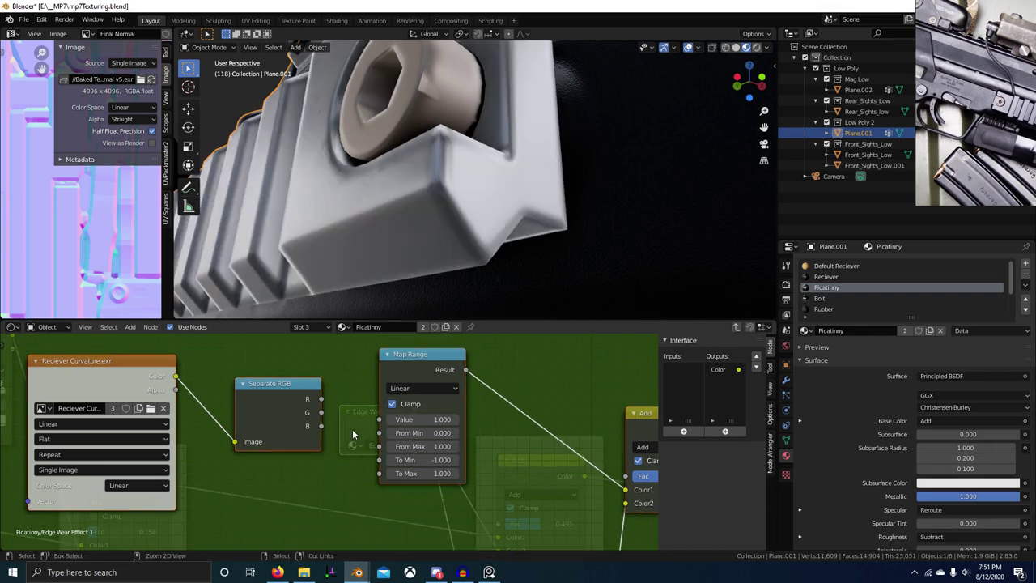
{"action": "key", "text": "ctrl+shift+z"}
{"action": "right_click_drag", "start_coordinate": [361, 421], "coordinate": [357, 427], "text": "ctrl"}
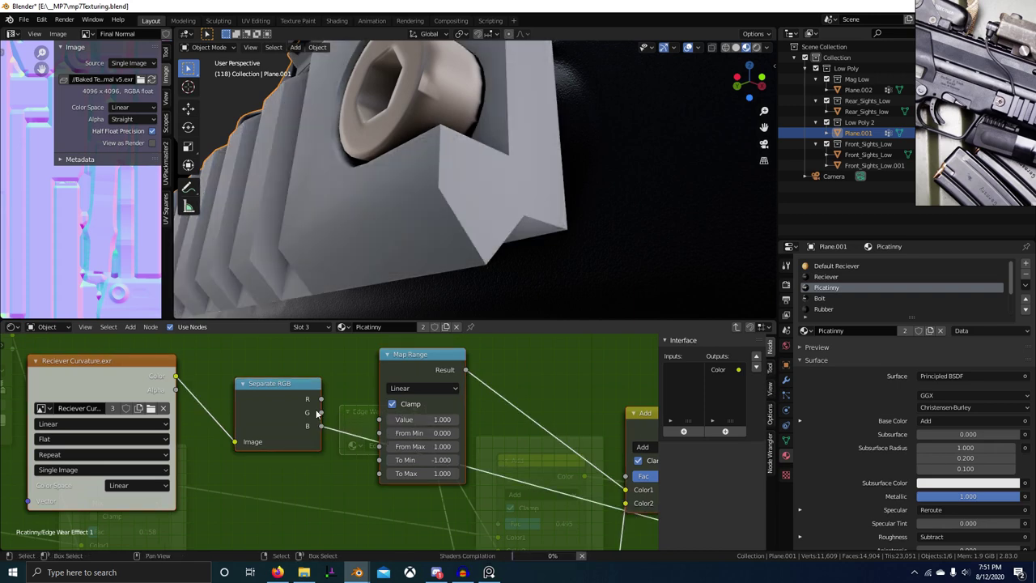
Reconnect Separate RGB's G output to Map Range's Value and check the wear on the top rail
{"action": "left_click_drag", "start_coordinate": [321, 413], "coordinate": [381, 420]}
{"action": "scroll", "coordinate": [472, 270], "scroll_direction": "down", "scroll_amount": 5}
{"action": "middle_click_drag", "start_coordinate": [470, 270], "coordinate": [531, 185]}
{"action": "scroll", "coordinate": [531, 185], "scroll_direction": "up", "scroll_amount": 2}
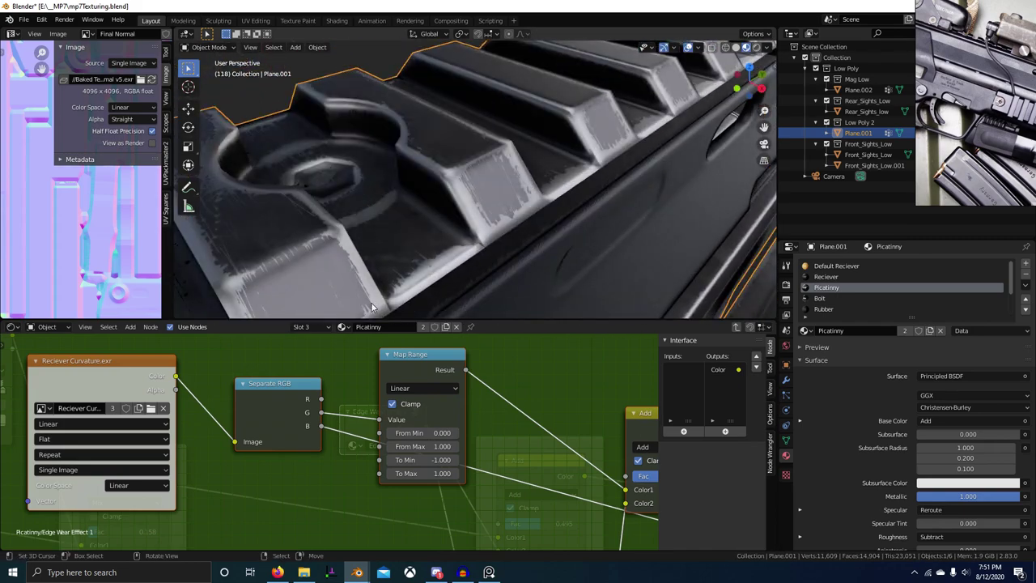
Link Separate RGB's R output to Map Range's Value and check the wear across the gun in an enlarged viewport
{"action": "left_click_drag", "start_coordinate": [320, 409], "coordinate": [379, 420]}
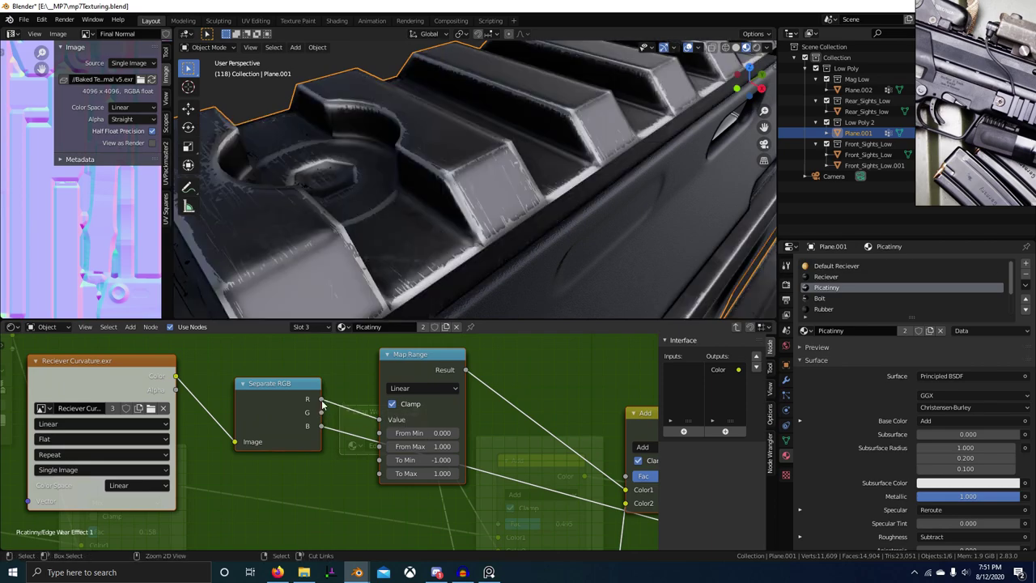
{"action": "middle_click_drag", "start_coordinate": [465, 267], "coordinate": [531, 241]}
{"action": "scroll", "coordinate": [532, 244], "scroll_direction": "down", "scroll_amount": 3}
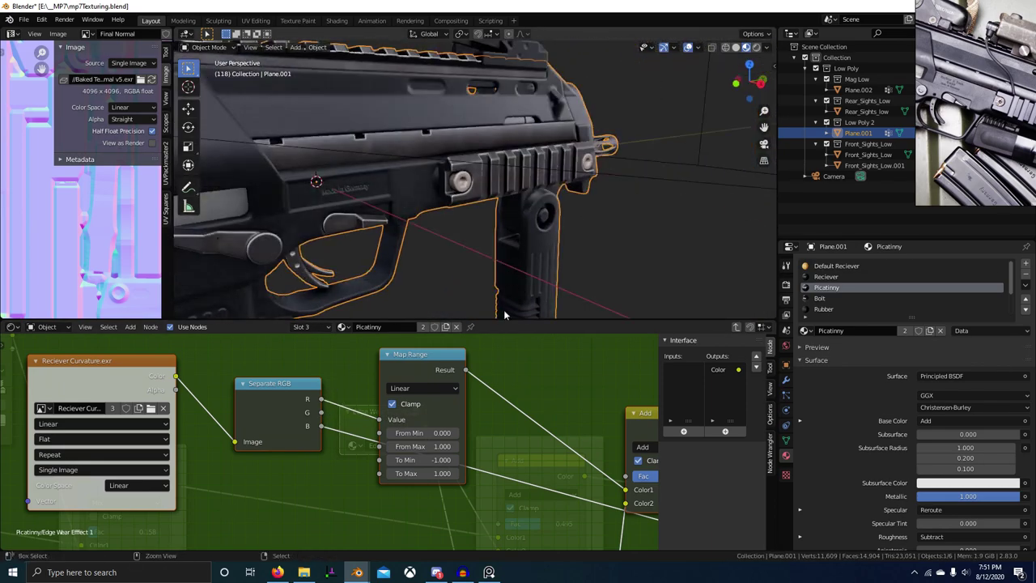
{"action": "key", "text": "ctrl+space"}
{"action": "middle_click_drag", "start_coordinate": [557, 317], "coordinate": [518, 321]}
{"action": "scroll", "coordinate": [518, 320], "scroll_direction": "up", "scroll_amount": 3}
{"action": "key", "text": "ctrl+space"}
{"action": "scroll", "coordinate": [488, 411], "scroll_direction": "down", "scroll_amount": 4}
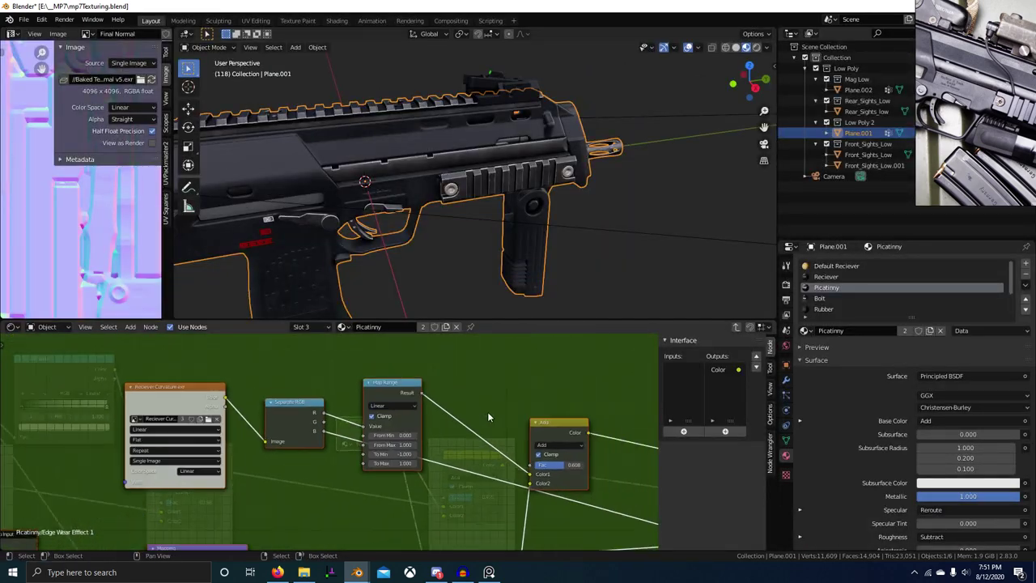
Leave the Edge Wear Effect 1 group and put a reroute on its output links
{"action": "key", "text": "Tab"}
{"action": "middle_click_drag", "start_coordinate": [495, 450], "coordinate": [433, 409]}
{"action": "scroll", "coordinate": [432, 409], "scroll_direction": "down", "scroll_amount": 2}
{"action": "left_click_drag", "start_coordinate": [296, 398], "coordinate": [268, 371]}
{"action": "middle_click_drag", "start_coordinate": [324, 430], "coordinate": [424, 430]}
{"action": "scroll", "coordinate": [398, 391], "scroll_direction": "up", "scroll_amount": 2}
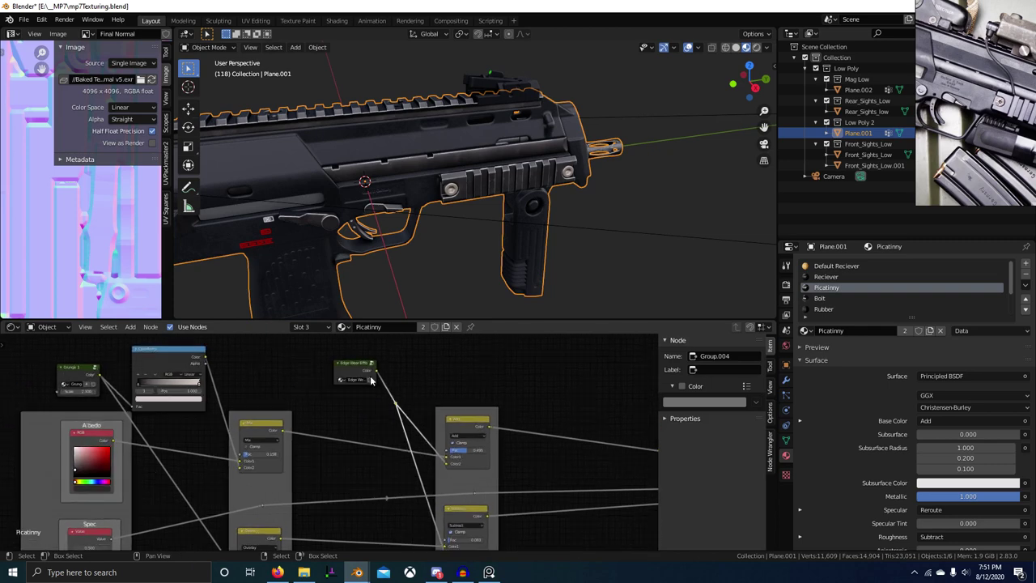
Move the reroute beside the Add node, shift the Edge Wear group away from it, and check the side rail's bolt end
{"action": "key", "text": "g"}
{"action": "left_click", "coordinate": [399, 400]}
{"action": "left_click_drag", "start_coordinate": [370, 369], "coordinate": [296, 360]}
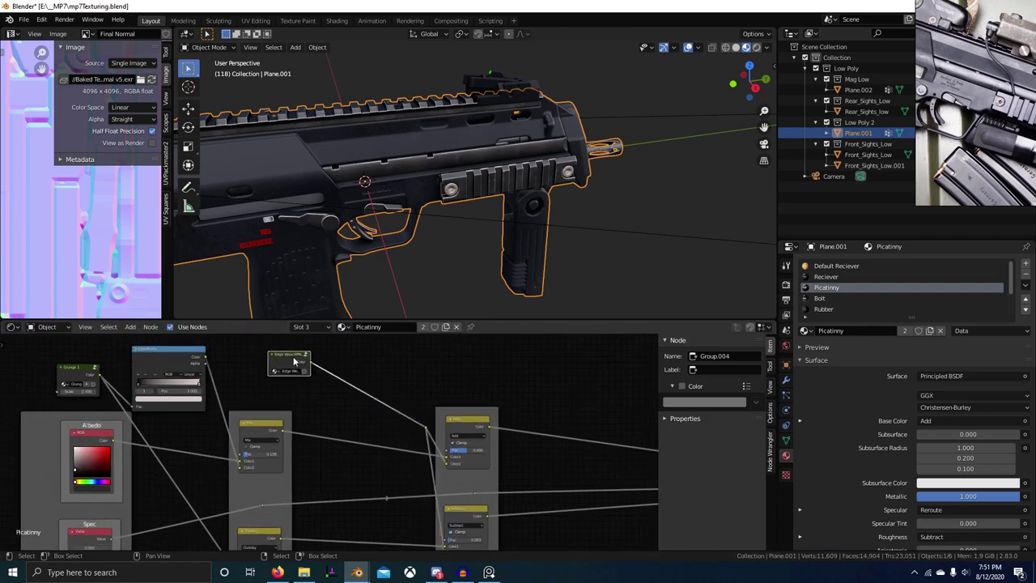
{"action": "middle_click_drag", "start_coordinate": [444, 425], "coordinate": [428, 418]}
{"action": "scroll", "coordinate": [428, 418], "scroll_direction": "down", "scroll_amount": 1}
{"action": "scroll", "coordinate": [460, 207], "scroll_direction": "up", "scroll_amount": 3}
{"action": "middle_click_drag", "start_coordinate": [463, 210], "coordinate": [520, 210]}
{"action": "scroll", "coordinate": [482, 212], "scroll_direction": "up", "scroll_amount": 5}
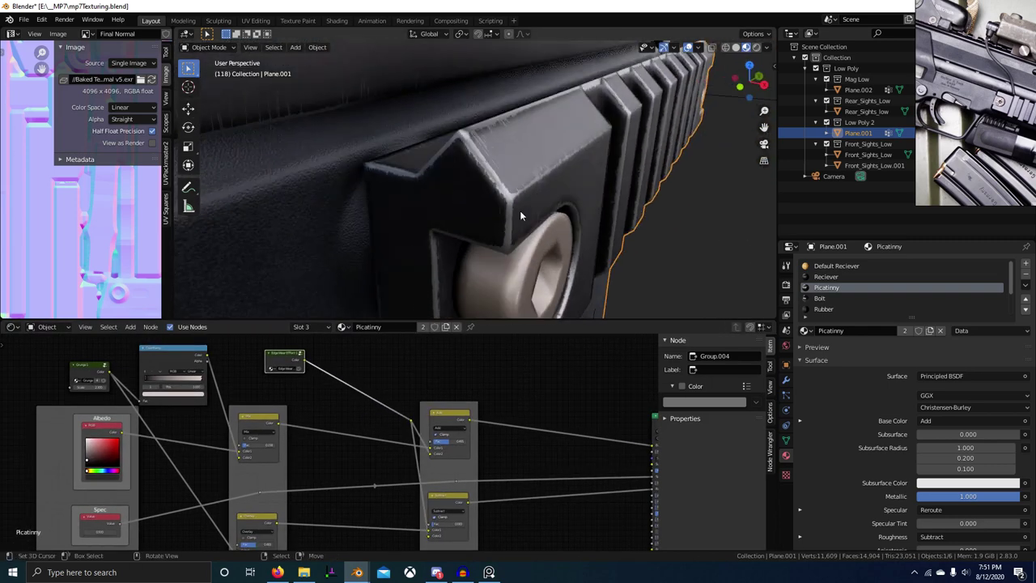
Insert a Bump node into the normal link feeding the Principled BSDF, just below the Subtract node
{"action": "scroll", "coordinate": [487, 424], "scroll_direction": "down", "scroll_amount": 1}
{"action": "middle_click_drag", "start_coordinate": [489, 425], "coordinate": [433, 344]}
{"action": "scroll", "coordinate": [468, 415], "scroll_direction": "down", "scroll_amount": 1}
{"action": "mouse_move", "coordinate": [387, 458]}
{"action": "left_mouse_down"}
{"action": "mouse_move", "coordinate": [389, 474]}
{"action": "mouse_move", "coordinate": [395, 462]}
{"action": "left_mouse_up"}
{"action": "key", "text": "shift+a"}
{"action": "type", "text": "s"}
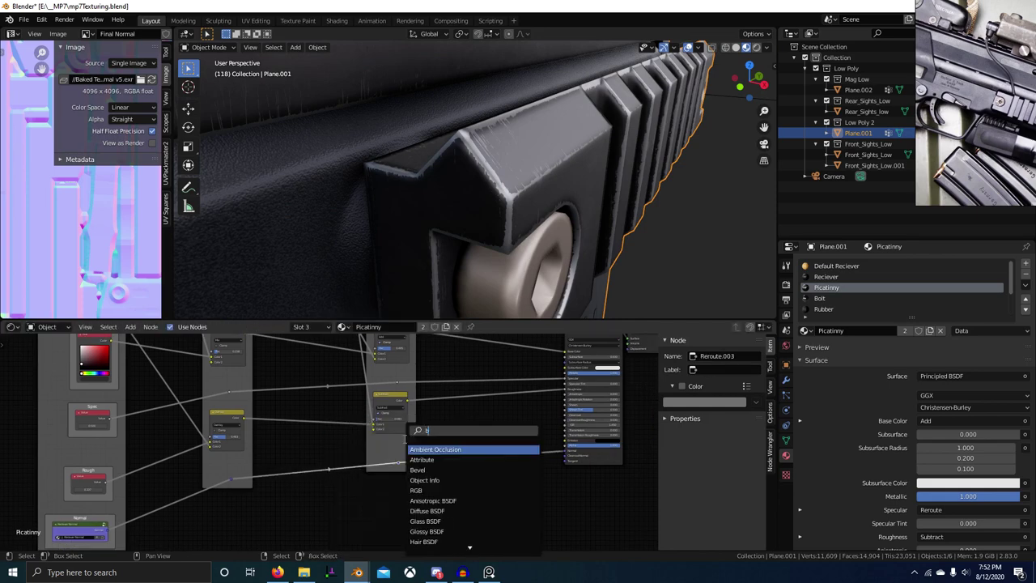
{"action": "type", "text": "bump"}
{"action": "key", "text": "Return"}
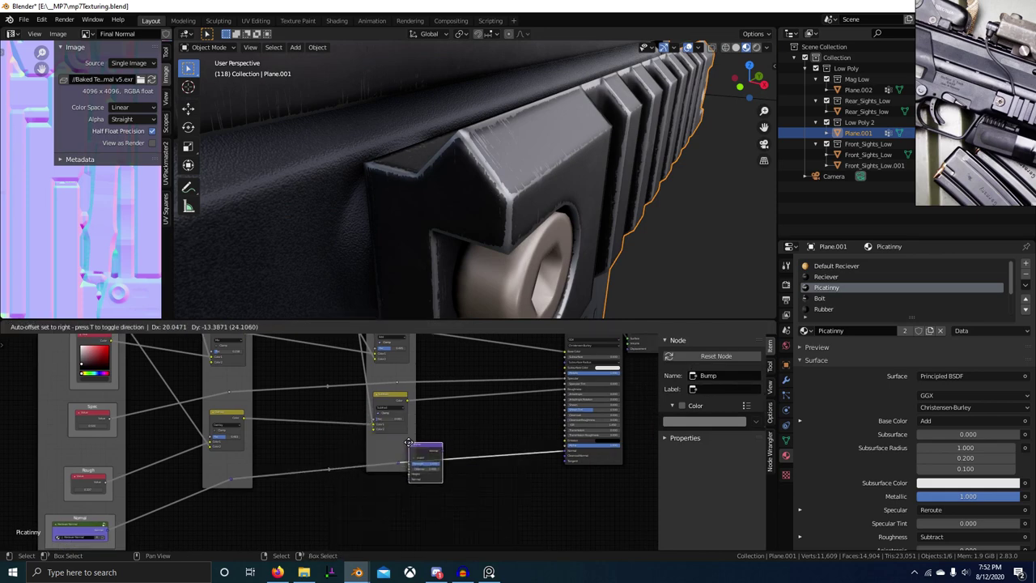
{"action": "left_click", "coordinate": [398, 464]}
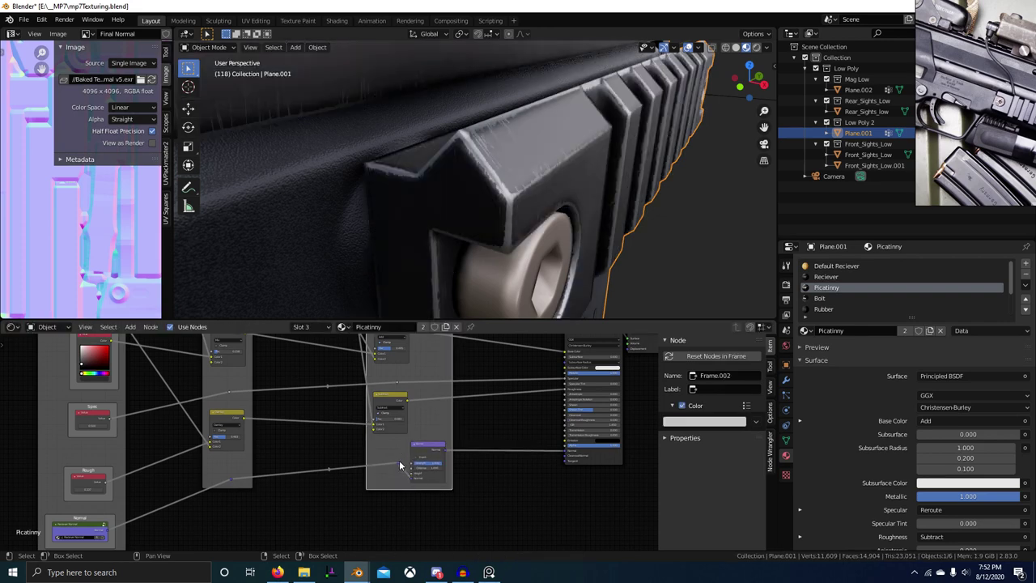
Remove the reroute beside the Bump node, feeding its Normal input directly from the earlier normal reroute
{"action": "left_click", "coordinate": [399, 460]}
{"action": "mouse_move", "coordinate": [232, 483]}
{"action": "left_mouse_down"}
{"action": "mouse_move", "coordinate": [410, 479]}
{"action": "mouse_move", "coordinate": [389, 460]}
{"action": "left_mouse_up"}
{"action": "key", "text": "Home"}
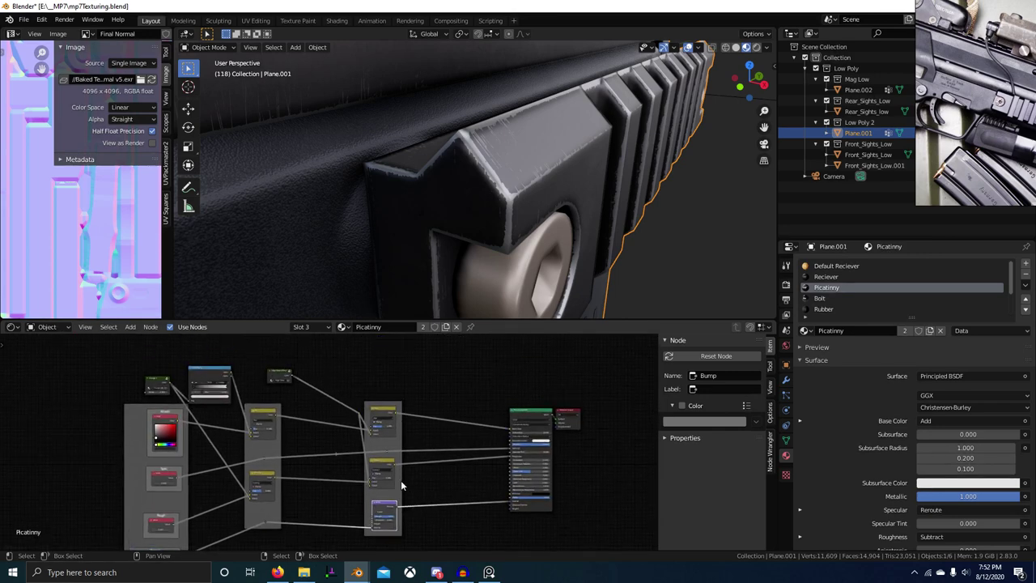
Connect the edge wear reroute to the Bump node's Height, enable Invert, and check the side rail
{"action": "left_click", "coordinate": [358, 413]}
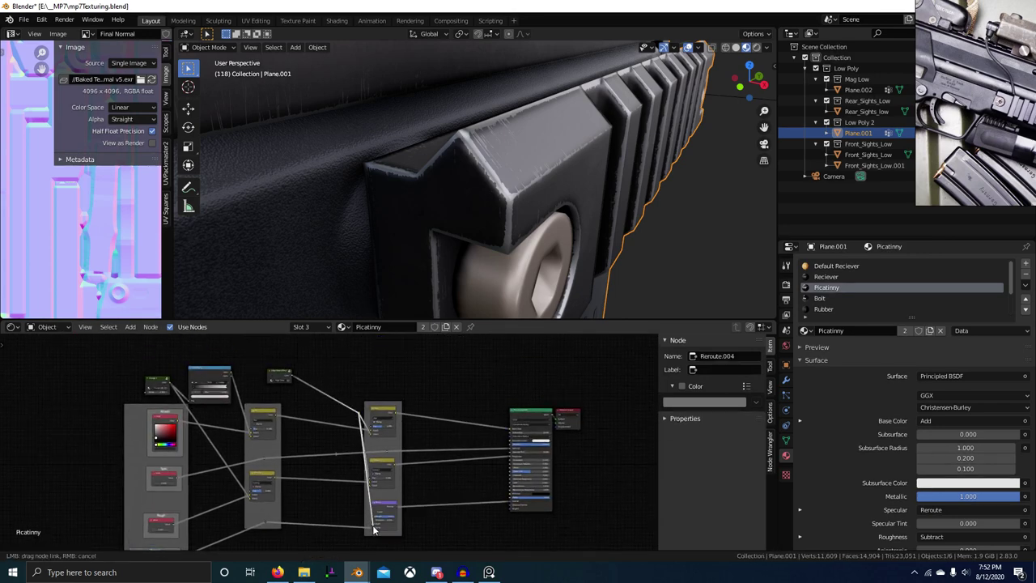
{"action": "scroll", "coordinate": [374, 528], "scroll_direction": "up", "scroll_amount": 6}
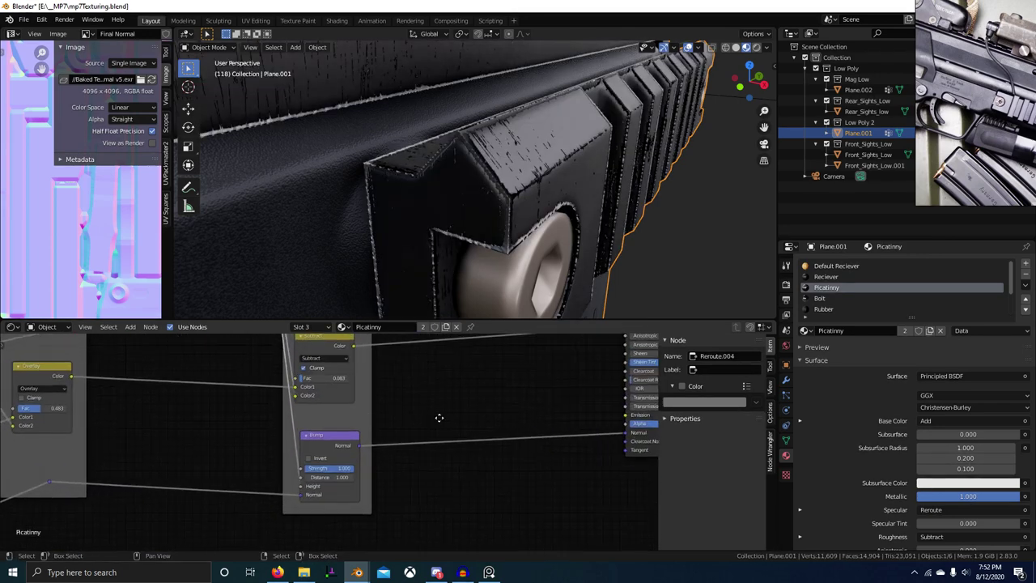
{"action": "scroll", "coordinate": [411, 429], "scroll_direction": "up", "scroll_amount": 4}
{"action": "left_click", "coordinate": [367, 444]}
{"action": "scroll", "coordinate": [409, 284], "scroll_direction": "down", "scroll_amount": 5}
{"action": "scroll", "coordinate": [403, 361], "scroll_direction": "down", "scroll_amount": 2}
{"action": "middle_click_drag", "start_coordinate": [403, 364], "coordinate": [508, 356]}
{"action": "scroll", "coordinate": [508, 360], "scroll_direction": "down", "scroll_amount": 5}
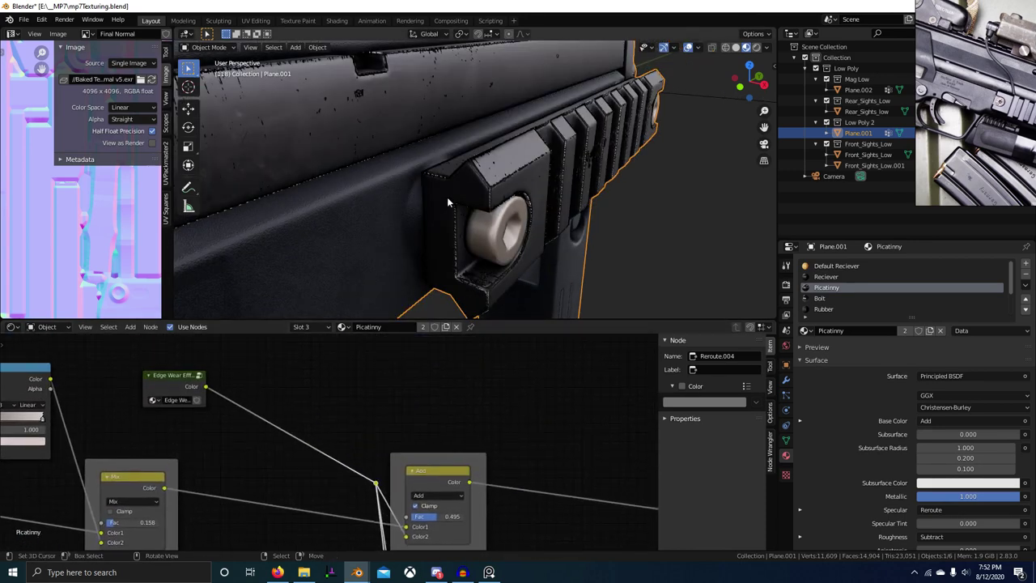
Preview the Edge Wear group's mask on the rail, followed by the Bump node's output
{"action": "middle_click_drag", "start_coordinate": [507, 461], "coordinate": [525, 402]}
{"action": "middle_click_drag", "start_coordinate": [201, 361], "coordinate": [225, 408]}
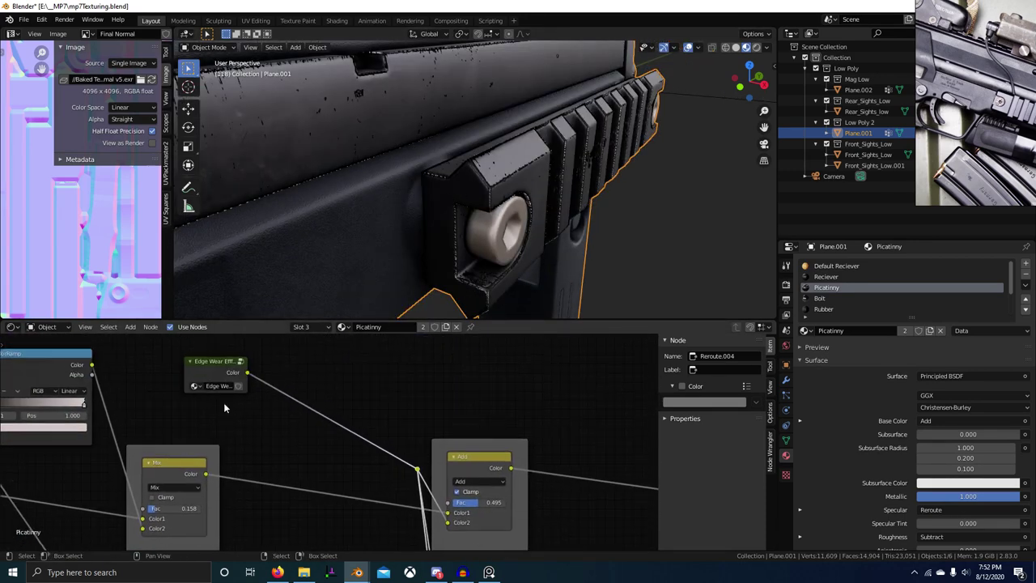
{"action": "left_click", "coordinate": [219, 372], "text": "ctrl+shift"}
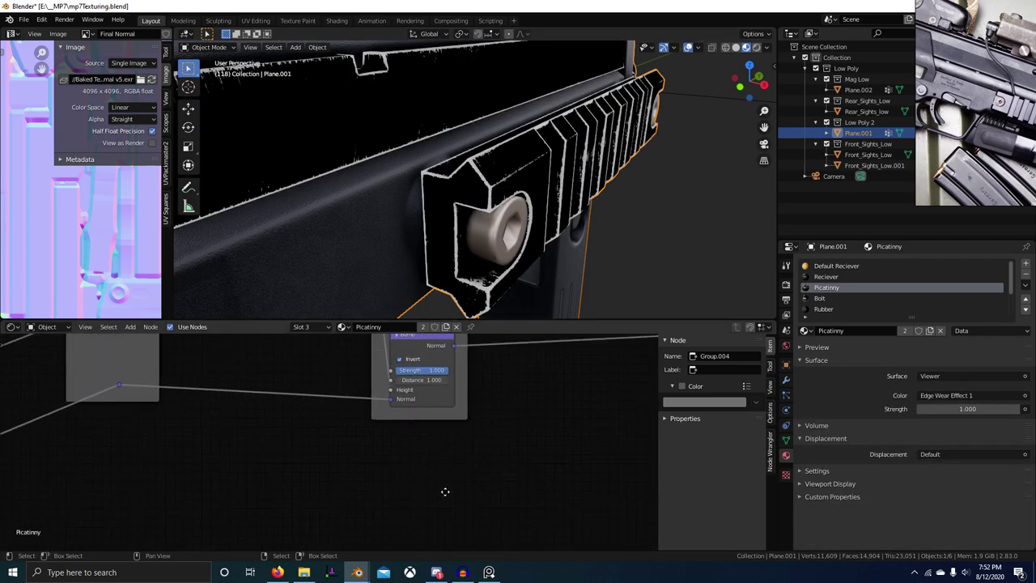
{"action": "middle_click_drag", "start_coordinate": [415, 416], "coordinate": [415, 472]}
{"action": "left_click", "coordinate": [424, 398], "text": "ctrl+shift"}
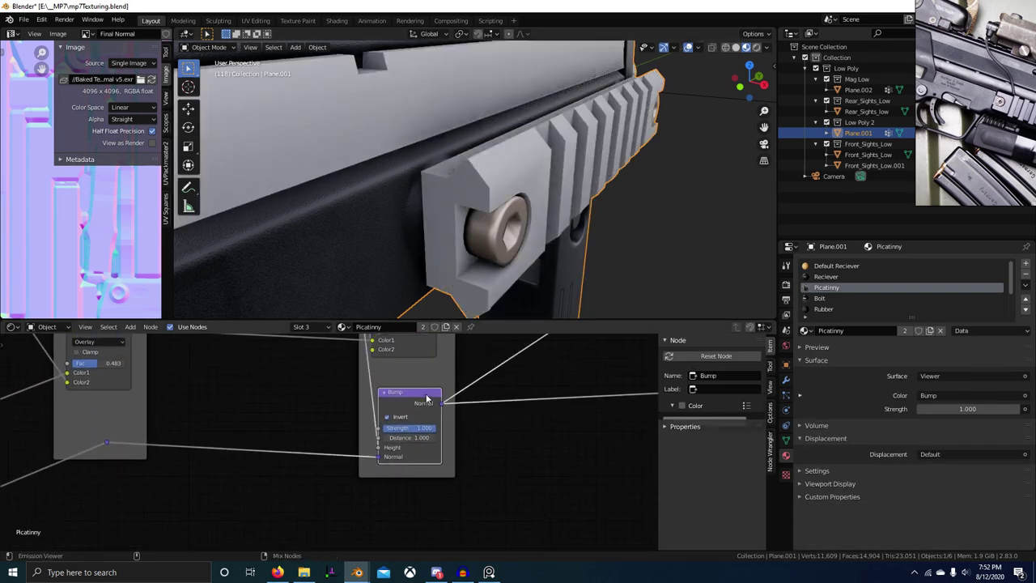
Set the Bump node's distance to 0.001
{"action": "scroll", "coordinate": [423, 421], "scroll_direction": "up", "scroll_amount": 3}
{"action": "scroll", "coordinate": [400, 449], "scroll_direction": "up", "scroll_amount": 1}
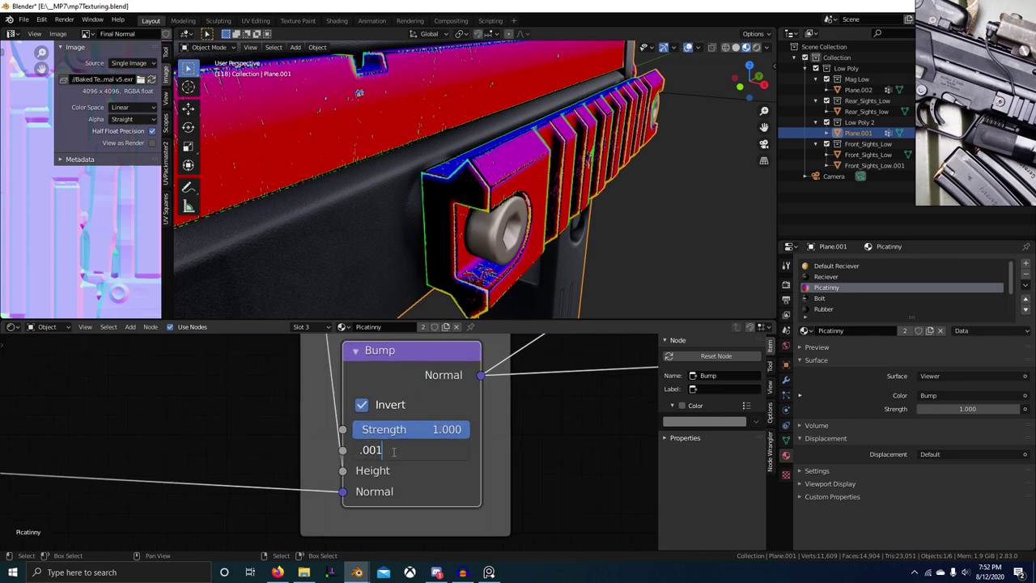
{"action": "key", "text": "Return"}
{"action": "scroll", "coordinate": [543, 425], "scroll_direction": "down", "scroll_amount": 5}
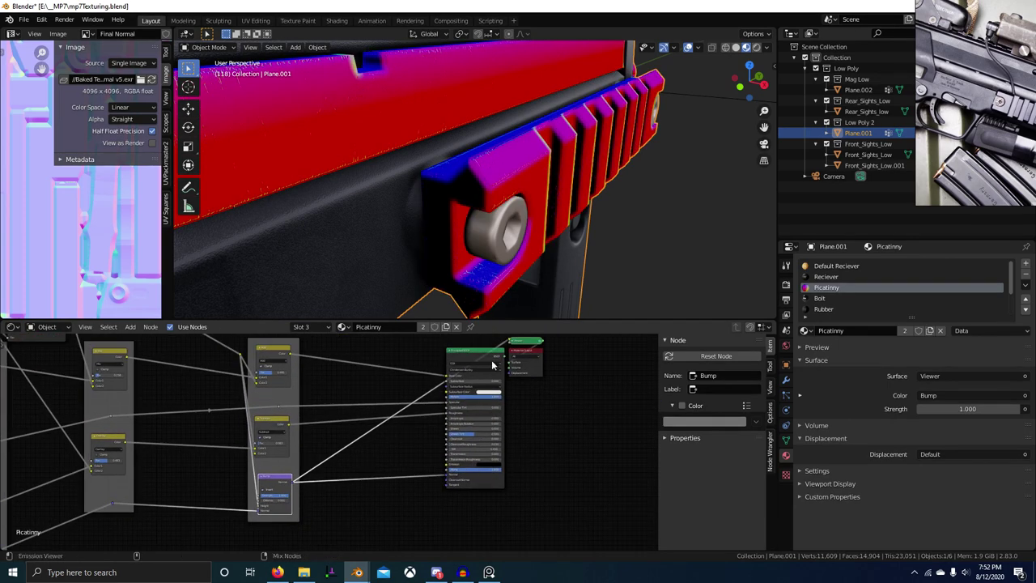
Preview the Principled BSDF again and set the Bump node's strength to 0.1
{"action": "left_click", "coordinate": [494, 354], "text": "ctrl+shift"}
{"action": "mouse_move", "coordinate": [486, 262]}
{"action": "middle_mouse_down", "text": "ctrl"}
{"action": "mouse_move", "coordinate": [503, 204]}
{"action": "mouse_move", "coordinate": [503, 217]}
{"action": "middle_mouse_up", "text": "ctrl"}
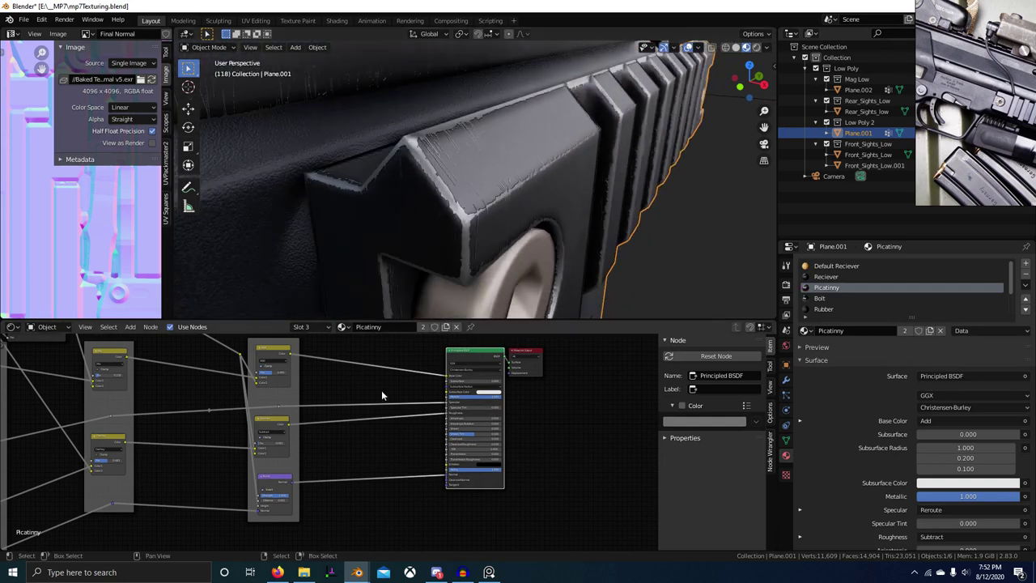
{"action": "middle_click_drag", "start_coordinate": [341, 455], "coordinate": [464, 379]}
{"action": "scroll", "coordinate": [463, 379], "scroll_direction": "up", "scroll_amount": 1}
{"action": "scroll", "coordinate": [397, 413], "scroll_direction": "up", "scroll_amount": 6}
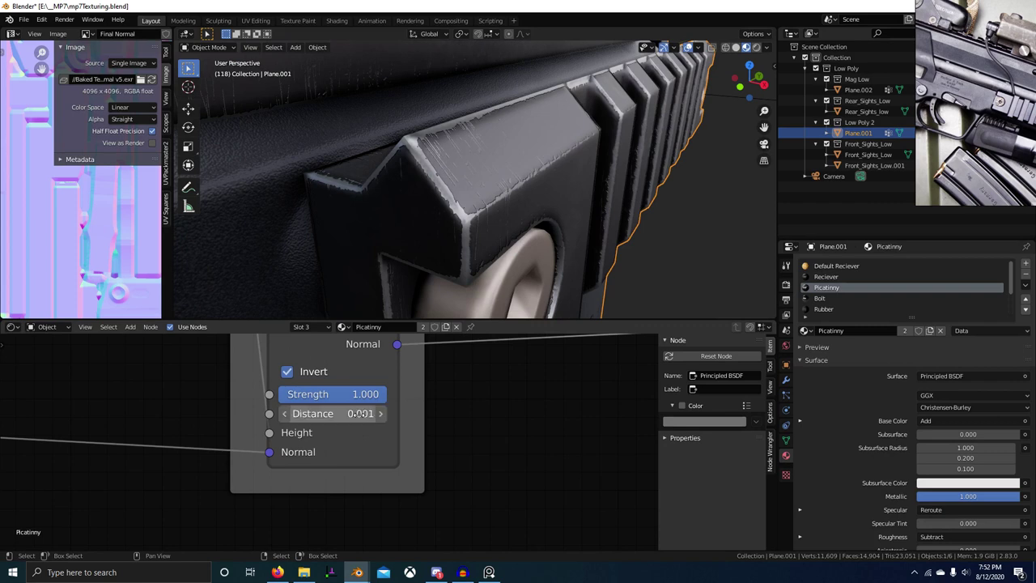
{"action": "type", "text": ".1"}
{"action": "key", "text": "Return"}
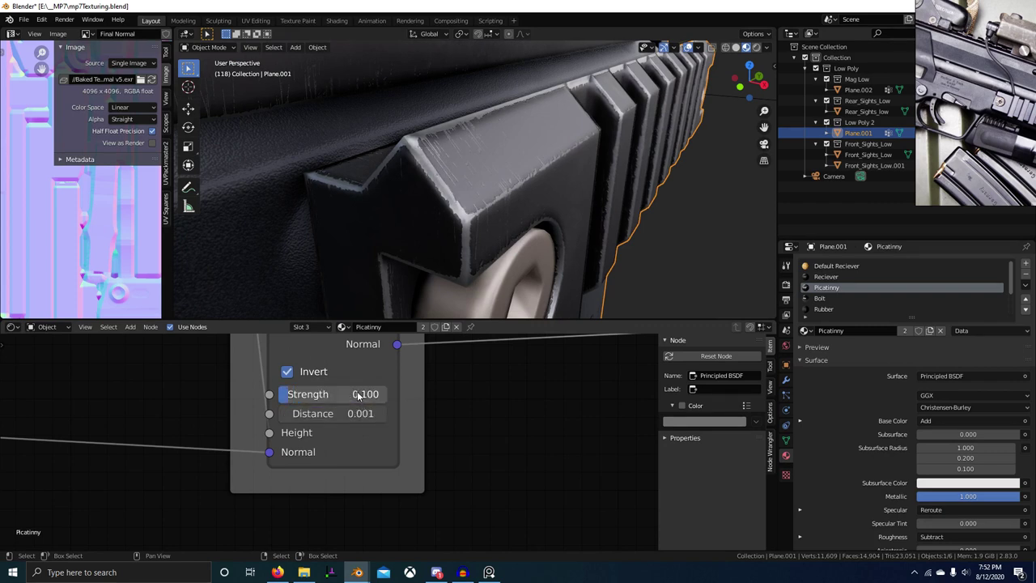
Set the Bump node's strength to 0.383 and toggle its mute to compare the bump effect on the side rail
{"action": "middle_click_drag", "start_coordinate": [360, 391], "coordinate": [359, 424]}
{"action": "left_click", "coordinate": [358, 371]}
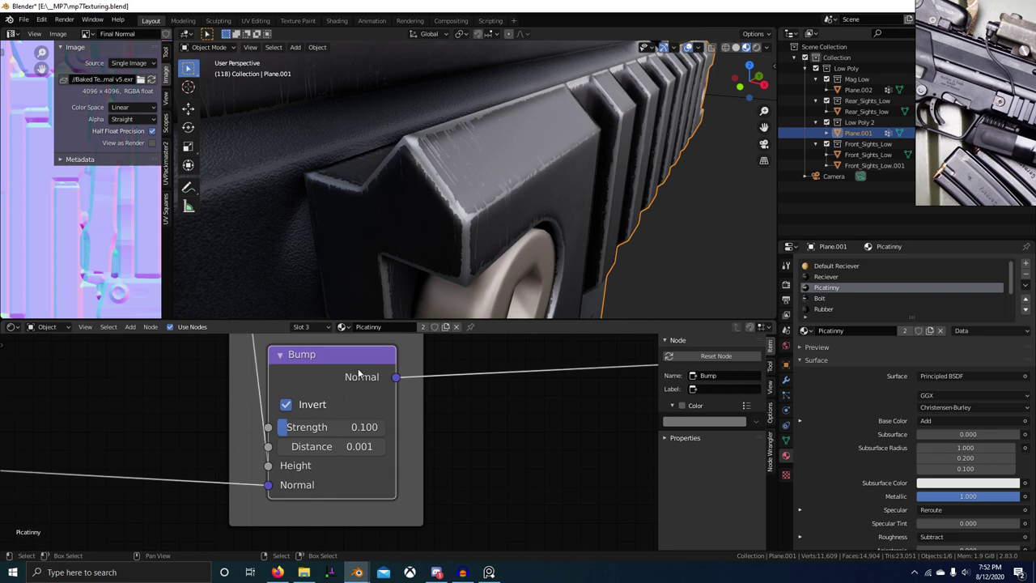
{"action": "key", "text": "m"}
{"action": "key", "text": "m"}
{"action": "key", "text": "m"}
{"action": "key", "text": "m"}
{"action": "key", "text": "m"}
{"action": "key", "text": "m"}
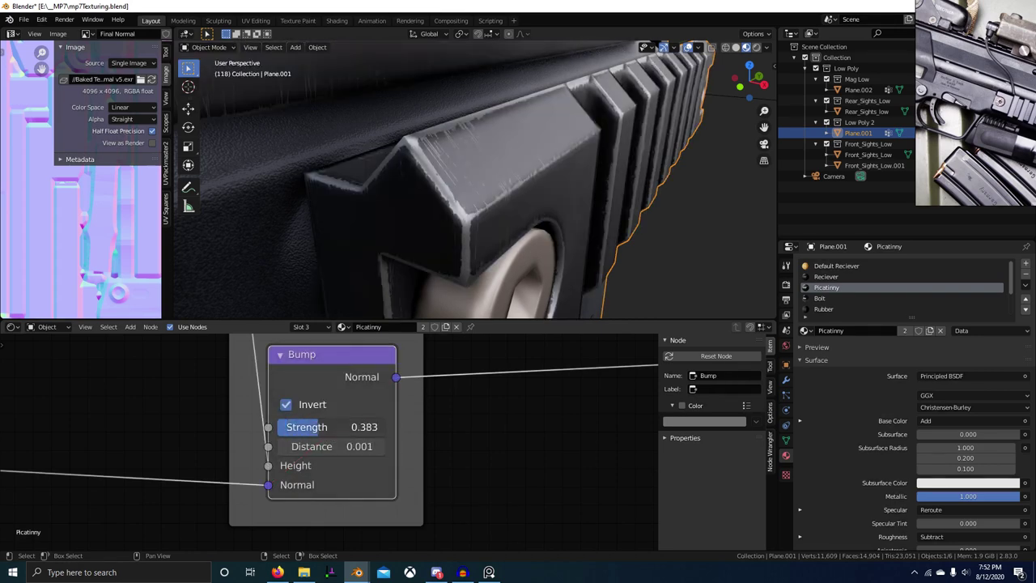
{"action": "key", "text": "m"}
{"action": "key", "text": "m"}
{"action": "key", "text": "m"}
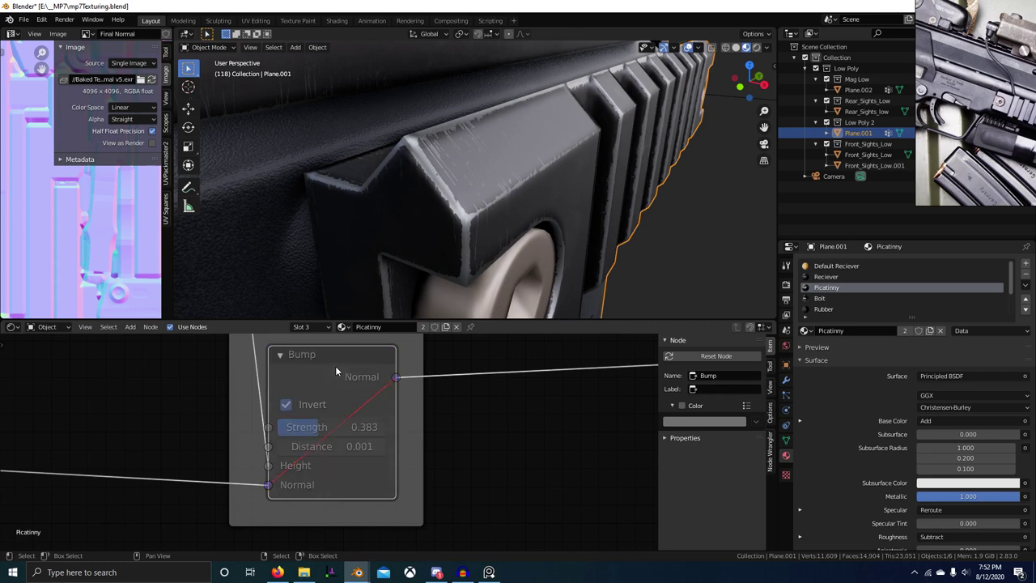
{"action": "key", "text": "m"}
{"action": "middle_click_drag", "start_coordinate": [401, 291], "coordinate": [534, 175]}
{"action": "scroll", "coordinate": [379, 379], "scroll_direction": "down", "scroll_amount": 5}
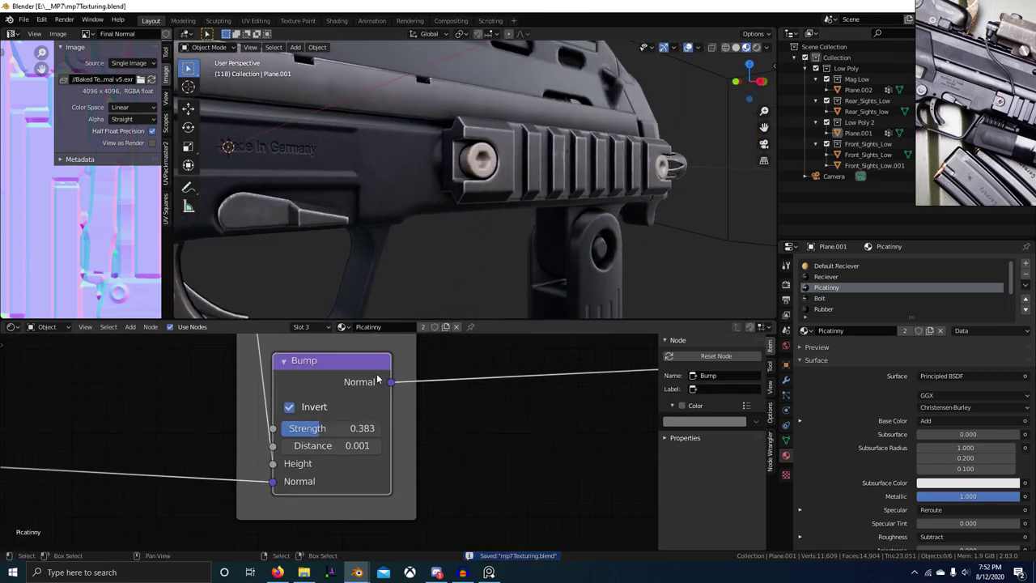
Add an Image Texture node on the link between the Edge Wear group and the reroute feeding the Add node
{"action": "middle_click_drag", "start_coordinate": [379, 379], "coordinate": [489, 472]}
{"action": "scroll", "coordinate": [356, 357], "scroll_direction": "down", "scroll_amount": 3}
{"action": "middle_click_drag", "start_coordinate": [344, 344], "coordinate": [384, 386]}
{"action": "key", "text": "shift+a"}
{"action": "left_click", "coordinate": [385, 385]}
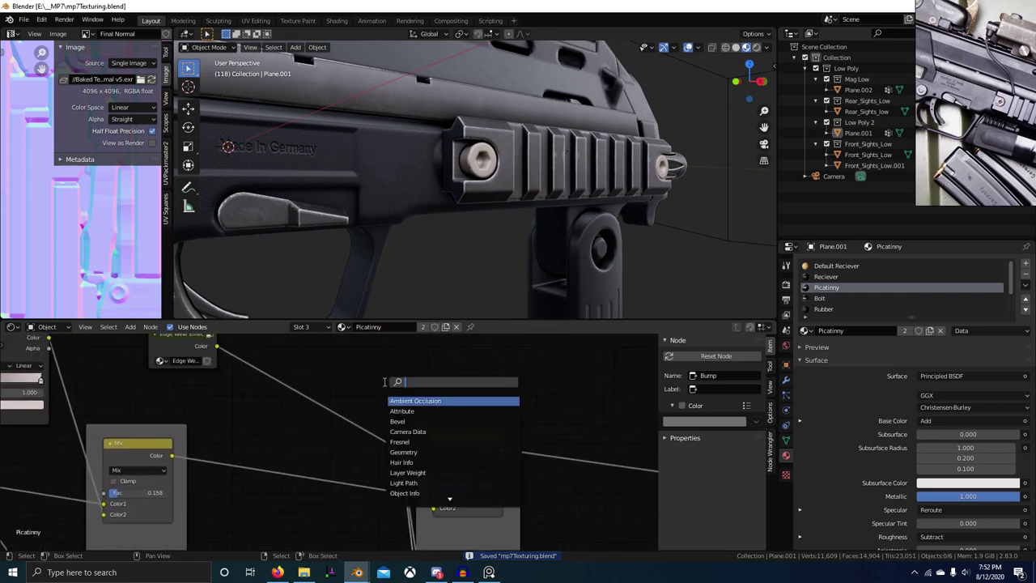
{"action": "type", "text": "ima"}
{"action": "key", "text": "Return"}
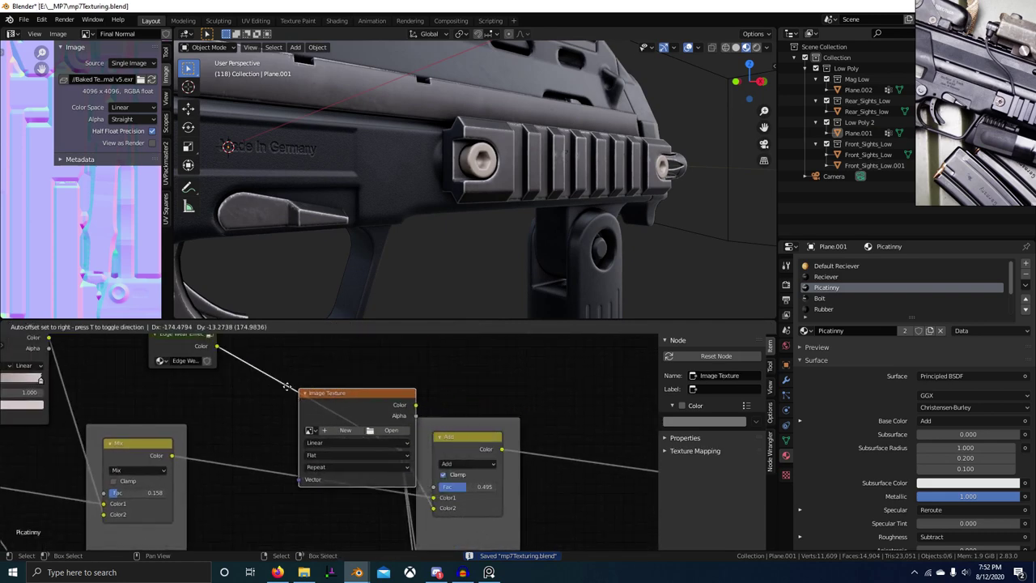
{"action": "left_click", "coordinate": [264, 375]}
{"action": "scroll", "coordinate": [519, 193], "scroll_direction": "down", "scroll_amount": 6}
{"action": "middle_click_drag", "start_coordinate": [519, 193], "coordinate": [595, 183]}
{"action": "scroll", "coordinate": [519, 179], "scroll_direction": "up", "scroll_amount": 5}
{"action": "middle_click_drag", "start_coordinate": [595, 183], "coordinate": [524, 264], "text": "shift"}
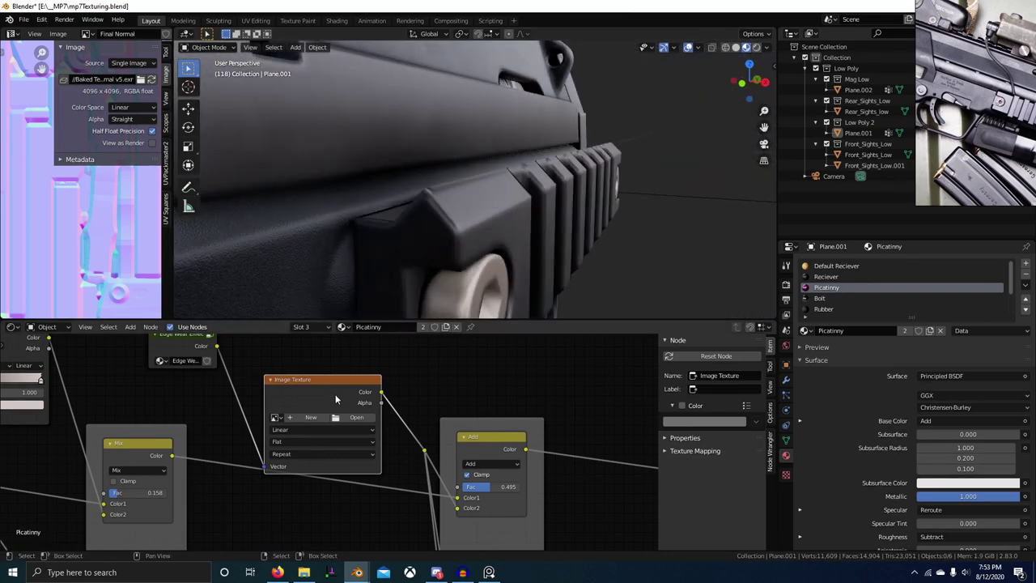
{"action": "left_click_drag", "start_coordinate": [336, 393], "coordinate": [335, 366]}
Label the frame around the Add and Subtract nodes Picatinny #3
{"action": "left_click", "coordinate": [309, 390]}
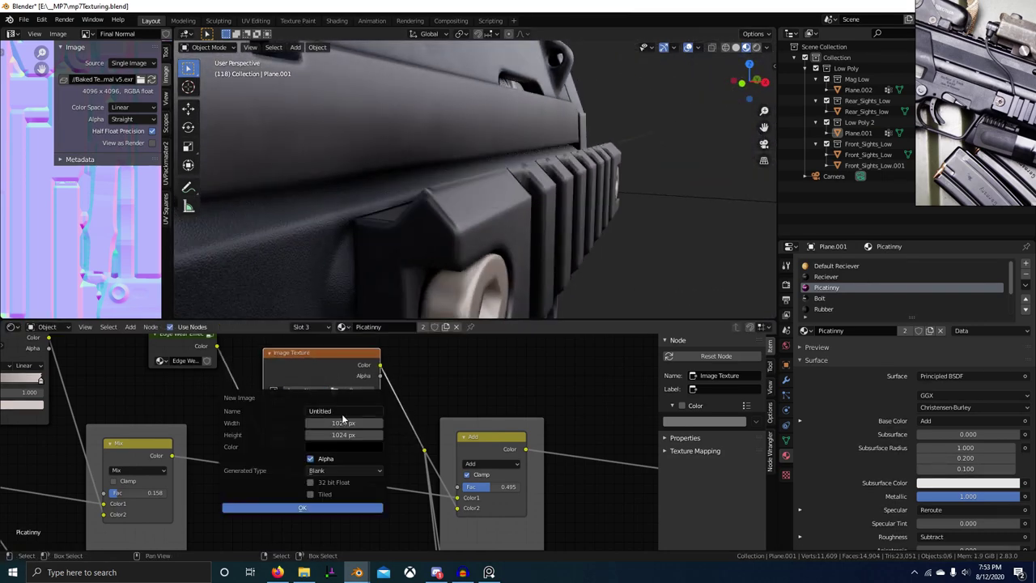
{"action": "left_click", "coordinate": [496, 431]}
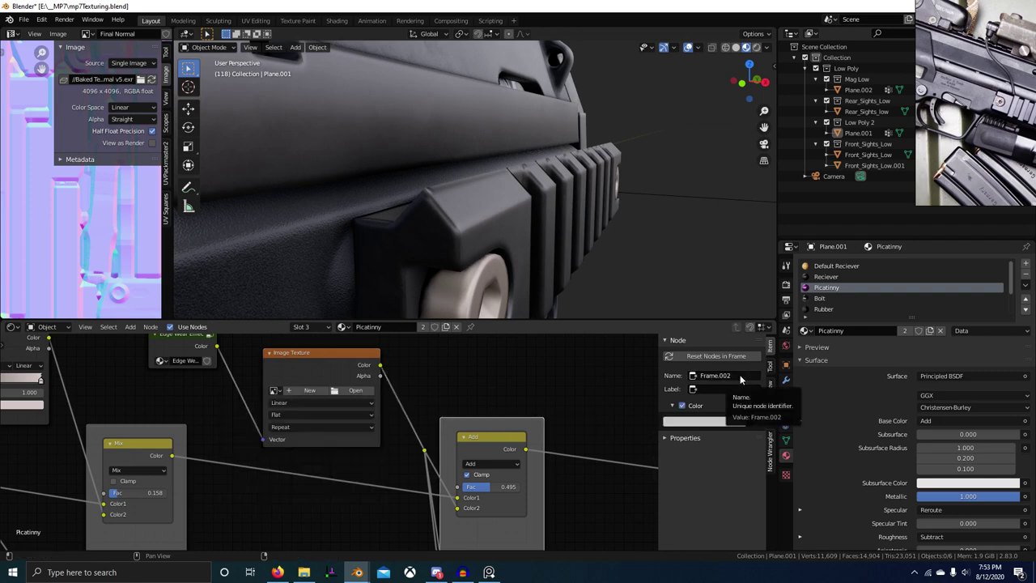
{"action": "left_click", "coordinate": [723, 389]}
{"action": "left_click", "coordinate": [599, 411]}
{"action": "scroll", "coordinate": [340, 438], "scroll_direction": "down", "scroll_amount": 9}
{"action": "middle_click_drag", "start_coordinate": [291, 467], "coordinate": [320, 435]}
{"action": "scroll", "coordinate": [405, 429], "scroll_direction": "up", "scroll_amount": 4}
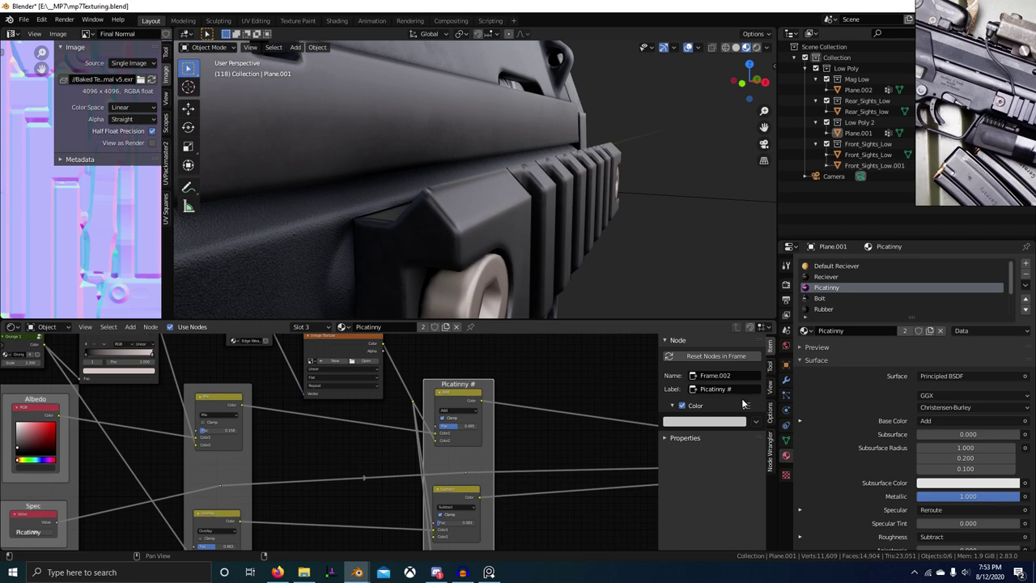
{"action": "left_click", "coordinate": [743, 387]}
{"action": "key", "text": "Return"}
{"action": "scroll", "coordinate": [328, 417], "scroll_direction": "up", "scroll_amount": 5}
{"action": "middle_click_drag", "start_coordinate": [336, 354], "coordinate": [292, 414]}
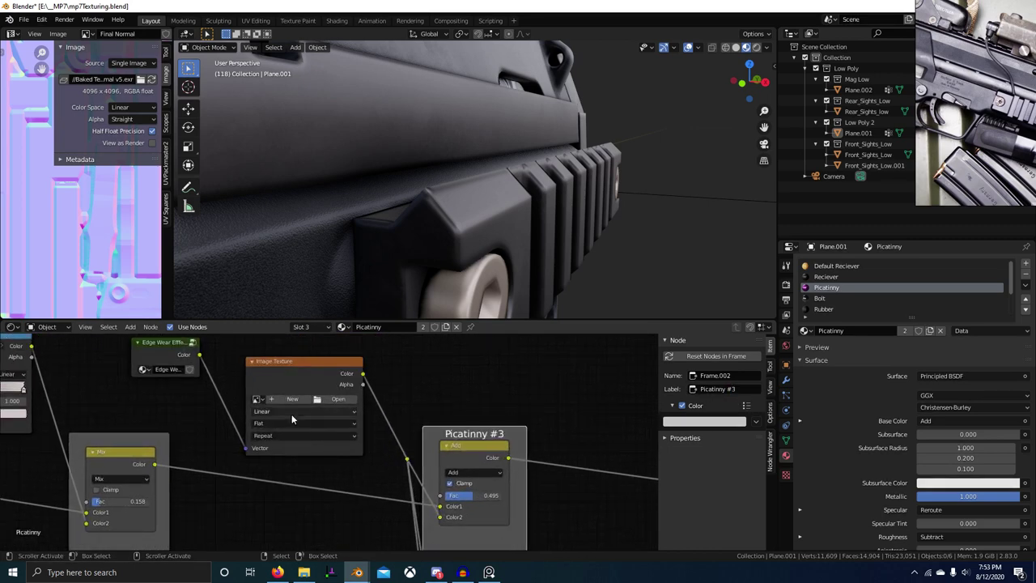
Create a new 4096 × 4096 px image named Picattinny 3 Mix in the Image Texture node
{"action": "left_click", "coordinate": [289, 398]}
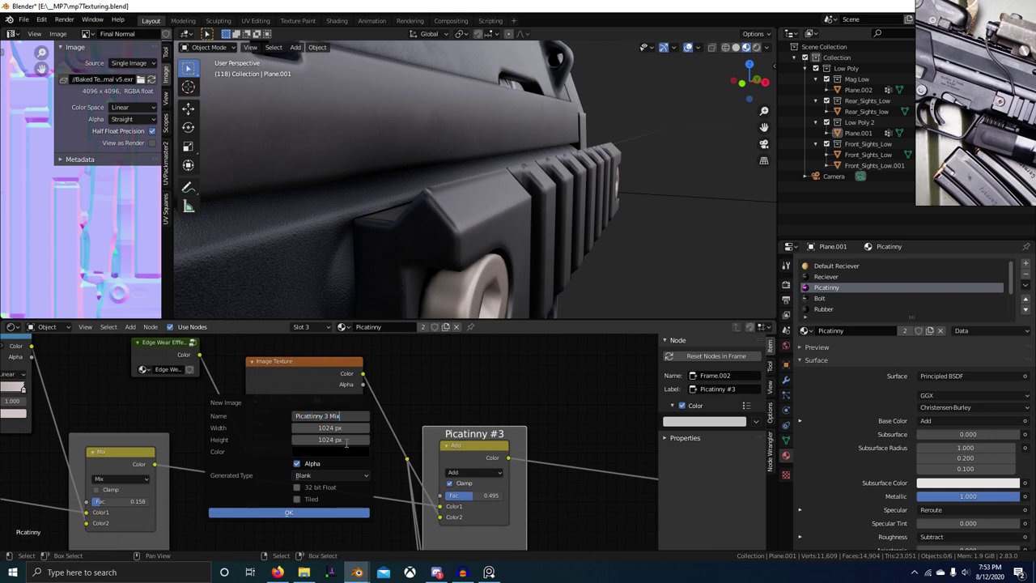
{"action": "key", "text": "Return"}
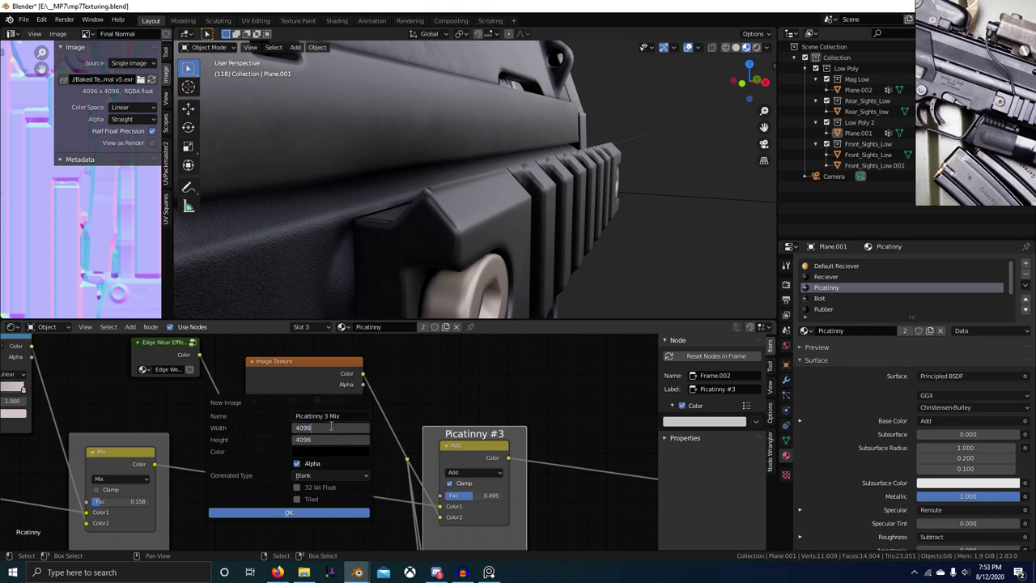
{"action": "left_click", "coordinate": [300, 513]}
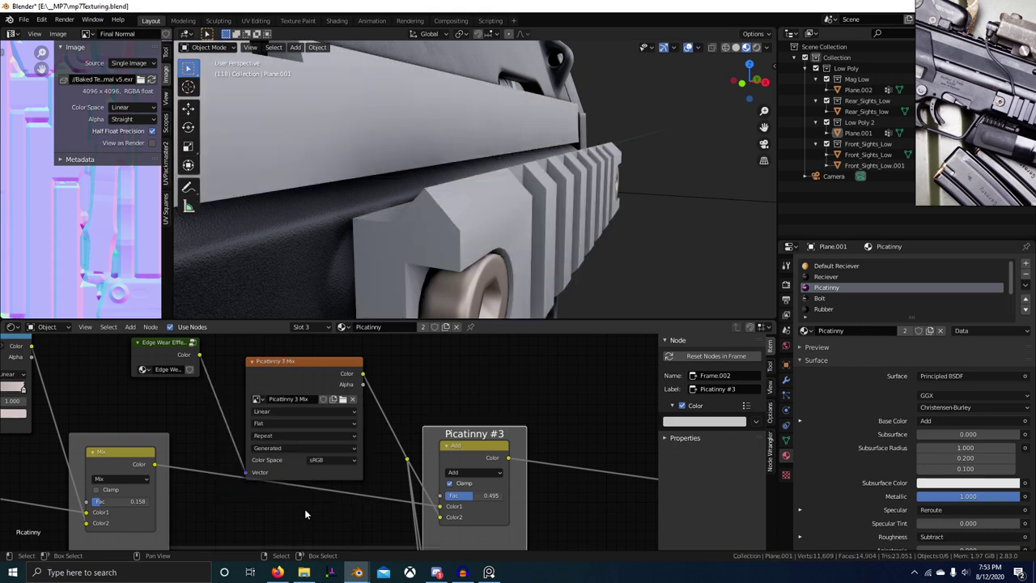
Move the Image Texture node slightly upward and set its color space to Linear
{"action": "left_click", "coordinate": [318, 374]}
{"action": "left_click_drag", "start_coordinate": [322, 380], "coordinate": [327, 368]}
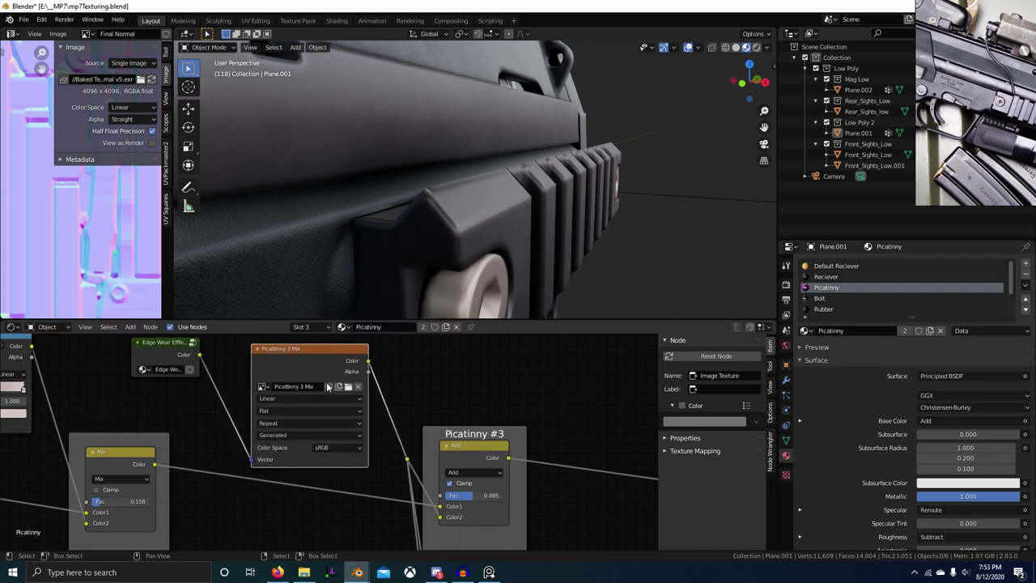
{"action": "left_click", "coordinate": [331, 448]}
{"action": "left_click", "coordinate": [331, 469]}
{"action": "scroll", "coordinate": [414, 425], "scroll_direction": "down", "scroll_amount": 7}
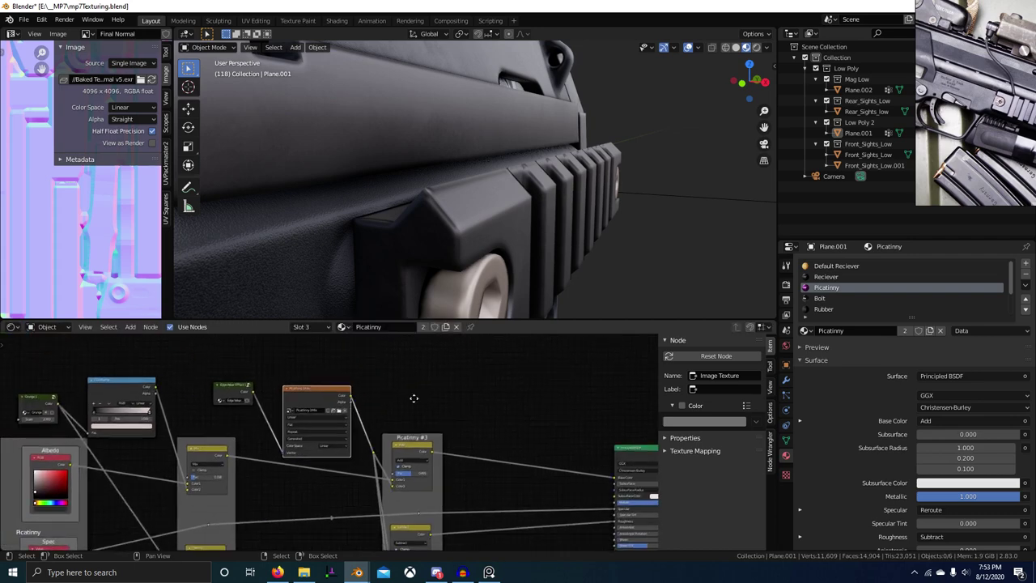
{"action": "middle_click_drag", "start_coordinate": [413, 398], "coordinate": [384, 397]}
{"action": "middle_click_drag", "start_coordinate": [510, 264], "coordinate": [466, 265]}
{"action": "scroll", "coordinate": [479, 370], "scroll_direction": "up", "scroll_amount": 1}
{"action": "middle_click_drag", "start_coordinate": [498, 300], "coordinate": [745, 296]}
{"action": "left_click", "coordinate": [785, 284]}
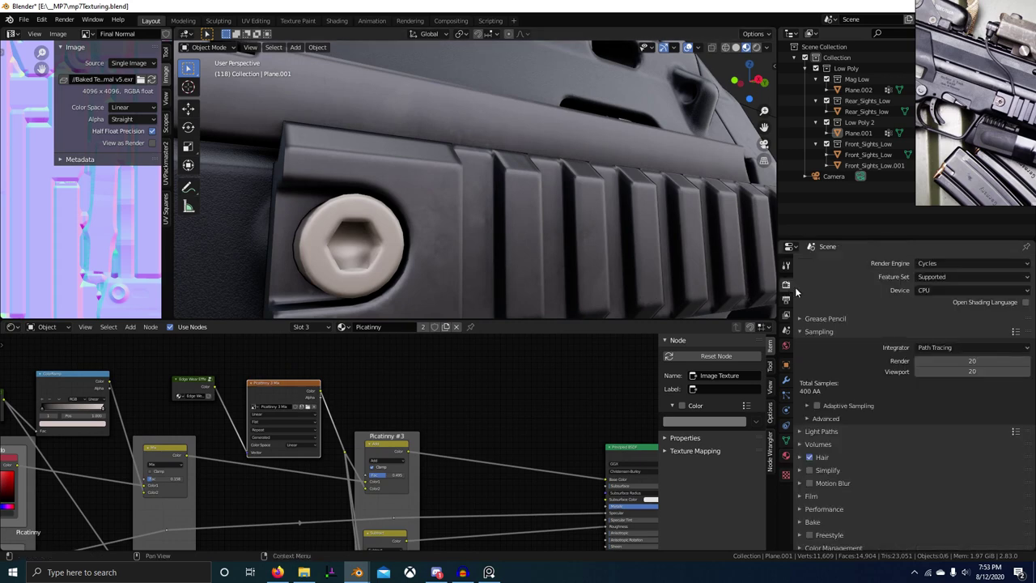
{"action": "left_click", "coordinate": [786, 267]}
{"action": "scroll", "coordinate": [531, 251], "scroll_direction": "down", "scroll_amount": 3}
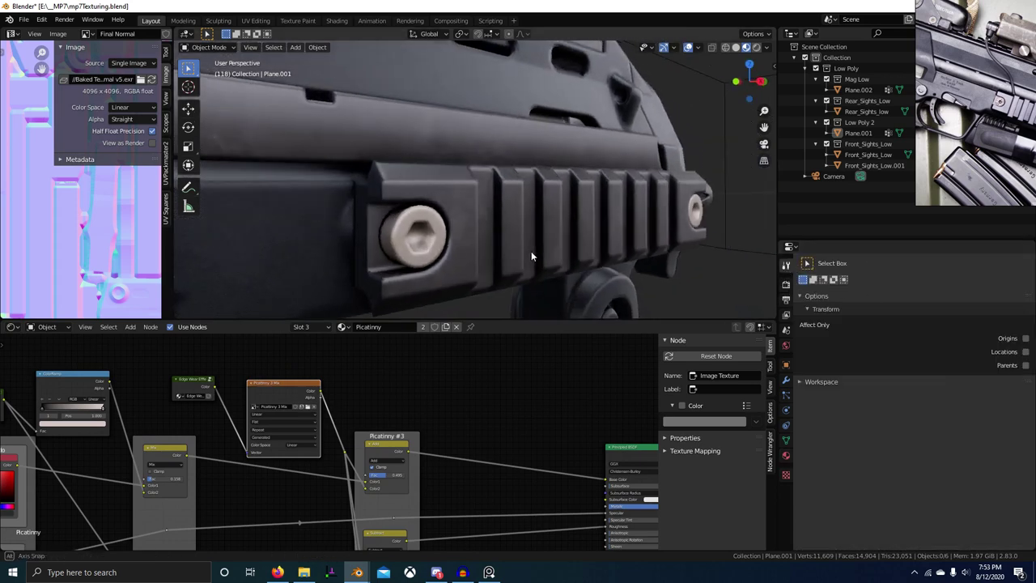
{"action": "left_click", "coordinate": [511, 317]}
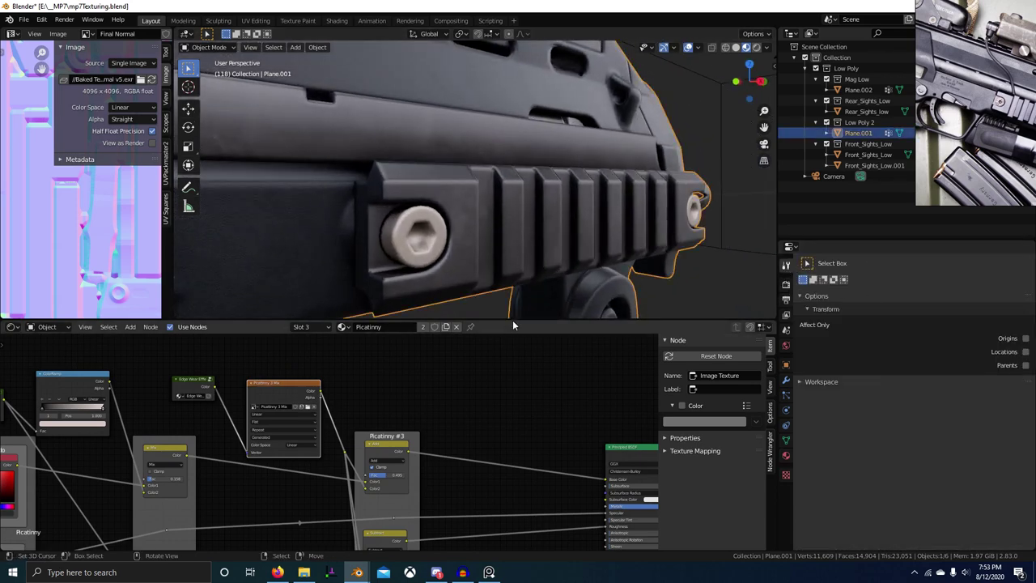
{"action": "scroll", "coordinate": [557, 302], "scroll_direction": "down", "scroll_amount": 5}
{"action": "middle_click_drag", "start_coordinate": [488, 275], "coordinate": [485, 267]}
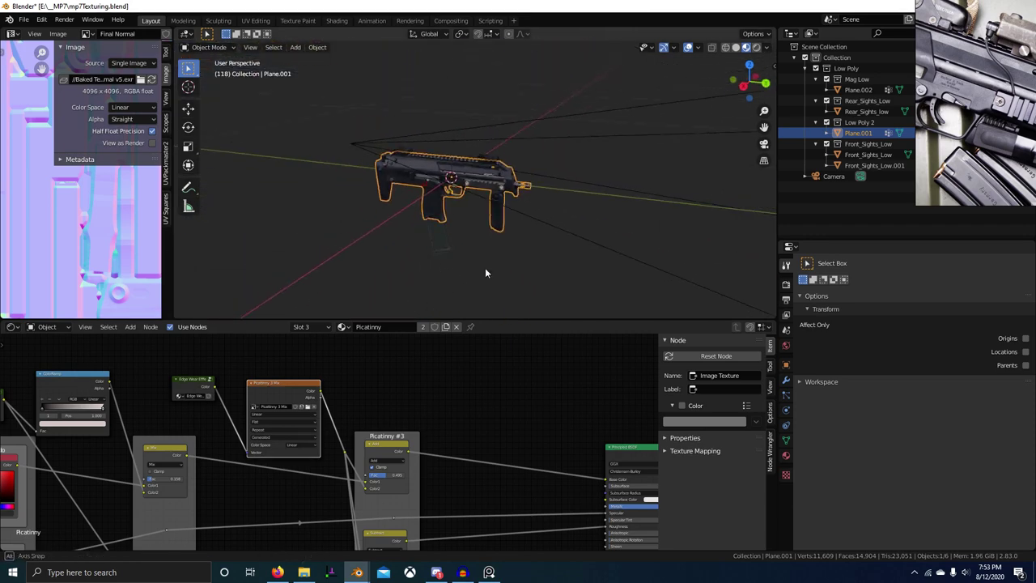
{"action": "key", "text": "shift+d"}
{"action": "key", "text": "x"}
{"action": "left_click", "coordinate": [646, 206]}
{"action": "middle_click_drag", "start_coordinate": [646, 207], "coordinate": [535, 242]}
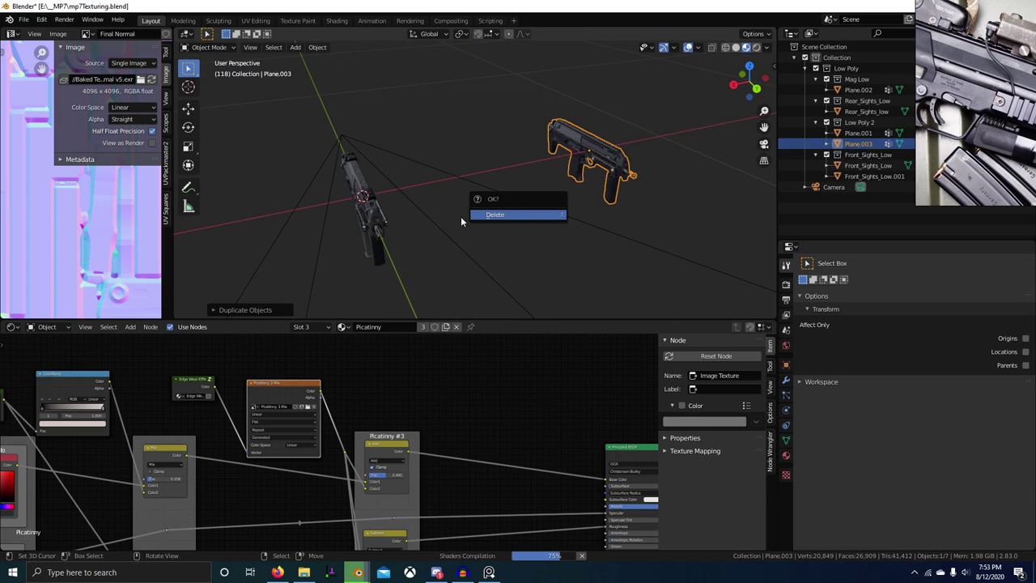
{"action": "key", "text": "Return"}
{"action": "middle_click_drag", "start_coordinate": [497, 162], "coordinate": [519, 160]}
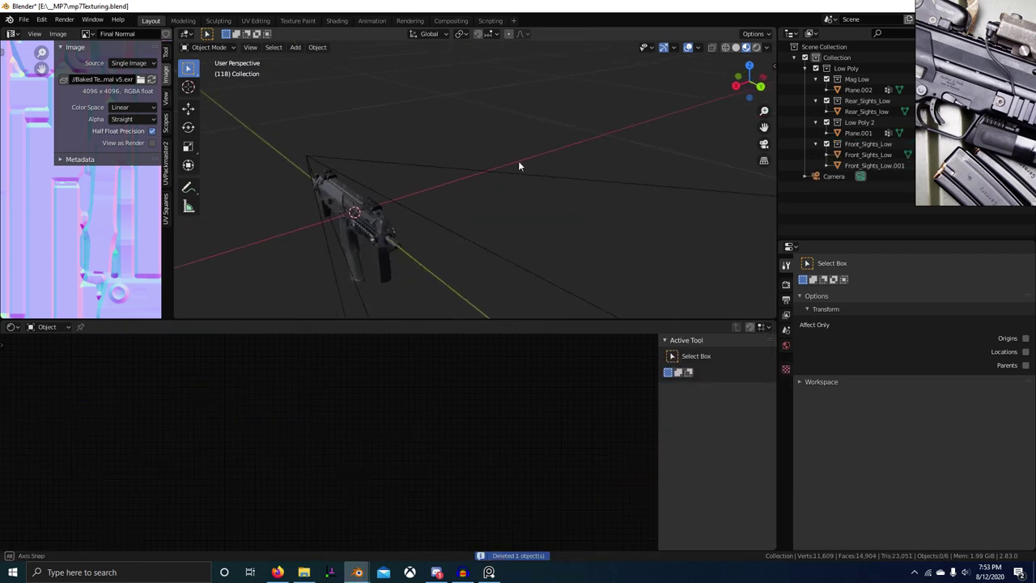
Duplicate the receiver, magazine, front sights and rear sights together and place the copy beside the gun along X
{"action": "left_click", "coordinate": [346, 230]}
{"action": "middle_click_drag", "start_coordinate": [346, 231], "coordinate": [449, 232]}
{"action": "right_click", "coordinate": [448, 233], "text": "shift"}
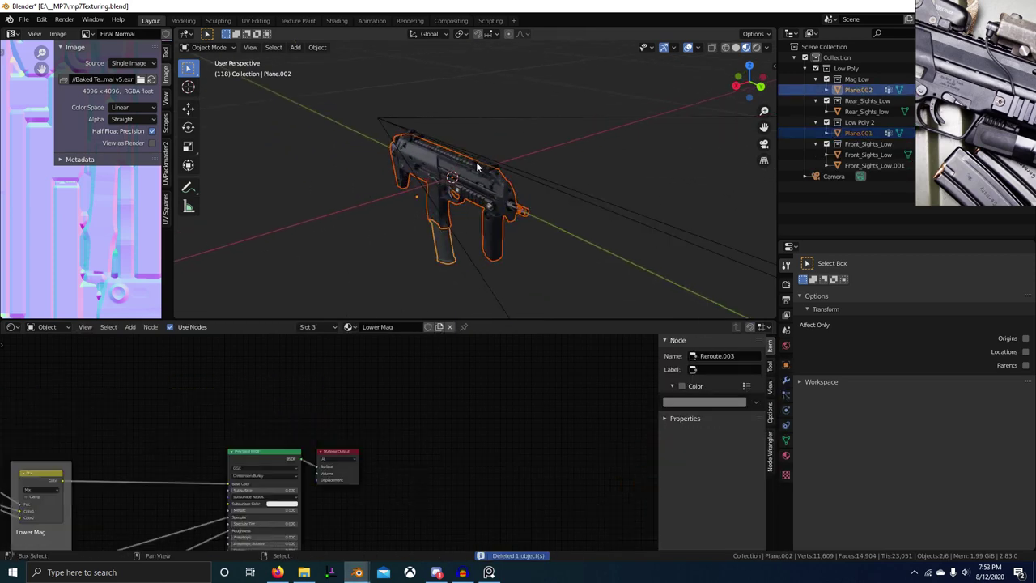
{"action": "right_click", "coordinate": [479, 165], "text": "shift"}
{"action": "right_click", "coordinate": [416, 136], "text": "shift"}
{"action": "middle_click_drag", "start_coordinate": [492, 171], "coordinate": [412, 229]}
{"action": "key", "text": "shift+d"}
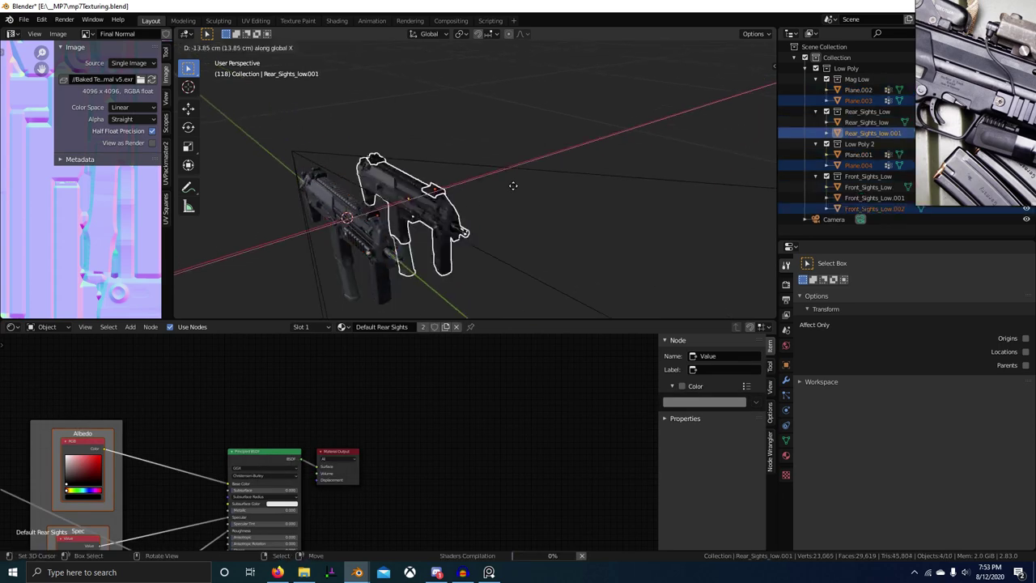
{"action": "type", "text": "x"}
Rotate the copied gun 90° about the Y axis so it lies on its side
{"action": "type", "text": "90"}
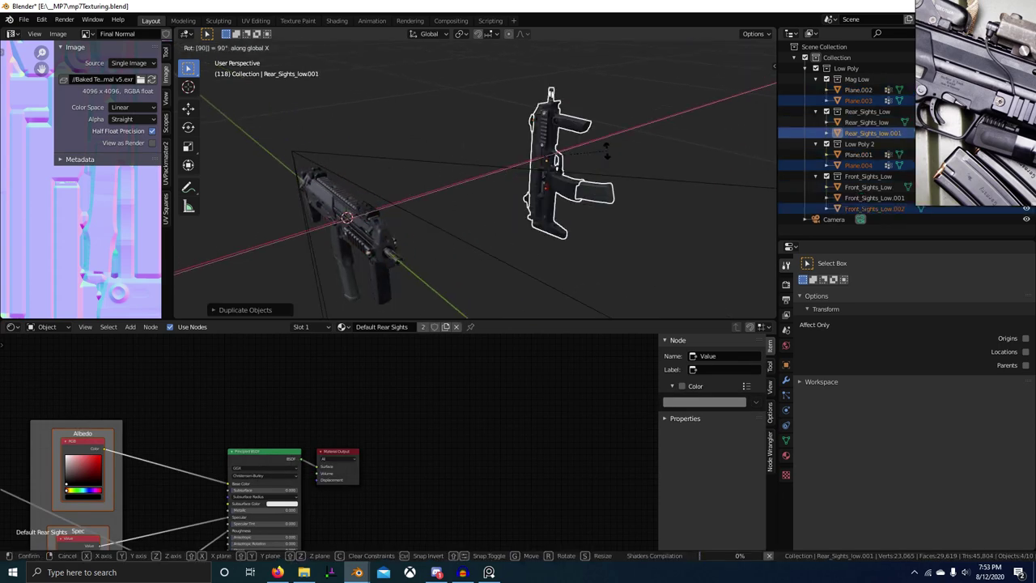
{"action": "type", "text": "y"}
{"action": "left_click", "coordinate": [609, 156]}
{"action": "middle_click_drag", "start_coordinate": [604, 178], "coordinate": [476, 232]}
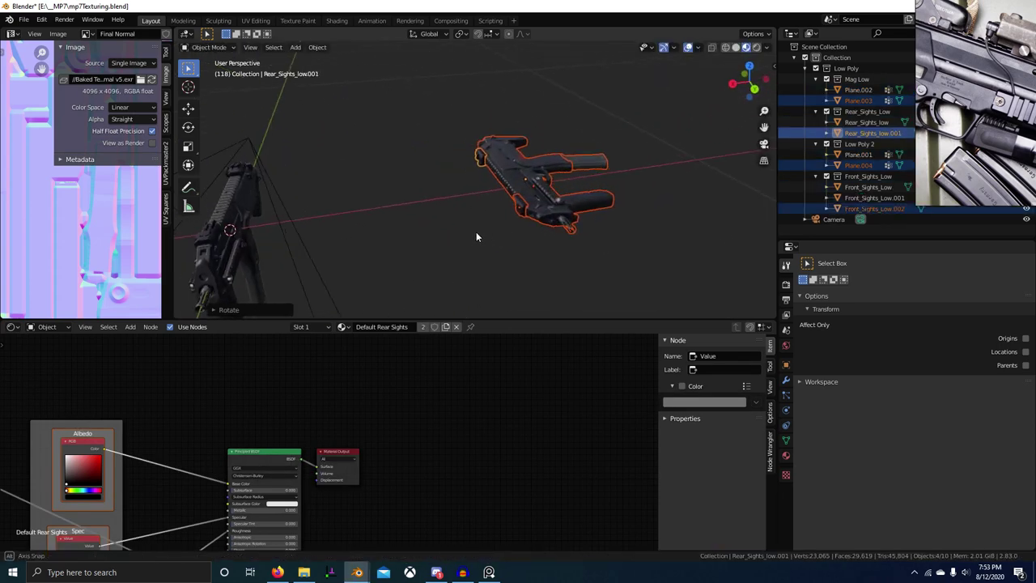
Duplicate the sideways gun along X and rotate the new copy about Y so its opposite side faces up
{"action": "key", "text": "shift+d"}
{"action": "key", "text": "x"}
{"action": "left_click", "coordinate": [336, 243]}
{"action": "type", "text": "r"}
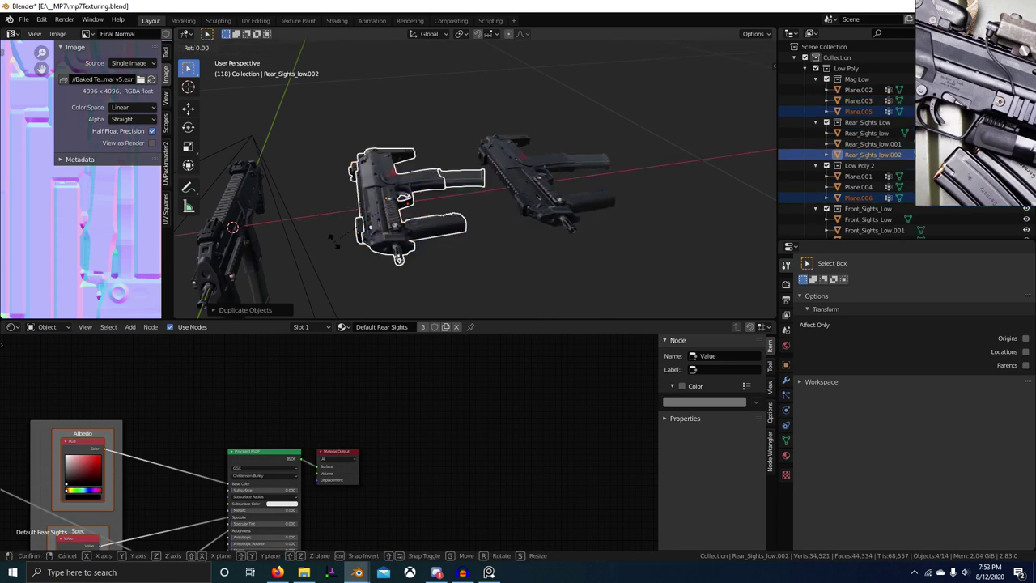
{"action": "type", "text": "y90"}
{"action": "key", "text": "Return"}
Move the flipped gun copy closer to the first sideways copy
{"action": "key", "text": "g"}
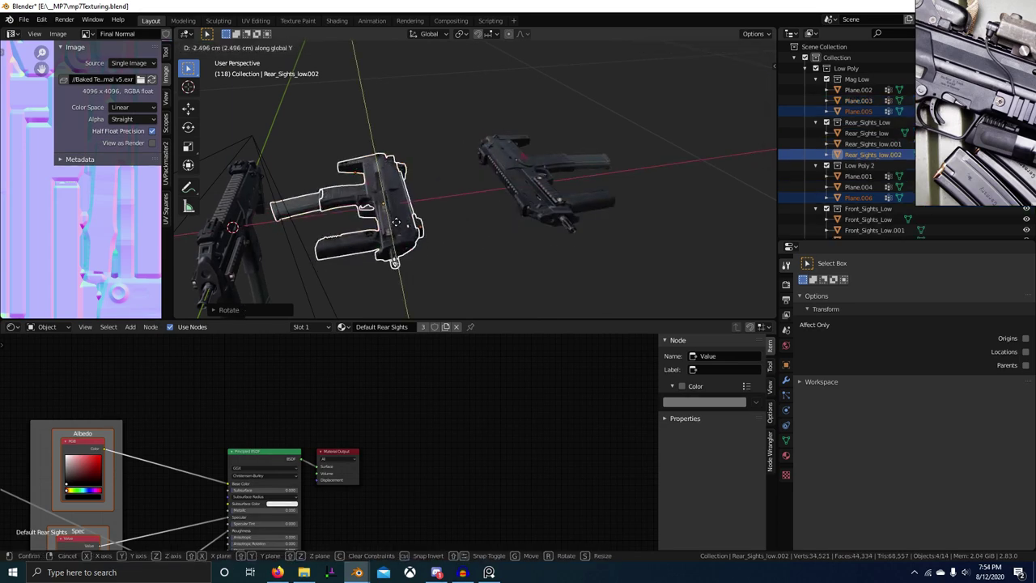
{"action": "left_click", "coordinate": [504, 215]}
{"action": "scroll", "coordinate": [581, 226], "scroll_direction": "up", "scroll_amount": 3}
{"action": "middle_click_drag", "start_coordinate": [583, 227], "coordinate": [506, 191]}
Isolate the first sideways copy's receiver, Plane.004, in local view
{"action": "left_click", "coordinate": [571, 204]}
{"action": "middle_click_drag", "start_coordinate": [572, 204], "coordinate": [511, 199]}
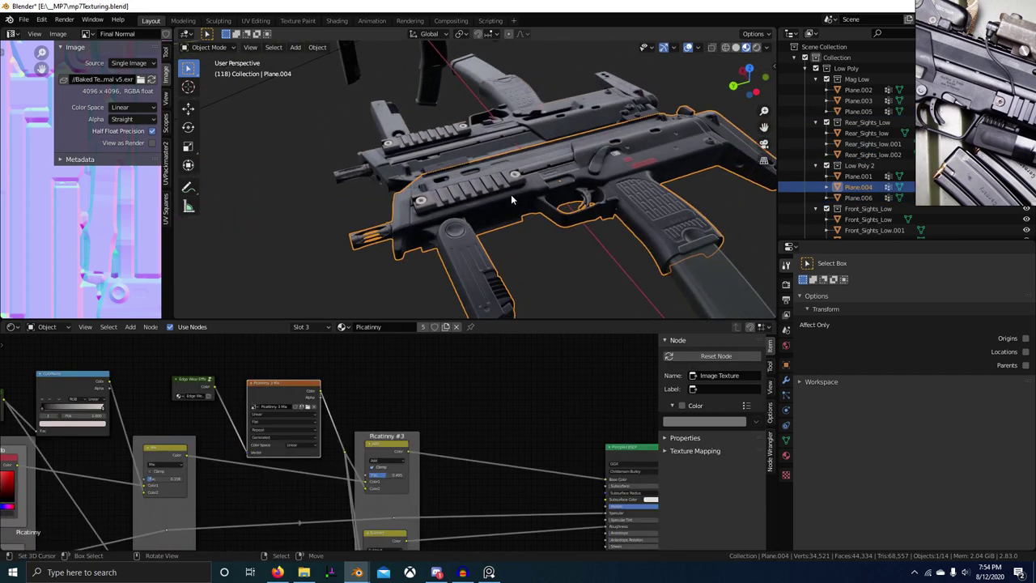
{"action": "key", "text": "KP_Divide"}
{"action": "scroll", "coordinate": [331, 439], "scroll_direction": "up", "scroll_amount": 1}
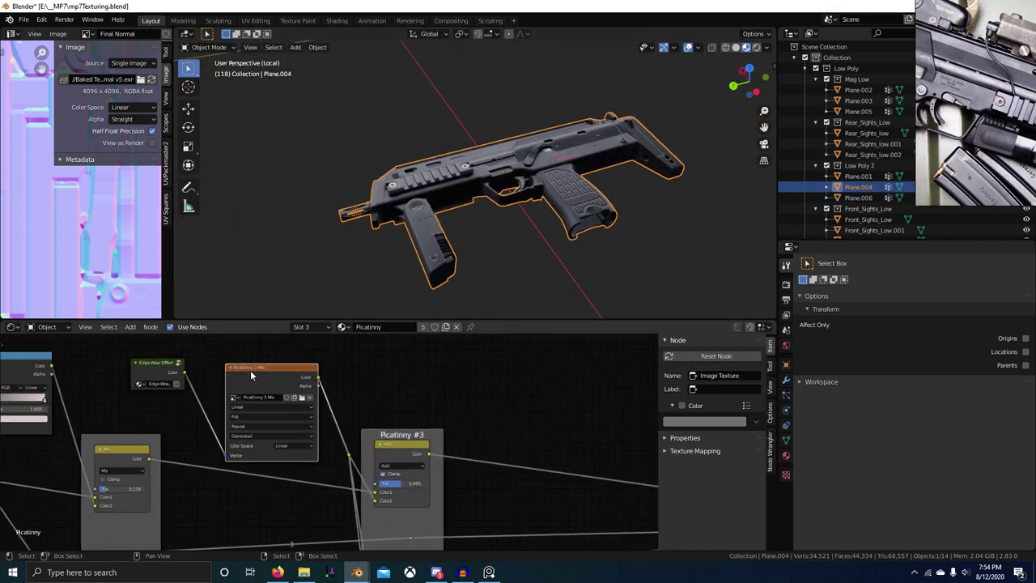
Switch the isolated receiver to Texture Paint mode and frame its side rail
{"action": "key", "text": "ctrl+Tab"}
{"action": "left_click", "coordinate": [646, 155]}
{"action": "scroll", "coordinate": [502, 186], "scroll_direction": "up", "scroll_amount": 4}
{"action": "mouse_move", "coordinate": [502, 186]}
{"action": "middle_mouse_down"}
{"action": "mouse_move", "coordinate": [502, 208]}
{"action": "mouse_move", "coordinate": [559, 223]}
{"action": "middle_mouse_up"}
Show the Picattinny 3 Mix image in the image editor and widen that editor
{"action": "left_click", "coordinate": [786, 286]}
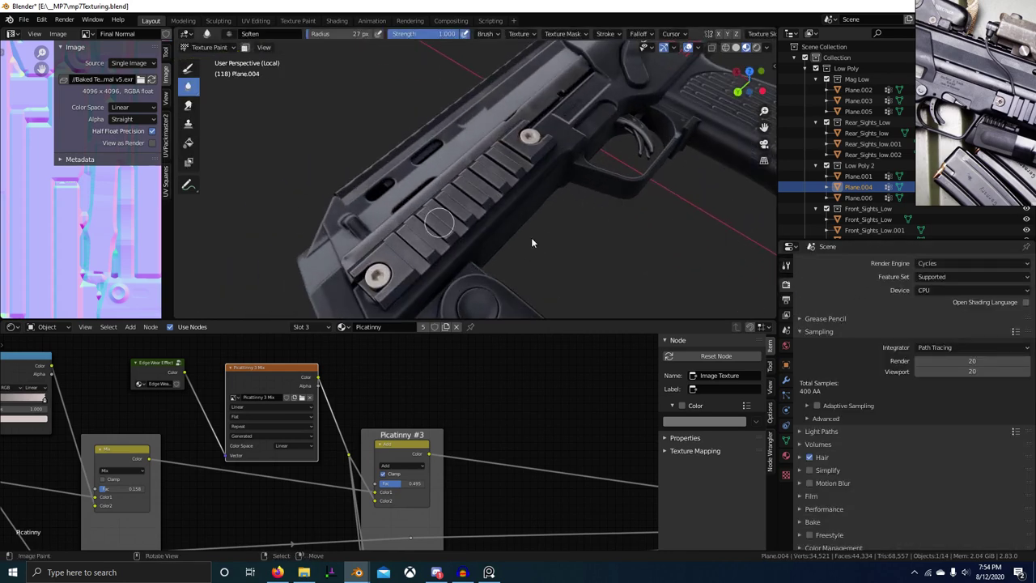
{"action": "left_click", "coordinate": [85, 34]}
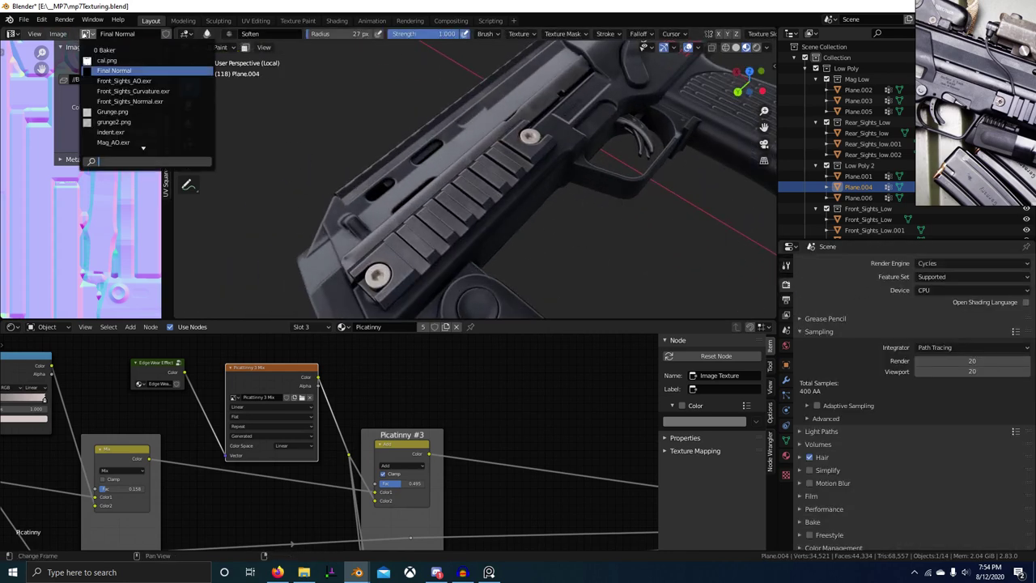
{"action": "type", "text": "pic"}
{"action": "key", "text": "Return"}
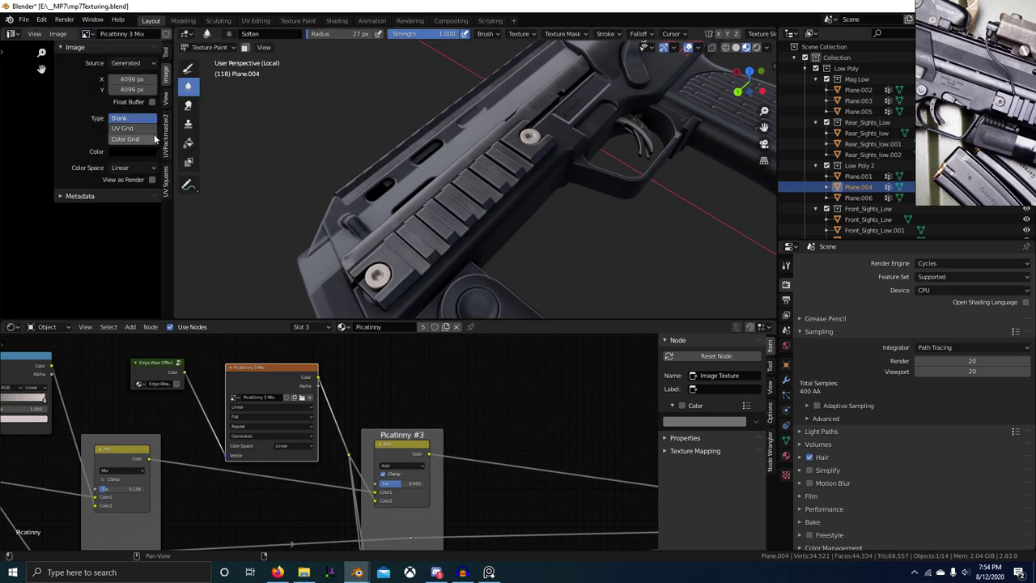
{"action": "left_click_drag", "start_coordinate": [174, 142], "coordinate": [245, 148]}
Make Picattinny 3 Mix the active paint slot of the Picatinny material and choose the Draw brush
{"action": "scroll", "coordinate": [518, 192], "scroll_direction": "up", "scroll_amount": 2}
{"action": "middle_click_drag", "start_coordinate": [518, 193], "coordinate": [557, 255]}
{"action": "scroll", "coordinate": [555, 255], "scroll_direction": "up", "scroll_amount": 1}
{"action": "left_click", "coordinate": [785, 264]}
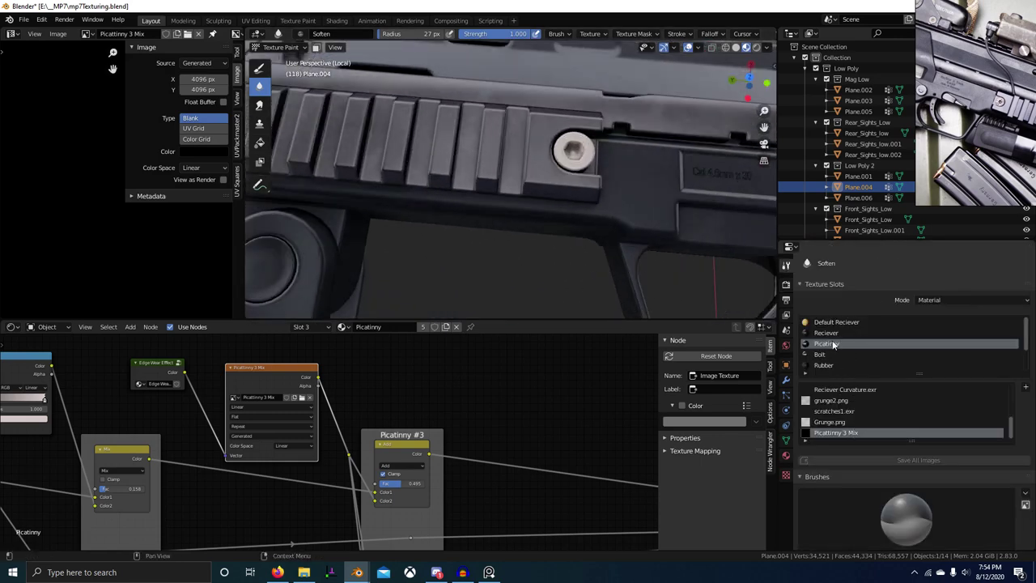
{"action": "scroll", "coordinate": [889, 424], "scroll_direction": "down", "scroll_amount": 3}
{"action": "left_click", "coordinate": [842, 432]}
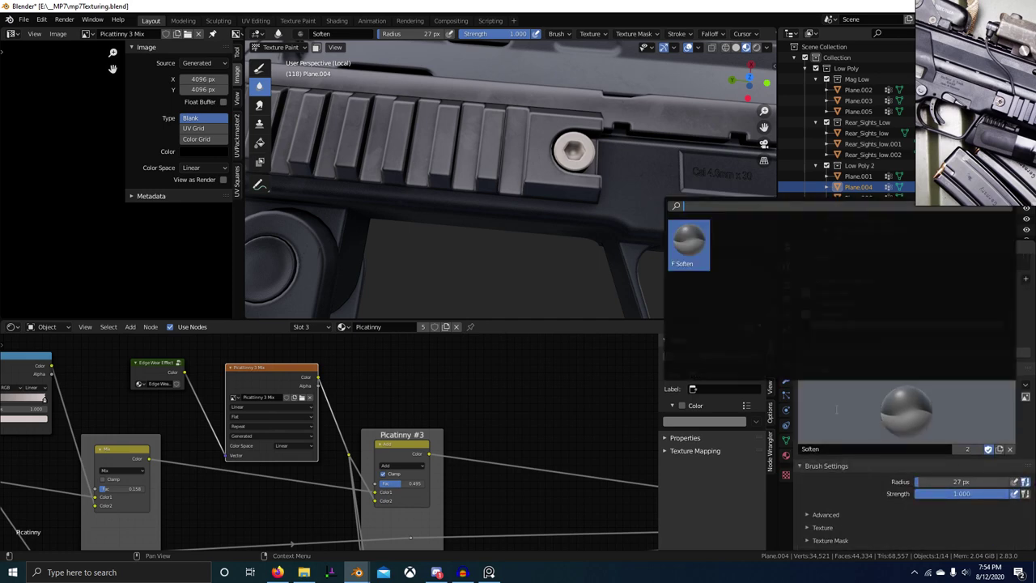
{"action": "left_click", "coordinate": [259, 68]}
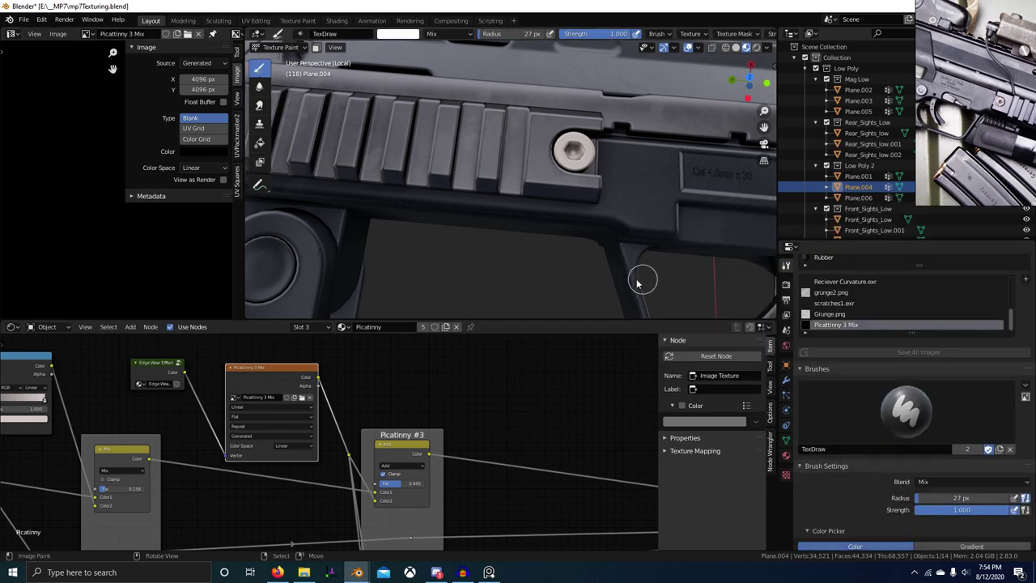
Try painting the side rail in a maximized viewport with a 64 px brush radius, and return to Object Mode in the normal layout
{"action": "middle_click_drag", "start_coordinate": [643, 279], "coordinate": [567, 240]}
{"action": "scroll", "coordinate": [919, 453], "scroll_direction": "down", "scroll_amount": 3}
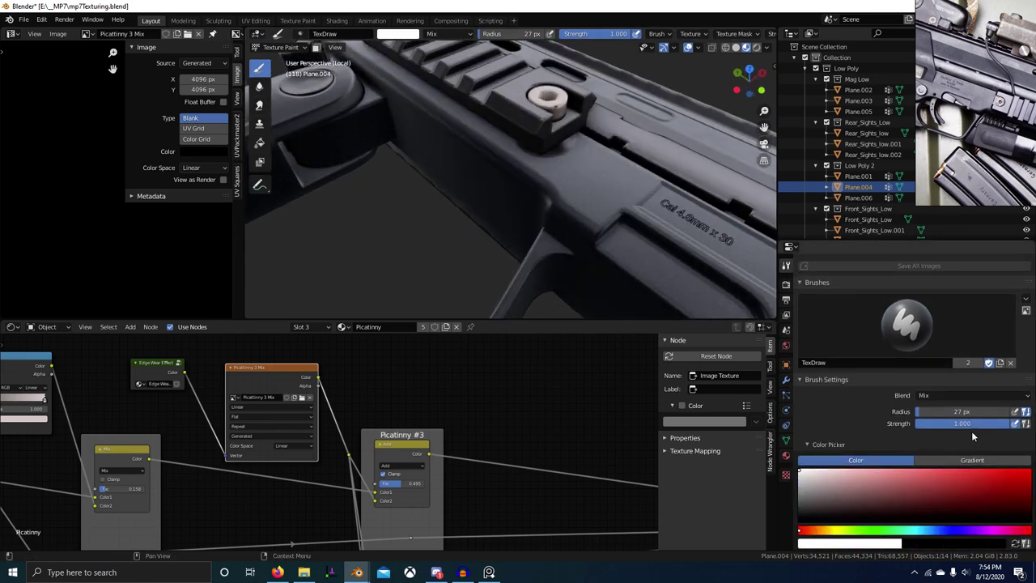
{"action": "scroll", "coordinate": [916, 413], "scroll_direction": "down", "scroll_amount": 4}
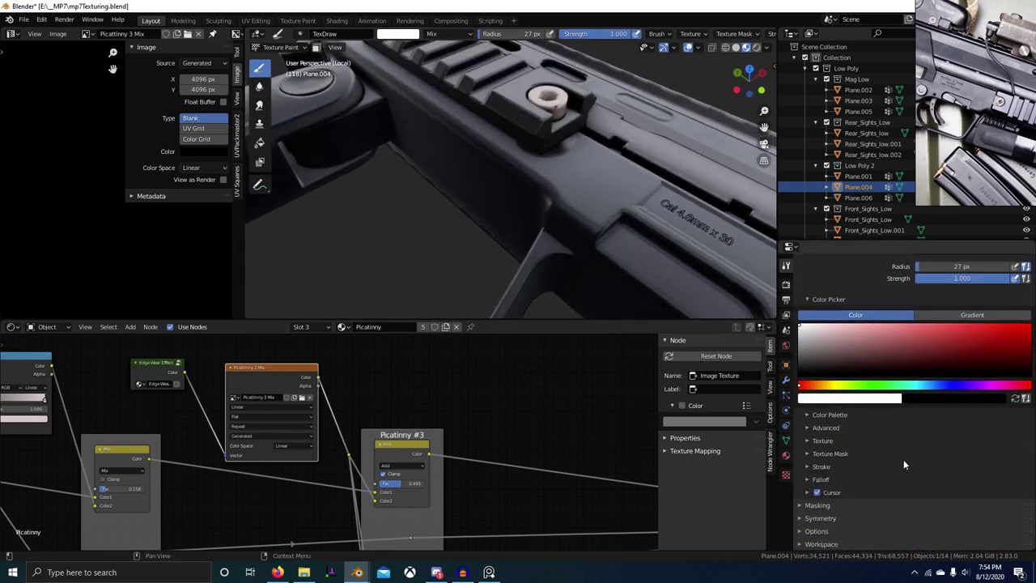
{"action": "middle_click_drag", "start_coordinate": [664, 289], "coordinate": [578, 272]}
{"action": "key", "text": "ctrl+space"}
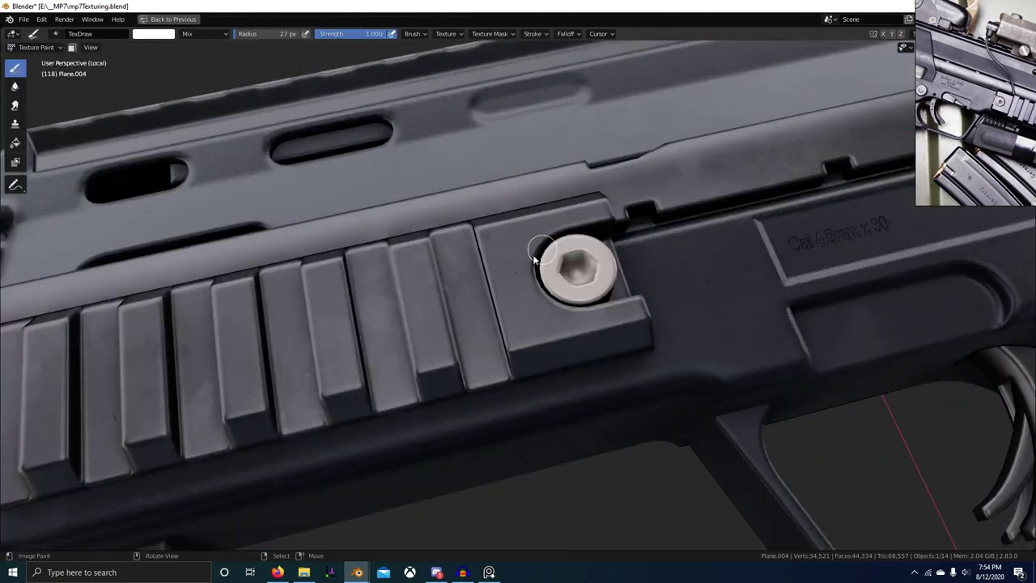
{"action": "scroll", "coordinate": [596, 303], "scroll_direction": "up", "scroll_amount": 5}
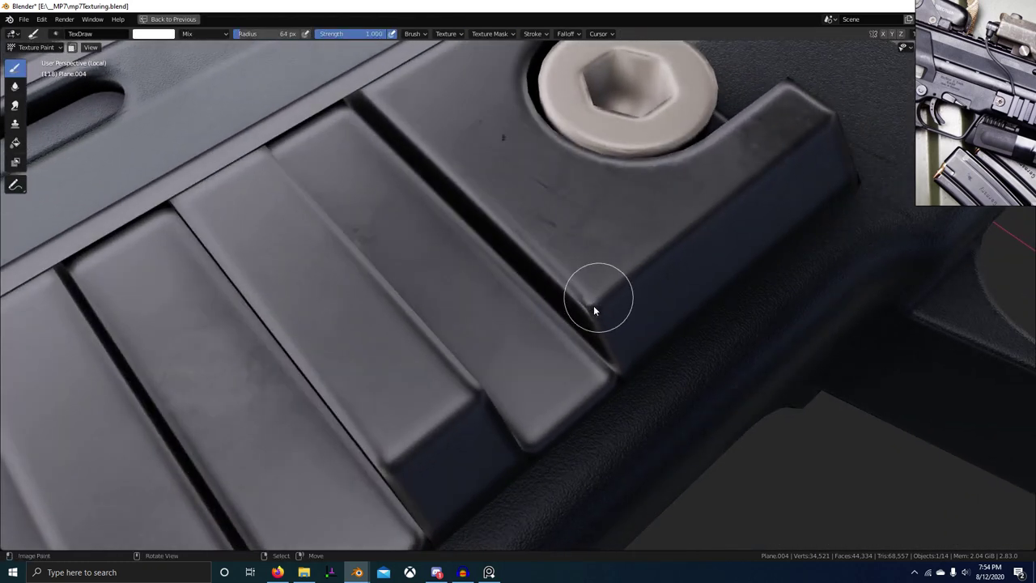
{"action": "scroll", "coordinate": [600, 291], "scroll_direction": "down", "scroll_amount": 5}
{"action": "mouse_move", "coordinate": [600, 291]}
{"action": "middle_mouse_down"}
{"action": "mouse_move", "coordinate": [600, 319]}
{"action": "mouse_move", "coordinate": [631, 328]}
{"action": "mouse_move", "coordinate": [565, 332]}
{"action": "middle_mouse_up"}
{"action": "key", "text": "ctrl+Tab"}
{"action": "key", "text": "ctrl+space"}
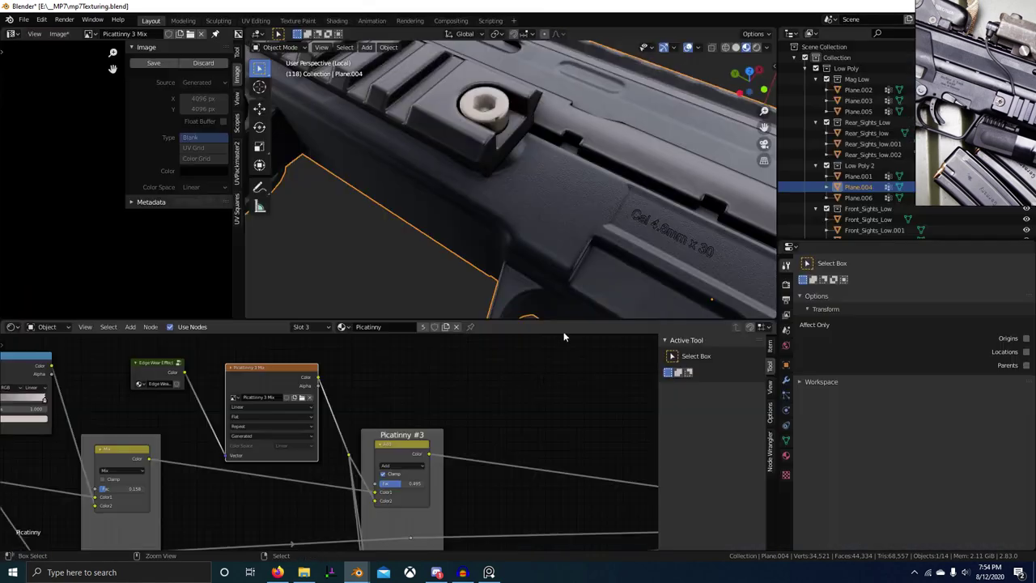
Switch the receiver back to Texture Paint mode and preview the Picattinny 3 Mix node directly on the model
{"action": "middle_click_drag", "start_coordinate": [559, 251], "coordinate": [580, 212]}
{"action": "key", "text": "ctrl+Tab"}
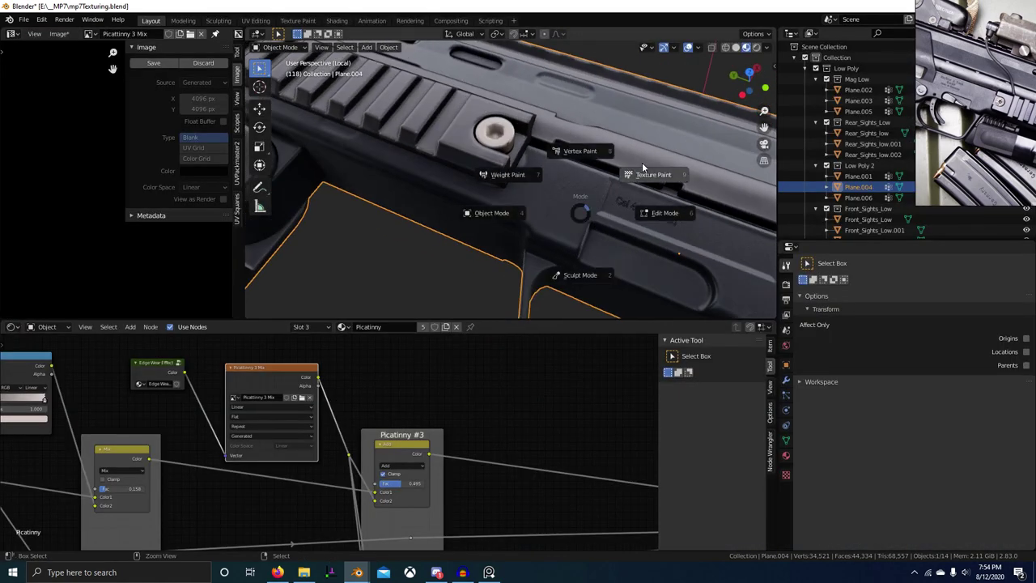
{"action": "left_click", "coordinate": [644, 168]}
{"action": "scroll", "coordinate": [538, 187], "scroll_direction": "up", "scroll_amount": 4}
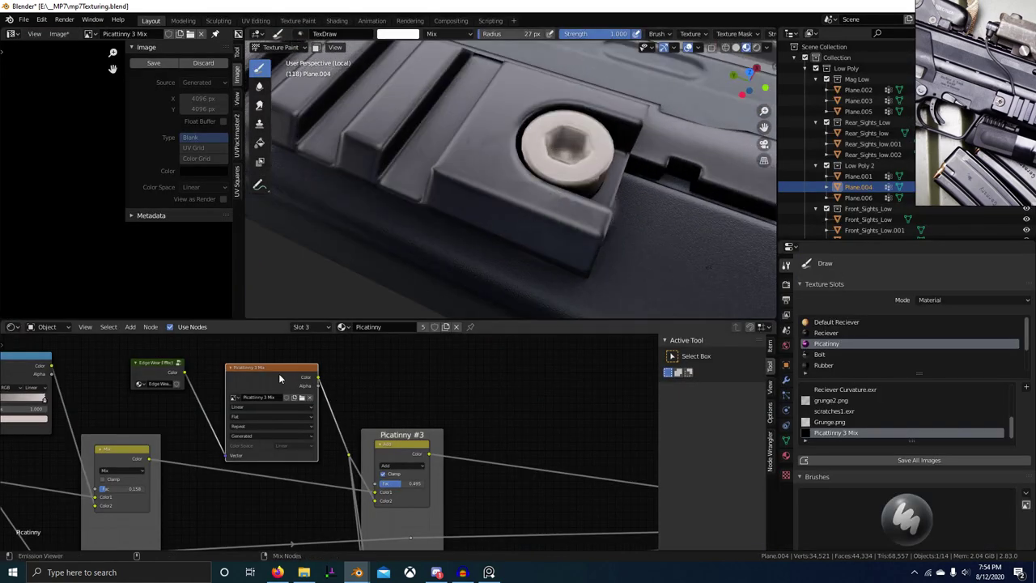
{"action": "left_click", "coordinate": [280, 379], "text": "ctrl+shift"}
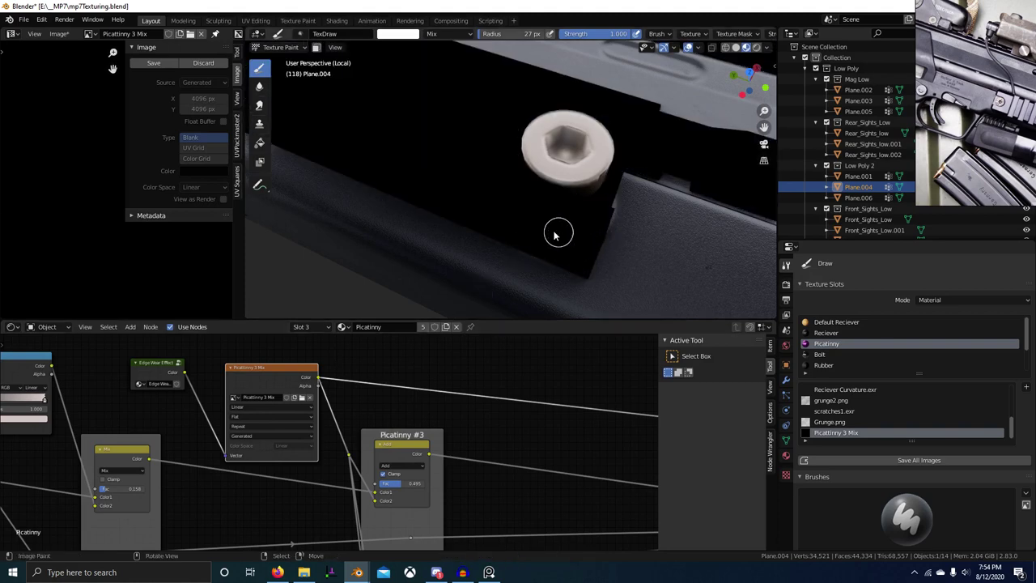
Check where test brush strokes land in the Picattinny 3 Mix image, and discard the image changes
{"action": "scroll", "coordinate": [607, 269], "scroll_direction": "down", "scroll_amount": 6}
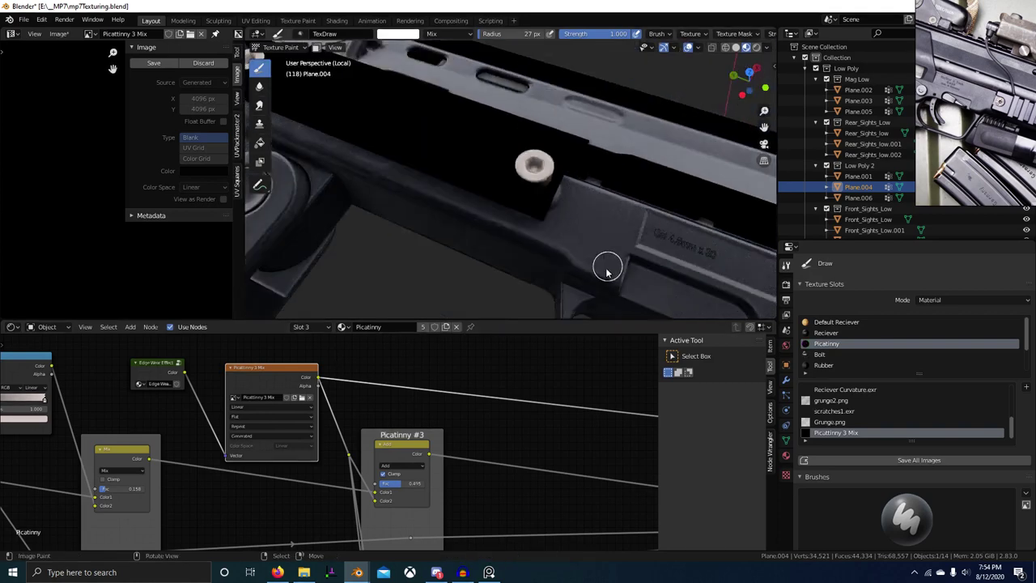
{"action": "middle_click_drag", "start_coordinate": [608, 271], "coordinate": [540, 257]}
{"action": "scroll", "coordinate": [348, 388], "scroll_direction": "down", "scroll_amount": 4}
{"action": "scroll", "coordinate": [163, 242], "scroll_direction": "down", "scroll_amount": 4}
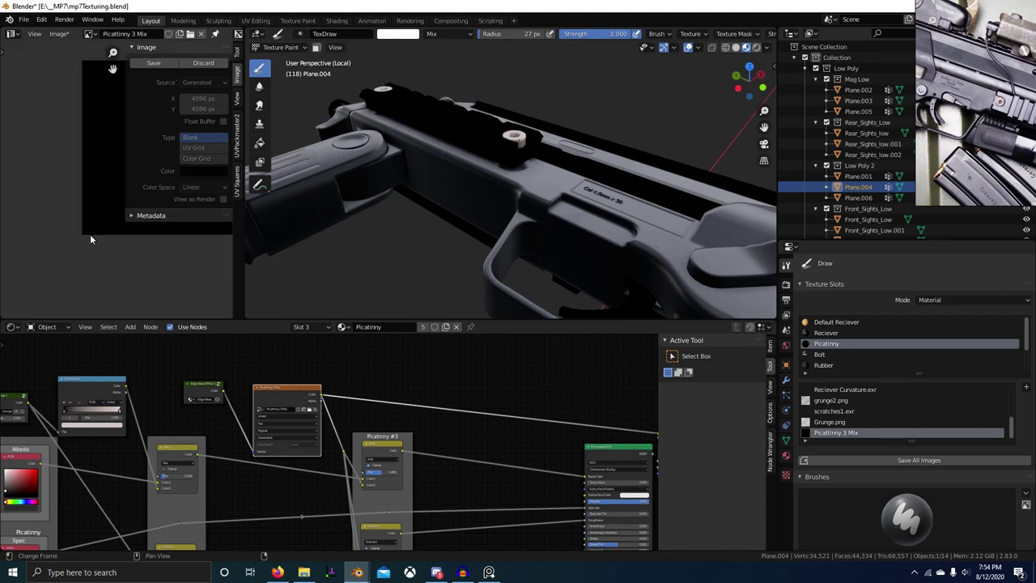
{"action": "middle_click_drag", "start_coordinate": [88, 236], "coordinate": [10, 332]}
{"action": "scroll", "coordinate": [109, 171], "scroll_direction": "up", "scroll_amount": 2}
{"action": "scroll", "coordinate": [108, 171], "scroll_direction": "up", "scroll_amount": 5}
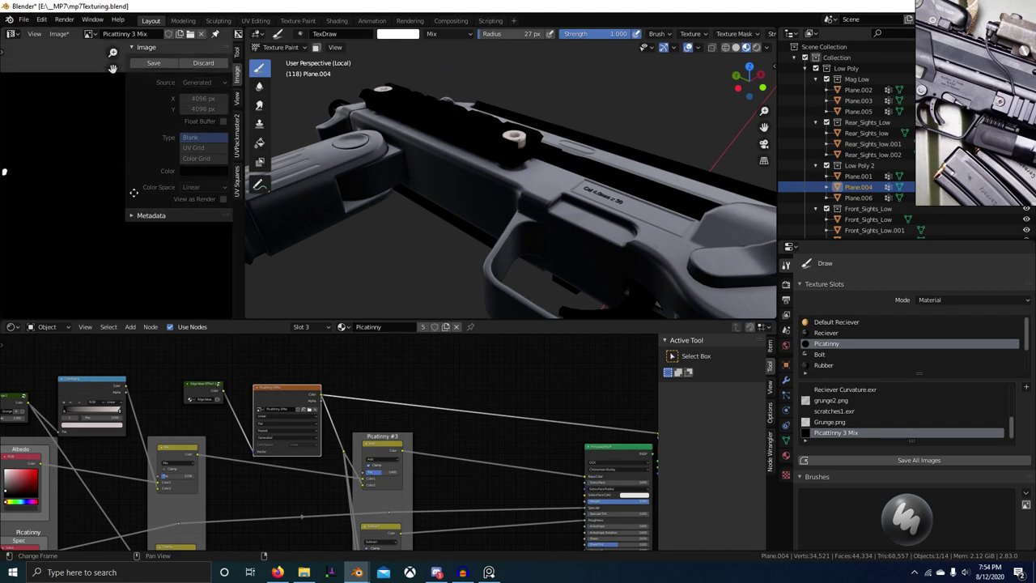
{"action": "scroll", "coordinate": [194, 71], "scroll_direction": "down", "scroll_amount": 2}
{"action": "scroll", "coordinate": [510, 154], "scroll_direction": "up", "scroll_amount": 5}
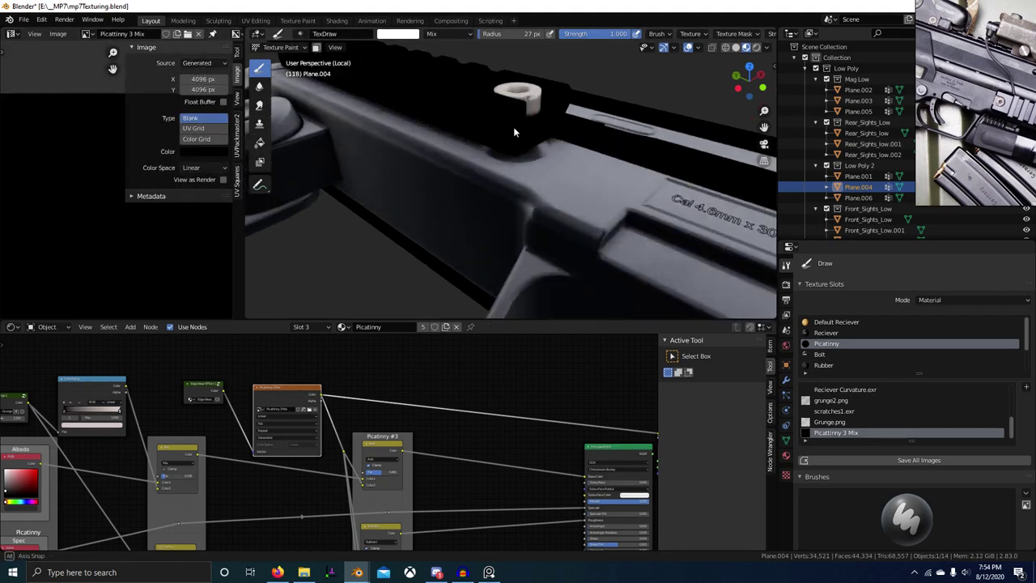
{"action": "scroll", "coordinate": [520, 150], "scroll_direction": "down", "scroll_amount": 5}
{"action": "scroll", "coordinate": [203, 113], "scroll_direction": "up", "scroll_amount": 2}
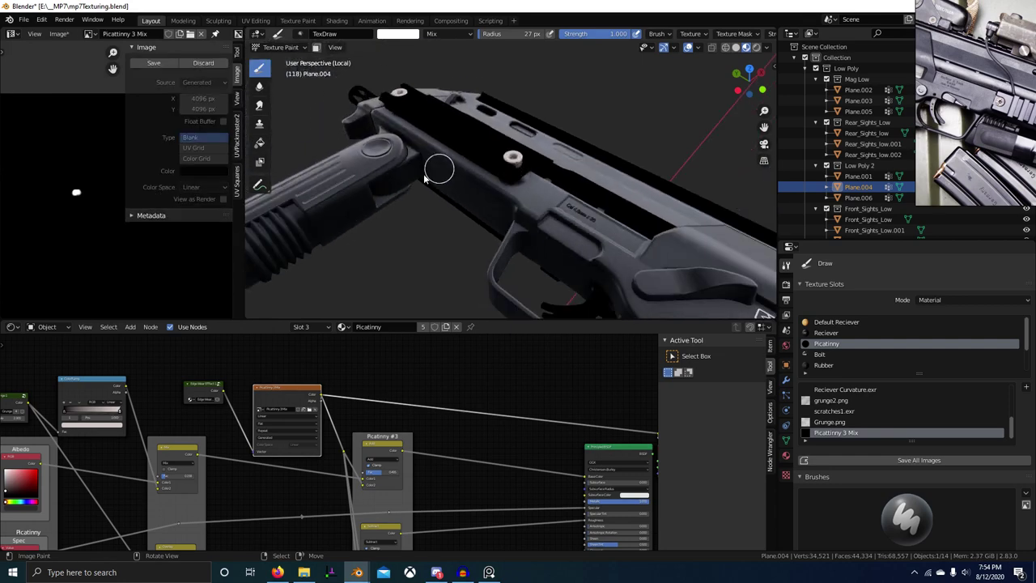
{"action": "left_click", "coordinate": [206, 66]}
In Edit Mode, select the whole linked side rail and move its UVs one unit back along X onto the image
{"action": "scroll", "coordinate": [450, 157], "scroll_direction": "down", "scroll_amount": 3}
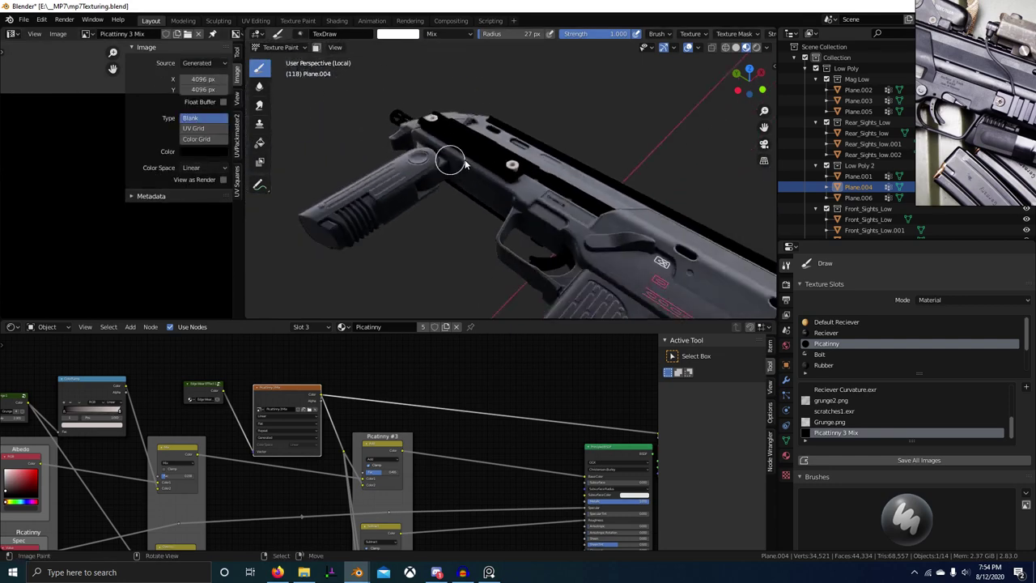
{"action": "middle_click_drag", "start_coordinate": [453, 161], "coordinate": [514, 185]}
{"action": "key", "text": "ctrl+Tab"}
{"action": "left_click", "coordinate": [237, 177]}
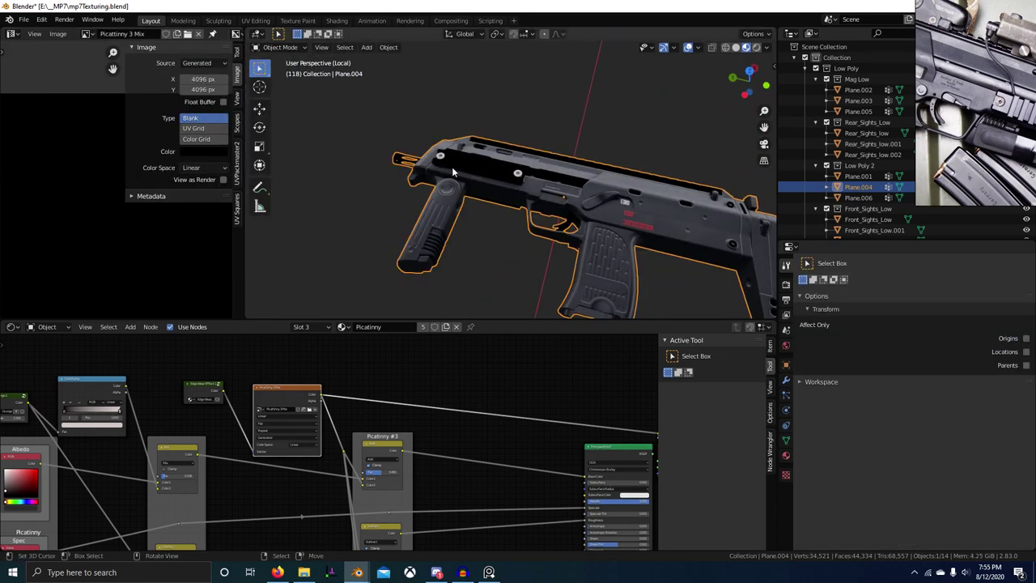
{"action": "key", "text": "Tab"}
{"action": "scroll", "coordinate": [486, 174], "scroll_direction": "up", "scroll_amount": 4}
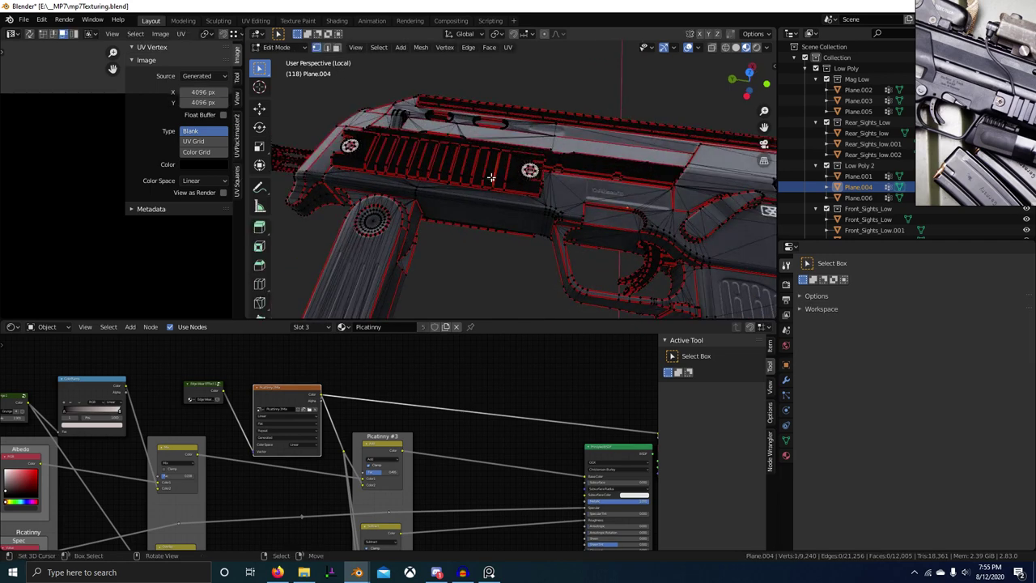
{"action": "key", "text": "ctrl+l"}
{"action": "scroll", "coordinate": [112, 244], "scroll_direction": "down", "scroll_amount": 7}
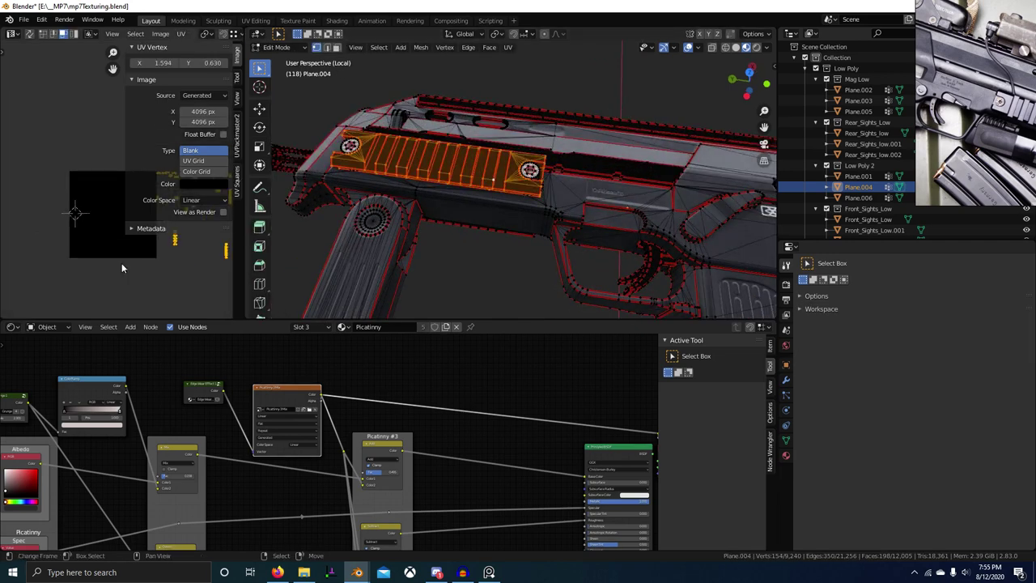
{"action": "scroll", "coordinate": [121, 263], "scroll_direction": "down", "scroll_amount": 3}
{"action": "key", "text": "g"}
{"action": "key", "text": "x"}
{"action": "key", "text": "Return"}
{"action": "key", "text": "Tab"}
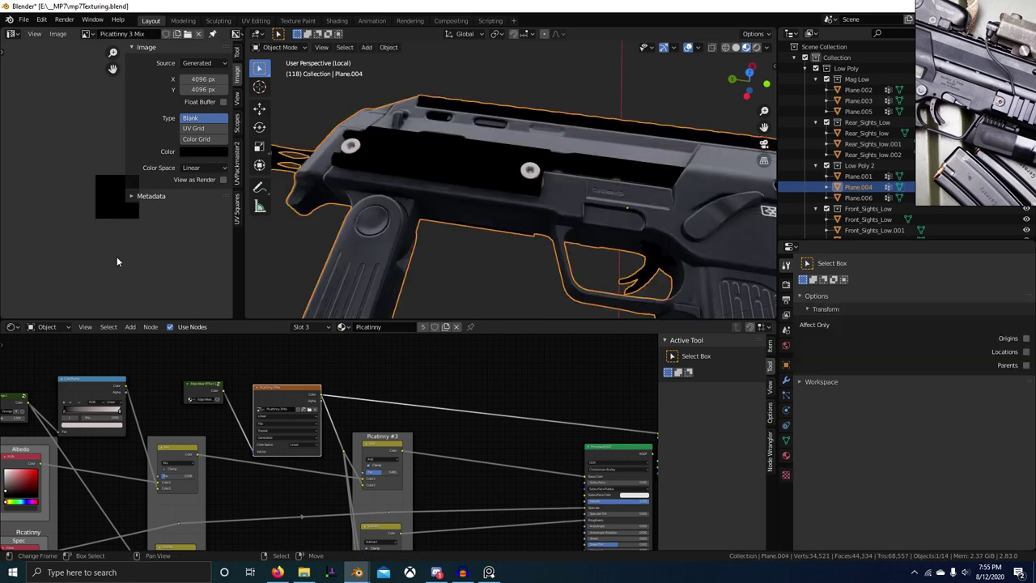
Paint a white test stroke on the side rail below its screw in Texture Paint mode and inspect the result in the image
{"action": "scroll", "coordinate": [462, 174], "scroll_direction": "up", "scroll_amount": 1}
{"action": "middle_click_drag", "start_coordinate": [450, 172], "coordinate": [496, 184]}
{"action": "scroll", "coordinate": [496, 209], "scroll_direction": "up", "scroll_amount": 3}
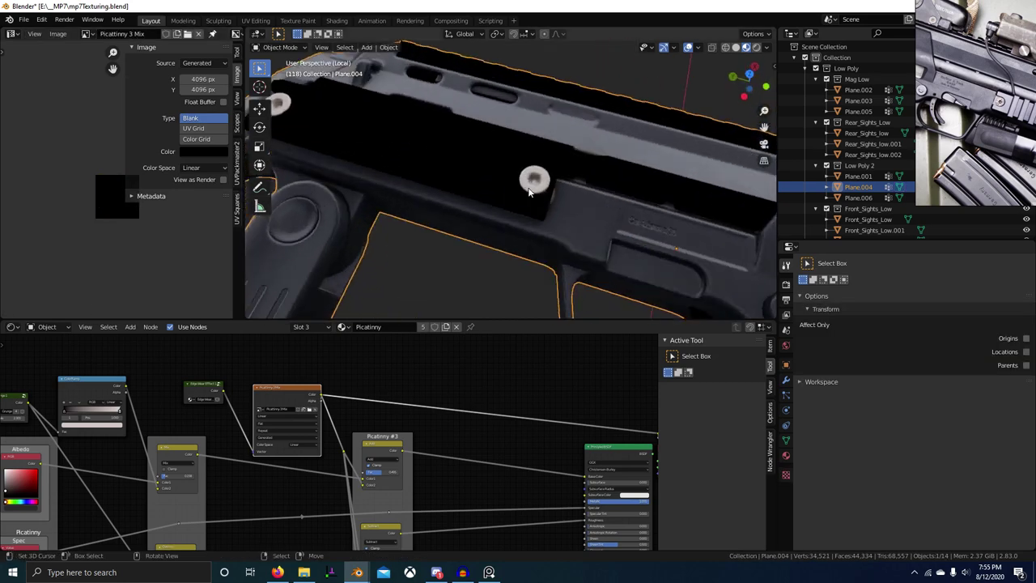
{"action": "key", "text": "ctrl+Tab"}
{"action": "left_click", "coordinate": [592, 165]}
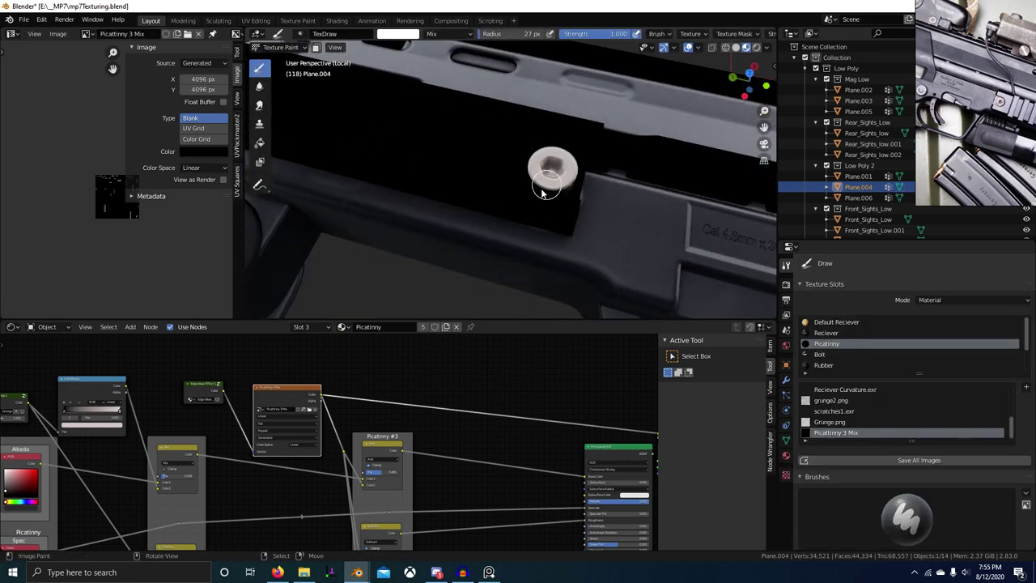
{"action": "left_click_drag", "start_coordinate": [522, 179], "coordinate": [551, 208]}
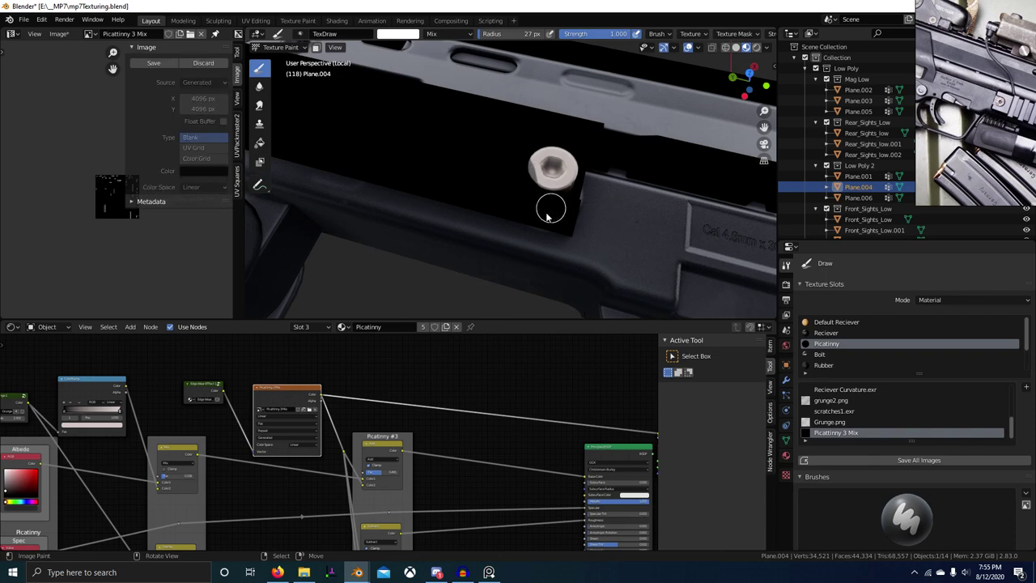
{"action": "mouse_move", "coordinate": [551, 208]}
{"action": "middle_mouse_down"}
{"action": "mouse_move", "coordinate": [505, 210]}
{"action": "mouse_move", "coordinate": [468, 189]}
{"action": "mouse_move", "coordinate": [504, 250]}
{"action": "mouse_move", "coordinate": [497, 273]}
{"action": "mouse_move", "coordinate": [510, 245]}
{"action": "middle_mouse_up"}
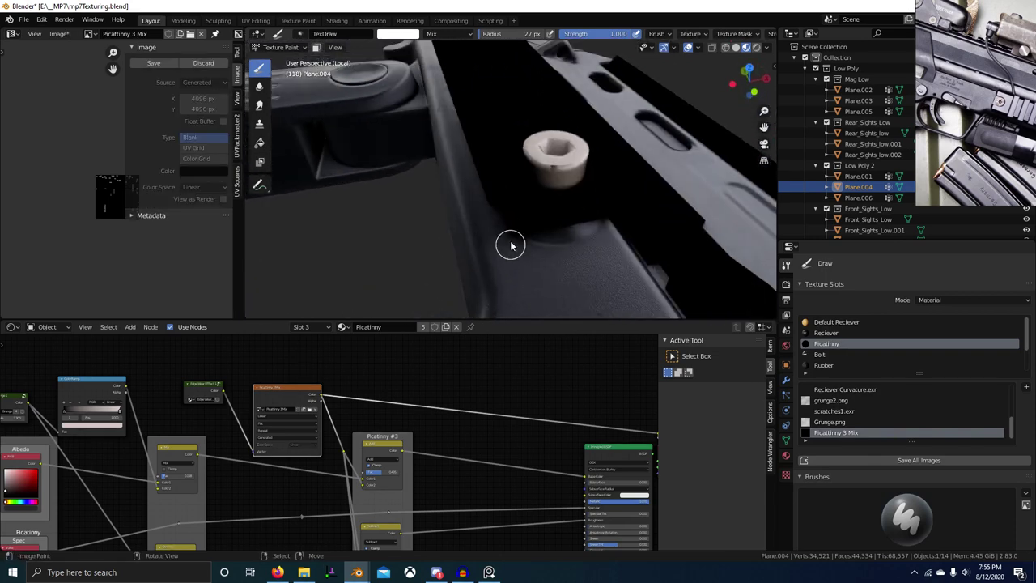
{"action": "scroll", "coordinate": [73, 223], "scroll_direction": "up", "scroll_amount": 6}
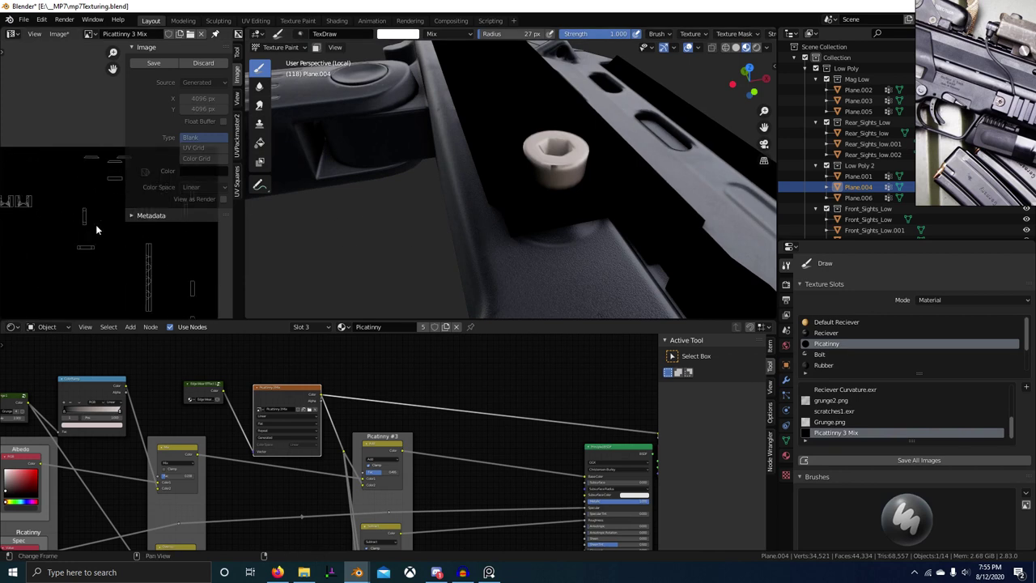
{"action": "scroll", "coordinate": [97, 230], "scroll_direction": "up", "scroll_amount": 2}
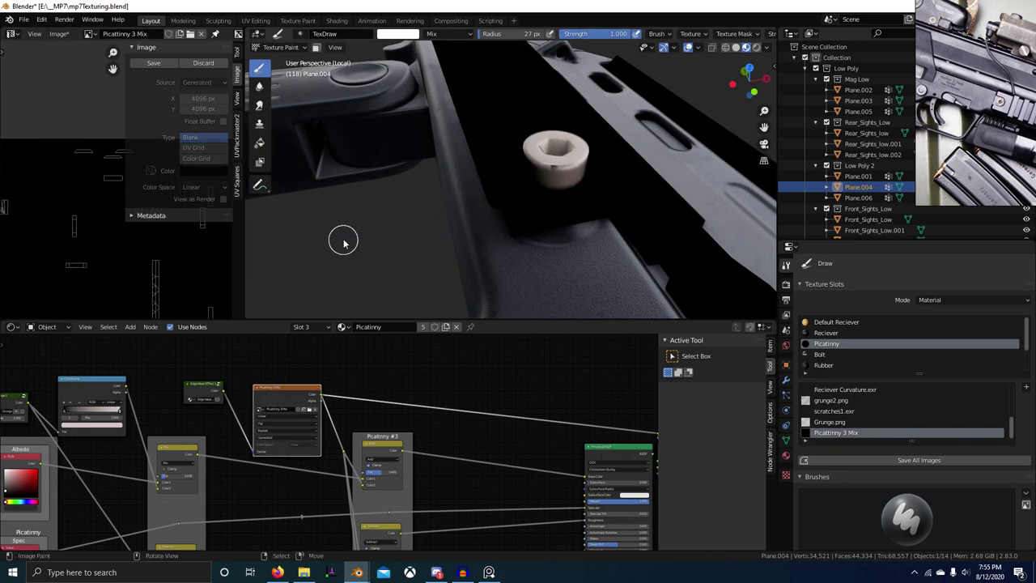
{"action": "scroll", "coordinate": [855, 513], "scroll_direction": "down", "scroll_amount": 8}
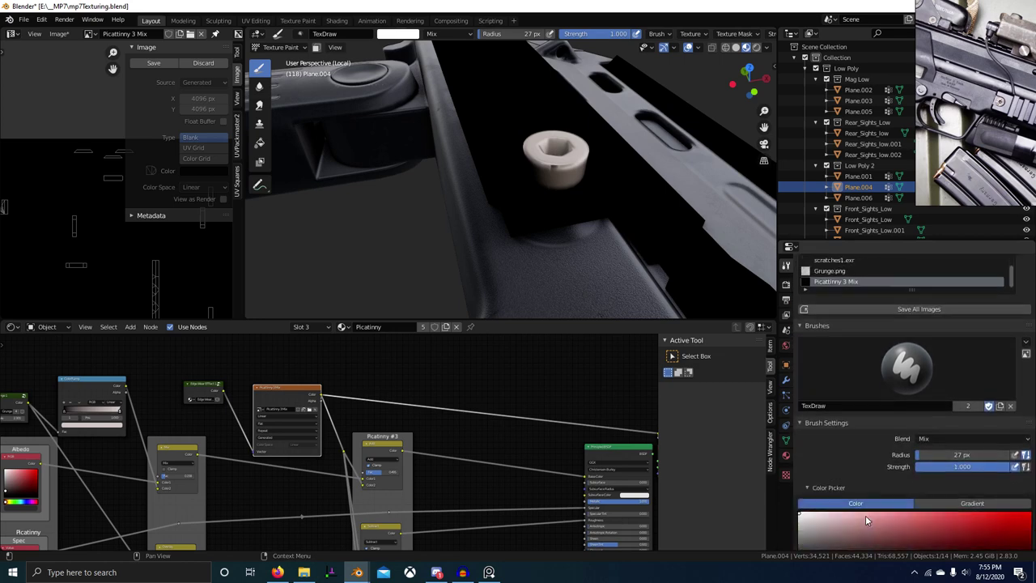
Select the linked side rail again in Edit Mode and move its UVs by 1 along X, ending in Object Mode
{"action": "middle_click_drag", "start_coordinate": [629, 297], "coordinate": [591, 279]}
{"action": "scroll", "coordinate": [591, 278], "scroll_direction": "down", "scroll_amount": 4}
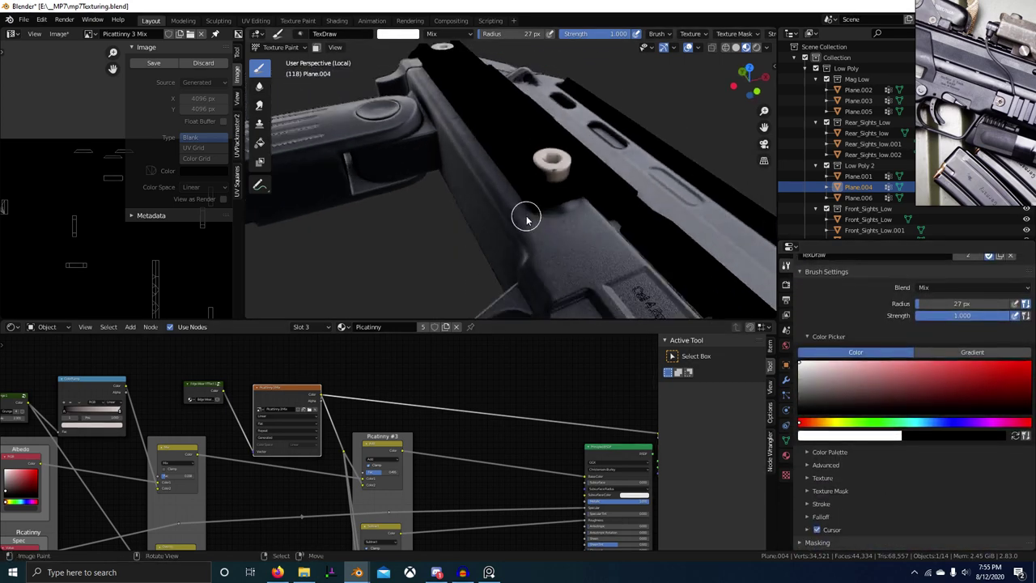
{"action": "middle_click_drag", "start_coordinate": [527, 220], "coordinate": [531, 227]}
{"action": "key", "text": "ctrl+Tab"}
{"action": "left_click", "coordinate": [440, 226]}
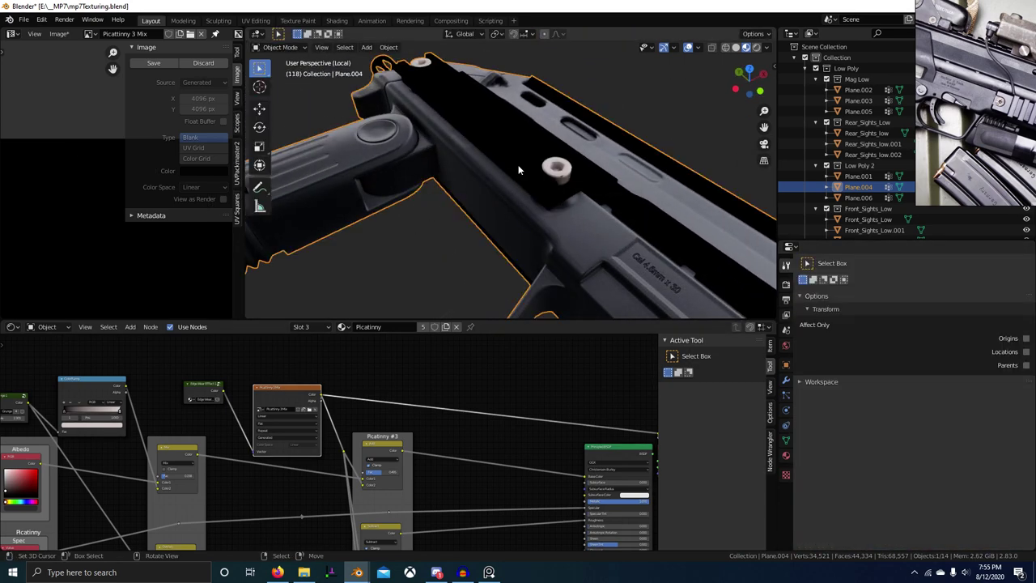
{"action": "key", "text": "Tab"}
{"action": "left_click", "coordinate": [519, 165]}
{"action": "key", "text": "ctrl+l"}
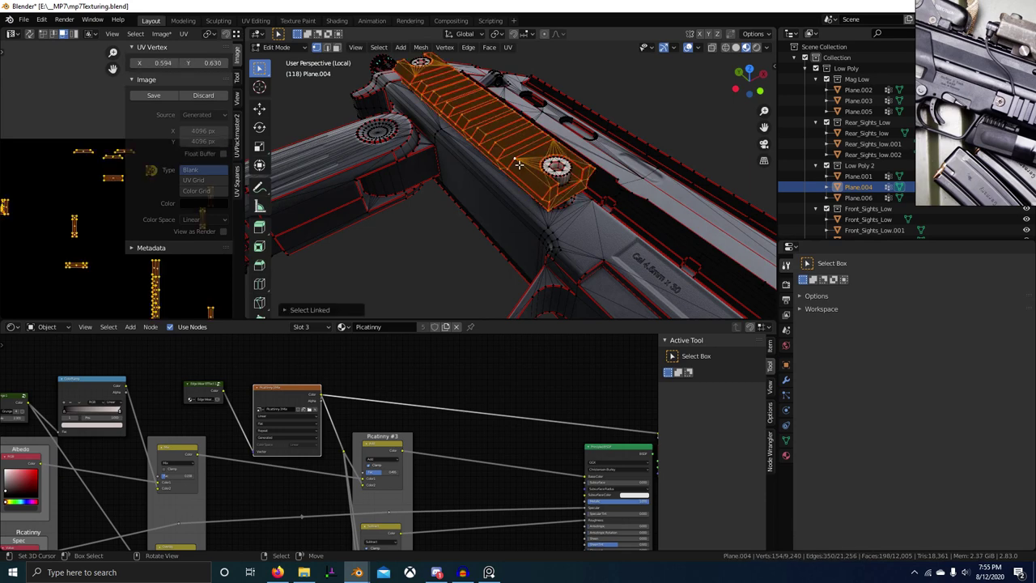
{"action": "key", "text": "g"}
{"action": "key", "text": "x"}
{"action": "key", "text": "1"}
{"action": "key", "text": "Return"}
{"action": "key", "text": "Tab"}
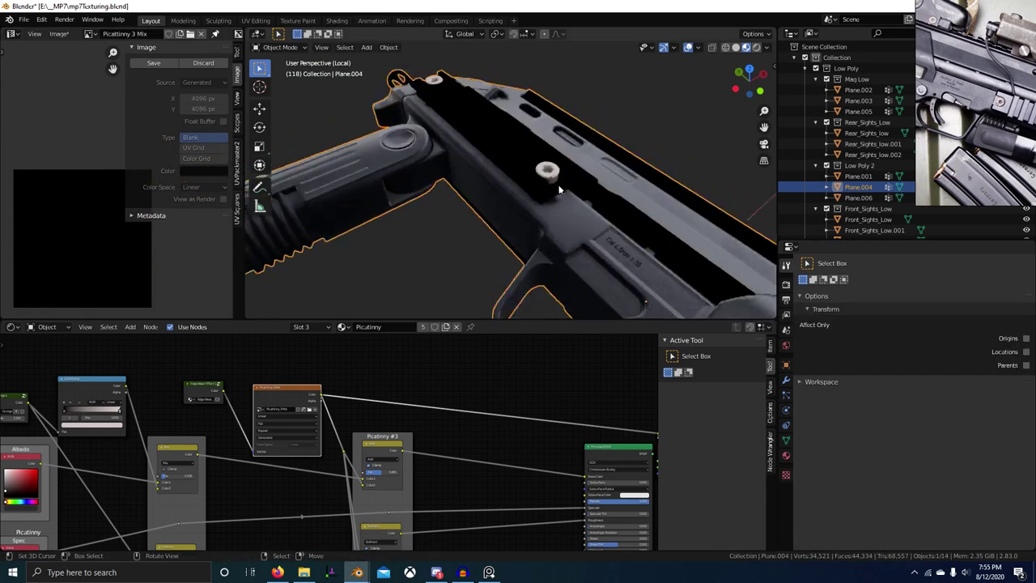
Leave local view and select the whole linked side rail of Plane.006 in Edit Mode
{"action": "middle_click_drag", "start_coordinate": [561, 198], "coordinate": [515, 227]}
{"action": "scroll", "coordinate": [516, 227], "scroll_direction": "down", "scroll_amount": 10}
{"action": "middle_click_drag", "start_coordinate": [608, 266], "coordinate": [607, 219]}
{"action": "key", "text": "KP_Divide"}
{"action": "scroll", "coordinate": [580, 252], "scroll_direction": "down", "scroll_amount": 2}
{"action": "left_click", "coordinate": [500, 191]}
{"action": "key", "text": "Tab"}
{"action": "scroll", "coordinate": [625, 217], "scroll_direction": "up", "scroll_amount": 4}
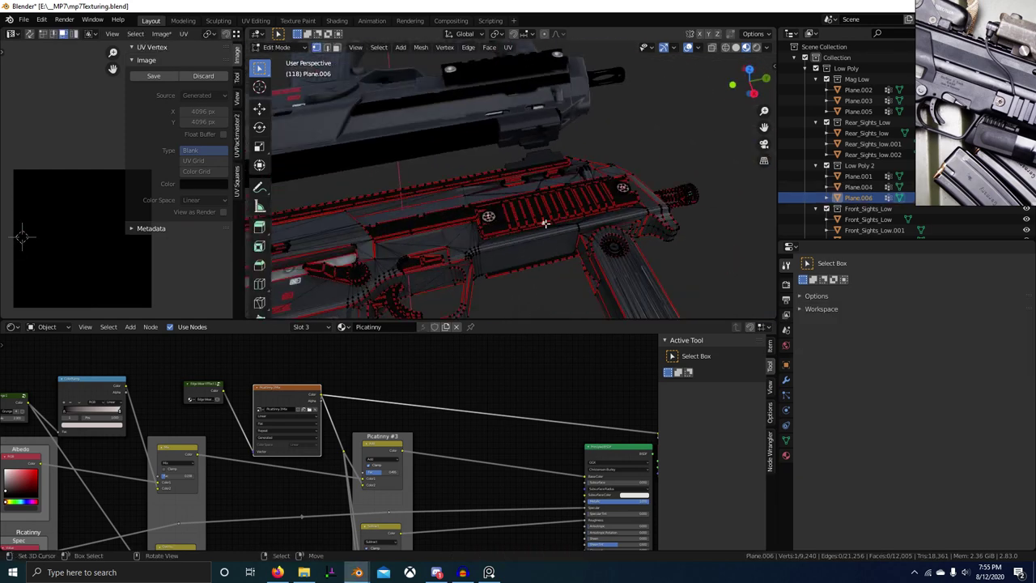
{"action": "key", "text": "ctrl+l"}
Switch Plane.006 to Texture Paint mode, with the screw end of its side rail in close view
{"action": "key", "text": "ctrl+Tab"}
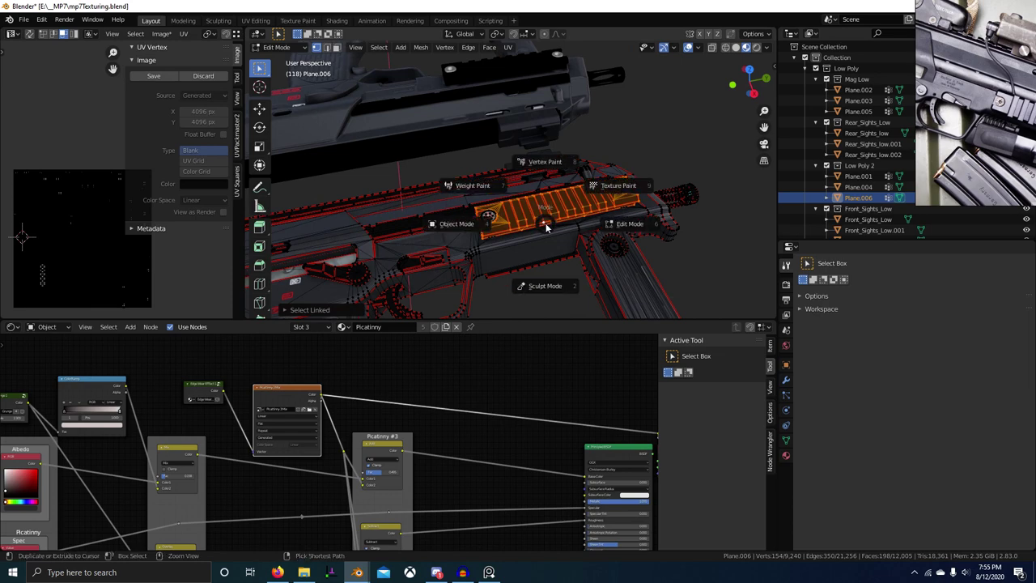
{"action": "left_click", "coordinate": [625, 177]}
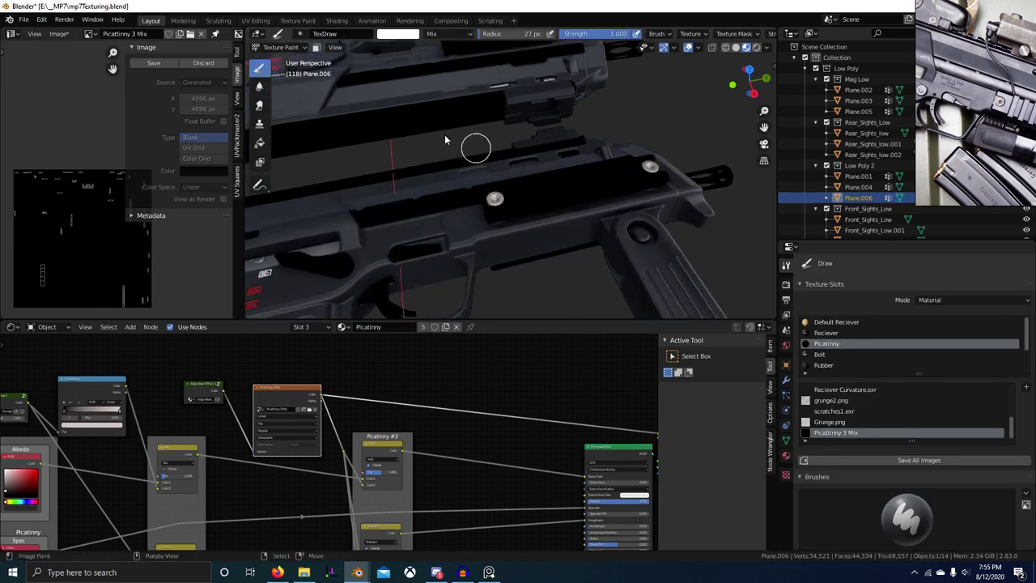
{"action": "scroll", "coordinate": [560, 185], "scroll_direction": "up", "scroll_amount": 1}
{"action": "middle_click_drag", "start_coordinate": [559, 184], "coordinate": [655, 197]}
{"action": "scroll", "coordinate": [525, 217], "scroll_direction": "up", "scroll_amount": 4}
{"action": "key", "text": "shift+f"}
{"action": "right_click", "coordinate": [536, 213]}
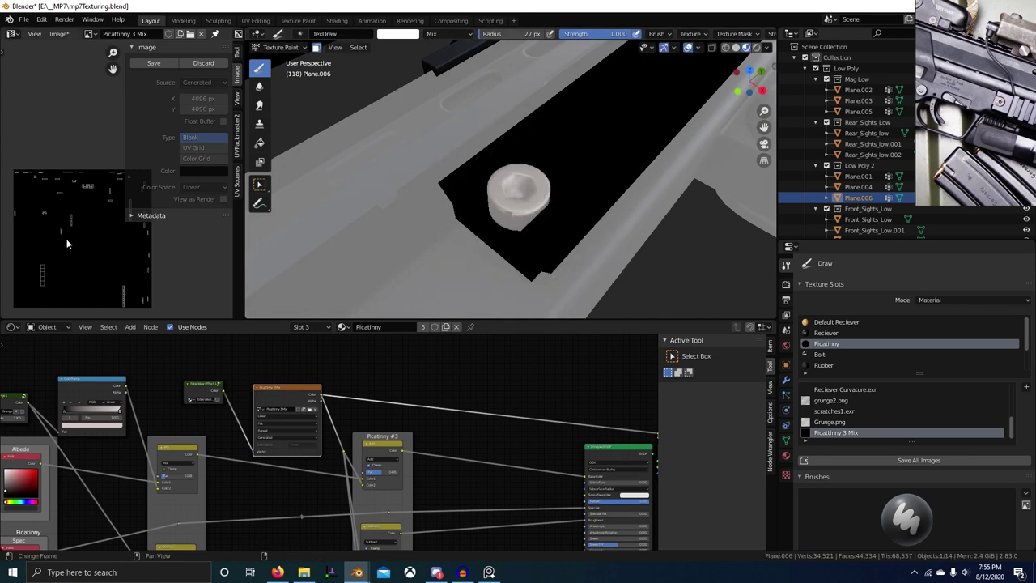
Change the UV editor showing Picattinny 3 Mix to an Image Editor
{"action": "middle_click_drag", "start_coordinate": [40, 197], "coordinate": [47, 175]}
{"action": "scroll", "coordinate": [576, 256], "scroll_direction": "down", "scroll_amount": 2}
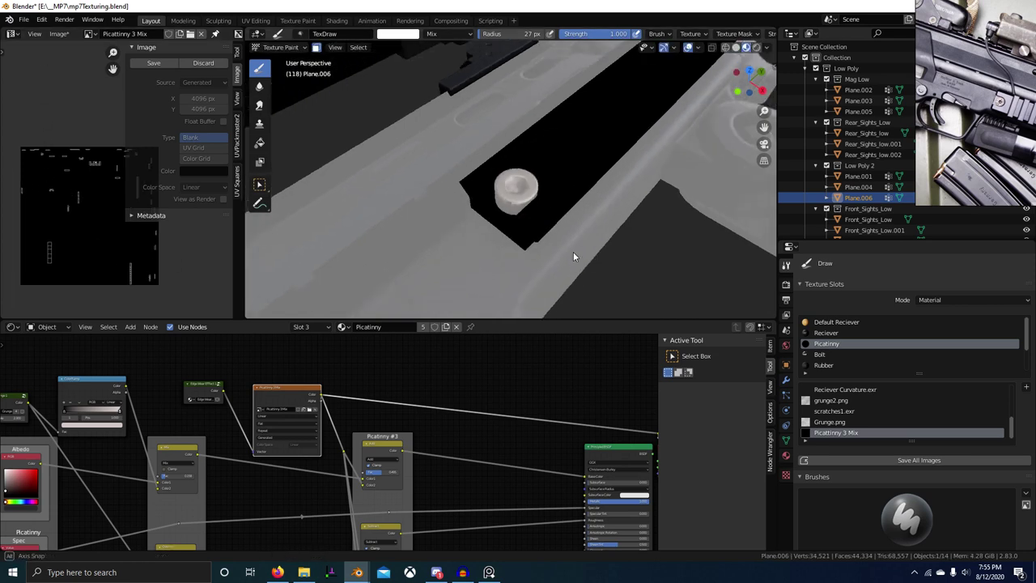
{"action": "middle_click_drag", "start_coordinate": [575, 257], "coordinate": [537, 212]}
{"action": "left_click", "coordinate": [13, 34]}
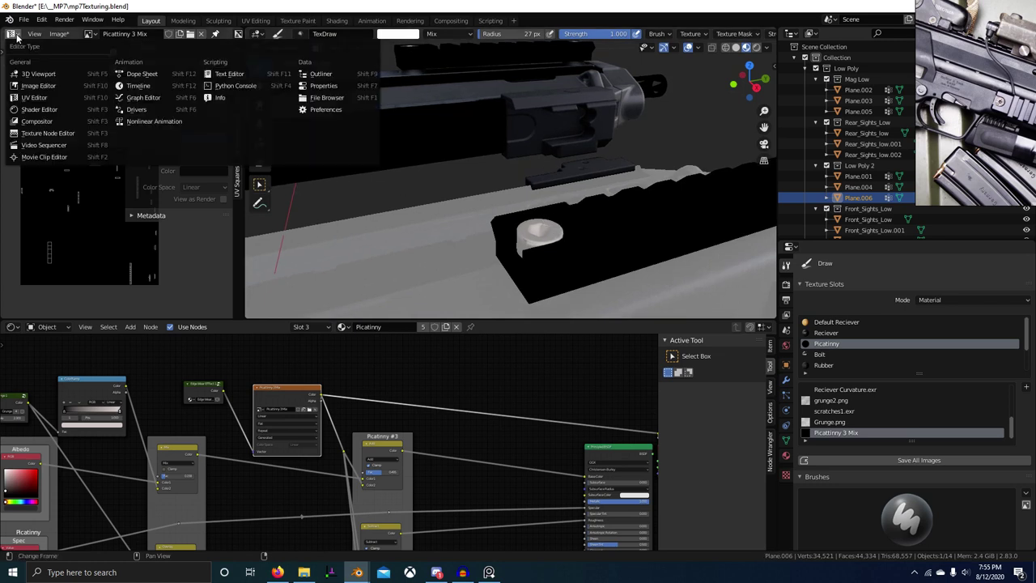
{"action": "left_click", "coordinate": [45, 87]}
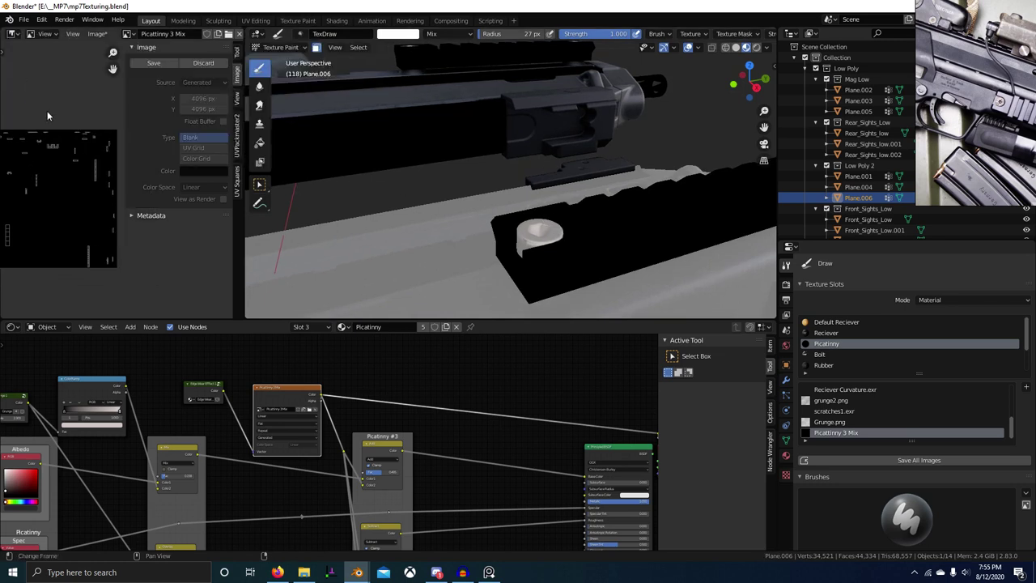
Look through the brush settings and enlarge the properties area to show more of them
{"action": "middle_click_drag", "start_coordinate": [578, 278], "coordinate": [652, 269]}
{"action": "scroll", "coordinate": [943, 440], "scroll_direction": "down", "scroll_amount": 7}
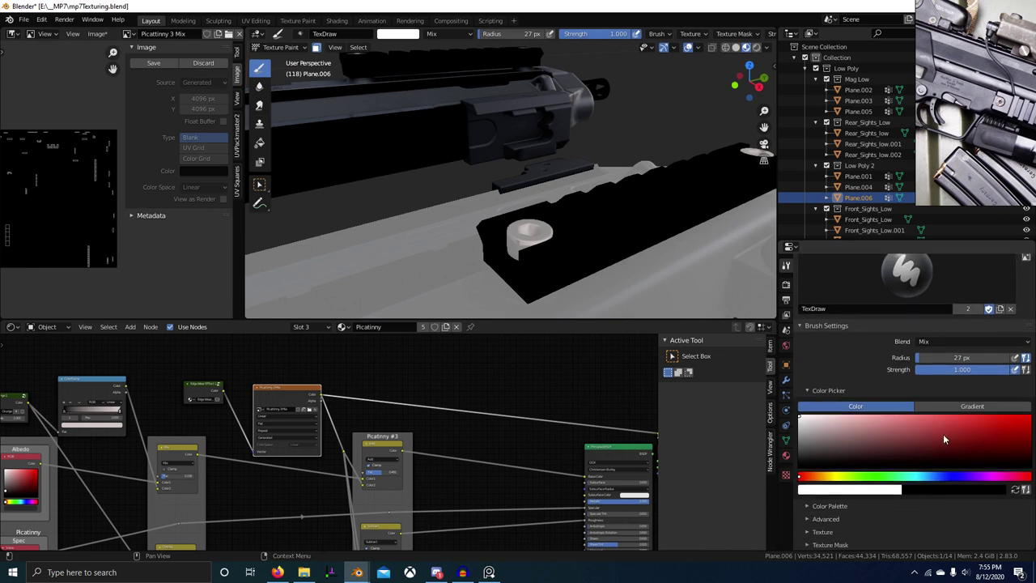
{"action": "scroll", "coordinate": [943, 439], "scroll_direction": "down", "scroll_amount": 2}
{"action": "scroll", "coordinate": [891, 406], "scroll_direction": "down", "scroll_amount": 3}
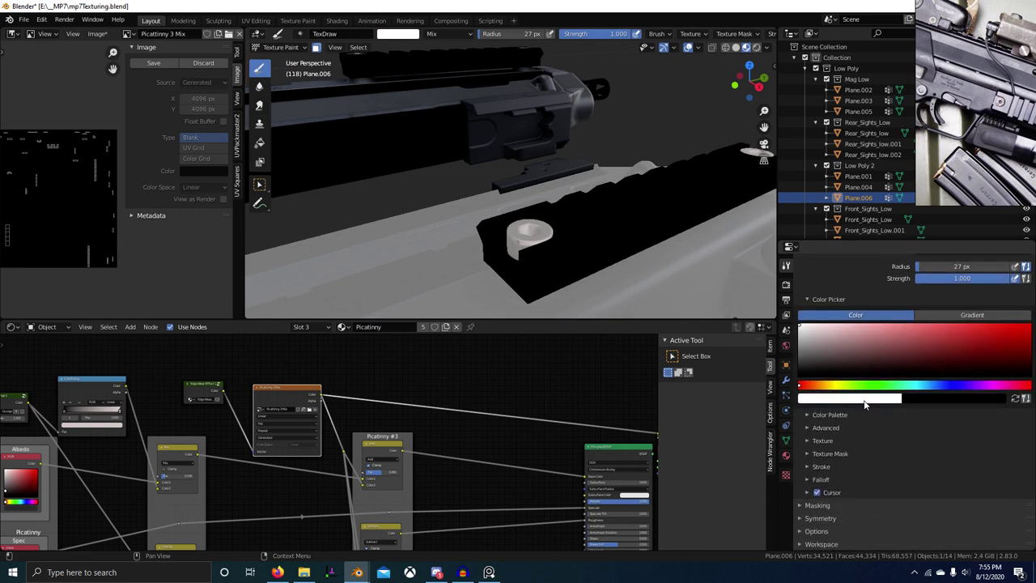
{"action": "left_click", "coordinate": [884, 238]}
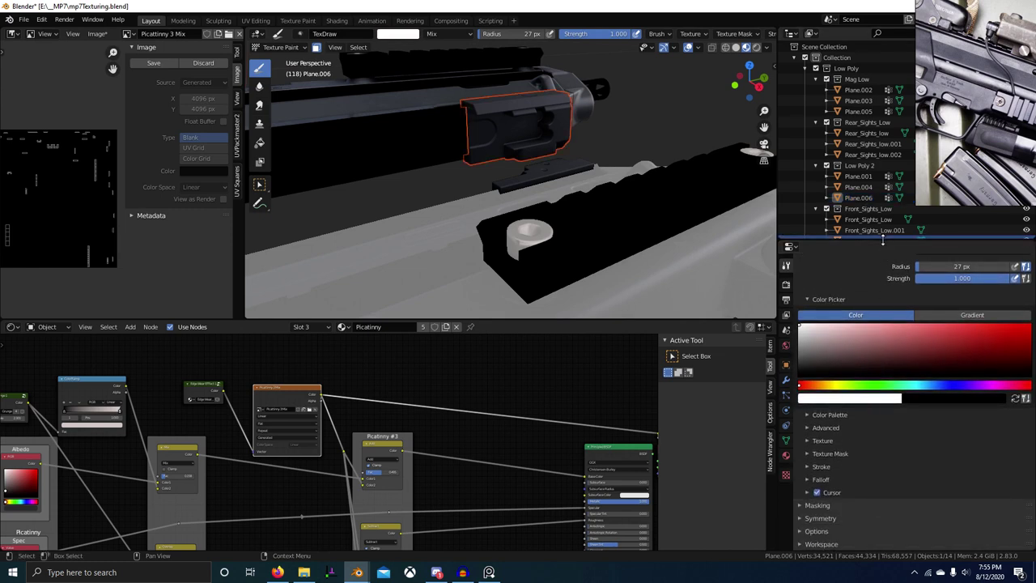
{"action": "left_click_drag", "start_coordinate": [882, 239], "coordinate": [883, 172]}
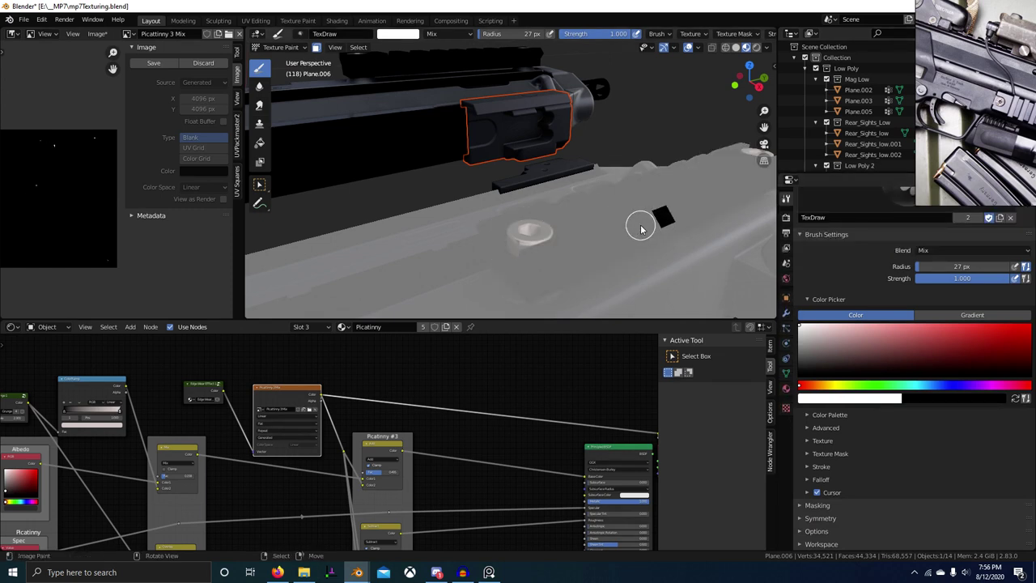
Cycle Plane.006 through Object Mode and Edit Mode, and re-enter Texture Paint mode
{"action": "left_click", "coordinate": [595, 247]}
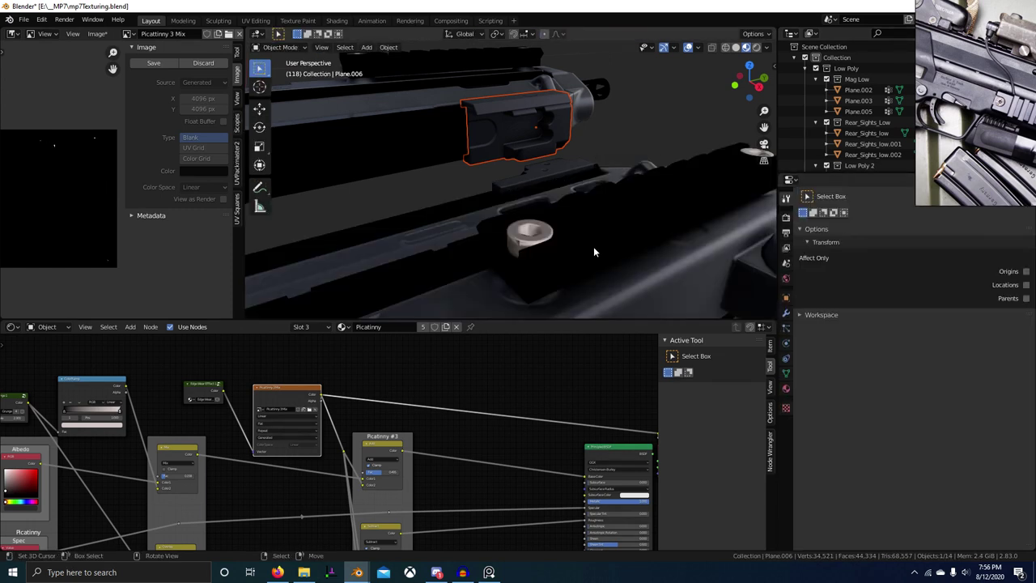
{"action": "left_click", "coordinate": [600, 240]}
{"action": "key", "text": "Tab"}
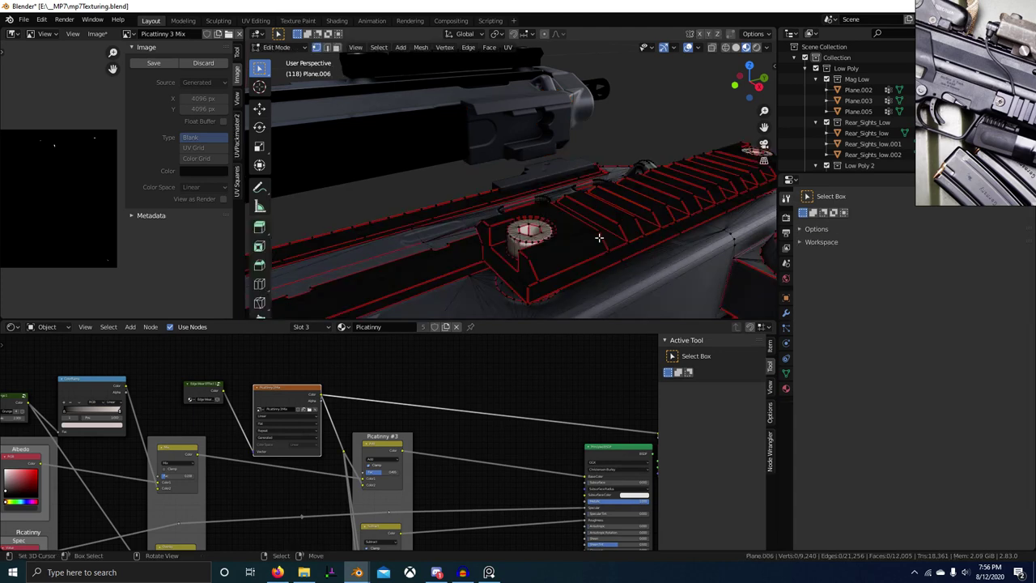
{"action": "key", "text": "Tab"}
{"action": "key", "text": "ctrl+Tab"}
{"action": "left_click", "coordinate": [672, 194]}
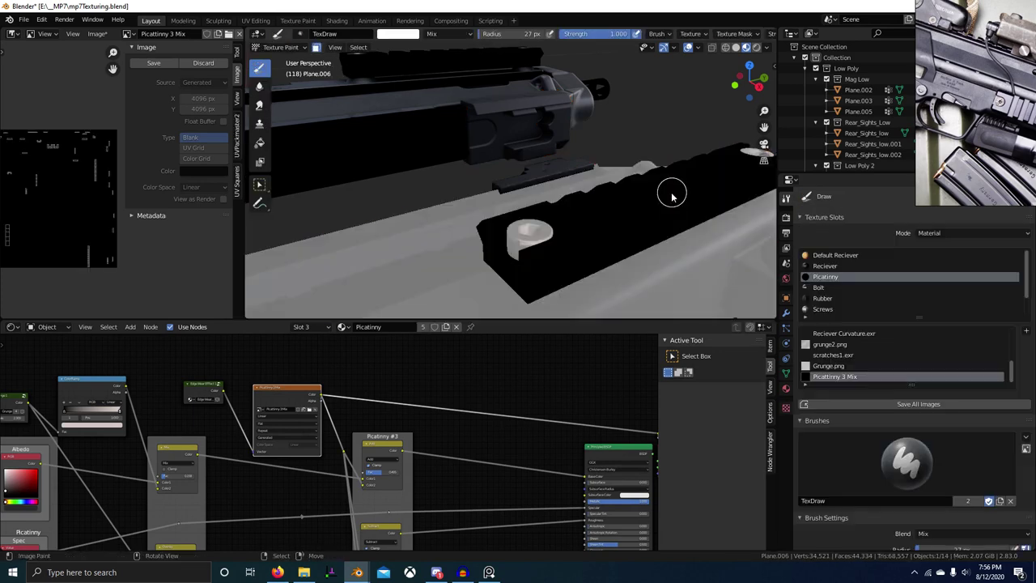
Set the TexDraw brush radius to 174 px
{"action": "mouse_move", "coordinate": [672, 194]}
{"action": "middle_mouse_down"}
{"action": "mouse_move", "coordinate": [620, 259]}
{"action": "mouse_move", "coordinate": [588, 248]}
{"action": "middle_mouse_up"}
{"action": "scroll", "coordinate": [883, 421], "scroll_direction": "down", "scroll_amount": 3}
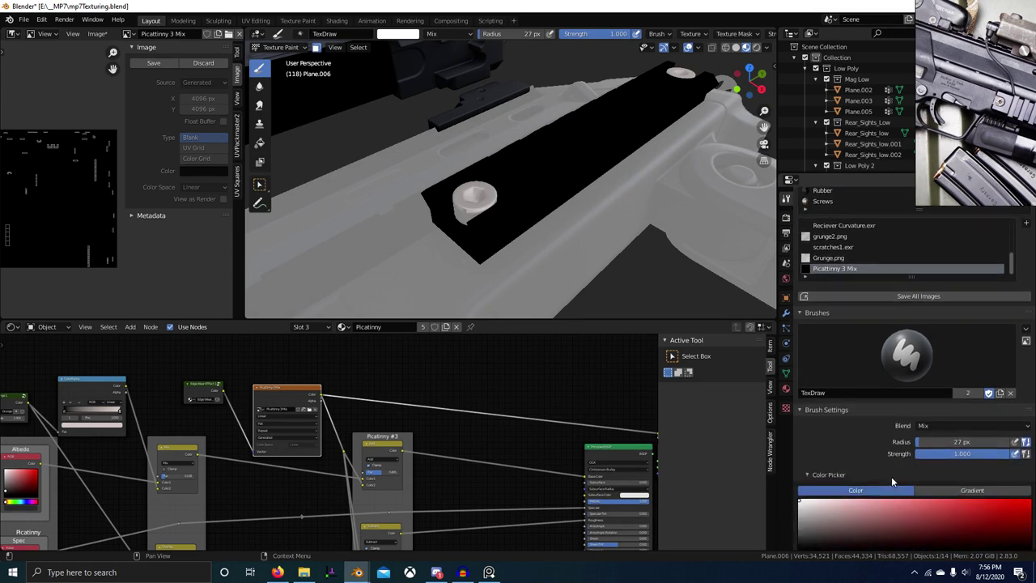
{"action": "middle_click_drag", "start_coordinate": [539, 234], "coordinate": [502, 224]}
{"action": "scroll", "coordinate": [511, 243], "scroll_direction": "up", "scroll_amount": 2}
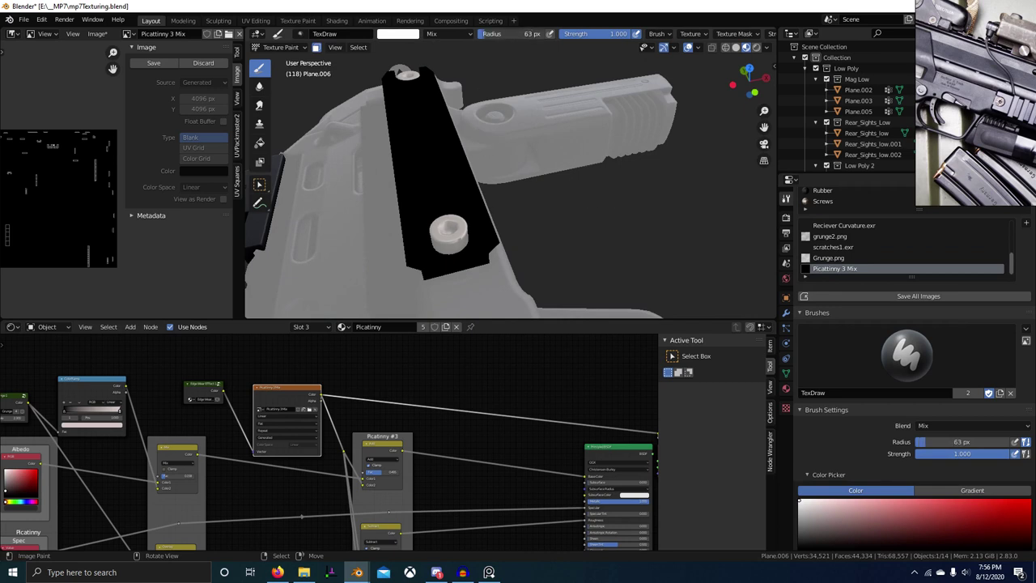
{"action": "left_click_drag", "start_coordinate": [487, 34], "coordinate": [500, 34]}
{"action": "scroll", "coordinate": [915, 389], "scroll_direction": "down", "scroll_amount": 8}
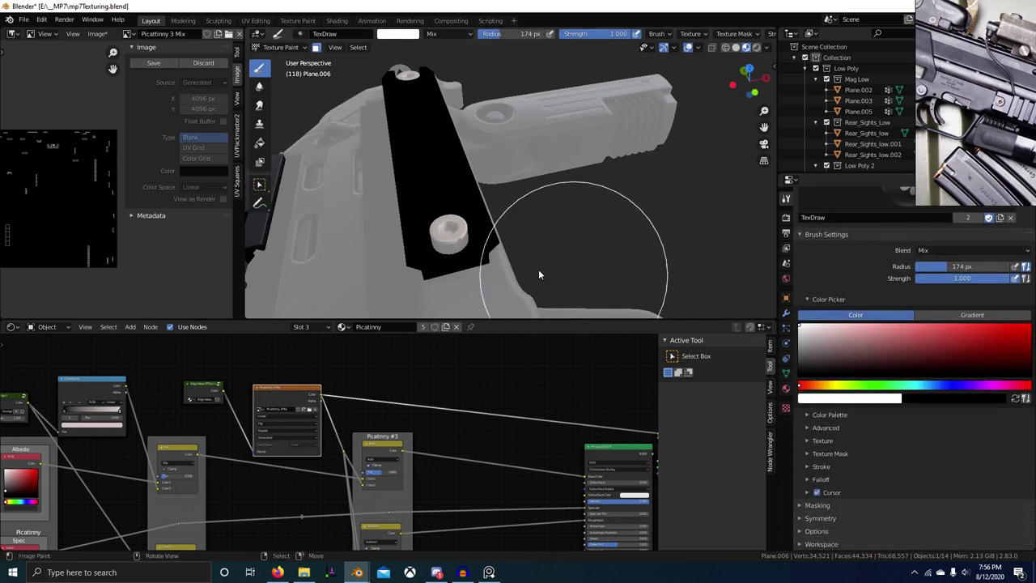
{"action": "scroll", "coordinate": [915, 373], "scroll_direction": "up", "scroll_amount": 6}
{"action": "left_click", "coordinate": [1026, 369]}
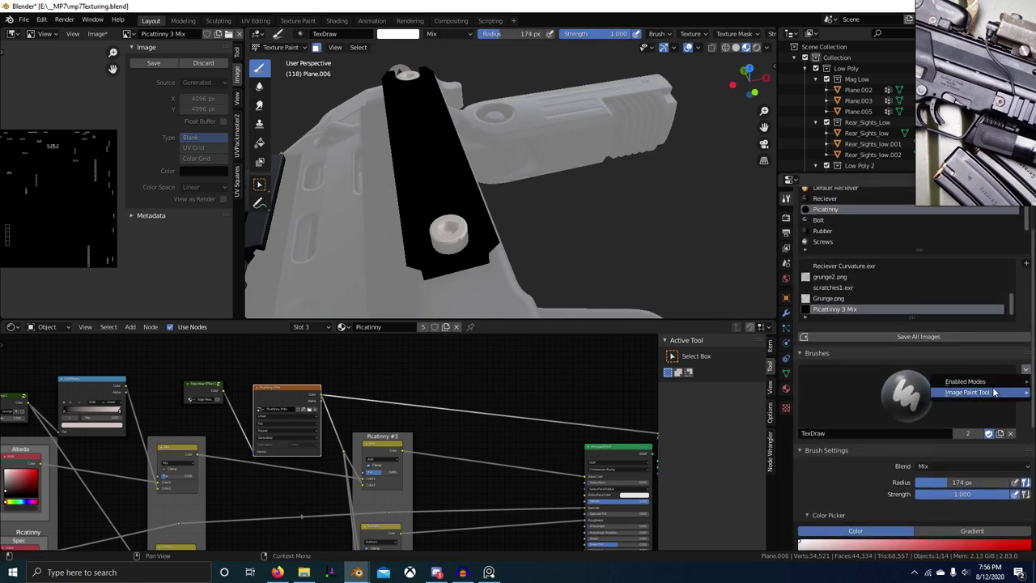
Set the Image Editor to Paint mode and paint a white test stroke directly on the Picattinny 3 Mix image
{"action": "middle_click_drag", "start_coordinate": [61, 147], "coordinate": [70, 148]}
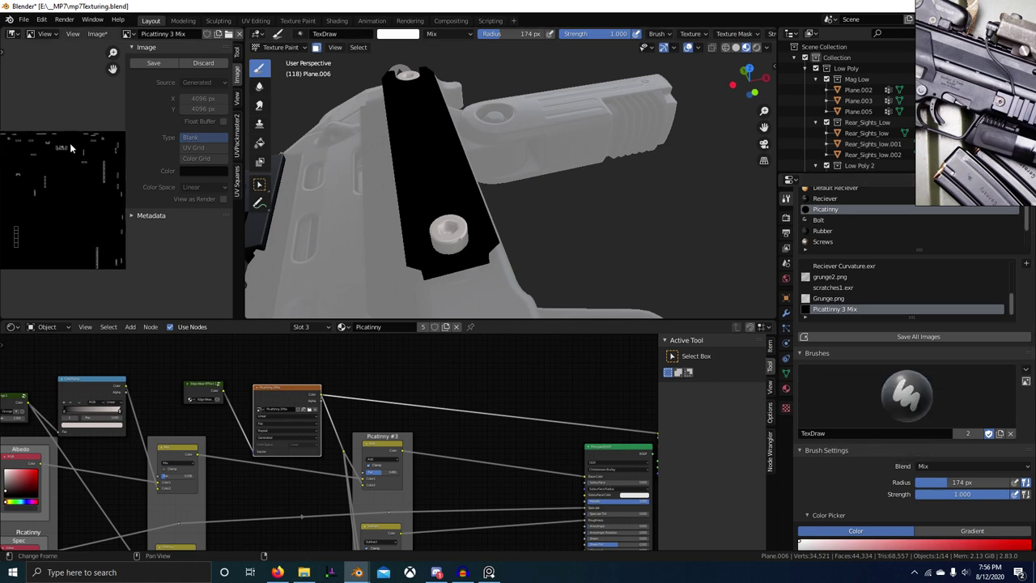
{"action": "left_click", "coordinate": [45, 33]}
{"action": "left_click", "coordinate": [47, 62]}
{"action": "mouse_move", "coordinate": [67, 208]}
{"action": "left_mouse_down"}
{"action": "mouse_move", "coordinate": [77, 231]}
{"action": "mouse_move", "coordinate": [89, 219]}
{"action": "left_mouse_up"}
Undo the test stroke and paint white over a single small UV island near the top of the Picattinny 3 Mix image
{"action": "mouse_move", "coordinate": [387, 212]}
{"action": "middle_mouse_down"}
{"action": "mouse_move", "coordinate": [382, 225]}
{"action": "mouse_move", "coordinate": [299, 212]}
{"action": "middle_mouse_up"}
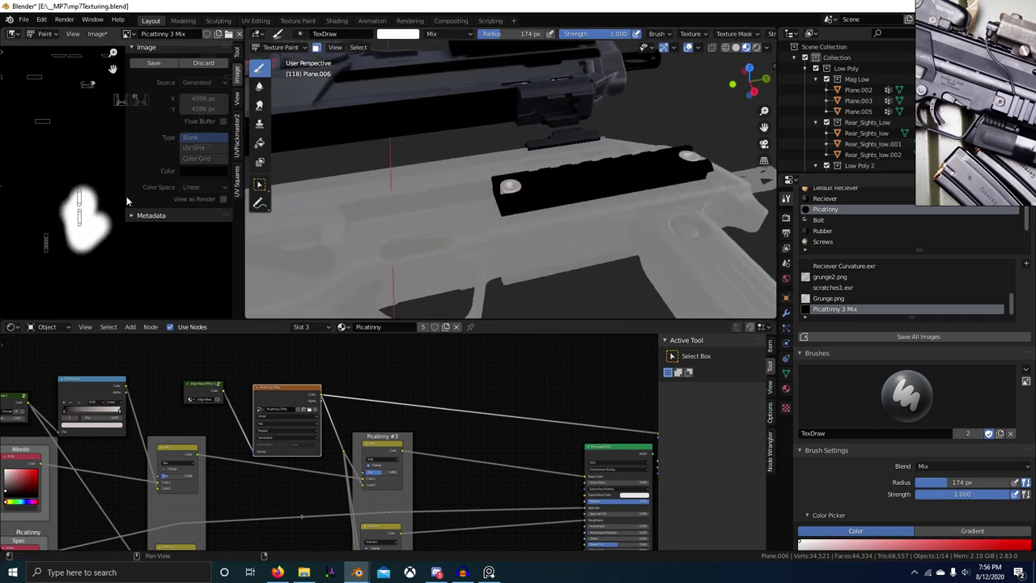
{"action": "key", "text": "ctrl+z"}
{"action": "scroll", "coordinate": [91, 129], "scroll_direction": "up", "scroll_amount": 4}
{"action": "middle_click_drag", "start_coordinate": [92, 121], "coordinate": [83, 207]}
{"action": "scroll", "coordinate": [94, 131], "scroll_direction": "up", "scroll_amount": 2}
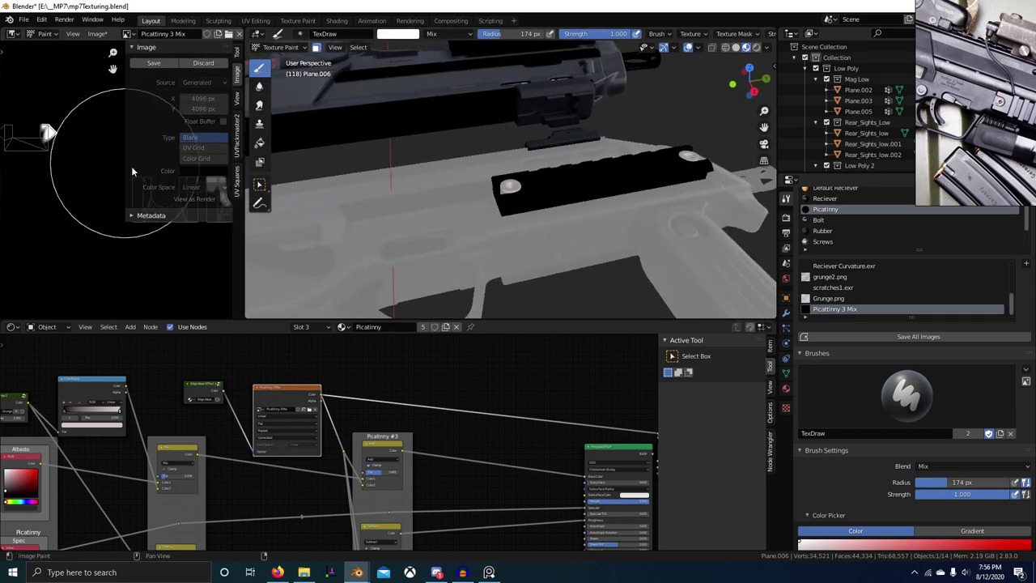
{"action": "middle_click_drag", "start_coordinate": [42, 147], "coordinate": [84, 182]}
{"action": "mouse_move", "coordinate": [83, 180]}
{"action": "left_mouse_down"}
{"action": "mouse_move", "coordinate": [40, 178]}
{"action": "mouse_move", "coordinate": [48, 175]}
{"action": "left_mouse_up"}
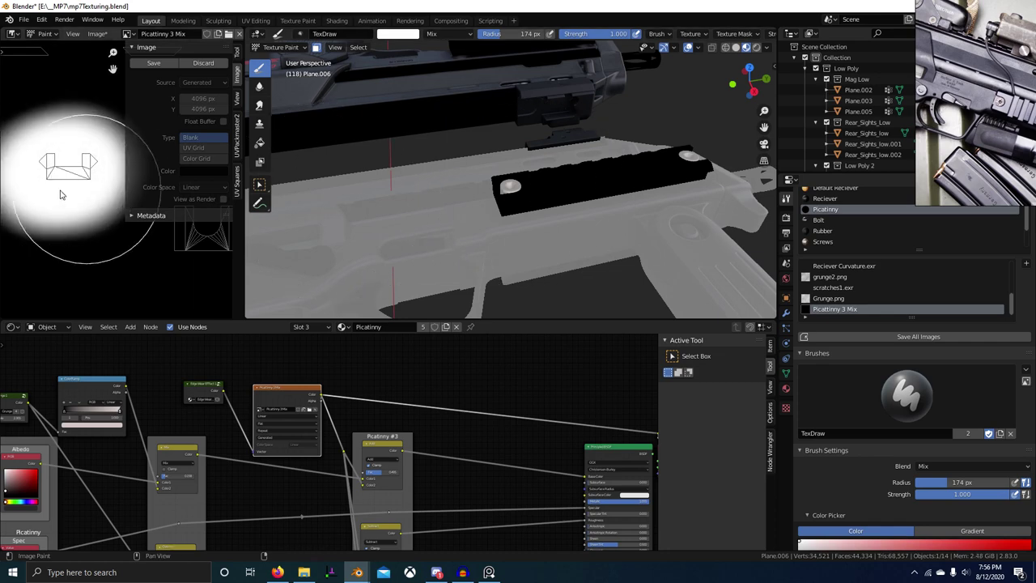
Check the painted island in the image and preview the Picattinny 3 Mix node's Alpha output on the rail
{"action": "scroll", "coordinate": [65, 204], "scroll_direction": "down", "scroll_amount": 6}
{"action": "middle_click_drag", "start_coordinate": [68, 212], "coordinate": [30, 213]}
{"action": "middle_click_drag", "start_coordinate": [634, 171], "coordinate": [517, 217]}
{"action": "scroll", "coordinate": [51, 211], "scroll_direction": "down", "scroll_amount": 3}
{"action": "left_click", "coordinate": [291, 388], "text": "ctrl+shift"}
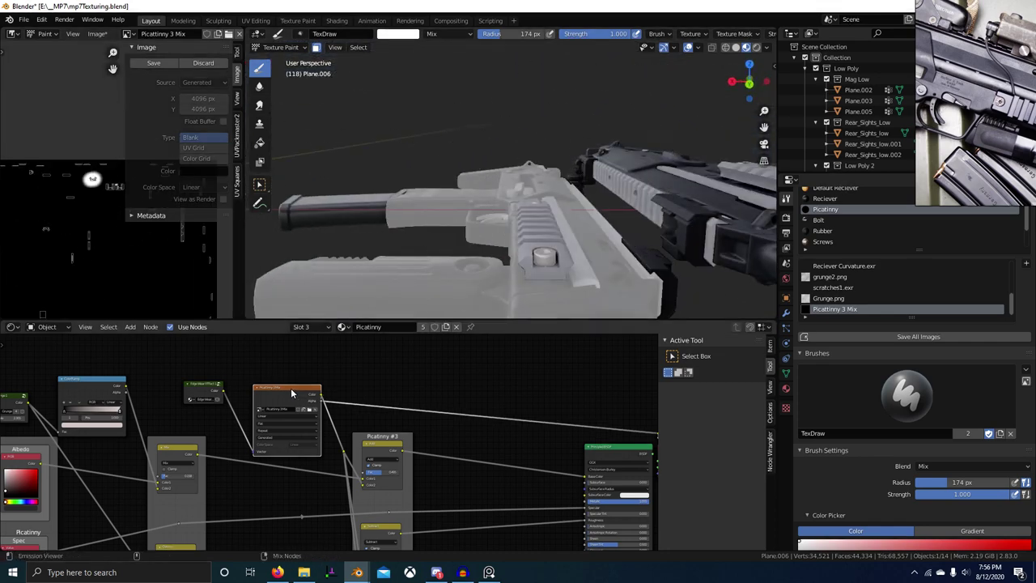
Check the rail under other viewport shading modes, and review the overlay and viewport shading options
{"action": "left_click", "coordinate": [758, 46]}
{"action": "mouse_move", "coordinate": [554, 160]}
{"action": "middle_mouse_down"}
{"action": "mouse_move", "coordinate": [610, 204]}
{"action": "mouse_move", "coordinate": [532, 158]}
{"action": "mouse_move", "coordinate": [591, 139]}
{"action": "middle_mouse_up"}
{"action": "left_click", "coordinate": [733, 47]}
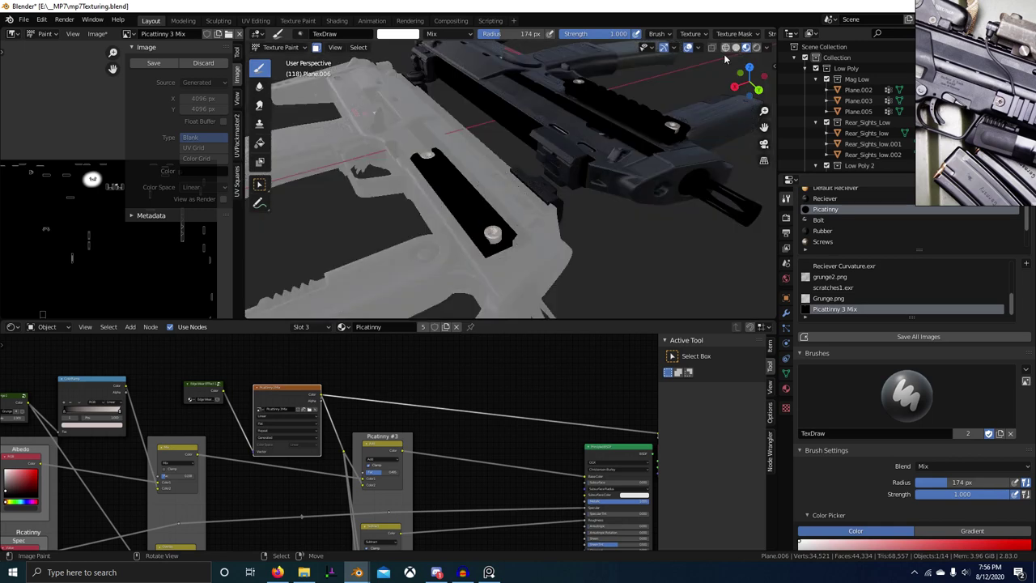
{"action": "left_click", "coordinate": [698, 49]}
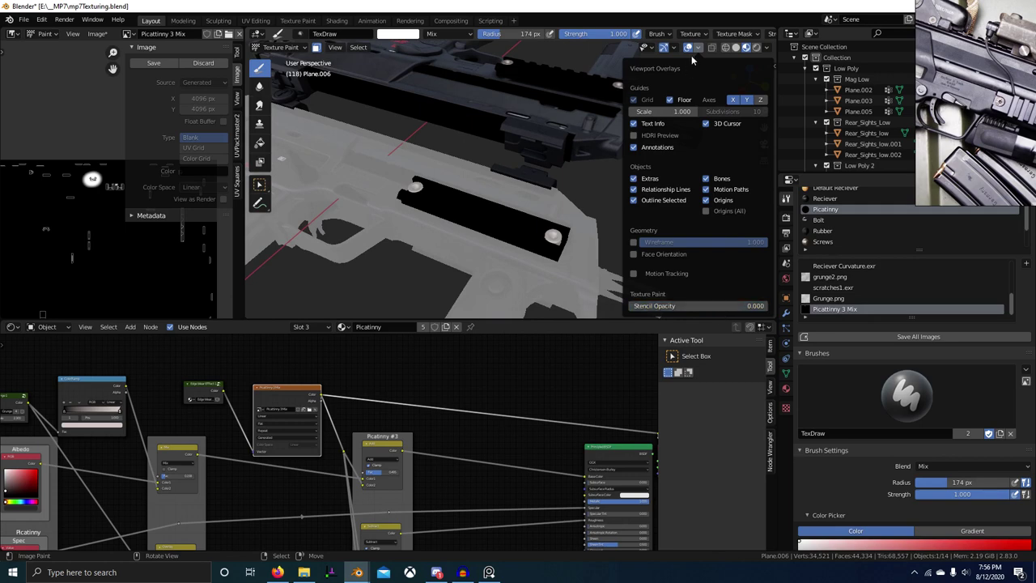
{"action": "left_click", "coordinate": [769, 49]}
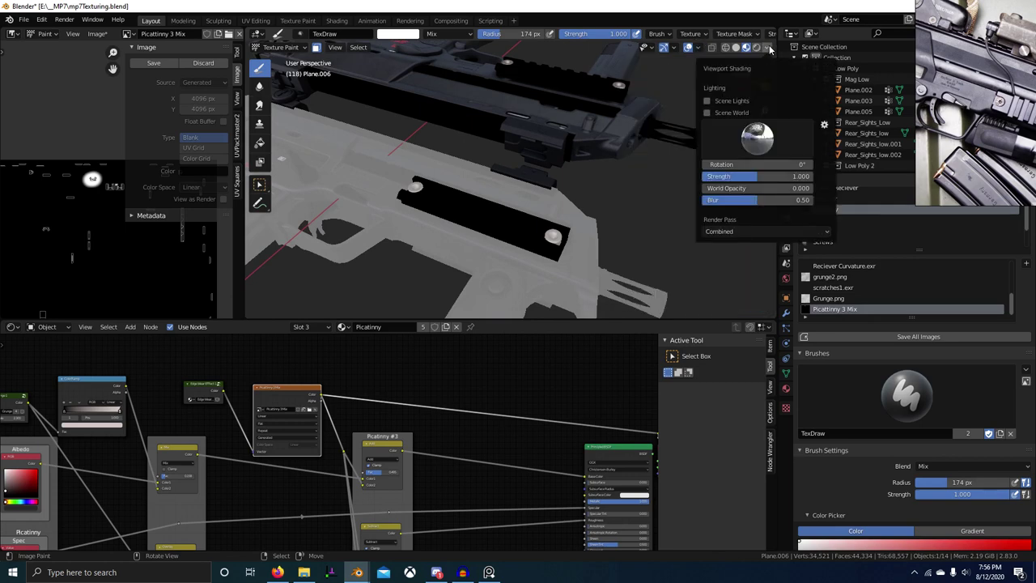
{"action": "mouse_move", "coordinate": [679, 49]}
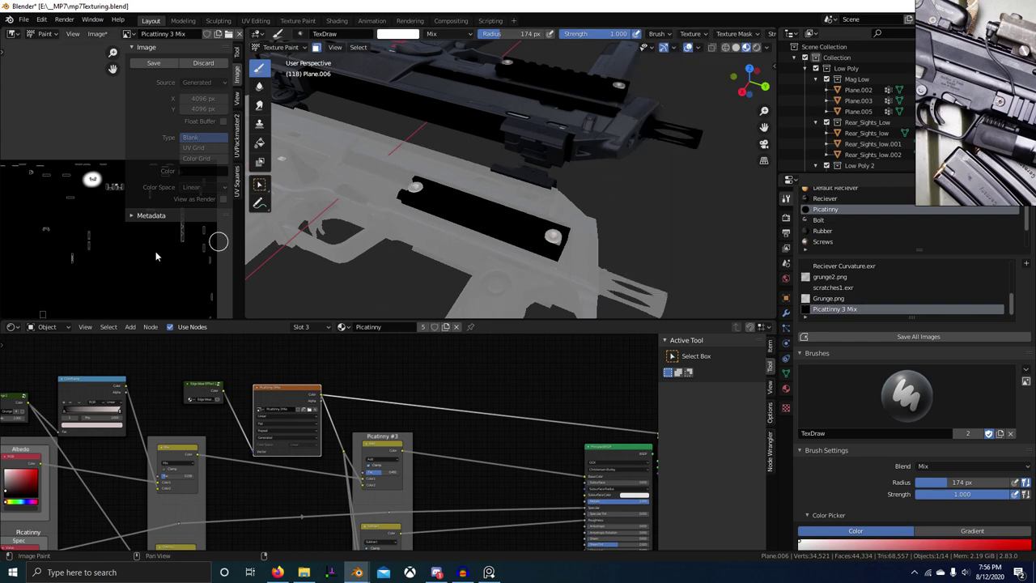
Paint a white stroke over the UV islands in the lower-left part of the Picattinny 3 Mix image and inspect the rail
{"action": "scroll", "coordinate": [77, 242], "scroll_direction": "down", "scroll_amount": 6}
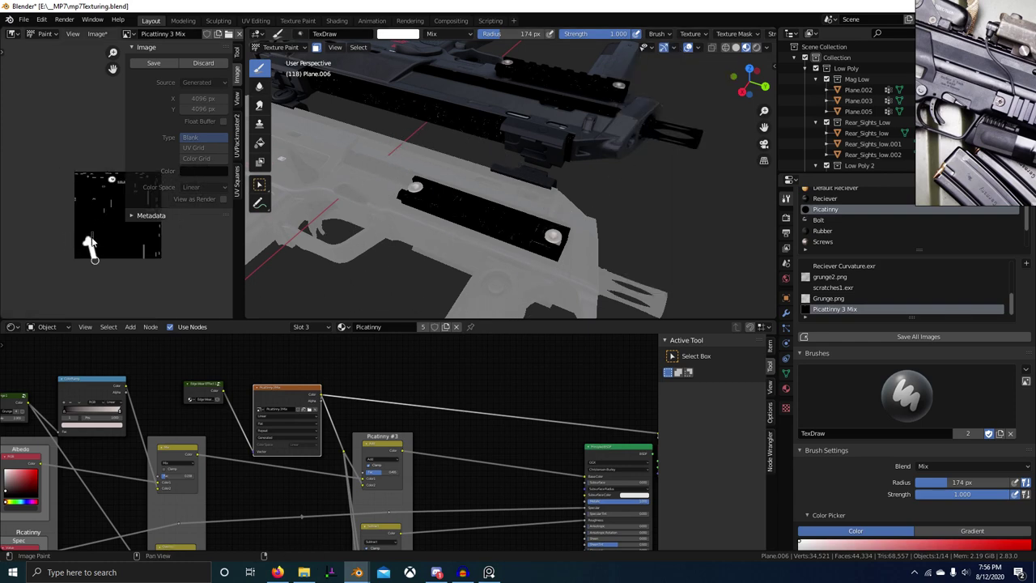
{"action": "scroll", "coordinate": [502, 247], "scroll_direction": "up", "scroll_amount": 4}
{"action": "middle_click_drag", "start_coordinate": [502, 247], "coordinate": [595, 186]}
{"action": "scroll", "coordinate": [584, 178], "scroll_direction": "up", "scroll_amount": 4}
{"action": "middle_click_drag", "start_coordinate": [496, 212], "coordinate": [522, 230]}
{"action": "scroll", "coordinate": [586, 395], "scroll_direction": "down", "scroll_amount": 1}
{"action": "scroll", "coordinate": [587, 396], "scroll_direction": "down", "scroll_amount": 1}
{"action": "middle_click_drag", "start_coordinate": [584, 392], "coordinate": [495, 394]}
{"action": "middle_click_drag", "start_coordinate": [427, 239], "coordinate": [433, 254]}
Return to Object Mode and preview the Picattinny 3 Mix node's Color output on the rail
{"action": "key", "text": "ctrl+Tab"}
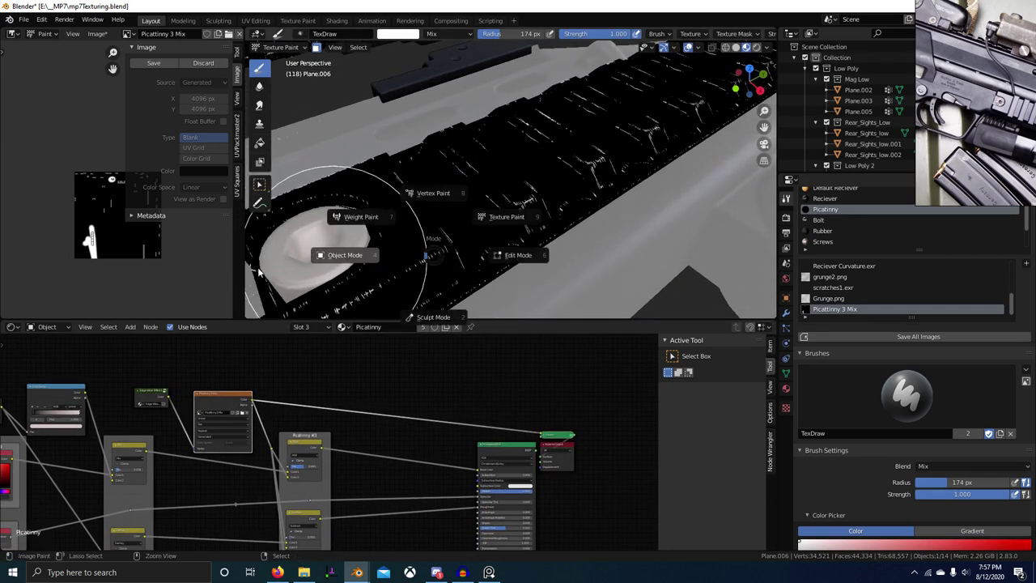
{"action": "left_click", "coordinate": [346, 255]}
{"action": "middle_click_drag", "start_coordinate": [196, 363], "coordinate": [253, 359]}
{"action": "scroll", "coordinate": [545, 256], "scroll_direction": "up", "scroll_amount": 5}
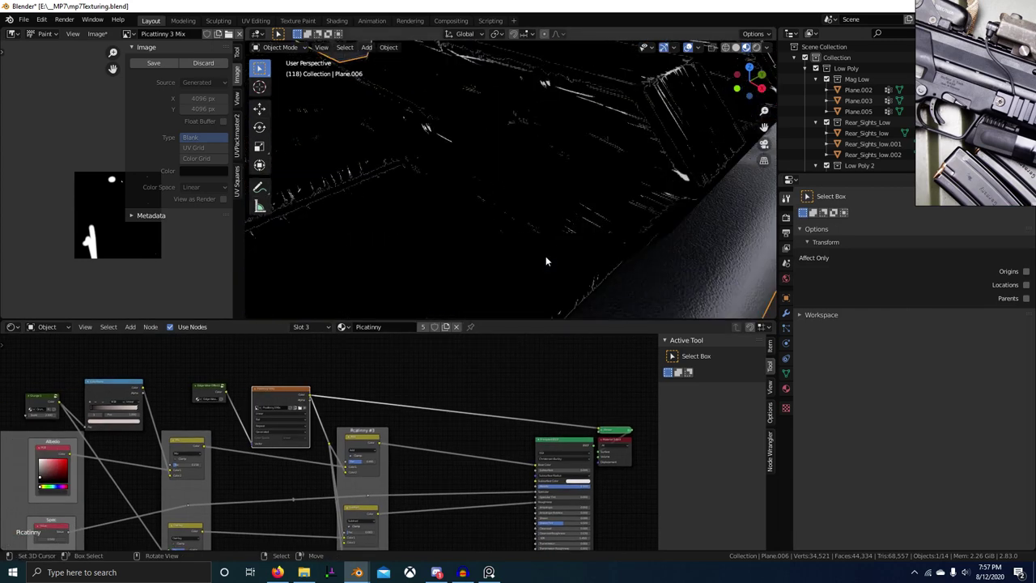
{"action": "middle_click_drag", "start_coordinate": [322, 405], "coordinate": [404, 393]}
{"action": "scroll", "coordinate": [373, 382], "scroll_direction": "up", "scroll_amount": 3}
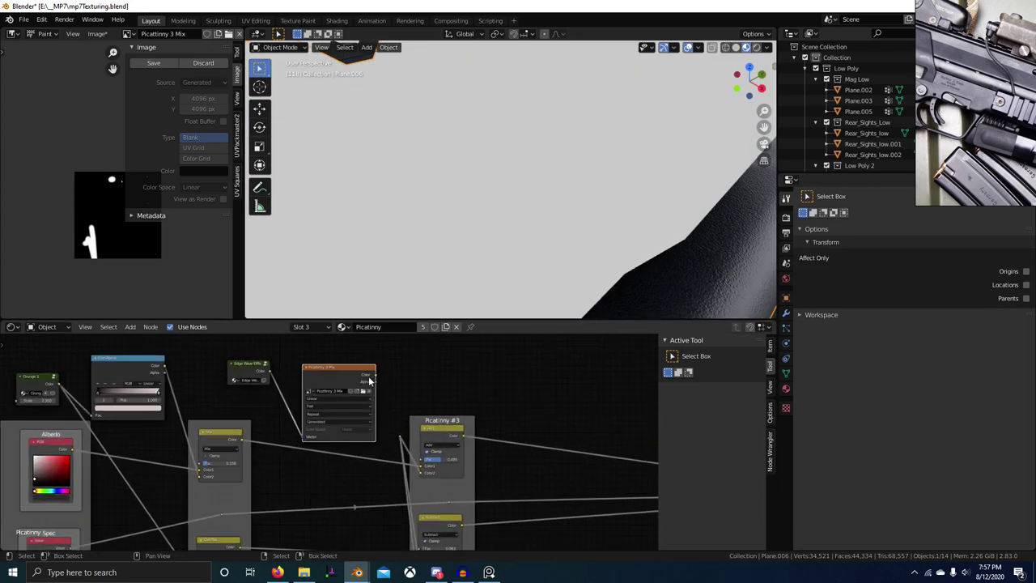
{"action": "left_click", "coordinate": [369, 378], "text": "ctrl+shift"}
{"action": "scroll", "coordinate": [464, 261], "scroll_direction": "down", "scroll_amount": 5}
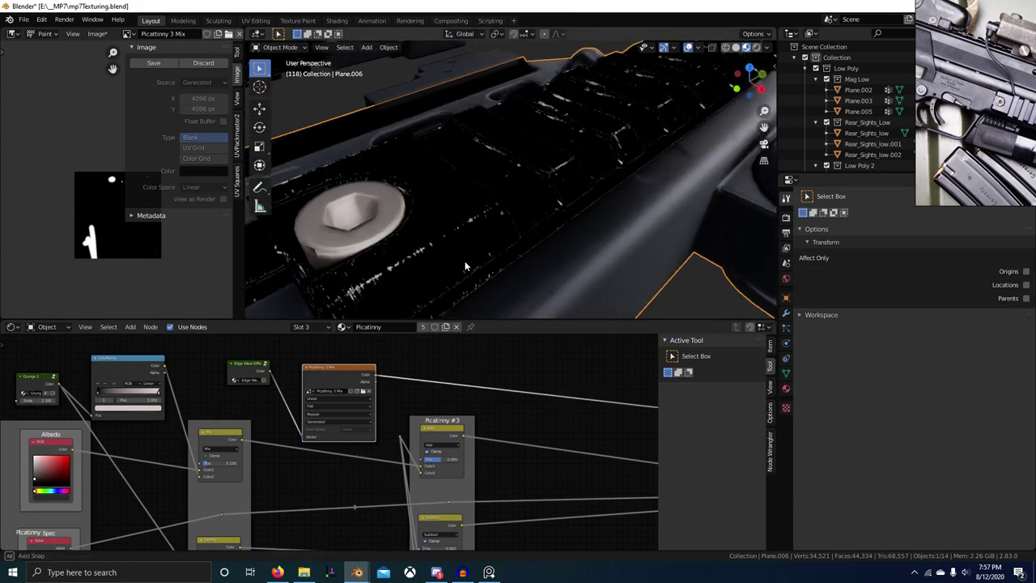
Inspect the rail's edge wear and the node setup, and reload the Picattinny 3 Mix image to discard the painted strokes
{"action": "middle_click_drag", "start_coordinate": [437, 293], "coordinate": [504, 240]}
{"action": "scroll", "coordinate": [502, 377], "scroll_direction": "down", "scroll_amount": 1}
{"action": "middle_click_drag", "start_coordinate": [502, 377], "coordinate": [329, 312]}
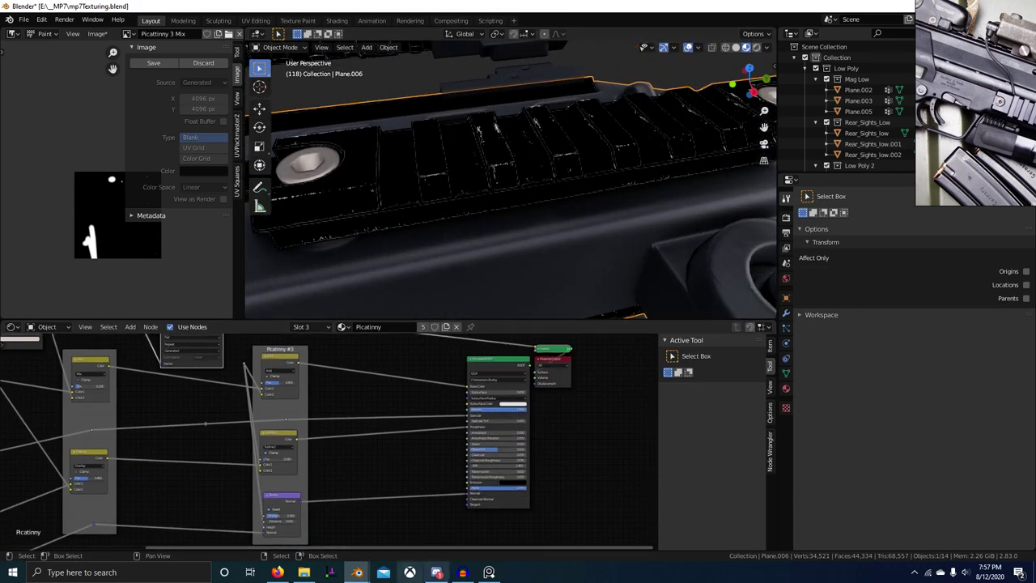
{"action": "right_click", "coordinate": [410, 571]}
{"action": "scroll", "coordinate": [432, 492], "scroll_direction": "down", "scroll_amount": 2}
{"action": "middle_click_drag", "start_coordinate": [432, 492], "coordinate": [405, 497]}
{"action": "left_click_drag", "start_coordinate": [452, 385], "coordinate": [395, 398]}
{"action": "mouse_move", "coordinate": [288, 361]}
{"action": "middle_mouse_down"}
{"action": "mouse_move", "coordinate": [324, 385]}
{"action": "mouse_move", "coordinate": [381, 390]}
{"action": "middle_mouse_up"}
{"action": "key", "text": "alt+r"}
{"action": "left_click", "coordinate": [290, 372]}
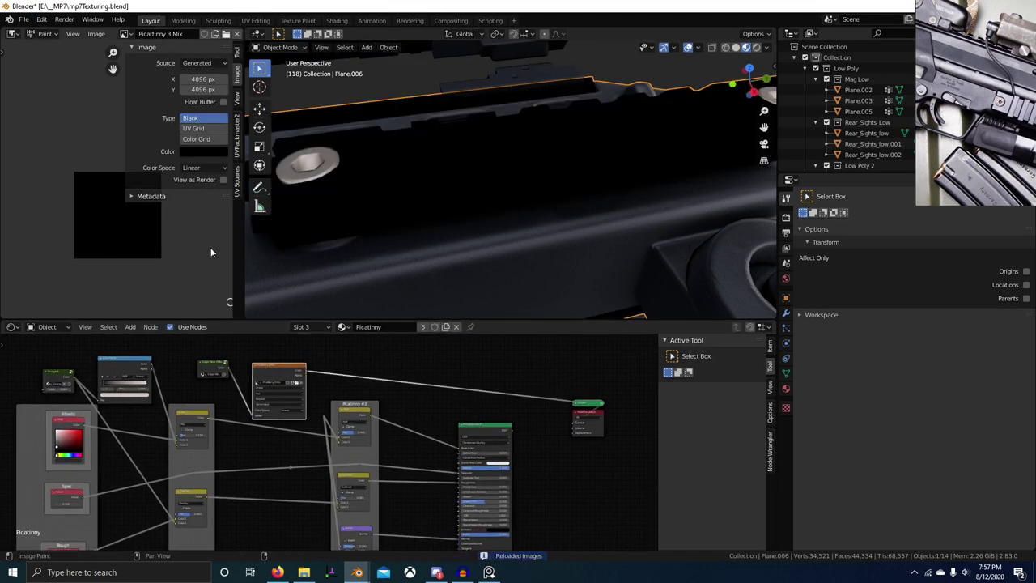
Try adjusting the generated color of the Picattinny 3 Mix image
{"action": "left_click", "coordinate": [204, 151]}
{"action": "left_click_drag", "start_coordinate": [212, 165], "coordinate": [186, 242]}
{"action": "middle_click_drag", "start_coordinate": [335, 406], "coordinate": [364, 416]}
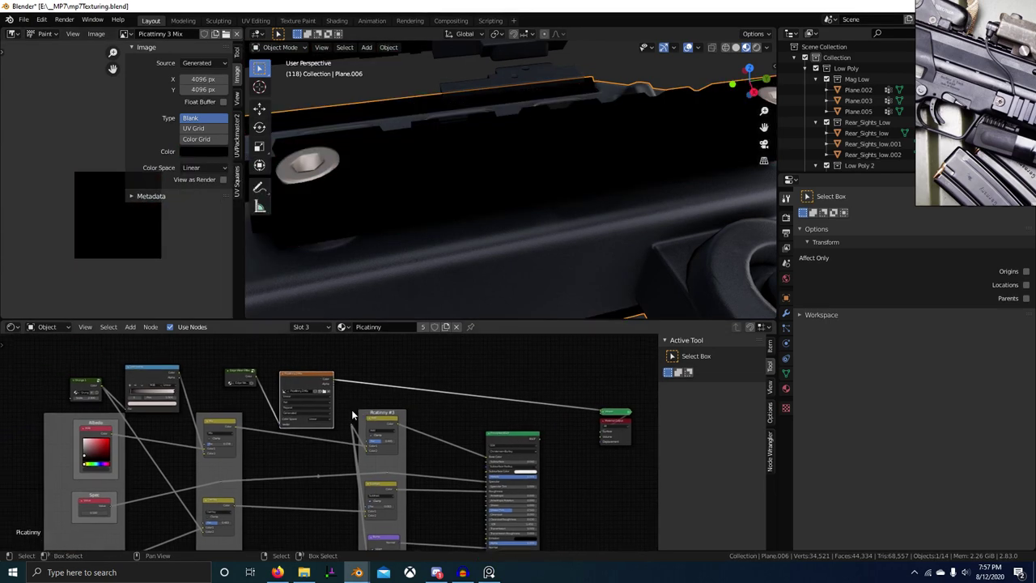
Switch to Texture Paint mode and try a white dab on the side rail, resizing the brush to 113 px
{"action": "mouse_move", "coordinate": [396, 224]}
{"action": "middle_mouse_down"}
{"action": "mouse_move", "coordinate": [408, 236]}
{"action": "mouse_move", "coordinate": [479, 242]}
{"action": "mouse_move", "coordinate": [502, 215]}
{"action": "mouse_move", "coordinate": [492, 219]}
{"action": "mouse_move", "coordinate": [534, 224]}
{"action": "mouse_move", "coordinate": [518, 238]}
{"action": "mouse_move", "coordinate": [442, 227]}
{"action": "mouse_move", "coordinate": [530, 216]}
{"action": "mouse_move", "coordinate": [673, 242]}
{"action": "mouse_move", "coordinate": [510, 259]}
{"action": "mouse_move", "coordinate": [598, 217]}
{"action": "mouse_move", "coordinate": [545, 251]}
{"action": "middle_mouse_up"}
{"action": "key", "text": "ctrl+Tab"}
{"action": "left_click", "coordinate": [508, 211]}
{"action": "key", "text": "f"}
{"action": "left_click", "coordinate": [459, 244]}
{"action": "left_click", "coordinate": [486, 248]}
{"action": "scroll", "coordinate": [488, 246], "scroll_direction": "down", "scroll_amount": 2}
{"action": "key", "text": "f"}
{"action": "left_click", "coordinate": [481, 224]}
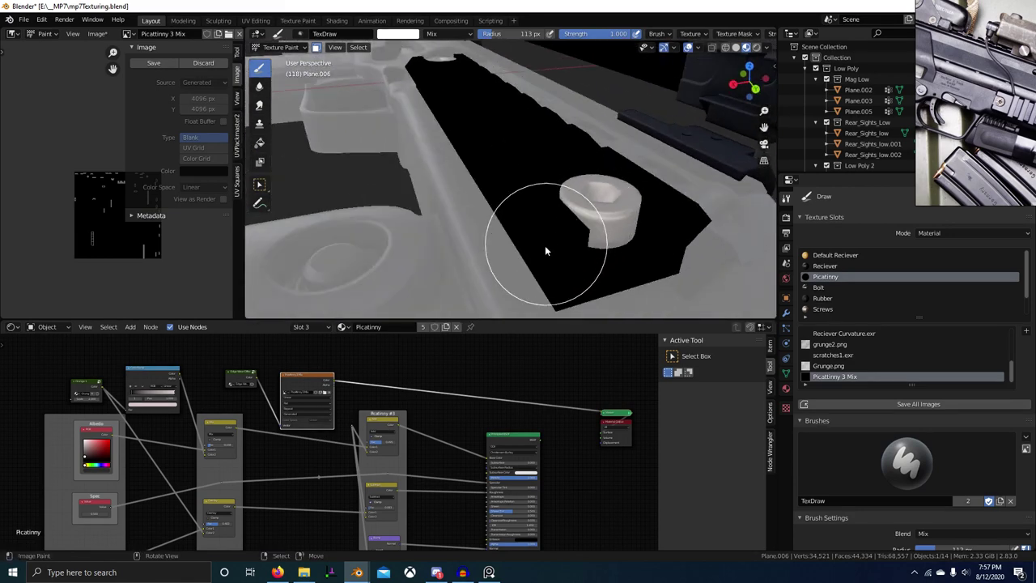
Inspect the painted strokes in the Picattinny 3 Mix image and on the rail, returning to Object Mode with Material Preview shading
{"action": "scroll", "coordinate": [93, 229], "scroll_direction": "up", "scroll_amount": 8}
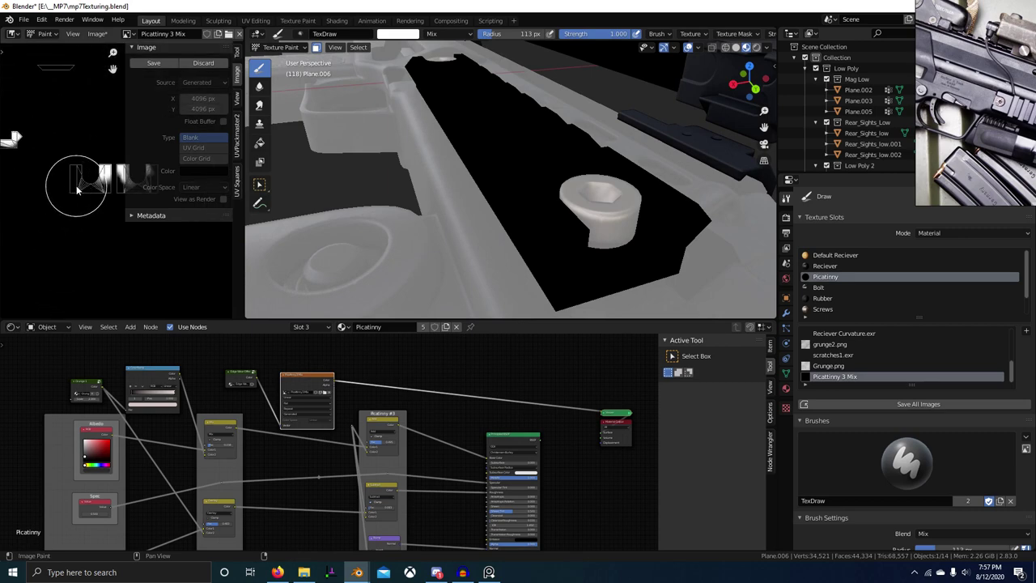
{"action": "mouse_move", "coordinate": [526, 231]}
{"action": "middle_mouse_down"}
{"action": "mouse_move", "coordinate": [575, 240]}
{"action": "mouse_move", "coordinate": [661, 288]}
{"action": "mouse_move", "coordinate": [720, 279]}
{"action": "middle_mouse_up"}
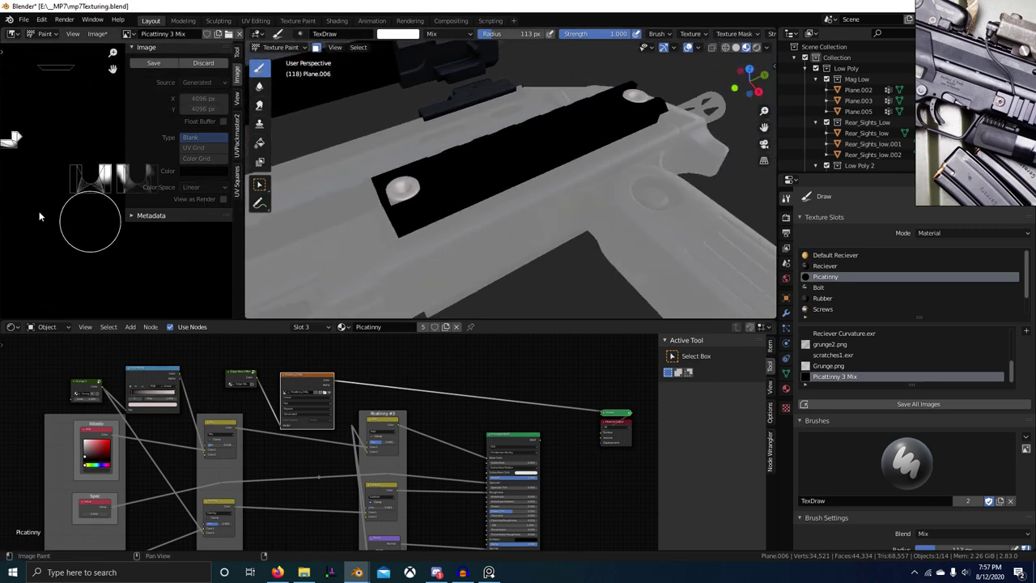
{"action": "middle_click_drag", "start_coordinate": [607, 216], "coordinate": [579, 218]}
{"action": "key", "text": "ctrl+Tab"}
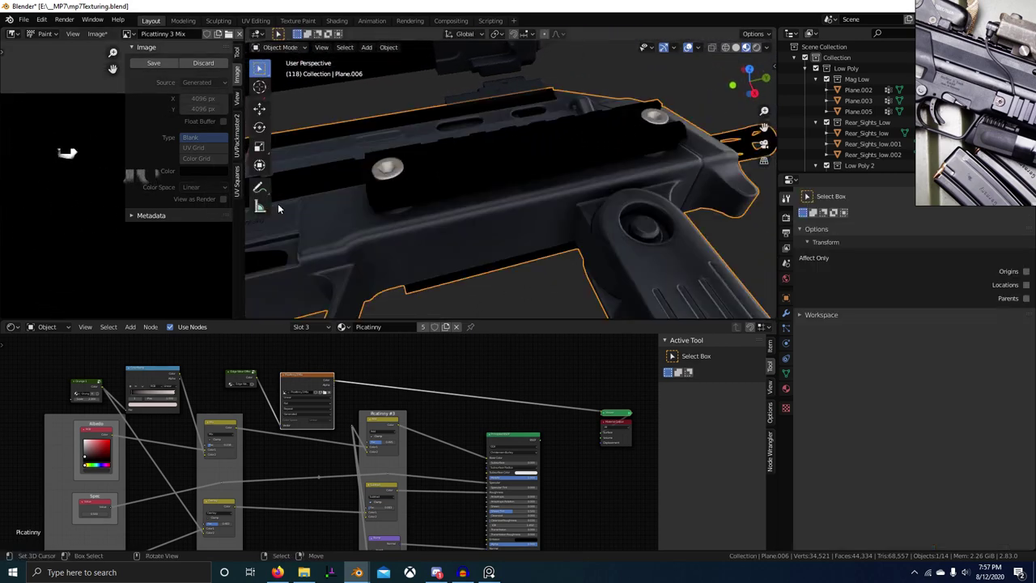
{"action": "mouse_move", "coordinate": [437, 224]}
{"action": "middle_mouse_down"}
{"action": "mouse_move", "coordinate": [581, 237]}
{"action": "mouse_move", "coordinate": [450, 191]}
{"action": "mouse_move", "coordinate": [569, 243]}
{"action": "mouse_move", "coordinate": [591, 226]}
{"action": "middle_mouse_up"}
{"action": "left_click", "coordinate": [735, 47]}
{"action": "left_click", "coordinate": [745, 46]}
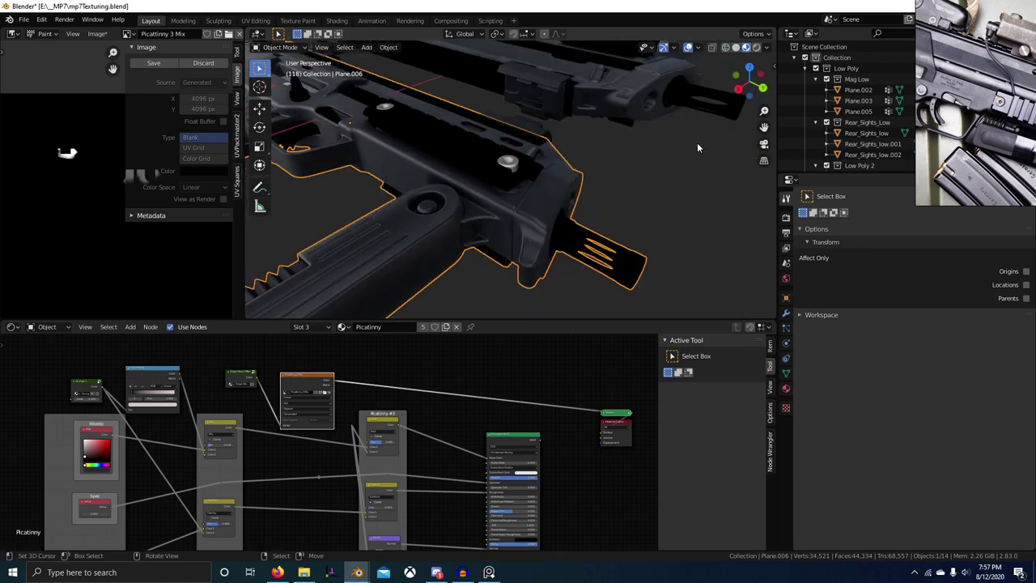
Preview the Principled BSDF output on the rail, and switch the preview back to the Picattinny 3 Mix node's Color
{"action": "scroll", "coordinate": [421, 403], "scroll_direction": "up", "scroll_amount": 1}
{"action": "left_click", "coordinate": [557, 442], "text": "ctrl+shift"}
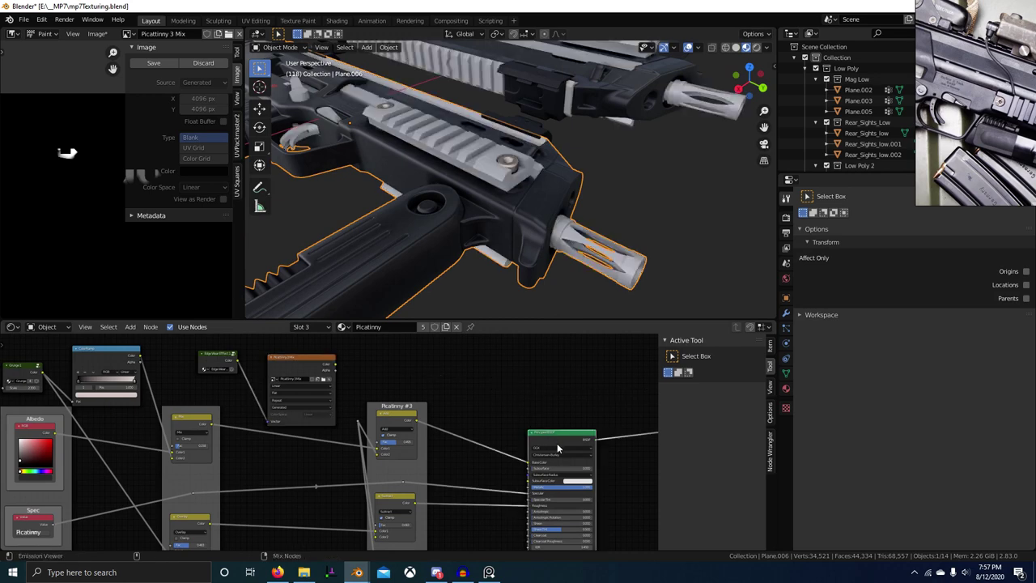
{"action": "middle_click_drag", "start_coordinate": [334, 365], "coordinate": [355, 379]}
{"action": "scroll", "coordinate": [510, 204], "scroll_direction": "up", "scroll_amount": 4}
{"action": "middle_click_drag", "start_coordinate": [511, 205], "coordinate": [560, 238]}
{"action": "left_click", "coordinate": [316, 373], "text": "ctrl+shift"}
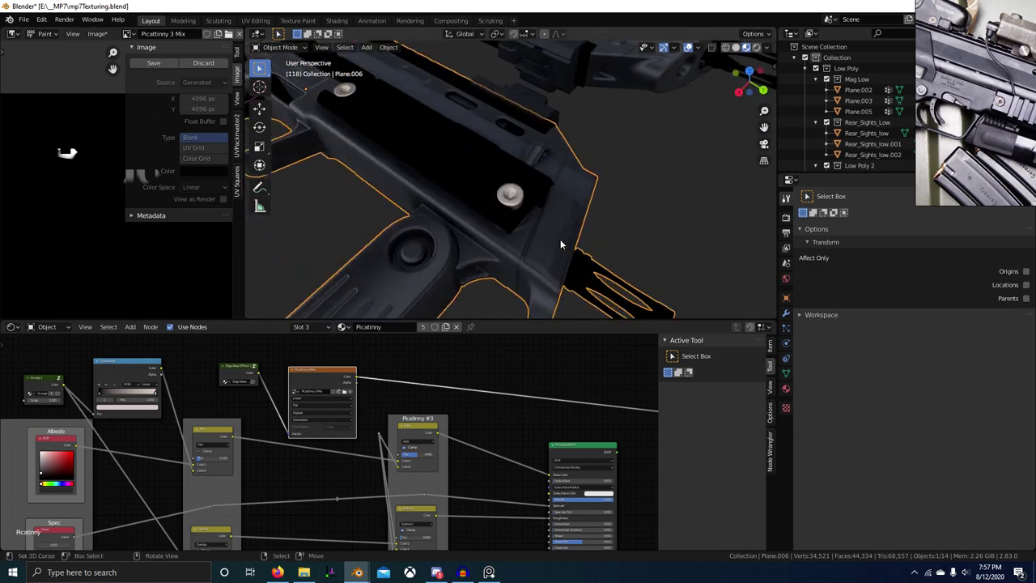
In Texture Paint mode, paint a broad white stroke across the UV islands in the Picattinny 3 Mix image with a 380 px brush
{"action": "key", "text": "ctrl+Tab"}
{"action": "left_click", "coordinate": [623, 186]}
{"action": "key", "text": "ctrl+Tab"}
{"action": "left_click", "coordinate": [636, 149]}
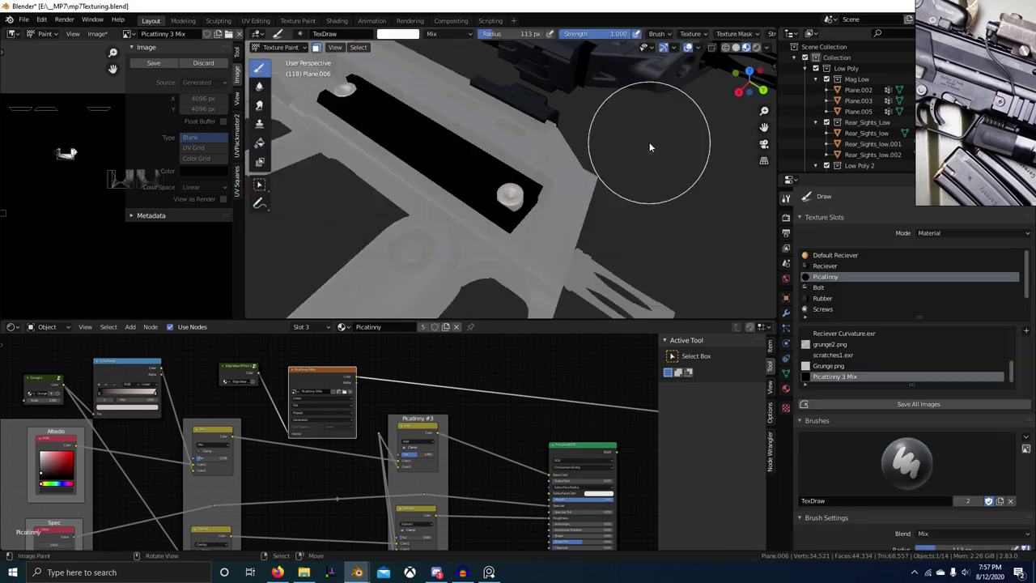
{"action": "scroll", "coordinate": [49, 173], "scroll_direction": "down", "scroll_amount": 4}
{"action": "key", "text": "f"}
{"action": "left_click", "coordinate": [83, 180]}
{"action": "mouse_move", "coordinate": [93, 171]}
{"action": "left_mouse_down"}
{"action": "mouse_move", "coordinate": [103, 173]}
{"action": "mouse_move", "coordinate": [97, 189]}
{"action": "mouse_move", "coordinate": [62, 240]}
{"action": "mouse_move", "coordinate": [100, 276]}
{"action": "mouse_move", "coordinate": [68, 233]}
{"action": "left_mouse_up"}
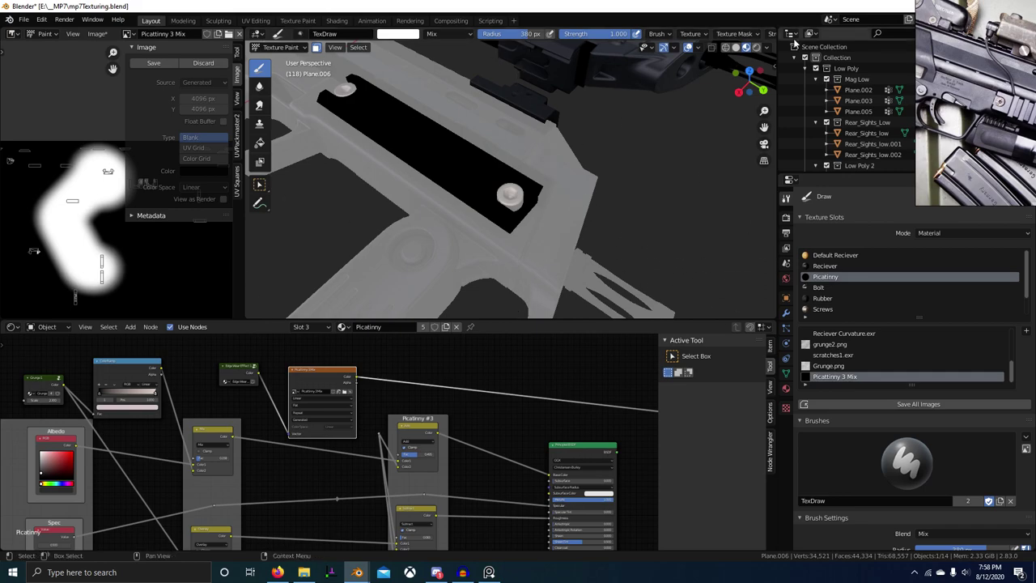
Inspect the painted mask on the rail in Rendered shading from several angles, and set the brush radius to 160 px
{"action": "left_click", "coordinate": [756, 48]}
{"action": "scroll", "coordinate": [611, 165], "scroll_direction": "down", "scroll_amount": 4}
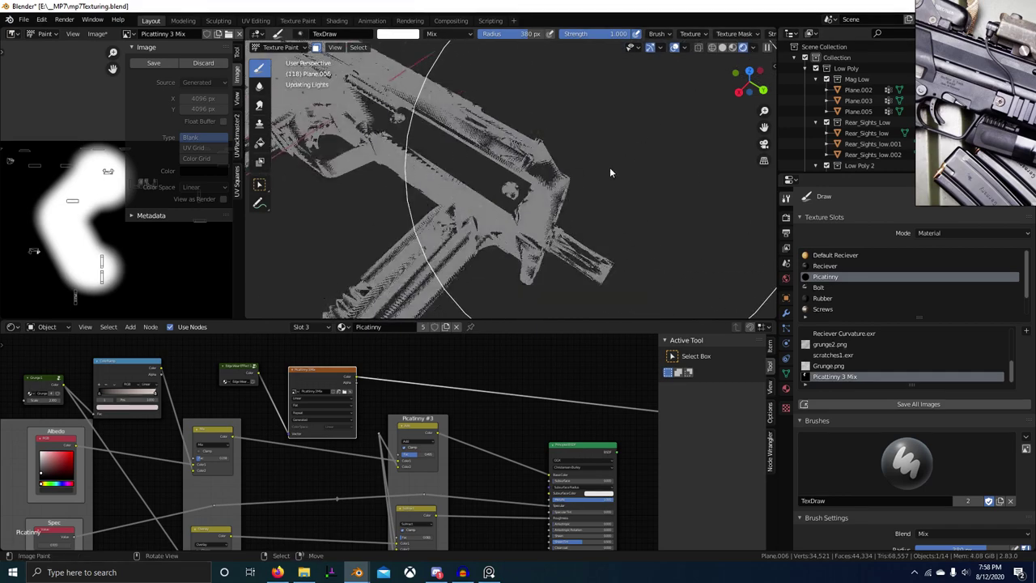
{"action": "mouse_move", "coordinate": [609, 166]}
{"action": "middle_mouse_down"}
{"action": "mouse_move", "coordinate": [534, 175]}
{"action": "mouse_move", "coordinate": [513, 167]}
{"action": "mouse_move", "coordinate": [505, 187]}
{"action": "mouse_move", "coordinate": [510, 168]}
{"action": "mouse_move", "coordinate": [522, 202]}
{"action": "mouse_move", "coordinate": [608, 184]}
{"action": "middle_mouse_up"}
{"action": "scroll", "coordinate": [509, 167], "scroll_direction": "up", "scroll_amount": 3}
{"action": "key", "text": "f"}
{"action": "left_click", "coordinate": [448, 236]}
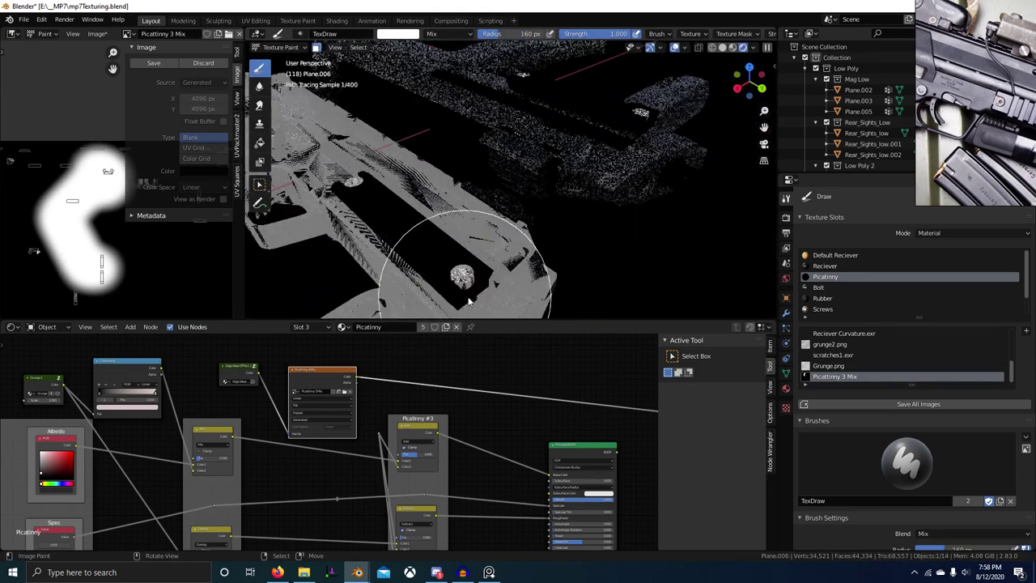
{"action": "middle_click_drag", "start_coordinate": [463, 292], "coordinate": [275, 239]}
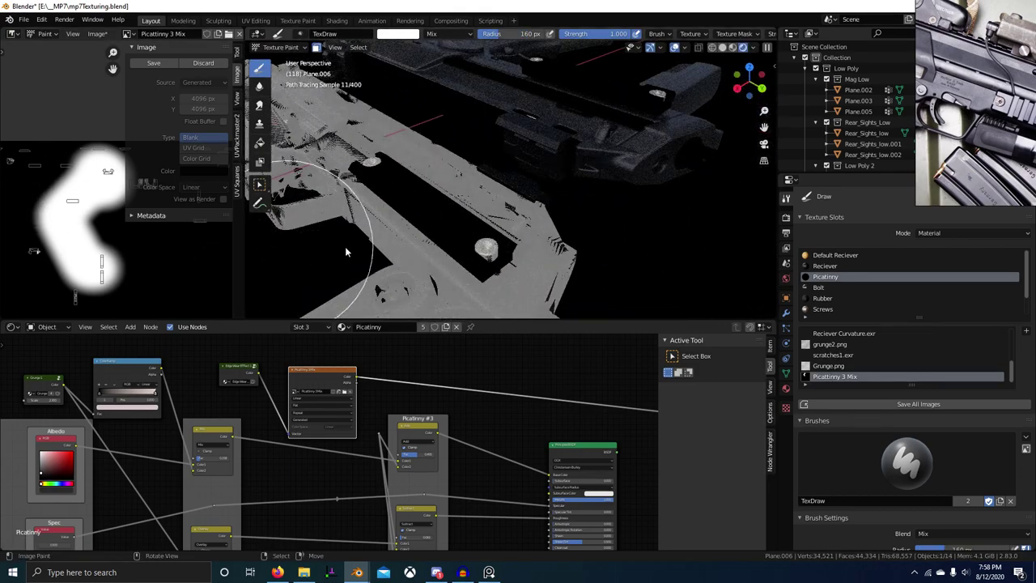
{"action": "scroll", "coordinate": [346, 252], "scroll_direction": "down", "scroll_amount": 4}
{"action": "scroll", "coordinate": [69, 240], "scroll_direction": "down", "scroll_amount": 4}
{"action": "scroll", "coordinate": [84, 259], "scroll_direction": "up", "scroll_amount": 3}
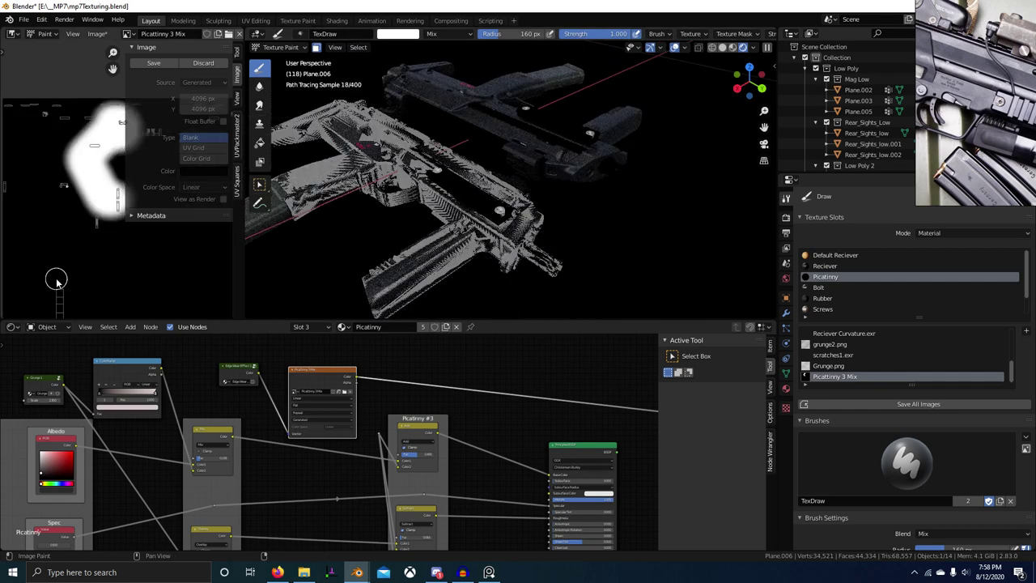
Paint white strokes over more UV islands around the edges of the Picattinny 3 Mix image
{"action": "middle_click_drag", "start_coordinate": [56, 279], "coordinate": [82, 269]}
{"action": "scroll", "coordinate": [82, 267], "scroll_direction": "down", "scroll_amount": 1}
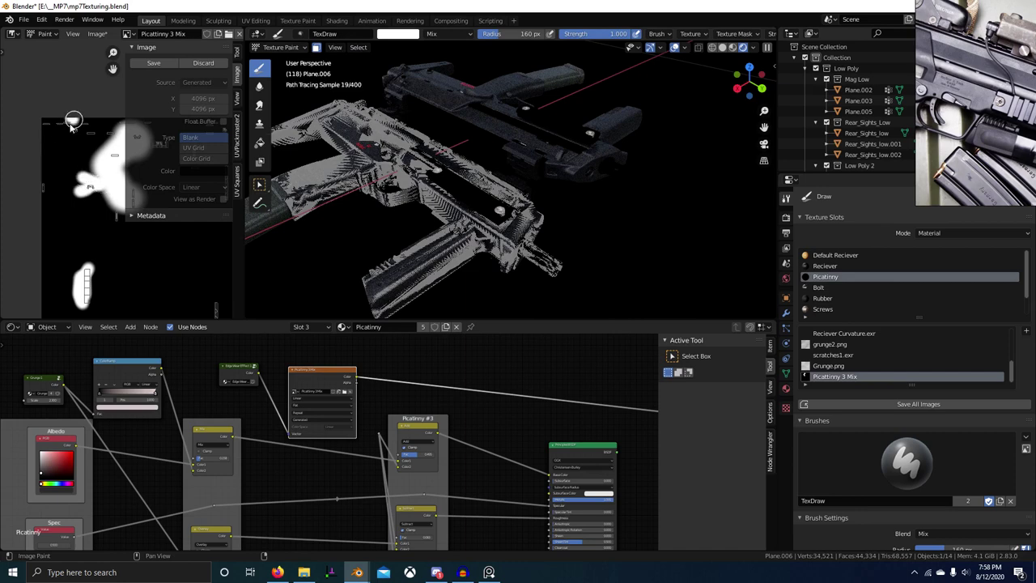
{"action": "scroll", "coordinate": [118, 256], "scroll_direction": "down", "scroll_amount": 3}
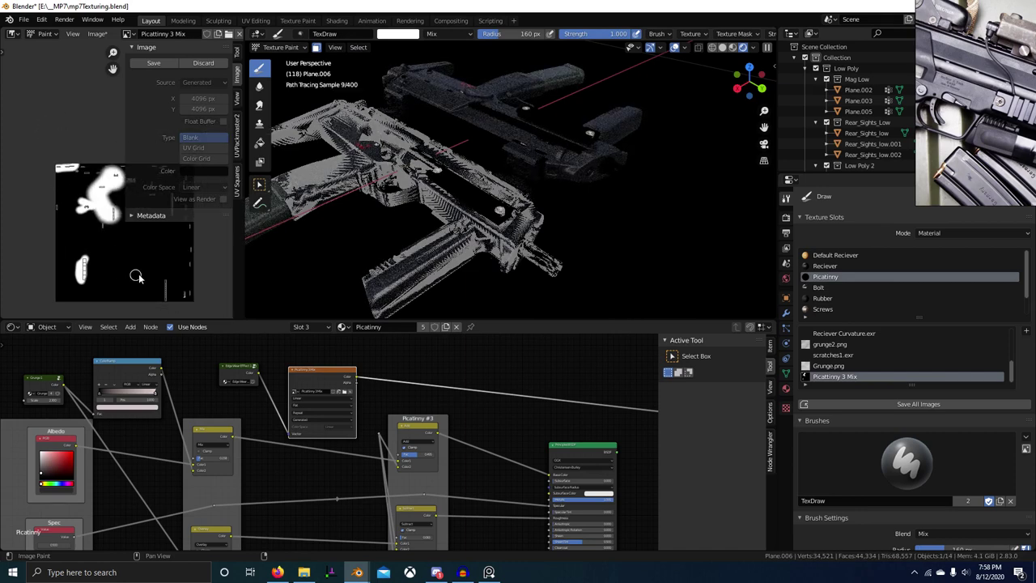
Discard the painted strokes and try a light red generated color for the Picattinny 3 Mix image
{"action": "left_click", "coordinate": [215, 65]}
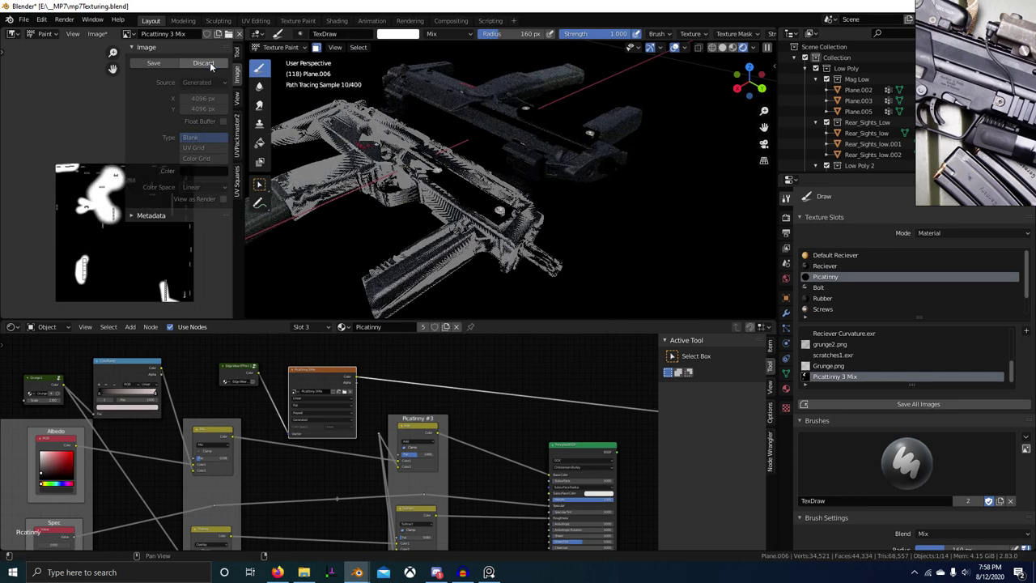
{"action": "left_click", "coordinate": [205, 150]}
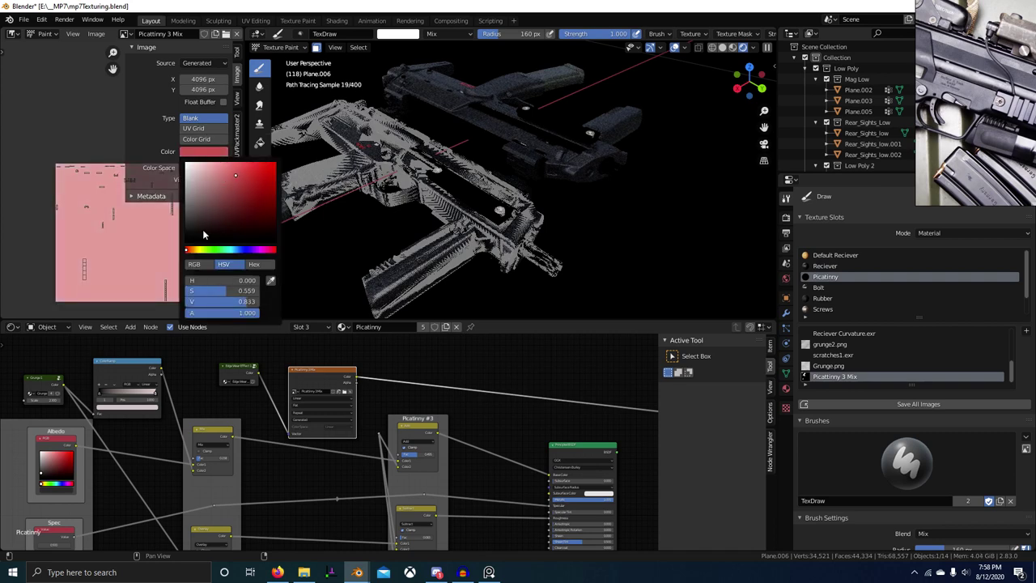
Unlink the Edge Wear Effect node from the Picattinny 3 Mix Vector, connect its Color to the Picatinny #3 reroute, and move the image node clear
{"action": "scroll", "coordinate": [289, 396], "scroll_direction": "up", "scroll_amount": 3}
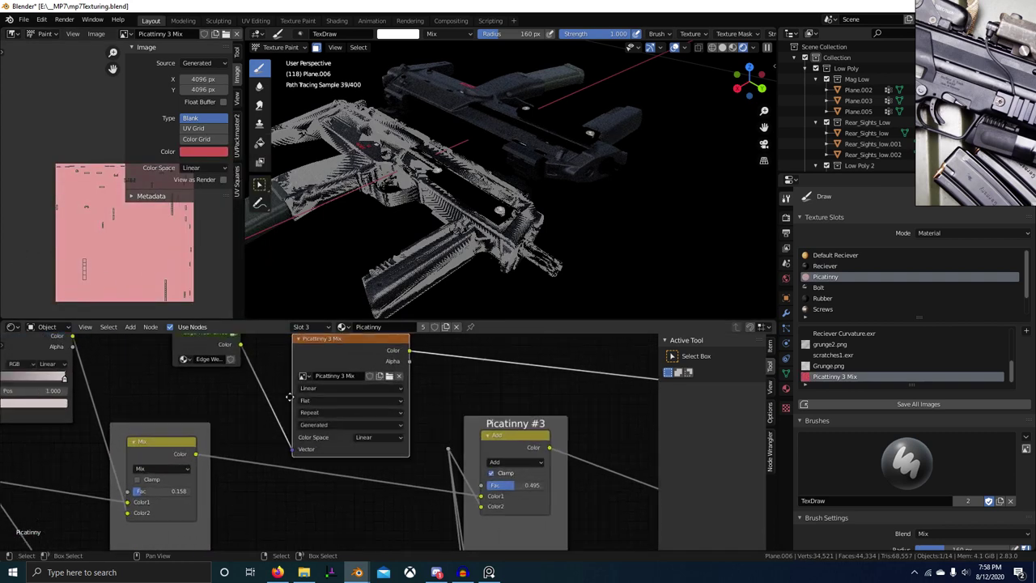
{"action": "middle_click_drag", "start_coordinate": [290, 397], "coordinate": [330, 442]}
{"action": "right_click_drag", "start_coordinate": [304, 400], "coordinate": [279, 415], "text": "ctrl"}
{"action": "left_click", "coordinate": [252, 395]}
{"action": "key", "text": "g"}
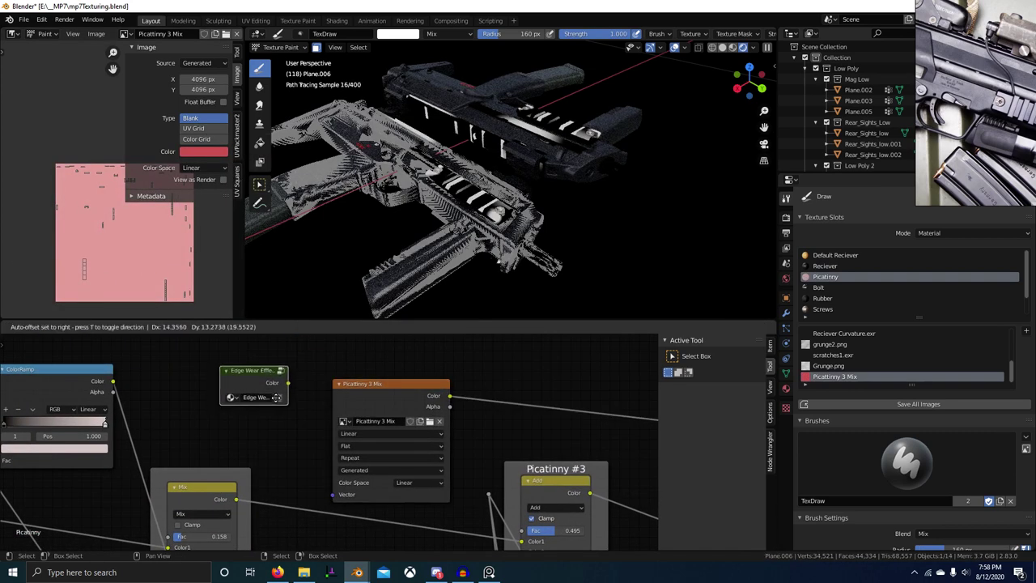
{"action": "left_click", "coordinate": [279, 405]}
{"action": "middle_click_drag", "start_coordinate": [296, 401], "coordinate": [279, 400]}
{"action": "left_click_drag", "start_coordinate": [462, 504], "coordinate": [390, 438]}
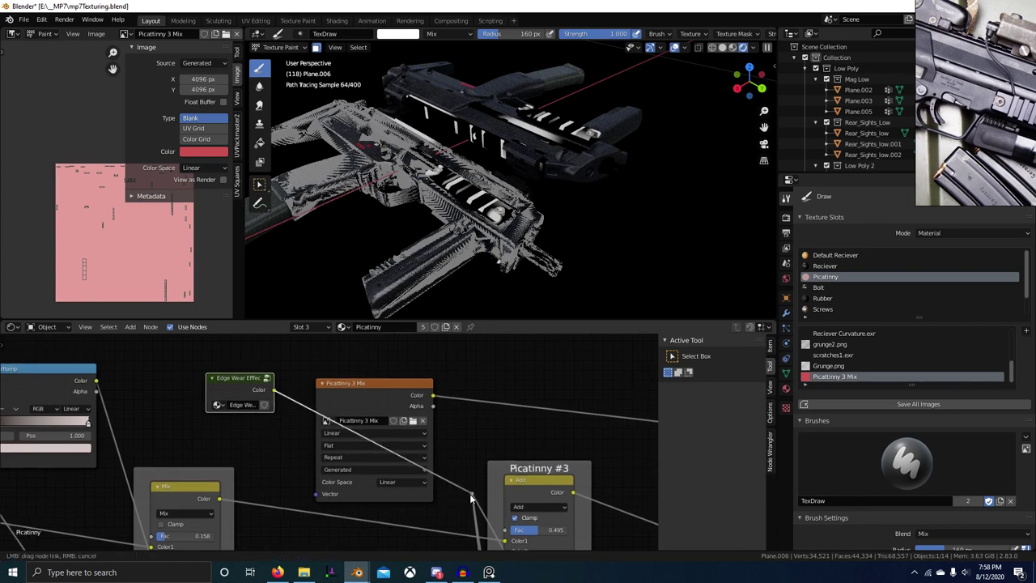
{"action": "left_click_drag", "start_coordinate": [470, 495], "coordinate": [472, 495]}
{"action": "left_click_drag", "start_coordinate": [385, 397], "coordinate": [472, 285]}
{"action": "middle_click_drag", "start_coordinate": [447, 372], "coordinate": [423, 436]}
{"action": "scroll", "coordinate": [422, 435], "scroll_direction": "down", "scroll_amount": 3}
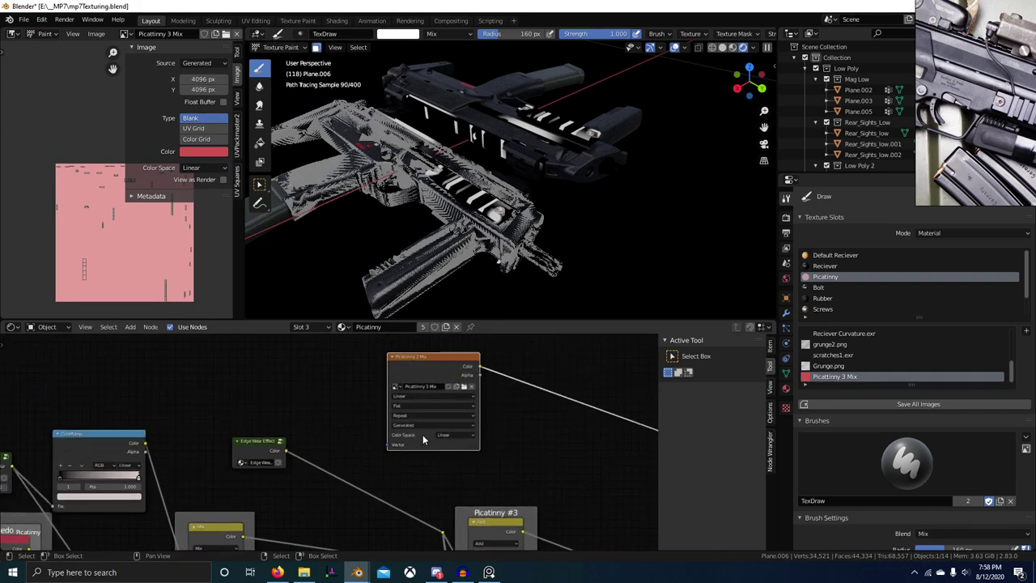
Add a UV Map node and link its UV output to the Vector input of the Picattinny 3 Mix node
{"action": "key", "text": "shift+a"}
{"action": "left_click", "coordinate": [407, 413]}
{"action": "type", "text": "uv m"}
{"action": "key", "text": "Return"}
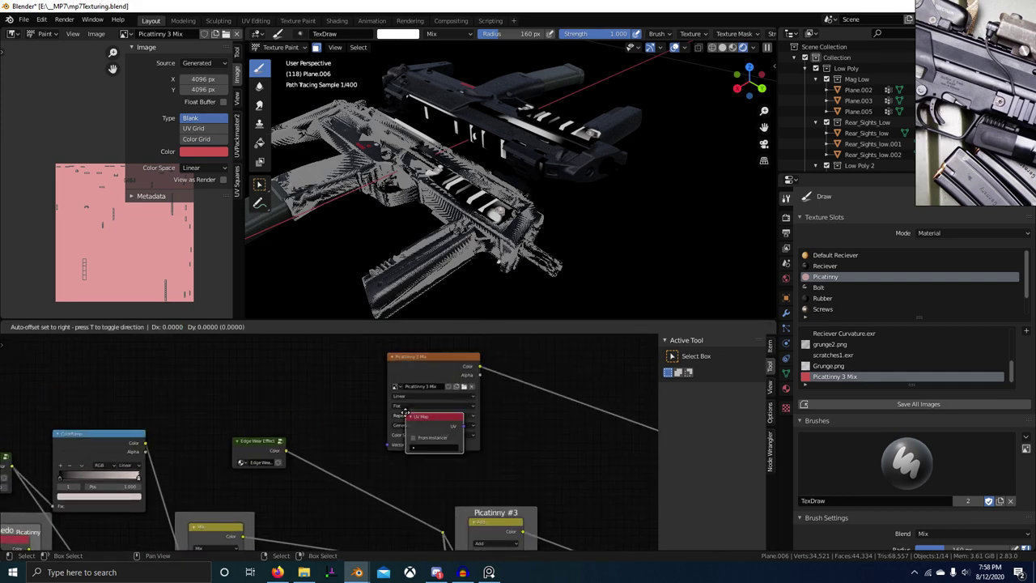
{"action": "left_click", "coordinate": [295, 404]}
{"action": "scroll", "coordinate": [344, 405], "scroll_direction": "up", "scroll_amount": 6}
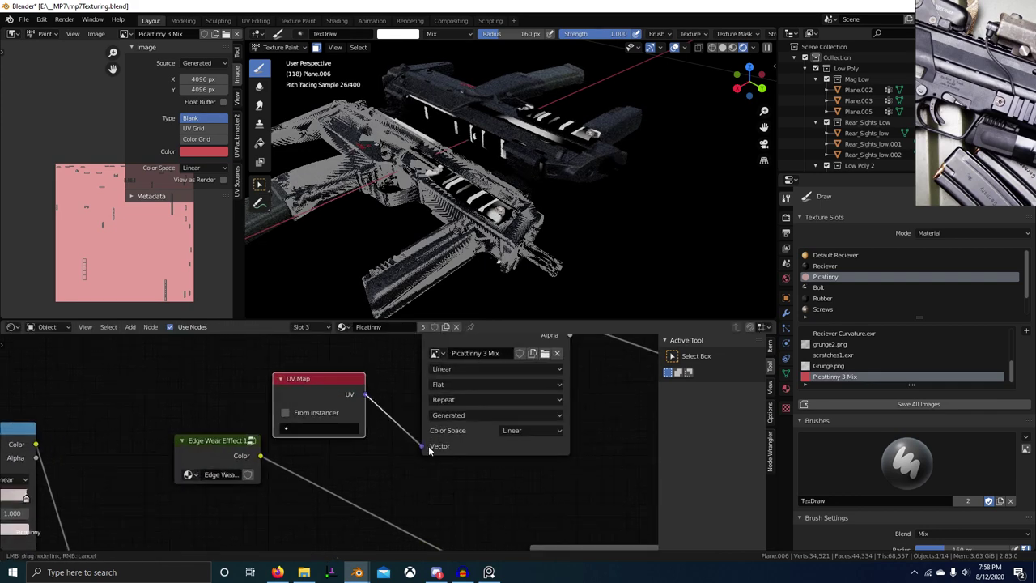
{"action": "left_click_drag", "start_coordinate": [428, 445], "coordinate": [424, 447]}
Select UVMap in the UV Map node and set the Picattinny 3 Mix image's generated color to black
{"action": "scroll", "coordinate": [381, 452], "scroll_direction": "down", "scroll_amount": 2}
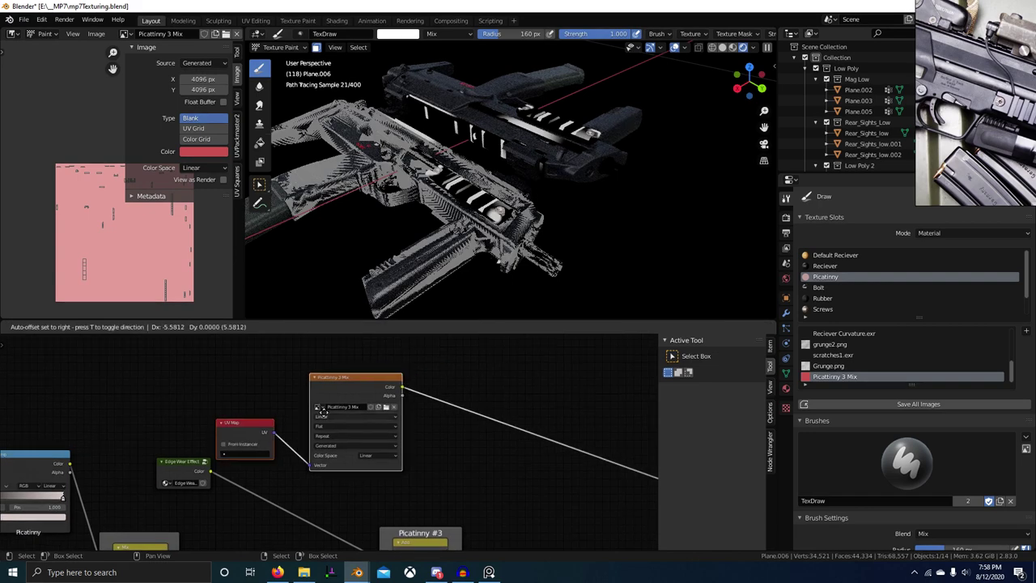
{"action": "scroll", "coordinate": [380, 483], "scroll_direction": "up", "scroll_amount": 2}
{"action": "left_click", "coordinate": [198, 443]}
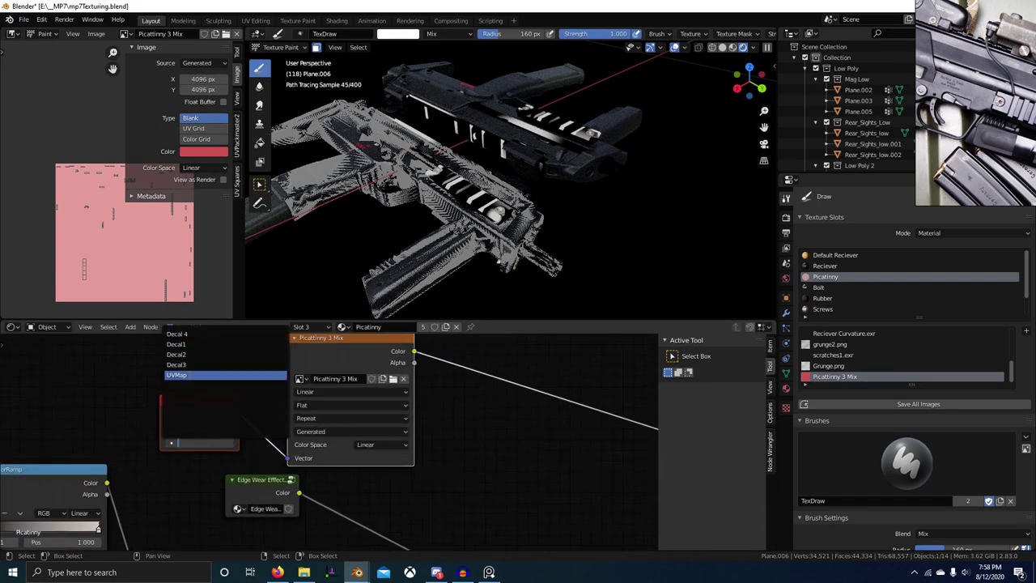
{"action": "left_click", "coordinate": [176, 375]}
{"action": "scroll", "coordinate": [385, 459], "scroll_direction": "down", "scroll_amount": 2}
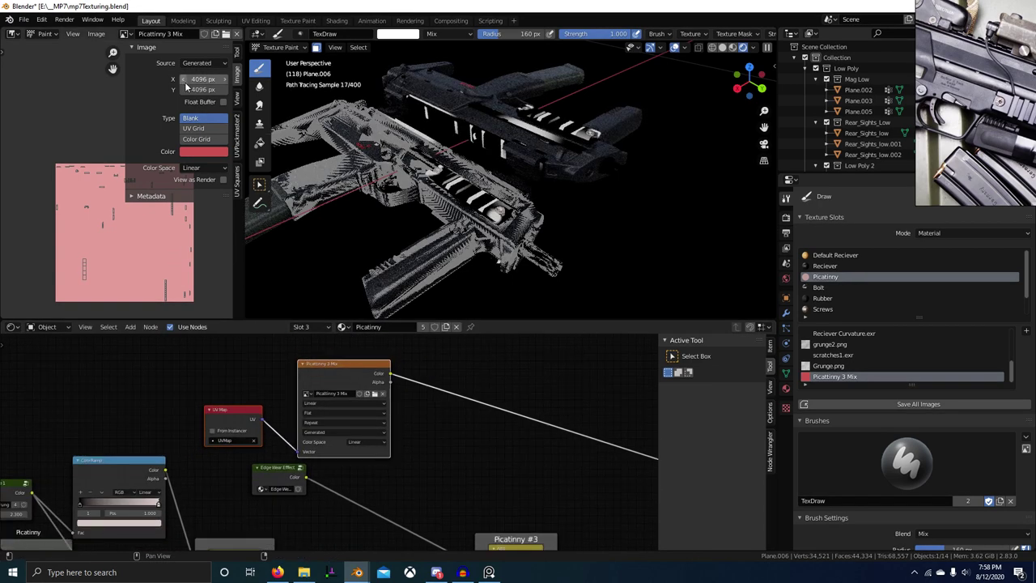
{"action": "left_click", "coordinate": [209, 153]}
{"action": "left_click_drag", "start_coordinate": [211, 165], "coordinate": [212, 240]}
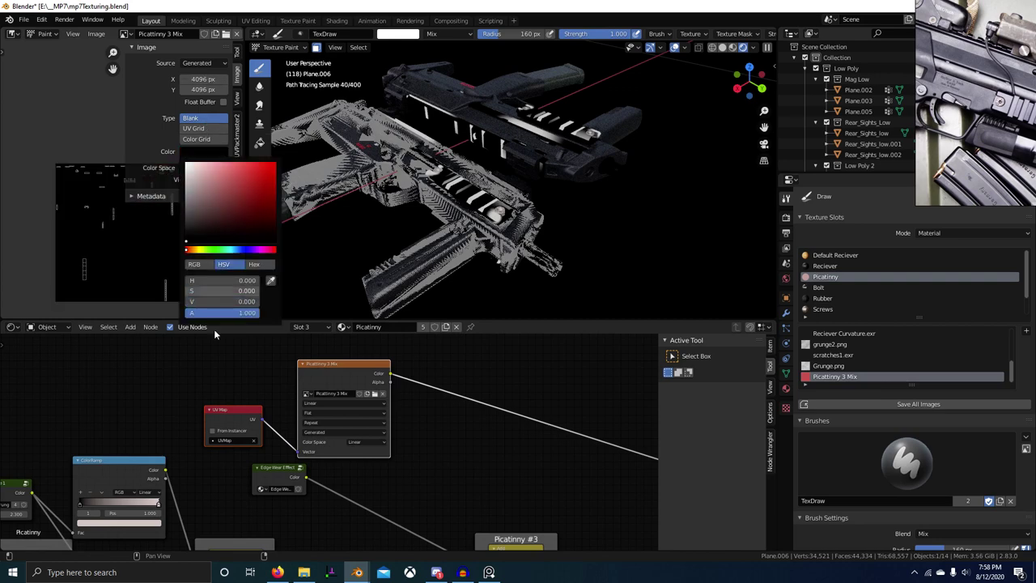
Insert a MixRGB node on the link between the Edge Wear Effect node and the Picatinny #3 reroute, with blend mode Multiply
{"action": "scroll", "coordinate": [375, 405], "scroll_direction": "down", "scroll_amount": 4}
{"action": "middle_click_drag", "start_coordinate": [434, 439], "coordinate": [392, 418]}
{"action": "key", "text": "shift+a"}
{"action": "left_click", "coordinate": [391, 418]}
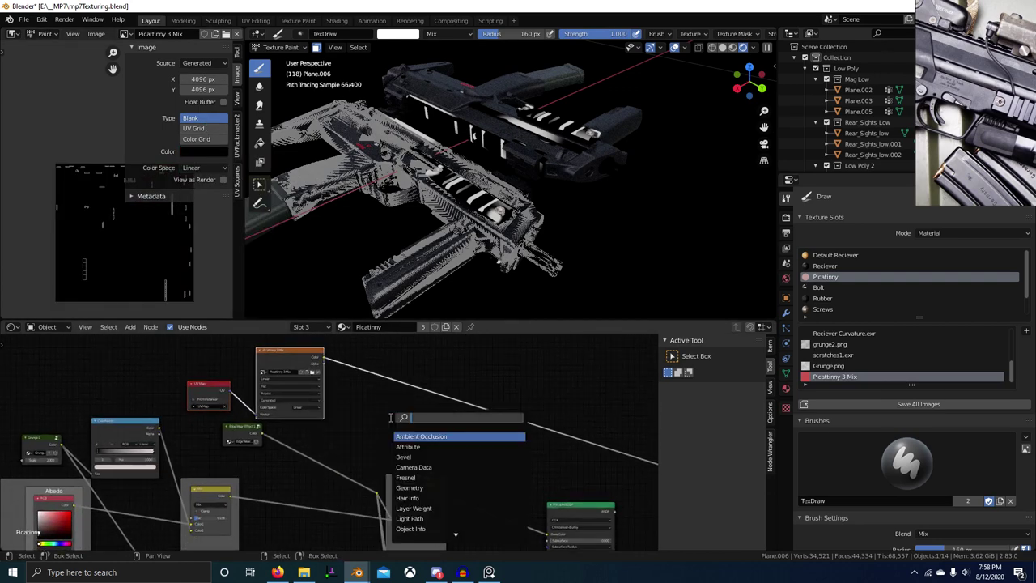
{"action": "key", "text": "Return"}
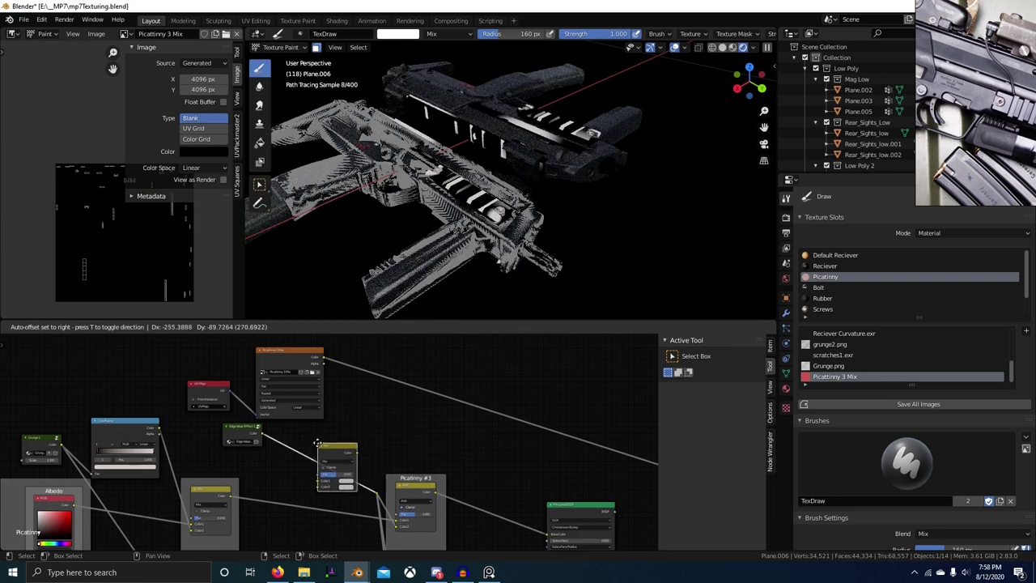
{"action": "left_click", "coordinate": [321, 443]}
{"action": "scroll", "coordinate": [329, 444], "scroll_direction": "up", "scroll_amount": 7}
{"action": "left_click", "coordinate": [340, 482]}
{"action": "left_click", "coordinate": [340, 198]}
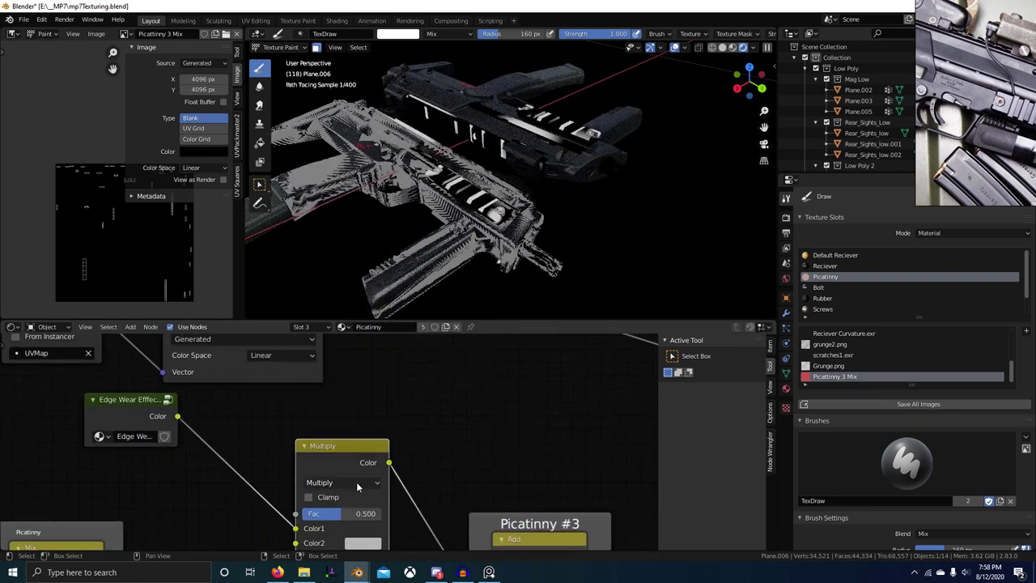
Link the Picattinny 3 Mix node's Color output to the Multiply node's Color2 input
{"action": "scroll", "coordinate": [356, 482], "scroll_direction": "down", "scroll_amount": 4}
{"action": "left_click_drag", "start_coordinate": [346, 347], "coordinate": [364, 464]}
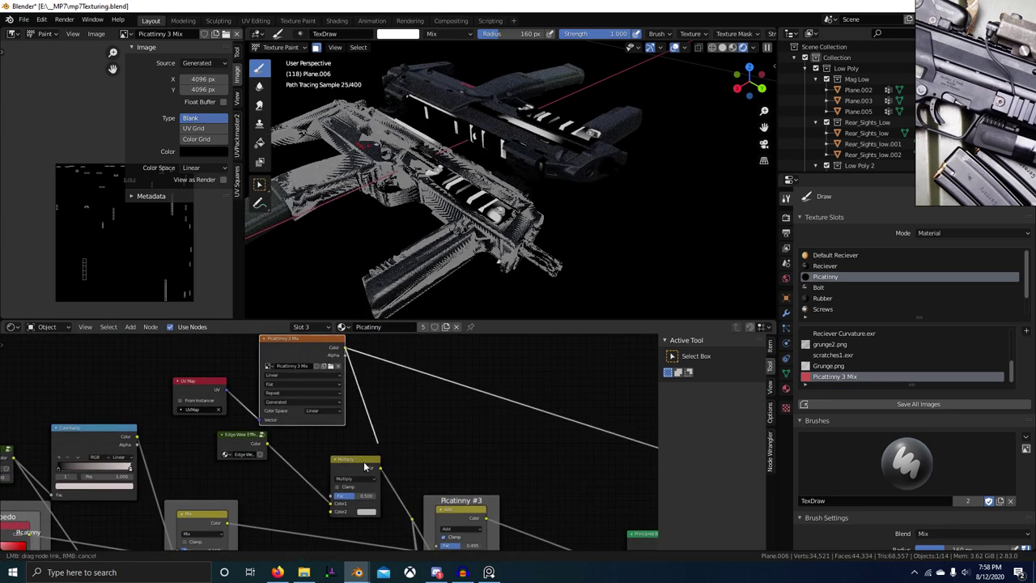
{"action": "left_click_drag", "start_coordinate": [340, 513], "coordinate": [338, 511]}
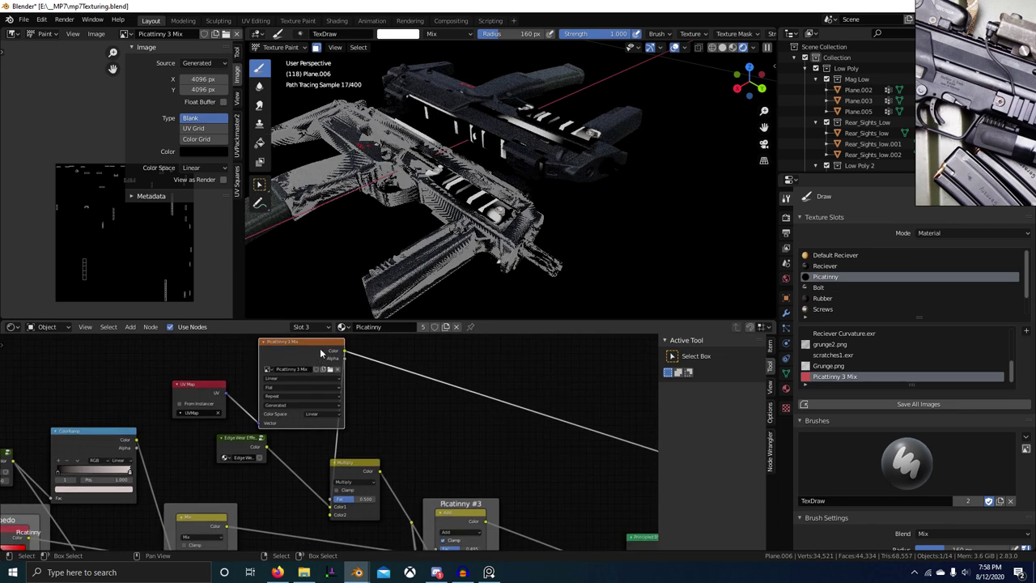
Switch to Material Preview and paint white around the bolt at the front end of the side rail with an 81 px brush
{"action": "key", "text": "ctrl+Tab"}
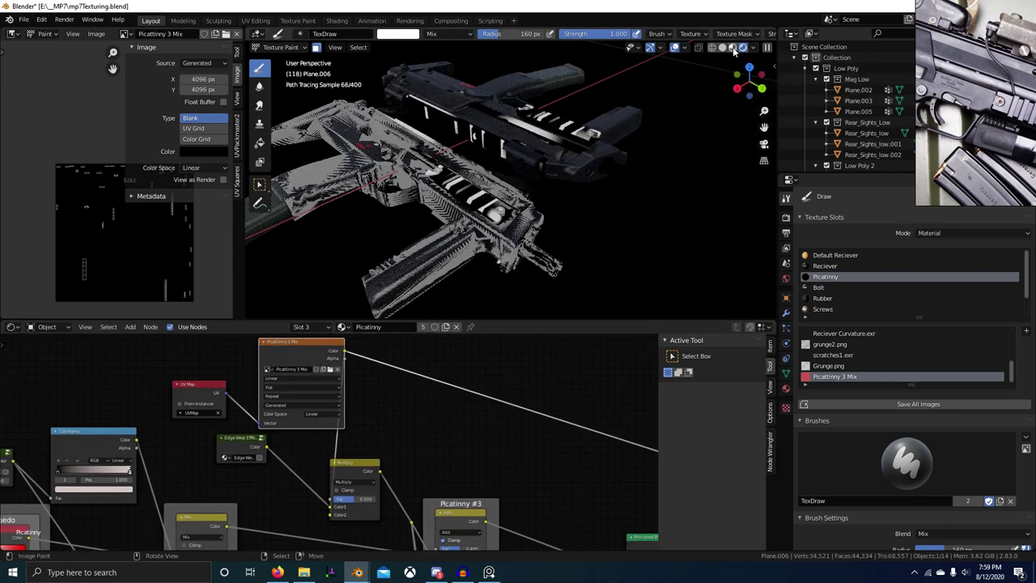
{"action": "left_click", "coordinate": [733, 47]}
{"action": "mouse_move", "coordinate": [374, 210]}
{"action": "middle_mouse_down"}
{"action": "mouse_move", "coordinate": [539, 224]}
{"action": "mouse_move", "coordinate": [499, 235]}
{"action": "mouse_move", "coordinate": [498, 249]}
{"action": "middle_mouse_up"}
{"action": "scroll", "coordinate": [527, 229], "scroll_direction": "up", "scroll_amount": 4}
{"action": "scroll", "coordinate": [516, 232], "scroll_direction": "up", "scroll_amount": 5}
{"action": "key", "text": "f"}
{"action": "left_click", "coordinate": [457, 237]}
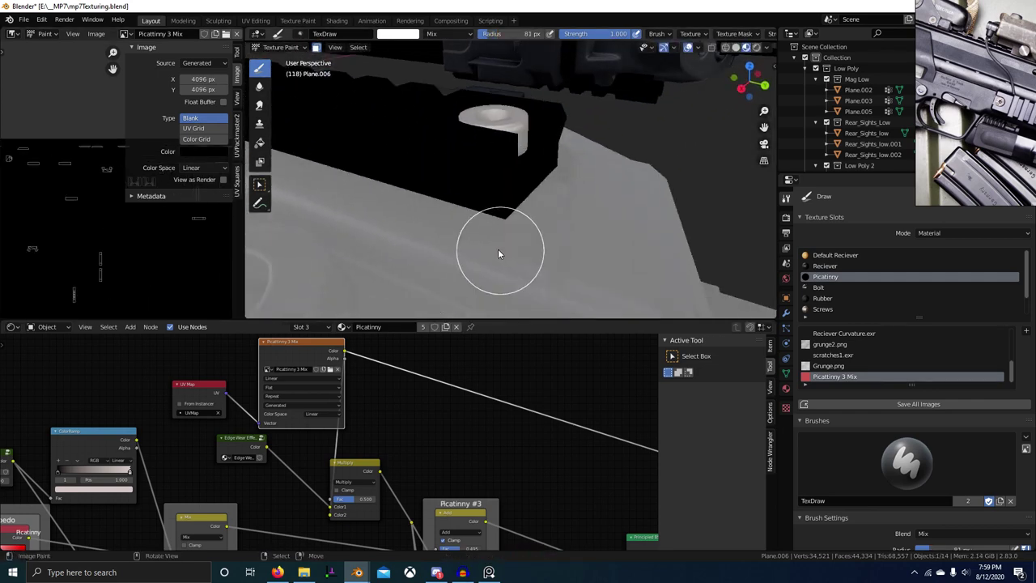
{"action": "left_click_drag", "start_coordinate": [485, 174], "coordinate": [509, 143]}
{"action": "scroll", "coordinate": [530, 219], "scroll_direction": "down", "scroll_amount": 3}
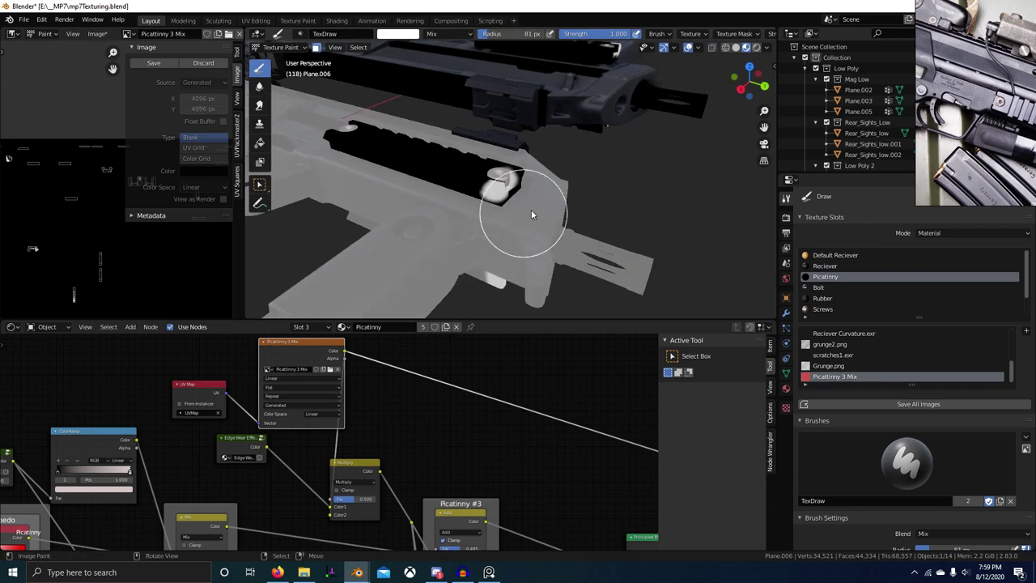
Set the Draw brush radius to 37 px for finer painting around the front bolt of the side rail
{"action": "scroll", "coordinate": [508, 207], "scroll_direction": "up", "scroll_amount": 3}
{"action": "mouse_move", "coordinate": [466, 245]}
{"action": "middle_mouse_down"}
{"action": "mouse_move", "coordinate": [498, 199]}
{"action": "mouse_move", "coordinate": [421, 261]}
{"action": "middle_mouse_up"}
{"action": "key", "text": "f"}
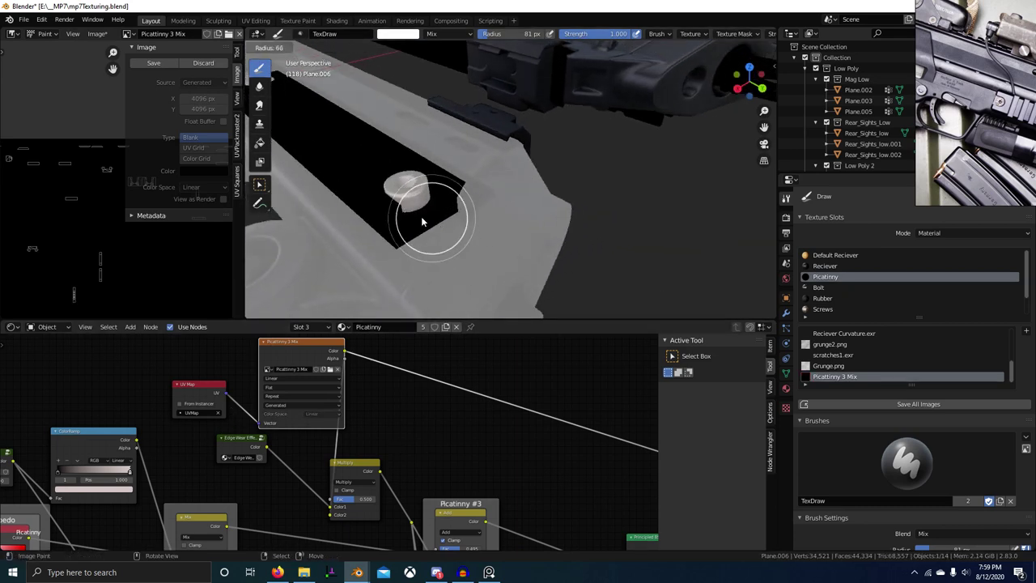
{"action": "left_click", "coordinate": [421, 216]}
Preview the Principled BSDF on the material output and examine the edge wear at the rail's bolt end
{"action": "scroll", "coordinate": [423, 412], "scroll_direction": "down", "scroll_amount": 4}
{"action": "middle_click_drag", "start_coordinate": [462, 476], "coordinate": [428, 397]}
{"action": "left_click", "coordinate": [548, 377], "text": "ctrl+shift"}
{"action": "mouse_move", "coordinate": [422, 242]}
{"action": "middle_mouse_down"}
{"action": "mouse_move", "coordinate": [465, 228]}
{"action": "mouse_move", "coordinate": [483, 257]}
{"action": "middle_mouse_up"}
{"action": "scroll", "coordinate": [463, 231], "scroll_direction": "up", "scroll_amount": 2}
{"action": "scroll", "coordinate": [537, 261], "scroll_direction": "up", "scroll_amount": 2}
{"action": "middle_click_drag", "start_coordinate": [547, 263], "coordinate": [528, 247]}
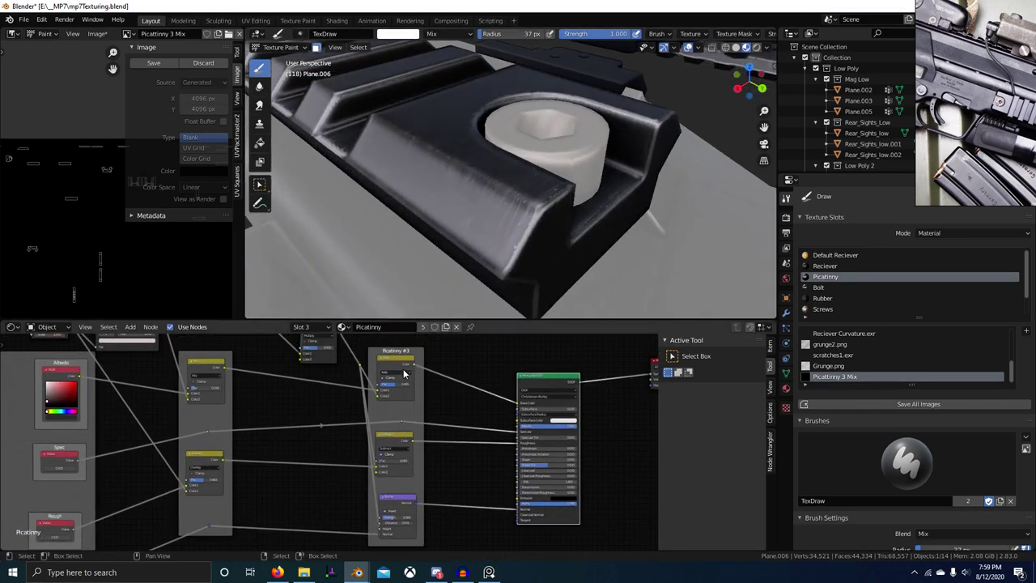
Move the Multiply node clear of its neighbors and preview the Edge Wear Effect node's output on the rail
{"action": "scroll", "coordinate": [402, 370], "scroll_direction": "up", "scroll_amount": 2}
{"action": "middle_click_drag", "start_coordinate": [353, 382], "coordinate": [357, 442]}
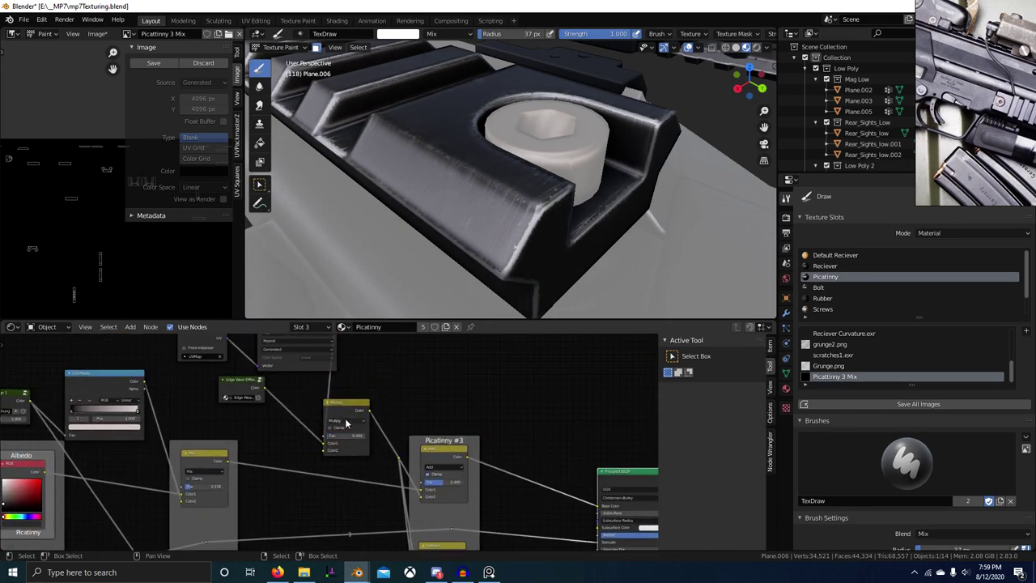
{"action": "scroll", "coordinate": [348, 425], "scroll_direction": "up", "scroll_amount": 4}
{"action": "left_click_drag", "start_coordinate": [361, 359], "coordinate": [402, 366]}
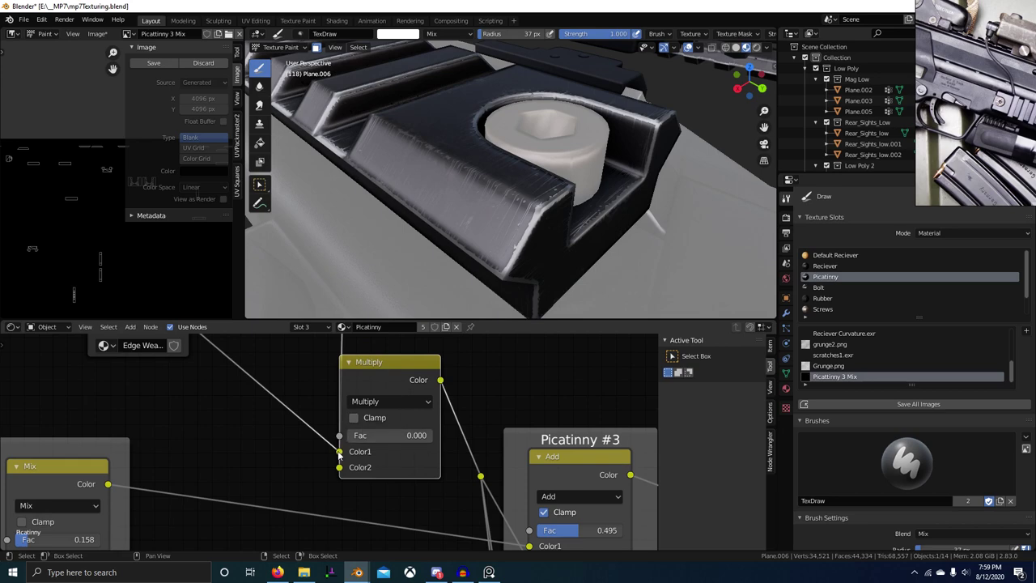
{"action": "scroll", "coordinate": [393, 375], "scroll_direction": "down", "scroll_amount": 6}
{"action": "middle_click_drag", "start_coordinate": [391, 377], "coordinate": [318, 473]}
{"action": "key", "text": "g"}
{"action": "left_click", "coordinate": [429, 392]}
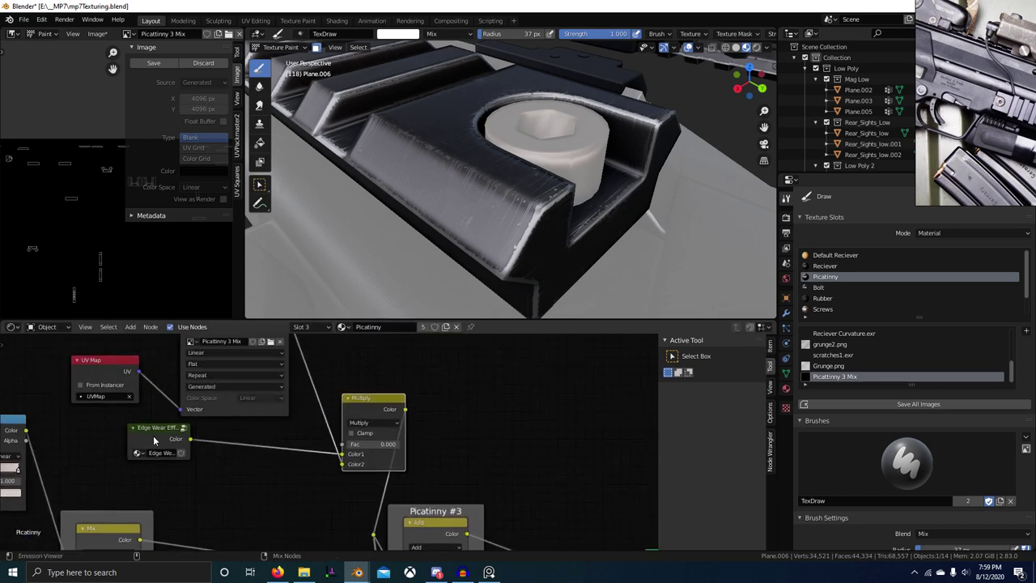
{"action": "left_click", "coordinate": [153, 435], "text": "ctrl+shift"}
{"action": "middle_click_drag", "start_coordinate": [366, 387], "coordinate": [370, 438]}
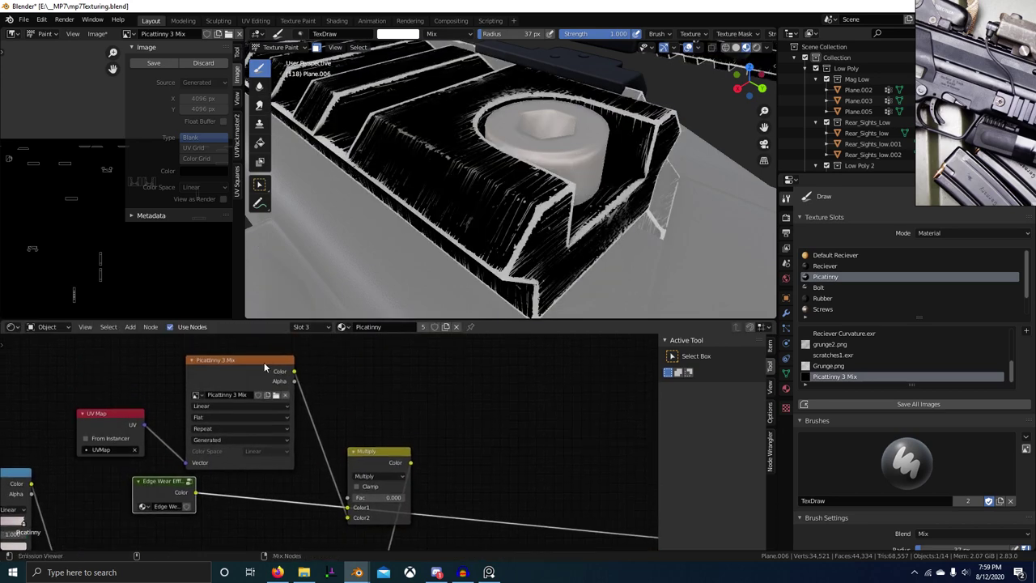
Try adding a Clamp node after Edge Wear Effect, feeding the Multiply node's Color1 input
{"action": "key", "text": "shift+a"}
{"action": "type", "text": "clamp"}
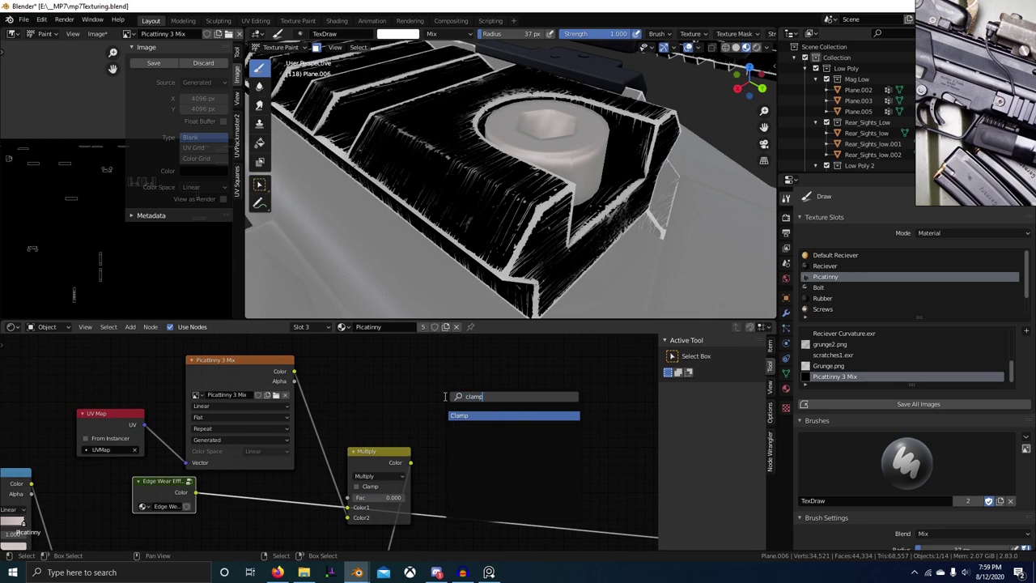
{"action": "key", "text": "Return"}
{"action": "left_click", "coordinate": [233, 496]}
{"action": "middle_click_drag", "start_coordinate": [382, 489], "coordinate": [401, 471]}
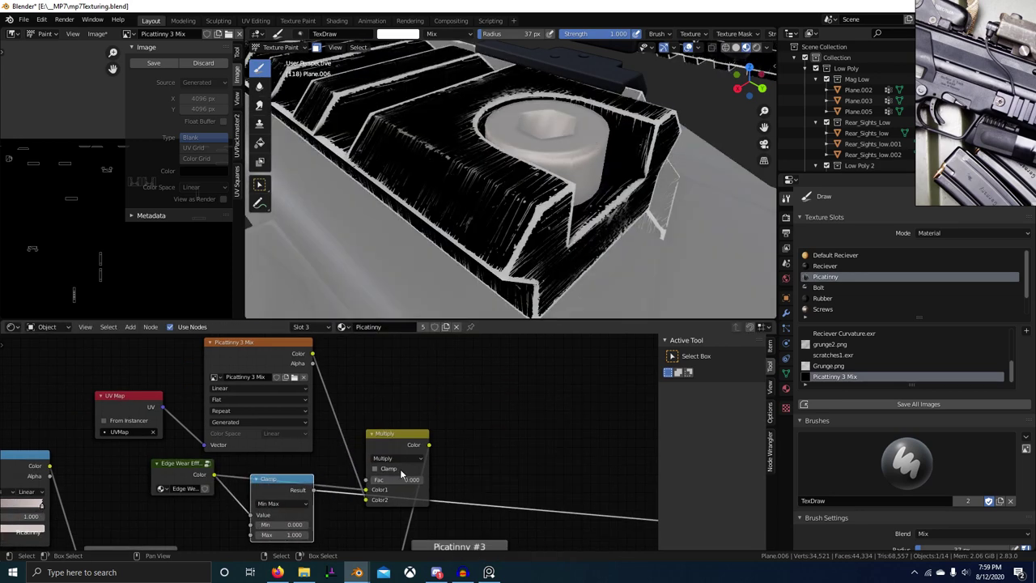
{"action": "key", "text": "g"}
{"action": "left_click", "coordinate": [377, 488]}
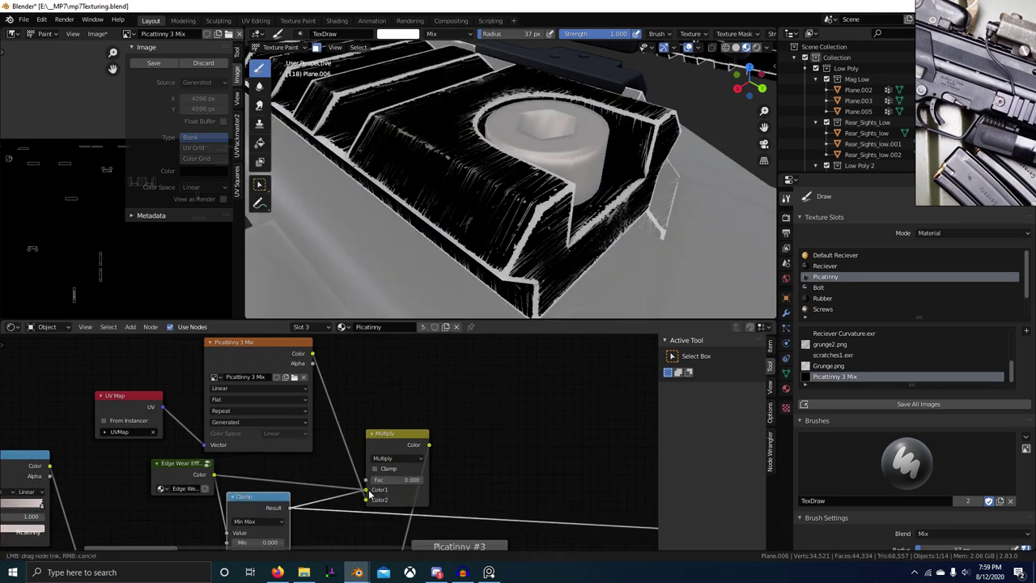
Set the Multiply node's Fac to 1.000, preview its output, and delete the Clamp node while keeping the connection
{"action": "left_click_drag", "start_coordinate": [368, 492], "coordinate": [454, 480]}
{"action": "left_click", "coordinate": [403, 438], "text": "ctrl+shift"}
{"action": "scroll", "coordinate": [258, 508], "scroll_direction": "down", "scroll_amount": 2}
{"action": "middle_click_drag", "start_coordinate": [259, 508], "coordinate": [263, 483]}
{"action": "left_click", "coordinate": [263, 486]}
{"action": "key", "text": "ctrl+x"}
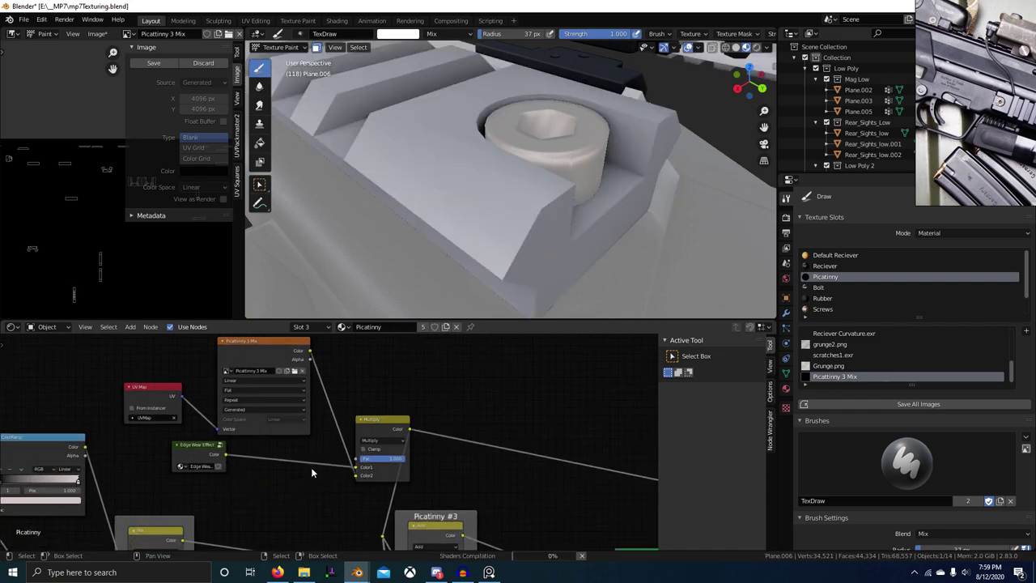
Reposition the Multiply node near the Edge Wear Effect node and preview the Principled BSDF on the rail
{"action": "left_click_drag", "start_coordinate": [381, 431], "coordinate": [340, 460]}
{"action": "scroll", "coordinate": [329, 443], "scroll_direction": "down", "scroll_amount": 2}
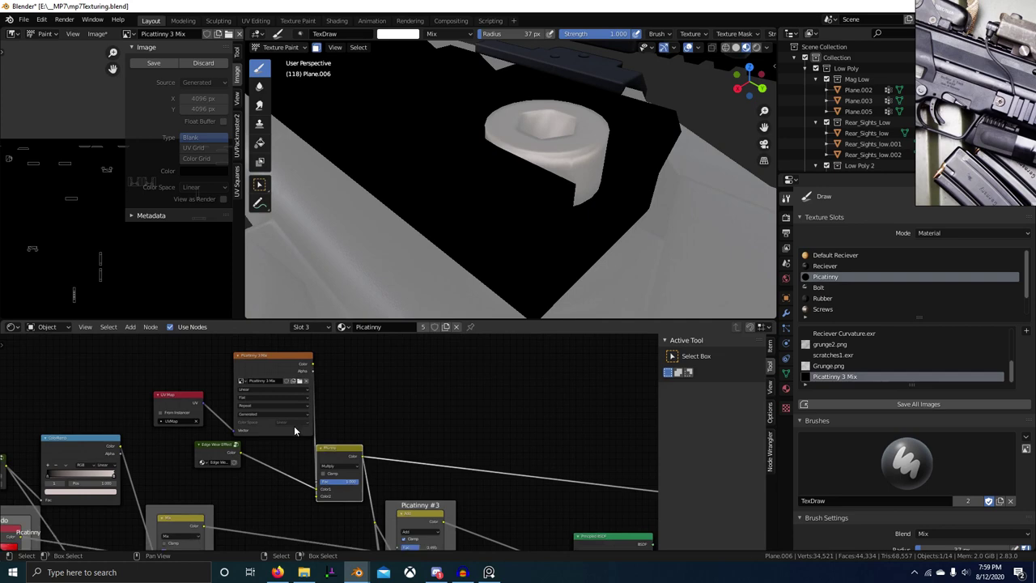
{"action": "scroll", "coordinate": [294, 429], "scroll_direction": "down", "scroll_amount": 1}
{"action": "left_click_drag", "start_coordinate": [293, 426], "coordinate": [280, 416]}
{"action": "scroll", "coordinate": [356, 465], "scroll_direction": "down", "scroll_amount": 2}
{"action": "middle_click_drag", "start_coordinate": [356, 465], "coordinate": [291, 399]}
{"action": "left_click", "coordinate": [476, 465], "text": "ctrl+shift"}
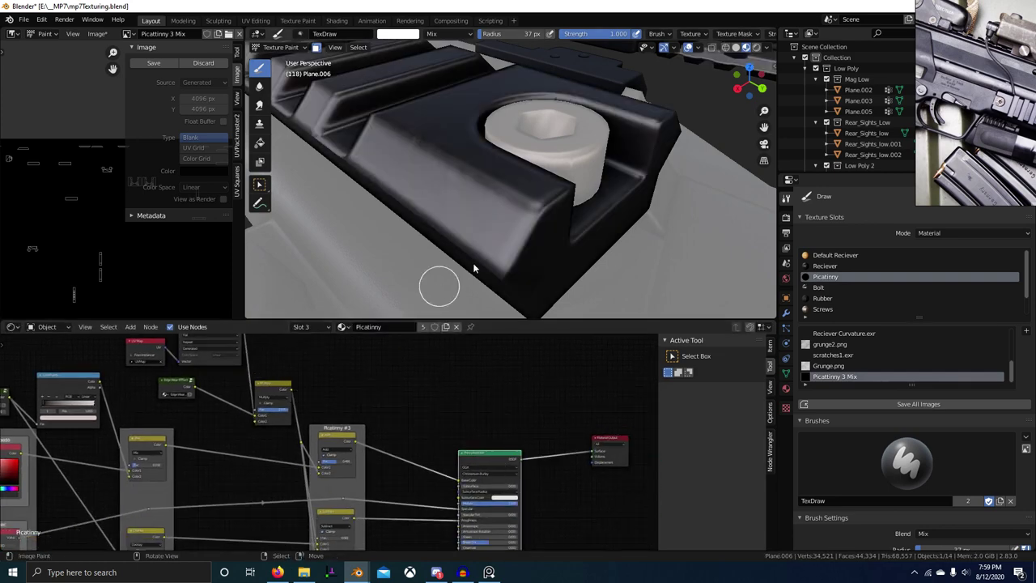
{"action": "middle_click_drag", "start_coordinate": [518, 264], "coordinate": [493, 238]}
Make the Picattinny 3 Mix image node active and maximize the 3D viewport on the whole side rail
{"action": "middle_click_drag", "start_coordinate": [226, 346], "coordinate": [264, 400]}
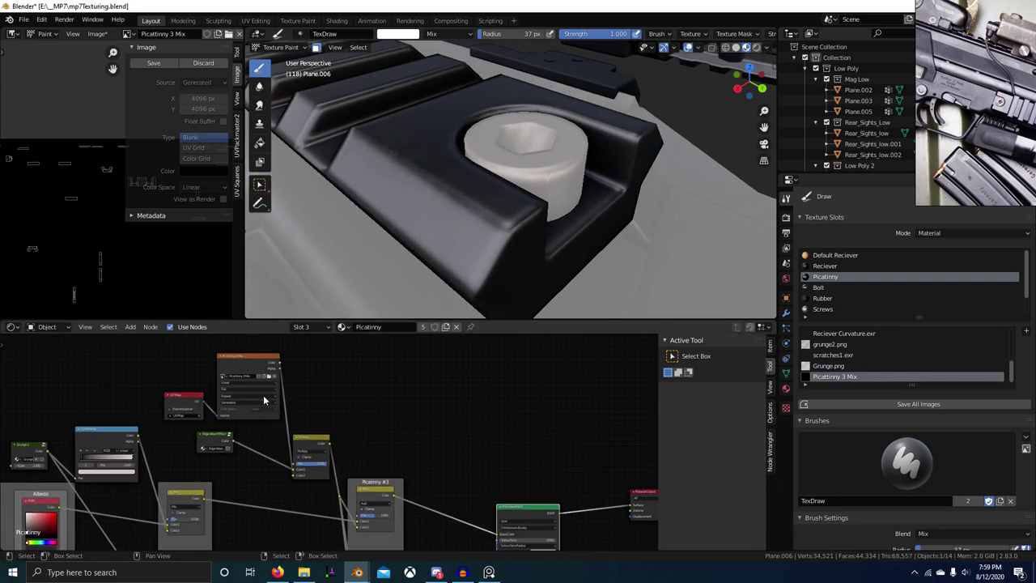
{"action": "left_click", "coordinate": [261, 367]}
{"action": "key", "text": "ctrl+space"}
{"action": "scroll", "coordinate": [532, 278], "scroll_direction": "down", "scroll_amount": 5}
{"action": "middle_click_drag", "start_coordinate": [532, 278], "coordinate": [513, 265]}
{"action": "scroll", "coordinate": [515, 269], "scroll_direction": "down", "scroll_amount": 3}
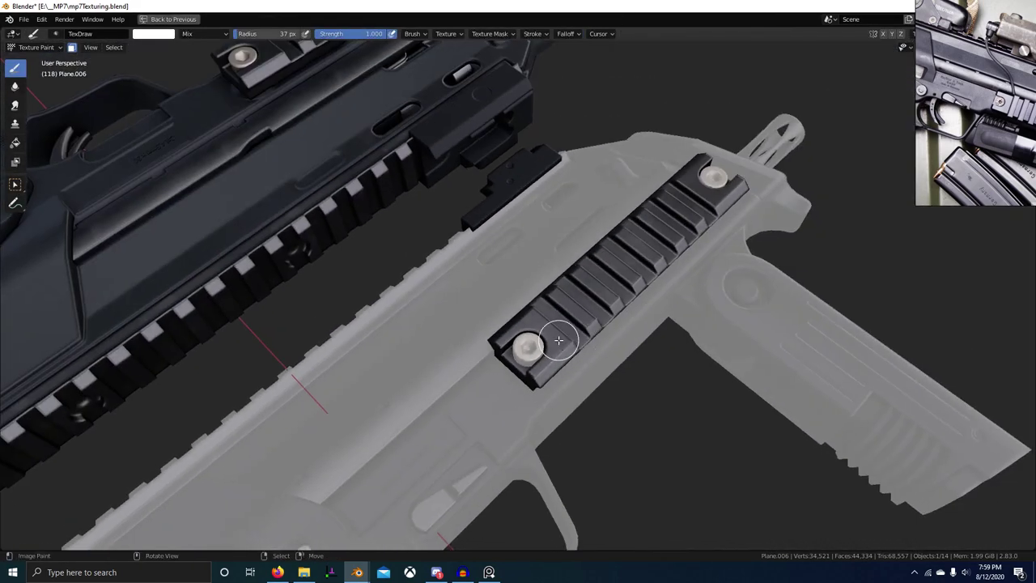
Paint white wear on the outer corner and bolt recess edge at the rail's rear end, enlarging the brush to 50 px
{"action": "key", "text": "Tab"}
{"action": "mouse_move", "coordinate": [560, 346]}
{"action": "middle_mouse_down", "text": "shift"}
{"action": "mouse_move", "coordinate": [444, 386]}
{"action": "mouse_move", "coordinate": [571, 314]}
{"action": "mouse_move", "coordinate": [572, 325]}
{"action": "mouse_move", "coordinate": [588, 267]}
{"action": "mouse_move", "coordinate": [578, 304]}
{"action": "mouse_move", "coordinate": [538, 356]}
{"action": "middle_mouse_up", "text": "shift"}
{"action": "scroll", "coordinate": [443, 387], "scroll_direction": "up", "scroll_amount": 1}
{"action": "key", "text": "Tab"}
{"action": "scroll", "coordinate": [577, 304], "scroll_direction": "up", "scroll_amount": 4}
{"action": "scroll", "coordinate": [598, 291], "scroll_direction": "down", "scroll_amount": 3}
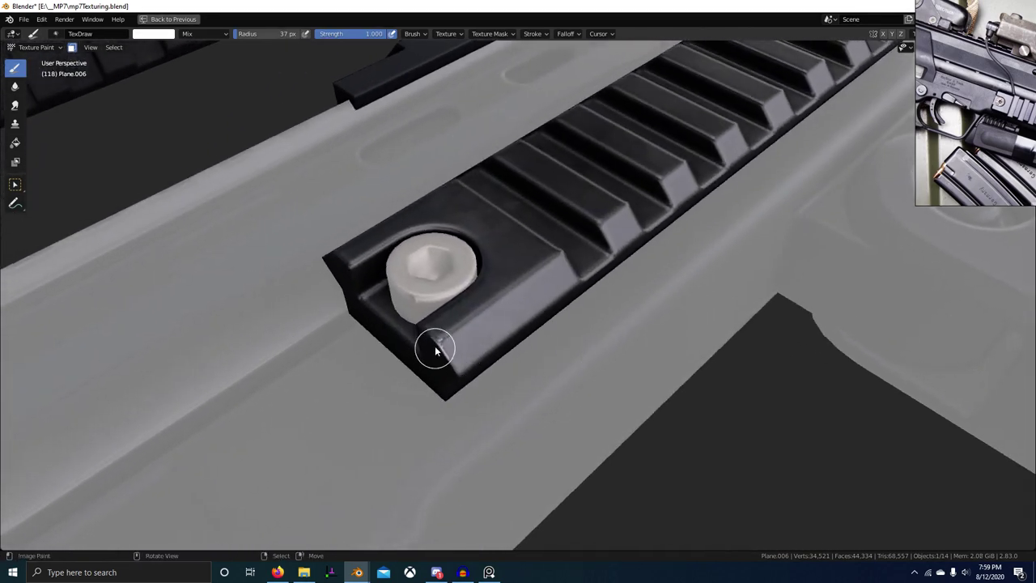
{"action": "middle_click_drag", "start_coordinate": [456, 376], "coordinate": [542, 389]}
{"action": "scroll", "coordinate": [522, 357], "scroll_direction": "up", "scroll_amount": 2}
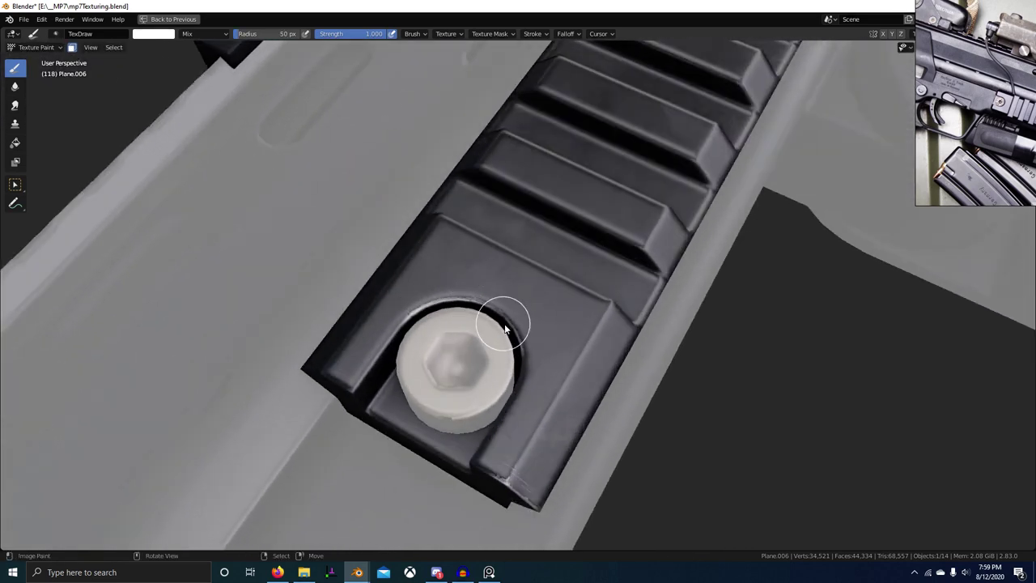
Continue painting white along the rear bolt recess and its opposite inner corner with the 50 px brush
{"action": "scroll", "coordinate": [472, 414], "scroll_direction": "down", "scroll_amount": 3}
{"action": "middle_click_drag", "start_coordinate": [472, 414], "coordinate": [507, 345]}
{"action": "scroll", "coordinate": [543, 362], "scroll_direction": "up", "scroll_amount": 3}
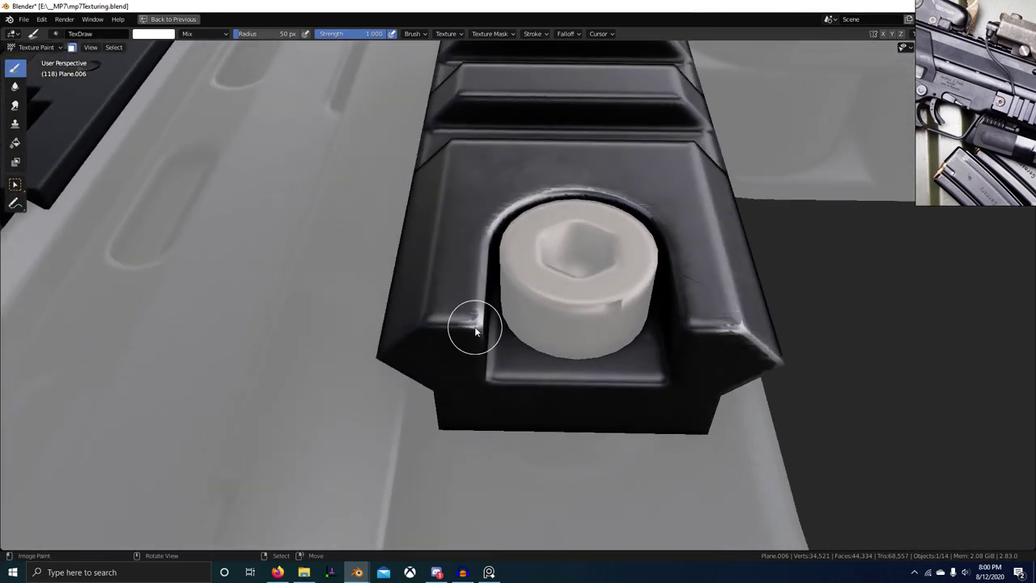
{"action": "middle_click_drag", "start_coordinate": [476, 324], "coordinate": [533, 332]}
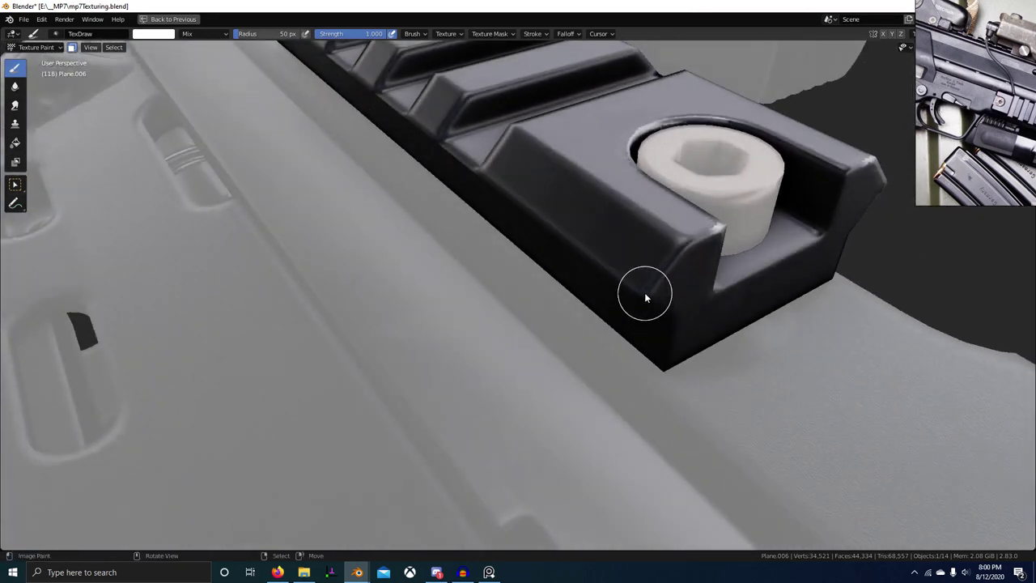
Reduce the brush radius to 27 px and paint white along the rear end's far corner edge
{"action": "key", "text": "f"}
{"action": "left_click", "coordinate": [666, 258]}
{"action": "key", "text": "f"}
{"action": "left_click", "coordinate": [660, 228]}
{"action": "left_click_drag", "start_coordinate": [652, 221], "coordinate": [676, 238]}
Paint white wear on the outer corner edge of the rail's front end with the 27 px brush
{"action": "mouse_move", "coordinate": [692, 245]}
{"action": "middle_mouse_down"}
{"action": "mouse_move", "coordinate": [651, 357]}
{"action": "mouse_move", "coordinate": [421, 356]}
{"action": "middle_mouse_up"}
{"action": "scroll", "coordinate": [518, 368], "scroll_direction": "down", "scroll_amount": 4}
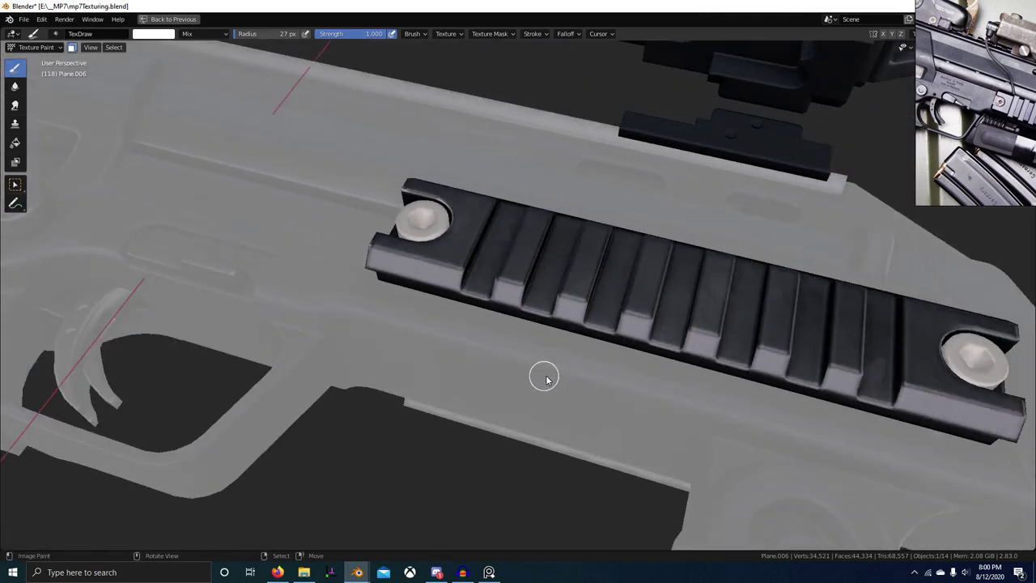
{"action": "mouse_move", "coordinate": [543, 377]}
{"action": "middle_mouse_down"}
{"action": "mouse_move", "coordinate": [480, 348]}
{"action": "mouse_move", "coordinate": [575, 358]}
{"action": "mouse_move", "coordinate": [530, 361]}
{"action": "mouse_move", "coordinate": [564, 358]}
{"action": "middle_mouse_up"}
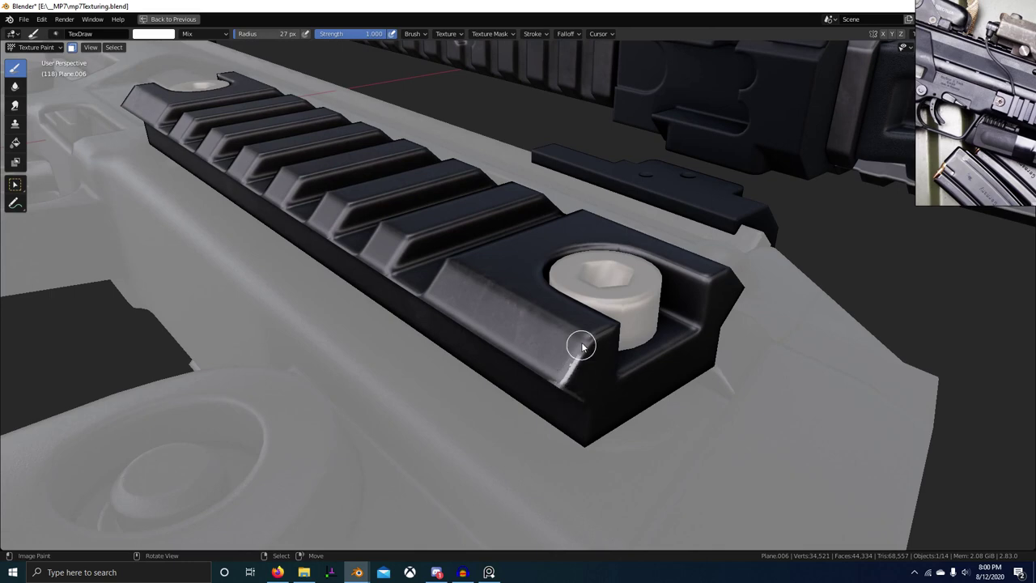
{"action": "mouse_move", "coordinate": [589, 334]}
{"action": "middle_mouse_down"}
{"action": "mouse_move", "coordinate": [592, 359]}
{"action": "mouse_move", "coordinate": [486, 364]}
{"action": "middle_mouse_up"}
{"action": "scroll", "coordinate": [535, 369], "scroll_direction": "up", "scroll_amount": 2}
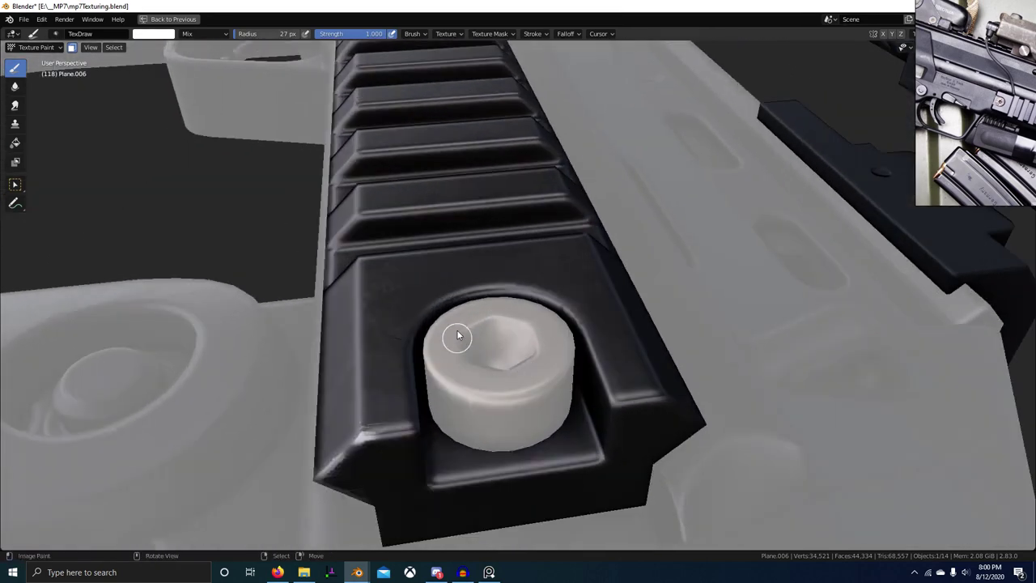
Set the brush radius to 42 px and paint white around the rim of the front bolt recess
{"action": "key", "text": "f"}
{"action": "left_click", "coordinate": [480, 327]}
{"action": "mouse_move", "coordinate": [431, 312]}
{"action": "left_mouse_down"}
{"action": "mouse_move", "coordinate": [523, 289]}
{"action": "mouse_move", "coordinate": [569, 303]}
{"action": "mouse_move", "coordinate": [571, 320]}
{"action": "left_mouse_up"}
{"action": "mouse_move", "coordinate": [571, 320]}
{"action": "middle_mouse_down"}
{"action": "mouse_move", "coordinate": [569, 368]}
{"action": "mouse_move", "coordinate": [454, 398]}
{"action": "mouse_move", "coordinate": [472, 397]}
{"action": "mouse_move", "coordinate": [390, 397]}
{"action": "middle_mouse_up"}
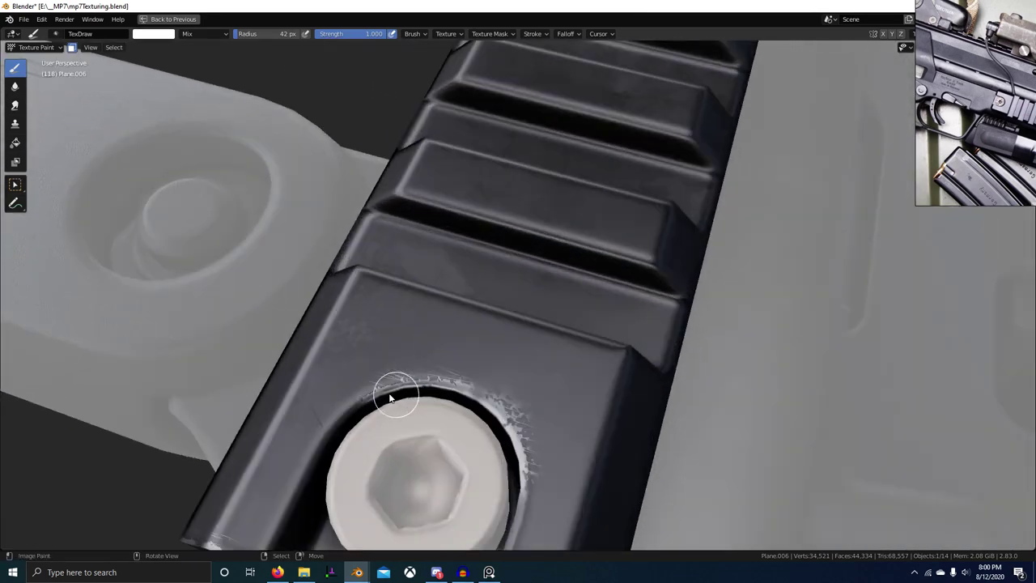
{"action": "left_click_drag", "start_coordinate": [334, 421], "coordinate": [321, 446]}
{"action": "scroll", "coordinate": [365, 441], "scroll_direction": "down", "scroll_amount": 5}
{"action": "mouse_move", "coordinate": [425, 445]}
{"action": "middle_mouse_down"}
{"action": "mouse_move", "coordinate": [624, 442]}
{"action": "mouse_move", "coordinate": [492, 416]}
{"action": "middle_mouse_up"}
{"action": "scroll", "coordinate": [493, 415], "scroll_direction": "up", "scroll_amount": 4}
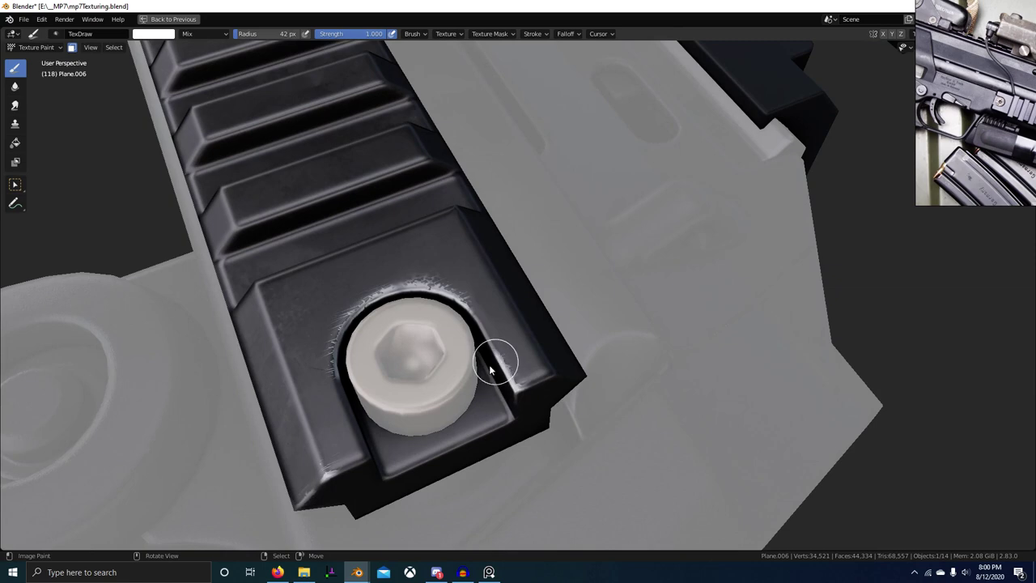
Paint white wear on the far corner of the rail's front end beside the bolt recess
{"action": "mouse_move", "coordinate": [491, 364]}
{"action": "middle_mouse_down"}
{"action": "mouse_move", "coordinate": [483, 421]}
{"action": "mouse_move", "coordinate": [539, 420]}
{"action": "mouse_move", "coordinate": [435, 342]}
{"action": "mouse_move", "coordinate": [436, 269]}
{"action": "middle_mouse_up"}
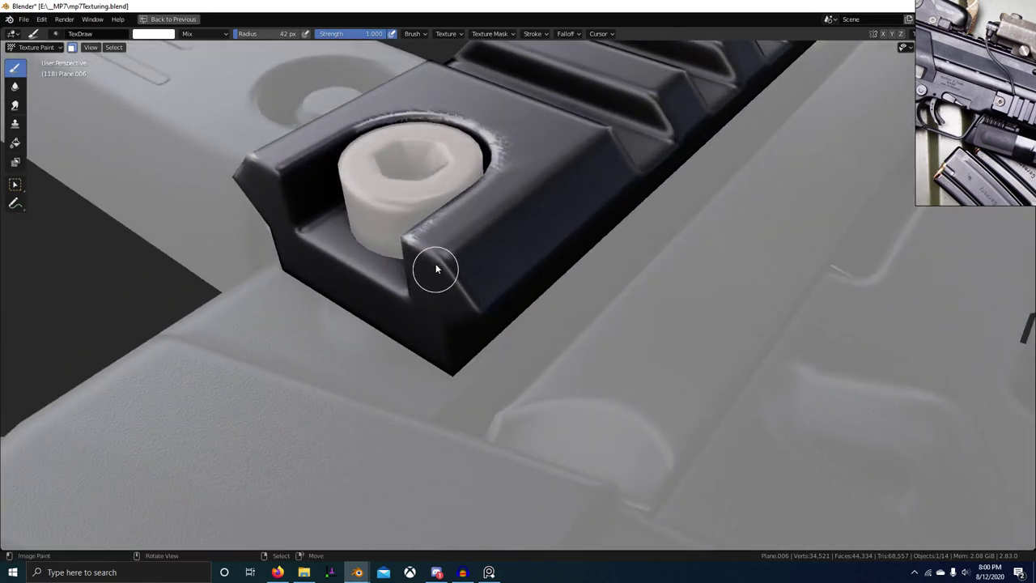
{"action": "mouse_move", "coordinate": [476, 318]}
{"action": "middle_mouse_down"}
{"action": "mouse_move", "coordinate": [555, 343]}
{"action": "mouse_move", "coordinate": [540, 300]}
{"action": "mouse_move", "coordinate": [479, 224]}
{"action": "middle_mouse_up"}
{"action": "scroll", "coordinate": [510, 234], "scroll_direction": "down", "scroll_amount": 5}
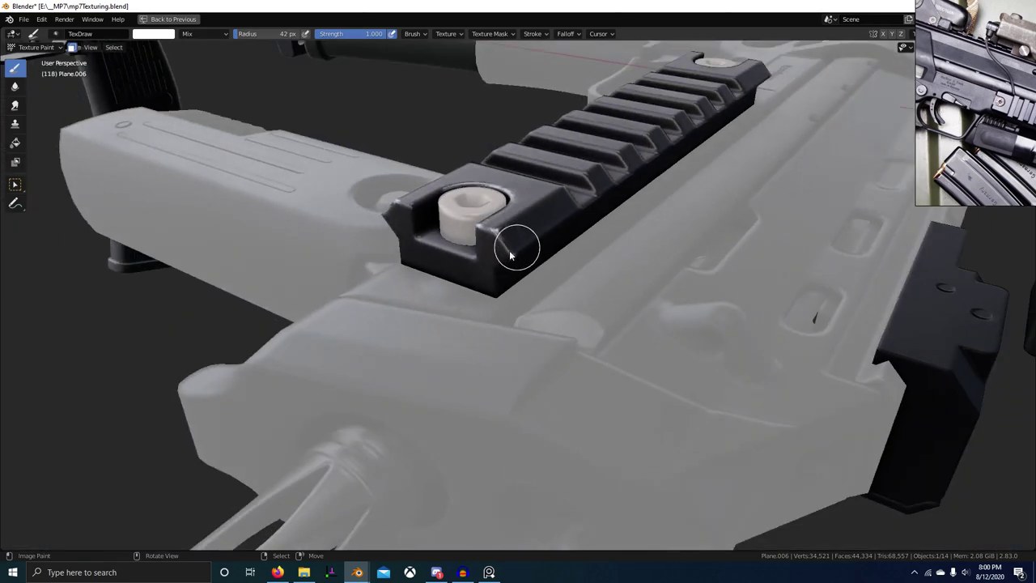
Restore the full workspace layout and examine the brush's Texture, Stroke and Falloff settings
{"action": "key", "text": "ctrl+space"}
{"action": "scroll", "coordinate": [895, 442], "scroll_direction": "down", "scroll_amount": 5}
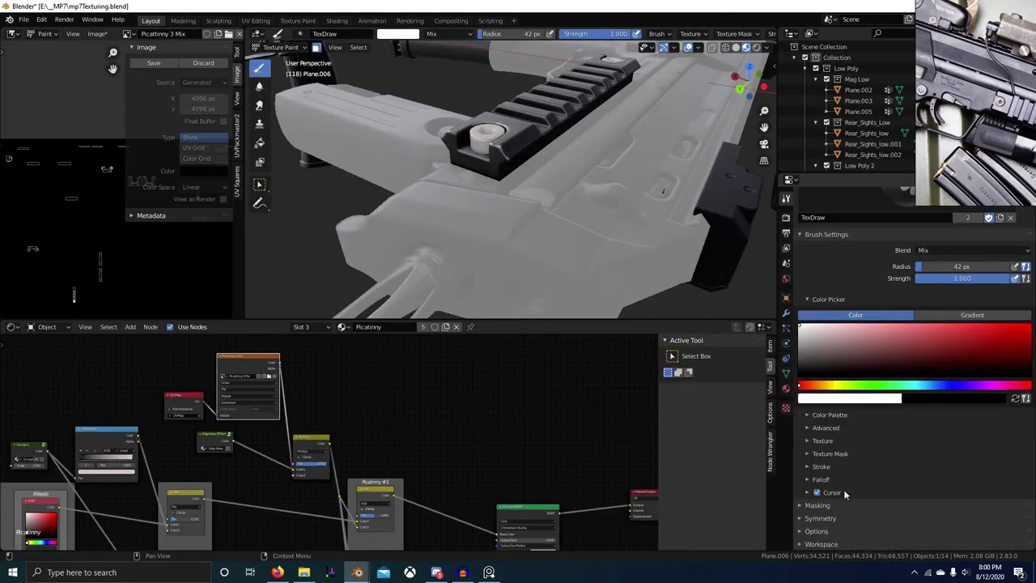
{"action": "left_click", "coordinate": [823, 441]}
{"action": "left_click", "coordinate": [823, 441]}
{"action": "scroll", "coordinate": [875, 475], "scroll_direction": "up", "scroll_amount": 2}
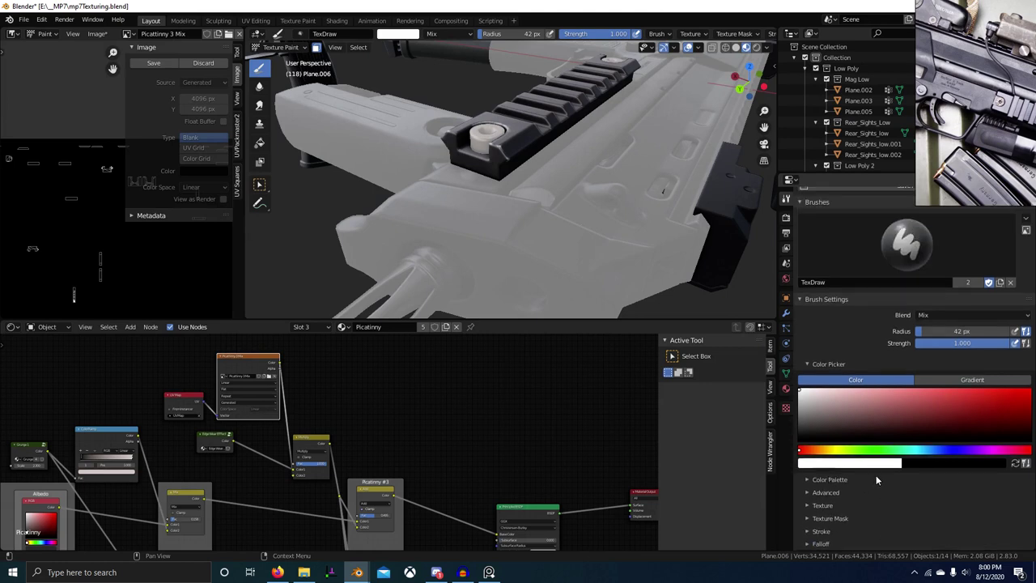
{"action": "scroll", "coordinate": [876, 475], "scroll_direction": "down", "scroll_amount": 2}
{"action": "left_click", "coordinate": [822, 466]}
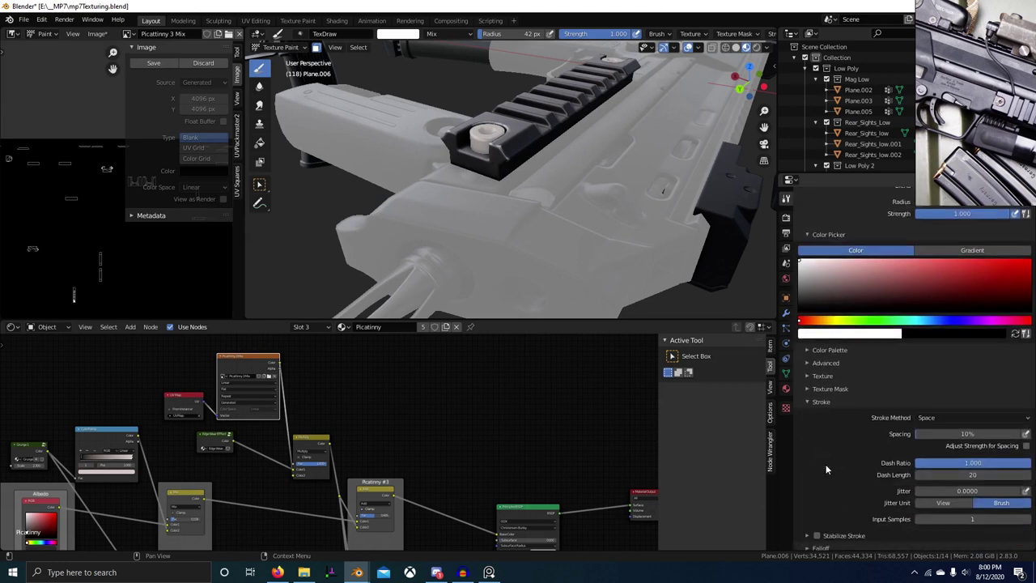
{"action": "scroll", "coordinate": [826, 464], "scroll_direction": "down", "scroll_amount": 4}
{"action": "left_click", "coordinate": [813, 332]}
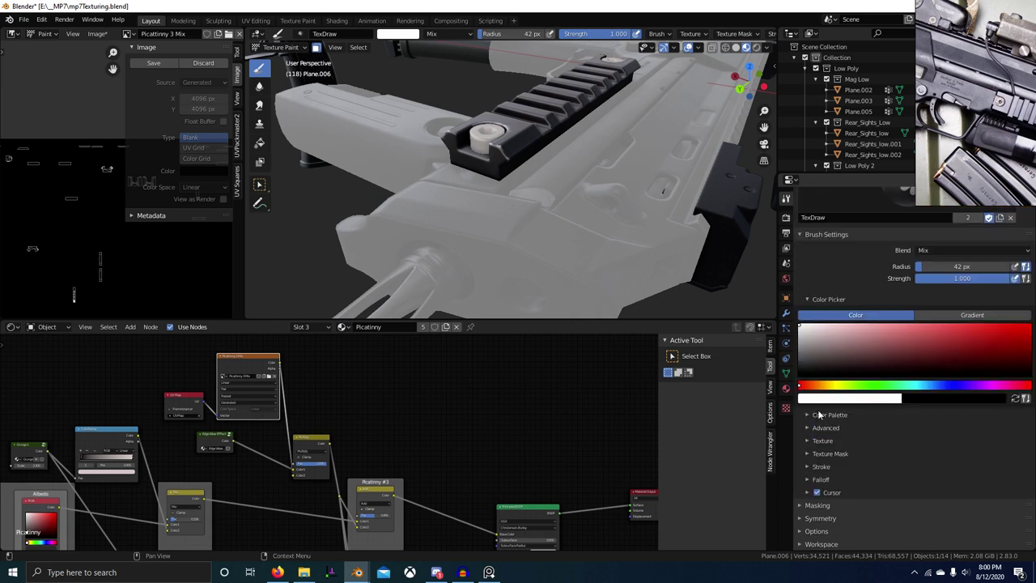
{"action": "left_click", "coordinate": [820, 476]}
{"action": "scroll", "coordinate": [826, 471], "scroll_direction": "down", "scroll_amount": 1}
{"action": "scroll", "coordinate": [823, 473], "scroll_direction": "down", "scroll_amount": 3}
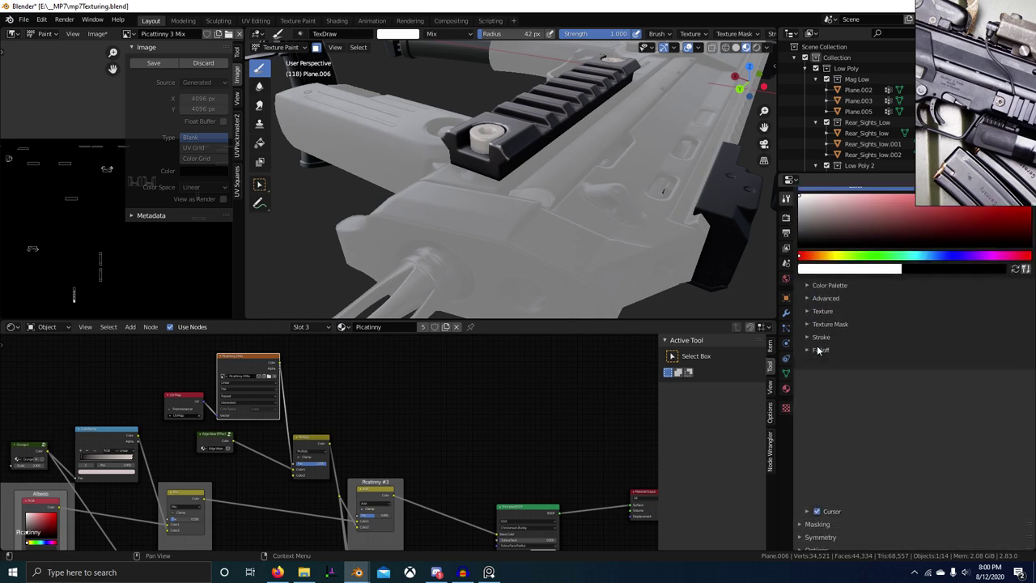
{"action": "left_click", "coordinate": [816, 345]}
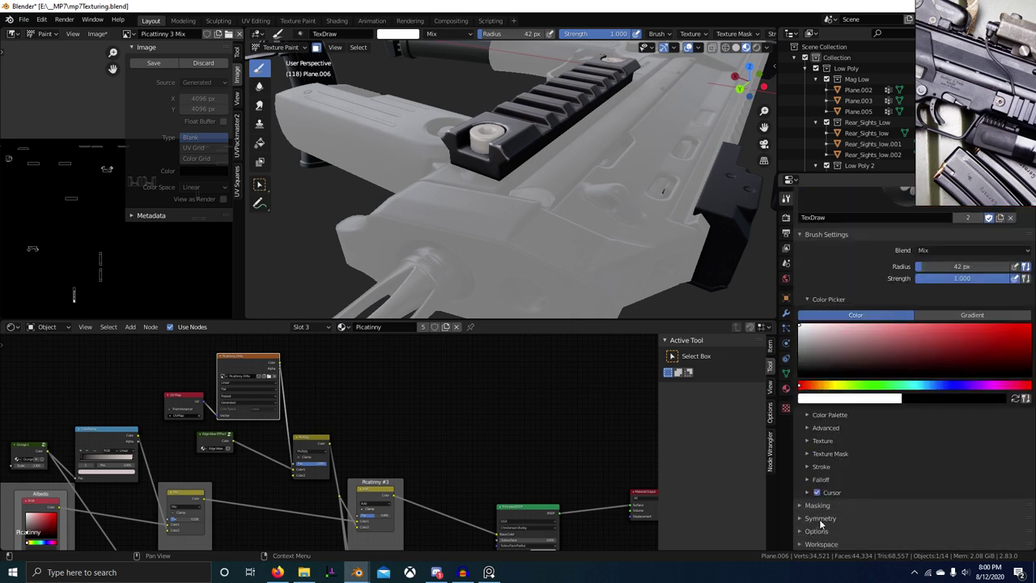
Expand the paint Options, collapse their External section, and review the Occlude and Backface Culling settings
{"action": "left_click", "coordinate": [818, 529]}
{"action": "scroll", "coordinate": [861, 486], "scroll_direction": "down", "scroll_amount": 2}
{"action": "left_click", "coordinate": [824, 531]}
{"action": "scroll", "coordinate": [853, 497], "scroll_direction": "down", "scroll_amount": 2}
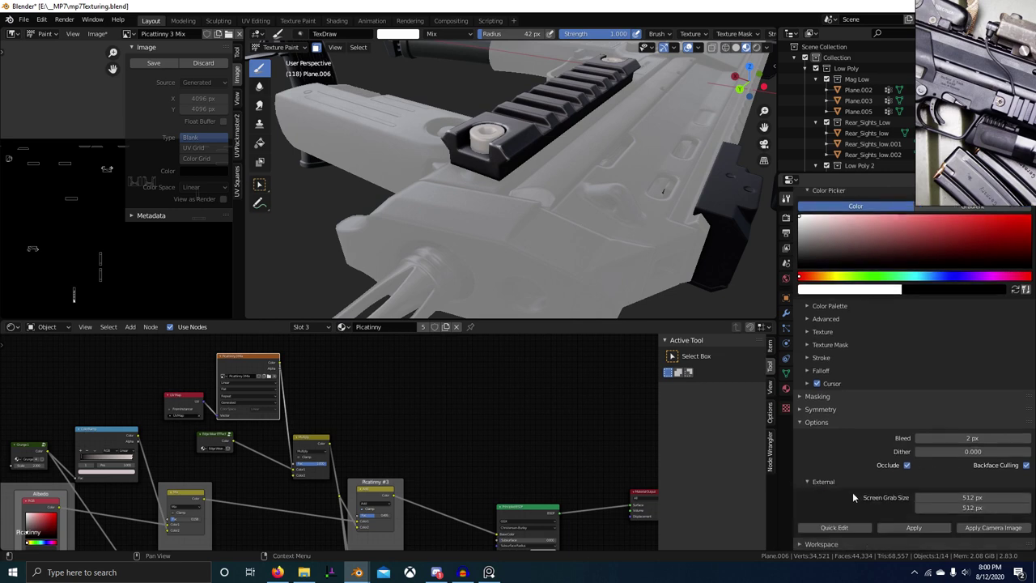
{"action": "left_click", "coordinate": [813, 481]}
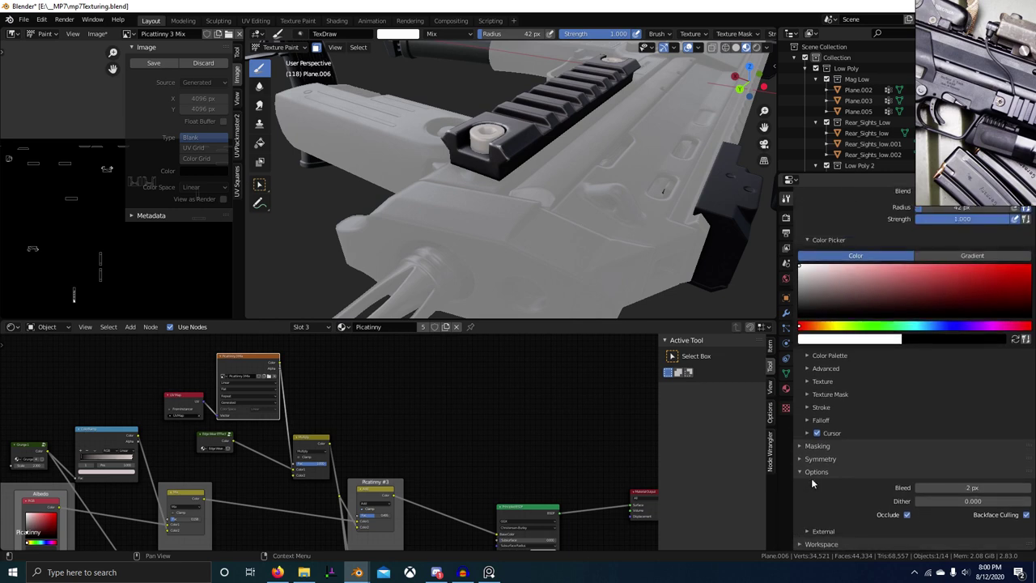
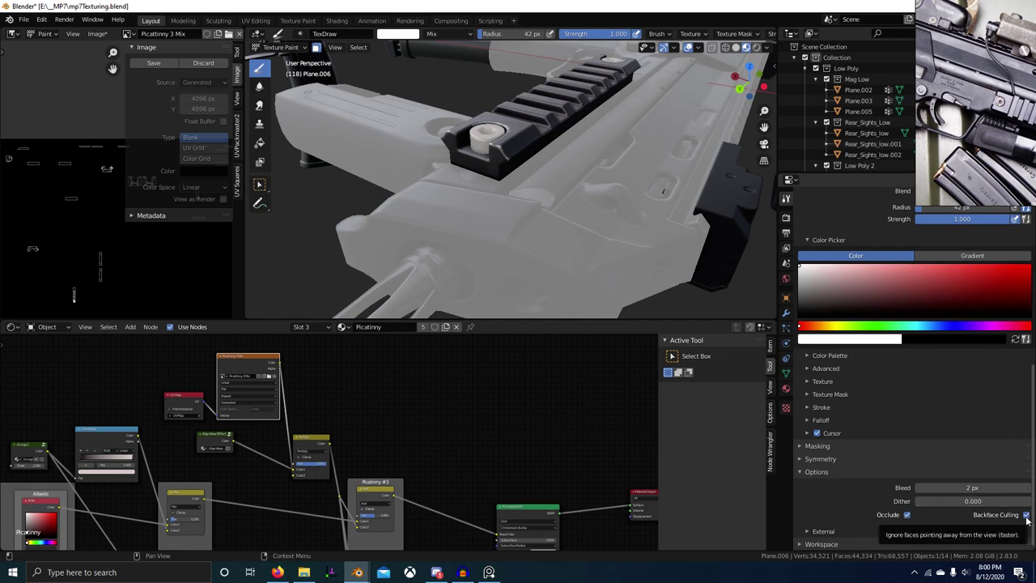
{"action": "scroll", "coordinate": [571, 237], "scroll_direction": "up", "scroll_amount": 3}
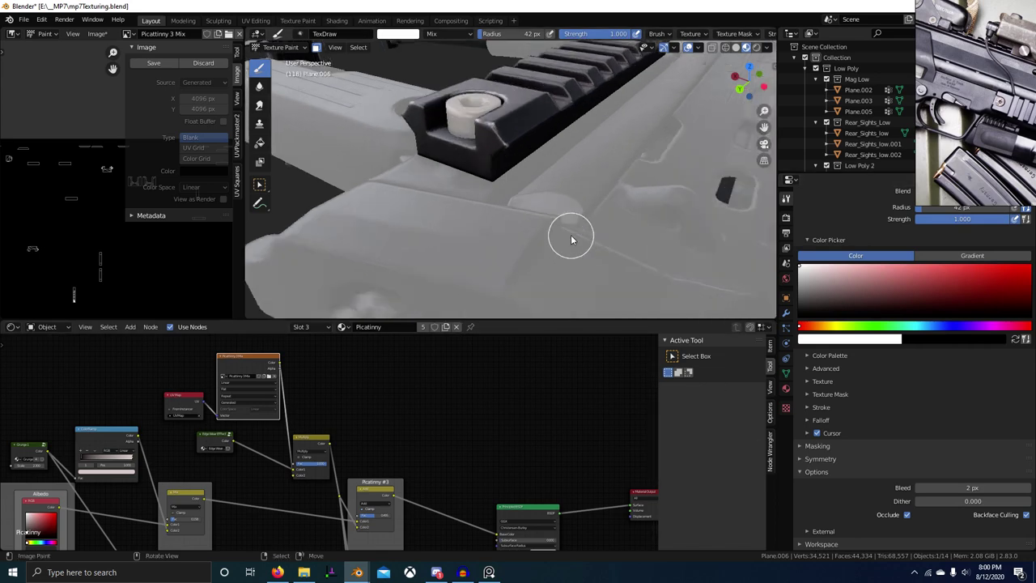
Examine the painted wear around the side rail's front bolt recess and end corners from several angles
{"action": "middle_click_drag", "start_coordinate": [571, 237], "coordinate": [587, 181]}
{"action": "mouse_move", "coordinate": [547, 115]}
{"action": "middle_mouse_down", "text": "shift"}
{"action": "mouse_move", "coordinate": [540, 172]}
{"action": "mouse_move", "coordinate": [550, 204]}
{"action": "mouse_move", "coordinate": [566, 184]}
{"action": "mouse_move", "coordinate": [585, 208]}
{"action": "middle_mouse_up", "text": "shift"}
{"action": "scroll", "coordinate": [540, 171], "scroll_direction": "up", "scroll_amount": 4}
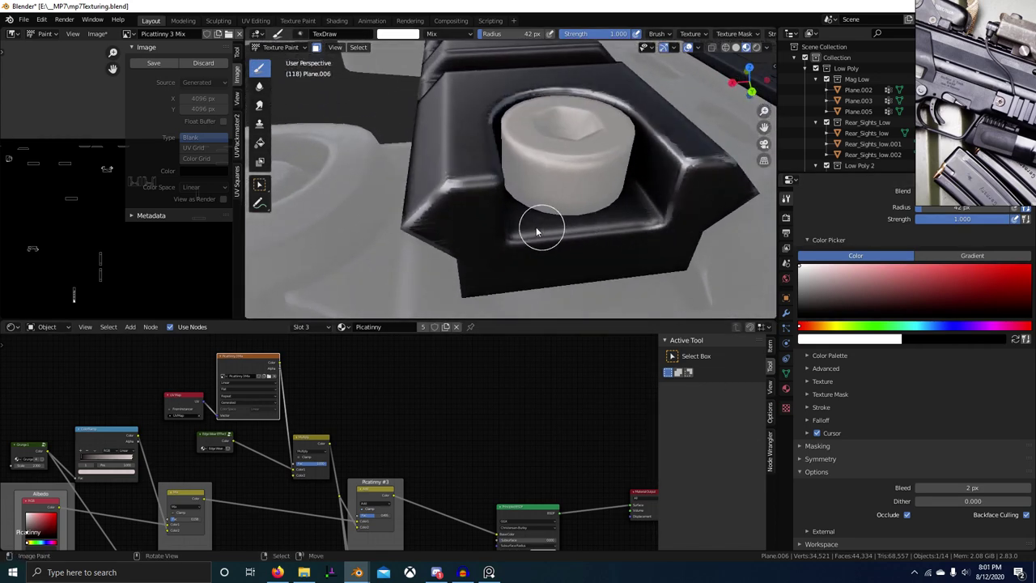
{"action": "scroll", "coordinate": [509, 240], "scroll_direction": "down", "scroll_amount": 4}
{"action": "mouse_move", "coordinate": [518, 247]}
{"action": "middle_mouse_down"}
{"action": "mouse_move", "coordinate": [575, 294]}
{"action": "mouse_move", "coordinate": [618, 44]}
{"action": "mouse_move", "coordinate": [513, 170]}
{"action": "mouse_move", "coordinate": [538, 228]}
{"action": "mouse_move", "coordinate": [591, 213]}
{"action": "mouse_move", "coordinate": [521, 250]}
{"action": "mouse_move", "coordinate": [491, 219]}
{"action": "middle_mouse_up"}
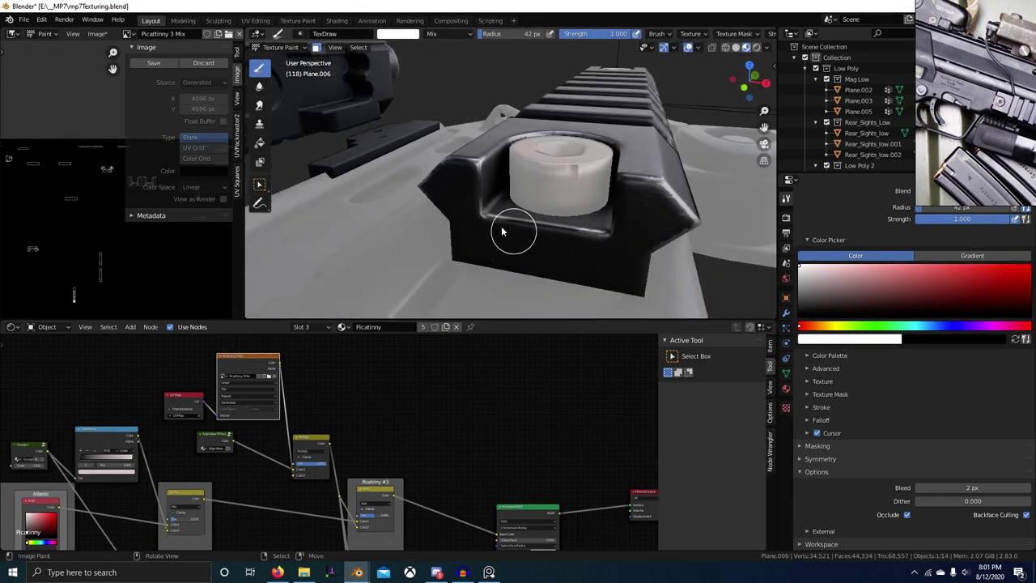
{"action": "middle_click_drag", "start_coordinate": [530, 233], "coordinate": [507, 222]}
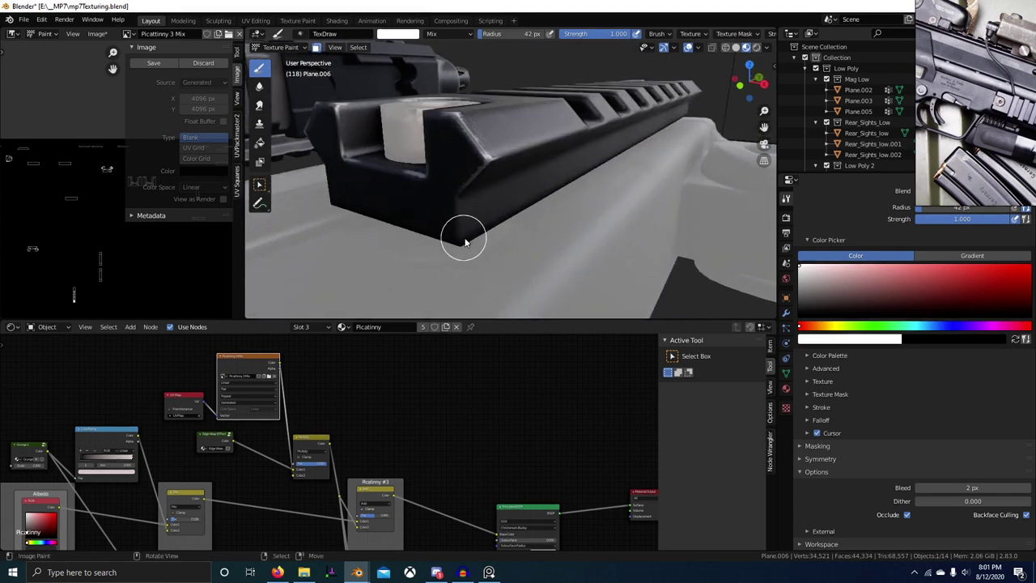
{"action": "mouse_move", "coordinate": [437, 253]}
{"action": "middle_mouse_down"}
{"action": "mouse_move", "coordinate": [640, 231]}
{"action": "mouse_move", "coordinate": [680, 217]}
{"action": "mouse_move", "coordinate": [498, 192]}
{"action": "mouse_move", "coordinate": [560, 213]}
{"action": "mouse_move", "coordinate": [548, 189]}
{"action": "mouse_move", "coordinate": [612, 174]}
{"action": "mouse_move", "coordinate": [608, 221]}
{"action": "mouse_move", "coordinate": [599, 202]}
{"action": "mouse_move", "coordinate": [488, 222]}
{"action": "mouse_move", "coordinate": [588, 222]}
{"action": "mouse_move", "coordinate": [580, 162]}
{"action": "mouse_move", "coordinate": [522, 196]}
{"action": "mouse_move", "coordinate": [621, 203]}
{"action": "mouse_move", "coordinate": [527, 224]}
{"action": "mouse_move", "coordinate": [488, 197]}
{"action": "mouse_move", "coordinate": [597, 231]}
{"action": "mouse_move", "coordinate": [552, 177]}
{"action": "mouse_move", "coordinate": [535, 220]}
{"action": "mouse_move", "coordinate": [541, 188]}
{"action": "middle_mouse_up"}
Turn off the face-selection paint mask and check the current gun body in and out of local view
{"action": "left_click", "coordinate": [318, 48]}
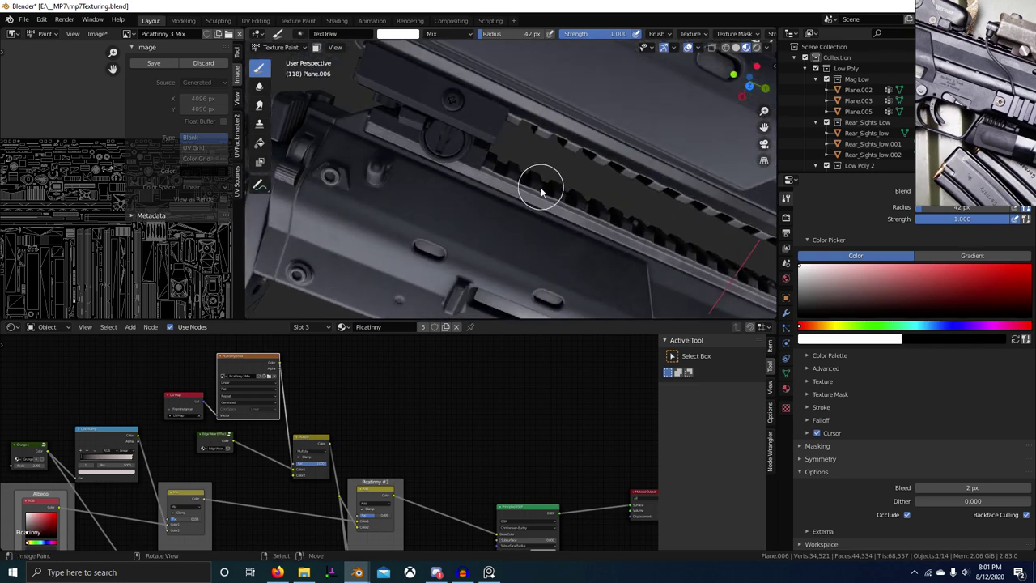
{"action": "key", "text": "Tab"}
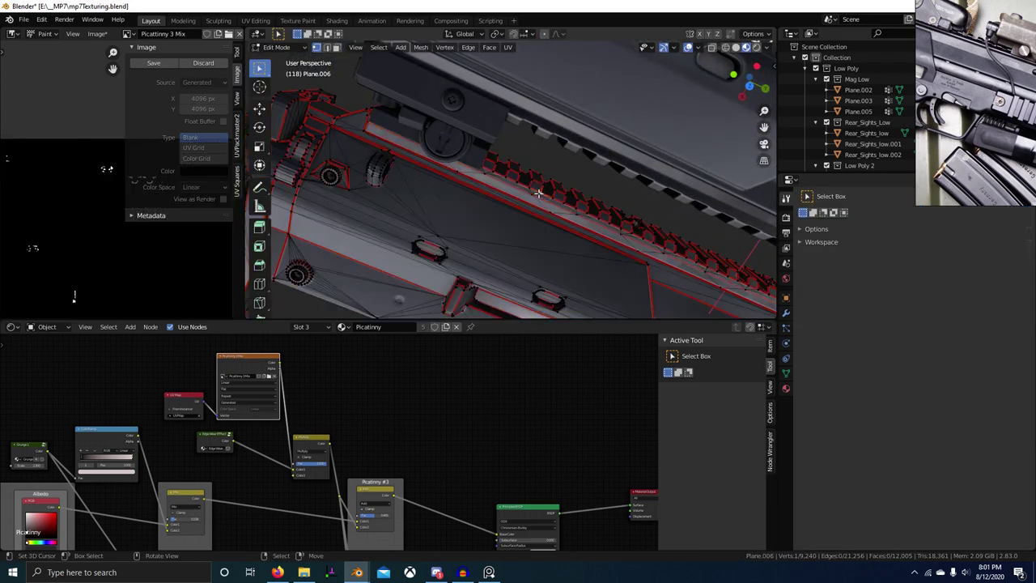
{"action": "key", "text": "ctrl+l"}
{"action": "mouse_move", "coordinate": [539, 192]}
{"action": "middle_mouse_down"}
{"action": "mouse_move", "coordinate": [541, 148]}
{"action": "mouse_move", "coordinate": [558, 178]}
{"action": "middle_mouse_up"}
{"action": "key", "text": "Tab"}
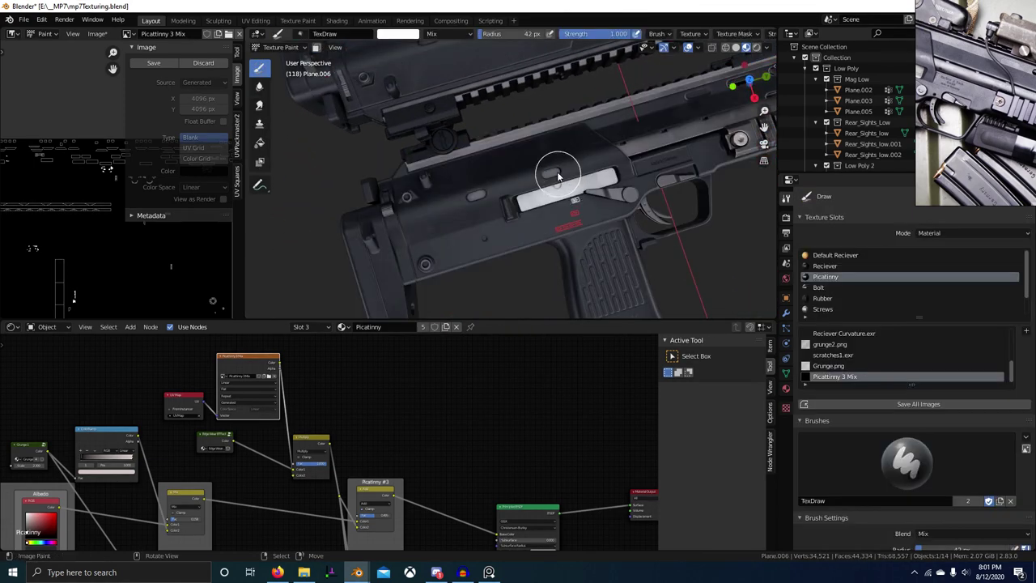
{"action": "key", "text": "KP_Divide"}
{"action": "key", "text": "KP_Divide"}
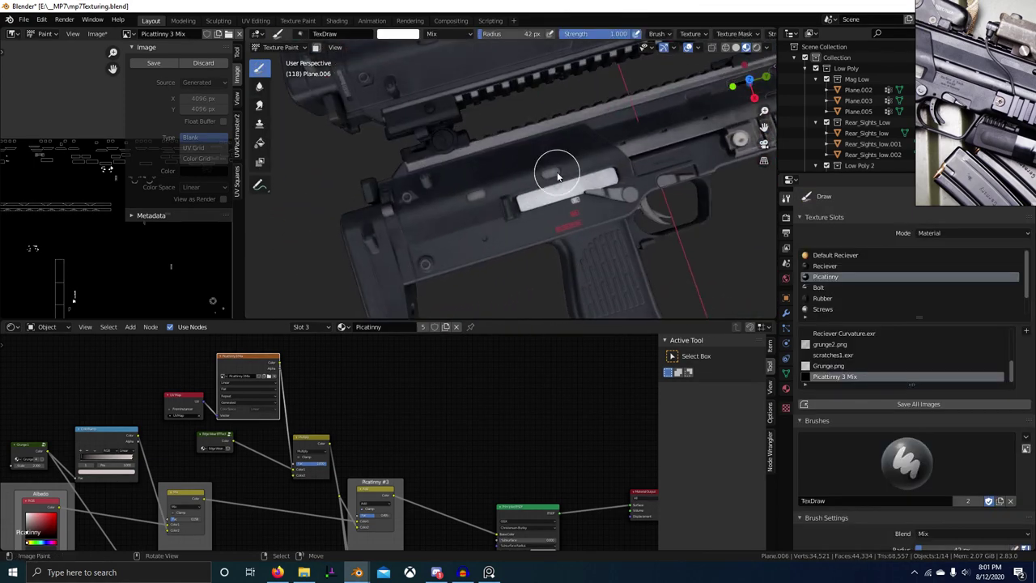
{"action": "key", "text": "KP_Divide"}
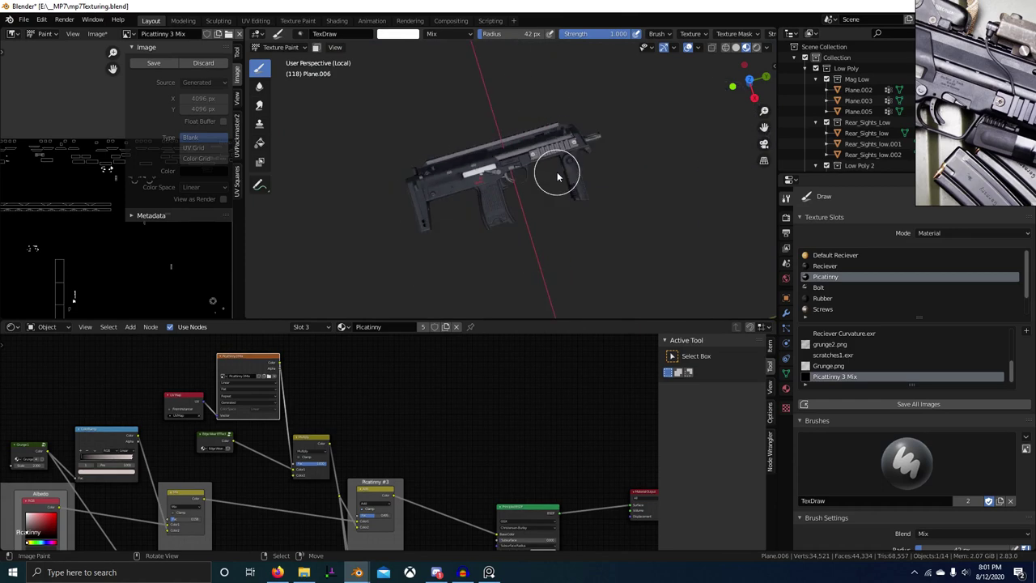
{"action": "key", "text": "KP_Divide"}
Isolate the other MP7 body, Plane.001, in local view and switch it to Texture Paint mode
{"action": "key", "text": "ctrl+Tab"}
{"action": "scroll", "coordinate": [518, 194], "scroll_direction": "down", "scroll_amount": 6}
{"action": "mouse_move", "coordinate": [506, 191]}
{"action": "middle_mouse_down"}
{"action": "mouse_move", "coordinate": [576, 241]}
{"action": "mouse_move", "coordinate": [495, 185]}
{"action": "middle_mouse_up"}
{"action": "scroll", "coordinate": [575, 242], "scroll_direction": "down", "scroll_amount": 5}
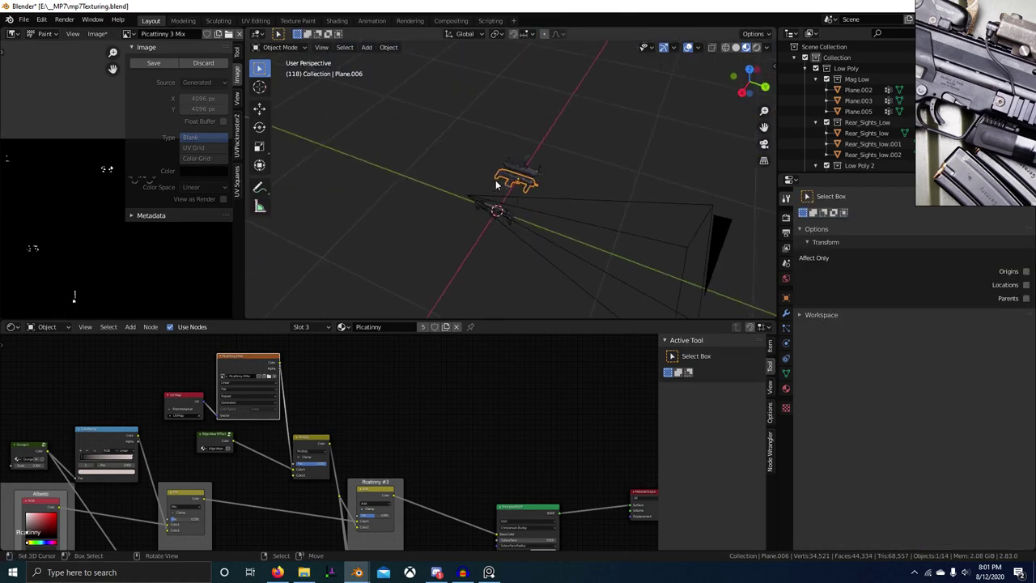
{"action": "scroll", "coordinate": [496, 186], "scroll_direction": "up", "scroll_amount": 8}
{"action": "left_click", "coordinate": [499, 204]}
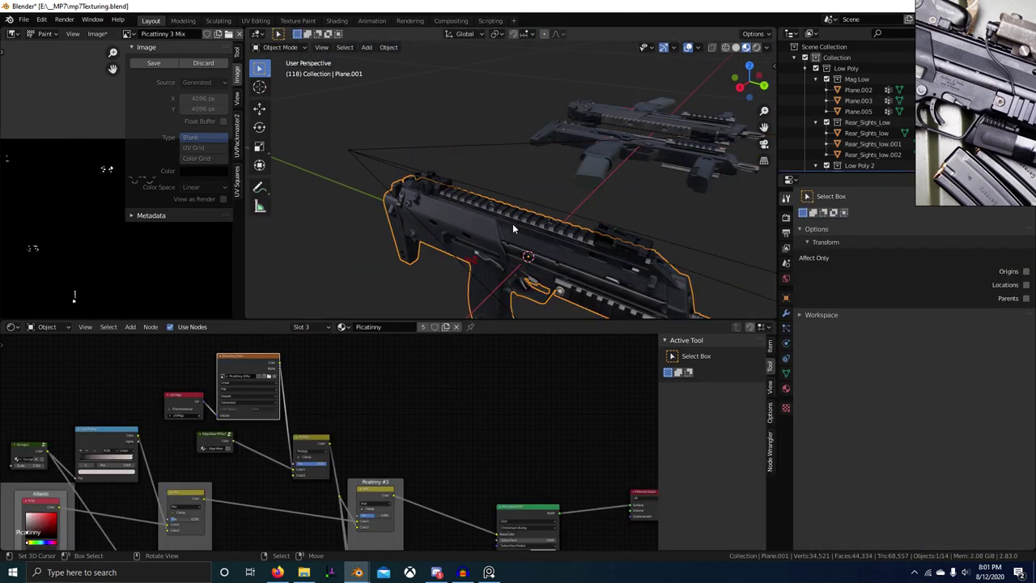
{"action": "key", "text": "KP_Divide"}
{"action": "key", "text": "ctrl+Tab"}
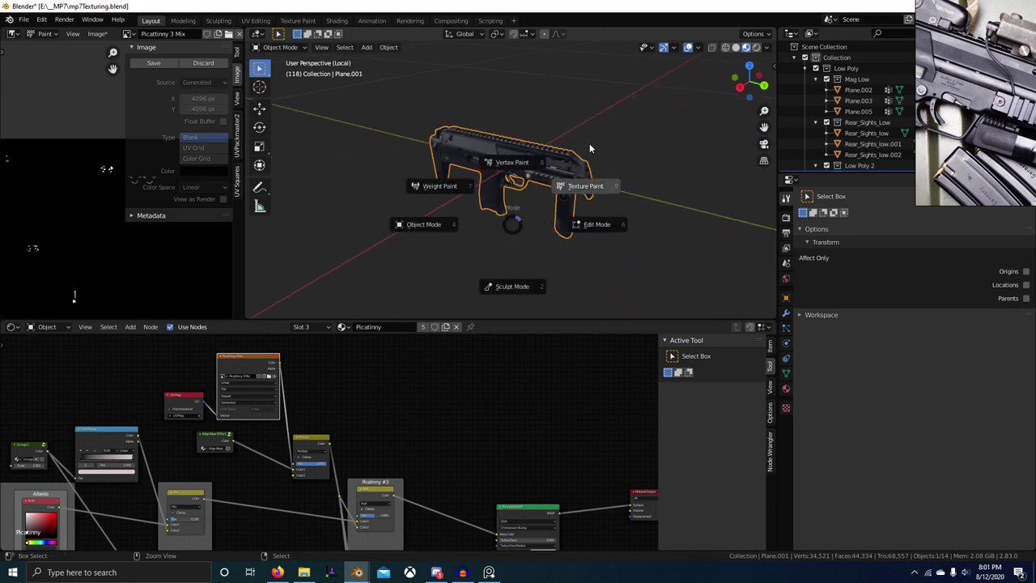
{"action": "left_click", "coordinate": [590, 148]}
Set the brush radius to 24 px and paint and touch up wear on the edges of the top rail's end block
{"action": "scroll", "coordinate": [492, 176], "scroll_direction": "up", "scroll_amount": 3}
{"action": "scroll", "coordinate": [565, 278], "scroll_direction": "up", "scroll_amount": 3}
{"action": "mouse_move", "coordinate": [492, 176]}
{"action": "middle_mouse_down"}
{"action": "mouse_move", "coordinate": [564, 277]}
{"action": "mouse_move", "coordinate": [594, 220]}
{"action": "mouse_move", "coordinate": [578, 285]}
{"action": "mouse_move", "coordinate": [548, 271]}
{"action": "mouse_move", "coordinate": [495, 195]}
{"action": "middle_mouse_up"}
{"action": "scroll", "coordinate": [595, 220], "scroll_direction": "up", "scroll_amount": 2}
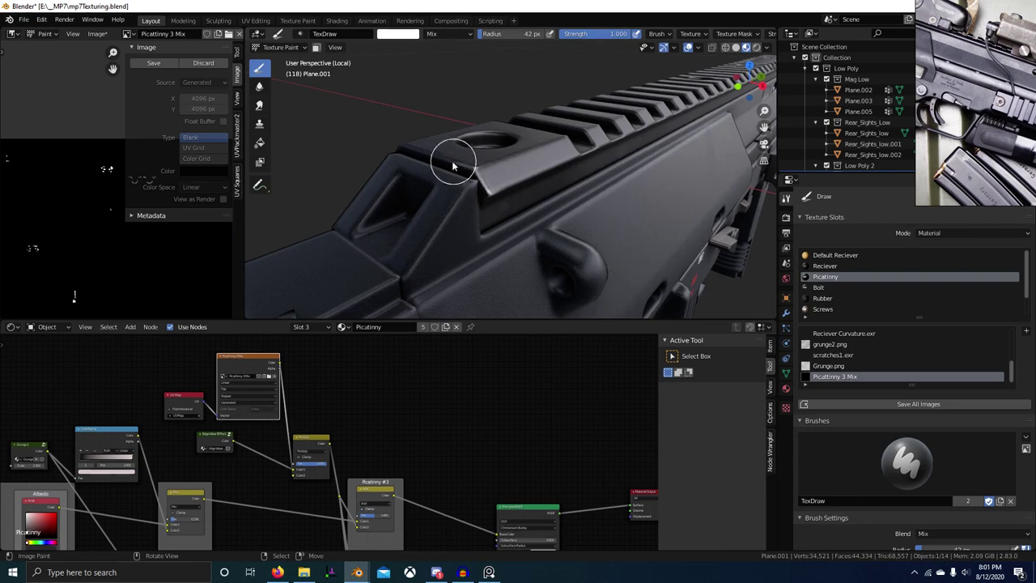
{"action": "mouse_move", "coordinate": [456, 162]}
{"action": "middle_mouse_down"}
{"action": "mouse_move", "coordinate": [558, 241]}
{"action": "mouse_move", "coordinate": [666, 238]}
{"action": "middle_mouse_up"}
{"action": "mouse_move", "coordinate": [432, 233]}
{"action": "middle_mouse_down"}
{"action": "mouse_move", "coordinate": [521, 254]}
{"action": "mouse_move", "coordinate": [598, 242]}
{"action": "middle_mouse_up"}
{"action": "scroll", "coordinate": [598, 242], "scroll_direction": "up", "scroll_amount": 2}
{"action": "key", "text": "f"}
{"action": "left_click", "coordinate": [577, 229]}
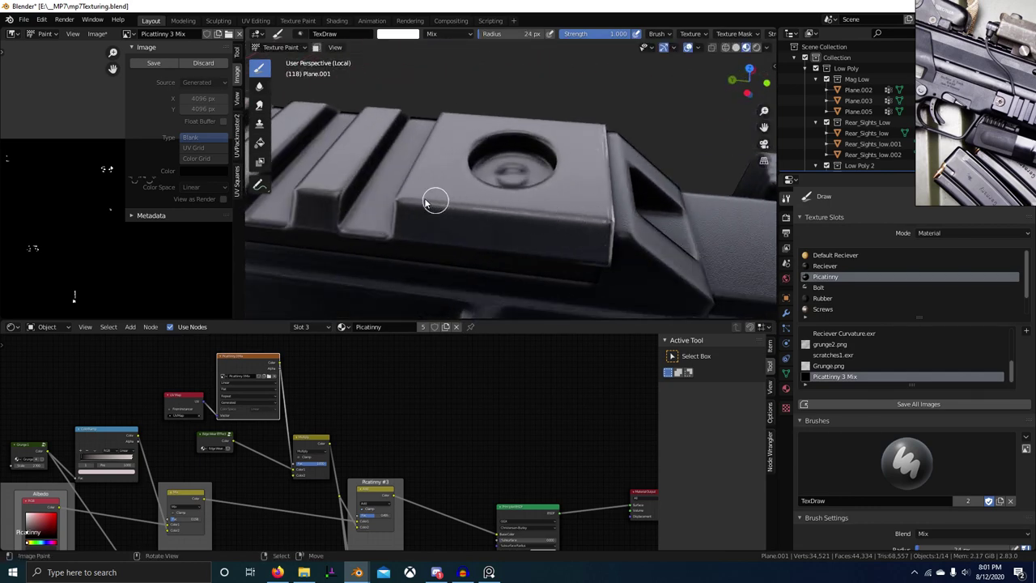
{"action": "middle_click_drag", "start_coordinate": [418, 201], "coordinate": [499, 261]}
{"action": "left_click_drag", "start_coordinate": [554, 238], "coordinate": [527, 243]}
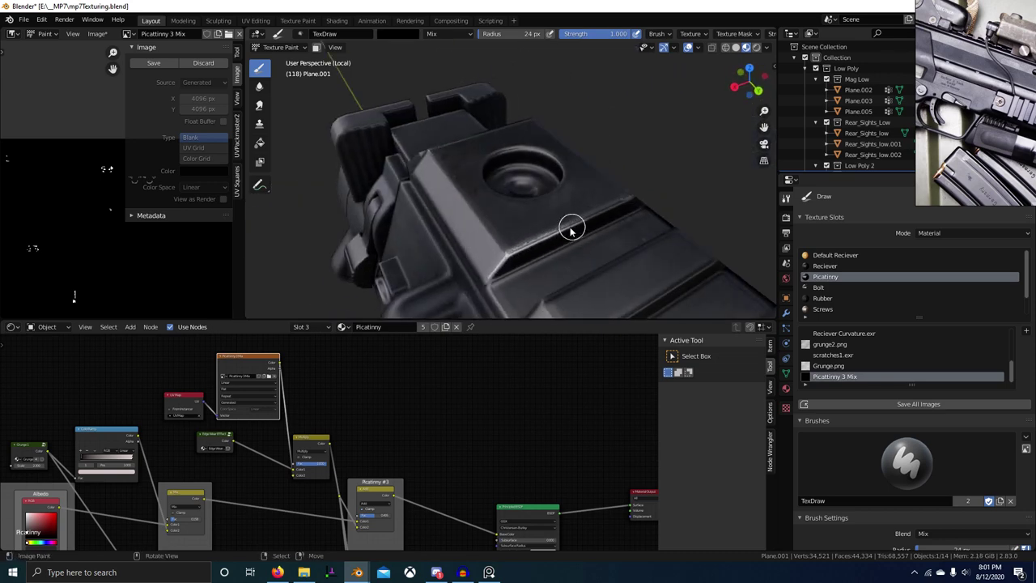
{"action": "key", "text": "x"}
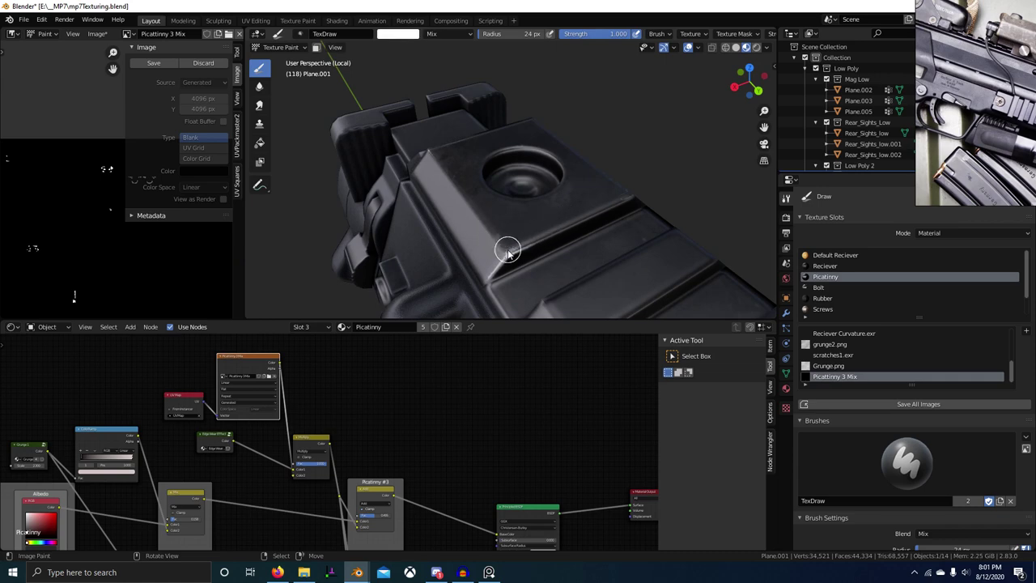
Touch up the wear on the end block around its round recess, return the brush to 24 px, and leave local view
{"action": "mouse_move", "coordinate": [495, 244]}
{"action": "middle_mouse_down"}
{"action": "mouse_move", "coordinate": [687, 259]}
{"action": "mouse_move", "coordinate": [717, 222]}
{"action": "mouse_move", "coordinate": [707, 235]}
{"action": "mouse_move", "coordinate": [584, 238]}
{"action": "mouse_move", "coordinate": [608, 231]}
{"action": "mouse_move", "coordinate": [608, 256]}
{"action": "mouse_move", "coordinate": [525, 220]}
{"action": "mouse_move", "coordinate": [481, 218]}
{"action": "mouse_move", "coordinate": [492, 266]}
{"action": "mouse_move", "coordinate": [539, 272]}
{"action": "mouse_move", "coordinate": [536, 296]}
{"action": "mouse_move", "coordinate": [518, 279]}
{"action": "middle_mouse_up"}
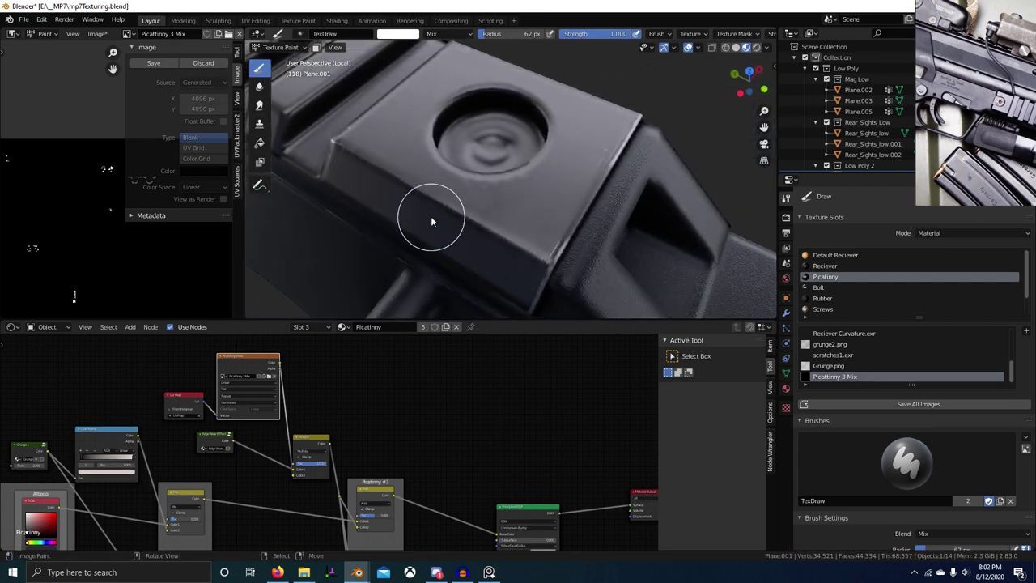
{"action": "middle_click_drag", "start_coordinate": [479, 220], "coordinate": [497, 176]}
{"action": "key", "text": "x"}
{"action": "key", "text": "f"}
{"action": "left_click", "coordinate": [470, 167]}
{"action": "mouse_move", "coordinate": [470, 167]}
{"action": "left_mouse_down"}
{"action": "mouse_move", "coordinate": [525, 138]}
{"action": "mouse_move", "coordinate": [608, 154]}
{"action": "mouse_move", "coordinate": [656, 236]}
{"action": "left_mouse_up"}
{"action": "mouse_move", "coordinate": [615, 283]}
{"action": "left_mouse_down"}
{"action": "mouse_move", "coordinate": [491, 261]}
{"action": "mouse_move", "coordinate": [458, 192]}
{"action": "left_mouse_up"}
{"action": "mouse_move", "coordinate": [458, 192]}
{"action": "middle_mouse_down"}
{"action": "mouse_move", "coordinate": [664, 254]}
{"action": "mouse_move", "coordinate": [564, 270]}
{"action": "mouse_move", "coordinate": [570, 217]}
{"action": "mouse_move", "coordinate": [497, 250]}
{"action": "mouse_move", "coordinate": [579, 246]}
{"action": "mouse_move", "coordinate": [571, 259]}
{"action": "mouse_move", "coordinate": [585, 211]}
{"action": "mouse_move", "coordinate": [506, 237]}
{"action": "mouse_move", "coordinate": [537, 220]}
{"action": "mouse_move", "coordinate": [504, 227]}
{"action": "middle_mouse_up"}
{"action": "key", "text": "ctrl+space"}
{"action": "key", "text": "ctrl+space"}
{"action": "scroll", "coordinate": [499, 234], "scroll_direction": "down", "scroll_amount": 5}
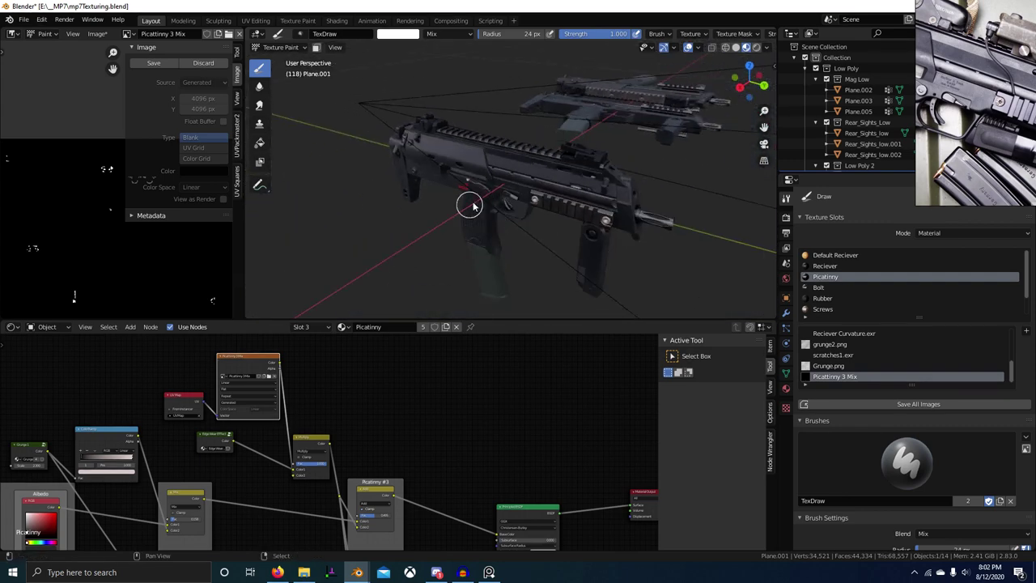
Paint white wear along the side edge of the rail tooth next to the sight
{"action": "scroll", "coordinate": [471, 194], "scroll_direction": "up", "scroll_amount": 8}
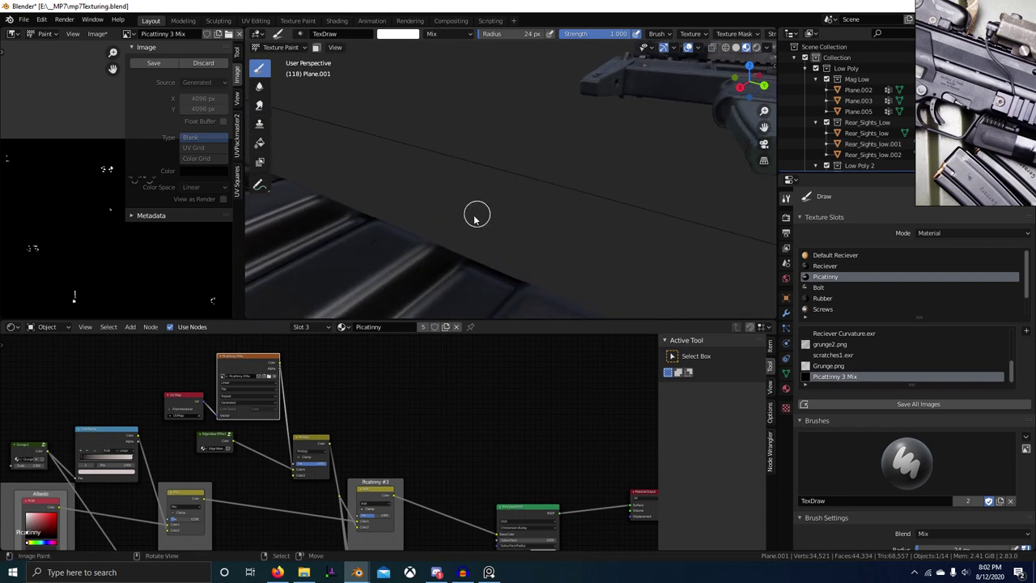
{"action": "mouse_move", "coordinate": [474, 216]}
{"action": "middle_mouse_down"}
{"action": "mouse_move", "coordinate": [499, 213]}
{"action": "mouse_move", "coordinate": [453, 244]}
{"action": "mouse_move", "coordinate": [556, 224]}
{"action": "mouse_move", "coordinate": [483, 259]}
{"action": "mouse_move", "coordinate": [411, 217]}
{"action": "middle_mouse_up"}
{"action": "key", "text": "Tab"}
{"action": "scroll", "coordinate": [450, 238], "scroll_direction": "down", "scroll_amount": 3}
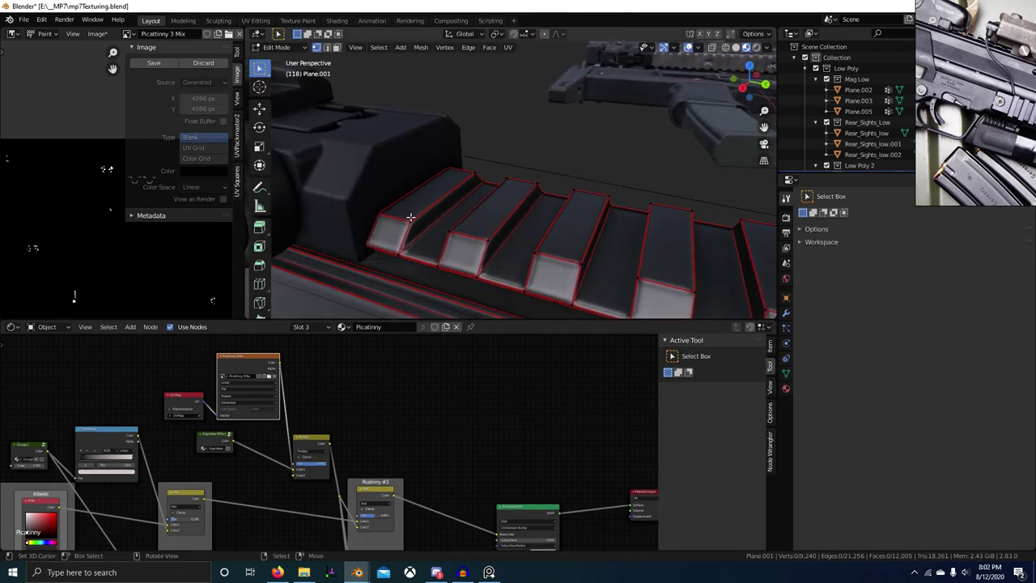
{"action": "key", "text": "KP_Decimal"}
{"action": "key", "text": "Tab"}
{"action": "scroll", "coordinate": [530, 212], "scroll_direction": "down", "scroll_amount": 4}
{"action": "scroll", "coordinate": [502, 211], "scroll_direction": "up", "scroll_amount": 4}
{"action": "mouse_move", "coordinate": [532, 212]}
{"action": "middle_mouse_down"}
{"action": "mouse_move", "coordinate": [503, 211]}
{"action": "mouse_move", "coordinate": [506, 236]}
{"action": "mouse_move", "coordinate": [483, 229]}
{"action": "middle_mouse_up"}
{"action": "left_click_drag", "start_coordinate": [483, 208], "coordinate": [498, 181]}
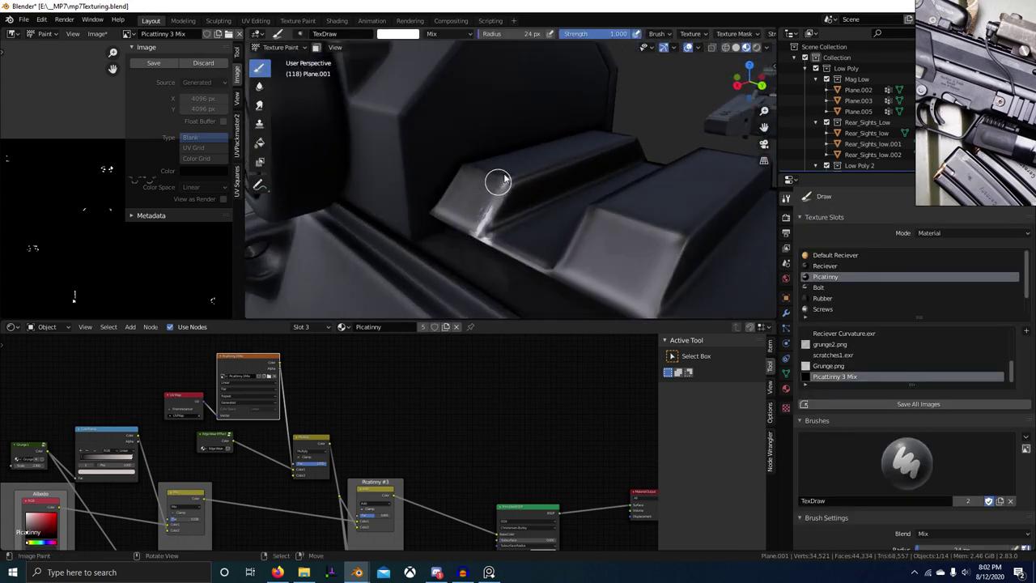
Paint light wear on the remaining edges of the tooth beside the sight and along the rail's lower side edge
{"action": "middle_click_drag", "start_coordinate": [455, 166], "coordinate": [480, 161]}
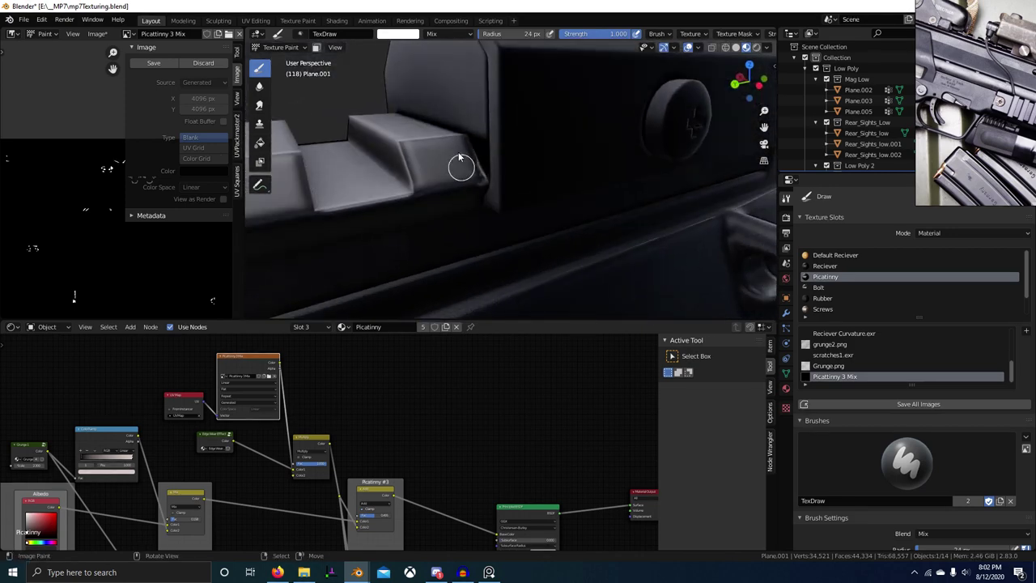
{"action": "middle_click_drag", "start_coordinate": [405, 159], "coordinate": [569, 250]}
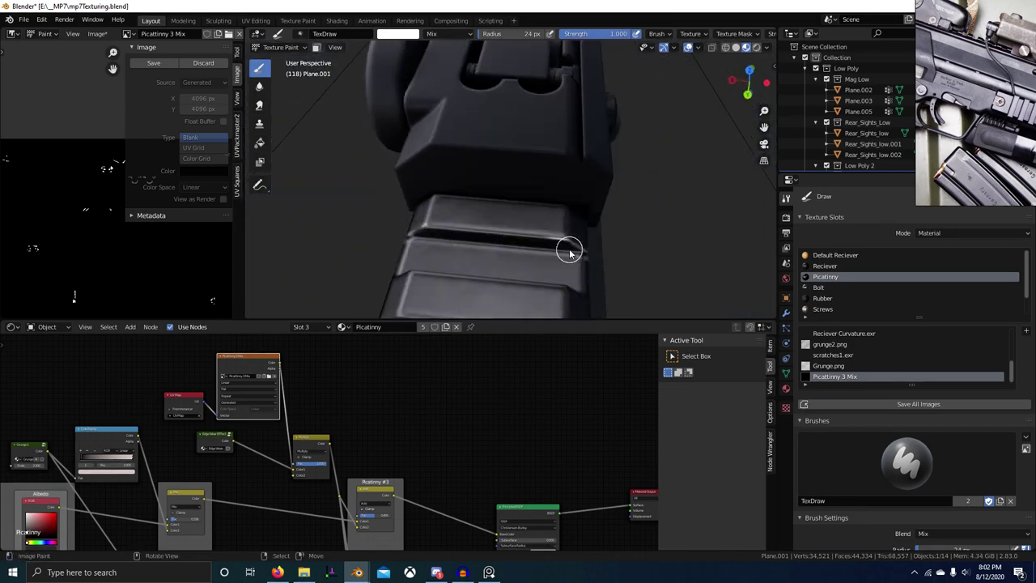
{"action": "mouse_move", "coordinate": [481, 227]}
{"action": "middle_mouse_down"}
{"action": "mouse_move", "coordinate": [577, 252]}
{"action": "mouse_move", "coordinate": [588, 226]}
{"action": "mouse_move", "coordinate": [466, 201]}
{"action": "middle_mouse_up"}
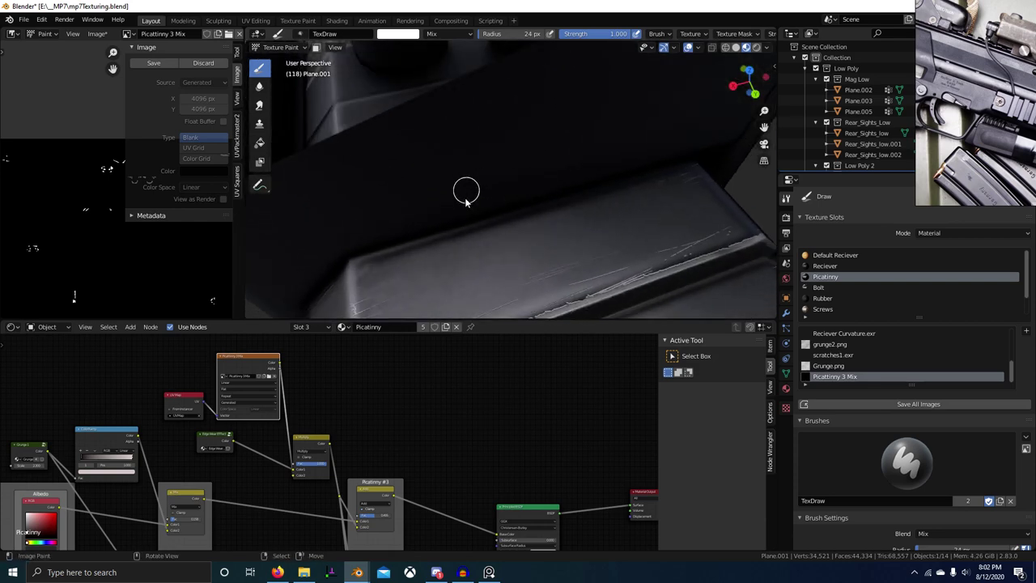
{"action": "middle_click_drag", "start_coordinate": [450, 237], "coordinate": [467, 194]}
{"action": "middle_click_drag", "start_coordinate": [549, 200], "coordinate": [537, 172]}
{"action": "middle_click_drag", "start_coordinate": [410, 190], "coordinate": [471, 211]}
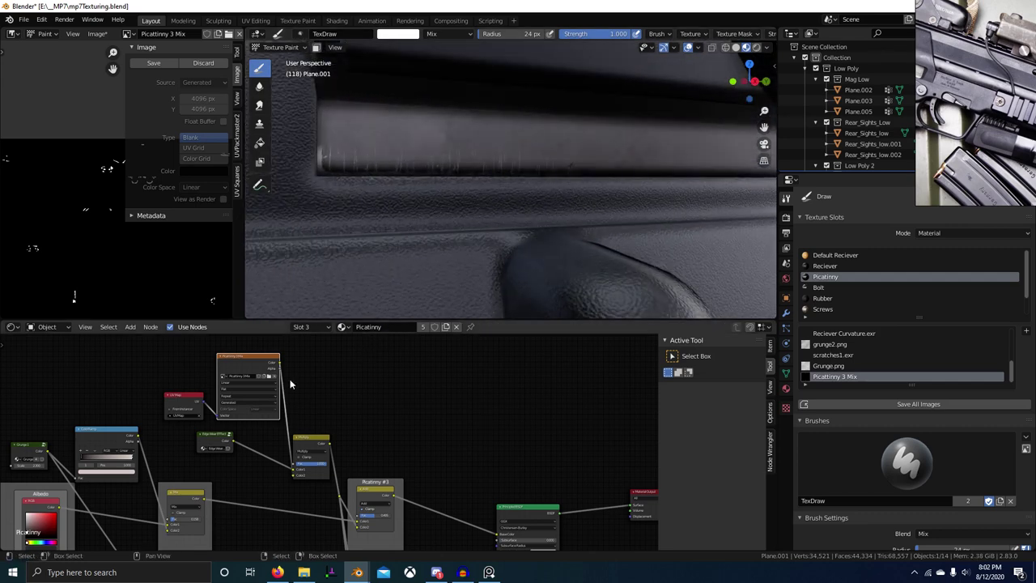
{"action": "middle_click_drag", "start_coordinate": [290, 384], "coordinate": [404, 409]}
{"action": "middle_click_drag", "start_coordinate": [404, 369], "coordinate": [471, 387]}
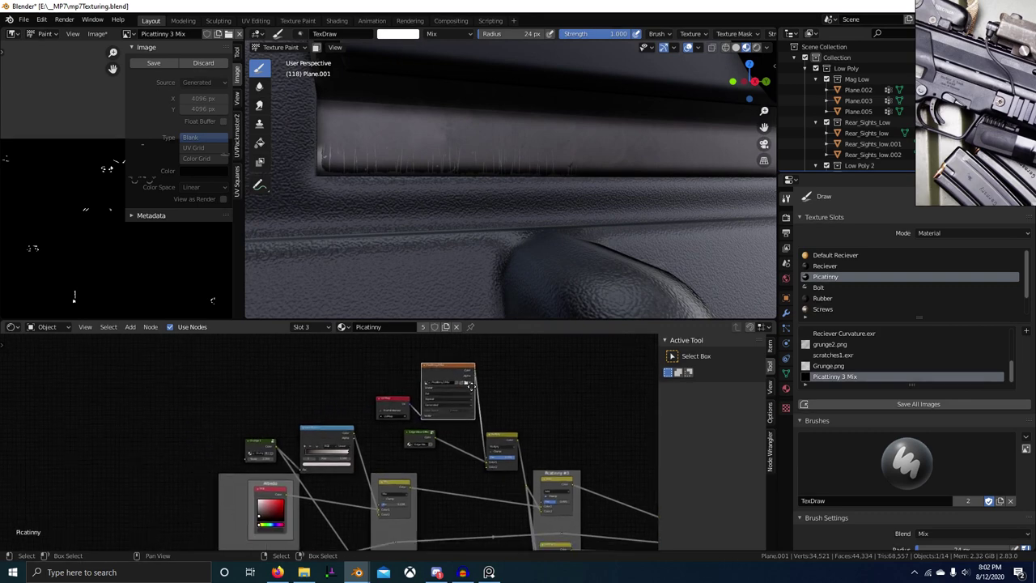
{"action": "left_click", "coordinate": [254, 449]}
{"action": "key", "text": "Tab"}
{"action": "scroll", "coordinate": [374, 437], "scroll_direction": "up", "scroll_amount": 1}
{"action": "middle_click_drag", "start_coordinate": [267, 447], "coordinate": [406, 409]}
{"action": "key", "text": "Tab"}
{"action": "scroll", "coordinate": [380, 450], "scroll_direction": "down", "scroll_amount": 2}
{"action": "scroll", "coordinate": [279, 453], "scroll_direction": "up", "scroll_amount": 4}
Open the Edge Wear Effect node group for editing and find its curvature texture nodes
{"action": "left_click", "coordinate": [265, 453]}
{"action": "key", "text": "Tab"}
{"action": "scroll", "coordinate": [295, 454], "scroll_direction": "down", "scroll_amount": 4}
{"action": "scroll", "coordinate": [319, 457], "scroll_direction": "up", "scroll_amount": 5}
{"action": "middle_click_drag", "start_coordinate": [318, 458], "coordinate": [255, 457]}
{"action": "left_click", "coordinate": [208, 445]}
{"action": "scroll", "coordinate": [243, 421], "scroll_direction": "down", "scroll_amount": 1}
Add an Image Texture node above the Reciever Curvature texture inside the Edge Wear Effect group
{"action": "key", "text": "shift+a"}
{"action": "left_click", "coordinate": [375, 370]}
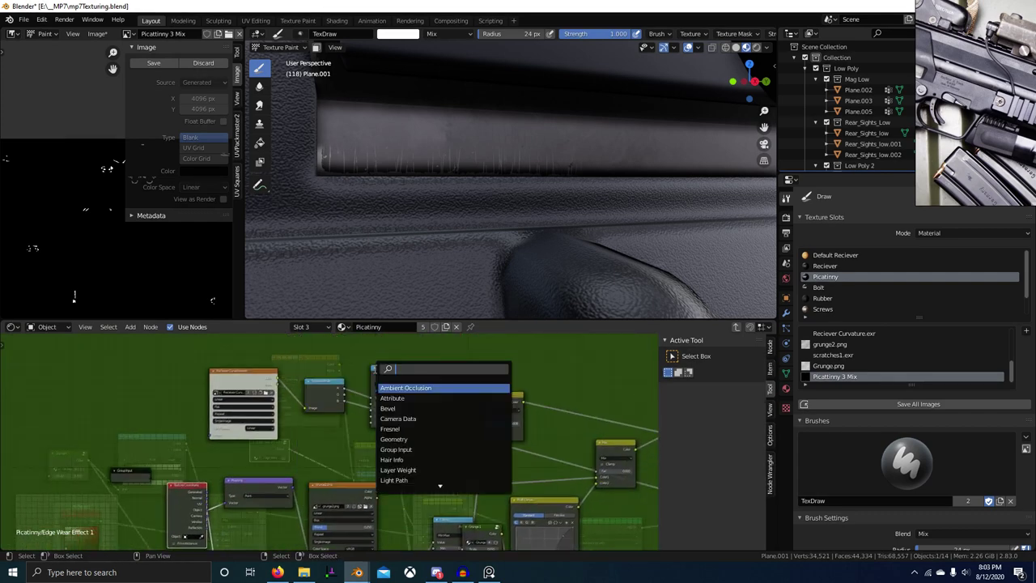
{"action": "type", "text": "image"}
{"action": "key", "text": "Return"}
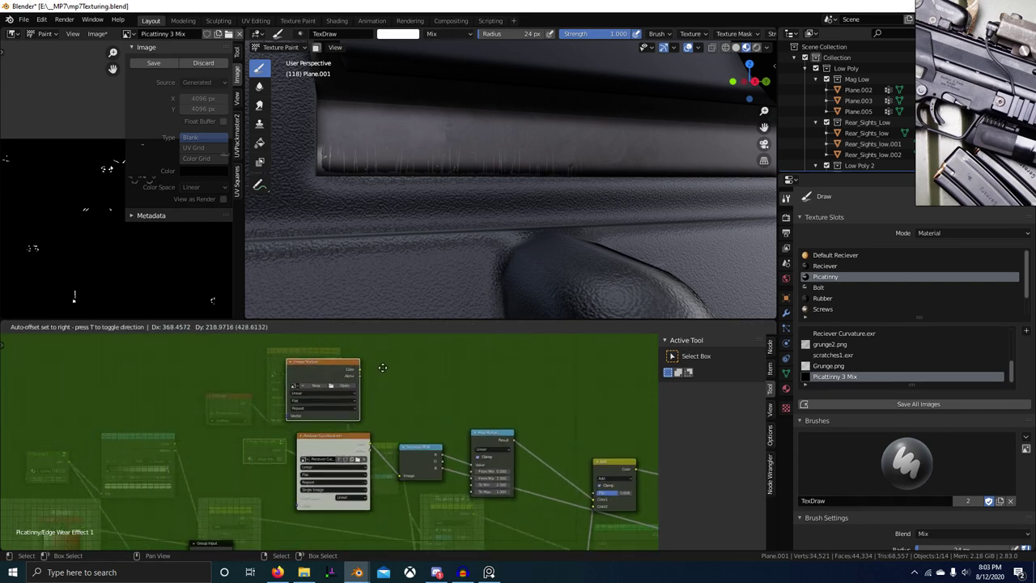
{"action": "left_click", "coordinate": [340, 382]}
{"action": "scroll", "coordinate": [344, 392], "scroll_direction": "up", "scroll_amount": 4}
{"action": "left_click_drag", "start_coordinate": [349, 392], "coordinate": [297, 378]}
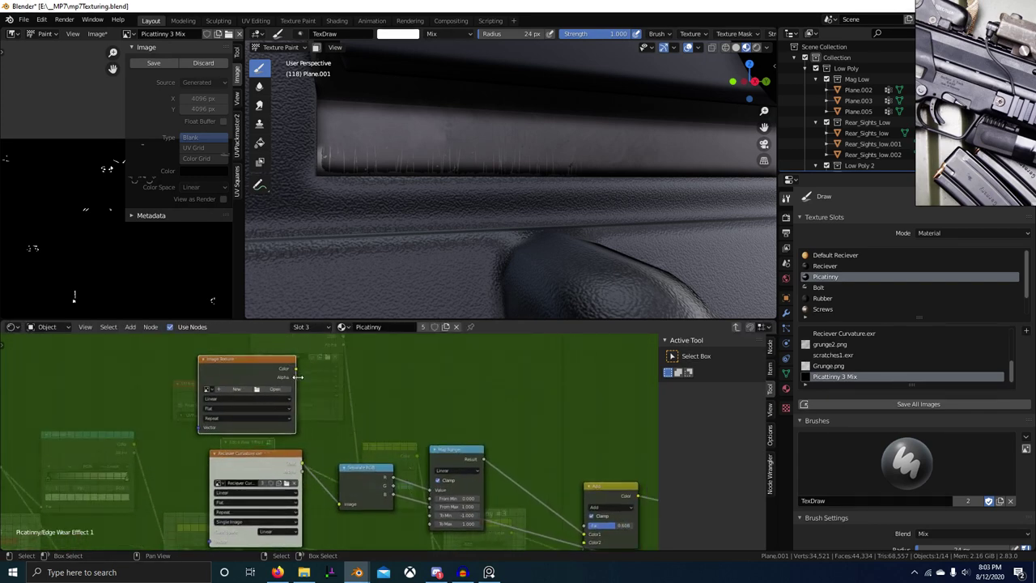
Create a blank 4096 x 4096 px image named Picatinny 3 Edge Wear Extras in the new texture node
{"action": "left_click", "coordinate": [238, 390]}
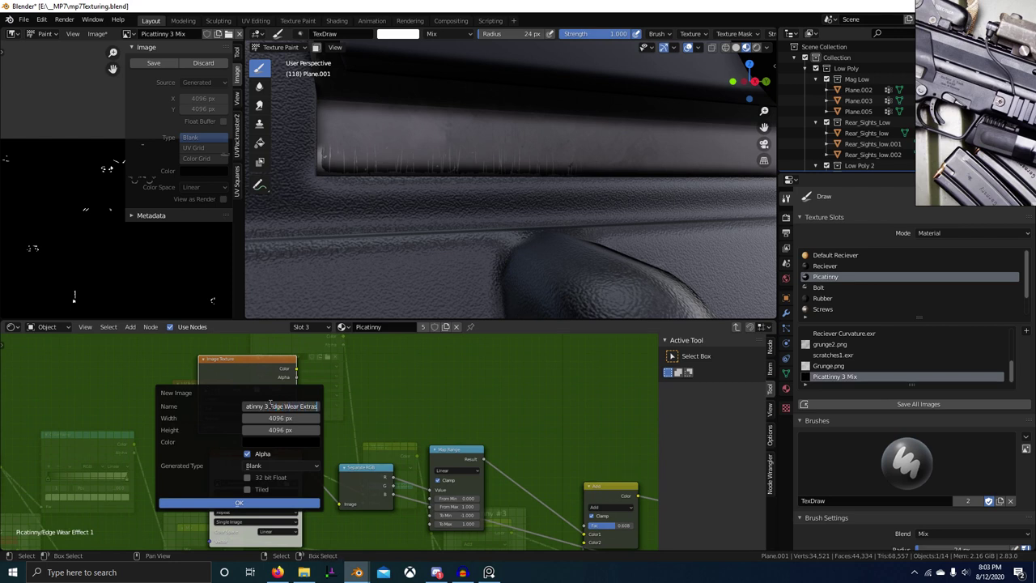
{"action": "key", "text": "Return"}
{"action": "key", "text": "Return"}
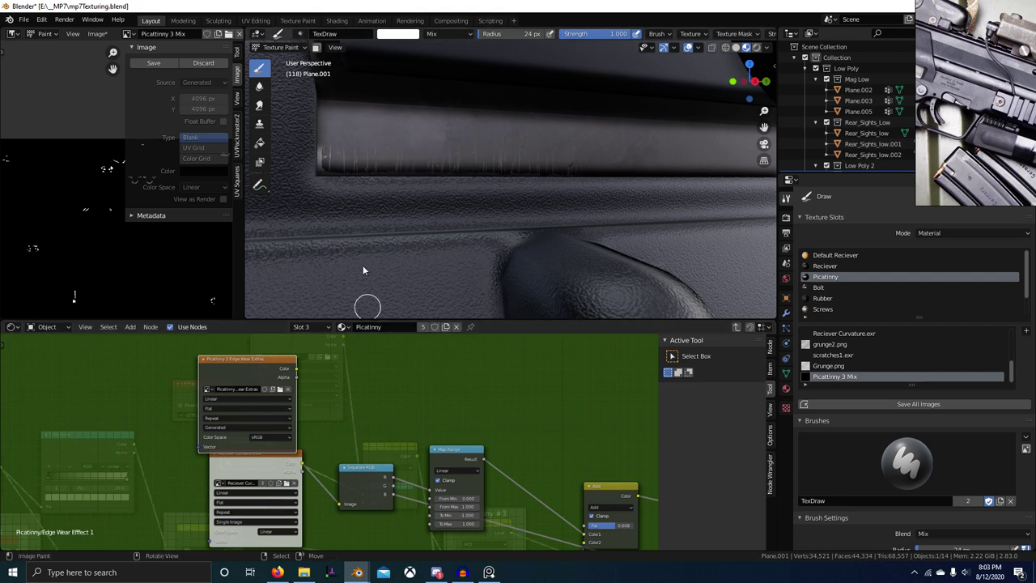
Insert a Mix node between Separate RGB and Map Range, feeding the new image's colour into Color2 with factor 1.000
{"action": "key", "text": "shift+a"}
{"action": "left_click", "coordinate": [358, 378]}
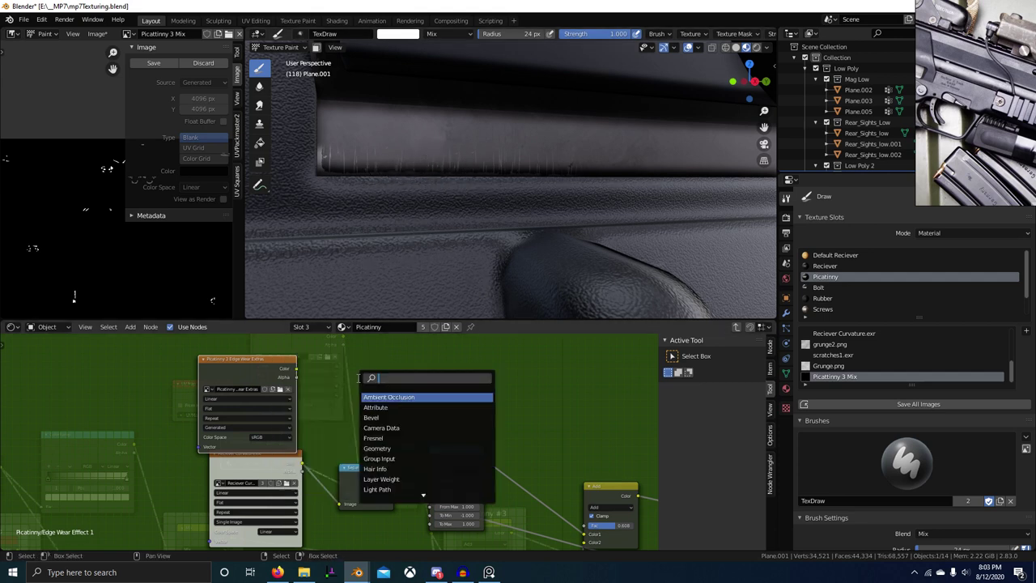
{"action": "type", "text": "mix"}
{"action": "key", "text": "Return"}
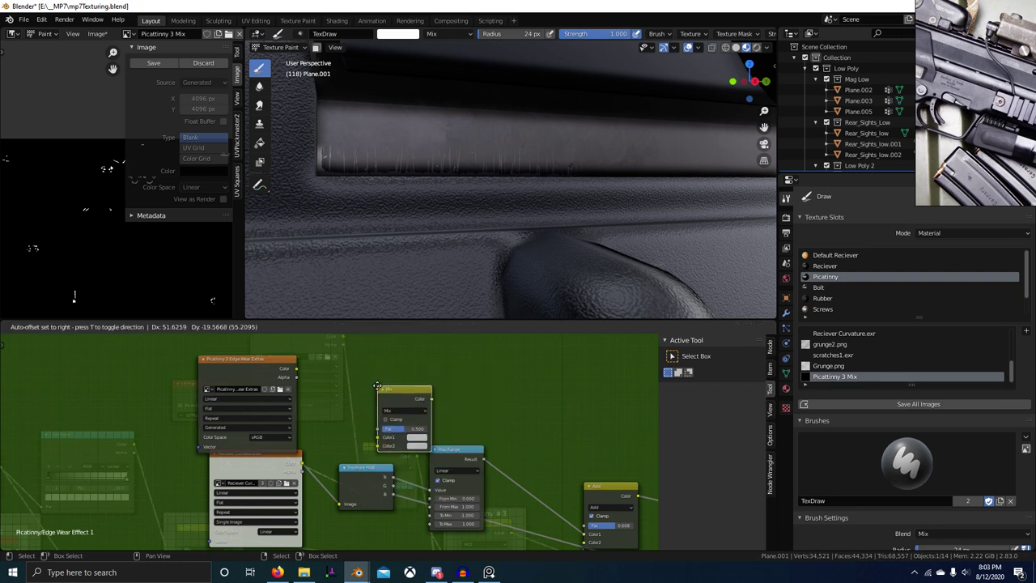
{"action": "left_click", "coordinate": [425, 428]}
{"action": "left_click_drag", "start_coordinate": [297, 370], "coordinate": [476, 473]}
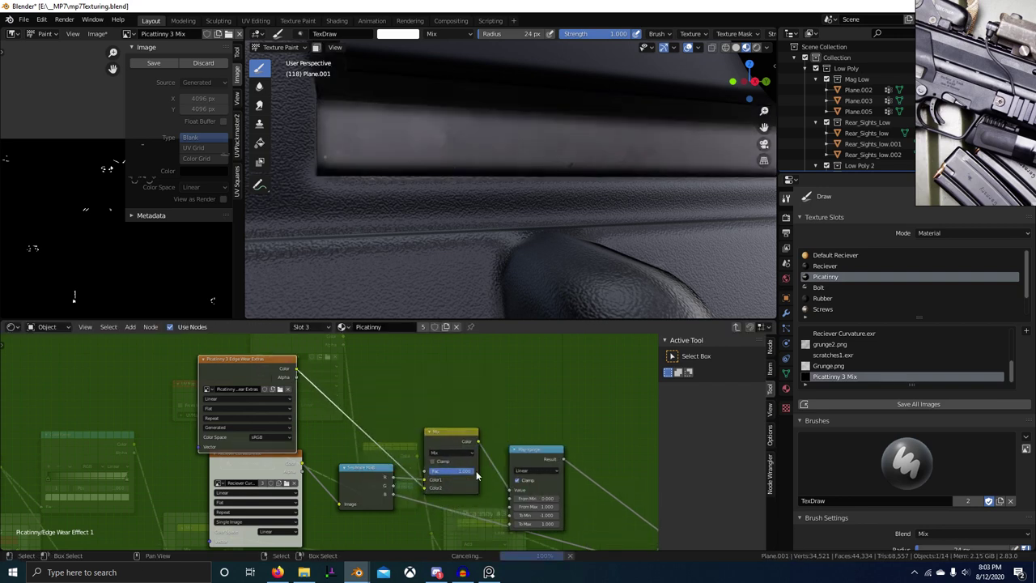
Set the new Mix node's blend mode to Add
{"action": "scroll", "coordinate": [451, 455], "scroll_direction": "up", "scroll_amount": 1}
{"action": "middle_click_drag", "start_coordinate": [451, 453], "coordinate": [398, 434]}
{"action": "left_click", "coordinate": [397, 435]}
{"action": "key", "text": "a"}
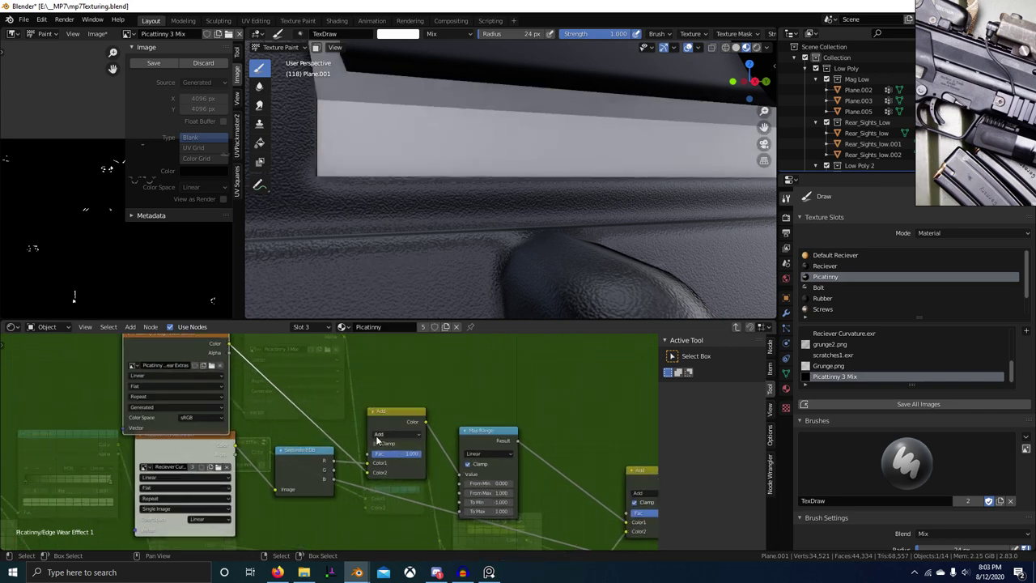
{"action": "scroll", "coordinate": [389, 443], "scroll_direction": "up", "scroll_amount": 1}
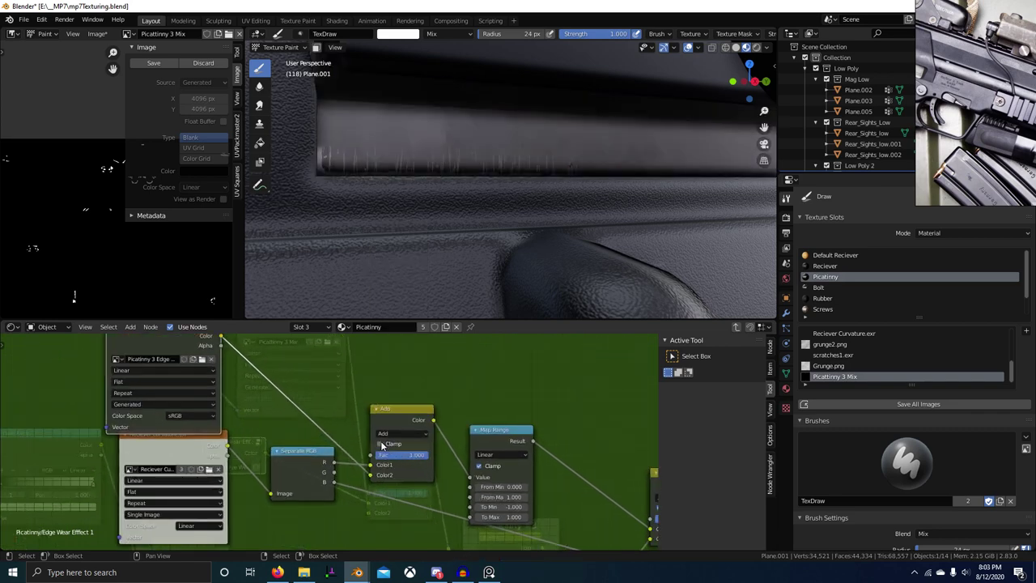
Enable Clamp on the new Add node and set the Picatinny 3 Edge Wear Extras texture's colour space to Linear
{"action": "left_click", "coordinate": [382, 444]}
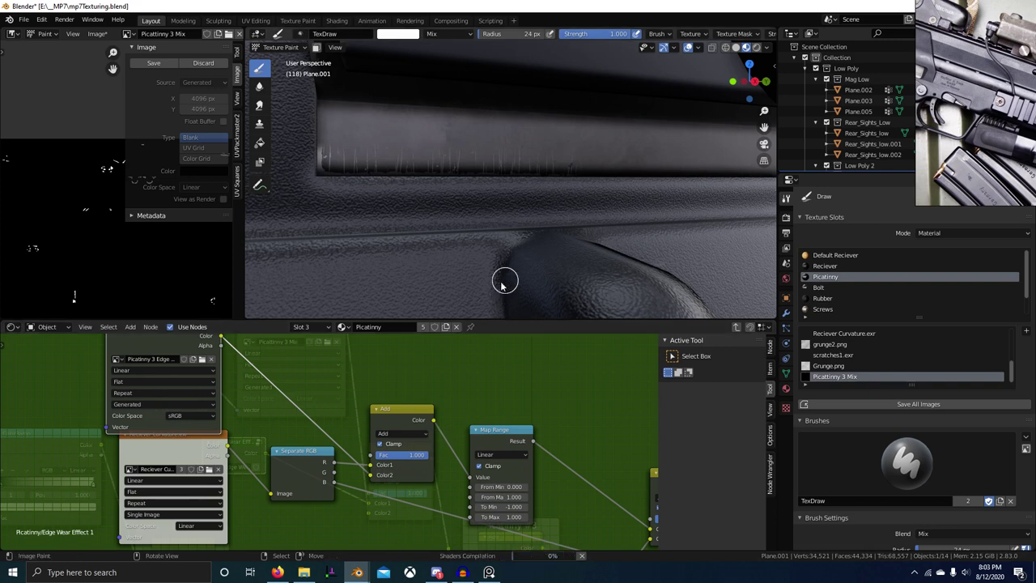
{"action": "middle_click_drag", "start_coordinate": [202, 417], "coordinate": [230, 444]}
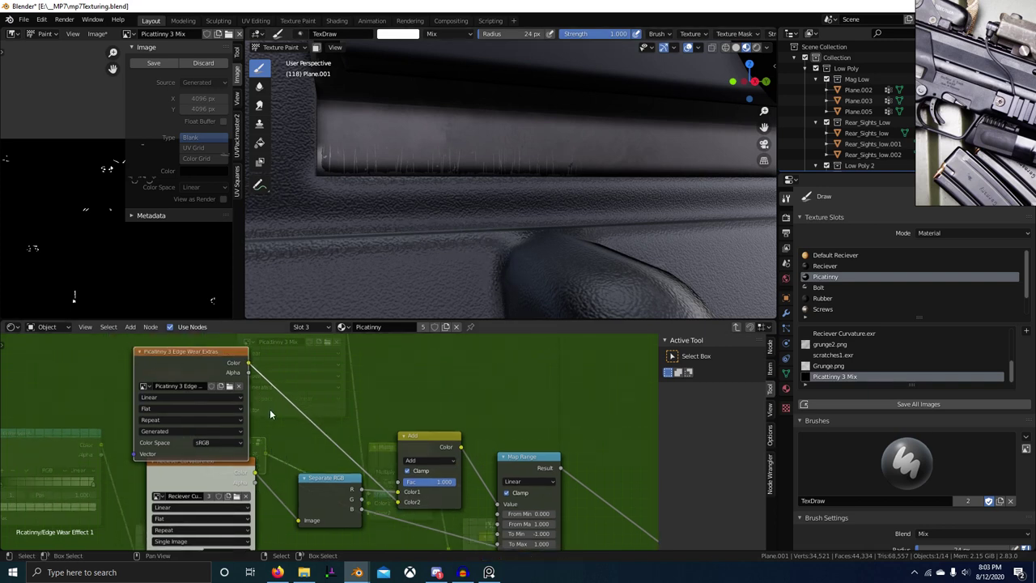
{"action": "left_click", "coordinate": [227, 443]}
{"action": "left_click", "coordinate": [204, 462]}
{"action": "left_click_drag", "start_coordinate": [202, 364], "coordinate": [211, 359]}
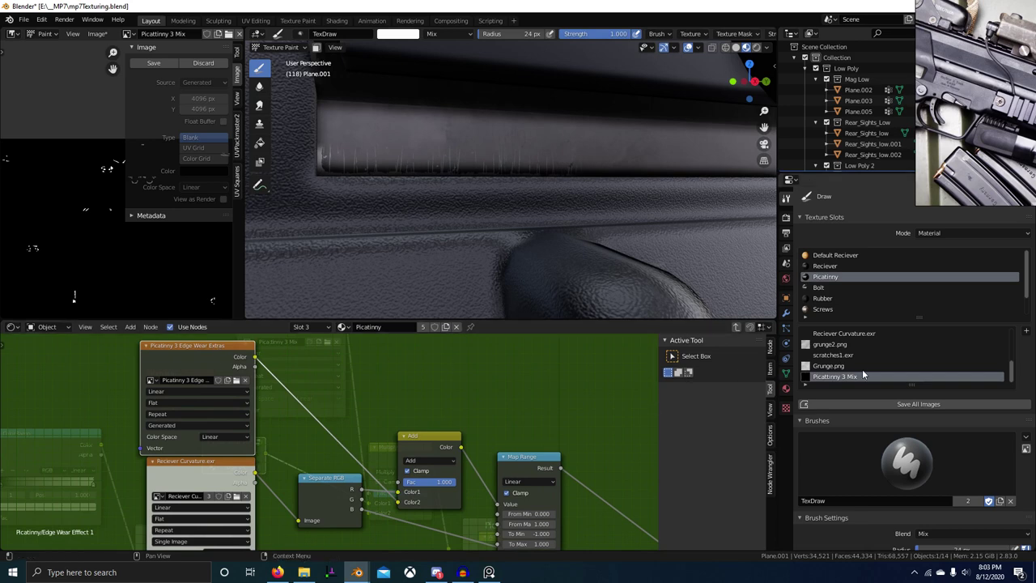
Switch out of Texture Paint mode and back to refresh the slots, making Picatinny 3 Edge Wear Extras the active paint slot
{"action": "scroll", "coordinate": [569, 222], "scroll_direction": "down", "scroll_amount": 3}
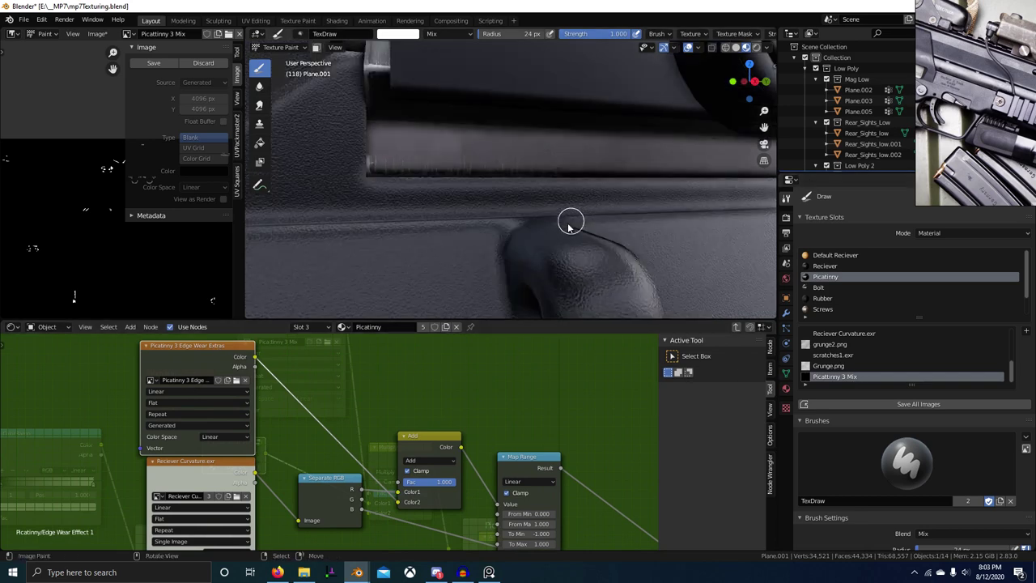
{"action": "key", "text": "ctrl+Tab"}
{"action": "left_click", "coordinate": [405, 241]}
{"action": "key", "text": "ctrl+Tab"}
{"action": "left_click", "coordinate": [480, 221]}
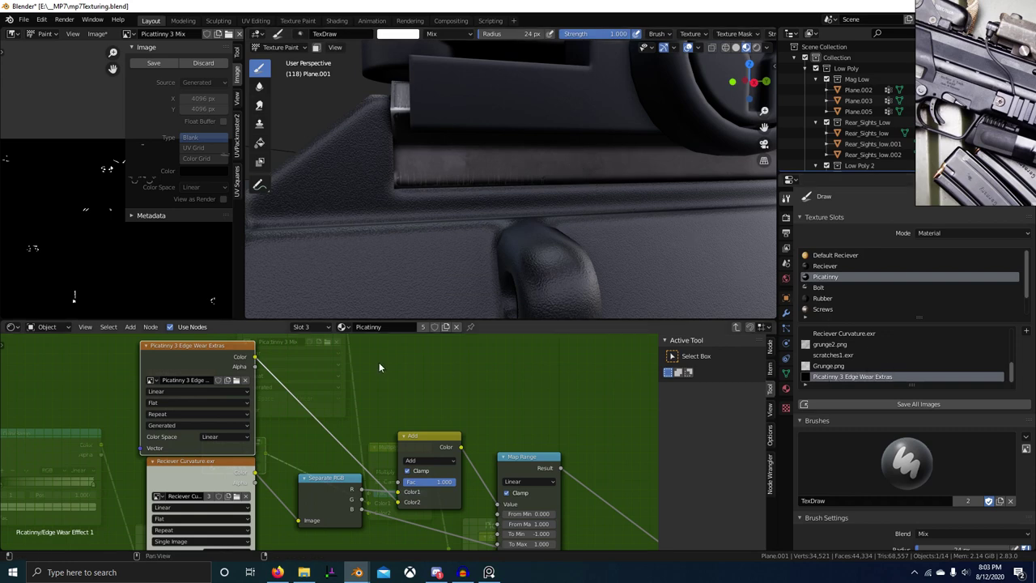
Paint a white patch of extra wear along the rail's lower edge near its end with the 24 px brush
{"action": "scroll", "coordinate": [180, 375], "scroll_direction": "up", "scroll_amount": 2}
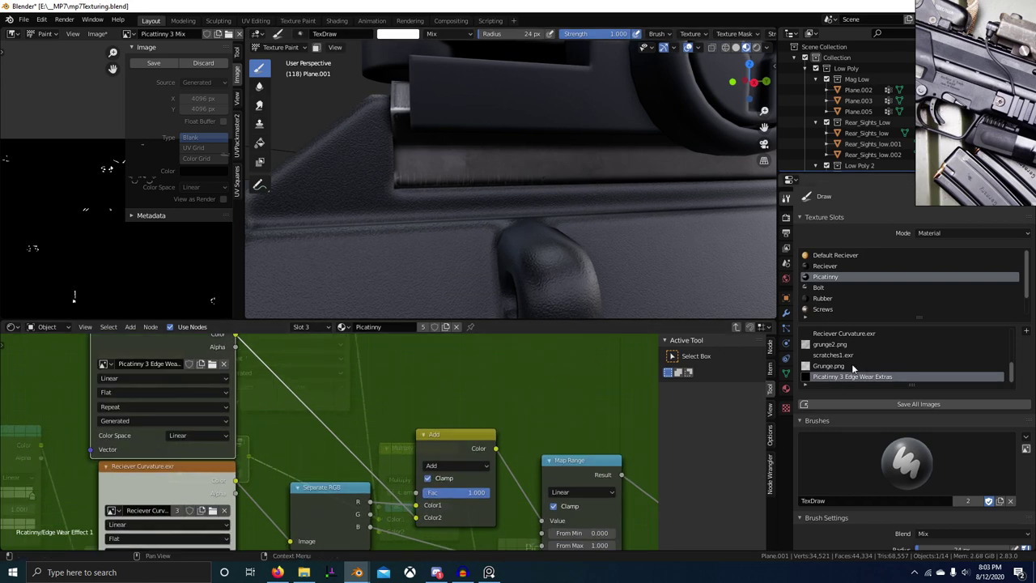
{"action": "scroll", "coordinate": [853, 369], "scroll_direction": "up", "scroll_amount": 2}
{"action": "scroll", "coordinate": [851, 363], "scroll_direction": "down", "scroll_amount": 2}
{"action": "scroll", "coordinate": [445, 190], "scroll_direction": "up", "scroll_amount": 3}
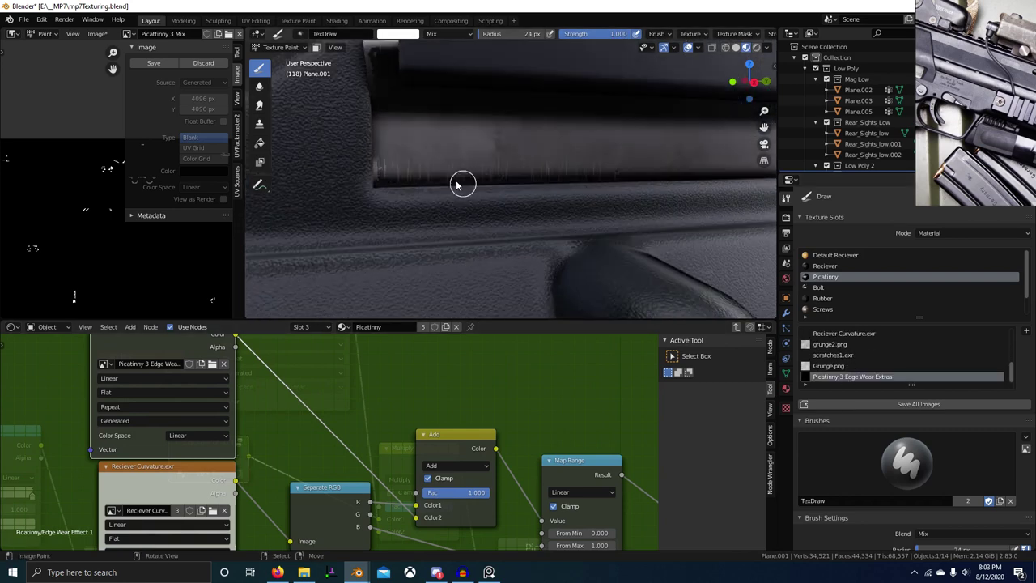
{"action": "scroll", "coordinate": [483, 185], "scroll_direction": "up", "scroll_amount": 1}
{"action": "scroll", "coordinate": [492, 203], "scroll_direction": "down", "scroll_amount": 2}
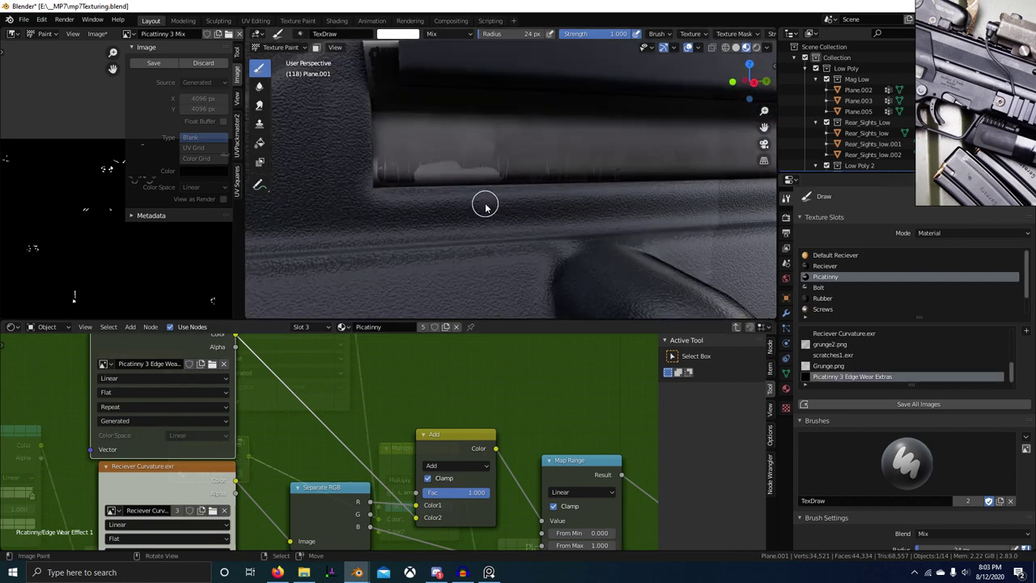
{"action": "middle_click_drag", "start_coordinate": [479, 209], "coordinate": [499, 175]}
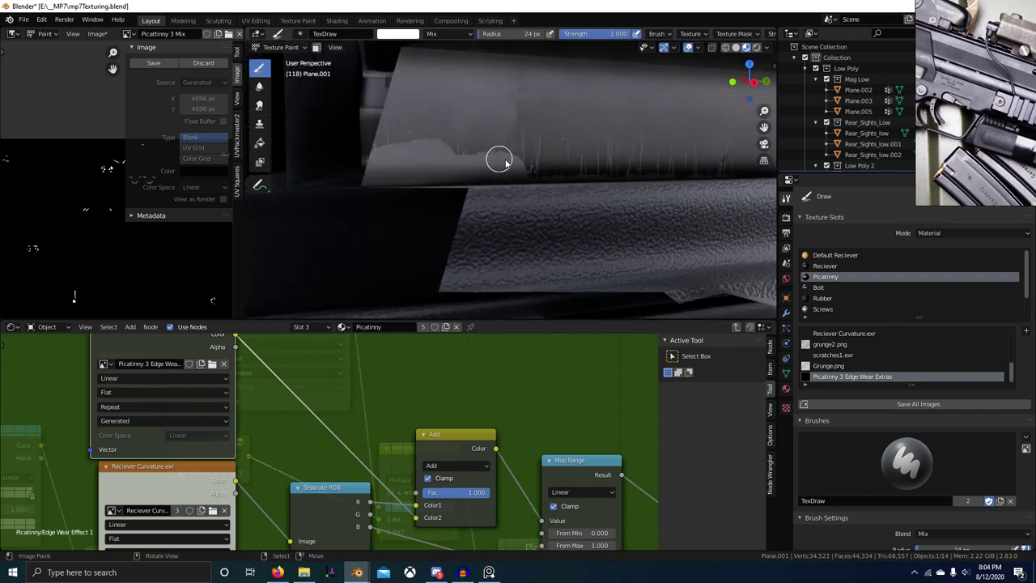
{"action": "middle_click_drag", "start_coordinate": [437, 160], "coordinate": [553, 186]}
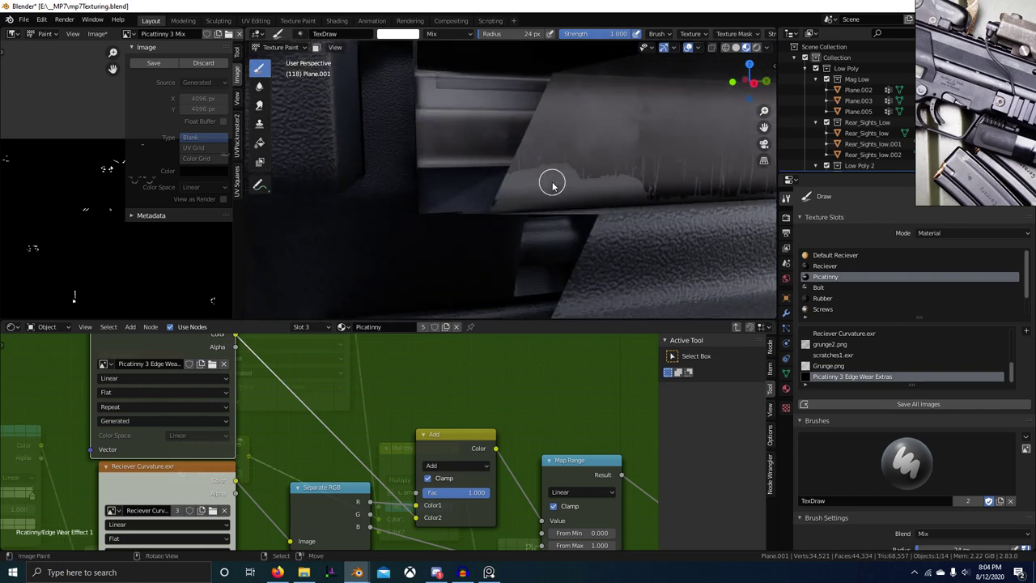
Set the 3D view's clip start to .001 cm
{"action": "key", "text": "n"}
{"action": "left_click", "coordinate": [770, 106]}
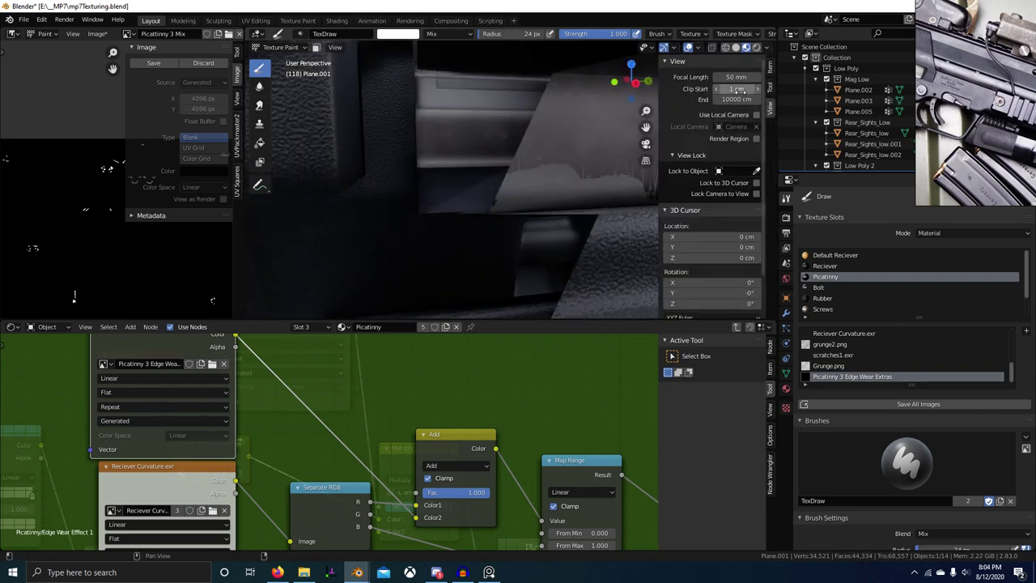
{"action": "left_click", "coordinate": [742, 92]}
{"action": "type", "text": ".001"}
{"action": "key", "text": "Return"}
{"action": "key", "text": "n"}
Swap the brush colour to black, enlarge its radius to 146 px, and try to paint out the wear patch on the rail
{"action": "mouse_move", "coordinate": [584, 150]}
{"action": "middle_mouse_down"}
{"action": "mouse_move", "coordinate": [567, 180]}
{"action": "mouse_move", "coordinate": [549, 174]}
{"action": "middle_mouse_up"}
{"action": "key", "text": "x"}
{"action": "key", "text": "f"}
{"action": "left_click", "coordinate": [570, 172]}
{"action": "left_click_drag", "start_coordinate": [552, 170], "coordinate": [492, 185]}
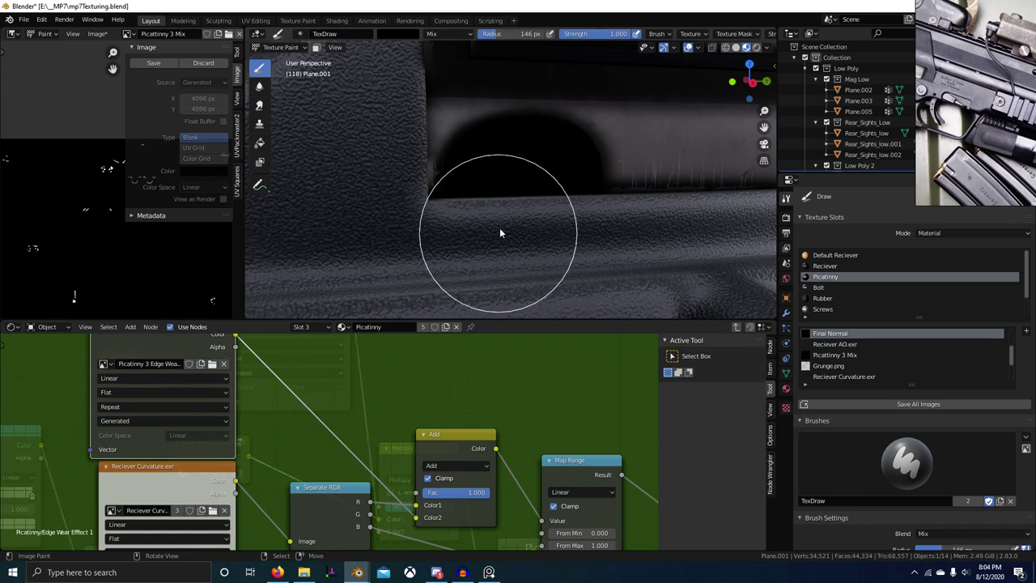
Show the Final Normal image in the image editor and discard its unsaved changes
{"action": "middle_click_drag", "start_coordinate": [304, 381], "coordinate": [344, 419]}
{"action": "scroll", "coordinate": [468, 422], "scroll_direction": "down", "scroll_amount": 1}
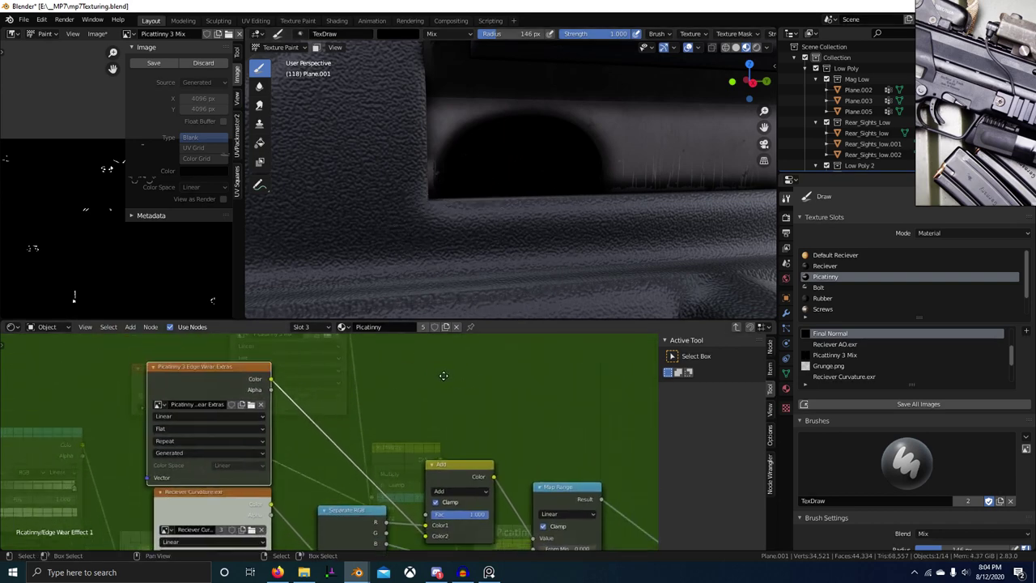
{"action": "middle_click_drag", "start_coordinate": [468, 424], "coordinate": [428, 396]}
{"action": "left_click", "coordinate": [398, 472]}
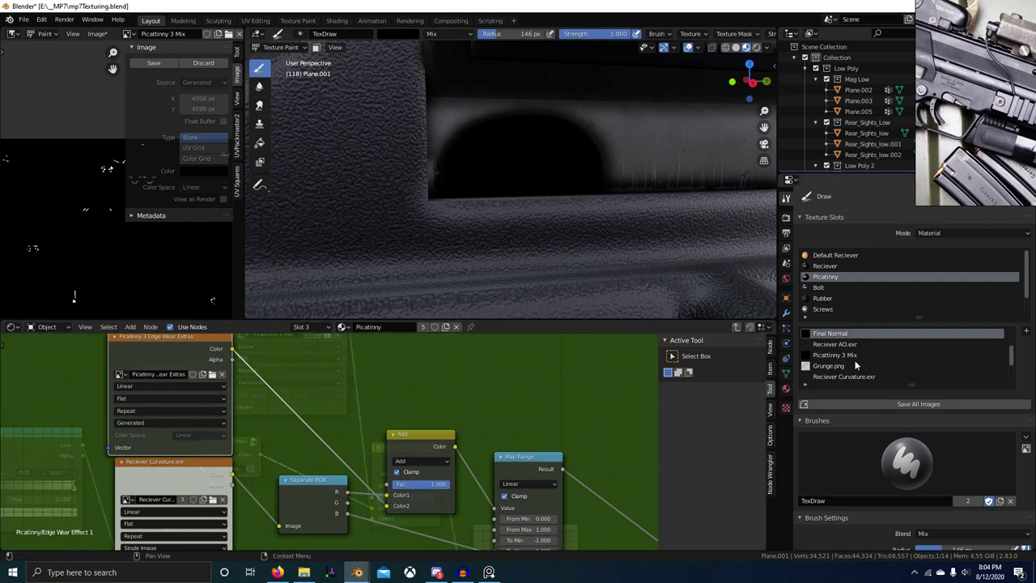
{"action": "middle_click_drag", "start_coordinate": [576, 235], "coordinate": [563, 232]}
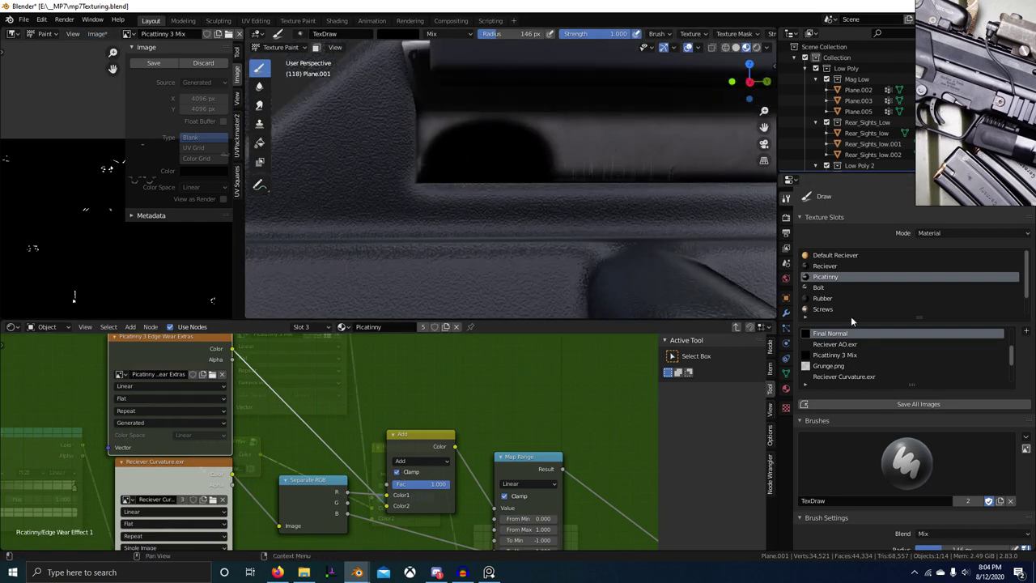
{"action": "left_click", "coordinate": [126, 34]}
{"action": "left_click", "coordinate": [180, 50]}
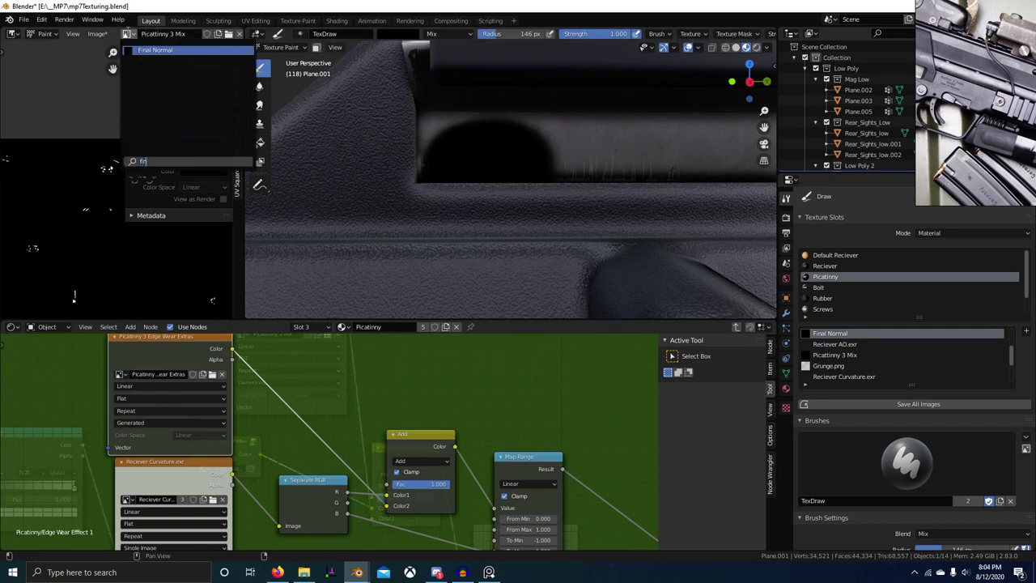
{"action": "scroll", "coordinate": [68, 227], "scroll_direction": "down", "scroll_amount": 5}
{"action": "middle_click_drag", "start_coordinate": [62, 233], "coordinate": [48, 165]}
{"action": "left_click", "coordinate": [201, 63]}
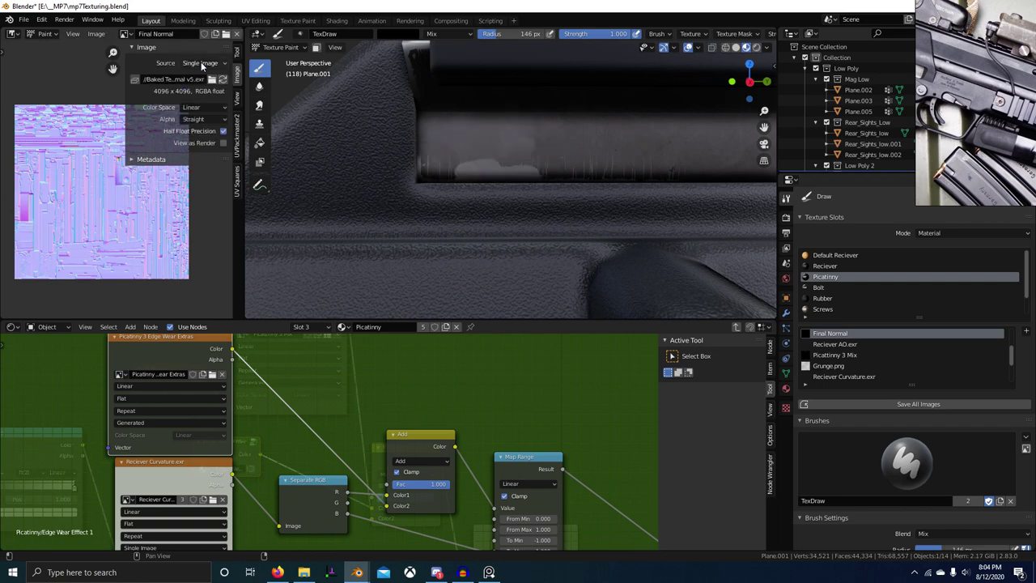
Show Picatinny 3 Edge Wear Extras in the image editor and make it the active paint slot
{"action": "left_click", "coordinate": [126, 34]}
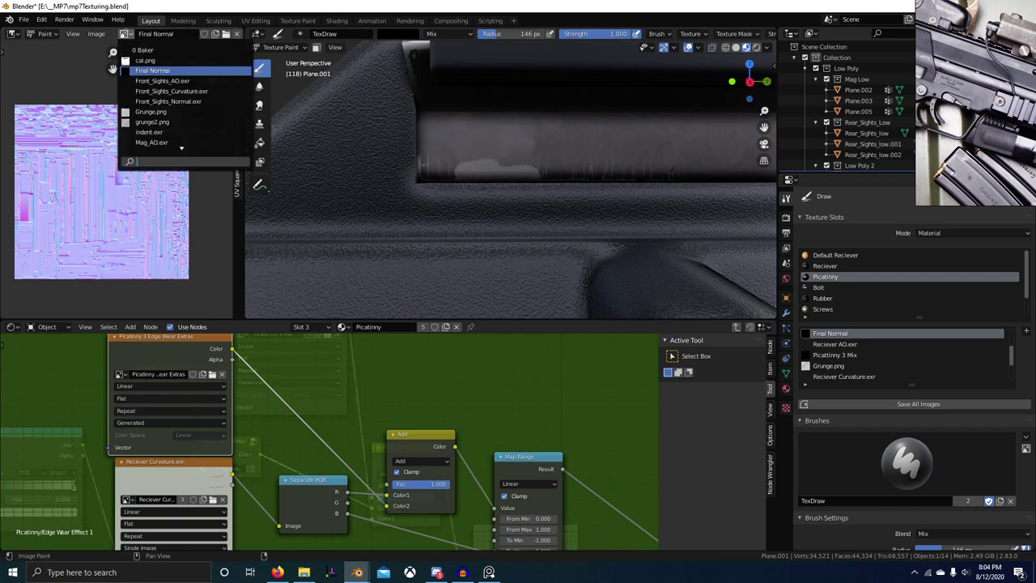
{"action": "type", "text": "pic"}
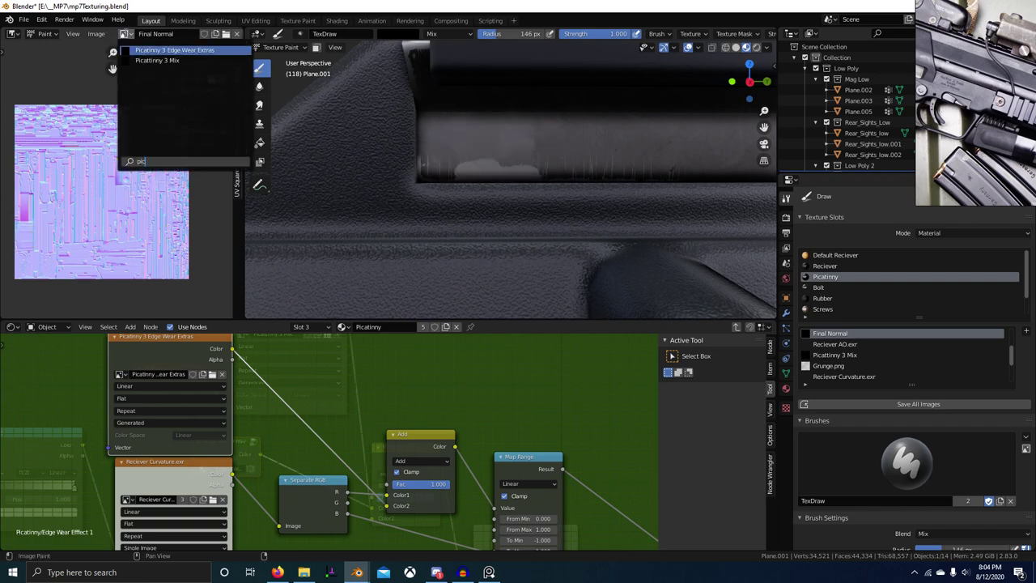
{"action": "key", "text": "Return"}
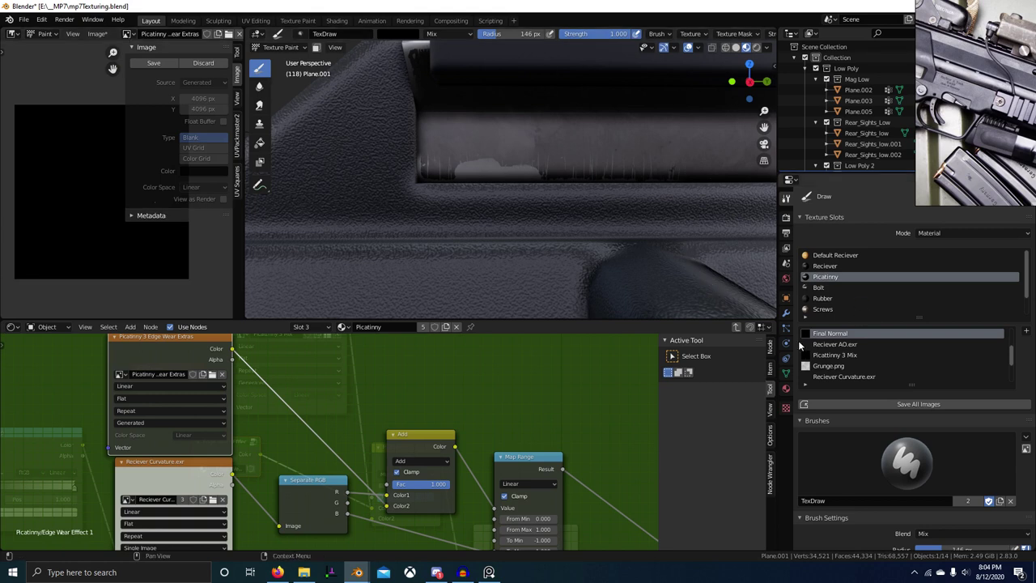
{"action": "scroll", "coordinate": [859, 361], "scroll_direction": "down", "scroll_amount": 2}
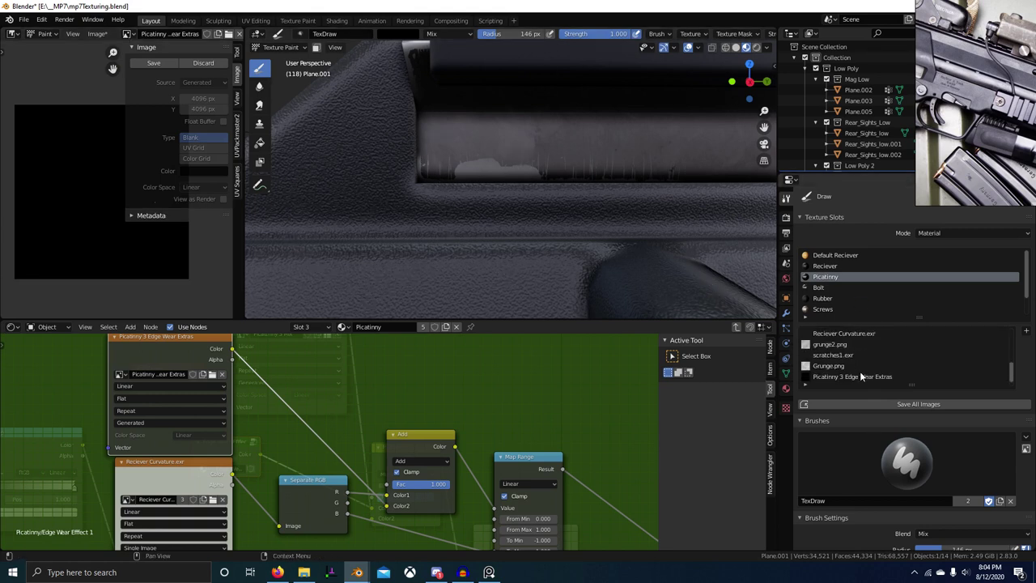
{"action": "left_click", "coordinate": [863, 377]}
Try to paint out the wear patch on the rail with a 97 px black brush, and undo the stroke
{"action": "key", "text": "f"}
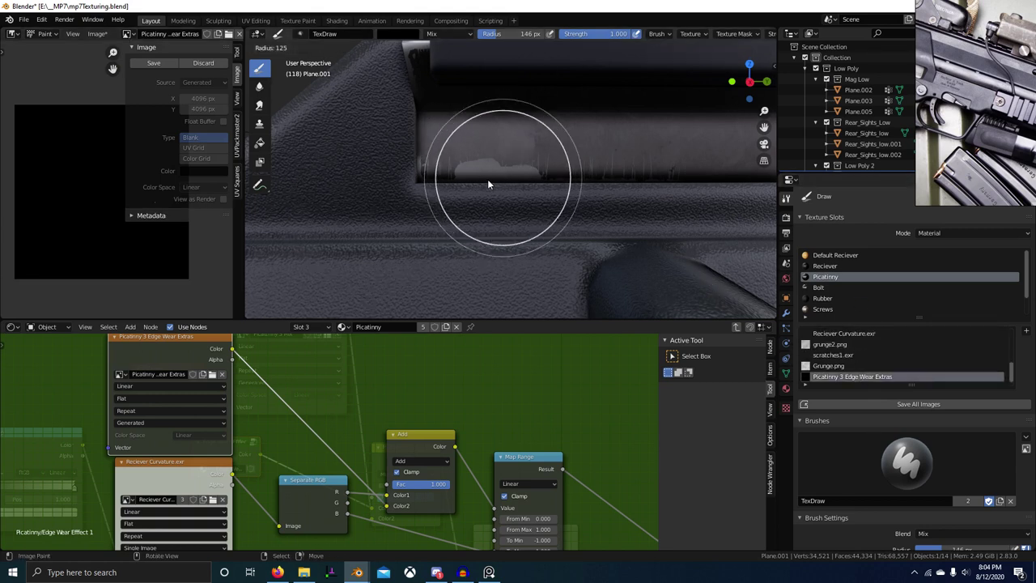
{"action": "left_click", "coordinate": [473, 179]}
{"action": "left_click_drag", "start_coordinate": [473, 179], "coordinate": [513, 175]}
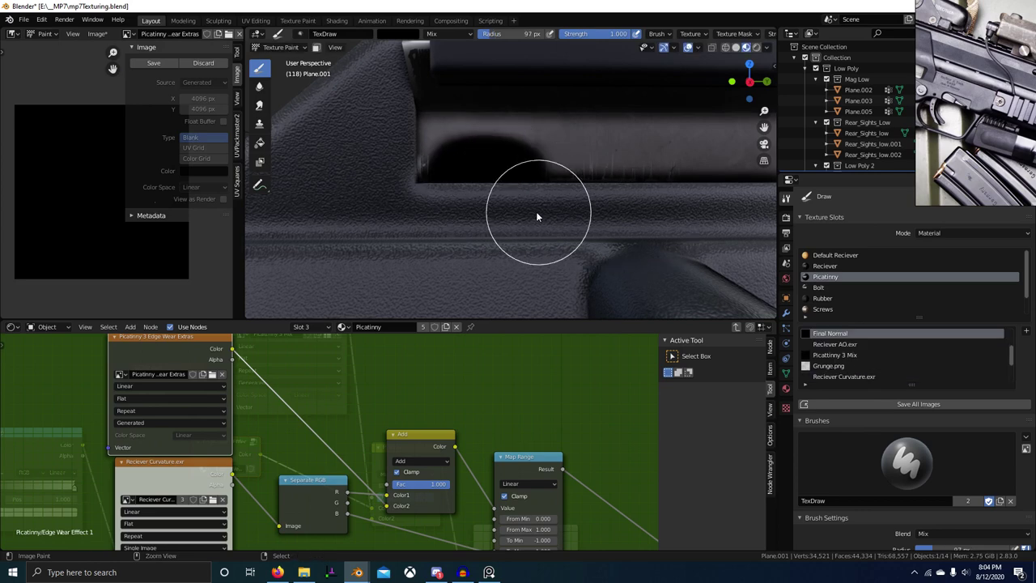
{"action": "key", "text": "ctrl+z"}
Toggle Edit Mode on the mesh and reopen the Edge Wear Effect node group to refresh the paint slots
{"action": "scroll", "coordinate": [332, 416], "scroll_direction": "down", "scroll_amount": 4}
{"action": "key", "text": "Tab"}
{"action": "mouse_move", "coordinate": [334, 416]}
{"action": "middle_mouse_down"}
{"action": "mouse_move", "coordinate": [389, 428]}
{"action": "mouse_move", "coordinate": [403, 443]}
{"action": "mouse_move", "coordinate": [448, 418]}
{"action": "middle_mouse_up"}
{"action": "left_click", "coordinate": [332, 431]}
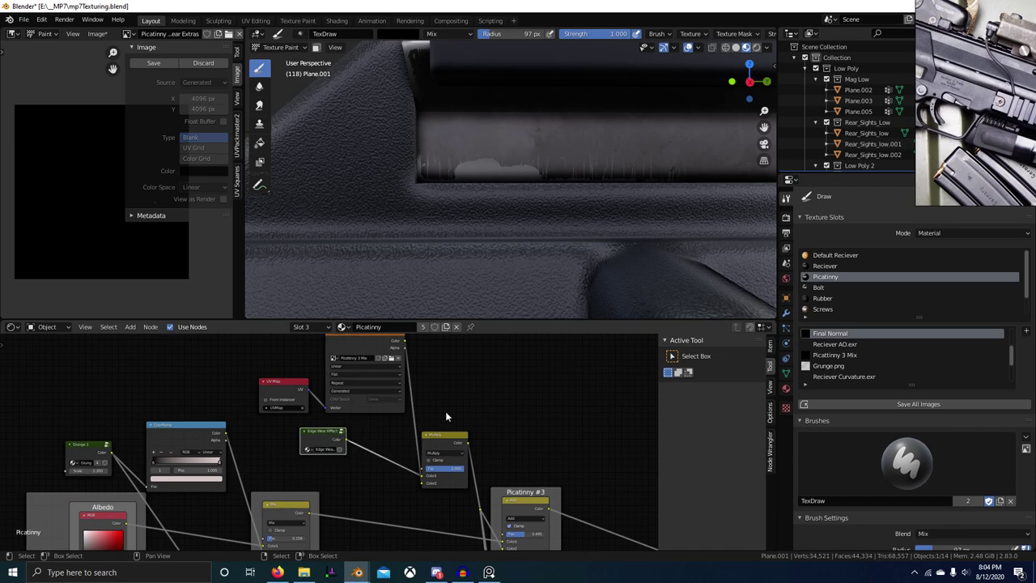
{"action": "left_click", "coordinate": [325, 437]}
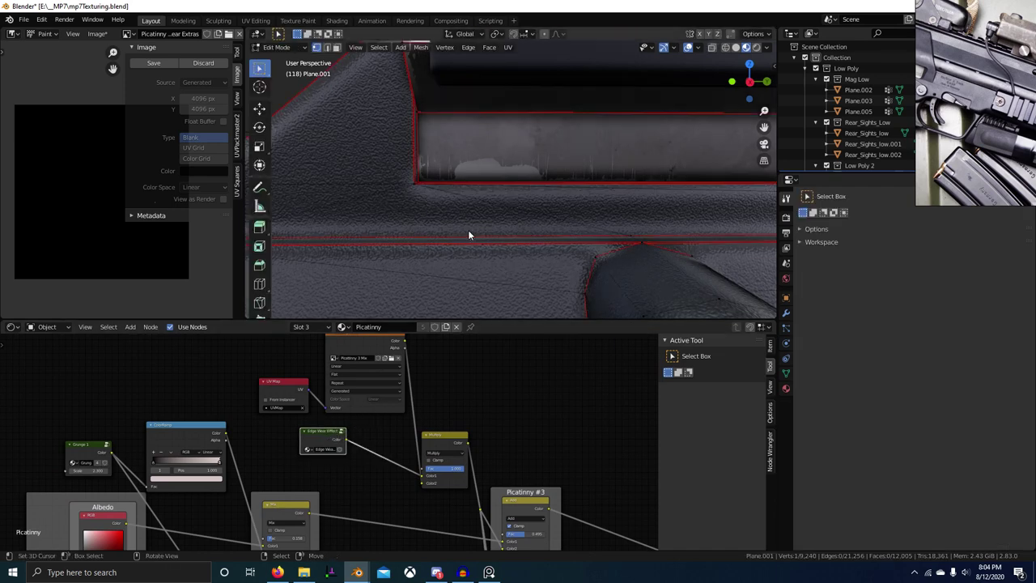
{"action": "key", "text": "Tab"}
Space the Picatinny 3 Edge Wear Extras and Reciever Curvature texture nodes further apart inside the Edge Wear Effect group
{"action": "scroll", "coordinate": [377, 426], "scroll_direction": "down", "scroll_amount": 2}
{"action": "middle_click_drag", "start_coordinate": [377, 426], "coordinate": [409, 373]}
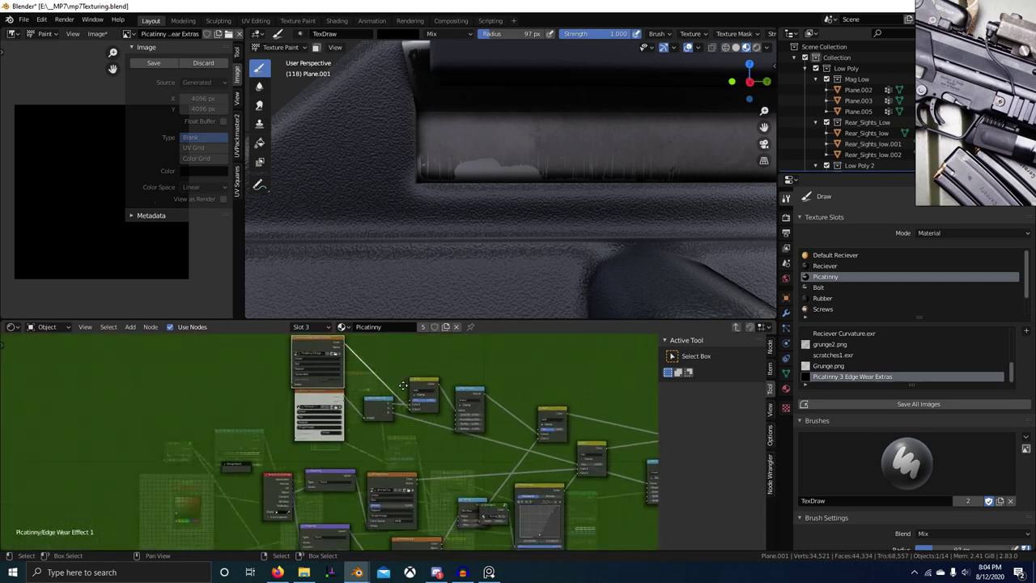
{"action": "scroll", "coordinate": [405, 437], "scroll_direction": "down", "scroll_amount": 2}
{"action": "middle_click_drag", "start_coordinate": [405, 441], "coordinate": [348, 449]}
{"action": "scroll", "coordinate": [343, 450], "scroll_direction": "up", "scroll_amount": 4}
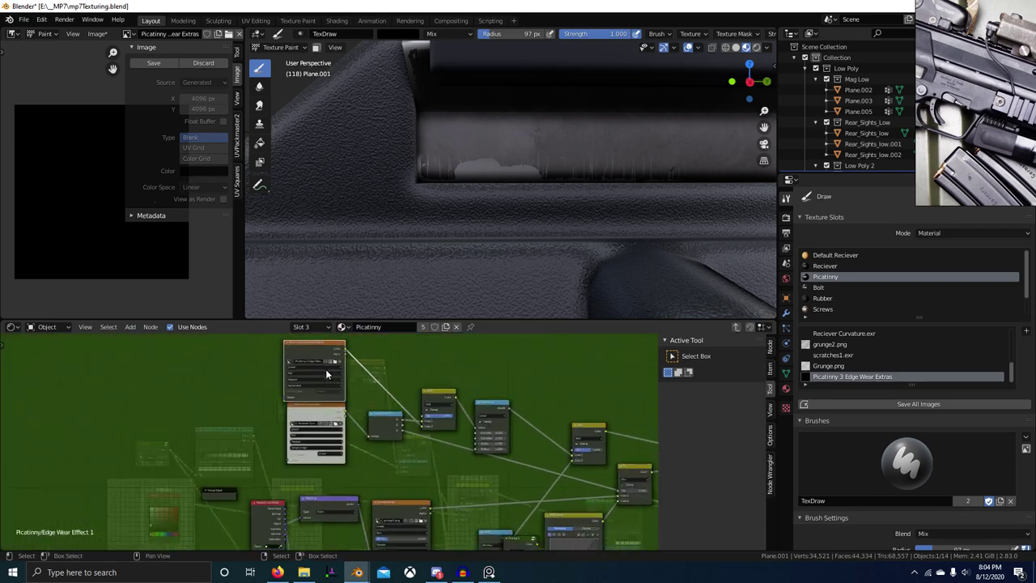
{"action": "left_click_drag", "start_coordinate": [342, 450], "coordinate": [349, 433]}
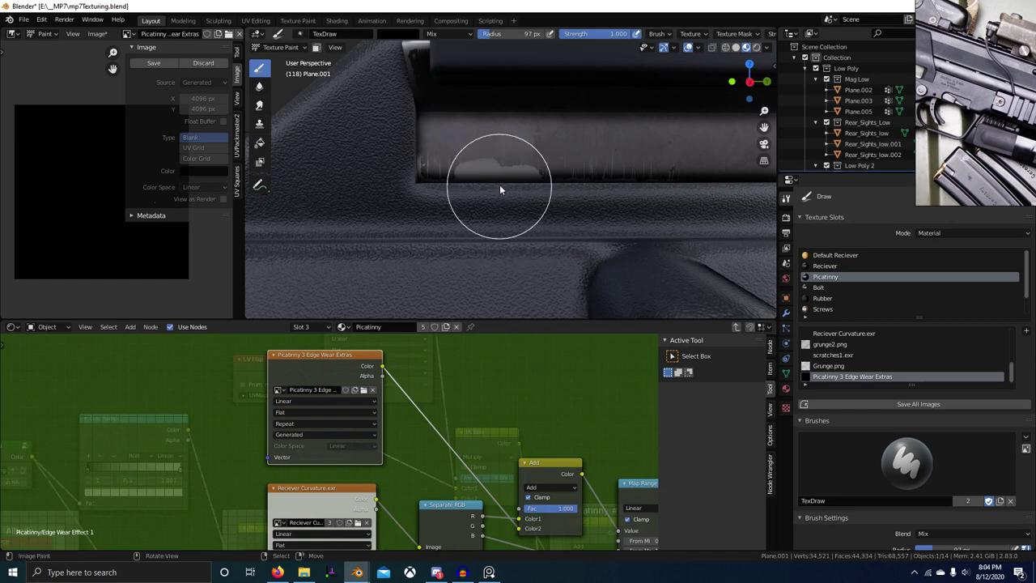
Try to paint out the rail's wear patch with the black brush reduced to 55 px, and undo the stroke
{"action": "key", "text": "f"}
{"action": "left_click", "coordinate": [478, 183]}
{"action": "scroll", "coordinate": [479, 181], "scroll_direction": "up", "scroll_amount": 2}
{"action": "left_click_drag", "start_coordinate": [472, 160], "coordinate": [458, 156]}
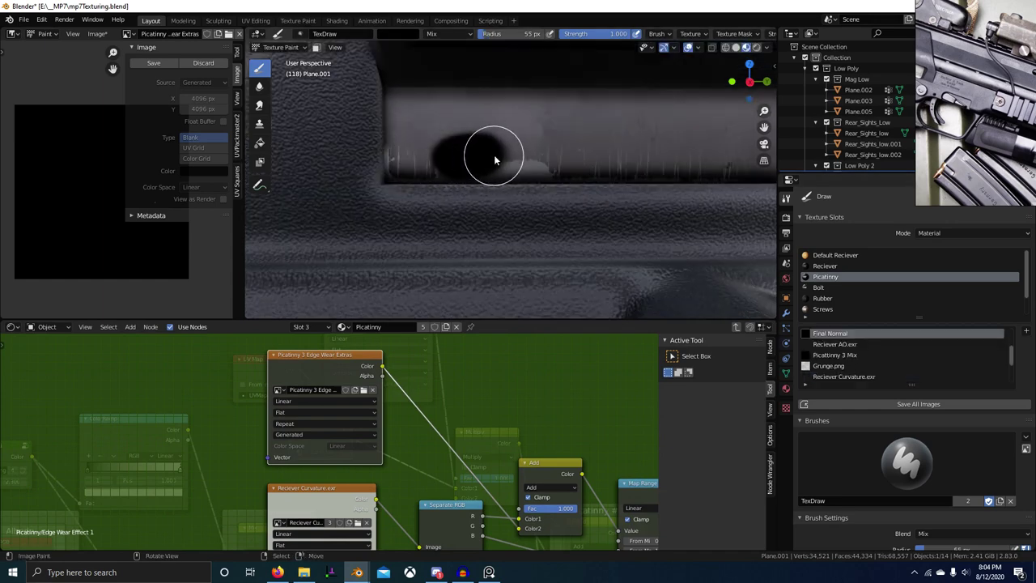
{"action": "key", "text": "ctrl+z"}
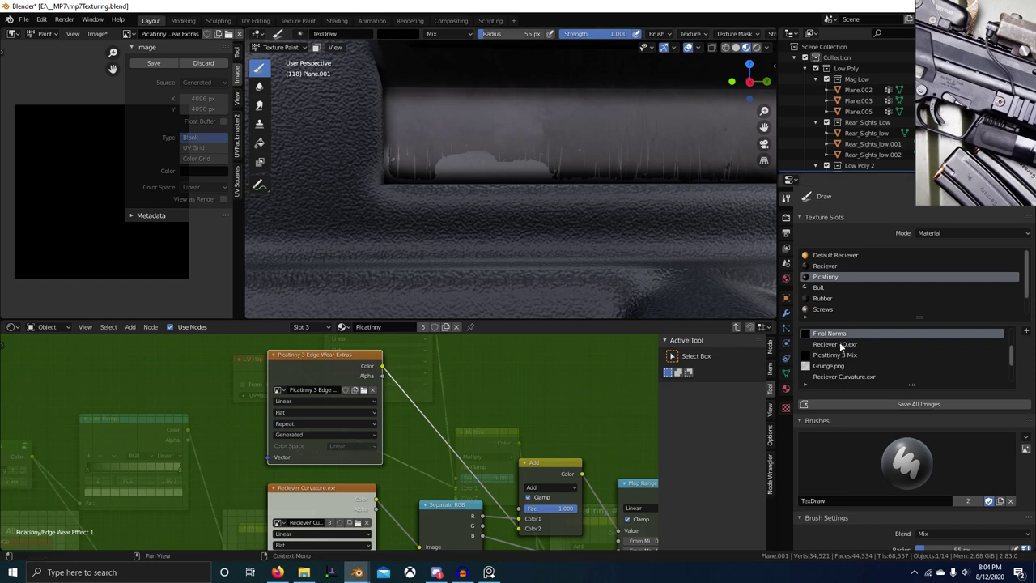
Reselect Picatinny 3 Edge Wear Extras as the active paint slot
{"action": "left_click", "coordinate": [847, 355]}
{"action": "scroll", "coordinate": [845, 362], "scroll_direction": "down", "scroll_amount": 4}
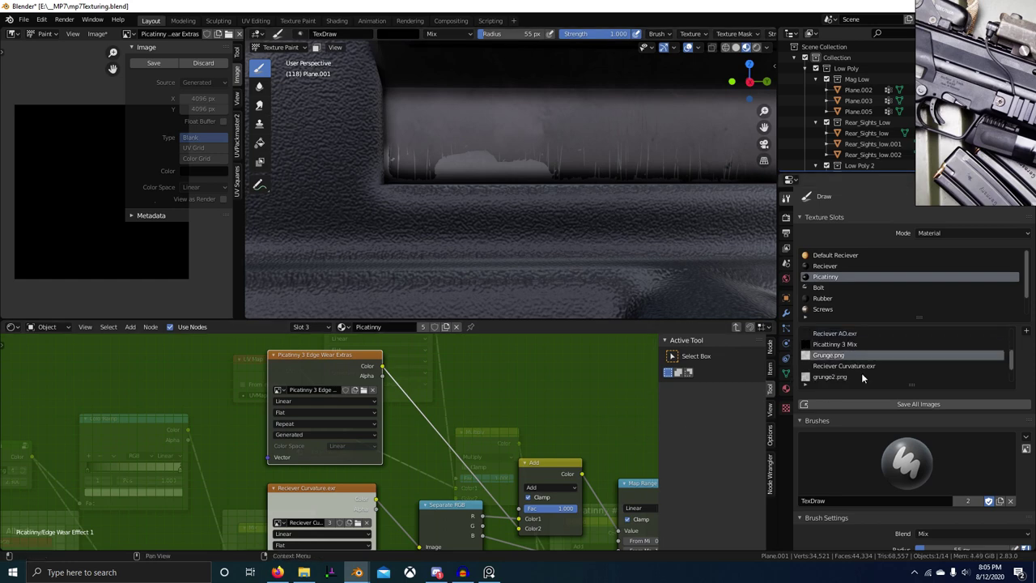
{"action": "left_click", "coordinate": [842, 377]}
{"action": "scroll", "coordinate": [575, 182], "scroll_direction": "down", "scroll_amount": 2}
Discard the painted changes in the Picatinny 3 Edge Wear Extras image and exit the Edge Wear Effect node group
{"action": "middle_click_drag", "start_coordinate": [524, 389], "coordinate": [406, 343]}
{"action": "scroll", "coordinate": [405, 343], "scroll_direction": "down", "scroll_amount": 5}
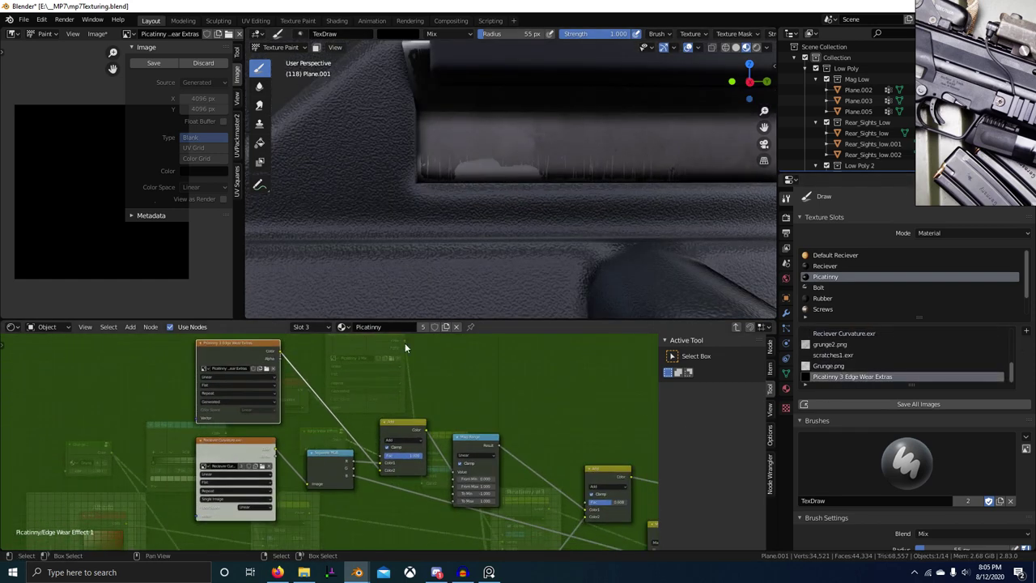
{"action": "scroll", "coordinate": [493, 271], "scroll_direction": "down", "scroll_amount": 3}
{"action": "scroll", "coordinate": [64, 238], "scroll_direction": "up", "scroll_amount": 3}
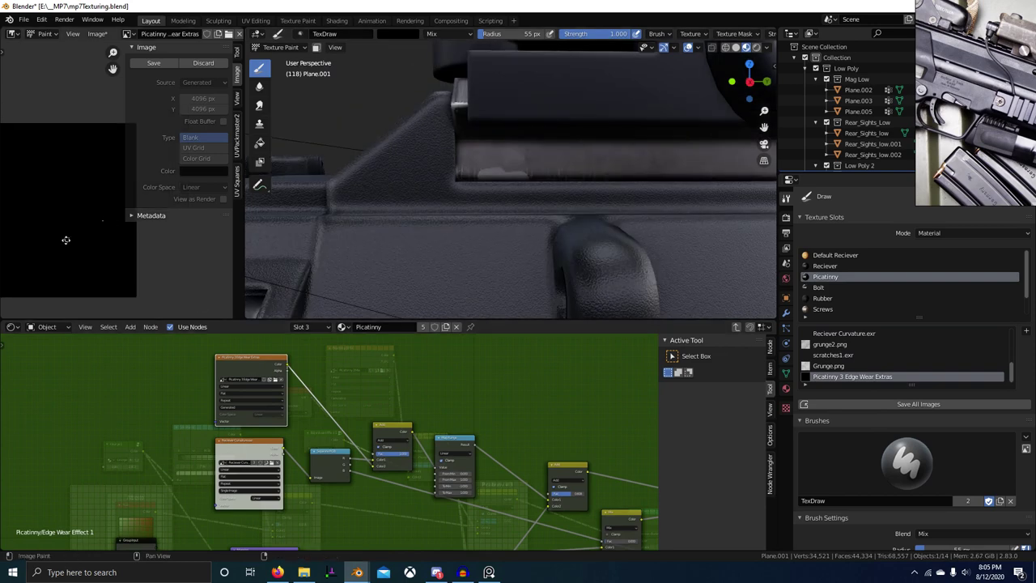
{"action": "left_click", "coordinate": [212, 63]}
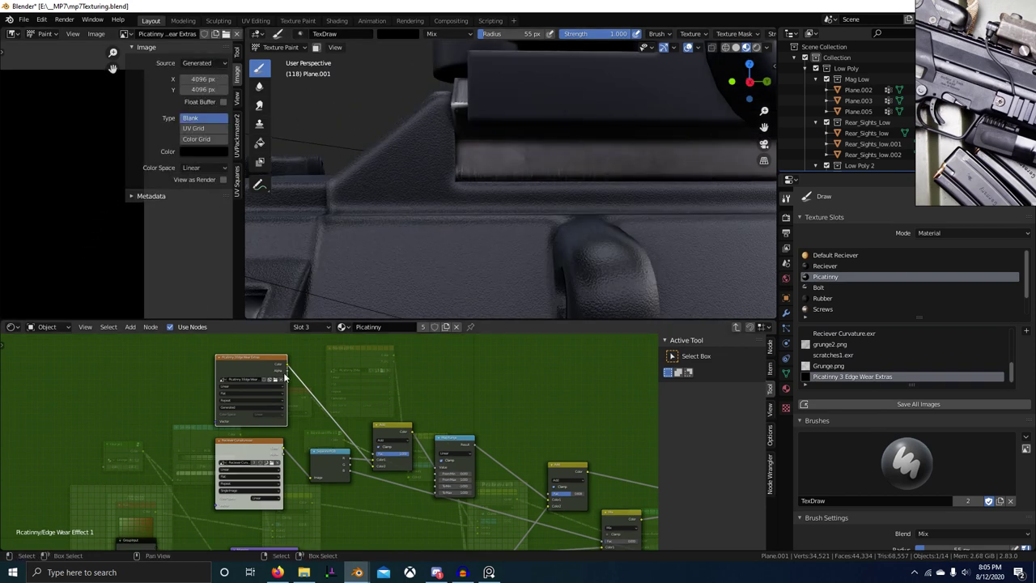
{"action": "key", "text": "Tab"}
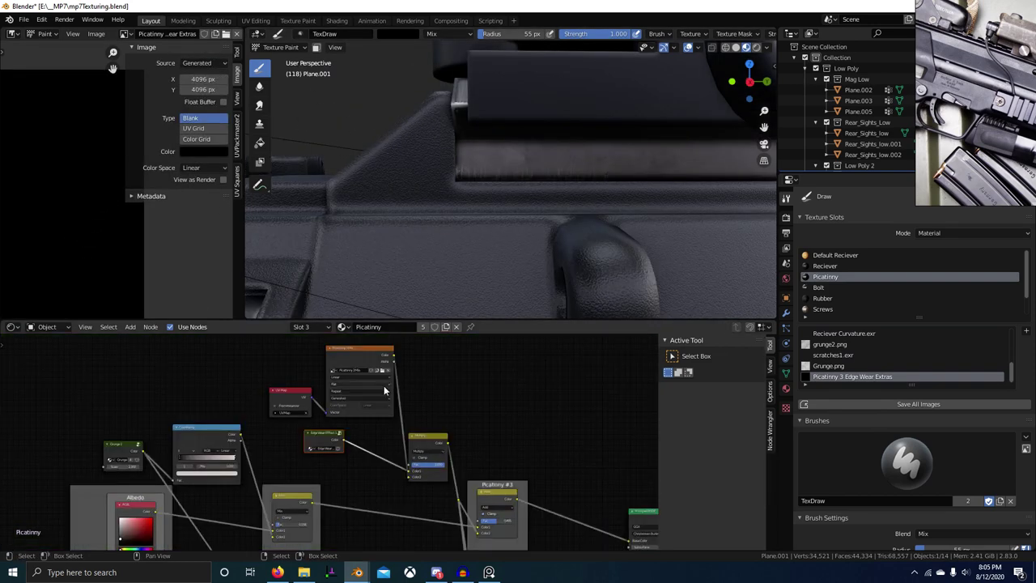
Paint a patch of extra wear along the rail's lower edge in Picatinny 3 Edge Wear Extras with the white 55 px brush
{"action": "left_click", "coordinate": [852, 377]}
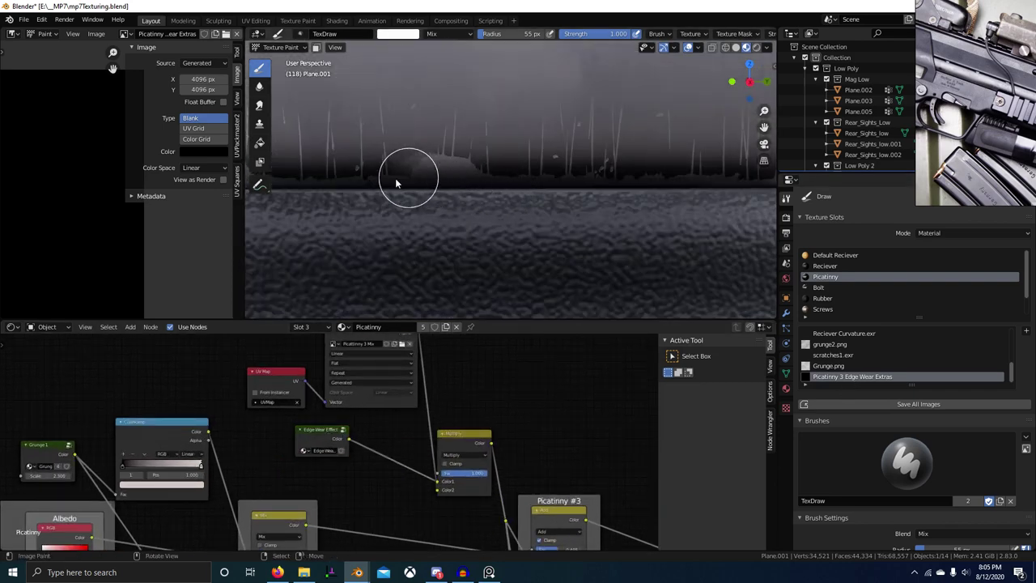
{"action": "left_click_drag", "start_coordinate": [347, 182], "coordinate": [343, 182]}
{"action": "scroll", "coordinate": [515, 214], "scroll_direction": "down", "scroll_amount": 4}
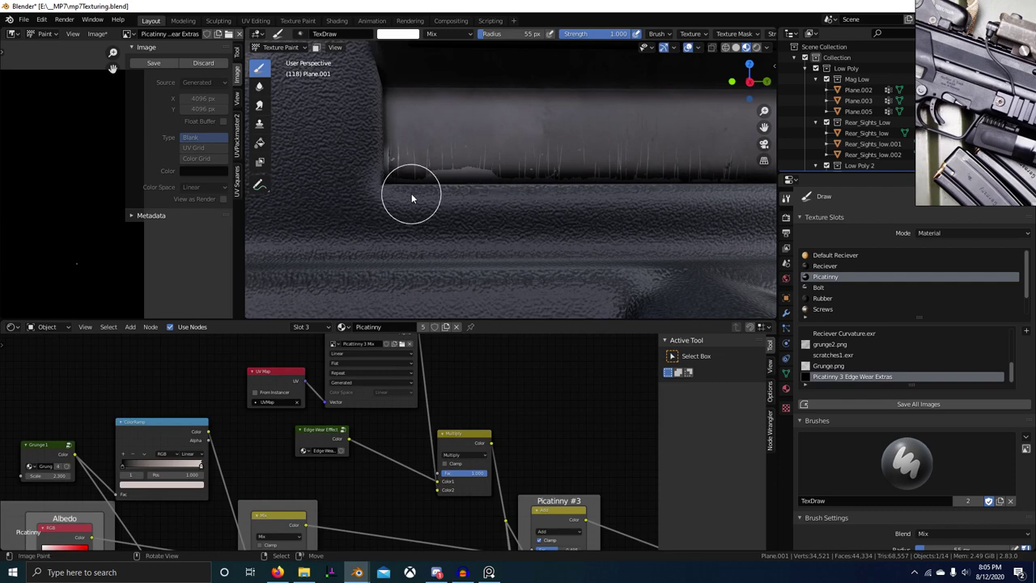
Reduce the brush radius to 22 px, try a white stroke beside the wear patch on the rail's lower edge, and undo it
{"action": "key", "text": "f"}
{"action": "left_click", "coordinate": [509, 216]}
{"action": "scroll", "coordinate": [510, 197], "scroll_direction": "up", "scroll_amount": 6}
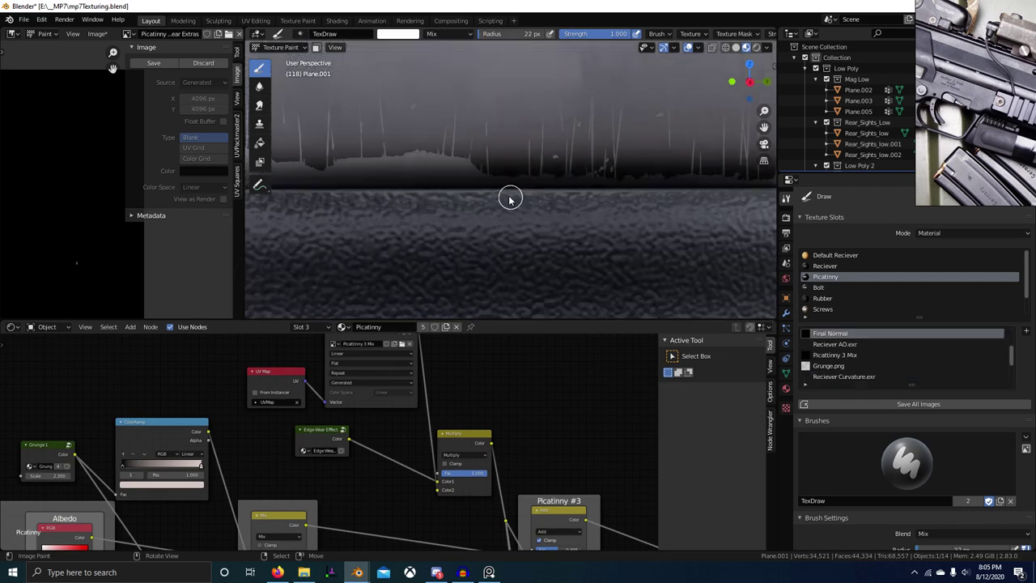
{"action": "mouse_move", "coordinate": [510, 199]}
{"action": "left_mouse_down"}
{"action": "mouse_move", "coordinate": [493, 178]}
{"action": "mouse_move", "coordinate": [523, 178]}
{"action": "left_mouse_up"}
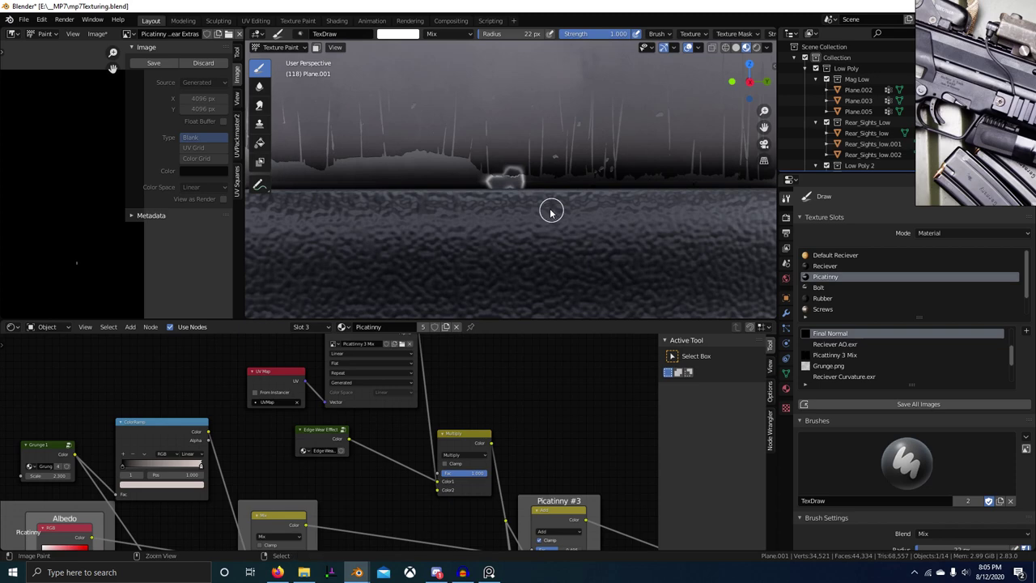
{"action": "key", "text": "ctrl+z"}
{"action": "scroll", "coordinate": [511, 492], "scroll_direction": "down", "scroll_amount": 2}
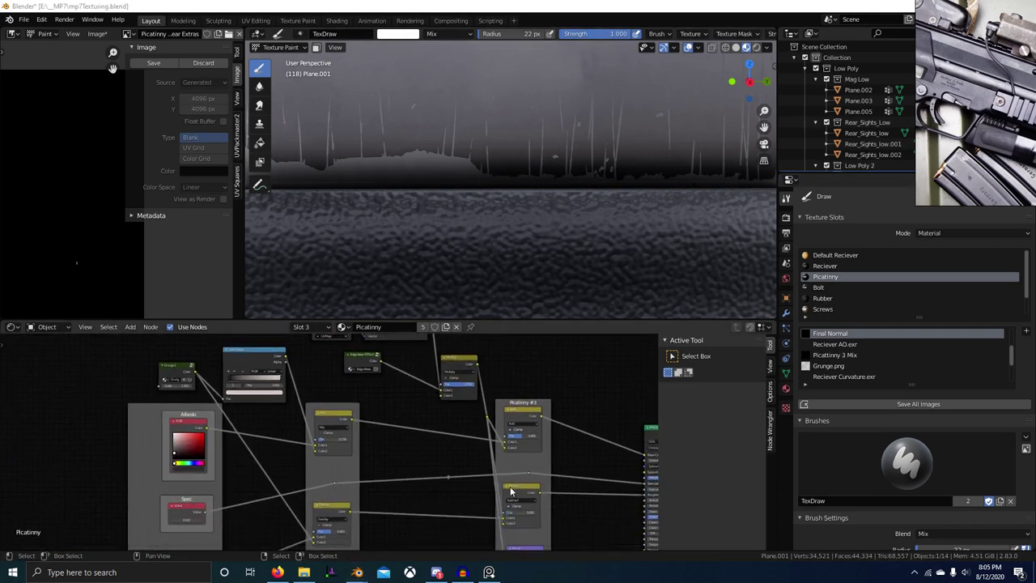
Try white strokes along the rail's lower edge with Reciever Curvature.exr as the paint slot, and undo them
{"action": "scroll", "coordinate": [511, 491], "scroll_direction": "down", "scroll_amount": 3}
{"action": "middle_click_drag", "start_coordinate": [514, 491], "coordinate": [361, 463]}
{"action": "scroll", "coordinate": [535, 172], "scroll_direction": "down", "scroll_amount": 3}
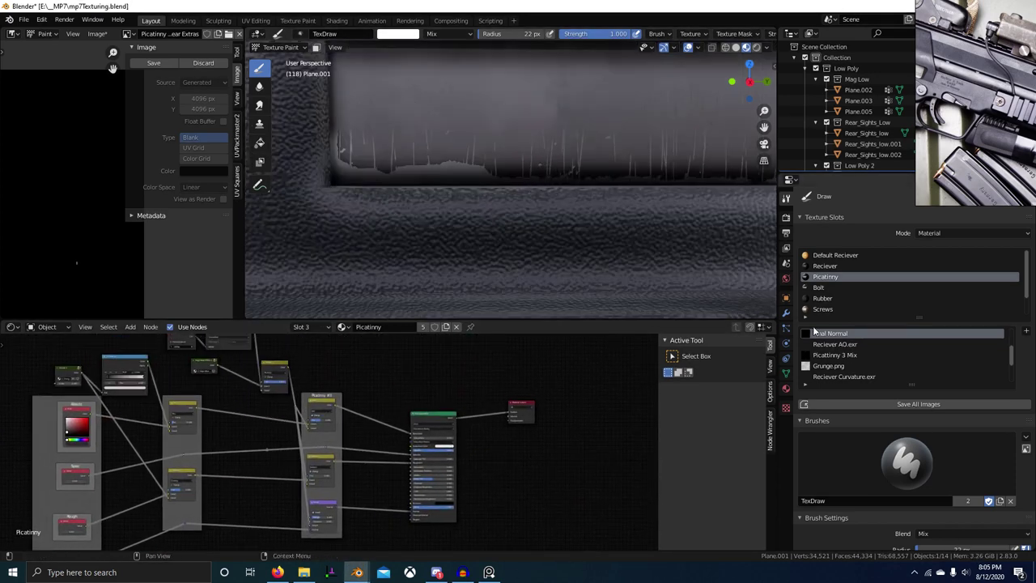
{"action": "left_click", "coordinate": [842, 377]}
{"action": "mouse_move", "coordinate": [506, 174]}
{"action": "left_mouse_down"}
{"action": "mouse_move", "coordinate": [613, 165]}
{"action": "mouse_move", "coordinate": [649, 180]}
{"action": "left_mouse_up"}
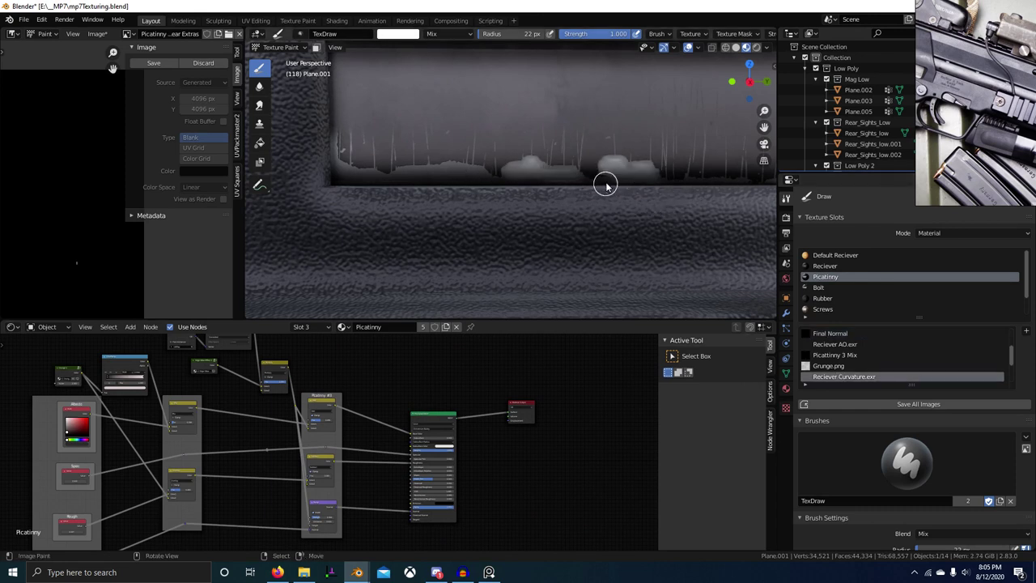
{"action": "middle_click_drag", "start_coordinate": [605, 184], "coordinate": [518, 194]}
{"action": "key", "text": "ctrl+z"}
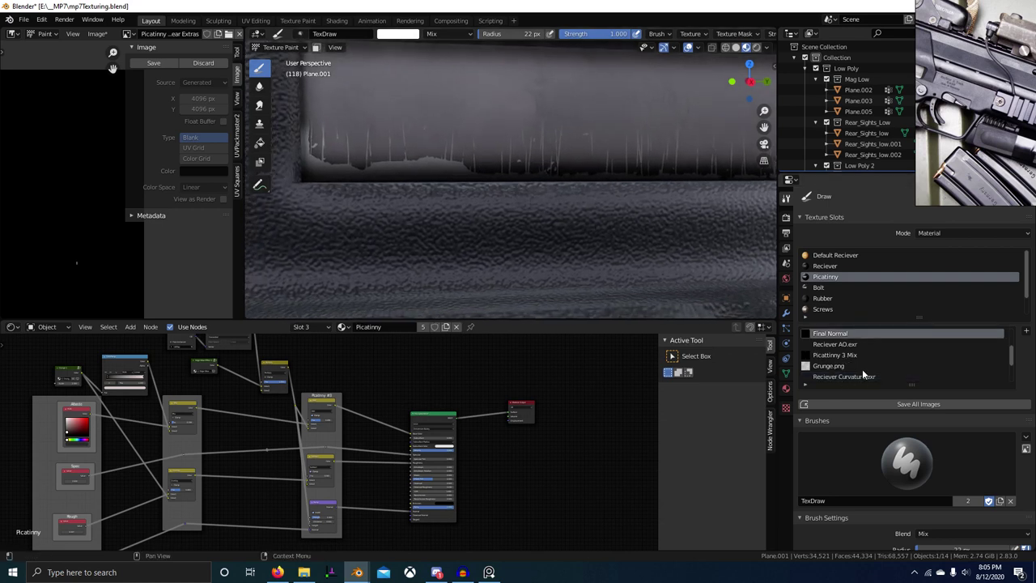
Reselect Picatinny 3 Edge Wear Extras as the paint slot and extend the white wear along the rail's lower edge
{"action": "scroll", "coordinate": [863, 371], "scroll_direction": "down", "scroll_amount": 4}
{"action": "left_click", "coordinate": [856, 379]}
{"action": "scroll", "coordinate": [953, 394], "scroll_direction": "down", "scroll_amount": 3}
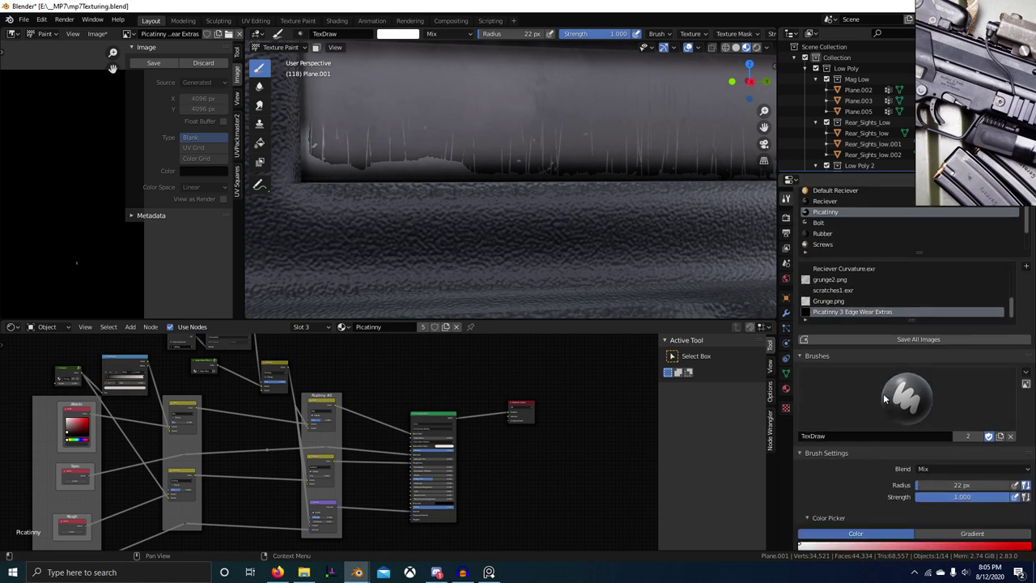
{"action": "scroll", "coordinate": [866, 360], "scroll_direction": "up", "scroll_amount": 2}
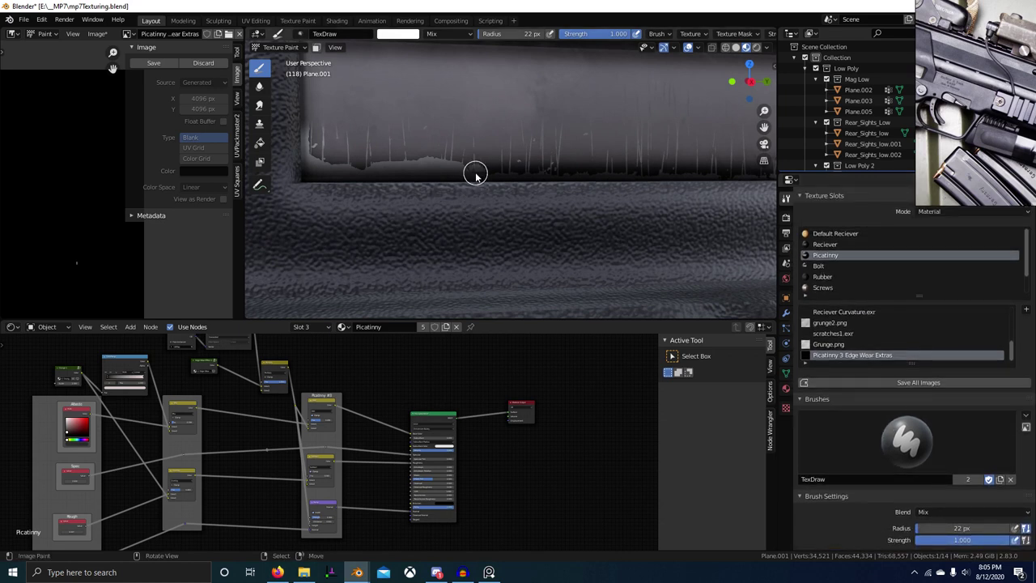
{"action": "left_click_drag", "start_coordinate": [475, 174], "coordinate": [599, 175]}
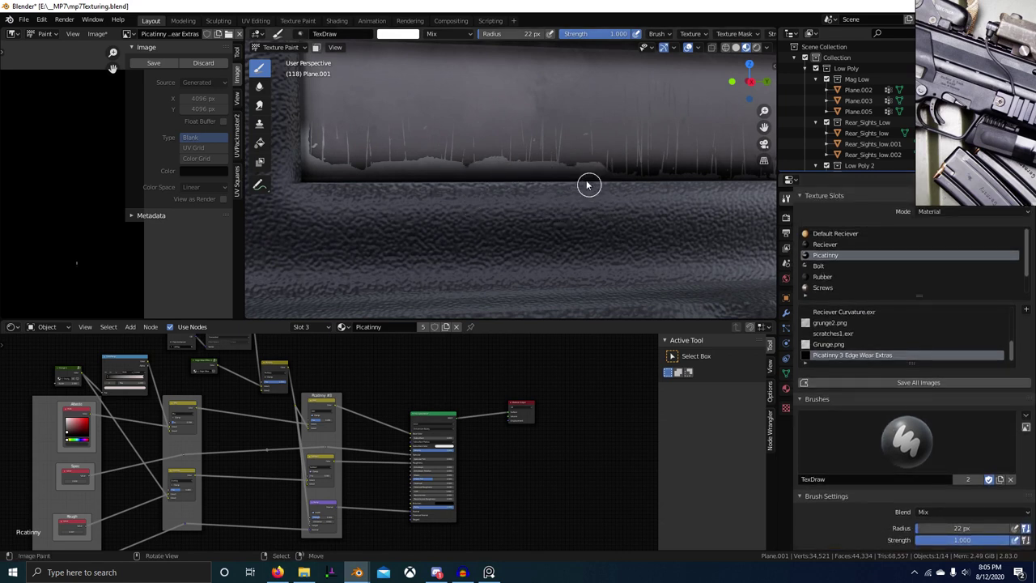
Paint out the extra wear along the rail's lower edge with the black 22 px brush
{"action": "key", "text": "x"}
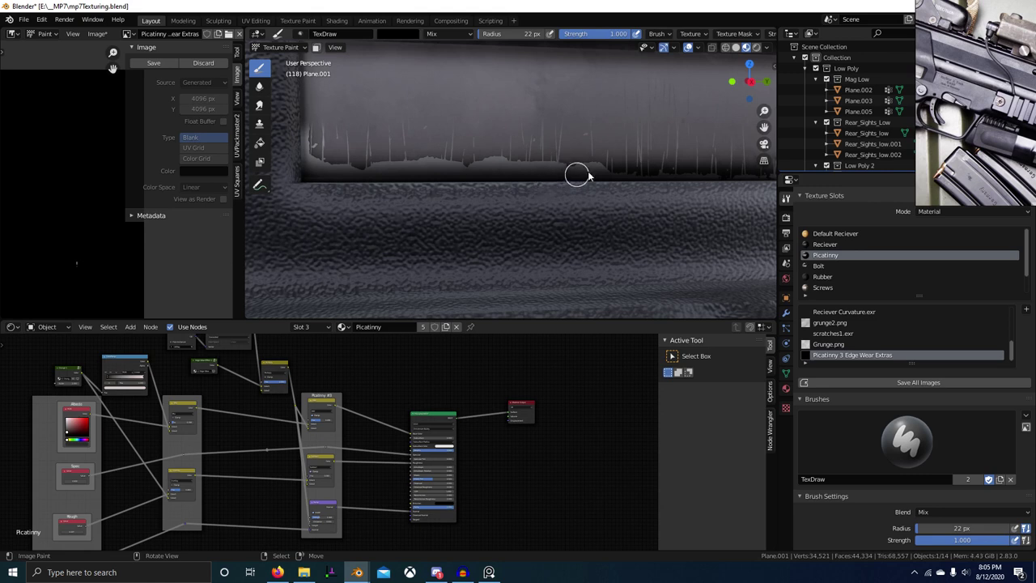
{"action": "mouse_move", "coordinate": [557, 171]}
{"action": "left_mouse_down"}
{"action": "mouse_move", "coordinate": [484, 171]}
{"action": "mouse_move", "coordinate": [497, 165]}
{"action": "left_mouse_up"}
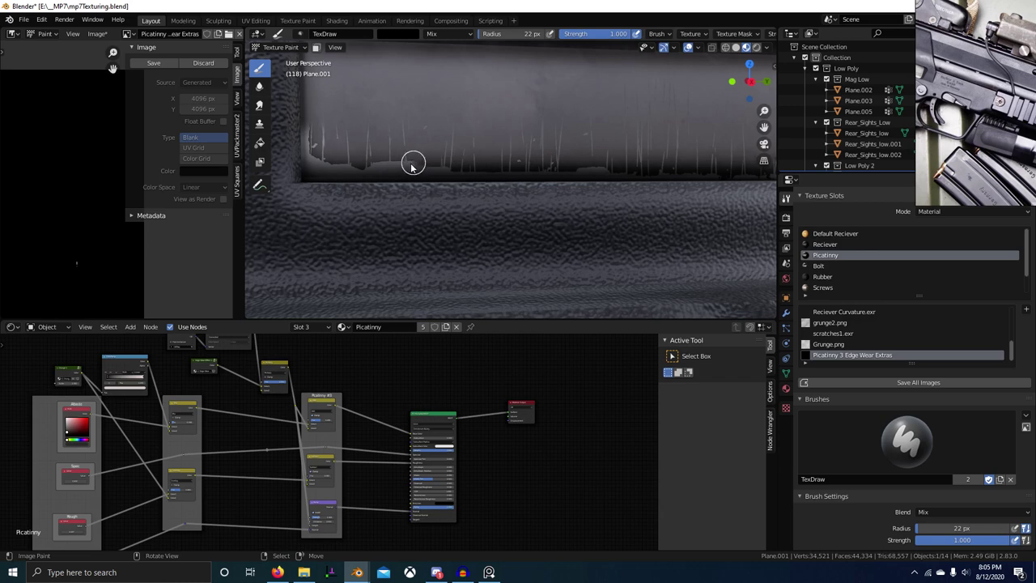
{"action": "mouse_move", "coordinate": [412, 168]}
{"action": "left_mouse_down"}
{"action": "mouse_move", "coordinate": [351, 167]}
{"action": "mouse_move", "coordinate": [421, 168]}
{"action": "left_mouse_up"}
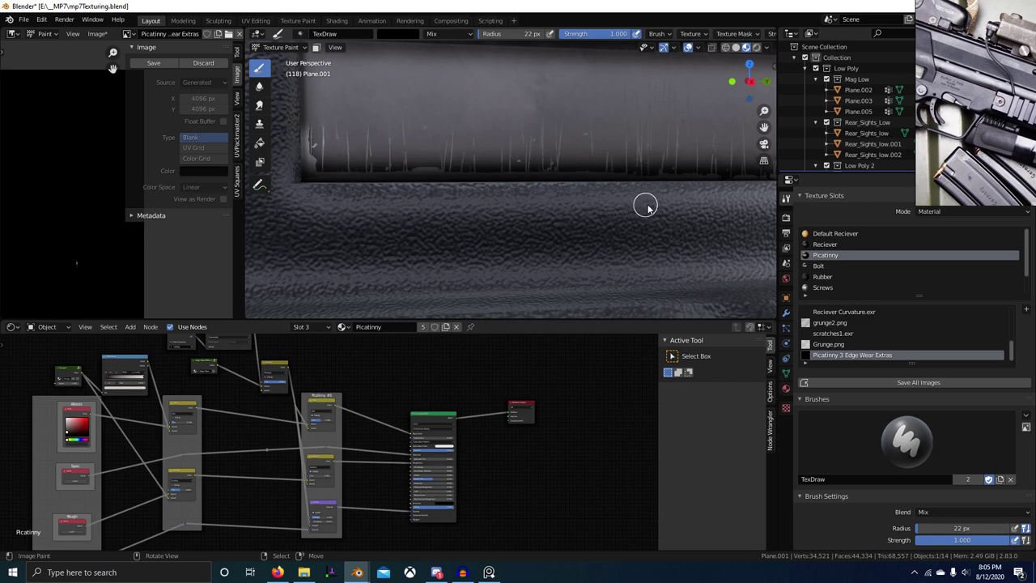
{"action": "middle_click_drag", "start_coordinate": [648, 207], "coordinate": [601, 243]}
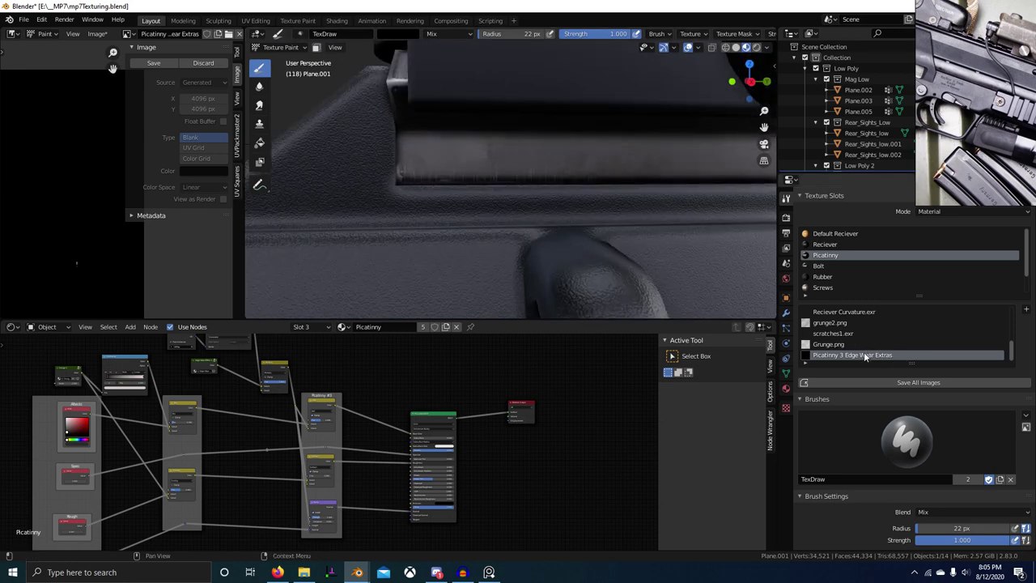
Expand the filter options of the texture slot list and sort the slots alphabetically
{"action": "left_click", "coordinate": [807, 365]}
{"action": "left_click", "coordinate": [805, 365]}
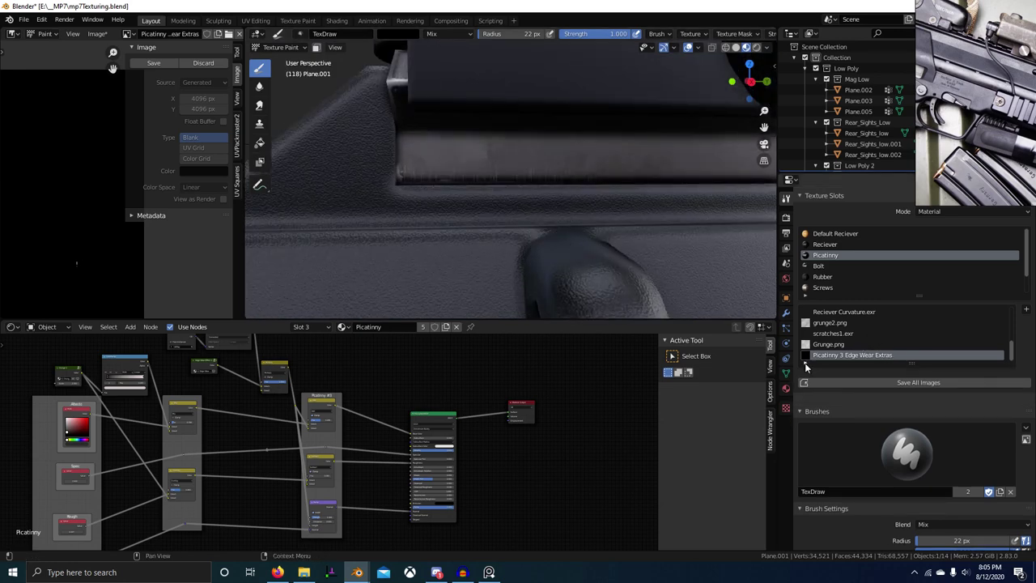
{"action": "left_click", "coordinate": [805, 365]}
{"action": "left_click", "coordinate": [806, 365]}
{"action": "left_click", "coordinate": [806, 365]}
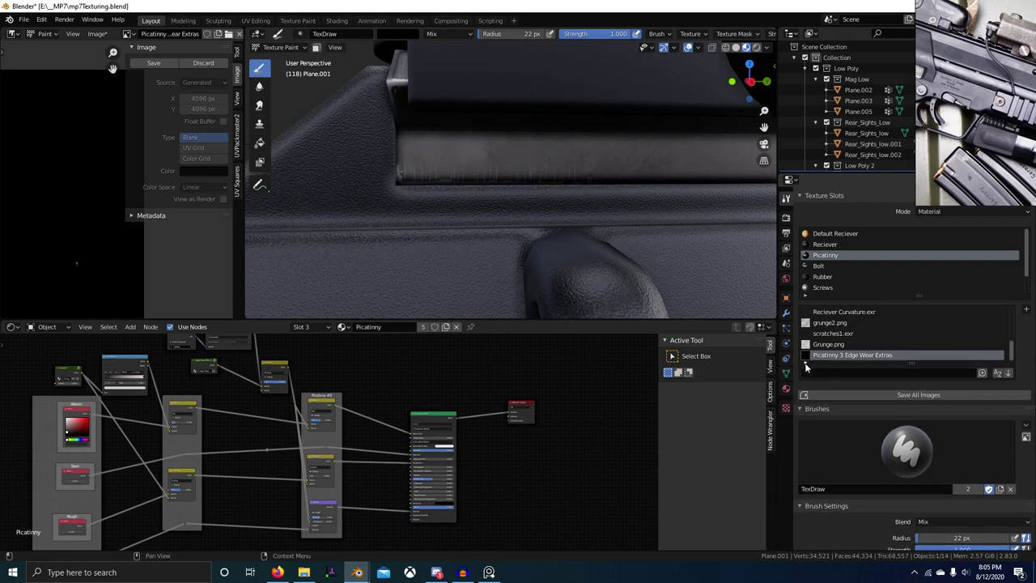
{"action": "left_click", "coordinate": [998, 374]}
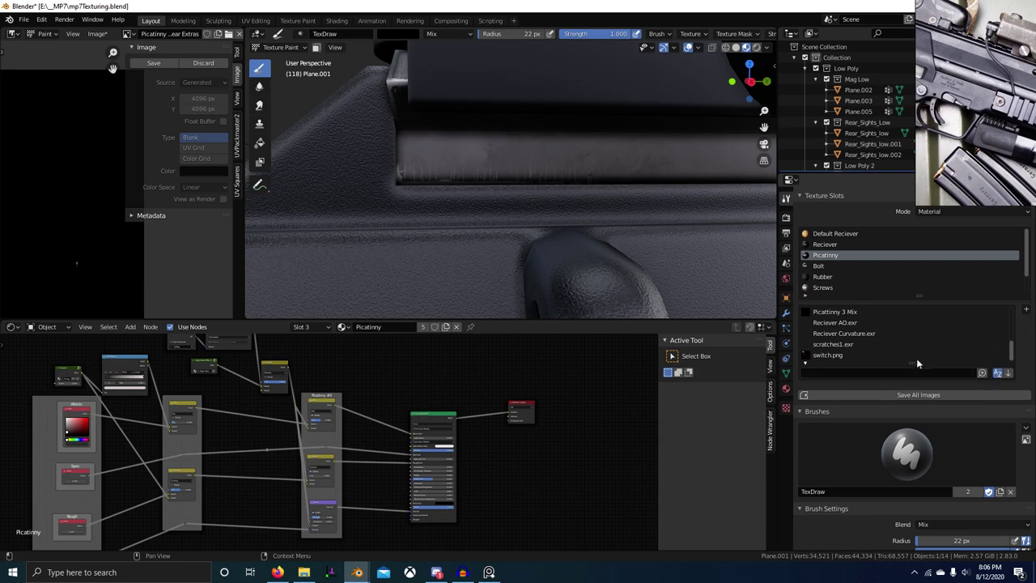
Select Picattinny 3 Mix as the paint slot and mask the wear along the rail's lower edge with the black brush at 76 px
{"action": "scroll", "coordinate": [911, 360], "scroll_direction": "up", "scroll_amount": 2}
{"action": "left_click", "coordinate": [858, 345]}
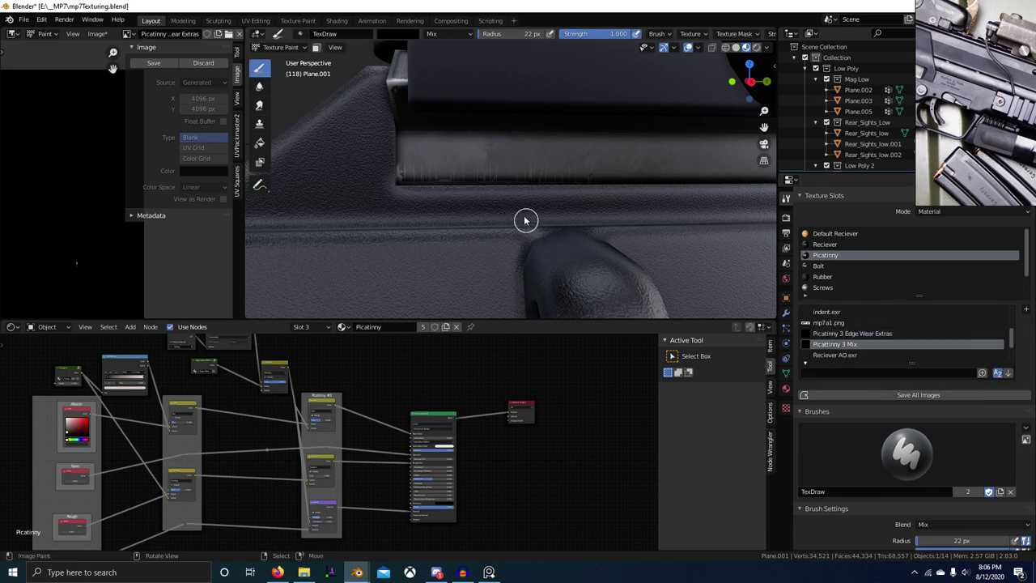
{"action": "scroll", "coordinate": [483, 202], "scroll_direction": "up", "scroll_amount": 3}
{"action": "key", "text": "f"}
{"action": "left_click", "coordinate": [599, 184]}
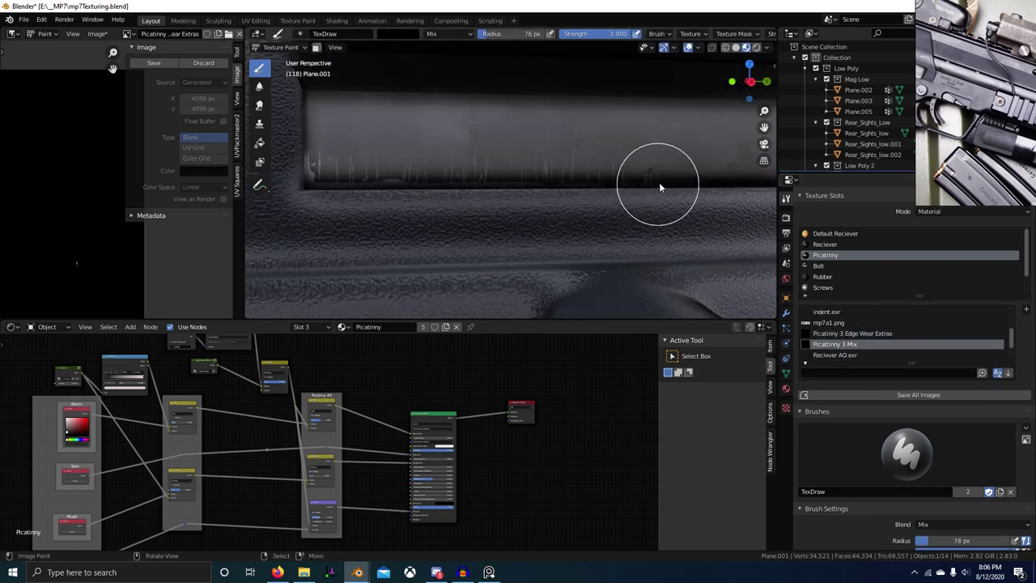
{"action": "mouse_move", "coordinate": [649, 185]}
{"action": "left_mouse_down"}
{"action": "mouse_move", "coordinate": [314, 178]}
{"action": "mouse_move", "coordinate": [363, 185]}
{"action": "mouse_move", "coordinate": [339, 171]}
{"action": "mouse_move", "coordinate": [338, 150]}
{"action": "mouse_move", "coordinate": [360, 184]}
{"action": "mouse_move", "coordinate": [434, 200]}
{"action": "left_mouse_up"}
{"action": "key", "text": "x"}
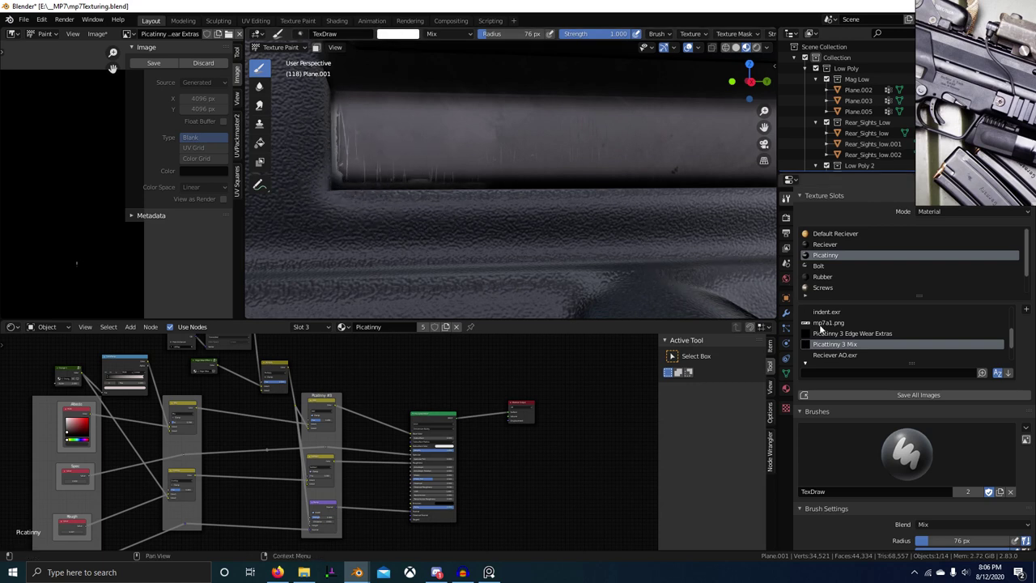
Switch the paint slot to Picatinny 3 Edge Wear Extras and paint out the remaining extra wear at the rail's end corner in black
{"action": "left_click", "coordinate": [859, 335]}
{"action": "key", "text": "x"}
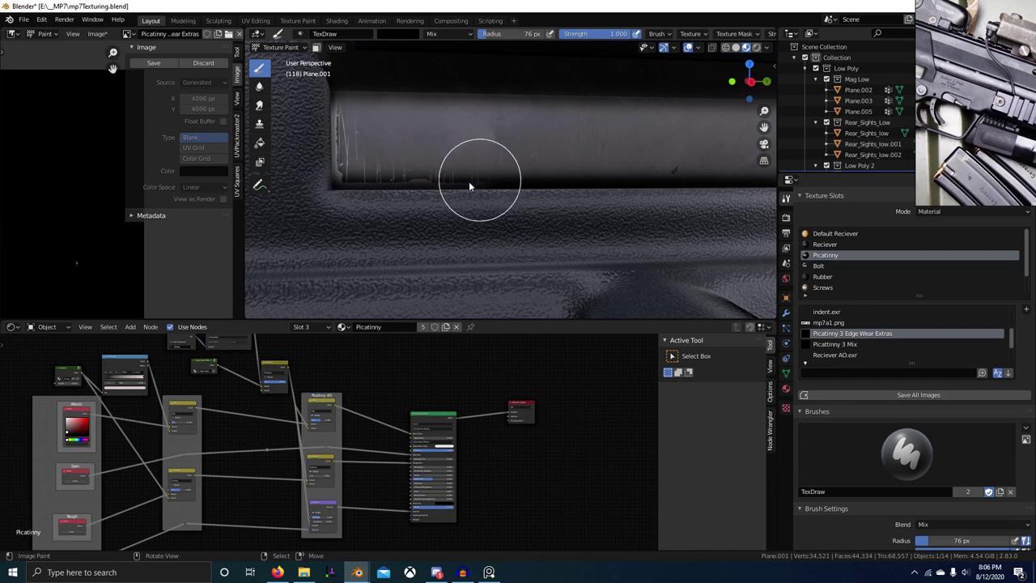
{"action": "left_click_drag", "start_coordinate": [348, 173], "coordinate": [372, 158]}
Reduce the brush radius to 24 px, try a white stroke near the rail's end corner, and undo it
{"action": "middle_click_drag", "start_coordinate": [432, 192], "coordinate": [488, 199], "text": "shift"}
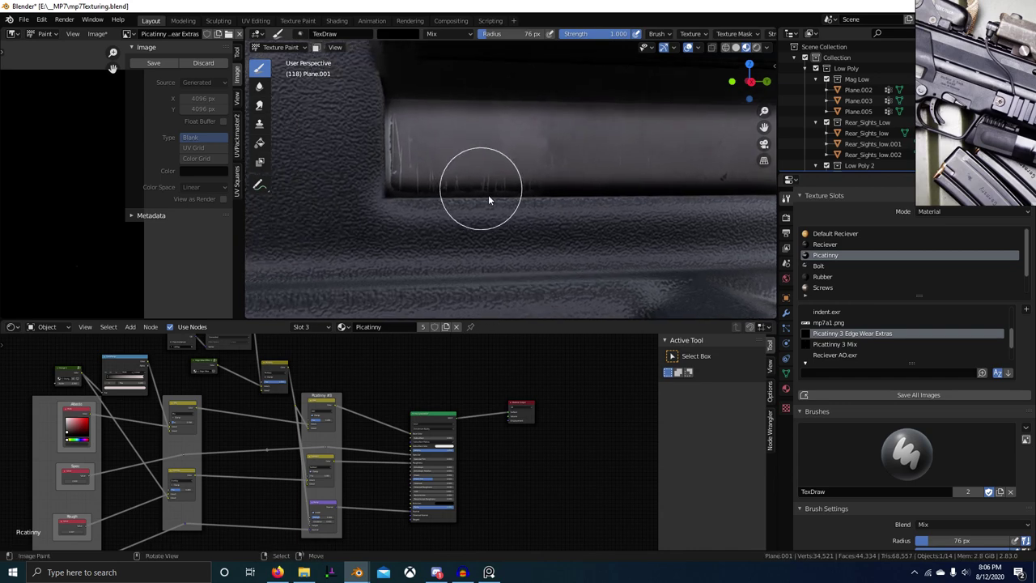
{"action": "scroll", "coordinate": [484, 199], "scroll_direction": "up", "scroll_amount": 2}
{"action": "key", "text": "f"}
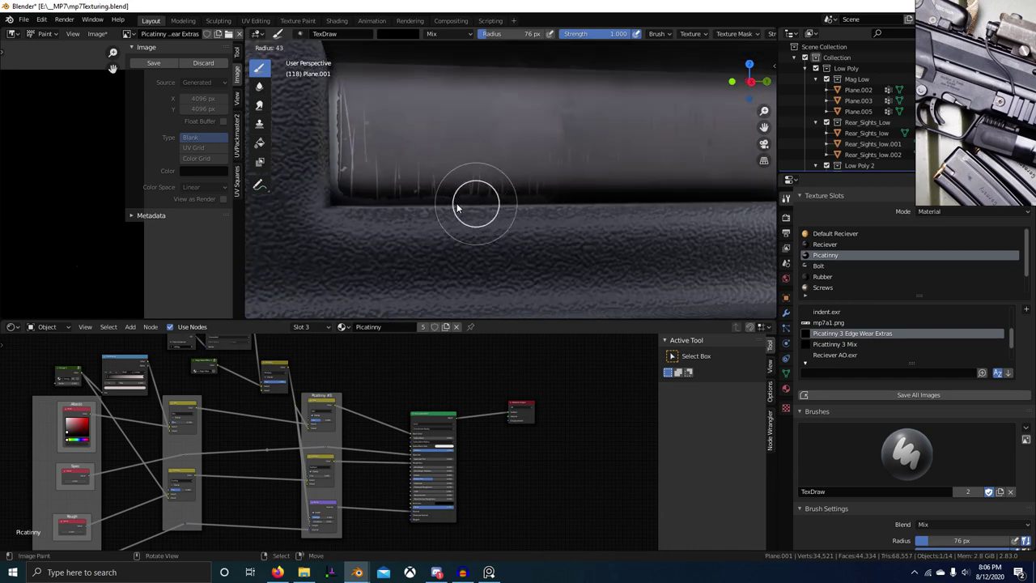
{"action": "left_click", "coordinate": [452, 207]}
{"action": "key", "text": "f"}
{"action": "left_click", "coordinate": [431, 201]}
{"action": "key", "text": "x"}
{"action": "left_click_drag", "start_coordinate": [431, 199], "coordinate": [433, 193]}
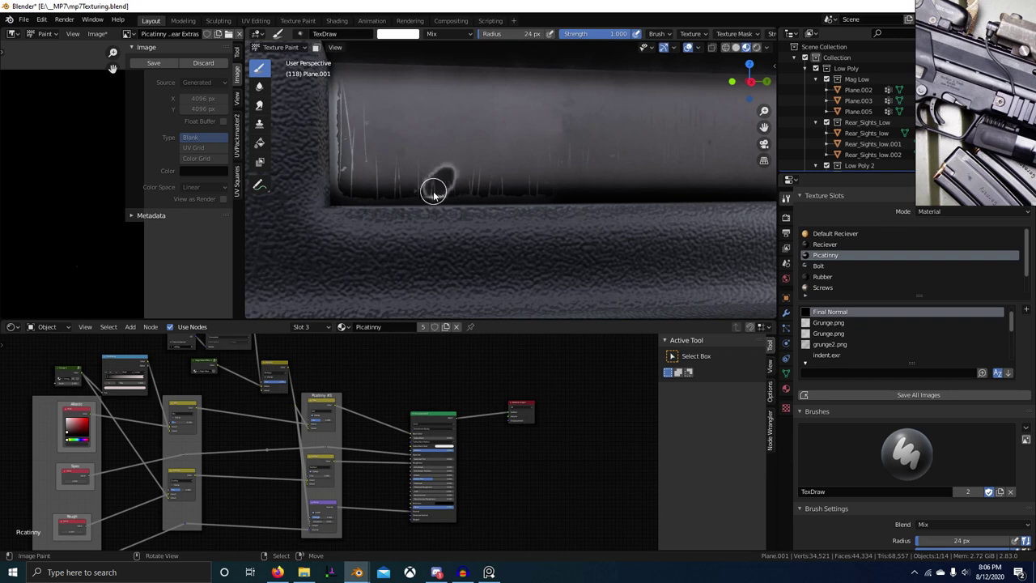
{"action": "key", "text": "ctrl+z"}
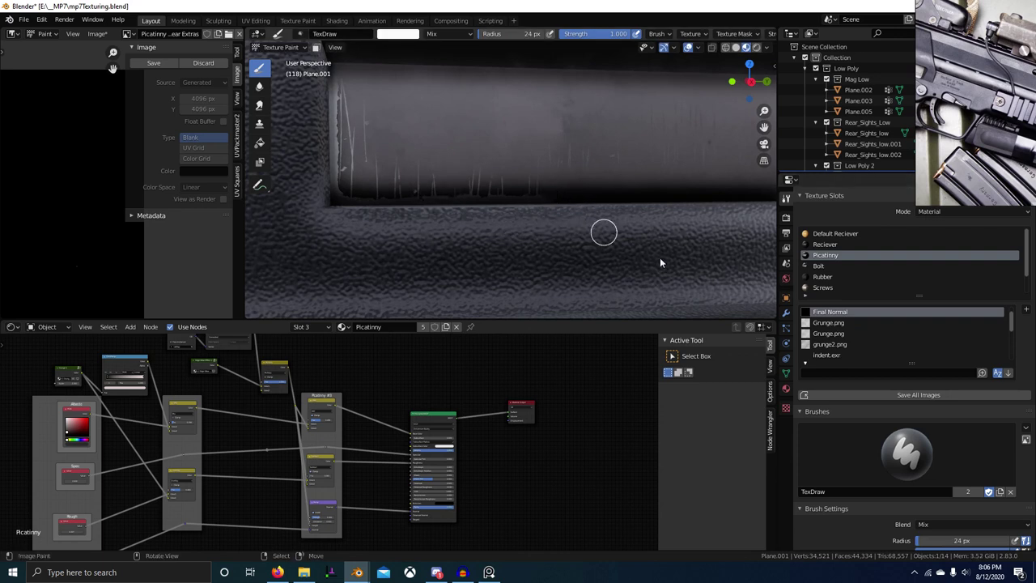
Reselect Picatinny 3 Edge Wear Extras and test painting a small wear patch in white and erasing it in black on the rail's lower edge
{"action": "scroll", "coordinate": [846, 339], "scroll_direction": "up", "scroll_amount": 1}
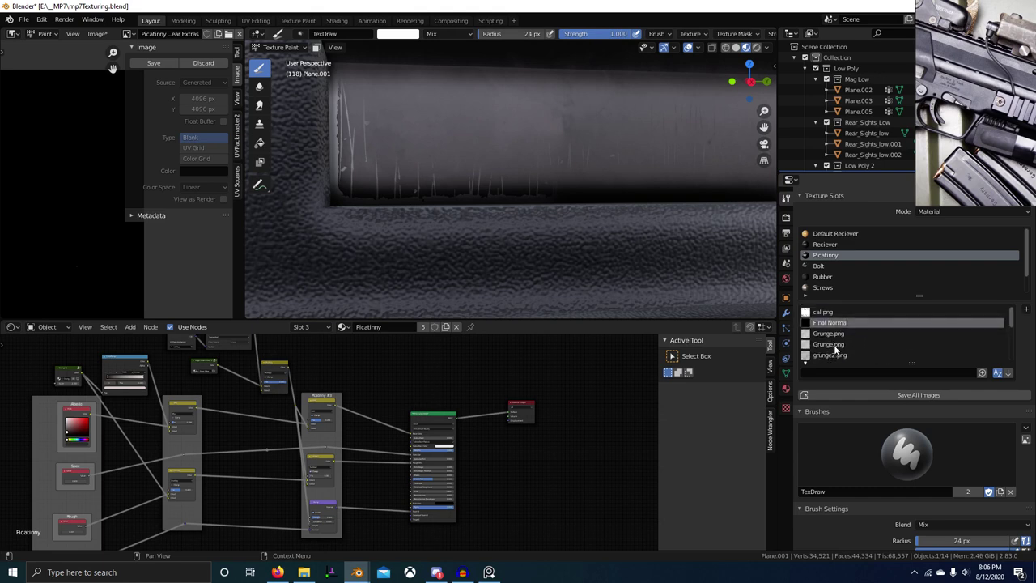
{"action": "scroll", "coordinate": [839, 334], "scroll_direction": "down", "scroll_amount": 5}
{"action": "left_click", "coordinate": [847, 344]}
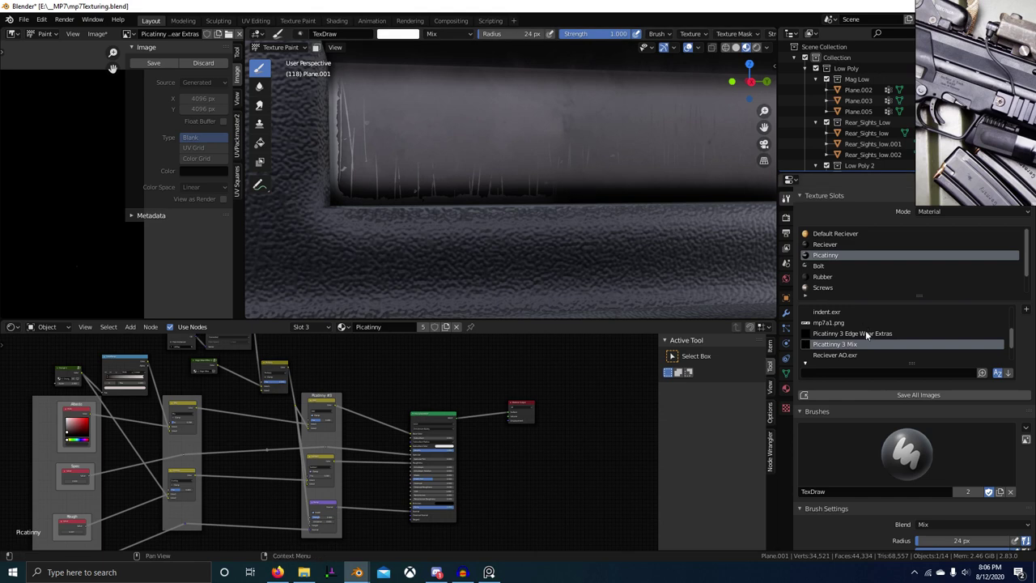
{"action": "left_click", "coordinate": [866, 333]}
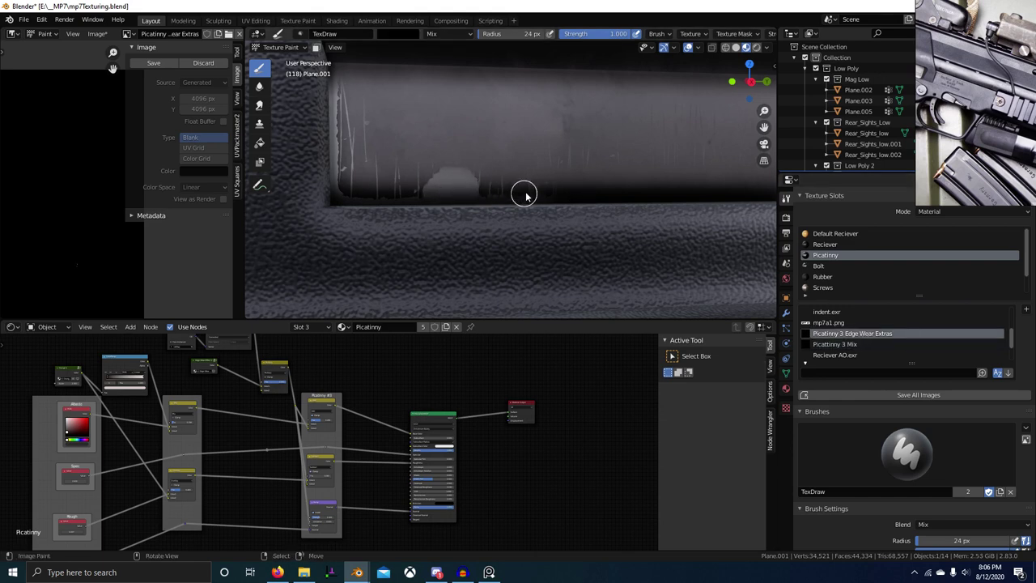
{"action": "mouse_move", "coordinate": [483, 184]}
{"action": "left_mouse_down"}
{"action": "mouse_move", "coordinate": [463, 167]}
{"action": "mouse_move", "coordinate": [437, 189]}
{"action": "left_mouse_up"}
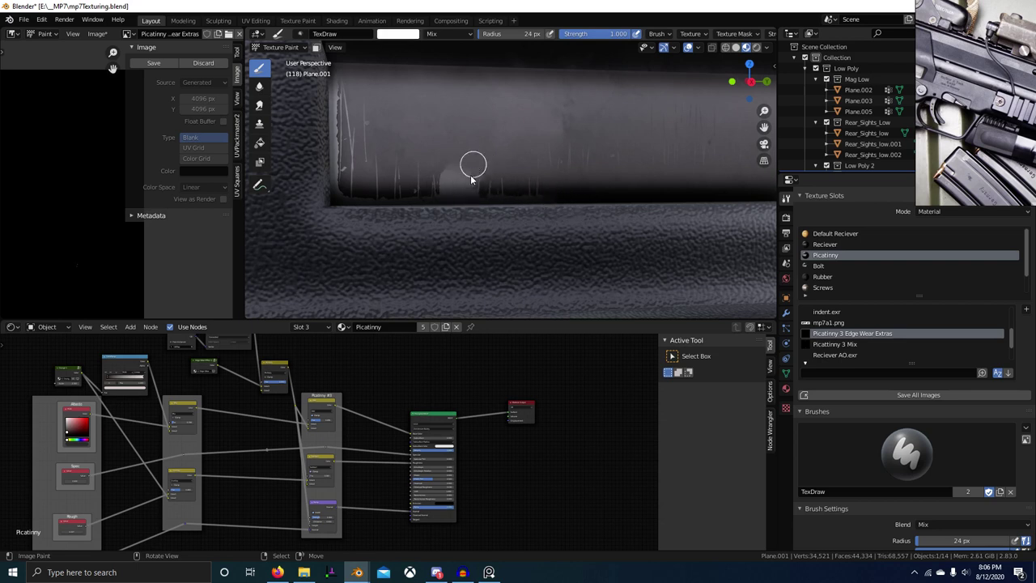
{"action": "mouse_move", "coordinate": [472, 180]}
{"action": "left_mouse_down"}
{"action": "mouse_move", "coordinate": [530, 174]}
{"action": "mouse_move", "coordinate": [438, 179]}
{"action": "mouse_move", "coordinate": [454, 190]}
{"action": "mouse_move", "coordinate": [500, 190]}
{"action": "left_mouse_up"}
{"action": "key", "text": "x"}
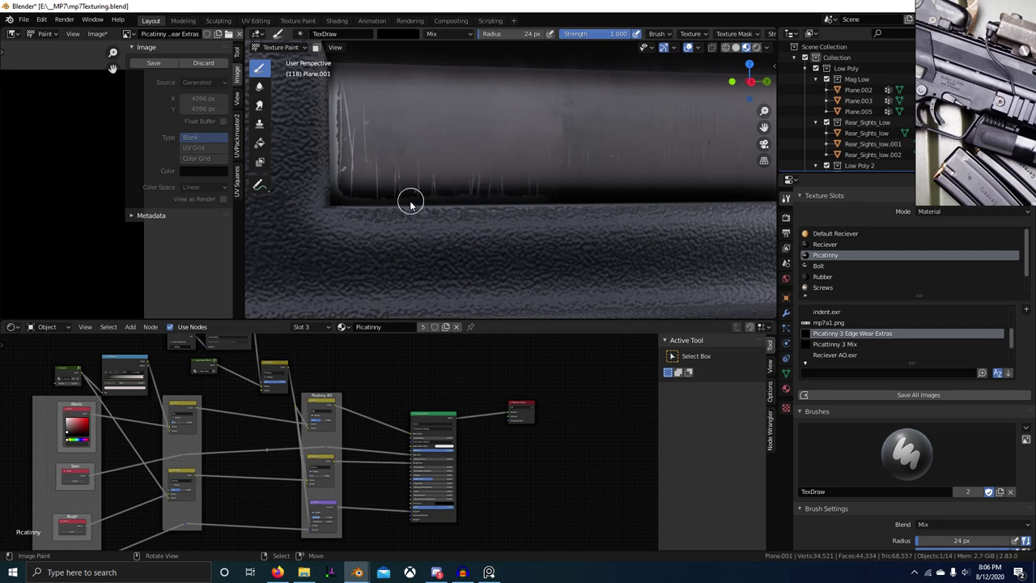
Make Picattinny 3 Mix the paint slot and ready a white 38 px brush for wear around the top rail's round screw recess
{"action": "scroll", "coordinate": [525, 204], "scroll_direction": "up", "scroll_amount": 2}
{"action": "middle_click_drag", "start_coordinate": [524, 204], "coordinate": [581, 233], "text": "shift"}
{"action": "scroll", "coordinate": [627, 225], "scroll_direction": "down", "scroll_amount": 3}
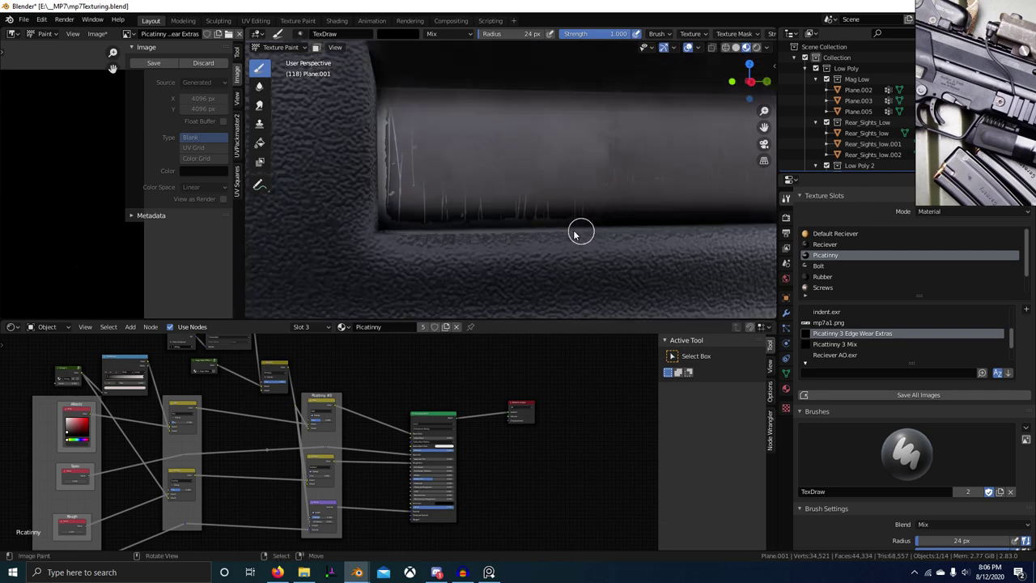
{"action": "scroll", "coordinate": [652, 243], "scroll_direction": "down", "scroll_amount": 5}
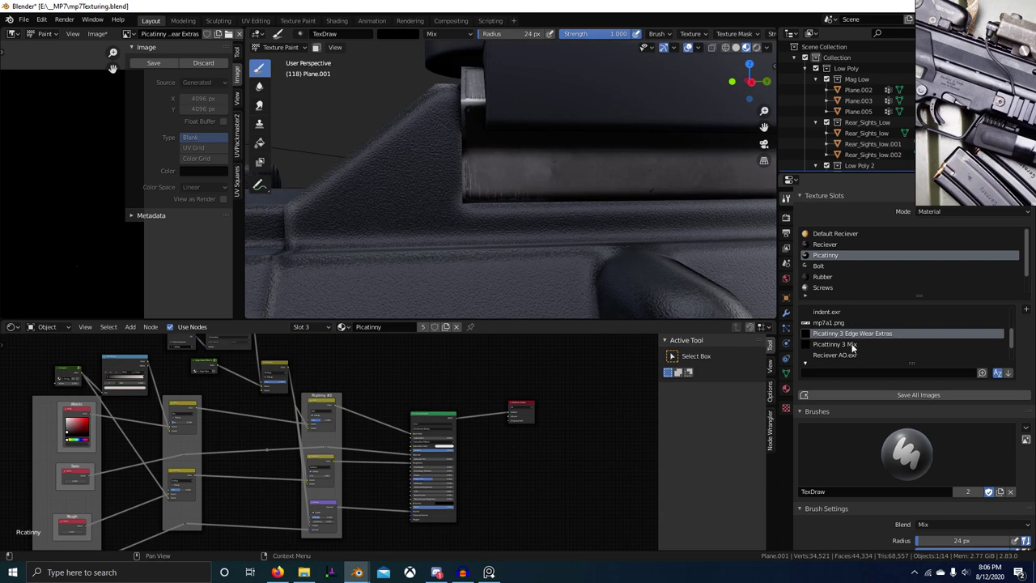
{"action": "left_click", "coordinate": [853, 347]}
{"action": "scroll", "coordinate": [641, 211], "scroll_direction": "down", "scroll_amount": 5}
{"action": "mouse_move", "coordinate": [641, 211]}
{"action": "middle_mouse_down", "text": "shift"}
{"action": "mouse_move", "coordinate": [574, 241]}
{"action": "mouse_move", "coordinate": [556, 277]}
{"action": "mouse_move", "coordinate": [607, 247]}
{"action": "mouse_move", "coordinate": [712, 270]}
{"action": "mouse_move", "coordinate": [655, 232]}
{"action": "mouse_move", "coordinate": [525, 210]}
{"action": "mouse_move", "coordinate": [566, 223]}
{"action": "mouse_move", "coordinate": [524, 241]}
{"action": "middle_mouse_up", "text": "shift"}
{"action": "scroll", "coordinate": [574, 251], "scroll_direction": "down", "scroll_amount": 2}
{"action": "scroll", "coordinate": [571, 267], "scroll_direction": "up", "scroll_amount": 4}
{"action": "scroll", "coordinate": [608, 247], "scroll_direction": "down", "scroll_amount": 4}
{"action": "scroll", "coordinate": [712, 270], "scroll_direction": "down", "scroll_amount": 4}
{"action": "scroll", "coordinate": [525, 210], "scroll_direction": "up", "scroll_amount": 6}
{"action": "scroll", "coordinate": [530, 212], "scroll_direction": "up", "scroll_amount": 2}
{"action": "key", "text": "f"}
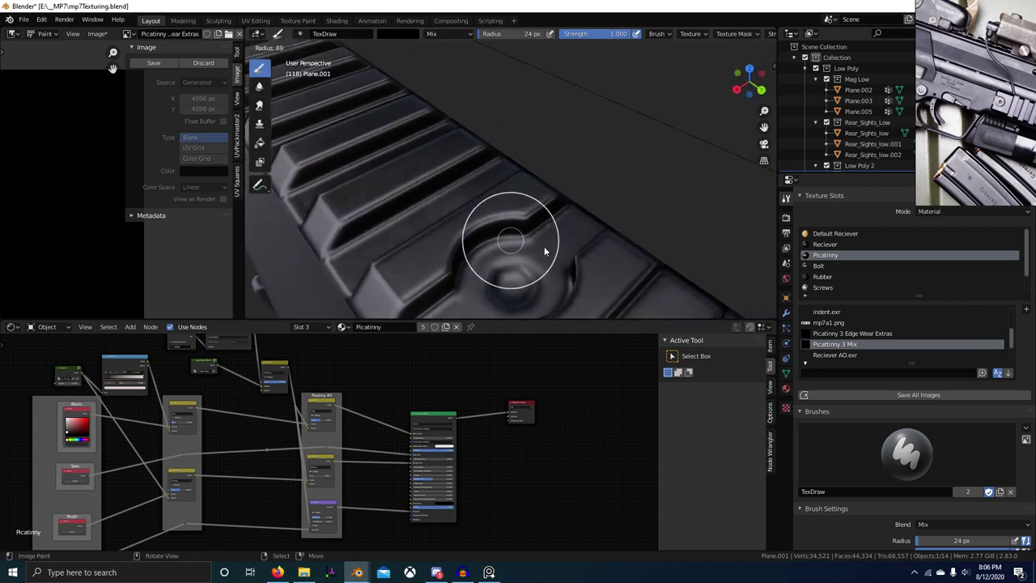
{"action": "left_click", "coordinate": [519, 242]}
{"action": "key", "text": "x"}
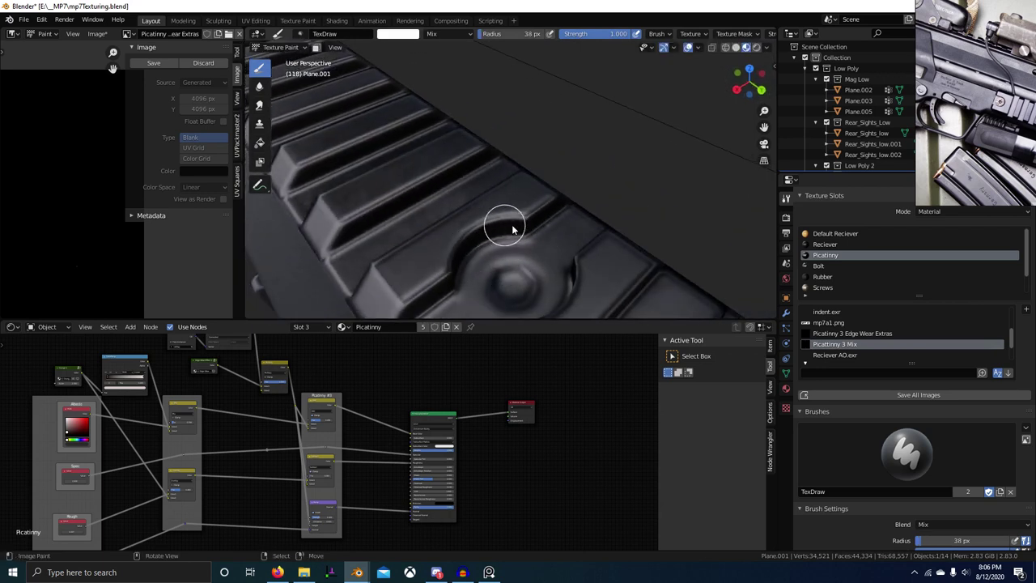
Paint white edge wear along both curved rims of the round bolt recess on the top rail with the 38 px brush
{"action": "mouse_move", "coordinate": [519, 225]}
{"action": "left_mouse_down"}
{"action": "mouse_move", "coordinate": [488, 225]}
{"action": "mouse_move", "coordinate": [457, 260]}
{"action": "left_mouse_up"}
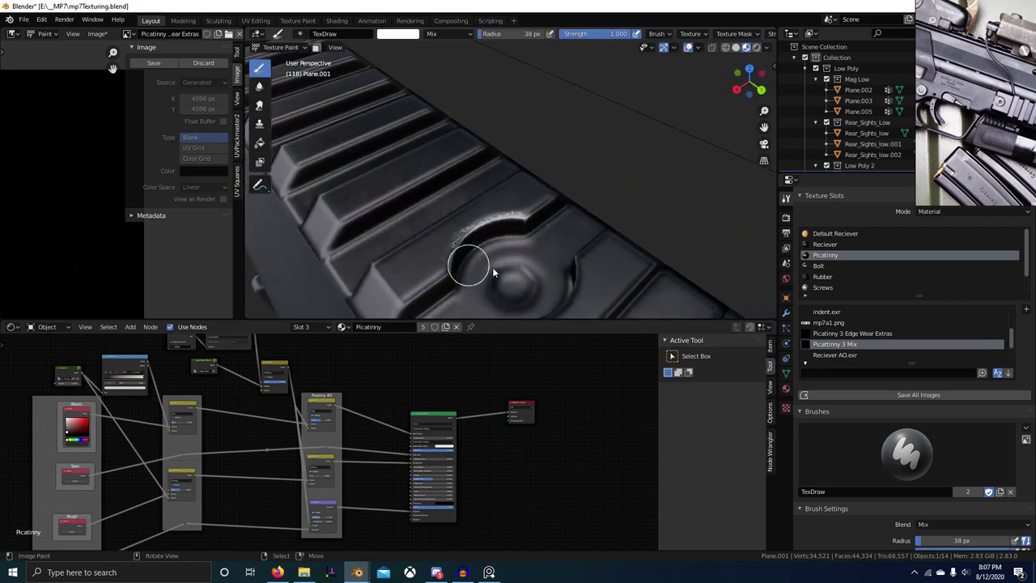
{"action": "mouse_move", "coordinate": [492, 267]}
{"action": "middle_mouse_down"}
{"action": "mouse_move", "coordinate": [603, 258]}
{"action": "mouse_move", "coordinate": [596, 206]}
{"action": "middle_mouse_up"}
{"action": "mouse_move", "coordinate": [572, 188]}
{"action": "left_mouse_down"}
{"action": "mouse_move", "coordinate": [638, 232]}
{"action": "mouse_move", "coordinate": [641, 285]}
{"action": "left_mouse_up"}
{"action": "middle_click_drag", "start_coordinate": [660, 314], "coordinate": [624, 235]}
{"action": "left_click_drag", "start_coordinate": [624, 236], "coordinate": [558, 141]}
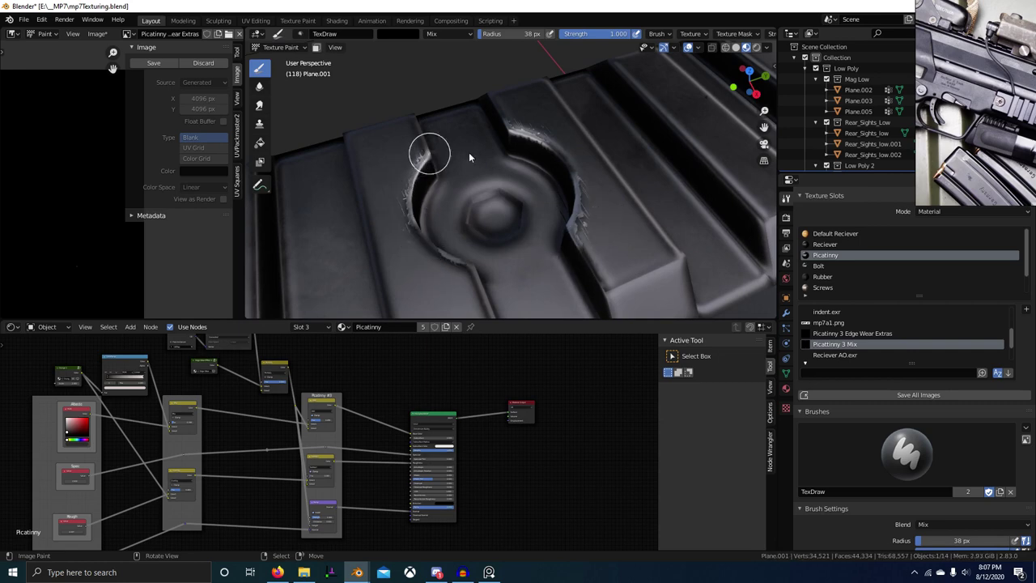
Switch the brush to white and paint edge wear along the curved rim of the other round recess on the rail
{"action": "scroll", "coordinate": [470, 154], "scroll_direction": "down", "scroll_amount": 4}
{"action": "key", "text": "x"}
{"action": "middle_click_drag", "start_coordinate": [659, 220], "coordinate": [435, 284], "text": "shift"}
{"action": "scroll", "coordinate": [579, 166], "scroll_direction": "up", "scroll_amount": 2}
{"action": "mouse_move", "coordinate": [588, 154]}
{"action": "middle_mouse_down", "text": "shift"}
{"action": "mouse_move", "coordinate": [604, 191]}
{"action": "mouse_move", "coordinate": [516, 217]}
{"action": "middle_mouse_up", "text": "shift"}
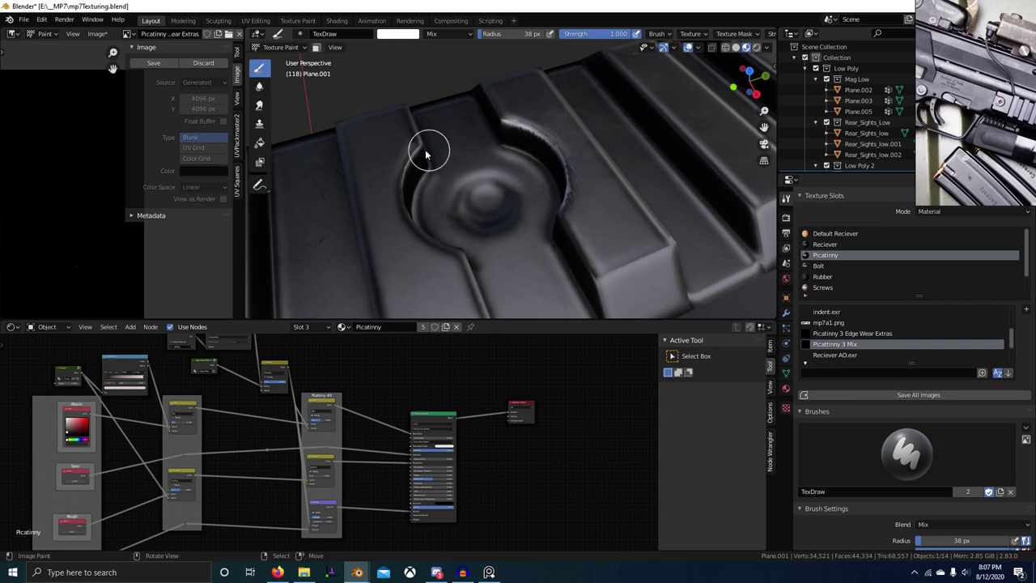
{"action": "left_click_drag", "start_coordinate": [425, 155], "coordinate": [426, 219]}
Paint white wear along the edge at the rail's end beneath the sight
{"action": "mouse_move", "coordinate": [540, 273]}
{"action": "middle_mouse_down"}
{"action": "mouse_move", "coordinate": [675, 233]}
{"action": "mouse_move", "coordinate": [413, 58]}
{"action": "mouse_move", "coordinate": [675, 130]}
{"action": "mouse_move", "coordinate": [659, 155]}
{"action": "mouse_move", "coordinate": [555, 134]}
{"action": "mouse_move", "coordinate": [595, 182]}
{"action": "mouse_move", "coordinate": [503, 208]}
{"action": "mouse_move", "coordinate": [518, 198]}
{"action": "middle_mouse_up"}
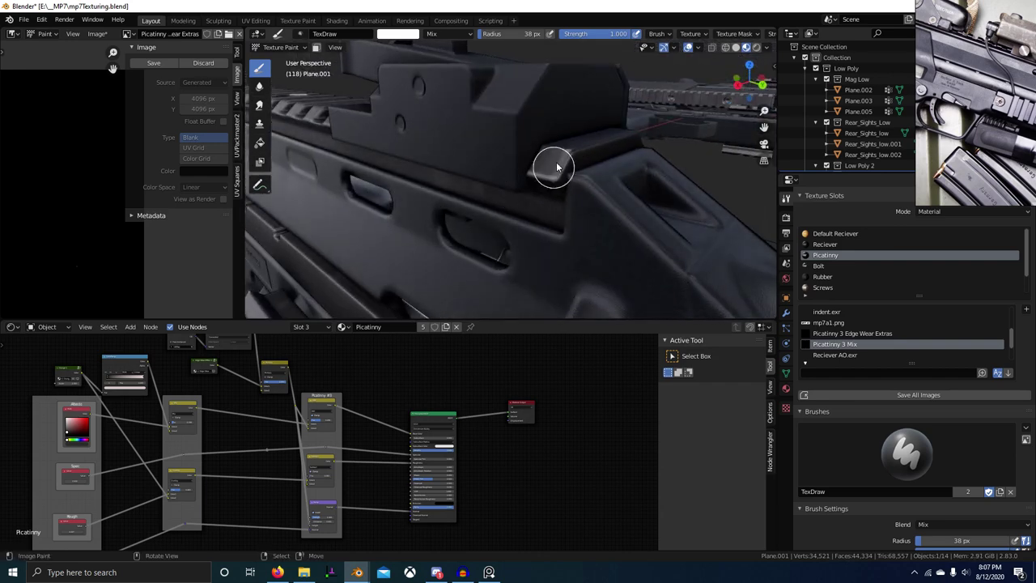
{"action": "left_click_drag", "start_coordinate": [557, 170], "coordinate": [593, 139]}
{"action": "middle_click_drag", "start_coordinate": [593, 140], "coordinate": [554, 182]}
{"action": "left_click_drag", "start_coordinate": [499, 173], "coordinate": [567, 170]}
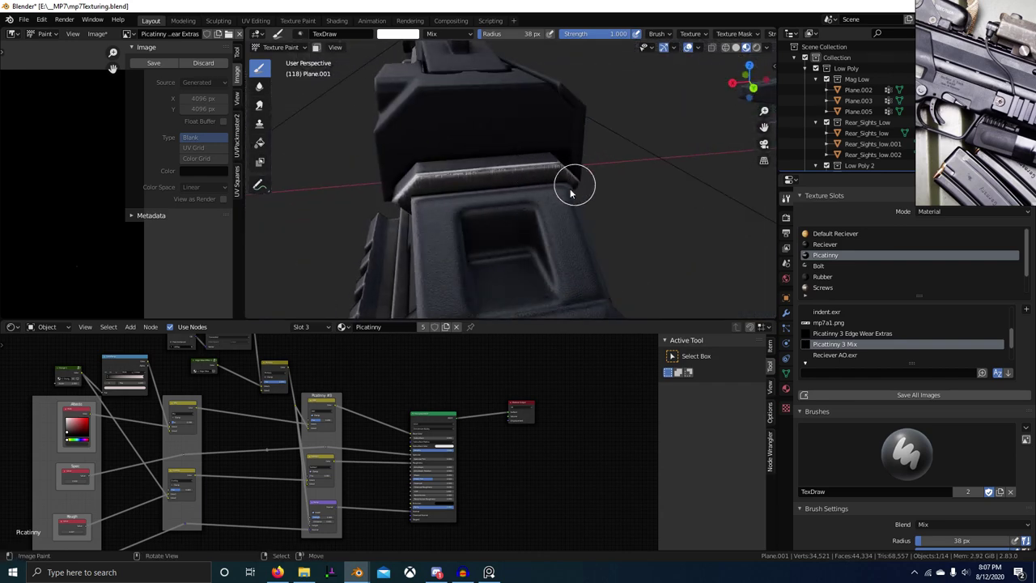
{"action": "middle_click_drag", "start_coordinate": [571, 192], "coordinate": [423, 134]}
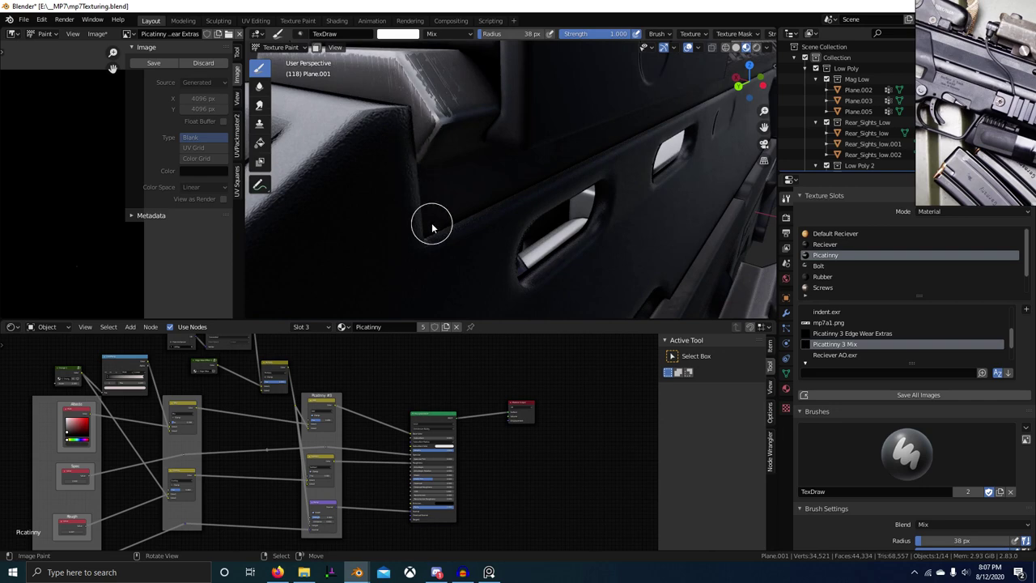
Maximize the 3D viewport and paint out the dark stray specks inside the rail's round recess with black
{"action": "middle_click_drag", "start_coordinate": [491, 104], "coordinate": [569, 162]}
{"action": "middle_click_drag", "start_coordinate": [493, 111], "coordinate": [572, 166]}
{"action": "middle_click_drag", "start_coordinate": [484, 187], "coordinate": [513, 171]}
{"action": "middle_click_drag", "start_coordinate": [581, 92], "coordinate": [553, 155]}
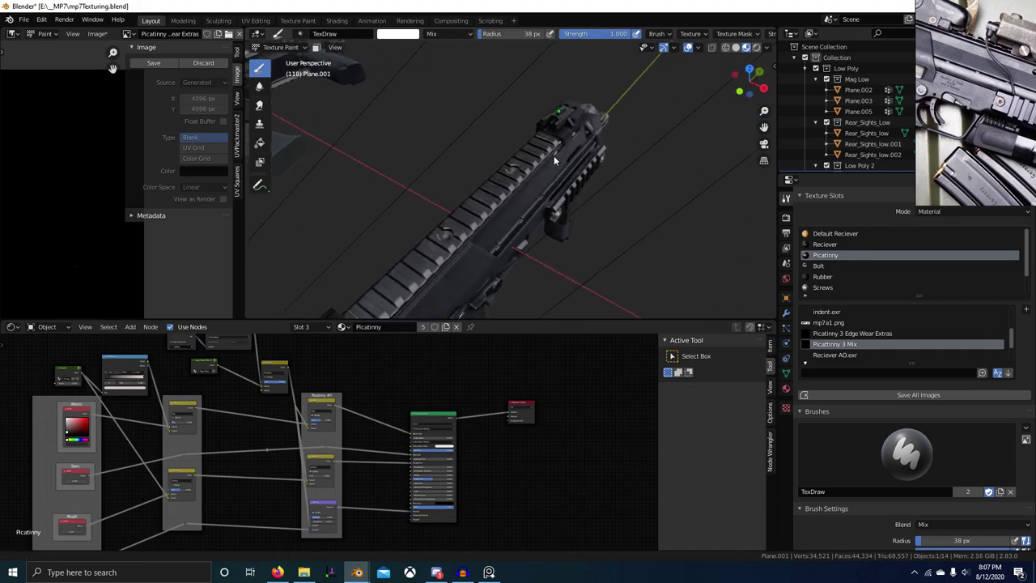
{"action": "key", "text": "ctrl+space"}
{"action": "scroll", "coordinate": [579, 231], "scroll_direction": "up", "scroll_amount": 4}
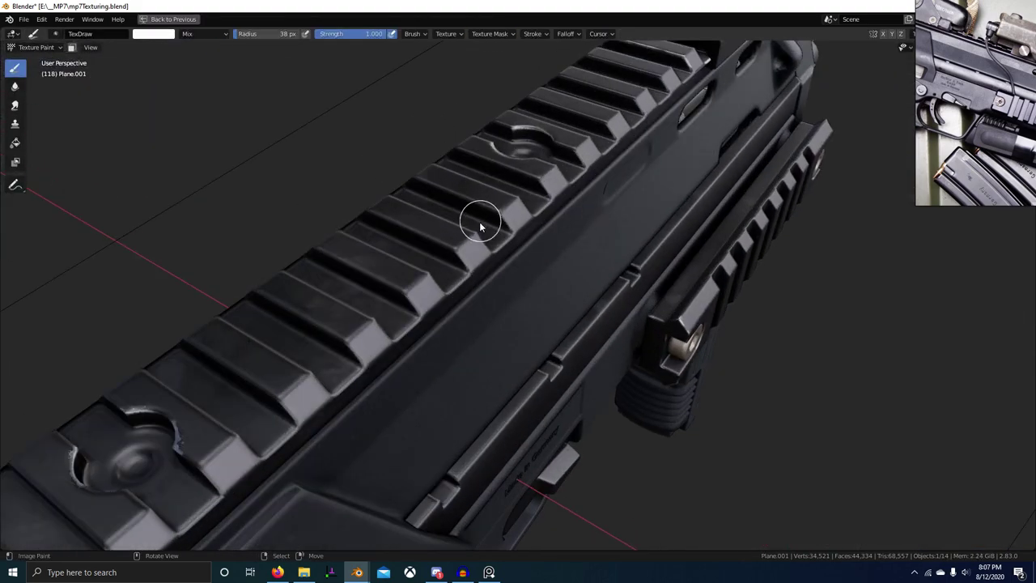
{"action": "middle_click_drag", "start_coordinate": [478, 219], "coordinate": [472, 313]}
{"action": "scroll", "coordinate": [473, 312], "scroll_direction": "up", "scroll_amount": 3}
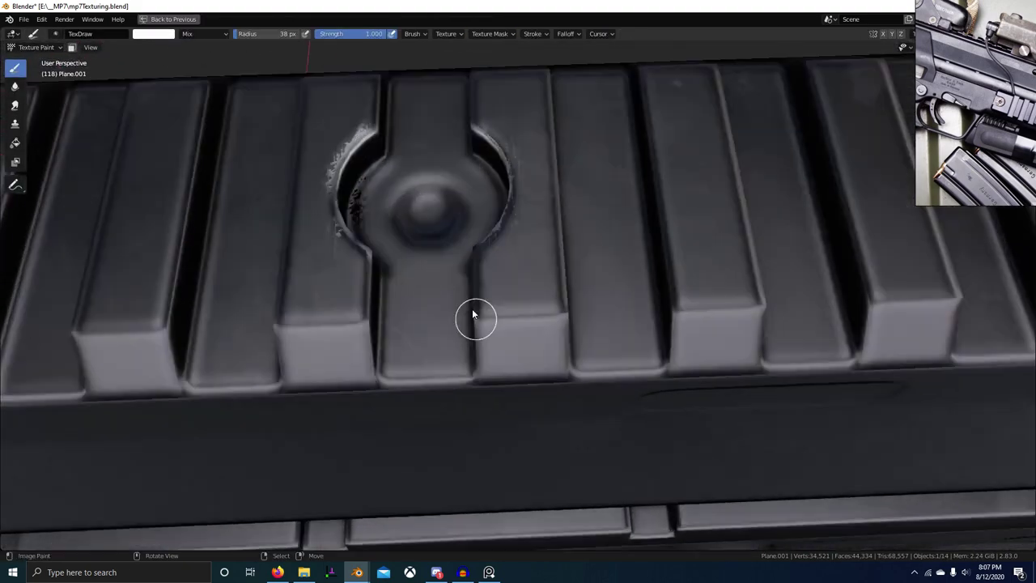
{"action": "scroll", "coordinate": [445, 279], "scroll_direction": "up", "scroll_amount": 2}
{"action": "scroll", "coordinate": [398, 276], "scroll_direction": "up", "scroll_amount": 2}
{"action": "middle_click_drag", "start_coordinate": [417, 246], "coordinate": [444, 280]}
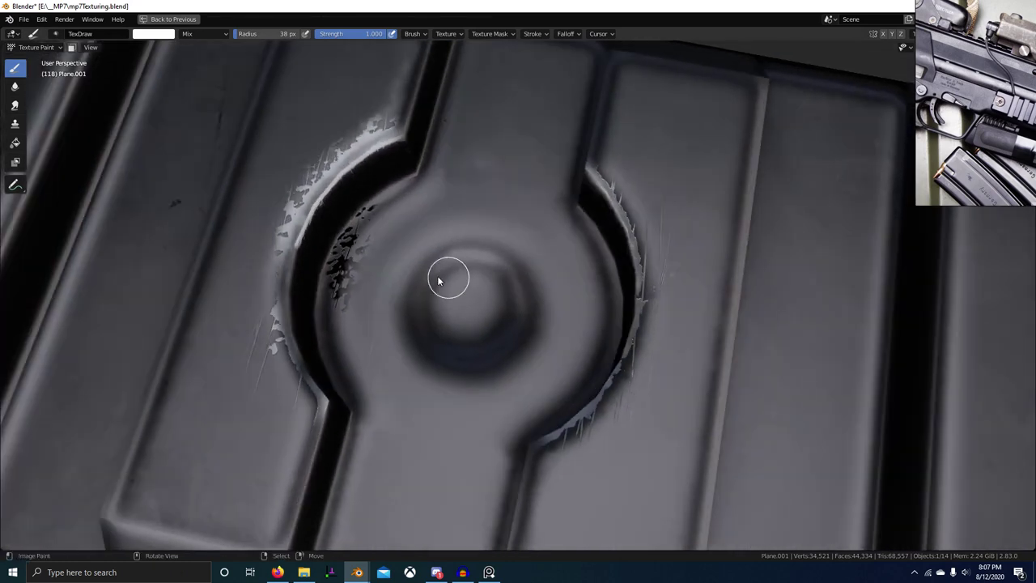
{"action": "key", "text": "x"}
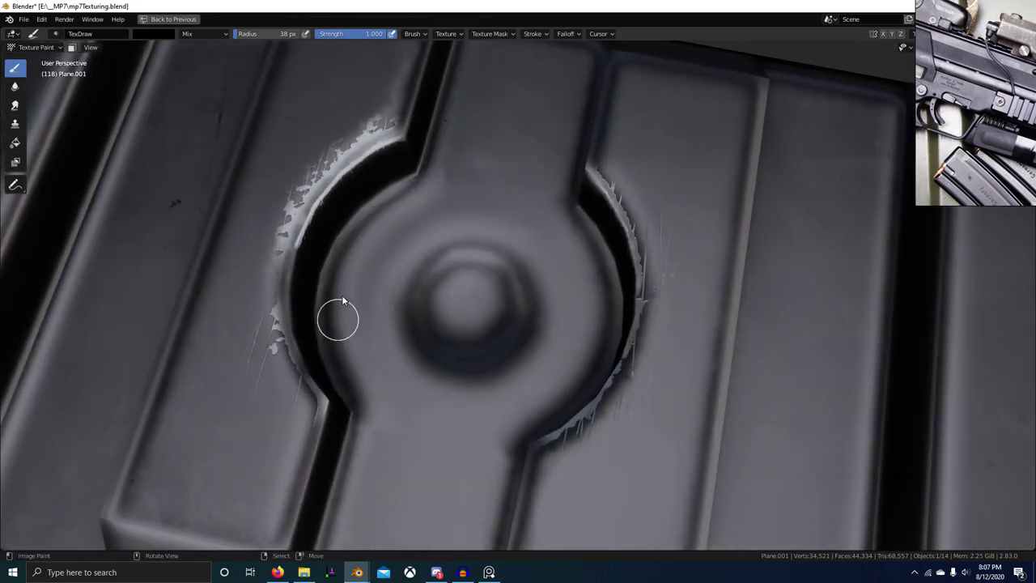
Set the brush radius to 54 px and paint white wear around the edges of the hexagonal bolt head
{"action": "key", "text": "ctrl+space"}
{"action": "key", "text": "ctrl+space"}
{"action": "mouse_move", "coordinate": [476, 284]}
{"action": "middle_mouse_down"}
{"action": "mouse_move", "coordinate": [418, 213]}
{"action": "mouse_move", "coordinate": [338, 186]}
{"action": "mouse_move", "coordinate": [400, 254]}
{"action": "mouse_move", "coordinate": [390, 170]}
{"action": "mouse_move", "coordinate": [413, 207]}
{"action": "middle_mouse_up"}
{"action": "key", "text": "f"}
{"action": "left_click", "coordinate": [432, 195]}
{"action": "key", "text": "x"}
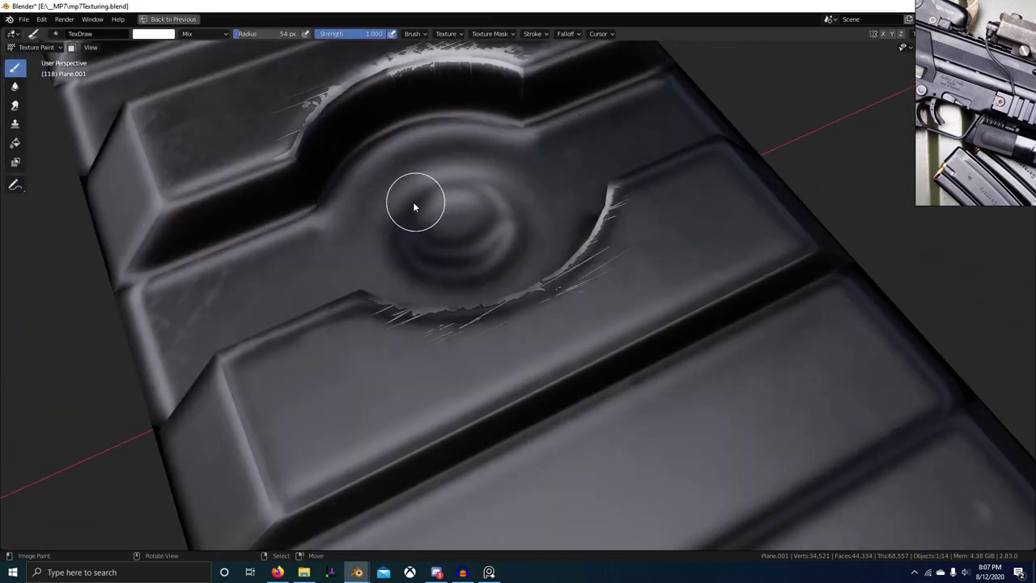
{"action": "mouse_move", "coordinate": [489, 257]}
{"action": "left_mouse_down"}
{"action": "mouse_move", "coordinate": [423, 227]}
{"action": "mouse_move", "coordinate": [445, 202]}
{"action": "left_mouse_up"}
Clean up the stray specks inside the hexagonal bolt head with a 34 px brush
{"action": "key", "text": "f"}
{"action": "left_click", "coordinate": [436, 213]}
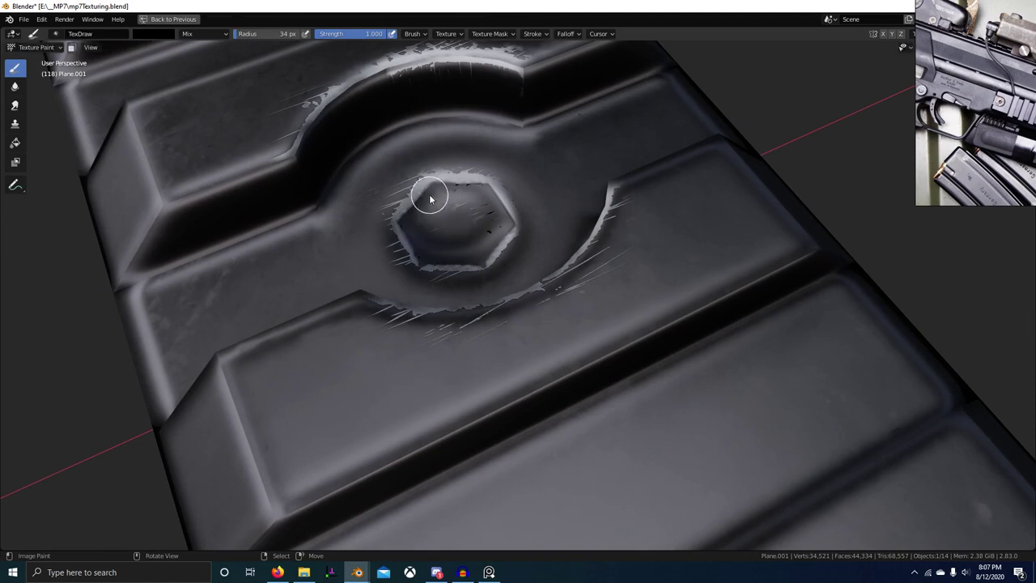
{"action": "scroll", "coordinate": [486, 247], "scroll_direction": "down", "scroll_amount": 7}
{"action": "middle_click_drag", "start_coordinate": [504, 264], "coordinate": [641, 277]}
{"action": "scroll", "coordinate": [646, 277], "scroll_direction": "up", "scroll_amount": 3}
{"action": "scroll", "coordinate": [573, 308], "scroll_direction": "up", "scroll_amount": 6}
{"action": "key", "text": "x"}
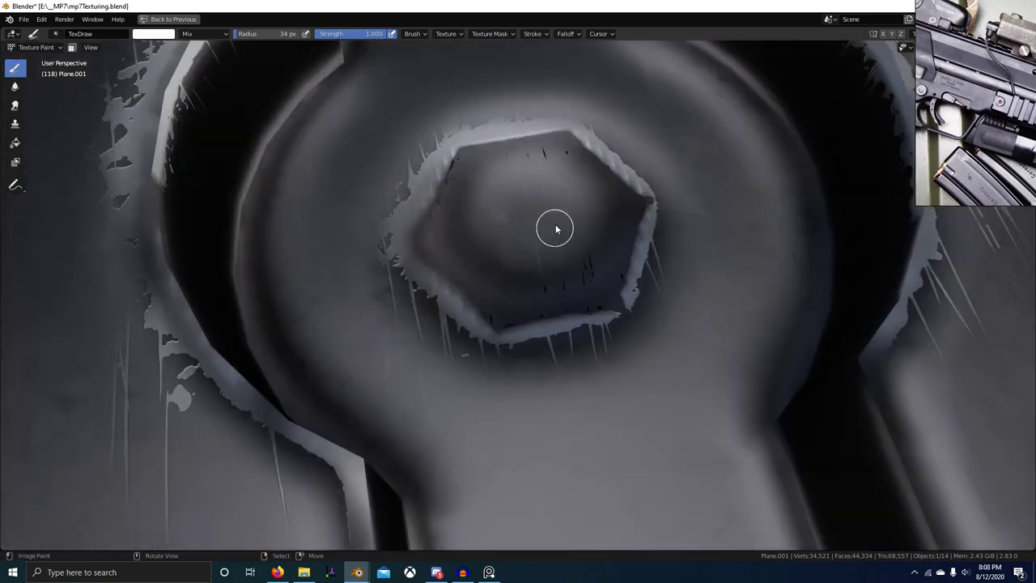
{"action": "key", "text": "ctrl+space"}
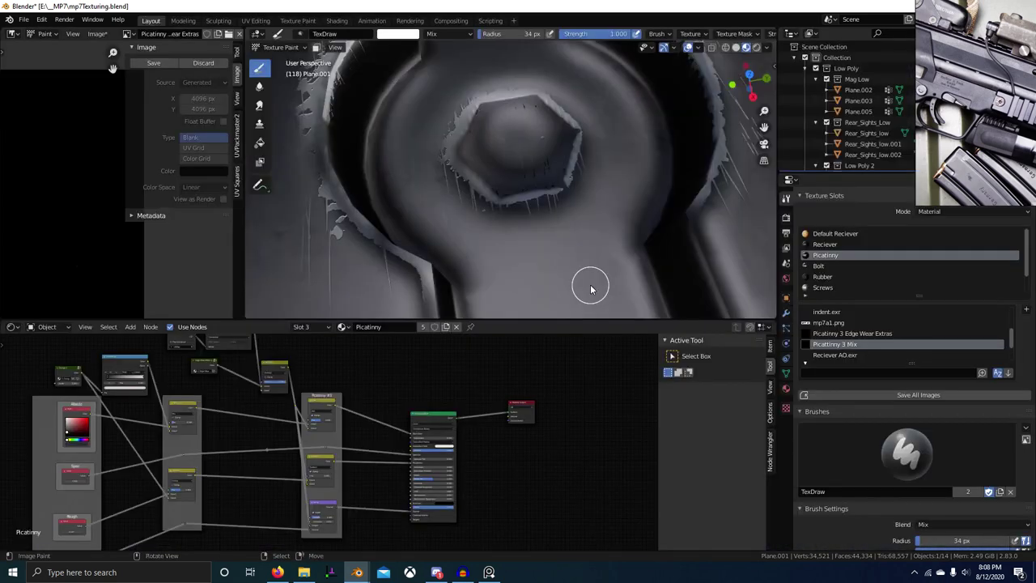
Brush black over the area beside the hexagonal bolt head with the radius set to 132 px
{"action": "key", "text": "ctrl+space"}
{"action": "key", "text": "f"}
{"action": "left_click", "coordinate": [577, 226]}
{"action": "mouse_move", "coordinate": [596, 247]}
{"action": "left_mouse_down"}
{"action": "mouse_move", "coordinate": [600, 282]}
{"action": "mouse_move", "coordinate": [505, 266]}
{"action": "mouse_move", "coordinate": [549, 181]}
{"action": "mouse_move", "coordinate": [621, 170]}
{"action": "mouse_move", "coordinate": [631, 261]}
{"action": "mouse_move", "coordinate": [413, 246]}
{"action": "mouse_move", "coordinate": [640, 280]}
{"action": "left_mouse_up"}
{"action": "scroll", "coordinate": [638, 277], "scroll_direction": "down", "scroll_amount": 7}
{"action": "mouse_move", "coordinate": [679, 371]}
{"action": "middle_mouse_down"}
{"action": "mouse_move", "coordinate": [746, 375]}
{"action": "mouse_move", "coordinate": [594, 360]}
{"action": "mouse_move", "coordinate": [694, 365]}
{"action": "mouse_move", "coordinate": [650, 352]}
{"action": "mouse_move", "coordinate": [653, 373]}
{"action": "mouse_move", "coordinate": [638, 384]}
{"action": "mouse_move", "coordinate": [710, 396]}
{"action": "mouse_move", "coordinate": [591, 364]}
{"action": "middle_mouse_up"}
{"action": "scroll", "coordinate": [603, 356], "scroll_direction": "down", "scroll_amount": 4}
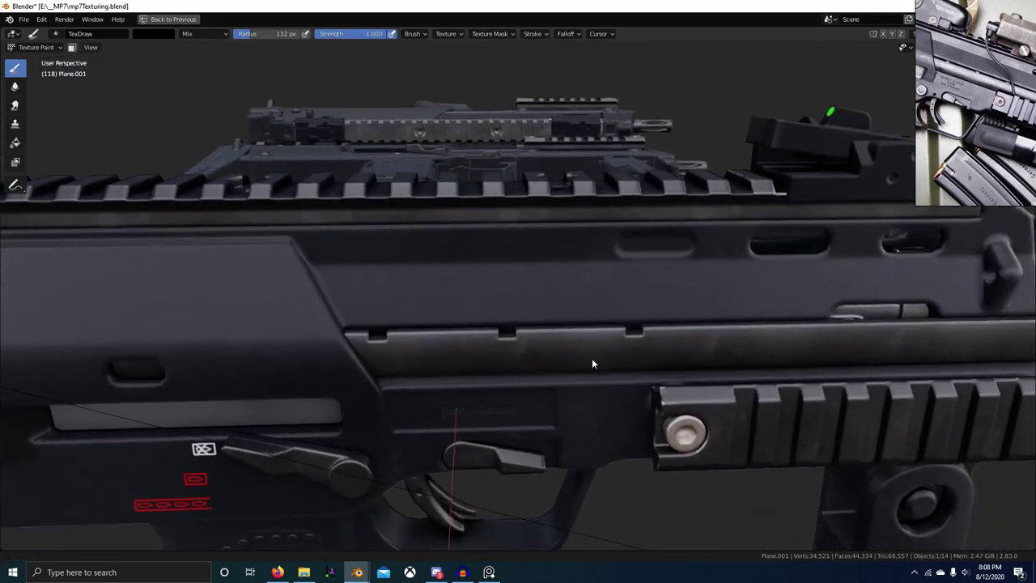
{"action": "scroll", "coordinate": [602, 364], "scroll_direction": "up", "scroll_amount": 4}
{"action": "key", "text": "ctrl+Tab"}
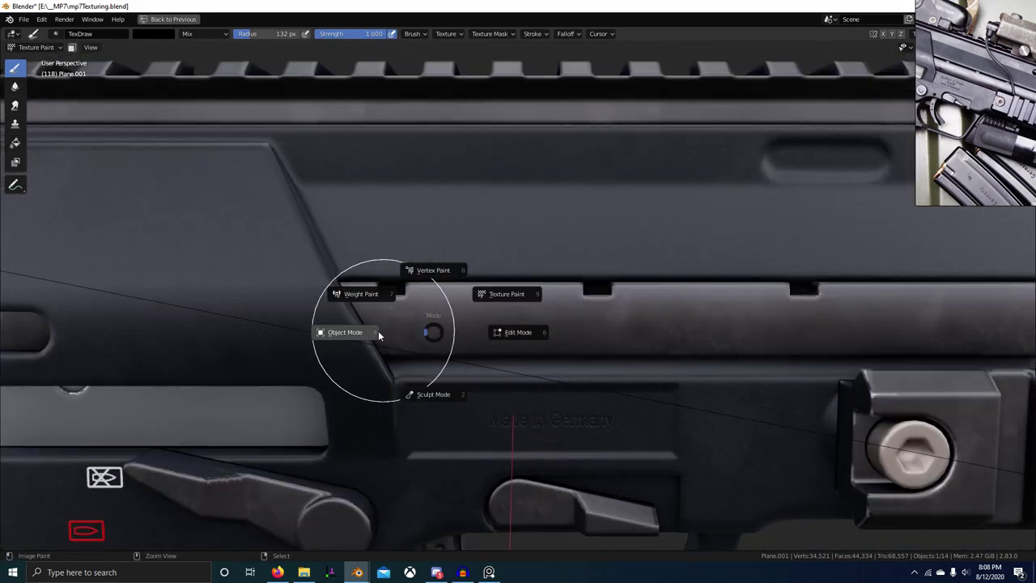
{"action": "key", "text": "Escape"}
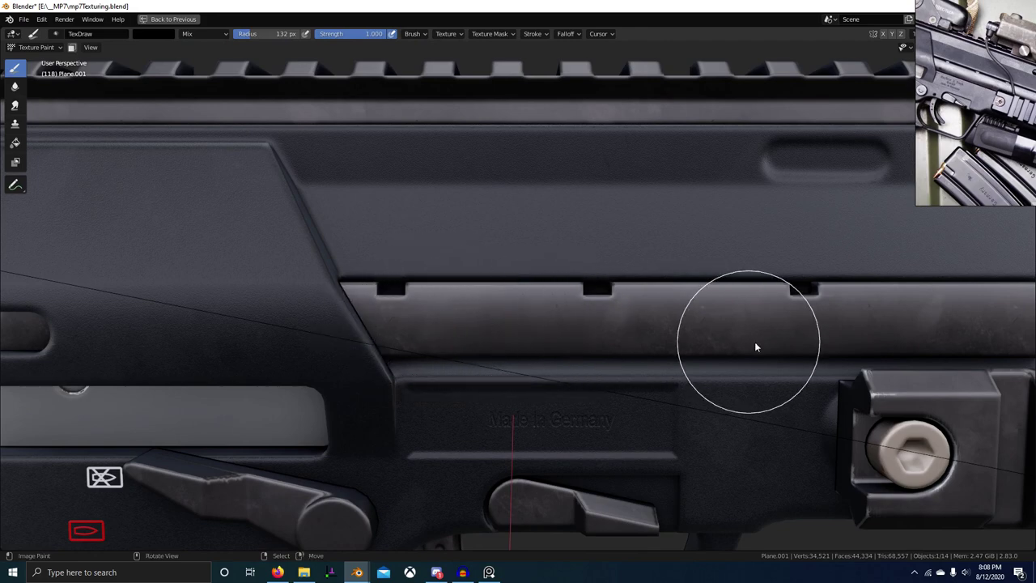
Paint white wear along the upper and lower edges of the side tube's cut end with a 51 px brush
{"action": "middle_click_drag", "start_coordinate": [871, 332], "coordinate": [596, 324], "text": "shift"}
{"action": "key", "text": "f"}
{"action": "left_click", "coordinate": [545, 321]}
{"action": "key", "text": "x"}
{"action": "middle_click_drag", "start_coordinate": [814, 333], "coordinate": [525, 338], "text": "shift"}
{"action": "scroll", "coordinate": [528, 338], "scroll_direction": "up", "scroll_amount": 3}
{"action": "key", "text": "f"}
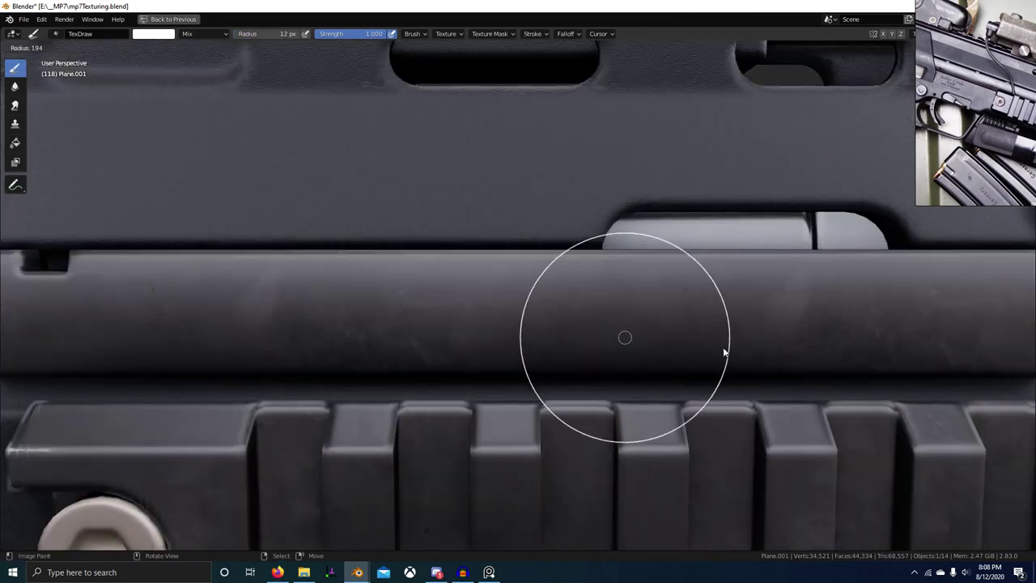
{"action": "left_click", "coordinate": [657, 344]}
{"action": "middle_click_drag", "start_coordinate": [972, 364], "coordinate": [648, 369], "text": "shift"}
{"action": "mouse_move", "coordinate": [682, 369]}
{"action": "middle_mouse_down"}
{"action": "mouse_move", "coordinate": [702, 369]}
{"action": "mouse_move", "coordinate": [621, 359]}
{"action": "mouse_move", "coordinate": [611, 319]}
{"action": "middle_mouse_up"}
{"action": "key", "text": "f"}
{"action": "left_click", "coordinate": [626, 255]}
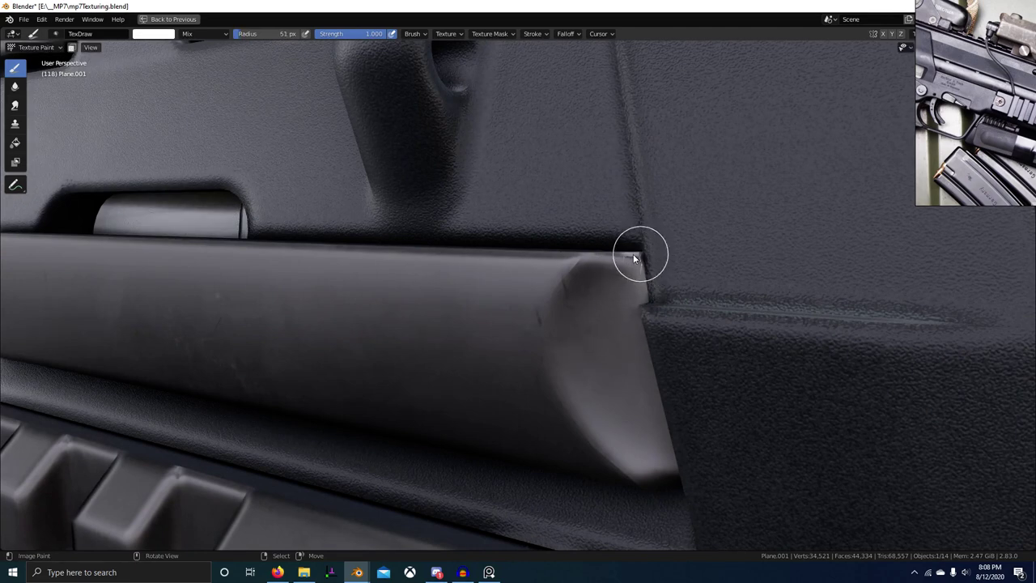
{"action": "left_click_drag", "start_coordinate": [639, 254], "coordinate": [592, 257]}
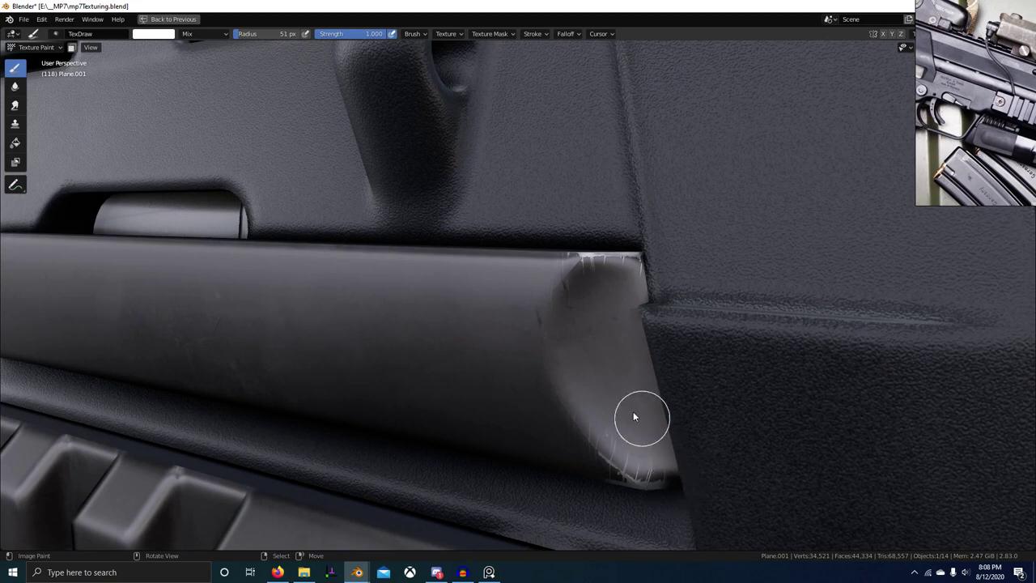
Try a 20 px stroke on the tube's curved end rim after choosing the Picatinny 3 Edge Wear Extras image
{"action": "key", "text": "ctrl+space"}
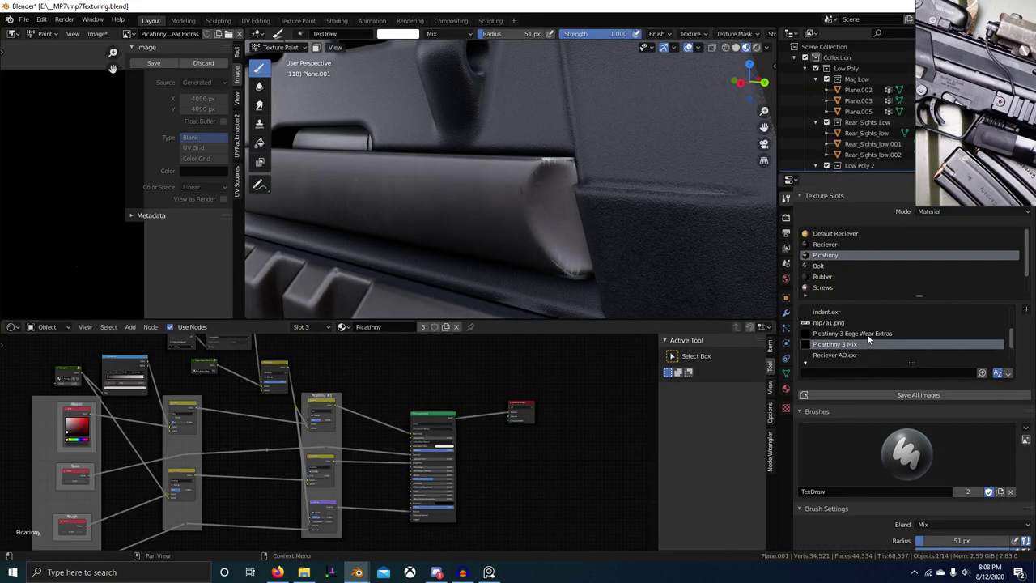
{"action": "left_click", "coordinate": [867, 335]}
{"action": "scroll", "coordinate": [549, 259], "scroll_direction": "up", "scroll_amount": 2}
{"action": "middle_click_drag", "start_coordinate": [549, 259], "coordinate": [558, 244]}
{"action": "key", "text": "f"}
{"action": "left_click", "coordinate": [521, 231]}
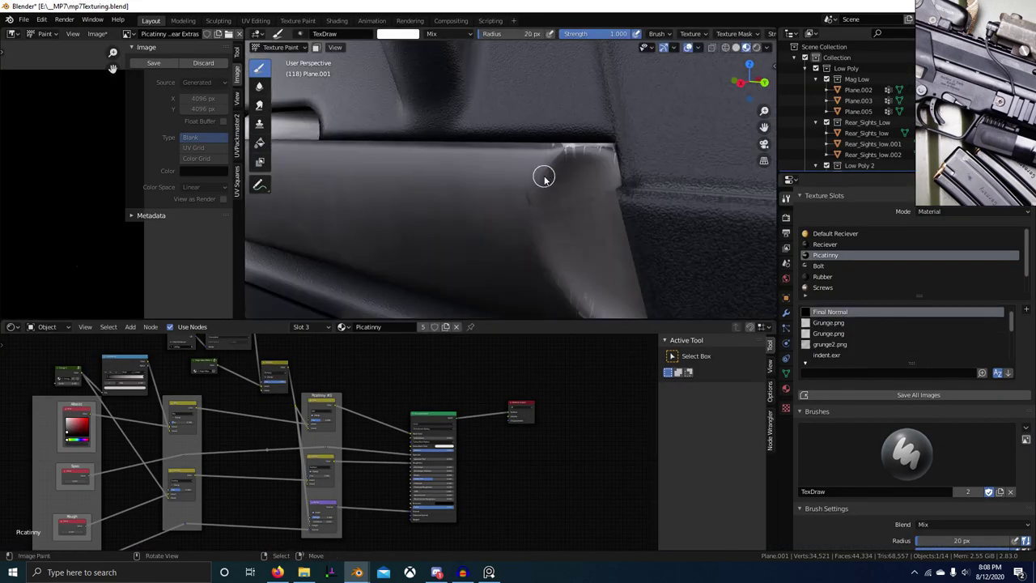
{"action": "left_click_drag", "start_coordinate": [555, 164], "coordinate": [536, 197]}
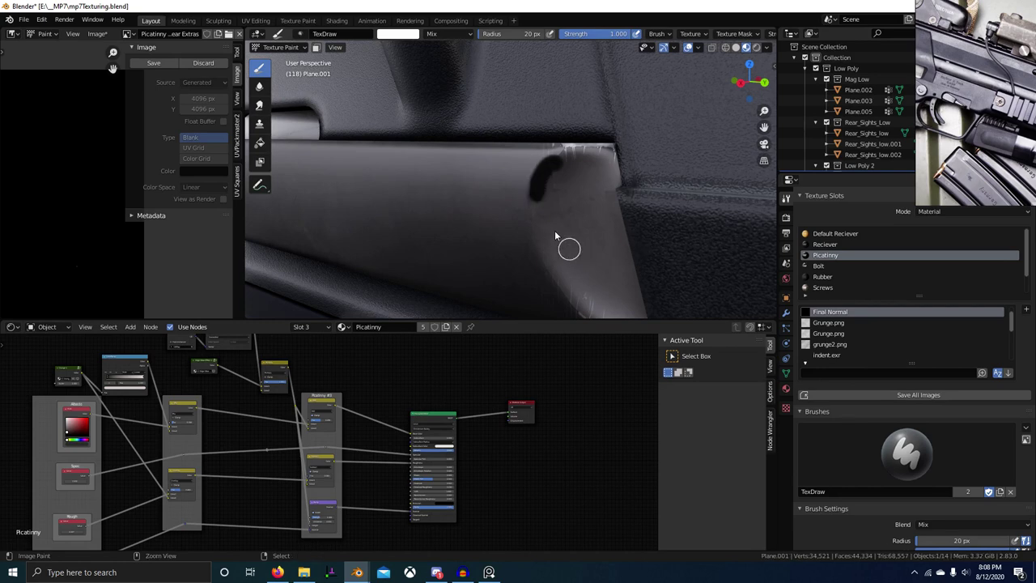
{"action": "key", "text": "ctrl+z"}
Try to paint wear along the tube's curved end rim on the Picatinny 3 Edge Wear Extras image
{"action": "scroll", "coordinate": [856, 348], "scroll_direction": "down", "scroll_amount": 4}
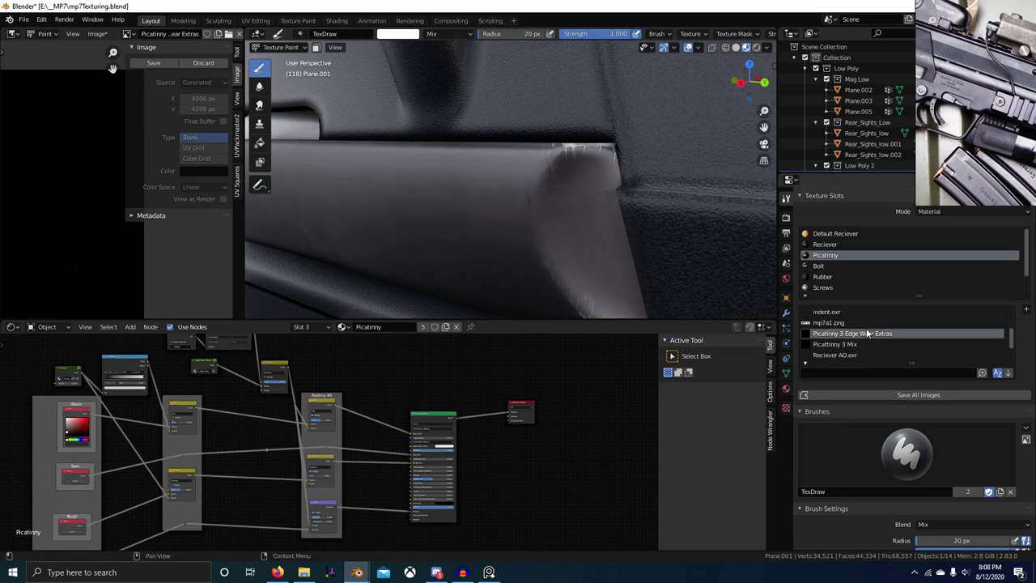
{"action": "double_click", "coordinate": [868, 332]}
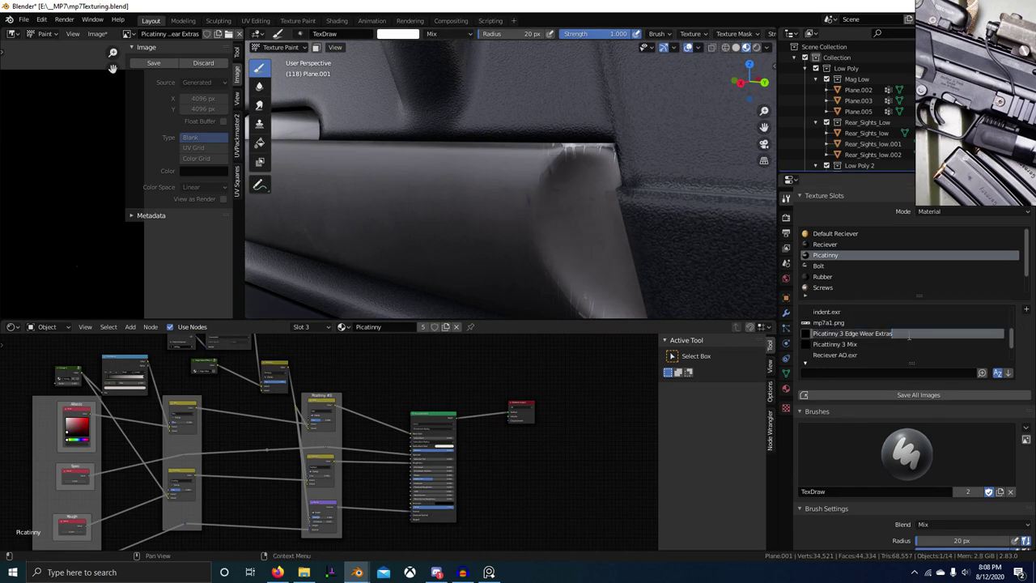
{"action": "key", "text": "ctrl+a"}
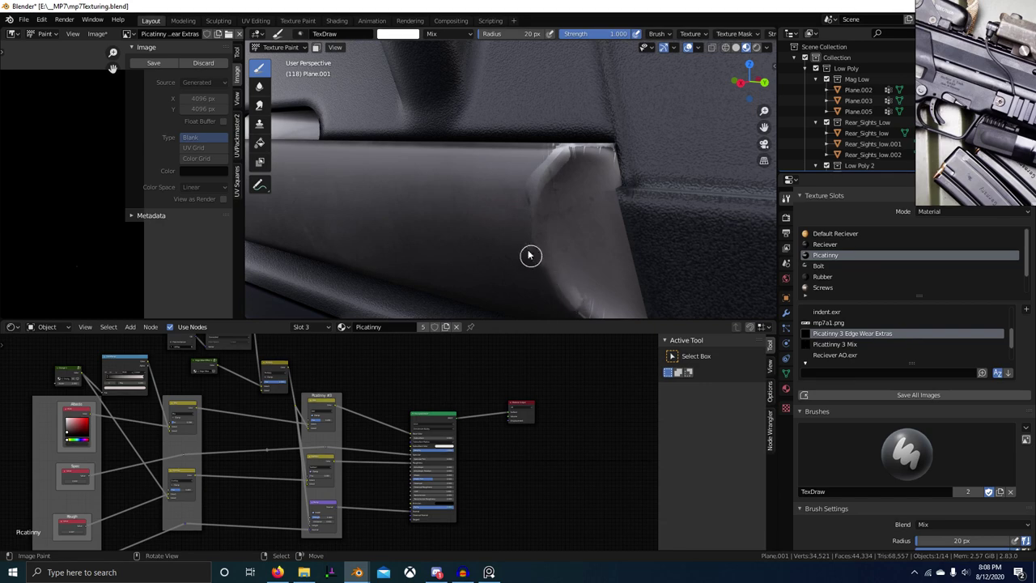
{"action": "middle_click_drag", "start_coordinate": [588, 280], "coordinate": [643, 254]}
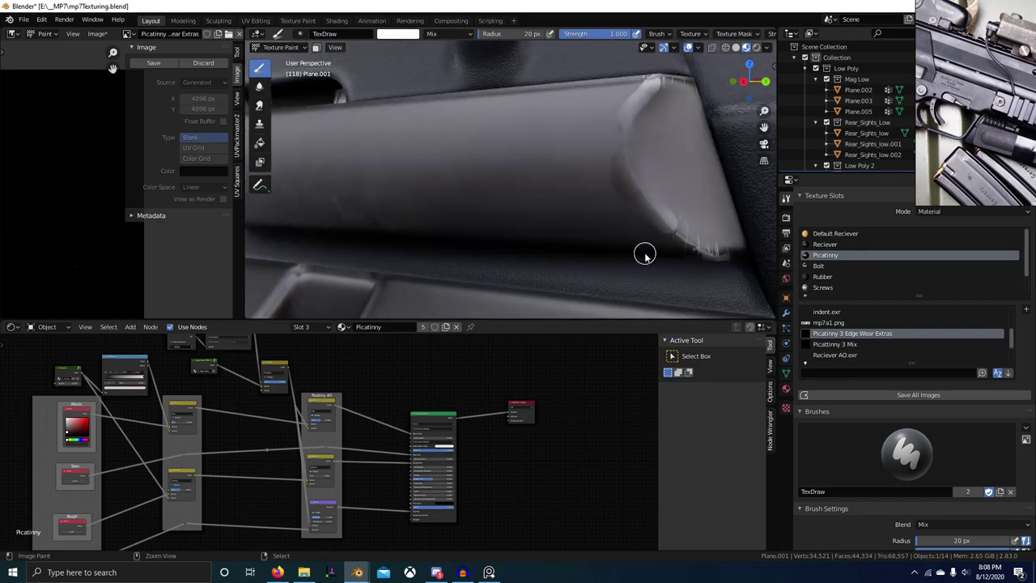
Reselect the Picatinny 3 Edge Wear Extras image and enlarge the brush radius to 37 px
{"action": "scroll", "coordinate": [857, 350], "scroll_direction": "down", "scroll_amount": 3}
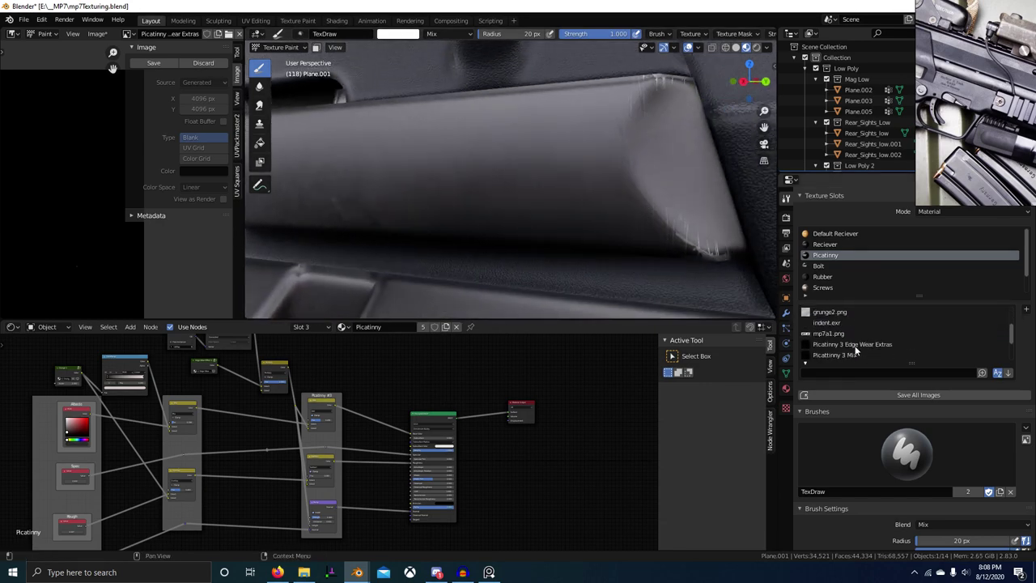
{"action": "left_click", "coordinate": [853, 346]}
{"action": "key", "text": "f"}
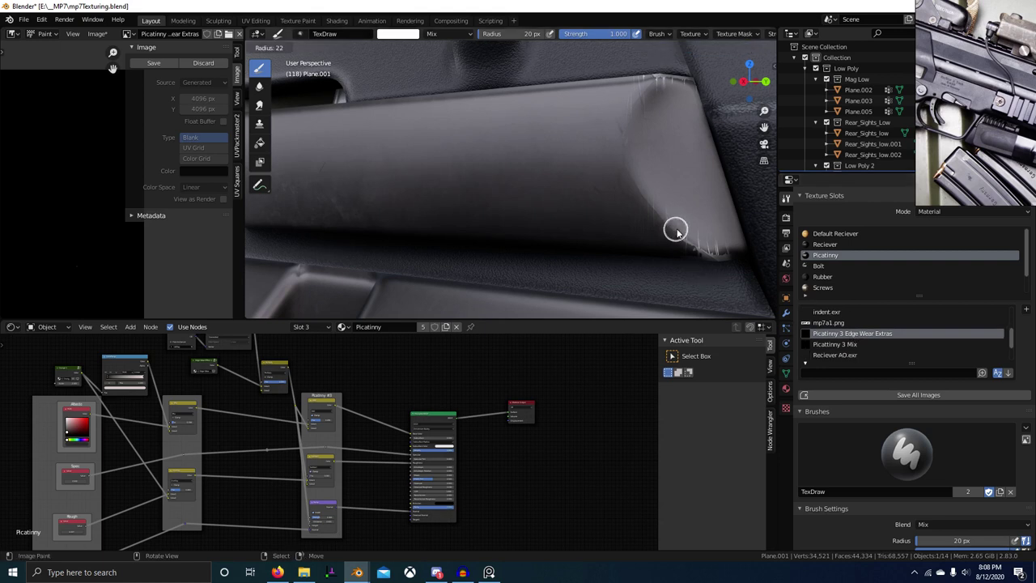
{"action": "left_click", "coordinate": [676, 233]}
{"action": "key", "text": "bracketright"}
{"action": "key", "text": "bracketright"}
{"action": "key", "text": "bracketright"}
{"action": "key", "text": "bracketright"}
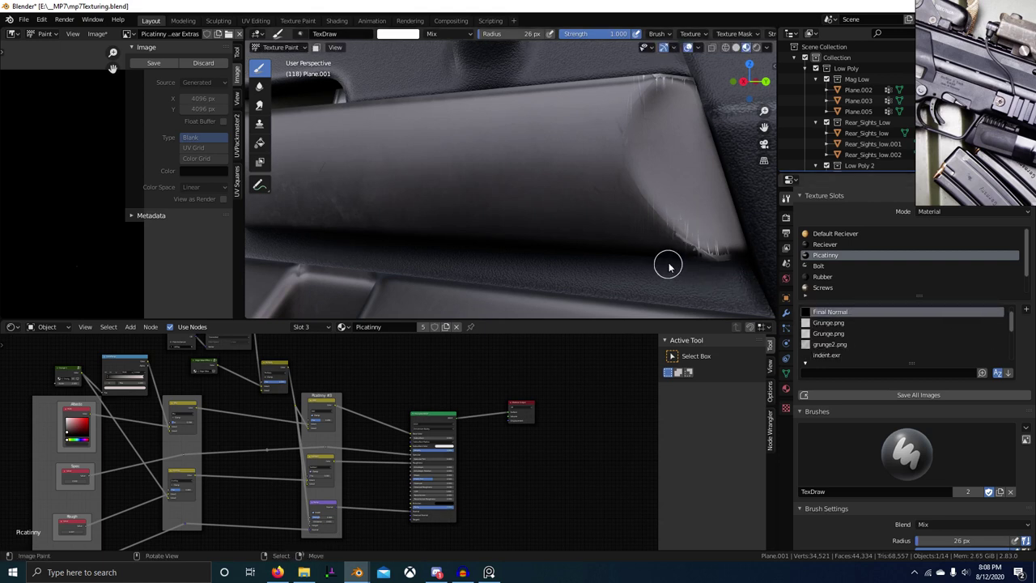
Select the Picatinny 3 Edge Wear Extras image again and set the brush radius to 92 px
{"action": "scroll", "coordinate": [842, 353], "scroll_direction": "down", "scroll_amount": 1}
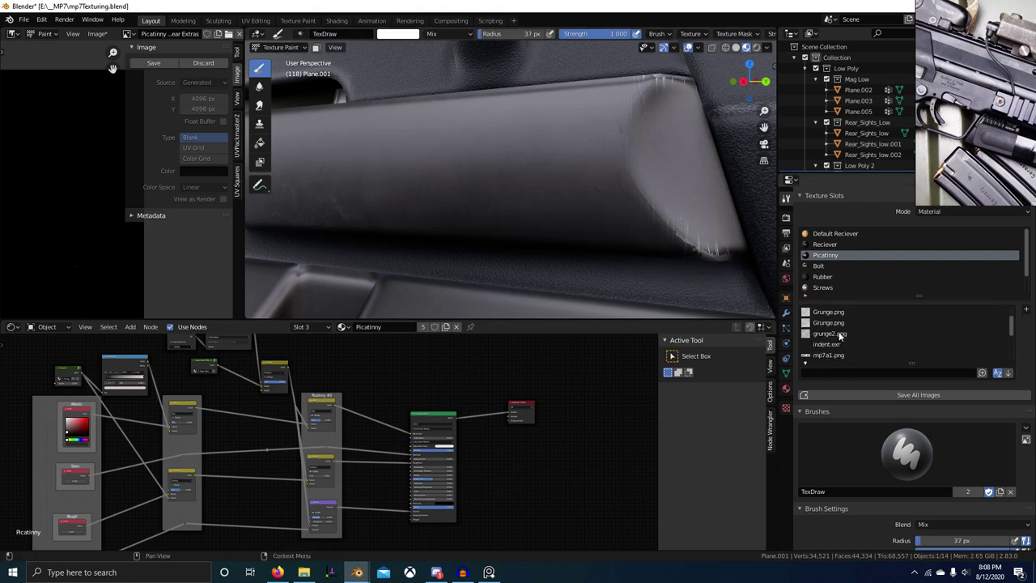
{"action": "scroll", "coordinate": [840, 340], "scroll_direction": "down", "scroll_amount": 3}
{"action": "left_click", "coordinate": [846, 333]}
{"action": "scroll", "coordinate": [876, 330], "scroll_direction": "up", "scroll_amount": 5}
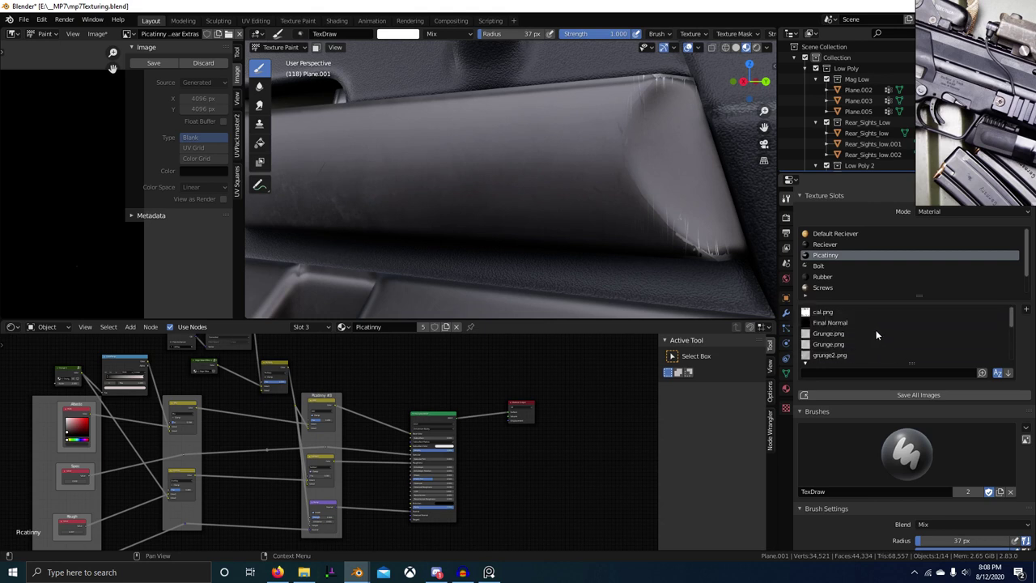
{"action": "scroll", "coordinate": [869, 345], "scroll_direction": "down", "scroll_amount": 5}
{"action": "key", "text": "f"}
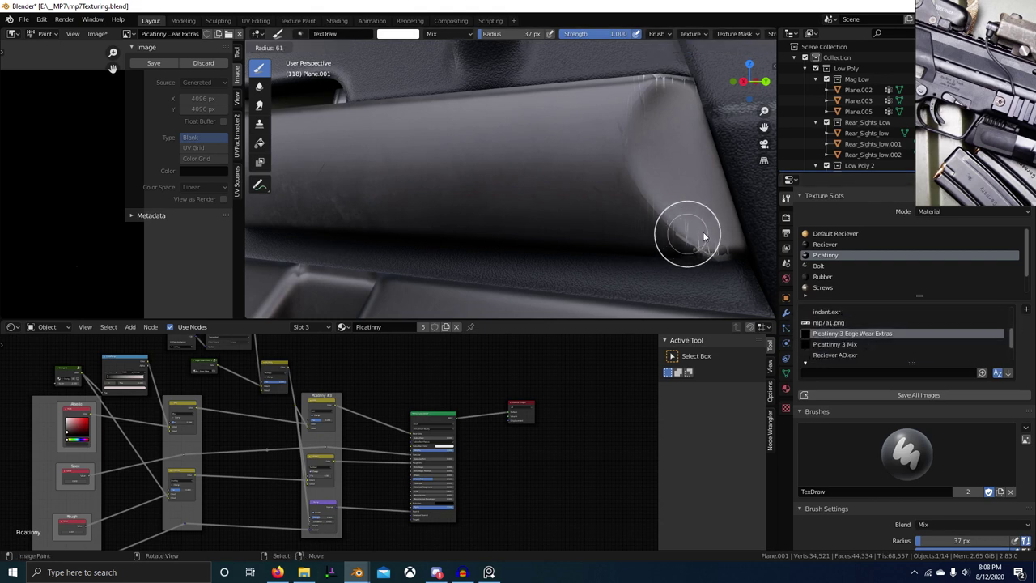
{"action": "left_click", "coordinate": [717, 232]}
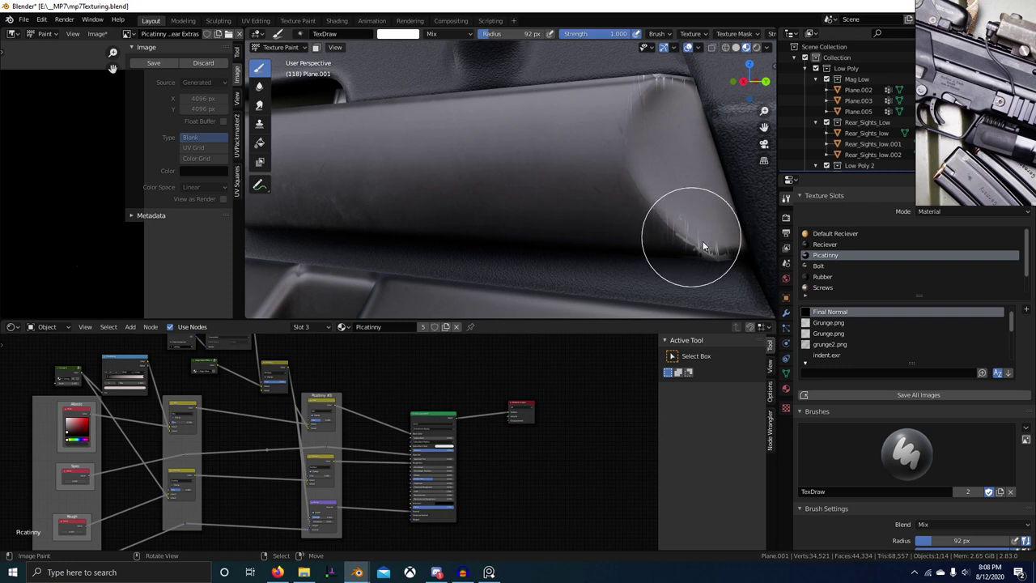
Save the file, select the Picatinny 3 Edge Wear Extras image and reduce the brush radius to 22 px
{"action": "key", "text": "ctrl+s"}
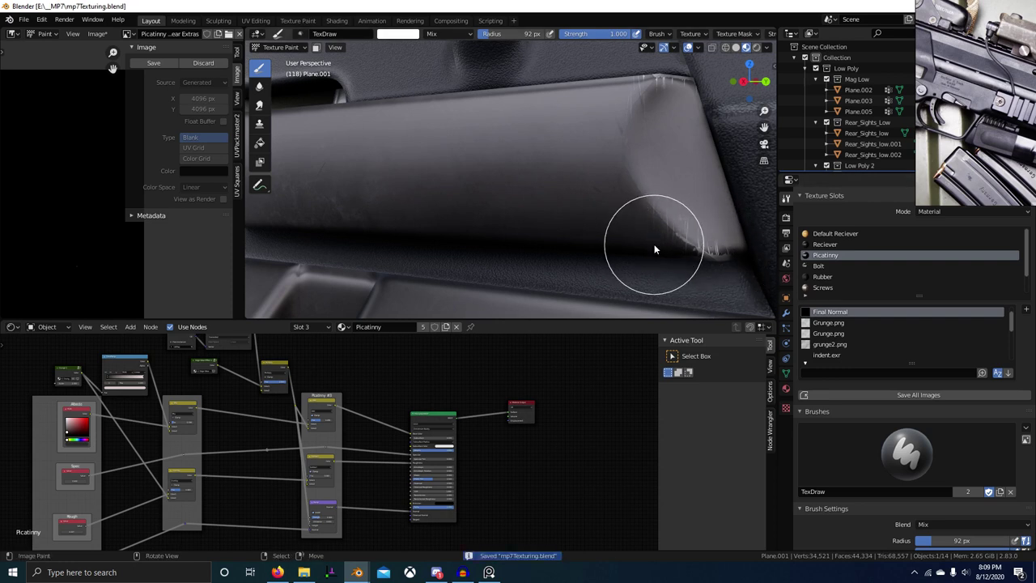
{"action": "scroll", "coordinate": [874, 344], "scroll_direction": "down", "scroll_amount": 3}
{"action": "left_click", "coordinate": [845, 346]}
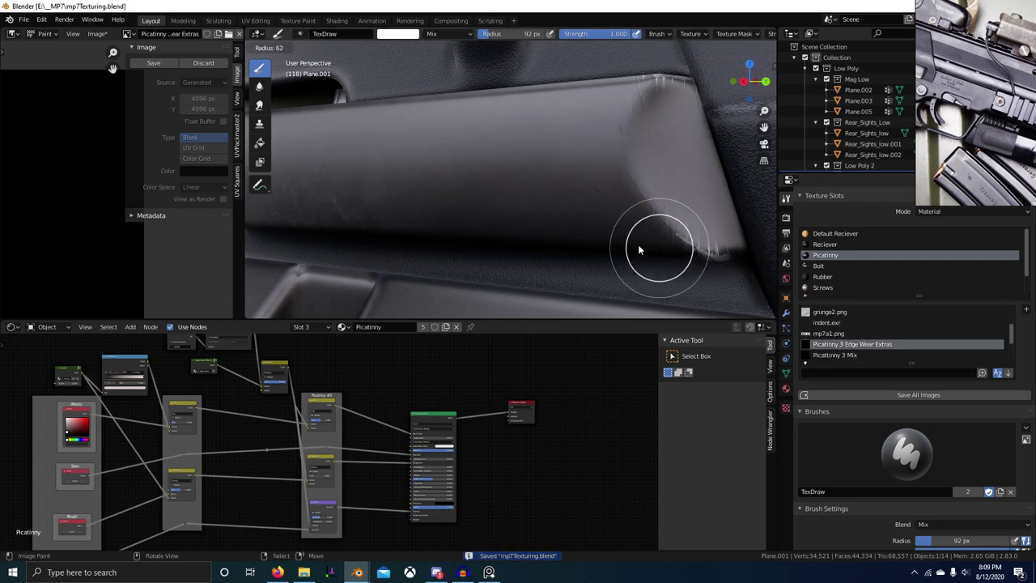
{"action": "key", "text": "bracketleft"}
{"action": "key", "text": "bracketleft"}
{"action": "key", "text": "bracketleft"}
{"action": "key", "text": "bracketleft"}
{"action": "key", "text": "bracketleft"}
{"action": "key", "text": "bracketleft"}
{"action": "key", "text": "bracketleft"}
{"action": "key", "text": "bracketleft"}
{"action": "key", "text": "bracketleft"}
{"action": "key", "text": "bracketleft"}
{"action": "key", "text": "bracketleft"}
{"action": "key", "text": "bracketleft"}
{"action": "key", "text": "bracketleft"}
{"action": "key", "text": "bracketleft"}
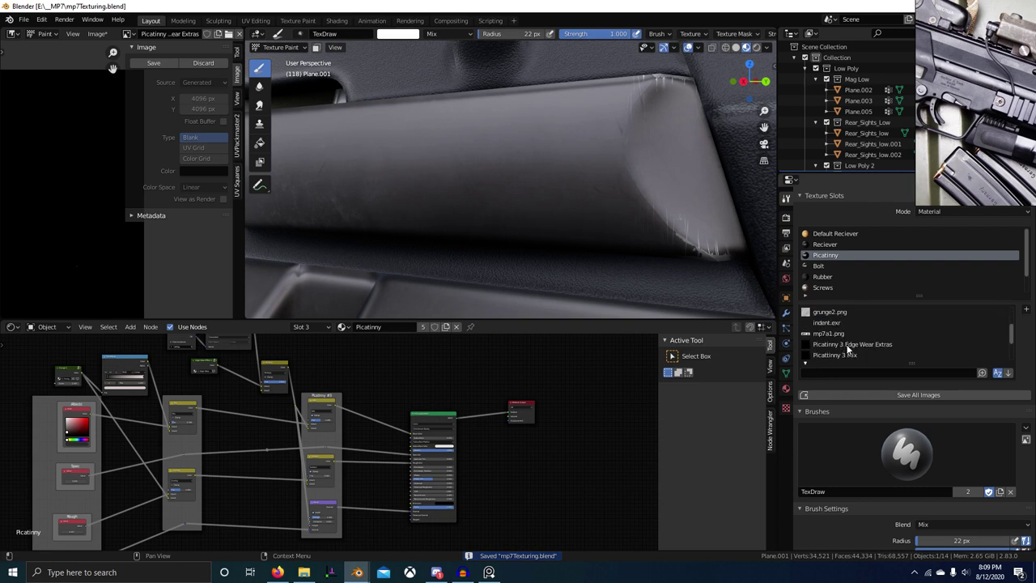
Reselect the Picatinny 3 Edge Wear Extras image and reduce the brush radius to 7 px near the tube's end
{"action": "left_click", "coordinate": [847, 344]}
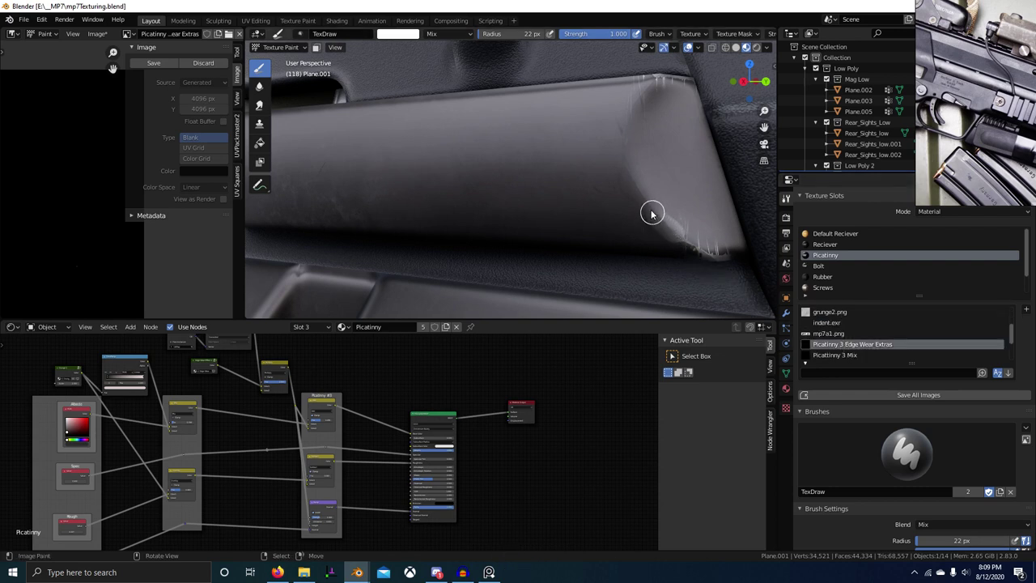
{"action": "mouse_move", "coordinate": [686, 254]}
{"action": "middle_mouse_down"}
{"action": "mouse_move", "coordinate": [658, 259]}
{"action": "mouse_move", "coordinate": [650, 248]}
{"action": "middle_mouse_up"}
{"action": "key", "text": "bracketleft"}
{"action": "key", "text": "bracketleft"}
{"action": "key", "text": "bracketleft"}
{"action": "key", "text": "bracketleft"}
{"action": "key", "text": "bracketleft"}
{"action": "key", "text": "bracketleft"}
{"action": "key", "text": "bracketleft"}
{"action": "key", "text": "bracketleft"}
{"action": "key", "text": "bracketleft"}
{"action": "key", "text": "bracketleft"}
{"action": "key", "text": "bracketleft"}
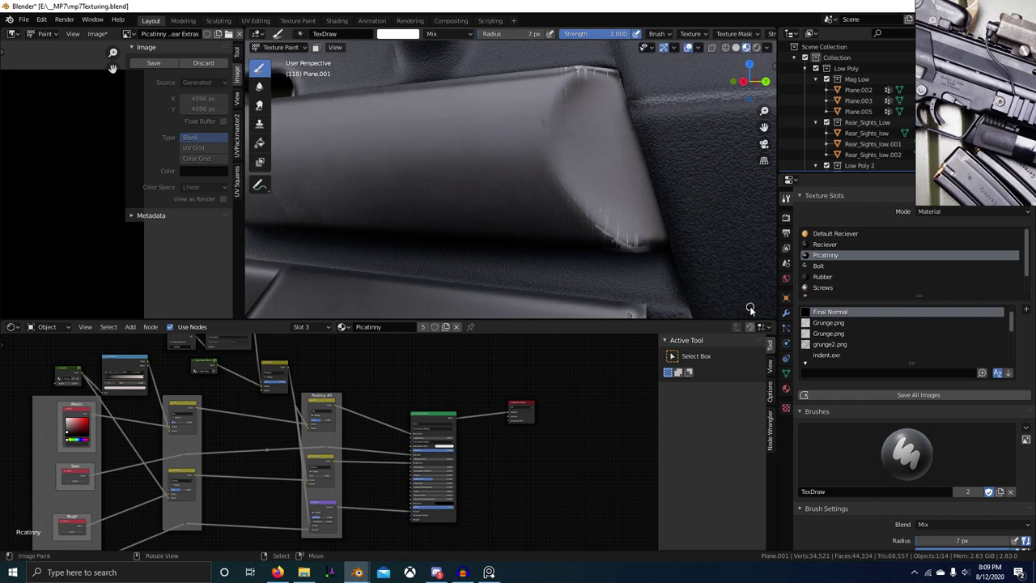
Set the brush radius to 4 px with the Picatinny 3 Edge Wear Extras image as the paint target
{"action": "scroll", "coordinate": [841, 346], "scroll_direction": "down", "scroll_amount": 3}
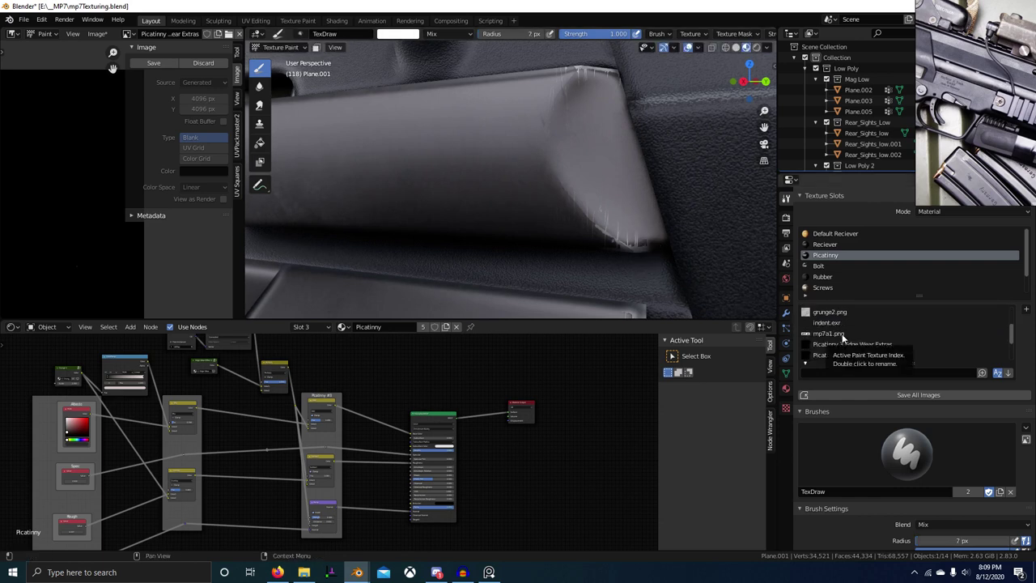
{"action": "left_click", "coordinate": [858, 345]}
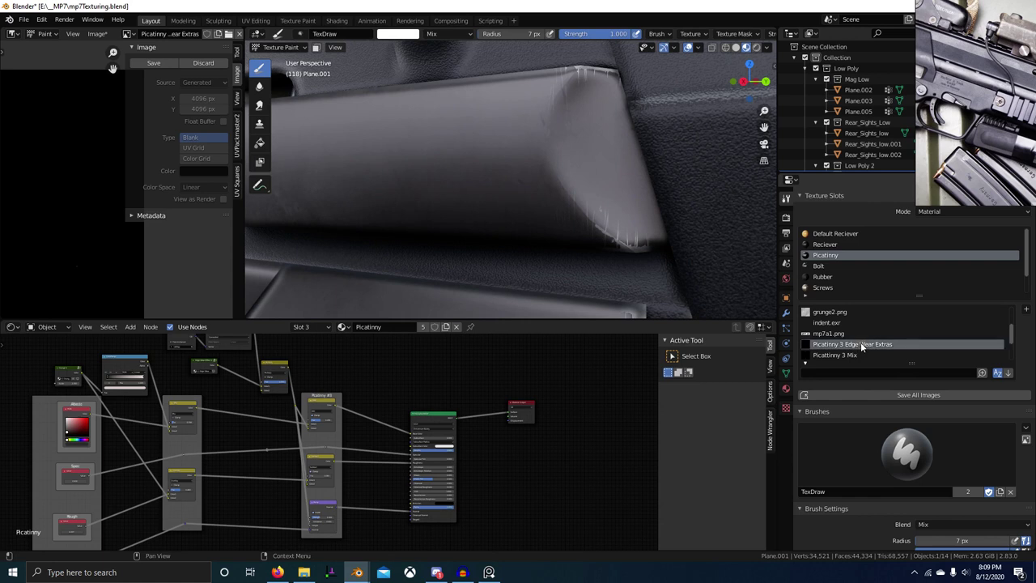
{"action": "key", "text": "f"}
{"action": "left_click", "coordinate": [615, 282]}
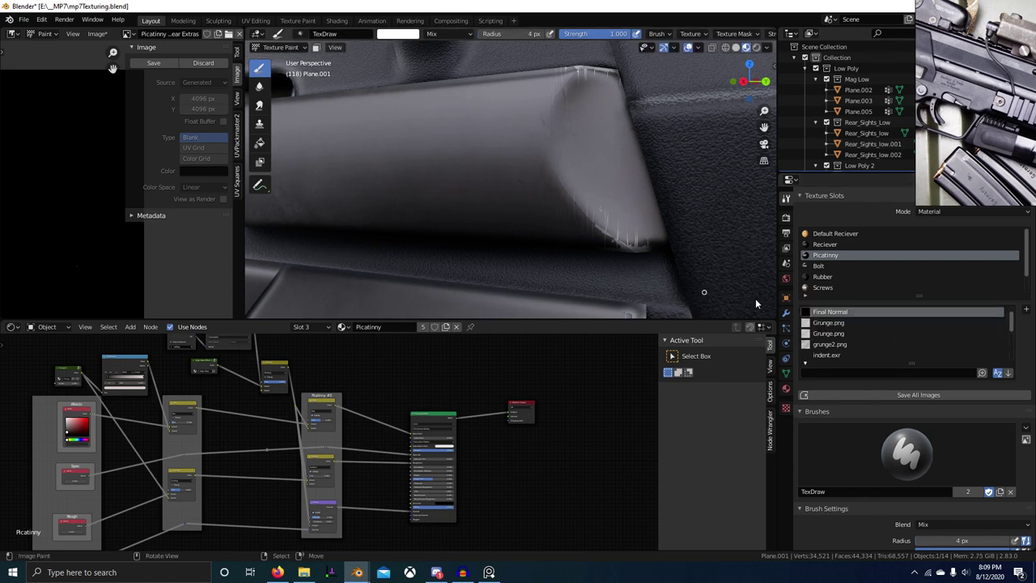
{"action": "scroll", "coordinate": [851, 335], "scroll_direction": "down", "scroll_amount": 3}
{"action": "left_click", "coordinate": [850, 345]}
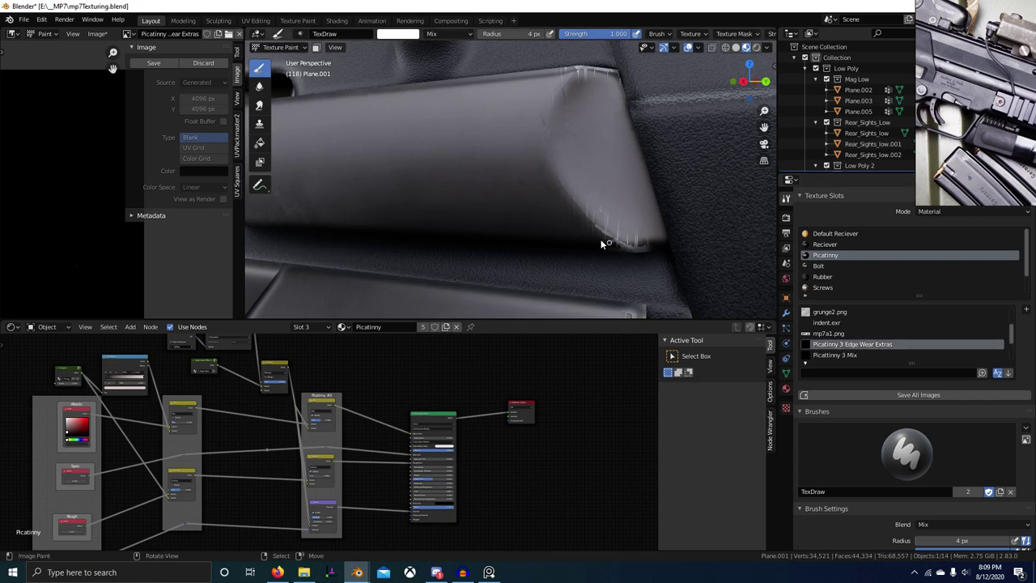
Paint fine wear along the tube's curved end rim on the Picatinny 3 Edge Wear Extras image using the 4 px brush
{"action": "left_click", "coordinate": [600, 240]}
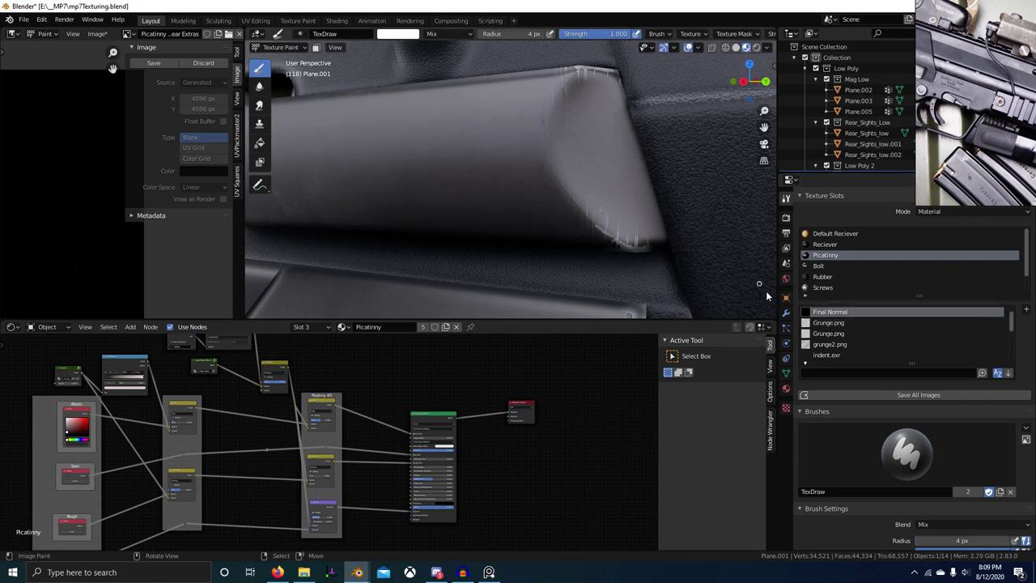
{"action": "scroll", "coordinate": [854, 336], "scroll_direction": "down", "scroll_amount": 4}
{"action": "left_click", "coordinate": [855, 334]}
{"action": "middle_click_drag", "start_coordinate": [624, 283], "coordinate": [644, 285]}
{"action": "scroll", "coordinate": [640, 275], "scroll_direction": "up", "scroll_amount": 3}
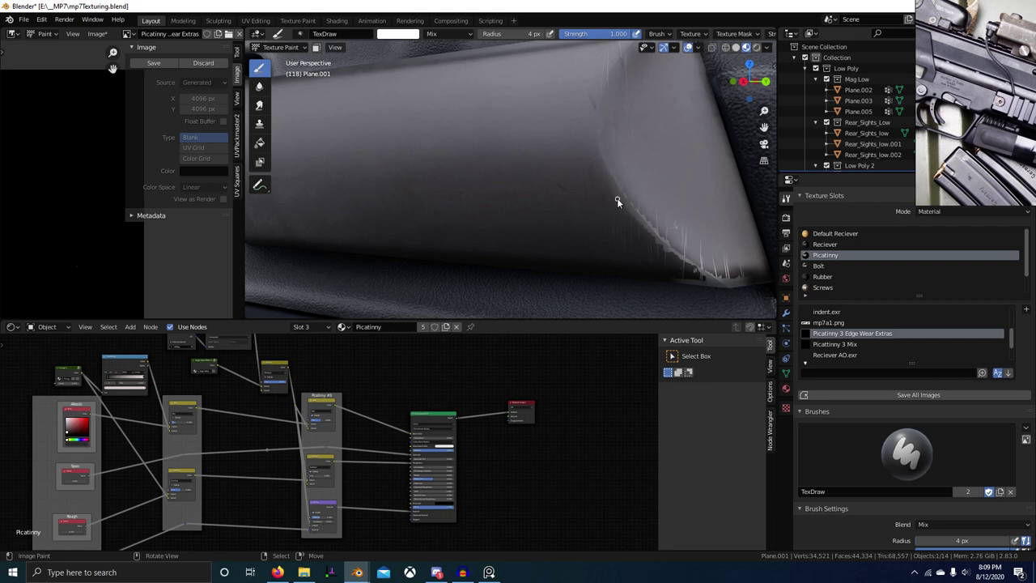
{"action": "middle_click_drag", "start_coordinate": [597, 152], "coordinate": [540, 170]}
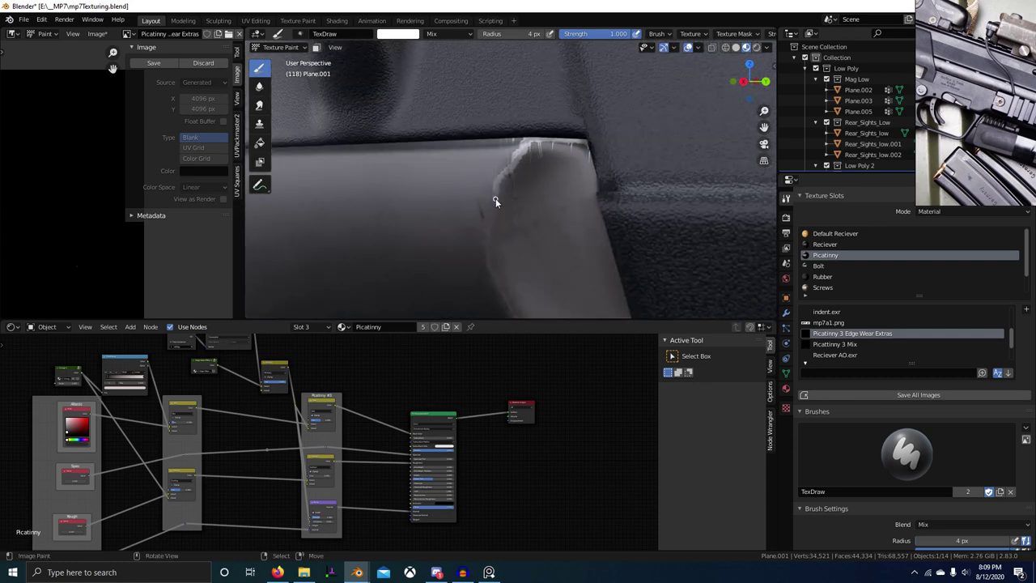
{"action": "middle_click_drag", "start_coordinate": [488, 251], "coordinate": [550, 110], "text": "shift"}
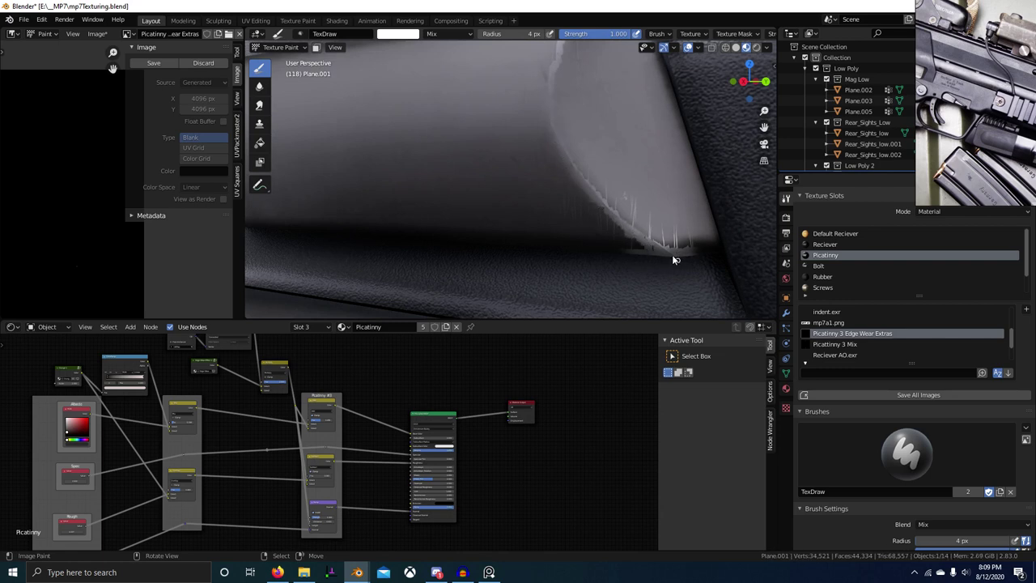
{"action": "left_click_drag", "start_coordinate": [647, 238], "coordinate": [612, 210]}
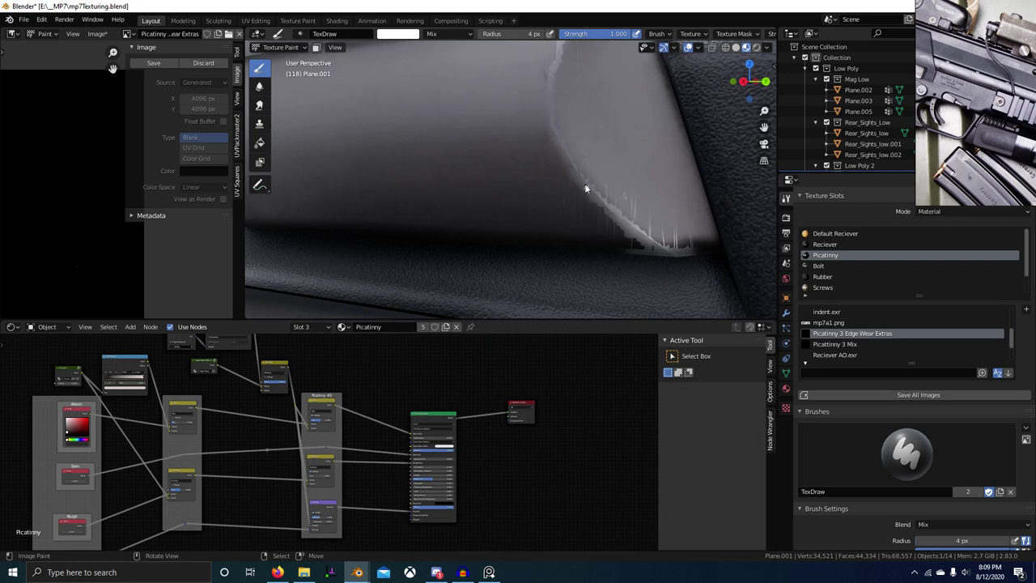
Switch painting to the Picatinny 3 Mix image and set the brush radius to 31 px
{"action": "left_click", "coordinate": [842, 345]}
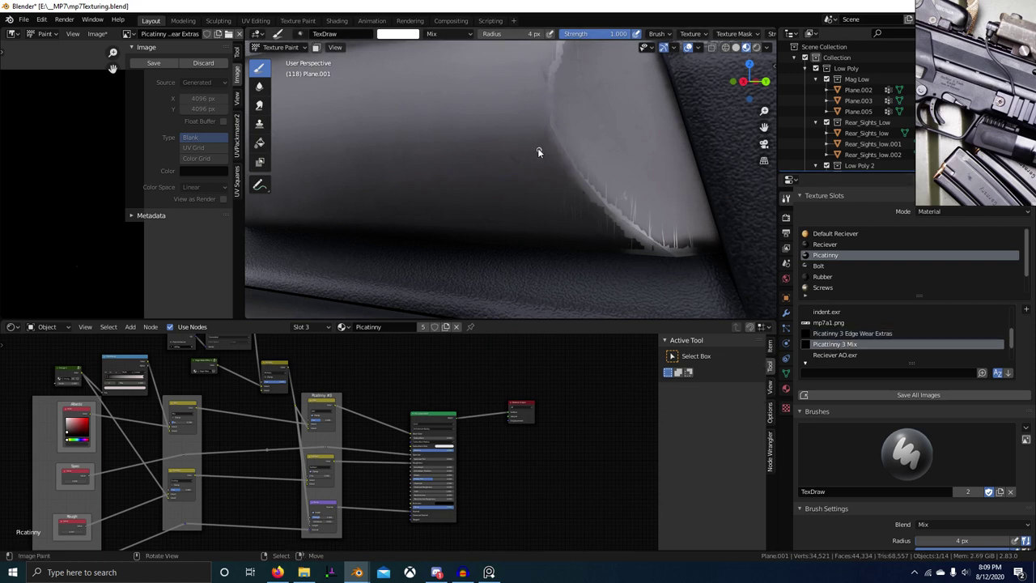
{"action": "key", "text": "f"}
{"action": "left_click", "coordinate": [568, 147]}
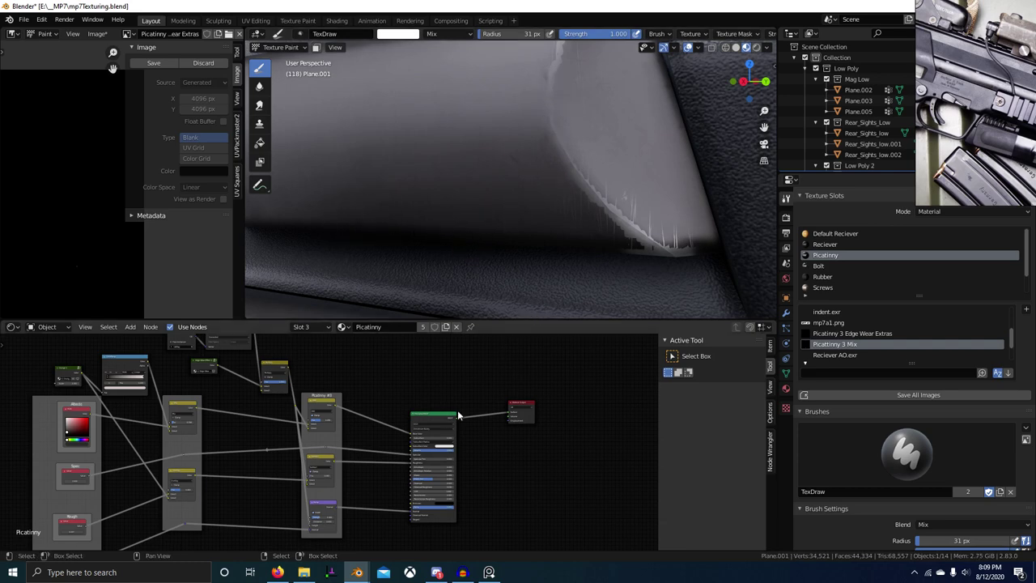
Preview the mask's image texture node on the model, then restore the Principled BSDF output
{"action": "scroll", "coordinate": [458, 415], "scroll_direction": "down", "scroll_amount": 3}
{"action": "middle_click_drag", "start_coordinate": [552, 445], "coordinate": [622, 480]}
{"action": "left_click", "coordinate": [361, 382], "text": "ctrl+shift"}
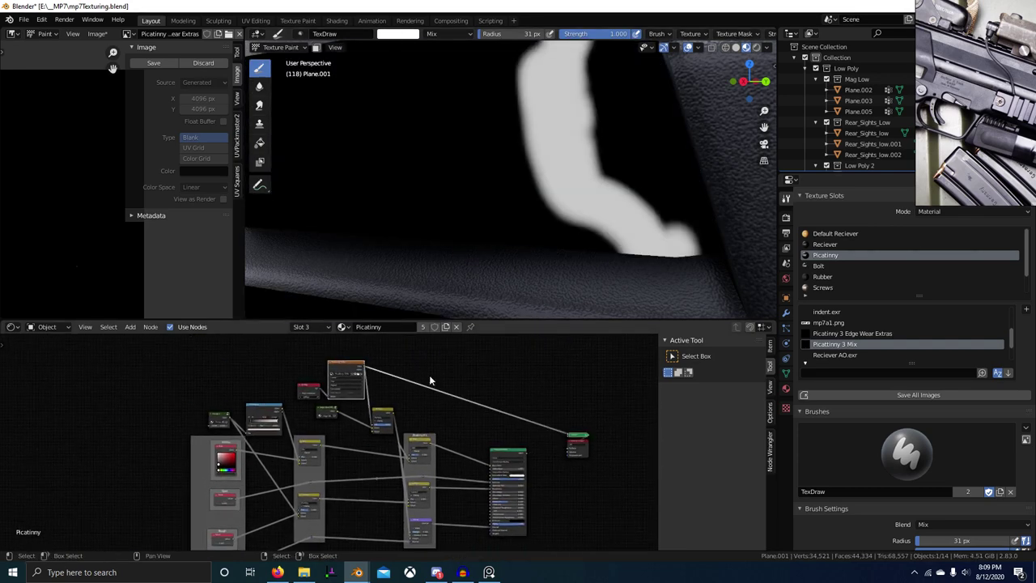
{"action": "left_click", "coordinate": [507, 456], "text": "ctrl+shift"}
Paint wear on the edges of the opposite side's tube end on the Picatinny 3 Mix image with the 31 px brush
{"action": "mouse_move", "coordinate": [611, 291]}
{"action": "middle_mouse_down"}
{"action": "mouse_move", "coordinate": [606, 224]}
{"action": "mouse_move", "coordinate": [608, 251]}
{"action": "mouse_move", "coordinate": [678, 287]}
{"action": "mouse_move", "coordinate": [659, 249]}
{"action": "mouse_move", "coordinate": [594, 291]}
{"action": "mouse_move", "coordinate": [571, 286]}
{"action": "mouse_move", "coordinate": [575, 234]}
{"action": "mouse_move", "coordinate": [546, 215]}
{"action": "mouse_move", "coordinate": [597, 208]}
{"action": "mouse_move", "coordinate": [566, 231]}
{"action": "middle_mouse_up"}
{"action": "scroll", "coordinate": [576, 234], "scroll_direction": "up", "scroll_amount": 5}
{"action": "middle_click_drag", "start_coordinate": [682, 239], "coordinate": [408, 204]}
{"action": "middle_click_drag", "start_coordinate": [553, 244], "coordinate": [527, 238]}
{"action": "scroll", "coordinate": [520, 243], "scroll_direction": "up", "scroll_amount": 4}
{"action": "scroll", "coordinate": [528, 237], "scroll_direction": "up", "scroll_amount": 3}
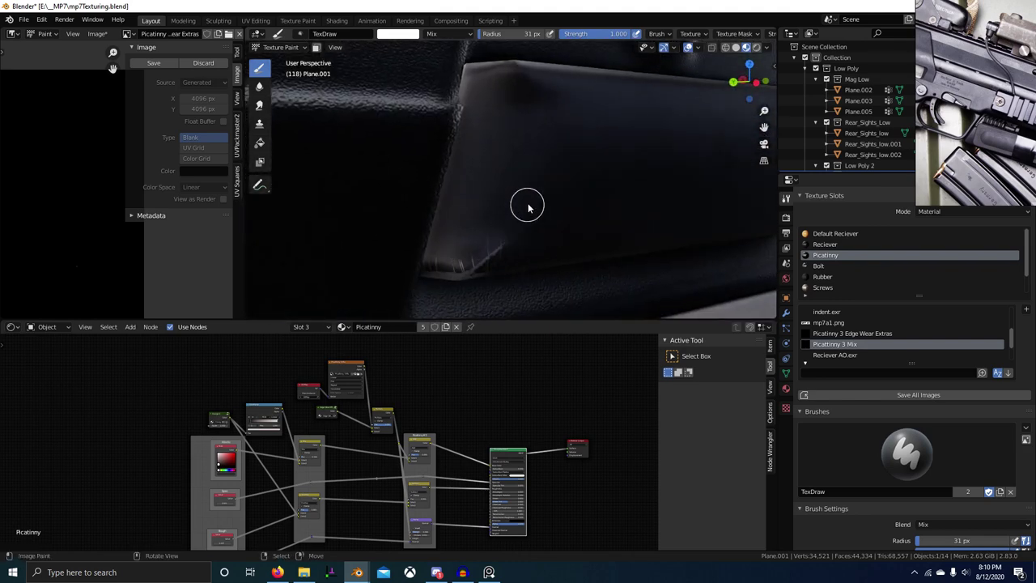
{"action": "middle_click_drag", "start_coordinate": [536, 173], "coordinate": [538, 195]}
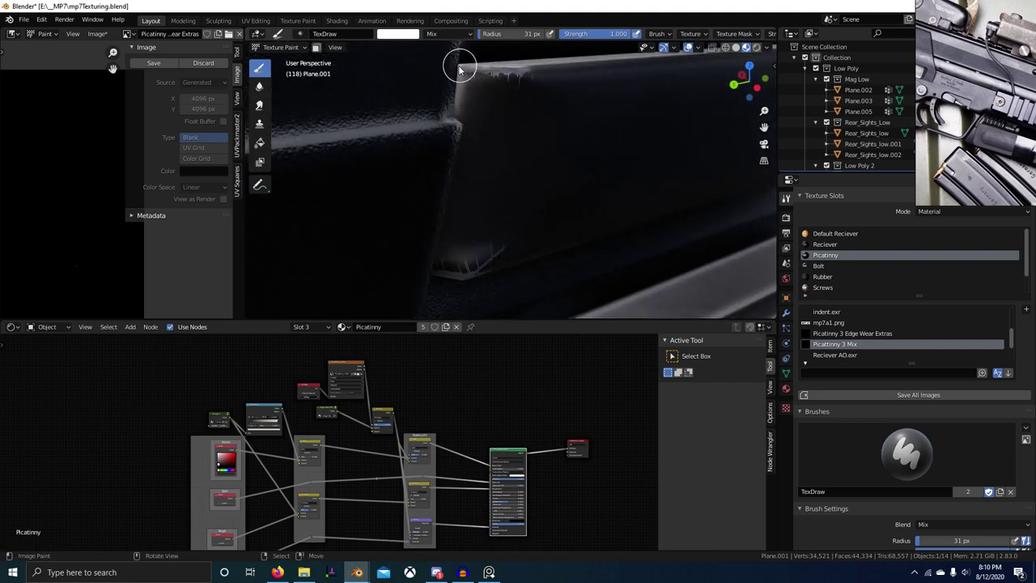
{"action": "middle_click_drag", "start_coordinate": [459, 69], "coordinate": [505, 233]}
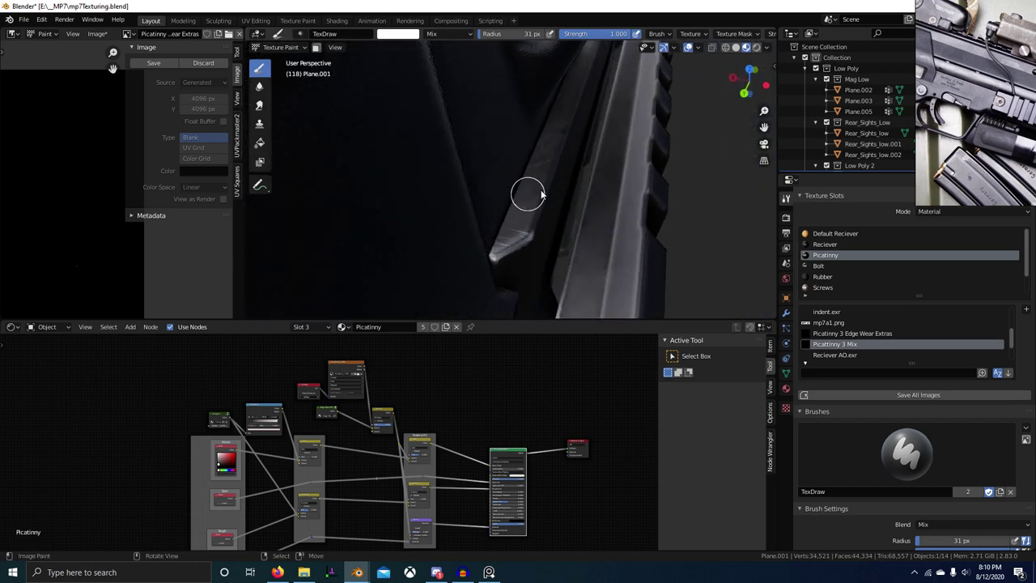
{"action": "middle_click_drag", "start_coordinate": [564, 159], "coordinate": [447, 242]}
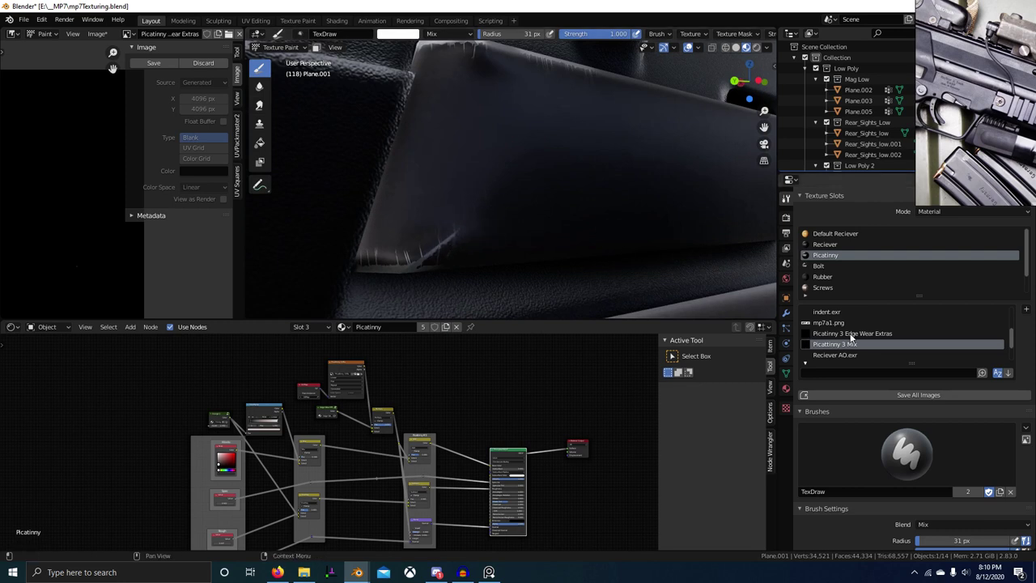
Try strokes along the opposite tube end's diagonal rim on the Picatinny 3 Edge Wear Extras image, adjusting the brush radius to 19 px
{"action": "left_click", "coordinate": [446, 255]}
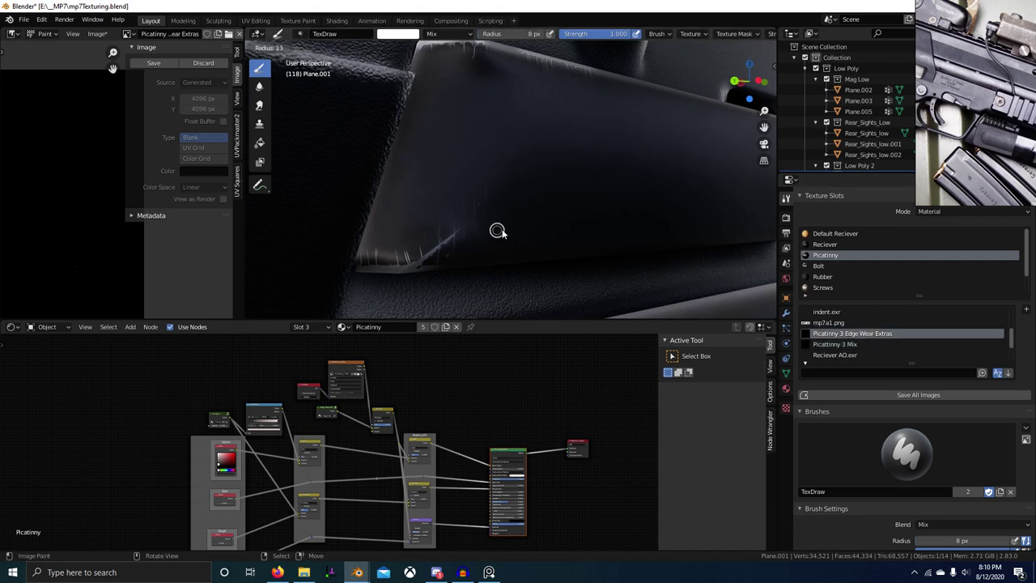
{"action": "left_click", "coordinate": [454, 227]}
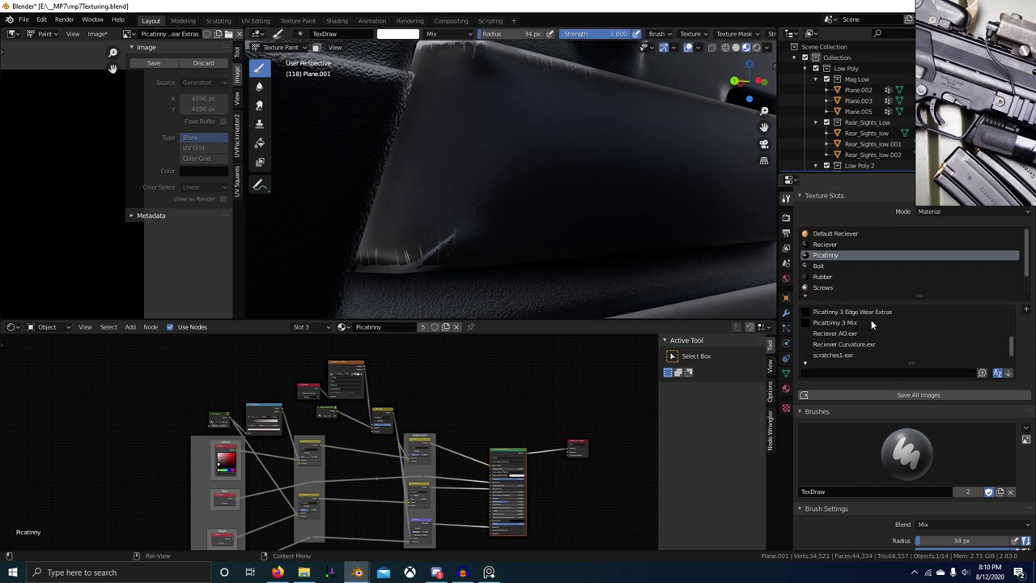
{"action": "key", "text": "f"}
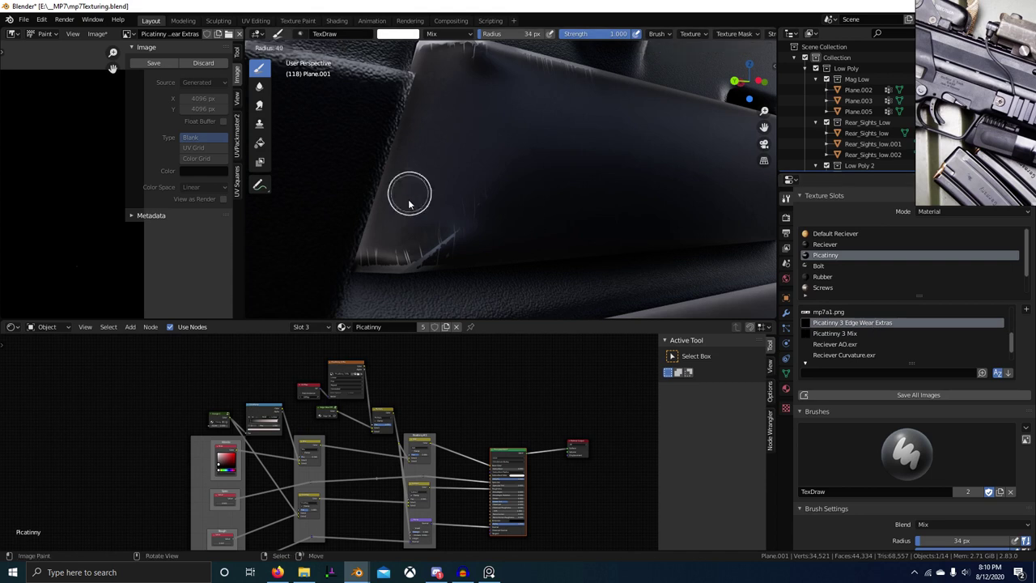
{"action": "left_click", "coordinate": [430, 225]}
{"action": "scroll", "coordinate": [876, 348], "scroll_direction": "down", "scroll_amount": 3}
{"action": "left_click", "coordinate": [884, 322]}
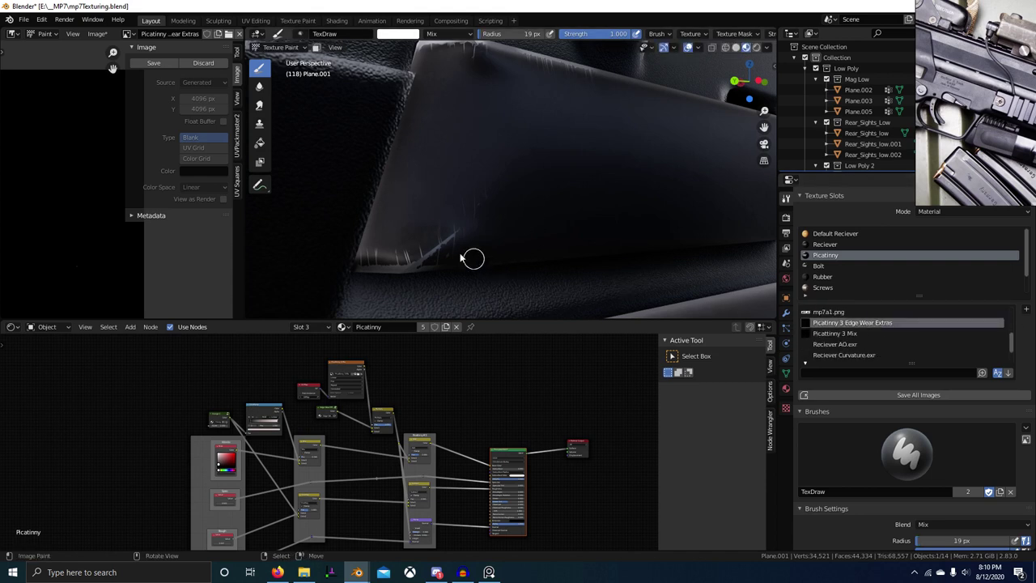
Reduce the brush radius to 7 px and extend the diagonal rim wear on the Picatinny 3 Edge Wear Extras image
{"action": "key", "text": "f"}
{"action": "left_click", "coordinate": [448, 239]}
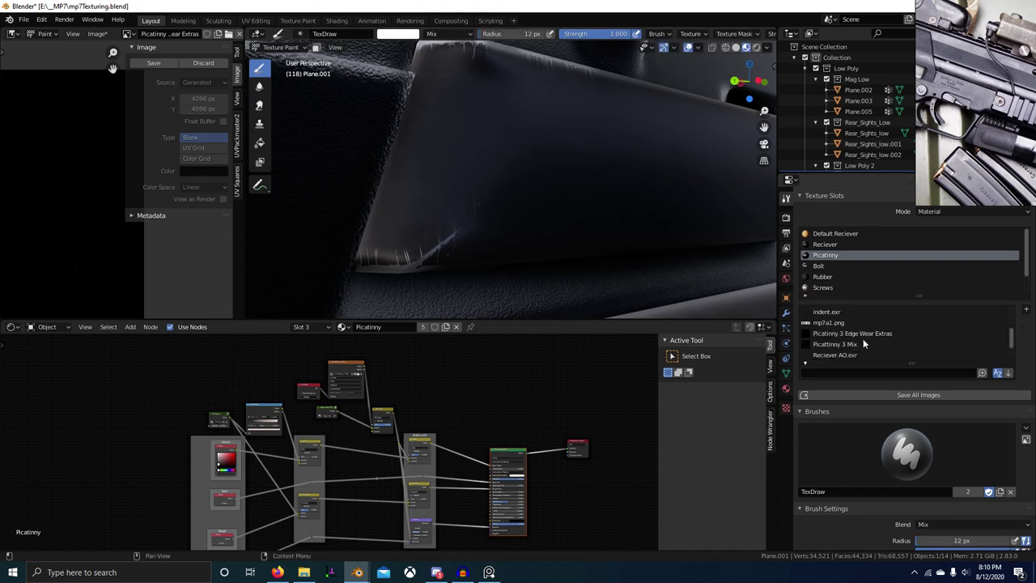
{"action": "left_click", "coordinate": [452, 232]}
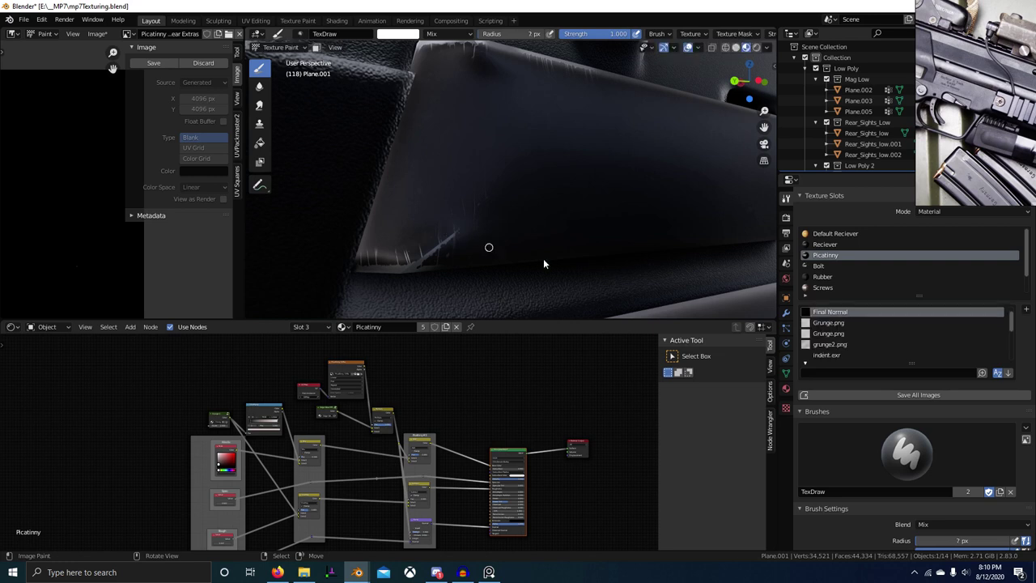
{"action": "left_click", "coordinate": [890, 333]}
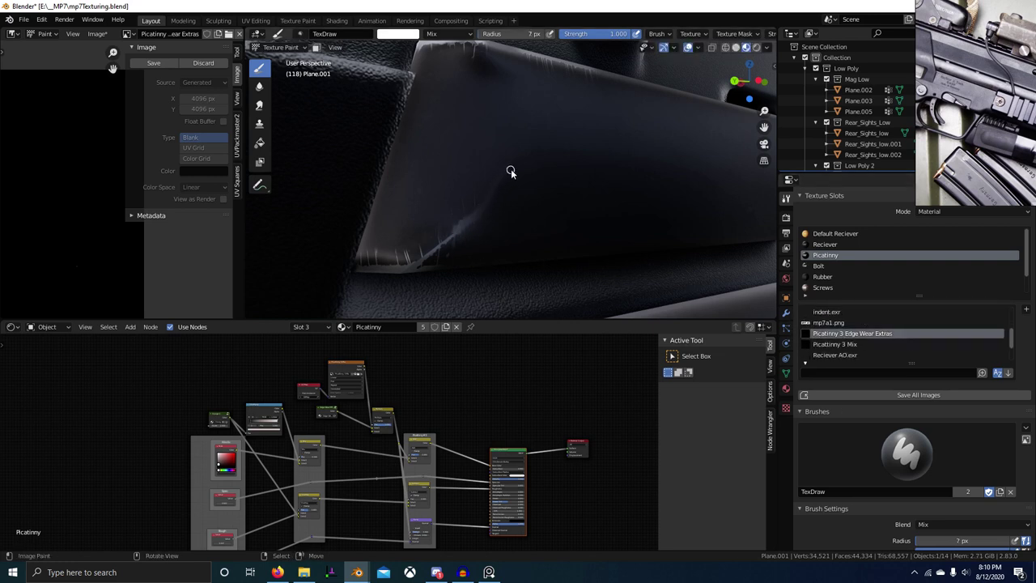
Target the Picatinny 3 Mix image with an 18 px brush radius for the tube's stepped edge
{"action": "mouse_move", "coordinate": [510, 172]}
{"action": "middle_mouse_down"}
{"action": "mouse_move", "coordinate": [527, 217]}
{"action": "mouse_move", "coordinate": [479, 234]}
{"action": "mouse_move", "coordinate": [490, 241]}
{"action": "mouse_move", "coordinate": [526, 222]}
{"action": "mouse_move", "coordinate": [527, 256]}
{"action": "mouse_move", "coordinate": [515, 240]}
{"action": "mouse_move", "coordinate": [547, 256]}
{"action": "mouse_move", "coordinate": [541, 301]}
{"action": "mouse_move", "coordinate": [614, 278]}
{"action": "mouse_move", "coordinate": [571, 239]}
{"action": "mouse_move", "coordinate": [643, 224]}
{"action": "mouse_move", "coordinate": [482, 217]}
{"action": "mouse_move", "coordinate": [578, 219]}
{"action": "mouse_move", "coordinate": [591, 208]}
{"action": "mouse_move", "coordinate": [411, 280]}
{"action": "mouse_move", "coordinate": [637, 263]}
{"action": "mouse_move", "coordinate": [453, 230]}
{"action": "mouse_move", "coordinate": [496, 223]}
{"action": "middle_mouse_up"}
{"action": "scroll", "coordinate": [453, 229], "scroll_direction": "up", "scroll_amount": 3}
{"action": "scroll", "coordinate": [508, 237], "scroll_direction": "up", "scroll_amount": 3}
{"action": "left_click", "coordinate": [511, 238]}
{"action": "left_click", "coordinate": [818, 322]}
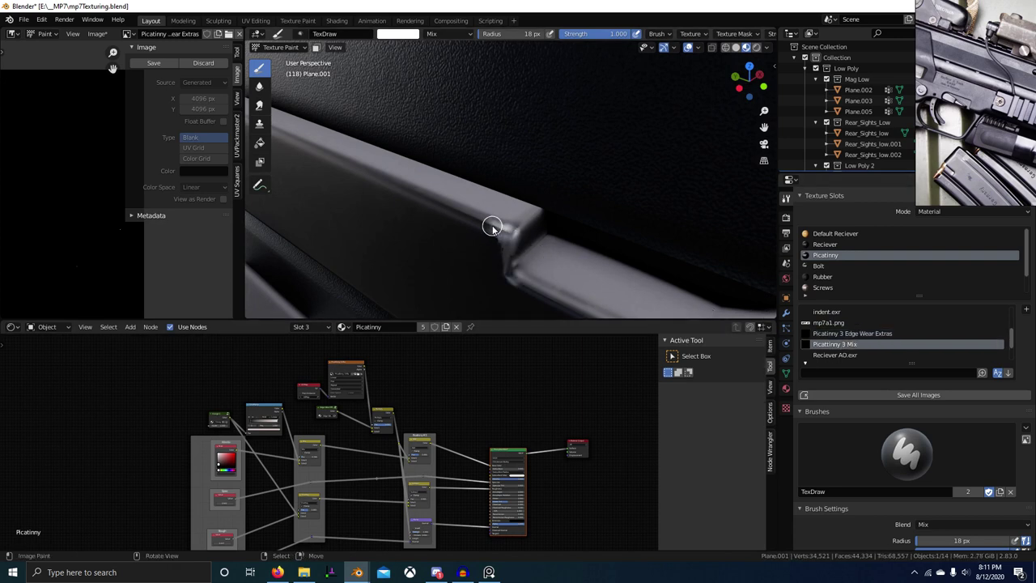
Paint a small wear spot on the side rail's upper corner beside the bolt using the 18 px brush
{"action": "middle_click_drag", "start_coordinate": [477, 223], "coordinate": [407, 182]}
{"action": "scroll", "coordinate": [636, 224], "scroll_direction": "down", "scroll_amount": 3}
{"action": "scroll", "coordinate": [580, 211], "scroll_direction": "down", "scroll_amount": 3}
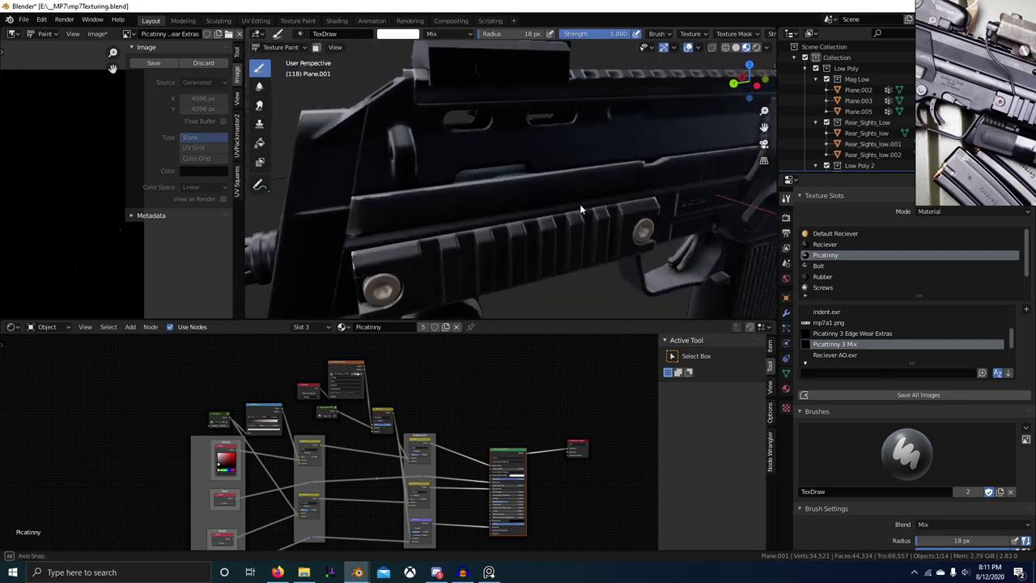
{"action": "middle_click_drag", "start_coordinate": [581, 210], "coordinate": [569, 228]}
{"action": "scroll", "coordinate": [605, 232], "scroll_direction": "up", "scroll_amount": 7}
{"action": "scroll", "coordinate": [604, 235], "scroll_direction": "down", "scroll_amount": 2}
{"action": "middle_click_drag", "start_coordinate": [651, 256], "coordinate": [550, 257]}
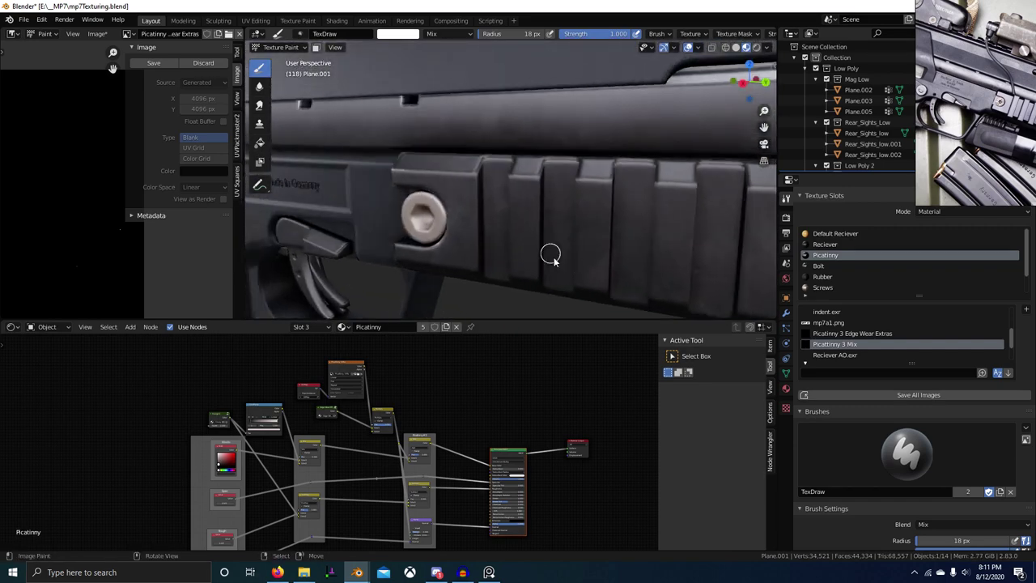
{"action": "scroll", "coordinate": [550, 258], "scroll_direction": "up", "scroll_amount": 4}
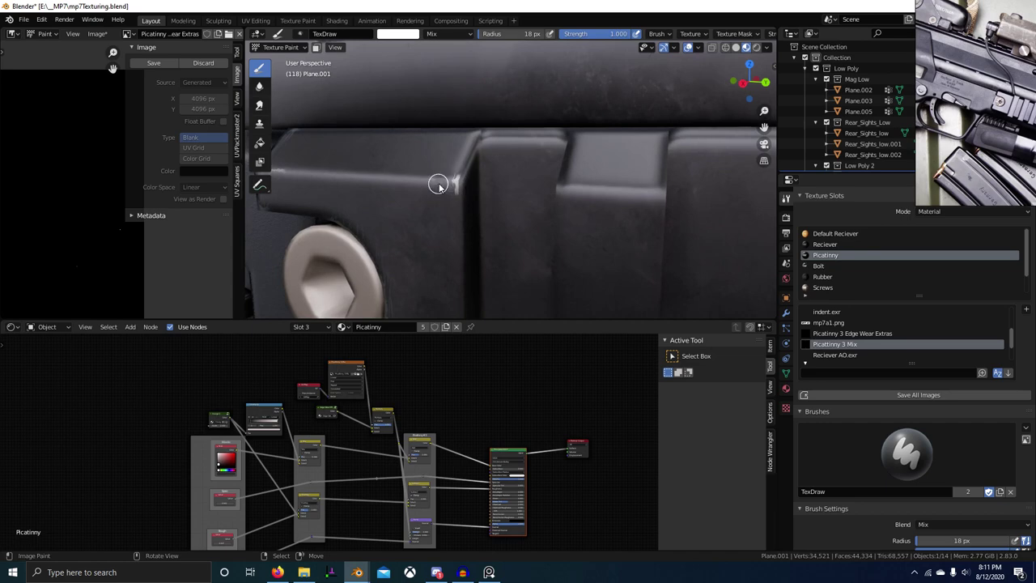
Set the brush radius to 42 px and zoom into the reference photo around the worn metal bolt and lever
{"action": "middle_click_drag", "start_coordinate": [464, 164], "coordinate": [530, 295]}
{"action": "scroll", "coordinate": [564, 298], "scroll_direction": "down", "scroll_amount": 5}
{"action": "middle_click_drag", "start_coordinate": [591, 306], "coordinate": [484, 298]}
{"action": "scroll", "coordinate": [525, 259], "scroll_direction": "up", "scroll_amount": 6}
{"action": "middle_click_drag", "start_coordinate": [397, 279], "coordinate": [613, 238], "text": "shift"}
{"action": "scroll", "coordinate": [614, 233], "scroll_direction": "down", "scroll_amount": 4}
{"action": "middle_click_drag", "start_coordinate": [971, 97], "coordinate": [999, 150]}
{"action": "scroll", "coordinate": [1011, 165], "scroll_direction": "up", "scroll_amount": 4}
{"action": "scroll", "coordinate": [1010, 164], "scroll_direction": "up", "scroll_amount": 2}
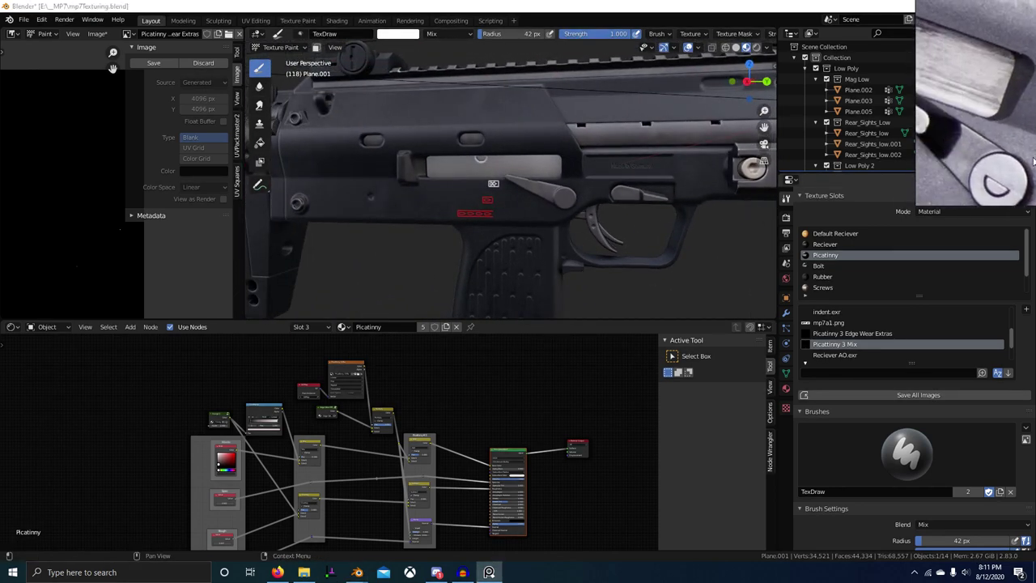
Paint edge wear on the tooth corners of the top rail on the Picatinny 3 Mix image with the 42 px brush
{"action": "middle_click_drag", "start_coordinate": [693, 167], "coordinate": [558, 292]}
{"action": "scroll", "coordinate": [550, 259], "scroll_direction": "up", "scroll_amount": 4}
{"action": "scroll", "coordinate": [509, 153], "scroll_direction": "down", "scroll_amount": 4}
{"action": "middle_click_drag", "start_coordinate": [508, 154], "coordinate": [560, 258]}
{"action": "scroll", "coordinate": [454, 275], "scroll_direction": "up", "scroll_amount": 2}
{"action": "scroll", "coordinate": [561, 258], "scroll_direction": "up", "scroll_amount": 3}
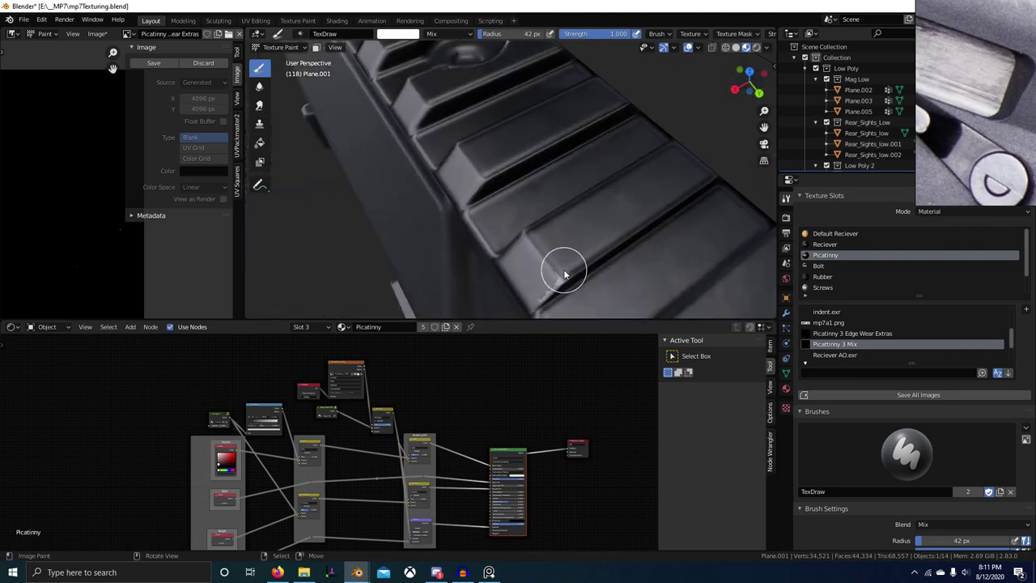
{"action": "middle_click_drag", "start_coordinate": [461, 146], "coordinate": [584, 246]}
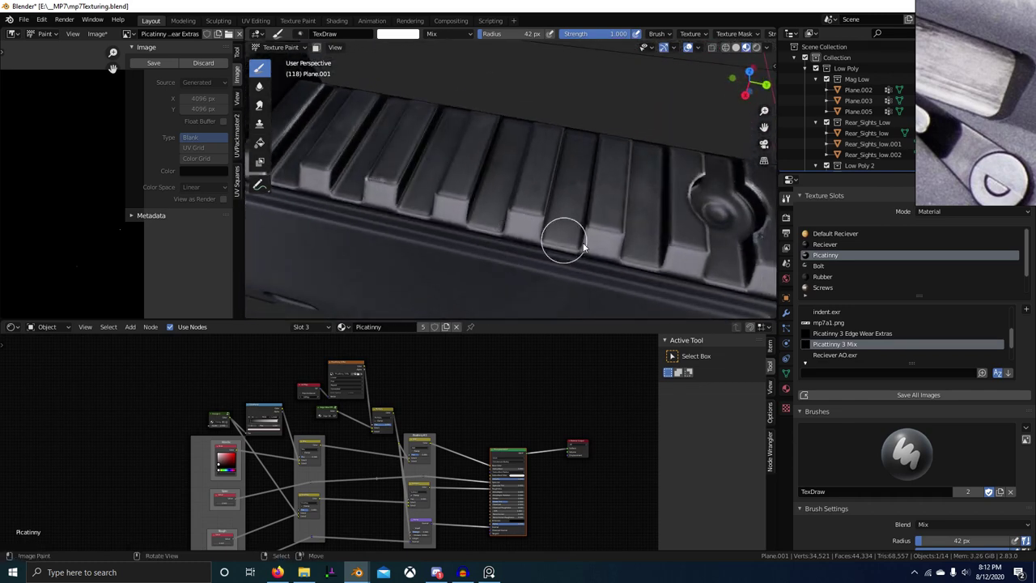
Examine the painted wear along the top rail from close up and from a distance in a maximized 3D viewport
{"action": "middle_click_drag", "start_coordinate": [627, 148], "coordinate": [425, 213]}
{"action": "middle_click_drag", "start_coordinate": [436, 170], "coordinate": [519, 262]}
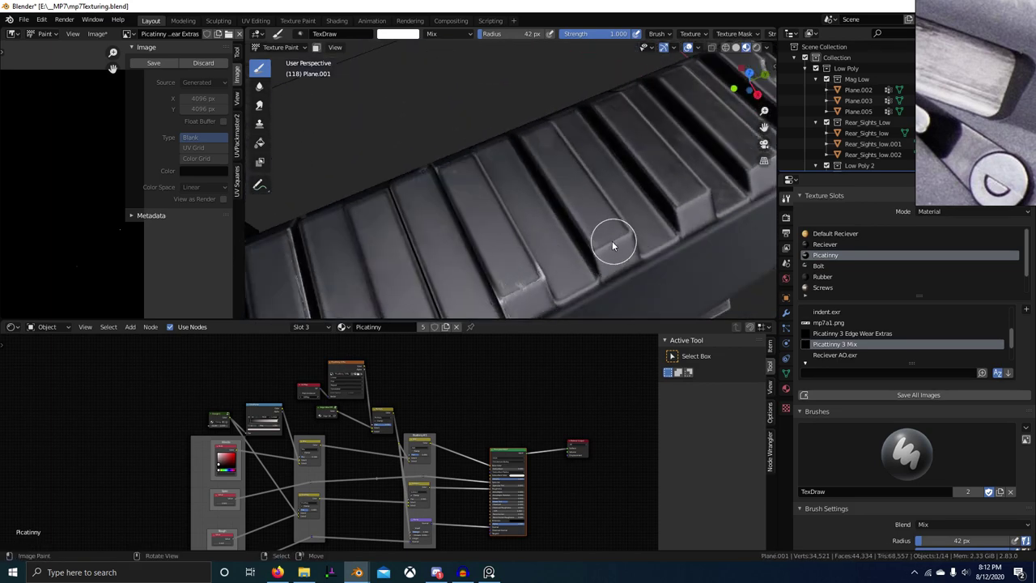
{"action": "scroll", "coordinate": [631, 280], "scroll_direction": "down", "scroll_amount": 6}
{"action": "mouse_move", "coordinate": [620, 284]}
{"action": "middle_mouse_down"}
{"action": "mouse_move", "coordinate": [582, 239]}
{"action": "mouse_move", "coordinate": [529, 244]}
{"action": "mouse_move", "coordinate": [599, 292]}
{"action": "mouse_move", "coordinate": [629, 330]}
{"action": "mouse_move", "coordinate": [529, 415]}
{"action": "mouse_move", "coordinate": [464, 445]}
{"action": "mouse_move", "coordinate": [597, 404]}
{"action": "mouse_move", "coordinate": [531, 440]}
{"action": "mouse_move", "coordinate": [365, 411]}
{"action": "mouse_move", "coordinate": [400, 407]}
{"action": "mouse_move", "coordinate": [456, 465]}
{"action": "mouse_move", "coordinate": [577, 446]}
{"action": "mouse_move", "coordinate": [623, 393]}
{"action": "mouse_move", "coordinate": [601, 407]}
{"action": "mouse_move", "coordinate": [599, 345]}
{"action": "mouse_move", "coordinate": [514, 399]}
{"action": "mouse_move", "coordinate": [465, 409]}
{"action": "mouse_move", "coordinate": [539, 404]}
{"action": "mouse_move", "coordinate": [564, 424]}
{"action": "mouse_move", "coordinate": [492, 377]}
{"action": "middle_mouse_up"}
{"action": "key", "text": "ctrl+space"}
{"action": "scroll", "coordinate": [541, 247], "scroll_direction": "up", "scroll_amount": 4}
{"action": "scroll", "coordinate": [513, 347], "scroll_direction": "up", "scroll_amount": 10}
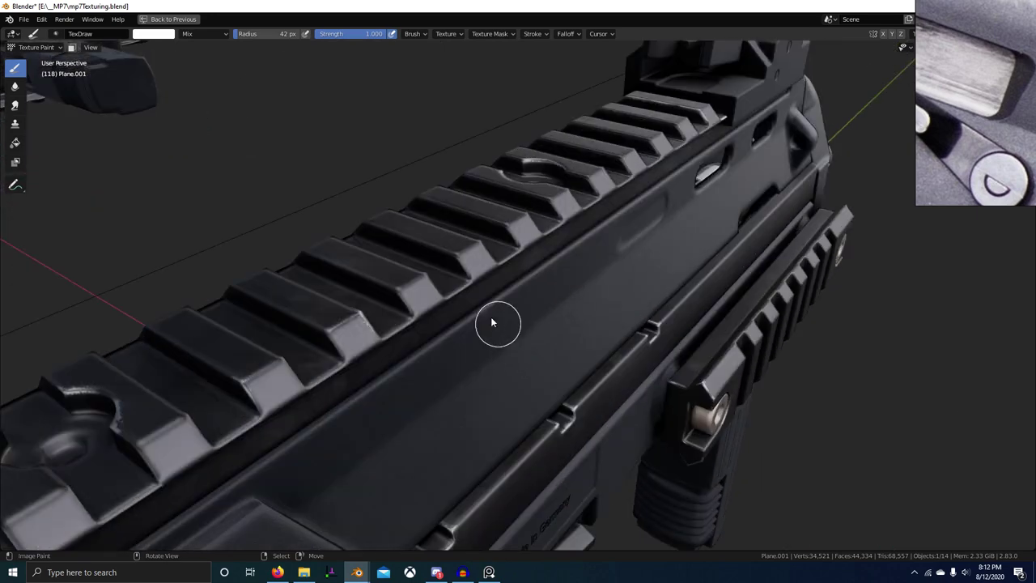
{"action": "scroll", "coordinate": [493, 288], "scroll_direction": "up", "scroll_amount": 3}
{"action": "scroll", "coordinate": [535, 356], "scroll_direction": "down", "scroll_amount": 9}
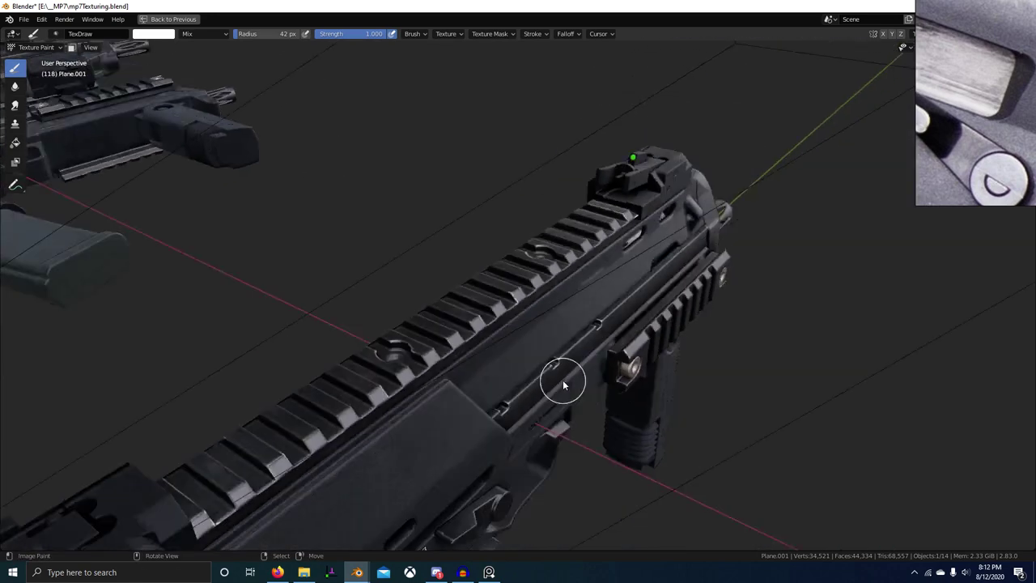
{"action": "mouse_move", "coordinate": [561, 384]}
{"action": "middle_mouse_down"}
{"action": "mouse_move", "coordinate": [521, 404]}
{"action": "mouse_move", "coordinate": [575, 373]}
{"action": "middle_mouse_up"}
{"action": "middle_click_drag", "start_coordinate": [485, 361], "coordinate": [519, 337]}
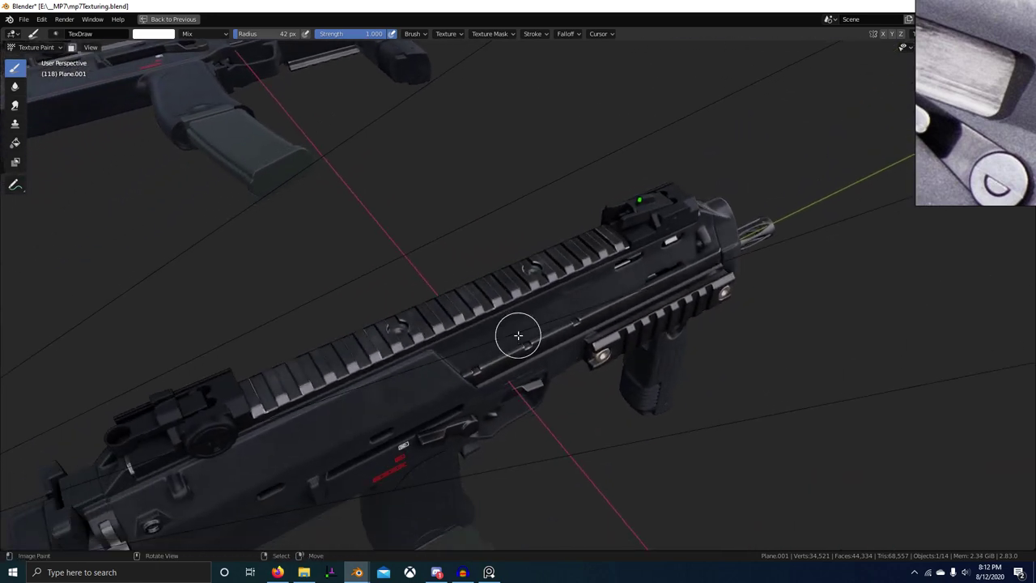
Select the whole linked top rail mesh in Edit Mode and return to Texture Paint mode
{"action": "key", "text": "Tab"}
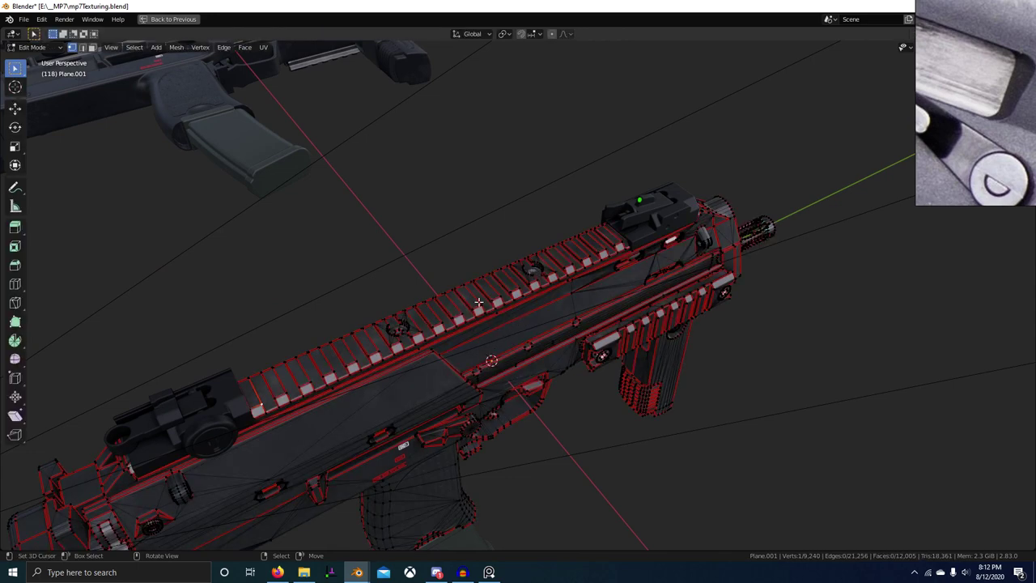
{"action": "key", "text": "ctrl+l"}
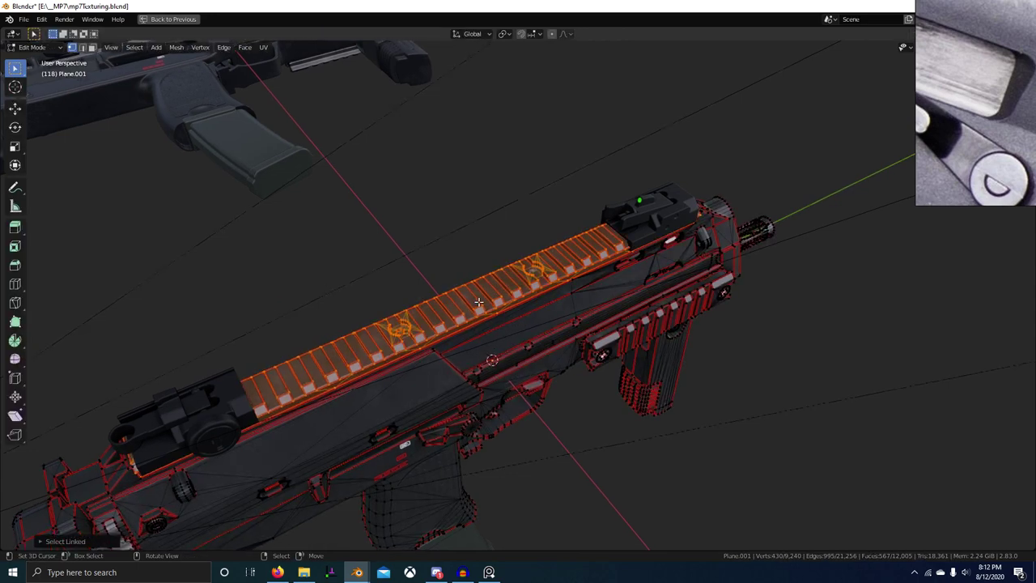
{"action": "scroll", "coordinate": [527, 323], "scroll_direction": "down", "scroll_amount": 3}
{"action": "scroll", "coordinate": [574, 353], "scroll_direction": "up", "scroll_amount": 5}
{"action": "mouse_move", "coordinate": [574, 353]}
{"action": "middle_mouse_down"}
{"action": "mouse_move", "coordinate": [553, 342]}
{"action": "mouse_move", "coordinate": [693, 356]}
{"action": "middle_mouse_up"}
{"action": "key", "text": "Tab"}
Examine the ribbed latch, ring mount and end cap at the rear of the receiver for places that need wear
{"action": "scroll", "coordinate": [536, 349], "scroll_direction": "up", "scroll_amount": 2}
{"action": "middle_click_drag", "start_coordinate": [535, 348], "coordinate": [463, 306]}
{"action": "scroll", "coordinate": [665, 409], "scroll_direction": "down", "scroll_amount": 4}
{"action": "middle_click_drag", "start_coordinate": [809, 417], "coordinate": [578, 380]}
{"action": "scroll", "coordinate": [733, 416], "scroll_direction": "up", "scroll_amount": 5}
{"action": "mouse_move", "coordinate": [384, 385]}
{"action": "middle_mouse_down"}
{"action": "mouse_move", "coordinate": [525, 342]}
{"action": "mouse_move", "coordinate": [324, 376]}
{"action": "mouse_move", "coordinate": [544, 350]}
{"action": "mouse_move", "coordinate": [377, 343]}
{"action": "mouse_move", "coordinate": [358, 395]}
{"action": "mouse_move", "coordinate": [511, 449]}
{"action": "mouse_move", "coordinate": [474, 445]}
{"action": "mouse_move", "coordinate": [474, 420]}
{"action": "mouse_move", "coordinate": [457, 400]}
{"action": "mouse_move", "coordinate": [380, 373]}
{"action": "middle_mouse_up"}
{"action": "scroll", "coordinate": [324, 376], "scroll_direction": "down", "scroll_amount": 4}
{"action": "scroll", "coordinate": [494, 354], "scroll_direction": "up", "scroll_amount": 5}
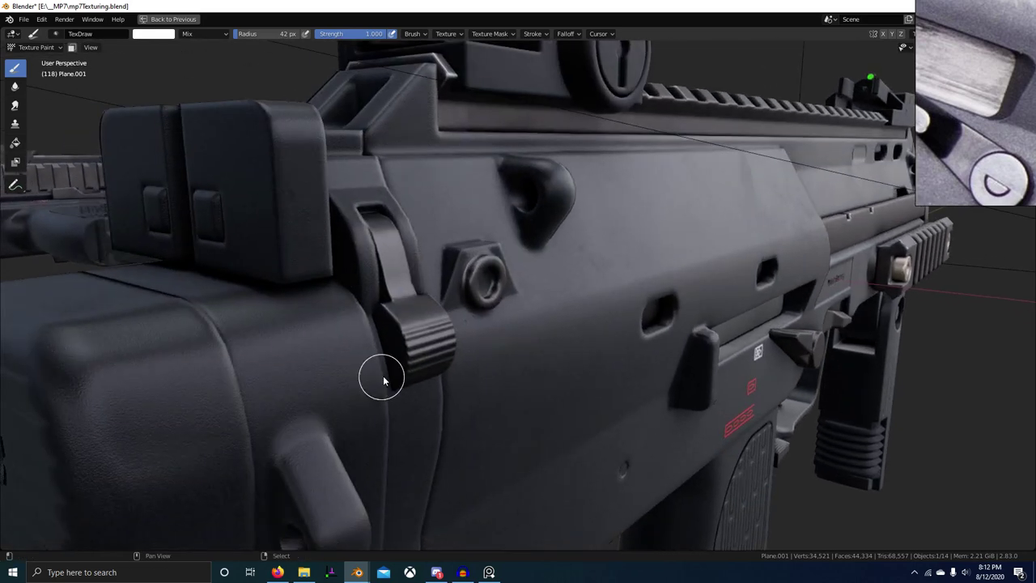
{"action": "scroll", "coordinate": [300, 346], "scroll_direction": "up", "scroll_amount": 3}
{"action": "middle_click_drag", "start_coordinate": [413, 419], "coordinate": [486, 434]}
{"action": "scroll", "coordinate": [453, 421], "scroll_direction": "up", "scroll_amount": 3}
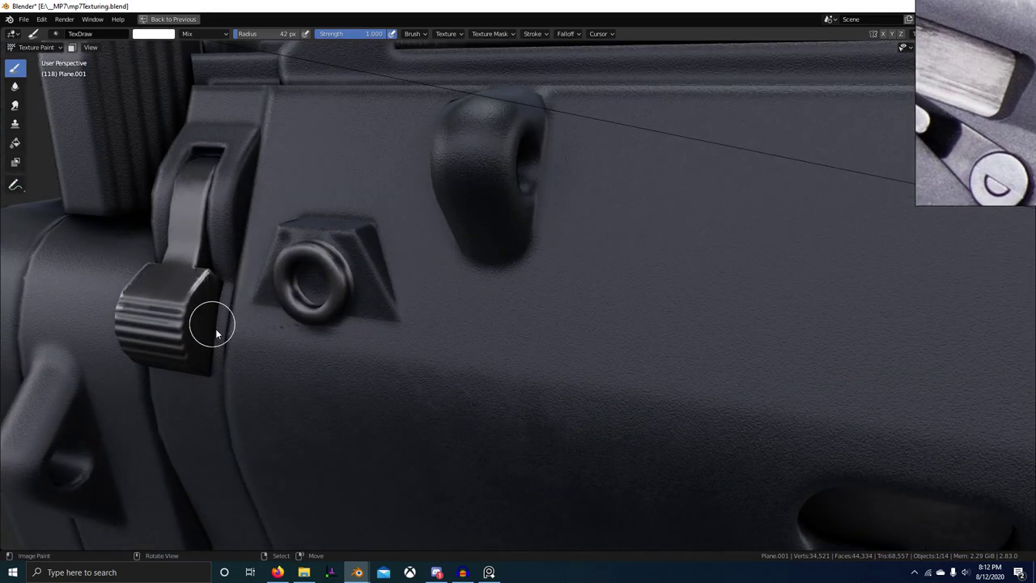
{"action": "scroll", "coordinate": [354, 353], "scroll_direction": "down", "scroll_amount": 2}
{"action": "middle_click_drag", "start_coordinate": [216, 331], "coordinate": [421, 358]}
{"action": "middle_click_drag", "start_coordinate": [559, 453], "coordinate": [546, 367]}
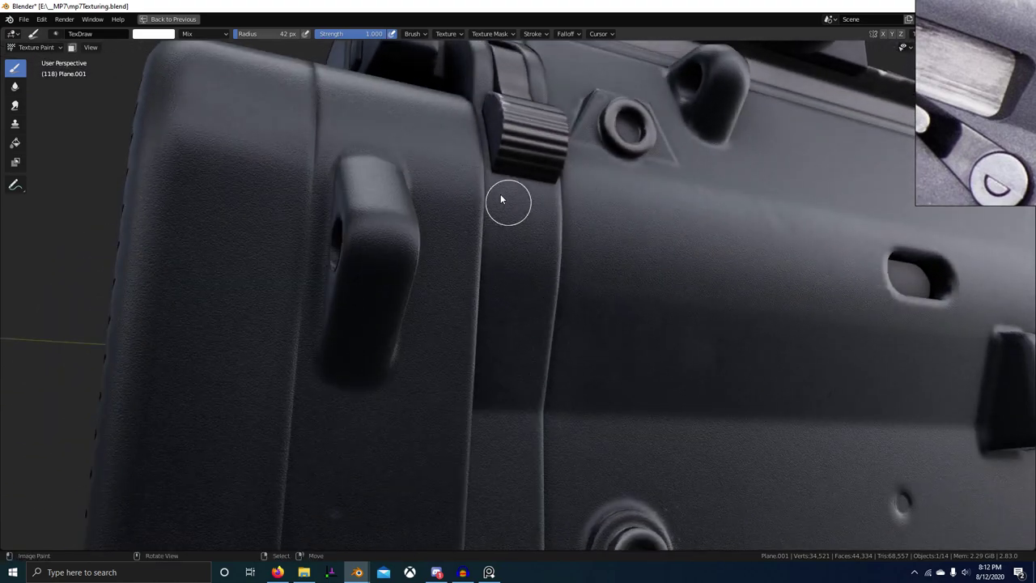
Examine the recessed ribbed strip in the slot on the opposite side of the receiver's rear
{"action": "middle_click_drag", "start_coordinate": [558, 169], "coordinate": [498, 297]}
{"action": "scroll", "coordinate": [548, 344], "scroll_direction": "down", "scroll_amount": 3}
{"action": "middle_click_drag", "start_coordinate": [547, 344], "coordinate": [640, 397]}
{"action": "scroll", "coordinate": [621, 369], "scroll_direction": "up", "scroll_amount": 4}
{"action": "middle_click_drag", "start_coordinate": [544, 399], "coordinate": [576, 391]}
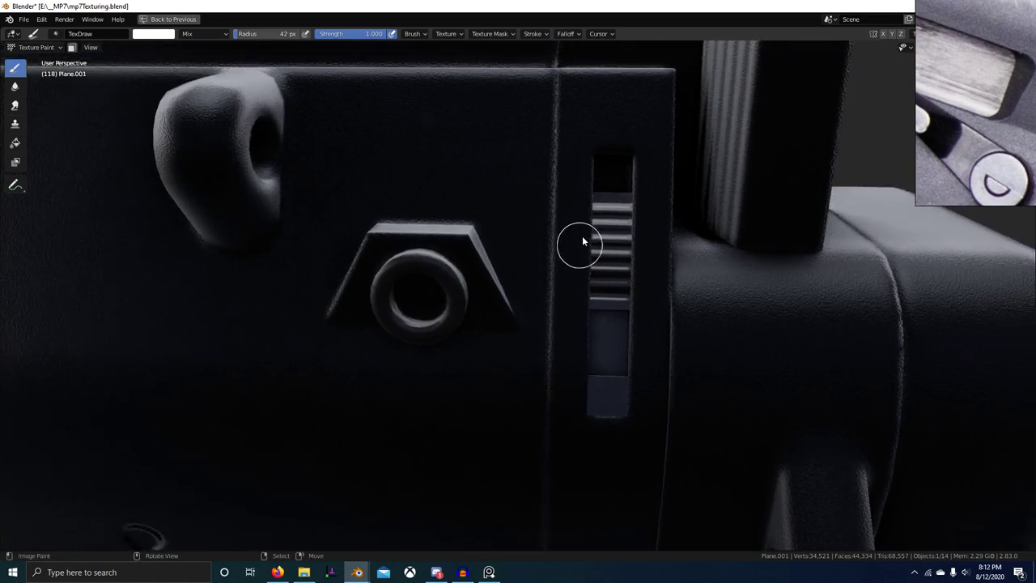
{"action": "middle_click_drag", "start_coordinate": [605, 263], "coordinate": [550, 239]}
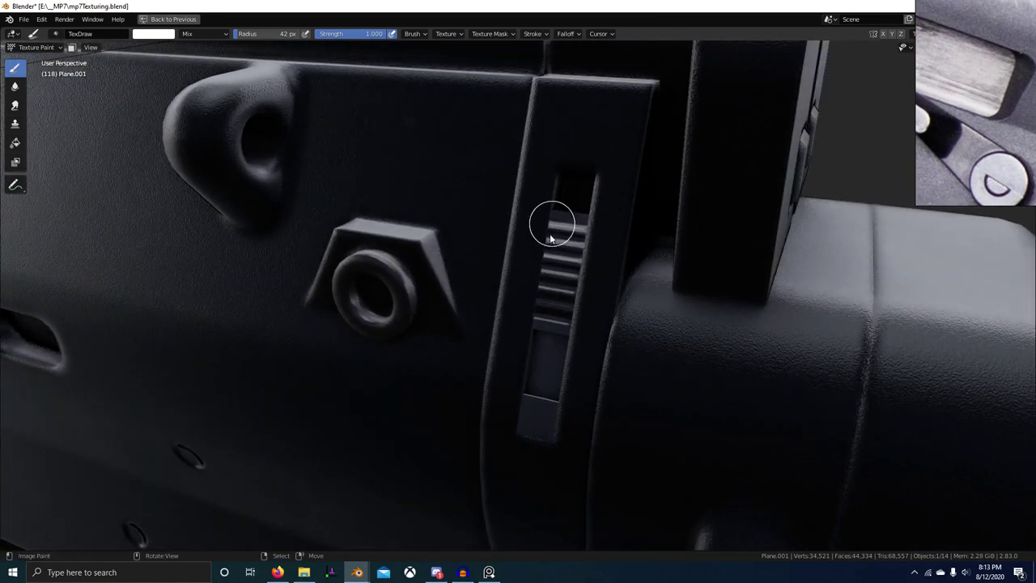
{"action": "middle_click_drag", "start_coordinate": [579, 327], "coordinate": [509, 322]}
{"action": "middle_click_drag", "start_coordinate": [504, 366], "coordinate": [522, 345]}
{"action": "scroll", "coordinate": [522, 345], "scroll_direction": "up", "scroll_amount": 3}
{"action": "scroll", "coordinate": [491, 421], "scroll_direction": "down", "scroll_amount": 2}
{"action": "scroll", "coordinate": [496, 395], "scroll_direction": "up", "scroll_amount": 2}
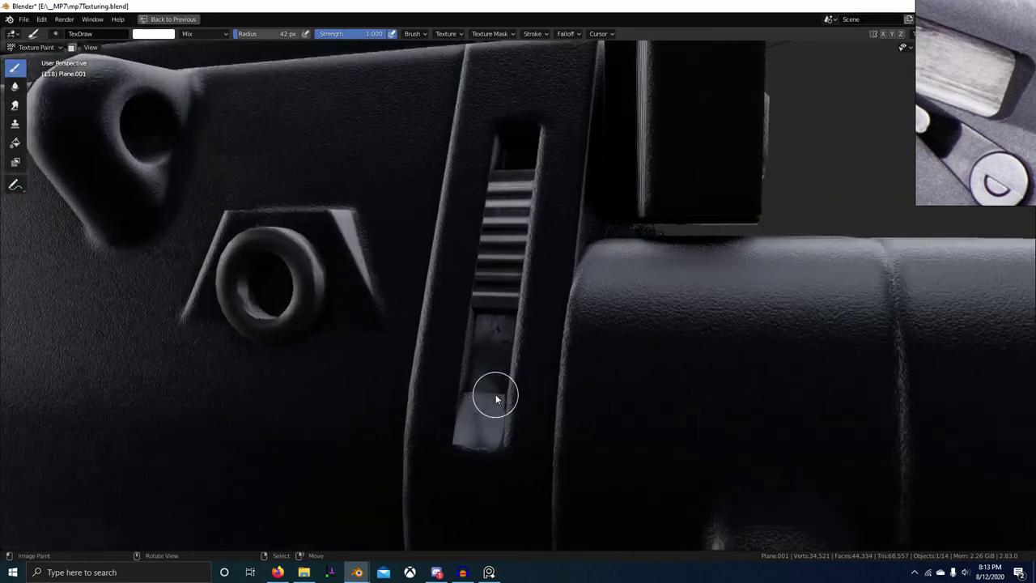
Paint black over the recessed strip's ribs and lower plate on the Picatinny 3 Mix image with a 134 px brush
{"action": "key", "text": "f"}
{"action": "left_click", "coordinate": [535, 391]}
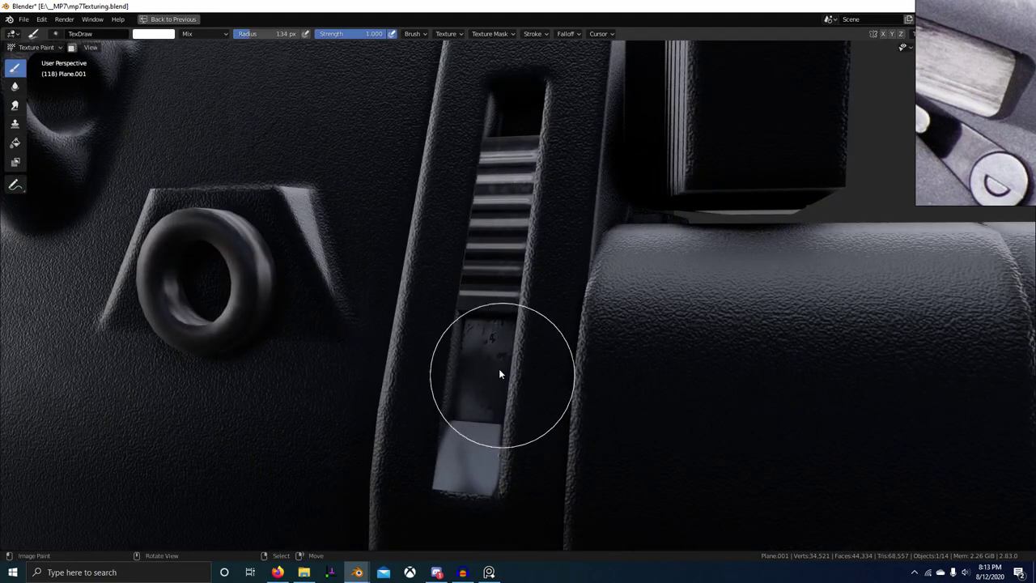
{"action": "key", "text": "x"}
{"action": "mouse_move", "coordinate": [495, 332]}
{"action": "left_mouse_down"}
{"action": "mouse_move", "coordinate": [476, 367]}
{"action": "mouse_move", "coordinate": [470, 456]}
{"action": "mouse_move", "coordinate": [510, 188]}
{"action": "left_mouse_up"}
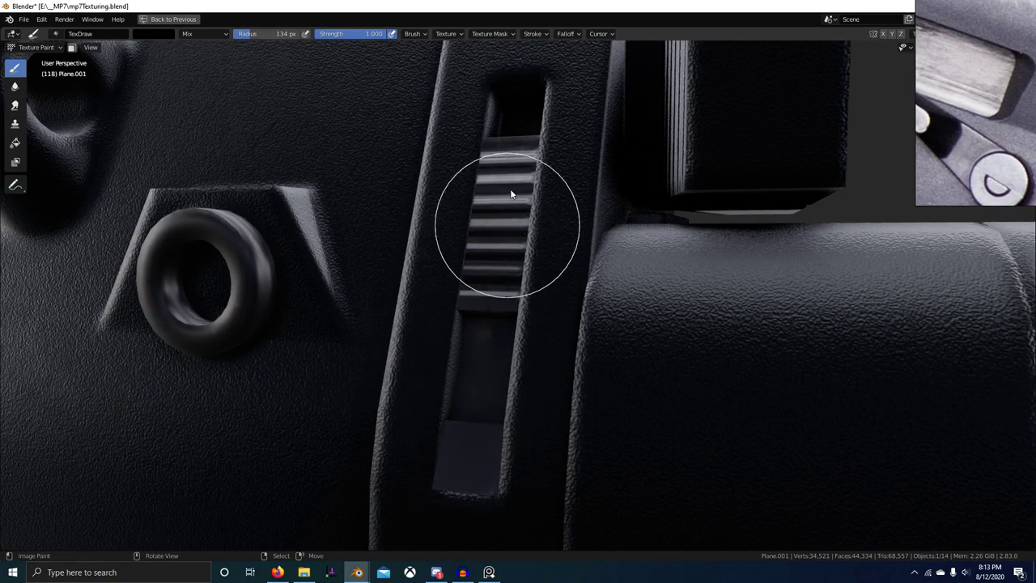
{"action": "scroll", "coordinate": [516, 217], "scroll_direction": "down", "scroll_amount": 2}
{"action": "mouse_move", "coordinate": [517, 235]}
{"action": "middle_mouse_down"}
{"action": "mouse_move", "coordinate": [526, 371]}
{"action": "mouse_move", "coordinate": [569, 353]}
{"action": "mouse_move", "coordinate": [527, 341]}
{"action": "middle_mouse_up"}
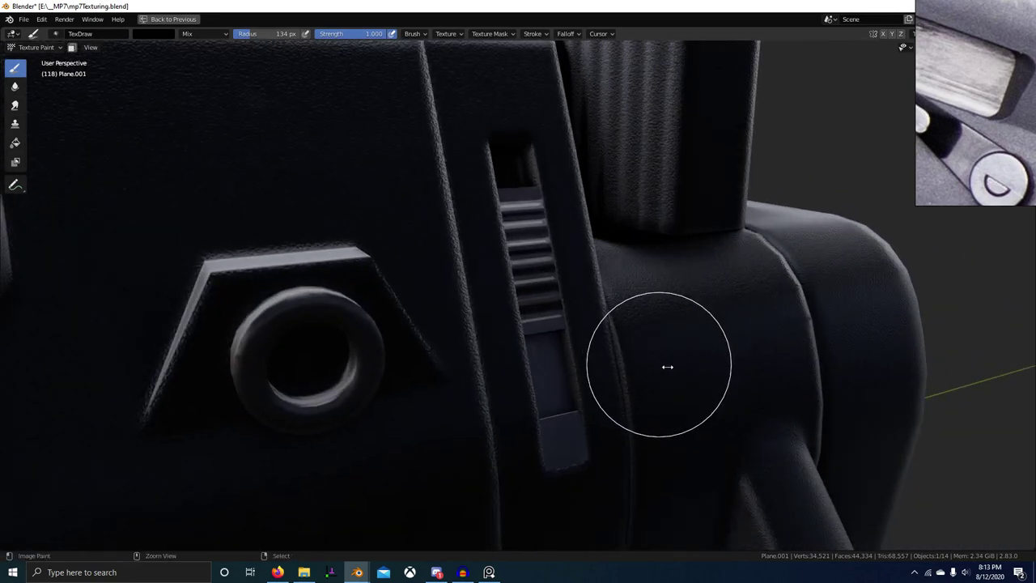
Restore the full workspace layout and target the Picatinny 3 Edge Wear Extras image with a 23 px brush radius
{"action": "key", "text": "ctrl+space"}
{"action": "left_click", "coordinate": [852, 335]}
{"action": "scroll", "coordinate": [477, 239], "scroll_direction": "up", "scroll_amount": 3}
{"action": "key", "text": "f"}
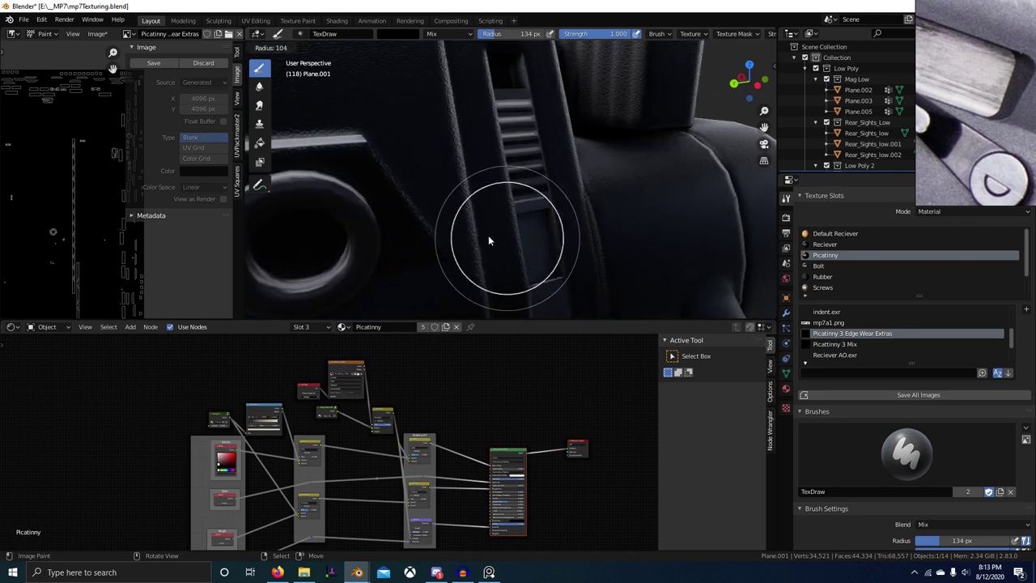
{"action": "left_click", "coordinate": [469, 235]}
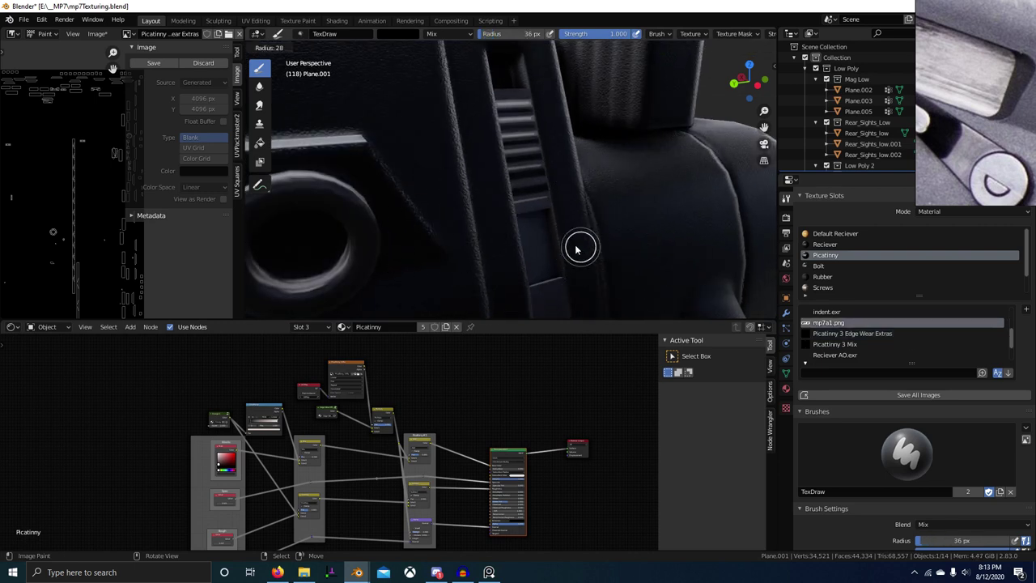
{"action": "middle_click_drag", "start_coordinate": [583, 239], "coordinate": [450, 233]}
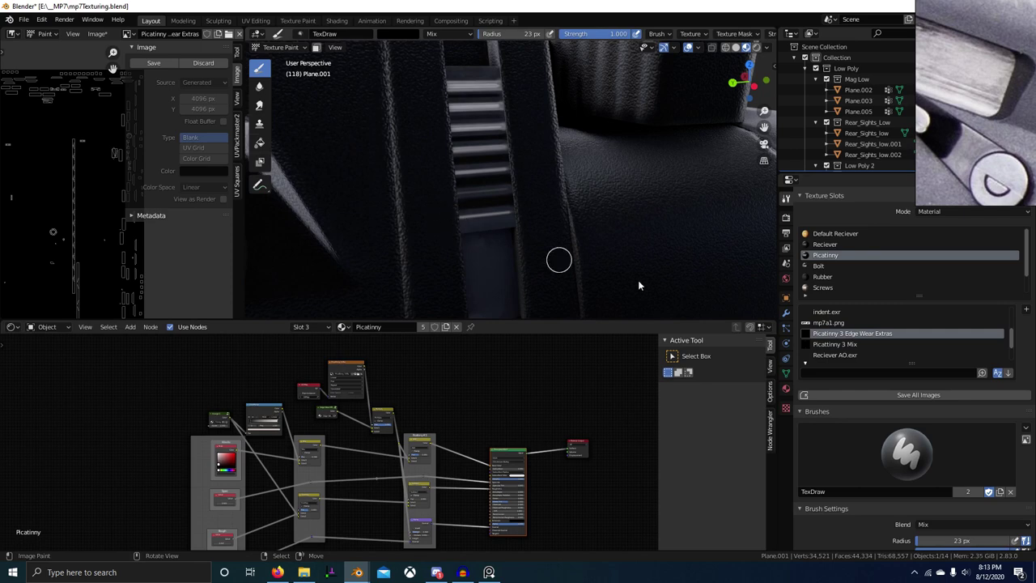
Paint black over the recessed strip on the Picatinny 3 Mix image with a 92 px brush
{"action": "scroll", "coordinate": [522, 274], "scroll_direction": "down", "scroll_amount": 4}
{"action": "middle_click_drag", "start_coordinate": [522, 274], "coordinate": [495, 276]}
{"action": "key", "text": "f"}
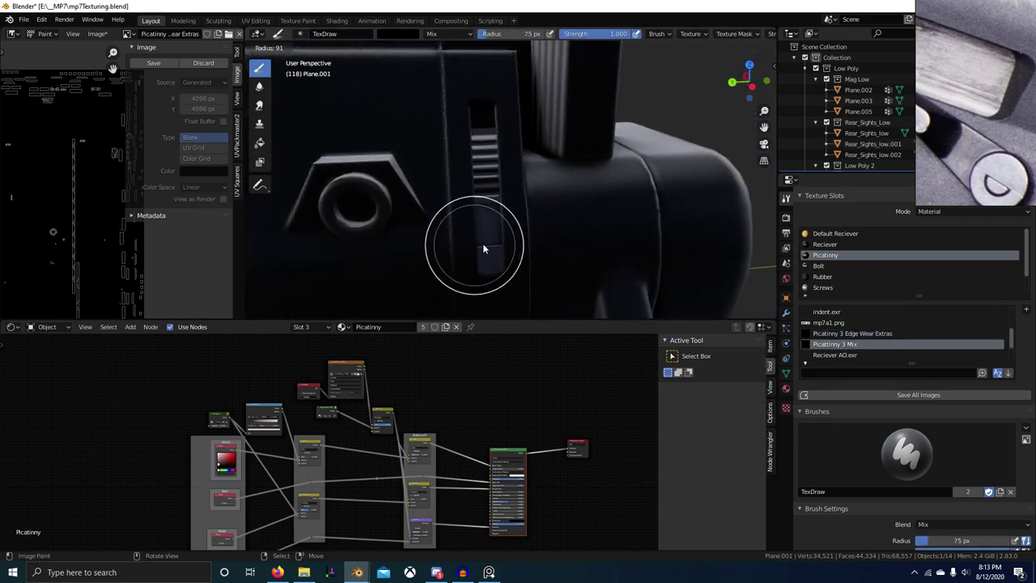
{"action": "left_click", "coordinate": [483, 244]}
{"action": "mouse_move", "coordinate": [493, 191]}
{"action": "left_mouse_down"}
{"action": "mouse_move", "coordinate": [491, 225]}
{"action": "mouse_move", "coordinate": [484, 183]}
{"action": "left_mouse_up"}
Preview the Picatinny 3 Mix texture node's output directly on the model
{"action": "scroll", "coordinate": [343, 411], "scroll_direction": "up", "scroll_amount": 3}
{"action": "middle_click_drag", "start_coordinate": [343, 411], "coordinate": [333, 447]}
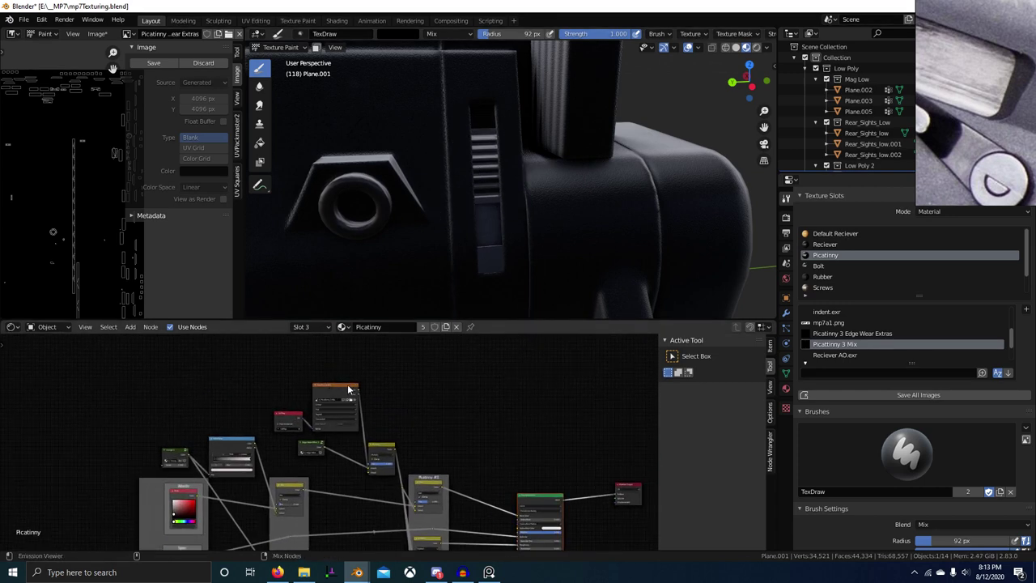
{"action": "left_click", "coordinate": [348, 390], "text": "ctrl+shift"}
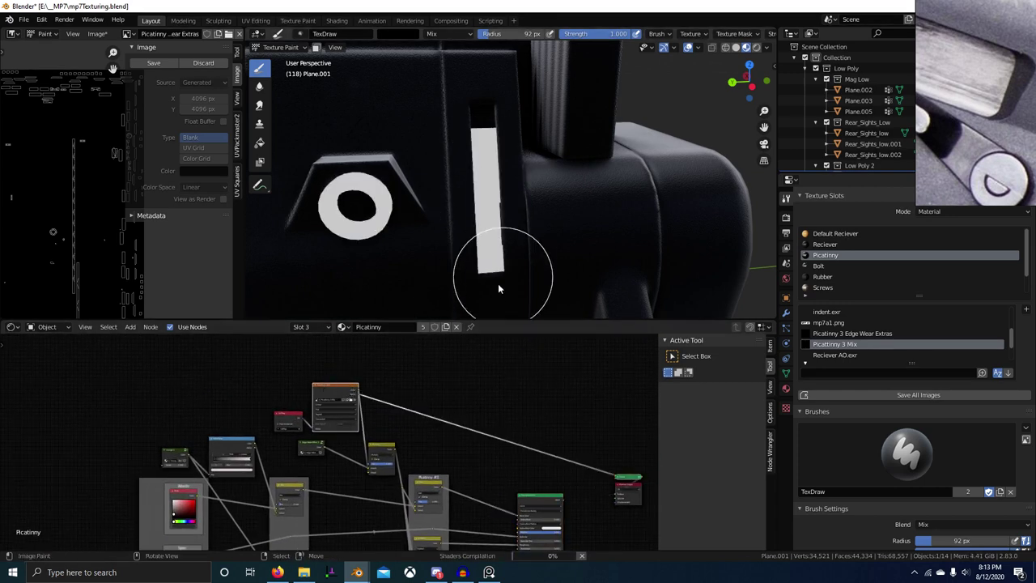
{"action": "scroll", "coordinate": [330, 427], "scroll_direction": "up", "scroll_amount": 3}
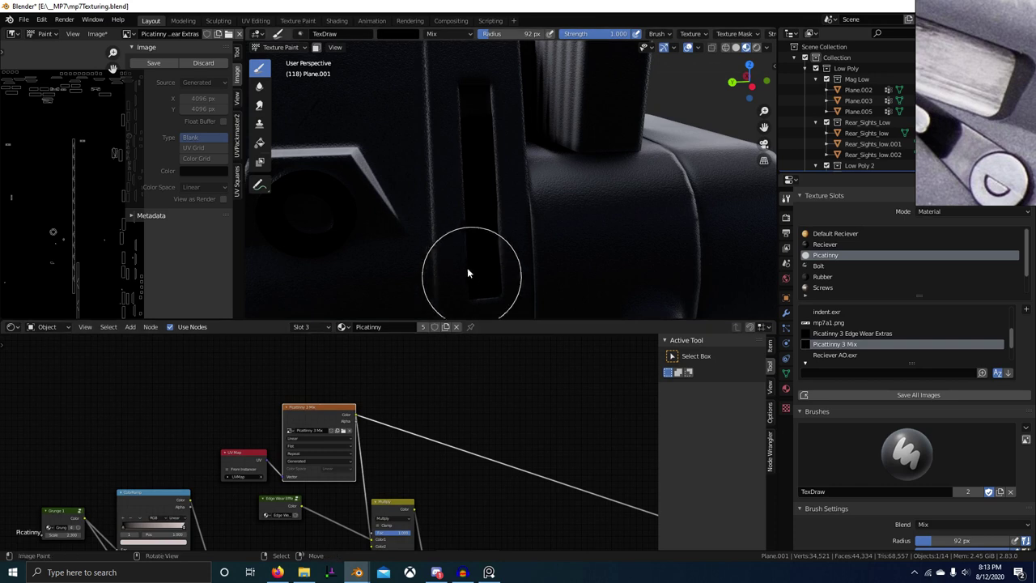
Paint the whole recessed strip white on the Picatinny 3 Mix mask with the 92 px brush
{"action": "key", "text": "x"}
{"action": "mouse_move", "coordinate": [472, 254]}
{"action": "left_mouse_down"}
{"action": "mouse_move", "coordinate": [478, 134]}
{"action": "mouse_move", "coordinate": [492, 141]}
{"action": "left_mouse_up"}
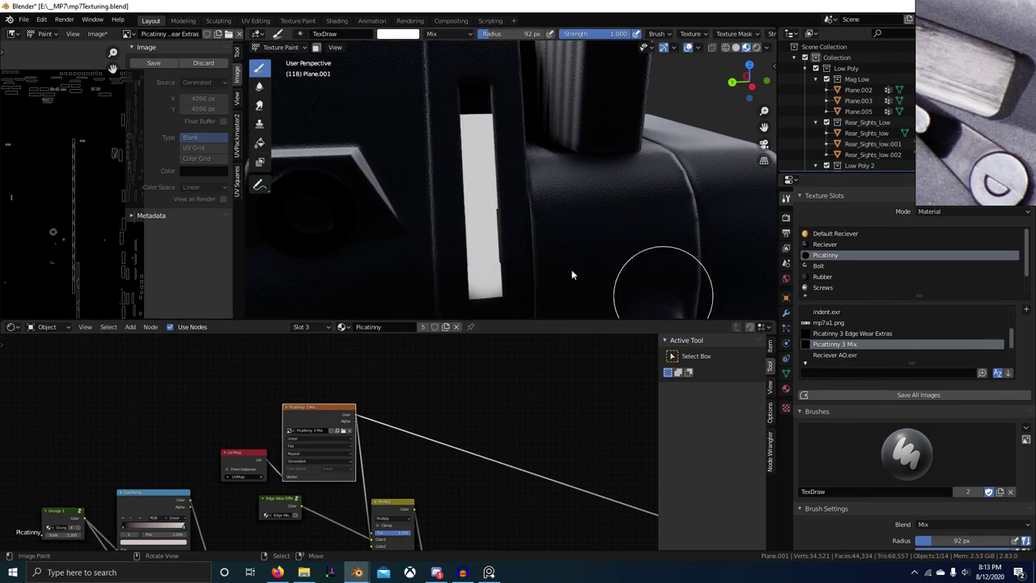
{"action": "scroll", "coordinate": [478, 212], "scroll_direction": "up", "scroll_amount": 1}
{"action": "scroll", "coordinate": [451, 197], "scroll_direction": "up", "scroll_amount": 1}
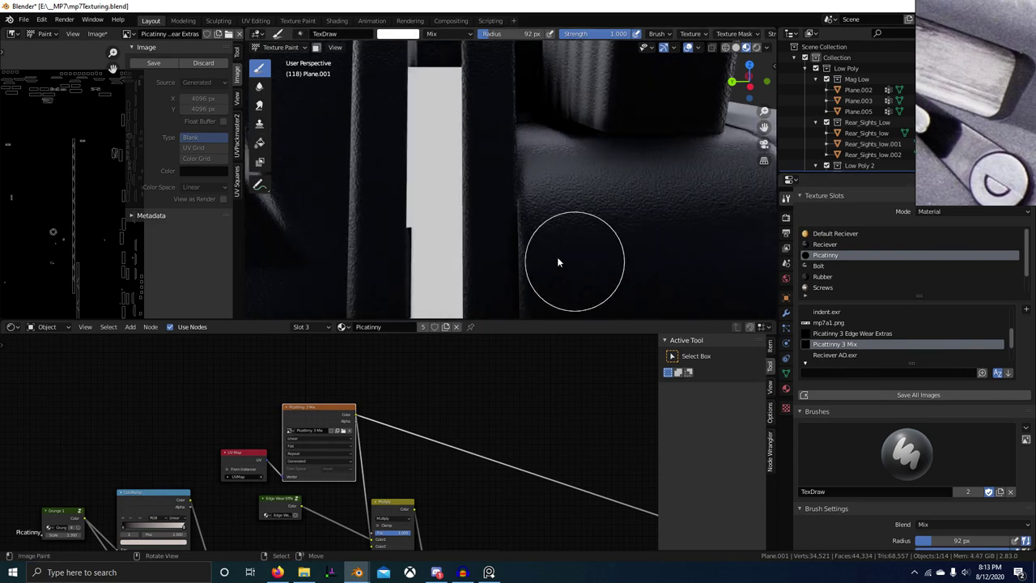
{"action": "mouse_move", "coordinate": [557, 256]}
{"action": "middle_mouse_down"}
{"action": "mouse_move", "coordinate": [526, 185]}
{"action": "mouse_move", "coordinate": [479, 134]}
{"action": "mouse_move", "coordinate": [526, 259]}
{"action": "mouse_move", "coordinate": [513, 316]}
{"action": "mouse_move", "coordinate": [728, 280]}
{"action": "middle_mouse_up"}
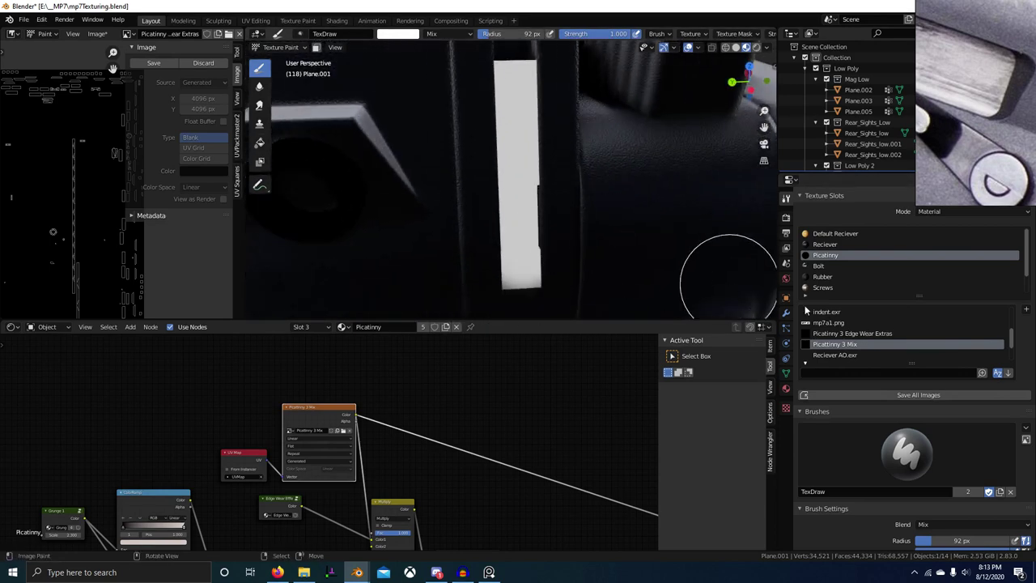
Target the Picatinny 3 Edge Wear Extras image and reconnect the Principled BSDF to the material output
{"action": "left_click", "coordinate": [884, 335]}
{"action": "scroll", "coordinate": [446, 402], "scroll_direction": "down", "scroll_amount": 1}
{"action": "middle_click_drag", "start_coordinate": [582, 496], "coordinate": [434, 421]}
{"action": "scroll", "coordinate": [501, 498], "scroll_direction": "down", "scroll_amount": 1}
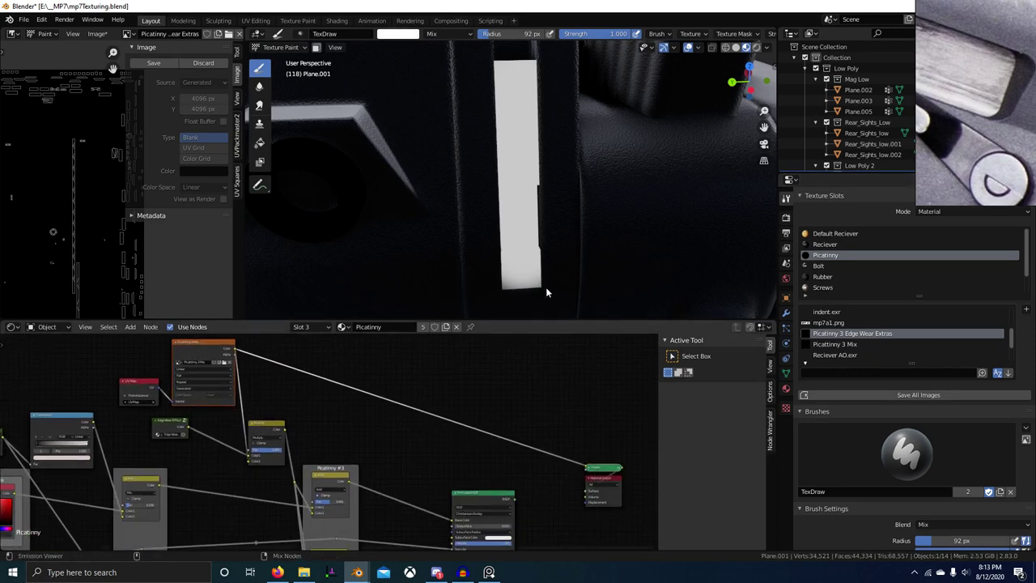
{"action": "mouse_move", "coordinate": [546, 292]}
{"action": "middle_mouse_down"}
{"action": "mouse_move", "coordinate": [490, 234]}
{"action": "mouse_move", "coordinate": [521, 238]}
{"action": "mouse_move", "coordinate": [497, 209]}
{"action": "mouse_move", "coordinate": [527, 222]}
{"action": "middle_mouse_up"}
Reduce the brush radius to 8 px for the corner between the strip's lowest rib and the worn plate
{"action": "key", "text": "f"}
{"action": "left_click", "coordinate": [469, 196]}
{"action": "scroll", "coordinate": [527, 222], "scroll_direction": "up", "scroll_amount": 6}
{"action": "key", "text": "f"}
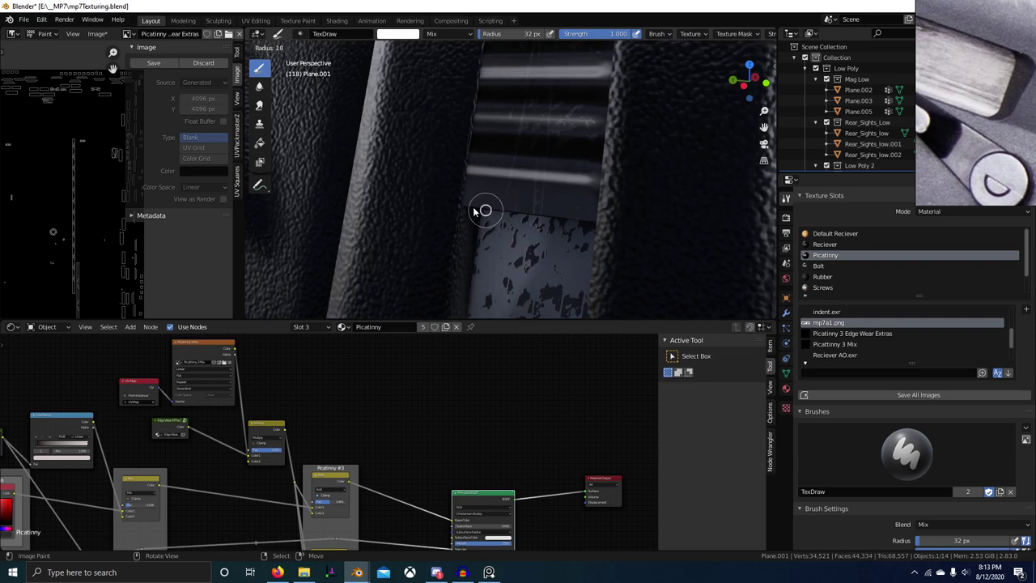
{"action": "left_click", "coordinate": [466, 206]}
{"action": "middle_click_drag", "start_coordinate": [465, 207], "coordinate": [509, 173]}
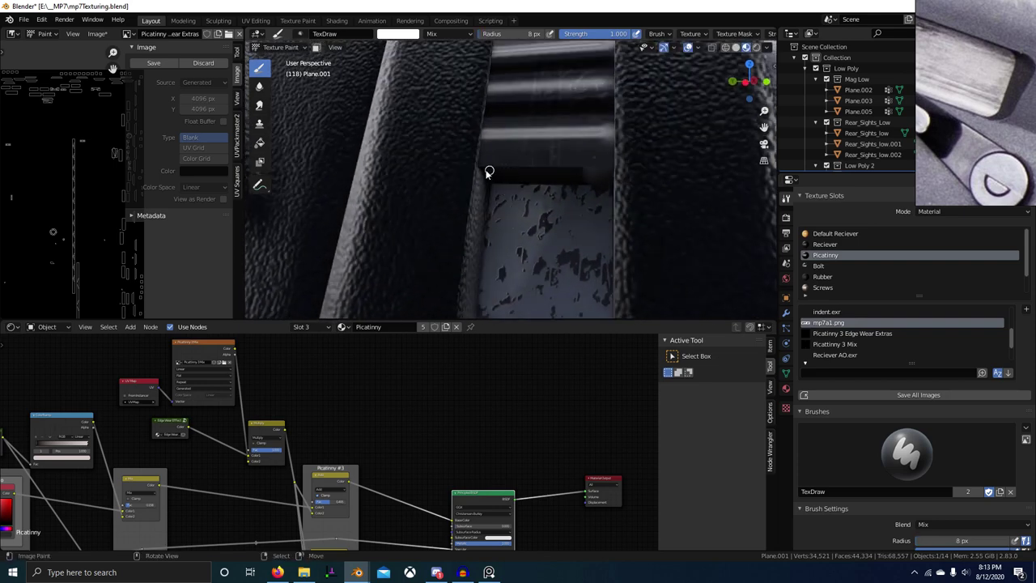
Set the brush radius to 28 px and target the Picatinny 3 Edge Wear Extras image for the step below the lowest rib
{"action": "key", "text": "f"}
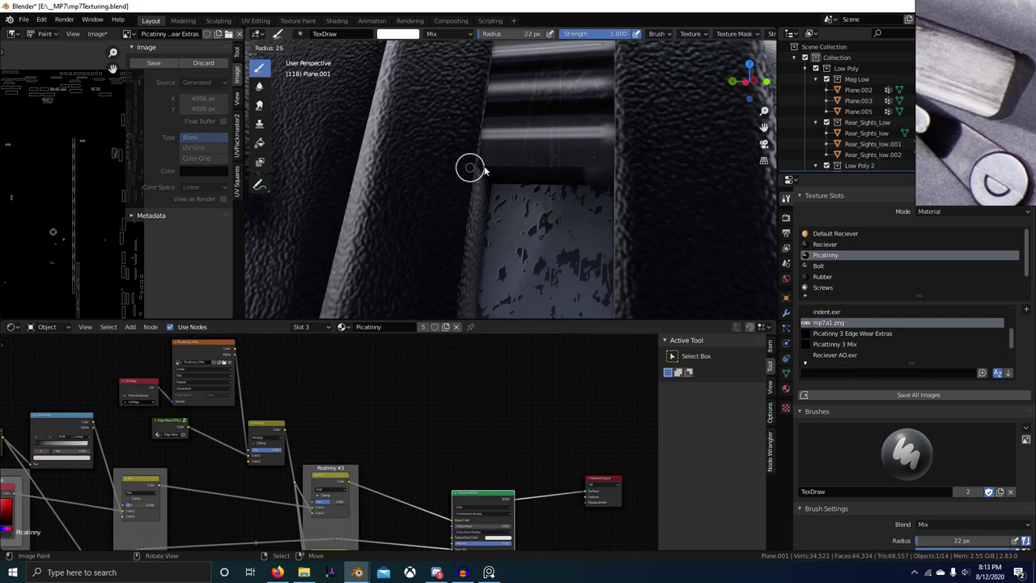
{"action": "left_click", "coordinate": [488, 169]}
{"action": "left_click", "coordinate": [849, 336]}
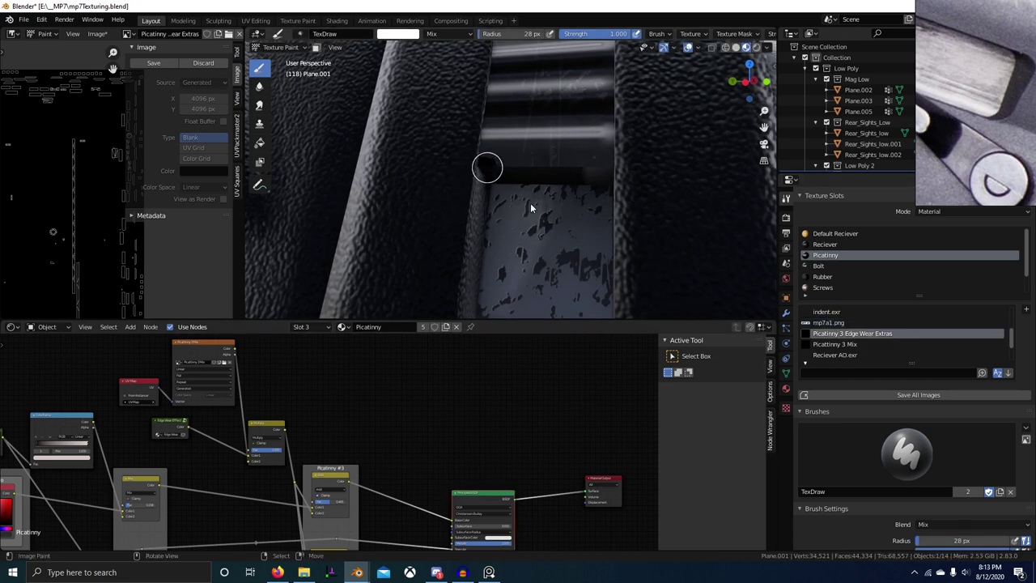
{"action": "middle_click_drag", "start_coordinate": [531, 209], "coordinate": [518, 212]}
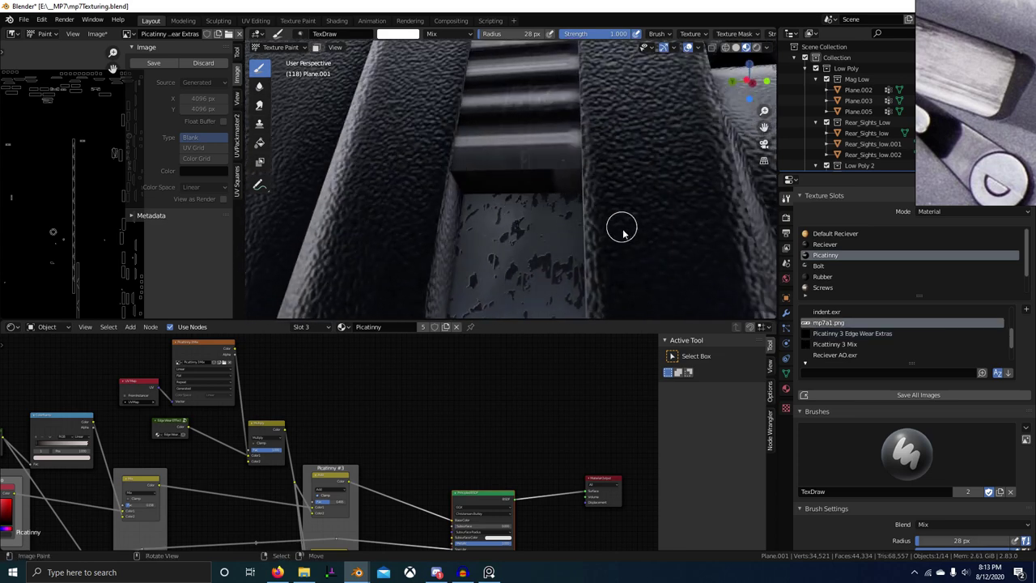
{"action": "left_click", "coordinate": [865, 334]}
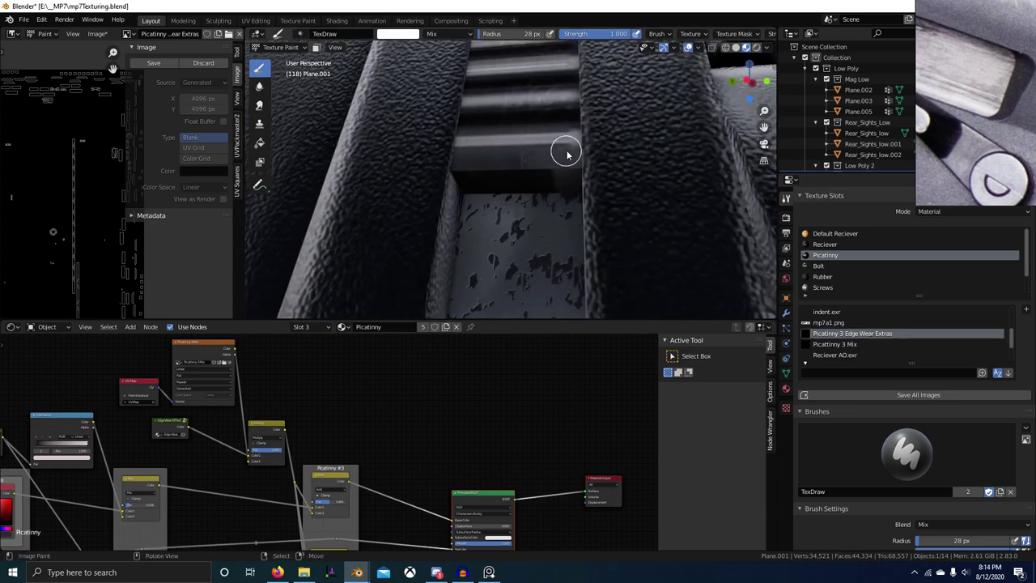
{"action": "middle_click_drag", "start_coordinate": [497, 218], "coordinate": [571, 250]}
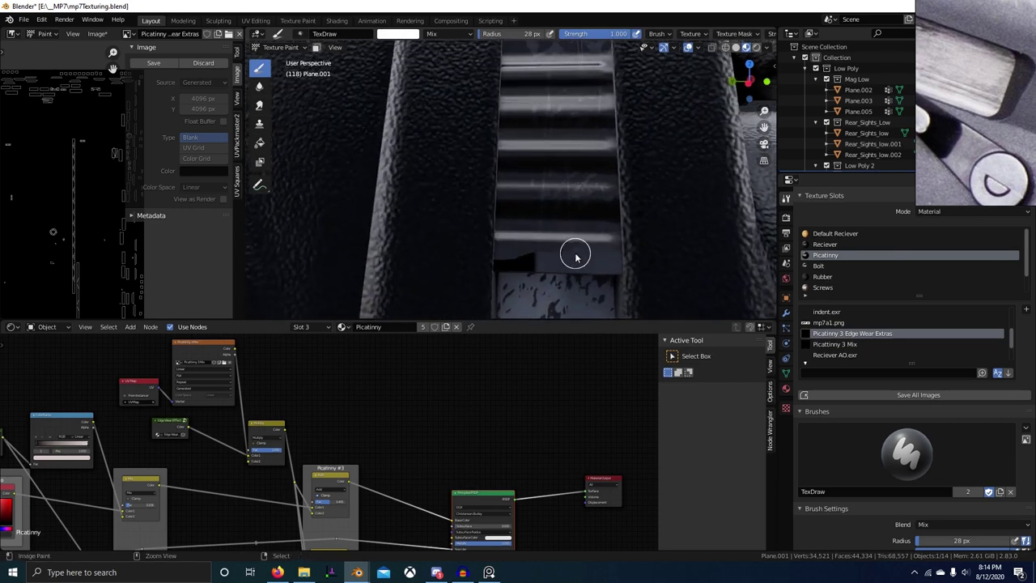
{"action": "middle_click_drag", "start_coordinate": [588, 210], "coordinate": [583, 262]}
Paint black over the worn plate and end block below the ribs on the Picatinny 3 Mix mask, using 60 px and 38 px brushes
{"action": "left_click", "coordinate": [847, 348]}
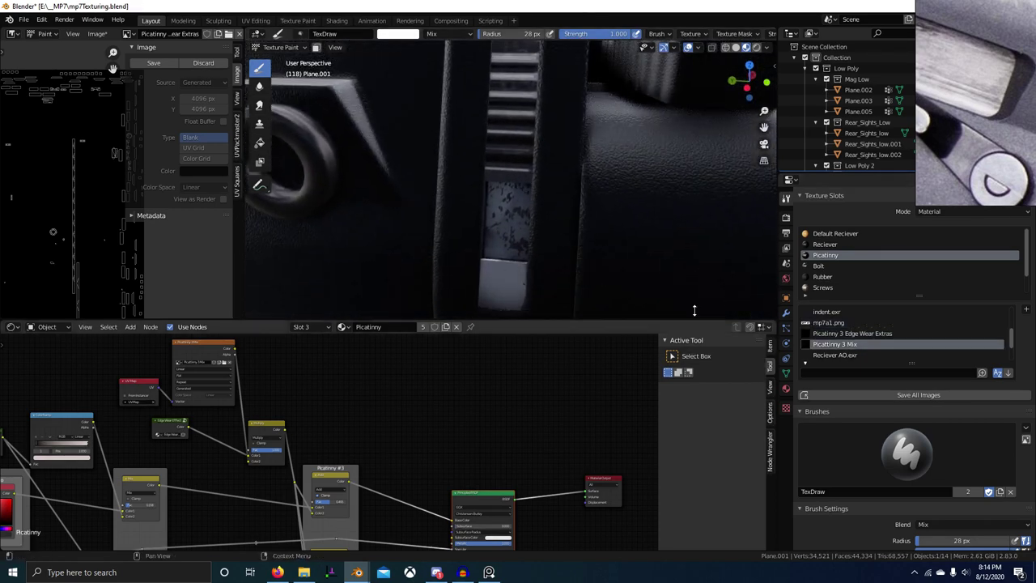
{"action": "key", "text": "x"}
{"action": "key", "text": "f"}
{"action": "left_click", "coordinate": [555, 227]}
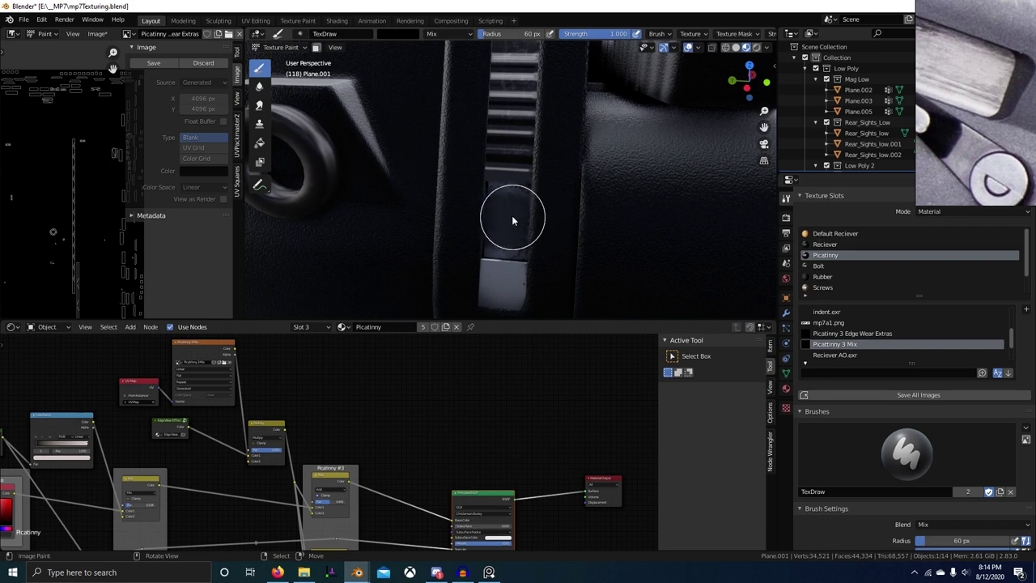
{"action": "key", "text": "f"}
{"action": "left_click", "coordinate": [499, 240]}
{"action": "mouse_move", "coordinate": [495, 282]}
{"action": "left_mouse_down"}
{"action": "mouse_move", "coordinate": [502, 295]}
{"action": "mouse_move", "coordinate": [495, 279]}
{"action": "left_mouse_up"}
Inspect the recessed strip's ribs and darkened plate from several angles for leftover wear
{"action": "mouse_move", "coordinate": [510, 287]}
{"action": "middle_mouse_down"}
{"action": "mouse_move", "coordinate": [520, 292]}
{"action": "mouse_move", "coordinate": [516, 276]}
{"action": "middle_mouse_up"}
{"action": "scroll", "coordinate": [519, 241], "scroll_direction": "down", "scroll_amount": 2}
{"action": "middle_click_drag", "start_coordinate": [519, 241], "coordinate": [514, 270]}
{"action": "scroll", "coordinate": [514, 270], "scroll_direction": "up", "scroll_amount": 6}
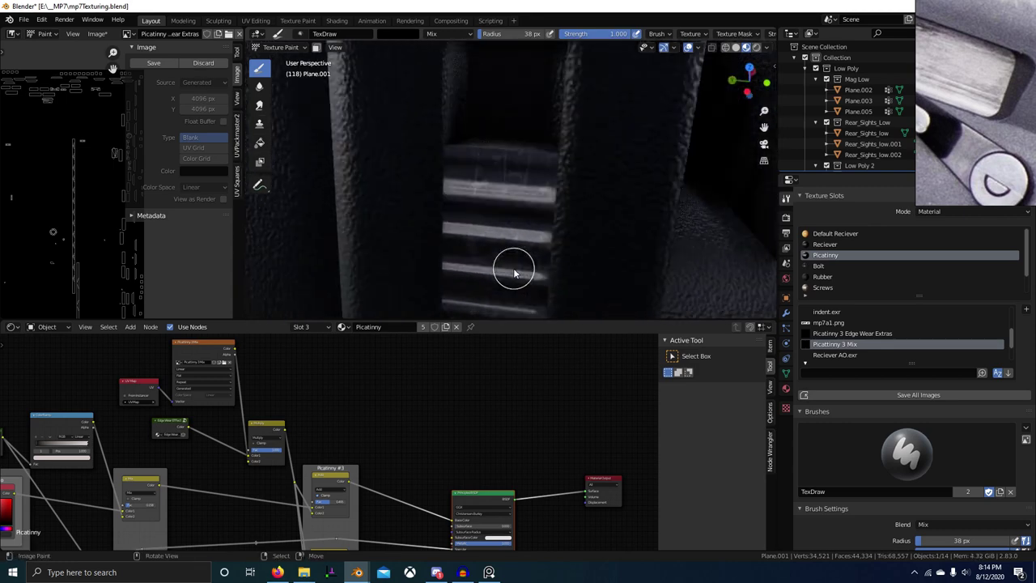
{"action": "scroll", "coordinate": [536, 203], "scroll_direction": "down", "scroll_amount": 7}
{"action": "middle_click_drag", "start_coordinate": [543, 212], "coordinate": [531, 160]}
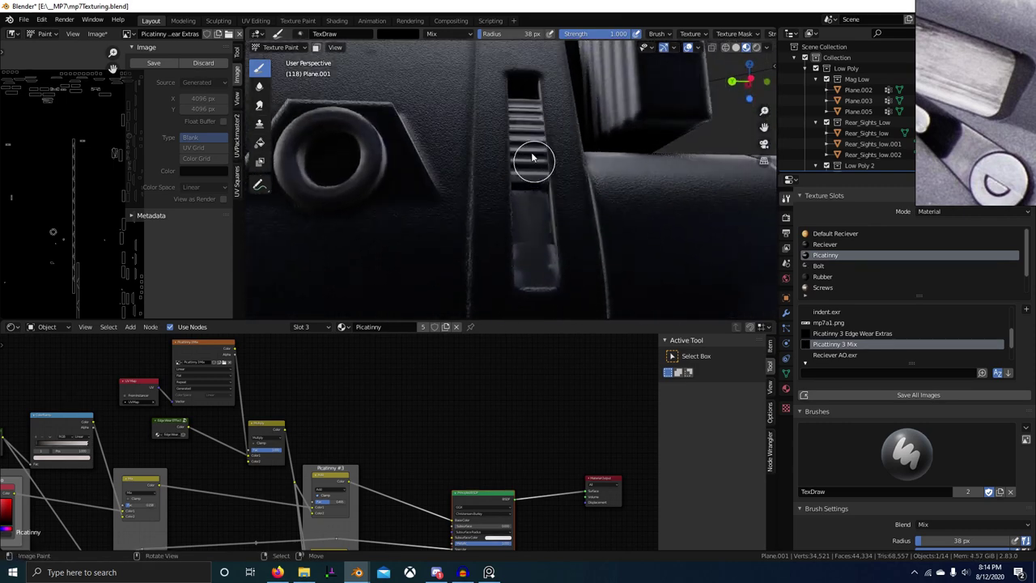
{"action": "scroll", "coordinate": [535, 166], "scroll_direction": "up", "scroll_amount": 4}
{"action": "middle_click_drag", "start_coordinate": [532, 238], "coordinate": [579, 169]}
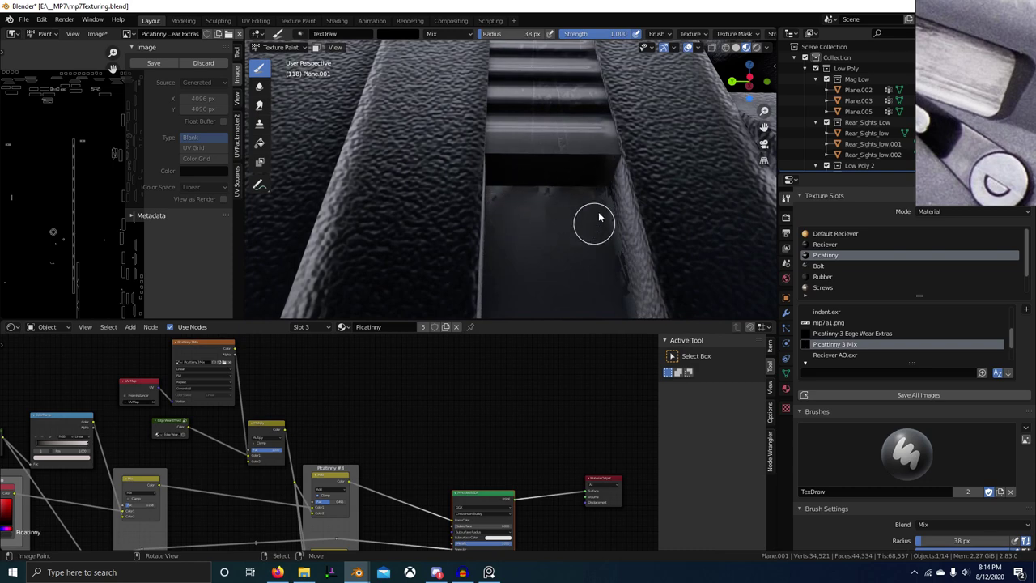
Review the whole gun and the side rail's edge wear from both sides
{"action": "scroll", "coordinate": [599, 217], "scroll_direction": "down", "scroll_amount": 7}
{"action": "middle_click_drag", "start_coordinate": [563, 183], "coordinate": [688, 195]}
{"action": "scroll", "coordinate": [618, 245], "scroll_direction": "down", "scroll_amount": 5}
{"action": "scroll", "coordinate": [511, 178], "scroll_direction": "up", "scroll_amount": 5}
{"action": "scroll", "coordinate": [553, 126], "scroll_direction": "down", "scroll_amount": 4}
{"action": "scroll", "coordinate": [620, 191], "scroll_direction": "down", "scroll_amount": 2}
{"action": "middle_click_drag", "start_coordinate": [448, 227], "coordinate": [518, 184], "text": "shift"}
{"action": "scroll", "coordinate": [518, 183], "scroll_direction": "down", "scroll_amount": 5}
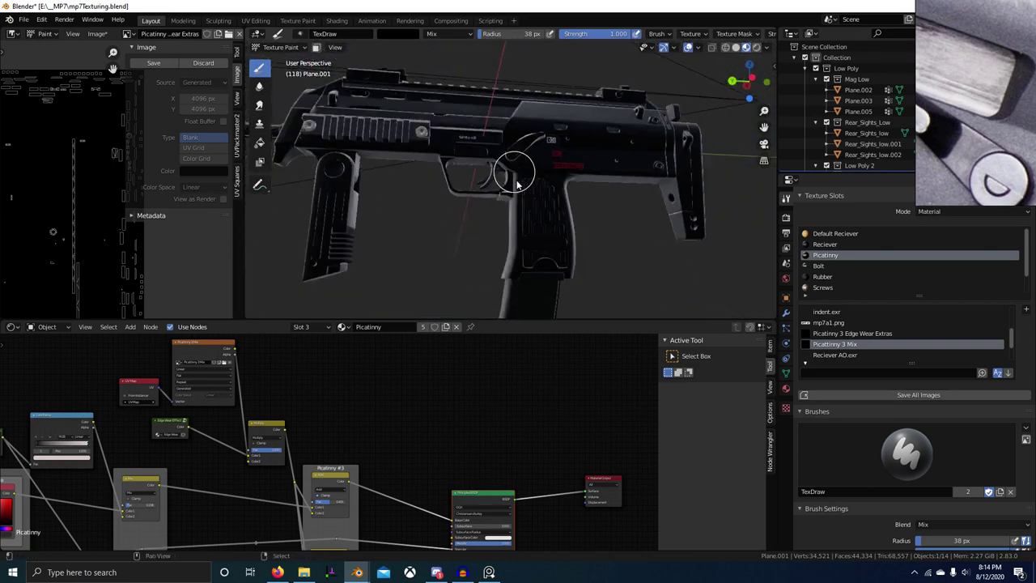
{"action": "scroll", "coordinate": [599, 211], "scroll_direction": "up", "scroll_amount": 10}
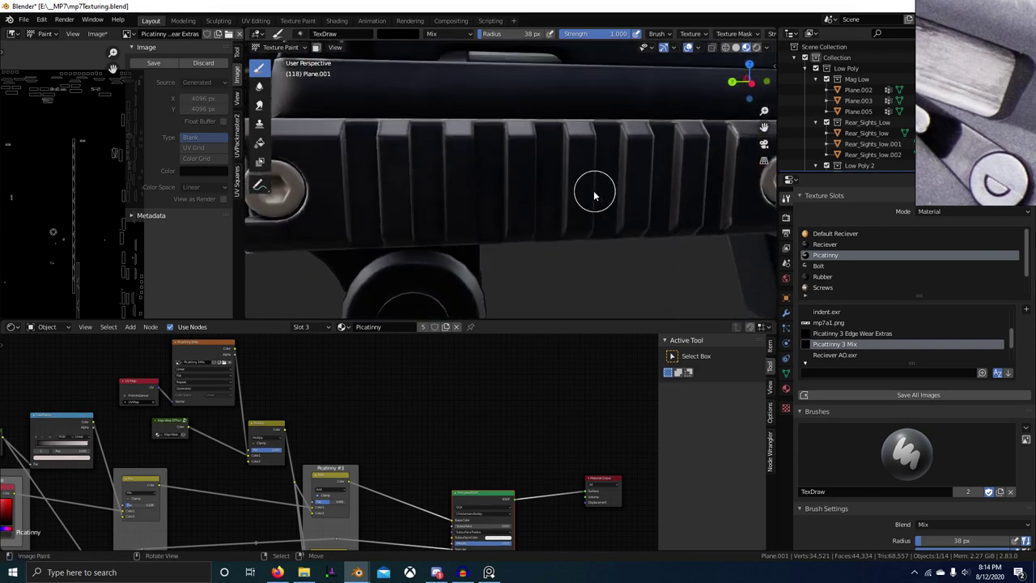
{"action": "middle_click_drag", "start_coordinate": [596, 196], "coordinate": [481, 215]}
{"action": "scroll", "coordinate": [452, 172], "scroll_direction": "down", "scroll_amount": 10}
{"action": "scroll", "coordinate": [500, 275], "scroll_direction": "up", "scroll_amount": 6}
{"action": "mouse_move", "coordinate": [379, 229]}
{"action": "middle_mouse_down", "text": "shift"}
{"action": "mouse_move", "coordinate": [499, 276]}
{"action": "mouse_move", "coordinate": [475, 251]}
{"action": "mouse_move", "coordinate": [499, 255]}
{"action": "mouse_move", "coordinate": [488, 239]}
{"action": "middle_mouse_up", "text": "shift"}
{"action": "scroll", "coordinate": [481, 253], "scroll_direction": "up", "scroll_amount": 2}
Switch the gun to Object Mode, save the blend file and set the image editor to View mode
{"action": "key", "text": "ctrl+Tab"}
{"action": "left_click", "coordinate": [271, 258]}
{"action": "scroll", "coordinate": [480, 233], "scroll_direction": "down", "scroll_amount": 8}
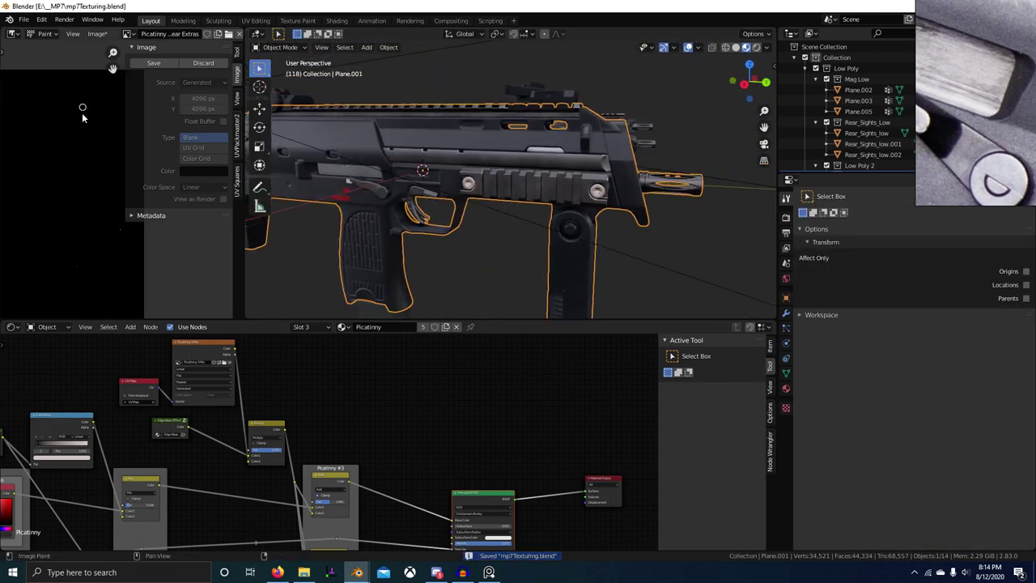
{"action": "middle_click_drag", "start_coordinate": [84, 108], "coordinate": [83, 120]}
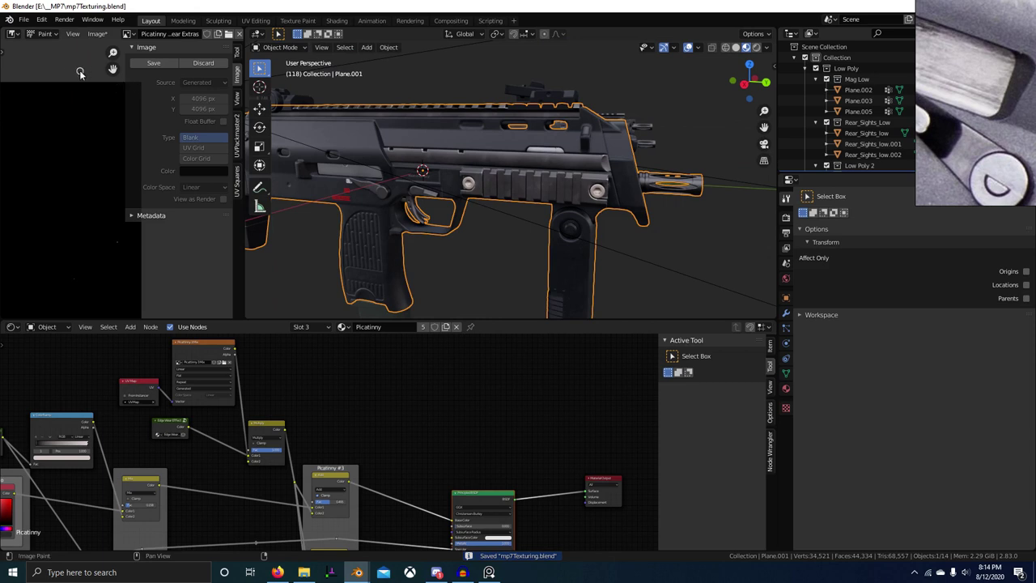
{"action": "left_click", "coordinate": [44, 35]}
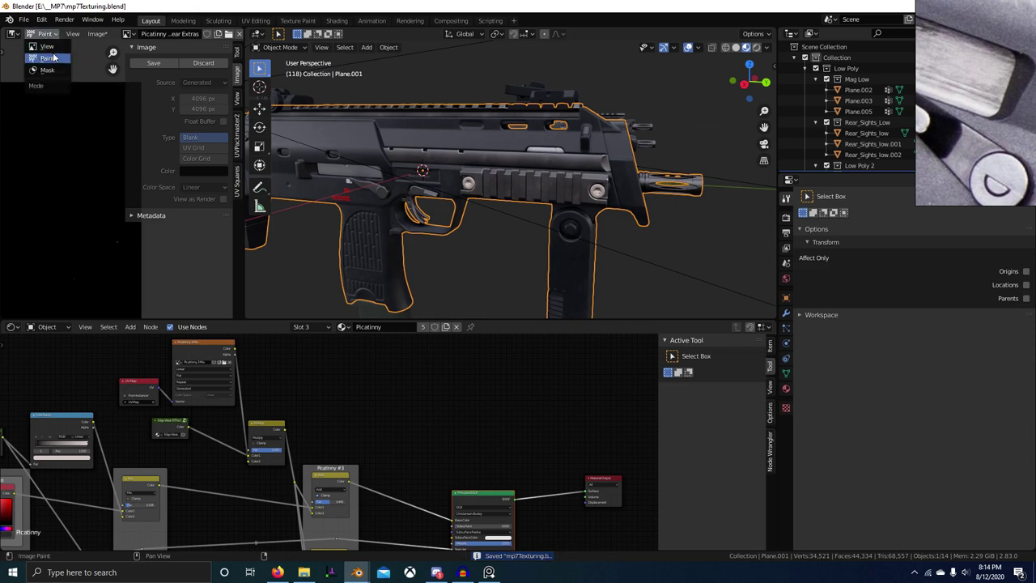
{"action": "left_click", "coordinate": [46, 47]}
Start saving the Picatinny 3 Edge Wear Extras image and create a folder named Working inside the Texturing folder
{"action": "left_click", "coordinate": [96, 34]}
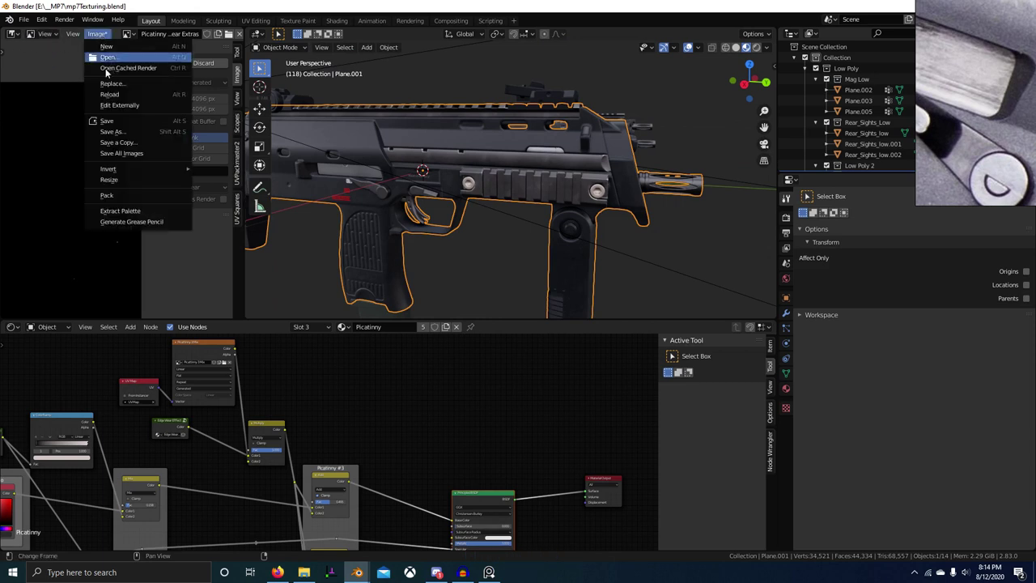
{"action": "left_click", "coordinate": [121, 132]}
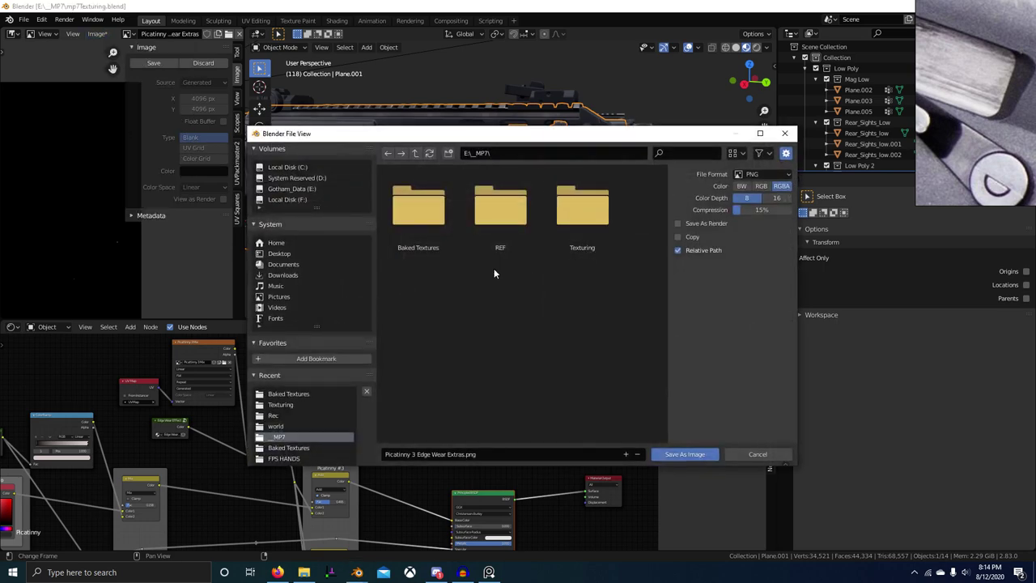
{"action": "left_click", "coordinate": [576, 225]}
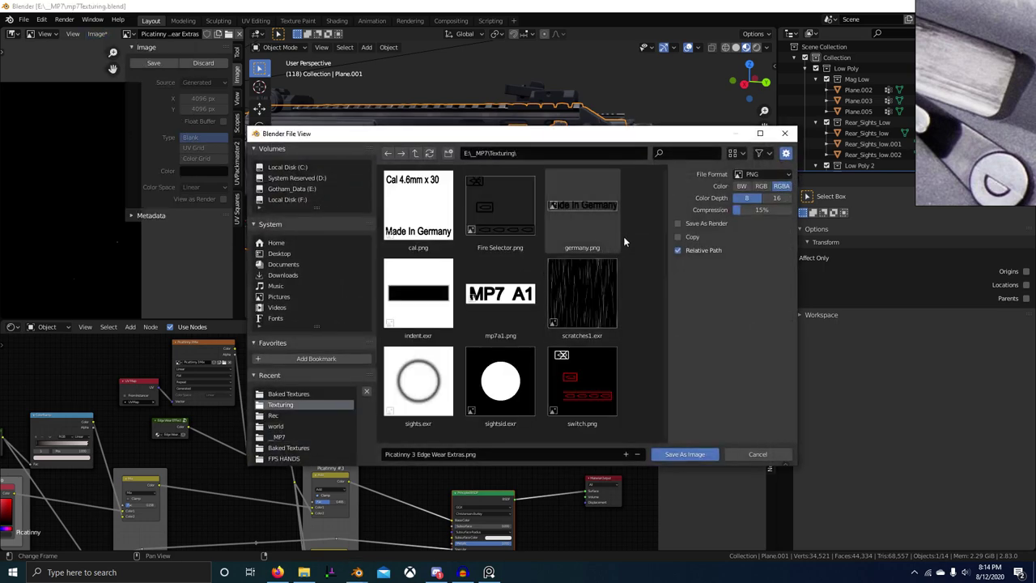
{"action": "left_click", "coordinate": [448, 153]}
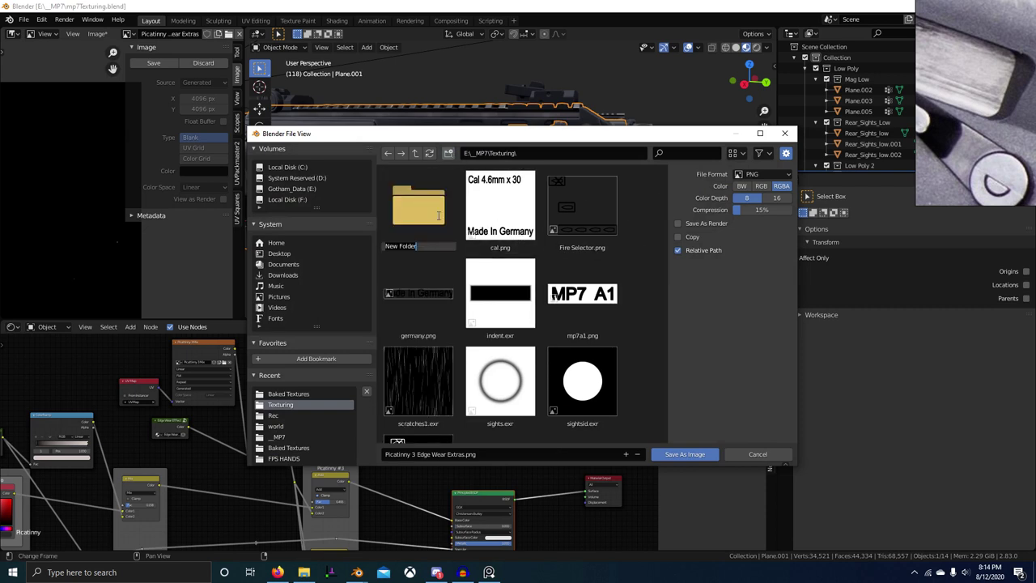
{"action": "type", "text": "Working"}
{"action": "key", "text": "Return"}
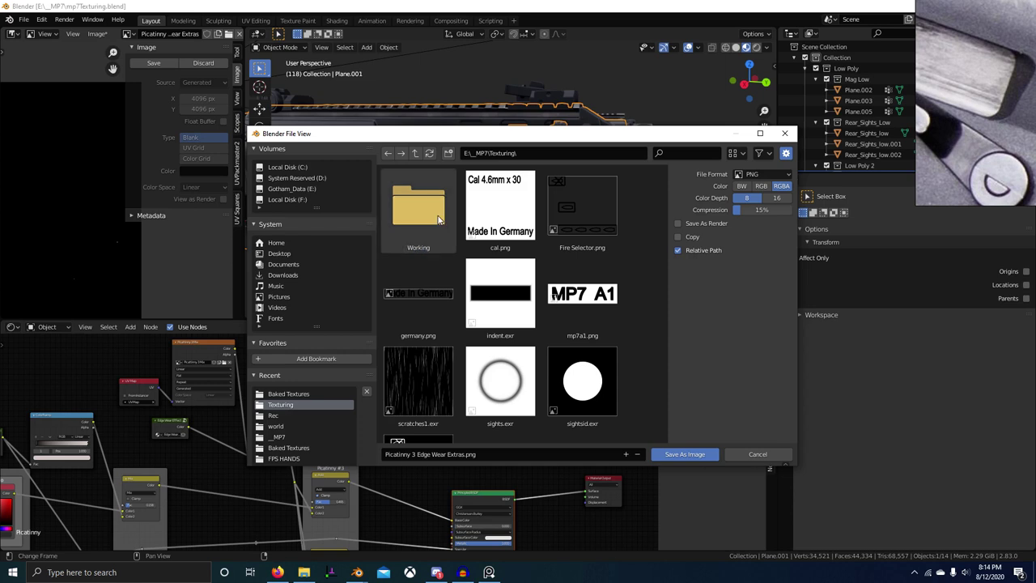
Save Picatinny 3 Edge Wear Extras.png in the Working folder as an RGB PNG with 0% compression
{"action": "left_click", "coordinate": [439, 219]}
{"action": "left_click", "coordinate": [761, 186]}
{"action": "left_click_drag", "start_coordinate": [752, 210], "coordinate": [702, 217]}
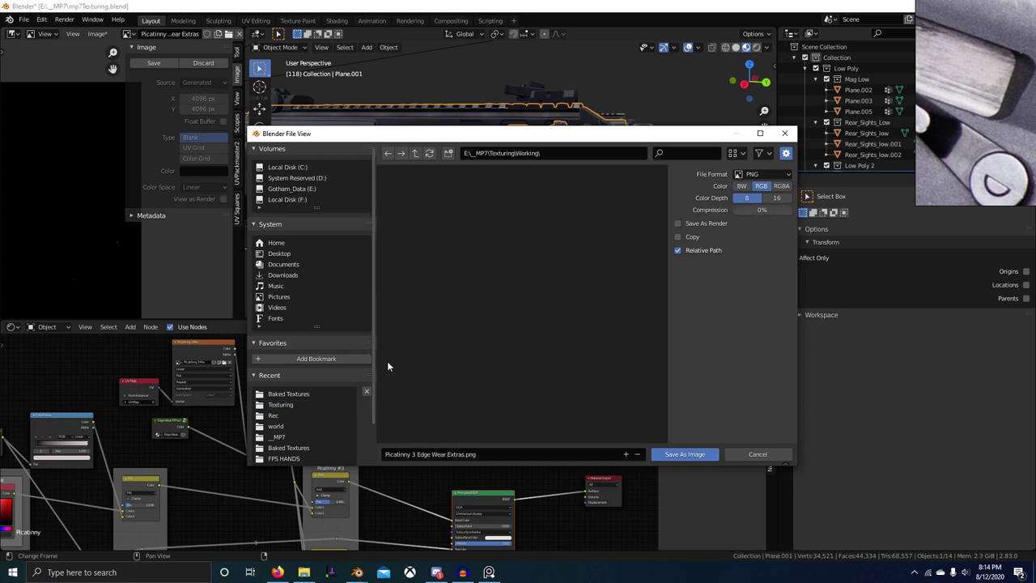
{"action": "left_click", "coordinate": [688, 454]}
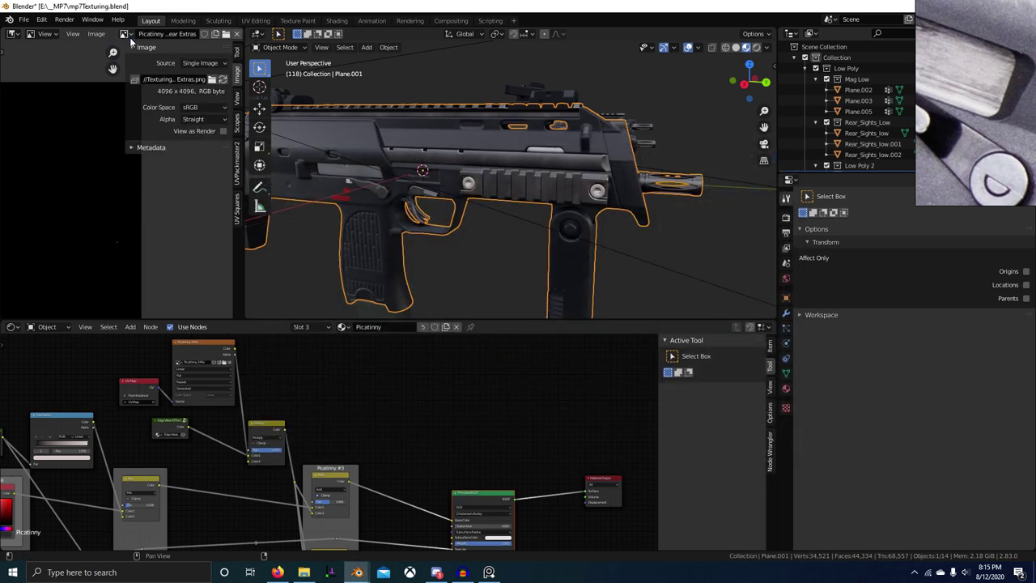
Reselect the Picatinny 3 Edge Wear Extras image in the image editor and check its painted marks
{"action": "left_click", "coordinate": [127, 35]}
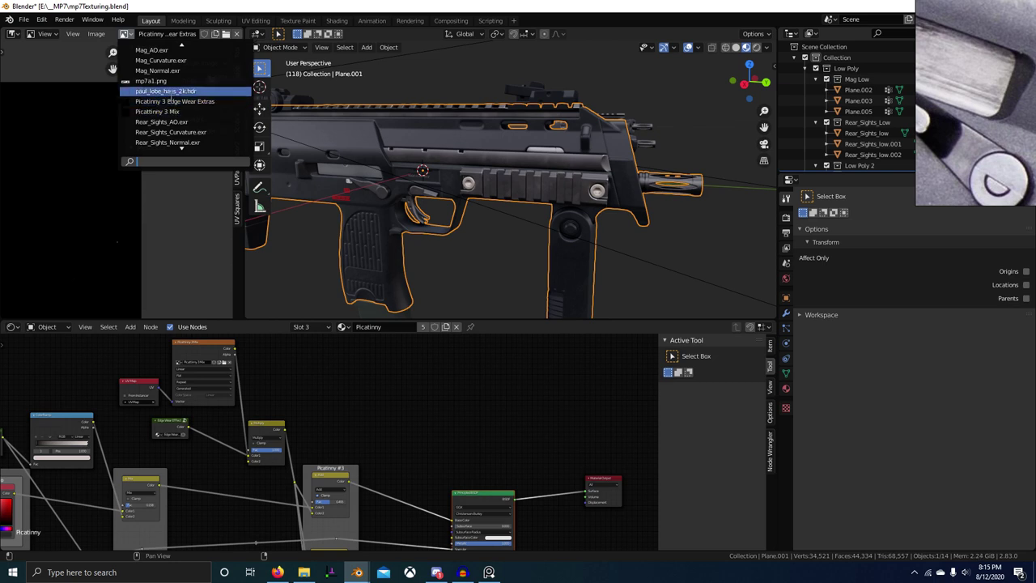
{"action": "left_click", "coordinate": [173, 102]}
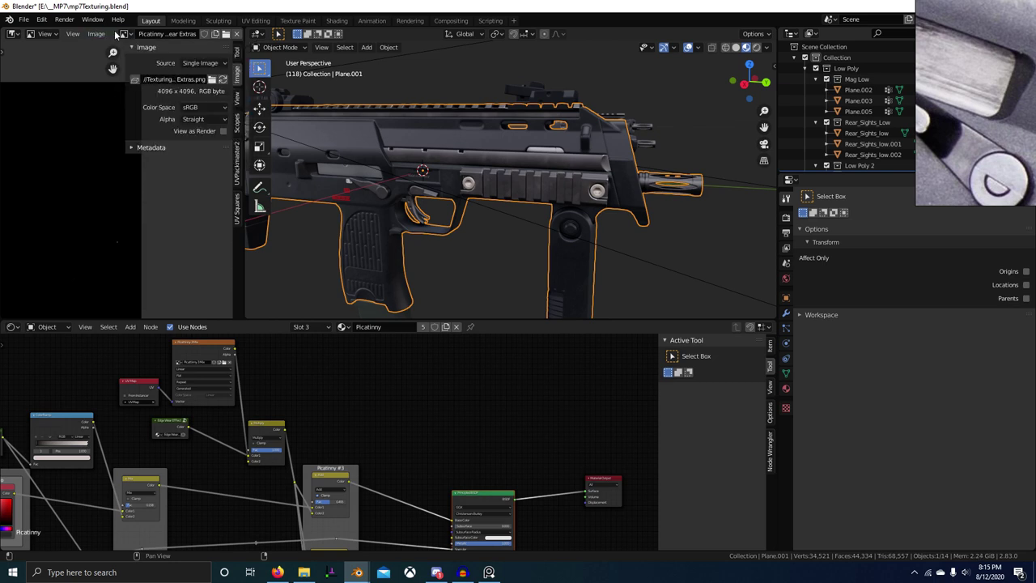
{"action": "left_click", "coordinate": [132, 36]}
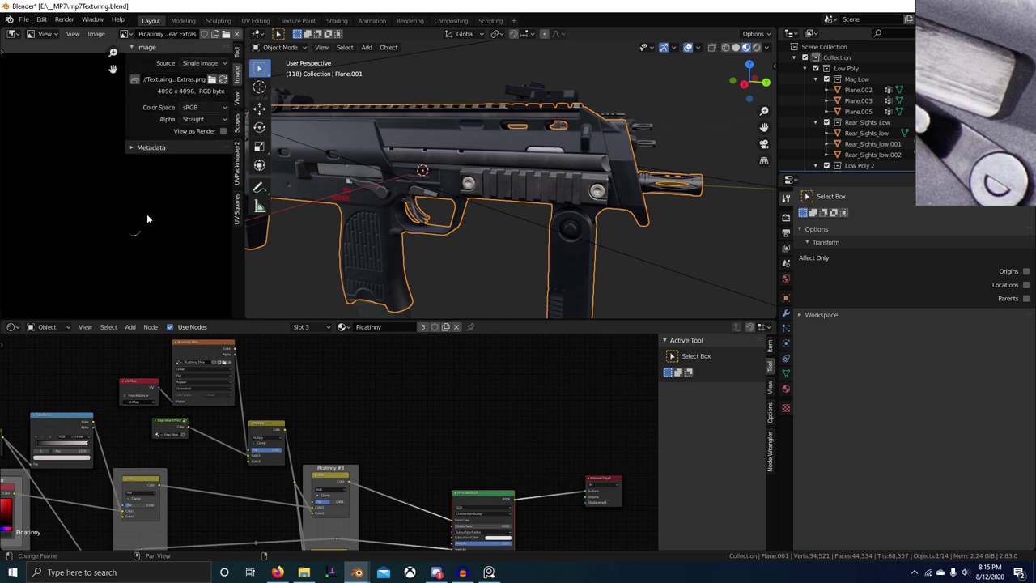
{"action": "scroll", "coordinate": [165, 253], "scroll_direction": "down", "scroll_amount": 2}
{"action": "middle_click_drag", "start_coordinate": [166, 253], "coordinate": [153, 206]}
{"action": "scroll", "coordinate": [154, 205], "scroll_direction": "down", "scroll_amount": 1}
{"action": "scroll", "coordinate": [275, 386], "scroll_direction": "down", "scroll_amount": 2}
Duplicate the Picatinny 3 Mix texture node and assign the Picatinny 3 Edge Wear Extras image to the copy
{"action": "middle_click_drag", "start_coordinate": [275, 386], "coordinate": [306, 393]}
{"action": "scroll", "coordinate": [302, 392], "scroll_direction": "up", "scroll_amount": 1}
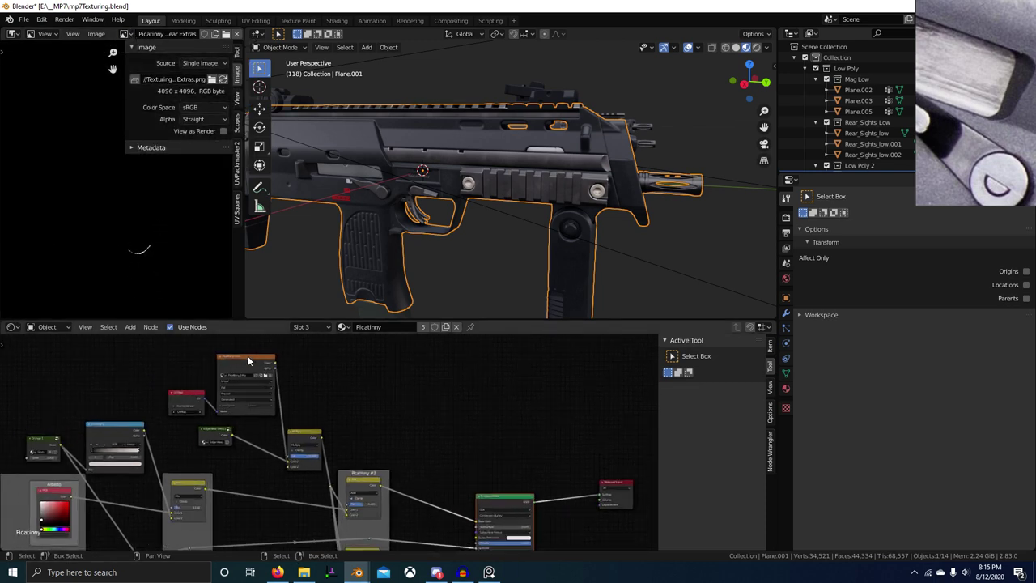
{"action": "left_click", "coordinate": [250, 359]}
{"action": "key", "text": "shift+d"}
{"action": "left_click", "coordinate": [379, 365]}
{"action": "scroll", "coordinate": [243, 405], "scroll_direction": "up", "scroll_amount": 4}
{"action": "left_click", "coordinate": [206, 400]}
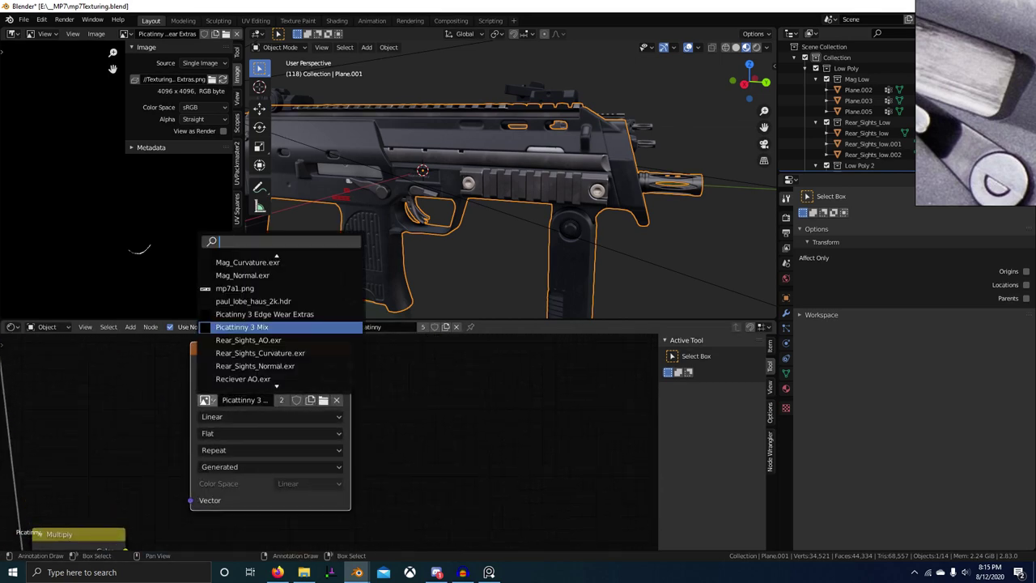
{"action": "left_click", "coordinate": [286, 314]}
Preview the Edge Wear Extras texture on the gun, reconnect the Principled BSDF to the output and inspect the side tube's end
{"action": "left_click", "coordinate": [300, 361], "text": "ctrl+shift"}
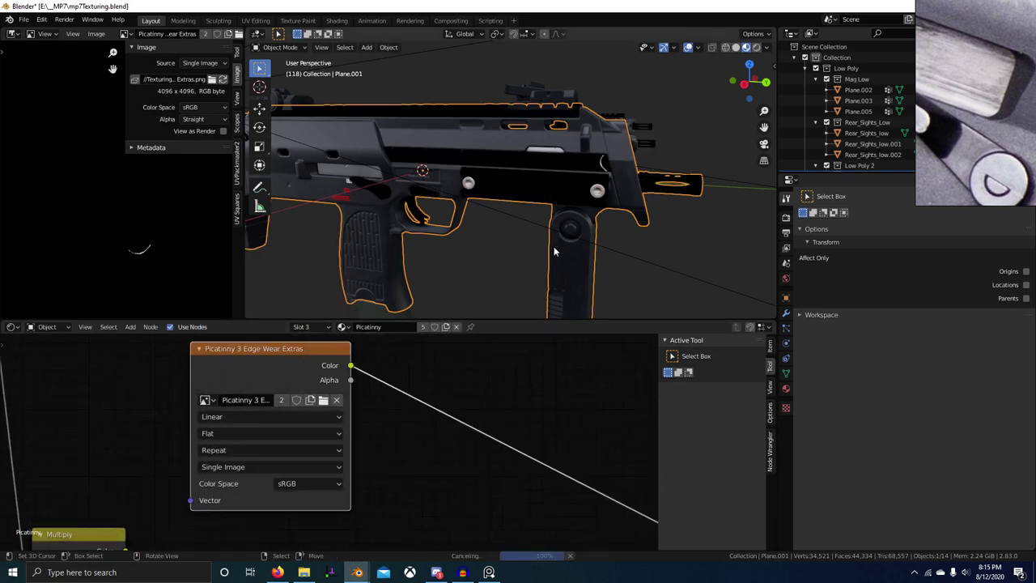
{"action": "scroll", "coordinate": [484, 260], "scroll_direction": "up", "scroll_amount": 3}
{"action": "middle_click_drag", "start_coordinate": [562, 247], "coordinate": [486, 278], "text": "shift"}
{"action": "scroll", "coordinate": [487, 277], "scroll_direction": "down", "scroll_amount": 4}
{"action": "scroll", "coordinate": [586, 272], "scroll_direction": "up", "scroll_amount": 2}
{"action": "middle_click_drag", "start_coordinate": [701, 264], "coordinate": [505, 211], "text": "shift"}
{"action": "scroll", "coordinate": [367, 400], "scroll_direction": "down", "scroll_amount": 6}
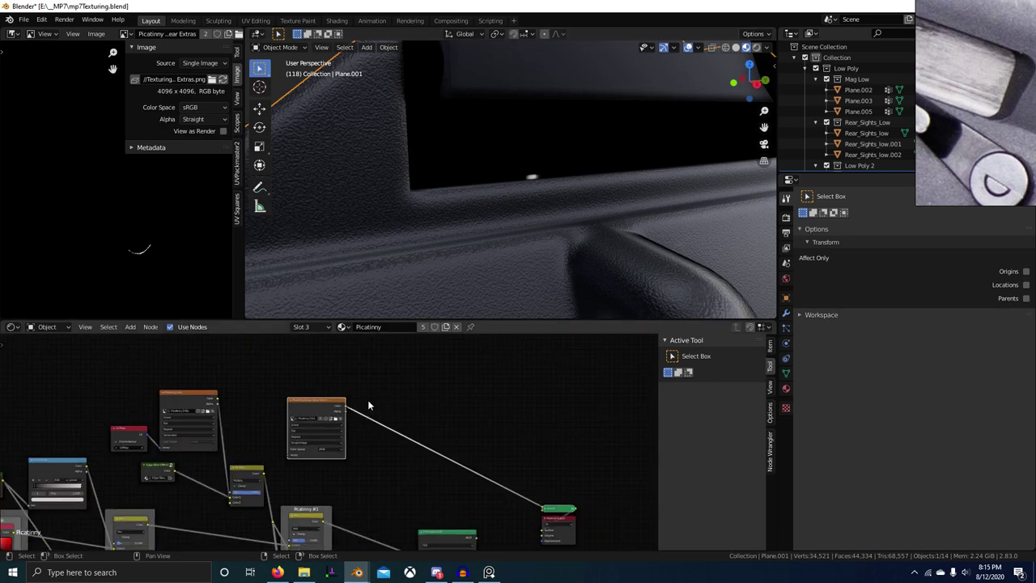
{"action": "left_click", "coordinate": [437, 526], "text": "ctrl+shift"}
{"action": "middle_click_drag", "start_coordinate": [437, 291], "coordinate": [510, 228]}
{"action": "scroll", "coordinate": [529, 244], "scroll_direction": "up", "scroll_amount": 8}
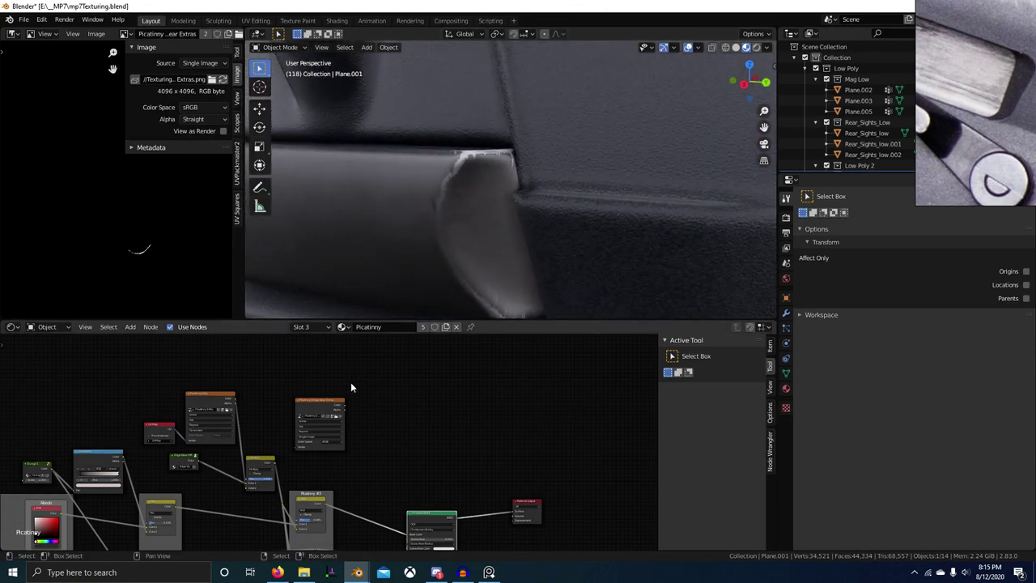
Inside the Edge Wear Effect group, set the Add node's factor to 1.000, check the tube's end and leave the group
{"action": "middle_click_drag", "start_coordinate": [317, 433], "coordinate": [385, 416]}
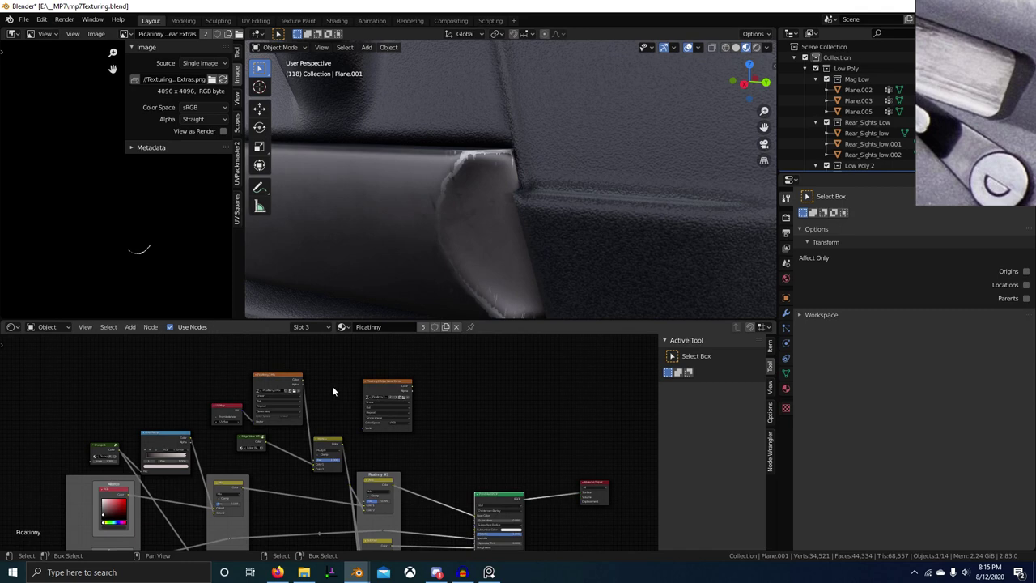
{"action": "scroll", "coordinate": [332, 391], "scroll_direction": "up", "scroll_amount": 3}
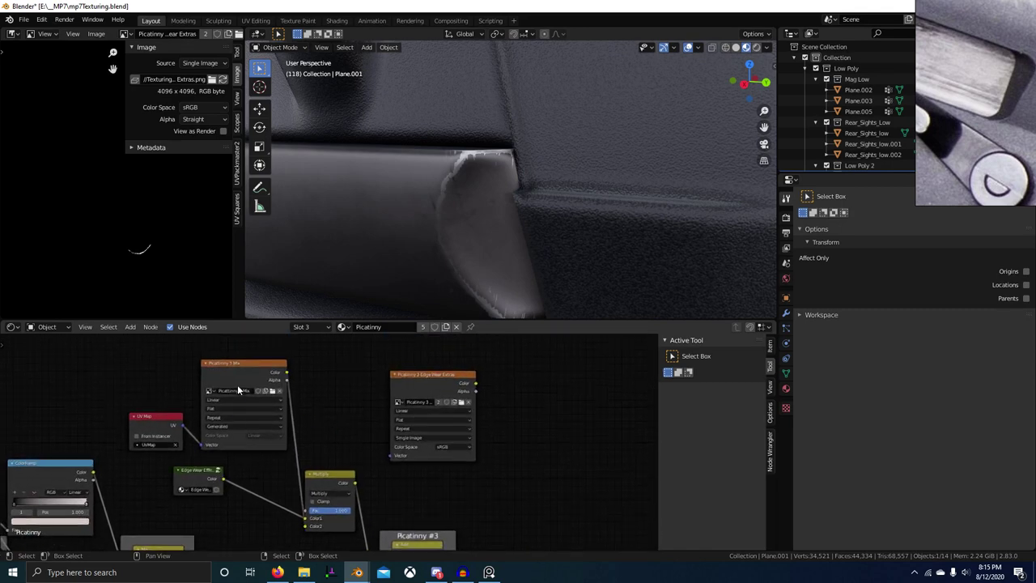
{"action": "key", "text": "Tab"}
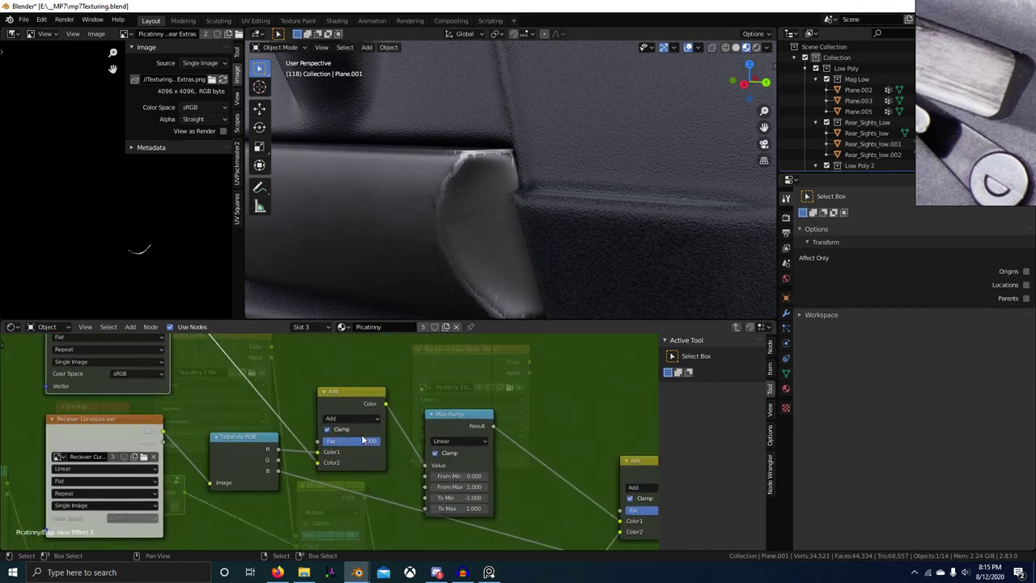
{"action": "left_click_drag", "start_coordinate": [323, 441], "coordinate": [373, 440]}
{"action": "scroll", "coordinate": [471, 249], "scroll_direction": "down", "scroll_amount": 3}
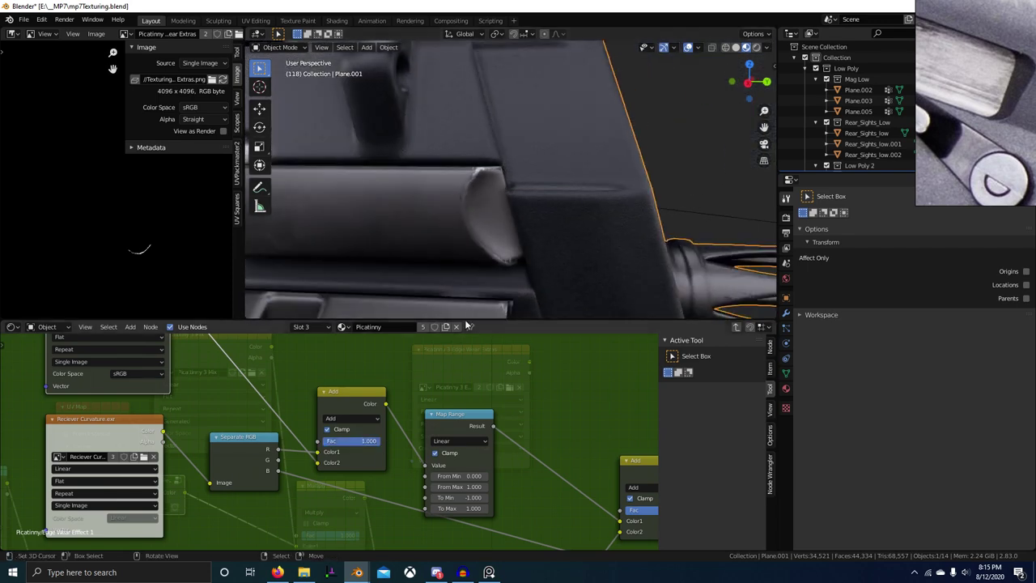
{"action": "scroll", "coordinate": [485, 256], "scroll_direction": "down", "scroll_amount": 2}
{"action": "key", "text": "Tab"}
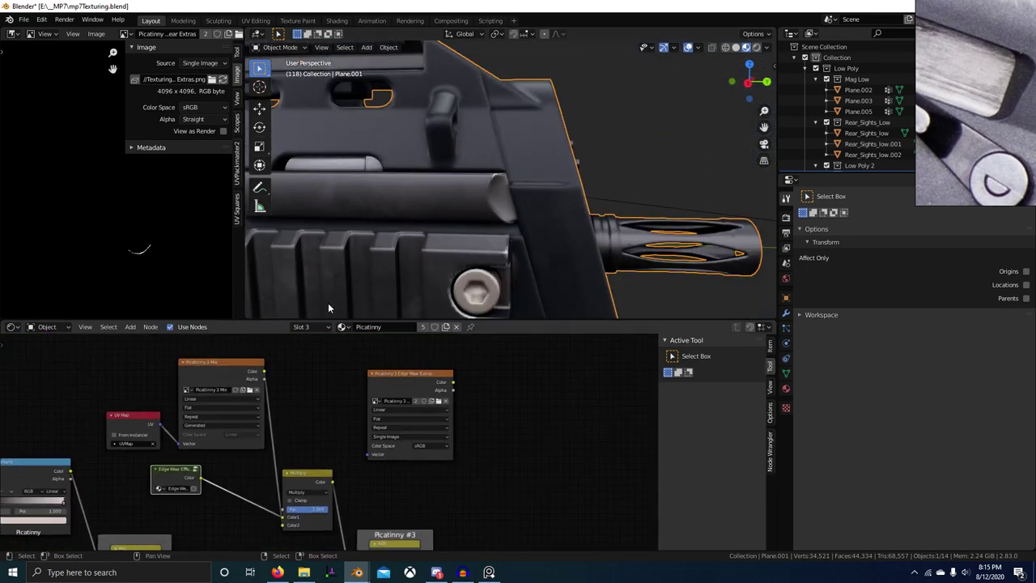
{"action": "left_click", "coordinate": [97, 34]}
{"action": "left_click", "coordinate": [144, 139]}
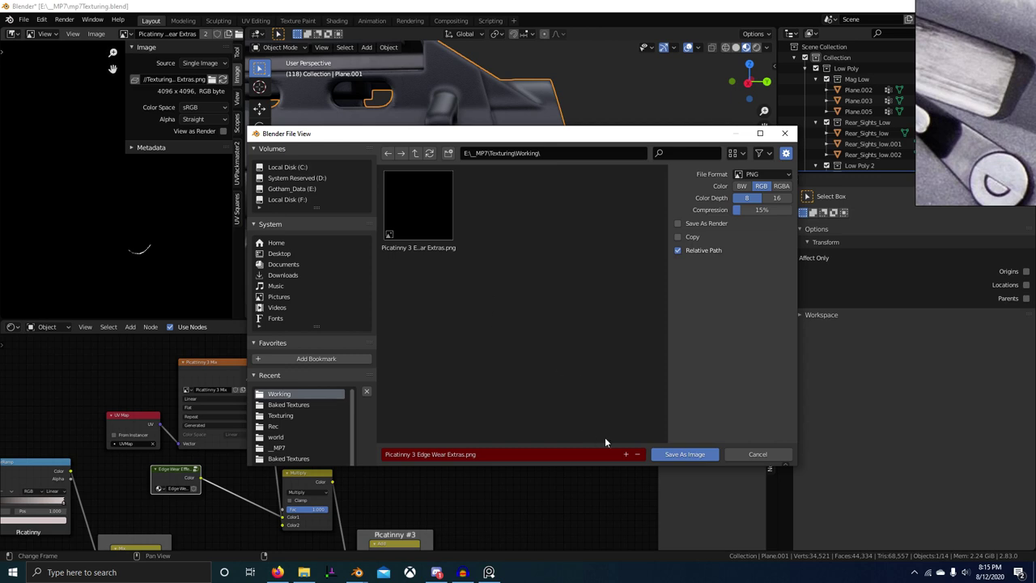
{"action": "left_click", "coordinate": [756, 454]}
Save the Picatinny 3 Mix image as a PNG with 0% compression in the Working folder
{"action": "left_click", "coordinate": [126, 33]}
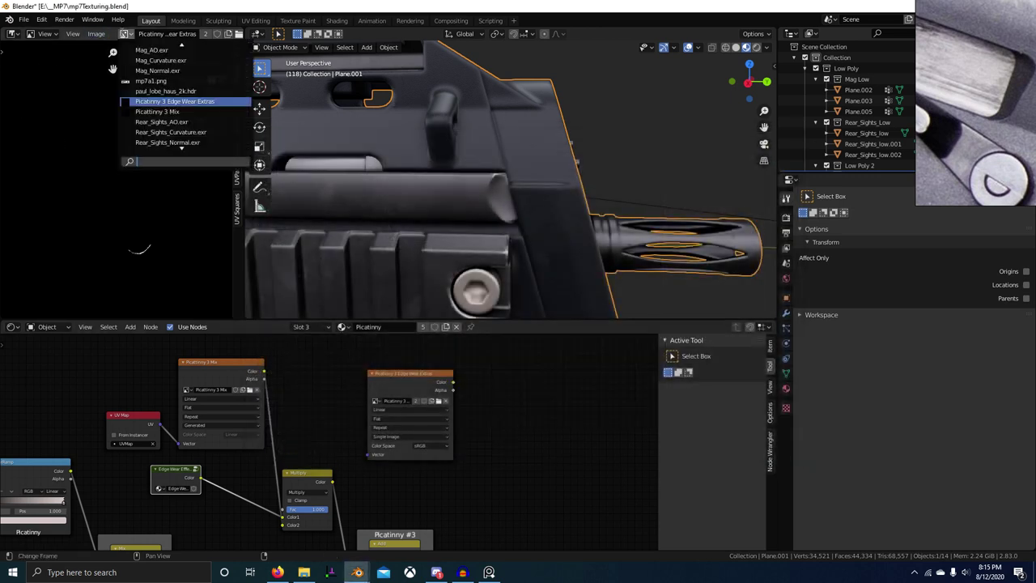
{"action": "left_click", "coordinate": [141, 110]}
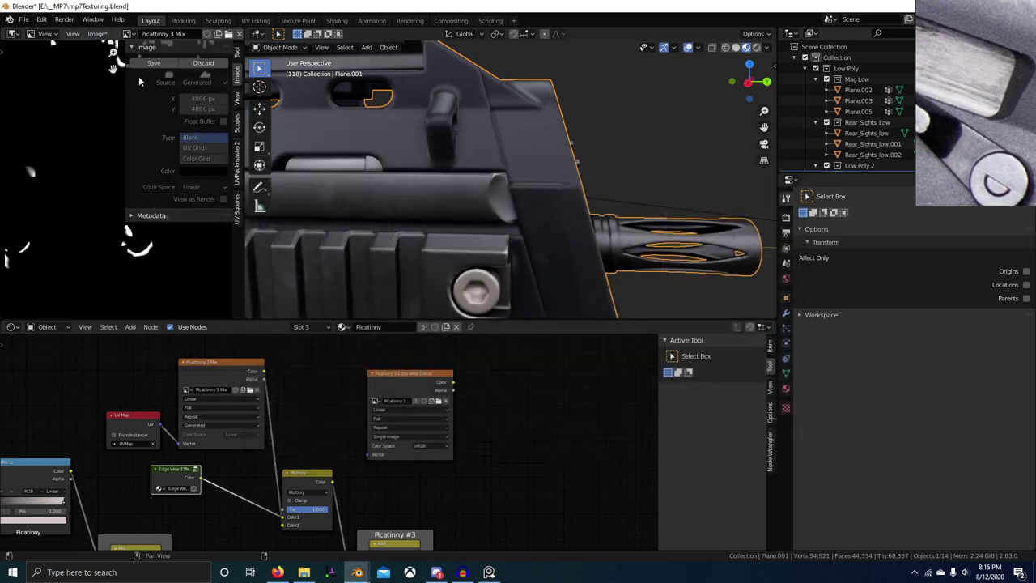
{"action": "left_click", "coordinate": [97, 34]}
{"action": "left_click", "coordinate": [113, 131]}
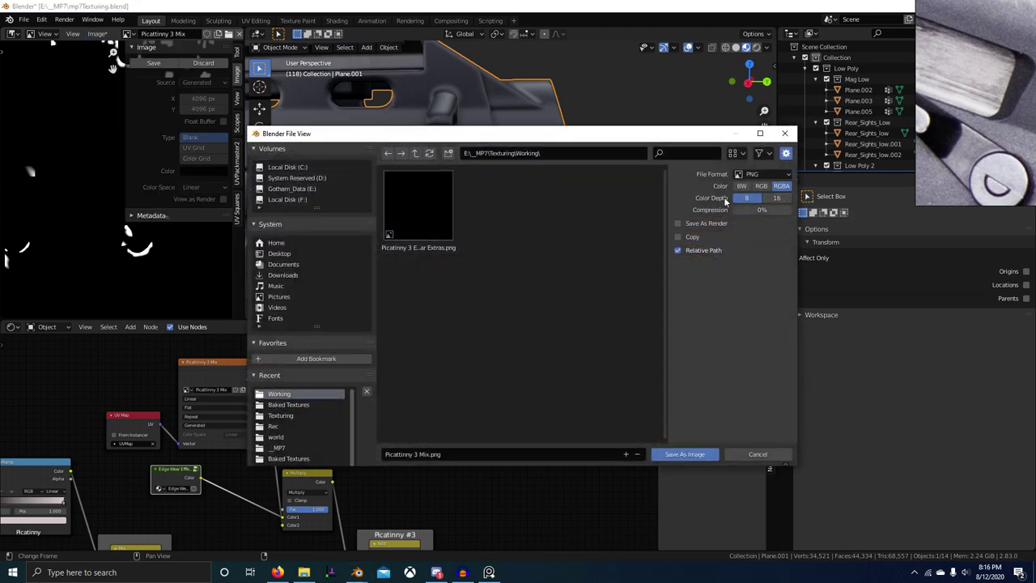
{"action": "left_click", "coordinate": [703, 457]}
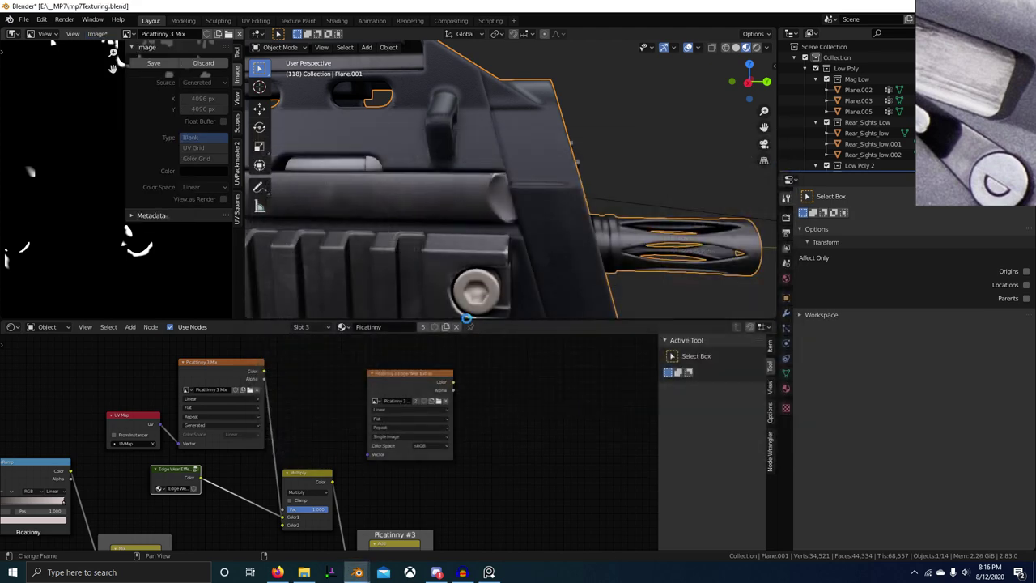
Clear the selected object's rotation, reload the material's images and check the whole gun from the side
{"action": "scroll", "coordinate": [566, 237], "scroll_direction": "down", "scroll_amount": 5}
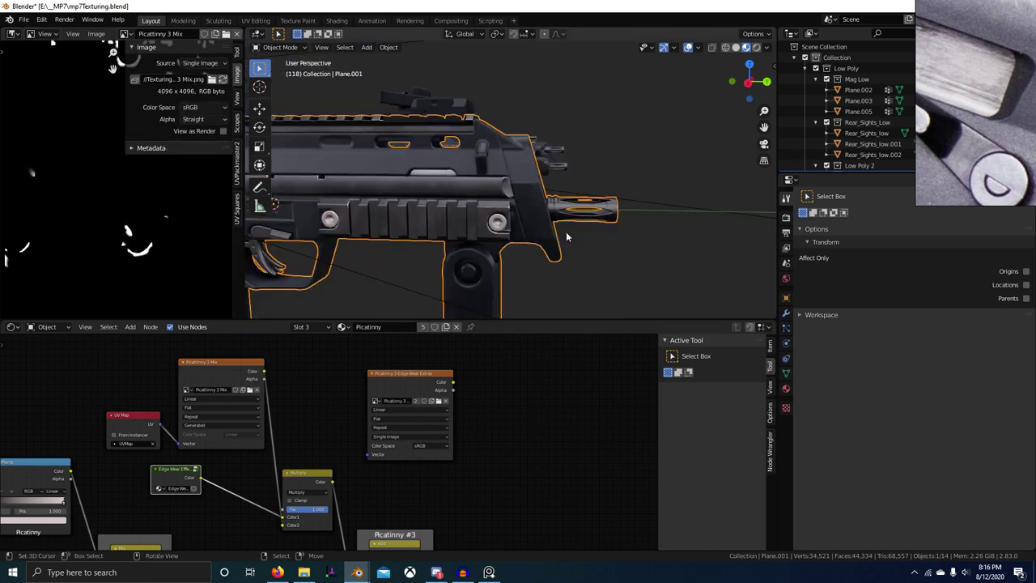
{"action": "key", "text": "alt+r"}
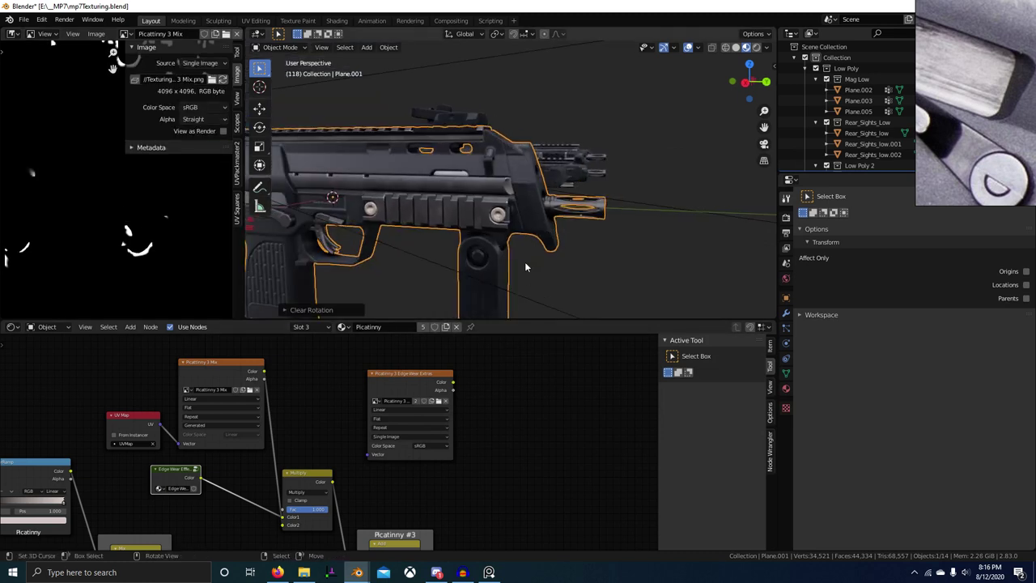
{"action": "middle_click_drag", "start_coordinate": [520, 409], "coordinate": [417, 440]}
{"action": "scroll", "coordinate": [470, 231], "scroll_direction": "down", "scroll_amount": 3}
{"action": "middle_click_drag", "start_coordinate": [443, 229], "coordinate": [421, 218], "text": "shift"}
{"action": "scroll", "coordinate": [502, 240], "scroll_direction": "up", "scroll_amount": 3}
{"action": "middle_click_drag", "start_coordinate": [495, 242], "coordinate": [430, 238], "text": "shift"}
{"action": "scroll", "coordinate": [614, 247], "scroll_direction": "down", "scroll_amount": 2}
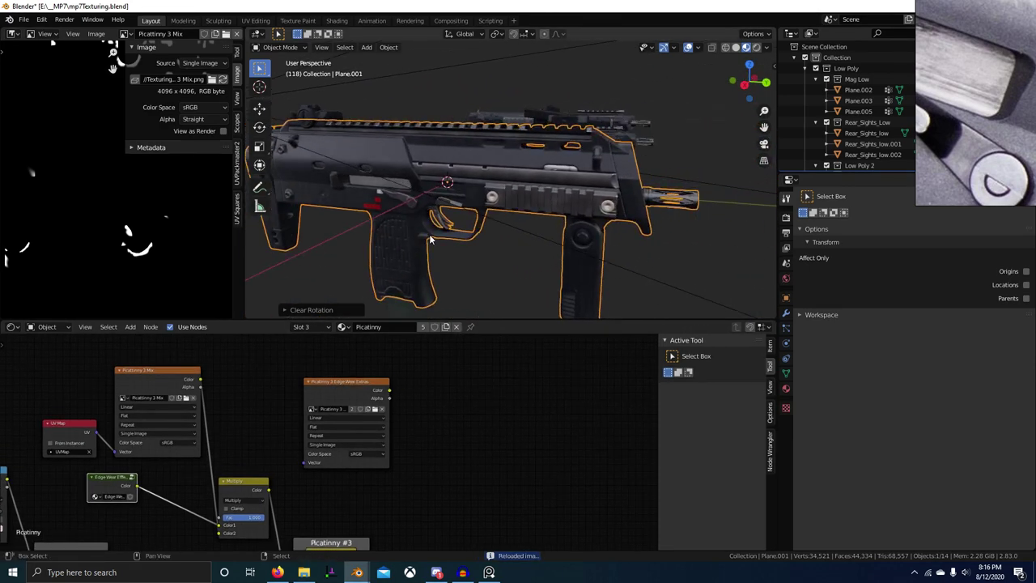
Inspect the side Picatinny rail up close and move the Picatinny #3 node frame slightly closer to the Principled BSDF
{"action": "scroll", "coordinate": [540, 215], "scroll_direction": "up", "scroll_amount": 5}
{"action": "middle_click_drag", "start_coordinate": [540, 214], "coordinate": [486, 267]}
{"action": "scroll", "coordinate": [403, 419], "scroll_direction": "down", "scroll_amount": 3}
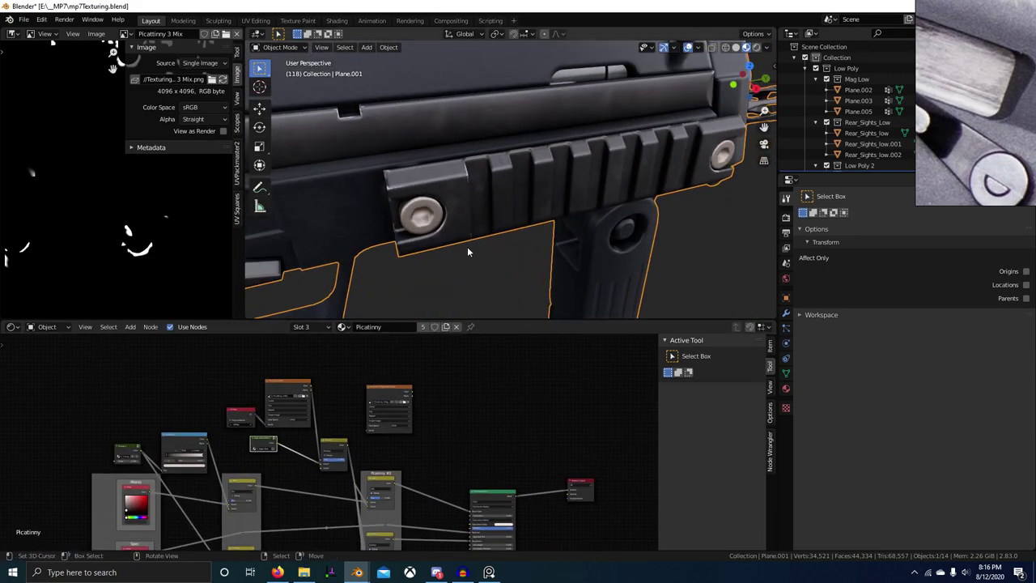
{"action": "scroll", "coordinate": [467, 251], "scroll_direction": "down", "scroll_amount": 3}
{"action": "scroll", "coordinate": [461, 429], "scroll_direction": "down", "scroll_amount": 1}
{"action": "middle_click_drag", "start_coordinate": [465, 439], "coordinate": [380, 370]}
{"action": "scroll", "coordinate": [368, 396], "scroll_direction": "up", "scroll_amount": 2}
{"action": "middle_click_drag", "start_coordinate": [360, 417], "coordinate": [401, 384]}
{"action": "scroll", "coordinate": [401, 384], "scroll_direction": "up", "scroll_amount": 2}
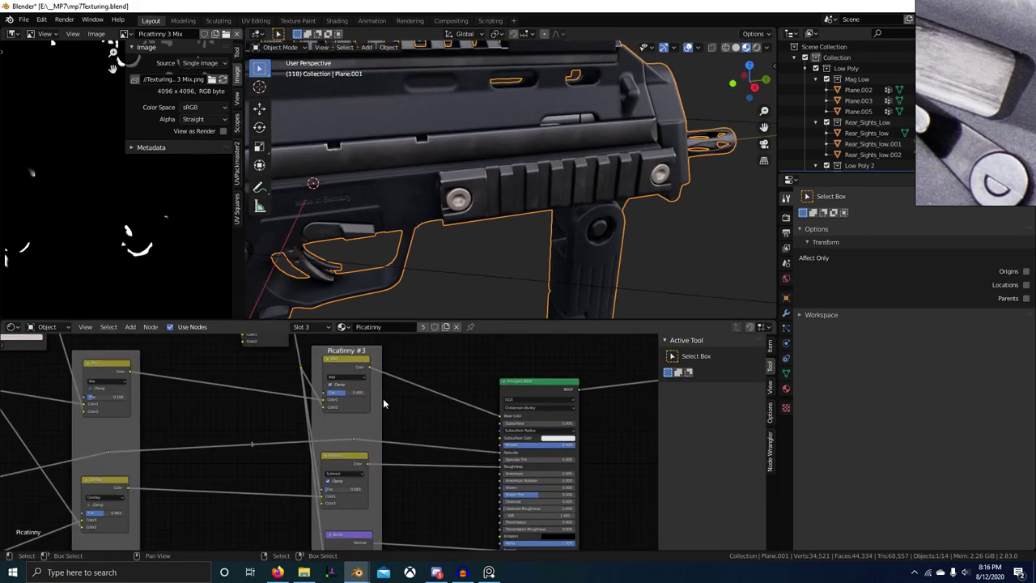
{"action": "scroll", "coordinate": [397, 292], "scroll_direction": "up", "scroll_amount": 3}
{"action": "left_click_drag", "start_coordinate": [354, 354], "coordinate": [383, 358]}
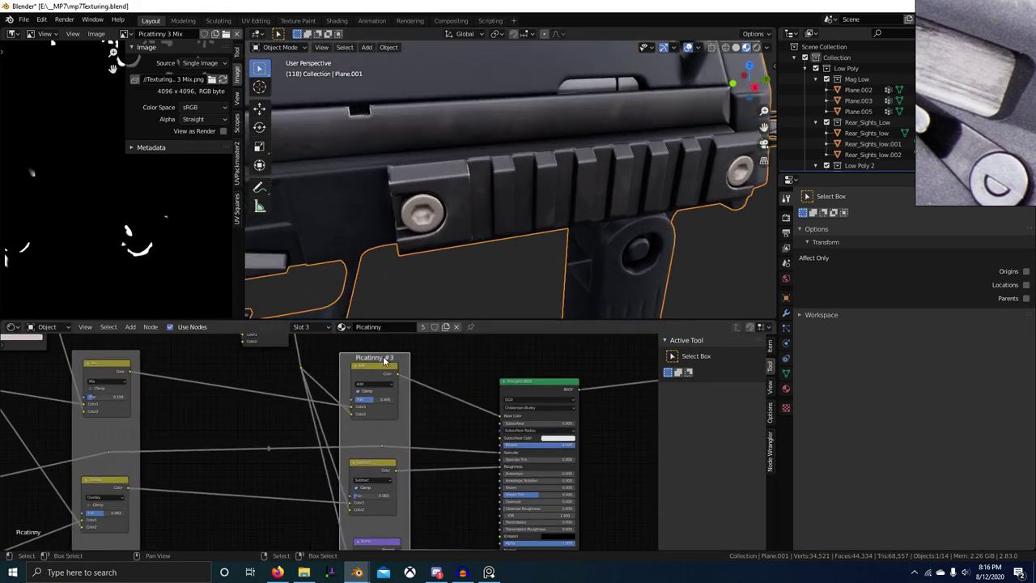
Preview the Picatinny #3 frame's Add, Subtract and Bump node outputs on the side rail one after another
{"action": "scroll", "coordinate": [494, 243], "scroll_direction": "up", "scroll_amount": 5}
{"action": "middle_click_drag", "start_coordinate": [509, 252], "coordinate": [530, 238]}
{"action": "left_click", "coordinate": [382, 366], "text": "ctrl+shift"}
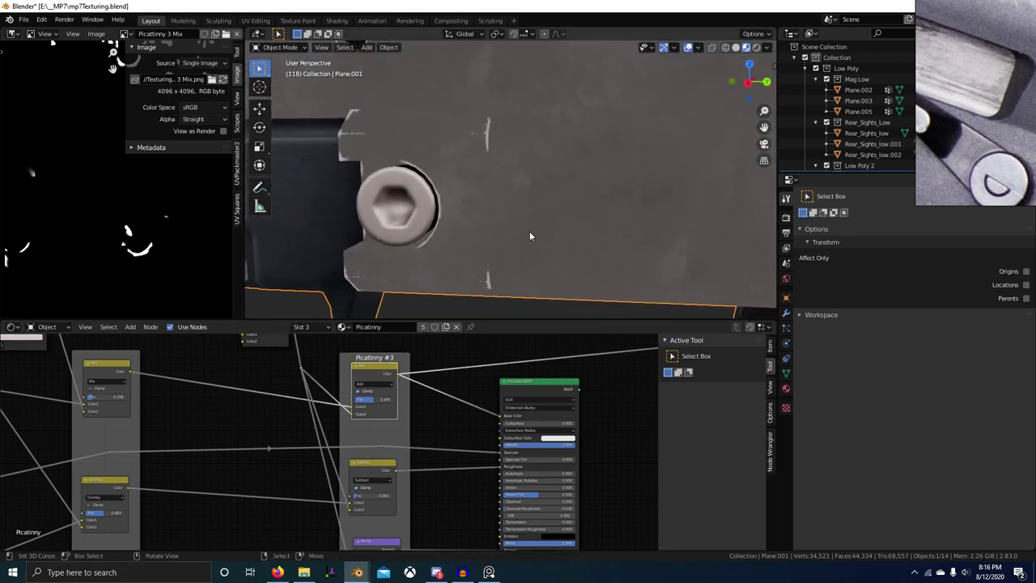
{"action": "left_click", "coordinate": [385, 471], "text": "ctrl+shift"}
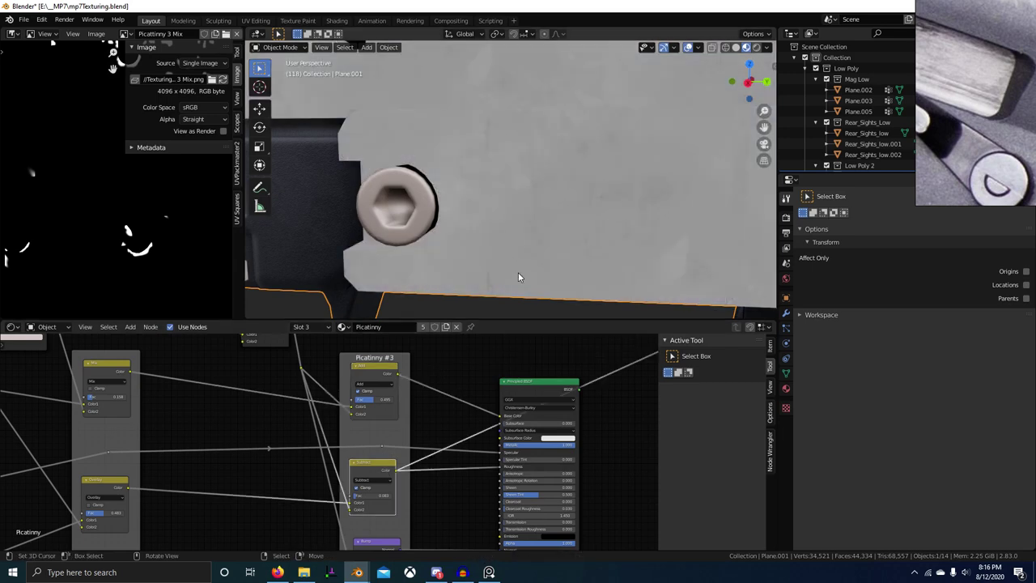
{"action": "middle_click_drag", "start_coordinate": [393, 502], "coordinate": [371, 472]}
{"action": "left_click", "coordinate": [364, 518], "text": "ctrl+shift"}
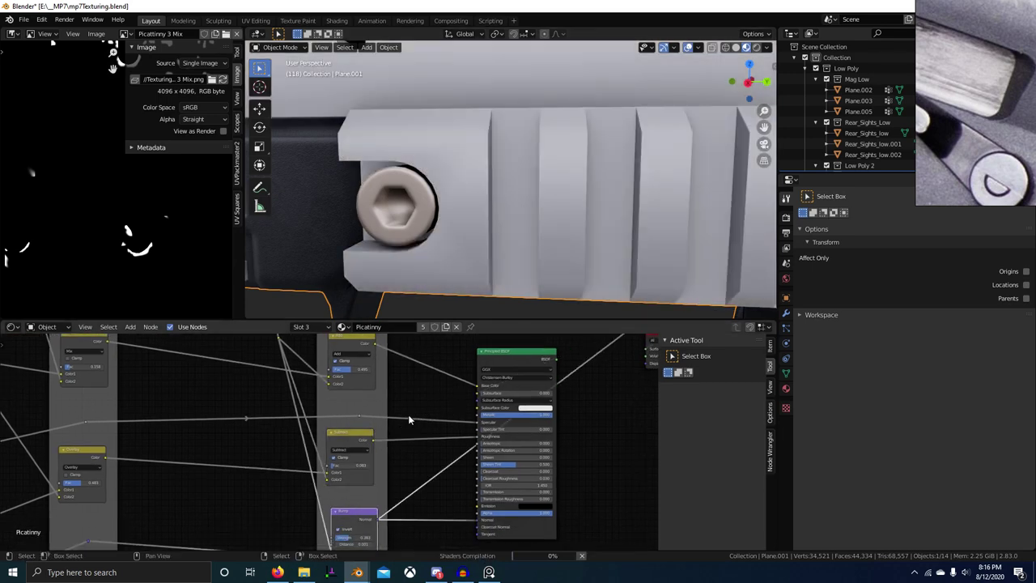
Preview the Edge Wear Effect group's output on the gun and examine the wear along the side rail's edges
{"action": "middle_click_drag", "start_coordinate": [585, 239], "coordinate": [474, 273]}
{"action": "scroll", "coordinate": [454, 372], "scroll_direction": "down", "scroll_amount": 8}
{"action": "middle_click_drag", "start_coordinate": [399, 387], "coordinate": [401, 493]}
{"action": "middle_click_drag", "start_coordinate": [281, 400], "coordinate": [322, 419]}
{"action": "scroll", "coordinate": [318, 421], "scroll_direction": "up", "scroll_amount": 7}
{"action": "scroll", "coordinate": [388, 413], "scroll_direction": "down", "scroll_amount": 1}
{"action": "middle_click_drag", "start_coordinate": [388, 413], "coordinate": [361, 421]}
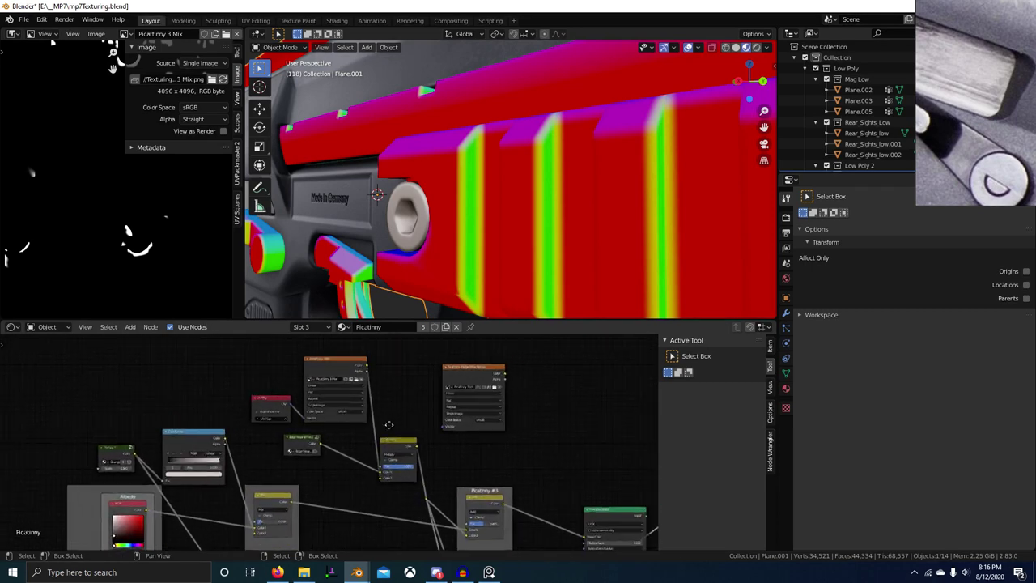
{"action": "scroll", "coordinate": [372, 433], "scroll_direction": "up", "scroll_amount": 6}
{"action": "left_click", "coordinate": [248, 451]}
{"action": "scroll", "coordinate": [271, 449], "scroll_direction": "down", "scroll_amount": 3}
{"action": "middle_click_drag", "start_coordinate": [287, 446], "coordinate": [362, 462]}
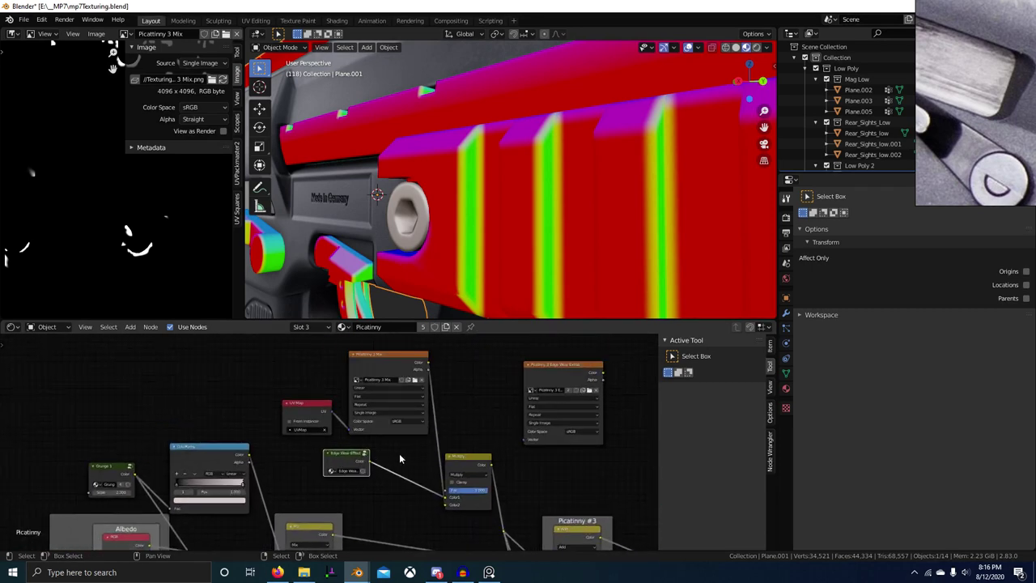
{"action": "scroll", "coordinate": [400, 459], "scroll_direction": "down", "scroll_amount": 1}
{"action": "left_click", "coordinate": [347, 460], "text": "ctrl+shift"}
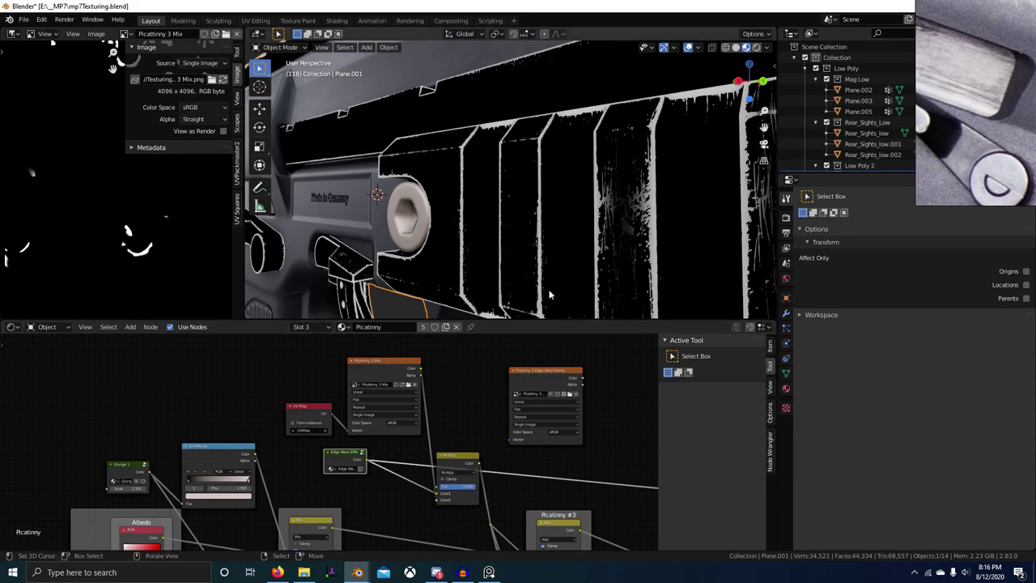
{"action": "middle_click_drag", "start_coordinate": [639, 283], "coordinate": [669, 280]}
{"action": "scroll", "coordinate": [612, 422], "scroll_direction": "down", "scroll_amount": 3}
{"action": "middle_click_drag", "start_coordinate": [612, 423], "coordinate": [419, 391]}
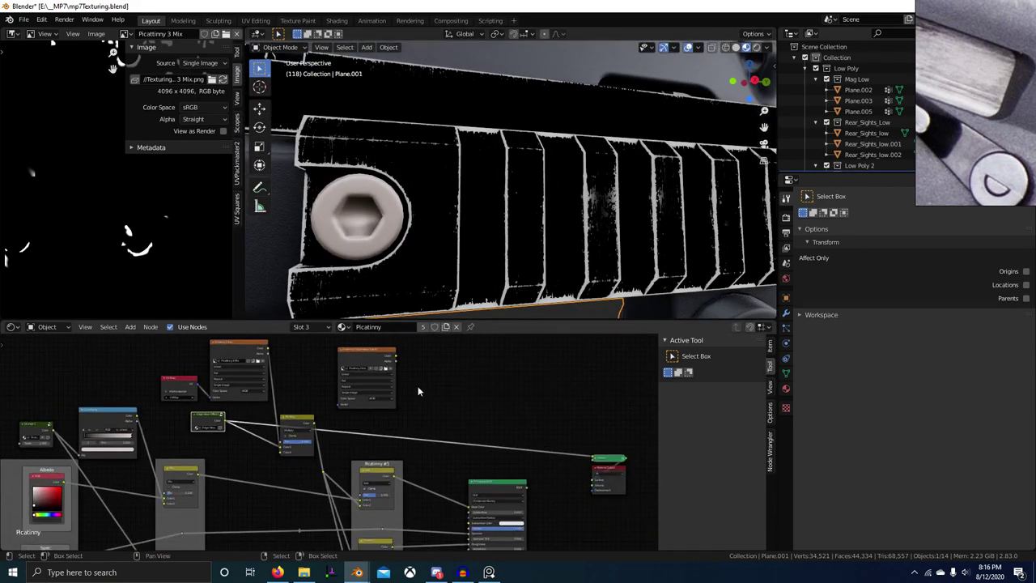
{"action": "scroll", "coordinate": [479, 293], "scroll_direction": "down", "scroll_amount": 1}
{"action": "middle_click_drag", "start_coordinate": [479, 293], "coordinate": [472, 376]}
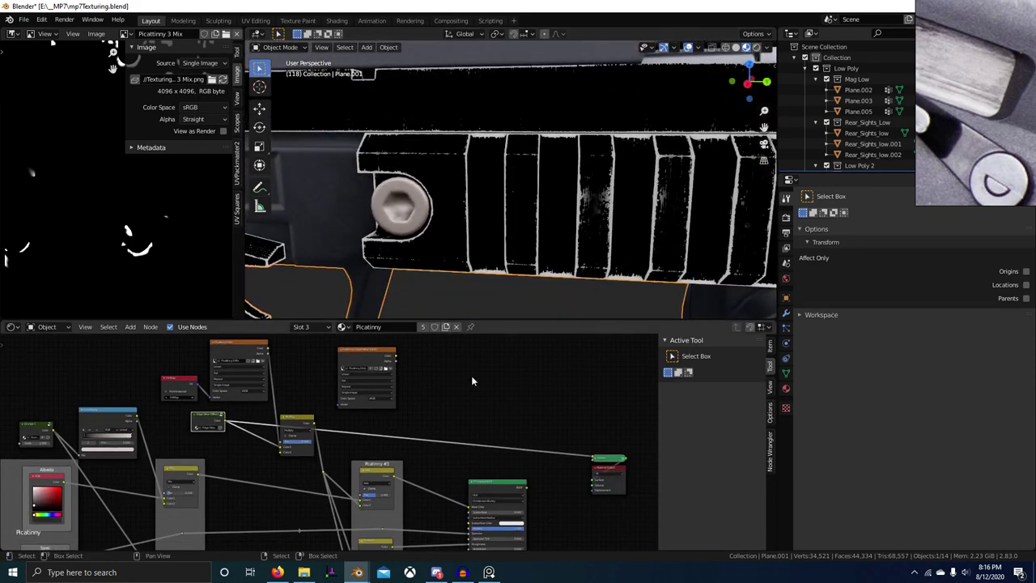
Add an [M] Edge Wear Image Based group node and place it well to the right of the Edge Wear Extras texture node
{"action": "scroll", "coordinate": [436, 391], "scroll_direction": "up", "scroll_amount": 1}
{"action": "key", "text": "shift+a"}
{"action": "left_click", "coordinate": [587, 380]}
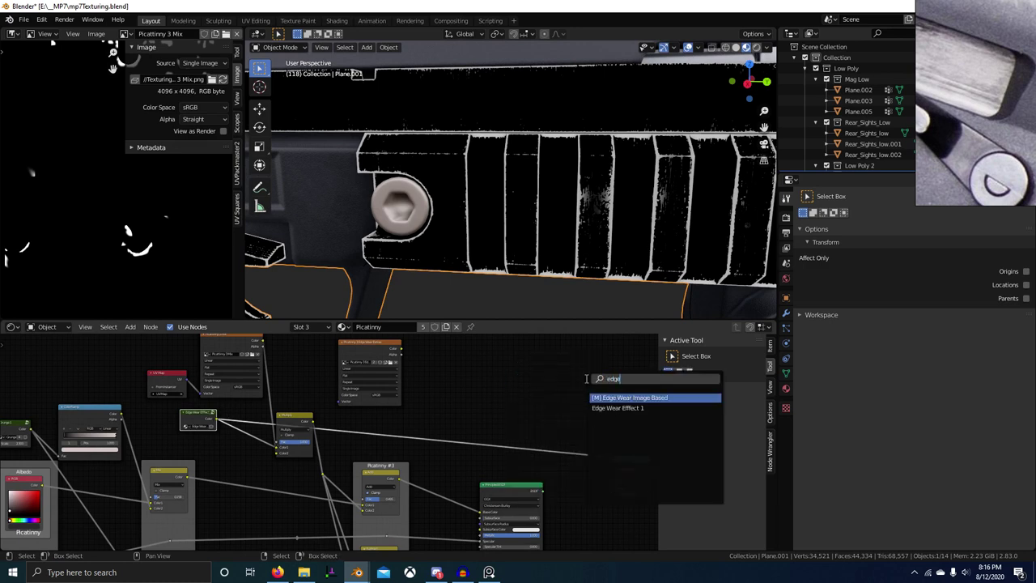
{"action": "key", "text": "Return"}
{"action": "left_click", "coordinate": [589, 405]}
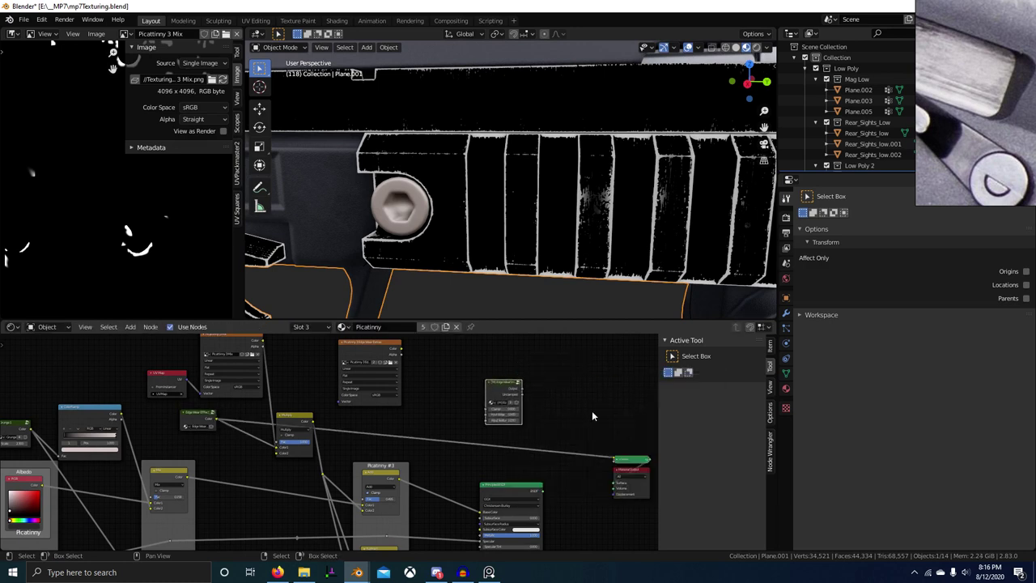
{"action": "scroll", "coordinate": [422, 396], "scroll_direction": "up", "scroll_amount": 3}
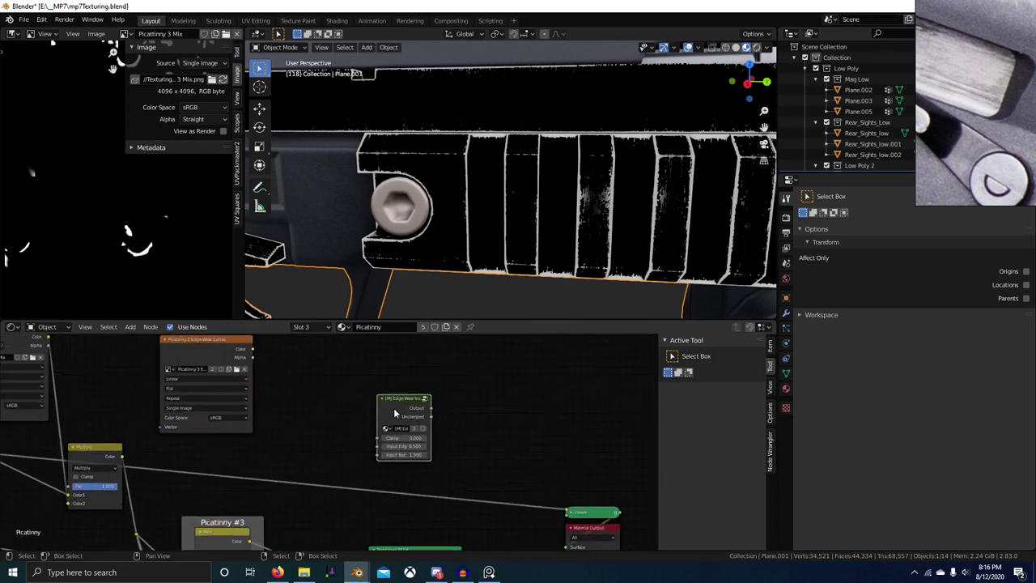
{"action": "scroll", "coordinate": [395, 413], "scroll_direction": "down", "scroll_amount": 1}
{"action": "middle_click_drag", "start_coordinate": [413, 411], "coordinate": [391, 424]}
{"action": "left_click_drag", "start_coordinate": [391, 423], "coordinate": [472, 424]}
Add a Grunge 1 group node and place it just left of the [M] Edge Wear Image Based node
{"action": "key", "text": "shift+a"}
{"action": "left_click", "coordinate": [470, 422]}
{"action": "type", "text": "gr"}
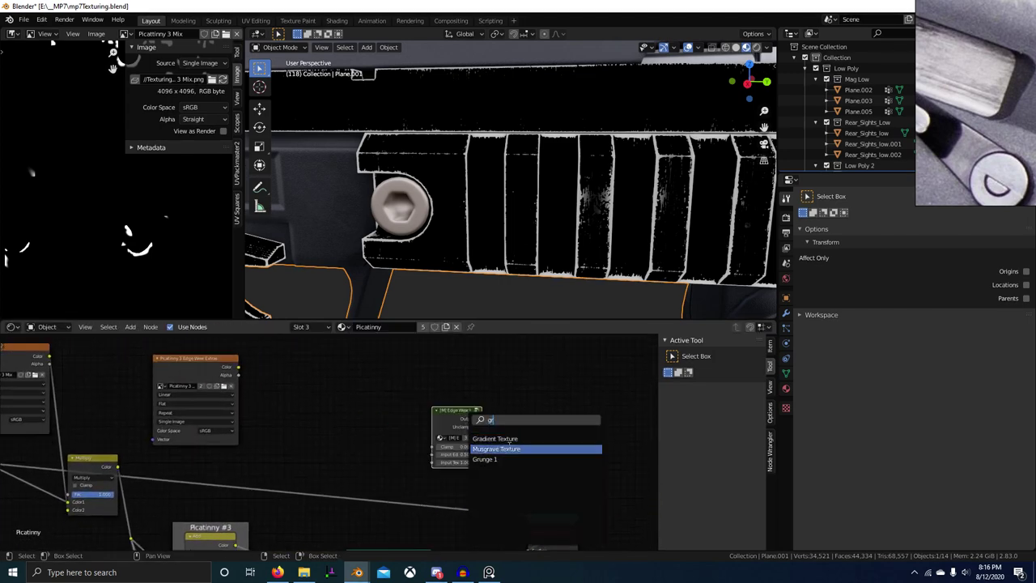
{"action": "left_click", "coordinate": [485, 459]}
{"action": "left_click", "coordinate": [348, 438]}
{"action": "scroll", "coordinate": [324, 436], "scroll_direction": "up", "scroll_amount": 2}
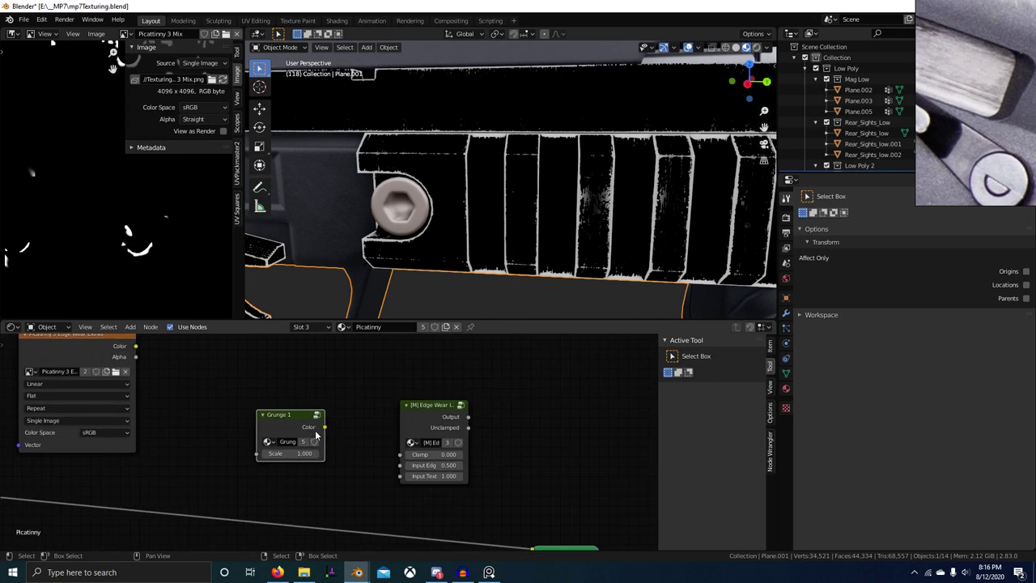
{"action": "left_click_drag", "start_coordinate": [316, 434], "coordinate": [332, 458]}
Go into the Edge Wear Effect group and copy its receiver curvature image texture node
{"action": "scroll", "coordinate": [333, 458], "scroll_direction": "down", "scroll_amount": 5}
{"action": "middle_click_drag", "start_coordinate": [333, 458], "coordinate": [591, 413]}
{"action": "scroll", "coordinate": [412, 446], "scroll_direction": "down", "scroll_amount": 3}
{"action": "middle_click_drag", "start_coordinate": [379, 441], "coordinate": [543, 544]}
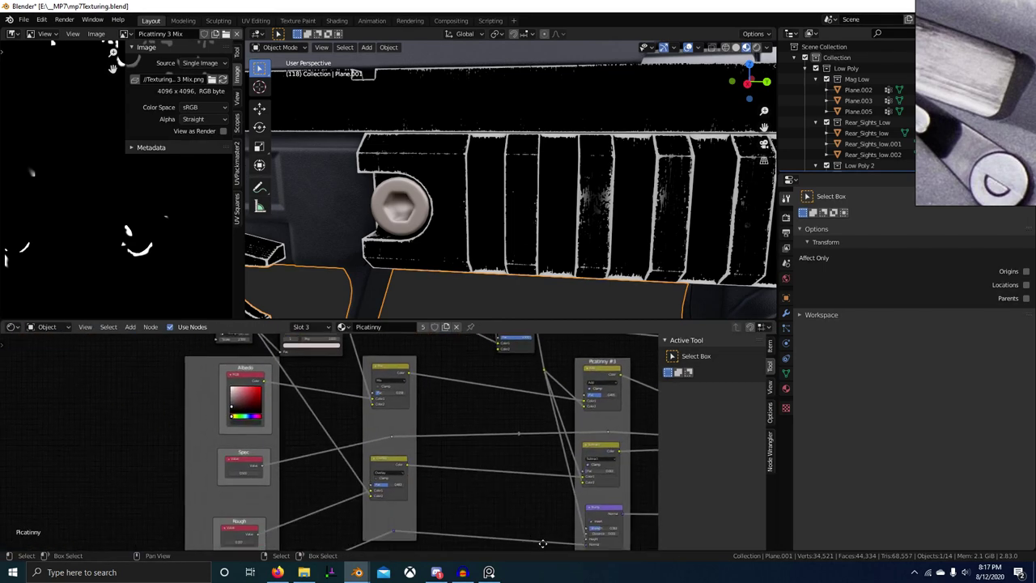
{"action": "scroll", "coordinate": [458, 488], "scroll_direction": "down", "scroll_amount": 3}
{"action": "middle_click_drag", "start_coordinate": [458, 488], "coordinate": [400, 481]}
{"action": "scroll", "coordinate": [369, 470], "scroll_direction": "up", "scroll_amount": 3}
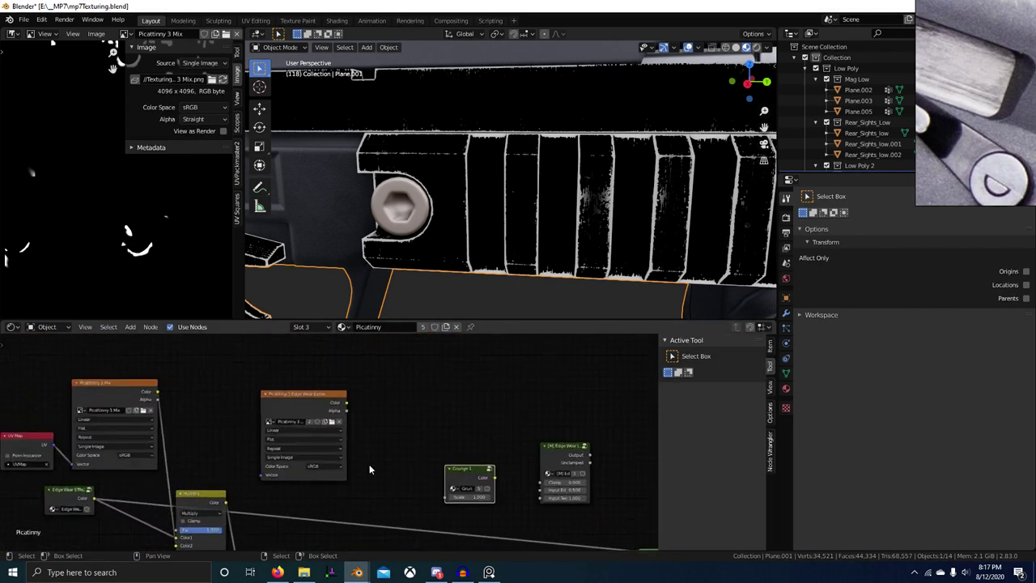
{"action": "scroll", "coordinate": [369, 470], "scroll_direction": "up", "scroll_amount": 2}
{"action": "middle_click_drag", "start_coordinate": [200, 459], "coordinate": [337, 429]}
{"action": "left_click", "coordinate": [157, 468]}
{"action": "key", "text": "Tab"}
{"action": "scroll", "coordinate": [161, 468], "scroll_direction": "down", "scroll_amount": 5}
{"action": "middle_click_drag", "start_coordinate": [220, 442], "coordinate": [261, 442]}
{"action": "left_click", "coordinate": [261, 442]}
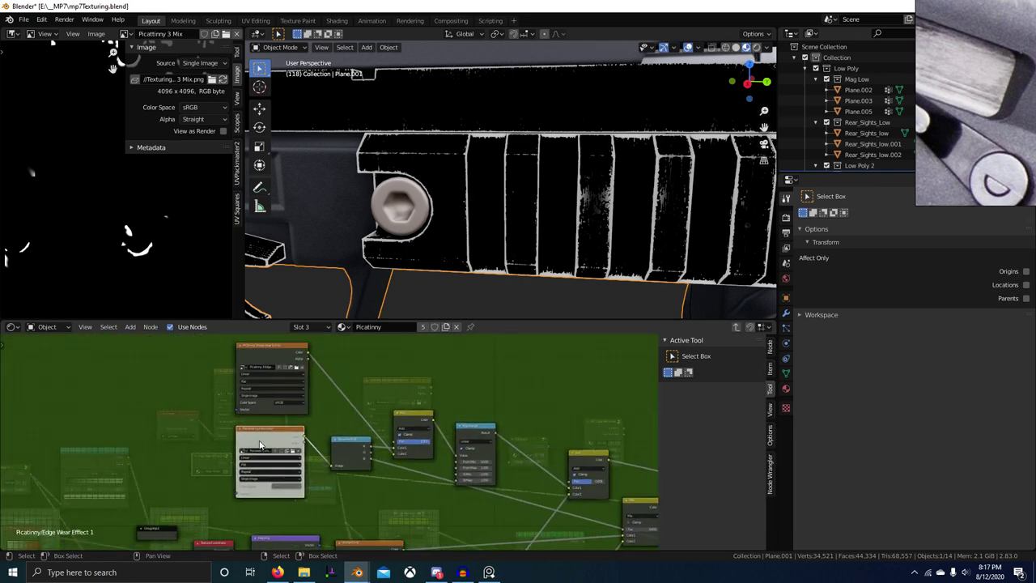
Leave the group, paste the curvature image texture node into the Picatinny material and place it above the Grunge 1 node
{"action": "key", "text": "Tab"}
{"action": "scroll", "coordinate": [469, 435], "scroll_direction": "down", "scroll_amount": 4}
{"action": "middle_click_drag", "start_coordinate": [469, 434], "coordinate": [356, 437]}
{"action": "left_click", "coordinate": [451, 405]}
{"action": "scroll", "coordinate": [315, 445], "scroll_direction": "down", "scroll_amount": 5}
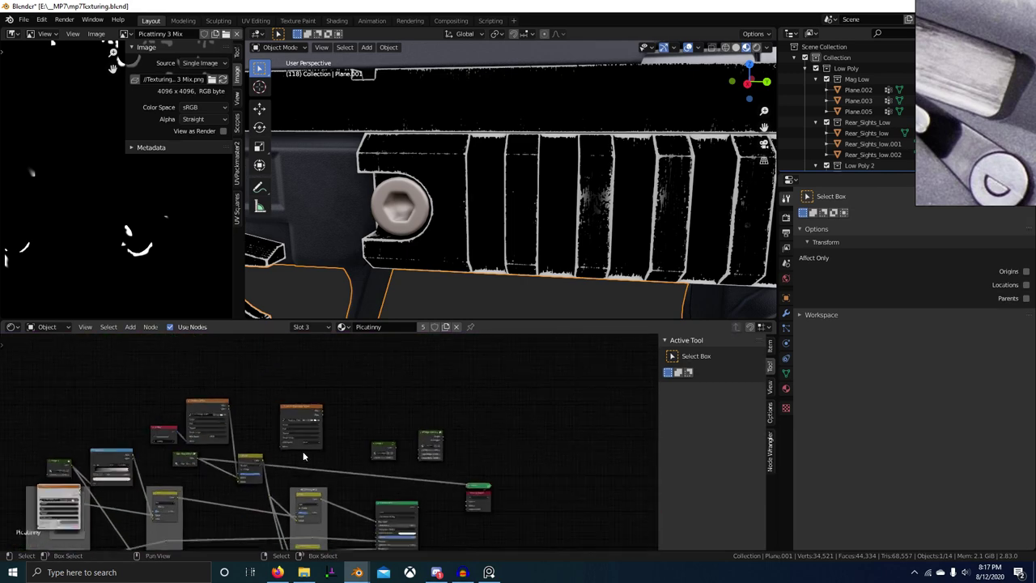
{"action": "left_click", "coordinate": [308, 440]}
{"action": "key", "text": "shift+d"}
{"action": "left_click", "coordinate": [514, 392]}
{"action": "scroll", "coordinate": [404, 416], "scroll_direction": "up", "scroll_amount": 6}
{"action": "key", "text": "g"}
{"action": "middle_click_drag", "start_coordinate": [470, 406], "coordinate": [381, 424]}
{"action": "left_click", "coordinate": [365, 399]}
Move the Principled BSDF and Material Output nodes farther right and reconnect the Principled BSDF to the output
{"action": "scroll", "coordinate": [389, 421], "scroll_direction": "down", "scroll_amount": 4}
{"action": "scroll", "coordinate": [333, 494], "scroll_direction": "down", "scroll_amount": 4}
{"action": "left_click_drag", "start_coordinate": [318, 488], "coordinate": [496, 490]}
{"action": "middle_click_drag", "start_coordinate": [336, 465], "coordinate": [305, 416]}
{"action": "left_click", "coordinate": [345, 420]}
{"action": "left_click_drag", "start_coordinate": [345, 420], "coordinate": [572, 438]}
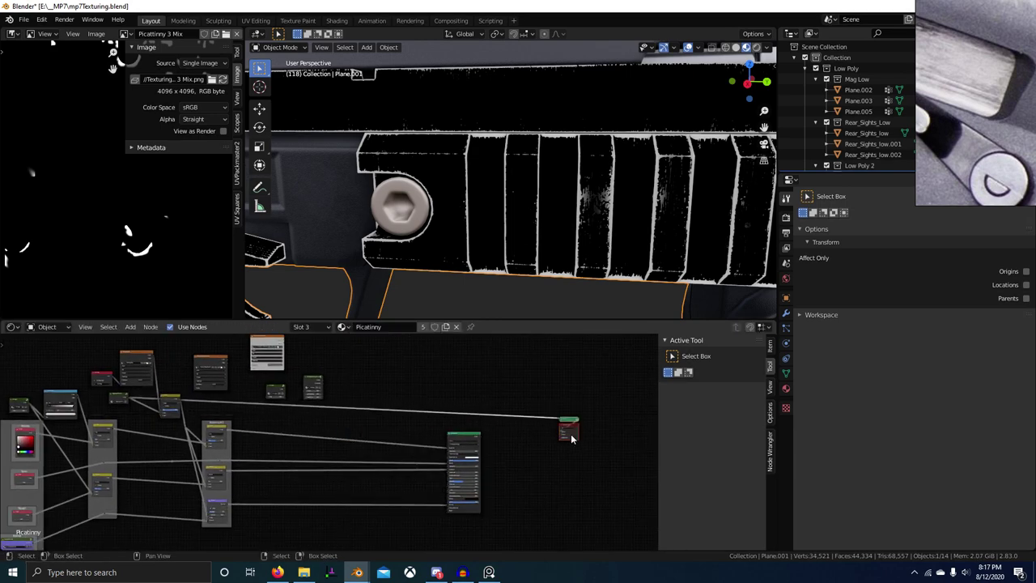
{"action": "left_click", "coordinate": [461, 449], "text": "ctrl+shift"}
Connect Grunge 1's Color to the [M] Edge Wear group's Input Texture and space the two nodes apart
{"action": "middle_click_drag", "start_coordinate": [361, 362], "coordinate": [403, 445]}
{"action": "scroll", "coordinate": [402, 444], "scroll_direction": "up", "scroll_amount": 8}
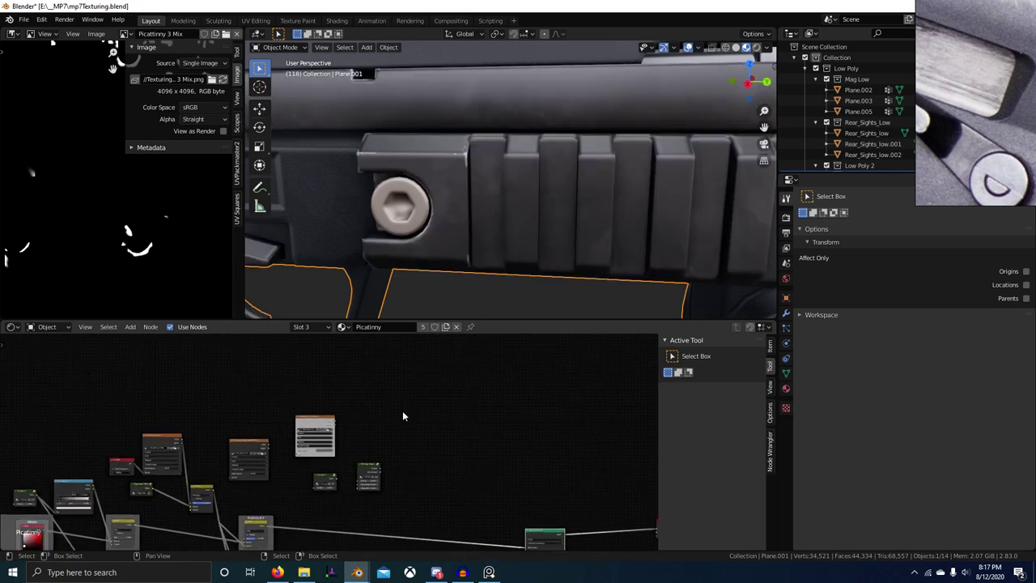
{"action": "scroll", "coordinate": [357, 421], "scroll_direction": "up", "scroll_amount": 2}
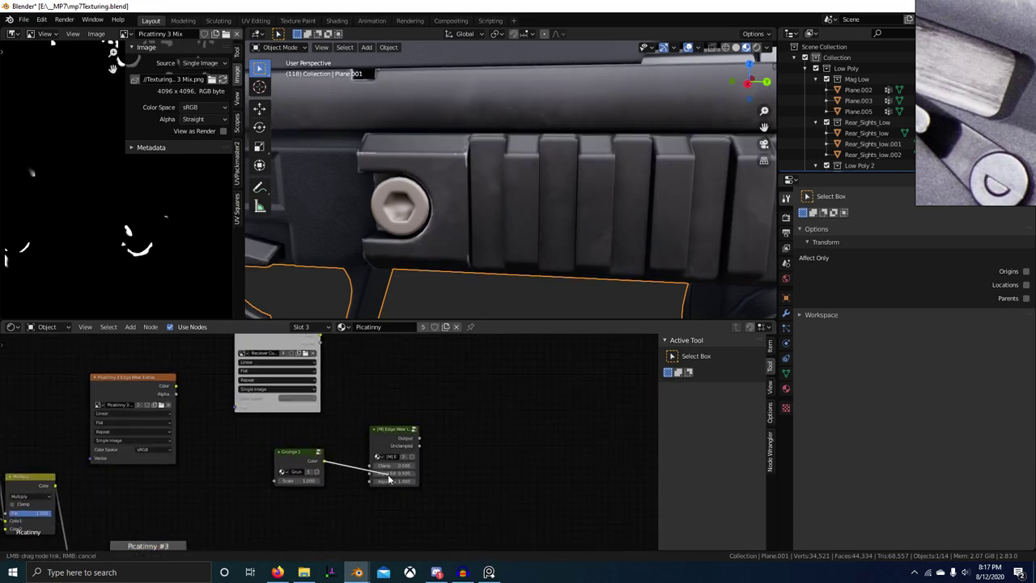
{"action": "left_click_drag", "start_coordinate": [374, 481], "coordinate": [374, 481]}
{"action": "left_click_drag", "start_coordinate": [293, 455], "coordinate": [293, 481]}
{"action": "left_click_drag", "start_coordinate": [397, 431], "coordinate": [487, 415]}
{"action": "middle_click_drag", "start_coordinate": [377, 361], "coordinate": [365, 392]}
Add a Separate RGB node beside the curvature texture and connect the texture's Color to its Image input
{"action": "key", "text": "shift+a"}
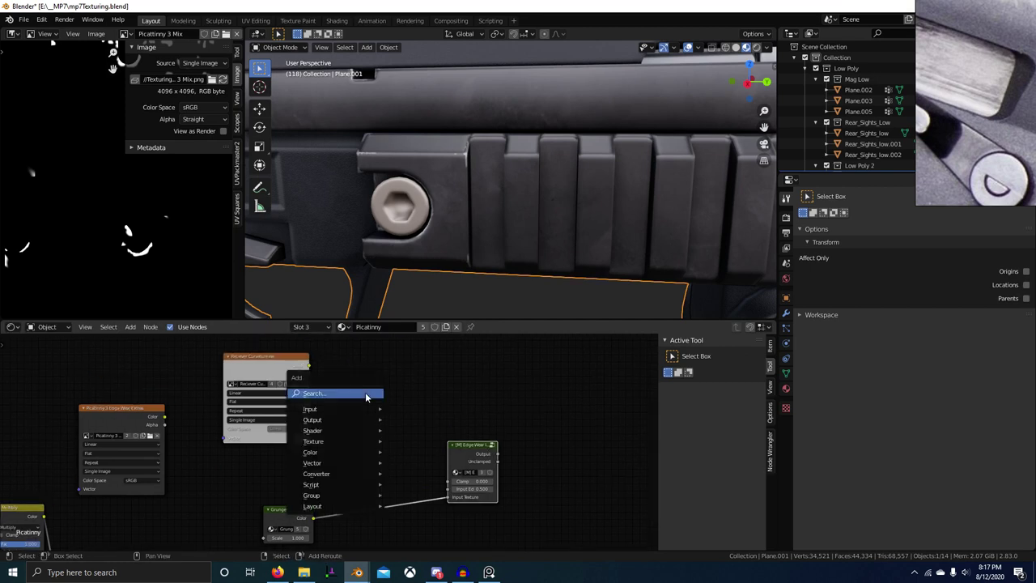
{"action": "left_click", "coordinate": [365, 393]}
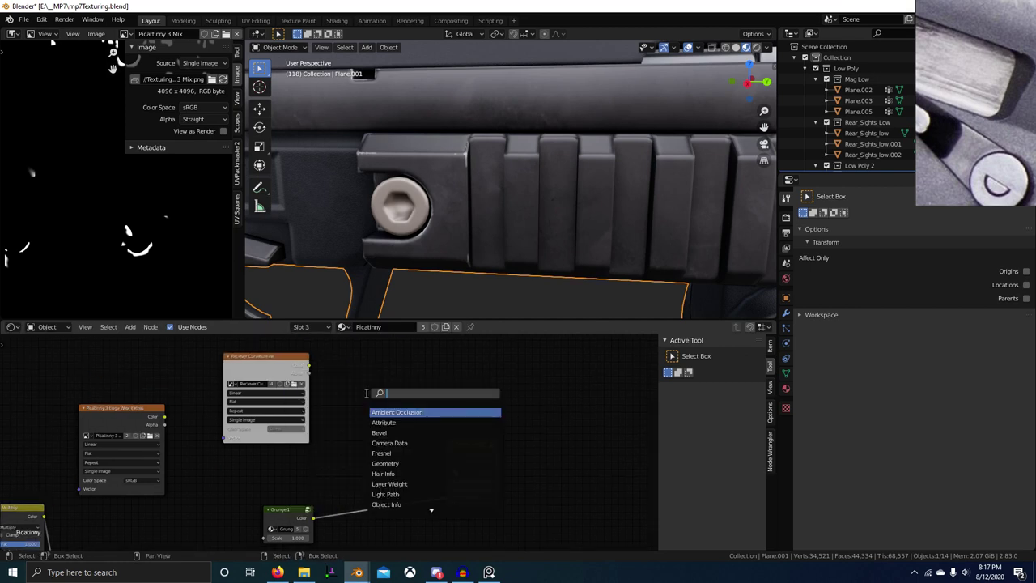
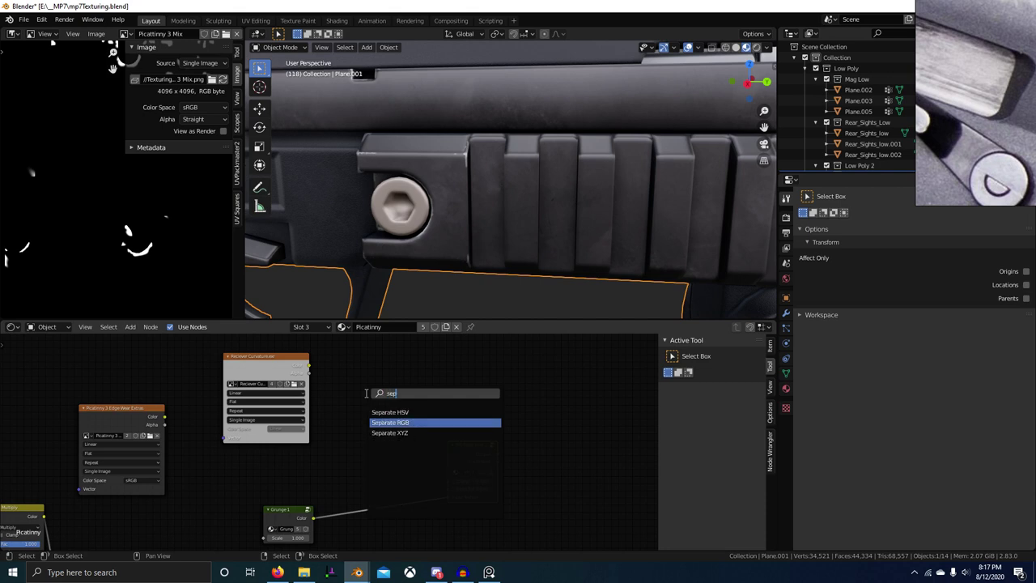
{"action": "type", "text": "sep"}
{"action": "key", "text": "Return"}
{"action": "left_click", "coordinate": [369, 397]}
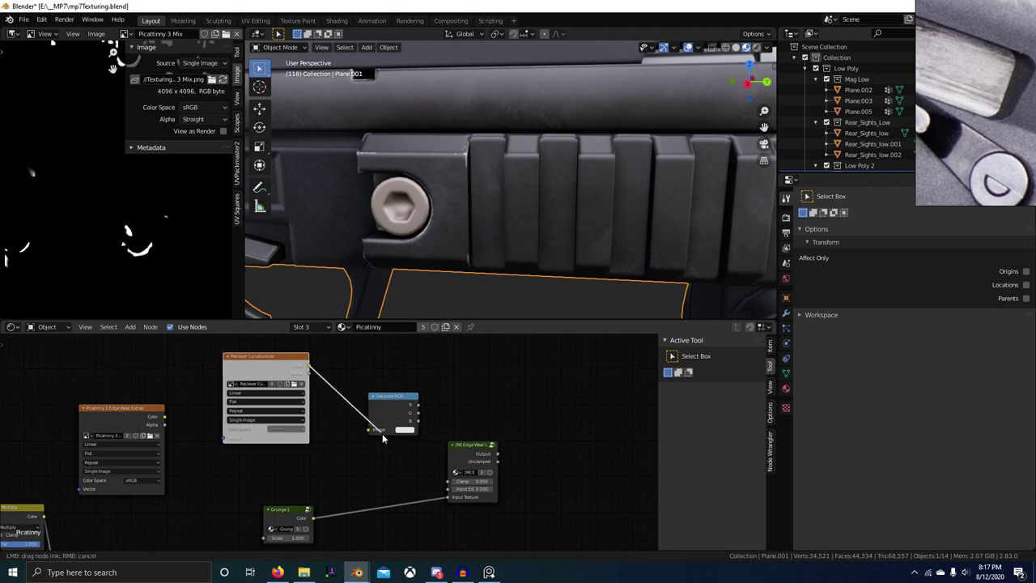
{"action": "left_click_drag", "start_coordinate": [375, 434], "coordinate": [370, 430]}
Connect Separate RGB's R output to the [M] Edge Wear group's Input Edge Map, preview the group and set its Clamp to 0.260
{"action": "left_click_drag", "start_coordinate": [241, 361], "coordinate": [250, 399]}
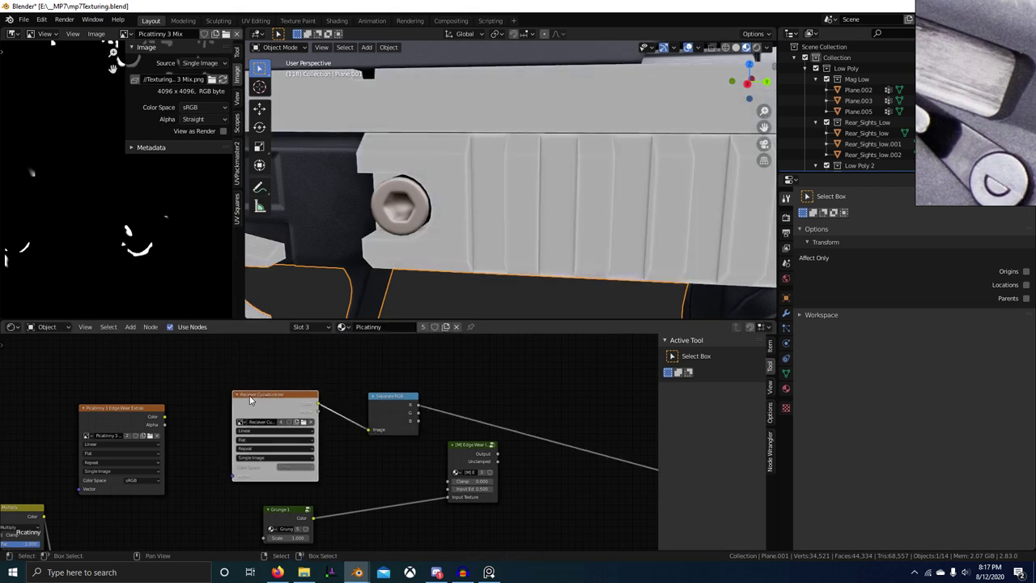
{"action": "left_click_drag", "start_coordinate": [392, 409], "coordinate": [396, 445]}
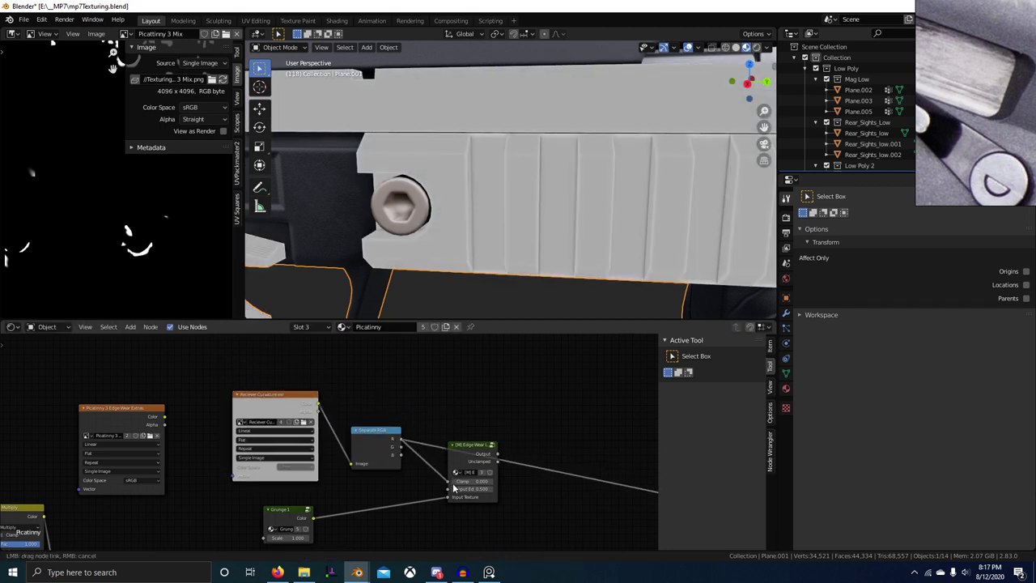
{"action": "scroll", "coordinate": [463, 477], "scroll_direction": "up", "scroll_amount": 4}
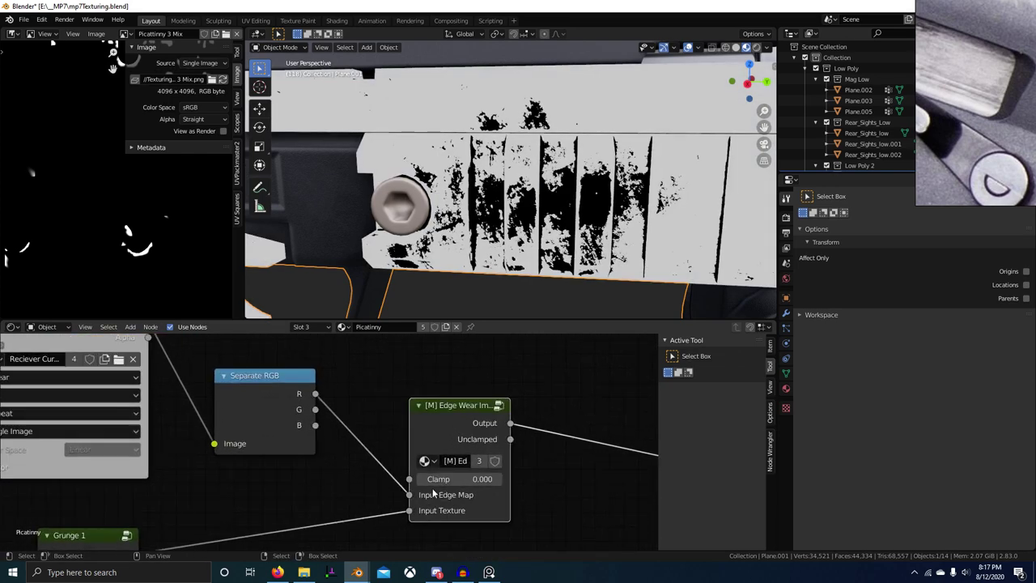
{"action": "middle_click_drag", "start_coordinate": [299, 457], "coordinate": [405, 400]}
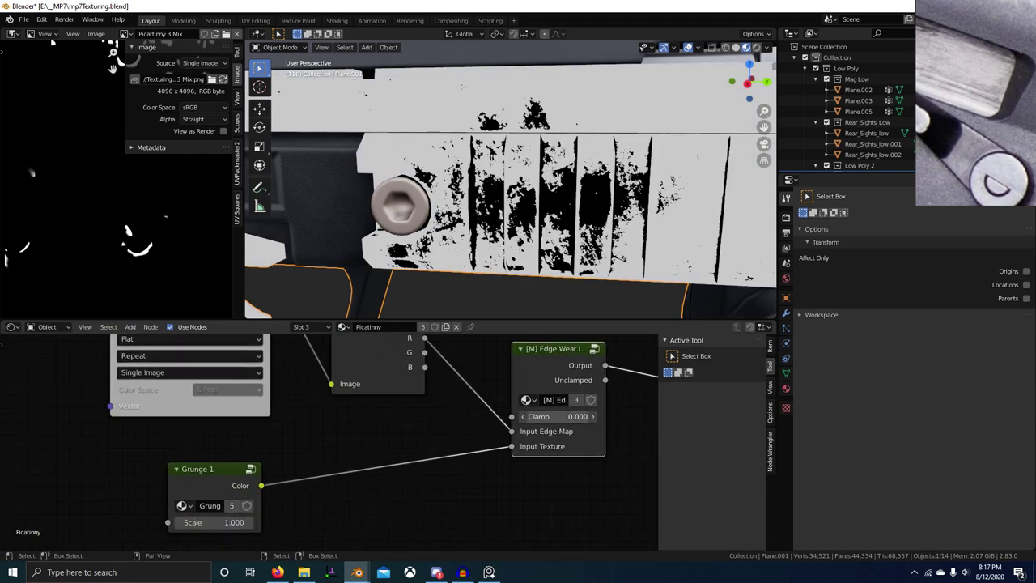
{"action": "mouse_move", "coordinate": [559, 417]}
{"action": "left_mouse_down"}
{"action": "mouse_move", "coordinate": [532, 417]}
{"action": "mouse_move", "coordinate": [587, 416]}
{"action": "mouse_move", "coordinate": [539, 416]}
{"action": "left_mouse_up"}
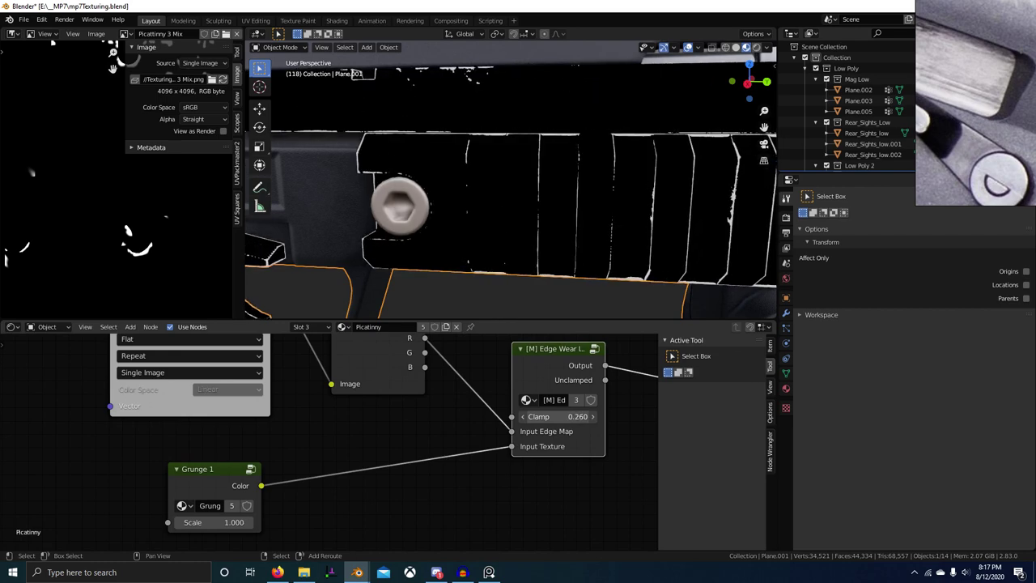
Set the [M] Edge Wear group's Clamp to 0.250 and inspect the wear mask along the rails
{"action": "scroll", "coordinate": [518, 306], "scroll_direction": "down", "scroll_amount": 3}
{"action": "scroll", "coordinate": [405, 270], "scroll_direction": "up", "scroll_amount": 4}
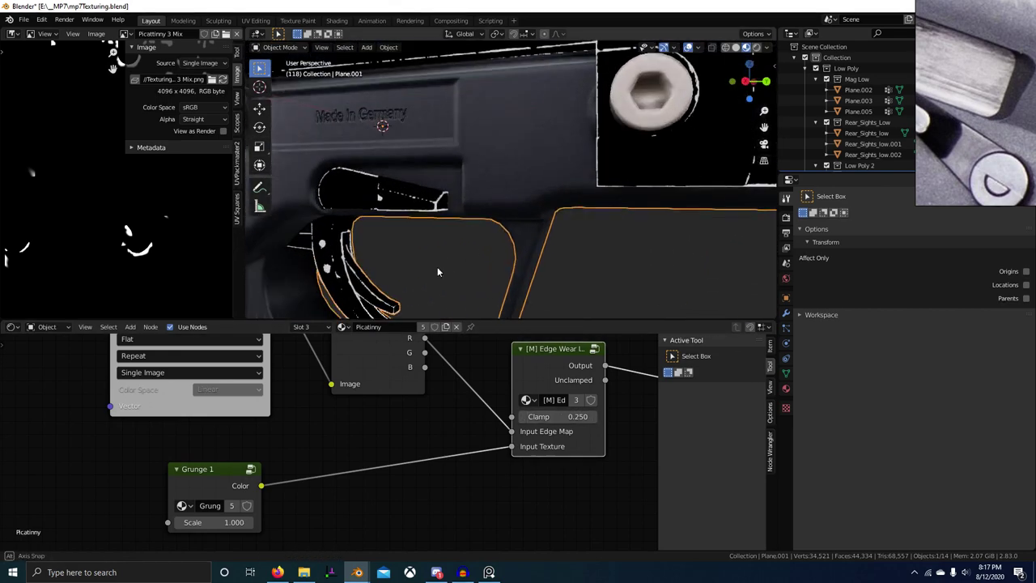
{"action": "middle_click_drag", "start_coordinate": [440, 271], "coordinate": [614, 256]}
{"action": "scroll", "coordinate": [510, 407], "scroll_direction": "down", "scroll_amount": 3}
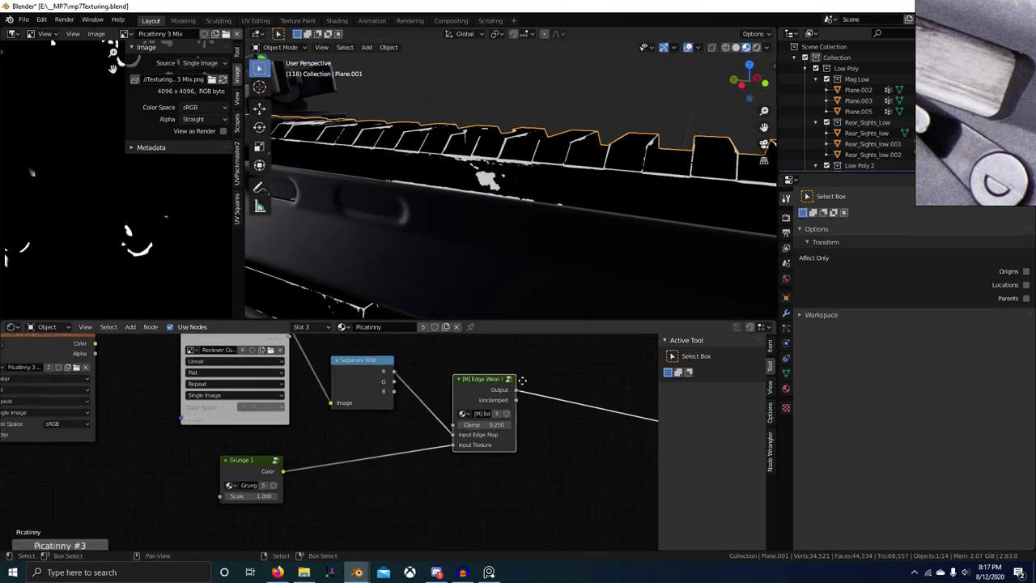
{"action": "scroll", "coordinate": [510, 407], "scroll_direction": "down", "scroll_amount": 2}
{"action": "middle_click_drag", "start_coordinate": [466, 283], "coordinate": [498, 143]}
Preview the [M] Edge Wear group's Unclamped output on the side rail
{"action": "scroll", "coordinate": [259, 408], "scroll_direction": "up", "scroll_amount": 4}
{"action": "middle_click_drag", "start_coordinate": [391, 388], "coordinate": [378, 422]}
{"action": "left_click", "coordinate": [402, 371], "text": "ctrl+shift"}
{"action": "mouse_move", "coordinate": [484, 252]}
{"action": "middle_mouse_down"}
{"action": "mouse_move", "coordinate": [464, 291]}
{"action": "mouse_move", "coordinate": [486, 270]}
{"action": "middle_mouse_up"}
{"action": "scroll", "coordinate": [518, 370], "scroll_direction": "down", "scroll_amount": 1}
{"action": "middle_click_drag", "start_coordinate": [518, 371], "coordinate": [485, 379]}
Try remapping the edge wear group's Unclamped output with a Map Range node, raising its From Min to 0.080
{"action": "key", "text": "shift+a"}
{"action": "left_click", "coordinate": [488, 376]}
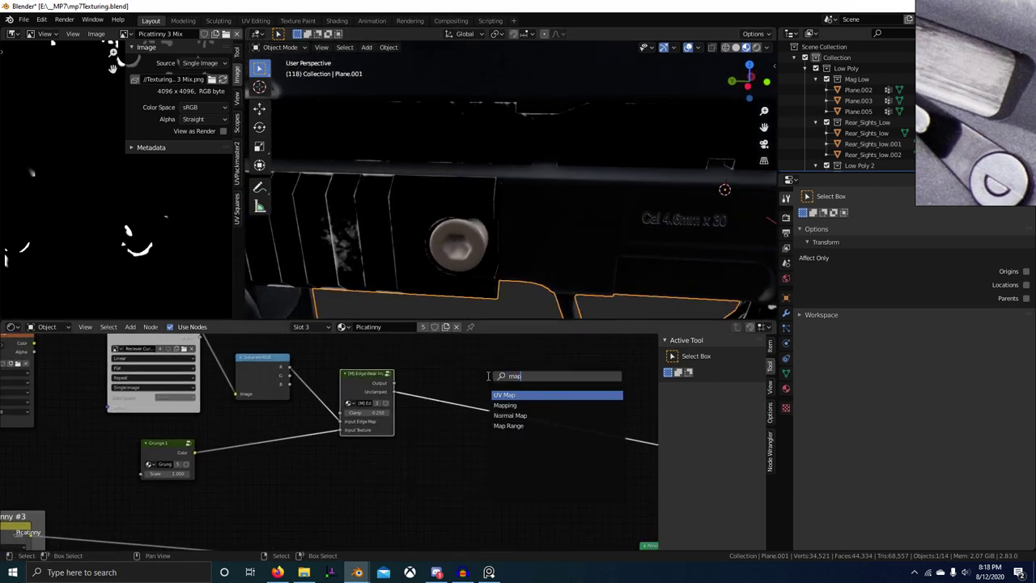
{"action": "key", "text": "Down"}
{"action": "key", "text": "Down"}
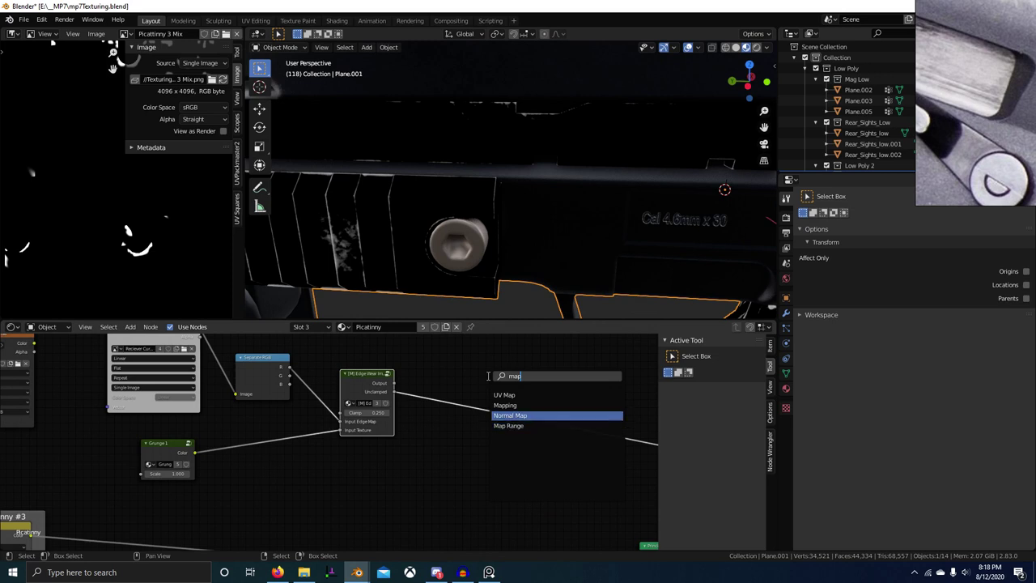
{"action": "key", "text": "Down"}
{"action": "key", "text": "Return"}
{"action": "left_click", "coordinate": [489, 375]}
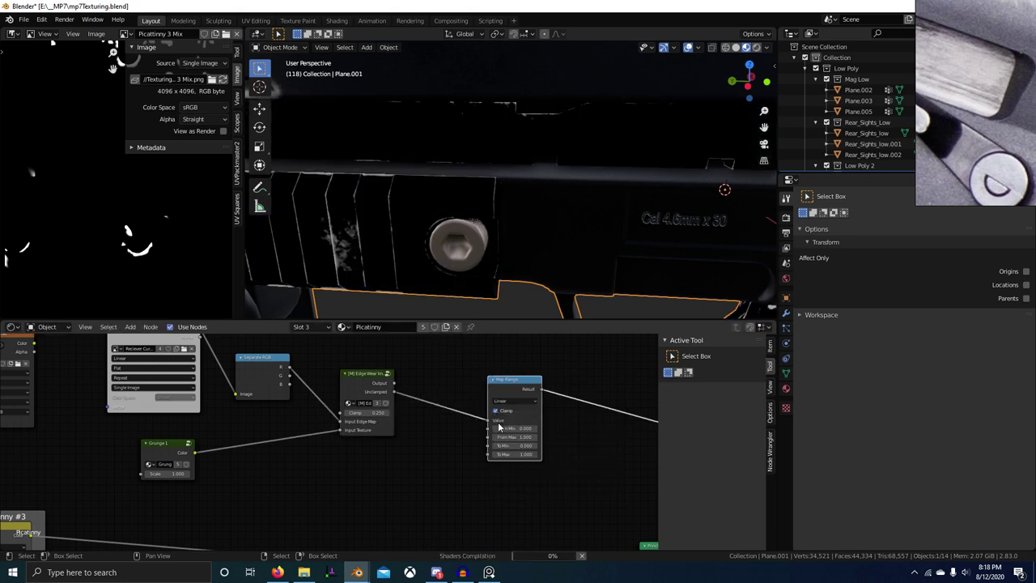
{"action": "left_click_drag", "start_coordinate": [515, 428], "coordinate": [525, 428]}
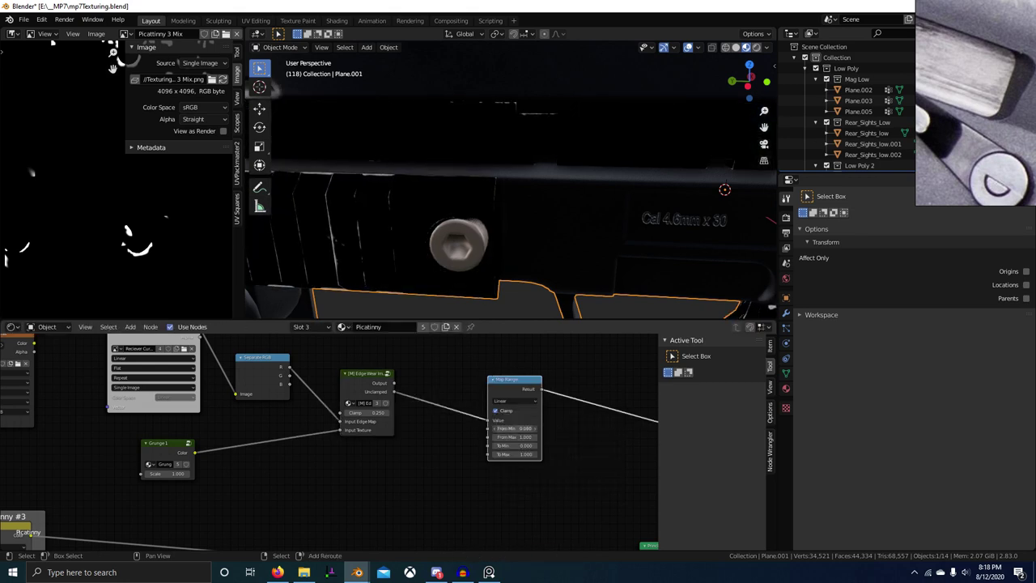
{"action": "left_click_drag", "start_coordinate": [368, 410], "coordinate": [386, 415]}
{"action": "key", "text": "ctrl+x"}
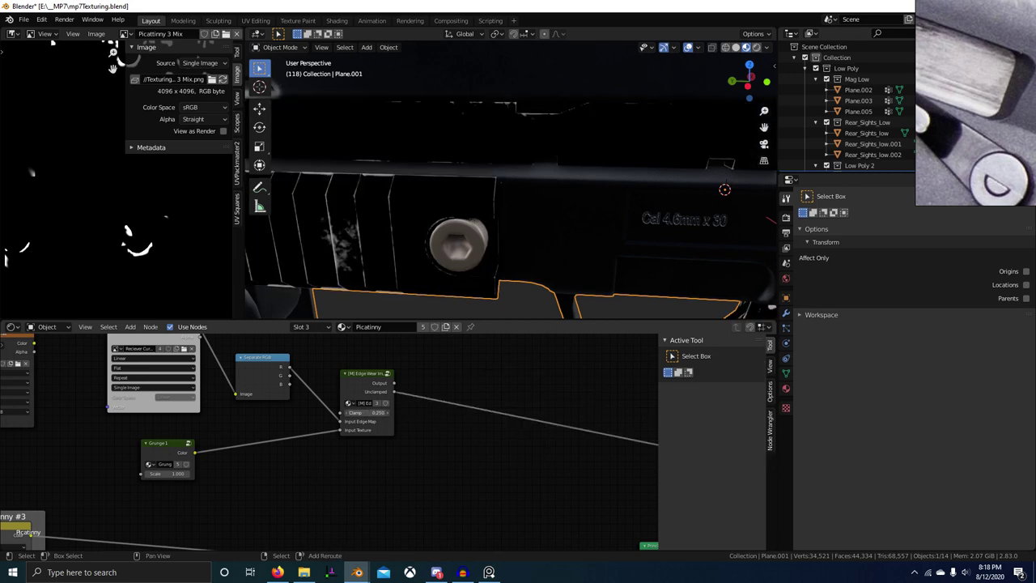
Switch the Input Edge Map link from Separate RGB's R output to G and set the edge wear group's Clamp to 0.320
{"action": "scroll", "coordinate": [569, 222], "scroll_direction": "down", "scroll_amount": 6}
{"action": "middle_click_drag", "start_coordinate": [569, 222], "coordinate": [421, 316], "text": "shift"}
{"action": "scroll", "coordinate": [574, 262], "scroll_direction": "up", "scroll_amount": 4}
{"action": "left_click_drag", "start_coordinate": [291, 369], "coordinate": [291, 375], "text": "ctrl"}
{"action": "scroll", "coordinate": [482, 247], "scroll_direction": "down", "scroll_amount": 4}
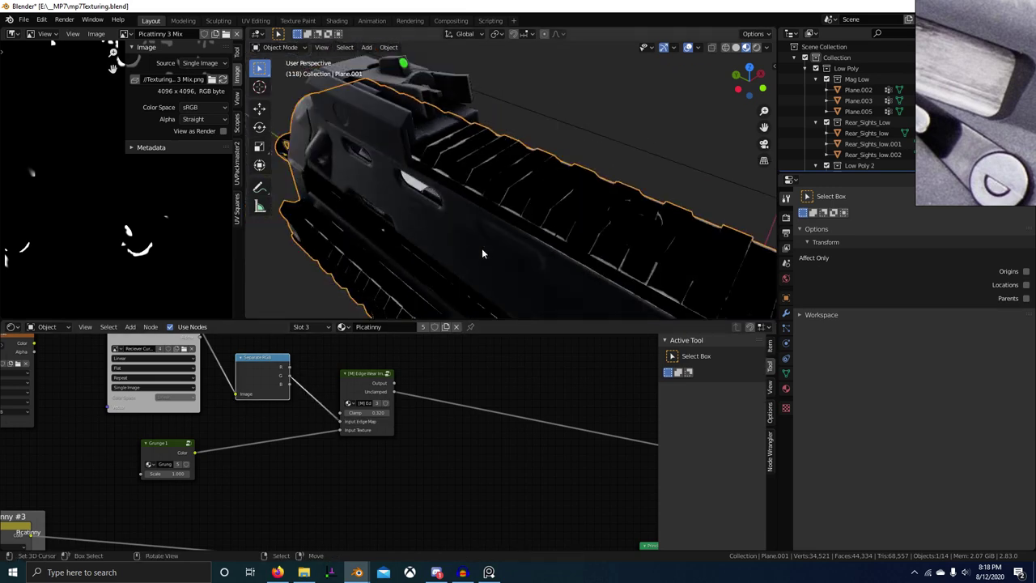
Examine the previewed edge wear mask on the top and side rails from several angles and distances
{"action": "middle_click_drag", "start_coordinate": [482, 247], "coordinate": [530, 230]}
{"action": "scroll", "coordinate": [533, 226], "scroll_direction": "up", "scroll_amount": 4}
{"action": "scroll", "coordinate": [560, 259], "scroll_direction": "down", "scroll_amount": 5}
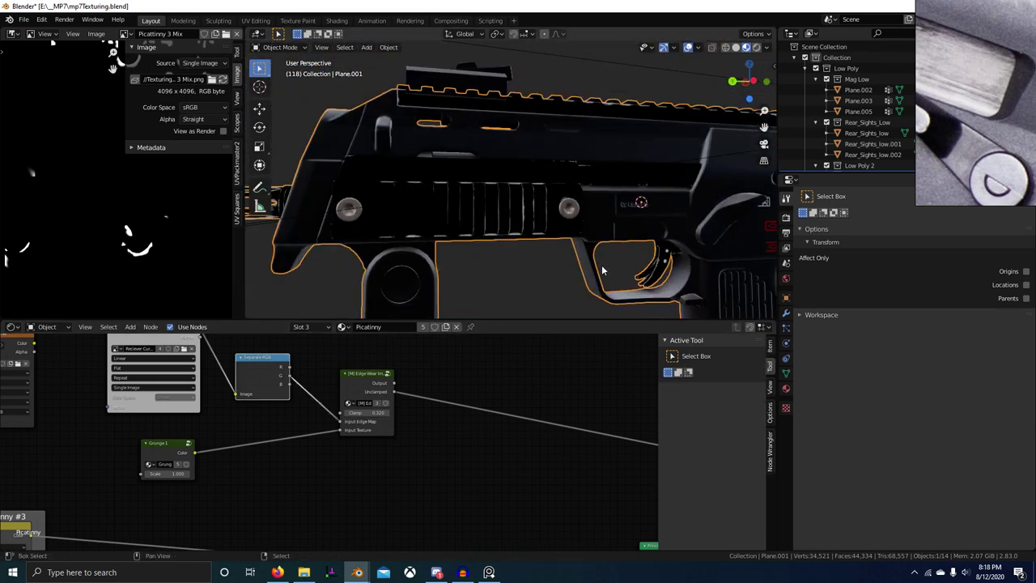
{"action": "scroll", "coordinate": [561, 292], "scroll_direction": "up", "scroll_amount": 2}
{"action": "scroll", "coordinate": [561, 298], "scroll_direction": "down", "scroll_amount": 3}
{"action": "scroll", "coordinate": [559, 442], "scroll_direction": "down", "scroll_amount": 4}
{"action": "middle_click_drag", "start_coordinate": [406, 241], "coordinate": [478, 245]}
{"action": "scroll", "coordinate": [488, 285], "scroll_direction": "up", "scroll_amount": 4}
{"action": "scroll", "coordinate": [508, 389], "scroll_direction": "down", "scroll_amount": 6}
Reconnect the Principled BSDF to the Material Output and check the shaded top rail
{"action": "middle_click_drag", "start_coordinate": [509, 390], "coordinate": [509, 359]}
{"action": "scroll", "coordinate": [437, 457], "scroll_direction": "up", "scroll_amount": 4}
{"action": "middle_click_drag", "start_coordinate": [437, 458], "coordinate": [418, 410]}
{"action": "scroll", "coordinate": [450, 401], "scroll_direction": "up", "scroll_amount": 1}
{"action": "mouse_move", "coordinate": [535, 387]}
{"action": "middle_mouse_down"}
{"action": "mouse_move", "coordinate": [478, 436]}
{"action": "mouse_move", "coordinate": [463, 431]}
{"action": "middle_mouse_up"}
{"action": "left_click", "coordinate": [514, 481], "text": "ctrl+shift"}
{"action": "scroll", "coordinate": [448, 462], "scroll_direction": "down", "scroll_amount": 1}
{"action": "mouse_move", "coordinate": [515, 263]}
{"action": "middle_mouse_down"}
{"action": "mouse_move", "coordinate": [424, 237]}
{"action": "mouse_move", "coordinate": [523, 274]}
{"action": "mouse_move", "coordinate": [481, 290]}
{"action": "mouse_move", "coordinate": [522, 272]}
{"action": "mouse_move", "coordinate": [488, 167]}
{"action": "middle_mouse_up"}
{"action": "scroll", "coordinate": [467, 249], "scroll_direction": "up", "scroll_amount": 5}
{"action": "scroll", "coordinate": [388, 416], "scroll_direction": "down", "scroll_amount": 4}
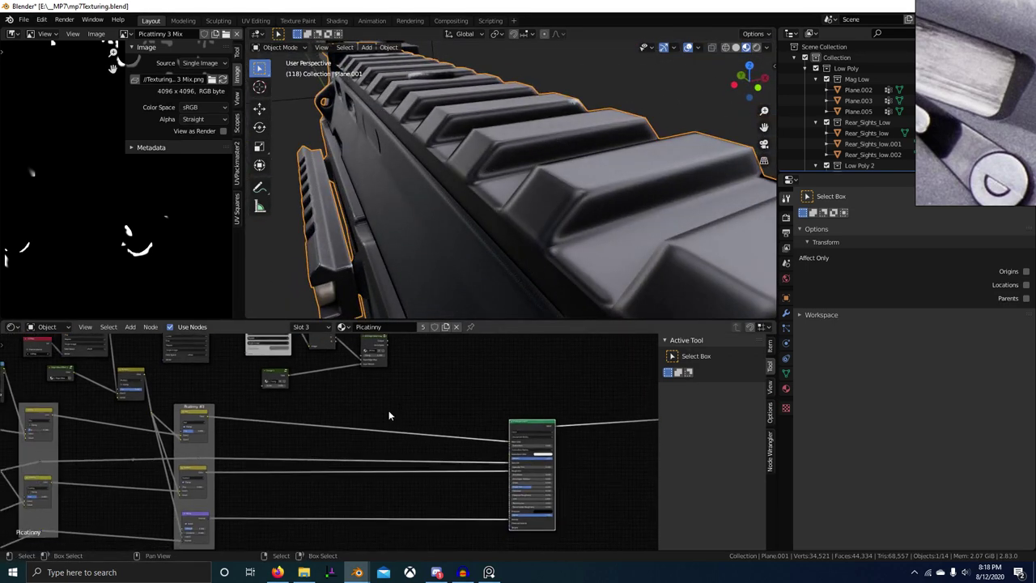
{"action": "middle_click_drag", "start_coordinate": [516, 252], "coordinate": [510, 312]}
{"action": "scroll", "coordinate": [364, 410], "scroll_direction": "up", "scroll_amount": 4}
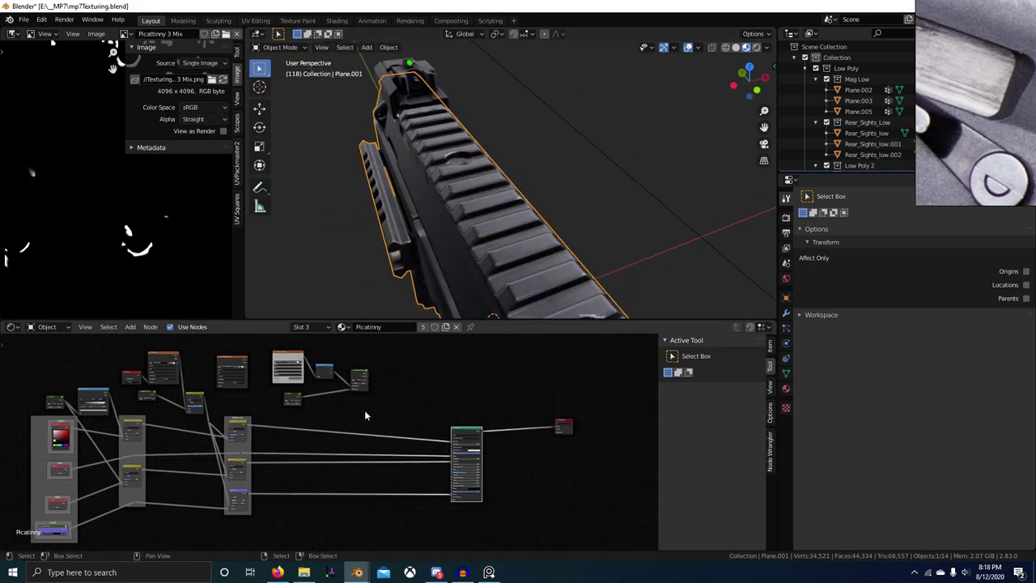
{"action": "middle_click_drag", "start_coordinate": [553, 382], "coordinate": [474, 399]}
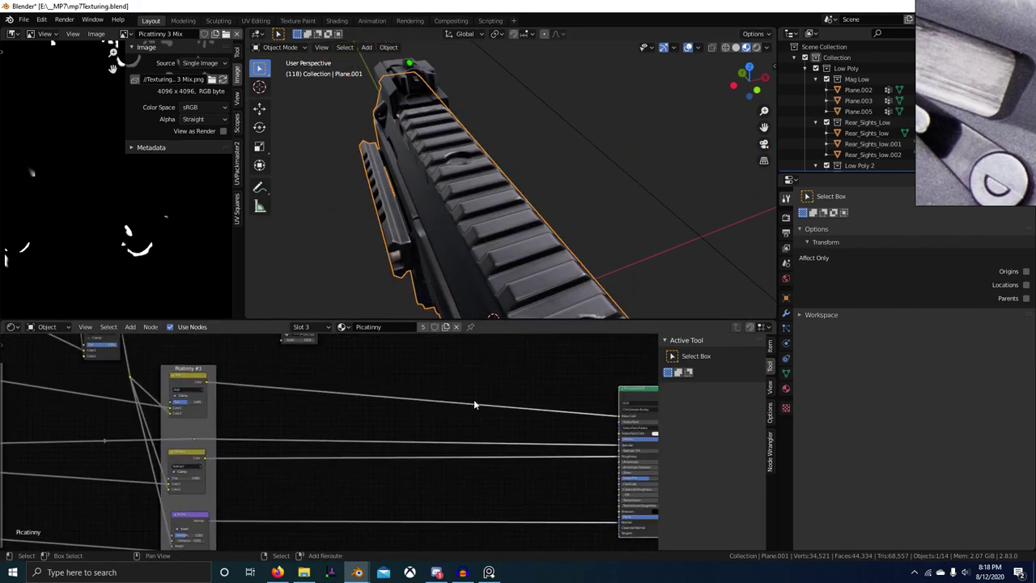
{"action": "key", "text": "shift+a"}
{"action": "left_click", "coordinate": [495, 394]}
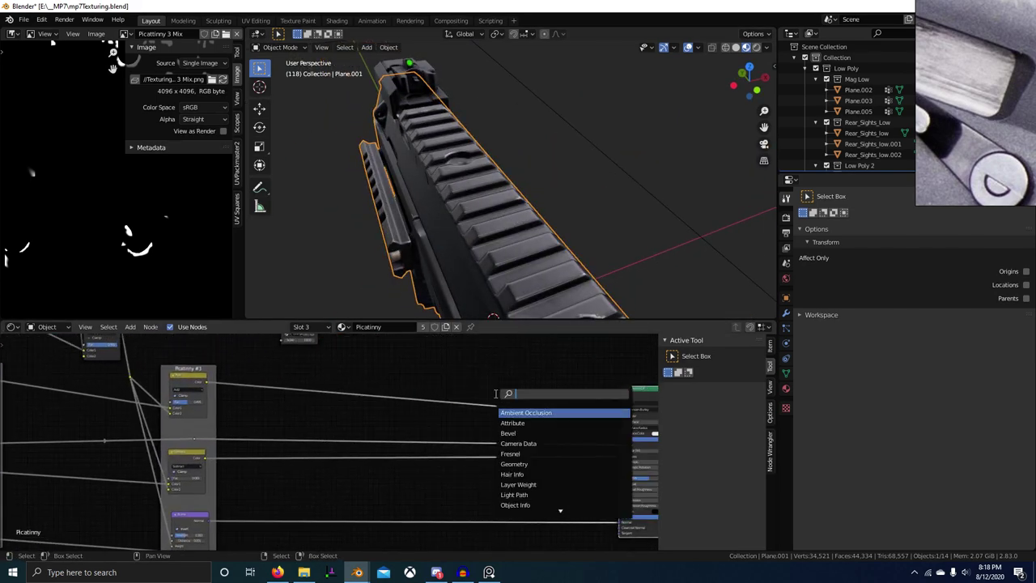
{"action": "key", "text": "Escape"}
{"action": "key", "text": "shift+a"}
{"action": "left_click", "coordinate": [472, 387]}
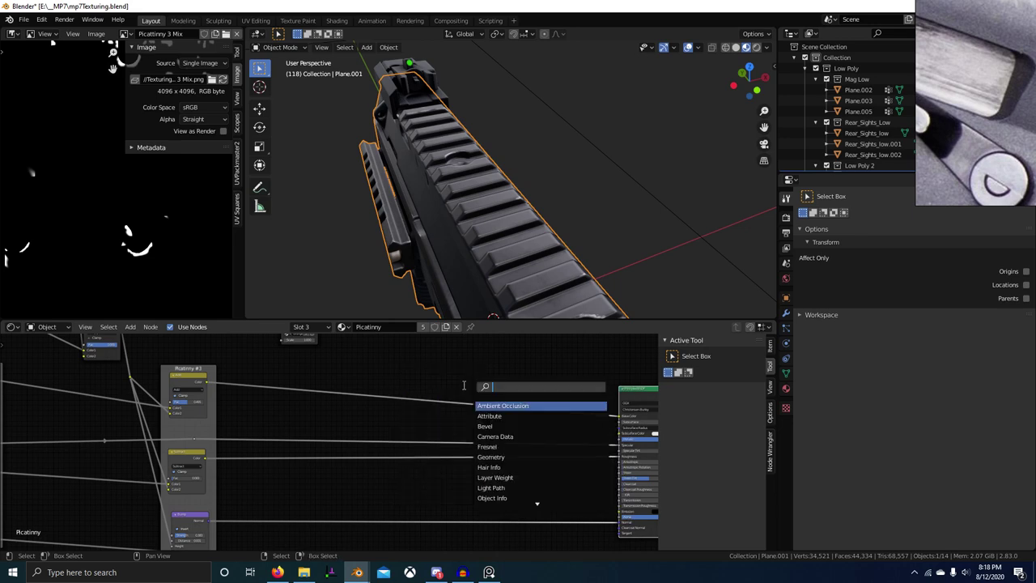
{"action": "key", "text": "Escape"}
Maximize the node editor and insert a MixRGB node into the Base Color link before the Principled BSDF
{"action": "key", "text": "ctrl+space"}
{"action": "key", "text": "shift+a"}
{"action": "left_click", "coordinate": [597, 267]}
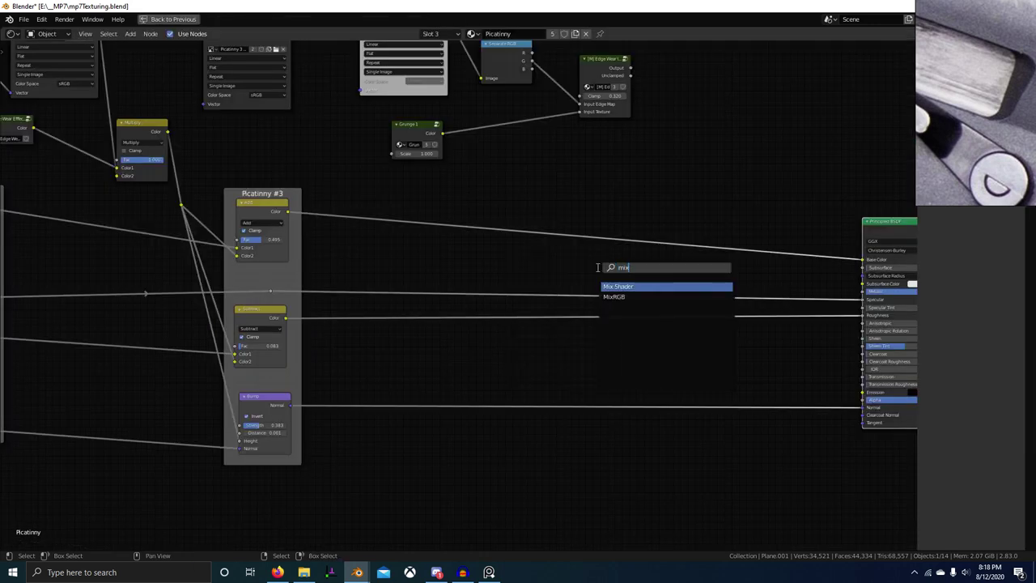
{"action": "key", "text": "Return"}
{"action": "left_click", "coordinate": [678, 232]}
Insert duplicates of the Mix node into the Specular and Roughness links, and move the Base Color Mix node higher
{"action": "key", "text": "shift+d"}
{"action": "left_click", "coordinate": [686, 265]}
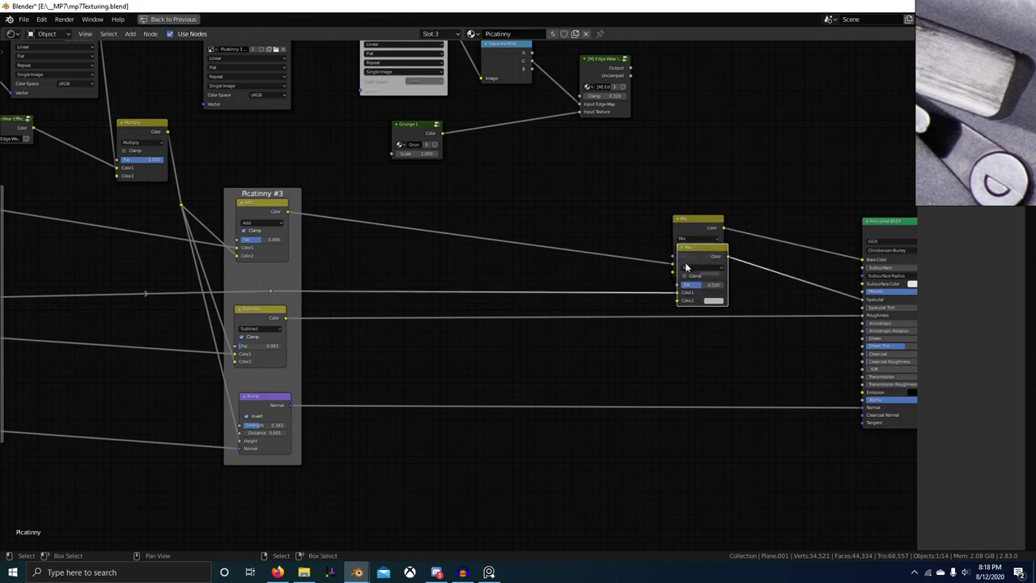
{"action": "key", "text": "shift+d"}
{"action": "left_click", "coordinate": [693, 357]}
{"action": "left_click_drag", "start_coordinate": [694, 231], "coordinate": [688, 189]}
Add a reroute point on the Normal link and frame it together with the three Mix nodes
{"action": "right_click_drag", "start_coordinate": [716, 418], "coordinate": [718, 390], "text": "shift"}
{"action": "left_click_drag", "start_coordinate": [665, 152], "coordinate": [736, 481]}
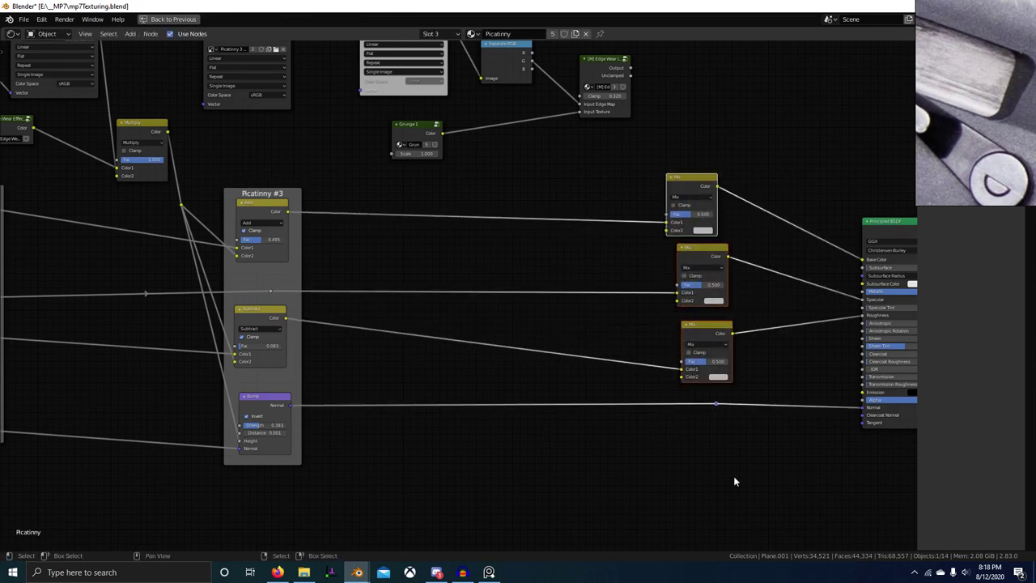
{"action": "key", "text": "ctrl+j"}
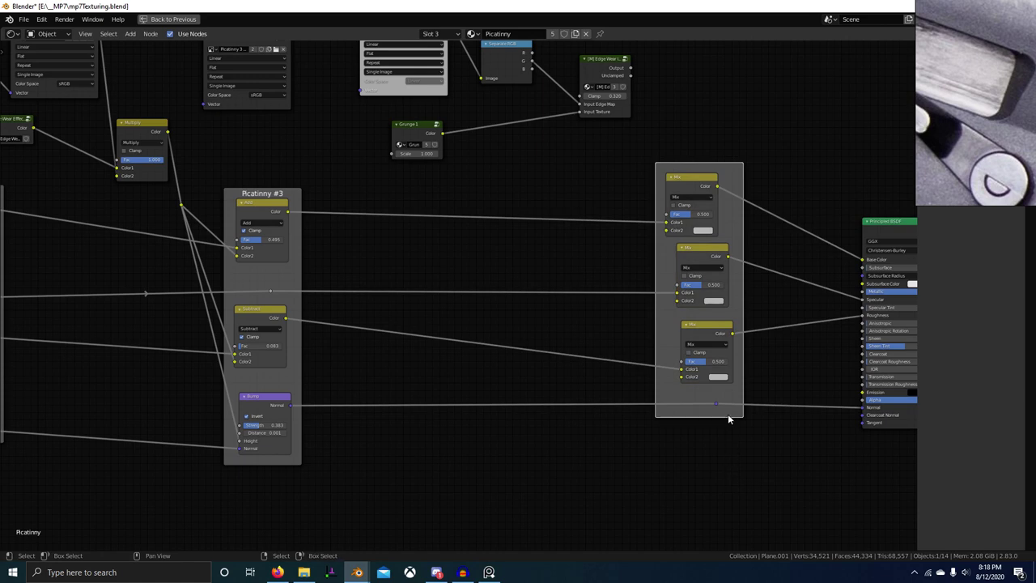
Connect the [M] Edge Wear group's Unclamped output to the specular Mix node's Color2 input
{"action": "scroll", "coordinate": [729, 415], "scroll_direction": "down", "scroll_amount": 3}
{"action": "middle_click_drag", "start_coordinate": [715, 400], "coordinate": [626, 436]}
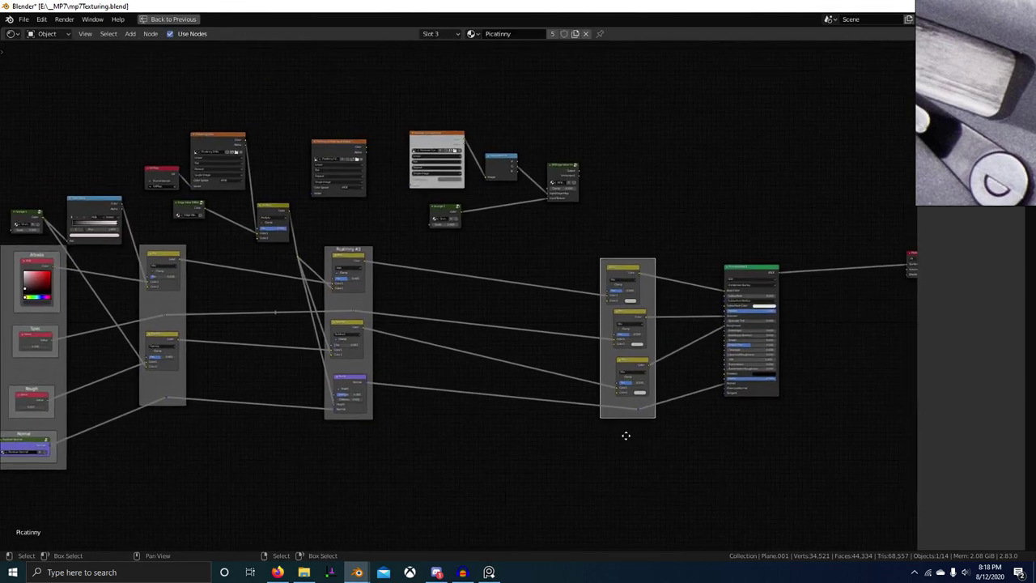
{"action": "scroll", "coordinate": [544, 349], "scroll_direction": "up", "scroll_amount": 5}
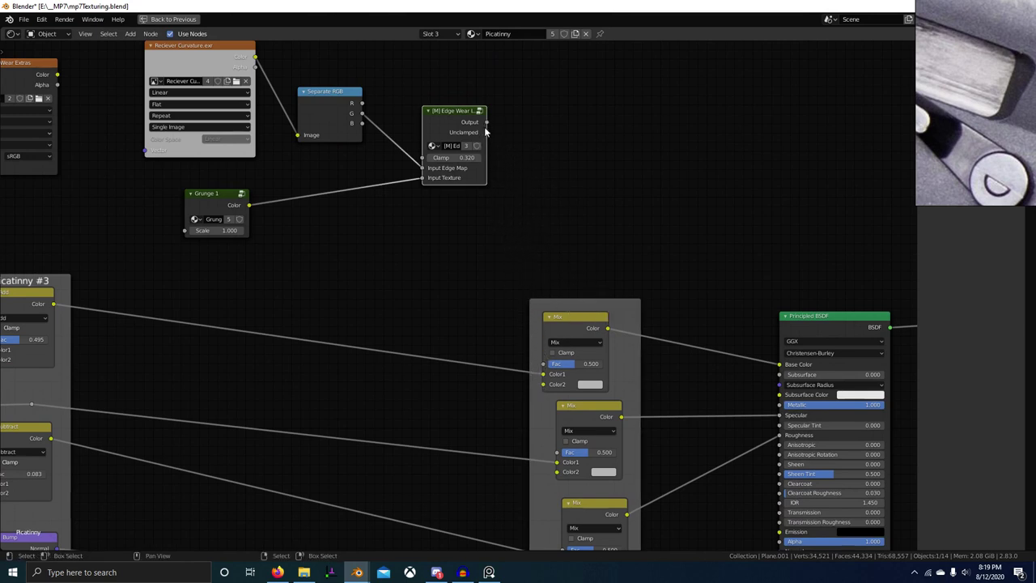
{"action": "left_click_drag", "start_coordinate": [487, 132], "coordinate": [558, 471]}
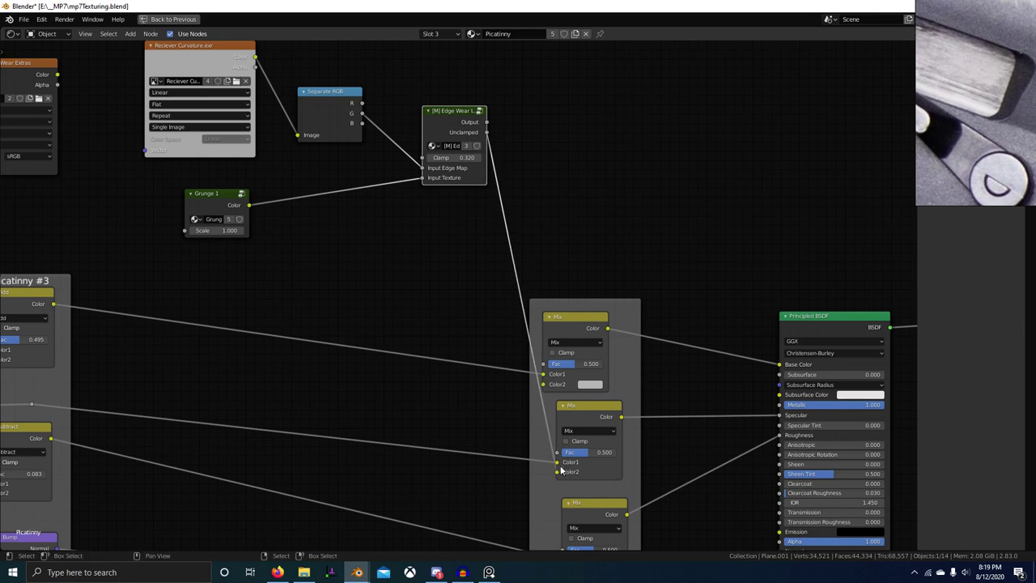
Set Fac to 0.000 on all three Mix nodes and preview the specular one in the restored multi-editor layout
{"action": "scroll", "coordinate": [616, 459], "scroll_direction": "down", "scroll_amount": 1}
{"action": "middle_click_drag", "start_coordinate": [622, 471], "coordinate": [558, 378]}
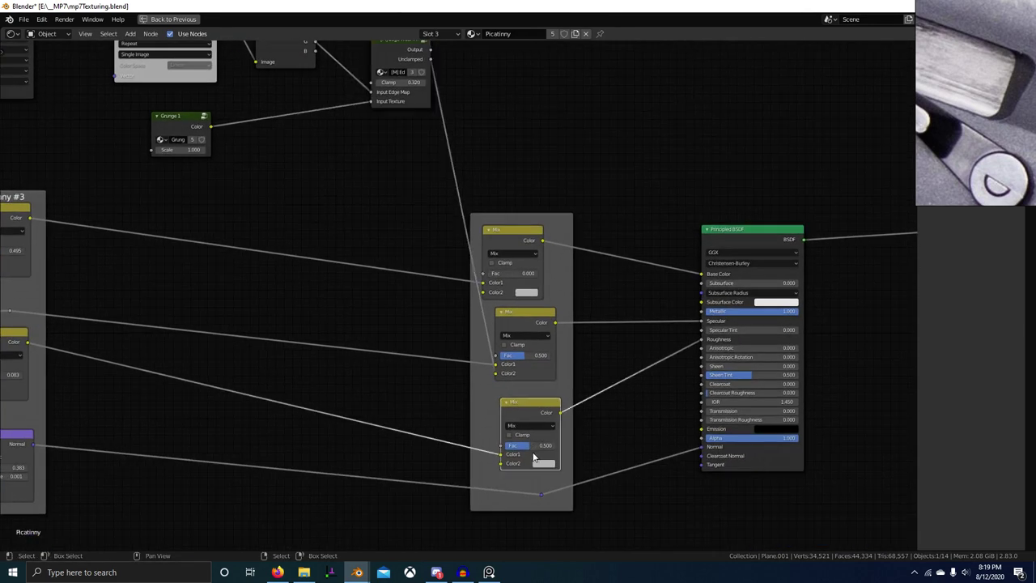
{"action": "mouse_move", "coordinate": [534, 458]}
{"action": "left_mouse_down"}
{"action": "mouse_move", "coordinate": [449, 437]}
{"action": "mouse_move", "coordinate": [574, 463]}
{"action": "mouse_move", "coordinate": [527, 450]}
{"action": "left_mouse_up"}
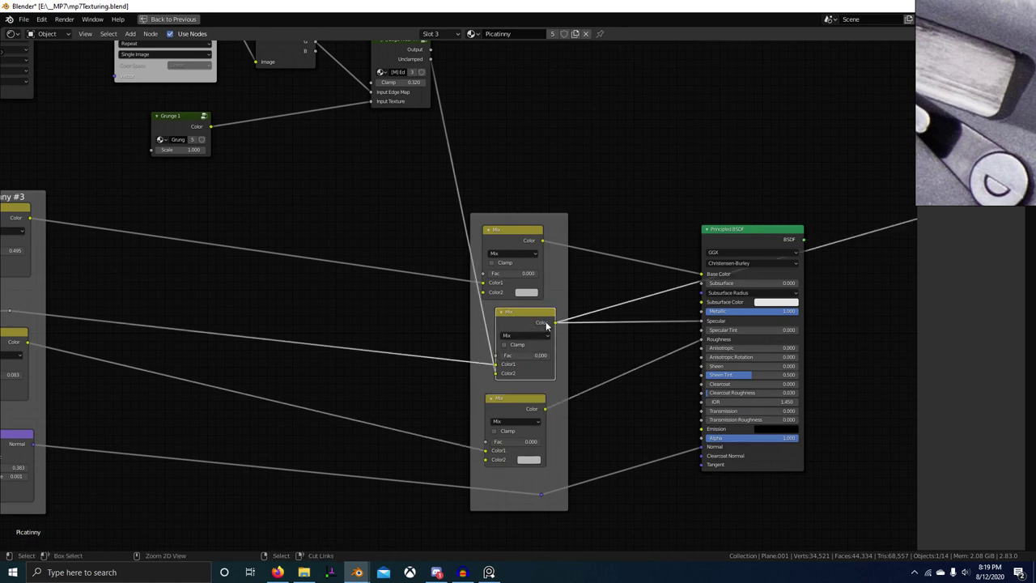
{"action": "key", "text": "ctrl+space"}
{"action": "middle_click_drag", "start_coordinate": [469, 312], "coordinate": [478, 284]}
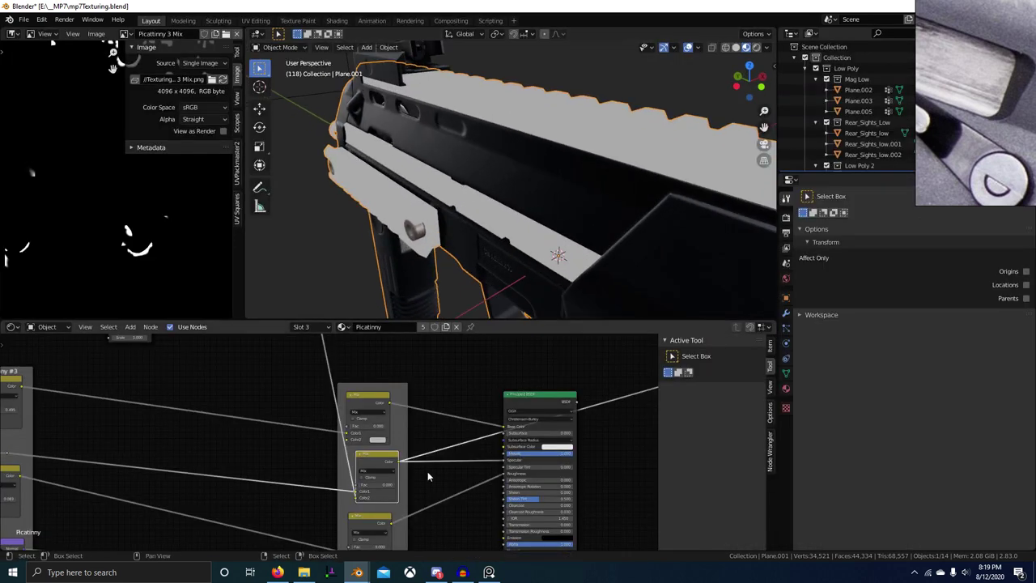
Change the specular Mix node's blend mode to Add and enable its Clamp option
{"action": "middle_click_drag", "start_coordinate": [431, 477], "coordinate": [321, 455]}
{"action": "scroll", "coordinate": [367, 476], "scroll_direction": "up", "scroll_amount": 6}
{"action": "scroll", "coordinate": [321, 455], "scroll_direction": "up", "scroll_amount": 2}
{"action": "mouse_move", "coordinate": [321, 459]}
{"action": "left_mouse_down"}
{"action": "mouse_move", "coordinate": [405, 459]}
{"action": "mouse_move", "coordinate": [316, 459]}
{"action": "left_mouse_up"}
{"action": "left_click", "coordinate": [314, 434]}
{"action": "left_click", "coordinate": [313, 293]}
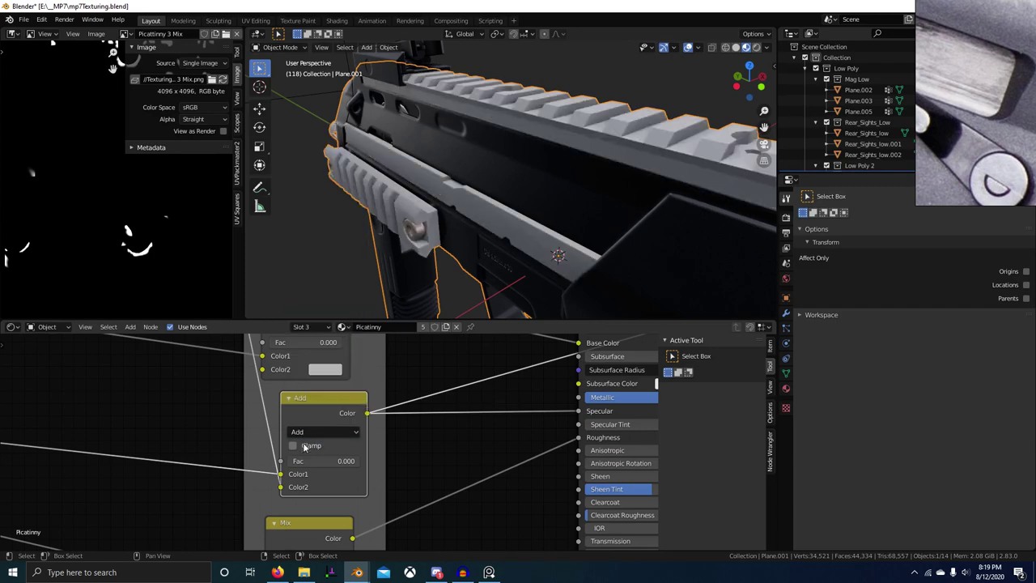
{"action": "left_click", "coordinate": [302, 446]}
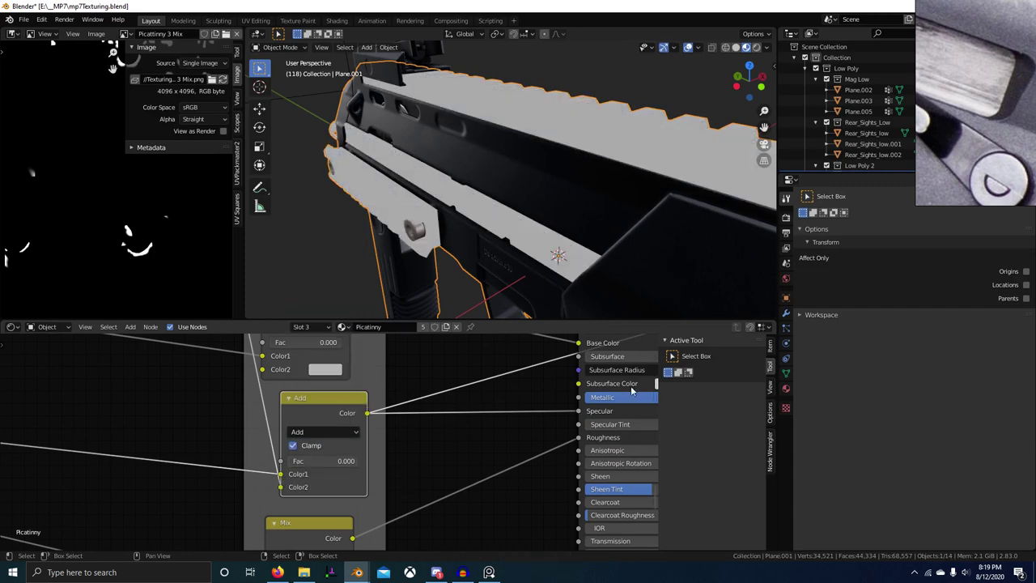
Reconnect the Principled BSDF to the Material Output and view the top rail up close
{"action": "middle_click_drag", "start_coordinate": [632, 390], "coordinate": [484, 432]}
{"action": "middle_click_drag", "start_coordinate": [480, 369], "coordinate": [443, 406]}
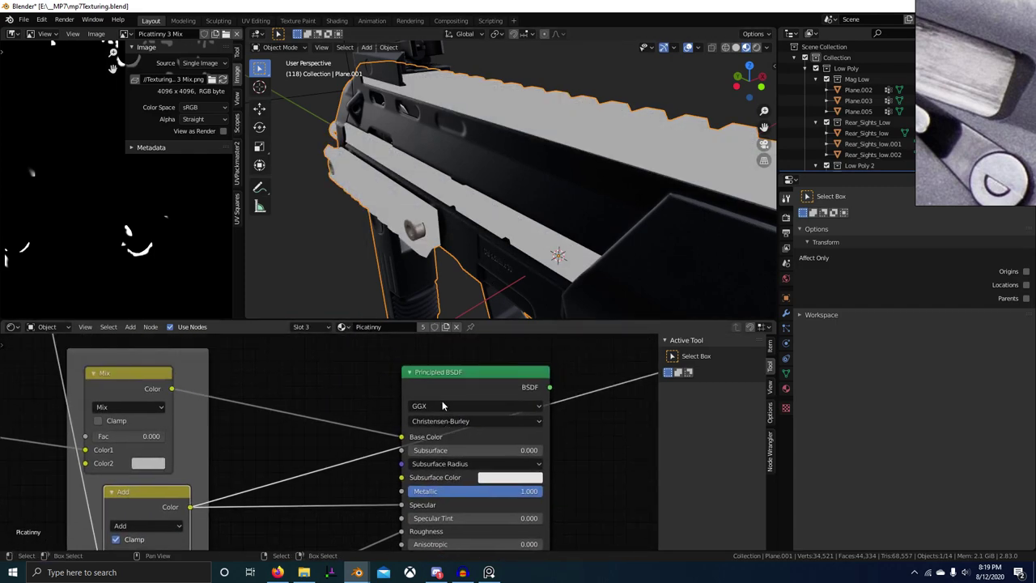
{"action": "left_click", "coordinate": [486, 383], "text": "ctrl+shift"}
{"action": "middle_click_drag", "start_coordinate": [492, 267], "coordinate": [546, 220]}
{"action": "scroll", "coordinate": [546, 219], "scroll_direction": "up", "scroll_amount": 4}
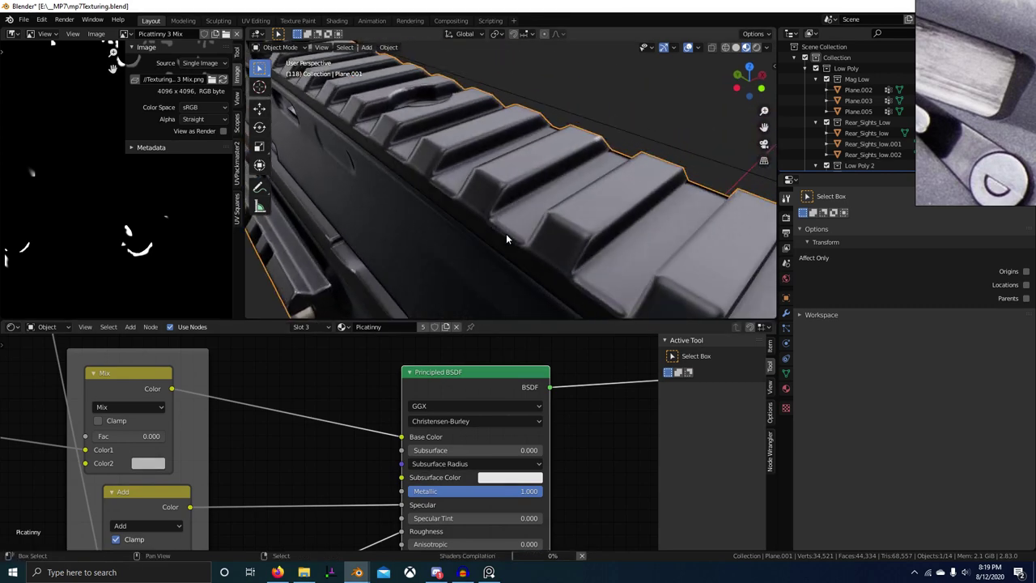
Raise the specular Add node's Fac to 0.450 and on to 1.000, checking the rail highlights while varying it
{"action": "scroll", "coordinate": [196, 463], "scroll_direction": "up", "scroll_amount": 1}
{"action": "middle_click_drag", "start_coordinate": [196, 463], "coordinate": [287, 399]}
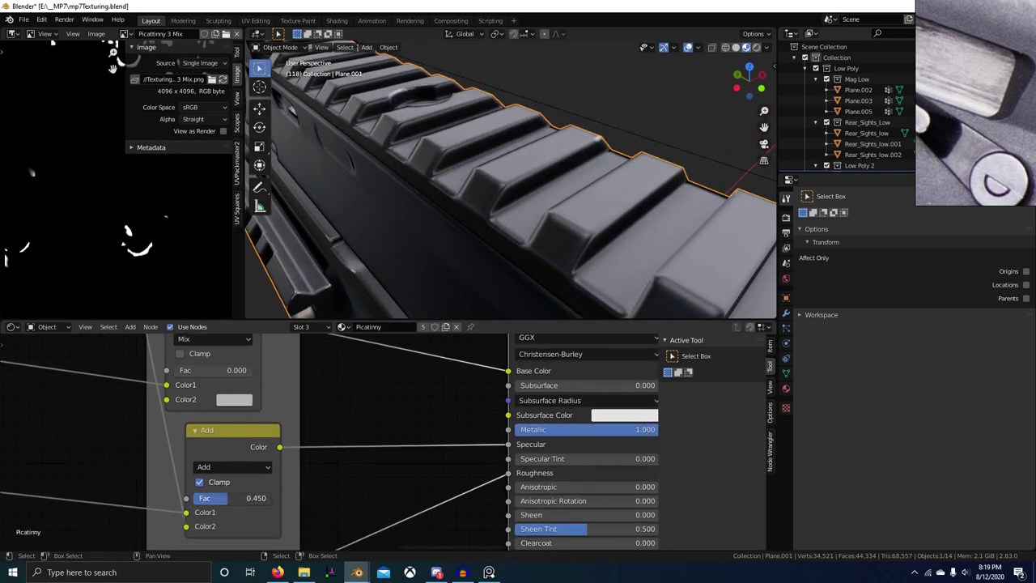
{"action": "scroll", "coordinate": [539, 236], "scroll_direction": "up", "scroll_amount": 5}
{"action": "scroll", "coordinate": [538, 236], "scroll_direction": "down", "scroll_amount": 3}
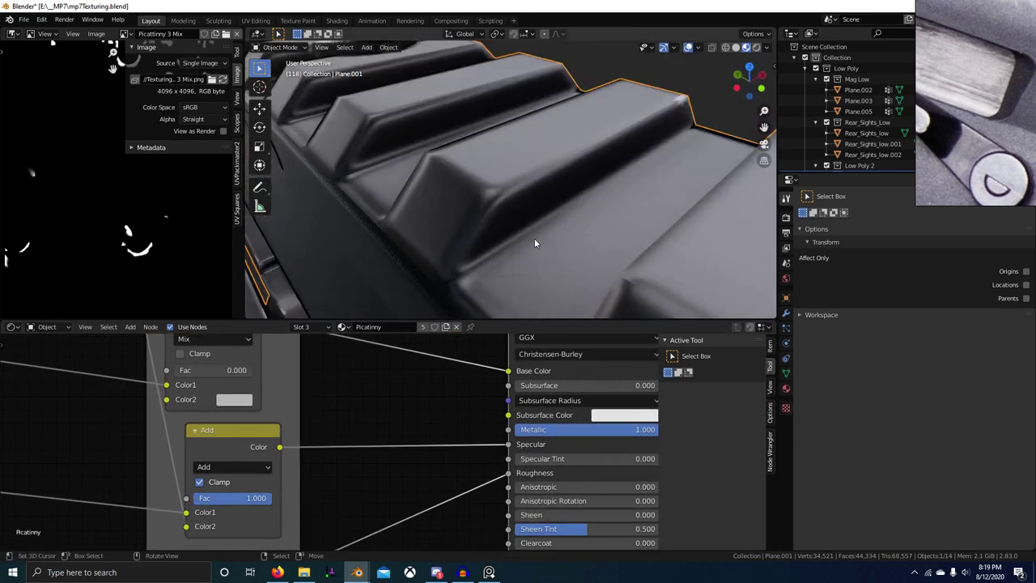
{"action": "middle_click_drag", "start_coordinate": [534, 238], "coordinate": [446, 269]}
{"action": "scroll", "coordinate": [267, 488], "scroll_direction": "down", "scroll_amount": 3}
{"action": "scroll", "coordinate": [521, 263], "scroll_direction": "down", "scroll_amount": 10}
{"action": "scroll", "coordinate": [520, 269], "scroll_direction": "up", "scroll_amount": 4}
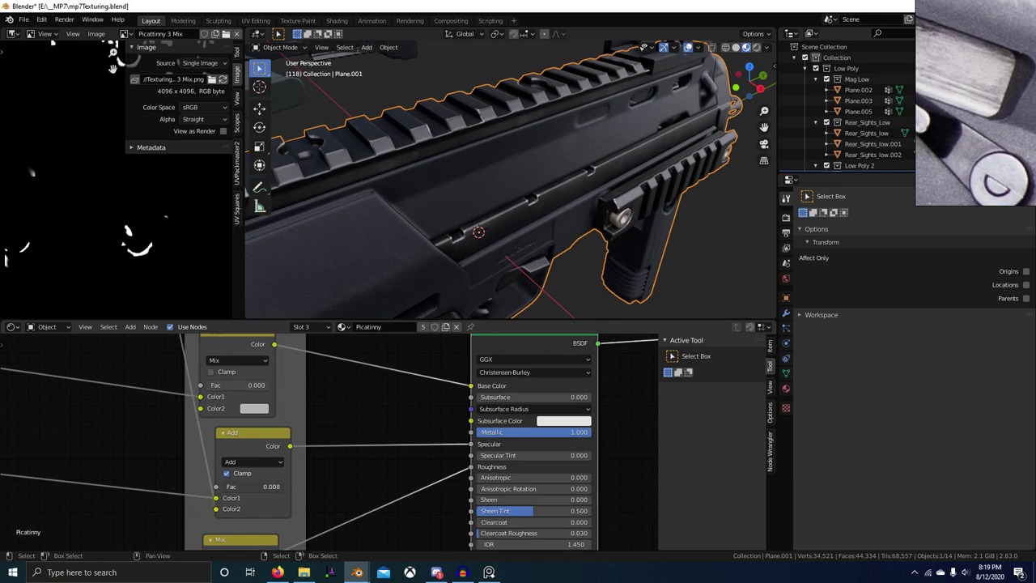
Preview the specular Add node, return to the Principled BSDF, and compare the rail's highlights at Fac 0.000 and 1.000
{"action": "left_click", "coordinate": [273, 445], "text": "ctrl+shift"}
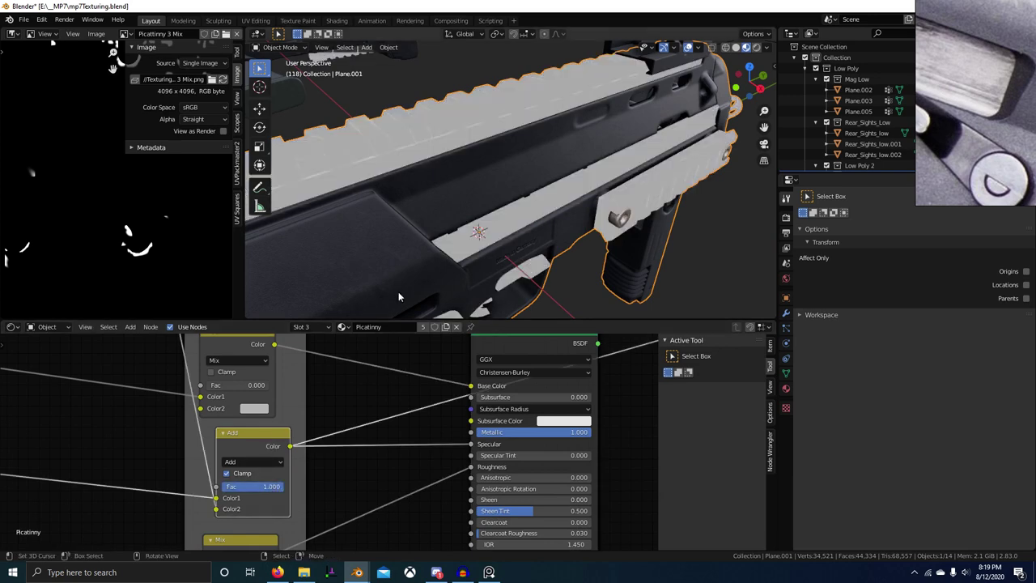
{"action": "scroll", "coordinate": [501, 257], "scroll_direction": "up", "scroll_amount": 3}
{"action": "middle_click_drag", "start_coordinate": [505, 258], "coordinate": [453, 328]}
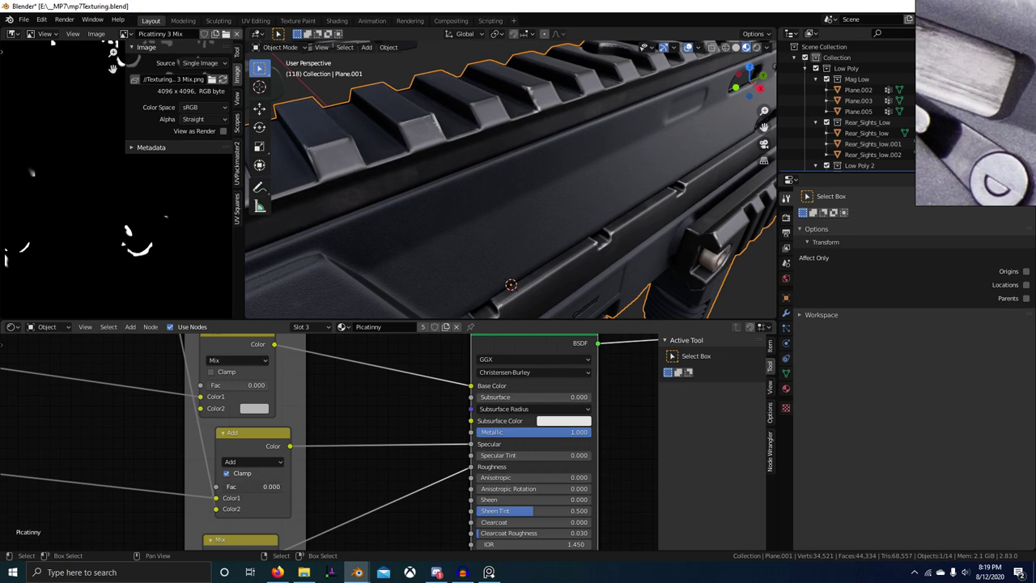
{"action": "middle_click_drag", "start_coordinate": [334, 193], "coordinate": [384, 159]}
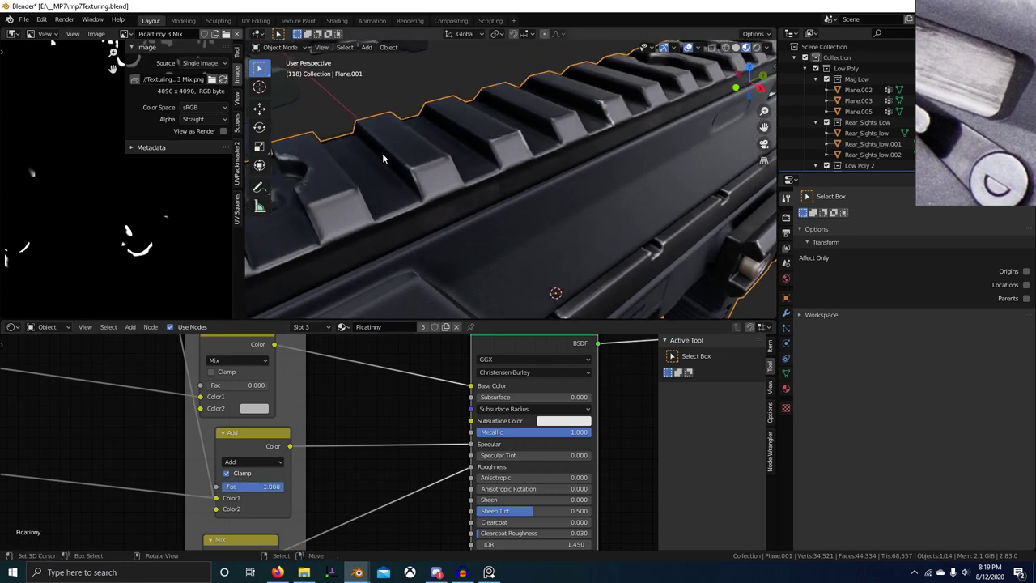
{"action": "middle_click_drag", "start_coordinate": [424, 209], "coordinate": [357, 230]}
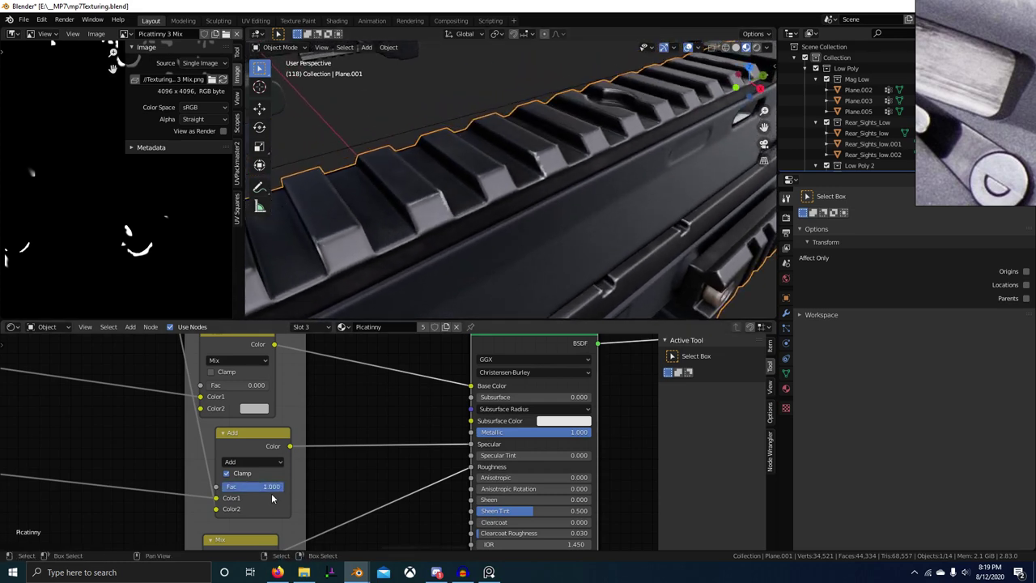
Shift the specular Add node slightly within its frame and check the rail's wear from the side
{"action": "key", "text": "g"}
{"action": "left_click_drag", "start_coordinate": [206, 480], "coordinate": [265, 489]}
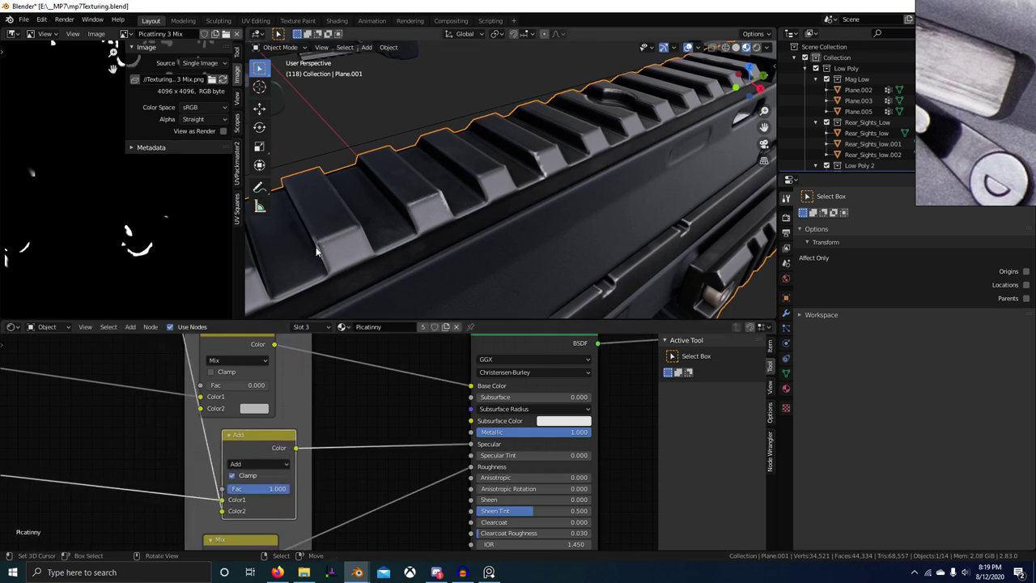
{"action": "scroll", "coordinate": [317, 249], "scroll_direction": "down", "scroll_amount": 6}
{"action": "middle_click_drag", "start_coordinate": [483, 293], "coordinate": [463, 265]}
{"action": "scroll", "coordinate": [462, 265], "scroll_direction": "up", "scroll_amount": 4}
{"action": "scroll", "coordinate": [388, 394], "scroll_direction": "down", "scroll_amount": 4}
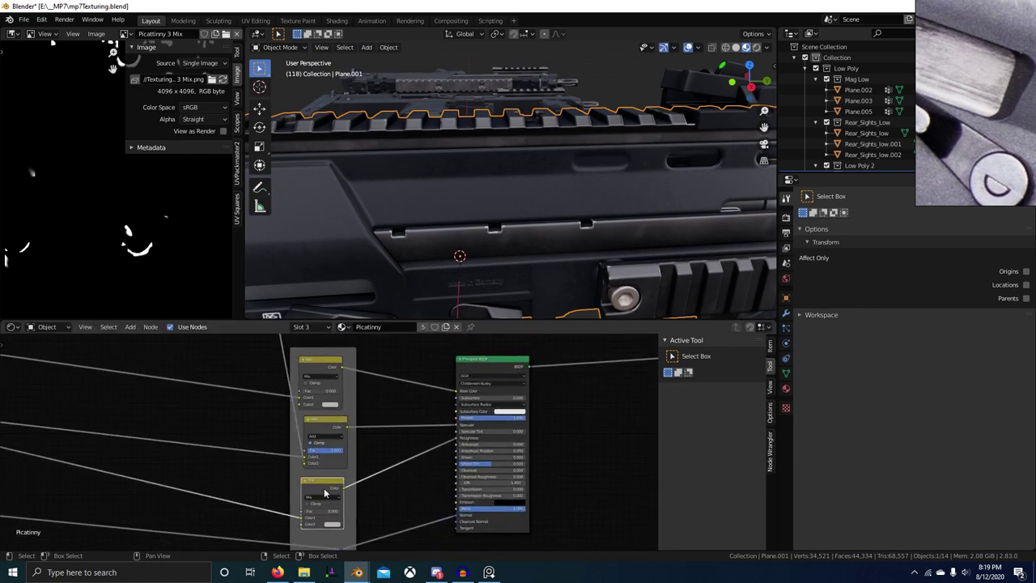
Feed the Edge Wear group into the second color of the roughness Mix node
{"action": "scroll", "coordinate": [336, 478], "scroll_direction": "down", "scroll_amount": 4}
{"action": "scroll", "coordinate": [307, 449], "scroll_direction": "down", "scroll_amount": 2}
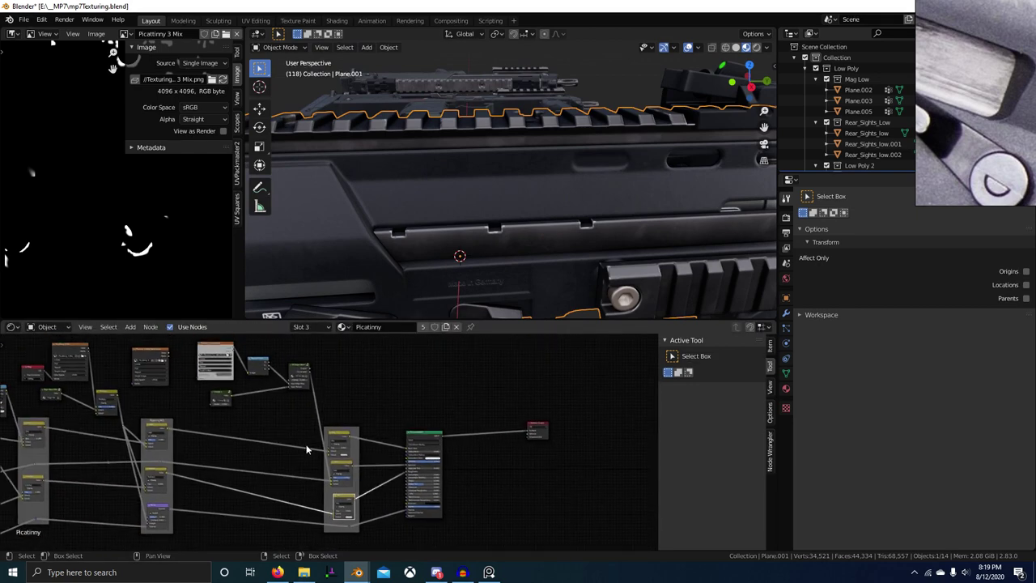
{"action": "scroll", "coordinate": [348, 398], "scroll_direction": "up", "scroll_amount": 1}
{"action": "scroll", "coordinate": [478, 301], "scroll_direction": "up", "scroll_amount": 1}
{"action": "middle_click_drag", "start_coordinate": [477, 302], "coordinate": [497, 302]}
{"action": "scroll", "coordinate": [333, 377], "scroll_direction": "down", "scroll_amount": 1}
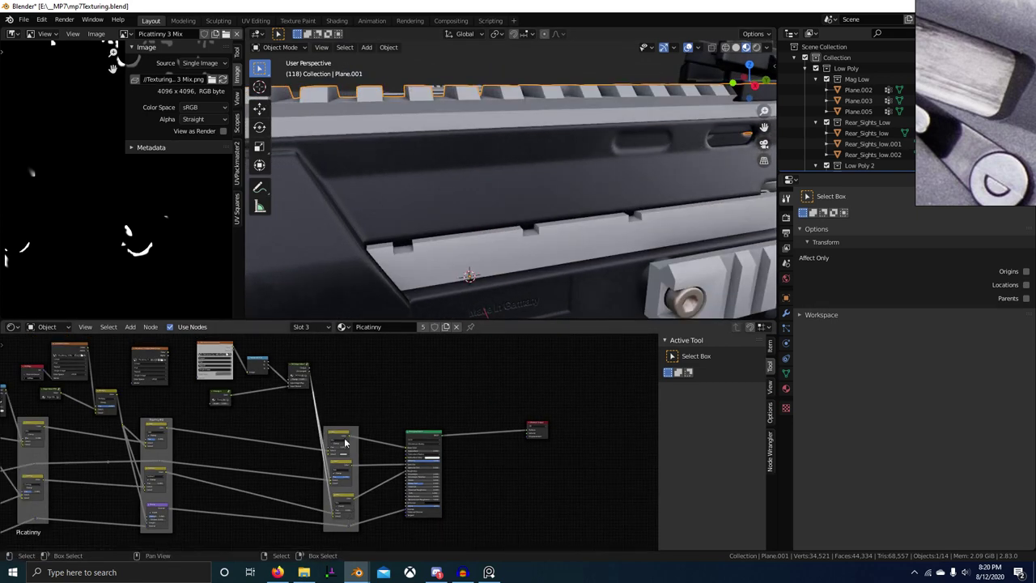
Change the roughness Mix node's blend mode to Subtract and enable its Clamp option
{"action": "scroll", "coordinate": [336, 521], "scroll_direction": "up", "scroll_amount": 8}
{"action": "middle_click_drag", "start_coordinate": [411, 393], "coordinate": [310, 372]}
{"action": "scroll", "coordinate": [319, 390], "scroll_direction": "up", "scroll_amount": 1}
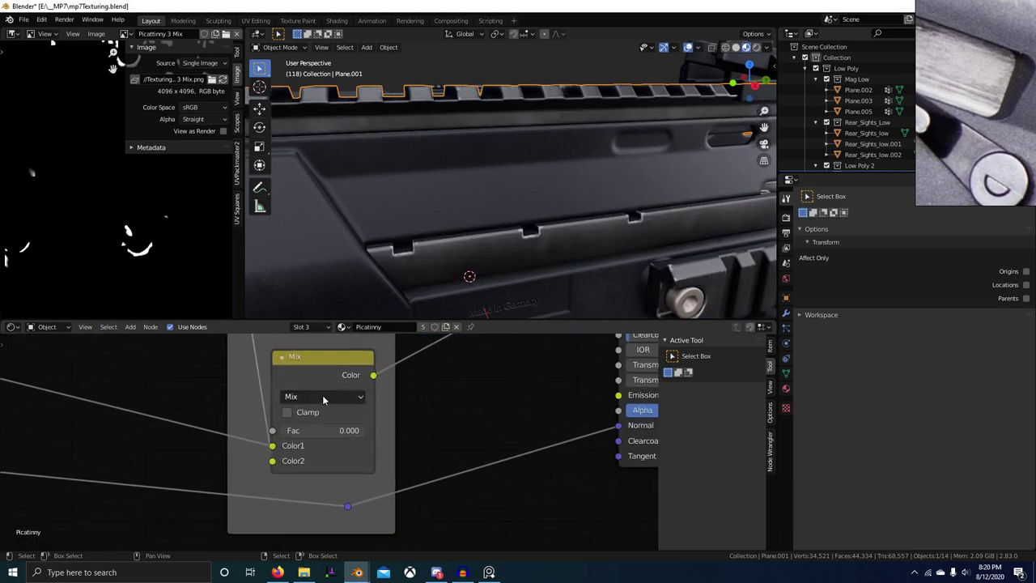
{"action": "left_click", "coordinate": [322, 397]}
{"action": "left_click", "coordinate": [324, 150]}
{"action": "left_click", "coordinate": [292, 415]}
{"action": "scroll", "coordinate": [375, 485], "scroll_direction": "down", "scroll_amount": 1}
{"action": "scroll", "coordinate": [374, 461], "scroll_direction": "down", "scroll_amount": 4}
{"action": "middle_click_drag", "start_coordinate": [381, 457], "coordinate": [384, 520]}
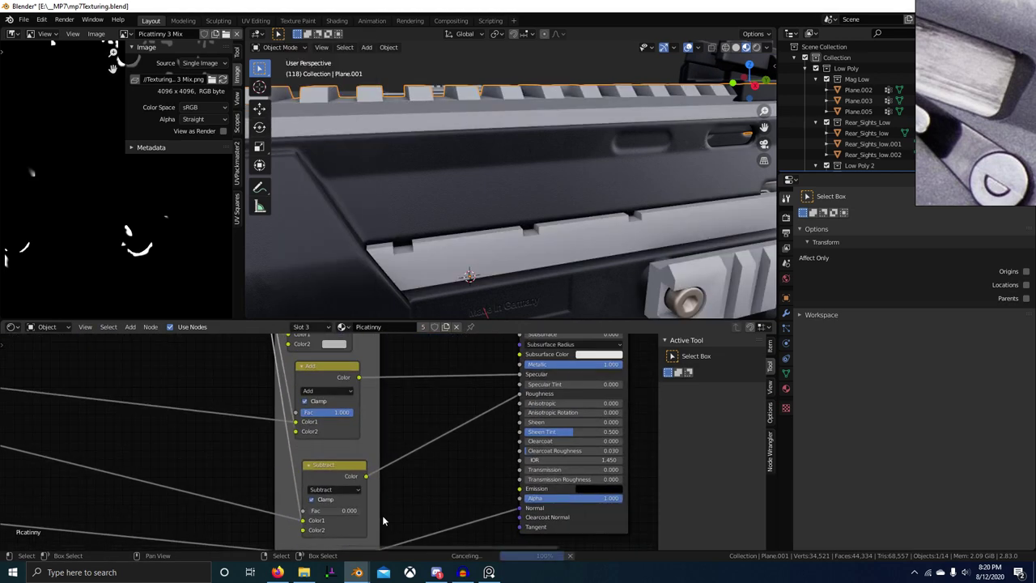
{"action": "middle_click_drag", "start_coordinate": [351, 470], "coordinate": [382, 422]}
{"action": "scroll", "coordinate": [380, 410], "scroll_direction": "up", "scroll_amount": 5}
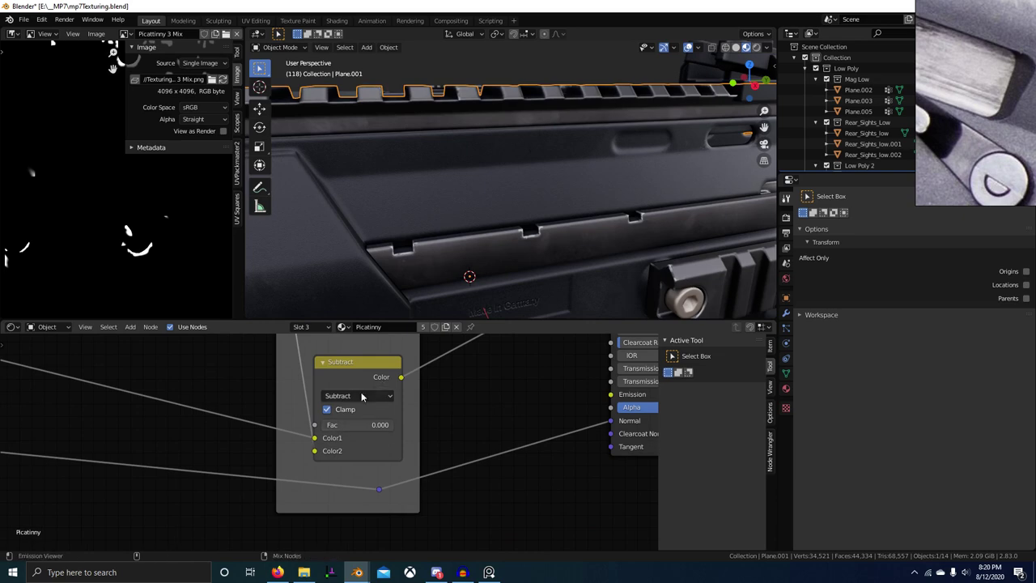
Set the roughness Subtract node's Fac to 1.000 and compare its preview with the full Principled BSDF shading
{"action": "middle_click_drag", "start_coordinate": [544, 283], "coordinate": [479, 257]}
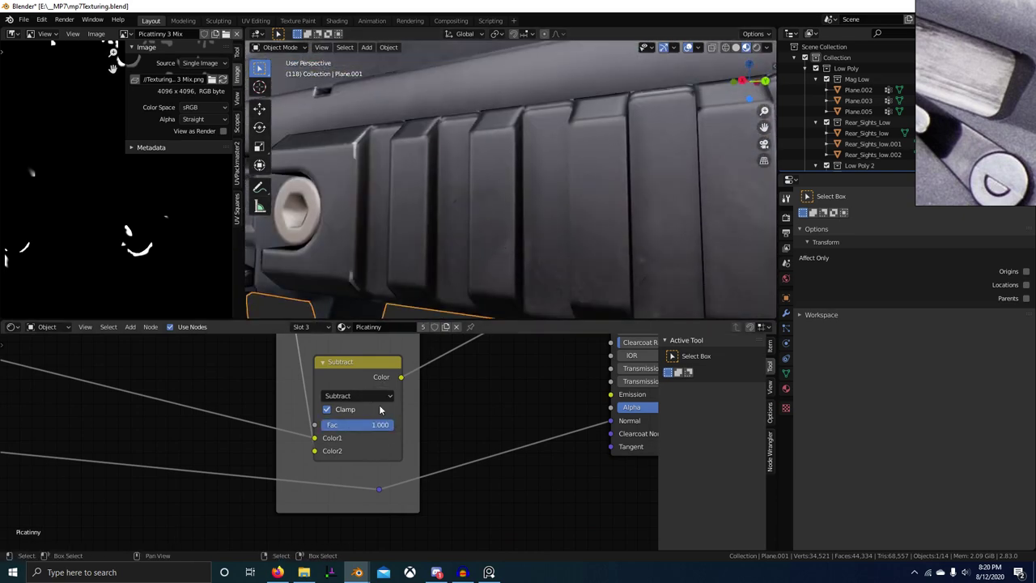
{"action": "left_click", "coordinate": [355, 364], "text": "ctrl+shift"}
{"action": "mouse_move", "coordinate": [377, 425]}
{"action": "left_mouse_down"}
{"action": "mouse_move", "coordinate": [312, 425]}
{"action": "mouse_move", "coordinate": [395, 425]}
{"action": "left_mouse_up"}
{"action": "middle_click_drag", "start_coordinate": [418, 300], "coordinate": [501, 303]}
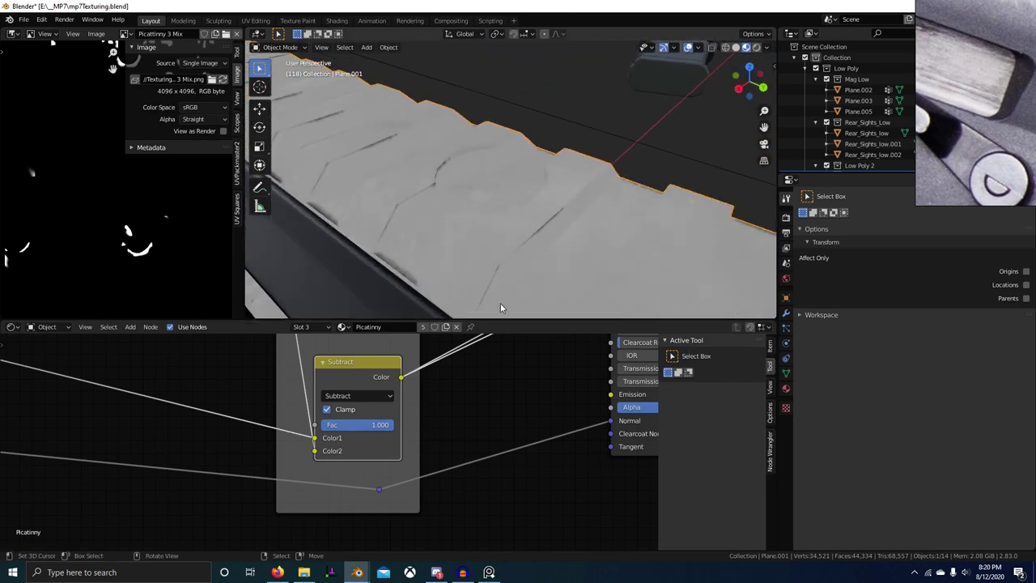
{"action": "scroll", "coordinate": [520, 404], "scroll_direction": "down", "scroll_amount": 5}
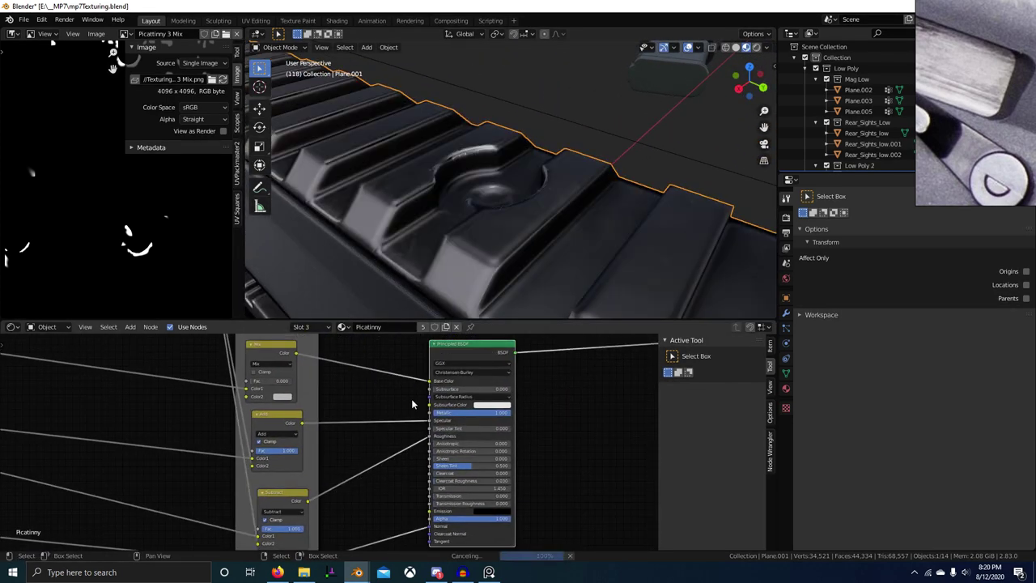
{"action": "scroll", "coordinate": [393, 408], "scroll_direction": "down", "scroll_amount": 2}
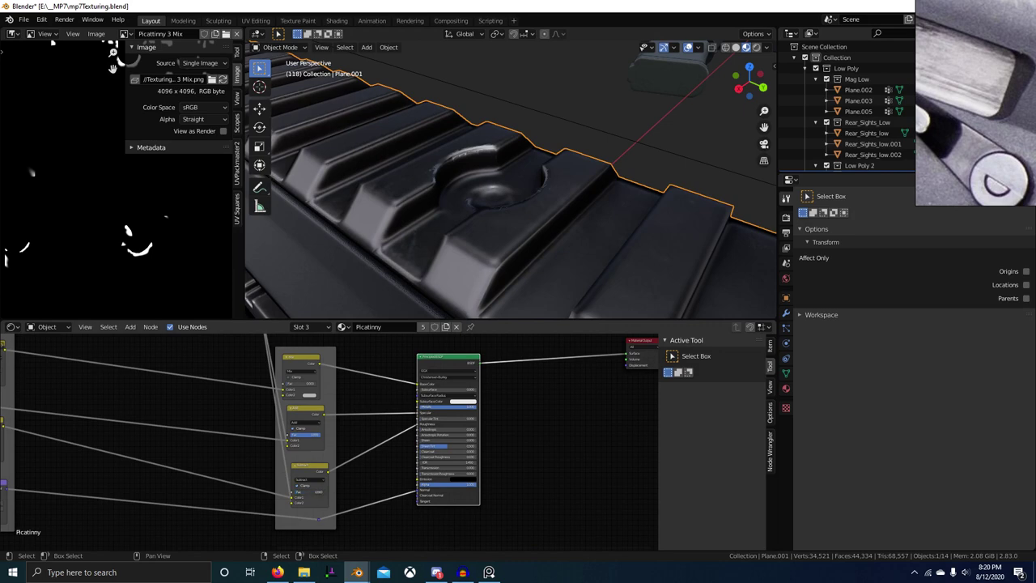
Preview the Edge Wear group's mask on the rail and check which edges it covers
{"action": "scroll", "coordinate": [331, 461], "scroll_direction": "down", "scroll_amount": 2}
{"action": "middle_click_drag", "start_coordinate": [333, 472], "coordinate": [333, 551]}
{"action": "left_click", "coordinate": [262, 455], "text": "ctrl+shift"}
{"action": "scroll", "coordinate": [451, 270], "scroll_direction": "down", "scroll_amount": 3}
{"action": "middle_click_drag", "start_coordinate": [451, 271], "coordinate": [473, 255]}
{"action": "scroll", "coordinate": [339, 413], "scroll_direction": "up", "scroll_amount": 5}
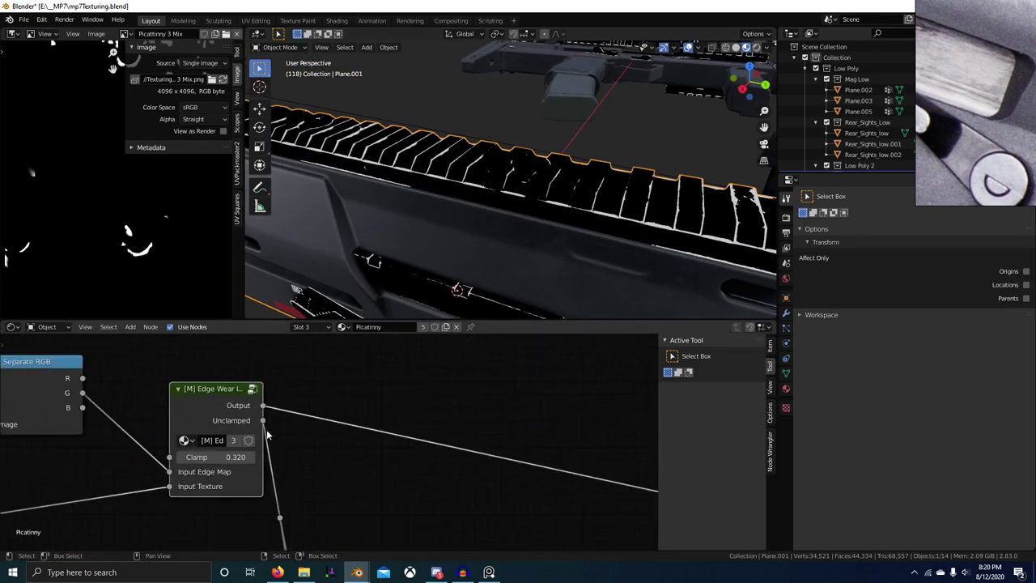
{"action": "scroll", "coordinate": [374, 445], "scroll_direction": "down", "scroll_amount": 2}
{"action": "scroll", "coordinate": [434, 285], "scroll_direction": "down", "scroll_amount": 1}
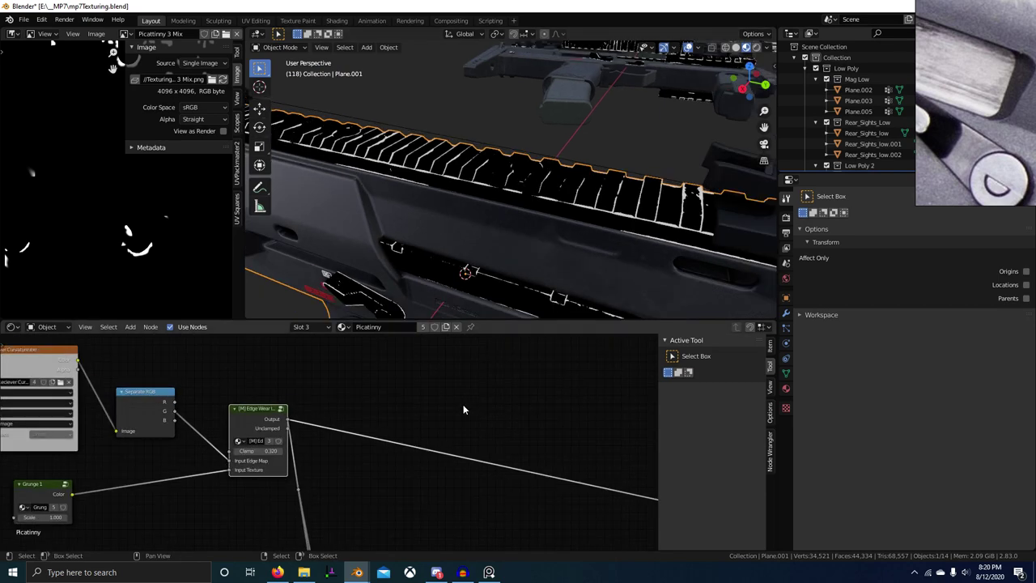
Return to the Principled BSDF output and examine the top rail's edges up close
{"action": "scroll", "coordinate": [465, 411], "scroll_direction": "down", "scroll_amount": 2}
{"action": "middle_click_drag", "start_coordinate": [465, 413], "coordinate": [307, 307]}
{"action": "left_click", "coordinate": [458, 446], "text": "ctrl+shift"}
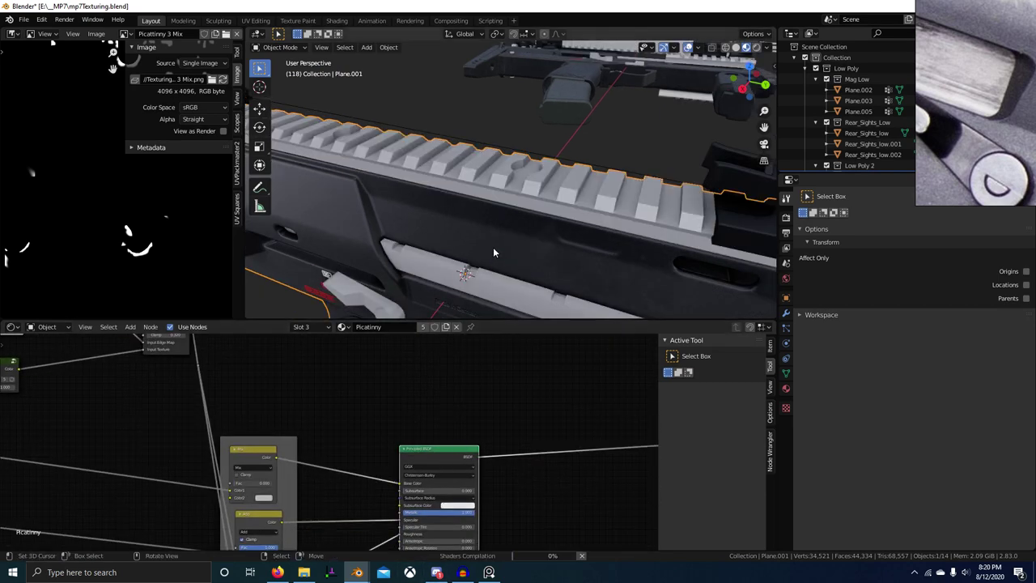
{"action": "scroll", "coordinate": [496, 244], "scroll_direction": "up", "scroll_amount": 4}
{"action": "scroll", "coordinate": [472, 237], "scroll_direction": "up", "scroll_amount": 2}
{"action": "middle_click_drag", "start_coordinate": [473, 237], "coordinate": [484, 260], "text": "shift"}
{"action": "scroll", "coordinate": [514, 256], "scroll_direction": "up", "scroll_amount": 3}
{"action": "scroll", "coordinate": [392, 393], "scroll_direction": "down", "scroll_amount": 3}
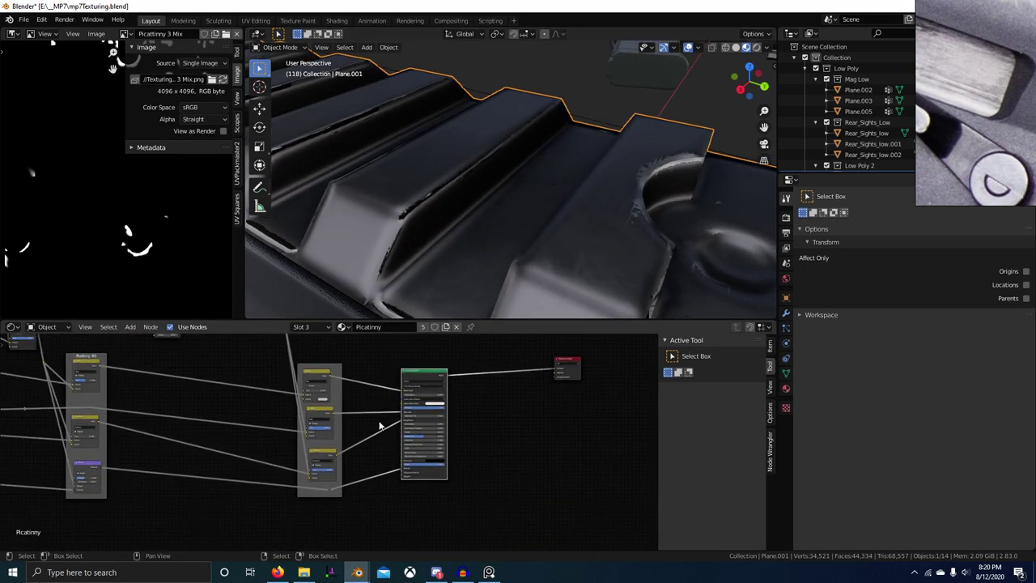
Lower the roughness Subtract node's Fac to 0.000, raise it to 0.046 and preview the node's output
{"action": "scroll", "coordinate": [391, 423], "scroll_direction": "up", "scroll_amount": 5}
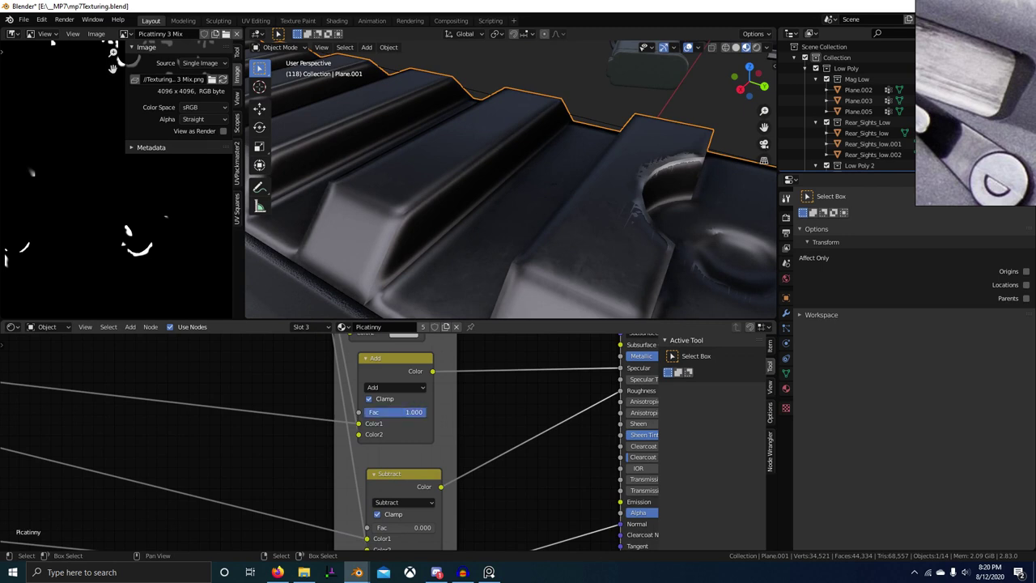
{"action": "scroll", "coordinate": [429, 460], "scroll_direction": "down", "scroll_amount": 2}
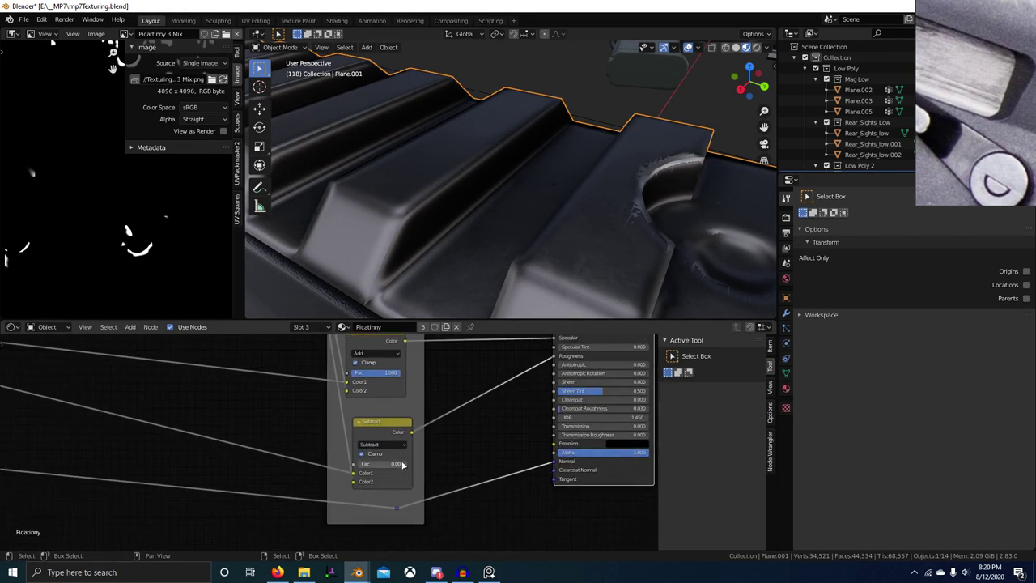
{"action": "mouse_move", "coordinate": [386, 467]}
{"action": "left_mouse_down"}
{"action": "mouse_move", "coordinate": [409, 467]}
{"action": "mouse_move", "coordinate": [376, 454]}
{"action": "left_mouse_up"}
{"action": "scroll", "coordinate": [406, 460], "scroll_direction": "up", "scroll_amount": 6}
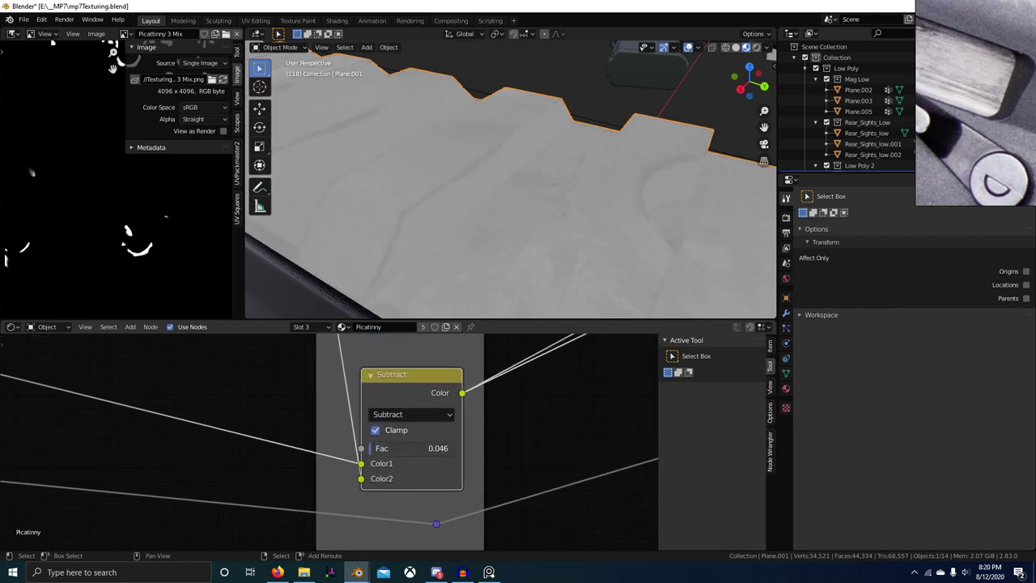
Return to the Principled BSDF and toggle the roughness Subtract node's mute to compare the rail with and without it
{"action": "scroll", "coordinate": [421, 444], "scroll_direction": "down", "scroll_amount": 5}
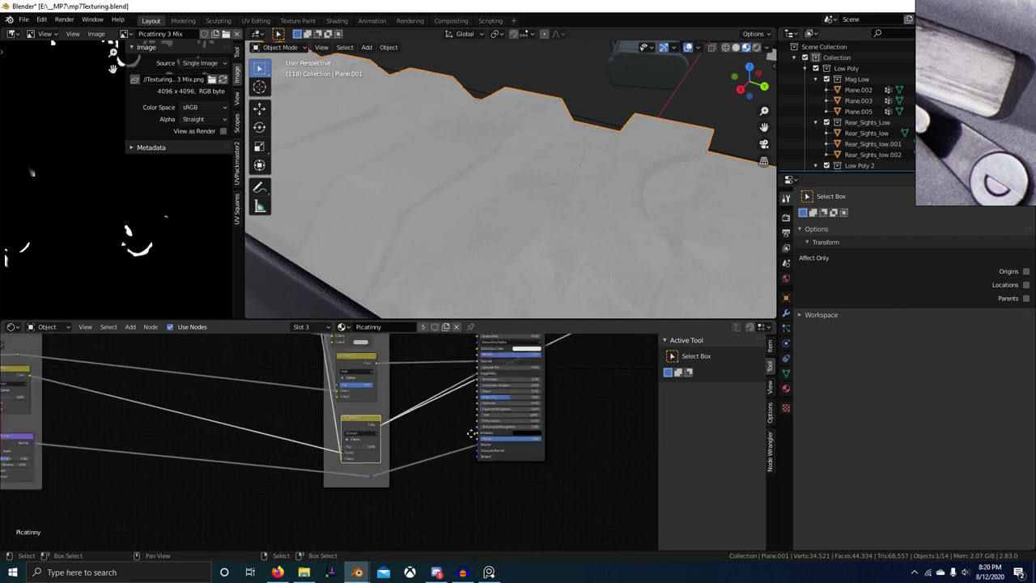
{"action": "middle_click_drag", "start_coordinate": [472, 432], "coordinate": [395, 522]}
{"action": "left_click", "coordinate": [449, 407], "text": "ctrl+shift"}
{"action": "scroll", "coordinate": [461, 279], "scroll_direction": "down", "scroll_amount": 4}
{"action": "middle_click_drag", "start_coordinate": [464, 273], "coordinate": [439, 269]}
{"action": "middle_click_drag", "start_coordinate": [359, 423], "coordinate": [365, 361]}
{"action": "left_click", "coordinate": [301, 454]}
{"action": "key", "text": "m"}
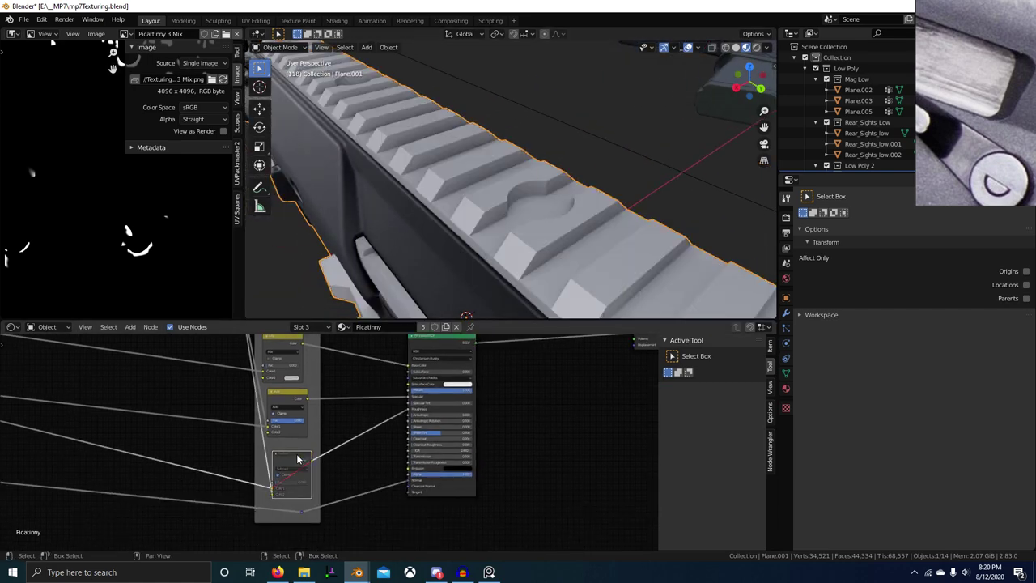
{"action": "middle_click_drag", "start_coordinate": [453, 257], "coordinate": [465, 275]}
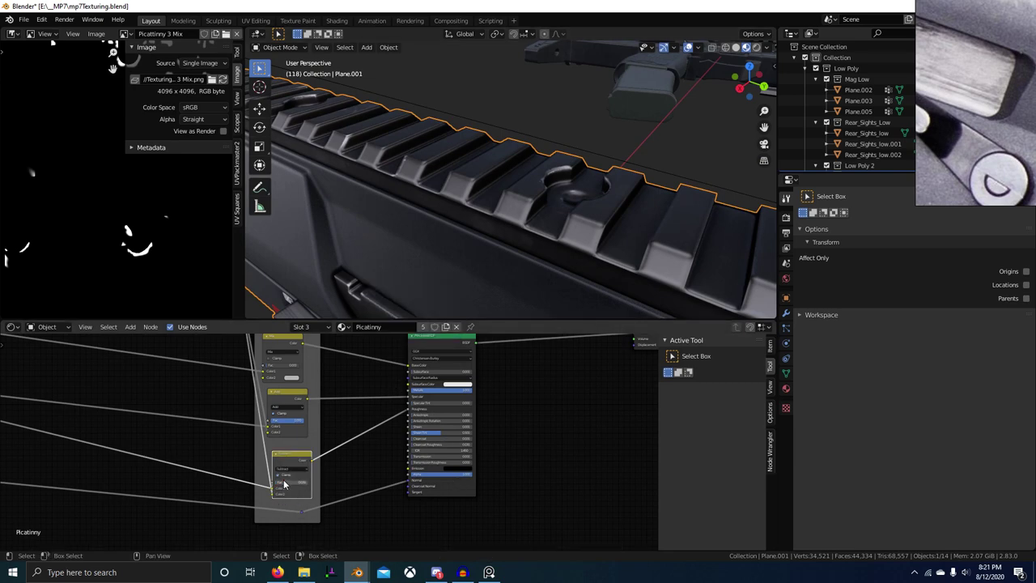
Adjust the roughness Subtract node's Fac to 0.206 and on to 0.159 while previewing its output
{"action": "scroll", "coordinate": [442, 282], "scroll_direction": "up", "scroll_amount": 8}
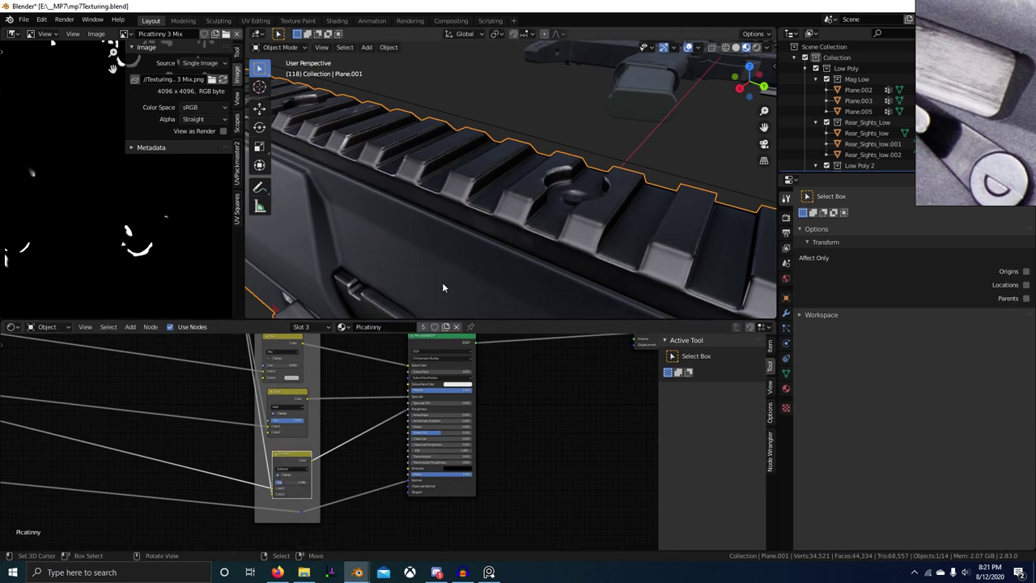
{"action": "scroll", "coordinate": [466, 283], "scroll_direction": "down", "scroll_amount": 3}
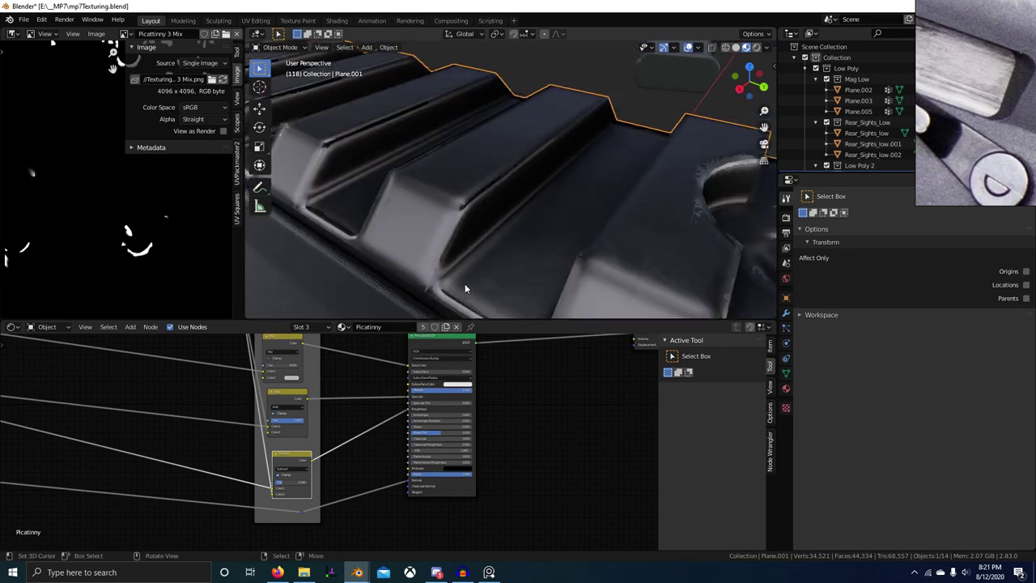
{"action": "scroll", "coordinate": [473, 263], "scroll_direction": "up", "scroll_amount": 5}
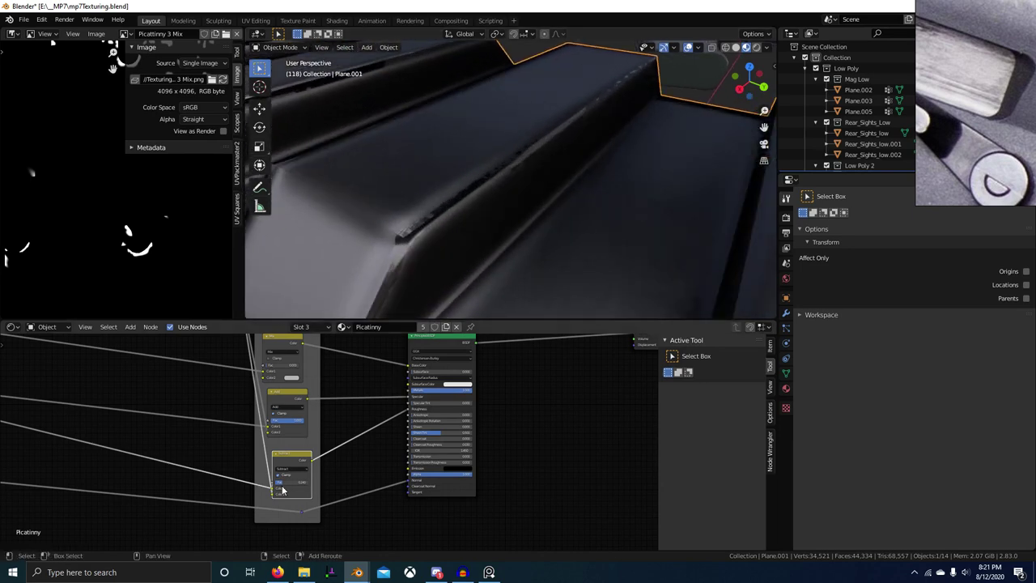
{"action": "left_click", "coordinate": [301, 464], "text": "ctrl+shift"}
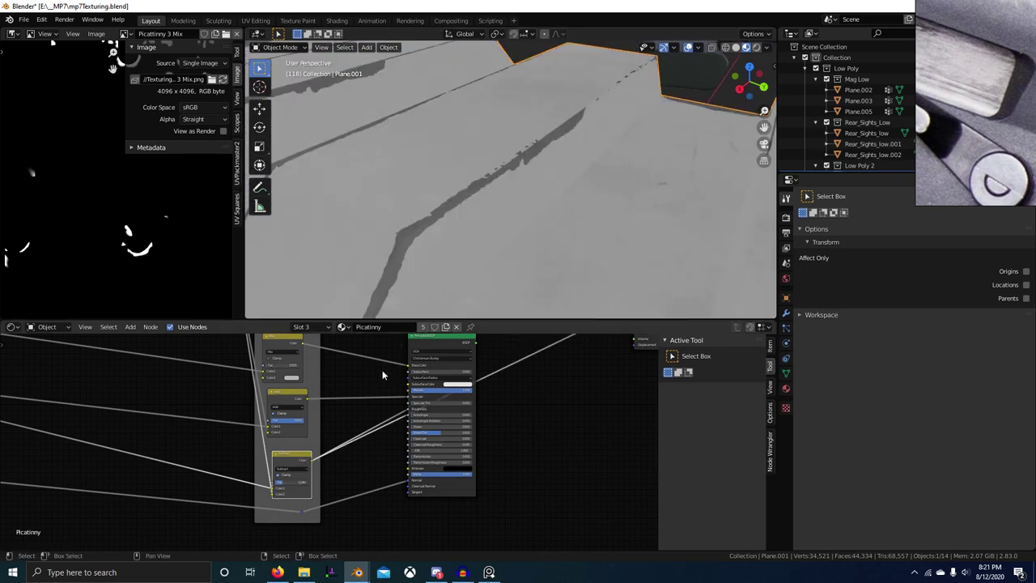
{"action": "middle_click_drag", "start_coordinate": [302, 483], "coordinate": [351, 458]}
{"action": "scroll", "coordinate": [350, 458], "scroll_direction": "up", "scroll_amount": 14}
{"action": "left_click_drag", "start_coordinate": [332, 484], "coordinate": [331, 484]}
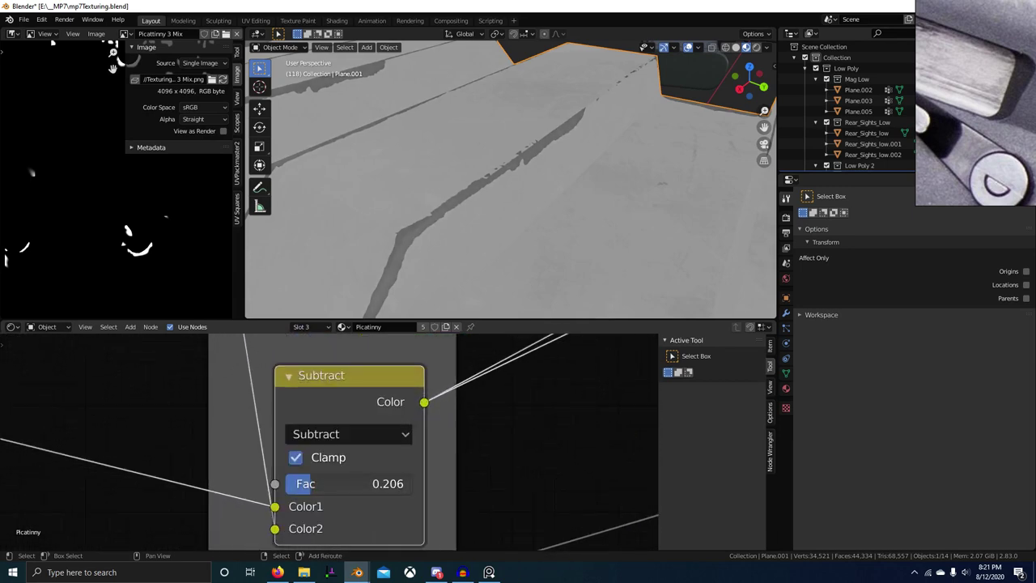
{"action": "scroll", "coordinate": [328, 469], "scroll_direction": "down", "scroll_amount": 12}
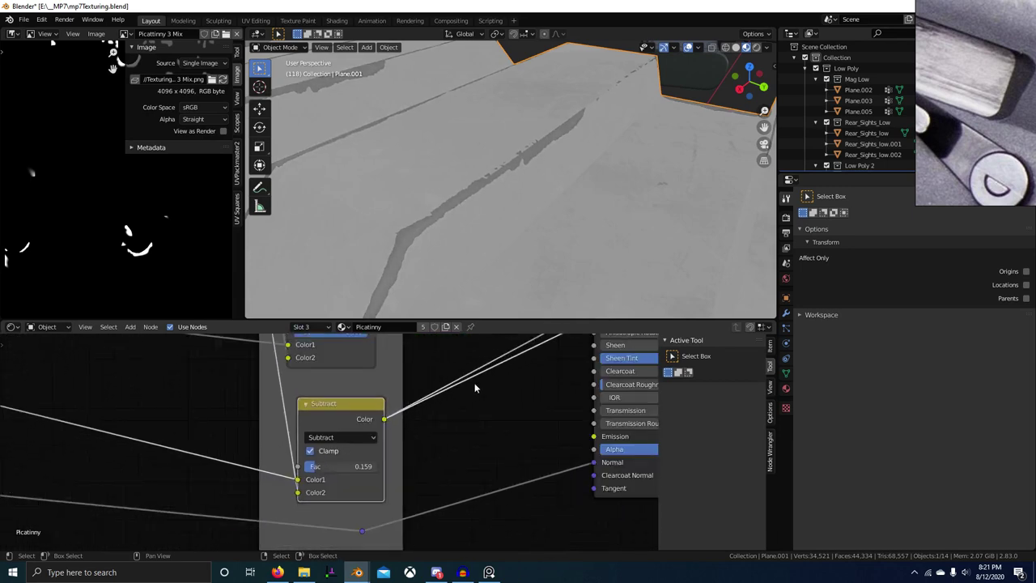
Switch back to the Principled BSDF output and check the roughness wear around the rail's round recess
{"action": "middle_click_drag", "start_coordinate": [567, 361], "coordinate": [419, 486]}
{"action": "left_click", "coordinate": [441, 385], "text": "ctrl+shift"}
{"action": "scroll", "coordinate": [552, 284], "scroll_direction": "down", "scroll_amount": 7}
{"action": "middle_click_drag", "start_coordinate": [552, 289], "coordinate": [516, 318]}
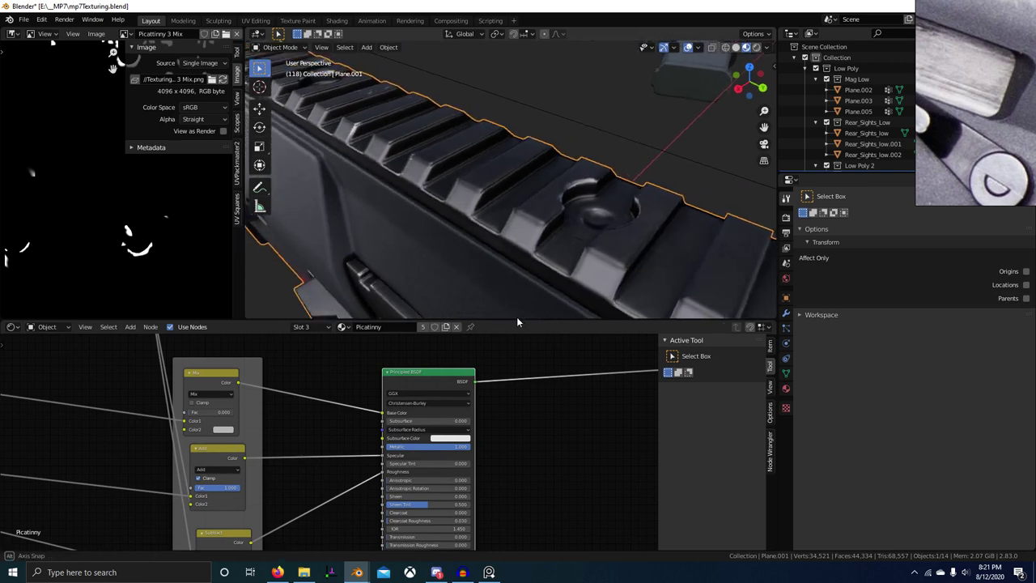
{"action": "scroll", "coordinate": [479, 304], "scroll_direction": "up", "scroll_amount": 6}
{"action": "scroll", "coordinate": [317, 466], "scroll_direction": "down", "scroll_amount": 1}
{"action": "middle_click_drag", "start_coordinate": [315, 467], "coordinate": [401, 374]}
{"action": "scroll", "coordinate": [340, 421], "scroll_direction": "up", "scroll_amount": 3}
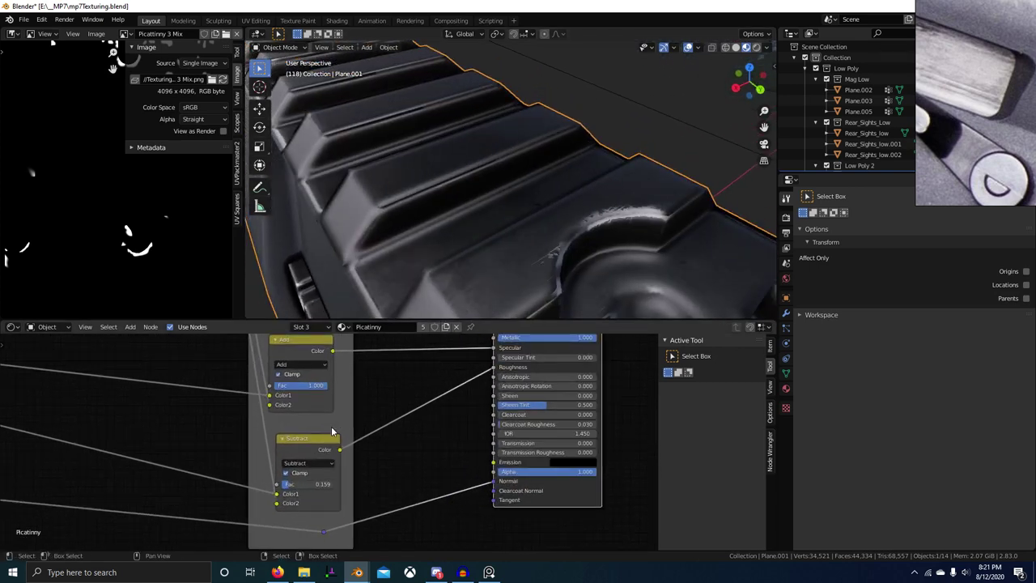
Delete the roughness Subtract node while keeping the original roughness link to the Principled BSDF
{"action": "left_click_drag", "start_coordinate": [305, 484], "coordinate": [279, 484]}
{"action": "right_click", "coordinate": [281, 486]}
{"action": "left_click", "coordinate": [322, 453]}
{"action": "key", "text": "ctrl+x"}
Connect the Edge Wear group to the second color of the base color Mix node
{"action": "scroll", "coordinate": [373, 476], "scroll_direction": "down", "scroll_amount": 4}
{"action": "middle_click_drag", "start_coordinate": [358, 447], "coordinate": [384, 523]}
{"action": "scroll", "coordinate": [337, 453], "scroll_direction": "up", "scroll_amount": 4}
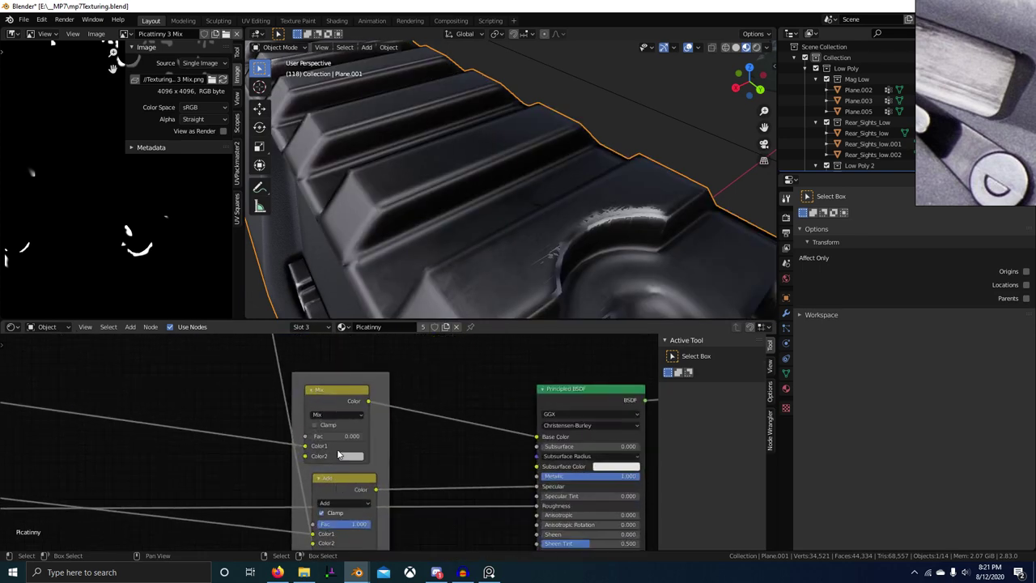
{"action": "scroll", "coordinate": [339, 455], "scroll_direction": "down", "scroll_amount": 4}
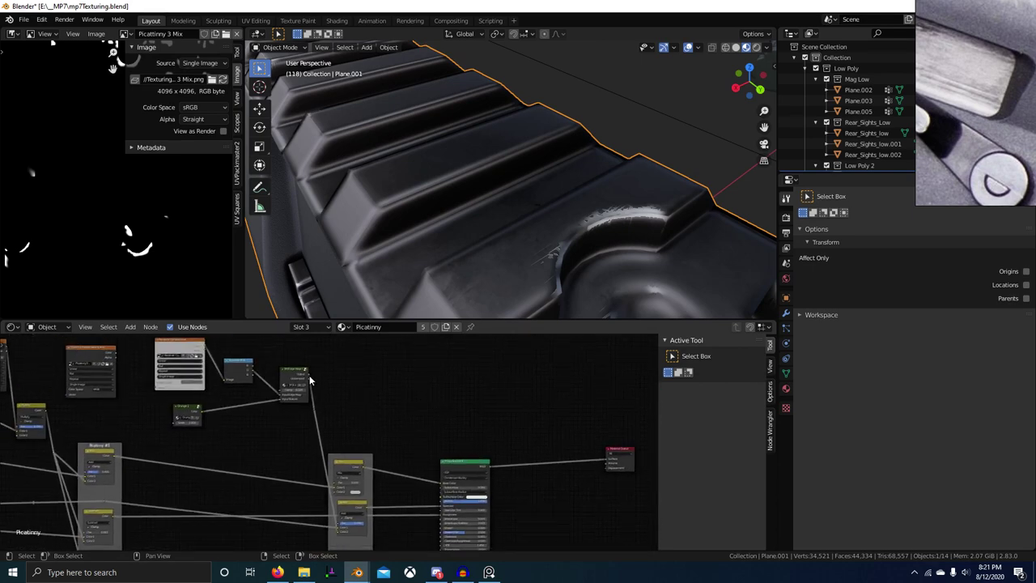
{"action": "left_click_drag", "start_coordinate": [339, 498], "coordinate": [338, 498]}
{"action": "scroll", "coordinate": [348, 469], "scroll_direction": "up", "scroll_amount": 5}
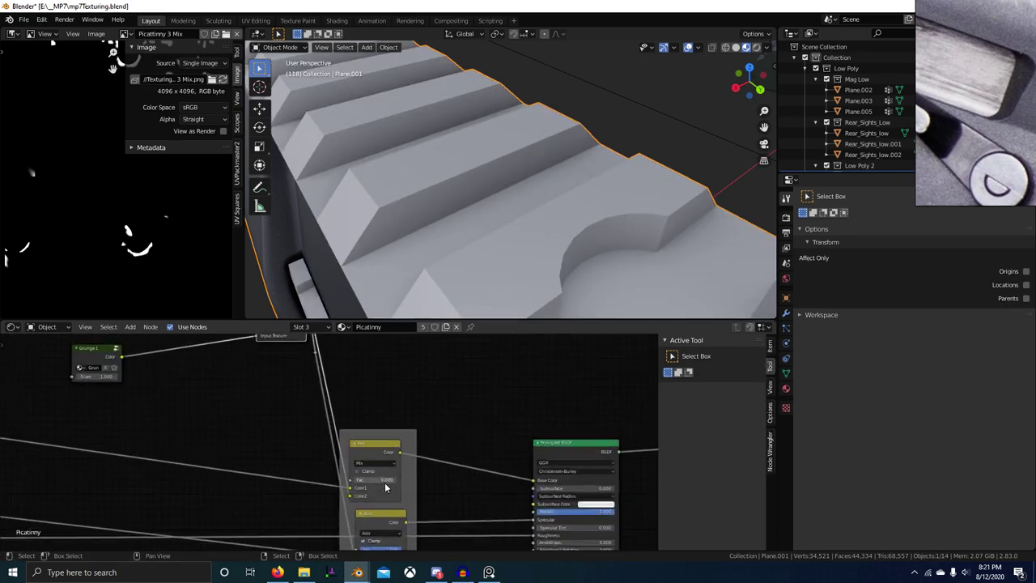
{"action": "scroll", "coordinate": [348, 446], "scroll_direction": "up", "scroll_amount": 1}
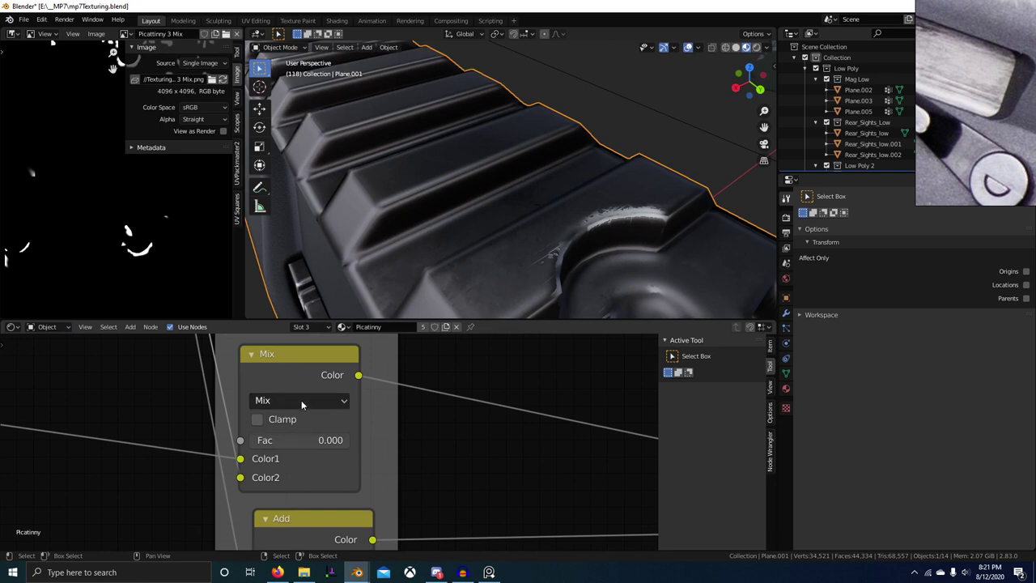
Change the base color Mix node's blend mode to Add and try its Fac, ending at 0.000
{"action": "left_click", "coordinate": [302, 401]}
{"action": "key", "text": "a"}
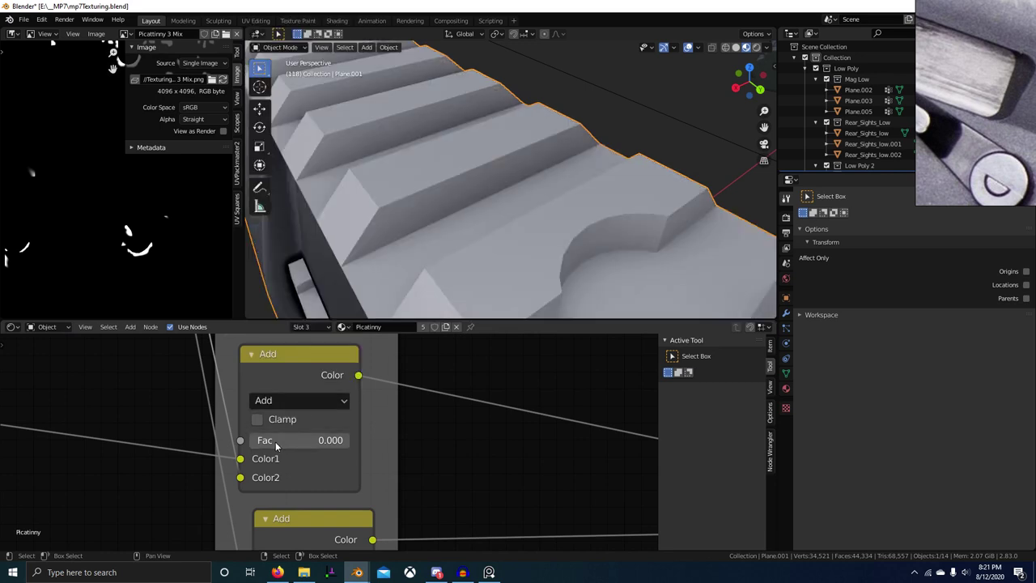
{"action": "mouse_move", "coordinate": [253, 440]}
{"action": "left_mouse_down"}
{"action": "mouse_move", "coordinate": [349, 441]}
{"action": "mouse_move", "coordinate": [223, 442]}
{"action": "mouse_move", "coordinate": [260, 439]}
{"action": "mouse_move", "coordinate": [248, 440]}
{"action": "left_mouse_up"}
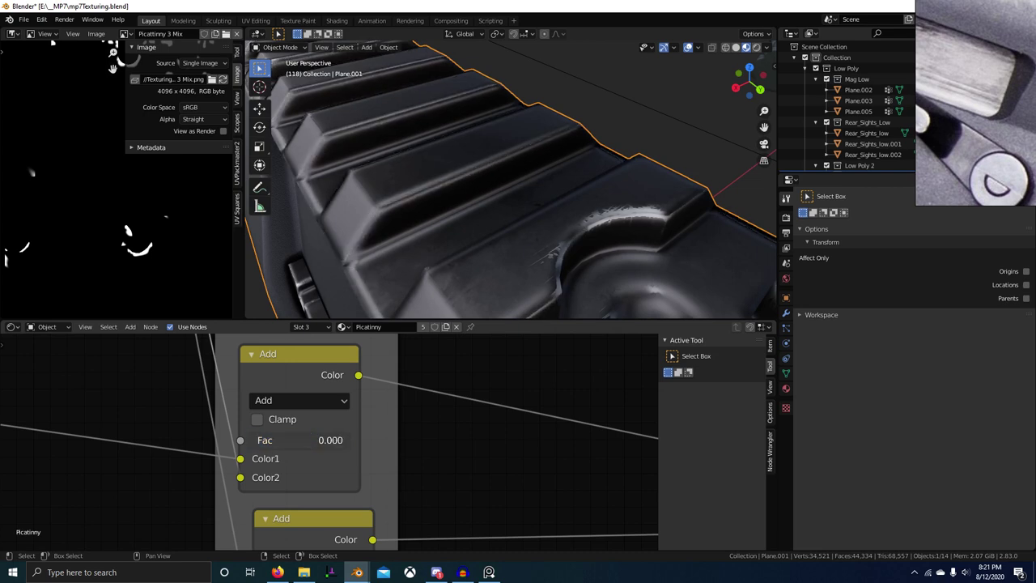
Set the base color Add node's Fac to 0.025 and preview that node's output directly on the rail
{"action": "left_click", "coordinate": [307, 371], "text": "ctrl+shift"}
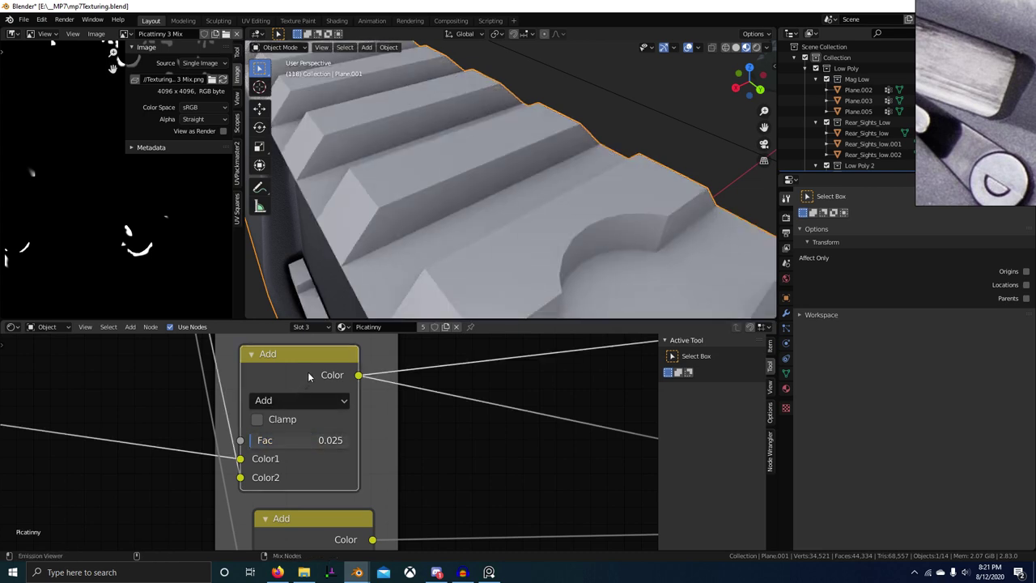
{"action": "scroll", "coordinate": [386, 430], "scroll_direction": "down", "scroll_amount": 3}
{"action": "scroll", "coordinate": [518, 280], "scroll_direction": "down", "scroll_amount": 5}
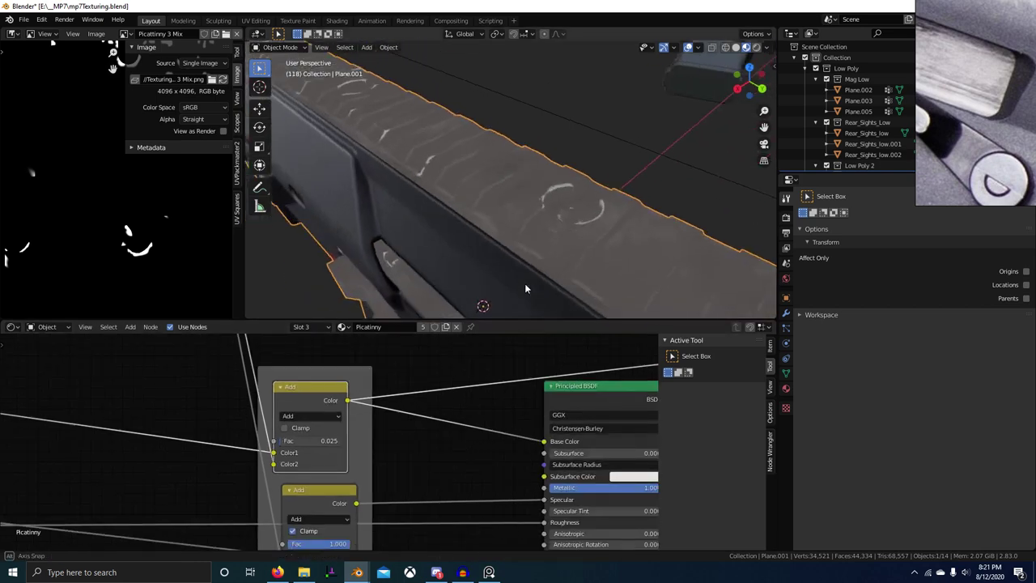
{"action": "middle_click_drag", "start_coordinate": [525, 287], "coordinate": [564, 298]}
Switch back to the Principled BSDF output and check the top rail's tooth edges up close
{"action": "middle_click_drag", "start_coordinate": [578, 393], "coordinate": [517, 413]}
{"action": "left_click", "coordinate": [519, 412], "text": "ctrl+shift"}
{"action": "middle_click_drag", "start_coordinate": [528, 263], "coordinate": [622, 231]}
{"action": "scroll", "coordinate": [620, 231], "scroll_direction": "up", "scroll_amount": 8}
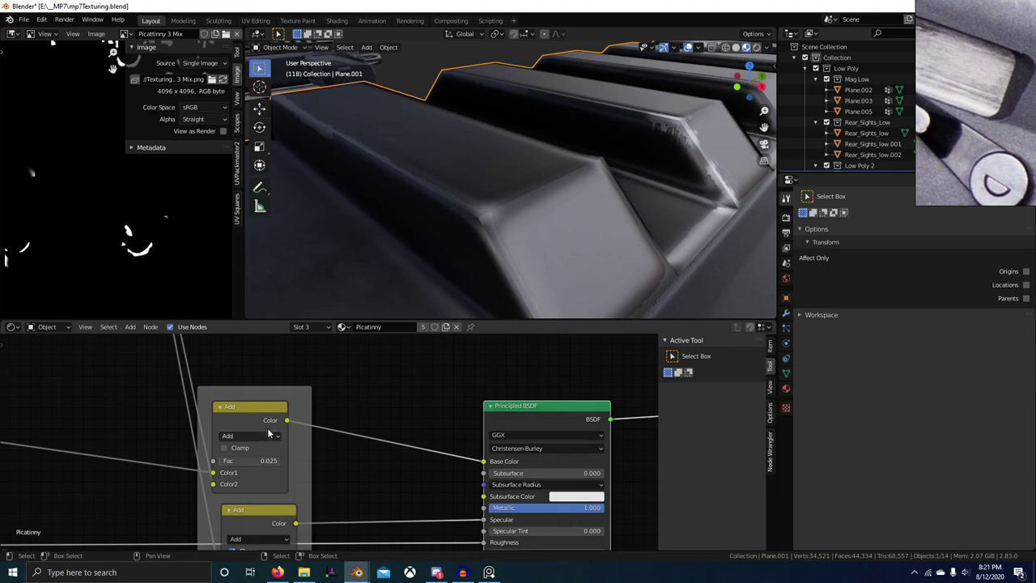
Inspect the side Picatinny rail and the area around its bolt in a maximized 3D viewport
{"action": "scroll", "coordinate": [507, 274], "scroll_direction": "down", "scroll_amount": 7}
{"action": "key", "text": "ctrl+space"}
{"action": "scroll", "coordinate": [515, 285], "scroll_direction": "down", "scroll_amount": 3}
{"action": "middle_click_drag", "start_coordinate": [515, 287], "coordinate": [454, 371]}
{"action": "scroll", "coordinate": [471, 373], "scroll_direction": "down", "scroll_amount": 4}
{"action": "middle_click_drag", "start_coordinate": [550, 344], "coordinate": [485, 322]}
{"action": "scroll", "coordinate": [489, 322], "scroll_direction": "up", "scroll_amount": 4}
{"action": "scroll", "coordinate": [530, 364], "scroll_direction": "down", "scroll_amount": 2}
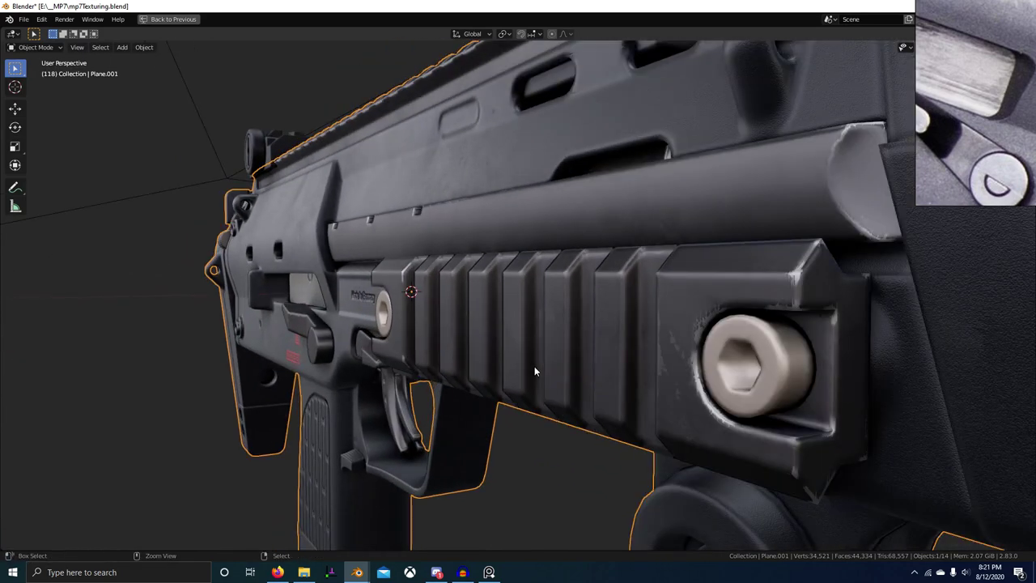
{"action": "scroll", "coordinate": [538, 340], "scroll_direction": "down", "scroll_amount": 2}
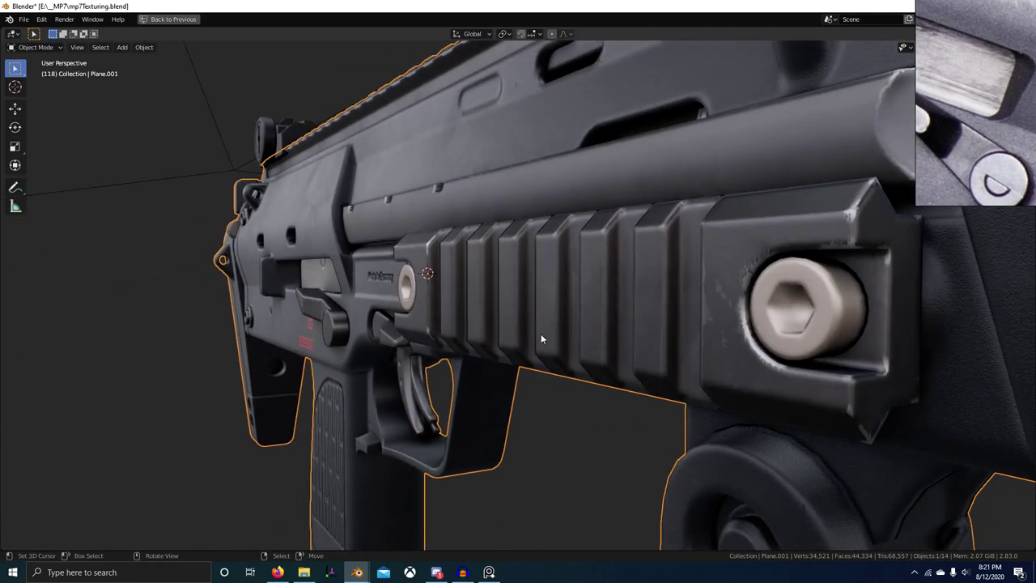
Restore the split layout and compare the rail with the base color Add node muted and unmuted, leaving it enabled
{"action": "key", "text": "ctrl+space"}
{"action": "key", "text": "m"}
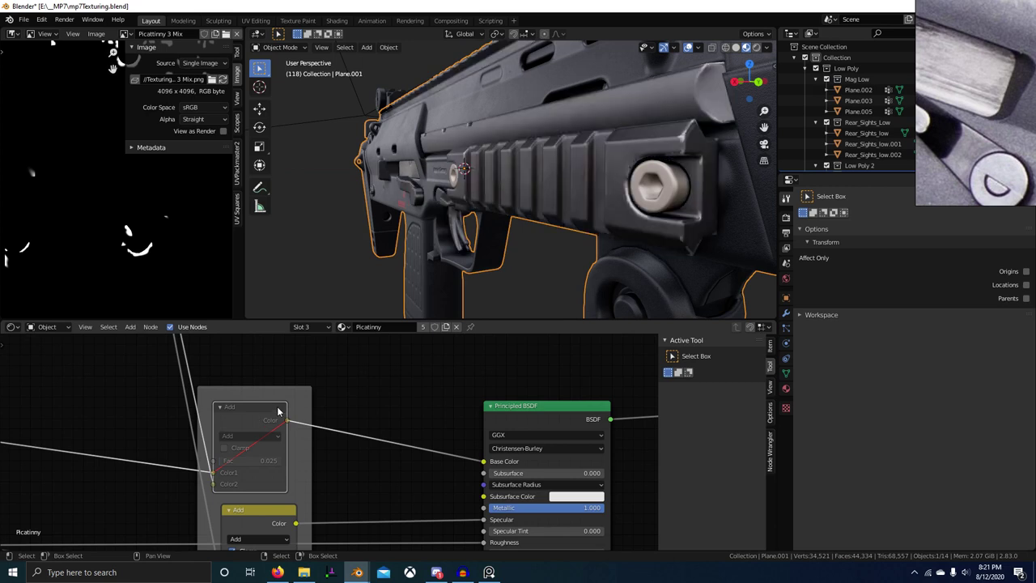
{"action": "key", "text": "m"}
{"action": "key", "text": "m"}
{"action": "key", "text": "m"}
{"action": "key", "text": "m"}
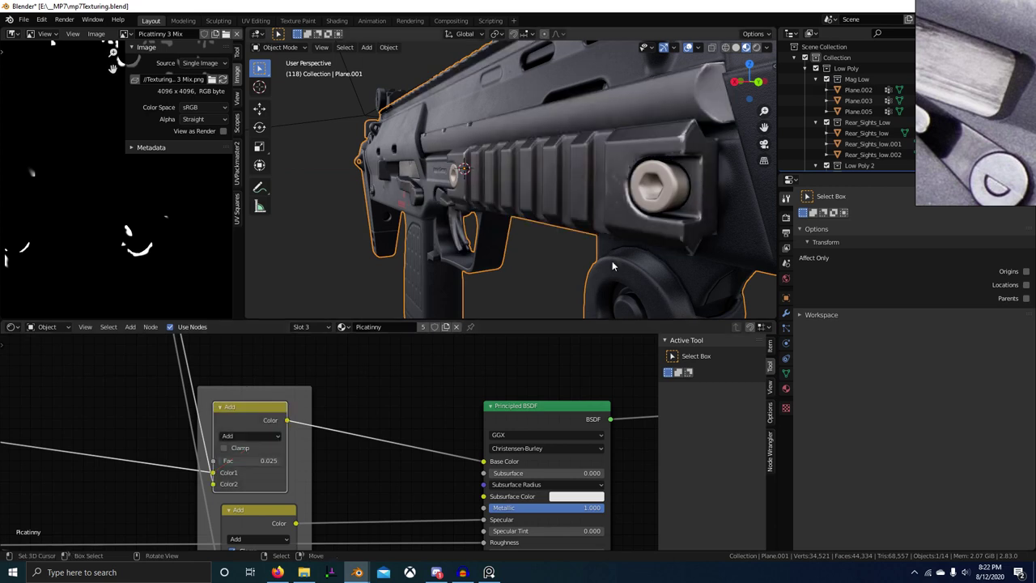
{"action": "key", "text": "m"}
{"action": "key", "text": "m"}
{"action": "key", "text": "m"}
{"action": "key", "text": "m"}
{"action": "key", "text": "m"}
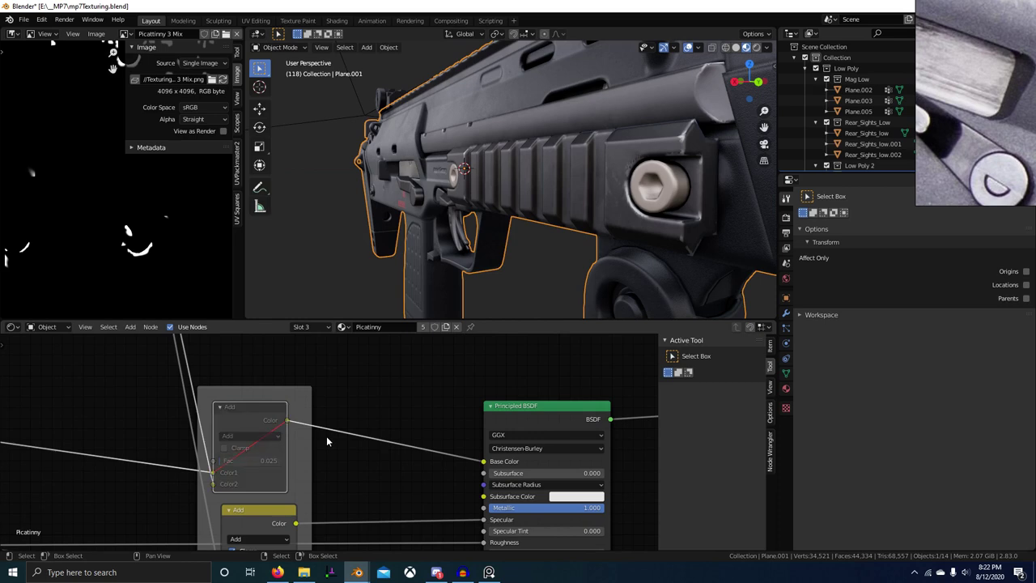
{"action": "key", "text": "m"}
Move the specular Add node lower within the edge wear layer frame
{"action": "scroll", "coordinate": [437, 259], "scroll_direction": "down", "scroll_amount": 2}
{"action": "middle_click_drag", "start_coordinate": [429, 251], "coordinate": [512, 267]}
{"action": "scroll", "coordinate": [478, 397], "scroll_direction": "down", "scroll_amount": 3}
{"action": "middle_click_drag", "start_coordinate": [443, 534], "coordinate": [468, 465]}
{"action": "left_click_drag", "start_coordinate": [376, 488], "coordinate": [369, 481]}
{"action": "scroll", "coordinate": [396, 468], "scroll_direction": "down", "scroll_amount": 2}
{"action": "middle_click_drag", "start_coordinate": [409, 465], "coordinate": [383, 497]}
{"action": "scroll", "coordinate": [349, 393], "scroll_direction": "up", "scroll_amount": 1}
{"action": "key", "text": "g"}
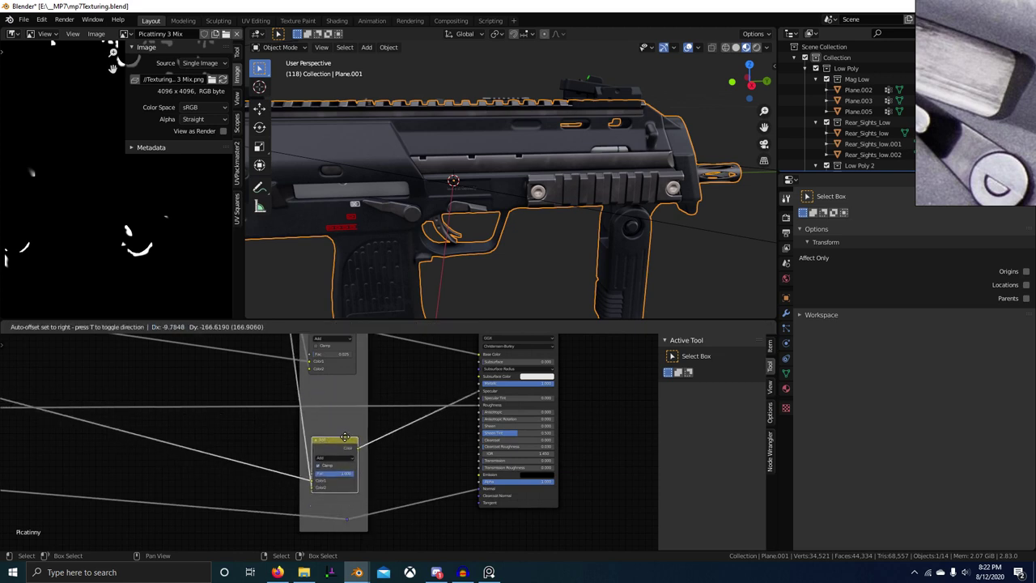
{"action": "left_click", "coordinate": [346, 442]}
Add a reroute point on the roughness link and place it inside the layer frame above the specular Add node
{"action": "right_click_drag", "start_coordinate": [351, 402], "coordinate": [337, 429], "text": "shift"}
{"action": "key", "text": "g"}
{"action": "left_click", "coordinate": [373, 427]}
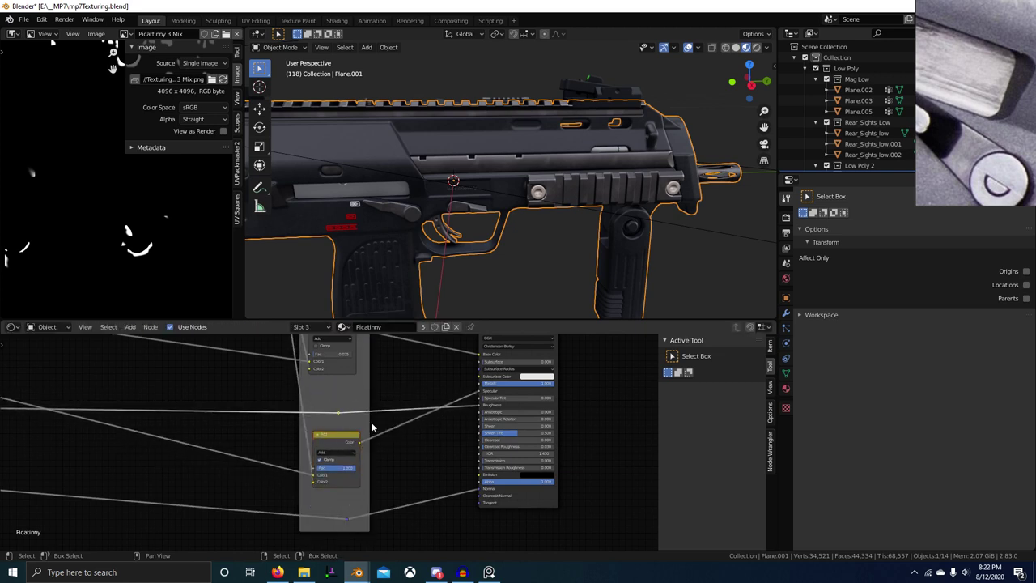
Maximize the 3D viewport around the MP7's side and save the file
{"action": "middle_click_drag", "start_coordinate": [541, 236], "coordinate": [473, 377]}
{"action": "key", "text": "ctrl+space"}
{"action": "scroll", "coordinate": [473, 377], "scroll_direction": "up", "scroll_amount": 2}
{"action": "key", "text": "ctrl+s"}
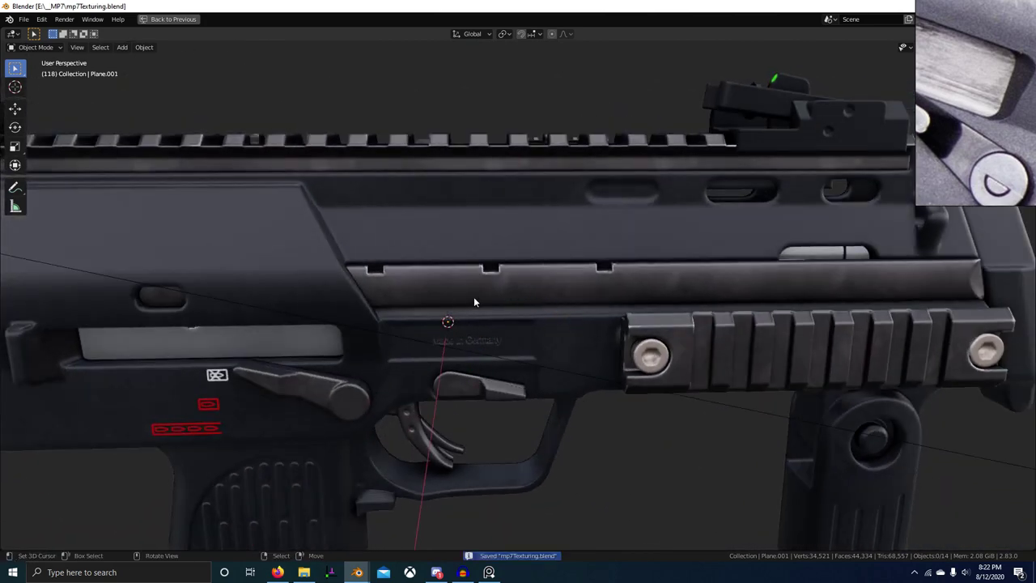
Inspect the whole MP7 from several angles, restore the split layout and save the file again
{"action": "scroll", "coordinate": [524, 293], "scroll_direction": "down", "scroll_amount": 5}
{"action": "scroll", "coordinate": [528, 296], "scroll_direction": "up", "scroll_amount": 6}
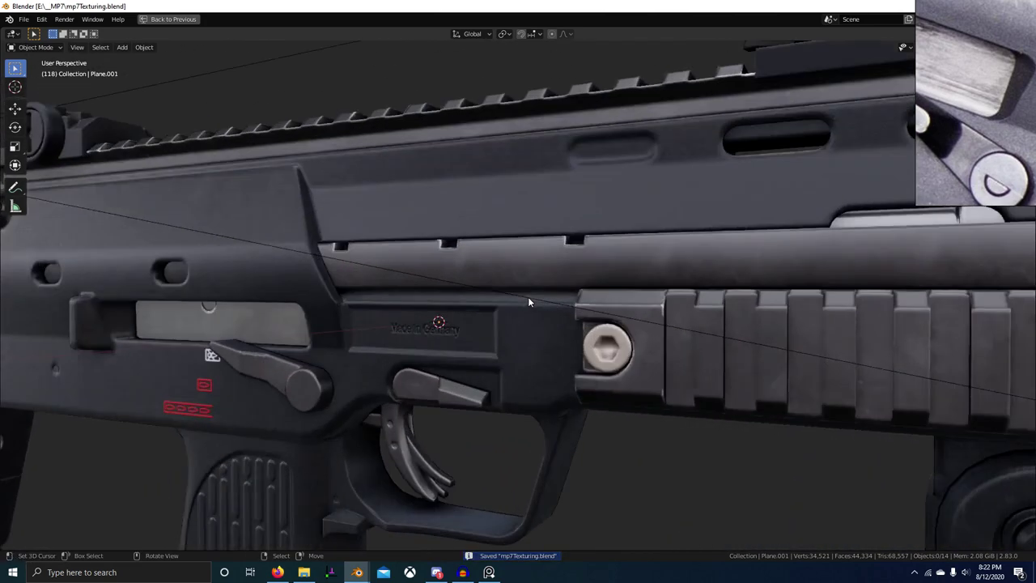
{"action": "scroll", "coordinate": [474, 335], "scroll_direction": "down", "scroll_amount": 5}
{"action": "middle_click_drag", "start_coordinate": [521, 373], "coordinate": [586, 382]}
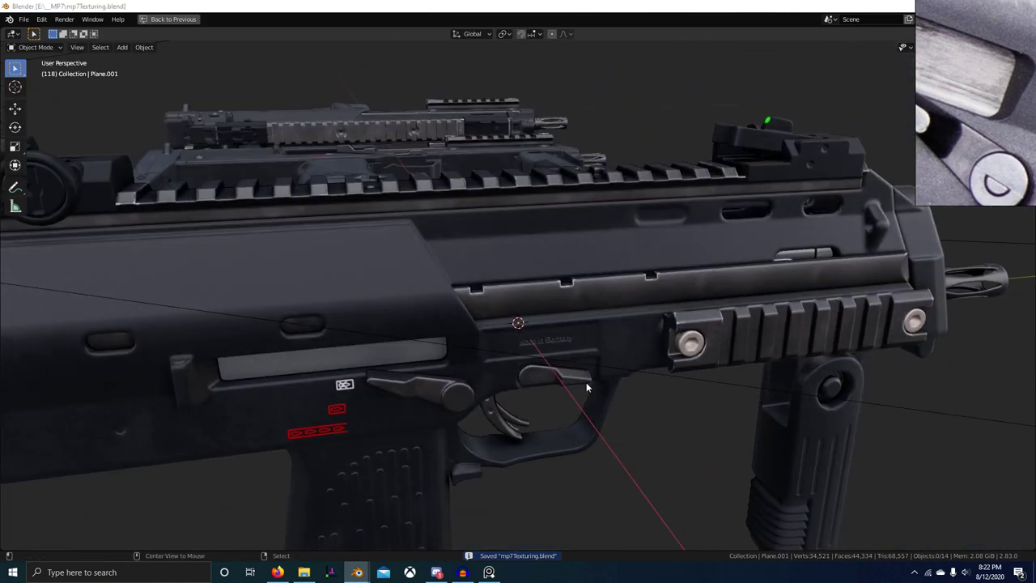
{"action": "key", "text": "alt+Tab"}
{"action": "scroll", "coordinate": [567, 357], "scroll_direction": "up", "scroll_amount": 3}
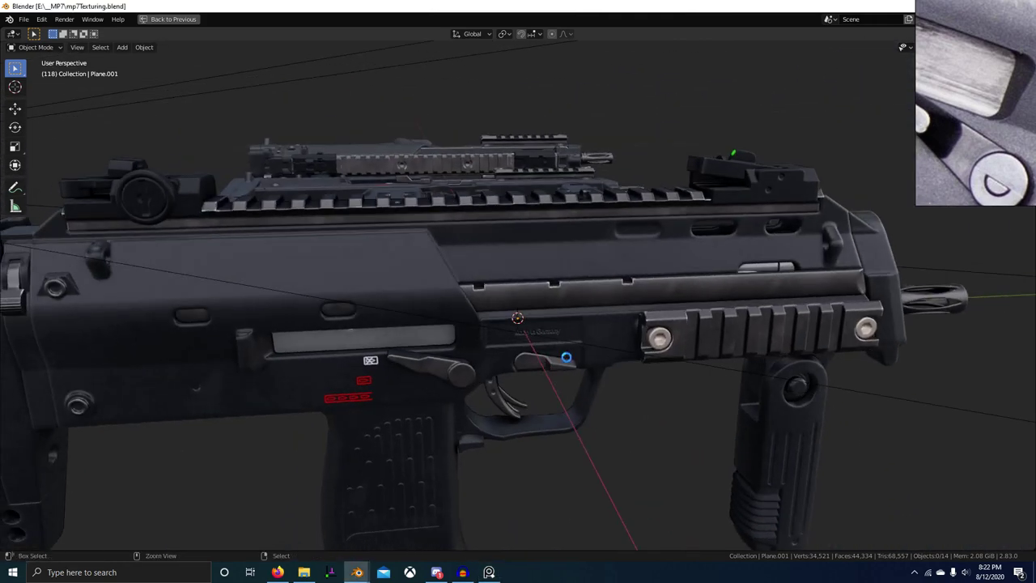
{"action": "scroll", "coordinate": [502, 441], "scroll_direction": "down", "scroll_amount": 4}
{"action": "key", "text": "alt+Tab"}
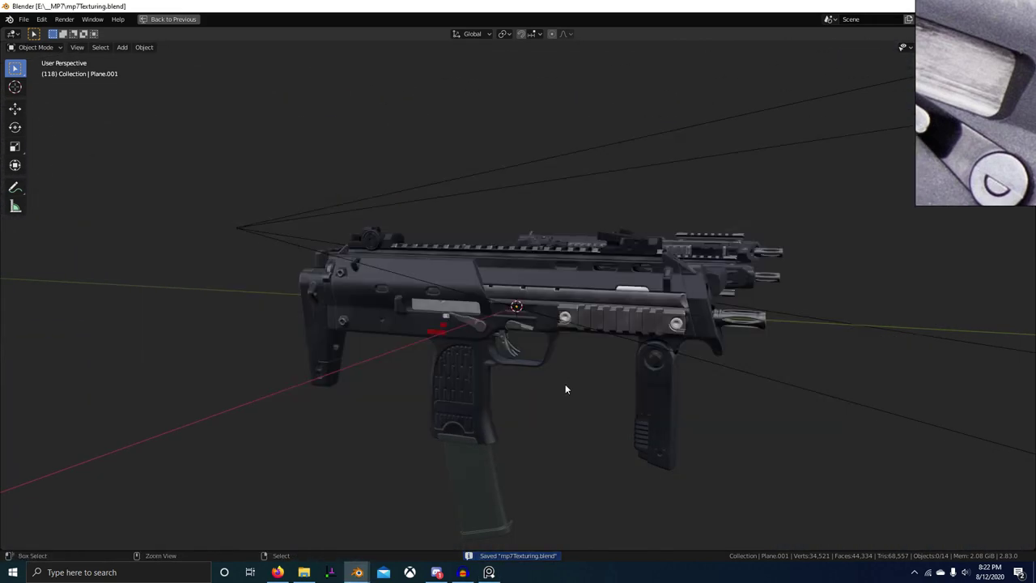
{"action": "key", "text": "ctrl+space"}
{"action": "key", "text": "ctrl+s"}
Add an Image Texture node above the edge wear layer frame in the Picatinny material
{"action": "scroll", "coordinate": [518, 440], "scroll_direction": "down", "scroll_amount": 3}
{"action": "middle_click_drag", "start_coordinate": [477, 394], "coordinate": [548, 394]}
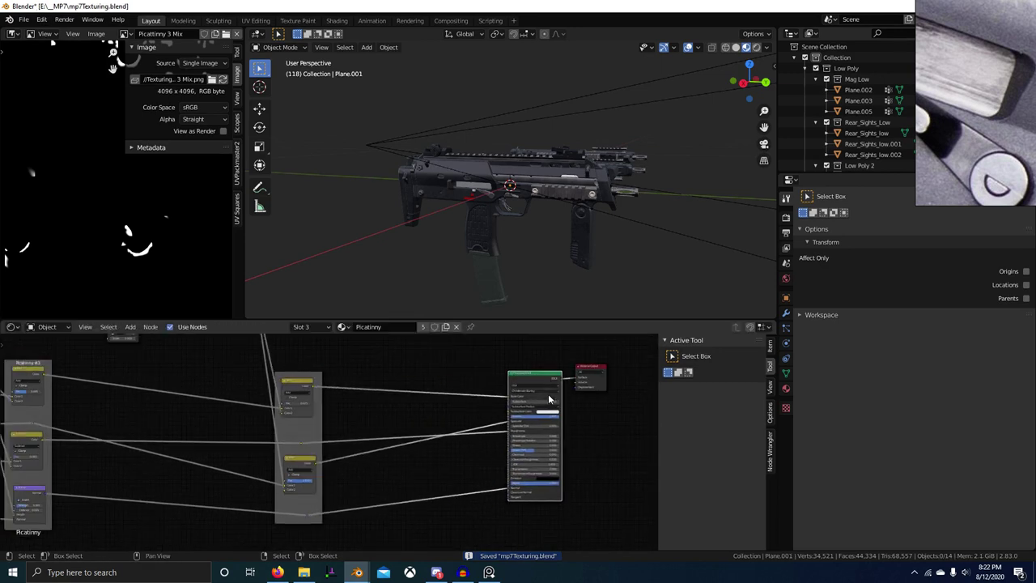
{"action": "key", "text": "shift+a"}
{"action": "key", "text": "shift+a"}
{"action": "left_click", "coordinate": [435, 362]}
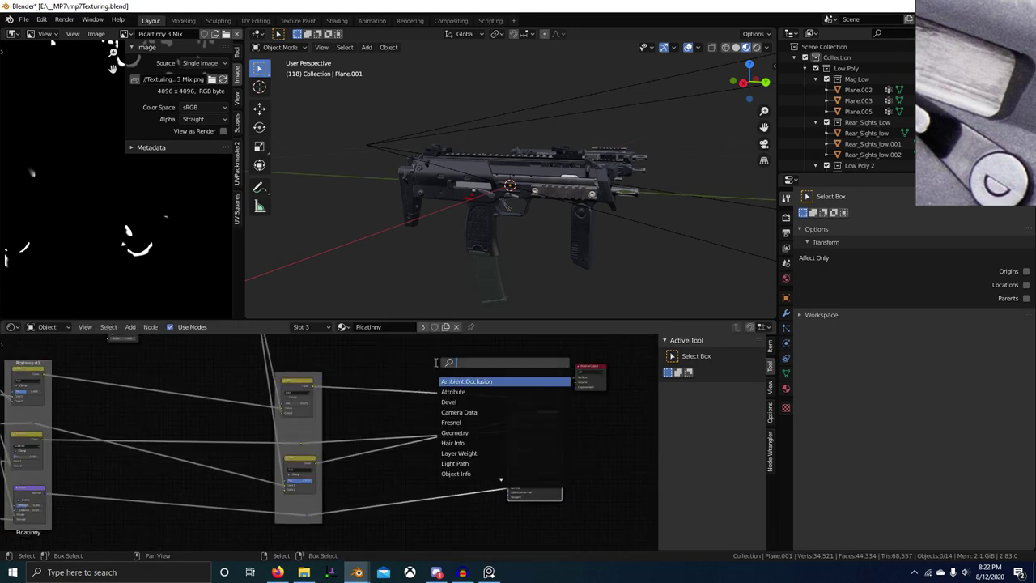
{"action": "type", "text": "image"}
{"action": "key", "text": "Return"}
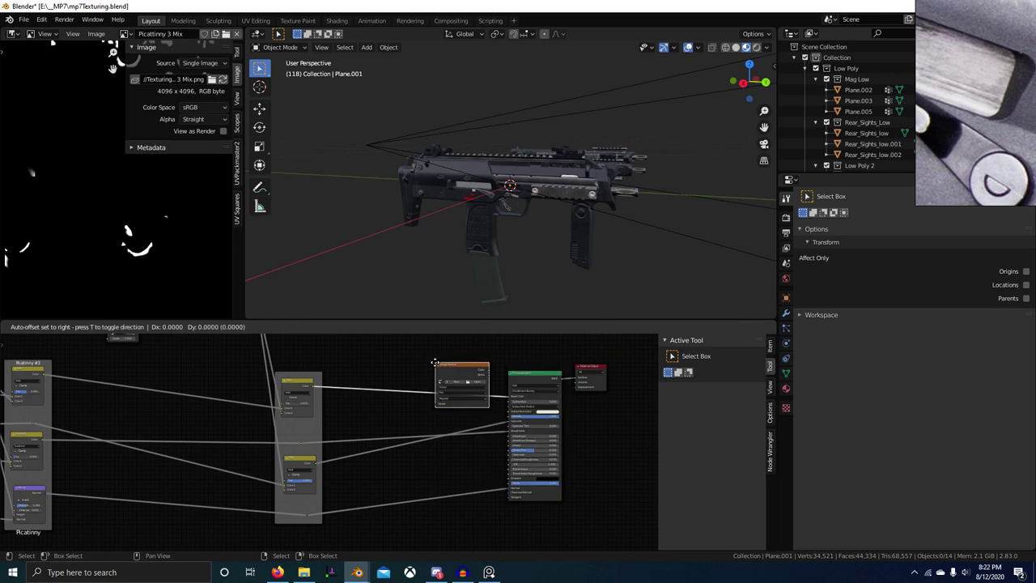
{"action": "left_click", "coordinate": [337, 332]}
{"action": "scroll", "coordinate": [423, 395], "scroll_direction": "up", "scroll_amount": 4}
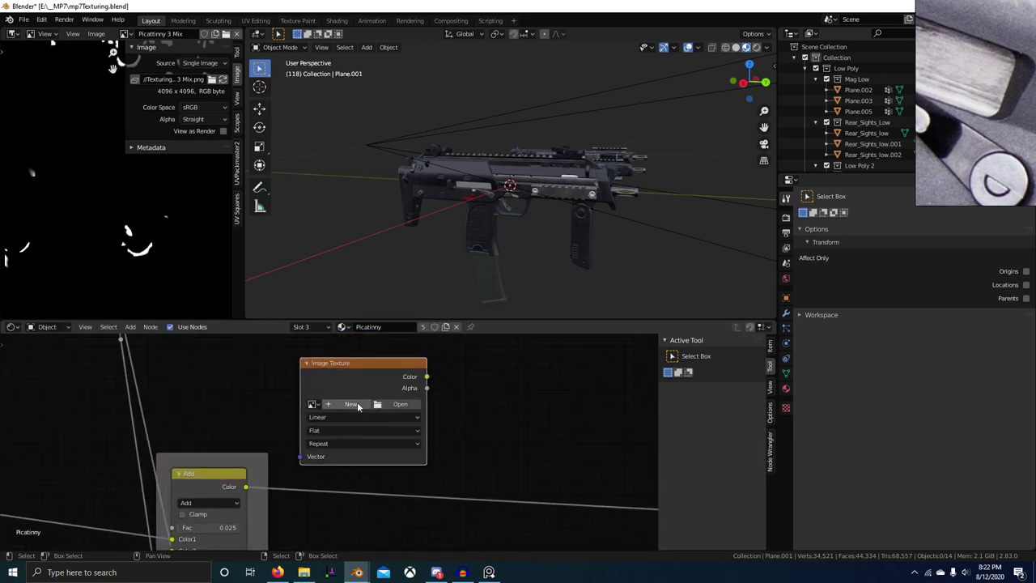
Create a 4096 × 4096 px image named Picatinny Directional Scratch in the node with Linear color space, and reposition the node
{"action": "left_click", "coordinate": [366, 396]}
{"action": "left_click", "coordinate": [398, 418]}
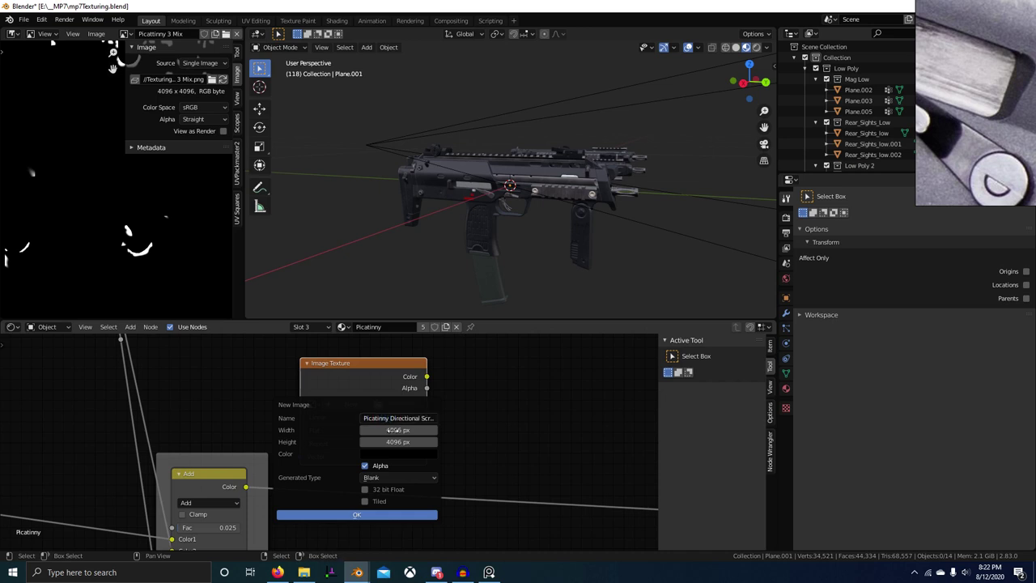
{"action": "left_click", "coordinate": [372, 513]}
{"action": "scroll", "coordinate": [447, 459], "scroll_direction": "down", "scroll_amount": 3}
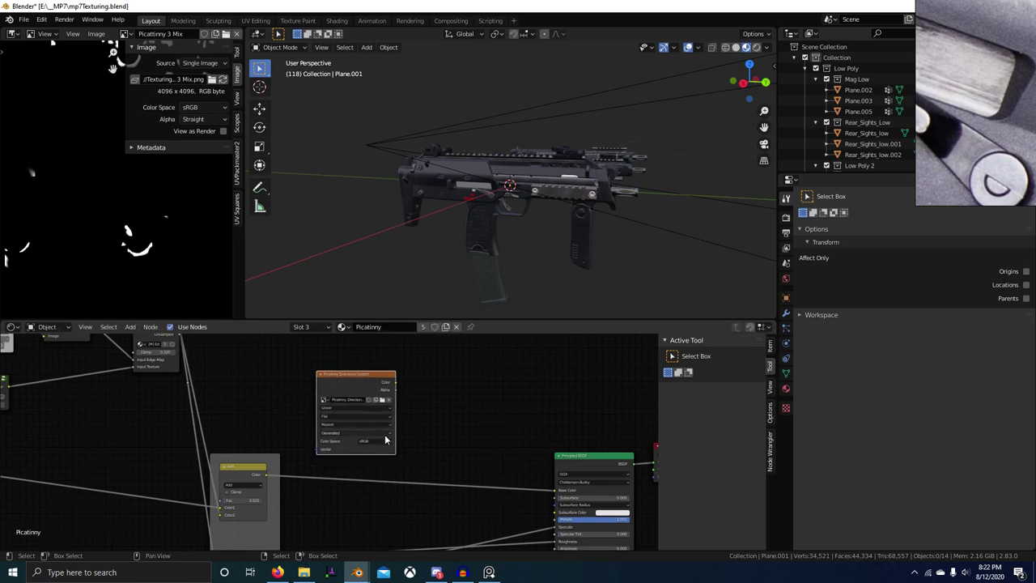
{"action": "left_click", "coordinate": [379, 455]}
{"action": "mouse_move", "coordinate": [371, 407]}
{"action": "middle_mouse_down"}
{"action": "mouse_move", "coordinate": [368, 436]}
{"action": "mouse_move", "coordinate": [364, 422]}
{"action": "middle_mouse_up"}
{"action": "scroll", "coordinate": [368, 436], "scroll_direction": "up", "scroll_amount": 1}
{"action": "key", "text": "g"}
{"action": "left_click", "coordinate": [334, 429]}
Duplicate the base color Add node in a maximized node editor and insert the copy into the Principled BSDF's base color link
{"action": "middle_click_drag", "start_coordinate": [451, 465], "coordinate": [384, 426]}
{"action": "scroll", "coordinate": [384, 426], "scroll_direction": "down", "scroll_amount": 2}
{"action": "scroll", "coordinate": [321, 453], "scroll_direction": "down", "scroll_amount": 1}
{"action": "key", "text": "ctrl+space"}
{"action": "middle_click_drag", "start_coordinate": [151, 298], "coordinate": [192, 330]}
{"action": "key", "text": "shift+d"}
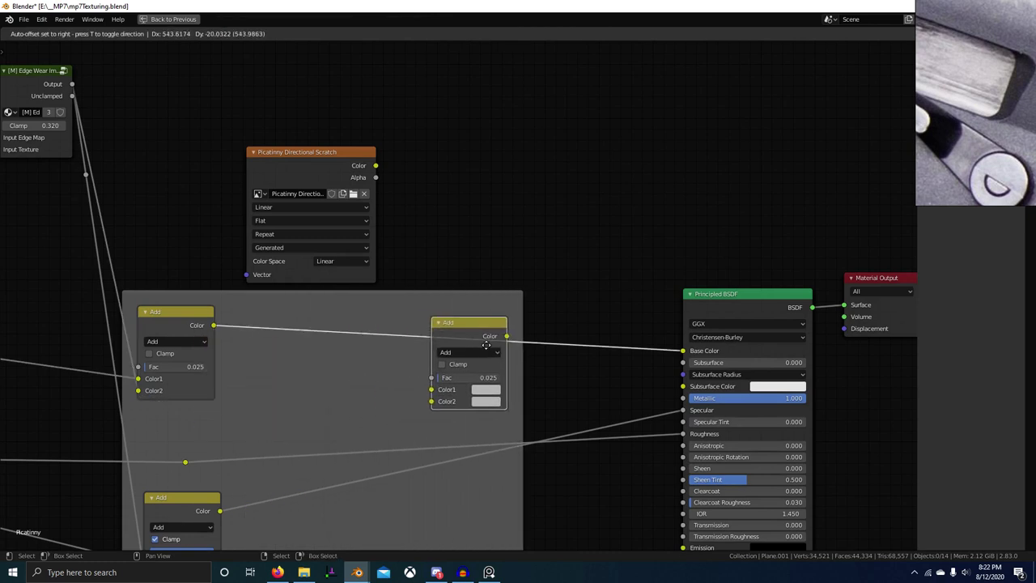
{"action": "left_click", "coordinate": [486, 347]}
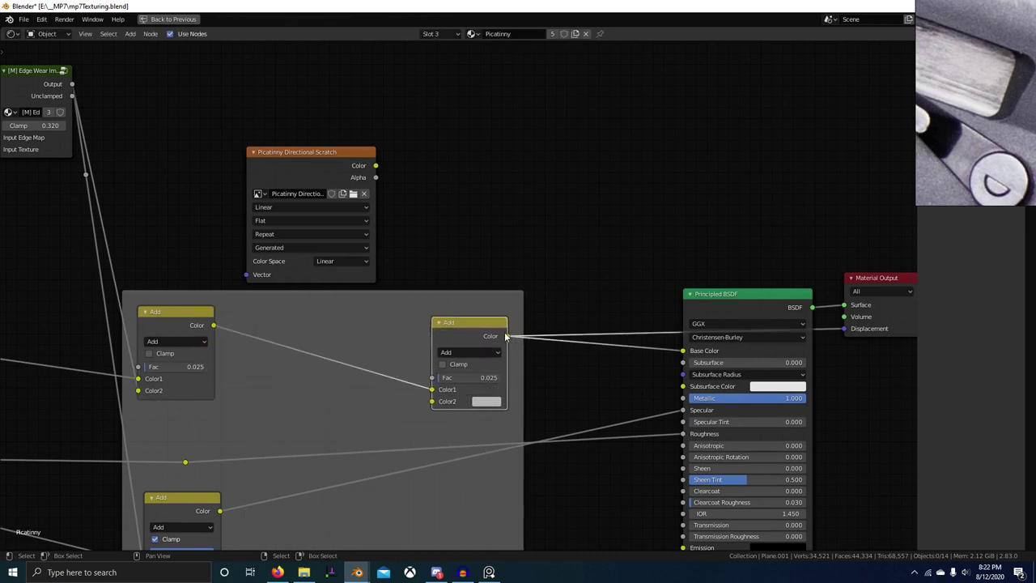
Detach the duplicated Add node from the old frame, give it its own frame and set its Fac to 1.000
{"action": "key", "text": "p"}
{"action": "key", "text": "ctrl+j"}
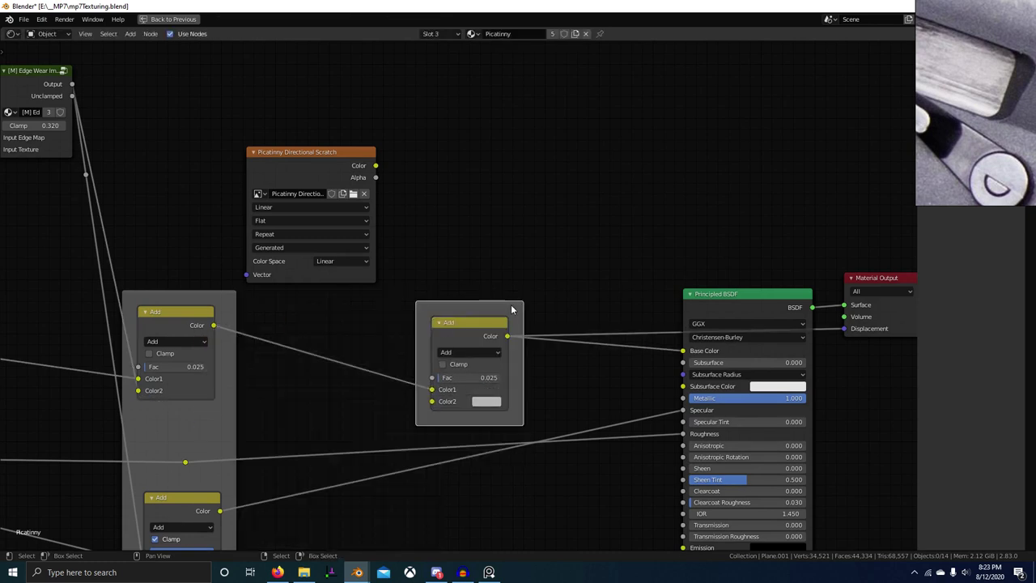
{"action": "left_click", "coordinate": [461, 330]}
{"action": "left_click_drag", "start_coordinate": [477, 328], "coordinate": [468, 299]}
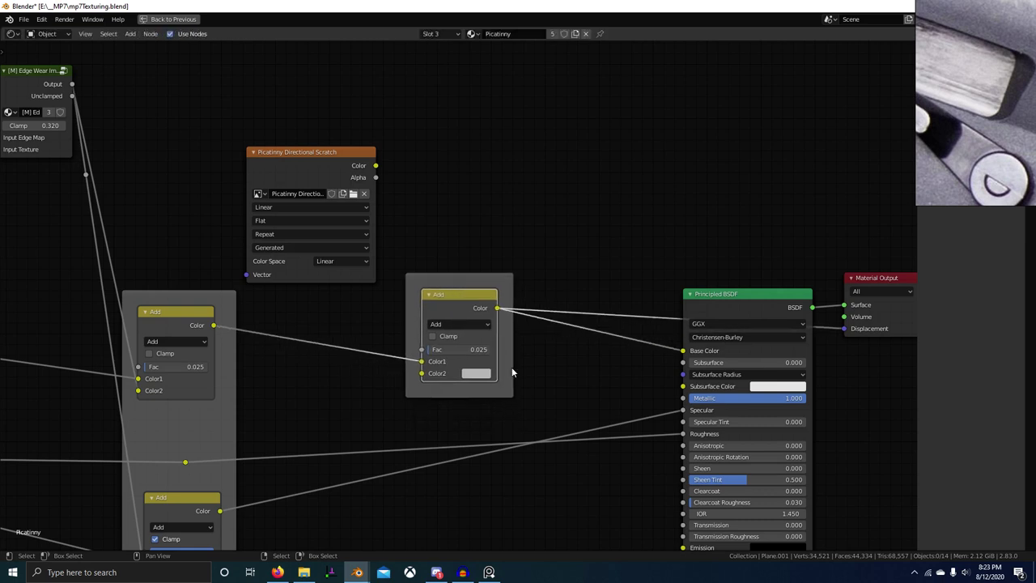
{"action": "middle_click_drag", "start_coordinate": [504, 348], "coordinate": [487, 335]}
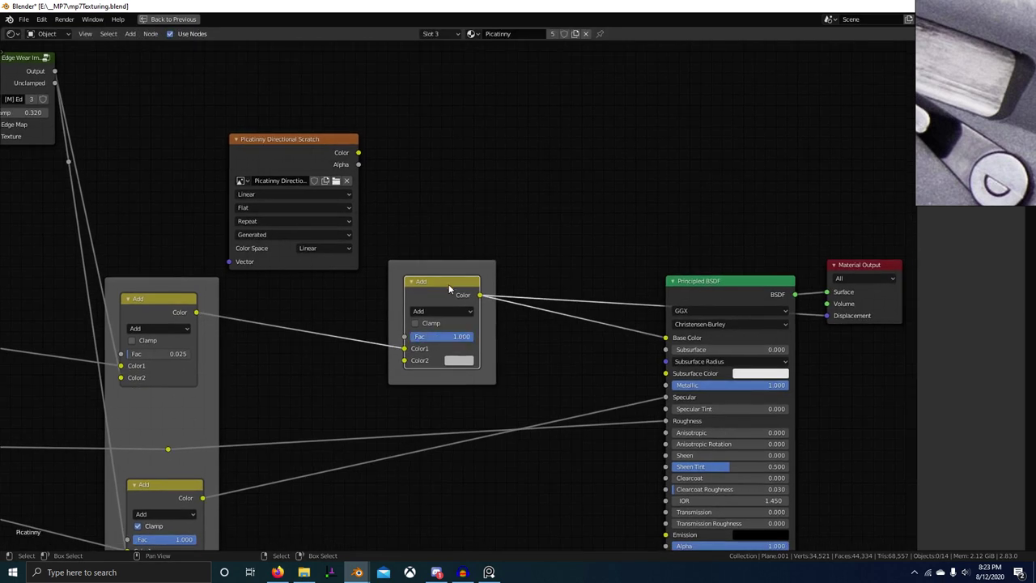
Duplicate the new Add node within its frame and insert the copy into the roughness link
{"action": "key", "text": "shift+d"}
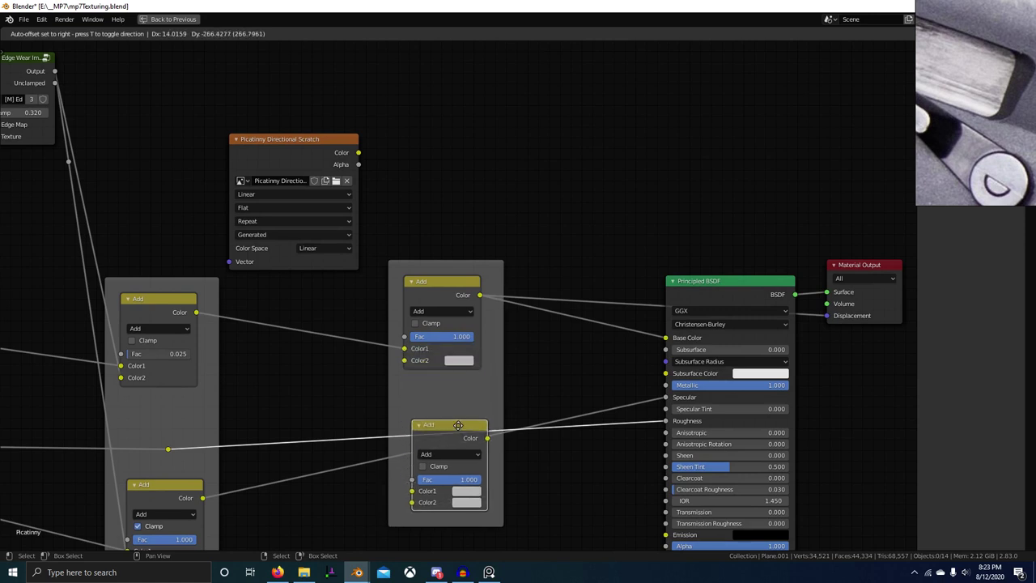
{"action": "left_click", "coordinate": [458, 426]}
{"action": "left_click_drag", "start_coordinate": [458, 428], "coordinate": [460, 489]}
{"action": "scroll", "coordinate": [405, 494], "scroll_direction": "down", "scroll_amount": 3}
{"action": "middle_click_drag", "start_coordinate": [233, 460], "coordinate": [281, 423]}
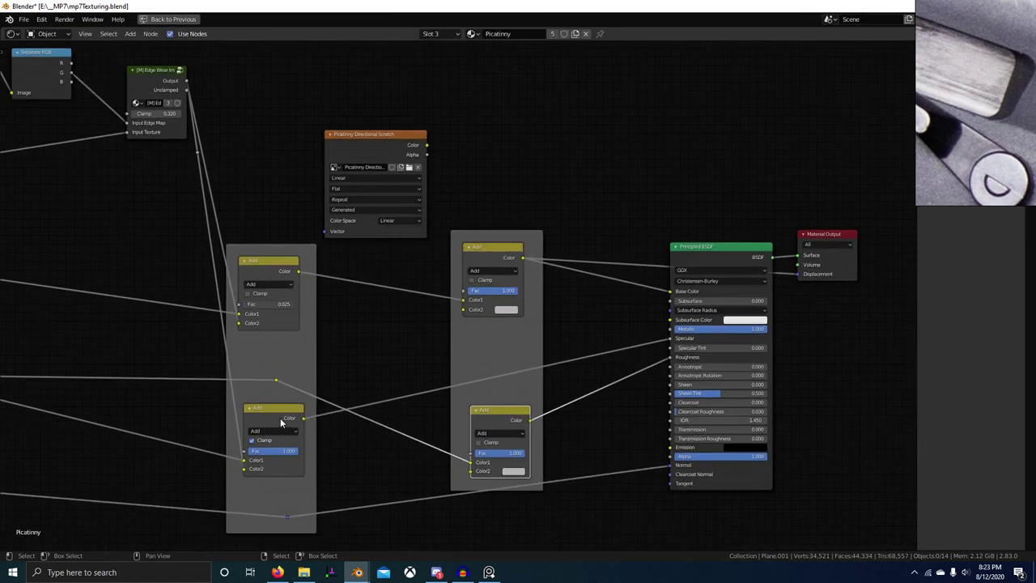
Place the specular Add node directly below the base color one and move the roughness reroute point beneath it
{"action": "left_click_drag", "start_coordinate": [283, 416], "coordinate": [344, 371]}
{"action": "left_click", "coordinate": [271, 383]}
{"action": "left_click_drag", "start_coordinate": [276, 380], "coordinate": [294, 472]}
{"action": "left_click_drag", "start_coordinate": [342, 377], "coordinate": [287, 375]}
Adjust the roughness Add node's position and connect the Picatinny Directional Scratch image to its second color
{"action": "left_click_drag", "start_coordinate": [512, 419], "coordinate": [517, 419]}
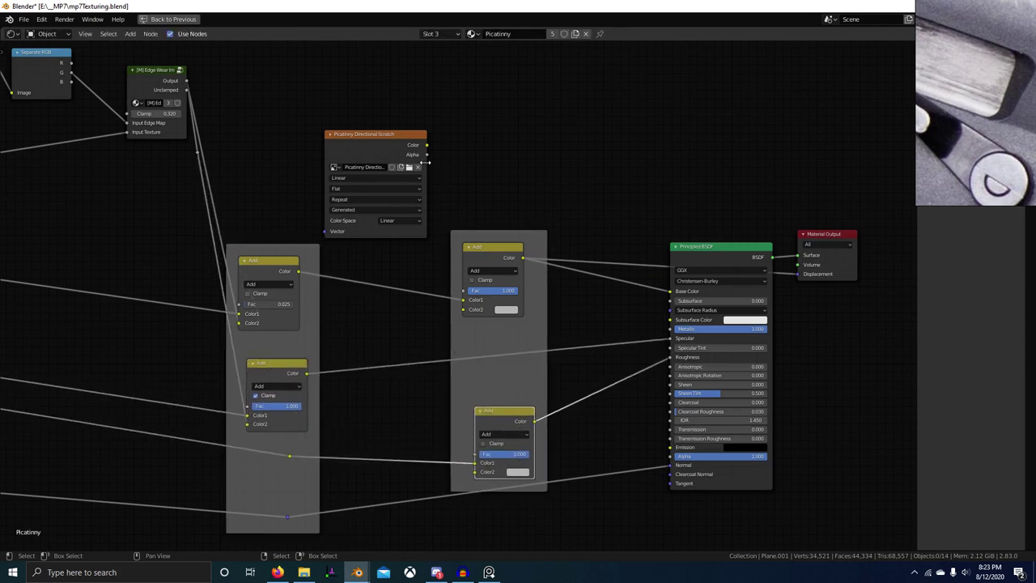
{"action": "left_click_drag", "start_coordinate": [427, 153], "coordinate": [475, 472]}
{"action": "scroll", "coordinate": [484, 409], "scroll_direction": "up", "scroll_amount": 2}
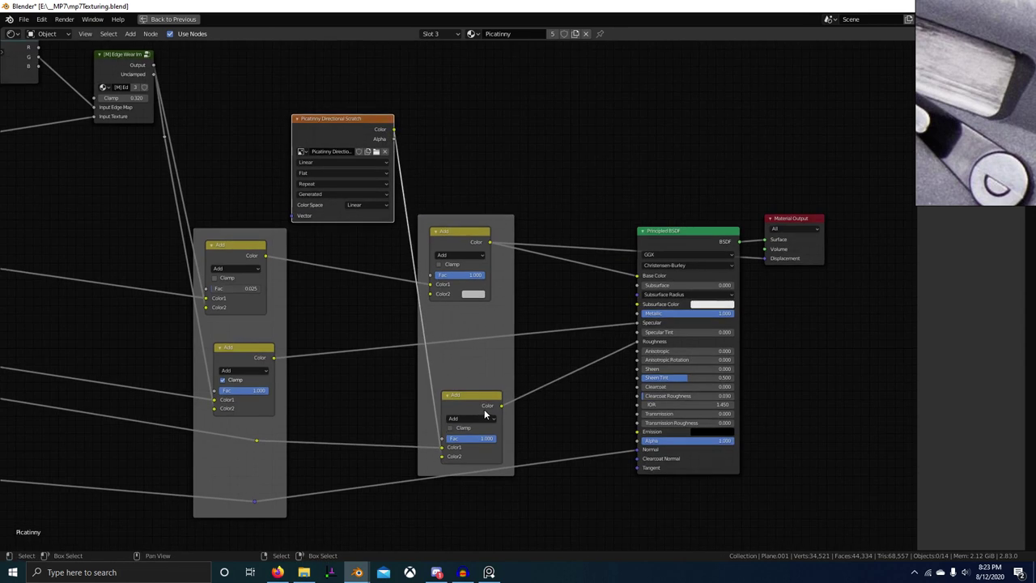
Switch to the reference image viewer and examine the photos of the MP7's worn metal parts up close
{"action": "scroll", "coordinate": [972, 122], "scroll_direction": "down", "scroll_amount": 5}
{"action": "middle_click_drag", "start_coordinate": [972, 97], "coordinate": [974, 146]}
{"action": "scroll", "coordinate": [974, 137], "scroll_direction": "up", "scroll_amount": 2}
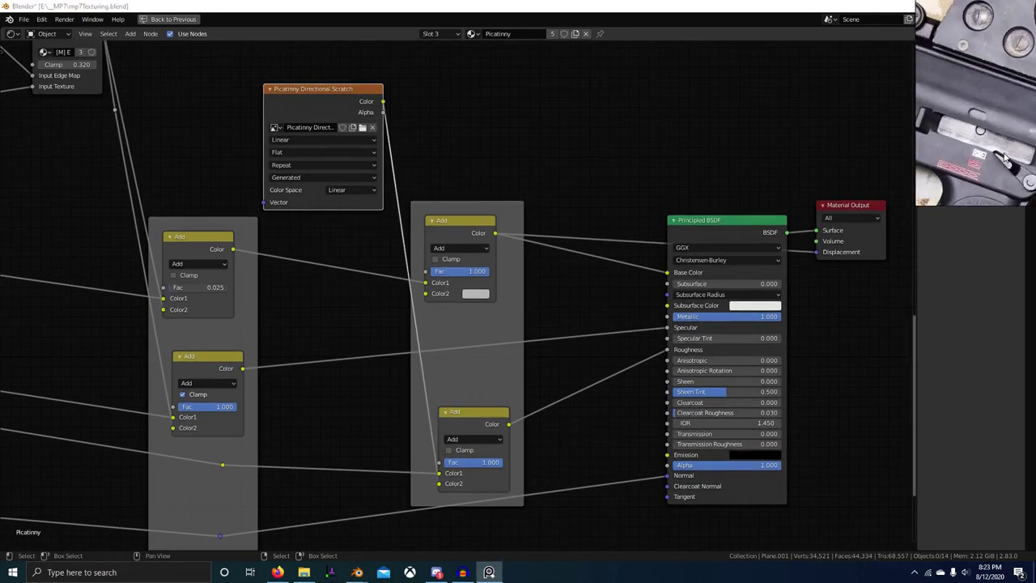
{"action": "scroll", "coordinate": [974, 147], "scroll_direction": "down", "scroll_amount": 2}
{"action": "middle_click_drag", "start_coordinate": [1033, 165], "coordinate": [995, 160]}
{"action": "scroll", "coordinate": [1009, 160], "scroll_direction": "up", "scroll_amount": 4}
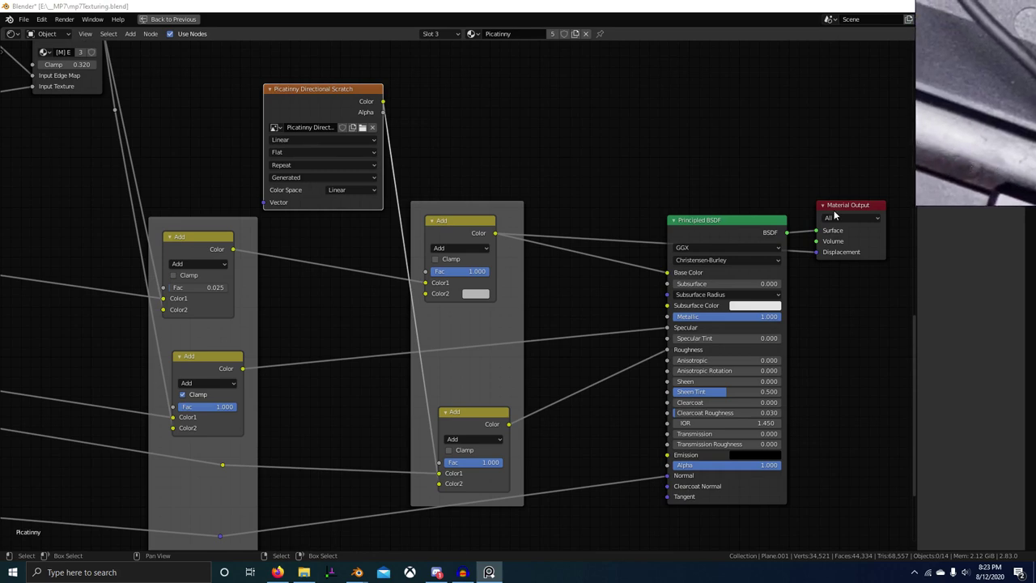
Return to the node editor and connect the Picatinny Directional Scratch image to the new base color Add node's second color
{"action": "scroll", "coordinate": [583, 278], "scroll_direction": "up", "scroll_amount": 3}
{"action": "scroll", "coordinate": [524, 331], "scroll_direction": "down", "scroll_amount": 2}
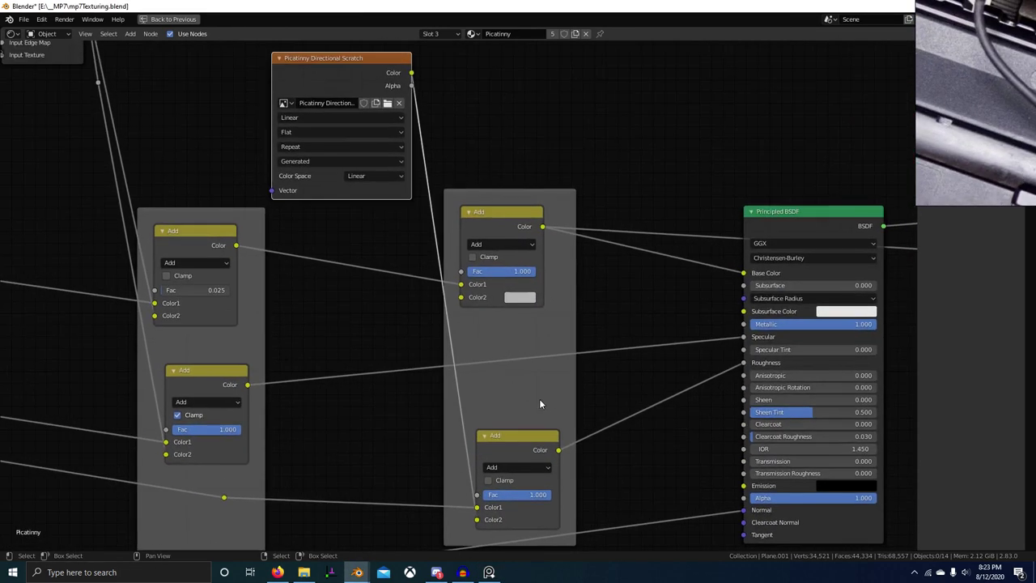
{"action": "scroll", "coordinate": [507, 320], "scroll_direction": "down", "scroll_amount": 1}
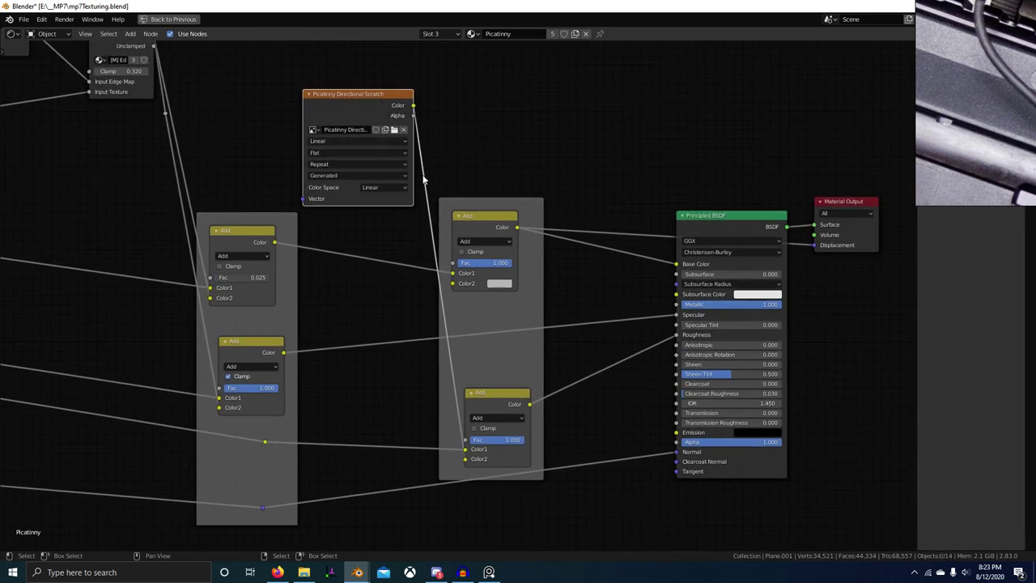
{"action": "left_click_drag", "start_coordinate": [407, 115], "coordinate": [462, 285]}
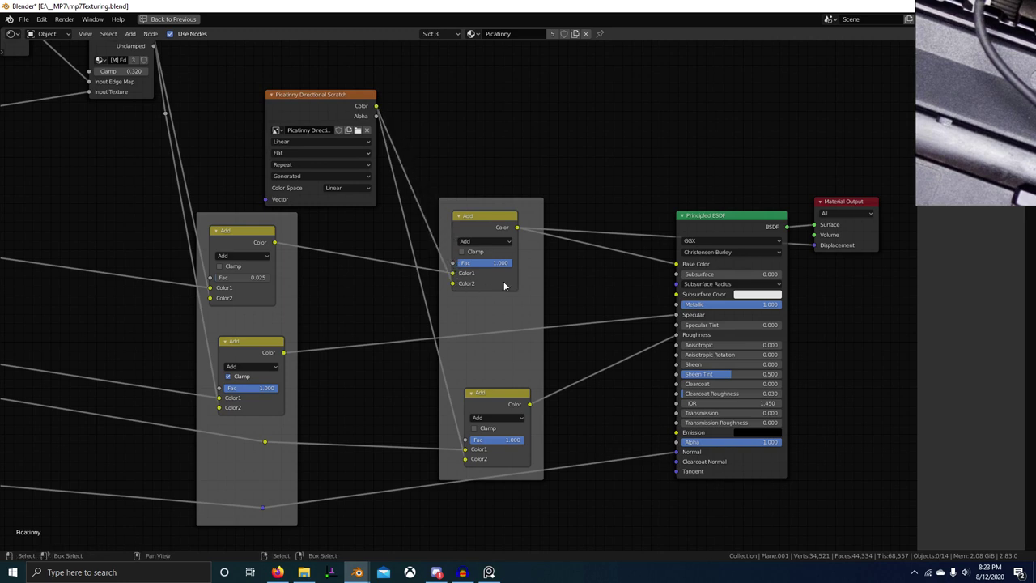
Restore the full workspace layout from the maximized node editor and save the mp7Texturing.blend file
{"action": "key", "text": "ctrl+space"}
{"action": "middle_click_drag", "start_coordinate": [499, 303], "coordinate": [537, 224]}
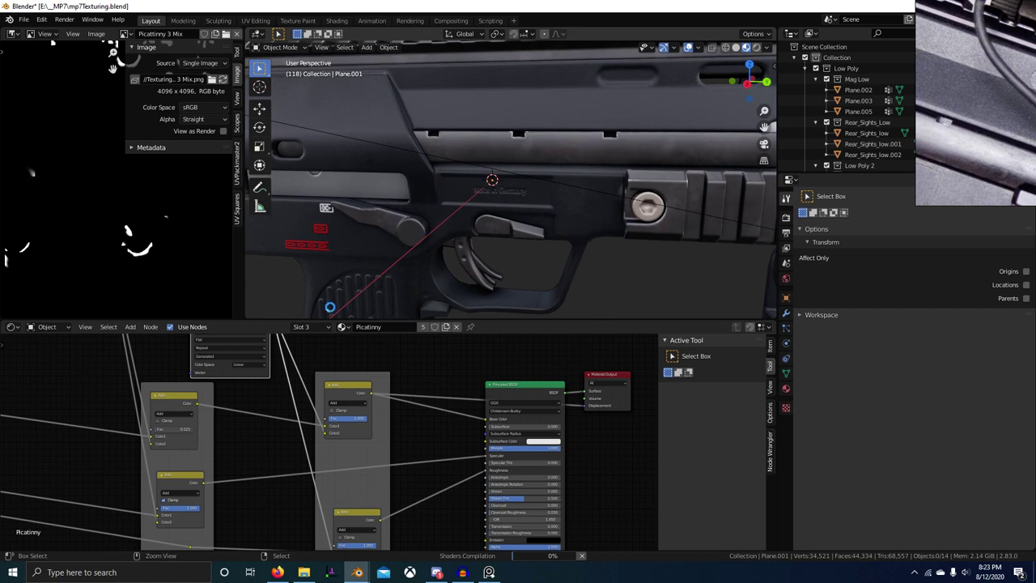
{"action": "key", "text": "ctrl+s"}
{"action": "middle_click_drag", "start_coordinate": [314, 377], "coordinate": [324, 434]}
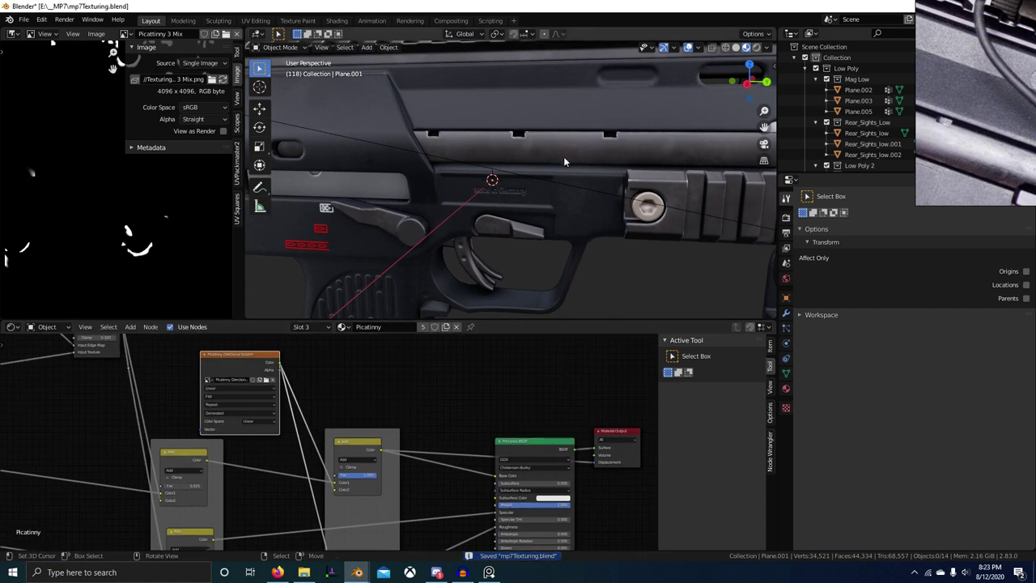
Switch the selected MP7 part in the 3D viewport from Object Mode to Texture Paint mode
{"action": "middle_click_drag", "start_coordinate": [543, 160], "coordinate": [547, 142]}
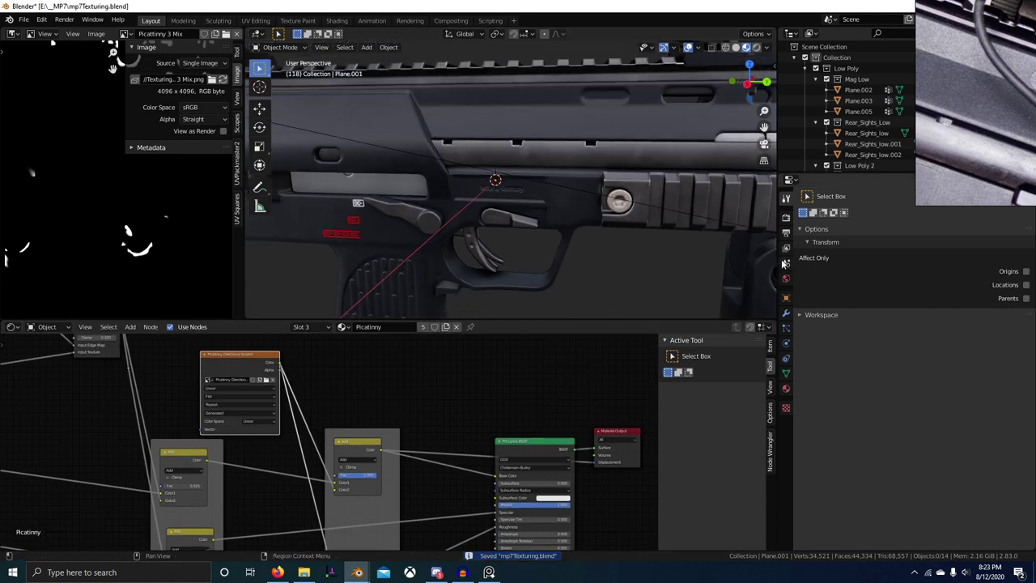
{"action": "key", "text": "ctrl+Tab"}
{"action": "left_click", "coordinate": [650, 122]}
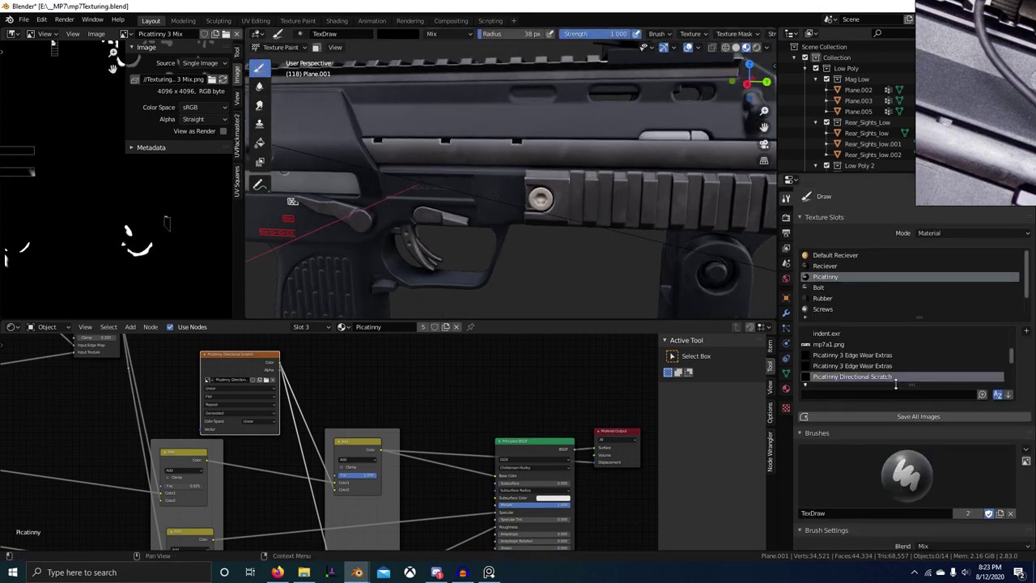
Replace the TexDraw brush with a new brush named Scratch Brush and open its texture properties
{"action": "scroll", "coordinate": [895, 384], "scroll_direction": "down", "scroll_amount": 2}
{"action": "scroll", "coordinate": [955, 470], "scroll_direction": "down", "scroll_amount": 1}
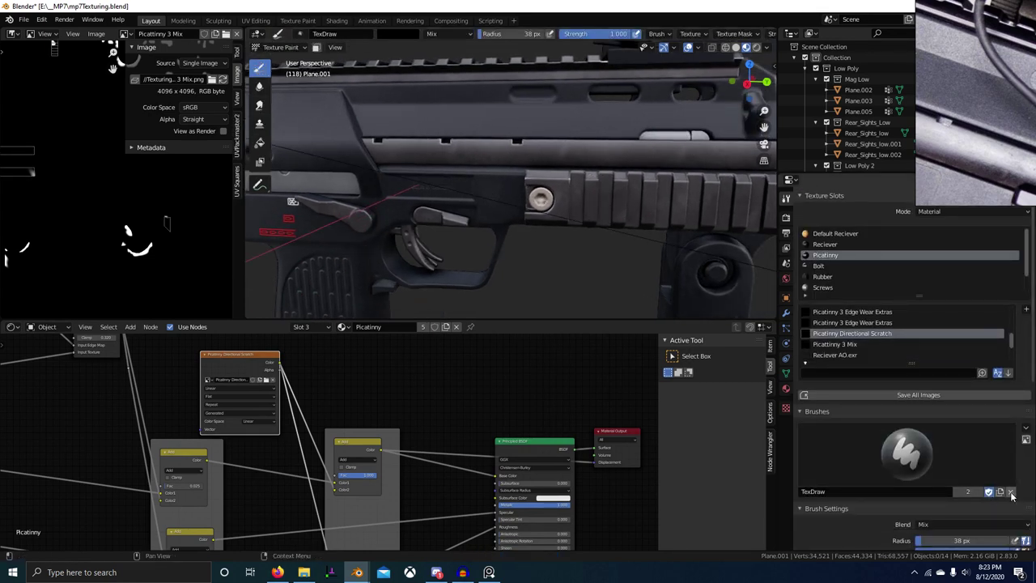
{"action": "left_click", "coordinate": [1011, 492]}
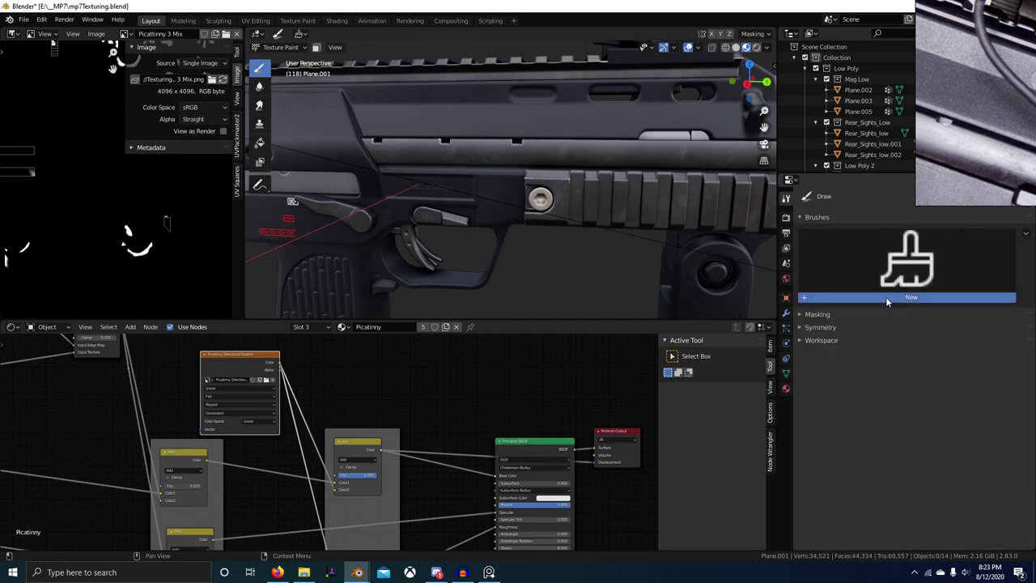
{"action": "left_click", "coordinate": [901, 297]}
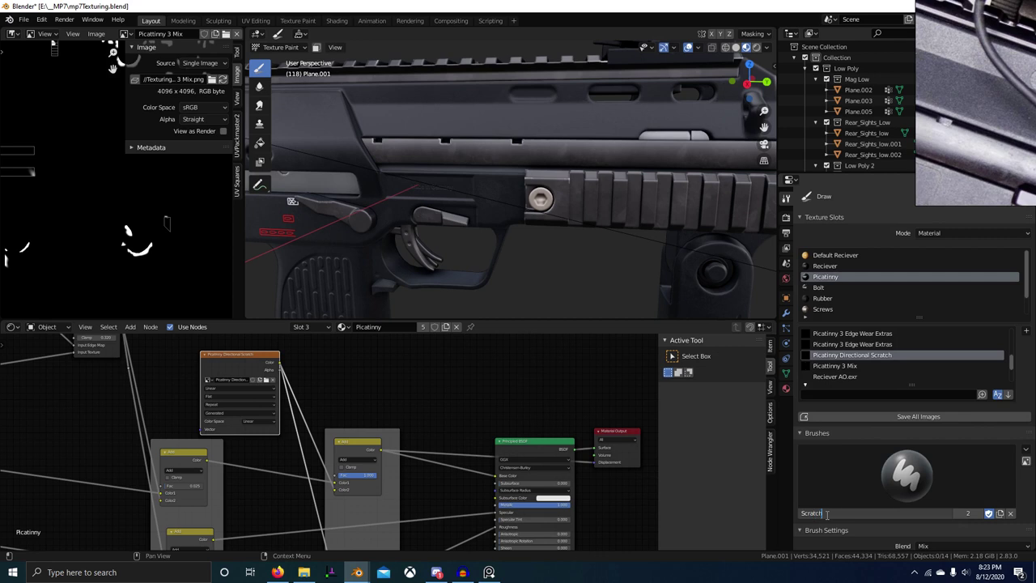
{"action": "left_click", "coordinate": [825, 513]}
{"action": "type", "text": "Scratch"}
{"action": "key", "text": "Return"}
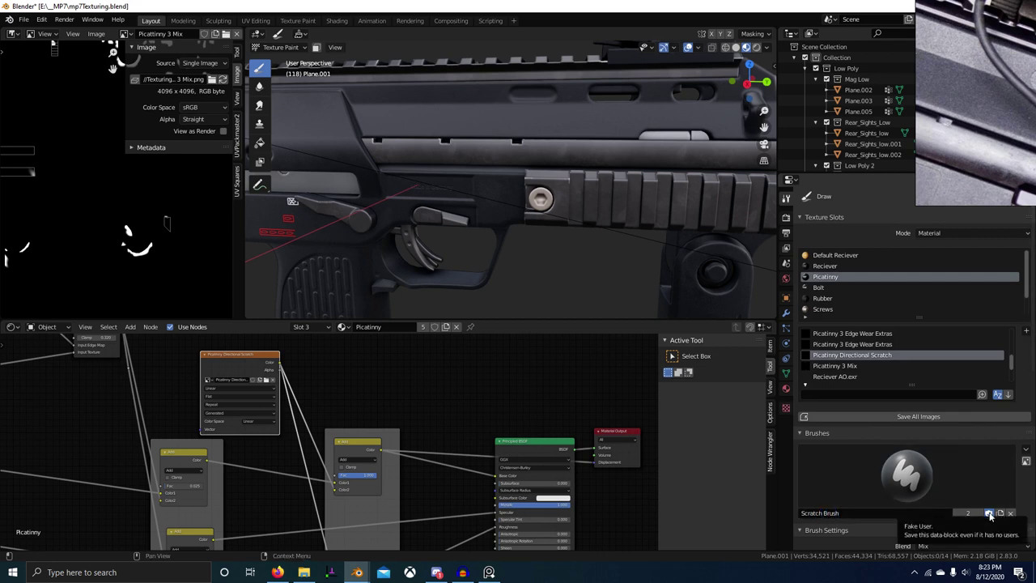
{"action": "scroll", "coordinate": [972, 486], "scroll_direction": "down", "scroll_amount": 8}
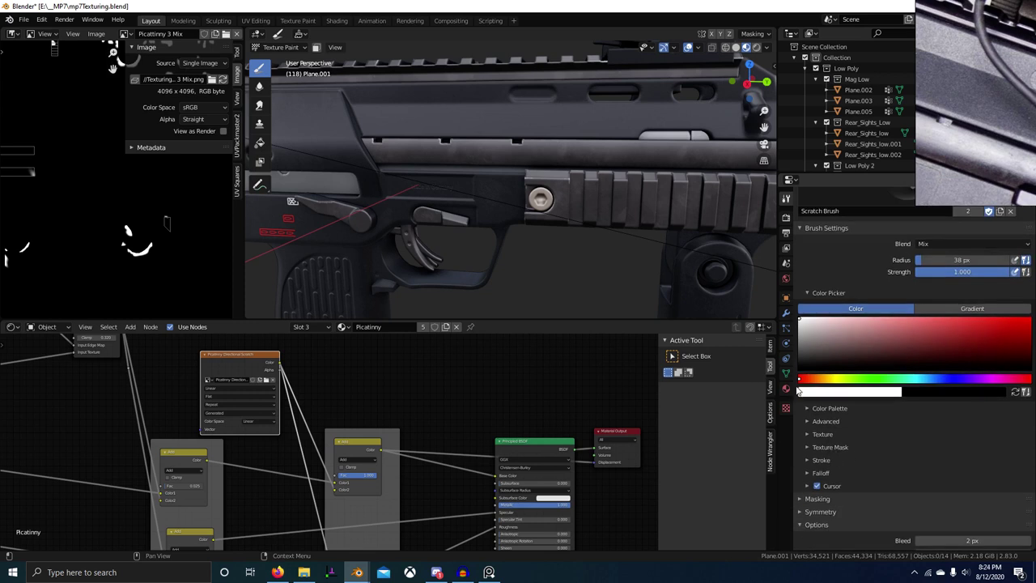
{"action": "left_click", "coordinate": [786, 408]}
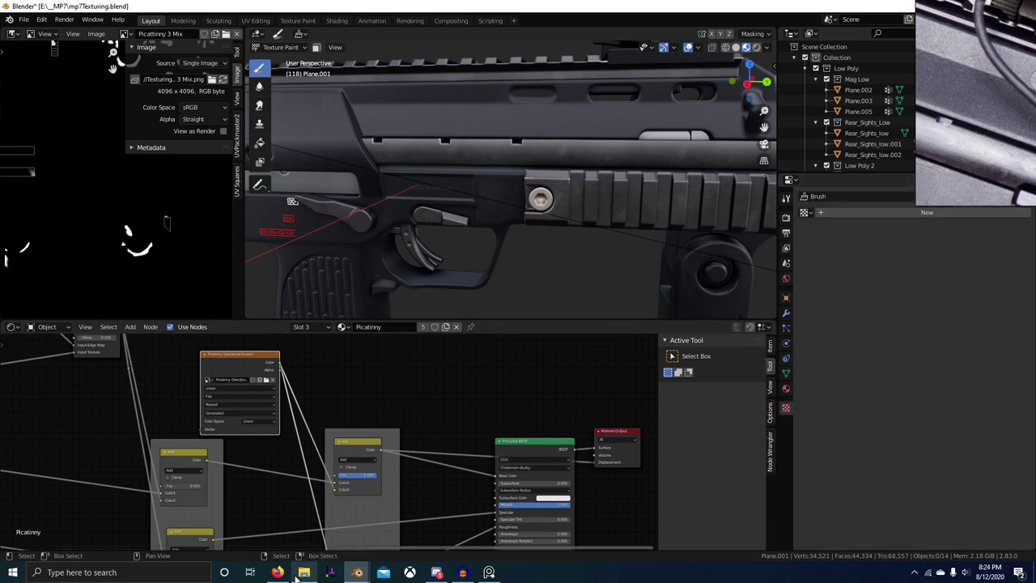
Switch to File Explorer, browse to the _m18\Textures\Working\New folder directory on drive E, and select GrungeAlpha01.exr
{"action": "left_click", "coordinate": [305, 572]}
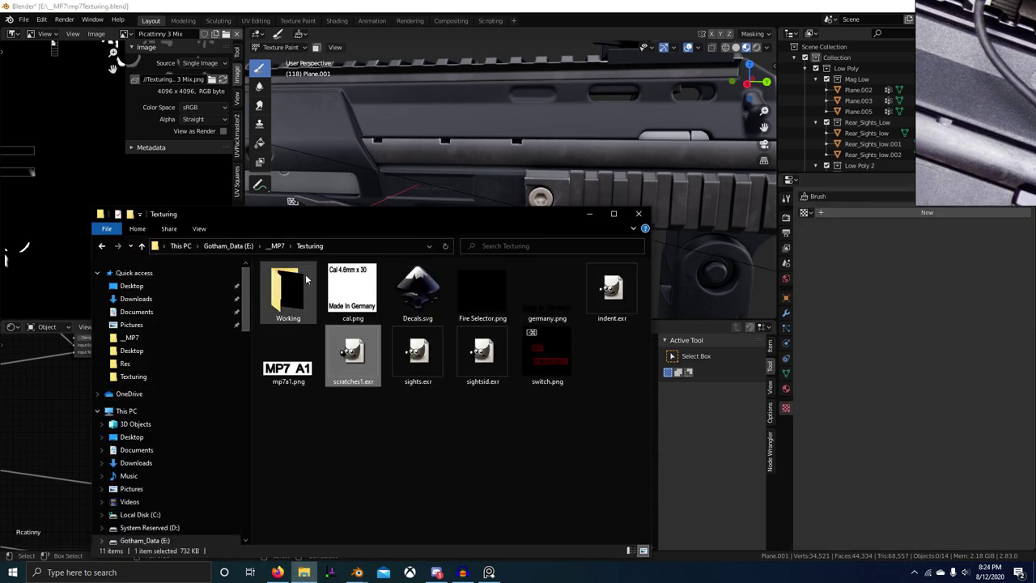
{"action": "left_click", "coordinate": [274, 245]}
{"action": "left_click", "coordinate": [238, 246]}
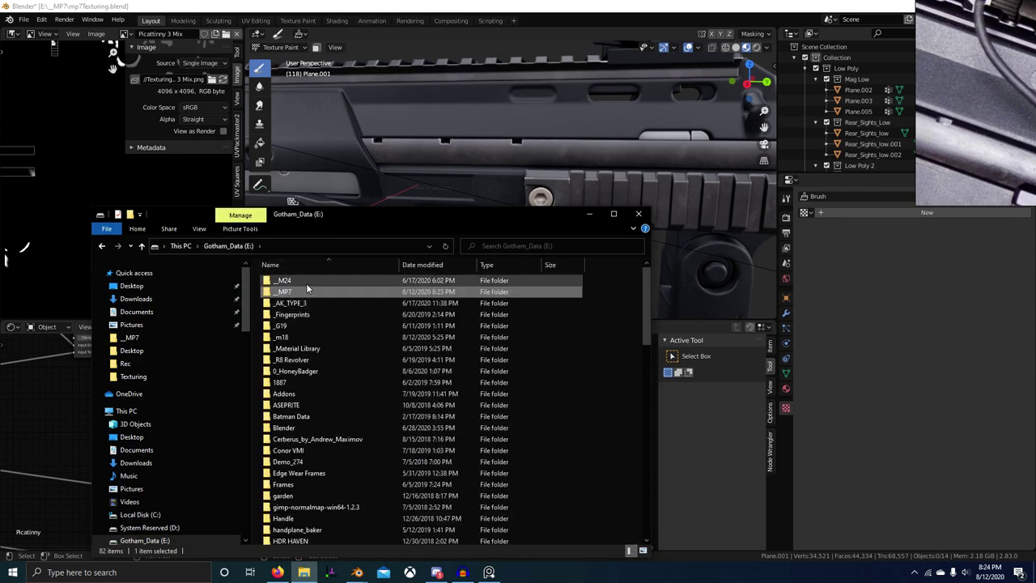
{"action": "double_click", "coordinate": [316, 337]}
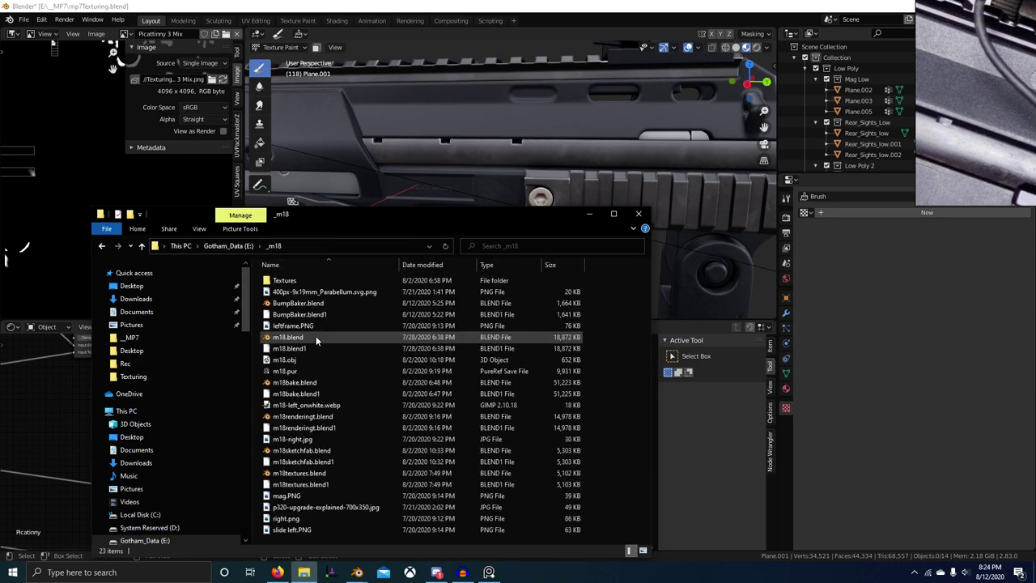
{"action": "double_click", "coordinate": [341, 277]}
{"action": "scroll", "coordinate": [446, 448], "scroll_direction": "down", "scroll_amount": 3}
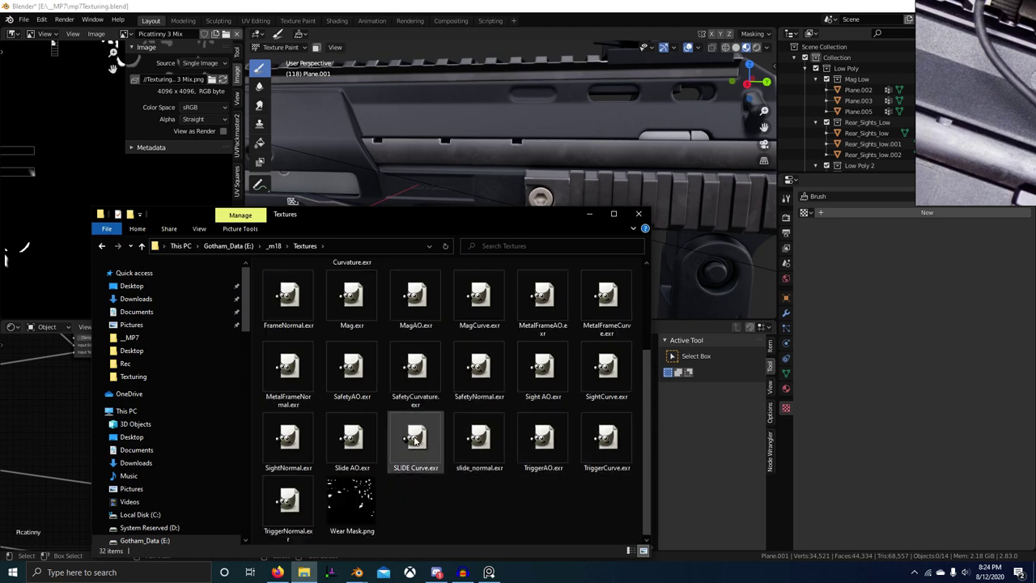
{"action": "scroll", "coordinate": [356, 380], "scroll_direction": "up", "scroll_amount": 3}
{"action": "left_click", "coordinate": [288, 304]}
{"action": "double_click", "coordinate": [288, 304]}
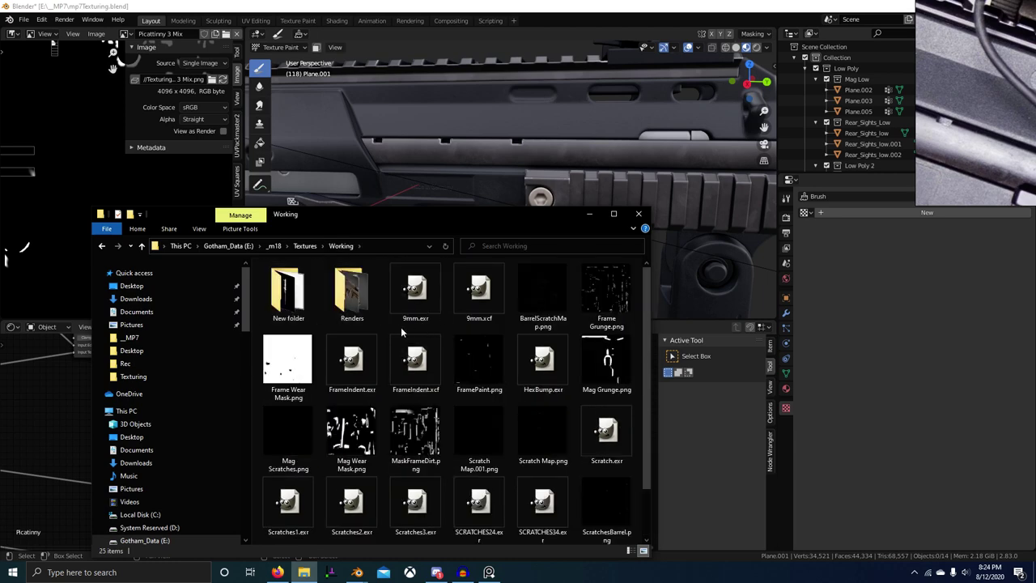
{"action": "double_click", "coordinate": [289, 299]}
{"action": "left_click", "coordinate": [291, 308]}
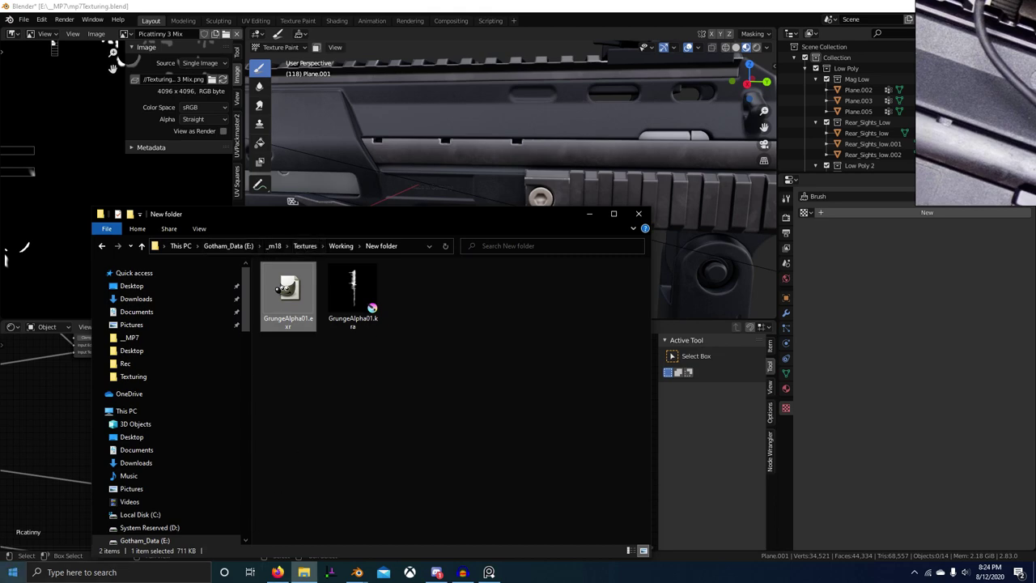
Open the __MP7\Texturing folder in a second Explorer window and move GrungeAlpha01.exr into it
{"action": "right_click", "coordinate": [306, 571]}
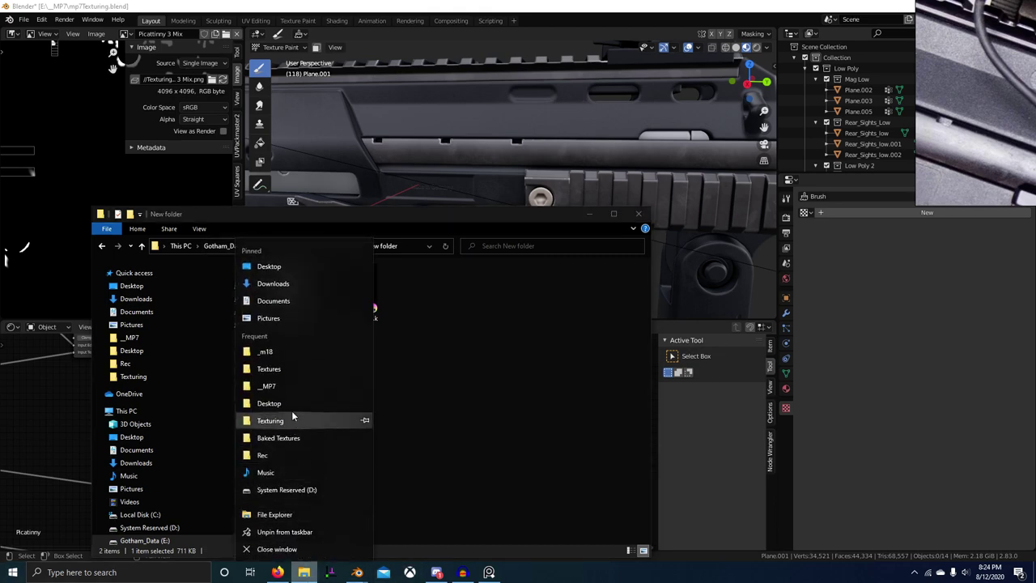
{"action": "left_click", "coordinate": [311, 387]}
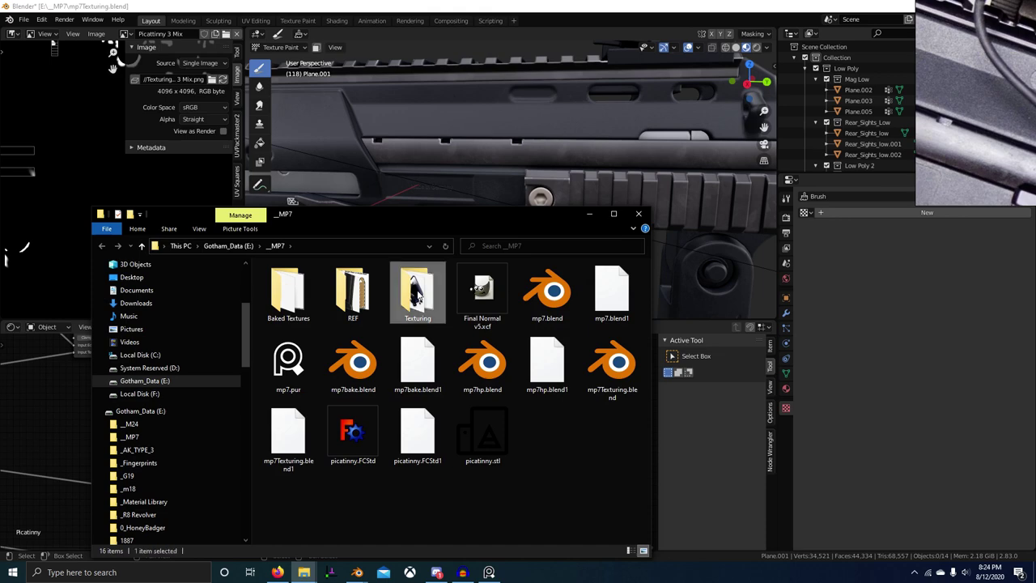
{"action": "double_click", "coordinate": [418, 291]}
{"action": "left_click_drag", "start_coordinate": [526, 216], "coordinate": [815, 317]}
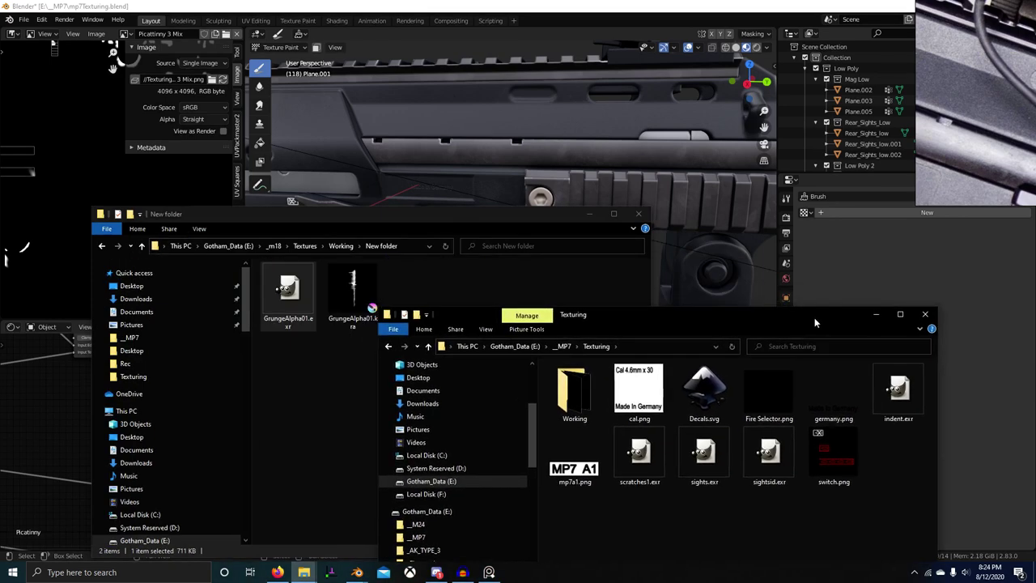
{"action": "left_click_drag", "start_coordinate": [288, 290], "coordinate": [659, 520]}
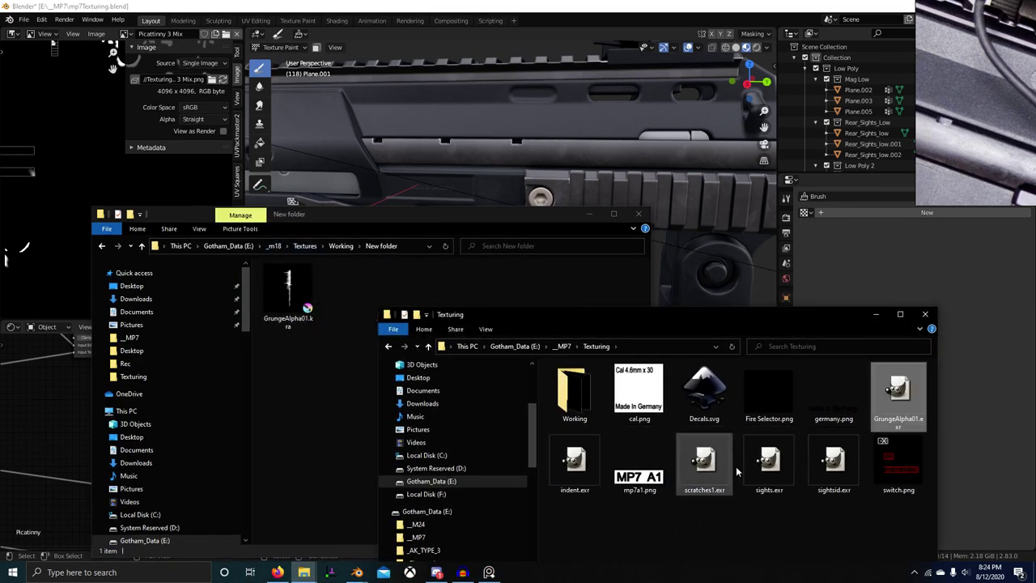
Go up to the _m18 Working folder and open Scratch.exr in GIMP to examine it
{"action": "left_click", "coordinate": [344, 249]}
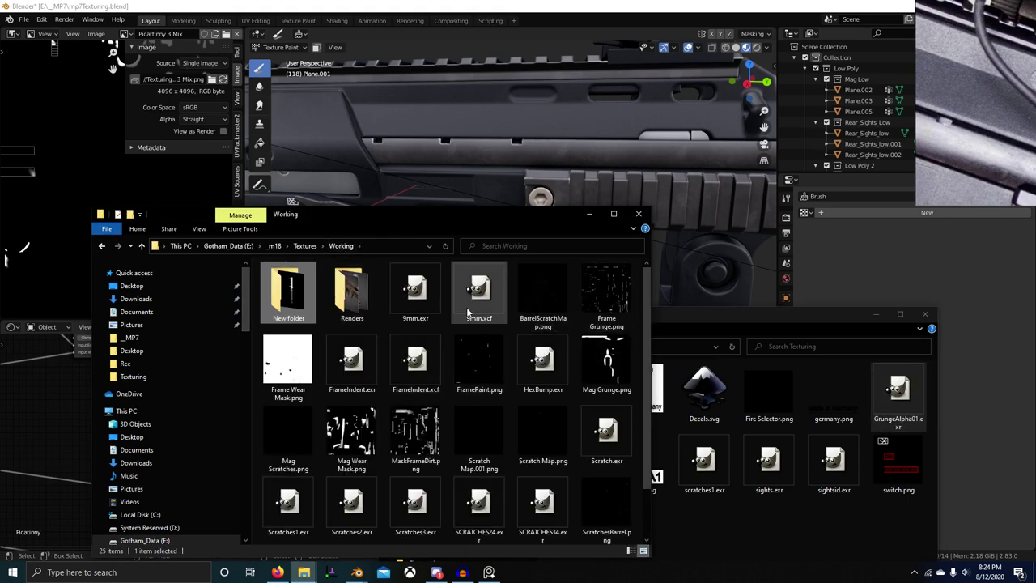
{"action": "scroll", "coordinate": [526, 402], "scroll_direction": "down", "scroll_amount": 1}
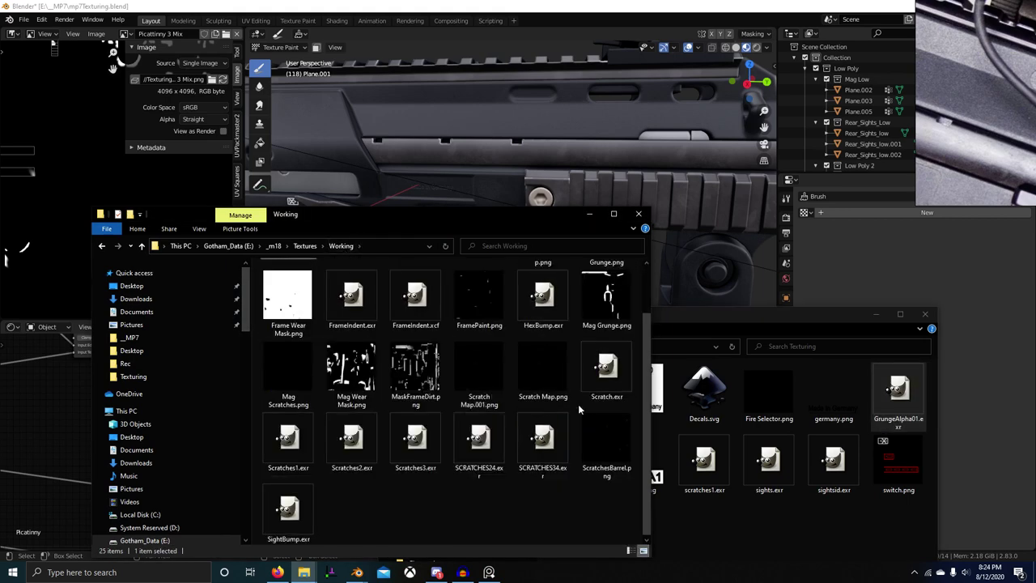
{"action": "double_click", "coordinate": [605, 372]}
{"action": "left_click", "coordinate": [553, 370]}
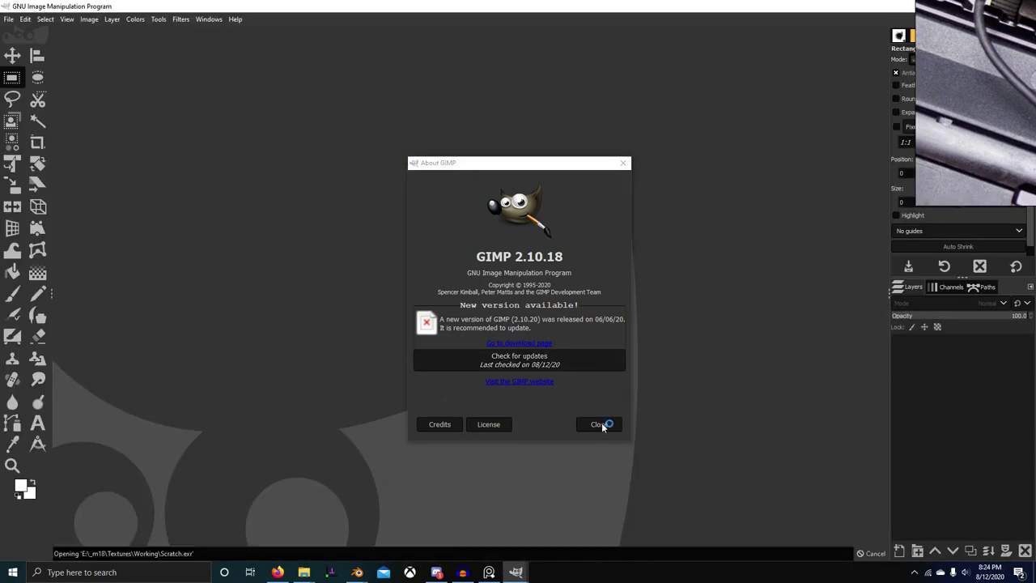
{"action": "left_click", "coordinate": [598, 424]}
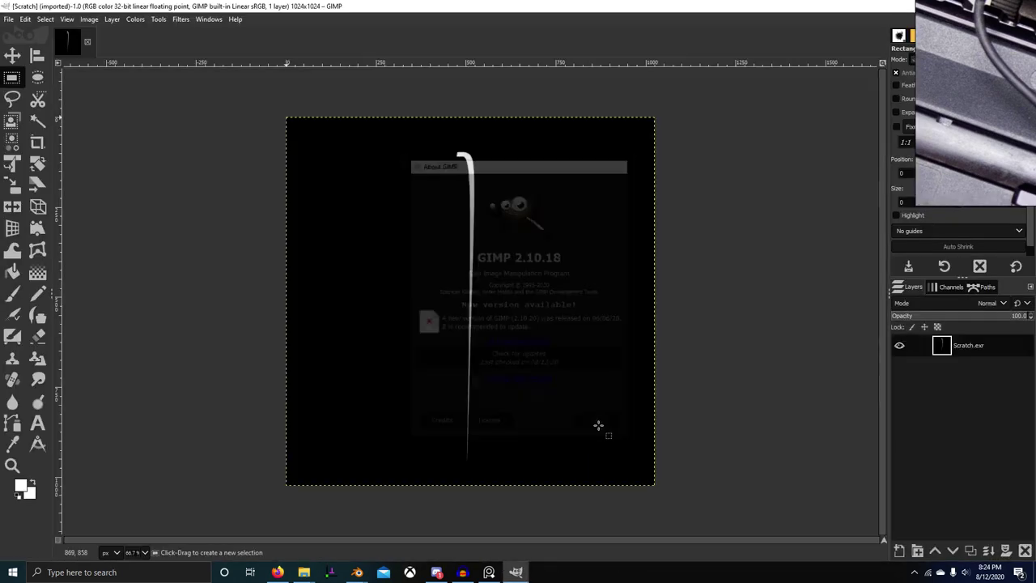
Add Scratches1.exr to the open GIMP image as a layer and place it above the Scratch.exr layer
{"action": "key", "text": "alt+Tab"}
{"action": "left_click_drag", "start_coordinate": [288, 441], "coordinate": [735, 417]}
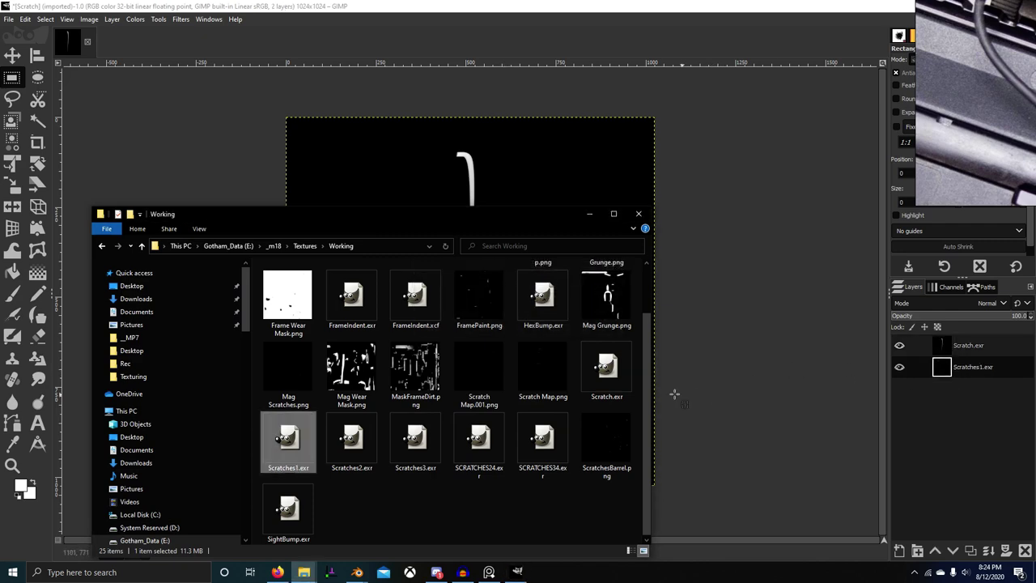
{"action": "left_click", "coordinate": [966, 376]}
{"action": "left_click_drag", "start_coordinate": [981, 365], "coordinate": [976, 342]}
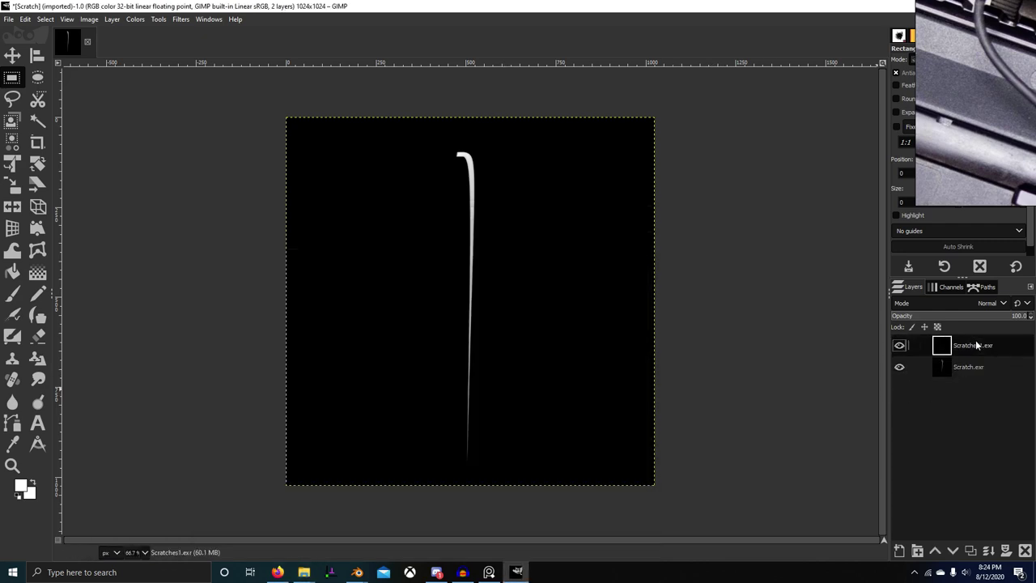
Return to the _m18 Working folder and copy Scratch.exr, Scratches1.exr, Scratches2.exr and Scratches3.exr
{"action": "key", "text": "alt+Tab"}
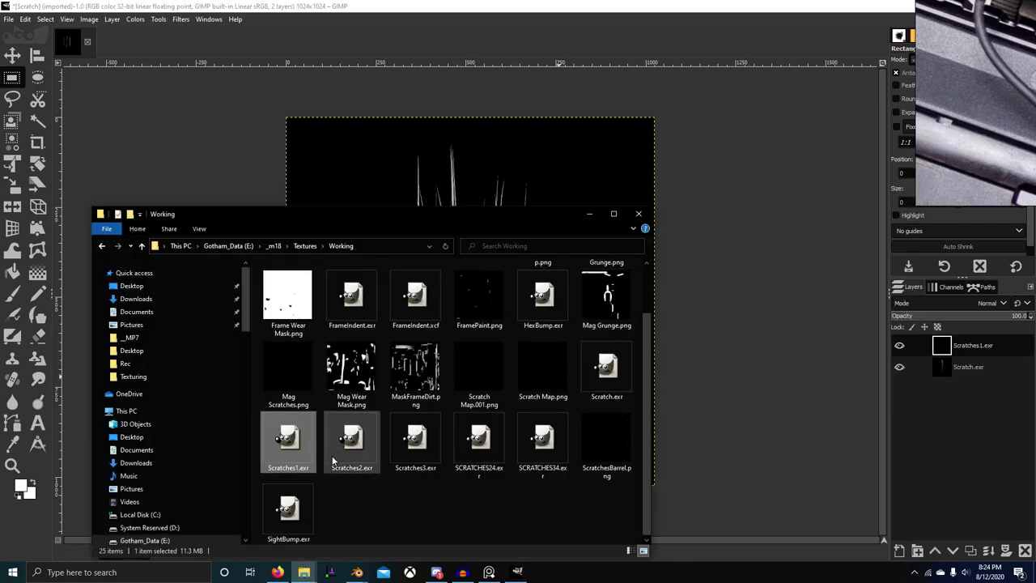
{"action": "left_click", "coordinate": [606, 370]}
{"action": "left_click", "coordinate": [410, 474], "text": "shift"}
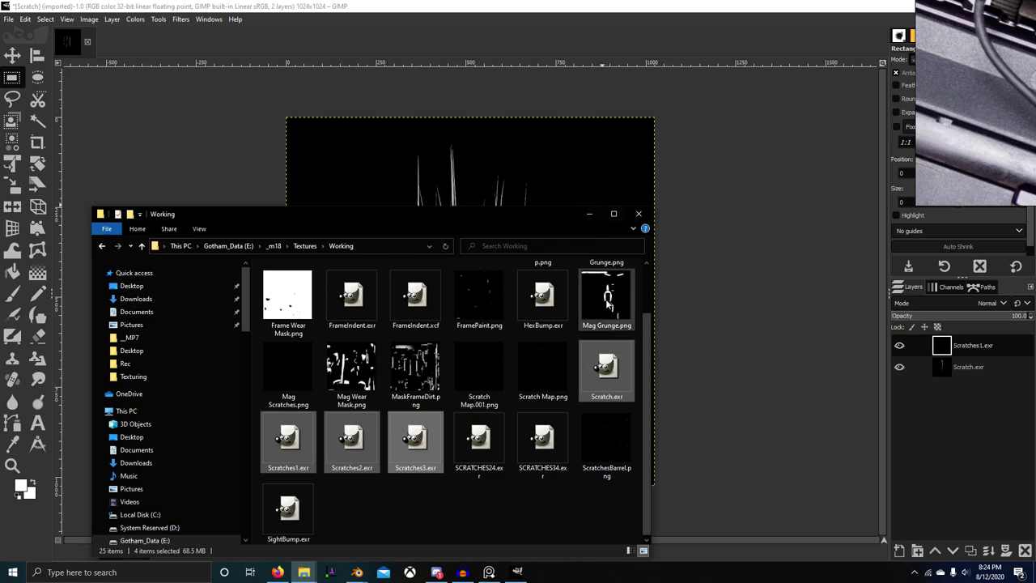
{"action": "right_click", "coordinate": [605, 383]}
{"action": "left_click", "coordinate": [511, 492]}
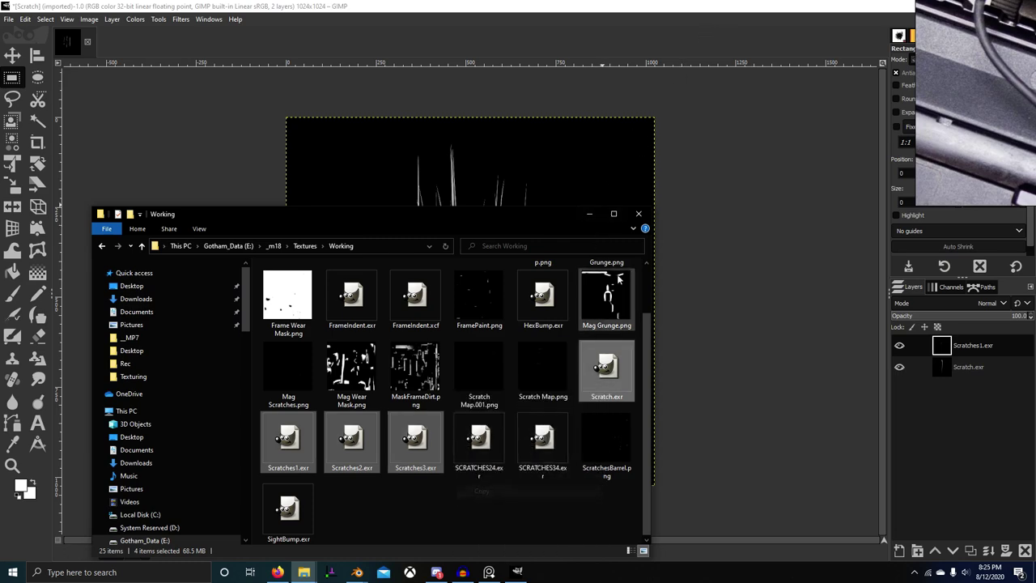
Close the _m18 Working folder window and quit GIMP, discarding the image changes
{"action": "left_click", "coordinate": [641, 214]}
{"action": "left_click_drag", "start_coordinate": [811, 5], "coordinate": [610, 49]}
{"action": "left_click", "coordinate": [823, 48]}
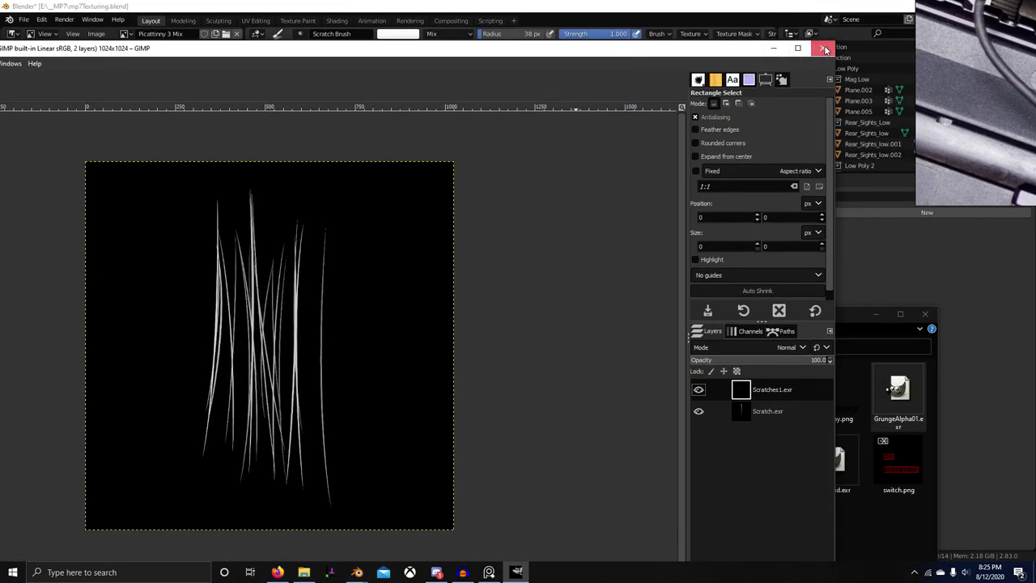
{"action": "left_click", "coordinate": [221, 230]}
Paste the copied scratch EXR files into the __MP7\Texturing folder and select that folder's path
{"action": "left_click", "coordinate": [811, 529]}
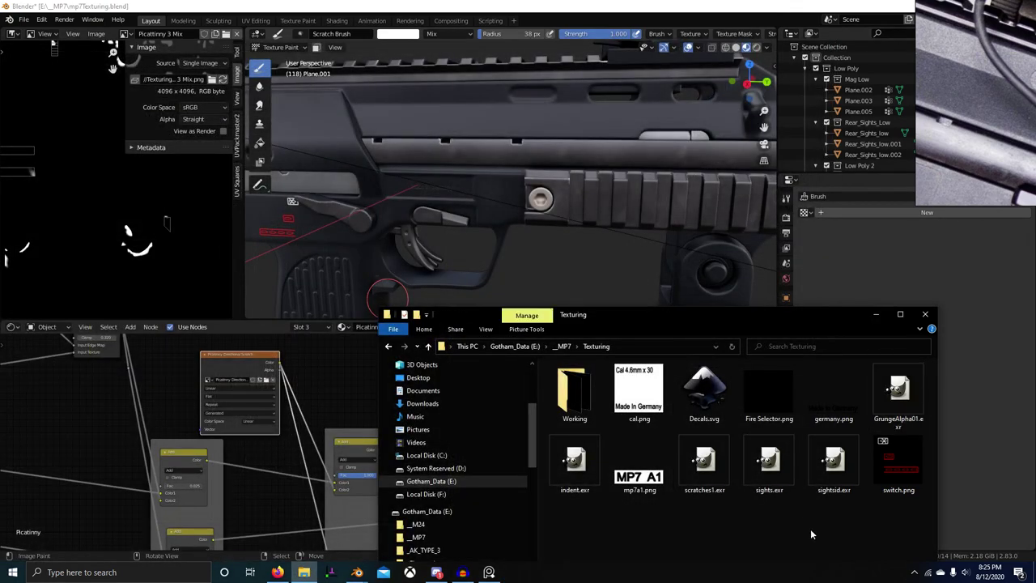
{"action": "key", "text": "ctrl+v"}
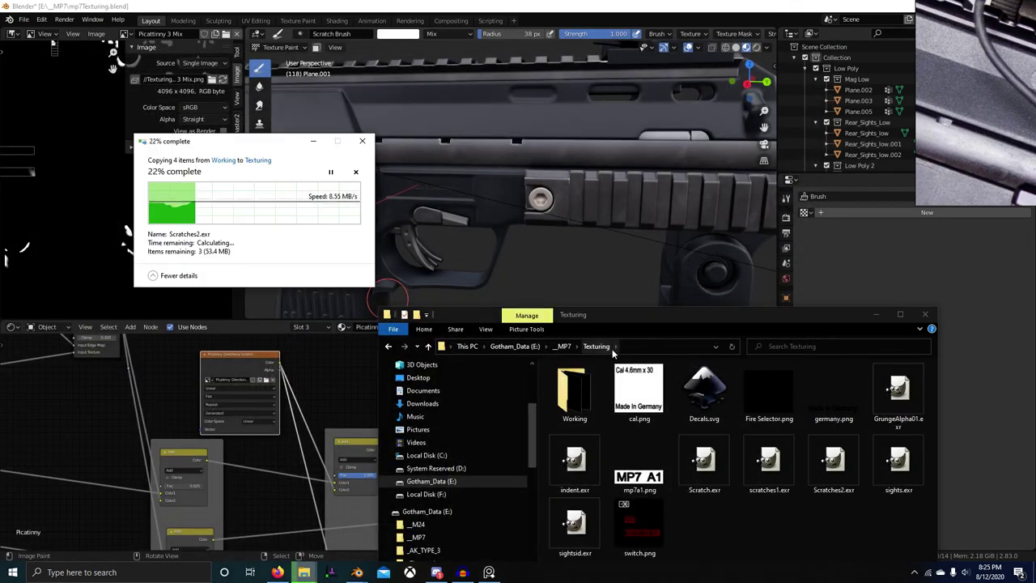
{"action": "left_click", "coordinate": [640, 346]}
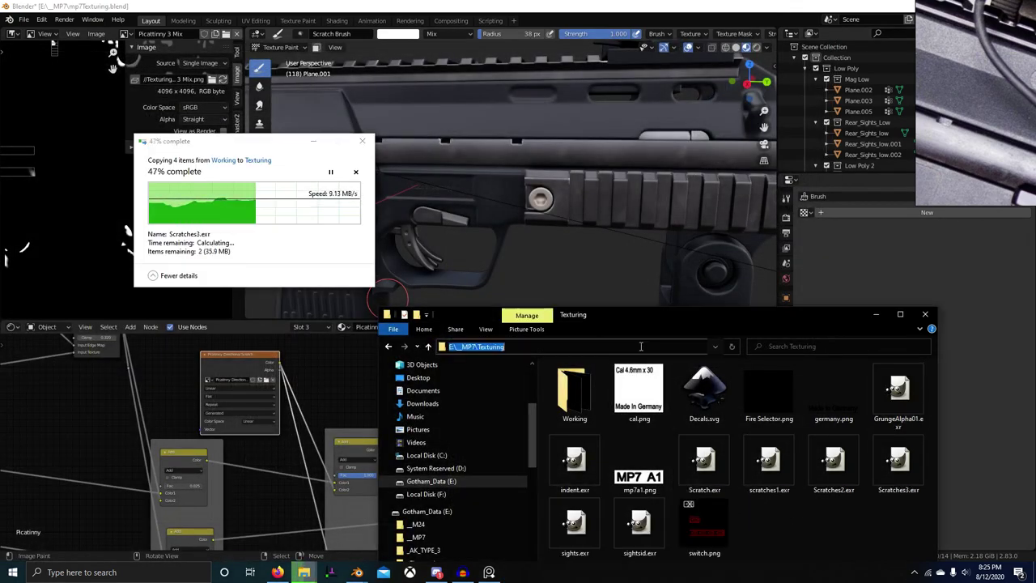
Switch back to Blender and preview the Picatinny Directional Scratch image's color output directly on the model
{"action": "left_click", "coordinate": [326, 385]}
{"action": "mouse_move", "coordinate": [574, 217]}
{"action": "middle_mouse_down"}
{"action": "mouse_move", "coordinate": [602, 219]}
{"action": "mouse_move", "coordinate": [585, 222]}
{"action": "middle_mouse_up"}
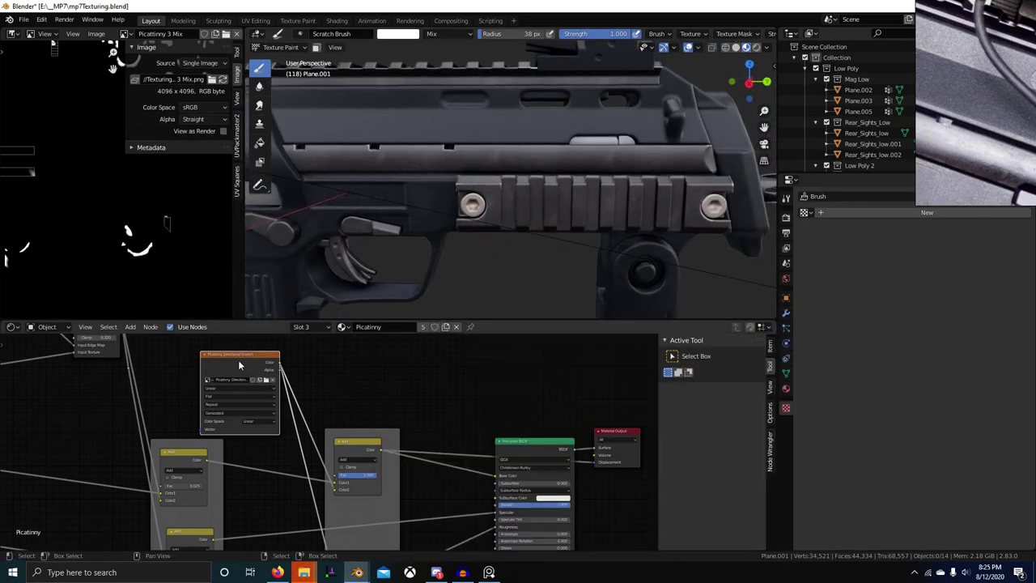
{"action": "left_click", "coordinate": [280, 376], "text": "ctrl+shift"}
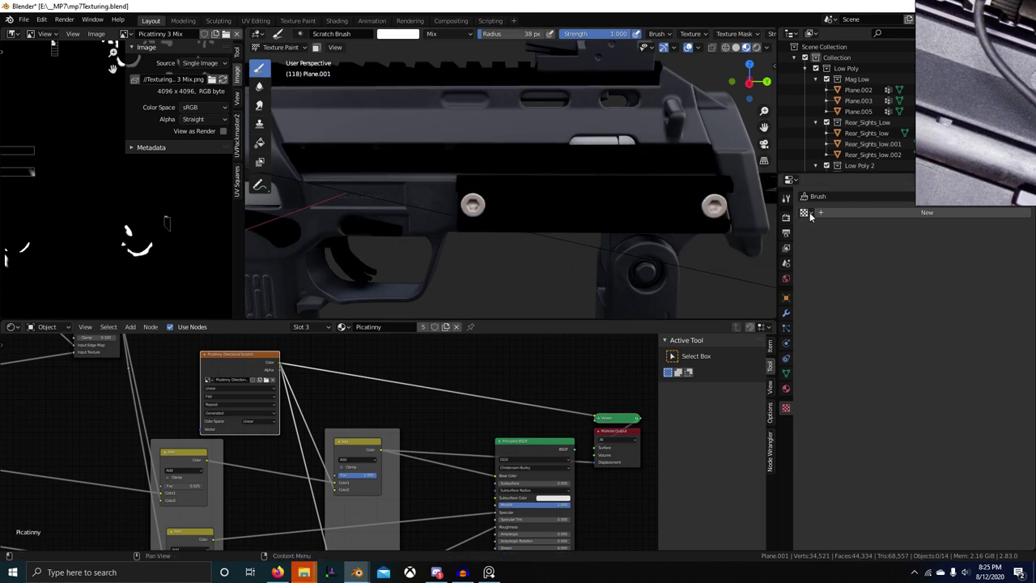
Create a new image texture for the brush and name it Scratch 1
{"action": "left_click", "coordinate": [862, 217]}
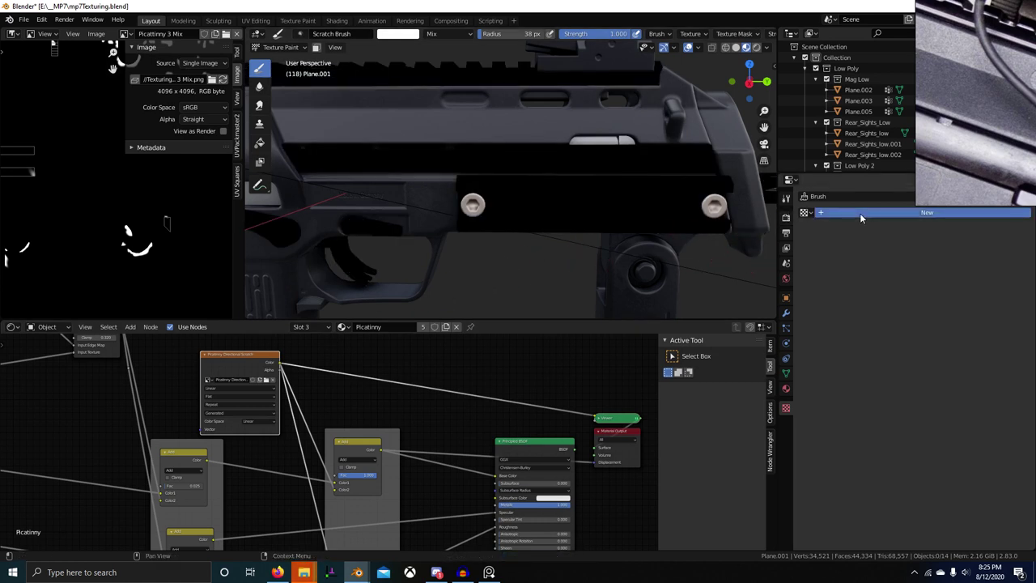
{"action": "left_click", "coordinate": [858, 216]}
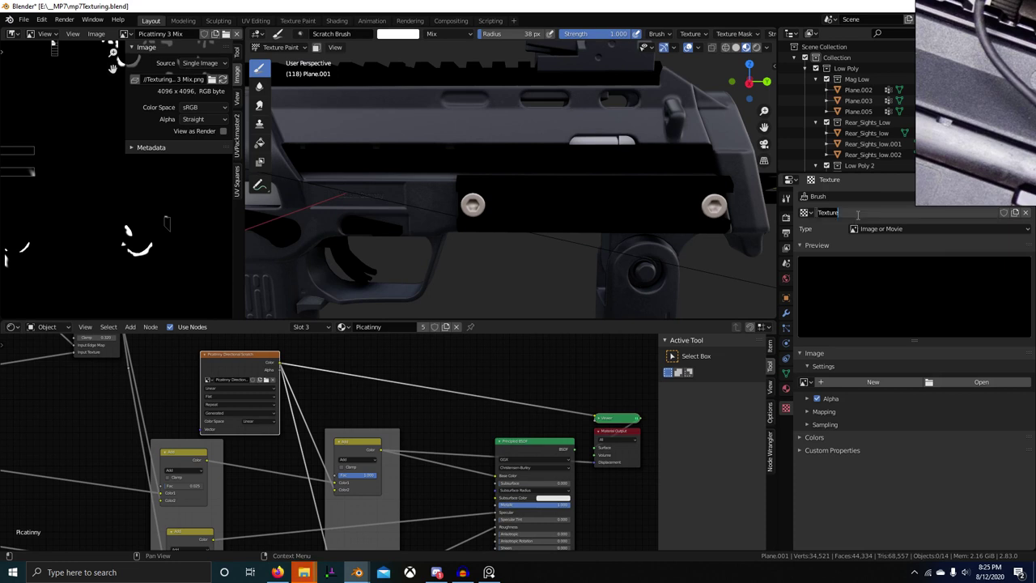
{"action": "type", "text": "Scratch 1"}
{"action": "key", "text": "Return"}
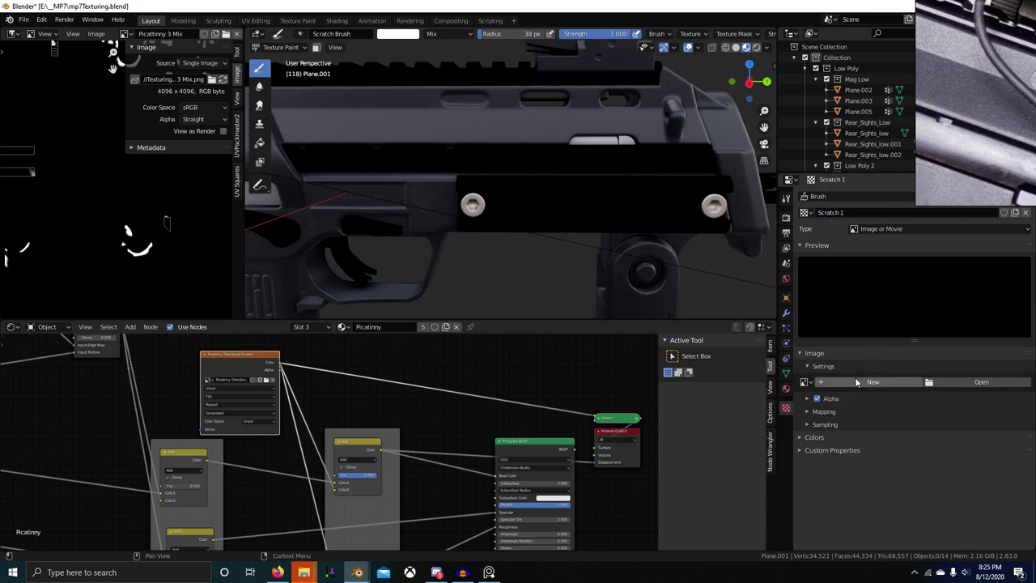
Load Scratches2.exr from the E:\__MP7\Texturing folder as the Scratch 1 texture's image
{"action": "left_click", "coordinate": [972, 386]}
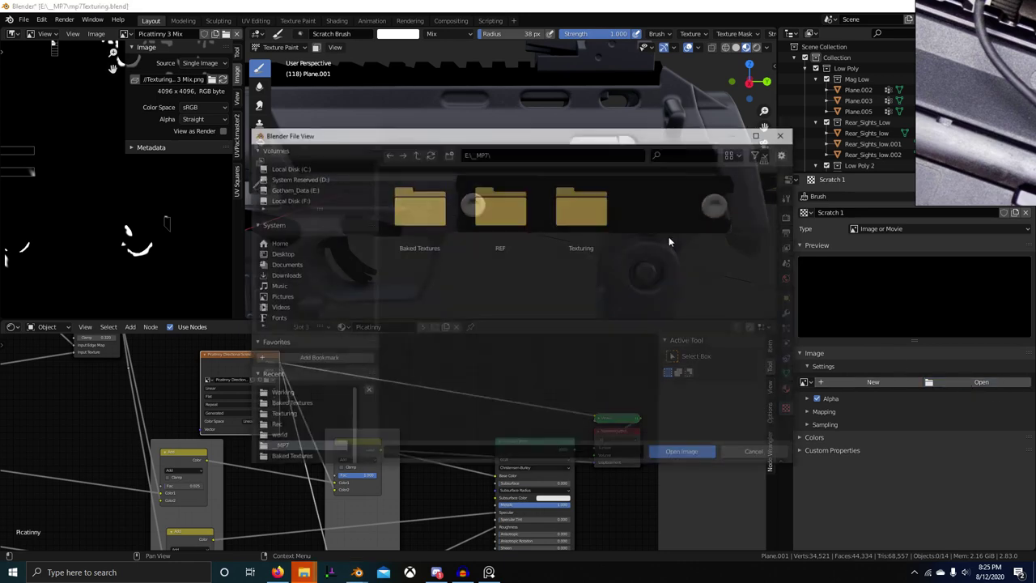
{"action": "left_click", "coordinate": [532, 154]}
{"action": "key", "text": "ctrl+v"}
{"action": "key", "text": "Return"}
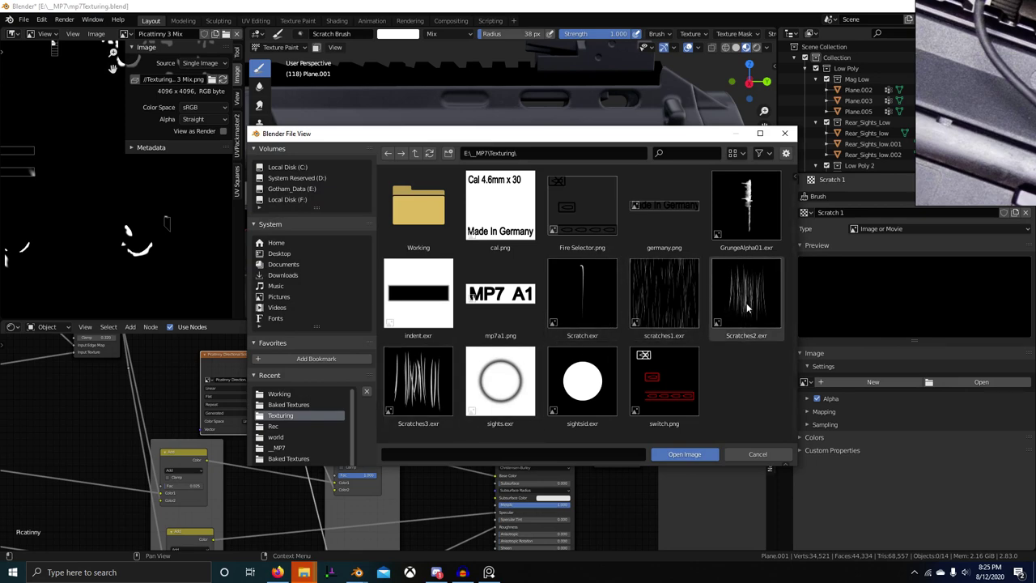
{"action": "double_click", "coordinate": [747, 307]}
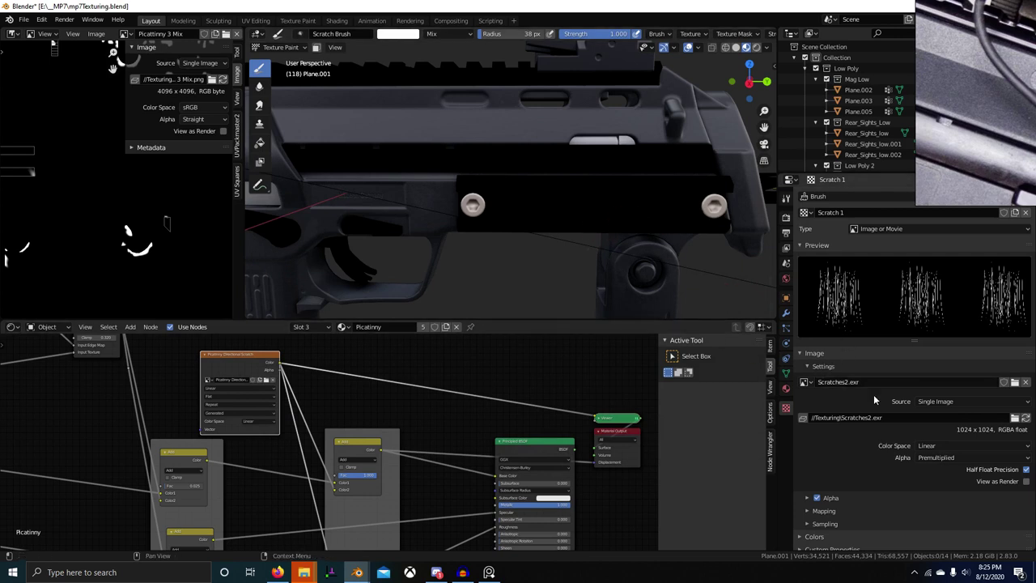
{"action": "scroll", "coordinate": [881, 437], "scroll_direction": "down", "scroll_amount": 1}
Set the Scratch Brush's stroke method to Anchored
{"action": "left_click", "coordinate": [787, 199]}
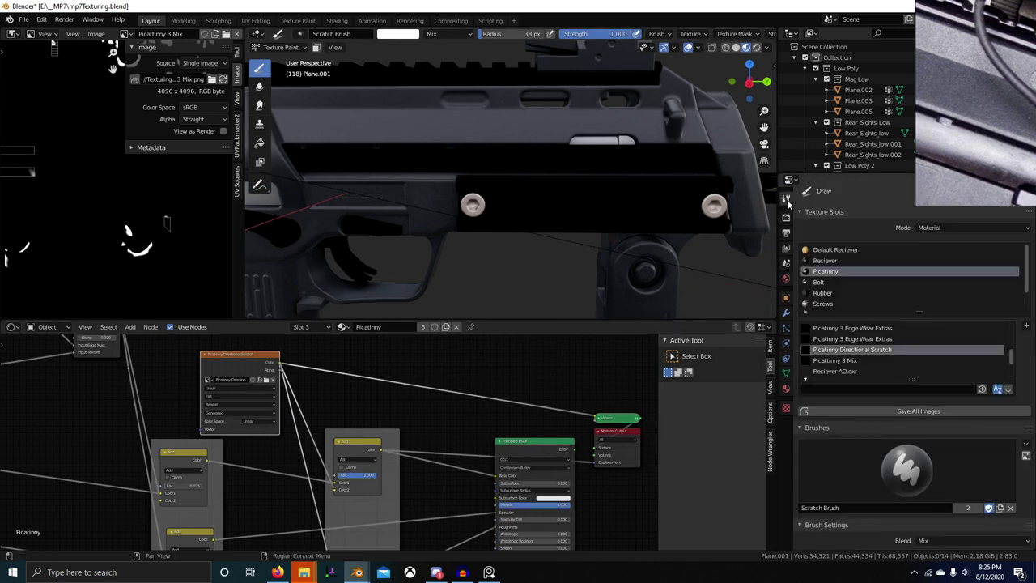
{"action": "scroll", "coordinate": [580, 226], "scroll_direction": "up", "scroll_amount": 3}
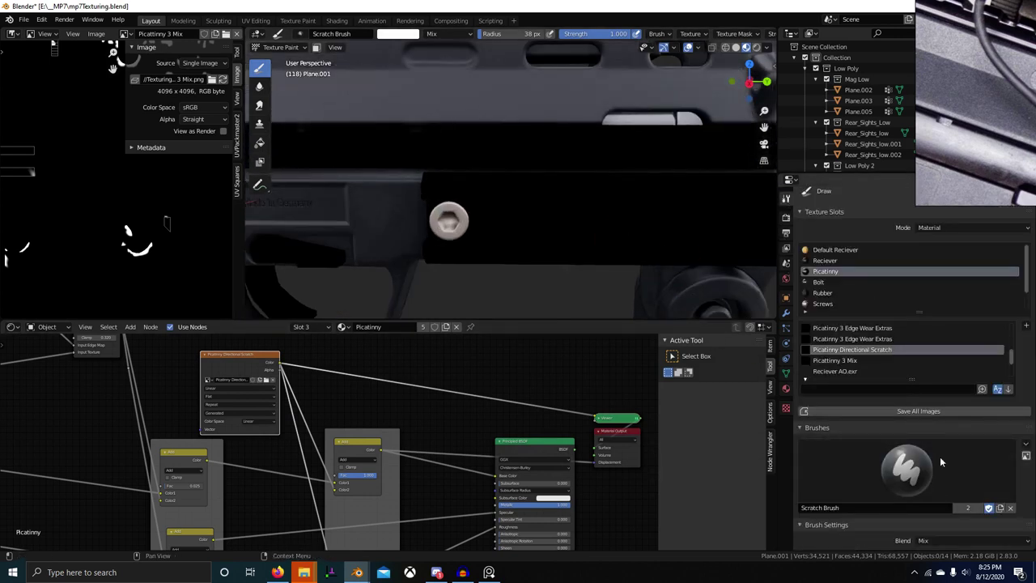
{"action": "scroll", "coordinate": [939, 466], "scroll_direction": "down", "scroll_amount": 7}
{"action": "scroll", "coordinate": [937, 473], "scroll_direction": "down", "scroll_amount": 6}
{"action": "left_click", "coordinate": [817, 412]}
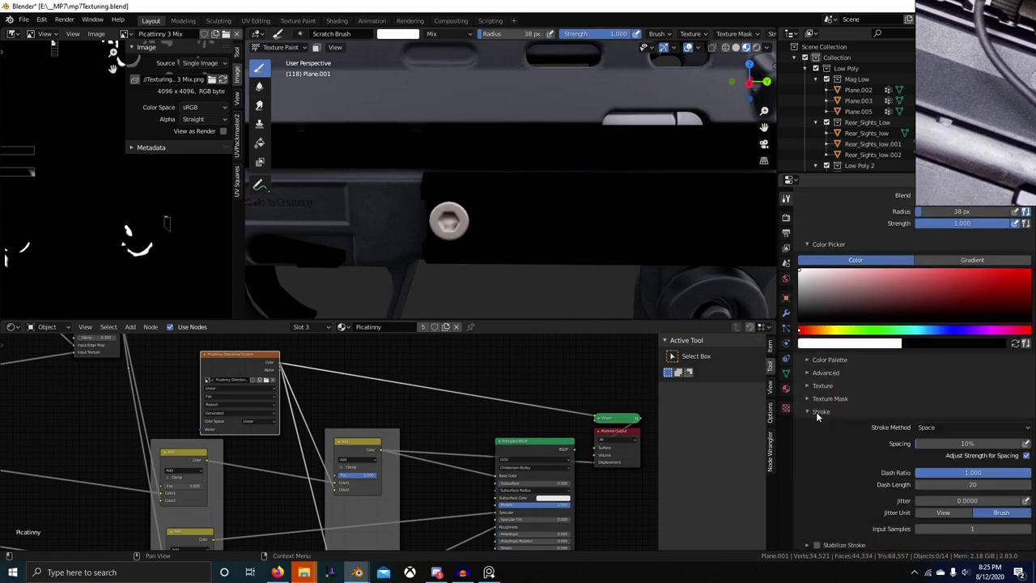
{"action": "left_click", "coordinate": [936, 427]}
{"action": "left_click", "coordinate": [939, 487]}
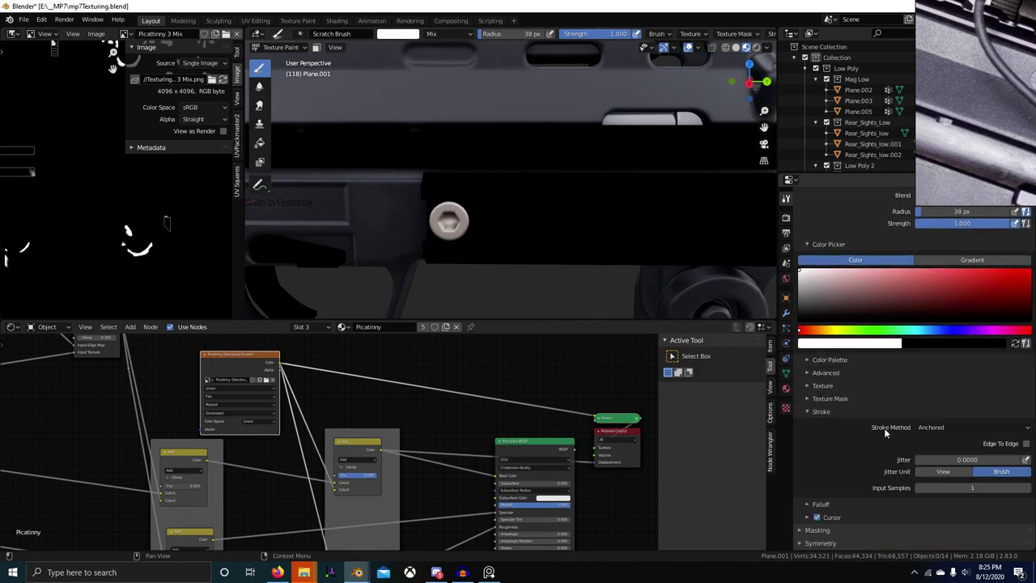
Assign the Scratch 1 texture as the Scratch Brush's texture mask
{"action": "left_click", "coordinate": [809, 400]}
{"action": "scroll", "coordinate": [905, 437], "scroll_direction": "down", "scroll_amount": 1}
{"action": "left_click", "coordinate": [905, 418]}
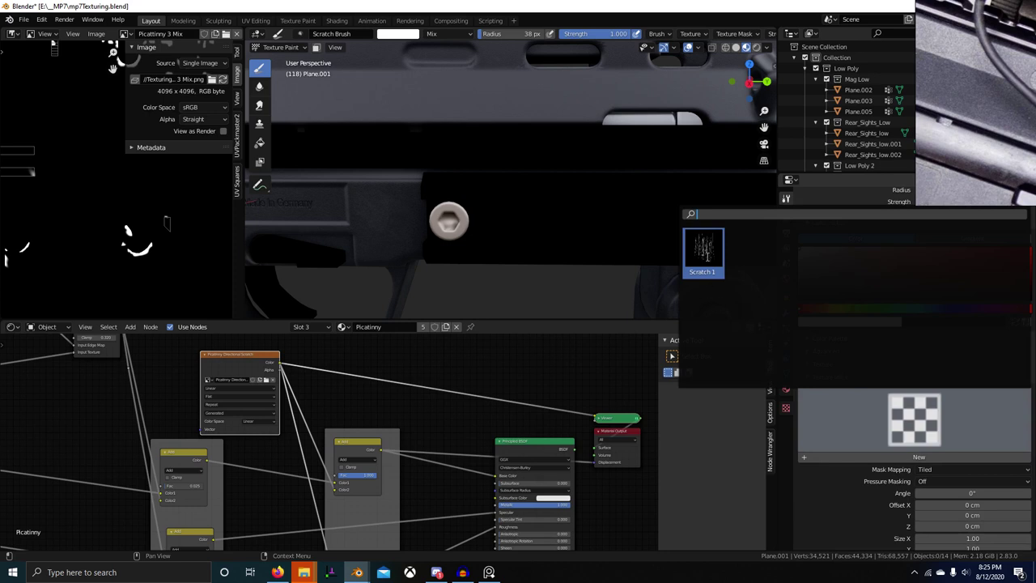
{"action": "left_click", "coordinate": [708, 256]}
{"action": "left_click", "coordinate": [810, 378]}
Look through the brush's workspace, external, masking and texture mask settings for a custom brush icon option
{"action": "scroll", "coordinate": [939, 393], "scroll_direction": "down", "scroll_amount": 3}
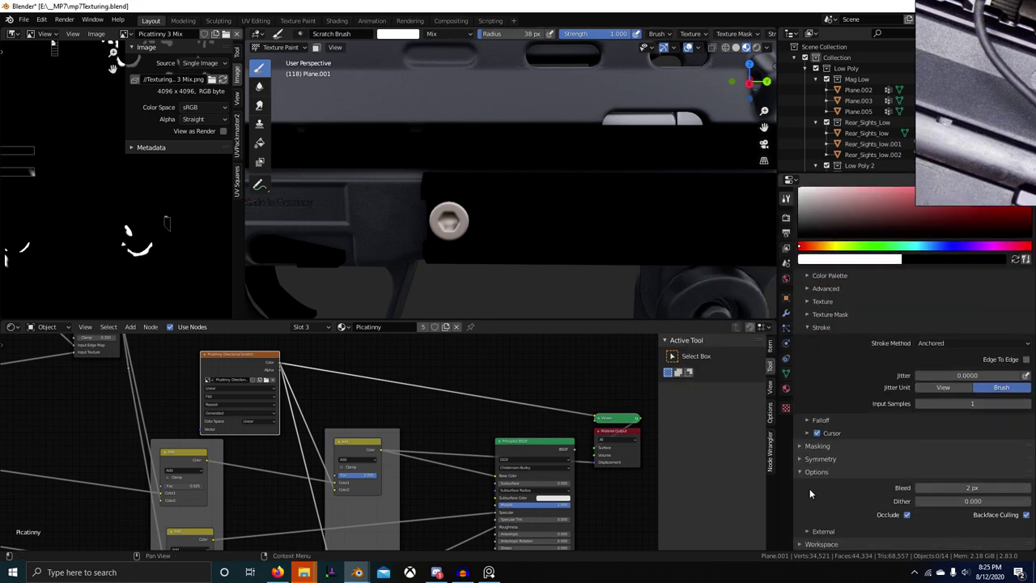
{"action": "left_click", "coordinate": [818, 544]}
{"action": "scroll", "coordinate": [817, 421], "scroll_direction": "down", "scroll_amount": 6}
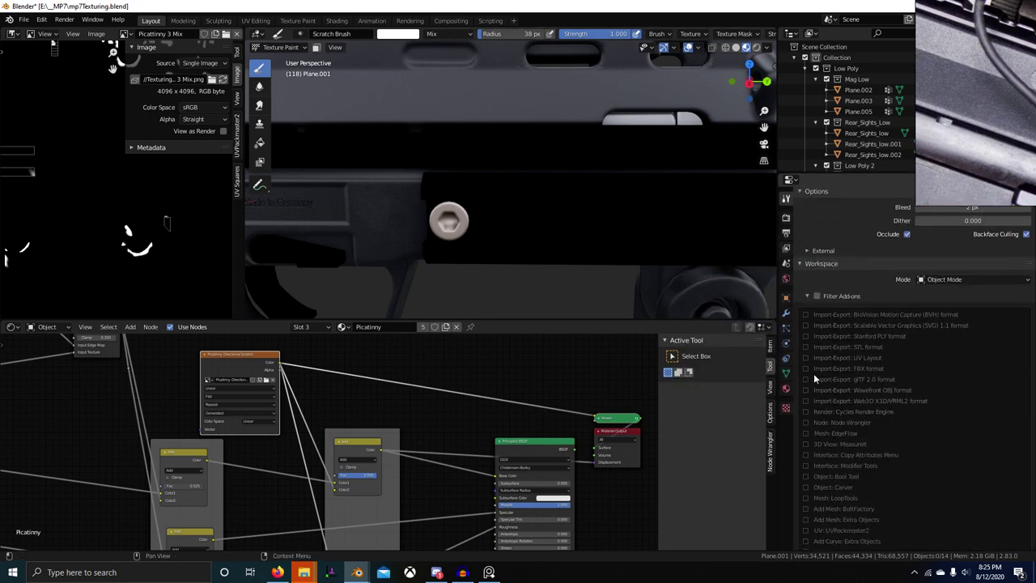
{"action": "left_click", "coordinate": [802, 267]}
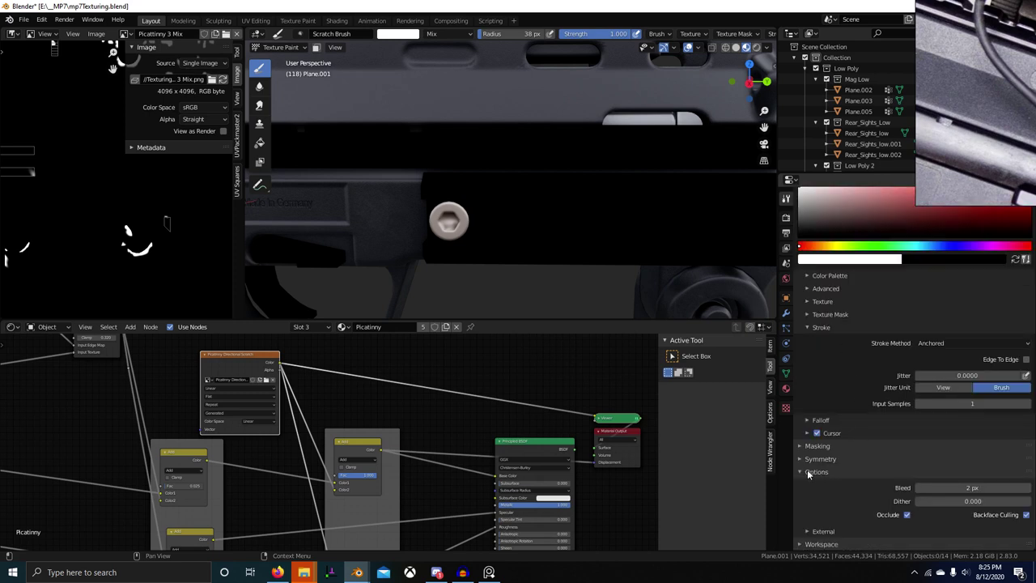
{"action": "left_click", "coordinate": [814, 530]}
{"action": "scroll", "coordinate": [813, 478], "scroll_direction": "down", "scroll_amount": 1}
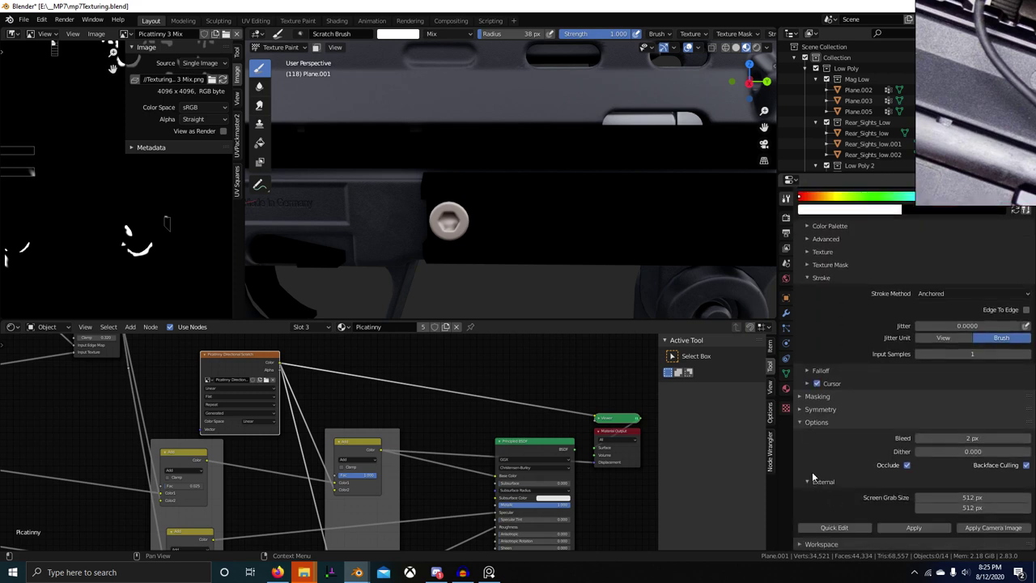
{"action": "left_click", "coordinate": [810, 482]}
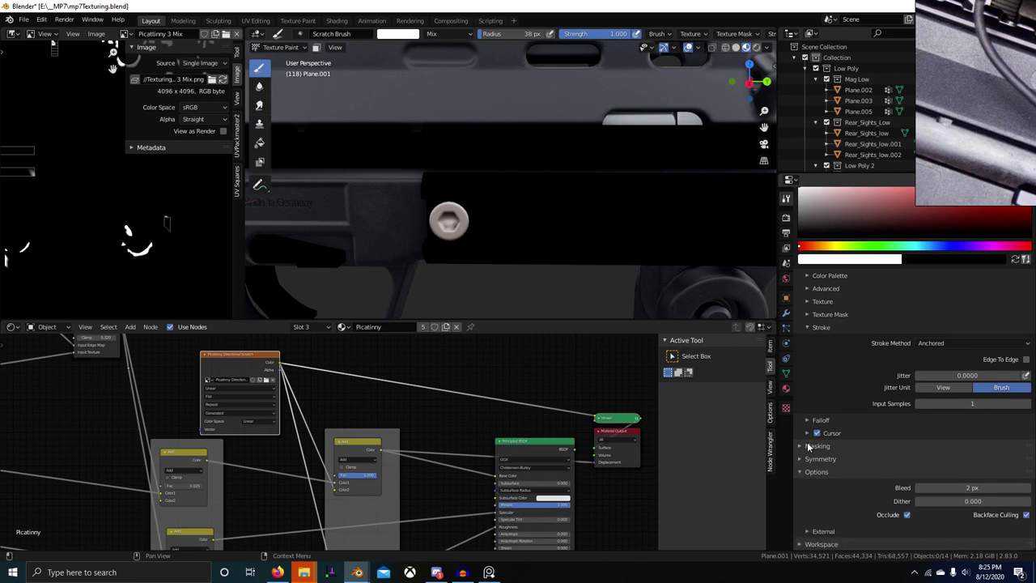
{"action": "left_click", "coordinate": [807, 446]}
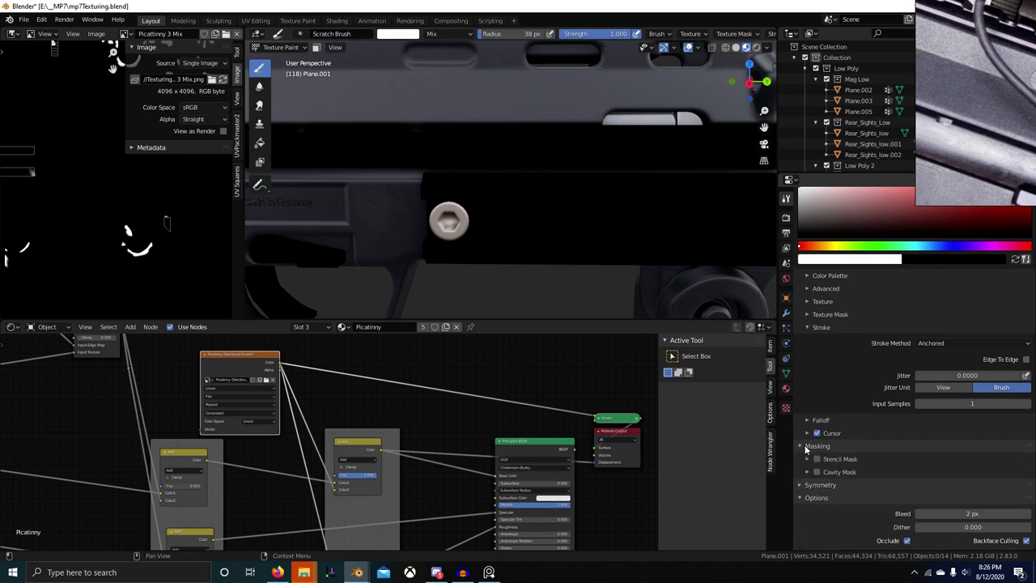
{"action": "left_click", "coordinate": [805, 448]}
{"action": "left_click", "coordinate": [811, 315]}
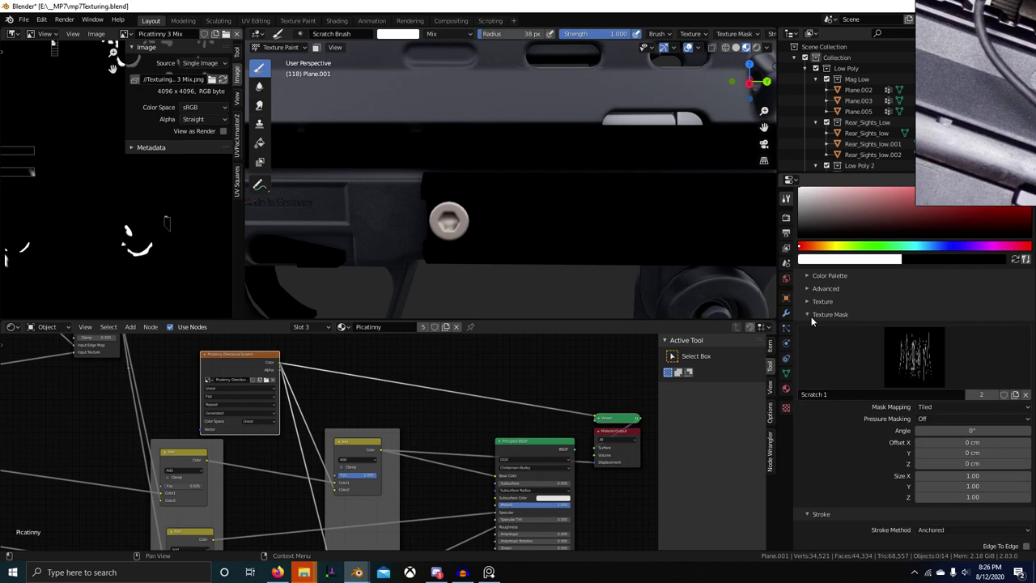
{"action": "scroll", "coordinate": [833, 348], "scroll_direction": "up", "scroll_amount": 7}
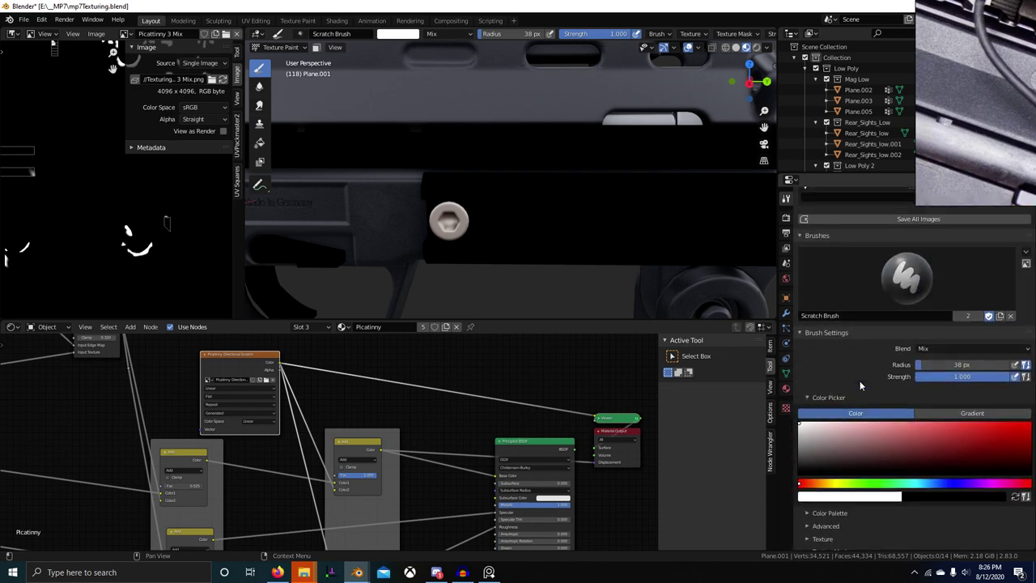
{"action": "scroll", "coordinate": [861, 386], "scroll_direction": "down", "scroll_amount": 8}
Switch to the pending file copy and replace the existing Scratches1.exr in the Texturing folder
{"action": "key", "text": "alt+Tab"}
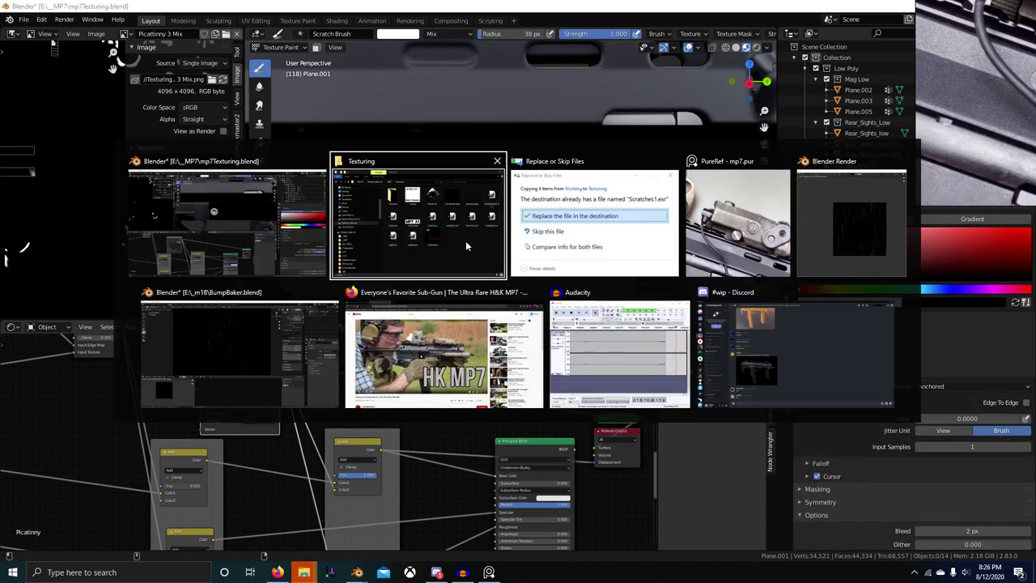
{"action": "key", "text": "alt+Tab"}
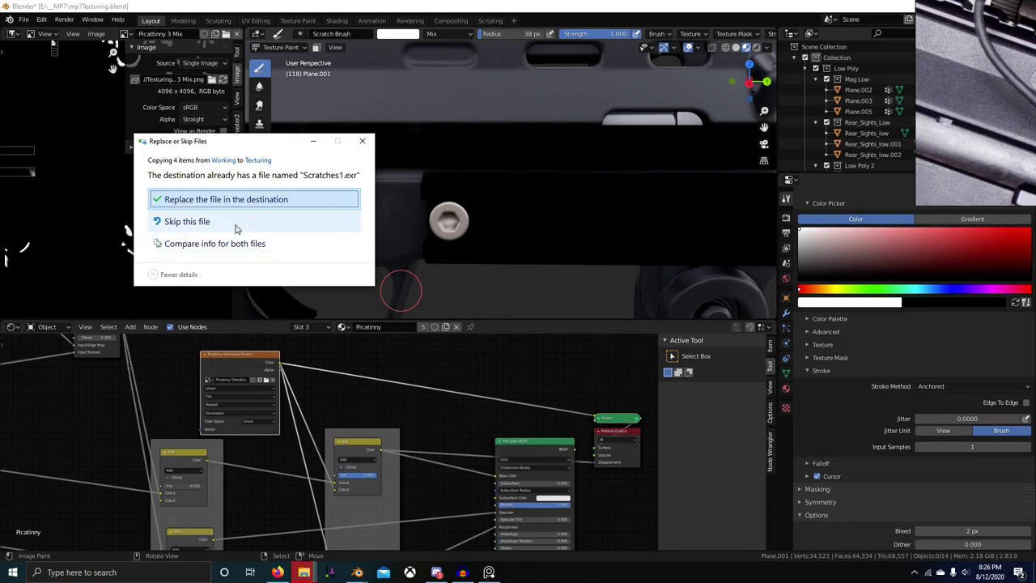
{"action": "left_click", "coordinate": [236, 200]}
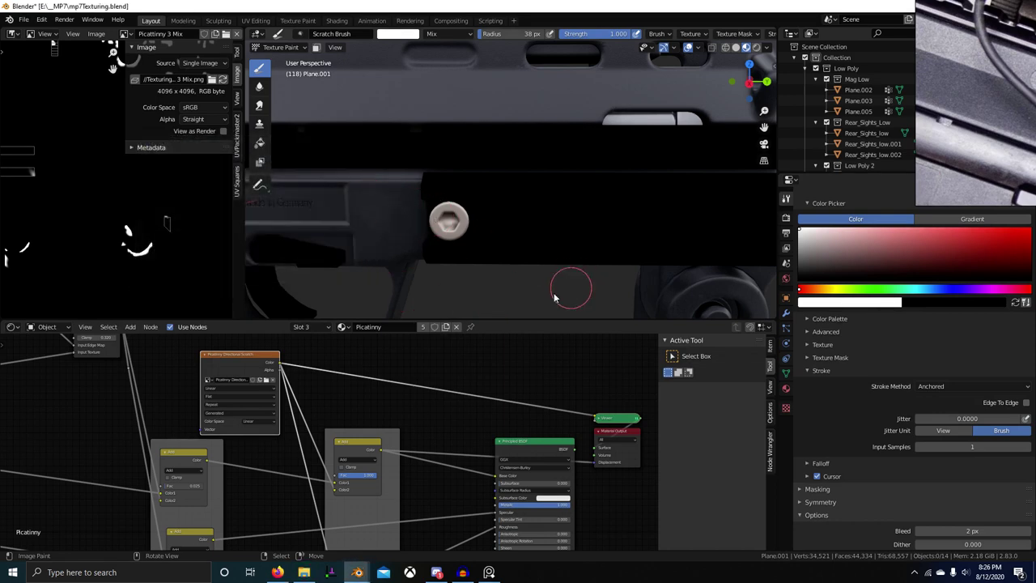
Switch to Firefox, search the web for "blender texture paint custom icon" and open the Blender Manual's Display page
{"action": "key", "text": "alt+Tab"}
{"action": "key", "text": "ctrl+t"}
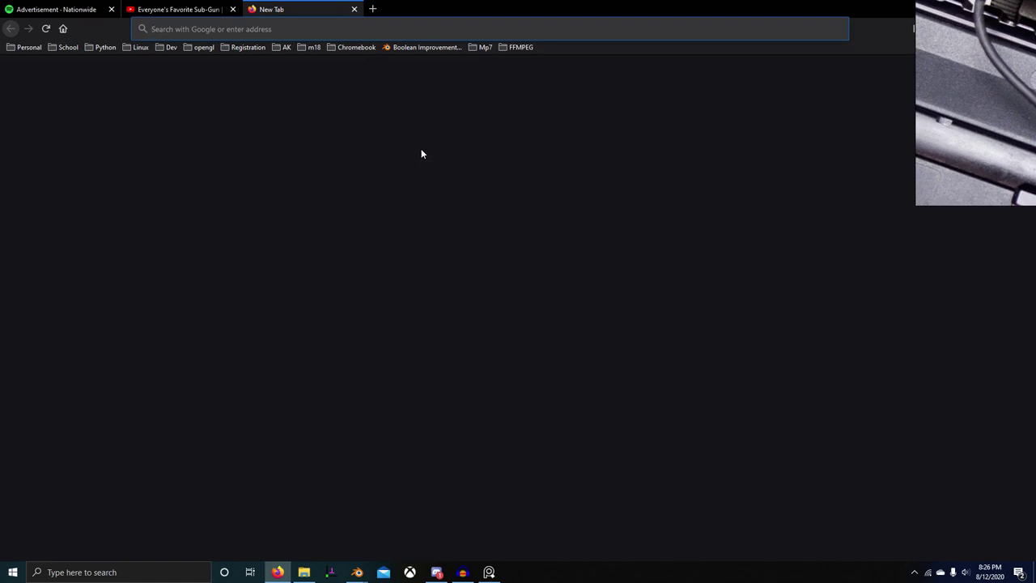
{"action": "type", "text": "blender textur e"}
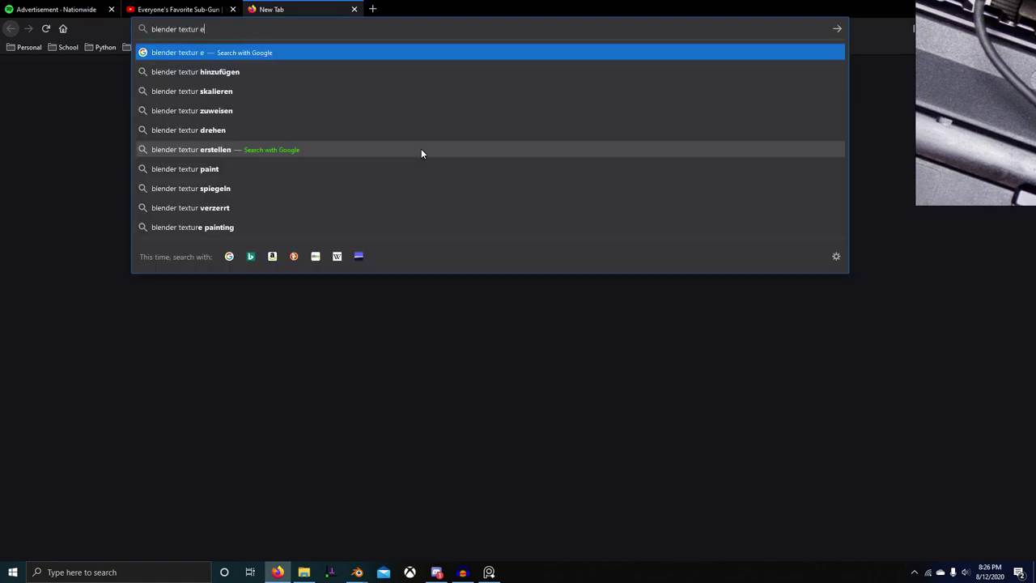
{"action": "type", "text": "paint custom icon"}
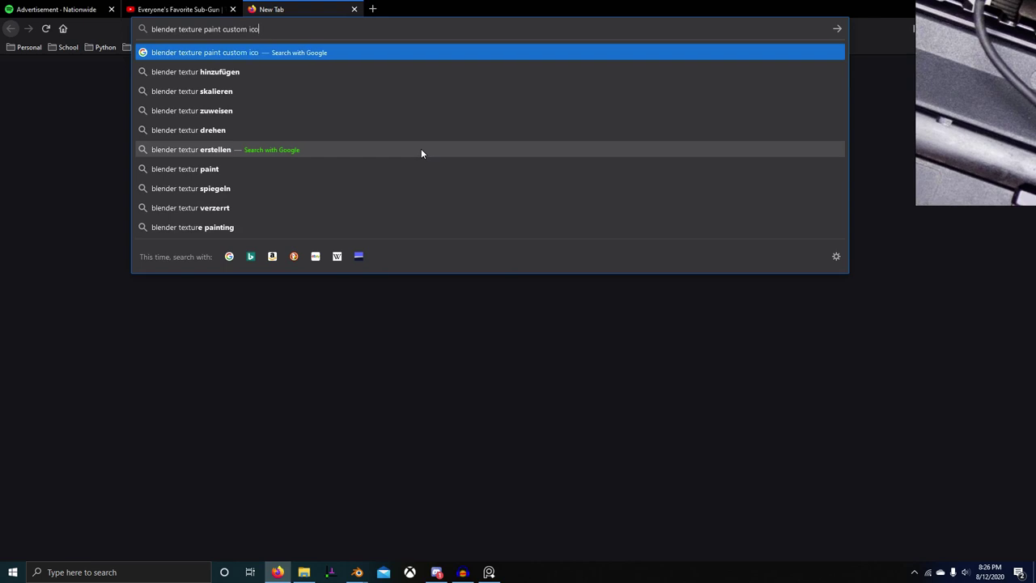
{"action": "key", "text": "Return"}
{"action": "middle_click", "coordinate": [201, 172]}
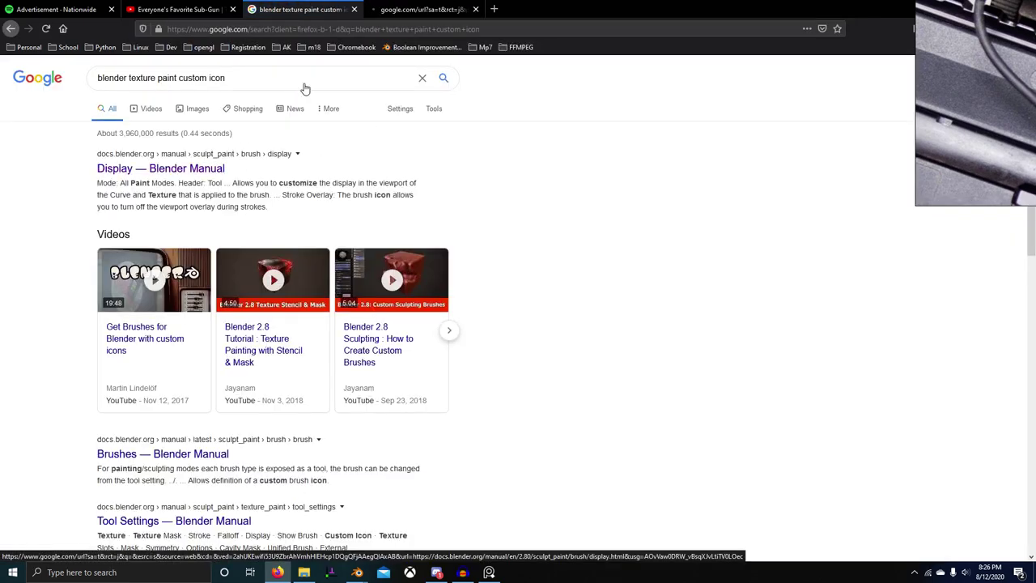
{"action": "left_click", "coordinate": [432, 9]}
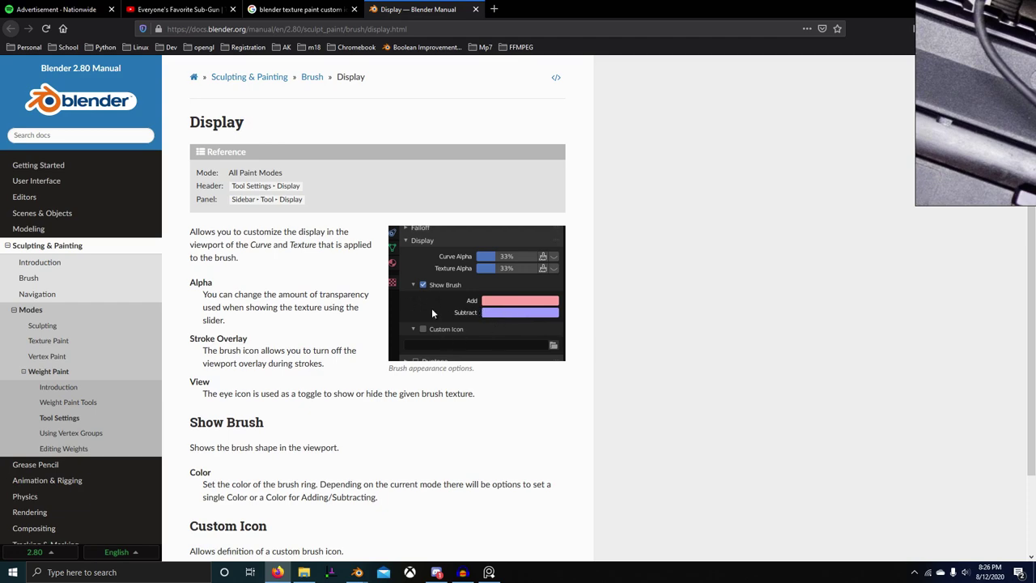
Return to Blender and check the Scratch Brush's falloff and masking settings for the display and custom icon options
{"action": "key", "text": "alt+Tab"}
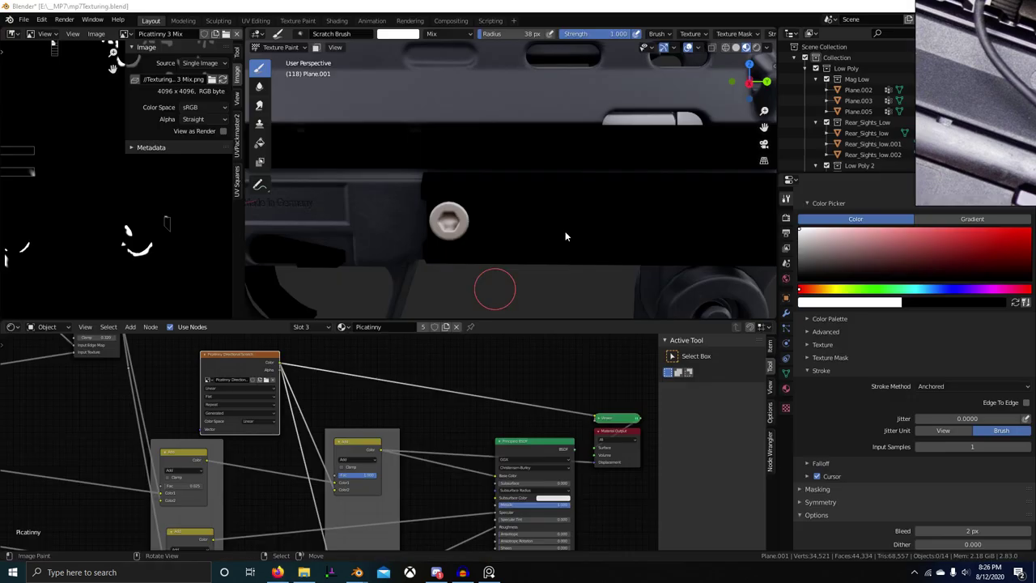
{"action": "left_click", "coordinate": [820, 461]}
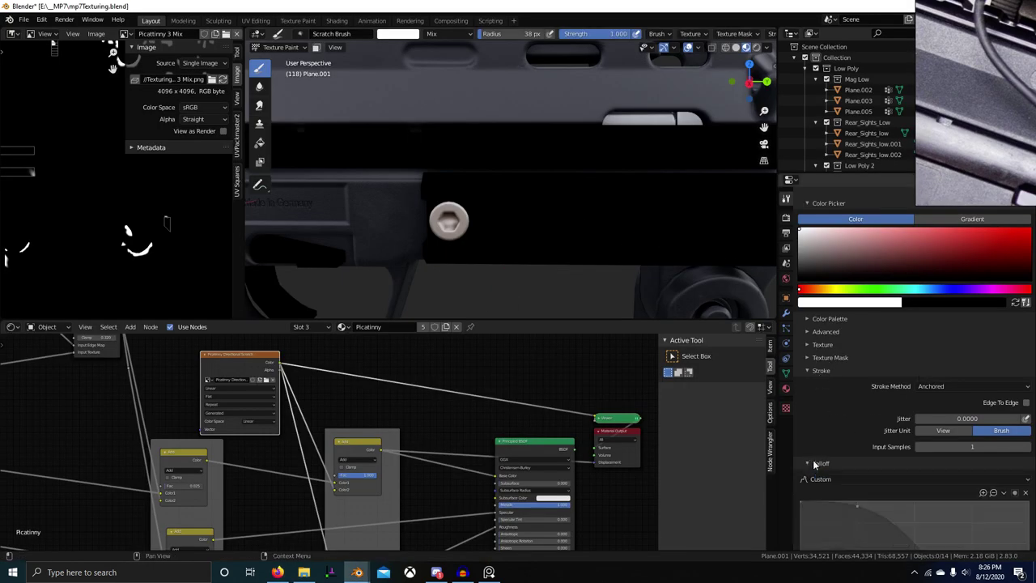
{"action": "scroll", "coordinate": [869, 460], "scroll_direction": "down", "scroll_amount": 4}
{"action": "scroll", "coordinate": [878, 456], "scroll_direction": "down", "scroll_amount": 1}
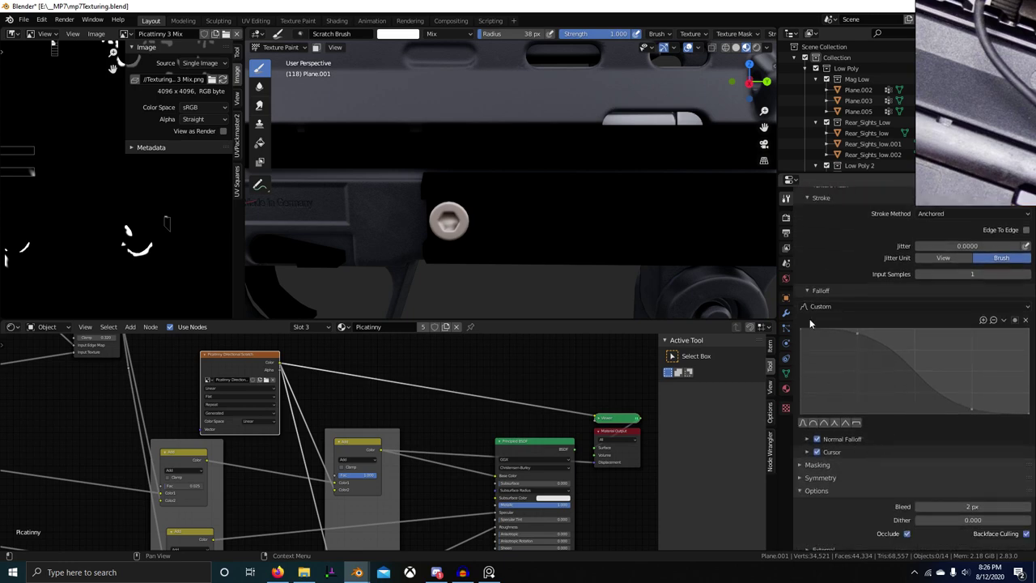
{"action": "left_click", "coordinate": [812, 291]}
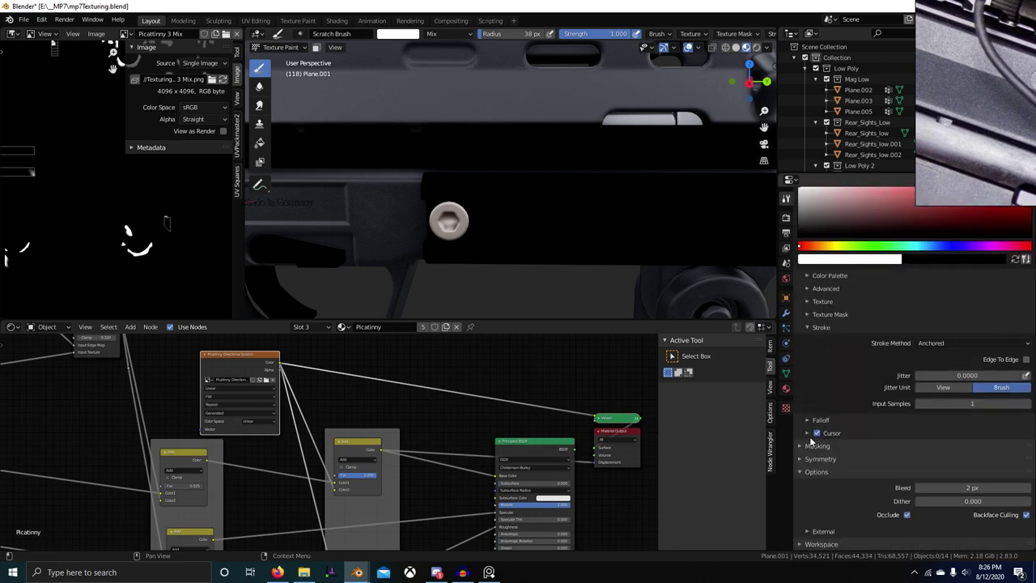
{"action": "left_click", "coordinate": [808, 446]}
Switch to the manual's Display page, find "icon" to read the Custom Icon entry, and return to Blender
{"action": "key", "text": "alt+Tab"}
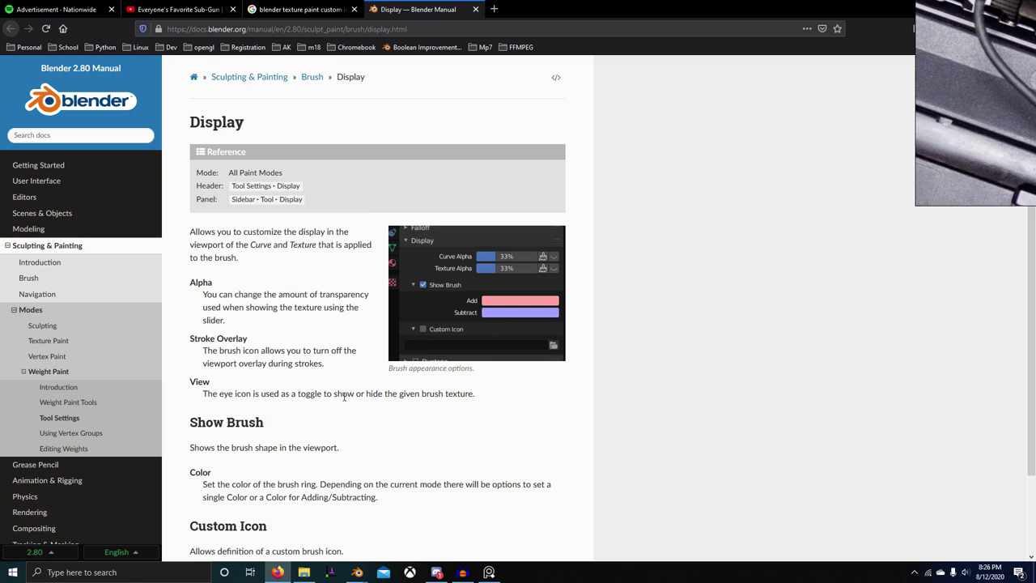
{"action": "key", "text": "ctrl+f"}
{"action": "type", "text": "icon"}
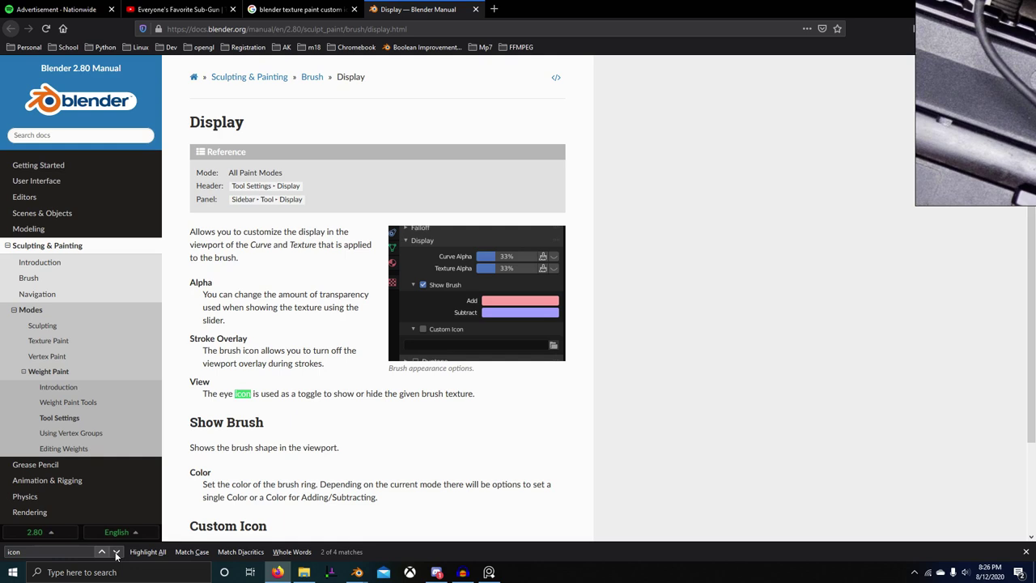
{"action": "scroll", "coordinate": [362, 456], "scroll_direction": "down", "scroll_amount": 2}
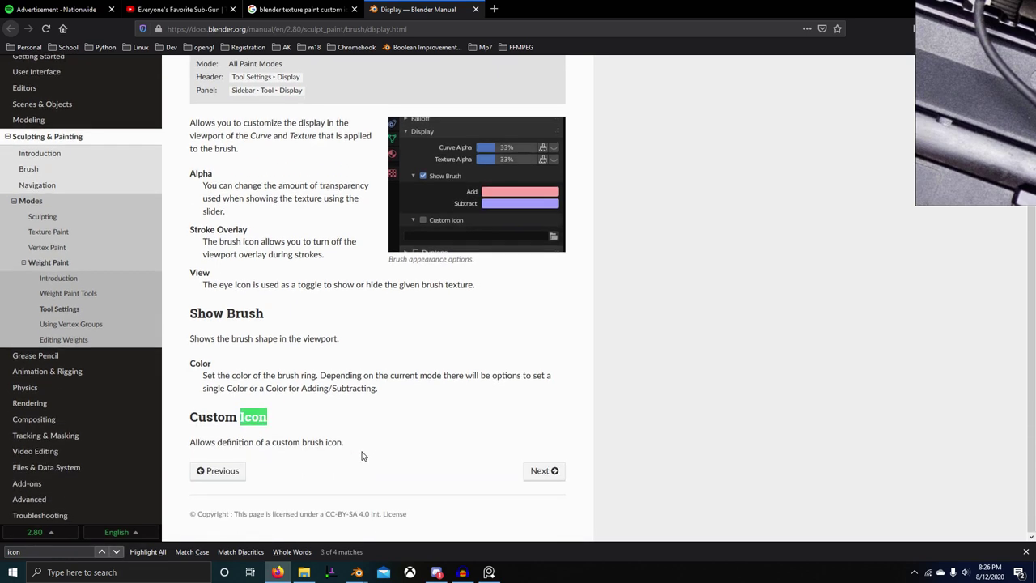
{"action": "key", "text": "alt+Tab"}
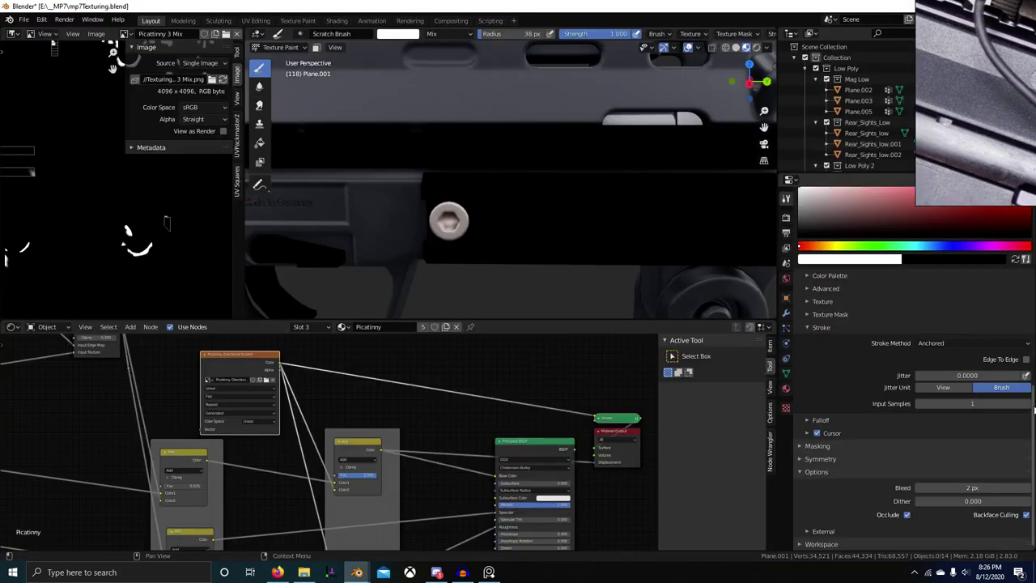
Look for a custom icon setting in the Scratch Brush's settings and texture paint options, comparing with the manual's Display page in Firefox
{"action": "scroll", "coordinate": [860, 346], "scroll_direction": "up", "scroll_amount": 12}
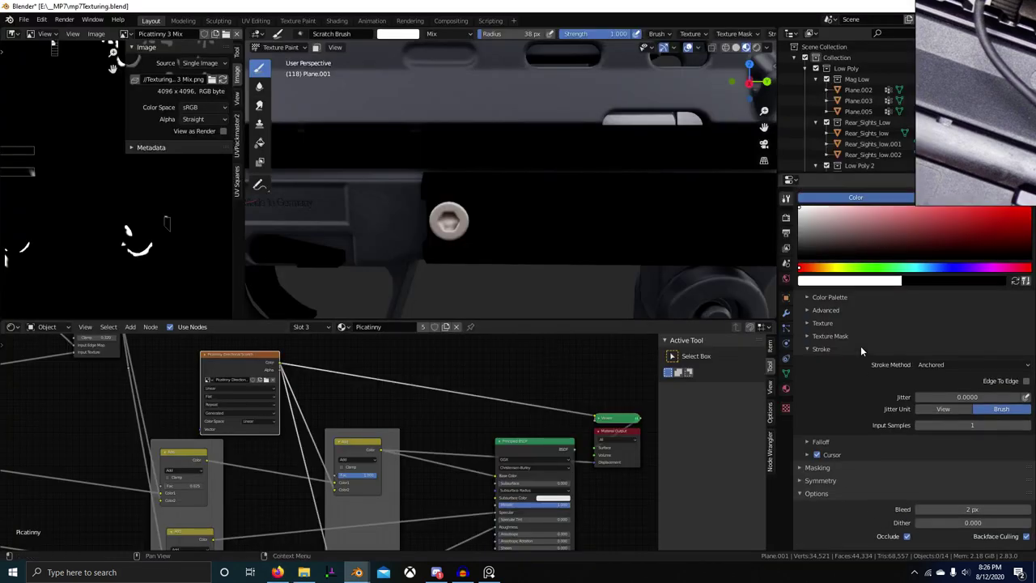
{"action": "scroll", "coordinate": [876, 343], "scroll_direction": "up", "scroll_amount": 8}
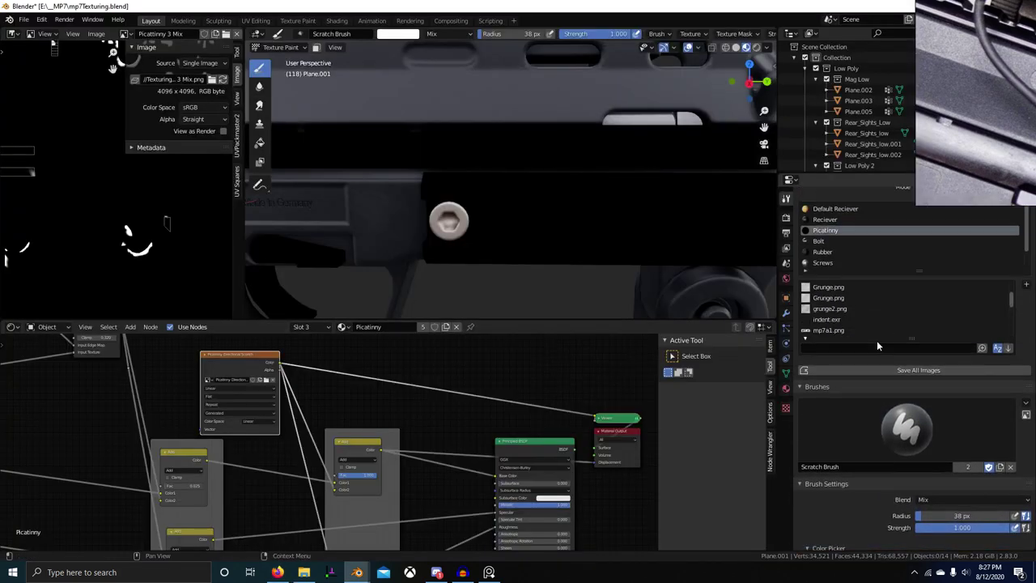
{"action": "scroll", "coordinate": [877, 342], "scroll_direction": "down", "scroll_amount": 3}
{"action": "scroll", "coordinate": [867, 383], "scroll_direction": "down", "scroll_amount": 6}
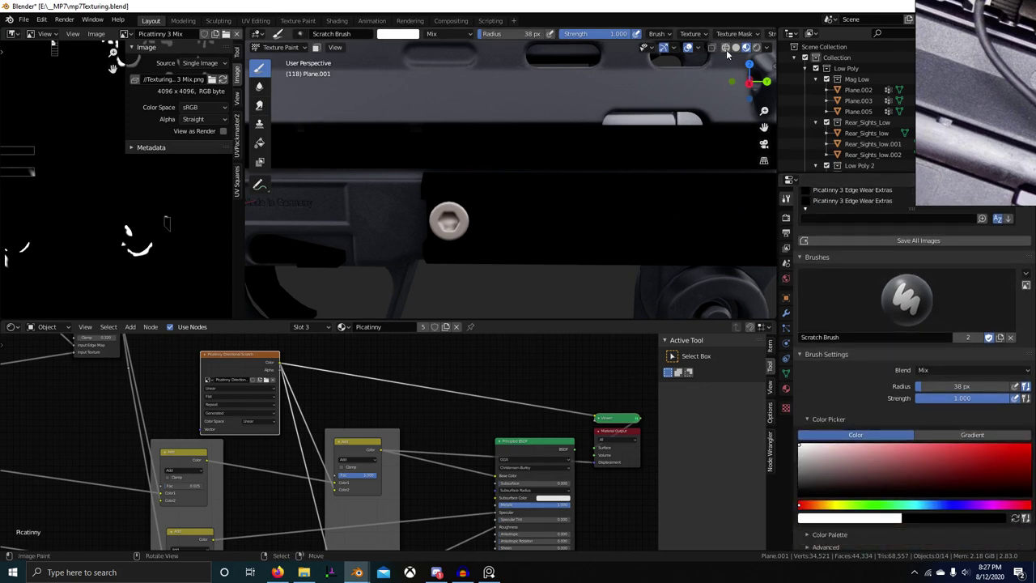
{"action": "scroll", "coordinate": [736, 34], "scroll_direction": "down", "scroll_amount": 8}
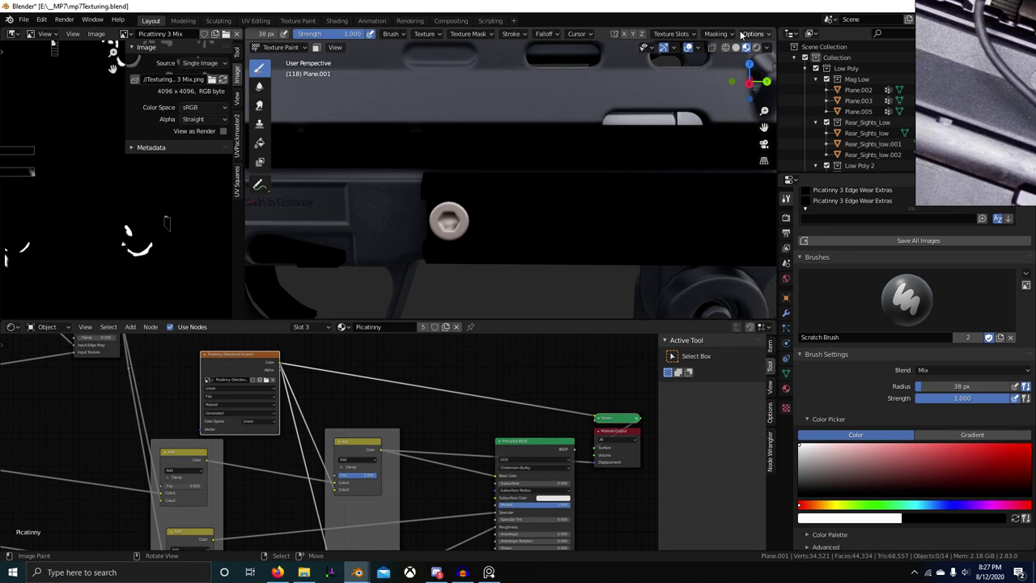
{"action": "left_click", "coordinate": [751, 34]}
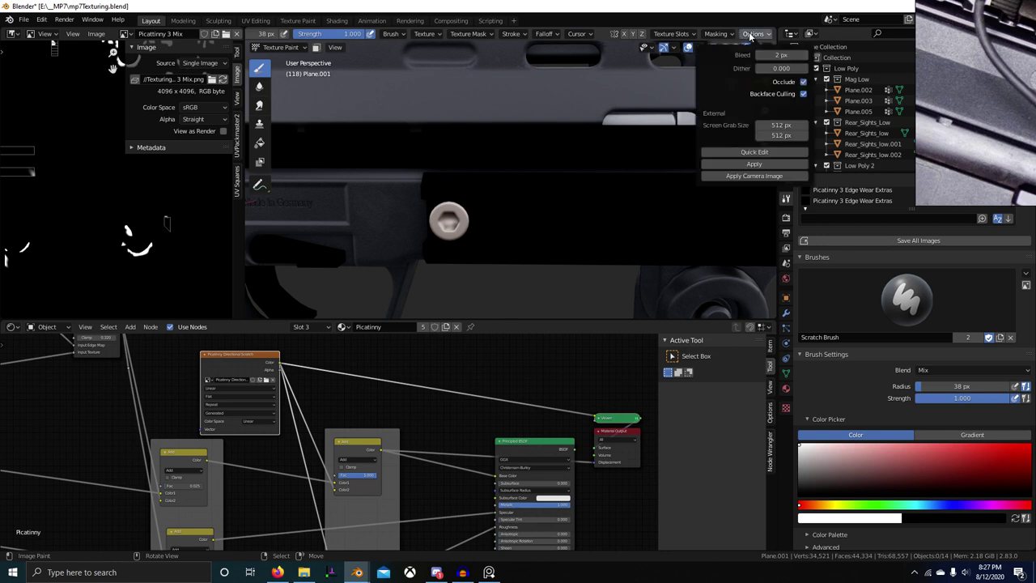
{"action": "scroll", "coordinate": [907, 365], "scroll_direction": "down", "scroll_amount": 10}
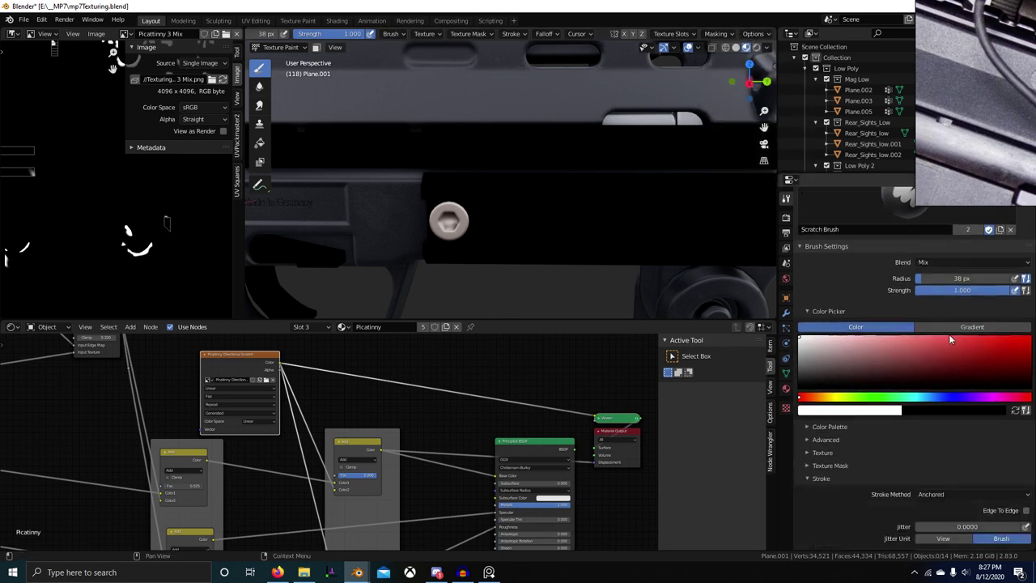
{"action": "key", "text": "alt+Tab"}
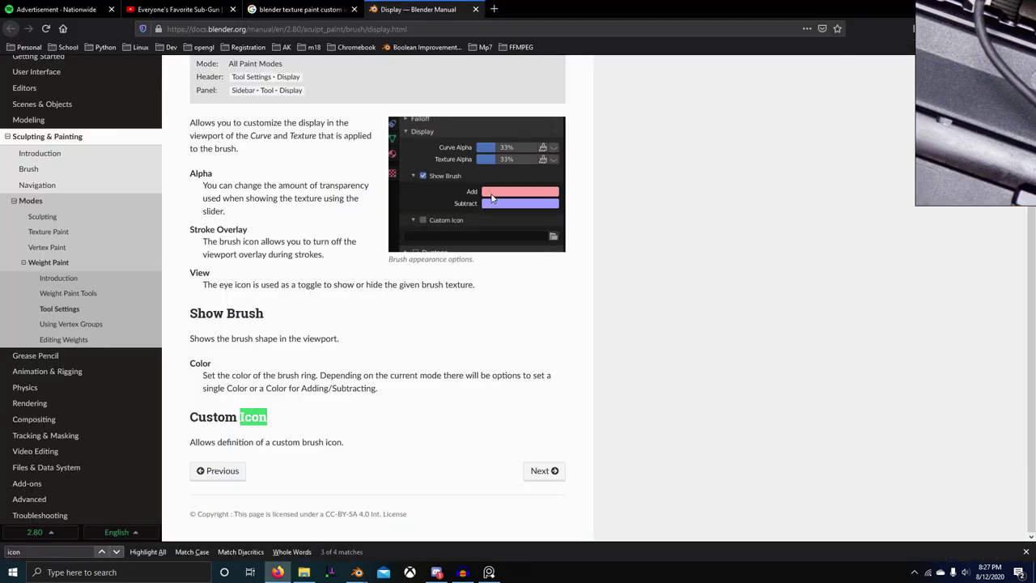
{"action": "key", "text": "alt+Tab"}
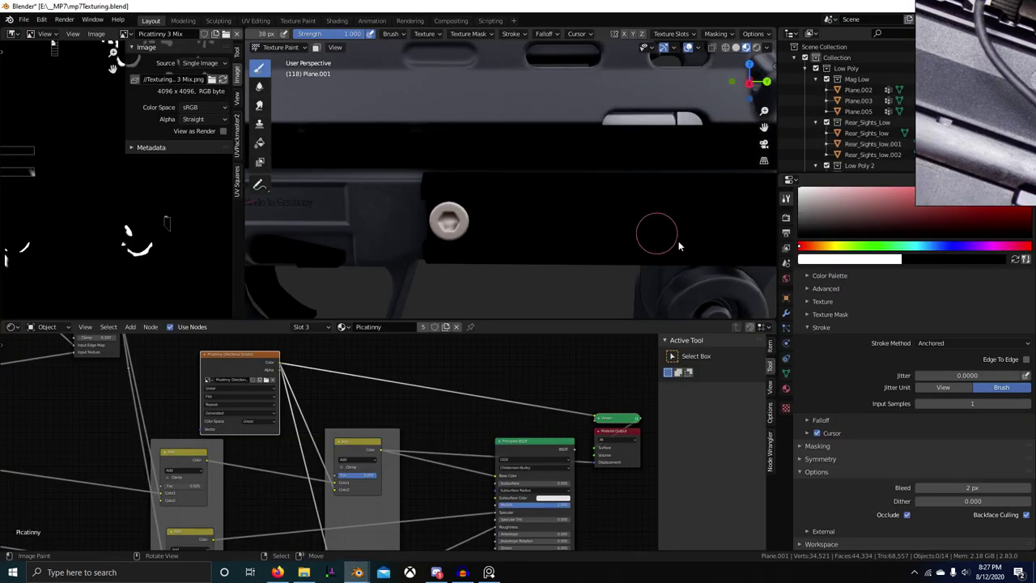
Examine the Workspace, External, Symmetry, Masking and Cursor settings for a custom brush icon option
{"action": "left_click", "coordinate": [808, 545]}
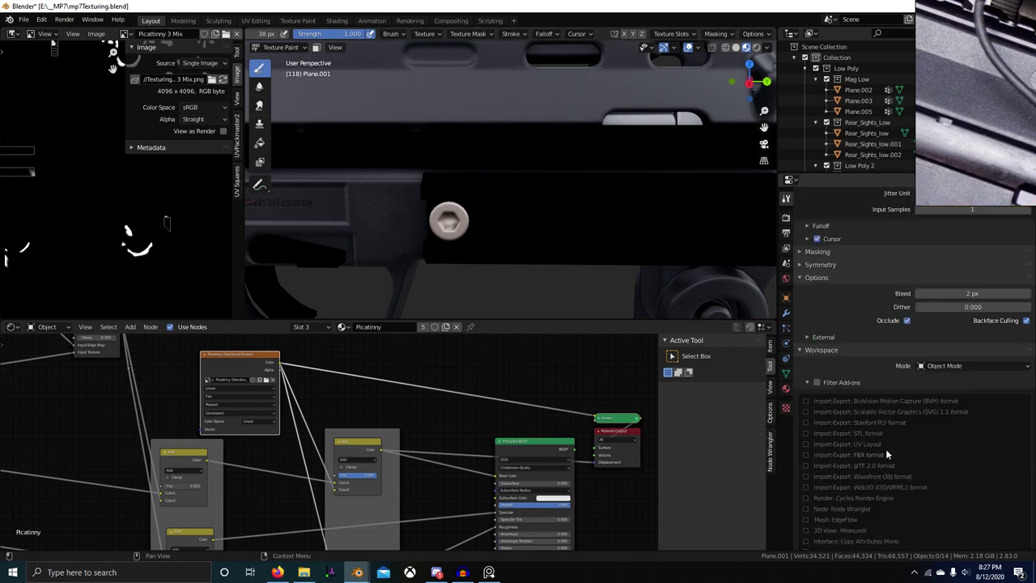
{"action": "scroll", "coordinate": [885, 449], "scroll_direction": "down", "scroll_amount": 8}
{"action": "scroll", "coordinate": [891, 452], "scroll_direction": "down", "scroll_amount": 1}
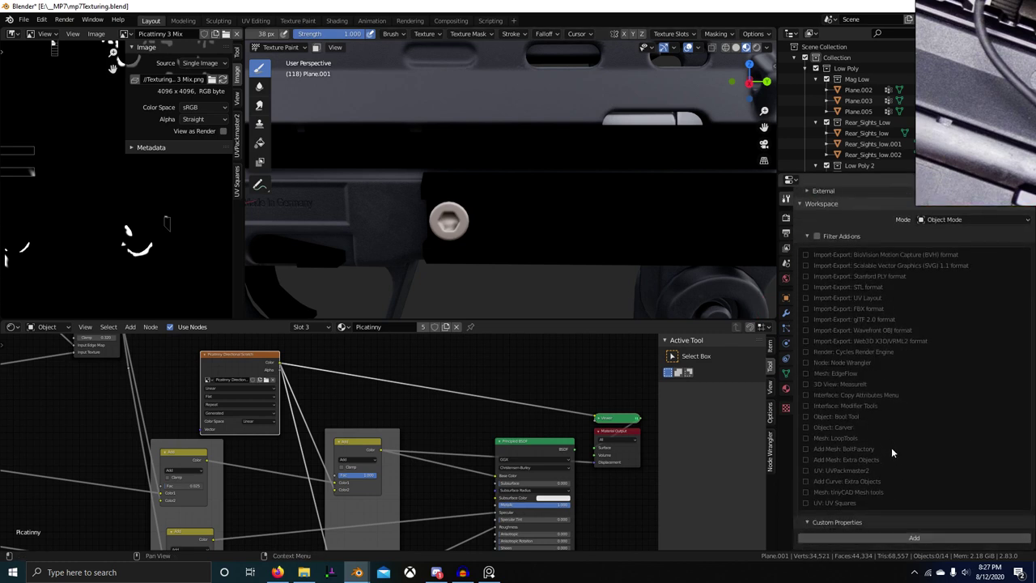
{"action": "scroll", "coordinate": [837, 283], "scroll_direction": "up", "scroll_amount": 2}
{"action": "left_click", "coordinate": [814, 247]}
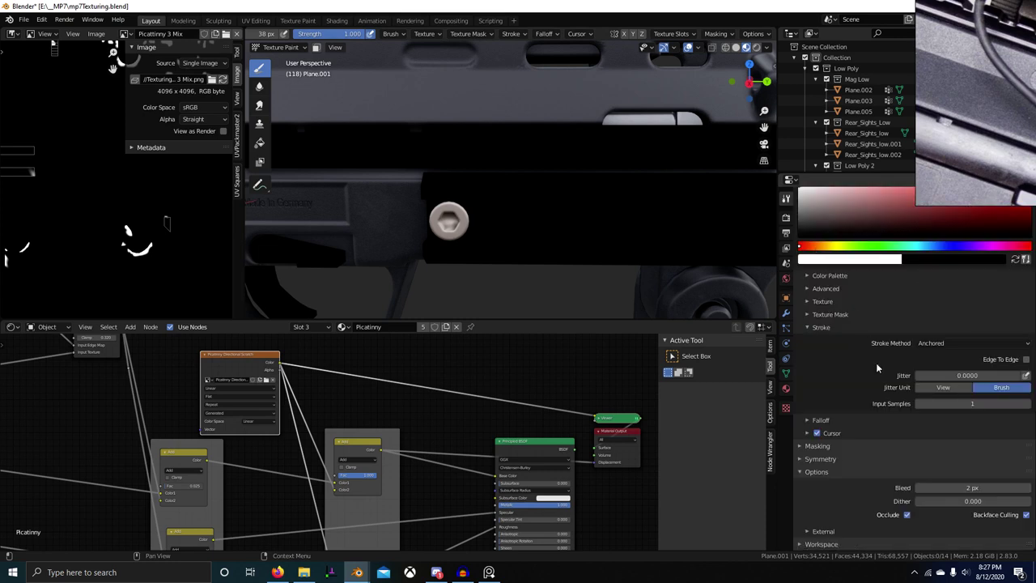
{"action": "left_click", "coordinate": [824, 531]}
{"action": "scroll", "coordinate": [852, 490], "scroll_direction": "down", "scroll_amount": 2}
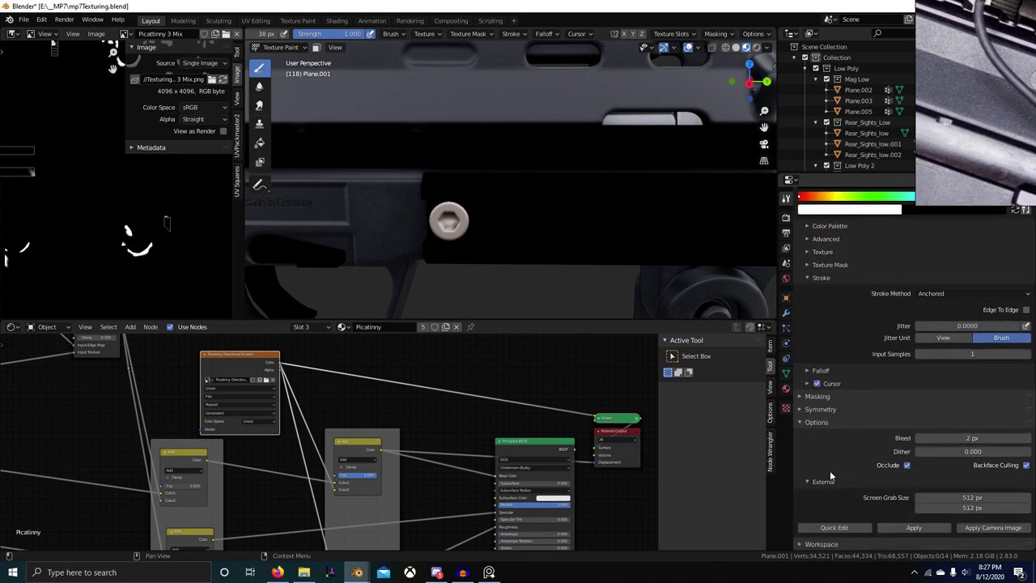
{"action": "left_click", "coordinate": [807, 409]}
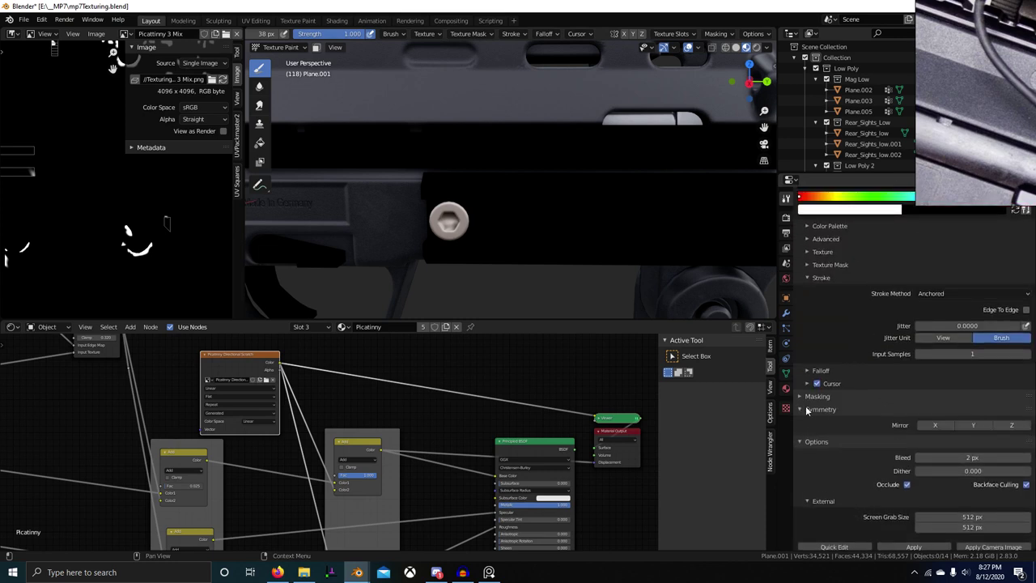
{"action": "left_click", "coordinate": [807, 409]}
{"action": "left_click", "coordinate": [814, 399]}
{"action": "left_click", "coordinate": [819, 396]}
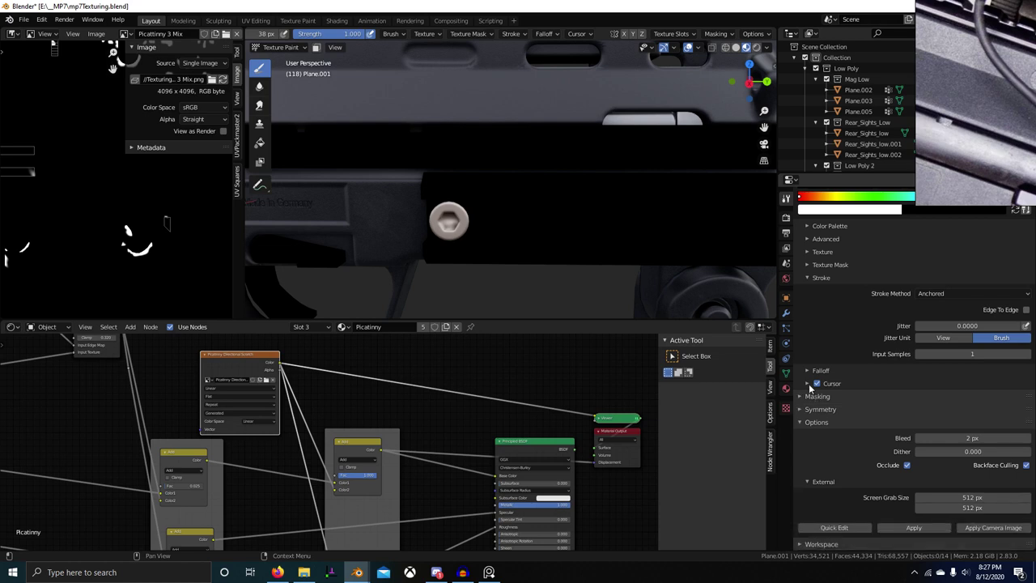
{"action": "left_click", "coordinate": [808, 382]}
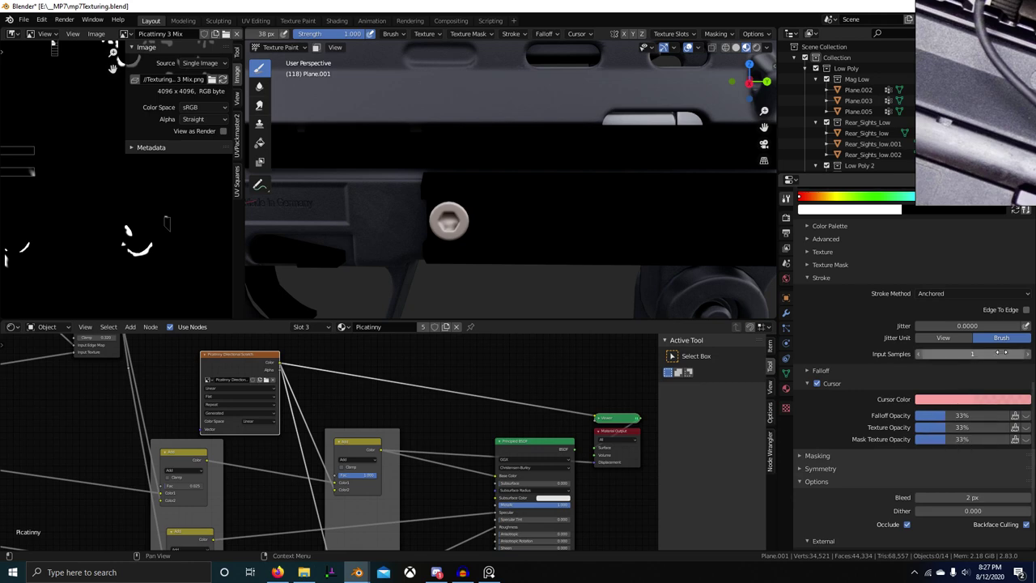
{"action": "scroll", "coordinate": [970, 367], "scroll_direction": "up", "scroll_amount": 5}
Switch to the YouTube page in Firefox and search for "blender custom brush icon"
{"action": "key", "text": "alt+Tab"}
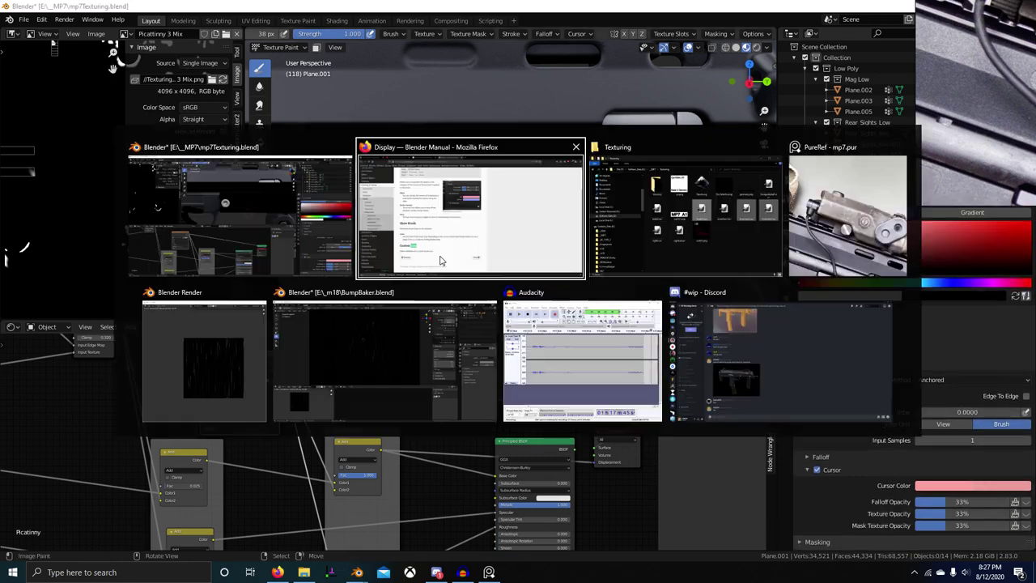
{"action": "left_click", "coordinate": [312, 11]}
{"action": "left_click", "coordinate": [209, 11]}
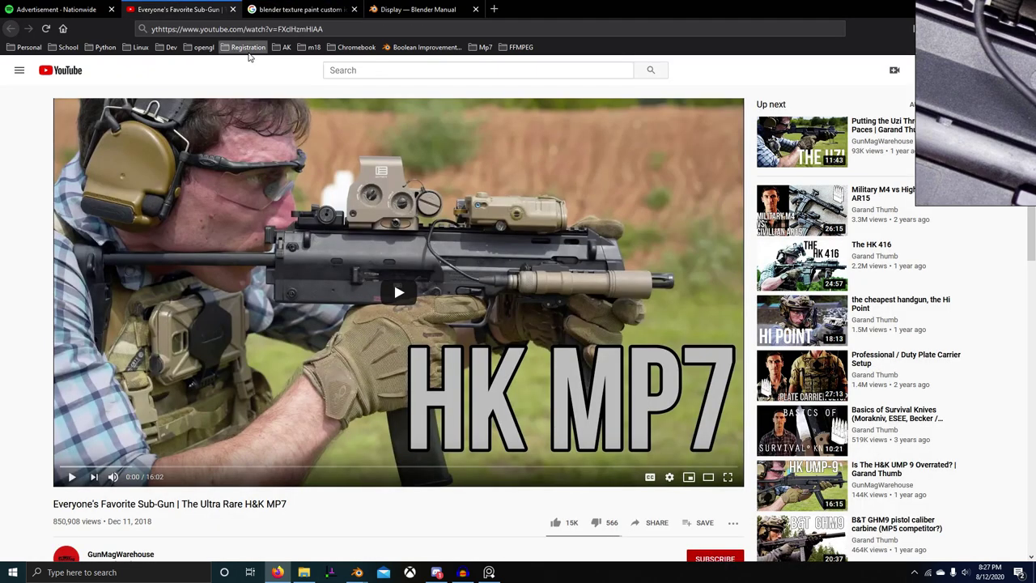
{"action": "left_click", "coordinate": [372, 68]}
{"action": "type", "text": "blender "}
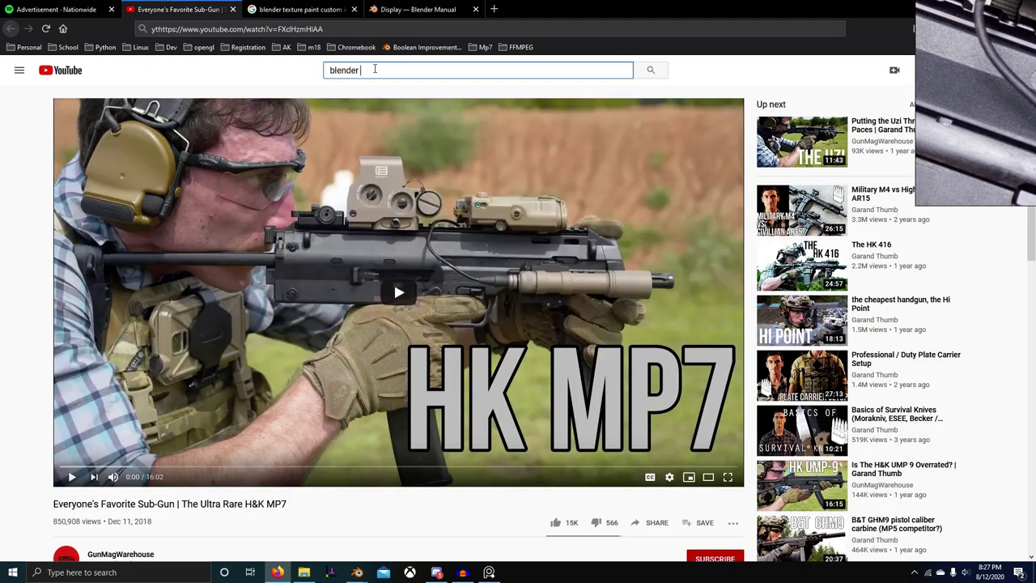
{"action": "type", "text": "custom brush icon"}
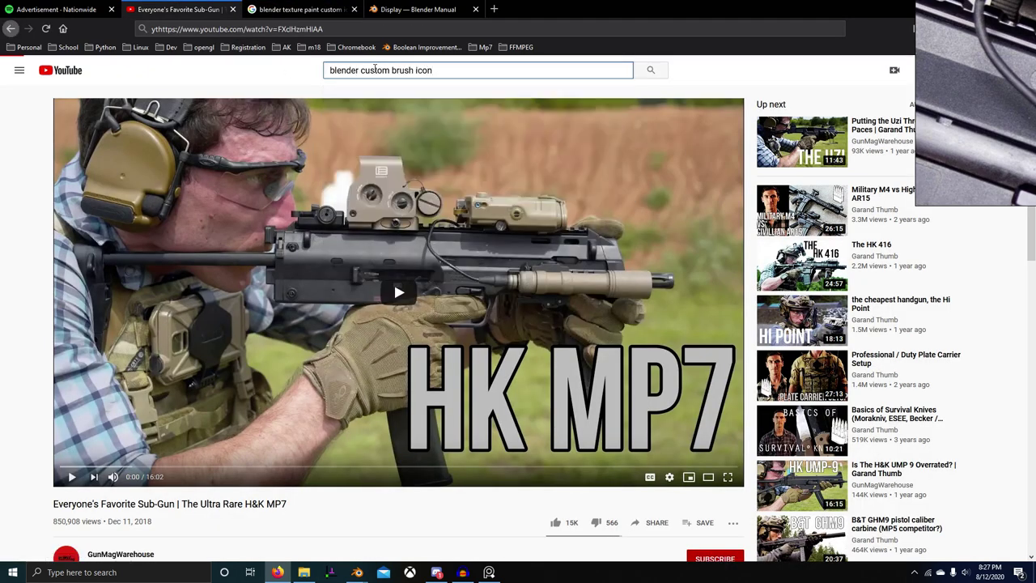
{"action": "key", "text": "Return"}
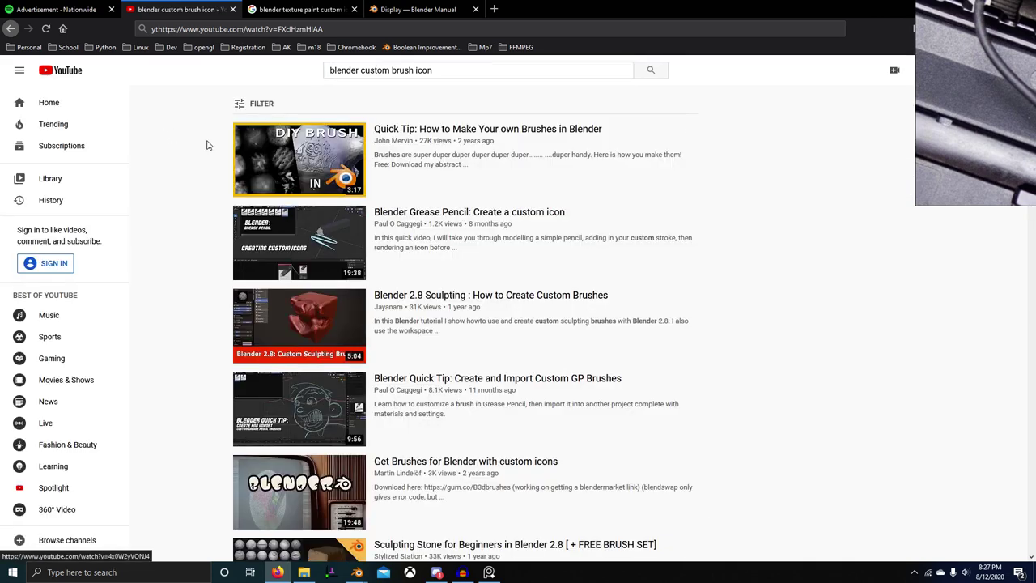
Open "Quick Tip: How to Make Your own Brushes in Blender" in a separate tab and "Blender Grease Pencil: Create a custom icon" from the results
{"action": "middle_click", "coordinate": [274, 159]}
{"action": "left_click", "coordinate": [285, 6]}
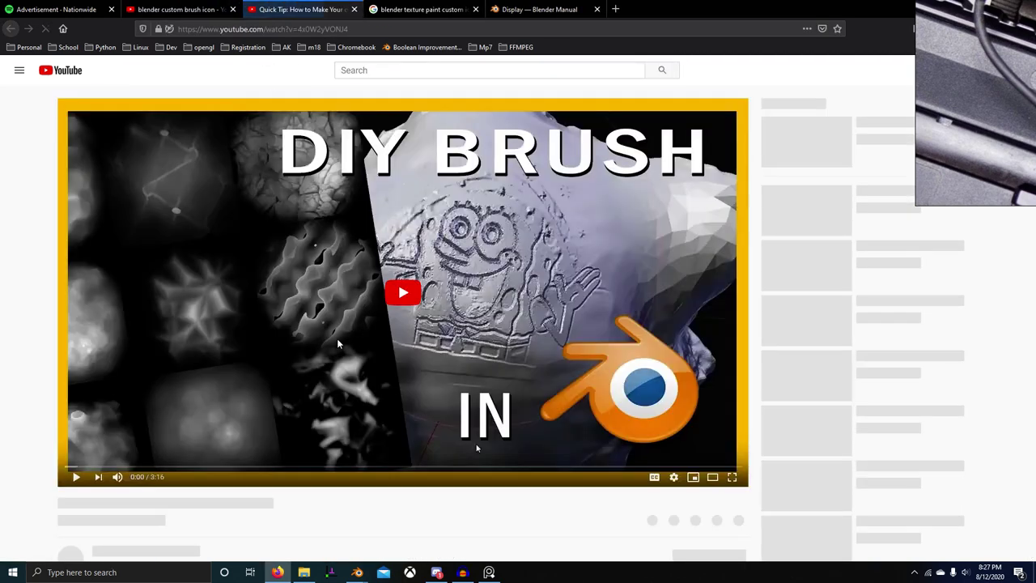
{"action": "left_click", "coordinate": [178, 9]}
{"action": "left_click", "coordinate": [301, 260]}
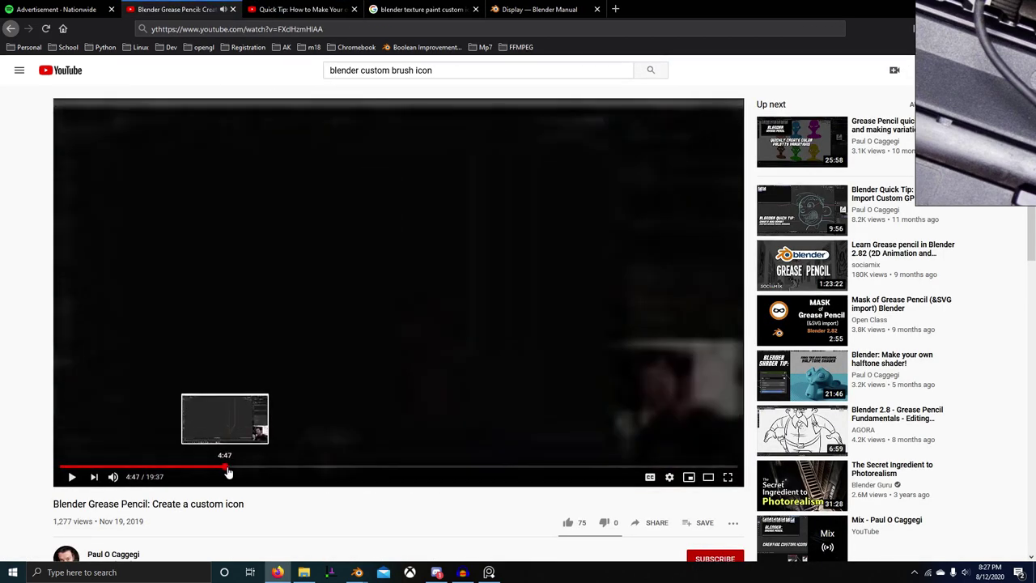
Skim forward through the custom icon video to about 18:32, looking for how an icon is assigned to a brush
{"action": "left_click", "coordinate": [248, 467]}
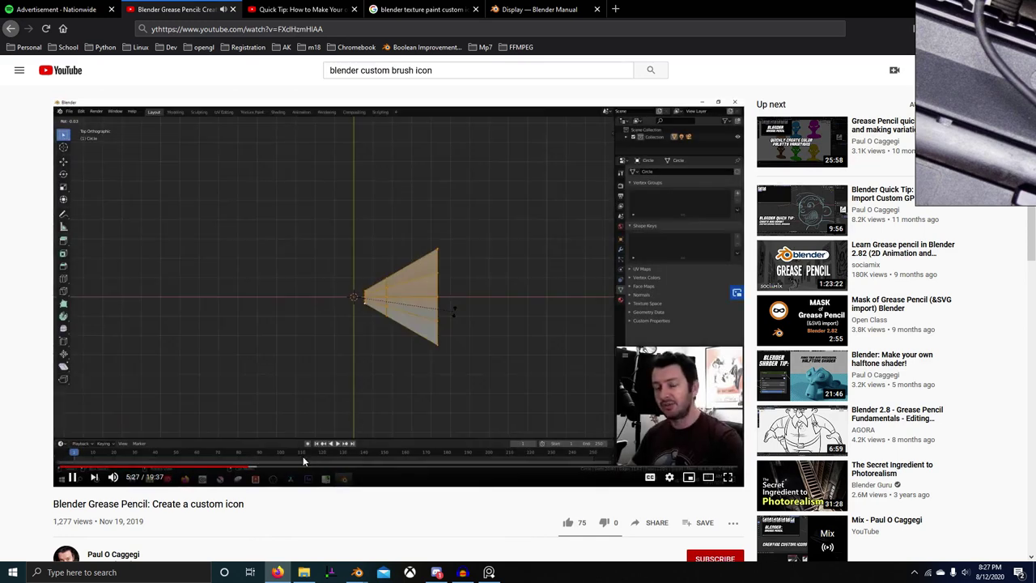
{"action": "left_click", "coordinate": [377, 467]}
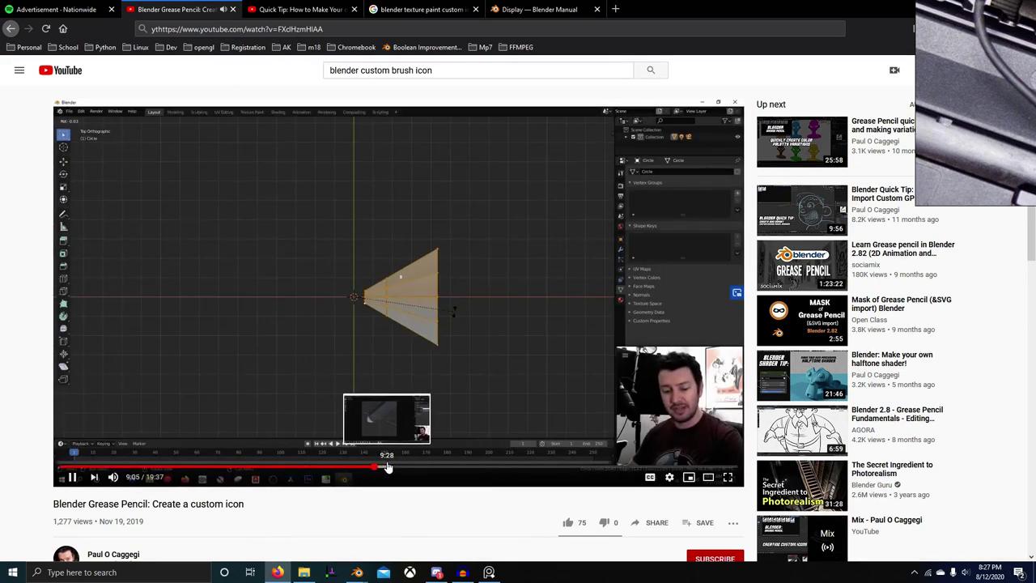
{"action": "left_click", "coordinate": [479, 468]}
{"action": "left_click", "coordinate": [490, 469]}
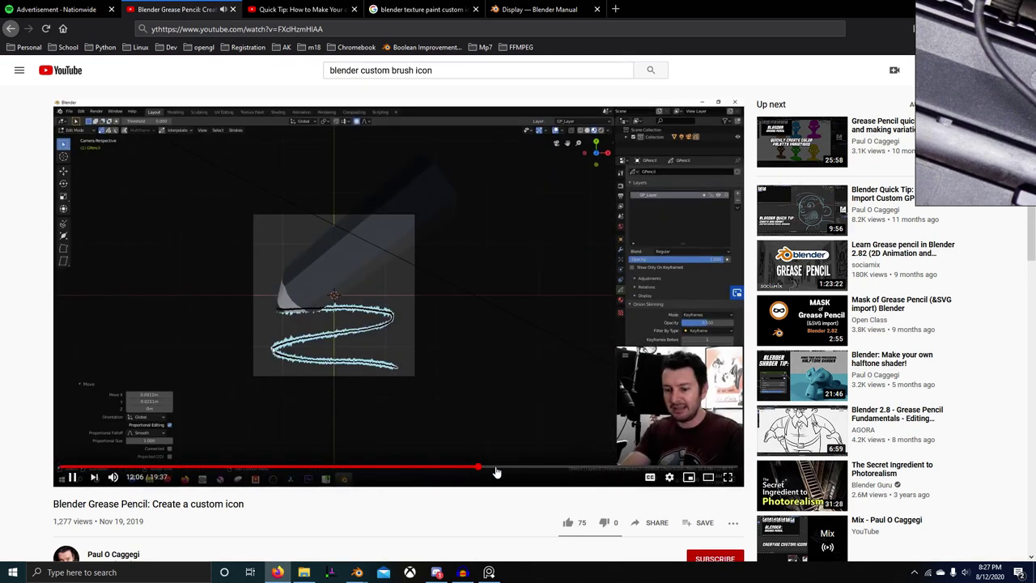
{"action": "left_click", "coordinate": [535, 468]}
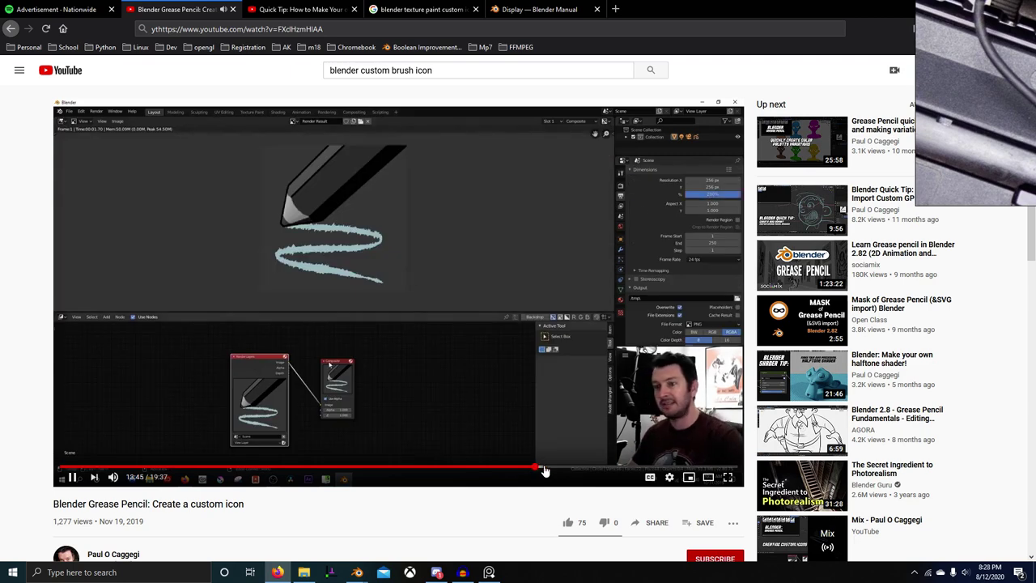
{"action": "left_click", "coordinate": [566, 470]}
{"action": "left_click", "coordinate": [613, 469]}
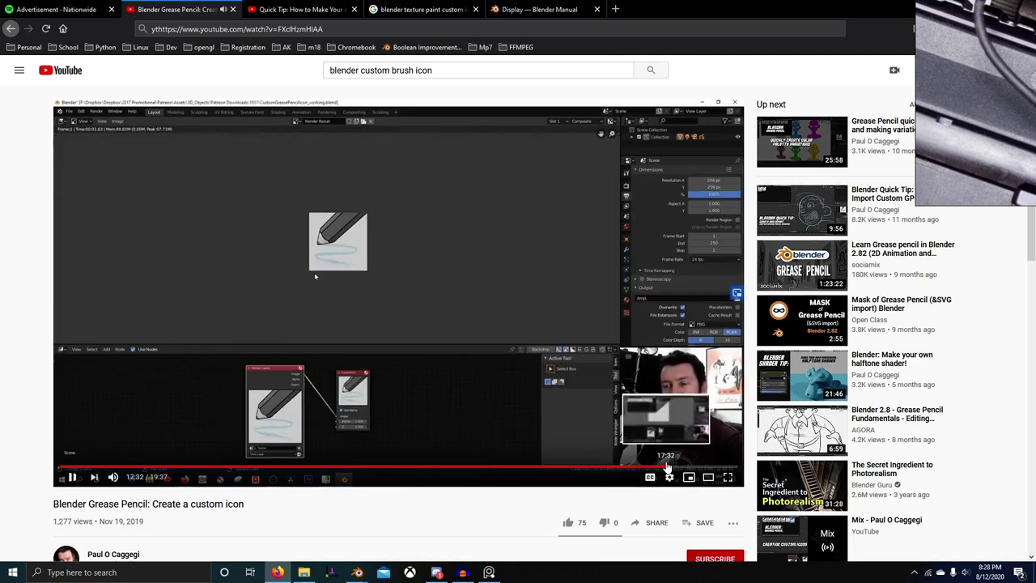
{"action": "left_click", "coordinate": [665, 468]}
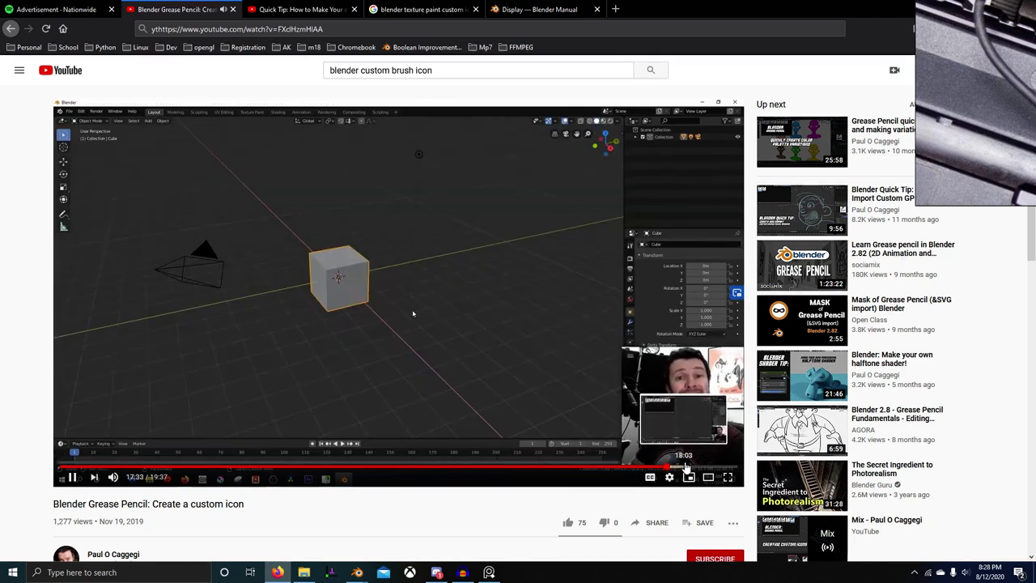
{"action": "left_click", "coordinate": [690, 468]}
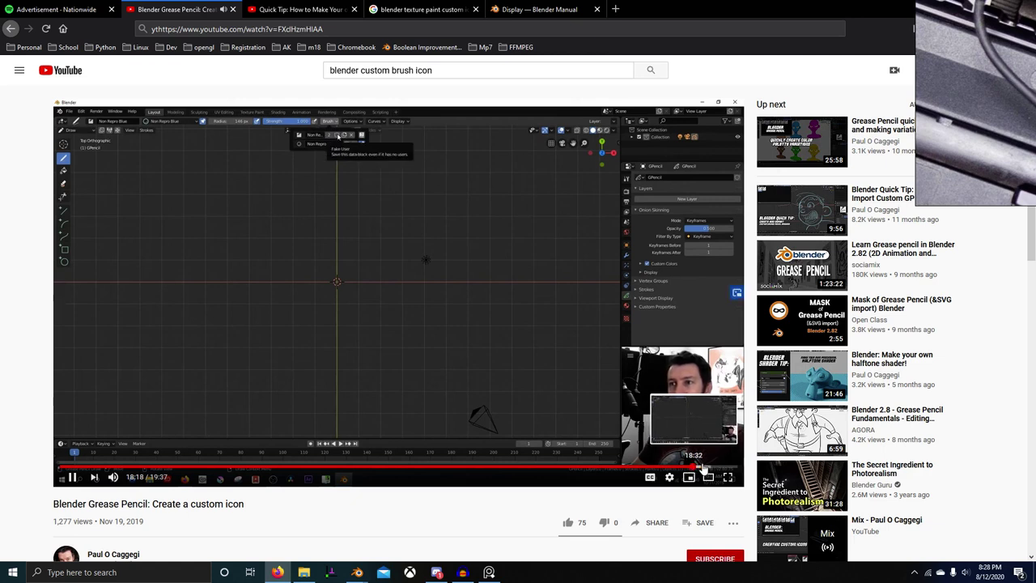
{"action": "left_click", "coordinate": [704, 468]}
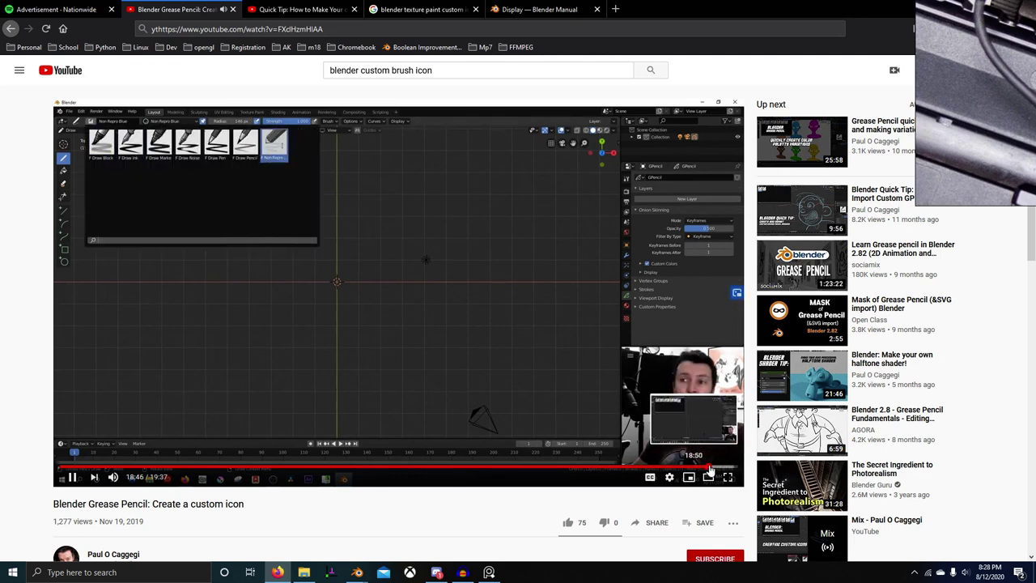
Rewind the custom icon video in stages to about 16:48 to find the part on loading the brush icon
{"action": "left_click", "coordinate": [694, 470]}
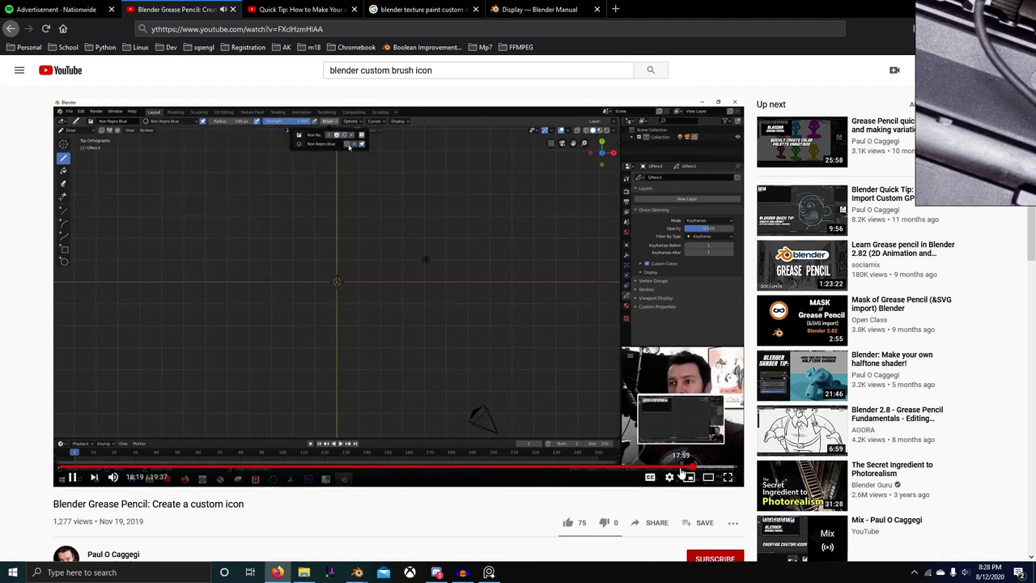
{"action": "left_click", "coordinate": [682, 470]}
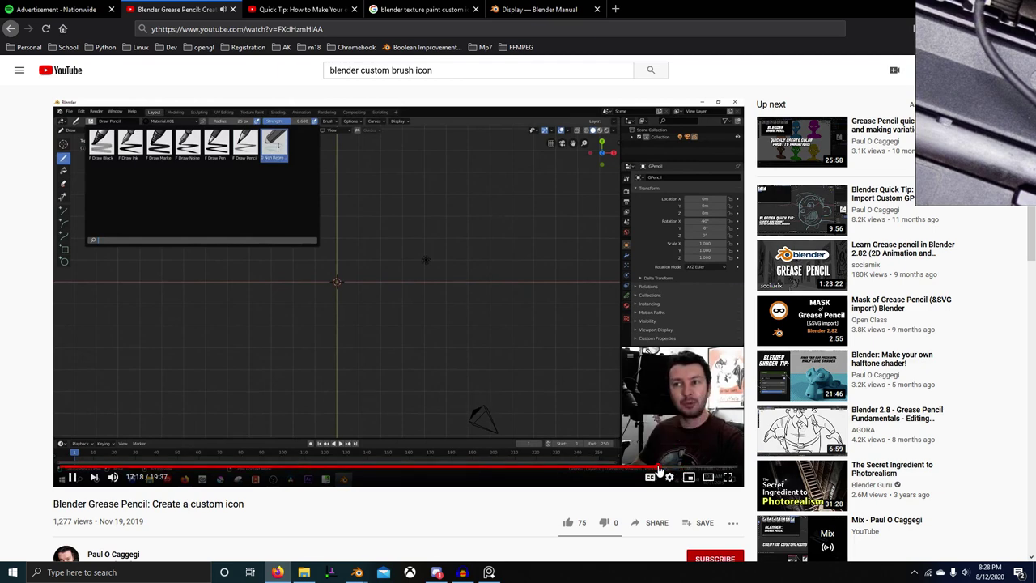
{"action": "left_click", "coordinate": [660, 470]}
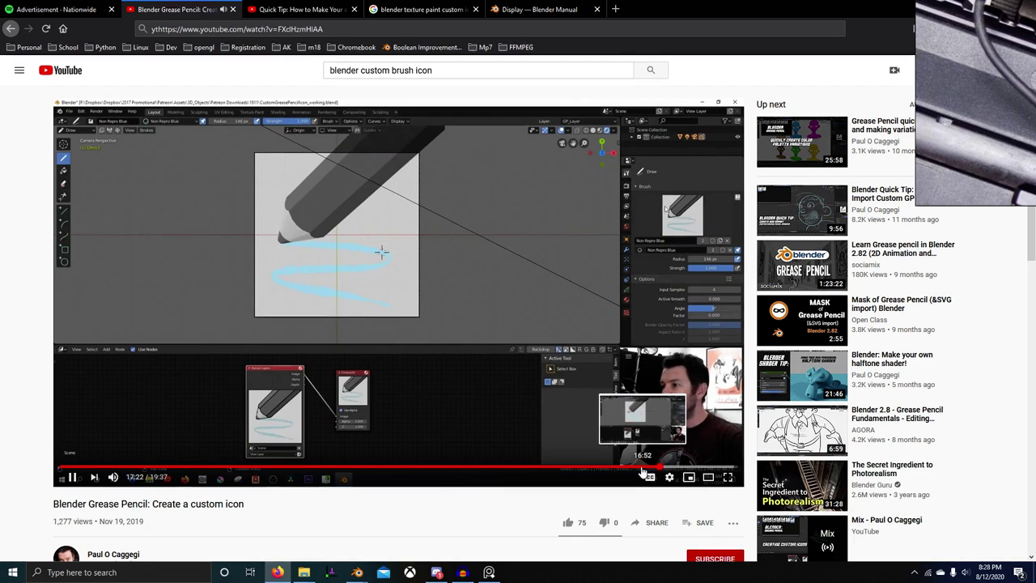
{"action": "left_click", "coordinate": [636, 470]}
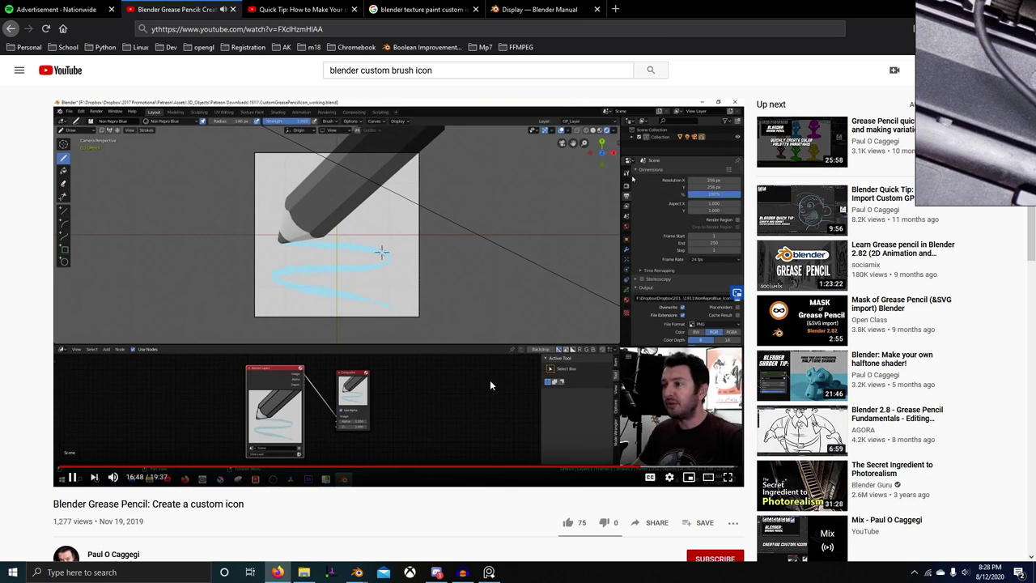
Speed up the video's playback and watch the section on applying the custom icon to the brush
{"action": "left_click", "coordinate": [670, 477]}
{"action": "left_click", "coordinate": [699, 413]}
{"action": "left_click", "coordinate": [671, 446]}
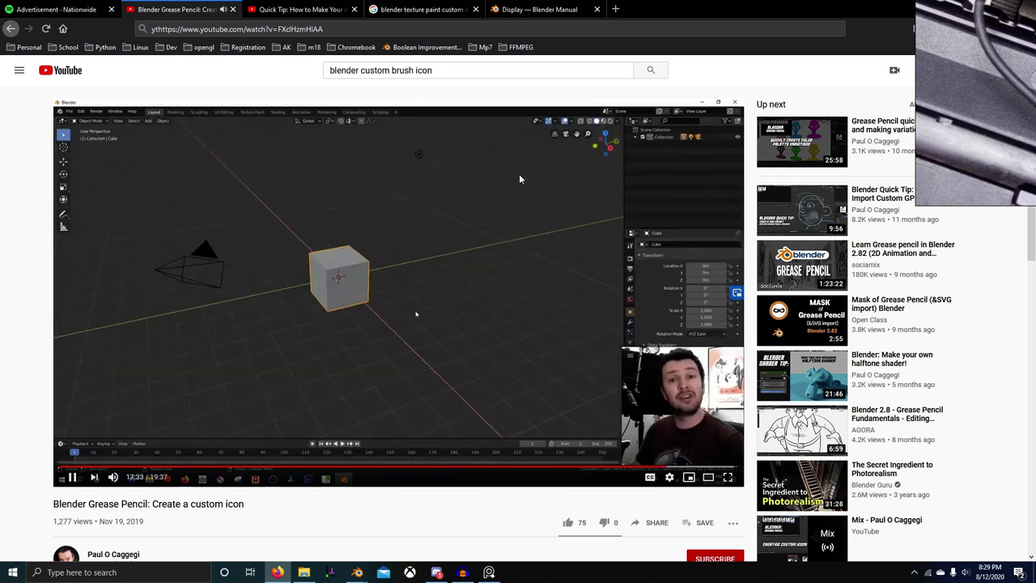
Pause the tutorial video and switch to Blender to review the Scratch Brush settings
{"action": "left_click", "coordinate": [660, 368]}
{"action": "key", "text": "alt+Tab"}
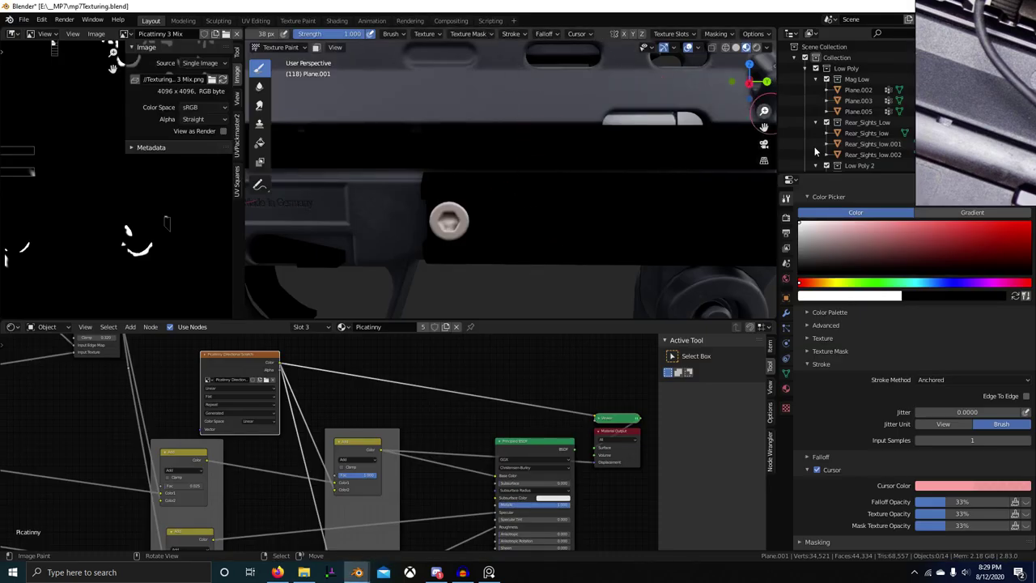
{"action": "scroll", "coordinate": [833, 360], "scroll_direction": "up", "scroll_amount": 15}
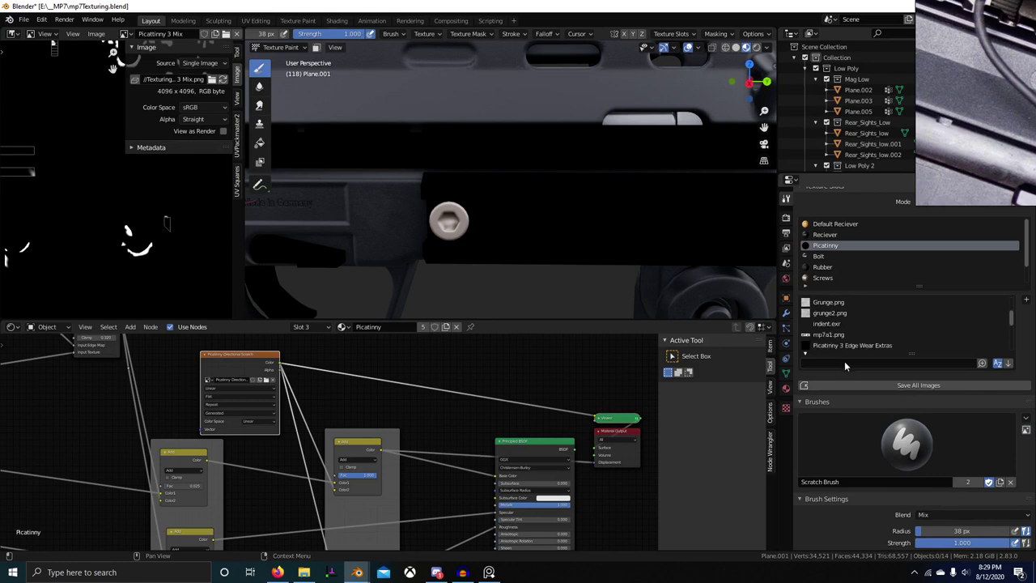
{"action": "scroll", "coordinate": [844, 361], "scroll_direction": "down", "scroll_amount": 5}
{"action": "scroll", "coordinate": [931, 388], "scroll_direction": "down", "scroll_amount": 4}
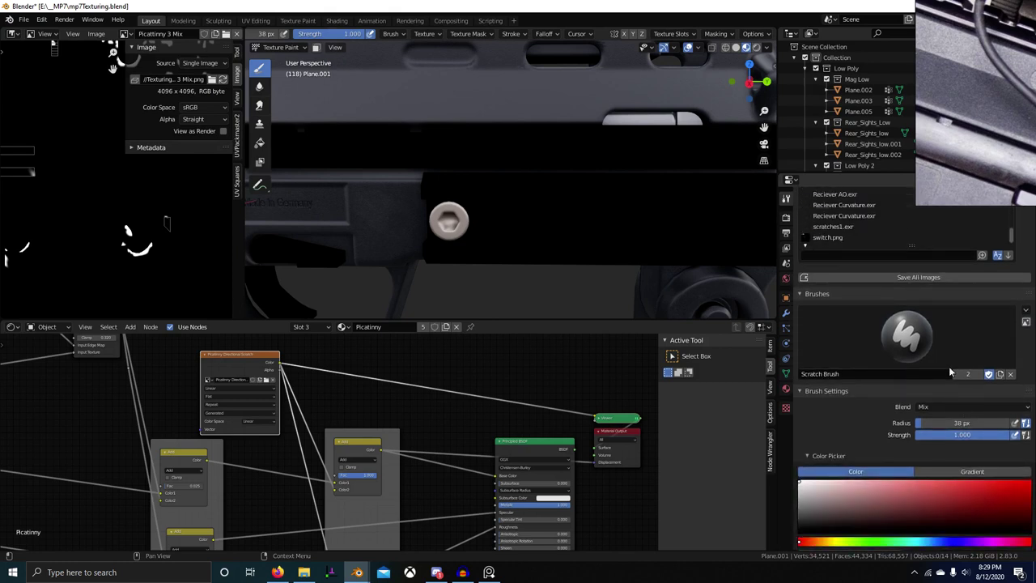
{"action": "scroll", "coordinate": [947, 375], "scroll_direction": "up", "scroll_amount": 5}
Try an anchored scratch stamp on the black rail between the two screws, then undo it
{"action": "middle_click_drag", "start_coordinate": [734, 278], "coordinate": [633, 267], "text": "shift"}
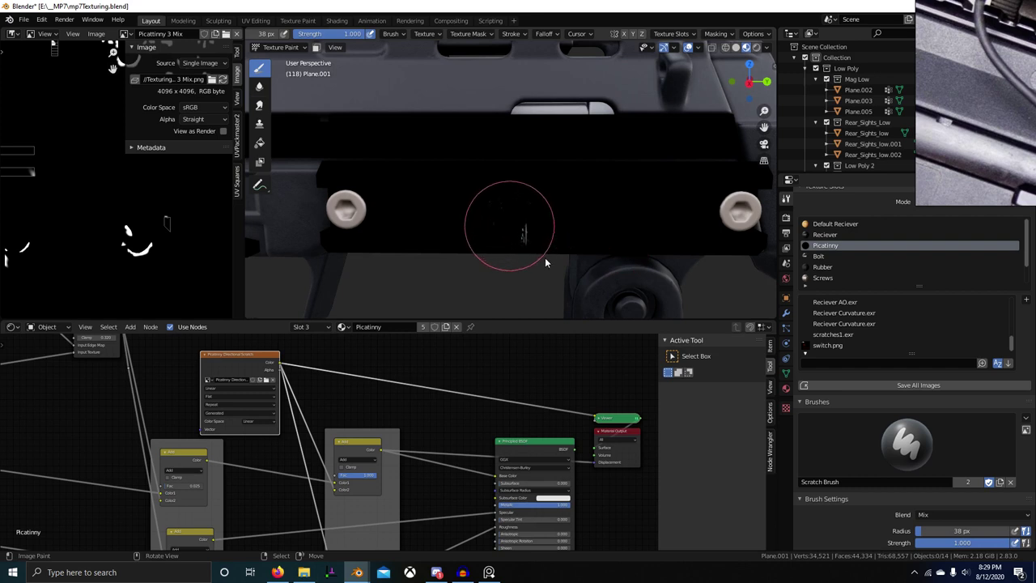
{"action": "left_click_drag", "start_coordinate": [545, 258], "coordinate": [630, 280]}
{"action": "key", "text": "ctrl+z"}
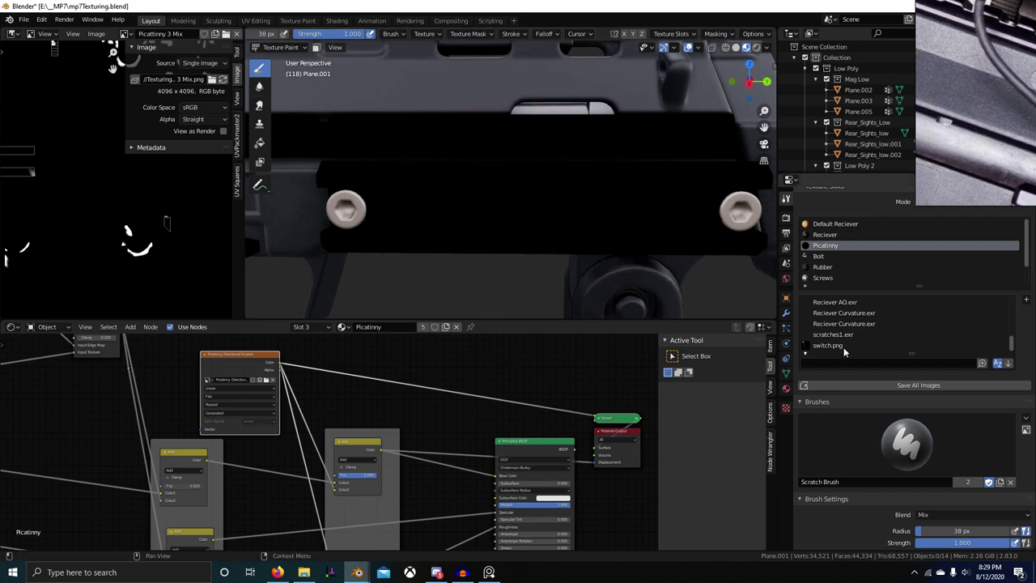
Set the mask mapping of the brush's Scratch 1 texture mask to View Plane
{"action": "scroll", "coordinate": [845, 356], "scroll_direction": "down", "scroll_amount": 8}
{"action": "left_click", "coordinate": [846, 386]}
{"action": "scroll", "coordinate": [903, 397], "scroll_direction": "down", "scroll_amount": 2}
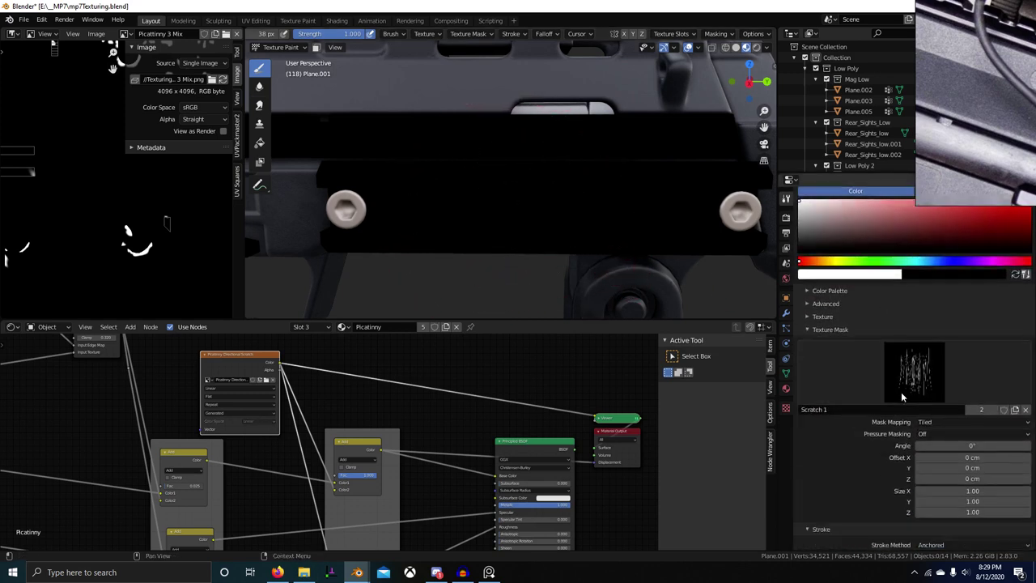
{"action": "scroll", "coordinate": [903, 396], "scroll_direction": "down", "scroll_amount": 1}
{"action": "left_click", "coordinate": [951, 380]}
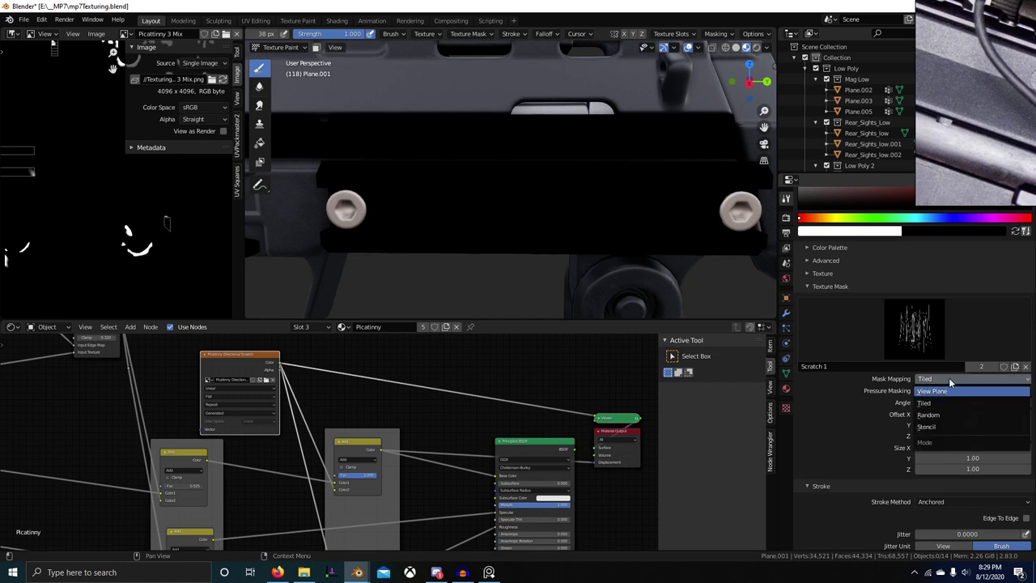
{"action": "left_click", "coordinate": [944, 392]}
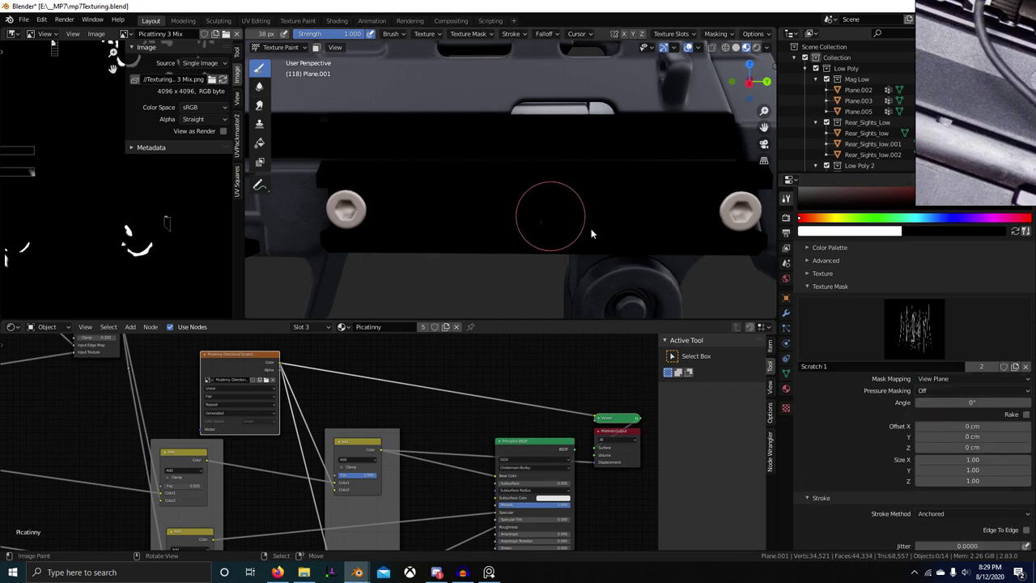
Test the View Plane scratch mask with anchored strokes on the rail, undoing them
{"action": "mouse_move", "coordinate": [591, 229]}
{"action": "left_mouse_down"}
{"action": "mouse_move", "coordinate": [596, 272]}
{"action": "mouse_move", "coordinate": [611, 281]}
{"action": "left_mouse_up"}
{"action": "key", "text": "ctrl+z"}
{"action": "scroll", "coordinate": [579, 231], "scroll_direction": "up", "scroll_amount": 3}
{"action": "mouse_move", "coordinate": [612, 230]}
{"action": "left_mouse_down"}
{"action": "mouse_move", "coordinate": [692, 230]}
{"action": "mouse_move", "coordinate": [681, 168]}
{"action": "mouse_move", "coordinate": [695, 215]}
{"action": "left_mouse_up"}
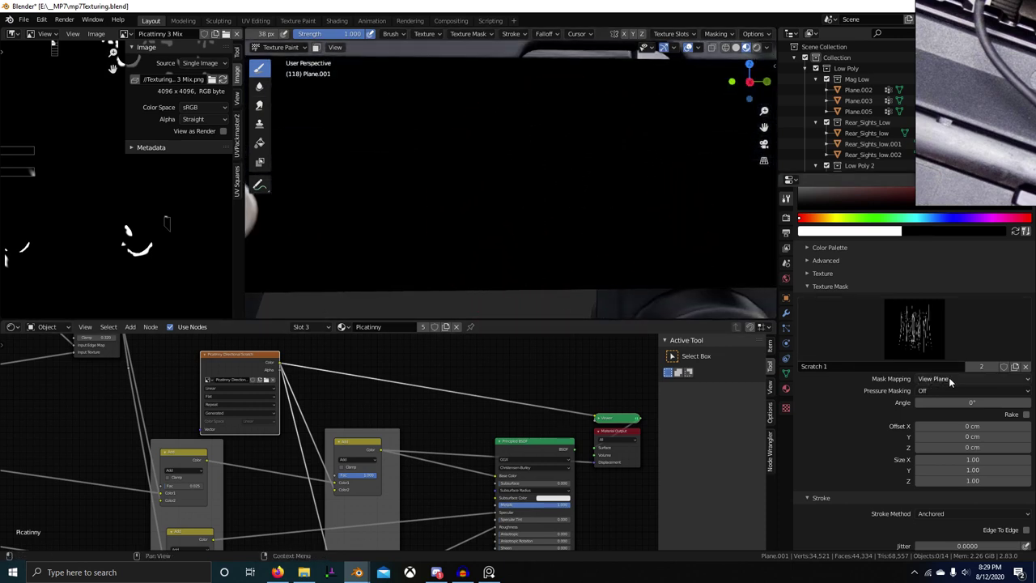
Try the Stencil mask mapping for Scratch 1 with a stroke on the rail
{"action": "scroll", "coordinate": [956, 381], "scroll_direction": "down", "scroll_amount": 2}
{"action": "scroll", "coordinate": [955, 349], "scroll_direction": "down", "scroll_amount": 2}
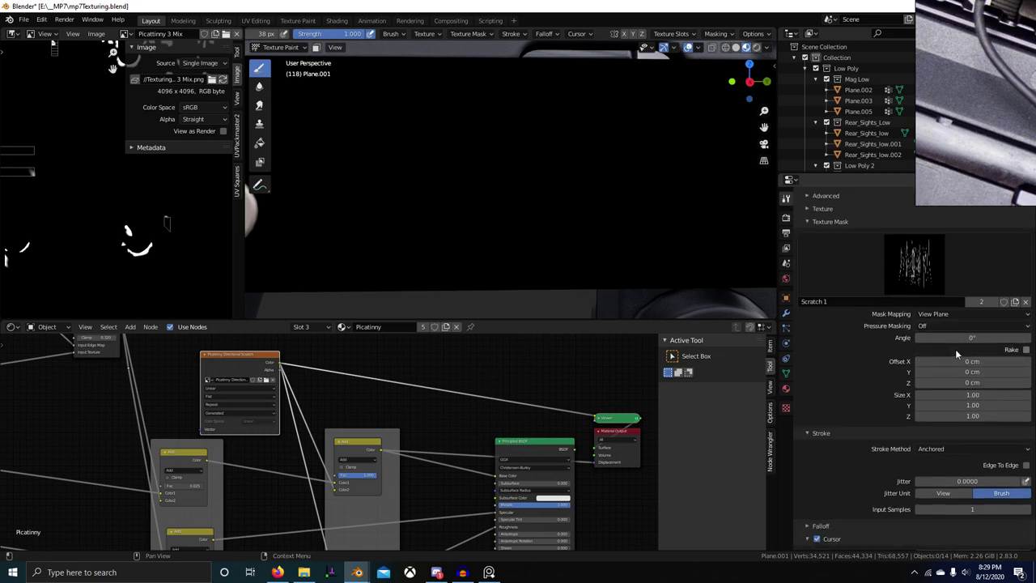
{"action": "left_click", "coordinate": [959, 293]}
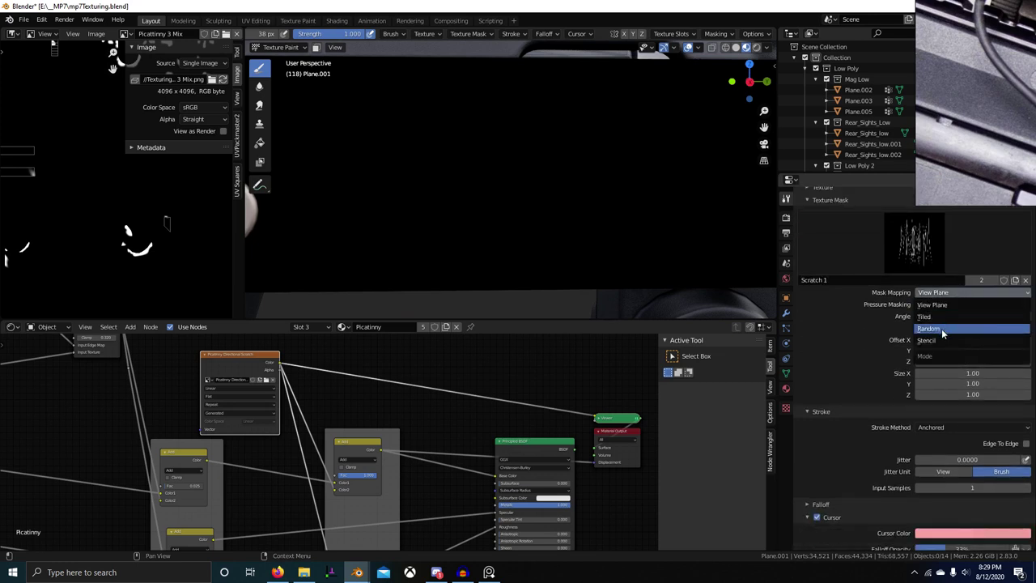
{"action": "left_click", "coordinate": [943, 340]}
{"action": "mouse_move", "coordinate": [479, 211]}
{"action": "left_mouse_down"}
{"action": "mouse_move", "coordinate": [512, 268]}
{"action": "mouse_move", "coordinate": [565, 268]}
{"action": "left_mouse_up"}
Return the mask mapping from Stencil to View Plane and paint a test stamp on the rail
{"action": "left_click", "coordinate": [930, 293]}
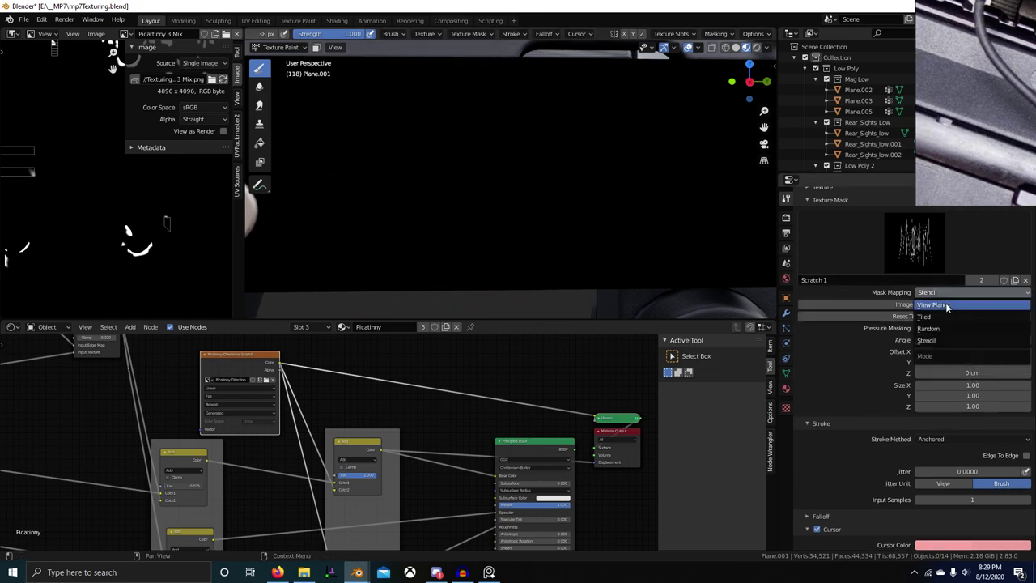
{"action": "left_click", "coordinate": [939, 303]}
{"action": "left_click_drag", "start_coordinate": [600, 232], "coordinate": [673, 290]}
{"action": "scroll", "coordinate": [652, 284], "scroll_direction": "down", "scroll_amount": 10}
{"action": "scroll", "coordinate": [623, 288], "scroll_direction": "up", "scroll_amount": 5}
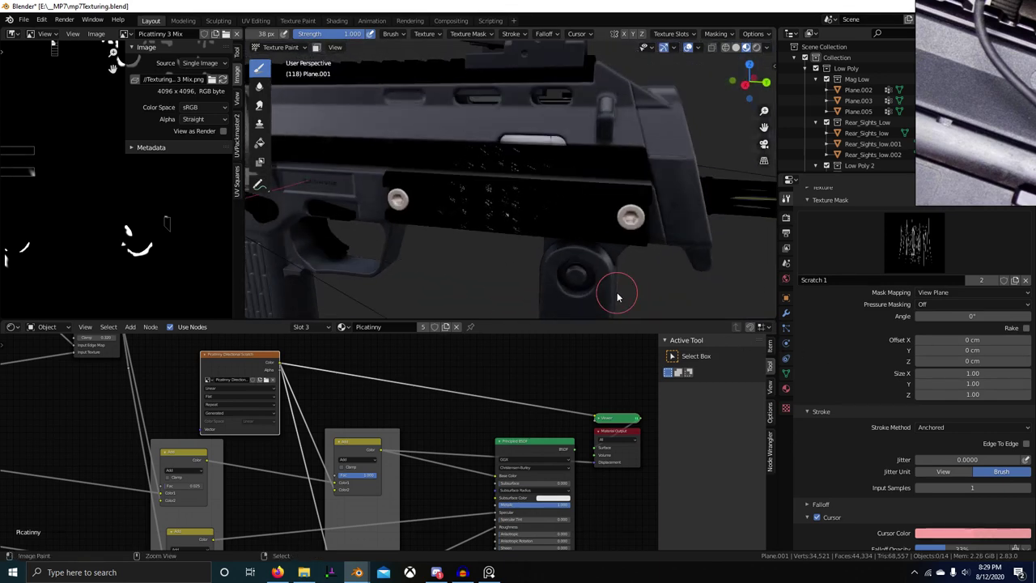
Try the Tiled mask mapping for the Scratch 1 mask on a close-up of the rail
{"action": "left_click", "coordinate": [945, 293]}
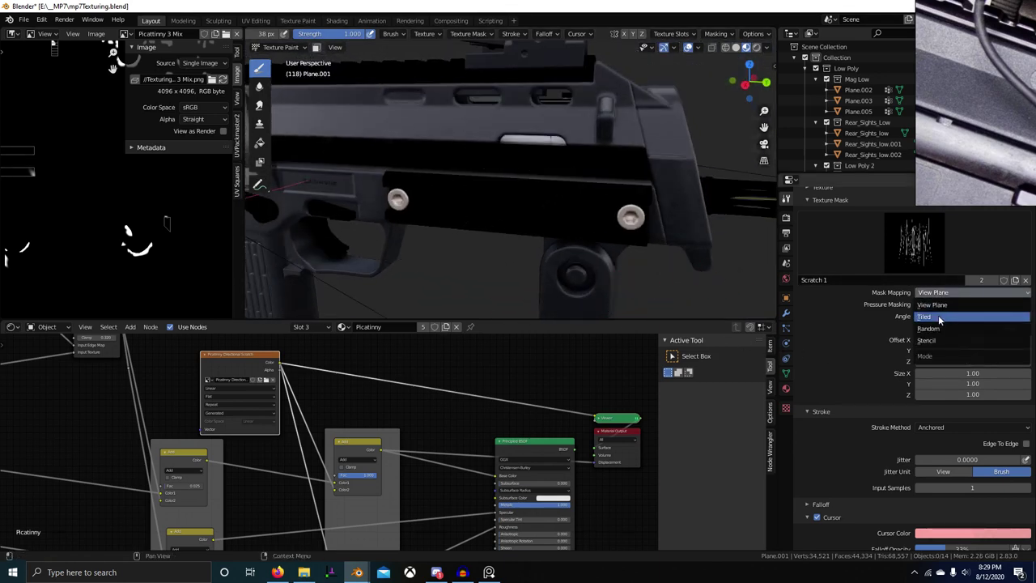
{"action": "left_click", "coordinate": [944, 318]}
{"action": "scroll", "coordinate": [527, 231], "scroll_direction": "up", "scroll_amount": 4}
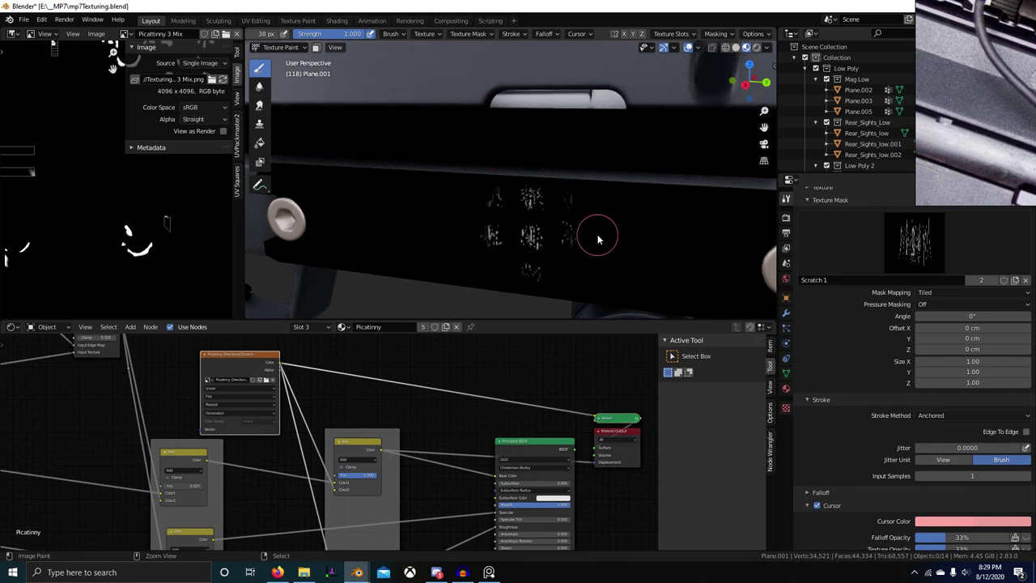
Set the mask mapping back to View Plane, test a large anchored stamp on the rail and undo it
{"action": "left_click", "coordinate": [945, 292]}
{"action": "left_click", "coordinate": [936, 303]}
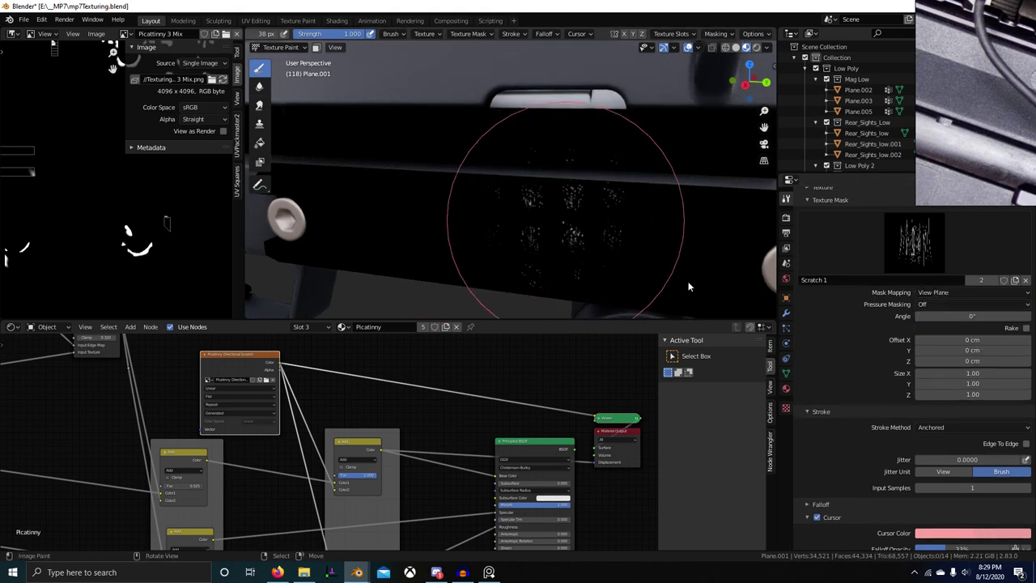
{"action": "left_click_drag", "start_coordinate": [746, 297], "coordinate": [747, 296]}
{"action": "key", "text": "ctrl+z"}
{"action": "scroll", "coordinate": [643, 268], "scroll_direction": "down", "scroll_amount": 7}
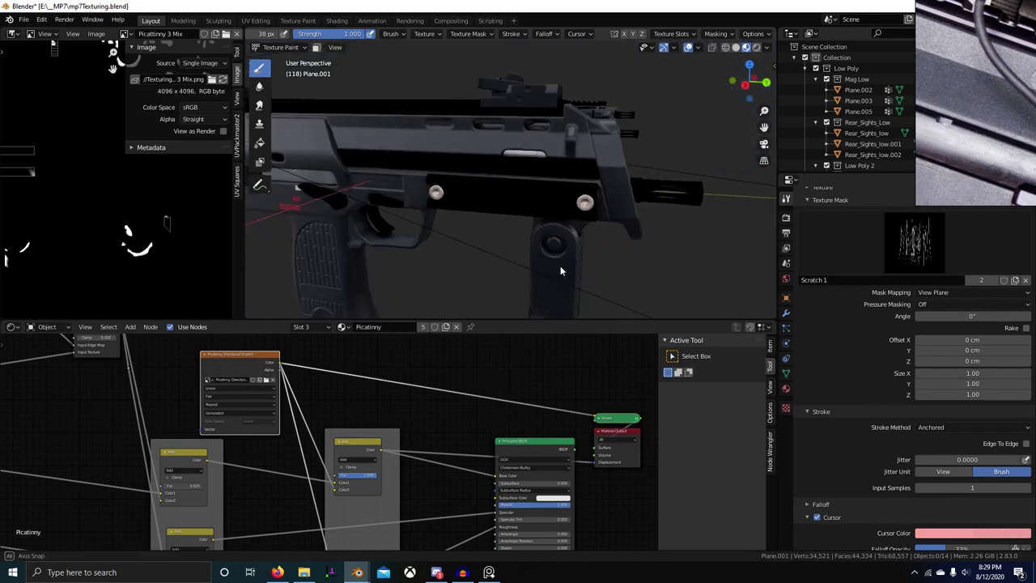
Switch to Object Mode and re-enter Texture Paint mode on the rail object
{"action": "middle_click_drag", "start_coordinate": [560, 267], "coordinate": [536, 299]}
{"action": "scroll", "coordinate": [550, 253], "scroll_direction": "up", "scroll_amount": 3}
{"action": "left_click", "coordinate": [463, 238]}
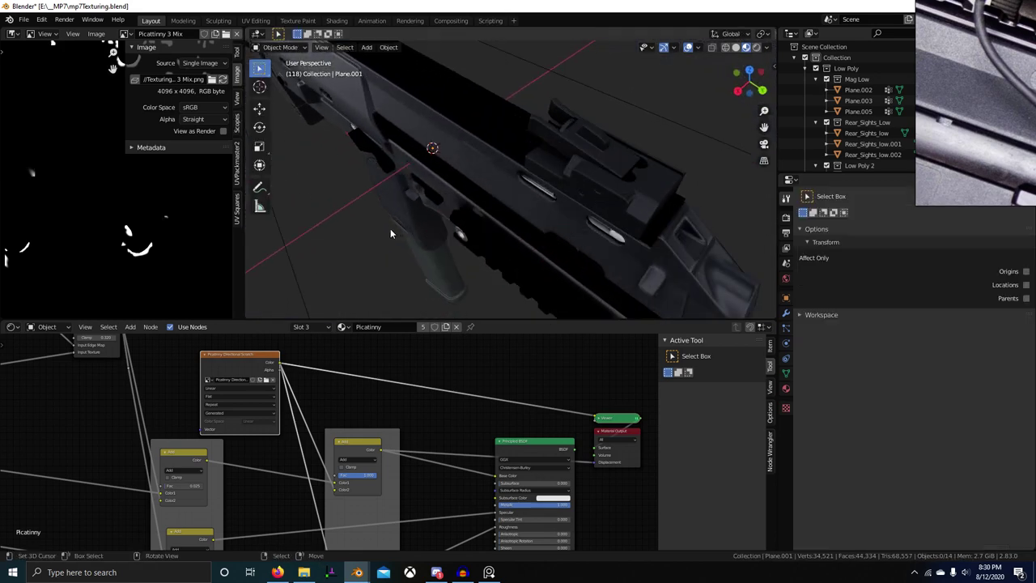
{"action": "key", "text": "ctrl+Tab"}
{"action": "left_click", "coordinate": [643, 179]}
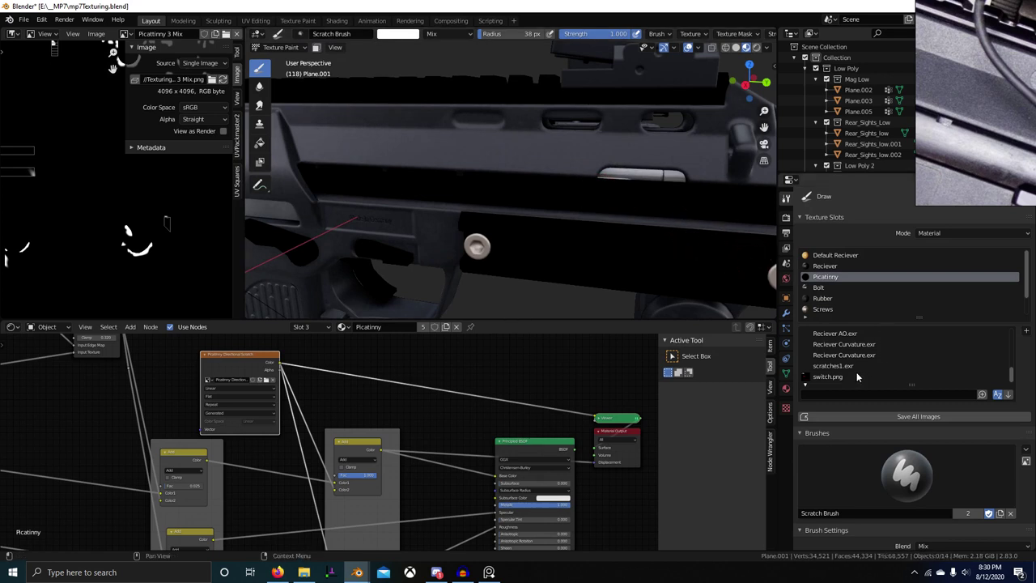
Try a very large anchored scratch stamp across the rail on the Picatinny Directional Scratch image, then undo it
{"action": "scroll", "coordinate": [858, 377], "scroll_direction": "up", "scroll_amount": 3}
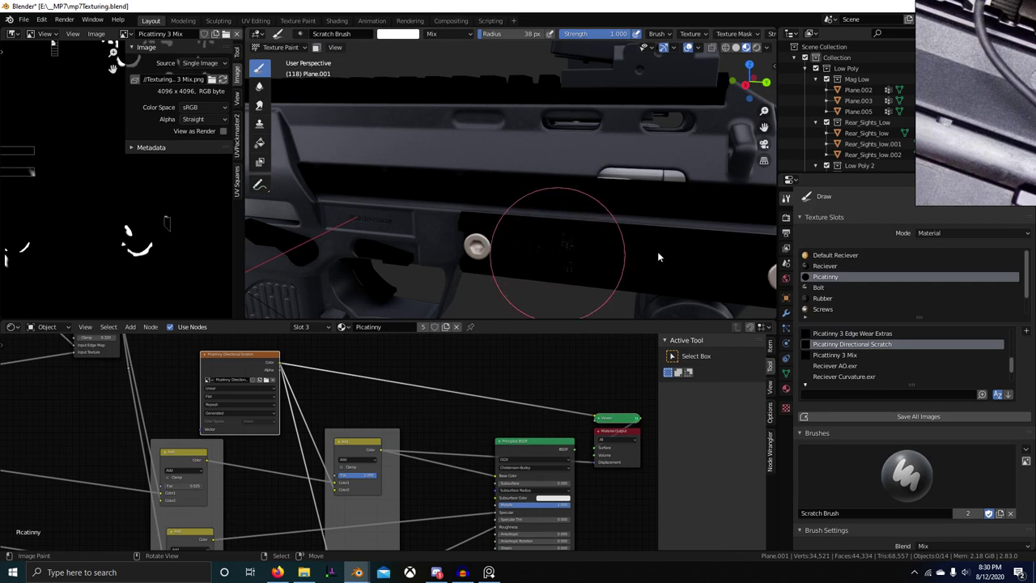
{"action": "mouse_move", "coordinate": [657, 251]}
{"action": "left_mouse_down"}
{"action": "mouse_move", "coordinate": [869, 256]}
{"action": "mouse_move", "coordinate": [941, 271]}
{"action": "left_mouse_up"}
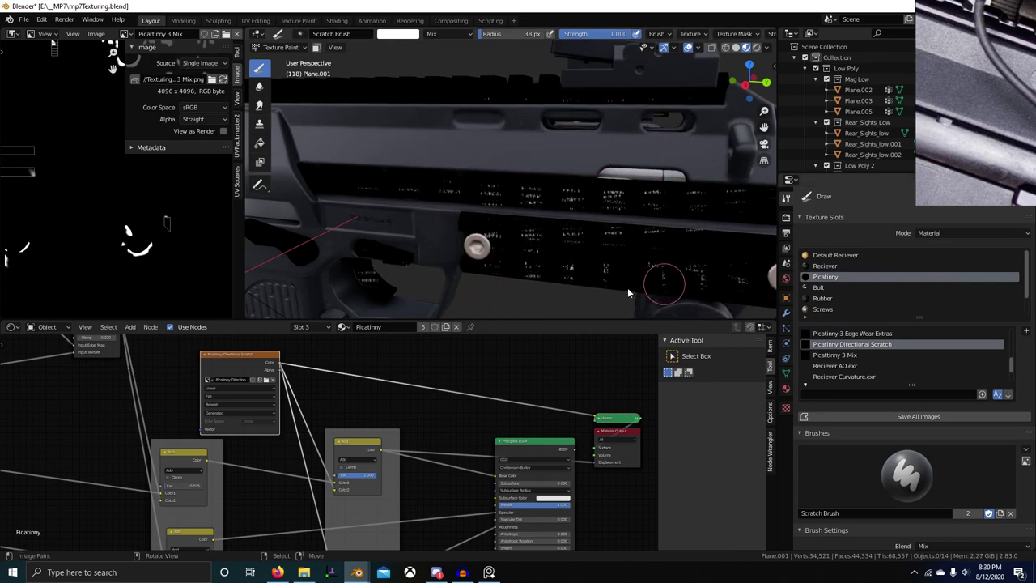
{"action": "scroll", "coordinate": [625, 288], "scroll_direction": "up", "scroll_amount": 3}
{"action": "mouse_move", "coordinate": [619, 286]}
{"action": "middle_mouse_down"}
{"action": "mouse_move", "coordinate": [595, 278]}
{"action": "mouse_move", "coordinate": [593, 257]}
{"action": "middle_mouse_up"}
{"action": "key", "text": "ctrl+z"}
Set the brush radius to 129 px, try a stamp beside the screw and undo it
{"action": "key", "text": "f"}
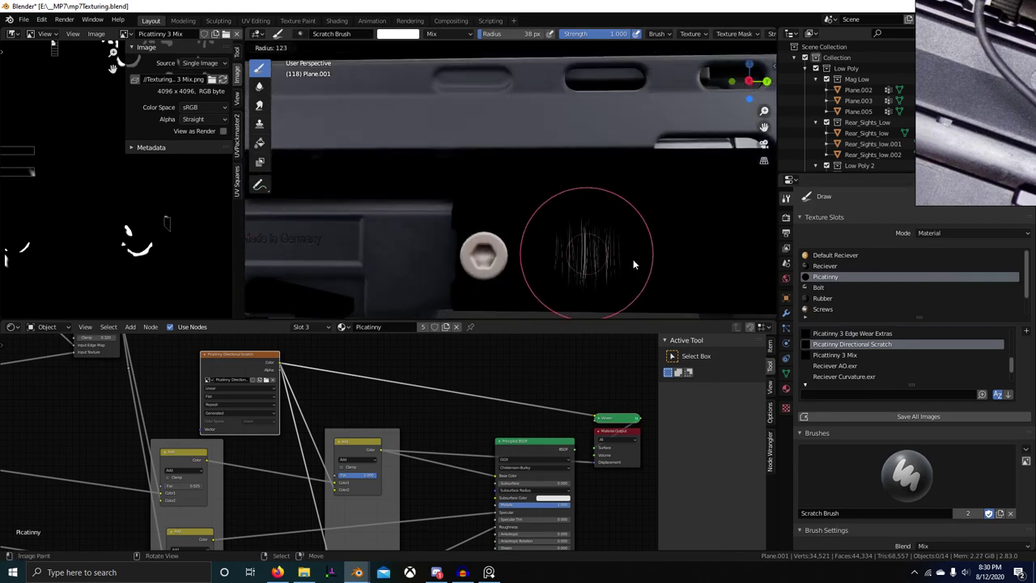
{"action": "left_click", "coordinate": [636, 259]}
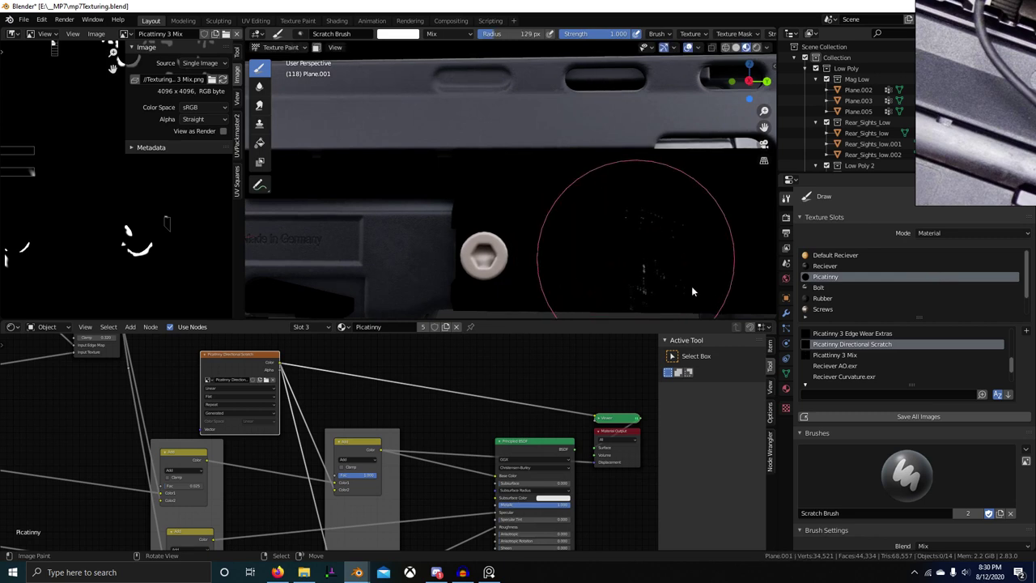
{"action": "left_click_drag", "start_coordinate": [691, 287], "coordinate": [680, 282]}
{"action": "key", "text": "ctrl+z"}
Enlarge the Scratch Brush radius to 162 px over the middle of the rail
{"action": "middle_click_drag", "start_coordinate": [661, 267], "coordinate": [556, 239], "text": "shift"}
{"action": "key", "text": "f"}
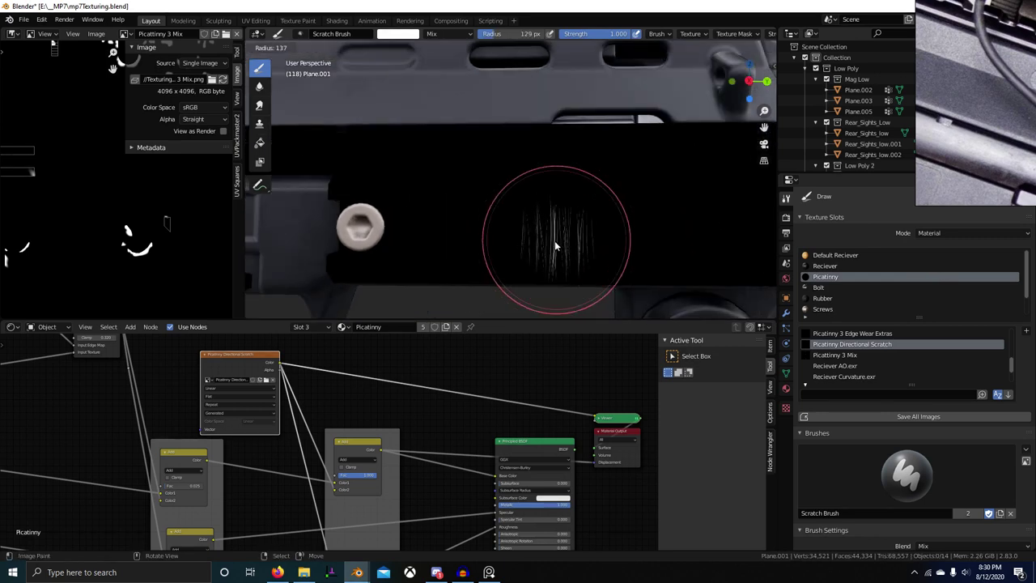
{"action": "left_click", "coordinate": [573, 246]}
Examine the brush's texture mask, stroke, cursor, masking, symmetry and options settings
{"action": "scroll", "coordinate": [890, 431], "scroll_direction": "down", "scroll_amount": 3}
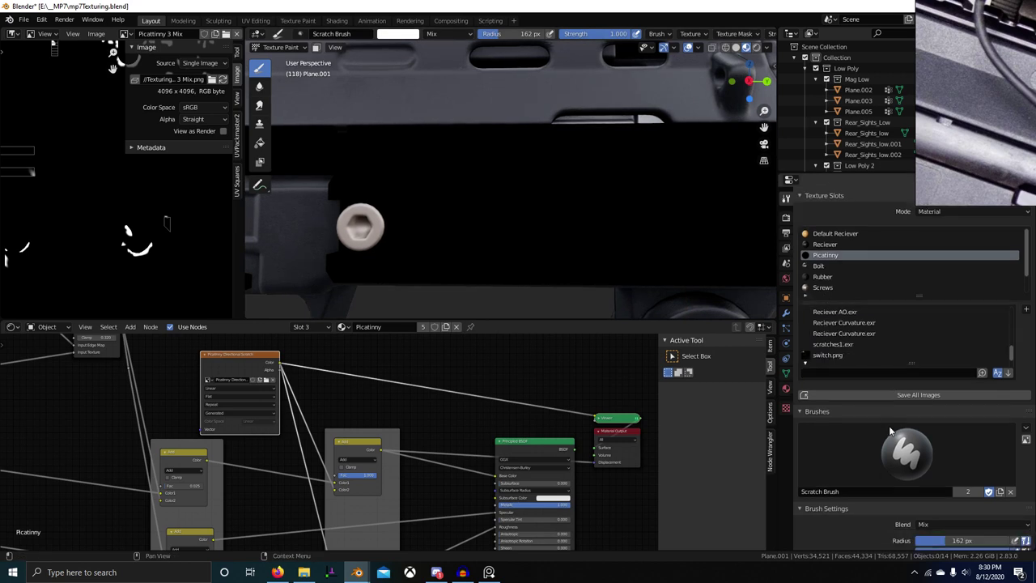
{"action": "scroll", "coordinate": [889, 441], "scroll_direction": "down", "scroll_amount": 15}
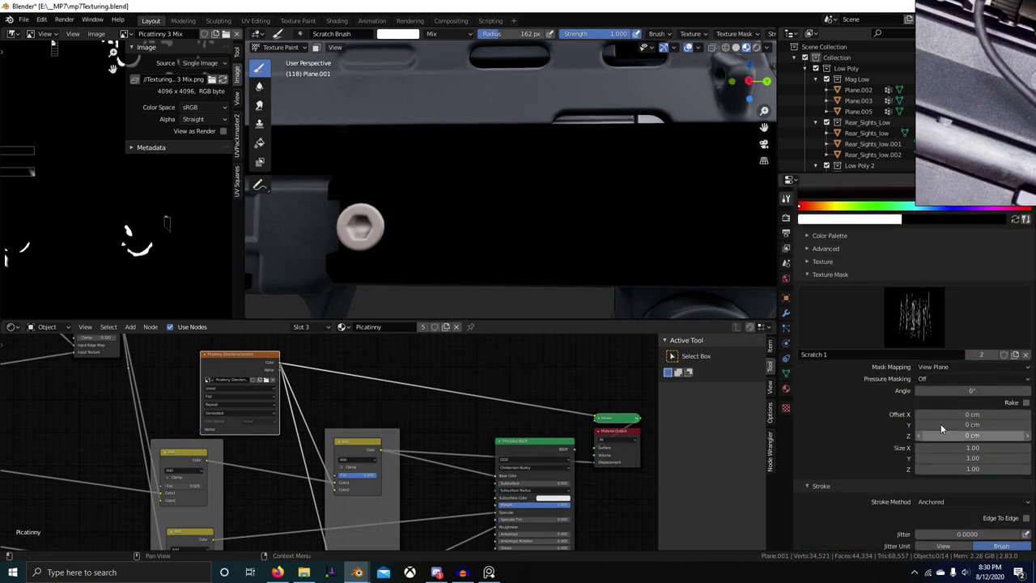
{"action": "scroll", "coordinate": [958, 377], "scroll_direction": "down", "scroll_amount": 3}
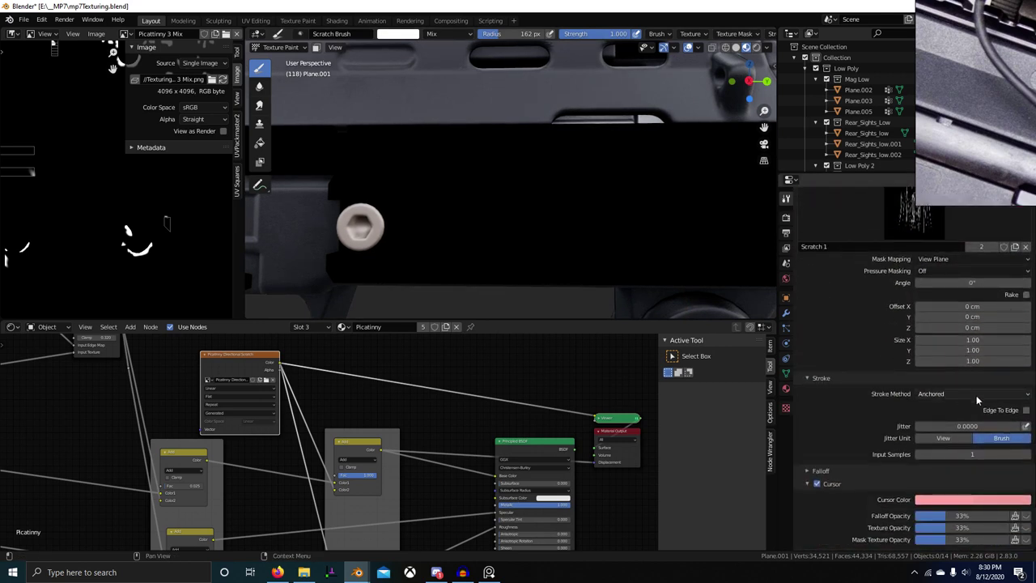
{"action": "scroll", "coordinate": [947, 399], "scroll_direction": "down", "scroll_amount": 3}
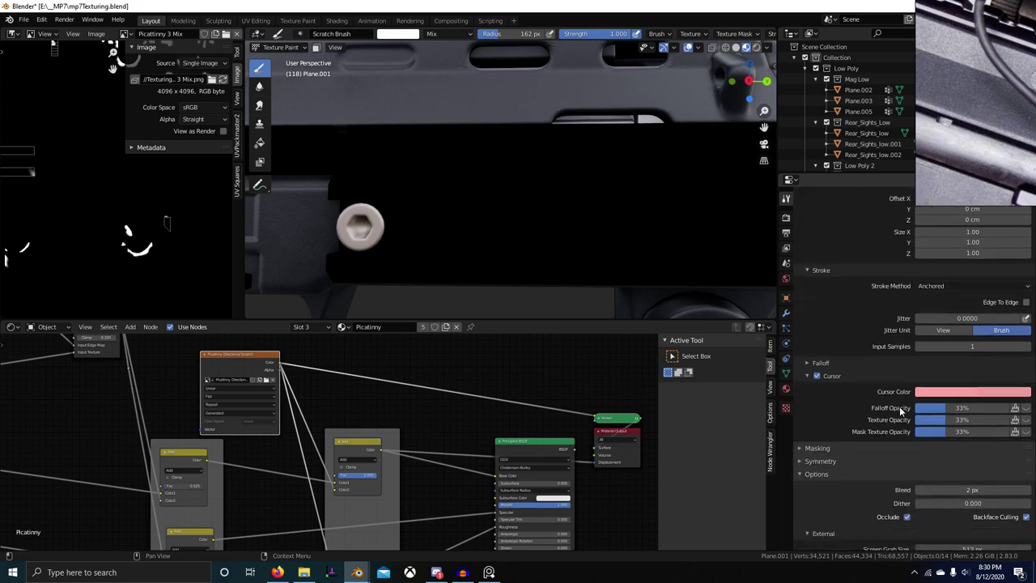
{"action": "scroll", "coordinate": [901, 411], "scroll_direction": "down", "scroll_amount": 1}
{"action": "left_click", "coordinate": [815, 426]}
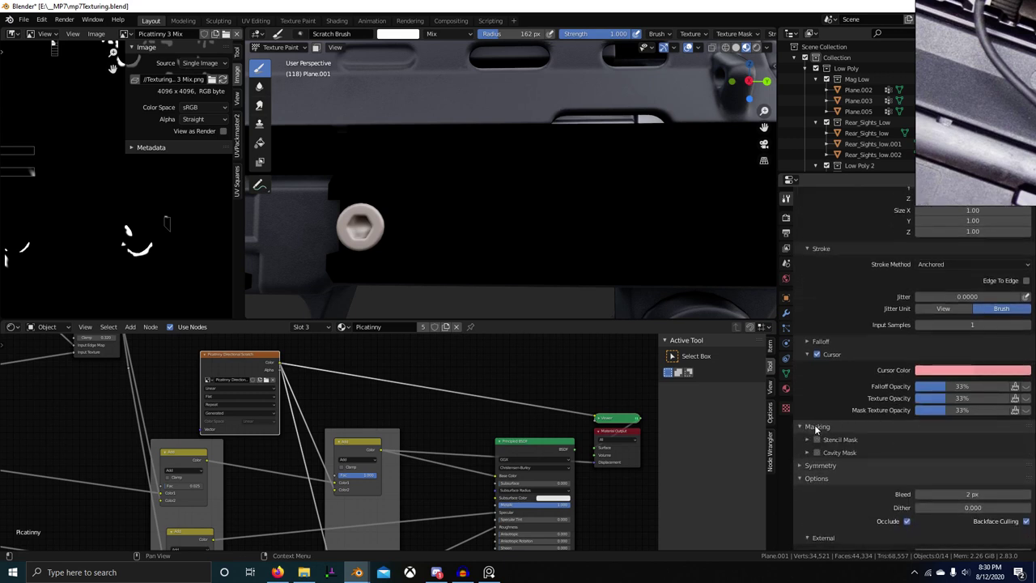
{"action": "left_click", "coordinate": [815, 426]}
{"action": "left_click", "coordinate": [816, 426]}
{"action": "left_click", "coordinate": [815, 426]}
{"action": "scroll", "coordinate": [815, 426], "scroll_direction": "down", "scroll_amount": 1}
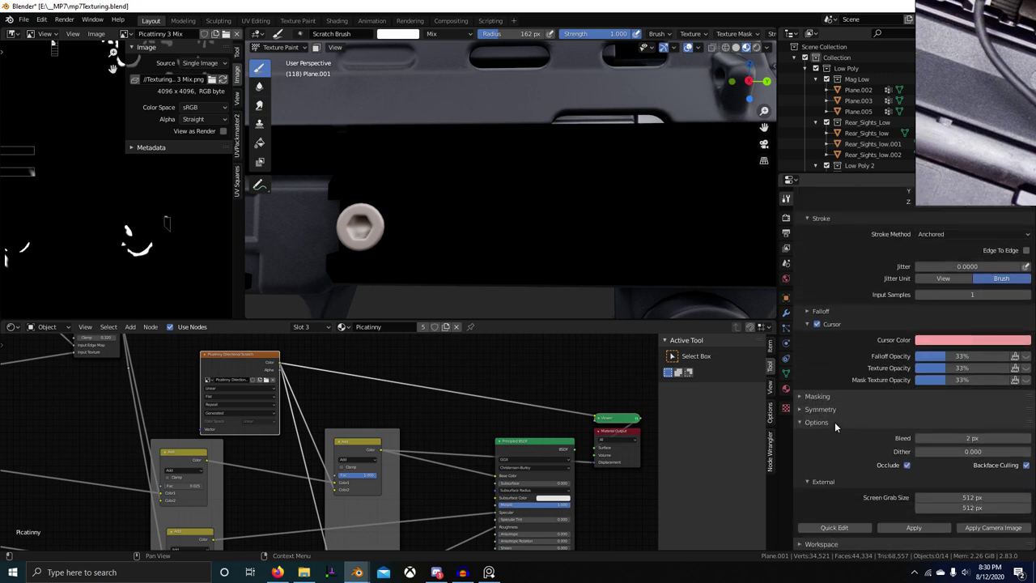
{"action": "left_click", "coordinate": [819, 409]}
{"action": "left_click", "coordinate": [820, 410]}
Try anchored scratch strokes on the rail with the 162 px brush and undo them
{"action": "mouse_move", "coordinate": [611, 287]}
{"action": "left_mouse_down"}
{"action": "mouse_move", "coordinate": [653, 296]}
{"action": "mouse_move", "coordinate": [696, 251]}
{"action": "mouse_move", "coordinate": [688, 199]}
{"action": "mouse_move", "coordinate": [659, 186]}
{"action": "left_mouse_up"}
{"action": "mouse_move", "coordinate": [677, 232]}
{"action": "left_mouse_down"}
{"action": "mouse_move", "coordinate": [679, 285]}
{"action": "mouse_move", "coordinate": [668, 235]}
{"action": "mouse_move", "coordinate": [658, 250]}
{"action": "left_mouse_up"}
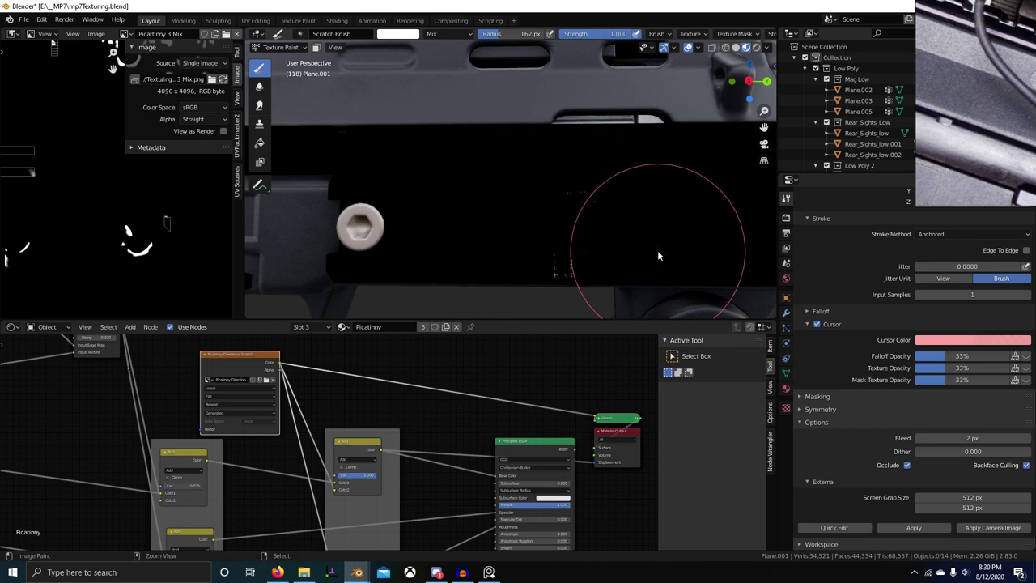
{"action": "key", "text": "ctrl+z"}
Set the brush radius to 71 px and clear Scratch 1 from the brush's texture mask
{"action": "key", "text": "f"}
{"action": "left_click", "coordinate": [670, 249]}
{"action": "scroll", "coordinate": [861, 329], "scroll_direction": "up", "scroll_amount": 8}
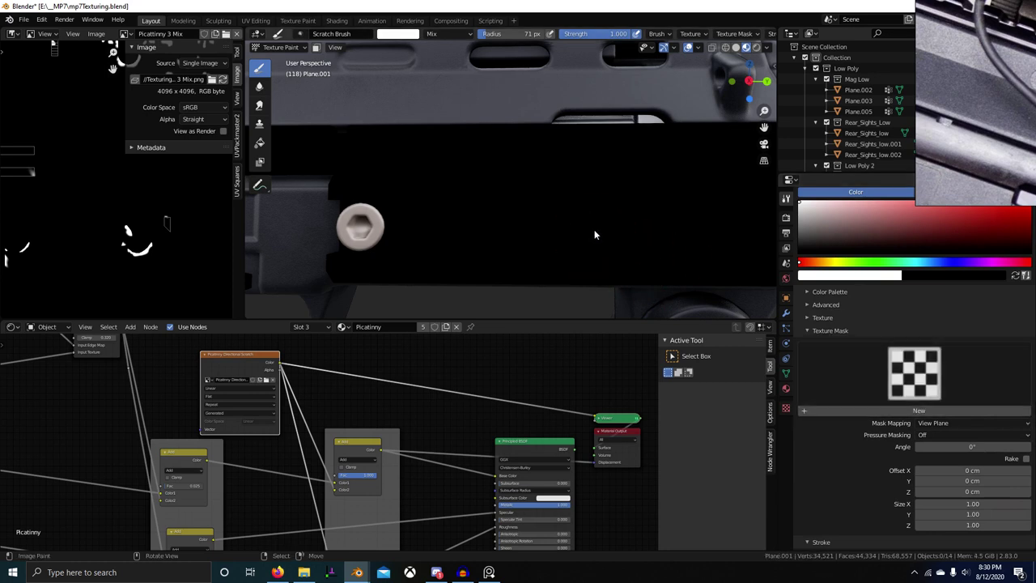
Try Scratch 1 as the brush's texture instead of its mask with test strokes on the rail
{"action": "mouse_move", "coordinate": [654, 275]}
{"action": "left_mouse_down"}
{"action": "mouse_move", "coordinate": [720, 343]}
{"action": "mouse_move", "coordinate": [763, 312]}
{"action": "mouse_move", "coordinate": [712, 290]}
{"action": "left_mouse_up"}
{"action": "left_click", "coordinate": [811, 317]}
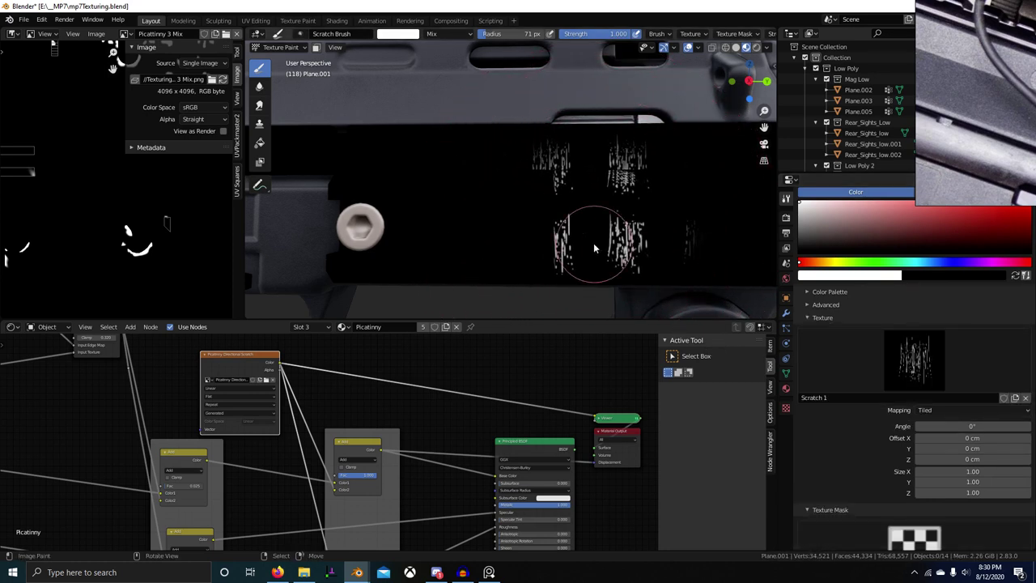
{"action": "middle_click_drag", "start_coordinate": [595, 245], "coordinate": [607, 255]}
Assign Scratch 1 as the brush's texture mask, with the regular brush texture left empty
{"action": "left_click", "coordinate": [823, 317]}
{"action": "left_click", "coordinate": [829, 330]}
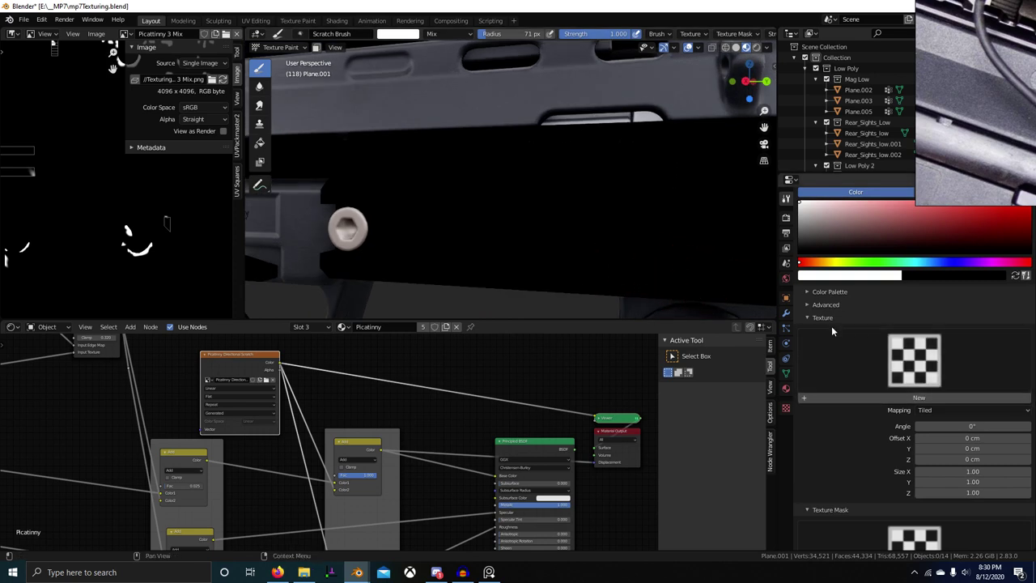
{"action": "left_click", "coordinate": [825, 361]}
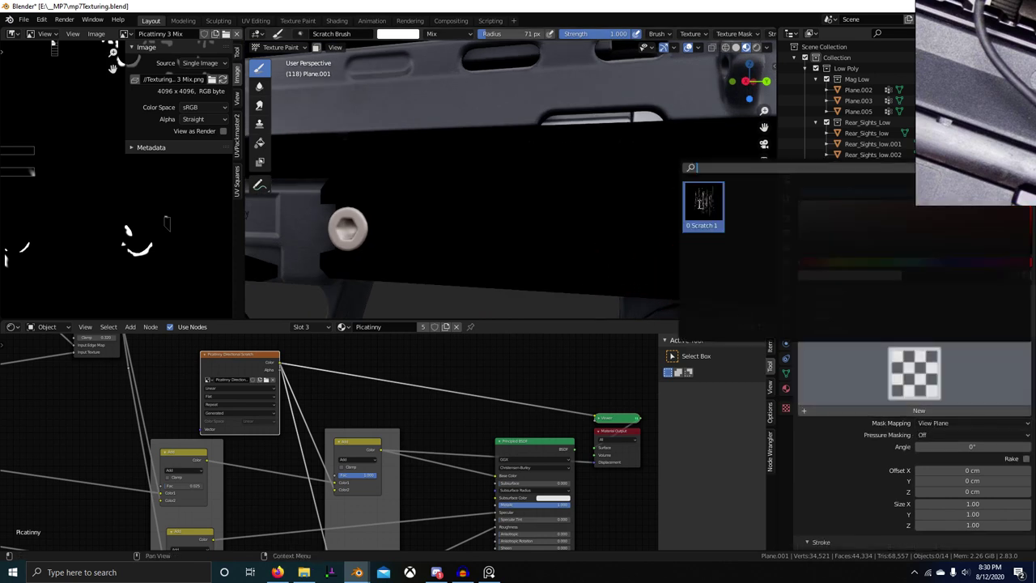
{"action": "left_click", "coordinate": [701, 204]}
Try scratch strokes on several spots of the rail with the 71 px brush and undo them
{"action": "middle_click_drag", "start_coordinate": [580, 242], "coordinate": [591, 234]}
{"action": "mouse_move", "coordinate": [591, 233]}
{"action": "left_mouse_down"}
{"action": "mouse_move", "coordinate": [610, 242]}
{"action": "mouse_move", "coordinate": [633, 283]}
{"action": "mouse_move", "coordinate": [581, 307]}
{"action": "mouse_move", "coordinate": [678, 280]}
{"action": "mouse_move", "coordinate": [655, 250]}
{"action": "mouse_move", "coordinate": [670, 247]}
{"action": "left_mouse_up"}
{"action": "middle_click_drag", "start_coordinate": [623, 251], "coordinate": [567, 258]}
{"action": "key", "text": "ctrl+z"}
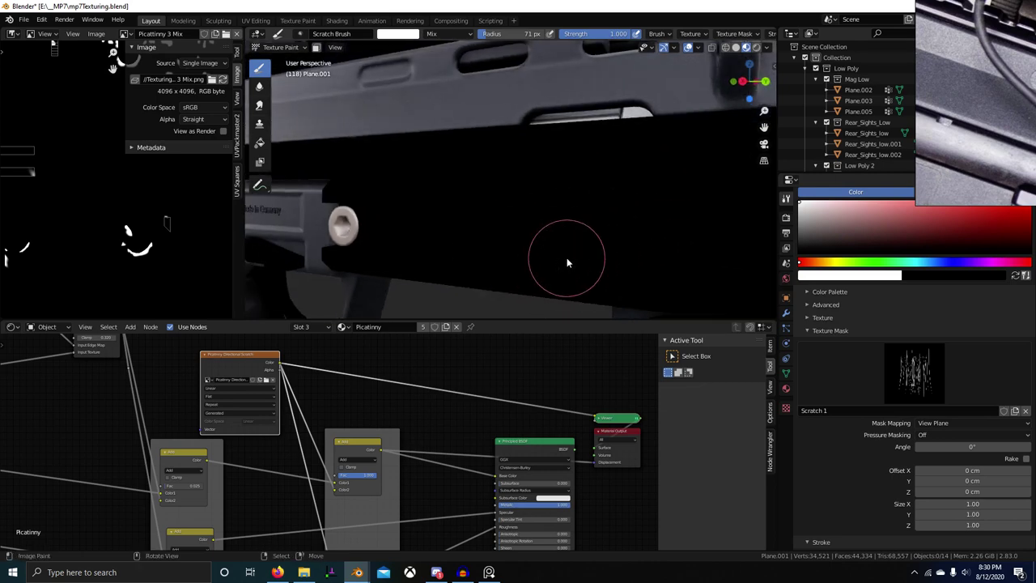
{"action": "scroll", "coordinate": [567, 257], "scroll_direction": "down", "scroll_amount": 6}
{"action": "scroll", "coordinate": [537, 235], "scroll_direction": "up", "scroll_amount": 2}
{"action": "middle_click_drag", "start_coordinate": [534, 226], "coordinate": [557, 220], "text": "shift"}
{"action": "scroll", "coordinate": [550, 228], "scroll_direction": "up", "scroll_amount": 4}
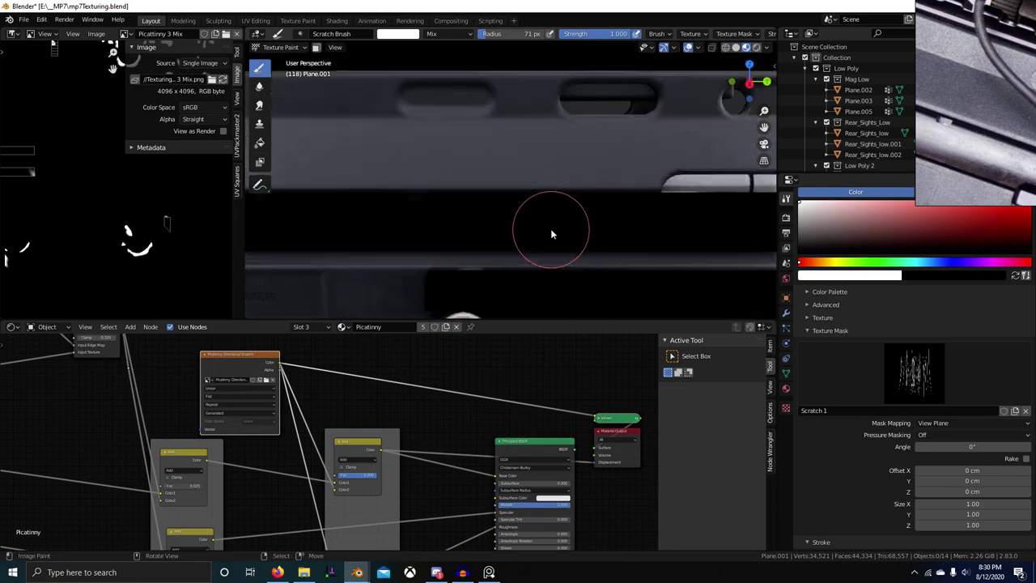
{"action": "left_click_drag", "start_coordinate": [530, 240], "coordinate": [608, 240]}
{"action": "scroll", "coordinate": [608, 240], "scroll_direction": "down", "scroll_amount": 4}
{"action": "mouse_move", "coordinate": [605, 241]}
{"action": "middle_mouse_down"}
{"action": "mouse_move", "coordinate": [565, 243]}
{"action": "mouse_move", "coordinate": [544, 192]}
{"action": "middle_mouse_up"}
{"action": "scroll", "coordinate": [565, 243], "scroll_direction": "up", "scroll_amount": 5}
{"action": "scroll", "coordinate": [545, 192], "scroll_direction": "up", "scroll_amount": 1}
{"action": "key", "text": "ctrl+z"}
Reduce the brush radius to 46 px, try a scratch stroke on the rail and undo it
{"action": "key", "text": "f"}
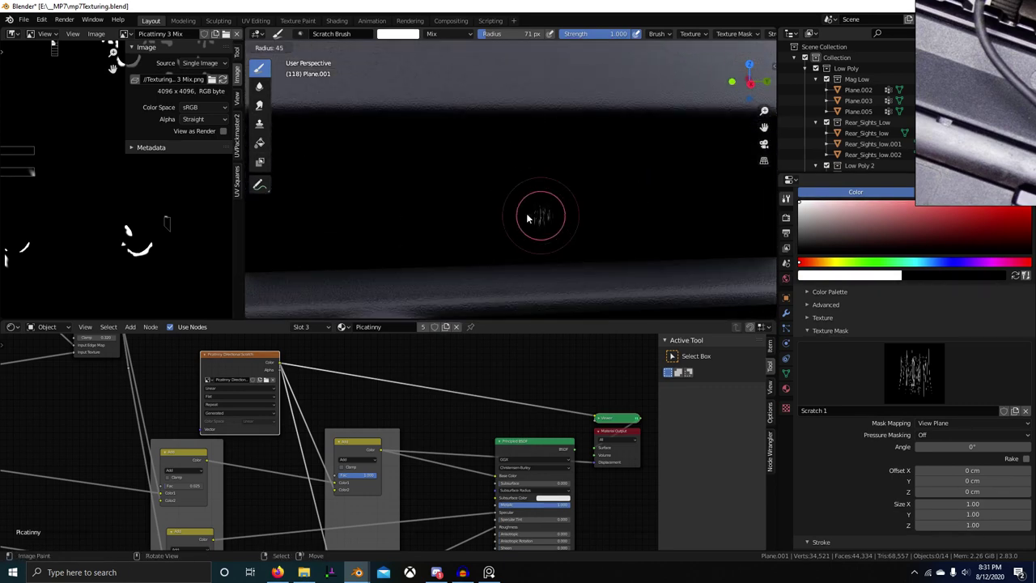
{"action": "left_click", "coordinate": [549, 212]}
{"action": "mouse_move", "coordinate": [570, 212]}
{"action": "left_mouse_down"}
{"action": "mouse_move", "coordinate": [643, 197]}
{"action": "mouse_move", "coordinate": [655, 213]}
{"action": "left_mouse_up"}
{"action": "scroll", "coordinate": [603, 257], "scroll_direction": "down", "scroll_amount": 5}
{"action": "middle_click_drag", "start_coordinate": [602, 251], "coordinate": [549, 241]}
{"action": "key", "text": "ctrl+z"}
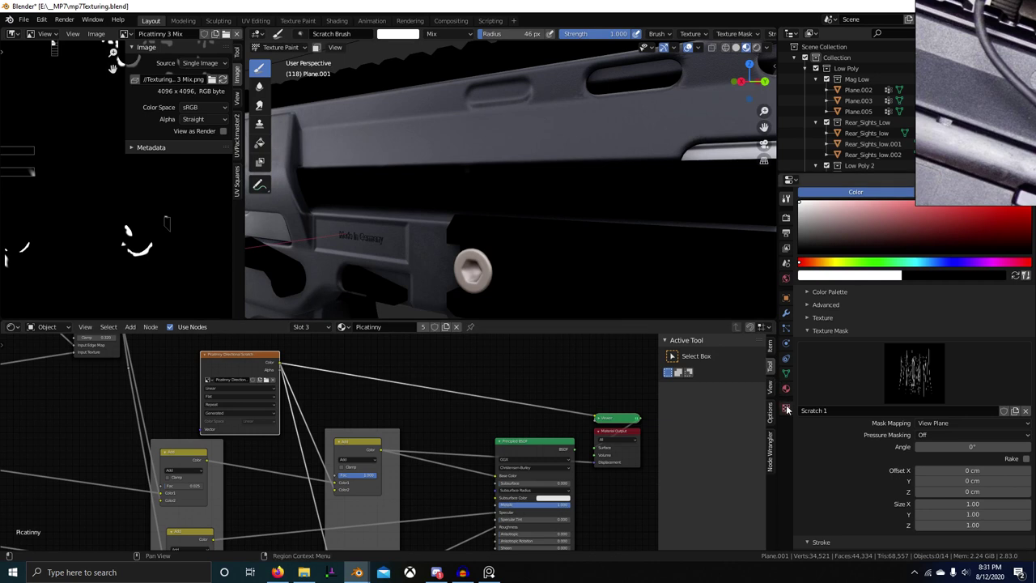
Rename the scratch brush to Scratch1 and duplicate it as a new brush named Scratch2
{"action": "scroll", "coordinate": [890, 405], "scroll_direction": "up", "scroll_amount": 10}
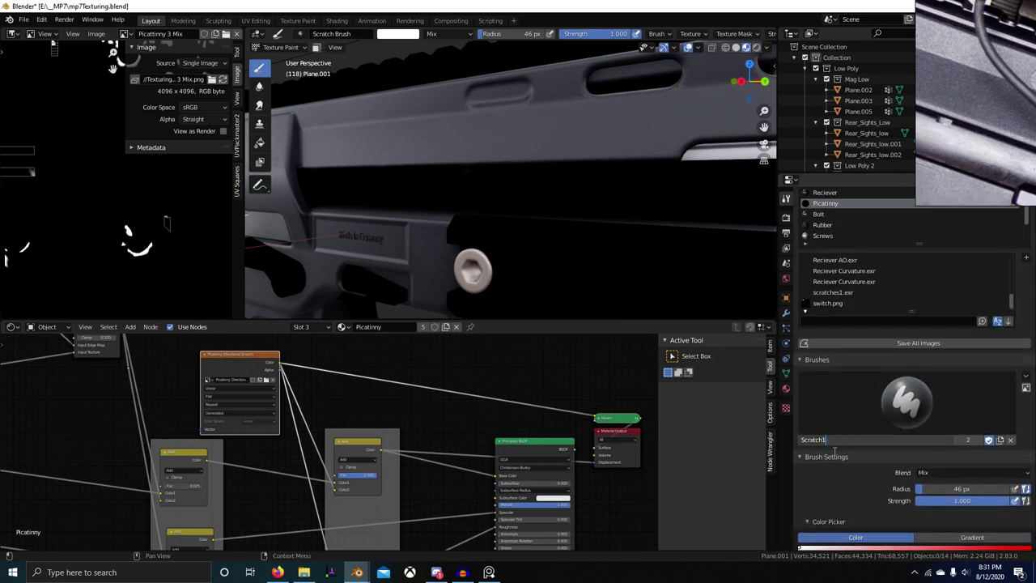
{"action": "key", "text": "Return"}
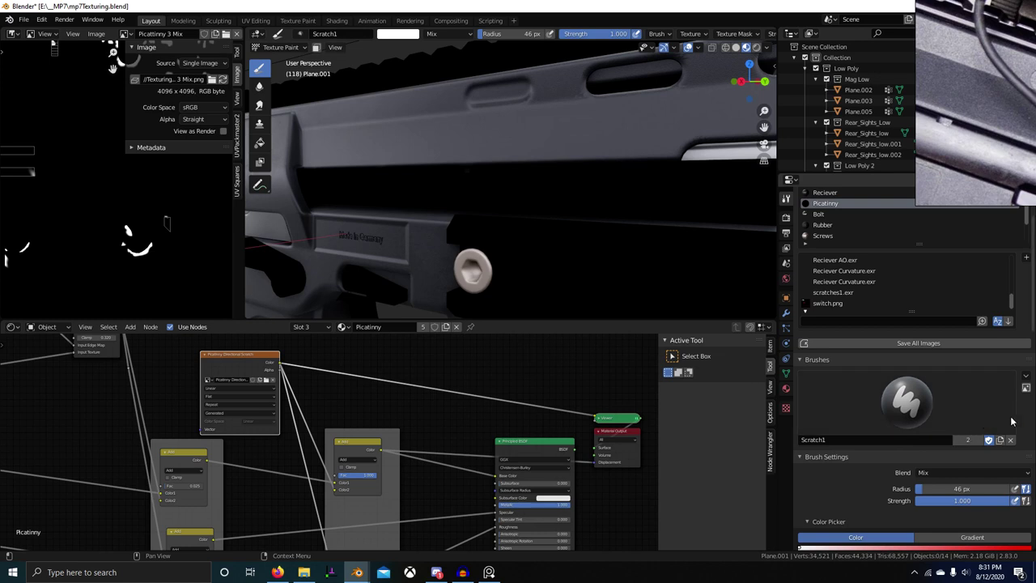
{"action": "left_click", "coordinate": [1000, 439]}
{"action": "double_click", "coordinate": [849, 440]}
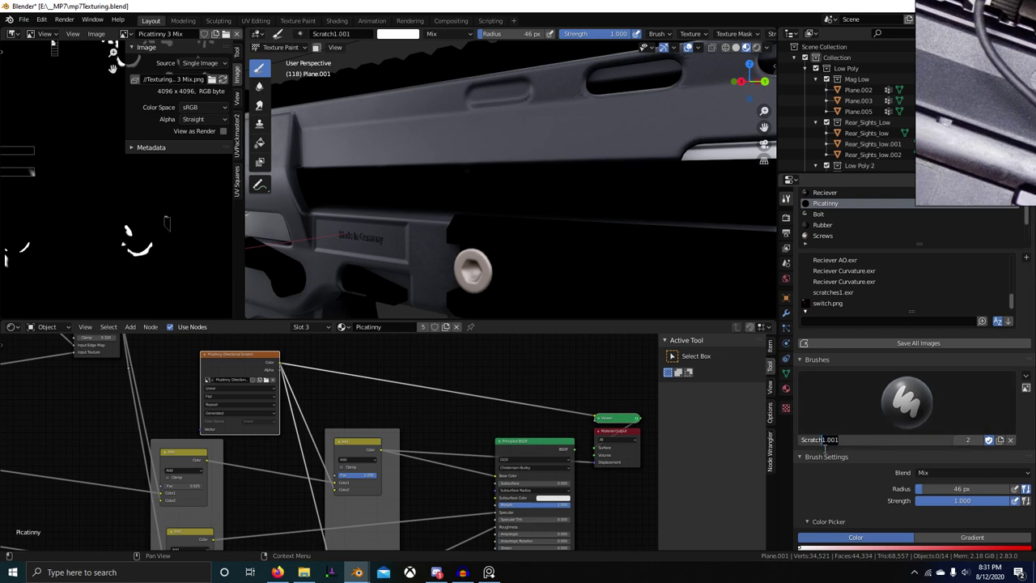
{"action": "type", "text": "Scratch2"}
{"action": "key", "text": "Return"}
Clear Scratch 1 from the Scratch2 brush's texture mask and create a new mask texture
{"action": "scroll", "coordinate": [832, 456], "scroll_direction": "down", "scroll_amount": 10}
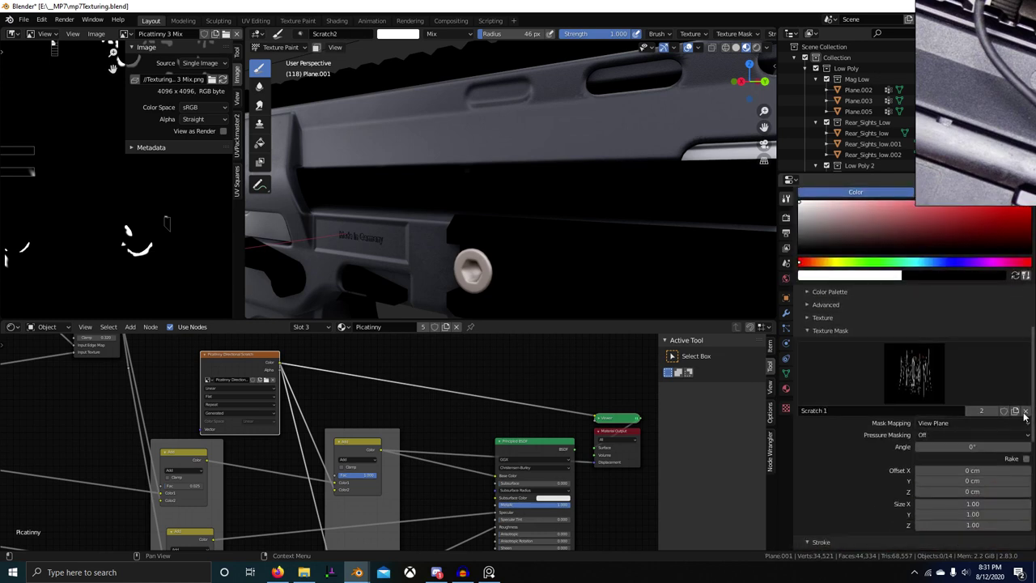
{"action": "left_click", "coordinate": [1026, 410]}
{"action": "left_click", "coordinate": [914, 373]}
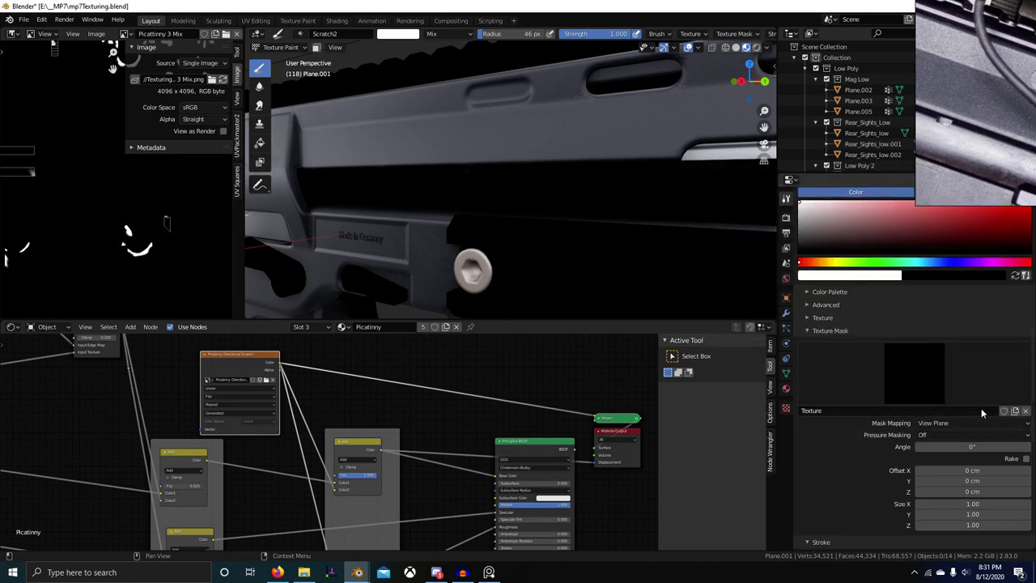
Load Scratch.exr from the Texturing folder as the image of the brush's new texture
{"action": "left_click", "coordinate": [786, 409]}
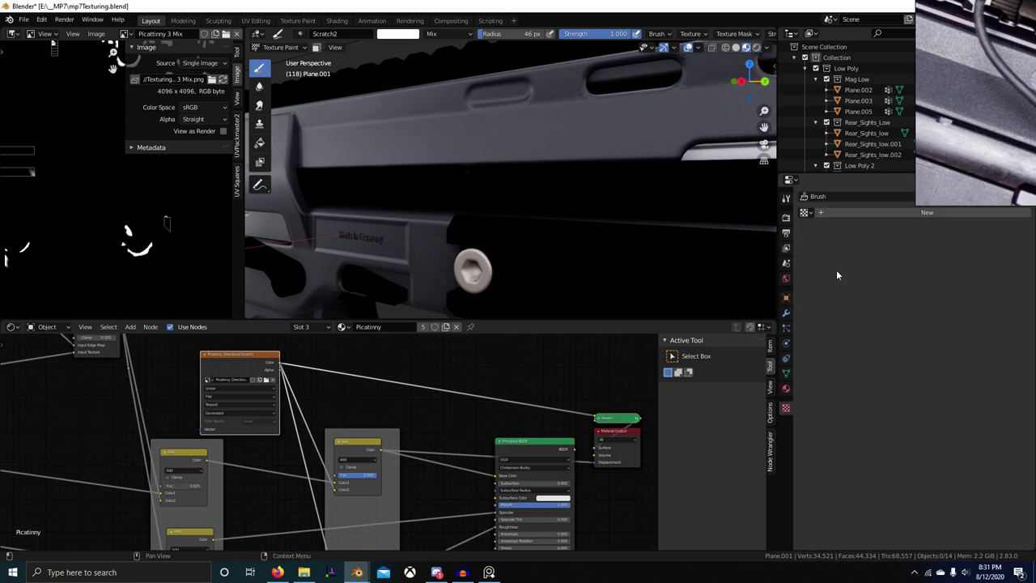
{"action": "left_click", "coordinate": [842, 233]}
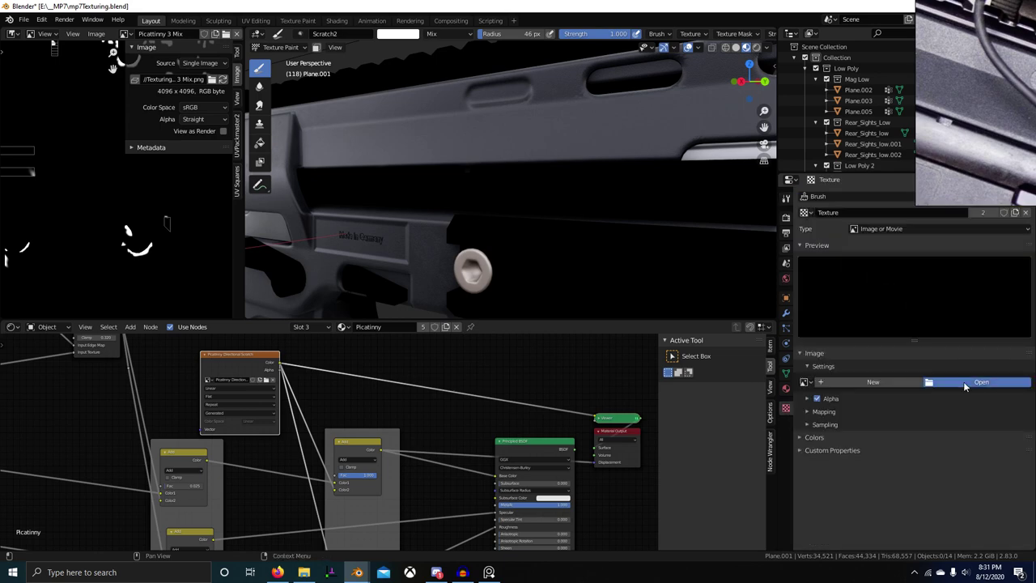
{"action": "left_click", "coordinate": [963, 383]}
{"action": "double_click", "coordinate": [558, 212]}
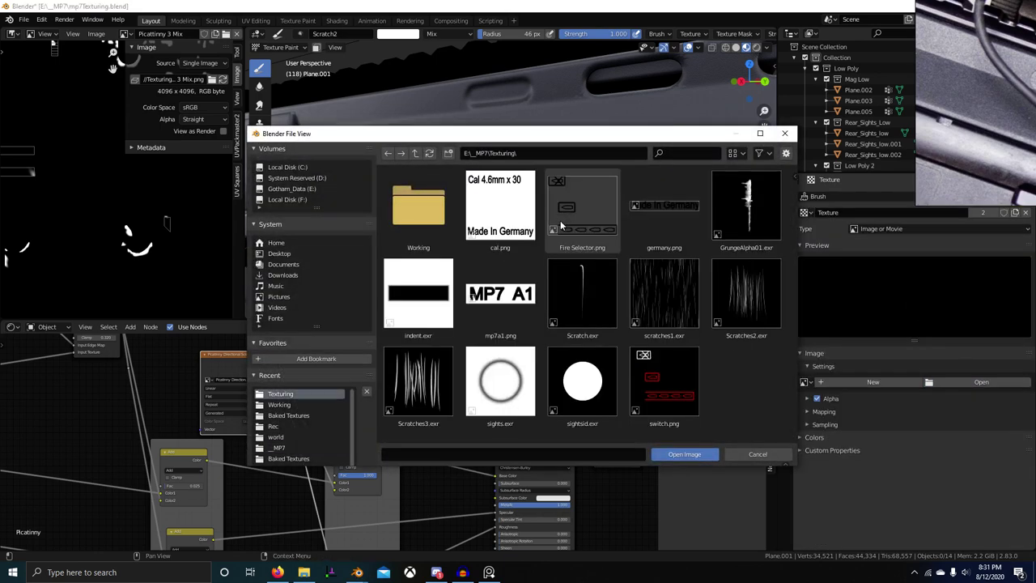
{"action": "double_click", "coordinate": [586, 298]}
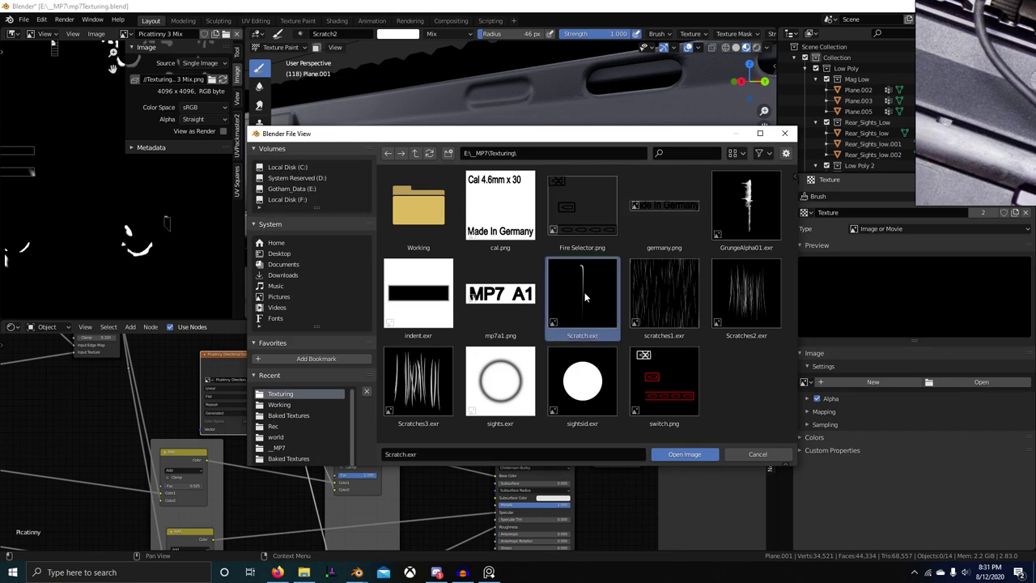
{"action": "scroll", "coordinate": [602, 274], "scroll_direction": "up", "scroll_amount": 5}
{"action": "middle_click_drag", "start_coordinate": [515, 238], "coordinate": [496, 224]}
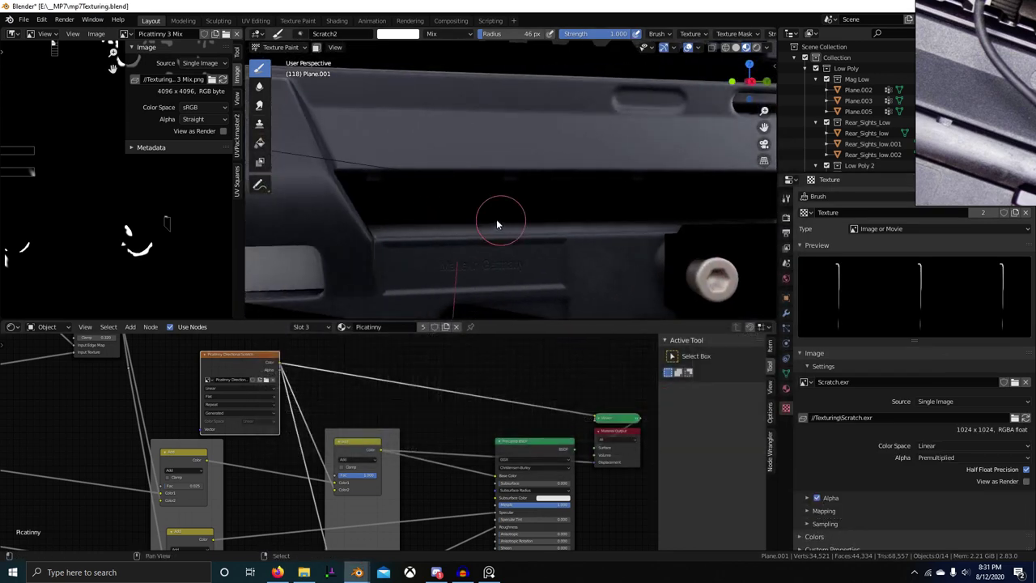
{"action": "key", "text": "f"}
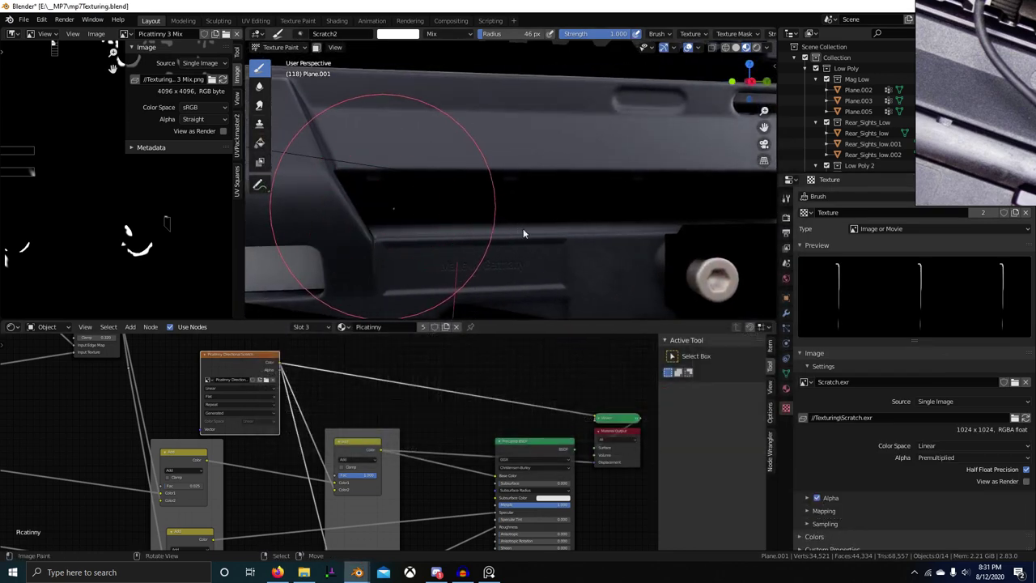
{"action": "right_click", "coordinate": [501, 252]}
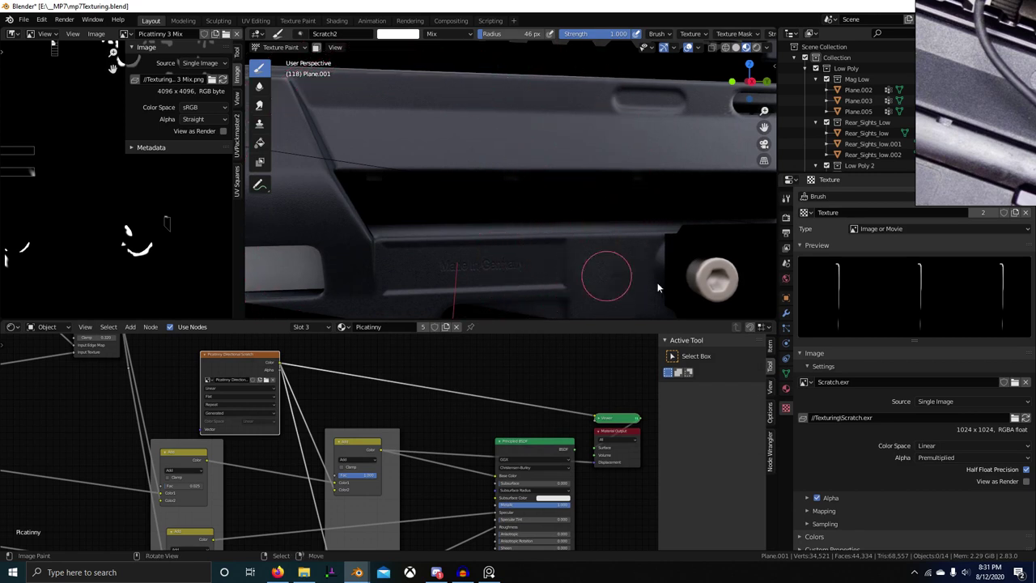
Rename the Scratch2 brush's new image texture to Scrath 2
{"action": "left_click", "coordinate": [786, 299]}
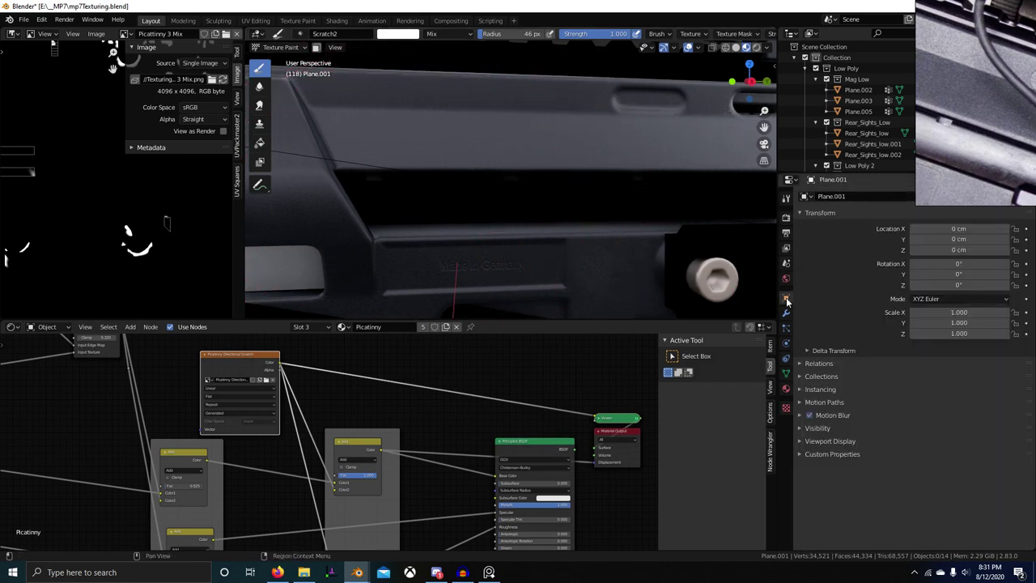
{"action": "left_click", "coordinate": [786, 263]}
{"action": "left_click", "coordinate": [787, 198]}
{"action": "scroll", "coordinate": [880, 454], "scroll_direction": "down", "scroll_amount": 12}
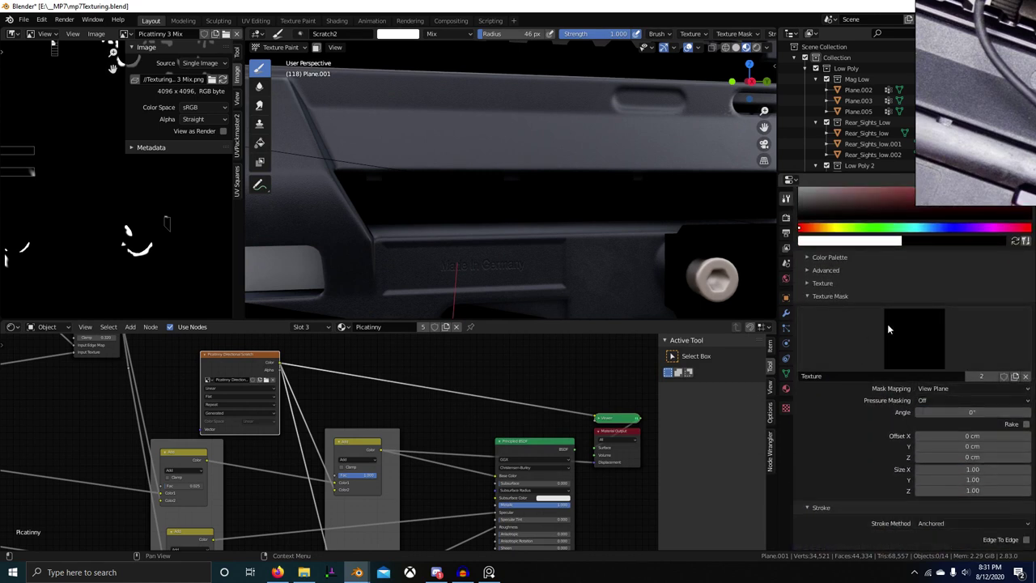
{"action": "left_click", "coordinate": [888, 326]}
{"action": "left_click", "coordinate": [869, 333]}
{"action": "left_click", "coordinate": [785, 407]}
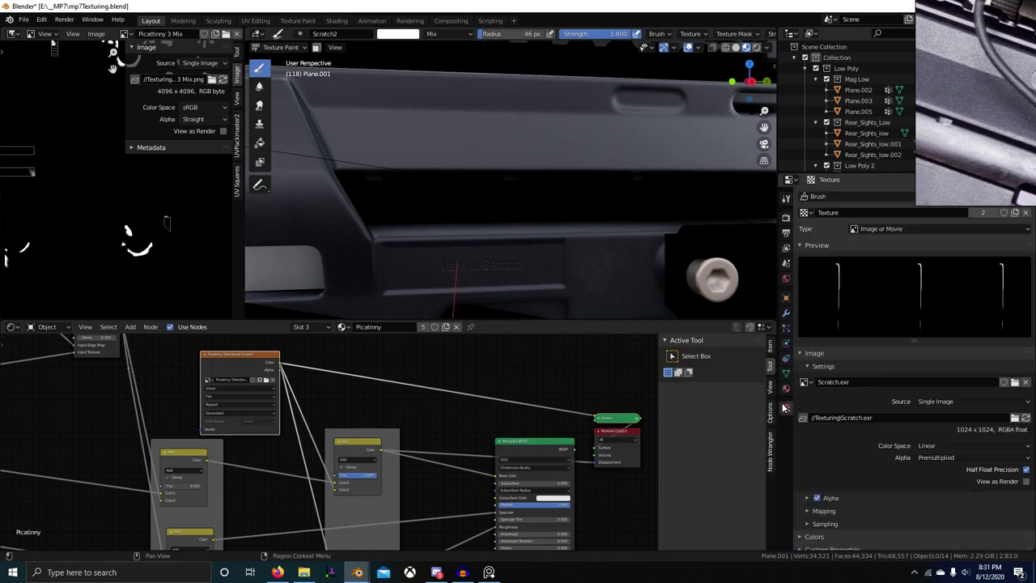
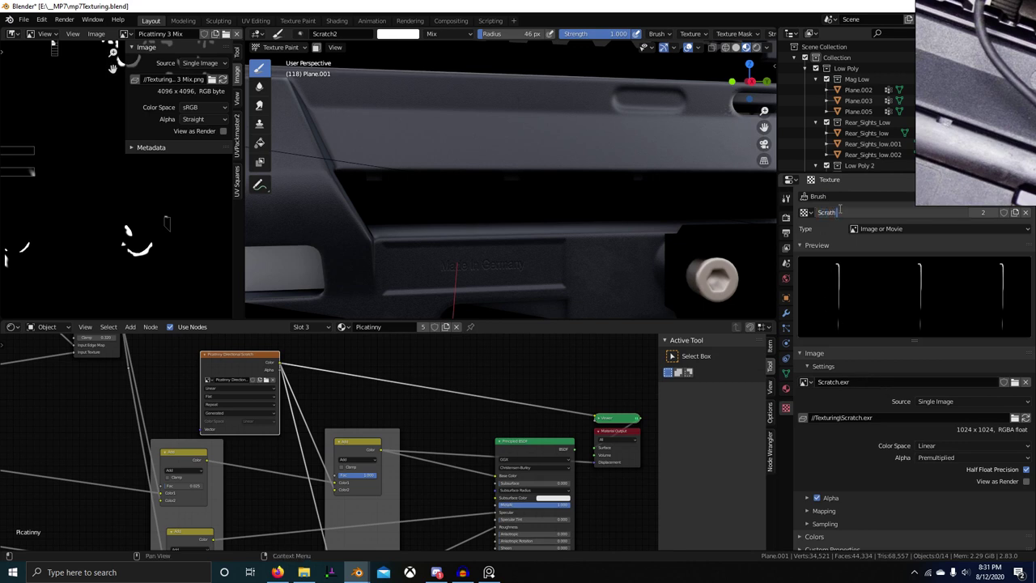
{"action": "type", "text": "2"}
{"action": "key", "text": "Return"}
Check the active paint slot and the texture mask settings of the Scratch2 brush
{"action": "left_click", "coordinate": [786, 200]}
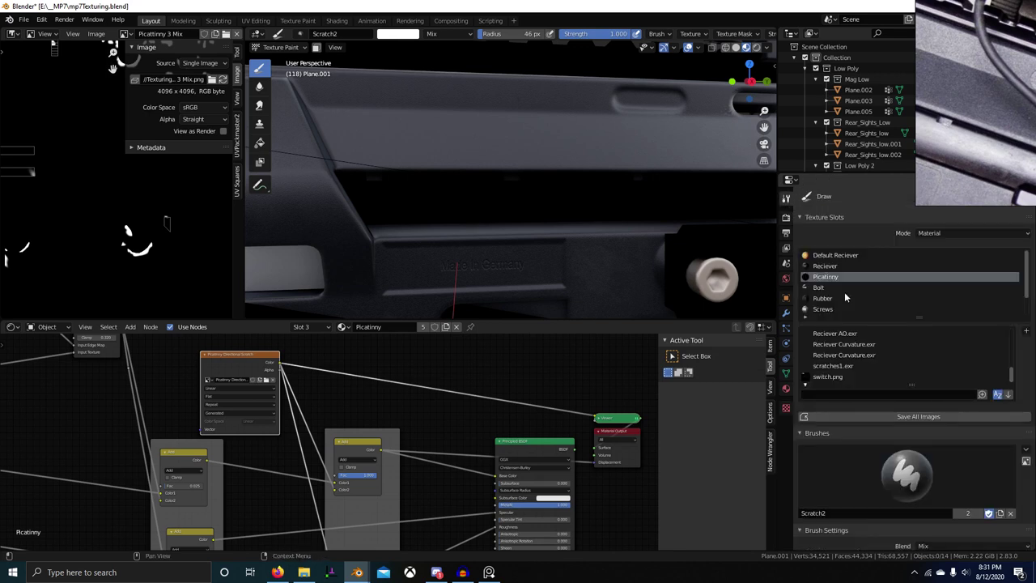
{"action": "scroll", "coordinate": [921, 403], "scroll_direction": "down", "scroll_amount": 1}
{"action": "scroll", "coordinate": [886, 437], "scroll_direction": "up", "scroll_amount": 1}
{"action": "scroll", "coordinate": [892, 298], "scroll_direction": "down", "scroll_amount": 1}
{"action": "scroll", "coordinate": [873, 446], "scroll_direction": "down", "scroll_amount": 5}
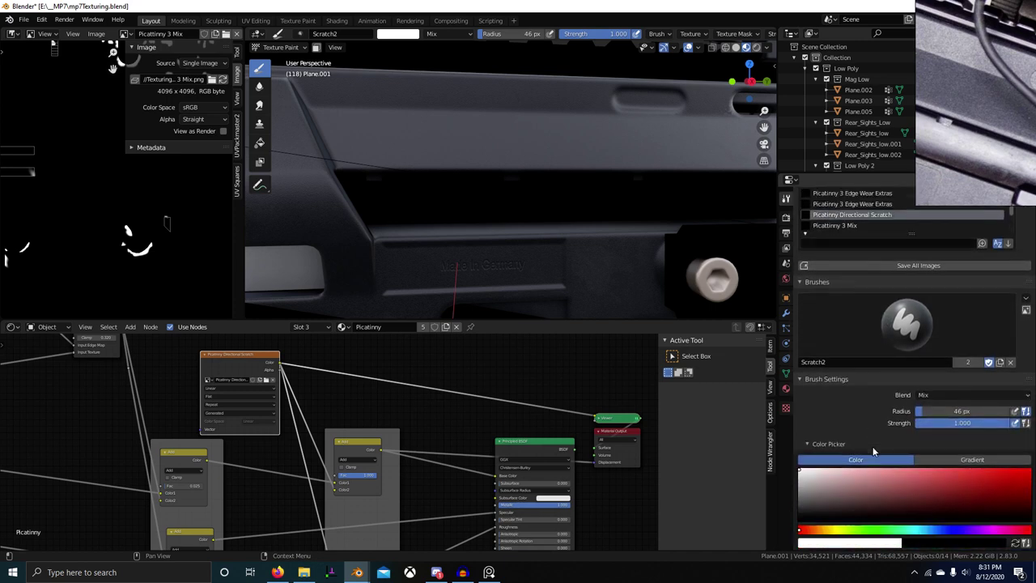
{"action": "scroll", "coordinate": [926, 426], "scroll_direction": "down", "scroll_amount": 6}
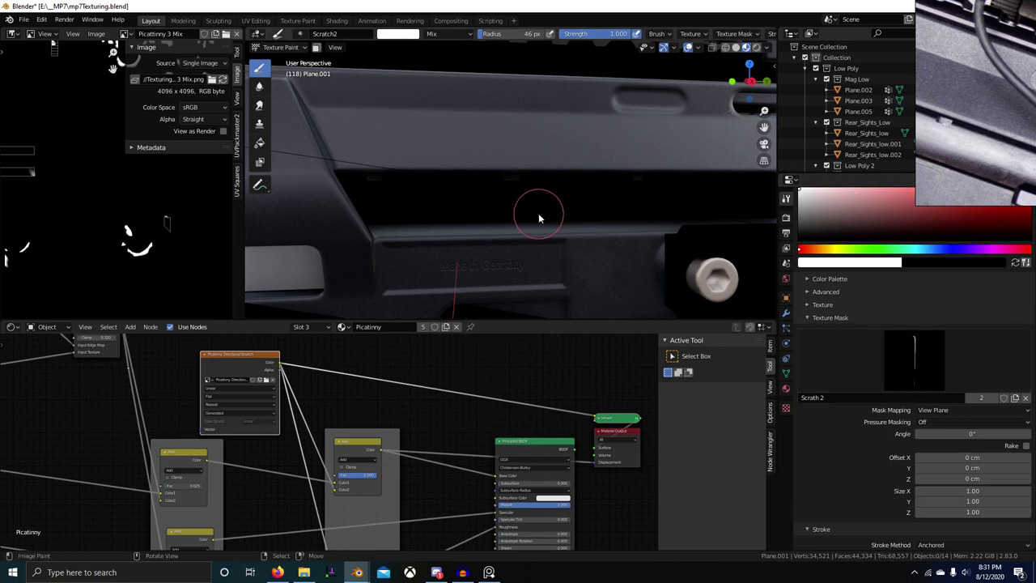
{"action": "key", "text": "Escape"}
Remove Scrath 2 from both the brush's texture and mask, and reassign it as the texture mask only
{"action": "left_click", "coordinate": [1026, 398]}
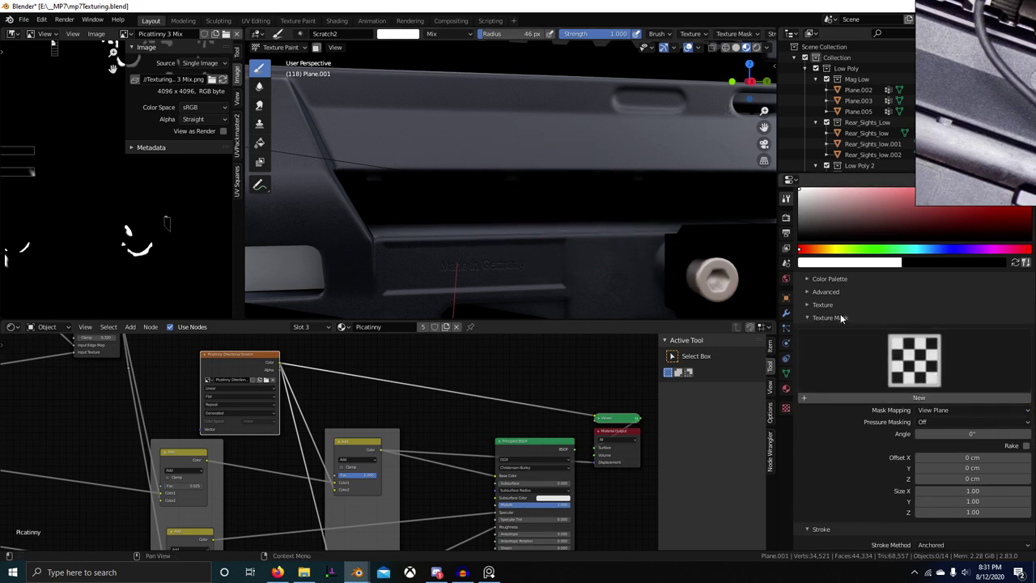
{"action": "left_click", "coordinate": [834, 306]}
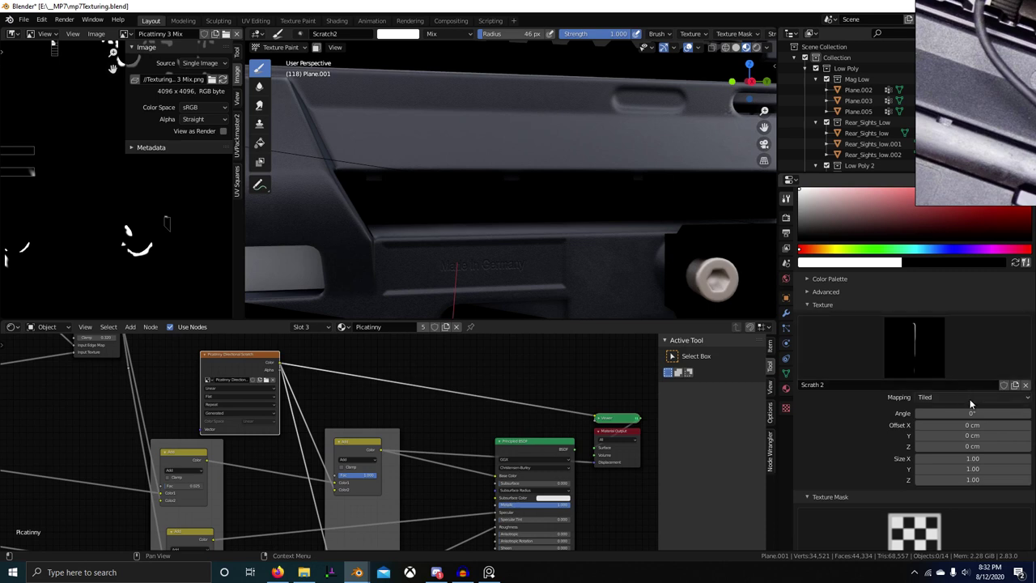
{"action": "left_click", "coordinate": [1025, 384]}
{"action": "left_click", "coordinate": [807, 305]}
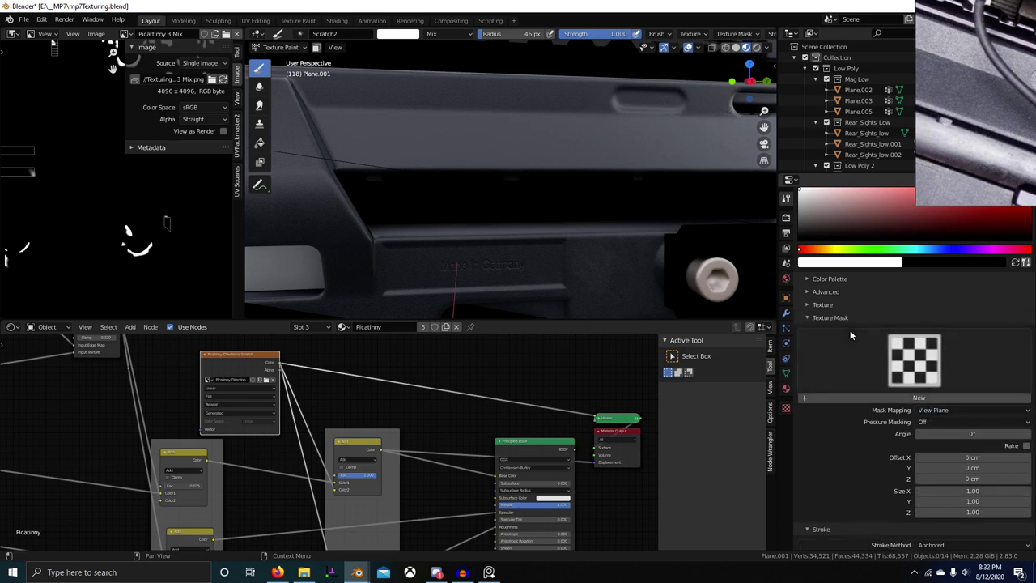
{"action": "left_click", "coordinate": [915, 360]}
{"action": "left_click", "coordinate": [743, 187]}
Try a single-scratch stroke along the dark rail using the Scrath 2 mask
{"action": "scroll", "coordinate": [592, 217], "scroll_direction": "up", "scroll_amount": 2}
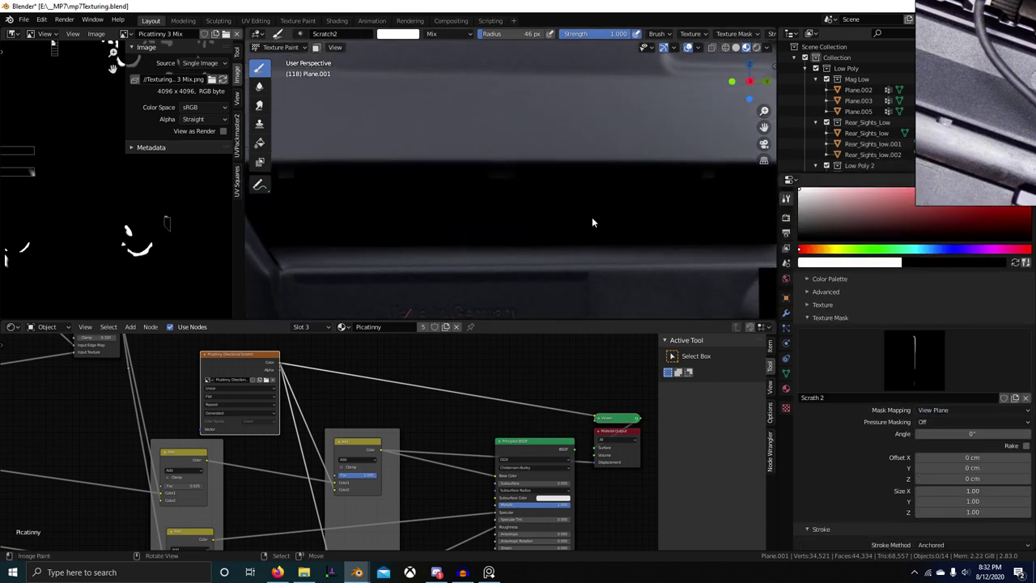
{"action": "left_click_drag", "start_coordinate": [592, 217], "coordinate": [693, 216]}
{"action": "mouse_move", "coordinate": [696, 215]}
{"action": "middle_mouse_down", "text": "ctrl"}
{"action": "mouse_move", "coordinate": [661, 273]}
{"action": "mouse_move", "coordinate": [653, 262]}
{"action": "middle_mouse_up", "text": "ctrl"}
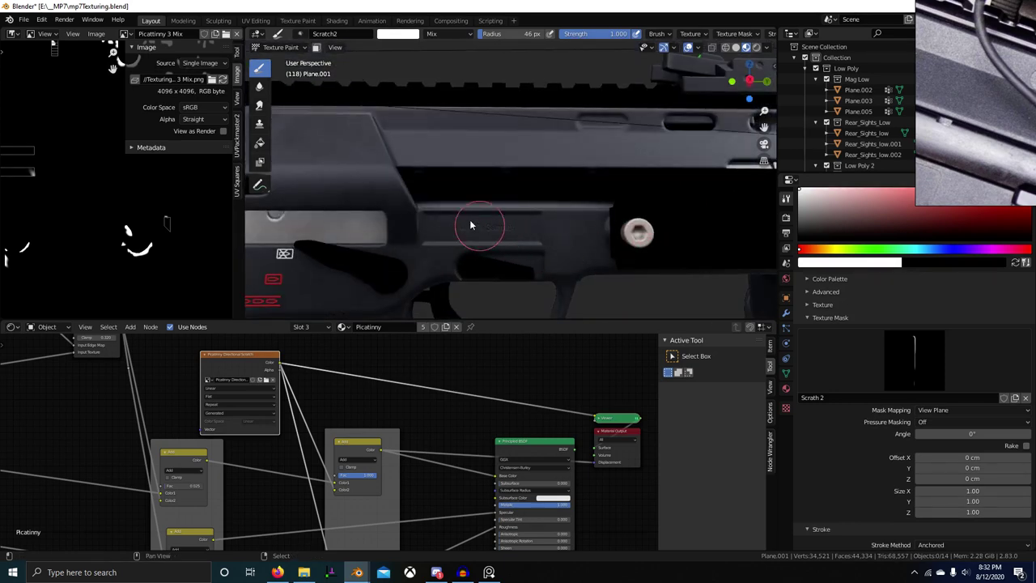
Output the Principled BSDF instead of the directional scratch image and paint a test scratch on the shaded rail
{"action": "scroll", "coordinate": [472, 225], "scroll_direction": "up", "scroll_amount": 1}
{"action": "mouse_move", "coordinate": [478, 226]}
{"action": "middle_mouse_down", "text": "shift"}
{"action": "mouse_move", "coordinate": [564, 234]}
{"action": "mouse_move", "coordinate": [494, 196]}
{"action": "middle_mouse_up", "text": "shift"}
{"action": "left_click", "coordinate": [546, 440], "text": "ctrl+shift"}
{"action": "left_click_drag", "start_coordinate": [570, 186], "coordinate": [587, 192]}
{"action": "scroll", "coordinate": [598, 267], "scroll_direction": "down", "scroll_amount": 5}
{"action": "middle_click_drag", "start_coordinate": [602, 267], "coordinate": [617, 287]}
{"action": "scroll", "coordinate": [599, 251], "scroll_direction": "up", "scroll_amount": 6}
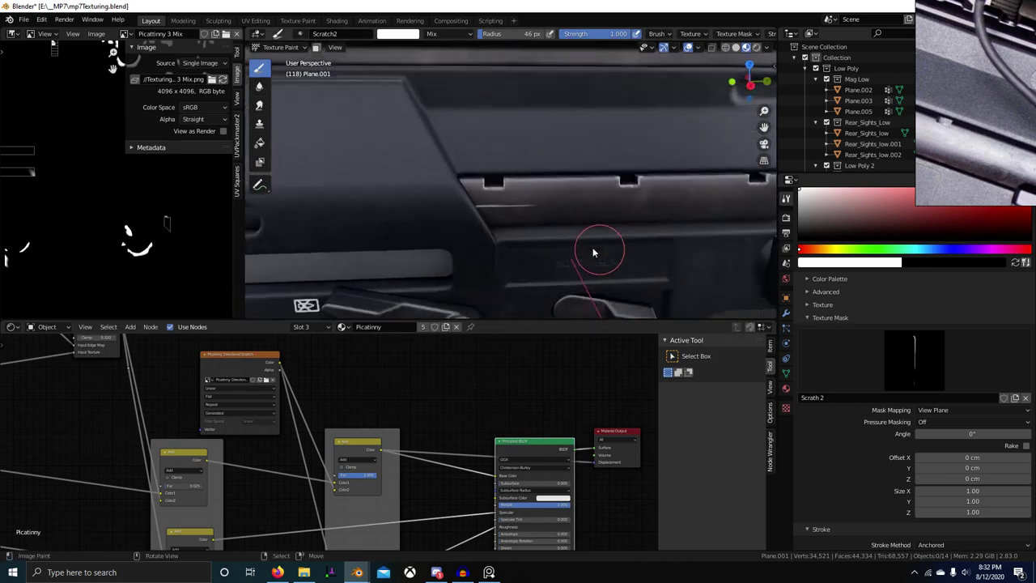
{"action": "middle_click_drag", "start_coordinate": [486, 275], "coordinate": [458, 203]}
Switch the Scratch2 brush's texture mask to Scratch 1, test a stroke on the rail and undo it
{"action": "left_click", "coordinate": [882, 374]}
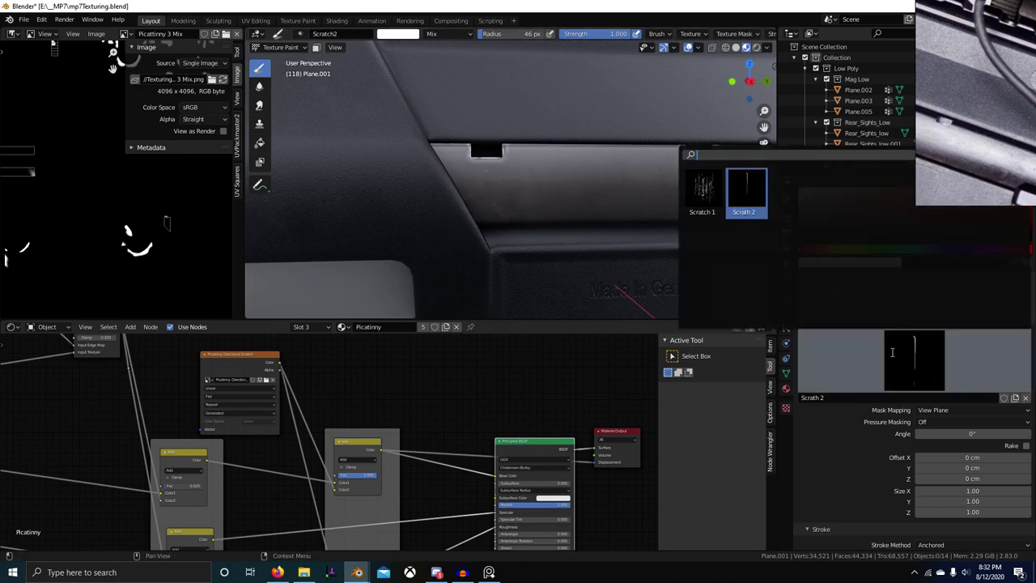
{"action": "left_click", "coordinate": [698, 196]}
{"action": "scroll", "coordinate": [498, 206], "scroll_direction": "up", "scroll_amount": 2}
{"action": "mouse_move", "coordinate": [466, 205]}
{"action": "left_mouse_down"}
{"action": "mouse_move", "coordinate": [539, 202]}
{"action": "mouse_move", "coordinate": [566, 222]}
{"action": "left_mouse_up"}
{"action": "key", "text": "ctrl+z"}
Reduce the Fac of the Add node feeding the Principled BSDF's Base Color to 0.192, and further to 0.083
{"action": "scroll", "coordinate": [461, 392], "scroll_direction": "up", "scroll_amount": 3}
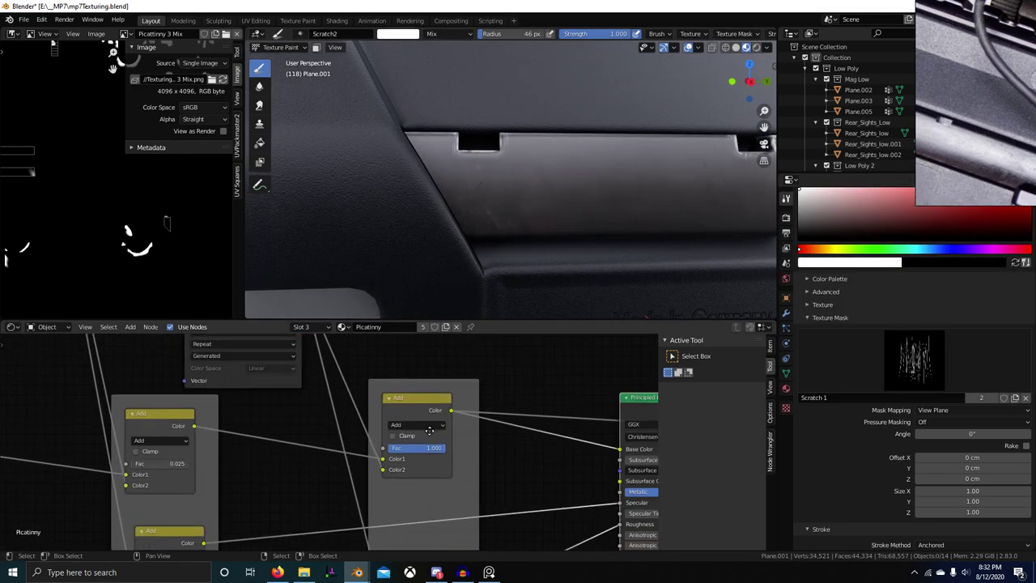
{"action": "left_click_drag", "start_coordinate": [405, 434], "coordinate": [388, 434]}
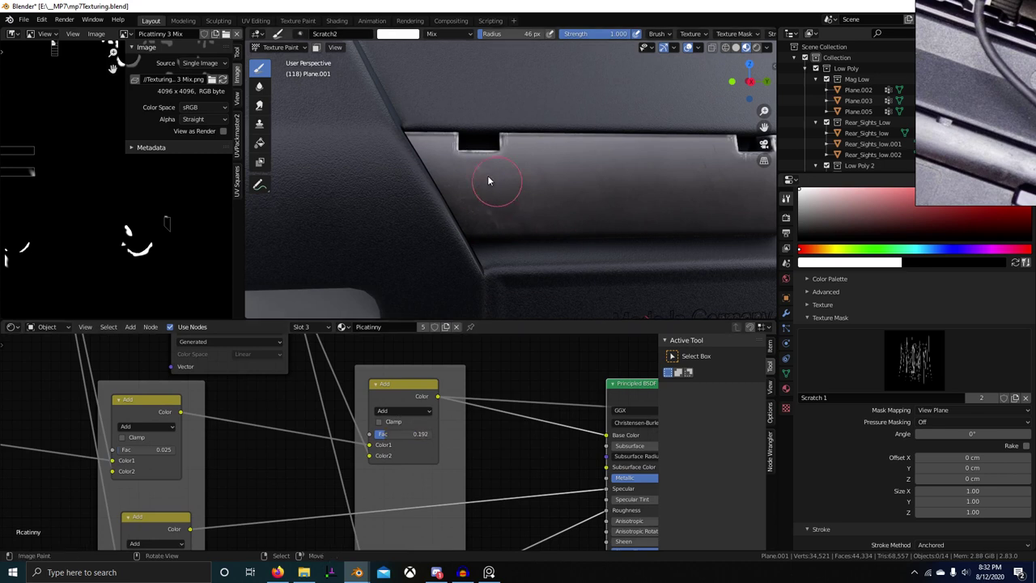
{"action": "middle_click_drag", "start_coordinate": [624, 216], "coordinate": [455, 303]}
{"action": "key", "text": "ctrl+z"}
{"action": "mouse_move", "coordinate": [455, 303]}
{"action": "middle_mouse_down", "text": "shift"}
{"action": "mouse_move", "coordinate": [509, 281]}
{"action": "mouse_move", "coordinate": [392, 464]}
{"action": "middle_mouse_up", "text": "shift"}
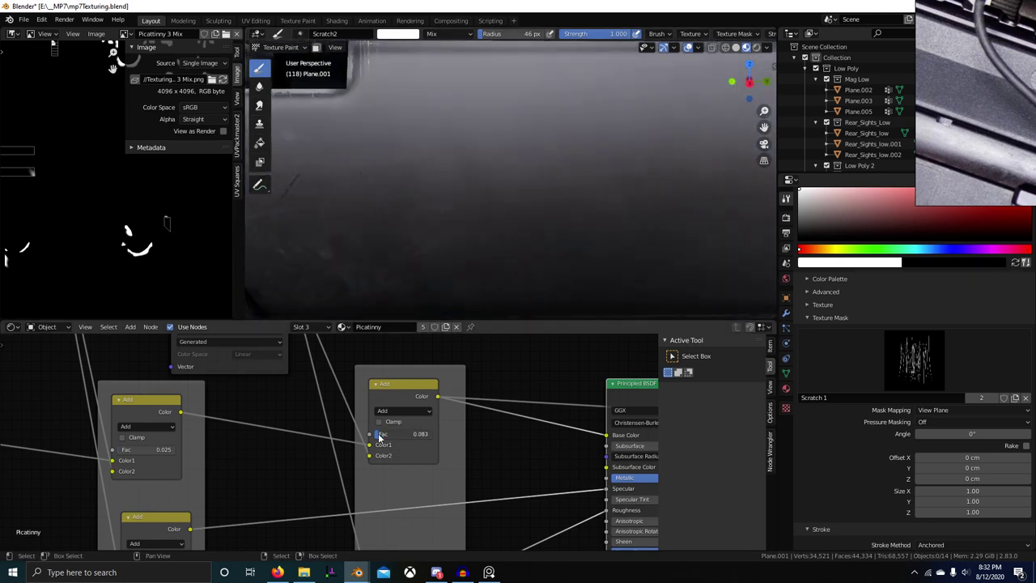
Set the Fac of the Add node feeding the Principled BSDF's Base Color to 0.000
{"action": "mouse_move", "coordinate": [379, 438]}
{"action": "left_mouse_down"}
{"action": "mouse_move", "coordinate": [402, 439]}
{"action": "mouse_move", "coordinate": [375, 438]}
{"action": "left_mouse_up"}
{"action": "scroll", "coordinate": [398, 437], "scroll_direction": "down", "scroll_amount": 4}
{"action": "middle_click_drag", "start_coordinate": [420, 431], "coordinate": [423, 363]}
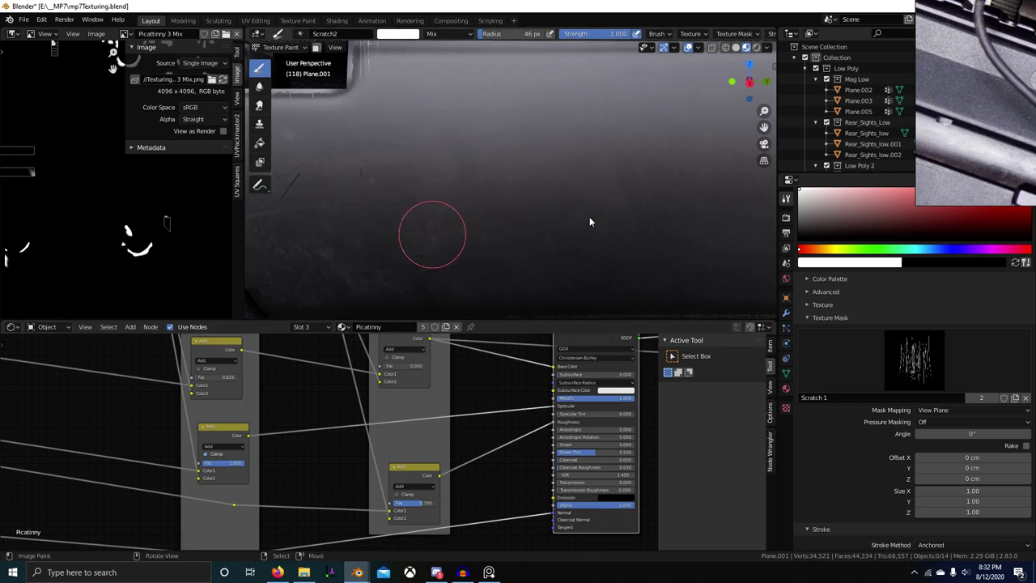
Try anchored scratch strokes of different sizes on the notched side rail
{"action": "left_click_drag", "start_coordinate": [620, 226], "coordinate": [613, 233]}
{"action": "scroll", "coordinate": [613, 233], "scroll_direction": "down", "scroll_amount": 9}
{"action": "scroll", "coordinate": [579, 227], "scroll_direction": "up", "scroll_amount": 5}
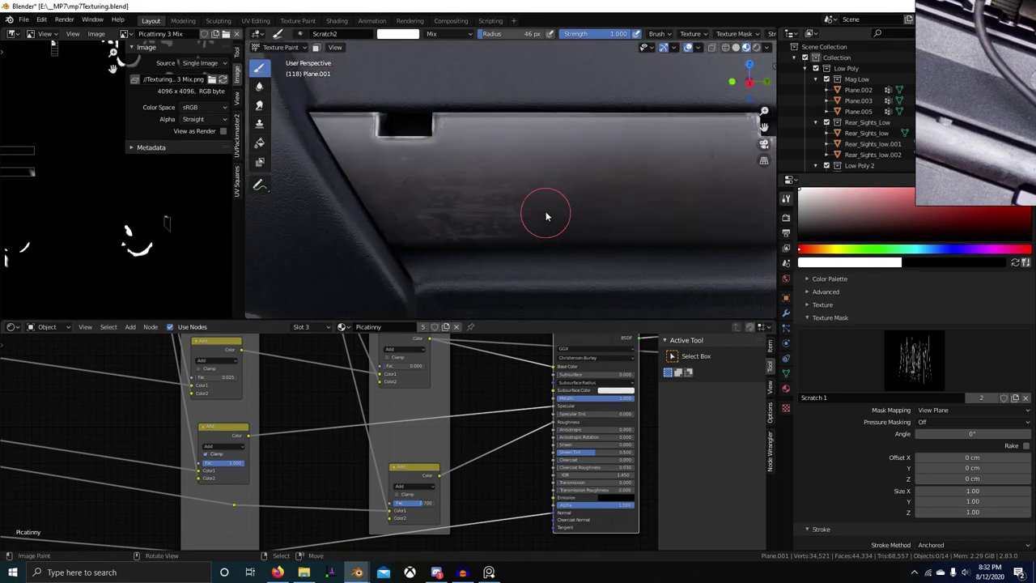
{"action": "scroll", "coordinate": [518, 217], "scroll_direction": "up", "scroll_amount": 4}
{"action": "mouse_move", "coordinate": [518, 217]}
{"action": "middle_mouse_down"}
{"action": "mouse_move", "coordinate": [530, 185]}
{"action": "mouse_move", "coordinate": [522, 216]}
{"action": "middle_mouse_up"}
{"action": "scroll", "coordinate": [530, 185], "scroll_direction": "down", "scroll_amount": 5}
{"action": "scroll", "coordinate": [522, 216], "scroll_direction": "down", "scroll_amount": 2}
{"action": "scroll", "coordinate": [522, 216], "scroll_direction": "down", "scroll_amount": 1}
{"action": "key", "text": "f"}
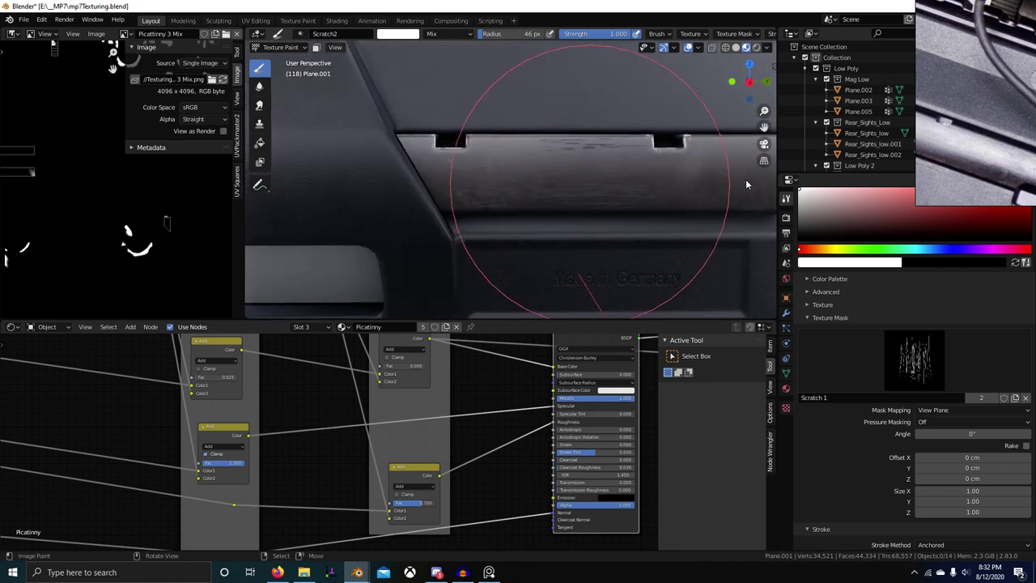
{"action": "left_click_drag", "start_coordinate": [762, 180], "coordinate": [763, 180]}
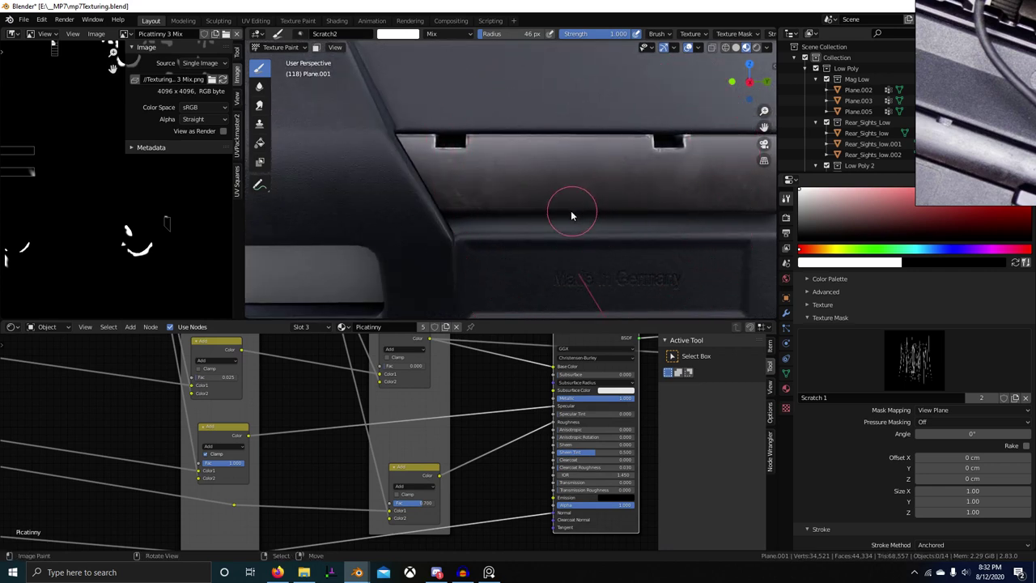
Display the Picatinny Directional Scratch image in the image editor
{"action": "middle_click_drag", "start_coordinate": [571, 211], "coordinate": [482, 217], "text": "shift"}
{"action": "scroll", "coordinate": [455, 230], "scroll_direction": "down", "scroll_amount": 1}
{"action": "left_click", "coordinate": [126, 34]}
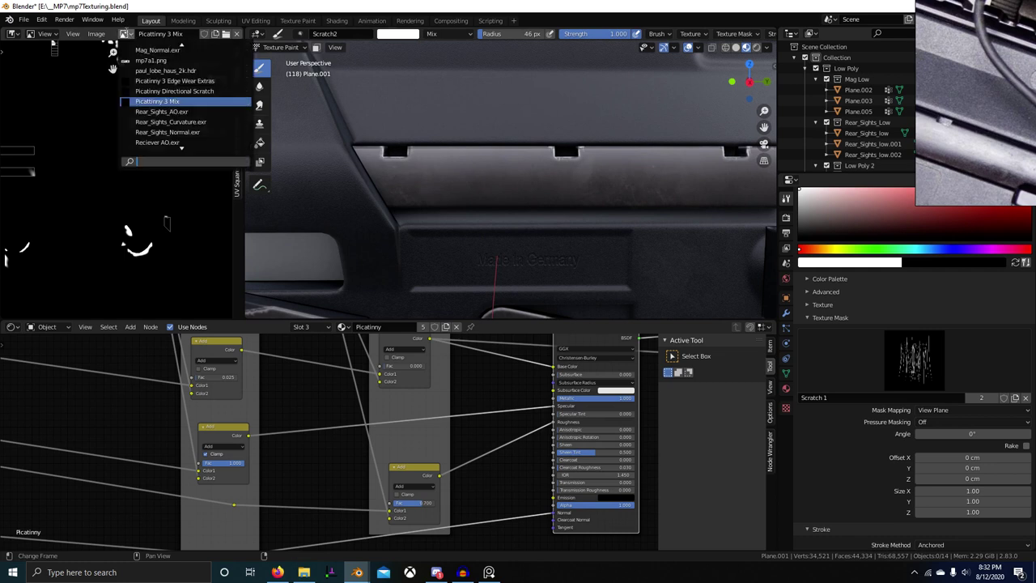
{"action": "type", "text": "pic"}
{"action": "key", "text": "Up"}
{"action": "key", "text": "Return"}
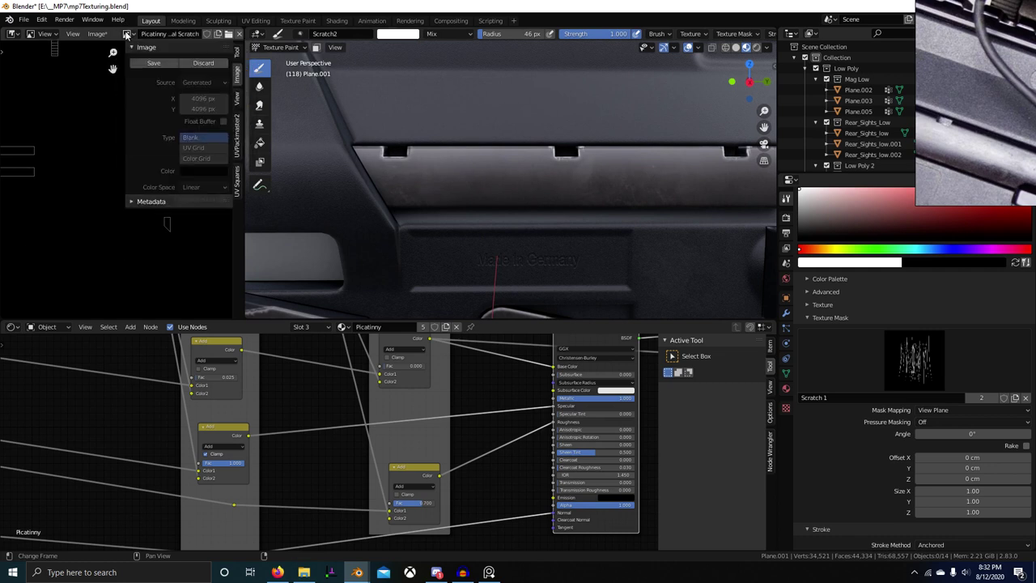
Paint anchored scratches on the side rail above the trigger and near the rail's front end
{"action": "scroll", "coordinate": [96, 146], "scroll_direction": "down", "scroll_amount": 4}
{"action": "scroll", "coordinate": [97, 146], "scroll_direction": "down", "scroll_amount": 2}
{"action": "scroll", "coordinate": [409, 218], "scroll_direction": "down", "scroll_amount": 4}
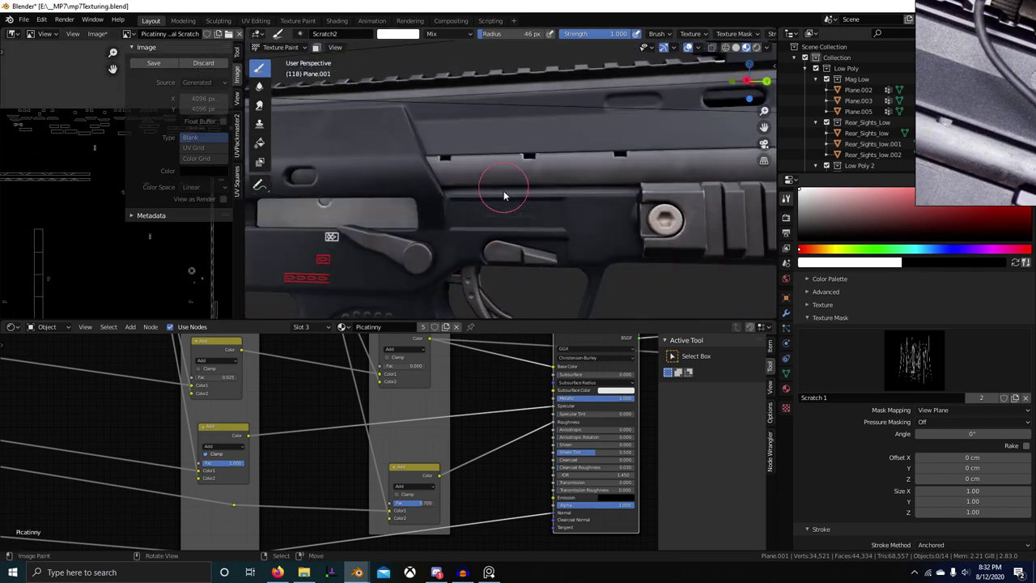
{"action": "middle_click_drag", "start_coordinate": [455, 185], "coordinate": [460, 185]}
{"action": "left_click_drag", "start_coordinate": [530, 185], "coordinate": [532, 183]}
{"action": "scroll", "coordinate": [490, 176], "scroll_direction": "up", "scroll_amount": 11}
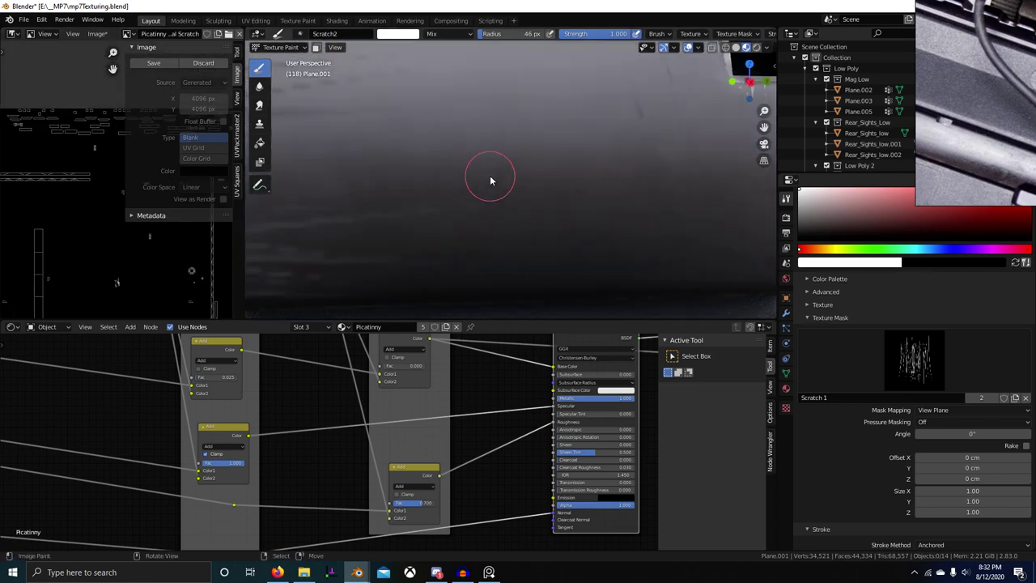
{"action": "scroll", "coordinate": [535, 202], "scroll_direction": "down", "scroll_amount": 8}
{"action": "middle_click_drag", "start_coordinate": [606, 218], "coordinate": [510, 212], "text": "shift"}
{"action": "scroll", "coordinate": [403, 228], "scroll_direction": "down", "scroll_amount": 2}
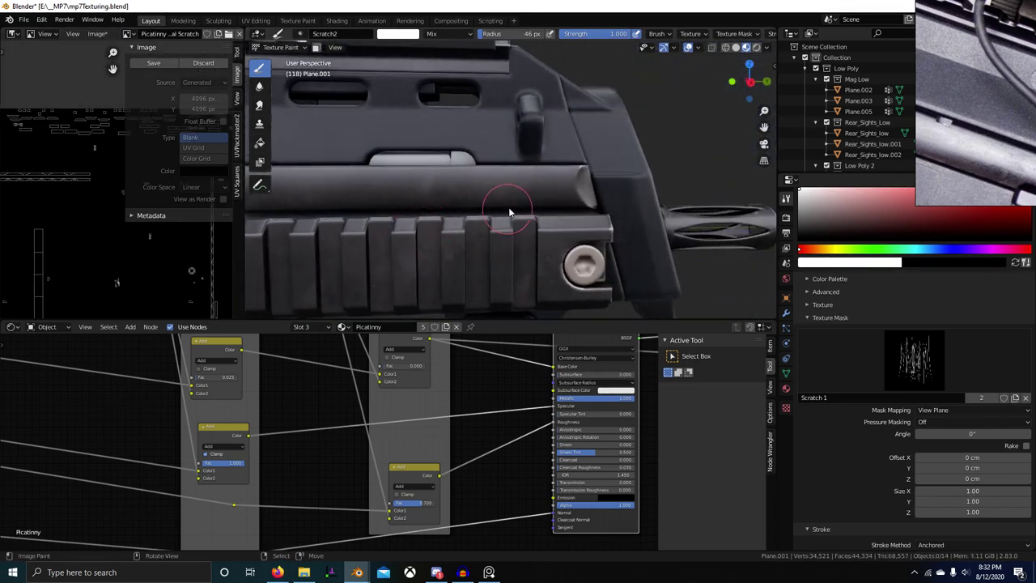
{"action": "left_click_drag", "start_coordinate": [634, 186], "coordinate": [637, 186]}
Select only the linked geometry of the notched side rail and return to texture painting with the face selection mask on
{"action": "middle_click_drag", "start_coordinate": [528, 202], "coordinate": [508, 215]}
{"action": "middle_click_drag", "start_coordinate": [348, 208], "coordinate": [640, 192], "text": "shift"}
{"action": "middle_click_drag", "start_coordinate": [388, 193], "coordinate": [625, 186], "text": "shift"}
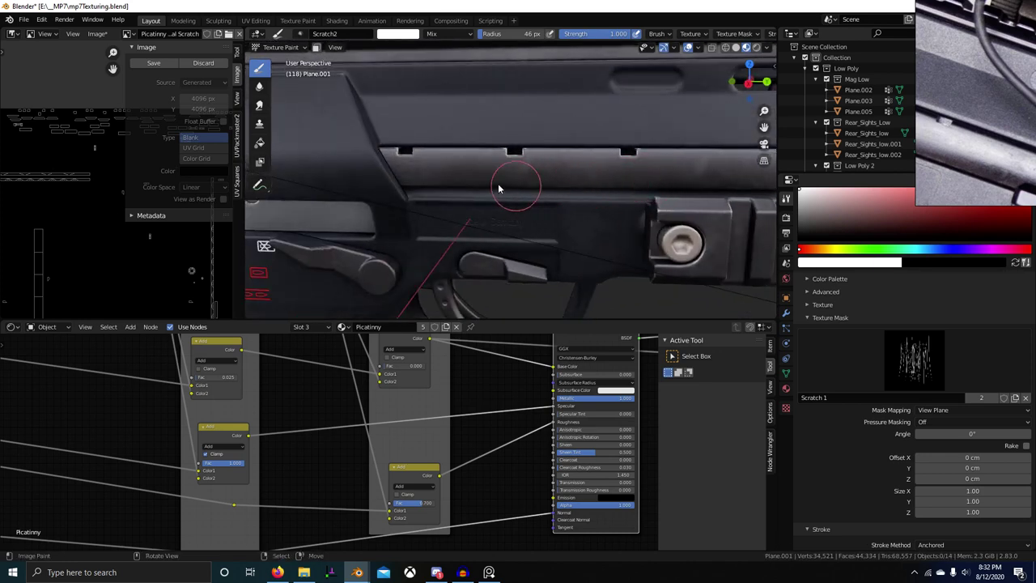
{"action": "middle_click_drag", "start_coordinate": [498, 188], "coordinate": [455, 187]}
{"action": "key", "text": "Tab"}
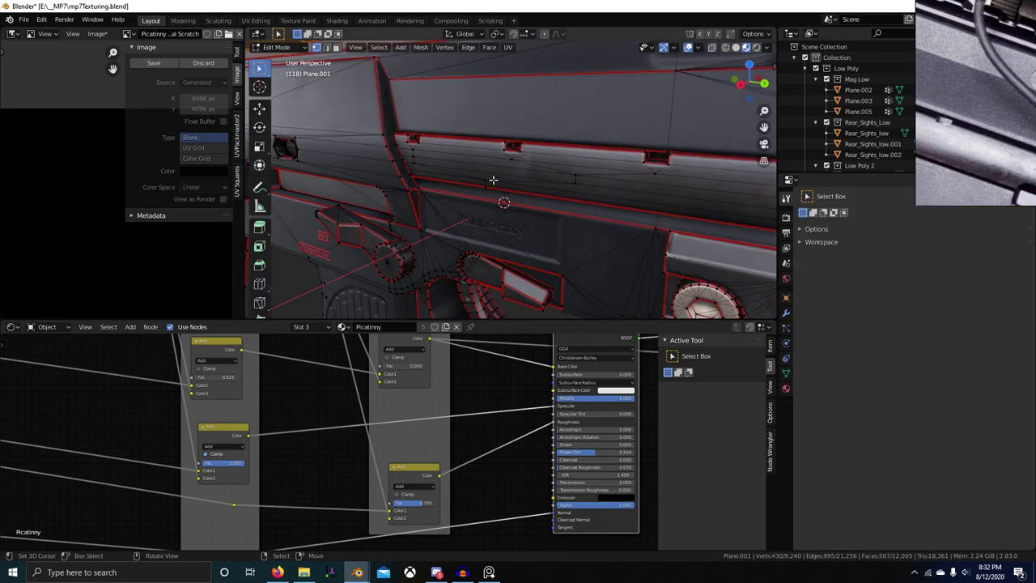
{"action": "key", "text": "l"}
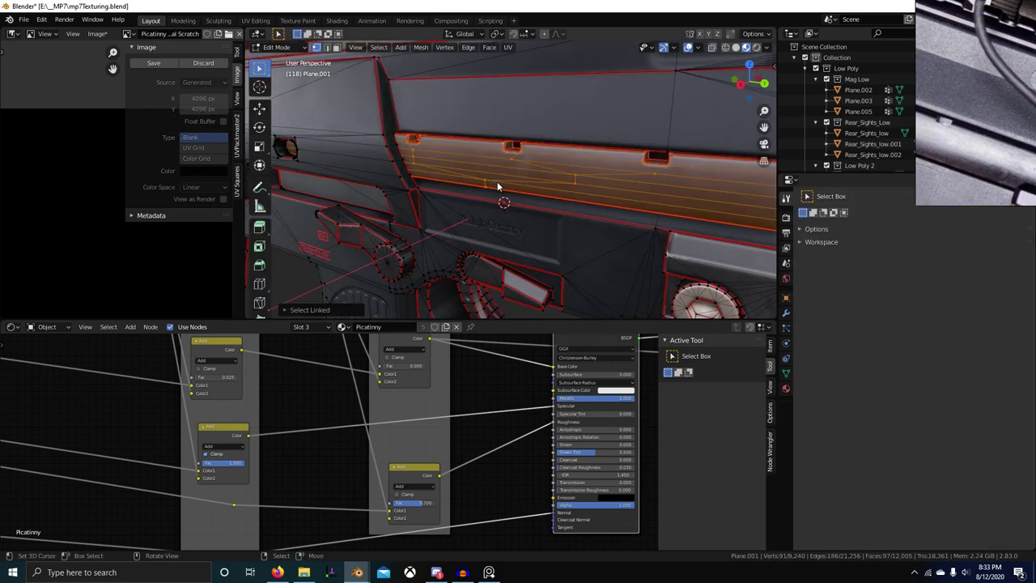
{"action": "key", "text": "KP_Decimal"}
{"action": "key", "text": "Tab"}
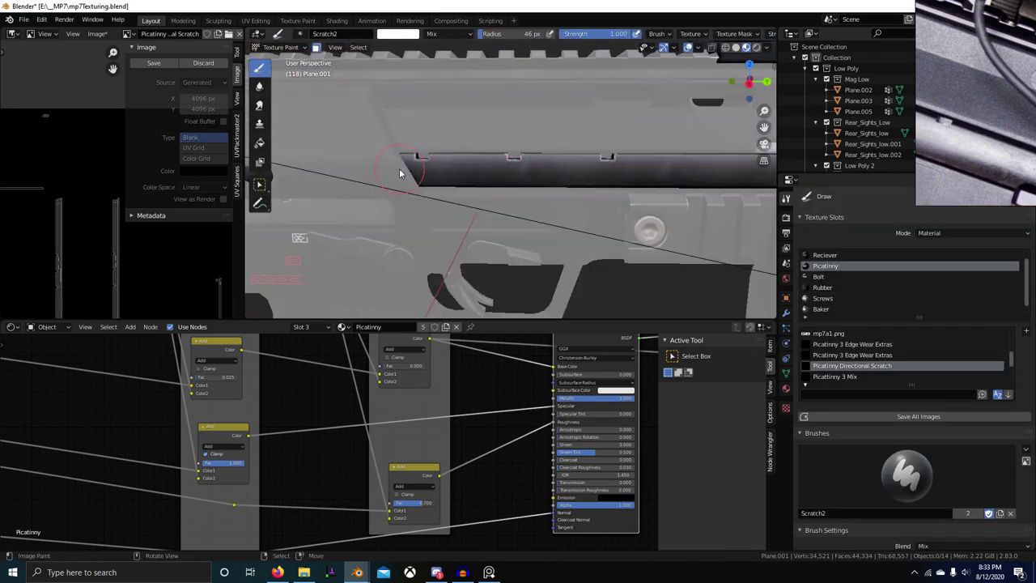
Paint horizontal scratches along the masked side rail around its notches, undoing one misplaced stroke
{"action": "middle_click_drag", "start_coordinate": [519, 171], "coordinate": [406, 190], "text": "shift"}
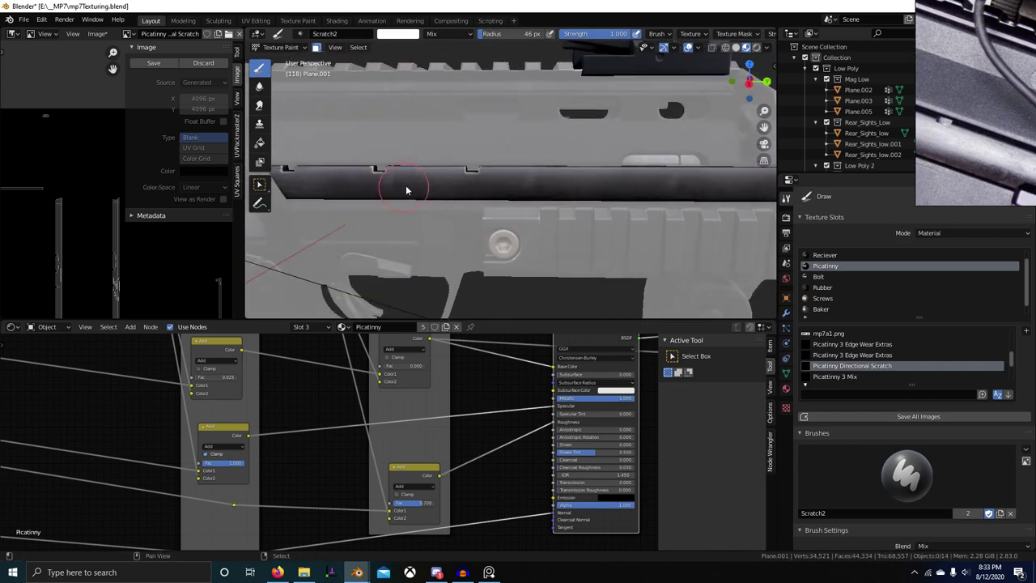
{"action": "middle_click_drag", "start_coordinate": [599, 183], "coordinate": [482, 187], "text": "shift"}
{"action": "scroll", "coordinate": [339, 186], "scroll_direction": "up", "scroll_amount": 3}
{"action": "middle_click_drag", "start_coordinate": [339, 186], "coordinate": [568, 187], "text": "shift"}
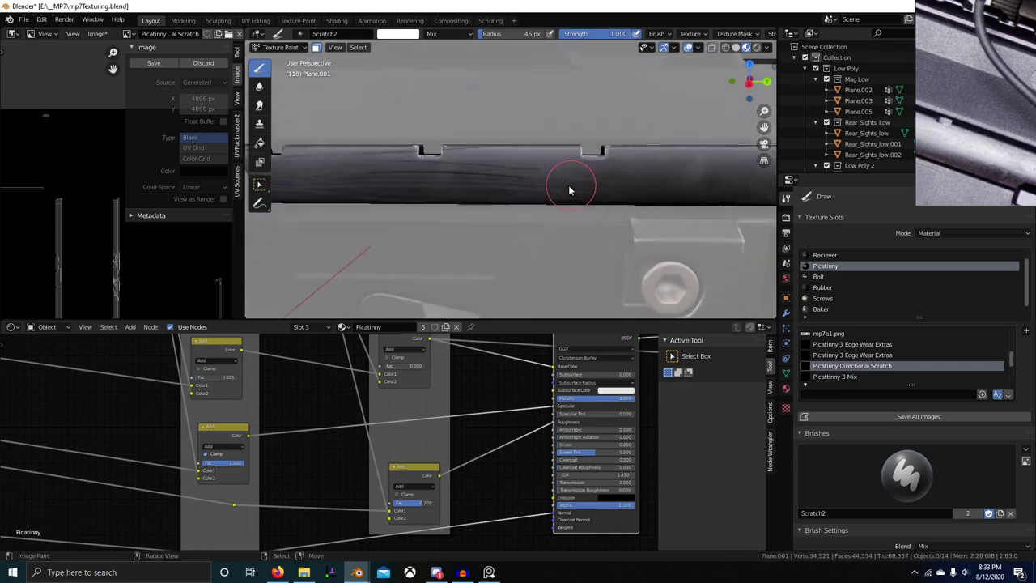
{"action": "left_click_drag", "start_coordinate": [479, 179], "coordinate": [641, 176]}
{"action": "middle_click_drag", "start_coordinate": [629, 174], "coordinate": [621, 178], "text": "shift"}
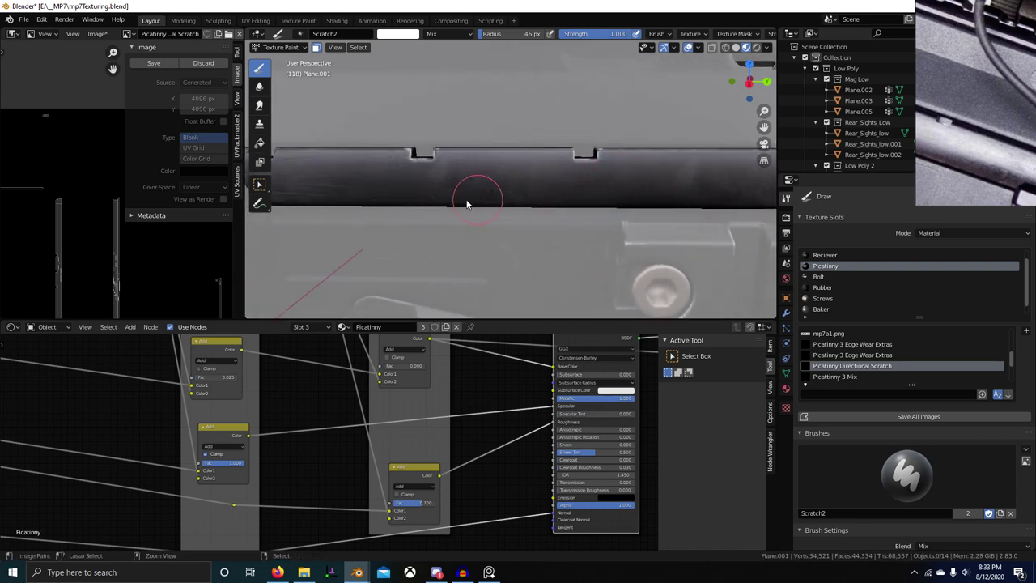
{"action": "left_click_drag", "start_coordinate": [359, 175], "coordinate": [358, 174]}
{"action": "key", "text": "ctrl+z"}
{"action": "left_click_drag", "start_coordinate": [475, 206], "coordinate": [383, 206]}
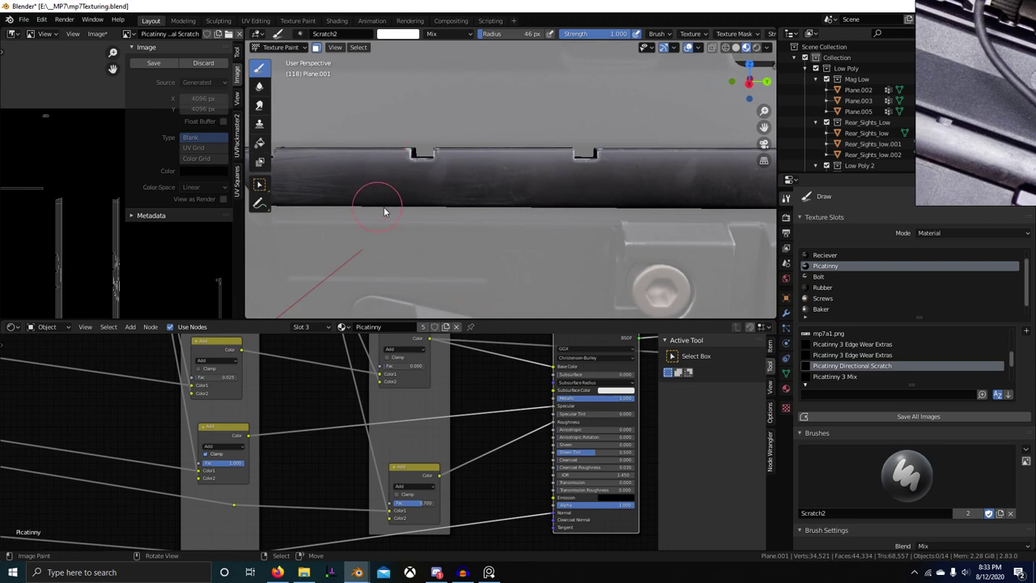
Add the matching rail on the gun's opposite side to the masked face selection
{"action": "scroll", "coordinate": [523, 215], "scroll_direction": "up", "scroll_amount": 3}
{"action": "middle_click_drag", "start_coordinate": [384, 207], "coordinate": [356, 202], "text": "shift"}
{"action": "scroll", "coordinate": [522, 216], "scroll_direction": "down", "scroll_amount": 6}
{"action": "middle_click_drag", "start_coordinate": [631, 198], "coordinate": [529, 196], "text": "shift"}
{"action": "scroll", "coordinate": [529, 195], "scroll_direction": "up", "scroll_amount": 1}
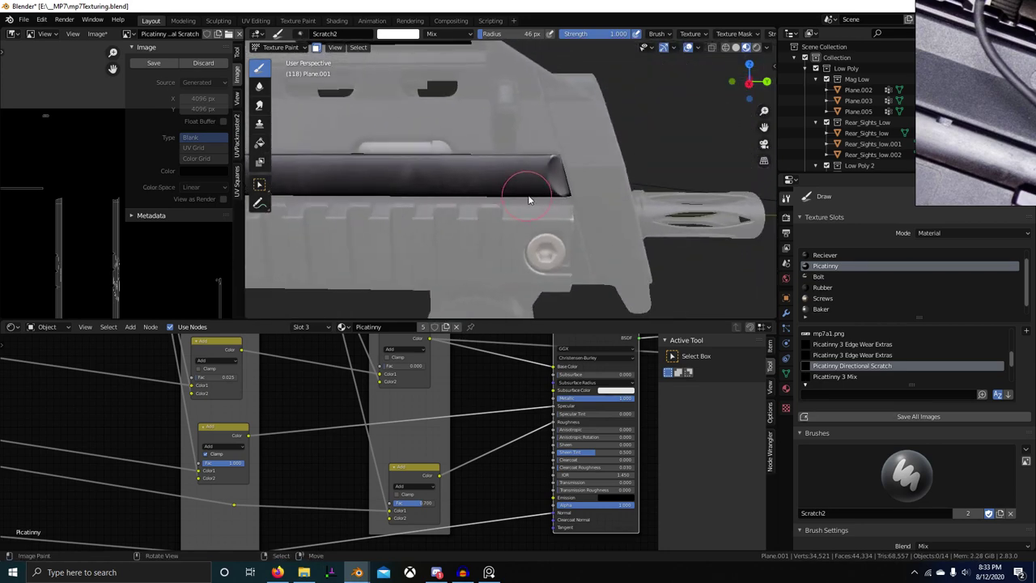
{"action": "middle_click_drag", "start_coordinate": [608, 181], "coordinate": [375, 183]}
{"action": "middle_click_drag", "start_coordinate": [573, 207], "coordinate": [483, 199]}
{"action": "key", "text": "Tab"}
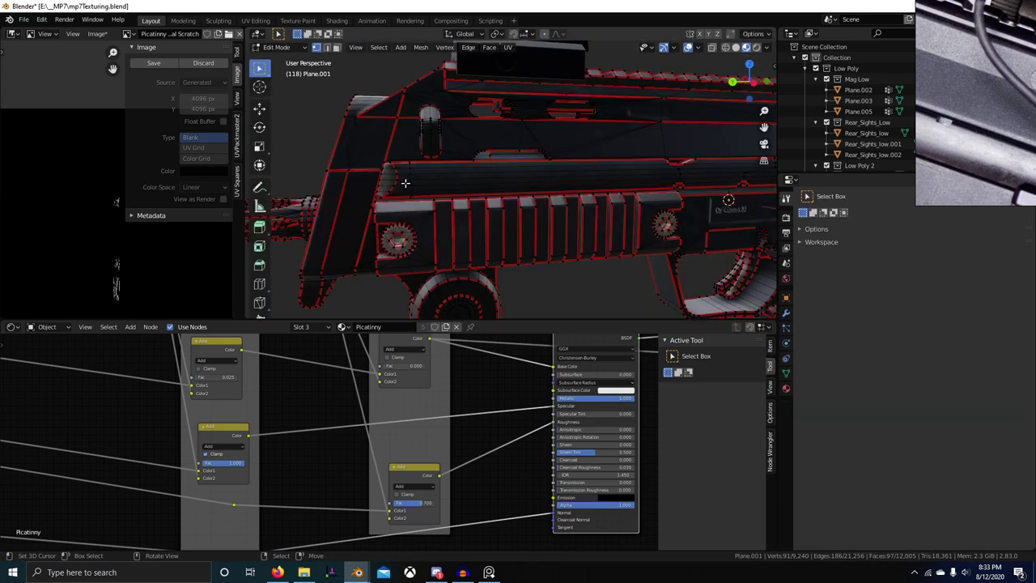
{"action": "key", "text": "l"}
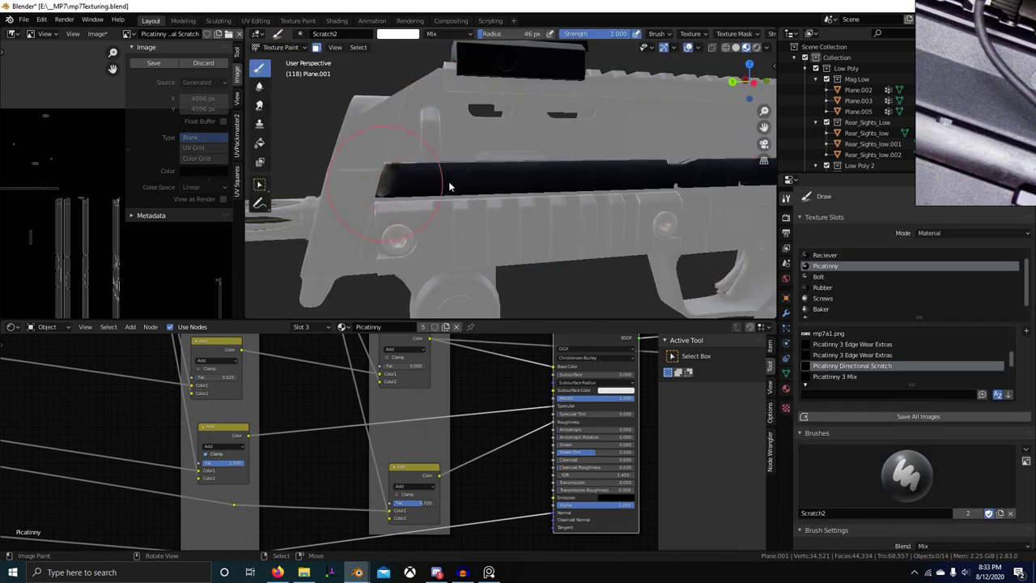
Duplicate both selected side rails, place the copies clear of the gun and return to texture painting
{"action": "middle_click_drag", "start_coordinate": [487, 185], "coordinate": [380, 192]}
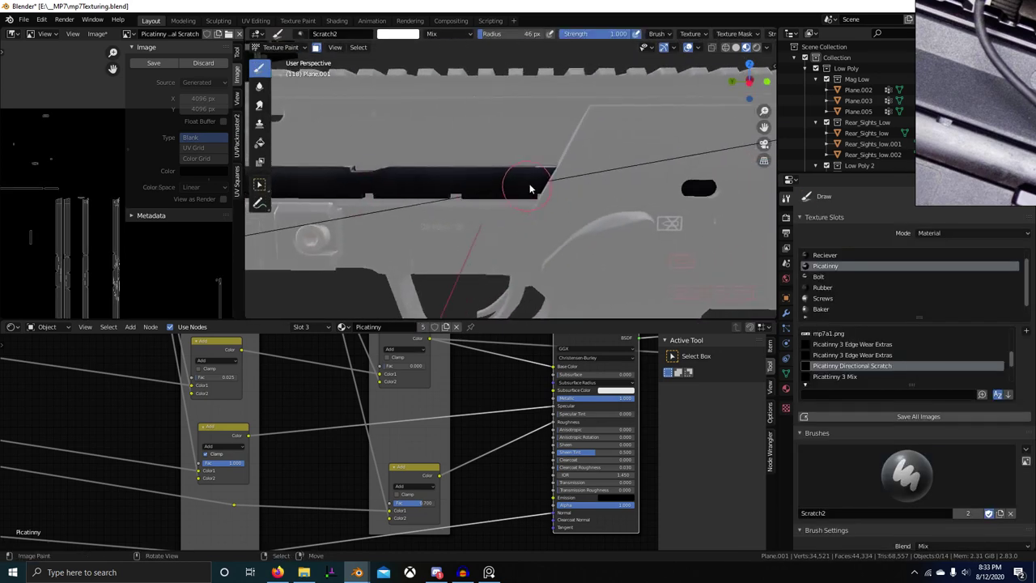
{"action": "middle_click_drag", "start_coordinate": [599, 186], "coordinate": [436, 191], "text": "shift"}
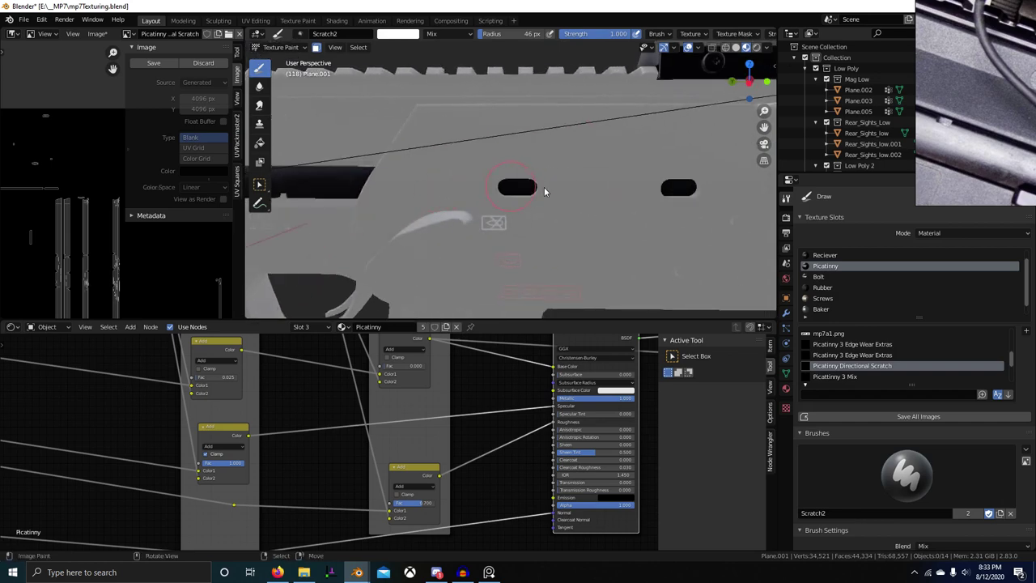
{"action": "middle_click_drag", "start_coordinate": [617, 191], "coordinate": [533, 191], "text": "shift"}
{"action": "scroll", "coordinate": [595, 193], "scroll_direction": "down", "scroll_amount": 3}
{"action": "middle_click_drag", "start_coordinate": [636, 207], "coordinate": [381, 216]}
{"action": "scroll", "coordinate": [486, 218], "scroll_direction": "down", "scroll_amount": 2}
{"action": "mouse_move", "coordinate": [570, 223]}
{"action": "middle_mouse_down", "text": "shift"}
{"action": "mouse_move", "coordinate": [438, 210]}
{"action": "mouse_move", "coordinate": [579, 233]}
{"action": "middle_mouse_up", "text": "shift"}
{"action": "key", "text": "Tab"}
{"action": "scroll", "coordinate": [550, 223], "scroll_direction": "down", "scroll_amount": 3}
{"action": "middle_click_drag", "start_coordinate": [518, 210], "coordinate": [479, 205]}
{"action": "key", "text": "g"}
{"action": "left_click", "coordinate": [620, 231]}
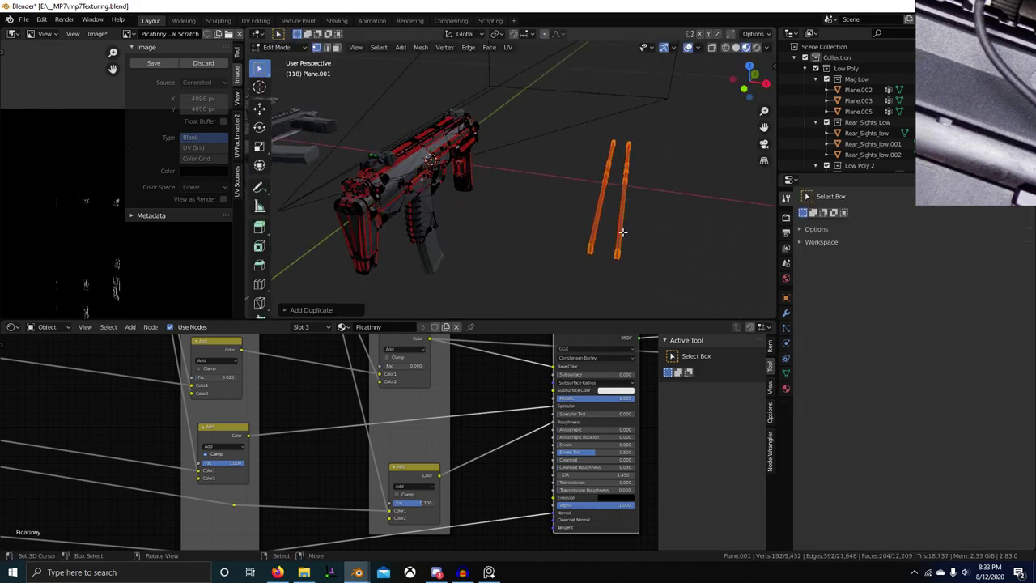
{"action": "key", "text": "Tab"}
Preview the Add node feeding Roughness while setting its Fac to about 0.19, and restore the Principled BSDF output
{"action": "mouse_move", "coordinate": [620, 232]}
{"action": "middle_mouse_down"}
{"action": "mouse_move", "coordinate": [458, 194]}
{"action": "mouse_move", "coordinate": [544, 226]}
{"action": "mouse_move", "coordinate": [501, 217]}
{"action": "middle_mouse_up"}
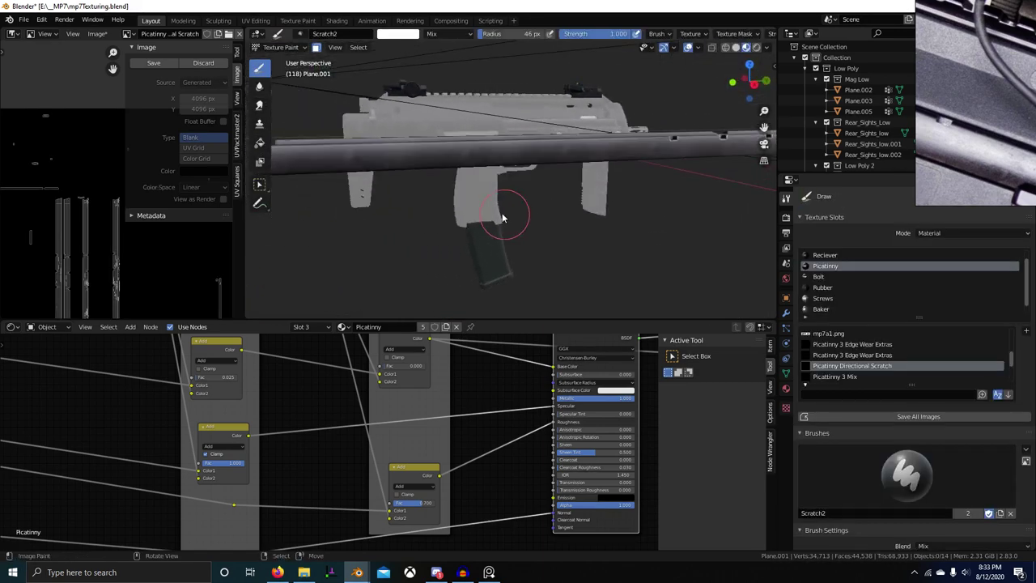
{"action": "right_click", "coordinate": [442, 159]}
{"action": "middle_click_drag", "start_coordinate": [442, 159], "coordinate": [510, 157], "text": "shift"}
{"action": "scroll", "coordinate": [510, 157], "scroll_direction": "up", "scroll_amount": 2}
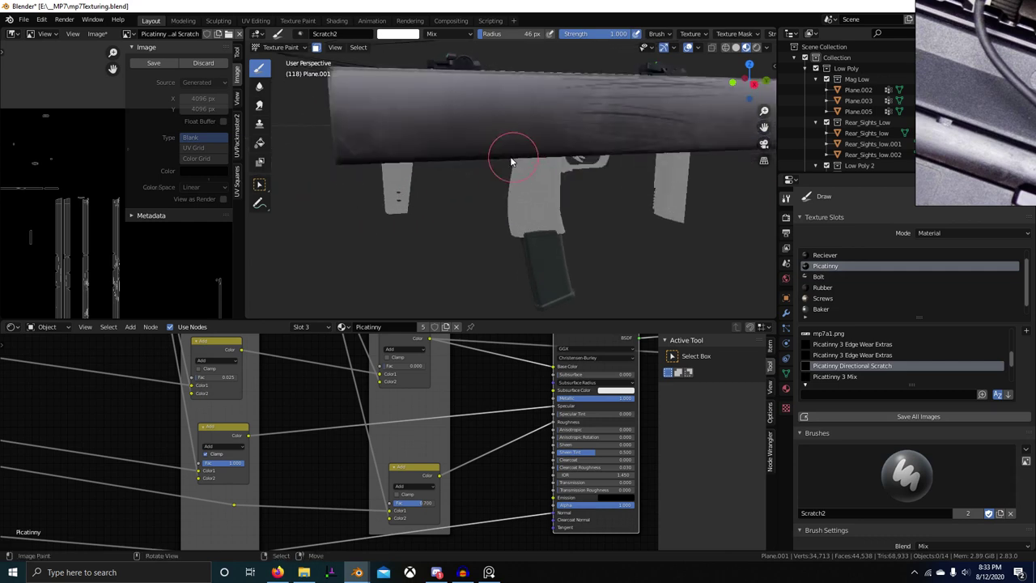
{"action": "scroll", "coordinate": [417, 437], "scroll_direction": "down", "scroll_amount": 2}
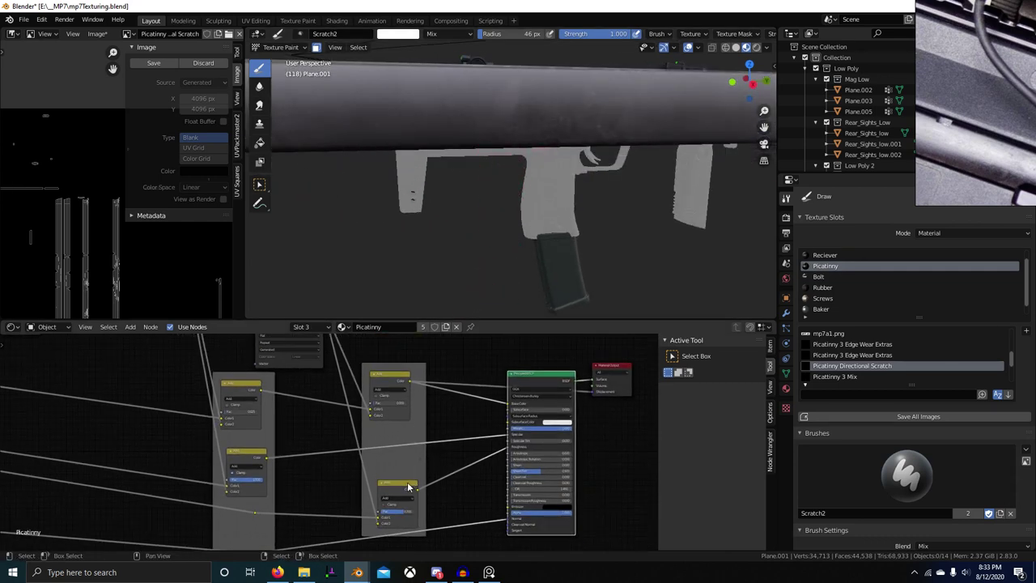
{"action": "left_click", "coordinate": [409, 487], "text": "ctrl+shift"}
{"action": "middle_click_drag", "start_coordinate": [625, 245], "coordinate": [534, 251]}
{"action": "scroll", "coordinate": [451, 465], "scroll_direction": "up", "scroll_amount": 2}
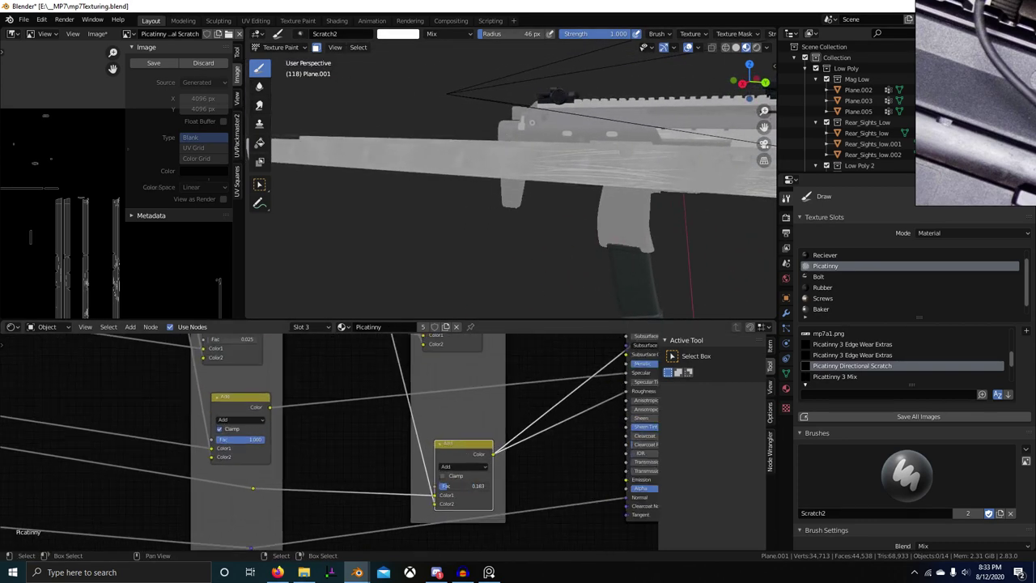
{"action": "left_click_drag", "start_coordinate": [447, 487], "coordinate": [449, 487]}
{"action": "scroll", "coordinate": [550, 437], "scroll_direction": "down", "scroll_amount": 1}
{"action": "middle_click_drag", "start_coordinate": [550, 437], "coordinate": [479, 463]}
{"action": "left_click", "coordinate": [558, 340], "text": "ctrl+shift"}
Paint directional scratches along the rear half of the duplicated rail in the right orthographic view
{"action": "middle_click_drag", "start_coordinate": [506, 248], "coordinate": [529, 247]}
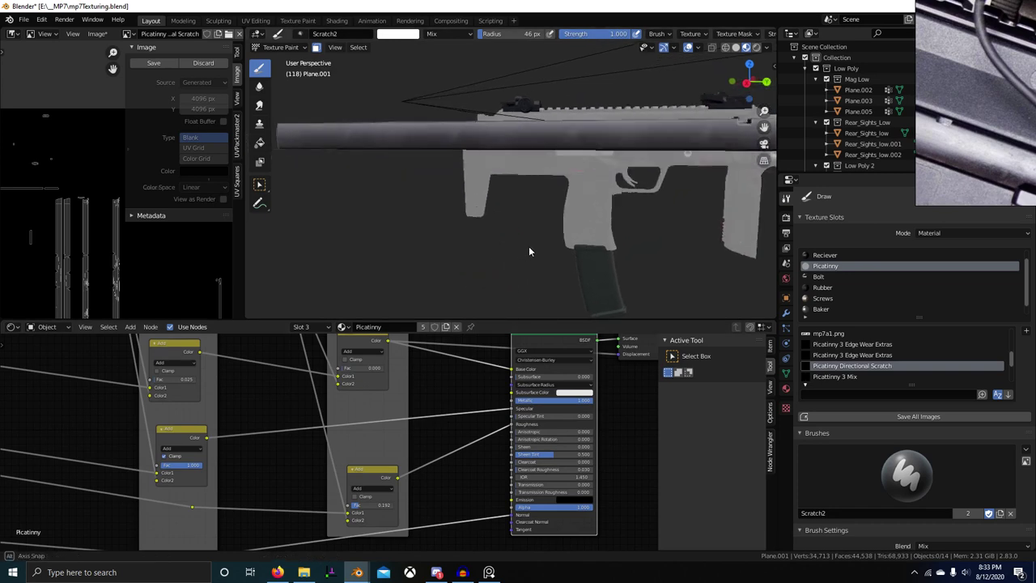
{"action": "key", "text": "KP_3"}
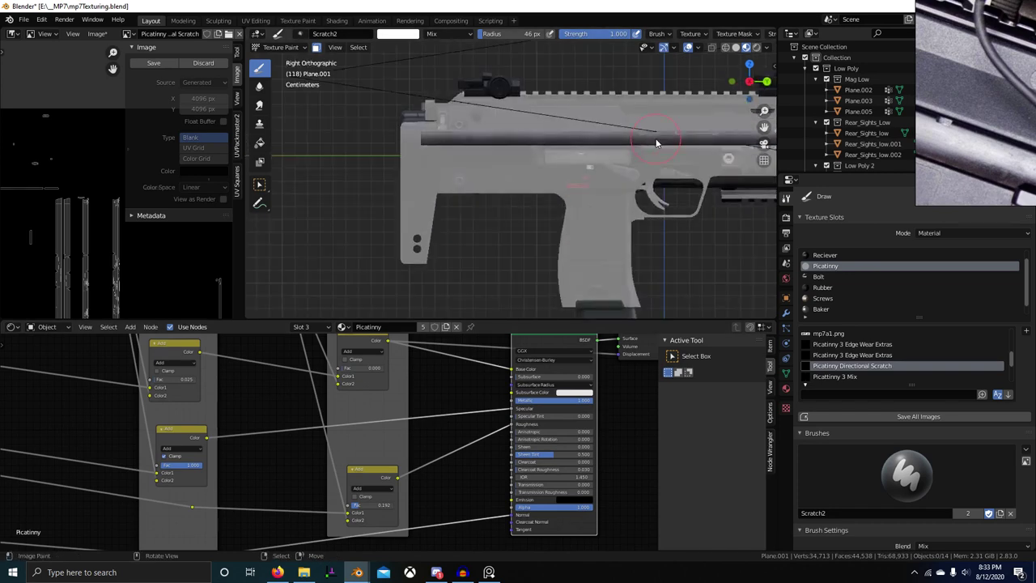
{"action": "scroll", "coordinate": [550, 176], "scroll_direction": "up", "scroll_amount": 4}
{"action": "mouse_move", "coordinate": [550, 176]}
{"action": "middle_mouse_down", "text": "shift"}
{"action": "mouse_move", "coordinate": [384, 139]}
{"action": "mouse_move", "coordinate": [510, 143]}
{"action": "middle_mouse_up", "text": "shift"}
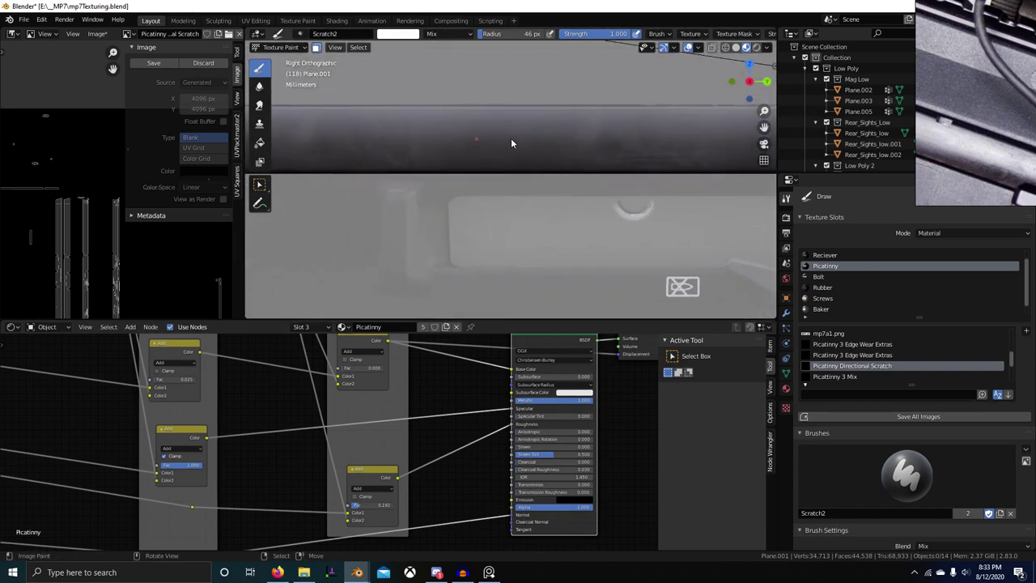
{"action": "middle_click_drag", "start_coordinate": [369, 142], "coordinate": [636, 158], "text": "shift"}
{"action": "left_click_drag", "start_coordinate": [439, 152], "coordinate": [565, 153]}
{"action": "middle_click_drag", "start_coordinate": [437, 153], "coordinate": [551, 152], "text": "shift"}
{"action": "middle_click_drag", "start_coordinate": [390, 160], "coordinate": [470, 153], "text": "shift"}
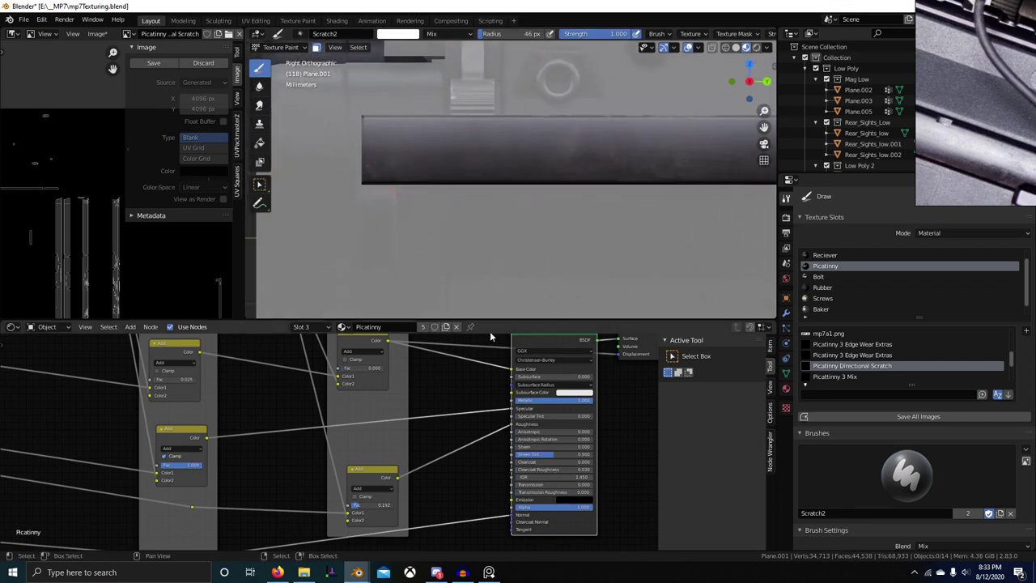
Preview the Add node feeding Roughness and paint directional scratches along the front half of the duplicated rail
{"action": "left_click", "coordinate": [376, 471], "text": "ctrl+shift"}
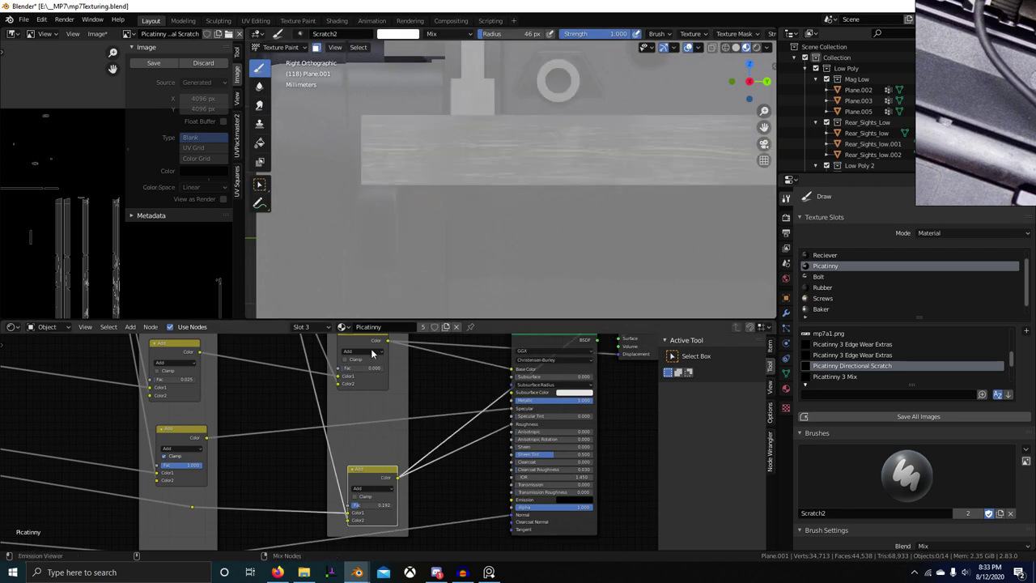
{"action": "scroll", "coordinate": [566, 202], "scroll_direction": "down", "scroll_amount": 1}
{"action": "middle_click_drag", "start_coordinate": [745, 204], "coordinate": [346, 227], "text": "shift"}
{"action": "key", "text": "f"}
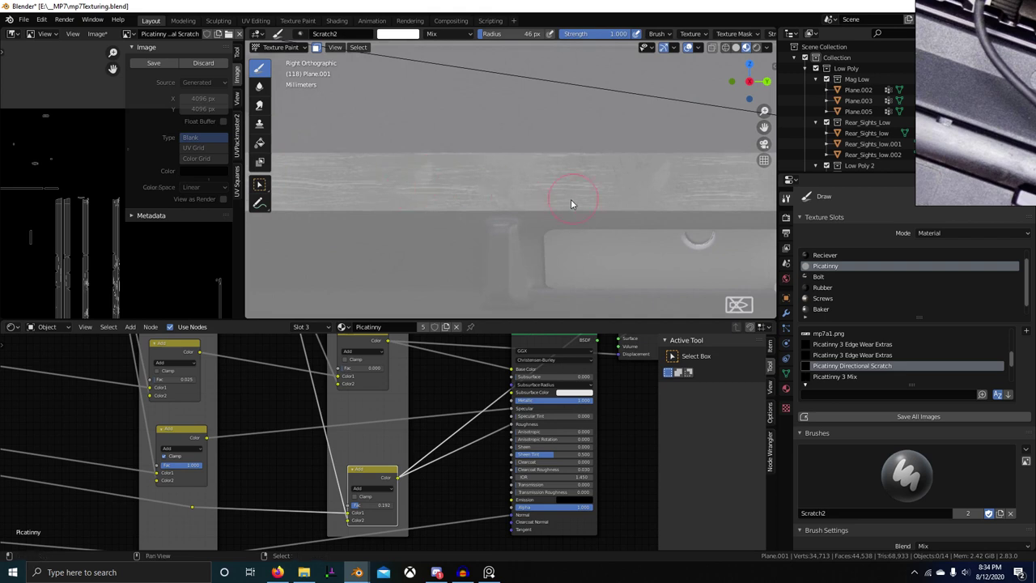
{"action": "middle_click_drag", "start_coordinate": [571, 203], "coordinate": [493, 206], "text": "shift"}
{"action": "middle_click_drag", "start_coordinate": [578, 203], "coordinate": [534, 240], "text": "shift"}
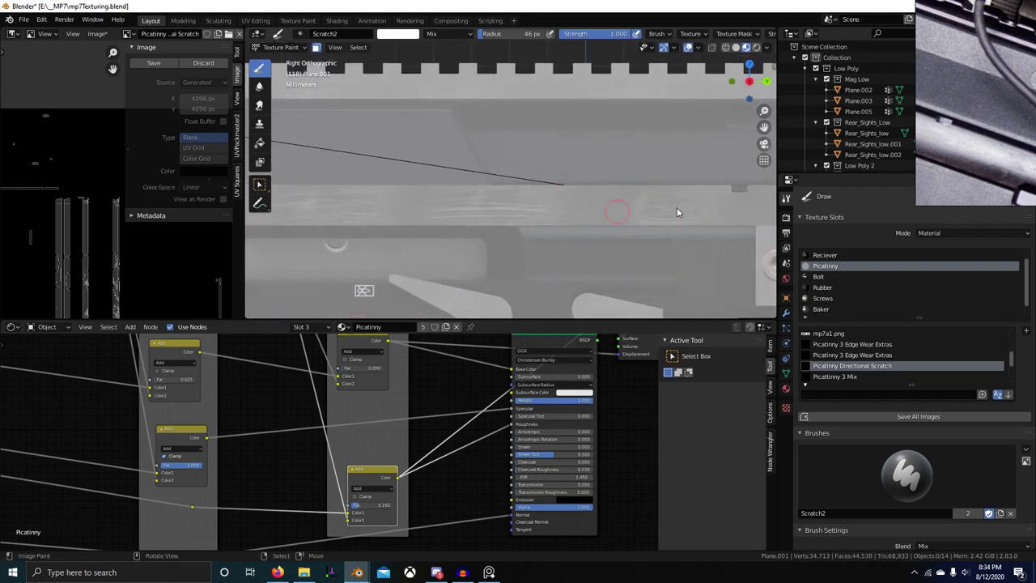
{"action": "left_click_drag", "start_coordinate": [689, 208], "coordinate": [698, 212]}
{"action": "middle_click_drag", "start_coordinate": [572, 242], "coordinate": [503, 231], "text": "shift"}
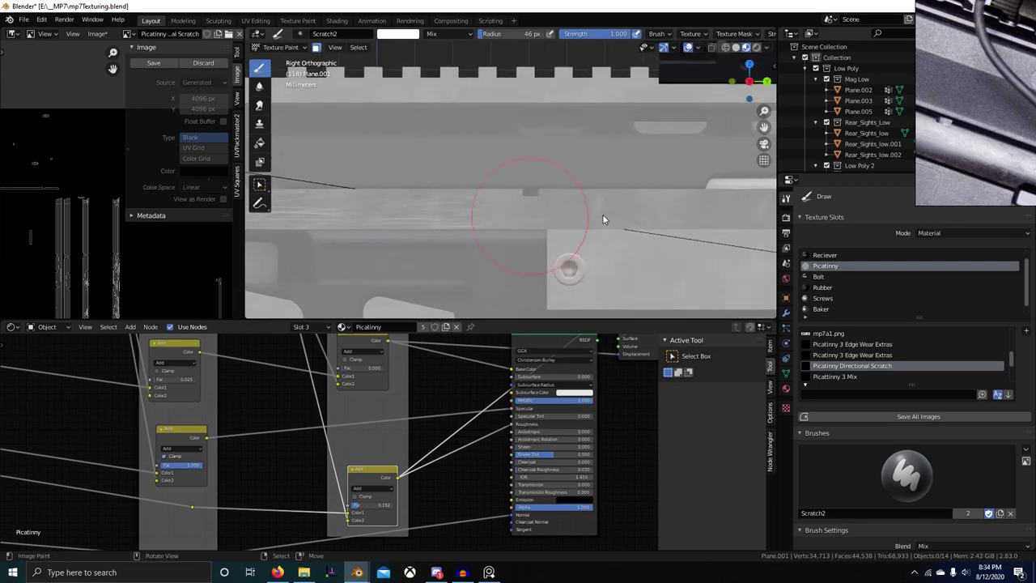
{"action": "middle_click_drag", "start_coordinate": [640, 216], "coordinate": [566, 216], "text": "shift"}
{"action": "middle_click_drag", "start_coordinate": [633, 220], "coordinate": [579, 223], "text": "shift"}
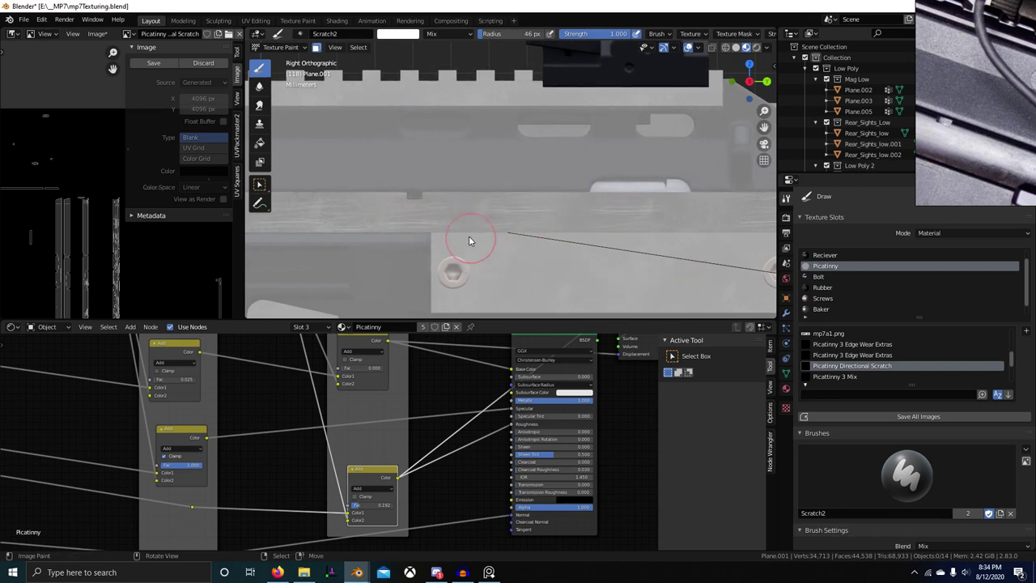
{"action": "middle_click_drag", "start_coordinate": [620, 241], "coordinate": [531, 209], "text": "shift"}
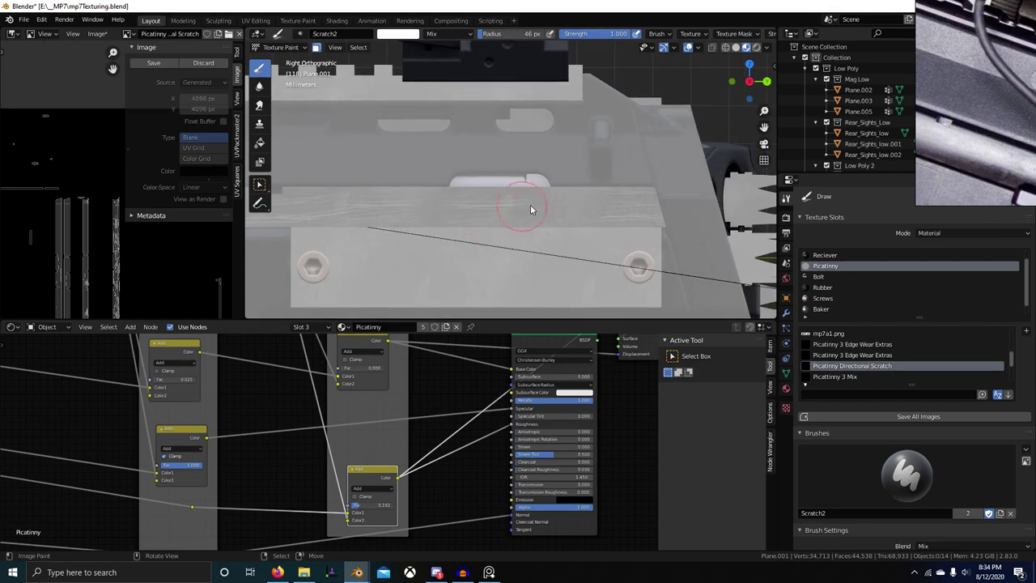
Check the rails from the gun's front side and restore the Principled BSDF as the material output
{"action": "scroll", "coordinate": [633, 182], "scroll_direction": "down", "scroll_amount": 6}
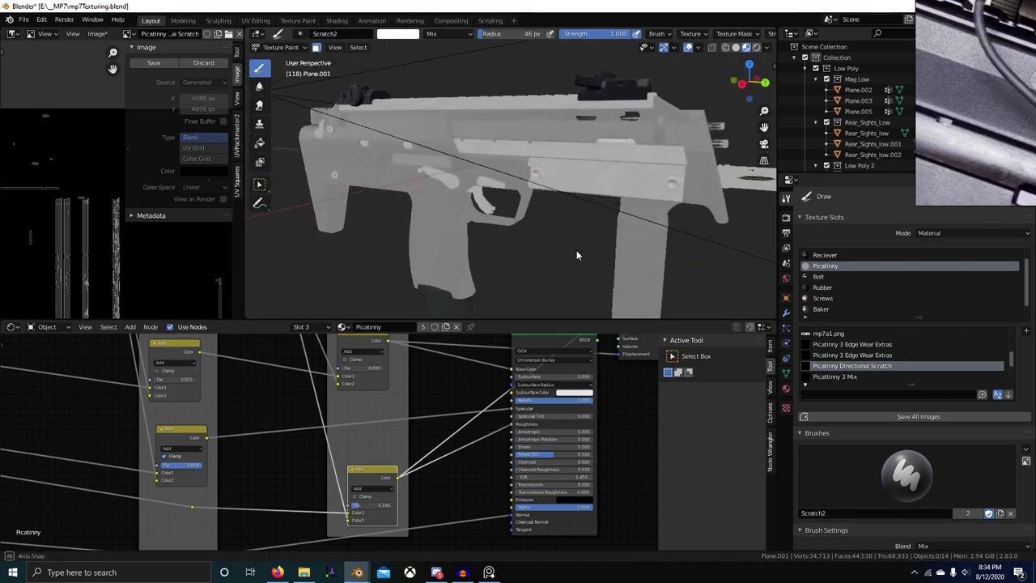
{"action": "middle_click_drag", "start_coordinate": [633, 183], "coordinate": [535, 257]}
{"action": "middle_click_drag", "start_coordinate": [602, 252], "coordinate": [511, 290]}
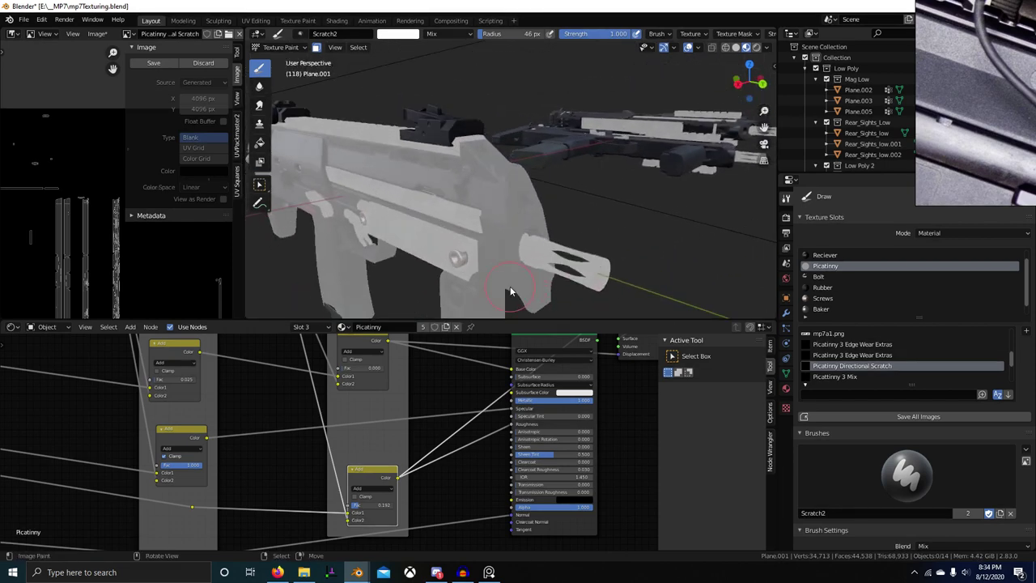
{"action": "scroll", "coordinate": [431, 391], "scroll_direction": "up", "scroll_amount": 1}
{"action": "scroll", "coordinate": [437, 390], "scroll_direction": "down", "scroll_amount": 2}
{"action": "middle_click_drag", "start_coordinate": [514, 364], "coordinate": [507, 374]}
{"action": "left_click", "coordinate": [506, 360], "text": "ctrl+shift"}
Delete the duplicated side rails' vertices in Edit Mode and return to Object Mode
{"action": "mouse_move", "coordinate": [451, 309]}
{"action": "middle_mouse_down"}
{"action": "mouse_move", "coordinate": [539, 268]}
{"action": "mouse_move", "coordinate": [650, 242]}
{"action": "mouse_move", "coordinate": [626, 200]}
{"action": "mouse_move", "coordinate": [662, 198]}
{"action": "mouse_move", "coordinate": [529, 217]}
{"action": "middle_mouse_up"}
{"action": "scroll", "coordinate": [568, 263], "scroll_direction": "down", "scroll_amount": 3}
{"action": "scroll", "coordinate": [615, 242], "scroll_direction": "up", "scroll_amount": 3}
{"action": "key", "text": "ctrl+Tab"}
{"action": "left_click", "coordinate": [415, 235]}
{"action": "scroll", "coordinate": [422, 237], "scroll_direction": "up", "scroll_amount": 2}
{"action": "key", "text": "Tab"}
{"action": "scroll", "coordinate": [582, 174], "scroll_direction": "down", "scroll_amount": 2}
{"action": "key", "text": "x"}
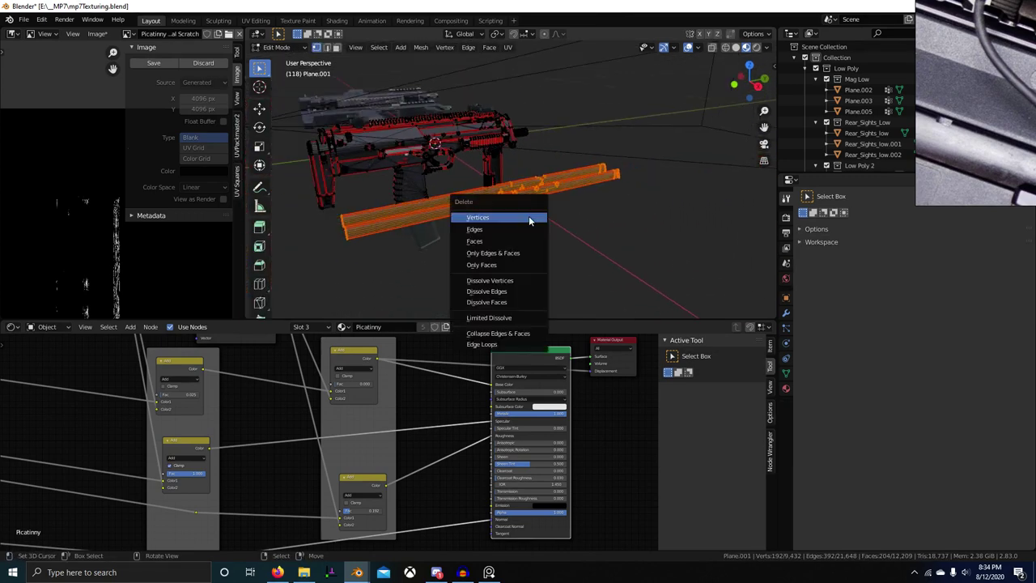
{"action": "left_click", "coordinate": [529, 216]}
{"action": "key", "text": "Tab"}
{"action": "scroll", "coordinate": [508, 194], "scroll_direction": "up", "scroll_amount": 3}
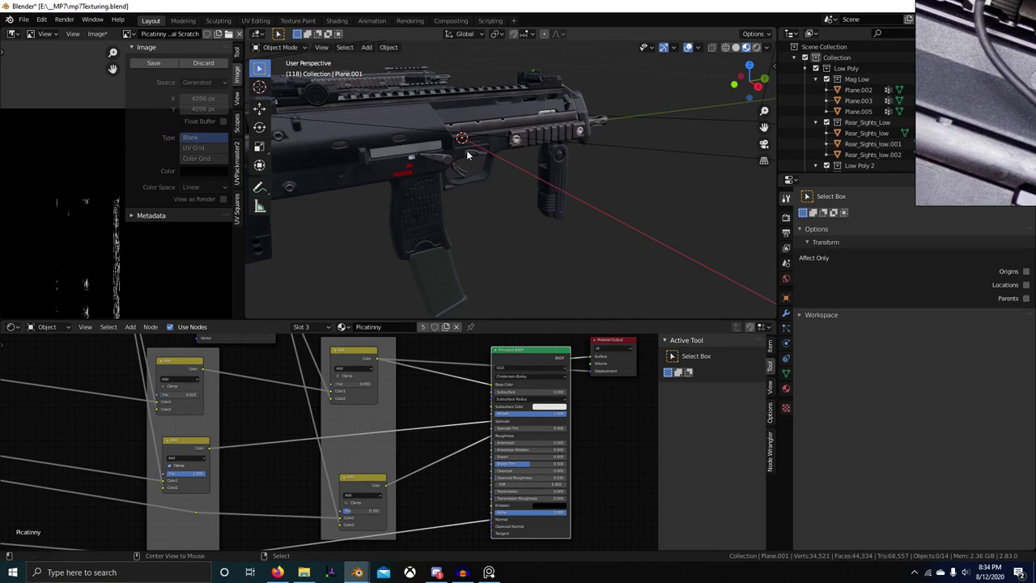
Set the Fac of the Add node feeding Base Color to about 0.009 while checking the side rail's scratches
{"action": "left_click", "coordinate": [473, 119]}
{"action": "scroll", "coordinate": [473, 119], "scroll_direction": "up", "scroll_amount": 8}
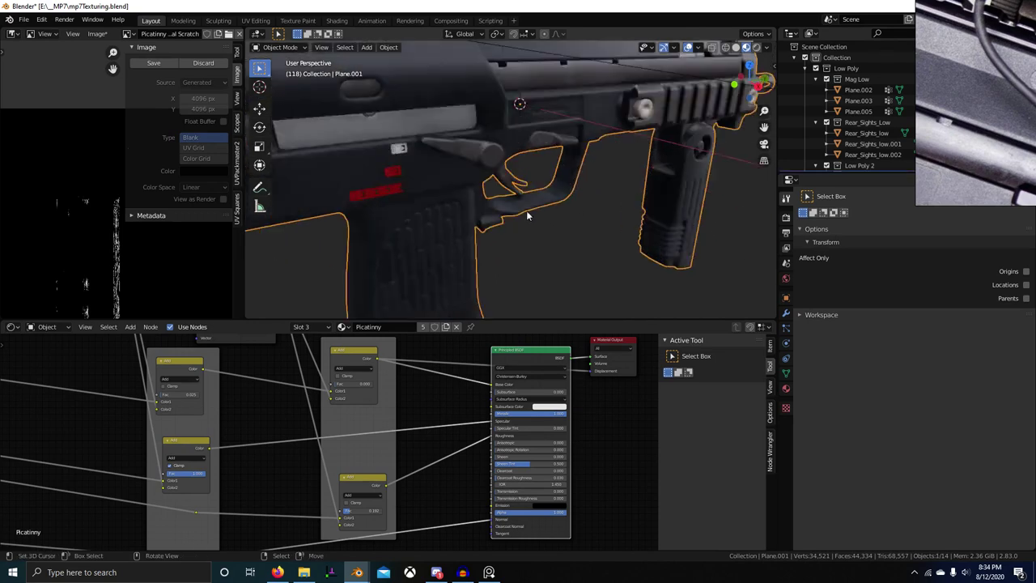
{"action": "scroll", "coordinate": [526, 269], "scroll_direction": "up", "scroll_amount": 6}
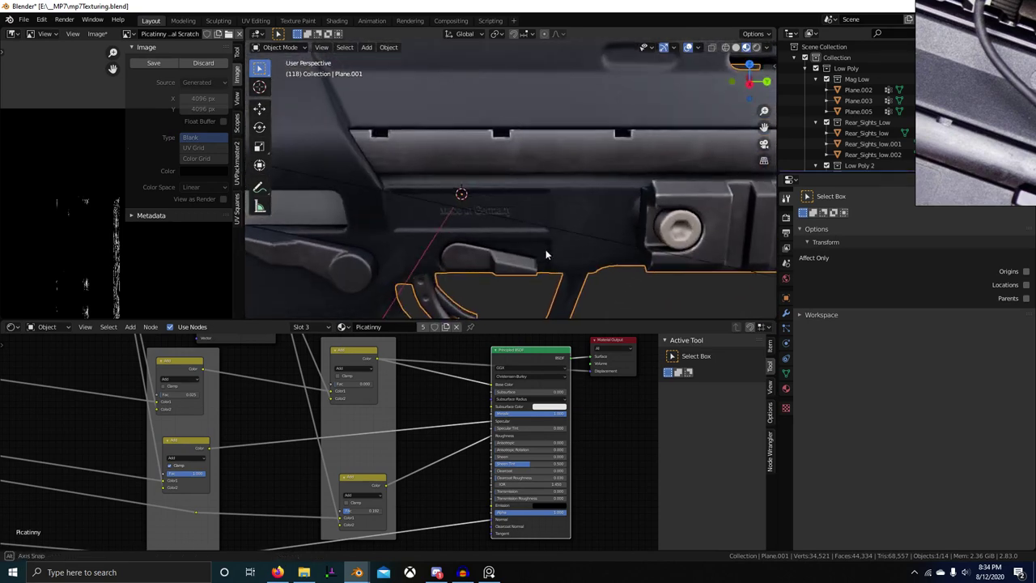
{"action": "scroll", "coordinate": [566, 251], "scroll_direction": "down", "scroll_amount": 6}
{"action": "scroll", "coordinate": [480, 269], "scroll_direction": "up", "scroll_amount": 2}
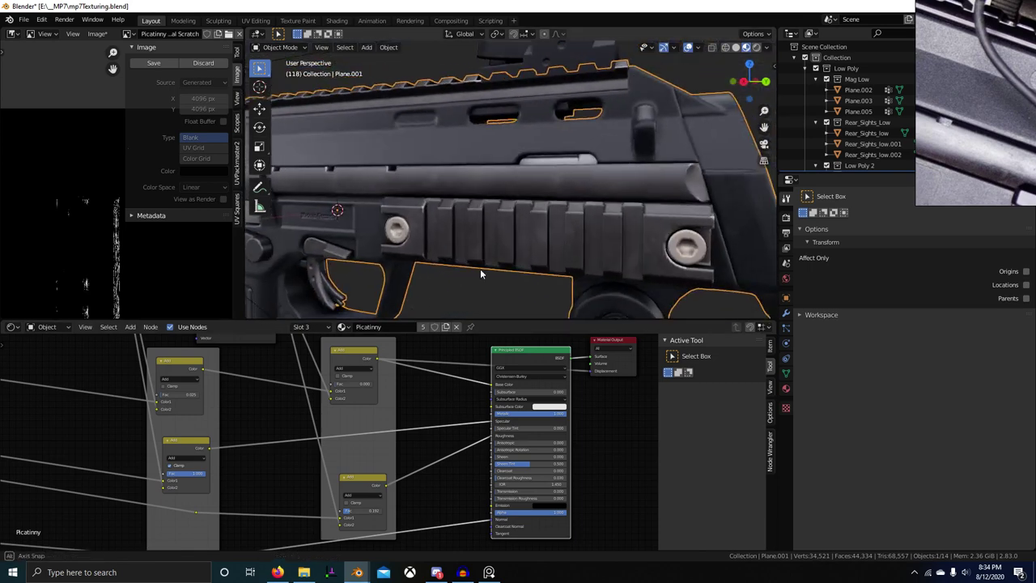
{"action": "scroll", "coordinate": [421, 415], "scroll_direction": "up", "scroll_amount": 4}
{"action": "scroll", "coordinate": [421, 414], "scroll_direction": "up", "scroll_amount": 1}
{"action": "left_click_drag", "start_coordinate": [421, 414], "coordinate": [424, 413]}
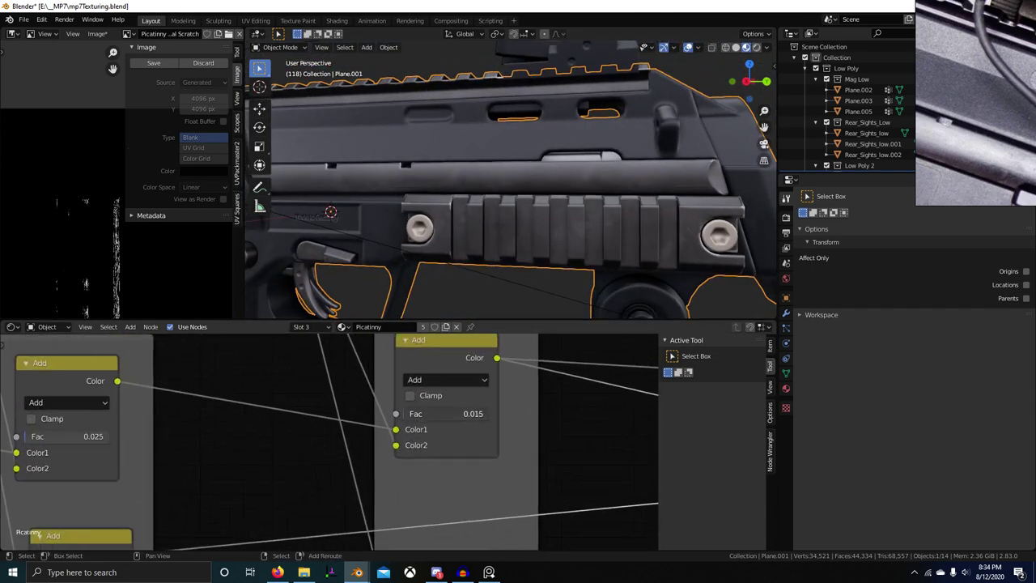
{"action": "scroll", "coordinate": [340, 203], "scroll_direction": "up", "scroll_amount": 5}
{"action": "middle_click_drag", "start_coordinate": [544, 245], "coordinate": [478, 386]}
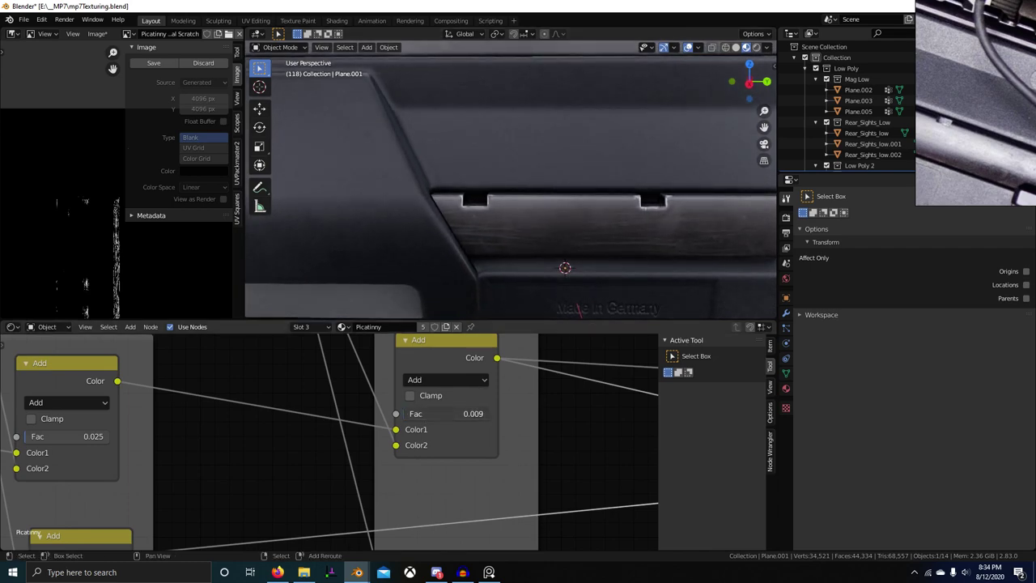
Set the Fac of the Add node feeding Roughness to about 0.125
{"action": "scroll", "coordinate": [555, 282], "scroll_direction": "down", "scroll_amount": 5}
{"action": "scroll", "coordinate": [556, 281], "scroll_direction": "up", "scroll_amount": 3}
{"action": "middle_click_drag", "start_coordinate": [555, 281], "coordinate": [540, 302]}
{"action": "scroll", "coordinate": [473, 394], "scroll_direction": "down", "scroll_amount": 4}
{"action": "middle_click_drag", "start_coordinate": [510, 547], "coordinate": [439, 432]}
{"action": "mouse_move", "coordinate": [401, 486]}
{"action": "left_mouse_down"}
{"action": "mouse_move", "coordinate": [425, 485]}
{"action": "mouse_move", "coordinate": [386, 486]}
{"action": "left_mouse_up"}
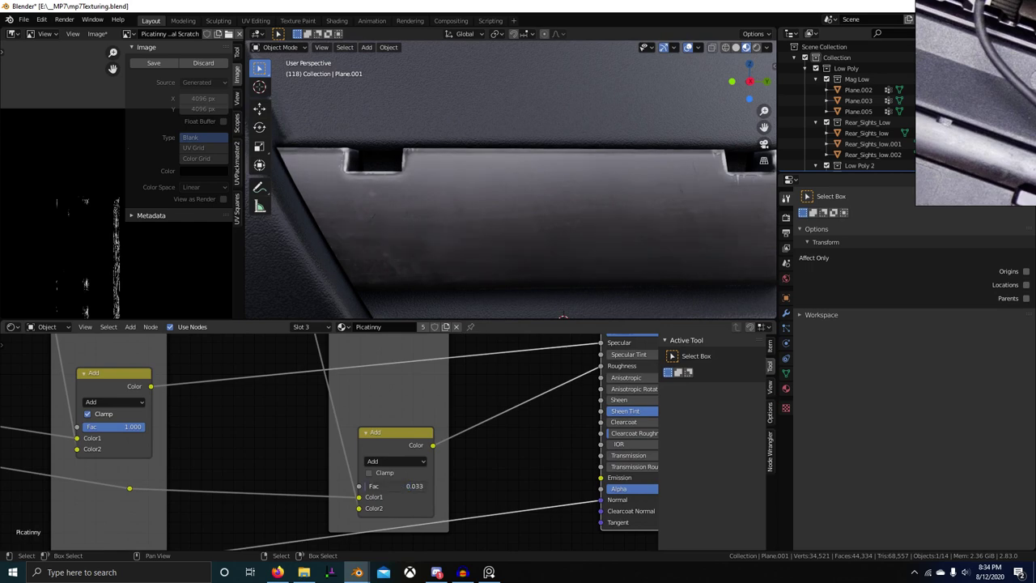
Rotate the viewport's environment lighting so that it illuminates the gun's opposite side
{"action": "middle_click_drag", "start_coordinate": [485, 275], "coordinate": [477, 300]}
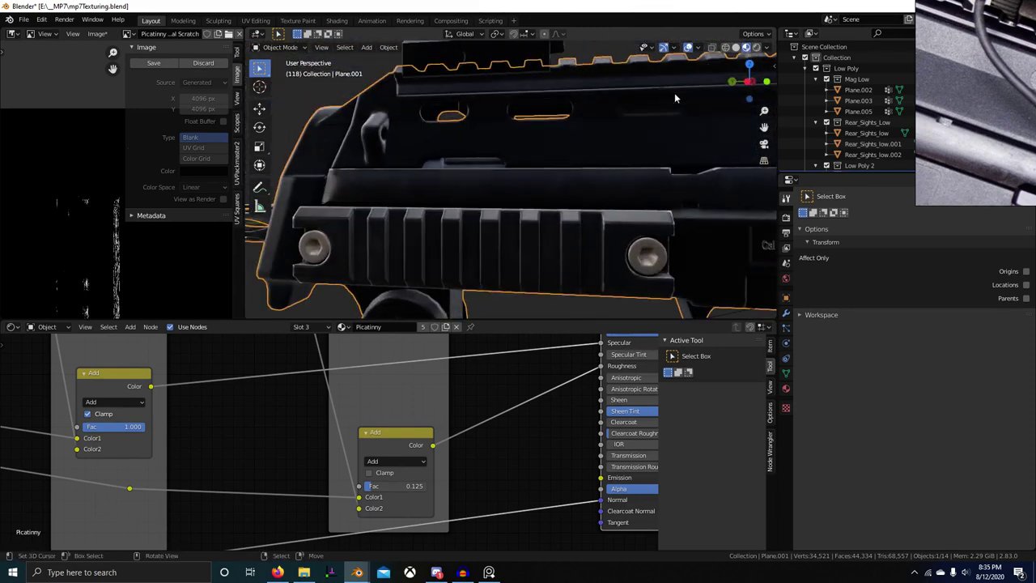
{"action": "left_click", "coordinate": [766, 48]}
{"action": "left_click", "coordinate": [736, 165]}
{"action": "key", "text": "Escape"}
{"action": "left_click_drag", "start_coordinate": [734, 168], "coordinate": [826, 166]}
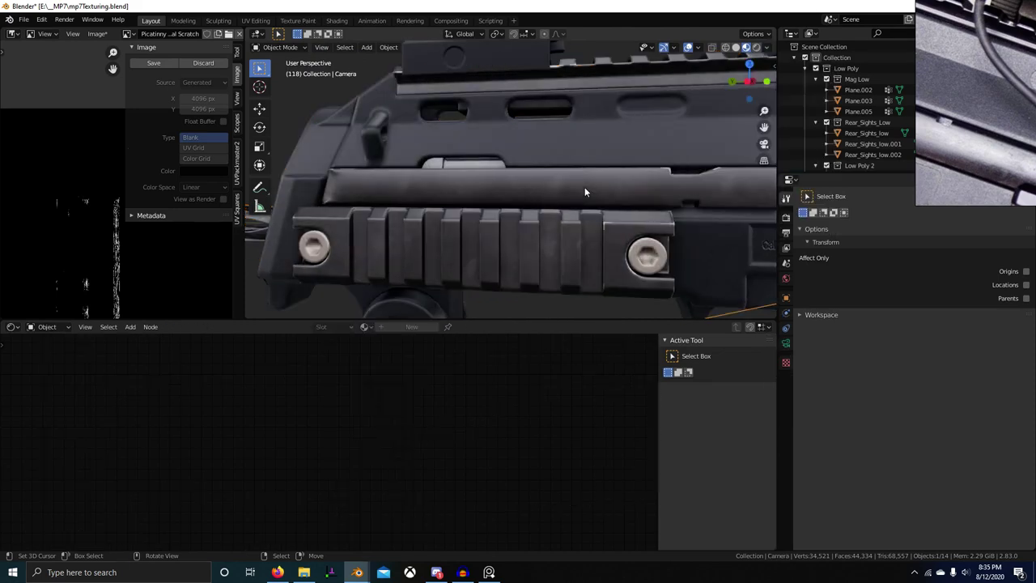
Restrict the paint mask to the opposite side rail by selecting only its linked geometry, and return to texture painting
{"action": "key", "text": "ctrl+Tab"}
{"action": "left_click", "coordinate": [677, 167]}
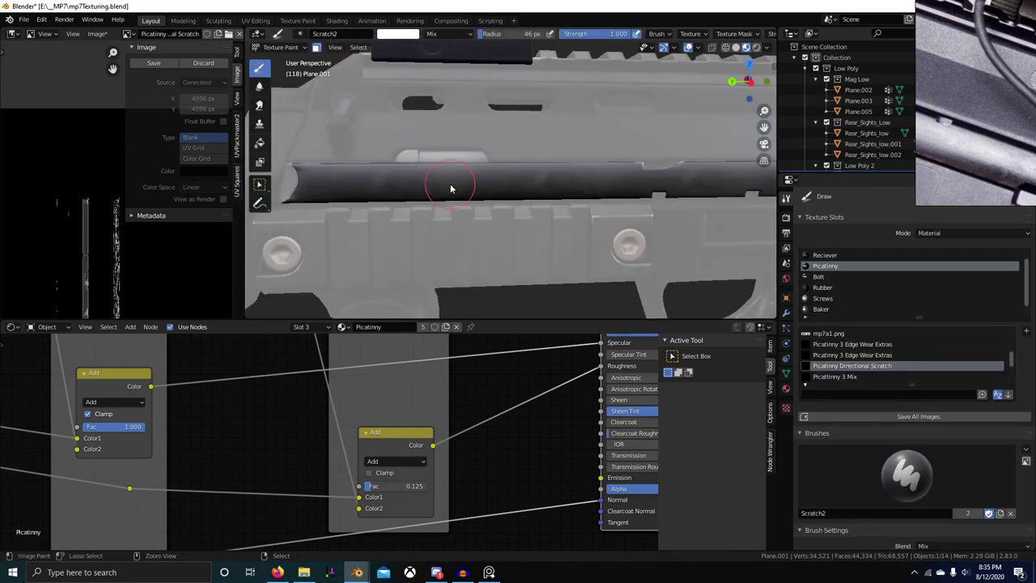
{"action": "key", "text": "Tab"}
{"action": "key", "text": "ctrl+l"}
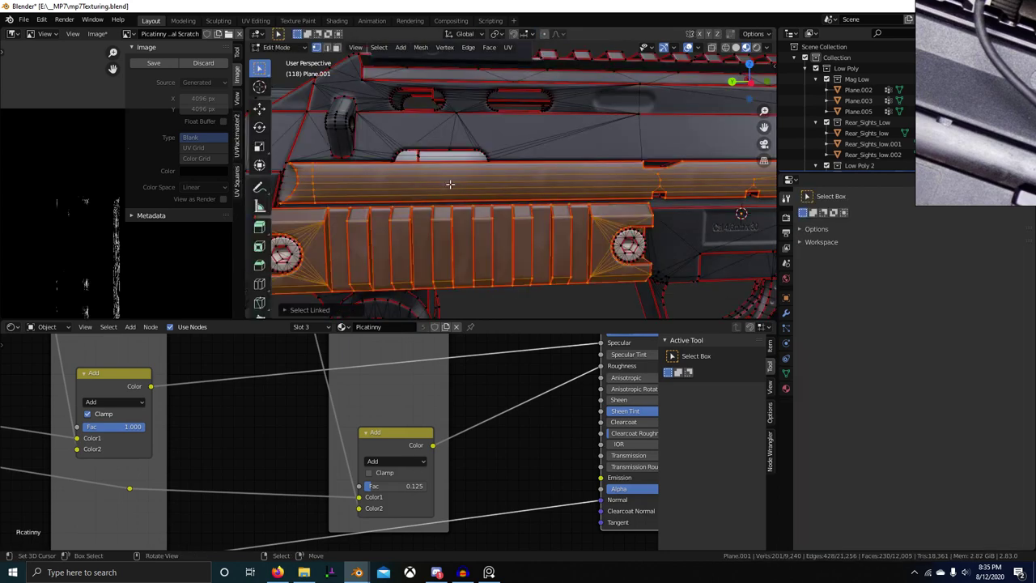
{"action": "key", "text": "alt+a"}
{"action": "mouse_move", "coordinate": [378, 189]}
{"action": "middle_mouse_down"}
{"action": "mouse_move", "coordinate": [323, 203]}
{"action": "mouse_move", "coordinate": [517, 201]}
{"action": "mouse_move", "coordinate": [476, 202]}
{"action": "middle_mouse_up"}
{"action": "key", "text": "l"}
{"action": "key", "text": "Tab"}
{"action": "scroll", "coordinate": [364, 199], "scroll_direction": "up", "scroll_amount": 3}
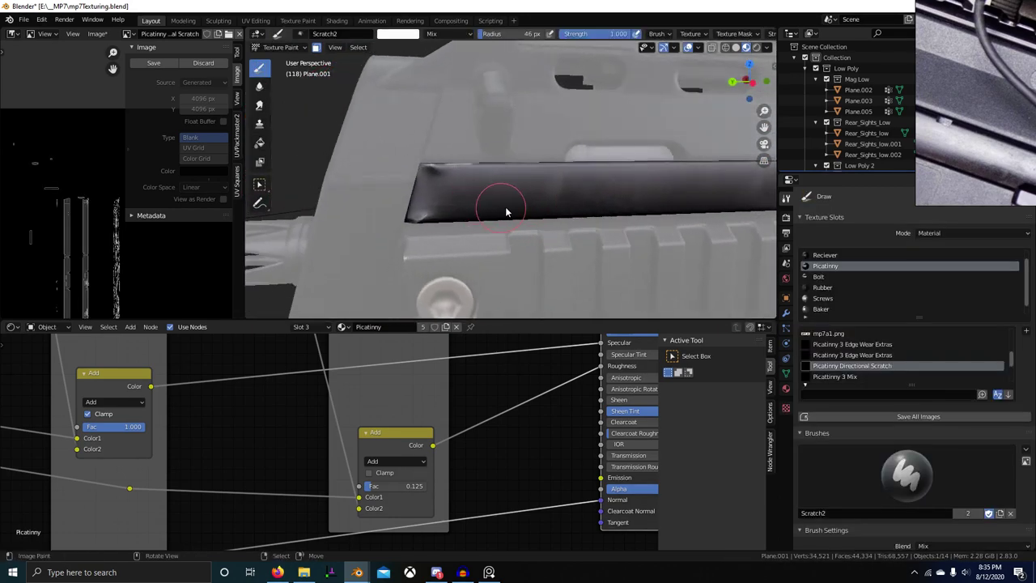
Paint directional scratches along the masked opposite side rail from its front end to its rear end
{"action": "middle_click_drag", "start_coordinate": [611, 198], "coordinate": [518, 199]}
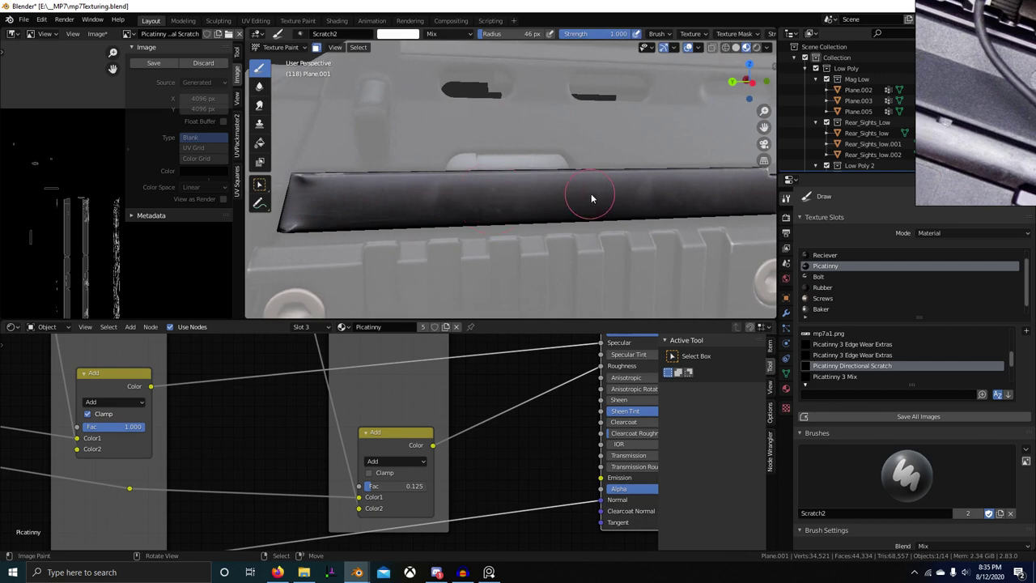
{"action": "middle_click_drag", "start_coordinate": [591, 193], "coordinate": [372, 216]}
{"action": "mouse_move", "coordinate": [637, 204]}
{"action": "middle_mouse_down"}
{"action": "mouse_move", "coordinate": [504, 235]}
{"action": "mouse_move", "coordinate": [421, 229]}
{"action": "middle_mouse_up"}
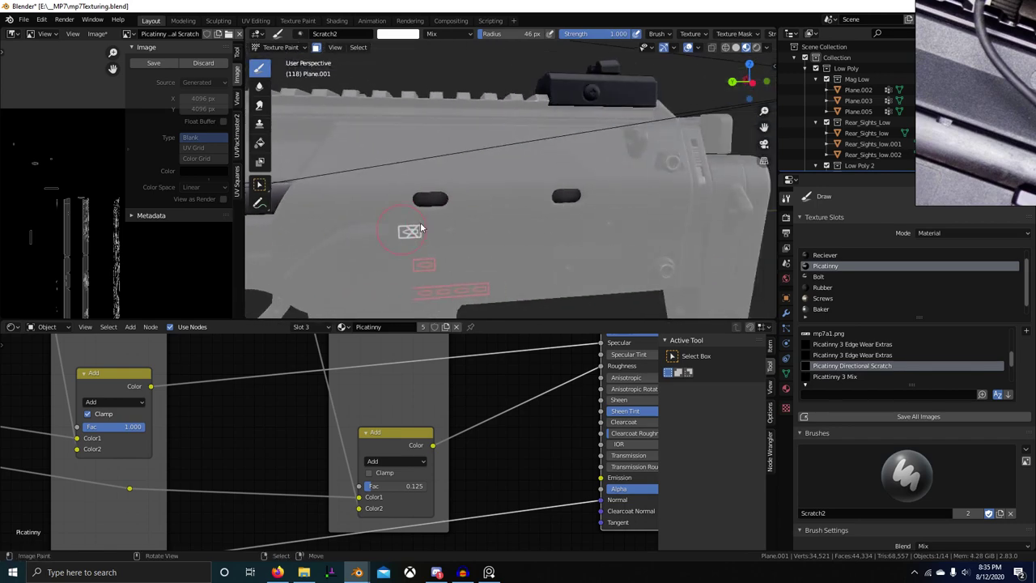
{"action": "scroll", "coordinate": [583, 197], "scroll_direction": "up", "scroll_amount": 6}
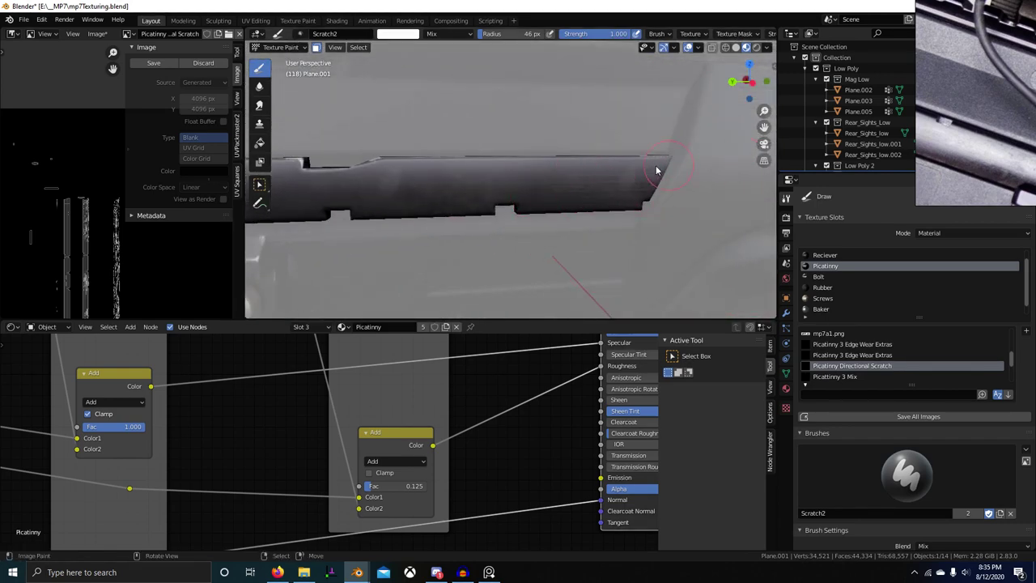
{"action": "middle_click_drag", "start_coordinate": [617, 198], "coordinate": [437, 132]}
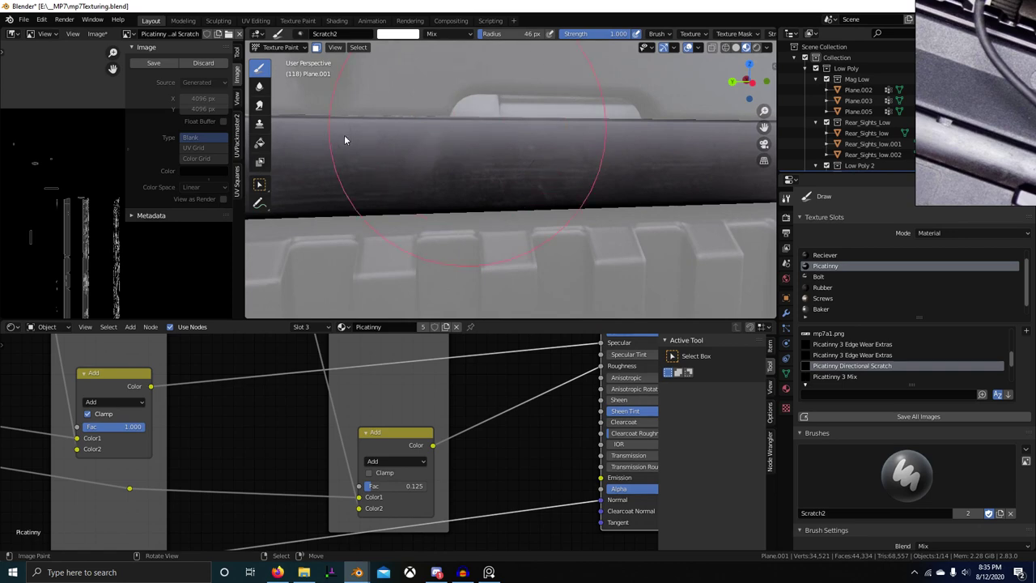
{"action": "middle_click_drag", "start_coordinate": [338, 130], "coordinate": [518, 152]}
{"action": "scroll", "coordinate": [398, 157], "scroll_direction": "down", "scroll_amount": 1}
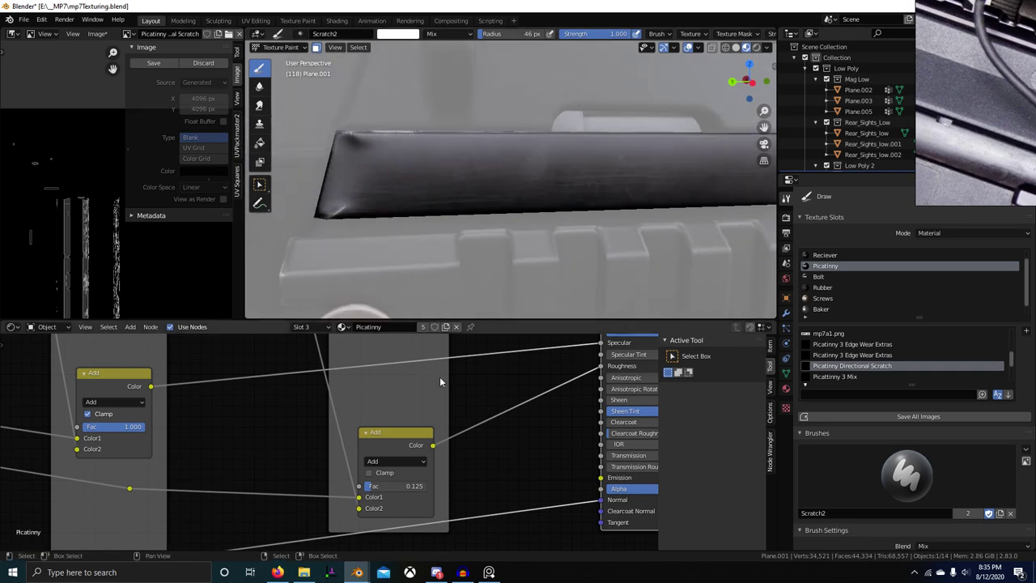
Set the Fac of the Add node feeding Base Color to about 0.024
{"action": "scroll", "coordinate": [440, 377], "scroll_direction": "down", "scroll_amount": 2}
{"action": "middle_click_drag", "start_coordinate": [451, 435], "coordinate": [442, 544]}
{"action": "scroll", "coordinate": [382, 409], "scroll_direction": "up", "scroll_amount": 5}
{"action": "left_click_drag", "start_coordinate": [384, 411], "coordinate": [398, 411]}
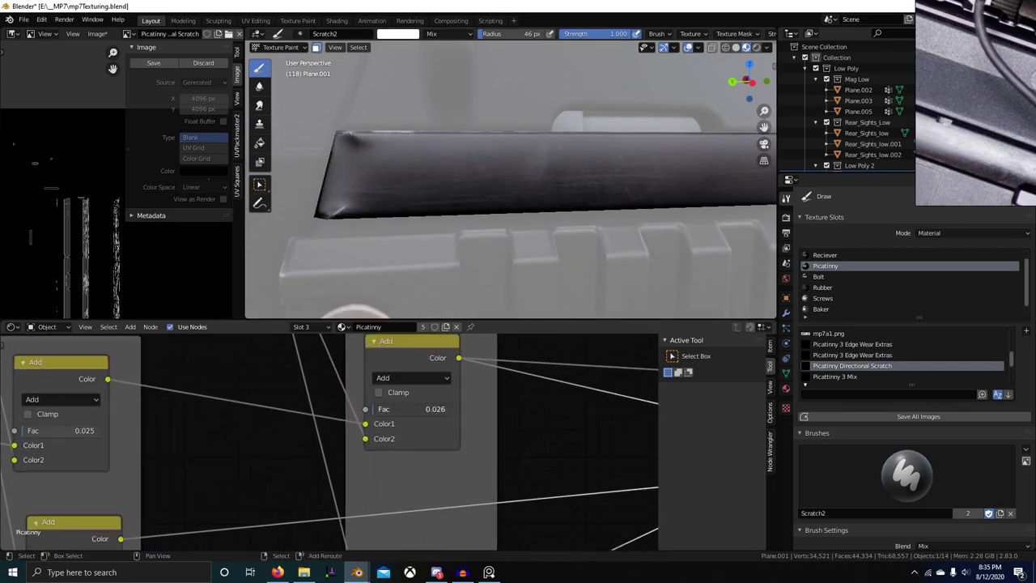
{"action": "scroll", "coordinate": [509, 278], "scroll_direction": "down", "scroll_amount": 5}
{"action": "key", "text": "Tab"}
{"action": "key", "text": "Tab"}
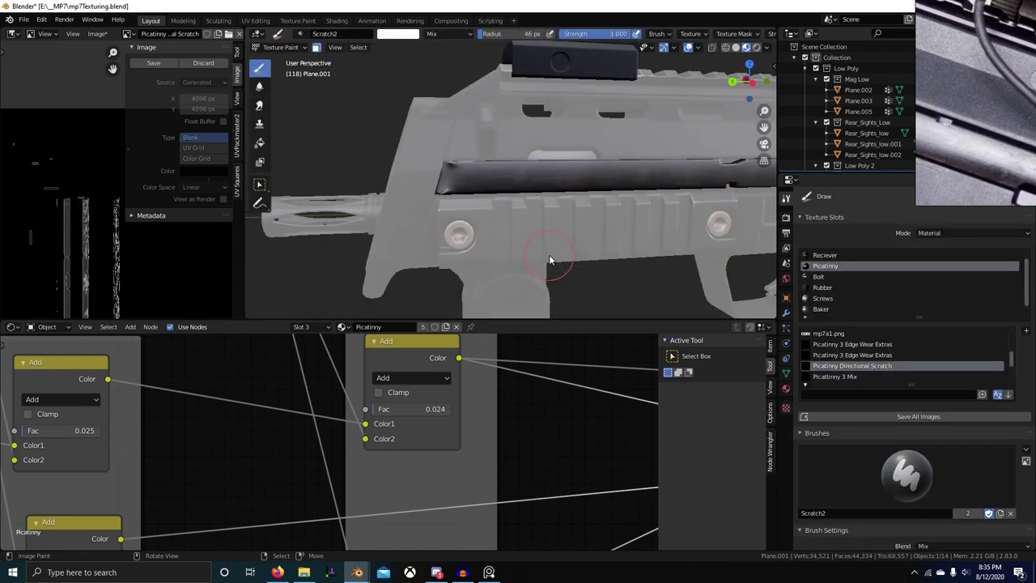
Switch to Object Mode and inspect the scratches on the opposite side rail
{"action": "key", "text": "ctrl+Tab"}
{"action": "left_click", "coordinate": [462, 264]}
{"action": "scroll", "coordinate": [478, 262], "scroll_direction": "down", "scroll_amount": 5}
{"action": "left_click", "coordinate": [582, 259]}
{"action": "scroll", "coordinate": [581, 259], "scroll_direction": "up", "scroll_amount": 2}
{"action": "middle_click_drag", "start_coordinate": [585, 259], "coordinate": [476, 243], "text": "shift"}
{"action": "scroll", "coordinate": [486, 235], "scroll_direction": "up", "scroll_amount": 5}
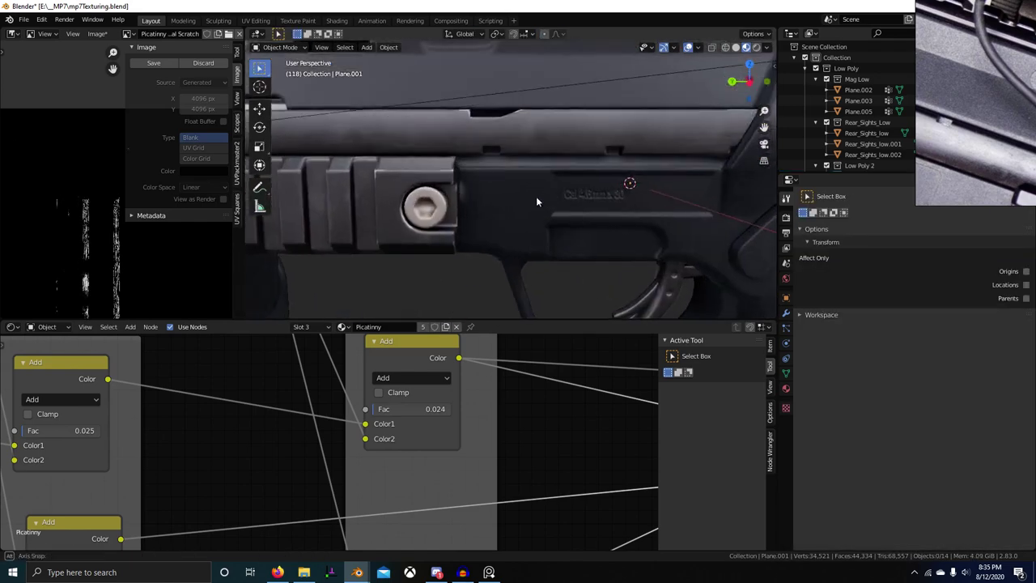
Rotate the viewport's environment lighting to illuminate the gun's right side
{"action": "middle_click_drag", "start_coordinate": [536, 199], "coordinate": [706, 113]}
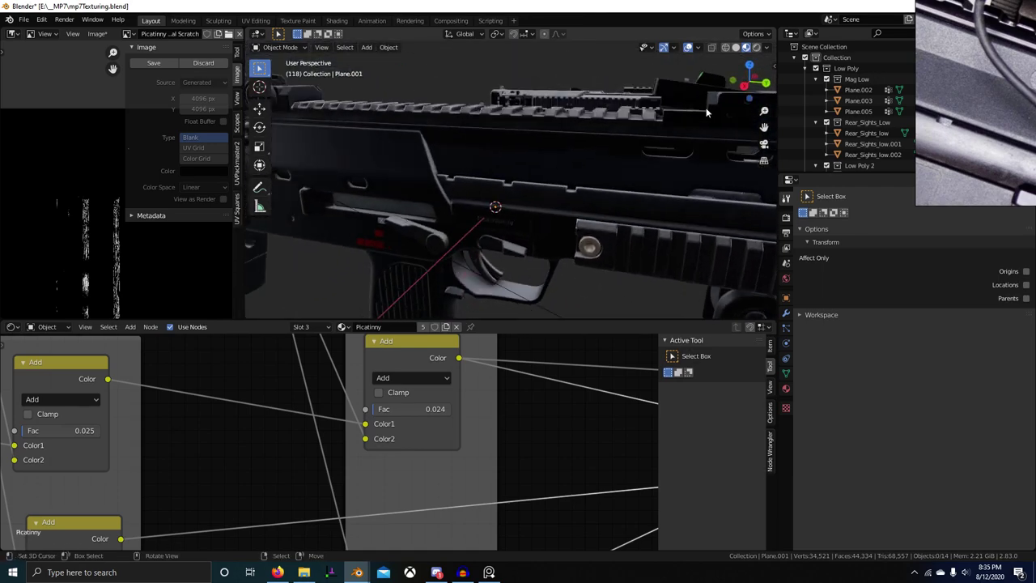
{"action": "left_click", "coordinate": [765, 47]}
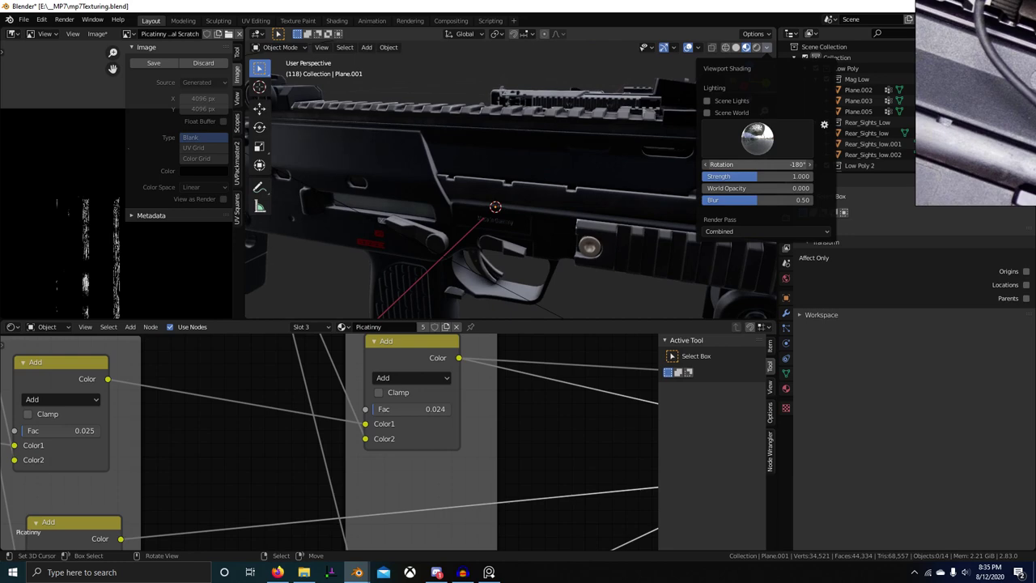
{"action": "left_click_drag", "start_coordinate": [756, 165], "coordinate": [797, 164]}
{"action": "mouse_move", "coordinate": [623, 195]}
{"action": "middle_mouse_down"}
{"action": "mouse_move", "coordinate": [550, 188]}
{"action": "mouse_move", "coordinate": [625, 236]}
{"action": "middle_mouse_up"}
{"action": "scroll", "coordinate": [600, 211], "scroll_direction": "up", "scroll_amount": 5}
{"action": "scroll", "coordinate": [625, 236], "scroll_direction": "down", "scroll_amount": 7}
Maximize the 3D viewport and examine the right side rail's scratches up close
{"action": "key", "text": "ctrl+space"}
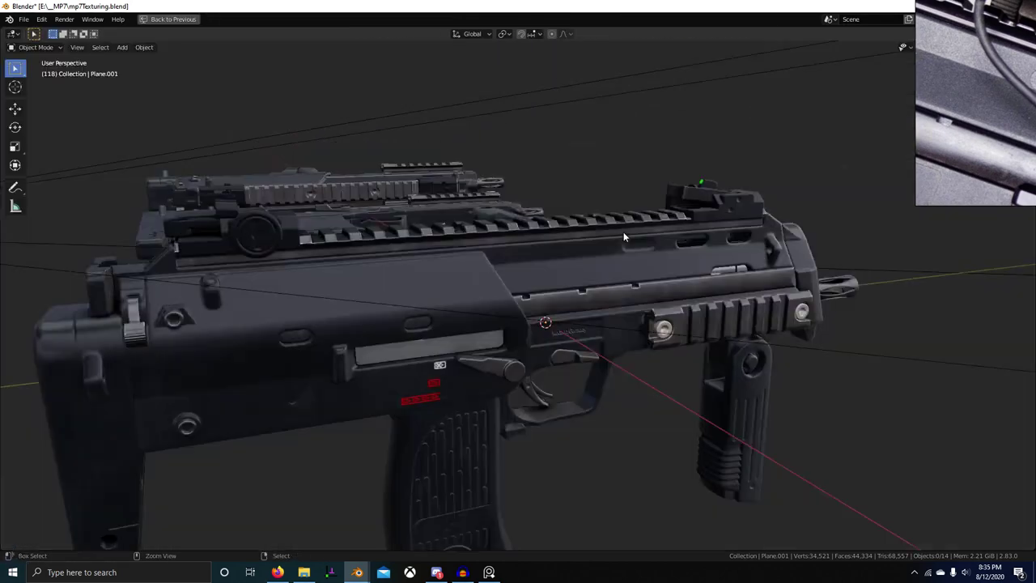
{"action": "scroll", "coordinate": [527, 232], "scroll_direction": "up", "scroll_amount": 6}
{"action": "middle_click_drag", "start_coordinate": [533, 222], "coordinate": [523, 215]}
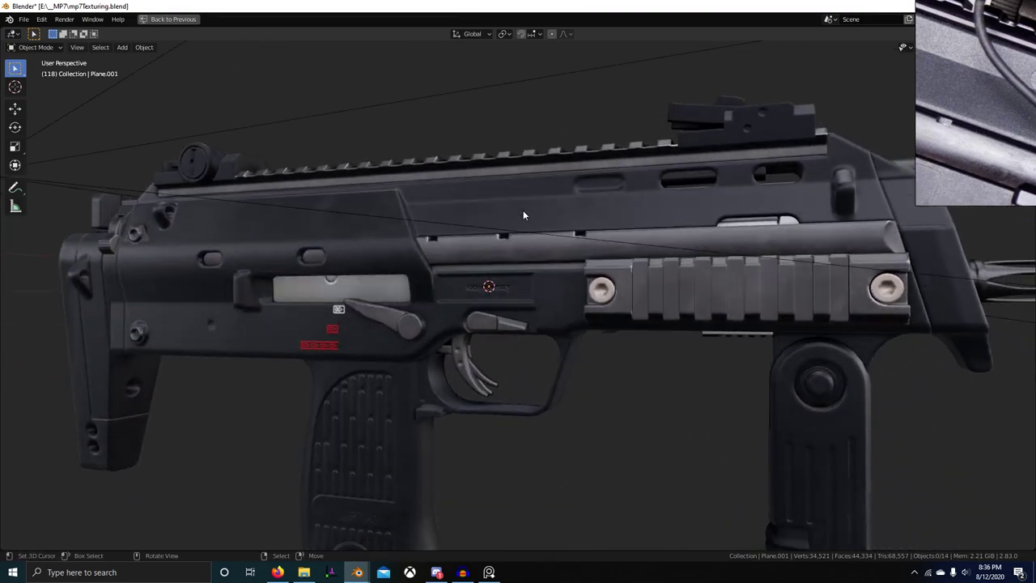
{"action": "scroll", "coordinate": [523, 215], "scroll_direction": "up", "scroll_amount": 8}
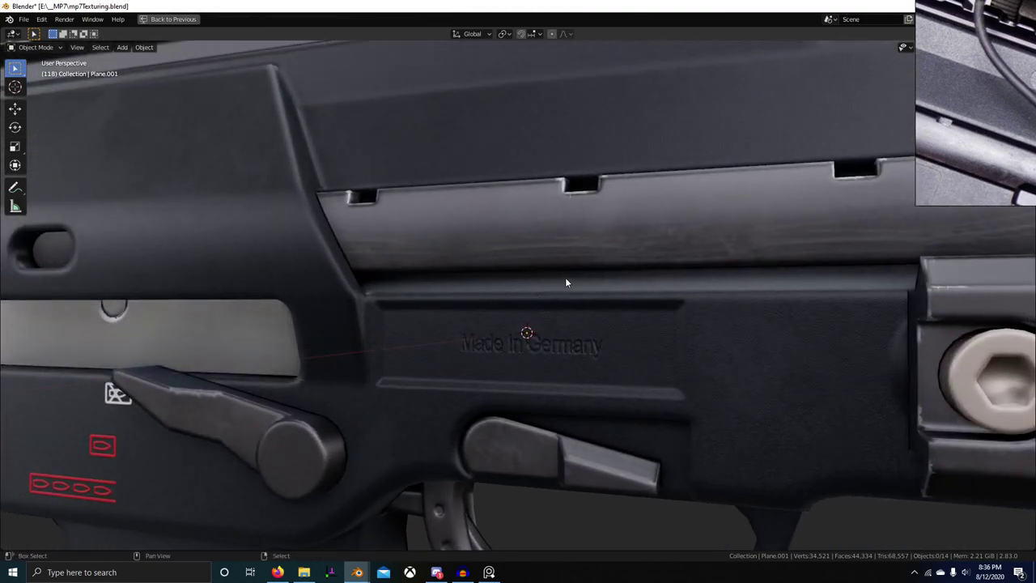
{"action": "middle_click_drag", "start_coordinate": [566, 282], "coordinate": [464, 346], "text": "shift"}
{"action": "scroll", "coordinate": [437, 359], "scroll_direction": "down", "scroll_amount": 3}
{"action": "middle_click_drag", "start_coordinate": [530, 351], "coordinate": [499, 347], "text": "shift"}
{"action": "scroll", "coordinate": [443, 326], "scroll_direction": "up", "scroll_amount": 4}
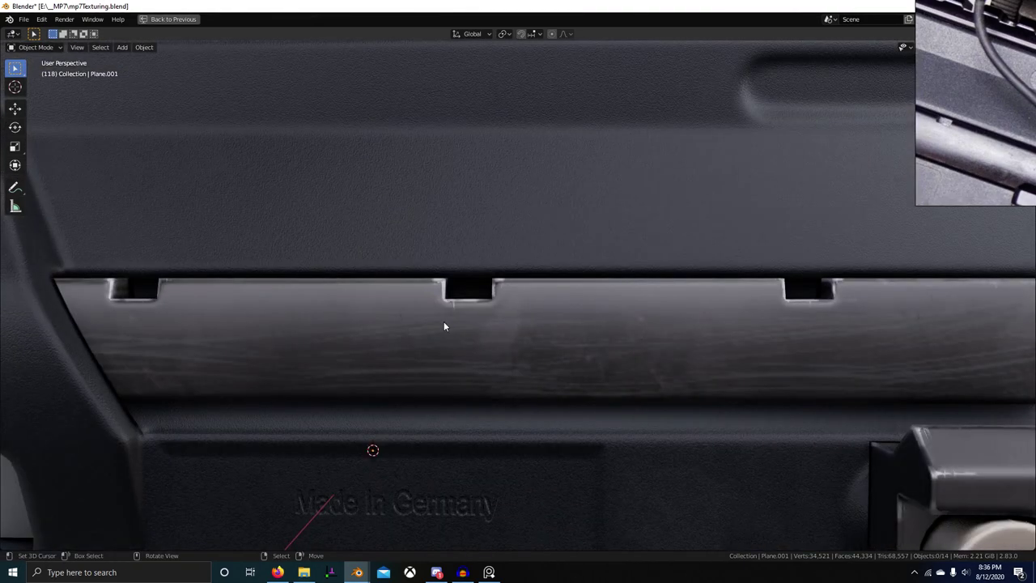
Switch to Texture Paint mode with the face mask limited to the linked faces of the right side rail
{"action": "scroll", "coordinate": [503, 377], "scroll_direction": "down", "scroll_amount": 4}
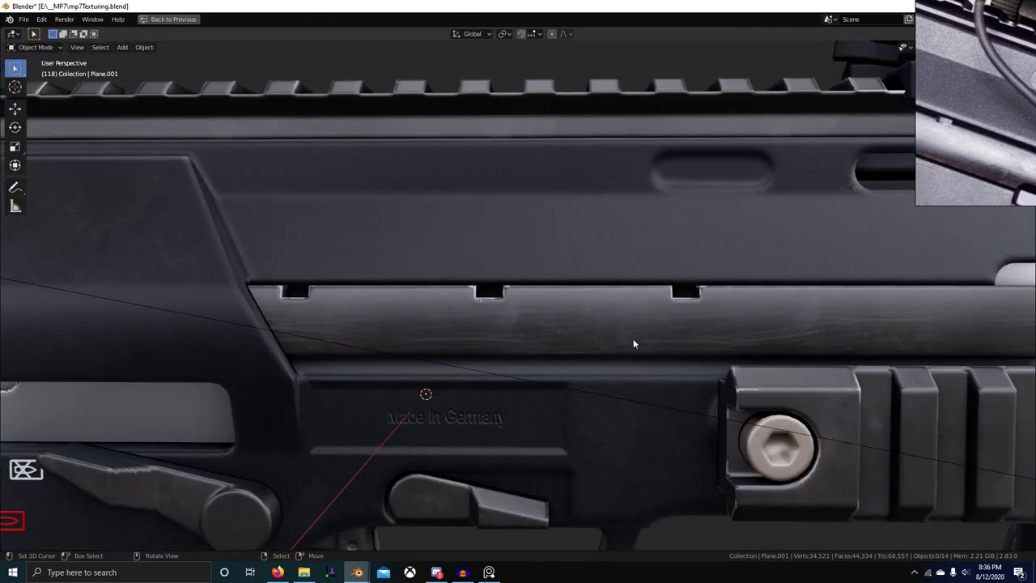
{"action": "key", "text": "ctrl+space"}
{"action": "key", "text": "a"}
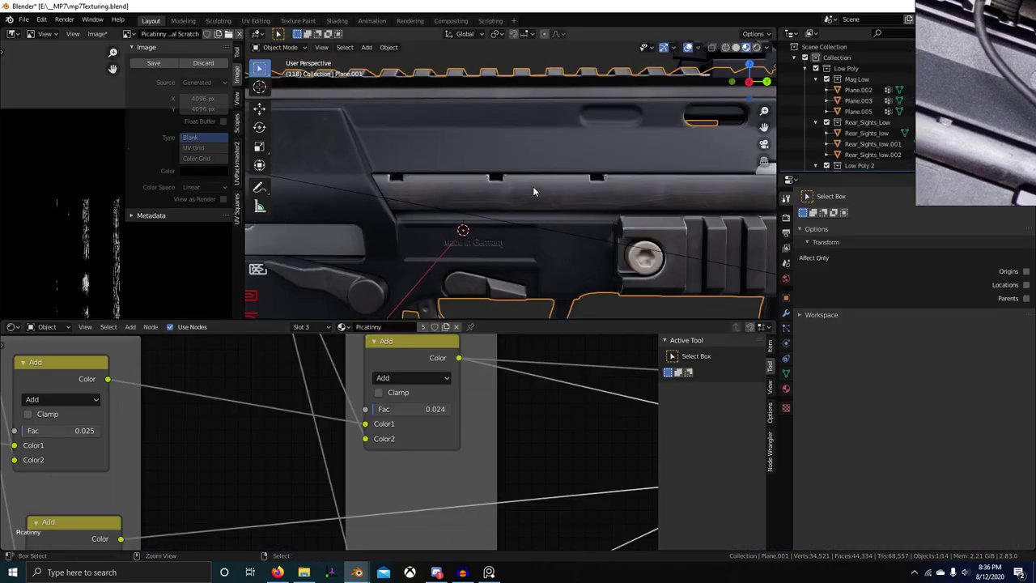
{"action": "key", "text": "ctrl+Tab"}
{"action": "left_click", "coordinate": [596, 148]}
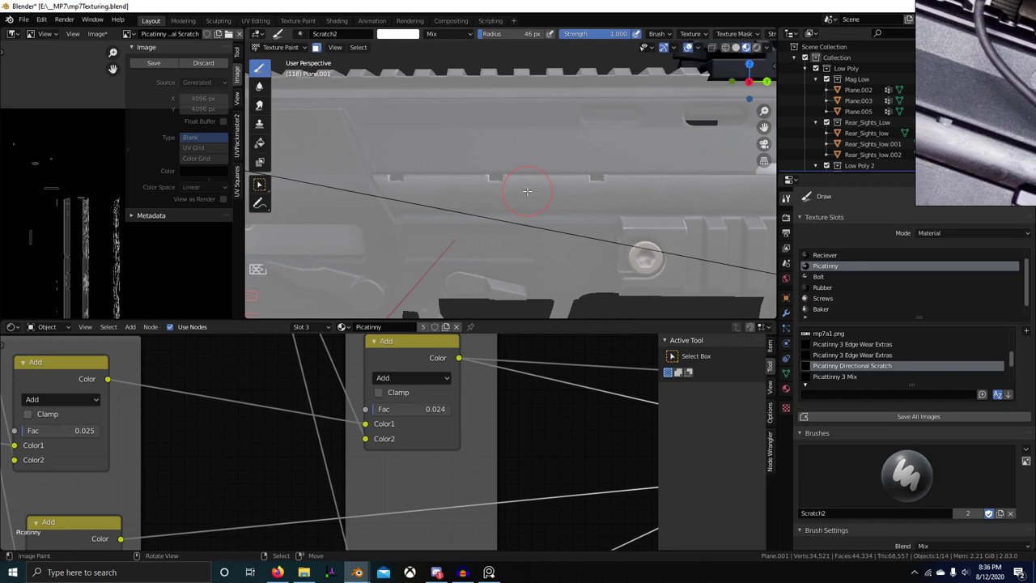
{"action": "key", "text": "Tab"}
{"action": "key", "text": "l"}
{"action": "key", "text": "Tab"}
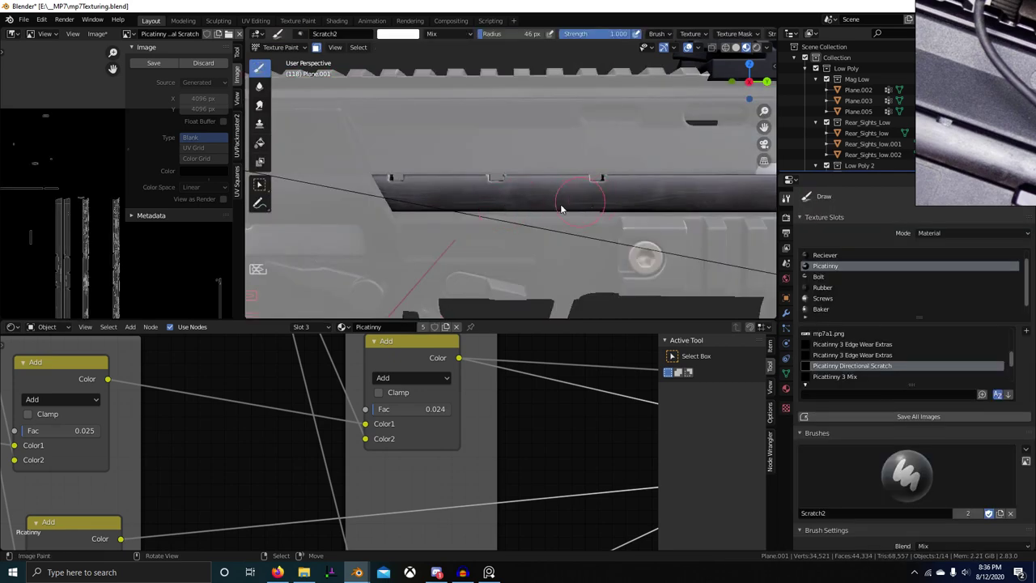
Paint black over parts of the right side rail's scratches, using the TexDraw brush with the radius enlarged to 90 px
{"action": "scroll", "coordinate": [489, 196], "scroll_direction": "up", "scroll_amount": 3}
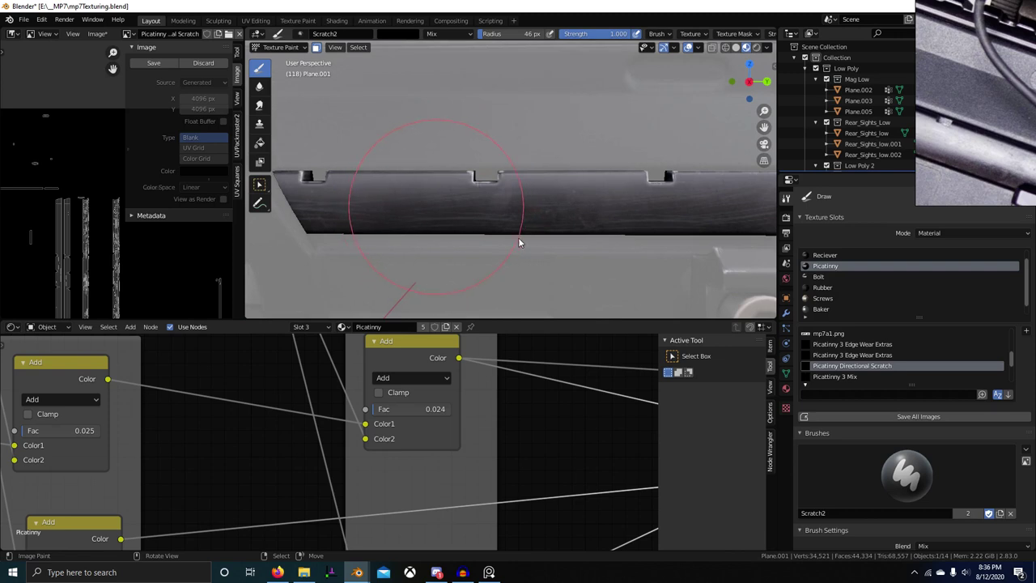
{"action": "scroll", "coordinate": [523, 237], "scroll_direction": "up", "scroll_amount": 5}
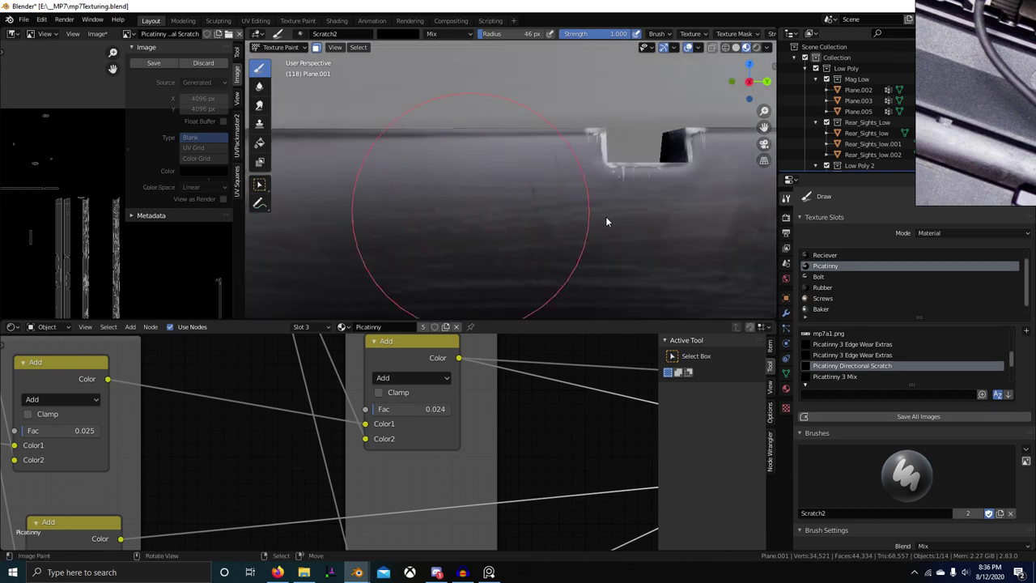
{"action": "scroll", "coordinate": [460, 232], "scroll_direction": "down", "scroll_amount": 5}
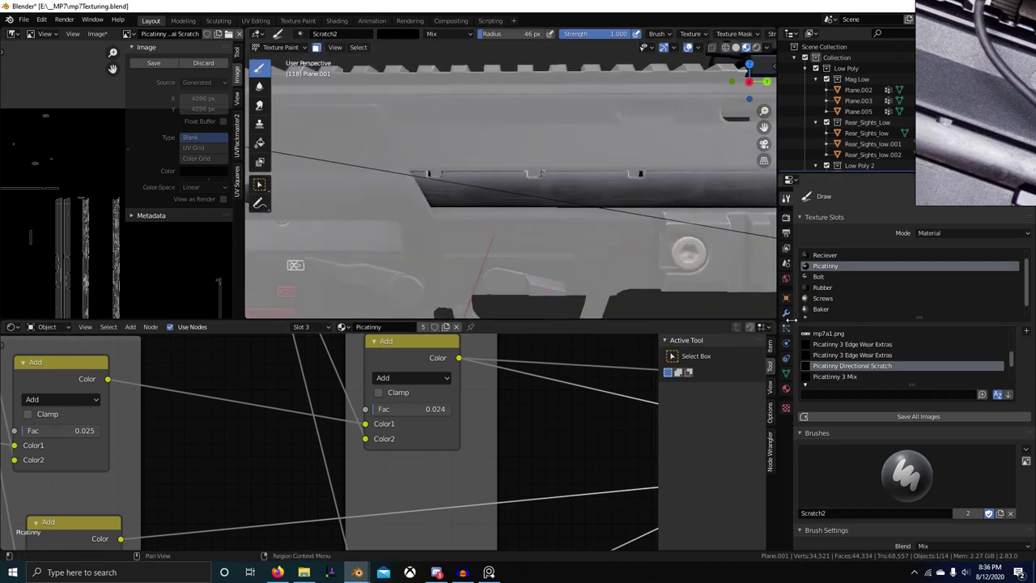
{"action": "left_click", "coordinate": [825, 472]}
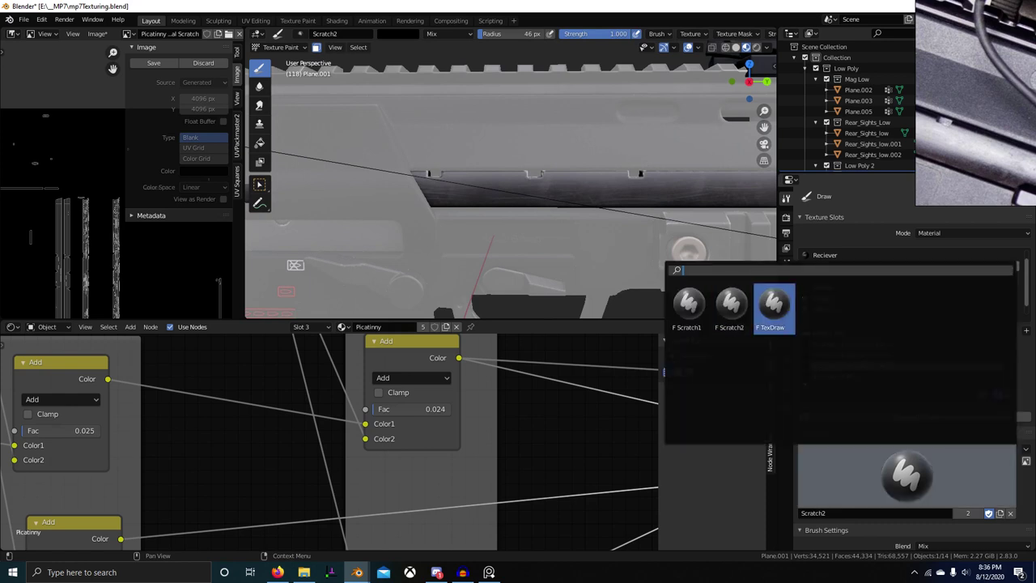
{"action": "left_click", "coordinate": [773, 306]}
{"action": "scroll", "coordinate": [530, 226], "scroll_direction": "up", "scroll_amount": 2}
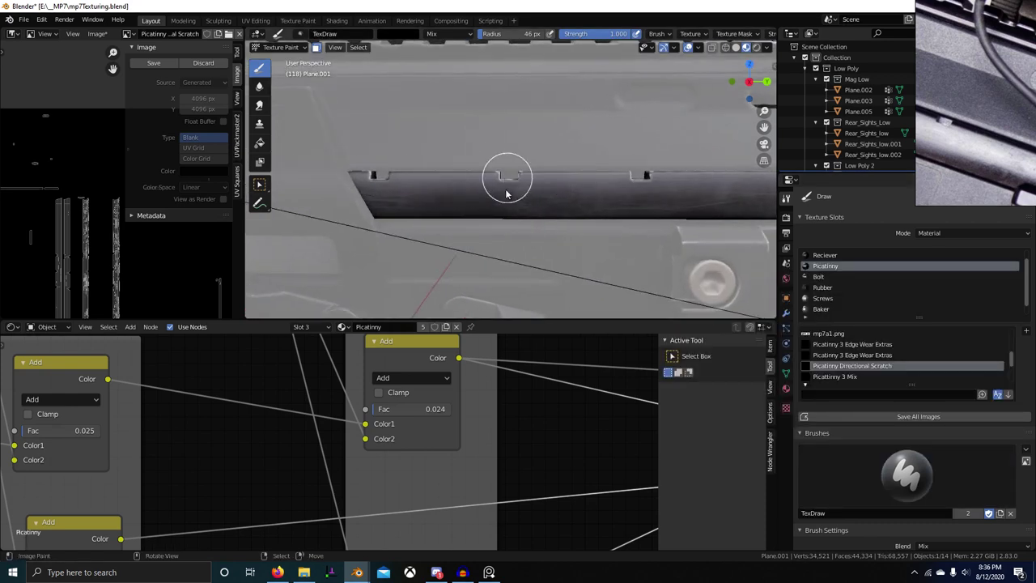
{"action": "mouse_move", "coordinate": [648, 197]}
{"action": "middle_mouse_down", "text": "shift"}
{"action": "mouse_move", "coordinate": [541, 224]}
{"action": "mouse_move", "coordinate": [429, 209]}
{"action": "middle_mouse_up", "text": "shift"}
{"action": "key", "text": "f"}
{"action": "left_click", "coordinate": [567, 227]}
{"action": "scroll", "coordinate": [441, 210], "scroll_direction": "down", "scroll_amount": 1}
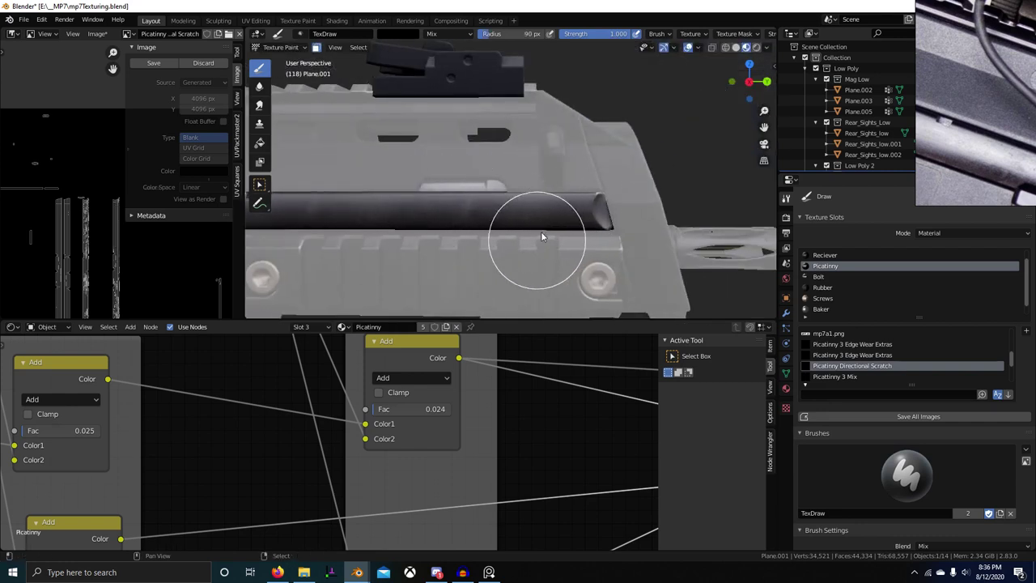
{"action": "middle_click_drag", "start_coordinate": [541, 234], "coordinate": [517, 178], "text": "shift"}
Paint white directional scratches with the Scratch2 brush at 83 px radius at the right rail's front end and along its length
{"action": "left_click", "coordinate": [906, 474]}
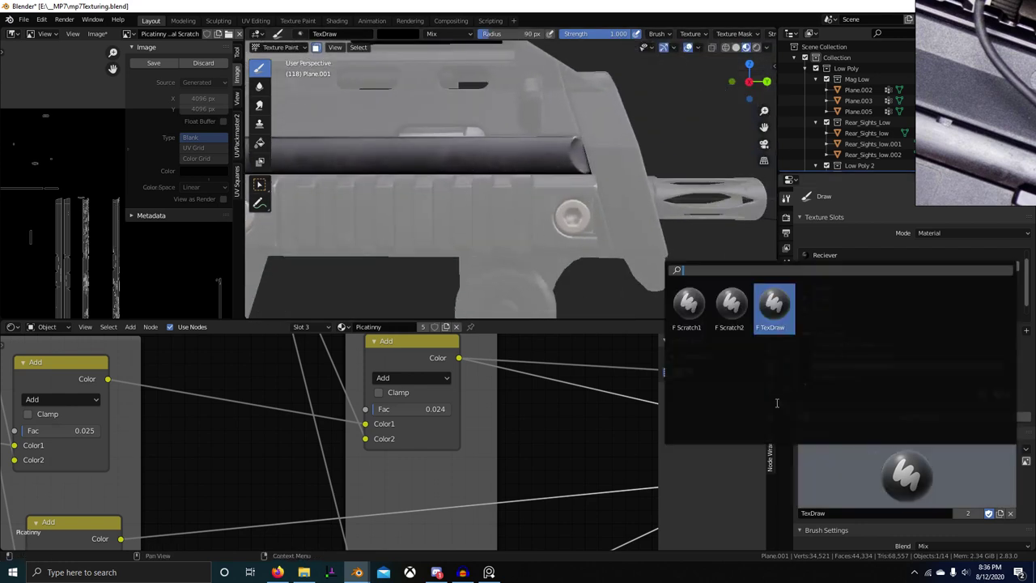
{"action": "left_click", "coordinate": [731, 305]}
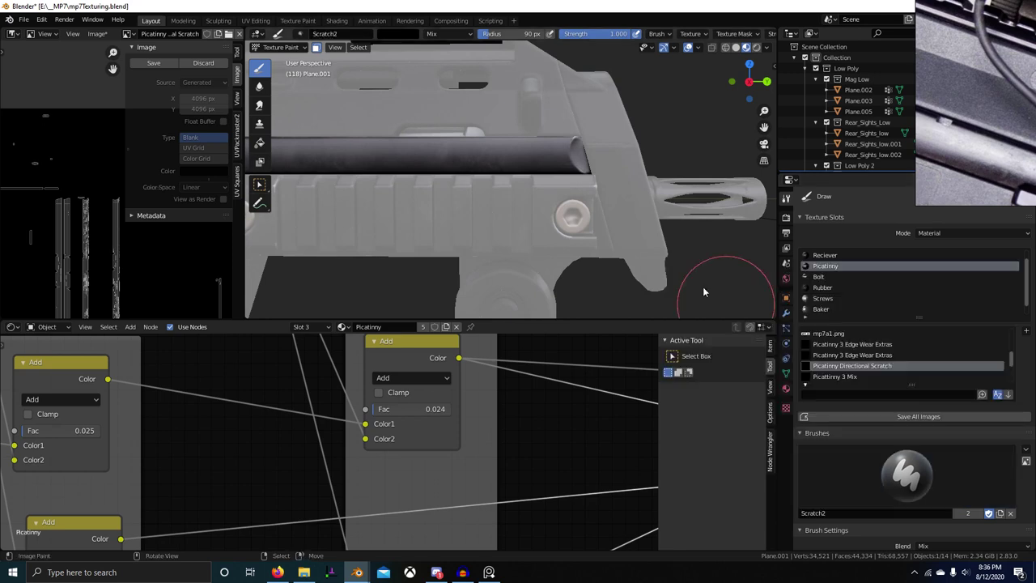
{"action": "scroll", "coordinate": [600, 151], "scroll_direction": "up", "scroll_amount": 4}
{"action": "key", "text": "f"}
{"action": "left_click", "coordinate": [562, 166]}
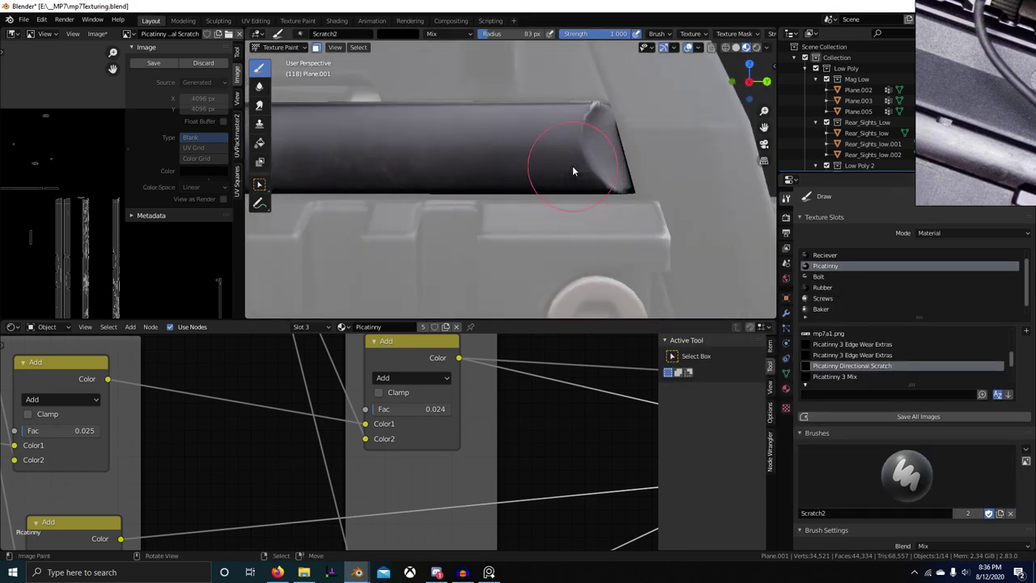
{"action": "key", "text": "x"}
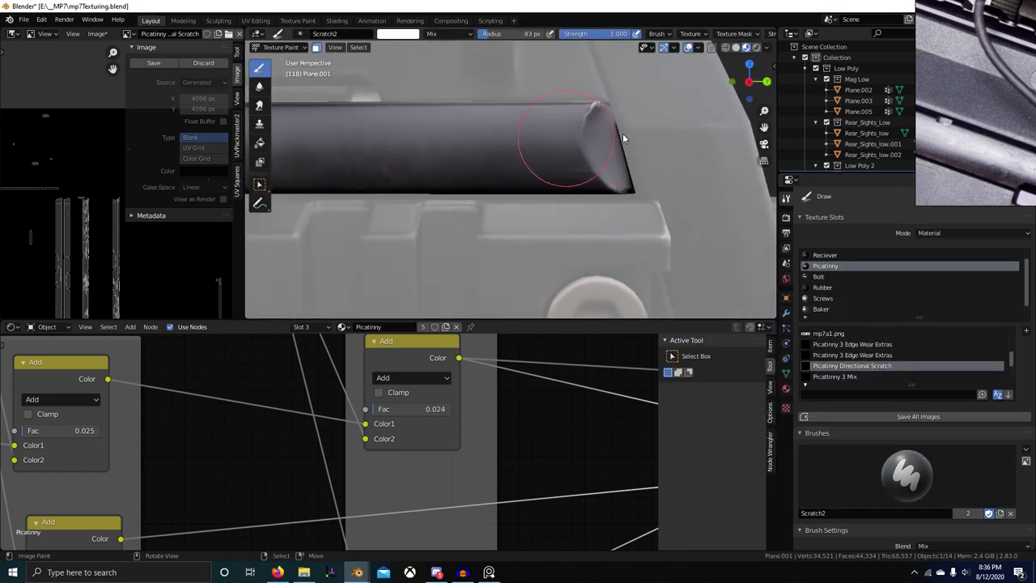
{"action": "scroll", "coordinate": [604, 148], "scroll_direction": "up", "scroll_amount": 2}
{"action": "middle_click_drag", "start_coordinate": [604, 149], "coordinate": [582, 176]}
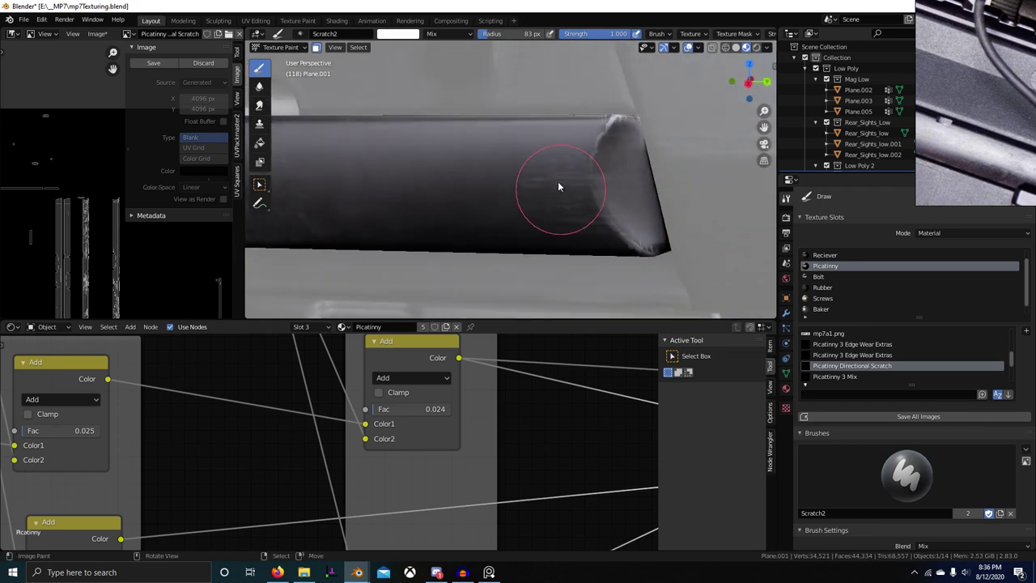
{"action": "left_click_drag", "start_coordinate": [592, 131], "coordinate": [607, 128]}
{"action": "middle_click_drag", "start_coordinate": [607, 187], "coordinate": [628, 210]}
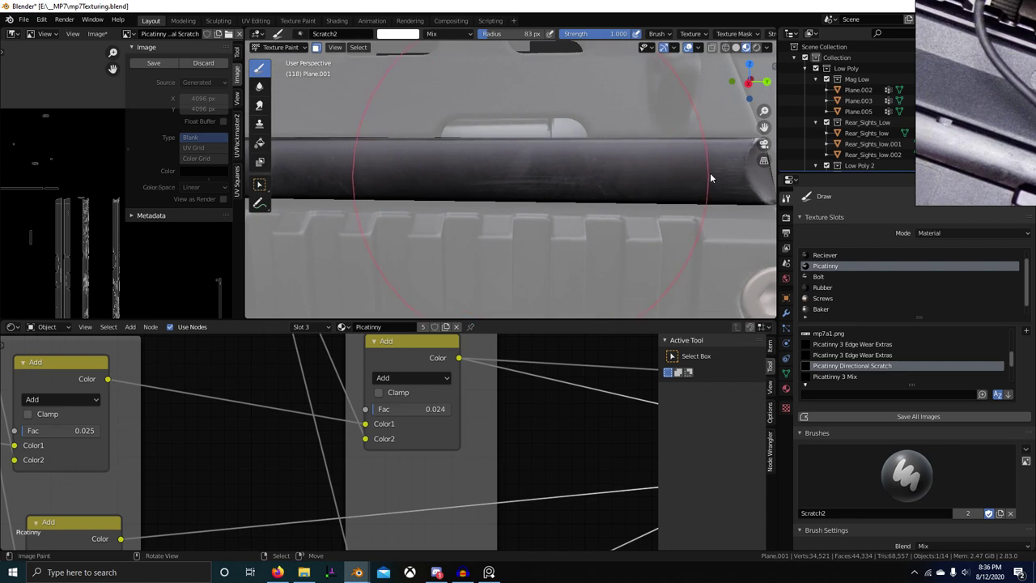
{"action": "mouse_move", "coordinate": [710, 173]}
{"action": "middle_mouse_down"}
{"action": "mouse_move", "coordinate": [649, 212]}
{"action": "mouse_move", "coordinate": [517, 219]}
{"action": "mouse_move", "coordinate": [587, 235]}
{"action": "mouse_move", "coordinate": [637, 210]}
{"action": "mouse_move", "coordinate": [552, 220]}
{"action": "mouse_move", "coordinate": [402, 127]}
{"action": "middle_mouse_up"}
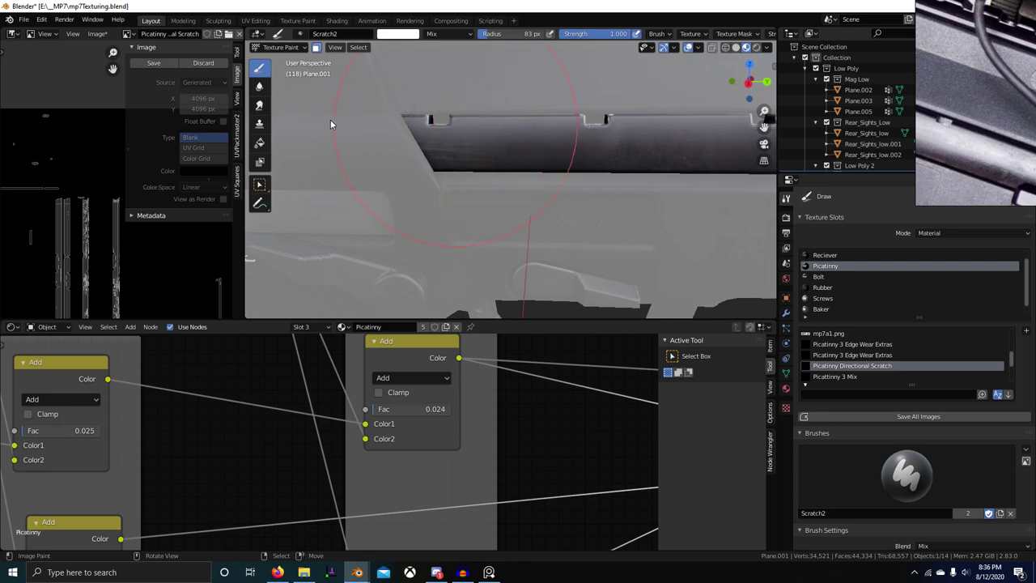
{"action": "mouse_move", "coordinate": [331, 123]}
{"action": "middle_mouse_down"}
{"action": "mouse_move", "coordinate": [487, 165]}
{"action": "mouse_move", "coordinate": [510, 196]}
{"action": "mouse_move", "coordinate": [542, 188]}
{"action": "mouse_move", "coordinate": [474, 239]}
{"action": "mouse_move", "coordinate": [670, 267]}
{"action": "mouse_move", "coordinate": [421, 275]}
{"action": "mouse_move", "coordinate": [532, 240]}
{"action": "mouse_move", "coordinate": [499, 218]}
{"action": "mouse_move", "coordinate": [535, 166]}
{"action": "mouse_move", "coordinate": [531, 216]}
{"action": "mouse_move", "coordinate": [554, 221]}
{"action": "mouse_move", "coordinate": [532, 179]}
{"action": "middle_mouse_up"}
Preview the Add node feeding Base Color and paint black over the left rail's scratches with the TexDraw brush
{"action": "left_click", "coordinate": [403, 347], "text": "ctrl+shift"}
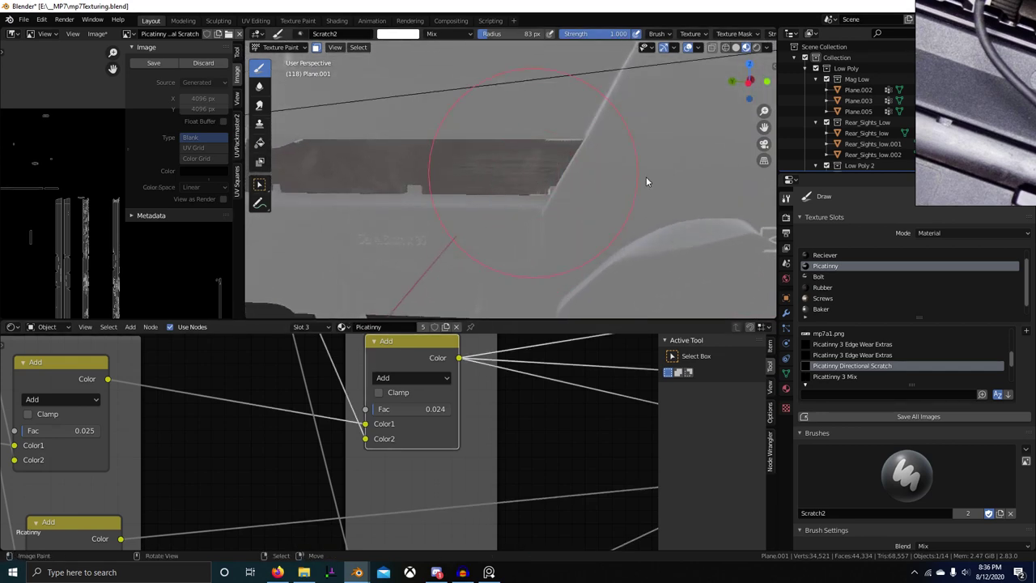
{"action": "middle_click_drag", "start_coordinate": [649, 194], "coordinate": [339, 185]}
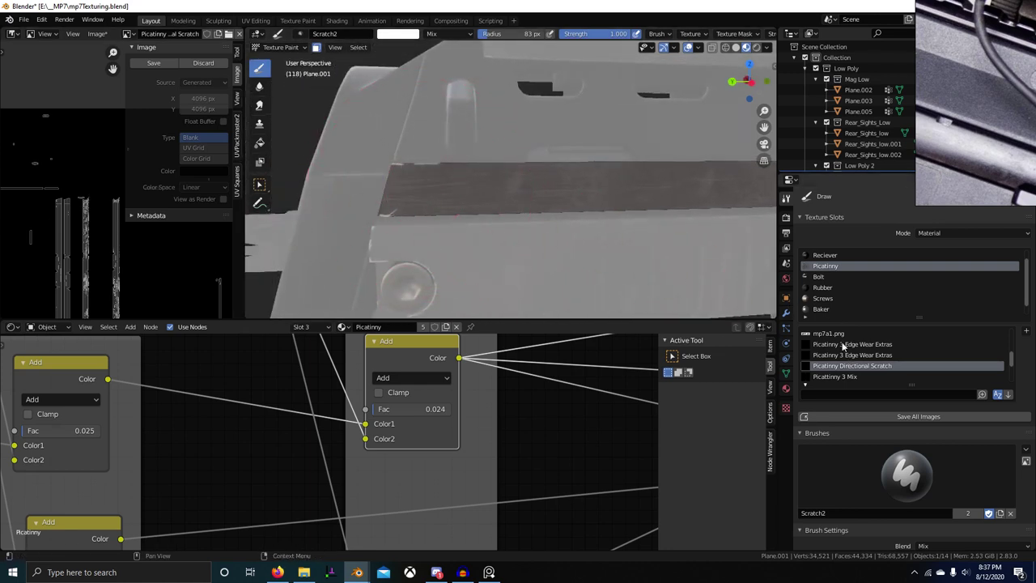
{"action": "left_click", "coordinate": [897, 470]}
{"action": "left_click", "coordinate": [774, 306]}
{"action": "middle_click_drag", "start_coordinate": [571, 198], "coordinate": [551, 217], "text": "shift"}
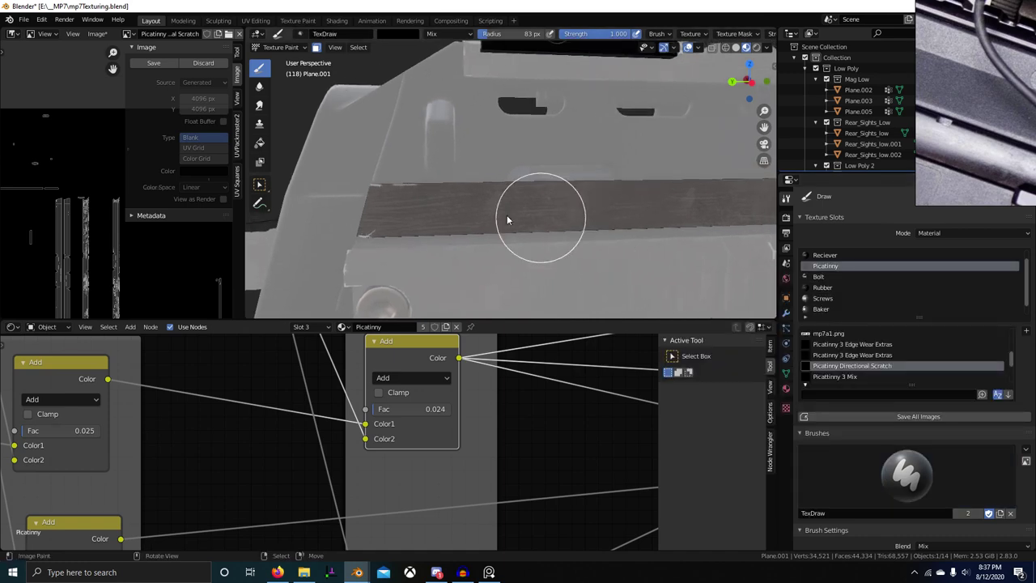
{"action": "middle_click_drag", "start_coordinate": [694, 225], "coordinate": [663, 193]}
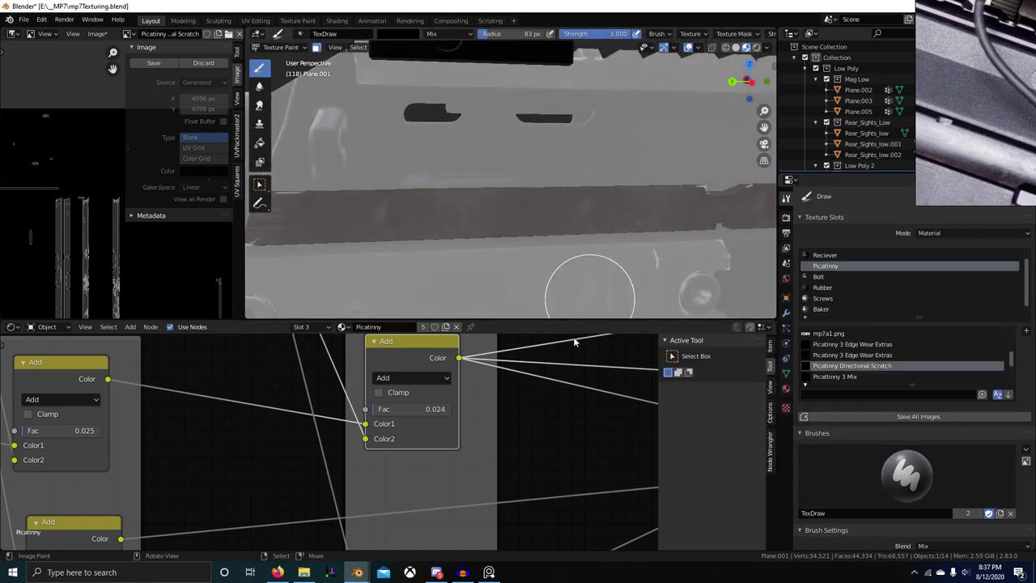
Preview the Principled BSDF shader again and switch back to the Scratch2 brush with white
{"action": "scroll", "coordinate": [579, 356], "scroll_direction": "down", "scroll_amount": 1}
{"action": "middle_click_drag", "start_coordinate": [639, 370], "coordinate": [411, 394]}
{"action": "left_click", "coordinate": [492, 395], "text": "ctrl+shift"}
{"action": "middle_click_drag", "start_coordinate": [677, 216], "coordinate": [729, 263]}
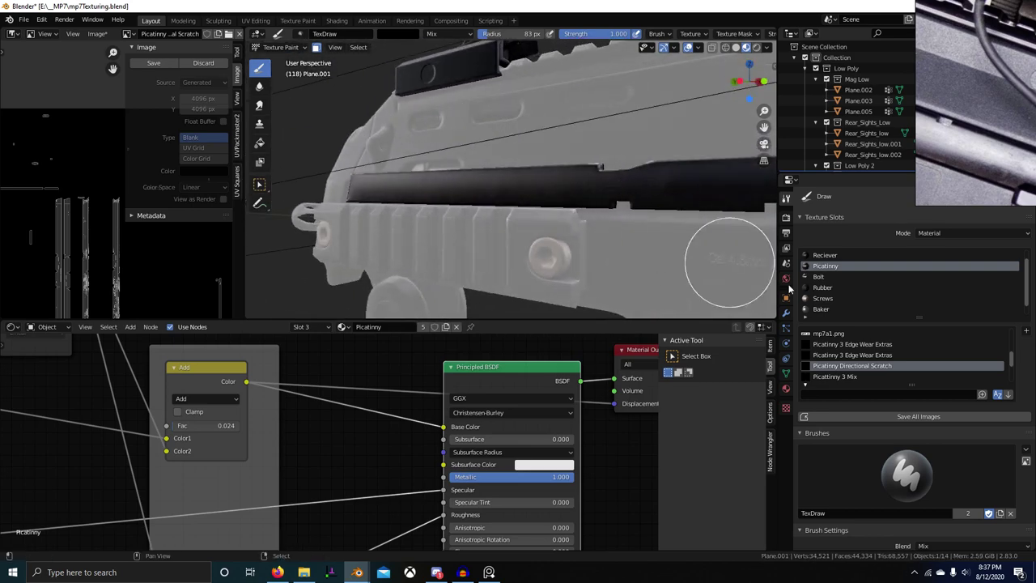
{"action": "left_click", "coordinate": [906, 474]}
{"action": "left_click", "coordinate": [727, 304]}
{"action": "middle_click_drag", "start_coordinate": [660, 259], "coordinate": [588, 219]}
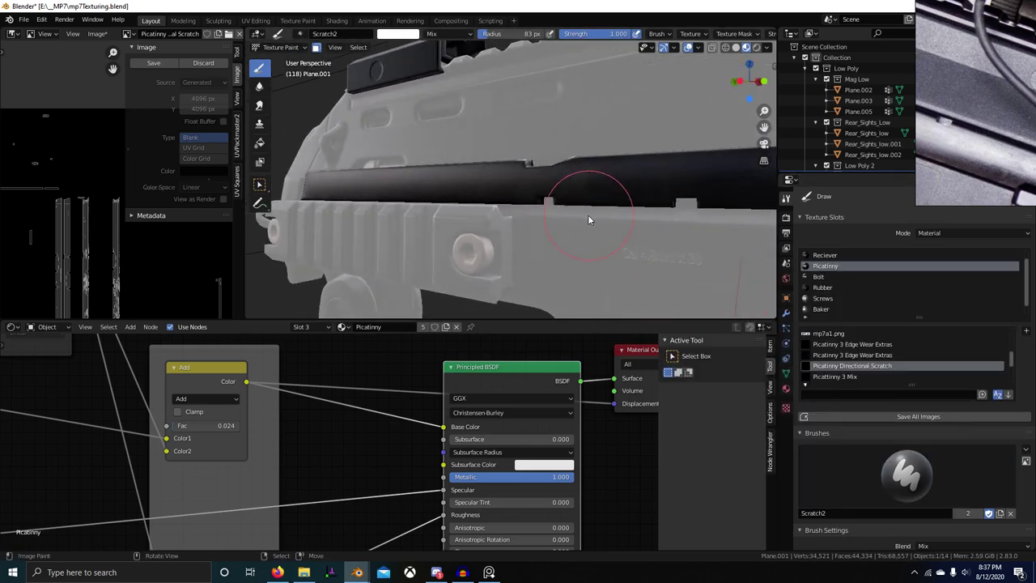
{"action": "mouse_move", "coordinate": [526, 208]}
{"action": "middle_mouse_down"}
{"action": "mouse_move", "coordinate": [500, 205]}
{"action": "mouse_move", "coordinate": [602, 232]}
{"action": "mouse_move", "coordinate": [410, 221]}
{"action": "mouse_move", "coordinate": [606, 223]}
{"action": "mouse_move", "coordinate": [595, 251]}
{"action": "mouse_move", "coordinate": [496, 282]}
{"action": "mouse_move", "coordinate": [510, 286]}
{"action": "mouse_move", "coordinate": [513, 261]}
{"action": "mouse_move", "coordinate": [497, 276]}
{"action": "mouse_move", "coordinate": [543, 273]}
{"action": "mouse_move", "coordinate": [506, 264]}
{"action": "mouse_move", "coordinate": [569, 255]}
{"action": "mouse_move", "coordinate": [597, 261]}
{"action": "mouse_move", "coordinate": [606, 280]}
{"action": "mouse_move", "coordinate": [590, 270]}
{"action": "mouse_move", "coordinate": [593, 257]}
{"action": "mouse_move", "coordinate": [576, 264]}
{"action": "middle_mouse_up"}
Check the rail's mesh selection and save the scratch texture to the Working folder as the RGB image Picatinny Directional Scratch .png
{"action": "key", "text": "Tab"}
{"action": "scroll", "coordinate": [594, 256], "scroll_direction": "down", "scroll_amount": 2}
{"action": "scroll", "coordinate": [576, 259], "scroll_direction": "down", "scroll_amount": 4}
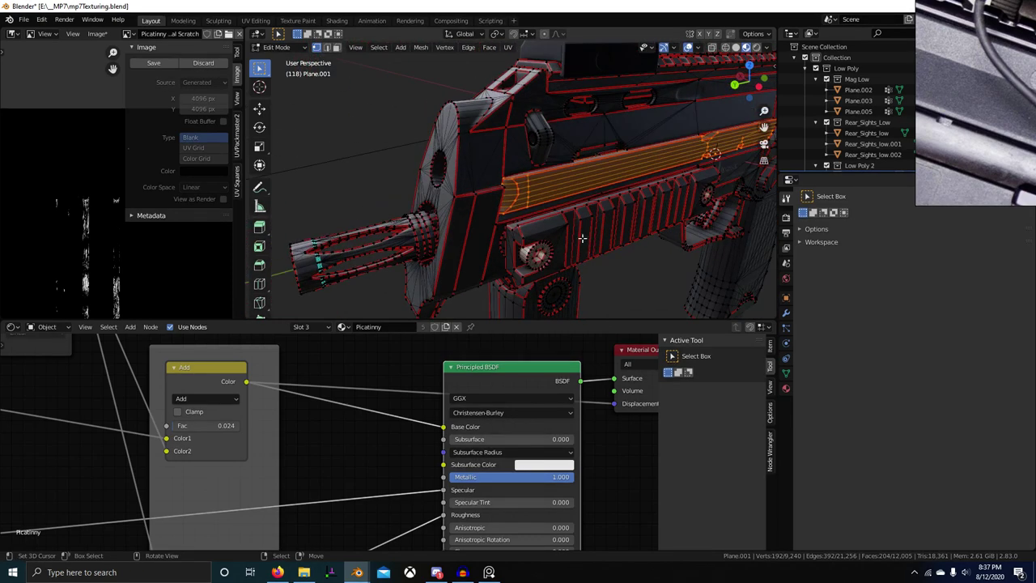
{"action": "key", "text": "Tab"}
{"action": "left_click", "coordinate": [154, 63]}
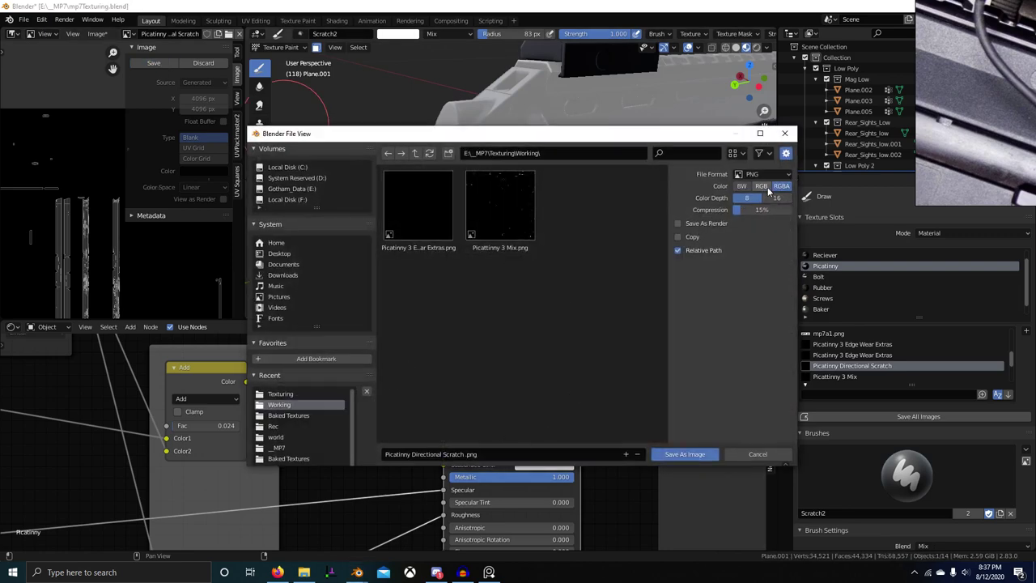
{"action": "left_click", "coordinate": [684, 455]}
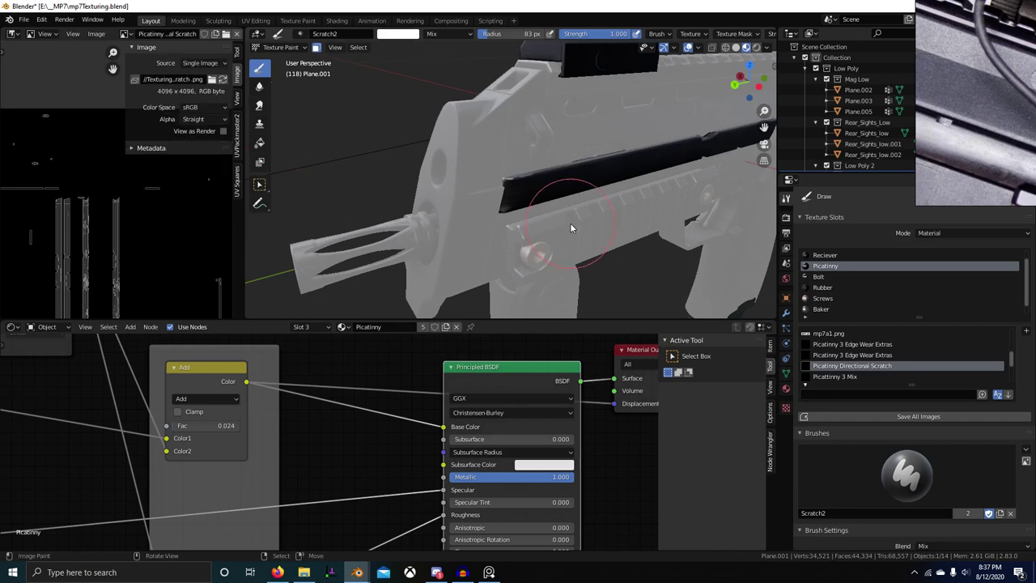
Switch to Object Mode and examine the left rail's front end and the surrounding gun body
{"action": "key", "text": "ctrl+Tab"}
{"action": "scroll", "coordinate": [512, 222], "scroll_direction": "up", "scroll_amount": 3}
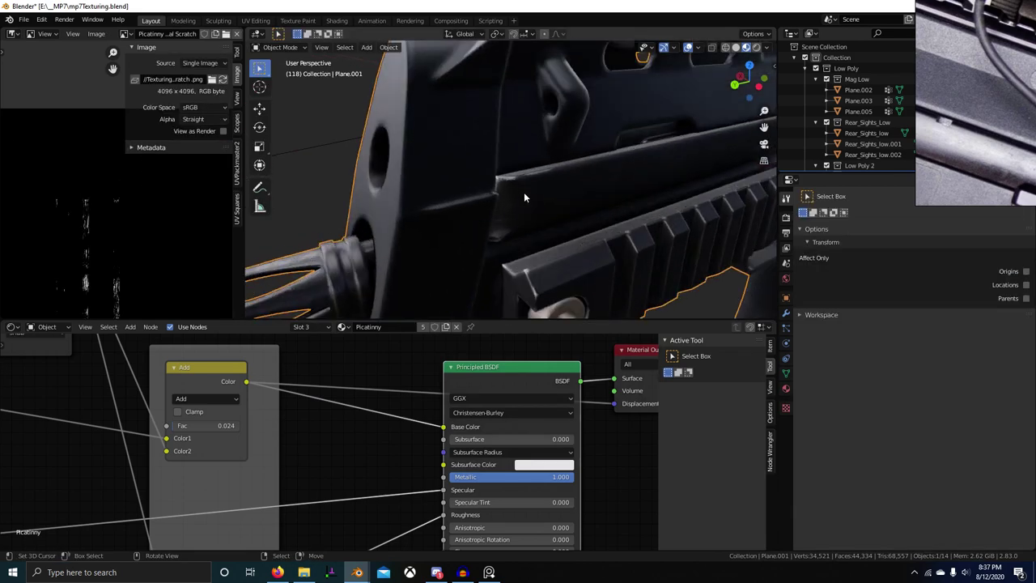
{"action": "middle_click_drag", "start_coordinate": [523, 192], "coordinate": [441, 218]}
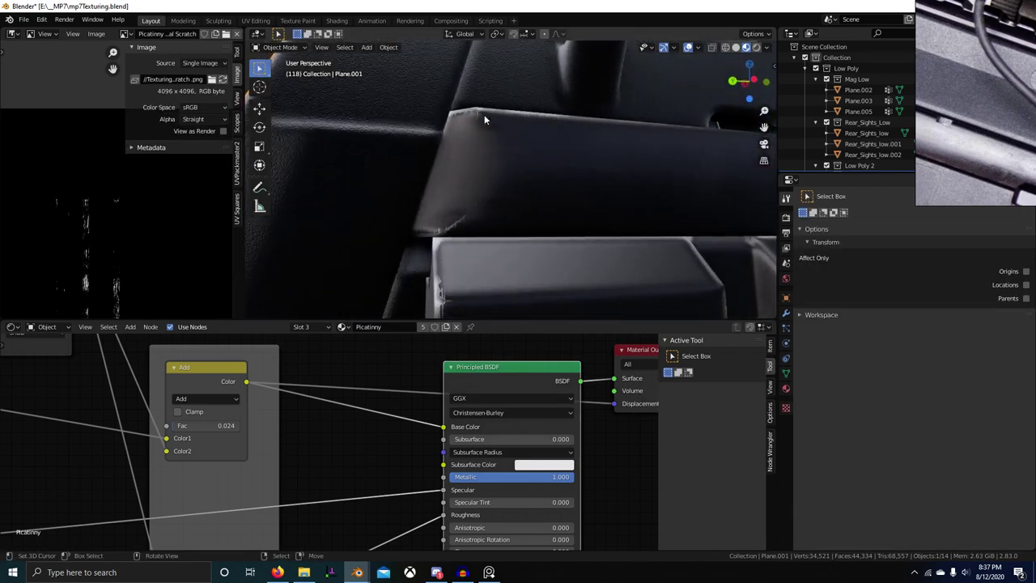
{"action": "middle_click_drag", "start_coordinate": [509, 164], "coordinate": [474, 219]}
{"action": "scroll", "coordinate": [508, 196], "scroll_direction": "down", "scroll_amount": 1}
{"action": "key", "text": "Tab"}
{"action": "key", "text": "Tab"}
{"action": "scroll", "coordinate": [503, 223], "scroll_direction": "down", "scroll_amount": 3}
{"action": "scroll", "coordinate": [518, 235], "scroll_direction": "down", "scroll_amount": 5}
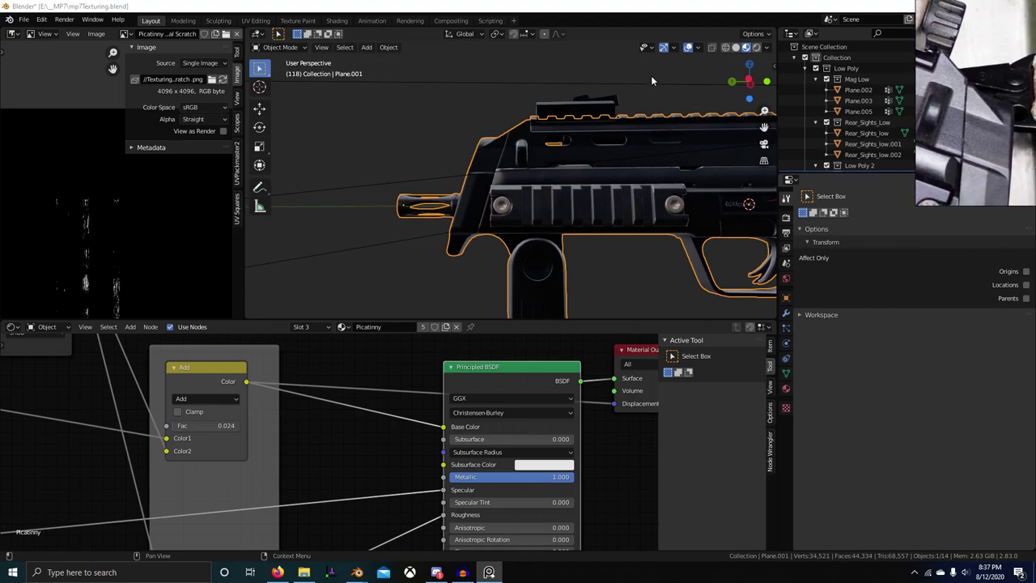
Isolate the gun body in local view, maximize the viewport and enter Edit Mode at the left rail's front end
{"action": "middle_click_drag", "start_coordinate": [534, 182], "coordinate": [504, 237]}
{"action": "scroll", "coordinate": [499, 201], "scroll_direction": "up", "scroll_amount": 6}
{"action": "scroll", "coordinate": [503, 237], "scroll_direction": "down", "scroll_amount": 1}
{"action": "key", "text": "KP_Divide"}
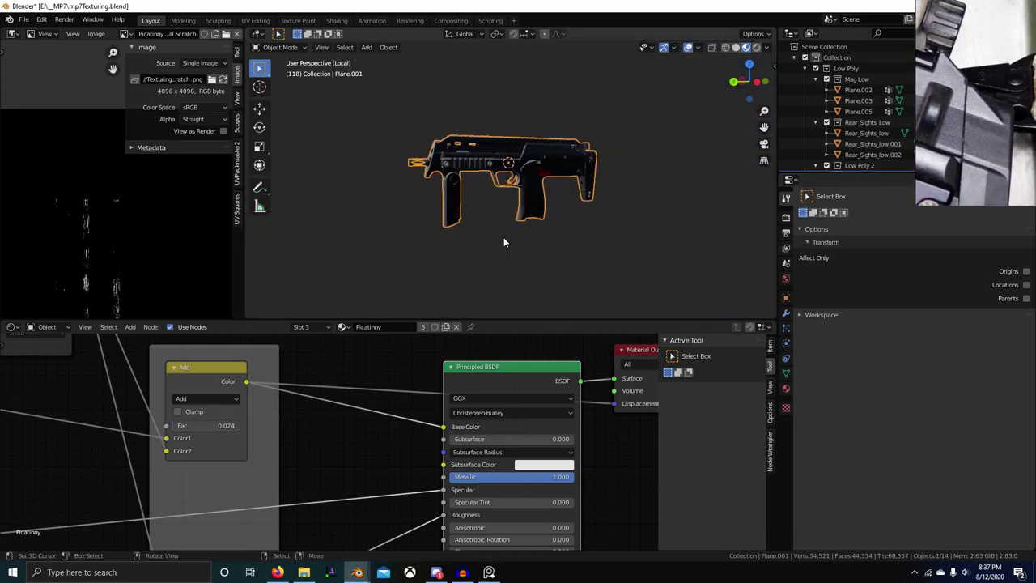
{"action": "scroll", "coordinate": [503, 238], "scroll_direction": "up", "scroll_amount": 4}
{"action": "key", "text": "ctrl+space"}
{"action": "scroll", "coordinate": [423, 191], "scroll_direction": "up", "scroll_amount": 3}
{"action": "middle_click_drag", "start_coordinate": [423, 191], "coordinate": [620, 256], "text": "shift"}
{"action": "middle_click_drag", "start_coordinate": [541, 257], "coordinate": [615, 274]}
{"action": "key", "text": "Tab"}
{"action": "scroll", "coordinate": [462, 268], "scroll_direction": "up", "scroll_amount": 2}
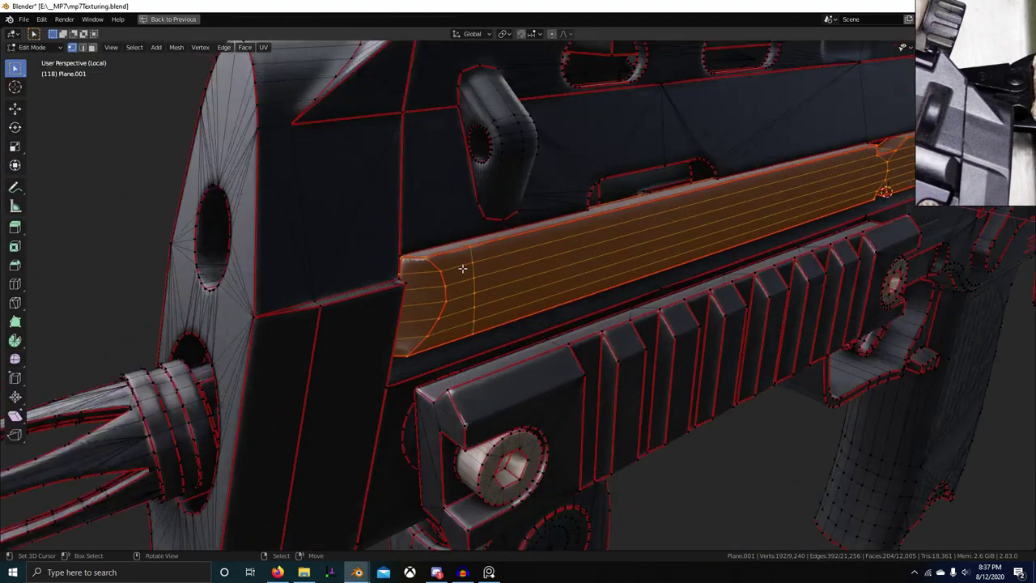
In face select mode, select the faces of the left rail's angled front end and the adjoining strip beside it
{"action": "scroll", "coordinate": [421, 263], "scroll_direction": "up", "scroll_amount": 3}
{"action": "key", "text": "3"}
{"action": "right_click", "coordinate": [363, 243]}
{"action": "right_click", "coordinate": [364, 298], "text": "shift"}
{"action": "right_click", "coordinate": [359, 275], "text": "shift"}
{"action": "right_click", "coordinate": [358, 317], "text": "shift"}
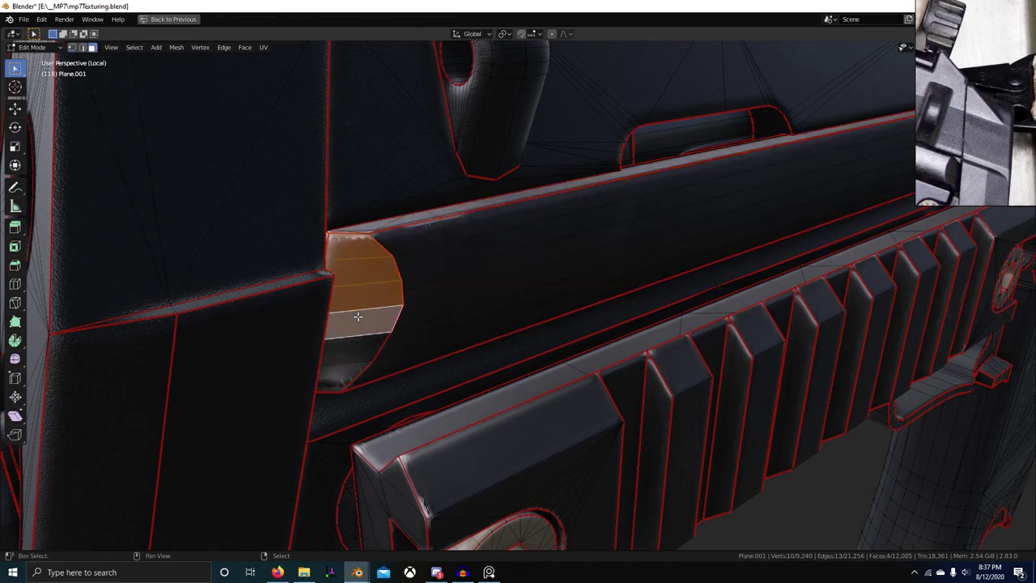
{"action": "right_click", "coordinate": [353, 348], "text": "shift"}
{"action": "left_click", "coordinate": [408, 352], "text": "shift"}
{"action": "left_click", "coordinate": [406, 305], "text": "shift"}
{"action": "left_click", "coordinate": [417, 288], "text": "shift"}
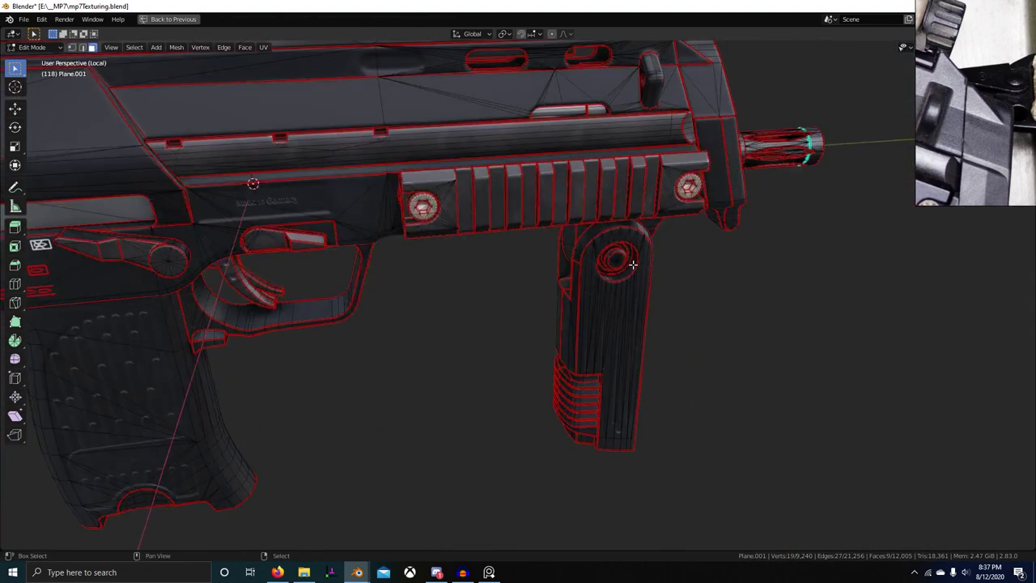
Compare the front ends of both side rails, selecting a strip face beside each angled end, and save the blend file
{"action": "middle_click_drag", "start_coordinate": [633, 264], "coordinate": [461, 352], "text": "shift"}
{"action": "scroll", "coordinate": [460, 352], "scroll_direction": "up", "scroll_amount": 3}
{"action": "middle_click_drag", "start_coordinate": [521, 165], "coordinate": [556, 257], "text": "shift"}
{"action": "scroll", "coordinate": [556, 256], "scroll_direction": "up", "scroll_amount": 2}
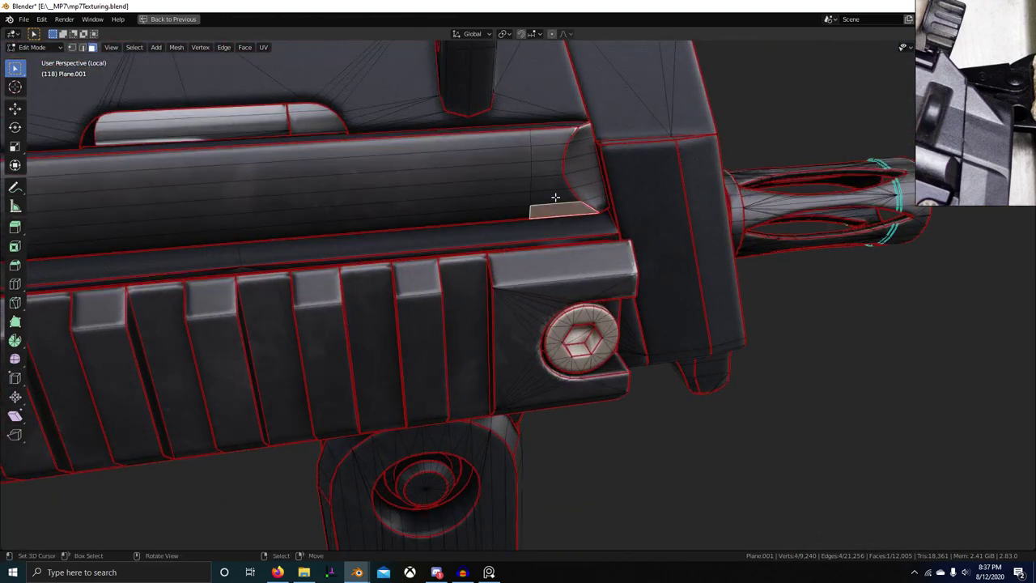
{"action": "scroll", "coordinate": [618, 176], "scroll_direction": "up", "scroll_amount": 5}
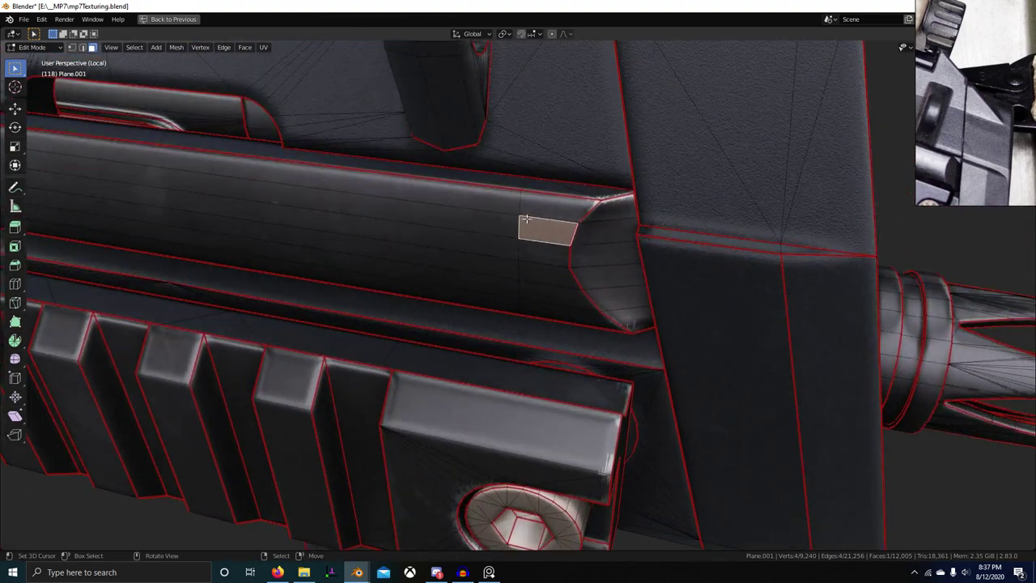
{"action": "scroll", "coordinate": [632, 248], "scroll_direction": "down", "scroll_amount": 4}
{"action": "middle_click_drag", "start_coordinate": [778, 324], "coordinate": [508, 342]}
{"action": "scroll", "coordinate": [540, 319], "scroll_direction": "up", "scroll_amount": 5}
{"action": "scroll", "coordinate": [636, 343], "scroll_direction": "down", "scroll_amount": 3}
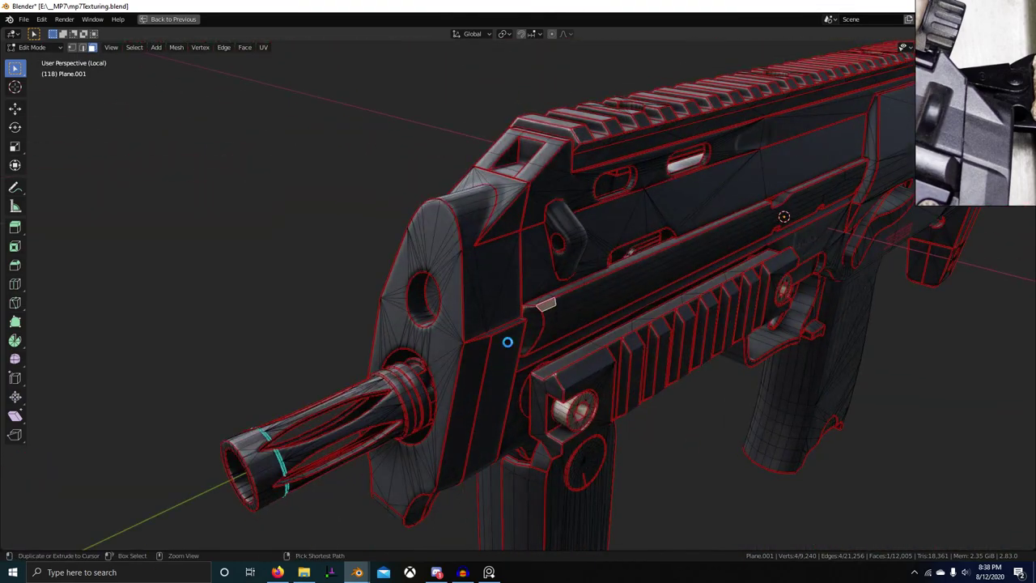
{"action": "key", "text": "ctrl+s"}
In solid shading, select the linked geometry of the two side rails and hide everything else in Edit Mode
{"action": "scroll", "coordinate": [508, 343], "scroll_direction": "up", "scroll_amount": 7}
{"action": "middle_click_drag", "start_coordinate": [495, 308], "coordinate": [472, 316]}
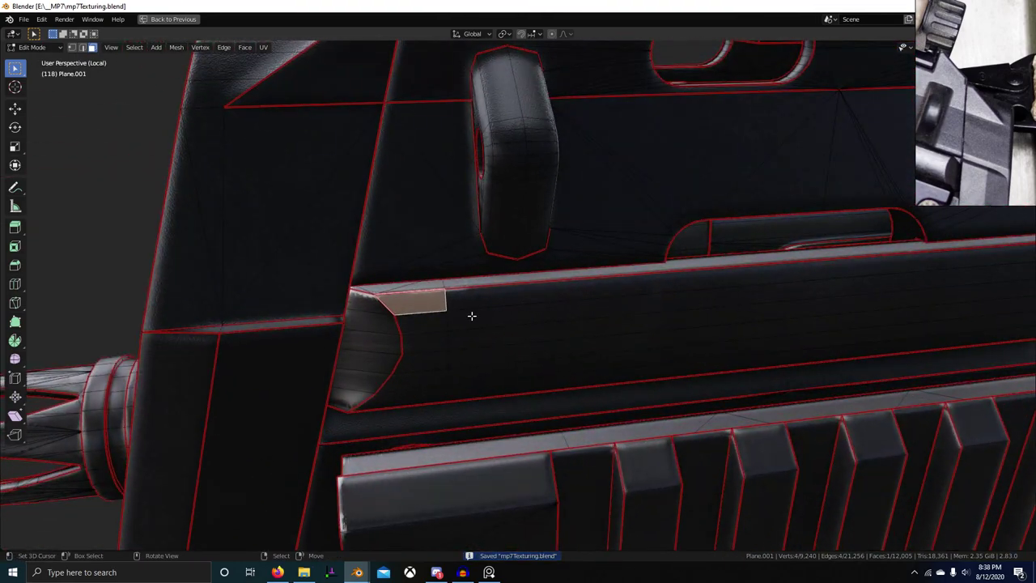
{"action": "key", "text": "KP_3"}
{"action": "key", "text": "z"}
{"action": "left_click", "coordinate": [566, 240]}
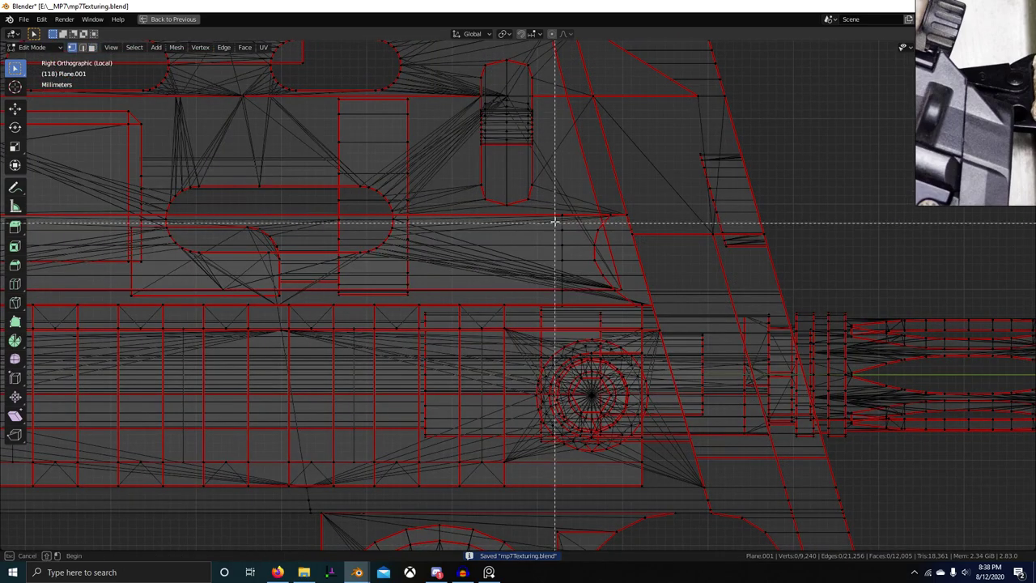
{"action": "key", "text": "shift+z"}
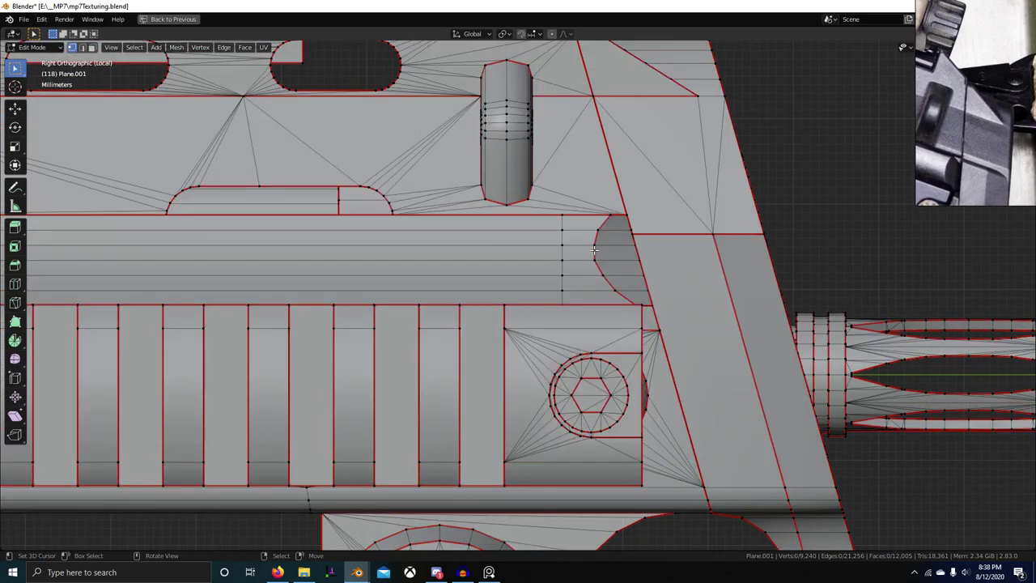
{"action": "key", "text": "l"}
{"action": "middle_click_drag", "start_coordinate": [594, 251], "coordinate": [548, 333]}
{"action": "key", "text": "shift+h"}
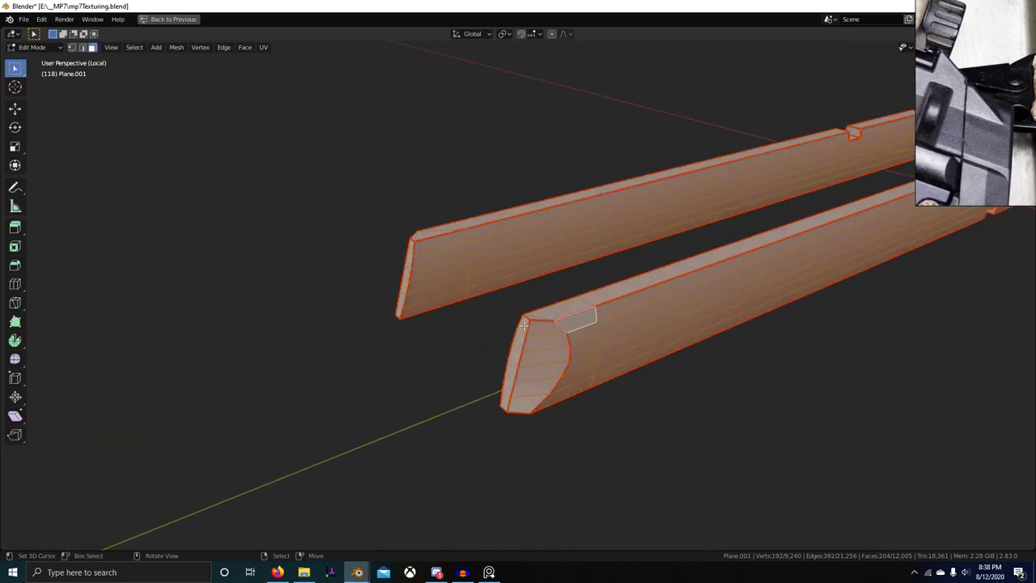
Delete the front-end faces of one rail and select the linked angled end faces of the opposite rail
{"action": "left_click", "coordinate": [524, 325]}
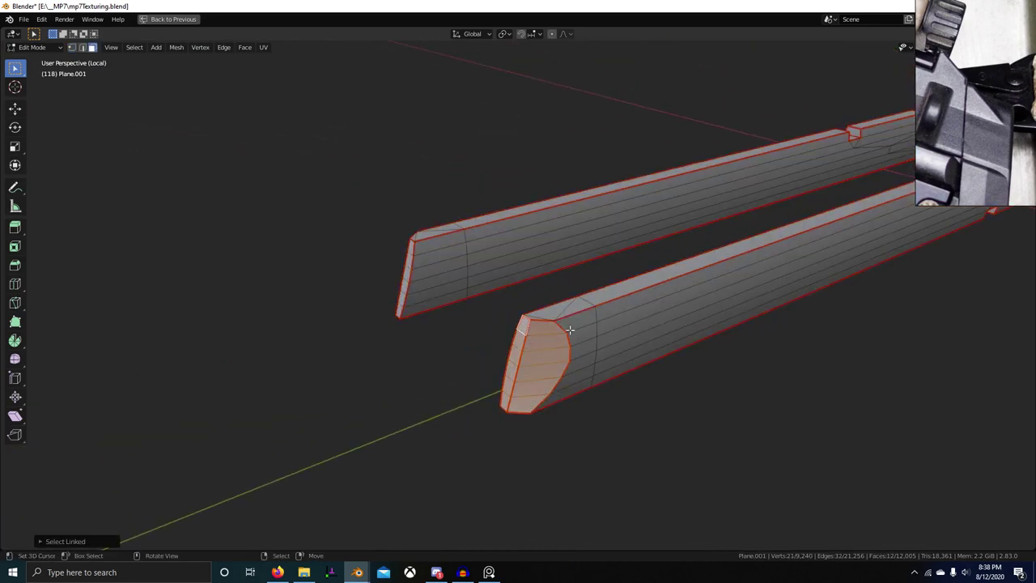
{"action": "middle_click_drag", "start_coordinate": [557, 332], "coordinate": [580, 332]}
{"action": "key", "text": "x"}
{"action": "key", "text": "f"}
{"action": "scroll", "coordinate": [528, 338], "scroll_direction": "down", "scroll_amount": 2}
{"action": "scroll", "coordinate": [551, 325], "scroll_direction": "up", "scroll_amount": 2}
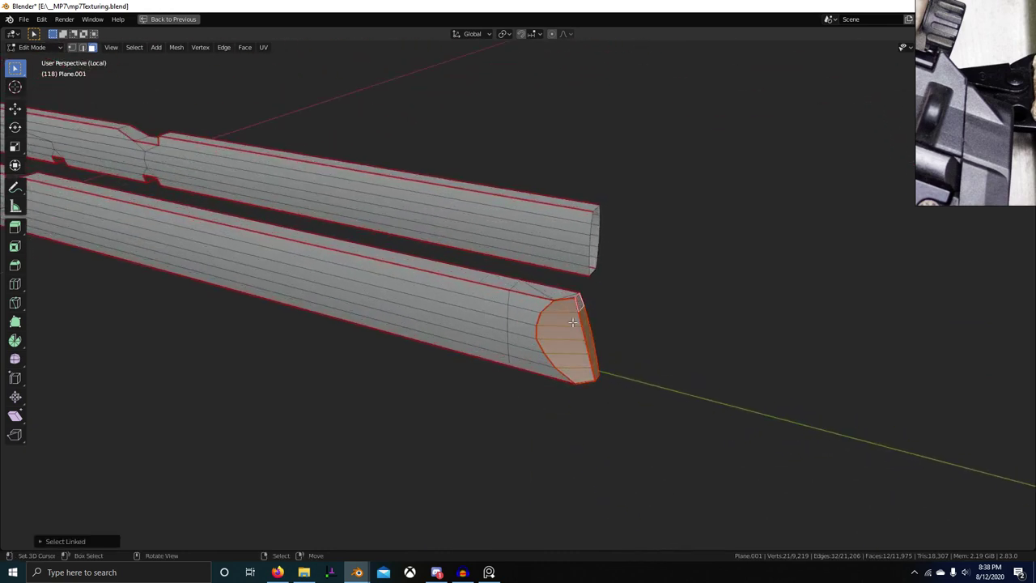
Duplicate the remaining front end with its adjoining strip in place and set the pivot point to the centred 3D cursor
{"action": "scroll", "coordinate": [570, 319], "scroll_direction": "down", "scroll_amount": 3}
{"action": "middle_click_drag", "start_coordinate": [569, 319], "coordinate": [495, 306]}
{"action": "key", "text": "shift+d"}
{"action": "right_click", "coordinate": [475, 302]}
{"action": "key", "text": "shift+c"}
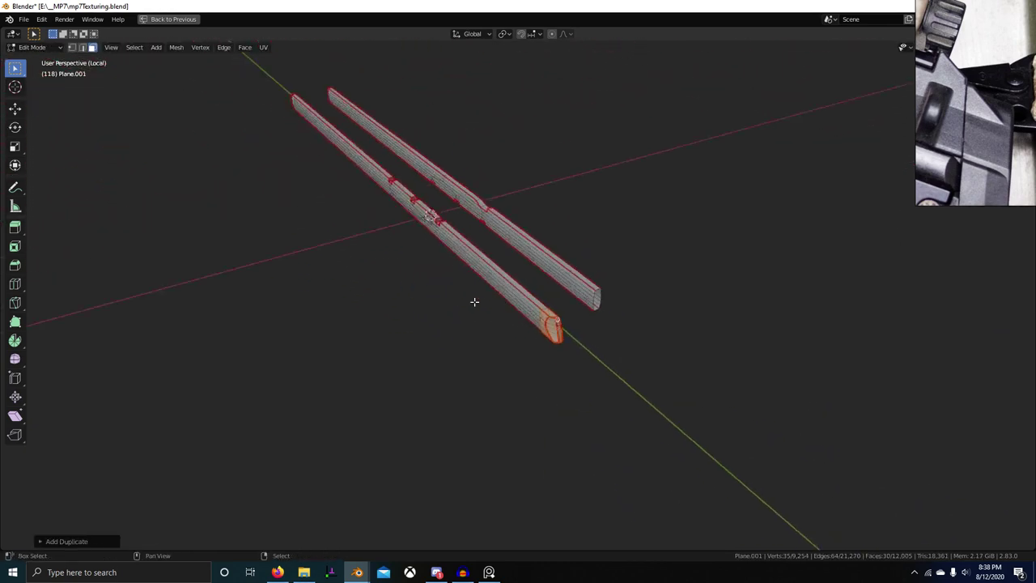
{"action": "key", "text": "period"}
{"action": "left_click", "coordinate": [731, 308]}
{"action": "middle_click_drag", "start_coordinate": [707, 314], "coordinate": [630, 309]}
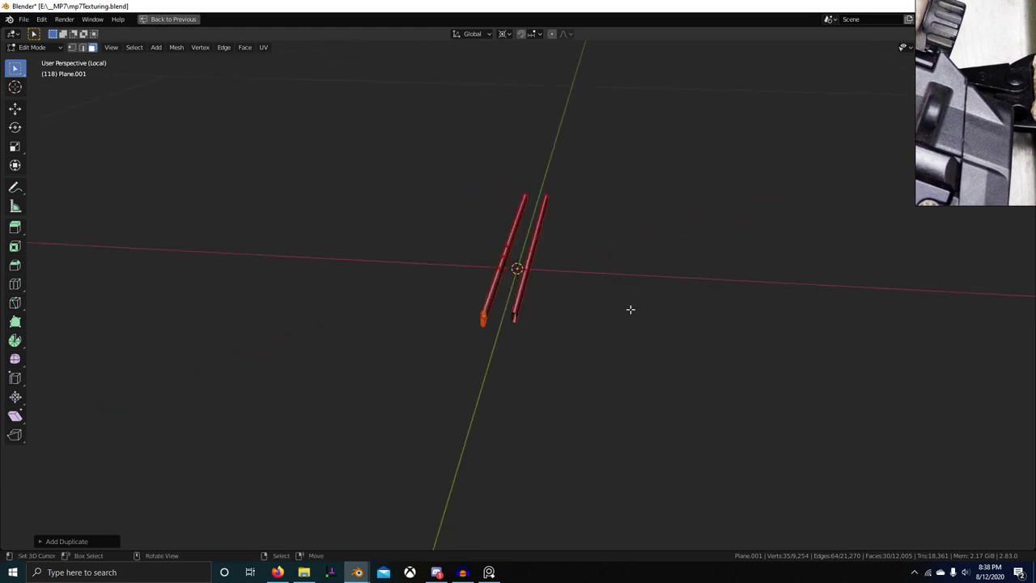
Mirror the duplicated front end along the X axis onto the open rail and recalculate its normals
{"action": "left_click", "coordinate": [707, 308]}
{"action": "key", "text": "ctrl+m"}
{"action": "key", "text": "x"}
{"action": "left_click", "coordinate": [710, 304]}
{"action": "middle_click_drag", "start_coordinate": [716, 305], "coordinate": [619, 260]}
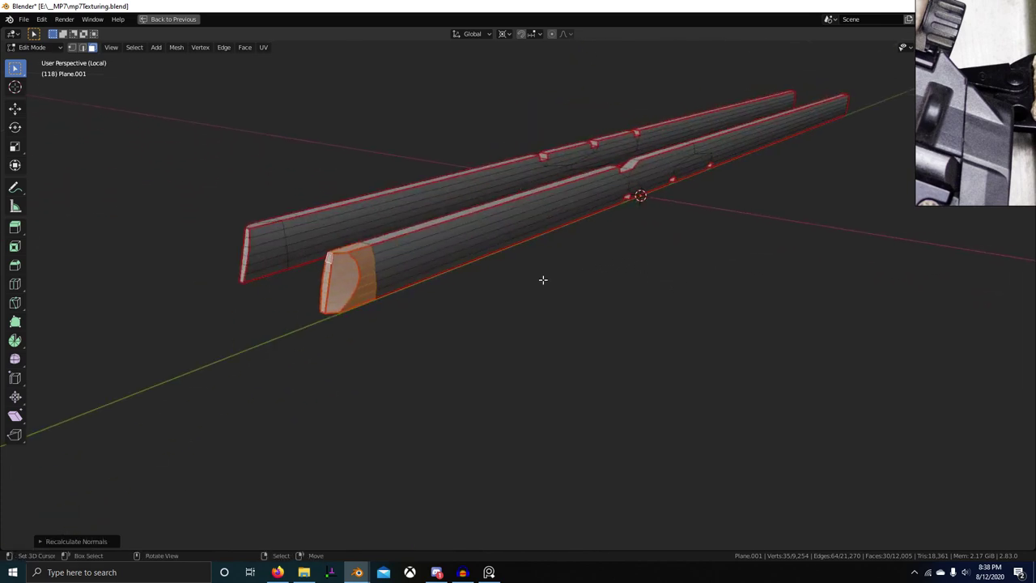
Merge all rail vertices by distance, return to Object Mode and inspect the mirrored end in textured shading
{"action": "key", "text": "a"}
{"action": "key", "text": "m"}
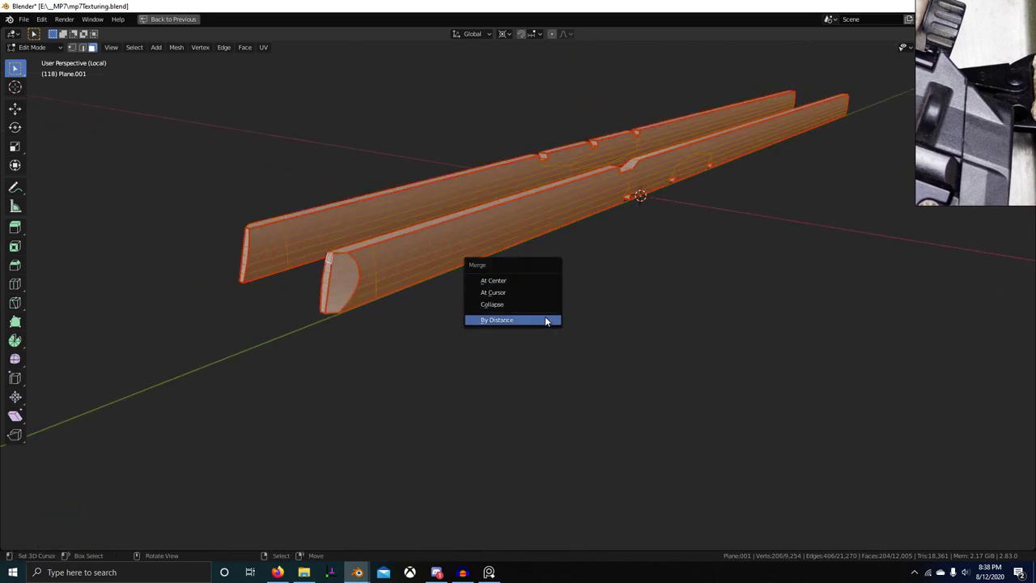
{"action": "left_click", "coordinate": [546, 319]}
{"action": "middle_click_drag", "start_coordinate": [545, 319], "coordinate": [616, 311], "text": "shift"}
{"action": "scroll", "coordinate": [609, 311], "scroll_direction": "up", "scroll_amount": 2}
{"action": "key", "text": "Tab"}
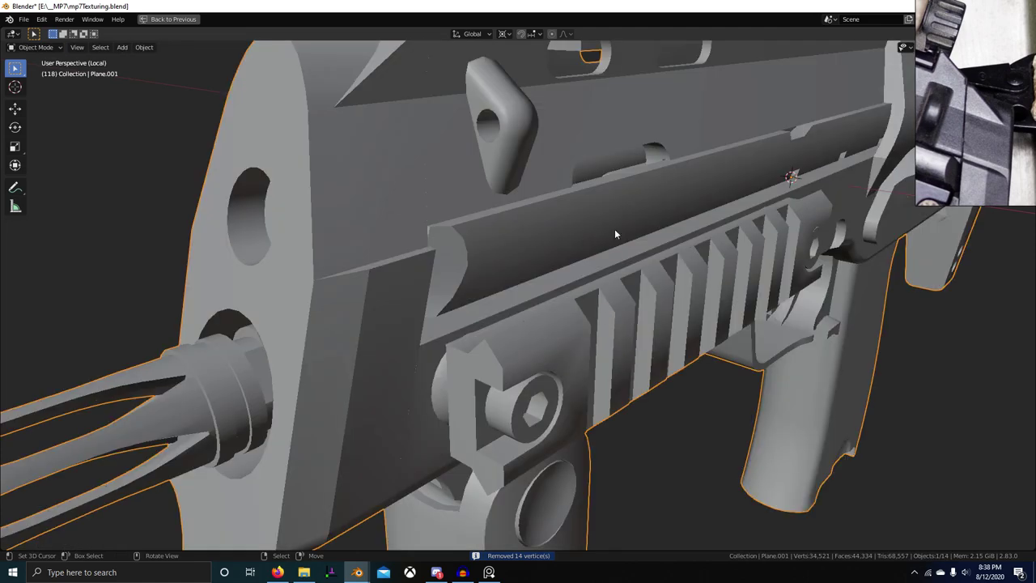
{"action": "key", "text": "z"}
{"action": "left_click", "coordinate": [794, 247]}
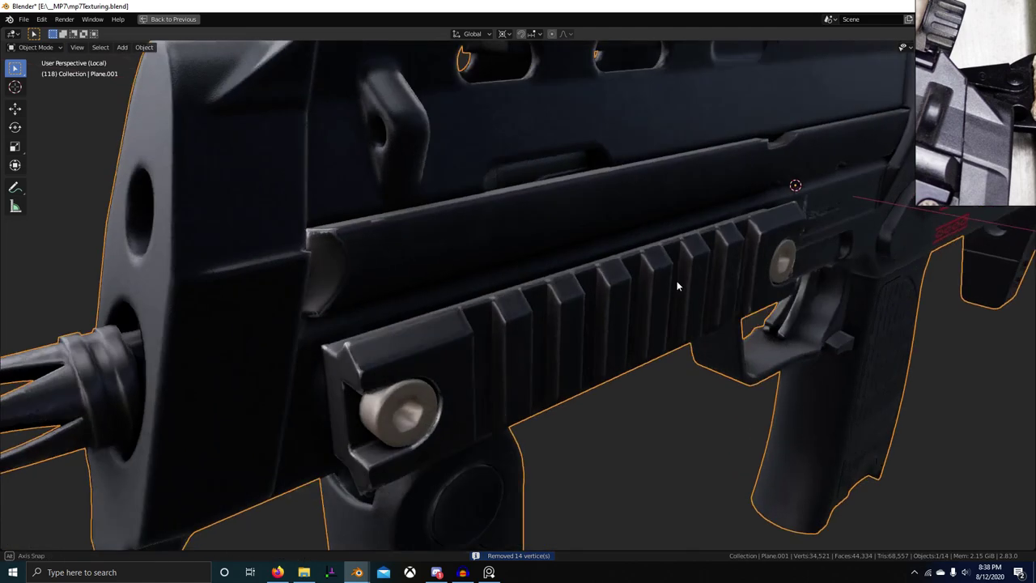
{"action": "scroll", "coordinate": [606, 262], "scroll_direction": "up", "scroll_amount": 6}
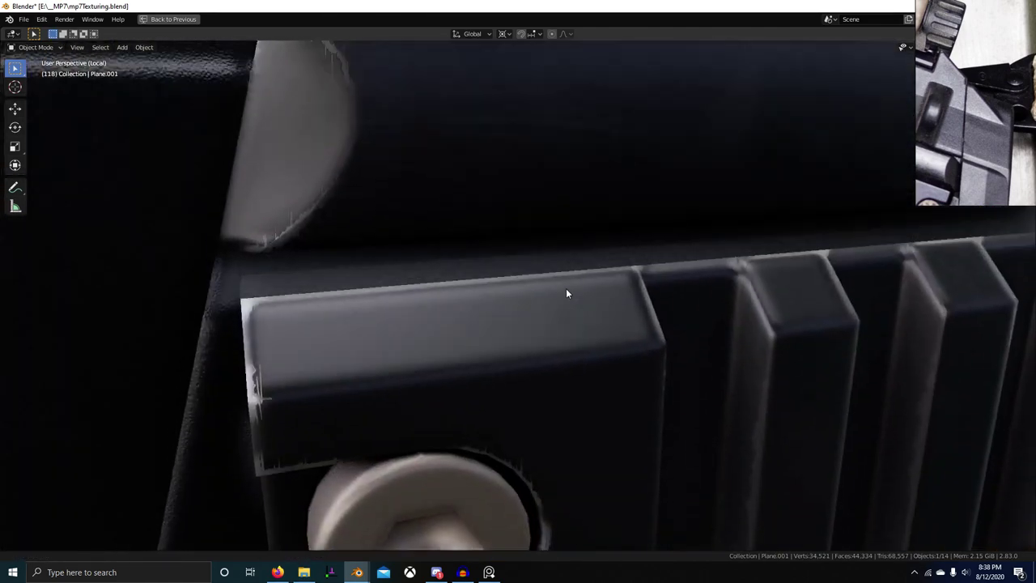
{"action": "middle_click_drag", "start_coordinate": [566, 292], "coordinate": [489, 306]}
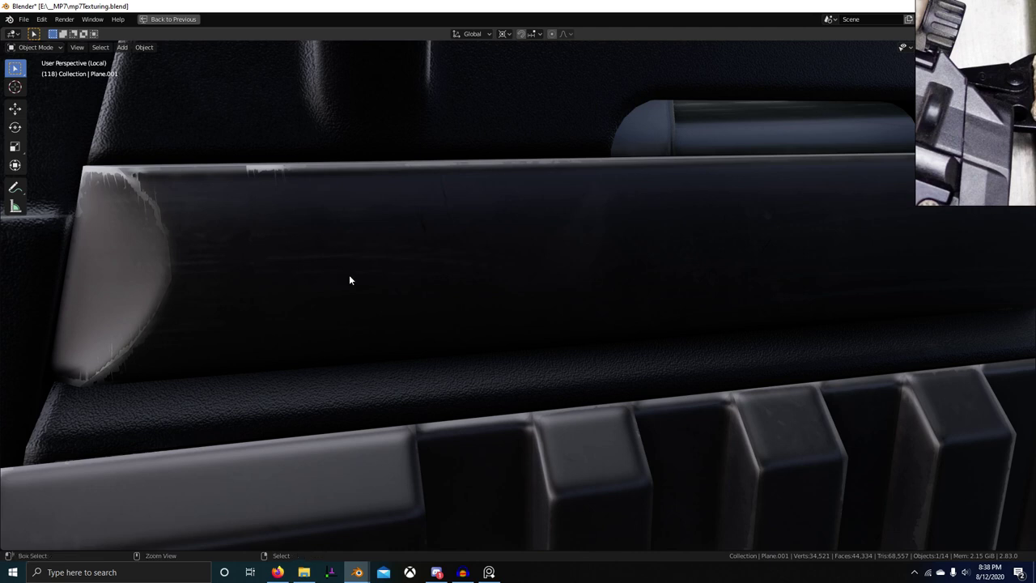
Reopen mp7Texturing.blend from the recent files, discarding the unsaved rail end changes
{"action": "key", "text": "Tab"}
{"action": "left_click", "coordinate": [24, 18]}
{"action": "mouse_move", "coordinate": [73, 50]}
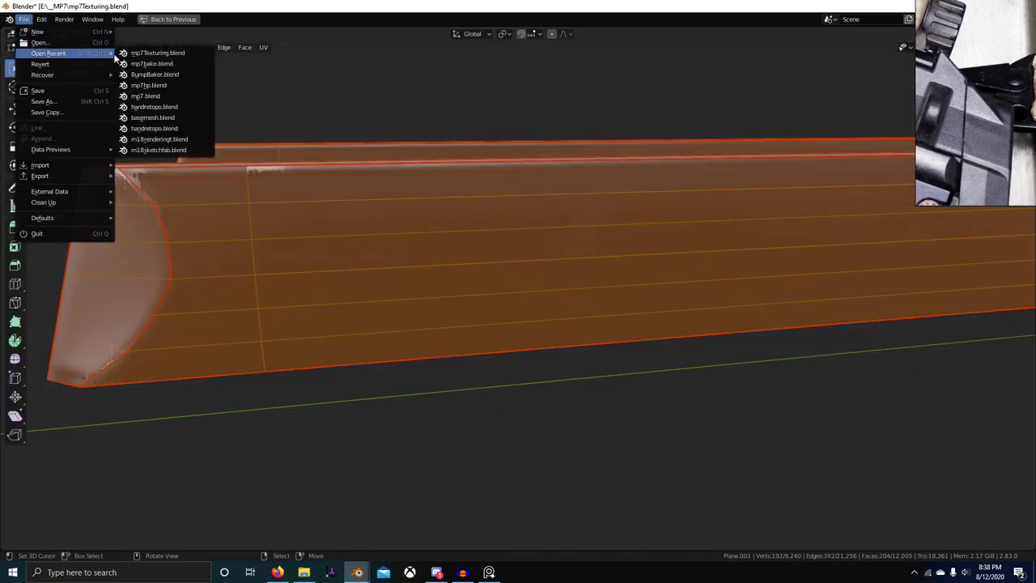
{"action": "left_click", "coordinate": [164, 69]}
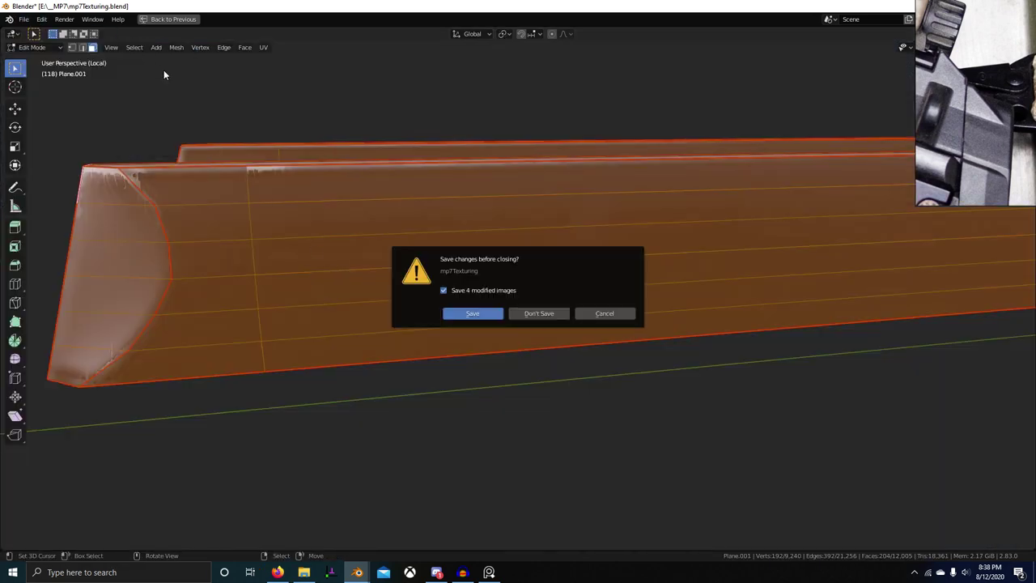
{"action": "left_click", "coordinate": [535, 313]}
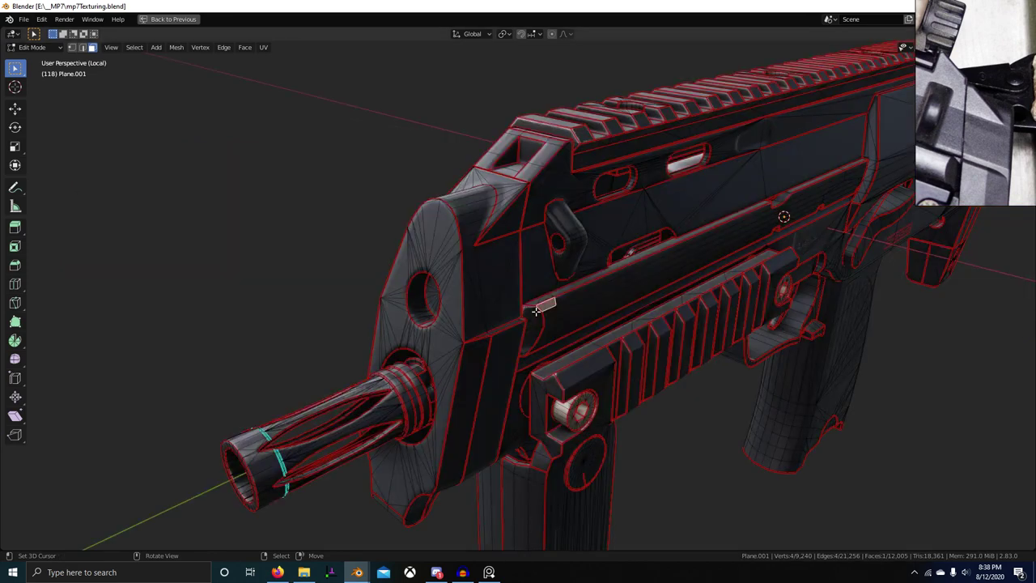
Switch to Object Mode, check the rail's original front end up close and restore the split editor layout
{"action": "key", "text": "ctrl+Tab"}
{"action": "left_click", "coordinate": [332, 291]}
{"action": "middle_click_drag", "start_coordinate": [527, 324], "coordinate": [541, 287]}
{"action": "scroll", "coordinate": [594, 341], "scroll_direction": "up", "scroll_amount": 2}
{"action": "scroll", "coordinate": [522, 258], "scroll_direction": "up", "scroll_amount": 4}
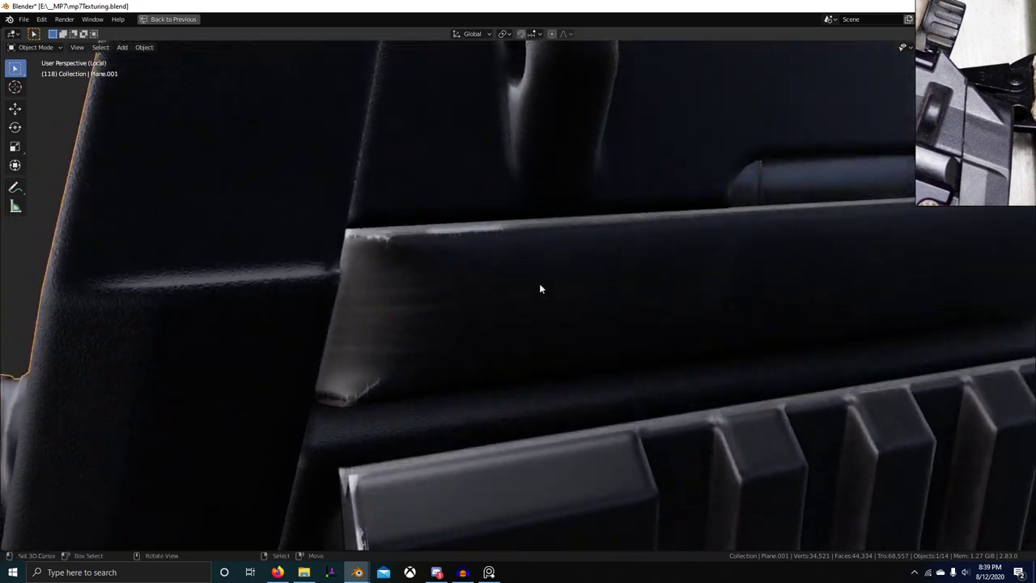
{"action": "key", "text": "ctrl+space"}
{"action": "scroll", "coordinate": [599, 309], "scroll_direction": "down", "scroll_amount": 5}
{"action": "scroll", "coordinate": [411, 262], "scroll_direction": "down", "scroll_amount": 2}
{"action": "scroll", "coordinate": [103, 245], "scroll_direction": "down", "scroll_amount": 1}
{"action": "middle_click_drag", "start_coordinate": [103, 245], "coordinate": [94, 209]}
{"action": "scroll", "coordinate": [594, 209], "scroll_direction": "down", "scroll_amount": 3}
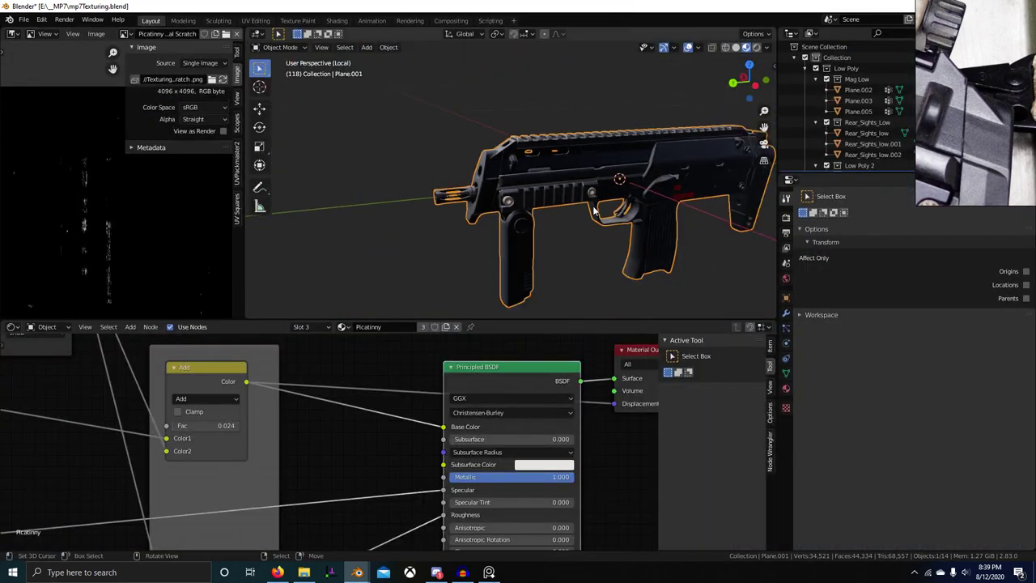
Examine the receiver's rear side panel and bolt opening in a maximized viewport
{"action": "middle_click_drag", "start_coordinate": [594, 209], "coordinate": [753, 236]}
{"action": "scroll", "coordinate": [523, 193], "scroll_direction": "up", "scroll_amount": 3}
{"action": "middle_click_drag", "start_coordinate": [679, 251], "coordinate": [567, 247]}
{"action": "scroll", "coordinate": [567, 234], "scroll_direction": "up", "scroll_amount": 3}
{"action": "middle_click_drag", "start_coordinate": [567, 246], "coordinate": [432, 233], "text": "shift"}
{"action": "scroll", "coordinate": [523, 206], "scroll_direction": "up", "scroll_amount": 3}
{"action": "scroll", "coordinate": [528, 155], "scroll_direction": "down", "scroll_amount": 3}
{"action": "scroll", "coordinate": [559, 168], "scroll_direction": "up", "scroll_amount": 3}
{"action": "key", "text": "ctrl+space"}
{"action": "scroll", "coordinate": [526, 292], "scroll_direction": "up", "scroll_amount": 2}
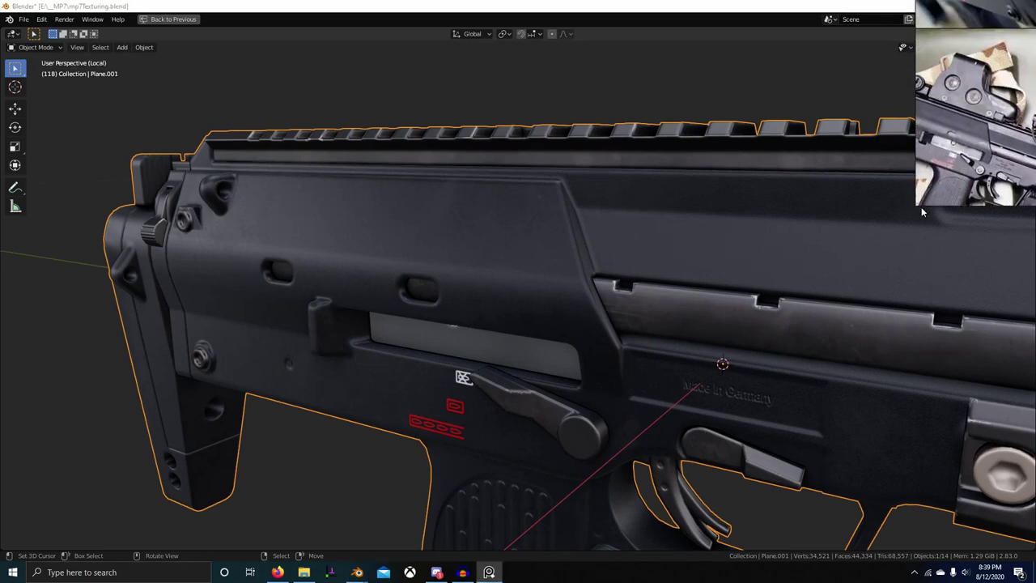
Enlarge the reference photo window, restore the split layout and review the Picatinny node network against the gun's side
{"action": "left_click_drag", "start_coordinate": [917, 202], "coordinate": [849, 244]}
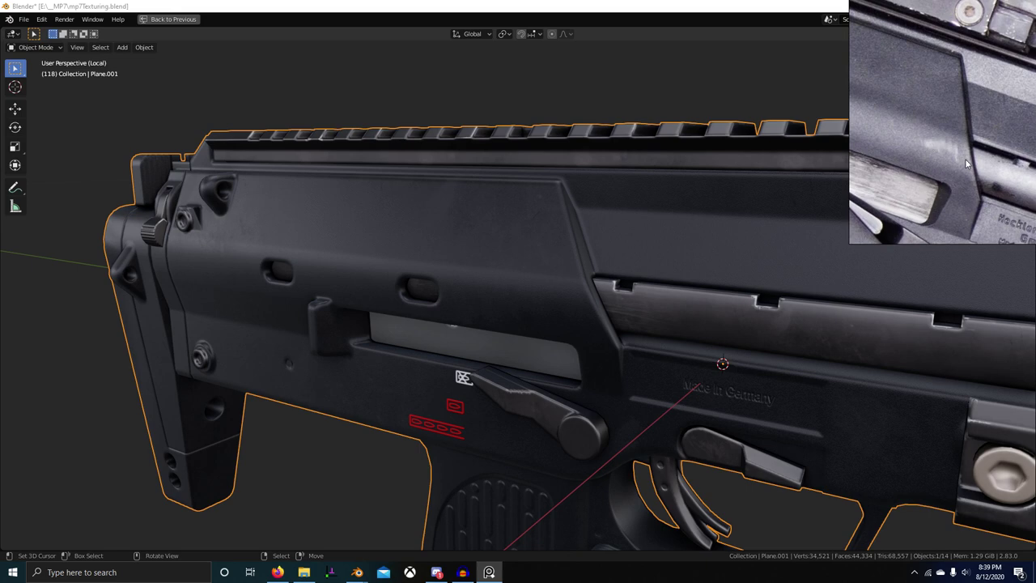
{"action": "middle_click_drag", "start_coordinate": [553, 310], "coordinate": [621, 289]}
{"action": "key", "text": "ctrl+space"}
{"action": "scroll", "coordinate": [516, 426], "scroll_direction": "down", "scroll_amount": 9}
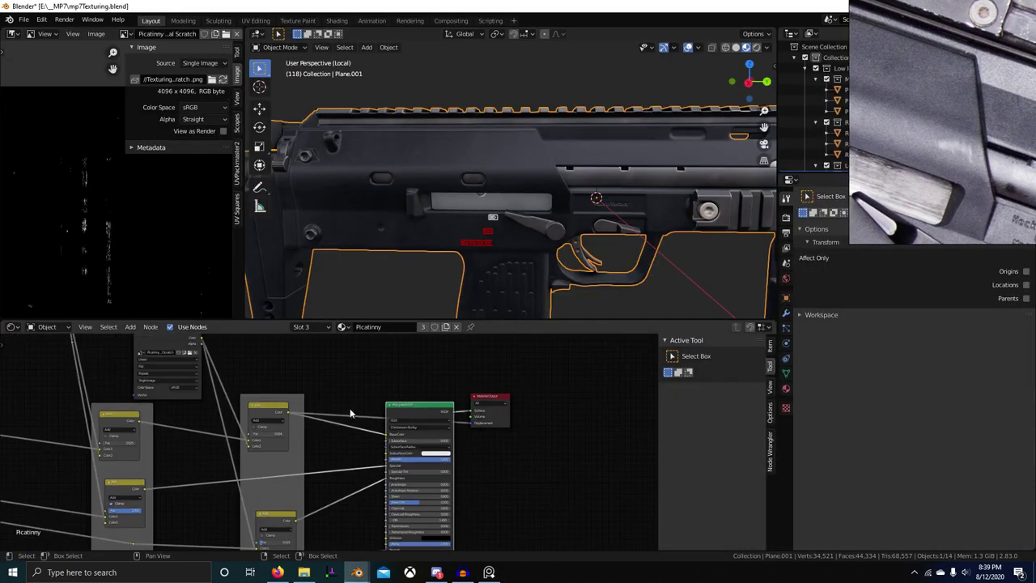
{"action": "middle_click_drag", "start_coordinate": [352, 413], "coordinate": [506, 419]}
{"action": "scroll", "coordinate": [517, 420], "scroll_direction": "down", "scroll_amount": 4}
{"action": "middle_click_drag", "start_coordinate": [566, 236], "coordinate": [535, 211]}
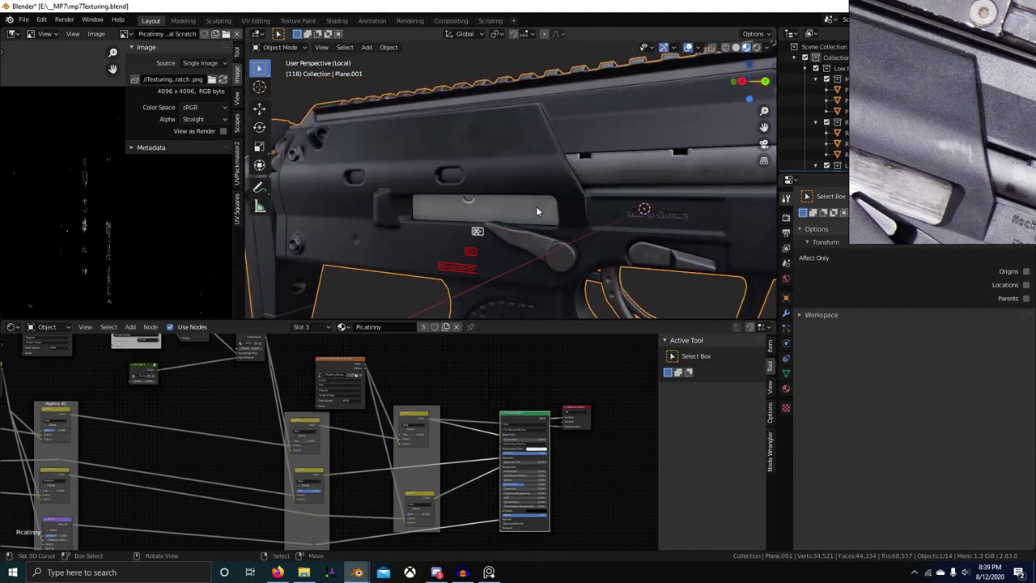
{"action": "middle_click_drag", "start_coordinate": [486, 294], "coordinate": [507, 203]}
{"action": "scroll", "coordinate": [462, 417], "scroll_direction": "down", "scroll_amount": 2}
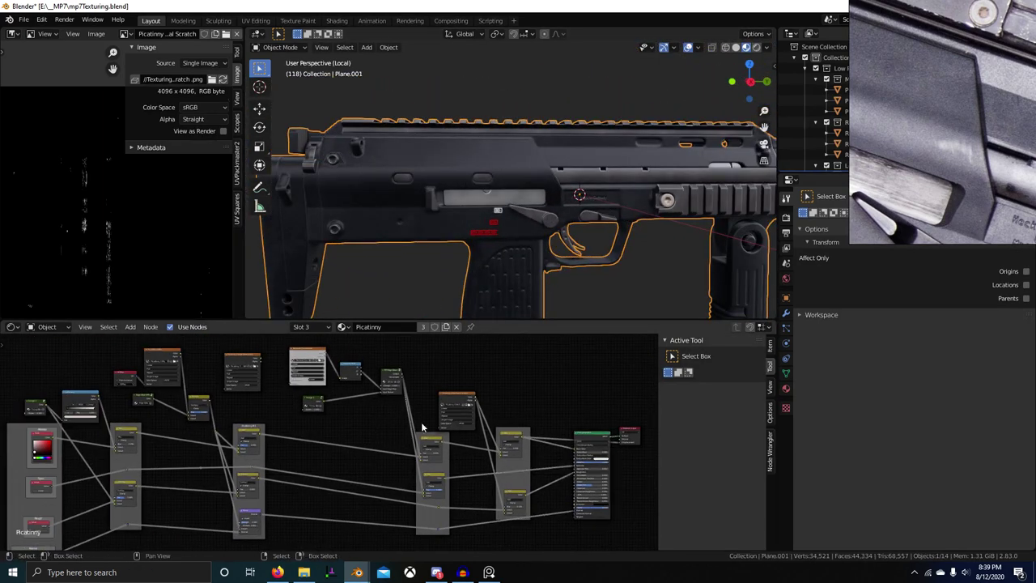
Make Reciever the active material and bring its mix nodes and Principled BSDF into view
{"action": "left_click", "coordinate": [785, 314]}
{"action": "left_click", "coordinate": [784, 299]}
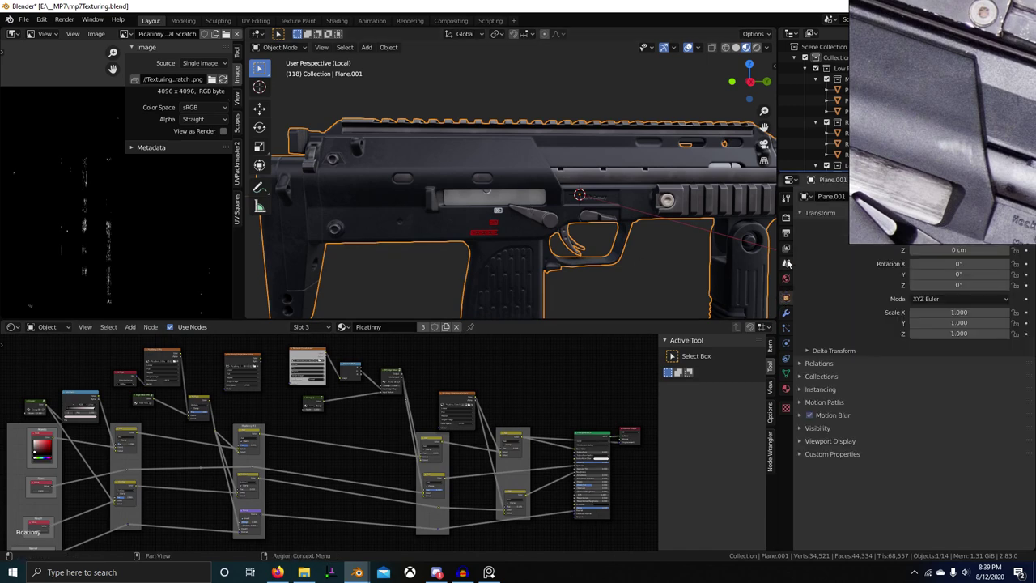
{"action": "left_click", "coordinate": [786, 249]}
{"action": "left_click", "coordinate": [785, 388]}
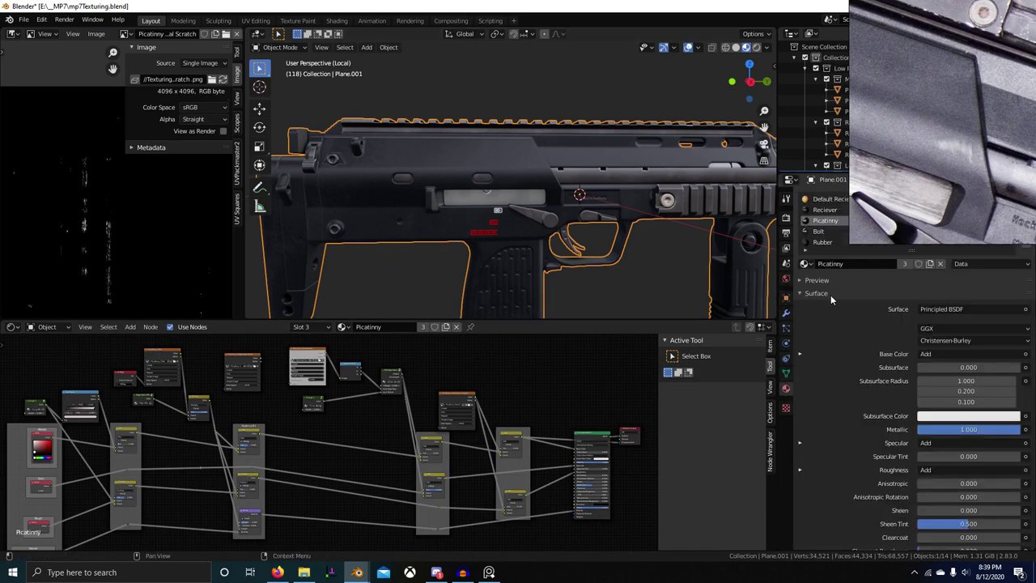
{"action": "left_click", "coordinate": [826, 210]}
{"action": "scroll", "coordinate": [458, 440], "scroll_direction": "up", "scroll_amount": 4}
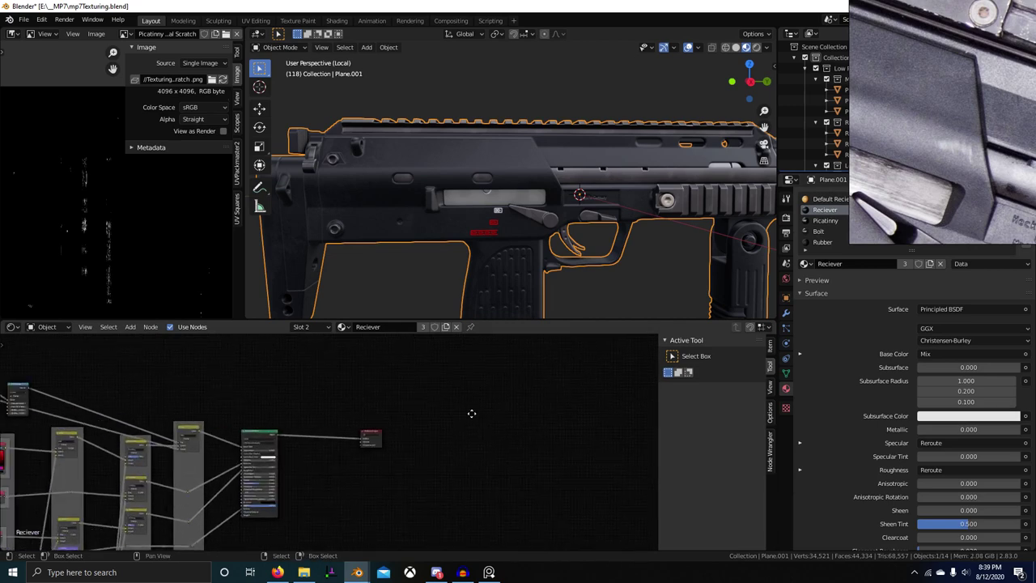
{"action": "scroll", "coordinate": [393, 435], "scroll_direction": "up", "scroll_amount": 4}
{"action": "left_click_drag", "start_coordinate": [418, 411], "coordinate": [549, 420]}
{"action": "scroll", "coordinate": [530, 411], "scroll_direction": "down", "scroll_amount": 3}
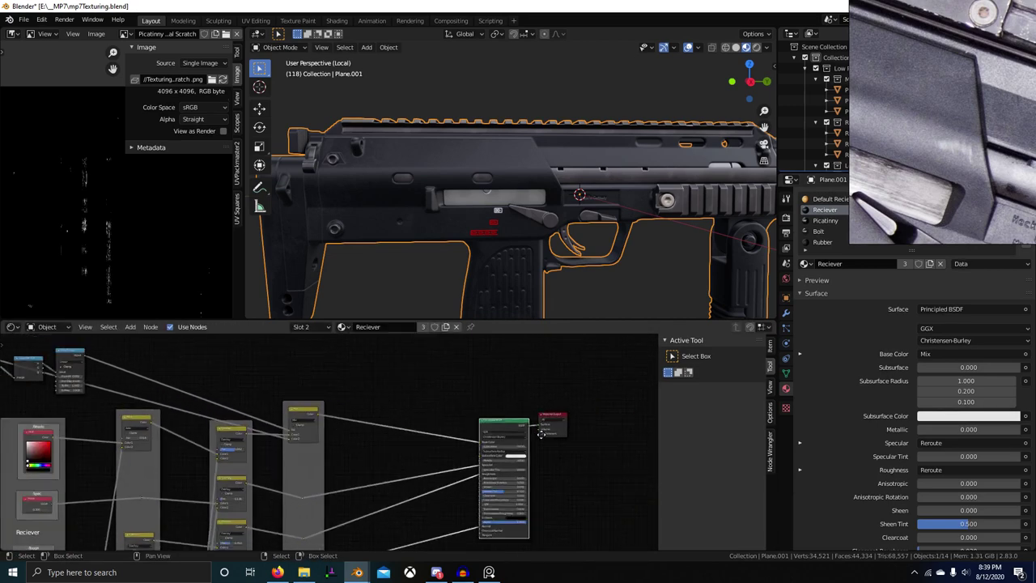
{"action": "middle_click_drag", "start_coordinate": [427, 361], "coordinate": [325, 350]}
Append all node groups from the NodeTree section of Procedurals.blend in the Material Library
{"action": "left_click", "coordinate": [24, 20]}
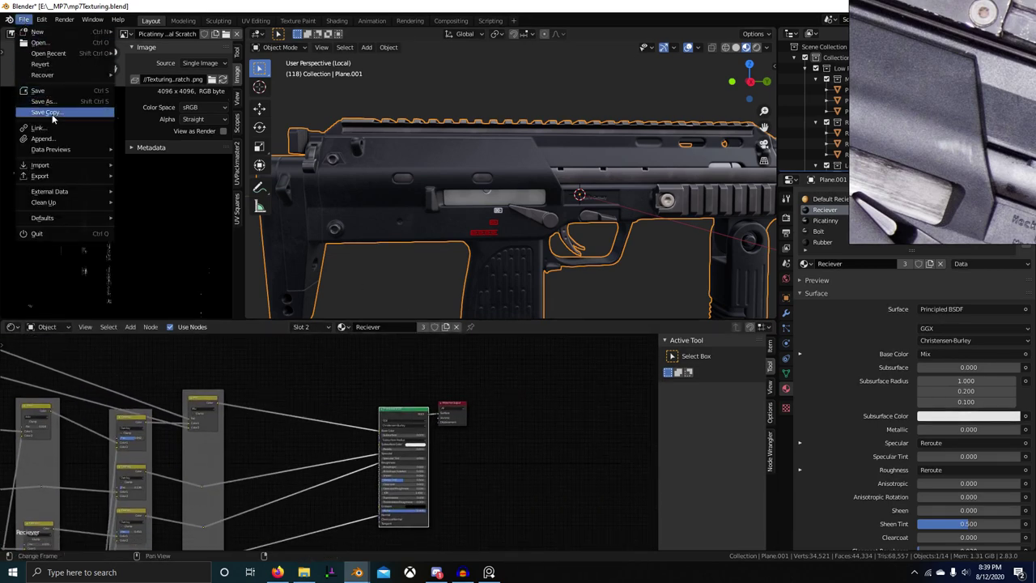
{"action": "left_click", "coordinate": [42, 138]}
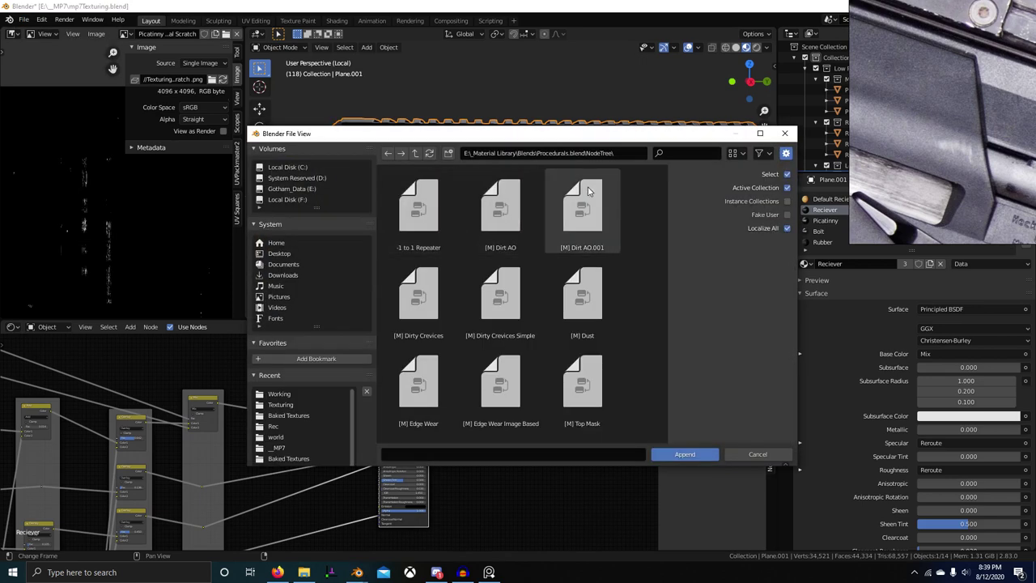
{"action": "left_click", "coordinate": [630, 151]}
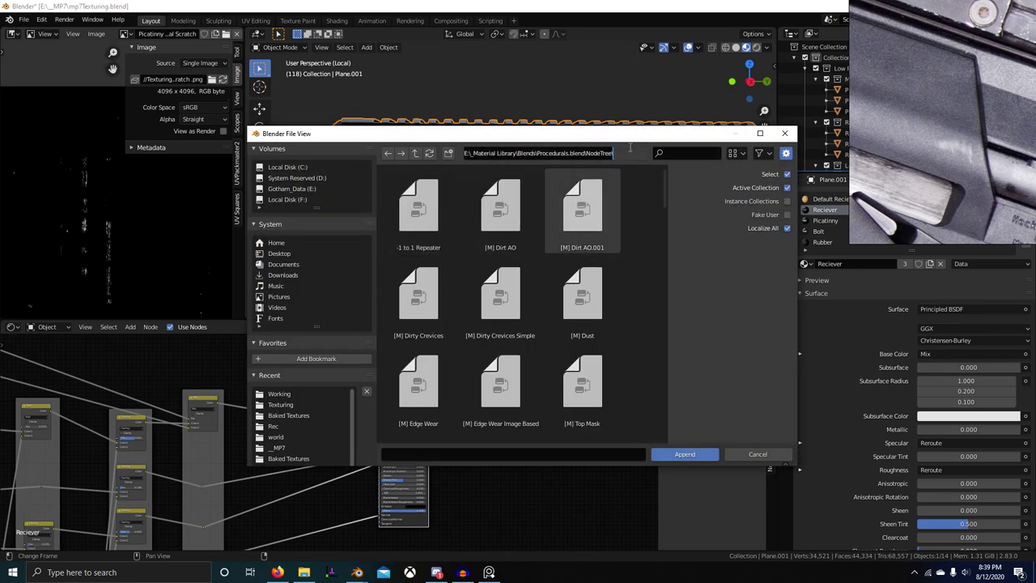
{"action": "key", "text": "a"}
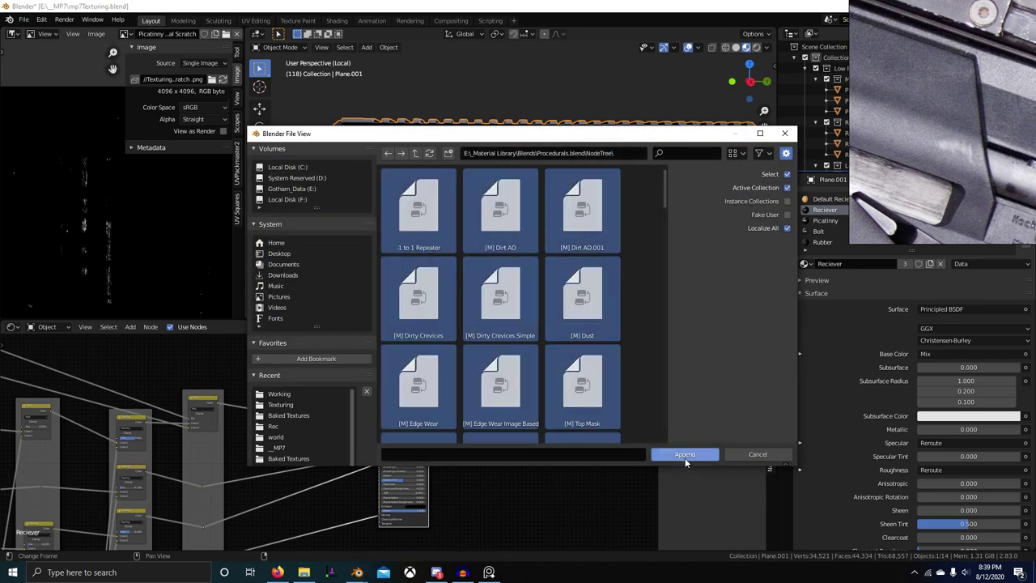
{"action": "left_click", "coordinate": [685, 454]}
Add the Effect Dots 1 node group and insert it on the link between the Mix node and the shader's Base Color
{"action": "middle_click_drag", "start_coordinate": [473, 451], "coordinate": [491, 416]}
{"action": "scroll", "coordinate": [407, 392], "scroll_direction": "up", "scroll_amount": 4}
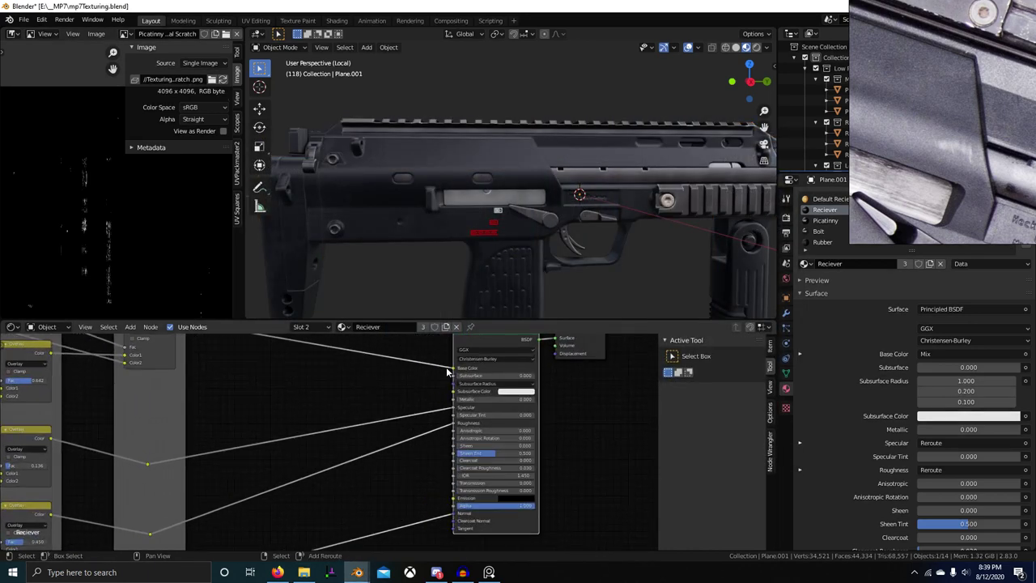
{"action": "key", "text": "shift+a"}
{"action": "mouse_move", "coordinate": [423, 470]}
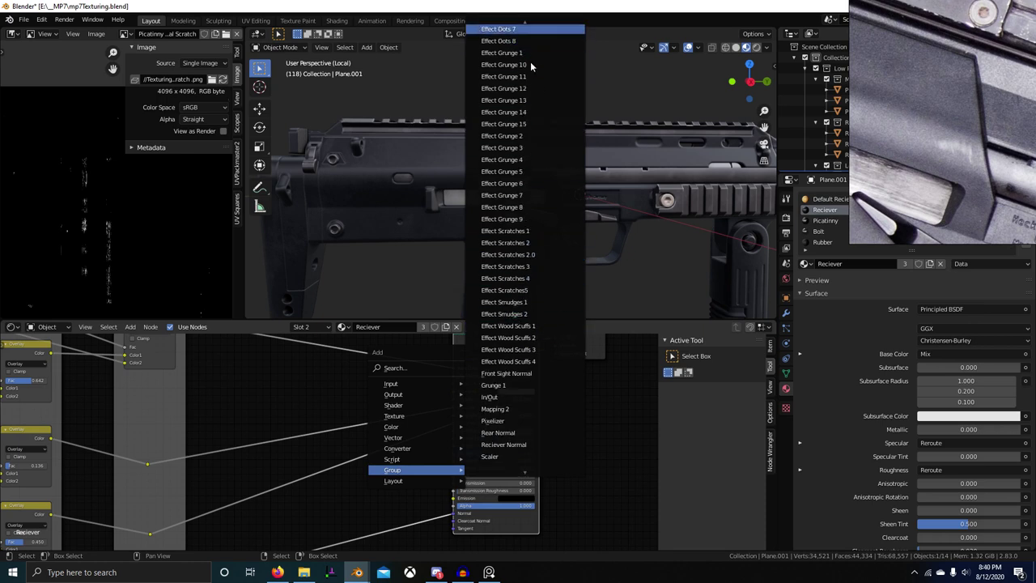
{"action": "scroll", "coordinate": [530, 61], "scroll_direction": "up", "scroll_amount": 5}
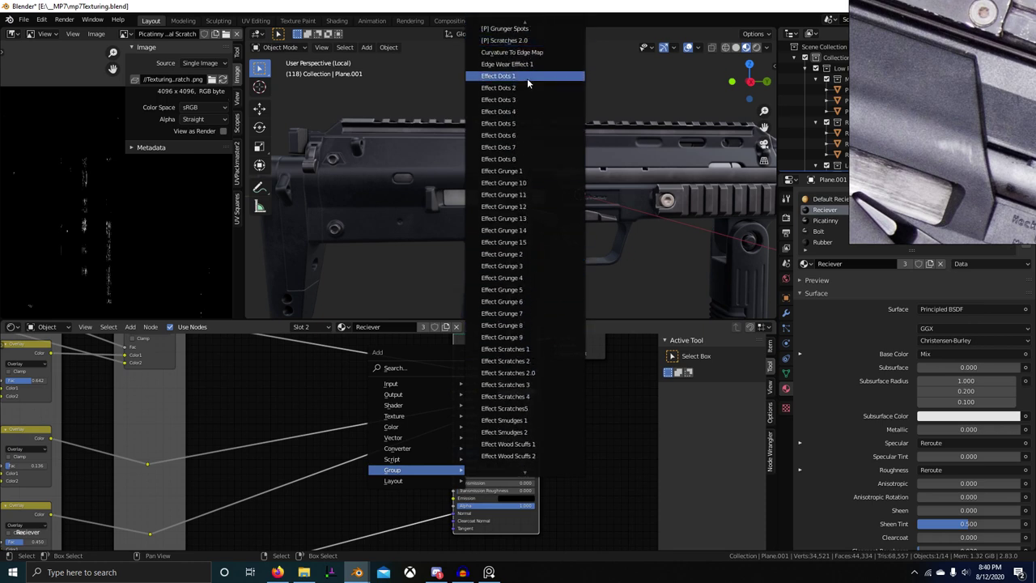
{"action": "left_click", "coordinate": [526, 76]}
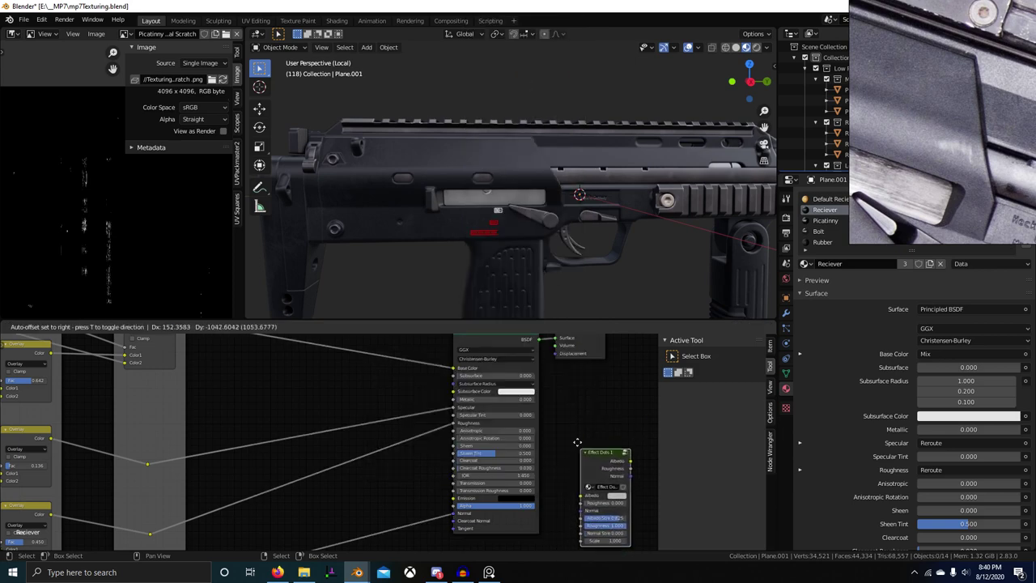
{"action": "left_click", "coordinate": [578, 441]}
{"action": "scroll", "coordinate": [533, 429], "scroll_direction": "down", "scroll_amount": 2}
{"action": "key", "text": "g"}
{"action": "left_click", "coordinate": [360, 352]}
{"action": "middle_click_drag", "start_coordinate": [364, 390], "coordinate": [391, 410]}
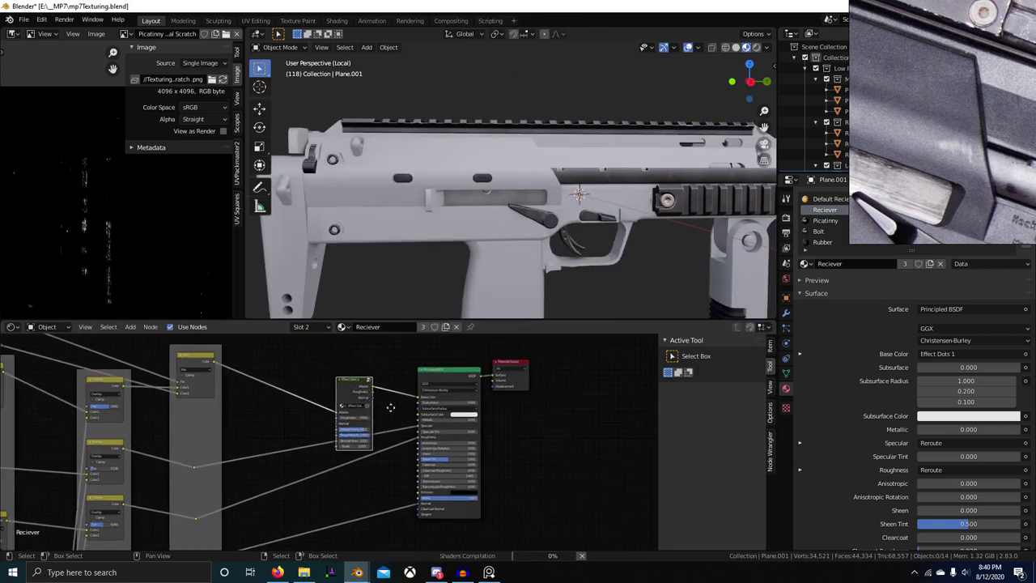
Connect the existing roughness and normal reroutes to the Roughness and Normal inputs of Effect Dots 1
{"action": "scroll", "coordinate": [282, 421], "scroll_direction": "up", "scroll_amount": 5}
{"action": "mouse_move", "coordinate": [282, 421]}
{"action": "middle_mouse_down"}
{"action": "mouse_move", "coordinate": [304, 438]}
{"action": "mouse_move", "coordinate": [330, 427]}
{"action": "middle_mouse_up"}
{"action": "mouse_move", "coordinate": [306, 465]}
{"action": "middle_mouse_down"}
{"action": "mouse_move", "coordinate": [316, 439]}
{"action": "mouse_move", "coordinate": [290, 460]}
{"action": "mouse_move", "coordinate": [349, 473]}
{"action": "middle_mouse_up"}
{"action": "scroll", "coordinate": [283, 503], "scroll_direction": "down", "scroll_amount": 4}
{"action": "middle_click_drag", "start_coordinate": [283, 503], "coordinate": [286, 471]}
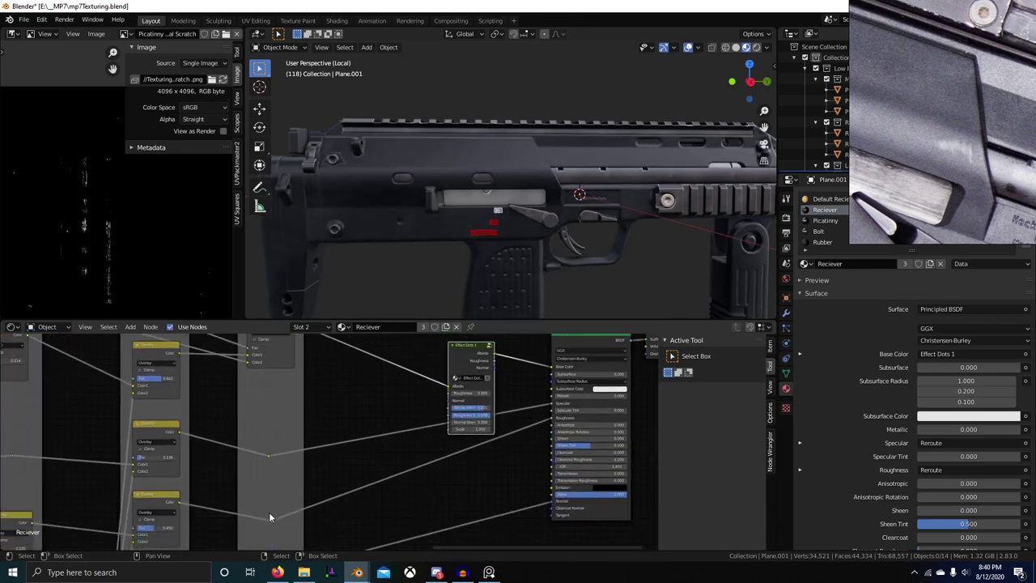
{"action": "left_click_drag", "start_coordinate": [271, 519], "coordinate": [395, 406]}
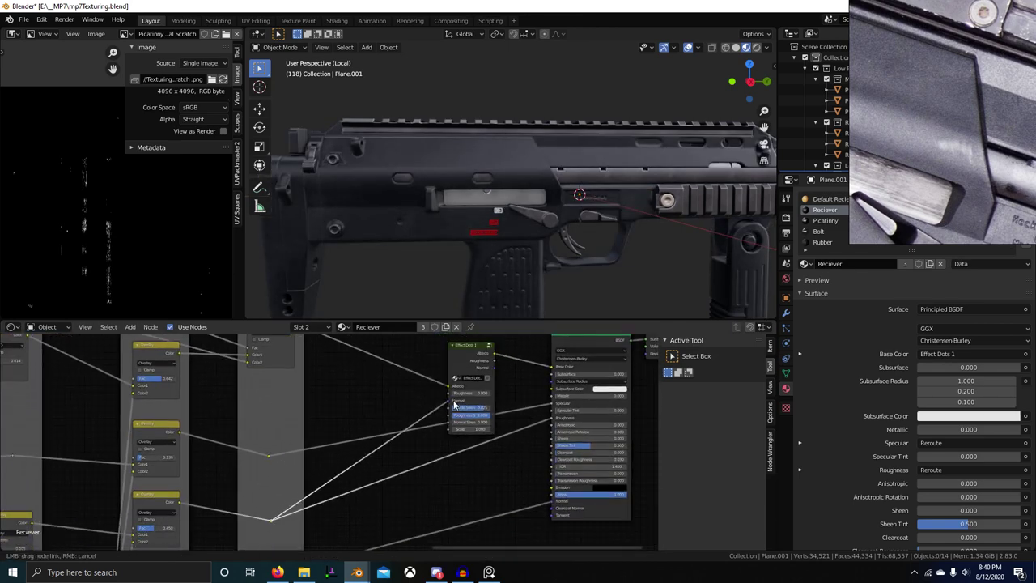
{"action": "left_click_drag", "start_coordinate": [458, 395], "coordinate": [456, 395]}
{"action": "middle_click_drag", "start_coordinate": [423, 434], "coordinate": [378, 394]}
{"action": "left_click_drag", "start_coordinate": [230, 531], "coordinate": [326, 444]}
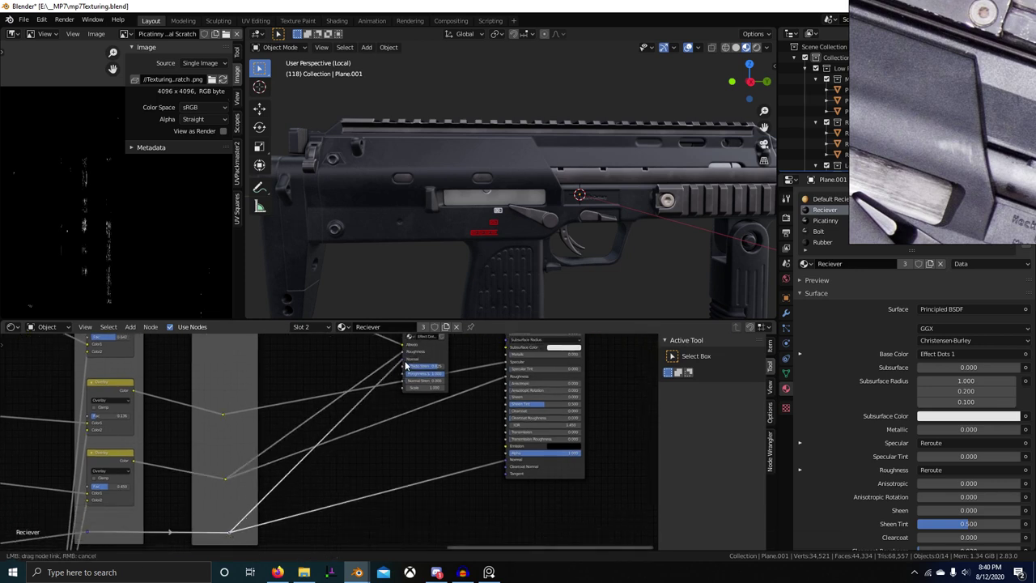
{"action": "left_click_drag", "start_coordinate": [406, 366], "coordinate": [406, 366]}
Connect the Roughness and Normal outputs of Effect Dots 1 to the matching Principled BSDF inputs
{"action": "scroll", "coordinate": [403, 376], "scroll_direction": "up", "scroll_amount": 2}
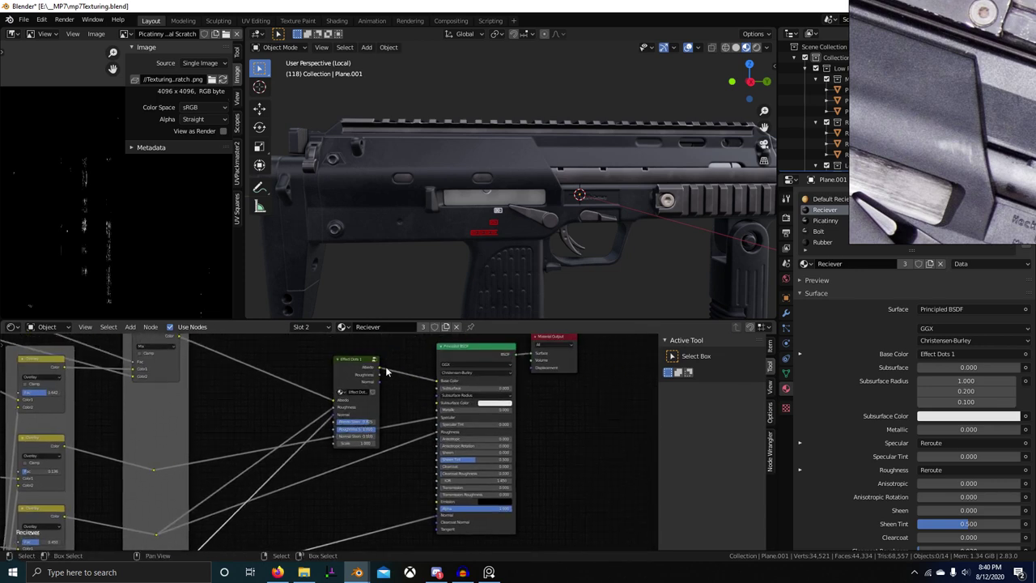
{"action": "left_click_drag", "start_coordinate": [377, 374], "coordinate": [439, 431]}
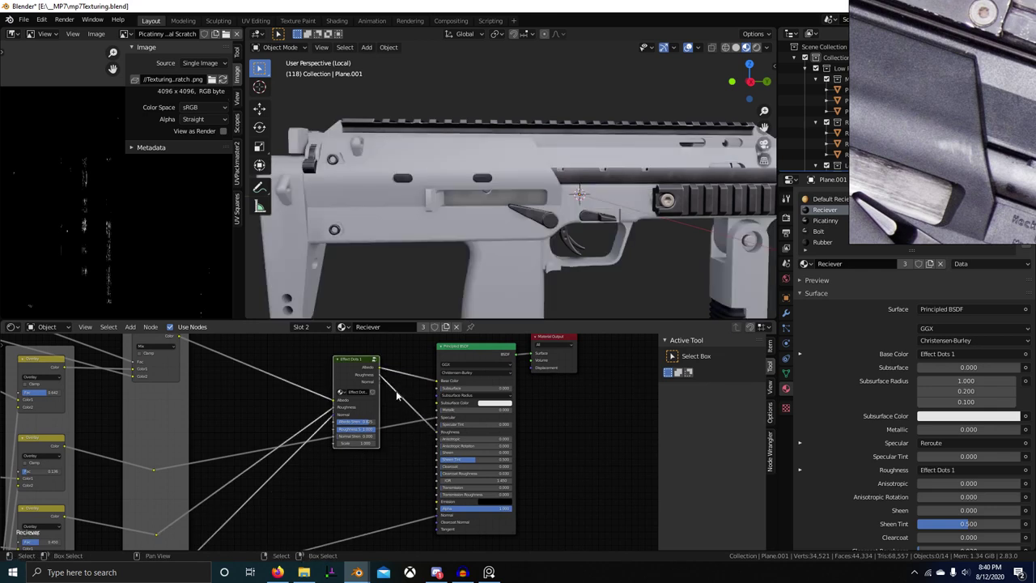
{"action": "left_click_drag", "start_coordinate": [380, 387], "coordinate": [449, 516]}
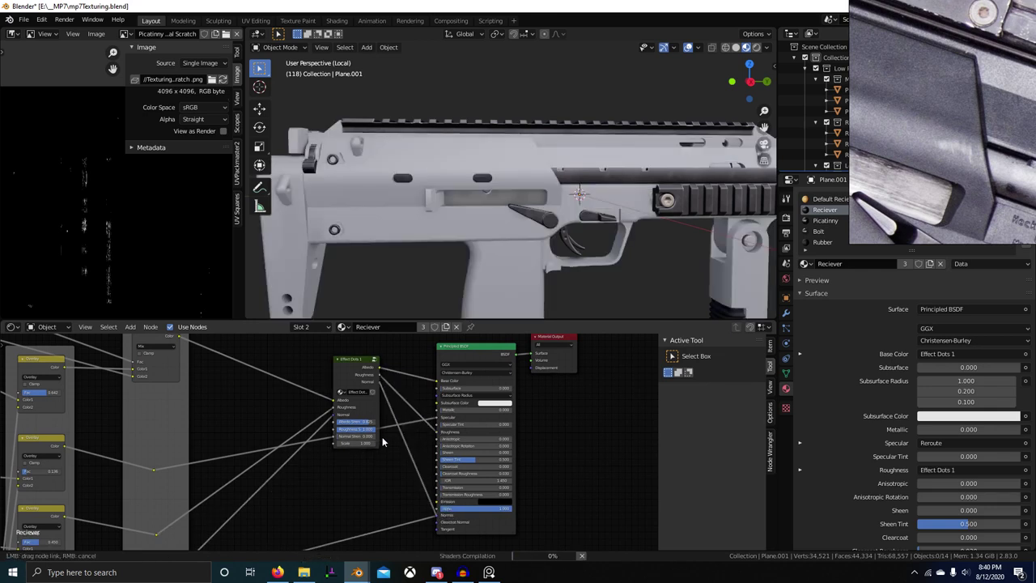
Reposition Effect Dots 1, reroute the specular link beneath it, and enclose the group and its reroute in a frame
{"action": "left_click_drag", "start_coordinate": [372, 367], "coordinate": [357, 335]}
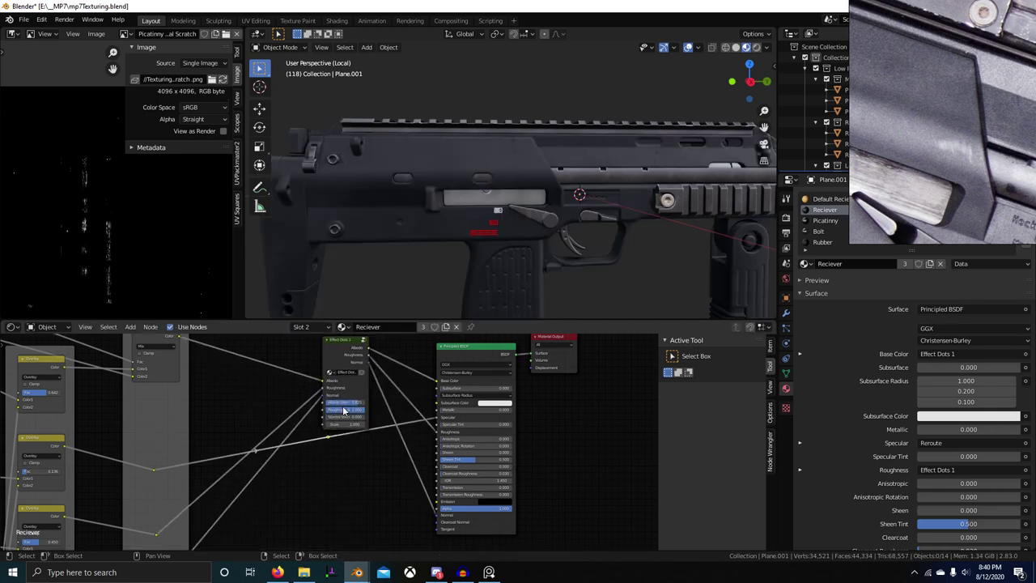
{"action": "middle_click_drag", "start_coordinate": [346, 386], "coordinate": [441, 397]}
{"action": "left_click", "coordinate": [350, 387]}
{"action": "scroll", "coordinate": [450, 397], "scroll_direction": "up", "scroll_amount": 3}
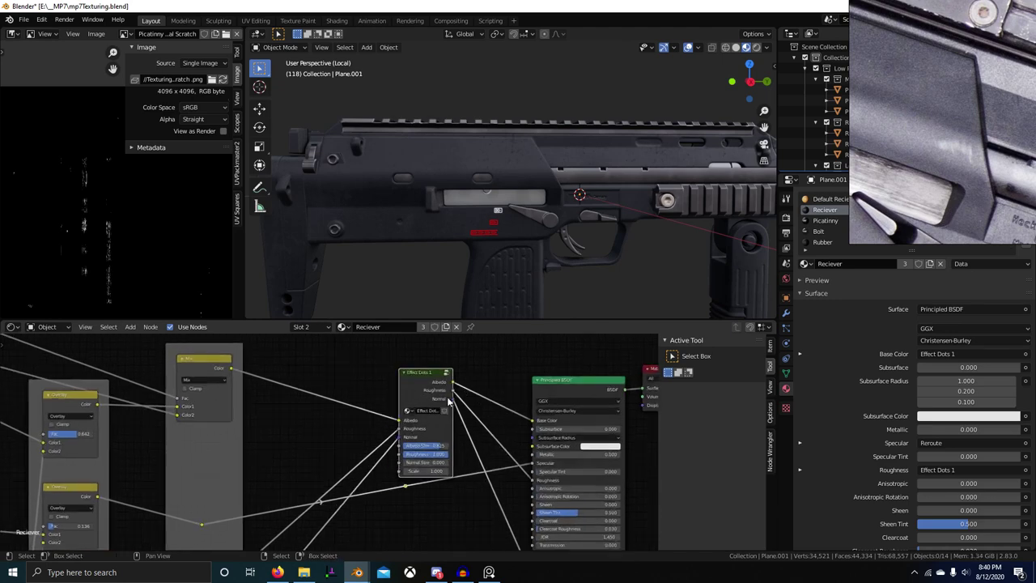
{"action": "scroll", "coordinate": [546, 216], "scroll_direction": "up", "scroll_amount": 2}
{"action": "middle_click_drag", "start_coordinate": [546, 215], "coordinate": [522, 221]}
{"action": "scroll", "coordinate": [479, 391], "scroll_direction": "up", "scroll_amount": 2}
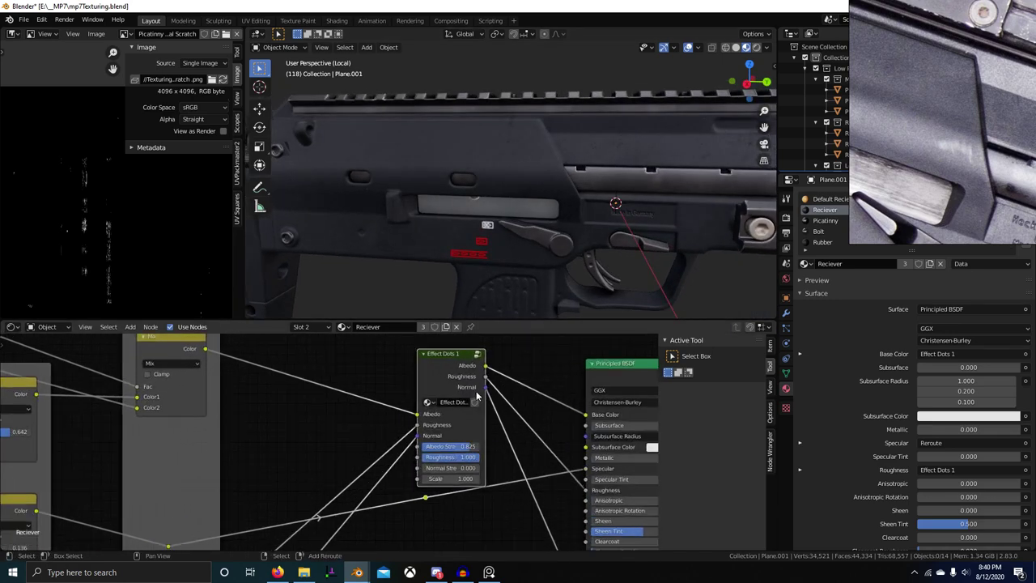
{"action": "scroll", "coordinate": [474, 412], "scroll_direction": "down", "scroll_amount": 2}
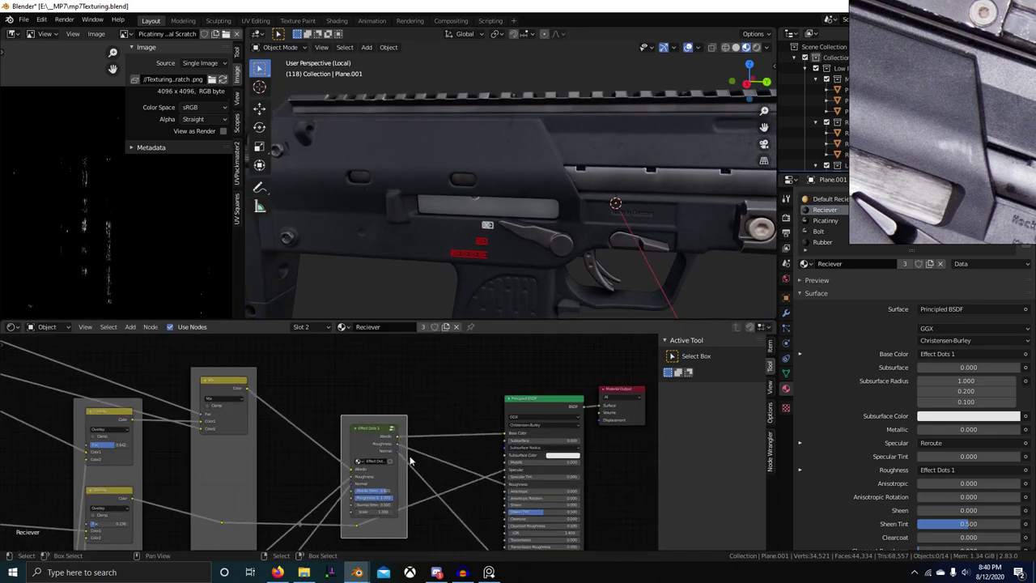
{"action": "scroll", "coordinate": [412, 458], "scroll_direction": "up", "scroll_amount": 3}
{"action": "left_click_drag", "start_coordinate": [372, 494], "coordinate": [392, 519]}
{"action": "scroll", "coordinate": [421, 486], "scroll_direction": "down", "scroll_amount": 2}
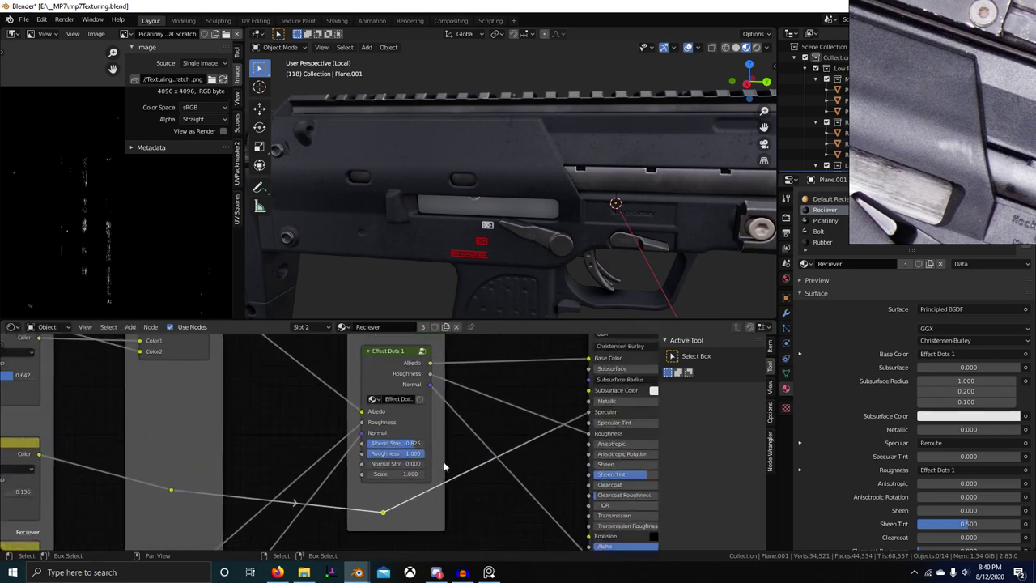
Preview the Albedo output of Effect Dots 1 on the gun and set its Albedo Strength to 0.733
{"action": "left_click", "coordinate": [373, 415], "text": "ctrl+shift"}
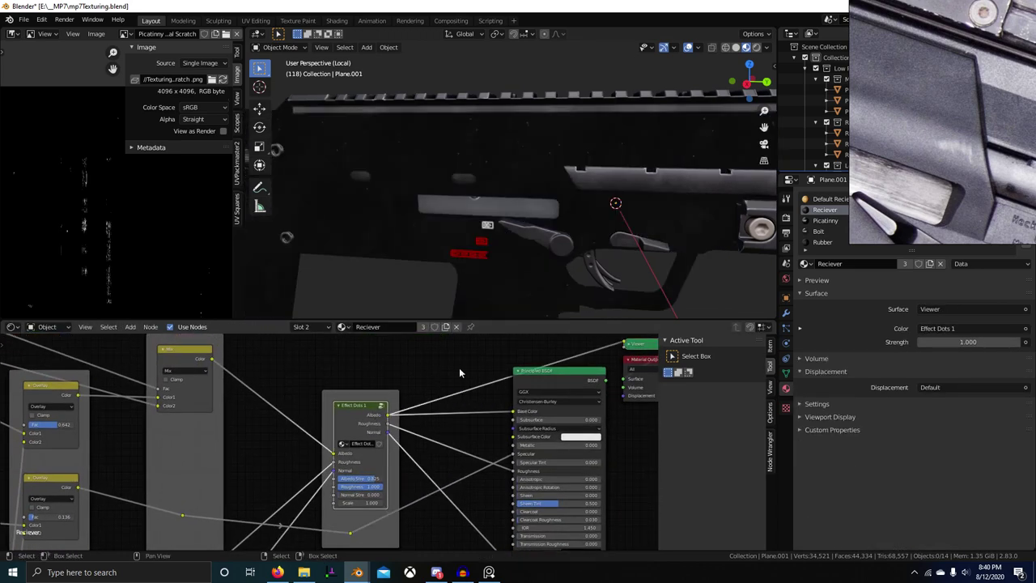
{"action": "scroll", "coordinate": [386, 476], "scroll_direction": "up", "scroll_amount": 2}
{"action": "scroll", "coordinate": [386, 476], "scroll_direction": "up", "scroll_amount": 4}
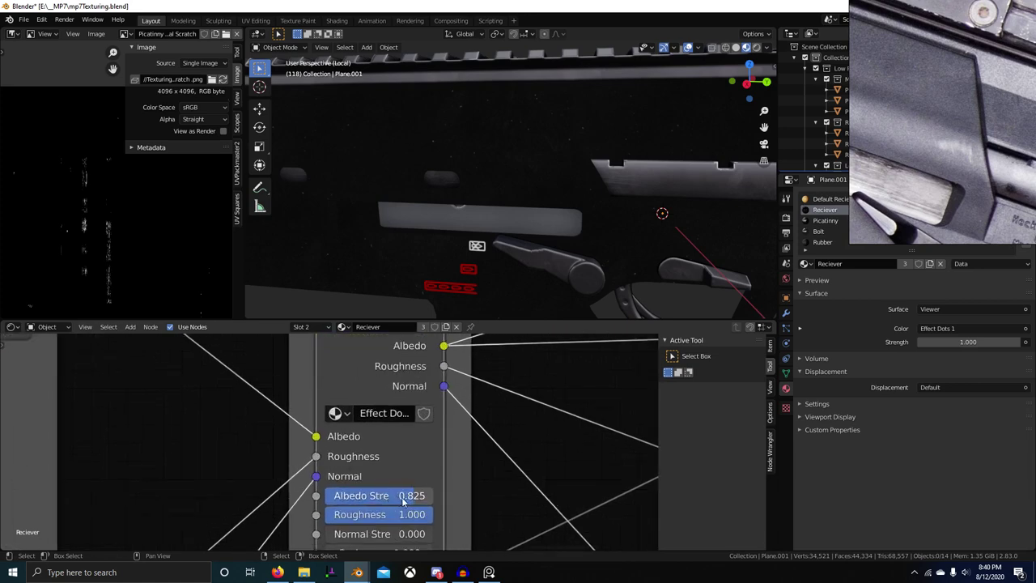
{"action": "left_click_drag", "start_coordinate": [379, 496], "coordinate": [487, 495]}
{"action": "left_click_drag", "start_coordinate": [386, 496], "coordinate": [404, 495]}
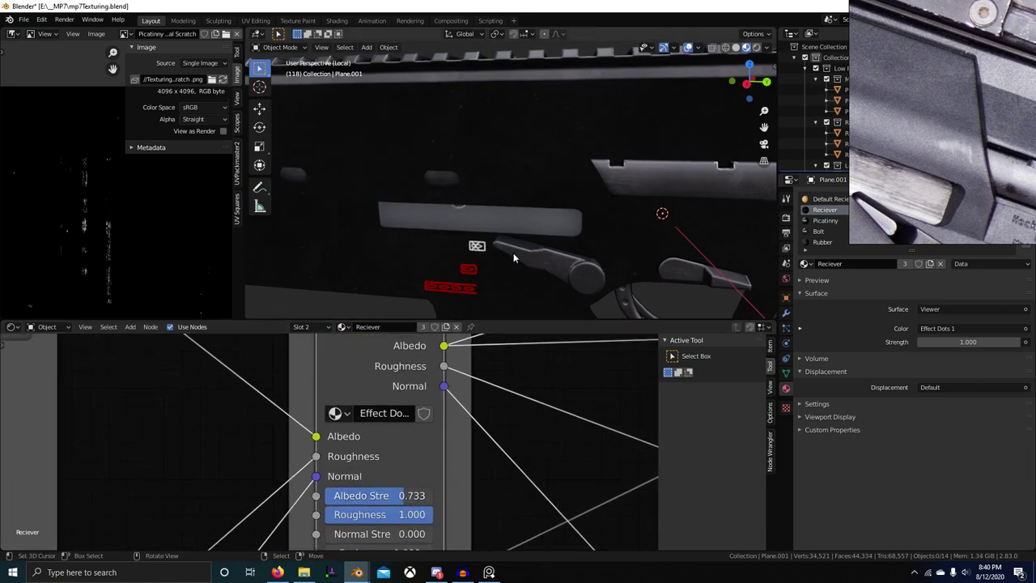
Try Effect Dots 1 scales of 5 and 1.6, lower its Albedo Strength to 0, and preview its Roughness output
{"action": "scroll", "coordinate": [534, 241], "scroll_direction": "up", "scroll_amount": 4}
{"action": "middle_click_drag", "start_coordinate": [551, 231], "coordinate": [570, 277], "text": "shift"}
{"action": "scroll", "coordinate": [472, 460], "scroll_direction": "down", "scroll_amount": 4}
{"action": "scroll", "coordinate": [472, 459], "scroll_direction": "down", "scroll_amount": 1}
{"action": "middle_click_drag", "start_coordinate": [472, 460], "coordinate": [463, 421]}
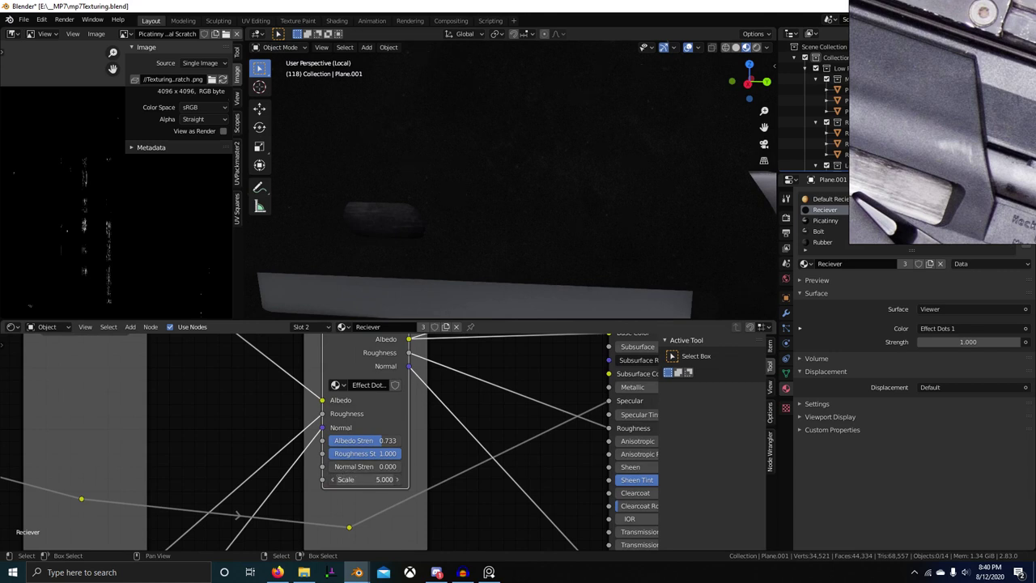
{"action": "scroll", "coordinate": [460, 242], "scroll_direction": "down", "scroll_amount": 5}
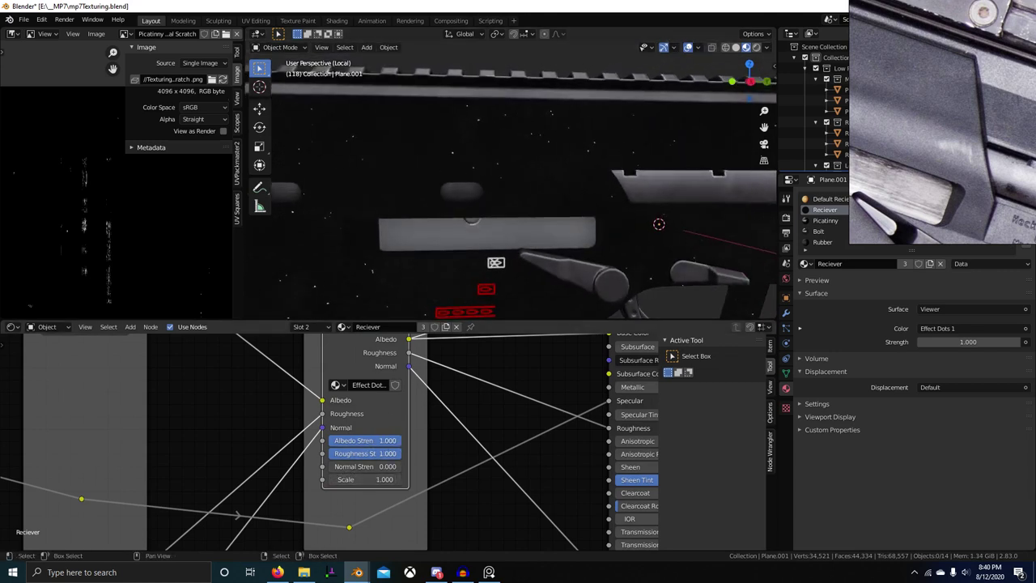
{"action": "left_click_drag", "start_coordinate": [369, 441], "coordinate": [388, 455]}
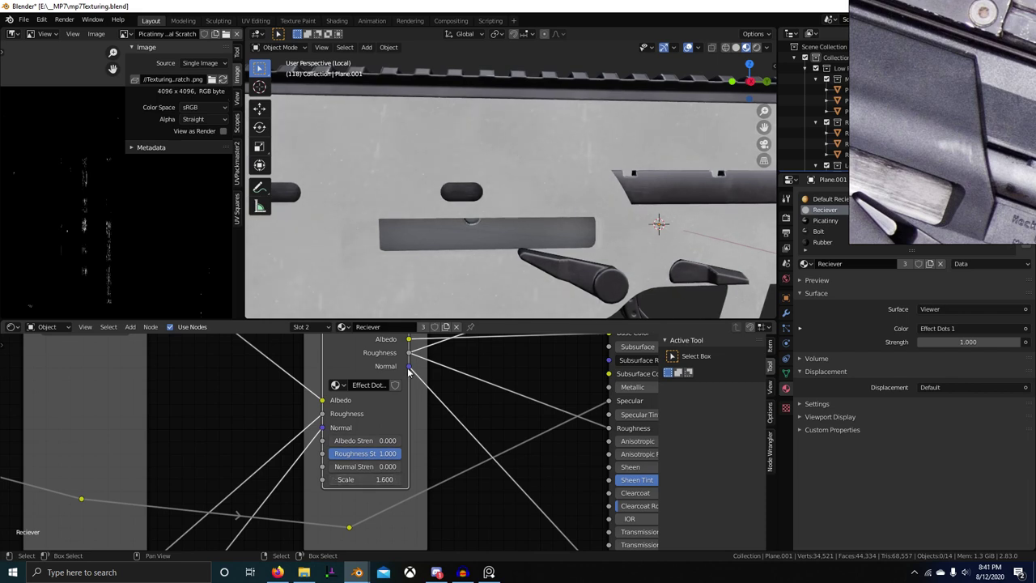
Return the Effect Dots 1 Scale to 1.000 and view the full Principled BSDF material up close on the receiver
{"action": "scroll", "coordinate": [491, 246], "scroll_direction": "down", "scroll_amount": 4}
{"action": "middle_click_drag", "start_coordinate": [490, 248], "coordinate": [455, 277]}
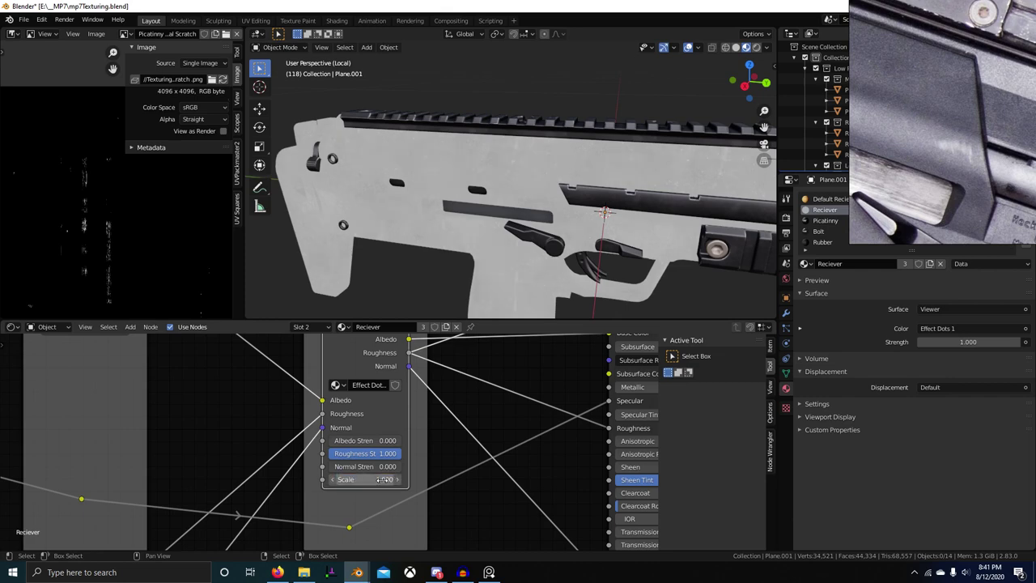
{"action": "scroll", "coordinate": [437, 465], "scroll_direction": "down", "scroll_amount": 4}
{"action": "middle_click_drag", "start_coordinate": [463, 447], "coordinate": [467, 471]}
{"action": "left_click", "coordinate": [570, 364], "text": "ctrl+shift"}
{"action": "scroll", "coordinate": [485, 380], "scroll_direction": "up", "scroll_amount": 3}
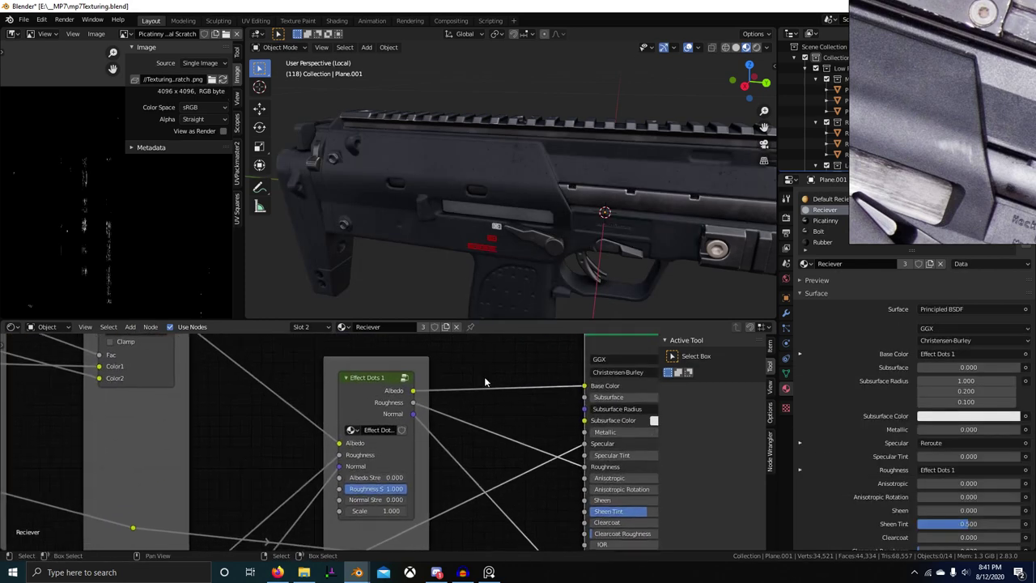
{"action": "scroll", "coordinate": [565, 229], "scroll_direction": "up", "scroll_amount": 6}
{"action": "mouse_move", "coordinate": [565, 230]}
{"action": "middle_mouse_down"}
{"action": "mouse_move", "coordinate": [519, 242]}
{"action": "mouse_move", "coordinate": [558, 229]}
{"action": "middle_mouse_up"}
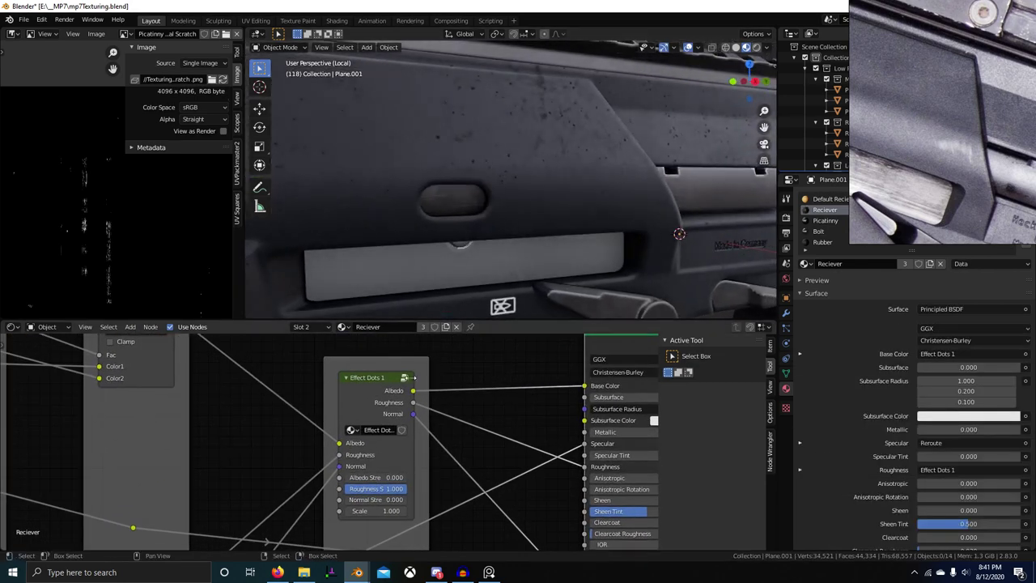
Set the Effect Dots 1 Roughness Strength to 0 and its Albedo Strength to 0.608 while previewing the Albedo output
{"action": "mouse_move", "coordinate": [396, 489]}
{"action": "left_mouse_down"}
{"action": "mouse_move", "coordinate": [349, 489]}
{"action": "mouse_move", "coordinate": [369, 478]}
{"action": "left_mouse_up"}
{"action": "left_click", "coordinate": [389, 413], "text": "ctrl+shift"}
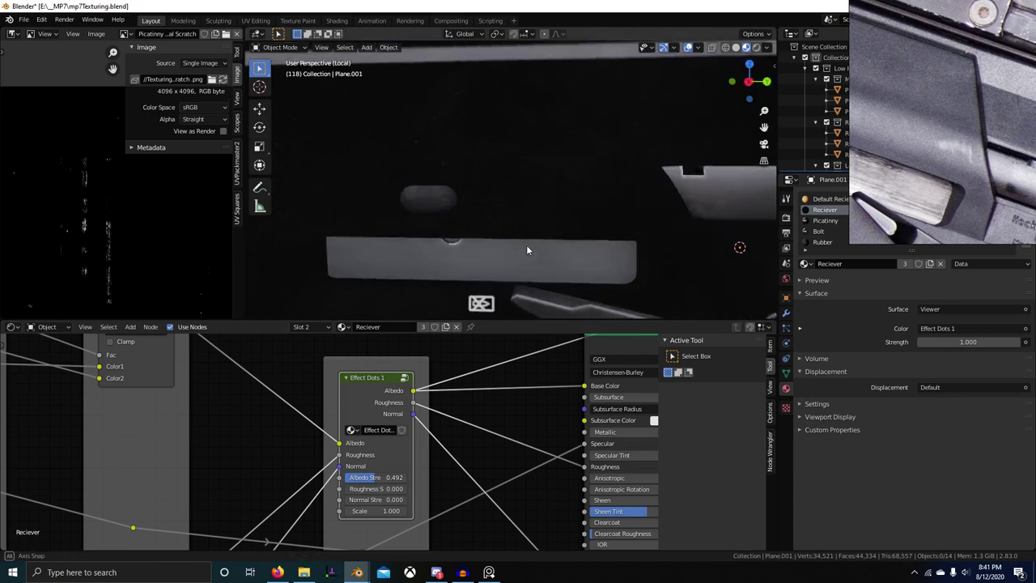
{"action": "middle_click_drag", "start_coordinate": [527, 247], "coordinate": [486, 279]}
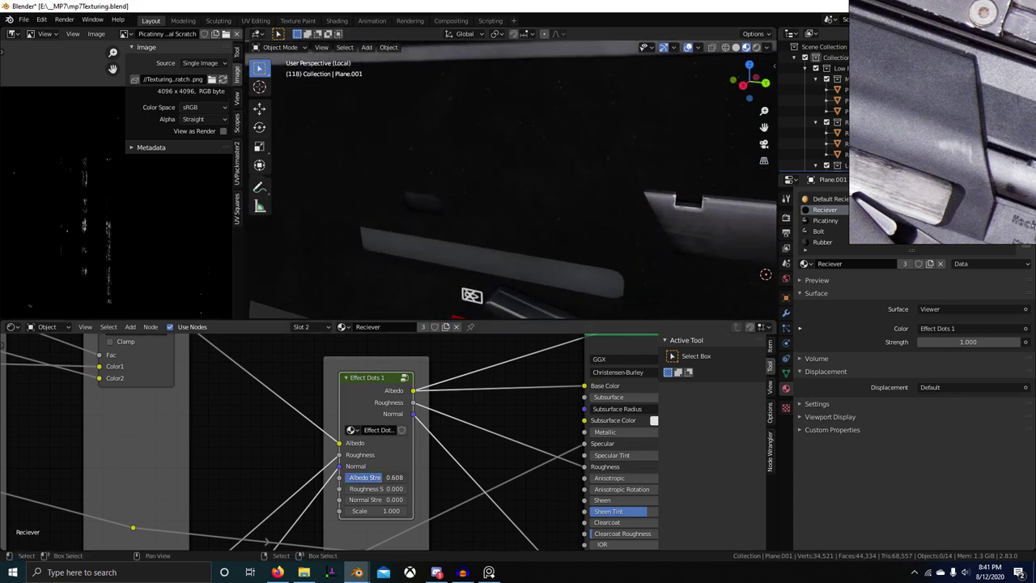
{"action": "scroll", "coordinate": [423, 284], "scroll_direction": "down", "scroll_amount": 3}
{"action": "middle_click_drag", "start_coordinate": [424, 283], "coordinate": [462, 264]}
Preview the Roughness output of Effect Dots 1 and set its Roughness Strength to 0.117
{"action": "middle_click_drag", "start_coordinate": [555, 391], "coordinate": [480, 405]}
{"action": "scroll", "coordinate": [471, 436], "scroll_direction": "down", "scroll_amount": 1}
{"action": "left_click", "coordinate": [320, 446], "text": "ctrl+shift"}
{"action": "scroll", "coordinate": [452, 429], "scroll_direction": "up", "scroll_amount": 10}
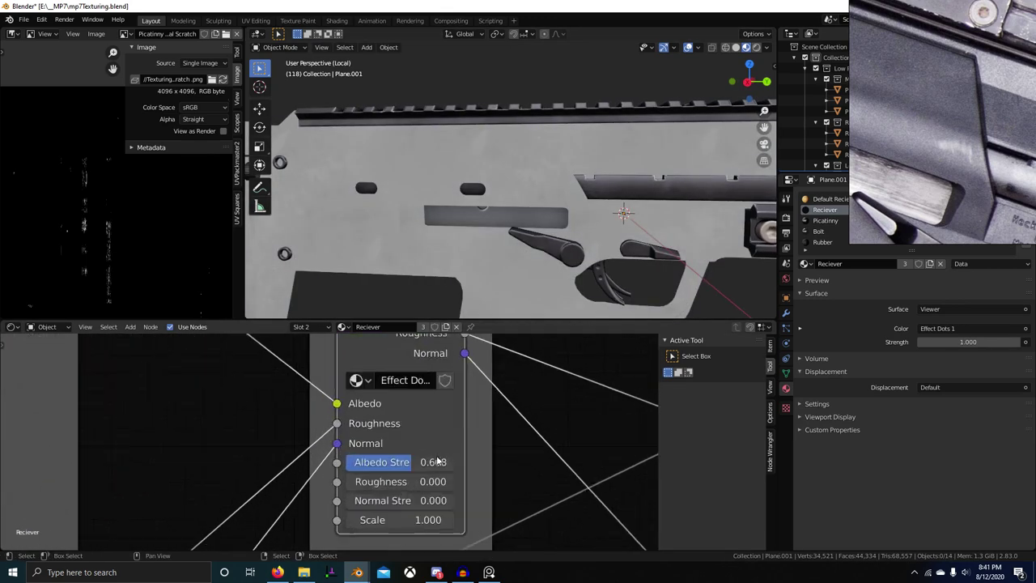
{"action": "mouse_move", "coordinate": [389, 487]}
{"action": "left_mouse_down"}
{"action": "mouse_move", "coordinate": [471, 486]}
{"action": "mouse_move", "coordinate": [389, 486]}
{"action": "mouse_move", "coordinate": [399, 485]}
{"action": "left_mouse_up"}
Restore the Principled BSDF as the displayed shader and set the Effect Dots 1 Roughness Strength to 0.725
{"action": "scroll", "coordinate": [430, 483], "scroll_direction": "down", "scroll_amount": 6}
{"action": "middle_click_drag", "start_coordinate": [518, 460], "coordinate": [354, 511]}
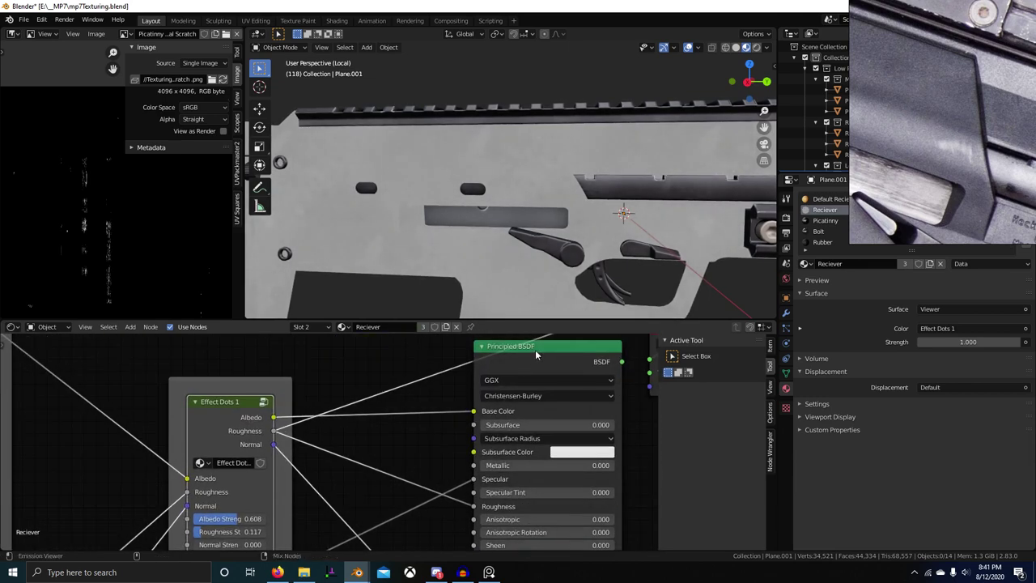
{"action": "left_click", "coordinate": [536, 355], "text": "ctrl+shift"}
{"action": "scroll", "coordinate": [551, 284], "scroll_direction": "up", "scroll_amount": 2}
{"action": "middle_click_drag", "start_coordinate": [550, 284], "coordinate": [531, 293]}
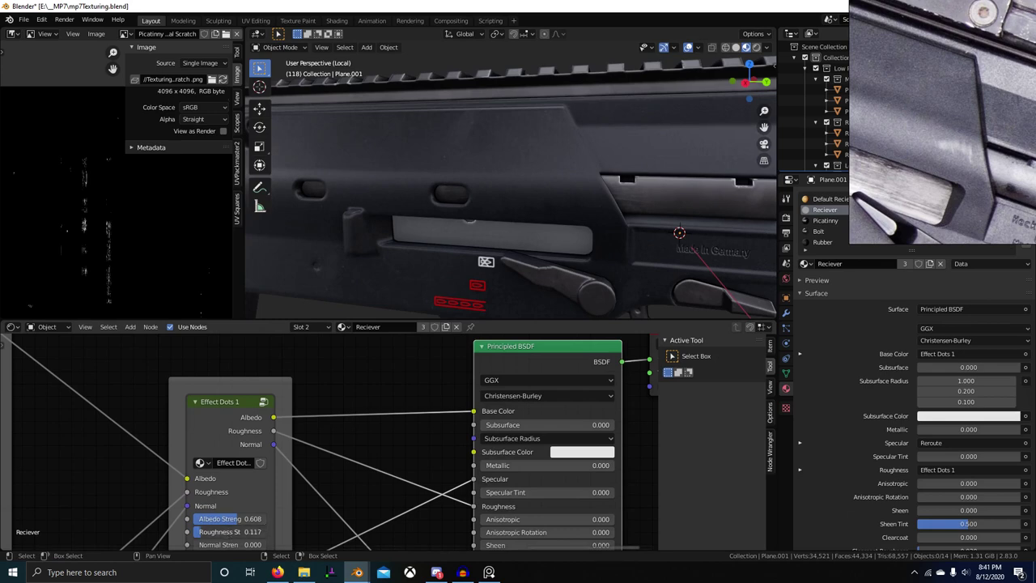
{"action": "left_click_drag", "start_coordinate": [223, 531], "coordinate": [251, 532]}
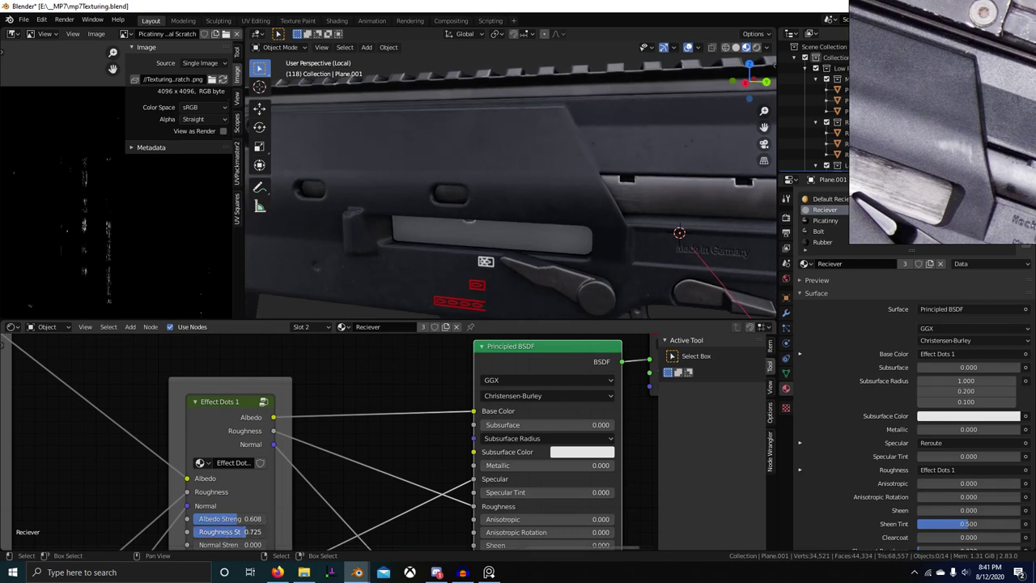
Lower the Effect Dots 1 Roughness Strength to 0.258 while checking the sheen on the receiver
{"action": "middle_click_drag", "start_coordinate": [565, 295], "coordinate": [552, 292]}
{"action": "left_click_drag", "start_coordinate": [240, 533], "coordinate": [215, 533]}
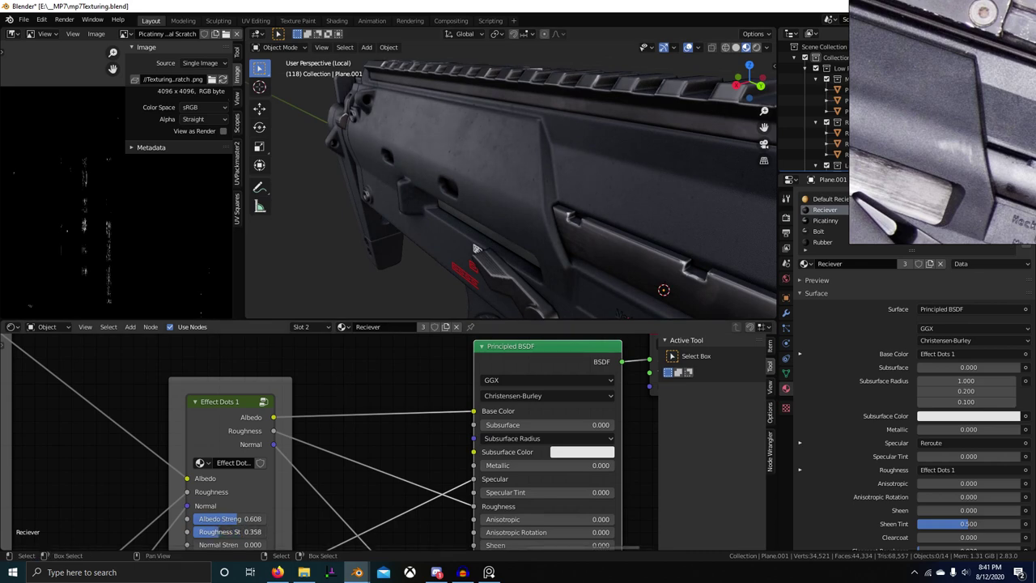
{"action": "middle_click_drag", "start_coordinate": [455, 276], "coordinate": [401, 312]}
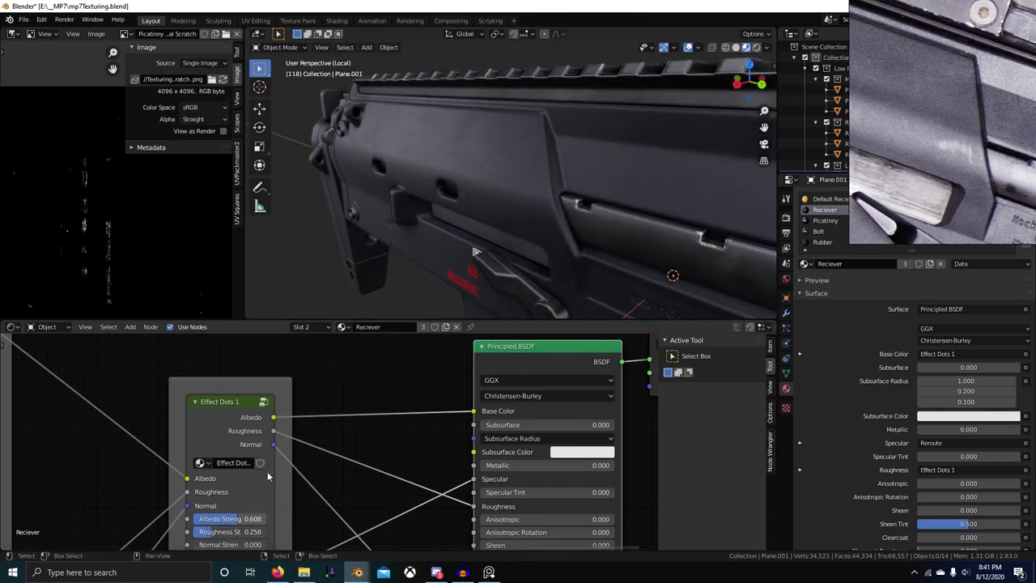
{"action": "mouse_move", "coordinate": [478, 296]}
{"action": "middle_mouse_down"}
{"action": "mouse_move", "coordinate": [489, 284]}
{"action": "mouse_move", "coordinate": [437, 301]}
{"action": "mouse_move", "coordinate": [250, 308]}
{"action": "mouse_move", "coordinate": [748, 295]}
{"action": "mouse_move", "coordinate": [595, 274]}
{"action": "mouse_move", "coordinate": [605, 287]}
{"action": "mouse_move", "coordinate": [484, 283]}
{"action": "middle_mouse_up"}
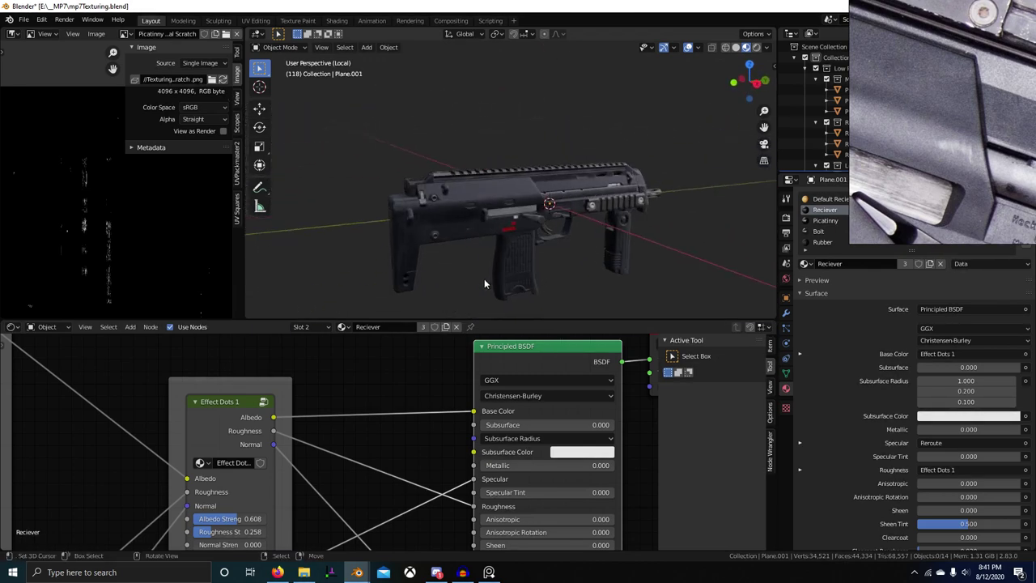
Leave the isolated local view and set the Effect Dots 1 Roughness Strength to 0.167
{"action": "key", "text": "KP_Divide"}
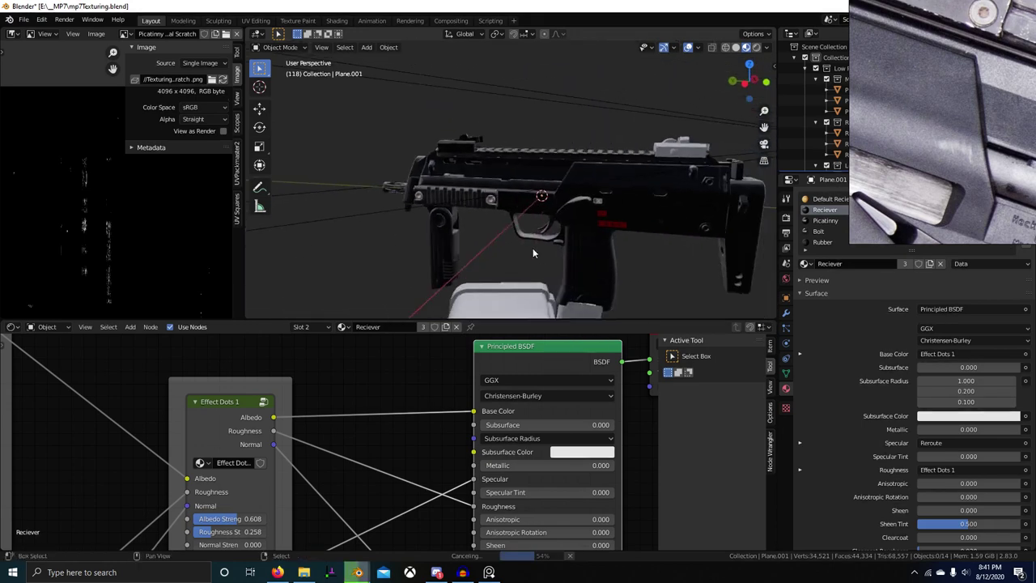
{"action": "middle_click_drag", "start_coordinate": [533, 250], "coordinate": [462, 254]}
{"action": "scroll", "coordinate": [540, 255], "scroll_direction": "up", "scroll_amount": 3}
{"action": "middle_click_drag", "start_coordinate": [540, 254], "coordinate": [538, 254]}
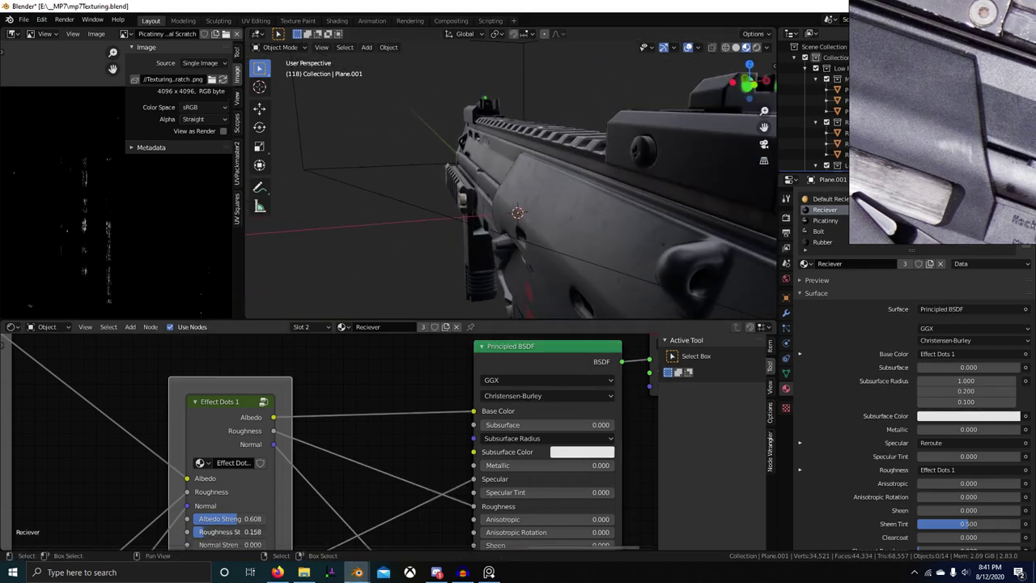
{"action": "left_click_drag", "start_coordinate": [266, 532], "coordinate": [257, 532]}
{"action": "scroll", "coordinate": [489, 409], "scroll_direction": "down", "scroll_amount": 1}
{"action": "middle_click_drag", "start_coordinate": [289, 523], "coordinate": [317, 462]}
{"action": "scroll", "coordinate": [317, 462], "scroll_direction": "up", "scroll_amount": 2}
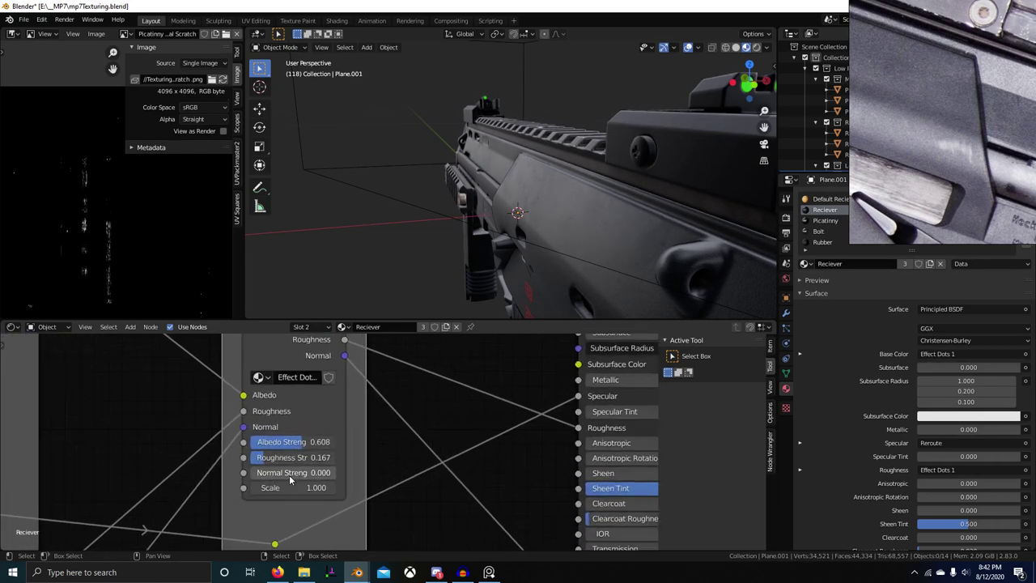
Preview the Normal output of Effect Dots 1 on the receiver
{"action": "left_click", "coordinate": [304, 356], "text": "ctrl+shift"}
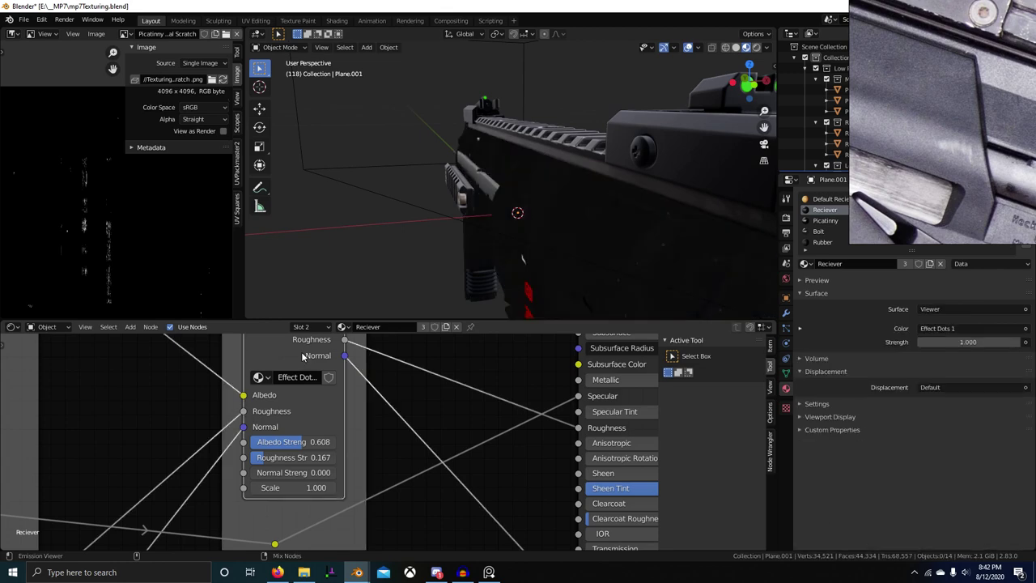
{"action": "left_click", "coordinate": [304, 356], "text": "ctrl+shift"}
{"action": "left_click", "coordinate": [304, 356], "text": "ctrl+shift"}
{"action": "scroll", "coordinate": [356, 422], "scroll_direction": "down", "scroll_amount": 2}
{"action": "scroll", "coordinate": [425, 304], "scroll_direction": "down", "scroll_amount": 2}
{"action": "middle_click_drag", "start_coordinate": [425, 304], "coordinate": [553, 300]}
{"action": "scroll", "coordinate": [450, 296], "scroll_direction": "up", "scroll_amount": 3}
{"action": "scroll", "coordinate": [554, 300], "scroll_direction": "down", "scroll_amount": 2}
{"action": "middle_click_drag", "start_coordinate": [591, 231], "coordinate": [394, 242], "text": "shift"}
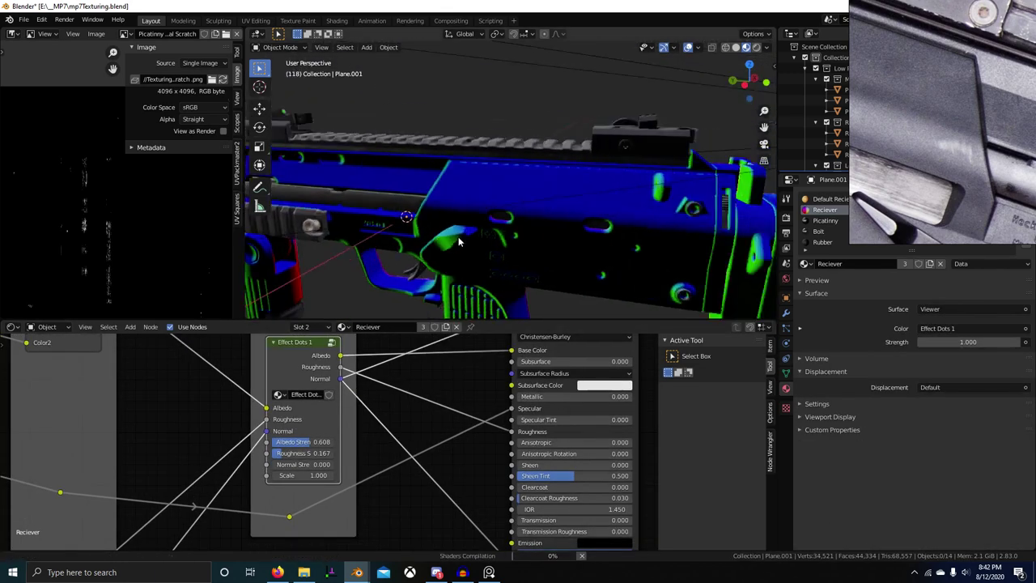
Try an Effect Dots 1 Normal Strength of 0.050 under the restored Principled BSDF shader and return it to 0
{"action": "scroll", "coordinate": [428, 283], "scroll_direction": "up", "scroll_amount": 3}
{"action": "mouse_move", "coordinate": [298, 463]}
{"action": "left_mouse_down"}
{"action": "mouse_move", "coordinate": [359, 464]}
{"action": "mouse_move", "coordinate": [293, 464]}
{"action": "left_mouse_up"}
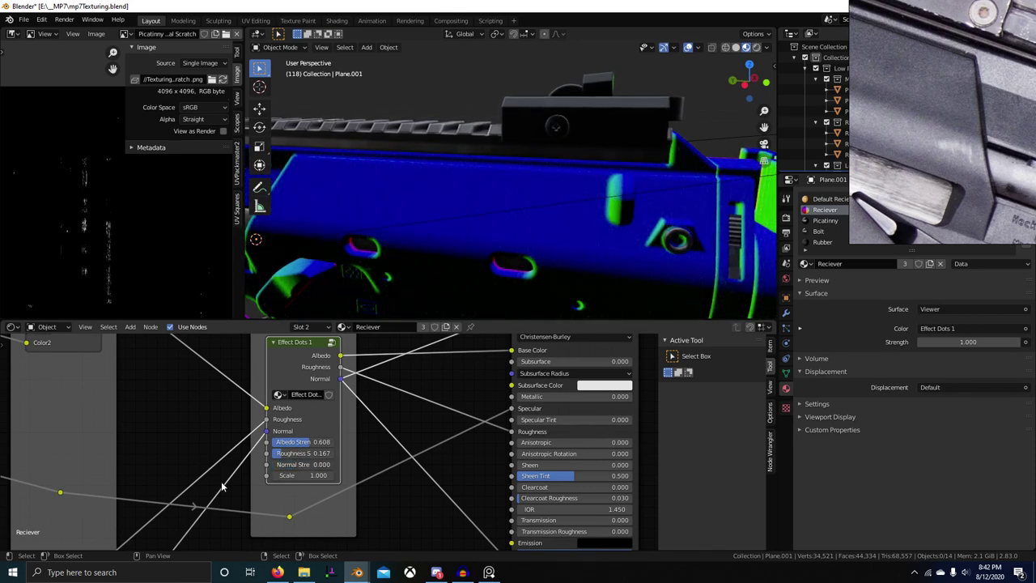
{"action": "scroll", "coordinate": [223, 486], "scroll_direction": "down", "scroll_amount": 2}
{"action": "left_click", "coordinate": [502, 401], "text": "ctrl+shift"}
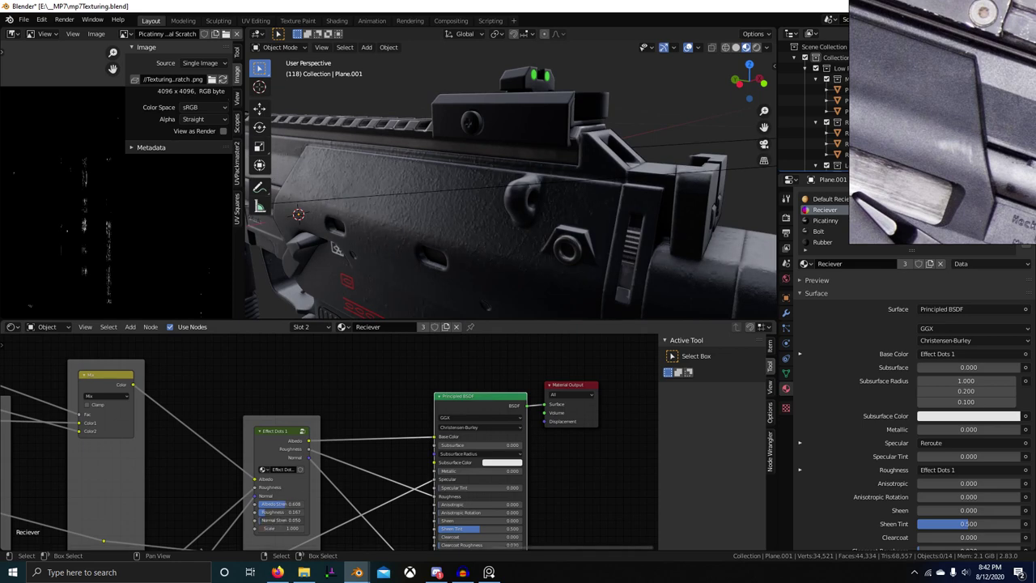
{"action": "middle_click_drag", "start_coordinate": [405, 267], "coordinate": [575, 281]}
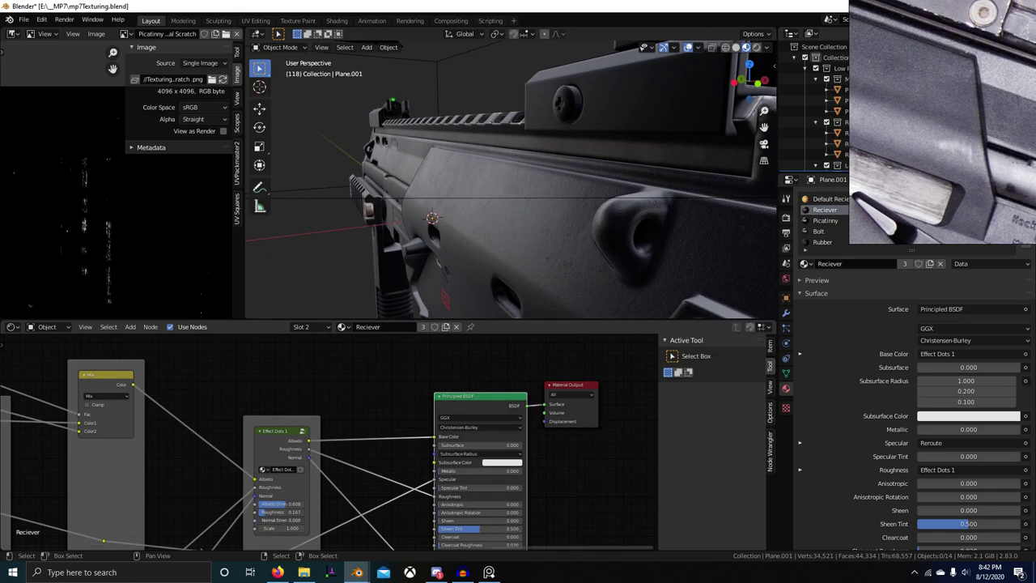
Mute the Effect Dots 1 node to compare the receiver without the effect
{"action": "middle_click_drag", "start_coordinate": [454, 243], "coordinate": [518, 253]}
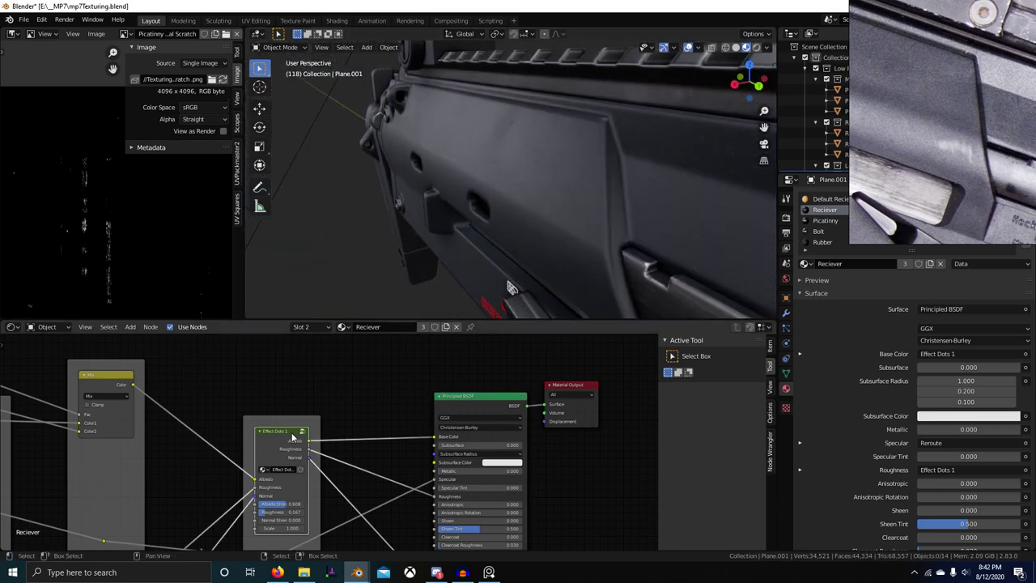
{"action": "key", "text": "m"}
{"action": "middle_click_drag", "start_coordinate": [490, 219], "coordinate": [562, 247]}
{"action": "middle_click_drag", "start_coordinate": [330, 404], "coordinate": [361, 401]}
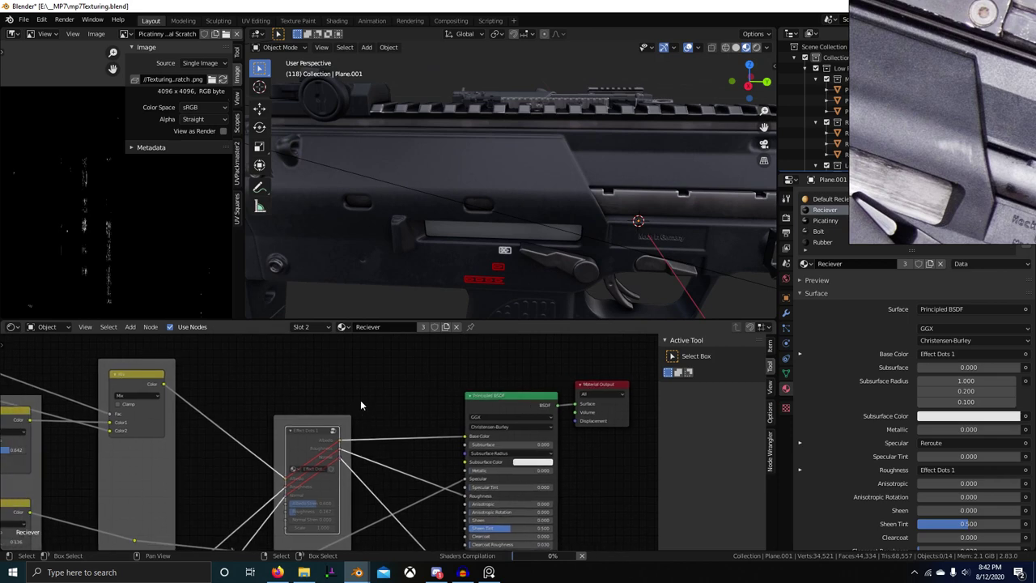
Unmute Effect Dots 1 and set its Roughness Strength to 0.225
{"action": "middle_click_drag", "start_coordinate": [508, 268], "coordinate": [580, 241]}
{"action": "scroll", "coordinate": [581, 240], "scroll_direction": "up", "scroll_amount": 3}
{"action": "middle_click_drag", "start_coordinate": [583, 241], "coordinate": [559, 252]}
{"action": "scroll", "coordinate": [380, 412], "scroll_direction": "up", "scroll_amount": 2}
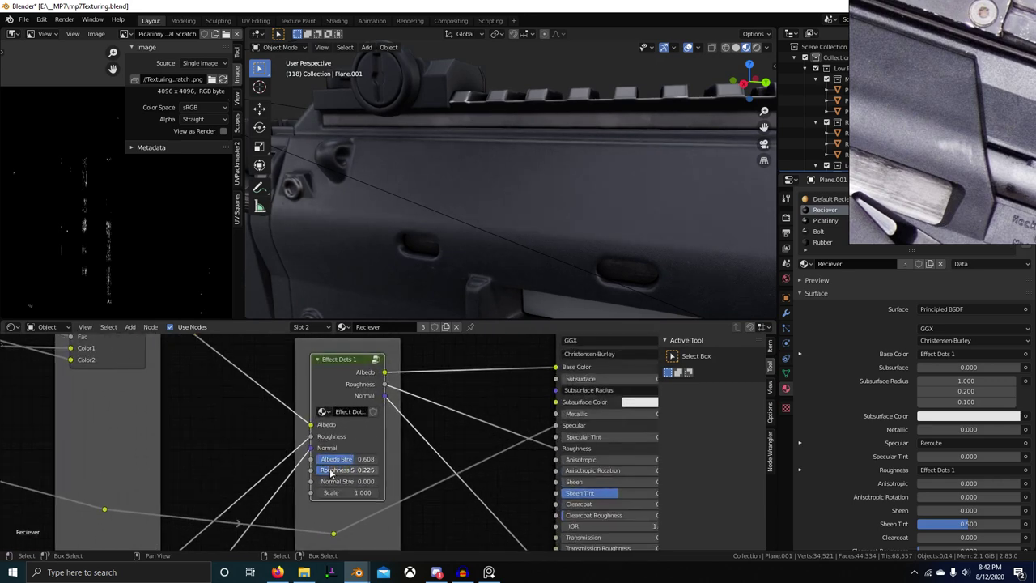
{"action": "scroll", "coordinate": [534, 244], "scroll_direction": "down", "scroll_amount": 3}
{"action": "middle_click_drag", "start_coordinate": [544, 243], "coordinate": [475, 223]}
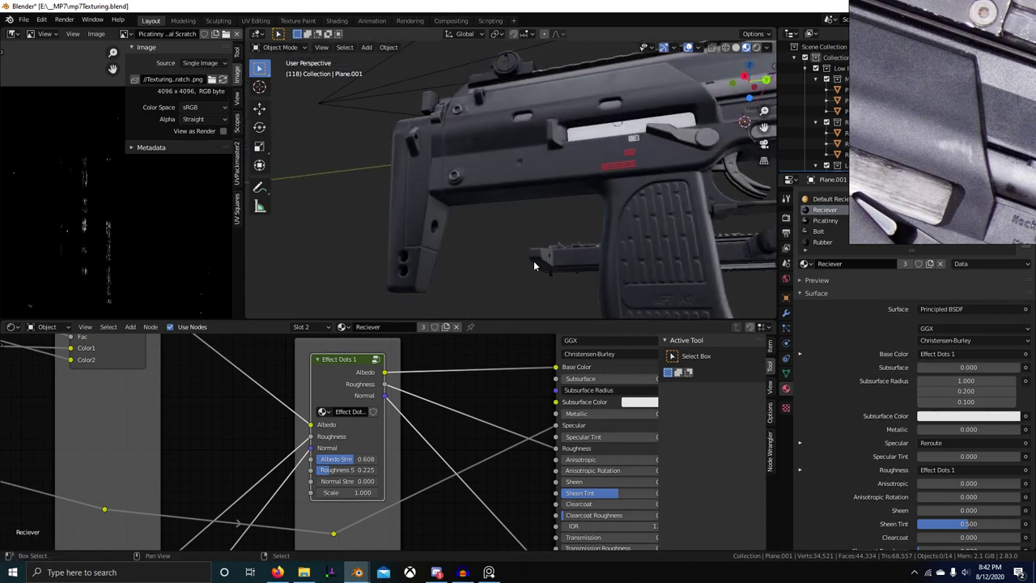
{"action": "middle_click_drag", "start_coordinate": [534, 265], "coordinate": [654, 256]}
{"action": "scroll", "coordinate": [607, 231], "scroll_direction": "down", "scroll_amount": 4}
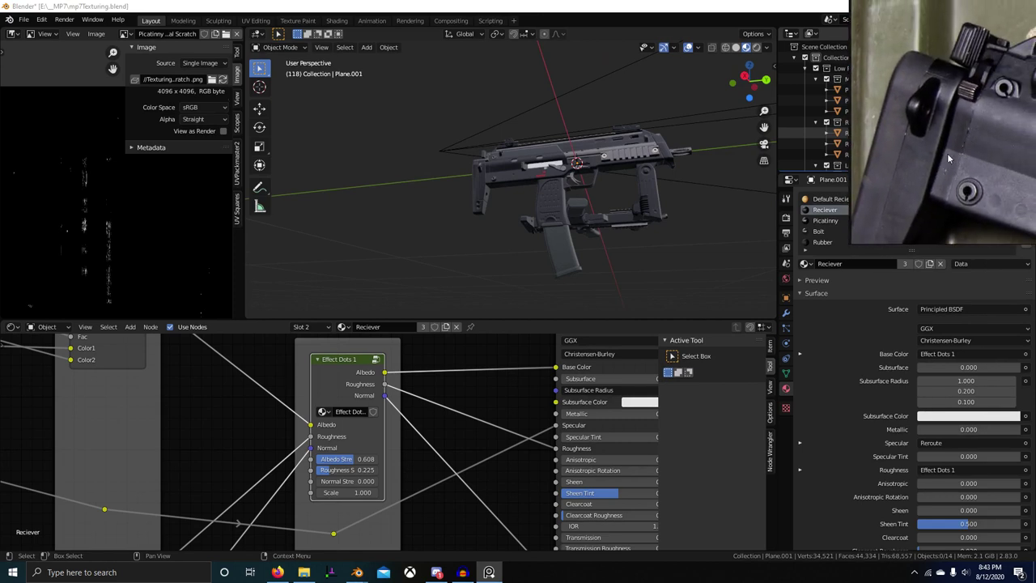
Enter Edit Mode on the receiver mesh and try selecting the linked faces around the stock bracket
{"action": "middle_click_drag", "start_coordinate": [616, 211], "coordinate": [549, 194]}
{"action": "scroll", "coordinate": [548, 194], "scroll_direction": "up", "scroll_amount": 4}
{"action": "right_click", "coordinate": [483, 183]}
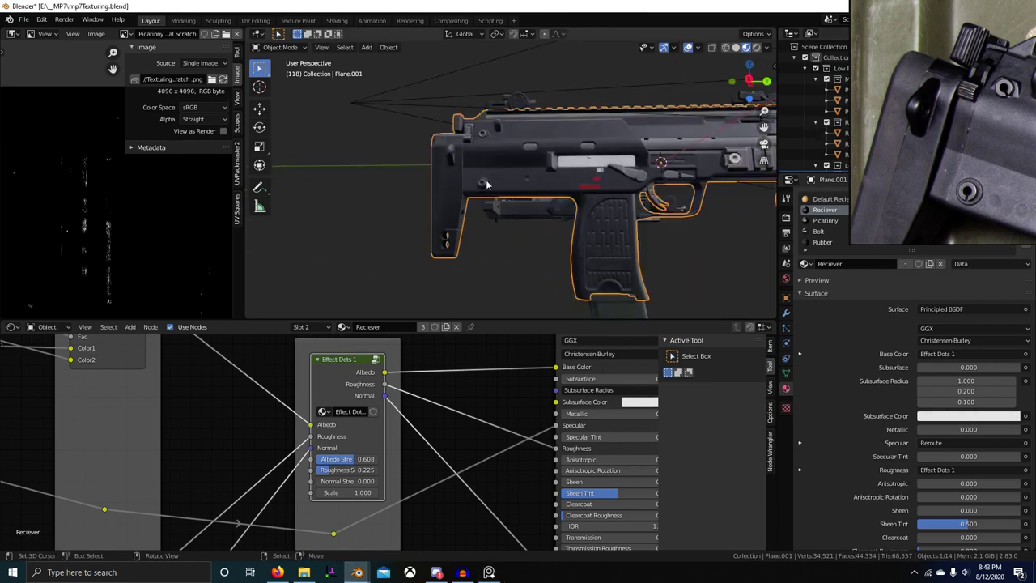
{"action": "middle_click_drag", "start_coordinate": [483, 183], "coordinate": [569, 199], "text": "shift"}
{"action": "scroll", "coordinate": [569, 198], "scroll_direction": "up", "scroll_amount": 5}
{"action": "key", "text": "Tab"}
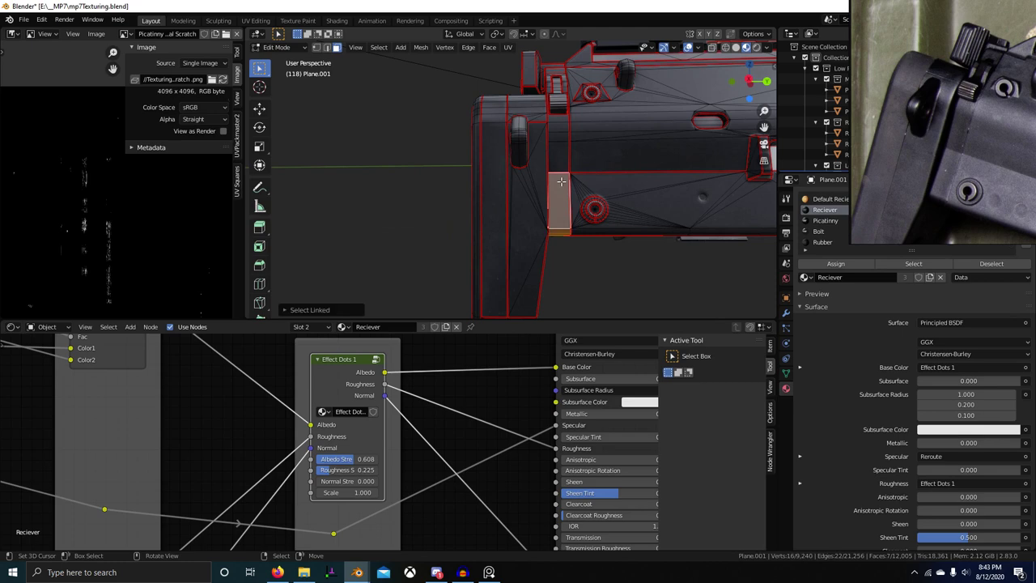
{"action": "key", "text": "ctrl+z"}
{"action": "key", "text": "ctrl+z"}
{"action": "key", "text": "l"}
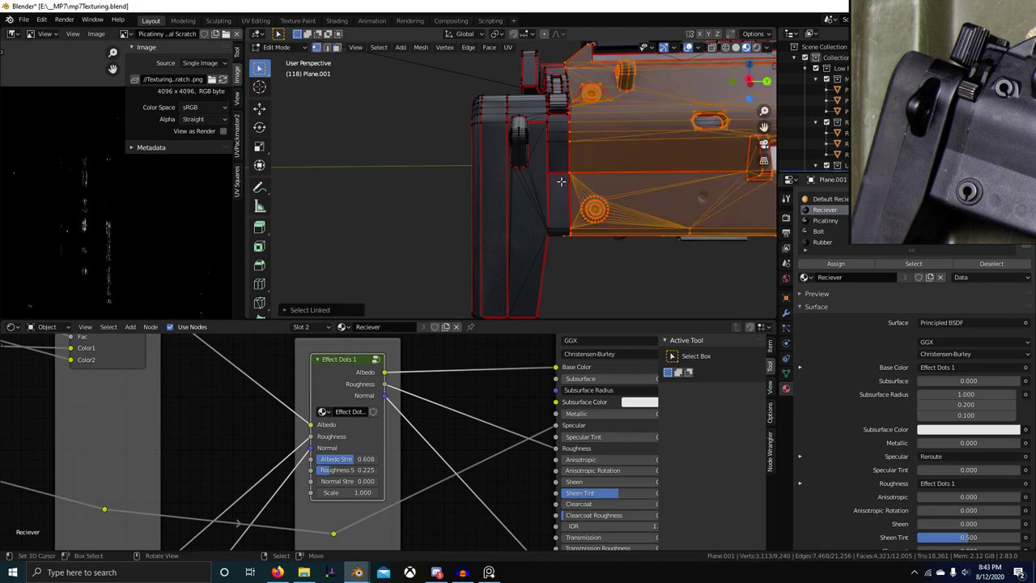
{"action": "key", "text": "ctrl+z"}
Select the linked stock bracket faces behind the receiver and try the Picatinny material on them
{"action": "middle_click_drag", "start_coordinate": [552, 217], "coordinate": [507, 220]}
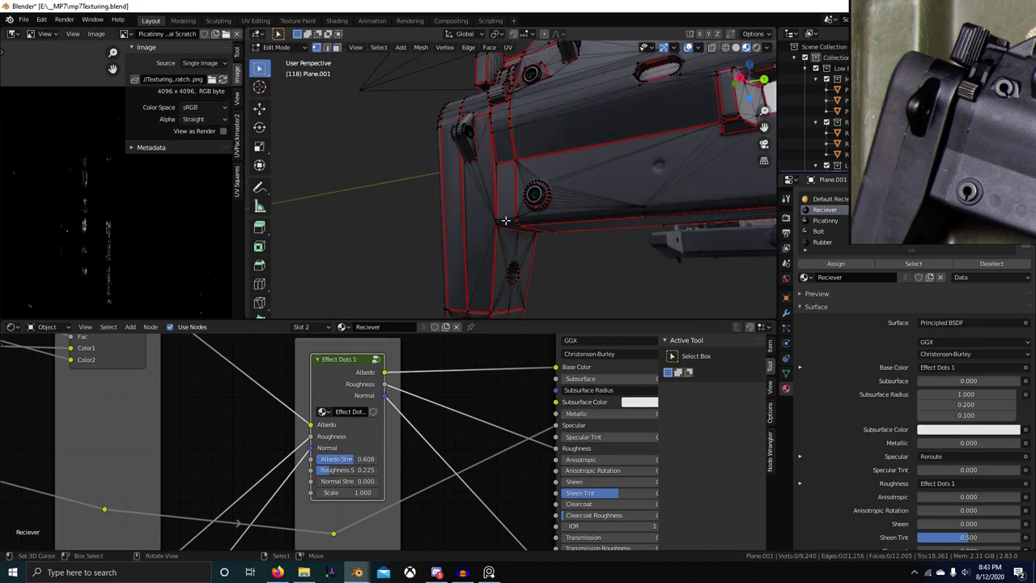
{"action": "key", "text": "l"}
{"action": "left_click", "coordinate": [826, 221]}
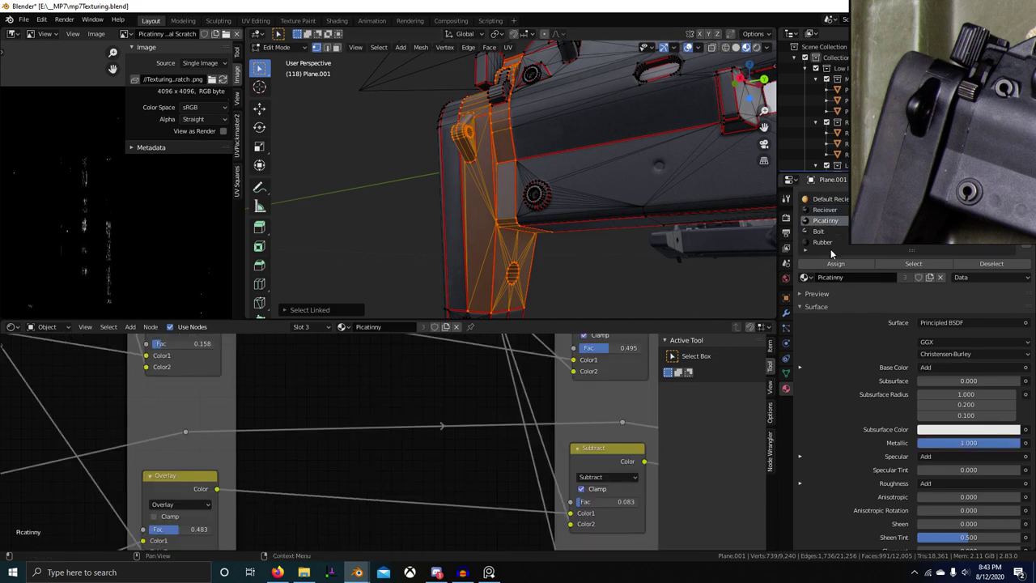
{"action": "left_click", "coordinate": [835, 264]}
{"action": "key", "text": "Tab"}
{"action": "middle_click_drag", "start_coordinate": [536, 215], "coordinate": [518, 255]}
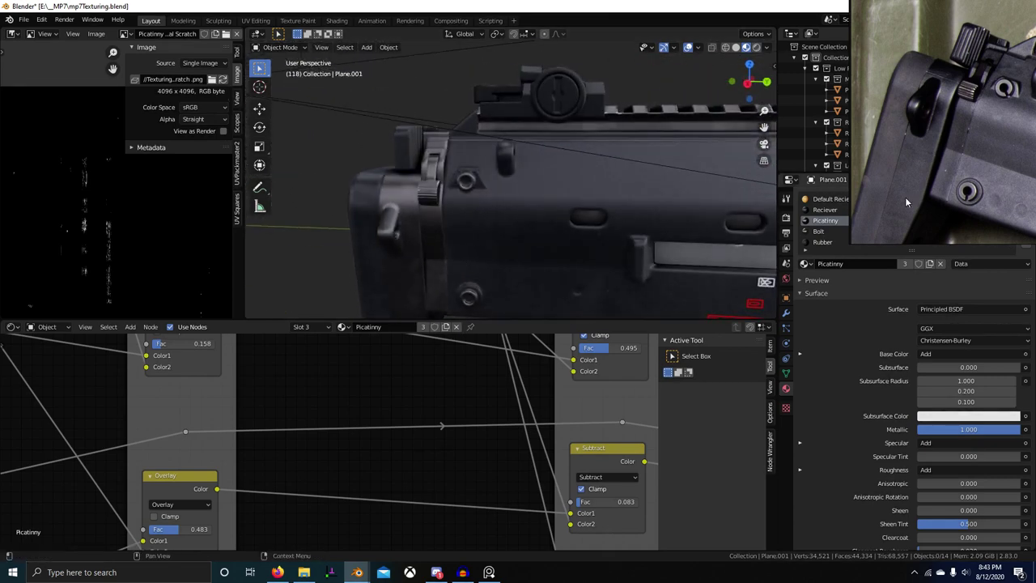
Return the stock bracket faces to the Reciever material and leave Edit Mode
{"action": "left_click", "coordinate": [978, 178]}
{"action": "middle_click_drag", "start_coordinate": [683, 213], "coordinate": [552, 216]}
{"action": "scroll", "coordinate": [557, 207], "scroll_direction": "down", "scroll_amount": 1}
{"action": "left_click", "coordinate": [557, 207]}
{"action": "key", "text": "Tab"}
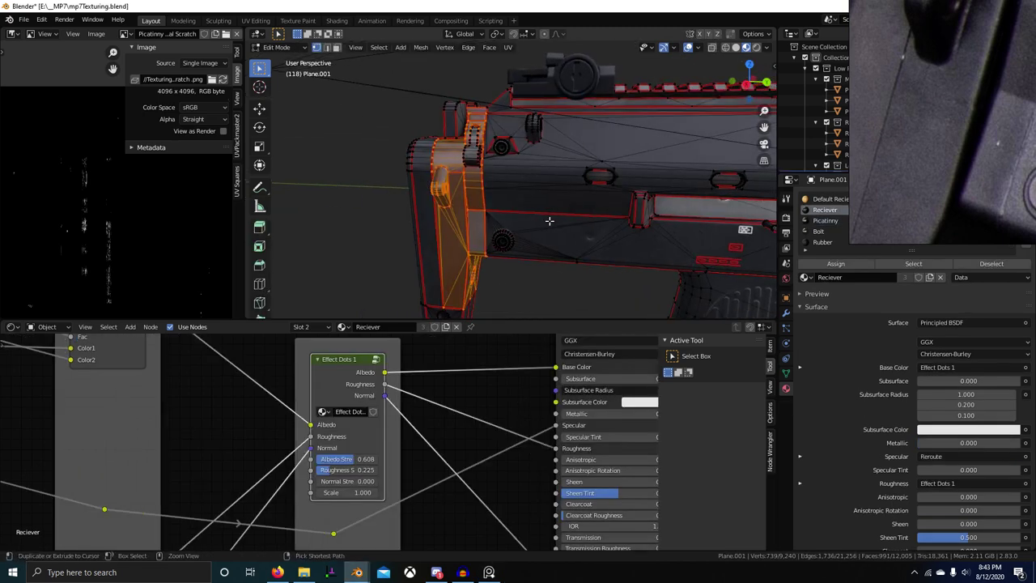
{"action": "key", "text": "Tab"}
{"action": "middle_click_drag", "start_coordinate": [607, 234], "coordinate": [544, 161]}
{"action": "middle_click_drag", "start_coordinate": [591, 230], "coordinate": [566, 216]}
{"action": "middle_click_drag", "start_coordinate": [483, 238], "coordinate": [592, 207]}
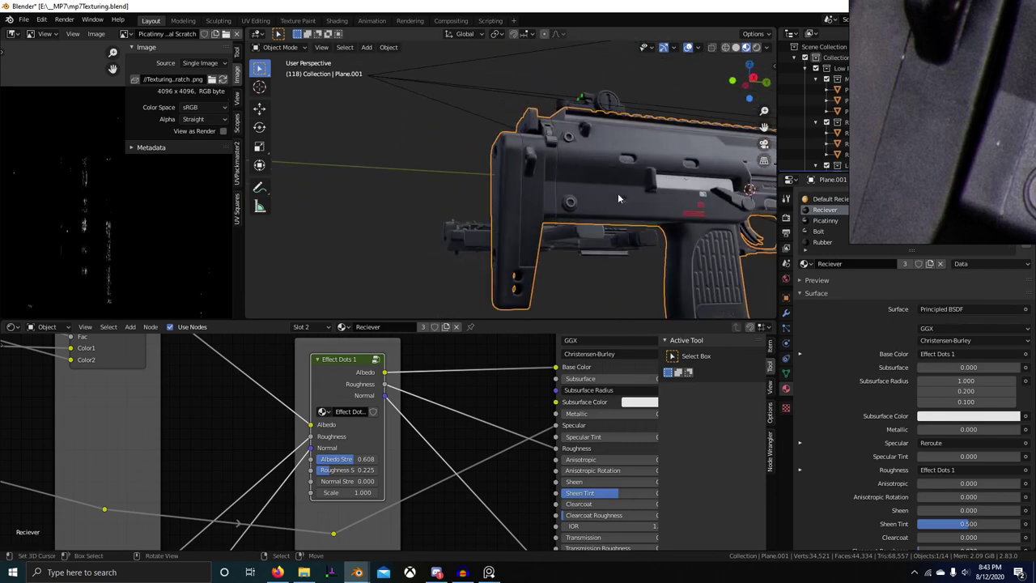
Preview the Albedo output of Effect Dots 1, and restore the Principled BSDF as the displayed shader
{"action": "scroll", "coordinate": [420, 440], "scroll_direction": "down", "scroll_amount": 4}
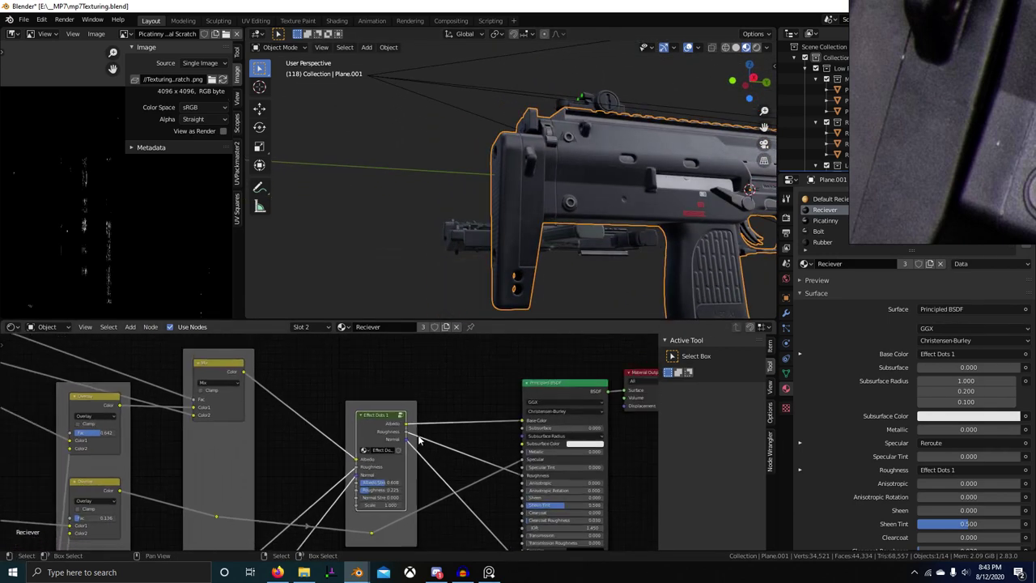
{"action": "left_click", "coordinate": [380, 418], "text": "ctrl+shift"}
{"action": "middle_click_drag", "start_coordinate": [544, 312], "coordinate": [505, 61]}
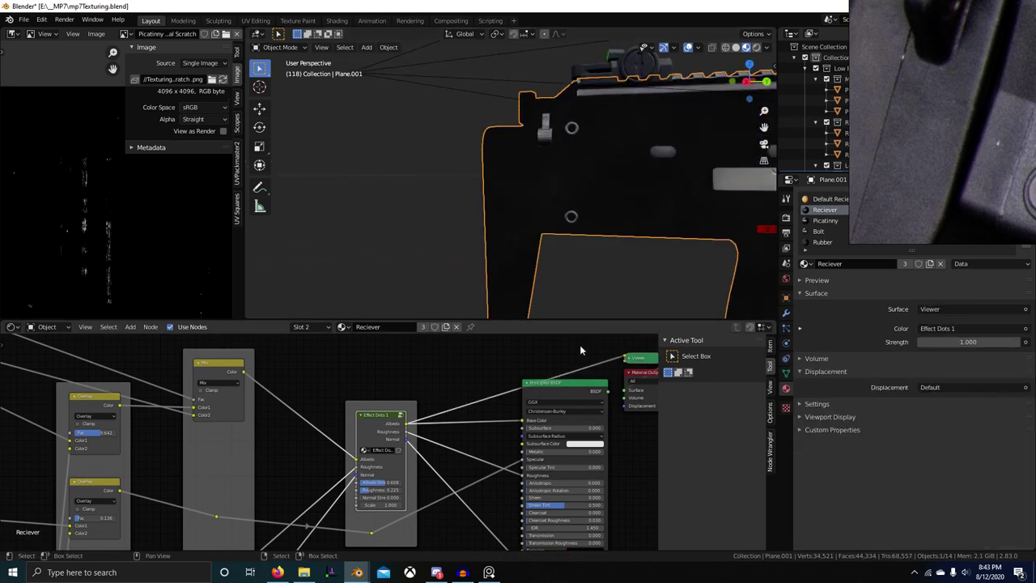
{"action": "left_click", "coordinate": [579, 392], "text": "ctrl+shift"}
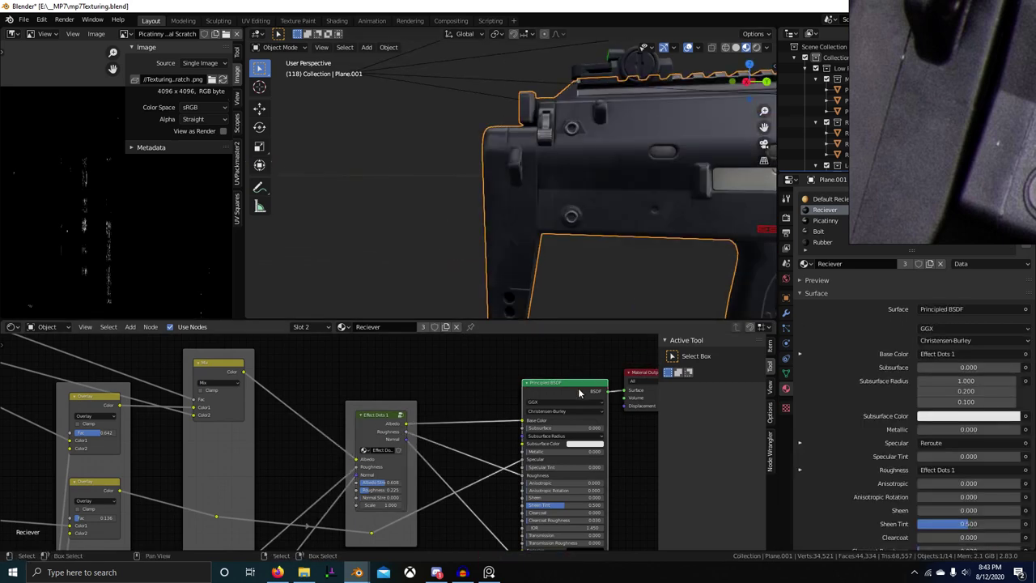
Examine the receiver's finish from several angles against the reference photo and look over the Reciever node tree
{"action": "scroll", "coordinate": [735, 169], "scroll_direction": "down", "scroll_amount": 2}
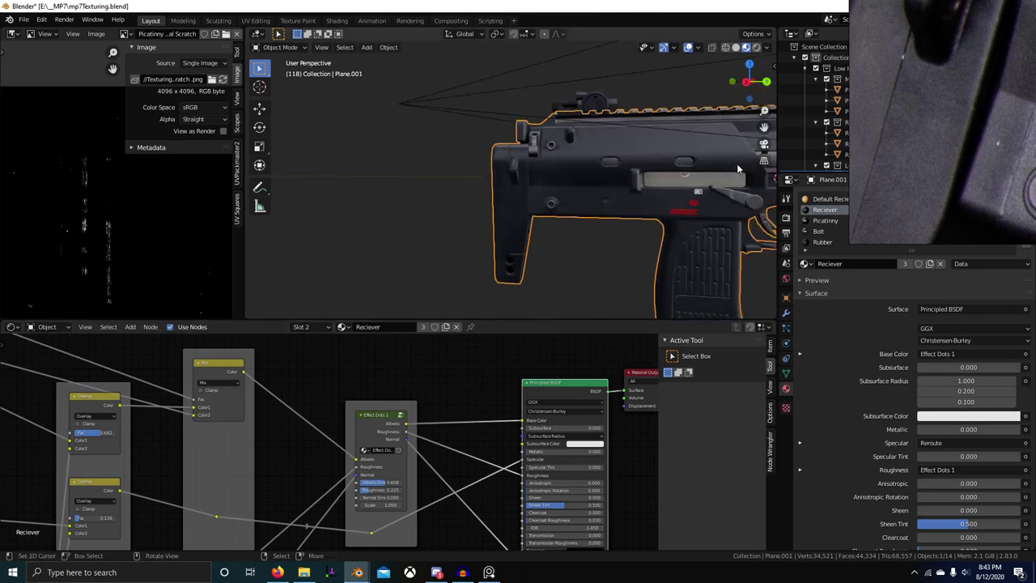
{"action": "middle_click_drag", "start_coordinate": [738, 166], "coordinate": [689, 173]}
{"action": "middle_click_drag", "start_coordinate": [434, 454], "coordinate": [466, 397]}
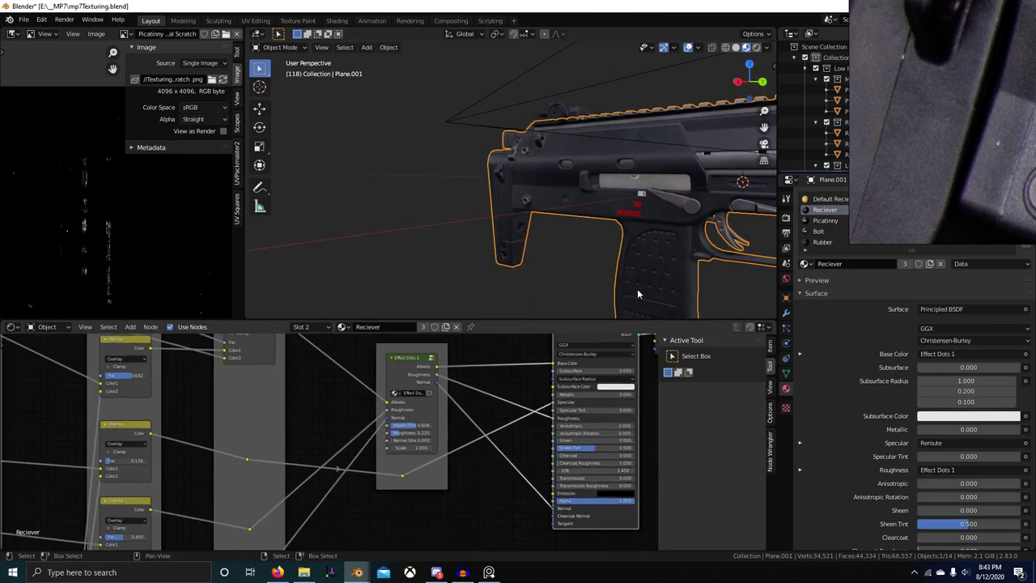
{"action": "middle_click_drag", "start_coordinate": [637, 288], "coordinate": [623, 231]}
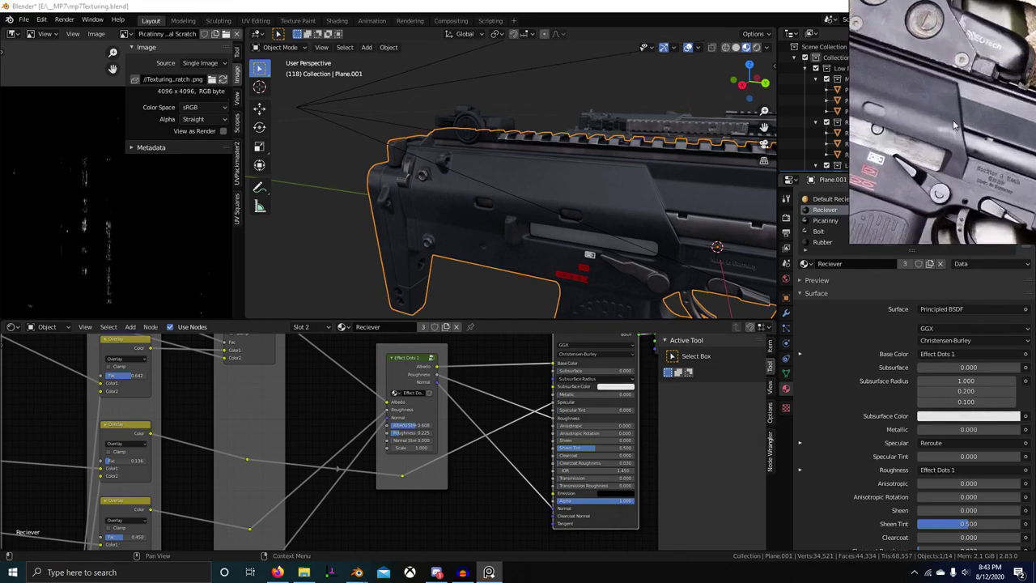
{"action": "middle_click_drag", "start_coordinate": [646, 255], "coordinate": [595, 251]}
{"action": "scroll", "coordinate": [595, 252], "scroll_direction": "up", "scroll_amount": 3}
{"action": "scroll", "coordinate": [595, 251], "scroll_direction": "down", "scroll_amount": 1}
{"action": "scroll", "coordinate": [595, 374], "scroll_direction": "down", "scroll_amount": 4}
{"action": "middle_click_drag", "start_coordinate": [595, 374], "coordinate": [474, 401]}
{"action": "scroll", "coordinate": [461, 377], "scroll_direction": "up", "scroll_amount": 1}
{"action": "middle_click_drag", "start_coordinate": [593, 429], "coordinate": [619, 408]}
{"action": "middle_click_drag", "start_coordinate": [559, 228], "coordinate": [618, 193]}
{"action": "scroll", "coordinate": [585, 220], "scroll_direction": "up", "scroll_amount": 2}
{"action": "scroll", "coordinate": [618, 193], "scroll_direction": "down", "scroll_amount": 3}
{"action": "middle_click_drag", "start_coordinate": [529, 341], "coordinate": [593, 363]}
{"action": "middle_click_drag", "start_coordinate": [603, 218], "coordinate": [574, 216]}
{"action": "scroll", "coordinate": [573, 215], "scroll_direction": "down", "scroll_amount": 1}
{"action": "scroll", "coordinate": [875, 207], "scroll_direction": "down", "scroll_amount": 1}
{"action": "scroll", "coordinate": [507, 414], "scroll_direction": "down", "scroll_amount": 2}
{"action": "middle_click_drag", "start_coordinate": [507, 413], "coordinate": [532, 435]}
{"action": "scroll", "coordinate": [428, 385], "scroll_direction": "down", "scroll_amount": 1}
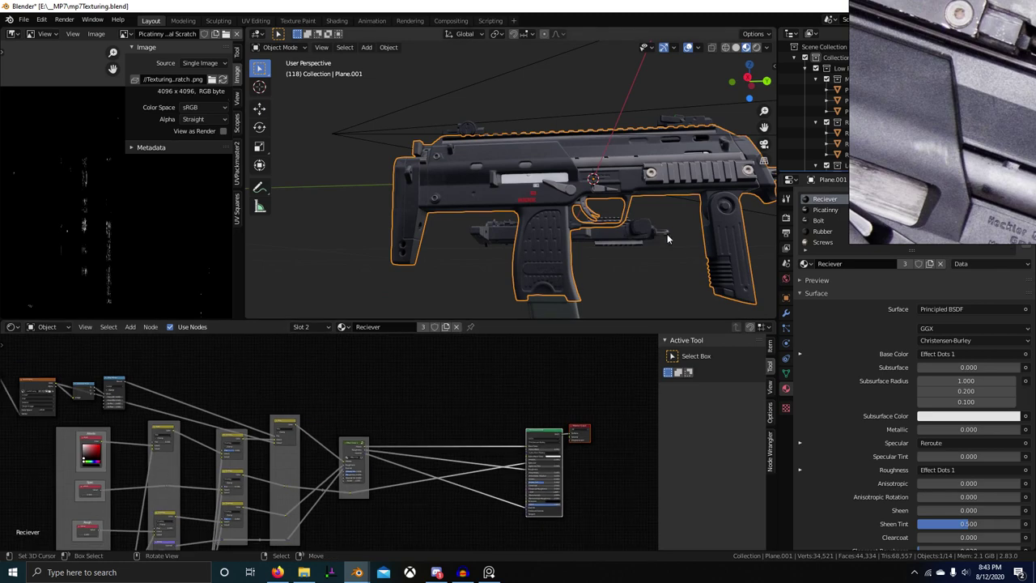
Open the Picatinny material's node tree and preview the [M] Edge Wear Image Based output on the gun
{"action": "left_click", "coordinate": [825, 210]}
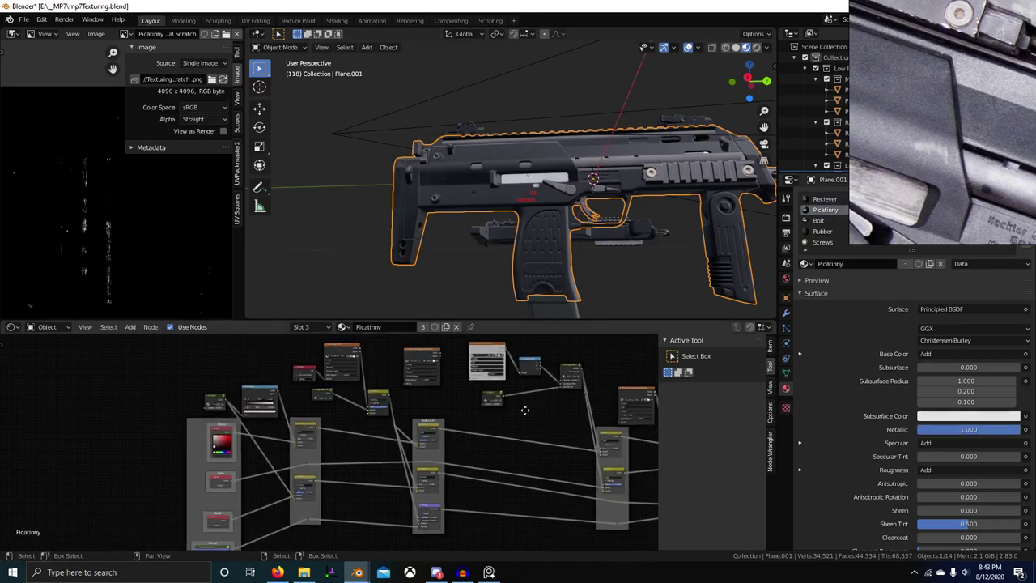
{"action": "scroll", "coordinate": [376, 430], "scroll_direction": "up", "scroll_amount": 3}
{"action": "scroll", "coordinate": [329, 442], "scroll_direction": "up", "scroll_amount": 2}
{"action": "middle_click_drag", "start_coordinate": [478, 346], "coordinate": [427, 451]}
{"action": "left_click", "coordinate": [496, 407], "text": "ctrl+shift"}
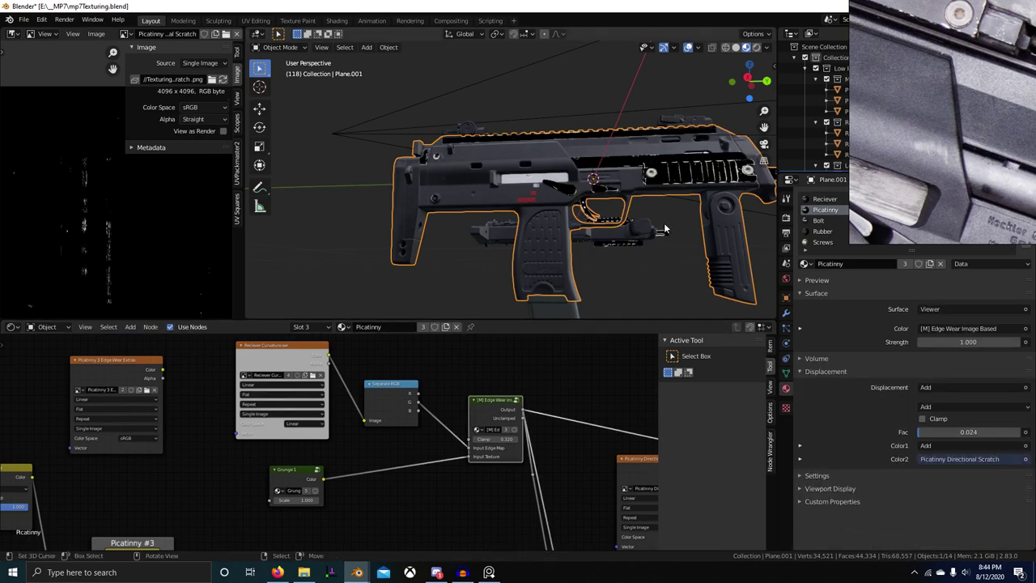
{"action": "scroll", "coordinate": [665, 229], "scroll_direction": "up", "scroll_amount": 2}
{"action": "middle_click_drag", "start_coordinate": [665, 229], "coordinate": [558, 253]}
{"action": "scroll", "coordinate": [343, 375], "scroll_direction": "down", "scroll_amount": 1}
Preview the Edge Wear Effect 1 output of the Picatinny material up close on the metal parts
{"action": "middle_click_drag", "start_coordinate": [192, 400], "coordinate": [437, 375]}
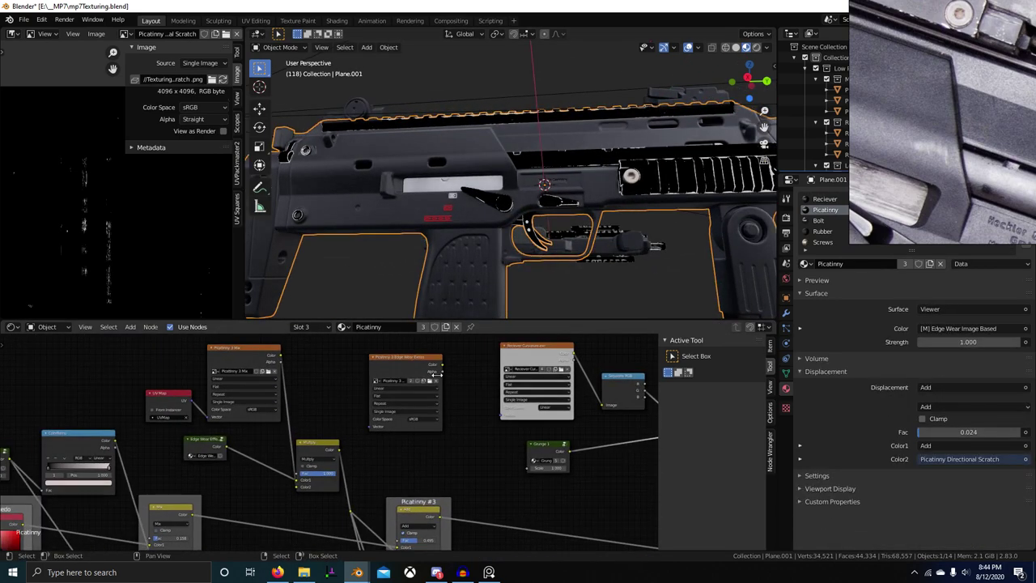
{"action": "left_click", "coordinate": [203, 441], "text": "ctrl+shift"}
{"action": "scroll", "coordinate": [530, 255], "scroll_direction": "up", "scroll_amount": 5}
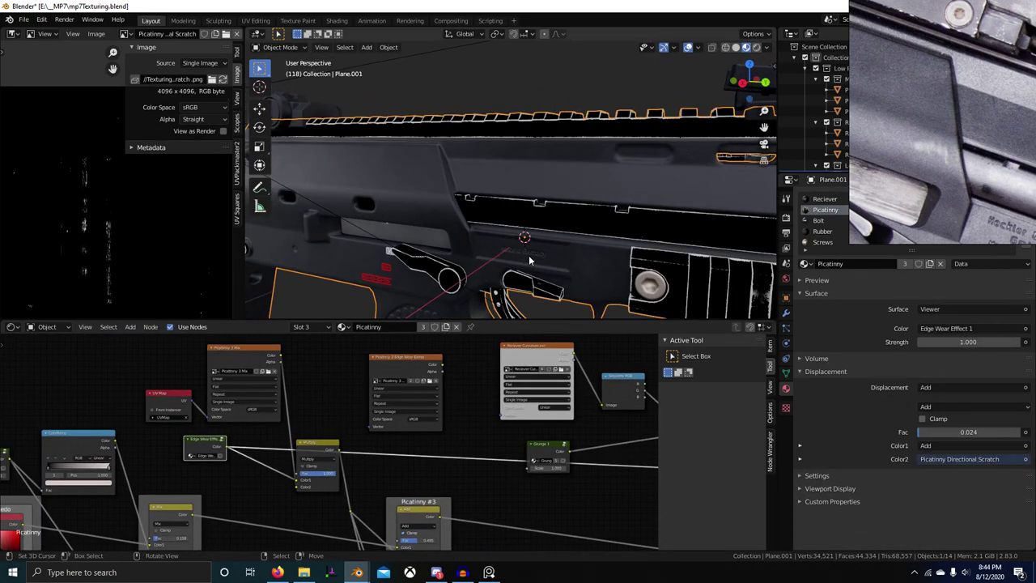
Look over the nodes inside the Picatinny material's Edge Wear Effect 1 group and restore the Principled BSDF as the displayed shader
{"action": "middle_click_drag", "start_coordinate": [612, 266], "coordinate": [513, 239], "text": "shift"}
{"action": "key", "text": "Tab"}
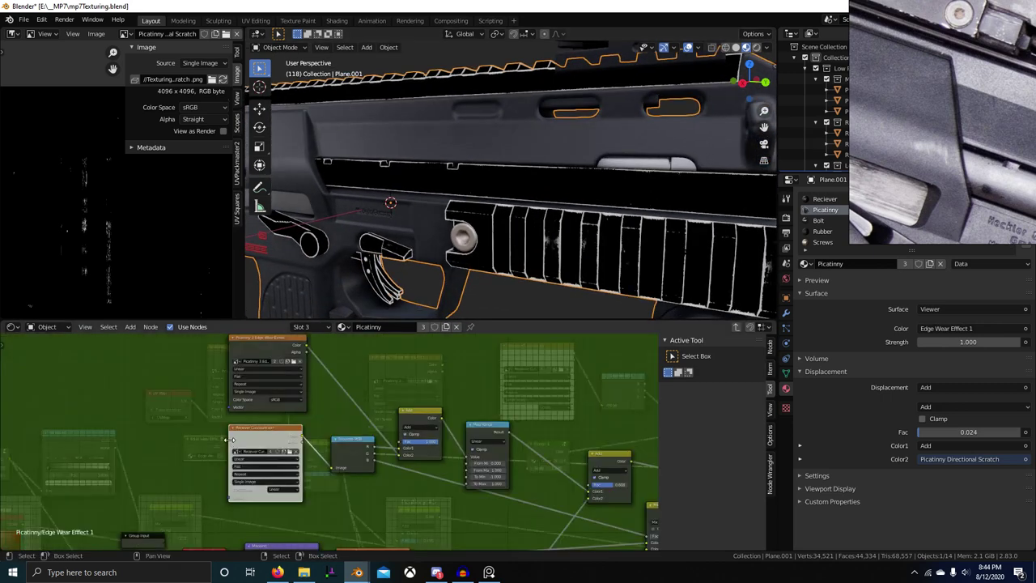
{"action": "scroll", "coordinate": [526, 433], "scroll_direction": "down", "scroll_amount": 6}
{"action": "middle_click_drag", "start_coordinate": [519, 437], "coordinate": [409, 405]}
{"action": "key", "text": "Tab"}
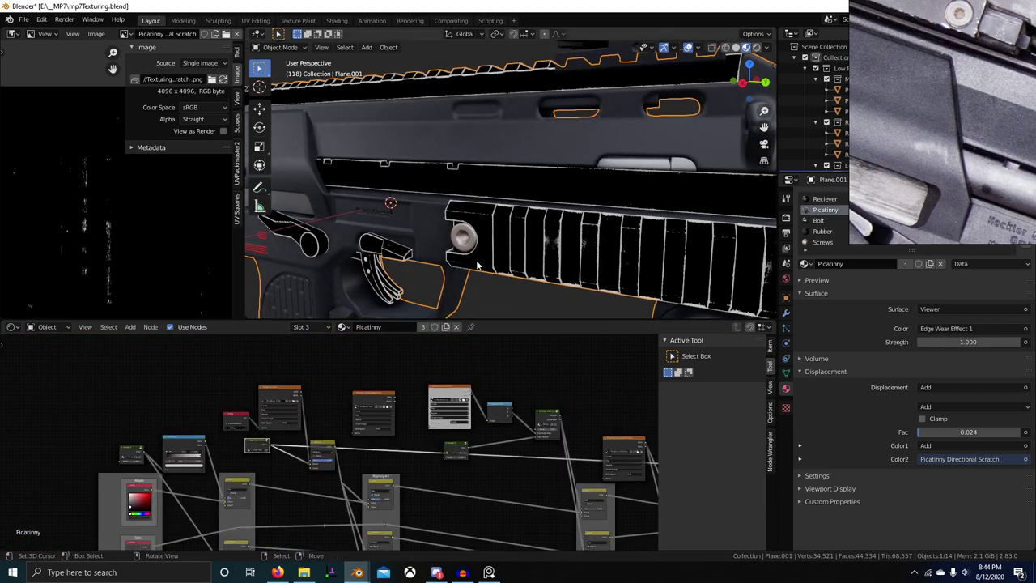
{"action": "scroll", "coordinate": [518, 263], "scroll_direction": "down", "scroll_amount": 3}
{"action": "scroll", "coordinate": [615, 415], "scroll_direction": "down", "scroll_amount": 1}
{"action": "middle_click_drag", "start_coordinate": [615, 414], "coordinate": [391, 390]}
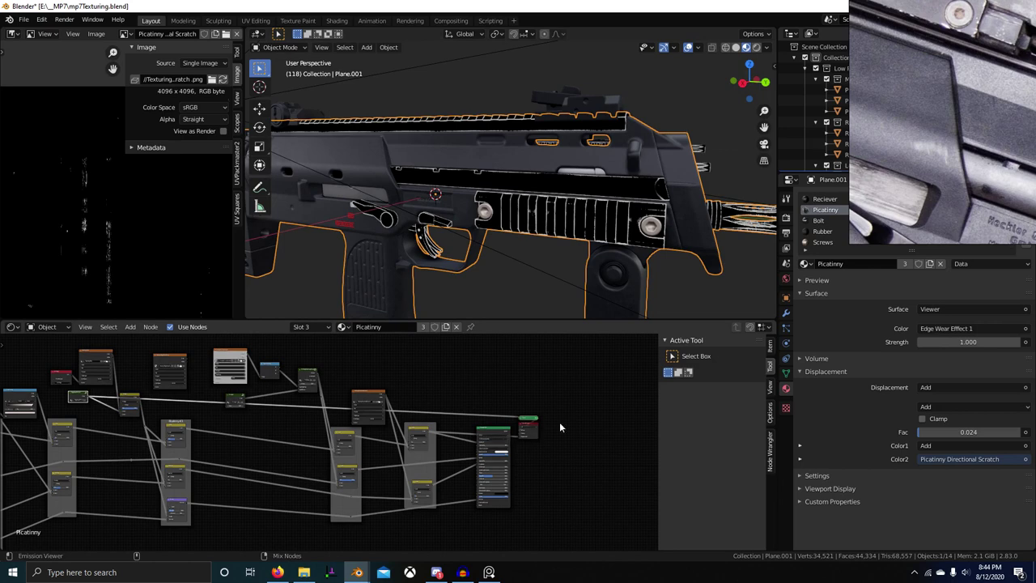
{"action": "left_click", "coordinate": [500, 435], "text": "ctrl+shift"}
{"action": "left_click", "coordinate": [826, 201]}
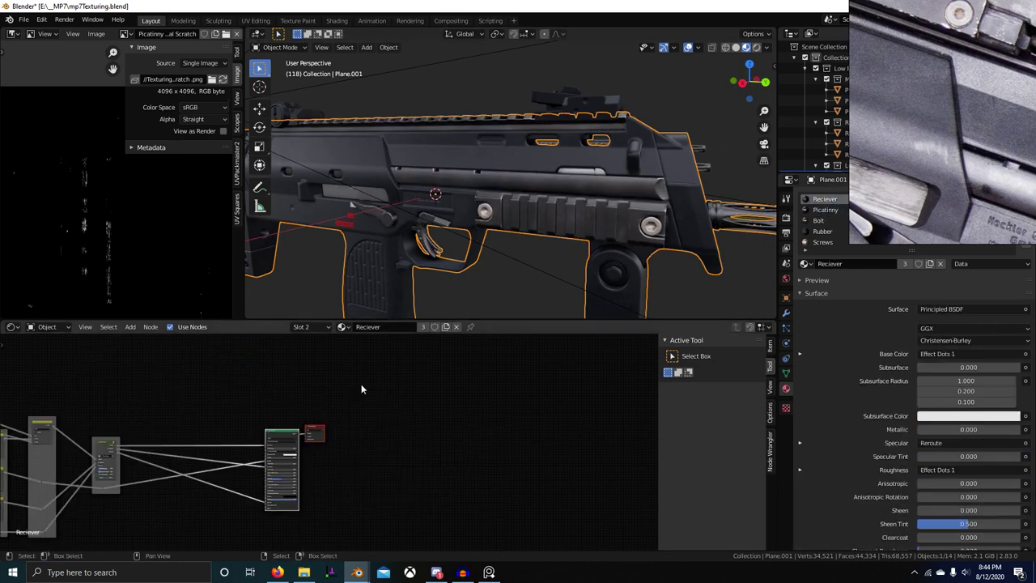
{"action": "middle_click_drag", "start_coordinate": [361, 385], "coordinate": [515, 376]}
{"action": "scroll", "coordinate": [338, 403], "scroll_direction": "up", "scroll_amount": 1}
{"action": "middle_click_drag", "start_coordinate": [338, 403], "coordinate": [460, 405]}
{"action": "left_click", "coordinate": [419, 381]}
{"action": "key", "text": "ctrl+v"}
{"action": "scroll", "coordinate": [418, 381], "scroll_direction": "down", "scroll_amount": 6}
{"action": "middle_click_drag", "start_coordinate": [578, 370], "coordinate": [449, 408]}
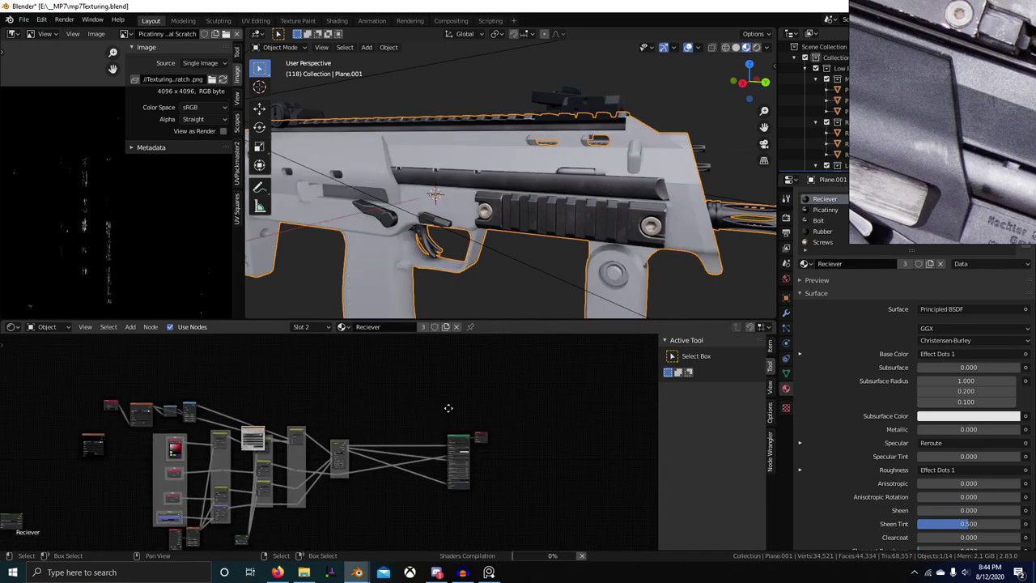
Copy all the nodes inside the Picatinny material's Edge Wear Effect 1 group
{"action": "left_click", "coordinate": [828, 210]}
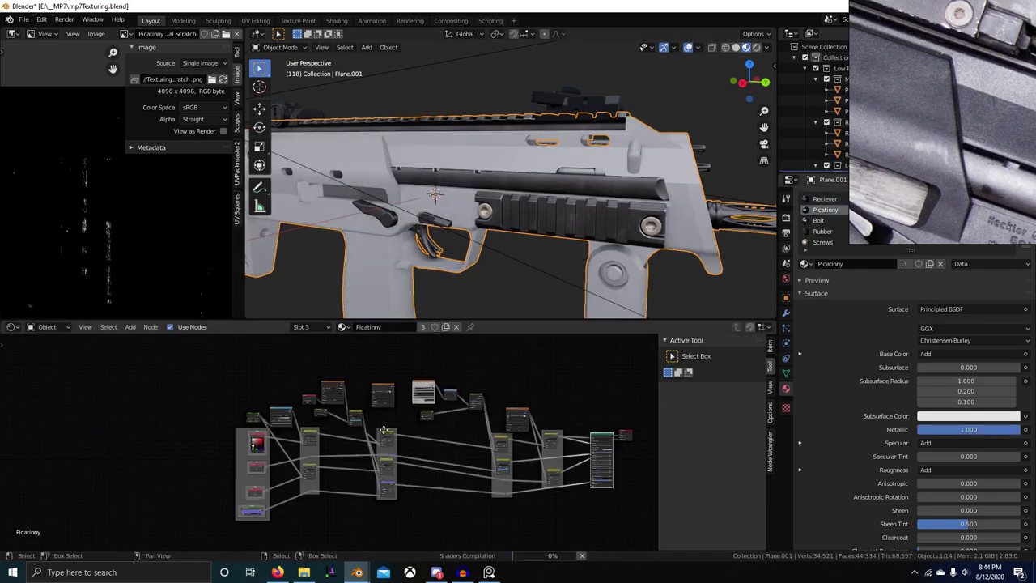
{"action": "scroll", "coordinate": [418, 387], "scroll_direction": "up", "scroll_amount": 6}
{"action": "middle_click_drag", "start_coordinate": [384, 430], "coordinate": [363, 485]}
{"action": "left_click", "coordinate": [299, 447]}
{"action": "key", "text": "Tab"}
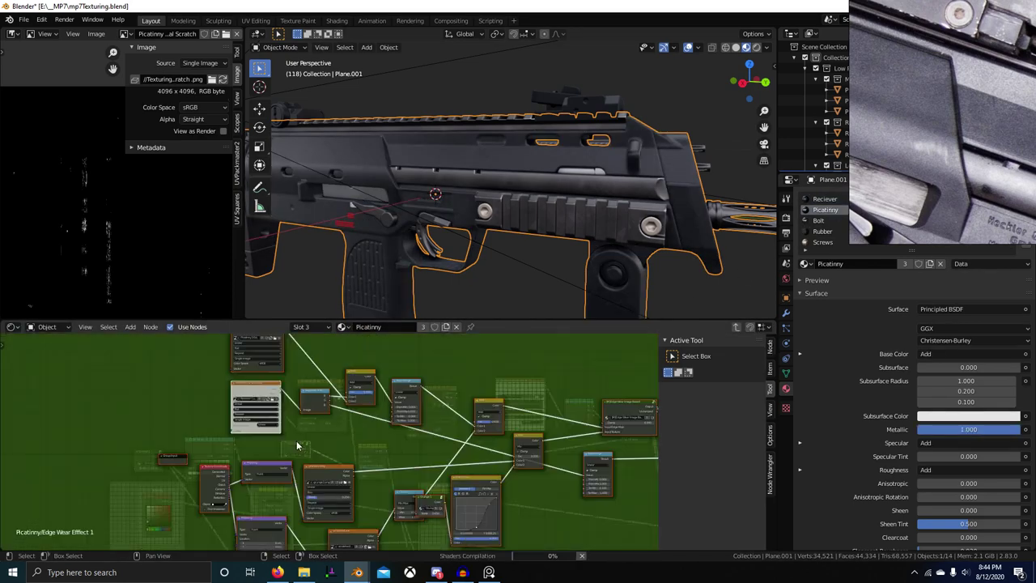
{"action": "scroll", "coordinate": [297, 445], "scroll_direction": "down", "scroll_amount": 2}
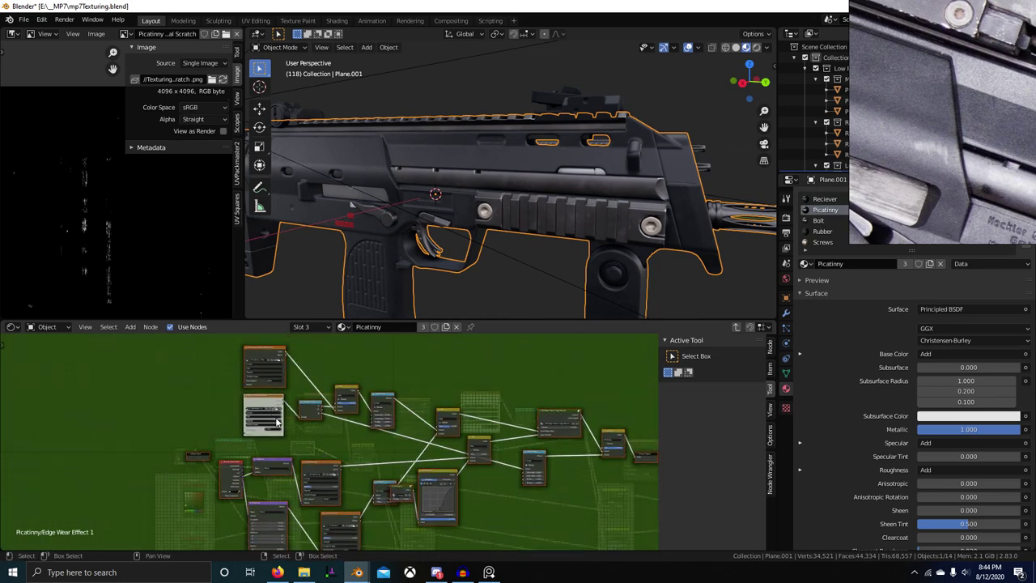
{"action": "key", "text": "Tab"}
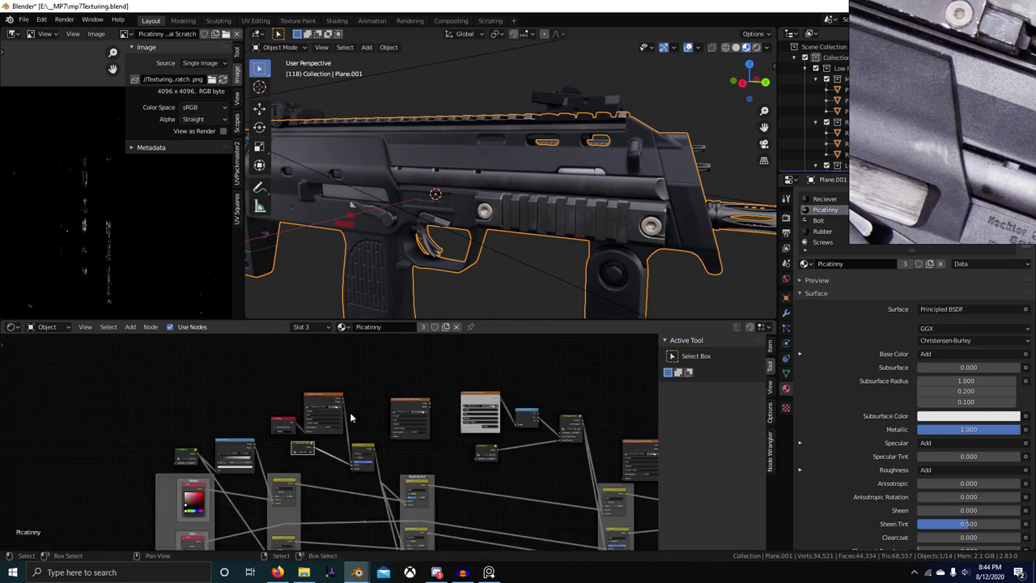
Paste the copied edge wear nodes into the Reciever material and place them in the empty space below its existing node tree
{"action": "left_click", "coordinate": [824, 200]}
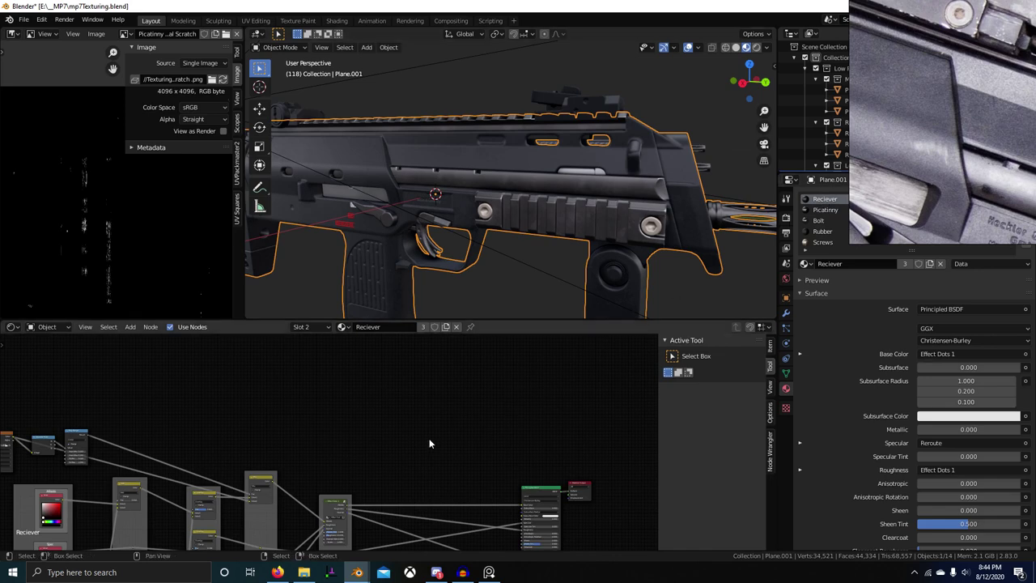
{"action": "scroll", "coordinate": [429, 444], "scroll_direction": "down", "scroll_amount": 3}
{"action": "key", "text": "a"}
{"action": "key", "text": "g"}
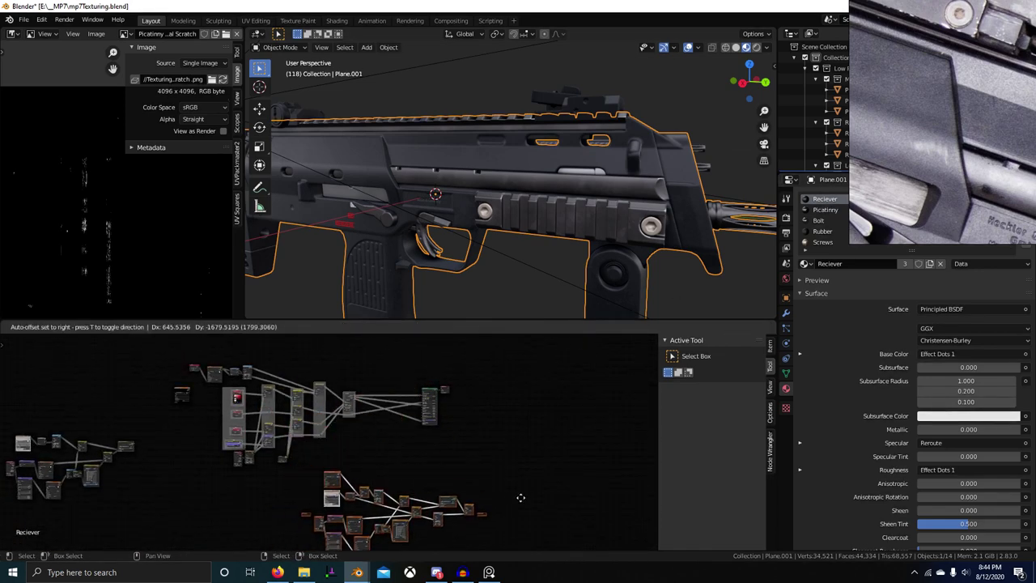
{"action": "left_click", "coordinate": [521, 497]}
Preview the pasted chain's final Multiply node on the receiver and delete the leftover Group Input and Group Output nodes
{"action": "scroll", "coordinate": [472, 457], "scroll_direction": "up", "scroll_amount": 6}
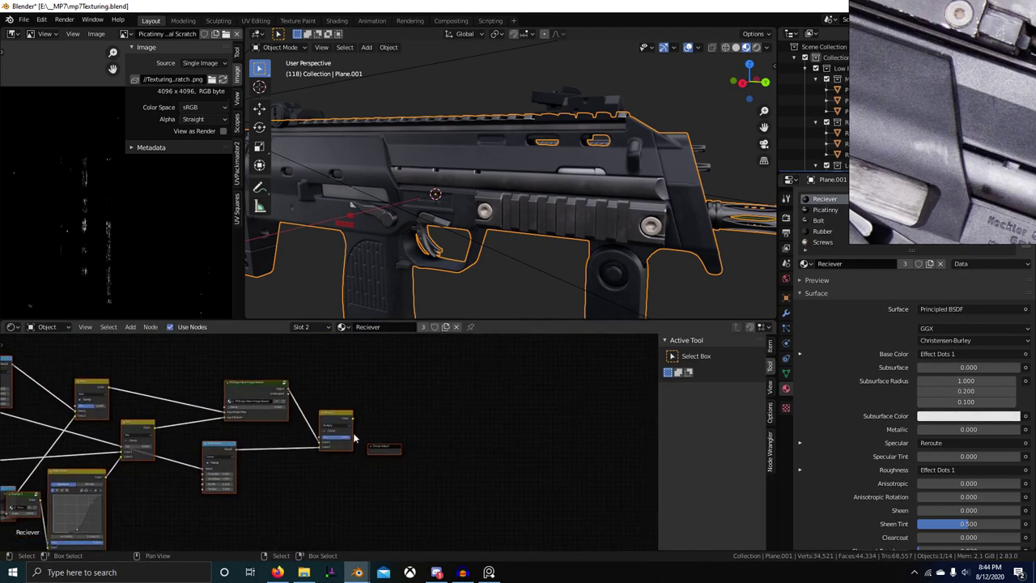
{"action": "scroll", "coordinate": [354, 438], "scroll_direction": "up", "scroll_amount": 2}
{"action": "left_click", "coordinate": [353, 403], "text": "ctrl+shift"}
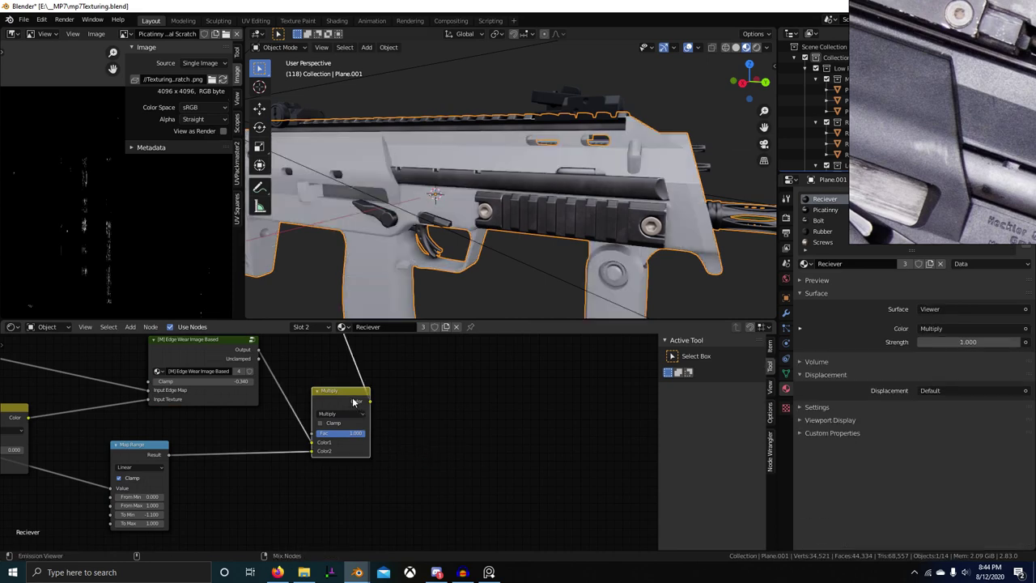
{"action": "scroll", "coordinate": [327, 438], "scroll_direction": "down", "scroll_amount": 8}
{"action": "middle_click_drag", "start_coordinate": [79, 440], "coordinate": [405, 431]}
{"action": "scroll", "coordinate": [397, 431], "scroll_direction": "up", "scroll_amount": 2}
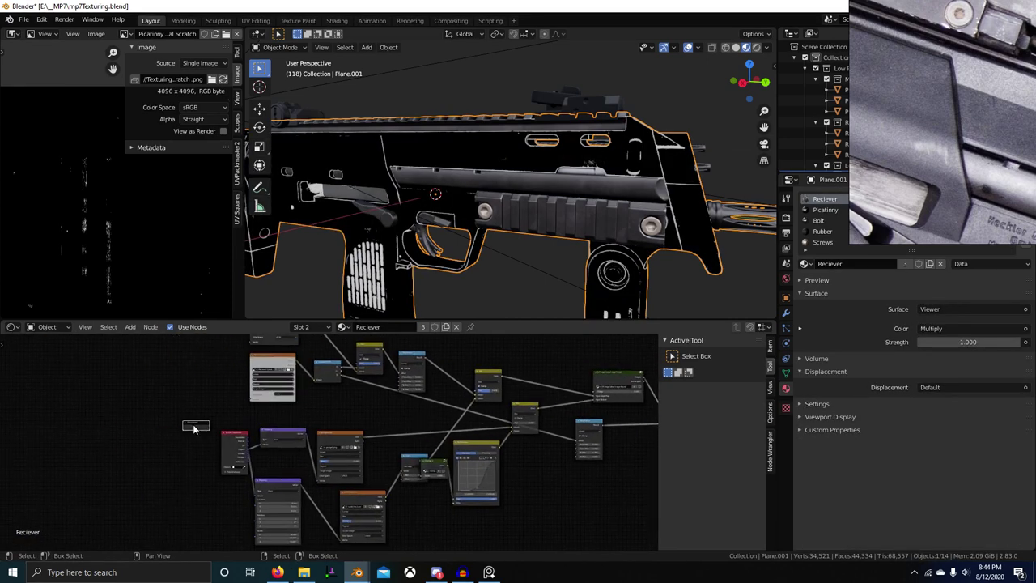
Examine the edge wear mask up close around the grip, the bolt slot and the stock end of the receiver
{"action": "scroll", "coordinate": [460, 272], "scroll_direction": "up", "scroll_amount": 8}
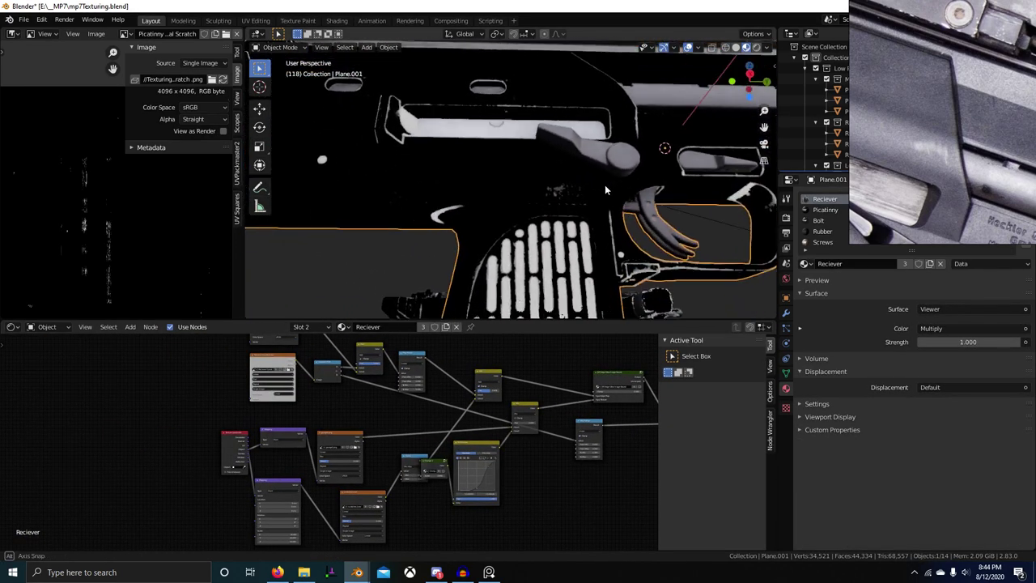
{"action": "scroll", "coordinate": [558, 202], "scroll_direction": "up", "scroll_amount": 3}
{"action": "middle_click_drag", "start_coordinate": [526, 126], "coordinate": [687, 310], "text": "shift"}
{"action": "middle_click_drag", "start_coordinate": [530, 267], "coordinate": [497, 243]}
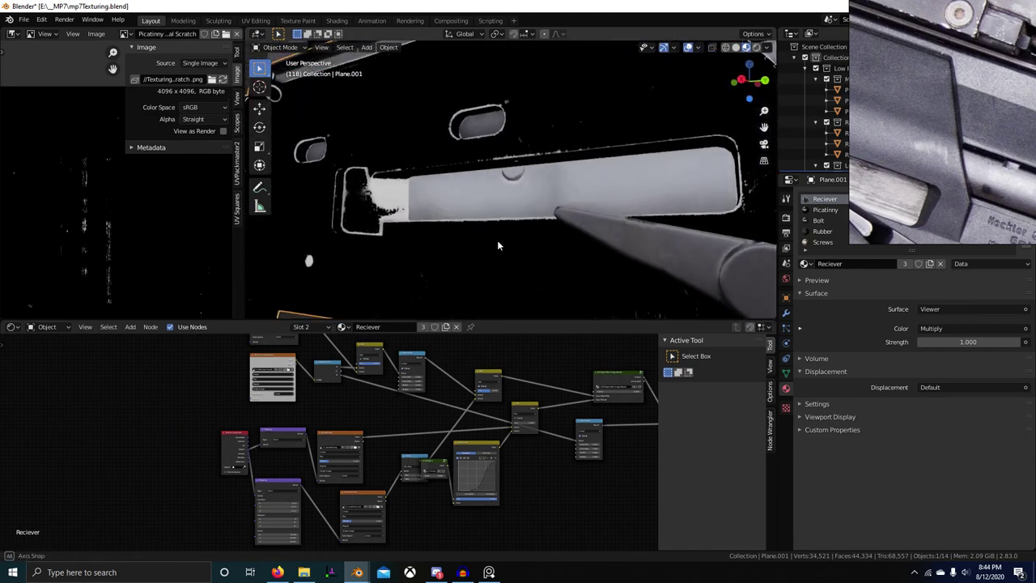
{"action": "middle_click_drag", "start_coordinate": [413, 268], "coordinate": [469, 229], "text": "shift"}
{"action": "scroll", "coordinate": [394, 465], "scroll_direction": "down", "scroll_amount": 1}
{"action": "scroll", "coordinate": [348, 407], "scroll_direction": "up", "scroll_amount": 4}
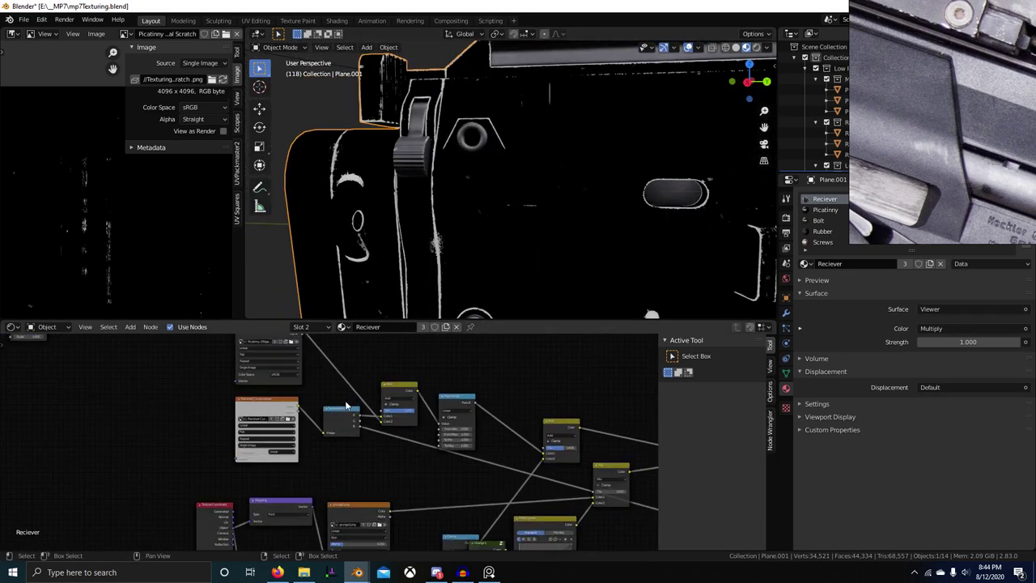
Preview the separate channels of the receiver curvature image on the stock end, and return to the Multiply preview
{"action": "left_click", "coordinate": [353, 416], "text": "ctrl+shift"}
{"action": "middle_click_drag", "start_coordinate": [500, 274], "coordinate": [523, 255]}
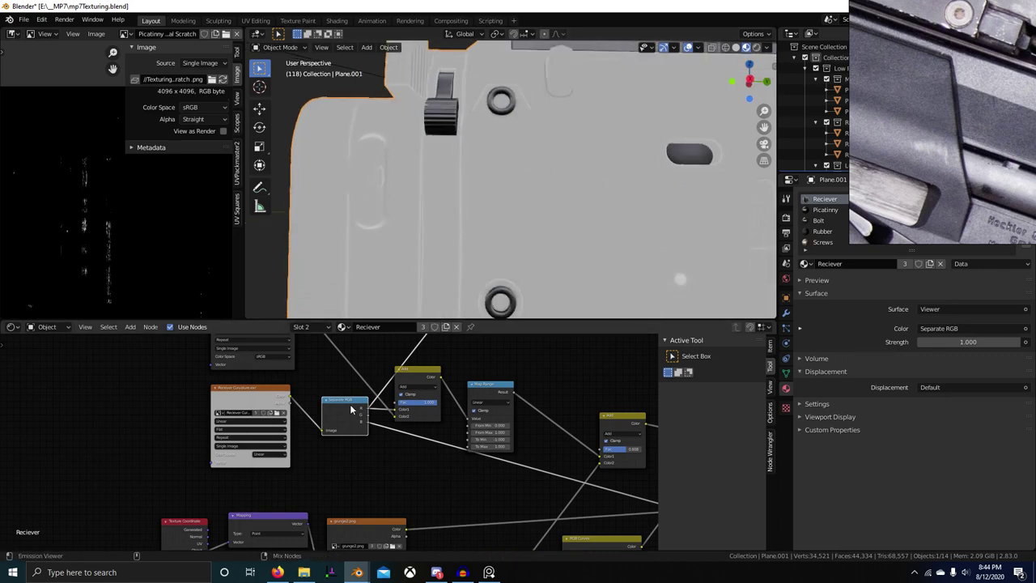
{"action": "left_click", "coordinate": [351, 408], "text": "ctrl+shift"}
{"action": "left_click", "coordinate": [350, 408], "text": "ctrl+shift"}
{"action": "left_click", "coordinate": [350, 408], "text": "ctrl+shift"}
{"action": "left_click", "coordinate": [350, 405], "text": "ctrl+shift"}
{"action": "left_click", "coordinate": [350, 404], "text": "ctrl+shift"}
{"action": "scroll", "coordinate": [386, 407], "scroll_direction": "down", "scroll_amount": 4}
{"action": "middle_click_drag", "start_coordinate": [571, 433], "coordinate": [401, 427]}
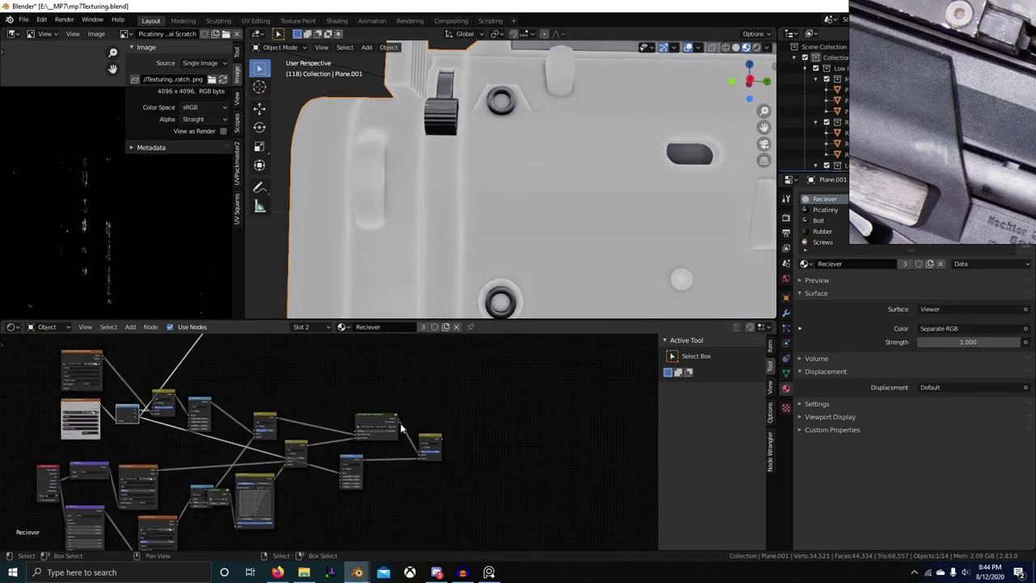
{"action": "scroll", "coordinate": [510, 265], "scroll_direction": "down", "scroll_amount": 4}
{"action": "left_click", "coordinate": [426, 444], "text": "ctrl+shift"}
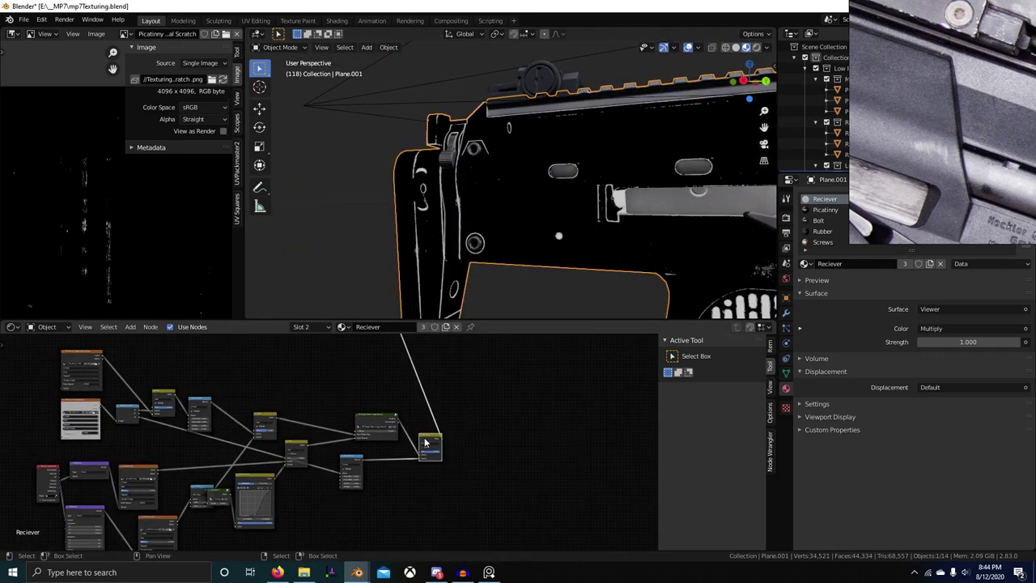
Replace the Separate RGB node's R link into the Add node's Color1 with its G output, and check the mask on the gun
{"action": "scroll", "coordinate": [288, 396], "scroll_direction": "up", "scroll_amount": 6}
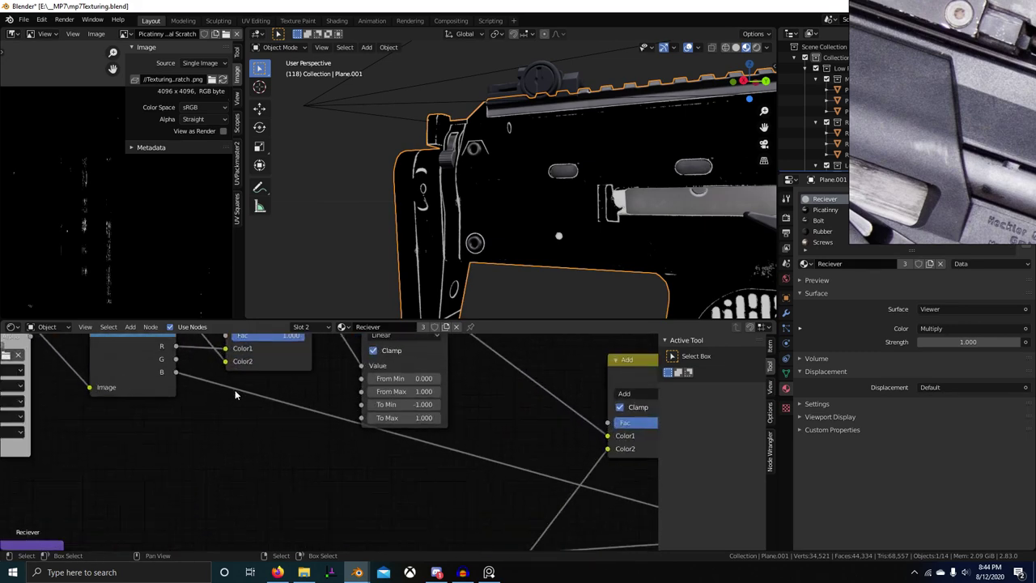
{"action": "middle_click_drag", "start_coordinate": [268, 434], "coordinate": [370, 499]}
{"action": "scroll", "coordinate": [345, 483], "scroll_direction": "up", "scroll_amount": 2}
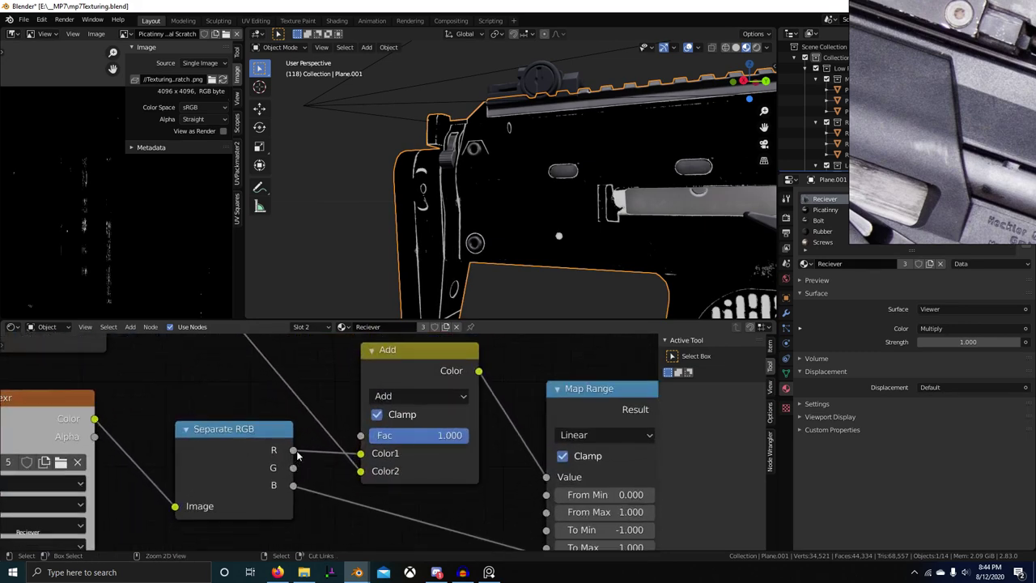
{"action": "middle_click_drag", "start_coordinate": [519, 259], "coordinate": [526, 239]}
{"action": "scroll", "coordinate": [316, 460], "scroll_direction": "up", "scroll_amount": 2}
{"action": "right_click_drag", "start_coordinate": [322, 474], "coordinate": [327, 496], "text": "ctrl"}
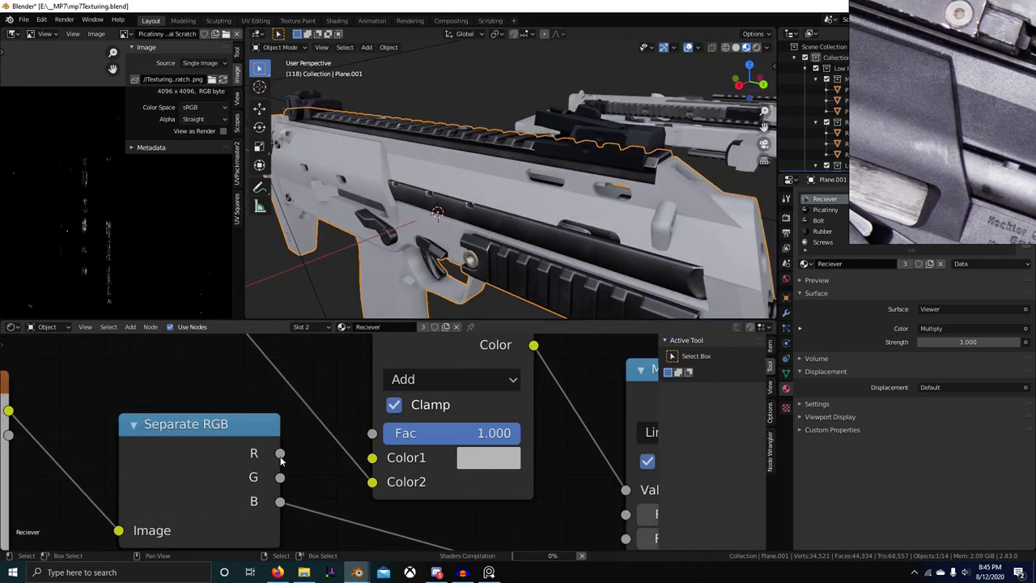
{"action": "left_click_drag", "start_coordinate": [280, 454], "coordinate": [372, 457]}
{"action": "left_click_drag", "start_coordinate": [281, 476], "coordinate": [372, 458]}
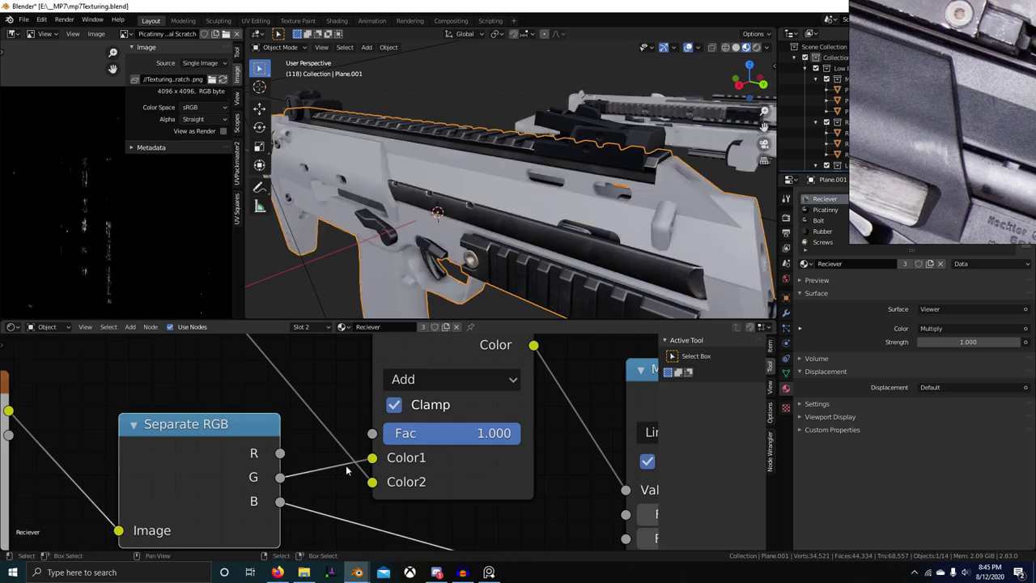
{"action": "scroll", "coordinate": [464, 262], "scroll_direction": "down", "scroll_amount": 4}
{"action": "scroll", "coordinate": [574, 258], "scroll_direction": "up", "scroll_amount": 5}
{"action": "middle_click_drag", "start_coordinate": [463, 261], "coordinate": [589, 278], "text": "shift"}
{"action": "scroll", "coordinate": [535, 268], "scroll_direction": "down", "scroll_amount": 4}
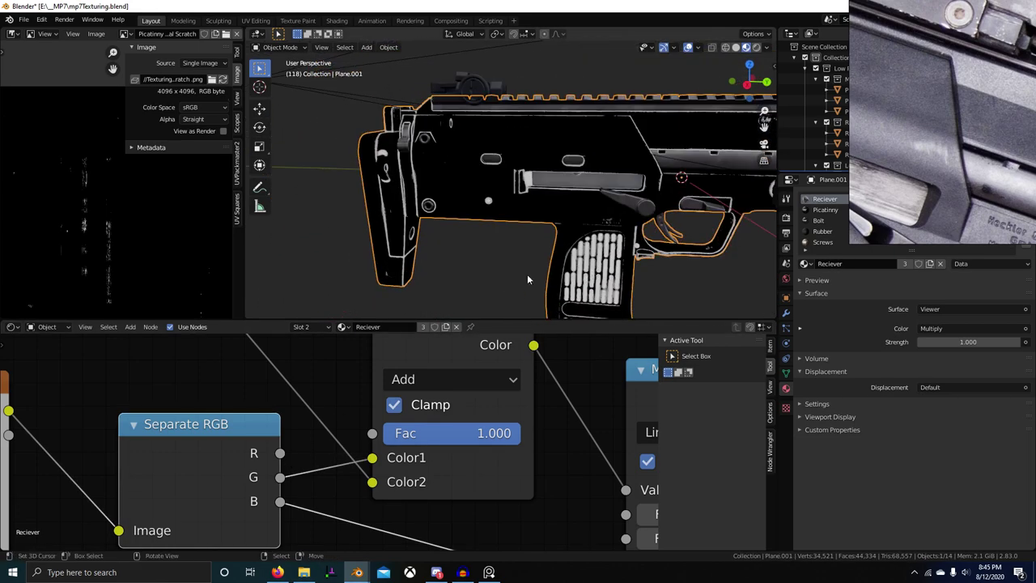
Connect the Unclamped output of [M] Edge Wear Image Based to the Multiply node's Color1 and check the mask on the receiver
{"action": "scroll", "coordinate": [551, 460], "scroll_direction": "down", "scroll_amount": 2}
{"action": "middle_click_drag", "start_coordinate": [559, 459], "coordinate": [357, 436]}
{"action": "scroll", "coordinate": [518, 415], "scroll_direction": "down", "scroll_amount": 3}
{"action": "middle_click_drag", "start_coordinate": [590, 401], "coordinate": [342, 400]}
{"action": "scroll", "coordinate": [342, 400], "scroll_direction": "down", "scroll_amount": 3}
{"action": "middle_click_drag", "start_coordinate": [531, 420], "coordinate": [417, 396]}
{"action": "middle_click_drag", "start_coordinate": [526, 441], "coordinate": [442, 418]}
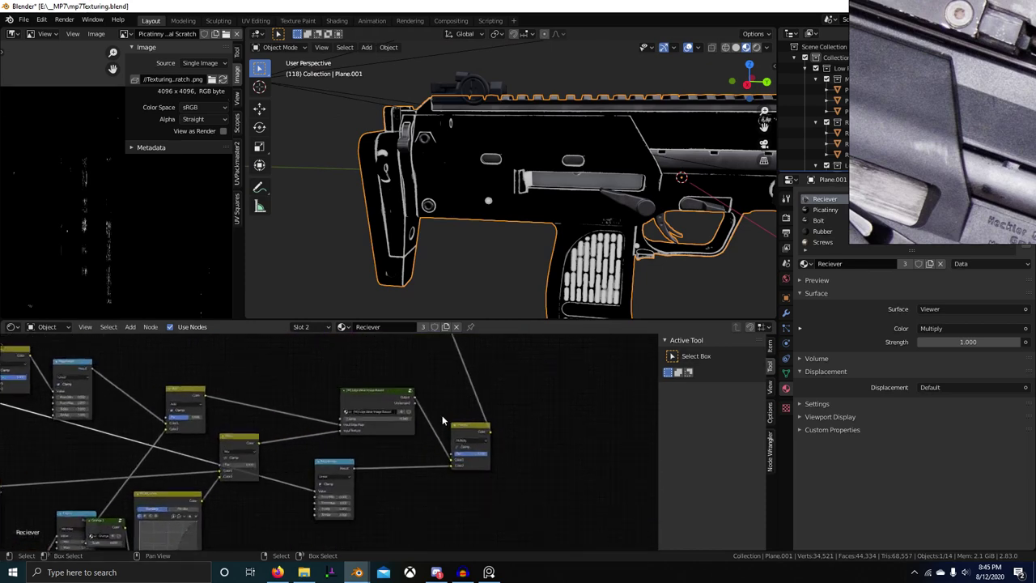
{"action": "scroll", "coordinate": [445, 419], "scroll_direction": "up", "scroll_amount": 1}
{"action": "middle_click_drag", "start_coordinate": [484, 237], "coordinate": [533, 235]}
{"action": "scroll", "coordinate": [532, 233], "scroll_direction": "up", "scroll_amount": 2}
{"action": "scroll", "coordinate": [467, 393], "scroll_direction": "up", "scroll_amount": 5}
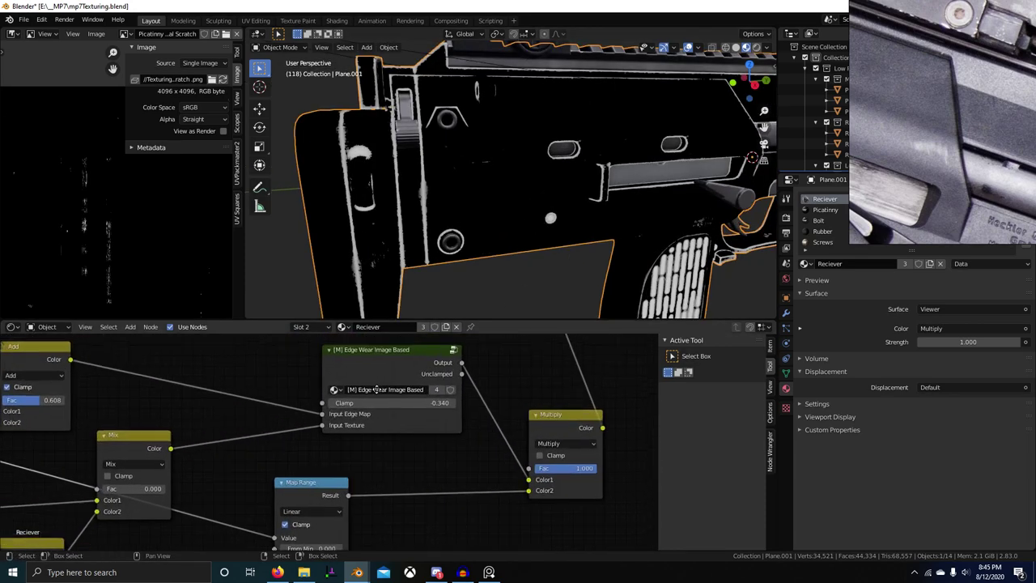
{"action": "scroll", "coordinate": [455, 259], "scroll_direction": "up", "scroll_amount": 5}
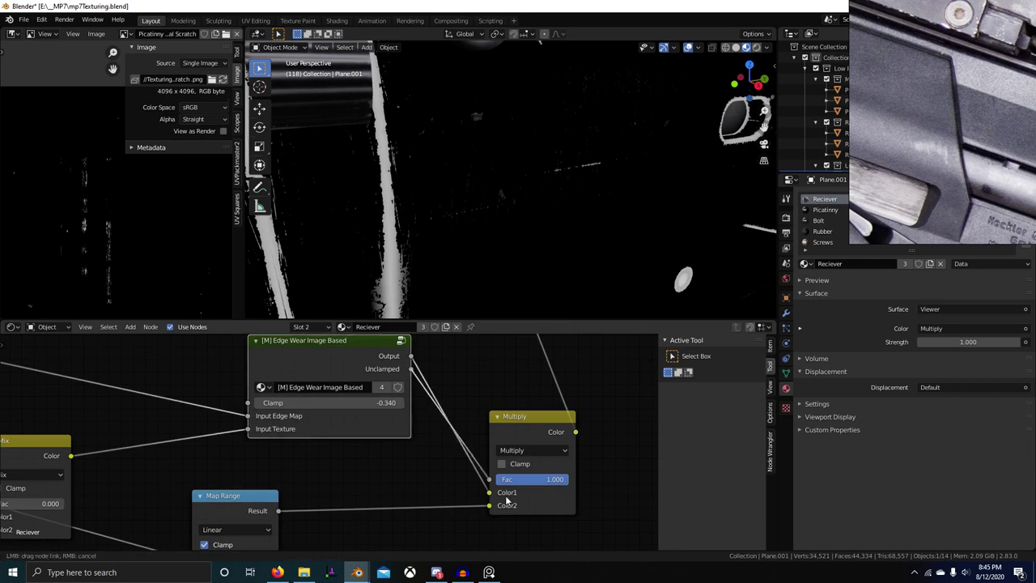
{"action": "left_click_drag", "start_coordinate": [492, 502], "coordinate": [491, 496]}
{"action": "scroll", "coordinate": [490, 252], "scroll_direction": "down", "scroll_amount": 6}
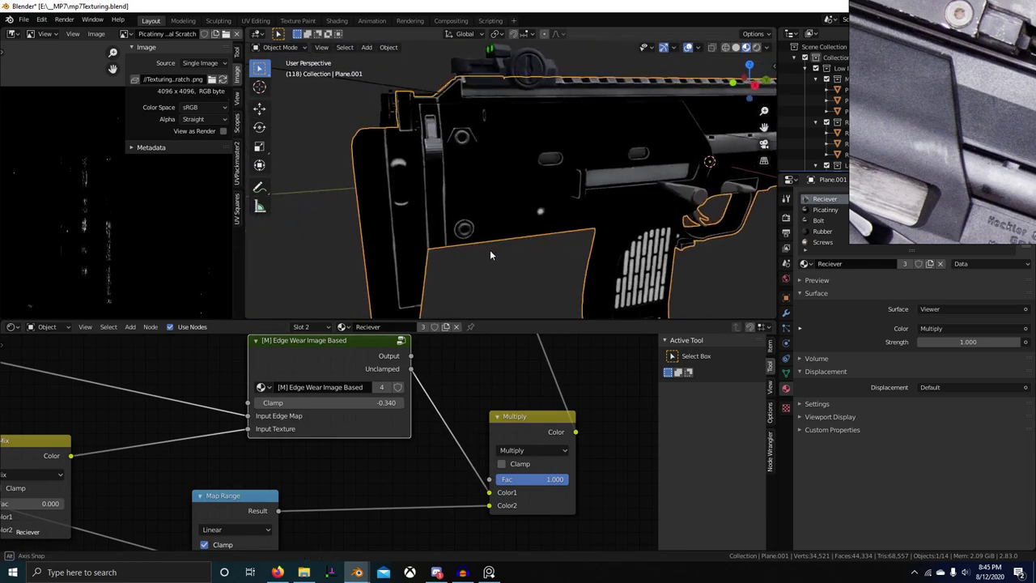
{"action": "middle_click_drag", "start_coordinate": [490, 249], "coordinate": [421, 239]}
Combine all the pasted edge wear nodes in the Reciever material into one node group
{"action": "scroll", "coordinate": [475, 458], "scroll_direction": "down", "scroll_amount": 4}
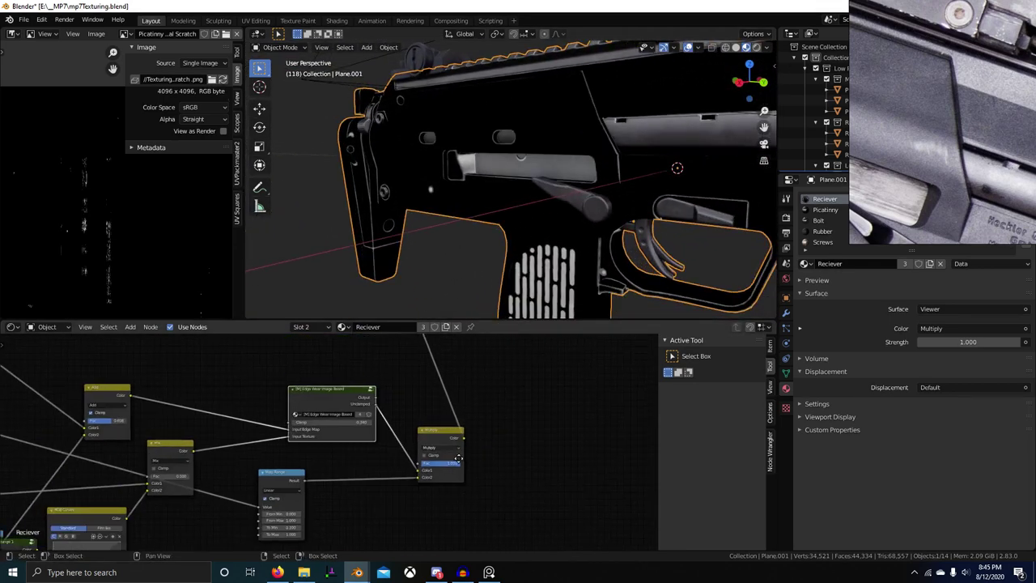
{"action": "scroll", "coordinate": [475, 457], "scroll_direction": "down", "scroll_amount": 2}
{"action": "left_click_drag", "start_coordinate": [139, 359], "coordinate": [547, 559]}
{"action": "scroll", "coordinate": [558, 518], "scroll_direction": "down", "scroll_amount": 2}
{"action": "middle_click_drag", "start_coordinate": [579, 500], "coordinate": [502, 450]}
{"action": "key", "text": "ctrl+g"}
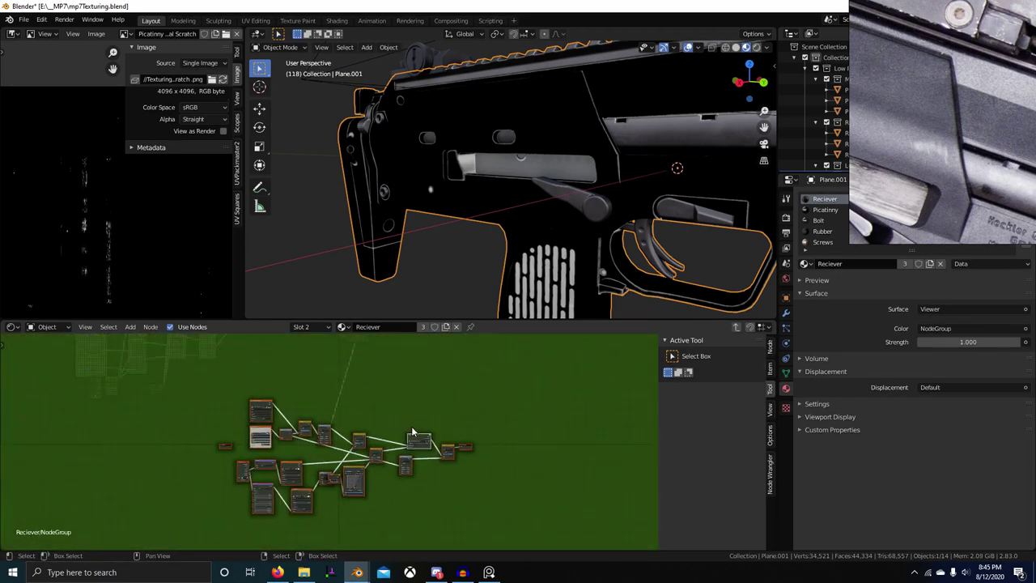
Exit to the main Reciever node tree and place the new edge wear group above the Effect Dots 1 node
{"action": "key", "text": "Tab"}
{"action": "scroll", "coordinate": [150, 443], "scroll_direction": "down", "scroll_amount": 5}
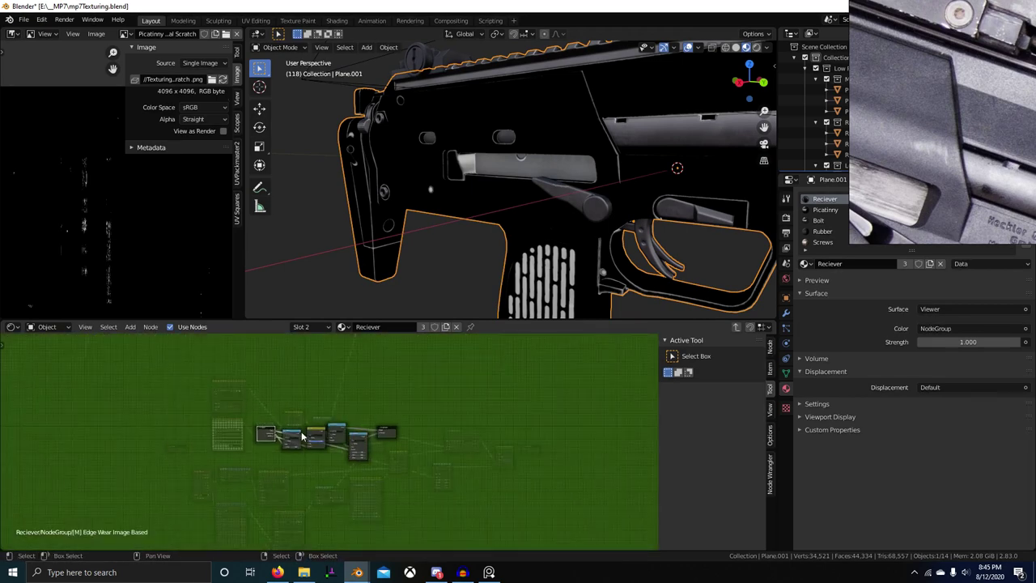
{"action": "scroll", "coordinate": [201, 447], "scroll_direction": "up", "scroll_amount": 4}
{"action": "key", "text": "Tab"}
{"action": "scroll", "coordinate": [356, 466], "scroll_direction": "down", "scroll_amount": 6}
{"action": "middle_click_drag", "start_coordinate": [405, 474], "coordinate": [383, 530]}
{"action": "key", "text": "g"}
{"action": "scroll", "coordinate": [333, 403], "scroll_direction": "up", "scroll_amount": 7}
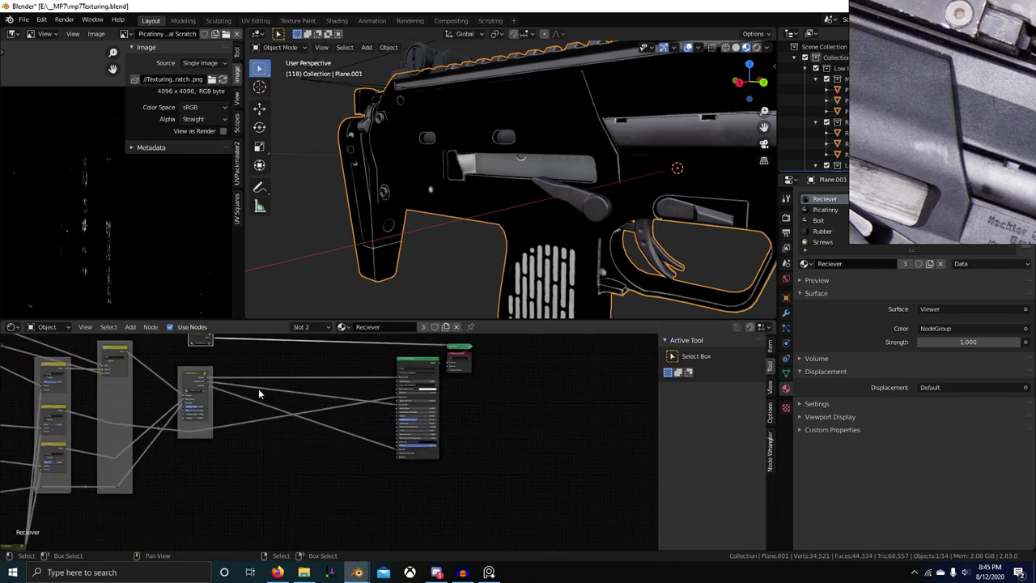
Preview the Albedo output of Effect Dots 1 on the gun and compare the receiver with the reference photo
{"action": "left_click", "coordinate": [250, 394], "text": "ctrl+shift"}
{"action": "scroll", "coordinate": [553, 219], "scroll_direction": "down", "scroll_amount": 3}
{"action": "middle_click_drag", "start_coordinate": [553, 220], "coordinate": [559, 250], "text": "shift"}
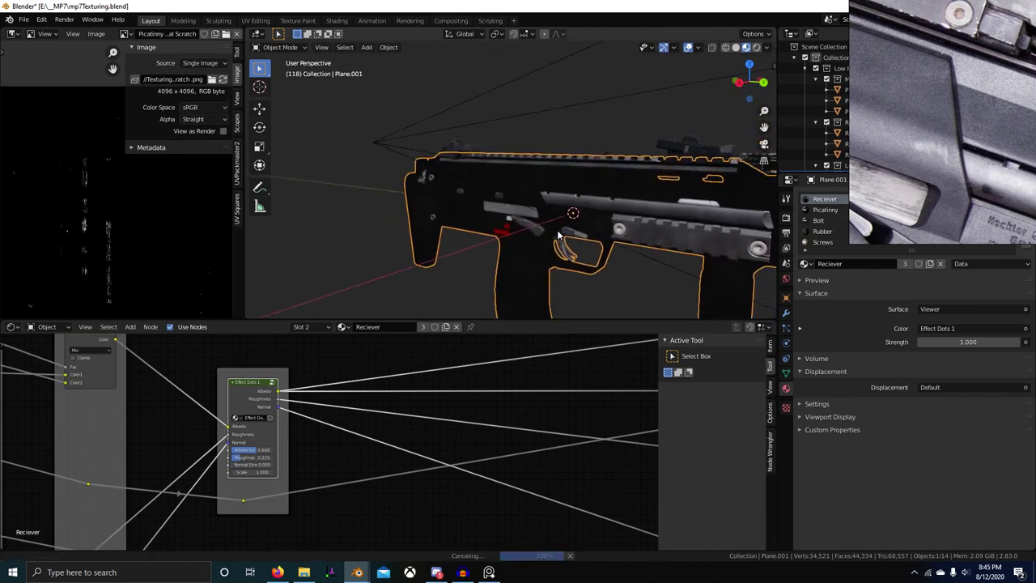
{"action": "scroll", "coordinate": [647, 251], "scroll_direction": "up", "scroll_amount": 5}
{"action": "scroll", "coordinate": [958, 215], "scroll_direction": "down", "scroll_amount": 4}
{"action": "middle_click_drag", "start_coordinate": [957, 215], "coordinate": [930, 204]}
{"action": "scroll", "coordinate": [930, 202], "scroll_direction": "up", "scroll_amount": 6}
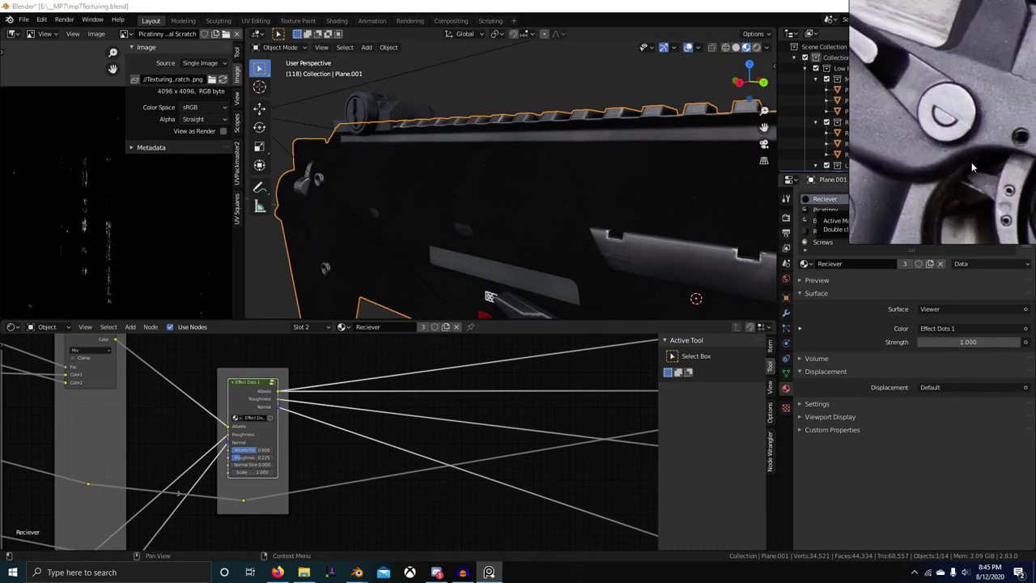
Examine the MP7 reference photos closely for wear on the receiver, stock end, muzzle and rail edges
{"action": "scroll", "coordinate": [972, 161], "scroll_direction": "down", "scroll_amount": 2}
{"action": "scroll", "coordinate": [955, 178], "scroll_direction": "up", "scroll_amount": 6}
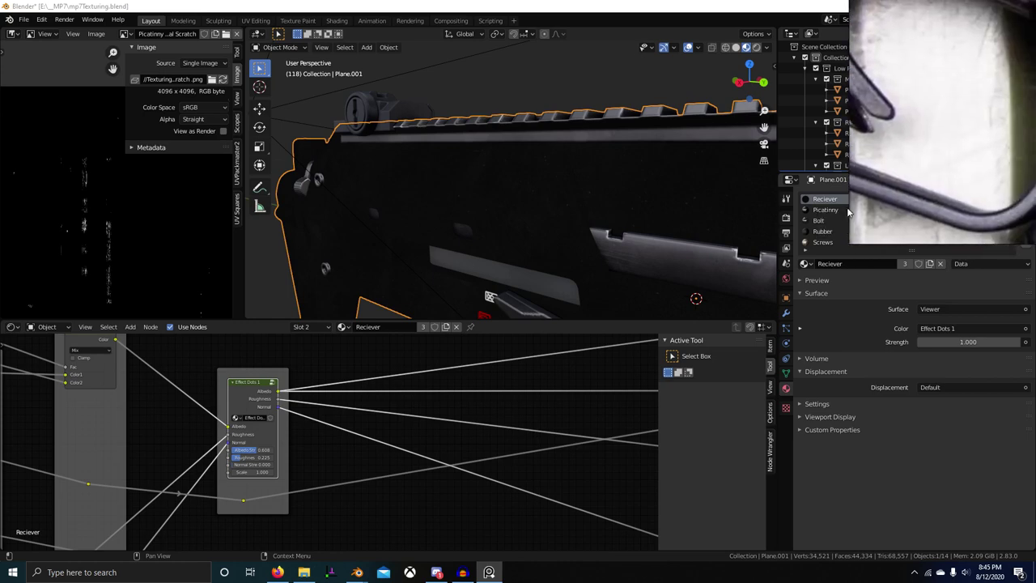
{"action": "scroll", "coordinate": [977, 161], "scroll_direction": "down", "scroll_amount": 8}
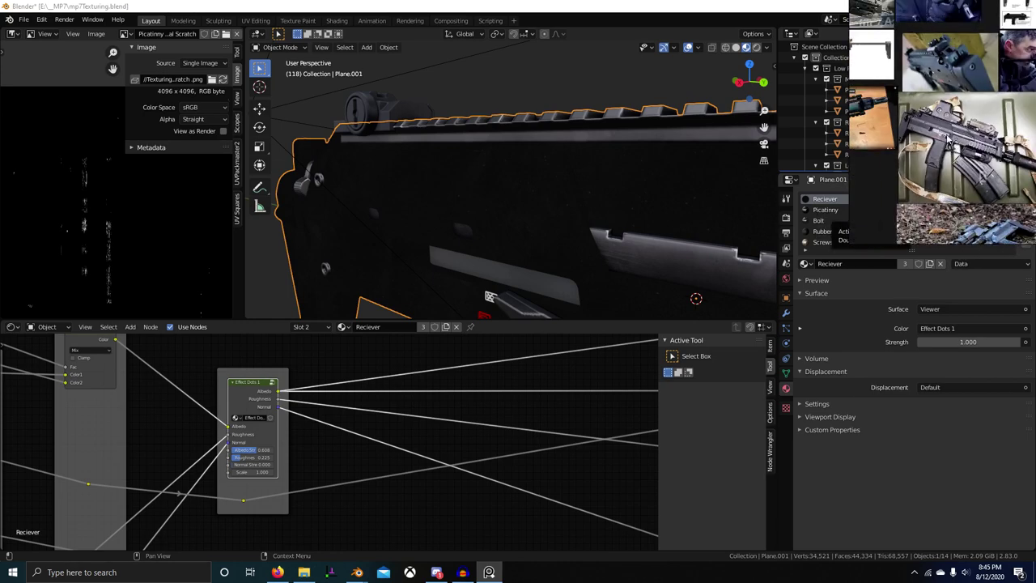
{"action": "scroll", "coordinate": [983, 110], "scroll_direction": "up", "scroll_amount": 8}
{"action": "scroll", "coordinate": [918, 180], "scroll_direction": "down", "scroll_amount": 8}
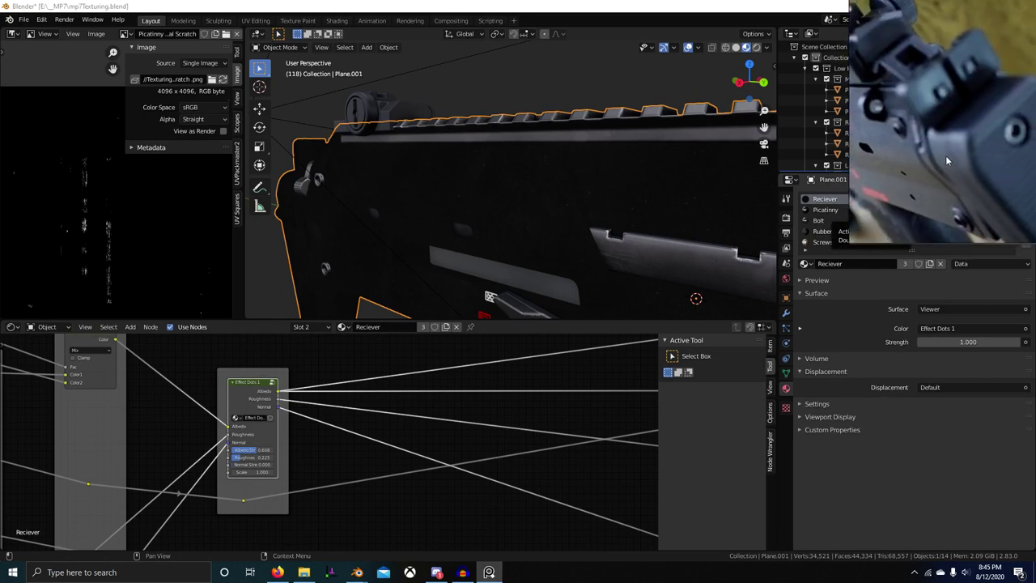
{"action": "scroll", "coordinate": [907, 176], "scroll_direction": "down", "scroll_amount": 2}
{"action": "scroll", "coordinate": [910, 166], "scroll_direction": "up", "scroll_amount": 10}
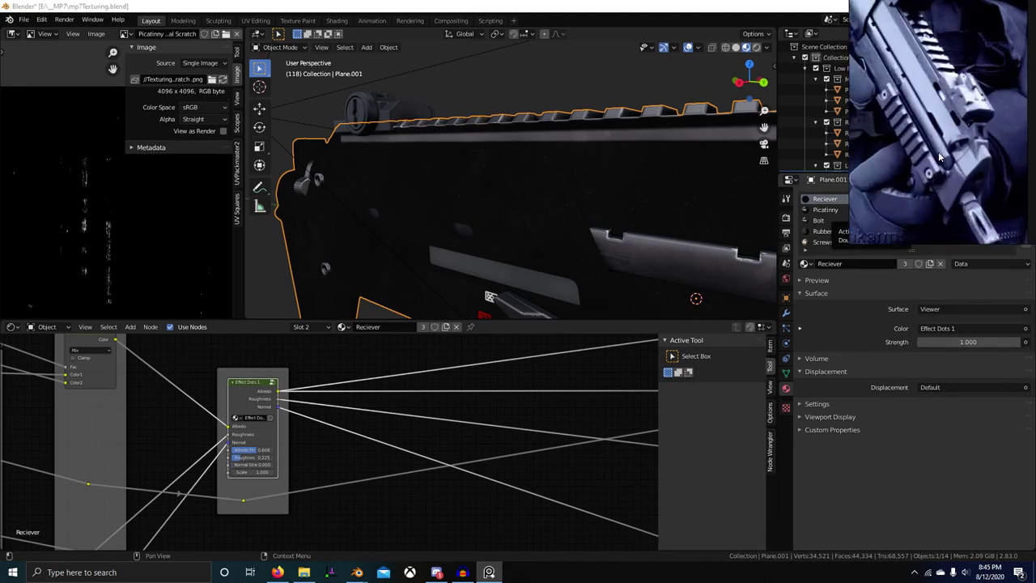
{"action": "scroll", "coordinate": [923, 162], "scroll_direction": "up", "scroll_amount": 5}
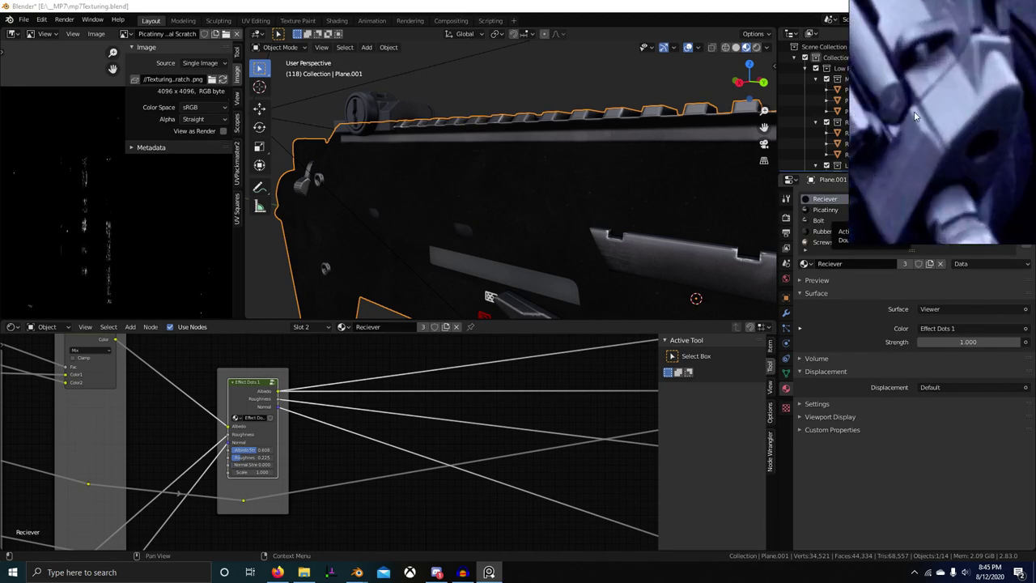
{"action": "scroll", "coordinate": [935, 148], "scroll_direction": "down", "scroll_amount": 6}
{"action": "middle_click_drag", "start_coordinate": [939, 153], "coordinate": [986, 289]}
{"action": "scroll", "coordinate": [918, 190], "scroll_direction": "up", "scroll_amount": 6}
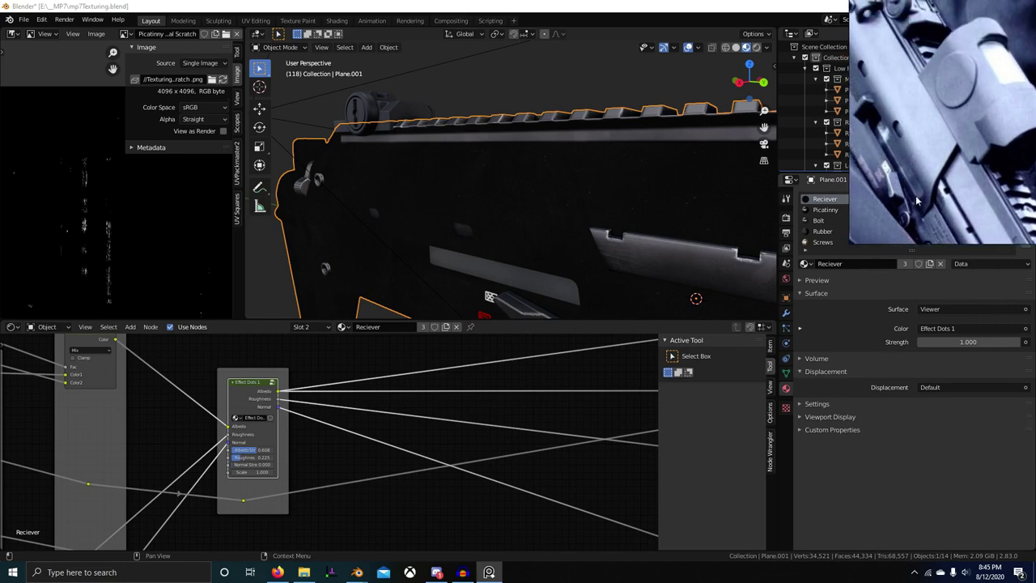
{"action": "scroll", "coordinate": [635, 204], "scroll_direction": "down", "scroll_amount": 4}
Preview the Principled BSDF shading on the gun and compare the receiver edges with another reference photo
{"action": "left_click", "coordinate": [624, 205]}
{"action": "scroll", "coordinate": [576, 391], "scroll_direction": "down", "scroll_amount": 3}
{"action": "middle_click_drag", "start_coordinate": [577, 391], "coordinate": [405, 438]}
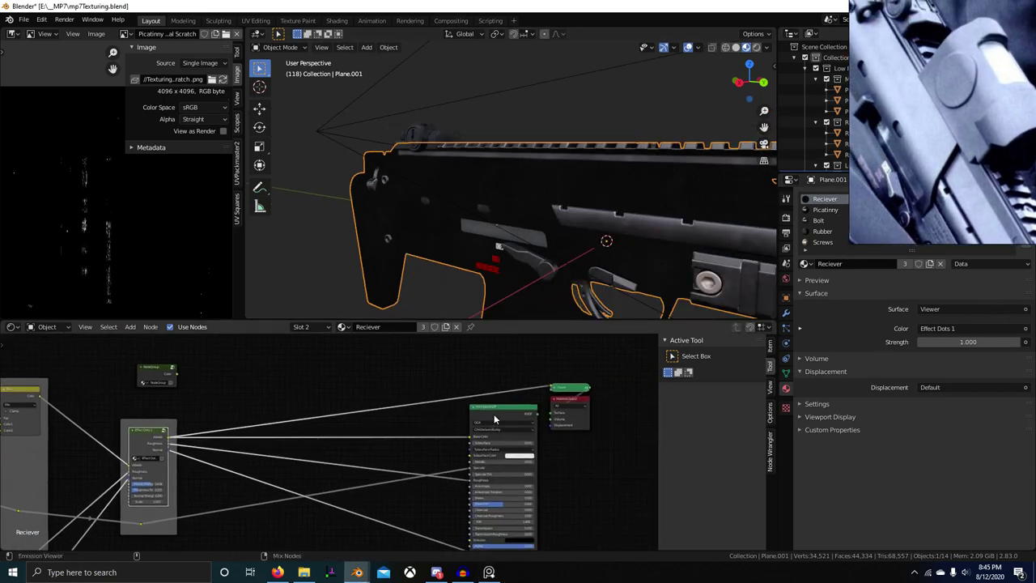
{"action": "left_click", "coordinate": [495, 418], "text": "ctrl+shift"}
{"action": "middle_click_drag", "start_coordinate": [559, 249], "coordinate": [654, 235]}
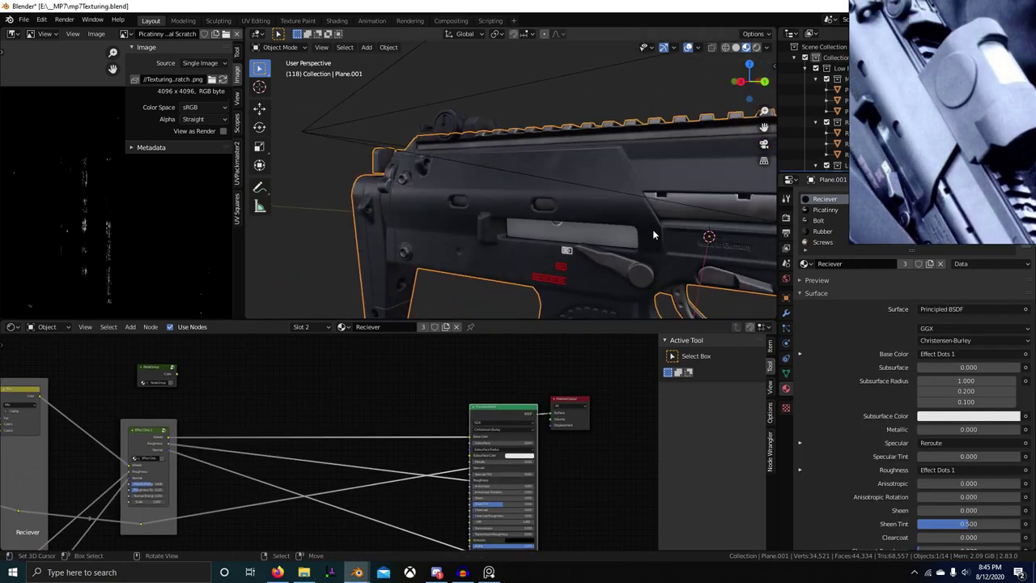
{"action": "scroll", "coordinate": [975, 136], "scroll_direction": "down", "scroll_amount": 4}
{"action": "scroll", "coordinate": [983, 147], "scroll_direction": "up", "scroll_amount": 4}
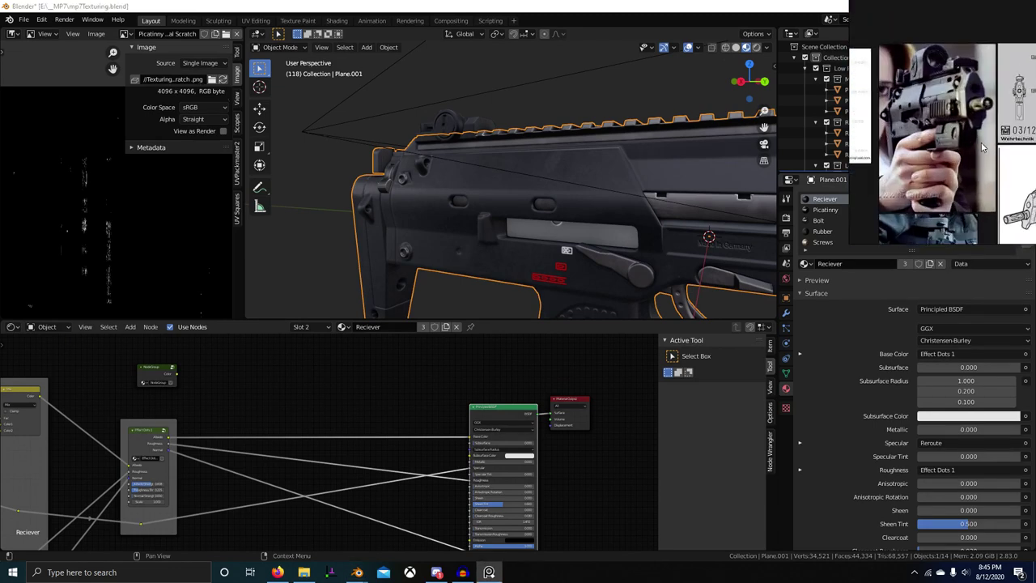
{"action": "scroll", "coordinate": [983, 146], "scroll_direction": "up", "scroll_amount": 5}
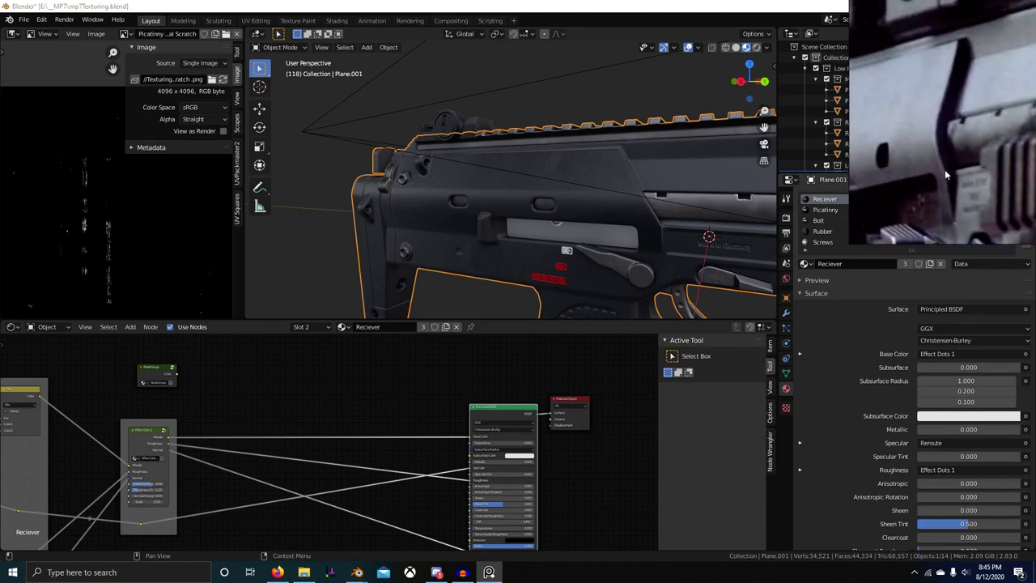
{"action": "middle_click_drag", "start_coordinate": [927, 163], "coordinate": [949, 159]}
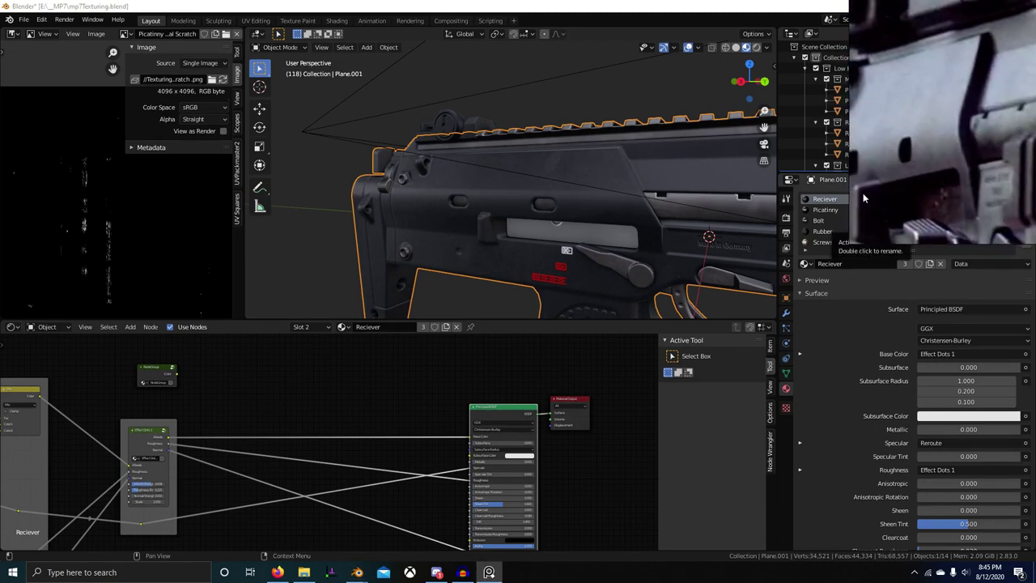
Insert a MixRGB node between Effect Dots 1 Albedo and Base Color, feeding the edge wear group's Color into Color2
{"action": "scroll", "coordinate": [593, 362], "scroll_direction": "down", "scroll_amount": 2}
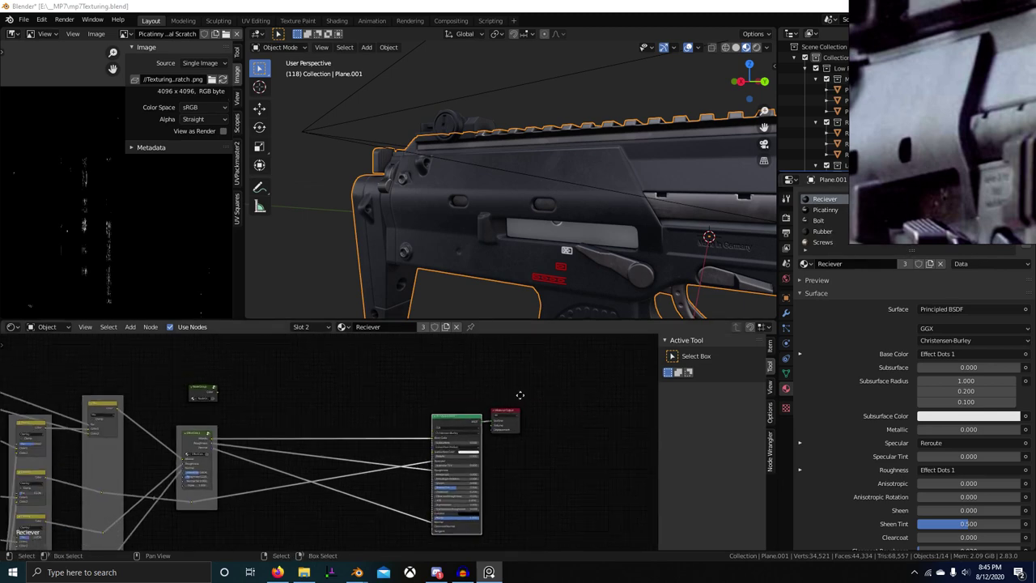
{"action": "middle_click_drag", "start_coordinate": [520, 395], "coordinate": [635, 396]}
{"action": "scroll", "coordinate": [460, 447], "scroll_direction": "up", "scroll_amount": 2}
{"action": "middle_click_drag", "start_coordinate": [456, 421], "coordinate": [461, 396]}
{"action": "key", "text": "shift+a"}
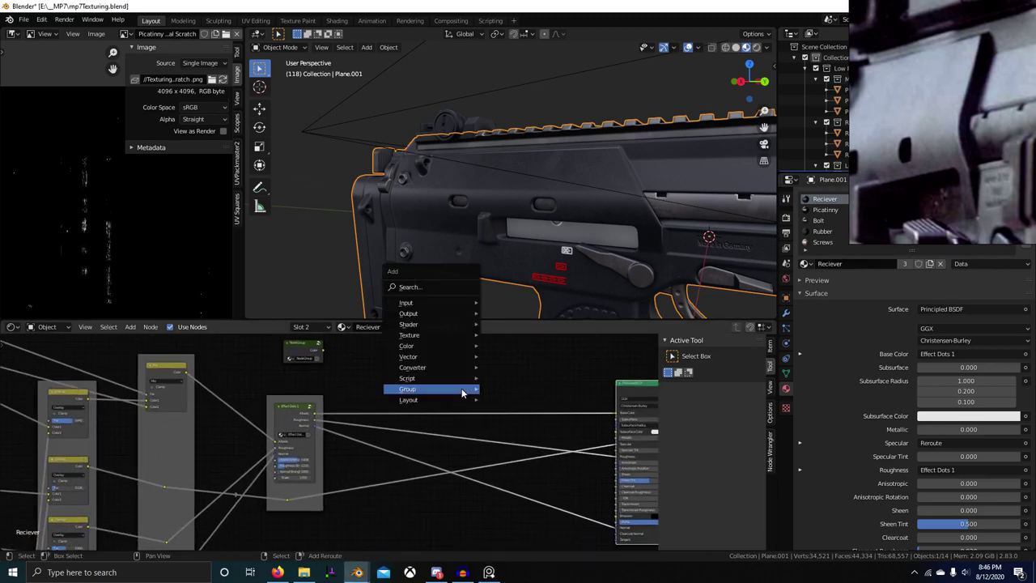
{"action": "left_click", "coordinate": [457, 287]}
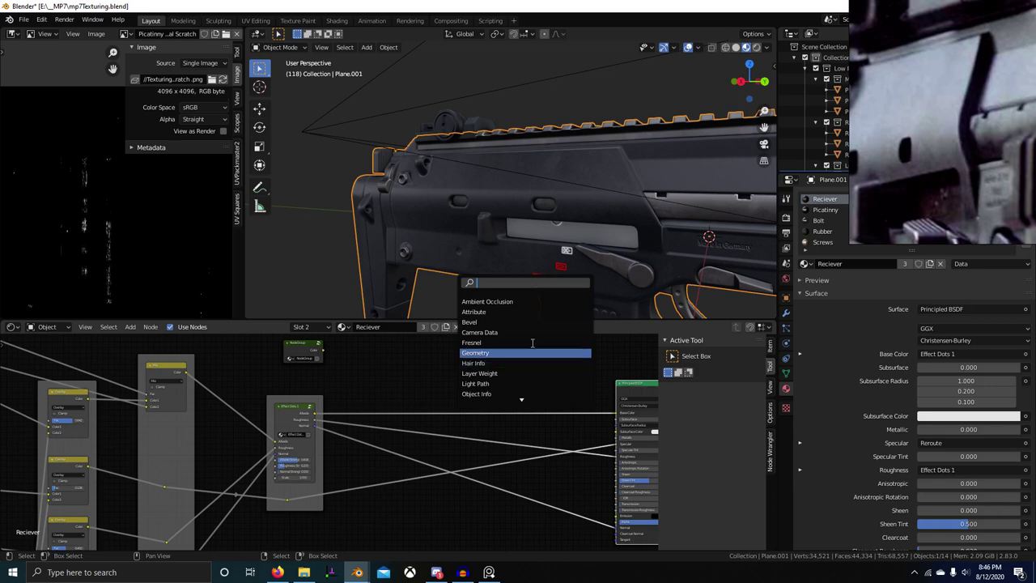
{"action": "key", "text": "ctrl+space"}
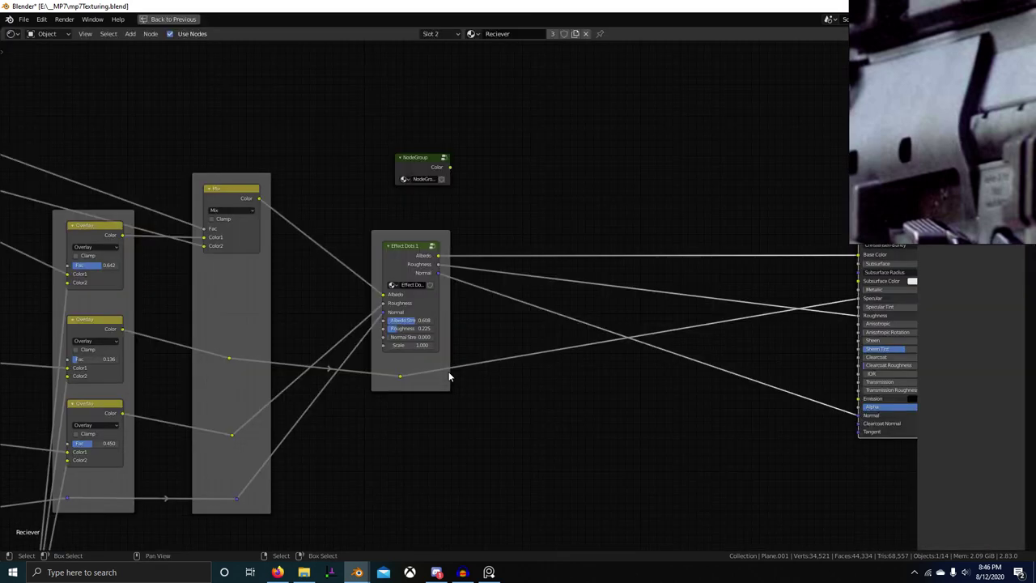
{"action": "middle_click_drag", "start_coordinate": [565, 227], "coordinate": [433, 263]}
{"action": "key", "text": "shift+a"}
{"action": "left_click", "coordinate": [538, 203]}
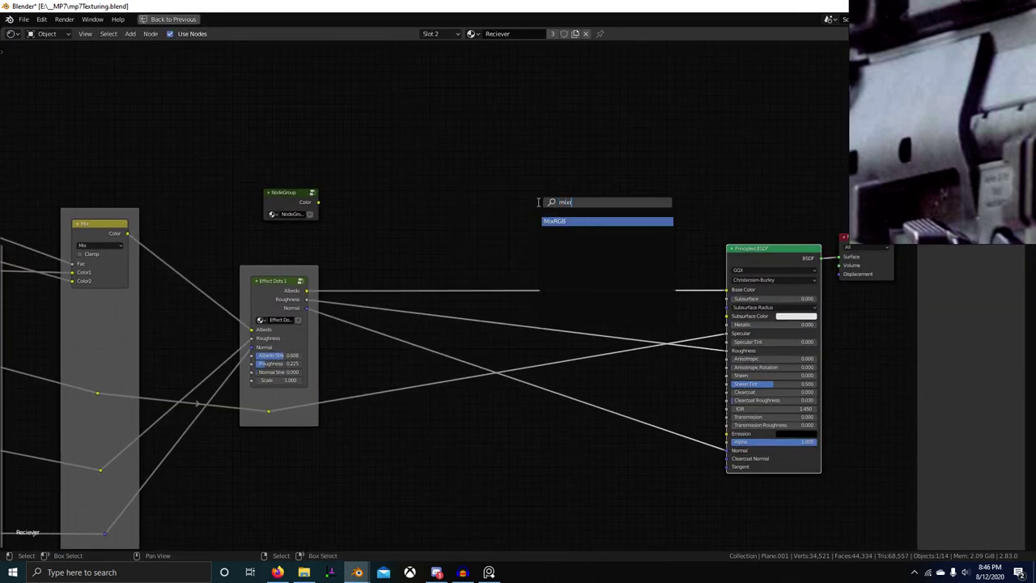
{"action": "key", "text": "Return"}
{"action": "middle_click_drag", "start_coordinate": [599, 255], "coordinate": [543, 276]}
{"action": "scroll", "coordinate": [543, 275], "scroll_direction": "up", "scroll_amount": 4}
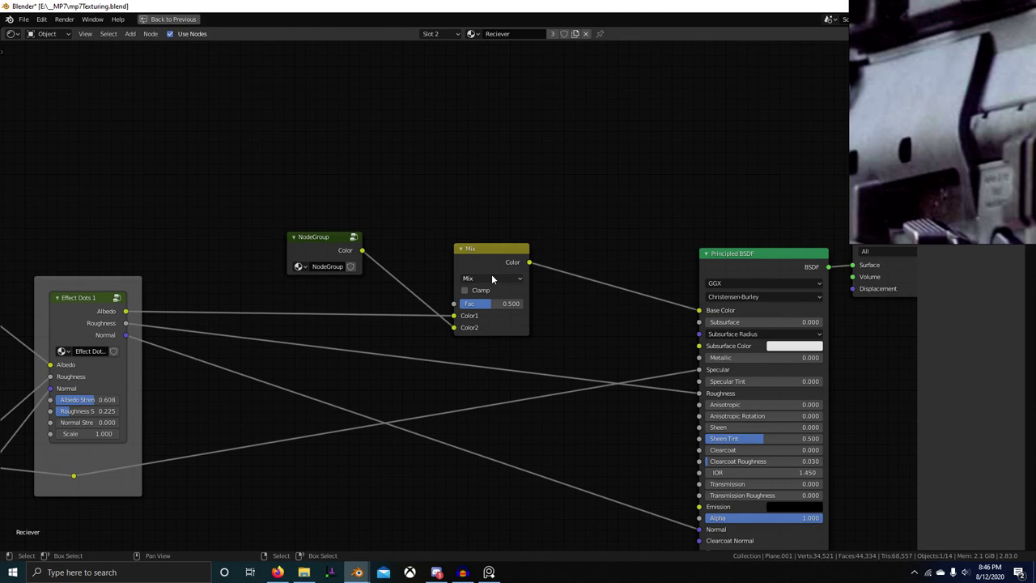
Set the new Mix node's blend mode to Add and its factor to 0.075
{"action": "key", "text": "ctrl+space"}
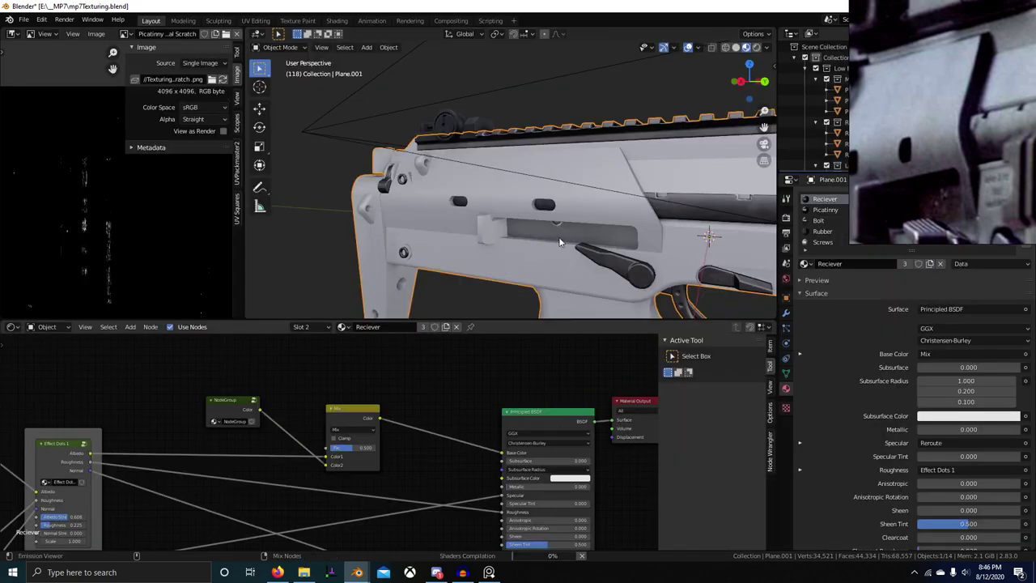
{"action": "scroll", "coordinate": [667, 273], "scroll_direction": "up", "scroll_amount": 2}
{"action": "scroll", "coordinate": [344, 450], "scroll_direction": "up", "scroll_amount": 3}
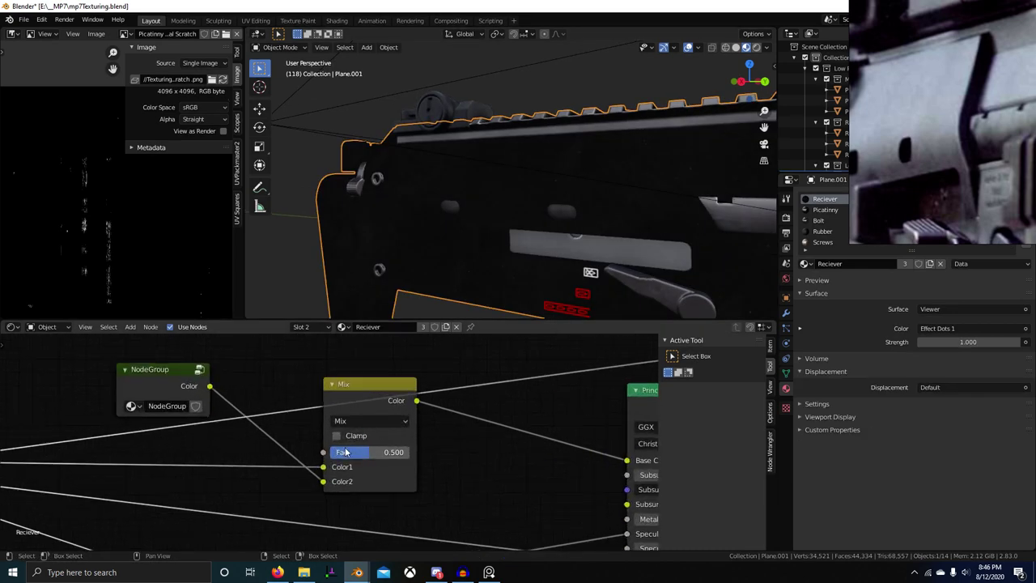
{"action": "left_click", "coordinate": [375, 421]}
{"action": "key", "text": "a"}
{"action": "left_click_drag", "start_coordinate": [369, 451], "coordinate": [327, 451]}
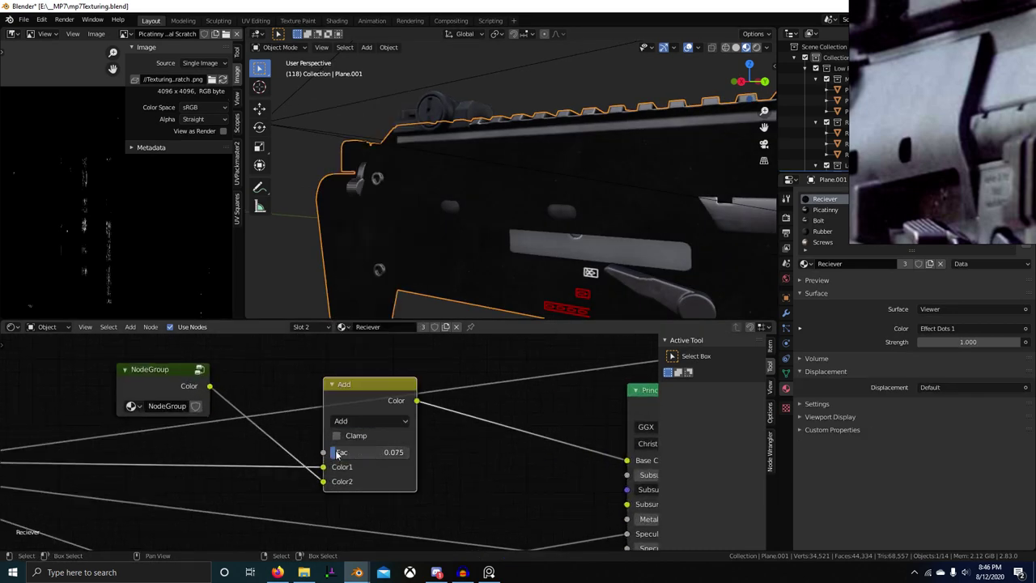
Enable clamping on the Add node, preview its output and inspect the edge wear around the receiver
{"action": "middle_click_drag", "start_coordinate": [175, 428], "coordinate": [458, 410]}
{"action": "middle_click_drag", "start_coordinate": [576, 416], "coordinate": [294, 428]}
{"action": "left_click", "coordinate": [391, 408], "text": "ctrl+shift"}
{"action": "scroll", "coordinate": [383, 448], "scroll_direction": "up", "scroll_amount": 2}
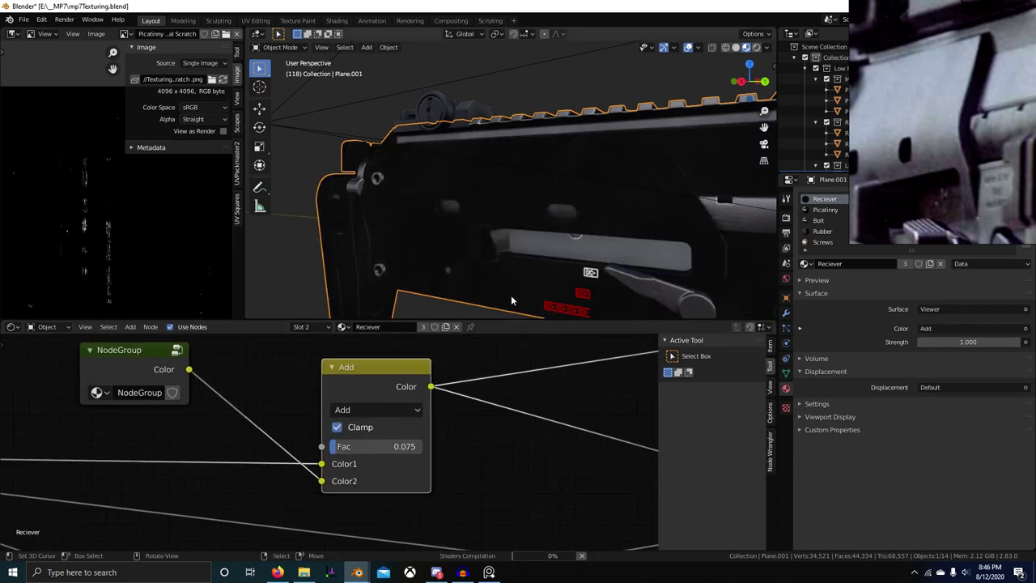
{"action": "middle_click_drag", "start_coordinate": [627, 239], "coordinate": [590, 240]}
{"action": "scroll", "coordinate": [518, 279], "scroll_direction": "up", "scroll_amount": 4}
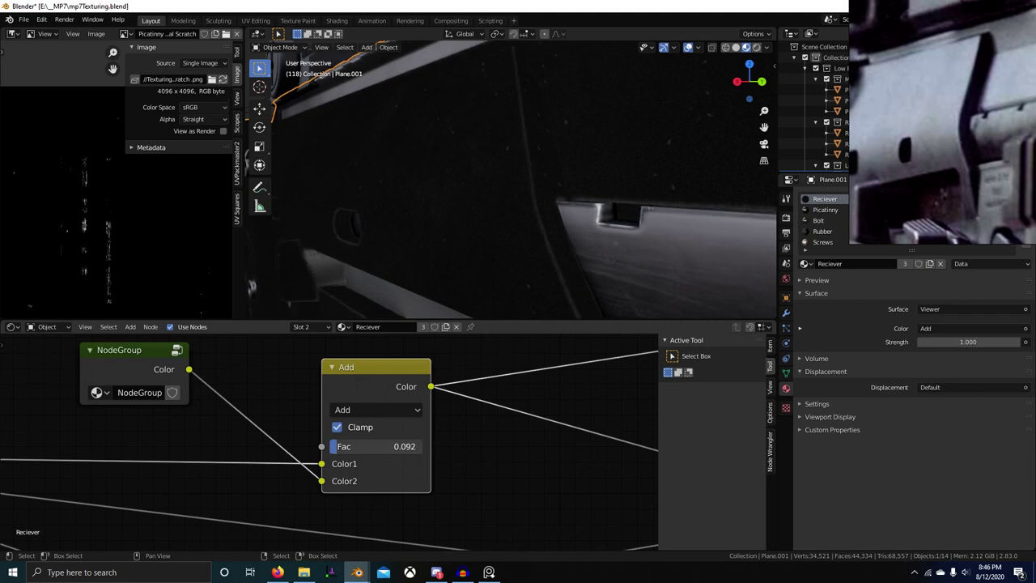
{"action": "scroll", "coordinate": [474, 265], "scroll_direction": "down", "scroll_amount": 6}
{"action": "middle_click_drag", "start_coordinate": [474, 265], "coordinate": [540, 246]}
{"action": "scroll", "coordinate": [540, 246], "scroll_direction": "up", "scroll_amount": 7}
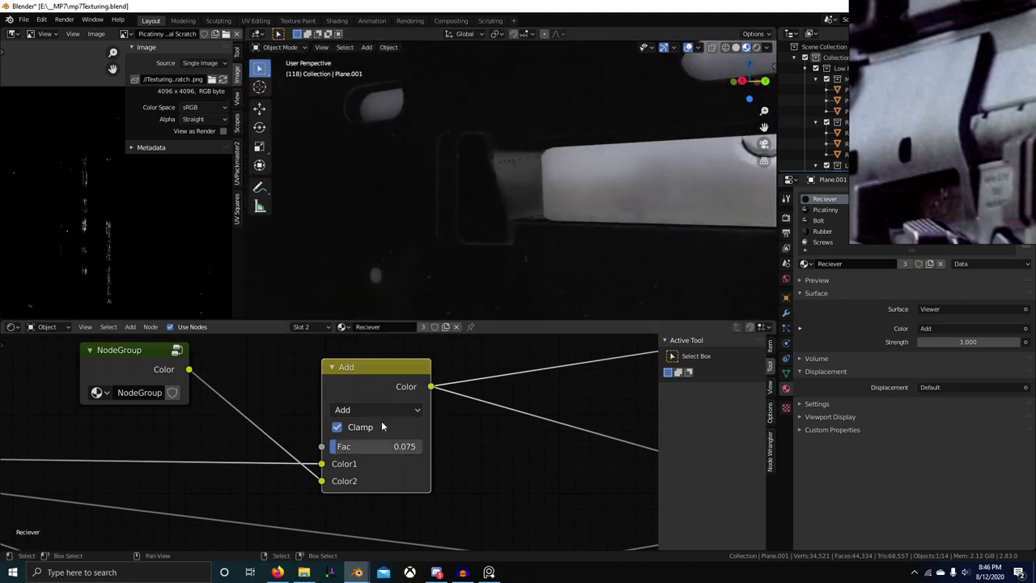
Inside the edge wear group, connect the Separate RGB node's B output to the Add node's Color1
{"action": "left_click", "coordinate": [144, 350]}
{"action": "key", "text": "Tab"}
{"action": "scroll", "coordinate": [203, 419], "scroll_direction": "down", "scroll_amount": 5}
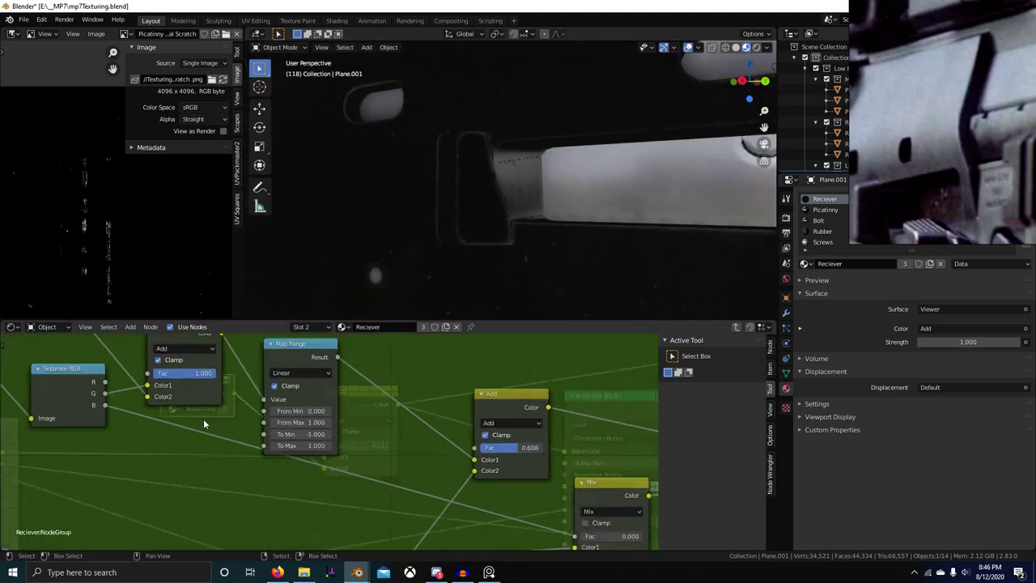
{"action": "middle_click_drag", "start_coordinate": [203, 419], "coordinate": [453, 487]}
{"action": "scroll", "coordinate": [380, 469], "scroll_direction": "up", "scroll_amount": 4}
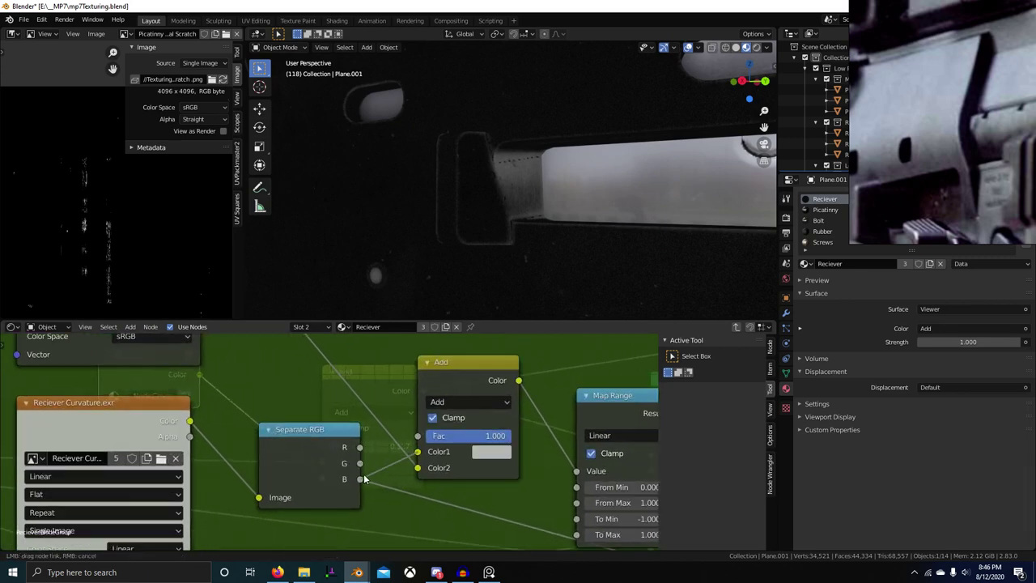
{"action": "left_click_drag", "start_coordinate": [363, 478], "coordinate": [361, 479]}
Examine the changed edge wear on the grip, trigger and trigger guard of the gun
{"action": "scroll", "coordinate": [487, 265], "scroll_direction": "down", "scroll_amount": 8}
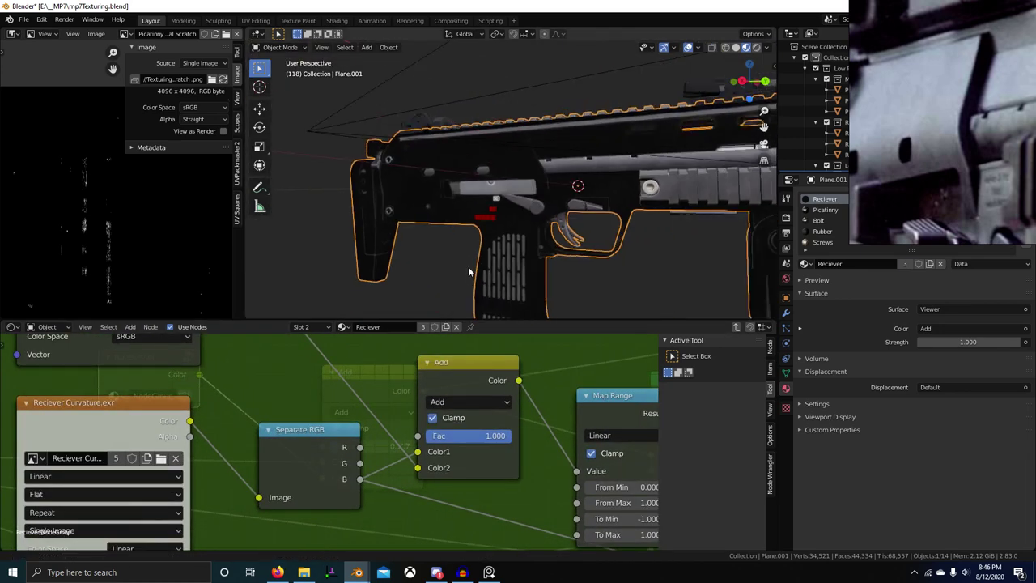
{"action": "middle_click_drag", "start_coordinate": [469, 271], "coordinate": [417, 282], "text": "shift"}
{"action": "scroll", "coordinate": [418, 282], "scroll_direction": "up", "scroll_amount": 4}
{"action": "middle_click_drag", "start_coordinate": [535, 276], "coordinate": [455, 241], "text": "shift"}
{"action": "scroll", "coordinate": [490, 281], "scroll_direction": "up", "scroll_amount": 2}
{"action": "scroll", "coordinate": [420, 263], "scroll_direction": "down", "scroll_amount": 4}
{"action": "scroll", "coordinate": [566, 229], "scroll_direction": "up", "scroll_amount": 3}
{"action": "middle_click_drag", "start_coordinate": [522, 271], "coordinate": [524, 232], "text": "shift"}
{"action": "scroll", "coordinate": [567, 229], "scroll_direction": "up", "scroll_amount": 4}
{"action": "key", "text": "Tab"}
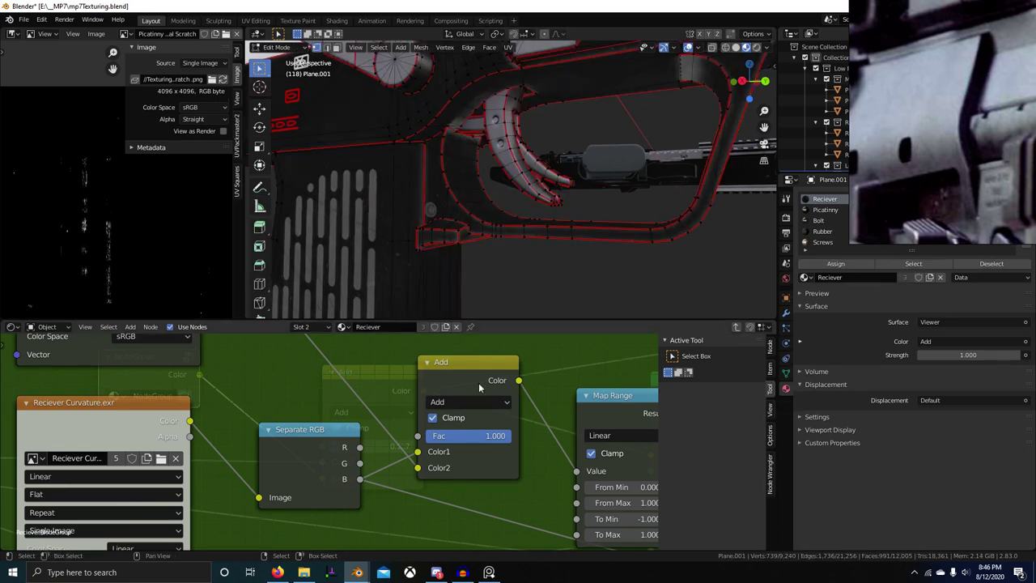
{"action": "key", "text": "Tab"}
Return to the main Reciever node tree and reduce the Add node's factor to 0.015, checking the wear on the receiver
{"action": "key", "text": "Tab"}
{"action": "scroll", "coordinate": [486, 427], "scroll_direction": "down", "scroll_amount": 3}
{"action": "middle_click_drag", "start_coordinate": [486, 428], "coordinate": [361, 449]}
{"action": "scroll", "coordinate": [254, 427], "scroll_direction": "down", "scroll_amount": 2}
{"action": "scroll", "coordinate": [450, 428], "scroll_direction": "down", "scroll_amount": 1}
{"action": "scroll", "coordinate": [361, 449], "scroll_direction": "up", "scroll_amount": 6}
{"action": "left_click_drag", "start_coordinate": [361, 448], "coordinate": [341, 444]}
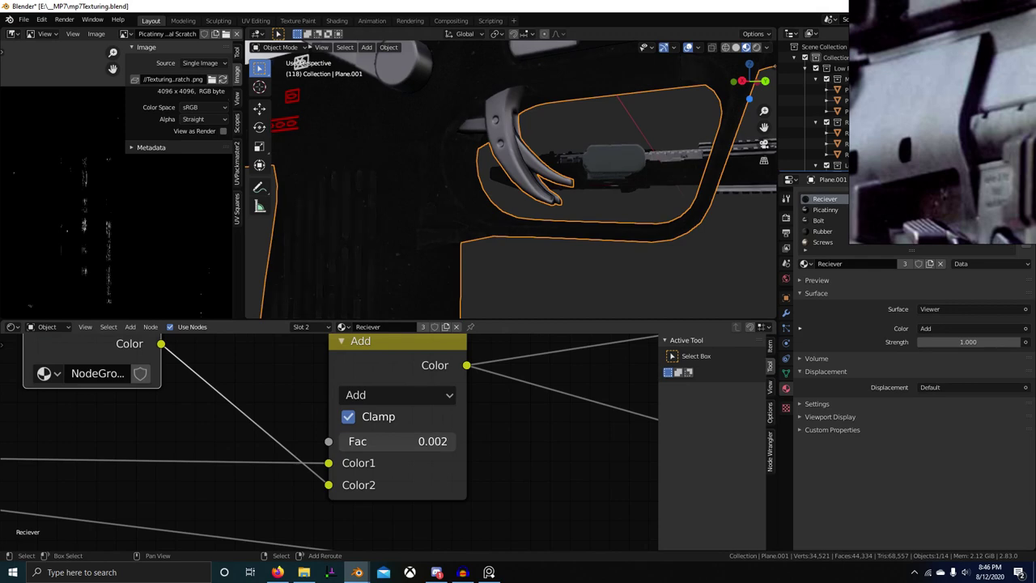
{"action": "scroll", "coordinate": [343, 442], "scroll_direction": "down", "scroll_amount": 8}
{"action": "scroll", "coordinate": [525, 168], "scroll_direction": "down", "scroll_amount": 3}
{"action": "middle_click_drag", "start_coordinate": [525, 168], "coordinate": [489, 260]}
{"action": "scroll", "coordinate": [412, 359], "scroll_direction": "up", "scroll_amount": 2}
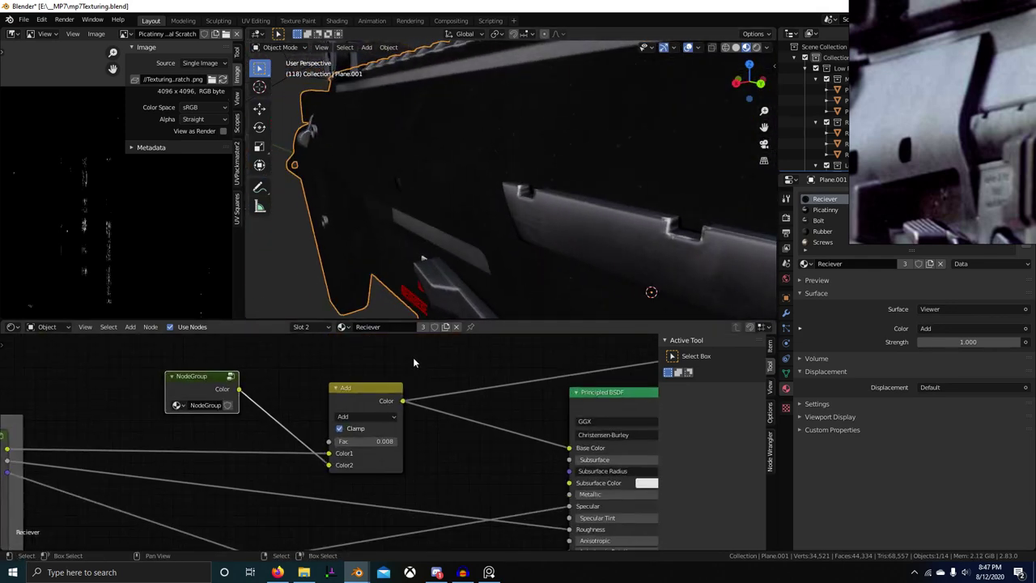
{"action": "left_click_drag", "start_coordinate": [369, 441], "coordinate": [370, 441], "text": "shift"}
Duplicate the Add node and insert the copy into the Roughness link between Effect Dots 1 and the Principled BSDF
{"action": "scroll", "coordinate": [454, 437], "scroll_direction": "down", "scroll_amount": 4}
{"action": "left_click_drag", "start_coordinate": [377, 402], "coordinate": [382, 386]}
{"action": "key", "text": "shift+d"}
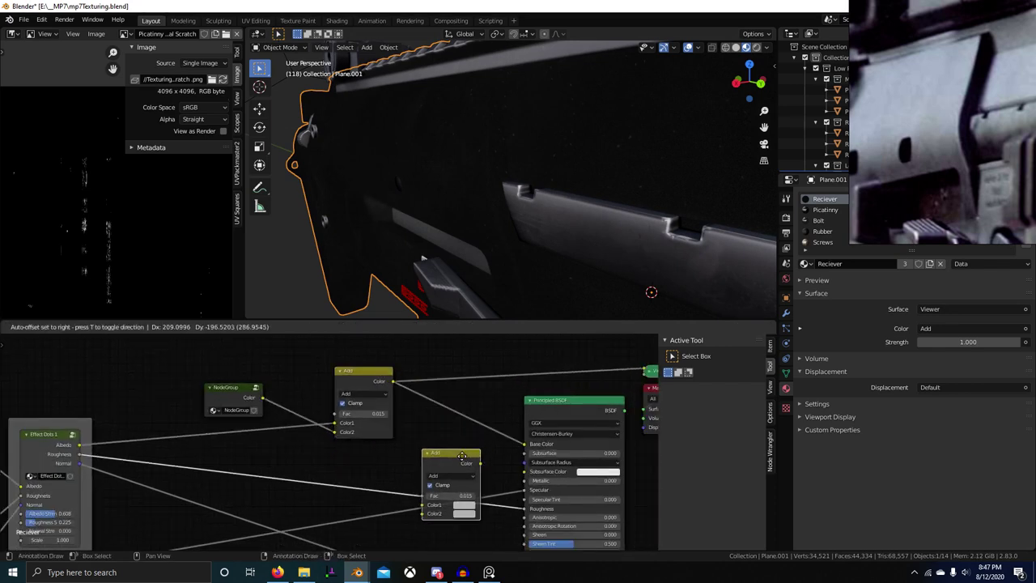
{"action": "scroll", "coordinate": [413, 497], "scroll_direction": "down", "scroll_amount": 1}
{"action": "middle_click_drag", "start_coordinate": [416, 497], "coordinate": [423, 419]}
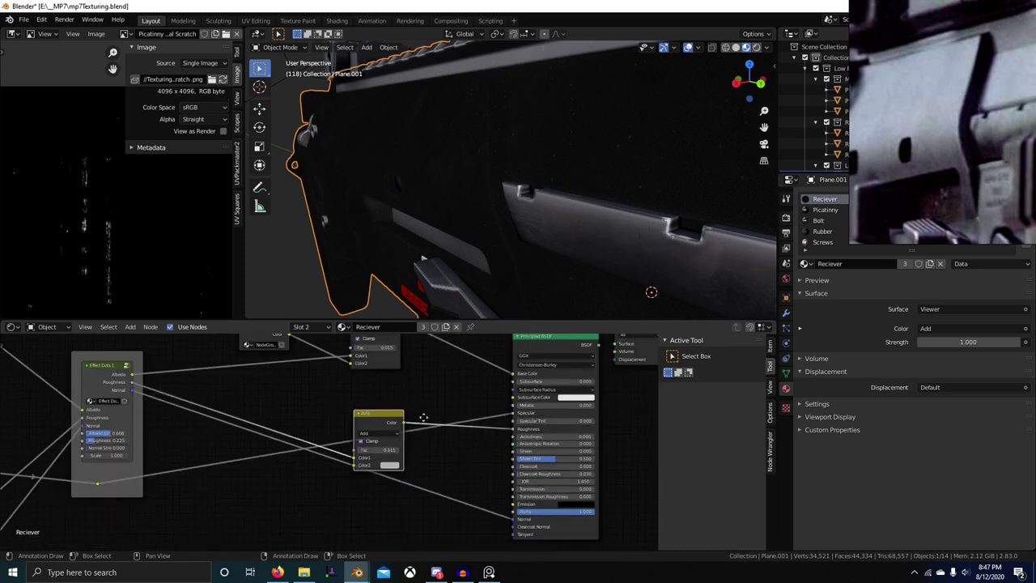
Reroute the Specular and Normal links around the duplicated Add node and connect the edge wear group's Color to its Color2
{"action": "key", "text": "g"}
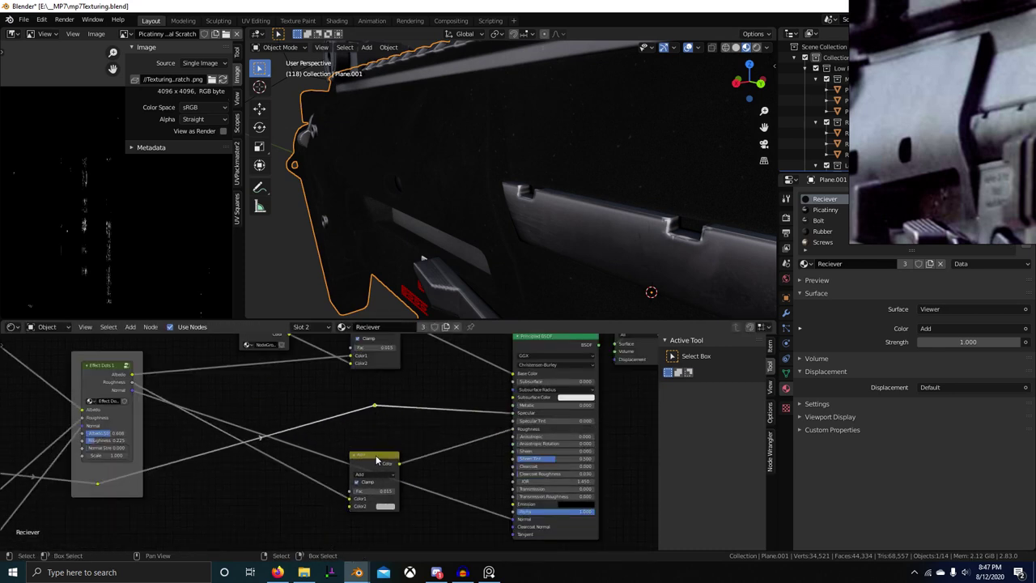
{"action": "left_click_drag", "start_coordinate": [376, 460], "coordinate": [380, 445]}
{"action": "right_click_drag", "start_coordinate": [450, 485], "coordinate": [433, 510], "text": "shift"}
{"action": "key", "text": "g"}
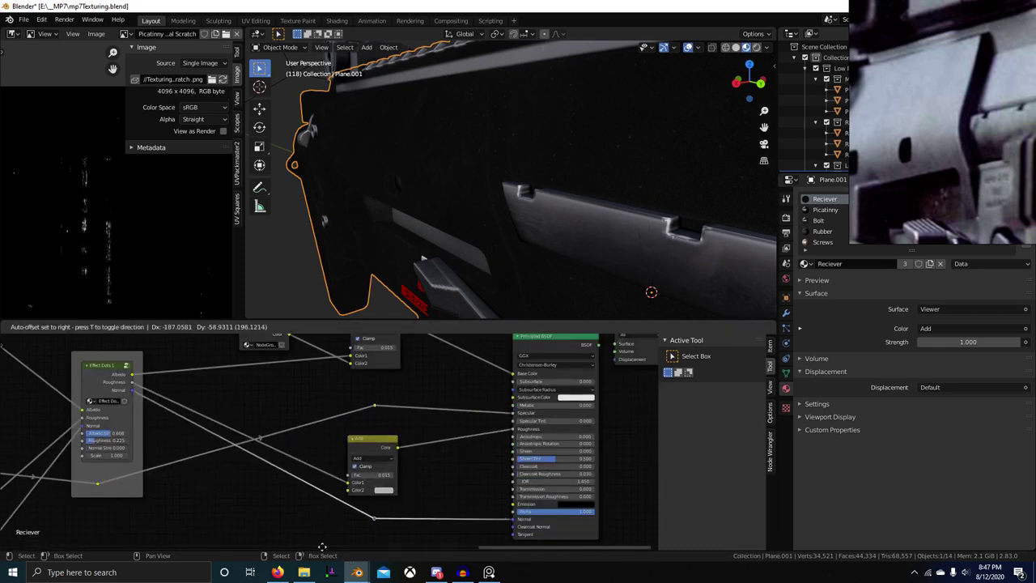
{"action": "scroll", "coordinate": [321, 397], "scroll_direction": "down", "scroll_amount": 2}
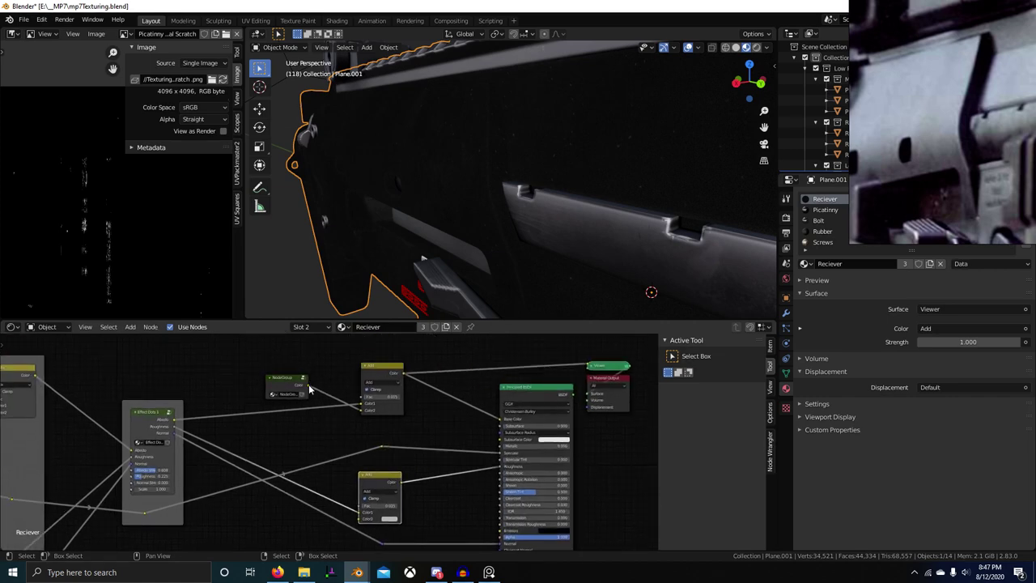
{"action": "scroll", "coordinate": [381, 486], "scroll_direction": "up", "scroll_amount": 2}
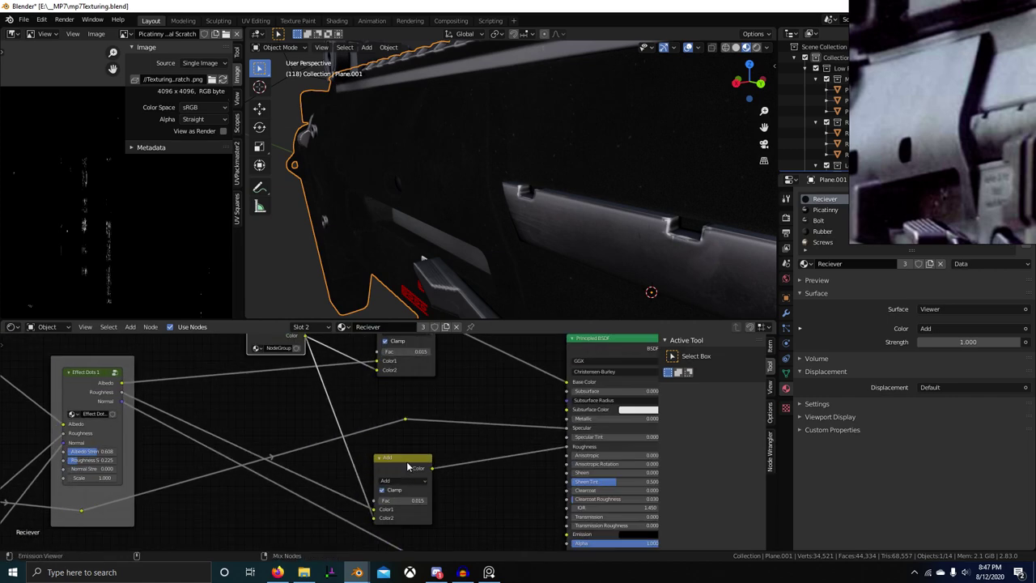
Preview the roughness Add node's output on the receiver and try factors of 0.665, 0.125 and 0.158
{"action": "scroll", "coordinate": [368, 440], "scroll_direction": "up", "scroll_amount": 1}
{"action": "left_click", "coordinate": [369, 442], "text": "ctrl+shift"}
{"action": "middle_click_drag", "start_coordinate": [461, 458], "coordinate": [427, 439]}
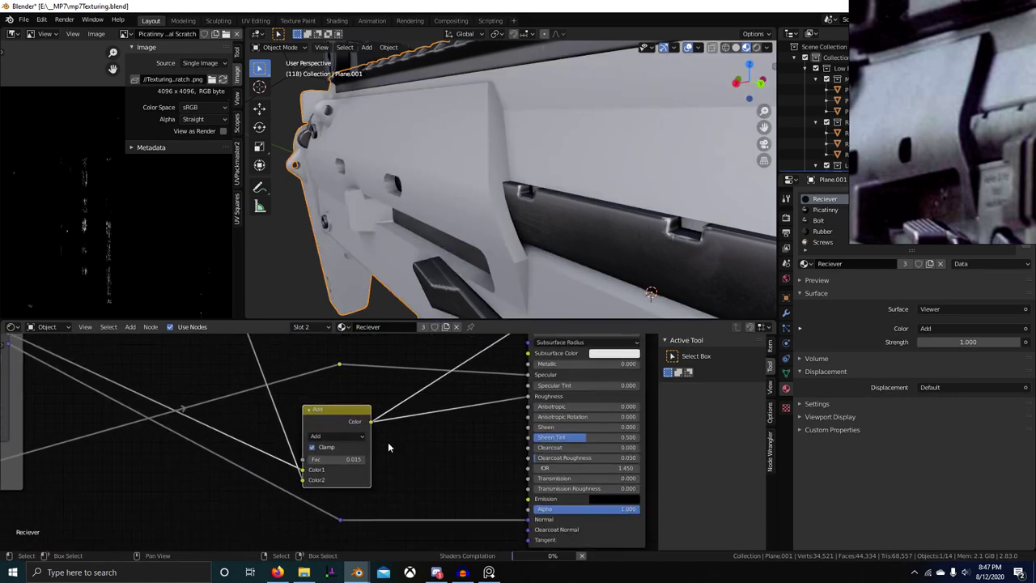
{"action": "scroll", "coordinate": [387, 444], "scroll_direction": "up", "scroll_amount": 7}
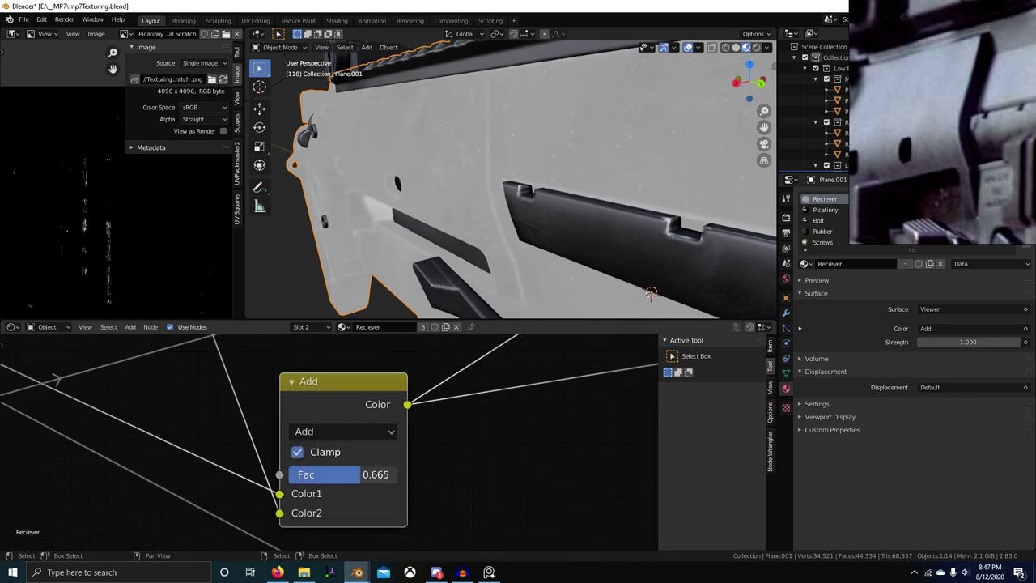
{"action": "scroll", "coordinate": [518, 238], "scroll_direction": "down", "scroll_amount": 5}
{"action": "mouse_move", "coordinate": [504, 238]}
{"action": "middle_mouse_down"}
{"action": "mouse_move", "coordinate": [534, 235]}
{"action": "mouse_move", "coordinate": [493, 234]}
{"action": "middle_mouse_up"}
{"action": "scroll", "coordinate": [531, 234], "scroll_direction": "up", "scroll_amount": 5}
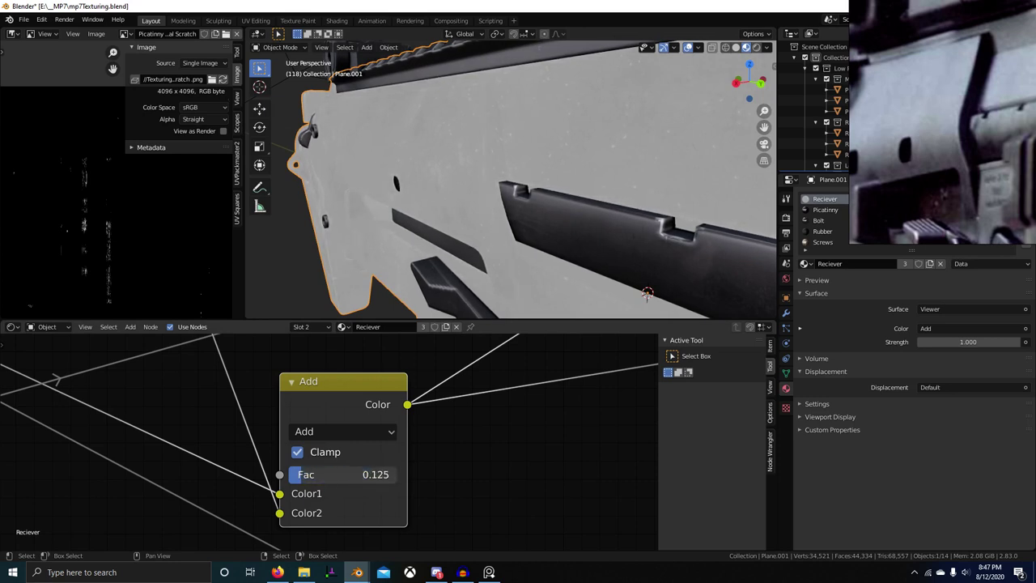
{"action": "scroll", "coordinate": [463, 281], "scroll_direction": "down", "scroll_amount": 6}
{"action": "middle_click_drag", "start_coordinate": [464, 283], "coordinate": [455, 280]}
{"action": "scroll", "coordinate": [457, 280], "scroll_direction": "up", "scroll_amount": 4}
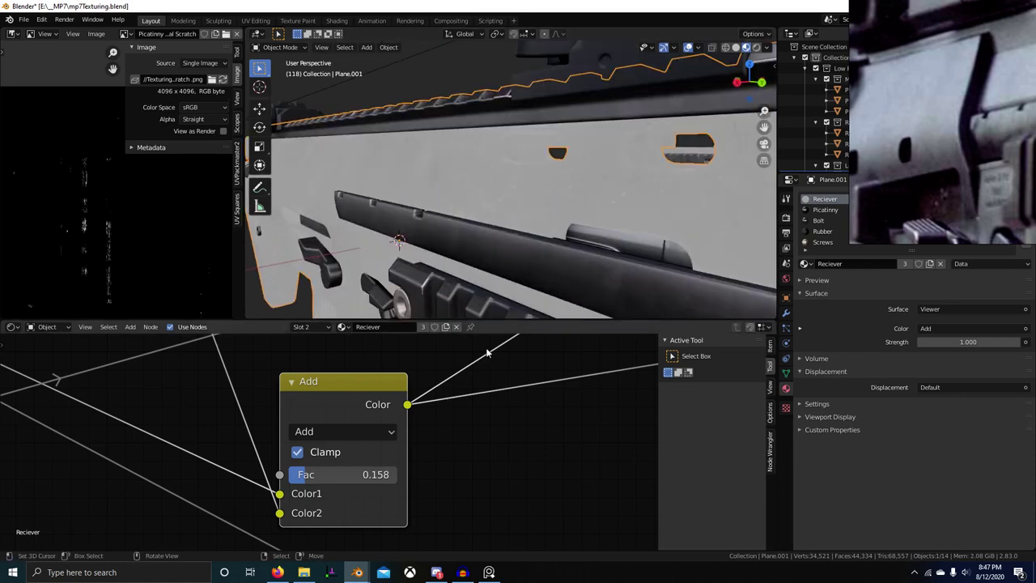
Preview the Principled BSDF again and inspect the wear on the receiver's side and the handguard edge
{"action": "scroll", "coordinate": [531, 401], "scroll_direction": "down", "scroll_amount": 4}
{"action": "middle_click_drag", "start_coordinate": [530, 401], "coordinate": [365, 356]}
{"action": "left_click", "coordinate": [533, 360], "text": "ctrl+shift"}
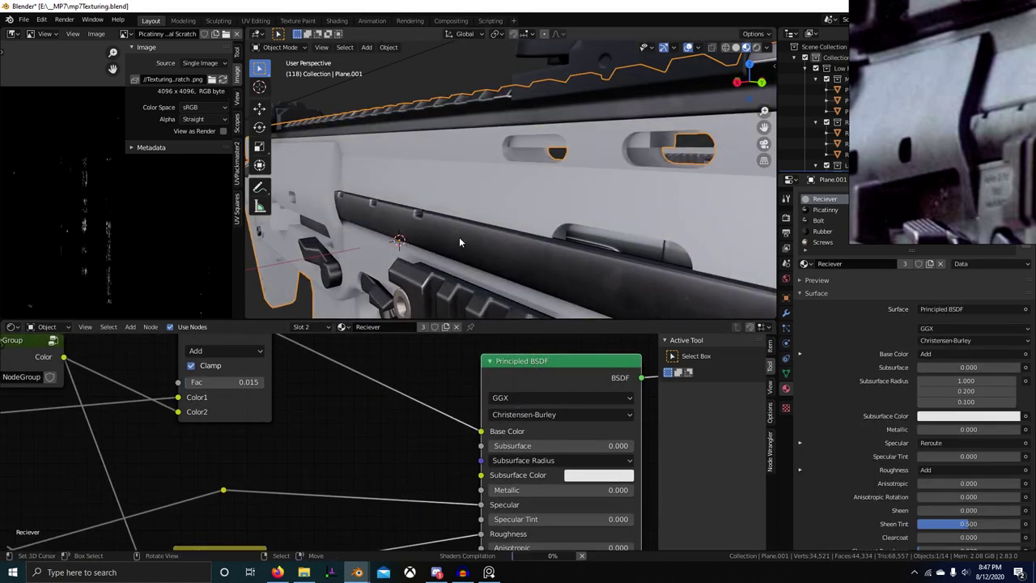
{"action": "scroll", "coordinate": [456, 236], "scroll_direction": "down", "scroll_amount": 2}
{"action": "mouse_move", "coordinate": [454, 242]}
{"action": "middle_mouse_down"}
{"action": "mouse_move", "coordinate": [476, 259]}
{"action": "mouse_move", "coordinate": [506, 177]}
{"action": "mouse_move", "coordinate": [484, 238]}
{"action": "middle_mouse_up"}
{"action": "scroll", "coordinate": [487, 229], "scroll_direction": "up", "scroll_amount": 3}
{"action": "scroll", "coordinate": [484, 239], "scroll_direction": "up", "scroll_amount": 3}
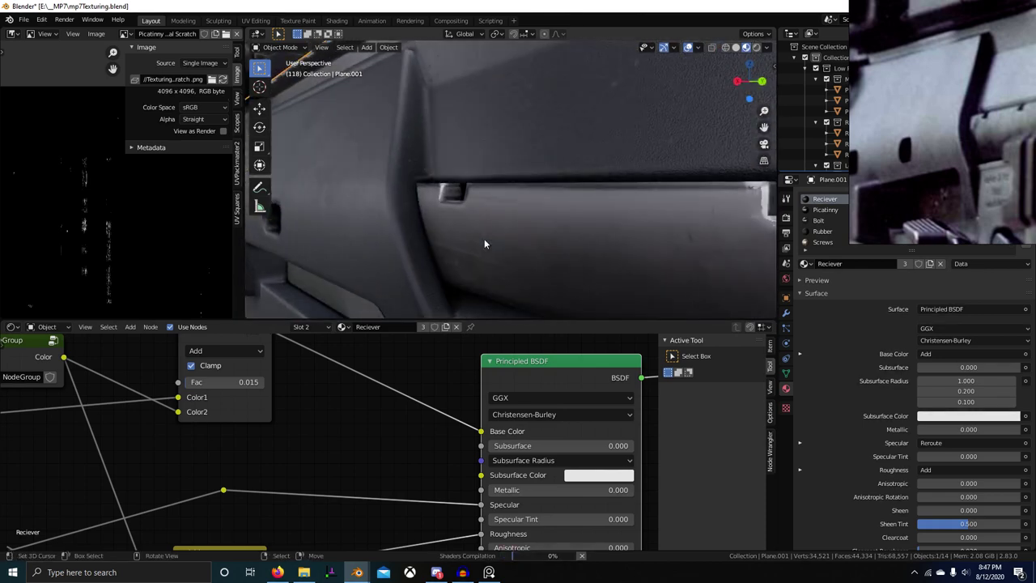
Try the roughness Add node's factor at 0 and at 1 while comparing the receiver's shine
{"action": "mouse_move", "coordinate": [357, 365]}
{"action": "middle_mouse_down"}
{"action": "mouse_move", "coordinate": [428, 495]}
{"action": "mouse_move", "coordinate": [433, 478]}
{"action": "middle_mouse_up"}
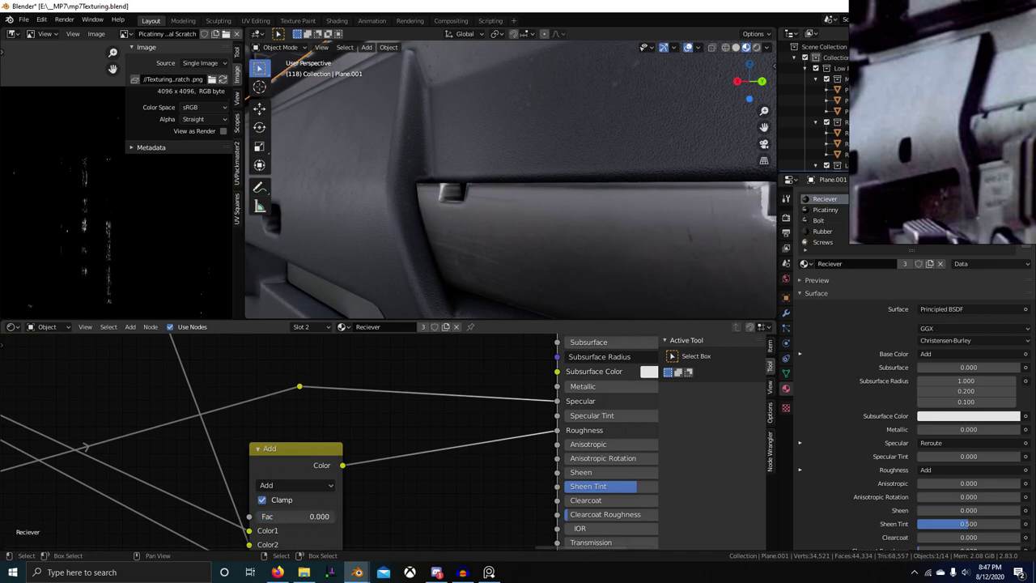
{"action": "scroll", "coordinate": [419, 274], "scroll_direction": "down", "scroll_amount": 5}
{"action": "middle_click_drag", "start_coordinate": [419, 273], "coordinate": [456, 242]}
{"action": "scroll", "coordinate": [457, 258], "scroll_direction": "up", "scroll_amount": 8}
{"action": "scroll", "coordinate": [457, 255], "scroll_direction": "down", "scroll_amount": 4}
{"action": "key", "text": "ctrl+space"}
{"action": "scroll", "coordinate": [522, 263], "scroll_direction": "up", "scroll_amount": 5}
{"action": "scroll", "coordinate": [453, 241], "scroll_direction": "down", "scroll_amount": 3}
{"action": "key", "text": "ctrl+space"}
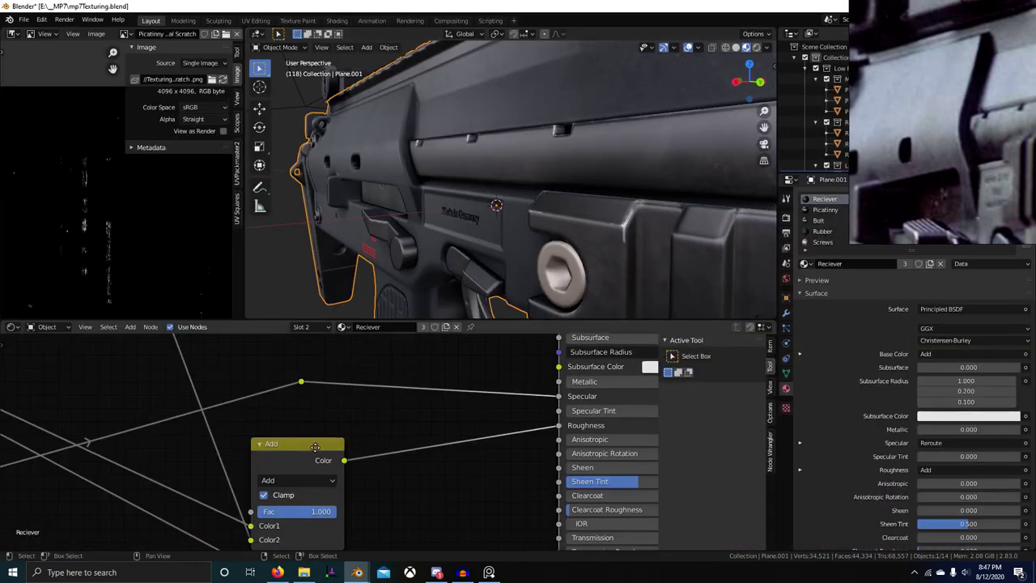
Previewing each Add node, set the roughness factor to about 0.3 and the base color factor to 0.074, and return to the Principled BSDF
{"action": "left_click", "coordinate": [327, 433], "text": "ctrl+shift"}
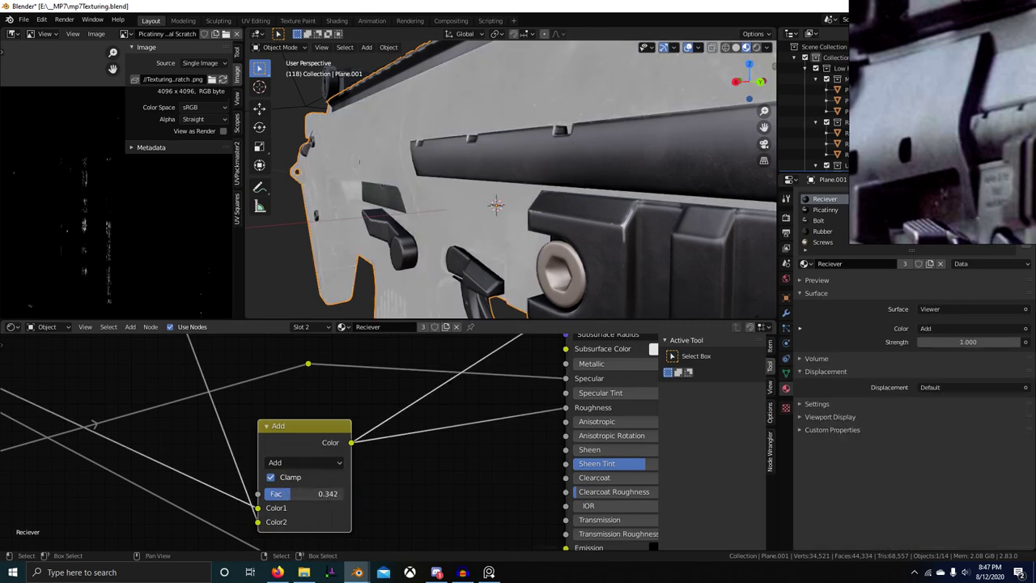
{"action": "scroll", "coordinate": [314, 470], "scroll_direction": "down", "scroll_amount": 3}
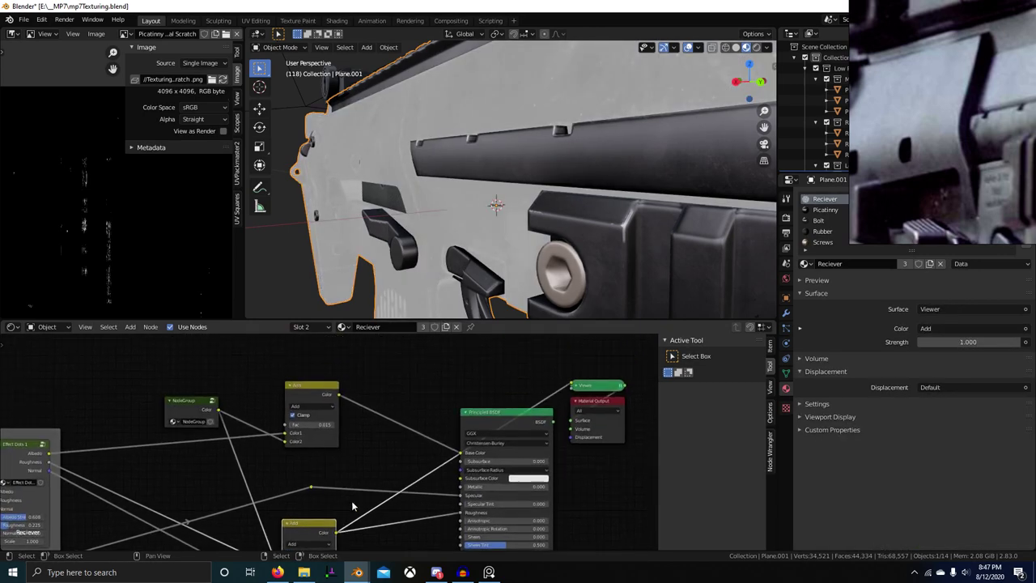
{"action": "left_click", "coordinate": [301, 421], "text": "ctrl+shift"}
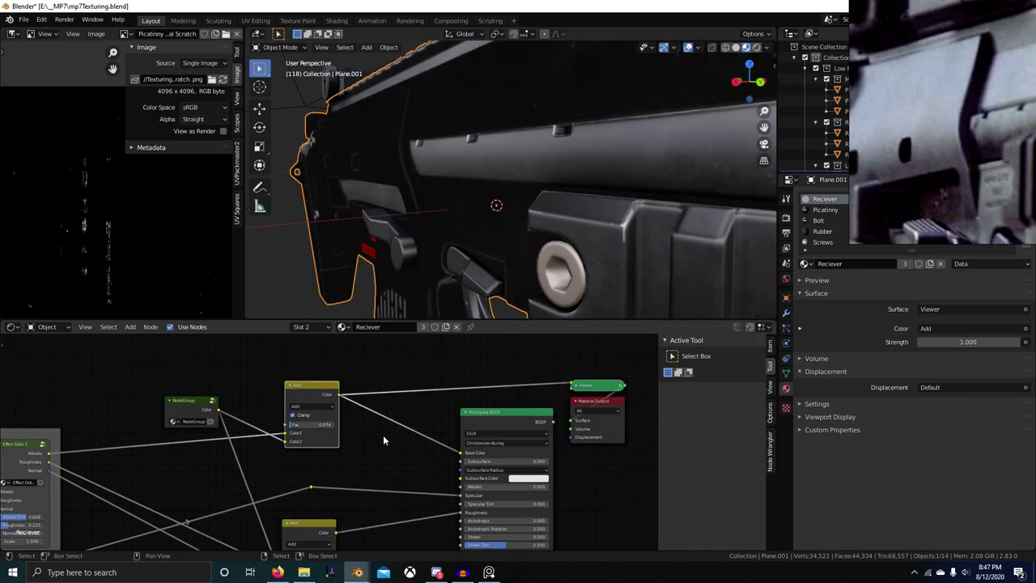
{"action": "left_click", "coordinate": [521, 414], "text": "ctrl+shift"}
Examine the wear along the receiver, grip and foregrip in an enlarged 3D view
{"action": "middle_click_drag", "start_coordinate": [462, 230], "coordinate": [497, 371]}
{"action": "key", "text": "ctrl+space"}
{"action": "scroll", "coordinate": [450, 284], "scroll_direction": "down", "scroll_amount": 4}
{"action": "scroll", "coordinate": [602, 338], "scroll_direction": "down", "scroll_amount": 3}
{"action": "scroll", "coordinate": [422, 291], "scroll_direction": "up", "scroll_amount": 4}
{"action": "scroll", "coordinate": [557, 330], "scroll_direction": "up", "scroll_amount": 4}
{"action": "scroll", "coordinate": [556, 327], "scroll_direction": "down", "scroll_amount": 6}
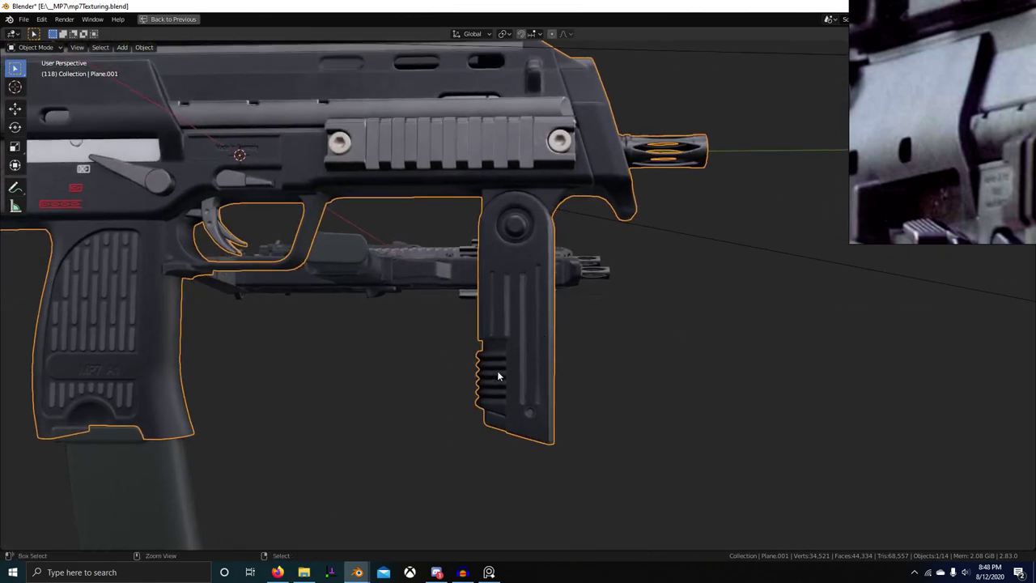
Set the base color Add node's factor to 0.024 and check the wear on both sides of the gun
{"action": "key", "text": "ctrl+space"}
{"action": "left_click_drag", "start_coordinate": [310, 426], "coordinate": [290, 429]}
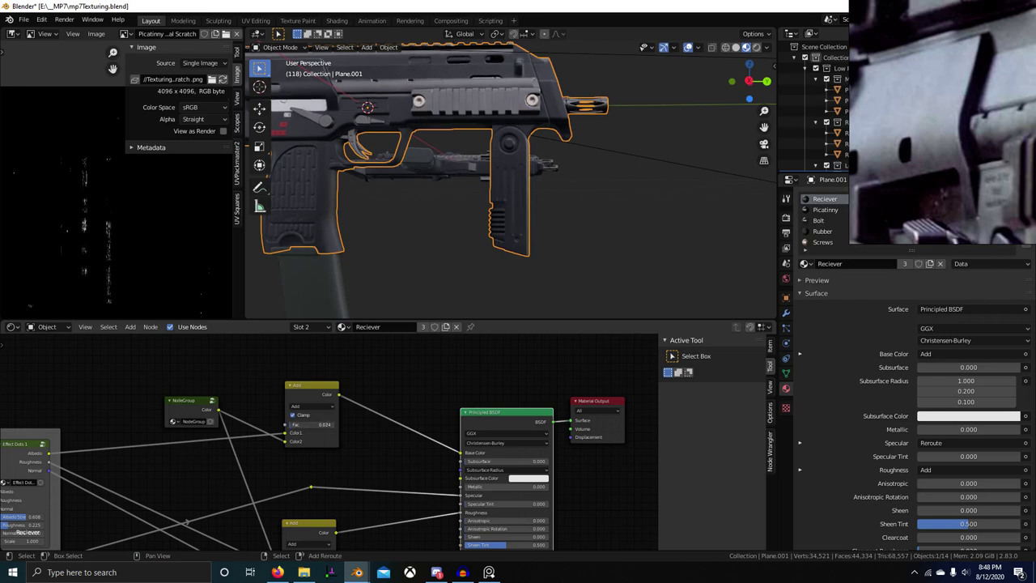
{"action": "middle_click_drag", "start_coordinate": [463, 214], "coordinate": [445, 307], "text": "shift"}
{"action": "scroll", "coordinate": [473, 258], "scroll_direction": "up", "scroll_amount": 5}
{"action": "scroll", "coordinate": [488, 216], "scroll_direction": "down", "scroll_amount": 4}
{"action": "key", "text": "ctrl+space"}
{"action": "scroll", "coordinate": [455, 343], "scroll_direction": "up", "scroll_amount": 3}
{"action": "middle_click_drag", "start_coordinate": [454, 342], "coordinate": [493, 329]}
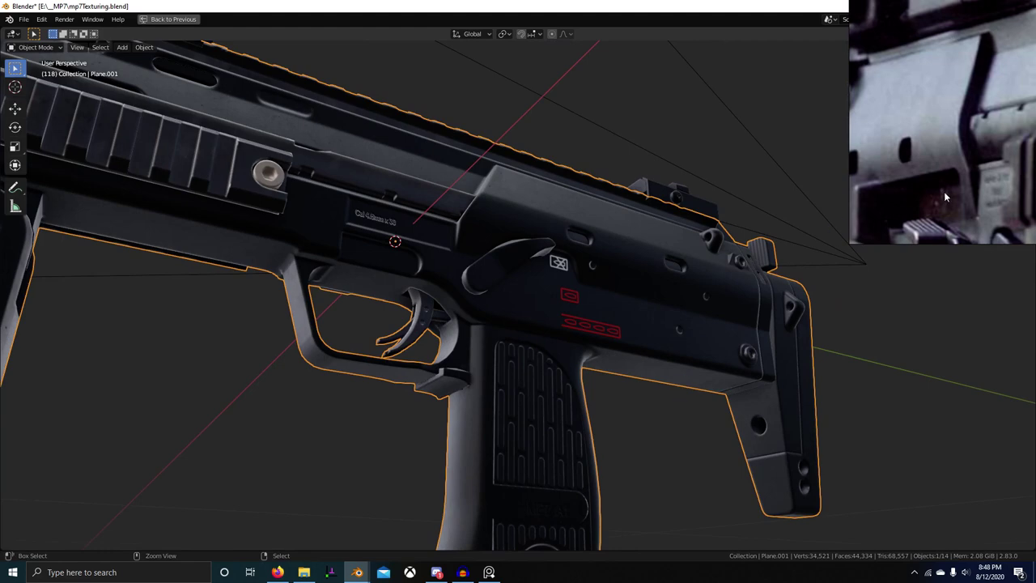
Save the file and compare the whole gun with the reference photo, returning to the receiver's node tree
{"action": "scroll", "coordinate": [946, 197], "scroll_direction": "down", "scroll_amount": 5}
{"action": "key", "text": "ctrl+s"}
{"action": "middle_click_drag", "start_coordinate": [566, 251], "coordinate": [485, 299]}
{"action": "key", "text": "alt+Tab"}
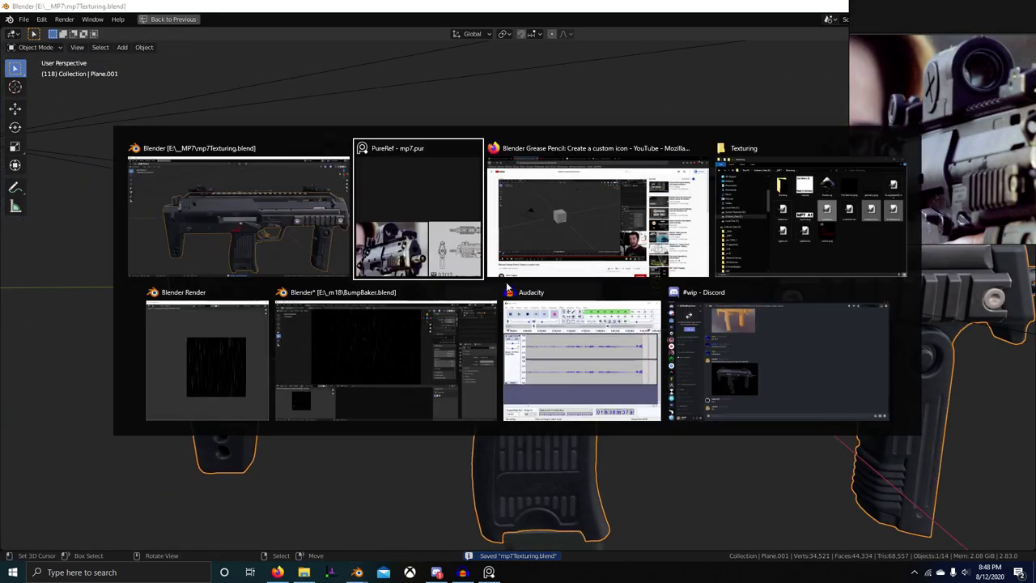
{"action": "left_click", "coordinate": [273, 205]}
{"action": "scroll", "coordinate": [574, 306], "scroll_direction": "down", "scroll_amount": 3}
{"action": "key", "text": "ctrl+space"}
{"action": "middle_click_drag", "start_coordinate": [576, 393], "coordinate": [513, 361]}
{"action": "scroll", "coordinate": [450, 416], "scroll_direction": "down", "scroll_amount": 3}
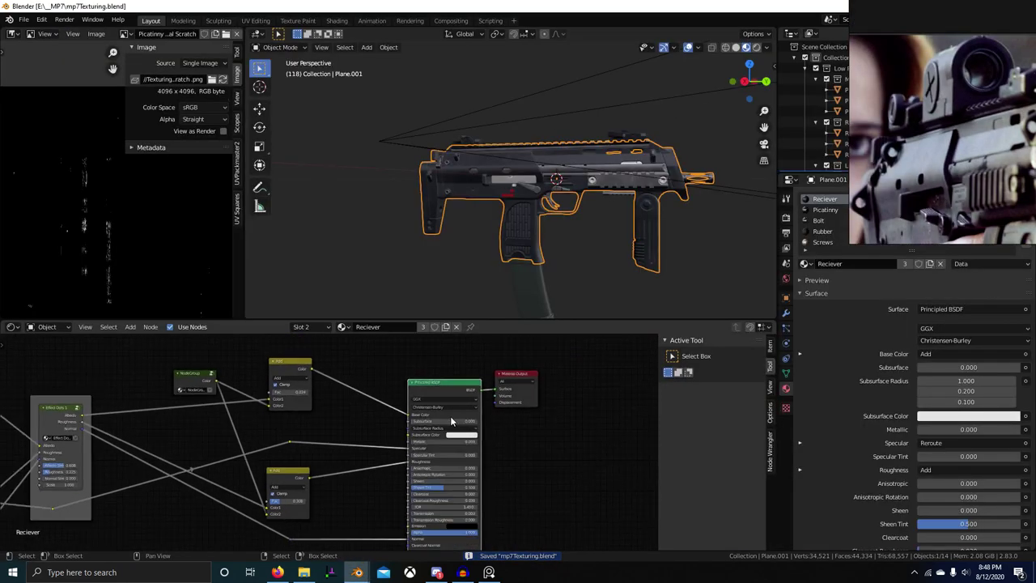
Enclose the two Add nodes and their neighbouring reroutes in a frame
{"action": "scroll", "coordinate": [437, 418], "scroll_direction": "down", "scroll_amount": 5}
{"action": "middle_click_drag", "start_coordinate": [410, 421], "coordinate": [384, 425]}
{"action": "key", "text": "b"}
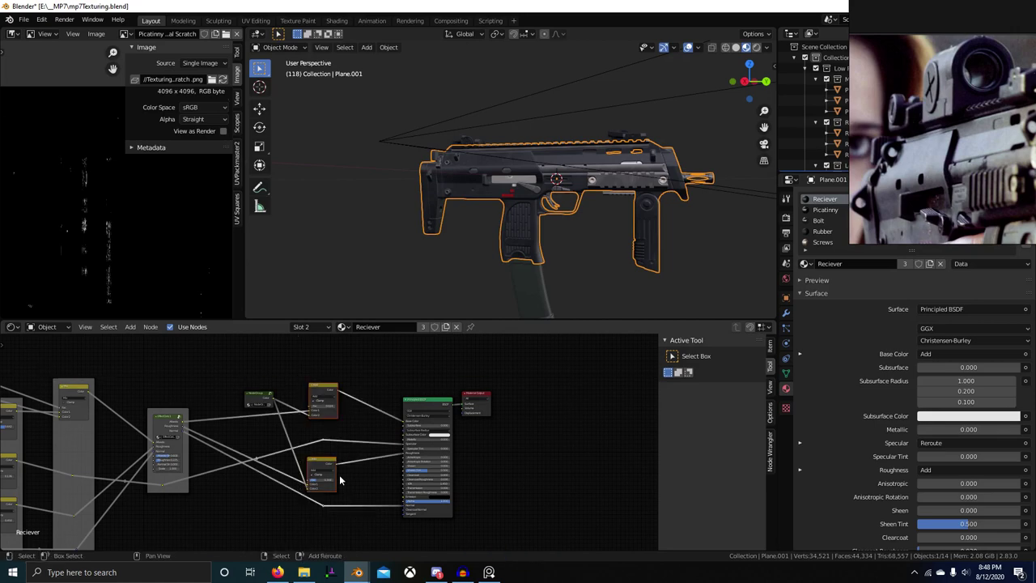
{"action": "scroll", "coordinate": [174, 461], "scroll_direction": "down", "scroll_amount": 3}
{"action": "middle_click_drag", "start_coordinate": [160, 467], "coordinate": [387, 422]}
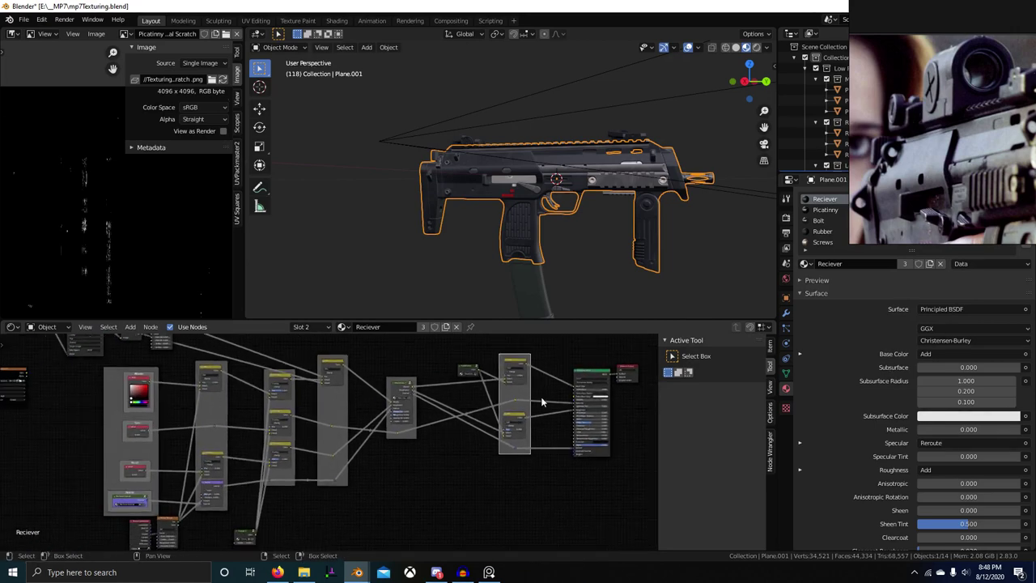
Move the Principled BSDF and Material Output nodes farther from the framed Add nodes to make room
{"action": "scroll", "coordinate": [418, 391], "scroll_direction": "up", "scroll_amount": 3}
{"action": "middle_click_drag", "start_coordinate": [541, 397], "coordinate": [386, 395]}
{"action": "scroll", "coordinate": [383, 397], "scroll_direction": "down", "scroll_amount": 1}
{"action": "key", "text": "b"}
{"action": "left_click_drag", "start_coordinate": [384, 363], "coordinate": [438, 451]}
{"action": "middle_click_drag", "start_coordinate": [438, 451], "coordinate": [372, 454]}
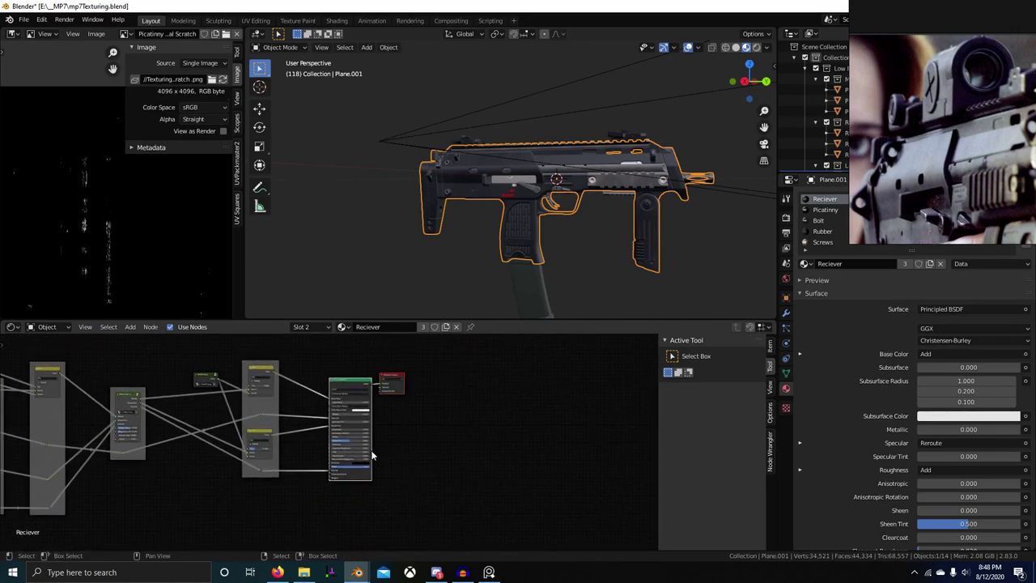
{"action": "key", "text": "g"}
{"action": "left_click", "coordinate": [509, 454]}
Look over the framed node columns of the receiver material and save the file
{"action": "scroll", "coordinate": [162, 421], "scroll_direction": "down", "scroll_amount": 1}
{"action": "middle_click_drag", "start_coordinate": [58, 405], "coordinate": [205, 398]}
{"action": "middle_click_drag", "start_coordinate": [82, 416], "coordinate": [291, 408]}
{"action": "middle_click_drag", "start_coordinate": [468, 421], "coordinate": [323, 434]}
{"action": "middle_click_drag", "start_coordinate": [126, 435], "coordinate": [305, 440]}
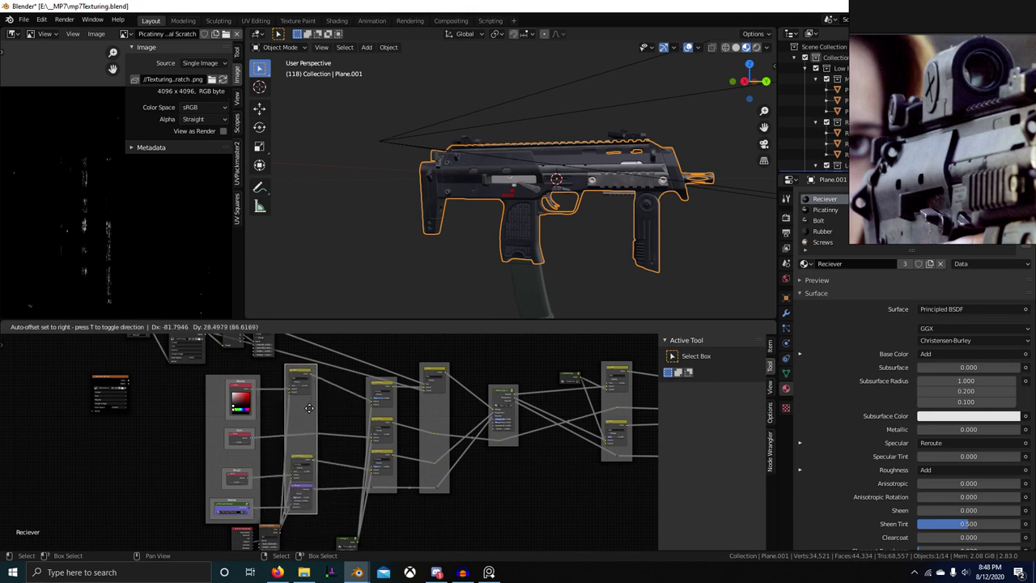
{"action": "middle_click_drag", "start_coordinate": [345, 453], "coordinate": [387, 433]}
{"action": "left_click", "coordinate": [478, 392]}
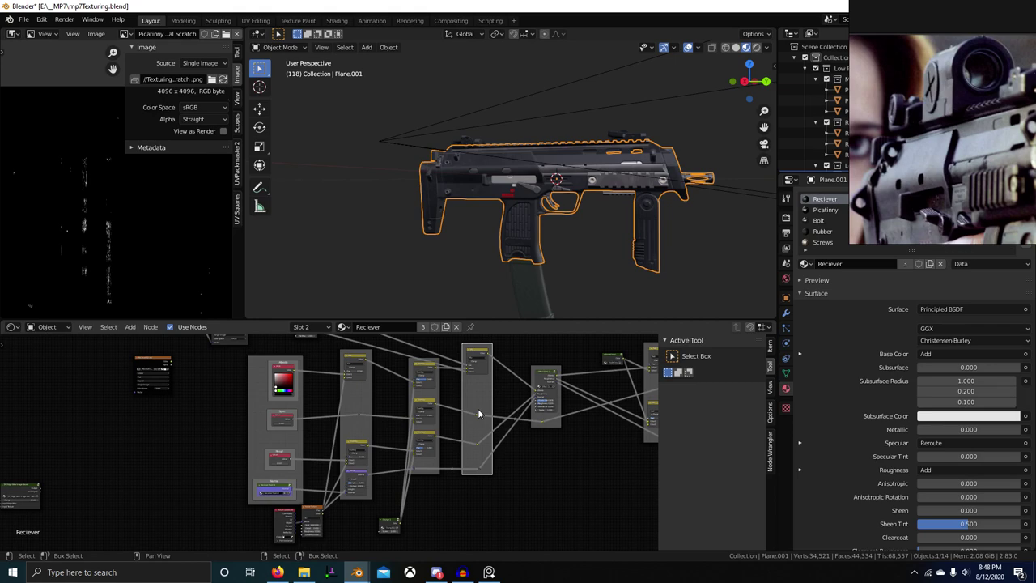
{"action": "scroll", "coordinate": [495, 419], "scroll_direction": "up", "scroll_amount": 4}
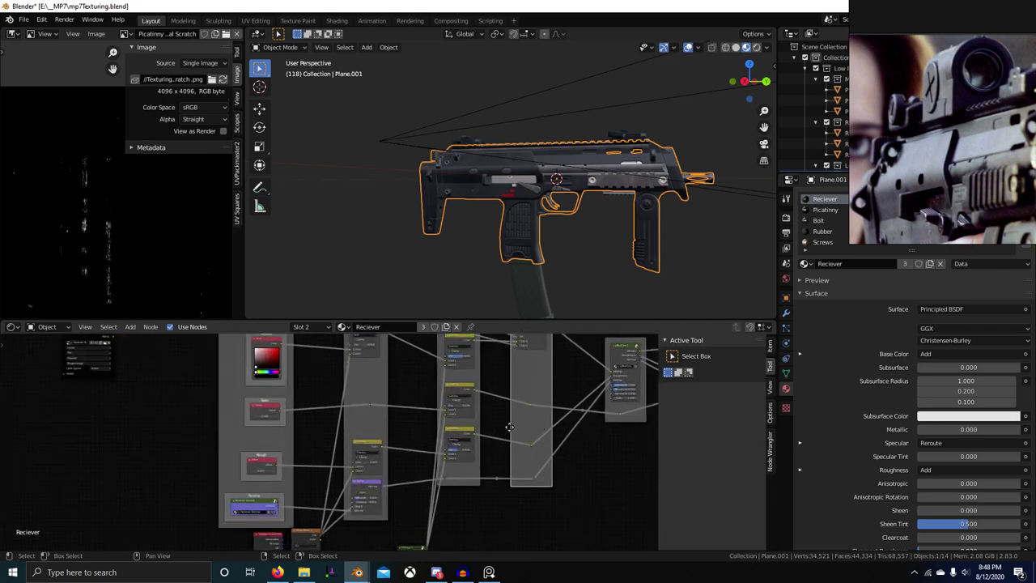
{"action": "scroll", "coordinate": [494, 419], "scroll_direction": "down", "scroll_amount": 6}
{"action": "middle_click_drag", "start_coordinate": [495, 418], "coordinate": [356, 462]}
{"action": "middle_click_drag", "start_coordinate": [567, 261], "coordinate": [593, 261]}
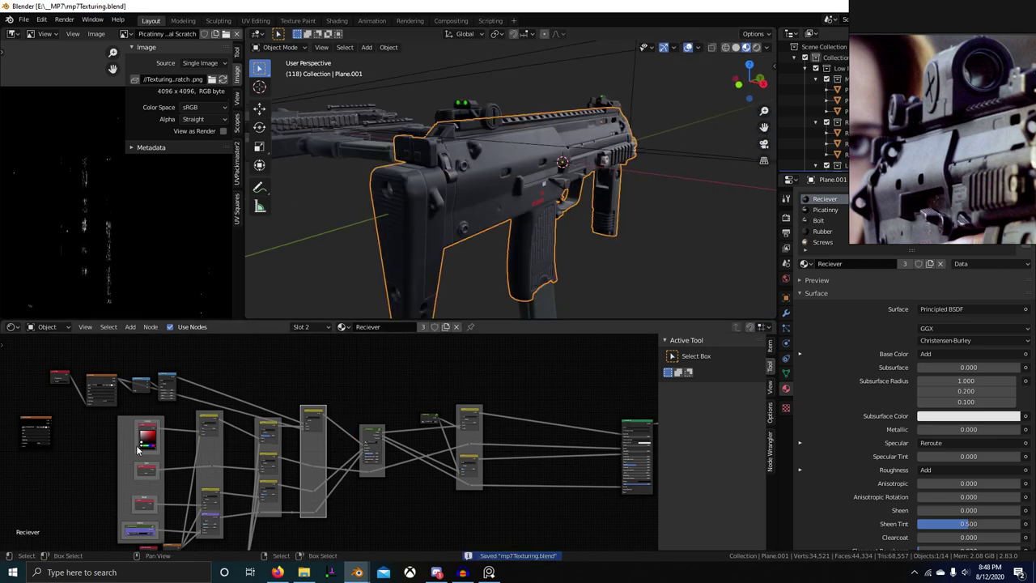
Examine the layer chain from the base color frame to the Principled BSDF, including the base color Add node's blend settings
{"action": "scroll", "coordinate": [138, 450], "scroll_direction": "up", "scroll_amount": 2}
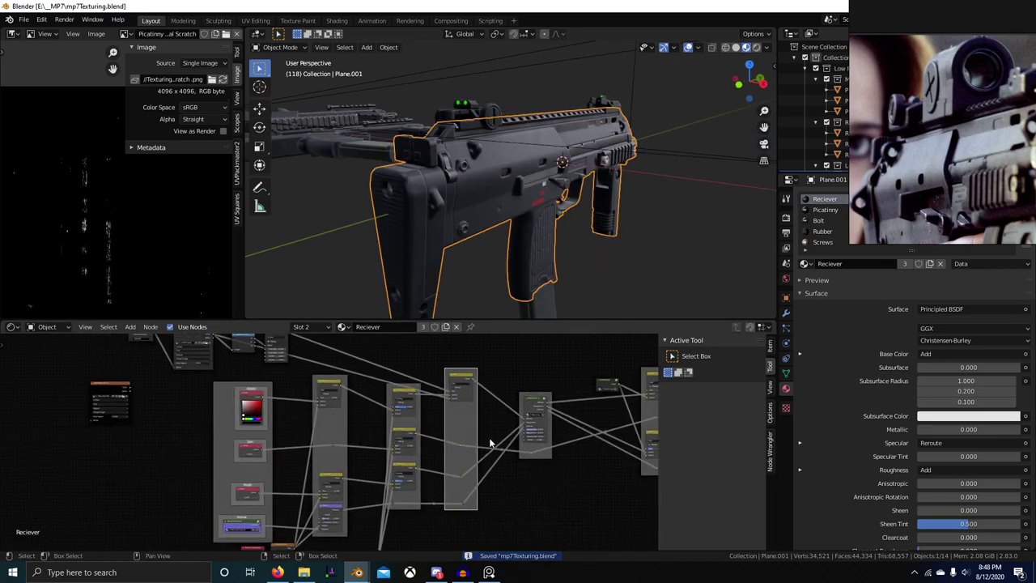
{"action": "middle_click_drag", "start_coordinate": [541, 421], "coordinate": [370, 432]}
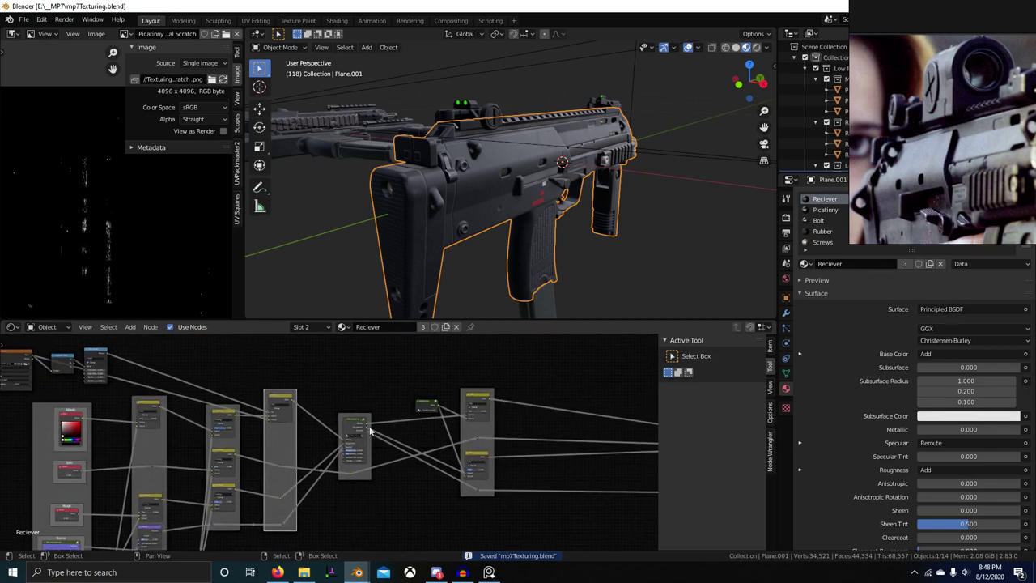
{"action": "scroll", "coordinate": [174, 463], "scroll_direction": "down", "scroll_amount": 3}
{"action": "middle_click_drag", "start_coordinate": [158, 465], "coordinate": [291, 453]}
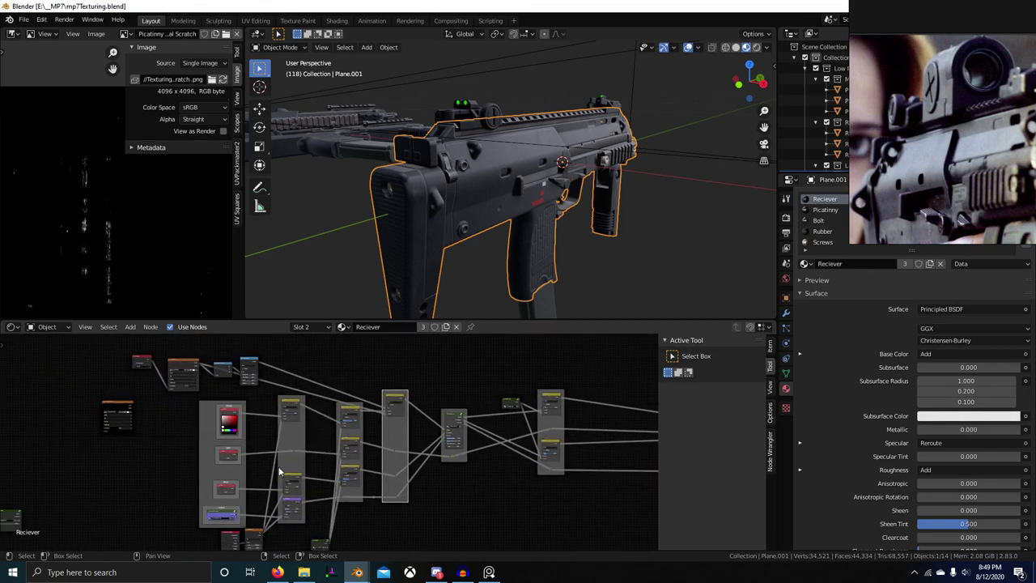
{"action": "scroll", "coordinate": [357, 465], "scroll_direction": "down", "scroll_amount": 3}
{"action": "middle_click_drag", "start_coordinate": [455, 449], "coordinate": [386, 444]}
{"action": "scroll", "coordinate": [386, 443], "scroll_direction": "up", "scroll_amount": 3}
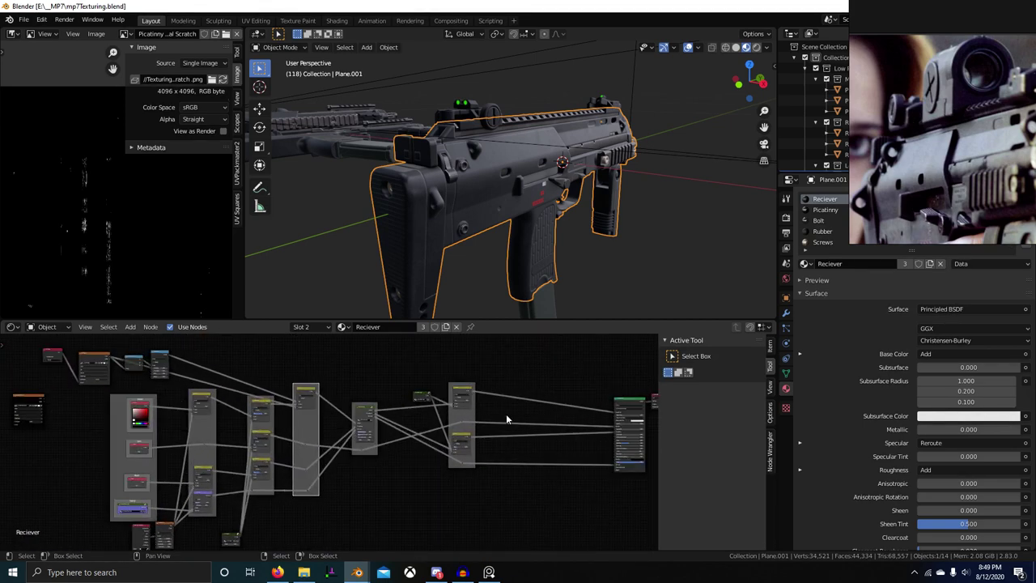
{"action": "scroll", "coordinate": [427, 408], "scroll_direction": "up", "scroll_amount": 5}
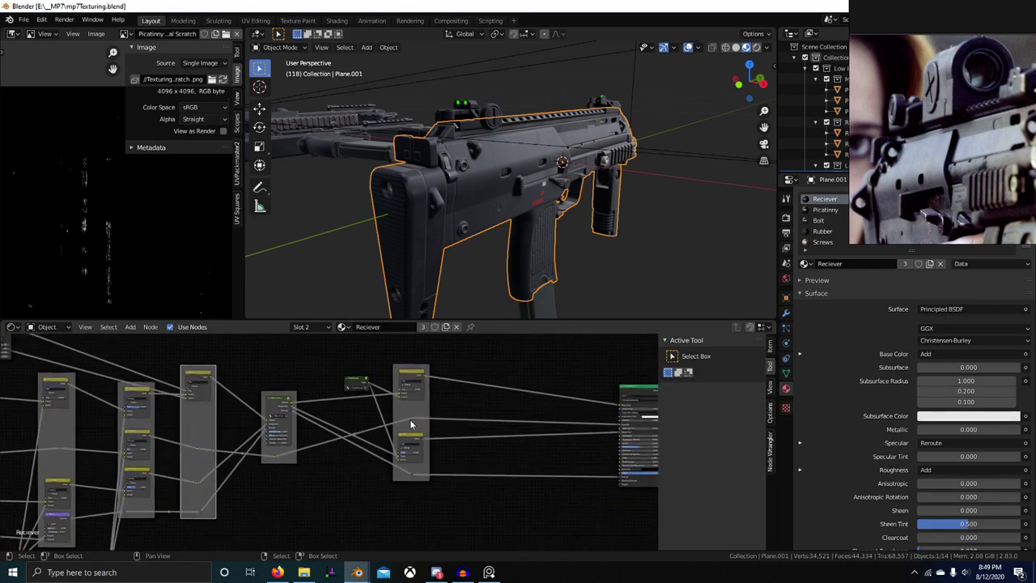
{"action": "scroll", "coordinate": [413, 440], "scroll_direction": "up", "scroll_amount": 5}
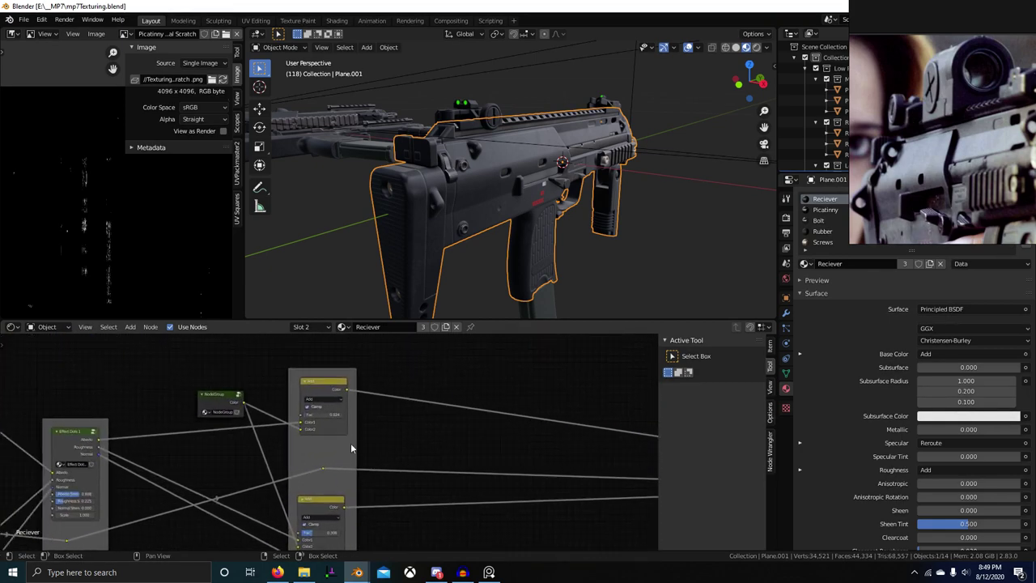
{"action": "scroll", "coordinate": [340, 400], "scroll_direction": "up", "scroll_amount": 2}
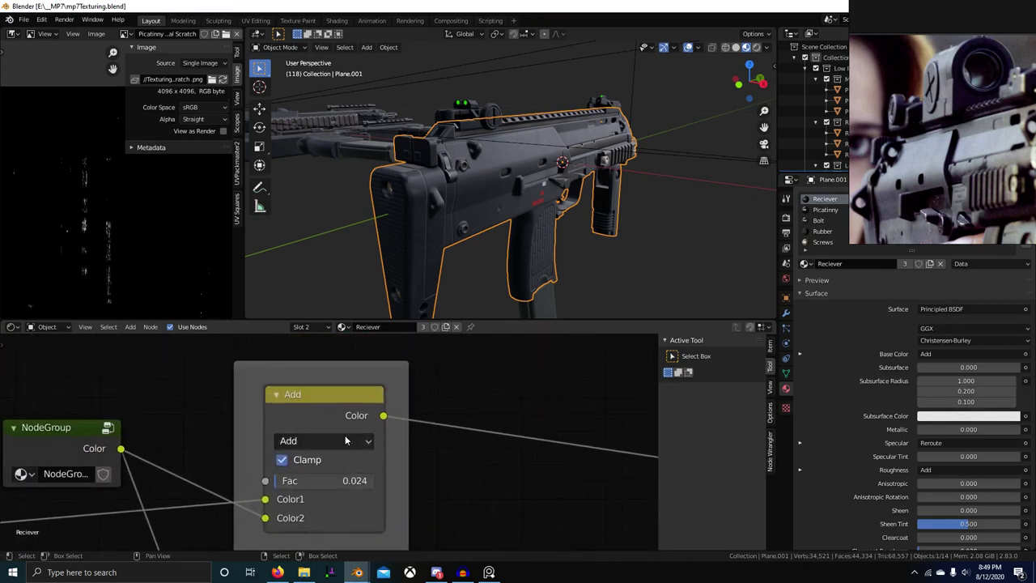
{"action": "left_click", "coordinate": [345, 438]}
{"action": "scroll", "coordinate": [520, 430], "scroll_direction": "down", "scroll_amount": 5}
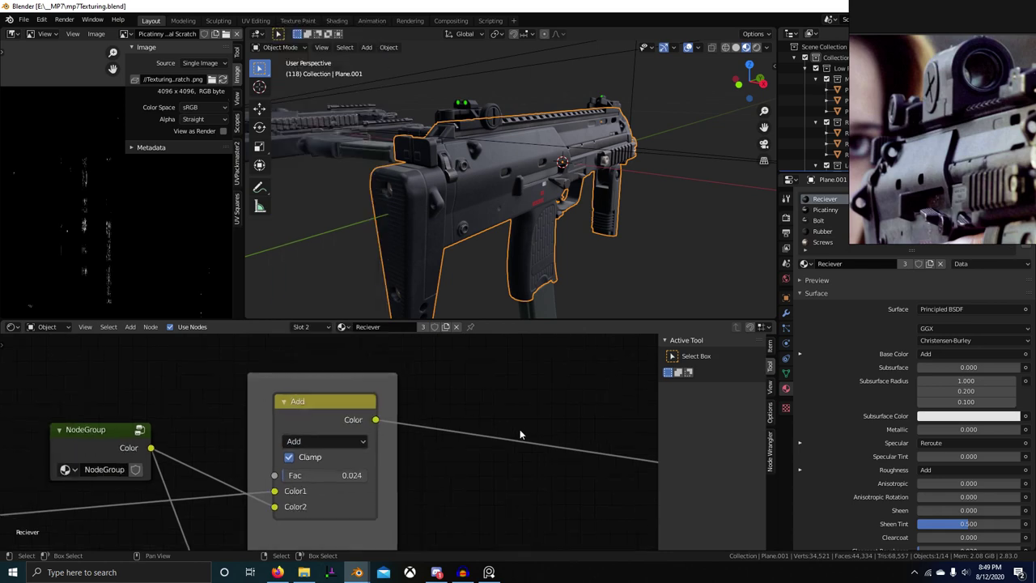
{"action": "scroll", "coordinate": [545, 273], "scroll_direction": "up", "scroll_amount": 6}
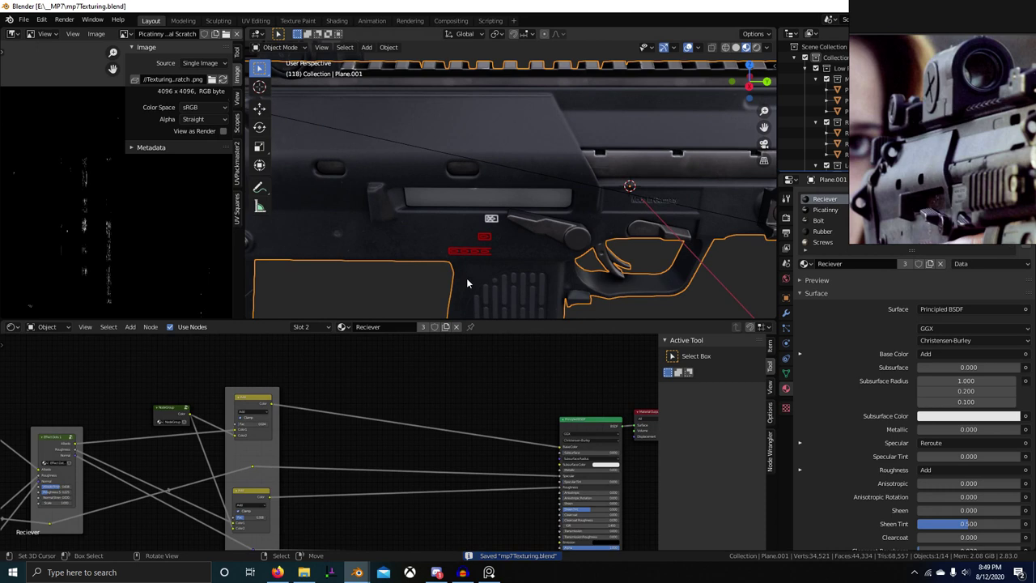
Add an Image Texture node in the free space above the links between the framed Add nodes and the Principled BSDF
{"action": "scroll", "coordinate": [466, 280], "scroll_direction": "down", "scroll_amount": 1}
{"action": "scroll", "coordinate": [358, 435], "scroll_direction": "down", "scroll_amount": 4}
{"action": "key", "text": "shift+a"}
{"action": "left_click", "coordinate": [381, 406]}
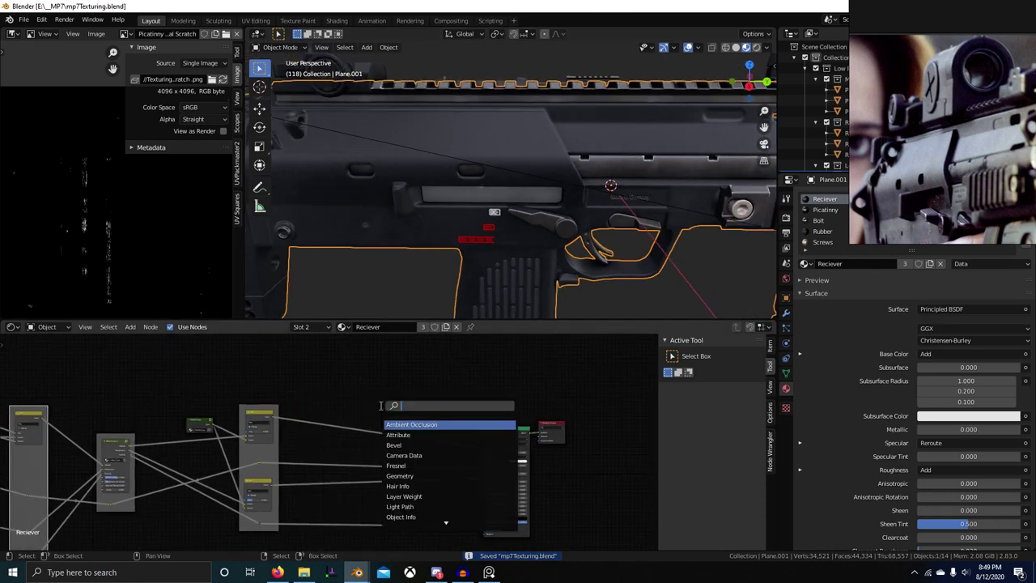
{"action": "key", "text": "Return"}
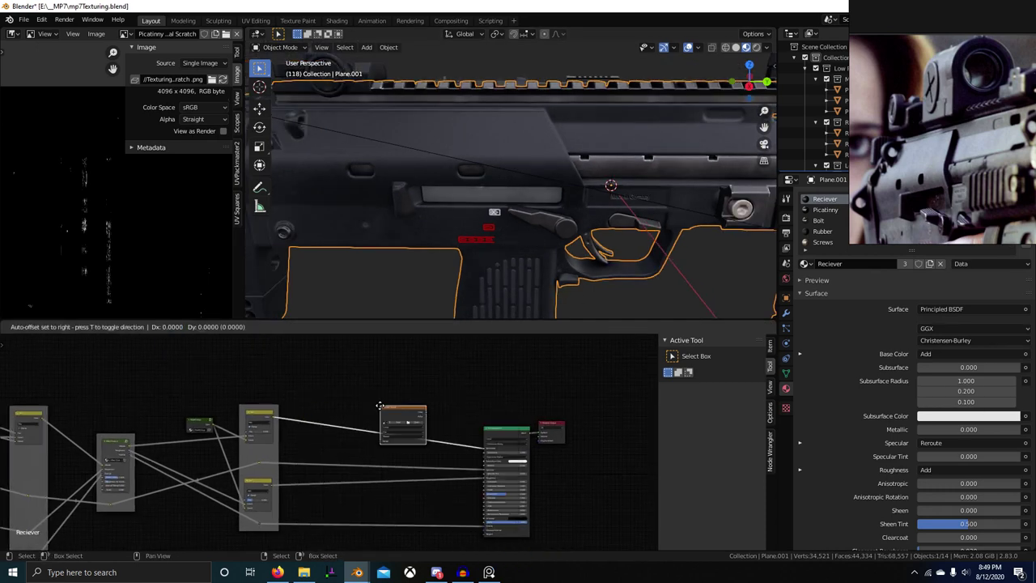
{"action": "scroll", "coordinate": [408, 427], "scroll_direction": "up", "scroll_amount": 1}
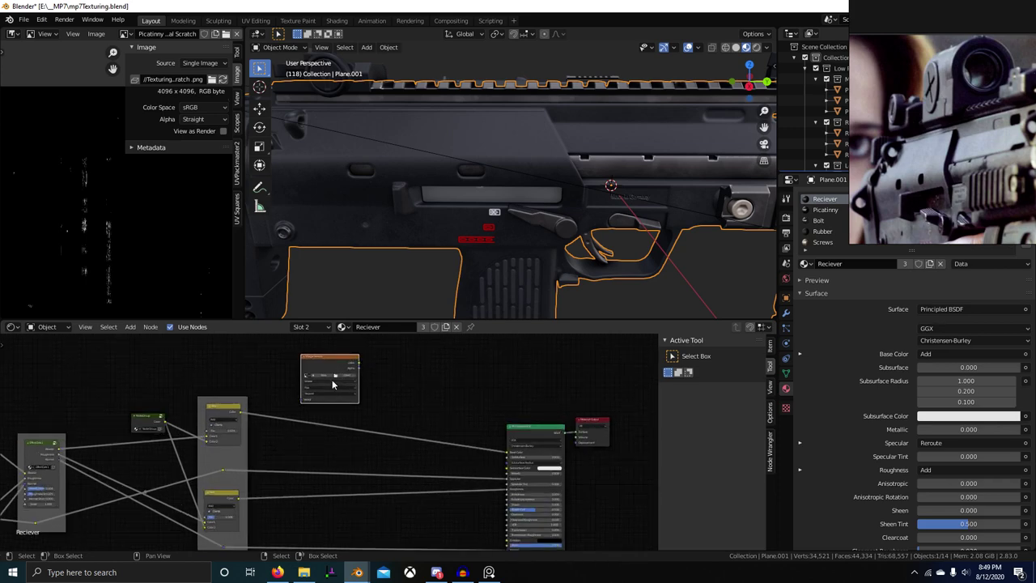
Examine the space around the new Image Texture node and the textured MP7 from several angles
{"action": "scroll", "coordinate": [333, 381], "scroll_direction": "up", "scroll_amount": 3}
{"action": "middle_click_drag", "start_coordinate": [395, 426], "coordinate": [413, 486]}
{"action": "scroll", "coordinate": [409, 454], "scroll_direction": "up", "scroll_amount": 4}
{"action": "scroll", "coordinate": [472, 466], "scroll_direction": "down", "scroll_amount": 3}
{"action": "middle_click_drag", "start_coordinate": [473, 465], "coordinate": [386, 429]}
{"action": "scroll", "coordinate": [575, 263], "scroll_direction": "down", "scroll_amount": 2}
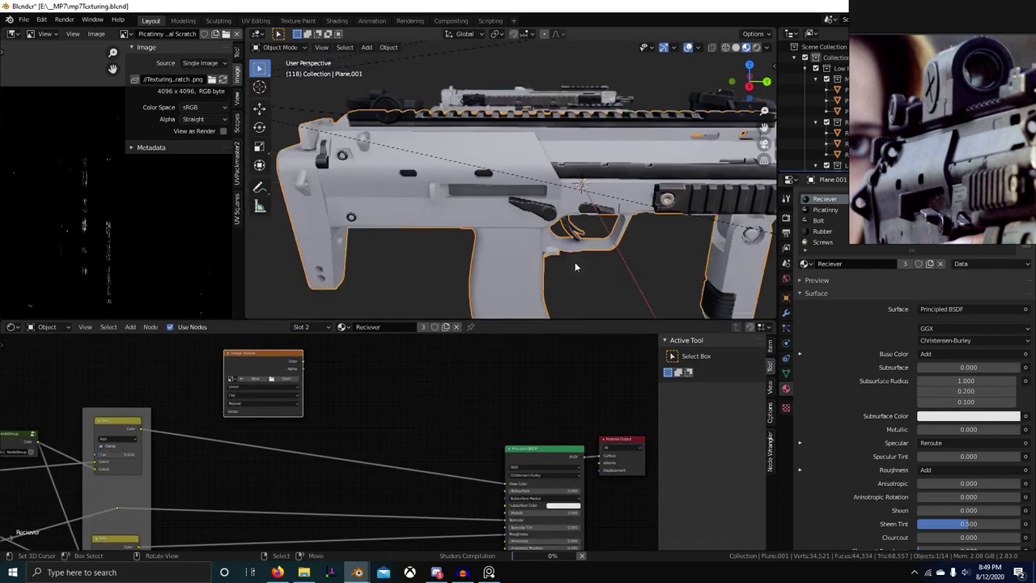
{"action": "middle_click_drag", "start_coordinate": [574, 266], "coordinate": [535, 213]}
{"action": "middle_click_drag", "start_coordinate": [591, 174], "coordinate": [542, 188]}
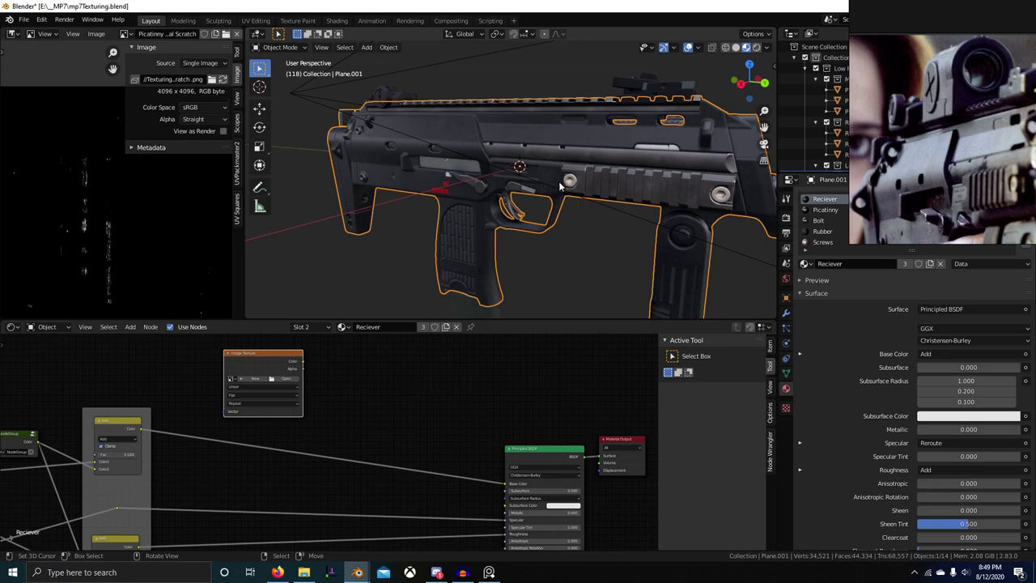
Maximize the 3D viewport and inspect both sides of the MP7 in material preview shading
{"action": "key", "text": "ctrl+space"}
{"action": "middle_click_drag", "start_coordinate": [557, 210], "coordinate": [482, 292]}
{"action": "key", "text": "alt+Tab"}
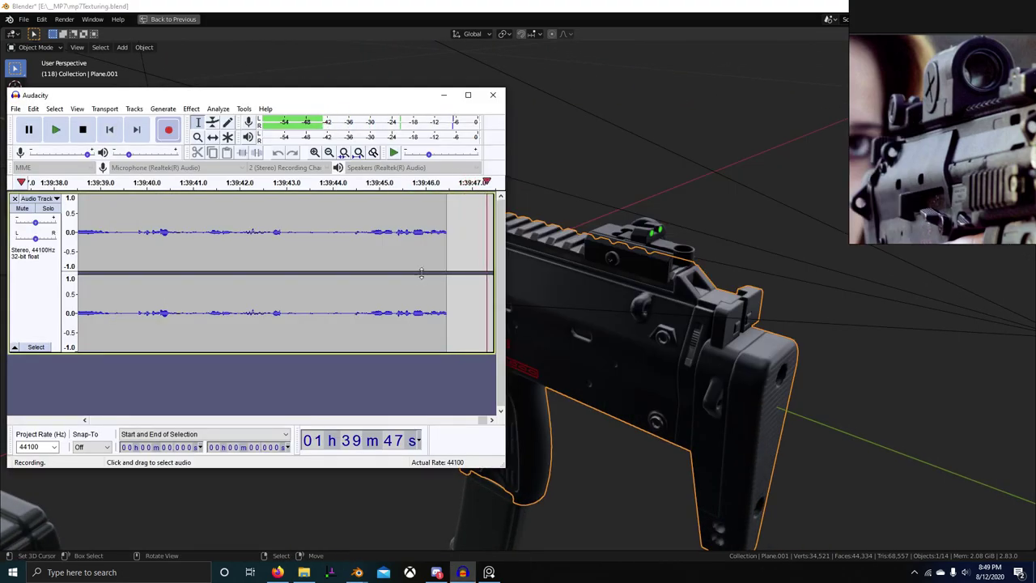
{"action": "scroll", "coordinate": [642, 321], "scroll_direction": "down", "scroll_amount": 3}
{"action": "middle_click_drag", "start_coordinate": [642, 321], "coordinate": [704, 347]}
{"action": "scroll", "coordinate": [688, 361], "scroll_direction": "down", "scroll_amount": 3}
{"action": "key", "text": "KP_0"}
{"action": "key", "text": "ctrl+space"}
{"action": "key", "text": "ctrl+space"}
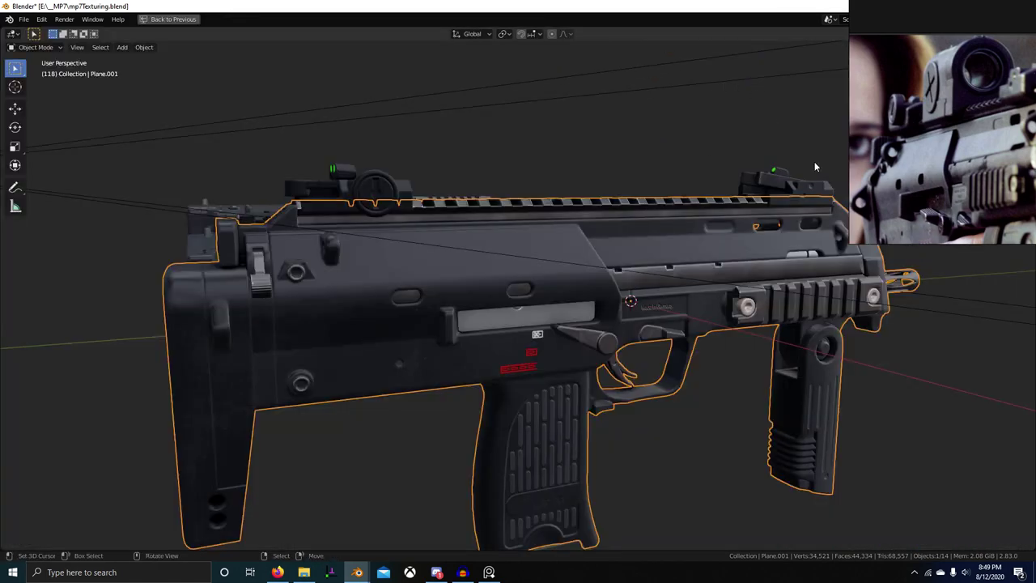
{"action": "middle_click_drag", "start_coordinate": [815, 166], "coordinate": [639, 182], "text": "shift"}
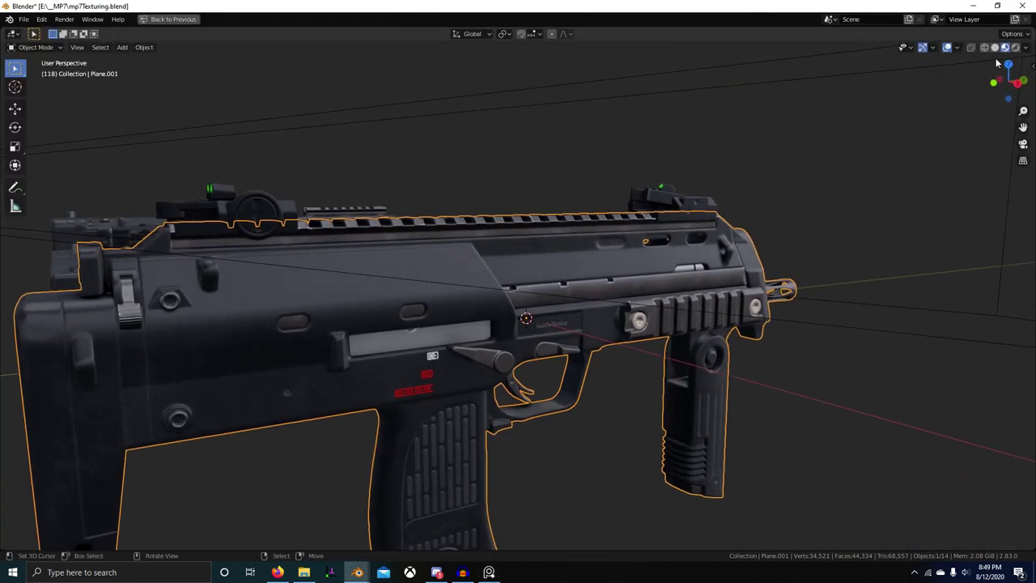
{"action": "left_click", "coordinate": [996, 47]}
{"action": "left_click", "coordinate": [1006, 46]}
Deselect the receiver and save the file
{"action": "mouse_move", "coordinate": [761, 235]}
{"action": "middle_mouse_down"}
{"action": "mouse_move", "coordinate": [668, 164]}
{"action": "mouse_move", "coordinate": [651, 182]}
{"action": "middle_mouse_up"}
{"action": "scroll", "coordinate": [650, 180], "scroll_direction": "down", "scroll_amount": 1}
{"action": "right_click", "coordinate": [562, 320]}
{"action": "middle_click_drag", "start_coordinate": [562, 320], "coordinate": [604, 318]}
{"action": "scroll", "coordinate": [603, 318], "scroll_direction": "up", "scroll_amount": 2}
{"action": "key", "text": "ctrl+s"}
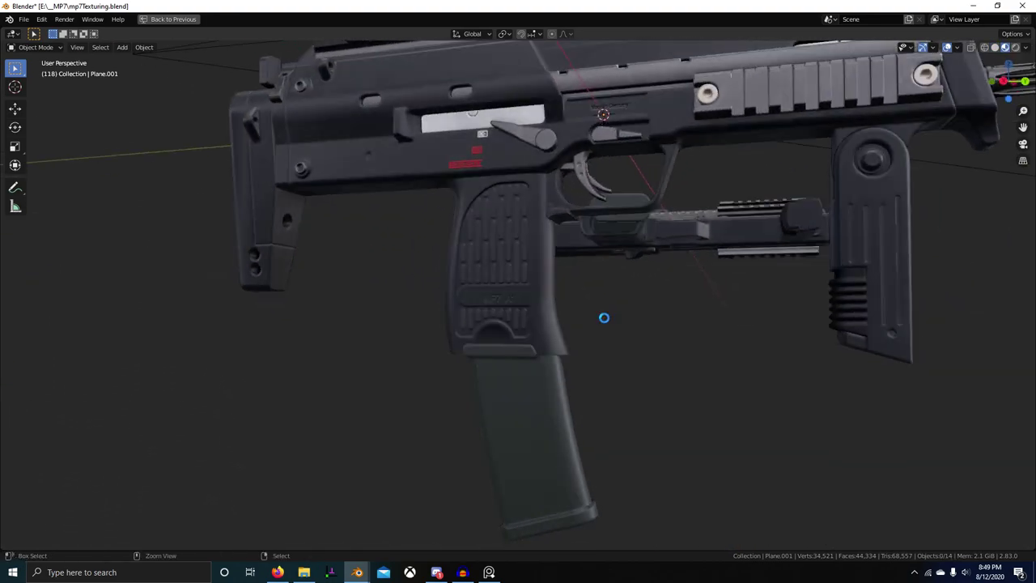
{"action": "key", "text": "ctrl+s"}
Inspect the whole weapon's surface finish, from the side and along the top rail, and reselect the receiver
{"action": "middle_click_drag", "start_coordinate": [442, 260], "coordinate": [610, 497]}
{"action": "middle_click_drag", "start_coordinate": [522, 491], "coordinate": [595, 295]}
{"action": "scroll", "coordinate": [628, 371], "scroll_direction": "down", "scroll_amount": 4}
{"action": "middle_click_drag", "start_coordinate": [629, 371], "coordinate": [595, 333]}
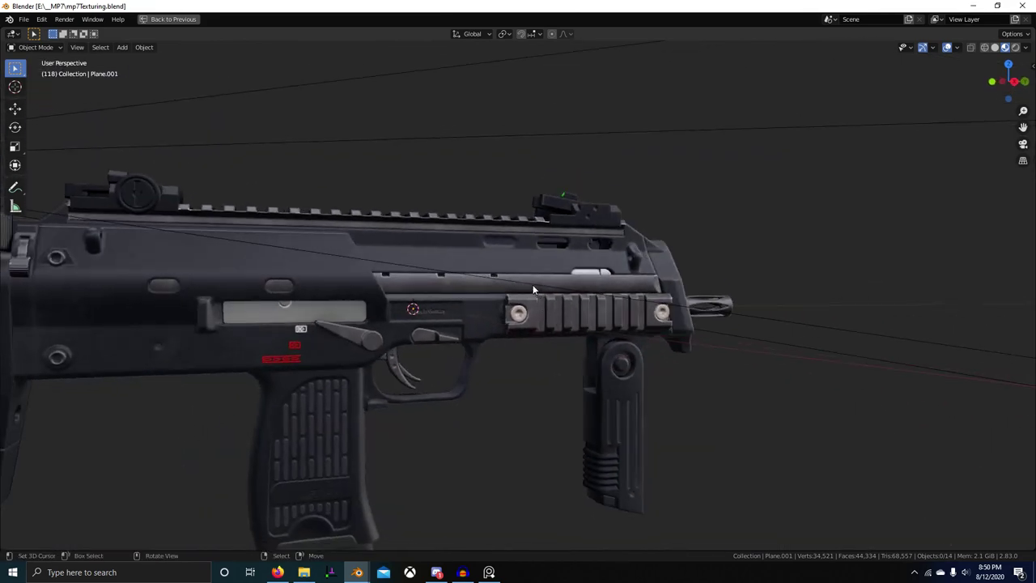
{"action": "right_click", "coordinate": [343, 272]}
{"action": "scroll", "coordinate": [348, 279], "scroll_direction": "down", "scroll_amount": 3}
{"action": "middle_click_drag", "start_coordinate": [348, 280], "coordinate": [523, 402]}
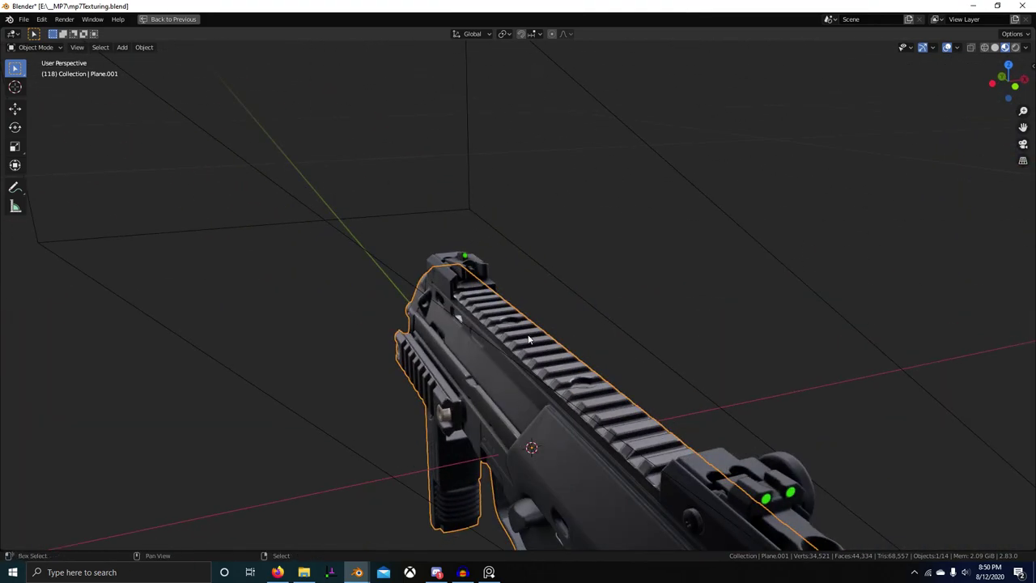
{"action": "middle_click_drag", "start_coordinate": [528, 340], "coordinate": [385, 316]}
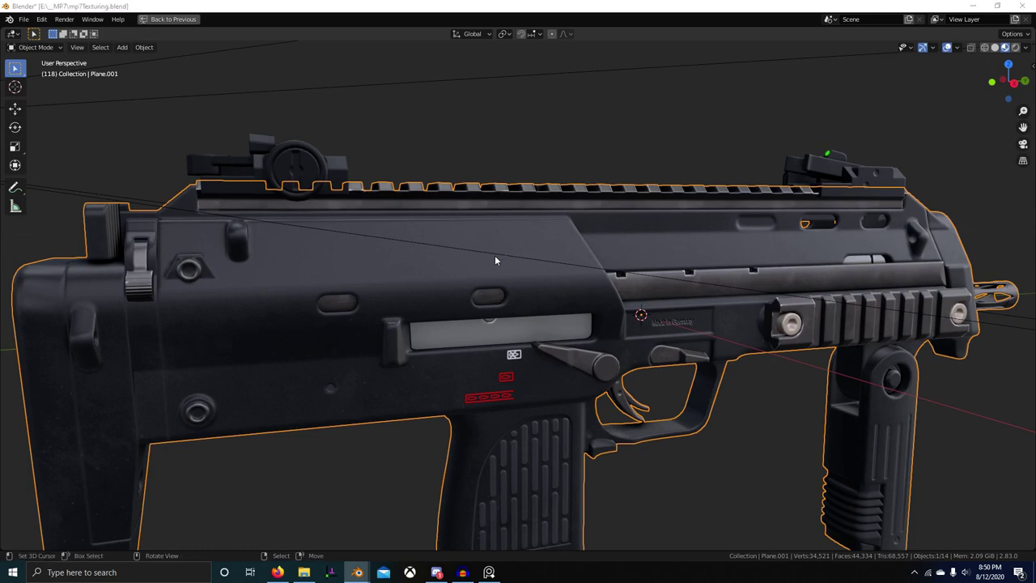
{"action": "key", "text": "alt+z"}
{"action": "left_click", "coordinate": [523, 179]}
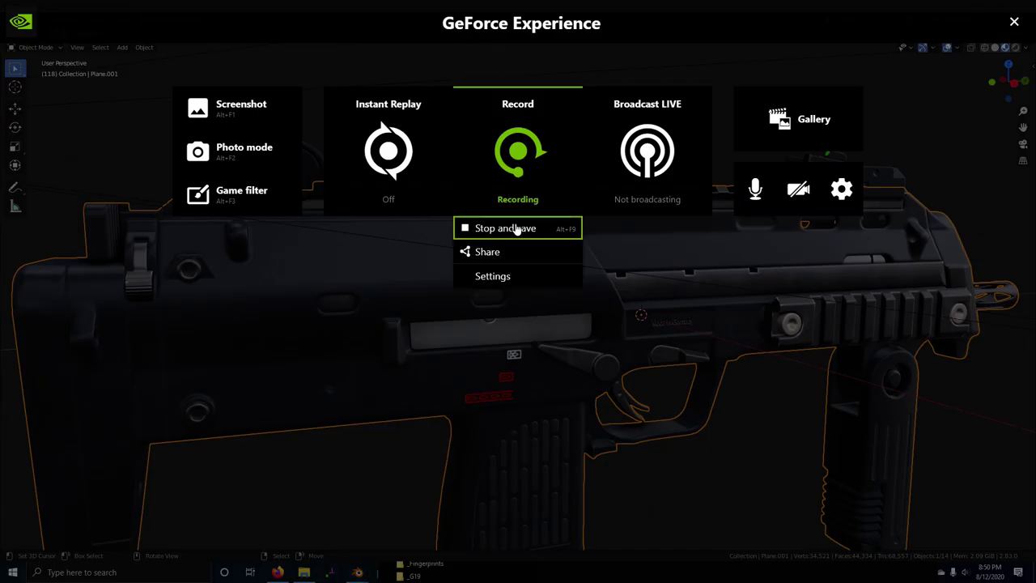